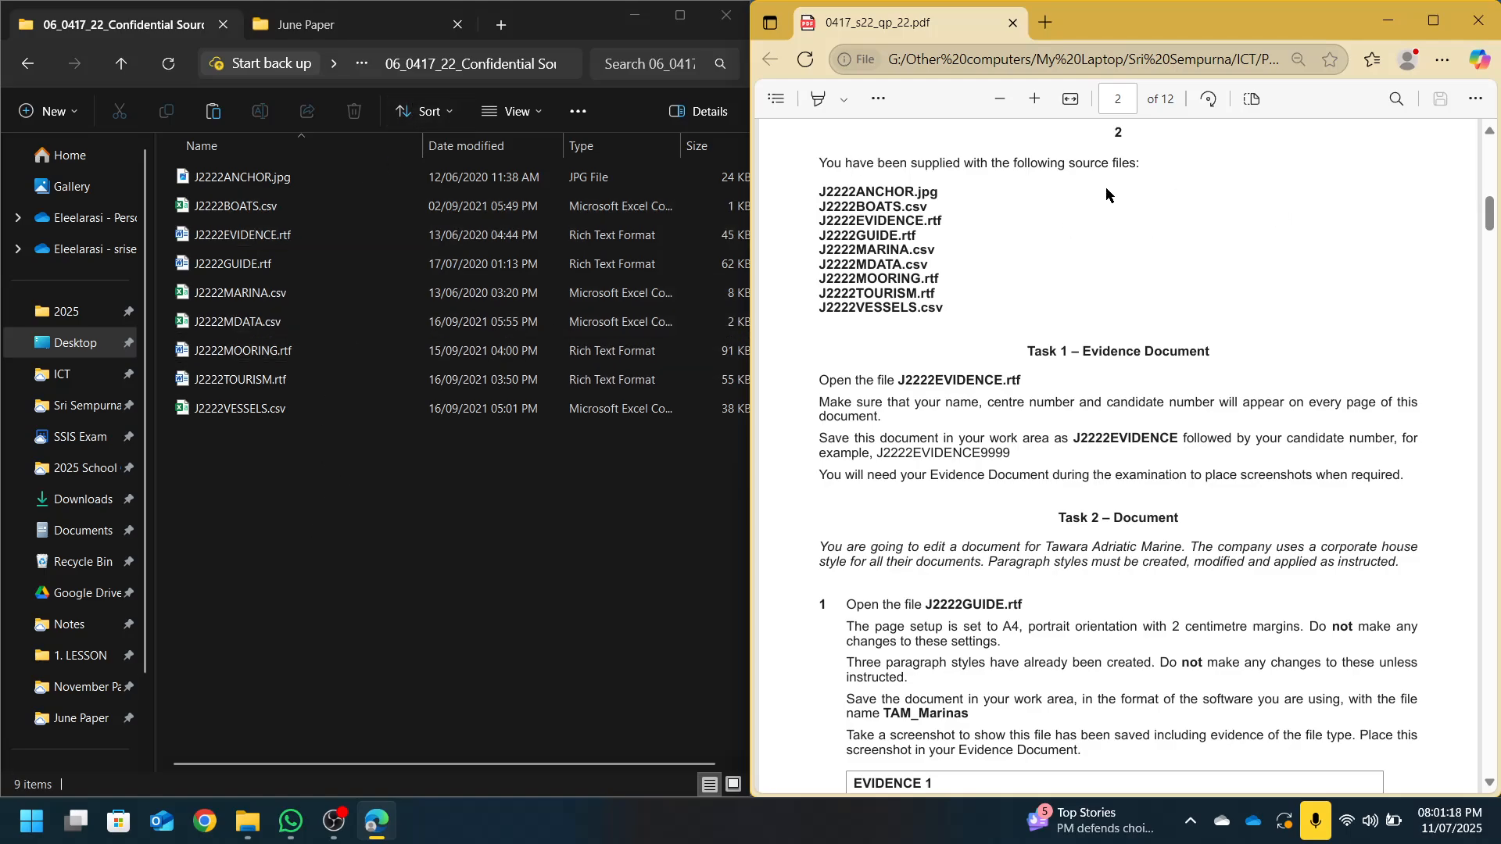
Open J2222EVIDENCE.rtf and dock Word on the right, with the question paper on the left
{"action": "left_click_drag", "start_coordinate": [815, 195], "coordinate": [953, 307]}
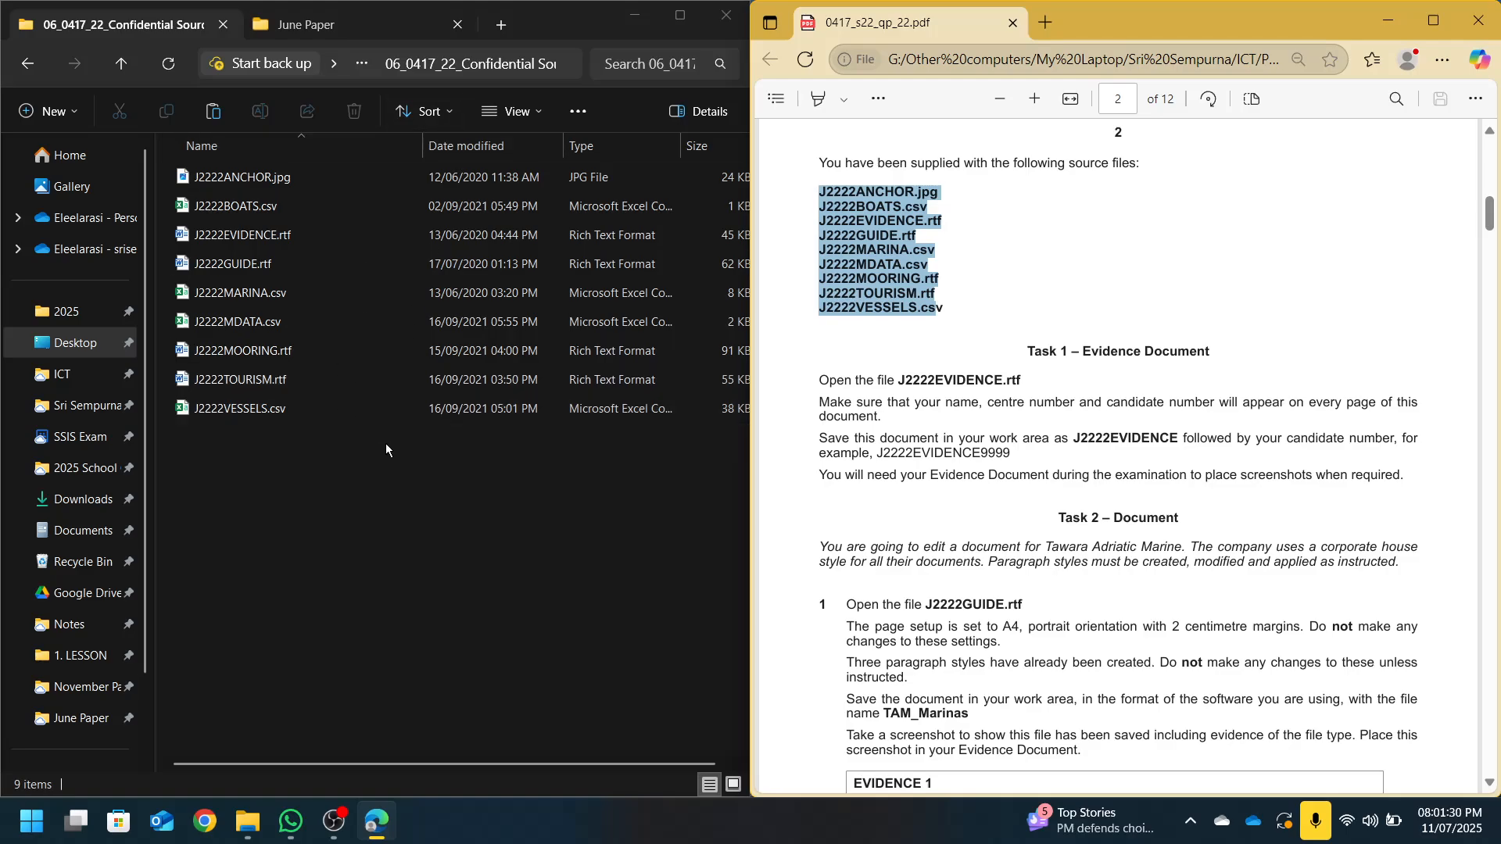
{"action": "double_click", "coordinate": [242, 235]}
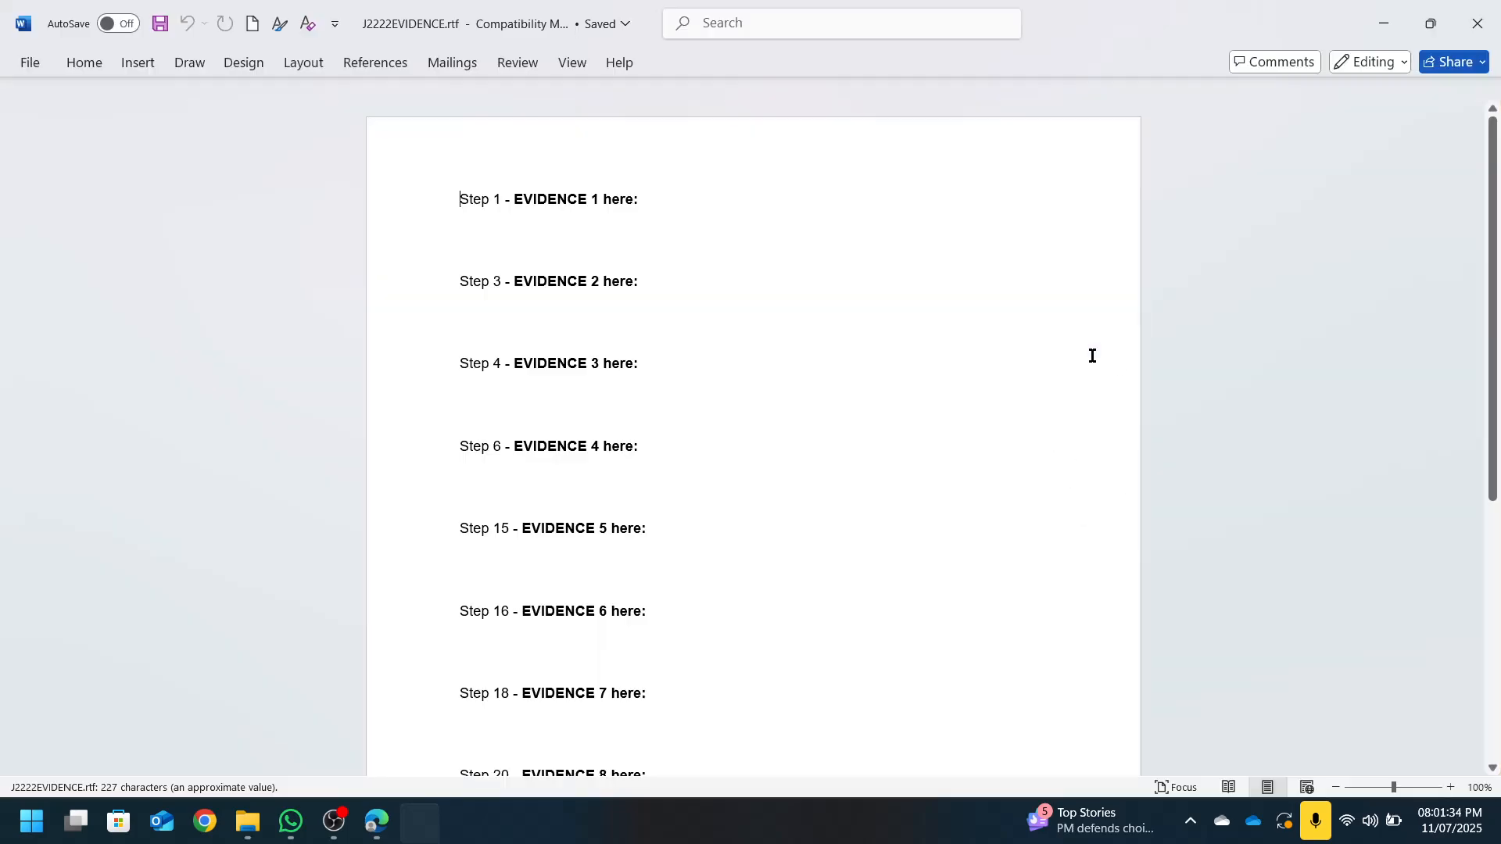
{"action": "left_click_drag", "start_coordinate": [855, 10], "coordinate": [1499, 277]}
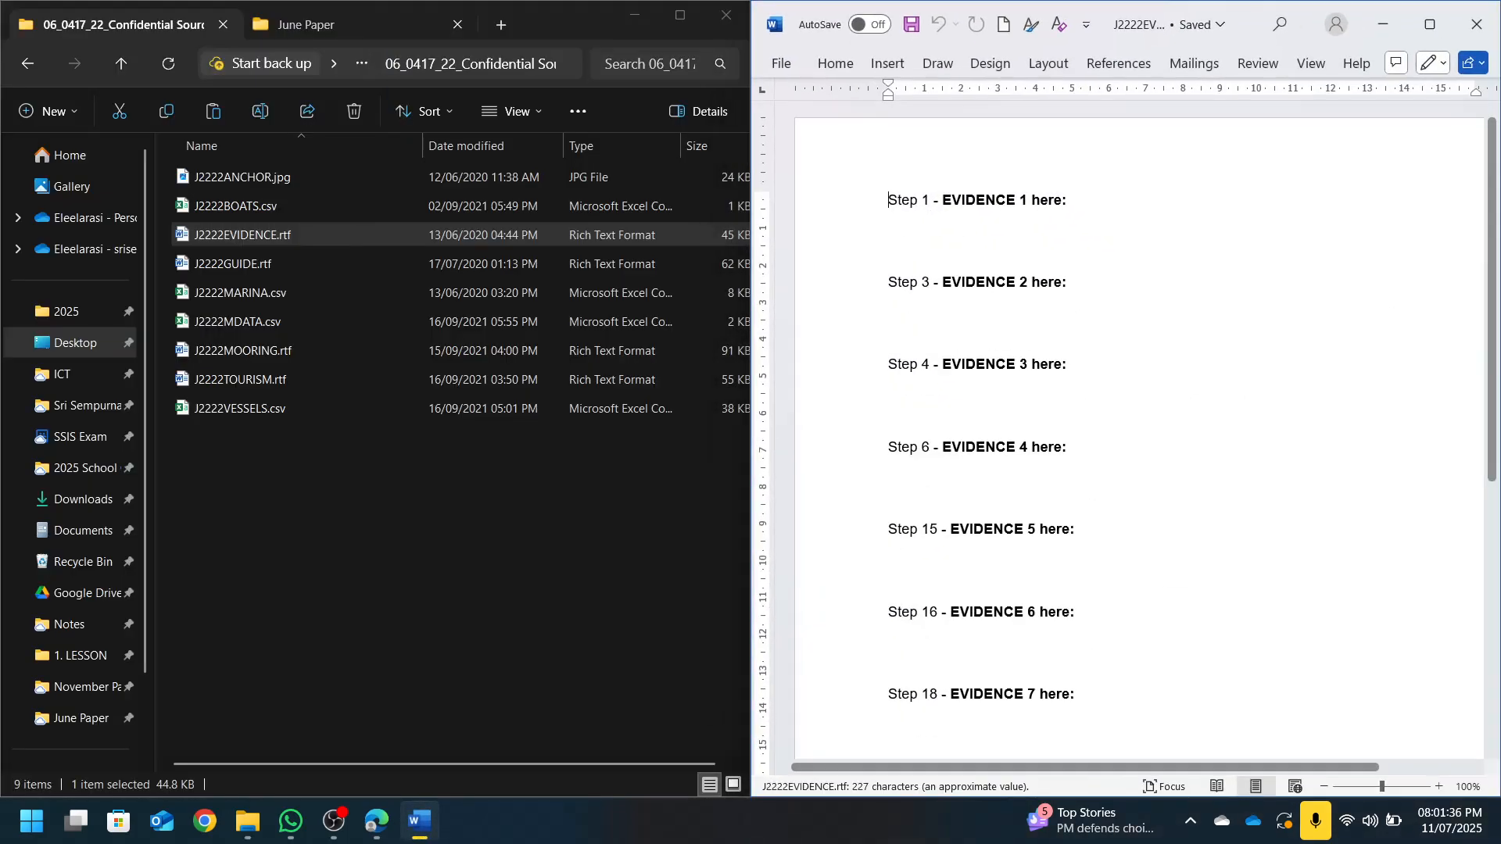
{"action": "left_click", "coordinate": [381, 822]}
{"action": "left_click_drag", "start_coordinate": [1121, 31], "coordinate": [3, 391]}
{"action": "scroll", "coordinate": [228, 375], "scroll_direction": "down", "scroll_amount": 2}
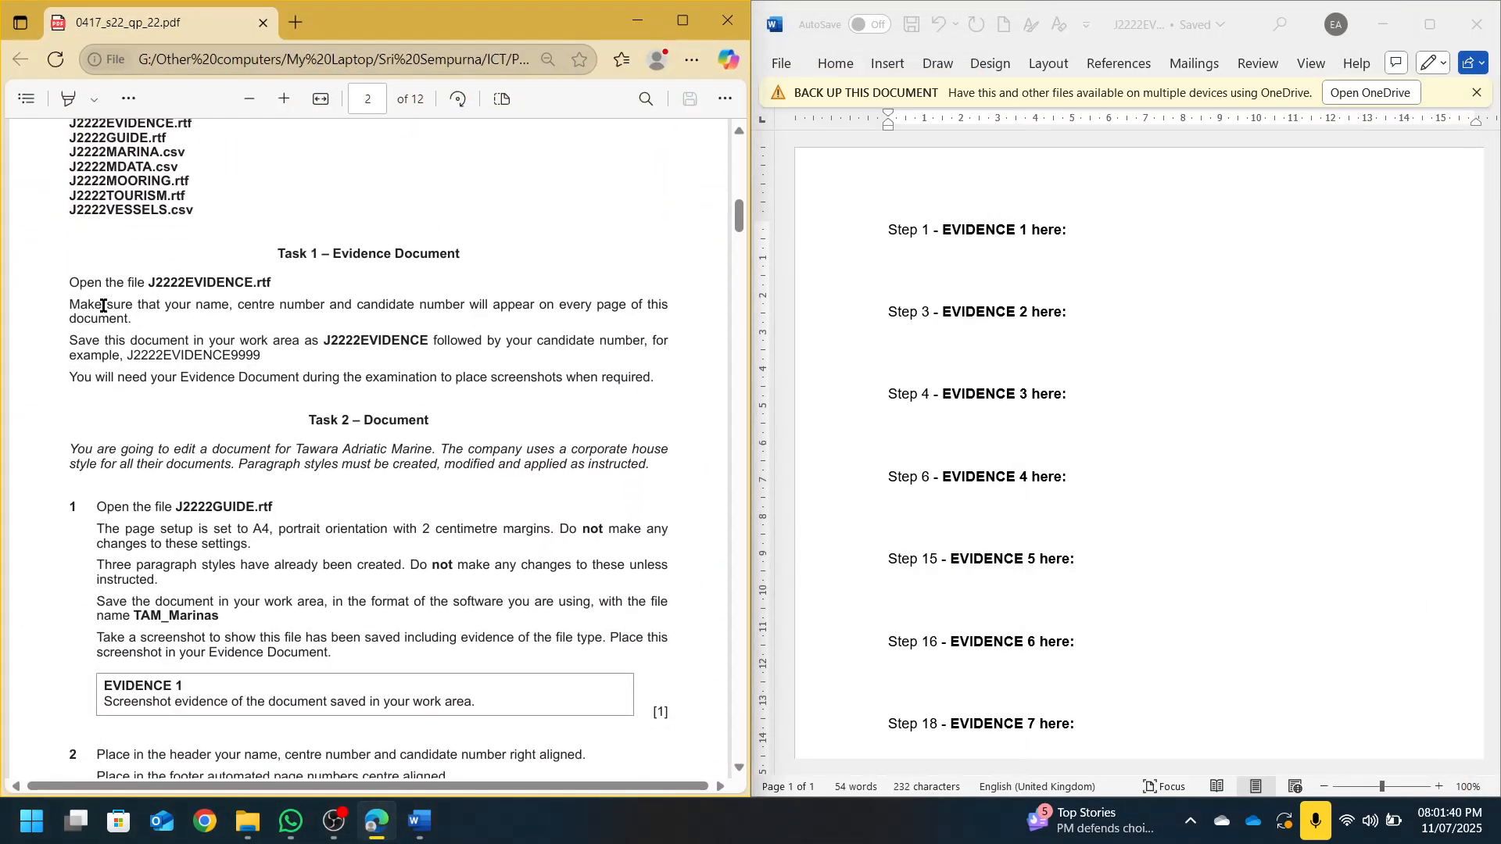
{"action": "left_click_drag", "start_coordinate": [102, 305], "coordinate": [658, 306]}
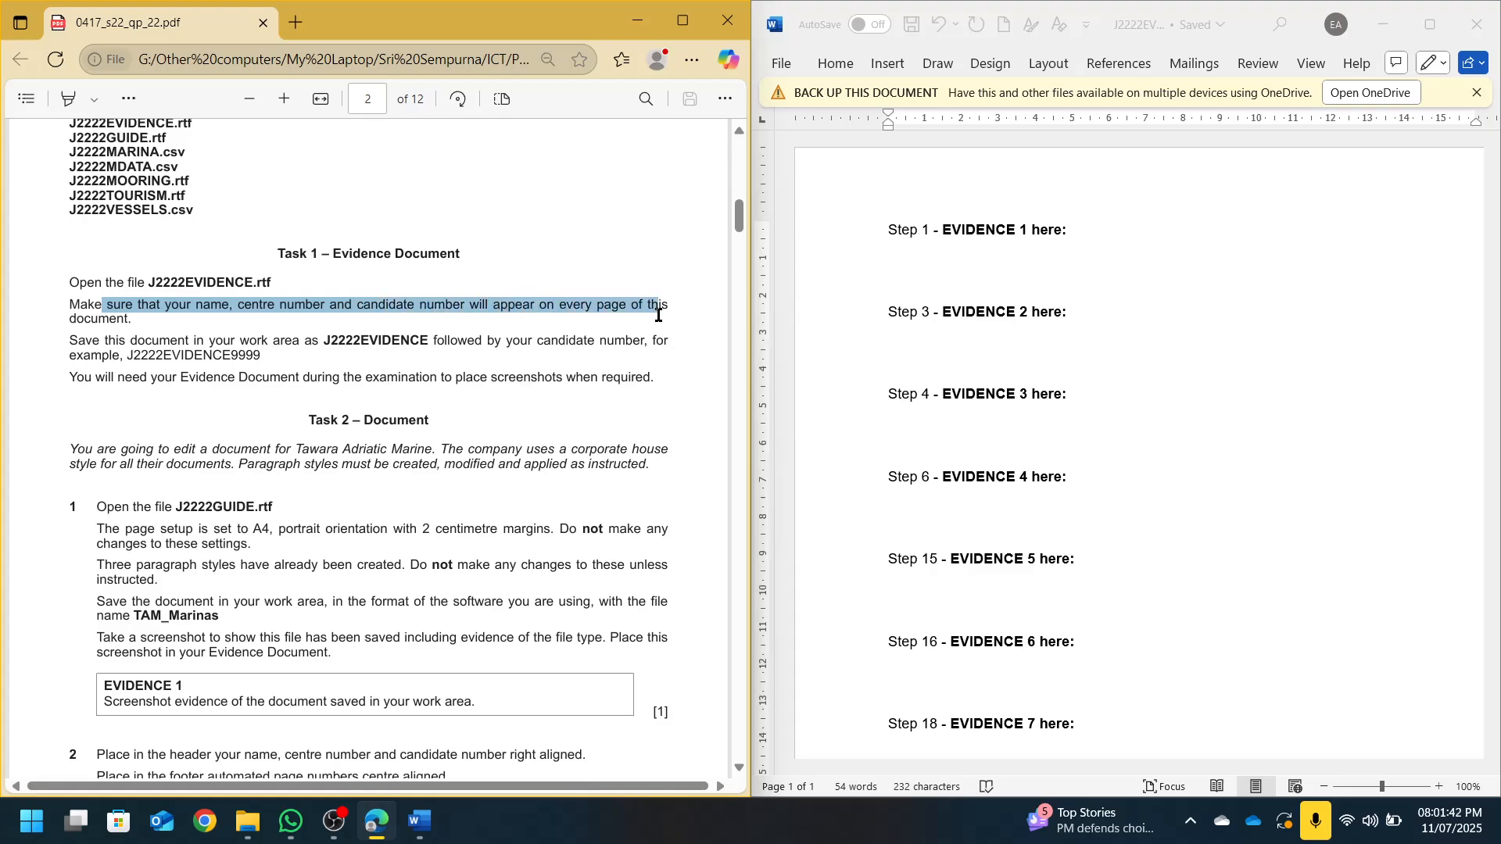
Type the candidate's name, centre number and candidate number in capitals in the header, then save
{"action": "double_click", "coordinate": [957, 177]}
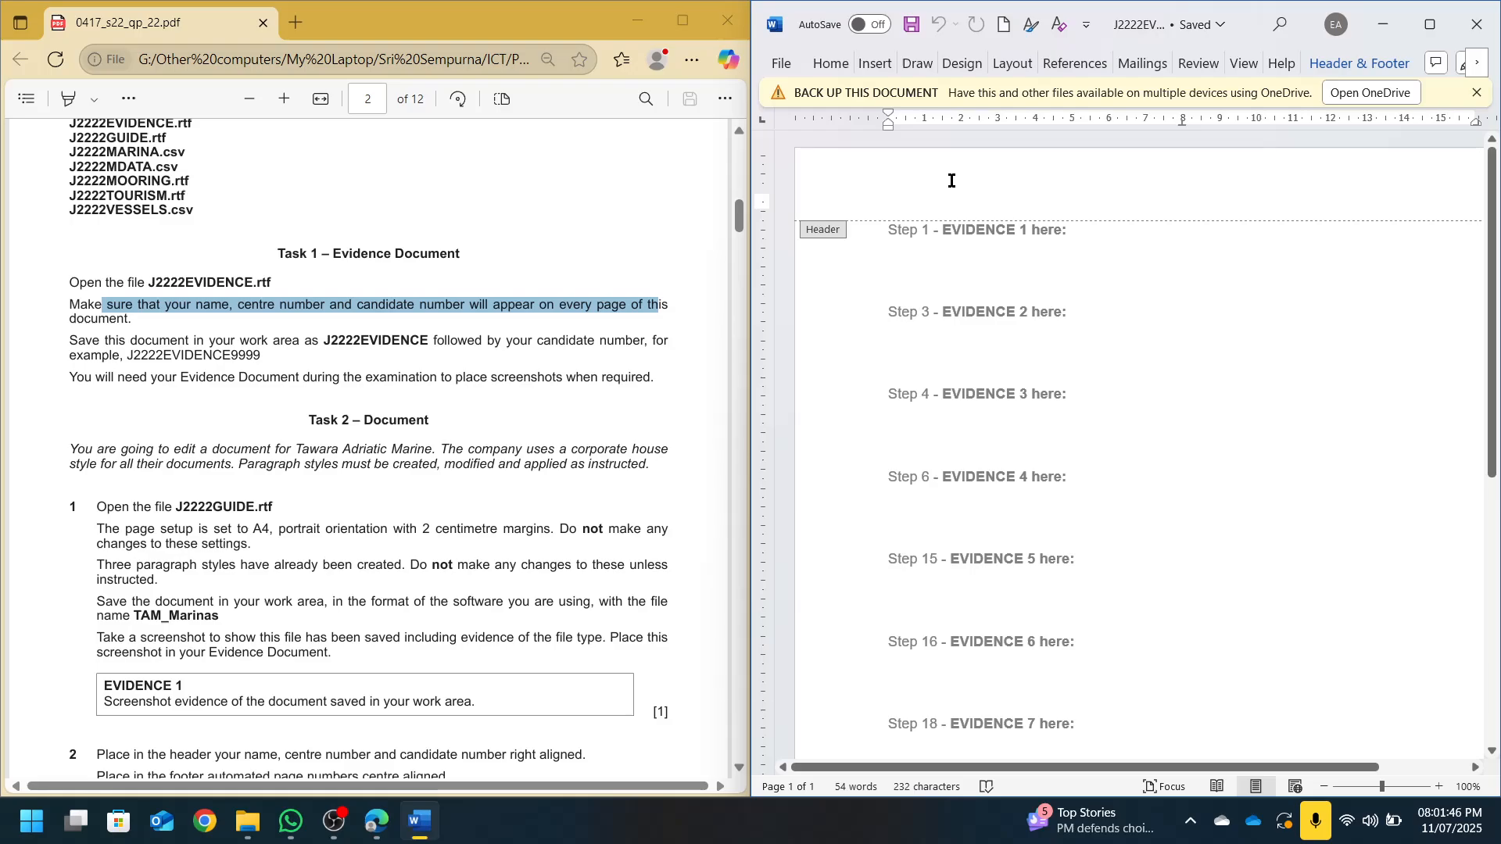
{"action": "key", "text": "Caps_Lock"}
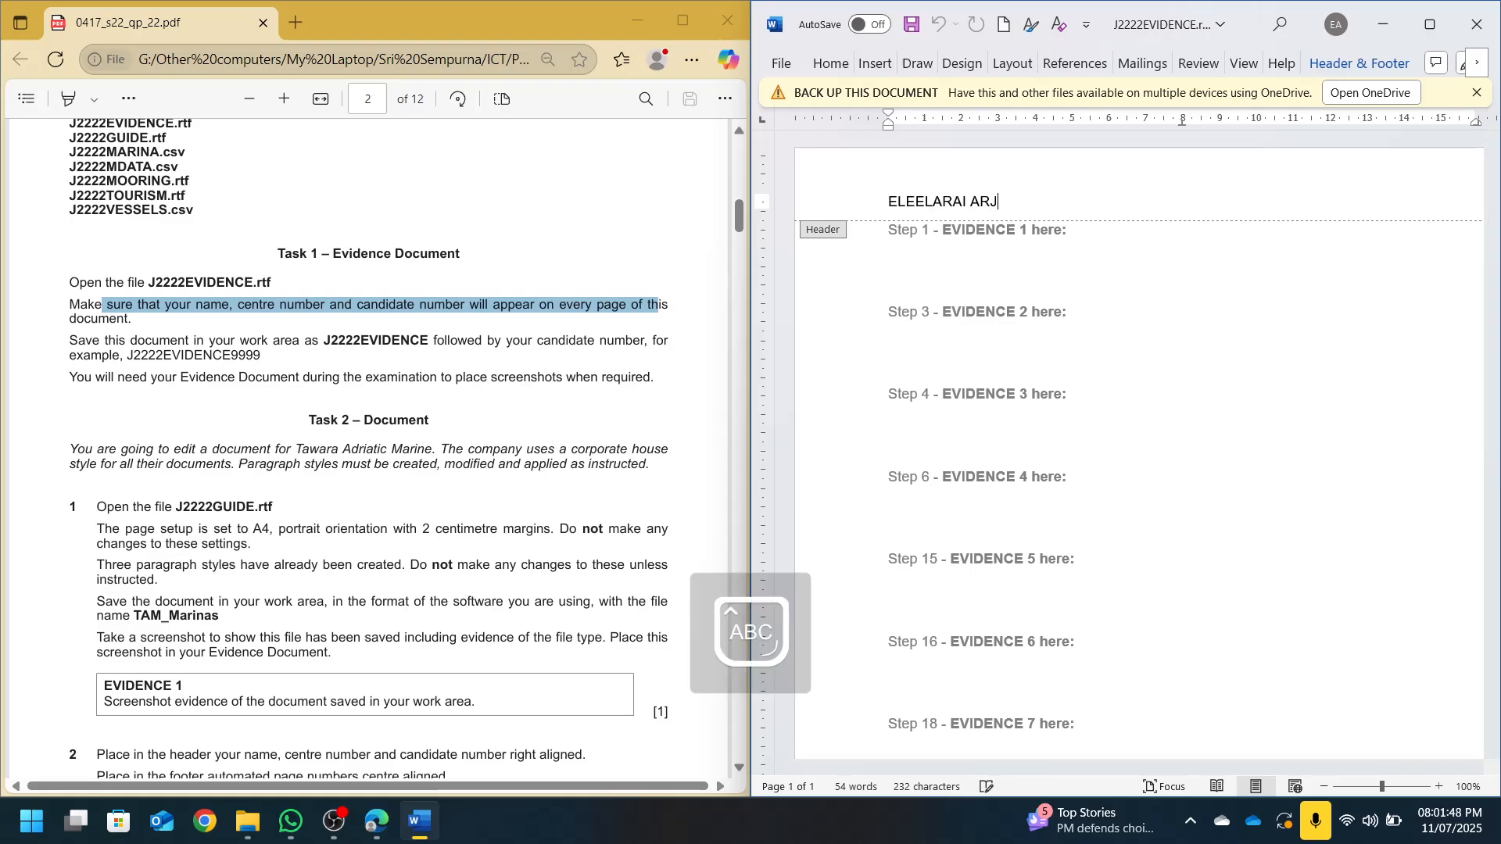
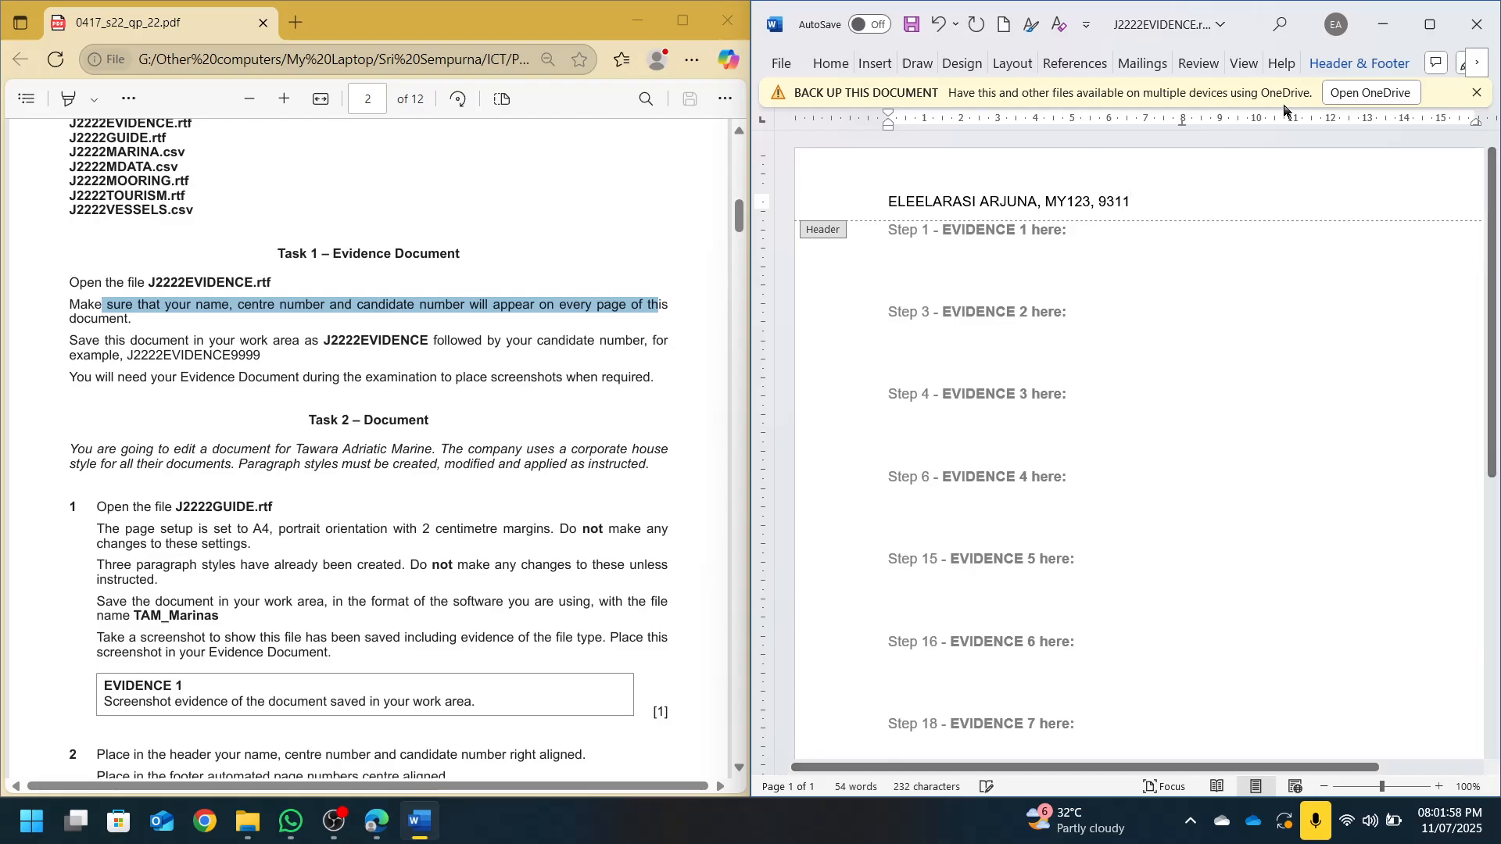
{"action": "left_click", "coordinate": [1476, 92]}
{"action": "key", "text": "ctrl+s"}
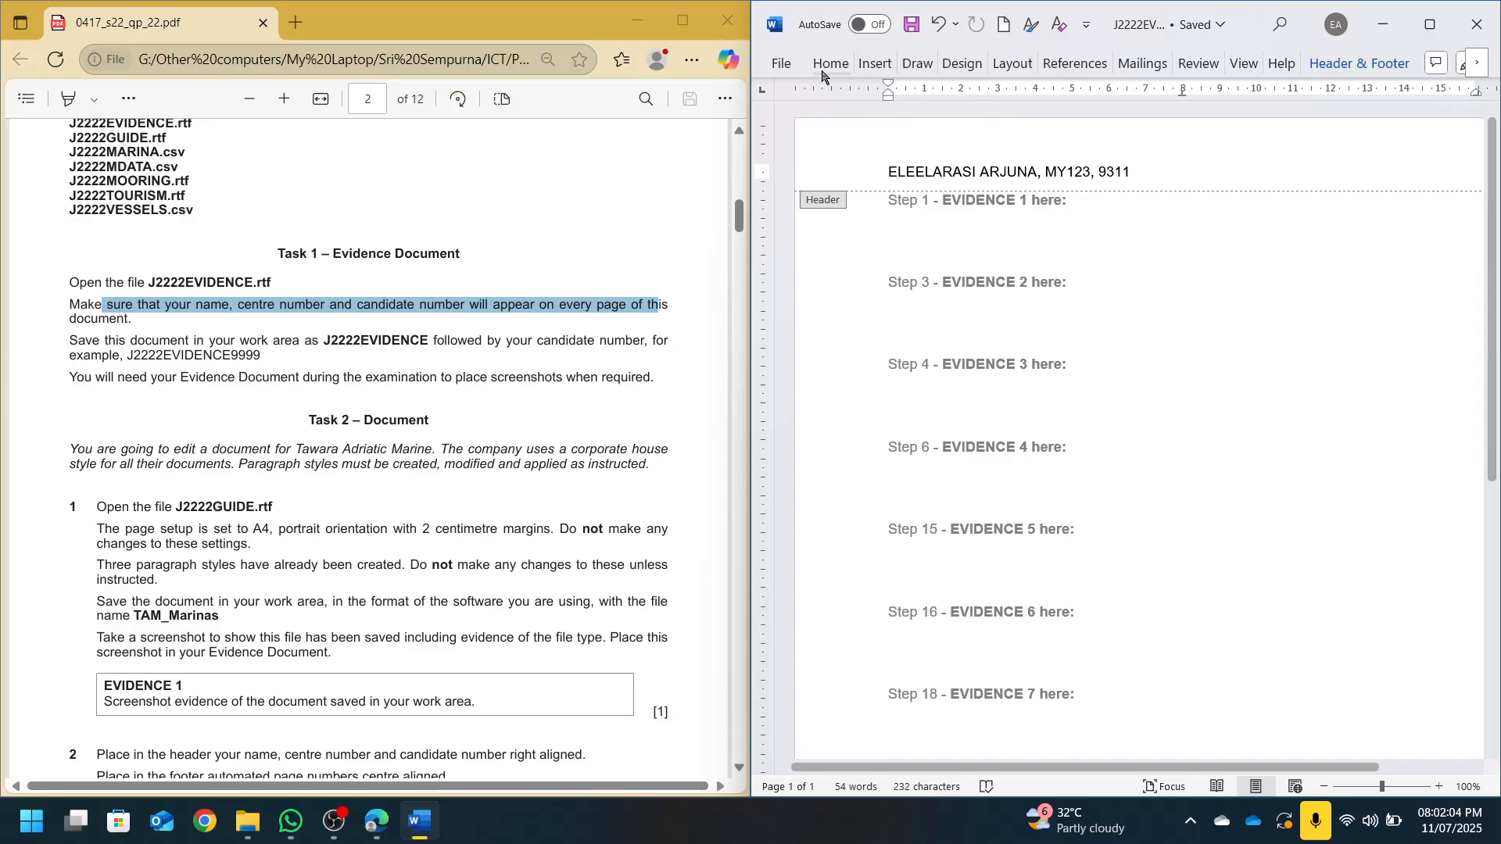
Save a copy as J2222EVIDENCE plus the candidate number in Word Document (.docx) format
{"action": "left_click", "coordinate": [786, 64]}
{"action": "left_click", "coordinate": [806, 362]}
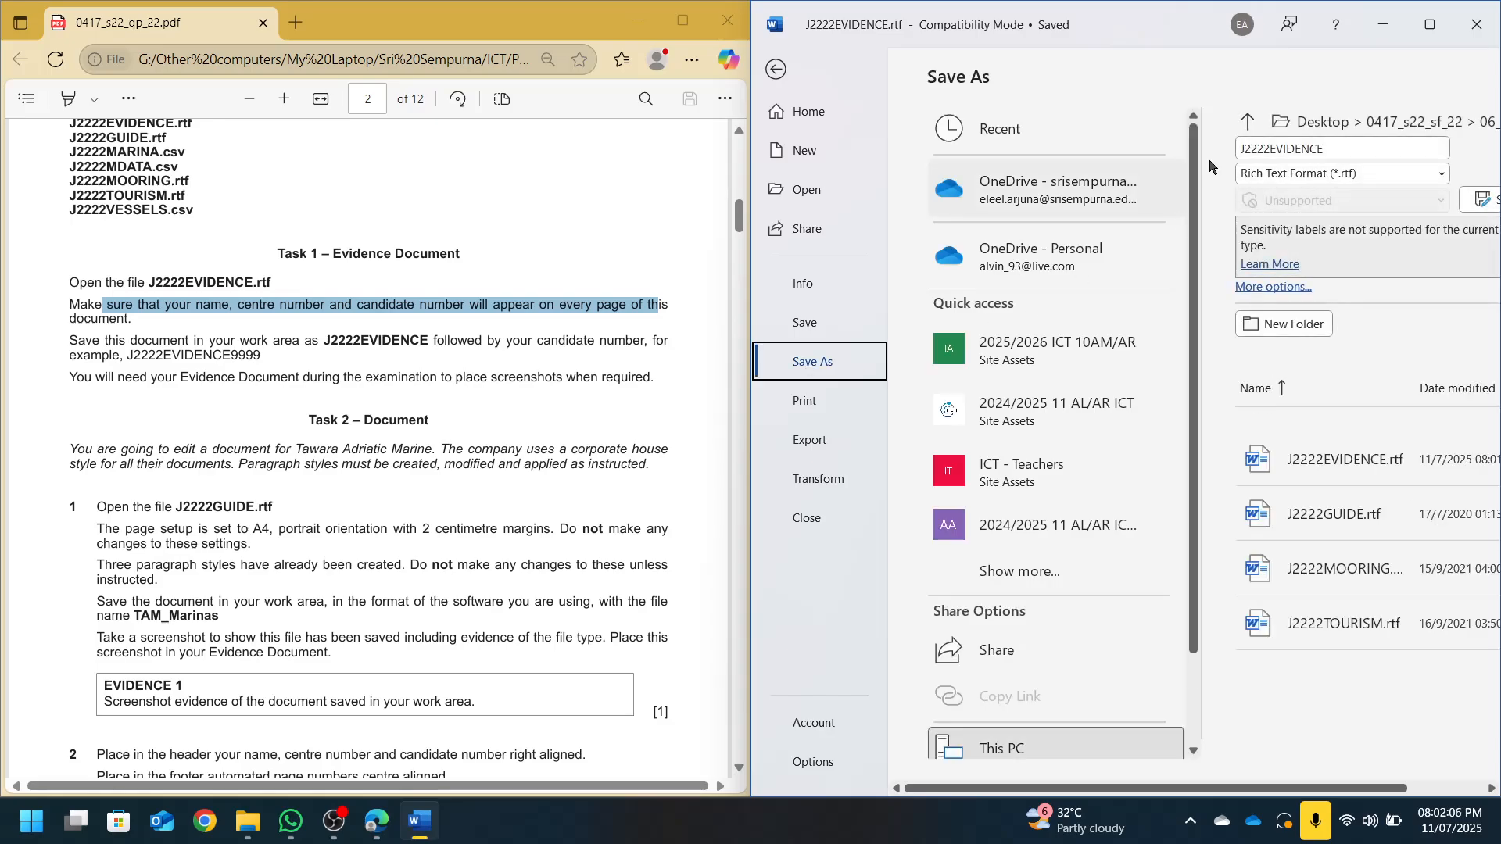
{"action": "left_click", "coordinate": [1321, 155]}
{"action": "left_click", "coordinate": [1333, 155]}
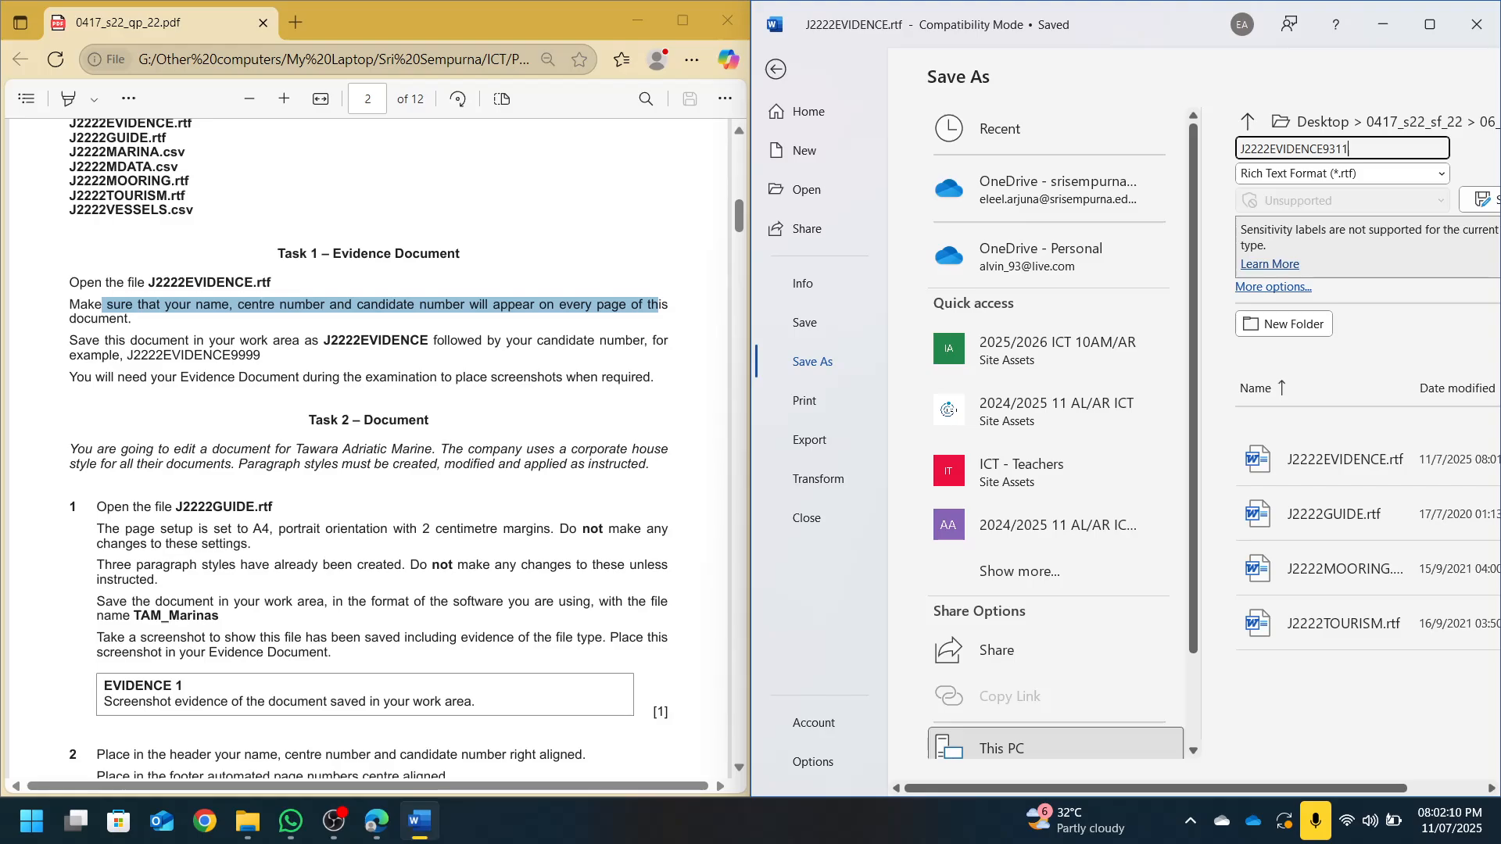
{"action": "left_click", "coordinate": [1342, 168]}
{"action": "left_click", "coordinate": [1345, 196]}
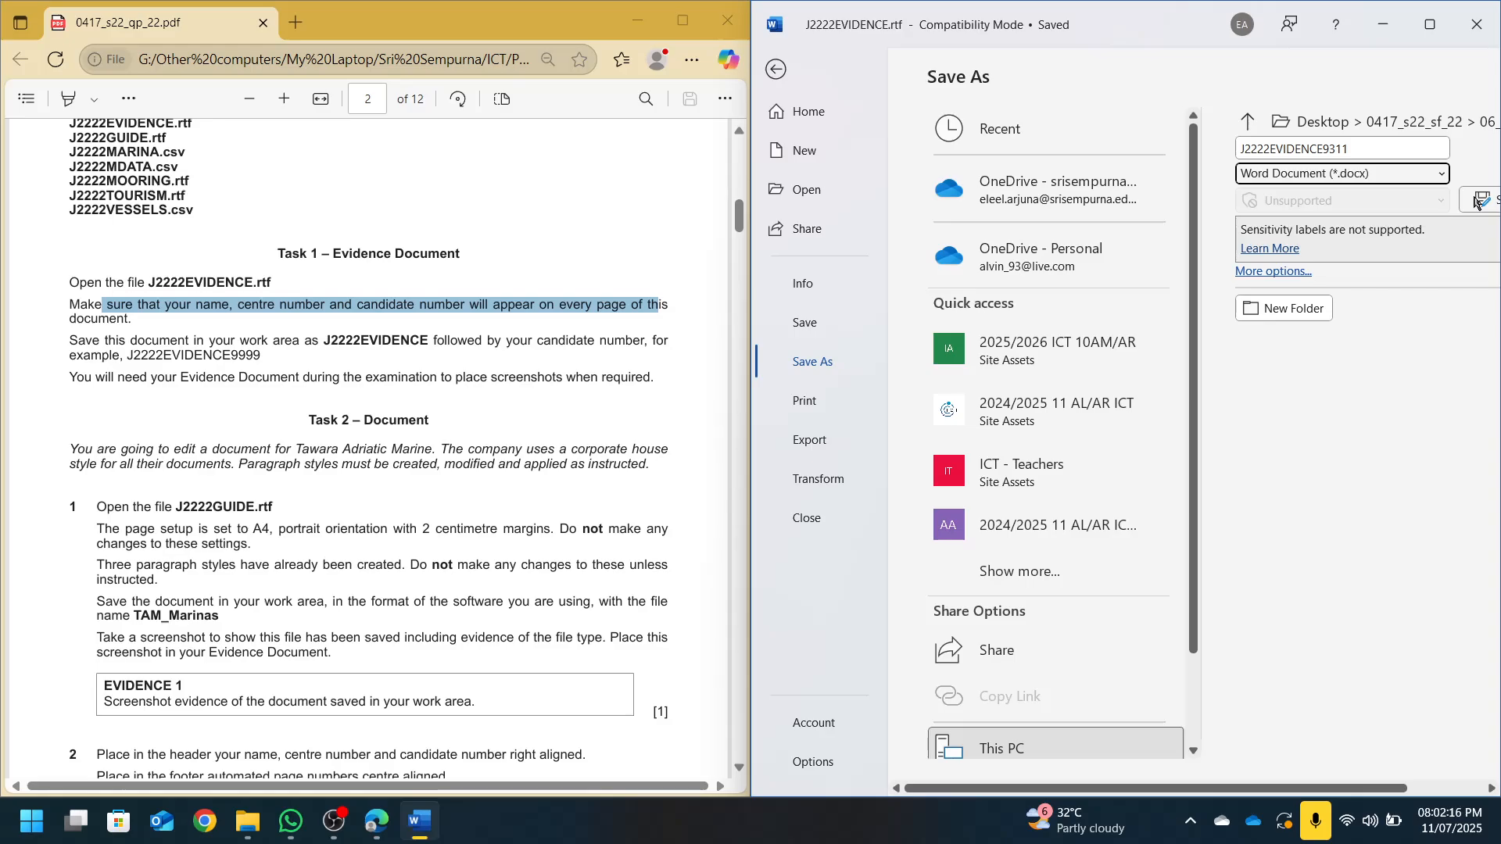
{"action": "left_click", "coordinate": [1475, 203]}
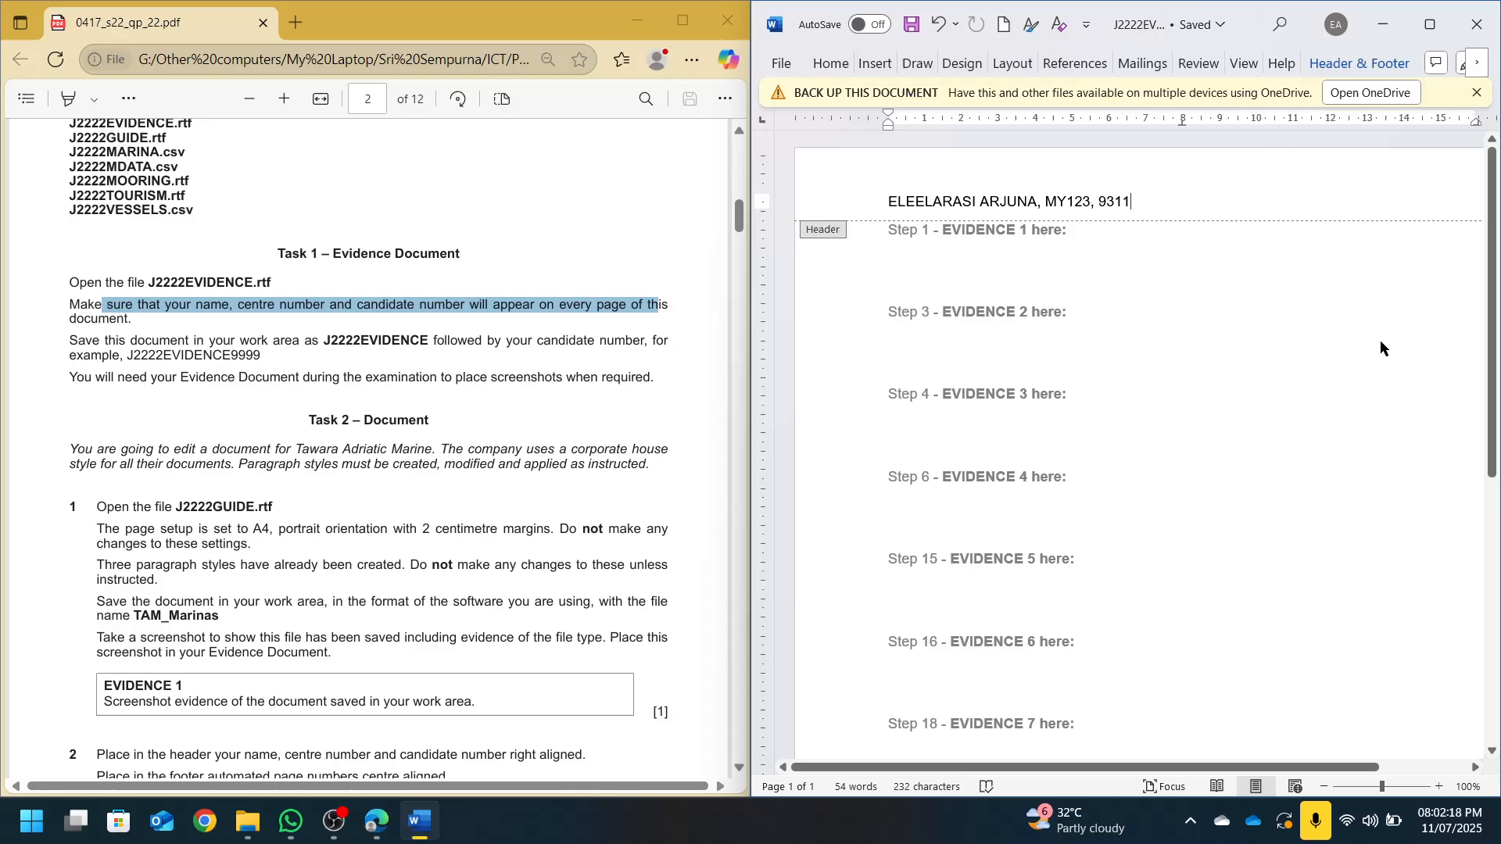
Leave the header and scroll down through the body to the evidence placeholders
{"action": "left_click", "coordinate": [1477, 94]}
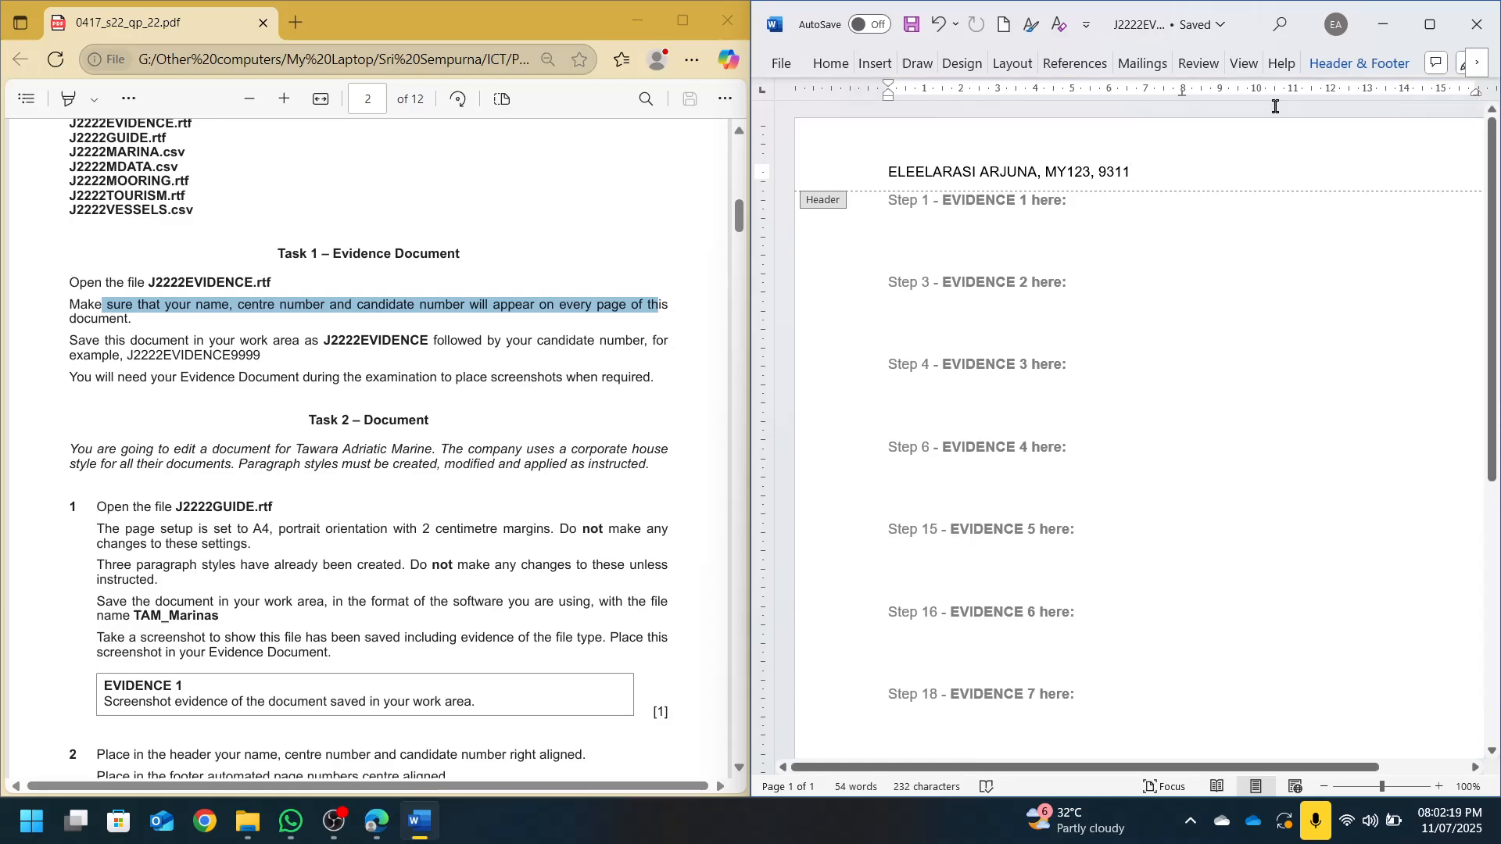
{"action": "double_click", "coordinate": [1042, 289]}
{"action": "scroll", "coordinate": [242, 451], "scroll_direction": "down", "scroll_amount": 1}
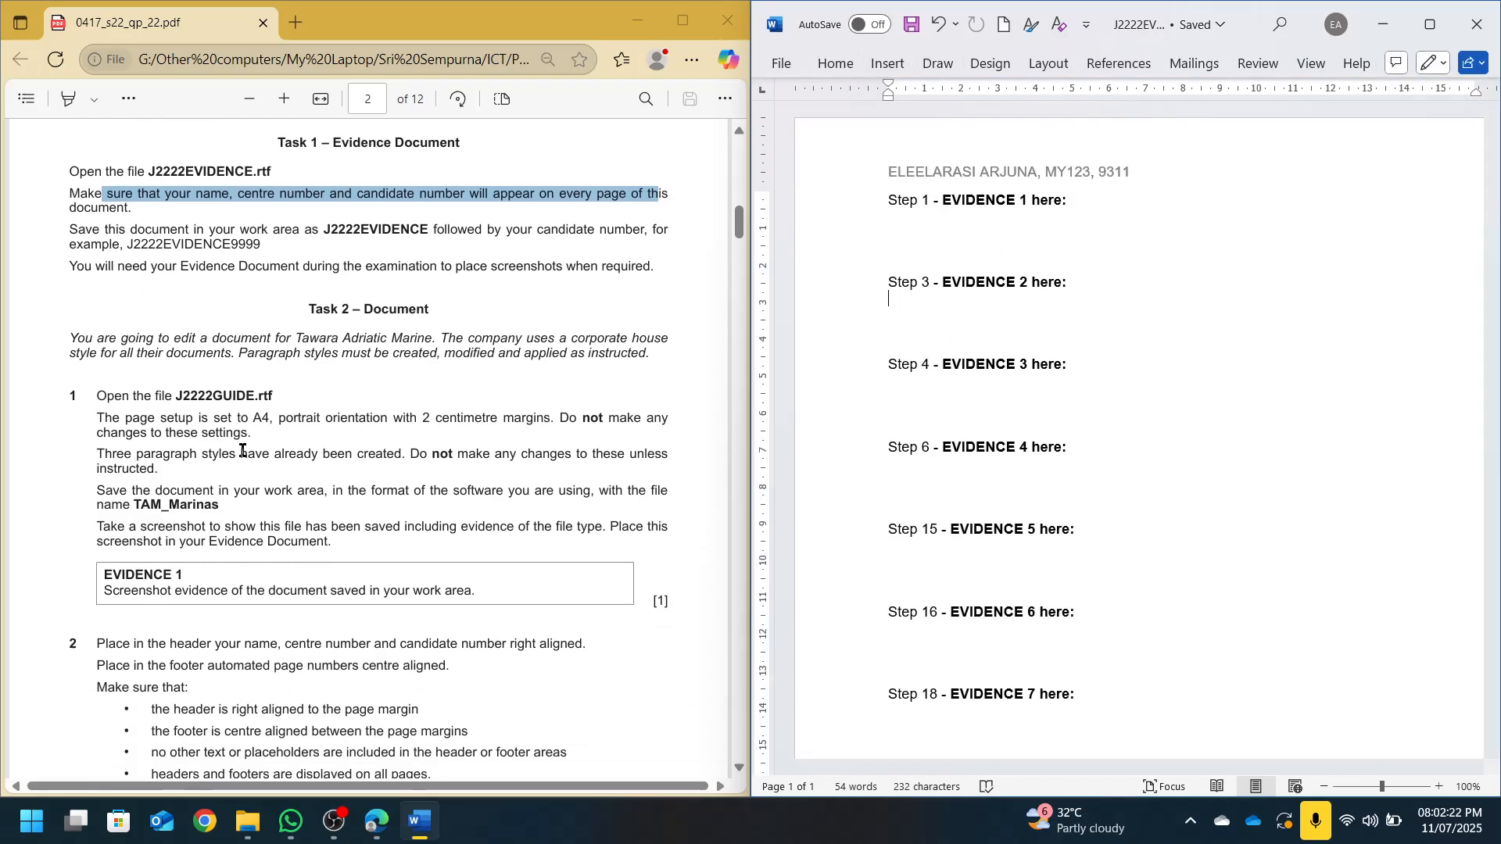
{"action": "scroll", "coordinate": [243, 451], "scroll_direction": "down", "scroll_amount": 2}
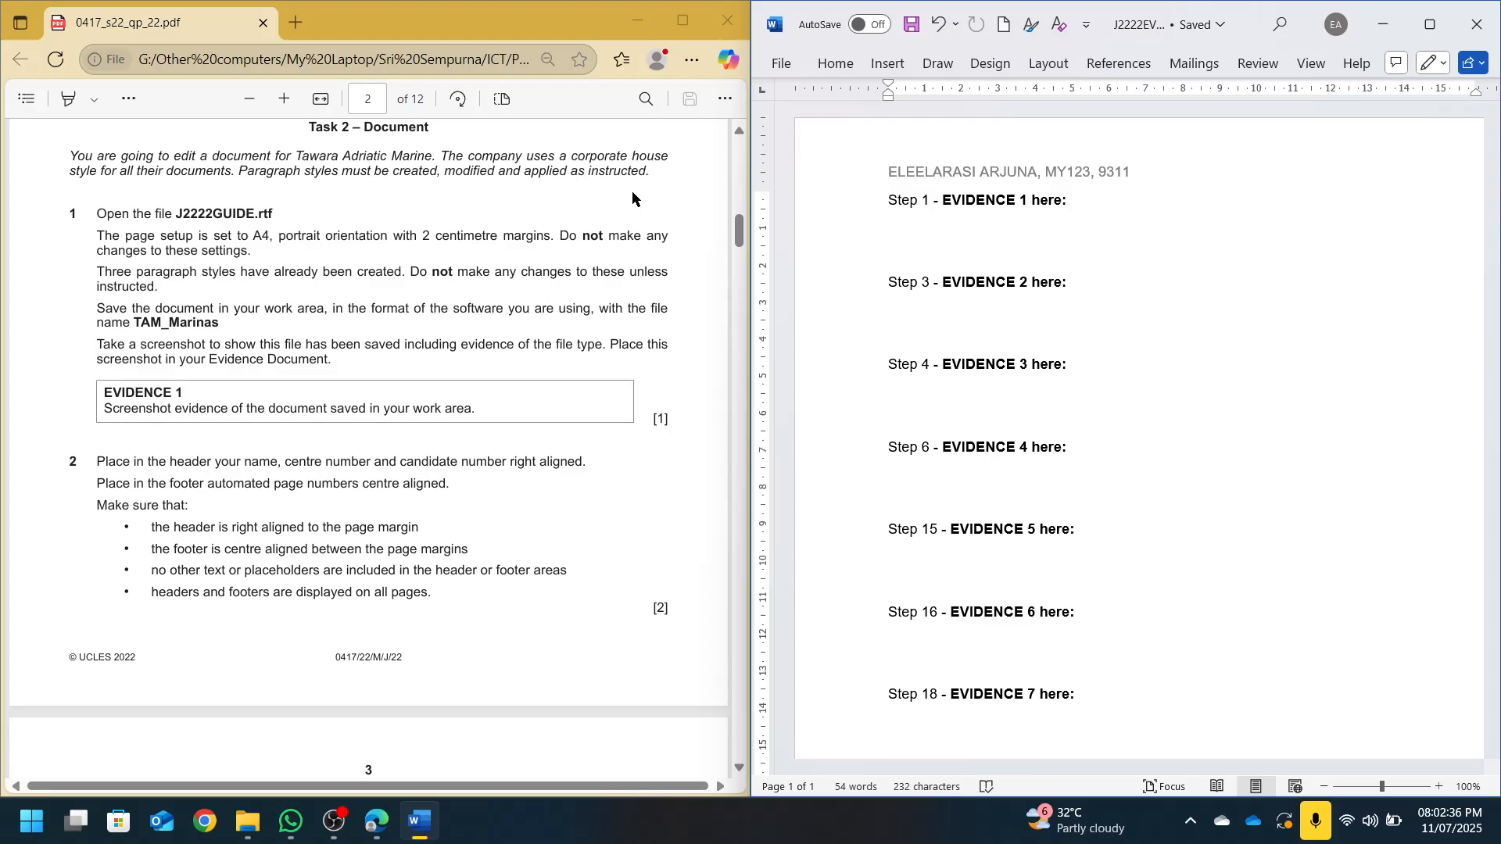
{"action": "left_click", "coordinate": [247, 821]}
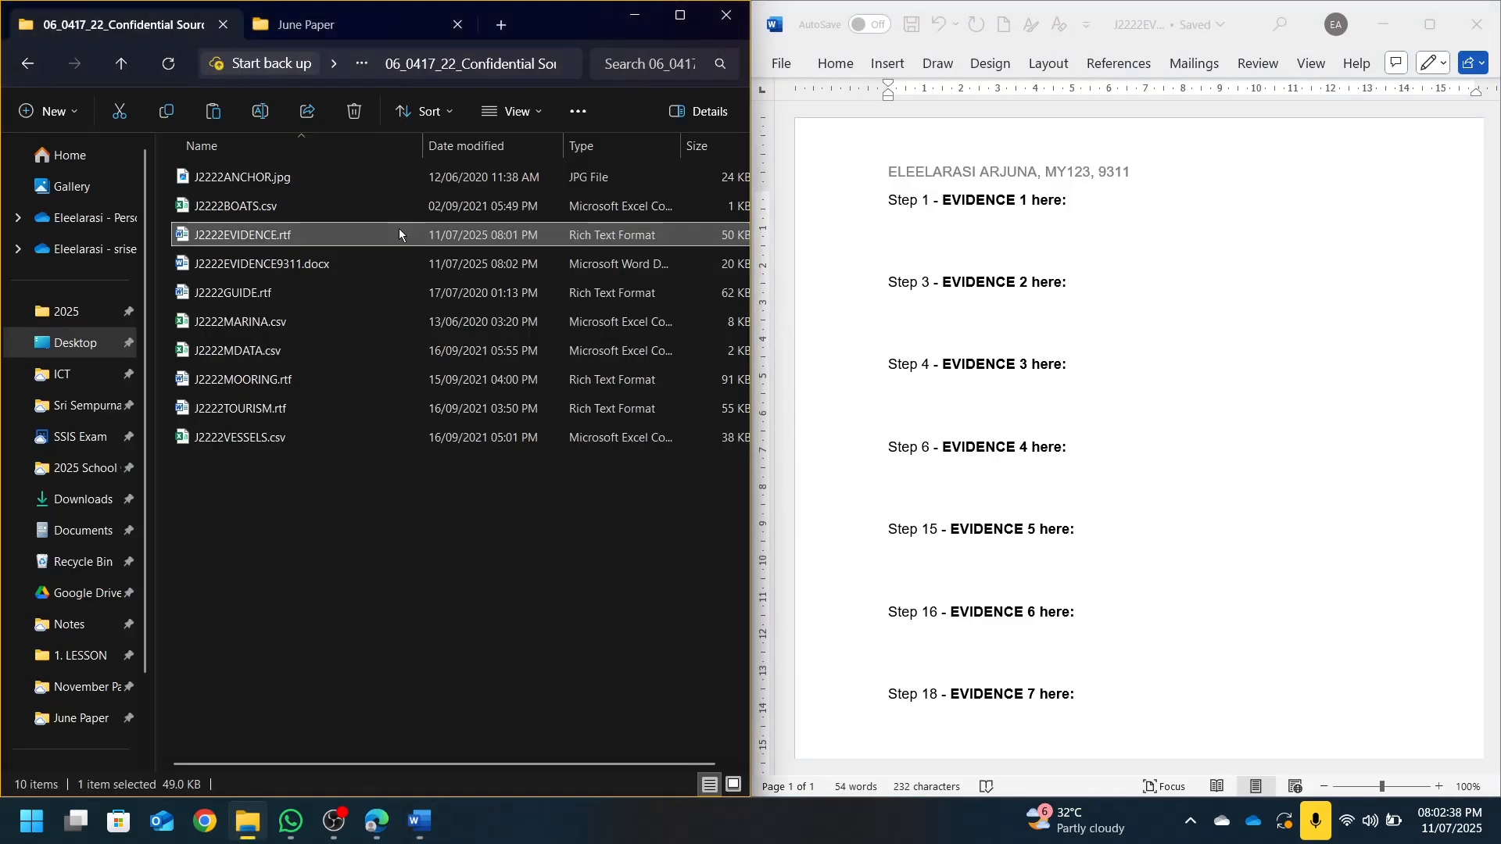
{"action": "double_click", "coordinate": [276, 293]}
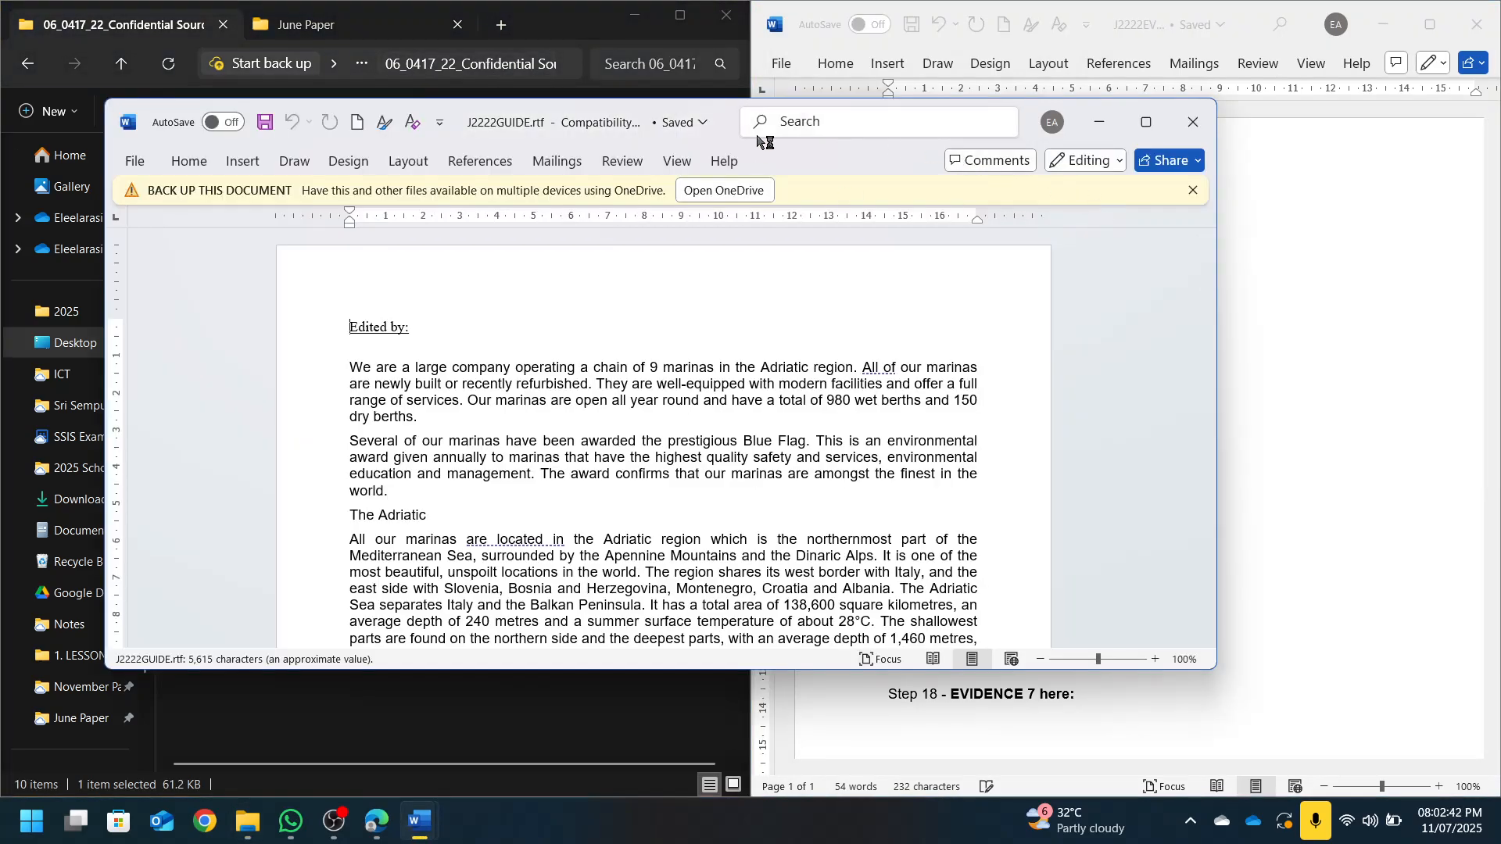
{"action": "left_click_drag", "start_coordinate": [730, 125], "coordinate": [1497, 207]}
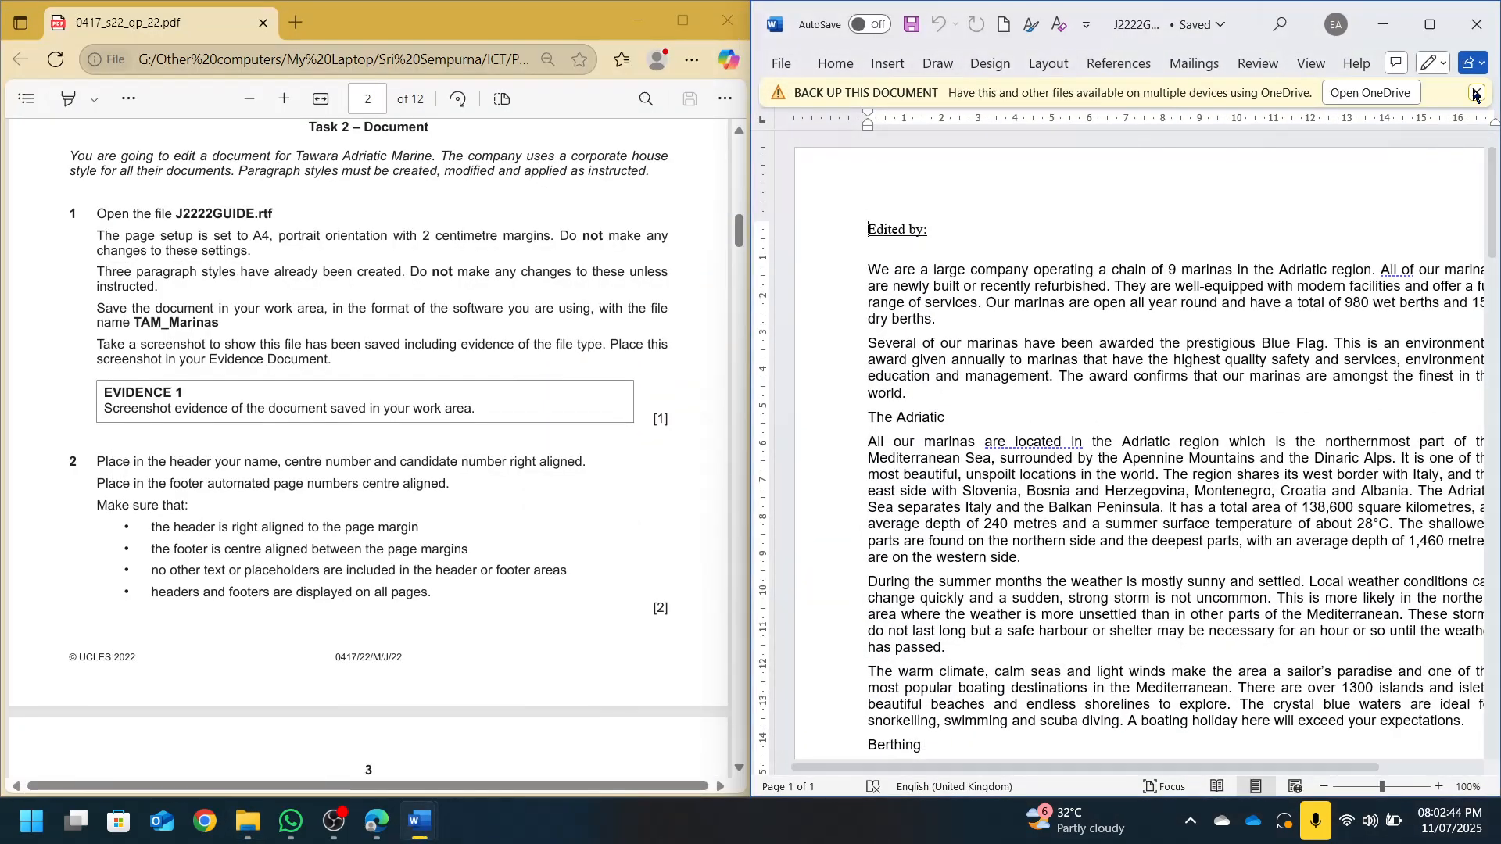
{"action": "left_click", "coordinate": [1474, 93]}
{"action": "left_click", "coordinate": [838, 62]}
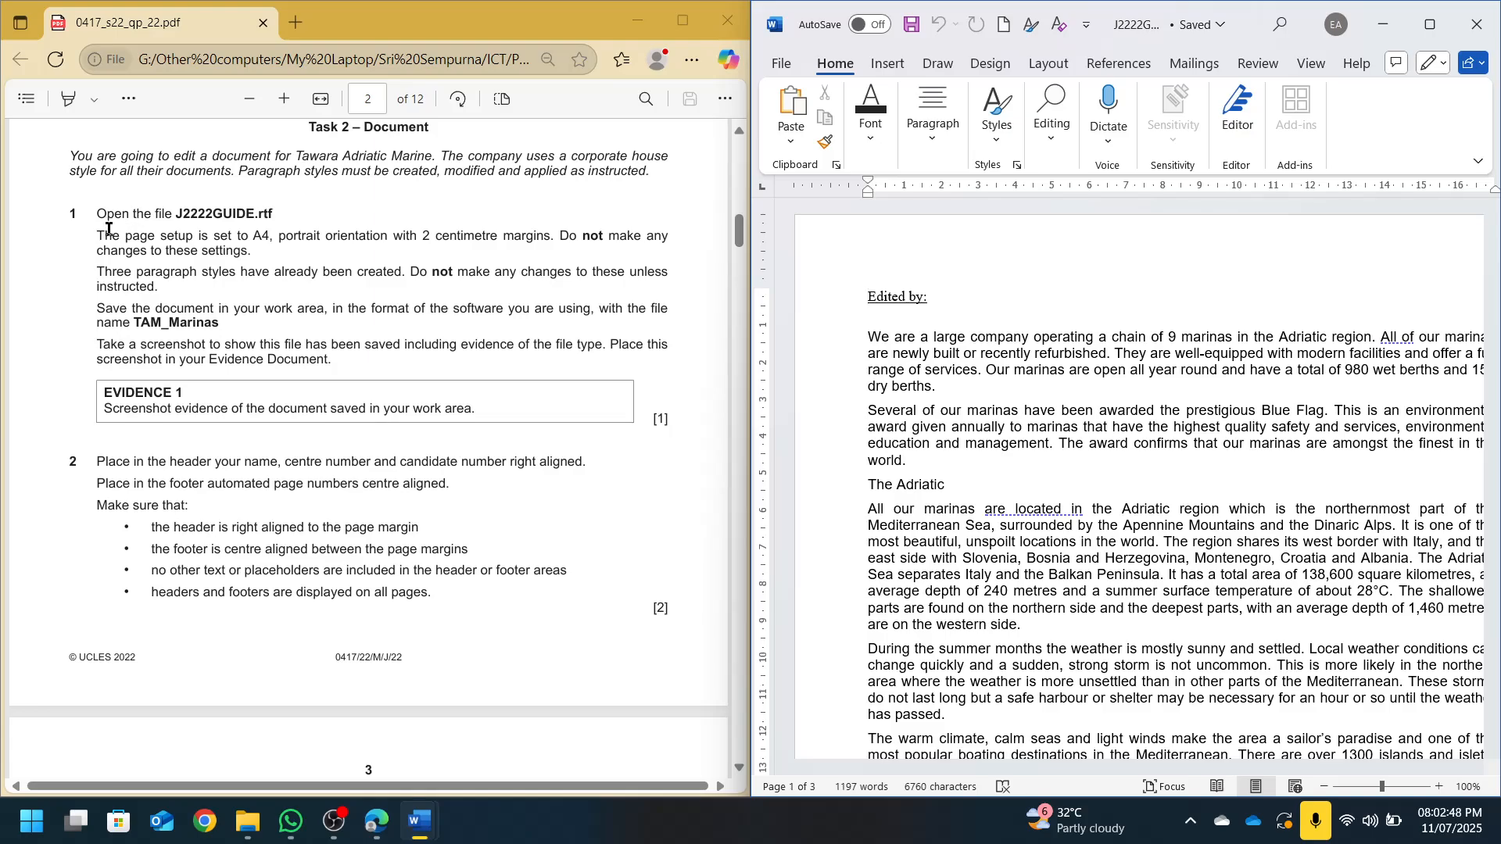
{"action": "left_click_drag", "start_coordinate": [104, 235], "coordinate": [551, 247]}
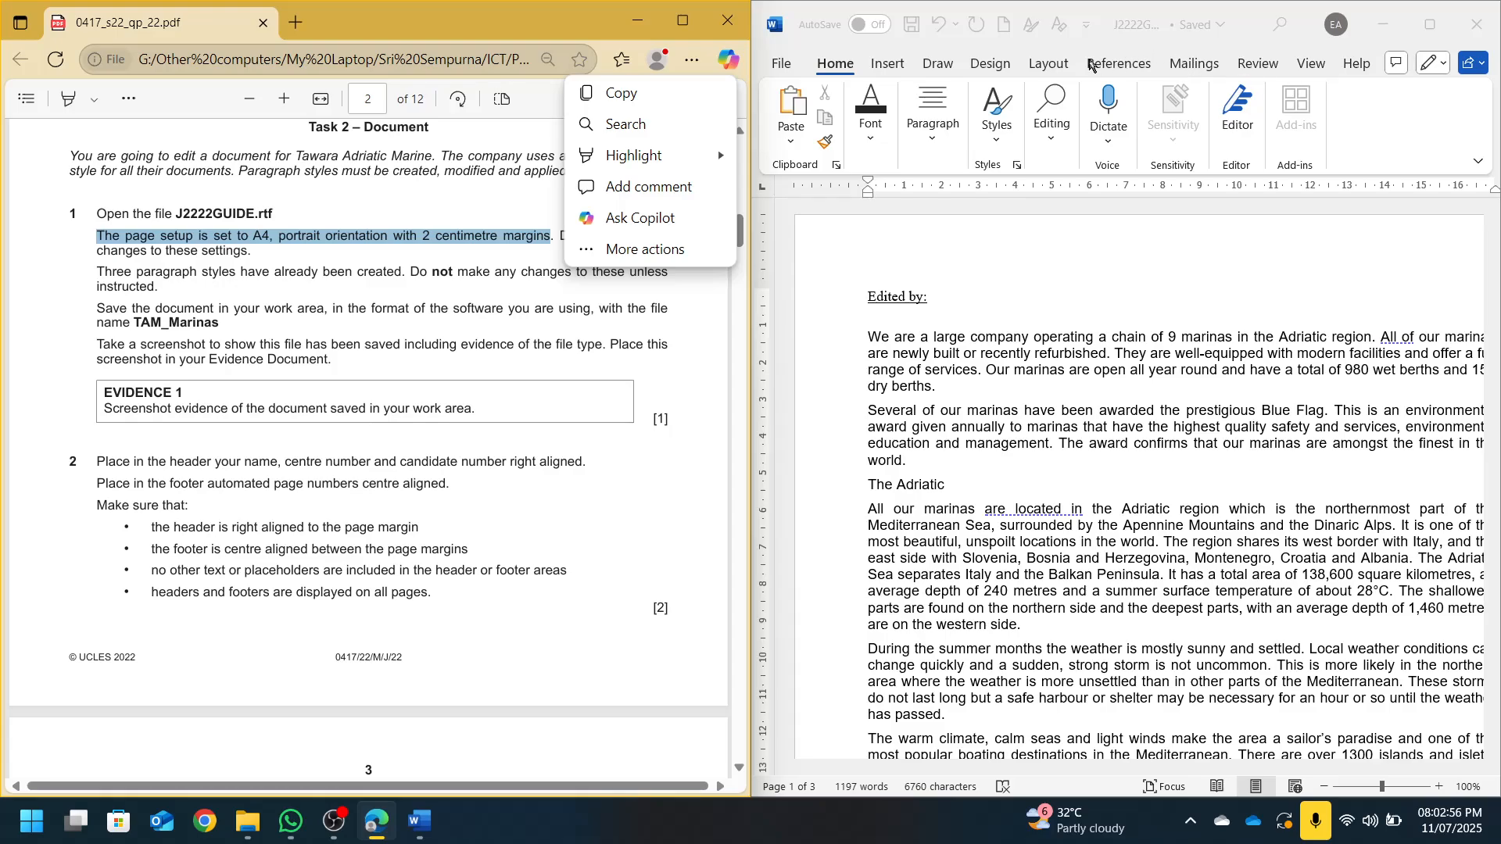
{"action": "left_click", "coordinate": [1063, 73]}
{"action": "left_click", "coordinate": [1048, 63]}
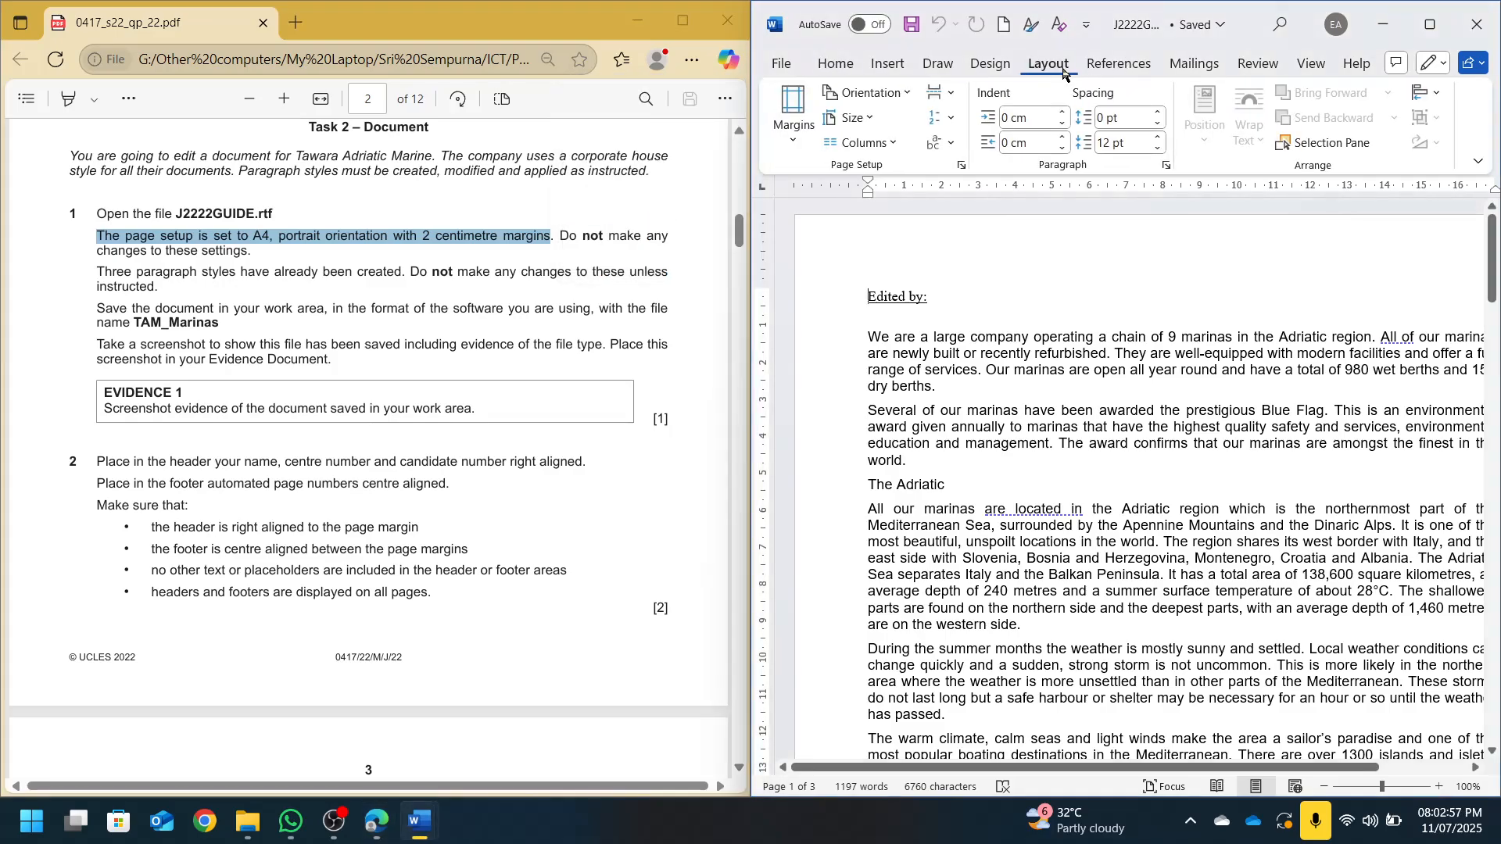
{"action": "left_click", "coordinate": [960, 165]}
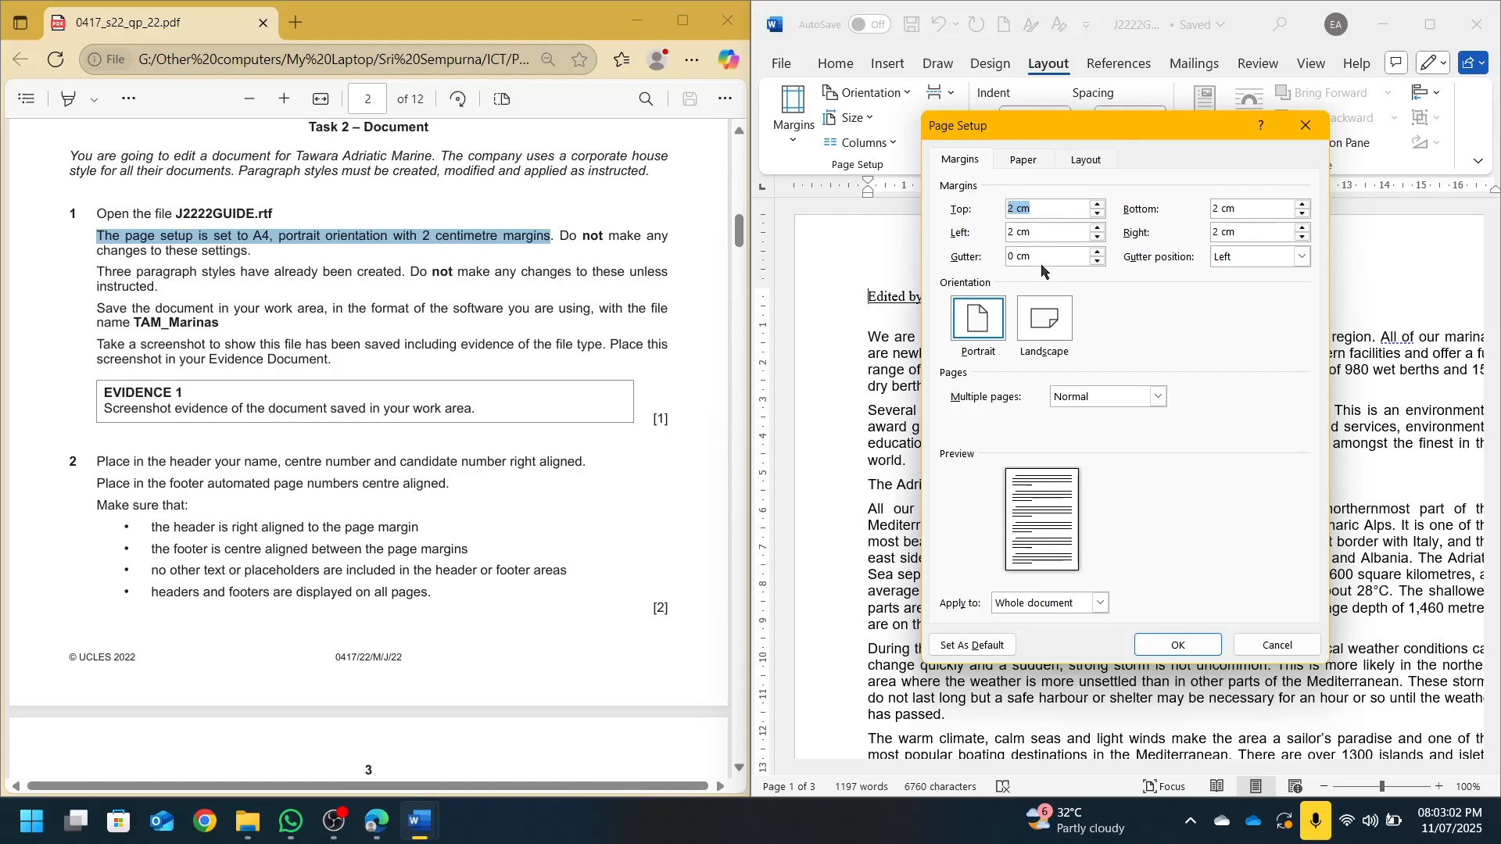
{"action": "left_click", "coordinate": [1030, 162]}
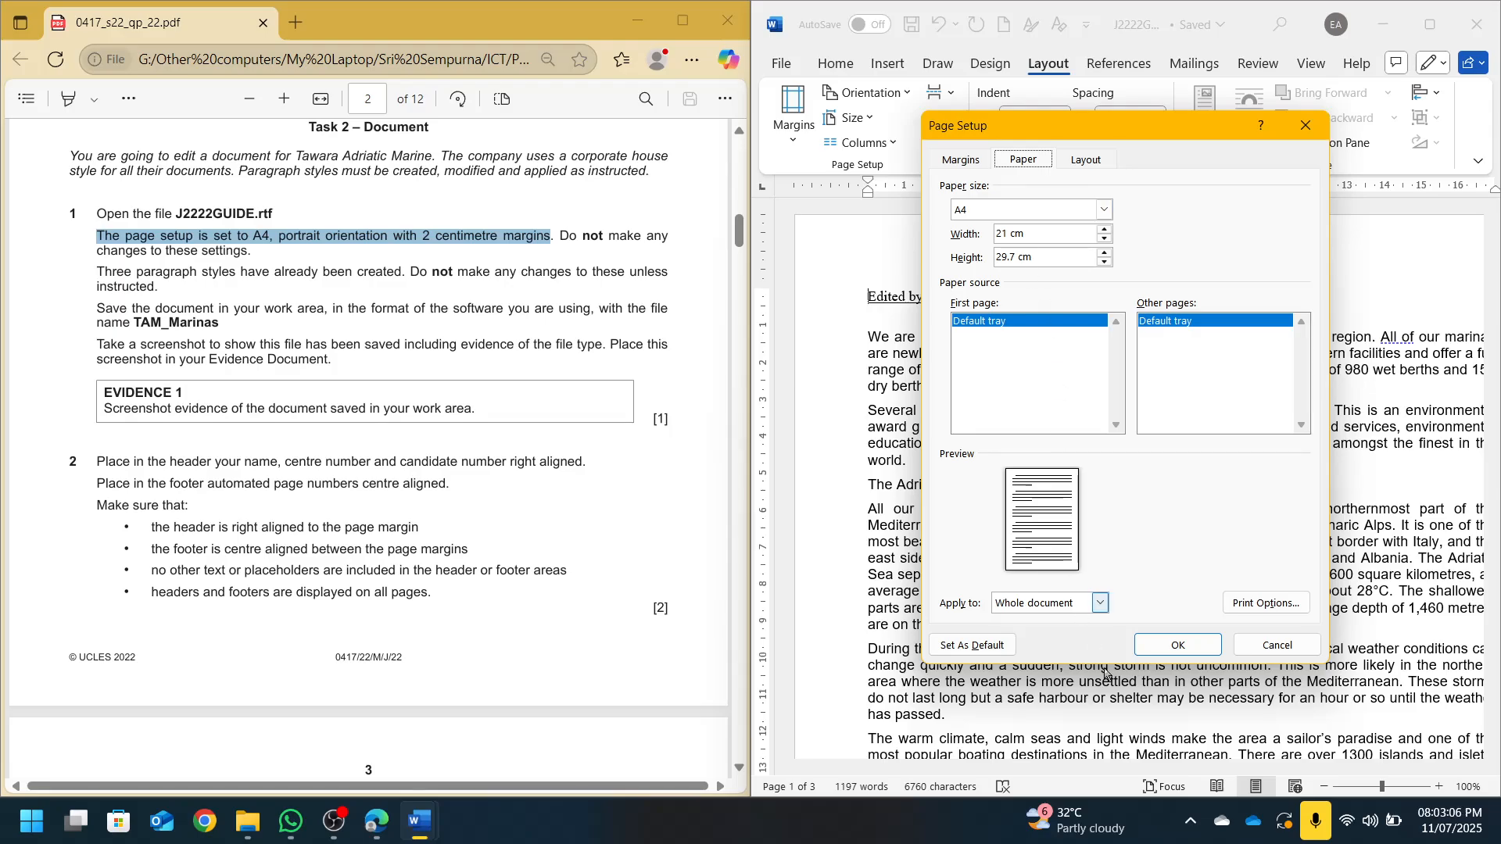
{"action": "left_click", "coordinate": [1280, 649]}
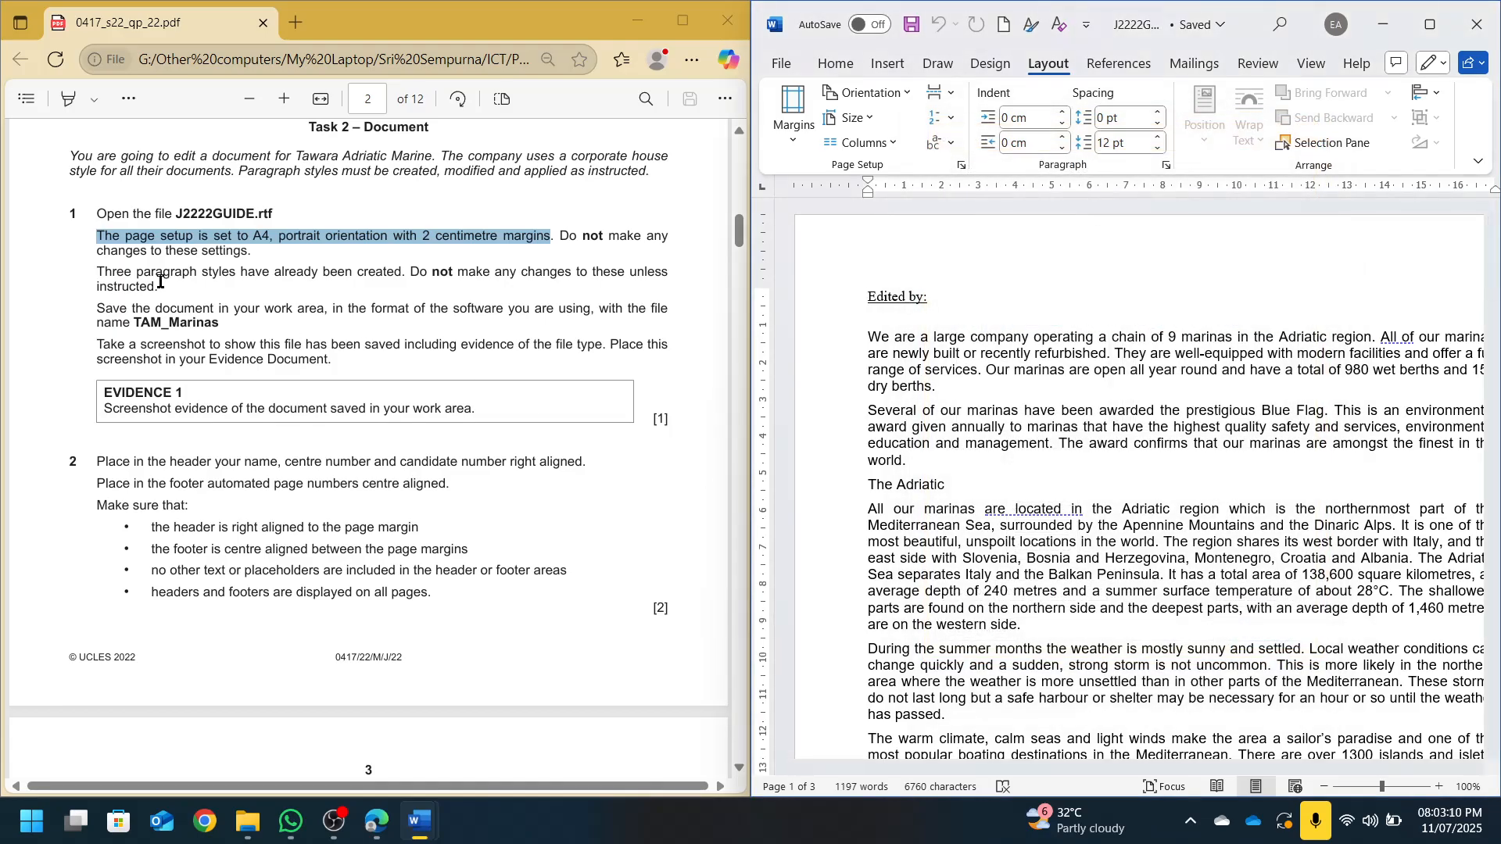
{"action": "left_click_drag", "start_coordinate": [315, 272], "coordinate": [384, 273]}
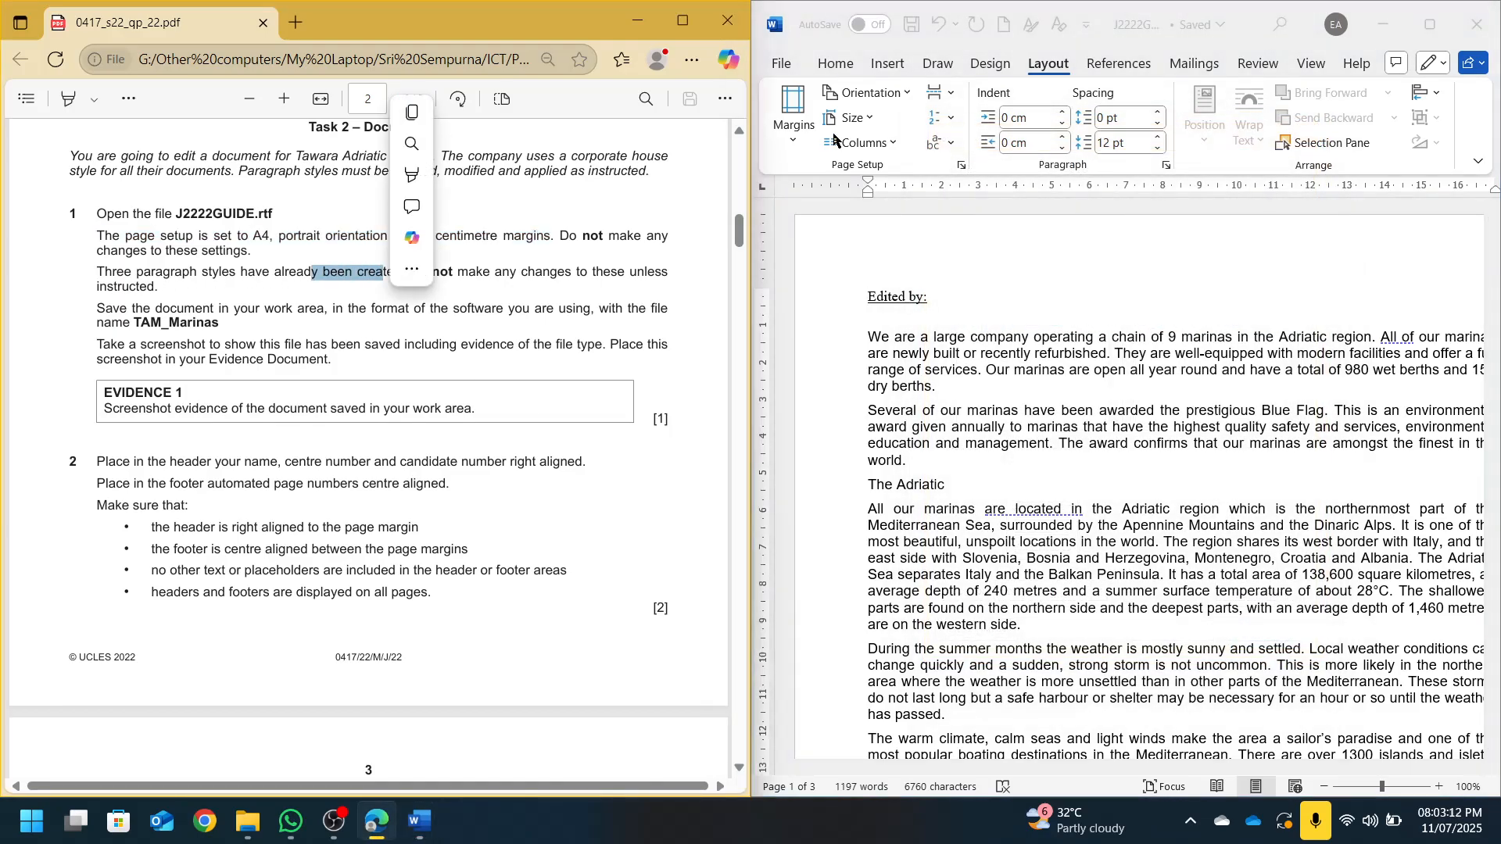
{"action": "left_click", "coordinate": [836, 66]}
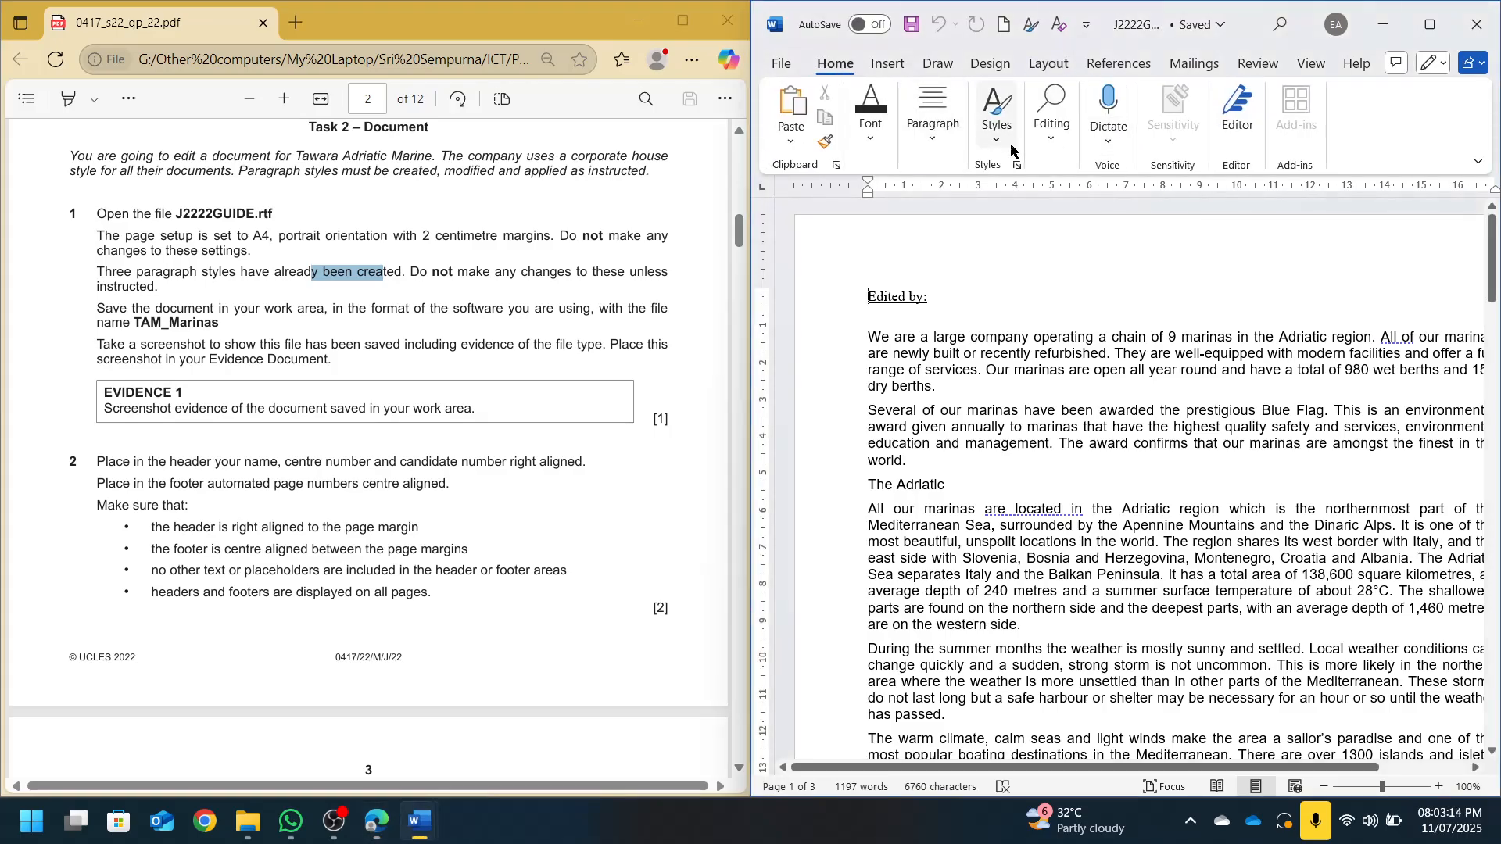
{"action": "left_click", "coordinate": [1018, 167]}
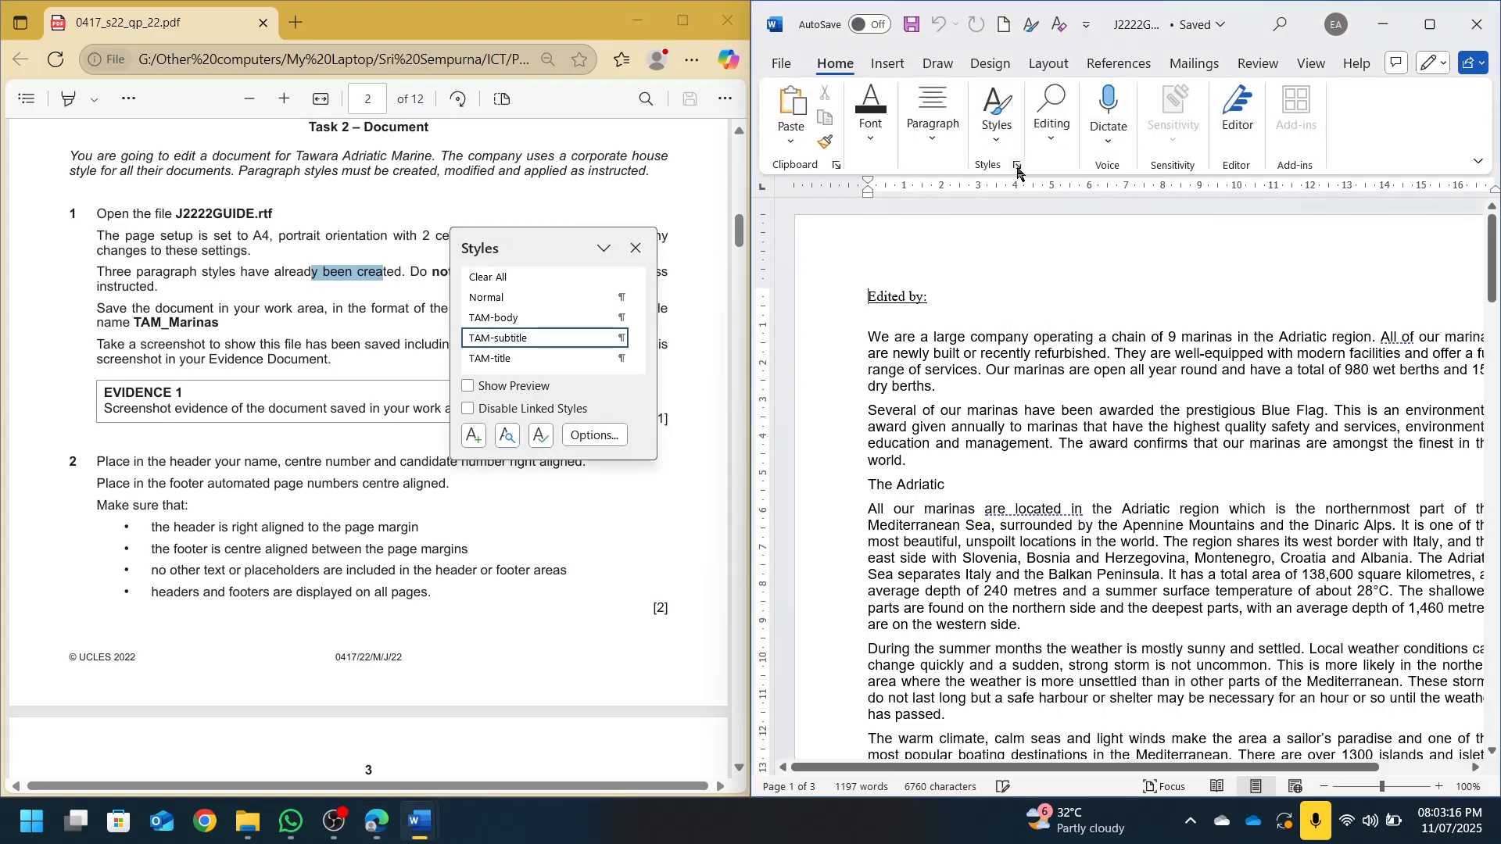
{"action": "left_click_drag", "start_coordinate": [606, 467], "coordinate": [610, 593]}
{"action": "left_click_drag", "start_coordinate": [562, 243], "coordinate": [1037, 260]}
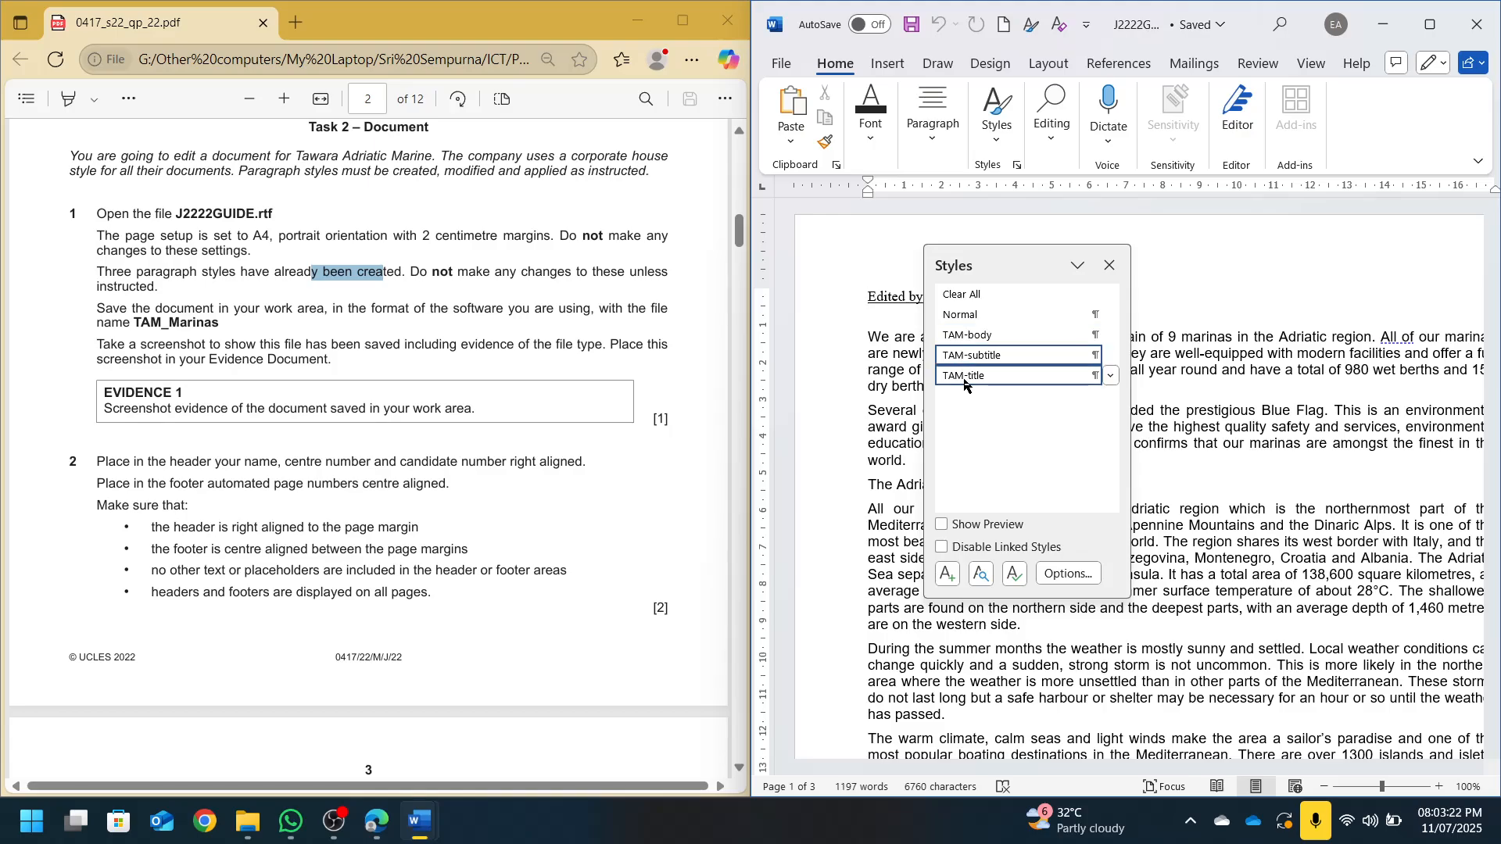
{"action": "left_click", "coordinate": [1111, 266]}
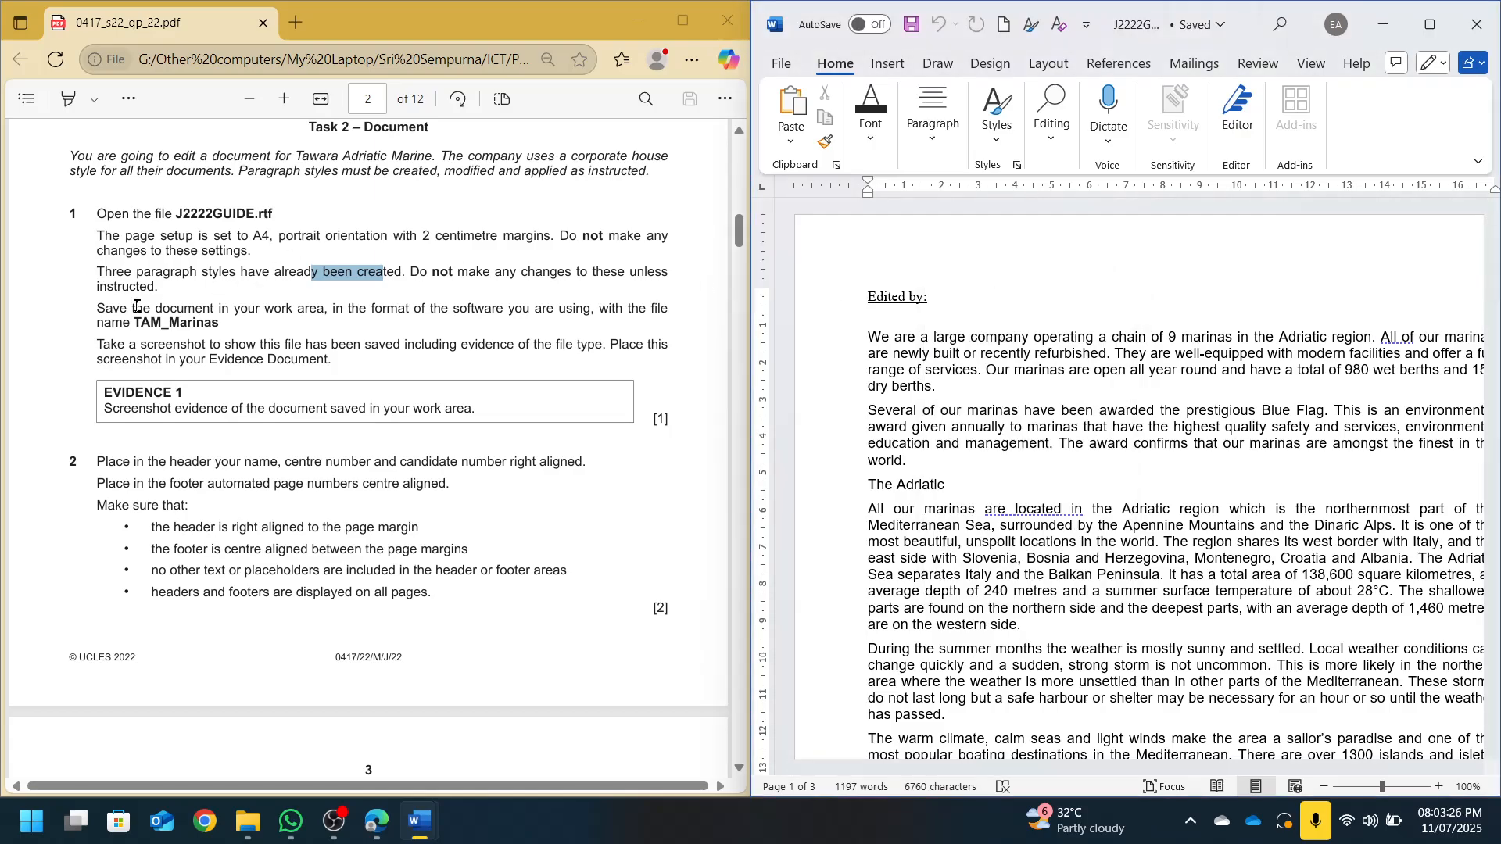
Save the guide under the new name TAM_Marinas as a Word Document (*.docx)
{"action": "left_click", "coordinate": [781, 63]}
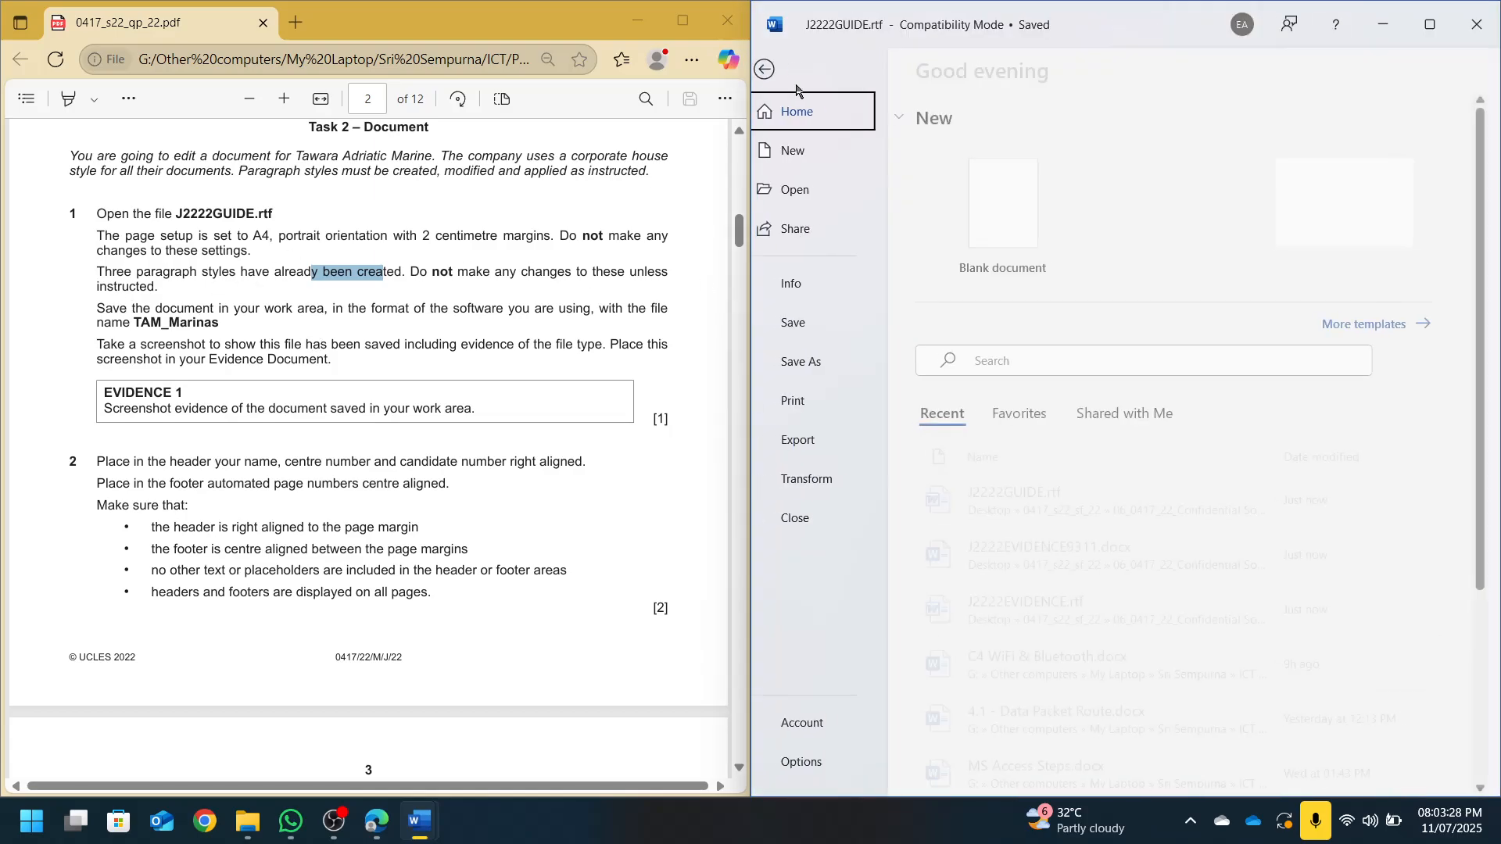
{"action": "left_click", "coordinate": [813, 362]}
{"action": "left_click", "coordinate": [1316, 147]}
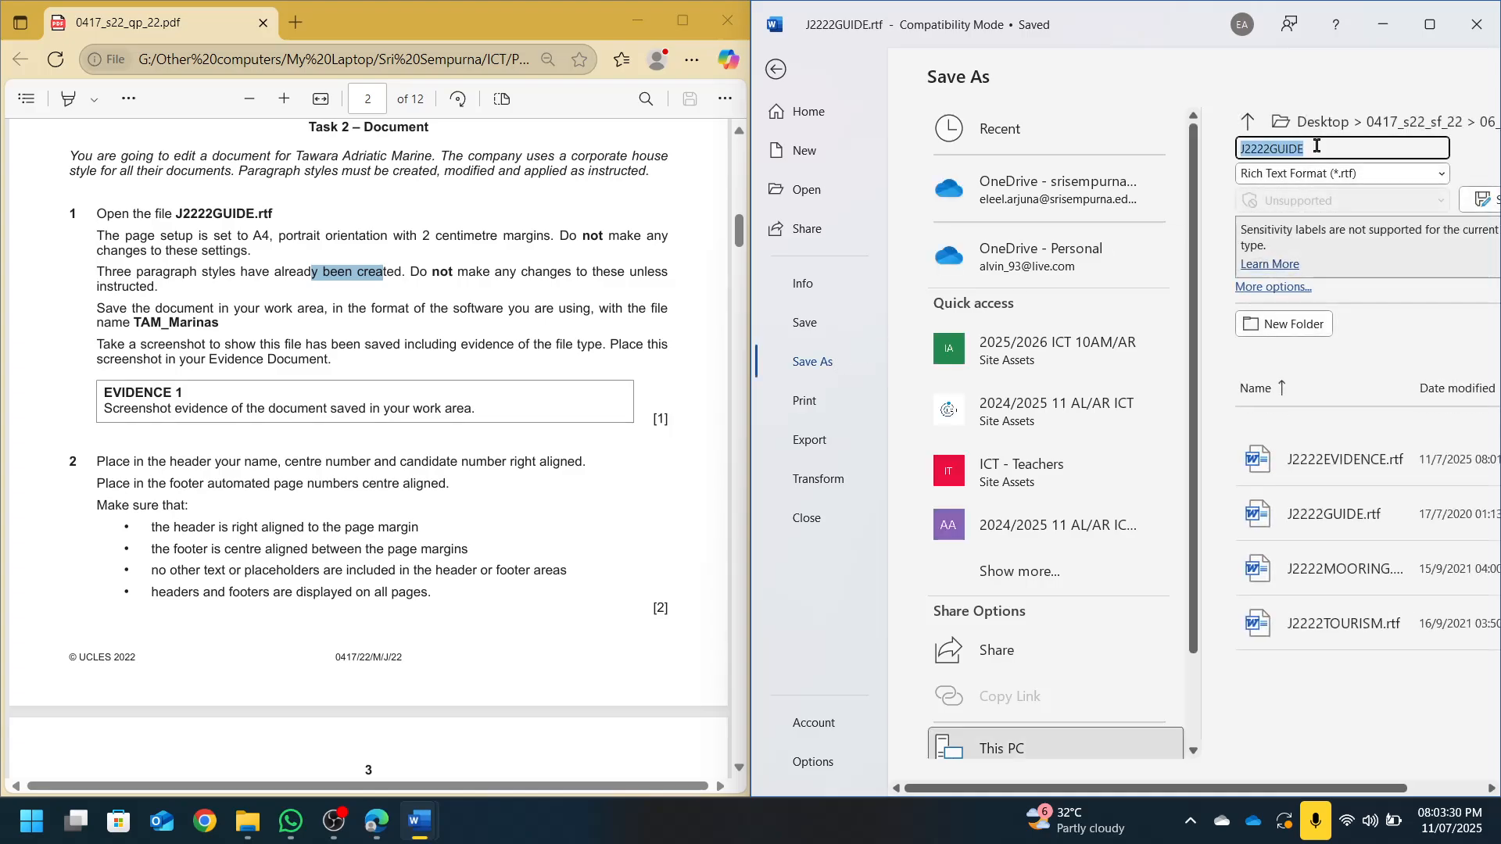
{"action": "type", "text": "TAM_"}
{"action": "key", "text": "Caps_Lock"}
{"action": "left_click", "coordinate": [1362, 173]}
{"action": "left_click", "coordinate": [1341, 196]}
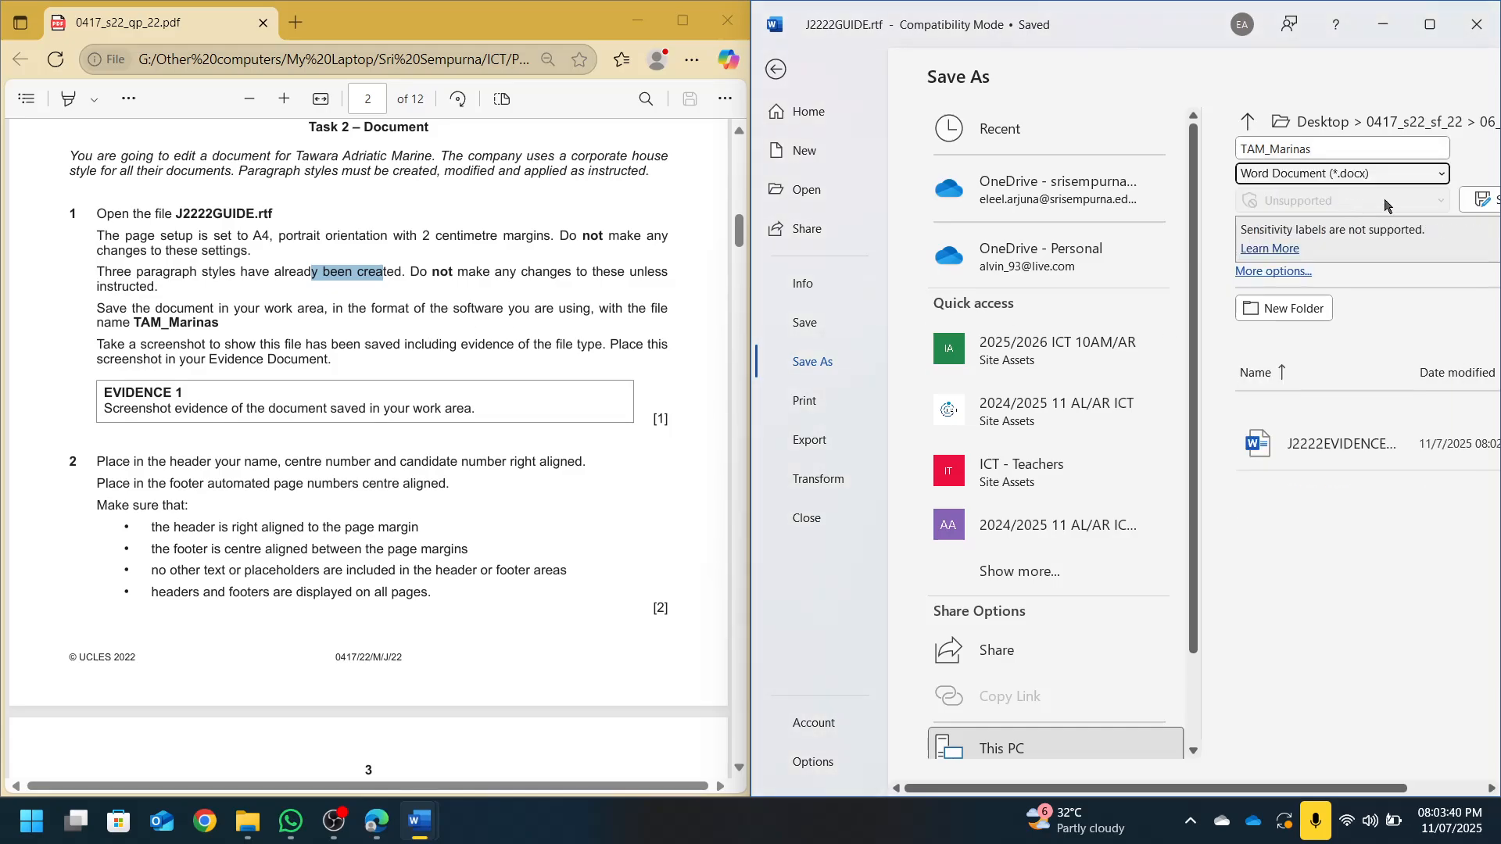
{"action": "left_click", "coordinate": [1482, 200]}
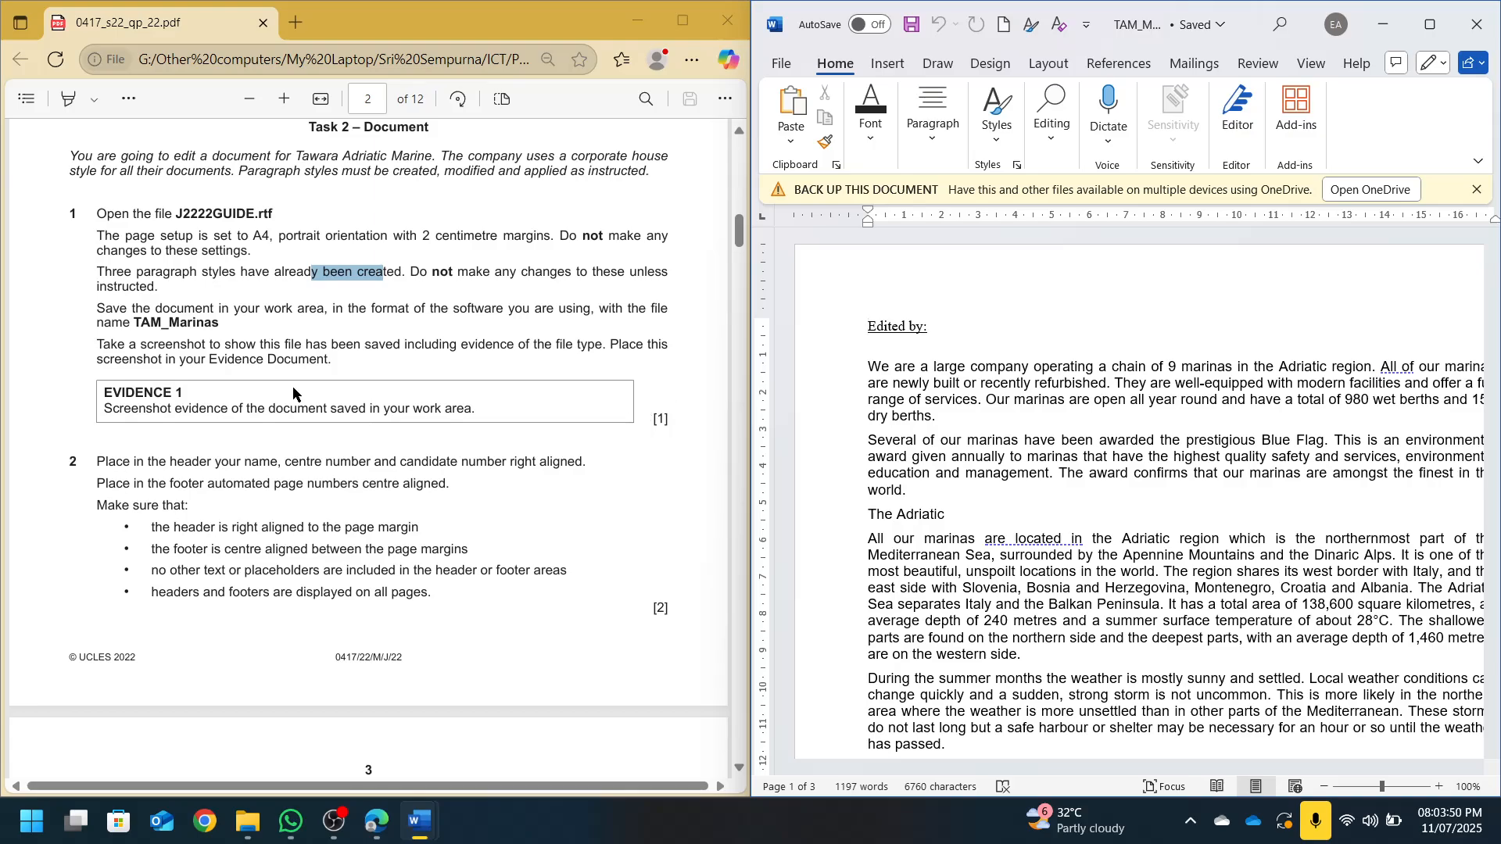
Screenshot the TAM_Marinas.docx row in File Explorer after widening the Type column
{"action": "left_click", "coordinate": [247, 821]}
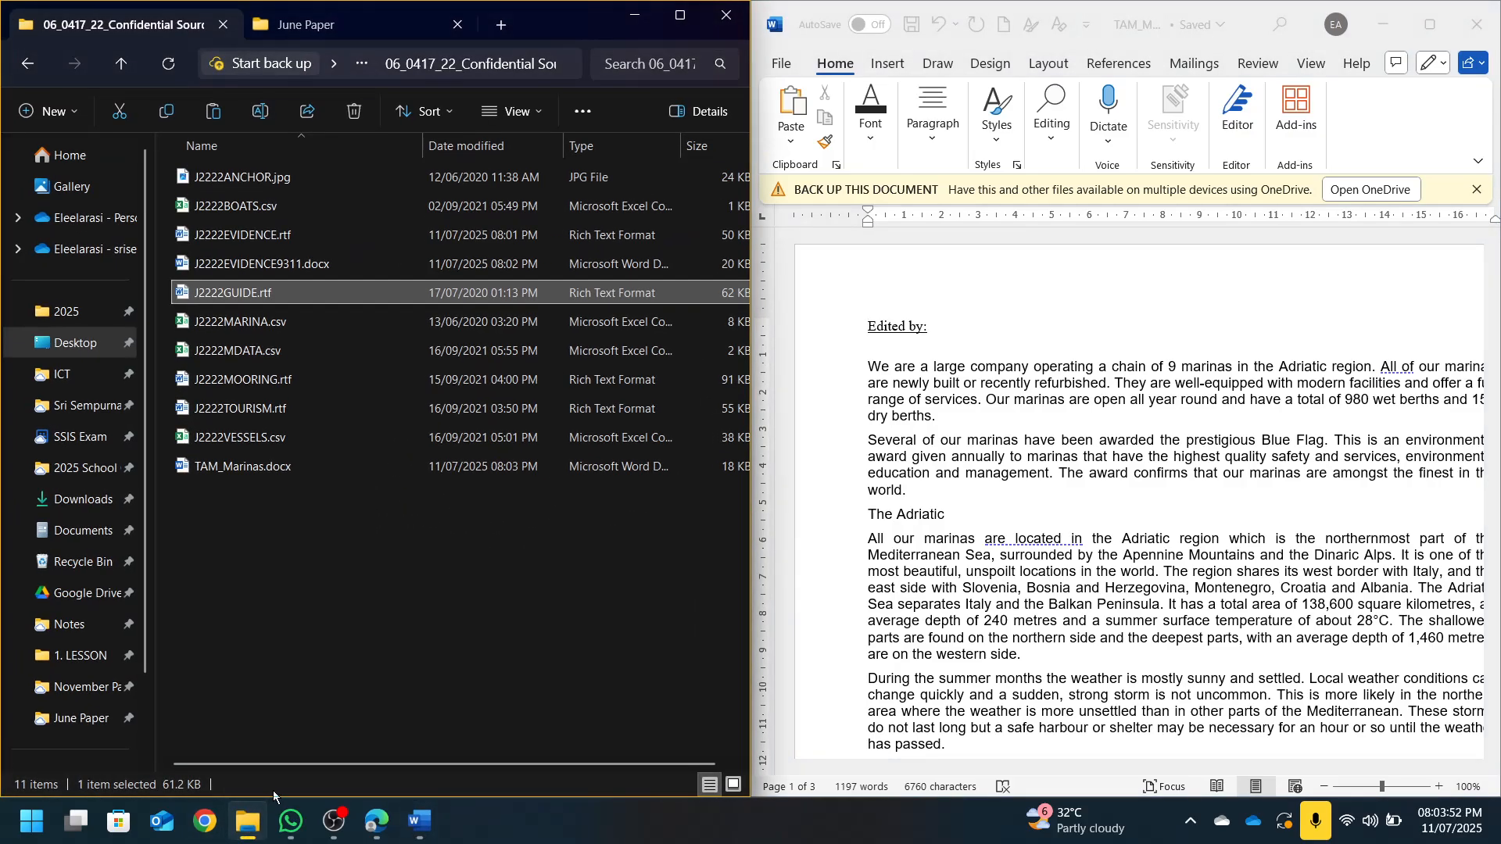
{"action": "left_click", "coordinate": [296, 468]}
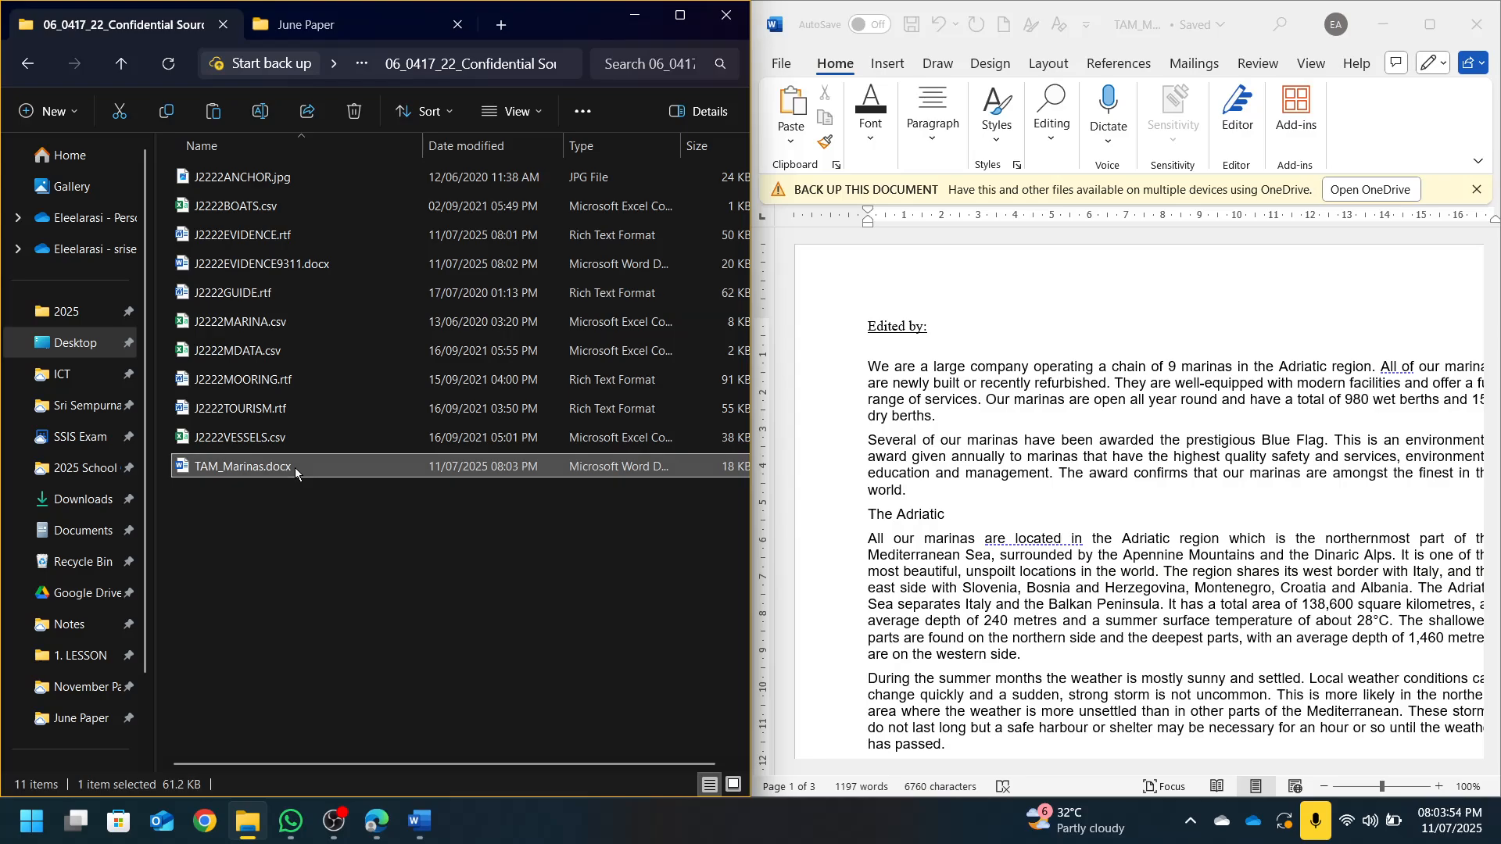
{"action": "left_click", "coordinate": [692, 24]}
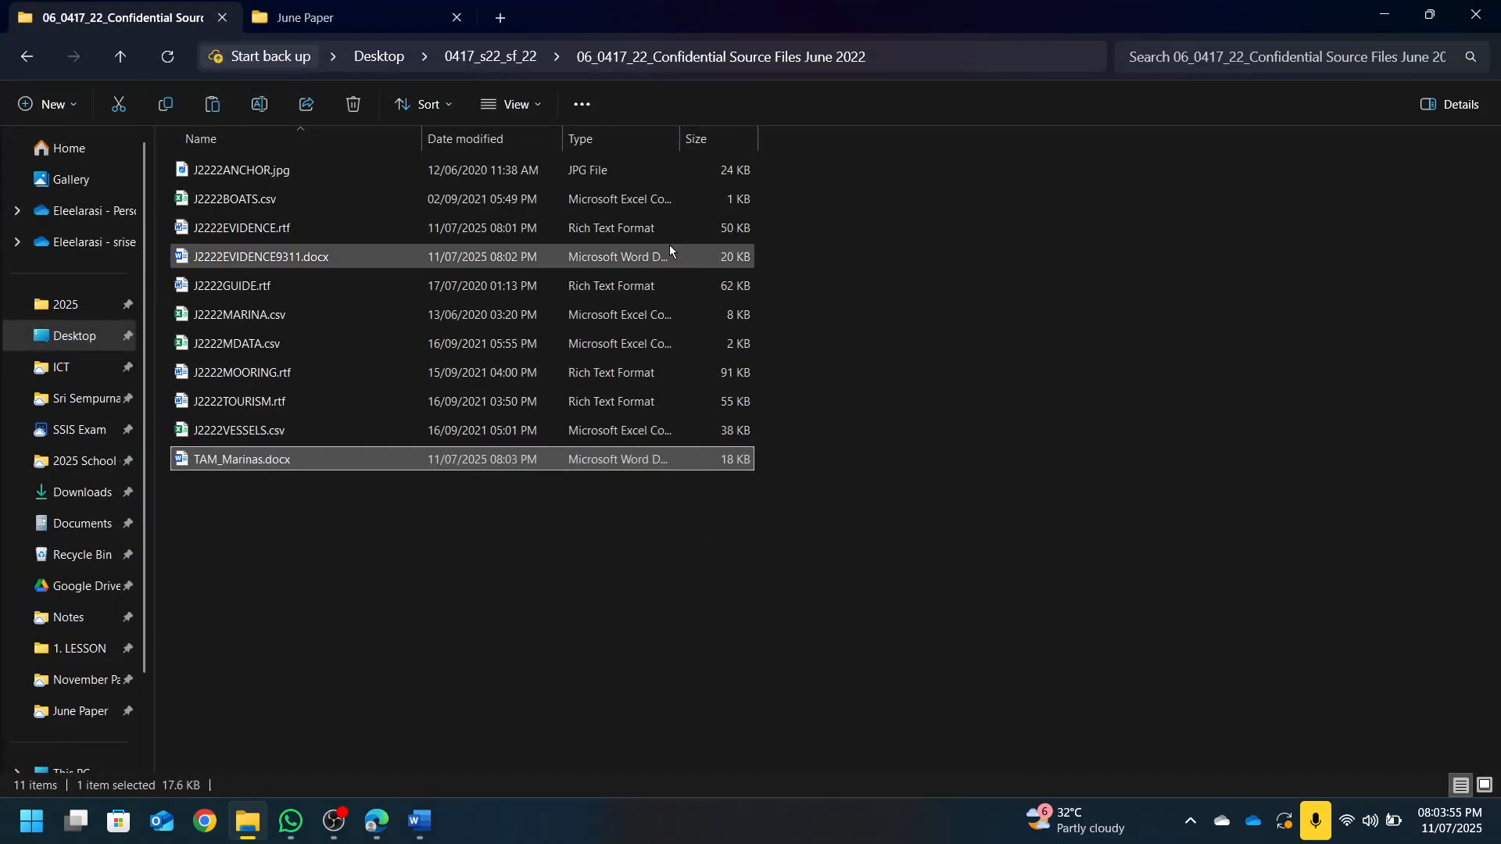
{"action": "double_click", "coordinate": [681, 138]}
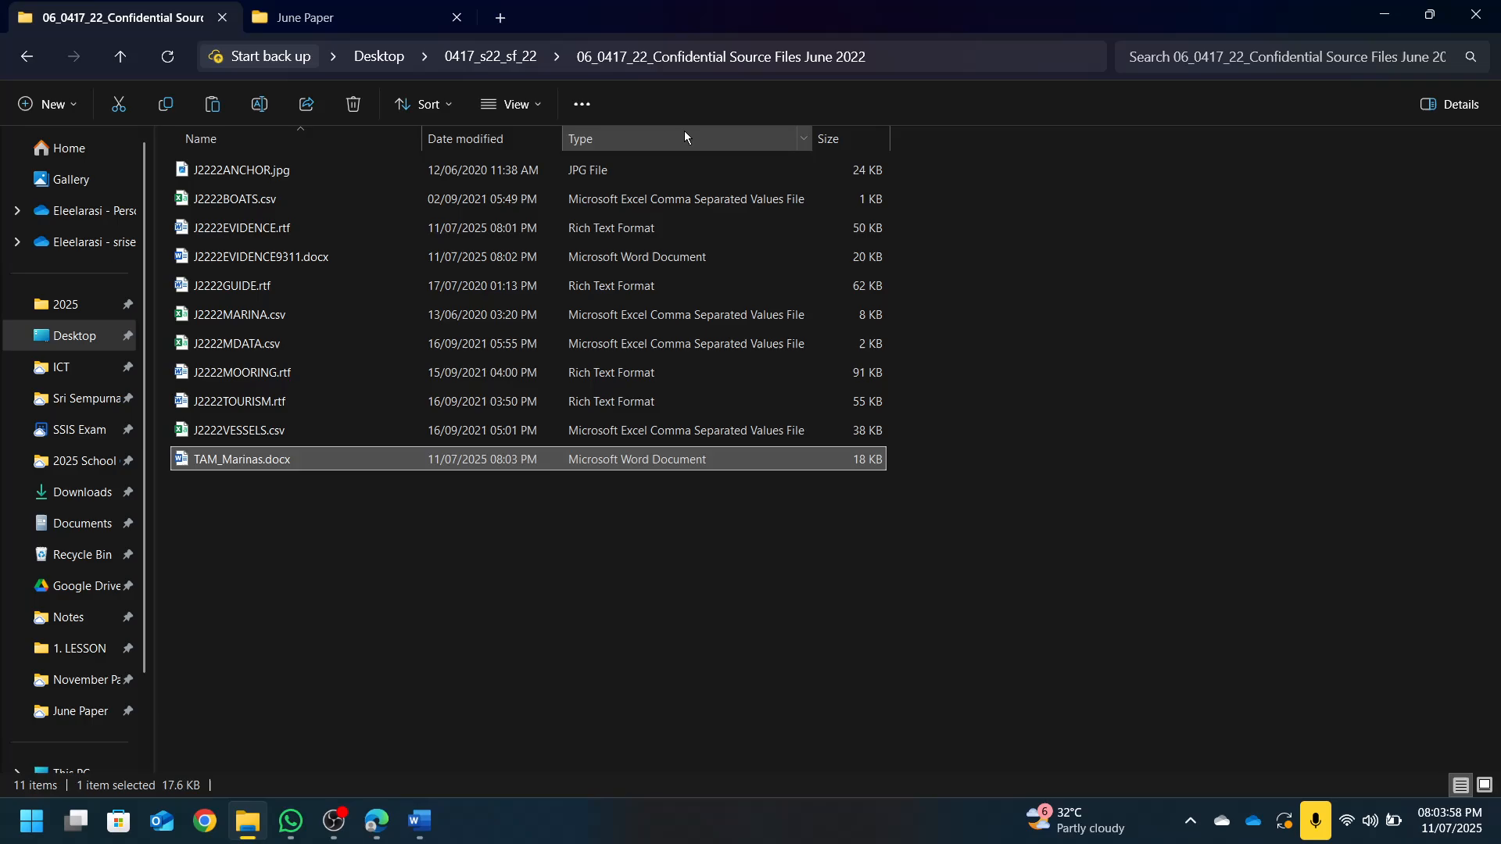
{"action": "key", "text": "super+shift+s"}
{"action": "left_click_drag", "start_coordinate": [164, 446], "coordinate": [903, 473]}
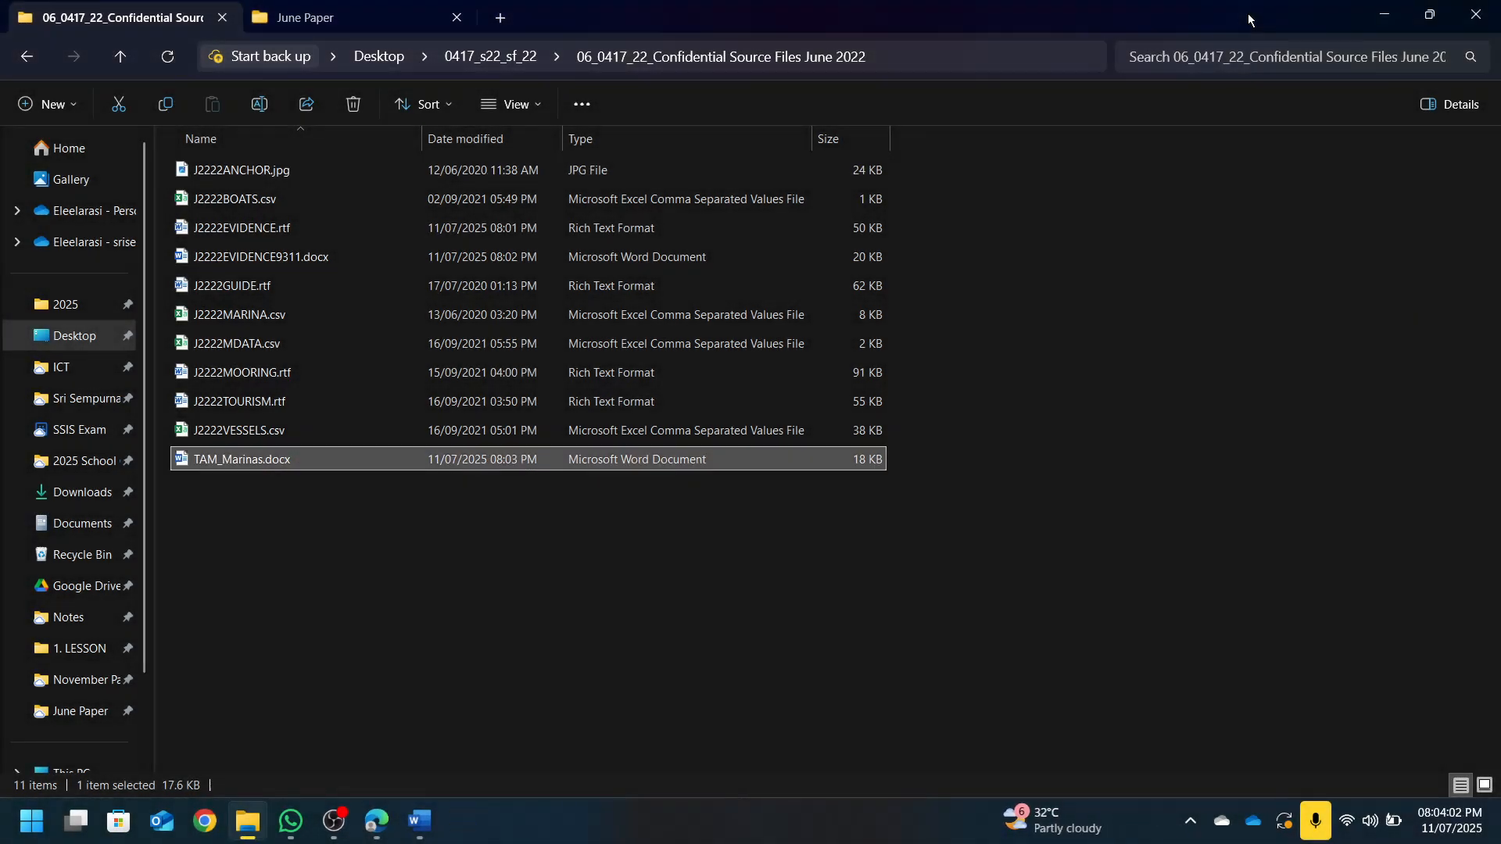
Paste the file-row screenshot under Step 1 of the evidence document and save it
{"action": "left_click_drag", "start_coordinate": [1248, 13], "coordinate": [0, 462]}
{"action": "left_click", "coordinate": [636, 31]}
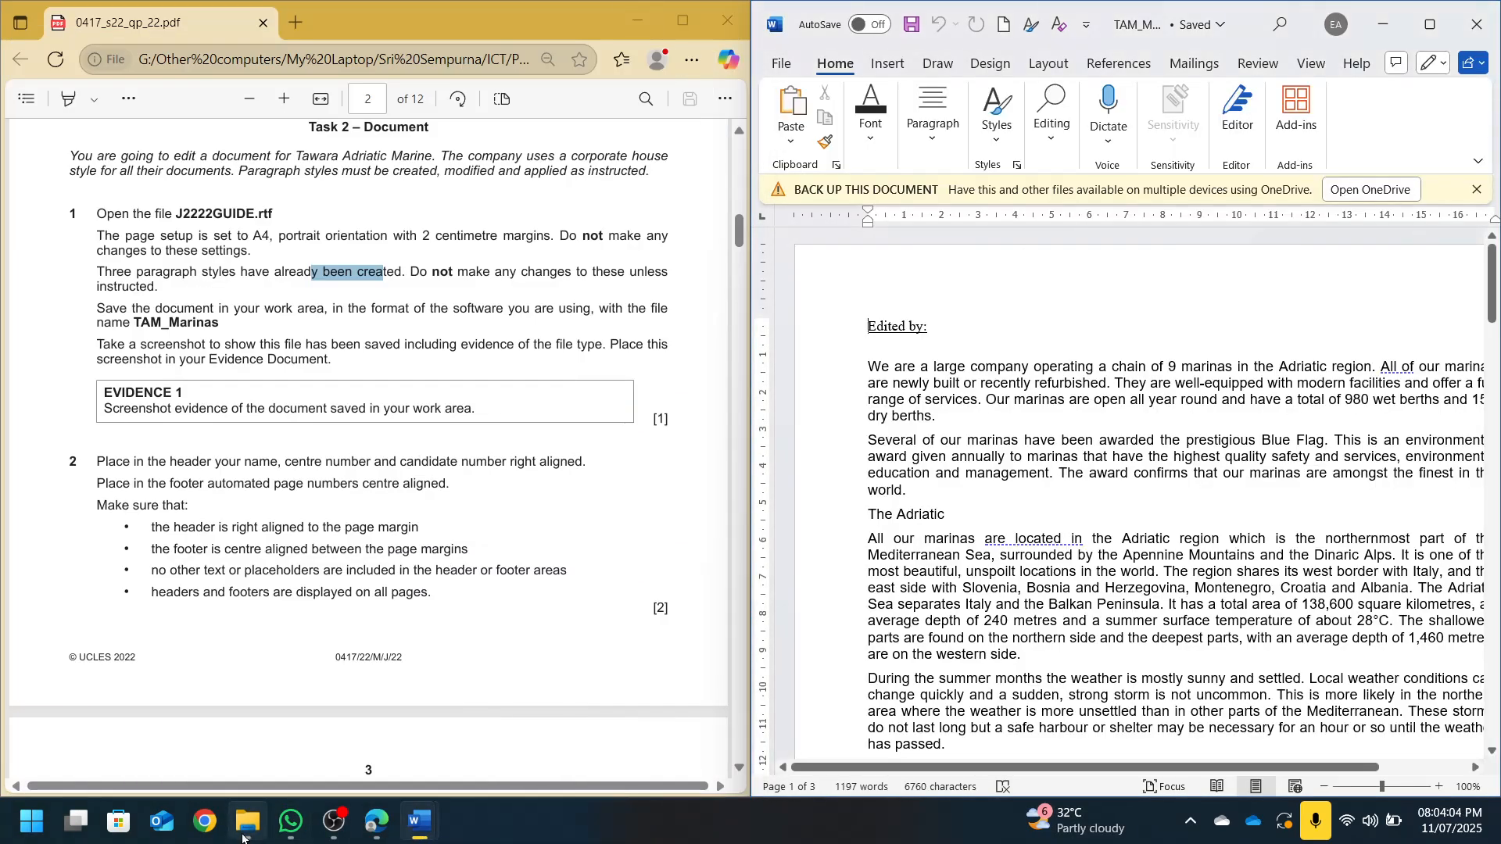
{"action": "mouse_move", "coordinate": [420, 821]}
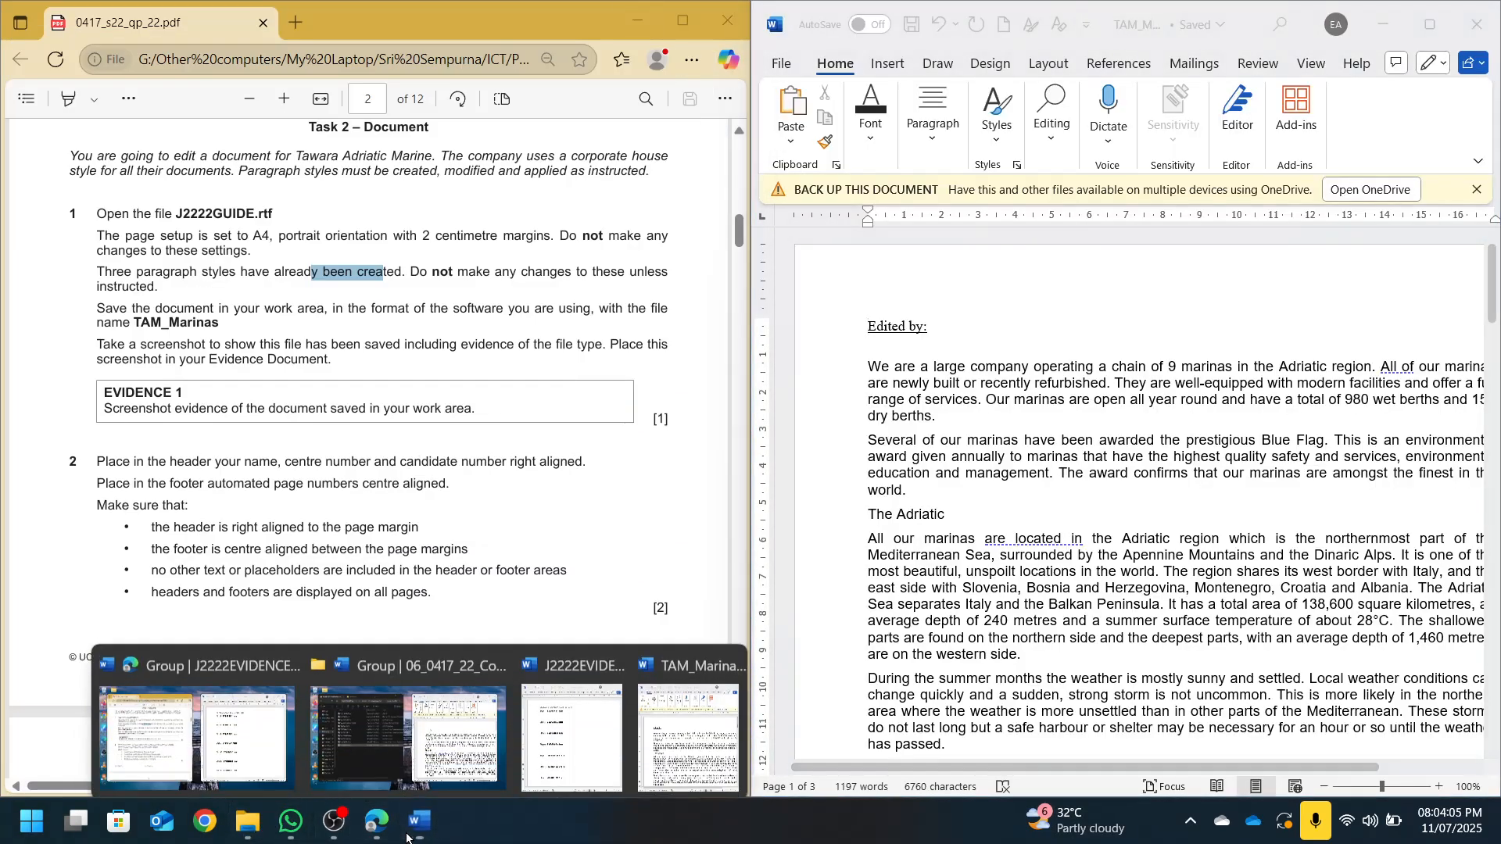
{"action": "left_click", "coordinate": [600, 743]}
{"action": "left_click", "coordinate": [916, 232]}
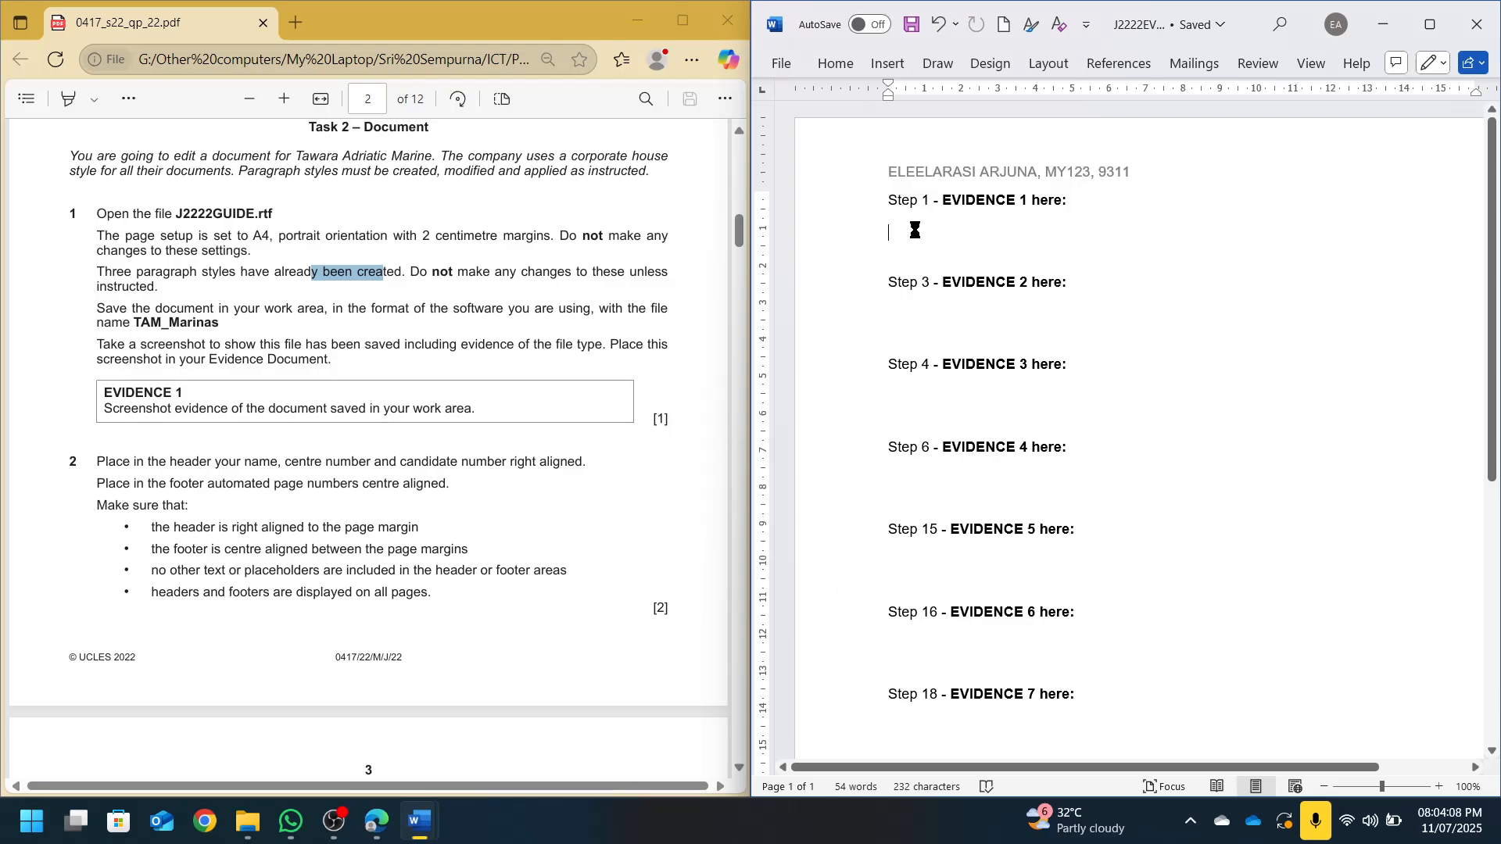
{"action": "key", "text": "ctrl+v"}
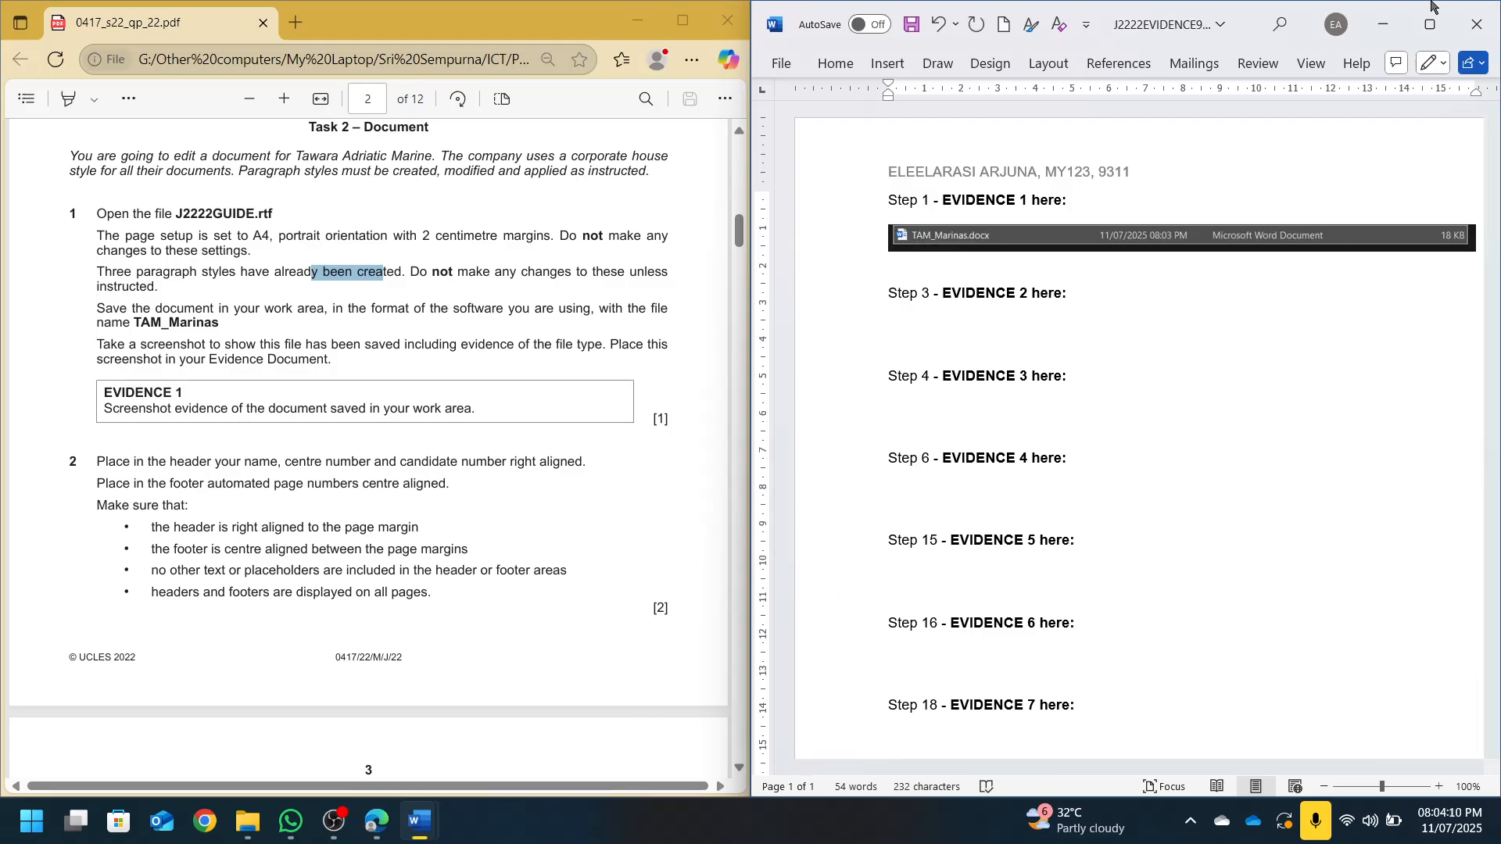
{"action": "key", "text": "ctrl+s"}
{"action": "left_click", "coordinate": [1393, 27]}
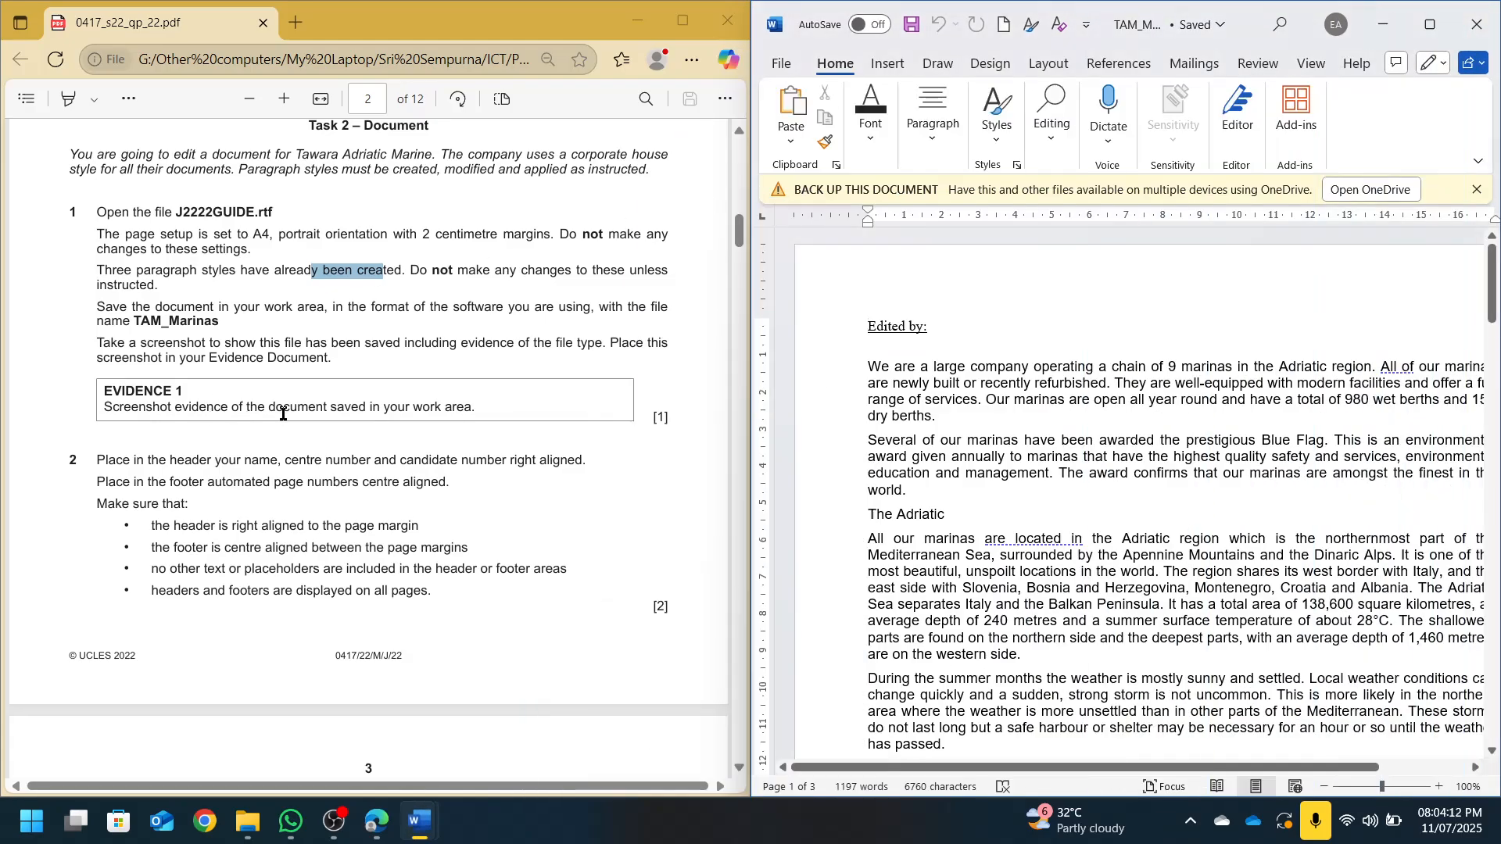
Right-align the header and enter the candidate's name, centre number and candidate number in capitals
{"action": "scroll", "coordinate": [235, 383], "scroll_direction": "down", "scroll_amount": 3}
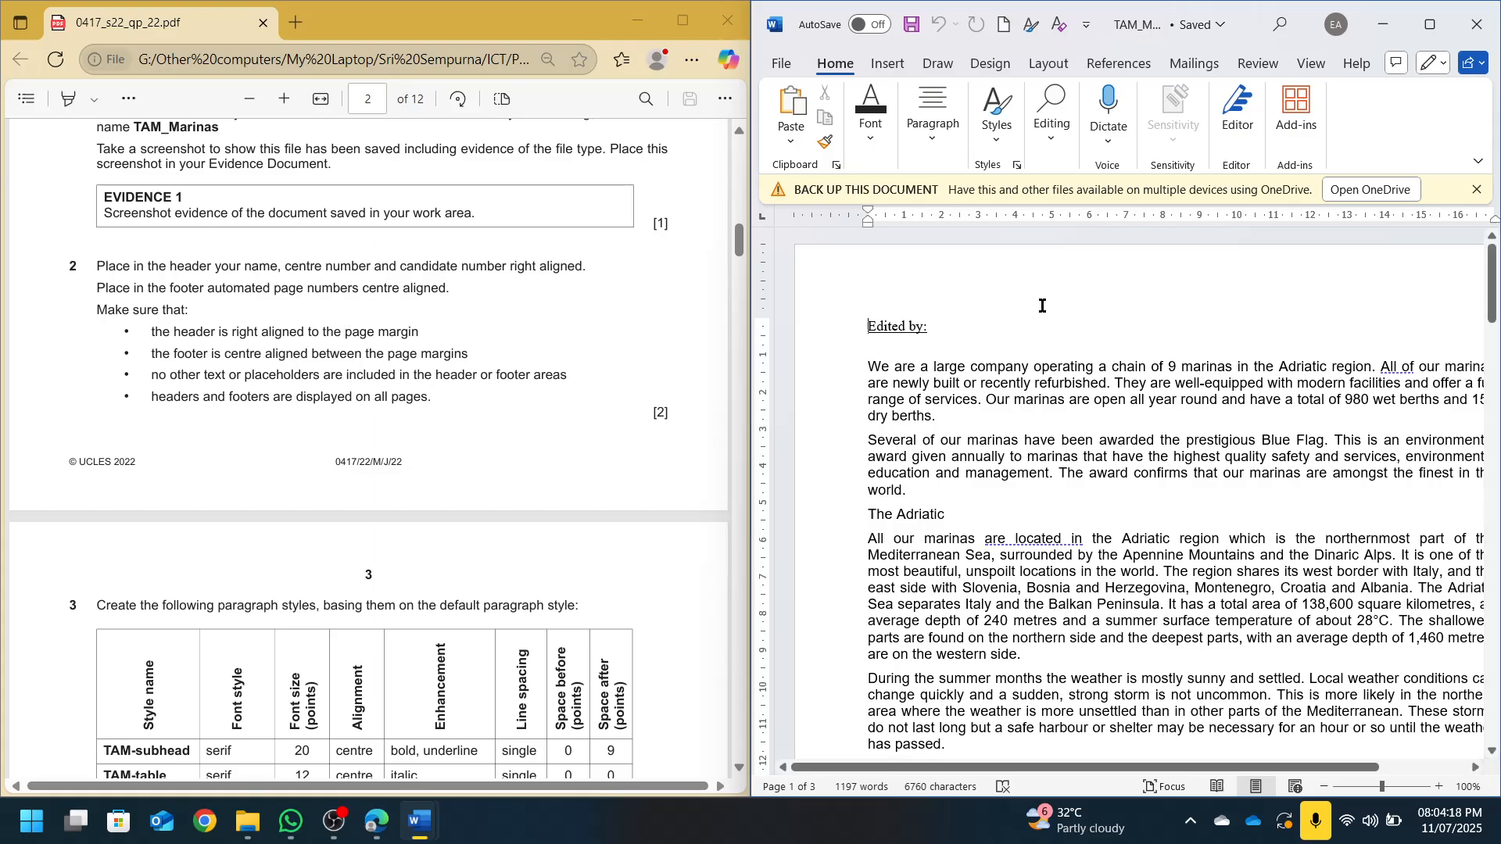
{"action": "double_click", "coordinate": [1048, 281]}
{"action": "left_click", "coordinate": [1428, 133]}
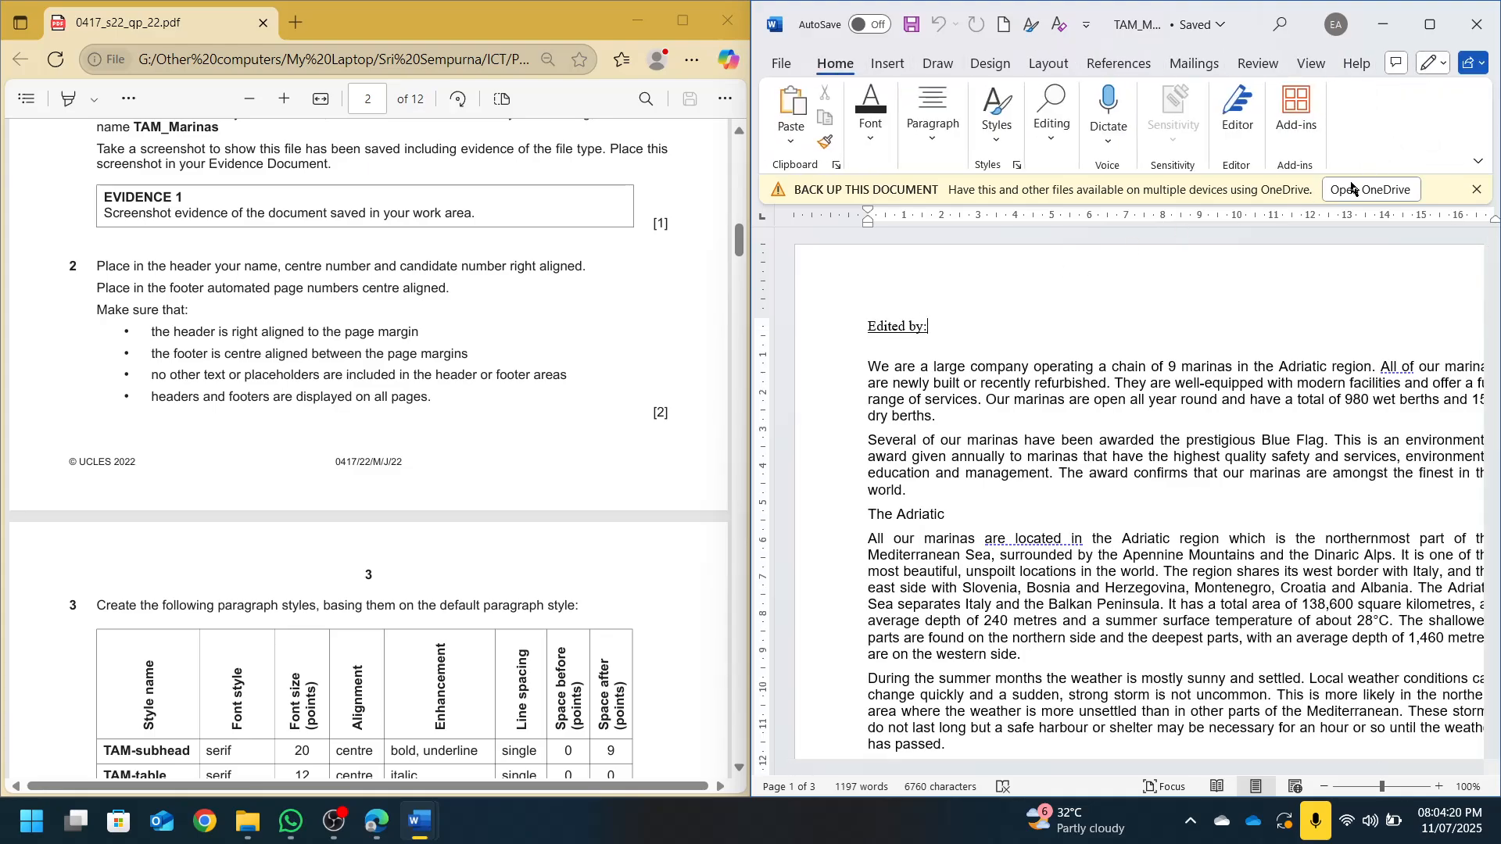
{"action": "left_click", "coordinate": [921, 238]}
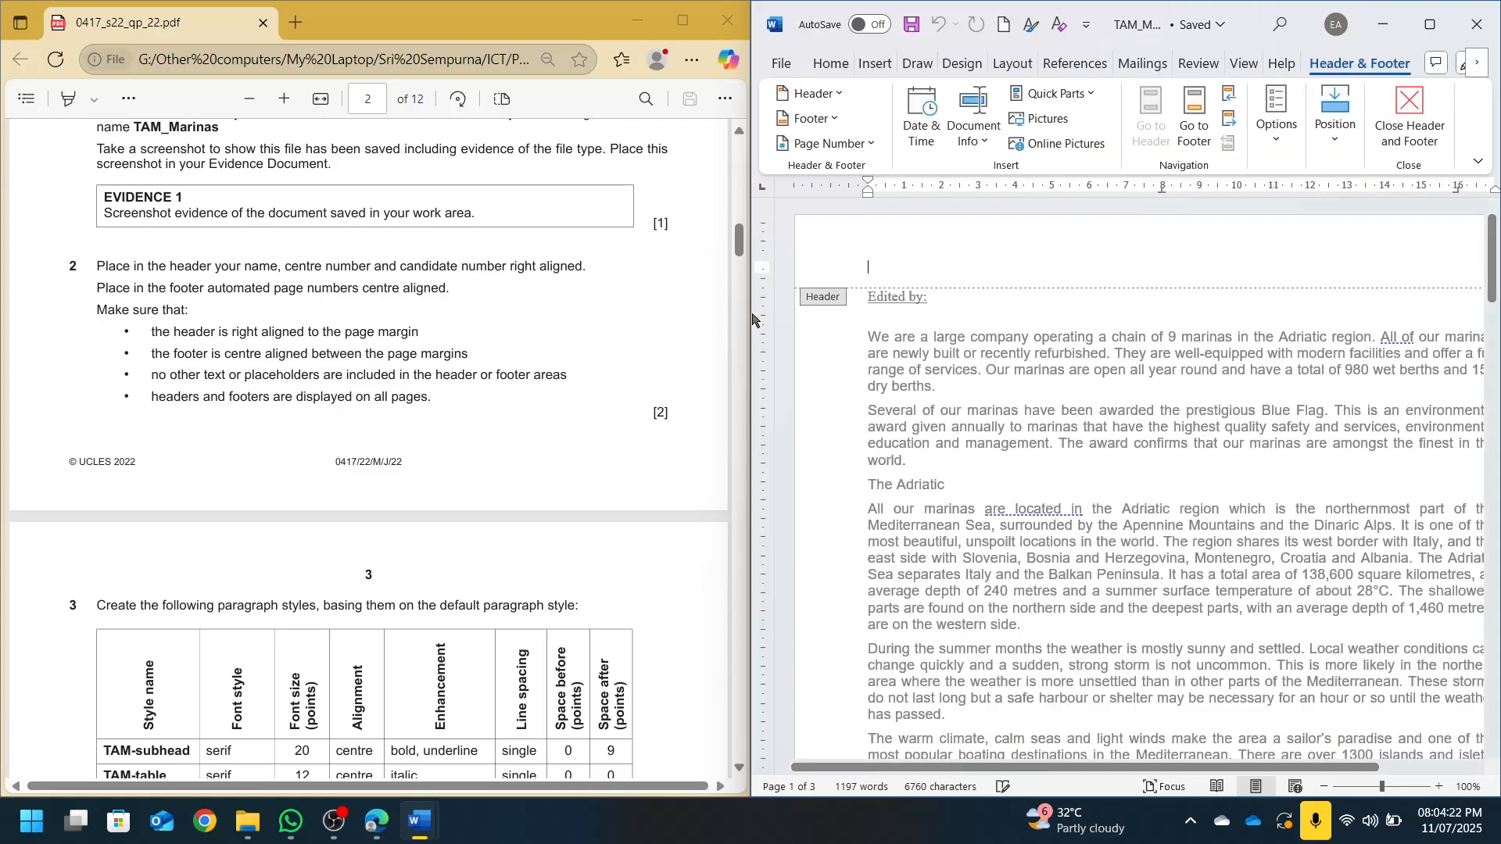
{"action": "left_click_drag", "start_coordinate": [749, 322], "coordinate": [657, 316]}
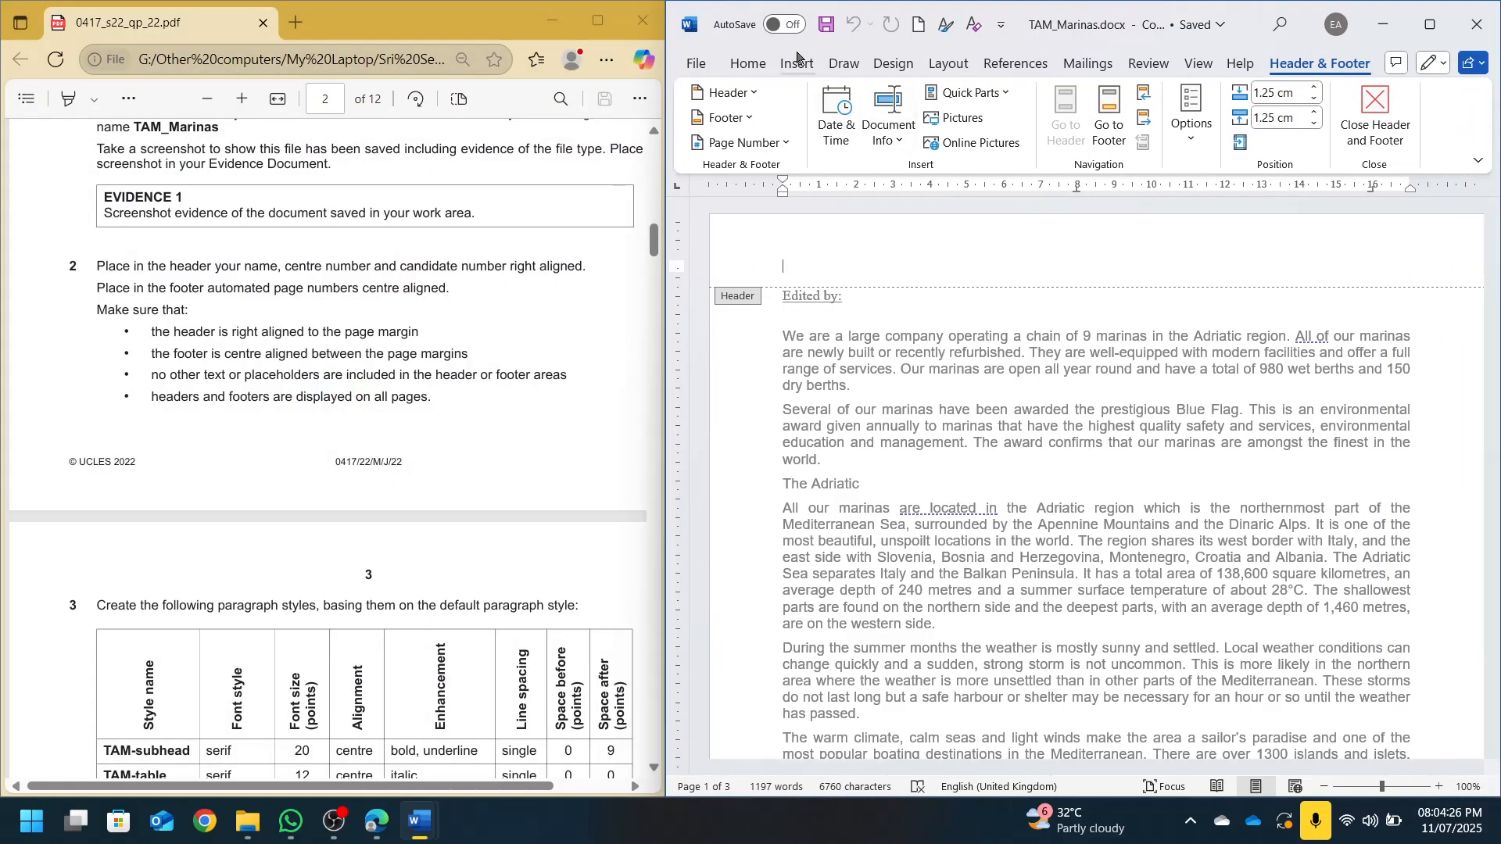
{"action": "left_click", "coordinate": [748, 63]}
{"action": "left_click", "coordinate": [1020, 117]}
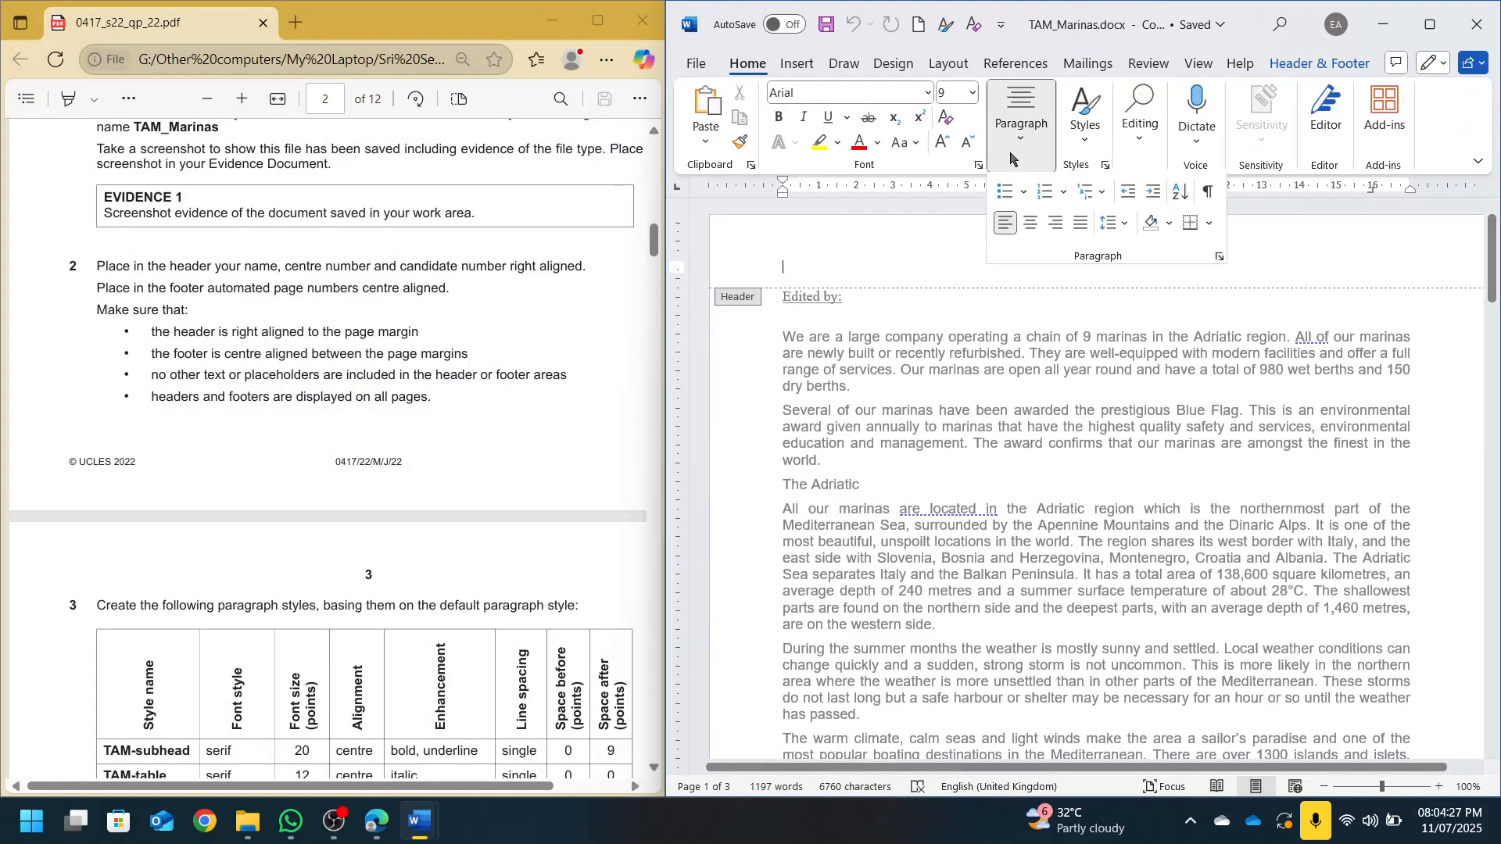
{"action": "left_click", "coordinate": [1056, 224]}
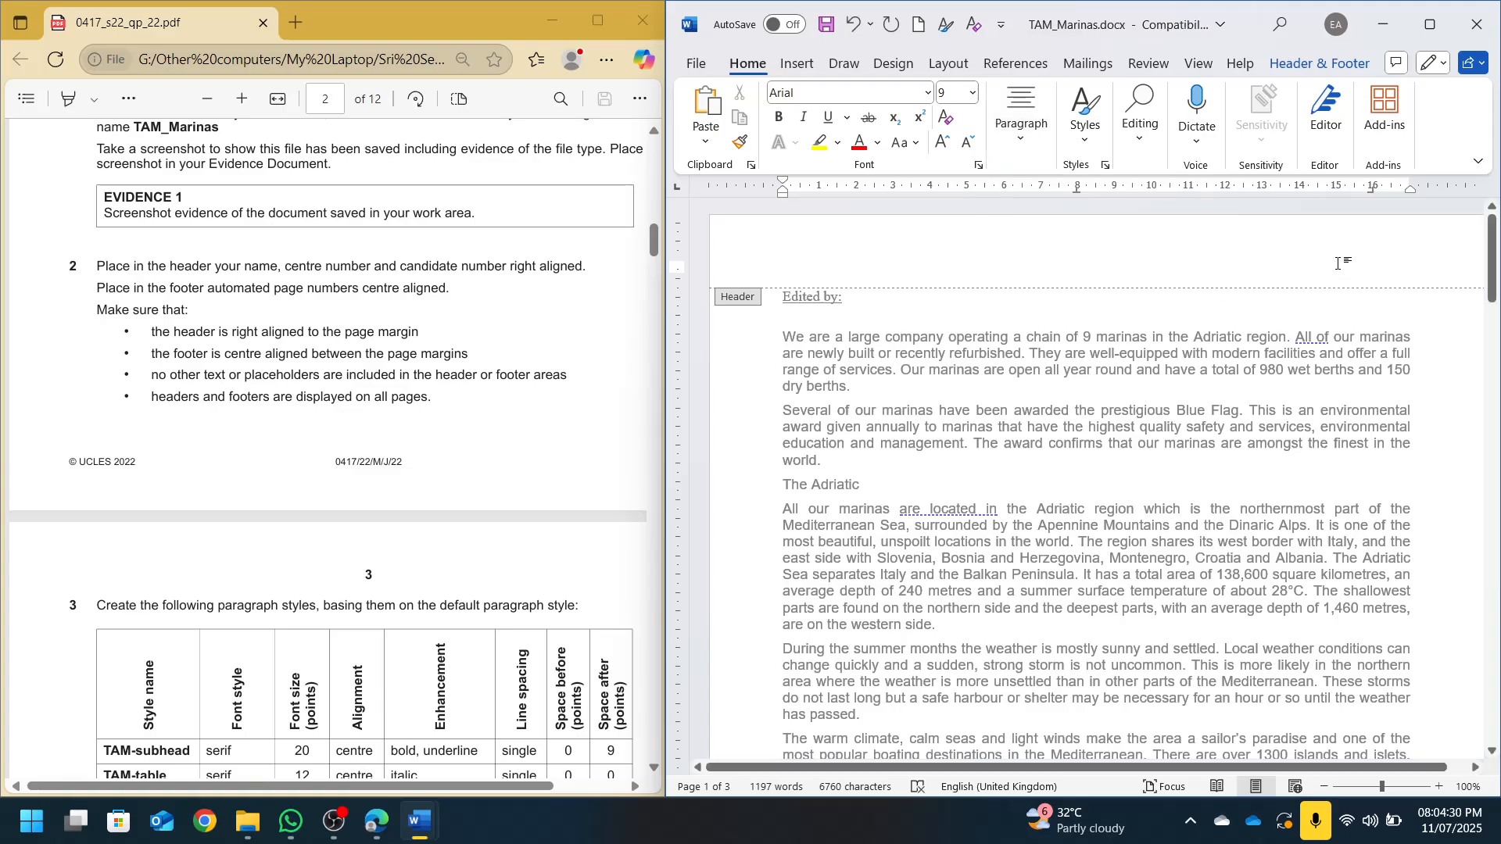
{"action": "key", "text": "Caps_Lock"}
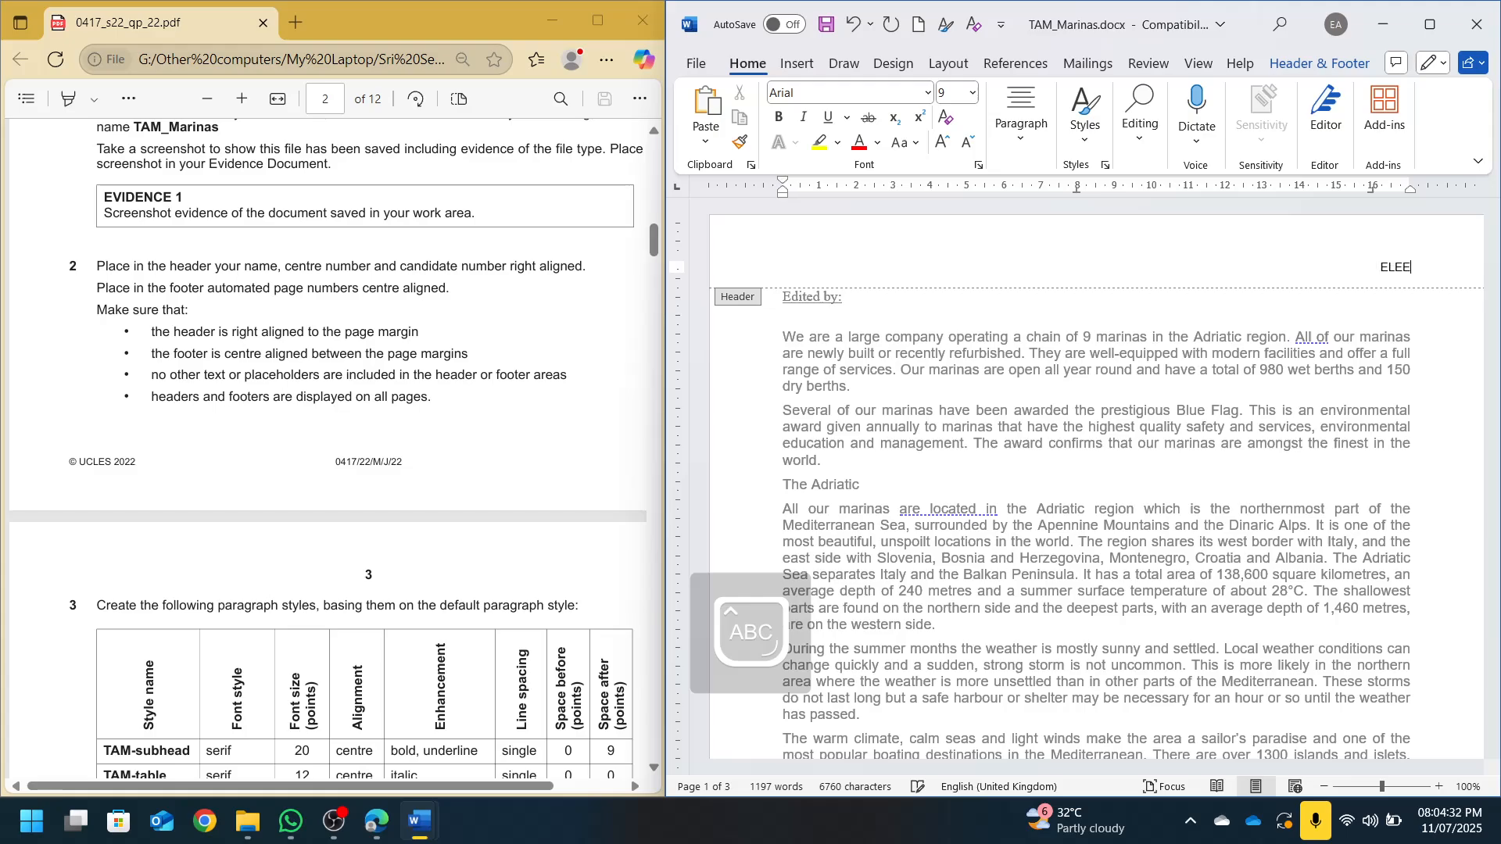
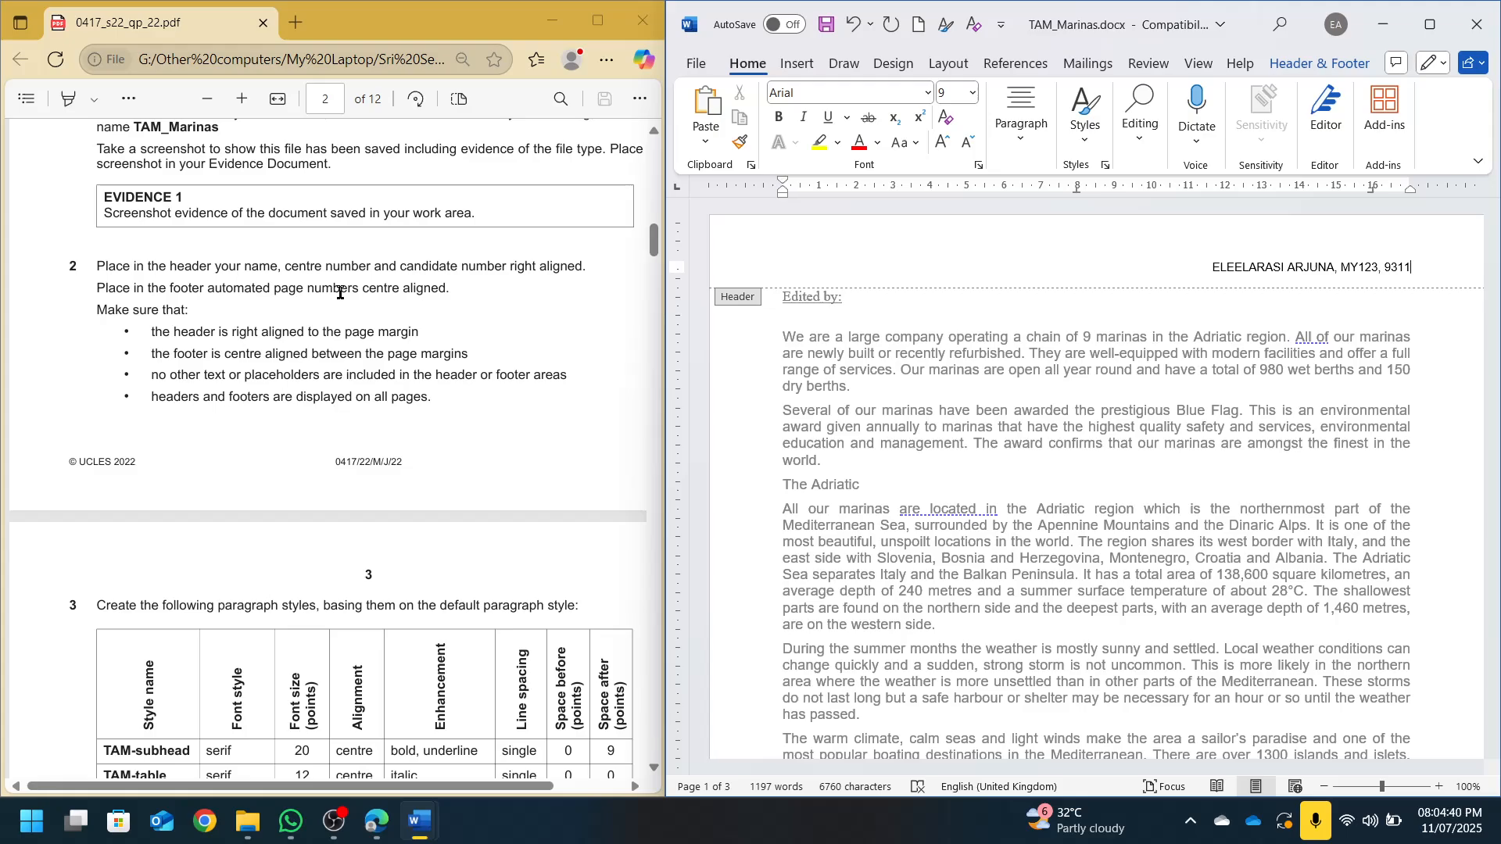
Add a centred Plain Number 2 page number at the bottom of the page and close the header and footer
{"action": "scroll", "coordinate": [1095, 430], "scroll_direction": "down", "scroll_amount": 10}
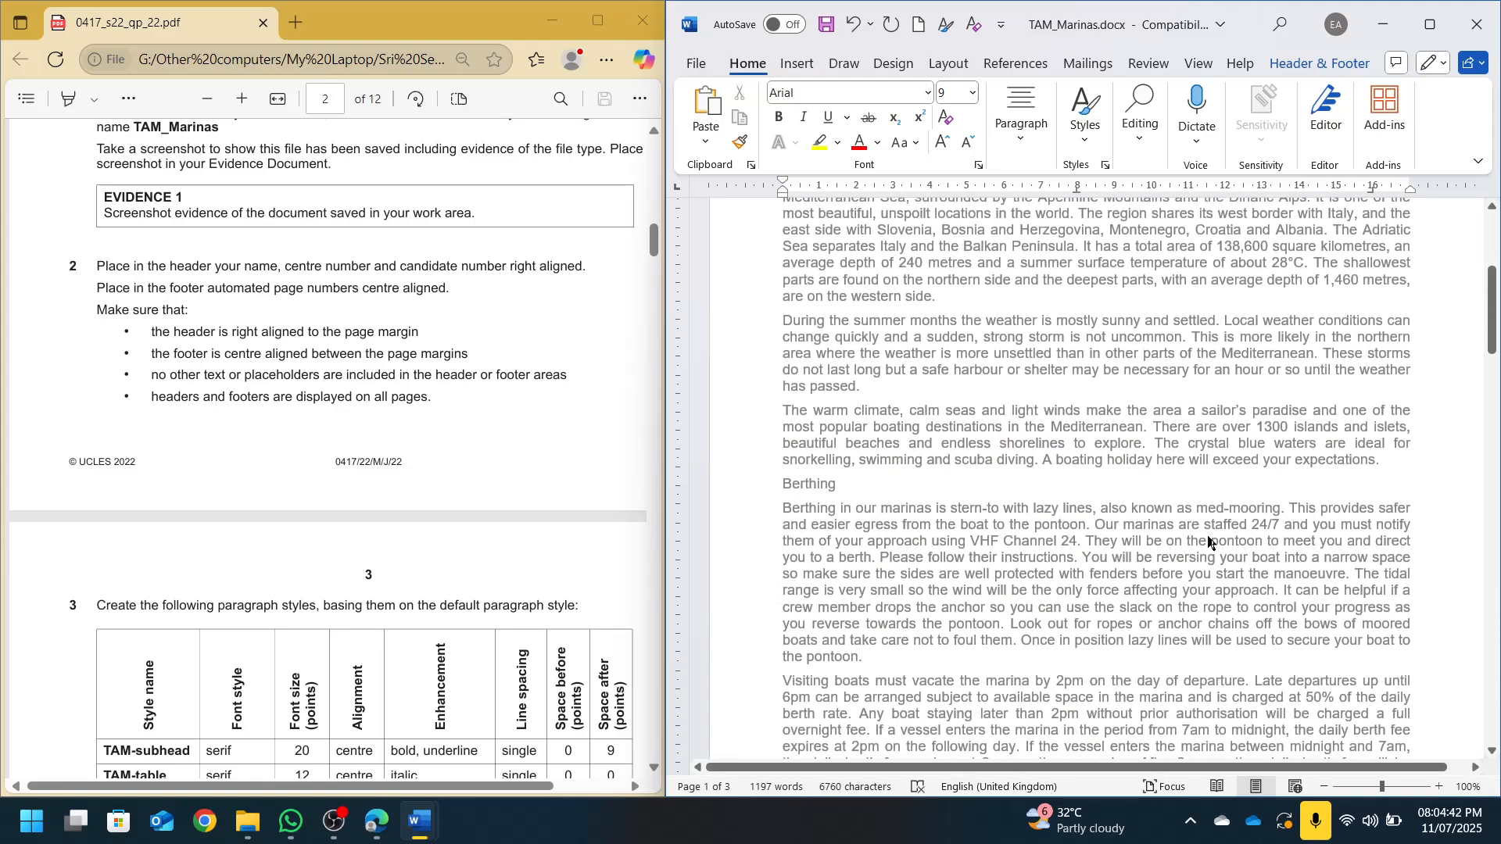
{"action": "left_click", "coordinate": [1320, 63]}
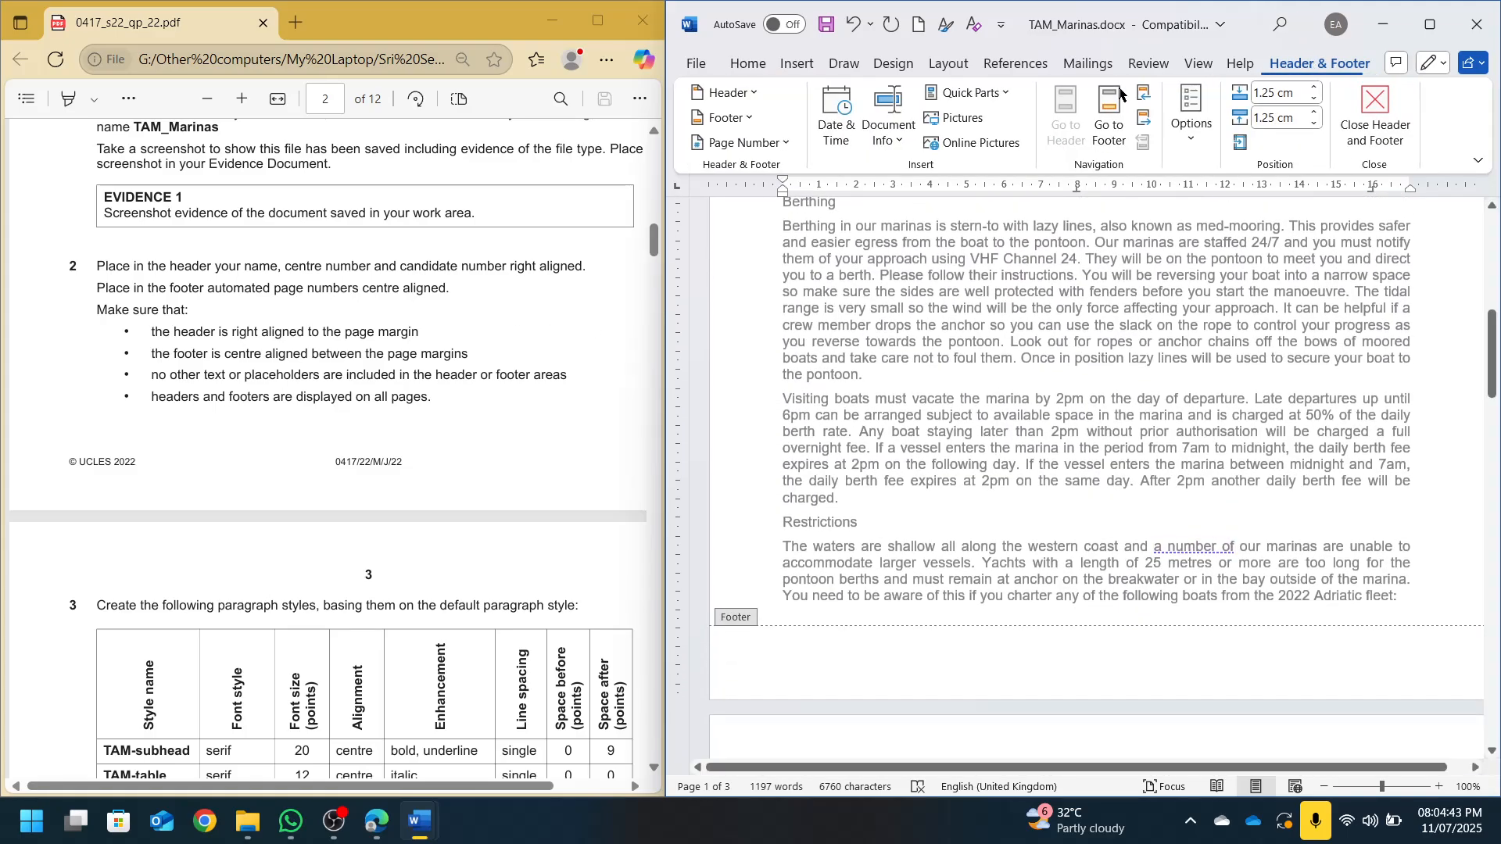
{"action": "left_click", "coordinate": [733, 143]}
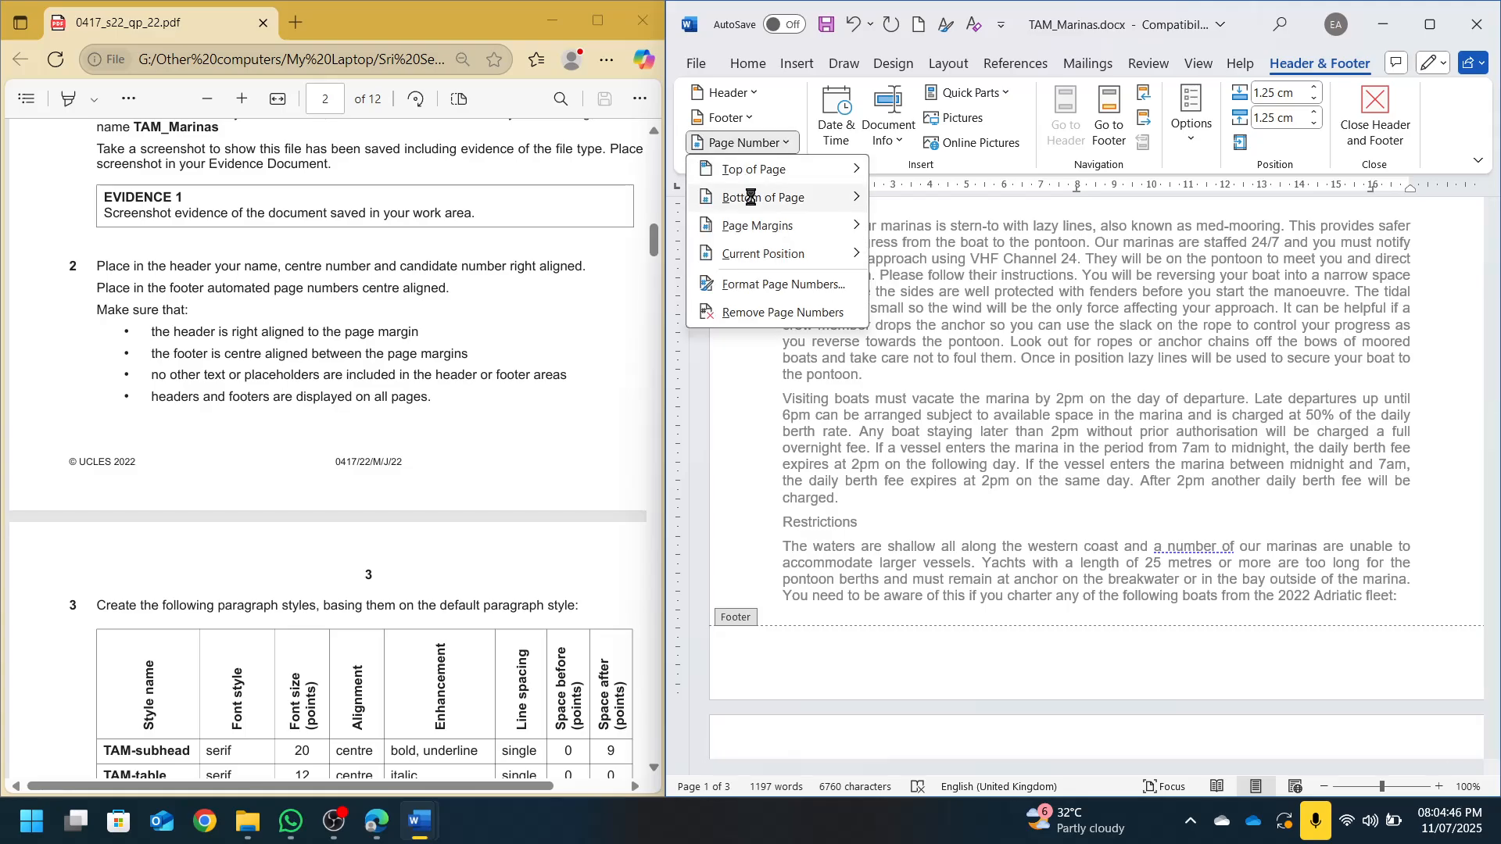
{"action": "mouse_move", "coordinate": [750, 197]}
{"action": "left_click", "coordinate": [1006, 383]}
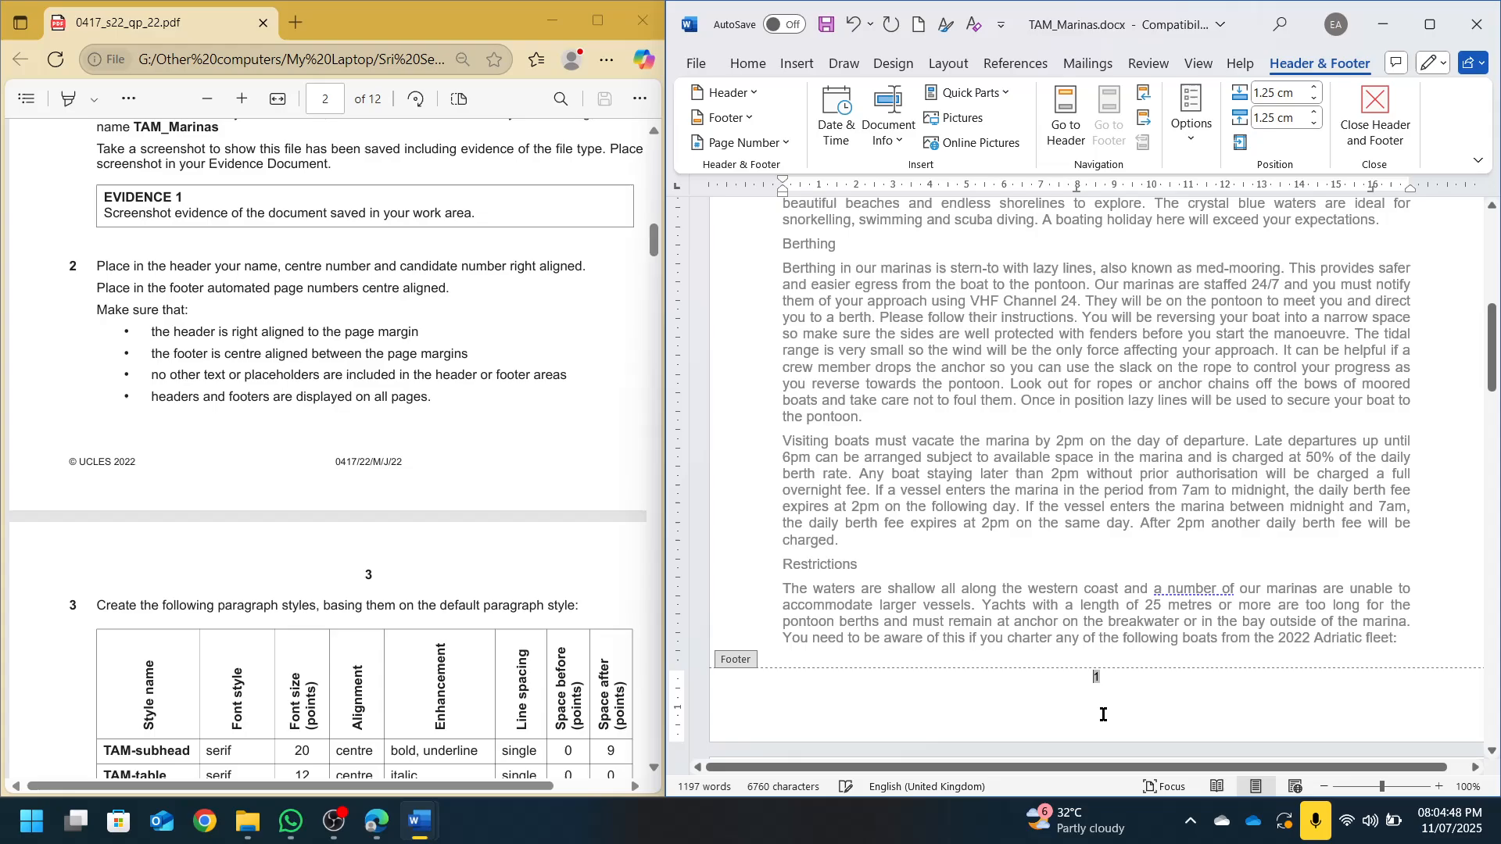
{"action": "left_click", "coordinate": [1376, 119]}
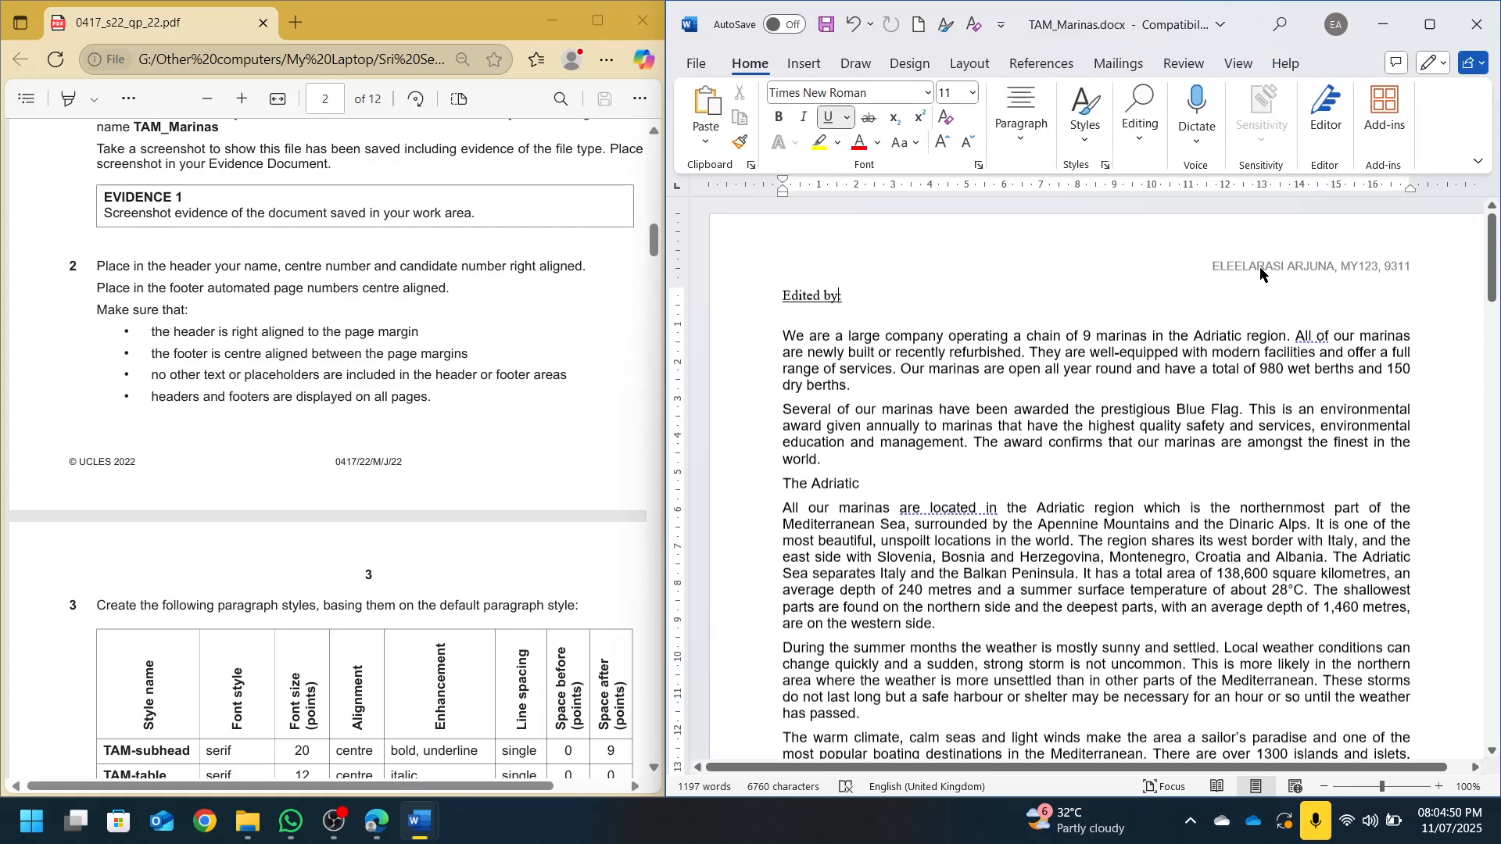
Scroll the question paper to task 3's style table and put the cursor in Word's first body paragraph
{"action": "scroll", "coordinate": [1366, 409], "scroll_direction": "down", "scroll_amount": 10}
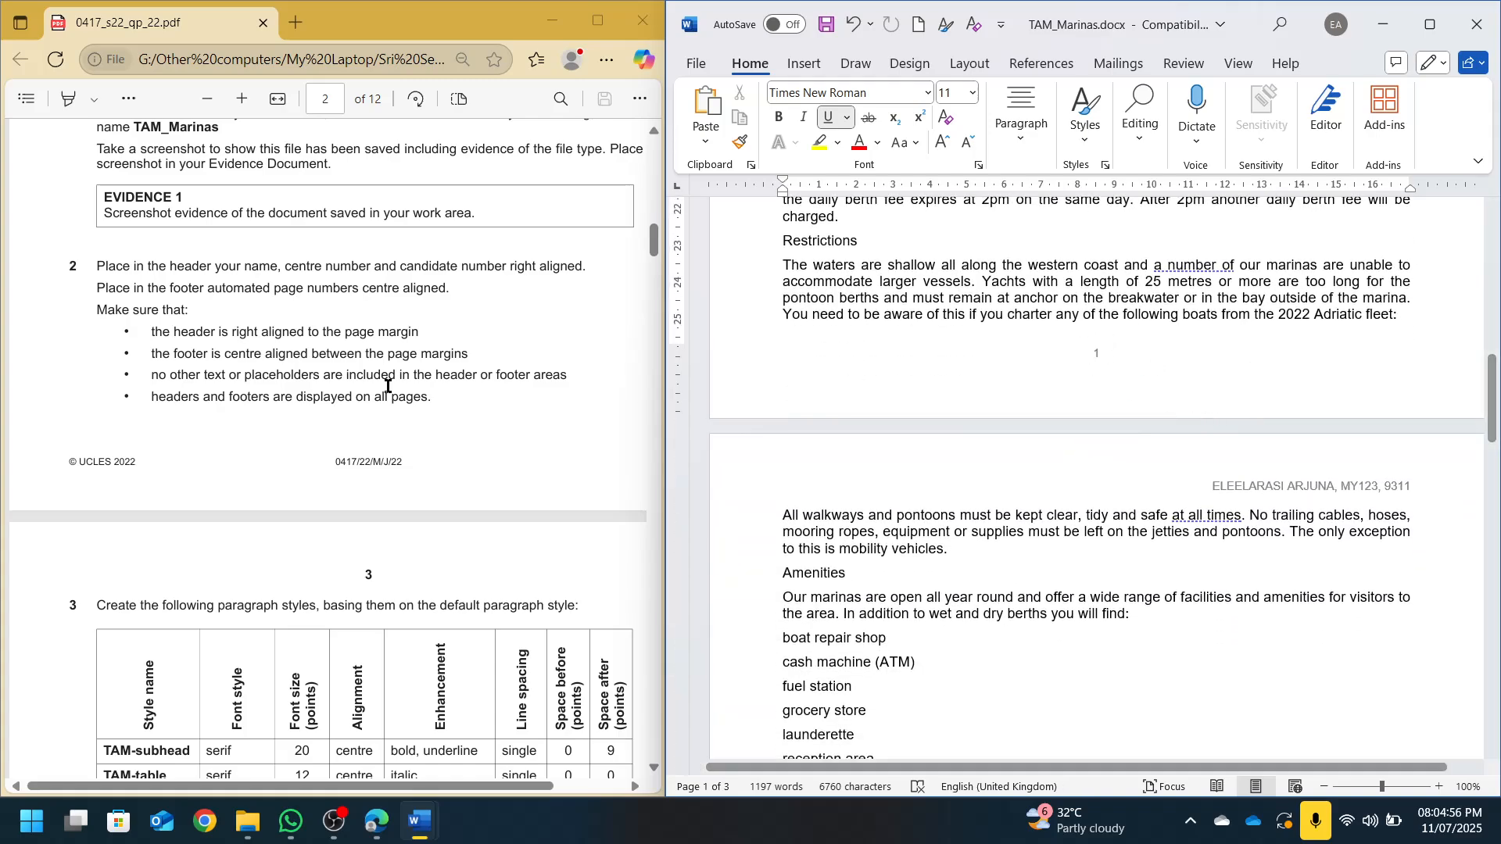
{"action": "scroll", "coordinate": [479, 392], "scroll_direction": "down", "scroll_amount": 1}
{"action": "scroll", "coordinate": [1166, 407], "scroll_direction": "down", "scroll_amount": 2}
{"action": "scroll", "coordinate": [1165, 407], "scroll_direction": "down", "scroll_amount": 1}
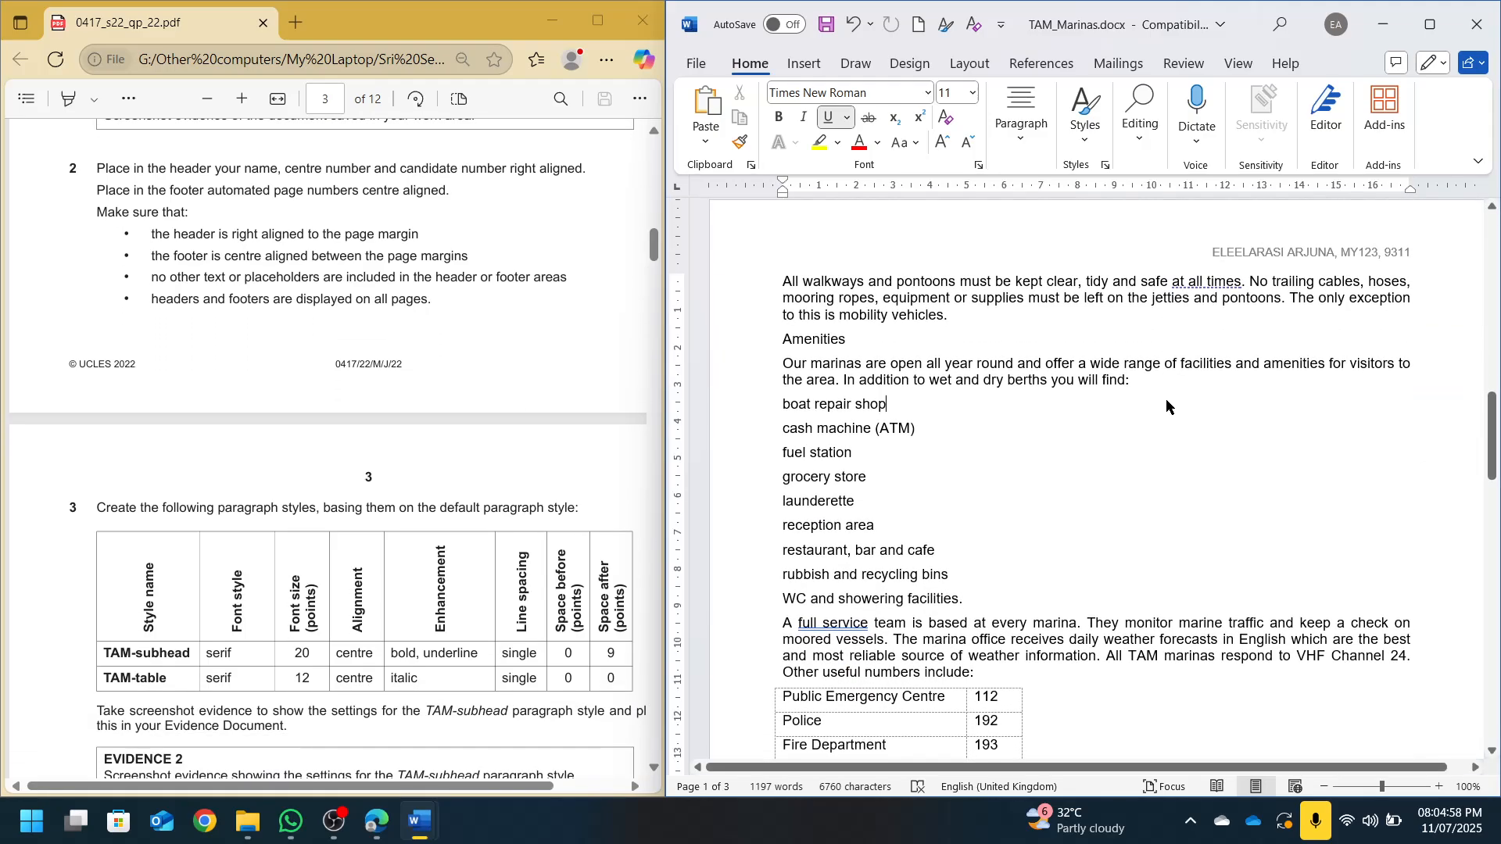
{"action": "scroll", "coordinate": [232, 363], "scroll_direction": "down", "scroll_amount": 3}
{"action": "scroll", "coordinate": [231, 363], "scroll_direction": "down", "scroll_amount": 1}
{"action": "scroll", "coordinate": [293, 383], "scroll_direction": "up", "scroll_amount": 2}
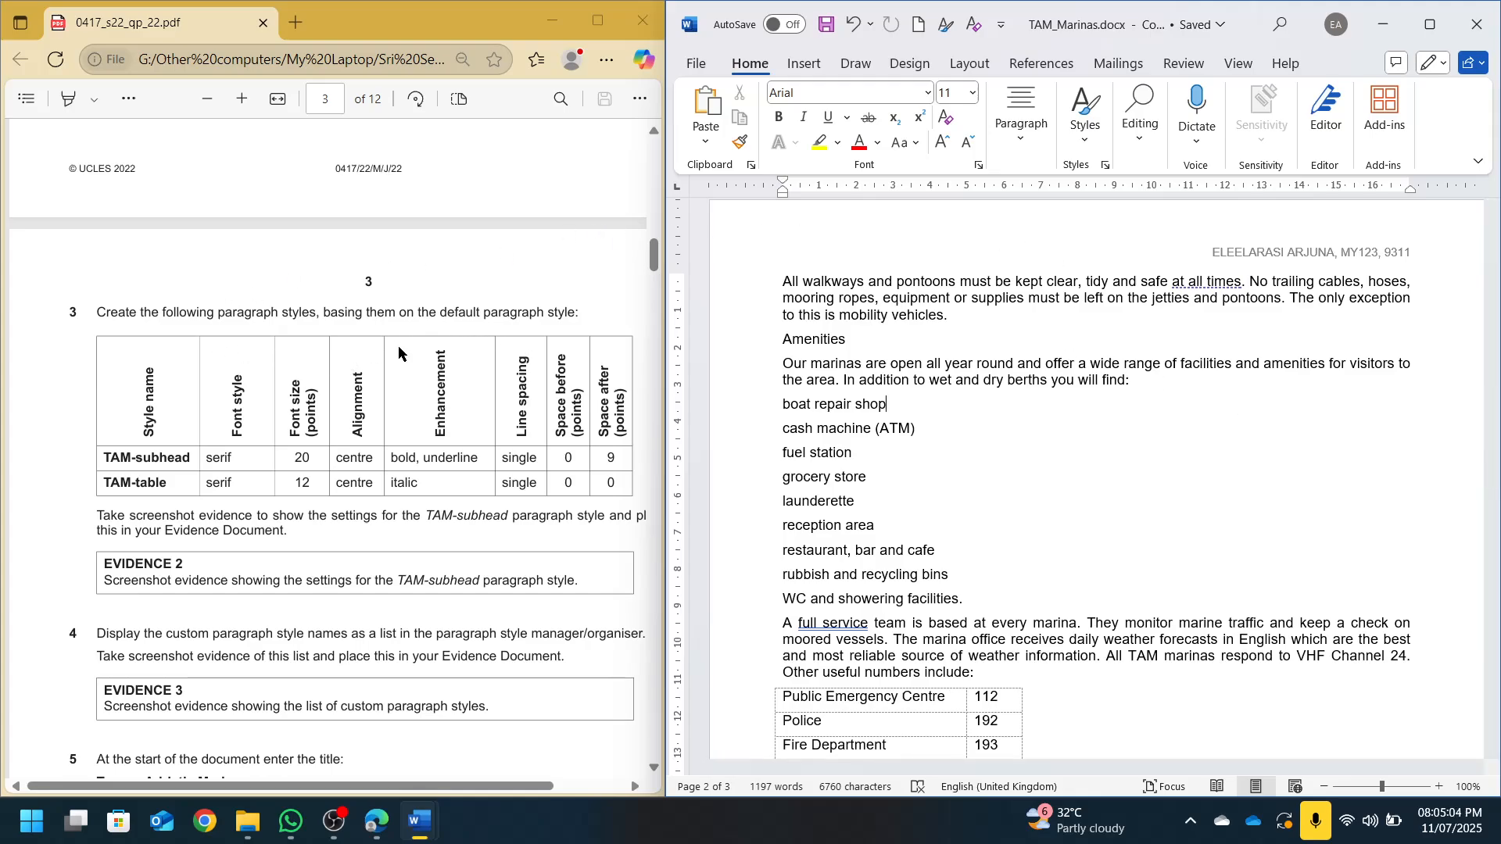
{"action": "scroll", "coordinate": [398, 353], "scroll_direction": "right", "scroll_amount": 1}
{"action": "scroll", "coordinate": [1094, 413], "scroll_direction": "up", "scroll_amount": 10}
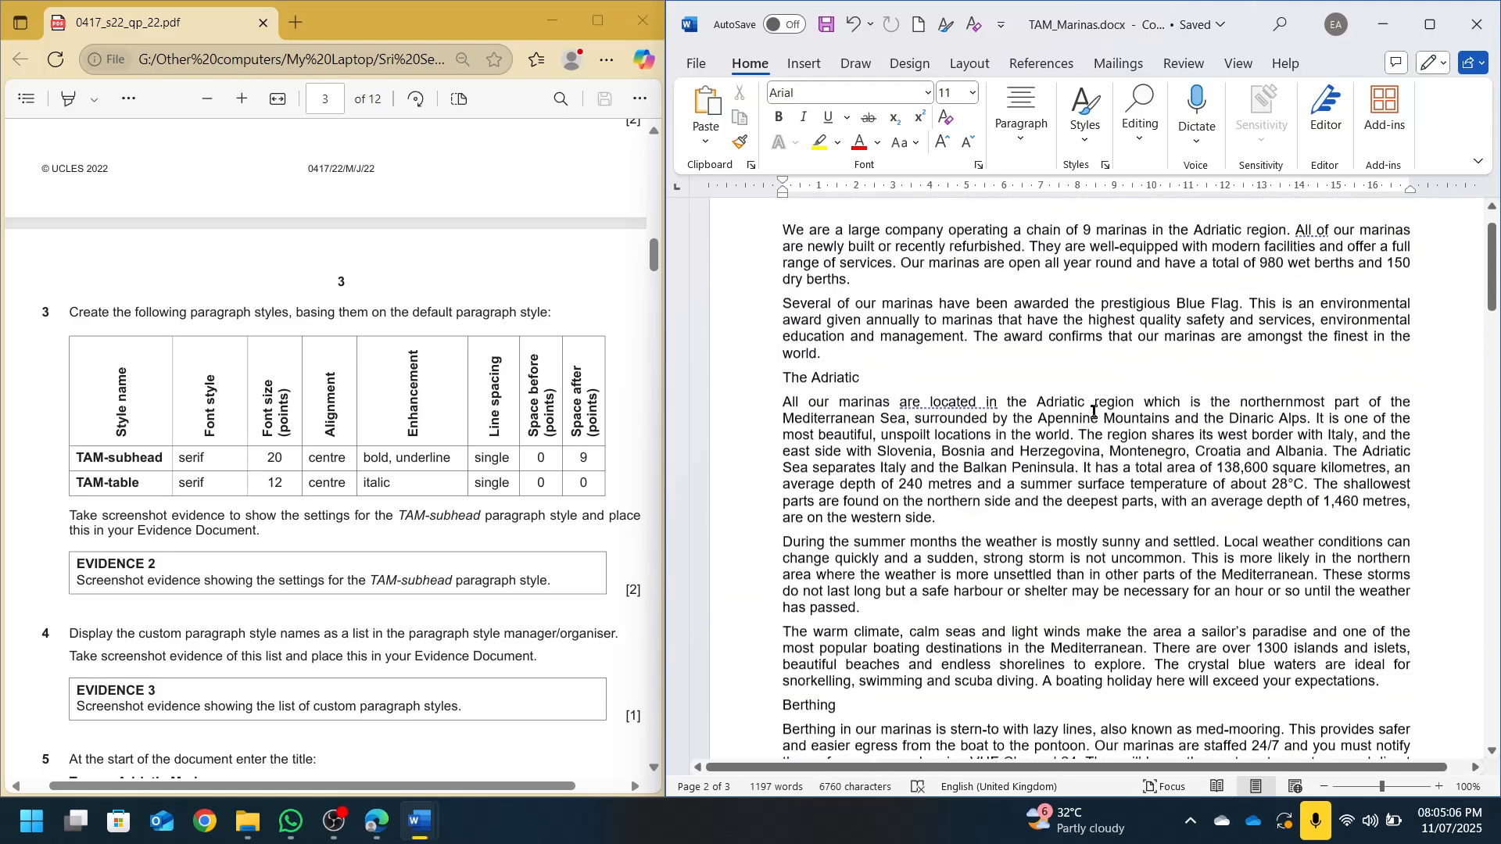
{"action": "scroll", "coordinate": [1094, 412], "scroll_direction": "up", "scroll_amount": 2}
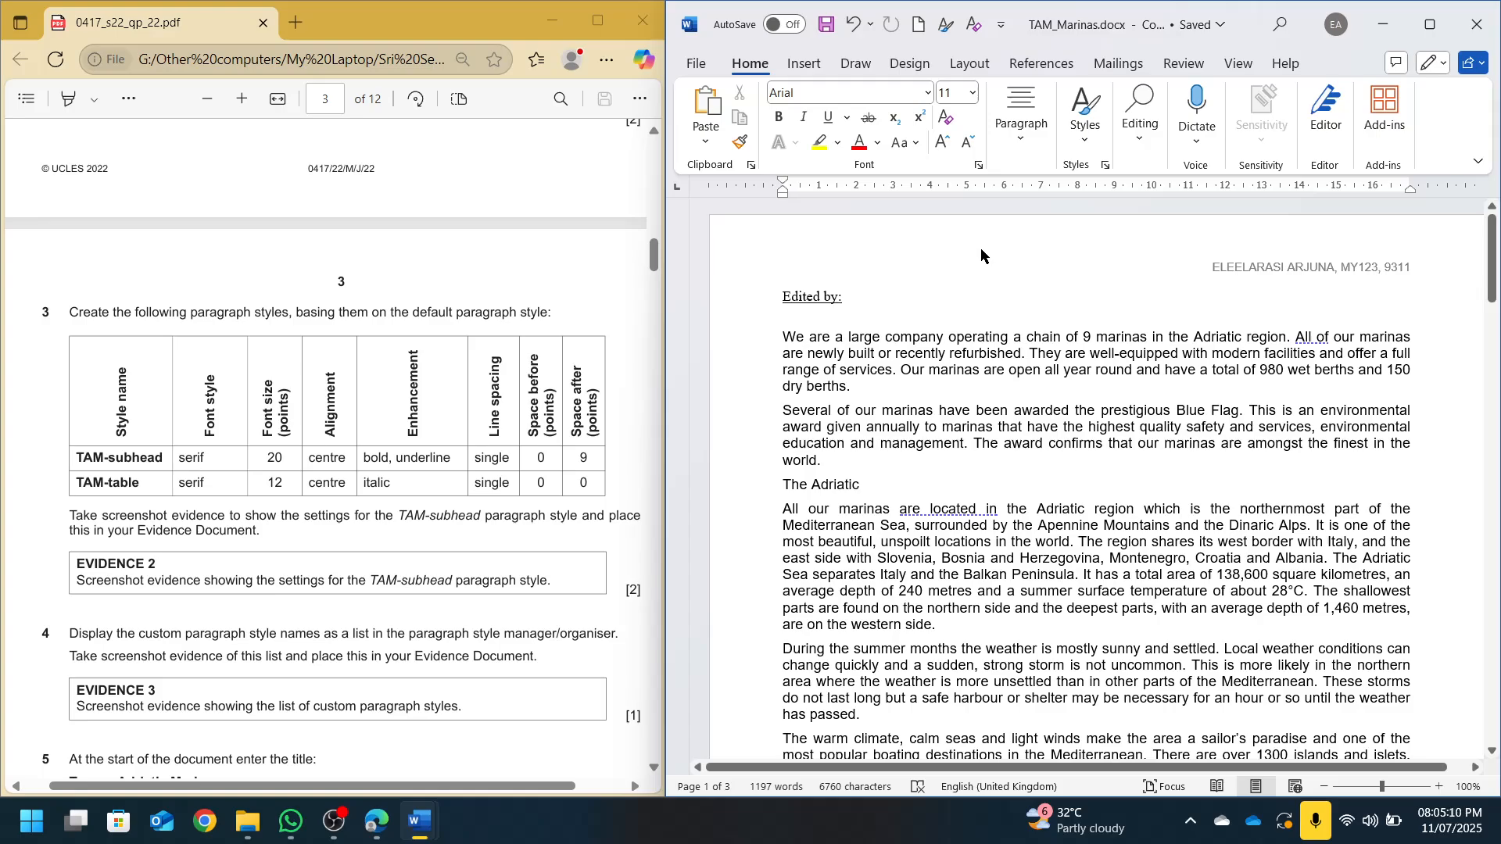
{"action": "left_click", "coordinate": [851, 298]}
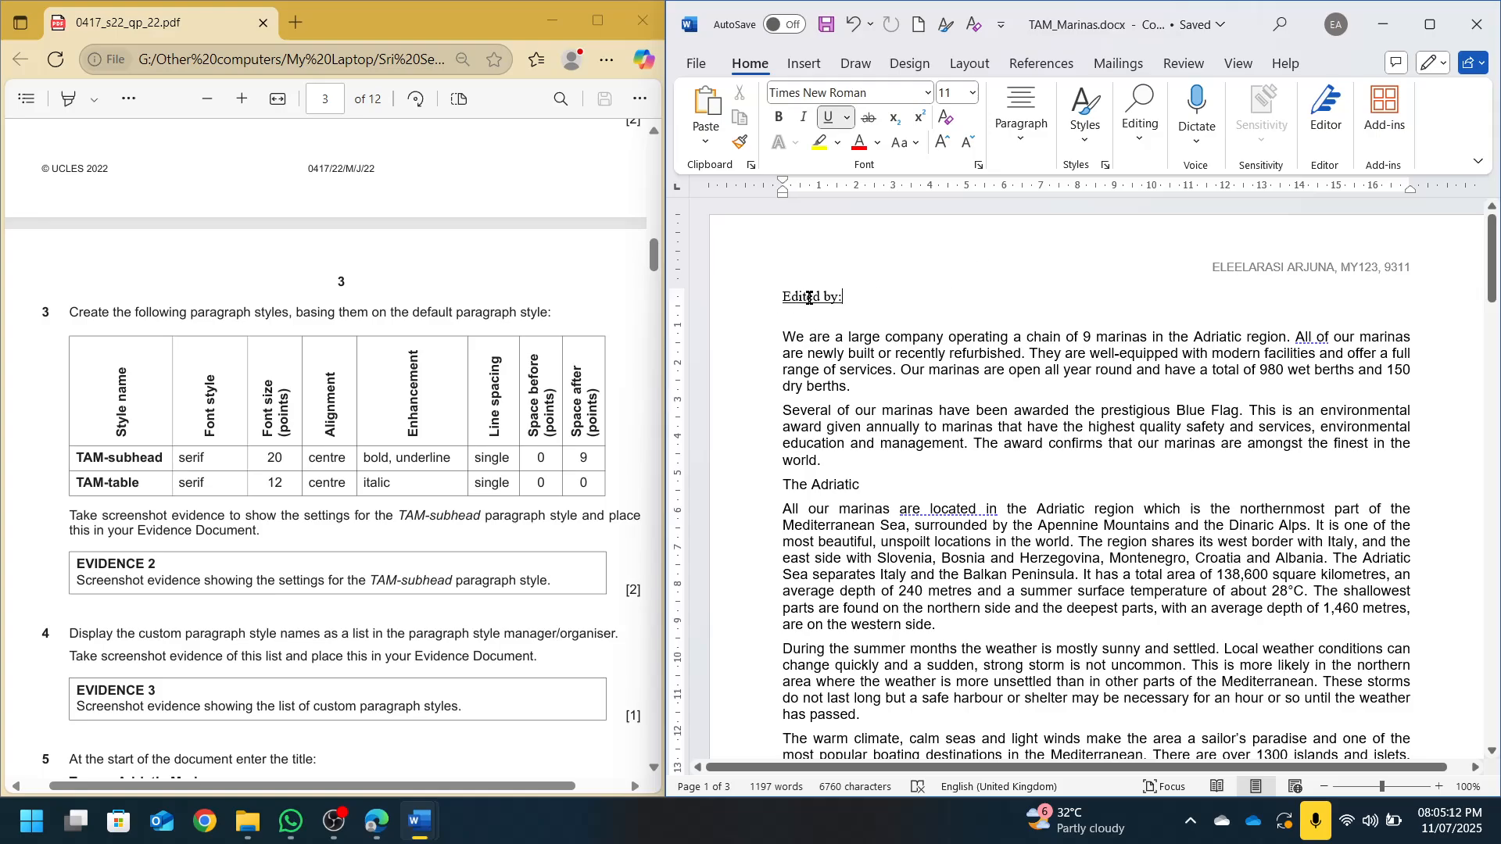
{"action": "left_click", "coordinate": [1032, 370]}
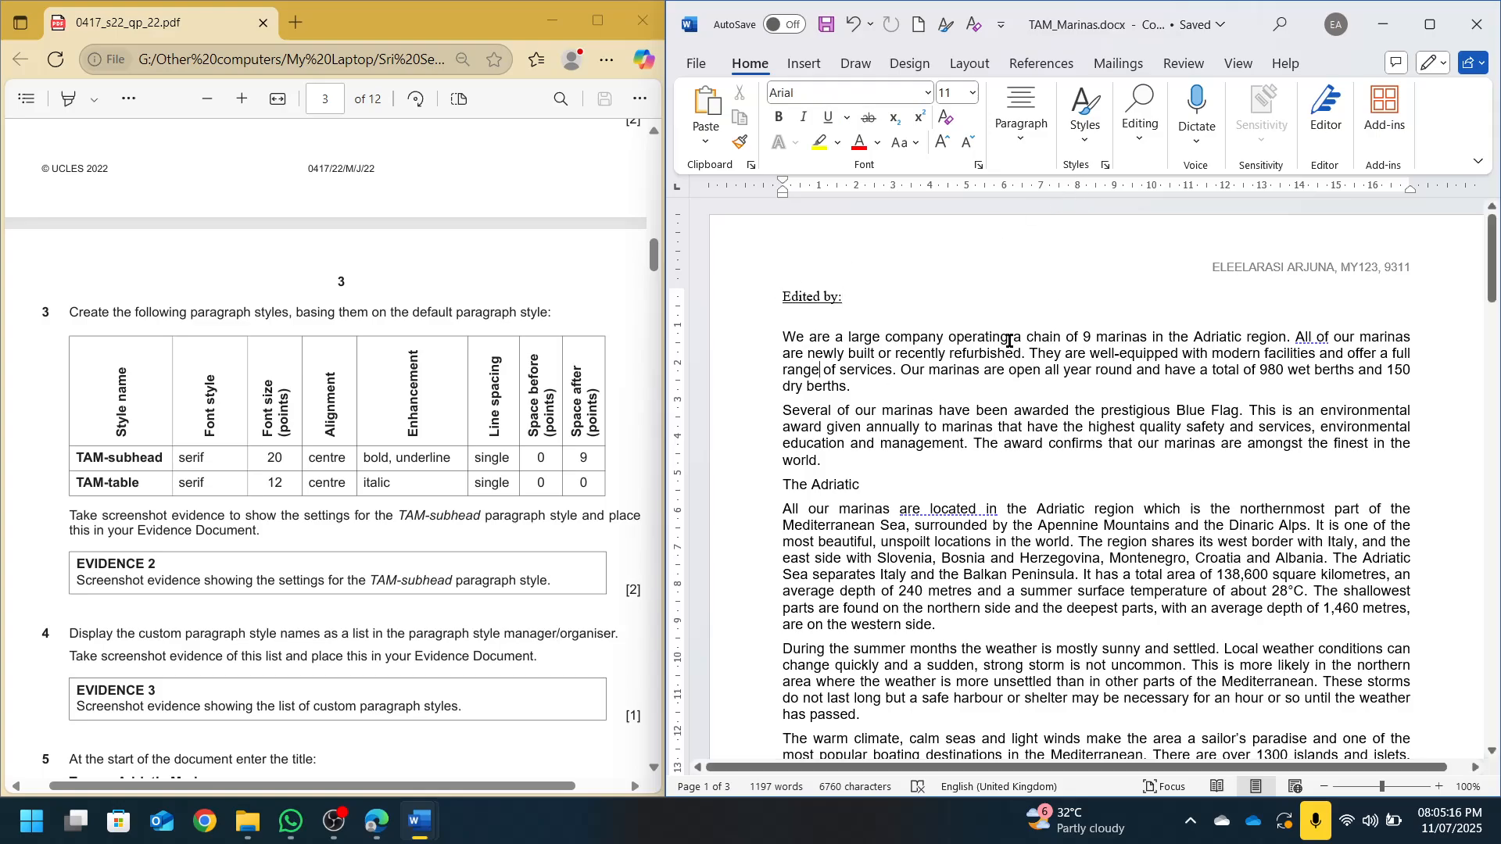
Show the full Styles list, check the TAM-subhead requirements, and begin Create a Style from formatting
{"action": "left_click", "coordinate": [1083, 112]}
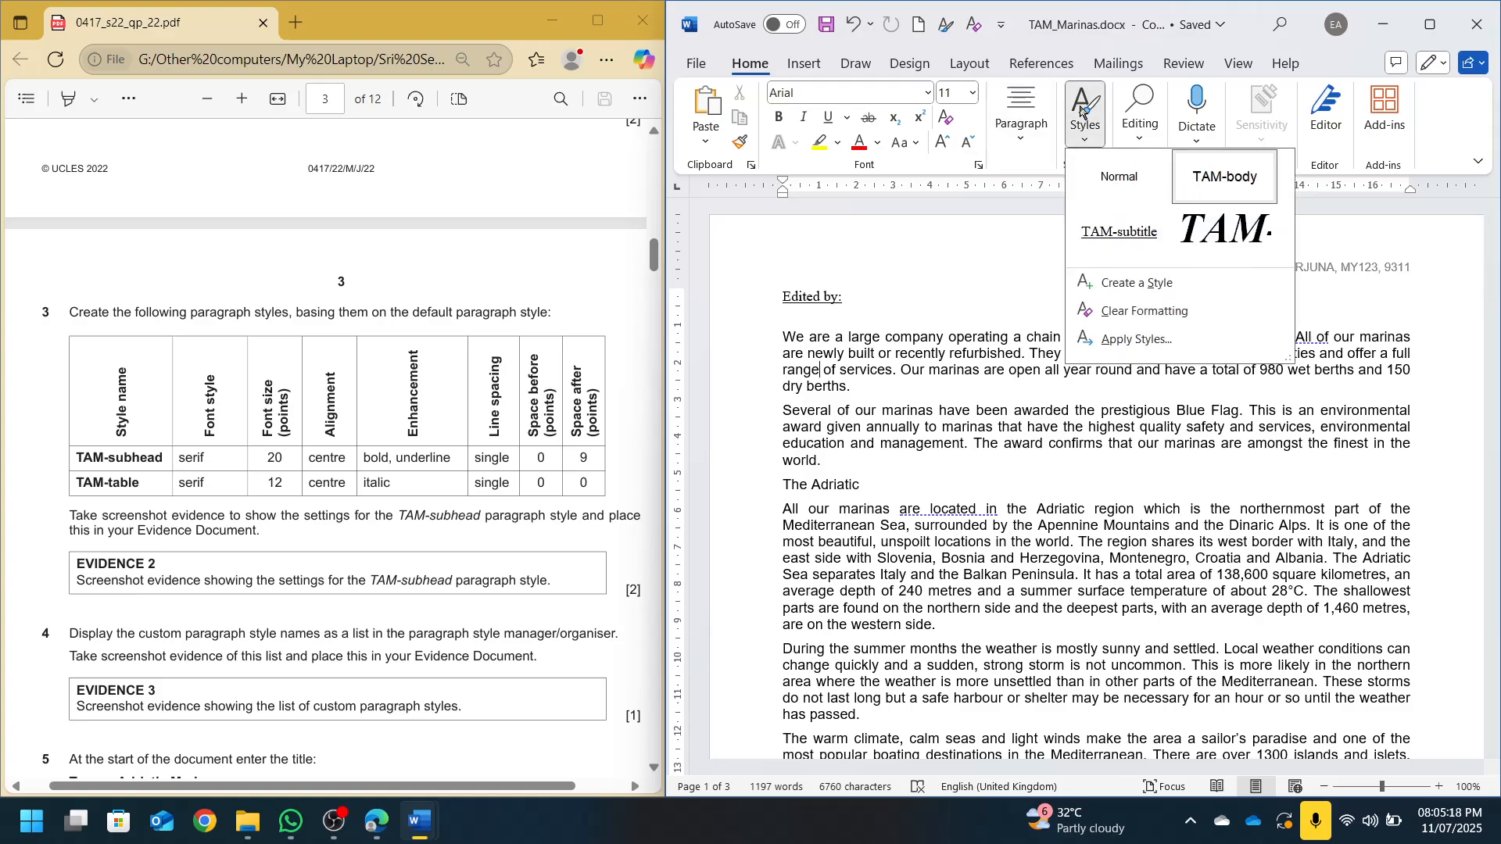
{"action": "left_click", "coordinate": [1083, 116]}
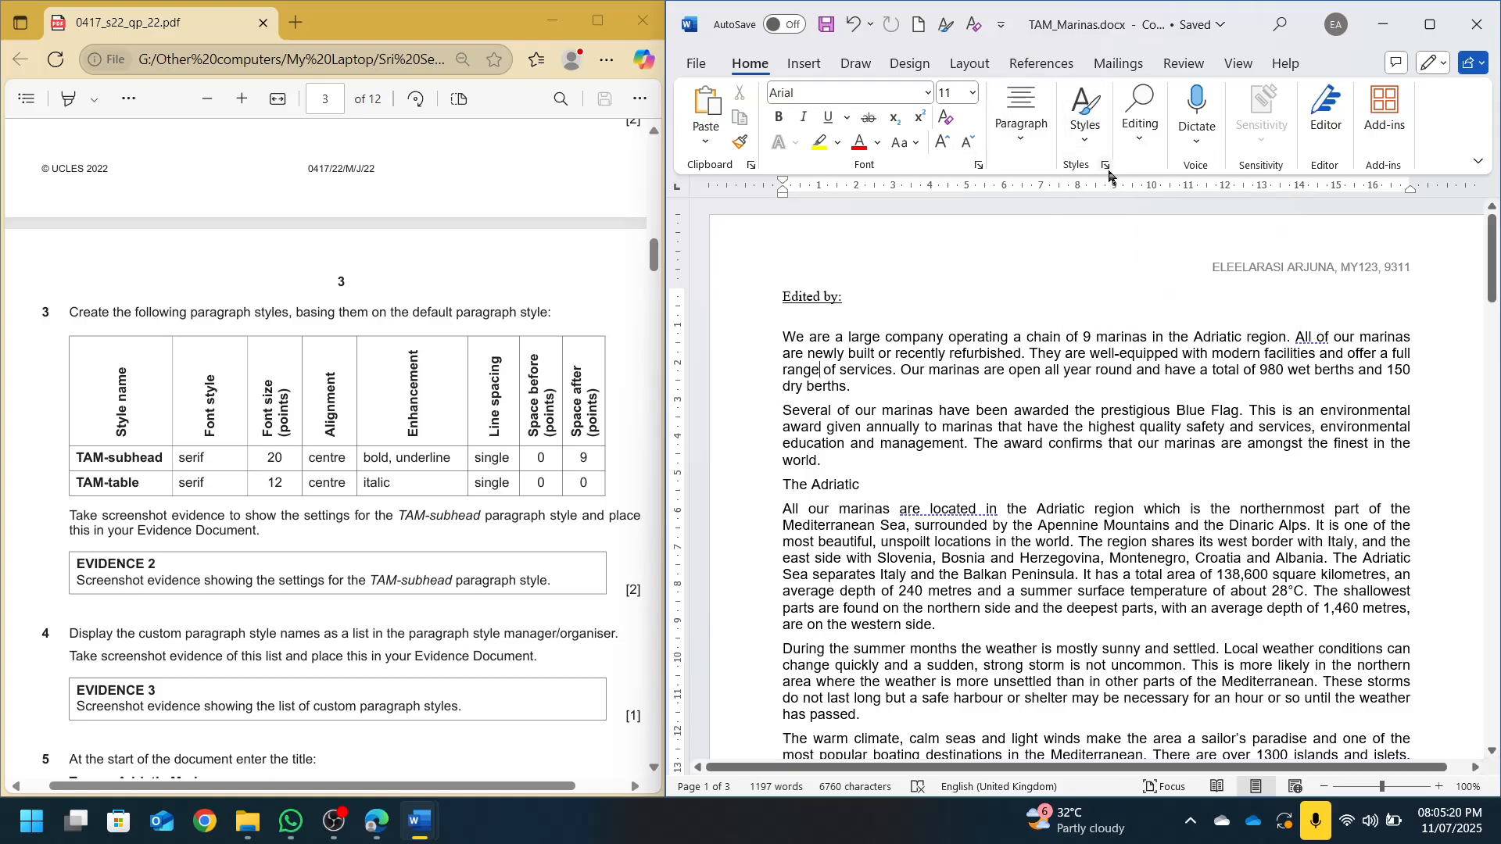
{"action": "left_click", "coordinate": [1106, 165]}
{"action": "mouse_move", "coordinate": [1020, 348]}
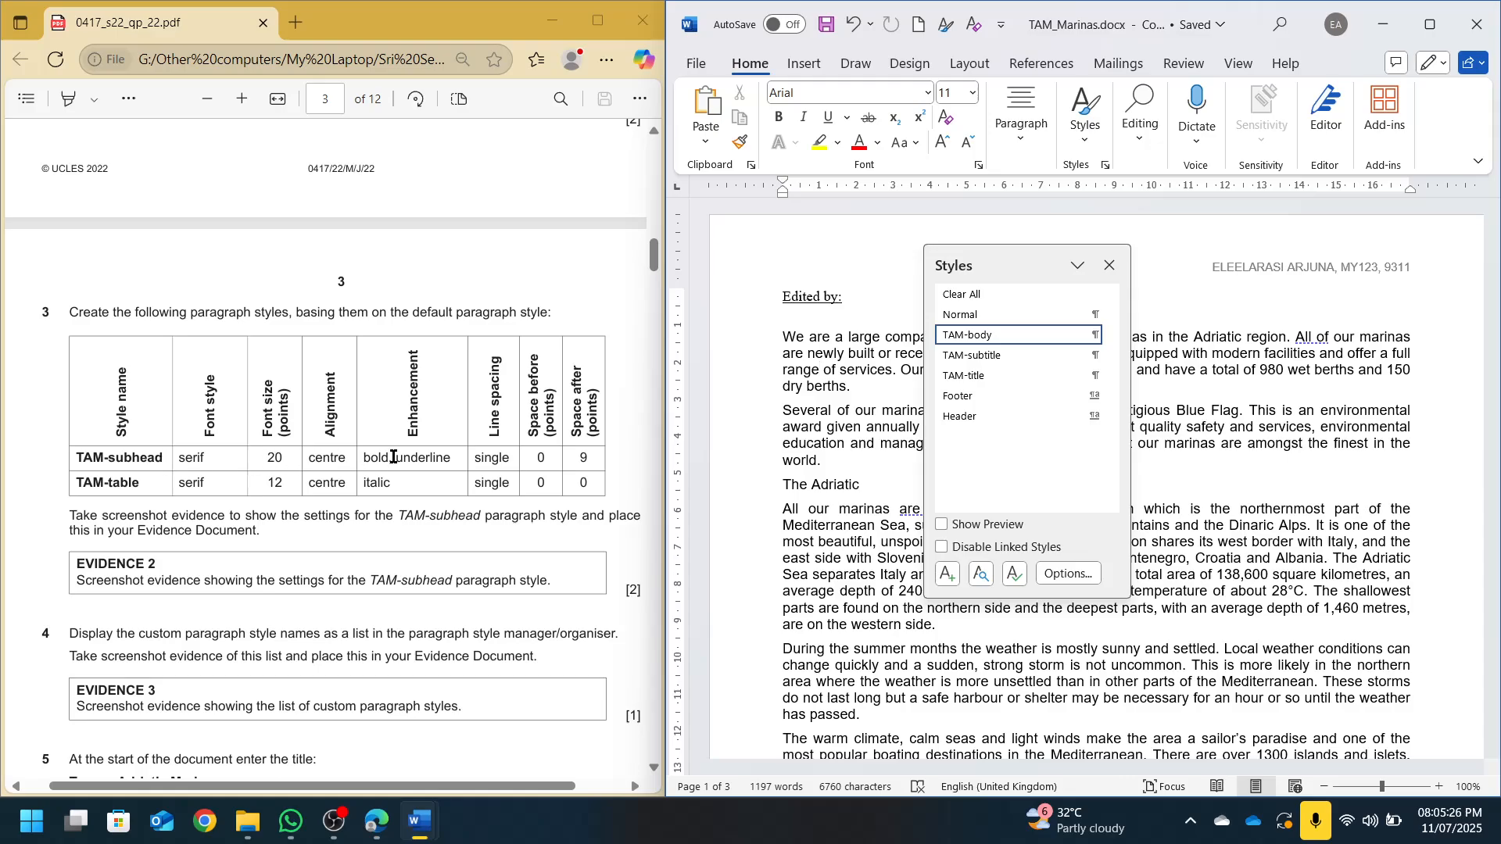
{"action": "left_click_drag", "start_coordinate": [180, 458], "coordinate": [591, 450]}
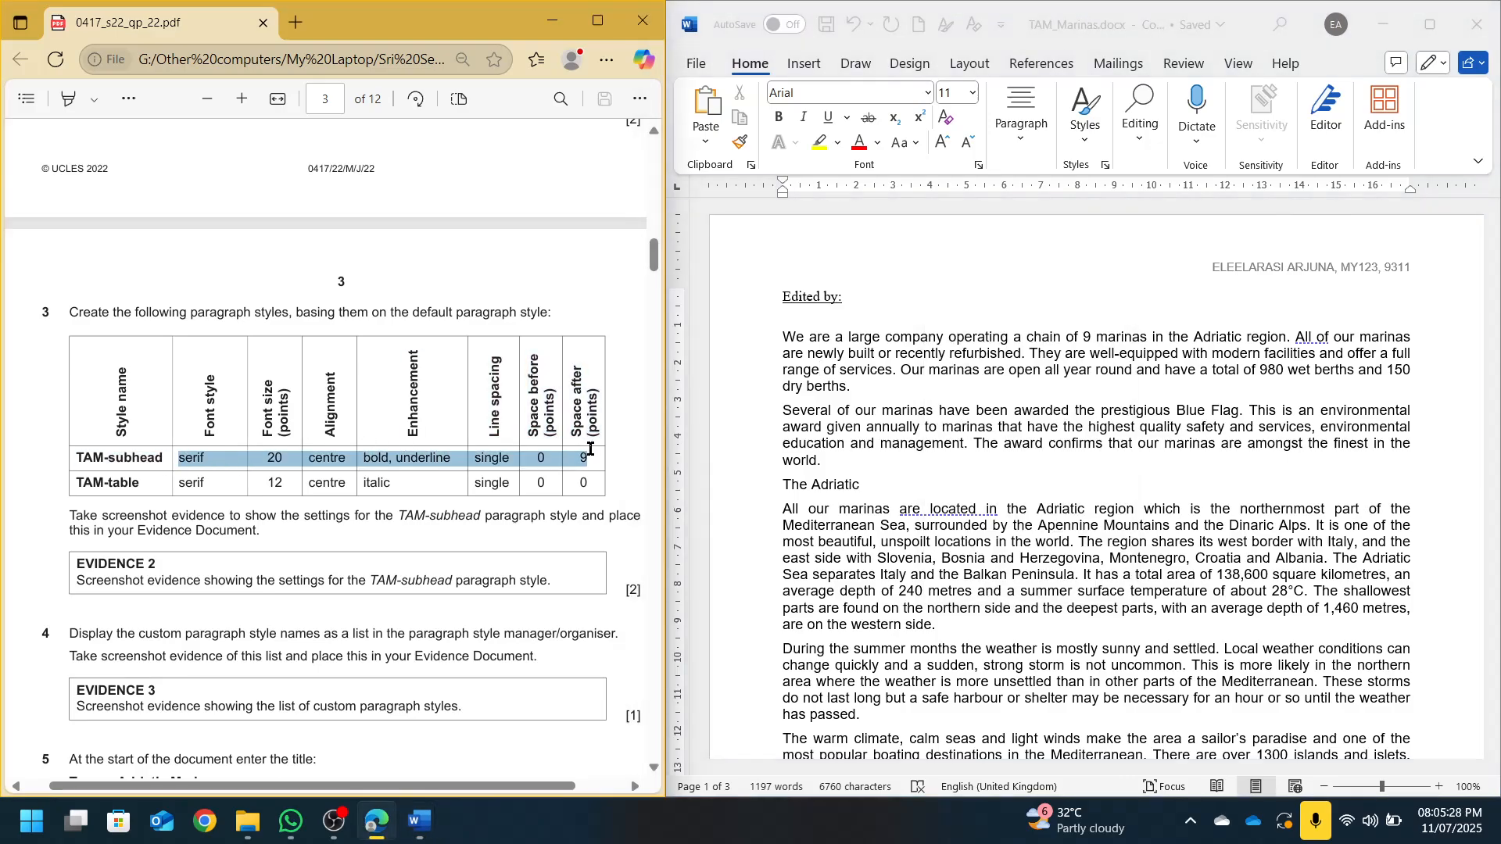
{"action": "left_click", "coordinate": [1008, 350]}
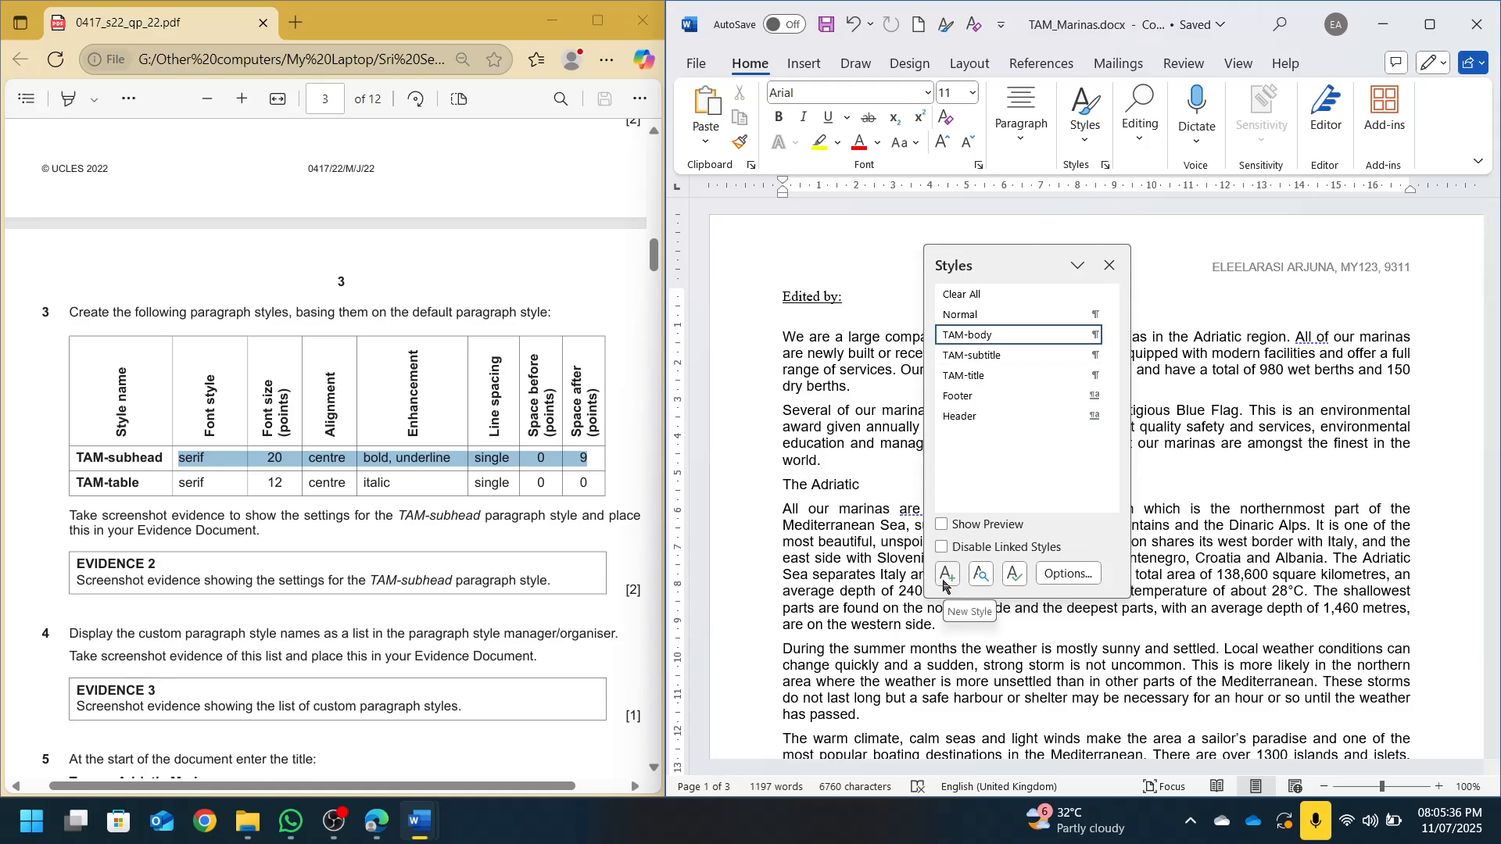
{"action": "left_click", "coordinate": [1085, 114]}
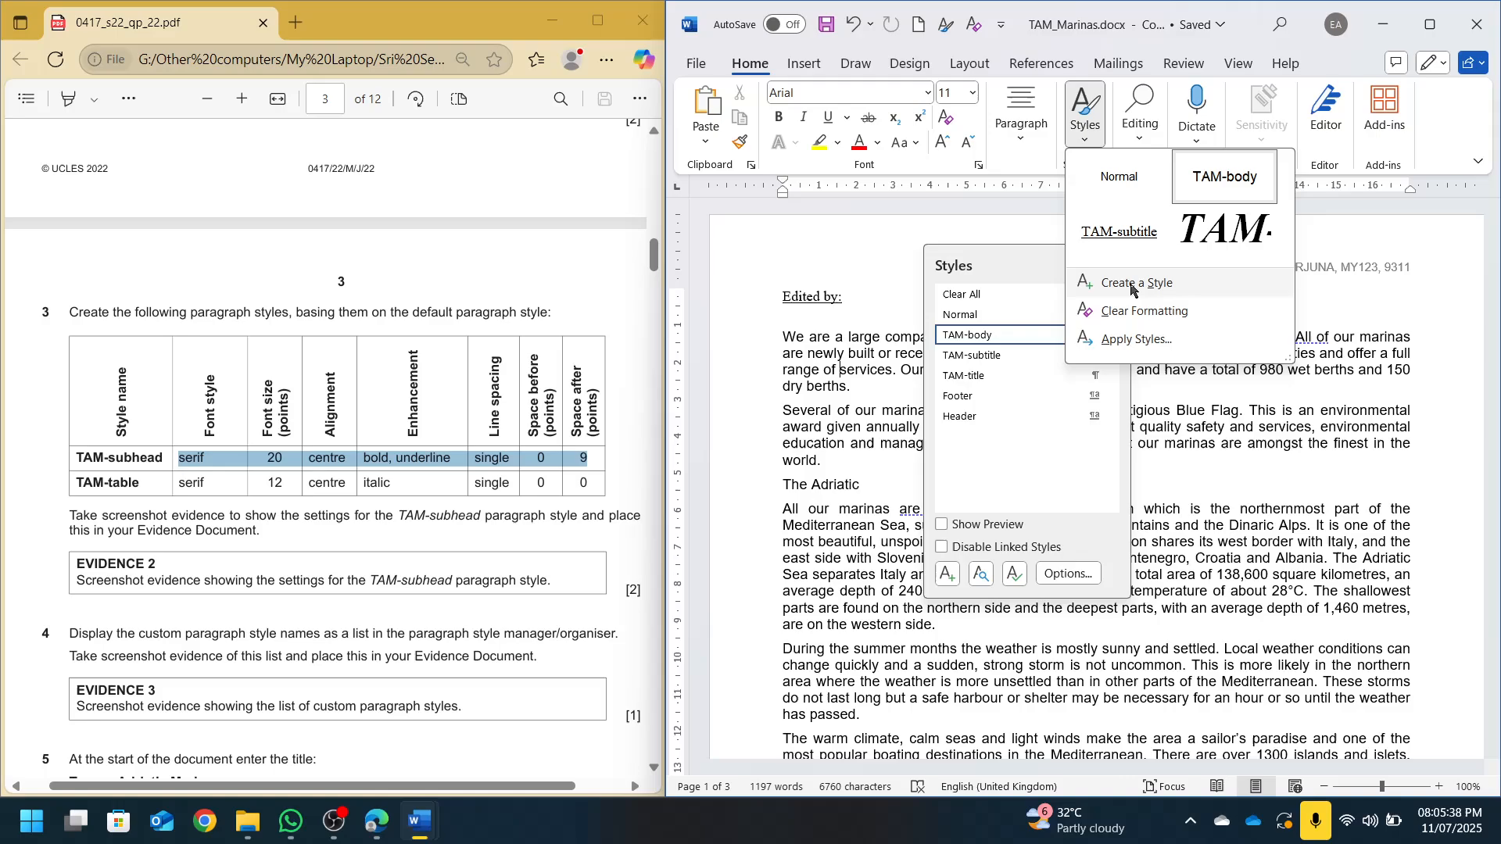
{"action": "left_click", "coordinate": [947, 575]}
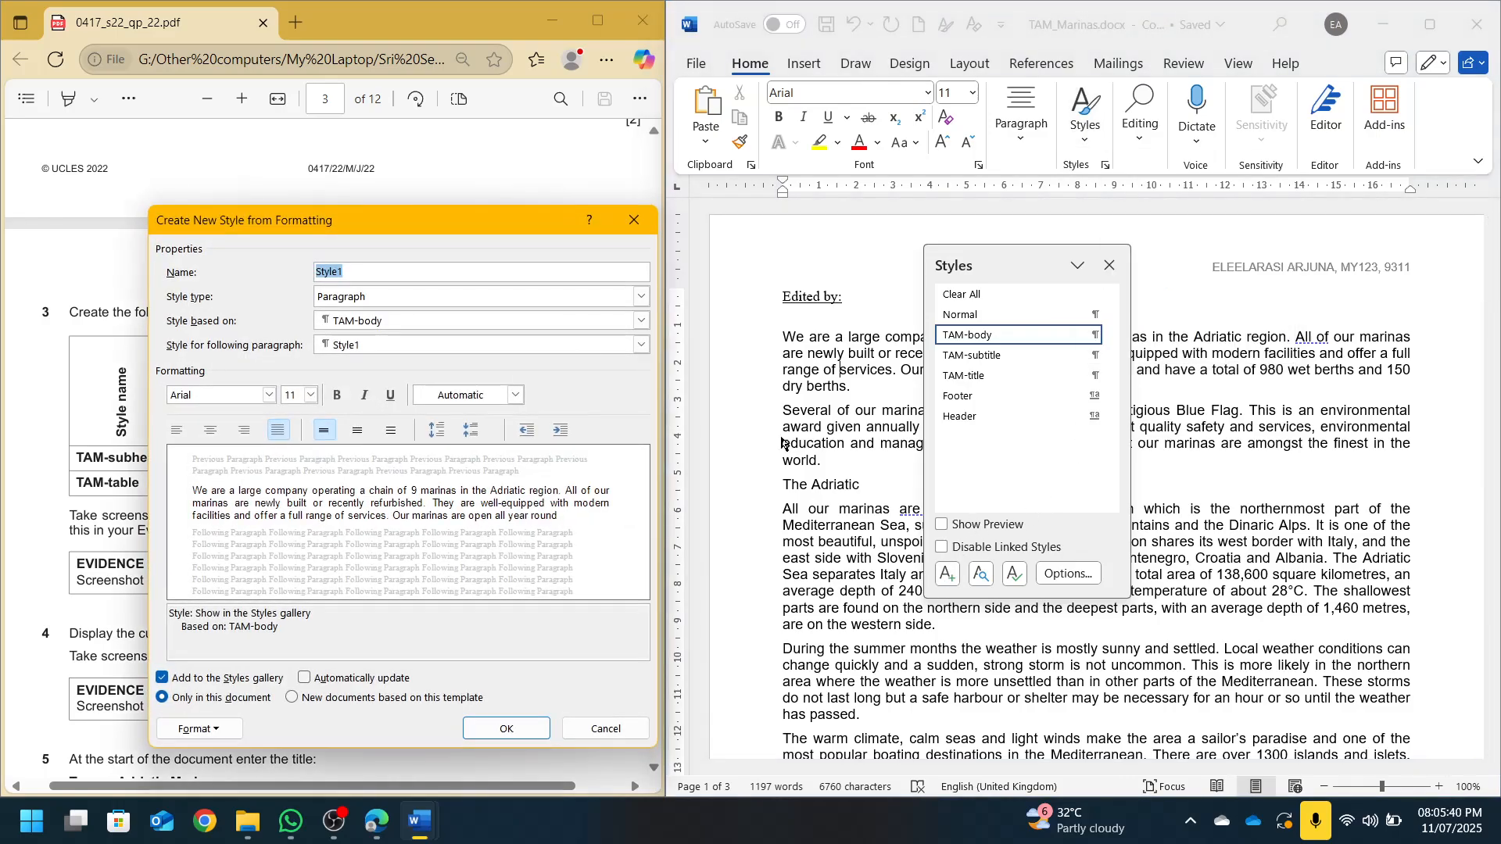
Name the style TAM-subhead, base it on Normal, and make it Times New Roman 20 pt, centred, bold and underlined
{"action": "left_click_drag", "start_coordinate": [271, 217], "coordinate": [921, 213]}
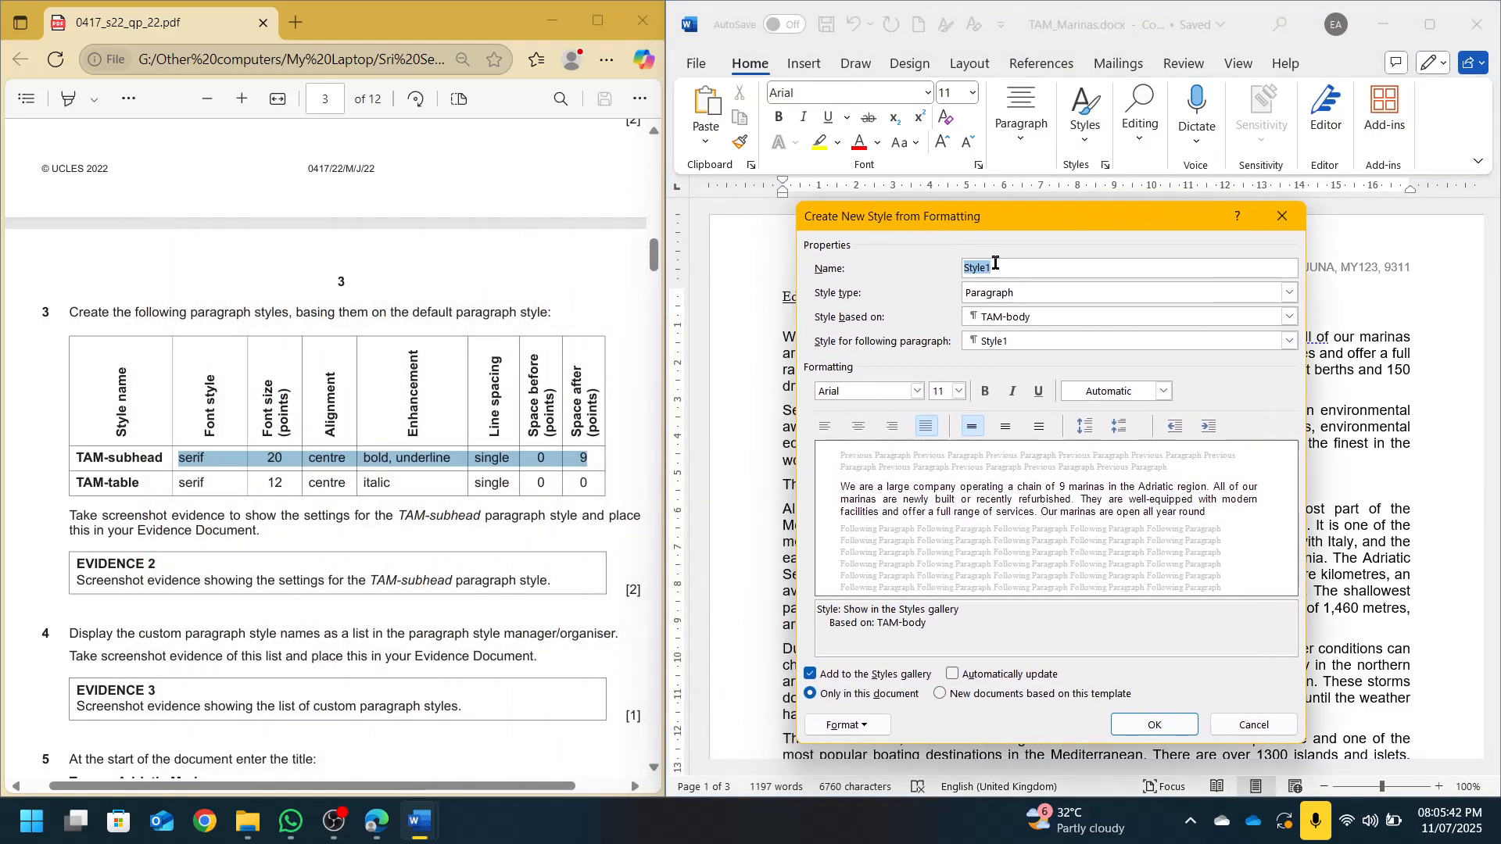
{"action": "type", "text": "tAM"}
{"action": "key", "text": "Caps_Lock"}
{"action": "type", "text": "-subh"}
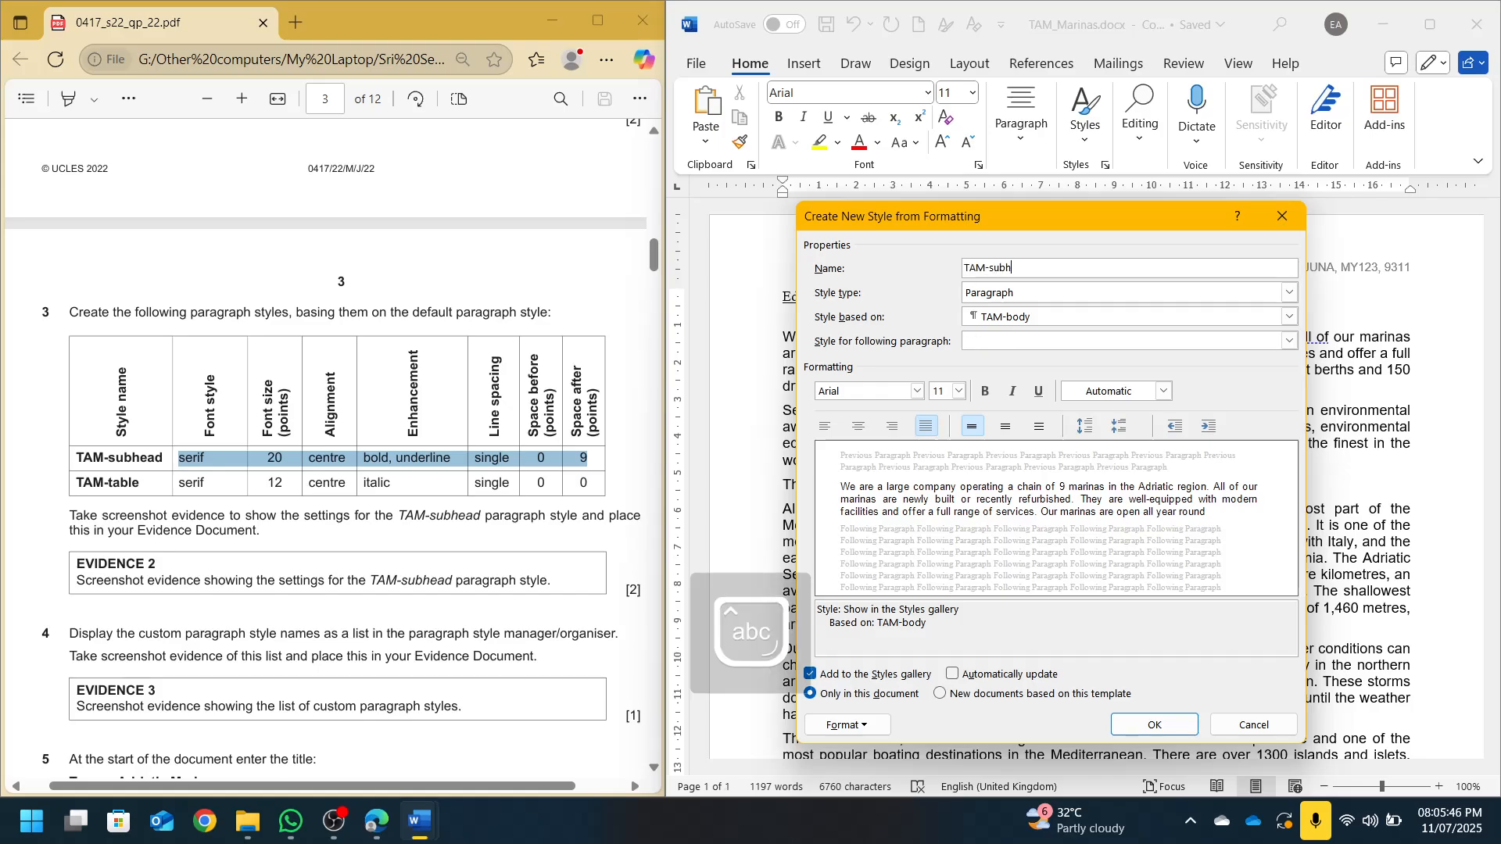
{"action": "type", "text": "ead"}
{"action": "key", "text": "Tab"}
{"action": "key", "text": "Tab"}
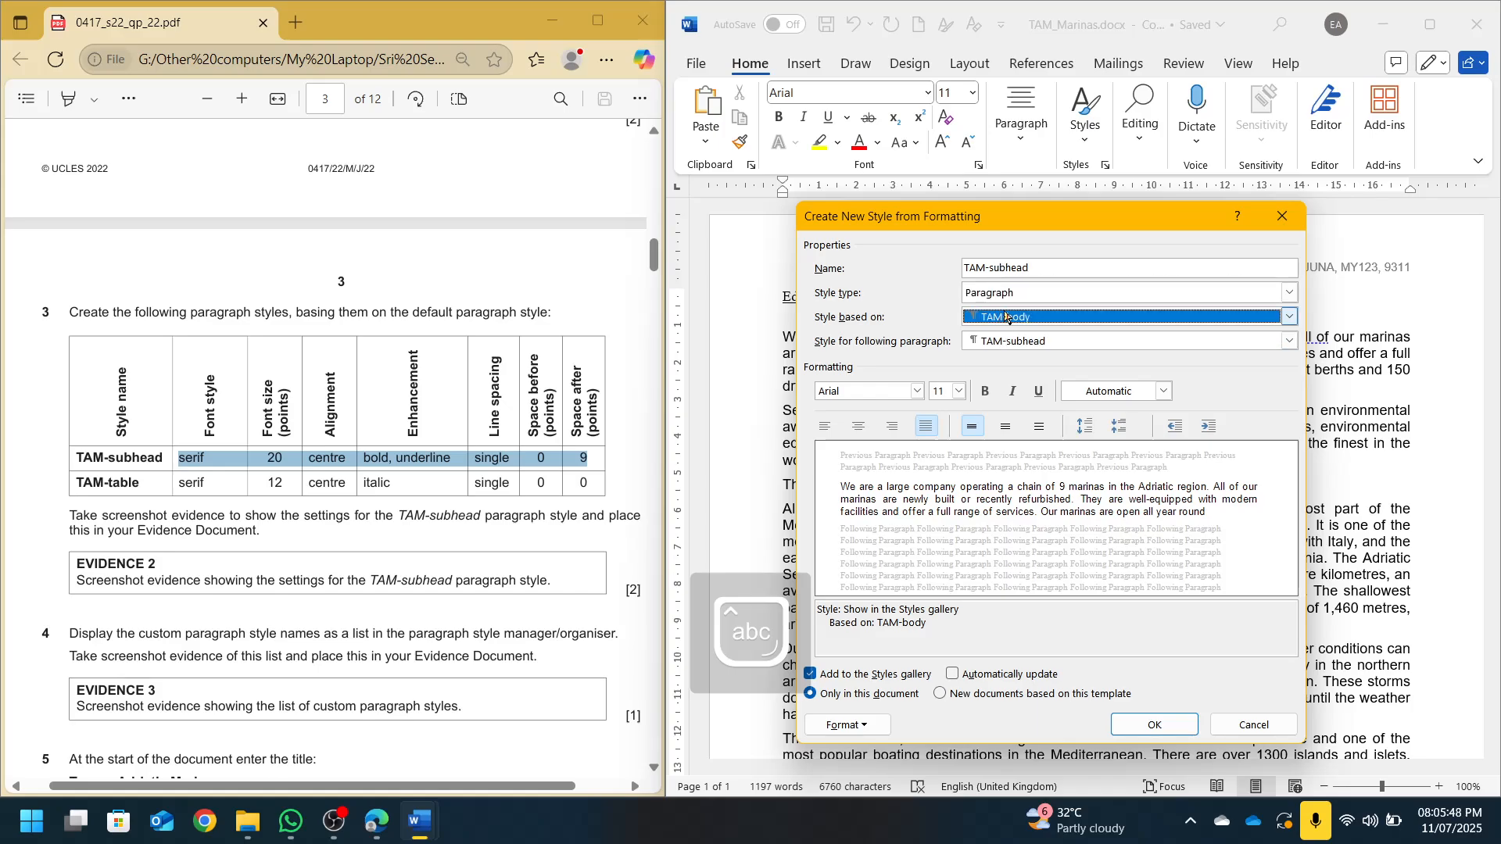
{"action": "left_click_drag", "start_coordinate": [319, 312], "coordinate": [649, 328]}
{"action": "left_click", "coordinate": [1021, 319]}
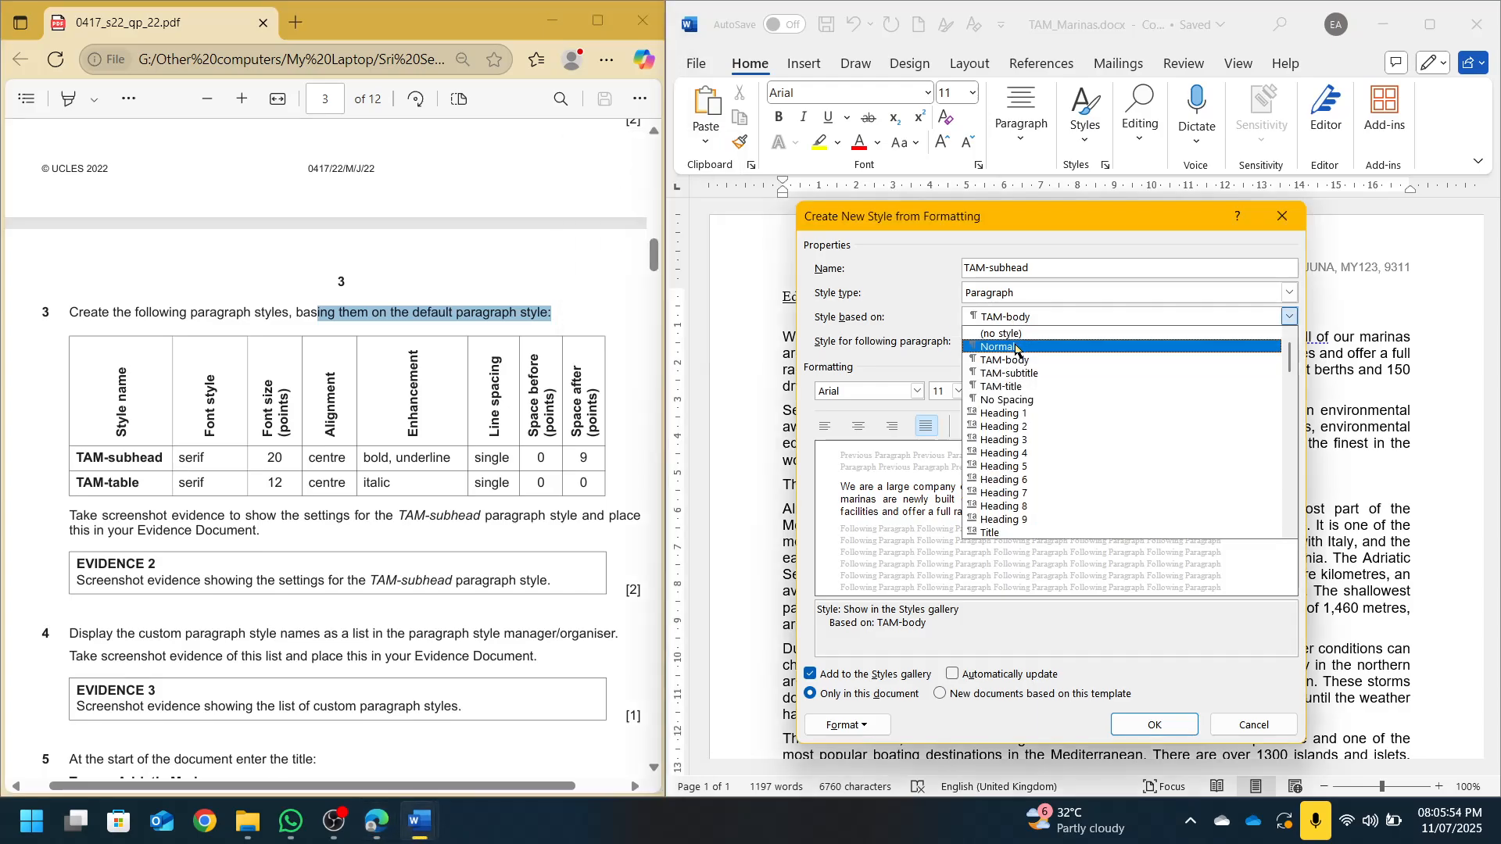
{"action": "left_click", "coordinate": [1015, 348]}
{"action": "left_click", "coordinate": [875, 392]}
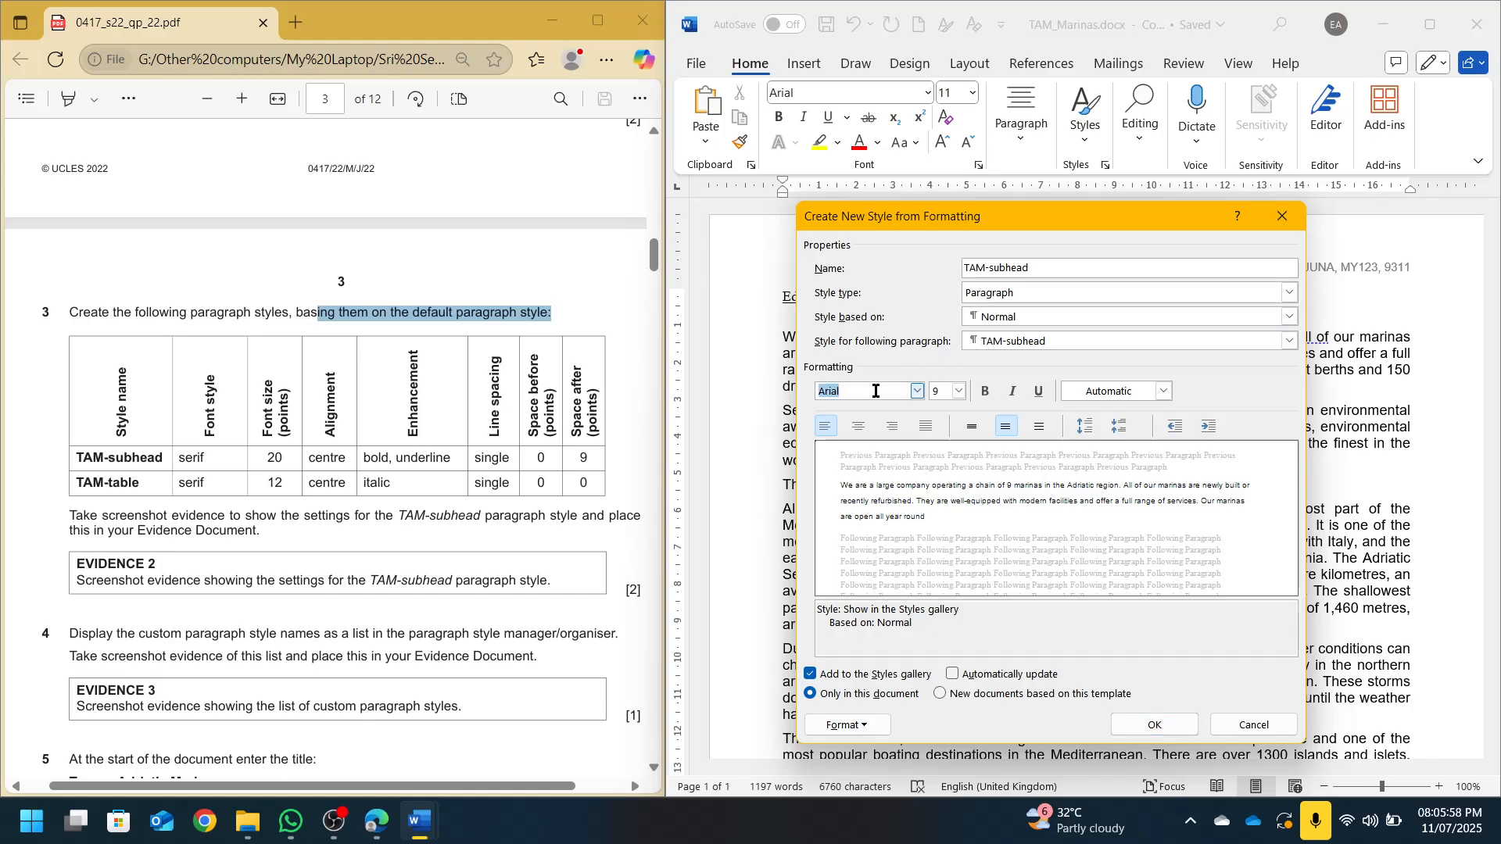
{"action": "type", "text": "Times New Roman"}
{"action": "key", "text": "Tab"}
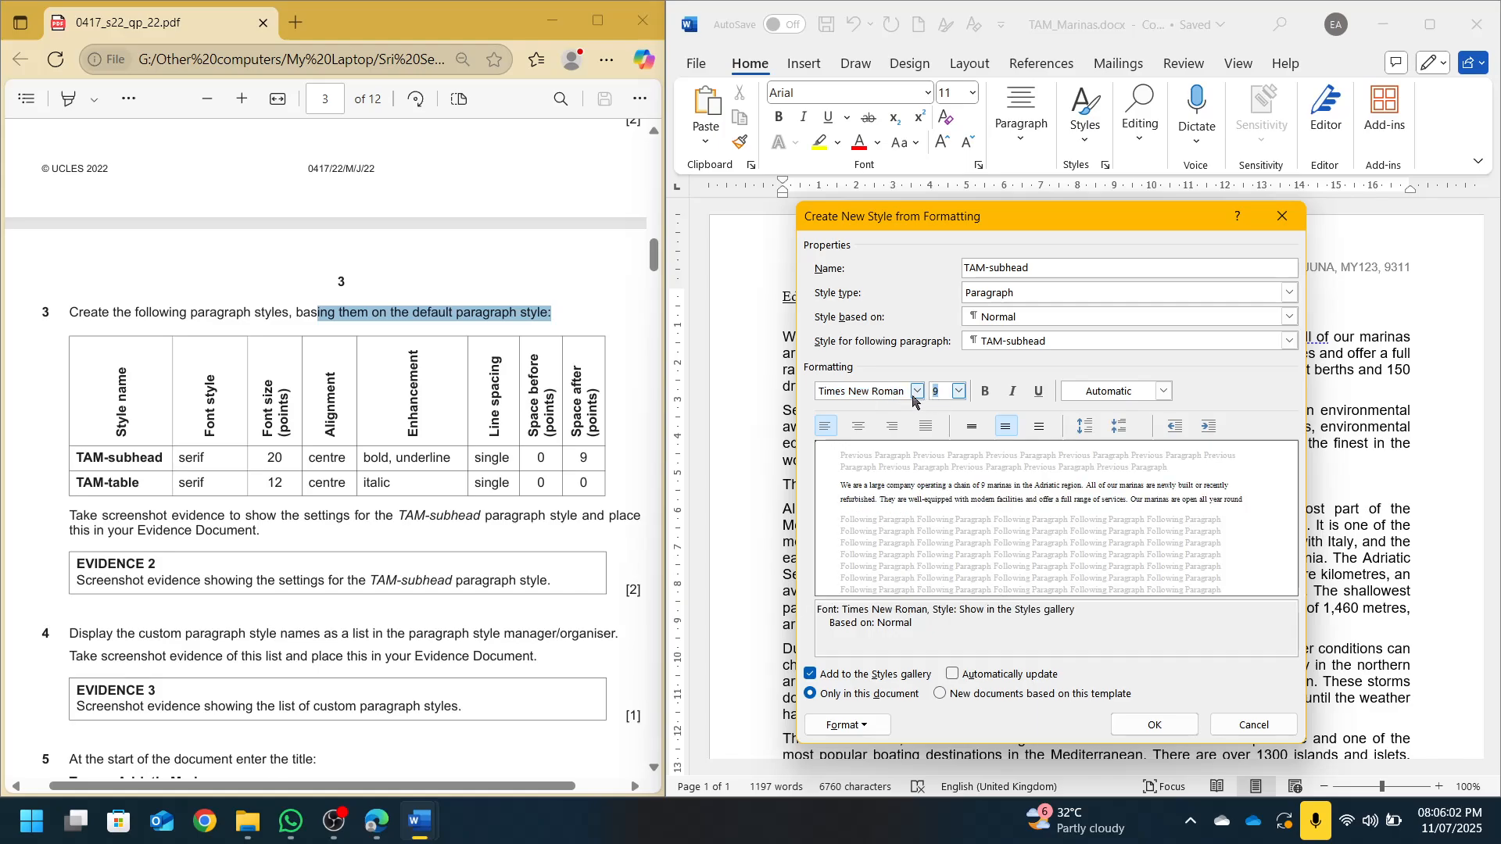
{"action": "type", "text": "20"}
{"action": "left_click", "coordinate": [870, 428]}
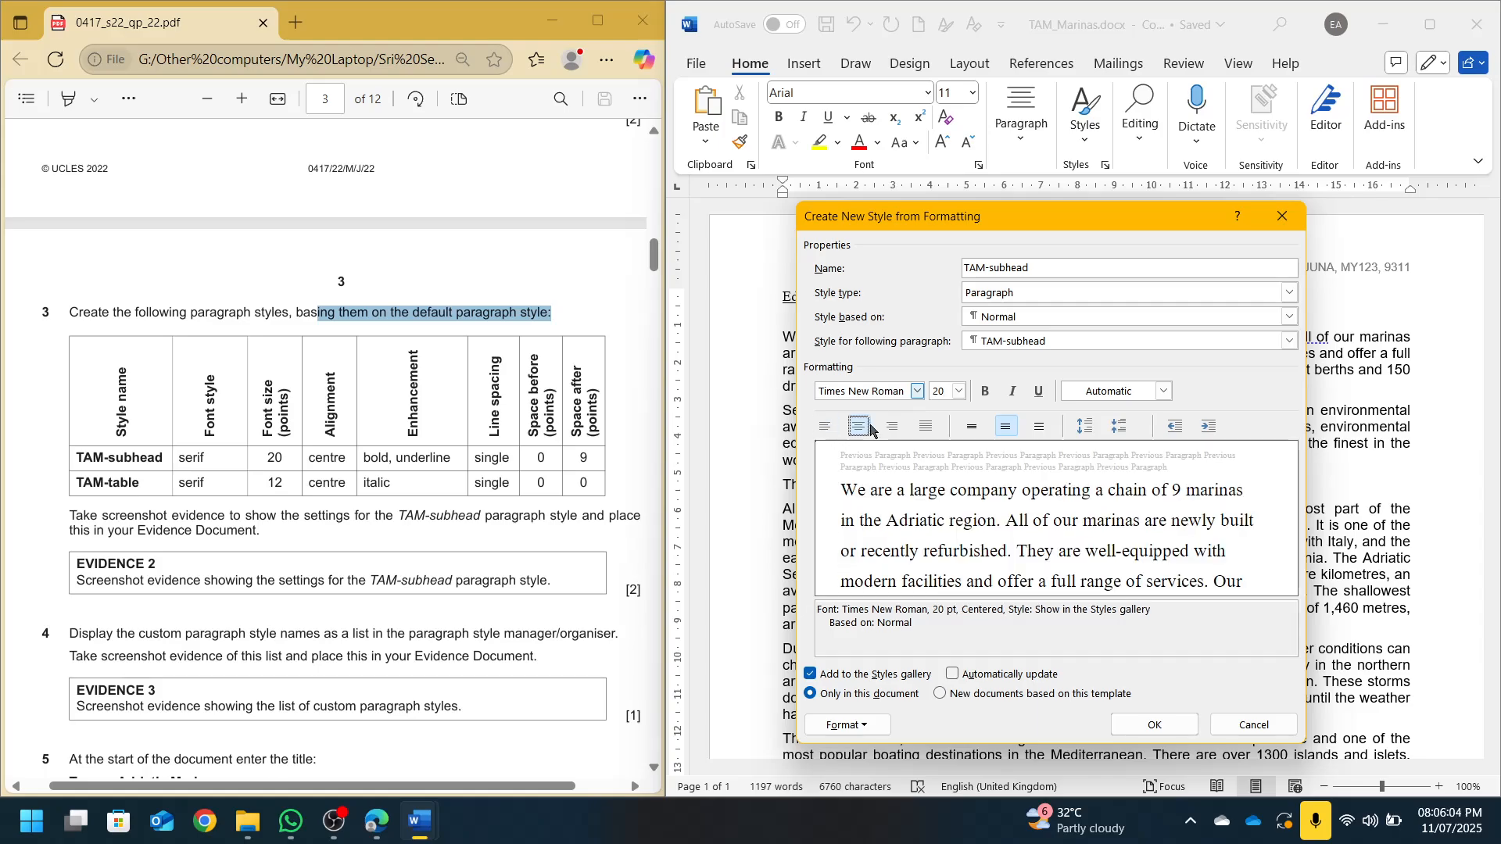
{"action": "left_click", "coordinate": [986, 391]}
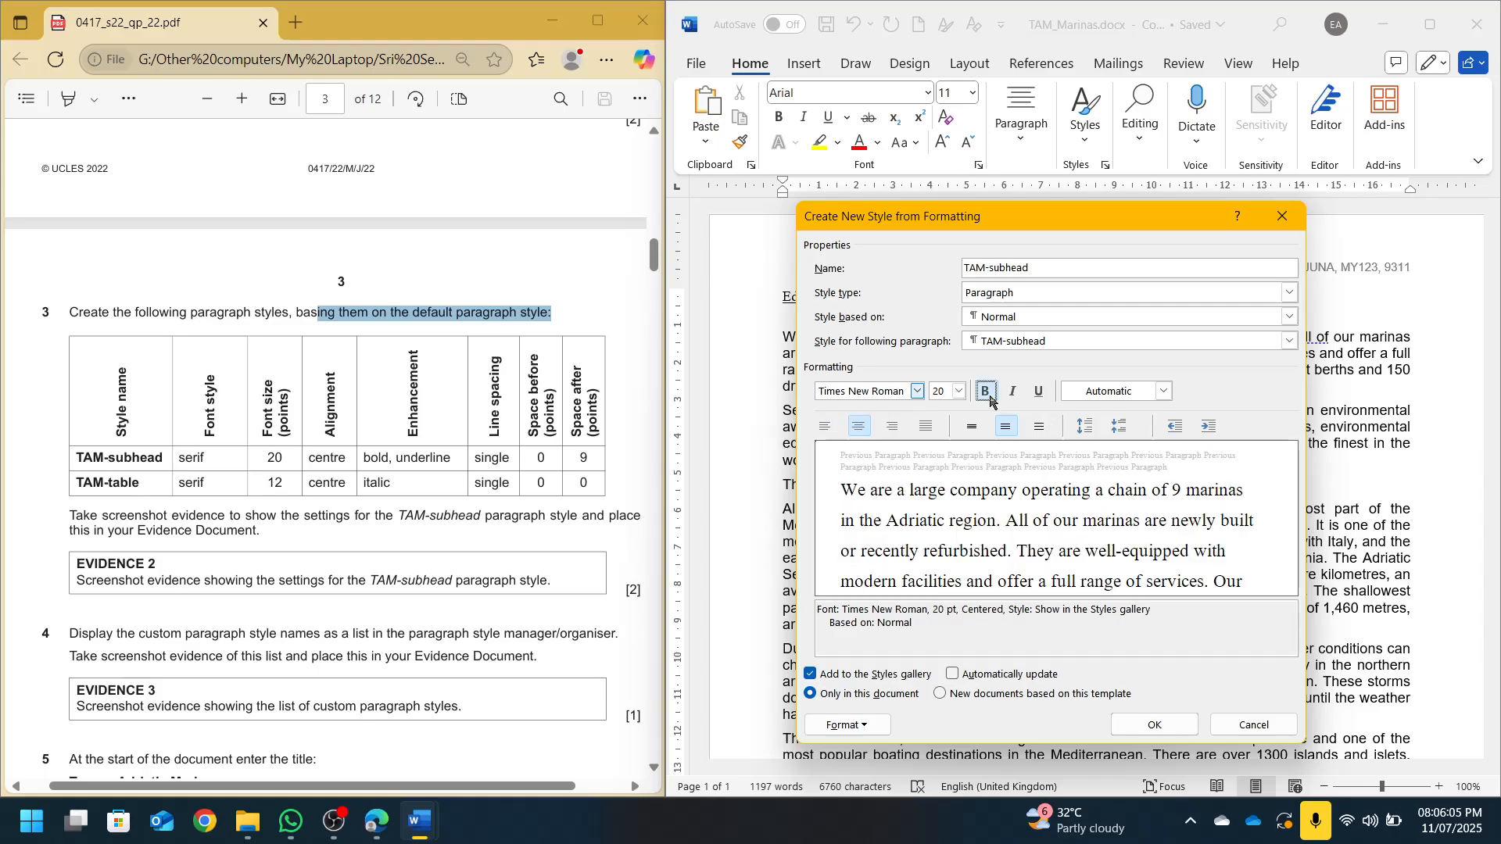
{"action": "left_click", "coordinate": [1040, 392]}
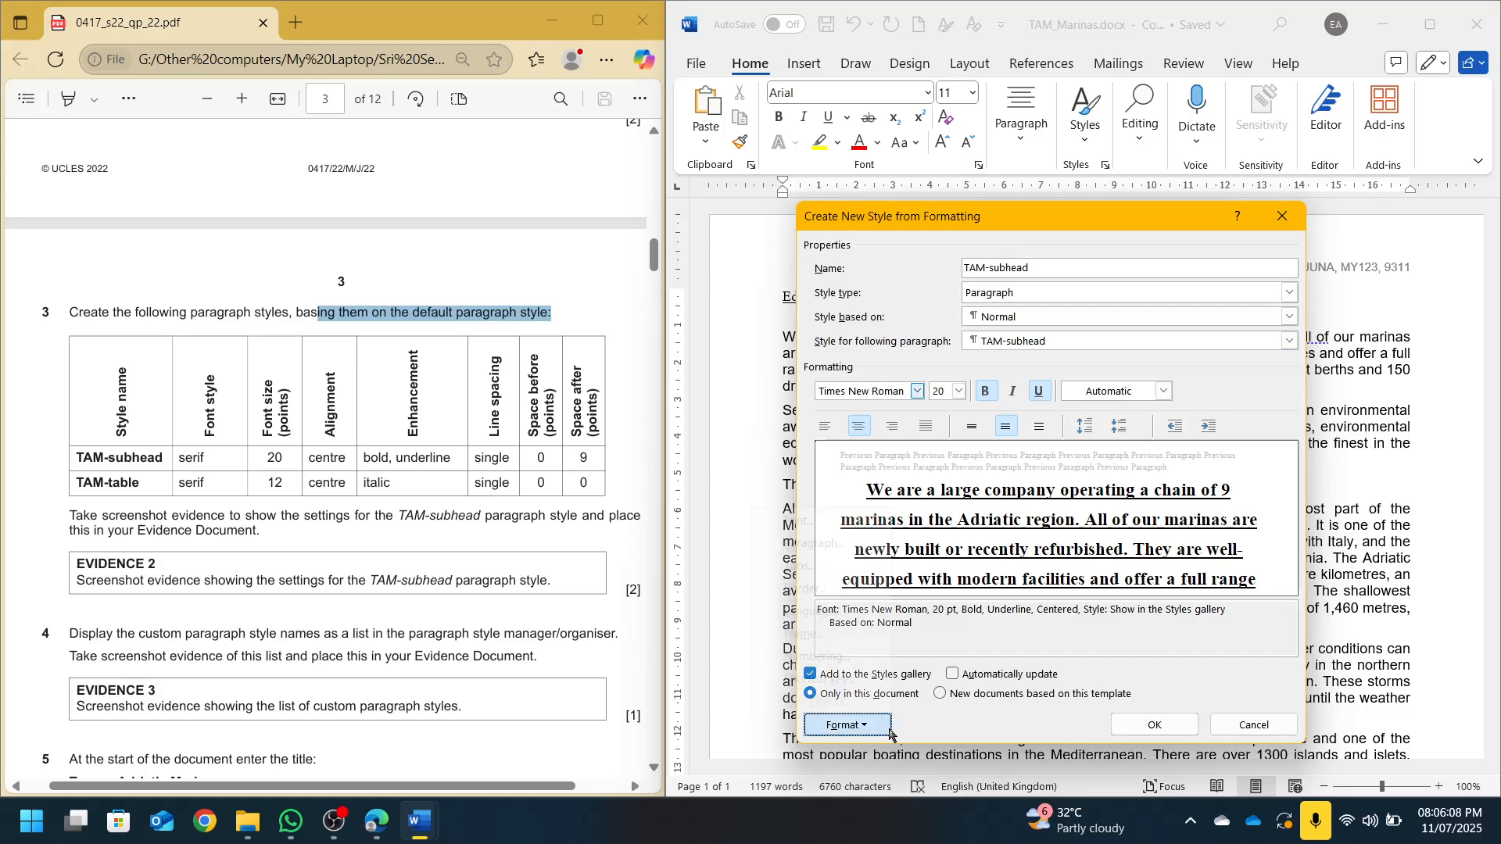
Give TAM-subhead single line spacing with 9 pt after, and finish the style
{"action": "left_click", "coordinate": [864, 725]}
{"action": "left_click", "coordinate": [813, 543]}
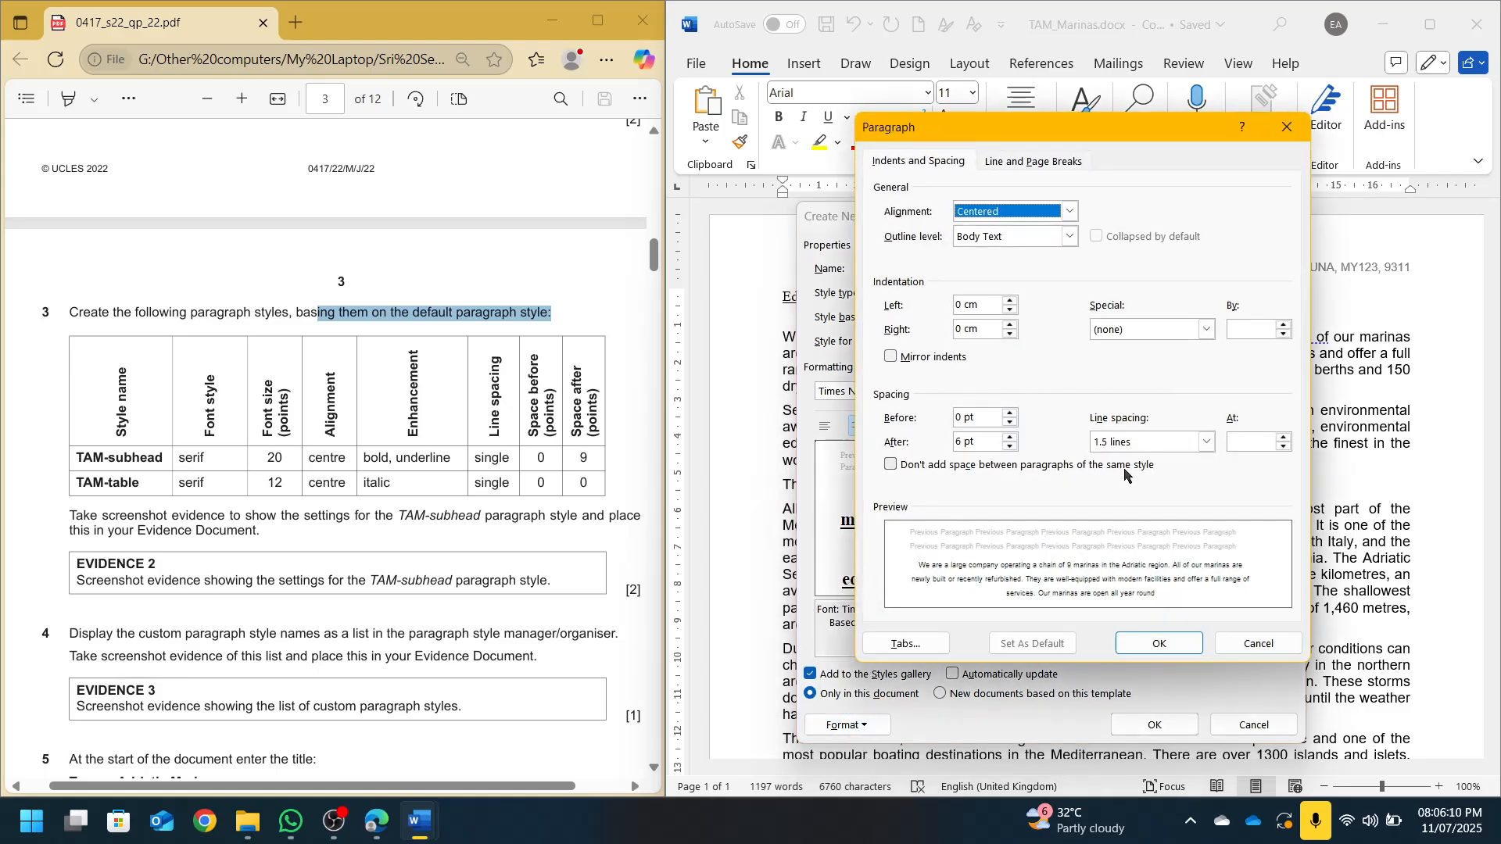
{"action": "left_click", "coordinate": [1127, 444]}
{"action": "left_click", "coordinate": [1121, 461]}
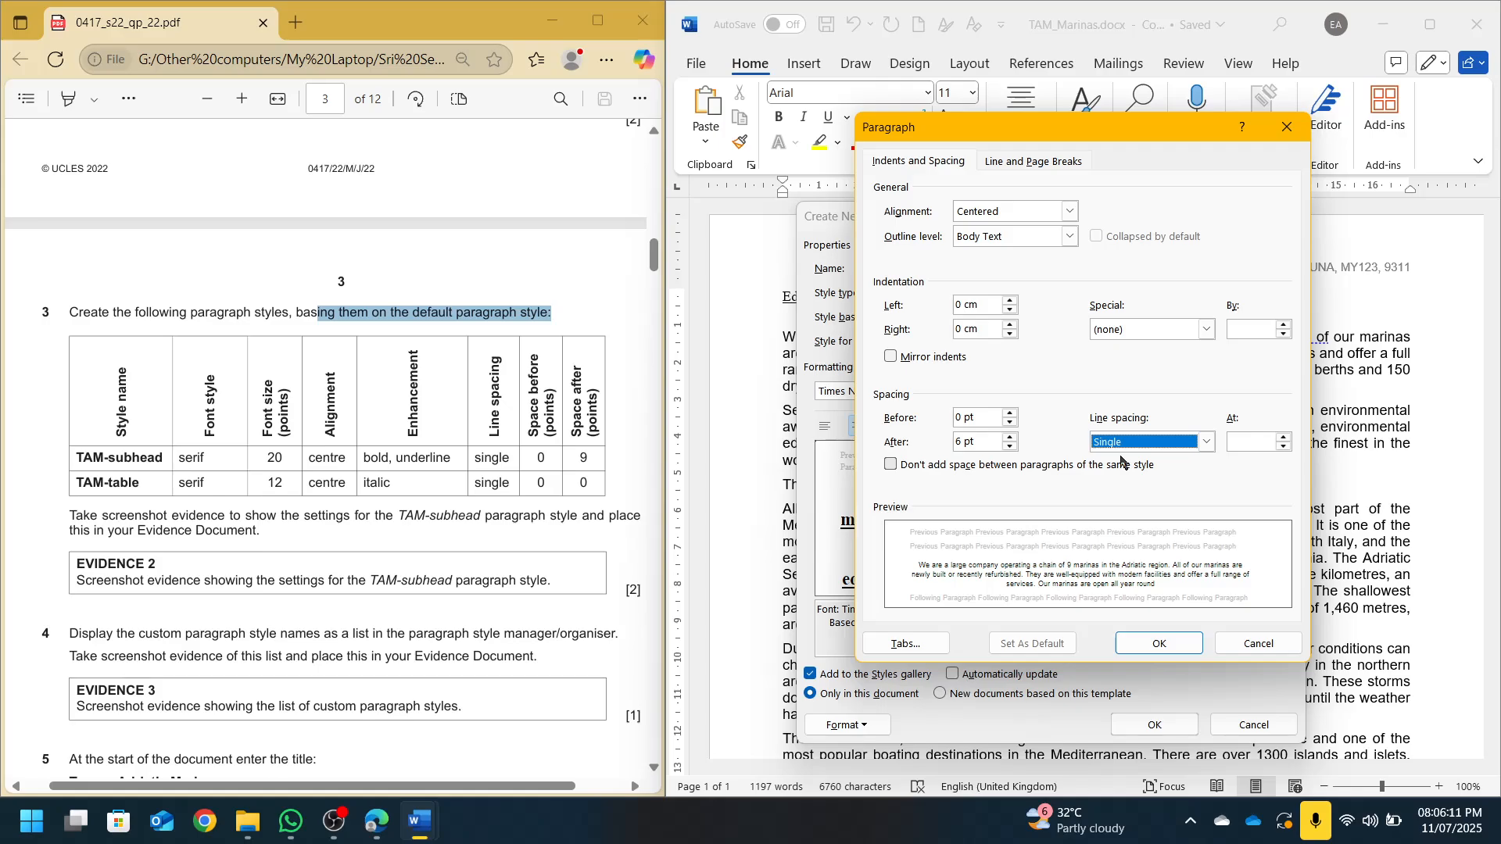
{"action": "left_click", "coordinate": [956, 442]}
{"action": "type", "text": "9"}
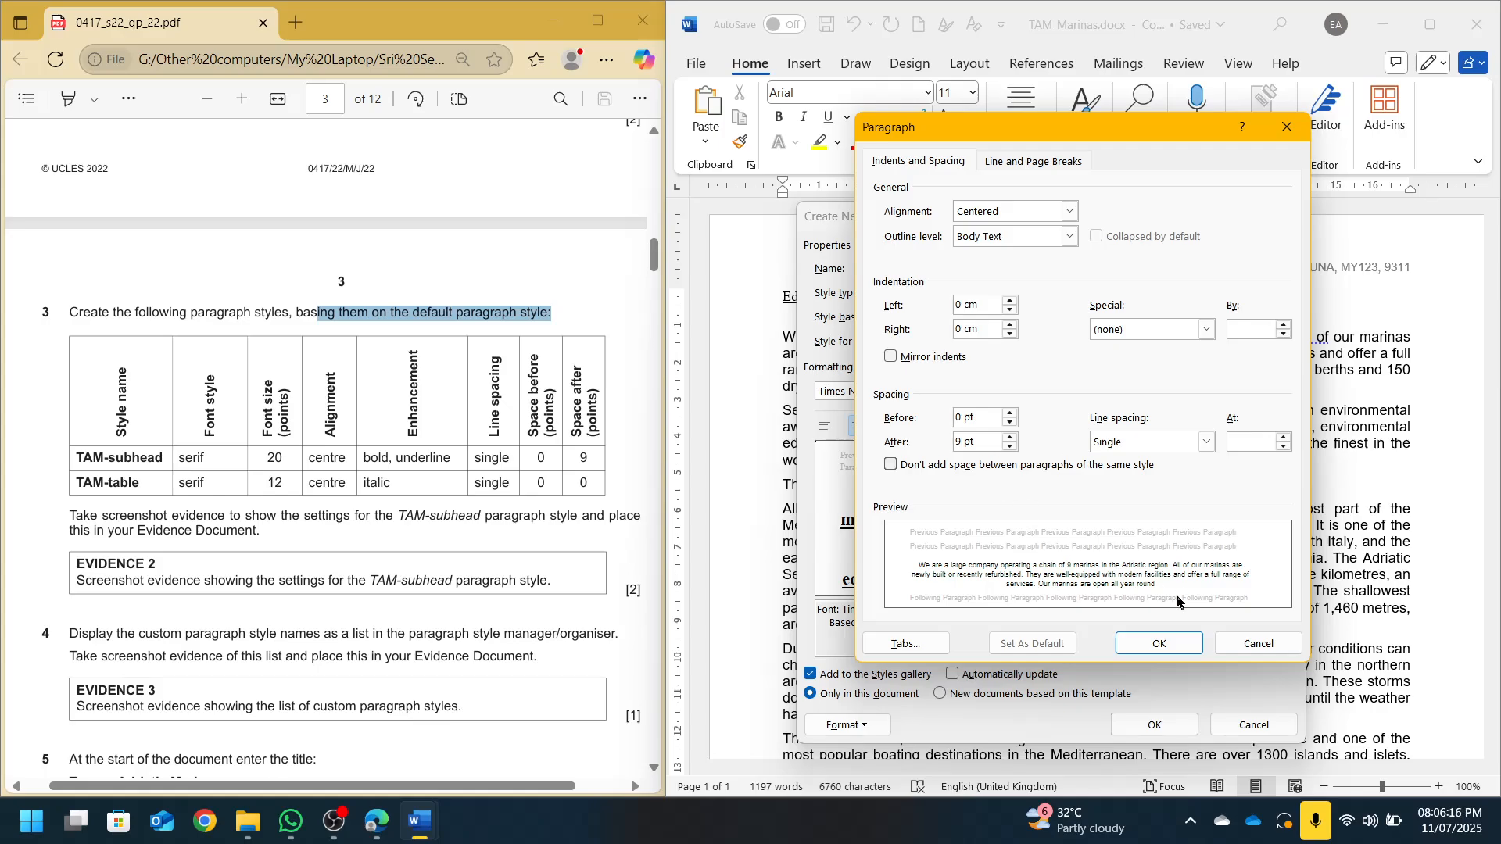
{"action": "left_click", "coordinate": [1158, 646]}
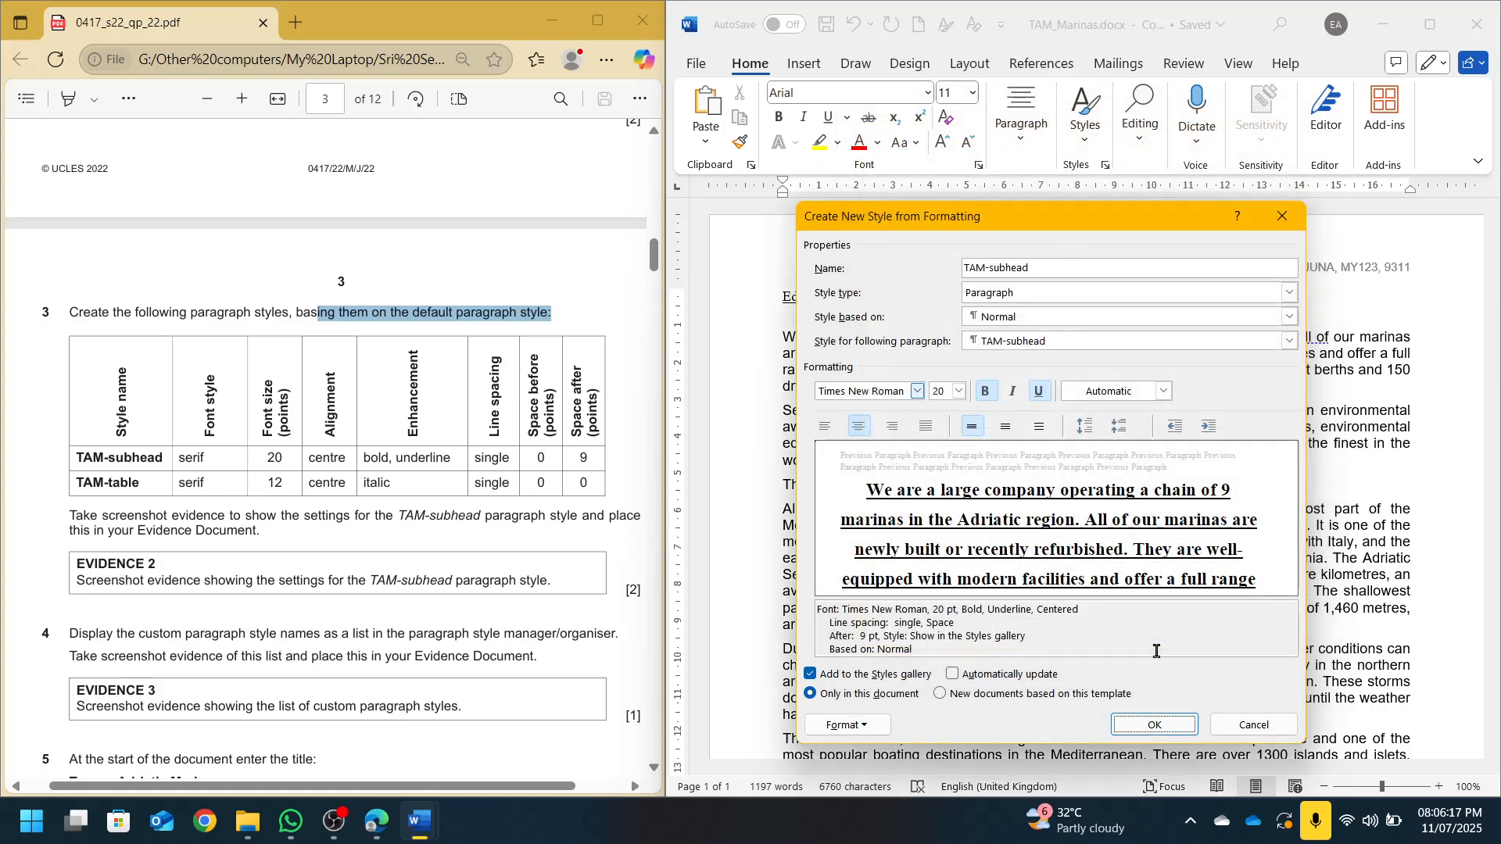
{"action": "left_click", "coordinate": [1186, 727]}
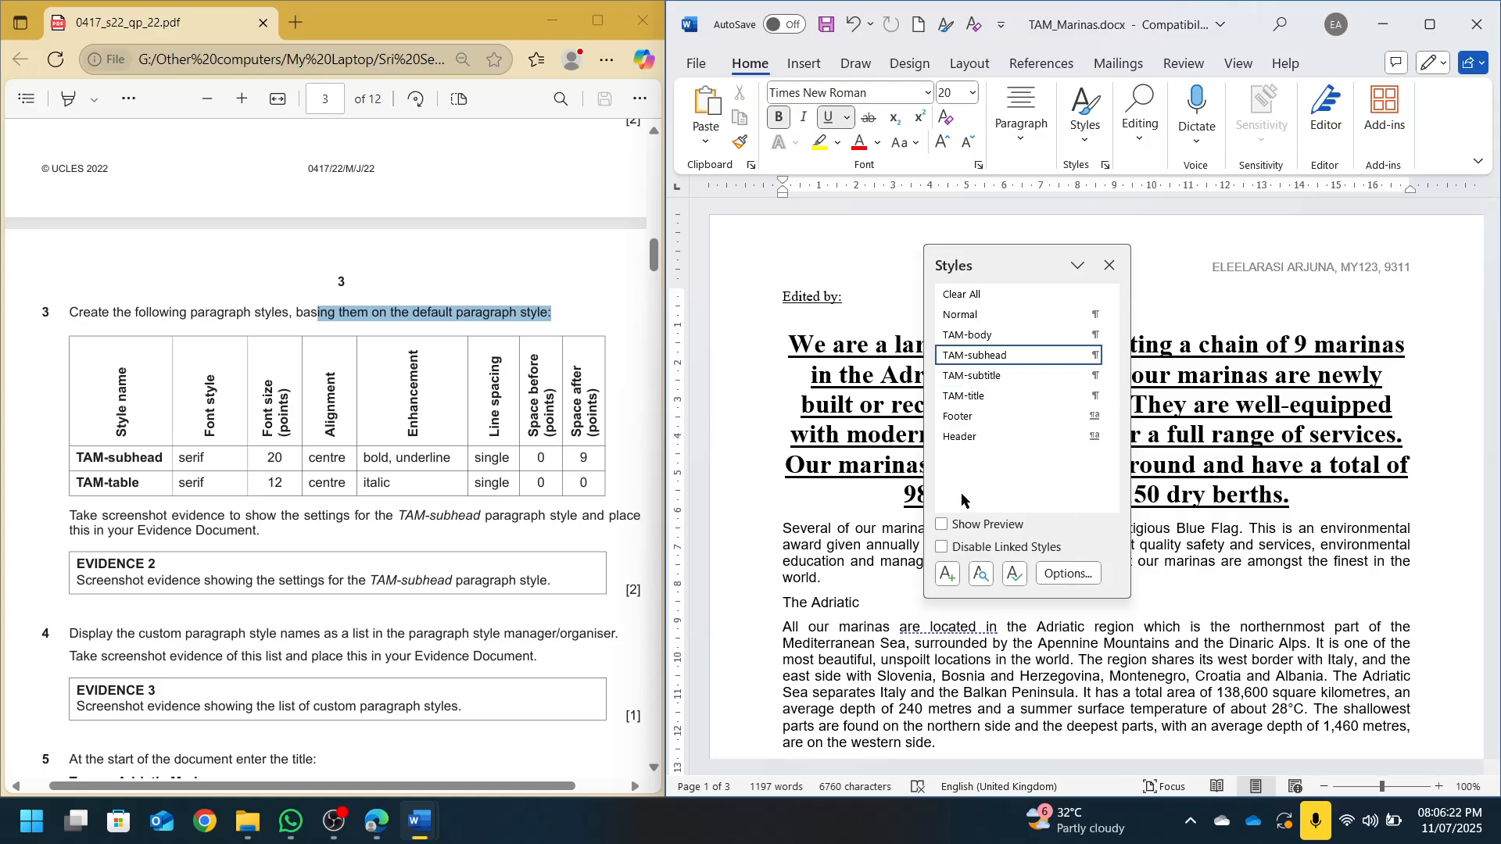
Define the new TAM-table style based on Normal: Times New Roman 12 pt, centred and italic
{"action": "left_click", "coordinate": [947, 574]}
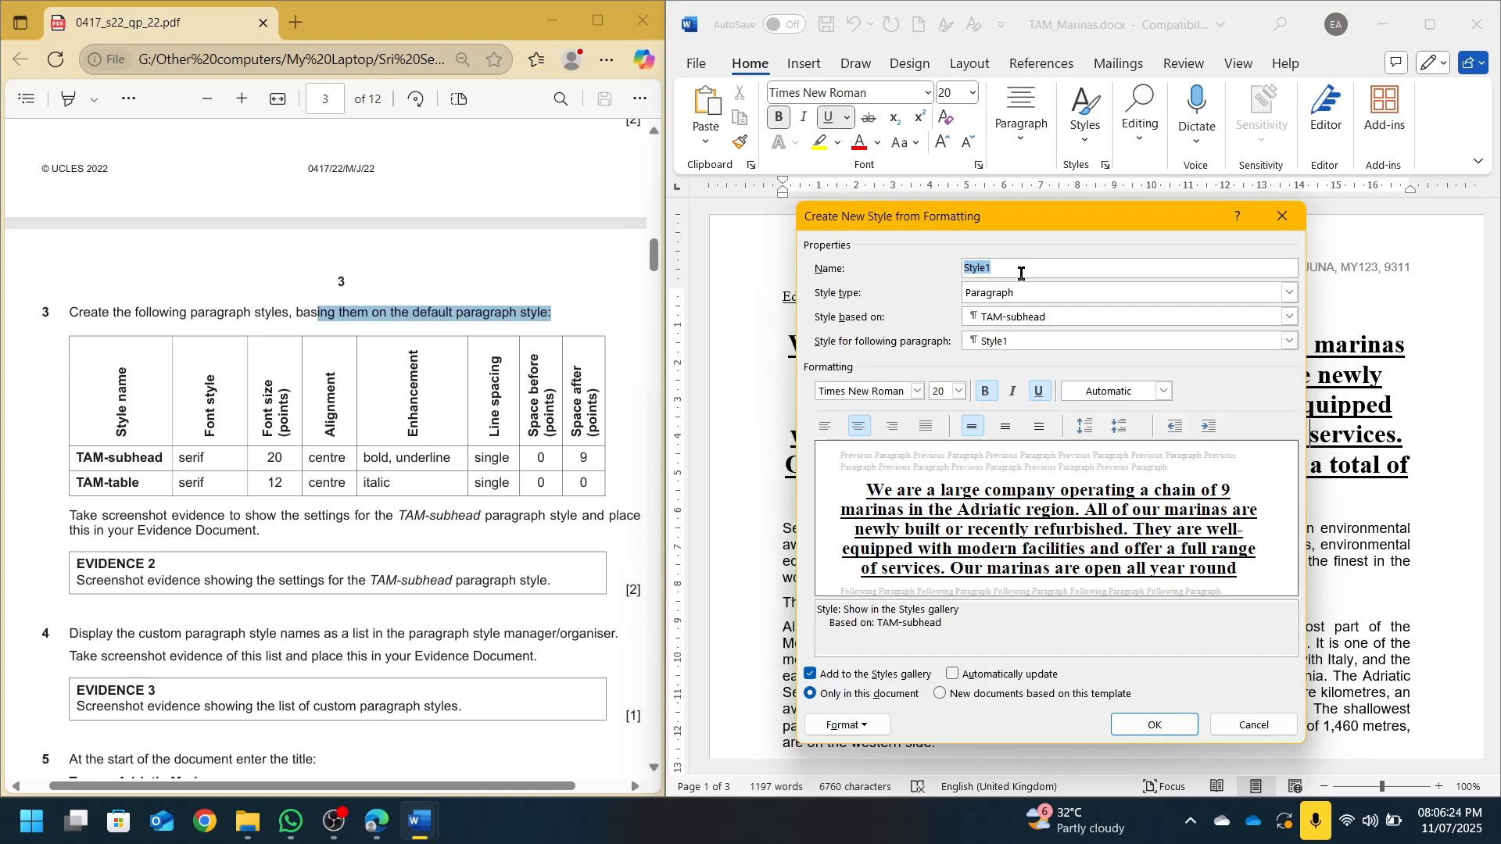
{"action": "type", "text": "TAM"}
{"action": "key", "text": "Tab"}
{"action": "key", "text": "Tab"}
{"action": "key", "text": "alt+Down"}
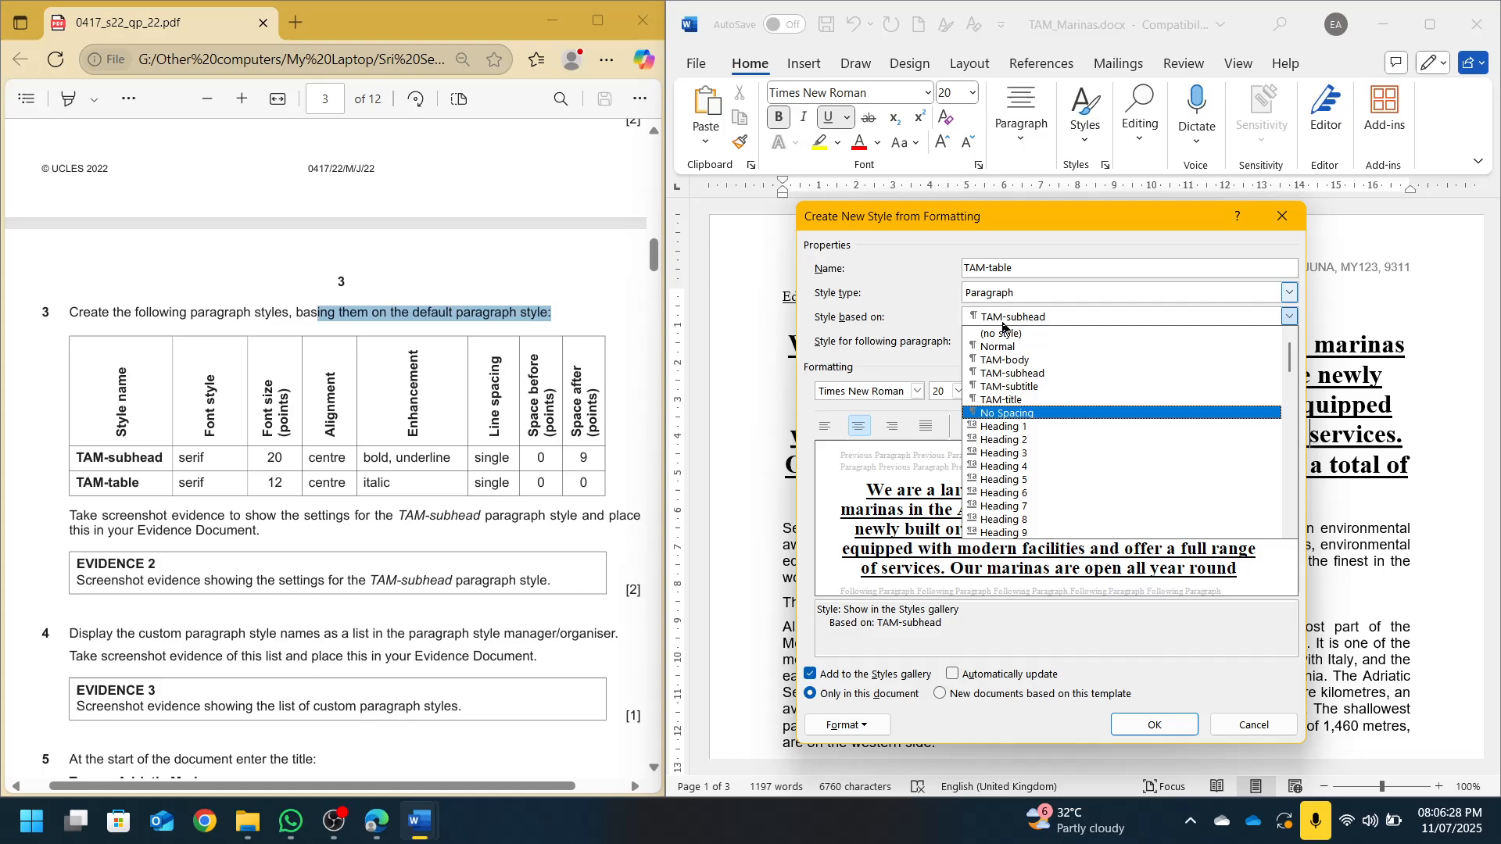
{"action": "left_click", "coordinate": [1009, 348]}
{"action": "left_click", "coordinate": [846, 393]}
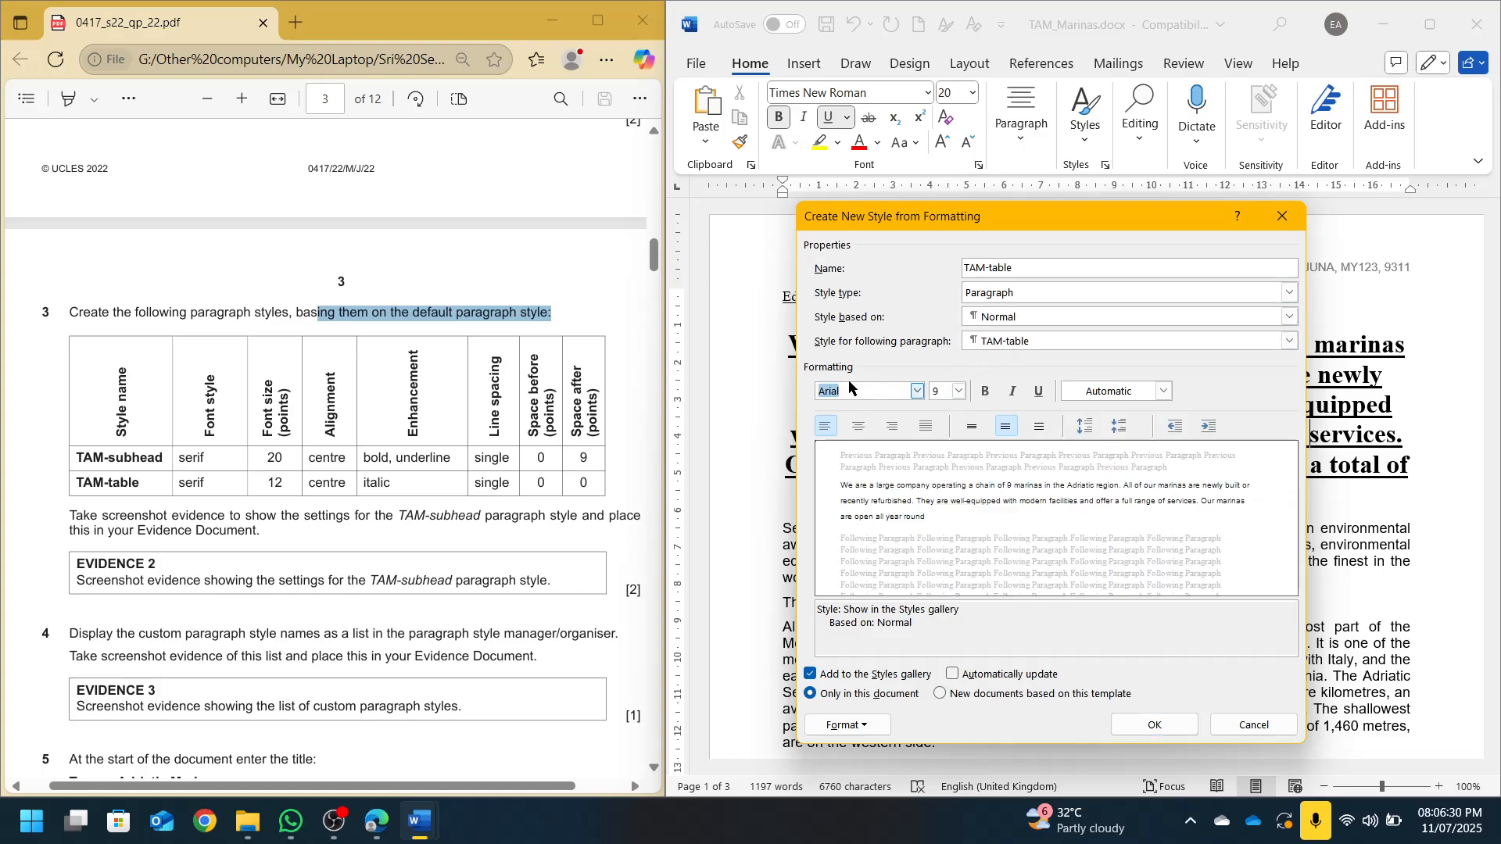
{"action": "type", "text": "Times New Roman"}
{"action": "key", "text": "Return"}
{"action": "left_click", "coordinate": [947, 391]}
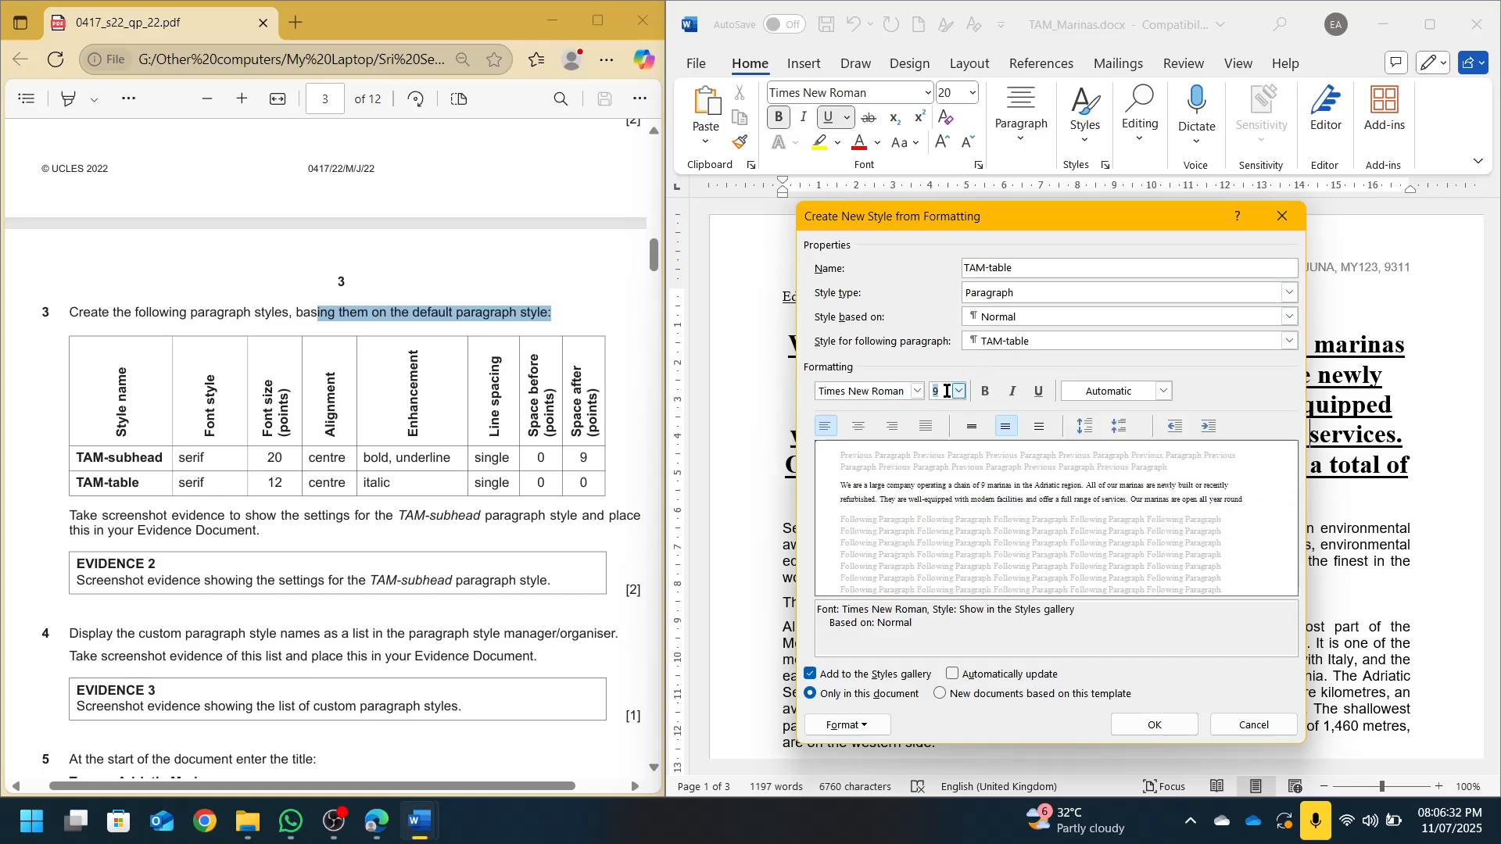
{"action": "type", "text": "12"}
{"action": "left_click", "coordinate": [859, 427]}
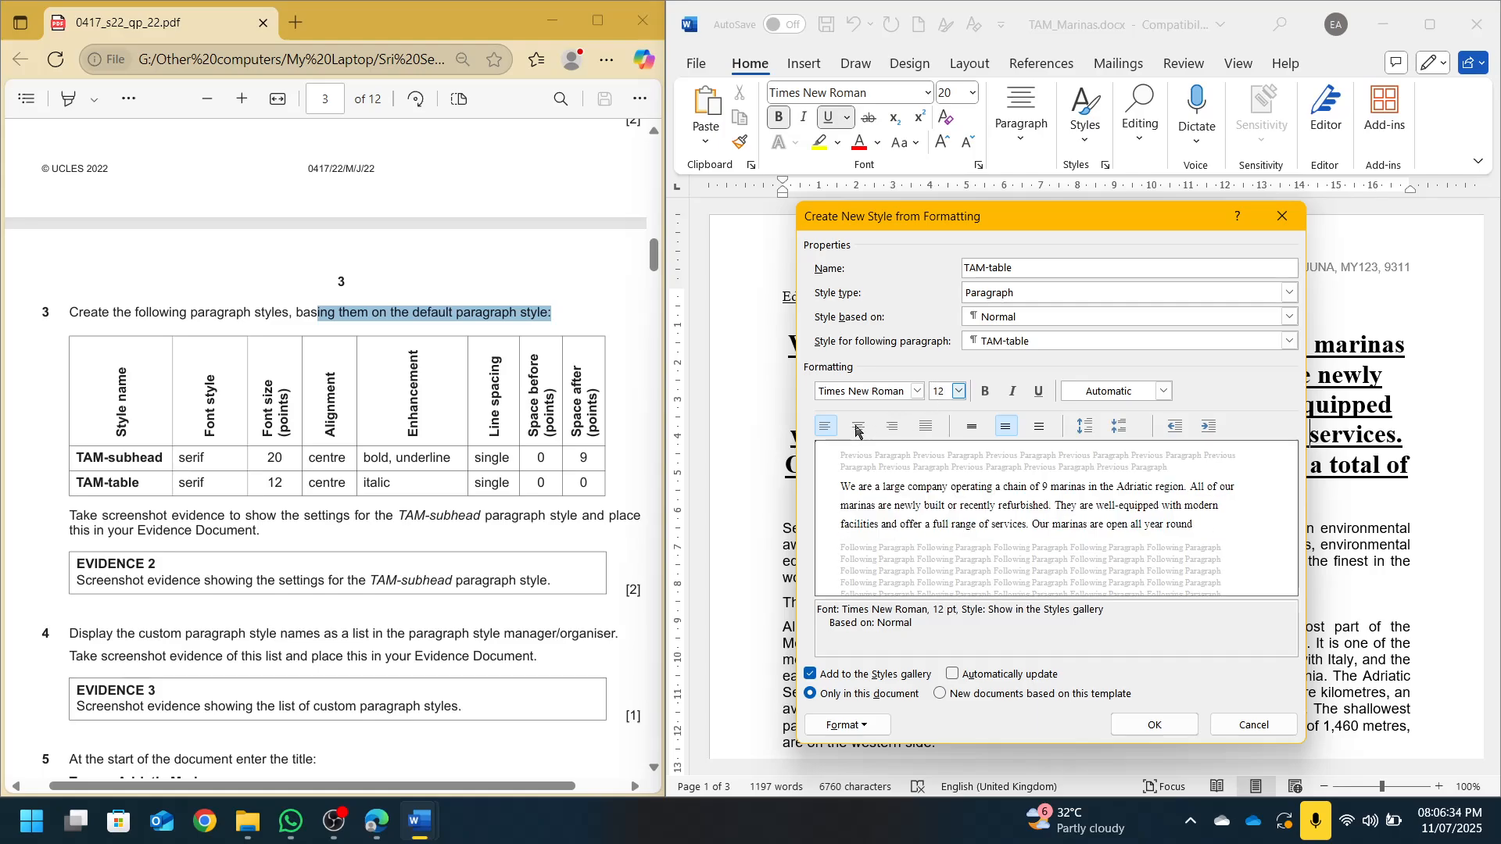
{"action": "left_click", "coordinate": [1015, 393]}
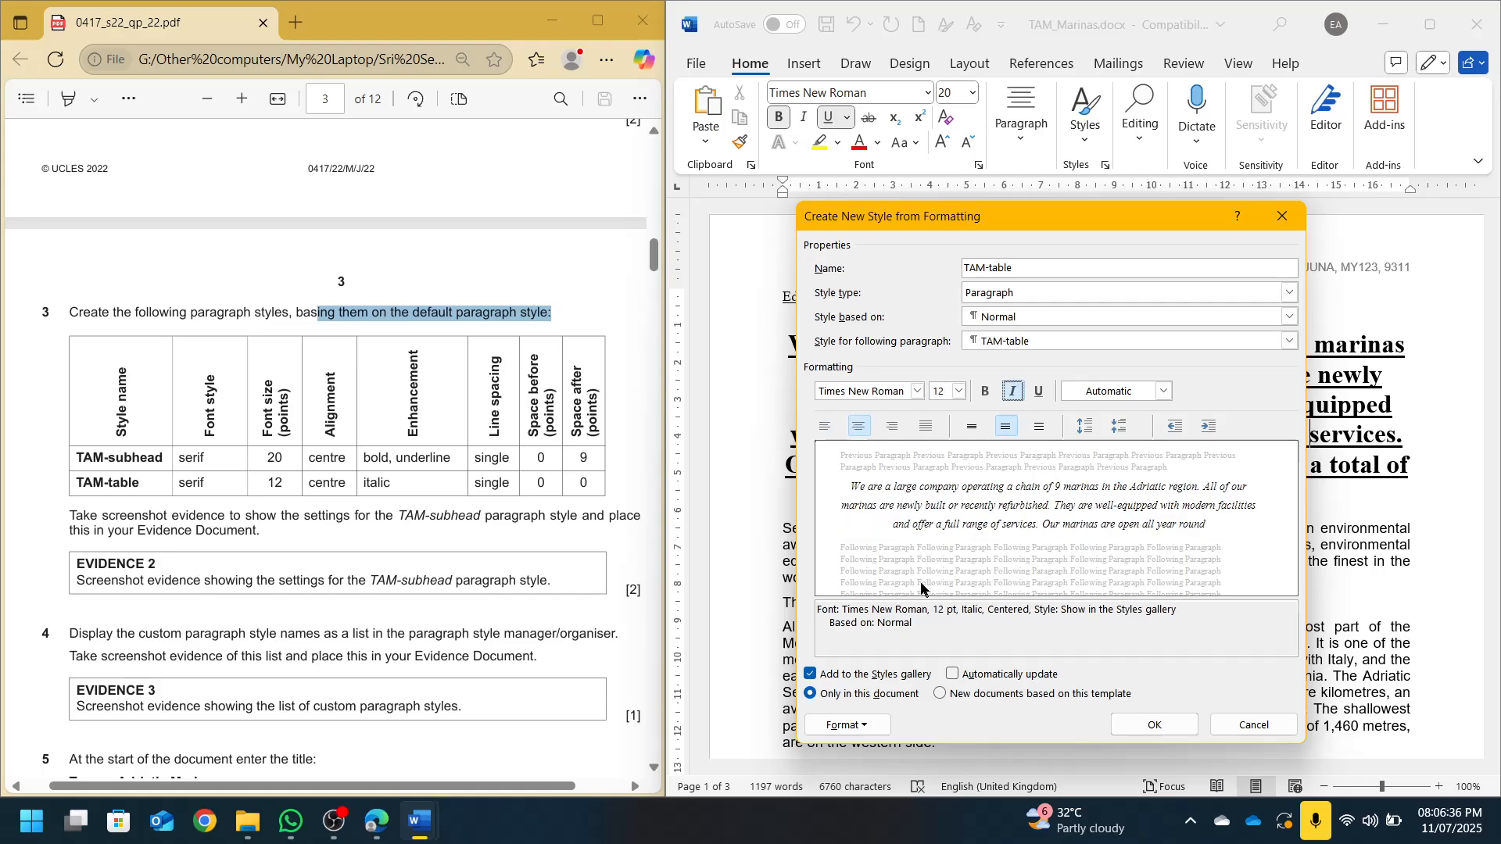
Give TAM-table single line spacing with 0 pt after, and finish the style
{"action": "left_click", "coordinate": [847, 725]}
{"action": "left_click", "coordinate": [786, 542]}
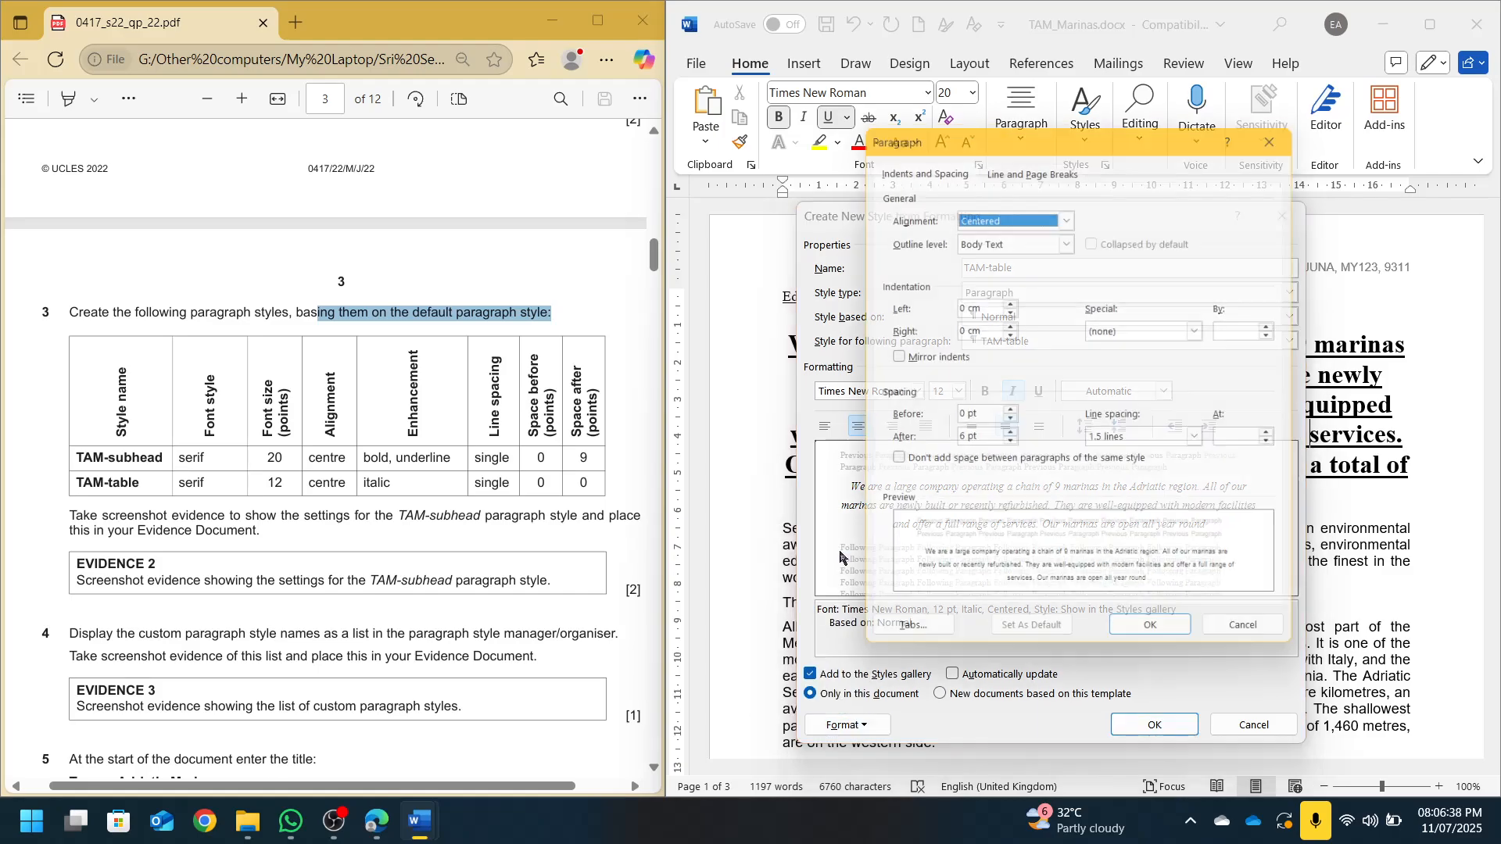
{"action": "left_click", "coordinate": [1206, 442]}
{"action": "left_click", "coordinate": [1126, 458]}
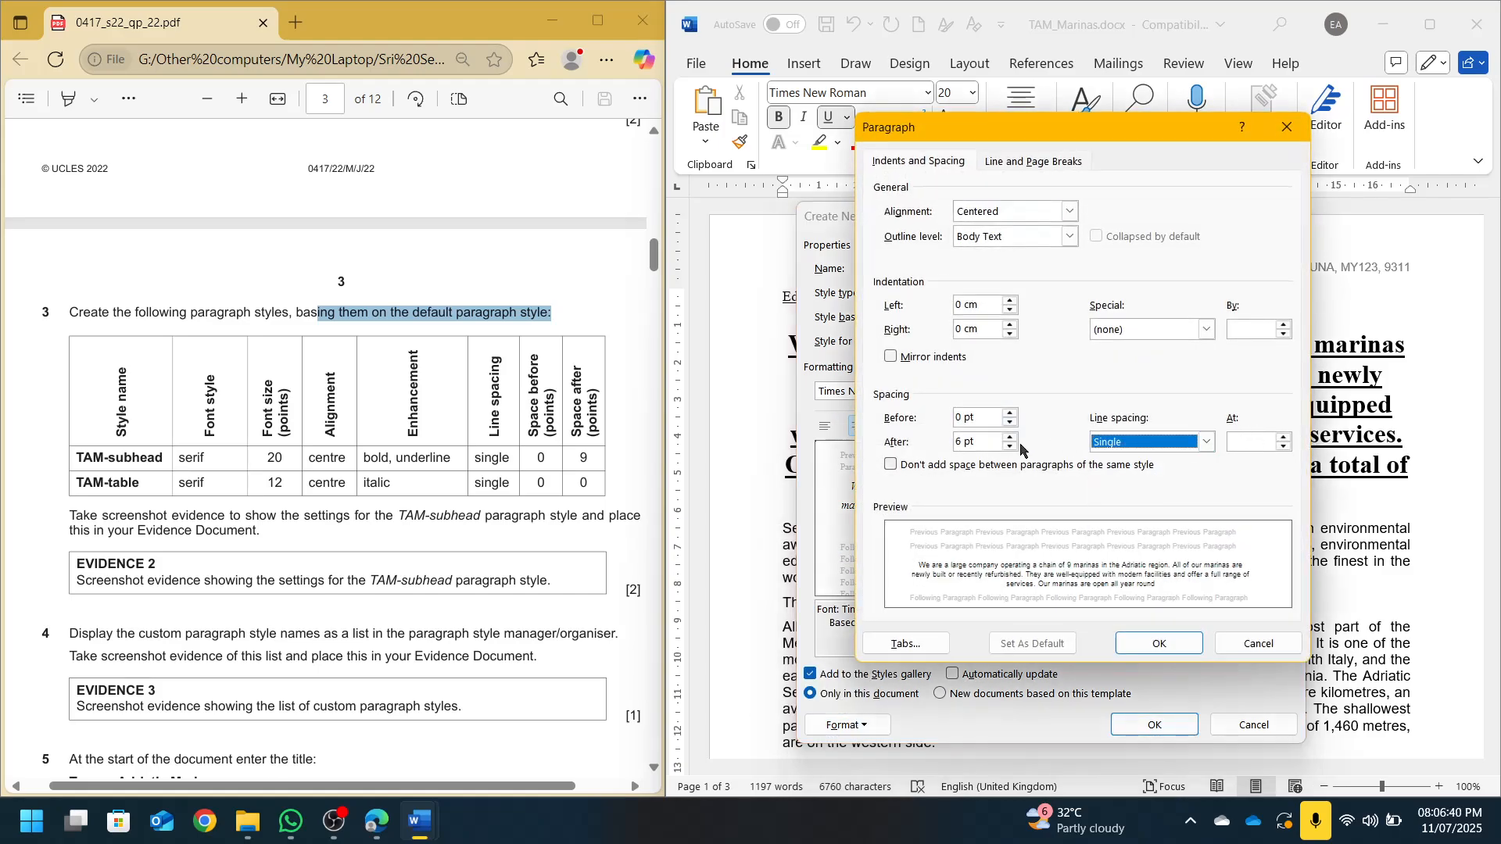
{"action": "left_click", "coordinate": [1009, 448]}
{"action": "left_click", "coordinate": [1158, 643]}
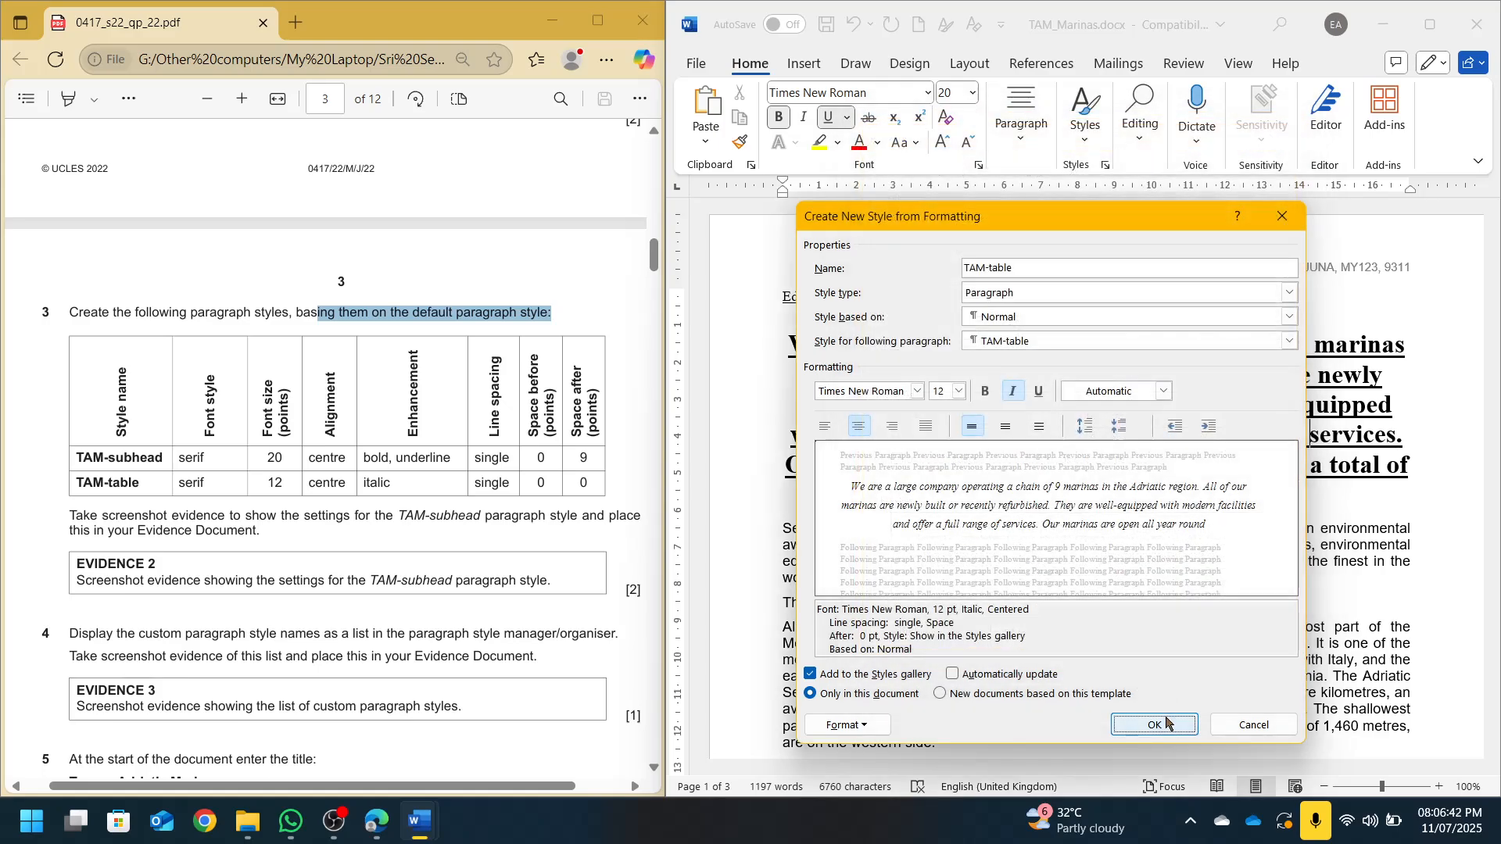
{"action": "left_click", "coordinate": [1155, 725]}
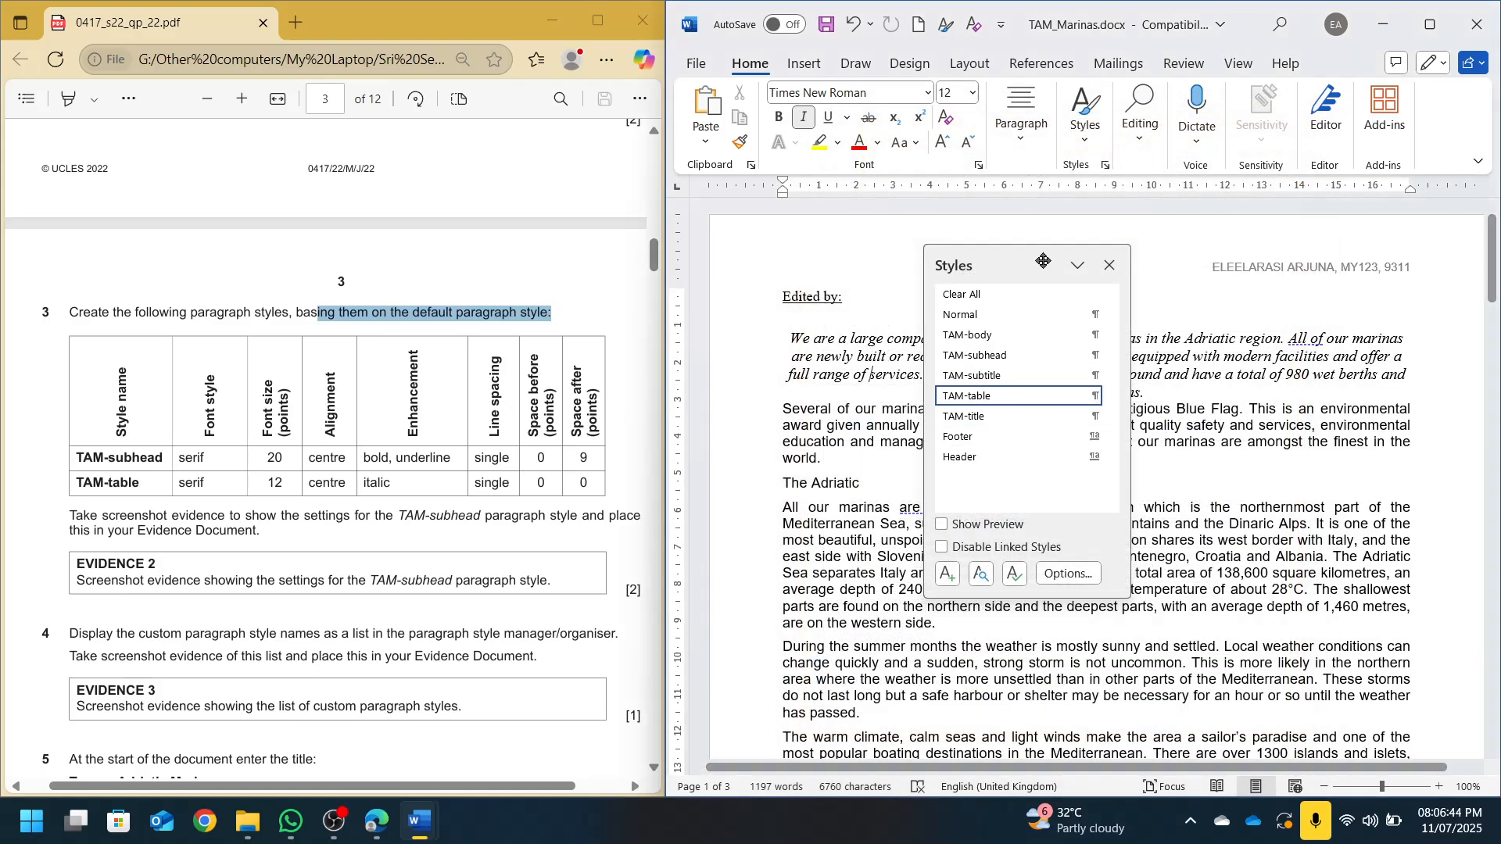
Reapply TAM-body to the first paragraph and save the document
{"action": "left_click_drag", "start_coordinate": [1067, 267], "coordinate": [1354, 343]}
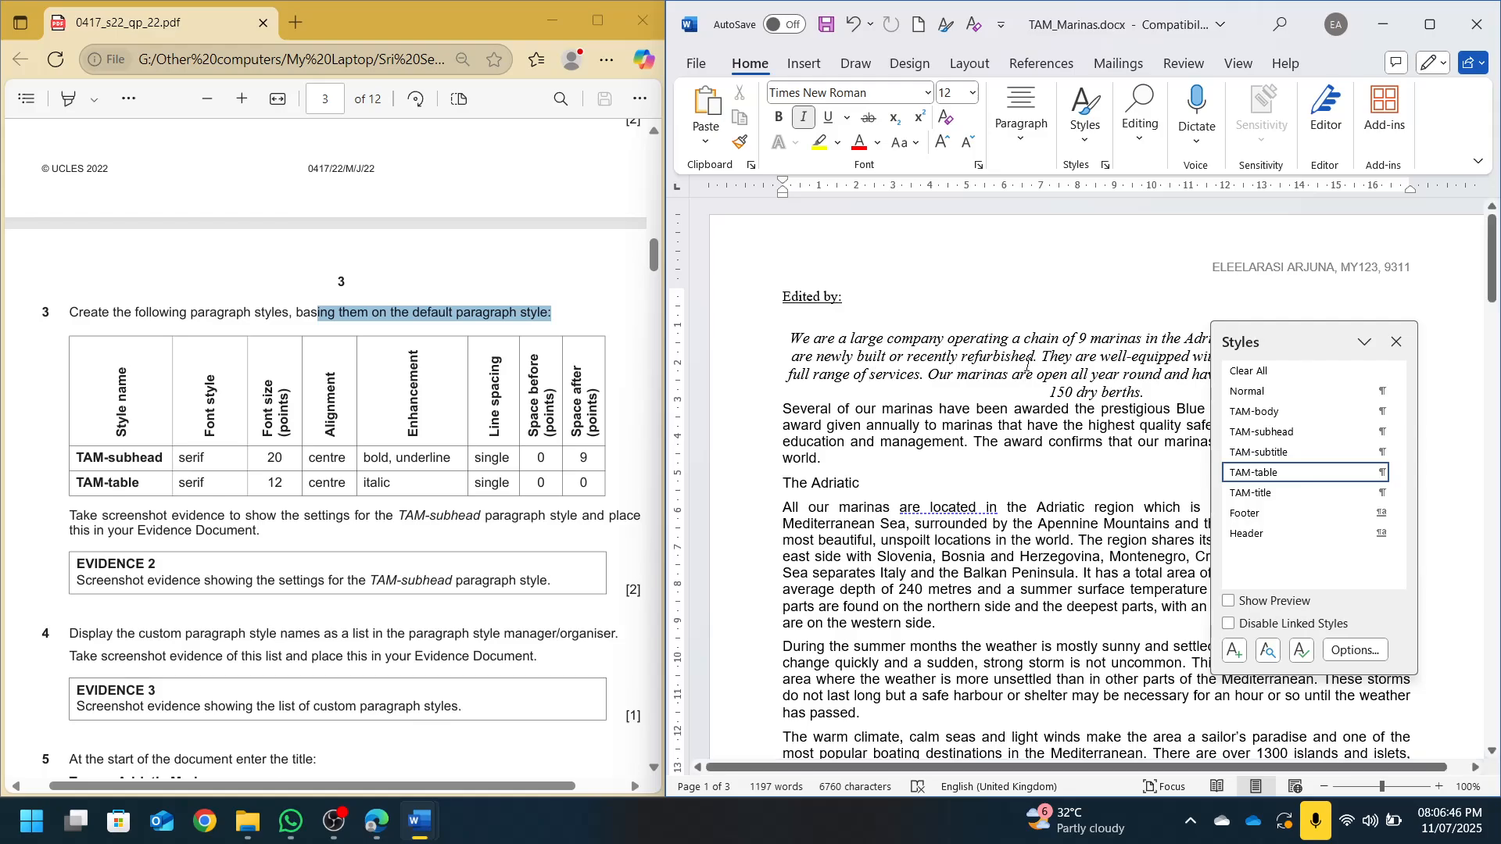
{"action": "left_click", "coordinate": [1259, 411]}
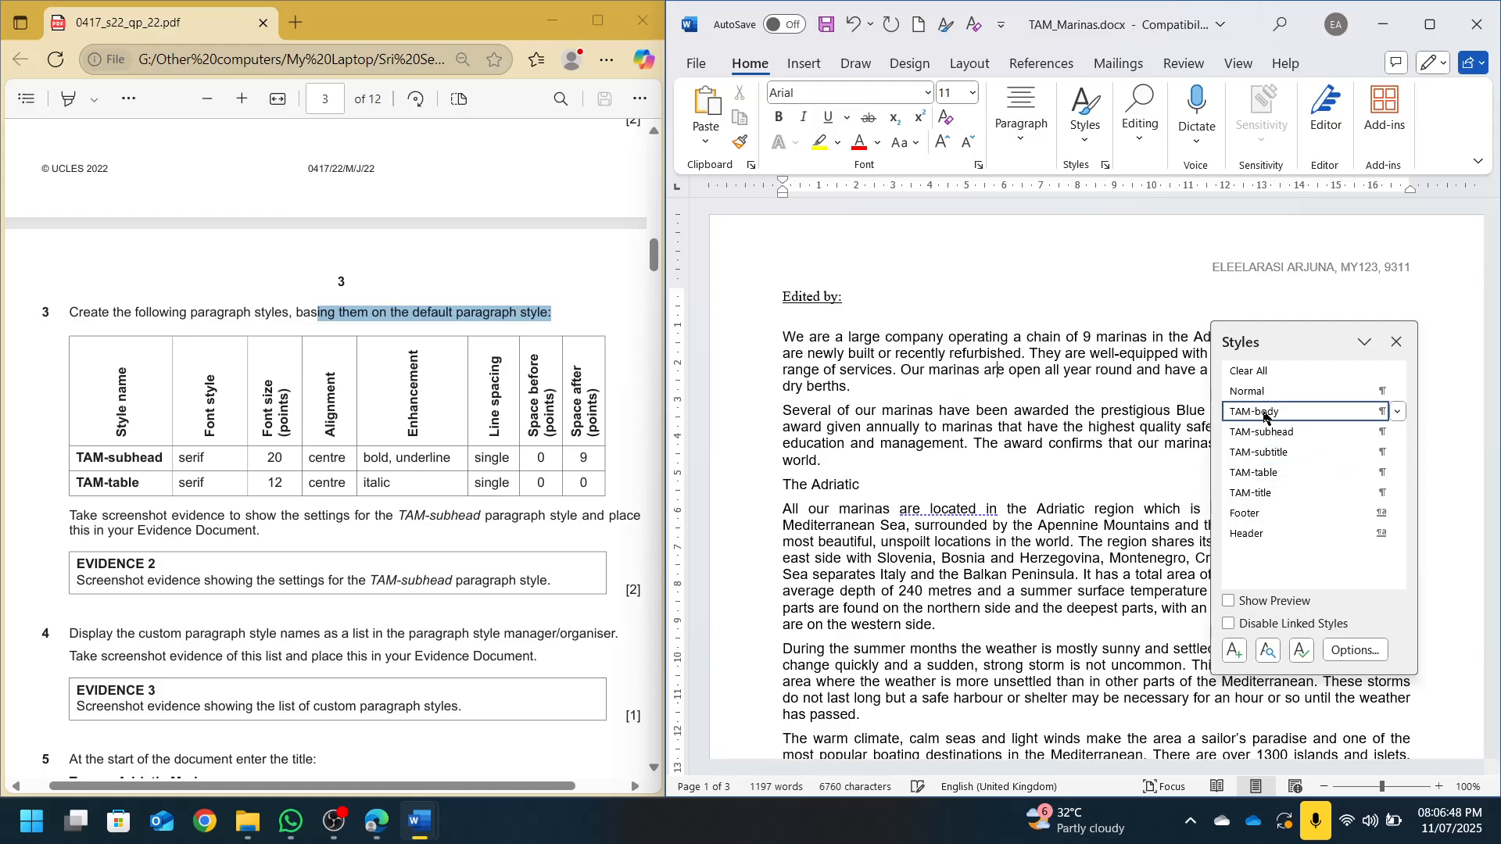
{"action": "key", "text": "ctrl+s"}
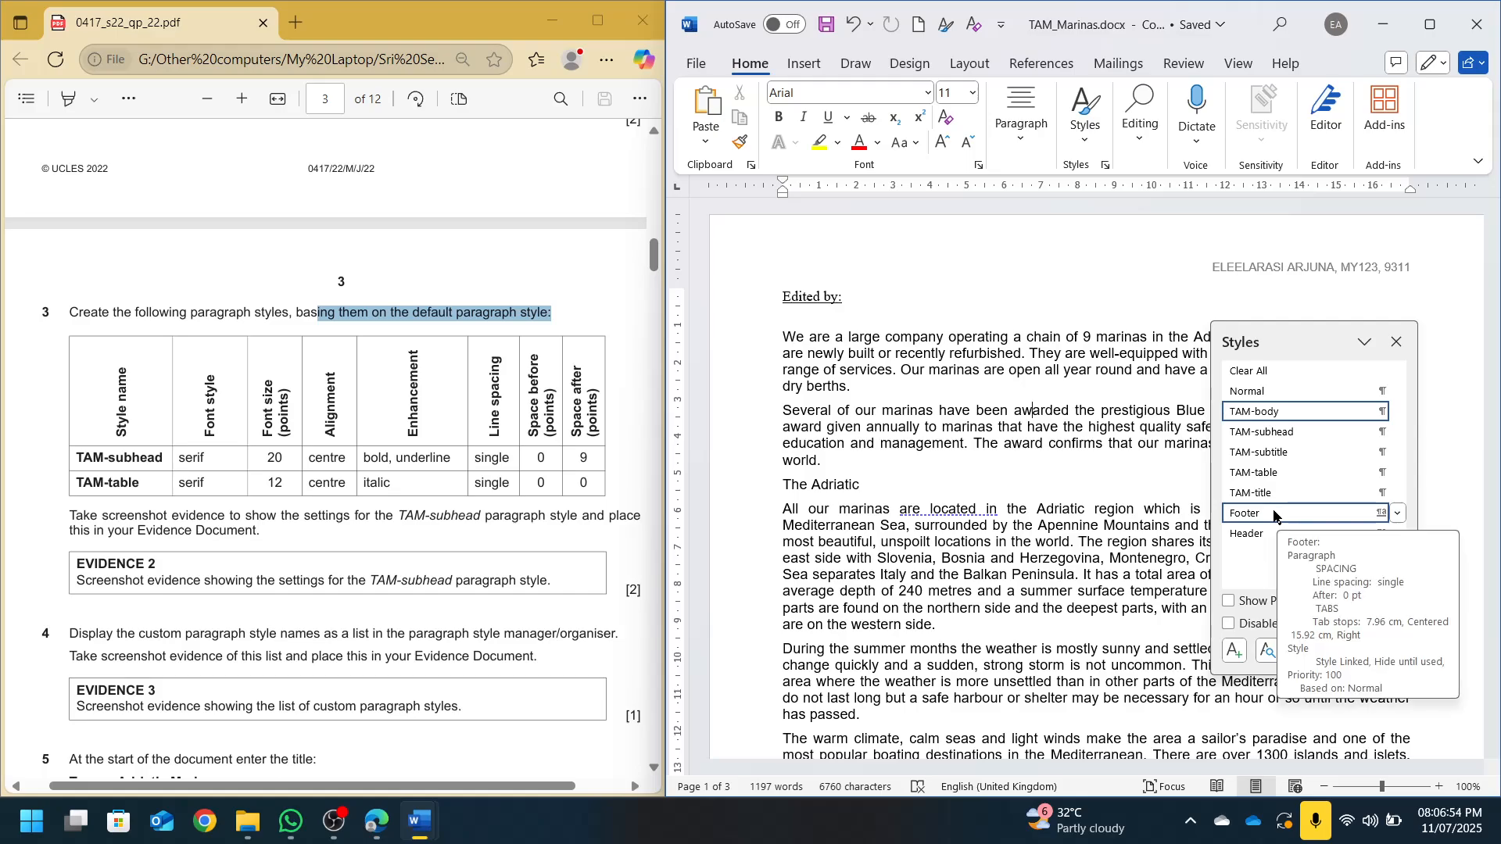
Screenshot the TAM-subhead Modify Style settings, then close the dialog
{"action": "left_click", "coordinate": [75, 524]}
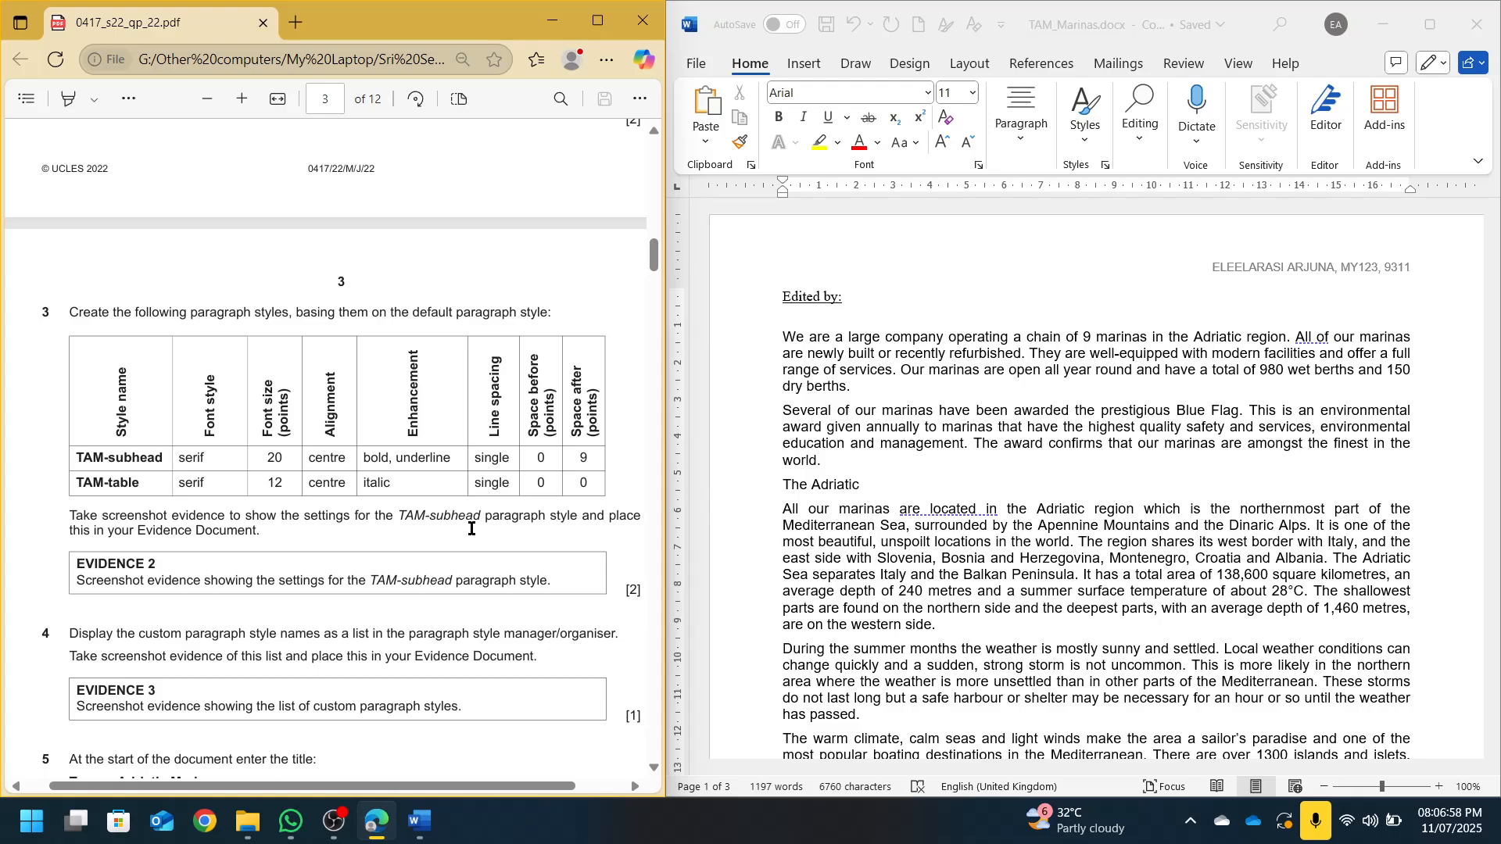
{"action": "left_click", "coordinate": [1079, 430]}
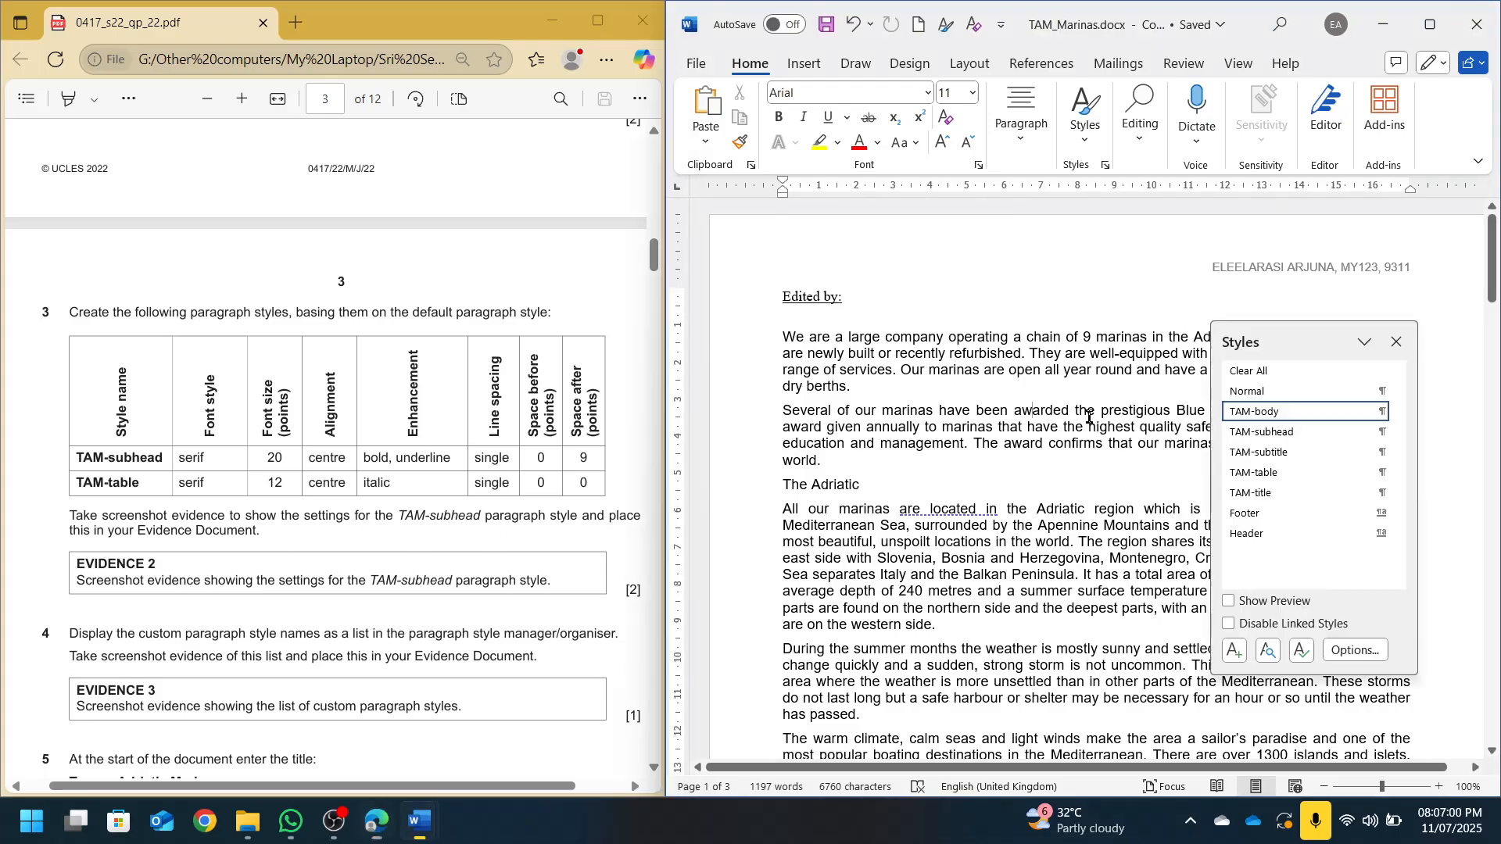
{"action": "left_click", "coordinate": [1398, 433]}
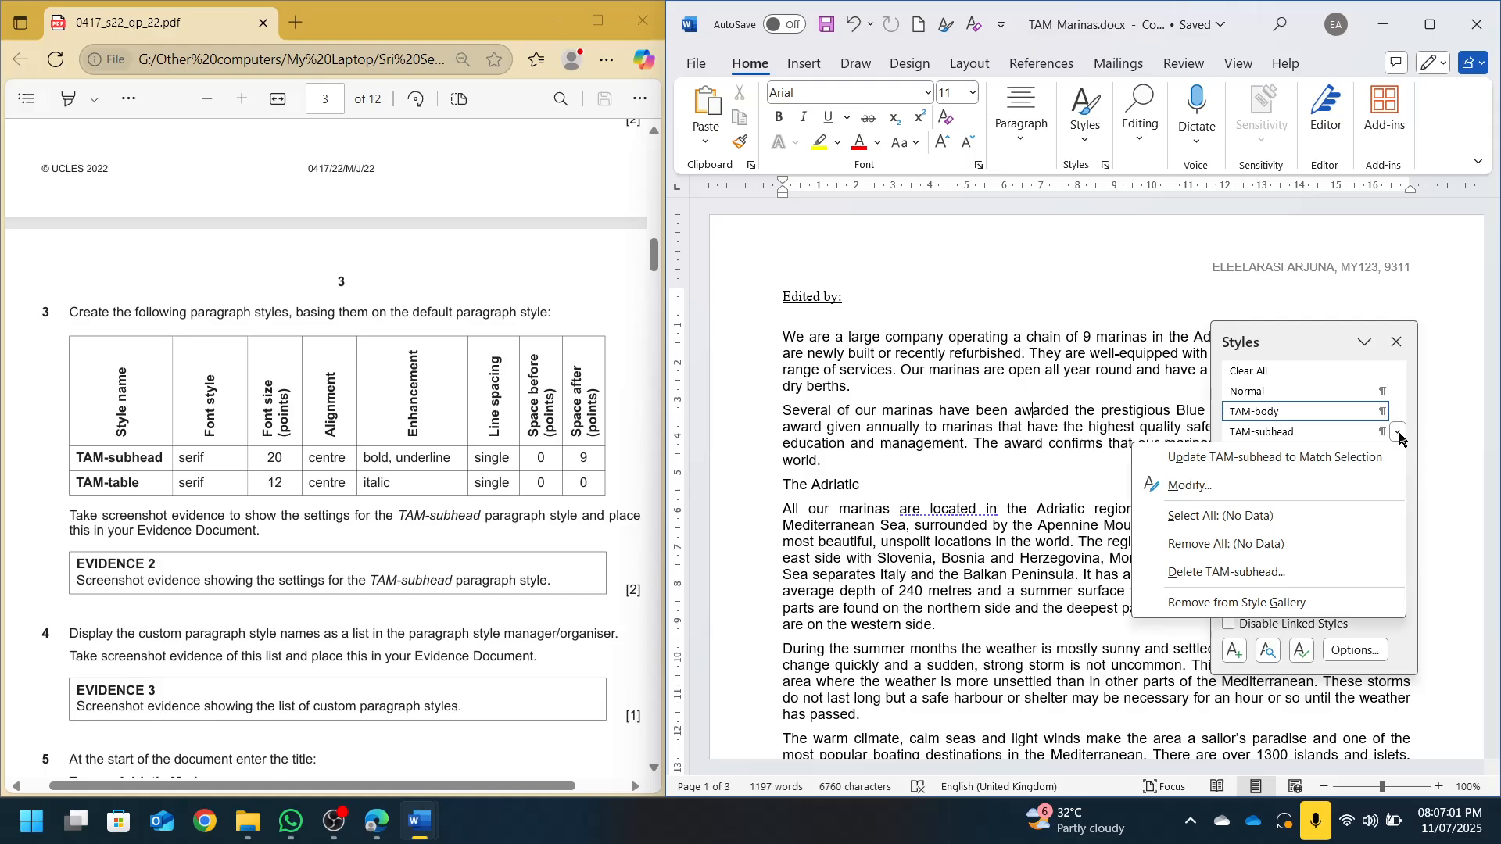
{"action": "left_click", "coordinate": [1242, 486]}
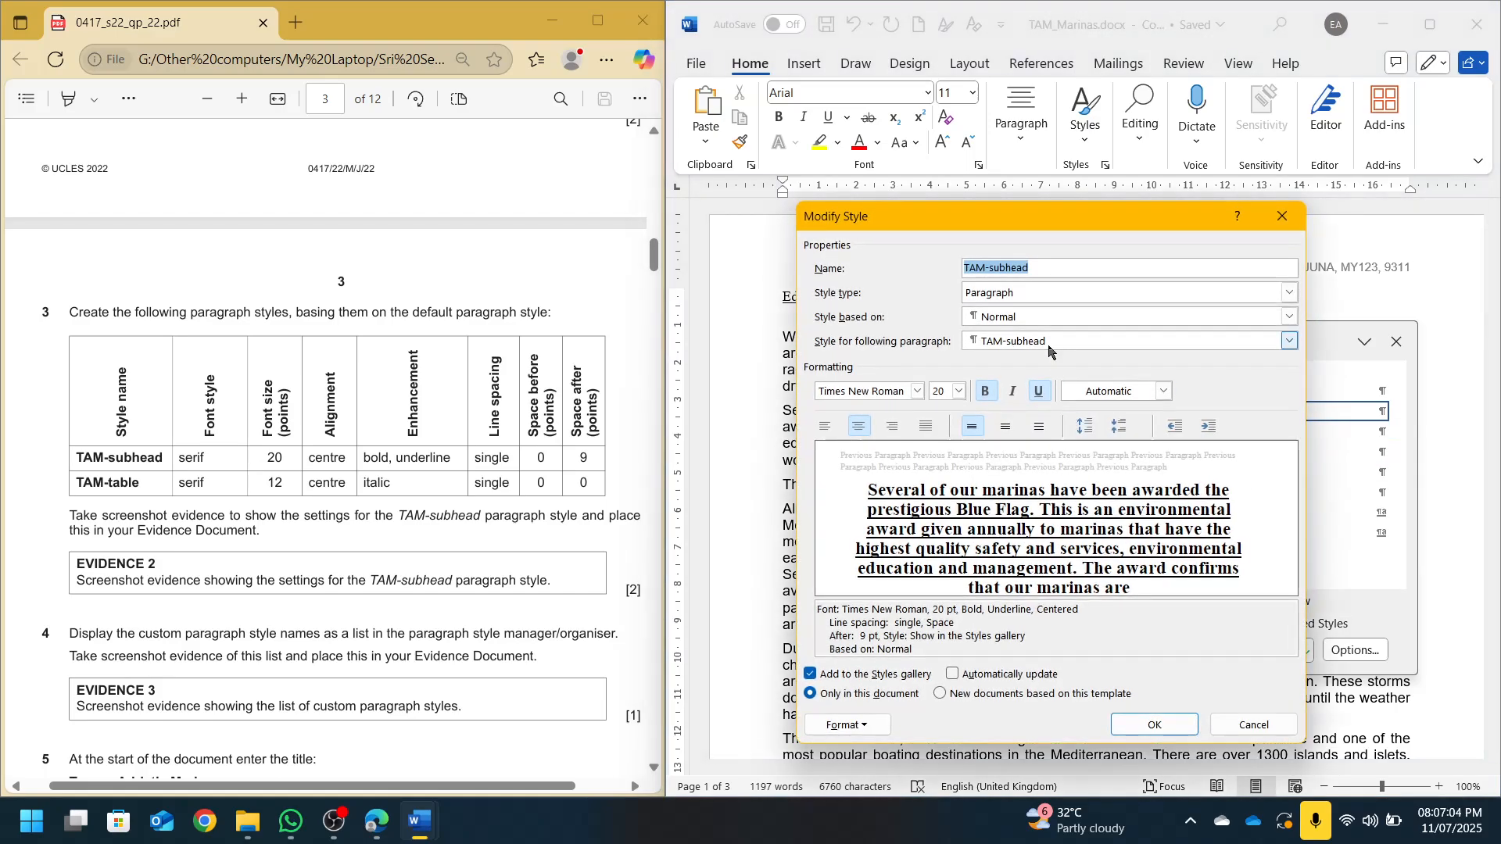
{"action": "key", "text": "super+shift+s"}
{"action": "left_click_drag", "start_coordinate": [792, 196], "coordinate": [1300, 755]}
{"action": "left_click", "coordinate": [1154, 725]}
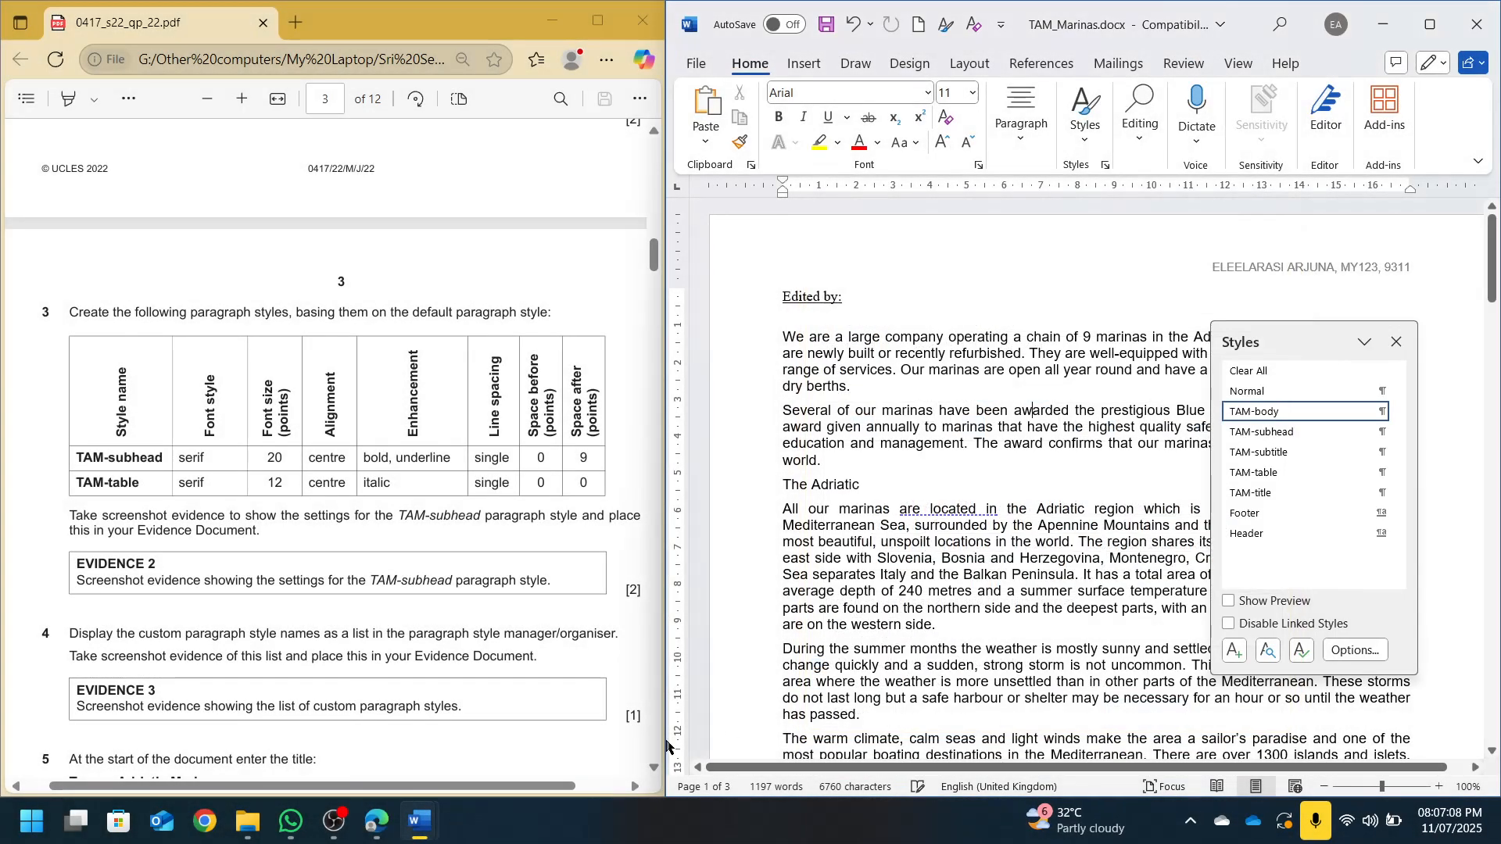
{"action": "left_click", "coordinate": [442, 811]}
Paste the TAM-subhead style settings screenshot under Step 3 of the evidence document, then minimise it
{"action": "mouse_move", "coordinate": [420, 835]}
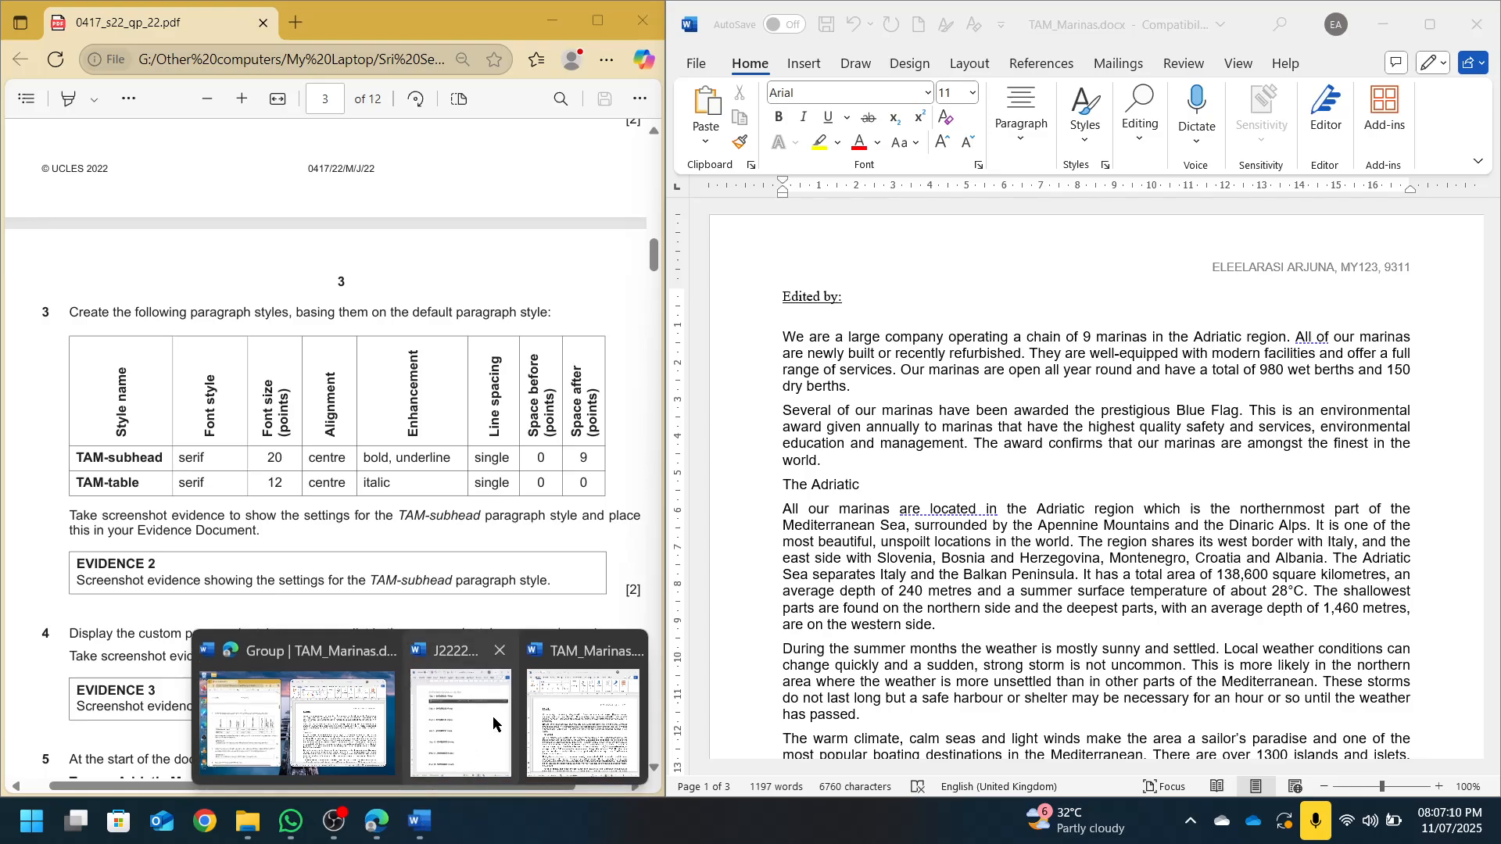
{"action": "left_click", "coordinate": [582, 746]}
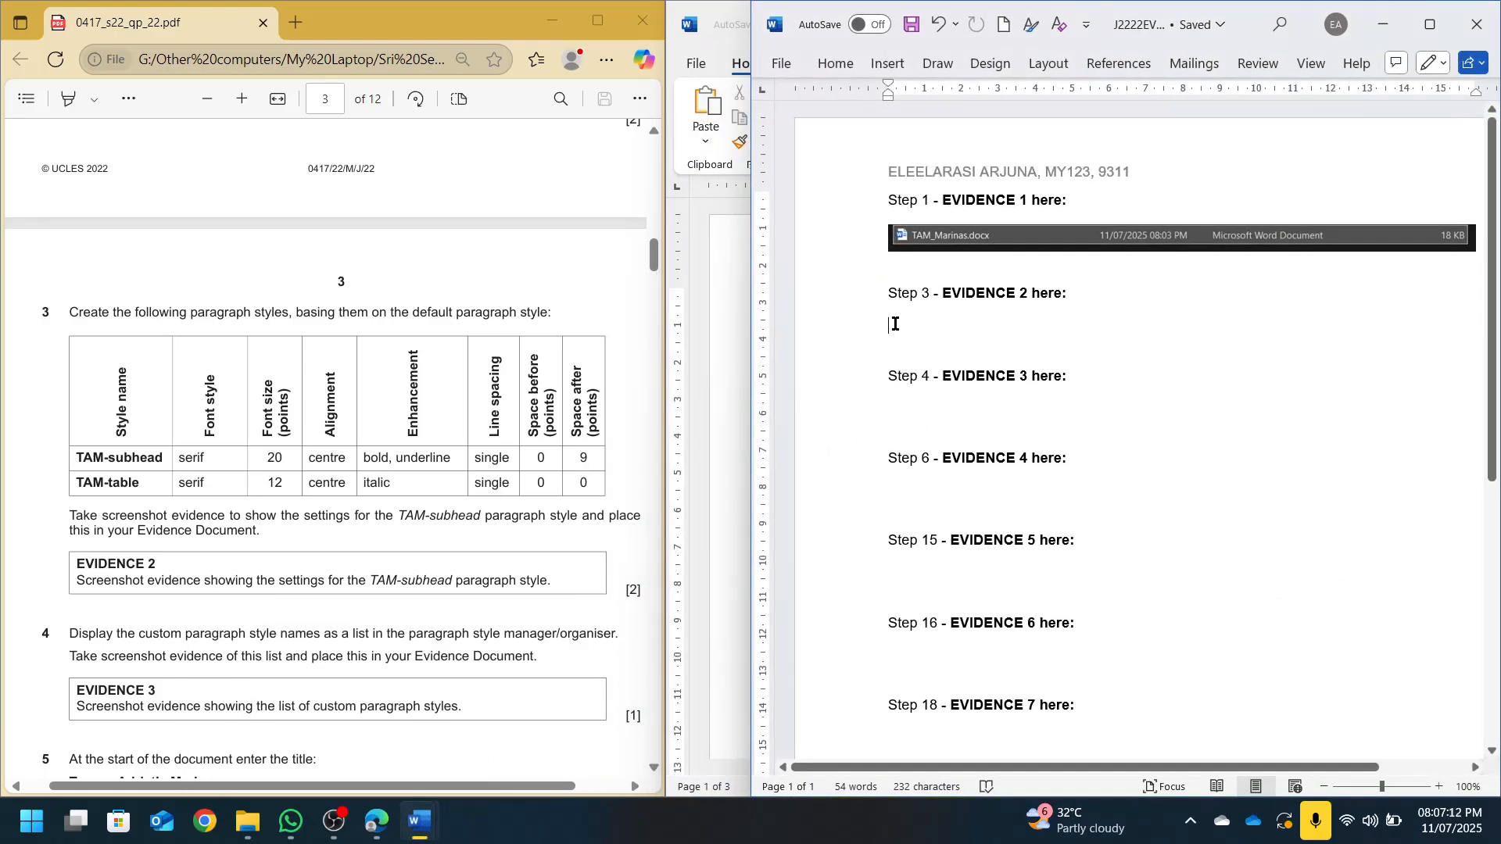
{"action": "key", "text": "ctrl+v"}
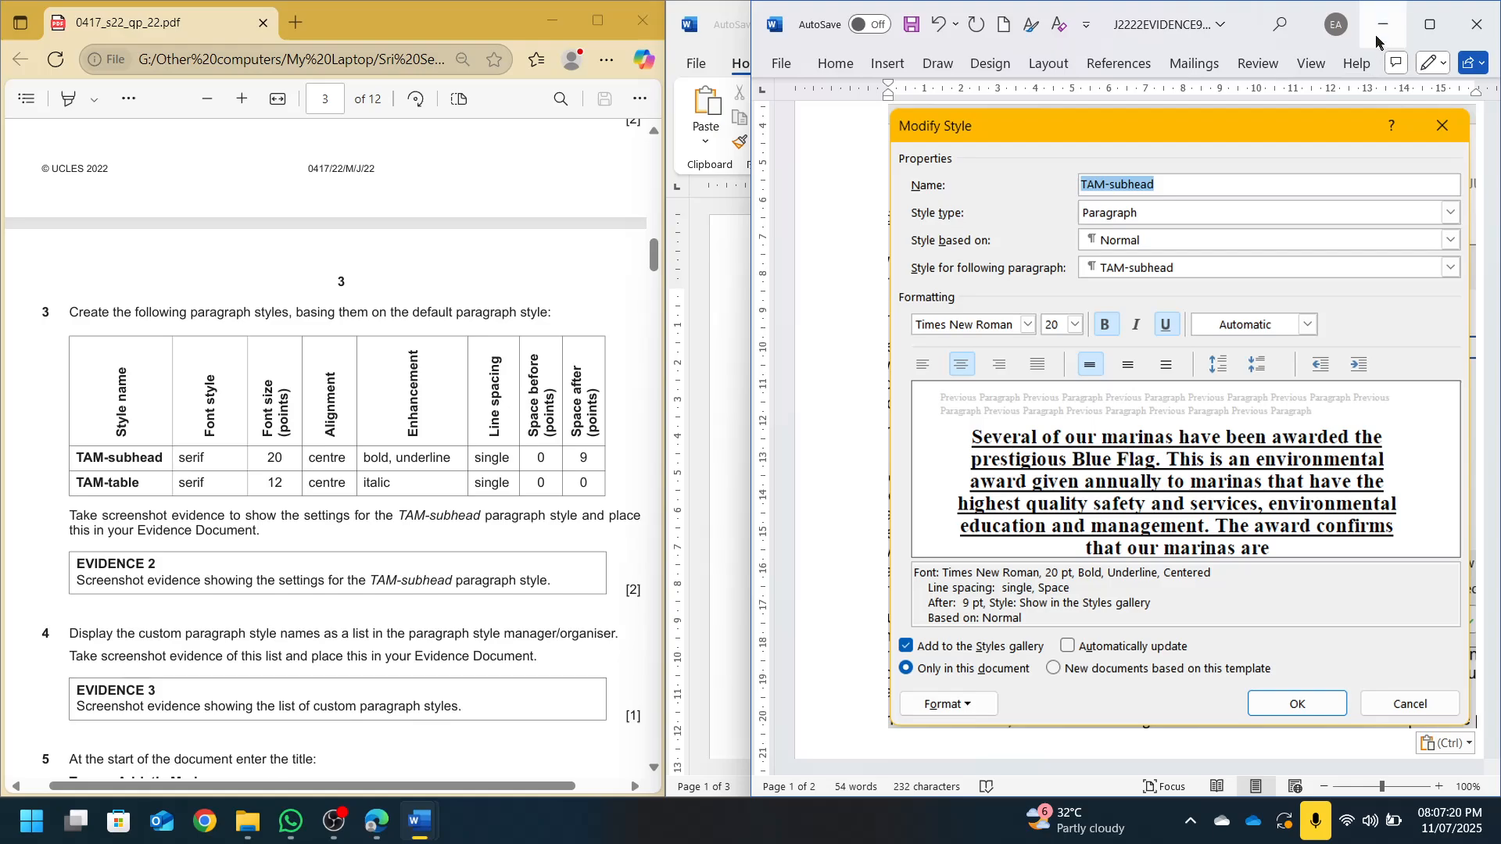
{"action": "left_click", "coordinate": [1381, 24]}
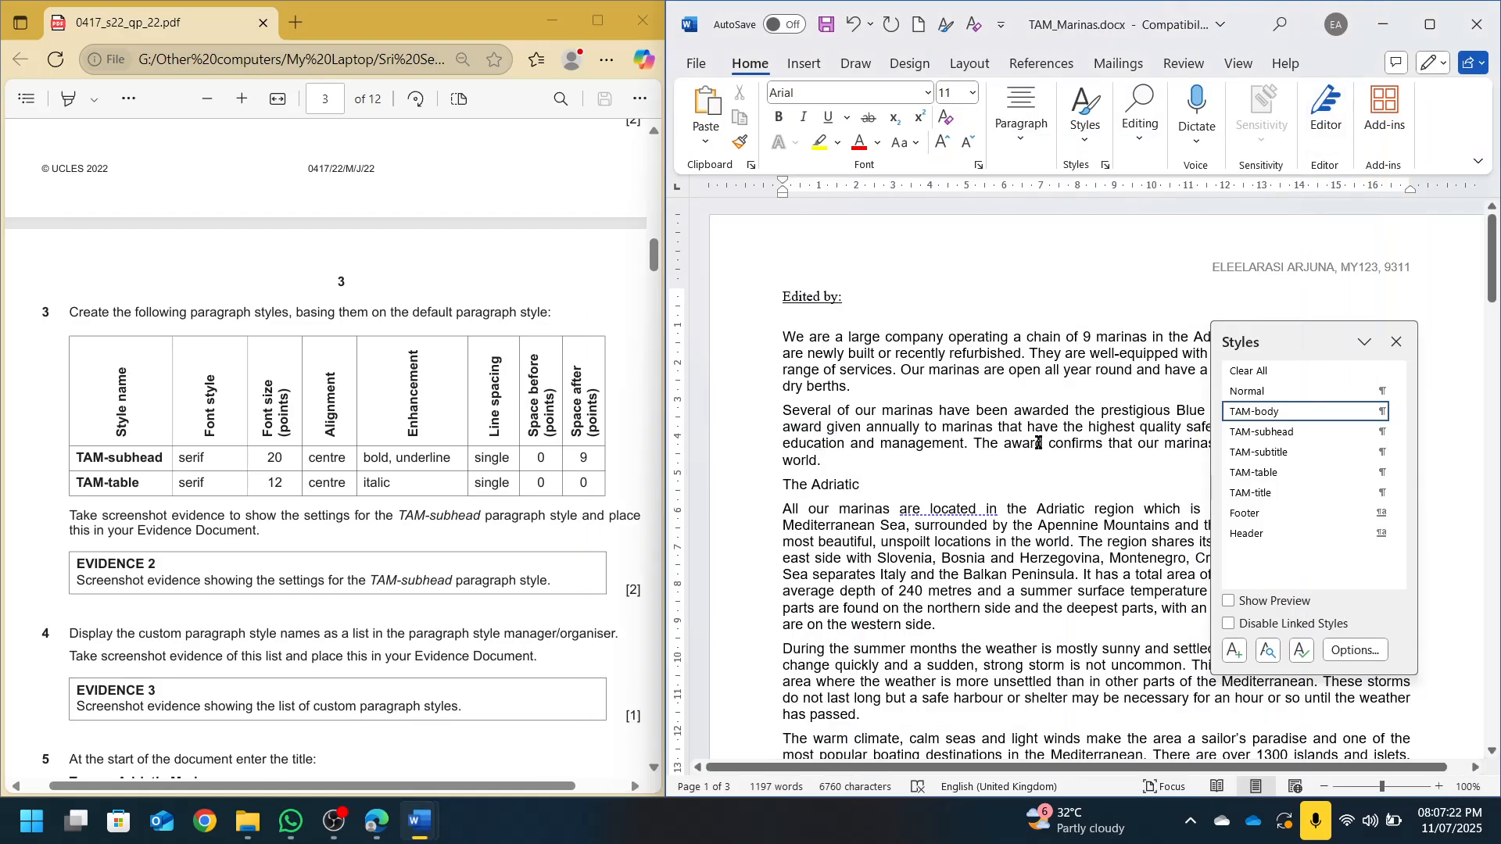
Snip the floating Styles pane so all the custom TAM styles are captured
{"action": "scroll", "coordinate": [325, 530], "scroll_direction": "down", "scroll_amount": 5}
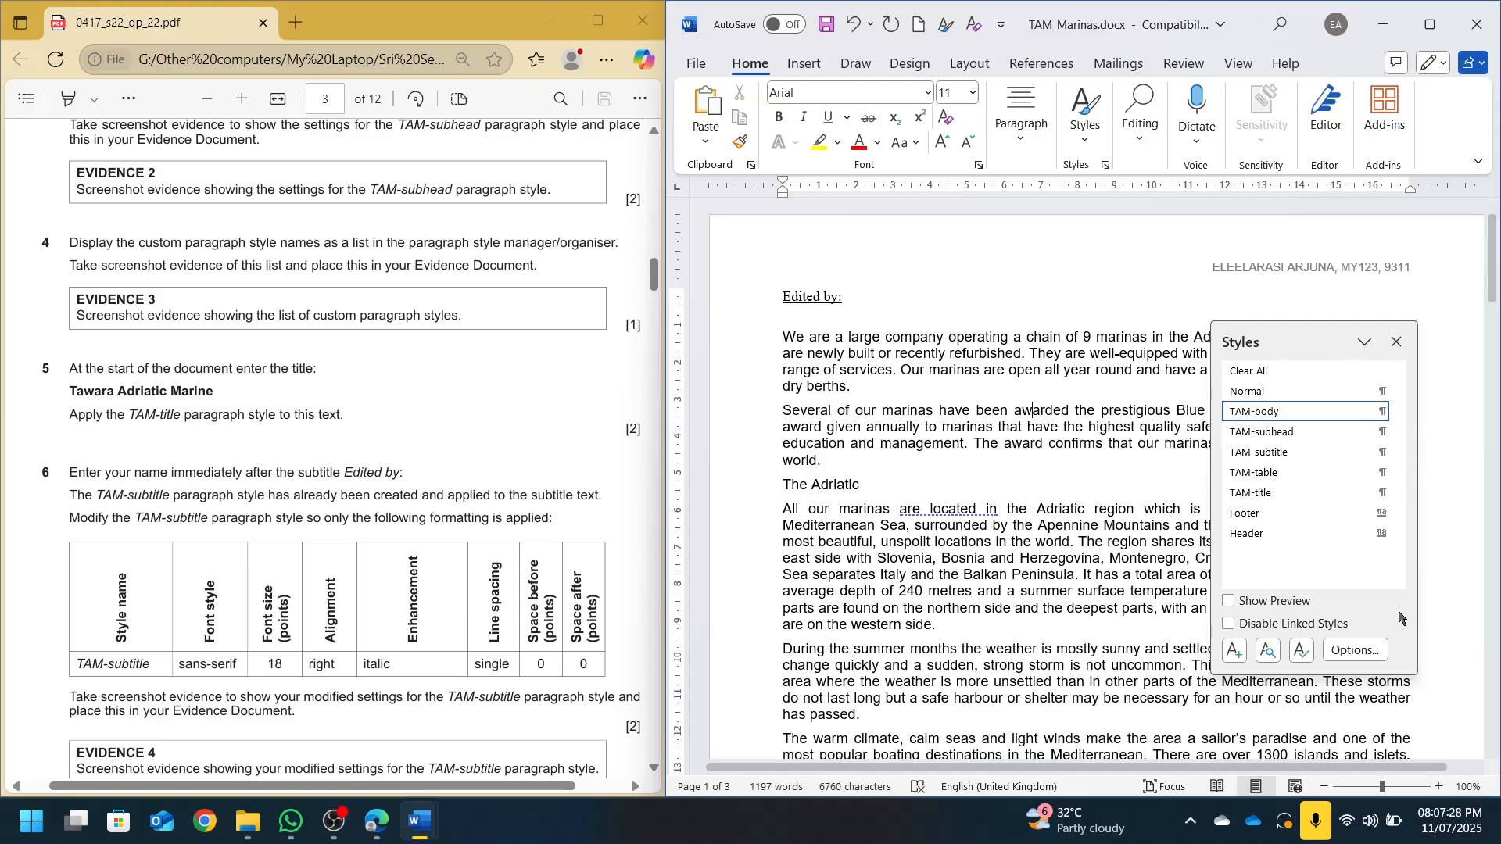
{"action": "key", "text": "super+shift+s"}
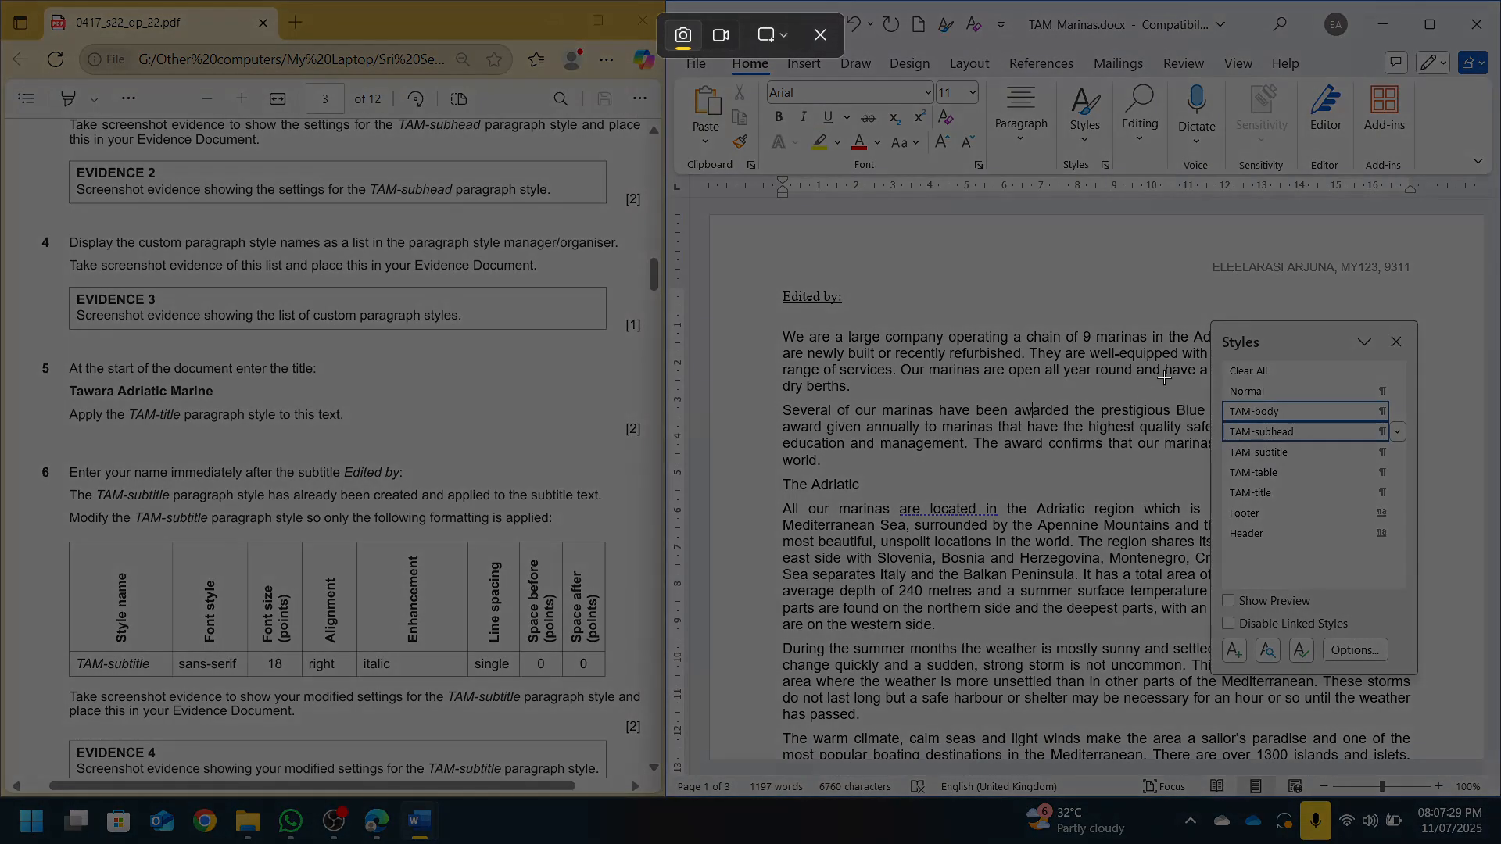
{"action": "left_click_drag", "start_coordinate": [1211, 321], "coordinate": [1419, 674]}
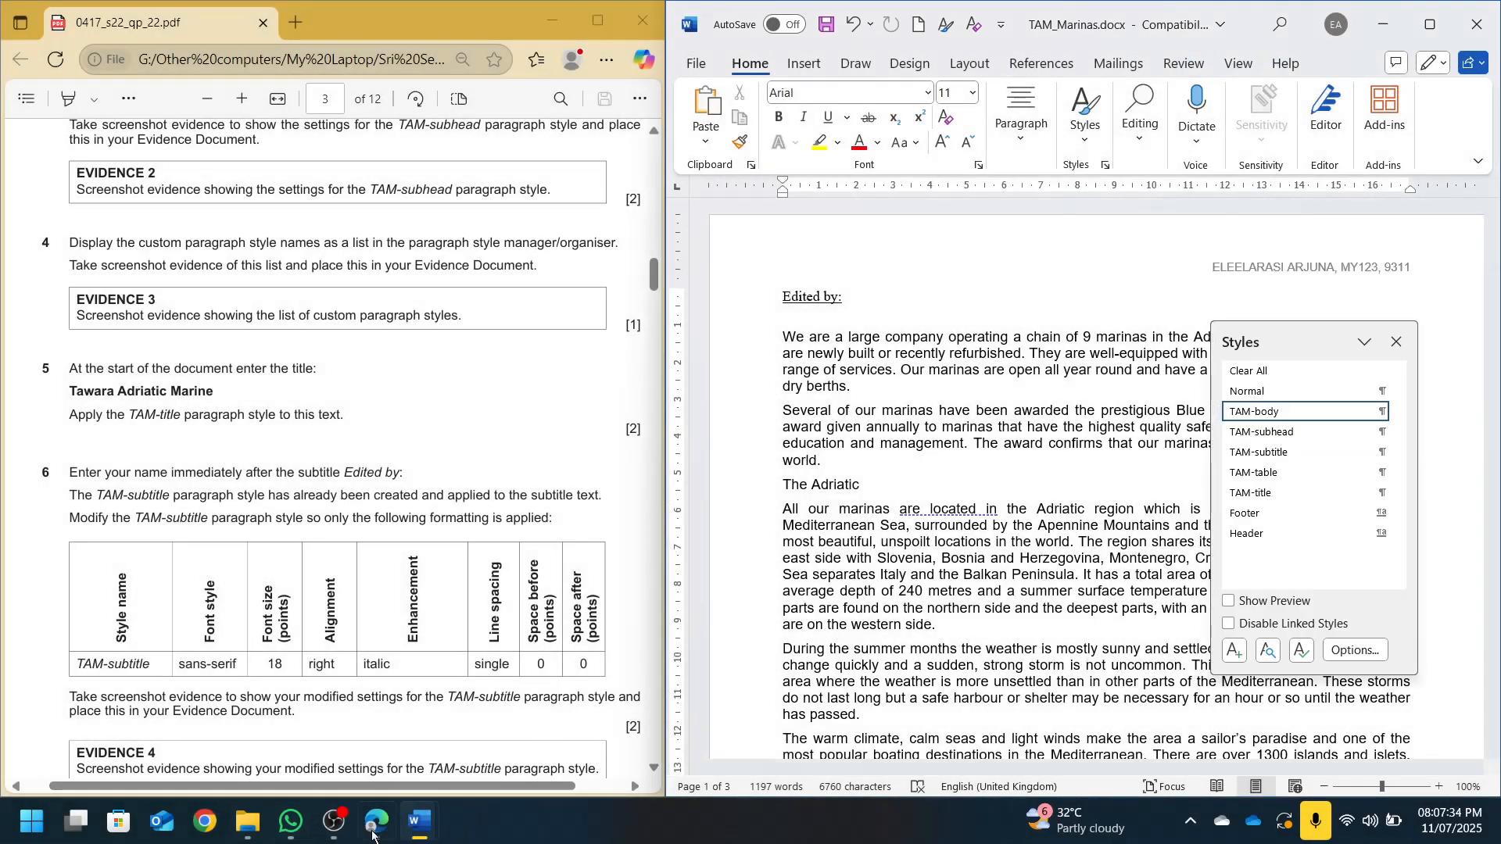
In the evidence document, push Step 4 onto a new page
{"action": "left_click", "coordinate": [384, 821]}
{"action": "left_click", "coordinate": [419, 823]}
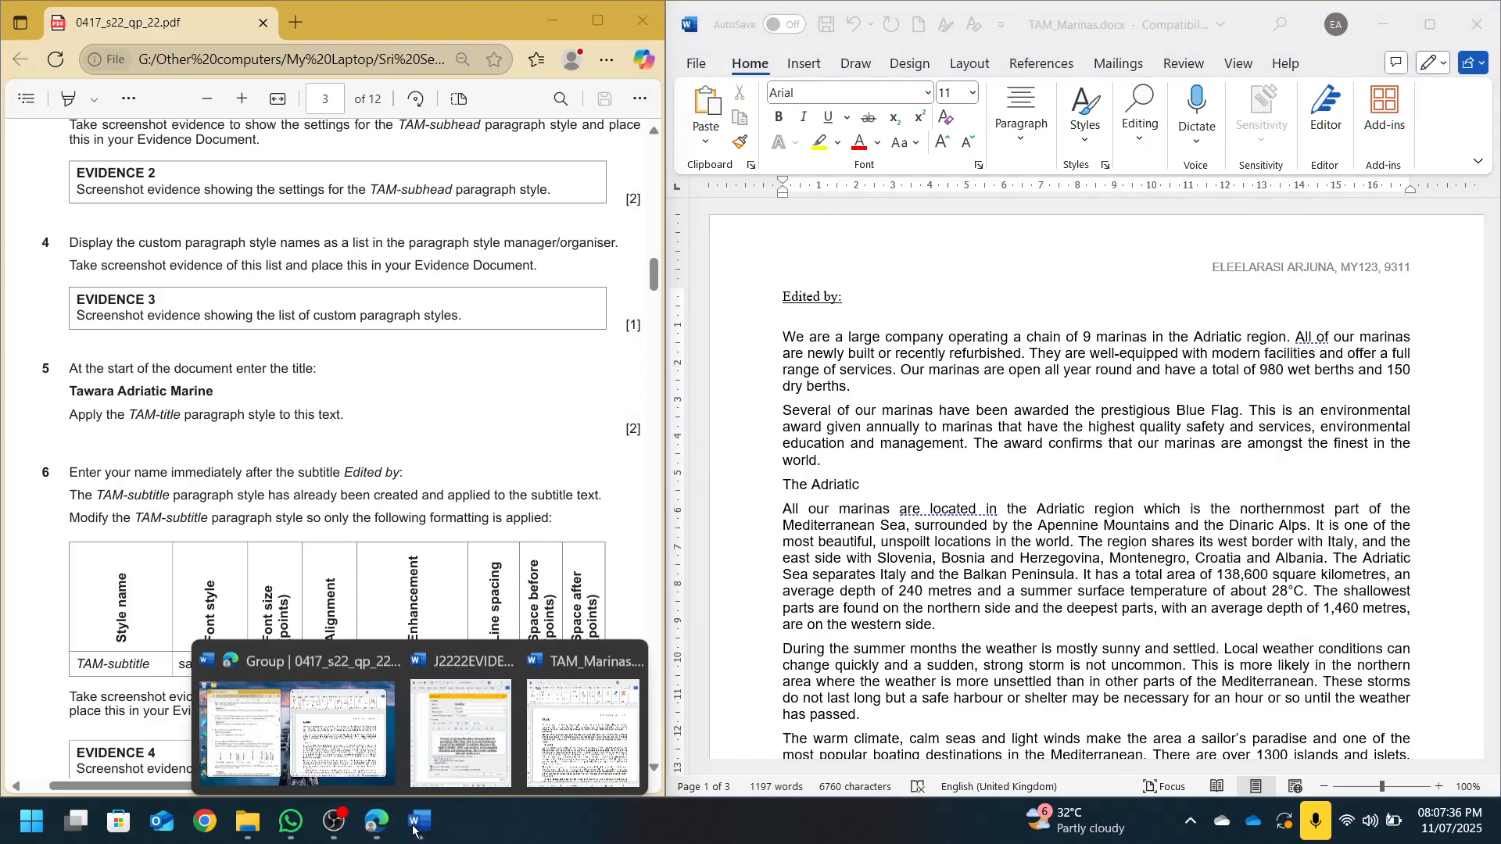
{"action": "left_click", "coordinate": [473, 762]}
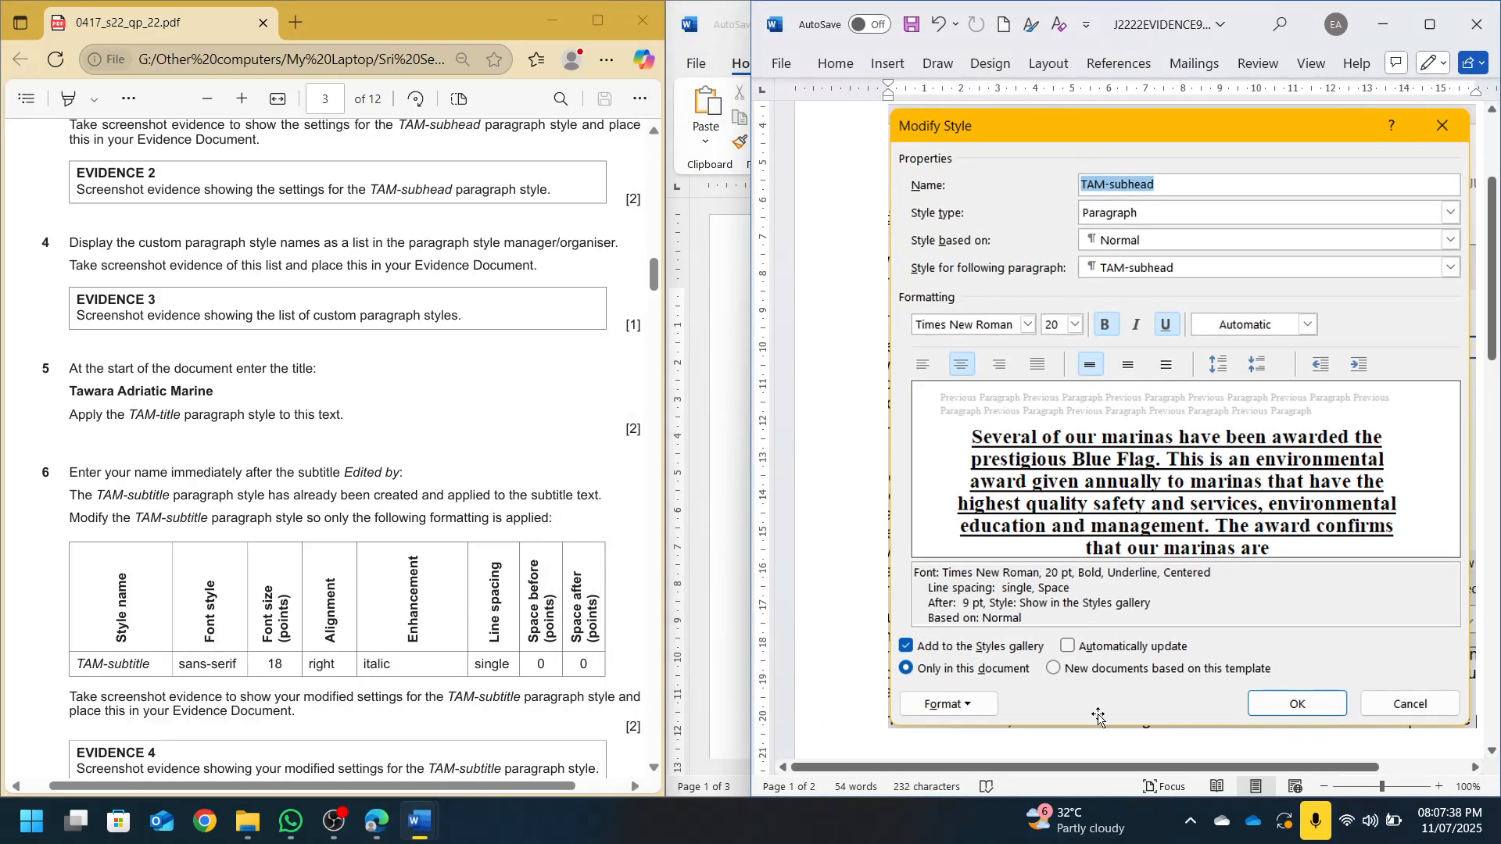
{"action": "scroll", "coordinate": [1009, 649], "scroll_direction": "down", "scroll_amount": 5}
{"action": "scroll", "coordinate": [1009, 649], "scroll_direction": "down", "scroll_amount": 3}
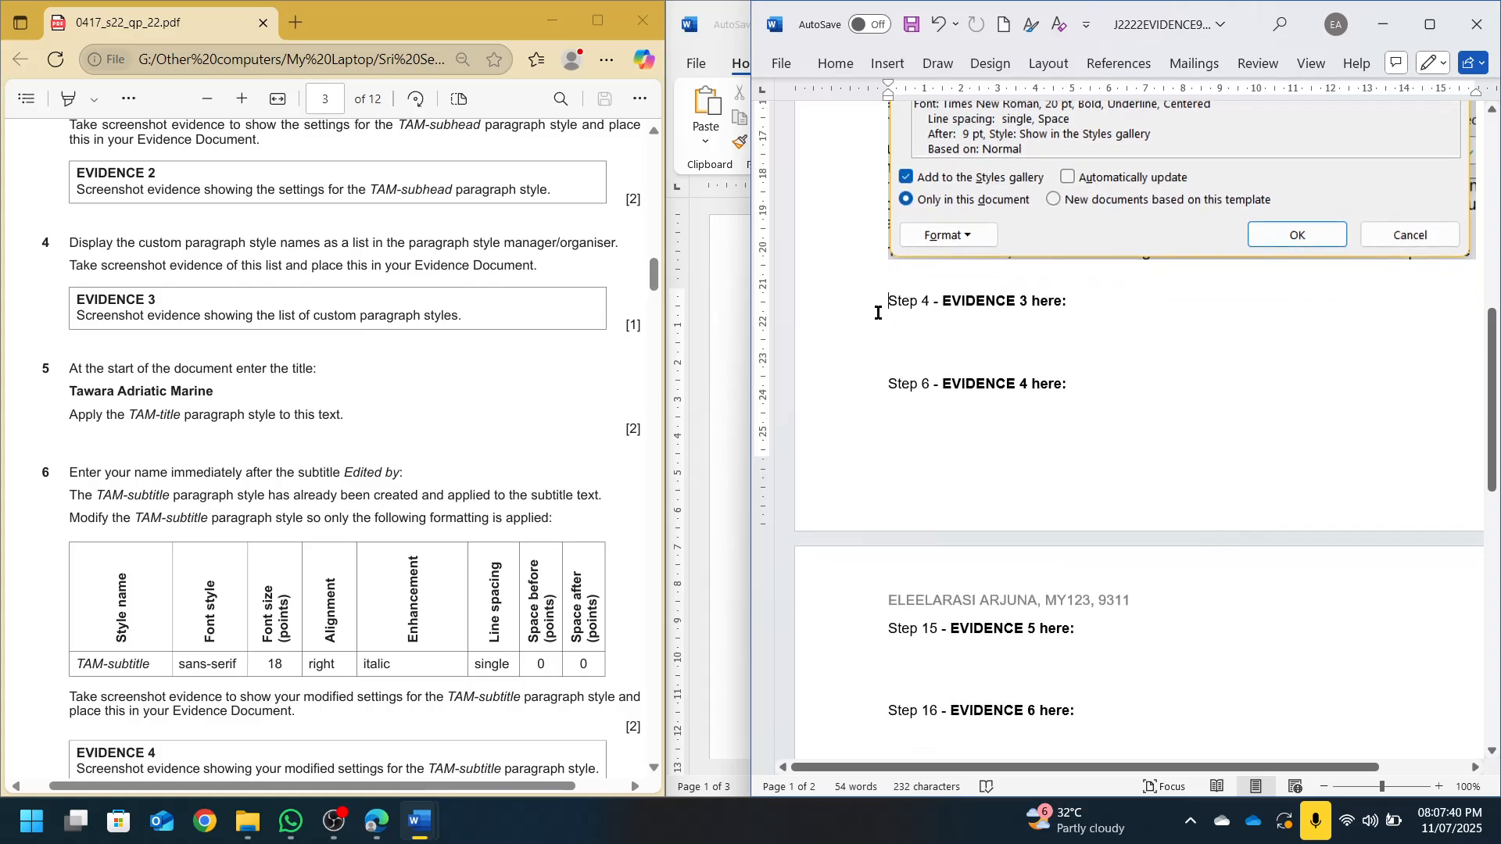
{"action": "key", "text": "ctrl+Return"}
Paste the Styles list screenshot on the empty line under Step 4, then minimise the evidence document
{"action": "scroll", "coordinate": [947, 452], "scroll_direction": "down", "scroll_amount": 3}
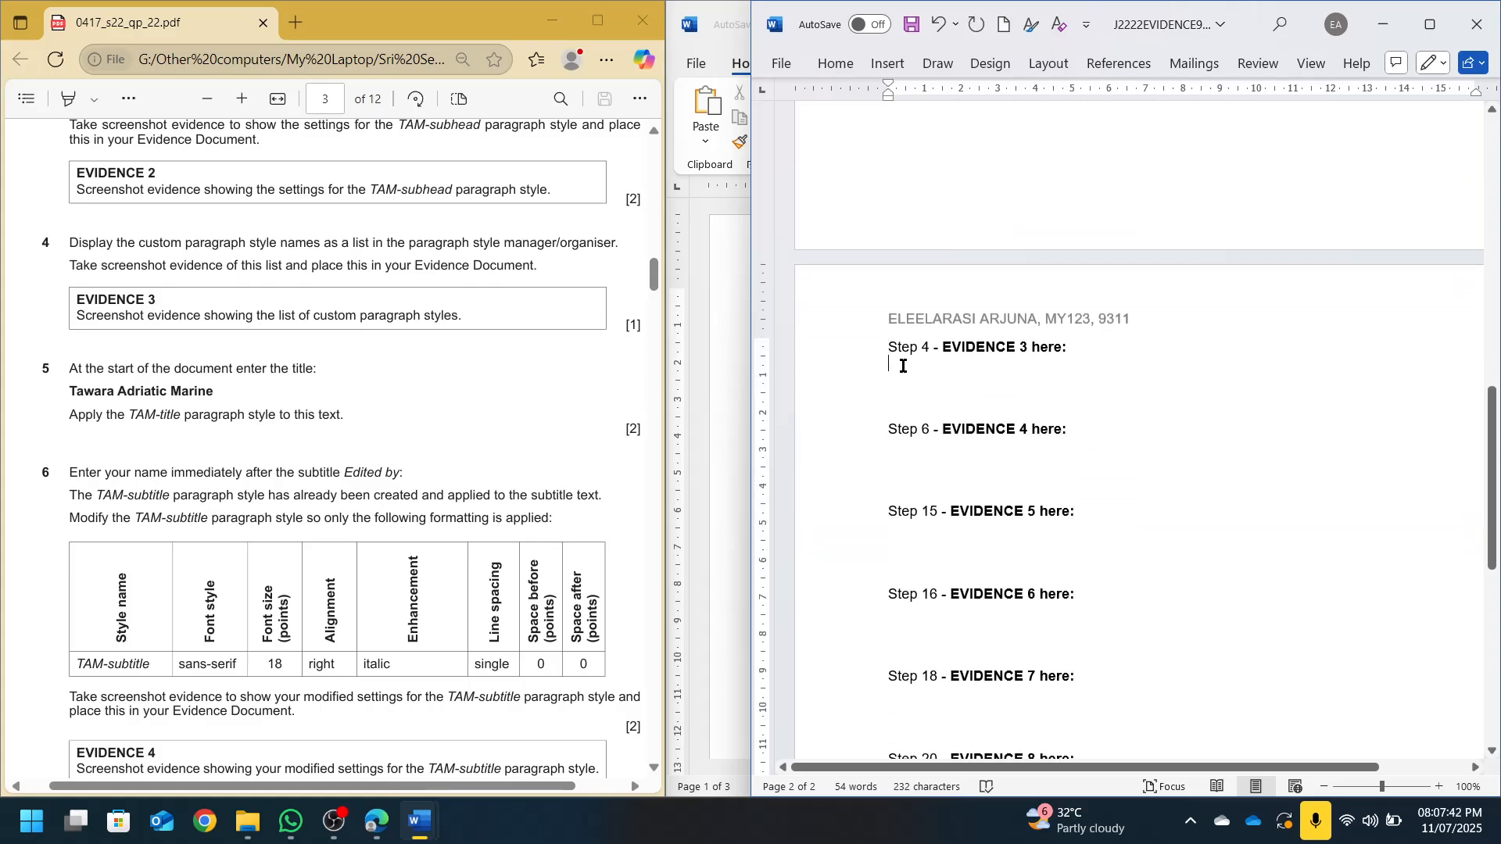
{"action": "left_click", "coordinate": [914, 397]}
{"action": "key", "text": "ctrl+v"}
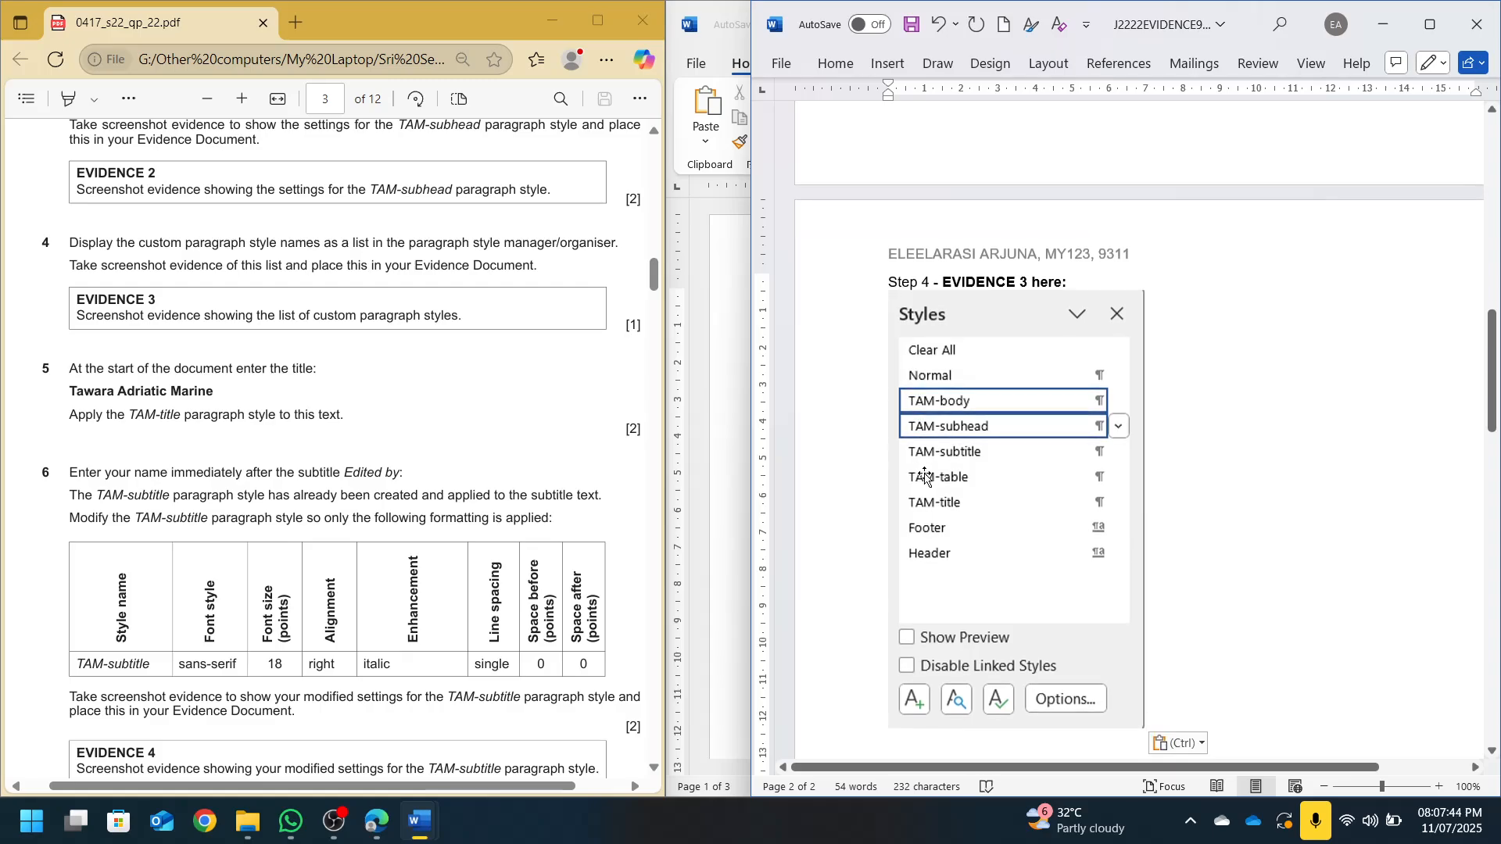
{"action": "left_click", "coordinate": [1382, 25]}
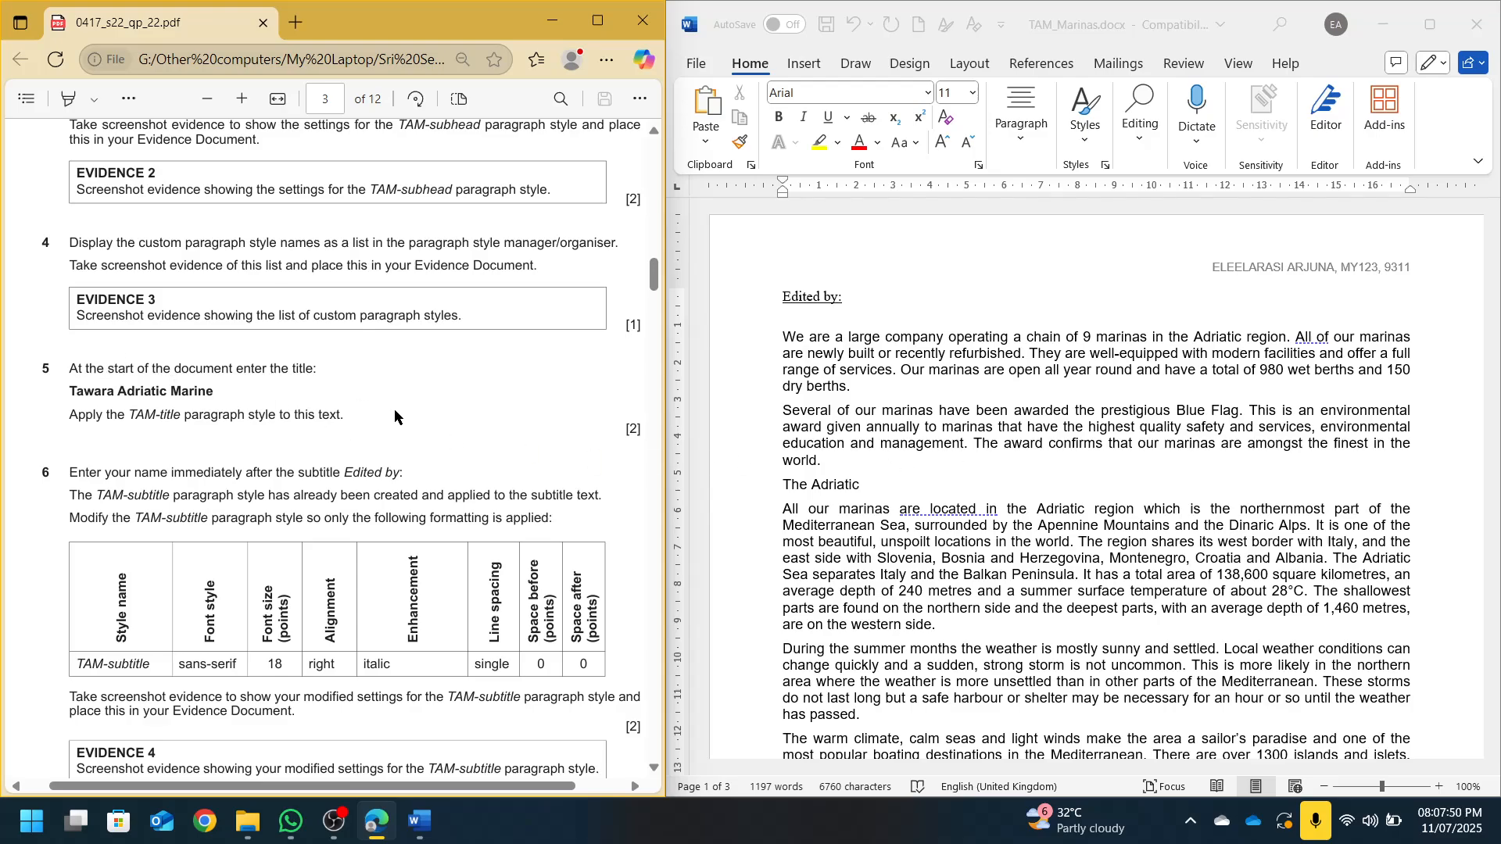
Close the Styles pane and begin typing 'Tawara Adriatic Marine' on a new line above 'Edited by:'
{"action": "left_click", "coordinate": [786, 305]}
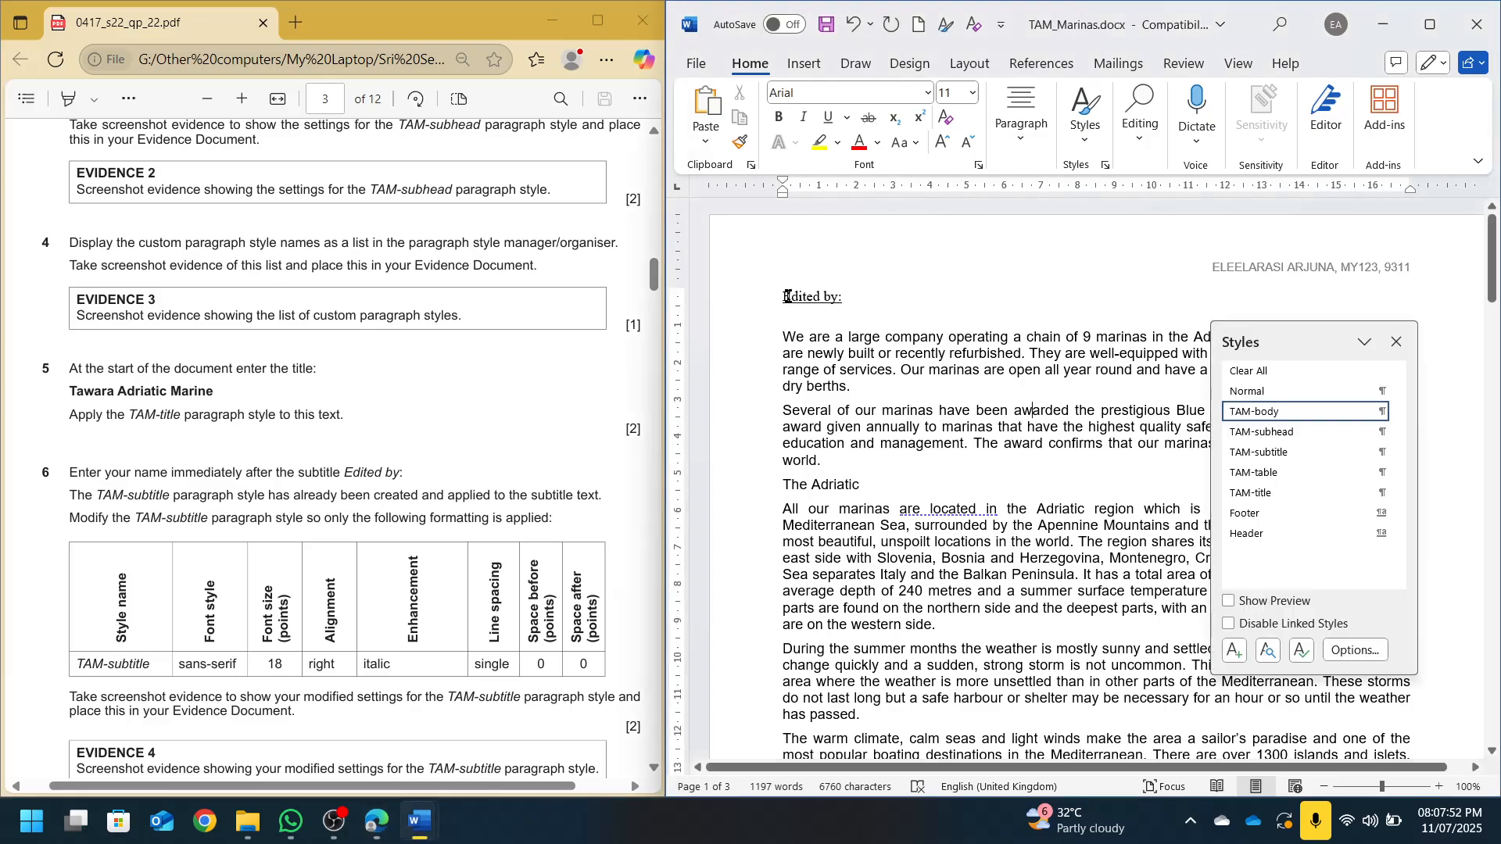
{"action": "left_click", "coordinate": [1397, 343]}
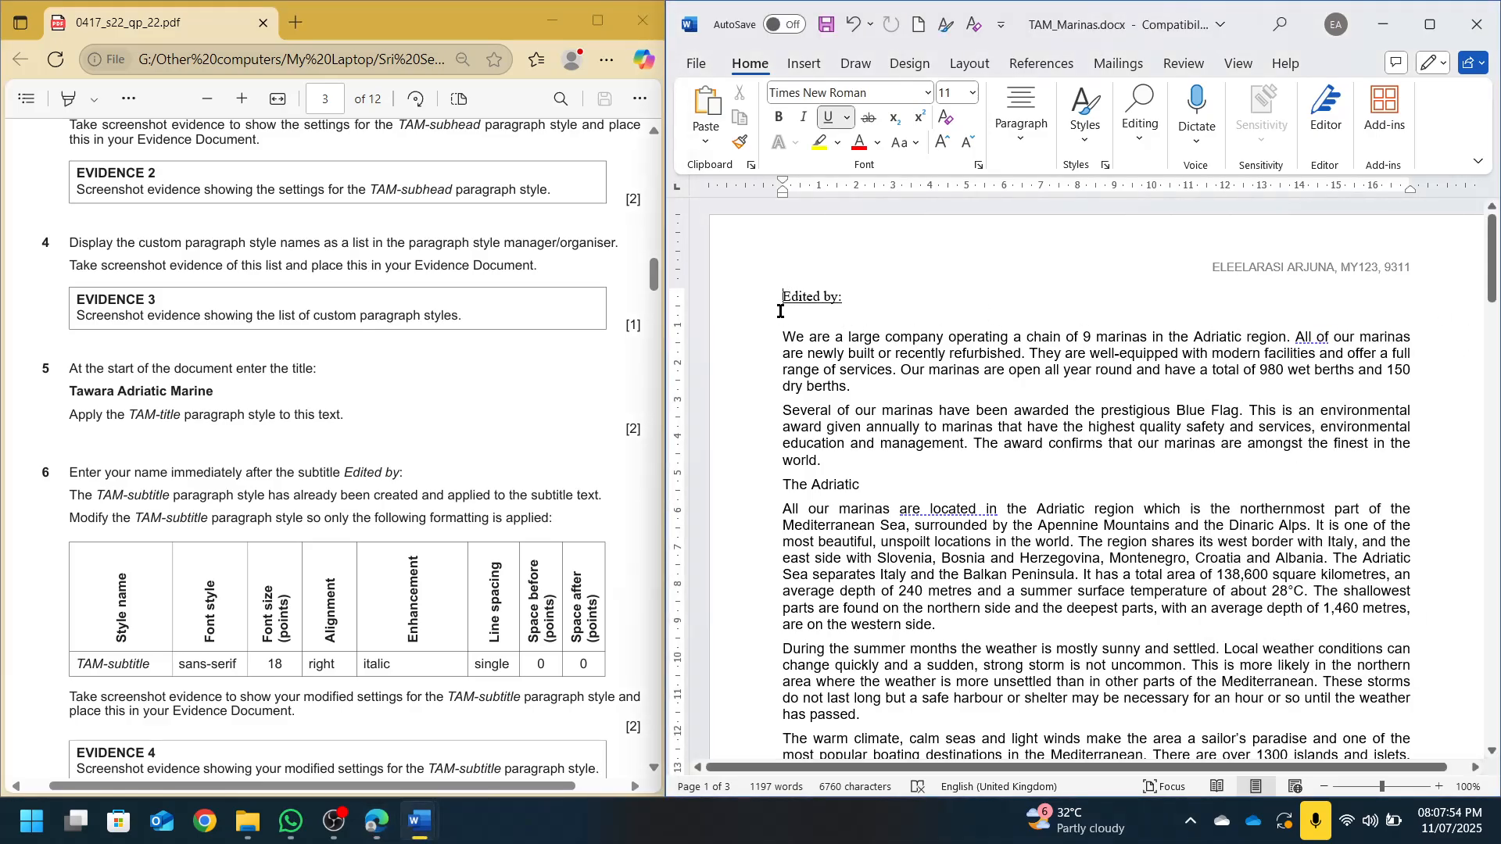
{"action": "key", "text": "Return"}
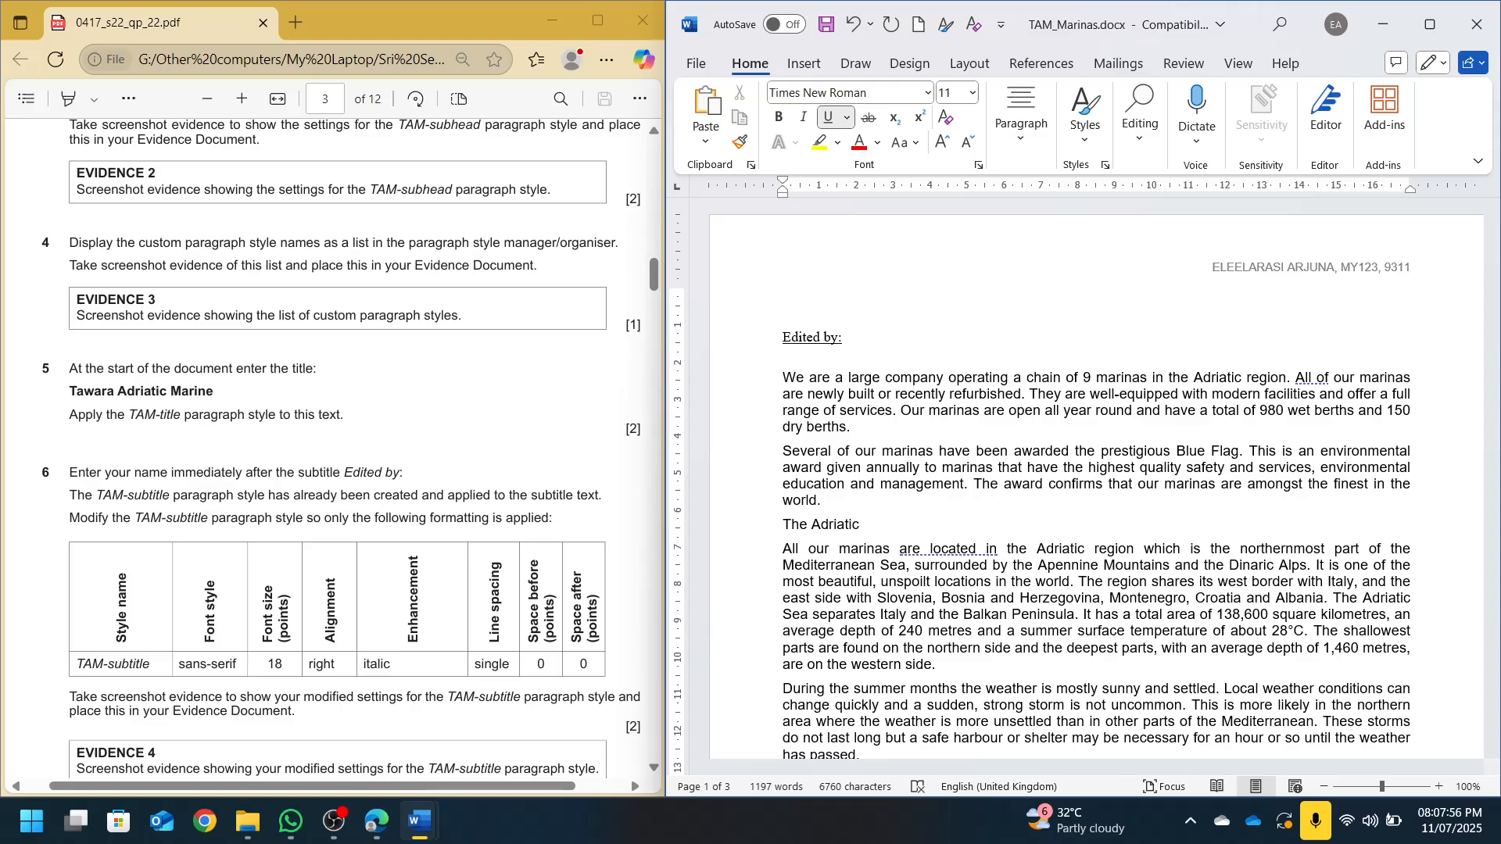
{"action": "type", "text": "Tawara Adriatic Marine"}
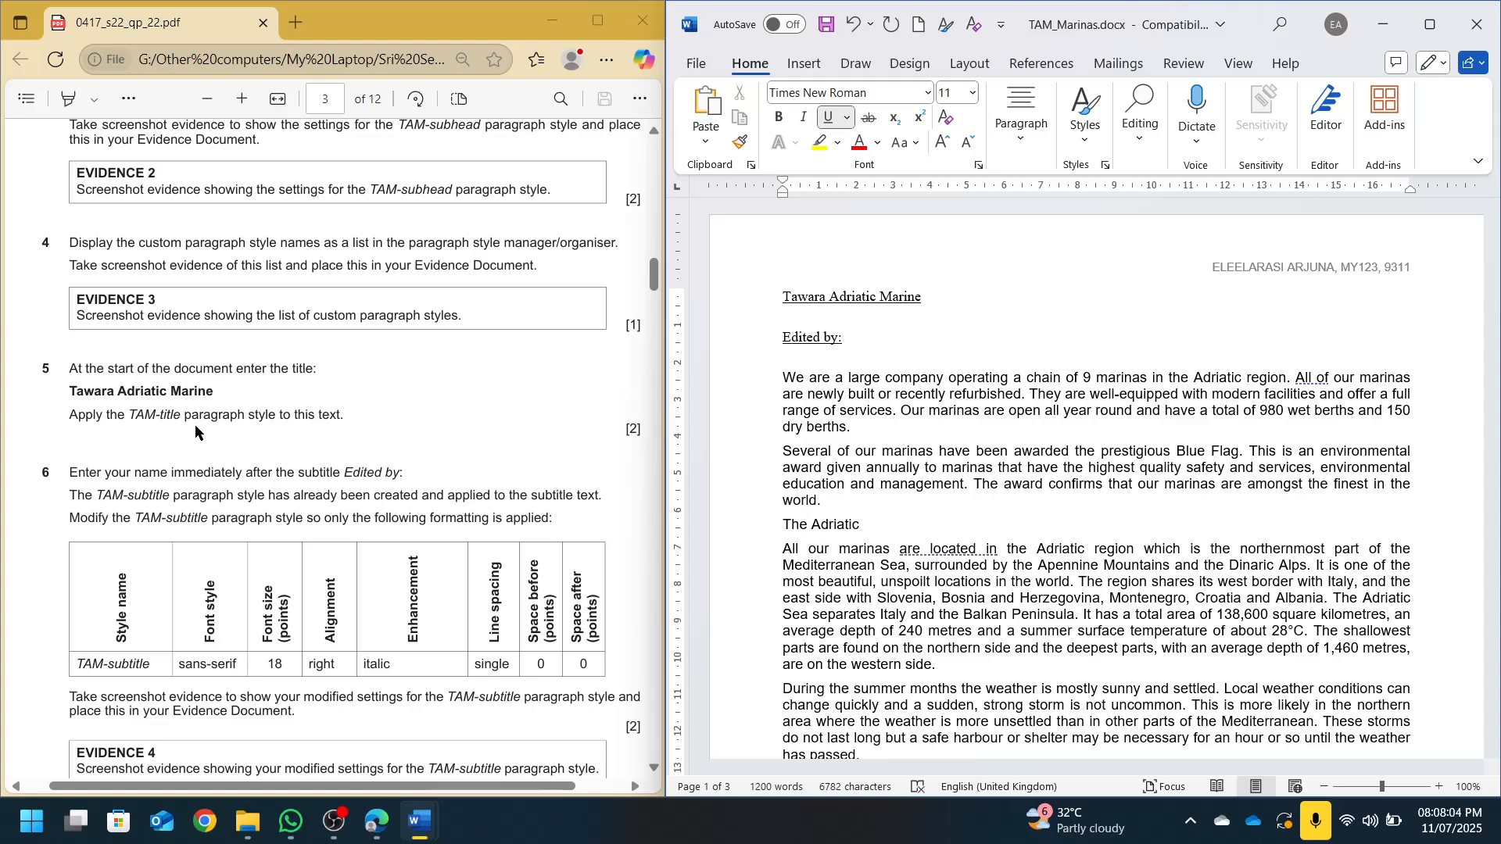
Apply the TAM-title style from the Styles gallery to the 'Tawara Adriatic Marine' line
{"action": "left_click", "coordinate": [1085, 113]}
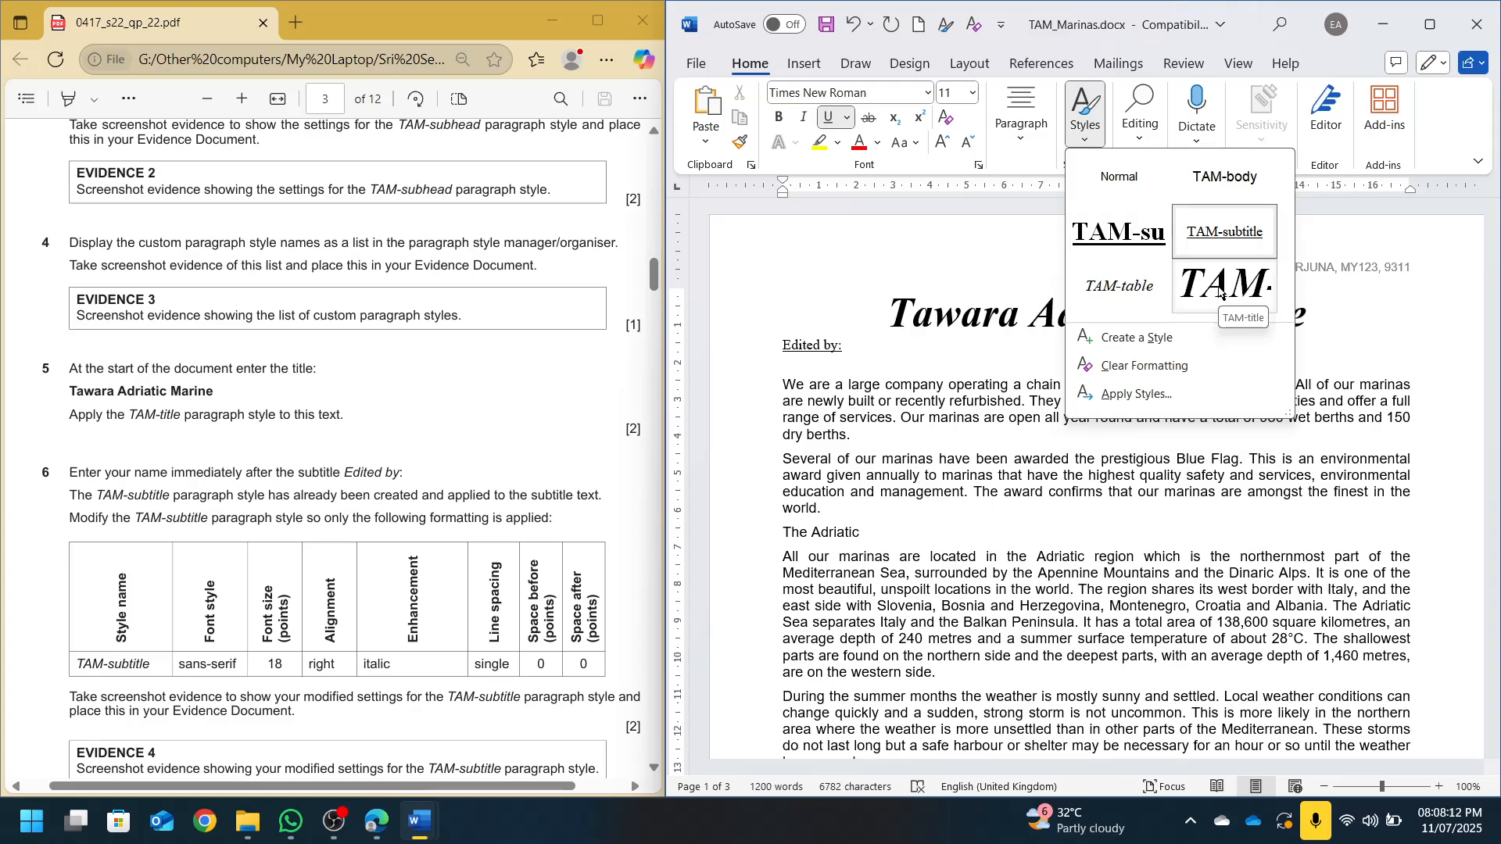
{"action": "left_click", "coordinate": [1220, 291]}
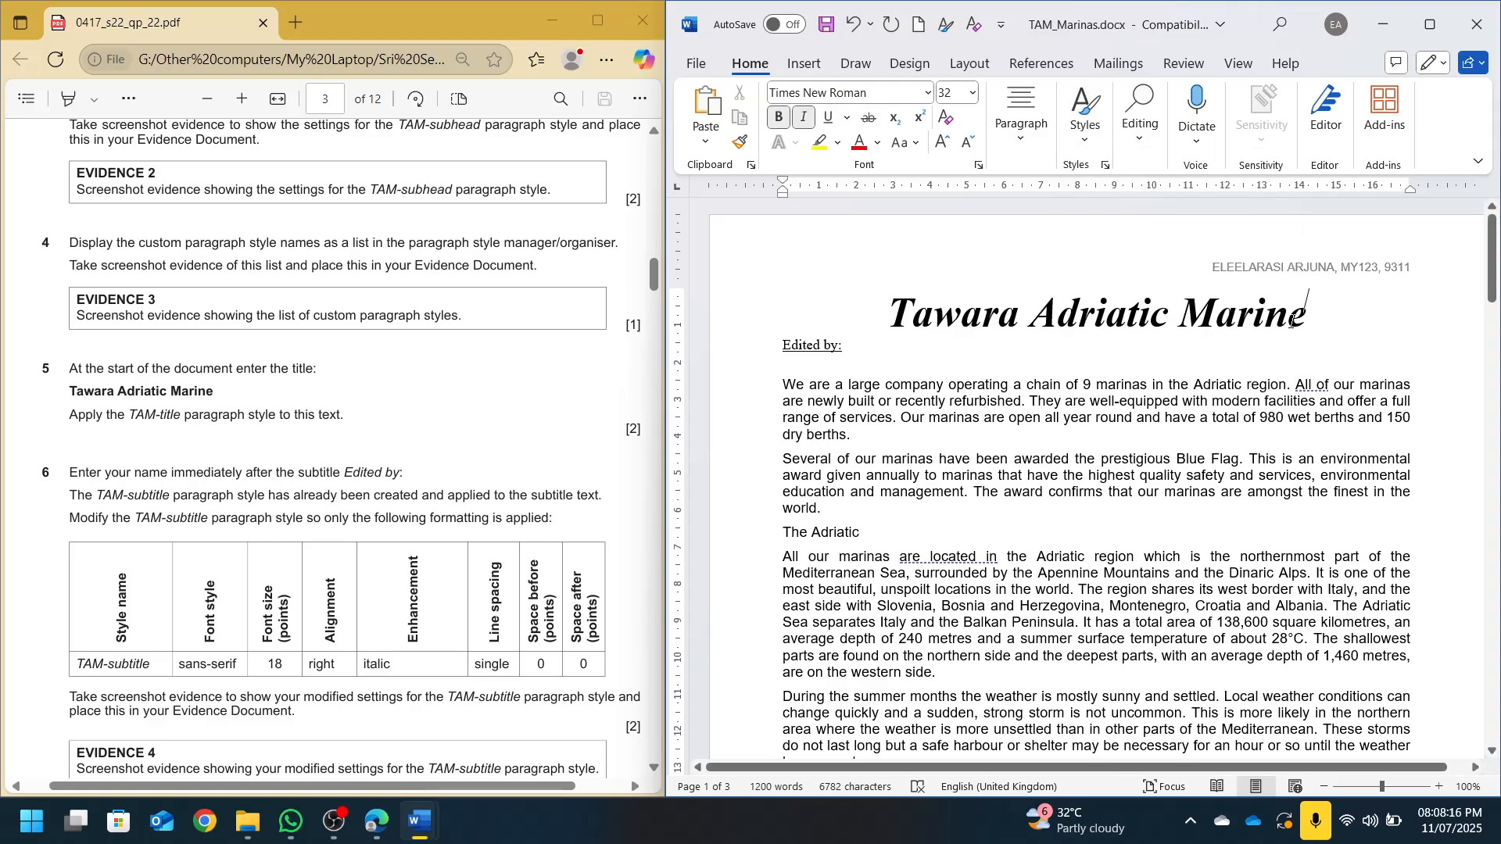
{"action": "scroll", "coordinate": [303, 195], "scroll_direction": "down", "scroll_amount": 4}
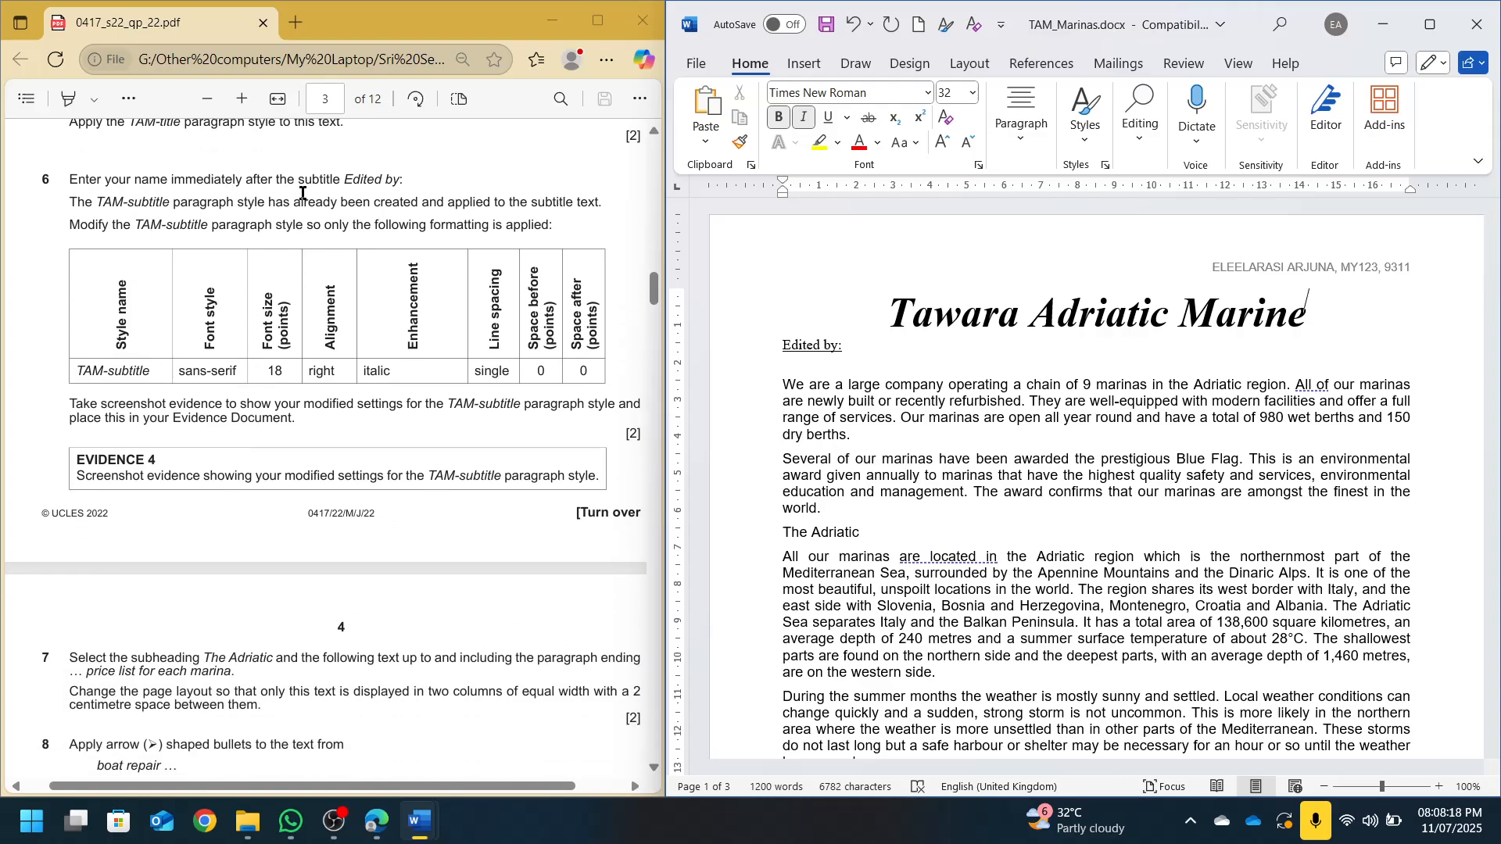
Begin entering the editor's name after 'Edited by:' and review the subtitle instructions in the question paper
{"action": "left_click", "coordinate": [860, 338]}
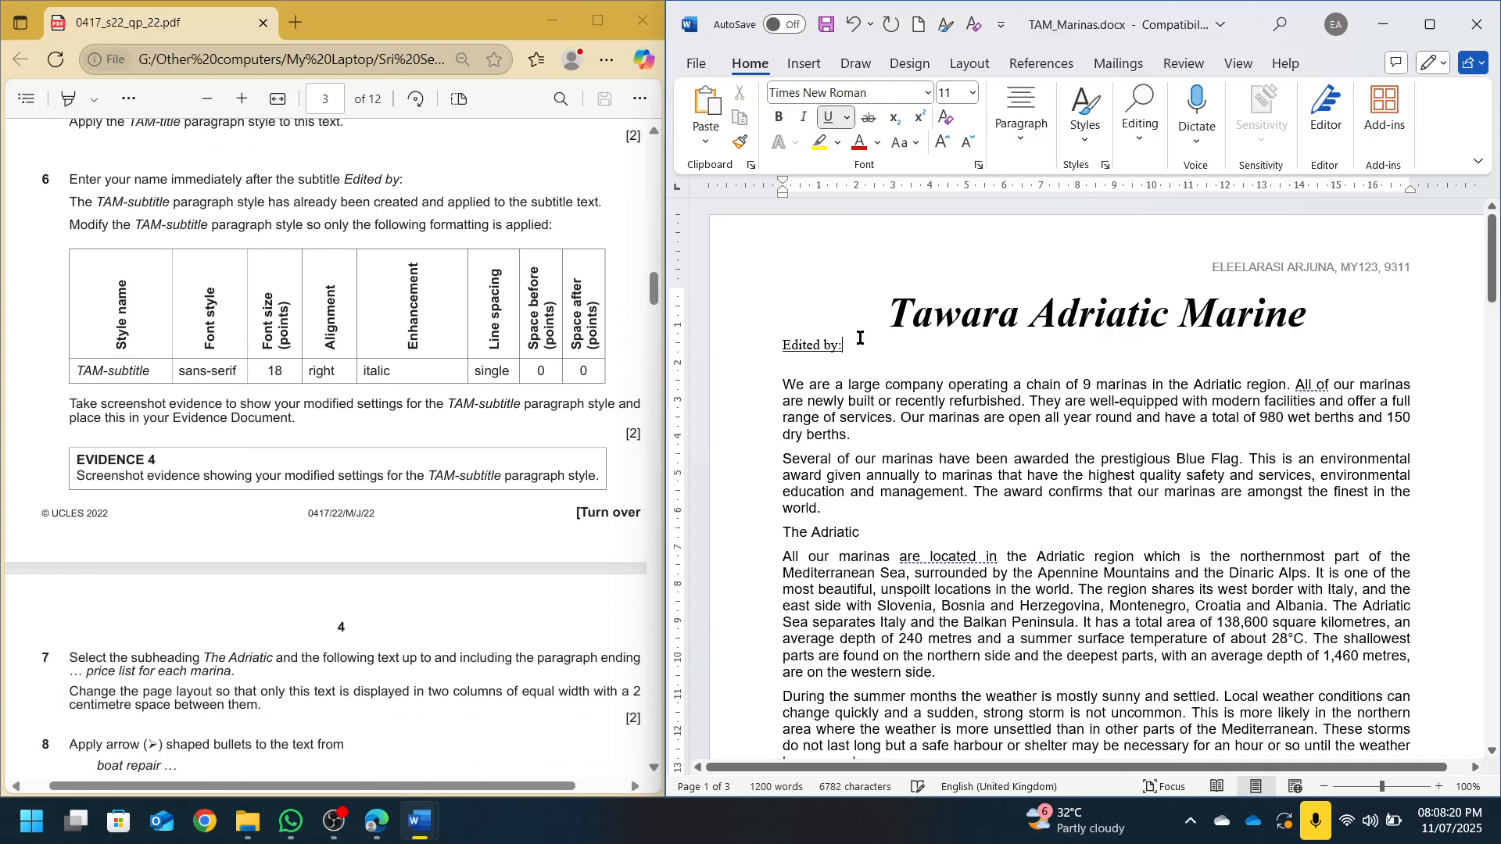
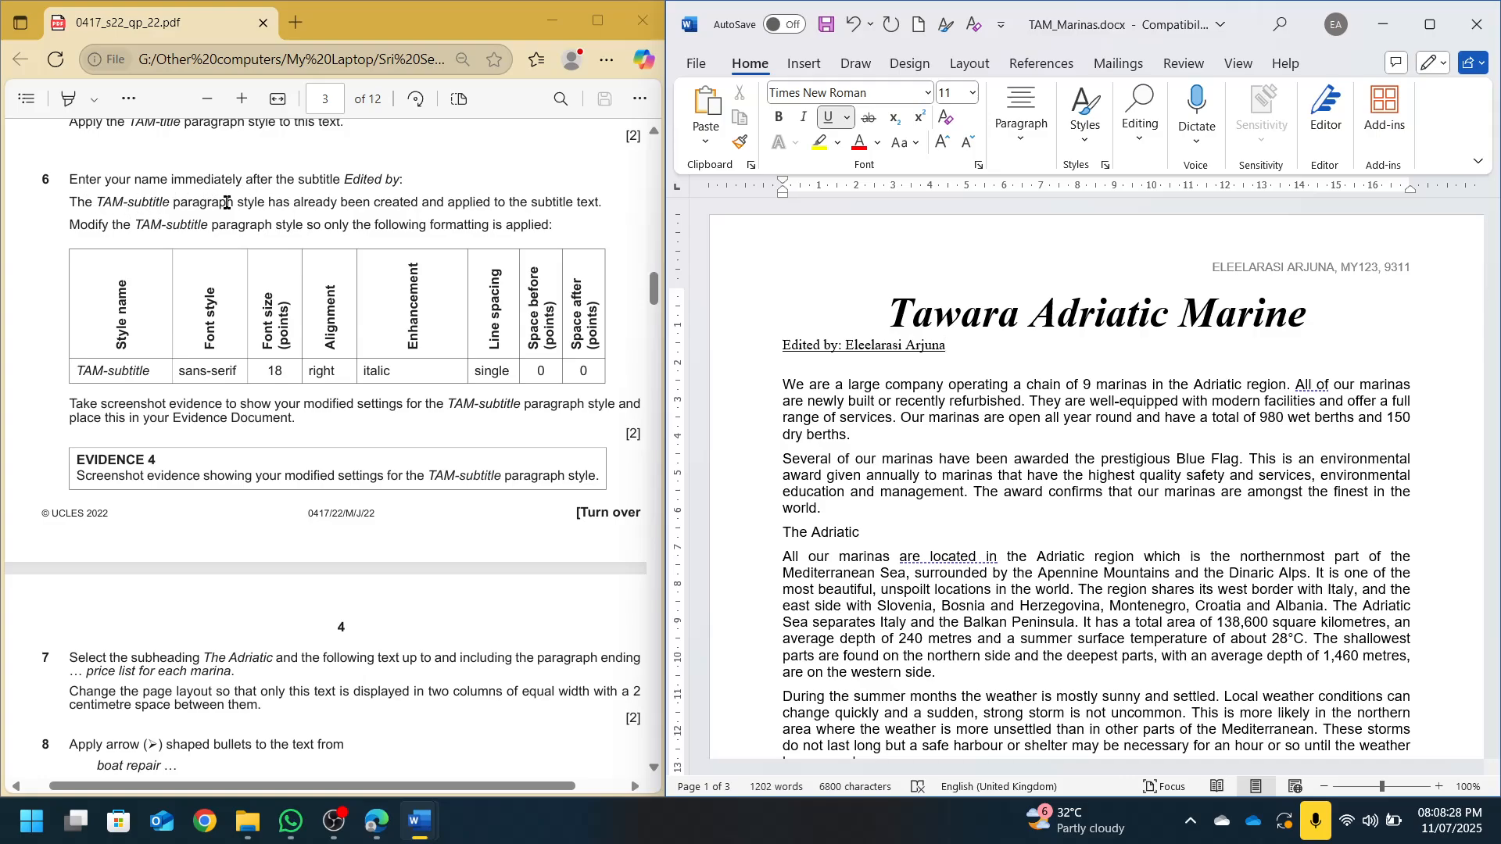
{"action": "left_click_drag", "start_coordinate": [227, 203], "coordinate": [602, 204]}
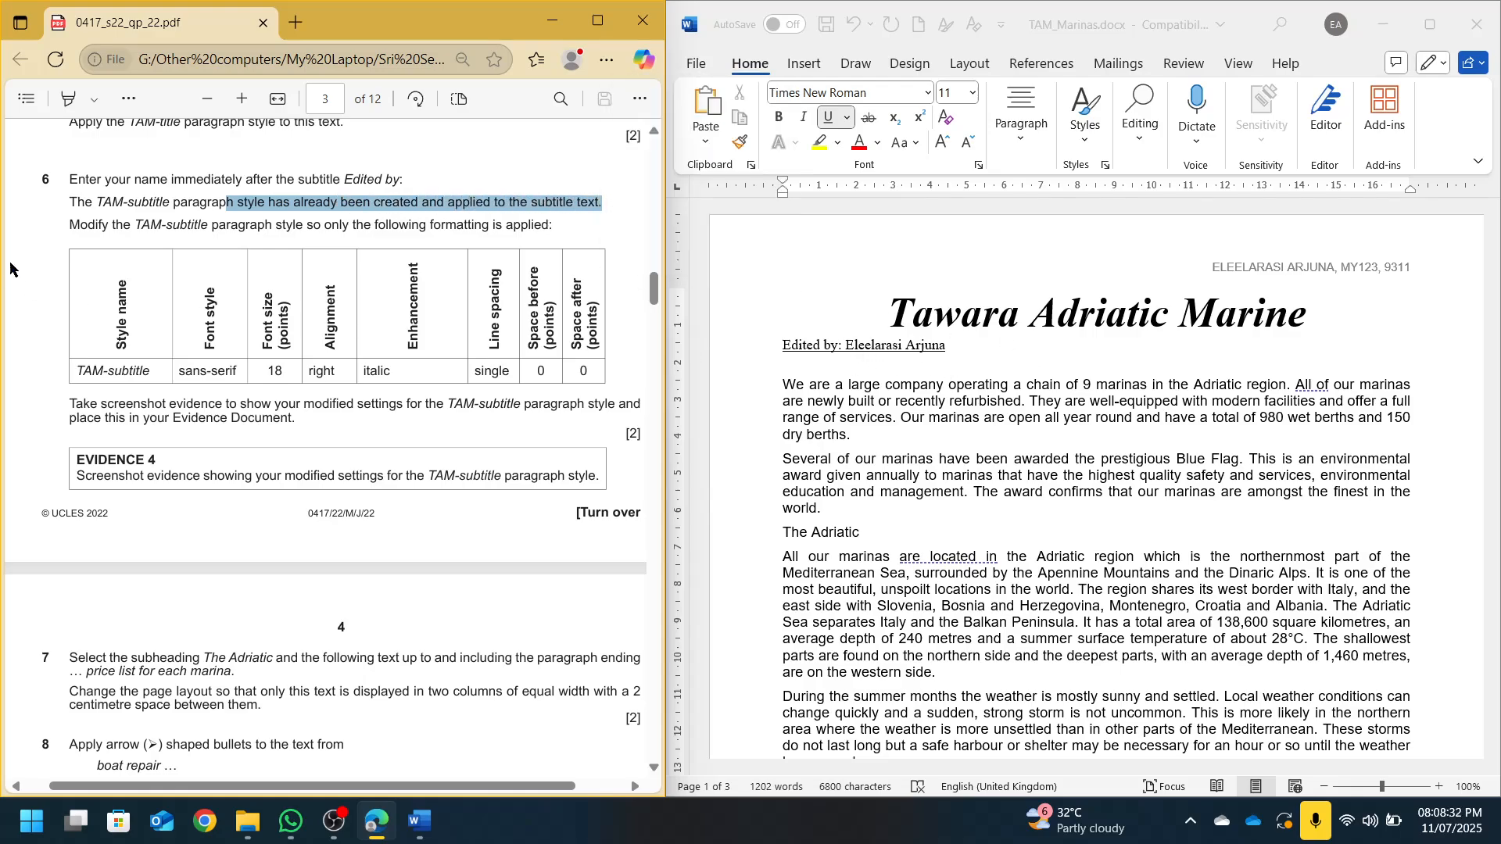
{"action": "left_click", "coordinate": [83, 259]}
{"action": "double_click", "coordinate": [70, 226]}
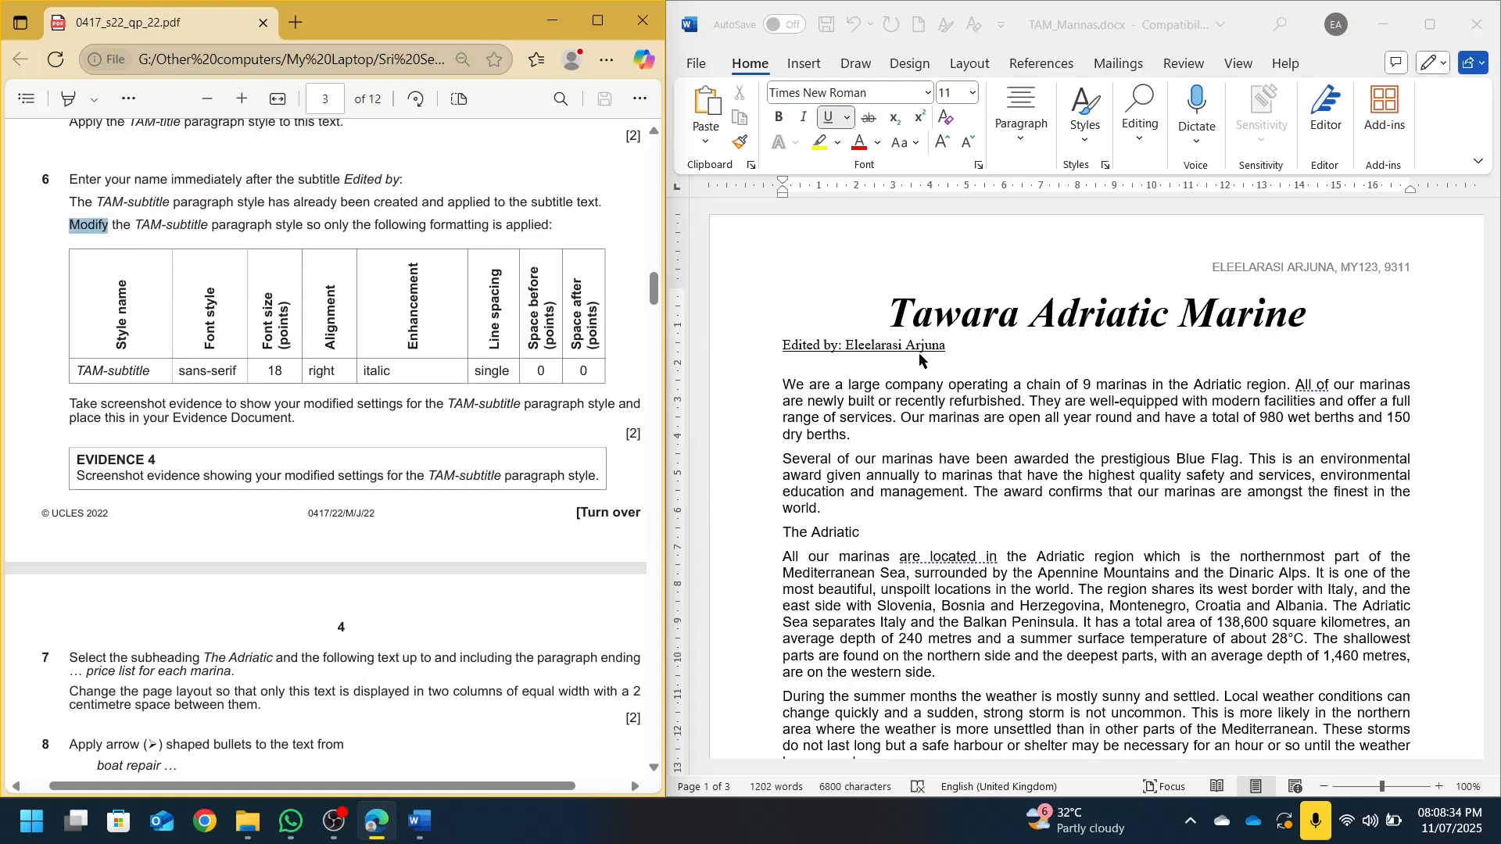
{"action": "left_click", "coordinate": [1098, 132]}
Modify TAM-subtitle to Arial 18 pt, italic, right-aligned, with underline removed
{"action": "right_click", "coordinate": [1231, 234]}
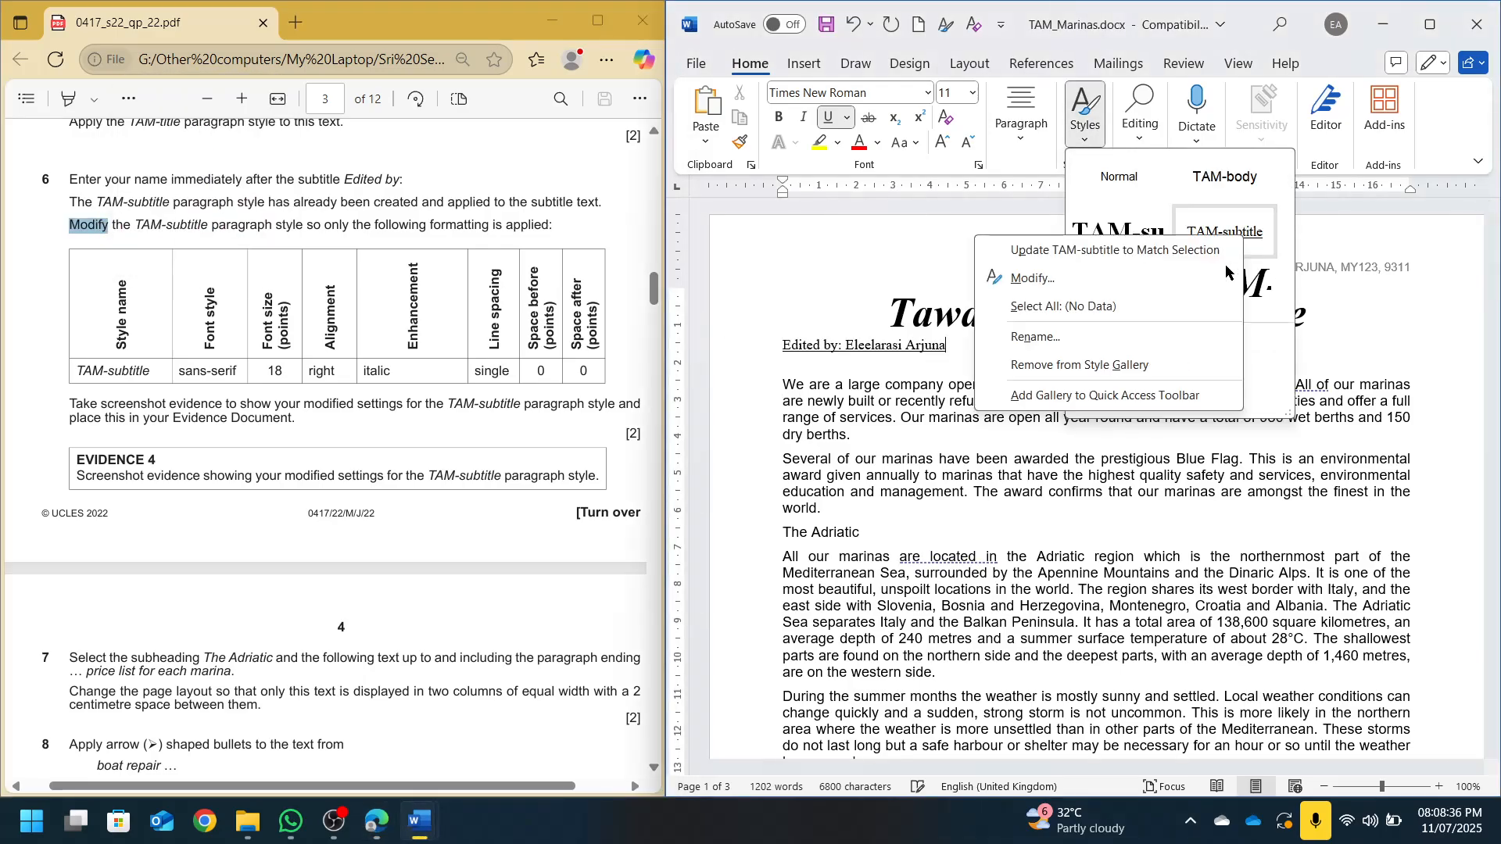
{"action": "left_click", "coordinate": [1028, 273]}
{"action": "left_click", "coordinate": [917, 390]}
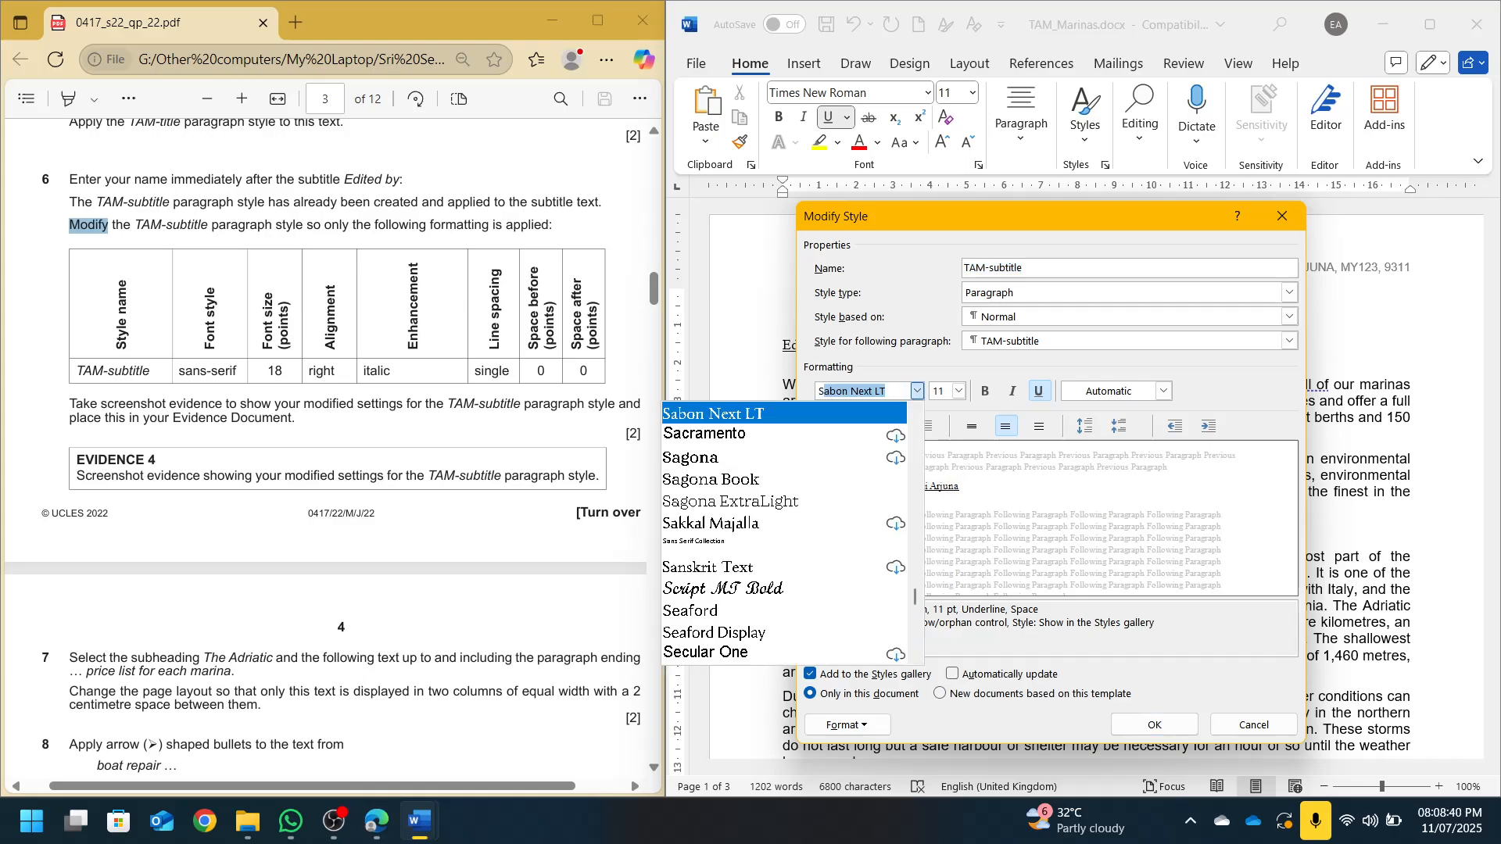
{"action": "type", "text": "Arial"}
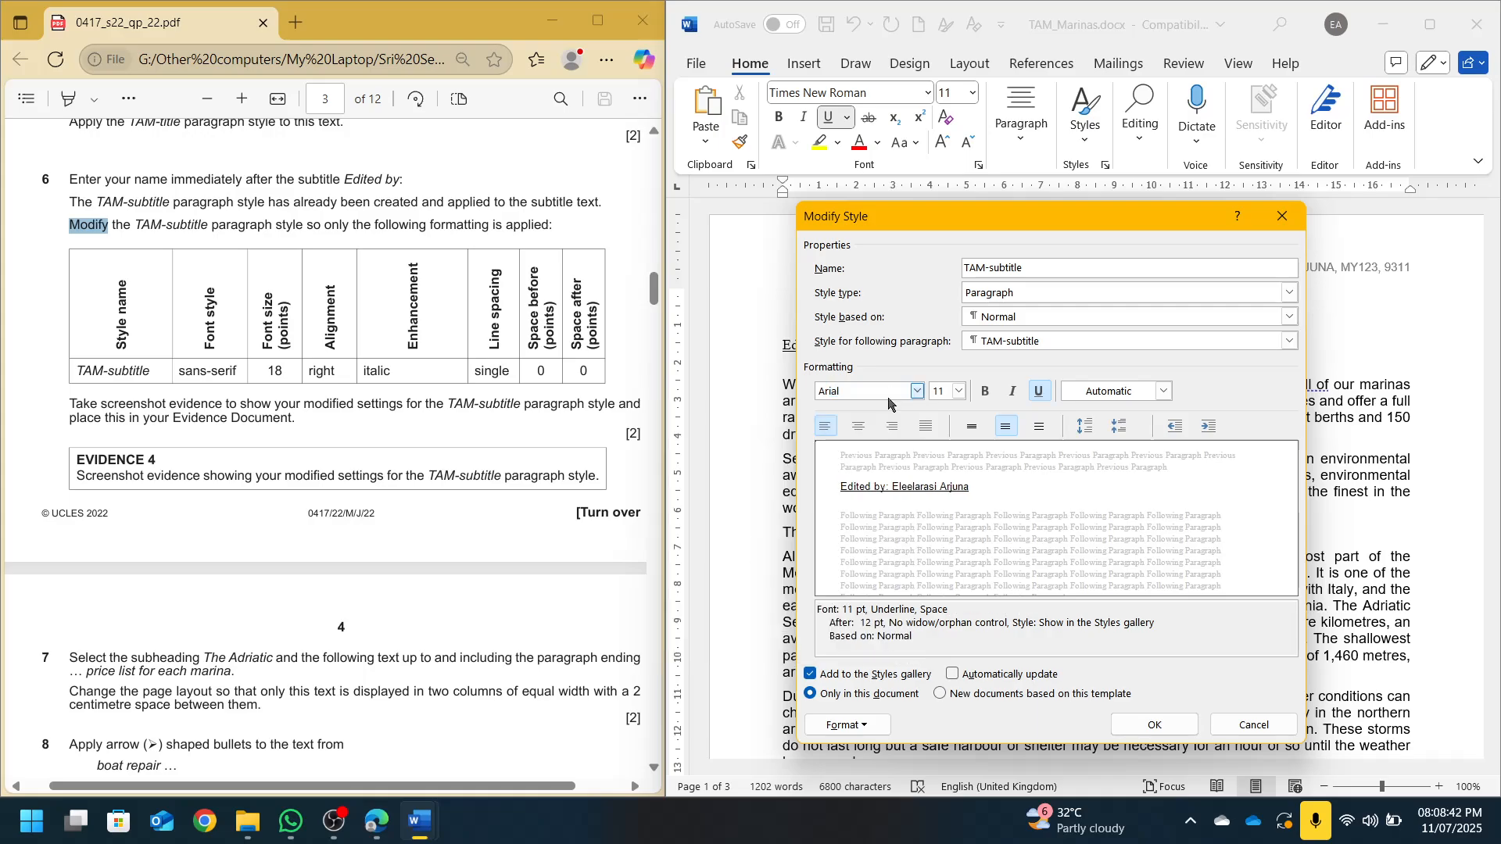
{"action": "double_click", "coordinate": [933, 389]}
{"action": "type", "text": "18"}
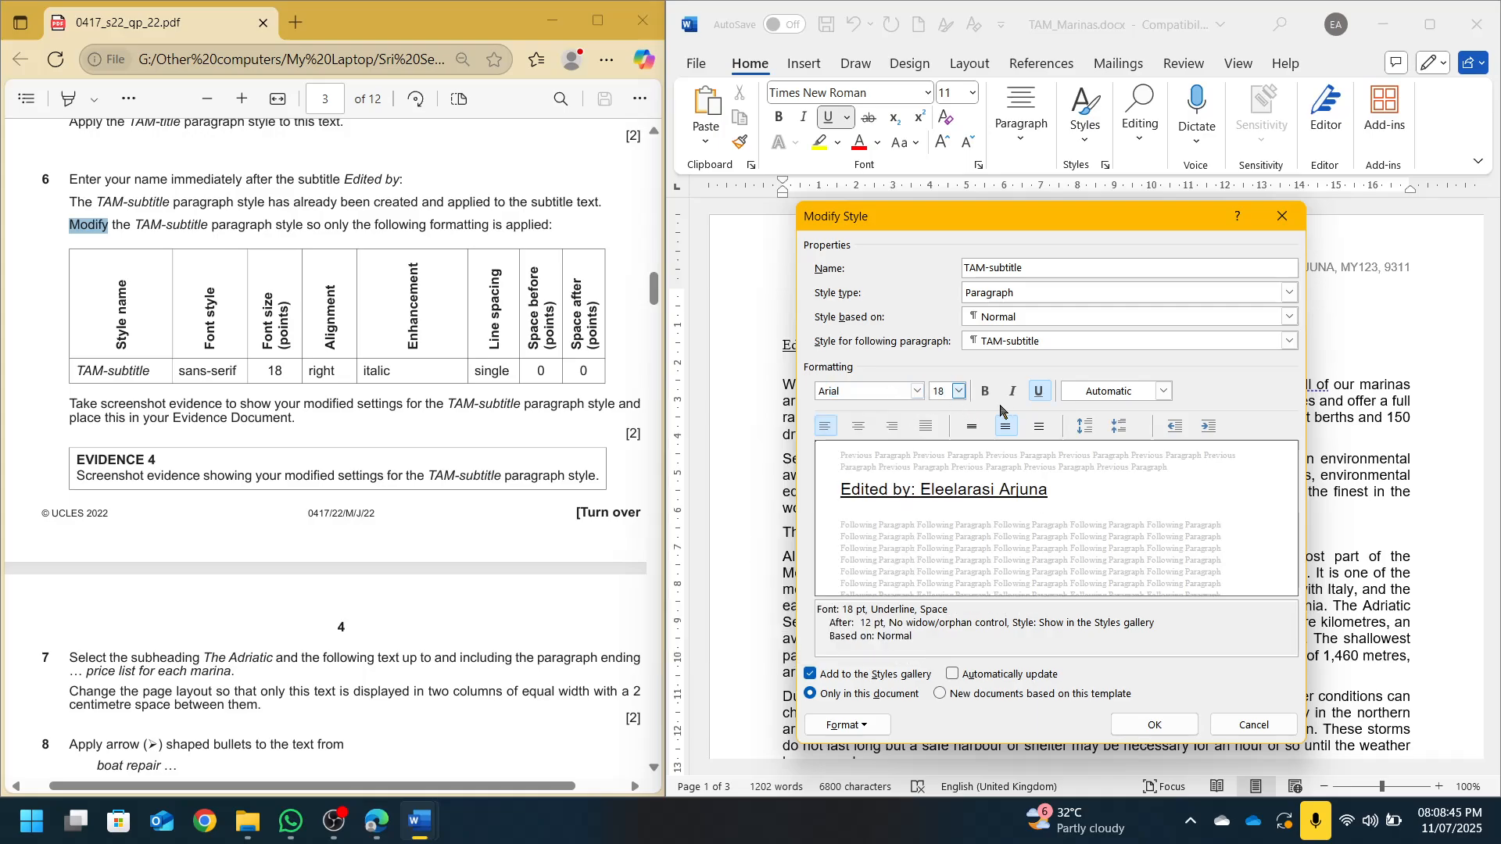
{"action": "left_click", "coordinate": [892, 426]}
{"action": "left_click", "coordinate": [1013, 391]}
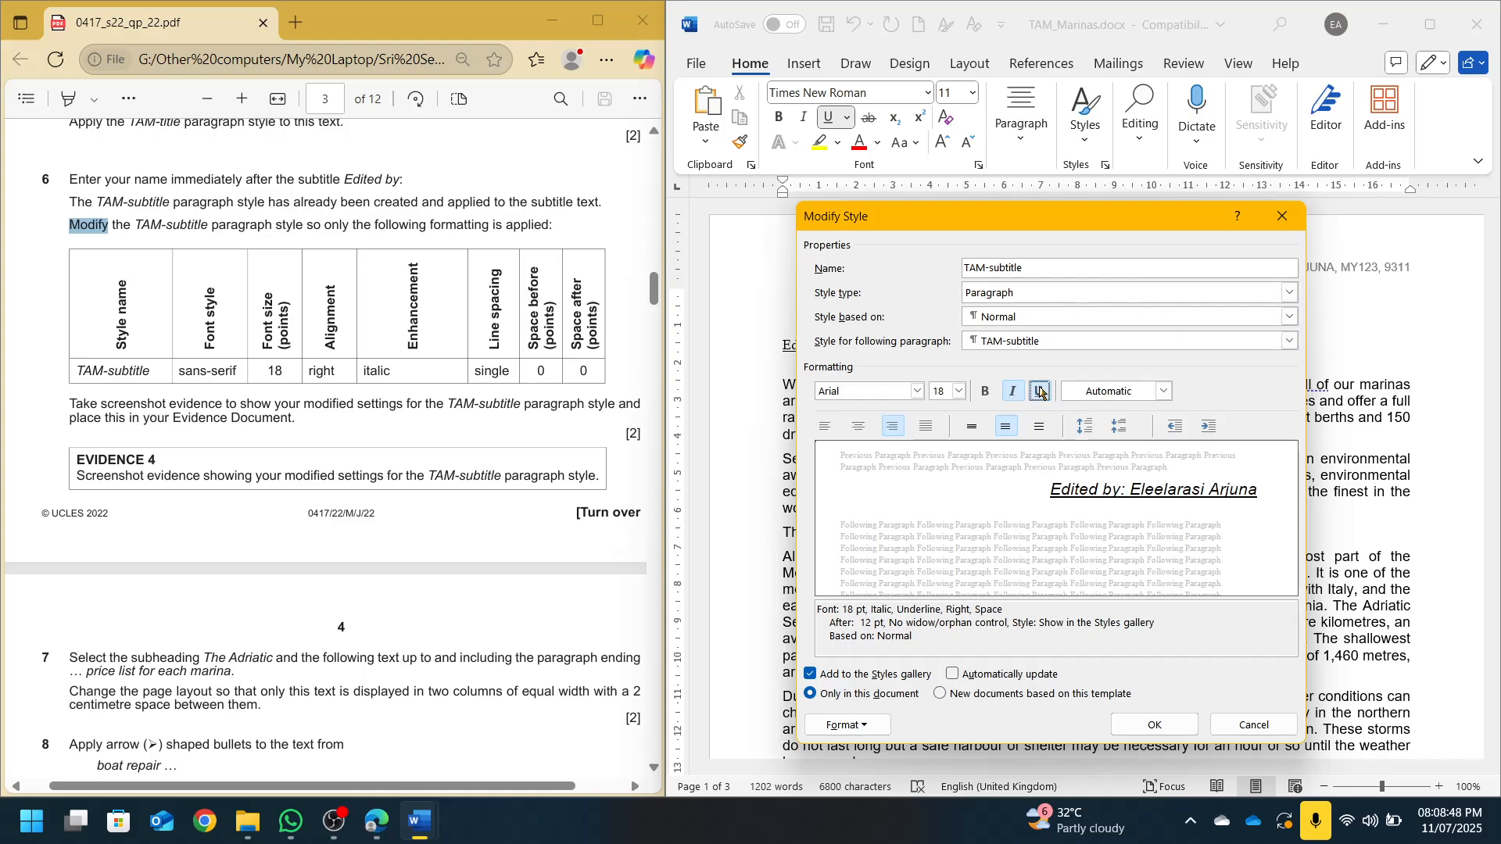
{"action": "left_click", "coordinate": [1039, 391]}
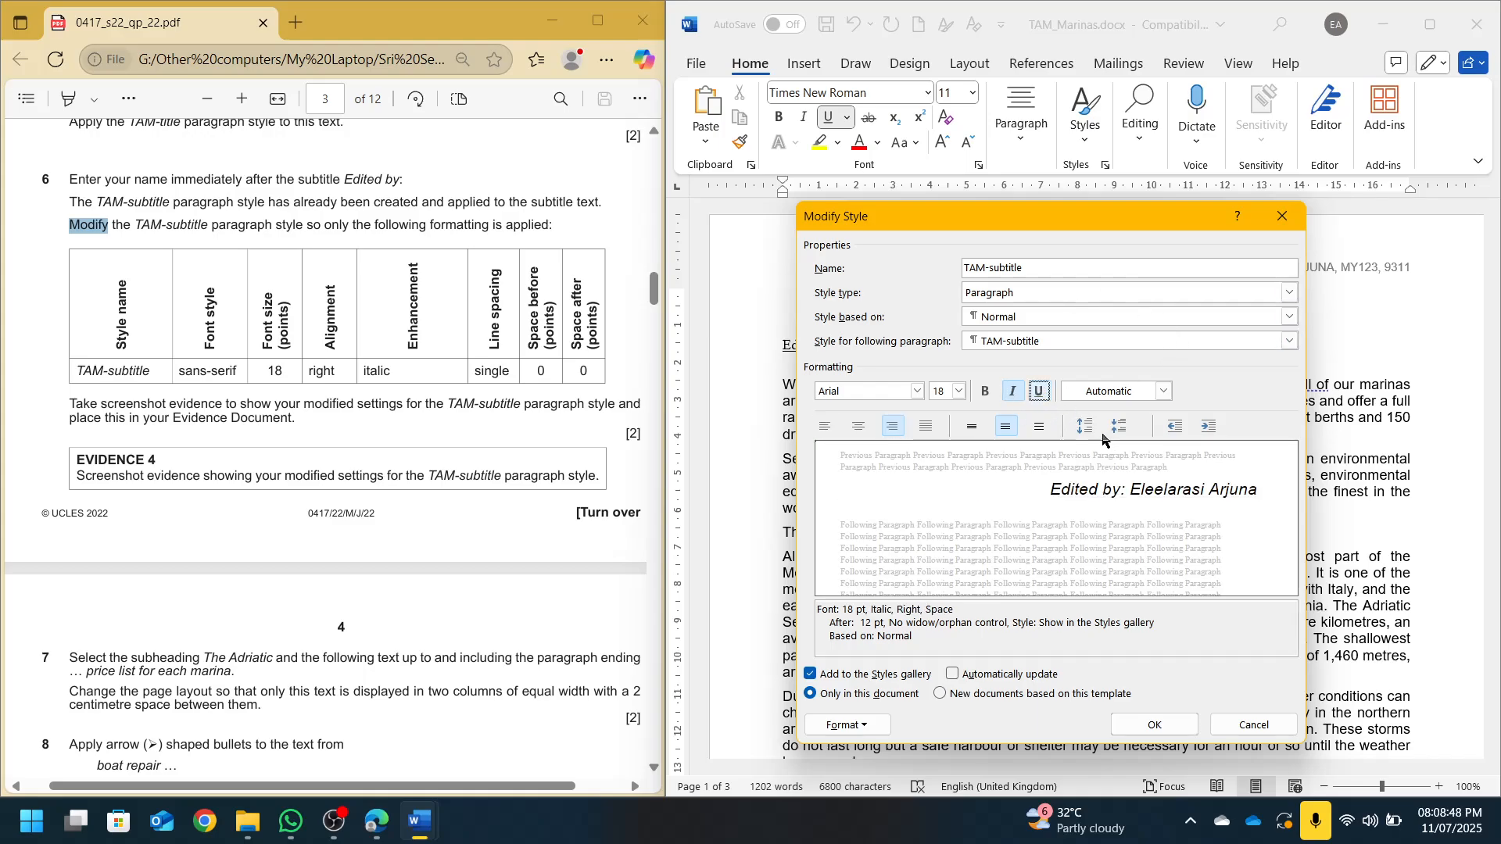
Set TAM-subtitle's paragraph spacing to single line spacing with 0 pt after
{"action": "left_click", "coordinate": [863, 724]}
{"action": "left_click", "coordinate": [848, 545]}
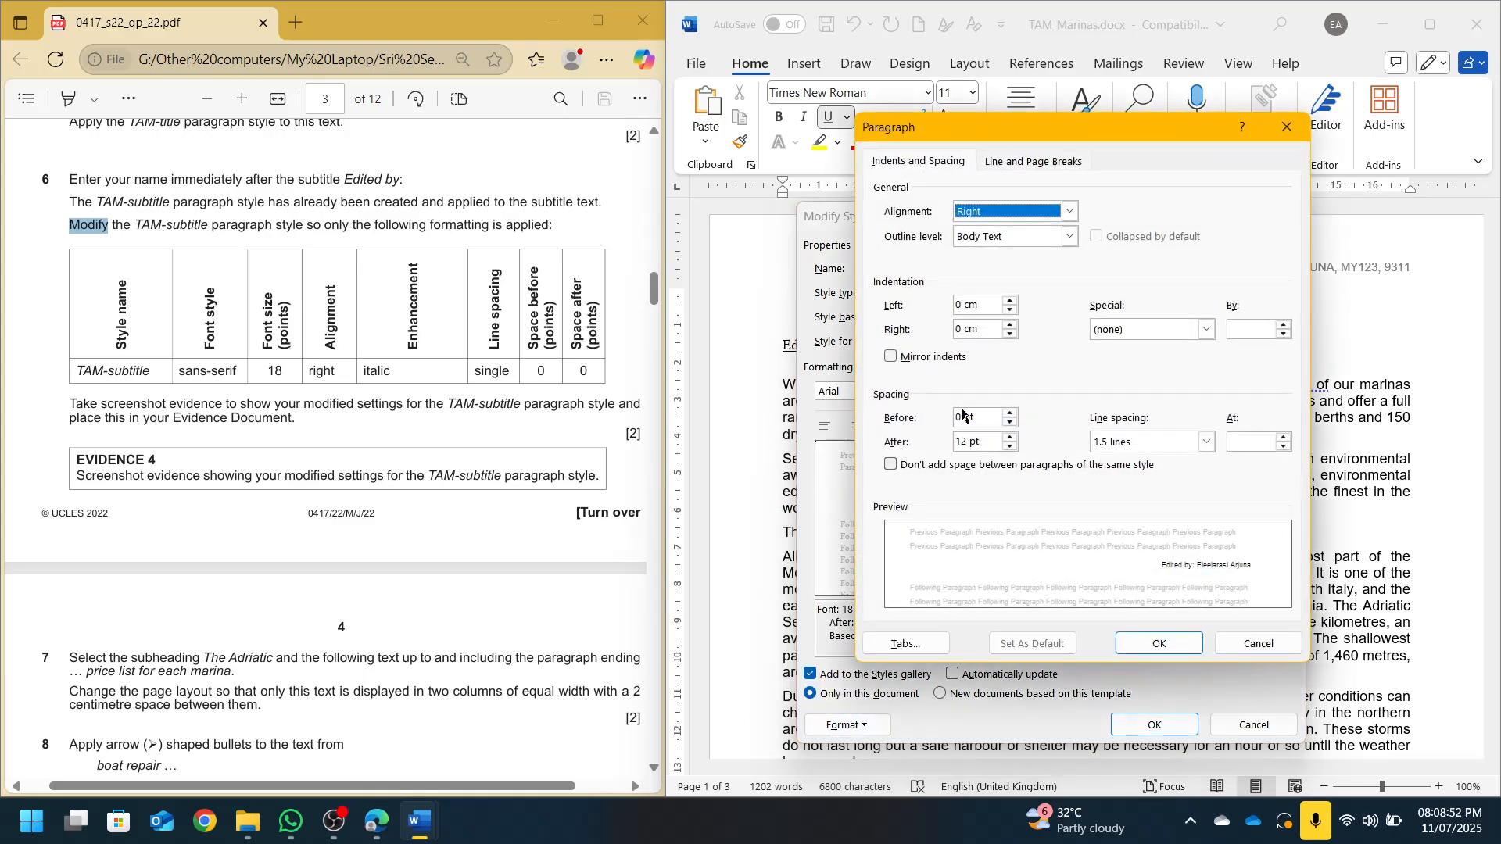
{"action": "left_click", "coordinate": [1140, 447]}
{"action": "left_click", "coordinate": [1118, 461]}
{"action": "left_click_drag", "start_coordinate": [997, 443], "coordinate": [900, 454]}
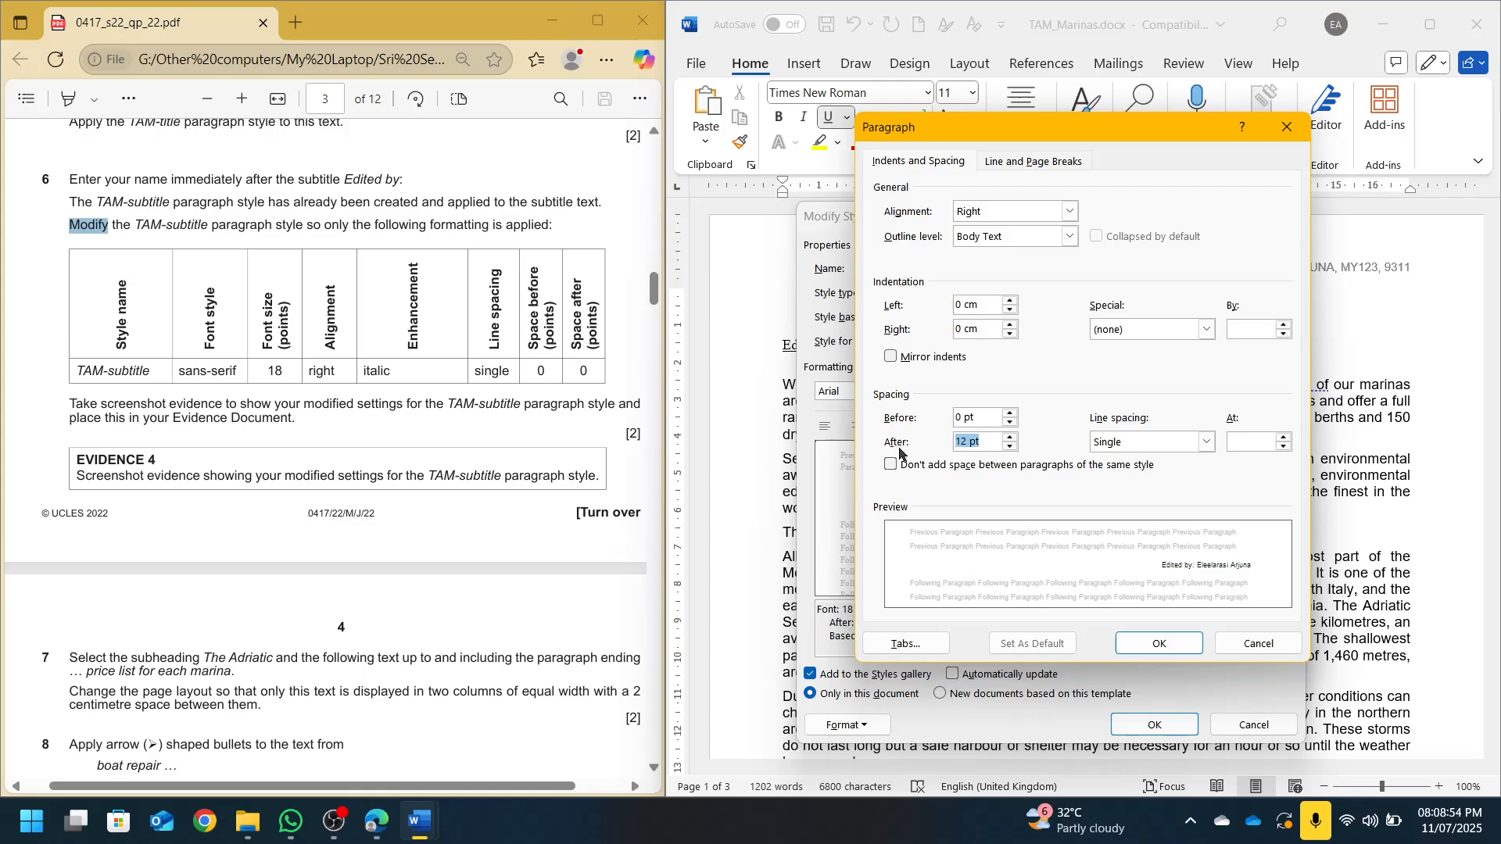
{"action": "type", "text": "0"}
{"action": "key", "text": "Return"}
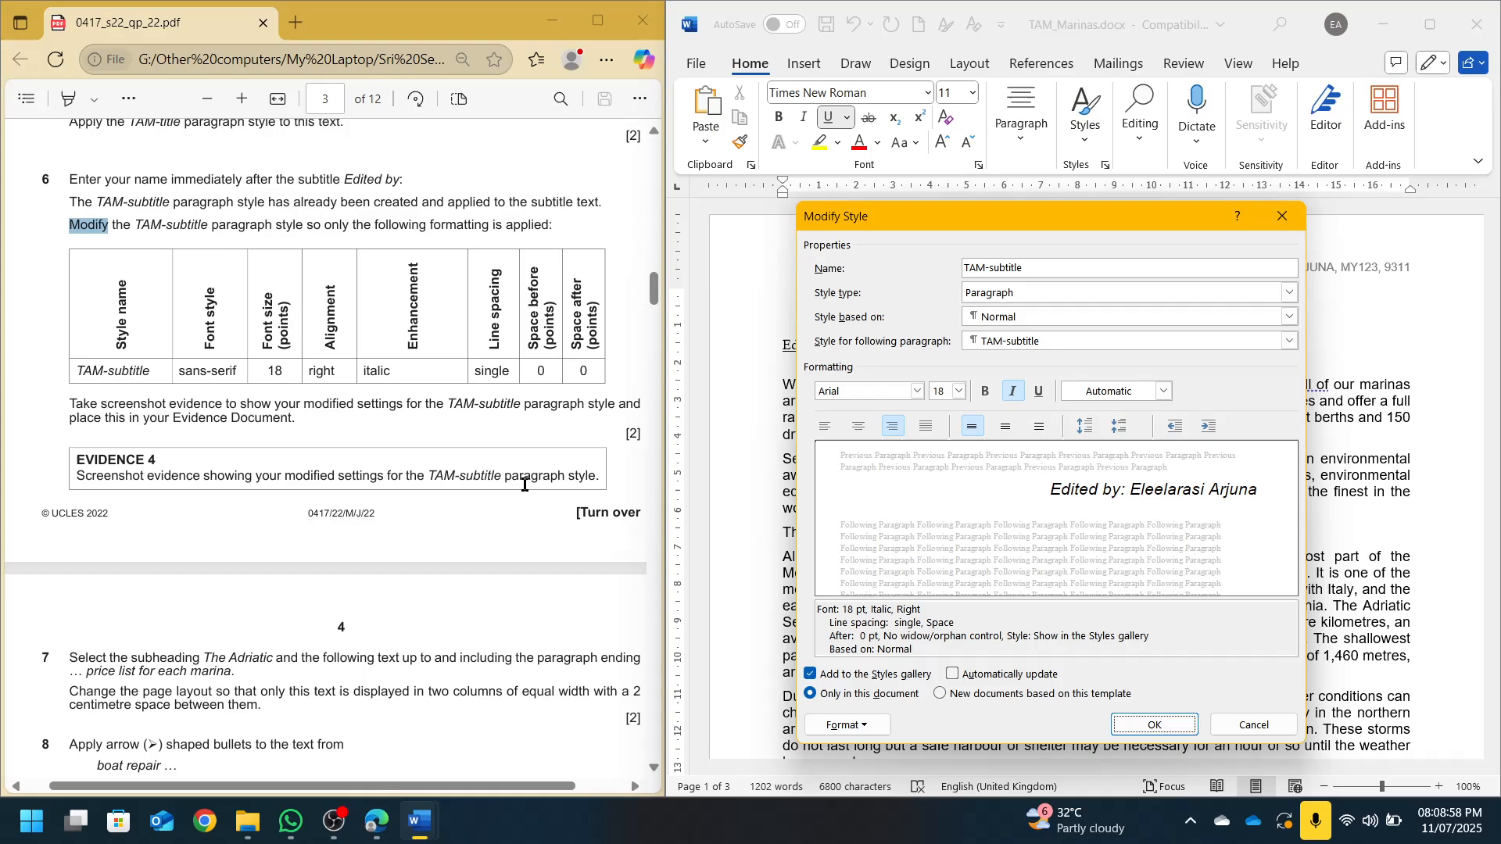
Snip the Modify Style dialog as evidence and confirm the style changes
{"action": "key", "text": "super+shift+s"}
{"action": "left_click_drag", "start_coordinate": [802, 204], "coordinate": [1306, 738]}
{"action": "key", "text": "Return"}
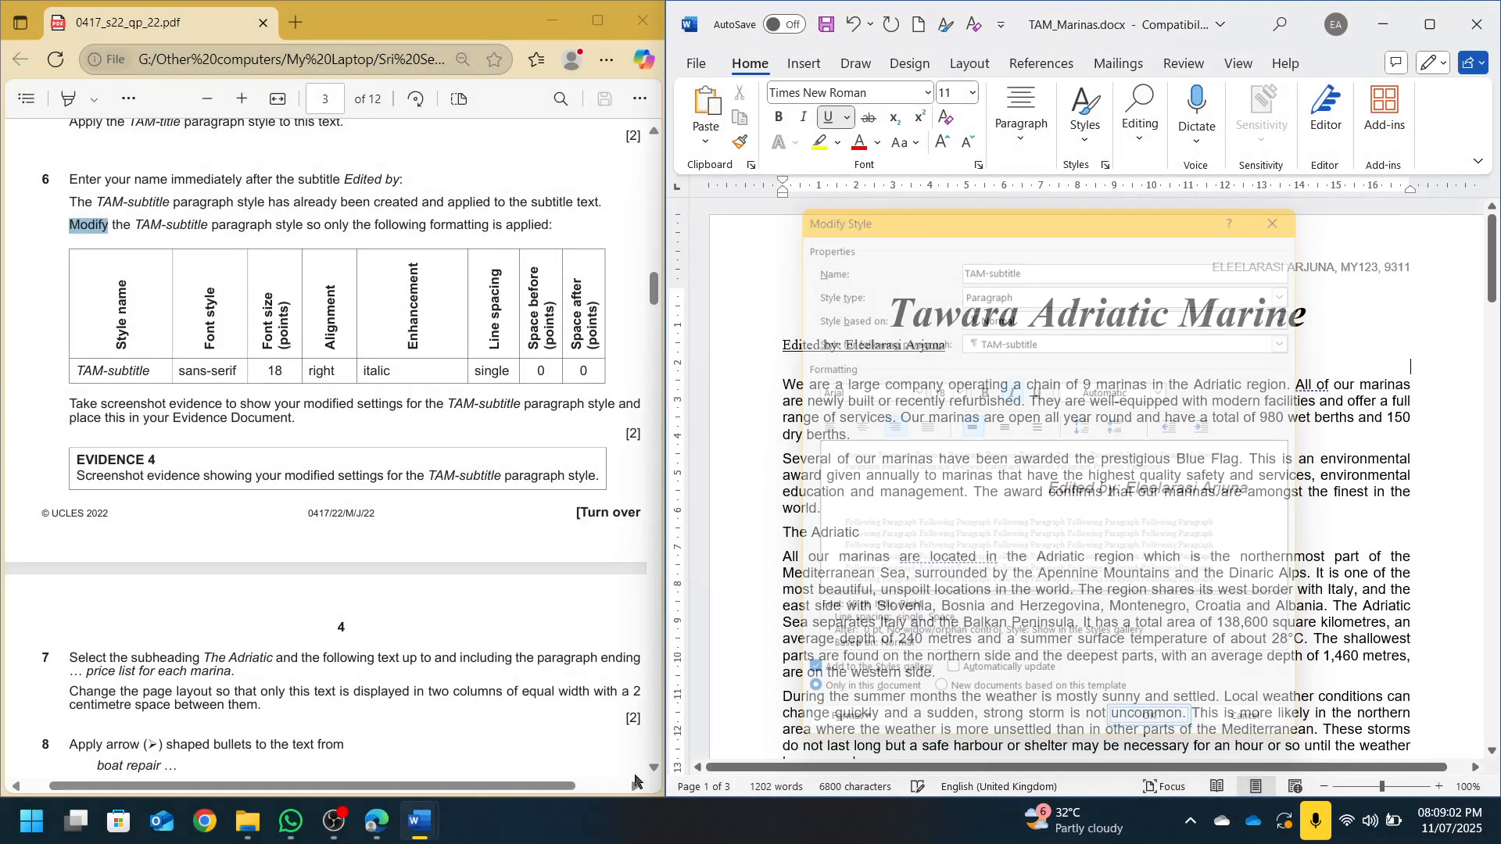
Paste the TAM-subtitle settings screenshot under Step 6 Evidence 4, then go back to the question paper
{"action": "mouse_move", "coordinate": [426, 838]}
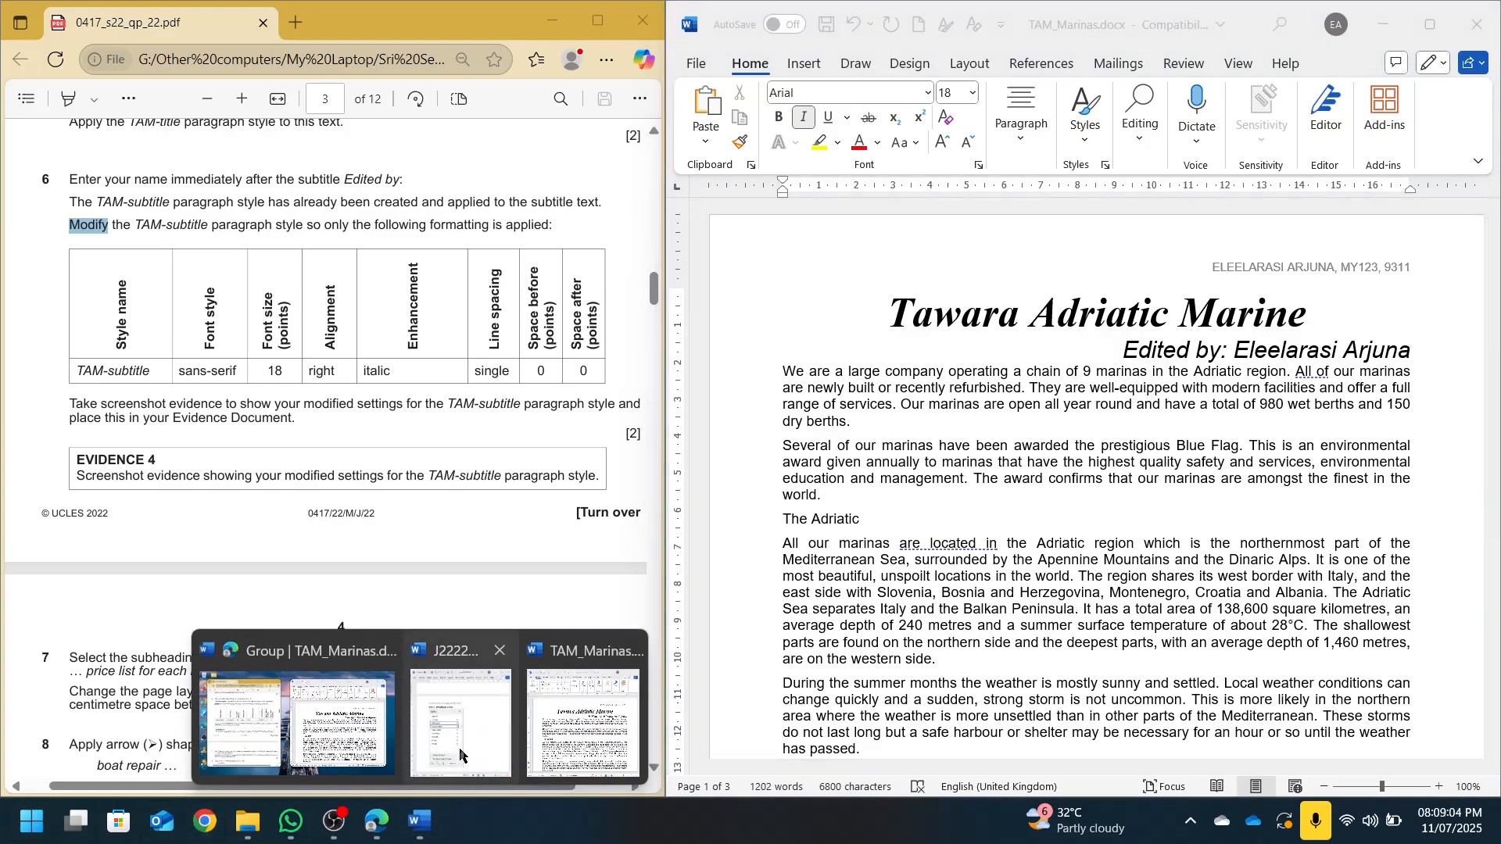
{"action": "left_click", "coordinate": [462, 724]}
{"action": "scroll", "coordinate": [1118, 485], "scroll_direction": "down", "scroll_amount": 5}
{"action": "scroll", "coordinate": [1018, 508], "scroll_direction": "down", "scroll_amount": 2}
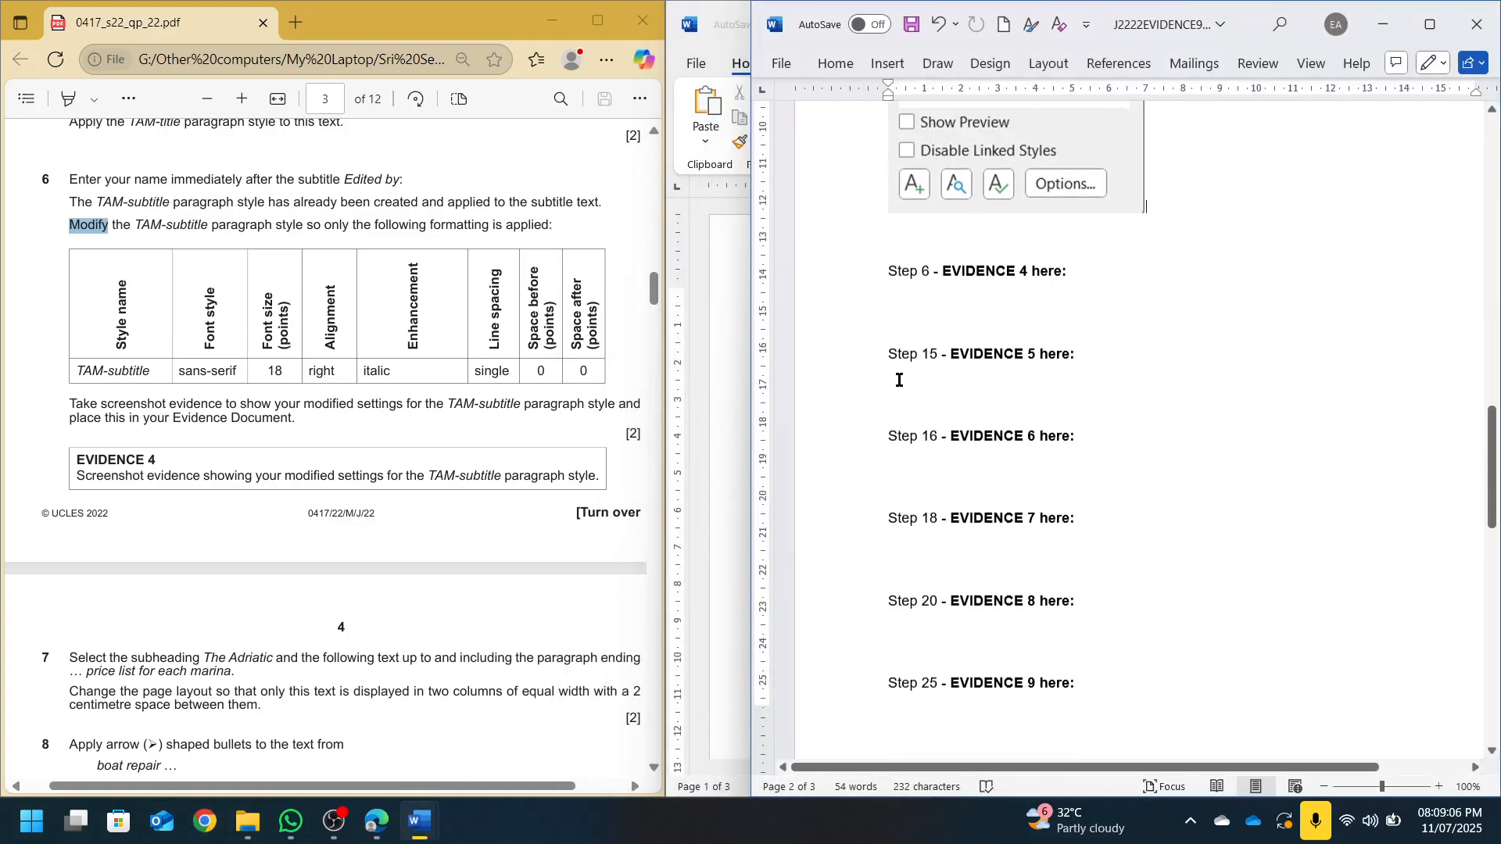
{"action": "left_click", "coordinate": [881, 301]}
{"action": "key", "text": "ctrl+v"}
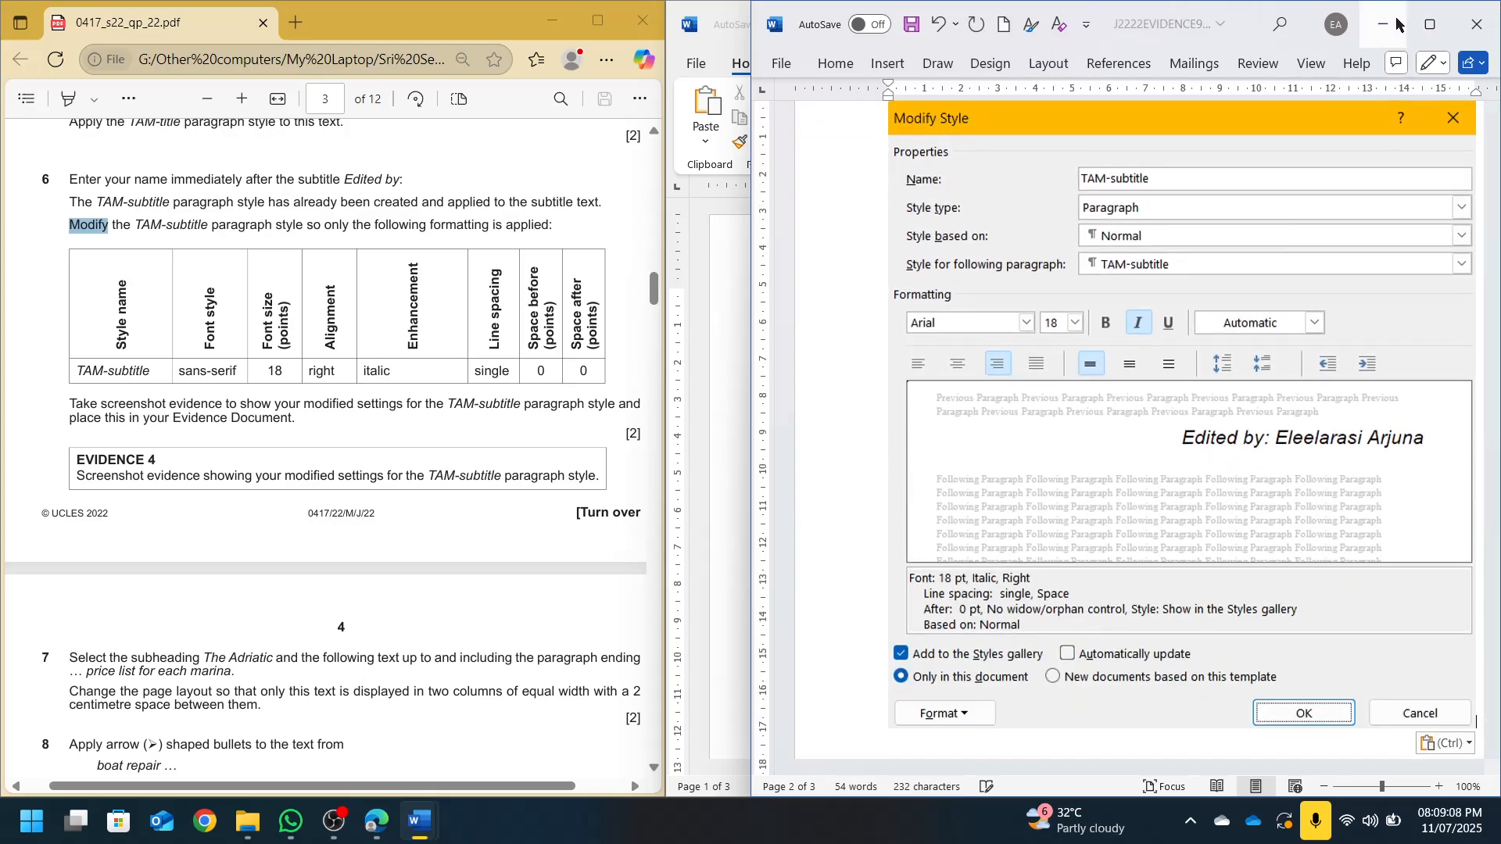
{"action": "left_click", "coordinate": [1383, 24]}
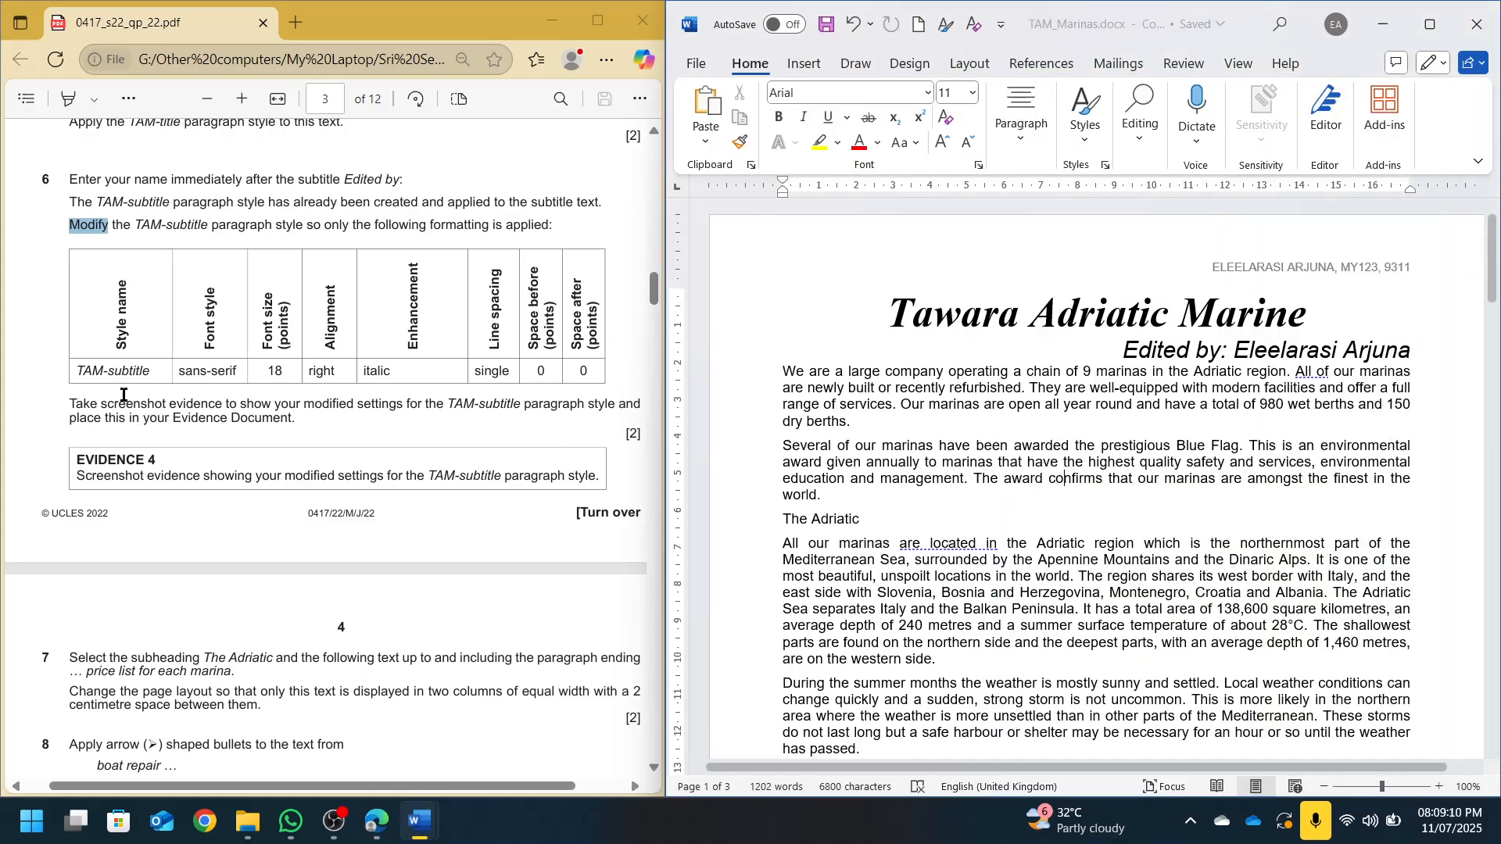
{"action": "left_click", "coordinate": [328, 470]}
{"action": "scroll", "coordinate": [328, 470], "scroll_direction": "down", "scroll_amount": 5}
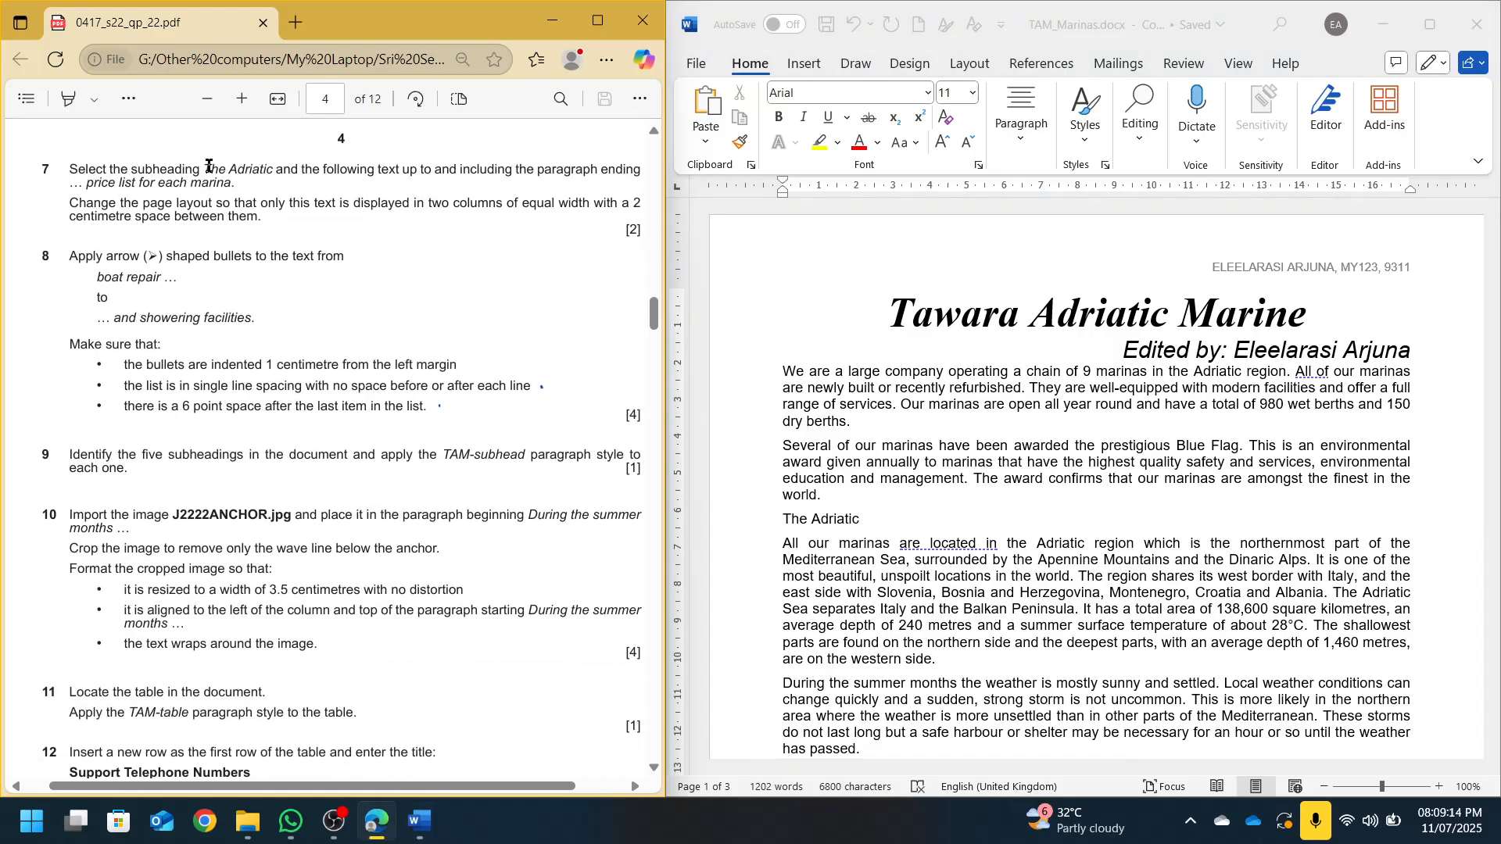
Highlight 'The Adriatic', 'to and including' and the closing phrase of question 7 in the question paper
{"action": "left_click_drag", "start_coordinate": [209, 170], "coordinate": [273, 170]}
{"action": "left_click", "coordinate": [72, 100]}
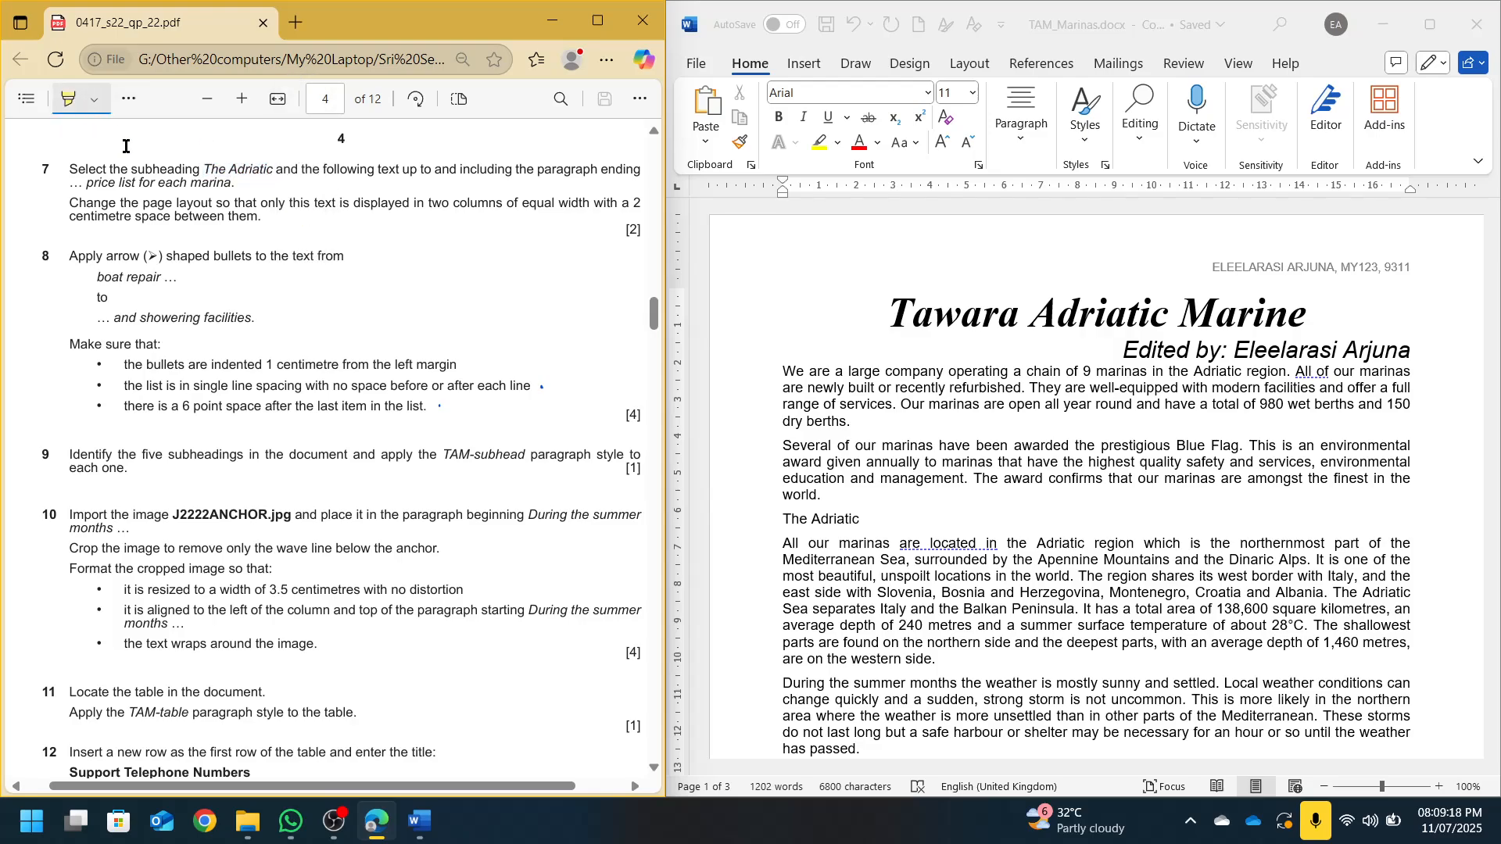
{"action": "left_click_drag", "start_coordinate": [201, 167], "coordinate": [272, 170]}
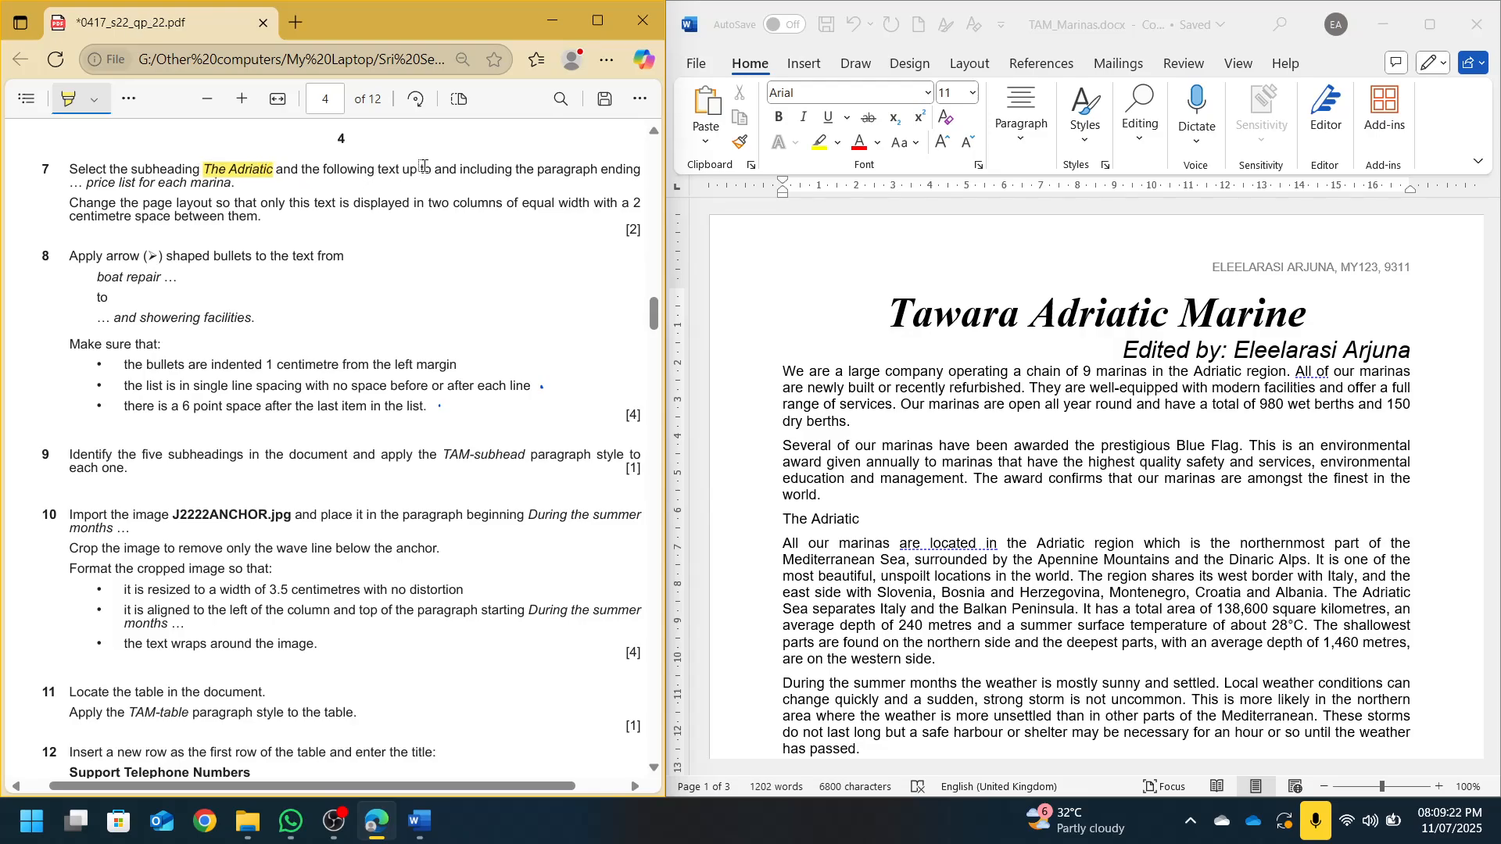
{"action": "left_click_drag", "start_coordinate": [420, 169], "coordinate": [508, 172]}
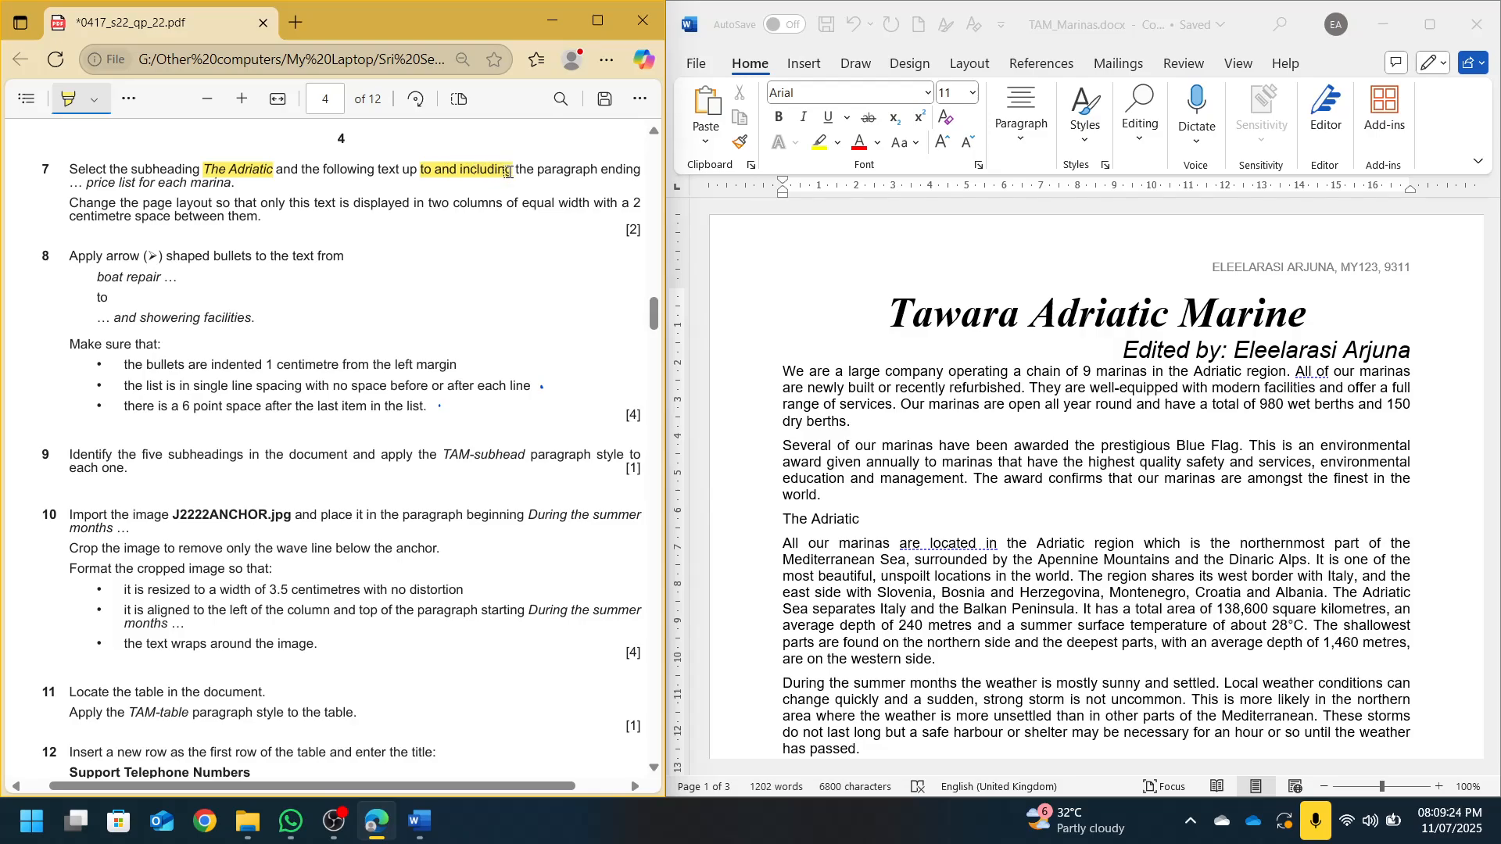
{"action": "left_click_drag", "start_coordinate": [67, 183], "coordinate": [235, 185]}
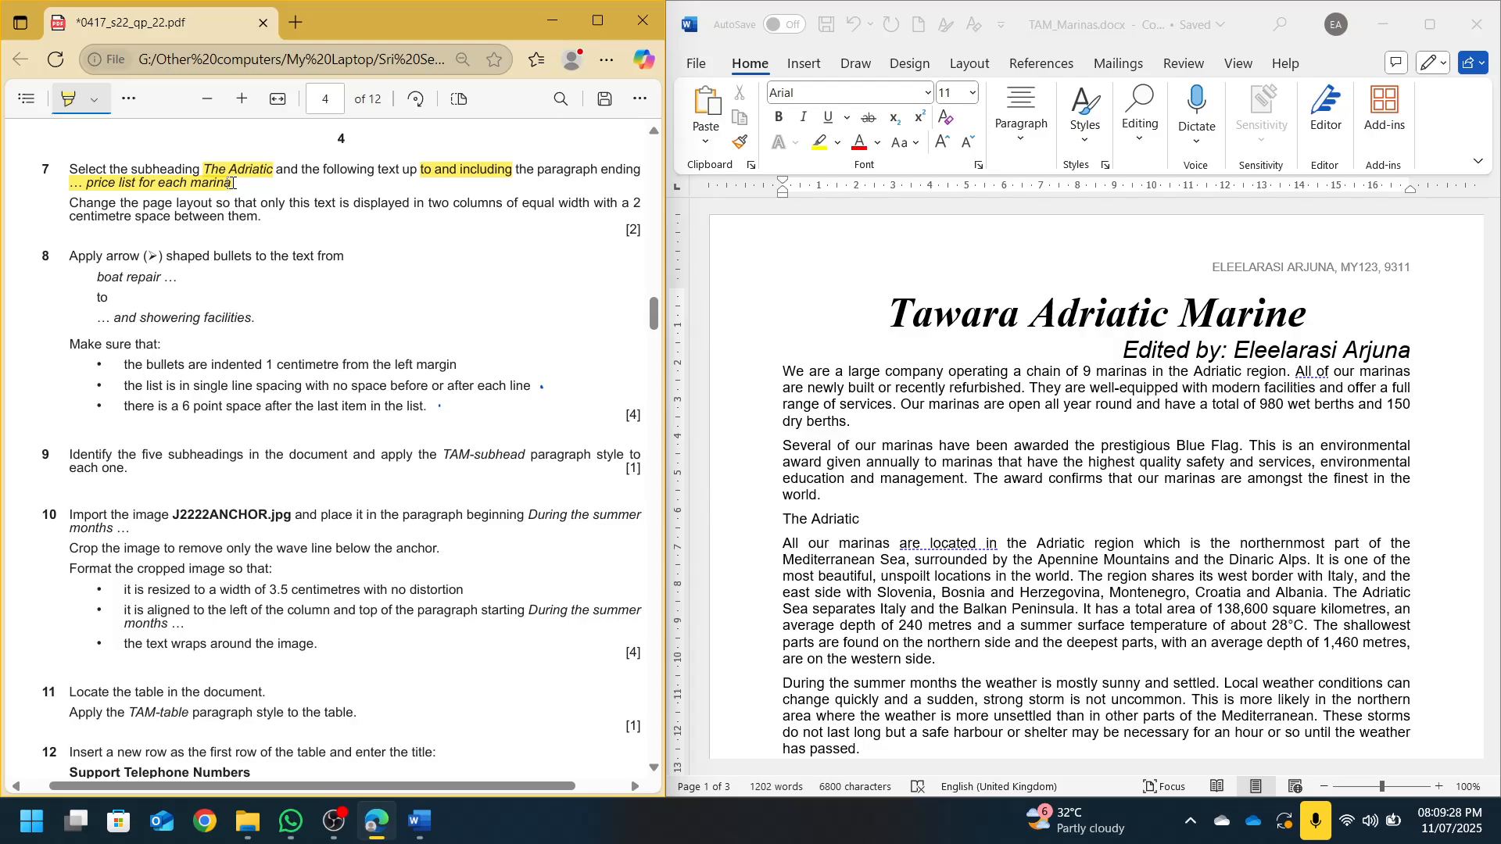
Locate the 'The Adriatic' subheading in TAM_Marinas
{"action": "left_click", "coordinate": [1084, 582]}
{"action": "left_click", "coordinate": [930, 559]}
{"action": "scroll", "coordinate": [931, 560], "scroll_direction": "down", "scroll_amount": 4}
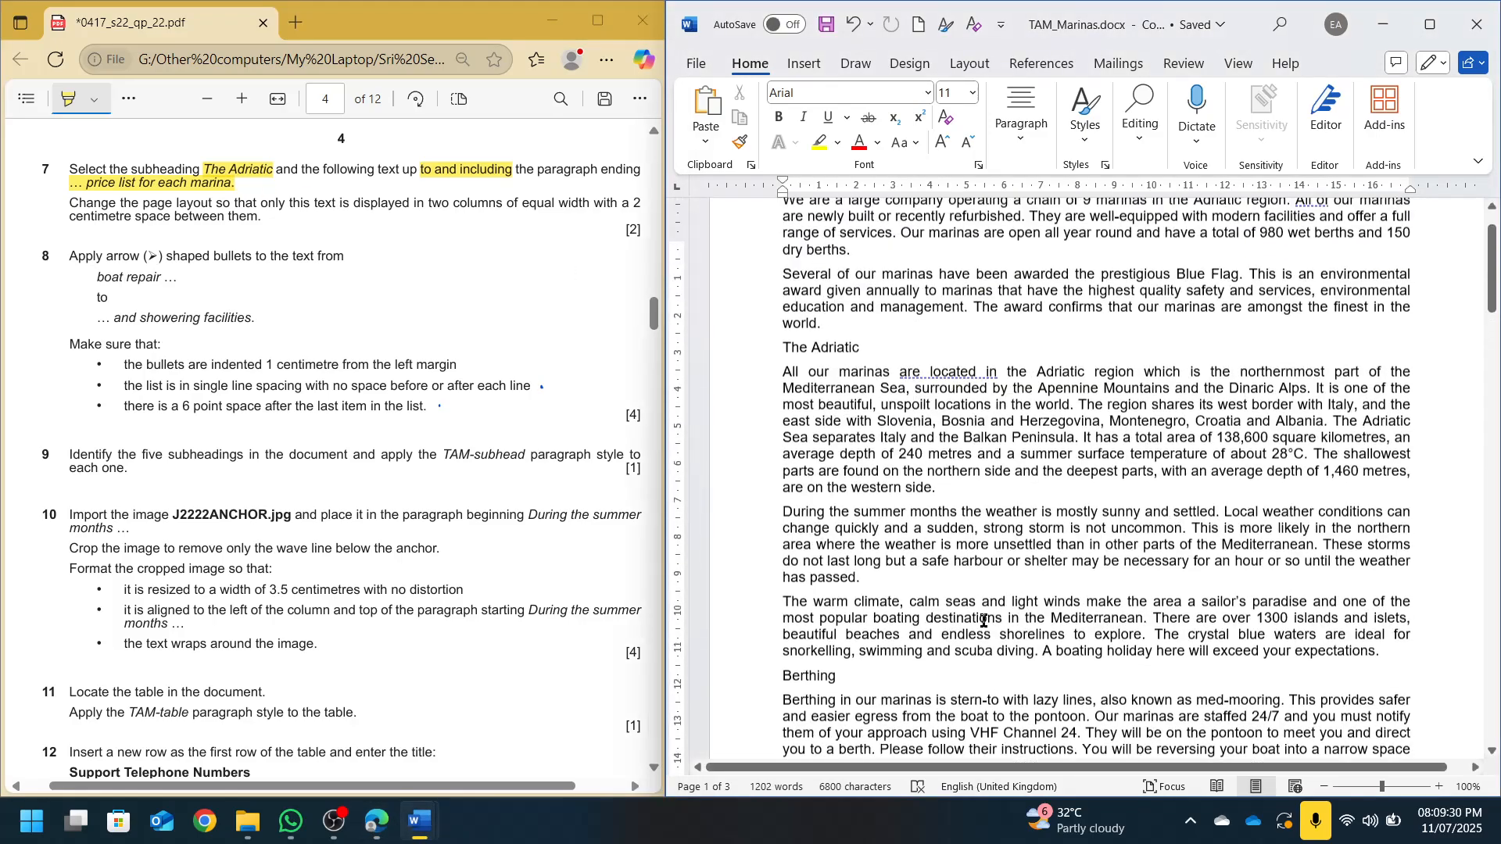
{"action": "scroll", "coordinate": [900, 536], "scroll_direction": "up", "scroll_amount": 3}
{"action": "left_click_drag", "start_coordinate": [782, 474], "coordinate": [886, 481]}
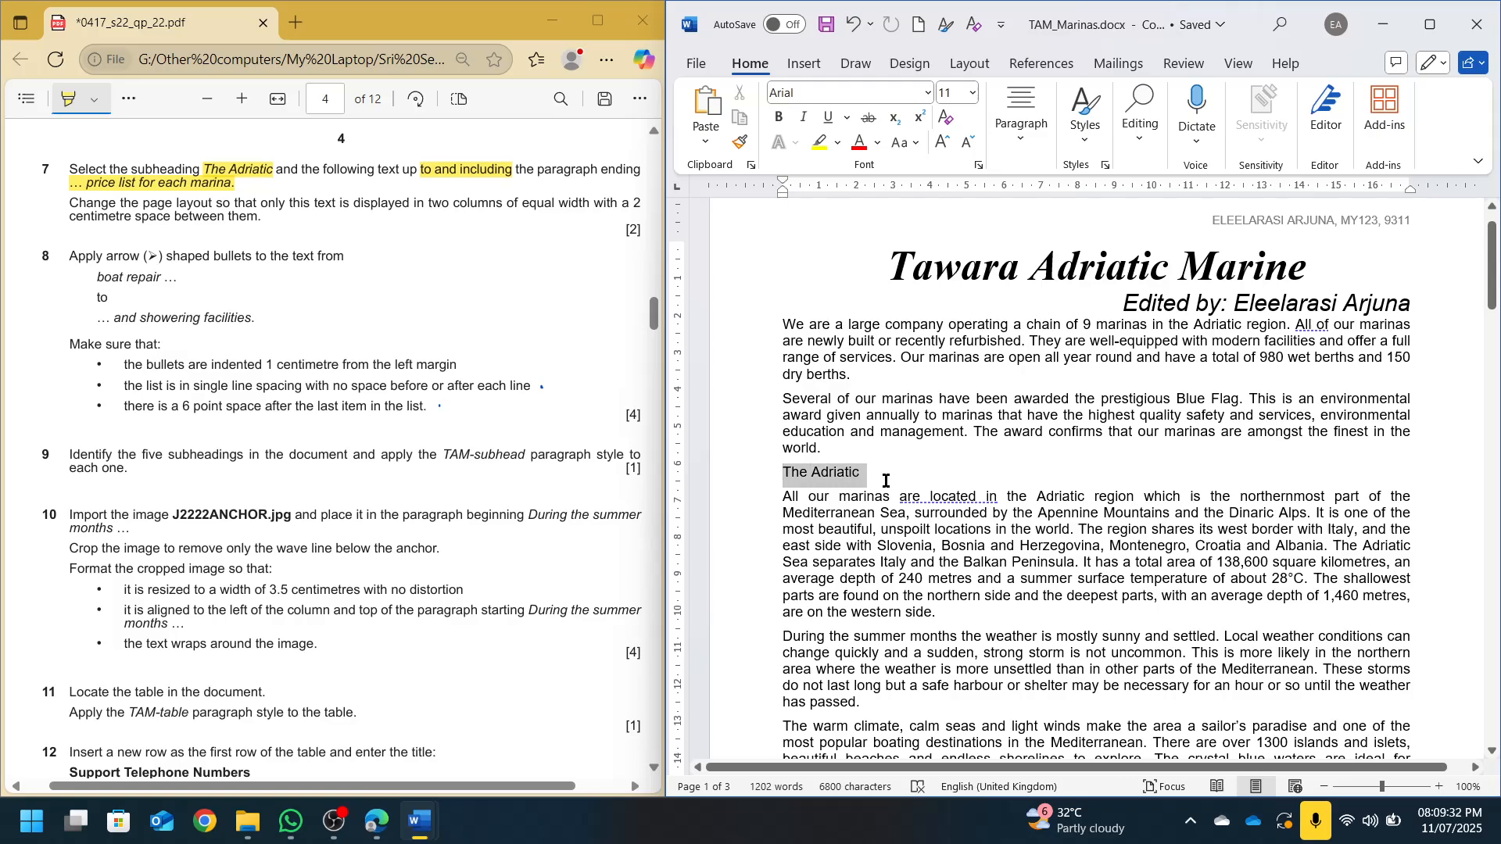
{"action": "scroll", "coordinate": [886, 481], "scroll_direction": "down", "scroll_amount": 20}
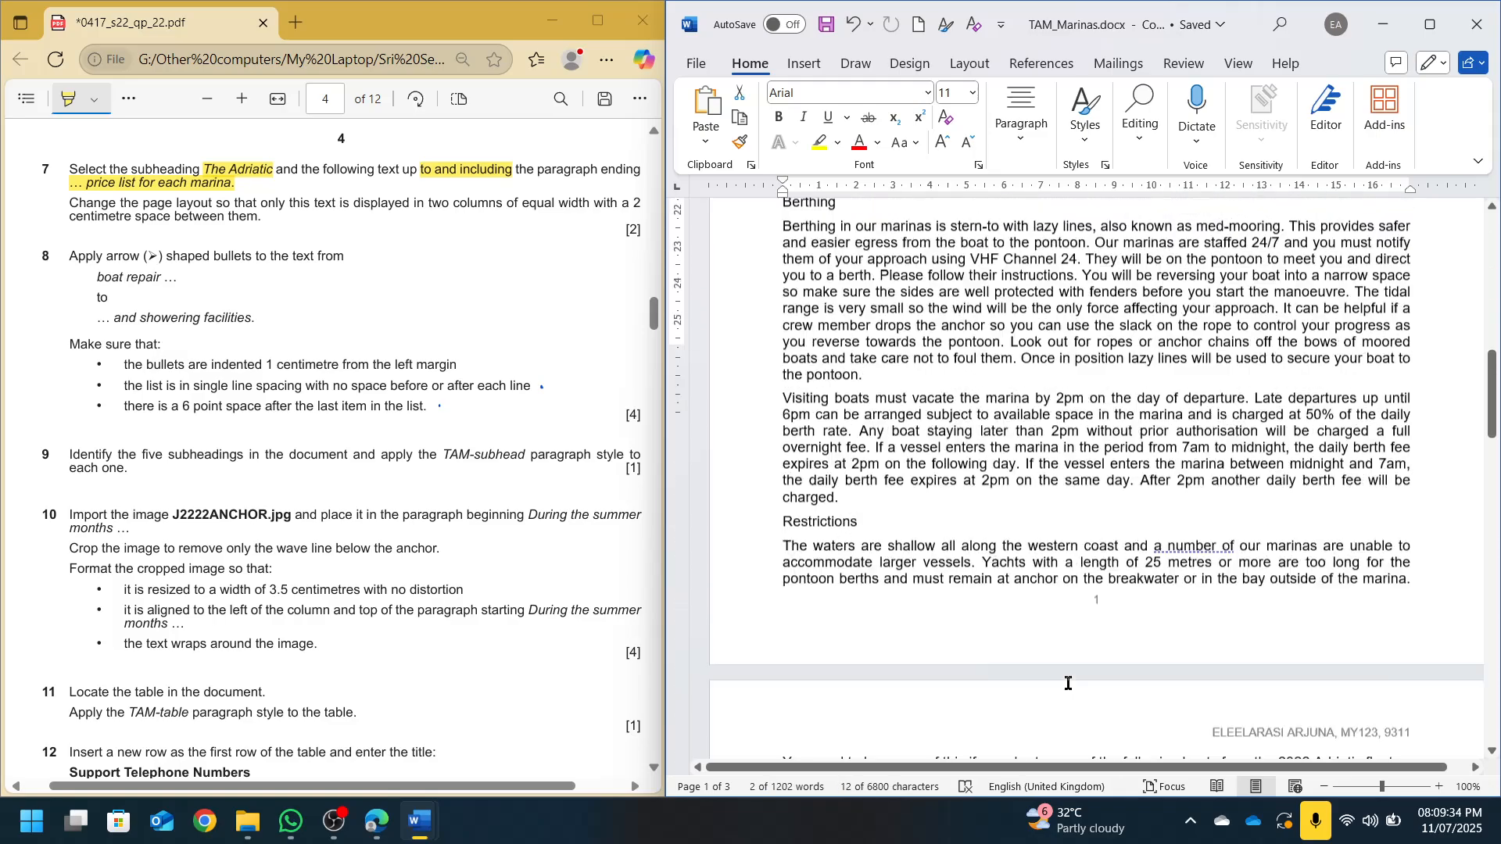
{"action": "scroll", "coordinate": [1068, 684], "scroll_direction": "down", "scroll_amount": 20}
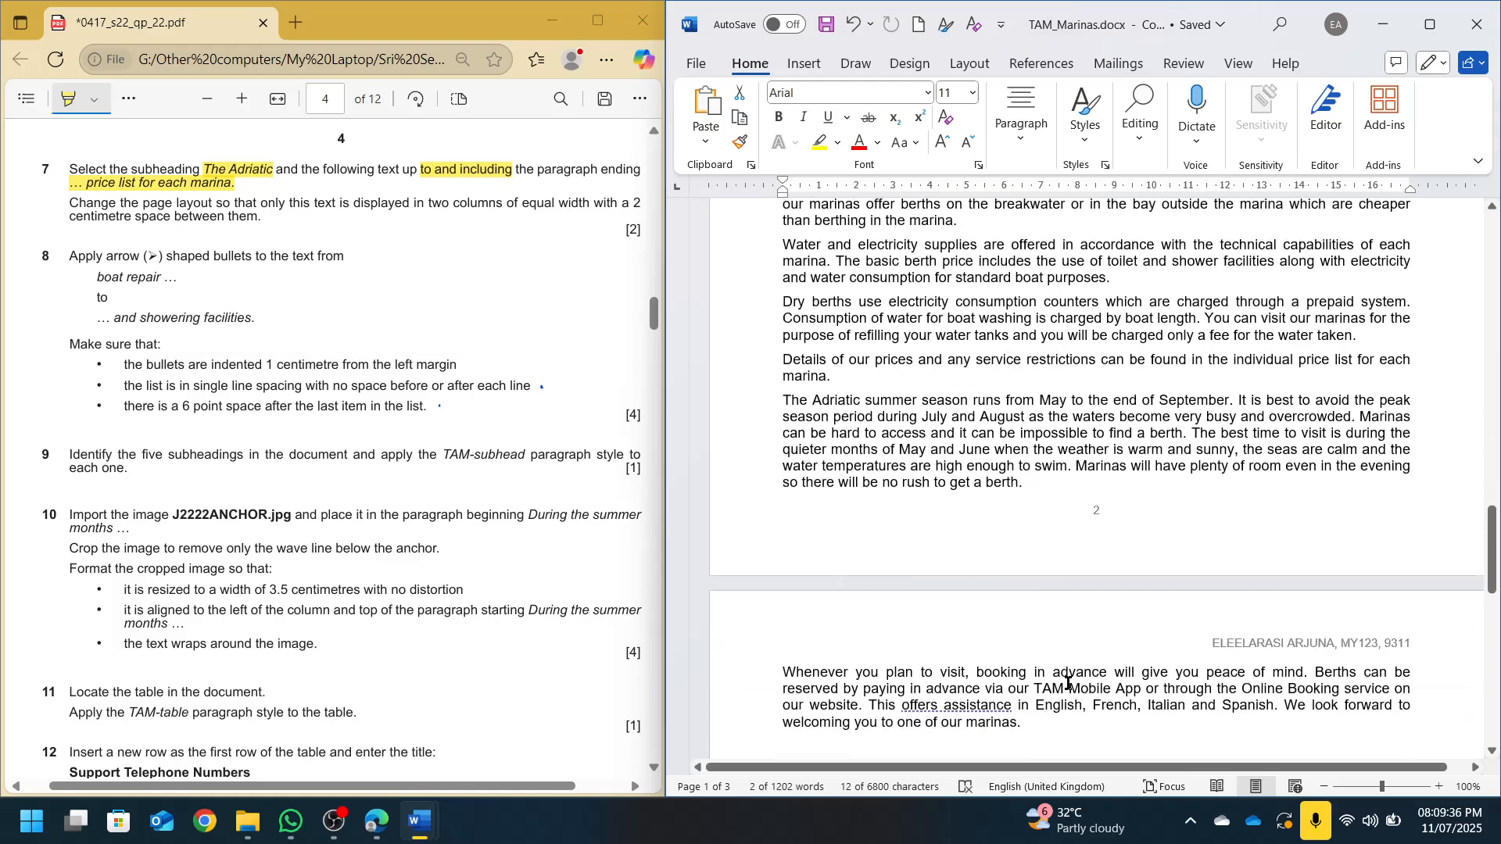
Search 'pri' to find the price-list paragraph, then select from it up to The Adriatic
{"action": "left_click", "coordinate": [1022, 559]}
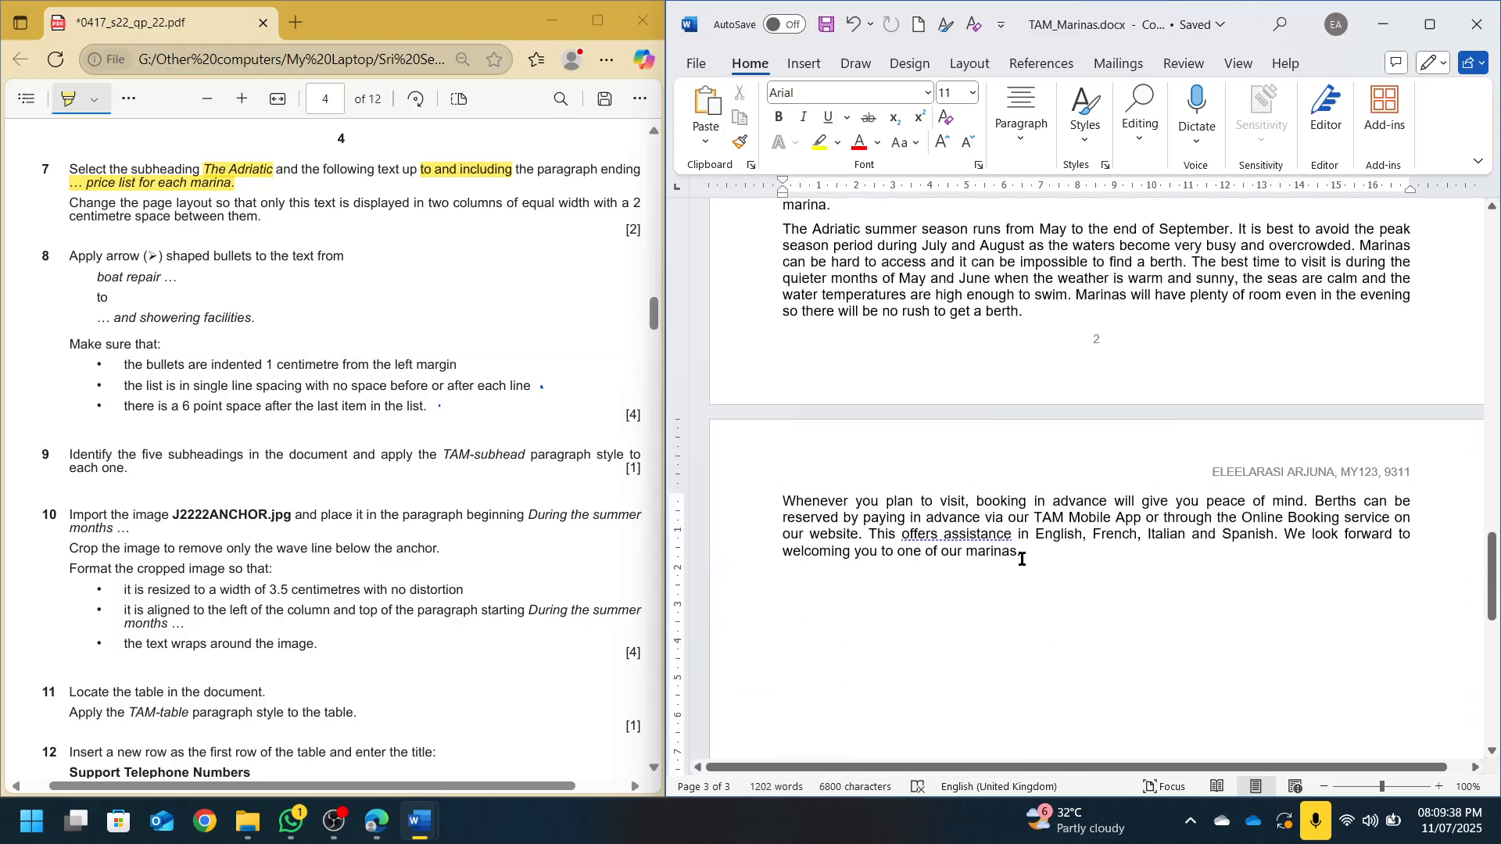
{"action": "key", "text": "ctrl+f"}
{"action": "type", "text": "price list for"}
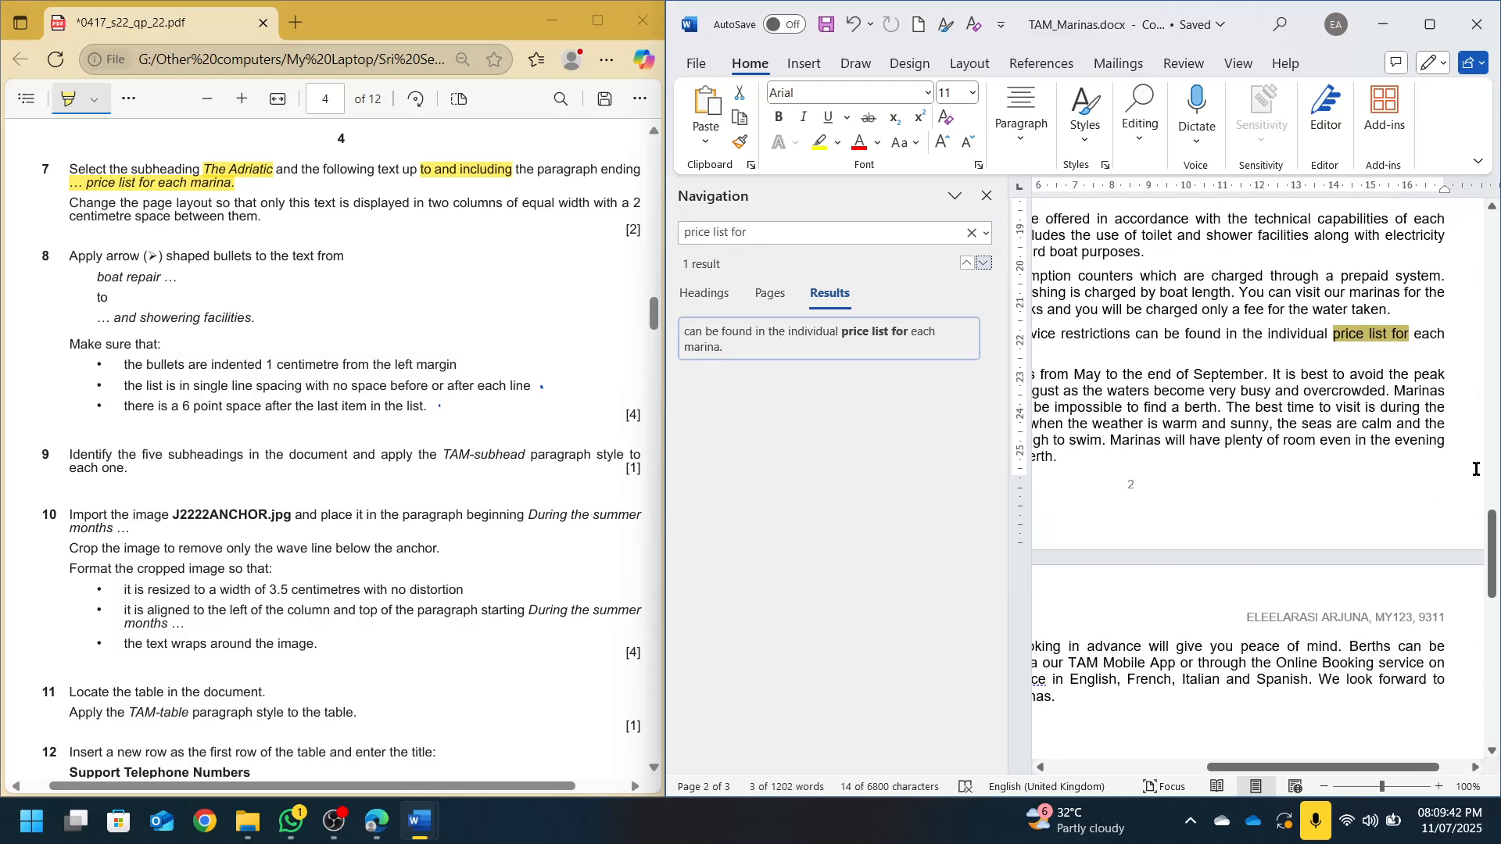
{"action": "left_click", "coordinate": [1153, 340]}
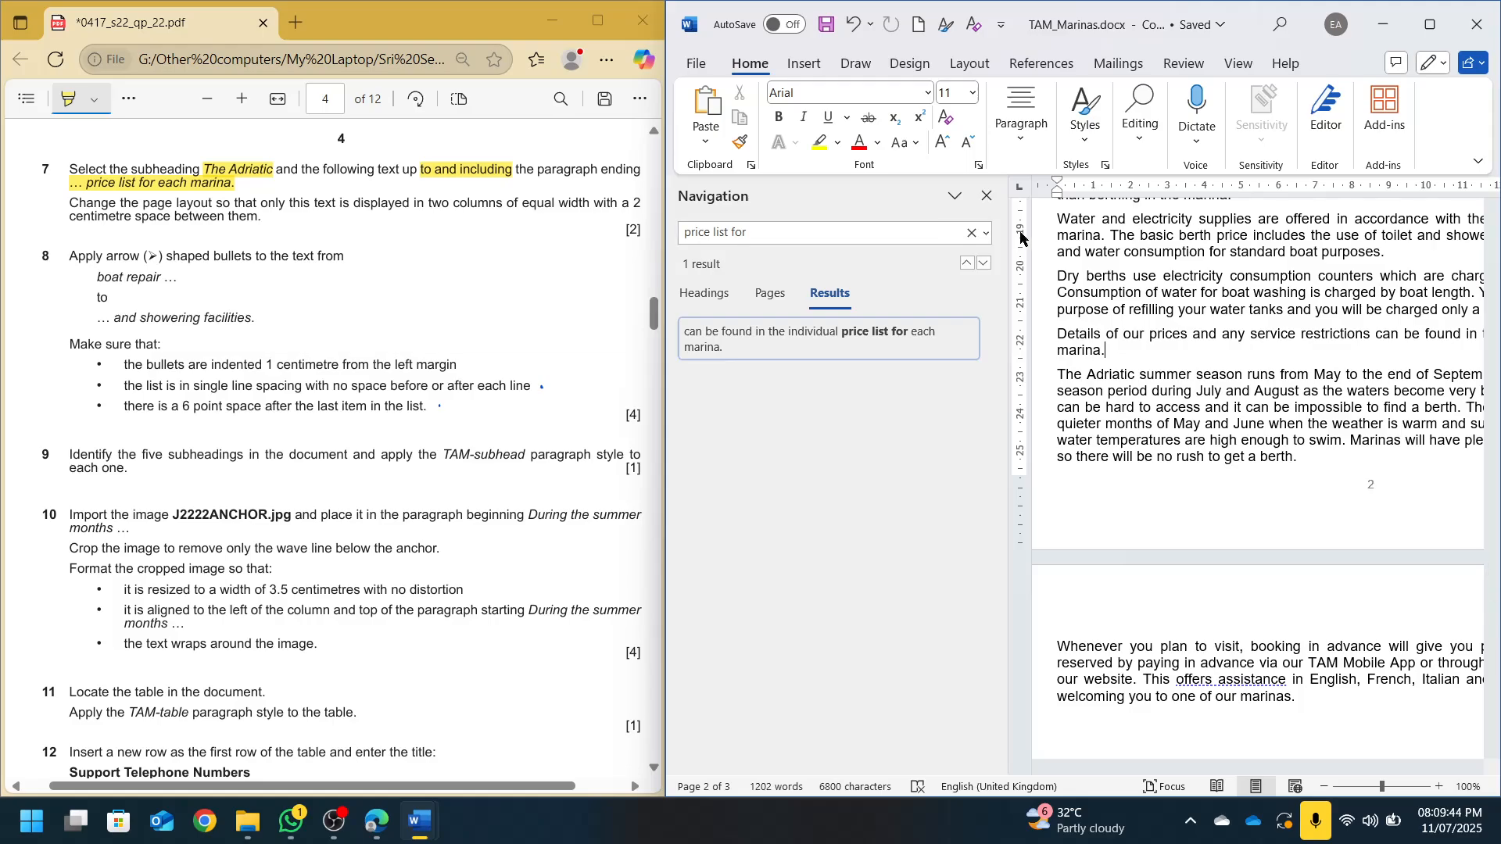
{"action": "left_click", "coordinate": [987, 196]}
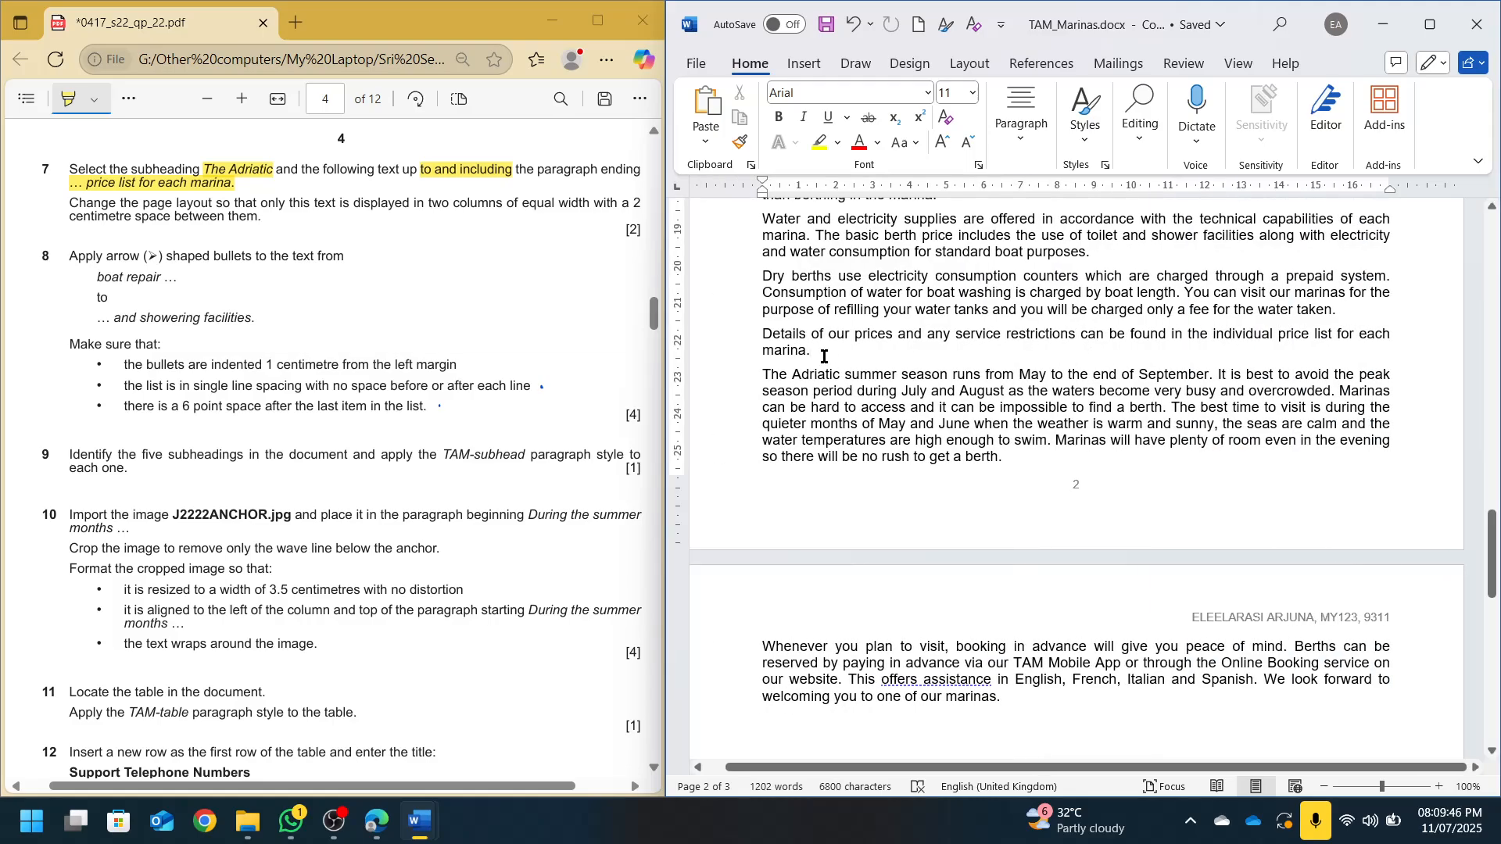
{"action": "left_click_drag", "start_coordinate": [824, 356], "coordinate": [764, 522]}
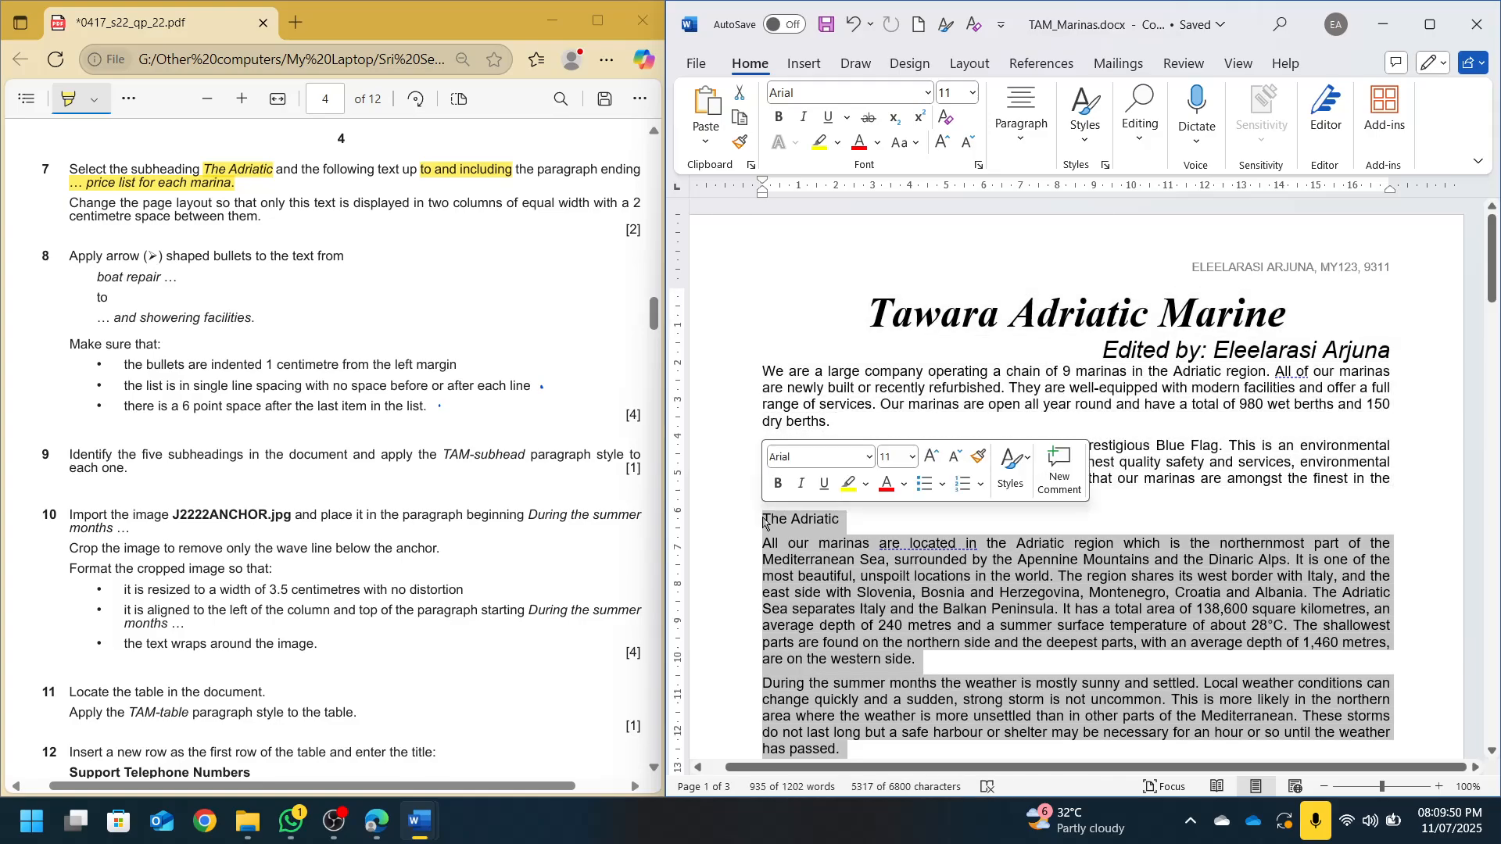
Highlight the 'two columns' and '2 cm' requirements in the exam instructions
{"action": "left_click", "coordinate": [969, 63]}
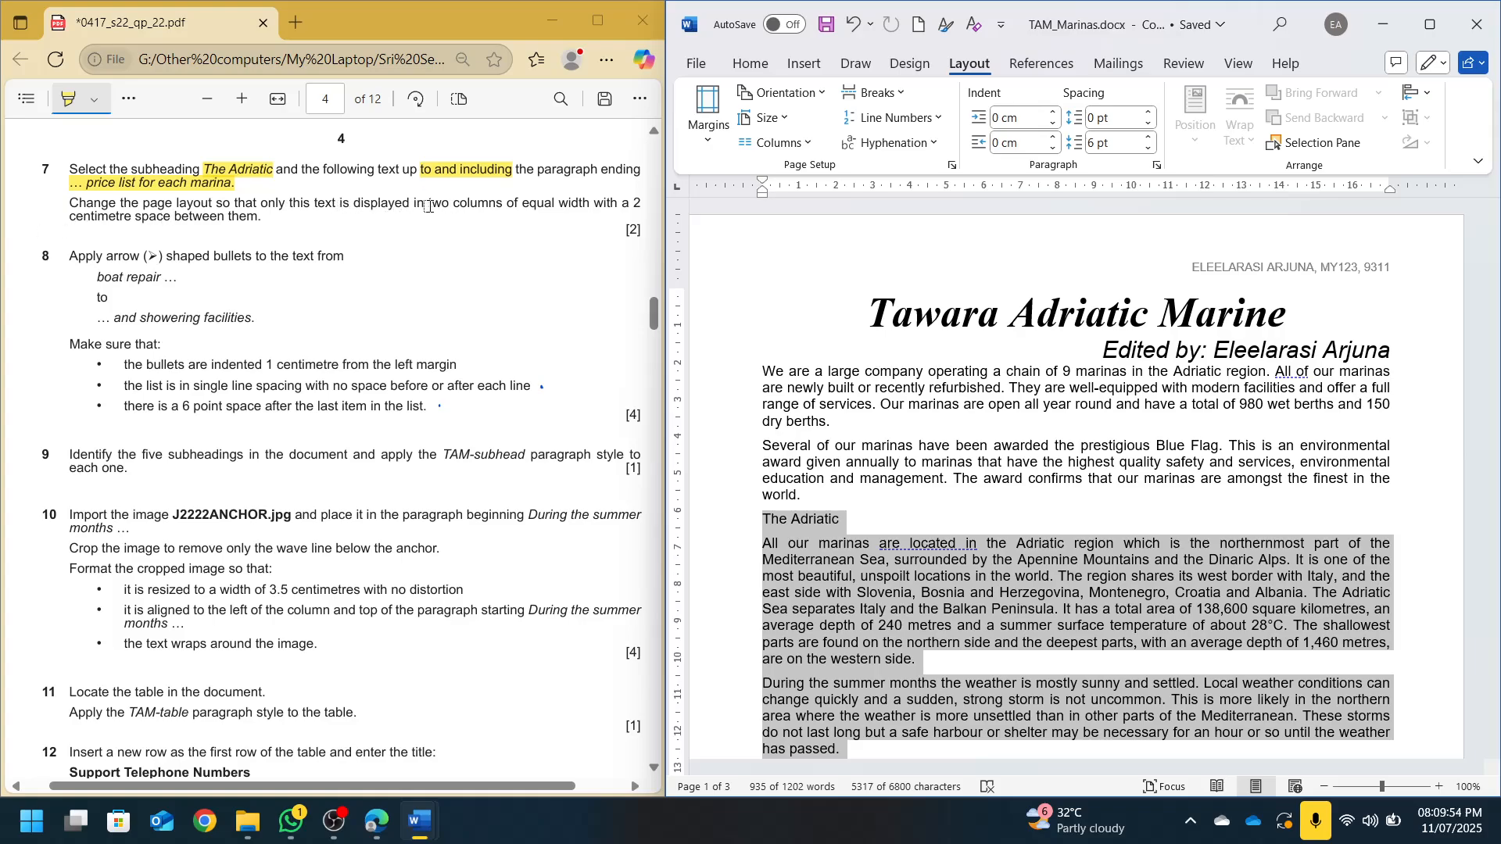
{"action": "left_click_drag", "start_coordinate": [426, 201], "coordinate": [502, 203]}
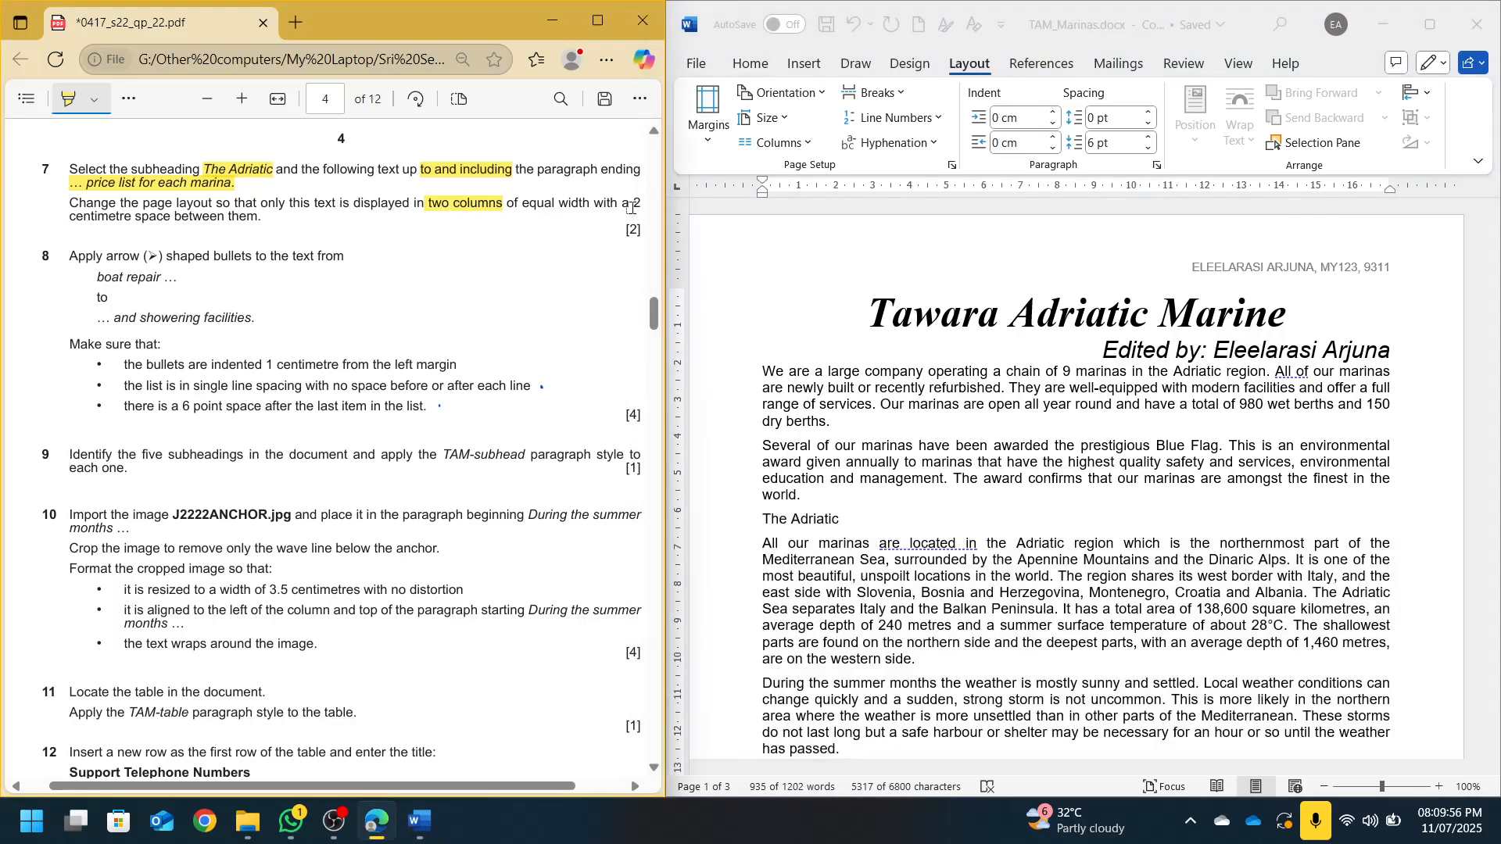
{"action": "mouse_move", "coordinate": [630, 207]}
{"action": "left_mouse_down"}
{"action": "mouse_move", "coordinate": [183, 258]}
{"action": "mouse_move", "coordinate": [129, 221]}
{"action": "mouse_move", "coordinate": [172, 220]}
{"action": "left_mouse_up"}
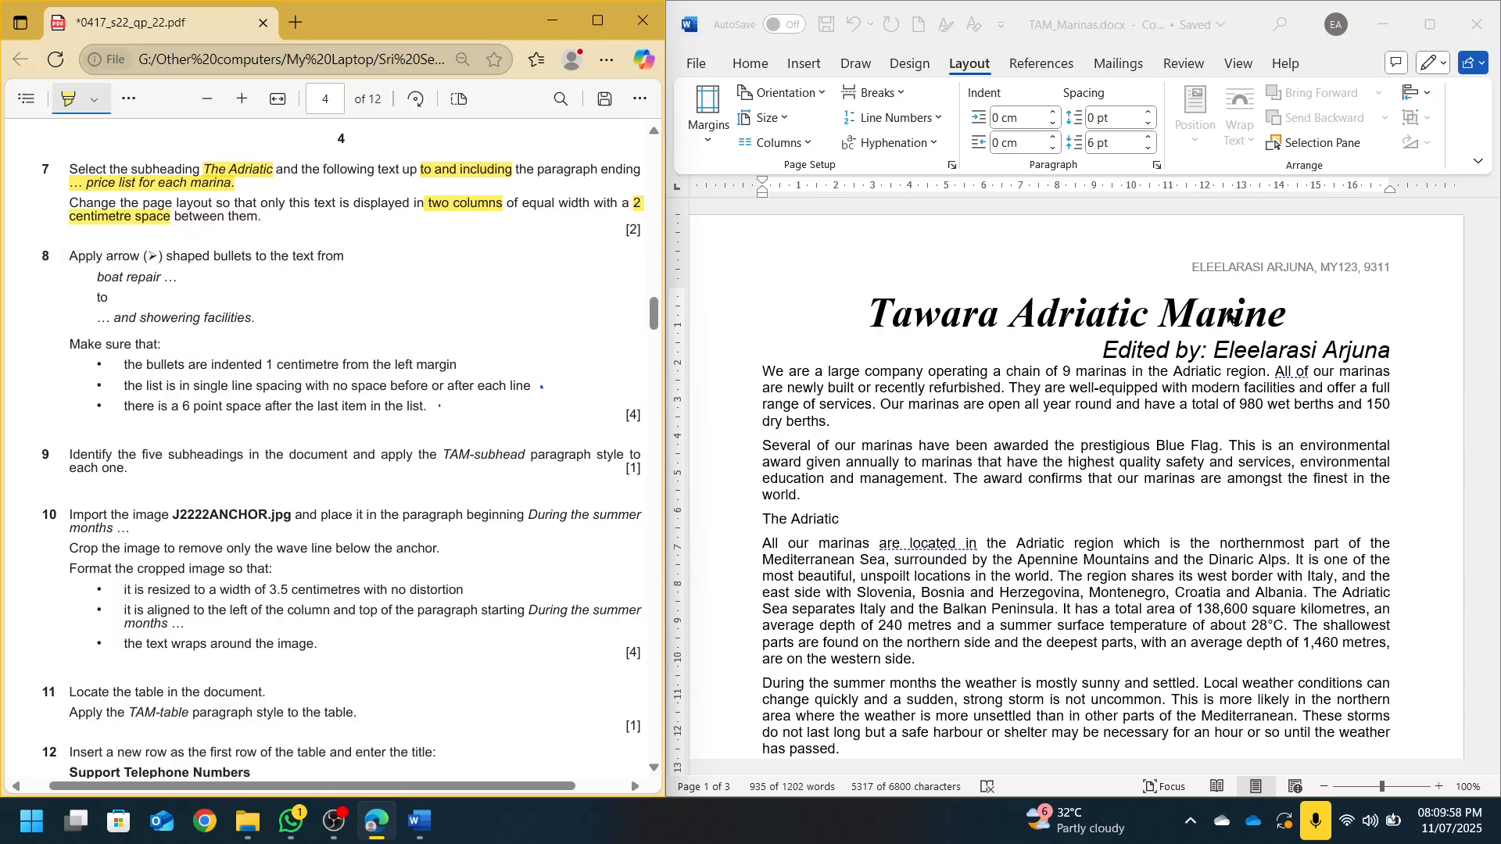
{"action": "left_click", "coordinate": [1247, 28]}
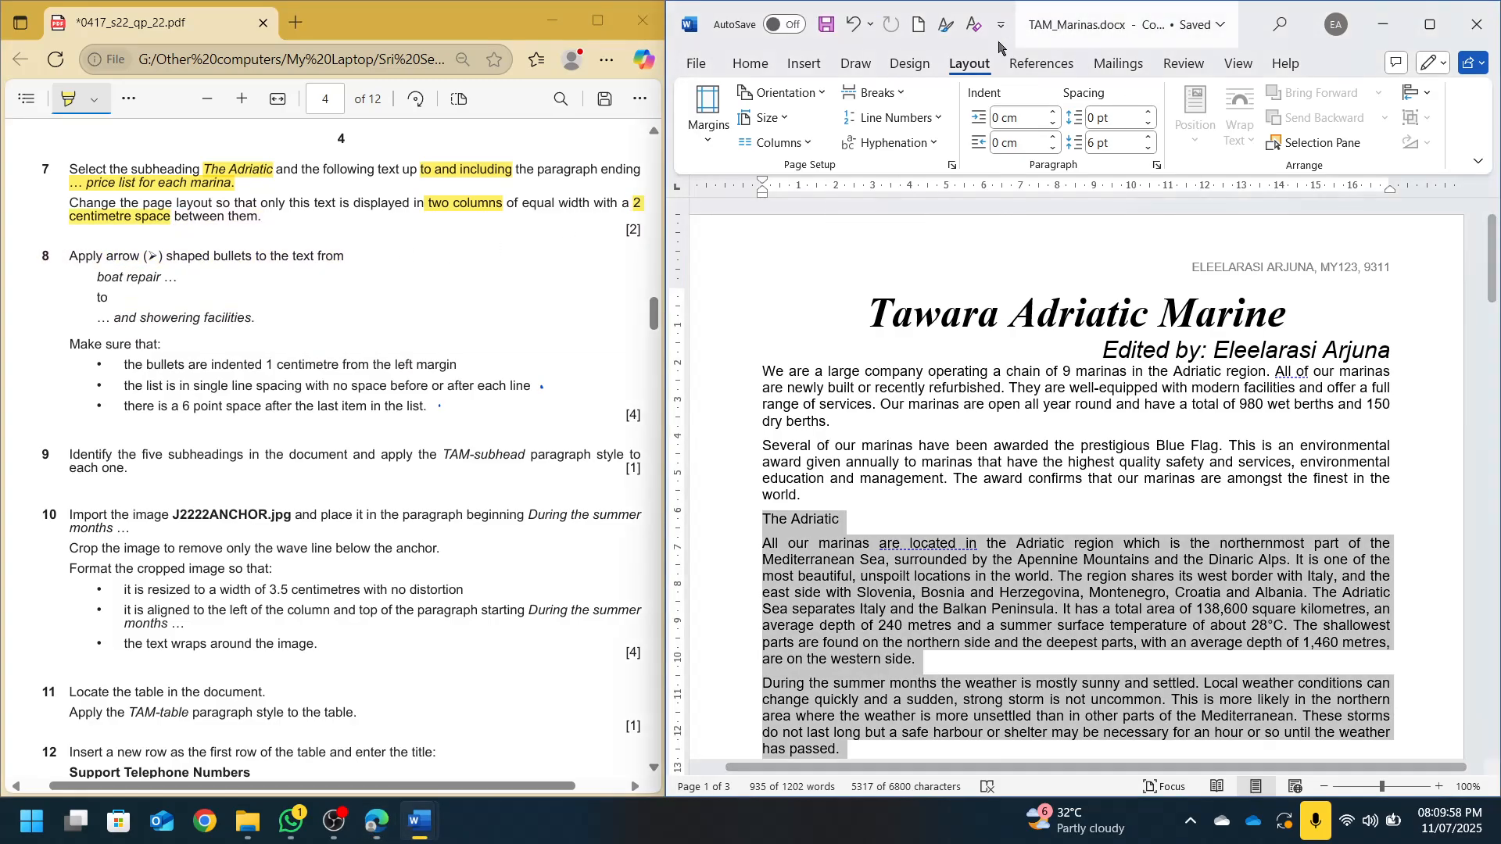
Set the selected text to Two columns with 2 cm spacing via More Columns
{"action": "left_click", "coordinate": [753, 143]}
{"action": "left_click", "coordinate": [782, 409]}
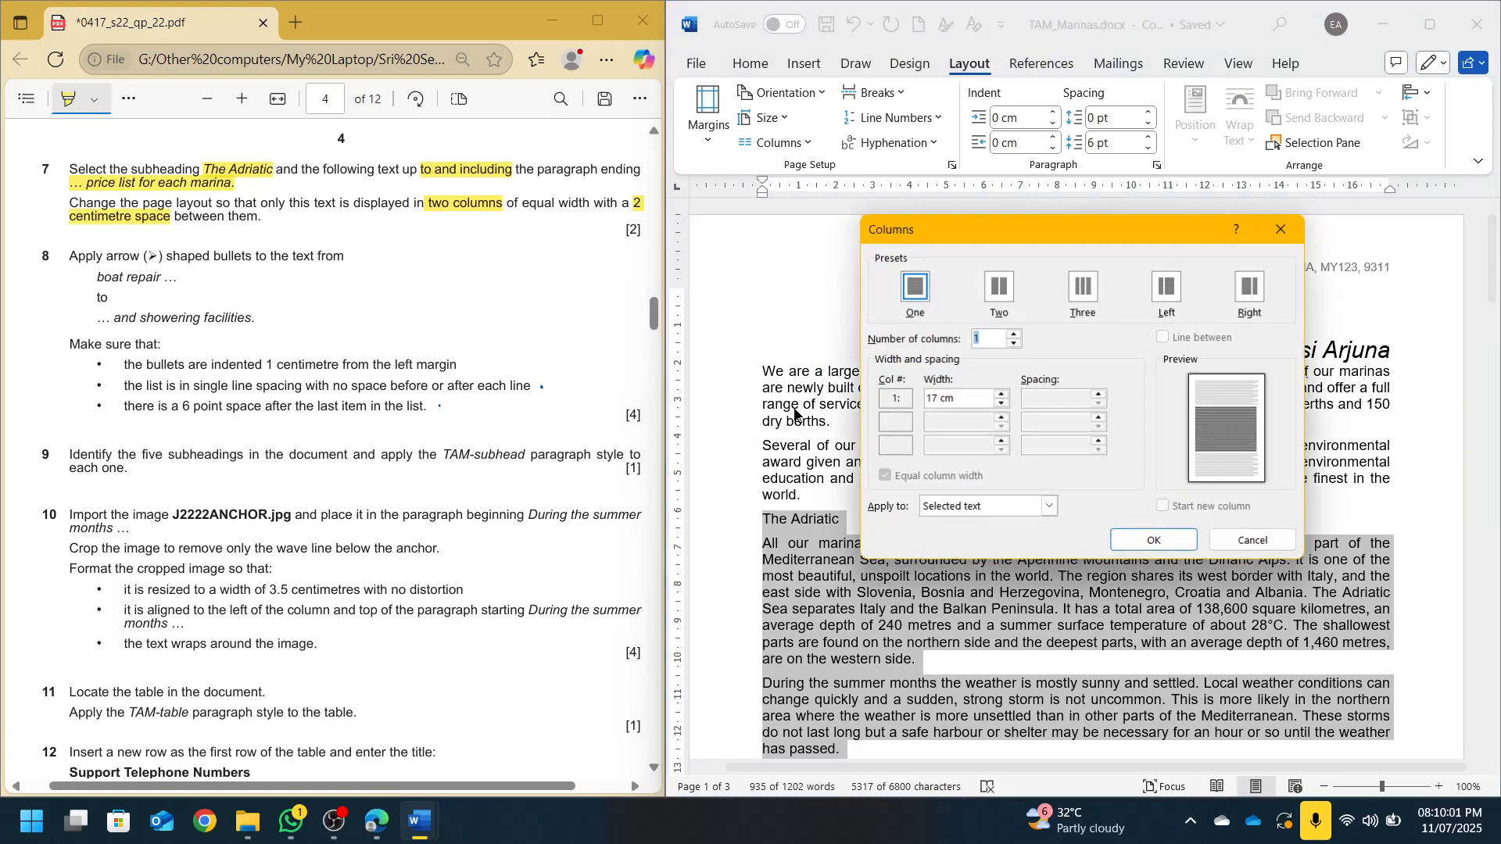
{"action": "left_click", "coordinate": [999, 289]}
{"action": "left_click_drag", "start_coordinate": [1065, 399], "coordinate": [992, 401]}
{"action": "type", "text": "2"}
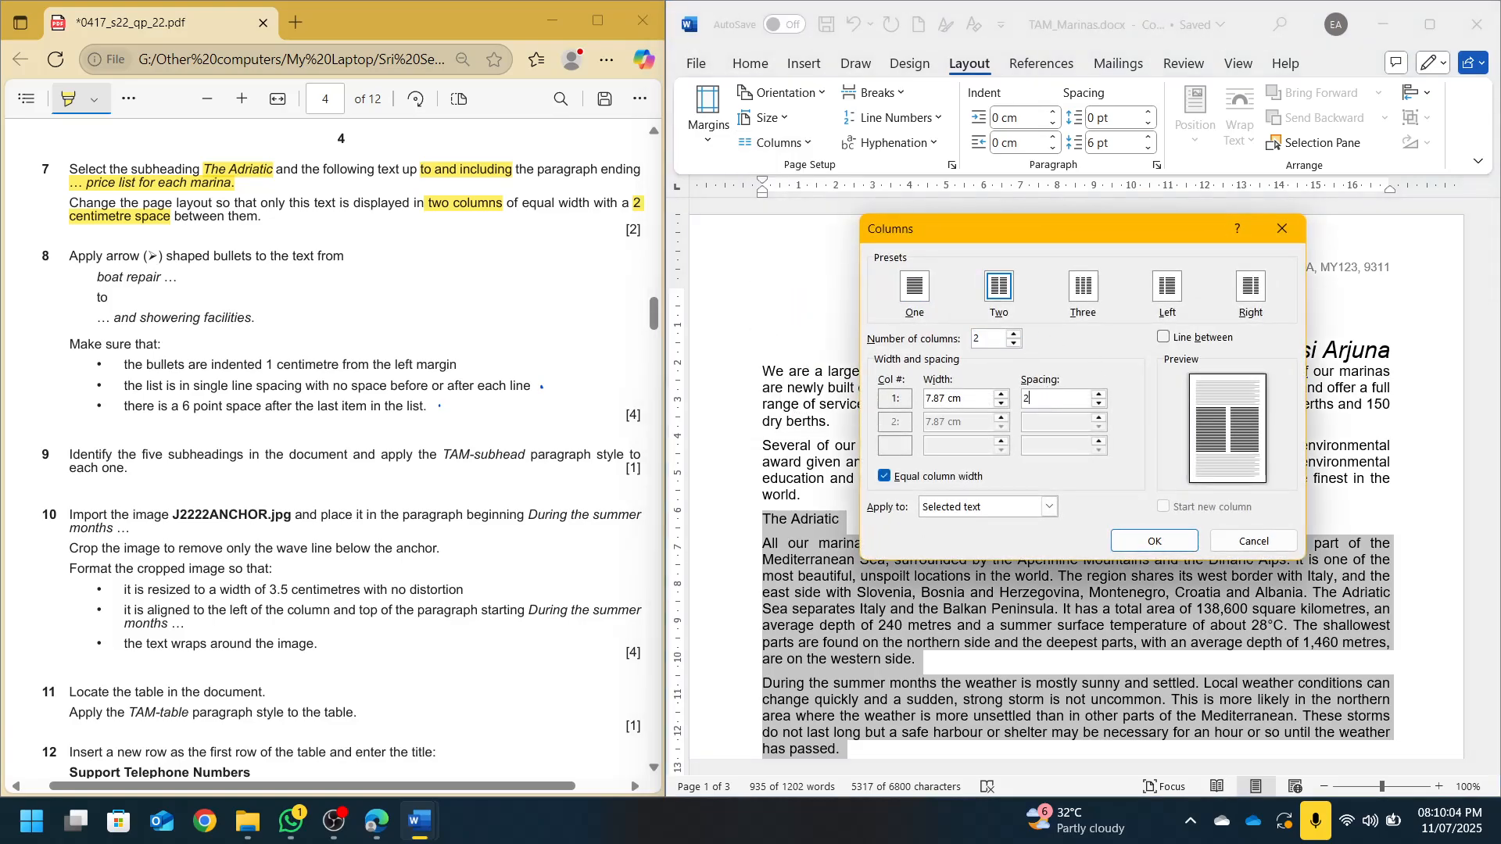
{"action": "key", "text": "Return"}
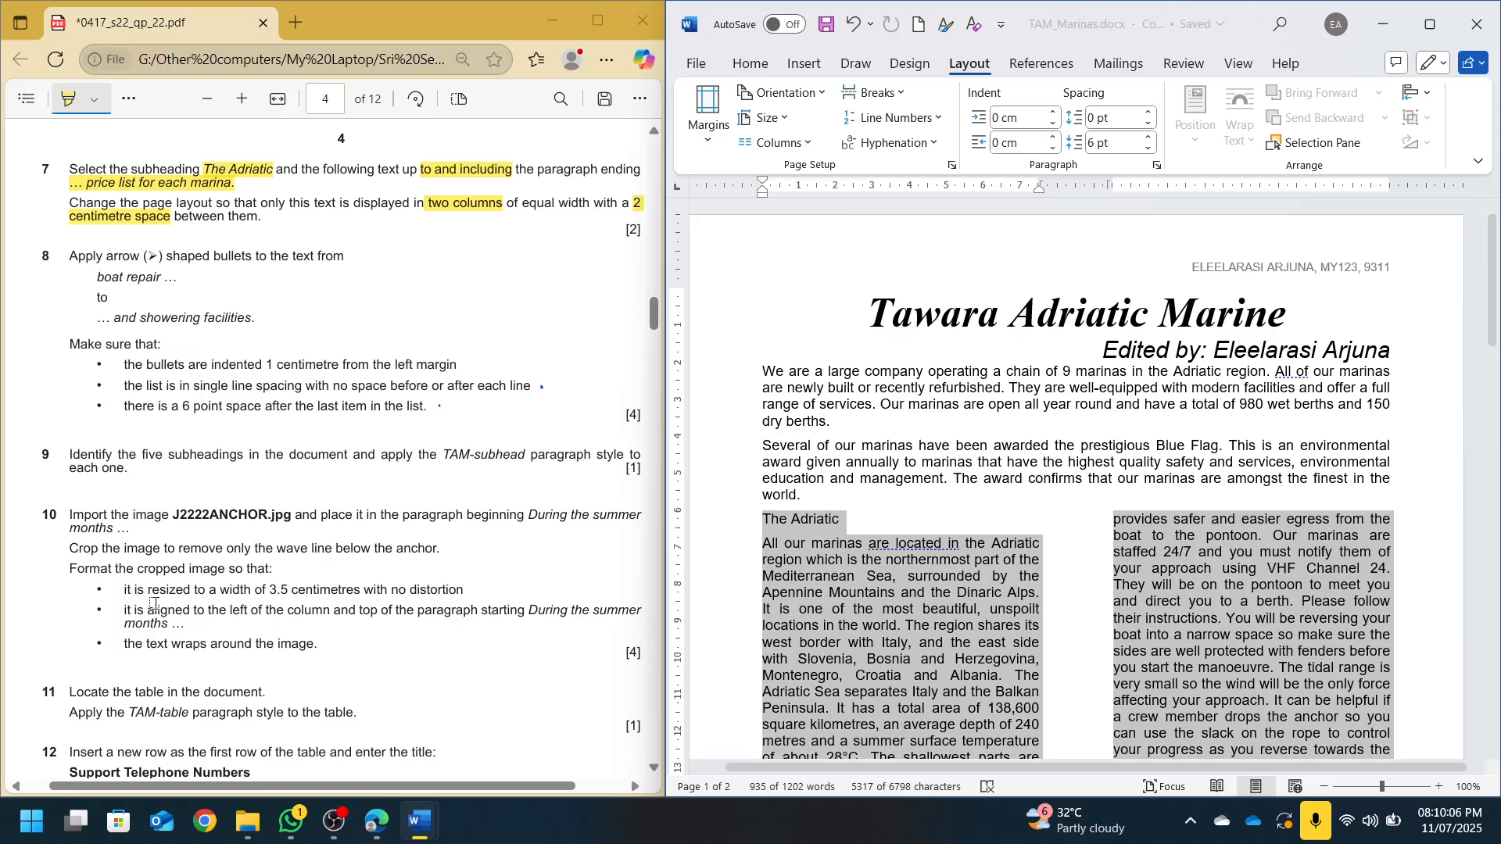
{"action": "left_click", "coordinate": [966, 543]}
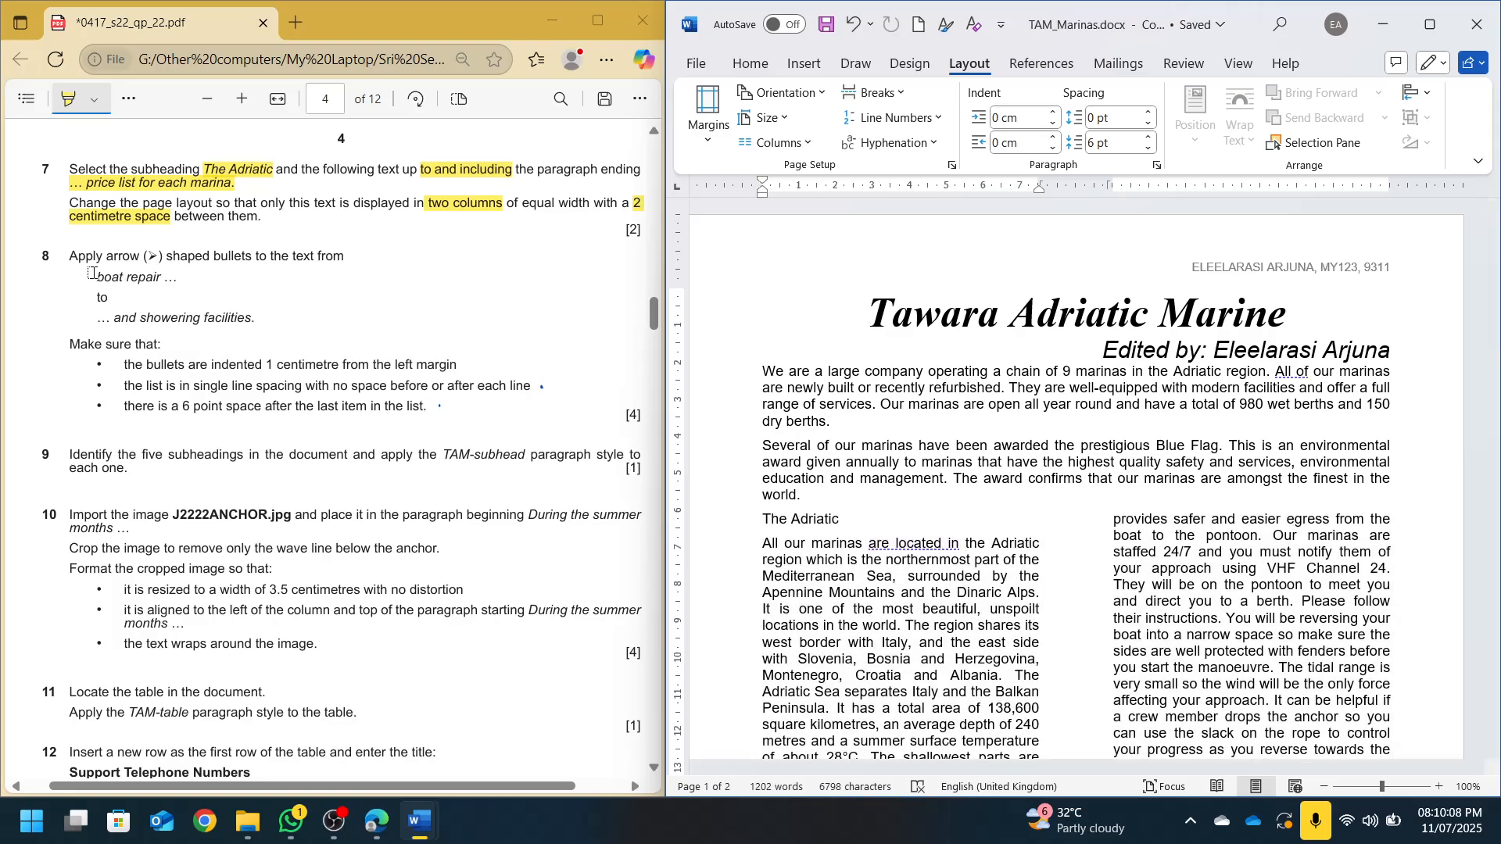
Give the nine Amenities items, boat repair shop through WC and showering facilities, arrow bullets
{"action": "left_click", "coordinate": [1156, 552]}
{"action": "scroll", "coordinate": [1154, 557], "scroll_direction": "down", "scroll_amount": 6}
{"action": "scroll", "coordinate": [1153, 557], "scroll_direction": "down", "scroll_amount": 15}
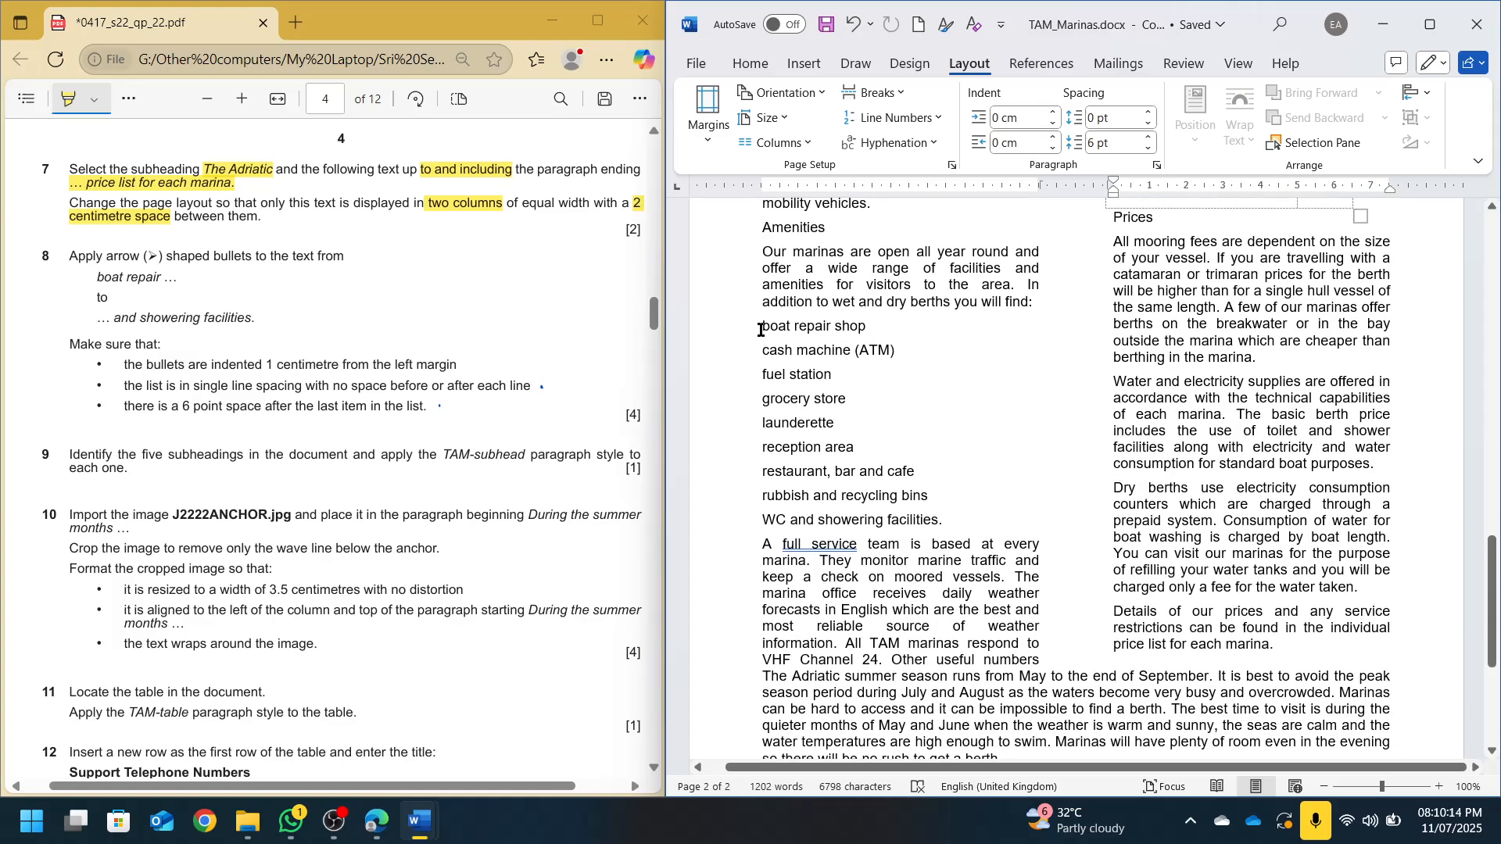
{"action": "left_click_drag", "start_coordinate": [761, 330], "coordinate": [943, 518]}
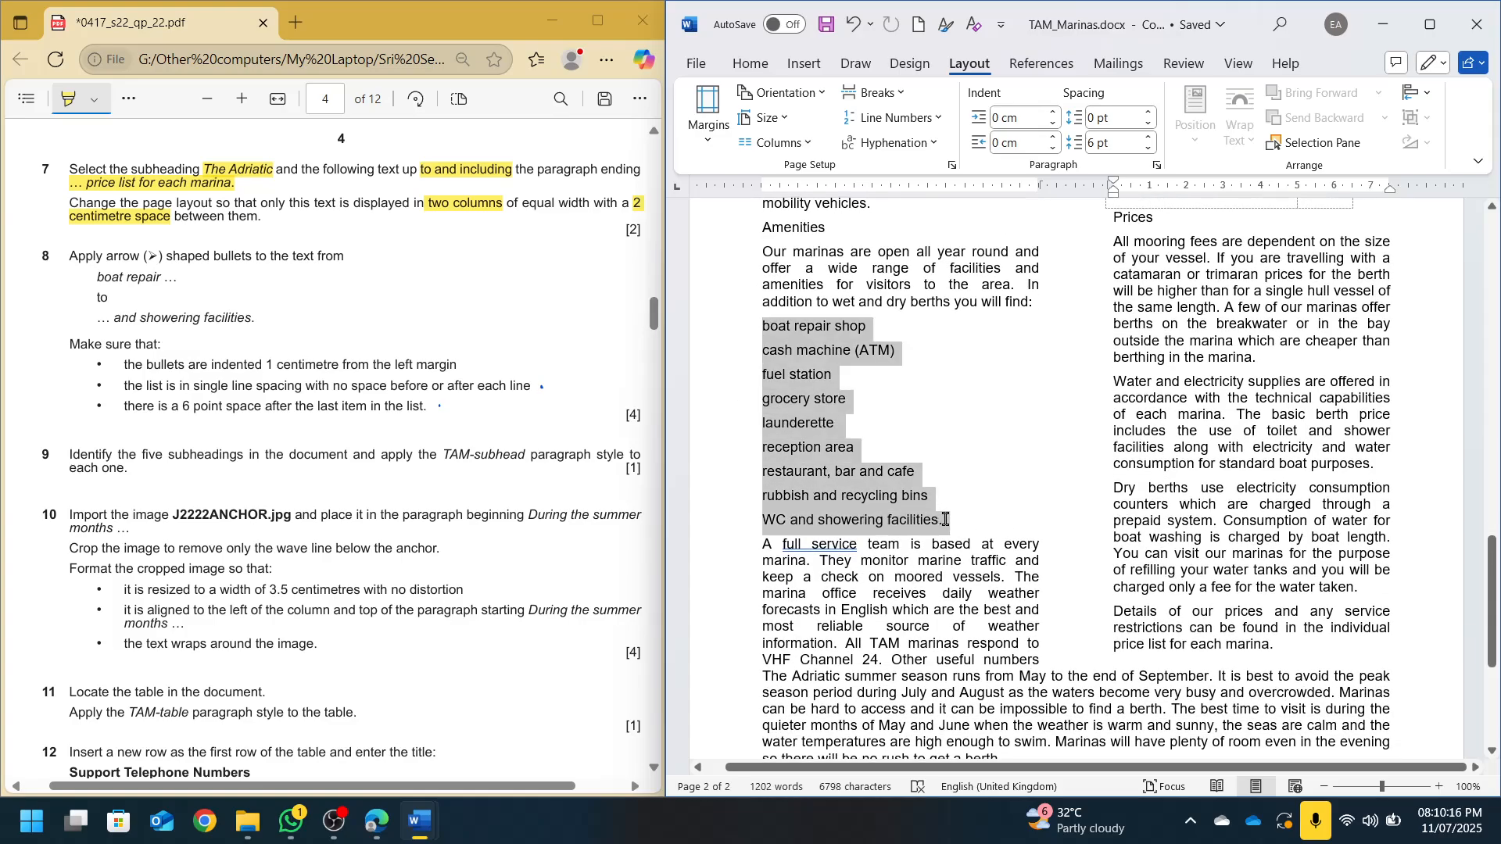
{"action": "left_click", "coordinate": [750, 63]}
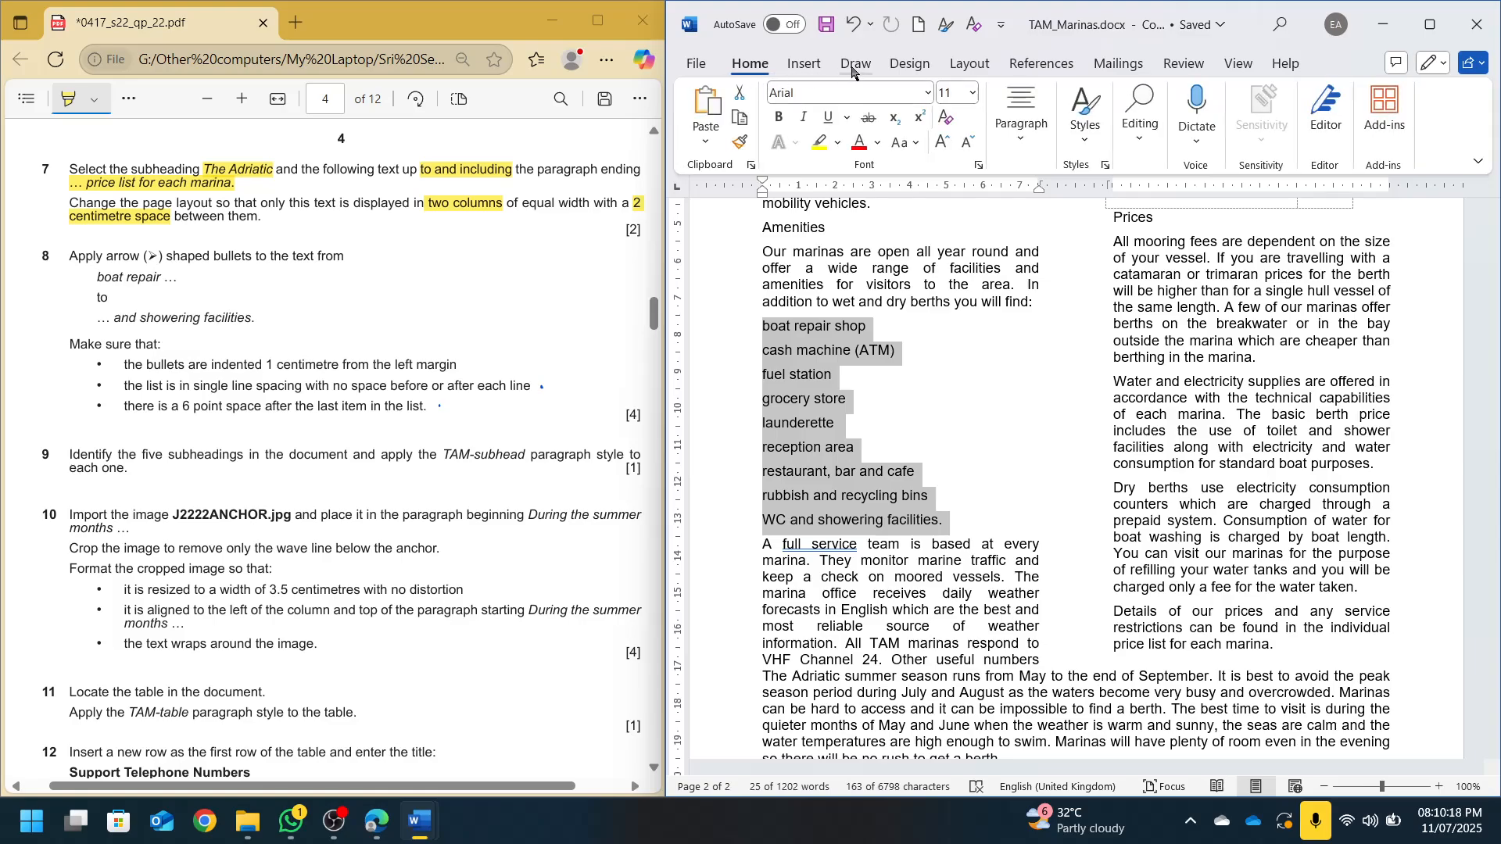
{"action": "left_click", "coordinate": [1021, 117]}
{"action": "left_click", "coordinate": [1024, 196]}
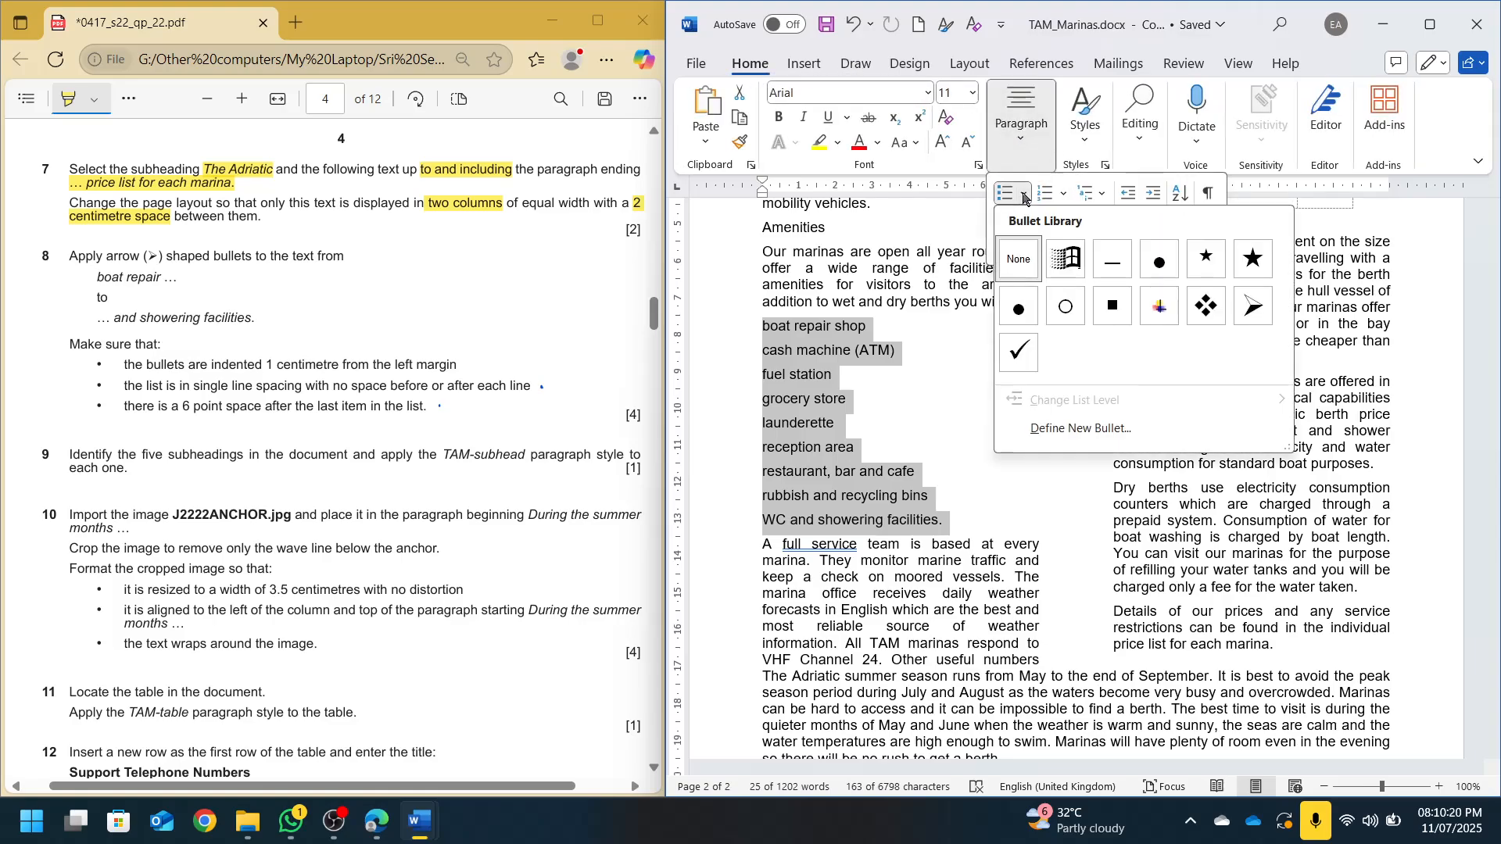
{"action": "left_click", "coordinate": [1251, 306]}
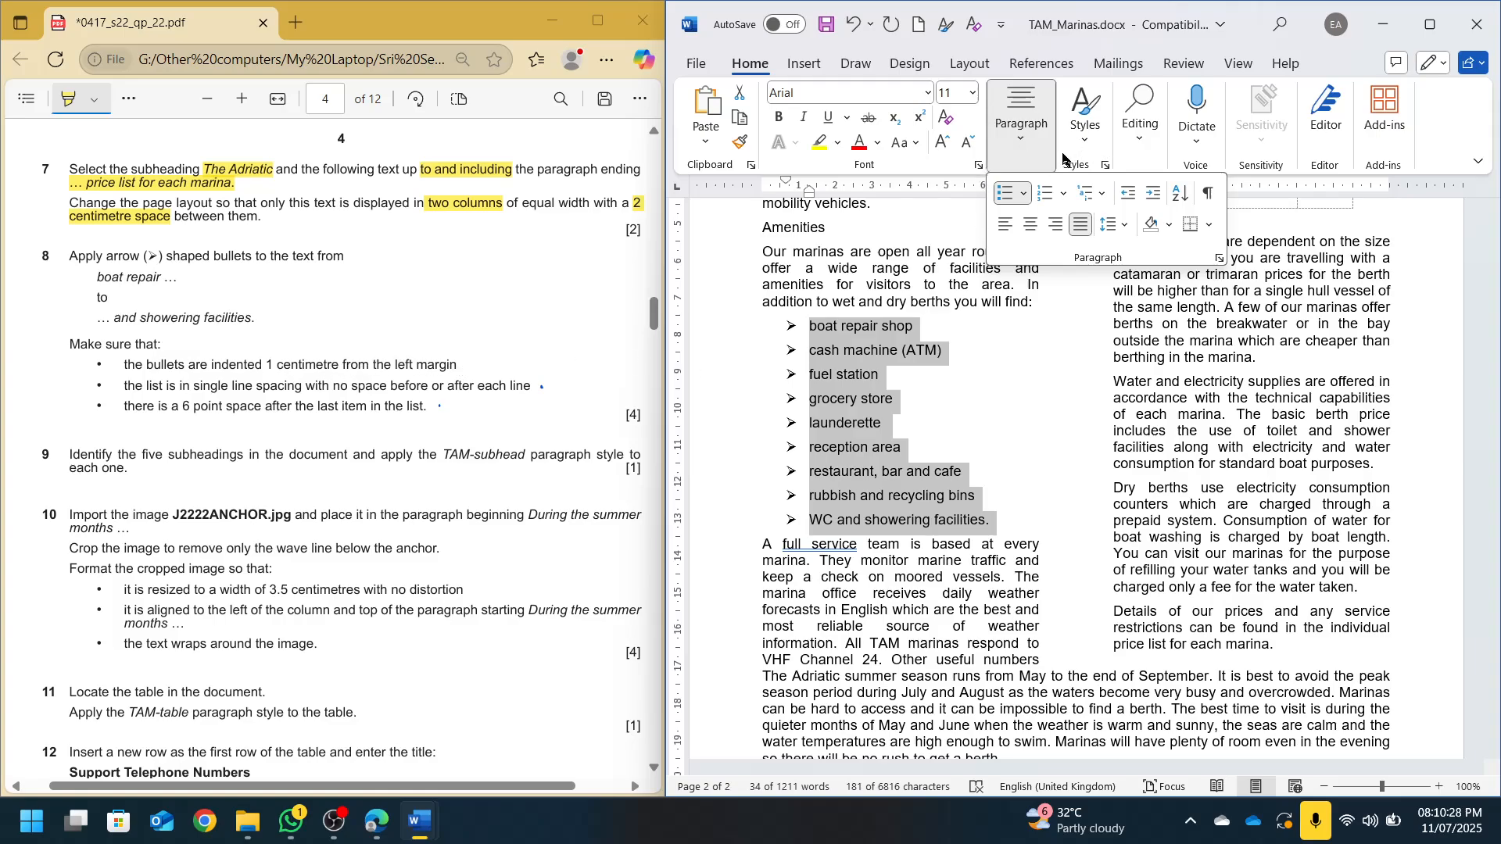
Indent the bulleted Amenities list 1 cm from the left with 0 pt spacing after items
{"action": "left_click", "coordinate": [1221, 259]}
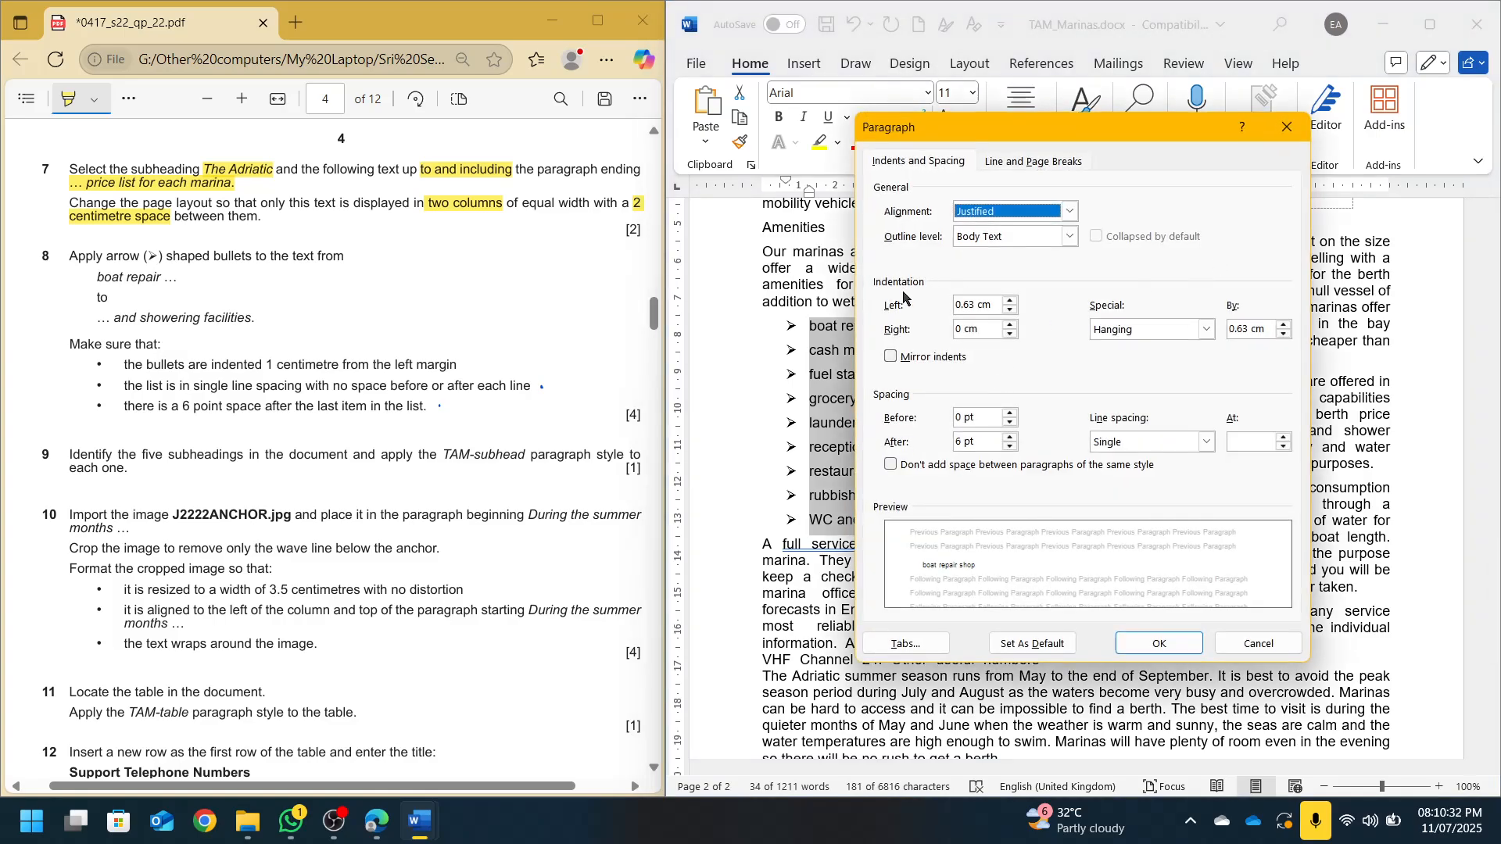
{"action": "left_click", "coordinate": [1258, 644]}
{"action": "left_click", "coordinate": [966, 65]}
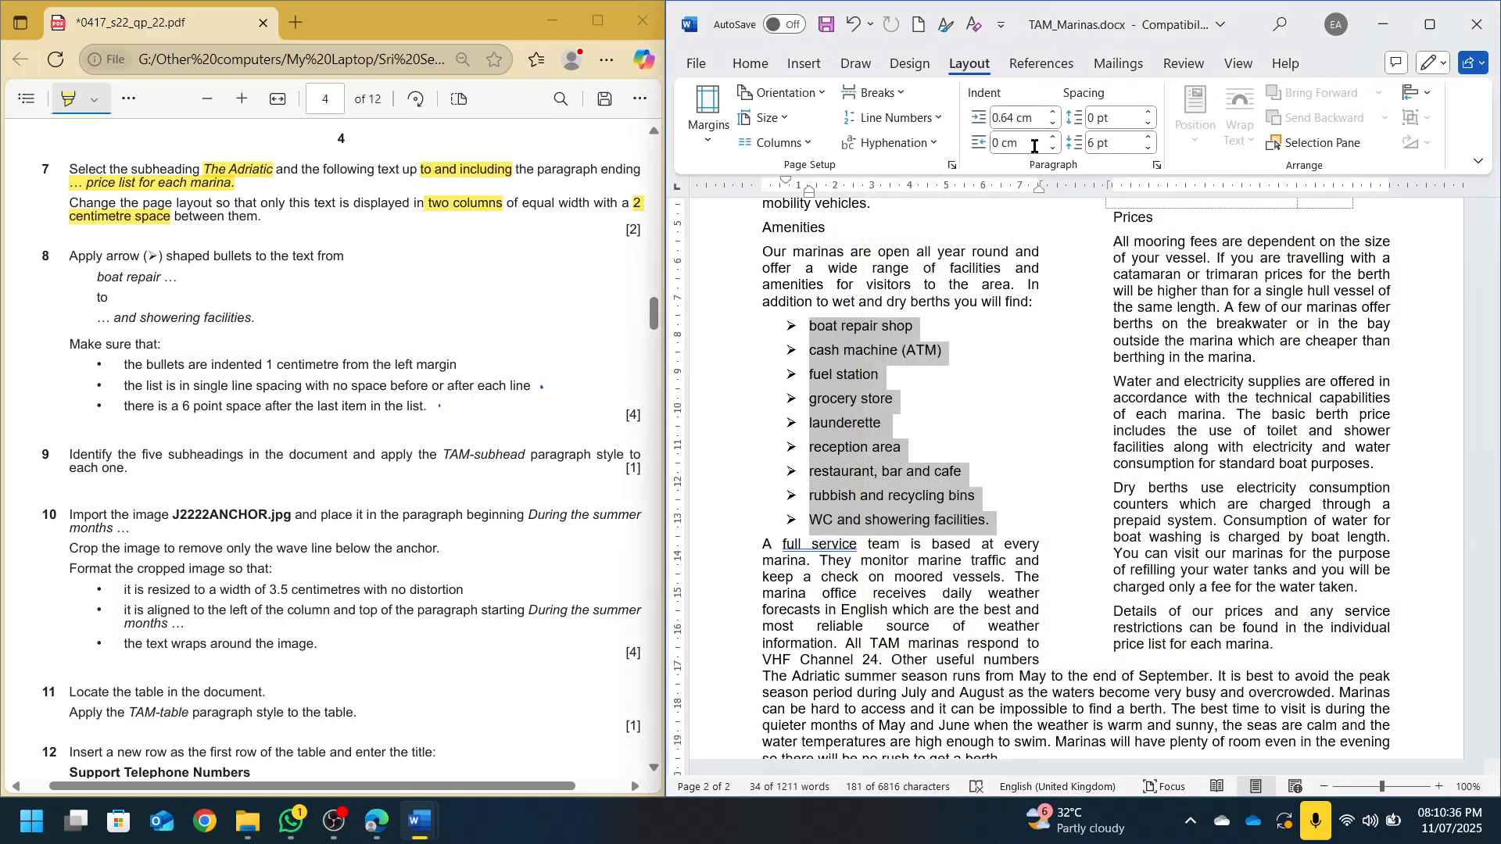
{"action": "left_click", "coordinate": [1157, 166]}
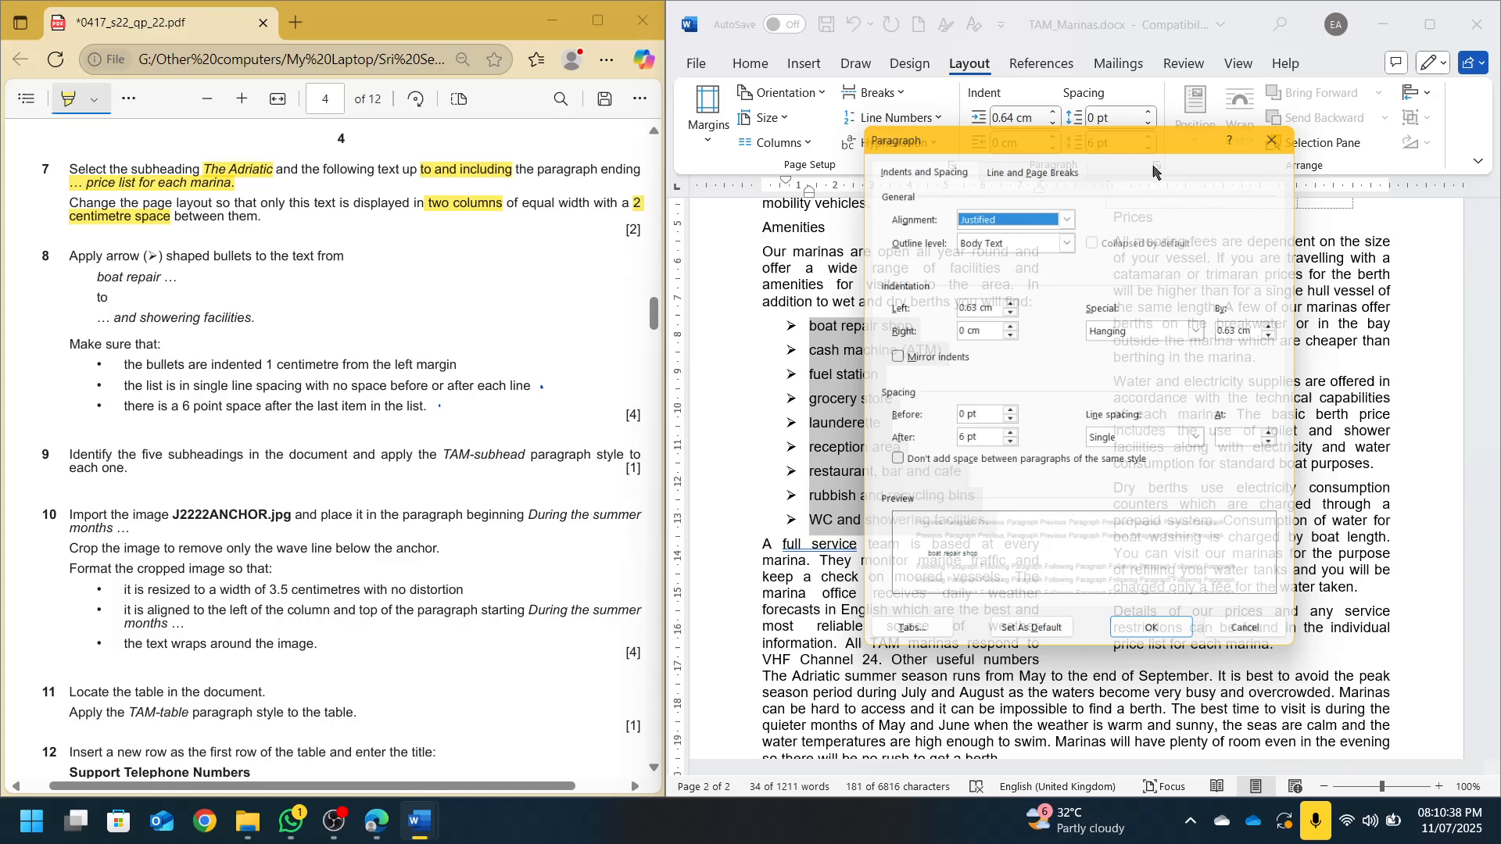
{"action": "left_click", "coordinate": [1287, 127]}
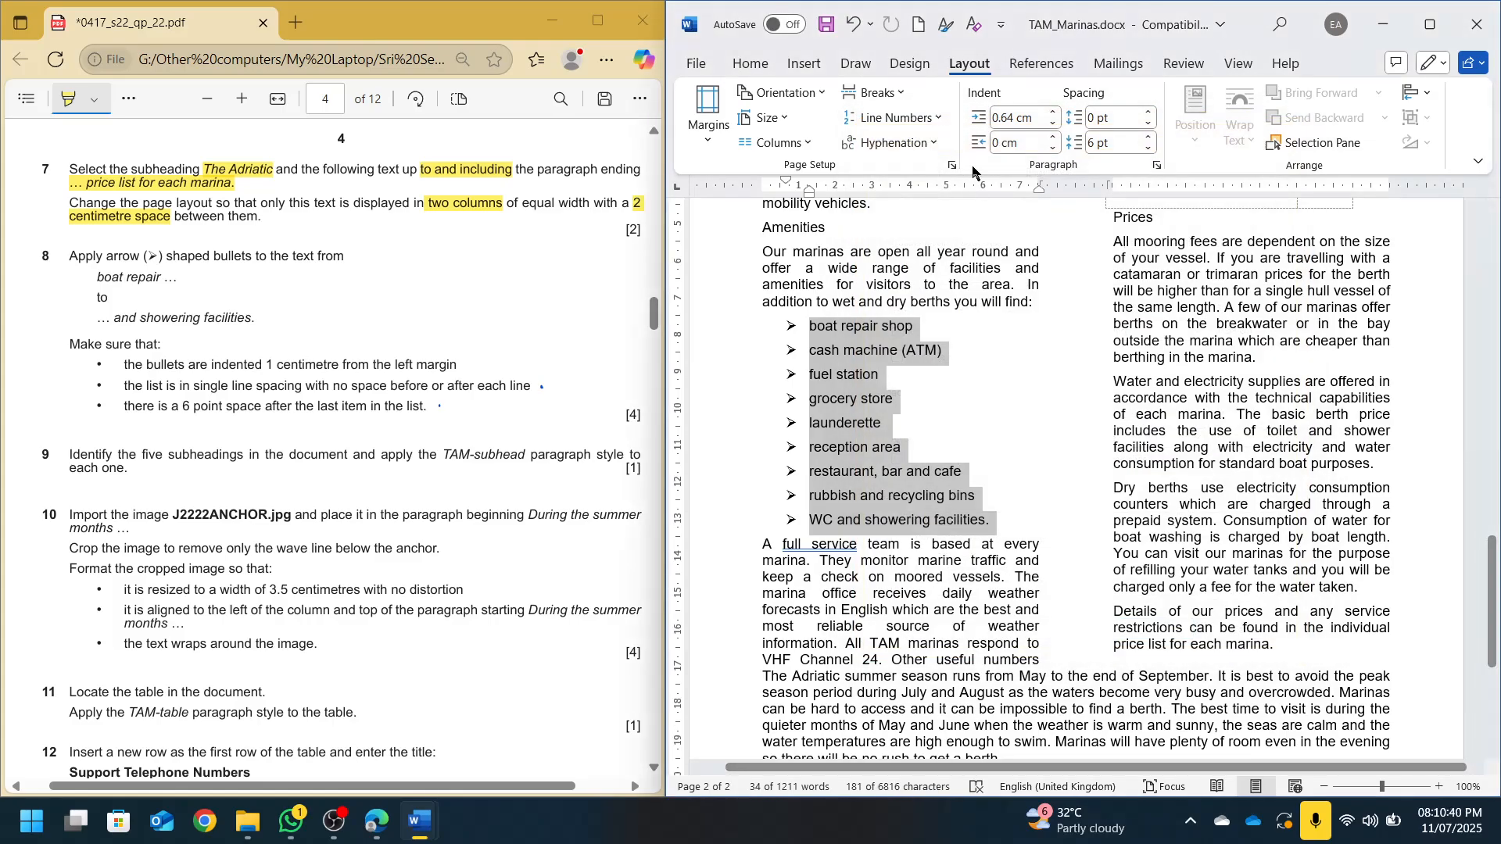
{"action": "left_click", "coordinate": [1028, 115]}
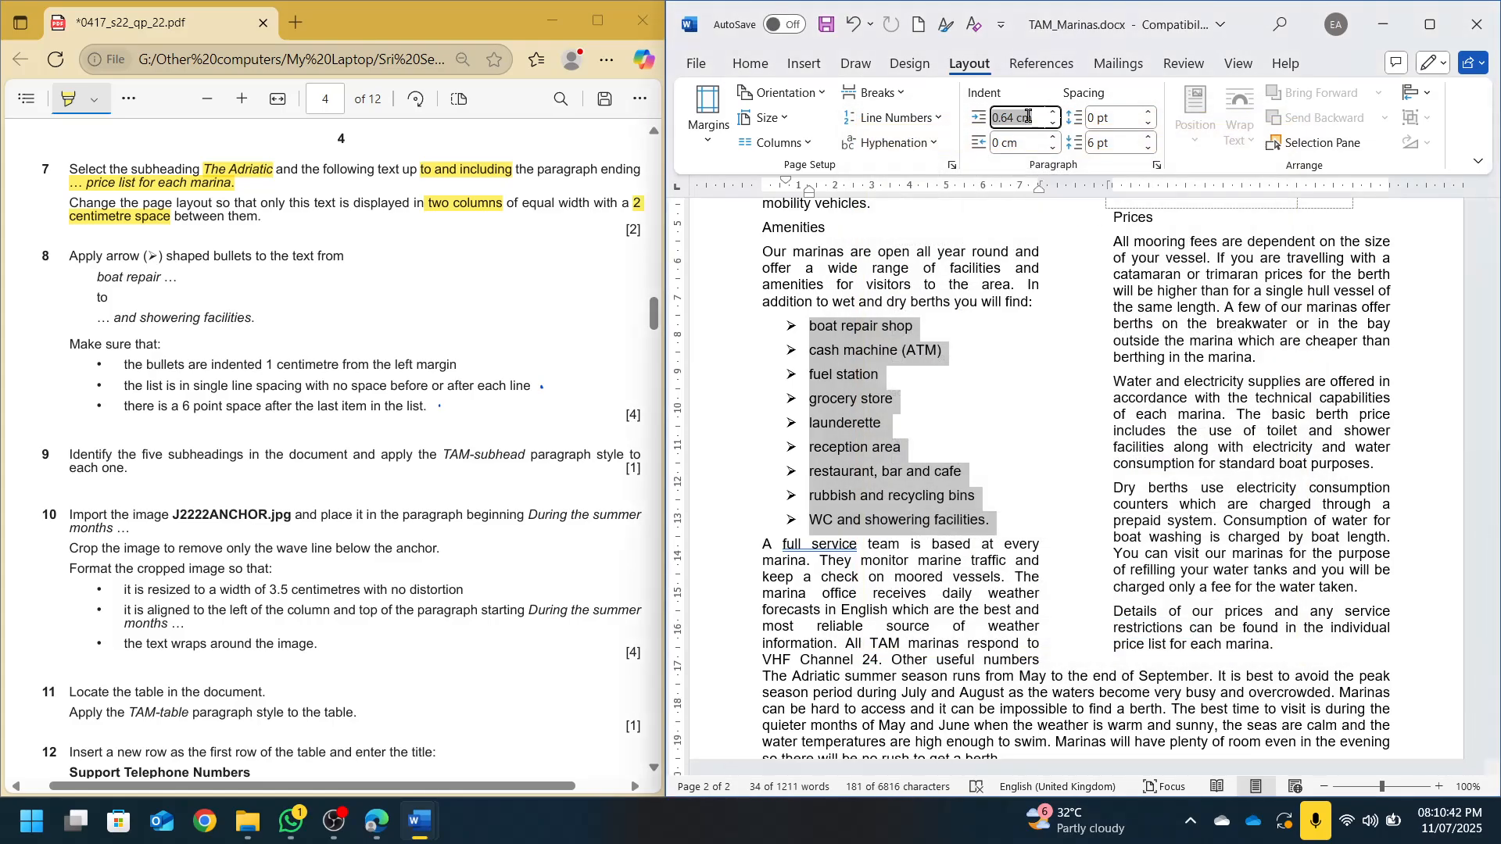
{"action": "type", "text": "1"}
{"action": "key", "text": "Return"}
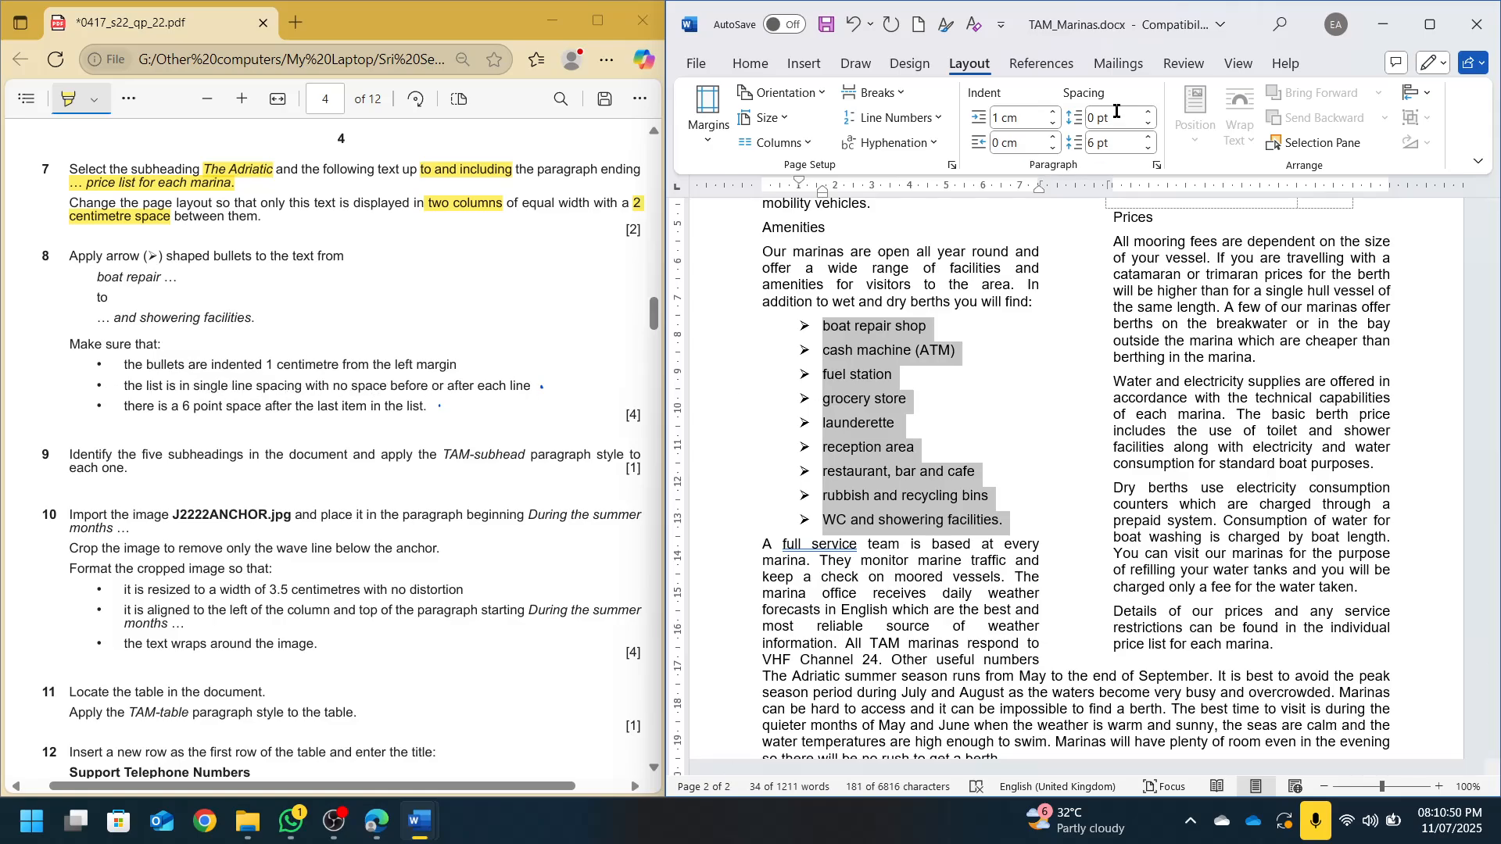
{"action": "left_click", "coordinate": [1114, 148]}
{"action": "type", "text": "0"}
{"action": "key", "text": "Return"}
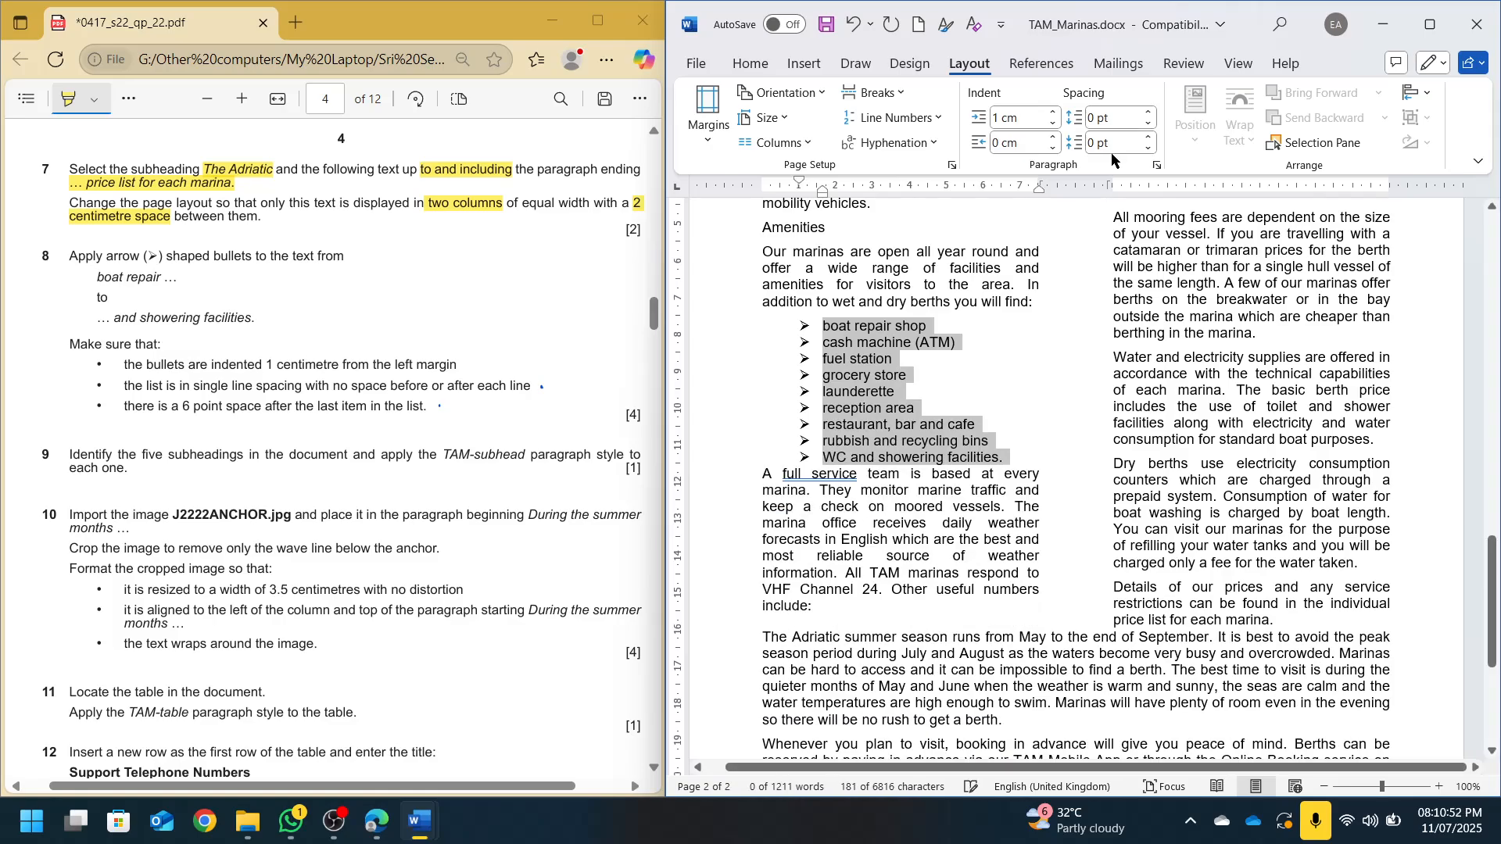
Add 6 pt spacing after the last item, WC and showering facilities, and save the document
{"action": "left_click", "coordinate": [1157, 166]}
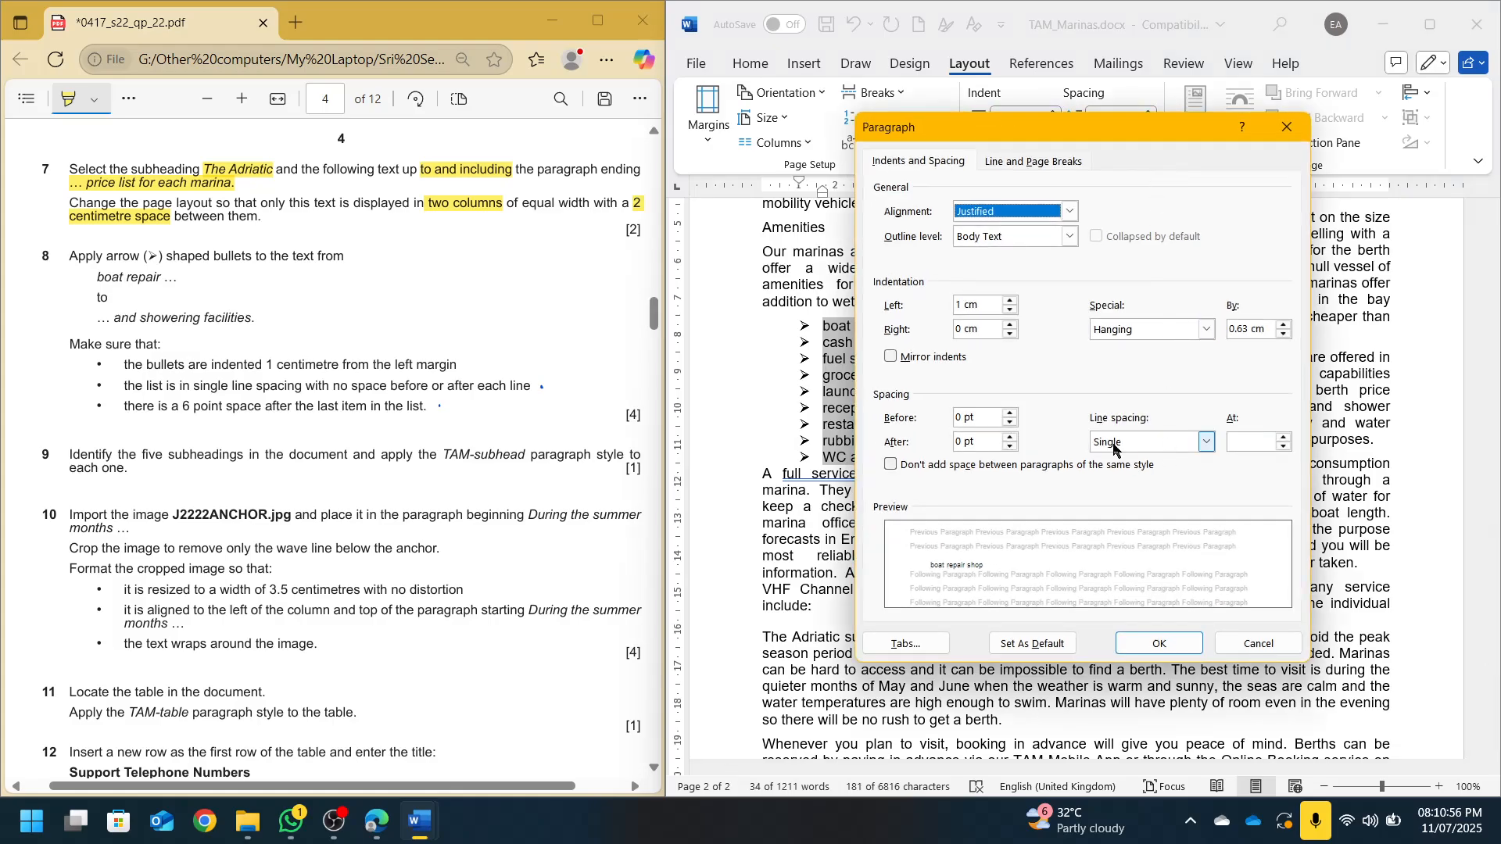
{"action": "key", "text": "Escape"}
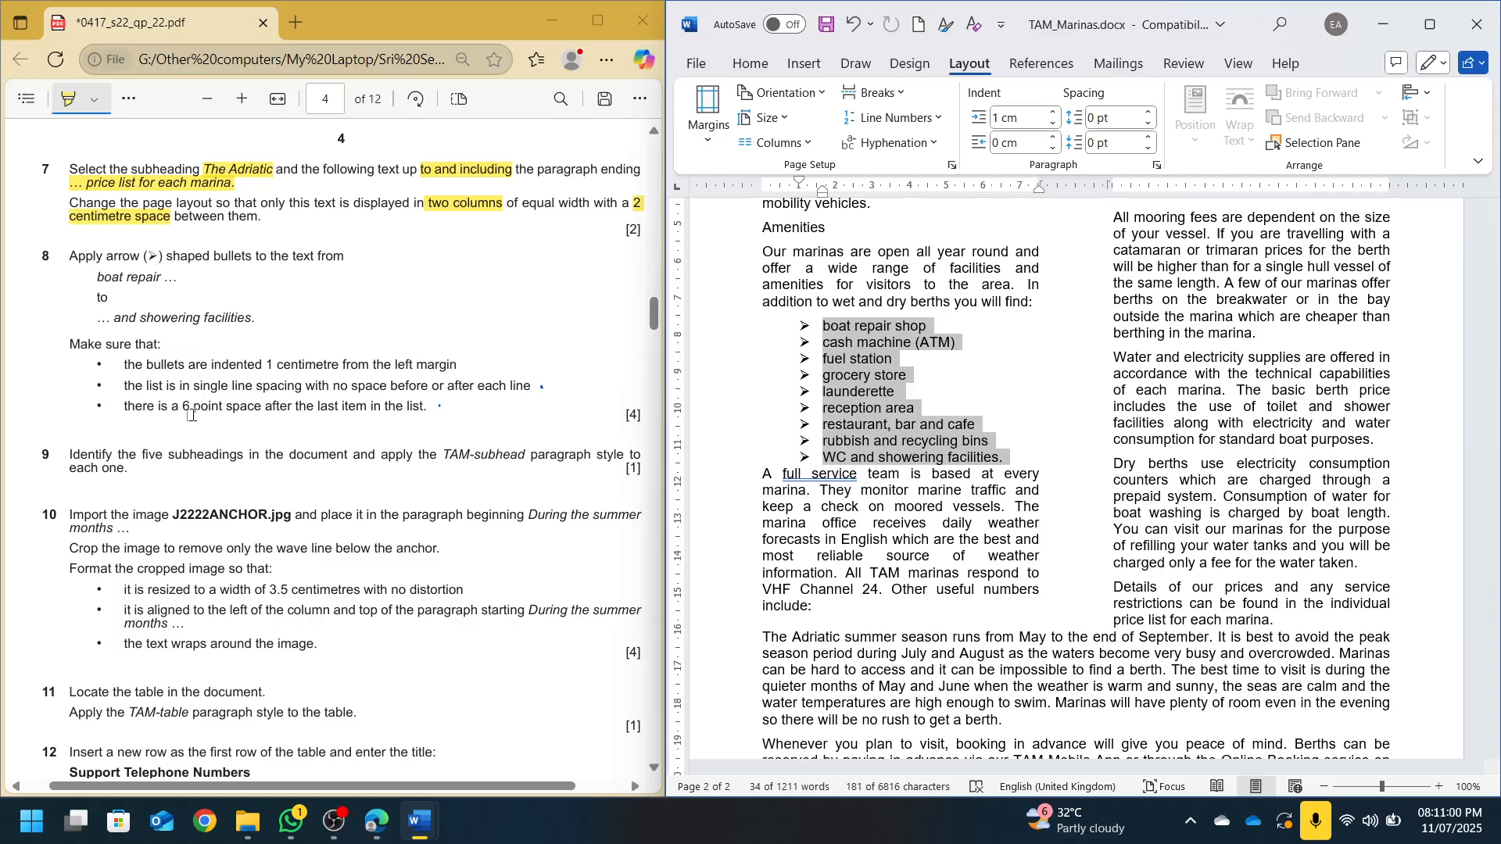
{"action": "left_click", "coordinate": [1018, 456]}
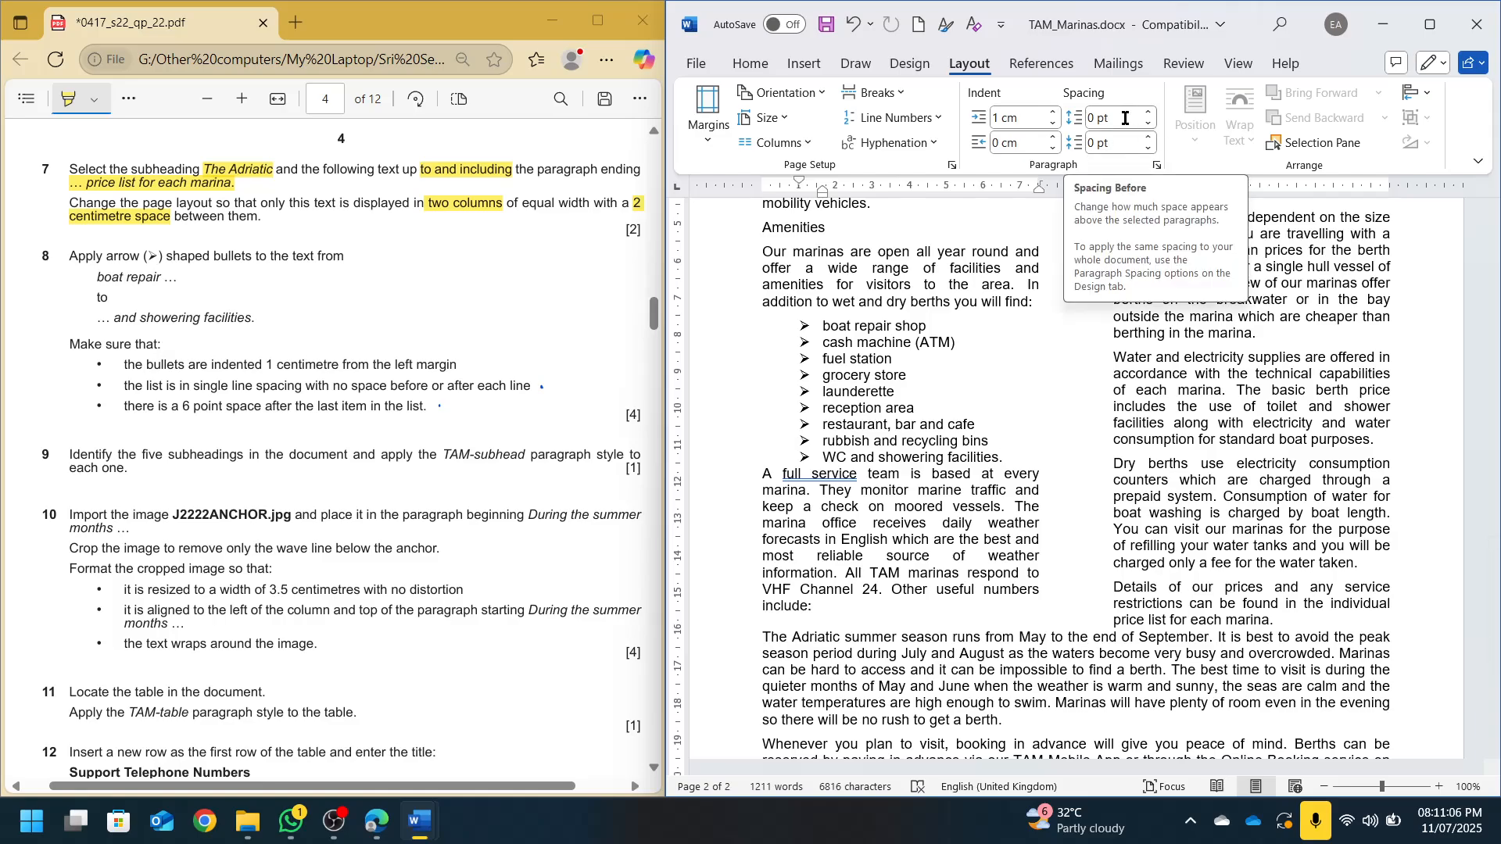
{"action": "left_click", "coordinate": [1150, 137]}
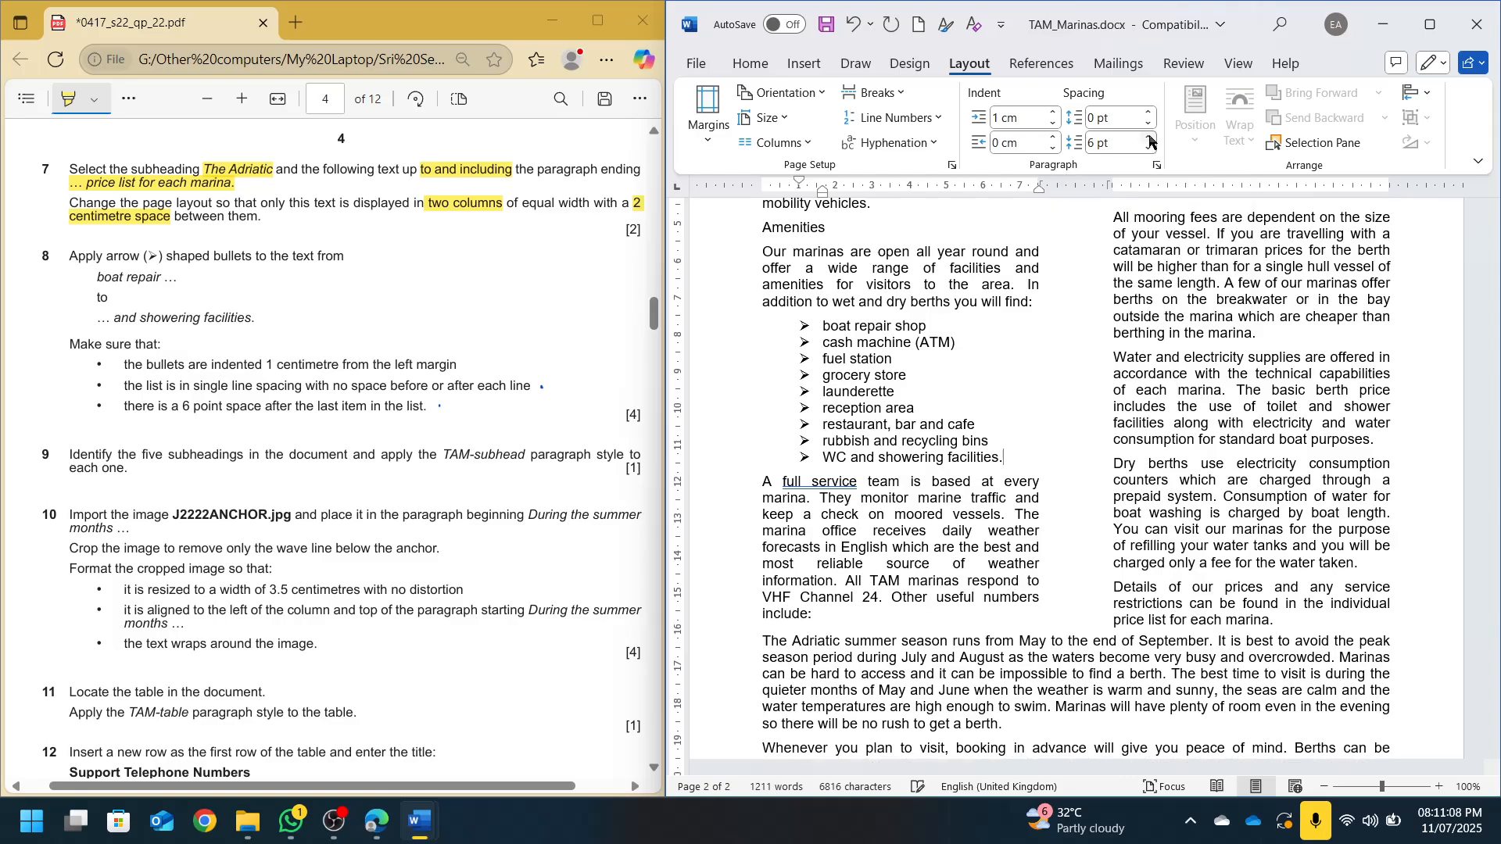
{"action": "key", "text": "ctrl+s"}
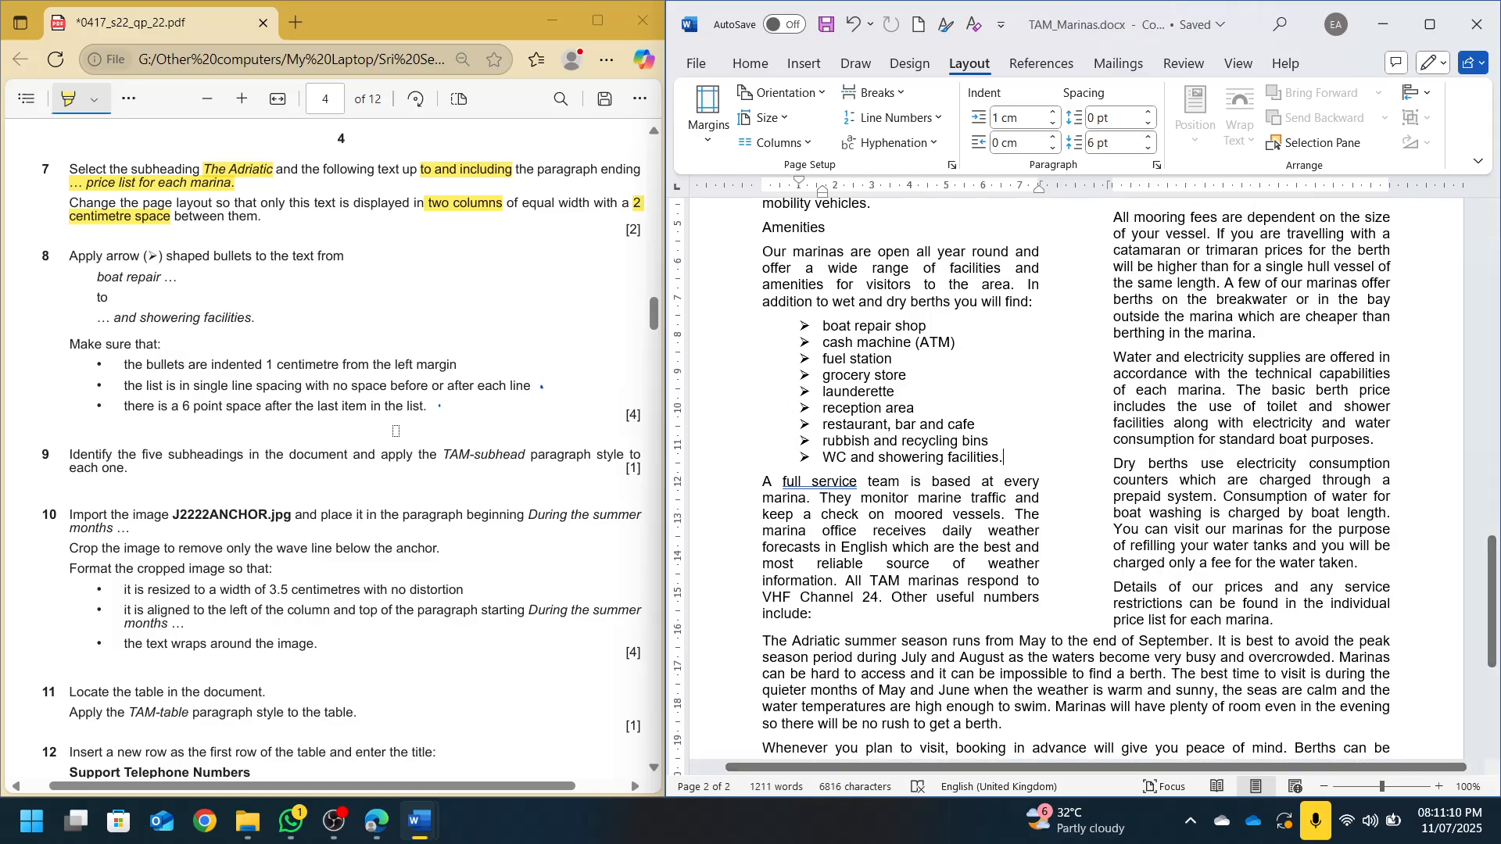
{"action": "scroll", "coordinate": [153, 478], "scroll_direction": "down", "scroll_amount": 4}
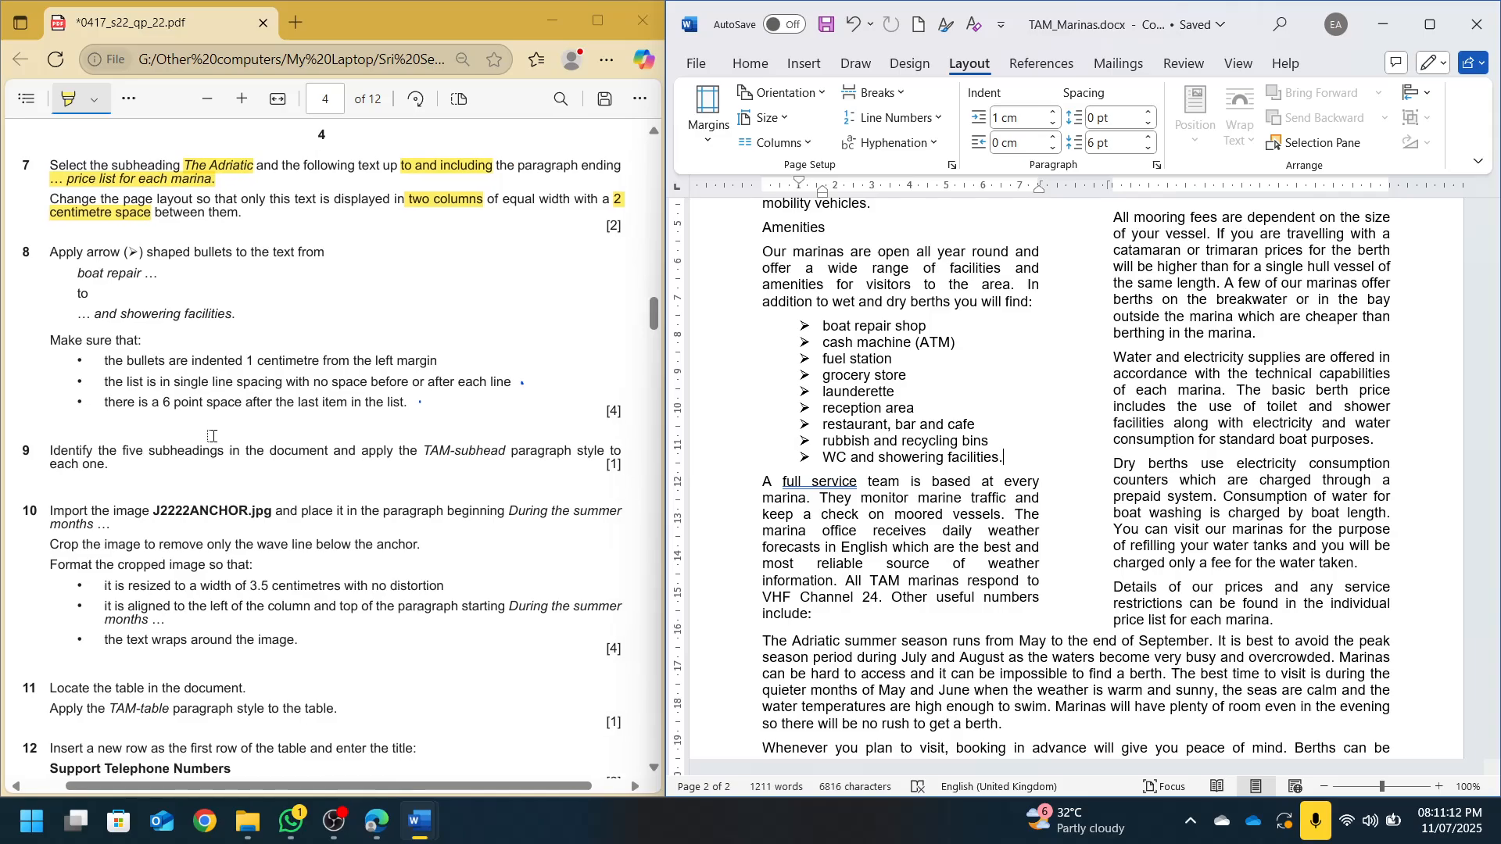
Apply the TAM-subhead style to The Adriatic heading from the styles list
{"action": "left_click_drag", "start_coordinate": [121, 153], "coordinate": [141, 153]}
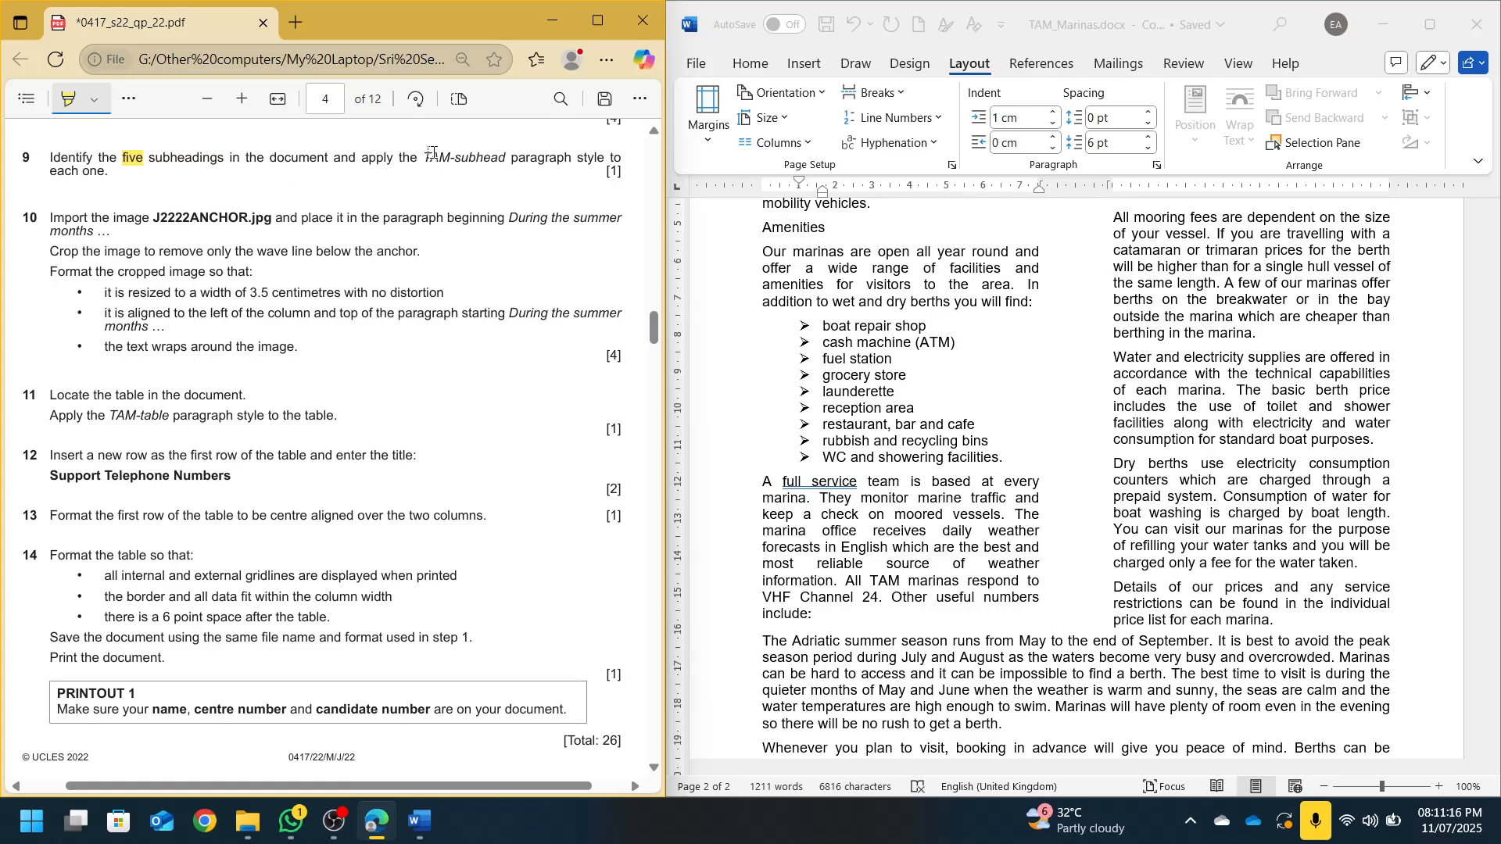
{"action": "left_click_drag", "start_coordinate": [423, 152], "coordinate": [507, 153]}
{"action": "scroll", "coordinate": [950, 500], "scroll_direction": "up", "scroll_amount": 10}
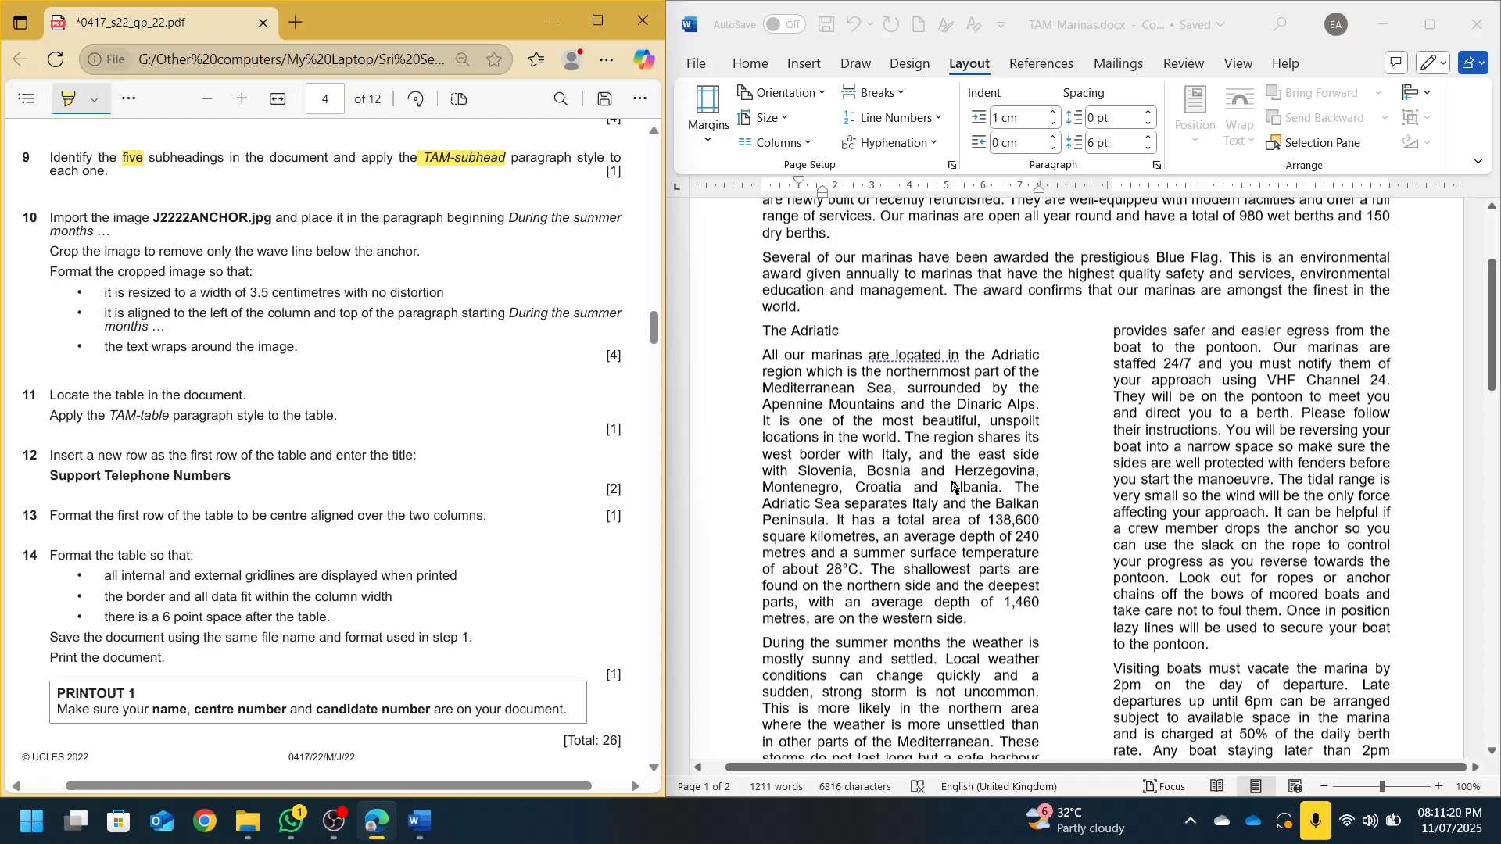
{"action": "left_click", "coordinate": [954, 487]}
{"action": "left_click", "coordinate": [749, 63]}
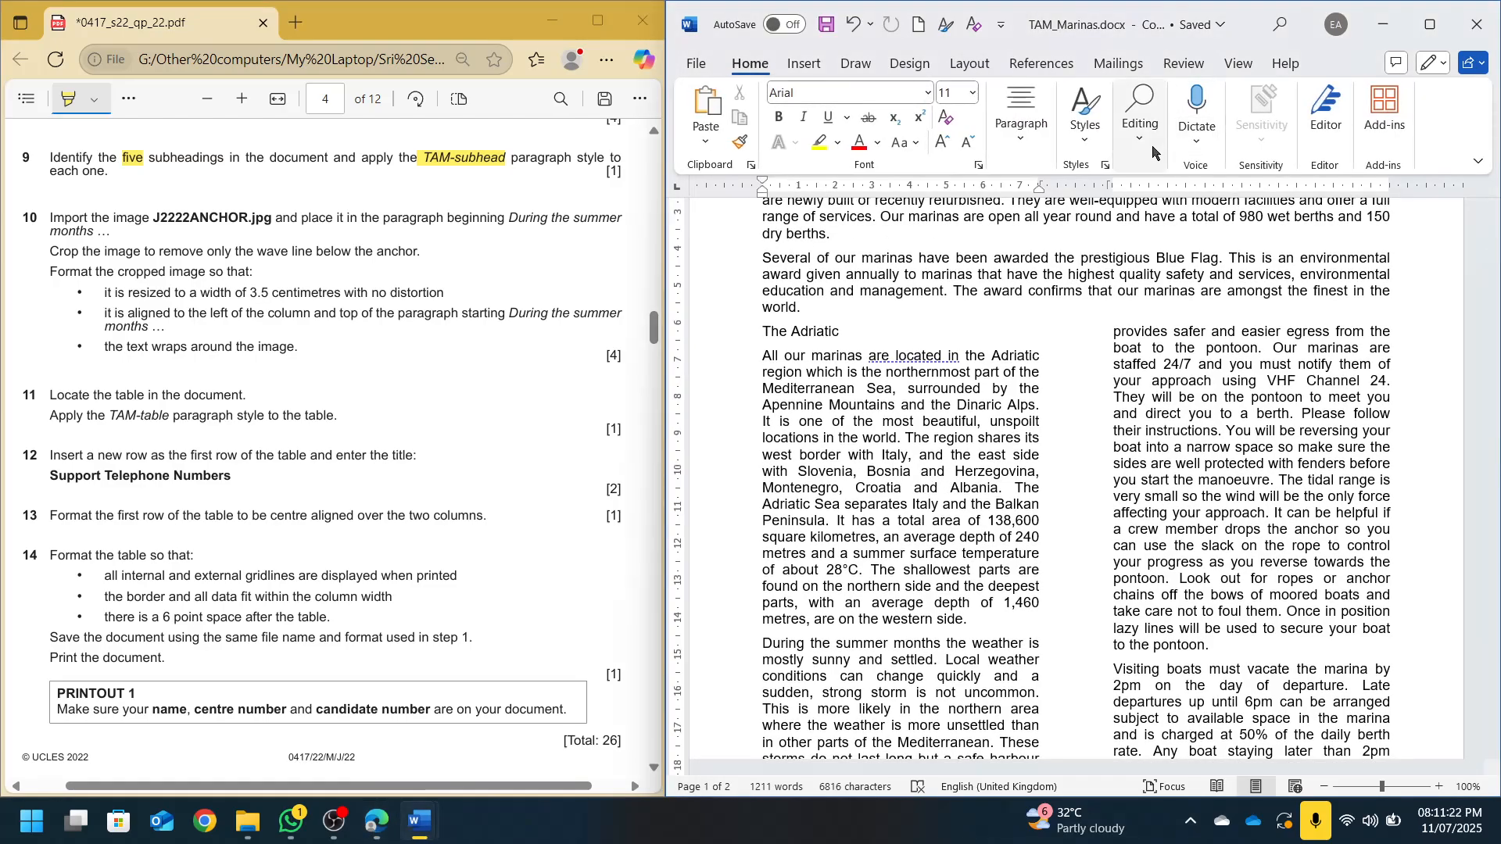
{"action": "left_click", "coordinate": [1105, 165]}
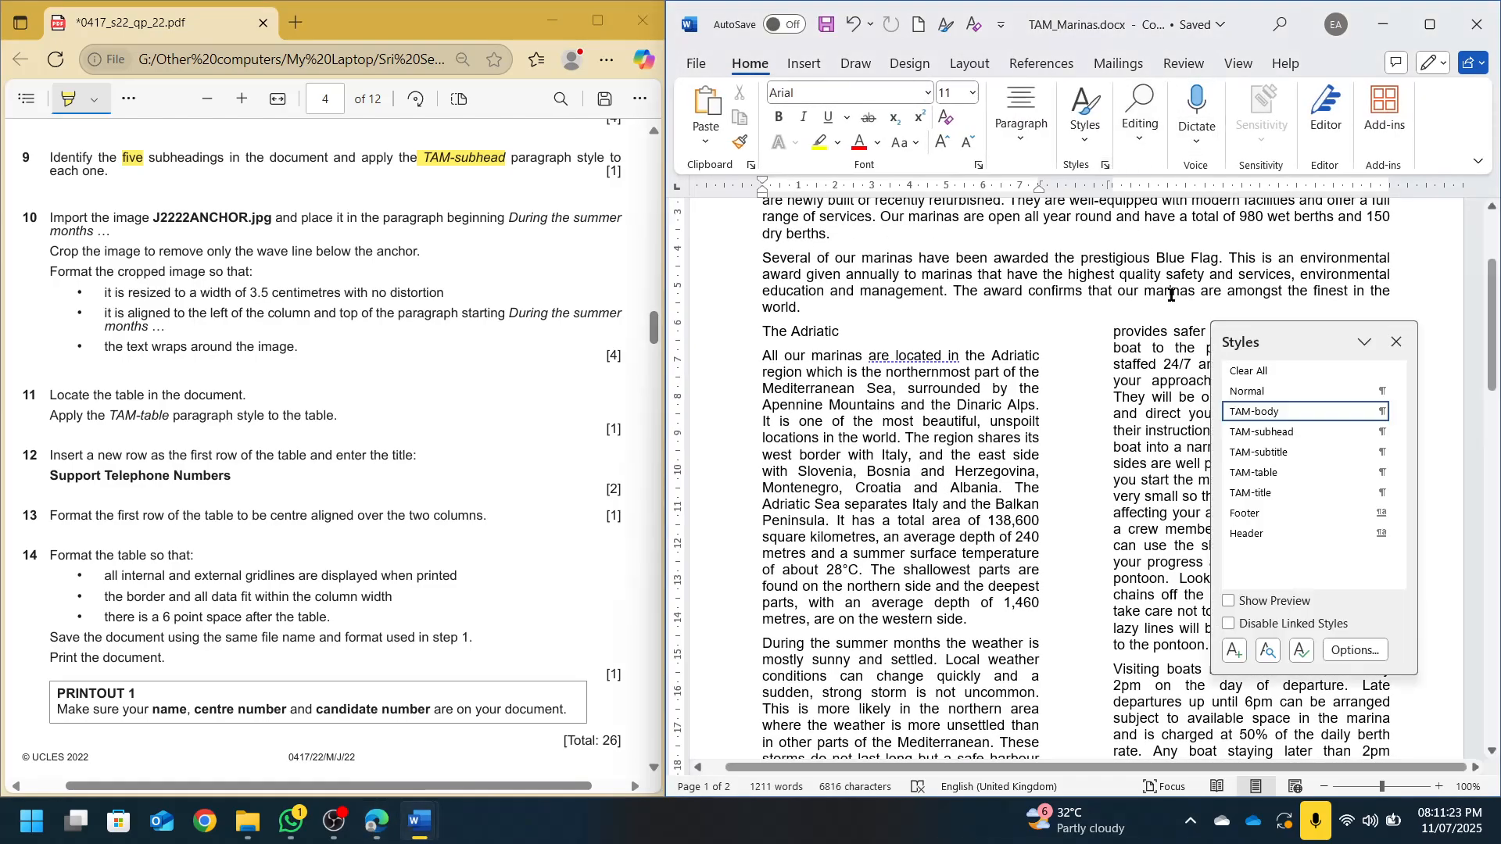
{"action": "left_click", "coordinate": [1283, 432]}
Apply TAM-subhead to the Berthing and Restrictions headings
{"action": "left_click_drag", "start_coordinate": [1267, 332], "coordinate": [1012, 296]}
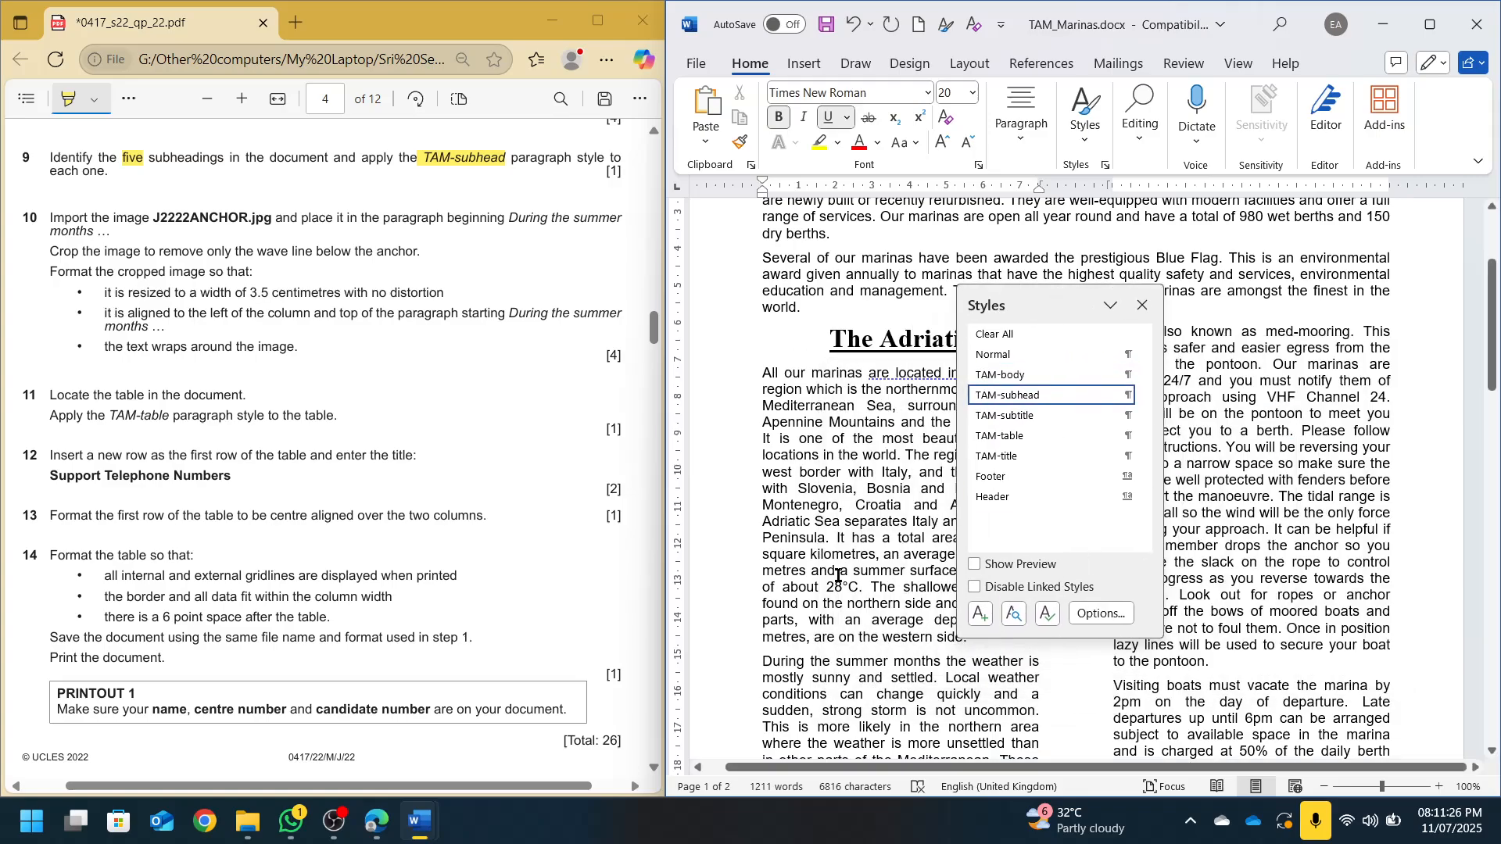
{"action": "scroll", "coordinate": [837, 575], "scroll_direction": "down", "scroll_amount": 8}
{"action": "left_click", "coordinate": [790, 490]}
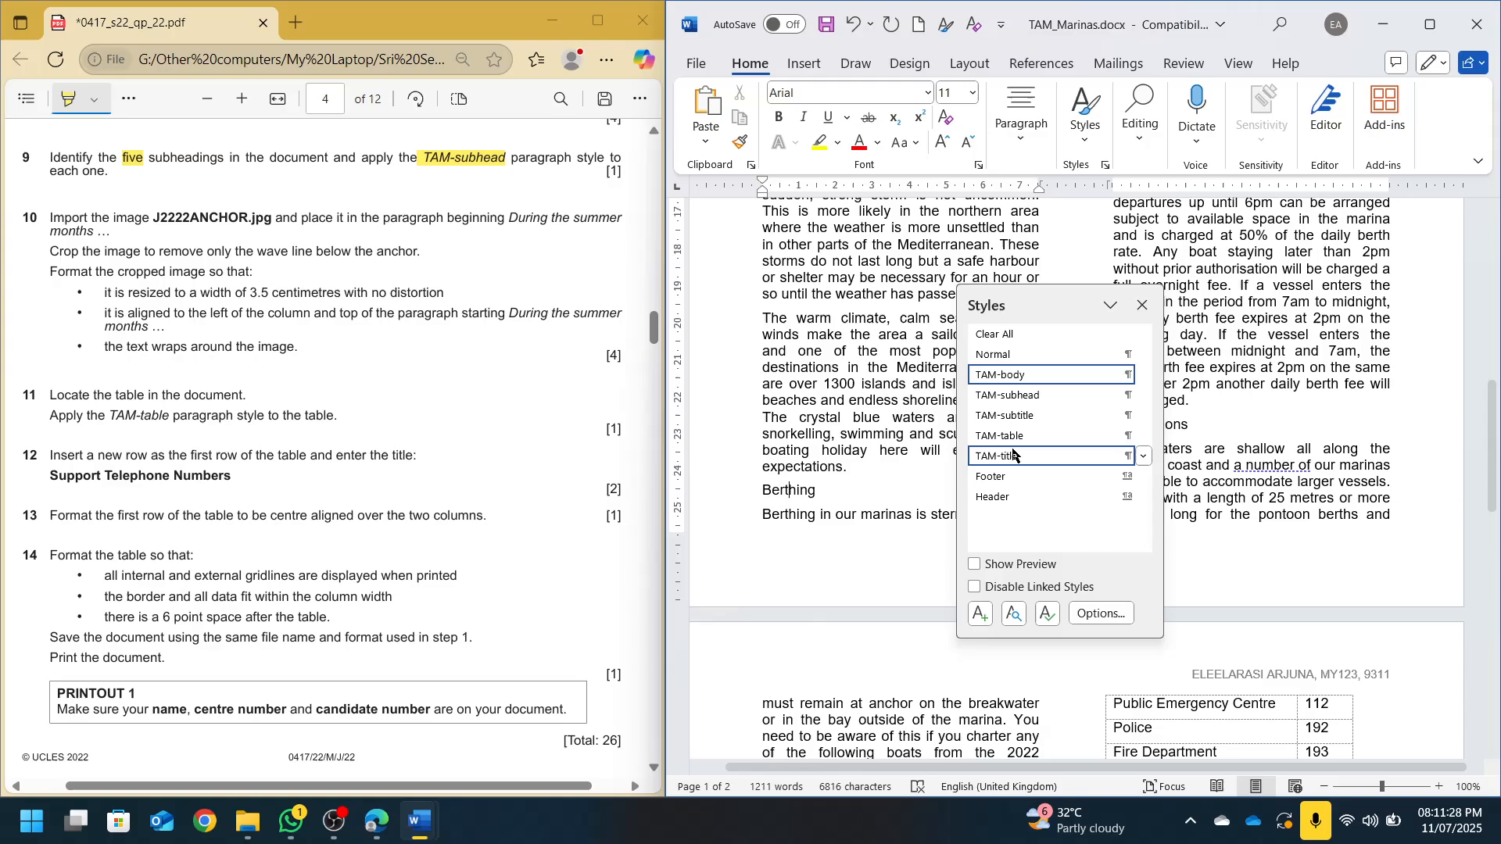
{"action": "left_click", "coordinate": [1017, 396]}
{"action": "left_click_drag", "start_coordinate": [1051, 304], "coordinate": [817, 338]}
{"action": "left_click", "coordinate": [1156, 442]}
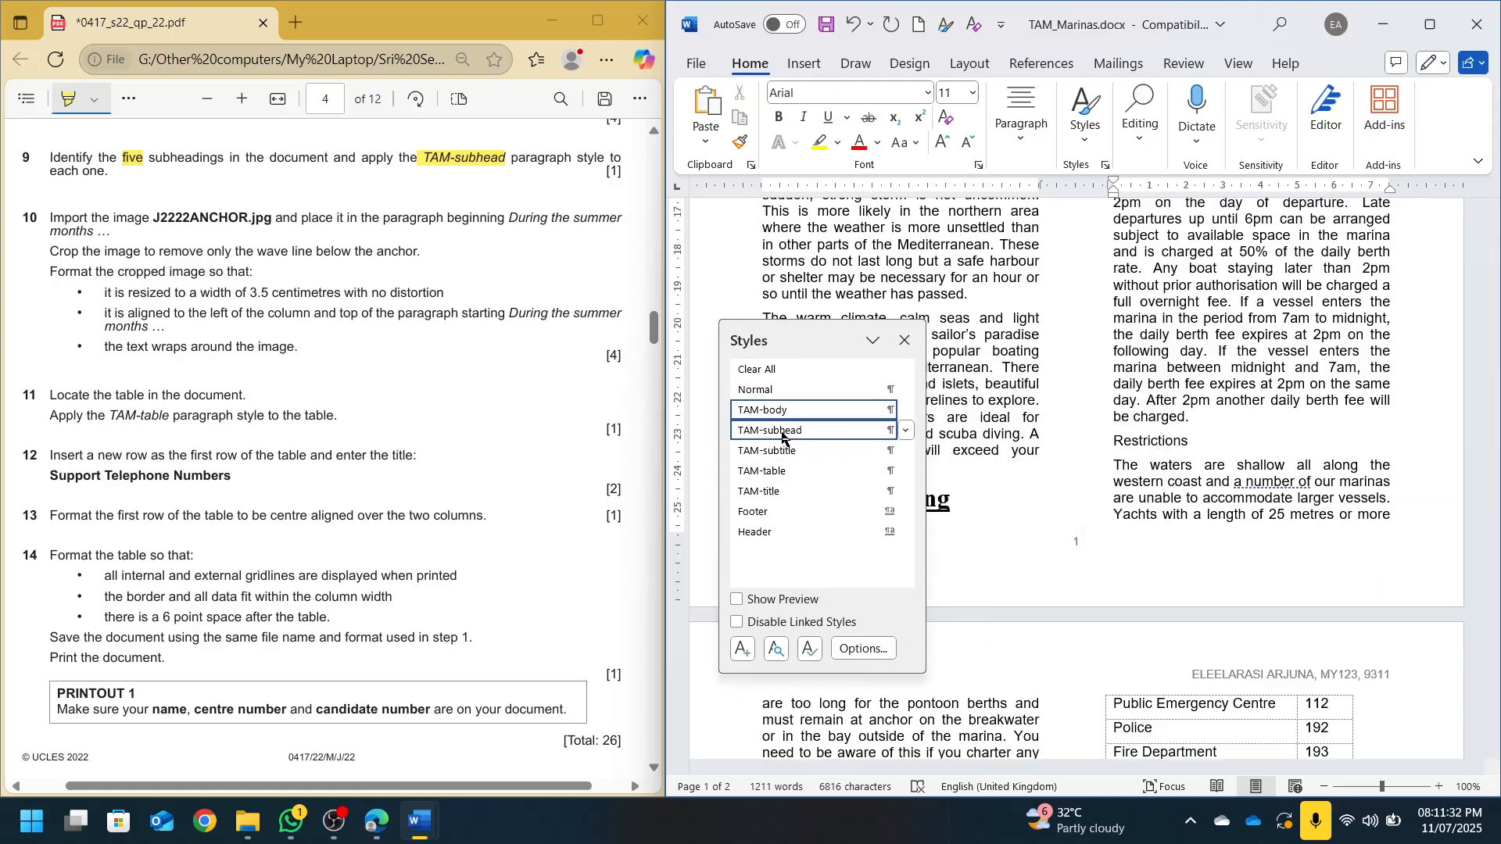
{"action": "left_click", "coordinate": [782, 431]}
Apply TAM-subhead to the Amenities heading and close the styles list
{"action": "scroll", "coordinate": [985, 391], "scroll_direction": "down", "scroll_amount": 10}
{"action": "left_click_drag", "start_coordinate": [826, 334], "coordinate": [1267, 301]}
{"action": "scroll", "coordinate": [1016, 423], "scroll_direction": "down", "scroll_amount": 2}
{"action": "left_click", "coordinate": [784, 418]}
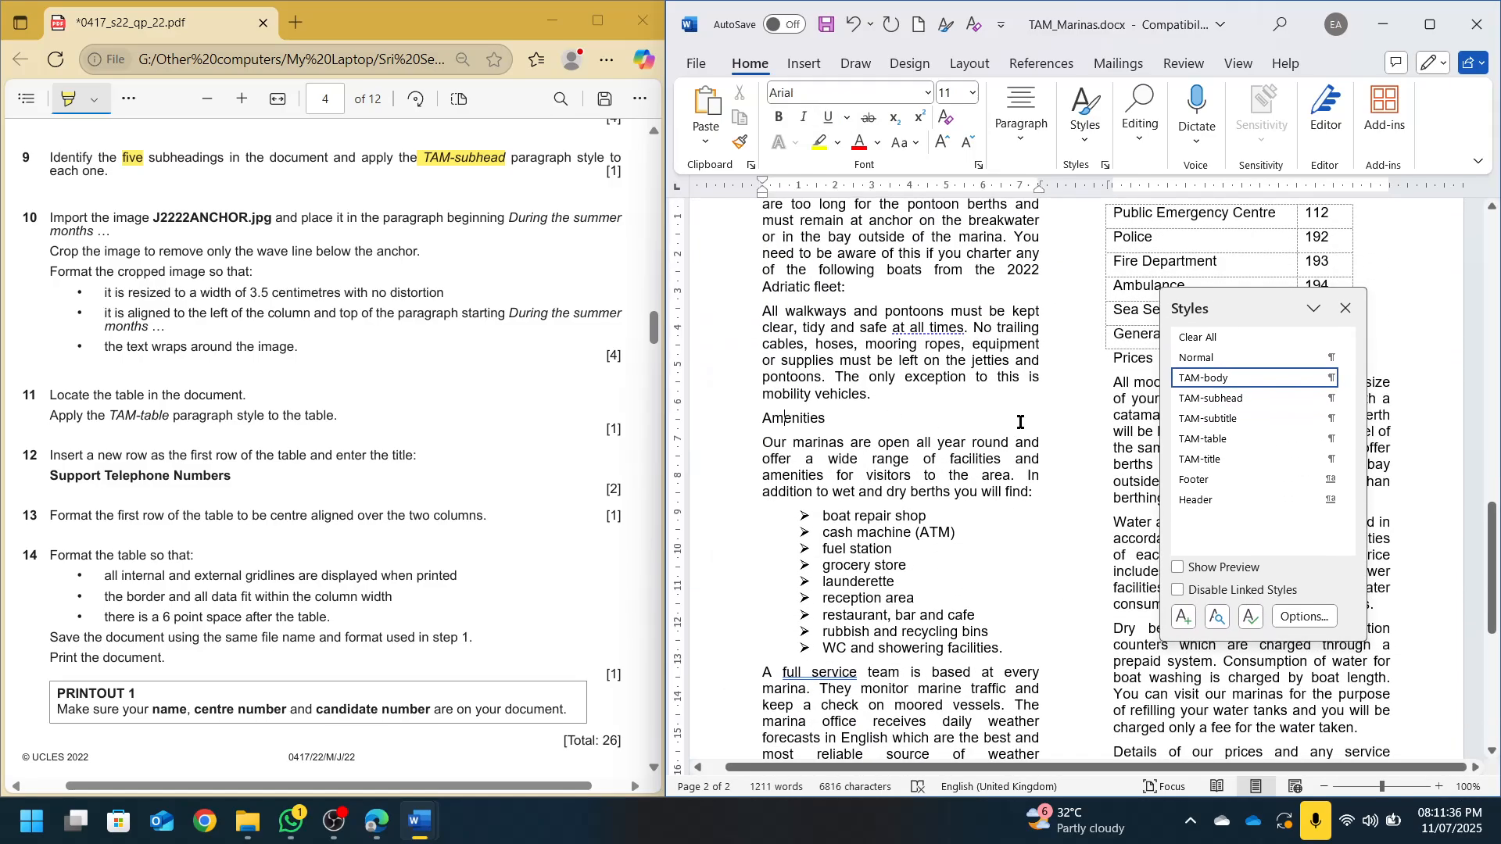
{"action": "left_click", "coordinate": [1225, 401]}
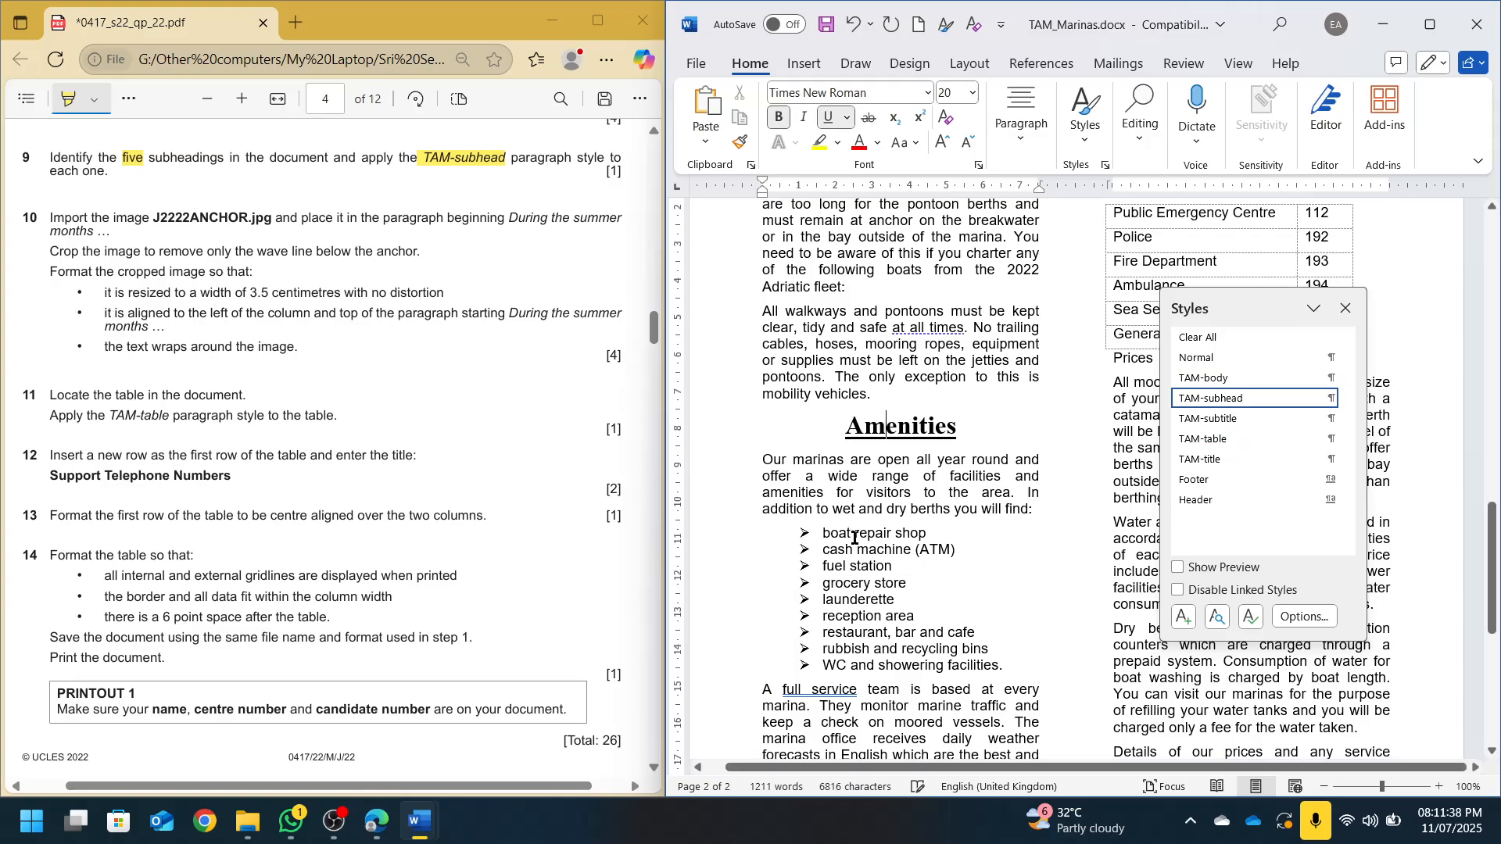
{"action": "scroll", "coordinate": [855, 538], "scroll_direction": "down", "scroll_amount": 7}
{"action": "left_click_drag", "start_coordinate": [1272, 302], "coordinate": [1055, 300]}
{"action": "scroll", "coordinate": [856, 618], "scroll_direction": "down", "scroll_amount": 2}
{"action": "scroll", "coordinate": [858, 623], "scroll_direction": "up", "scroll_amount": 5}
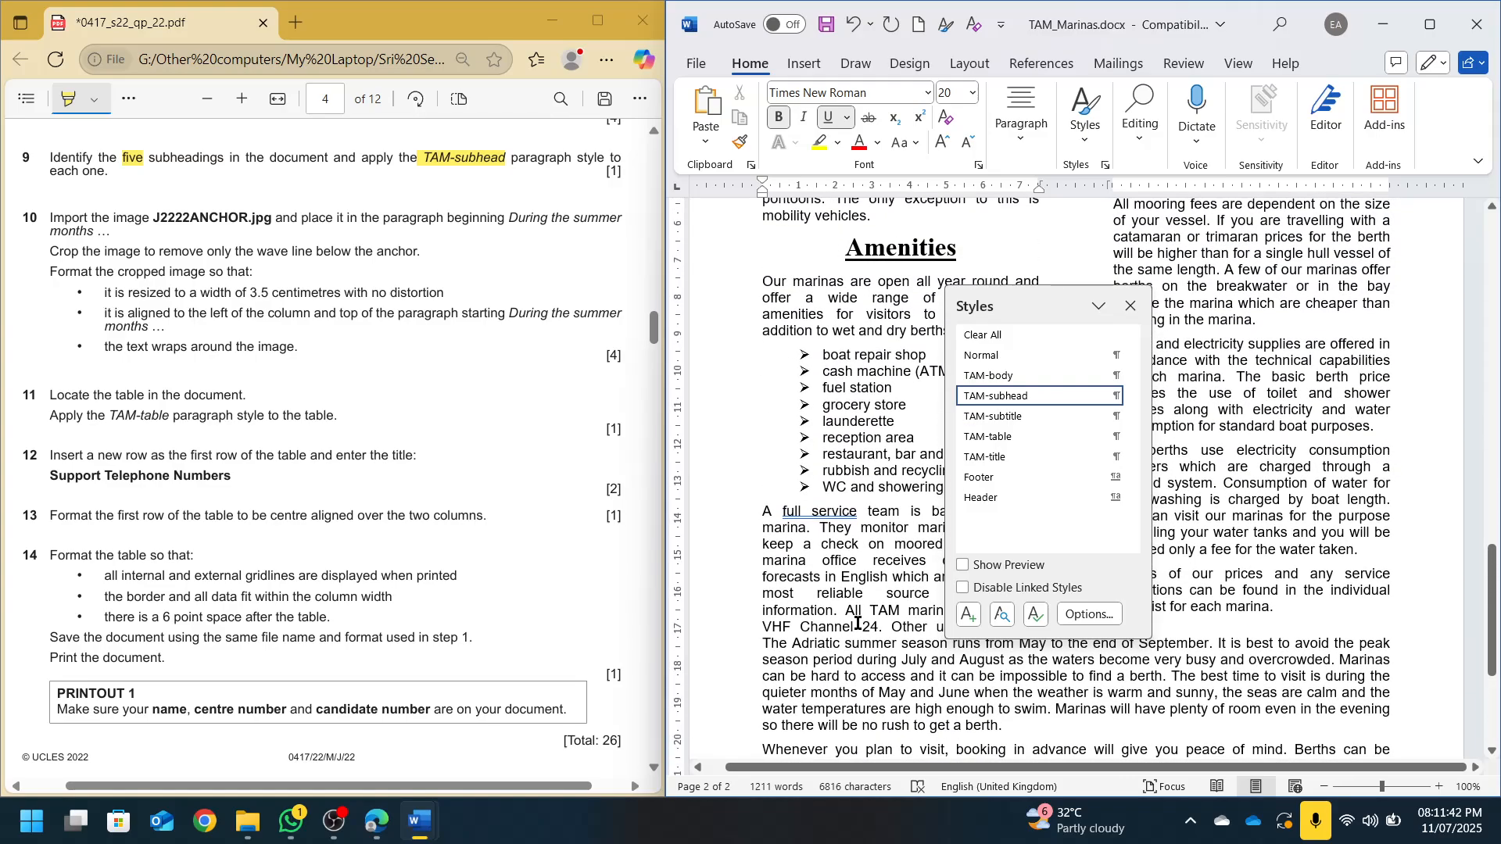
{"action": "scroll", "coordinate": [857, 623], "scroll_direction": "up", "scroll_amount": 10}
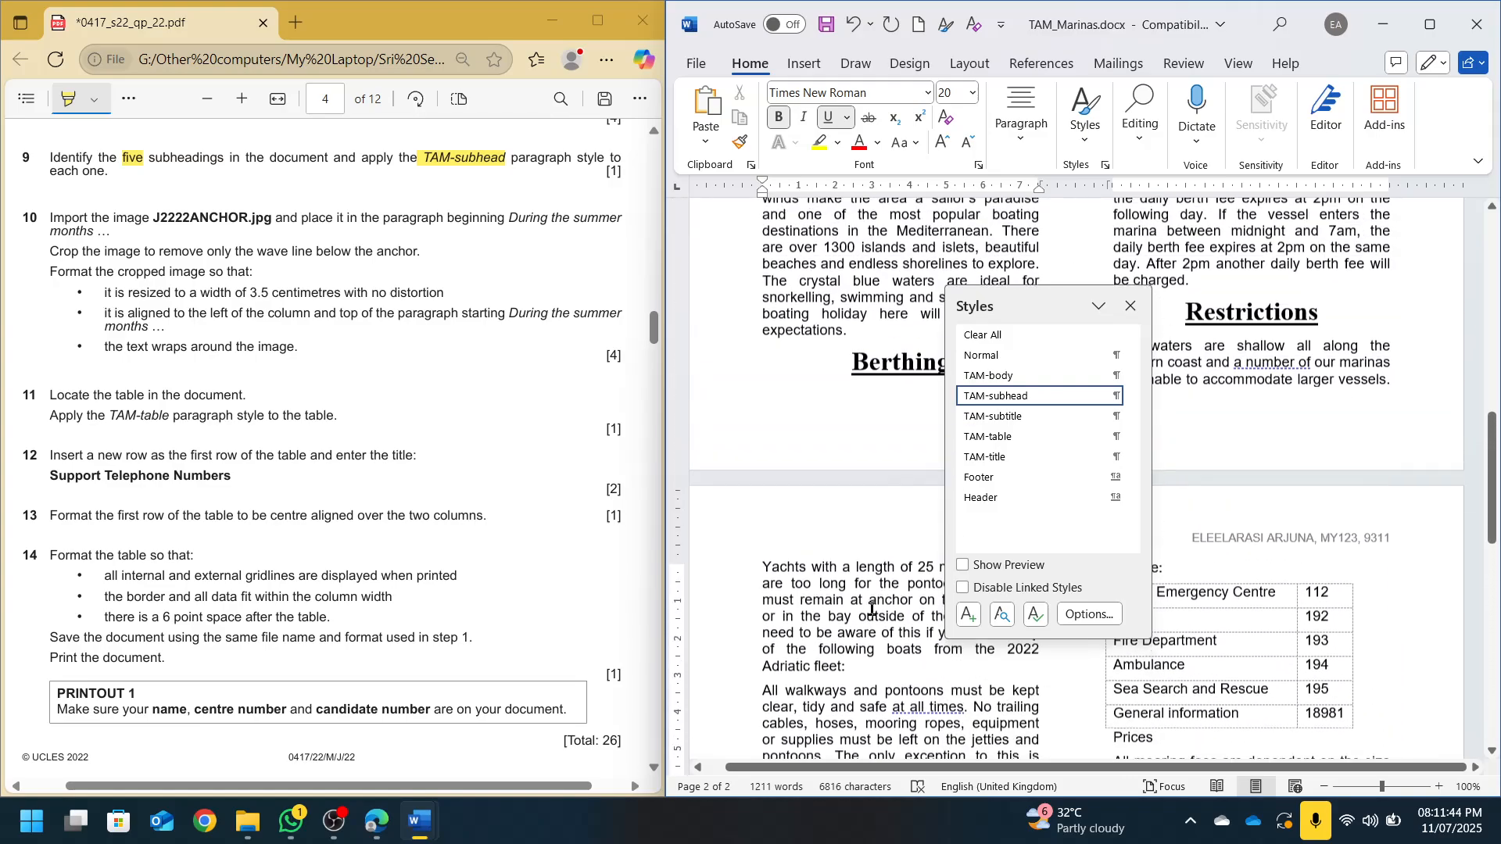
{"action": "scroll", "coordinate": [873, 609], "scroll_direction": "up", "scroll_amount": 15}
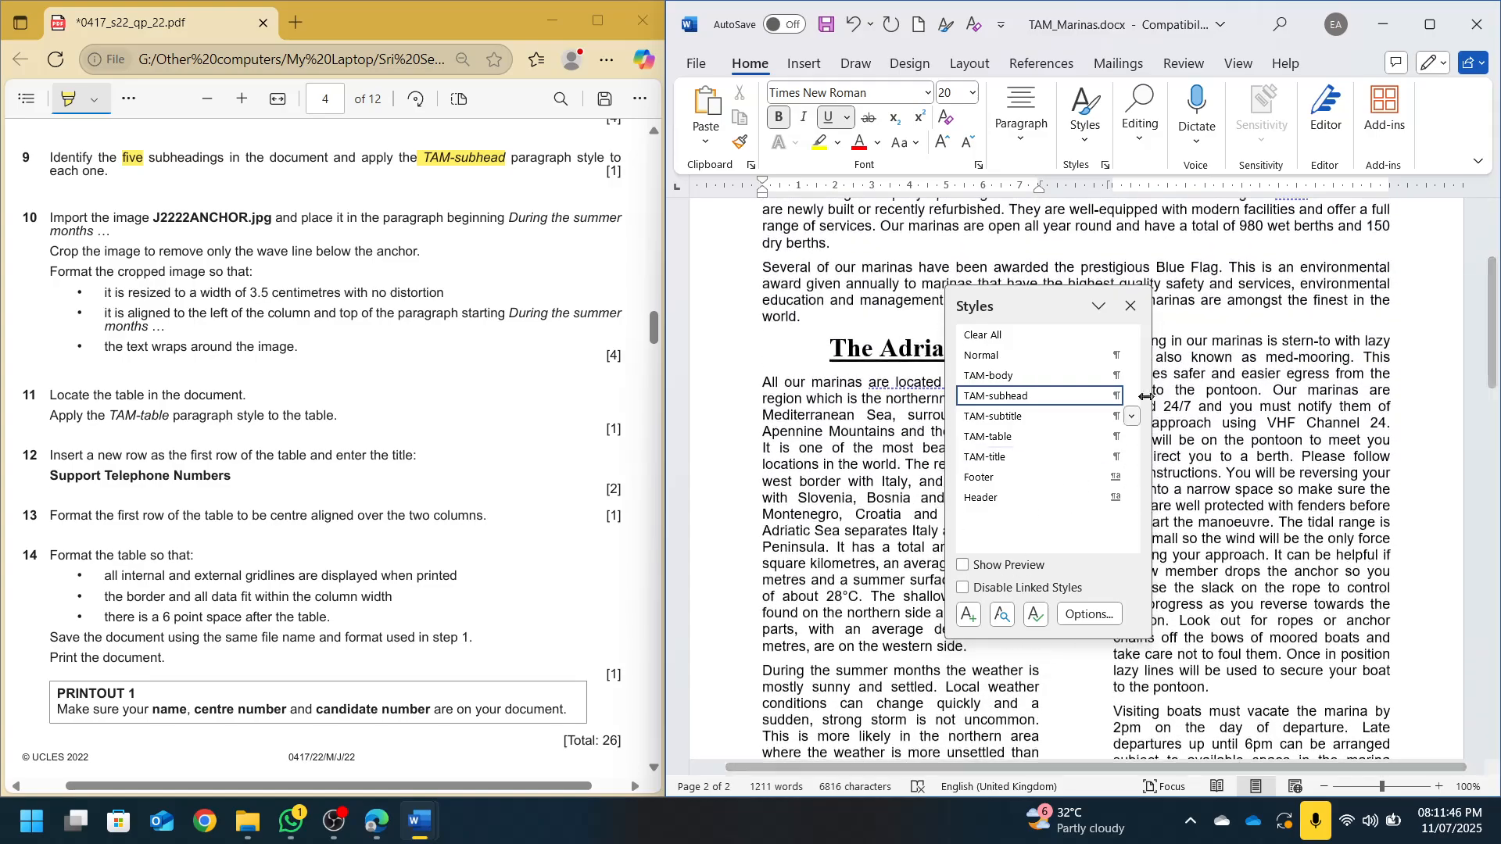
{"action": "left_click", "coordinate": [1130, 305]}
Give the Prices heading TAM-subhead from the Styles gallery, correcting a wrongly applied style
{"action": "scroll", "coordinate": [1104, 524], "scroll_direction": "up", "scroll_amount": 5}
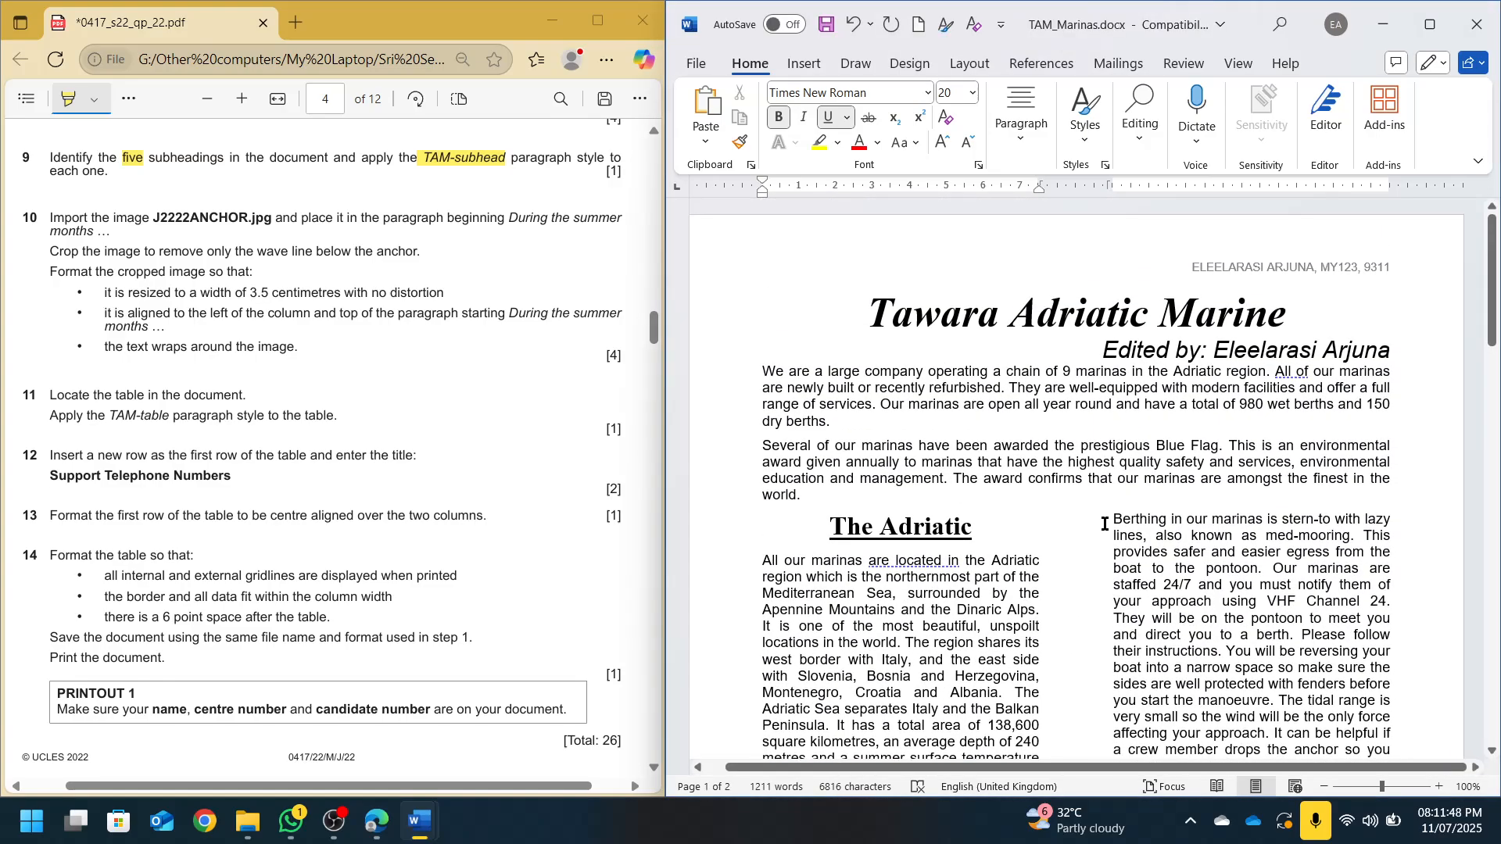
{"action": "scroll", "coordinate": [1006, 570], "scroll_direction": "down", "scroll_amount": 8}
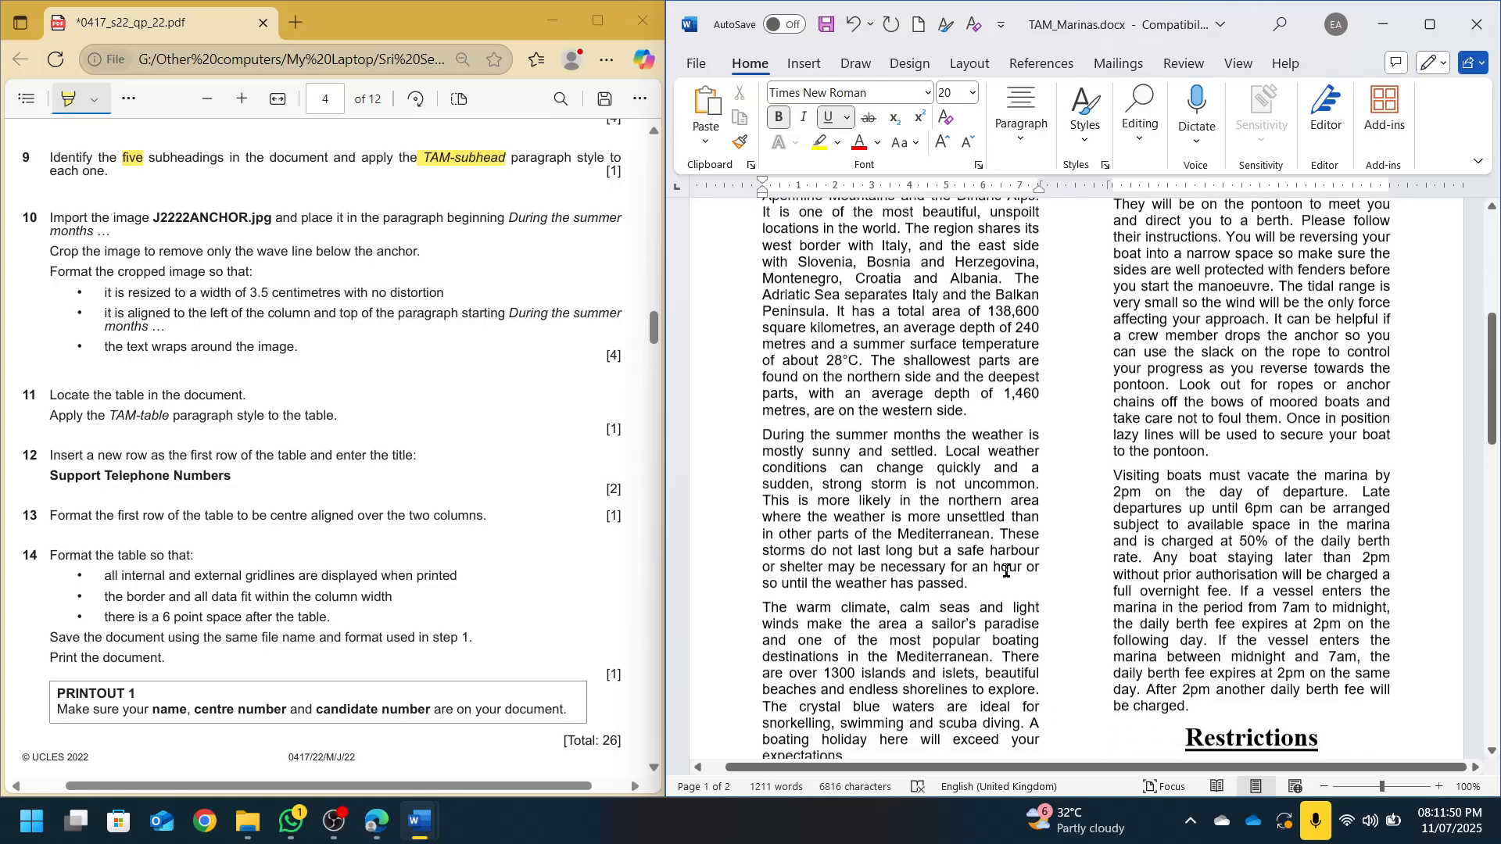
{"action": "scroll", "coordinate": [1164, 558], "scroll_direction": "down", "scroll_amount": 6}
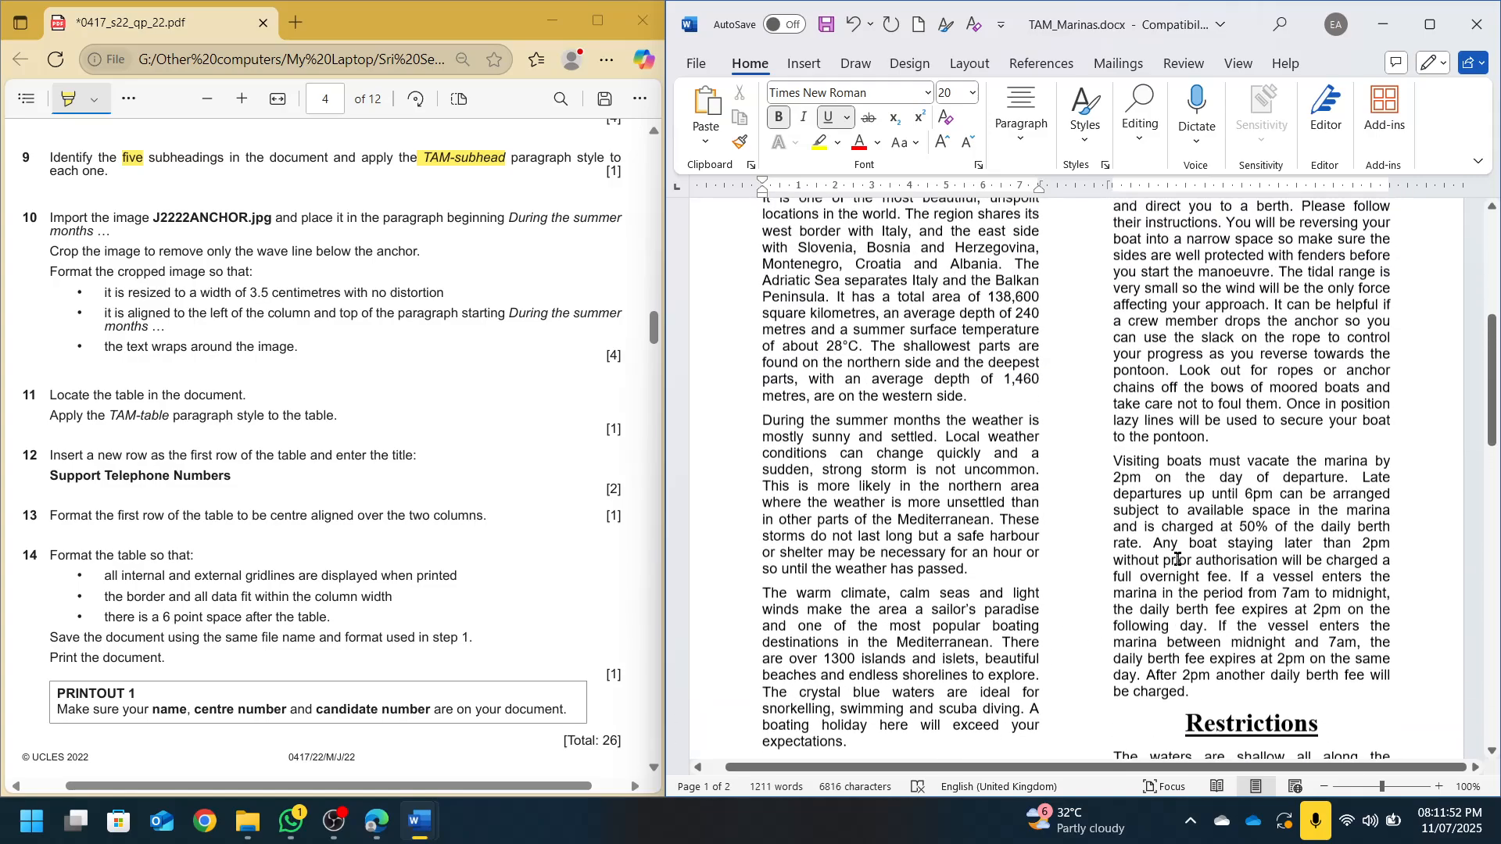
{"action": "scroll", "coordinate": [1178, 559], "scroll_direction": "down", "scroll_amount": 1}
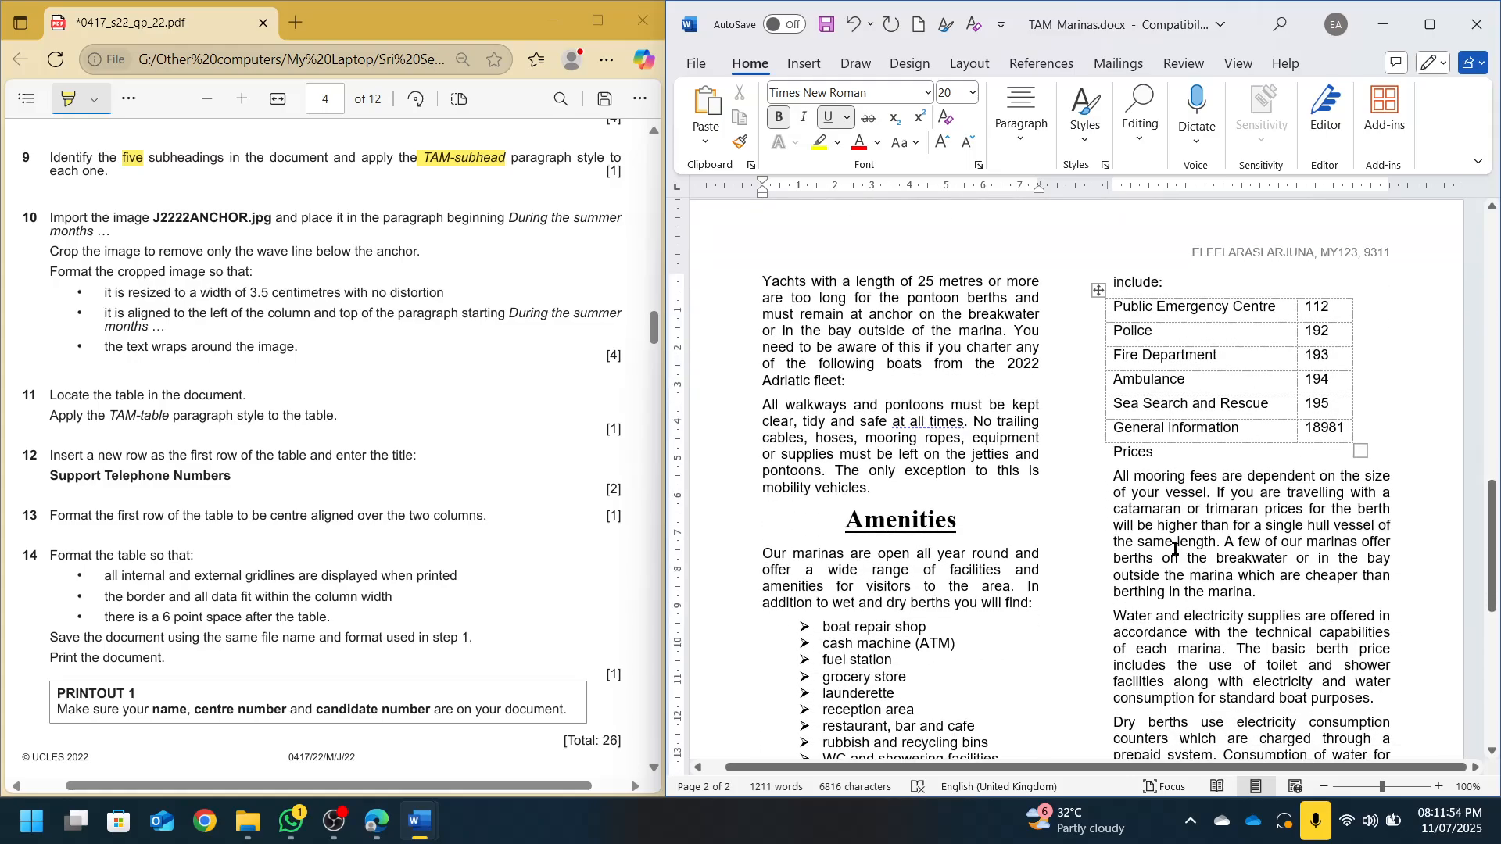
{"action": "left_click", "coordinate": [1141, 455]}
{"action": "left_click", "coordinate": [1086, 117]}
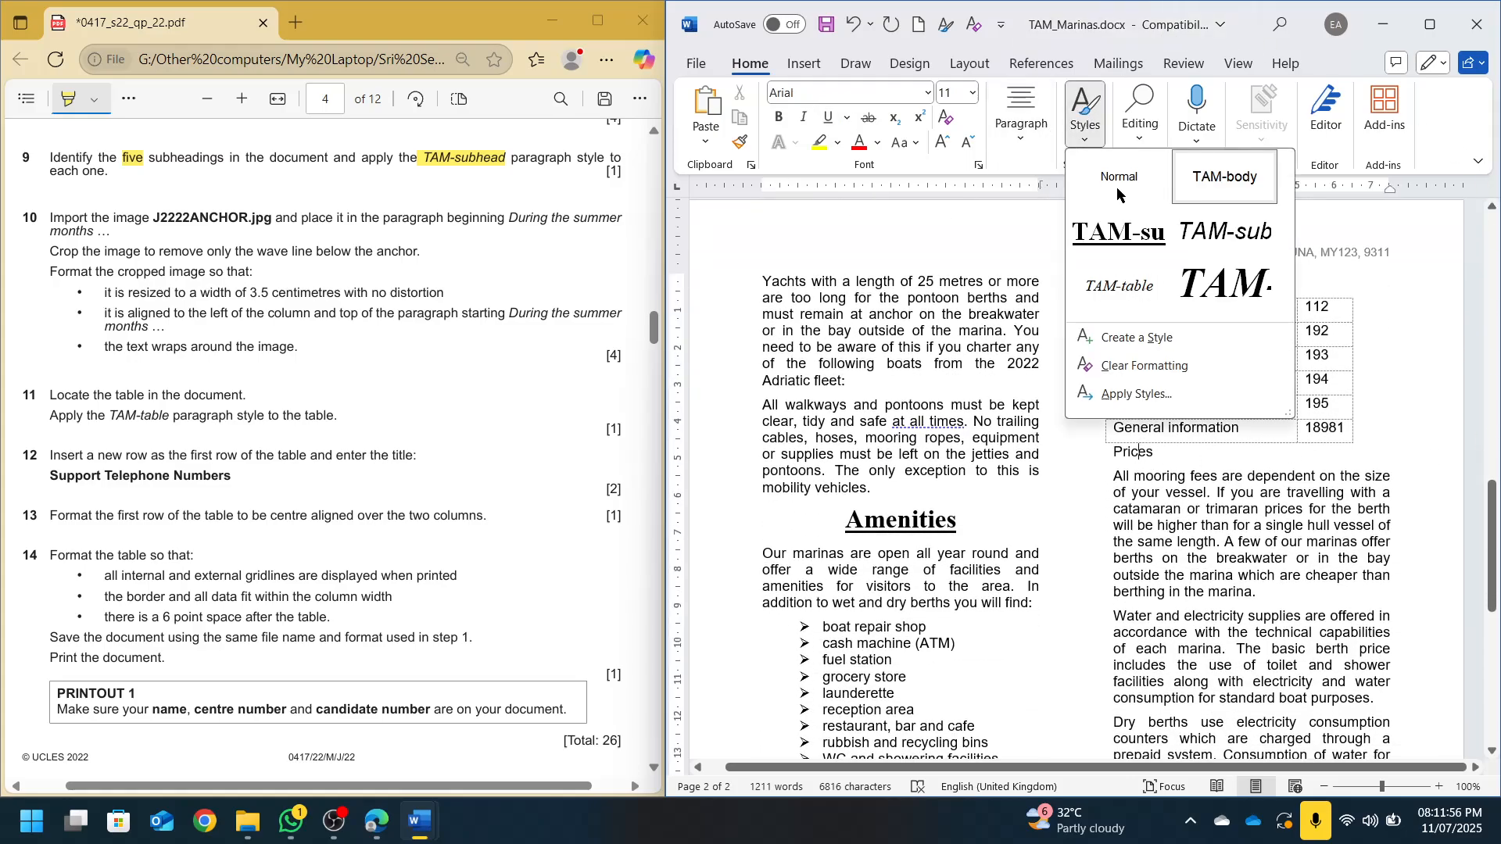
{"action": "left_click", "coordinate": [1123, 326]}
{"action": "left_click", "coordinate": [1086, 117]}
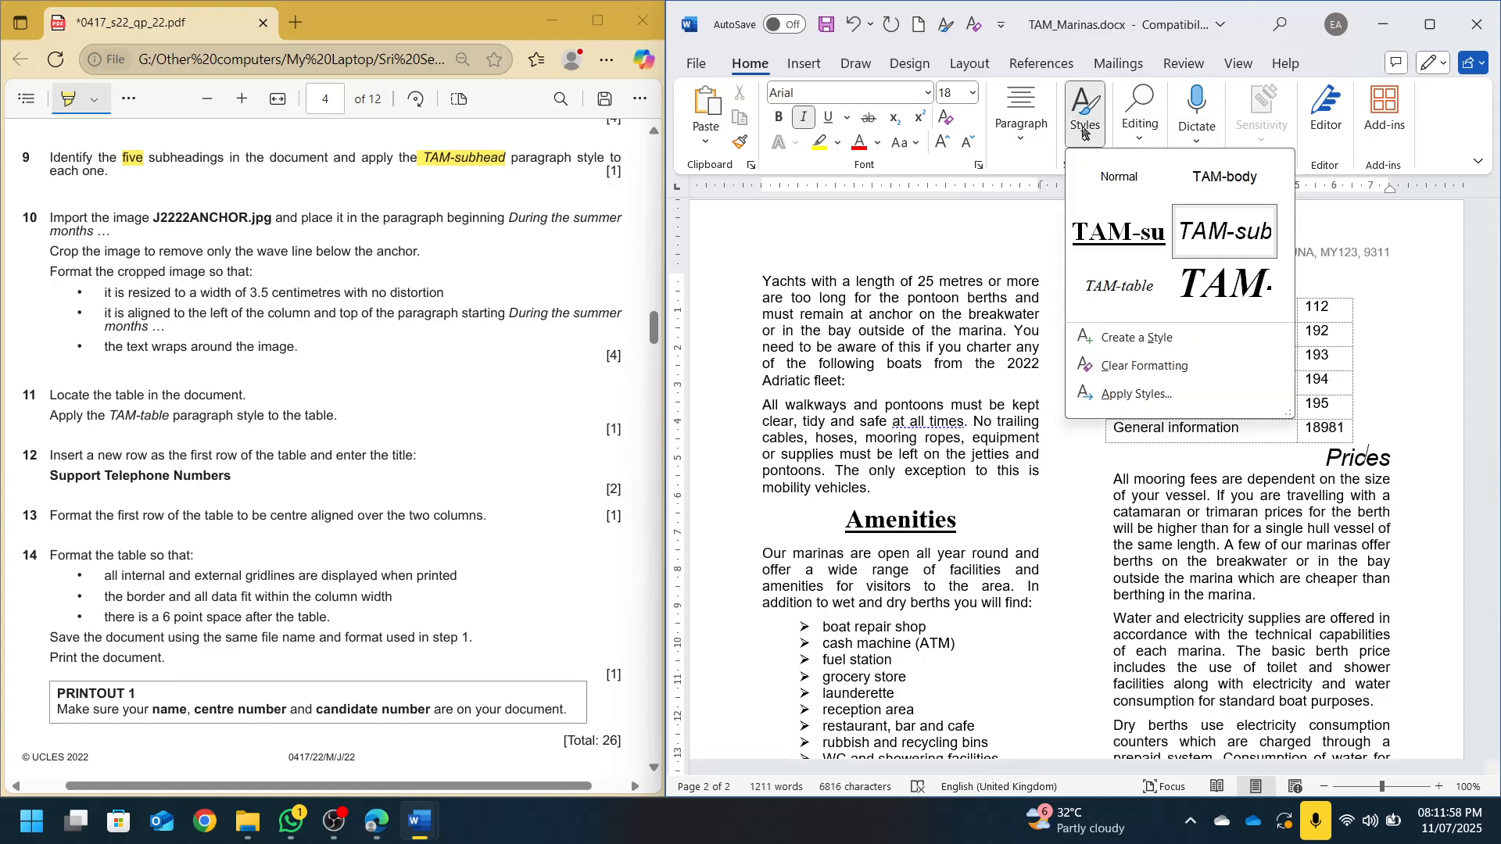
{"action": "left_click", "coordinate": [1221, 326]}
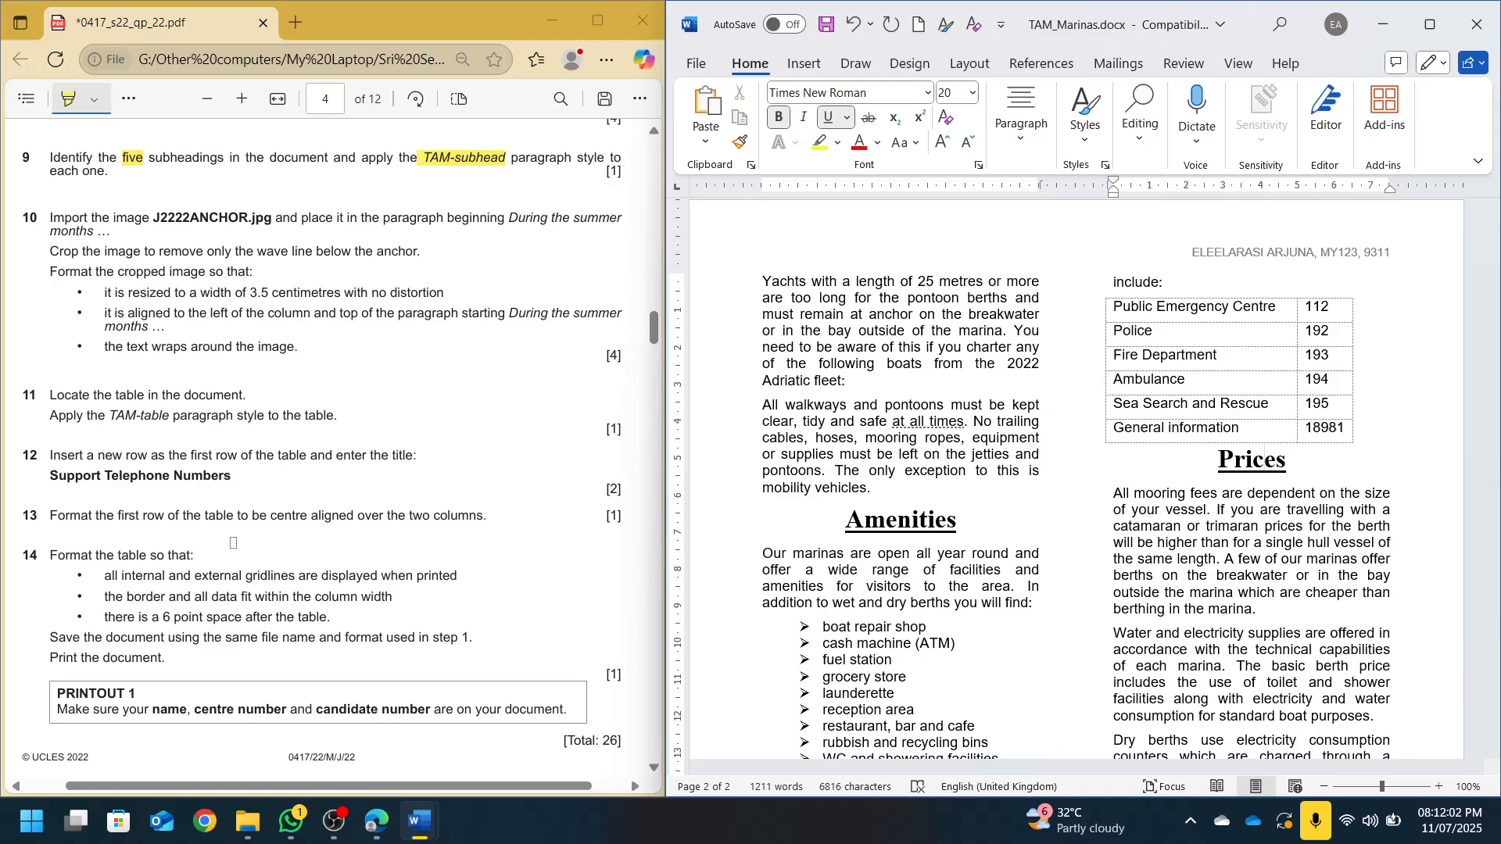
Check the body text font, then search the document for 'during the summer months'
{"action": "scroll", "coordinate": [183, 466], "scroll_direction": "down", "scroll_amount": 2}
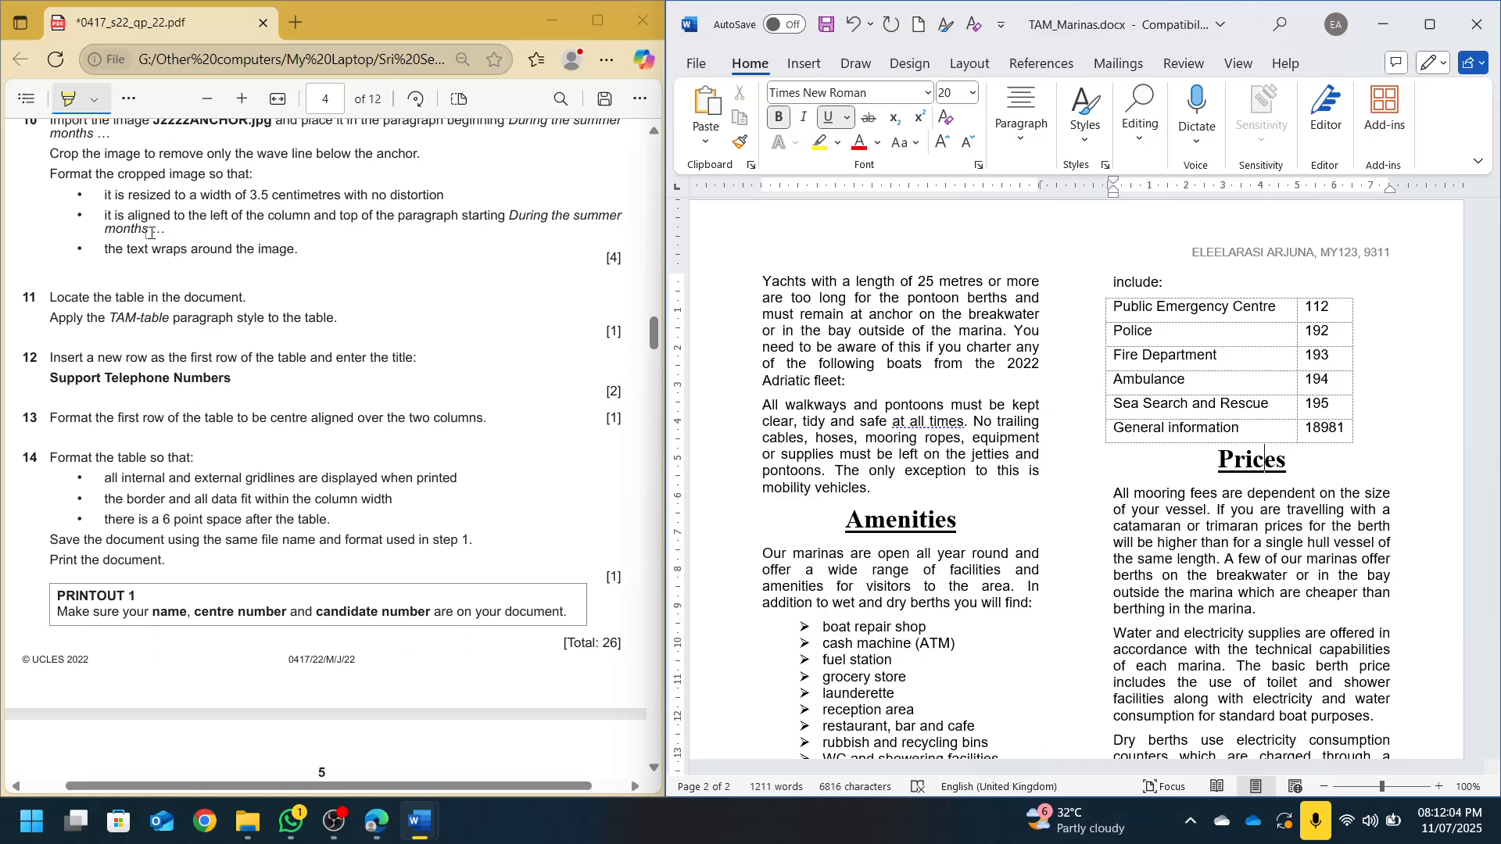
{"action": "scroll", "coordinate": [126, 338], "scroll_direction": "up", "scroll_amount": 2}
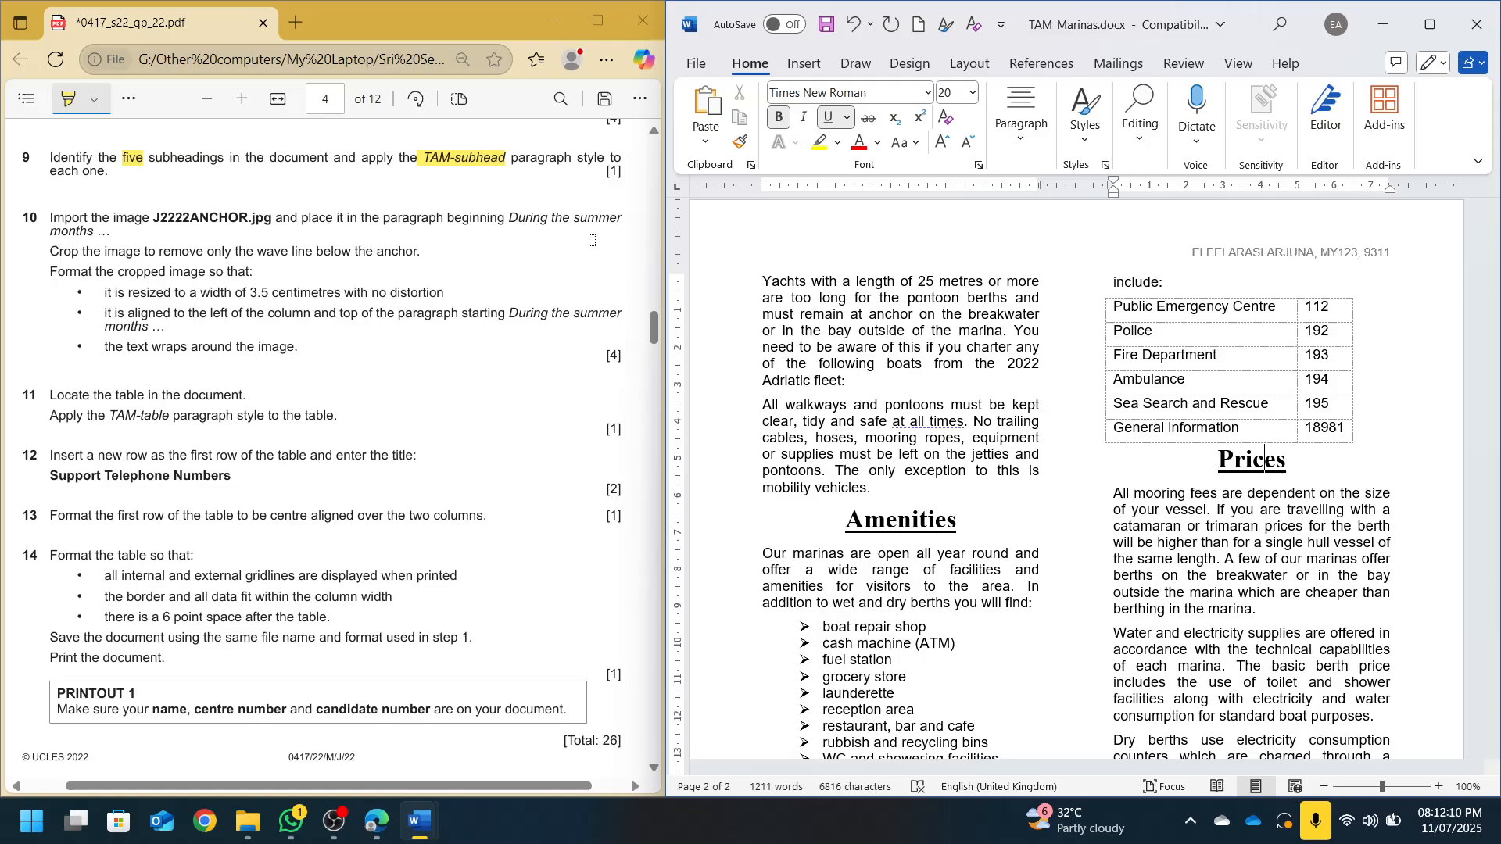
{"action": "left_click", "coordinate": [995, 441]}
{"action": "key", "text": "ctrl+d"}
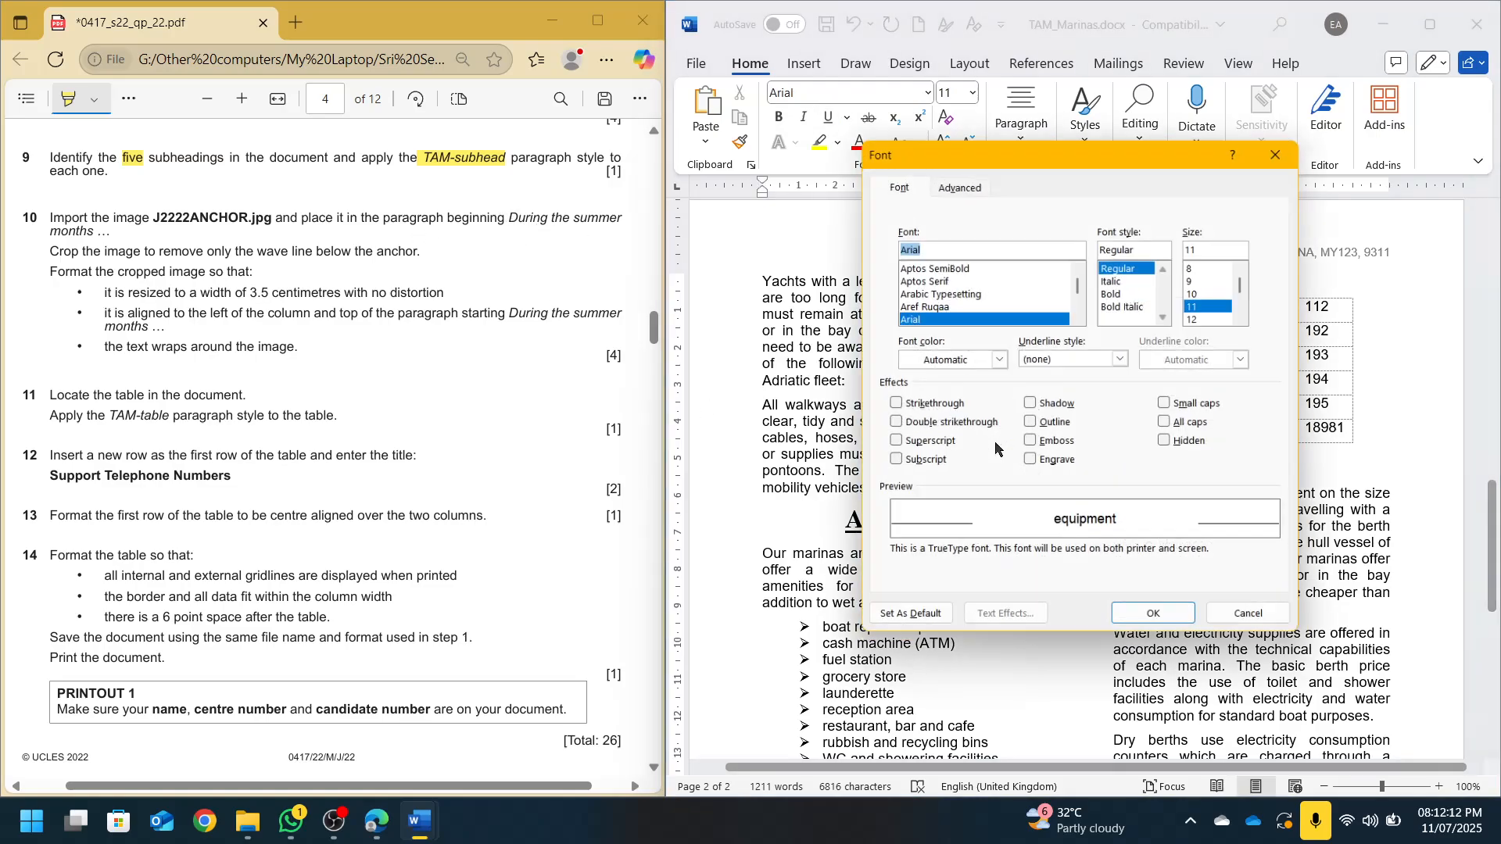
{"action": "key", "text": "Escape"}
{"action": "key", "text": "ctrl+f"}
{"action": "type", "text": "during the su"}
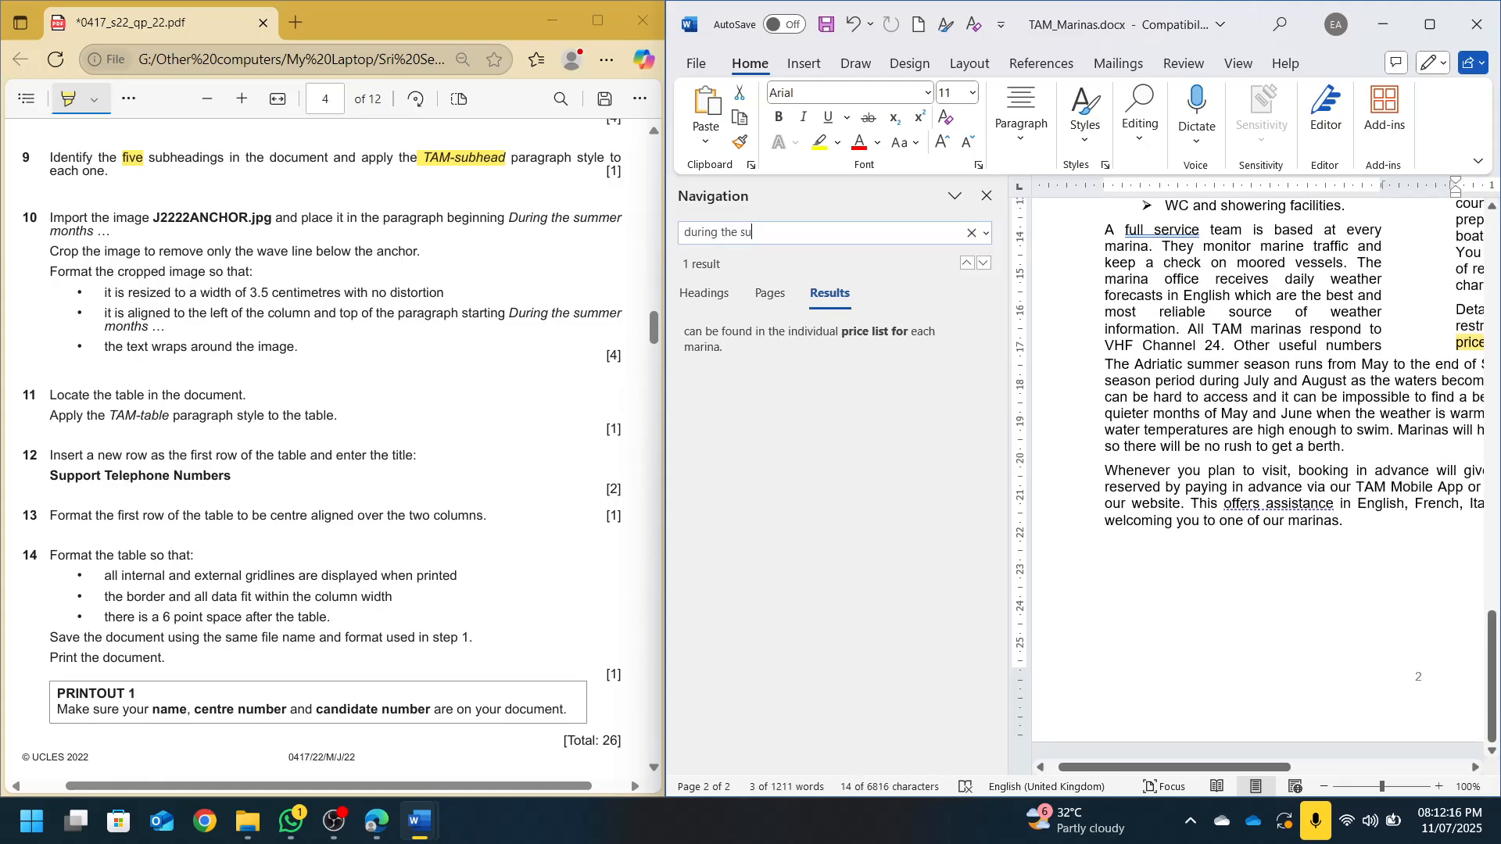
{"action": "type", "text": "mmer month"}
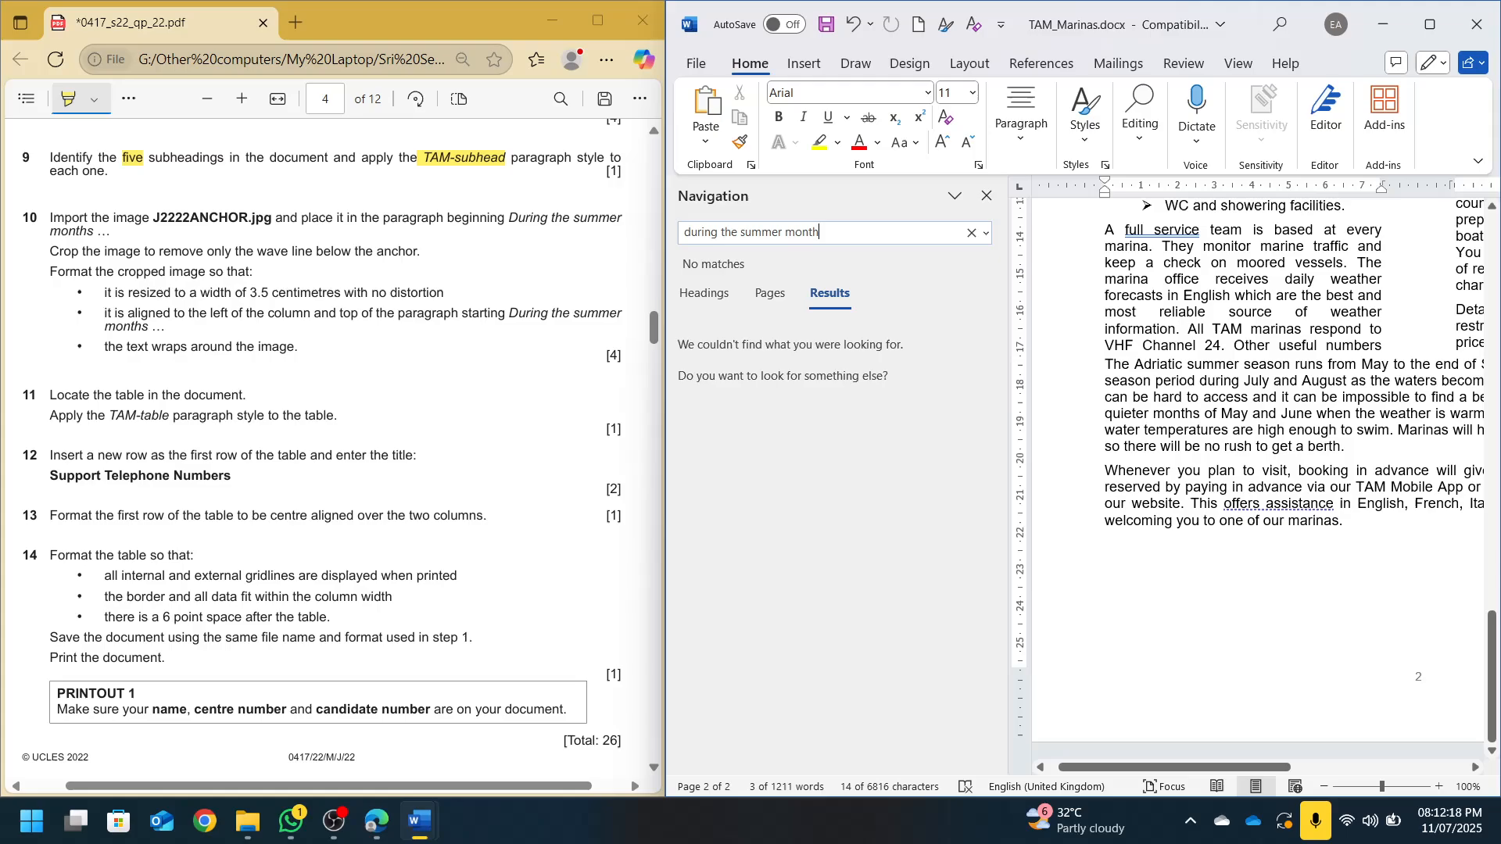
{"action": "type", "text": "s"}
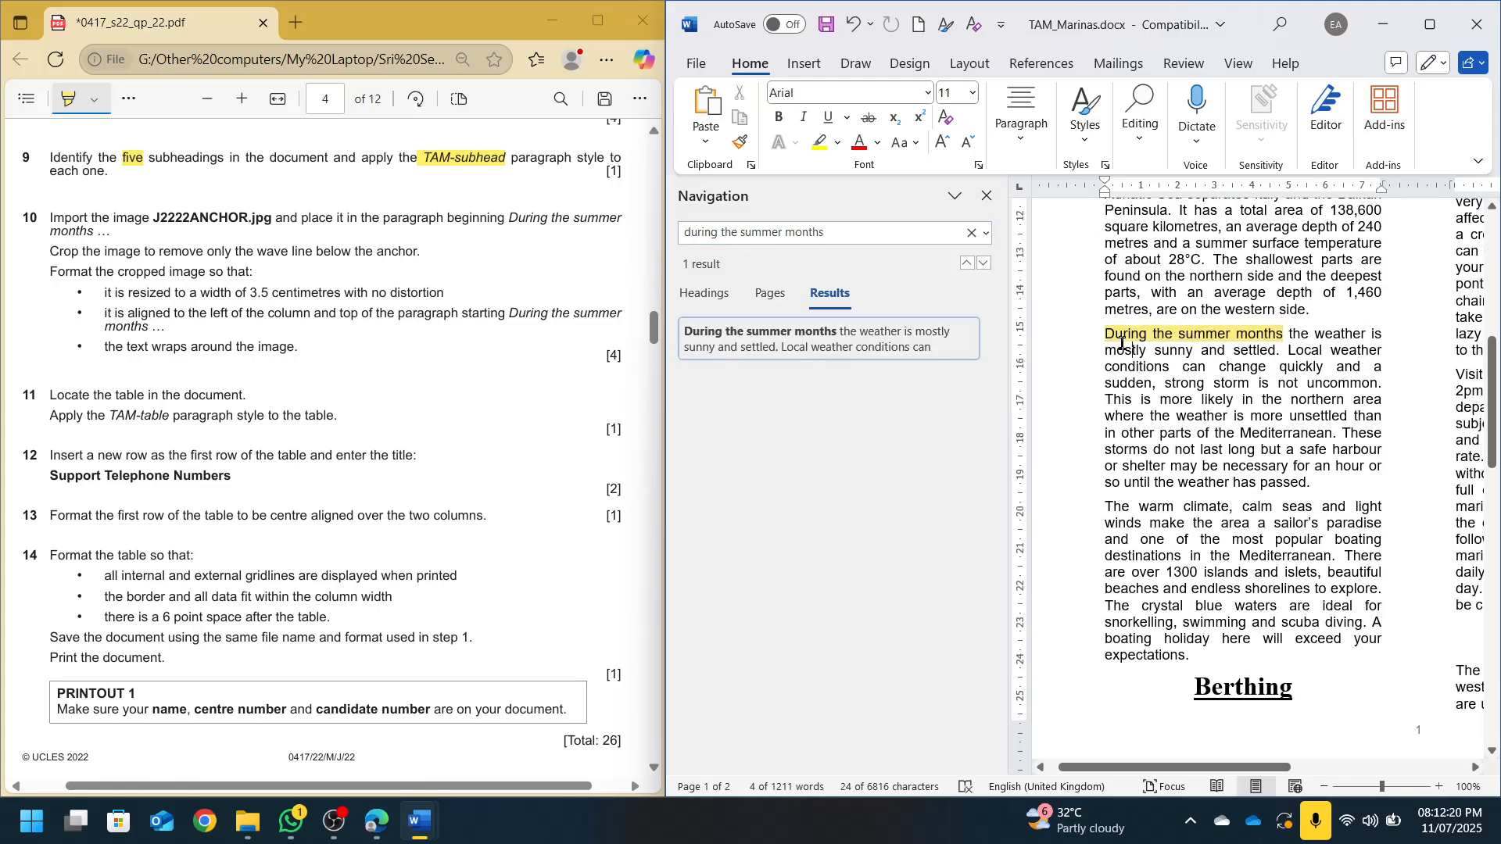
Insert J2222ANCHOR.jpg from the 0417_s22_sf_22 folder before 'During the summer months'
{"action": "left_click", "coordinate": [987, 196]}
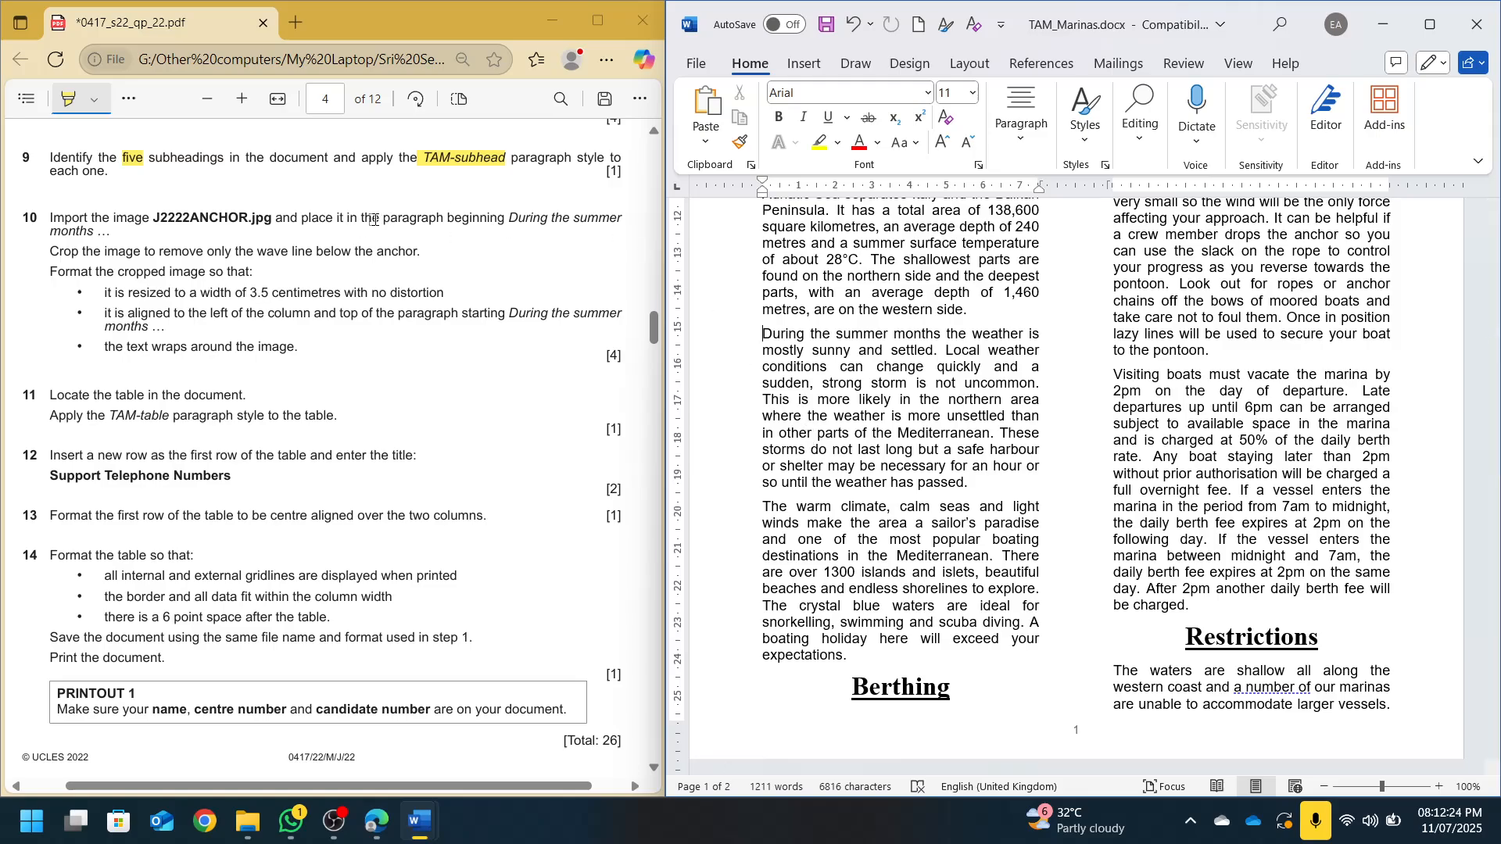
{"action": "left_click_drag", "start_coordinate": [444, 217], "coordinate": [495, 217]}
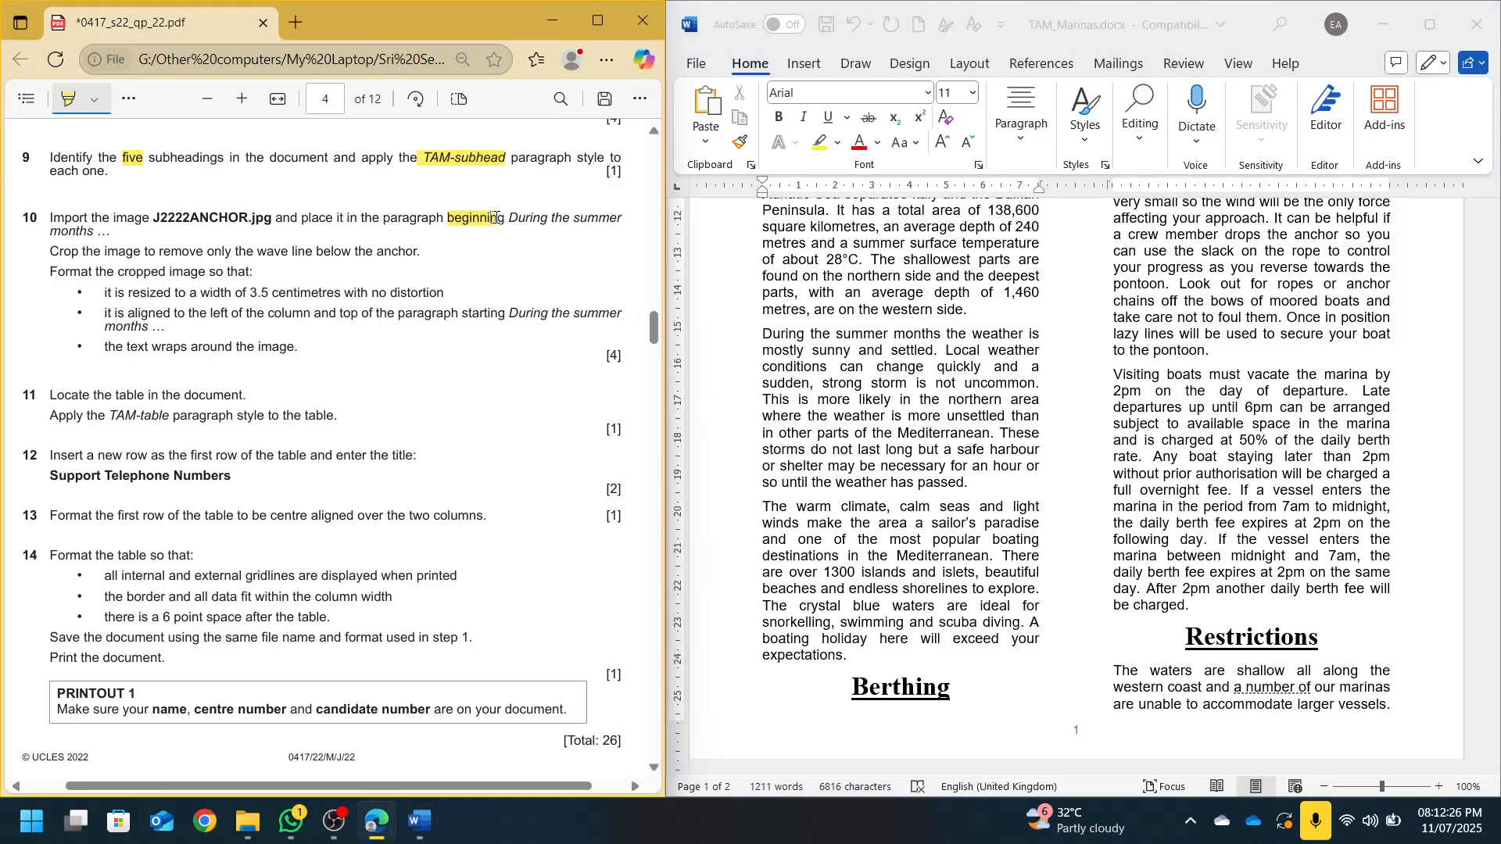
{"action": "left_click", "coordinate": [764, 335]}
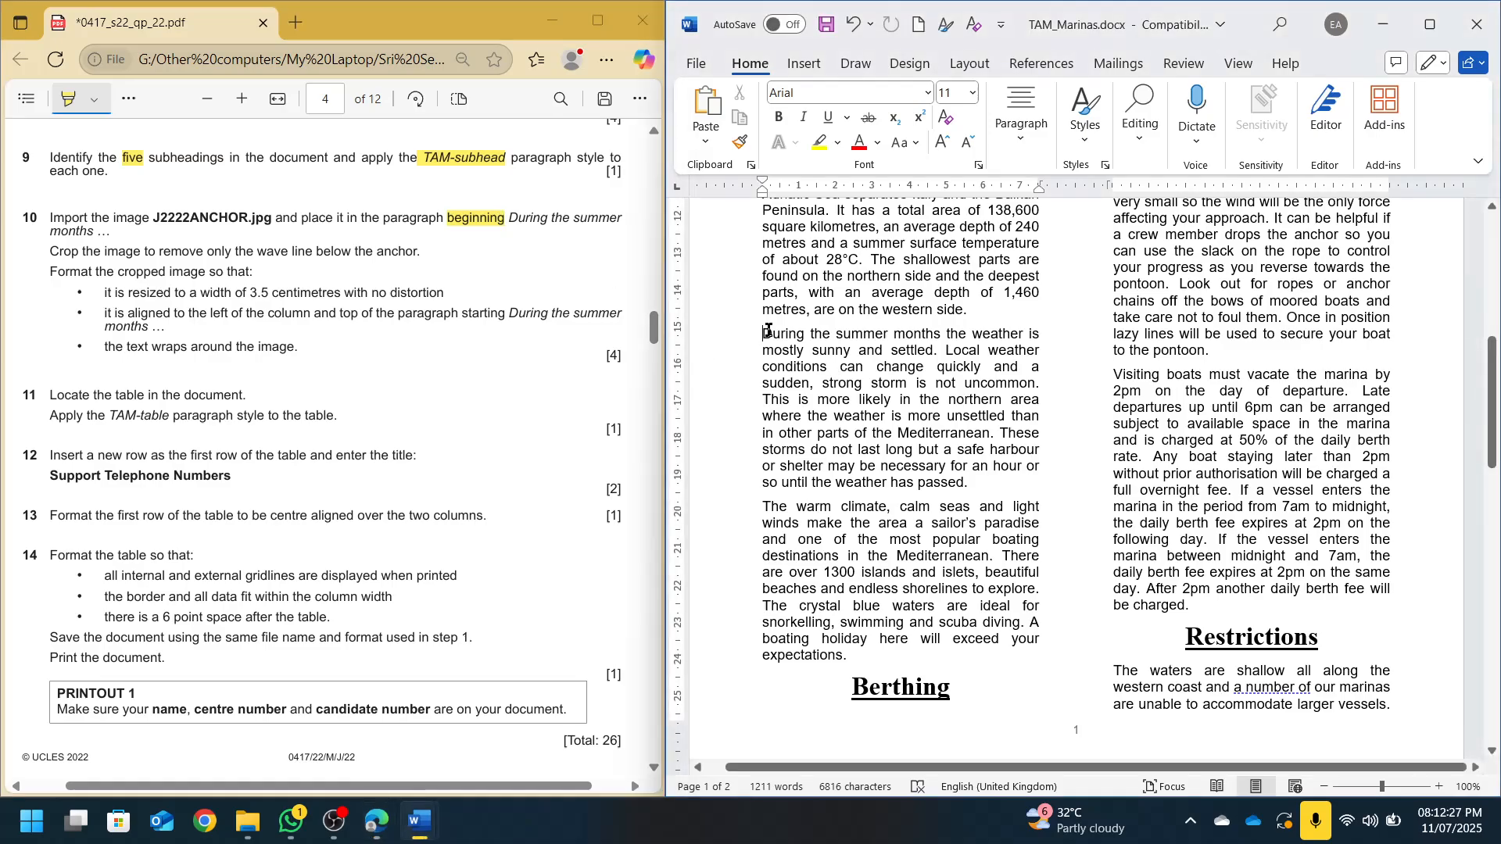
{"action": "left_click", "coordinate": [813, 66]}
{"action": "left_click", "coordinate": [819, 105]}
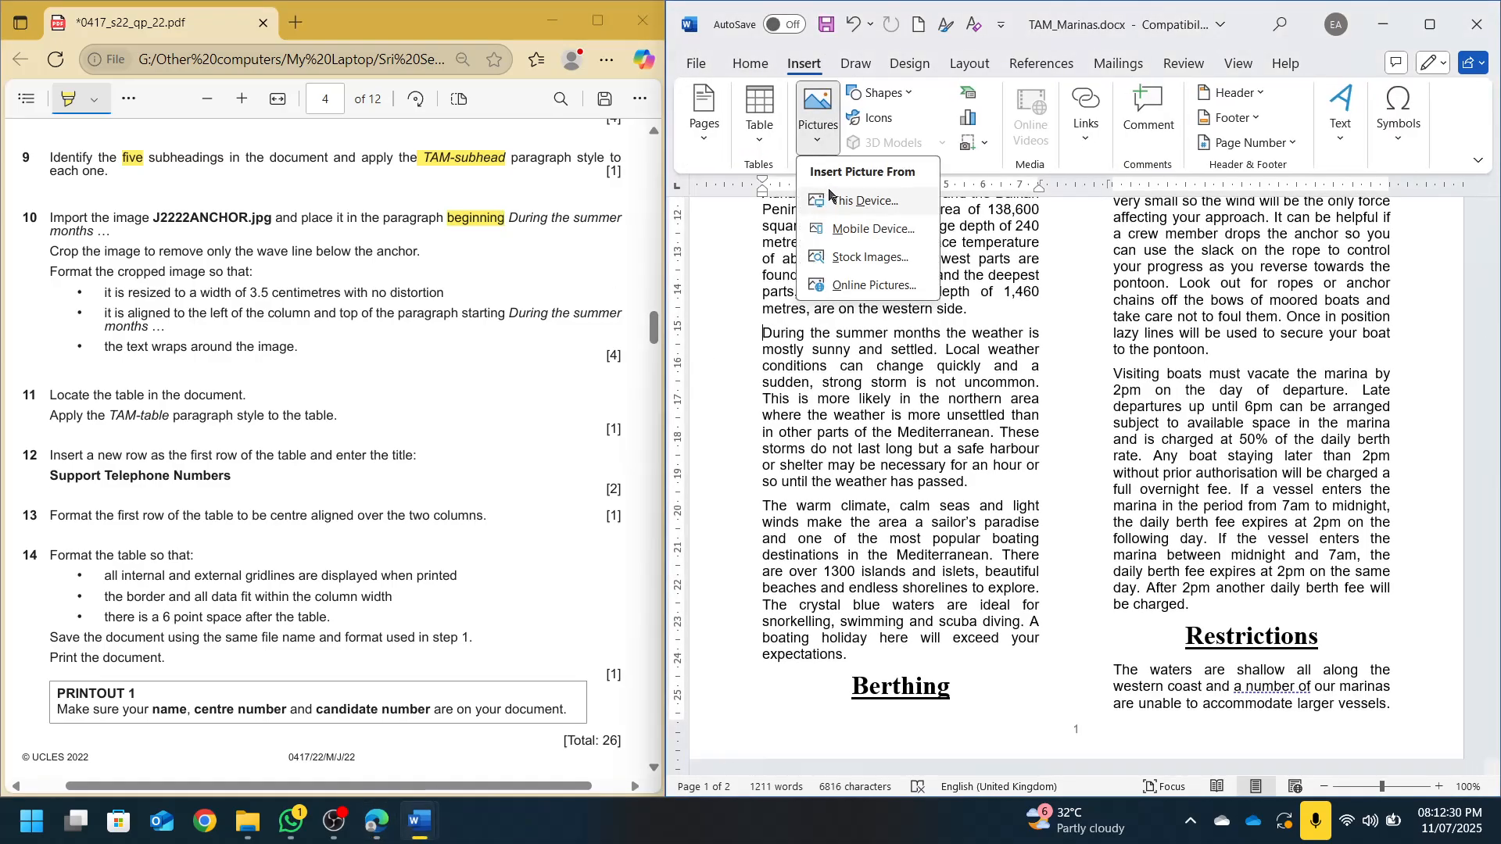
{"action": "left_click", "coordinate": [838, 200]}
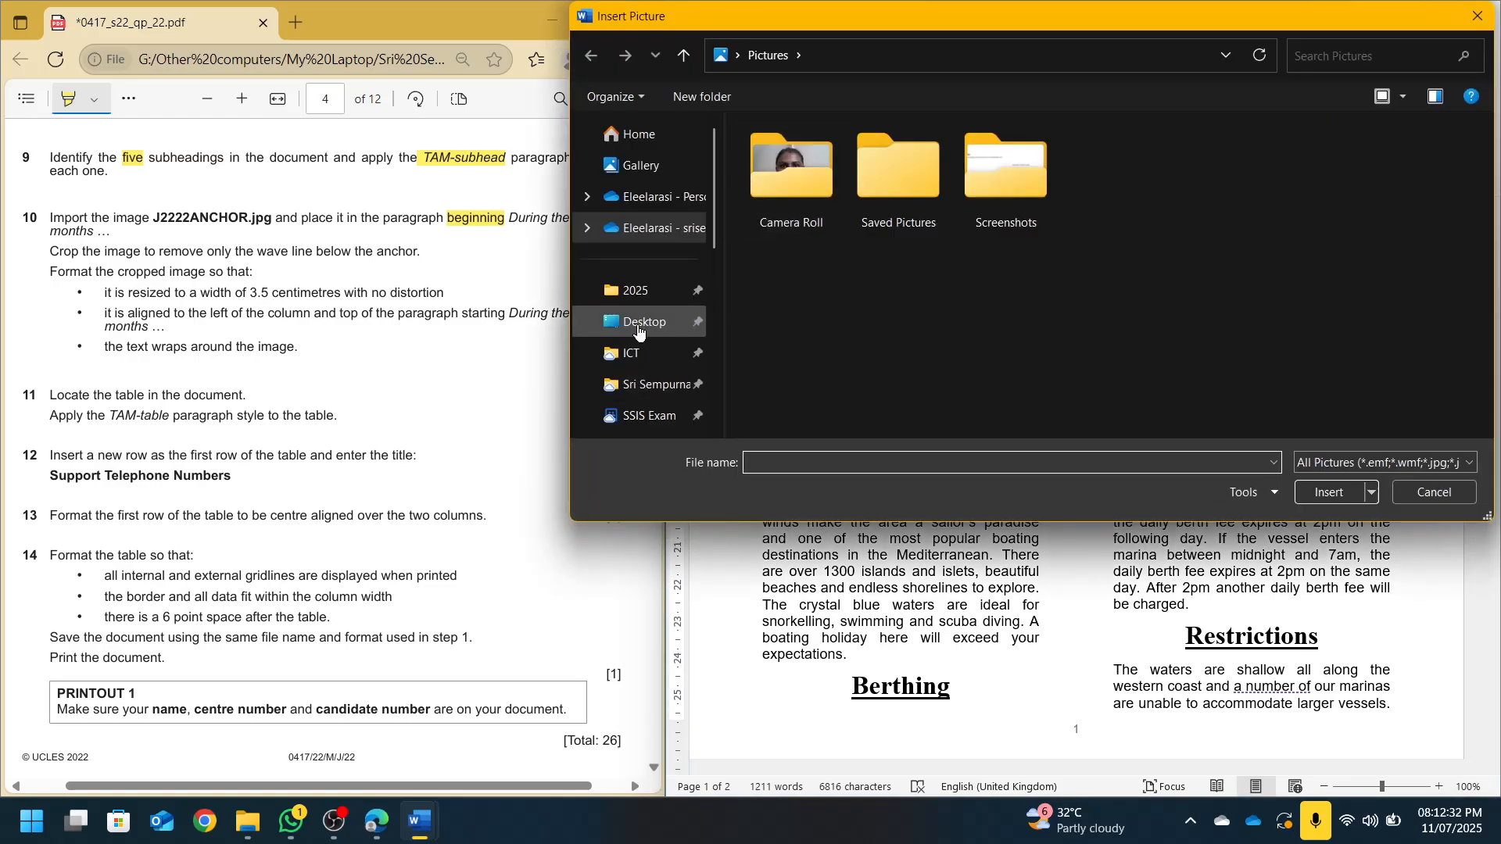
{"action": "left_click", "coordinate": [643, 321]}
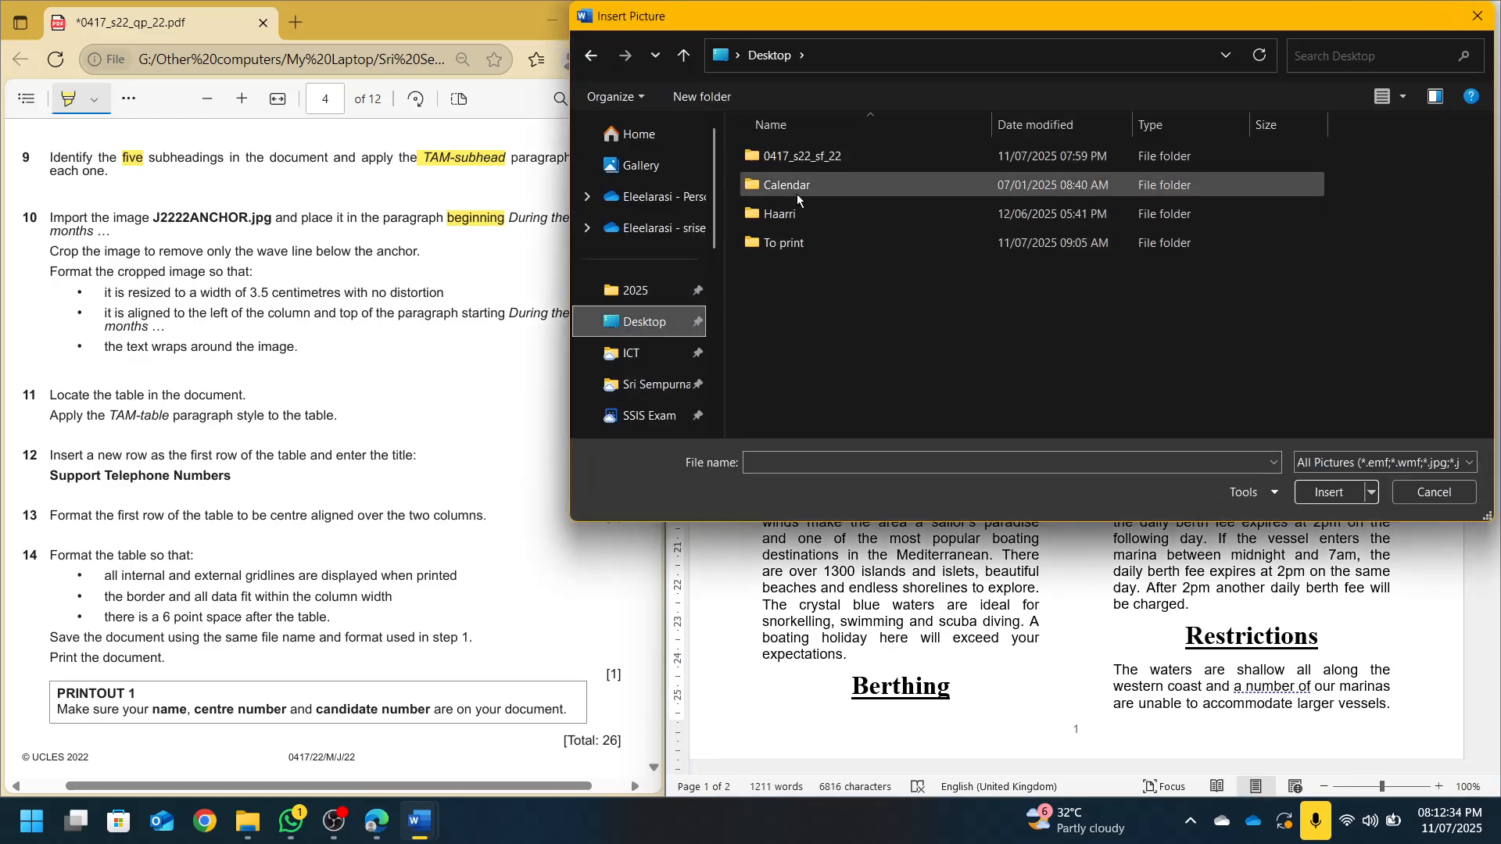
{"action": "double_click", "coordinate": [803, 157]}
{"action": "double_click", "coordinate": [803, 158]}
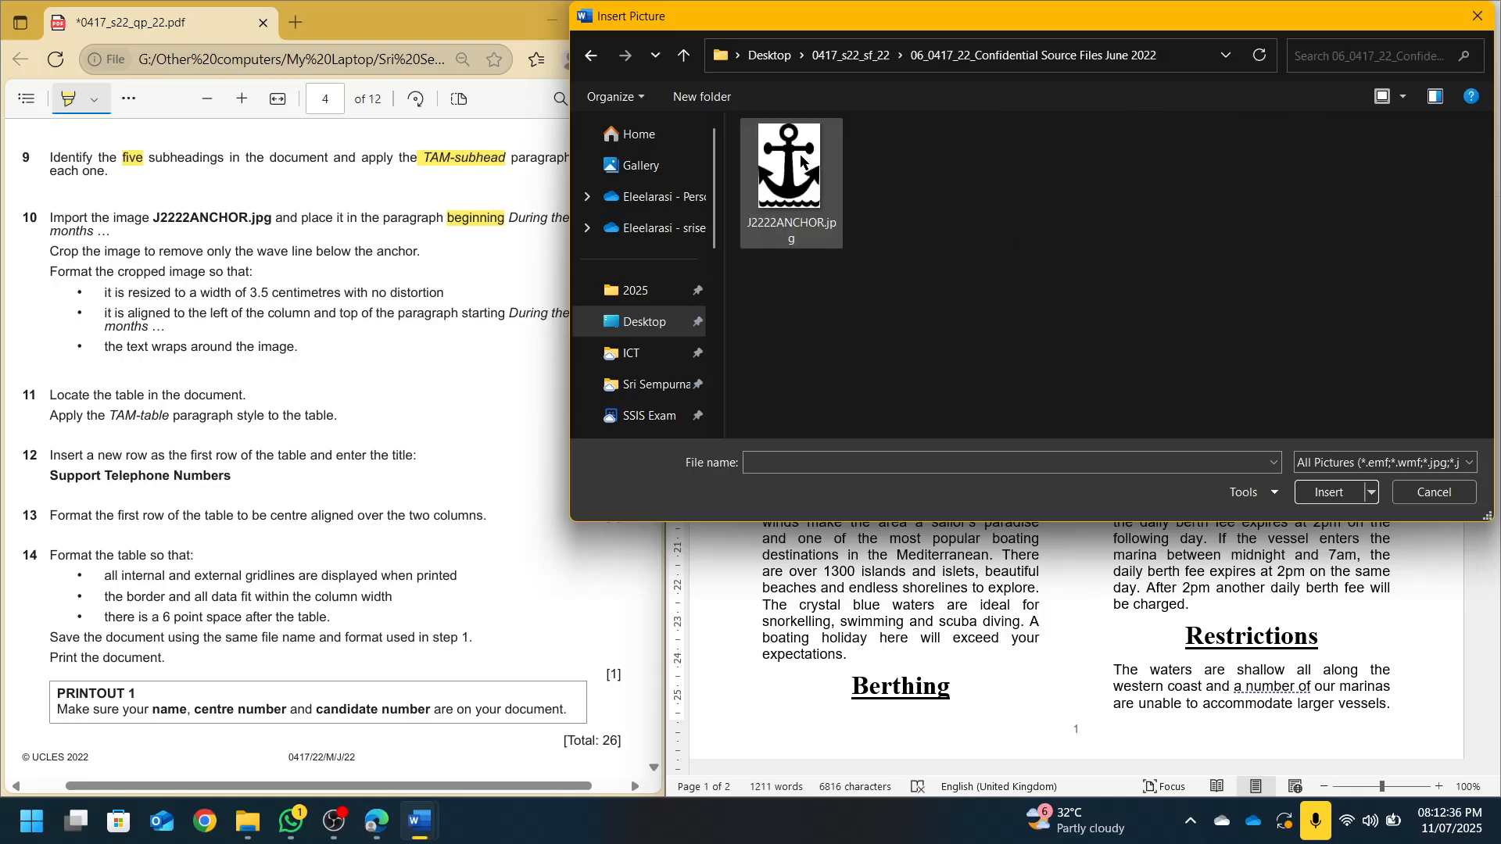
{"action": "double_click", "coordinate": [800, 154]}
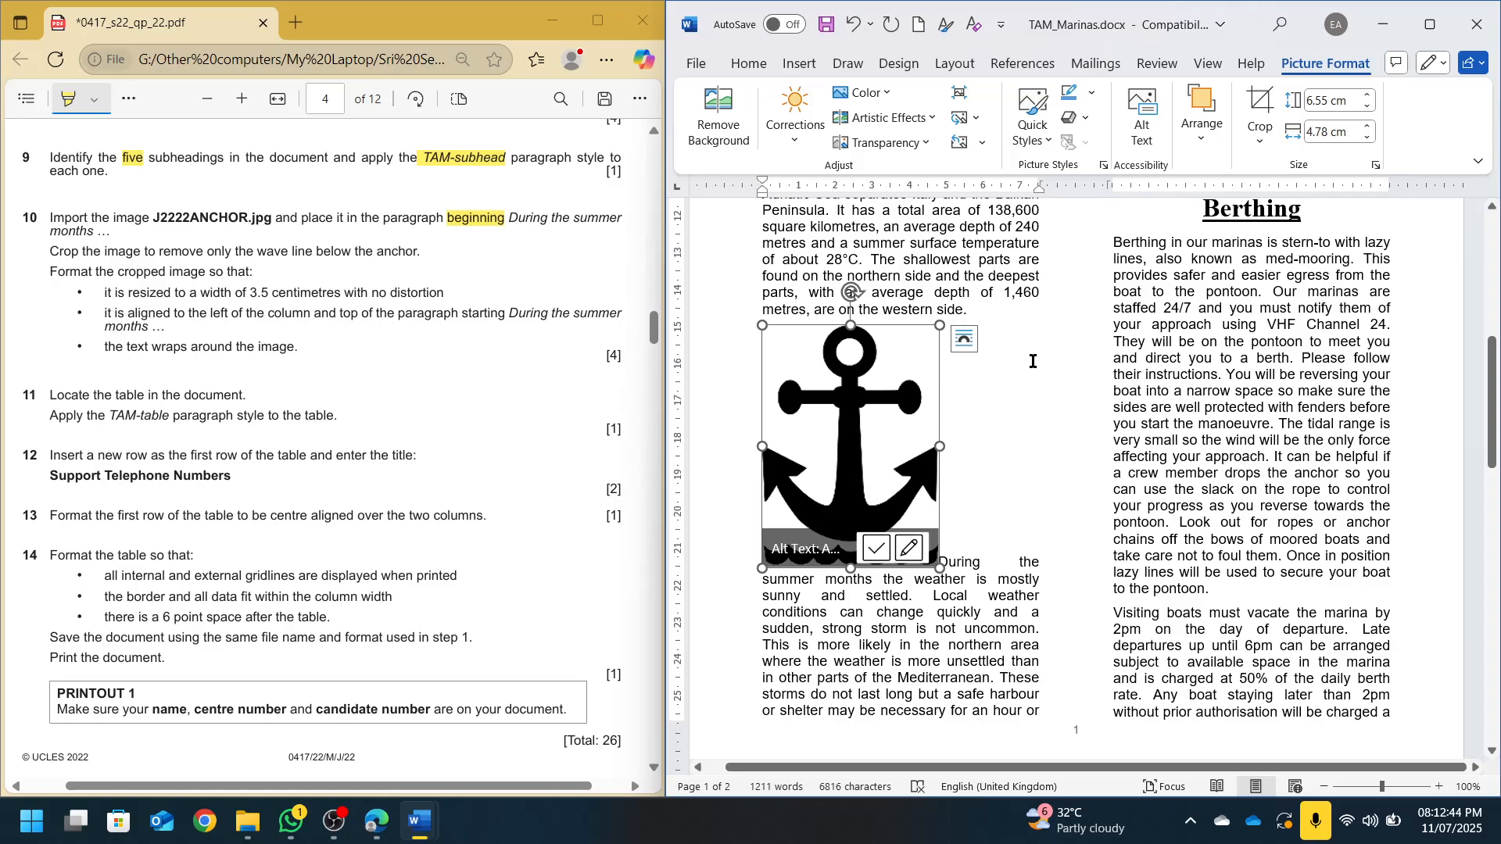
Crop the wave strip off the bottom of the anchor image
{"action": "left_click", "coordinate": [1259, 109]}
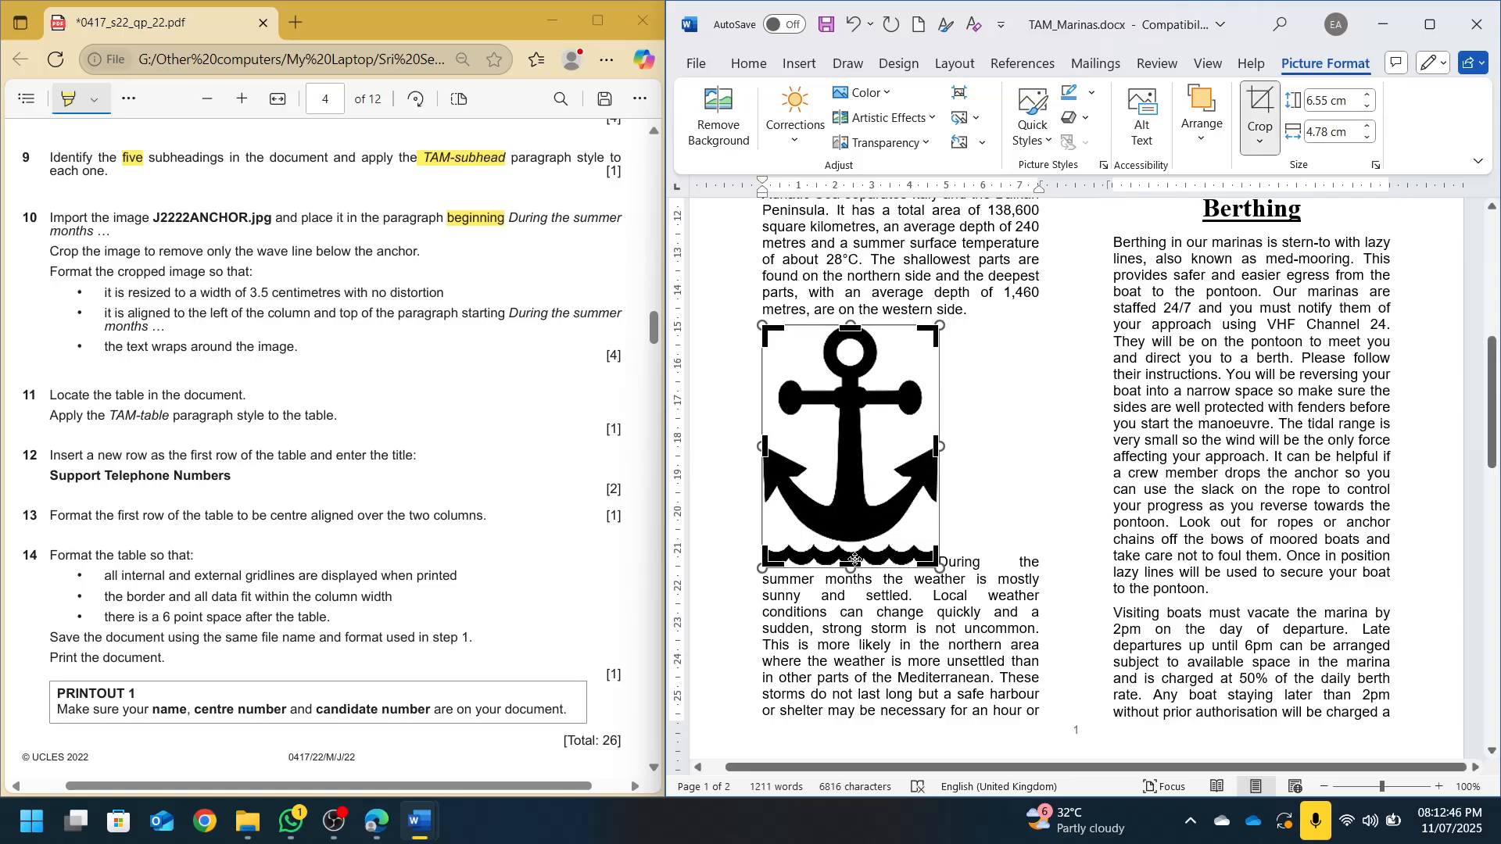
{"action": "left_click_drag", "start_coordinate": [852, 564], "coordinate": [851, 544]}
{"action": "left_click", "coordinate": [973, 473]}
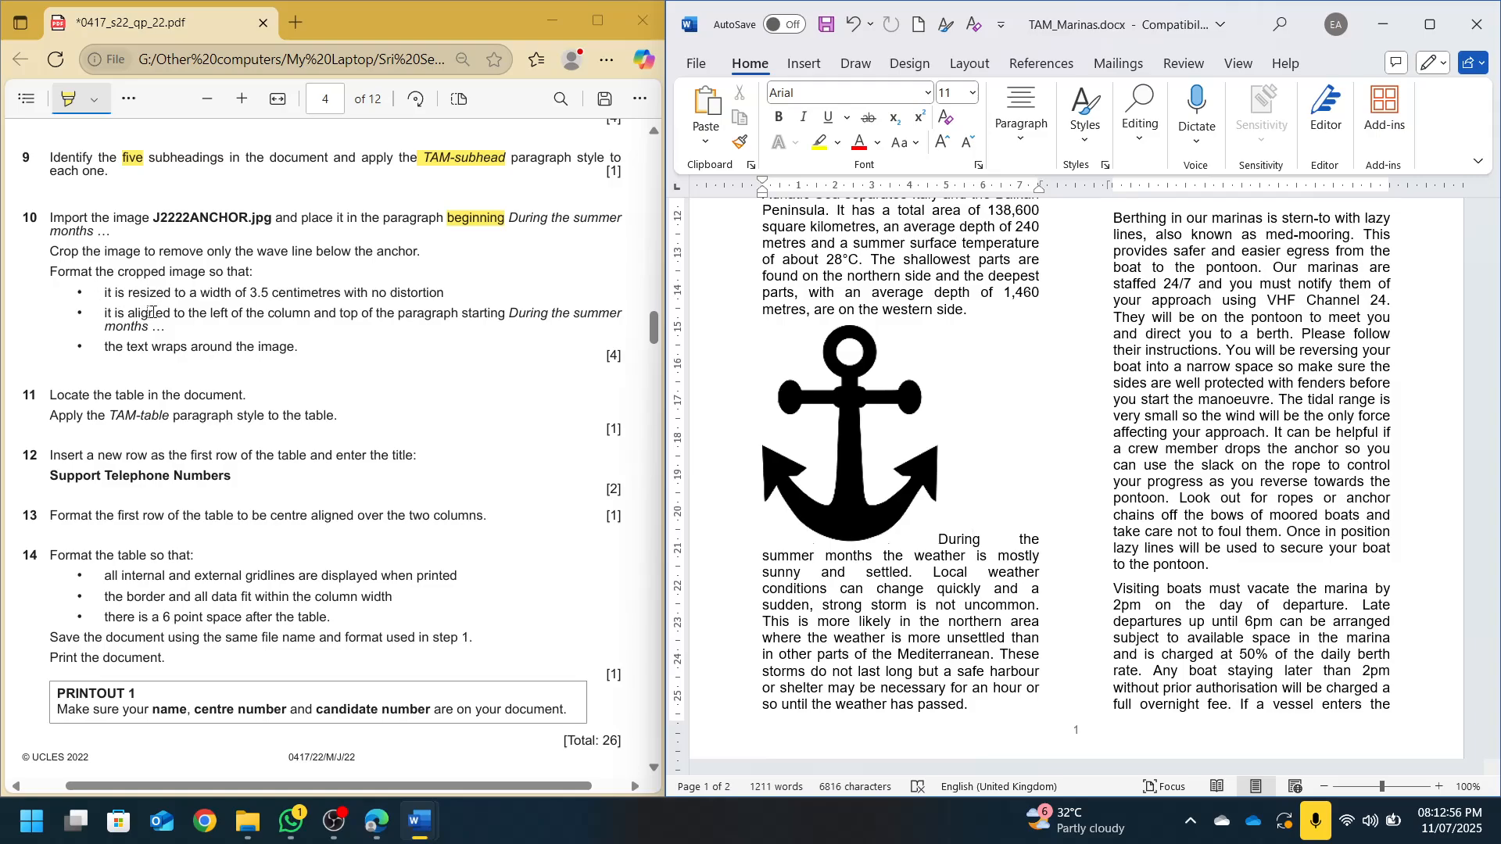
Resize the anchor image to 3.5 cm wide, keeping its proportions
{"action": "left_click", "coordinate": [903, 451]}
{"action": "left_click", "coordinate": [1339, 130]}
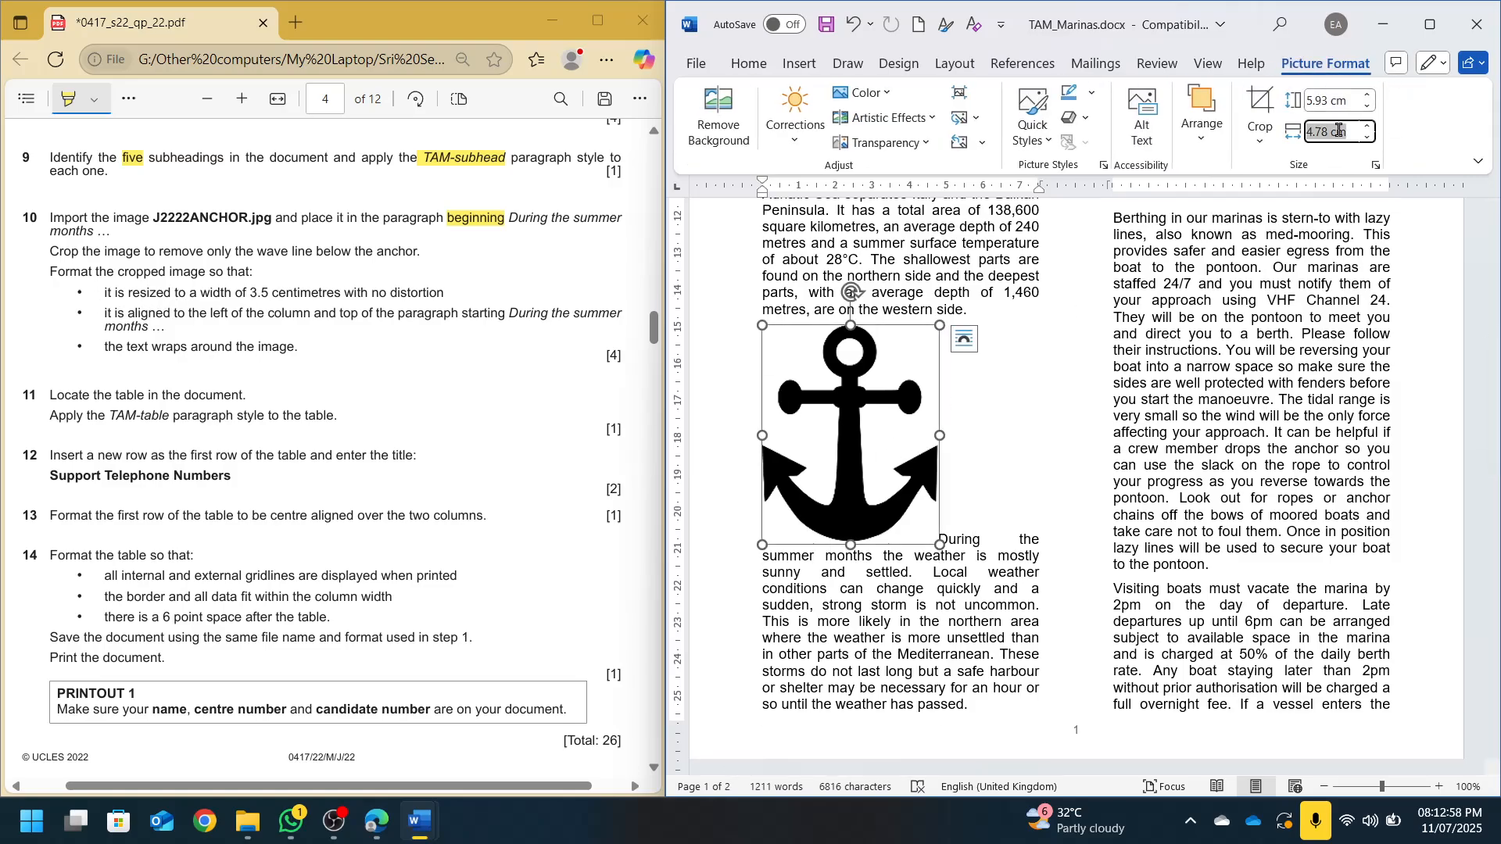
{"action": "type", "text": "3.5"}
{"action": "key", "text": "Return"}
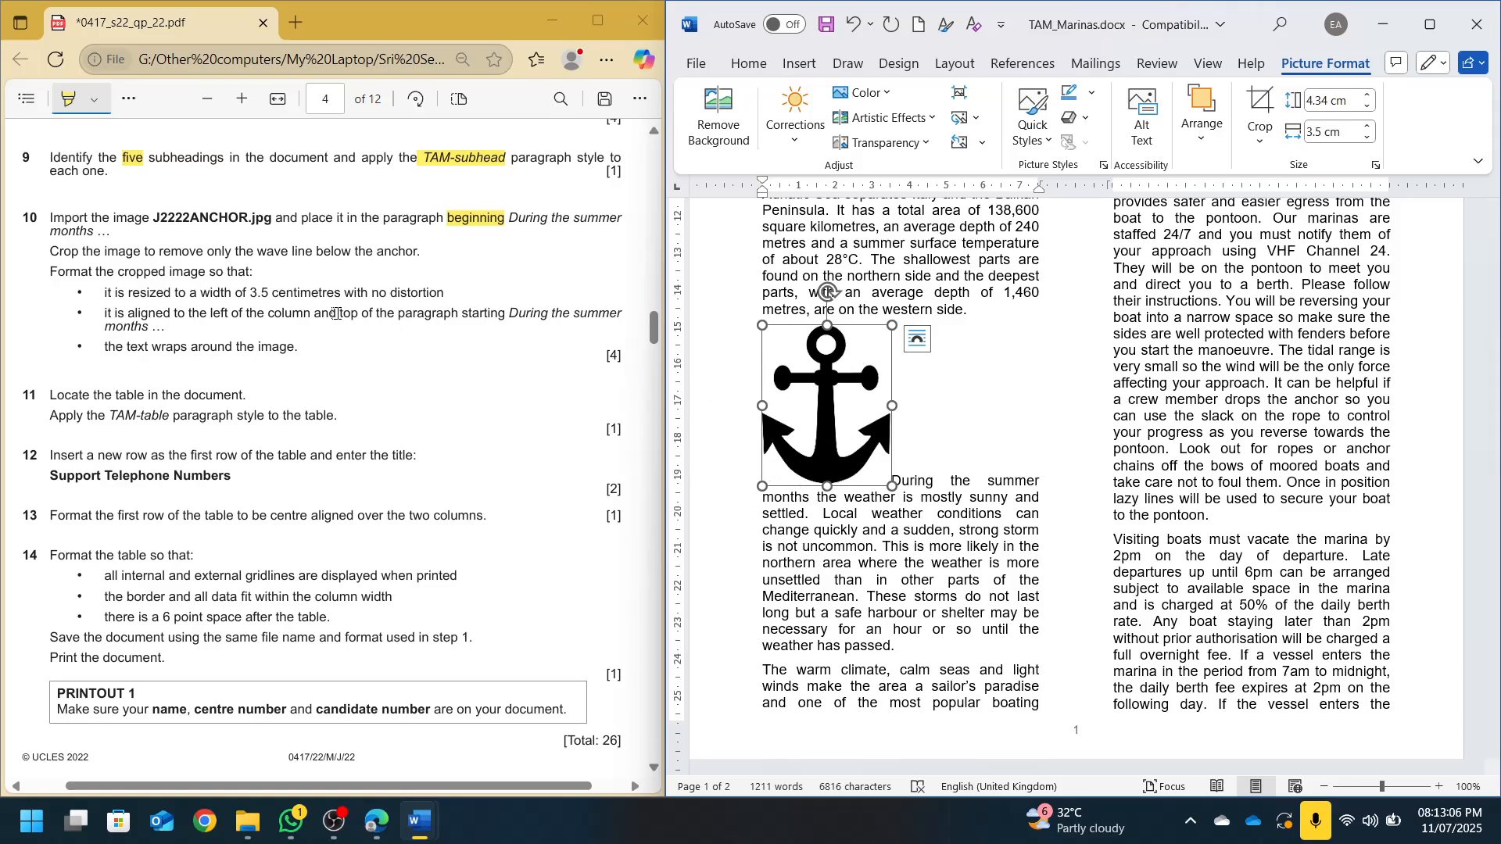
Set the anchor image's layout so the paragraph text wraps around it
{"action": "left_click_drag", "start_coordinate": [339, 313], "coordinate": [459, 314]}
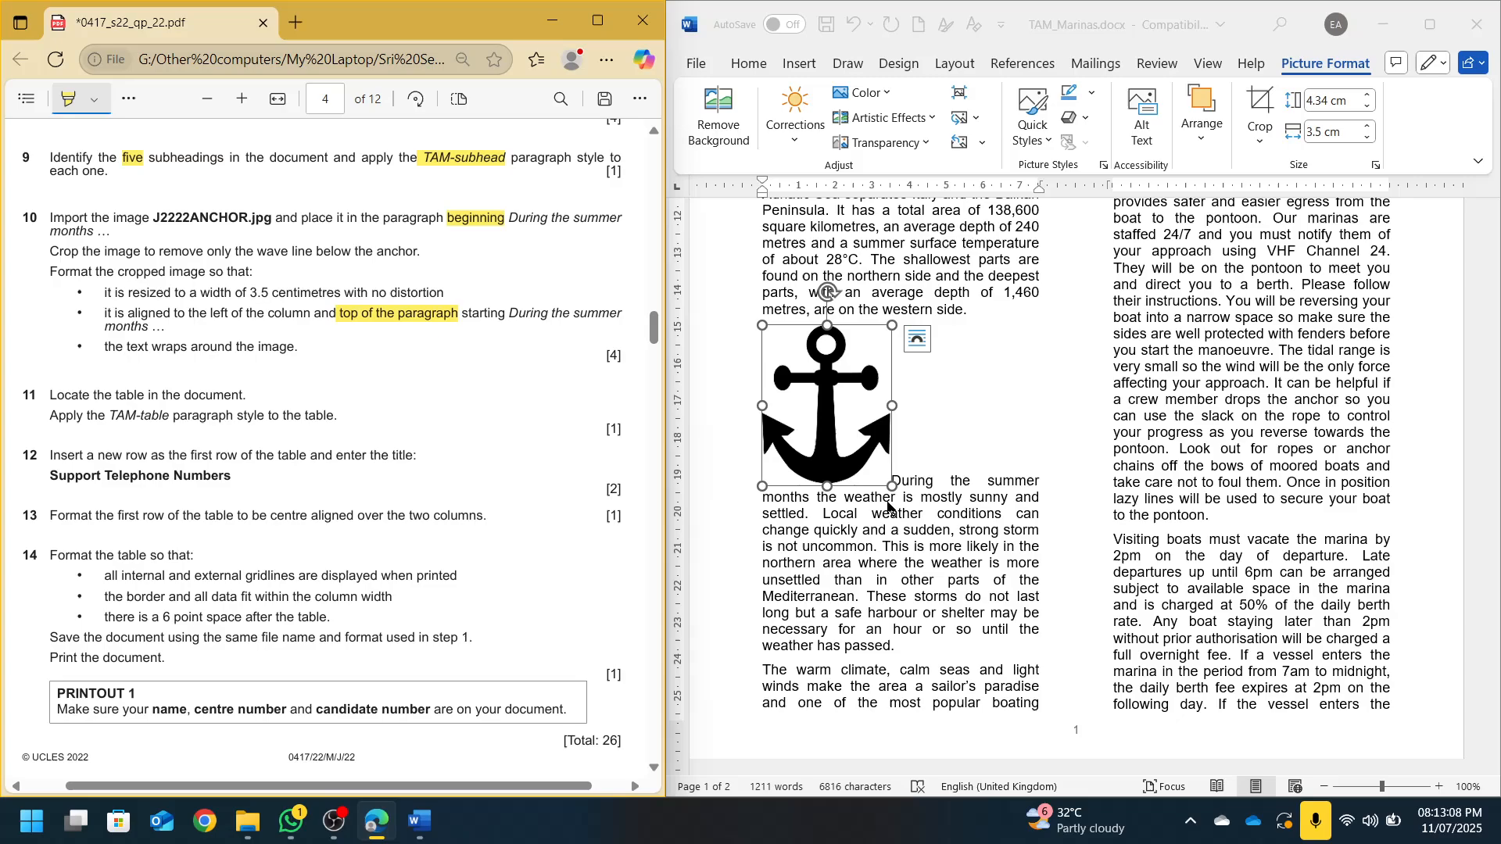
{"action": "left_click_drag", "start_coordinate": [121, 347], "coordinate": [175, 347]}
{"action": "left_click", "coordinate": [825, 473]}
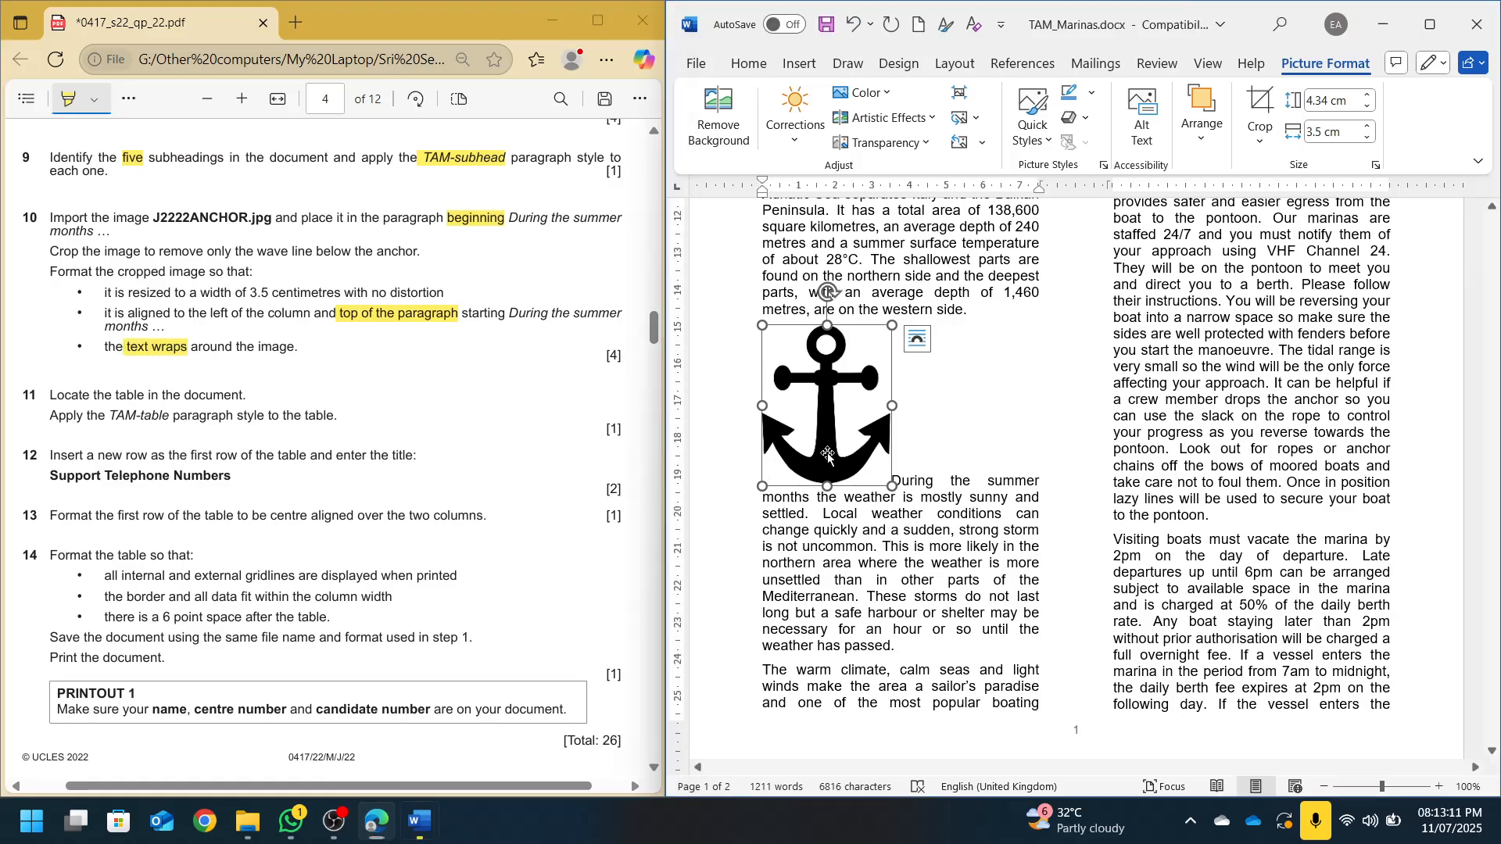
{"action": "left_click", "coordinate": [917, 340]}
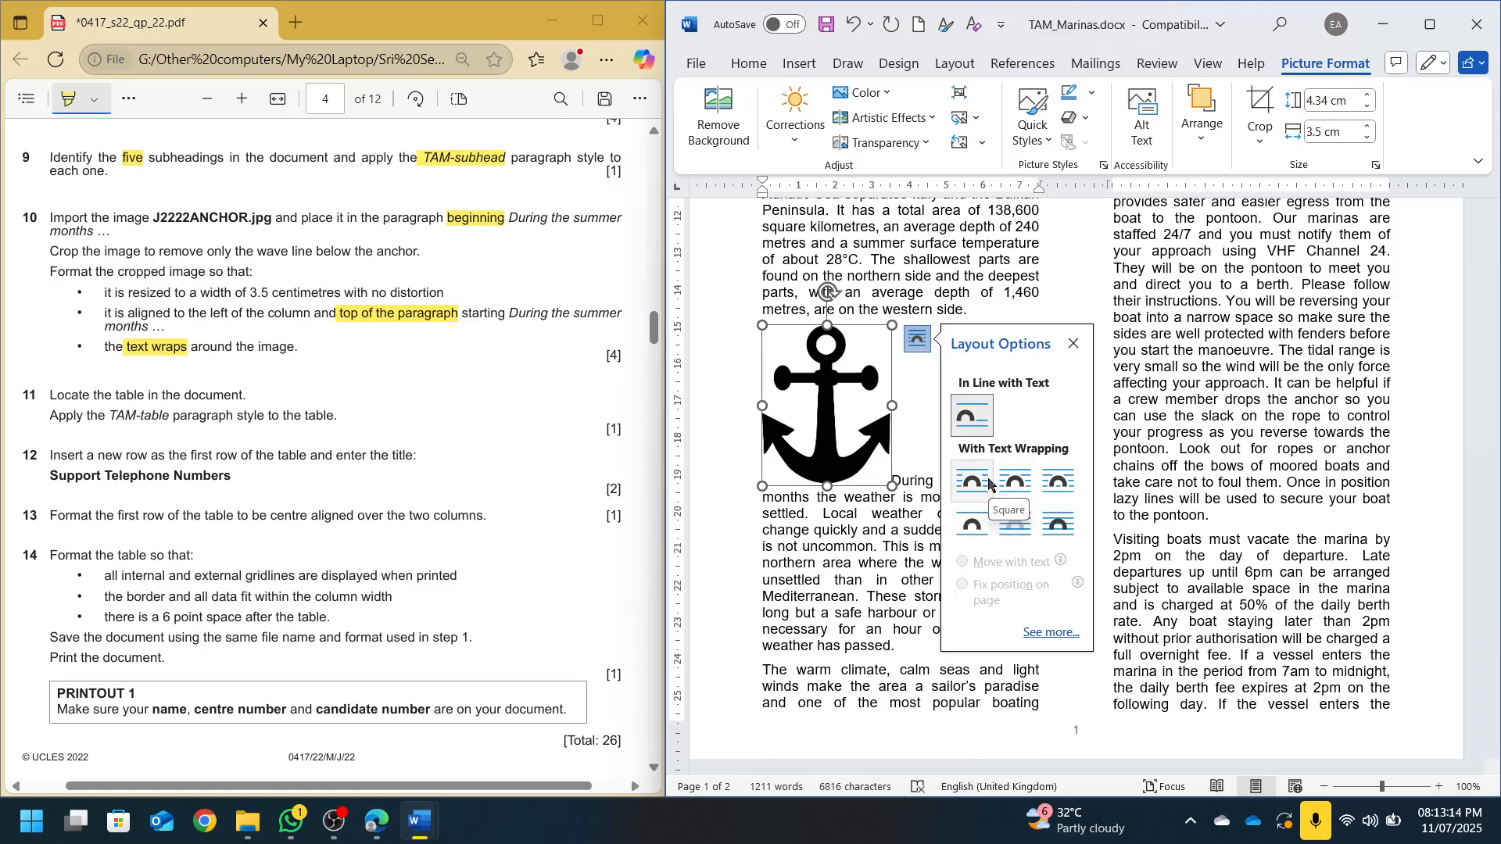
{"action": "left_click", "coordinate": [1014, 483]}
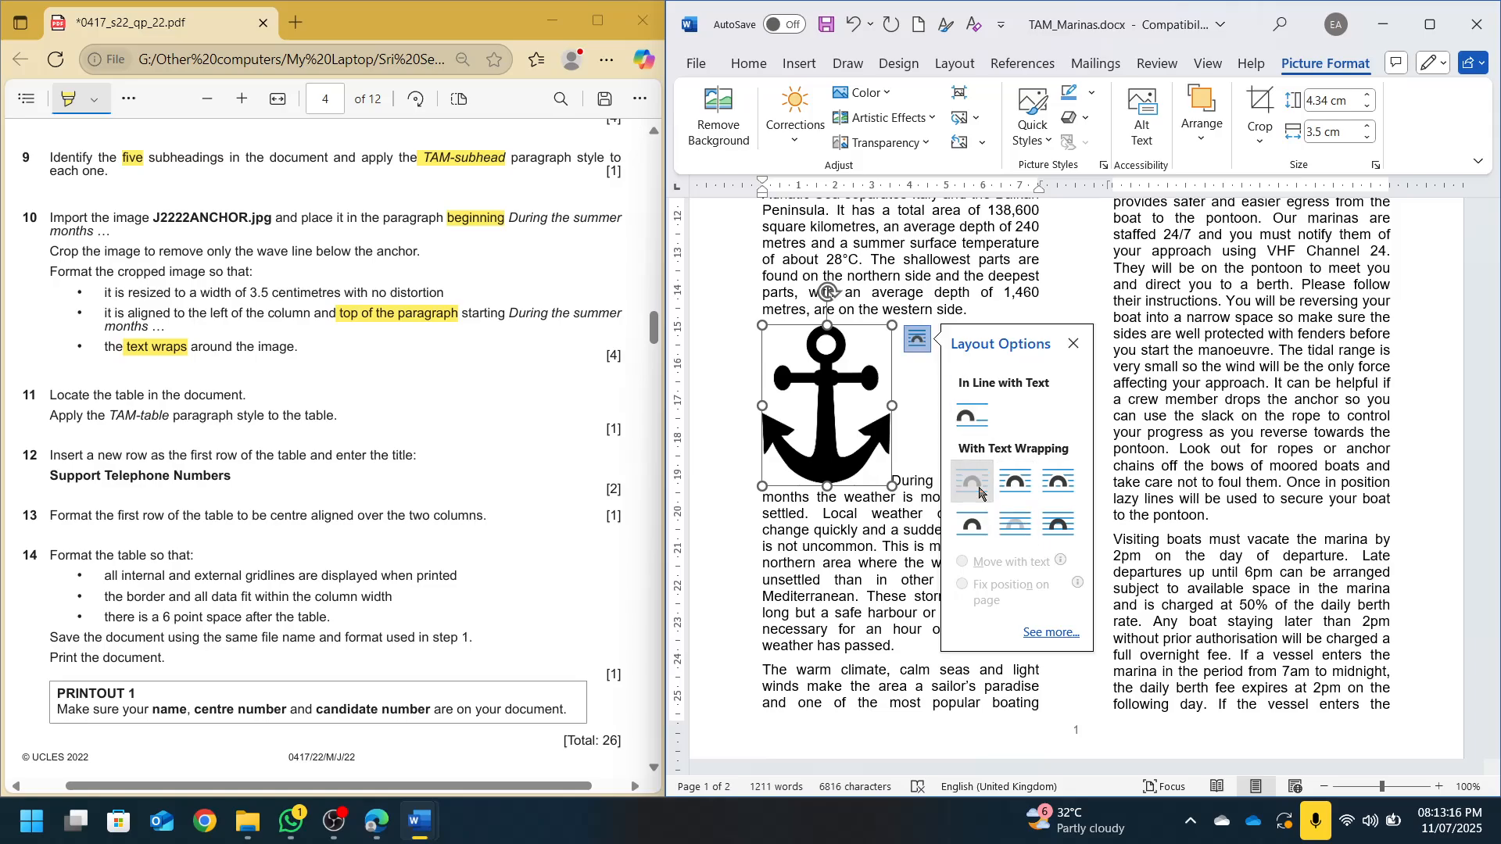
{"action": "left_click", "coordinate": [907, 383]}
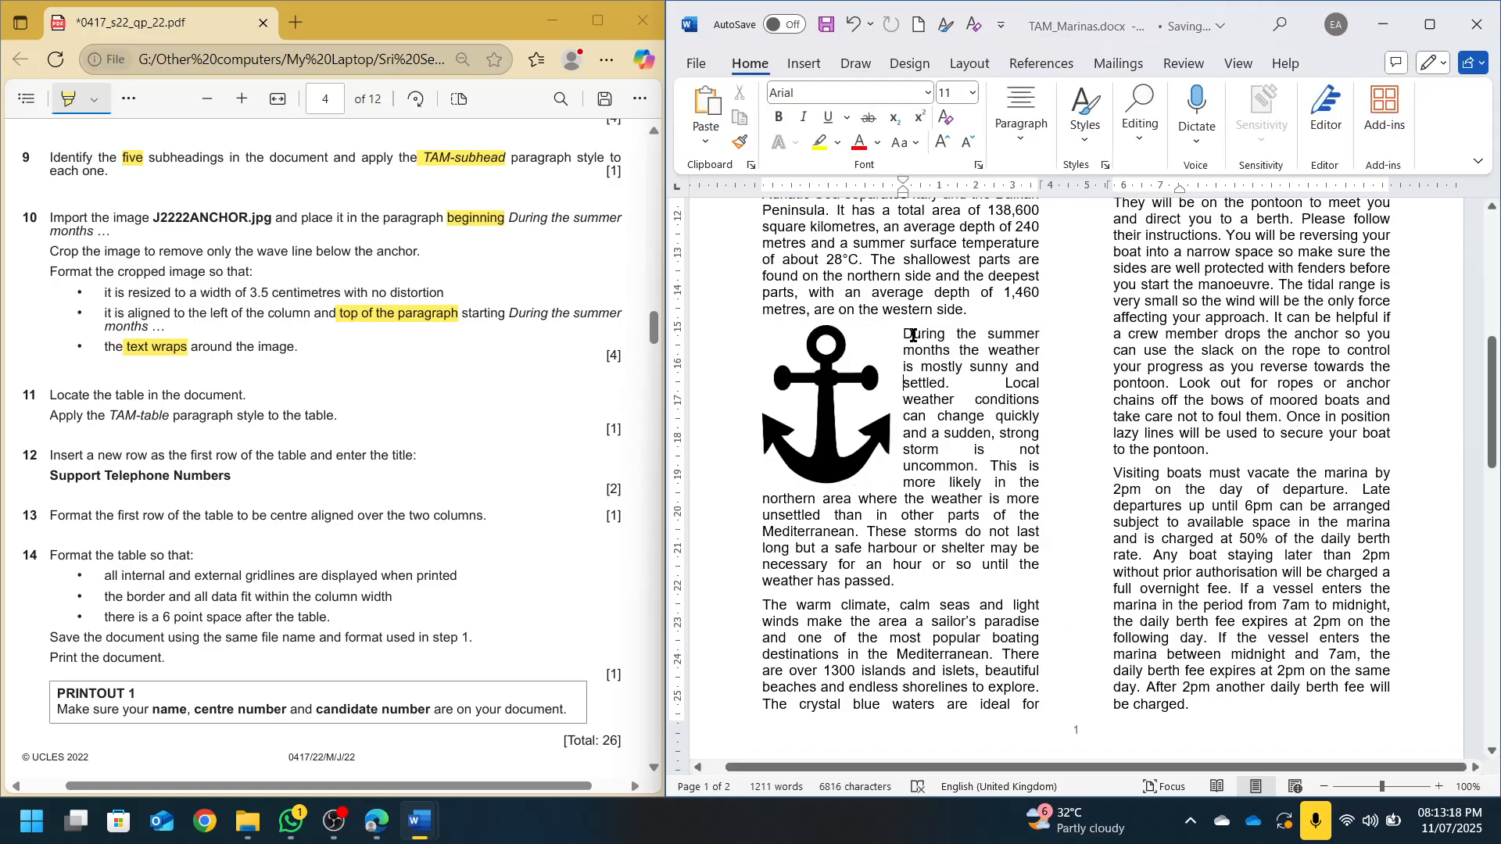
Check the anchor sits beside 'During the summer', undoing an accidental empty paragraph
{"action": "left_click", "coordinate": [880, 344]}
{"action": "left_click", "coordinate": [928, 340]}
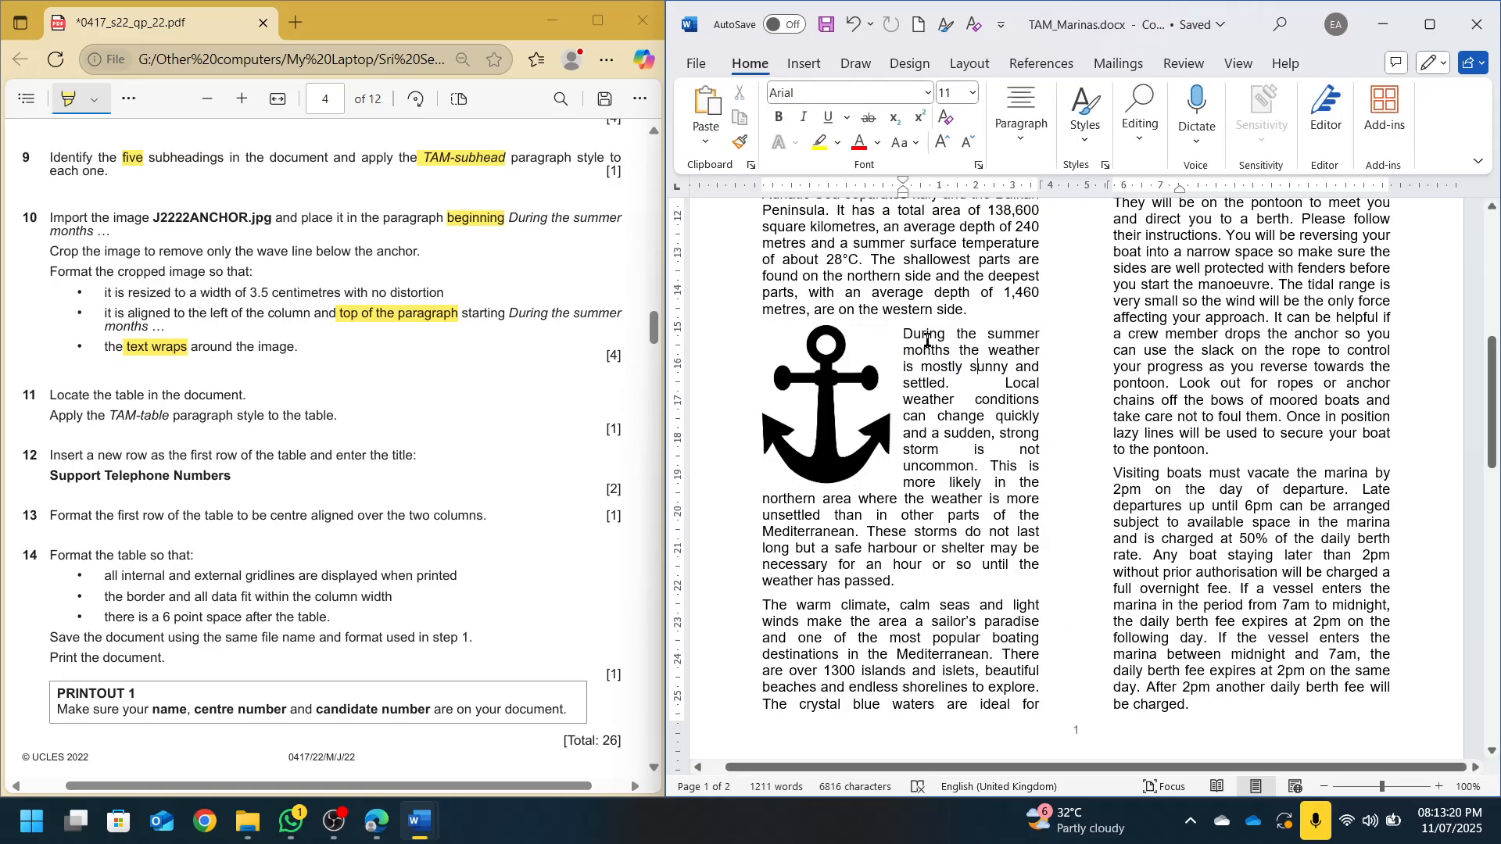
{"action": "left_click_drag", "start_coordinate": [905, 335], "coordinate": [1042, 336]}
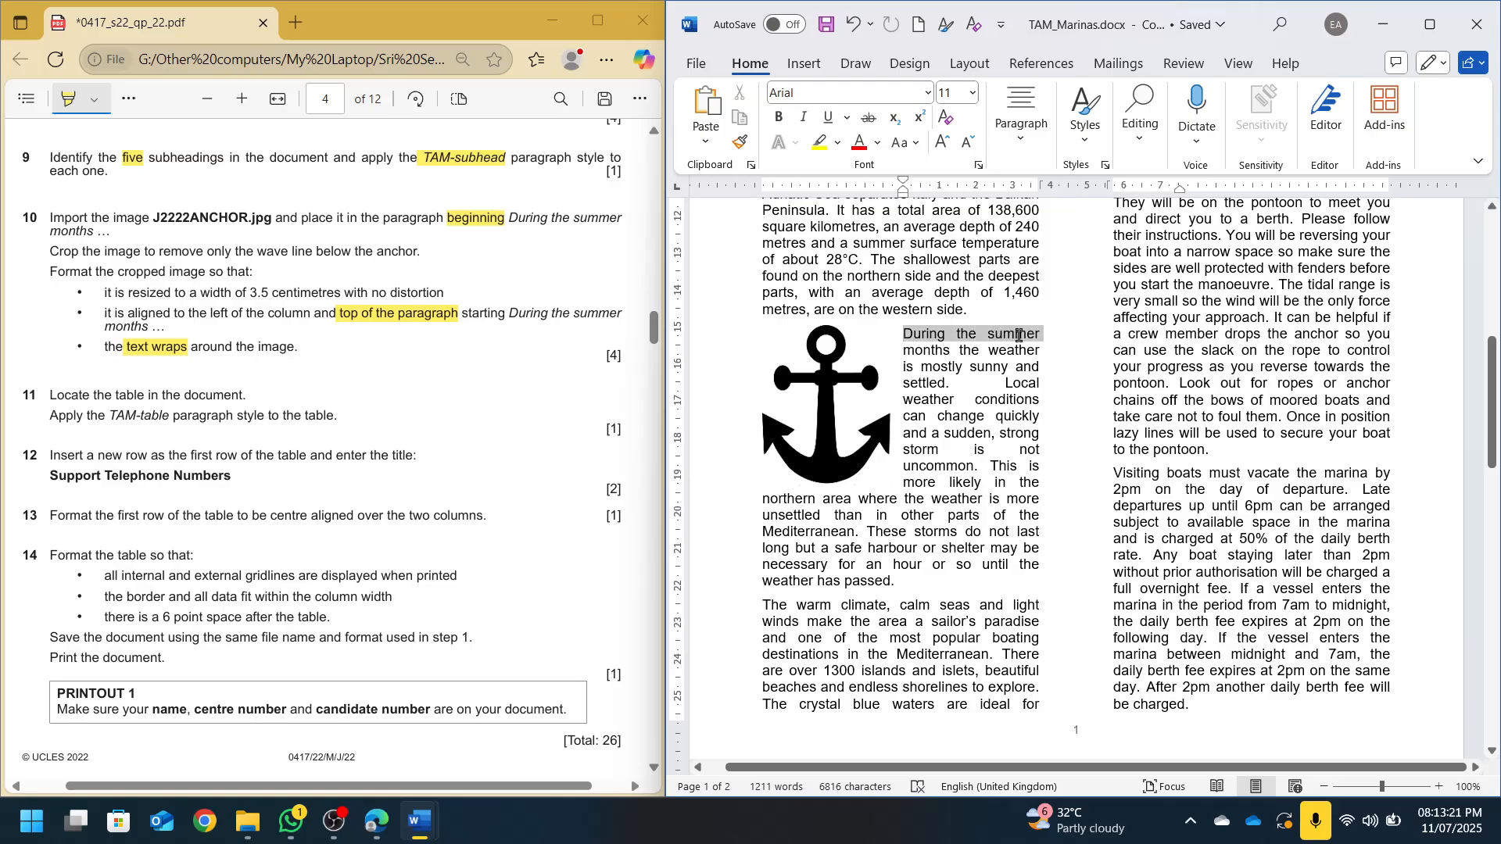
{"action": "left_click", "coordinate": [817, 344]}
{"action": "left_click", "coordinate": [919, 351]}
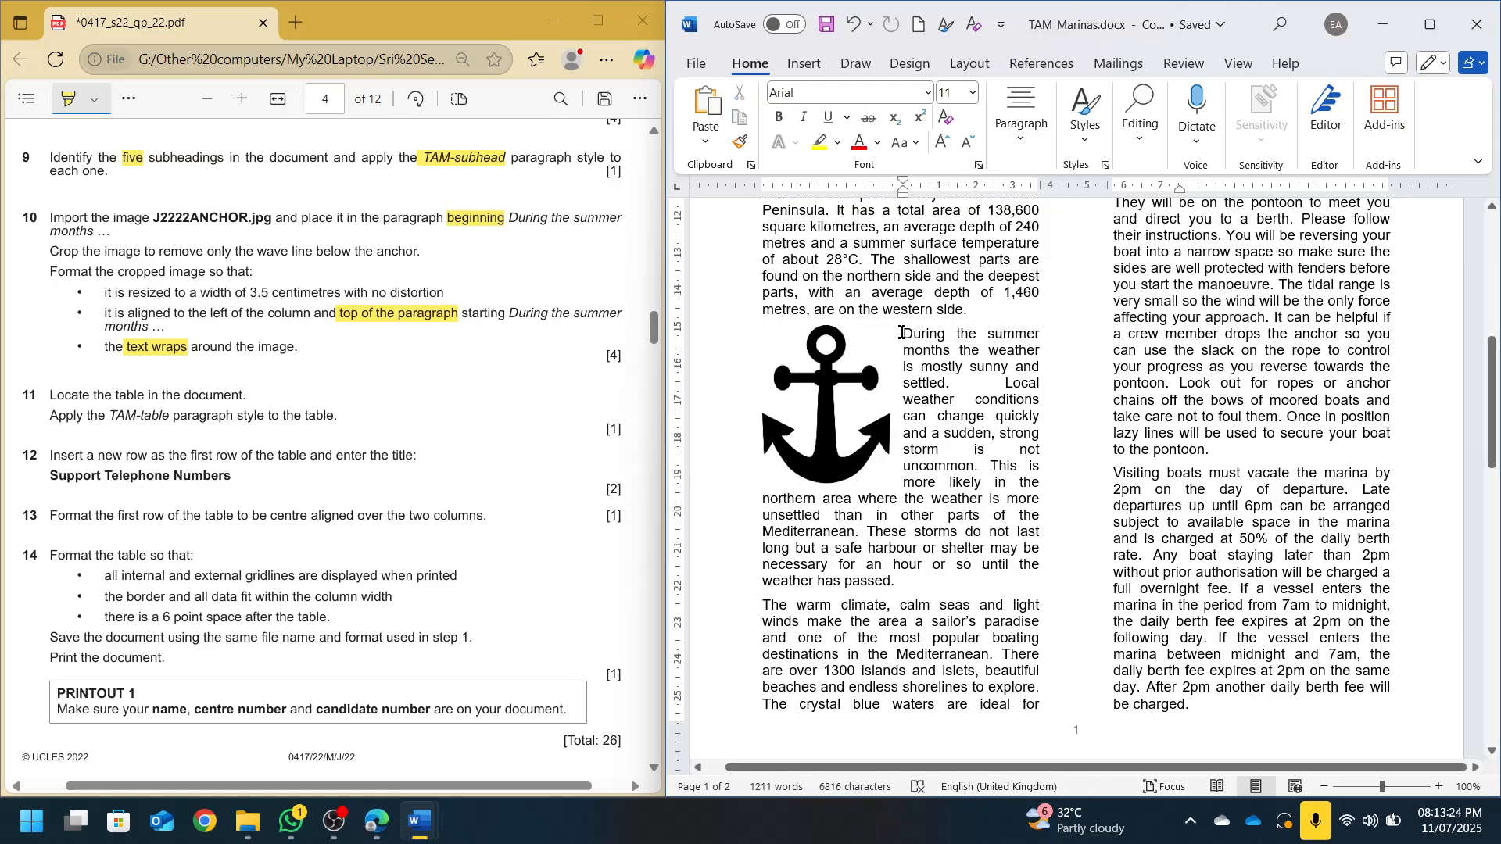
{"action": "key", "text": "Return"}
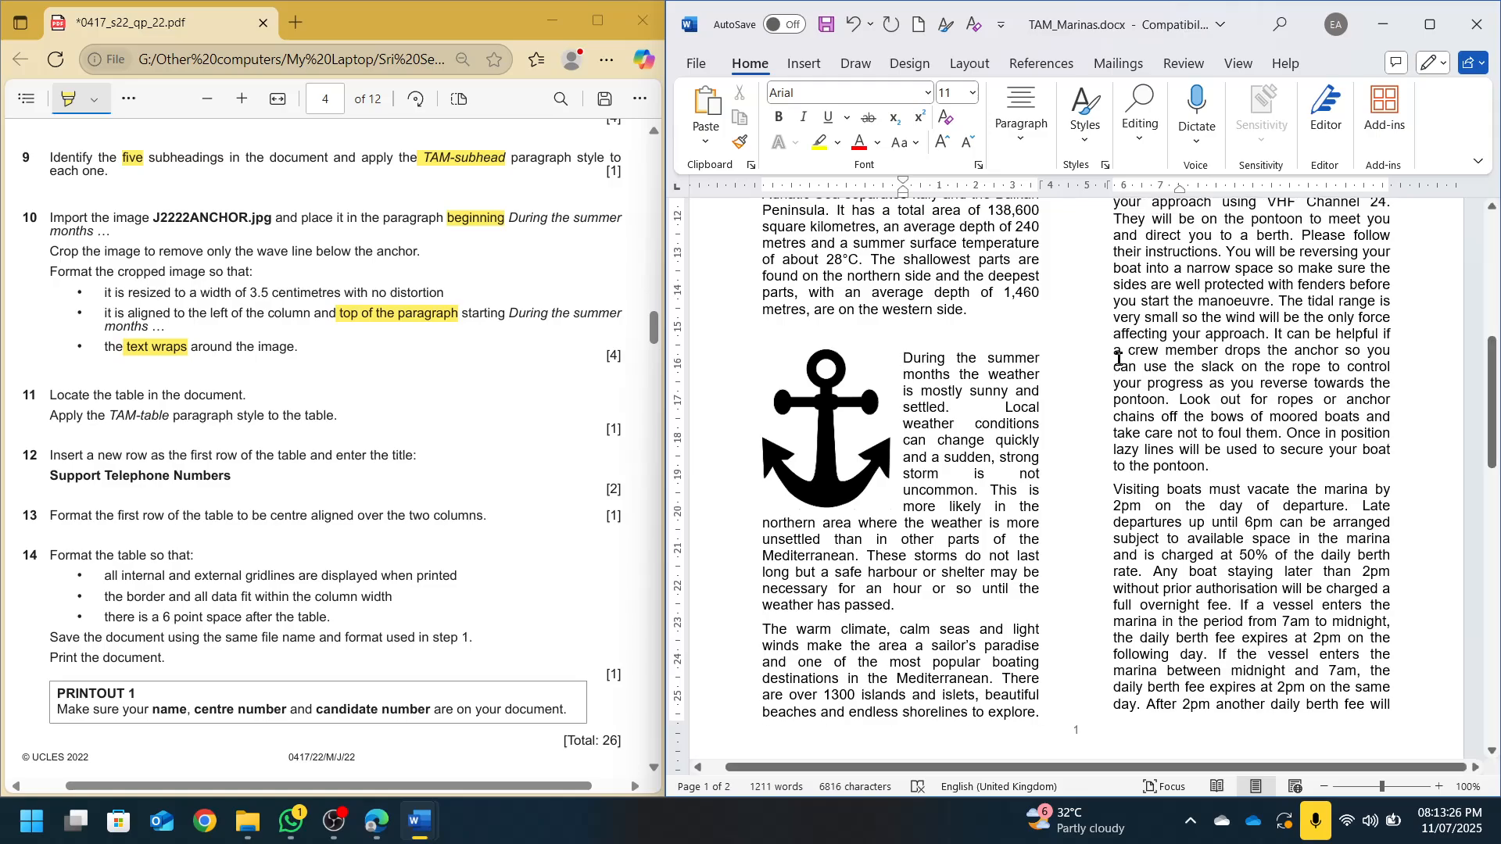
{"action": "key", "text": "ctrl+z"}
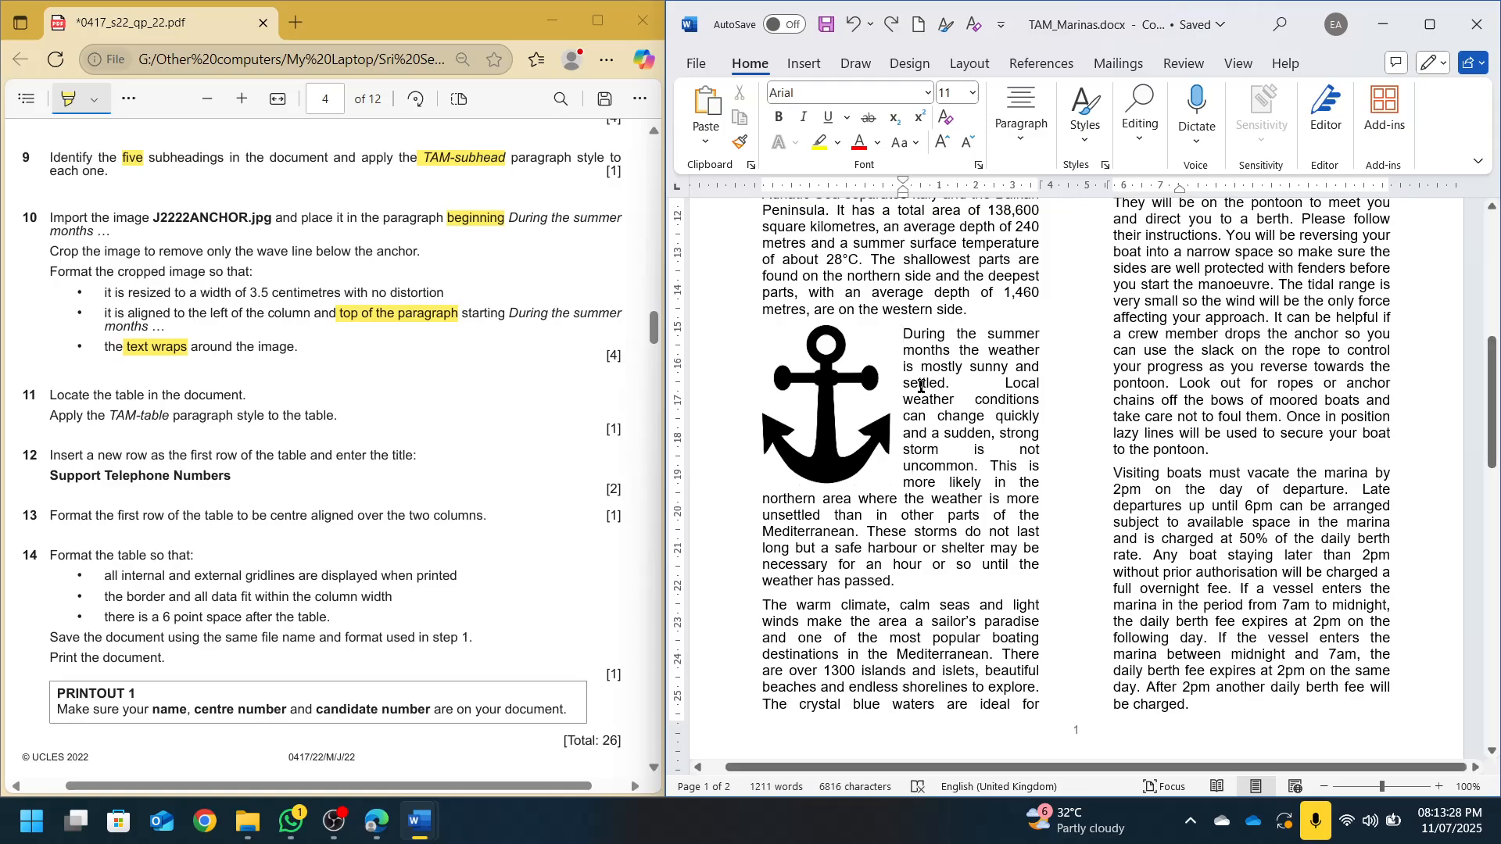
{"action": "left_click_drag", "start_coordinate": [904, 333], "coordinate": [1024, 335]}
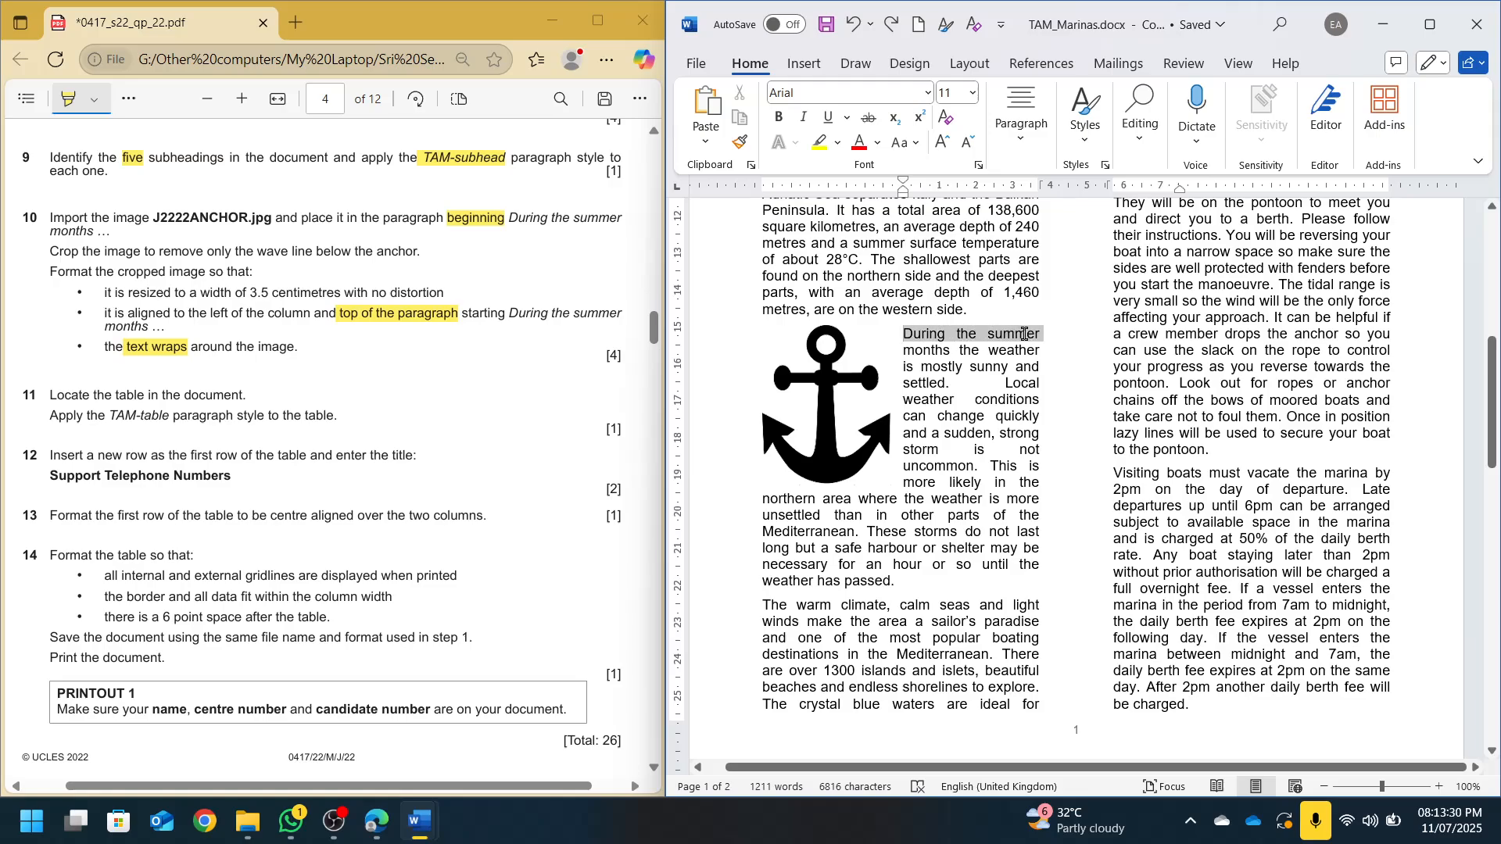
{"action": "left_click", "coordinate": [949, 469]}
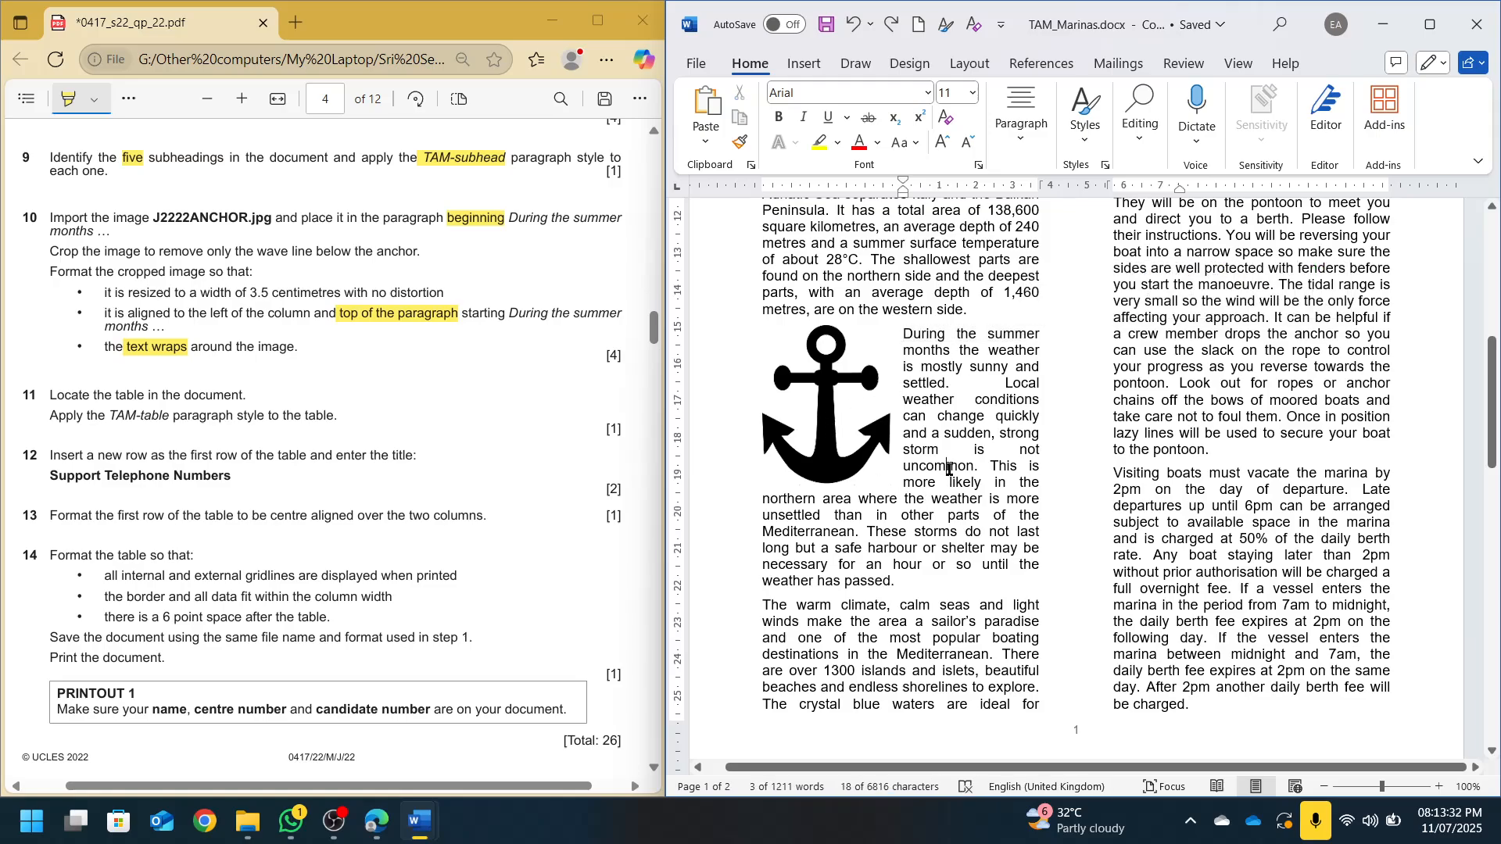
Apply the TAM-table style to the whole phone-number table
{"action": "scroll", "coordinate": [130, 274], "scroll_direction": "down", "scroll_amount": 3}
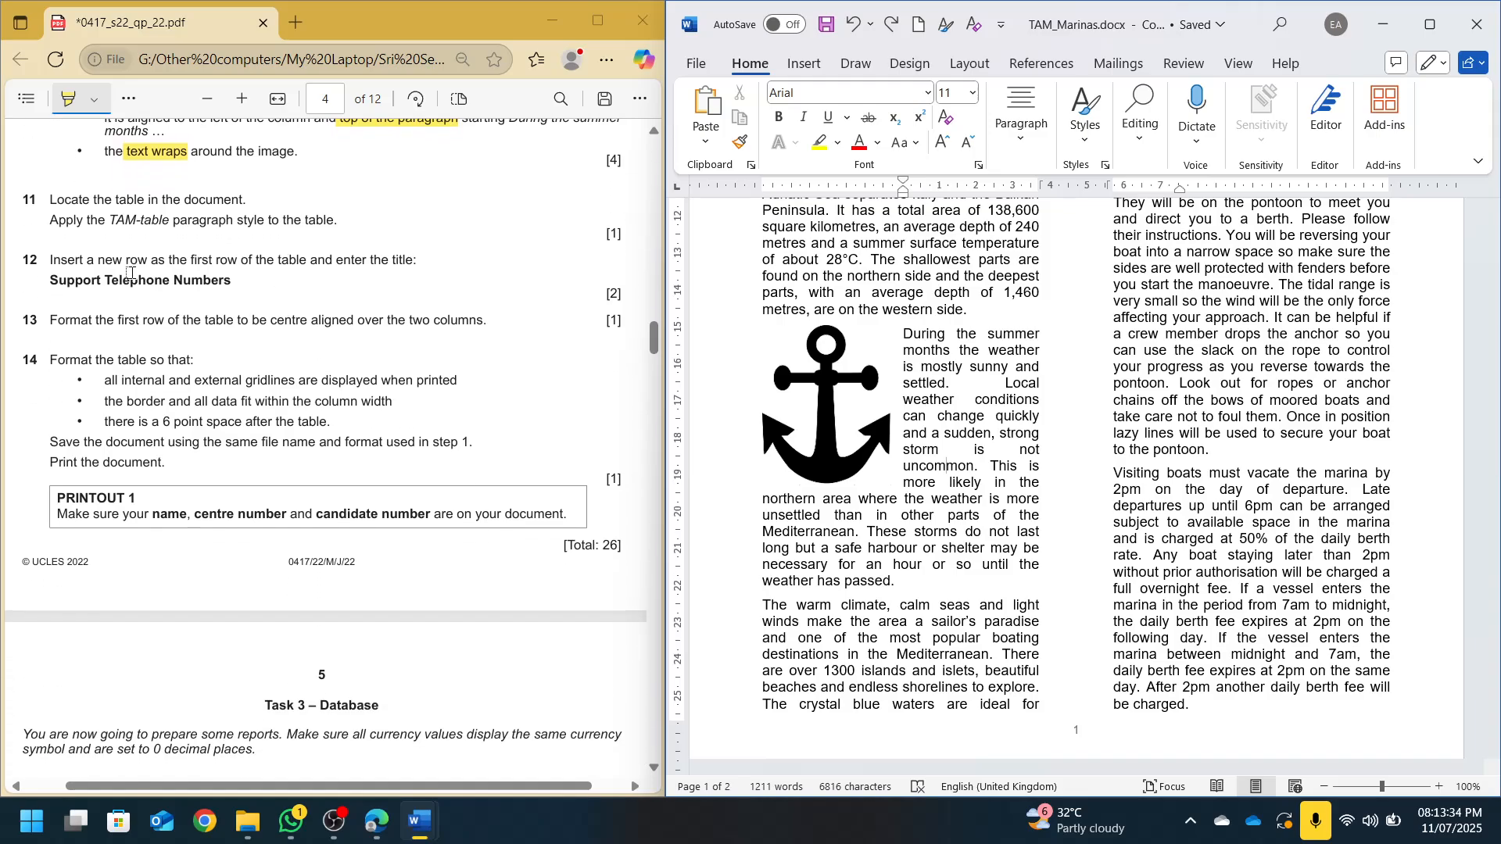
{"action": "scroll", "coordinate": [905, 481], "scroll_direction": "up", "scroll_amount": 10}
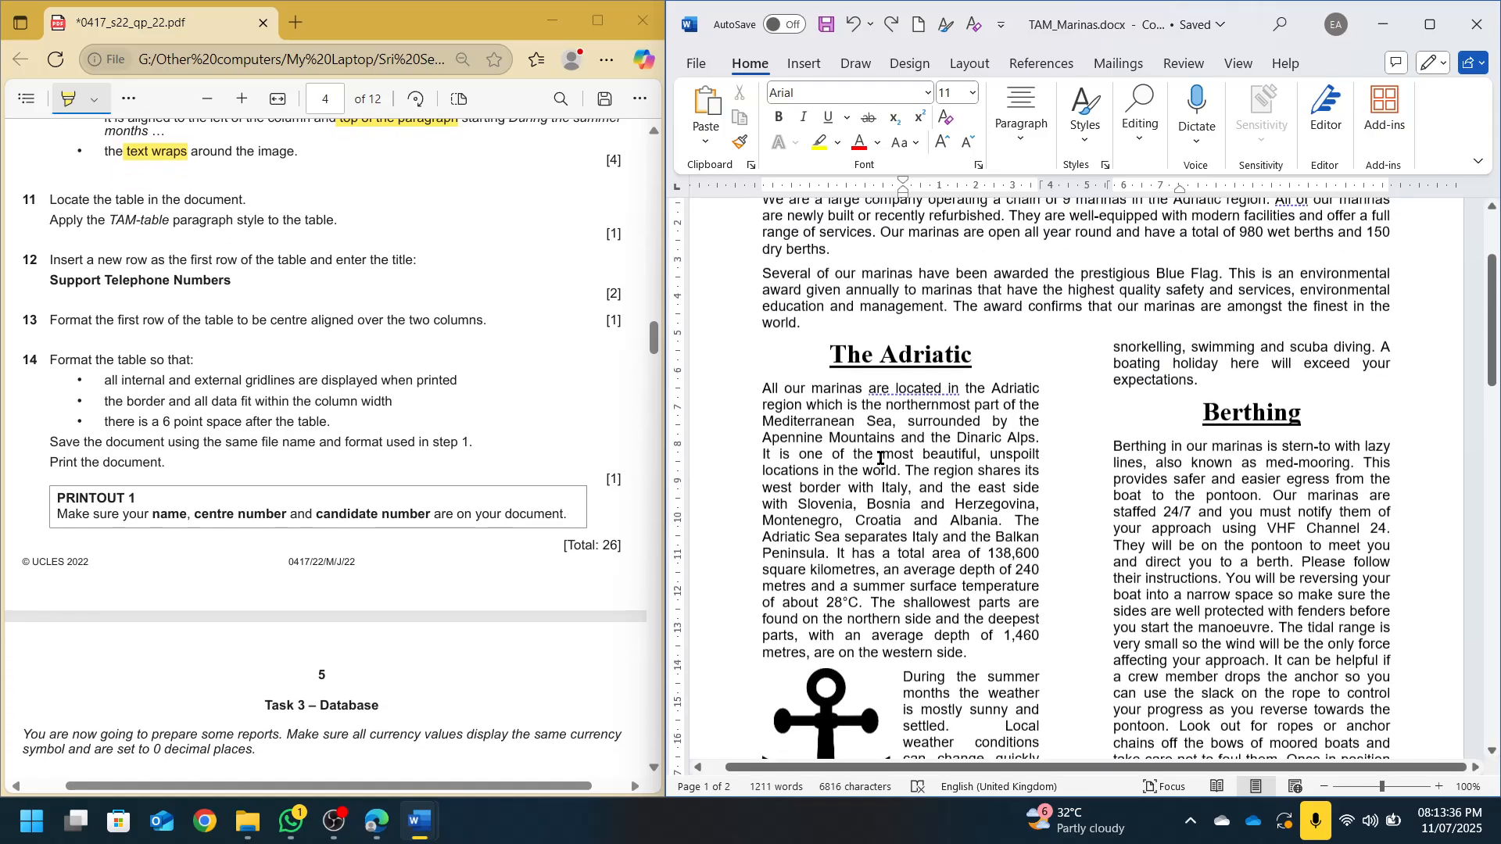
{"action": "scroll", "coordinate": [905, 482], "scroll_direction": "down", "scroll_amount": 12}
{"action": "scroll", "coordinate": [905, 481], "scroll_direction": "down", "scroll_amount": 7}
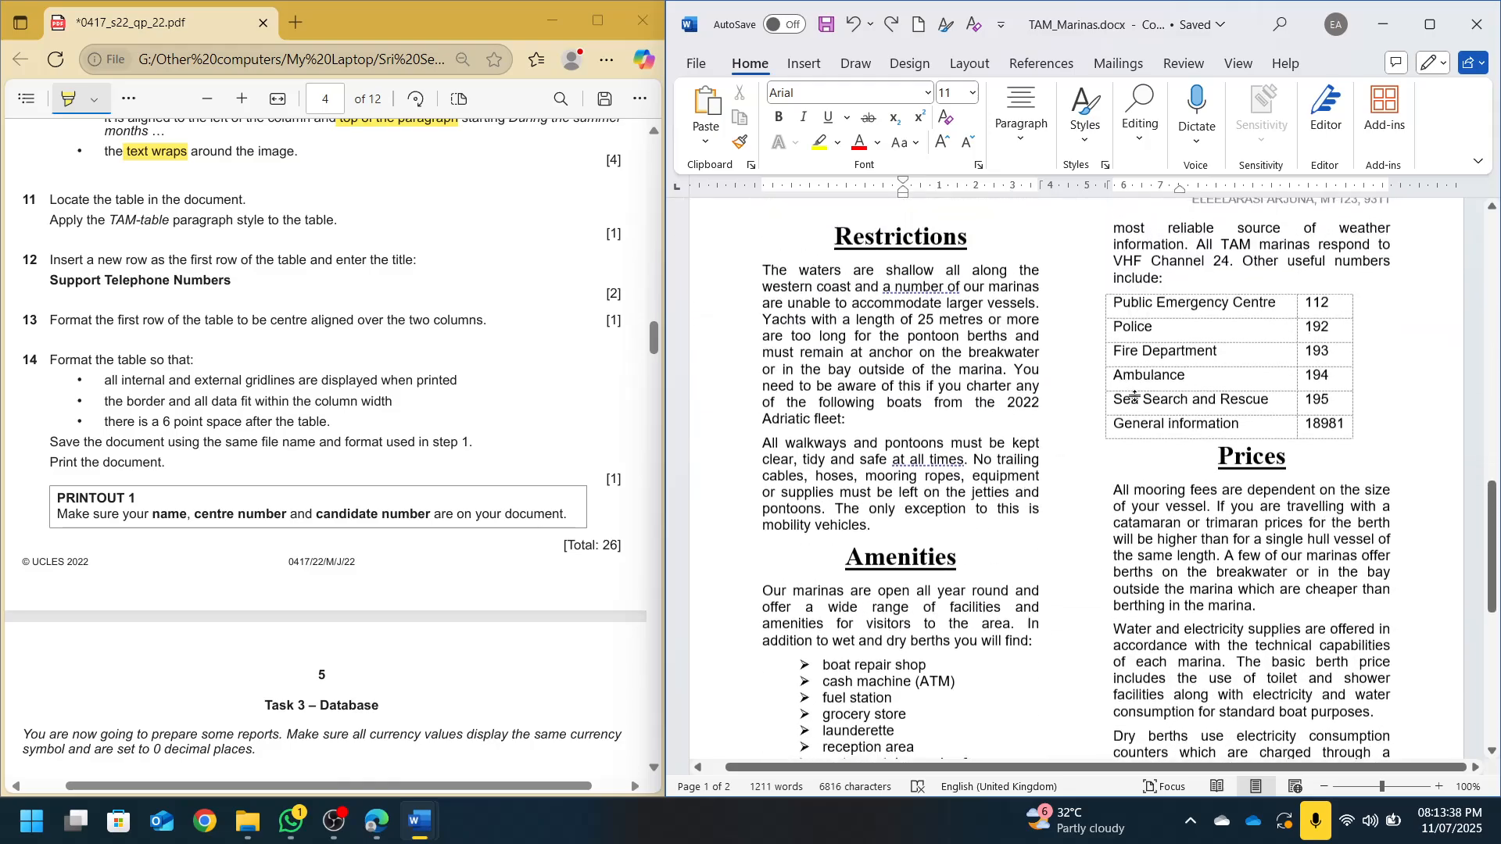
{"action": "left_click", "coordinate": [1156, 381]}
{"action": "left_click", "coordinate": [1101, 341]}
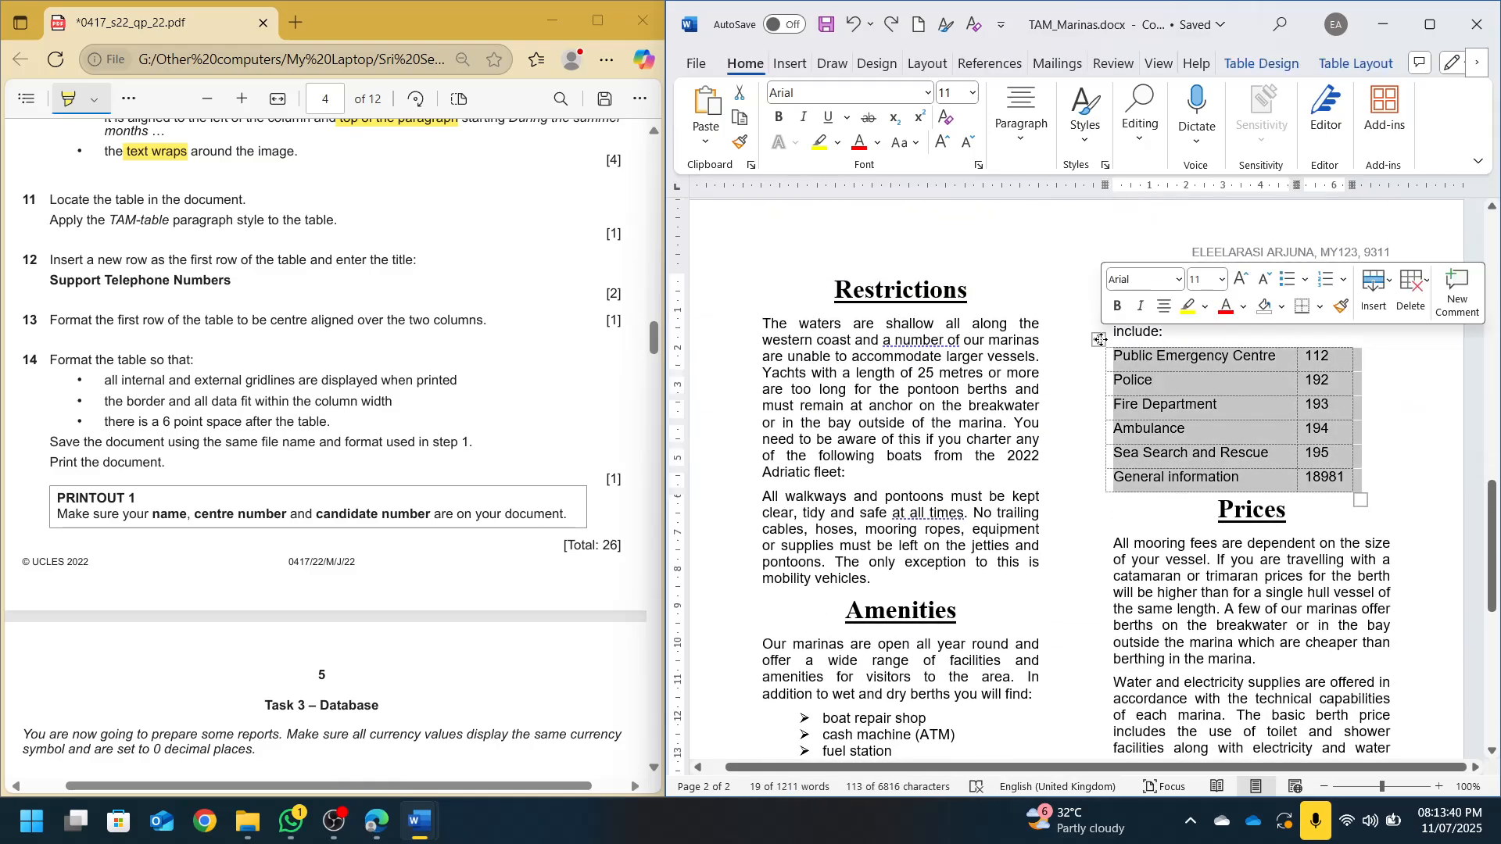
{"action": "left_click", "coordinate": [1155, 359]}
{"action": "left_click_drag", "start_coordinate": [1143, 360], "coordinate": [1329, 481]}
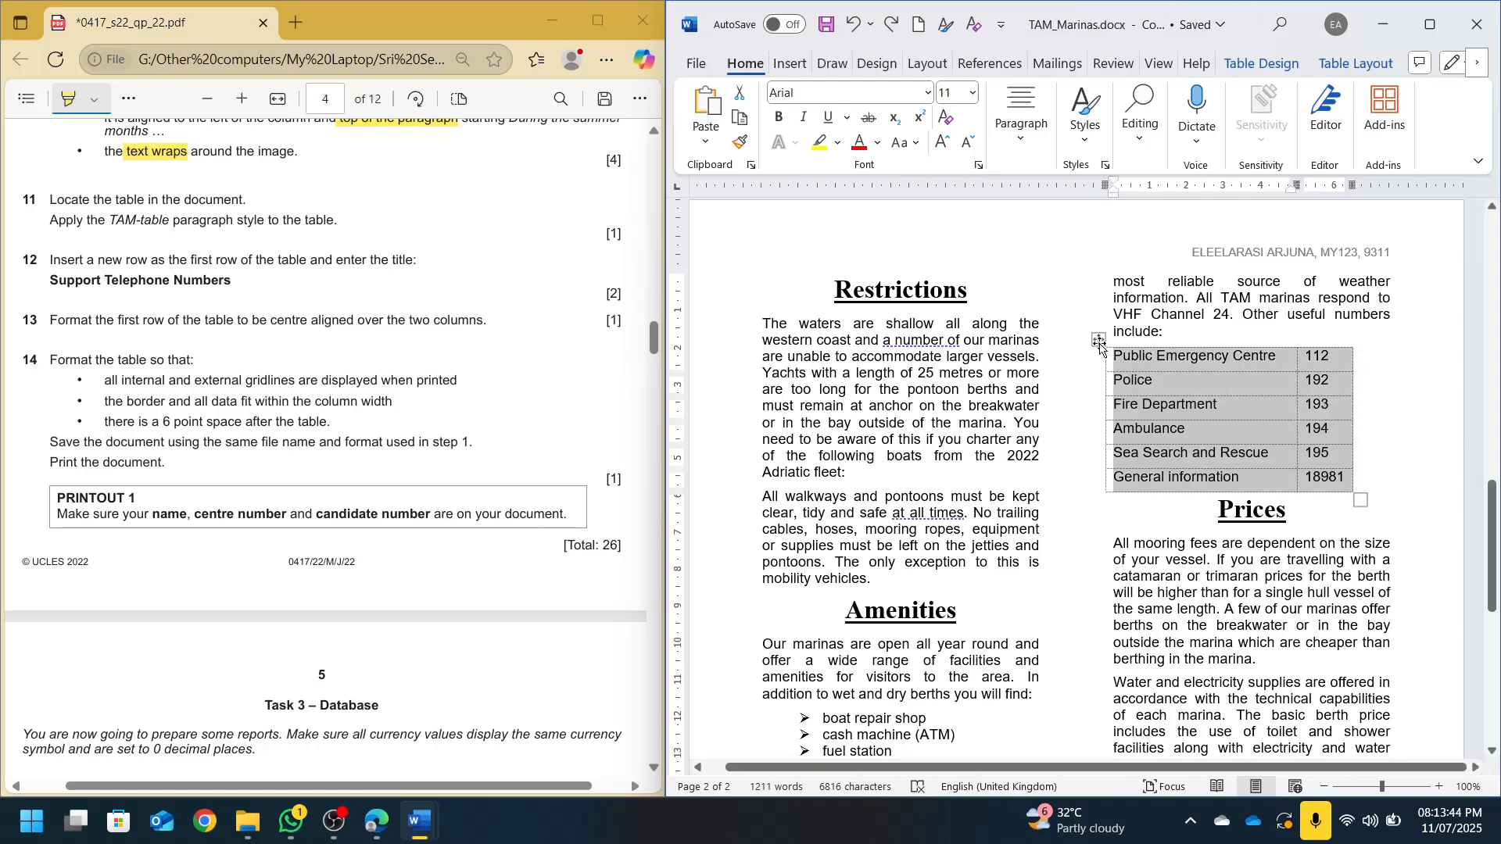
{"action": "left_click", "coordinate": [1099, 343]}
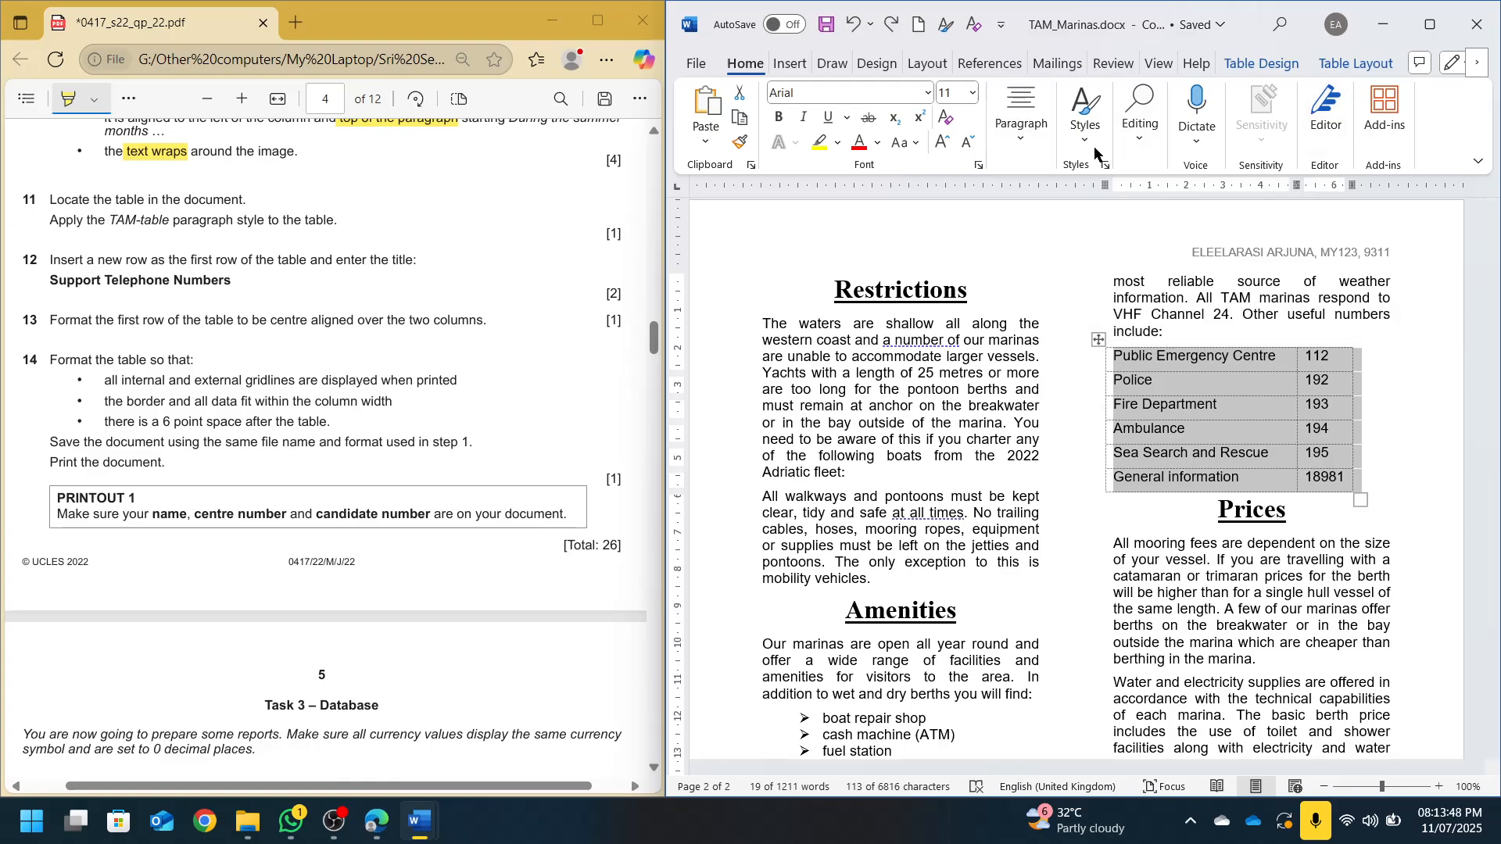
{"action": "left_click", "coordinate": [1086, 125]}
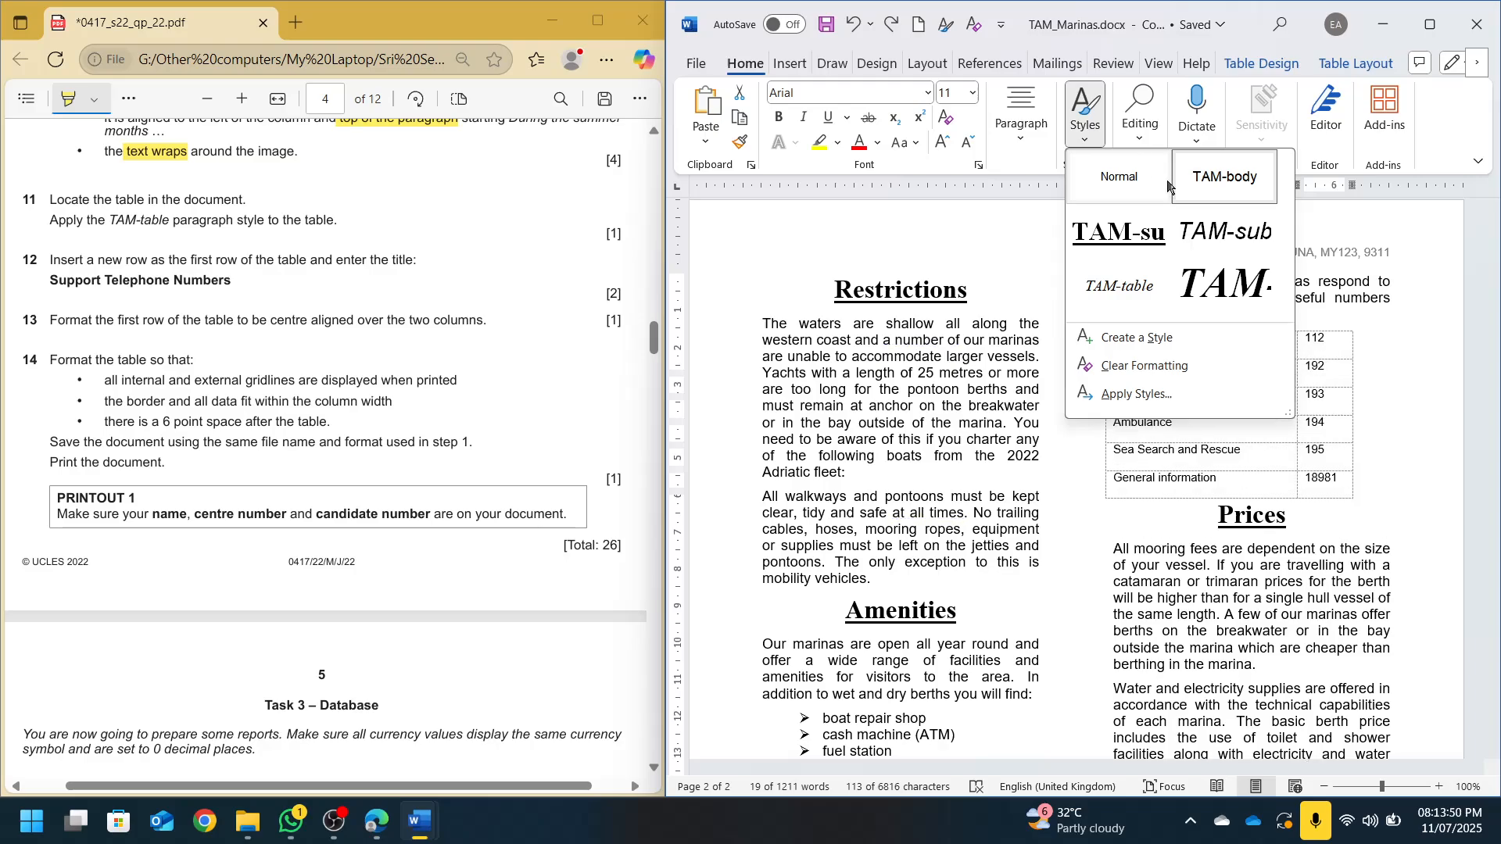
{"action": "left_click", "coordinate": [1119, 286]}
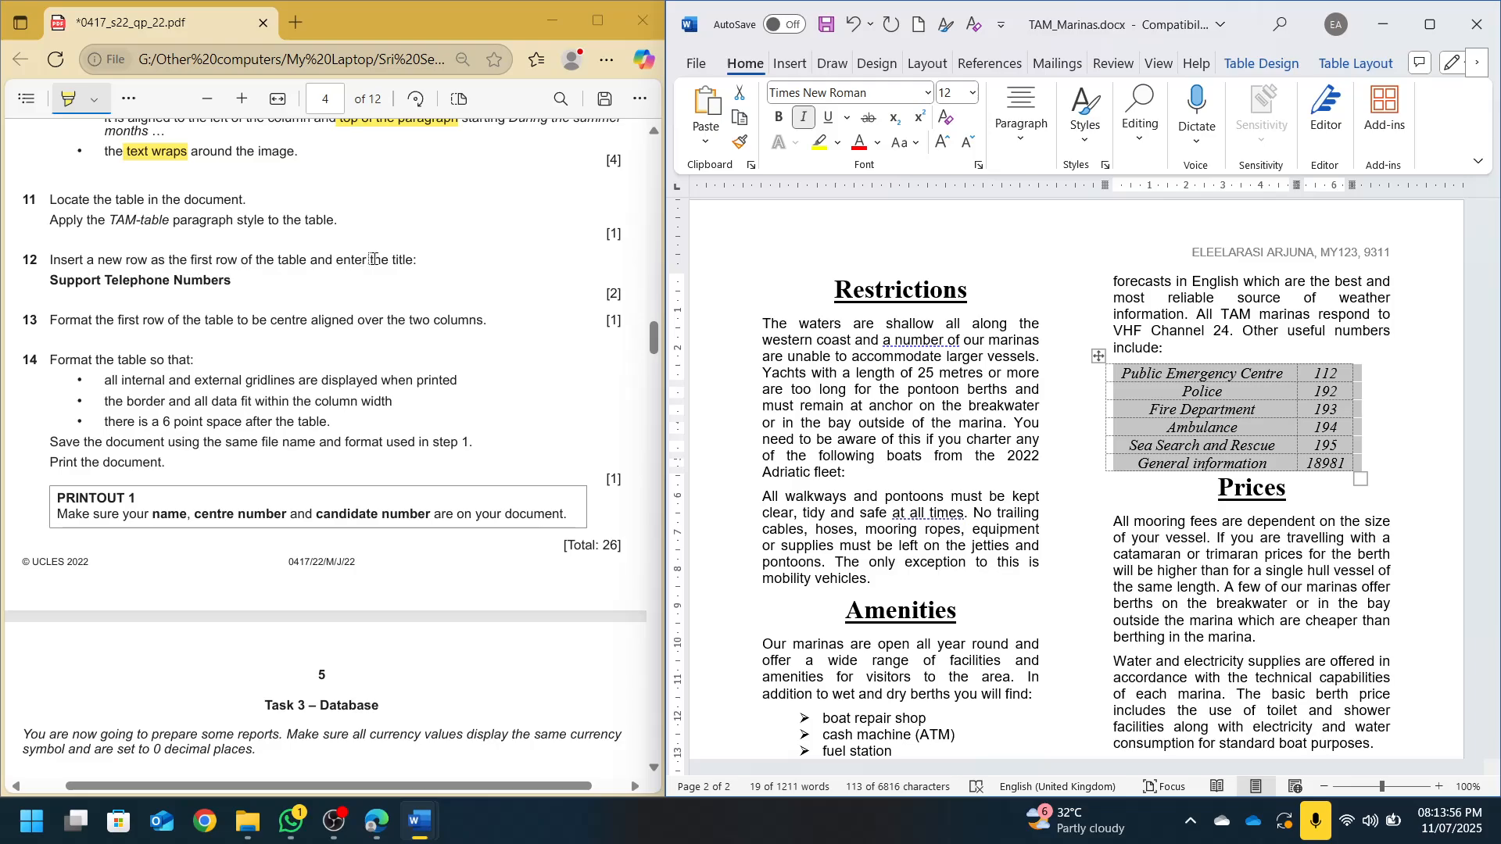
Insert an empty row above the table's first row
{"action": "left_click", "coordinate": [1212, 373]}
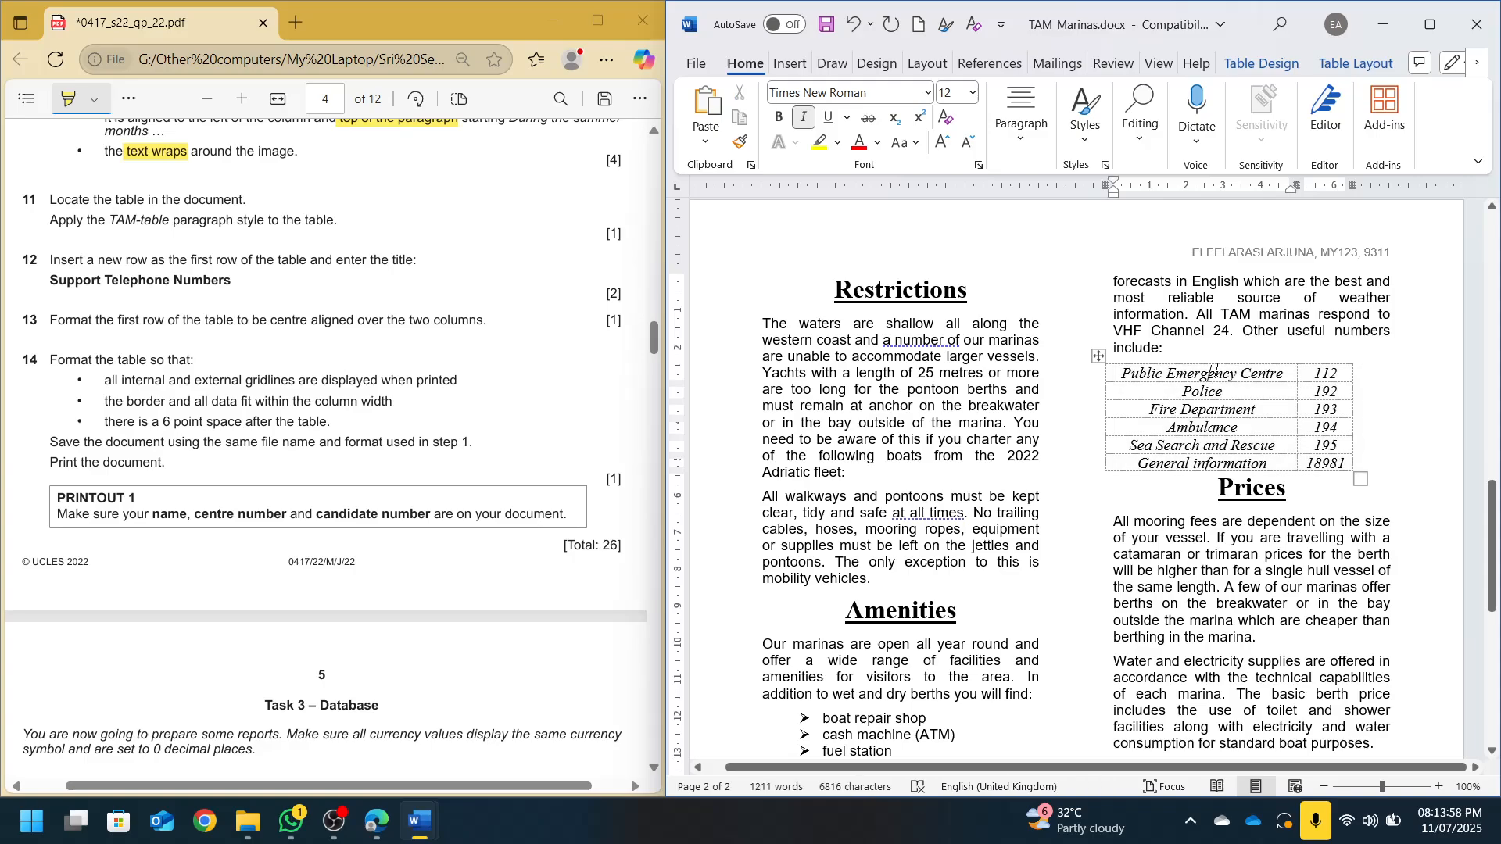
{"action": "left_click", "coordinate": [1356, 63]}
{"action": "left_click", "coordinate": [947, 109]}
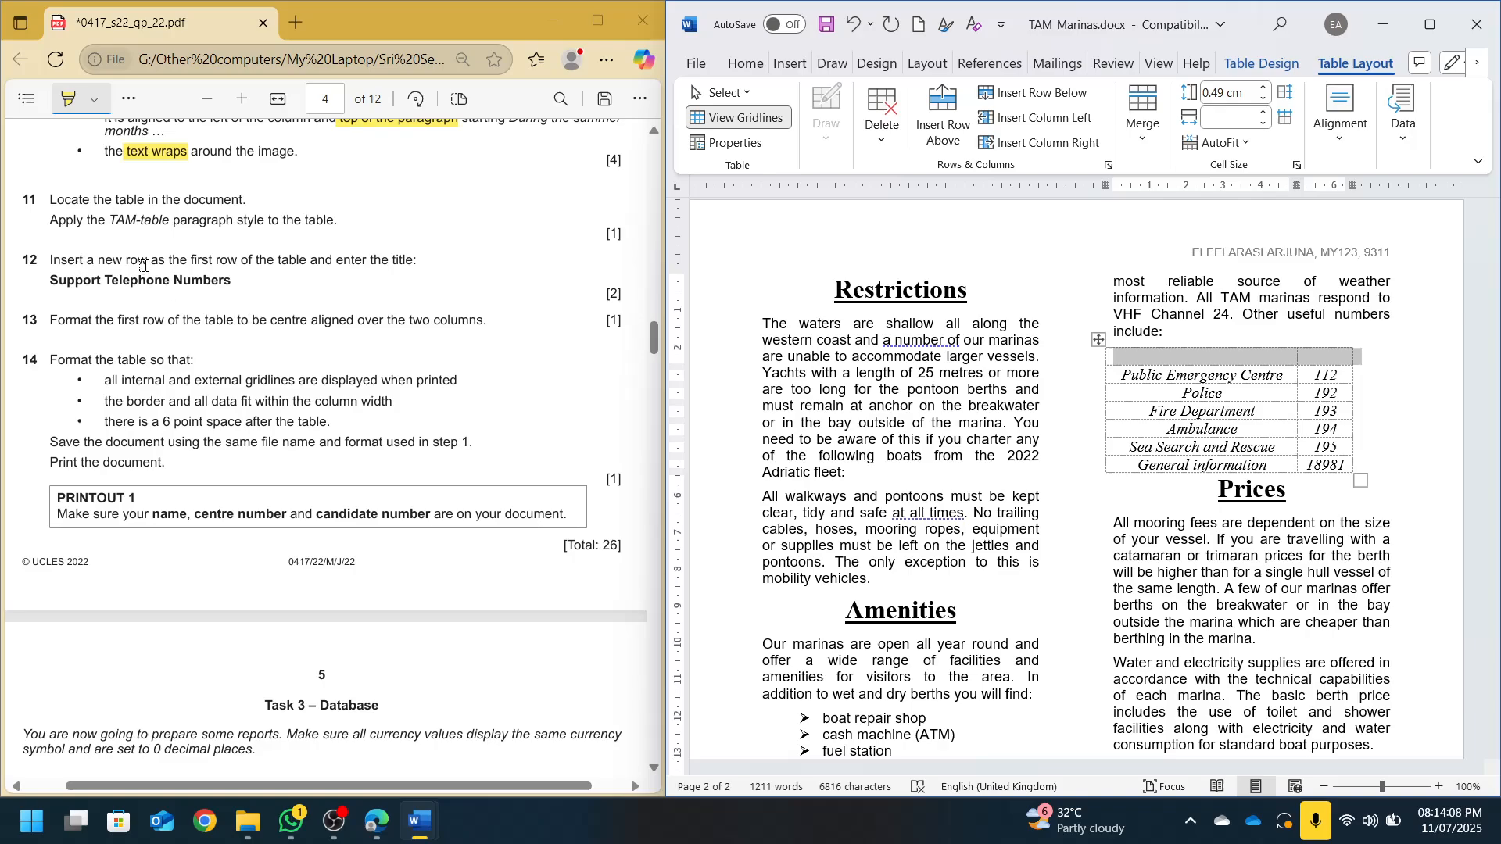
Type 'Support Telephone Numbers' in the new top row and merge its two cells into one centred cell
{"action": "left_click", "coordinate": [1149, 363]}
{"action": "type", "text": "S"}
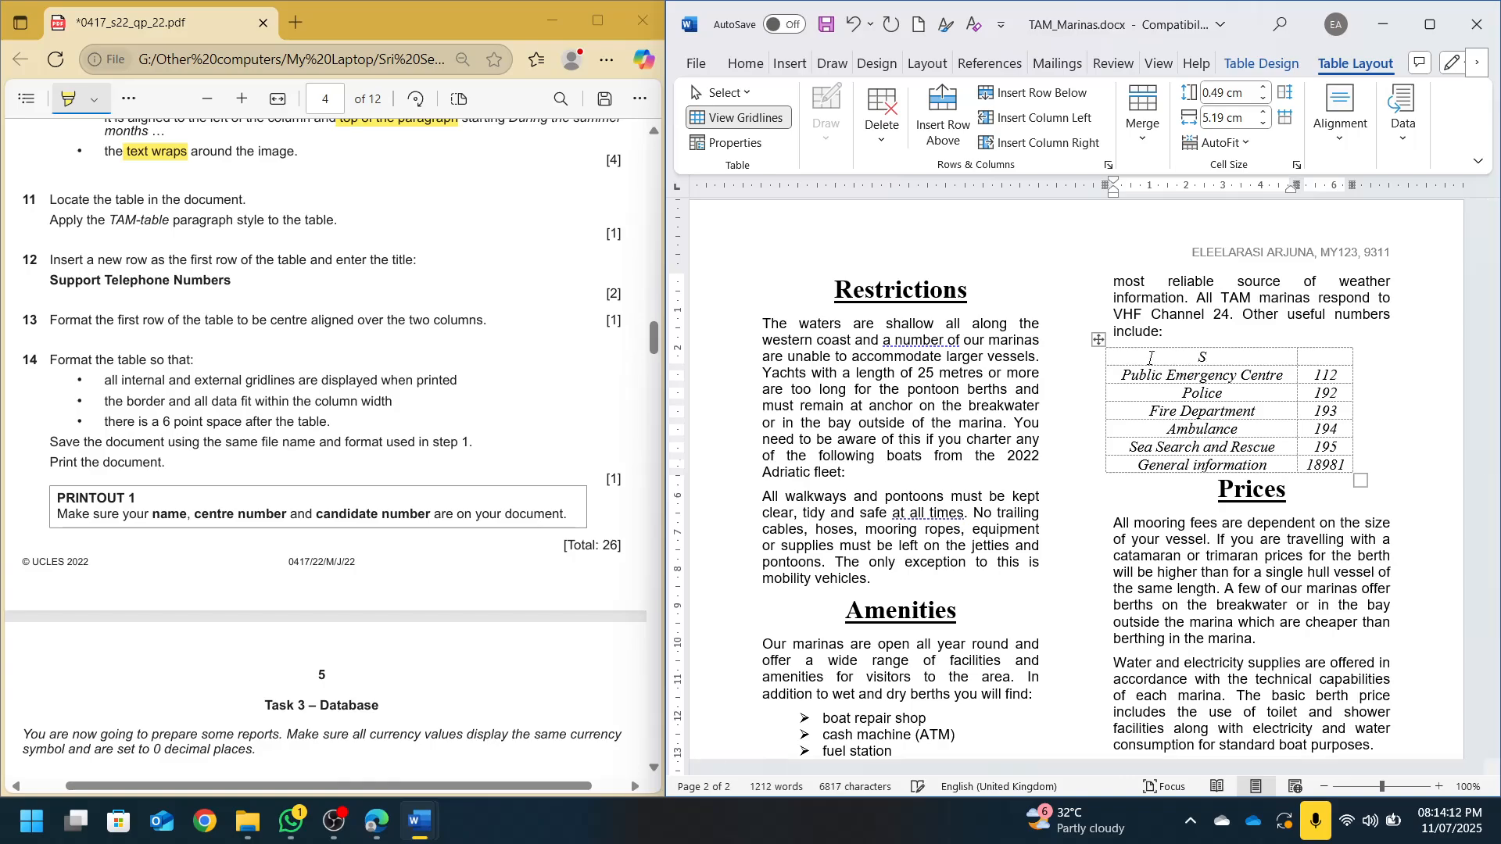
{"action": "type", "text": "upport Telephone Nu"}
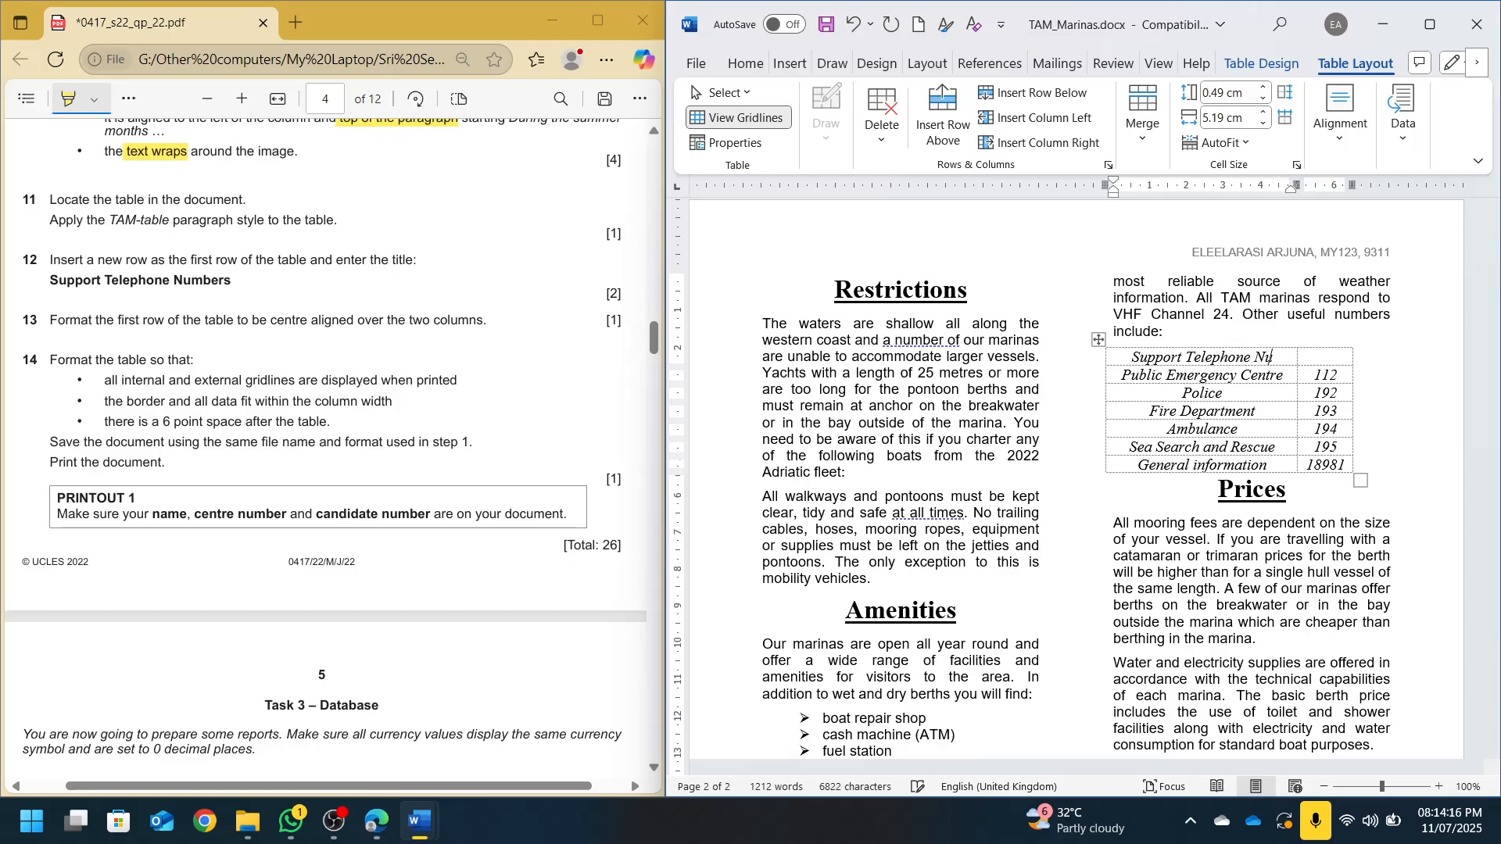
{"action": "type", "text": "mbers"}
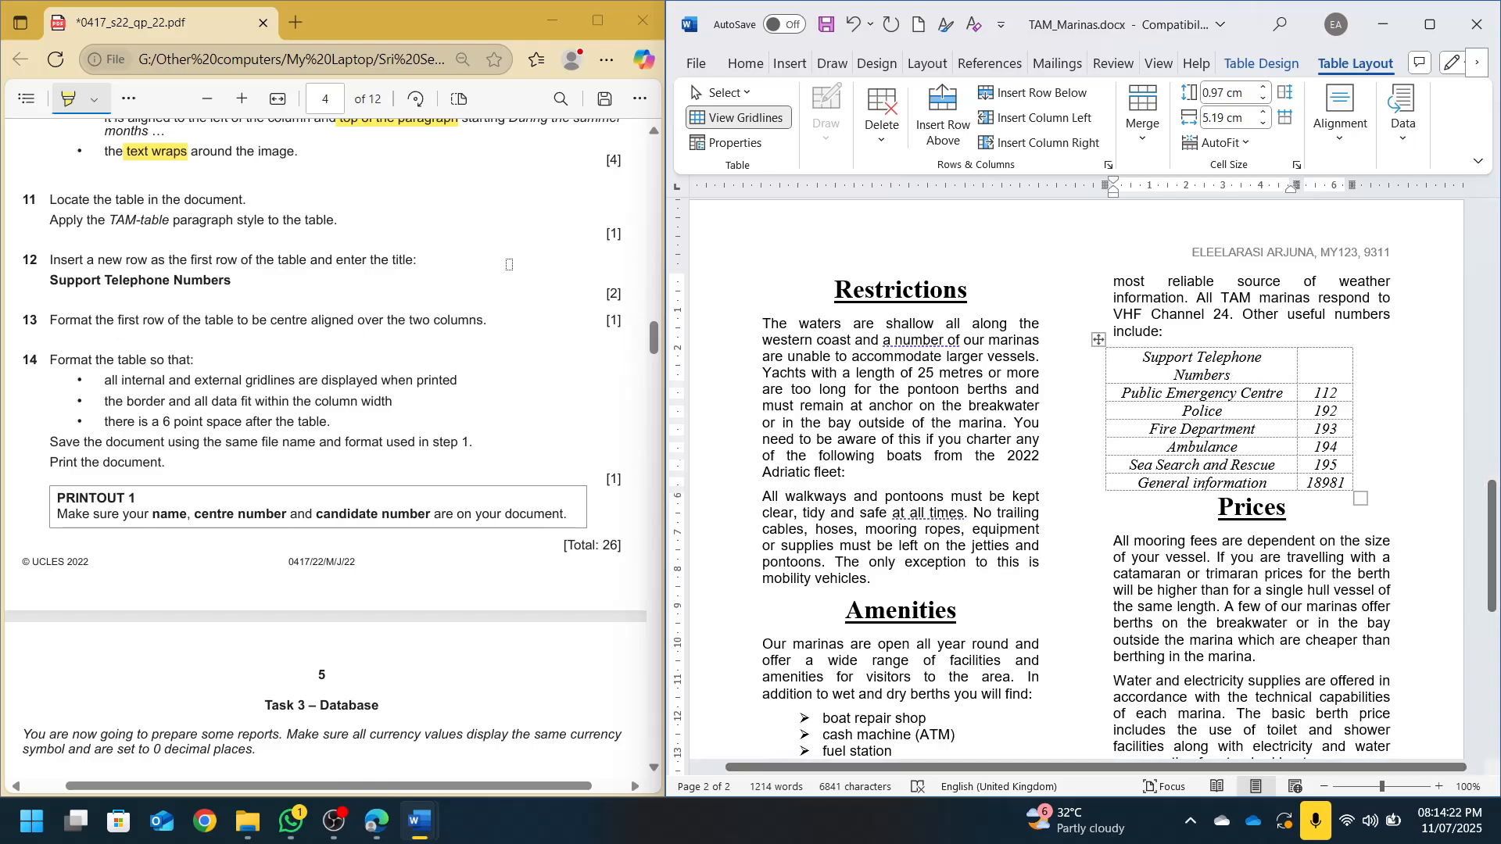
{"action": "left_click_drag", "start_coordinate": [1273, 358], "coordinate": [1330, 364]}
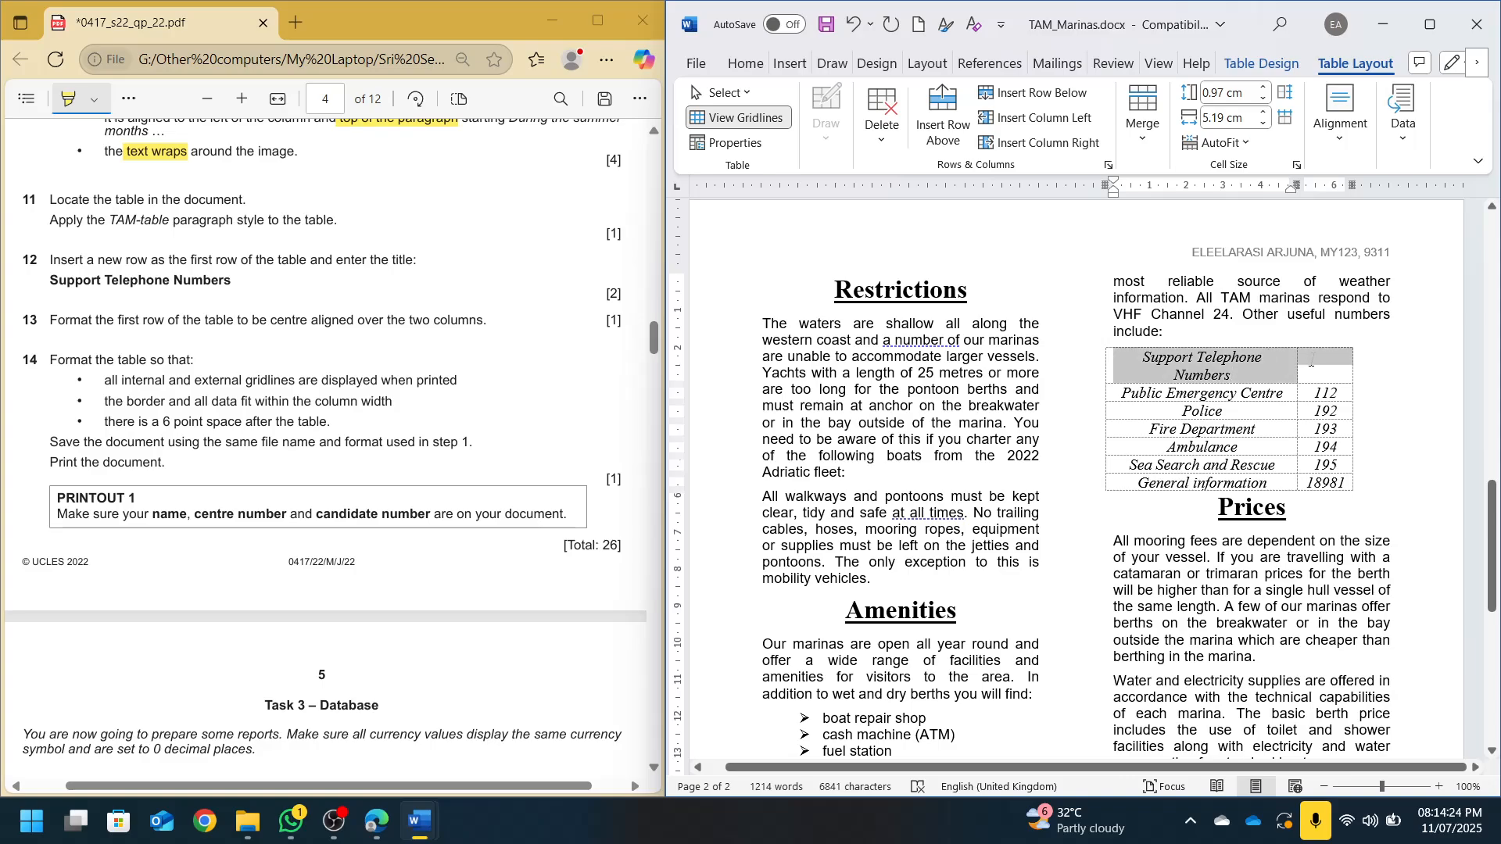
{"action": "left_click", "coordinate": [1142, 113]}
{"action": "left_click", "coordinate": [1143, 208]}
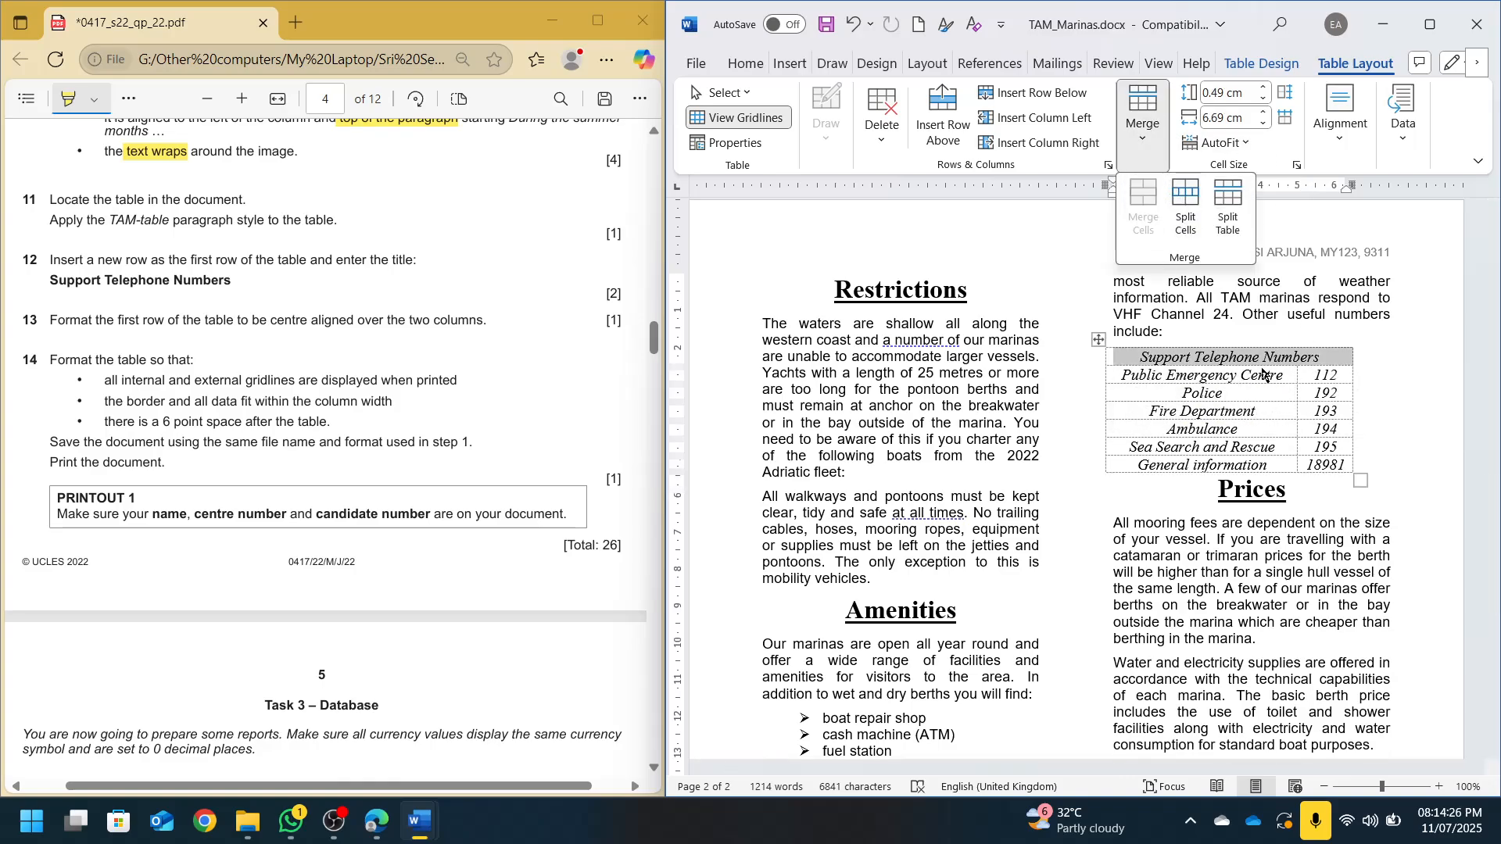
{"action": "left_click", "coordinate": [1342, 125]}
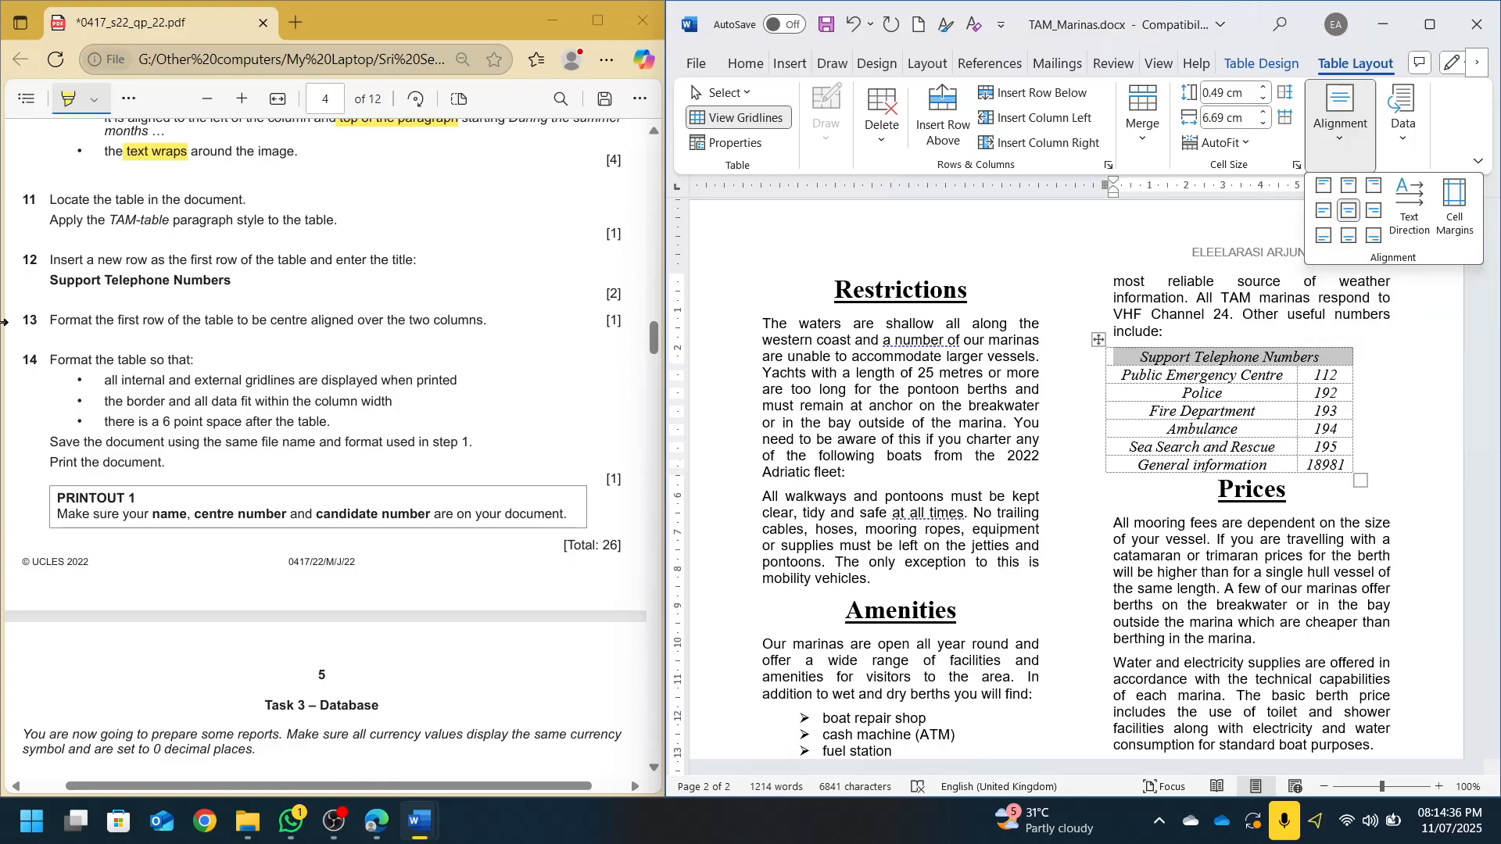
Apply All Borders to the whole Support Telephone Numbers table so every gridline shows
{"action": "left_click", "coordinate": [104, 380]}
{"action": "scroll", "coordinate": [197, 301], "scroll_direction": "down", "scroll_amount": 3}
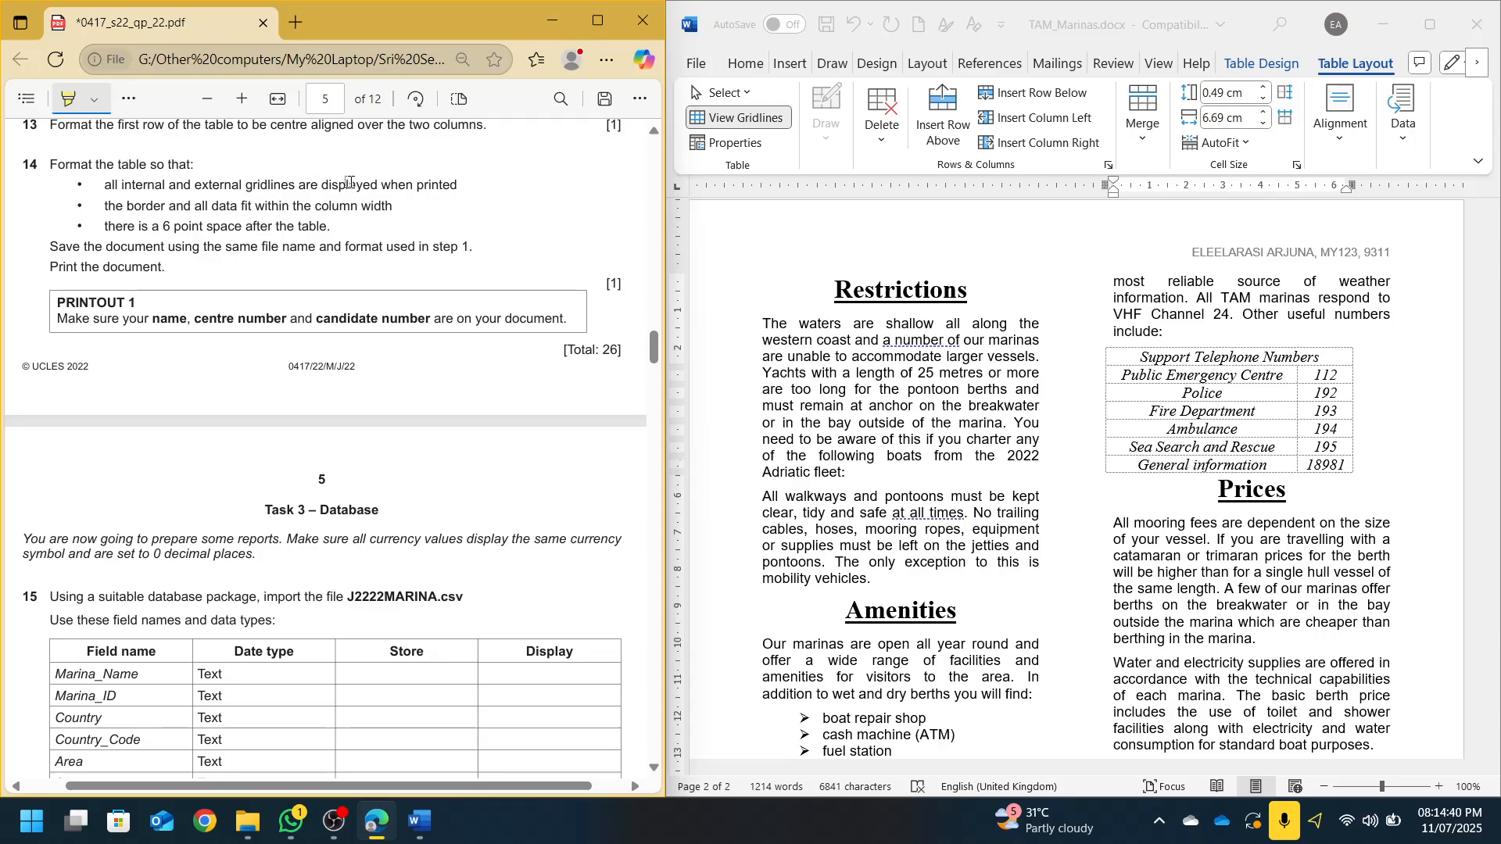
{"action": "left_click", "coordinate": [1248, 423]}
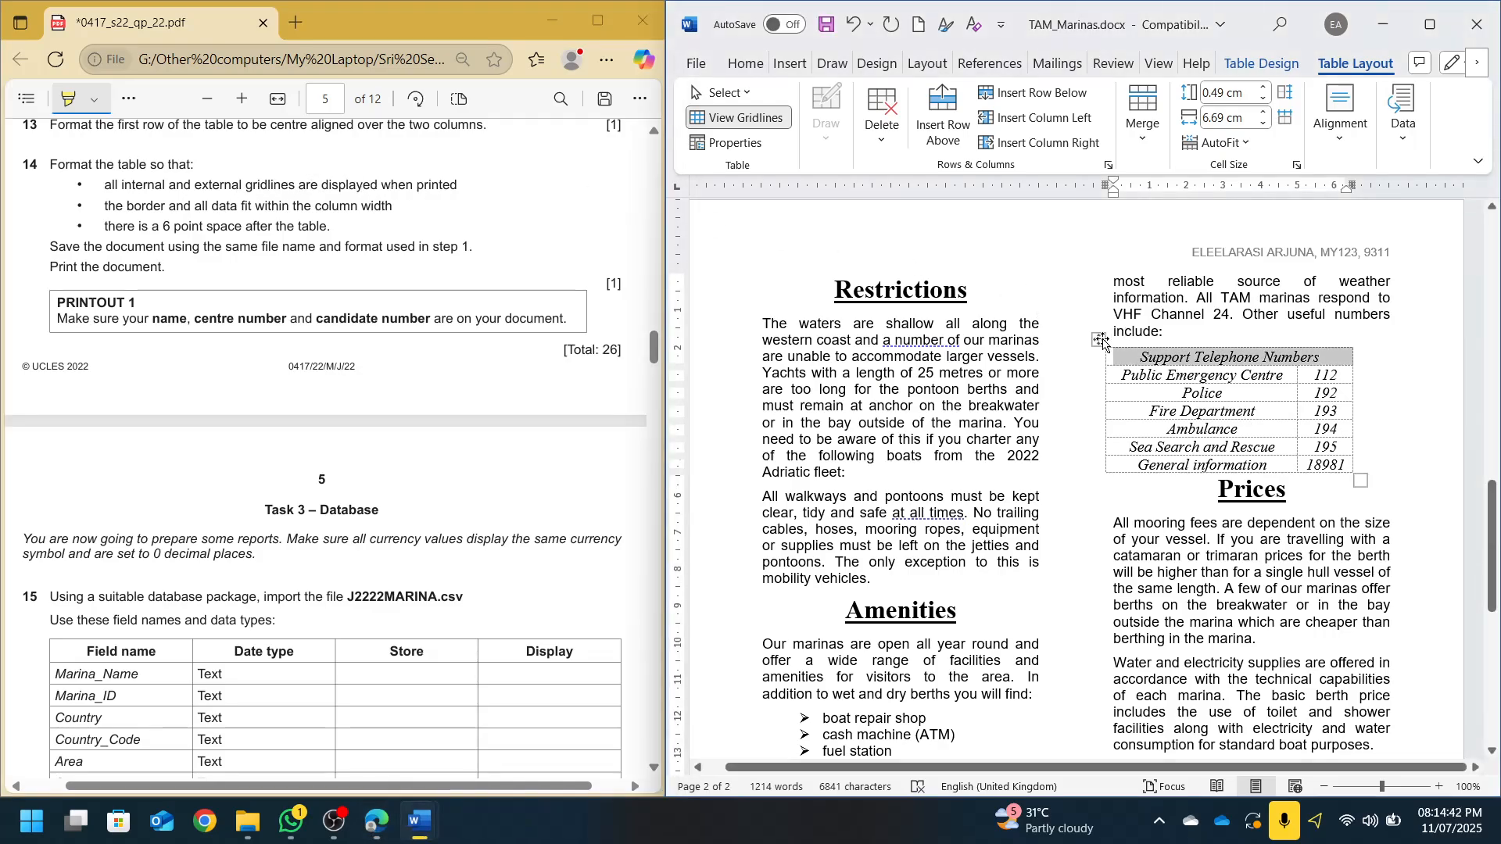
{"action": "left_click", "coordinate": [1101, 339]}
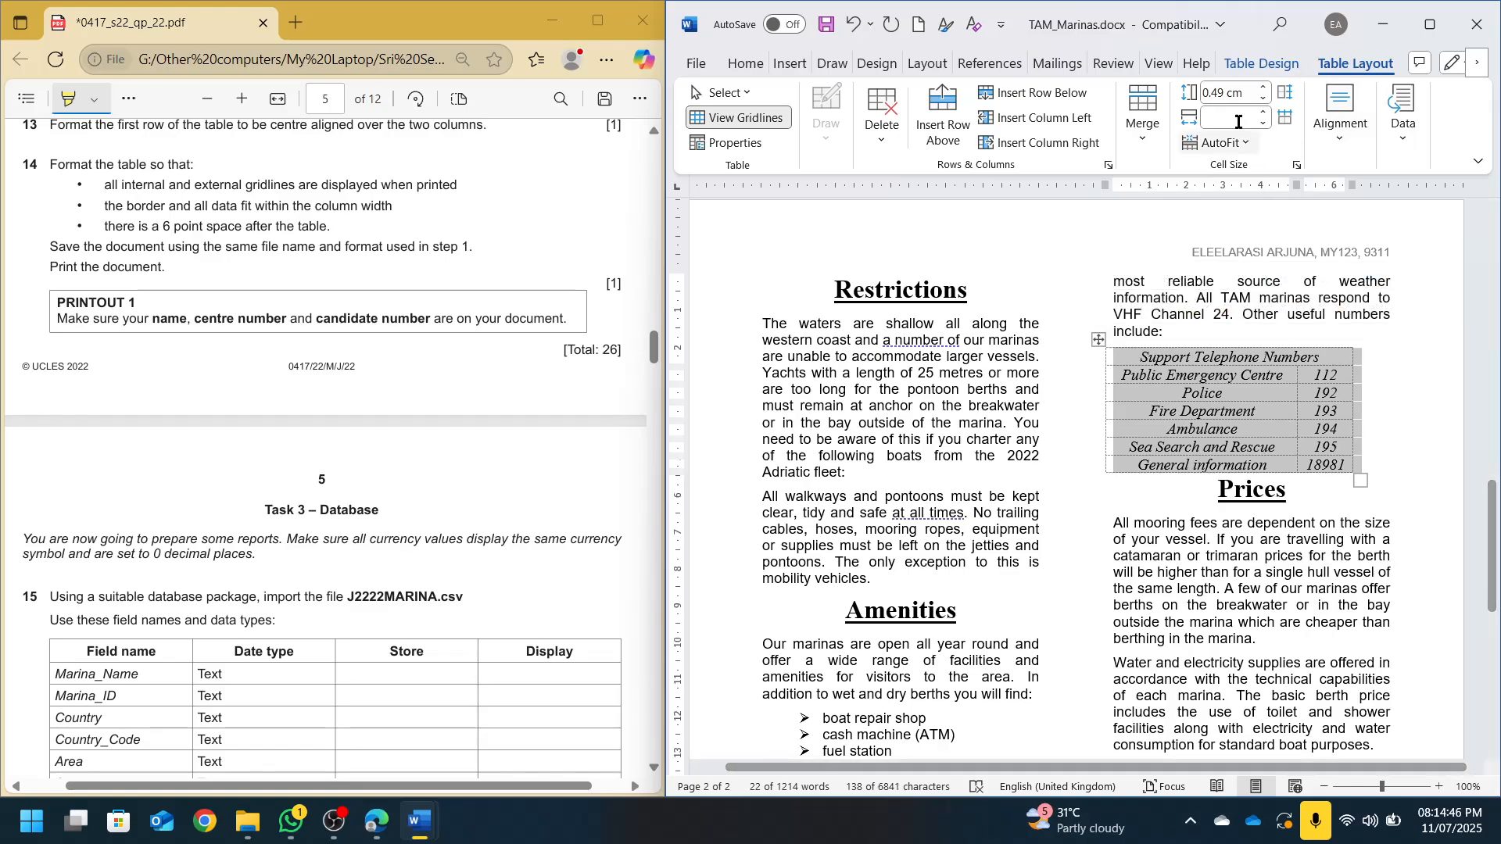
{"action": "left_click", "coordinate": [1254, 71]}
{"action": "left_click", "coordinate": [1234, 152]}
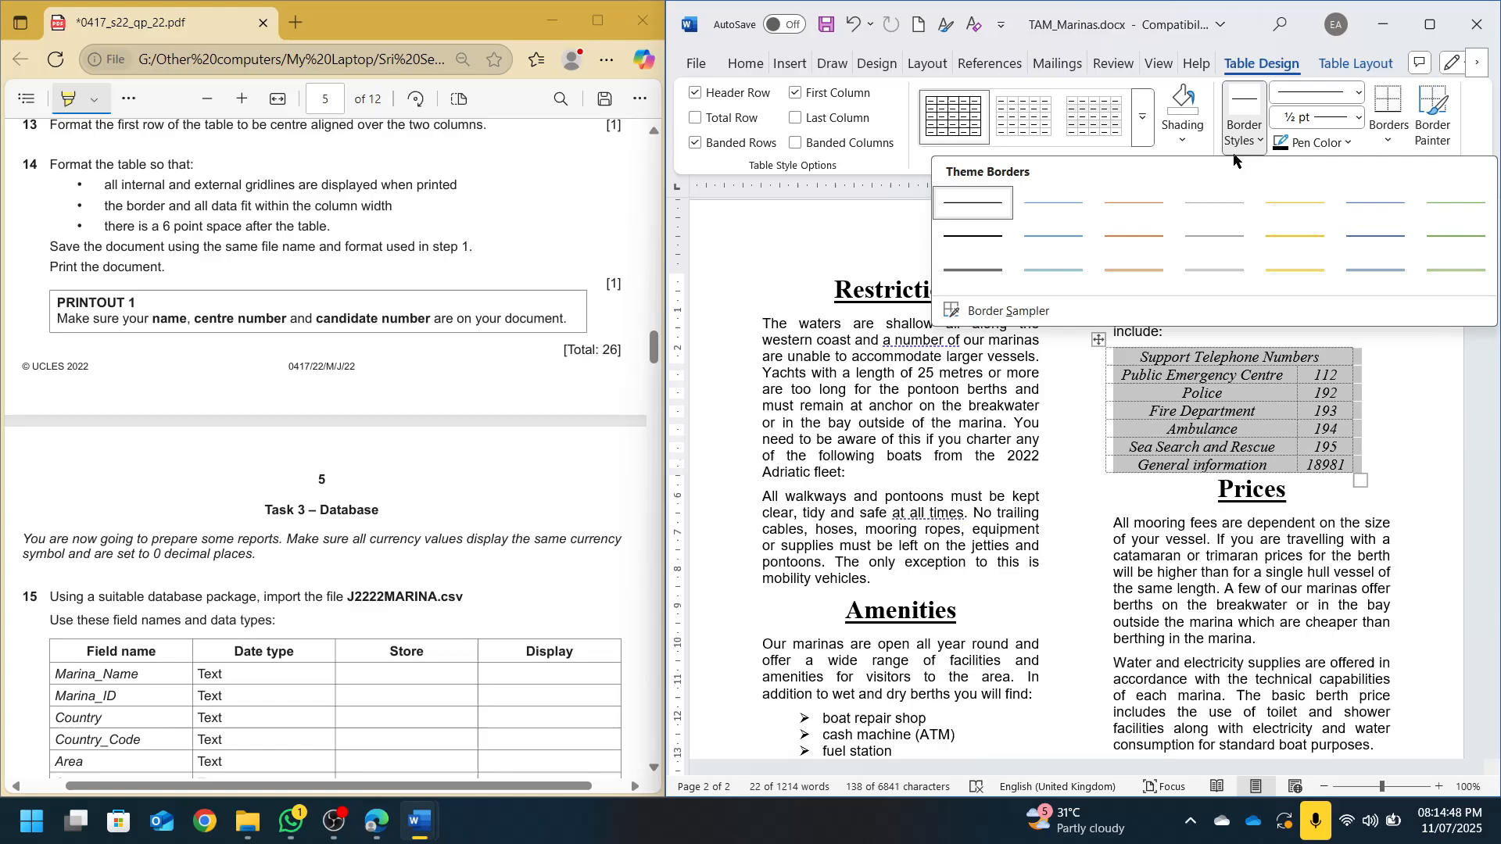
{"action": "left_click", "coordinate": [1234, 152]}
{"action": "left_click", "coordinate": [1389, 141]}
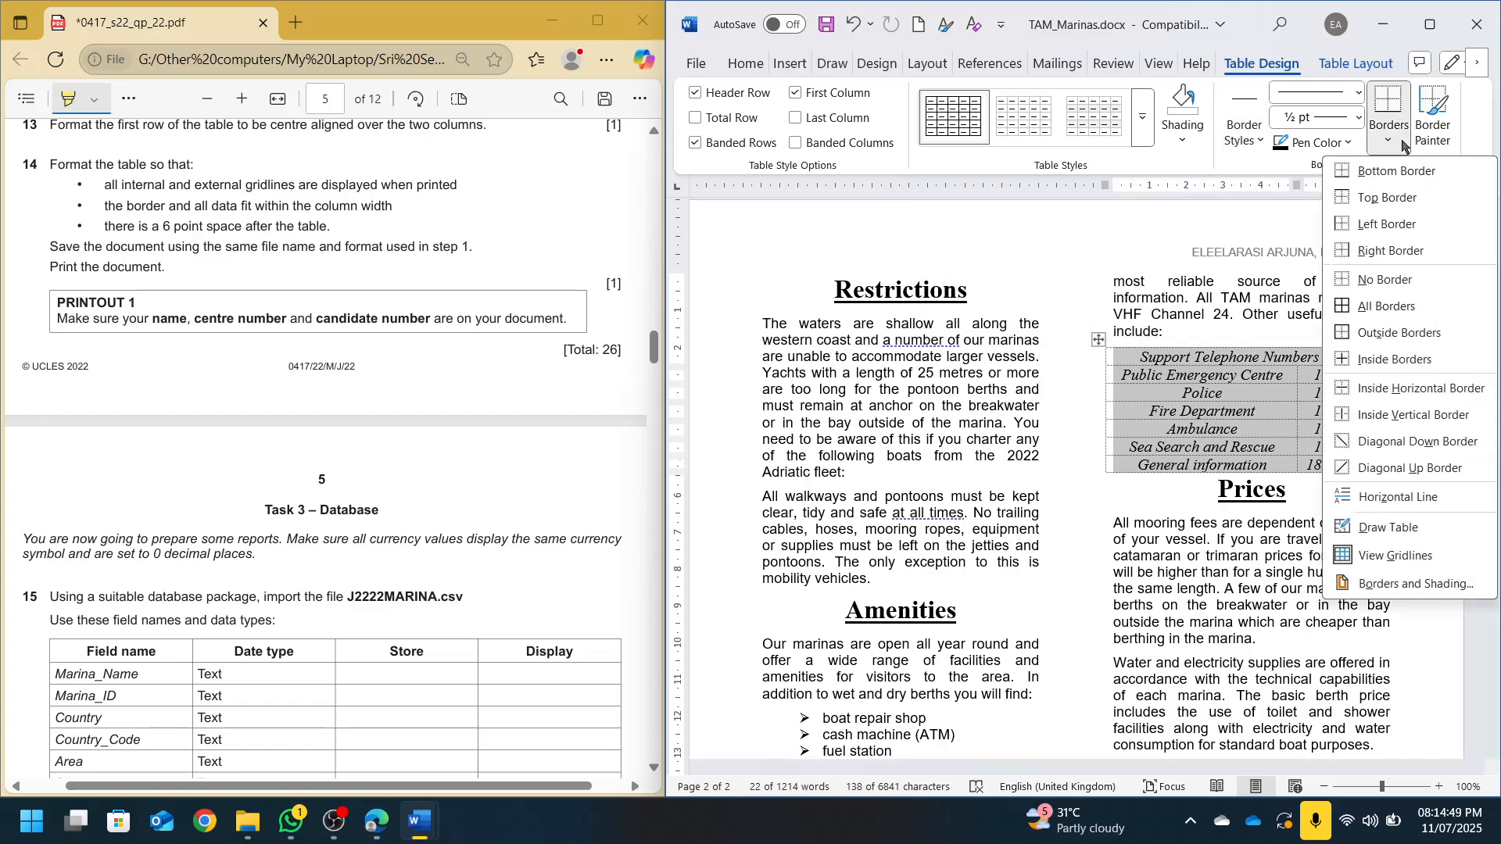
{"action": "left_click", "coordinate": [1373, 310]}
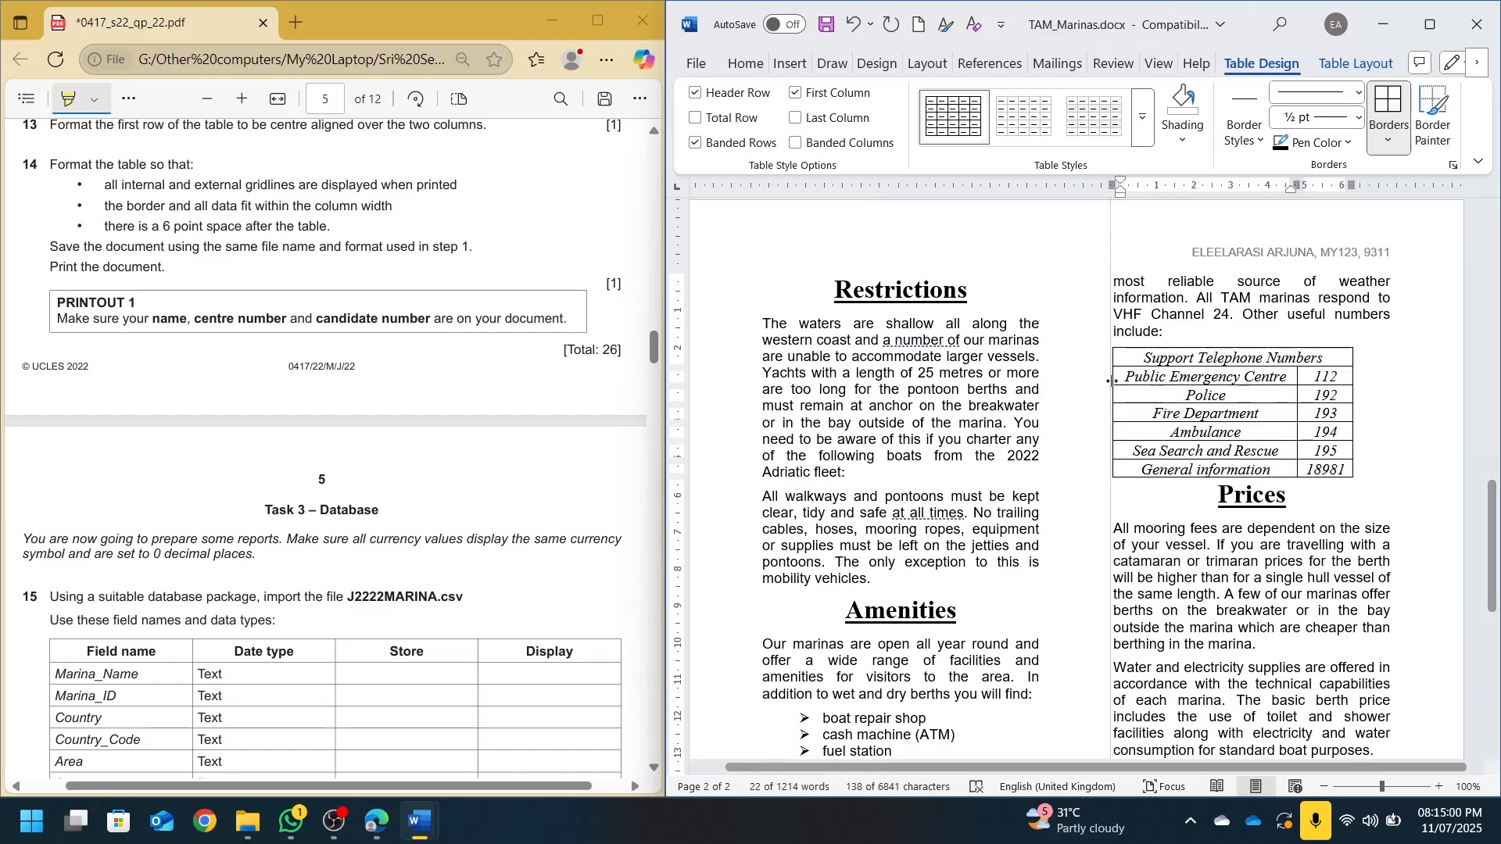
AutoFit the telephone table to contents, then to window, and nudge both side edges slightly inward
{"action": "left_click_drag", "start_coordinate": [1105, 382], "coordinate": [1122, 385]}
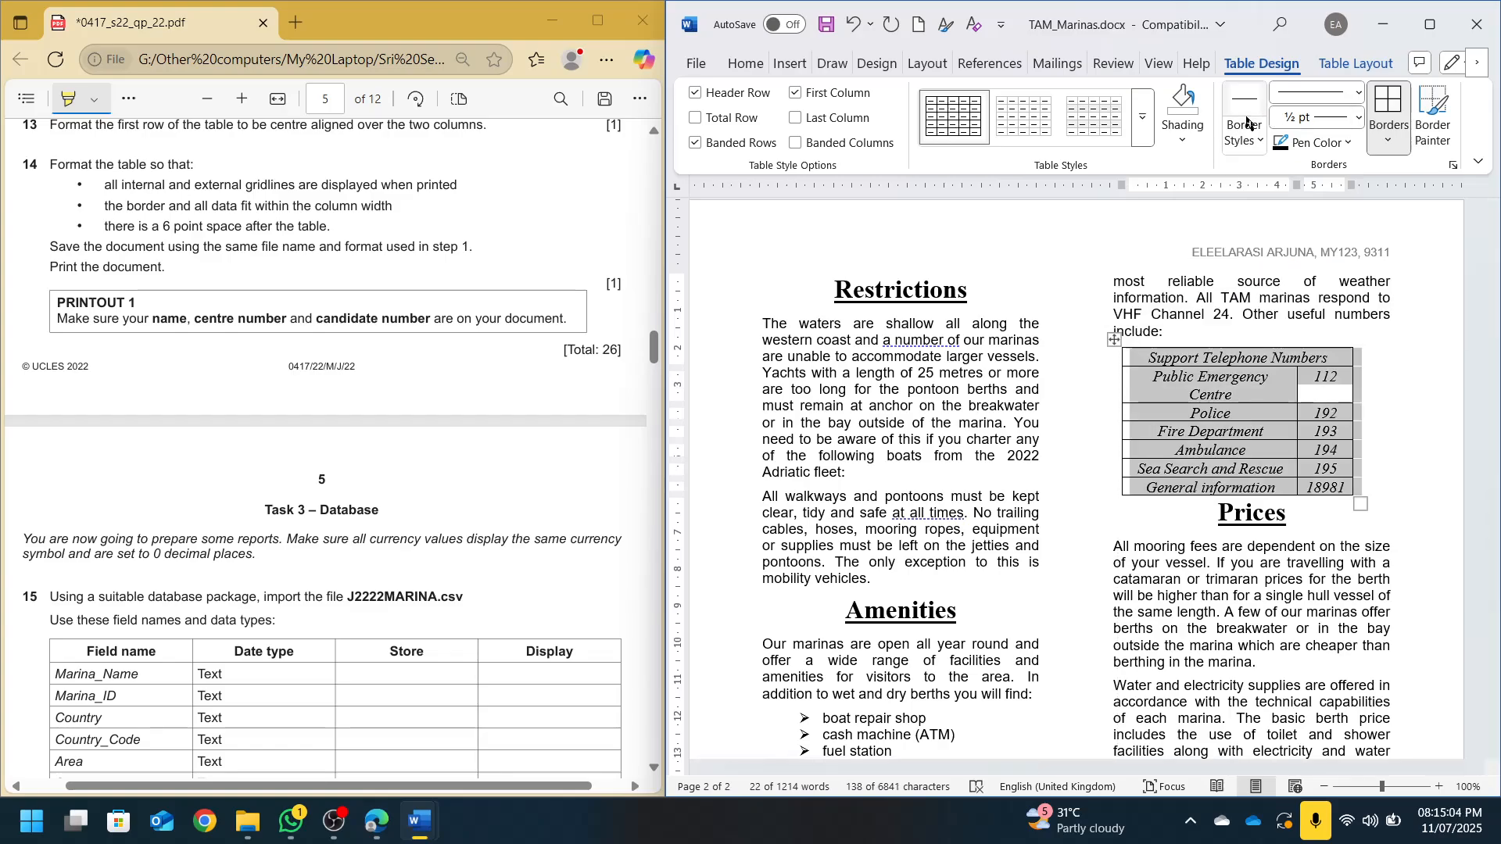
{"action": "left_click", "coordinate": [1356, 64]}
{"action": "left_click", "coordinate": [1144, 139]}
{"action": "left_click", "coordinate": [1224, 152]}
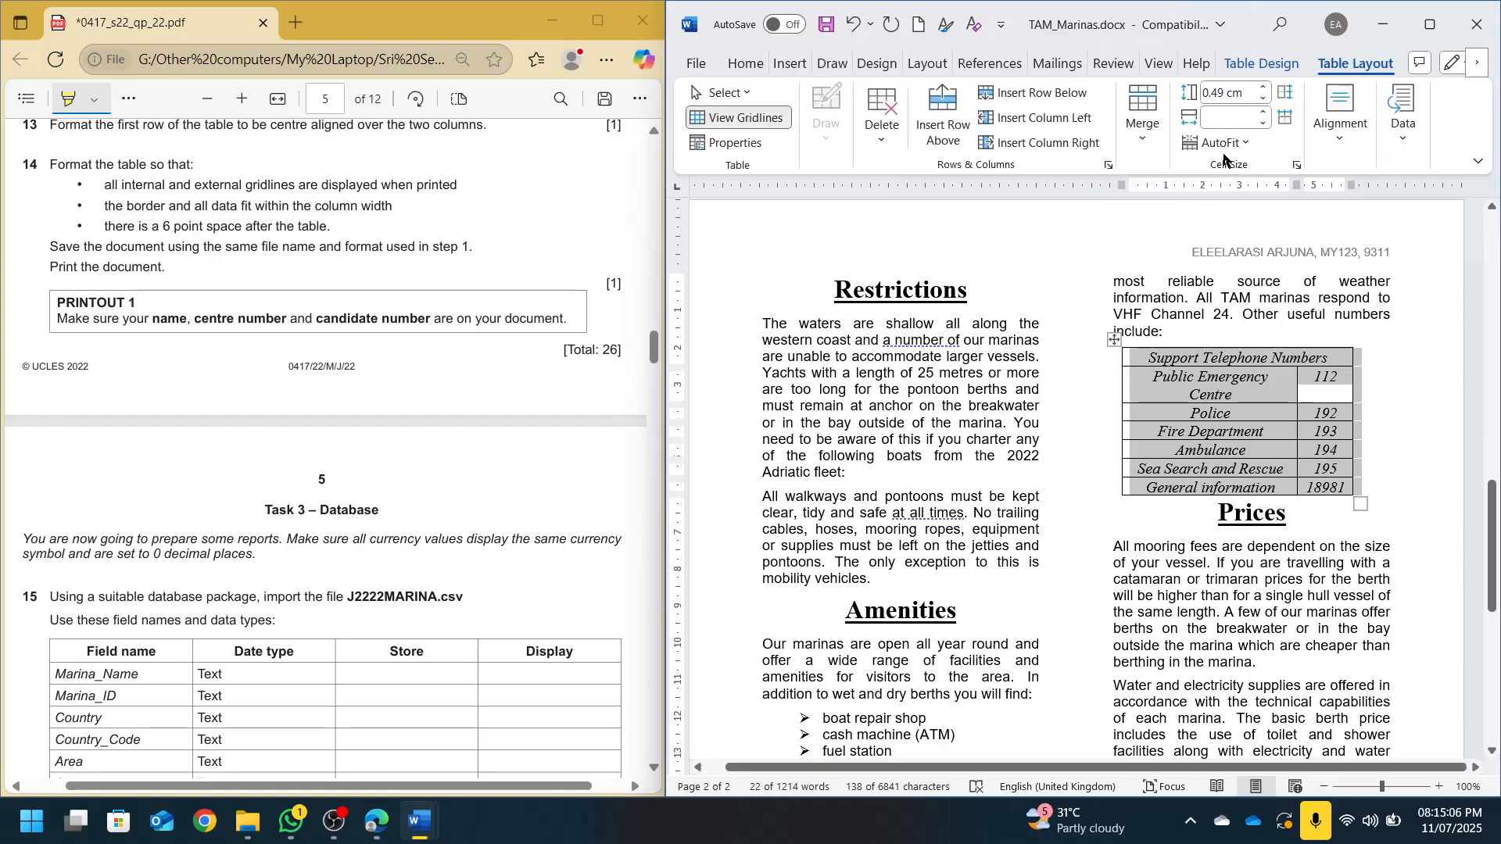
{"action": "left_click", "coordinate": [1226, 148]}
{"action": "left_click", "coordinate": [1242, 174]}
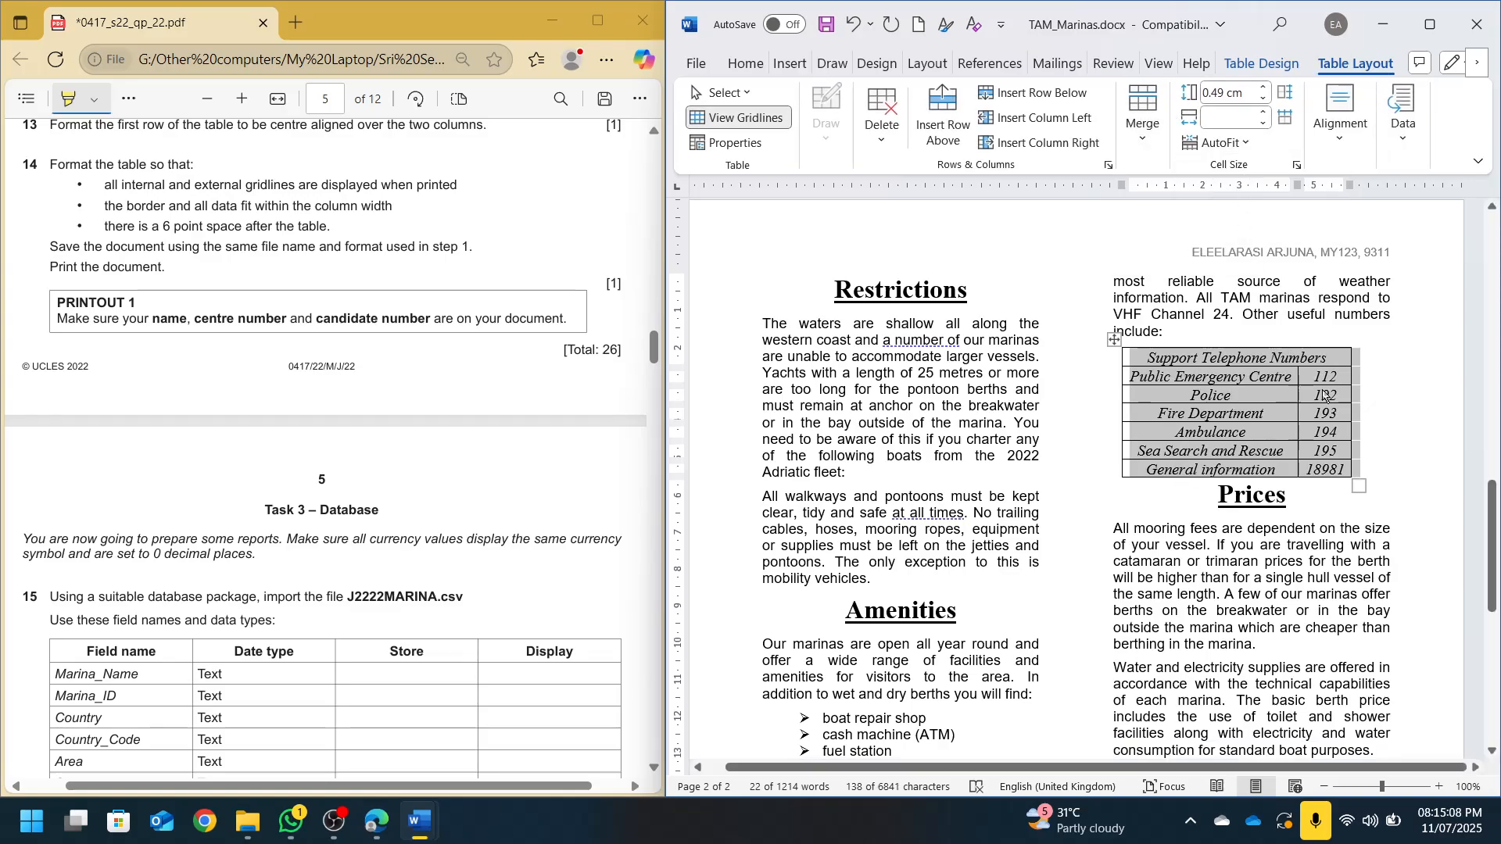
{"action": "left_click", "coordinate": [1218, 143]}
{"action": "left_click", "coordinate": [1225, 197]}
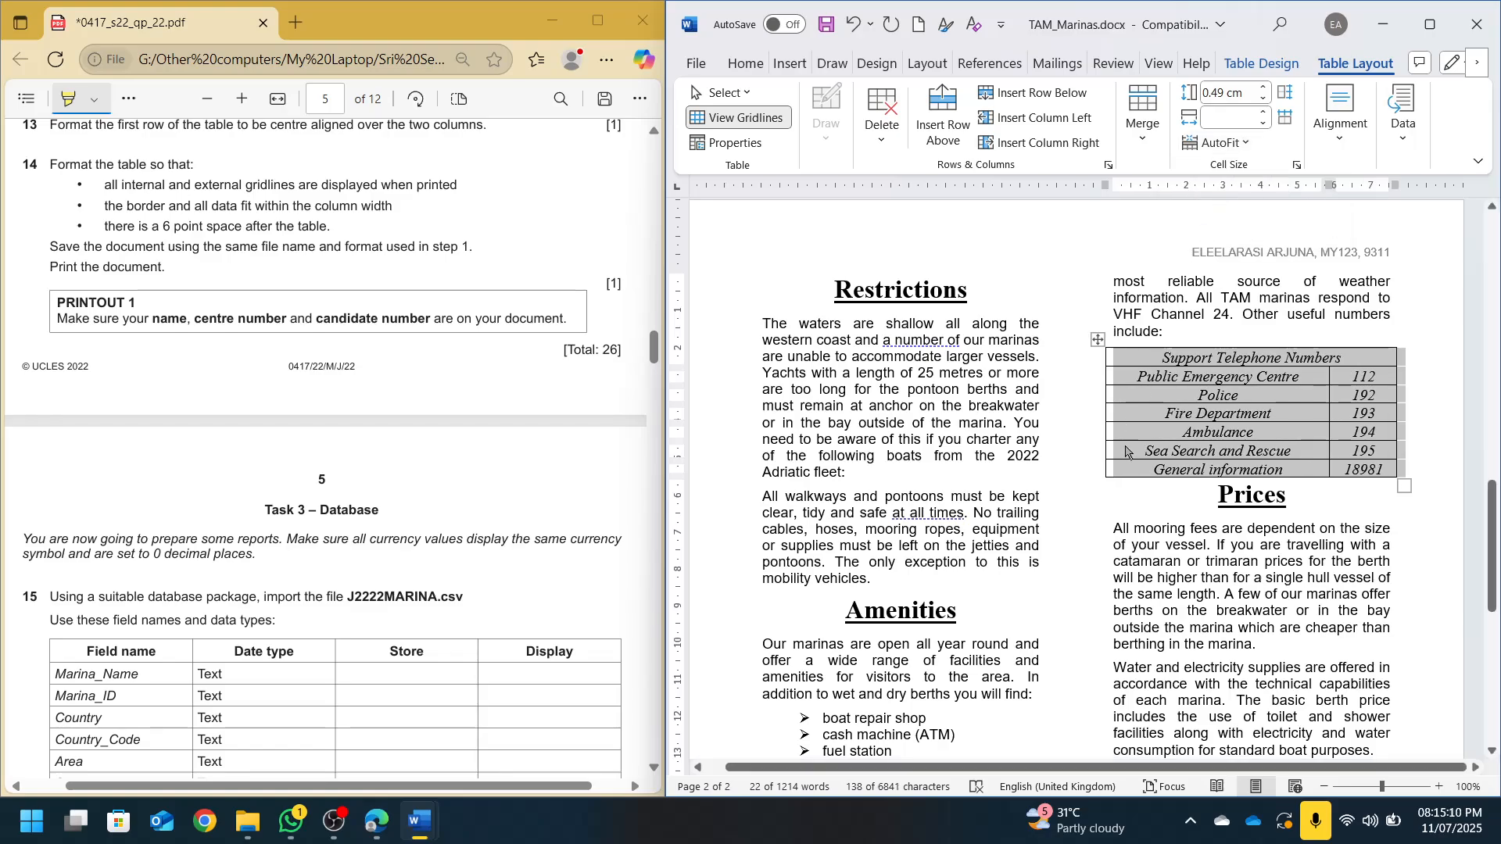
{"action": "left_click", "coordinate": [1196, 403]}
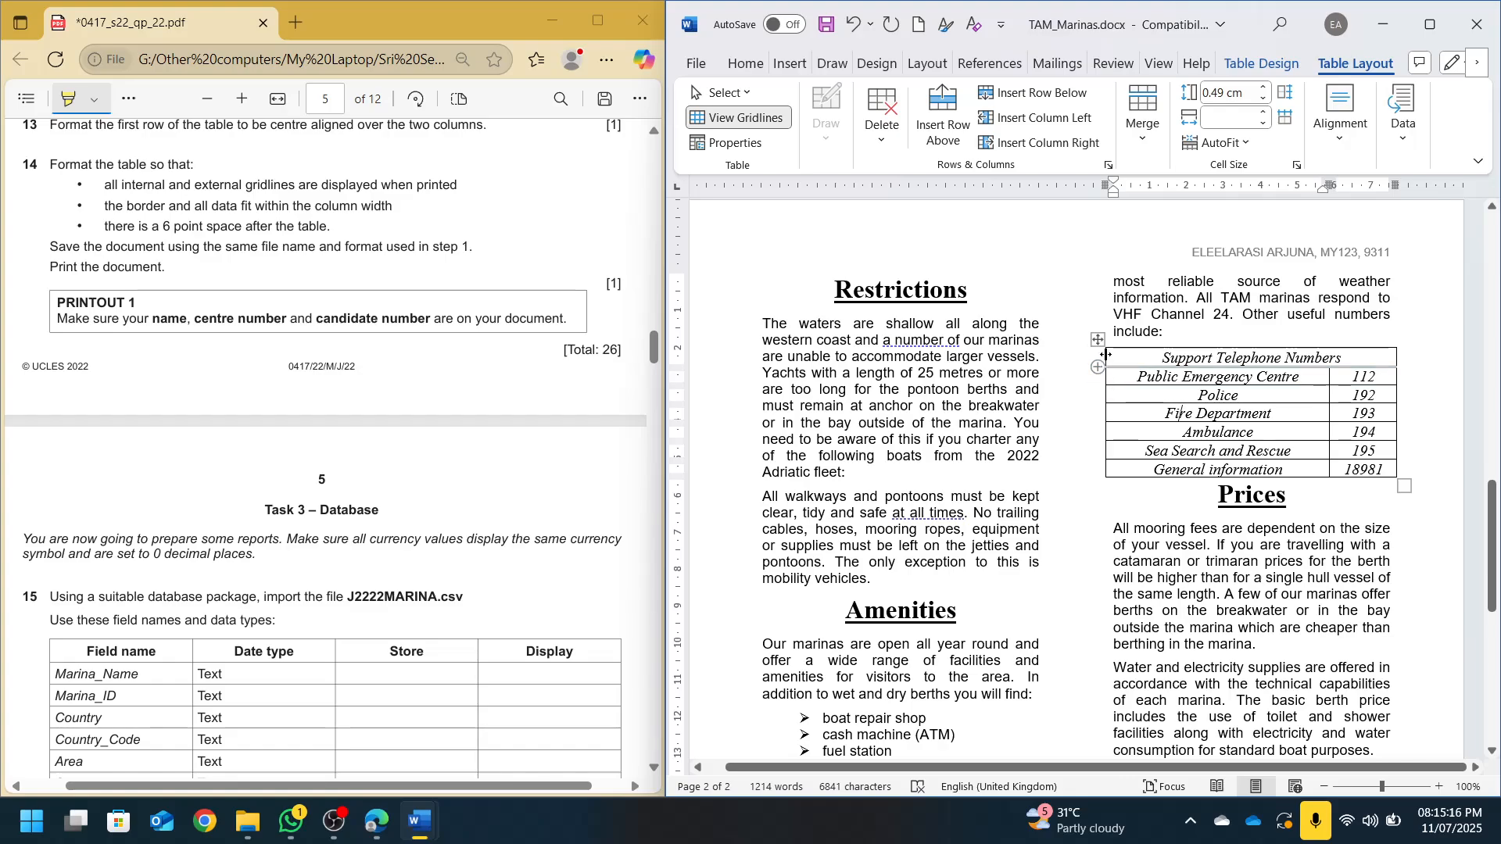
{"action": "left_click_drag", "start_coordinate": [1106, 355], "coordinate": [1113, 355]}
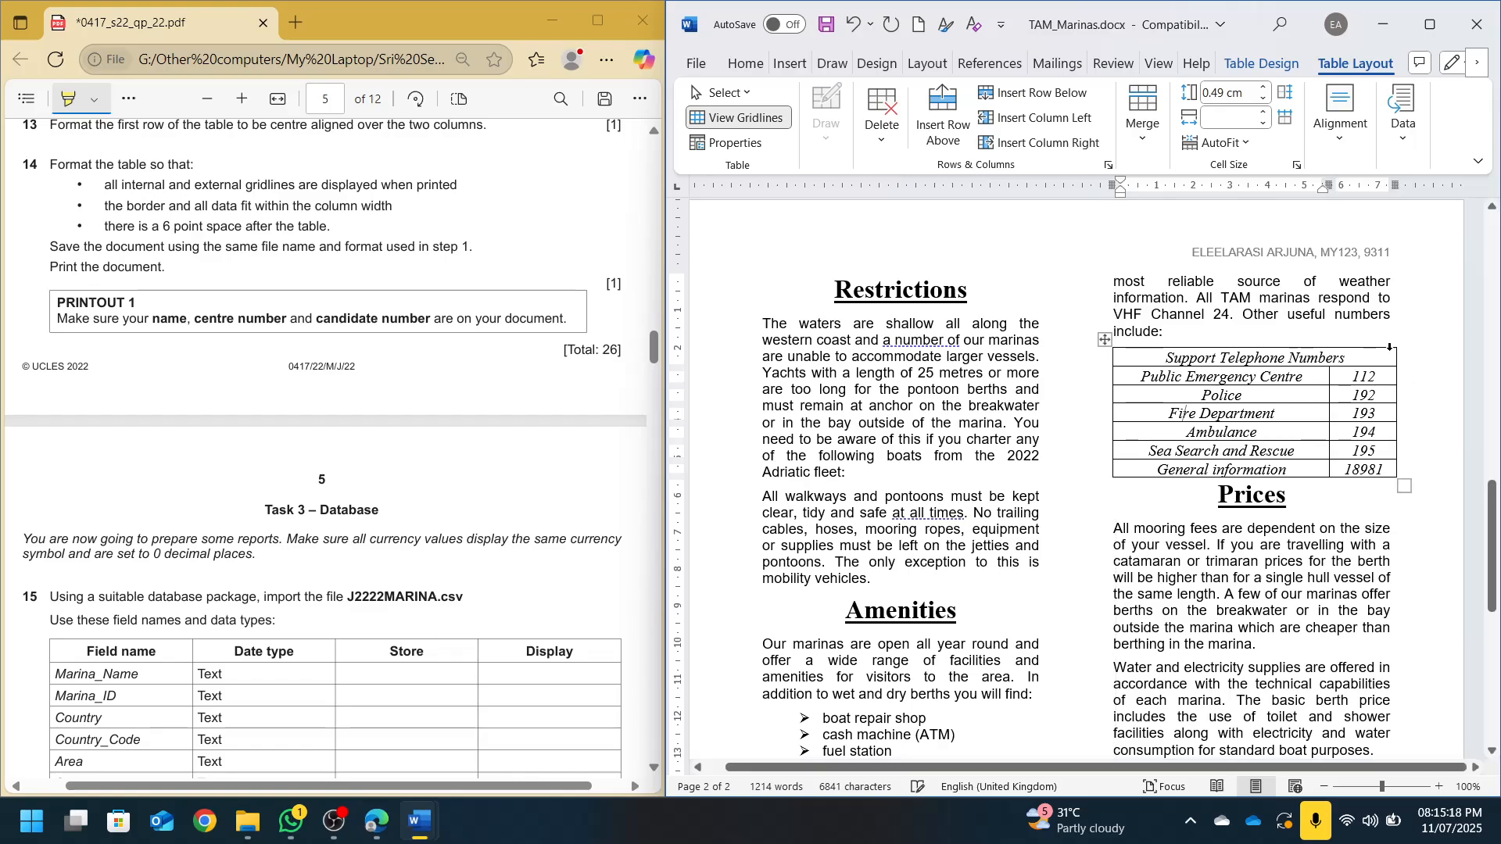
{"action": "left_click_drag", "start_coordinate": [1396, 357], "coordinate": [1389, 357]}
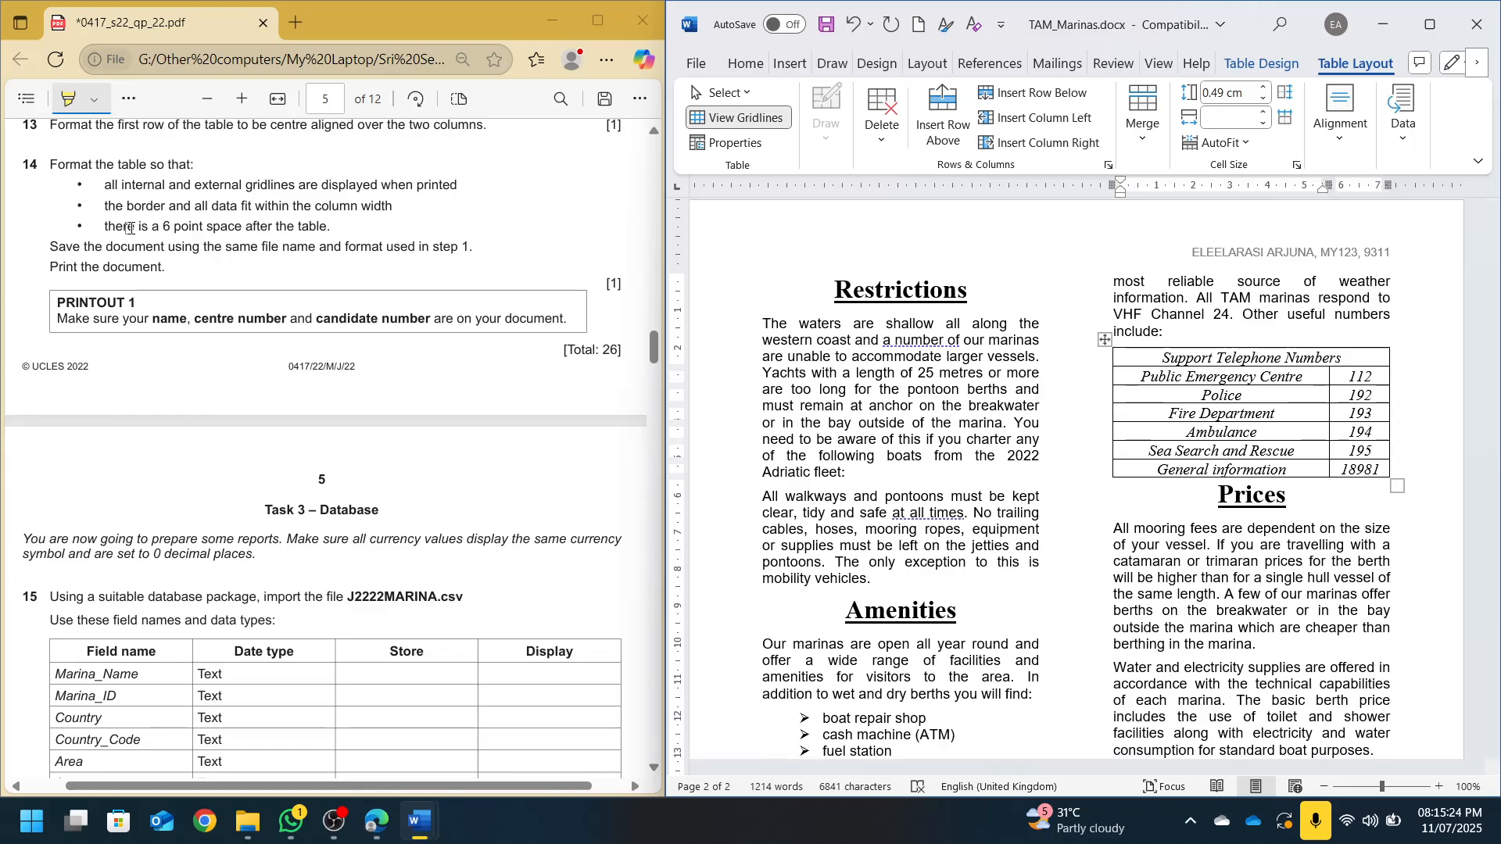
Add 6 pt spacing before the Prices heading below the table and save the document
{"action": "left_click", "coordinate": [1418, 464]}
{"action": "key", "text": "Right"}
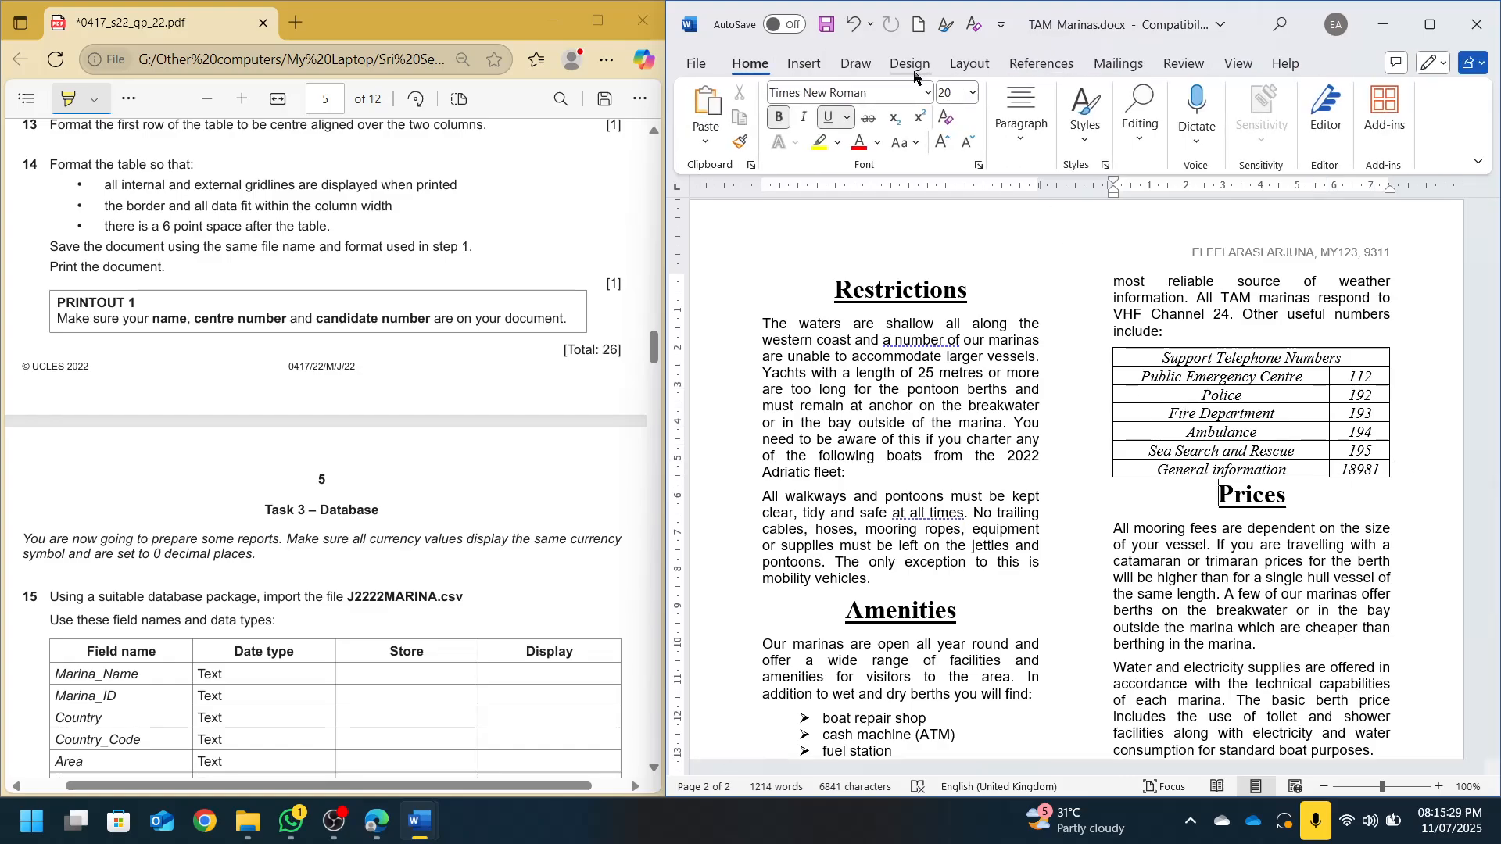
{"action": "left_click", "coordinate": [968, 64]}
{"action": "left_click", "coordinate": [1147, 111]}
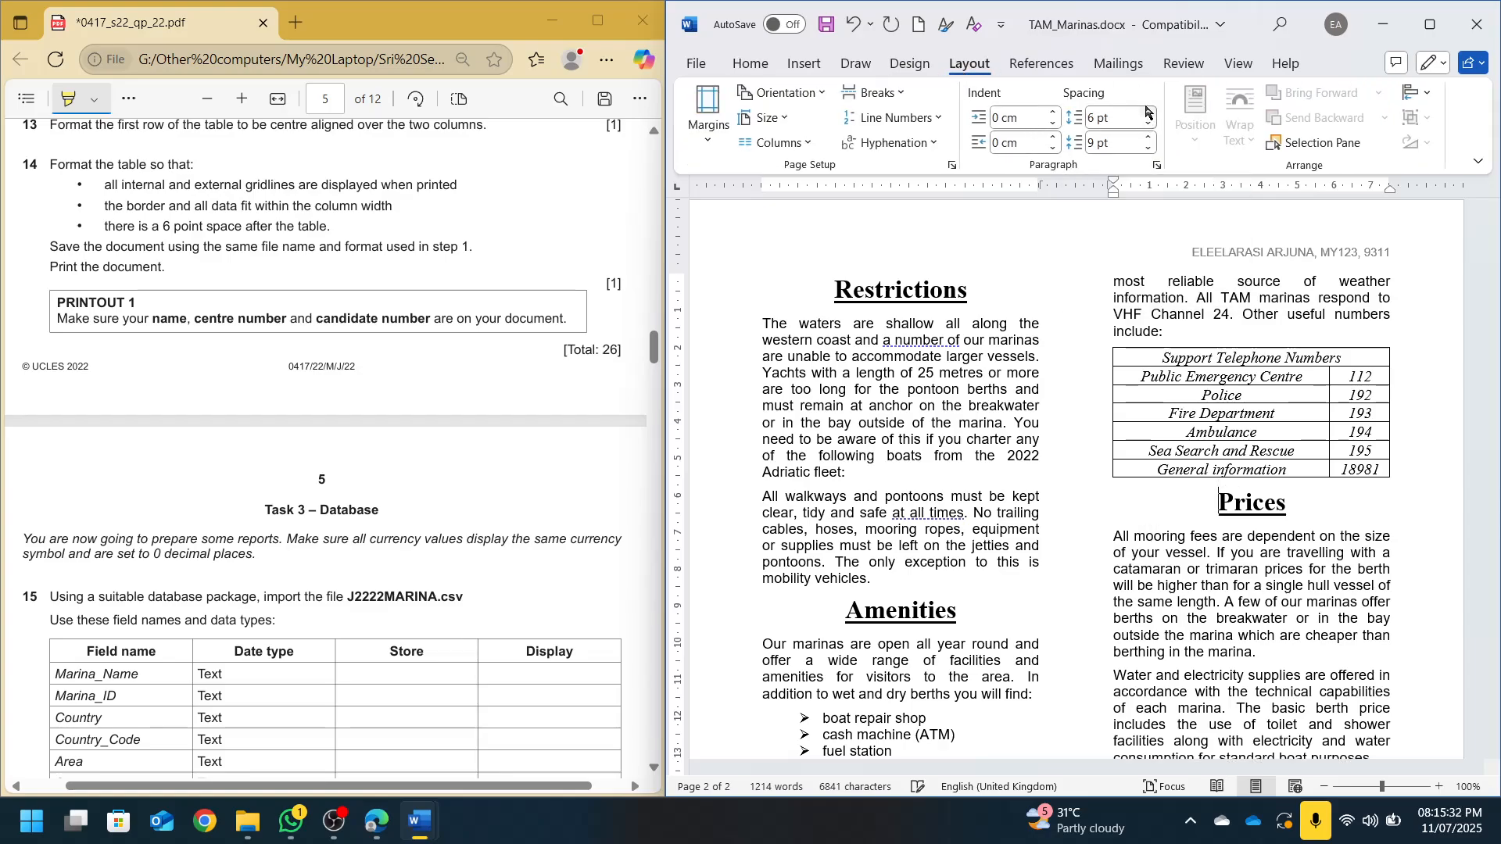
{"action": "key", "text": "ctrl+s"}
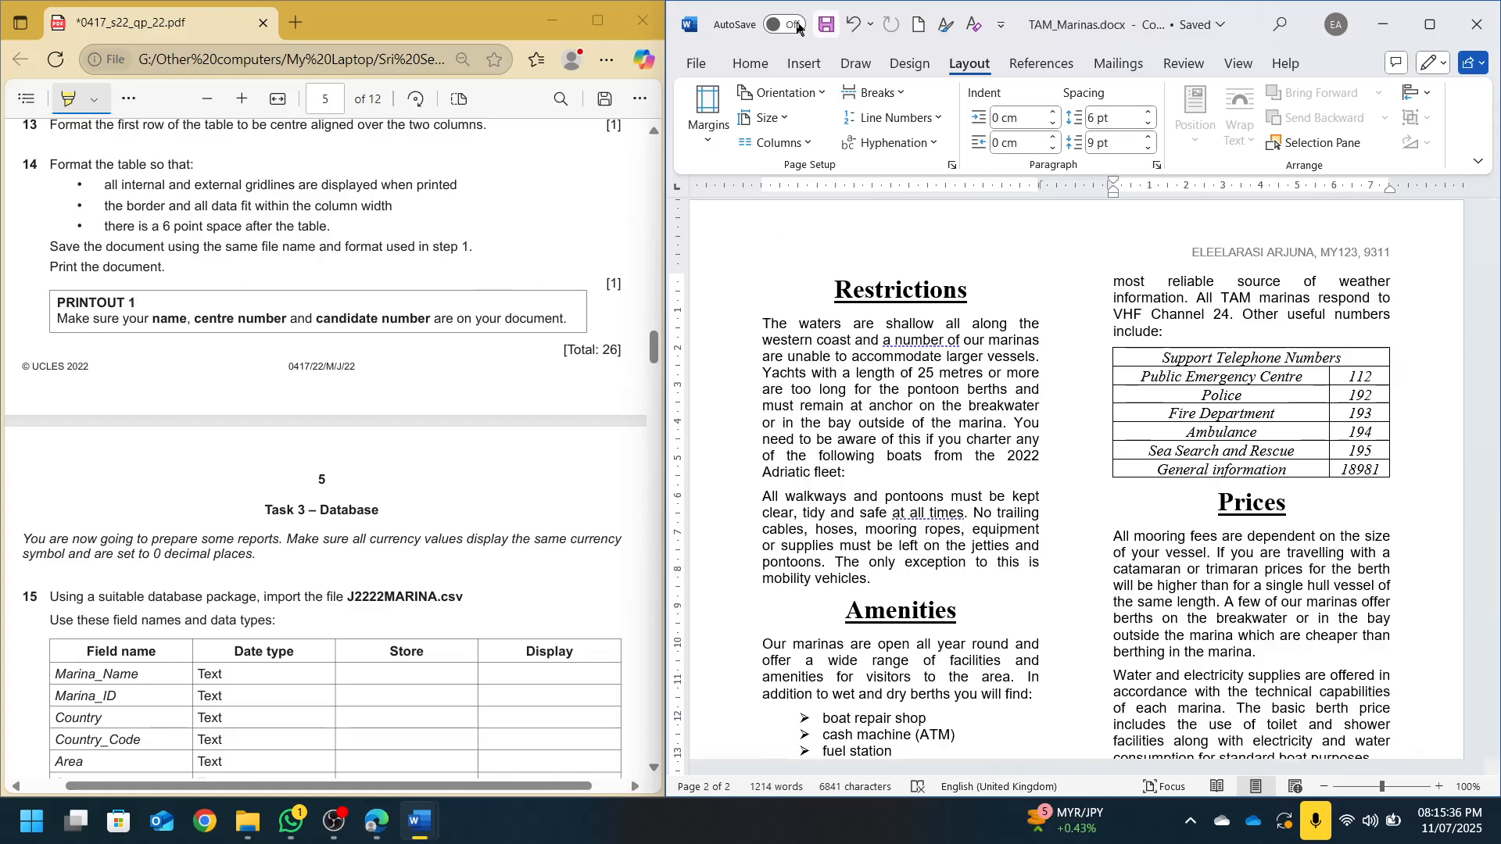
Print the document to PDF as 'p1' in the confidential source files folder
{"action": "left_click", "coordinate": [696, 66]}
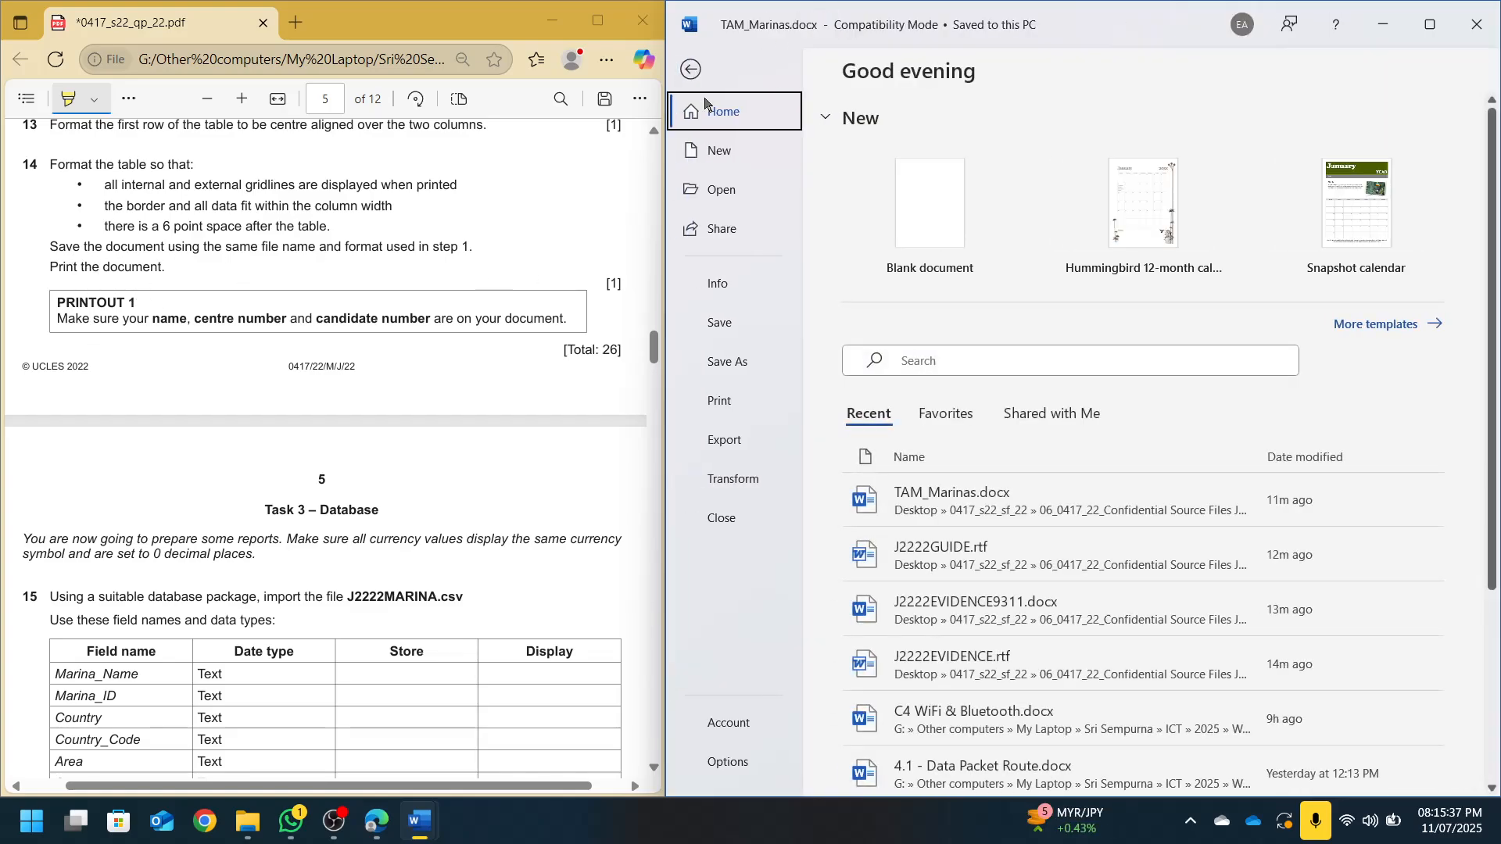
{"action": "left_click", "coordinate": [738, 402]}
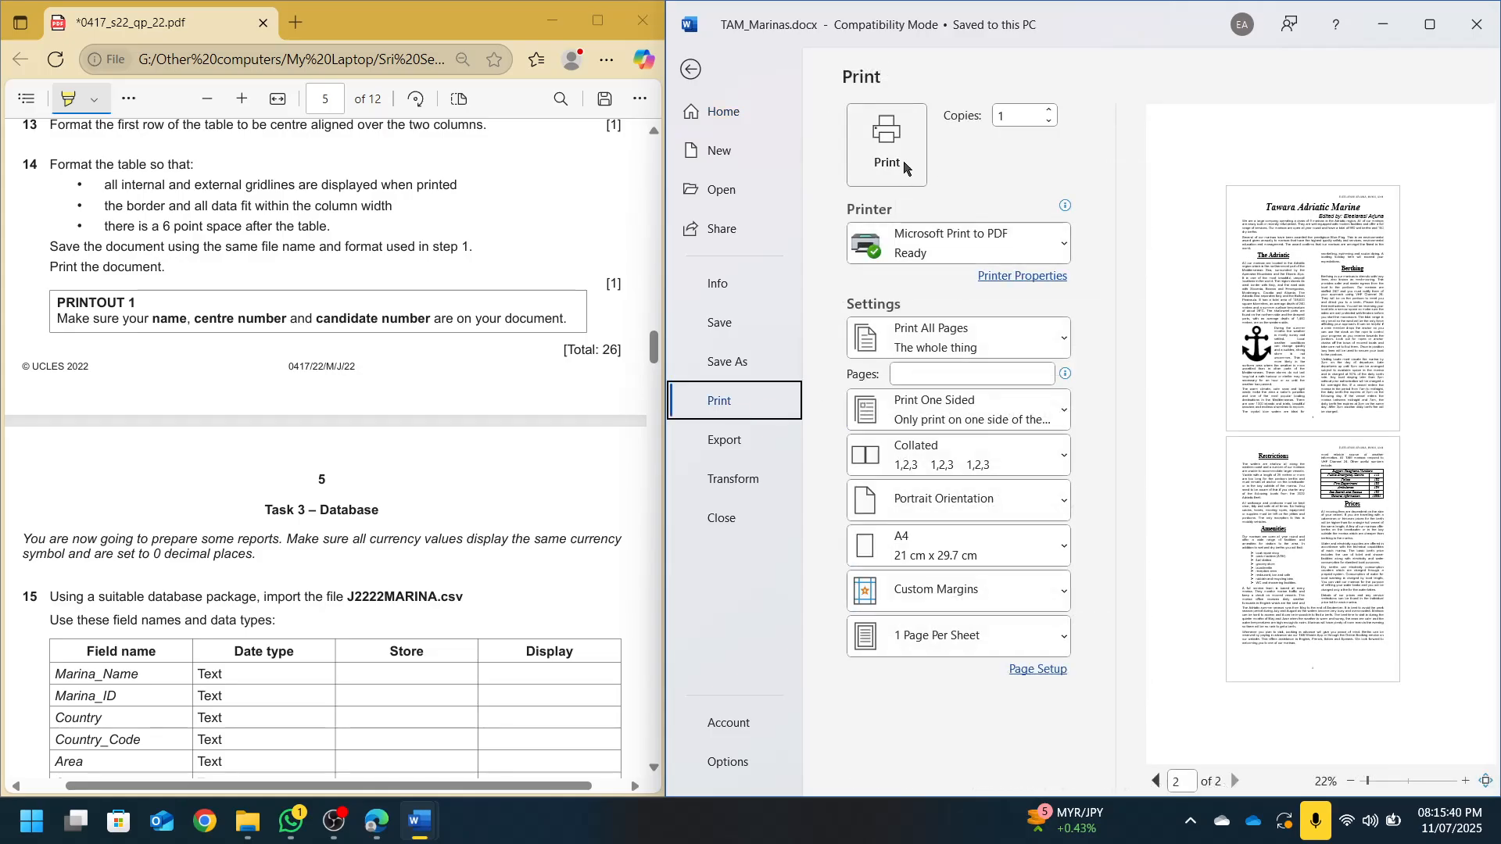
{"action": "left_click", "coordinate": [890, 160]}
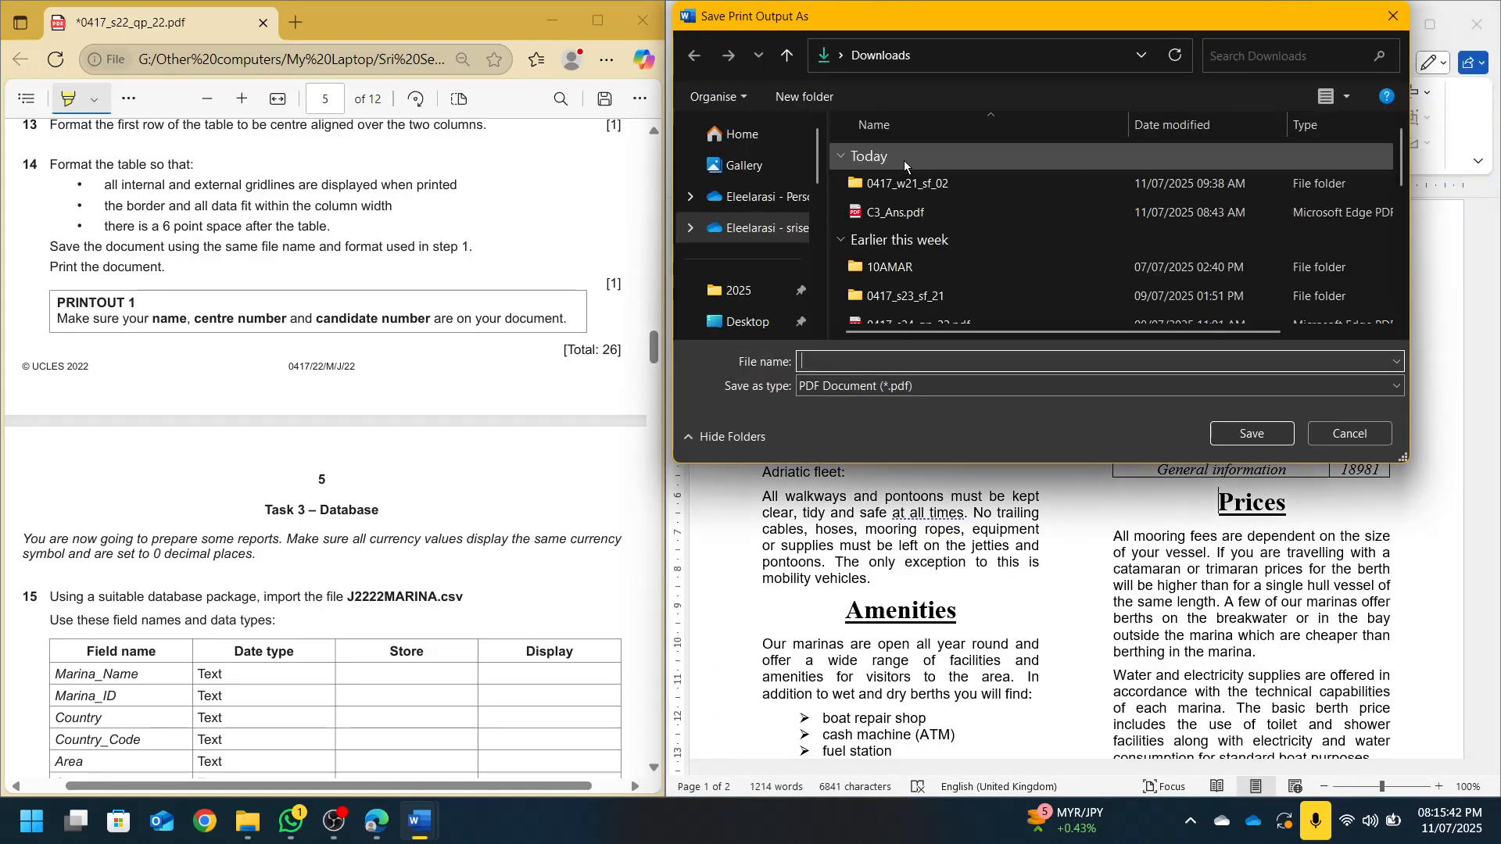
{"action": "left_click", "coordinate": [747, 322]}
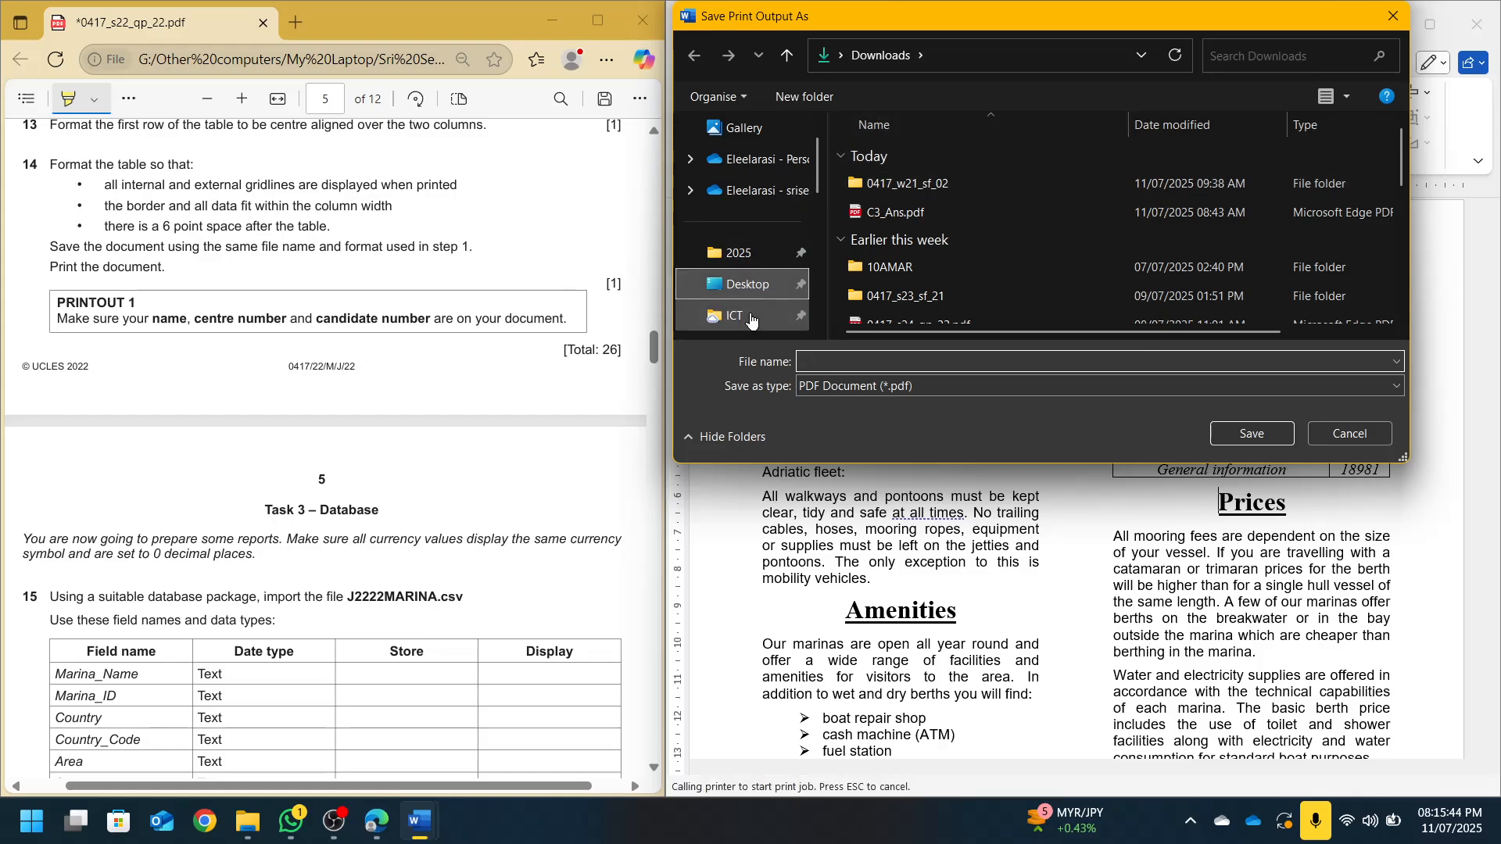
{"action": "left_click", "coordinate": [895, 160]}
{"action": "double_click", "coordinate": [896, 158]}
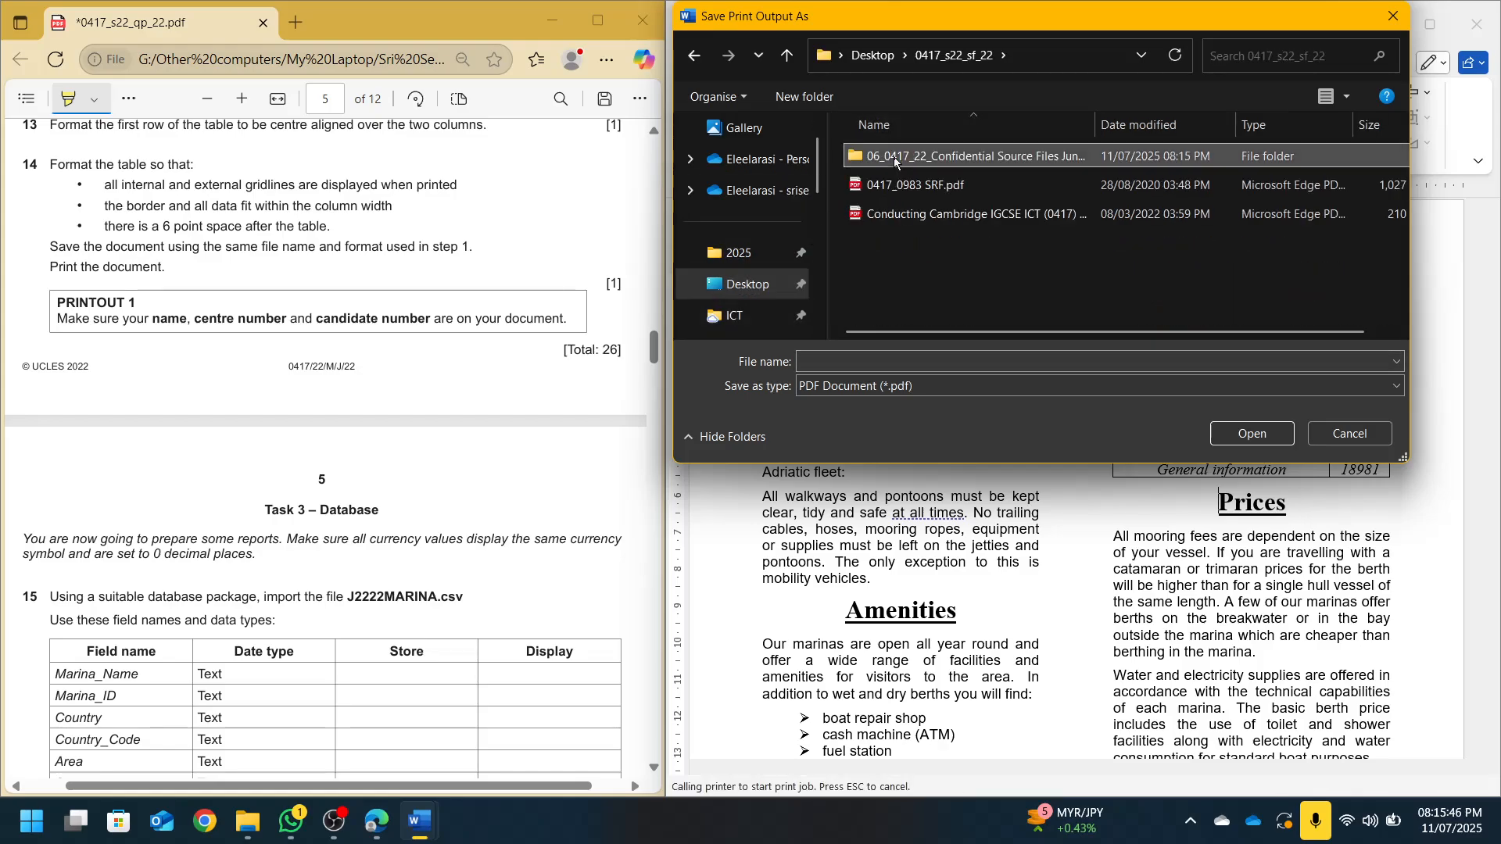
{"action": "double_click", "coordinate": [901, 155]}
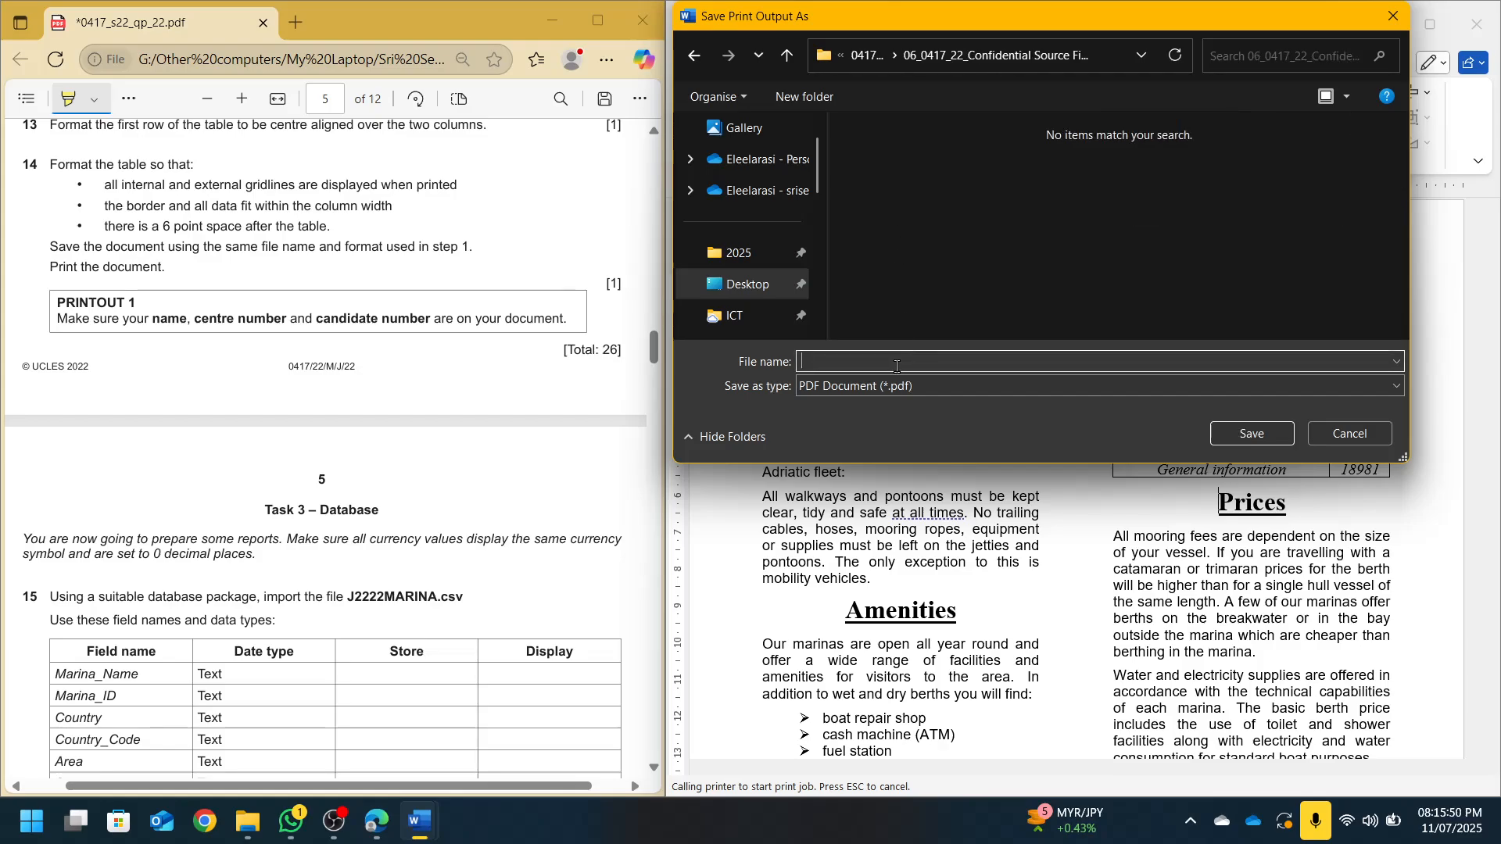
{"action": "type", "text": "p1"}
{"action": "key", "text": "Return"}
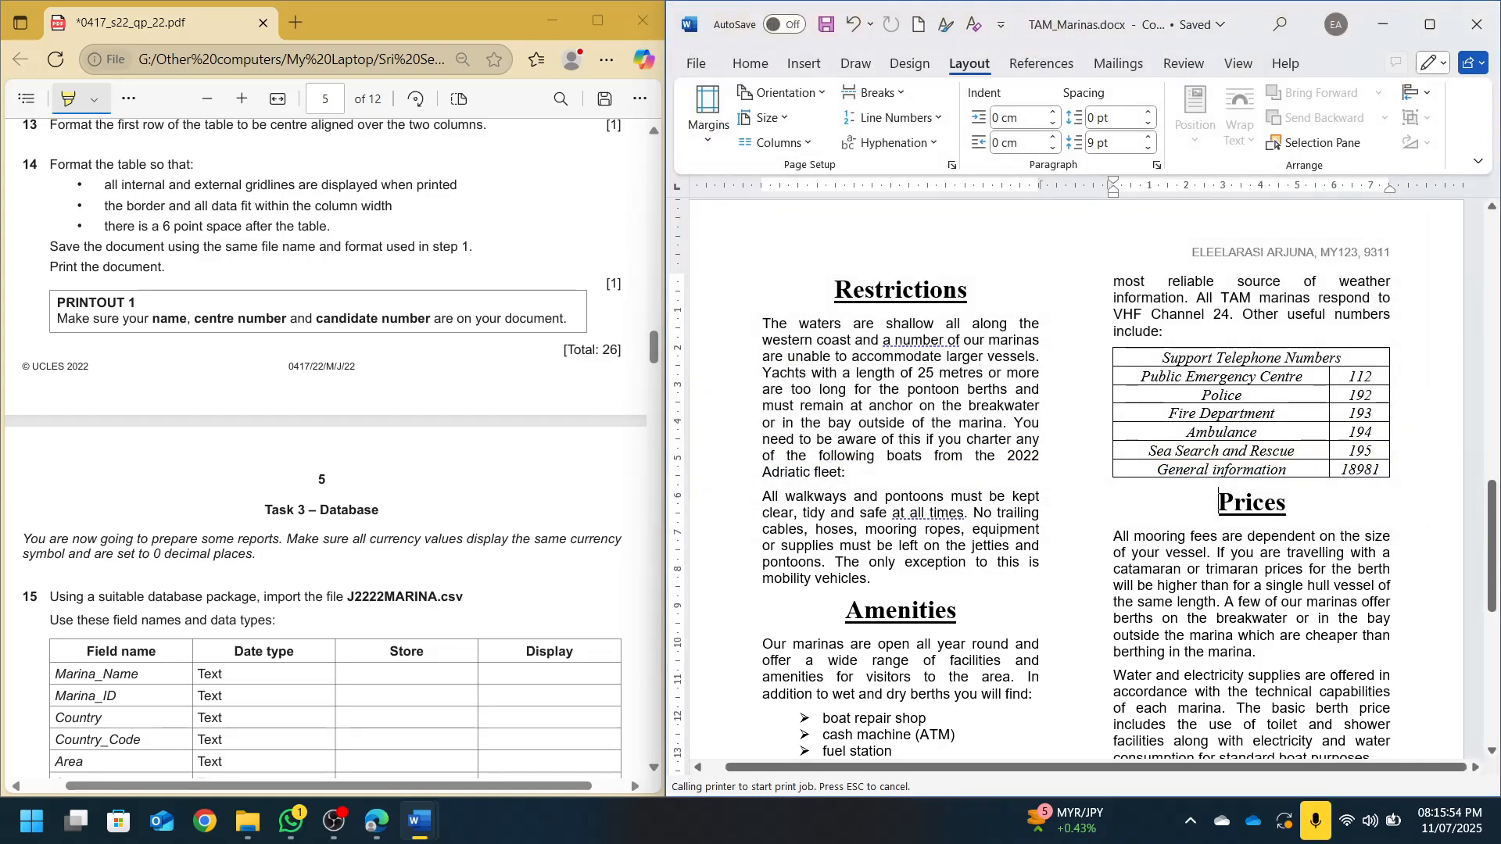
{"action": "left_click", "coordinate": [1080, 341]}
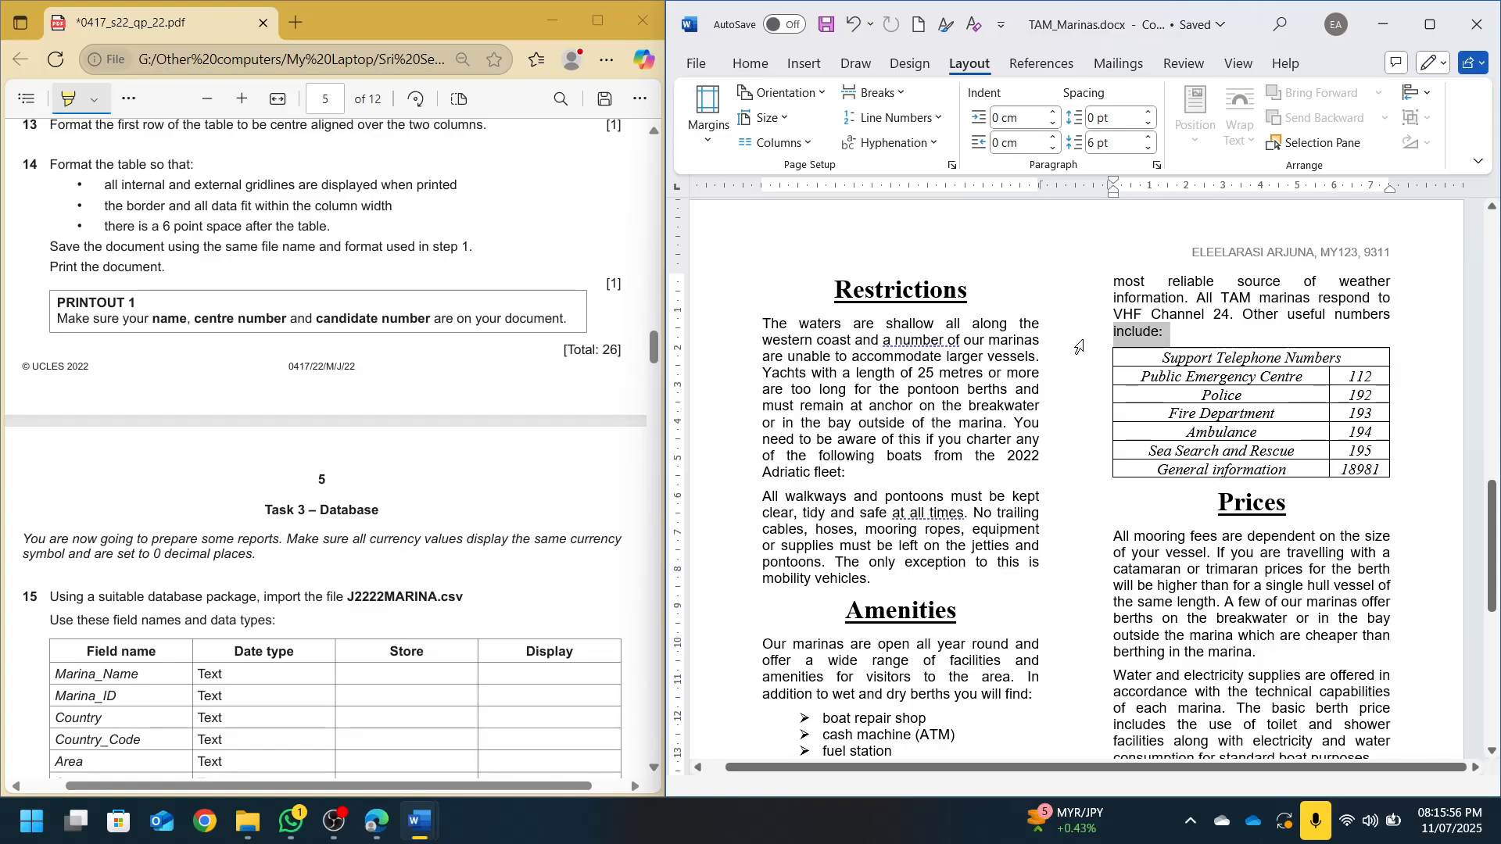
Highlight 'same currency' and '0 decimal places' in the question paper's Task 3 instructions
{"action": "left_click", "coordinate": [1477, 24]}
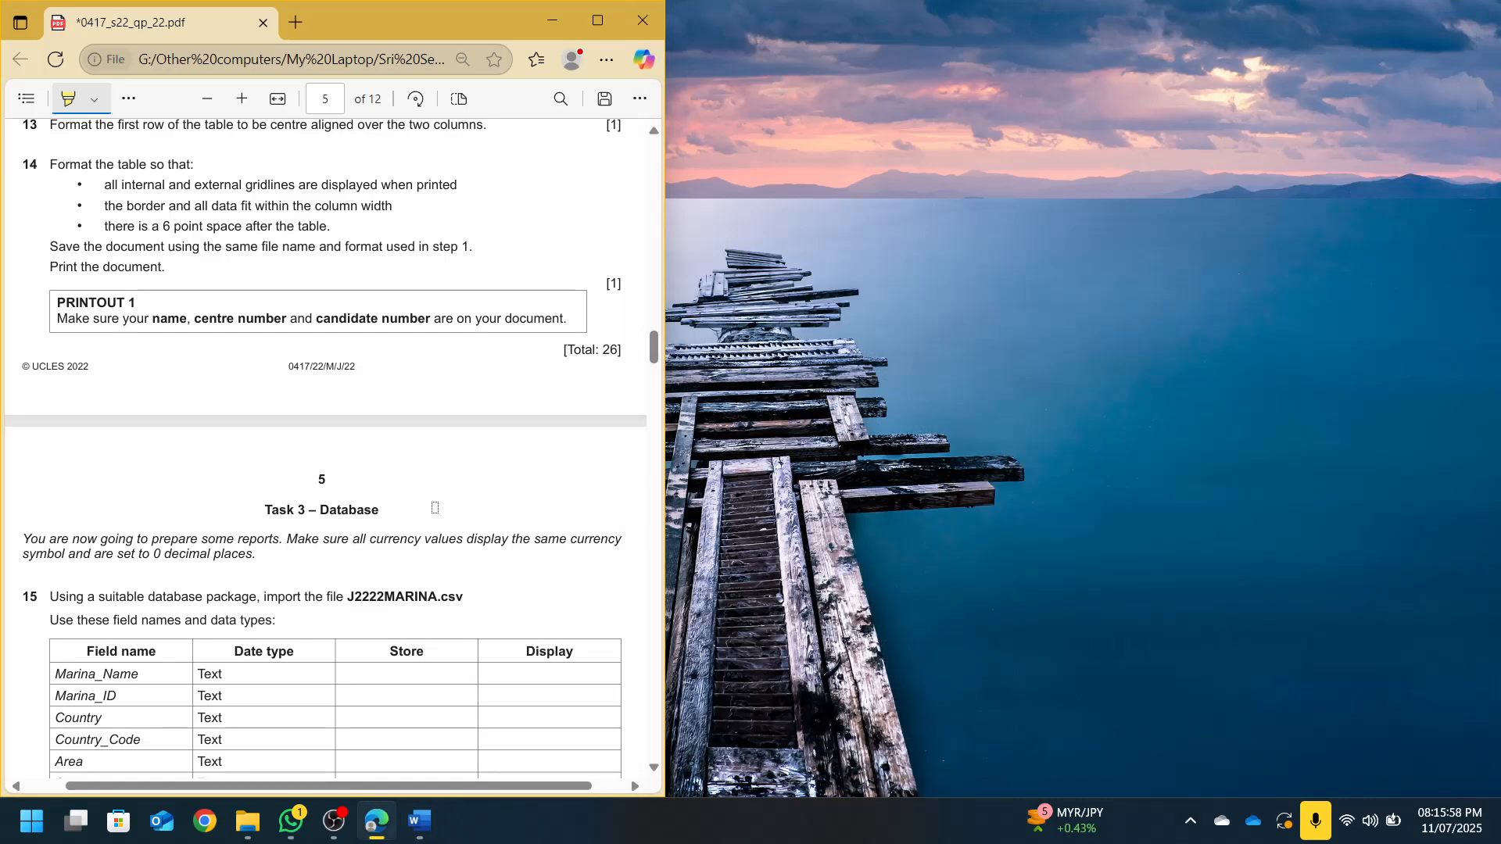
{"action": "scroll", "coordinate": [435, 508], "scroll_direction": "down", "scroll_amount": 5}
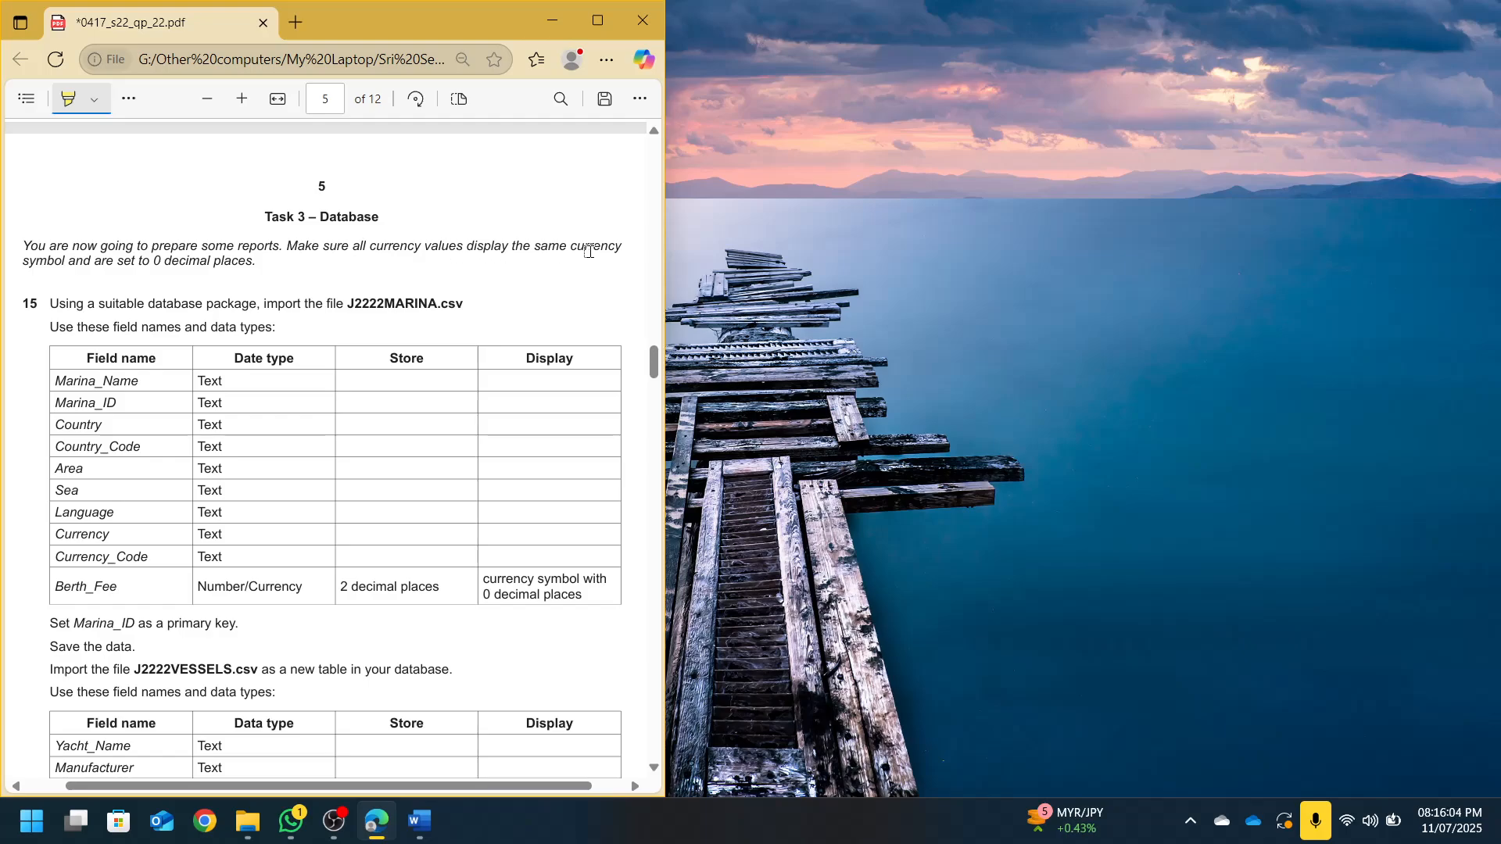
{"action": "left_click_drag", "start_coordinate": [535, 247], "coordinate": [619, 247]}
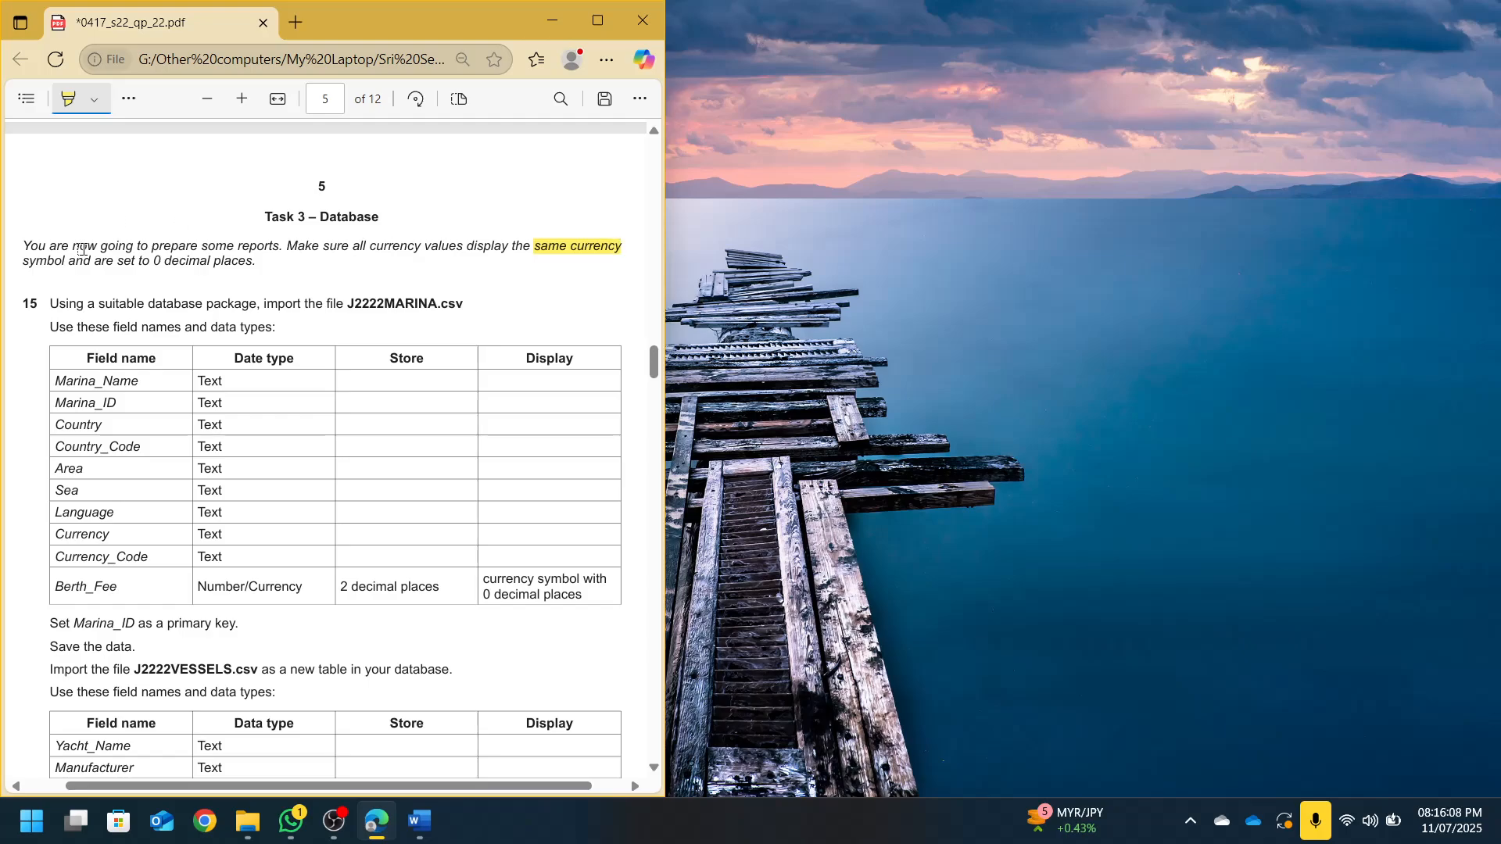
{"action": "left_click_drag", "start_coordinate": [150, 264], "coordinate": [244, 258]}
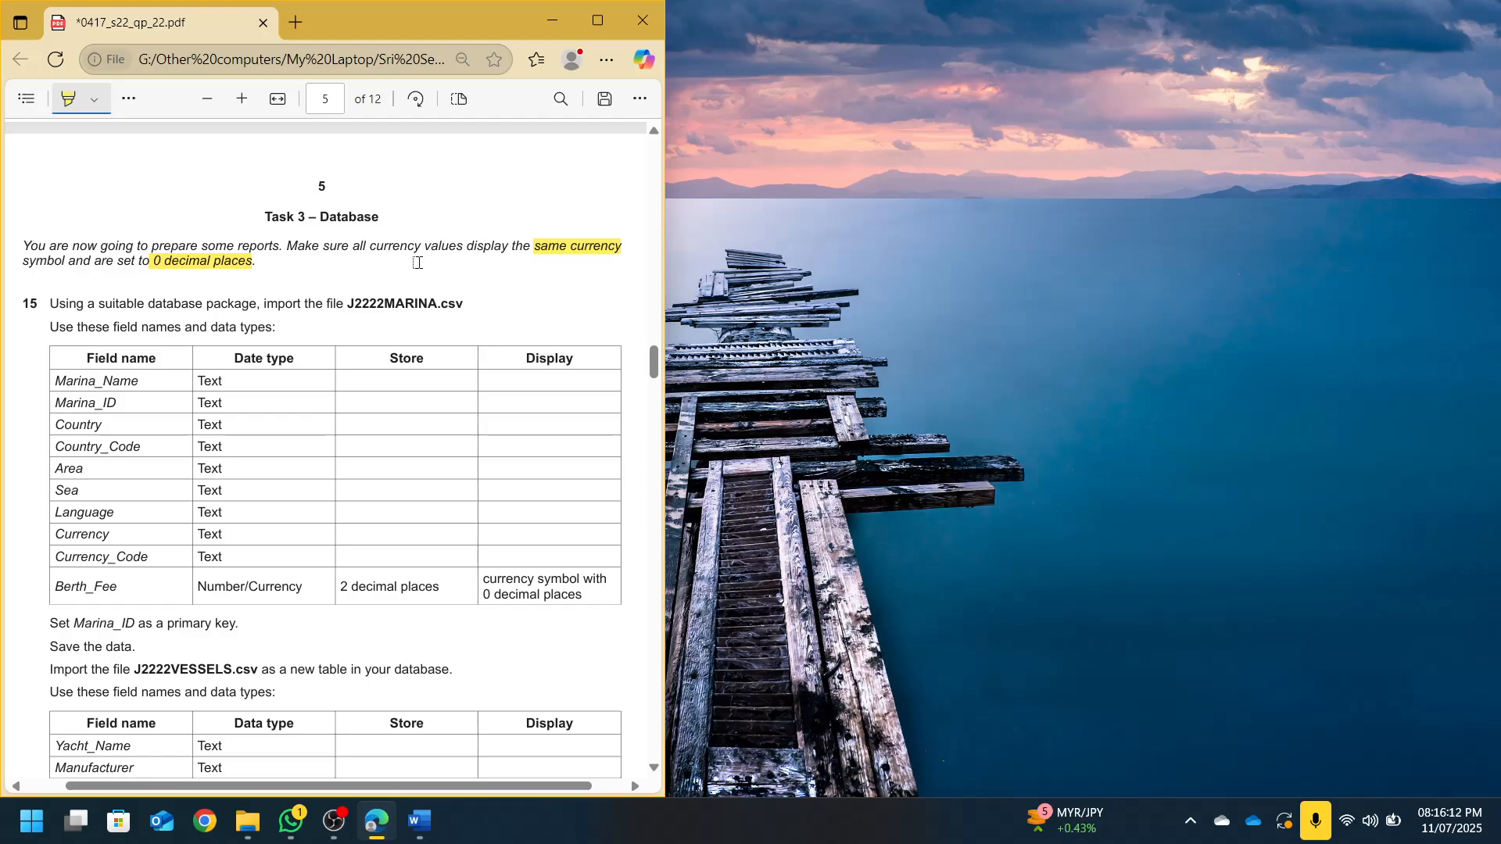
{"action": "scroll", "coordinate": [358, 523], "scroll_direction": "down", "scroll_amount": 1}
{"action": "key", "text": "super"}
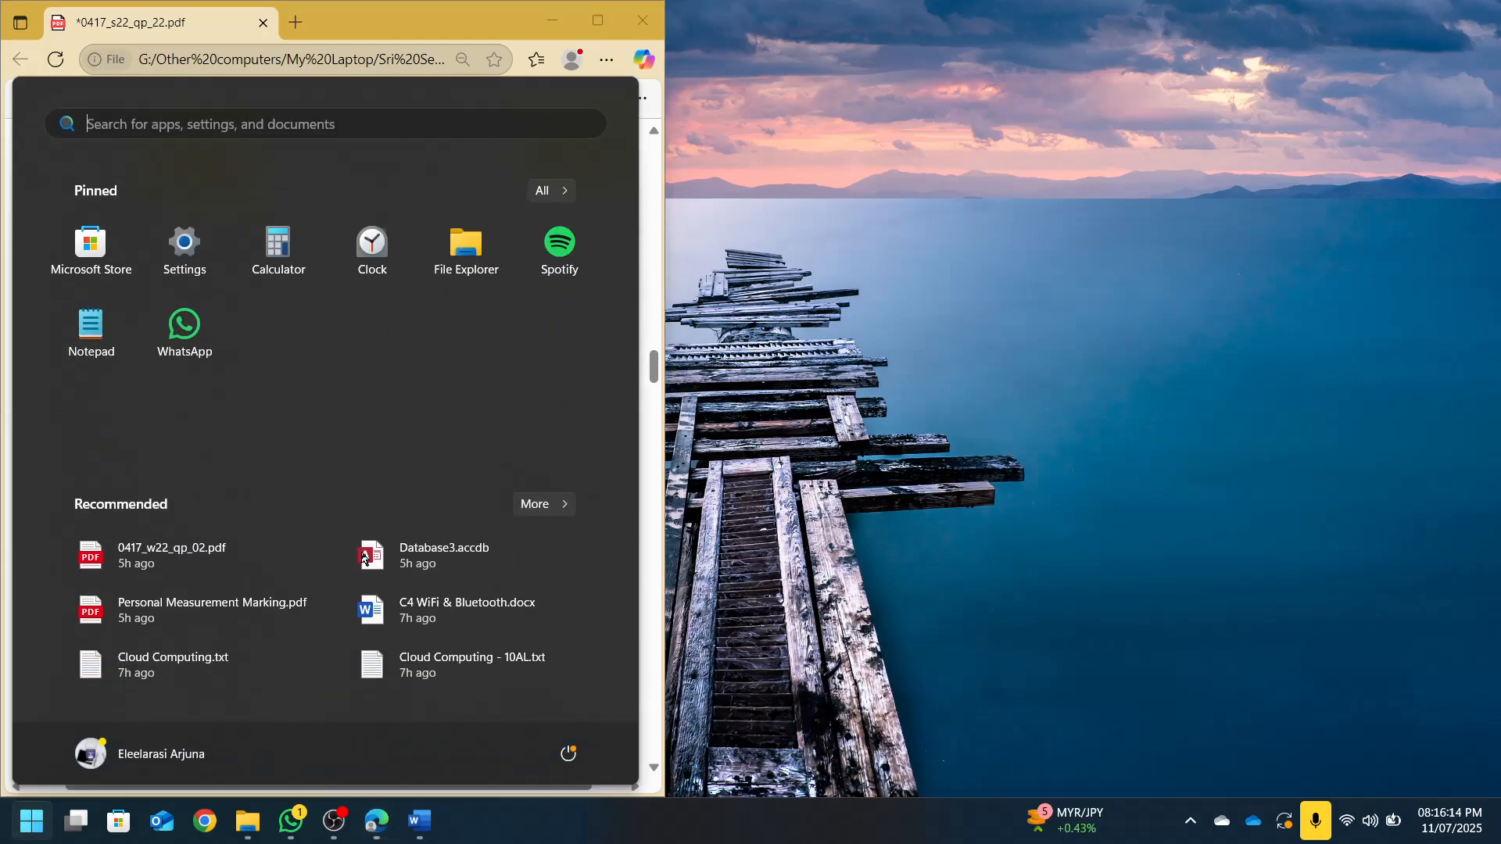
Launch Access and create blank database Database3.accdb in the June 2022 confidential source files folder
{"action": "type", "text": "access"}
{"action": "key", "text": "Return"}
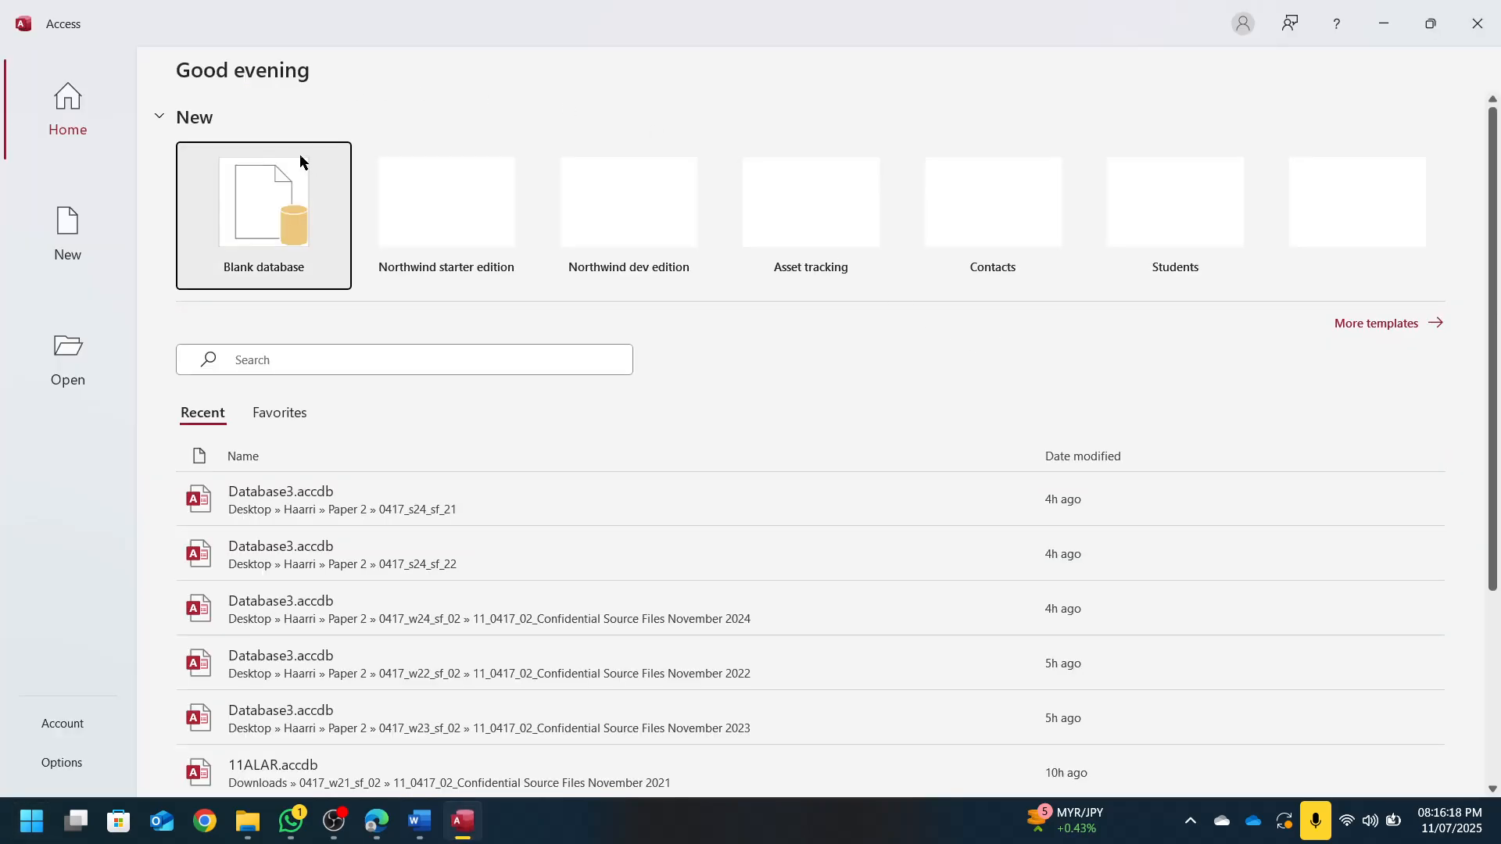
{"action": "left_click", "coordinate": [297, 204]}
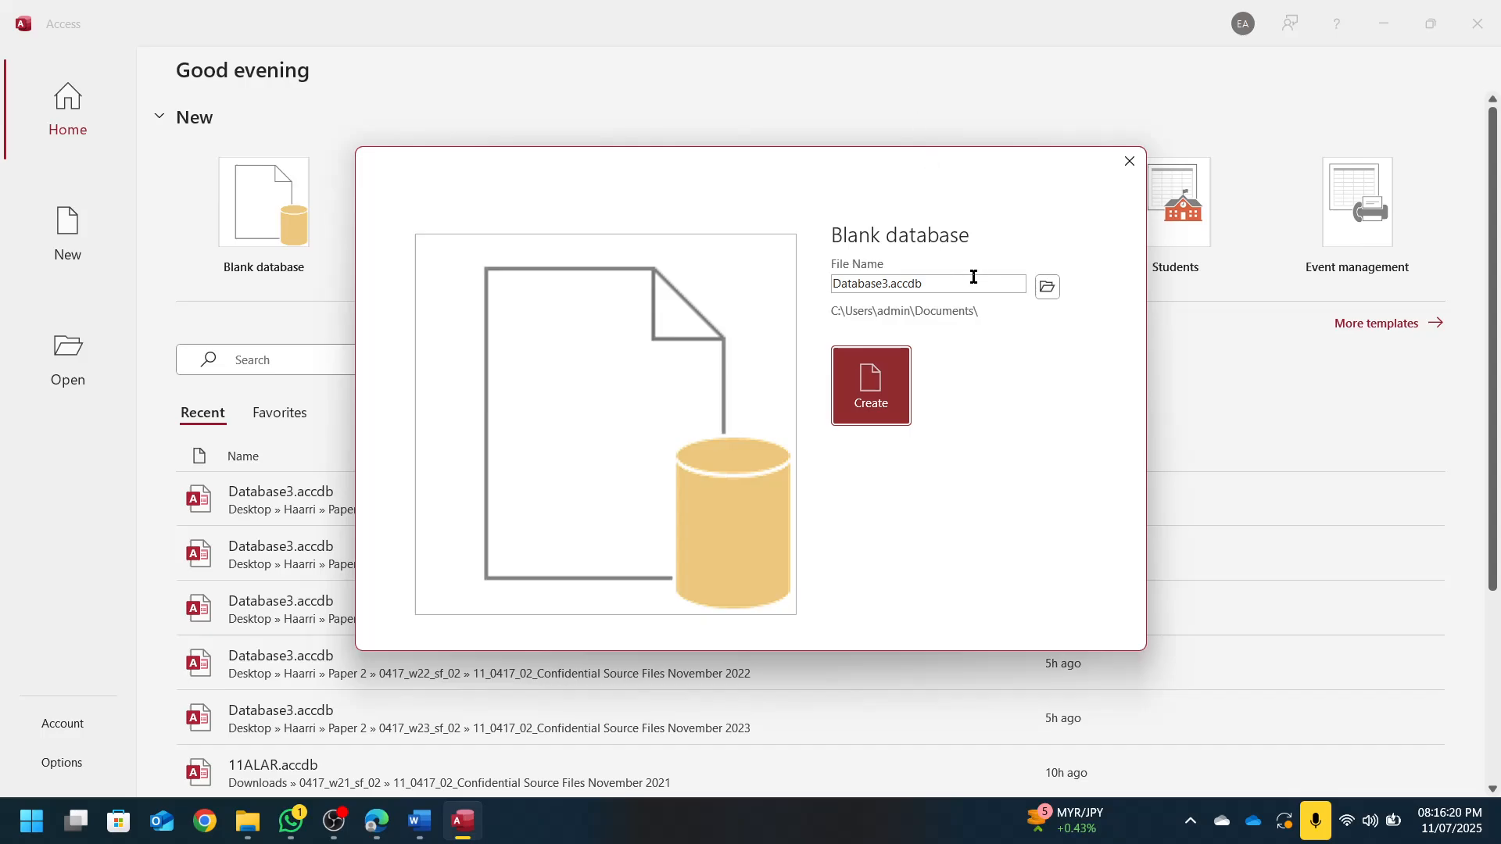
{"action": "left_click", "coordinate": [1047, 287]}
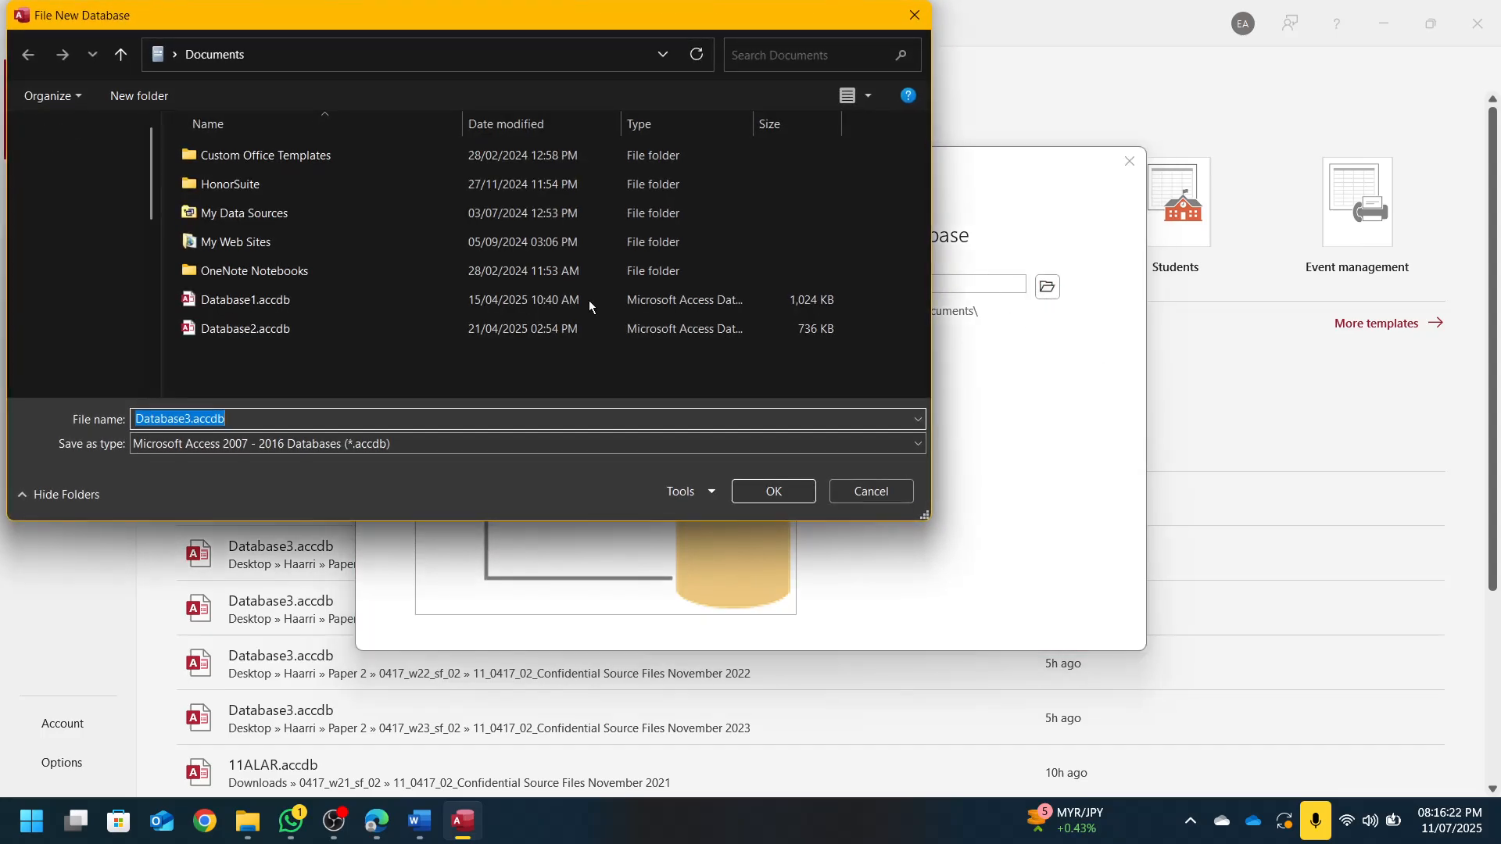
{"action": "left_click", "coordinate": [78, 320]}
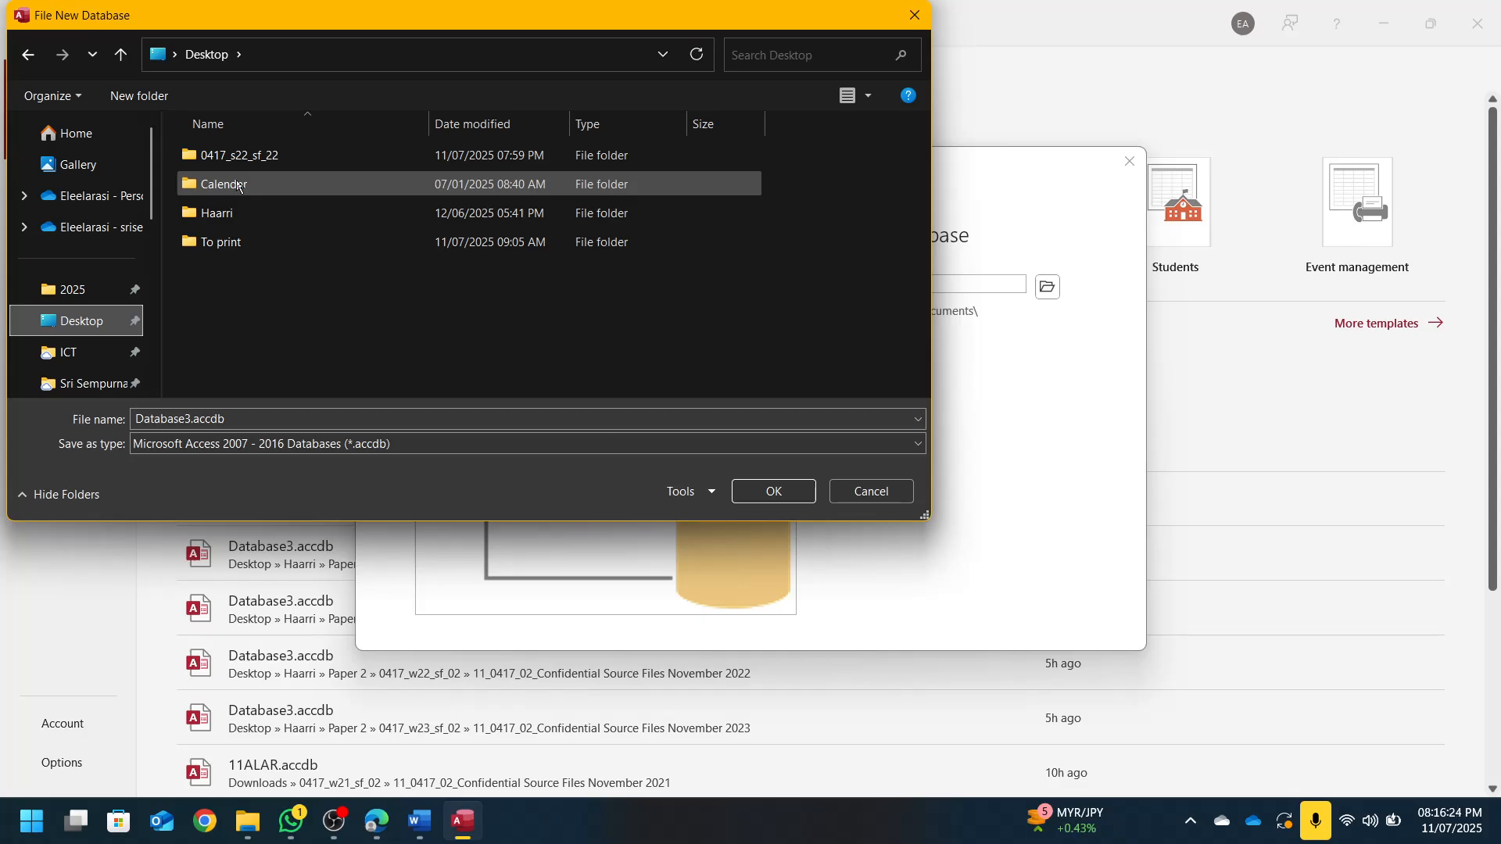
{"action": "double_click", "coordinate": [237, 157]}
{"action": "double_click", "coordinate": [238, 157]}
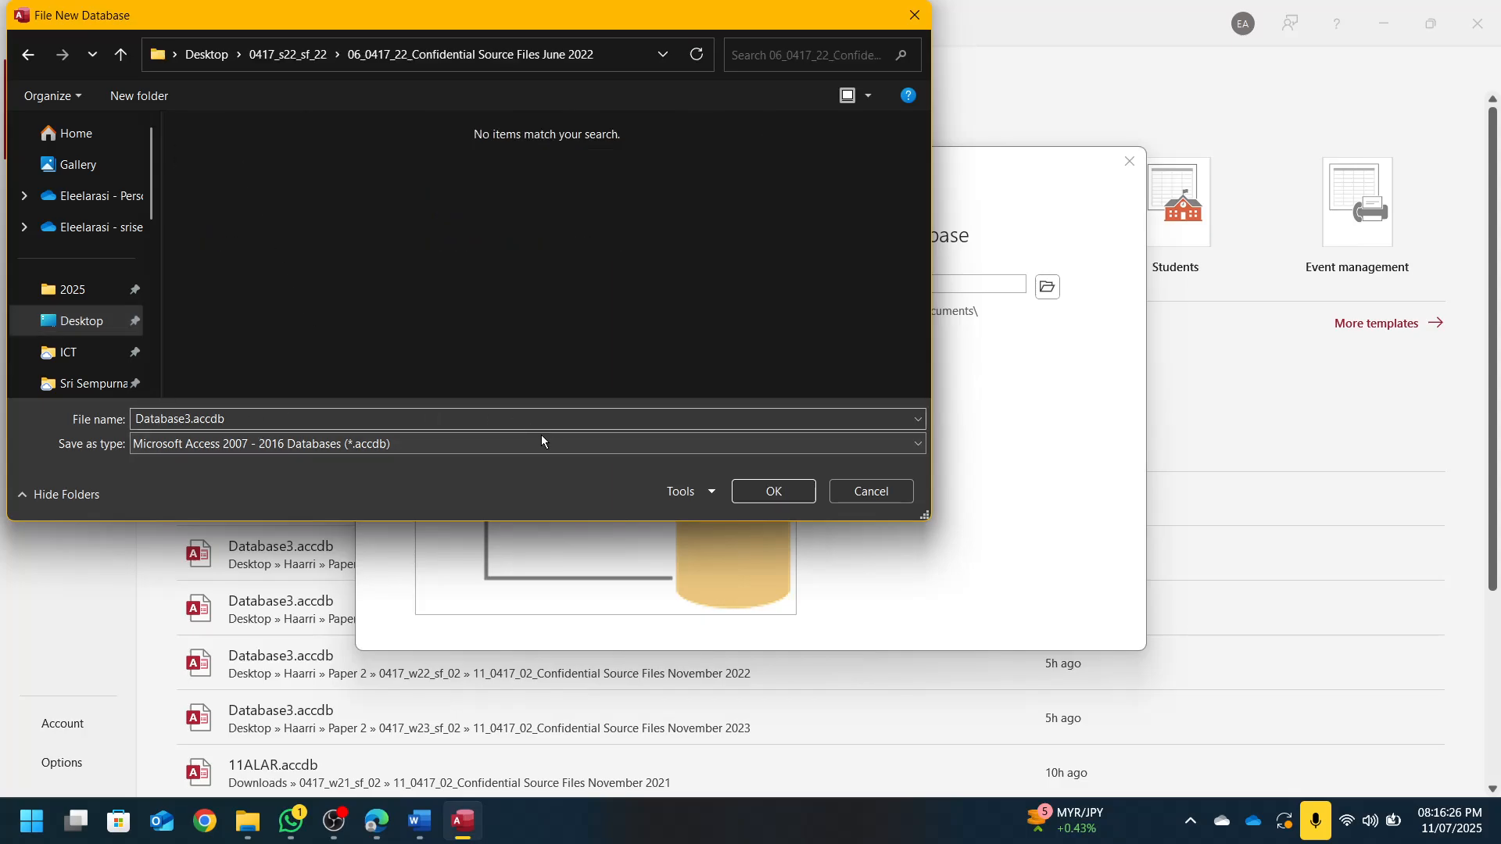
{"action": "left_click", "coordinate": [766, 490]}
{"action": "left_click", "coordinate": [868, 418]}
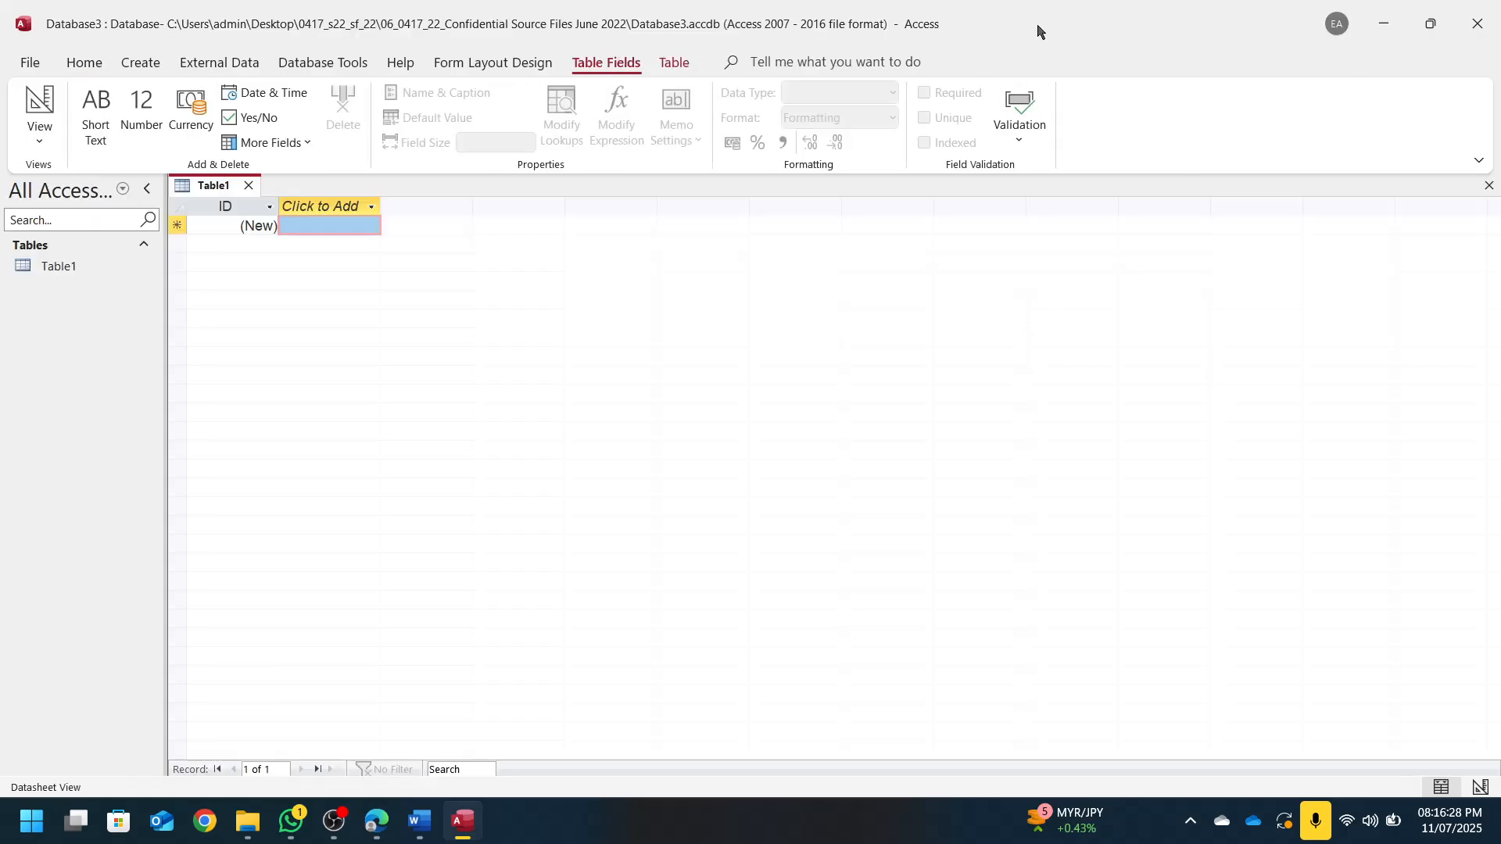
{"action": "double_click", "coordinate": [1039, 31]}
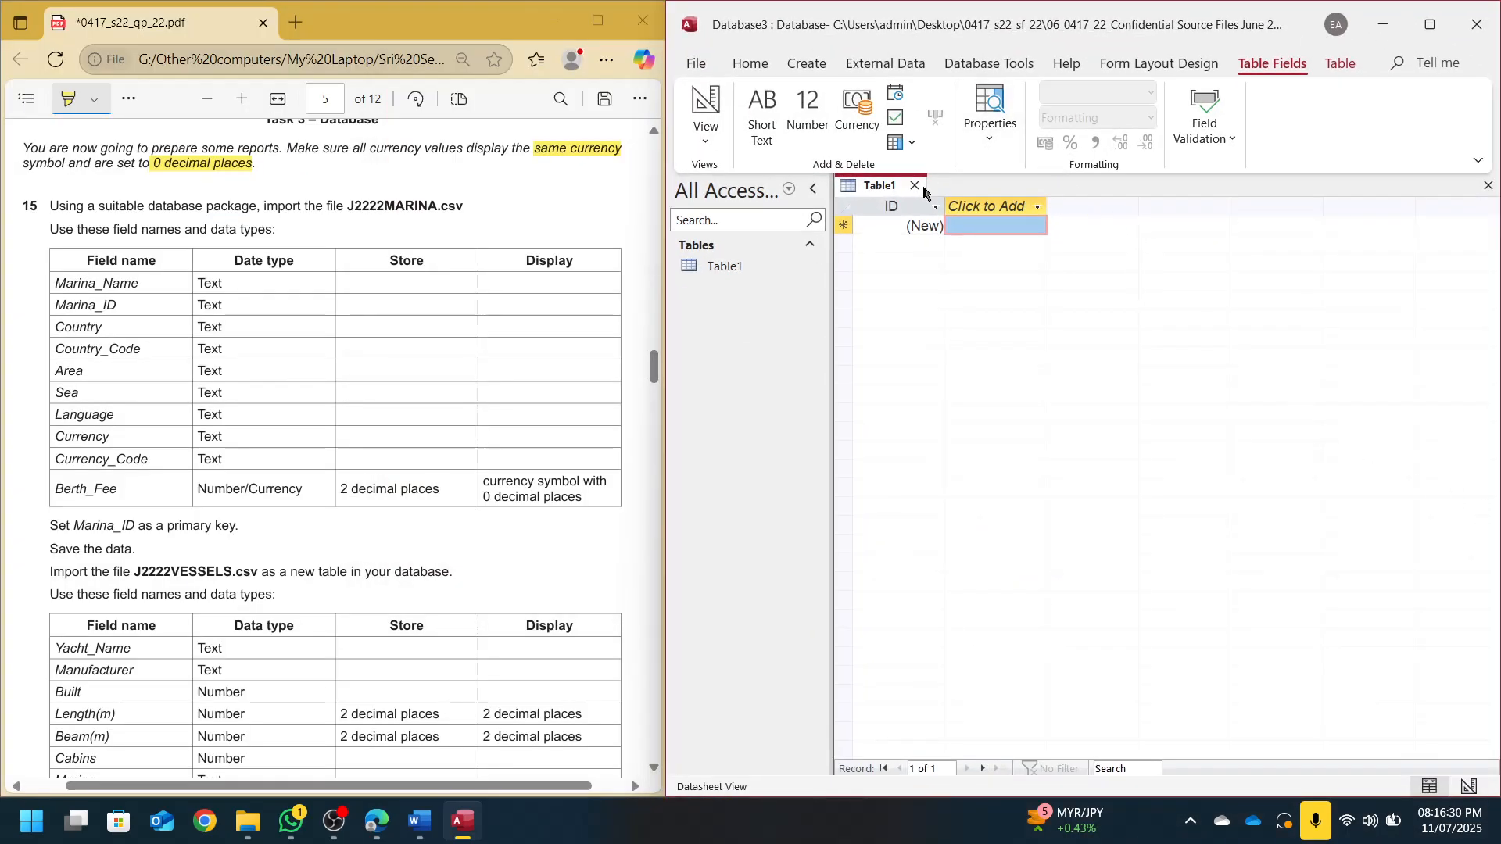
Close the empty Table1 and start a text-file import of J2222MARINA.csv into a new table
{"action": "left_click", "coordinate": [916, 186]}
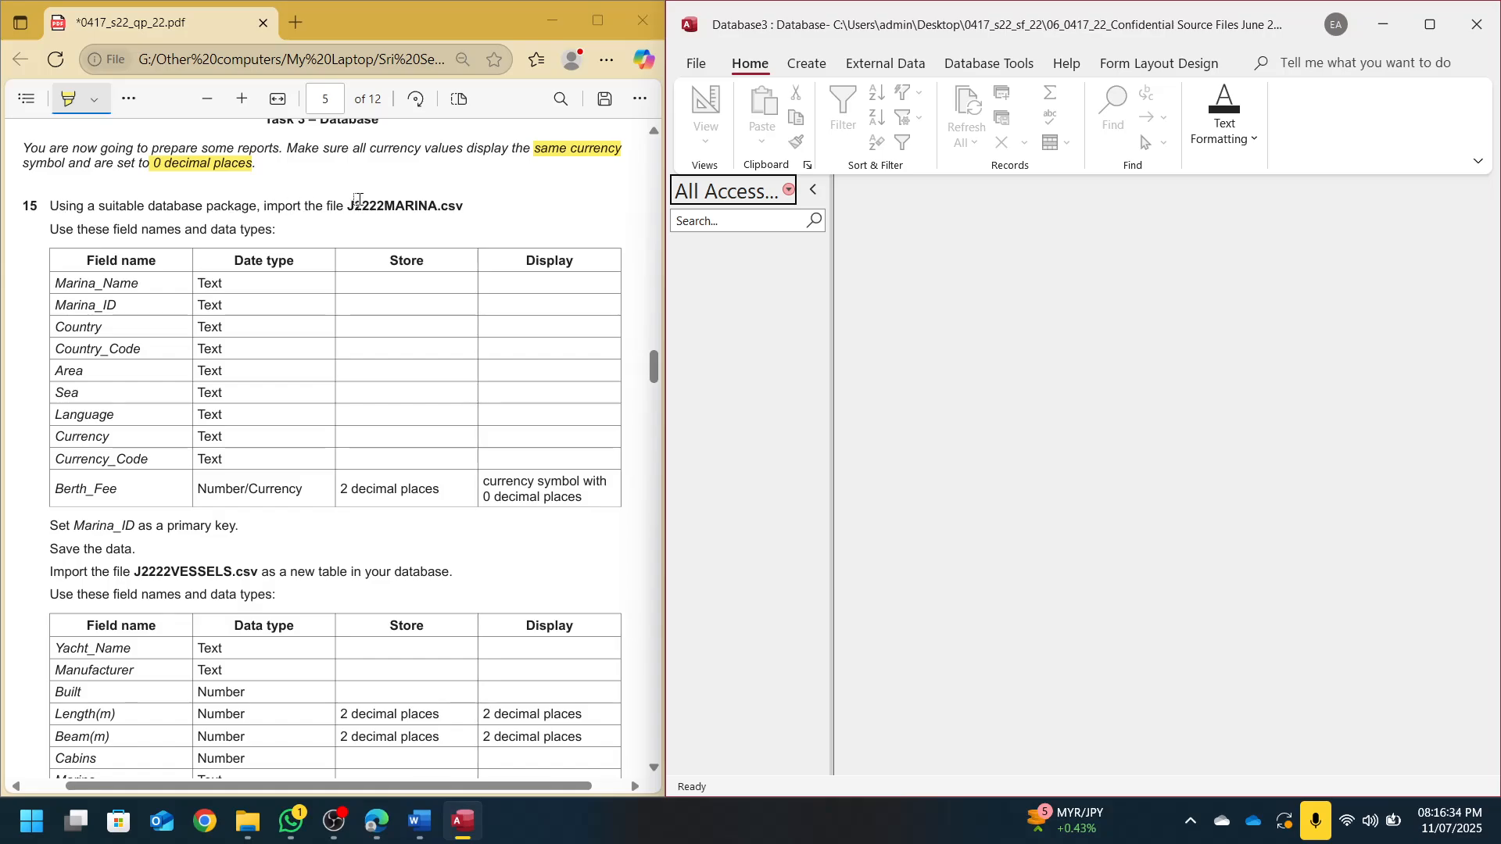
{"action": "left_click", "coordinate": [885, 64]}
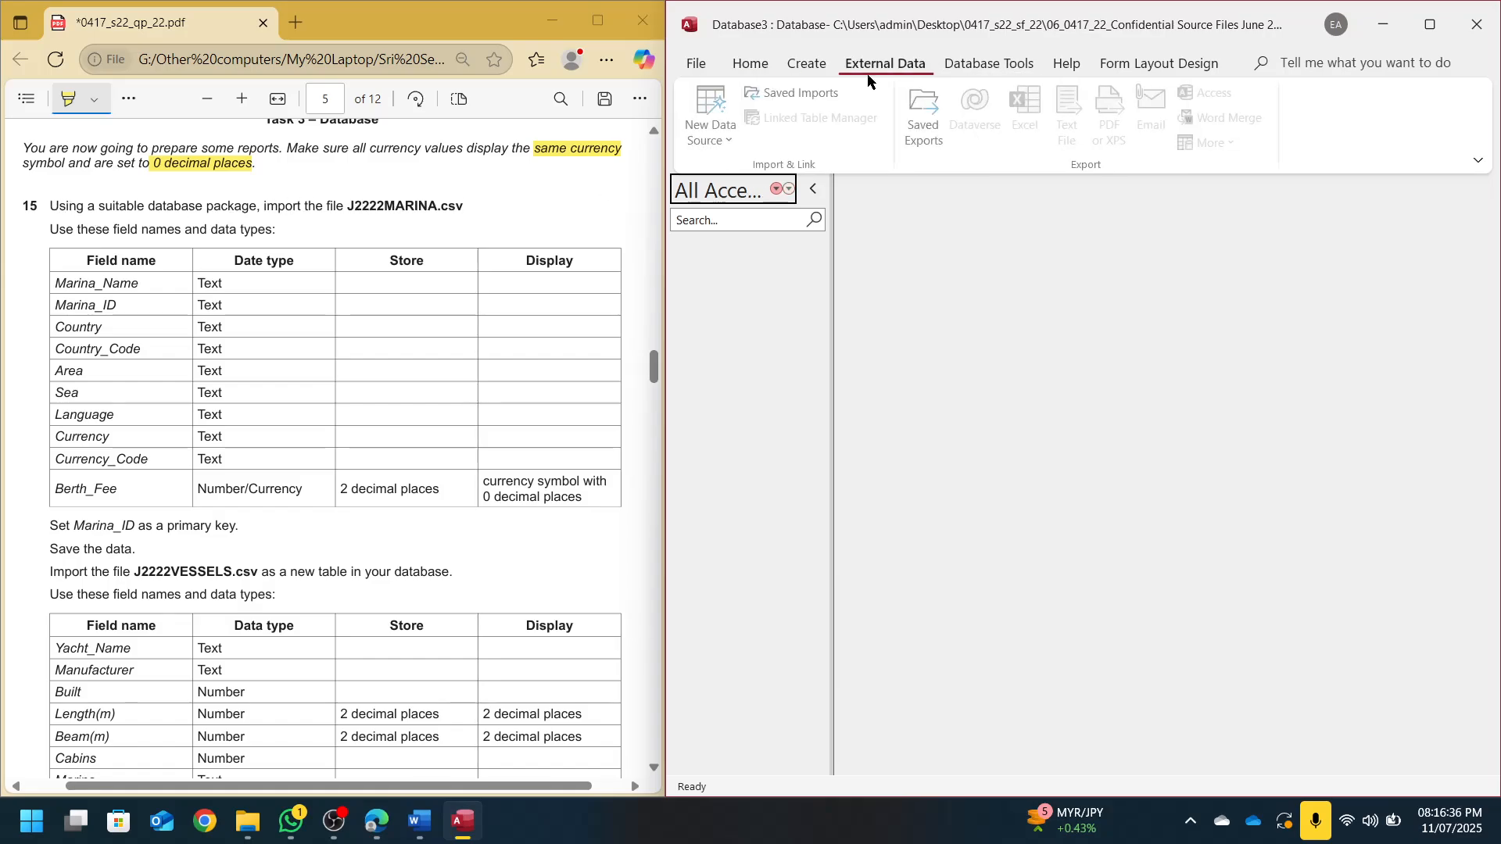
{"action": "left_click", "coordinate": [713, 117]}
{"action": "mouse_move", "coordinate": [731, 191]}
{"action": "left_click", "coordinate": [1001, 296]}
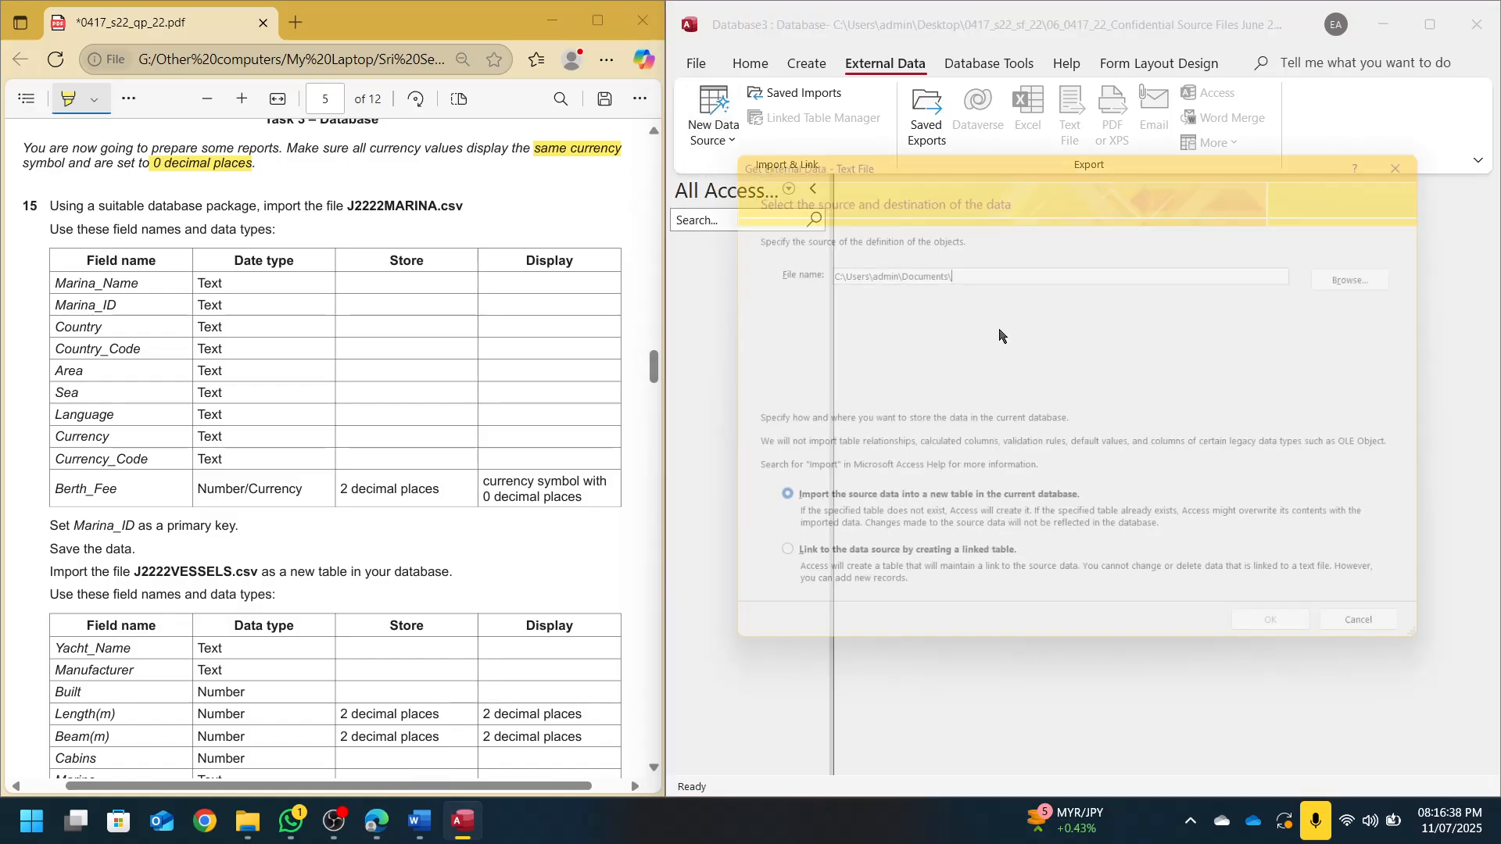
{"action": "left_click", "coordinate": [1376, 270]}
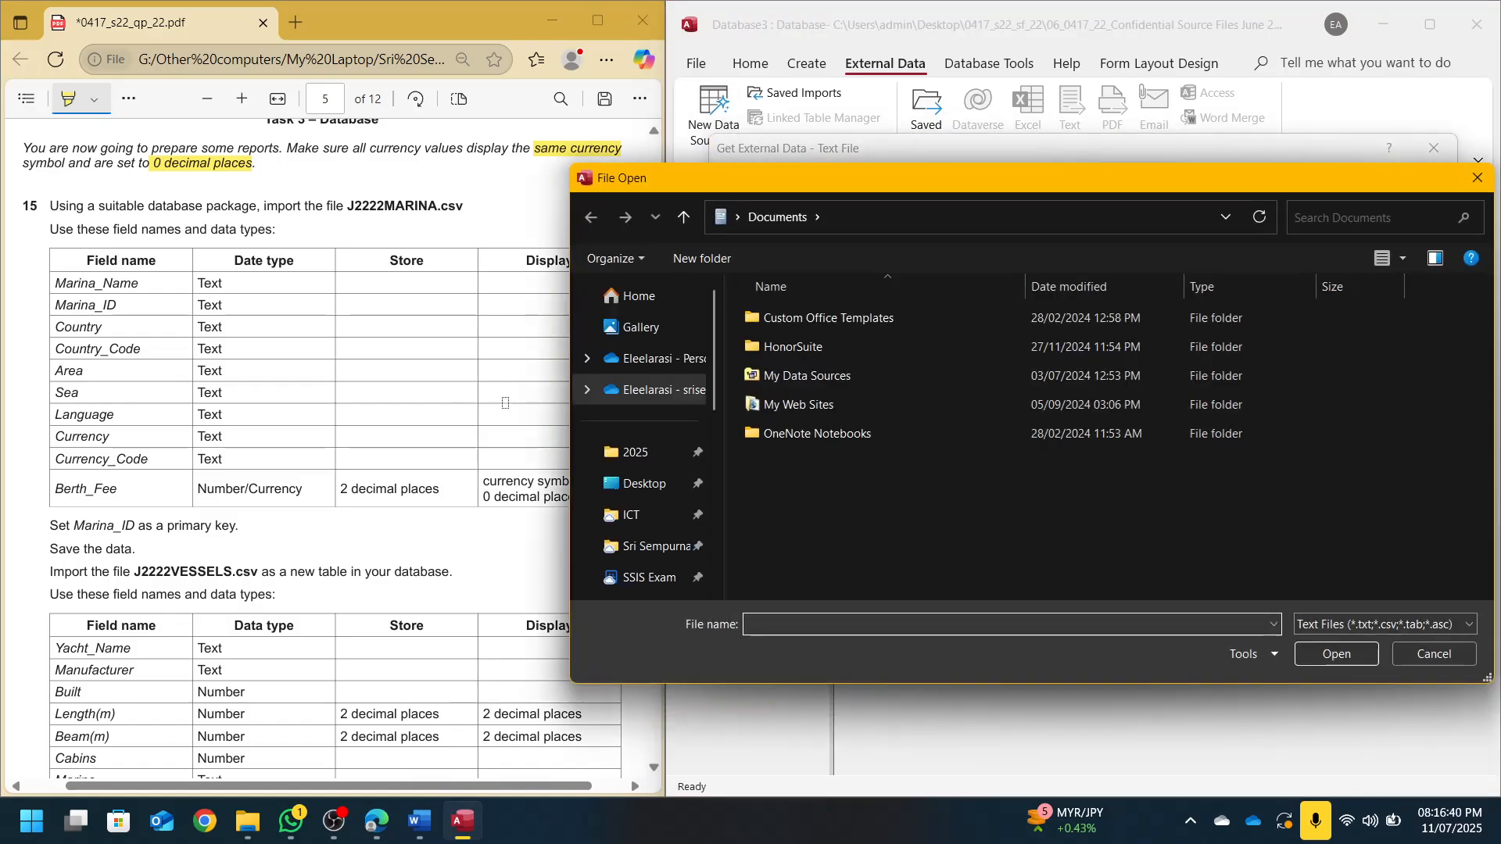
{"action": "left_click", "coordinate": [643, 483]}
{"action": "double_click", "coordinate": [792, 318]}
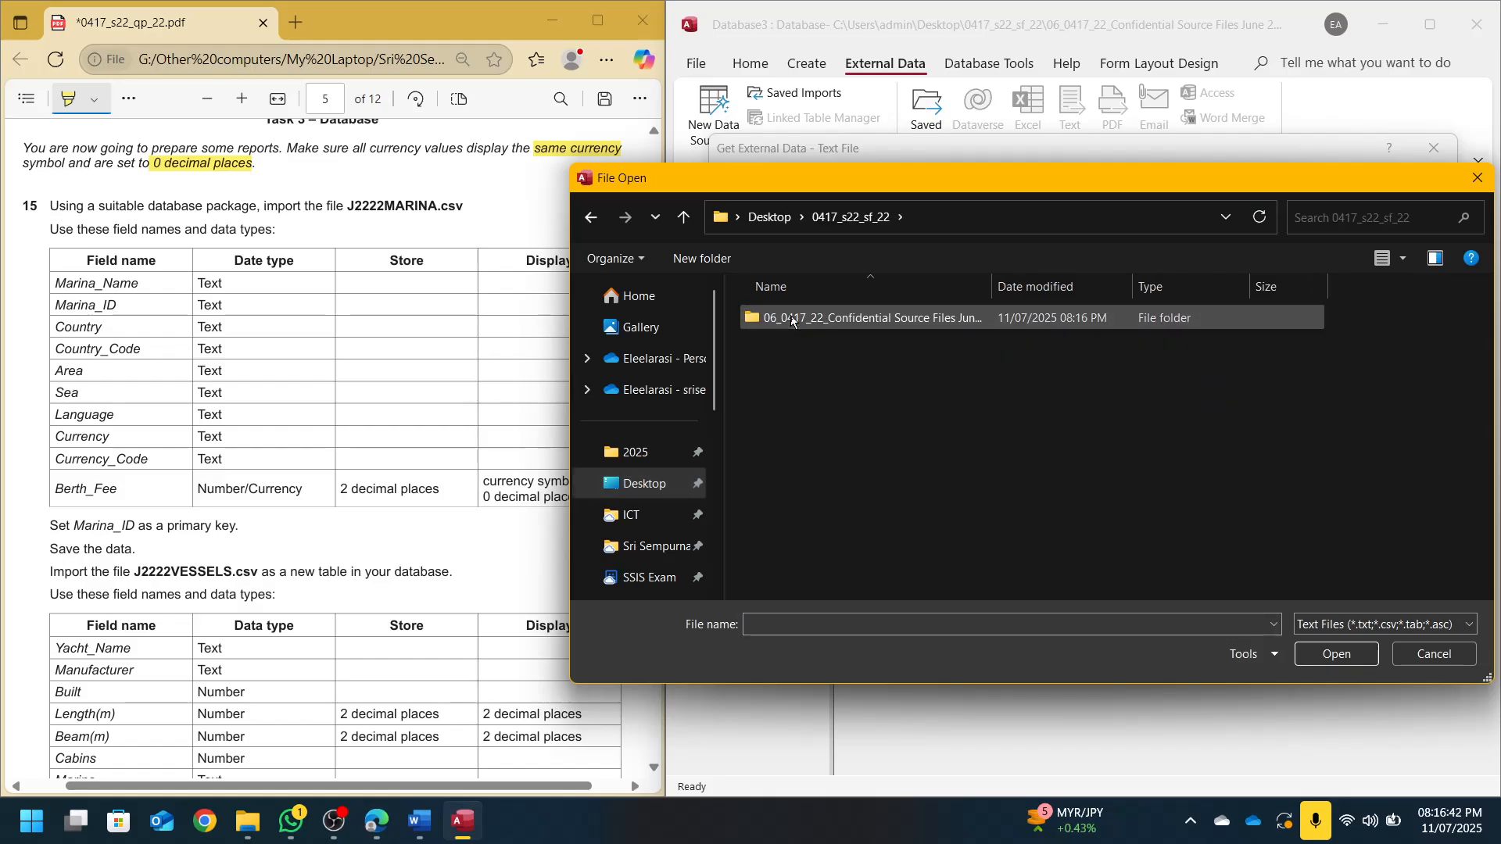
{"action": "double_click", "coordinate": [792, 318]}
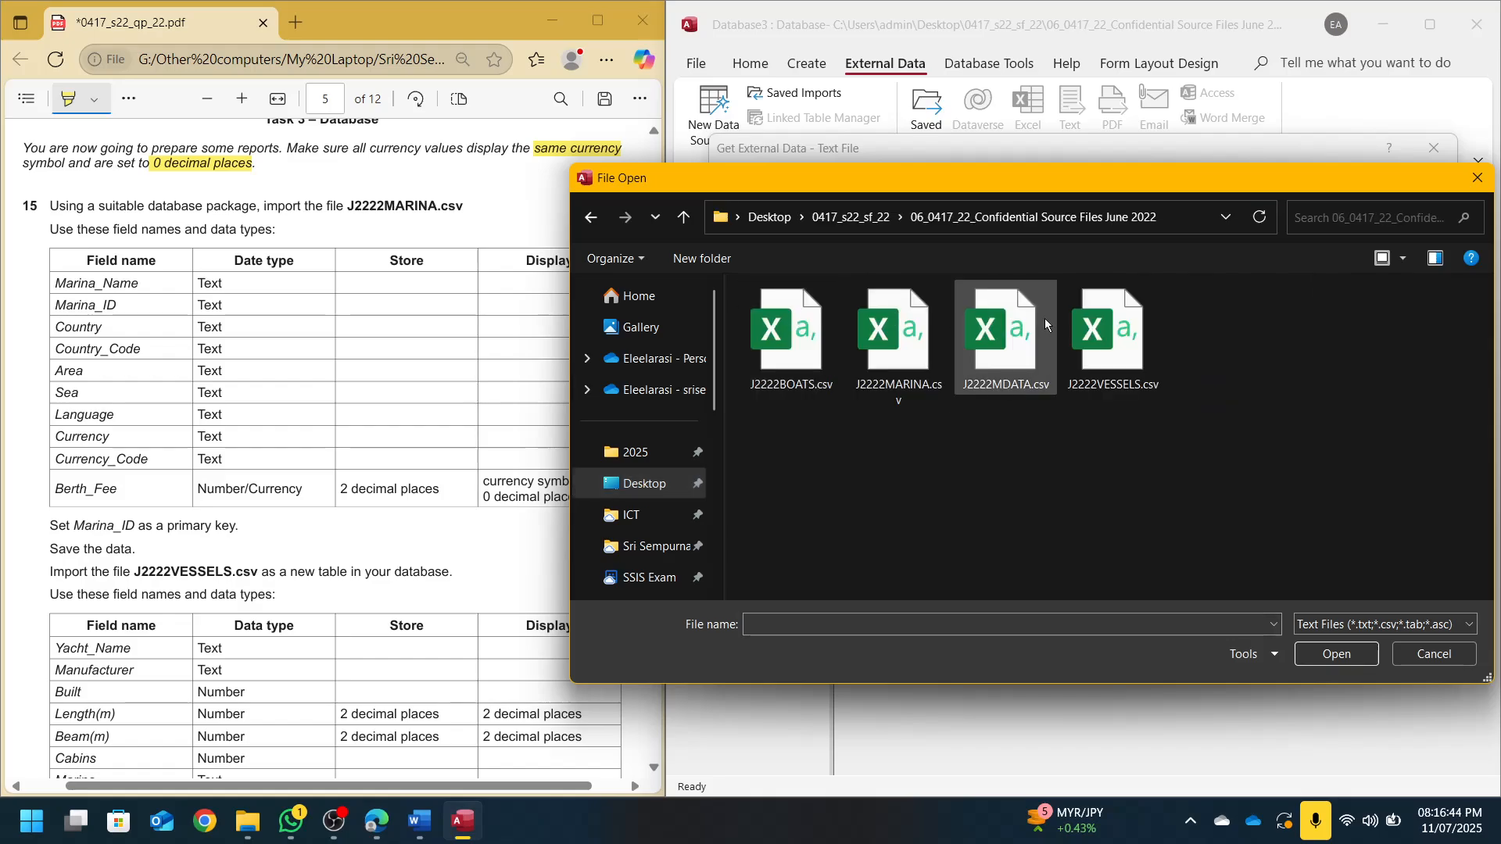
{"action": "double_click", "coordinate": [899, 336]}
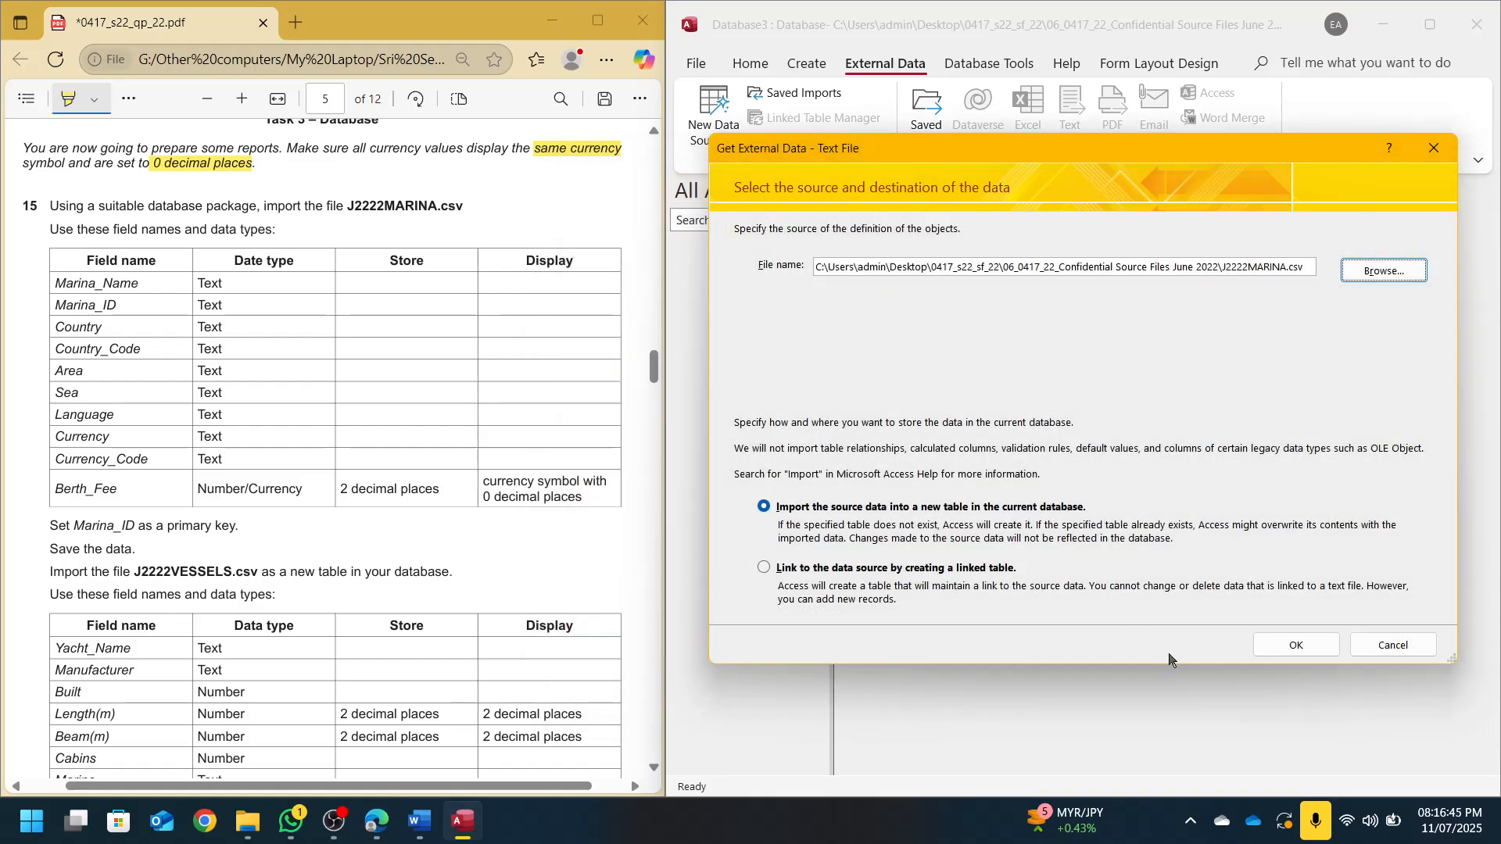
{"action": "left_click", "coordinate": [1322, 646]}
In the Import Text Wizard, take field names from the first row and set Berth_Fee to Currency
{"action": "left_click", "coordinate": [1284, 591]}
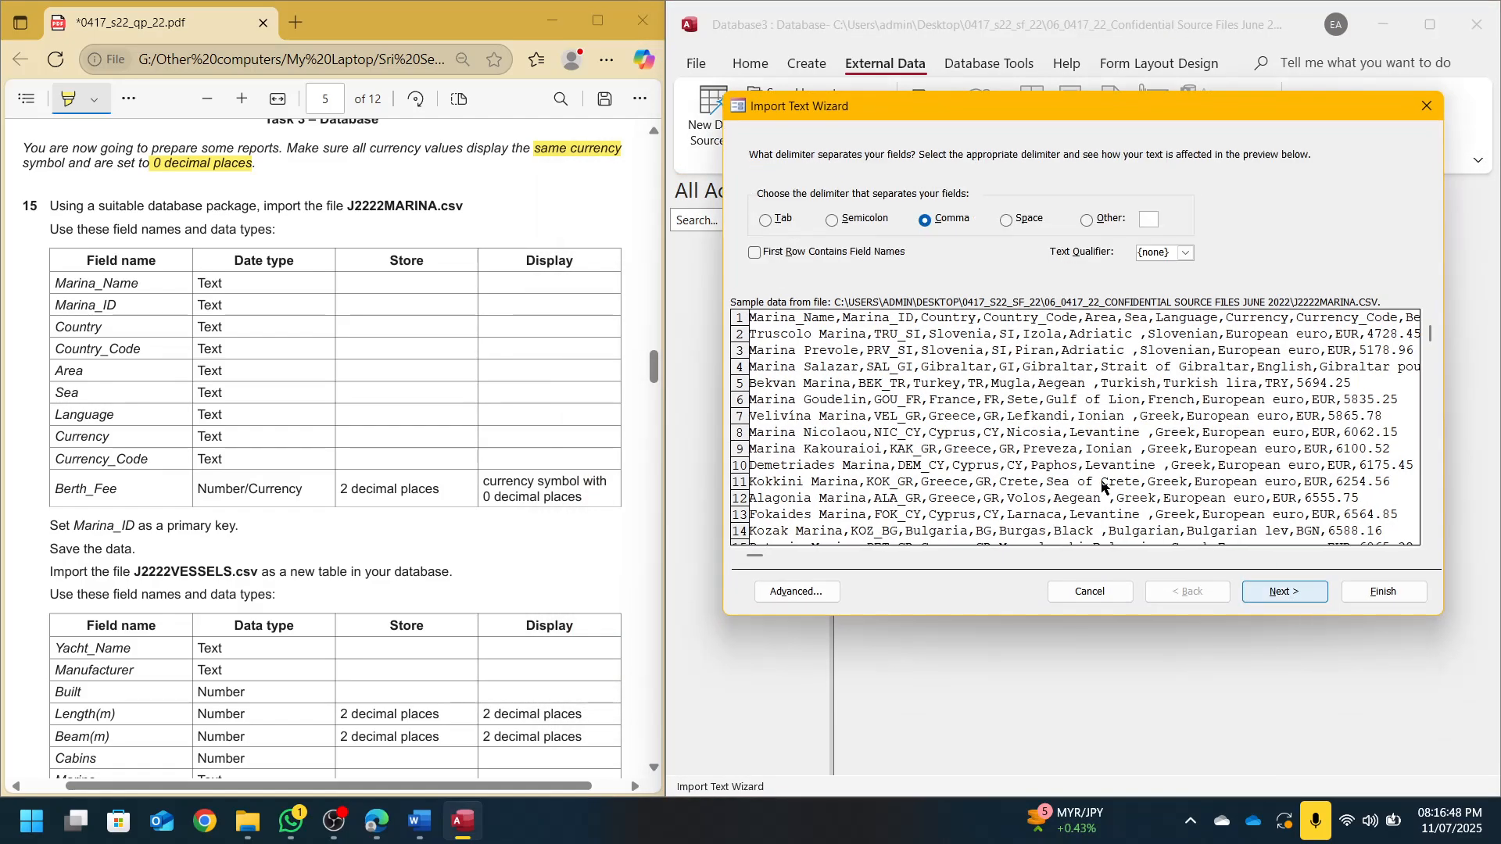
{"action": "left_click", "coordinate": [757, 253]}
{"action": "left_click", "coordinate": [1285, 591]}
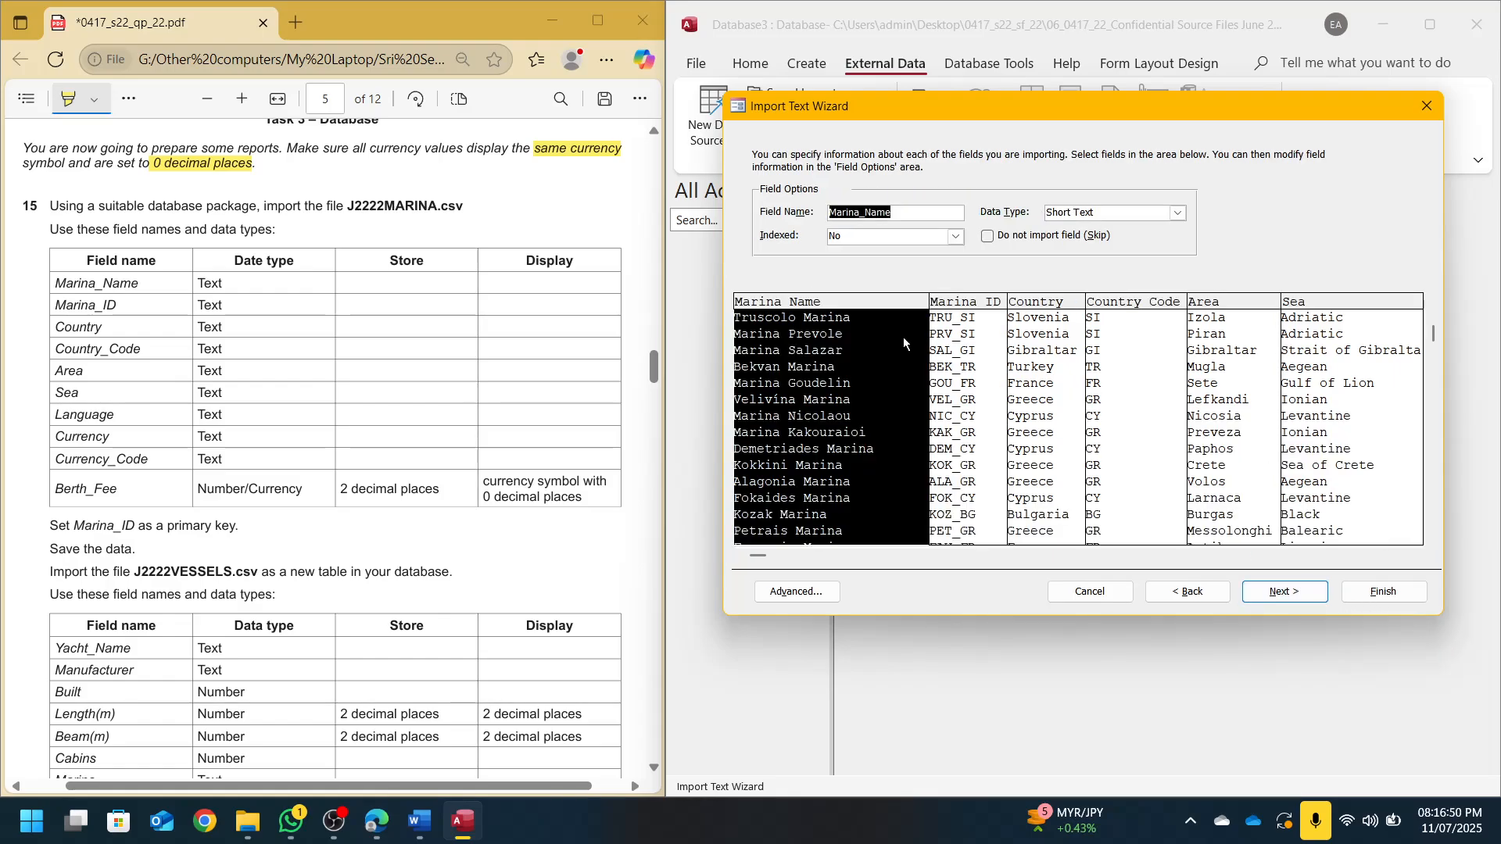
{"action": "left_click", "coordinate": [1103, 444]}
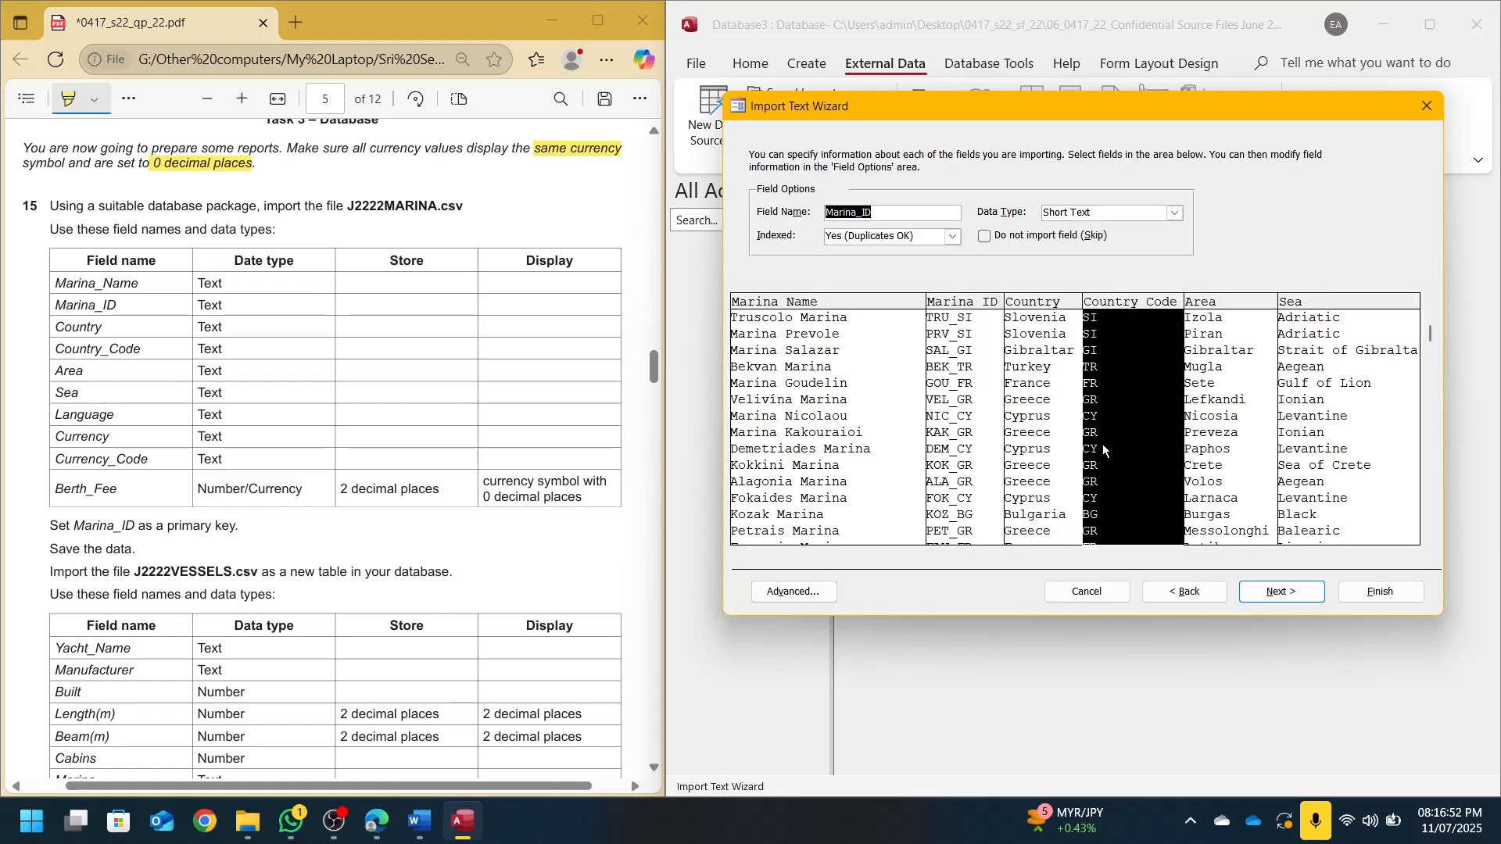
{"action": "left_click", "coordinate": [1333, 448]}
{"action": "left_click", "coordinate": [799, 592]}
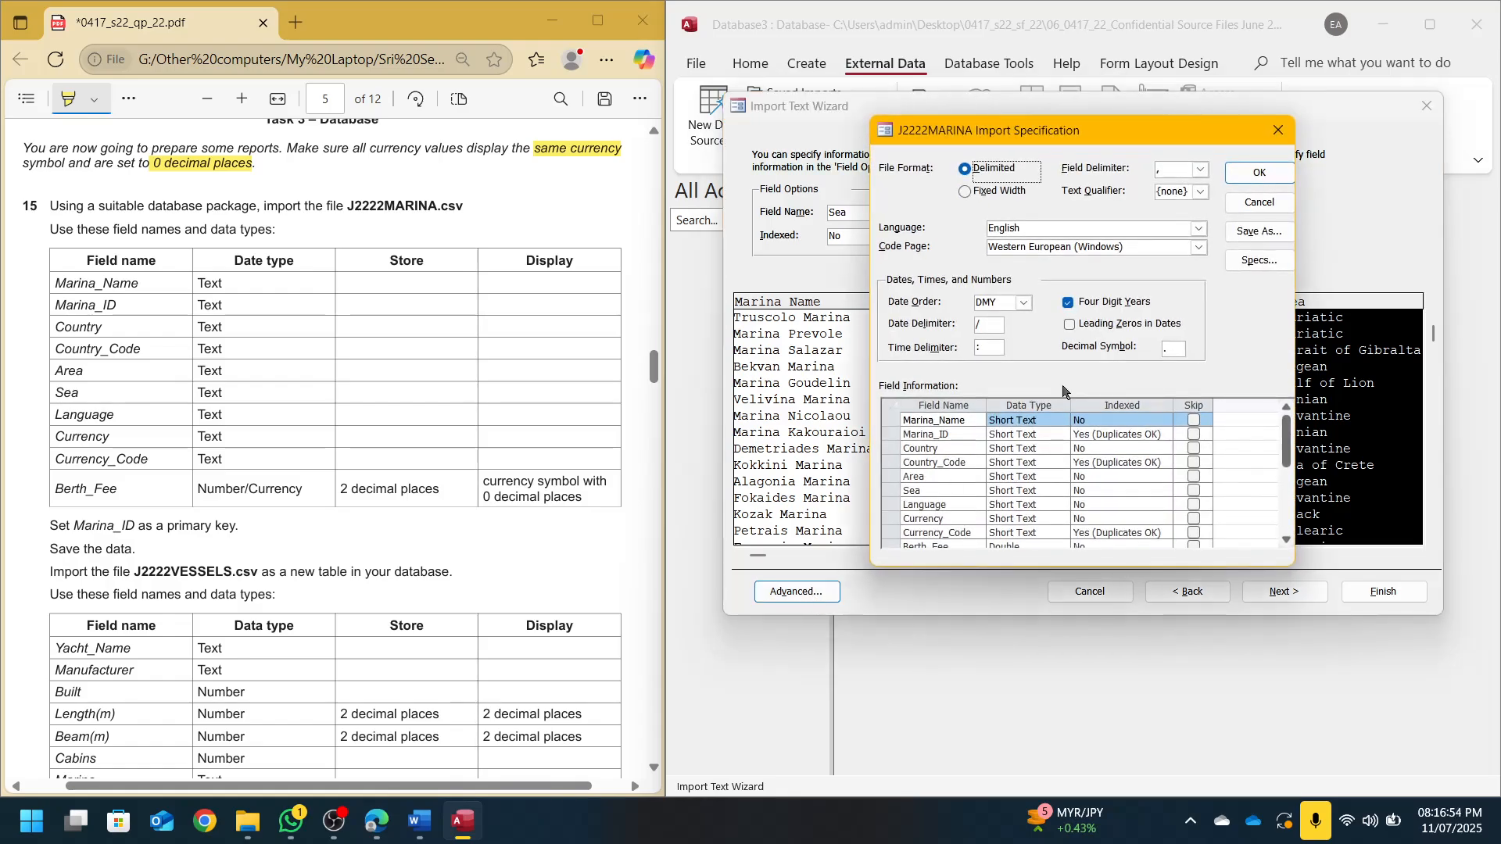
{"action": "left_click", "coordinate": [1048, 422]}
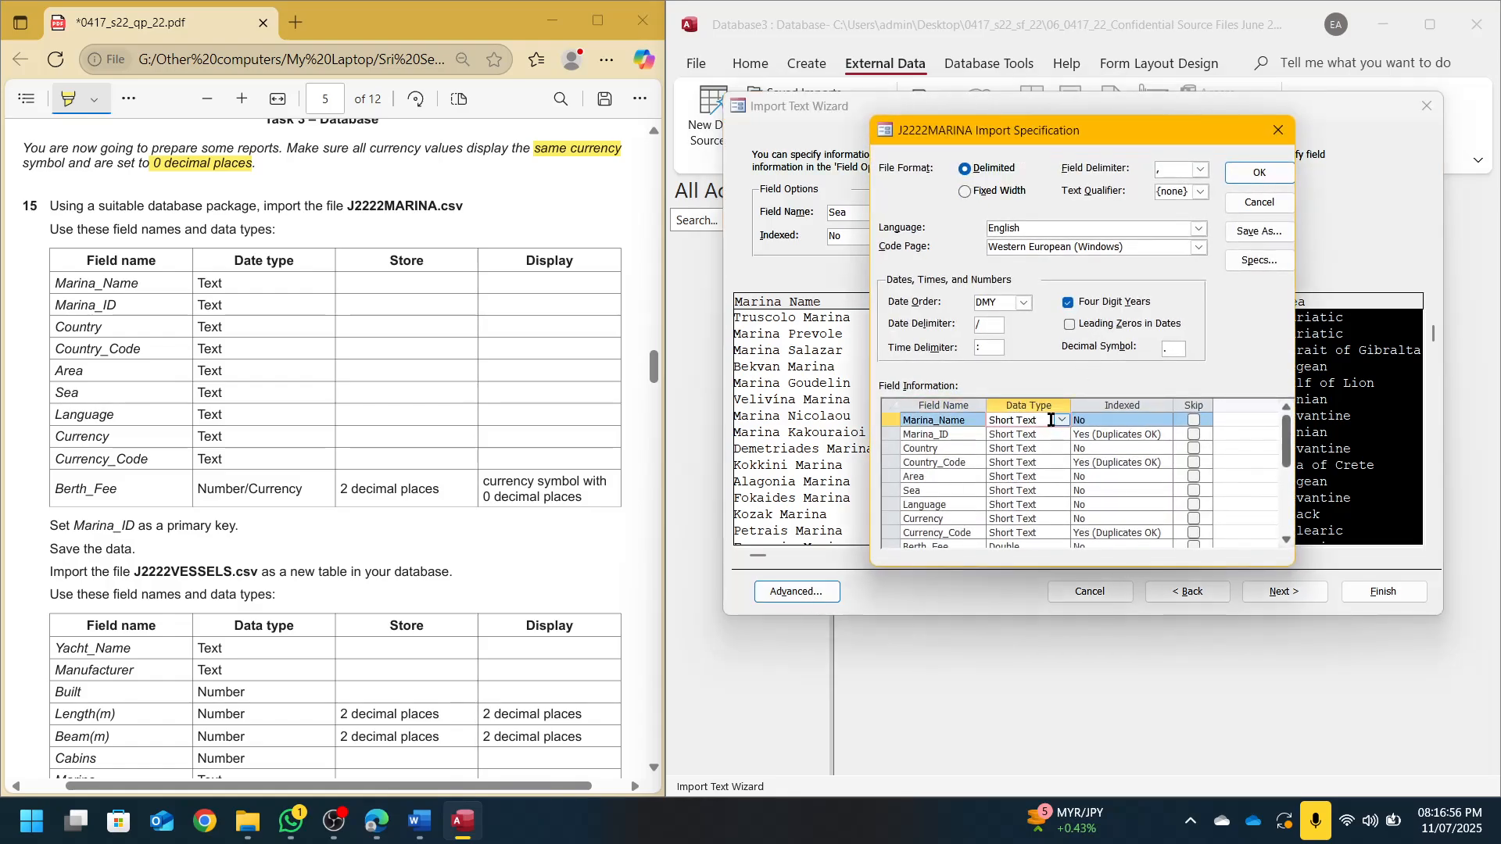
{"action": "key", "text": "Down"}
{"action": "key", "text": "Down"}
{"action": "key", "text": "Down"}
{"action": "key", "text": "Down"}
{"action": "key", "text": "Down"}
{"action": "key", "text": "Down"}
{"action": "key", "text": "Down"}
{"action": "key", "text": "Down"}
{"action": "key", "text": "Down"}
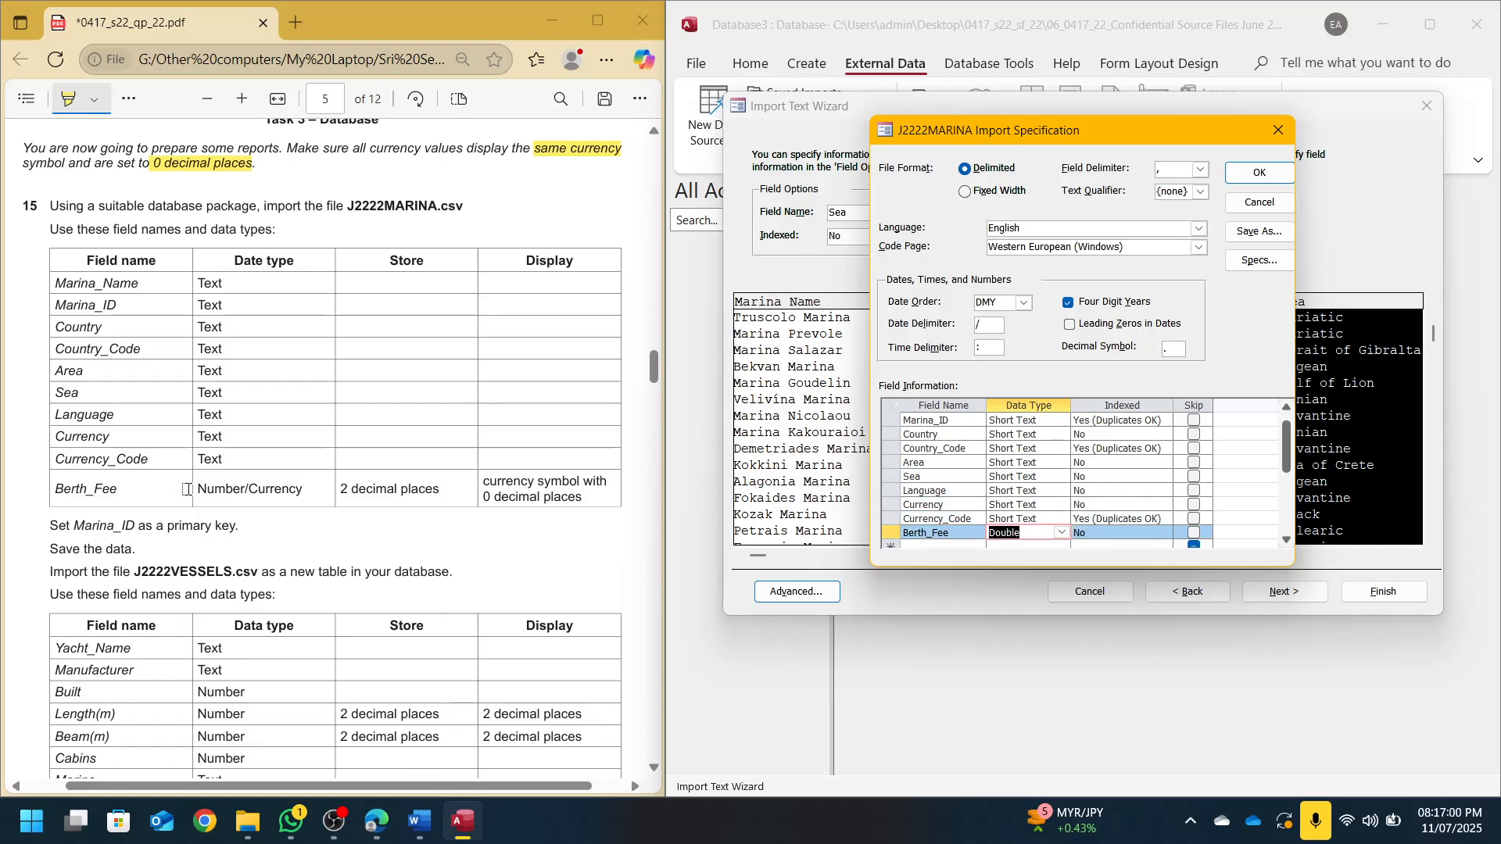
{"action": "left_click_drag", "start_coordinate": [250, 489], "coordinate": [302, 490]}
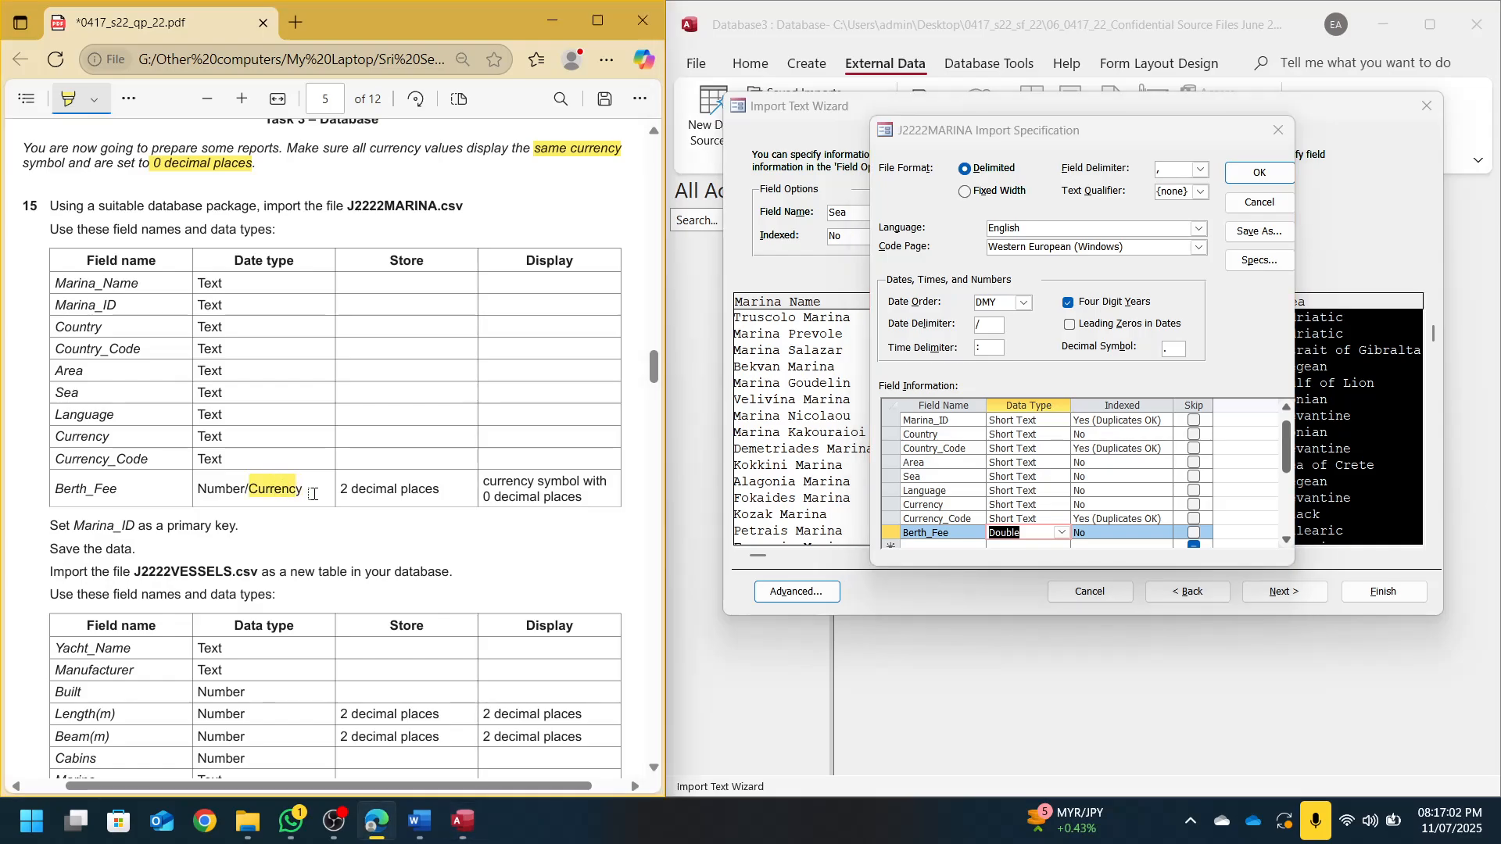
{"action": "left_click", "coordinate": [1062, 532]}
{"action": "left_click", "coordinate": [1040, 599]}
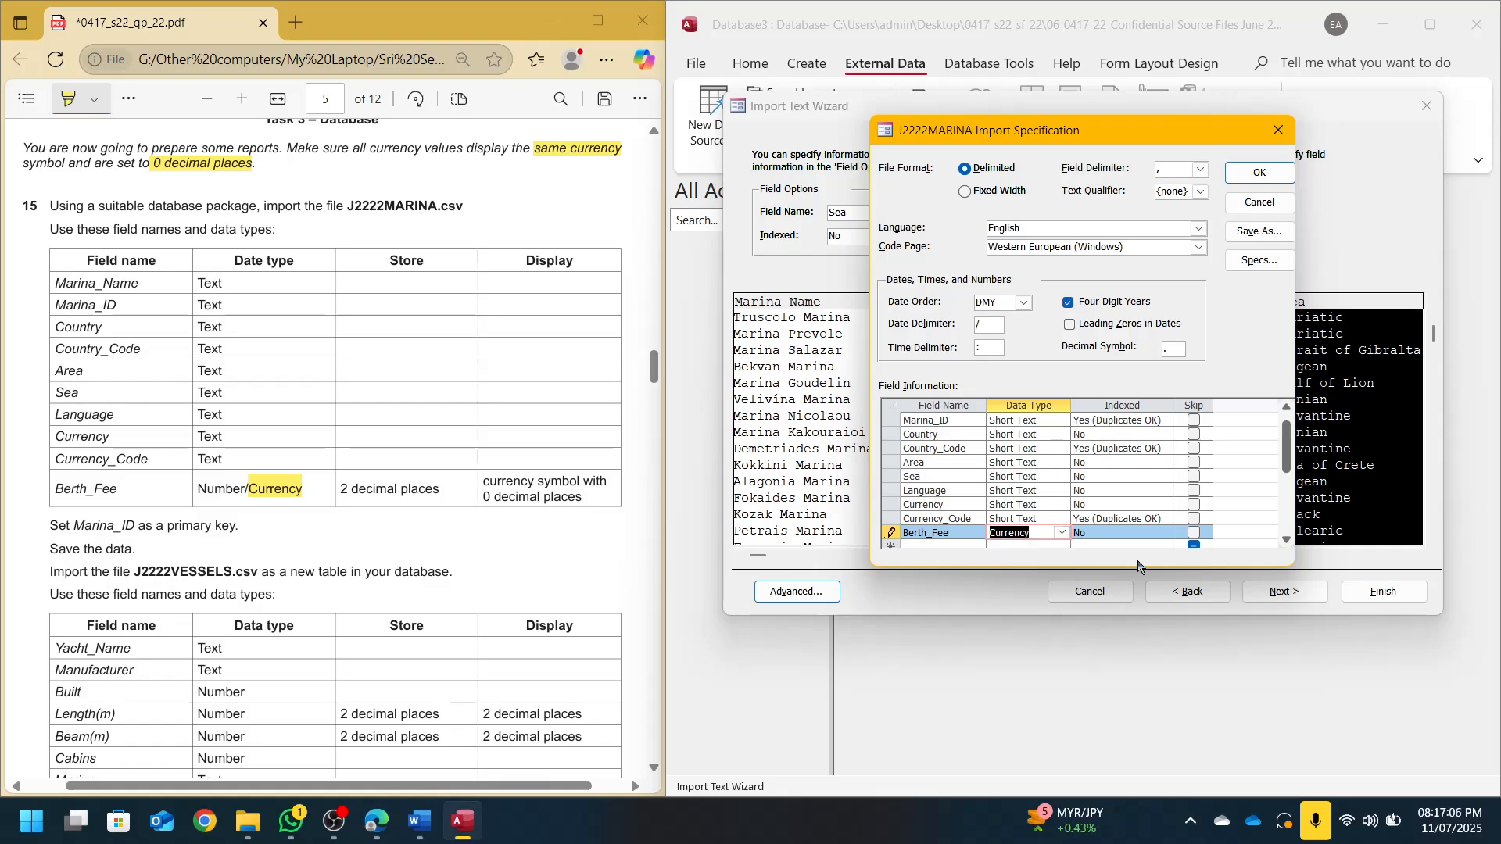
{"action": "left_click", "coordinate": [1260, 172]}
{"action": "left_click", "coordinate": [533, 378]}
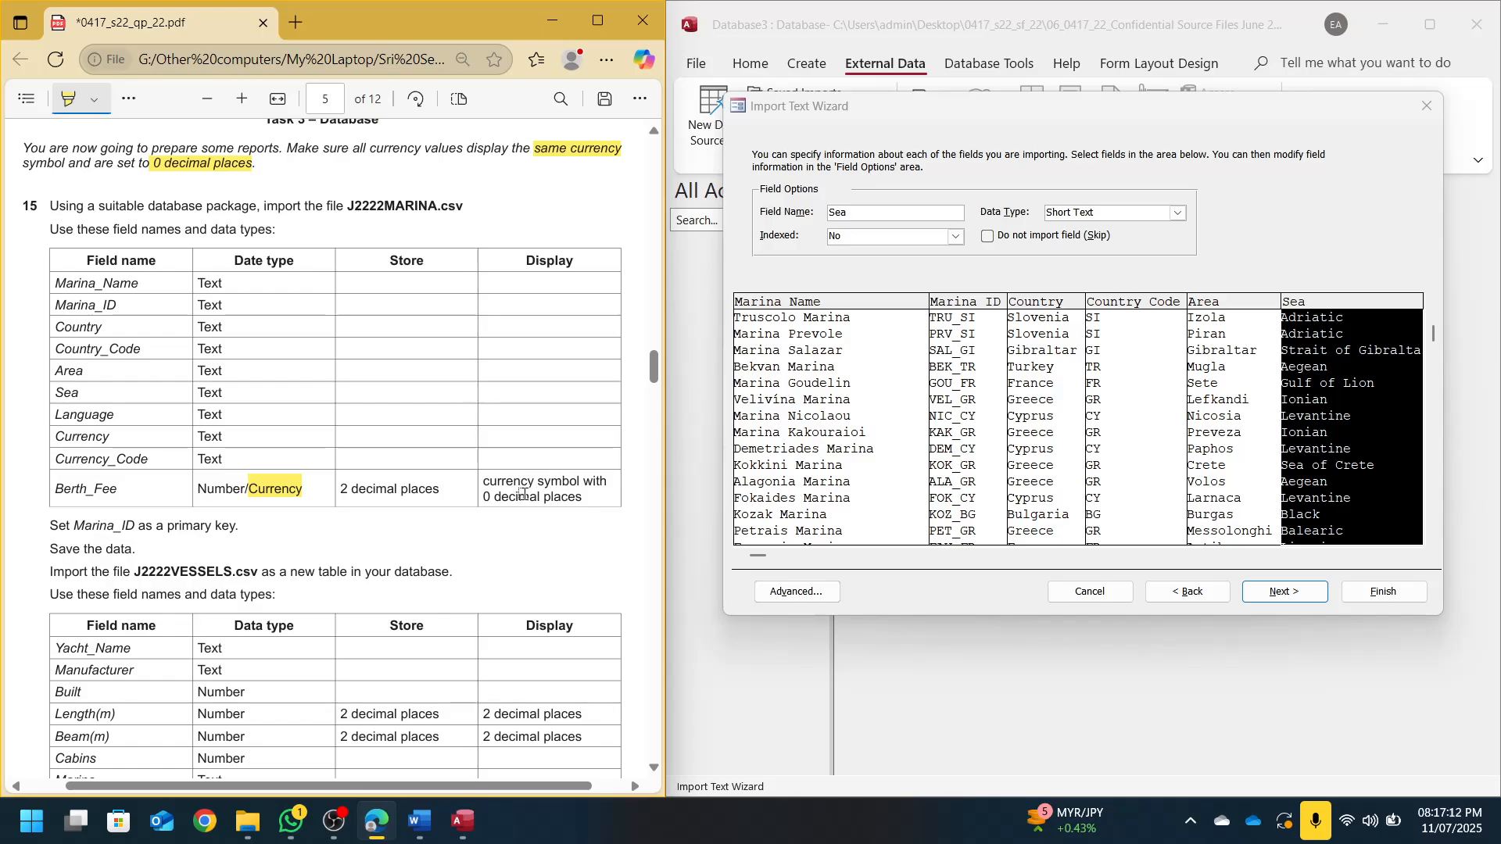
Make Marina_ID the primary key and finish importing table J2222MARINA without saving import steps
{"action": "left_click", "coordinate": [1285, 592]}
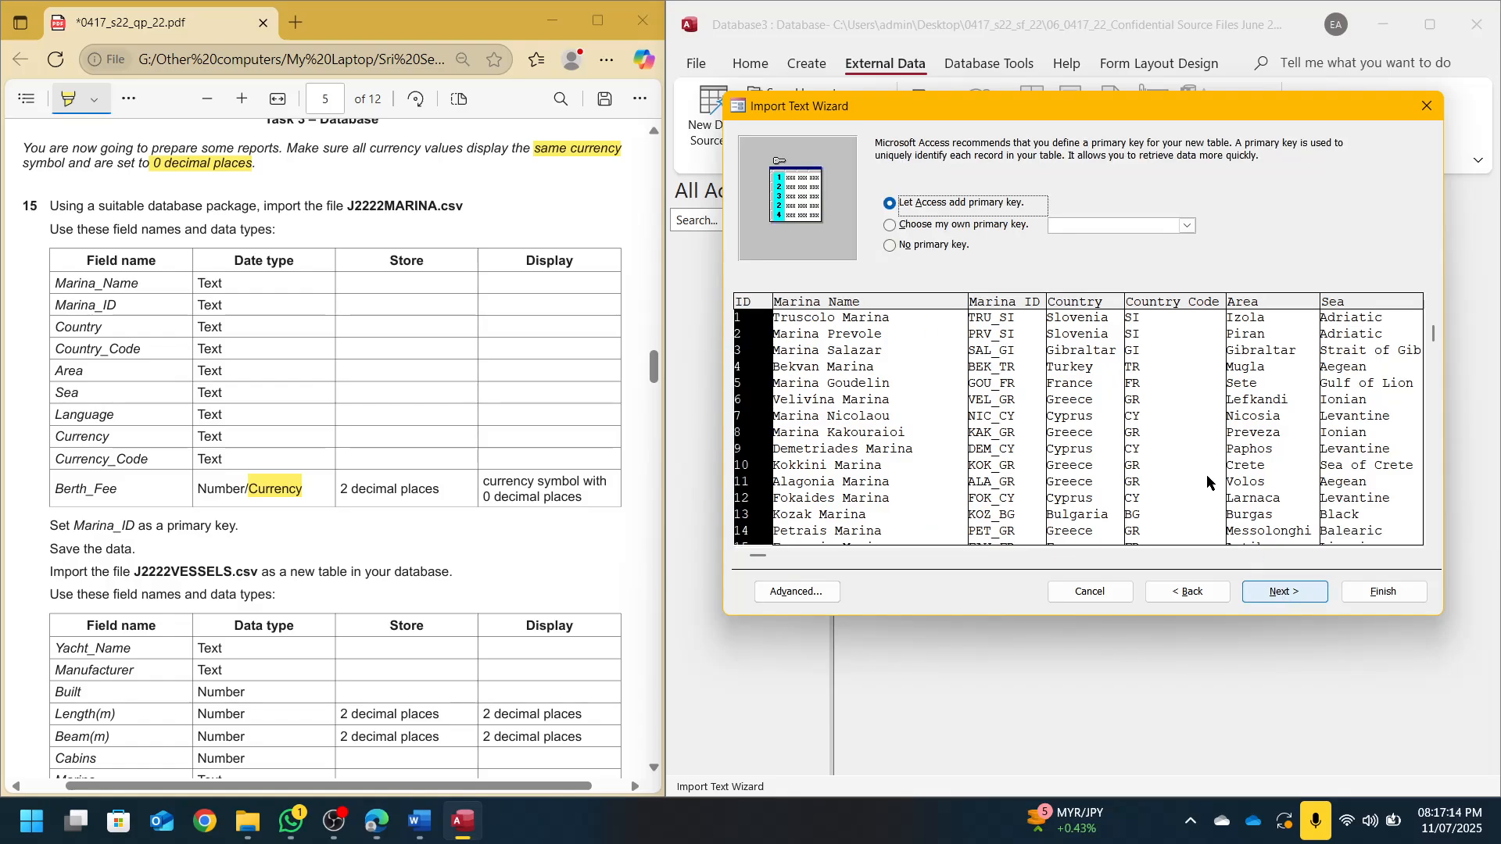
{"action": "left_click", "coordinate": [954, 227]}
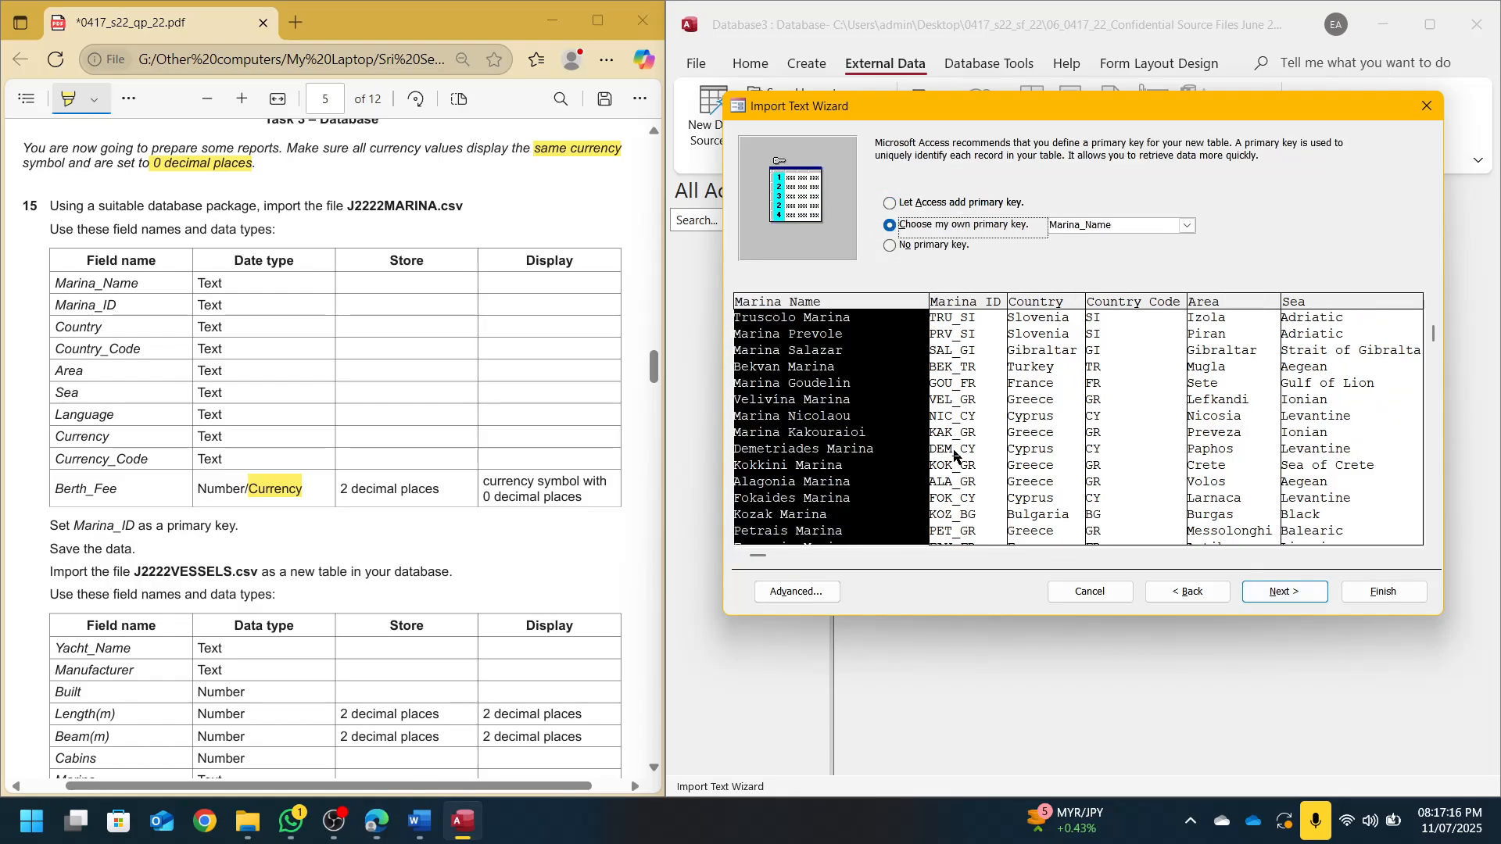
{"action": "left_click", "coordinate": [954, 457]}
{"action": "left_click", "coordinate": [1284, 592]}
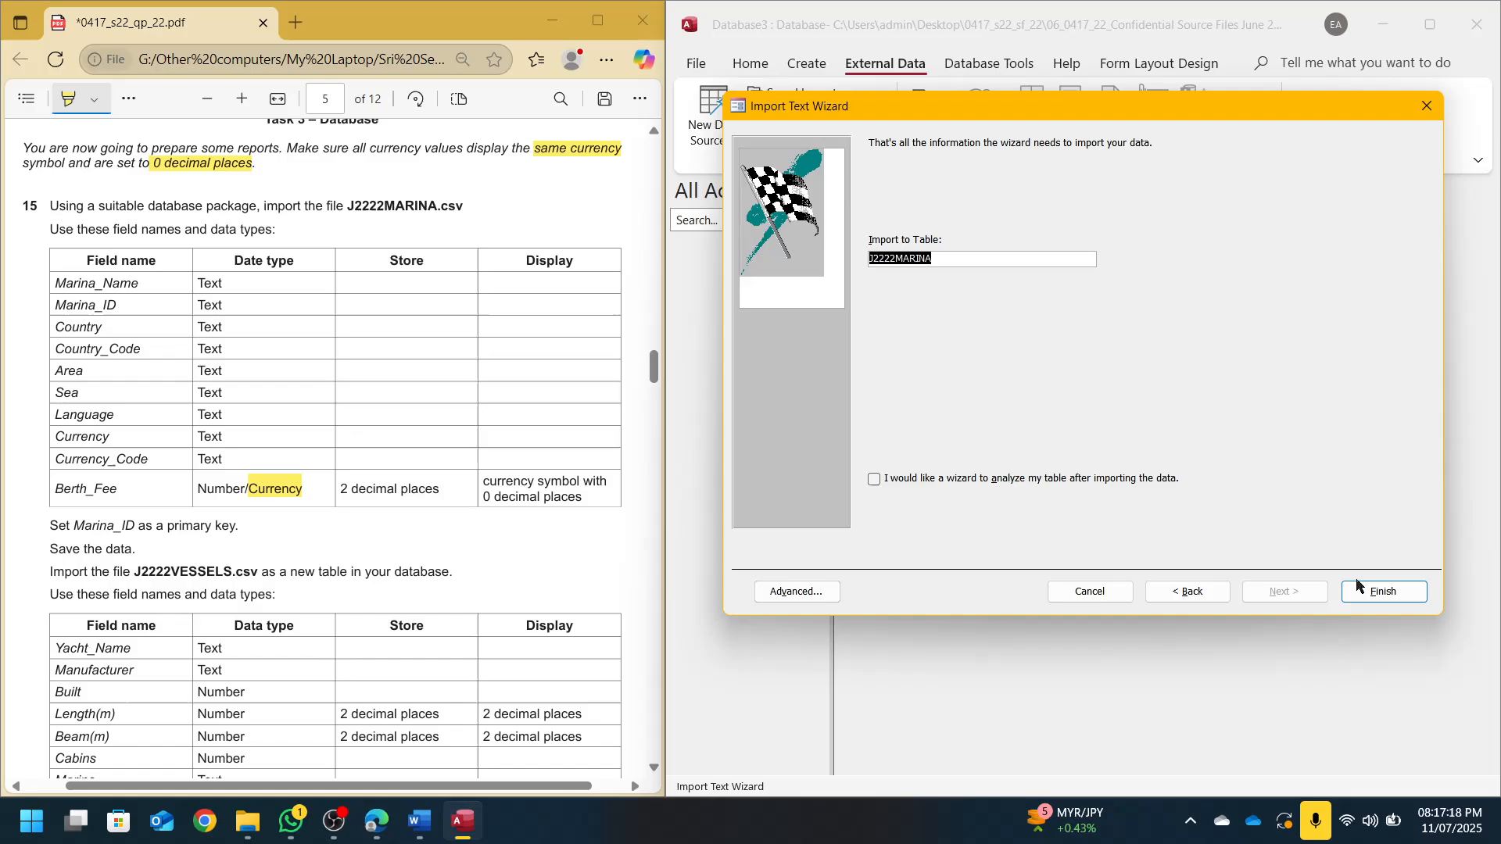
{"action": "left_click", "coordinate": [1358, 585]}
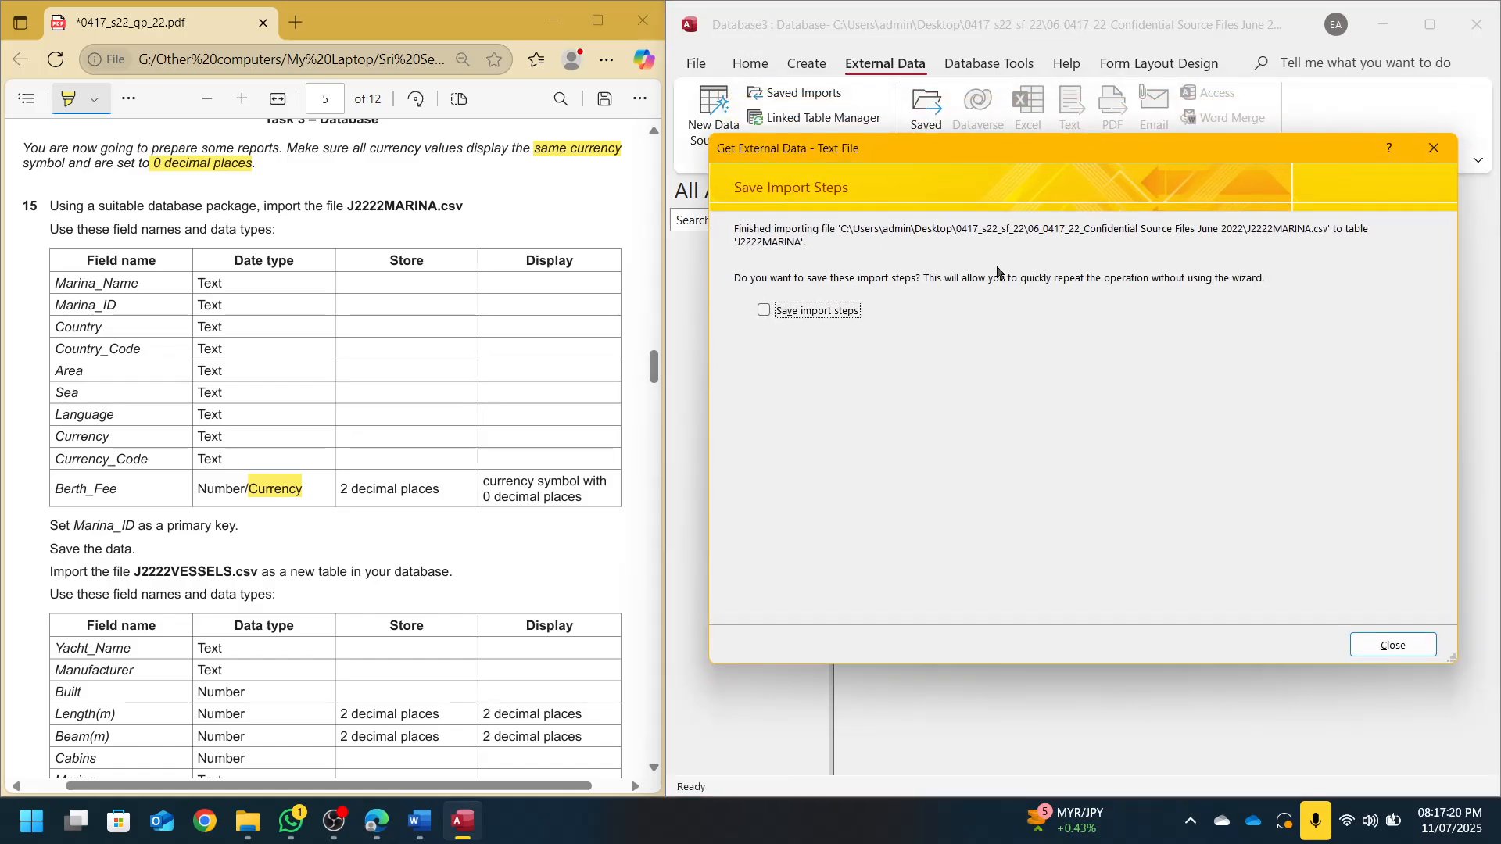
{"action": "left_click", "coordinate": [1393, 645]}
{"action": "left_click", "coordinate": [749, 63]}
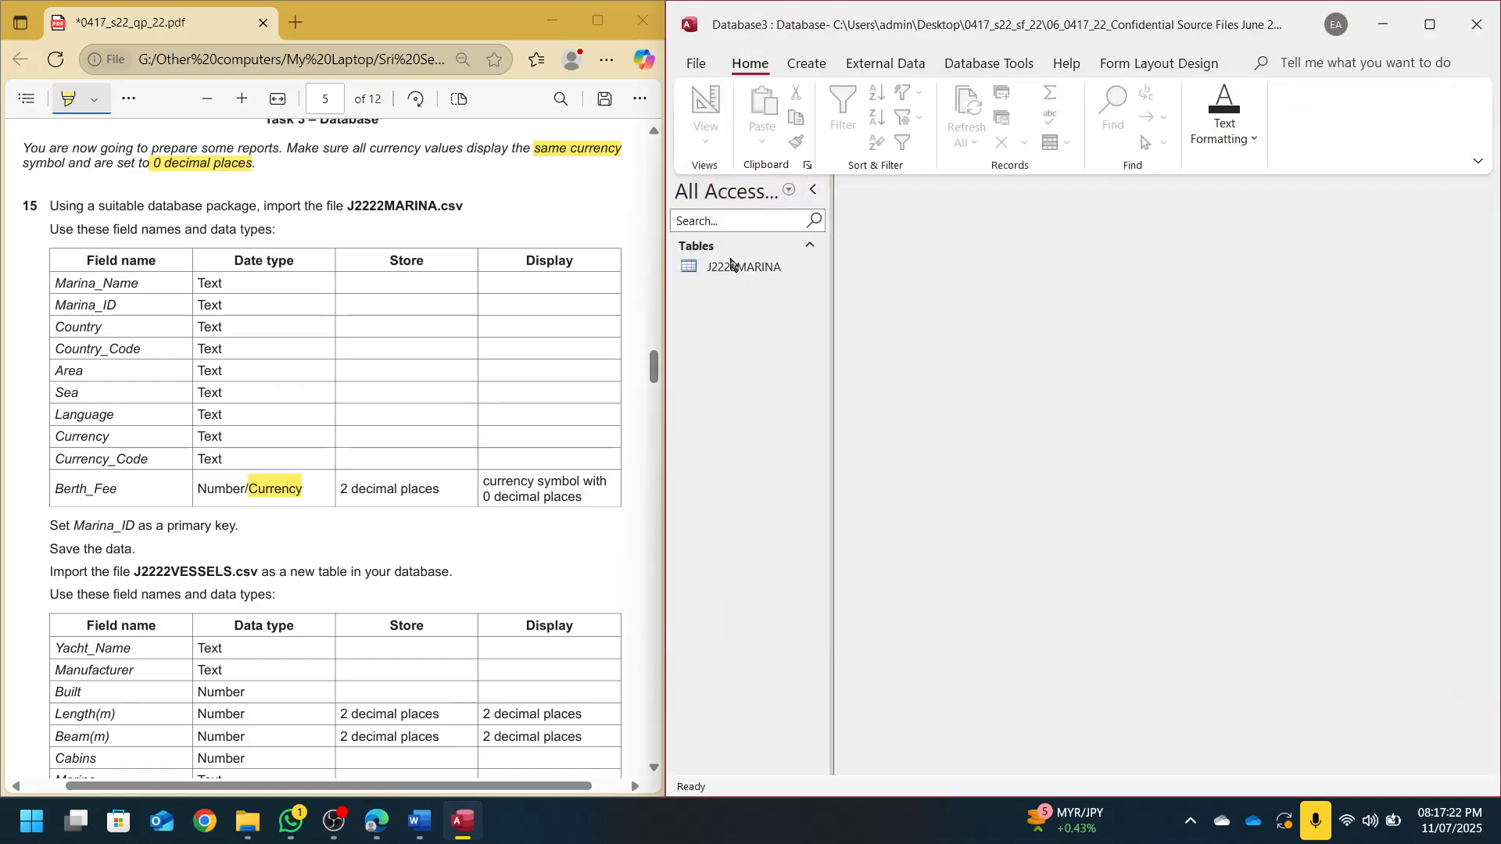
In J2222MARINA's Design view, set Berth_Fee's format to Fixed and its Decimal Places to 0
{"action": "double_click", "coordinate": [734, 268]}
{"action": "left_click", "coordinate": [706, 103]}
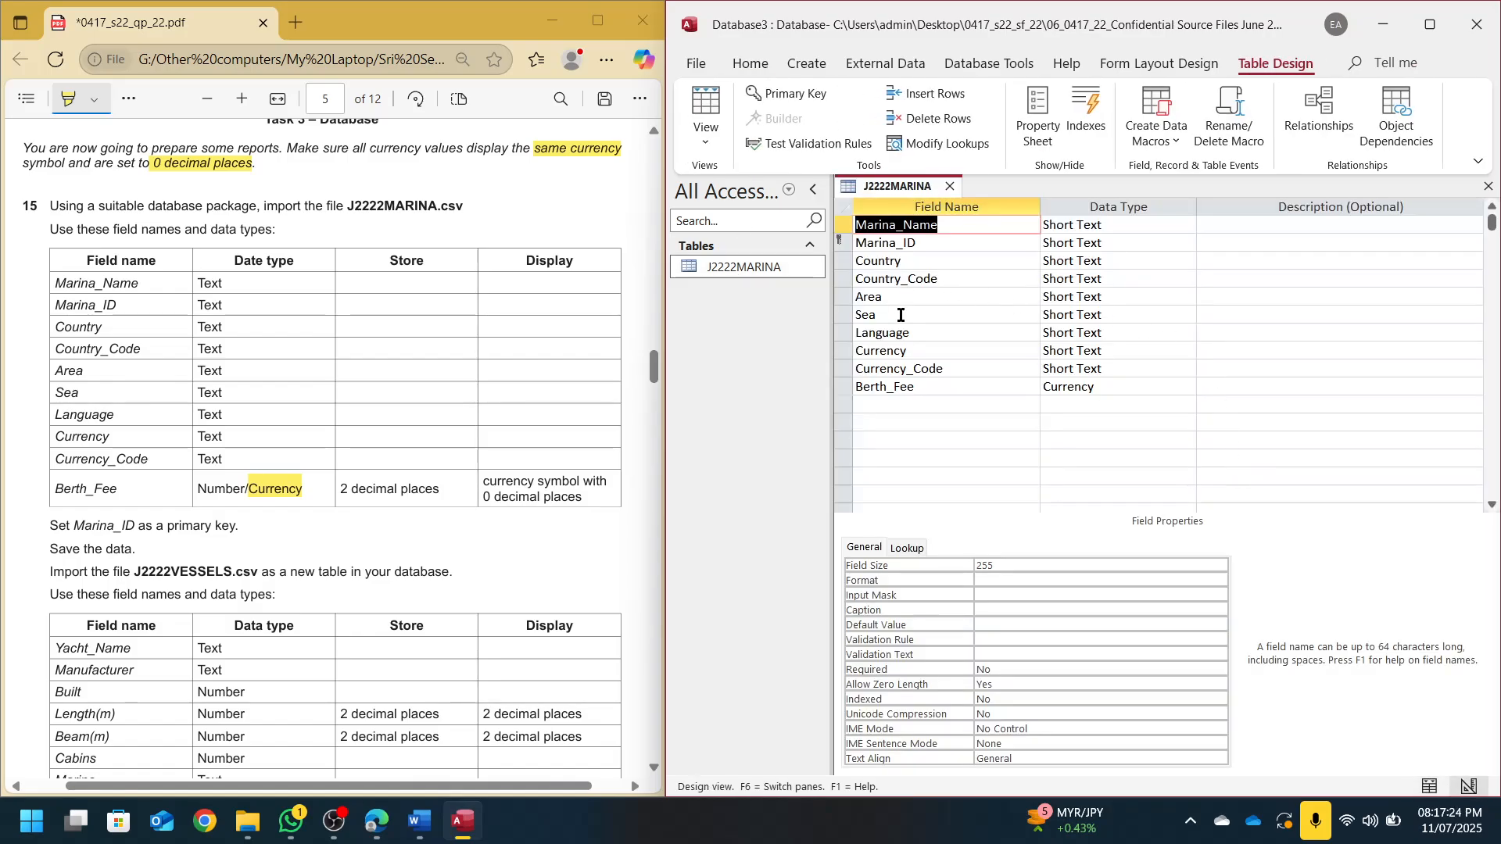
{"action": "left_click", "coordinate": [897, 385]}
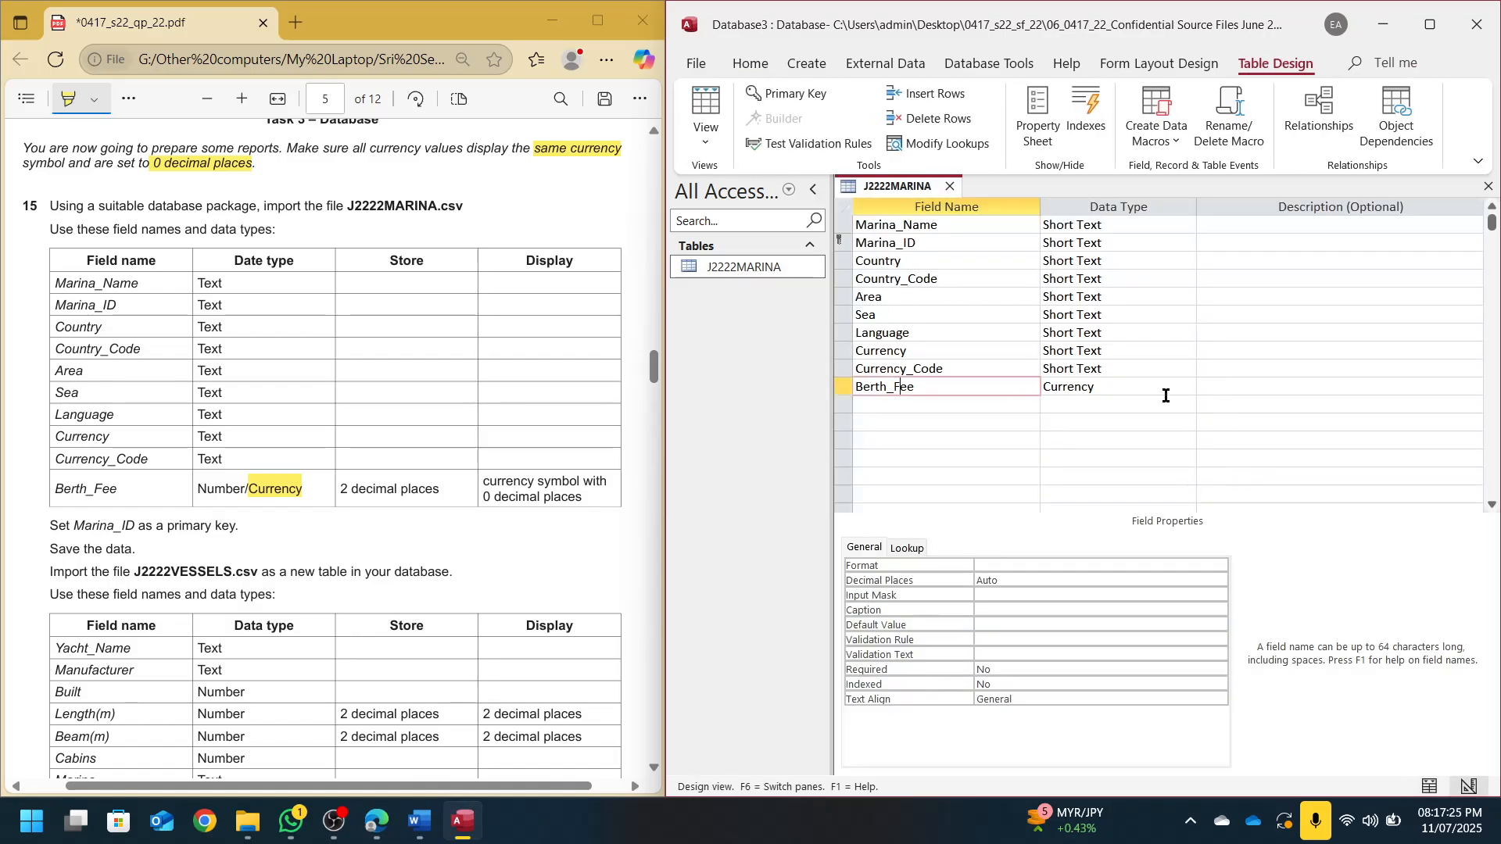
{"action": "left_click", "coordinate": [1004, 566]}
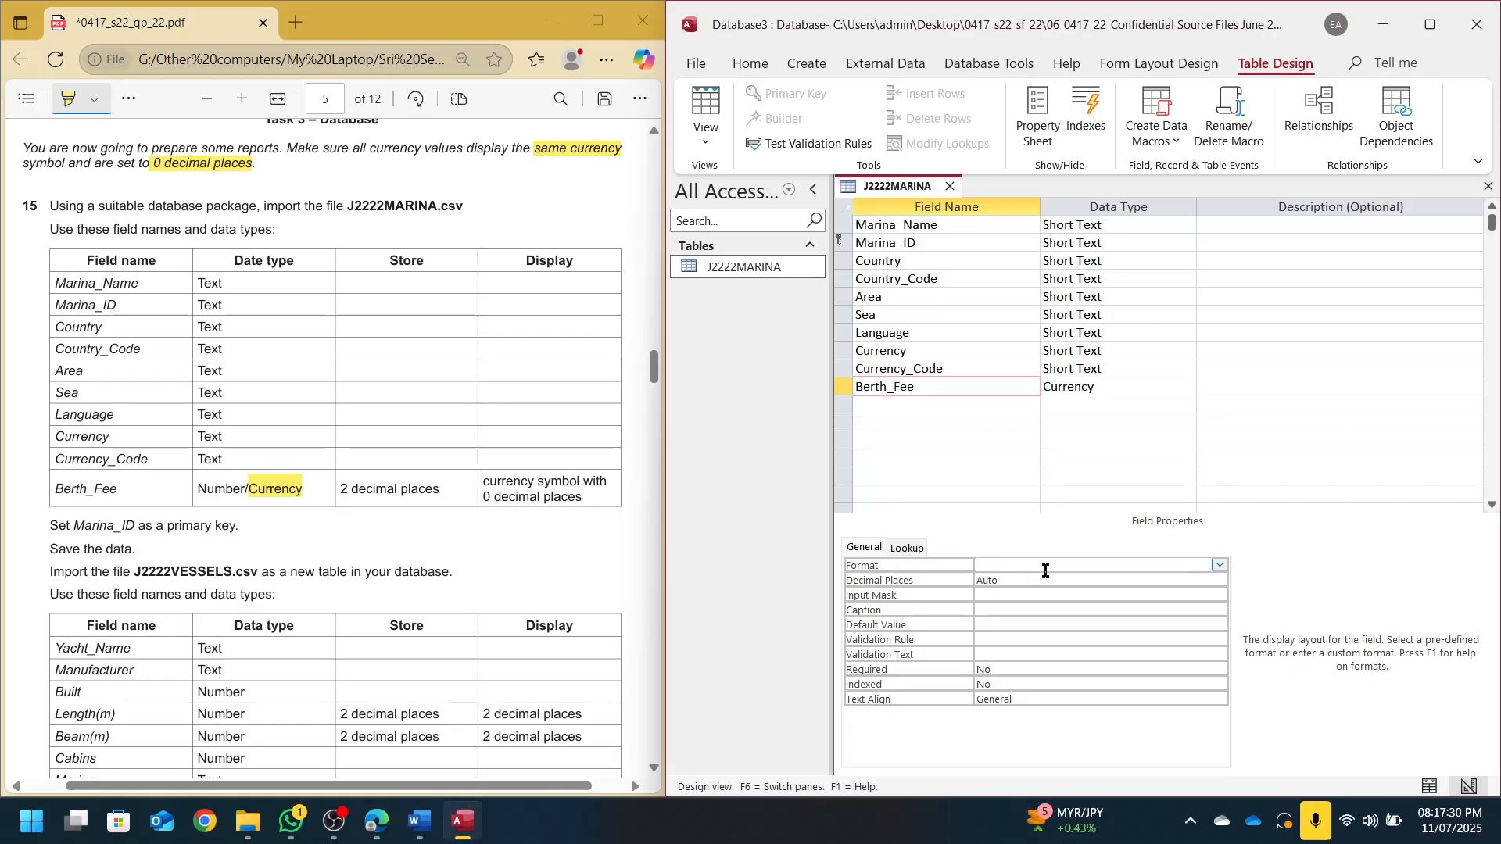
{"action": "type", "text": "Fixed"}
{"action": "left_click", "coordinate": [1041, 581]}
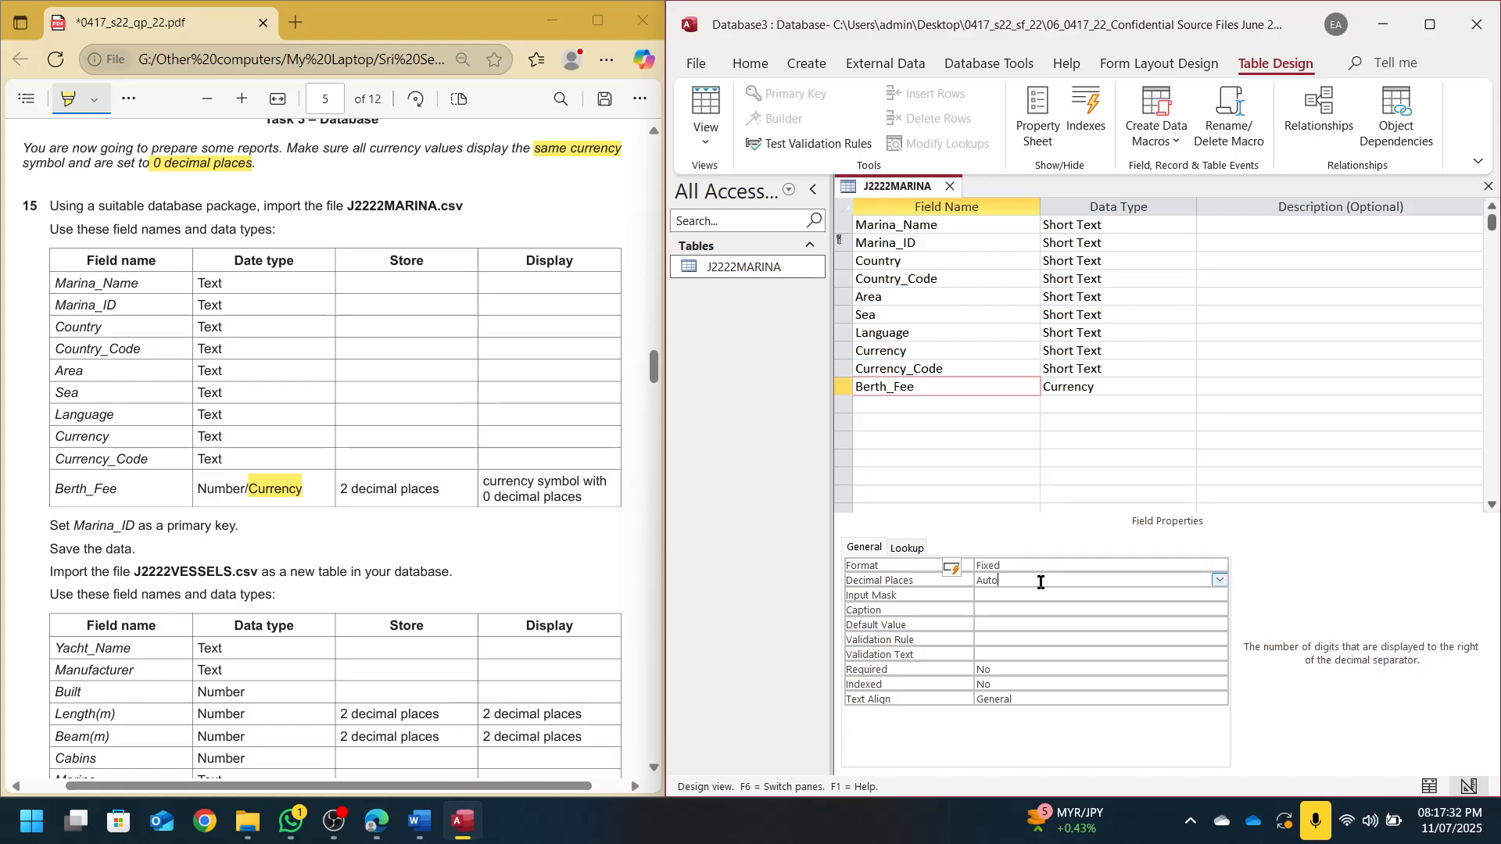
{"action": "key", "text": "BackSpace"}
Check the Berth_Fee amounts in Datasheet view, adjust the format, and return to Design view
{"action": "left_click", "coordinate": [706, 110]}
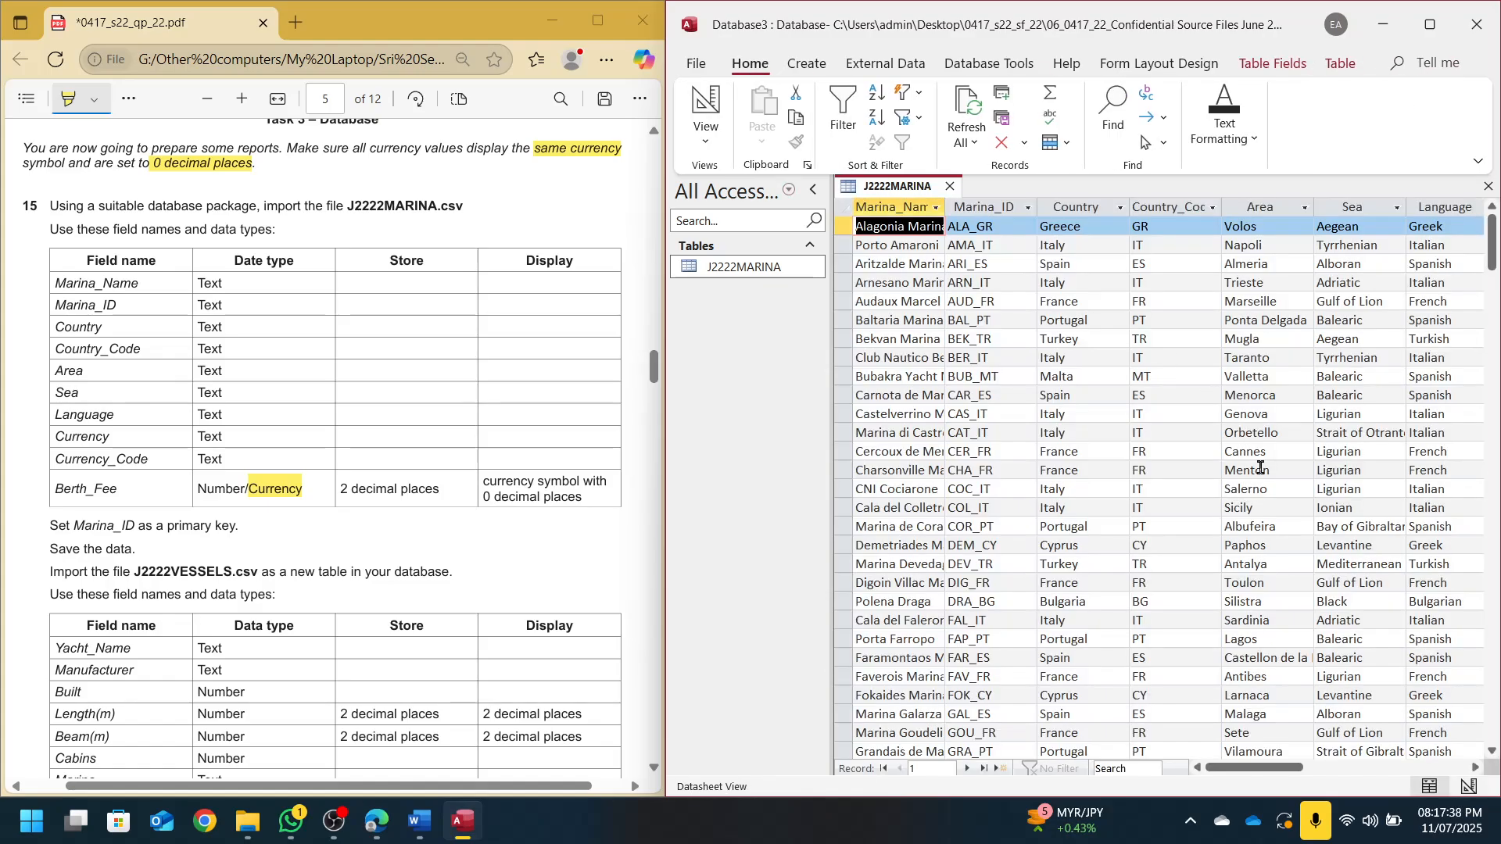
{"action": "left_click_drag", "start_coordinate": [1294, 768], "coordinate": [1385, 762]}
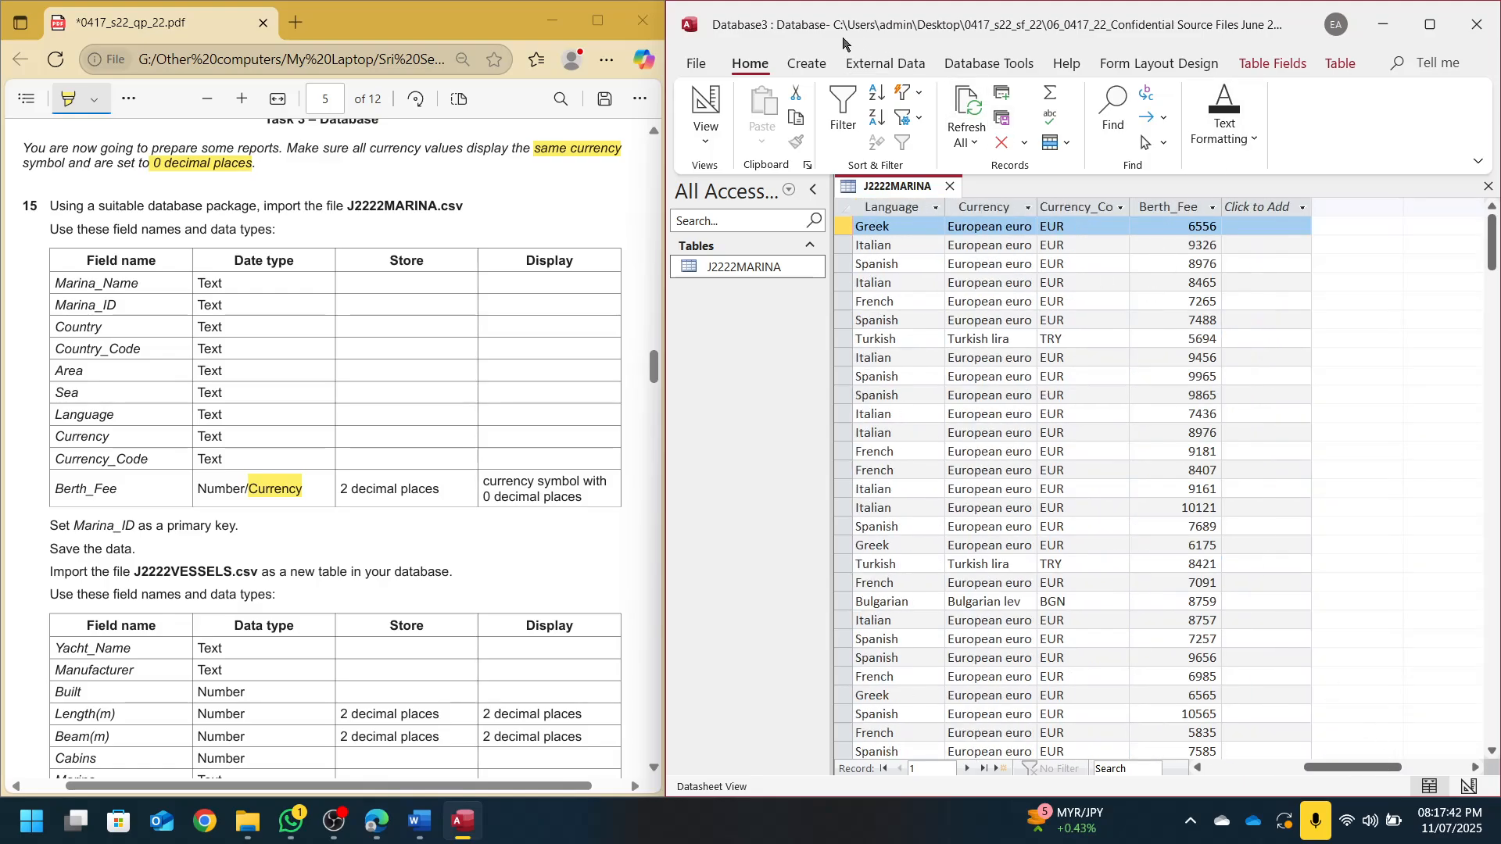
{"action": "left_click", "coordinate": [713, 100]}
{"action": "left_click", "coordinate": [1054, 568]}
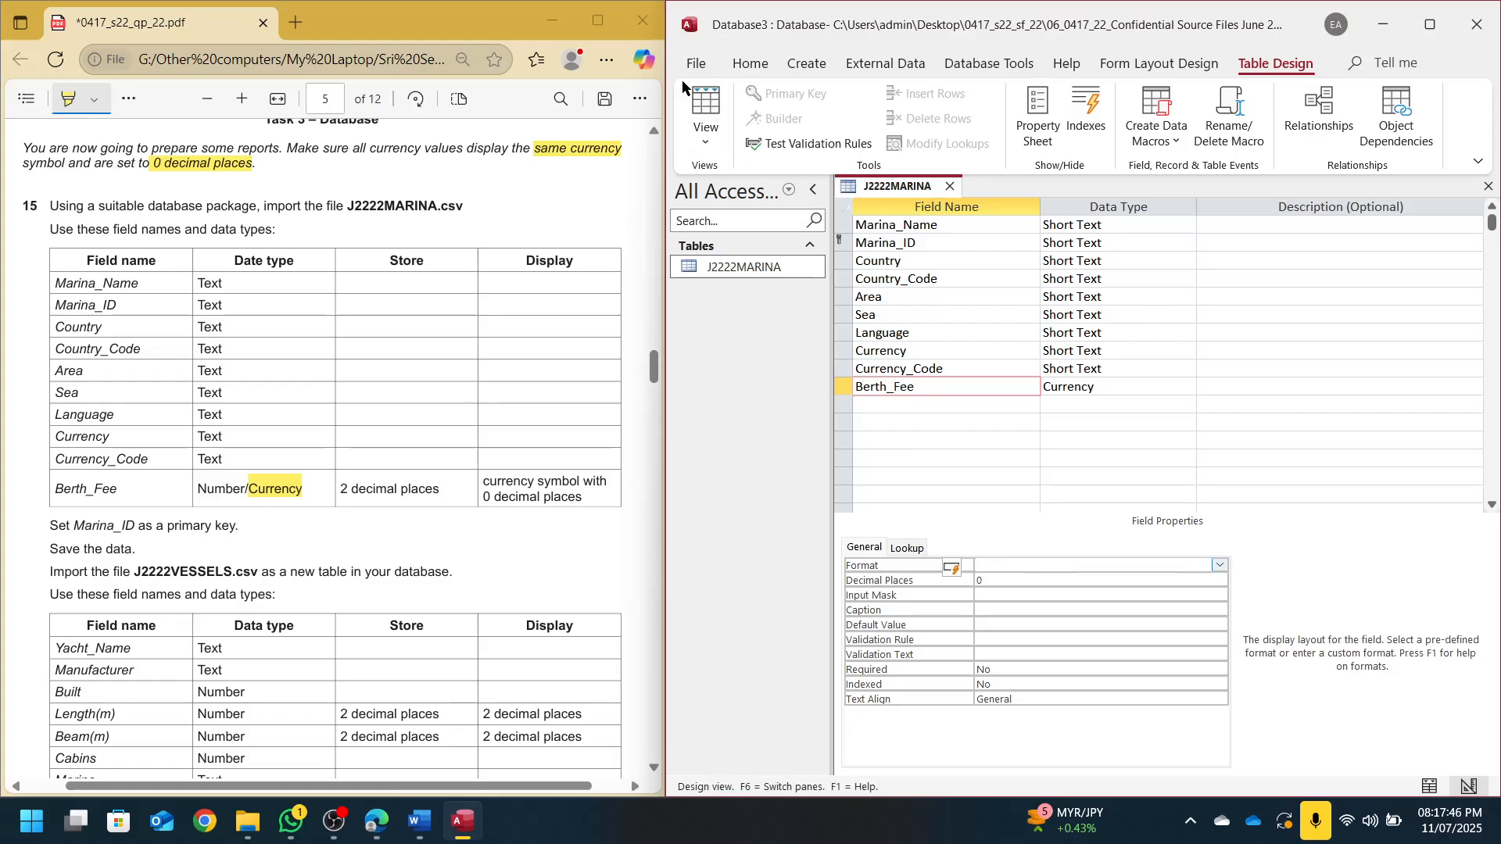
{"action": "left_click", "coordinate": [706, 102]}
{"action": "left_click_drag", "start_coordinate": [1275, 767], "coordinate": [1370, 740]}
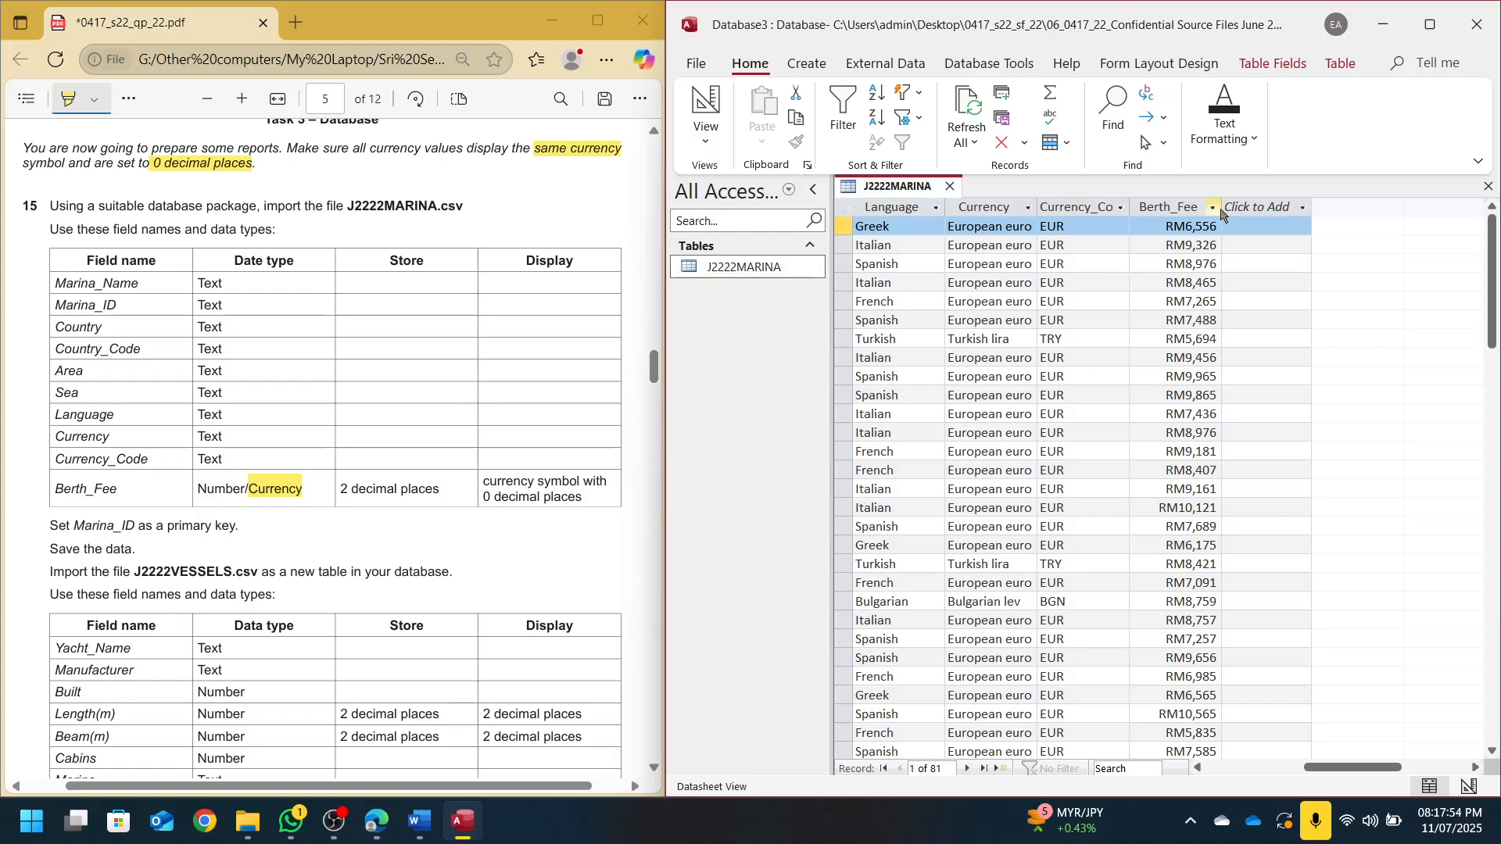
{"action": "scroll", "coordinate": [433, 348], "scroll_direction": "down", "scroll_amount": 4}
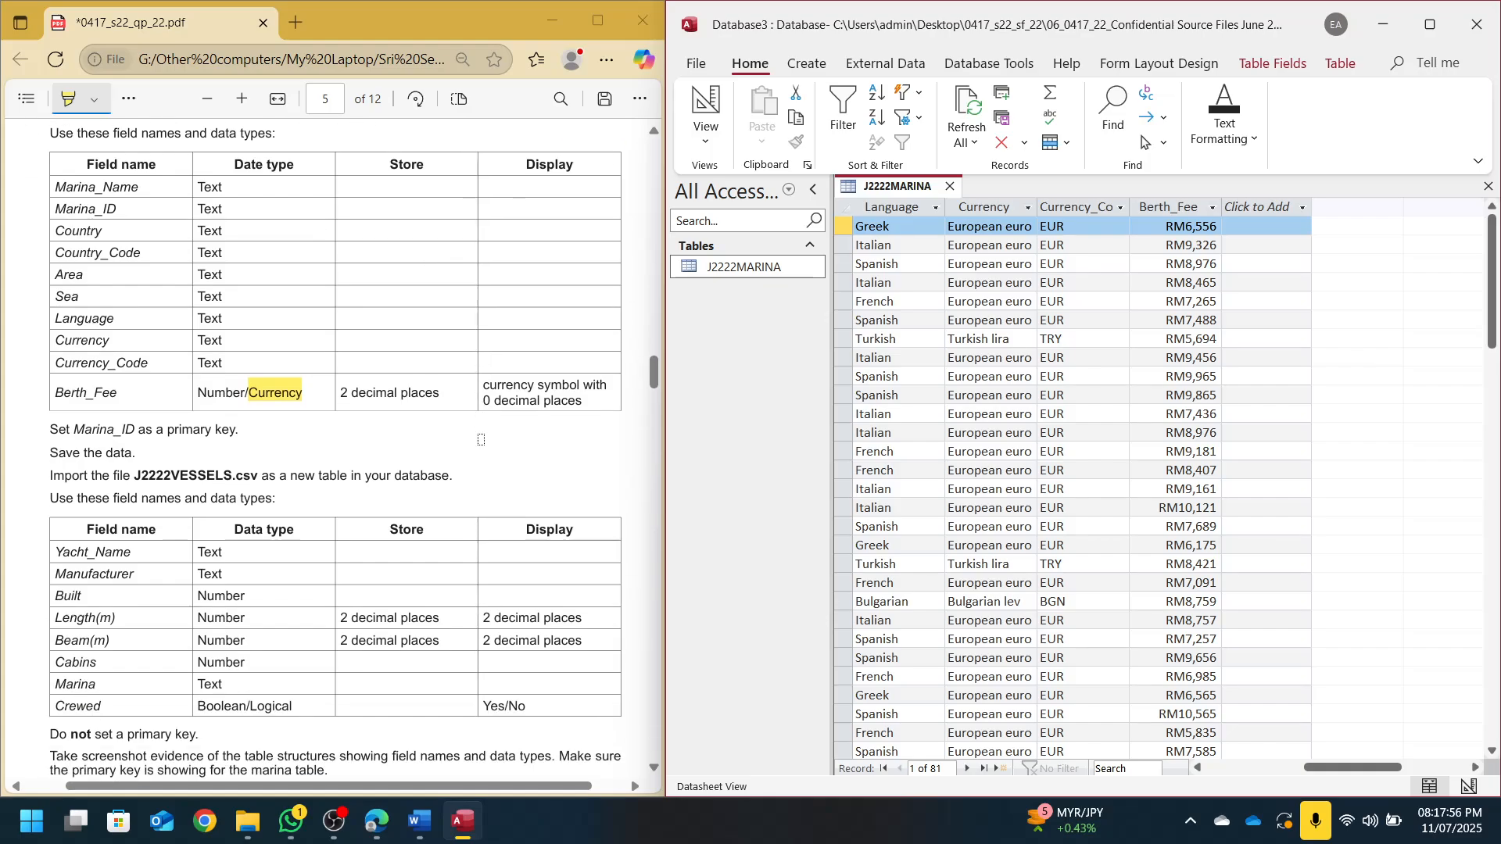
{"action": "left_click", "coordinate": [704, 110]}
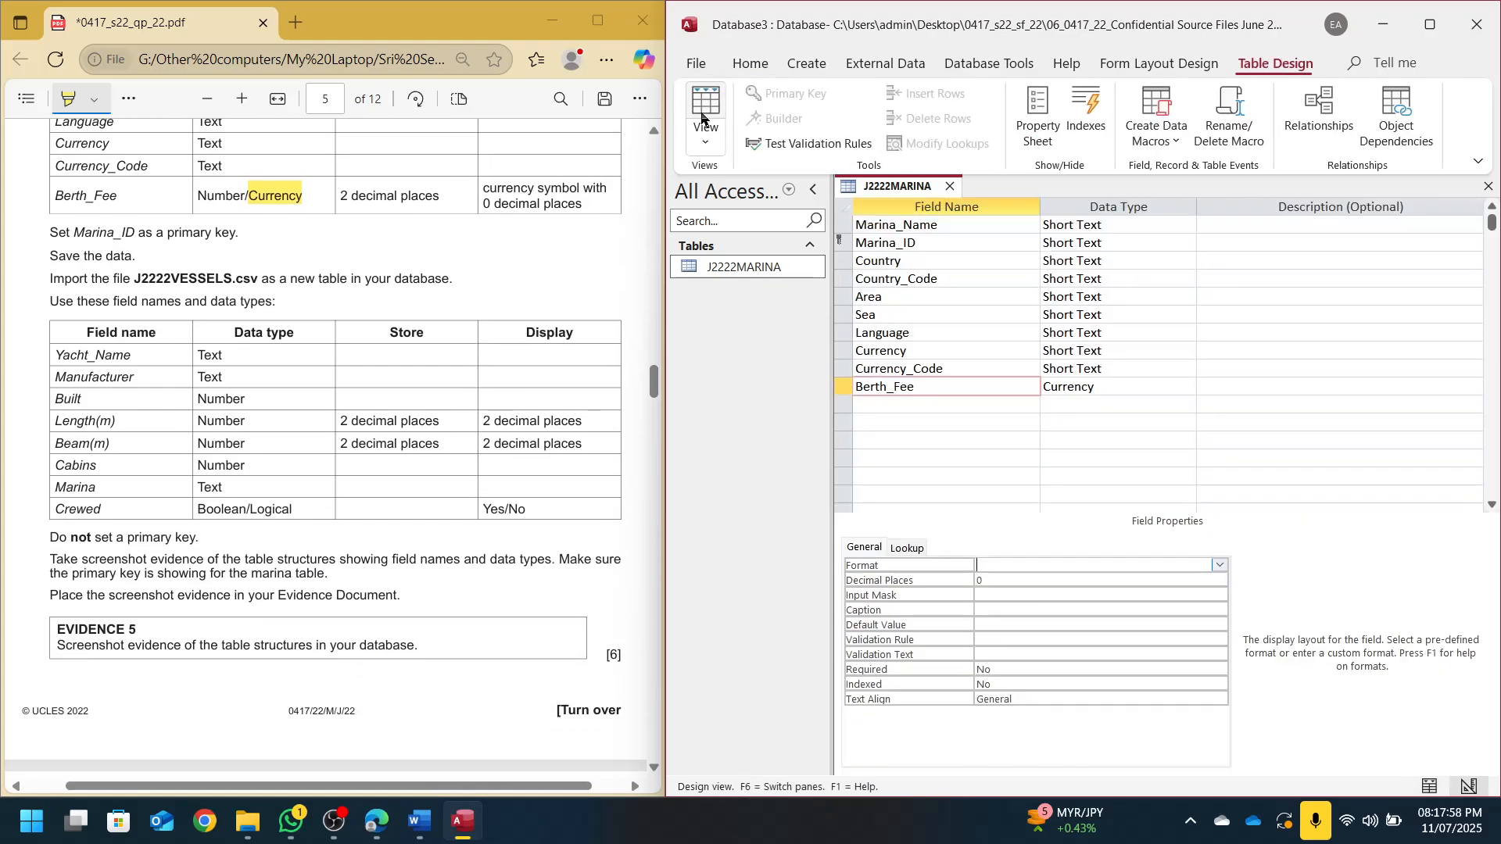
Snip the J2222MARINA table design and paste it under Step 15 in the Word evidence document
{"action": "key", "text": "super+shift+s"}
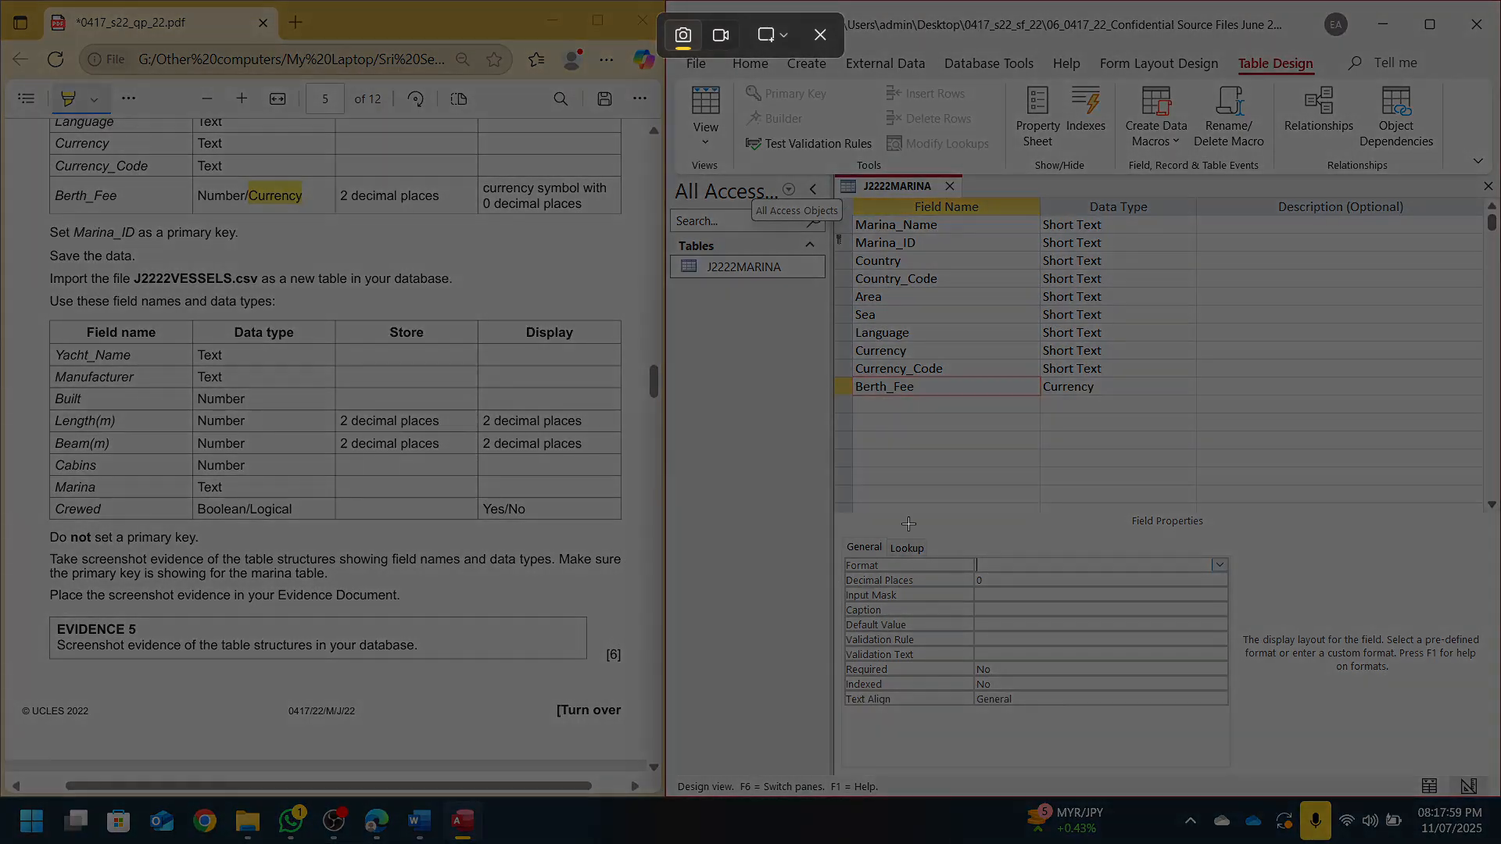
{"action": "left_click_drag", "start_coordinate": [823, 168], "coordinate": [1224, 423]}
{"action": "left_click", "coordinate": [420, 821]}
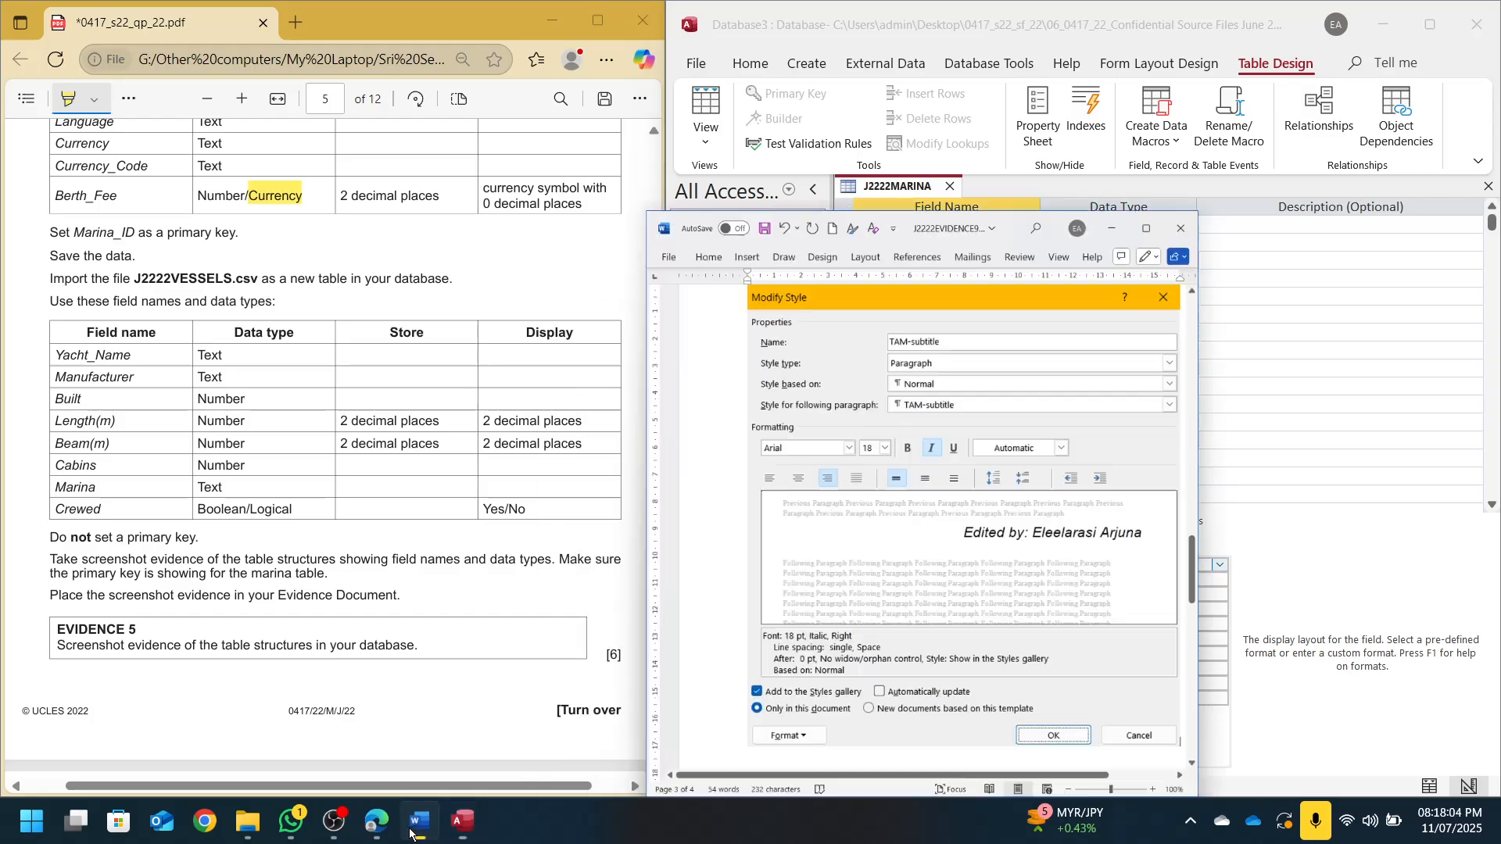
{"action": "scroll", "coordinate": [938, 203], "scroll_direction": "down", "scroll_amount": 6}
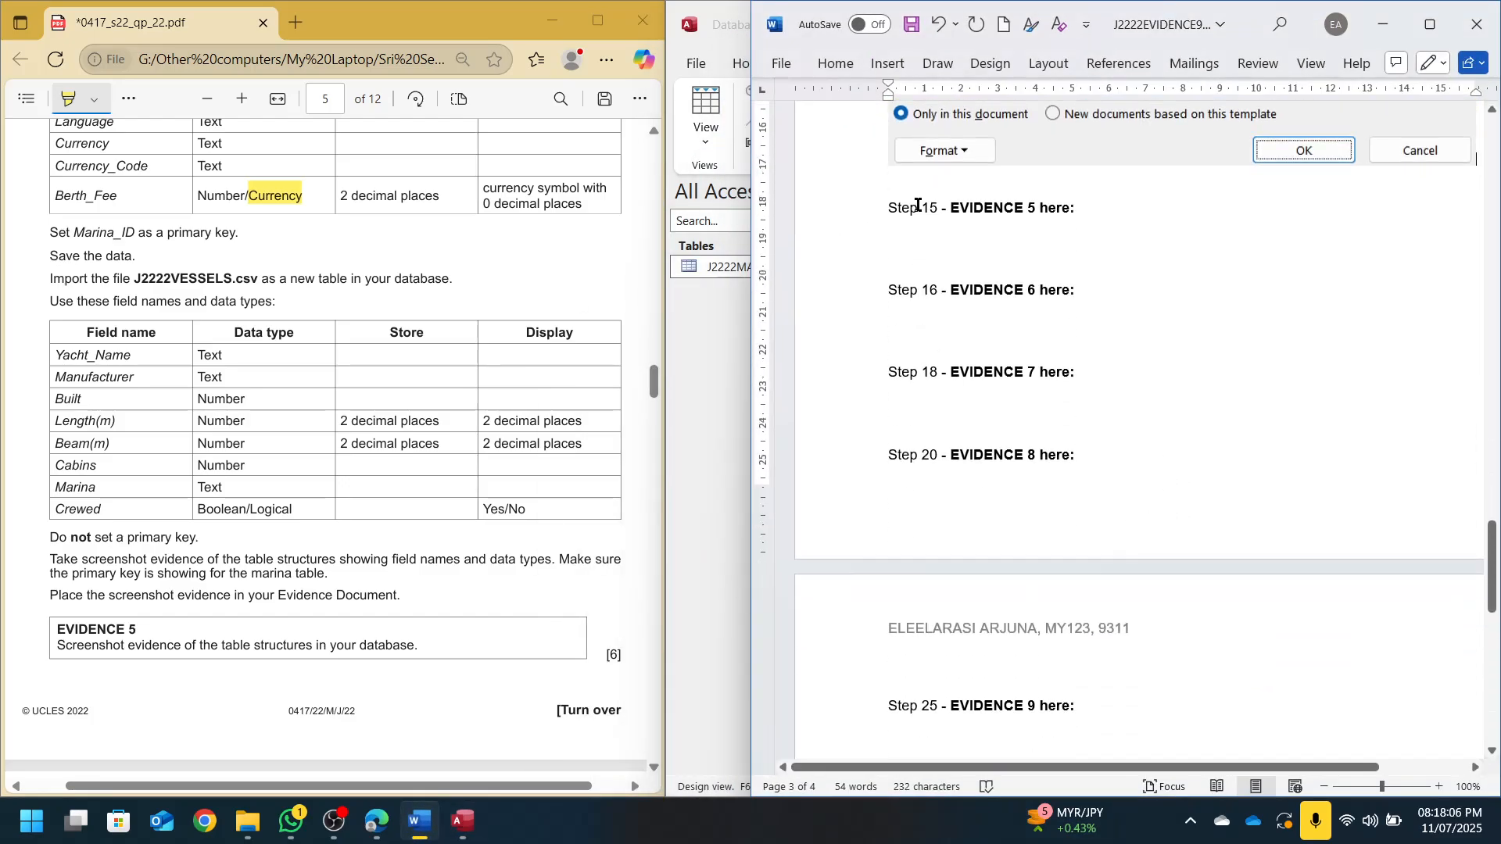
{"action": "key", "text": "ctrl+v"}
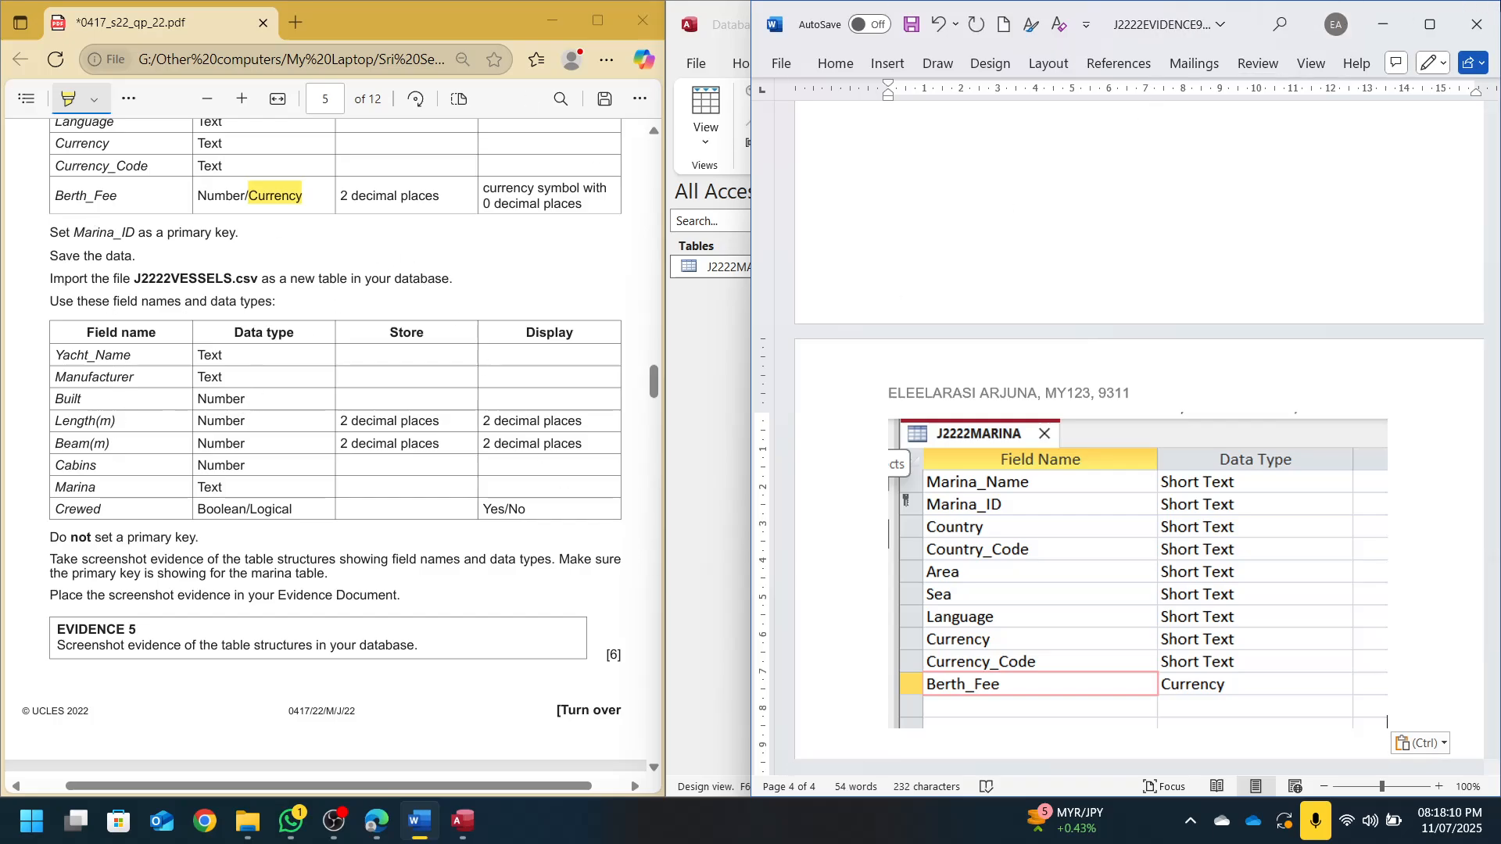
{"action": "left_click", "coordinate": [1383, 24]}
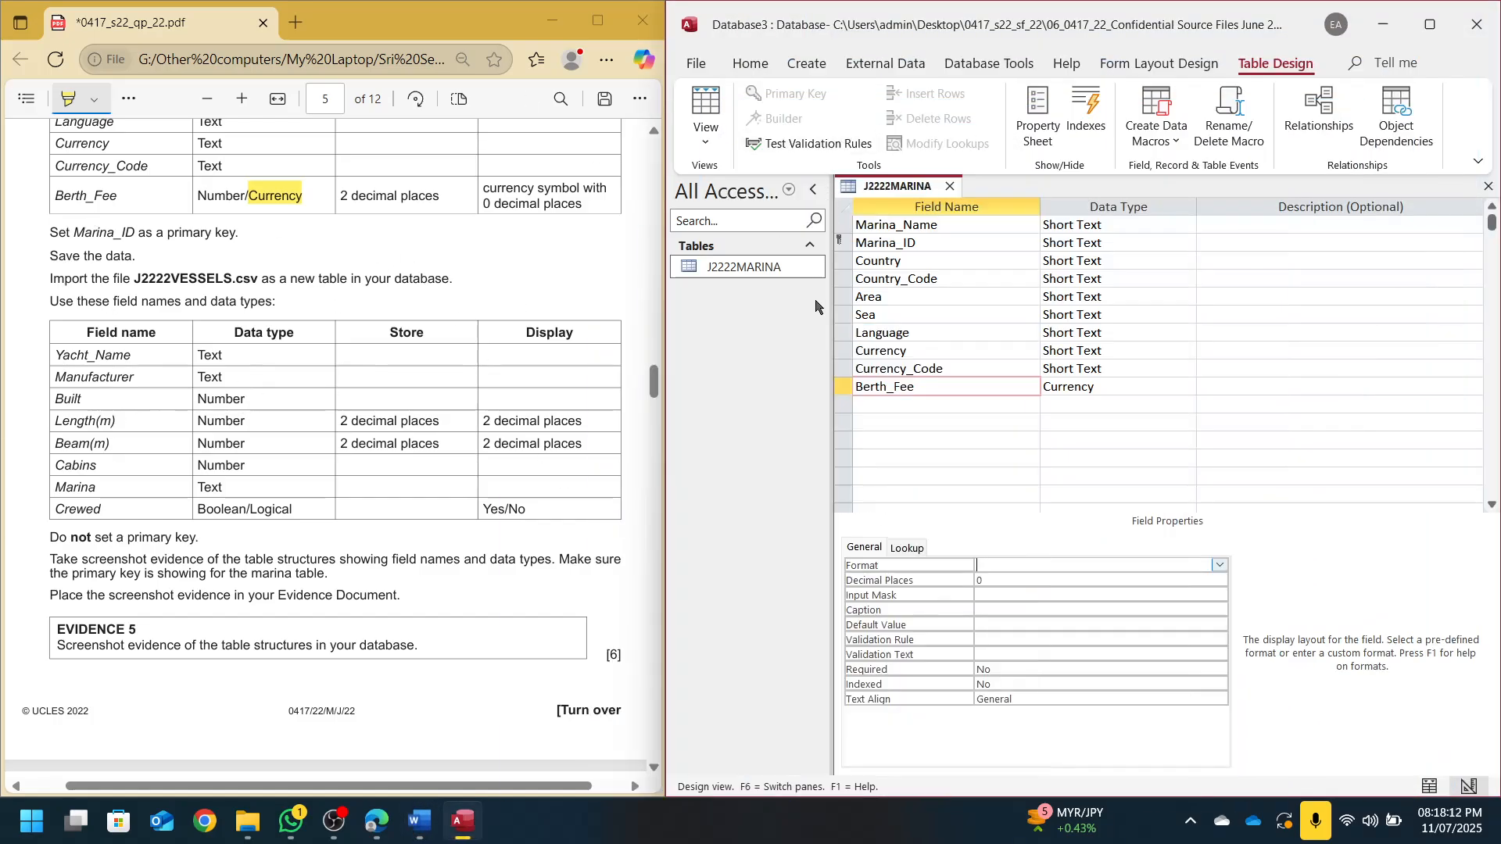
Close the marina table and import J2222VESSELS.csv as a new delimited table, first row as field names
{"action": "left_click", "coordinate": [949, 185]}
{"action": "left_click", "coordinate": [885, 63]}
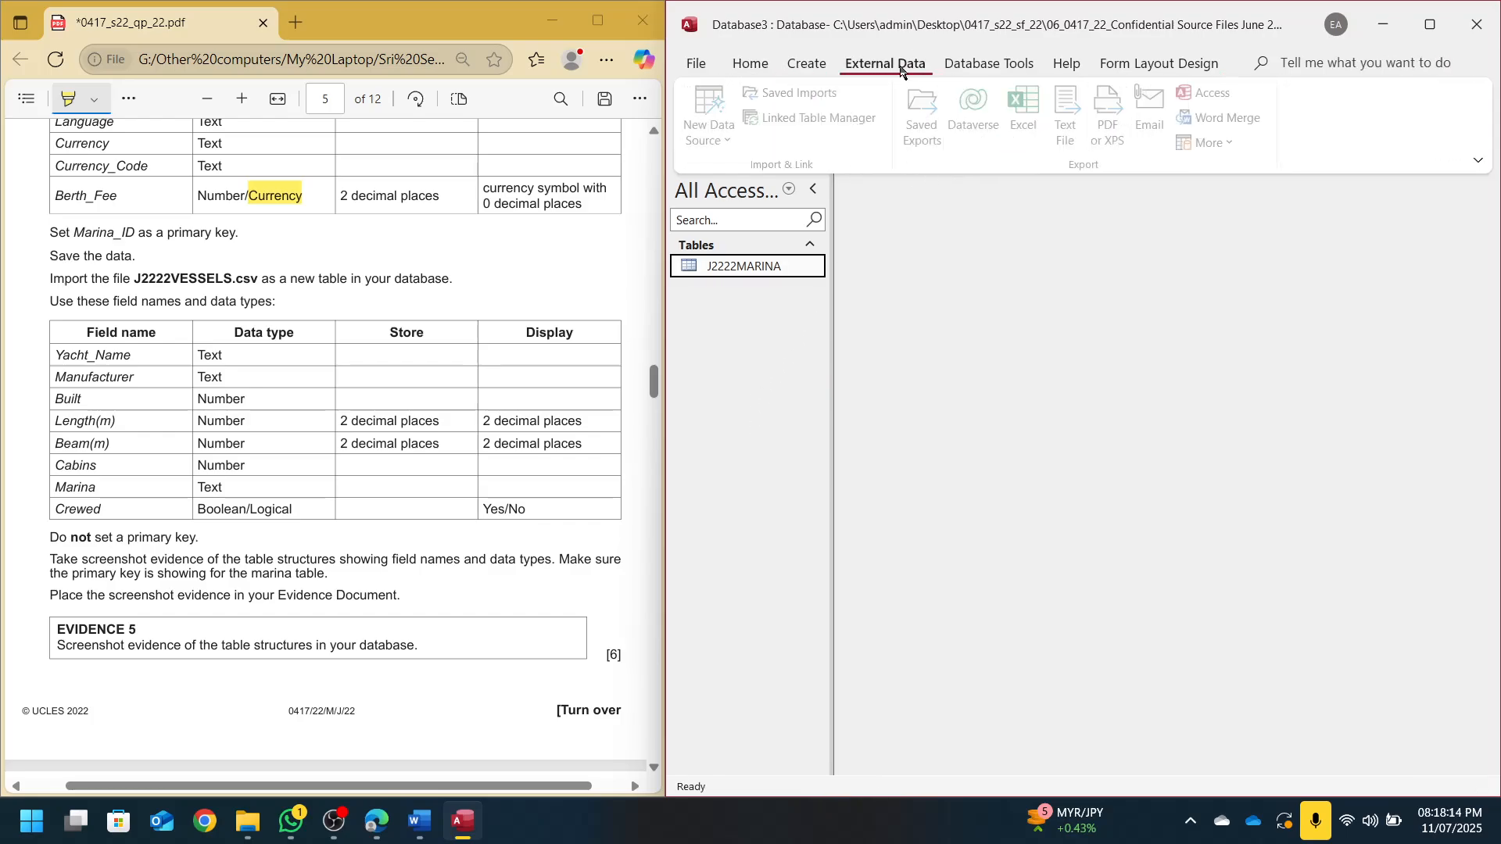
{"action": "left_click", "coordinate": [723, 117]}
{"action": "mouse_move", "coordinate": [782, 176]}
{"action": "left_click", "coordinate": [942, 301]}
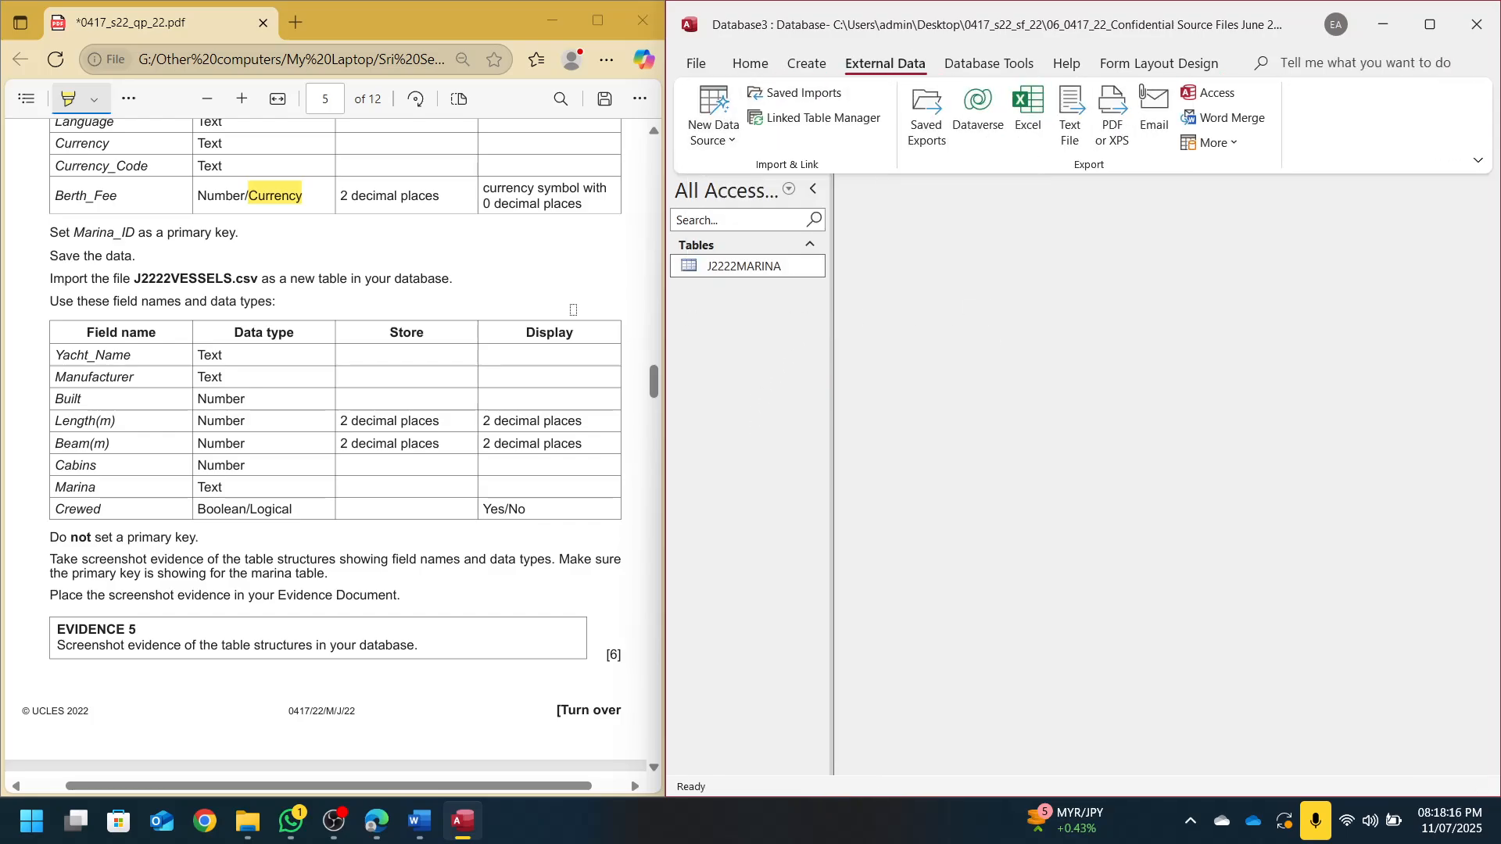
{"action": "left_click", "coordinate": [1368, 270]}
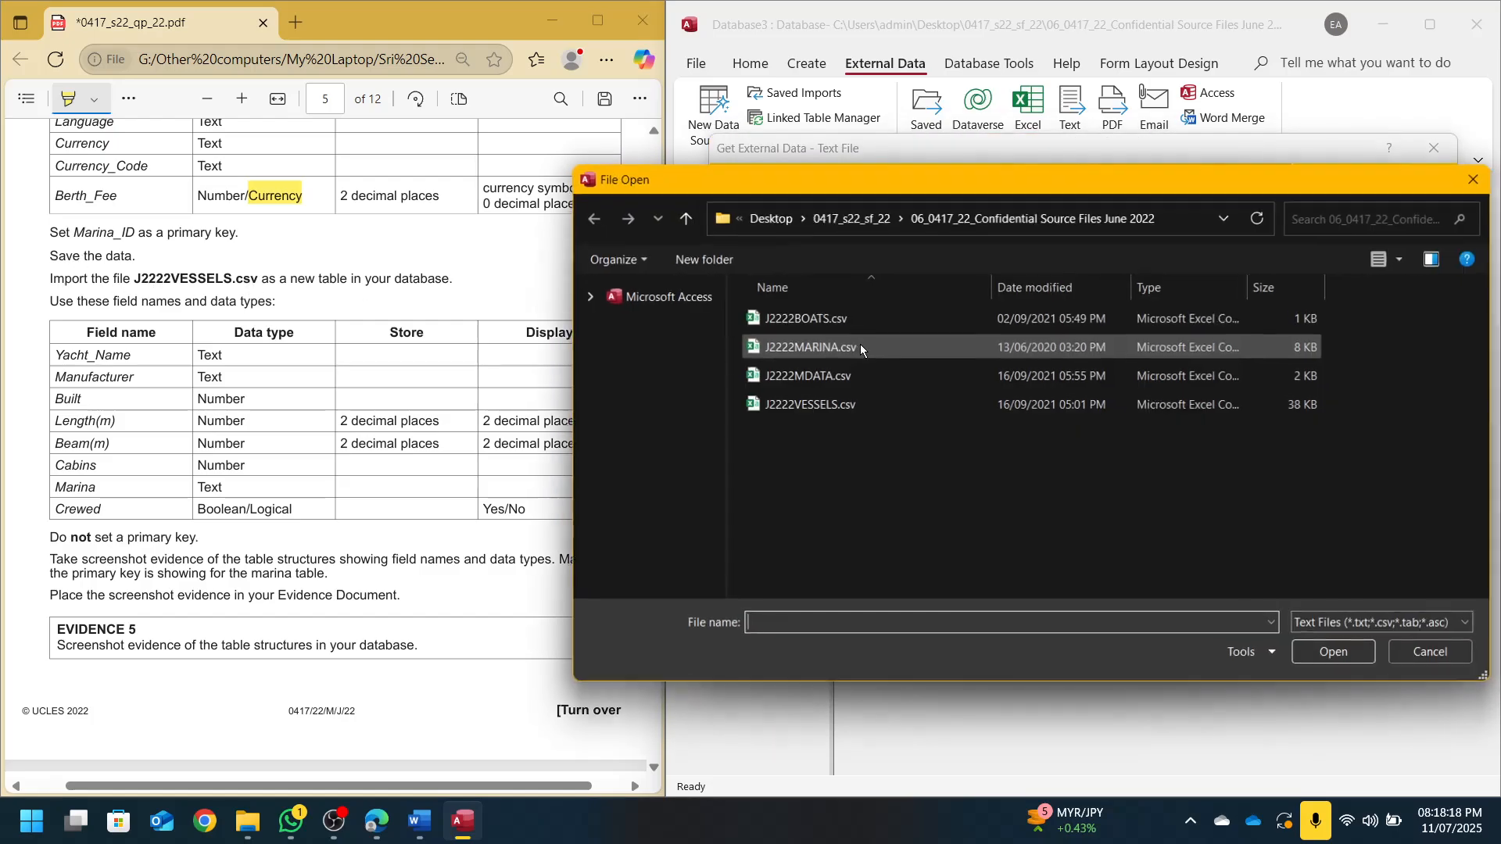
{"action": "double_click", "coordinate": [809, 405]}
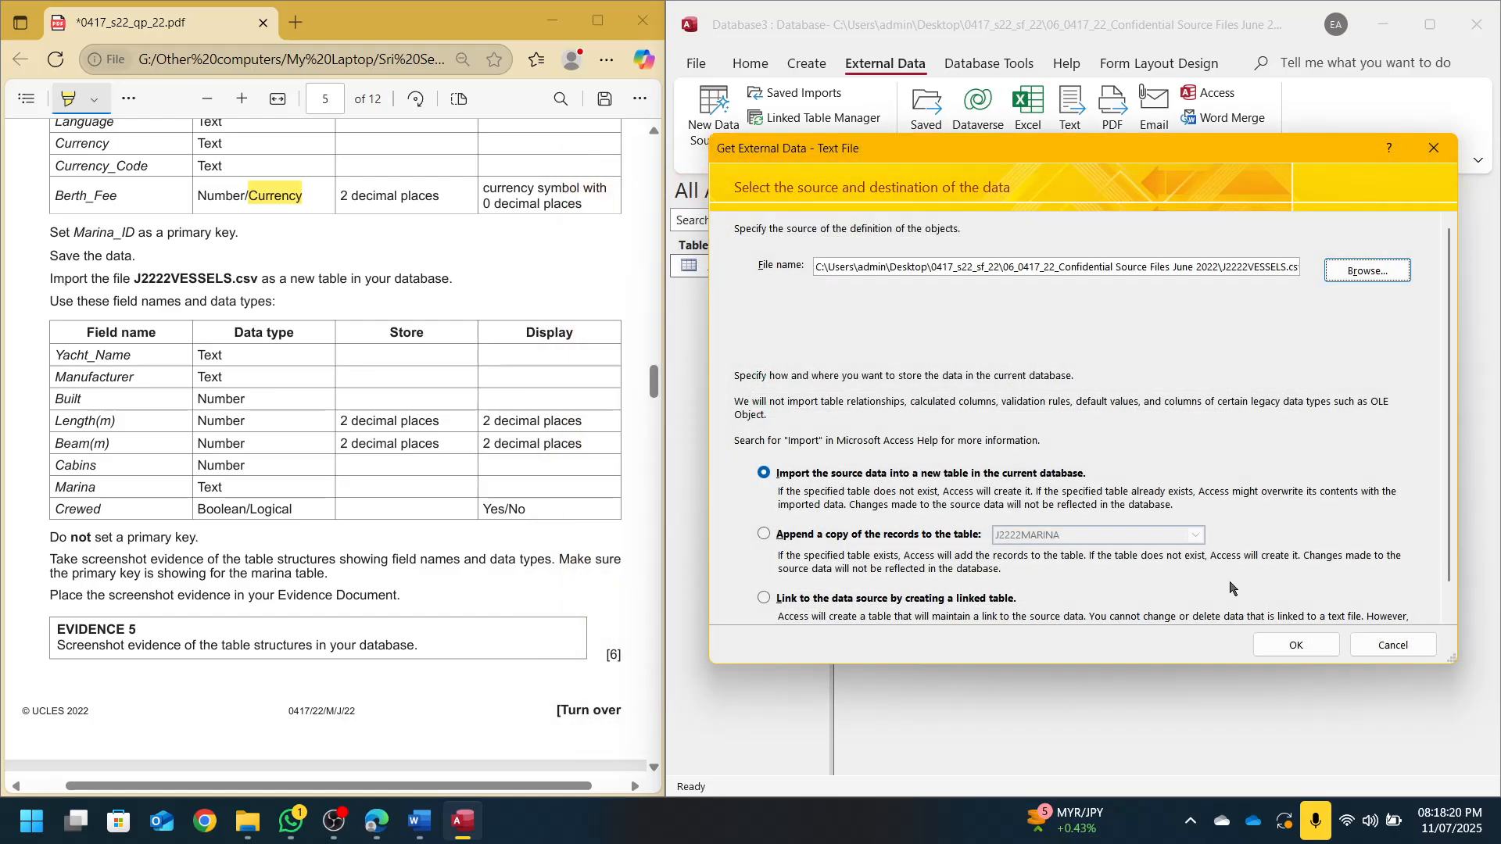
{"action": "left_click", "coordinate": [1294, 643]}
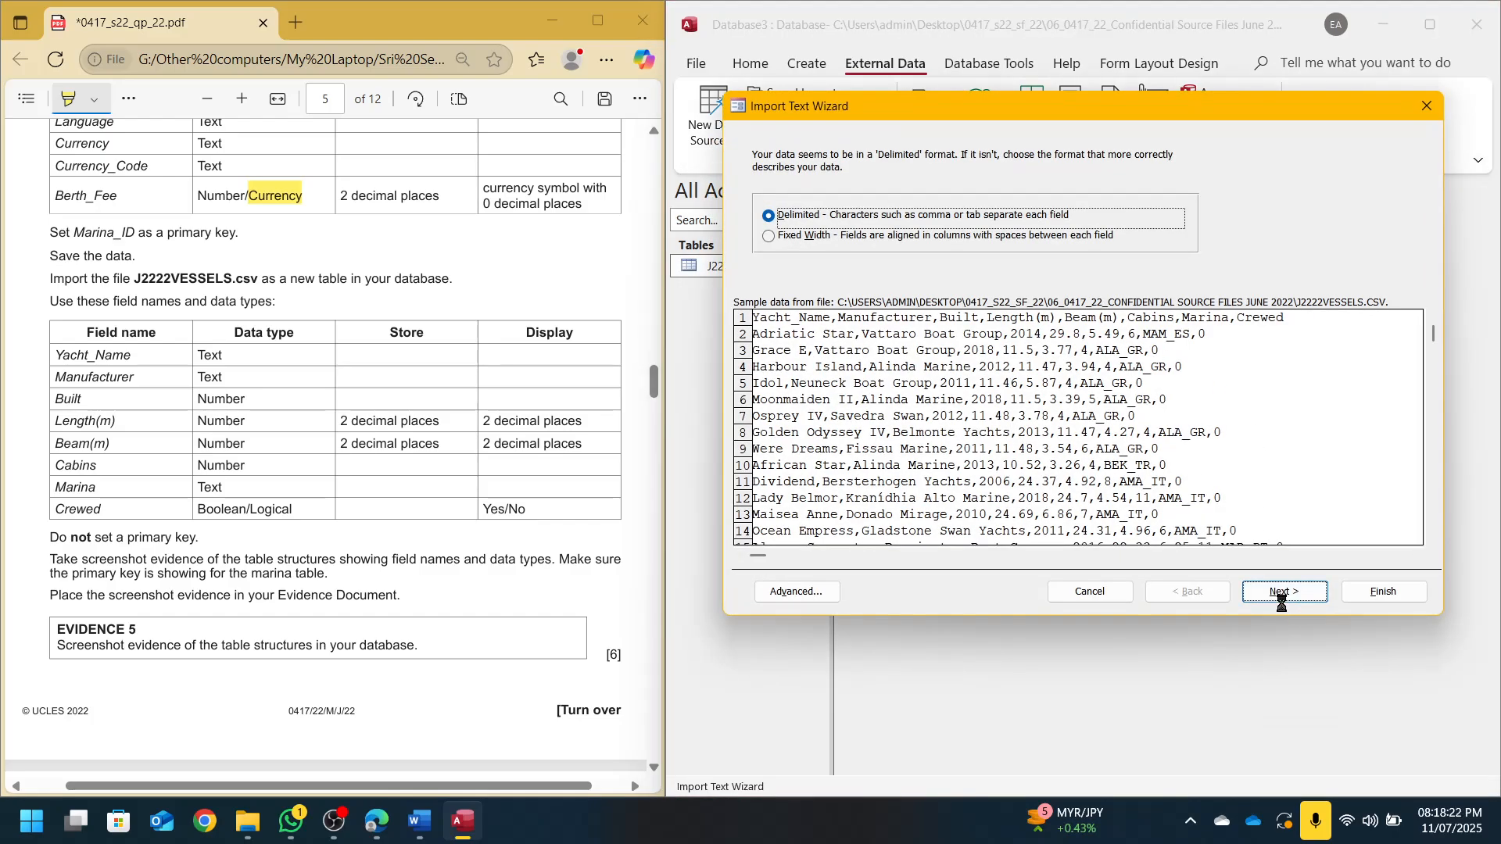
{"action": "left_click", "coordinate": [1285, 591]}
{"action": "left_click", "coordinate": [839, 258]}
{"action": "left_click", "coordinate": [1285, 591]}
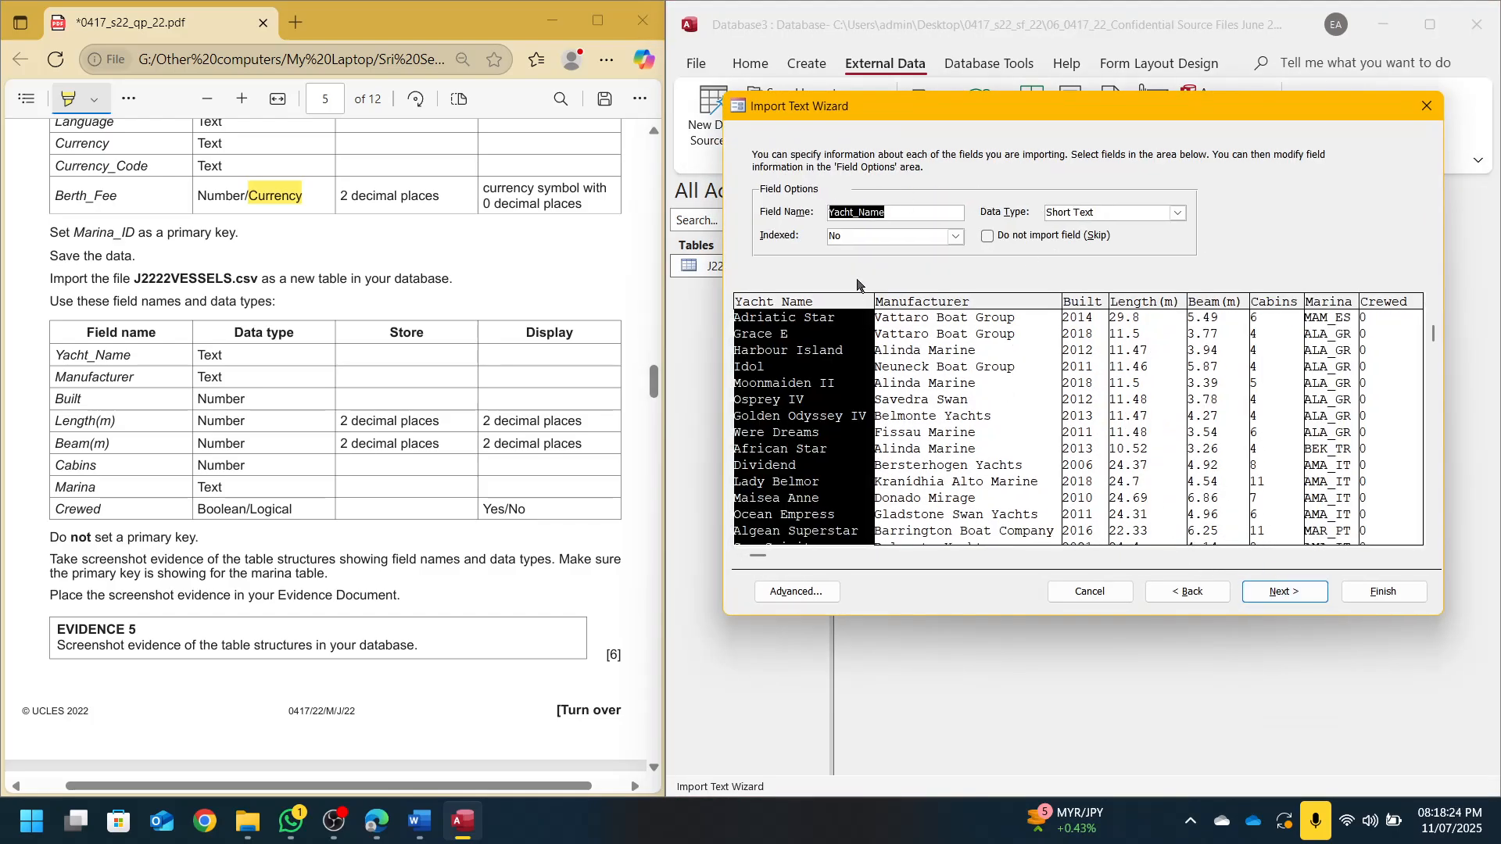
In the advanced import specification, set the Crewed field to Yes/No and advance to the primary key step
{"action": "left_click", "coordinate": [796, 591]}
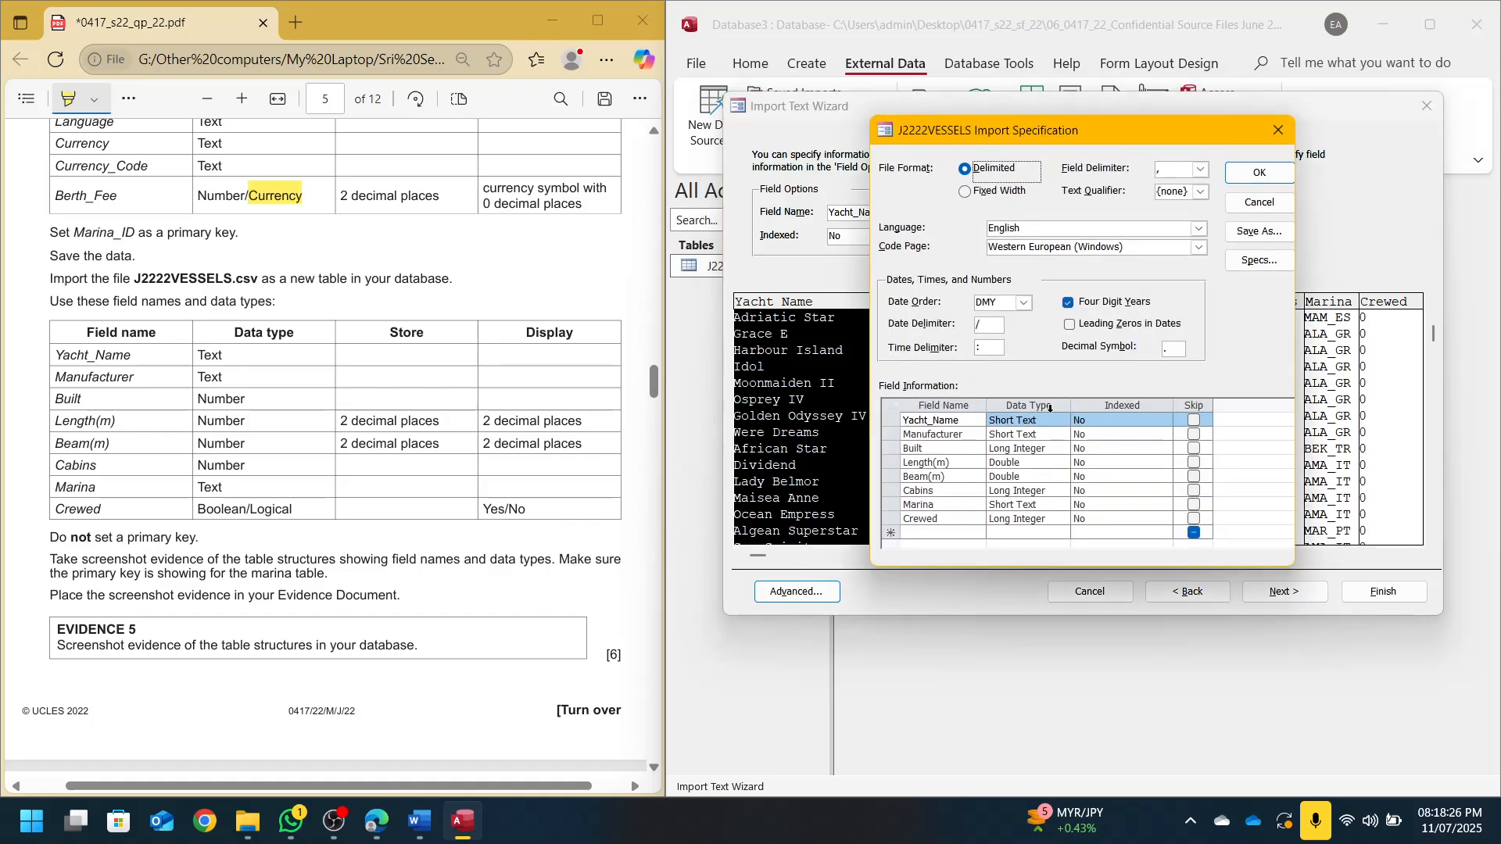
{"action": "left_click", "coordinate": [1052, 421]}
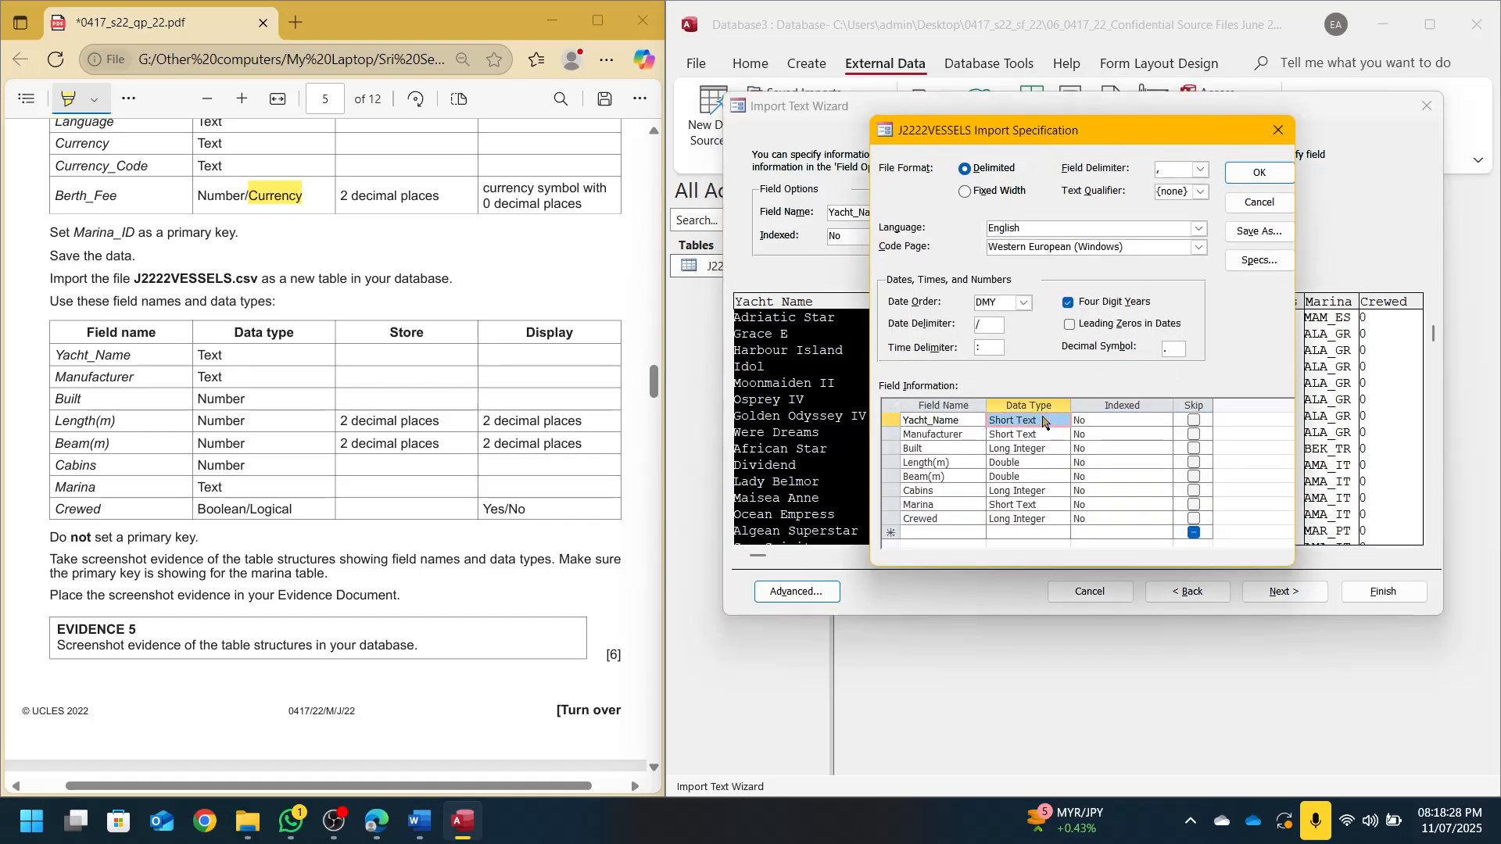
{"action": "key", "text": "Down"}
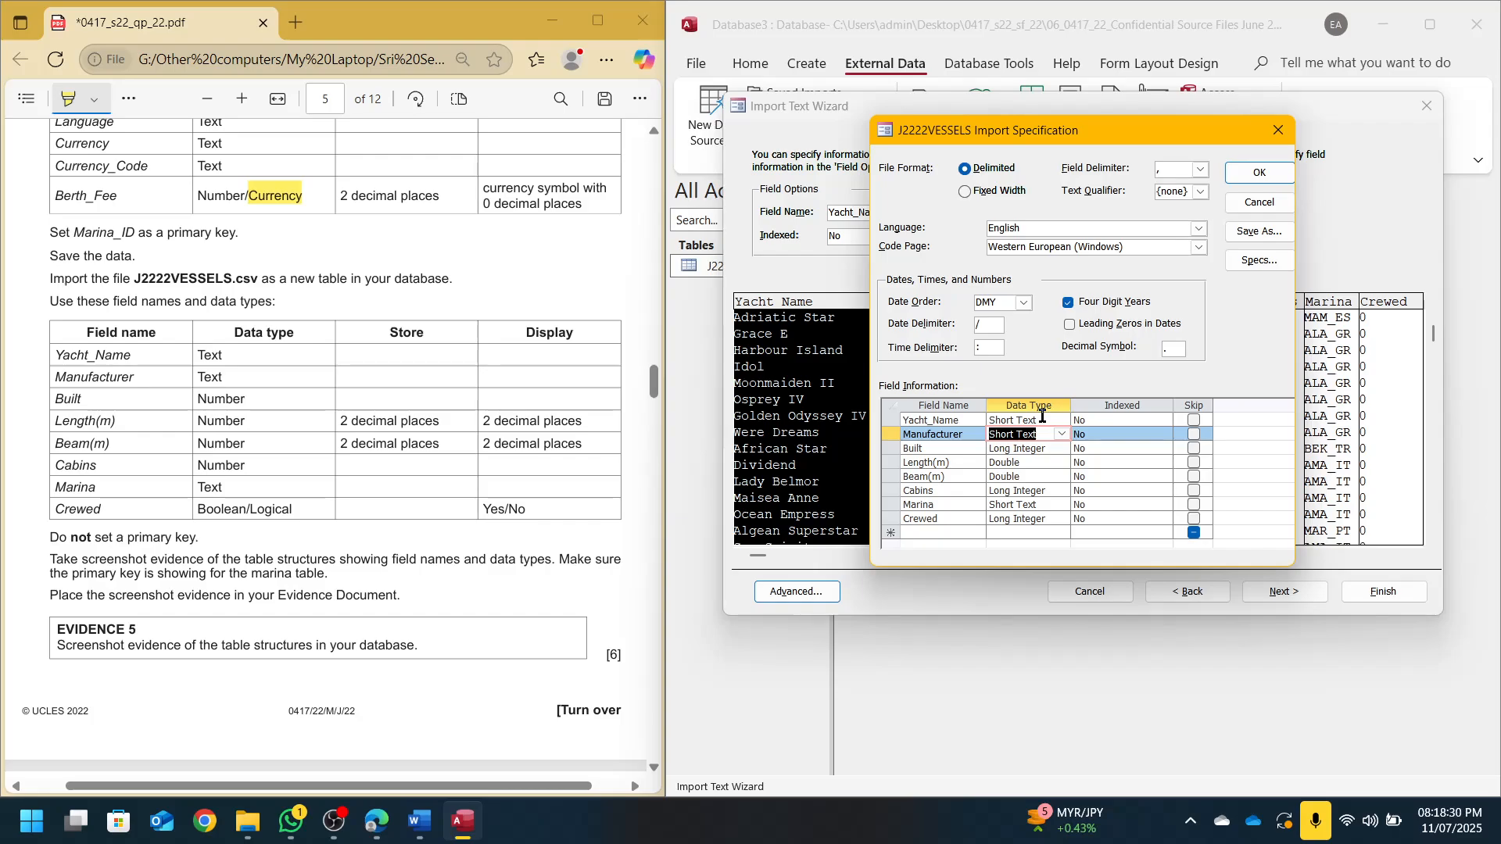
{"action": "key", "text": "Down"}
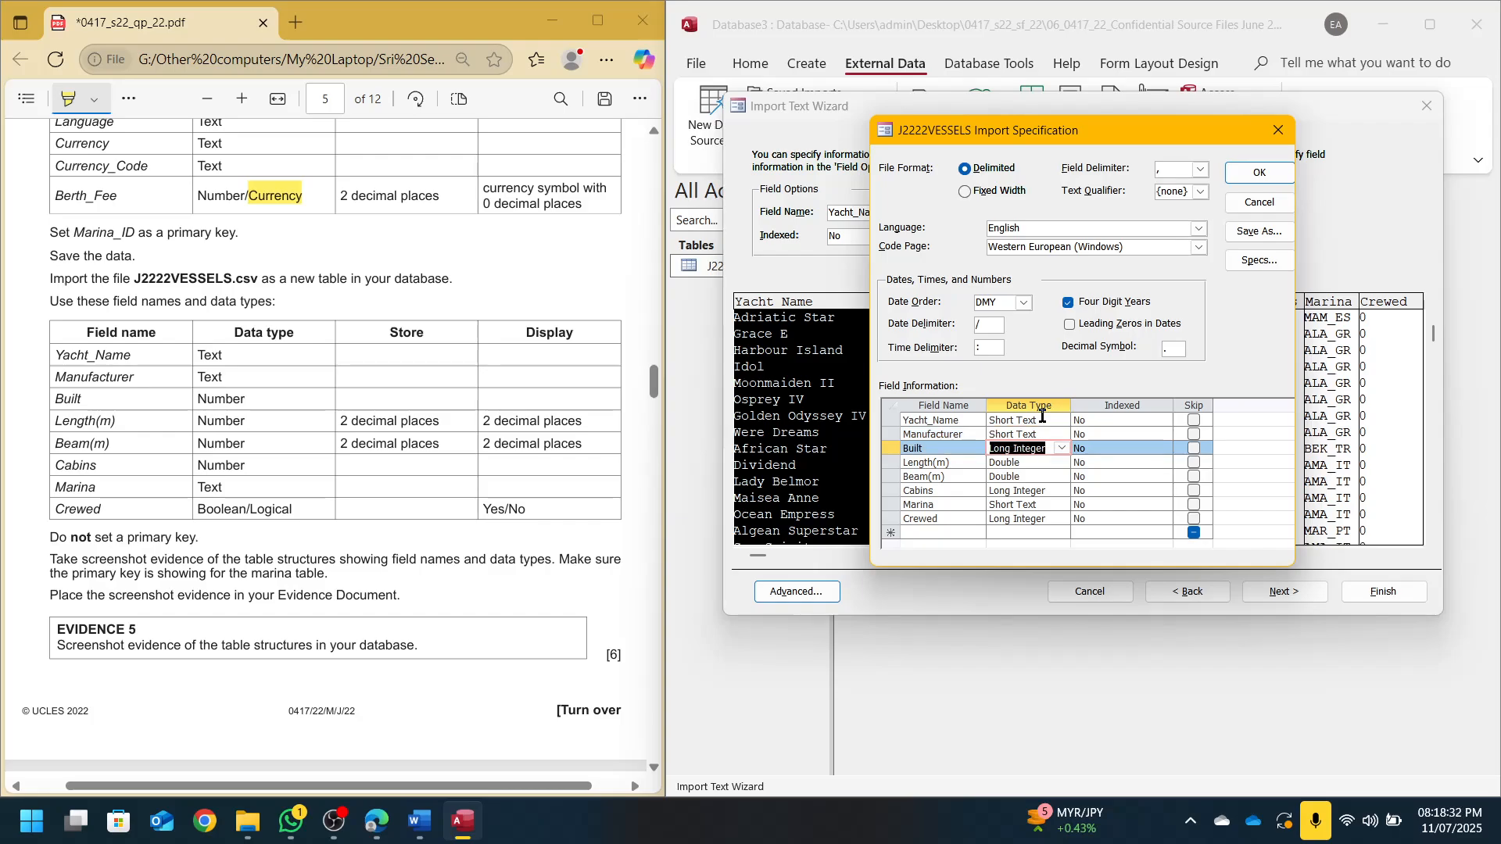
{"action": "key", "text": "Down"}
{"action": "key", "text": "Down"}
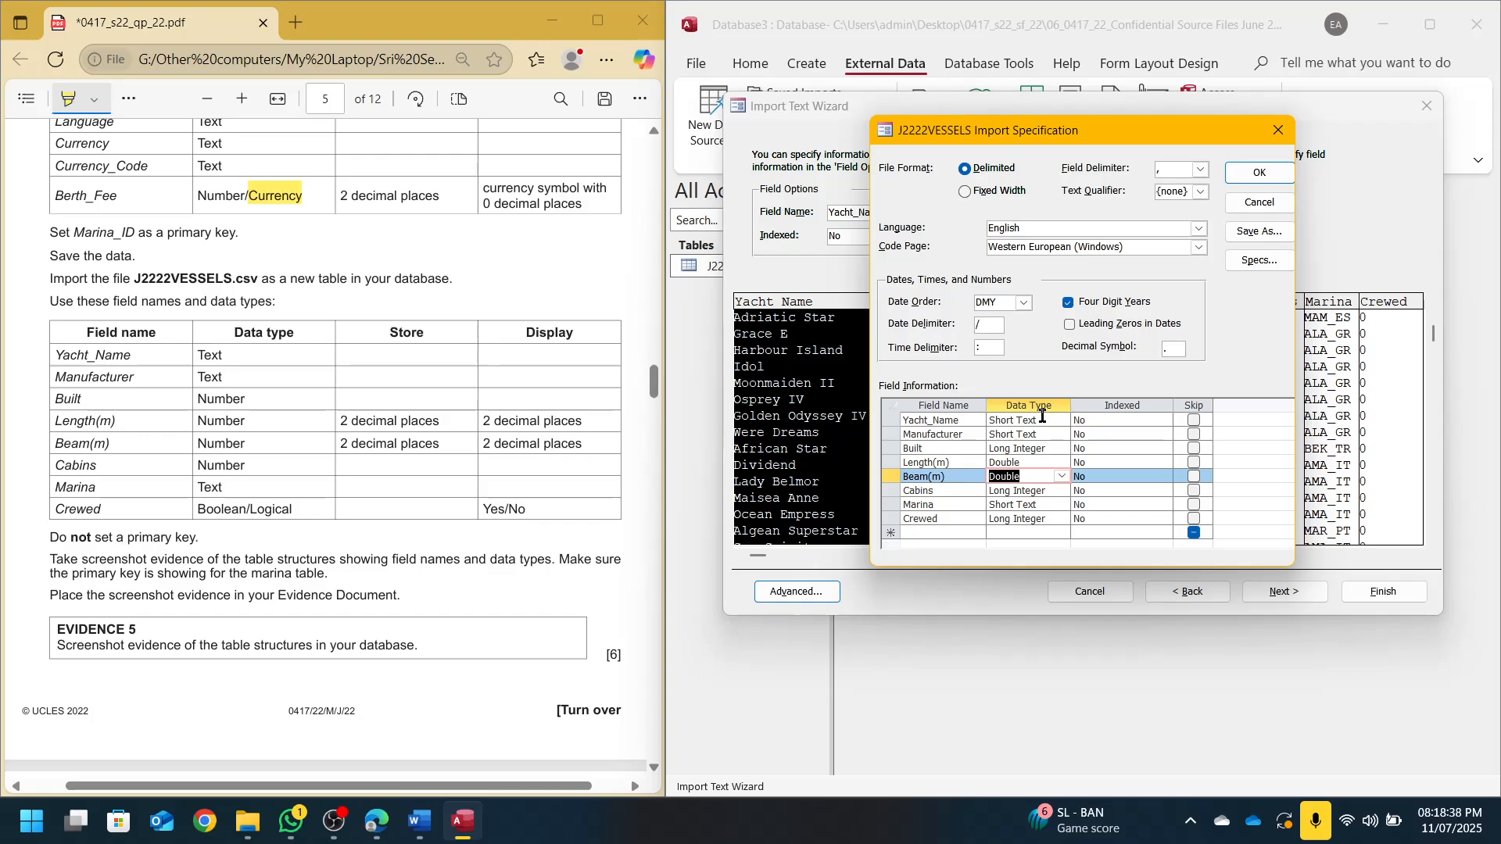
{"action": "key", "text": "Down"}
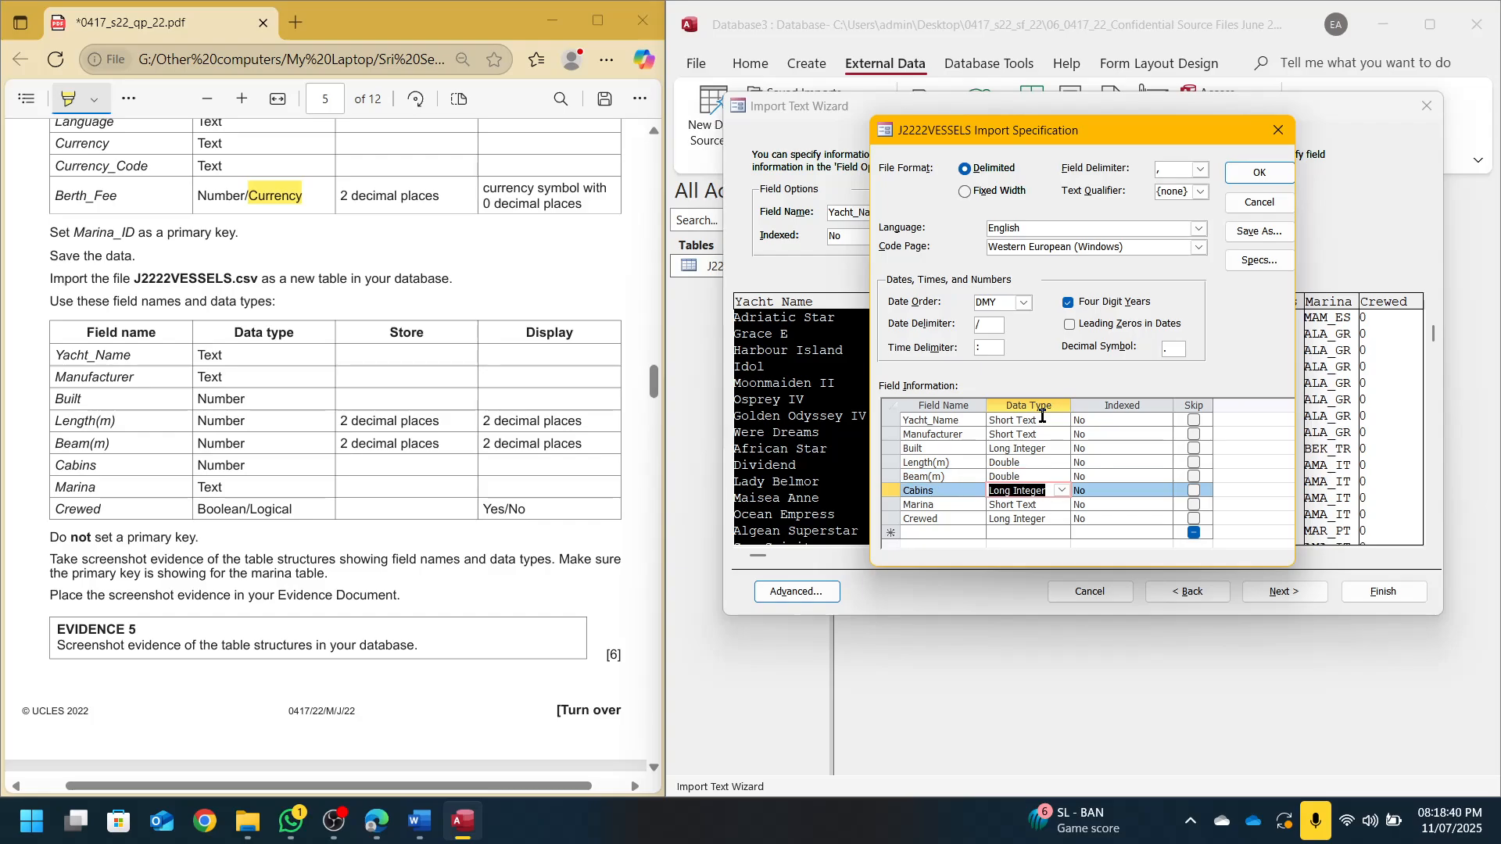
{"action": "key", "text": "Down"}
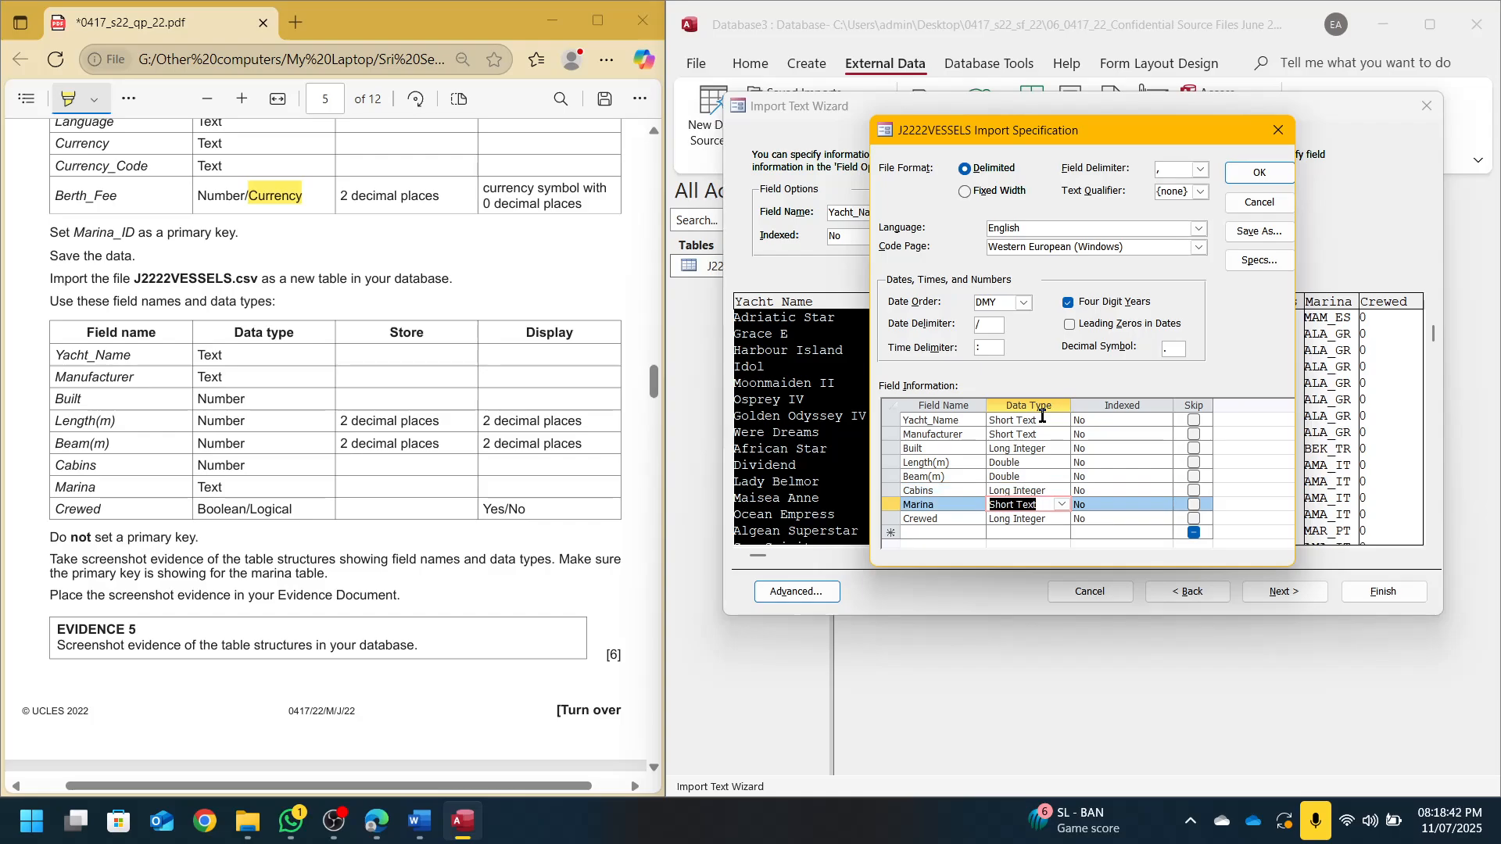
{"action": "key", "text": "Down"}
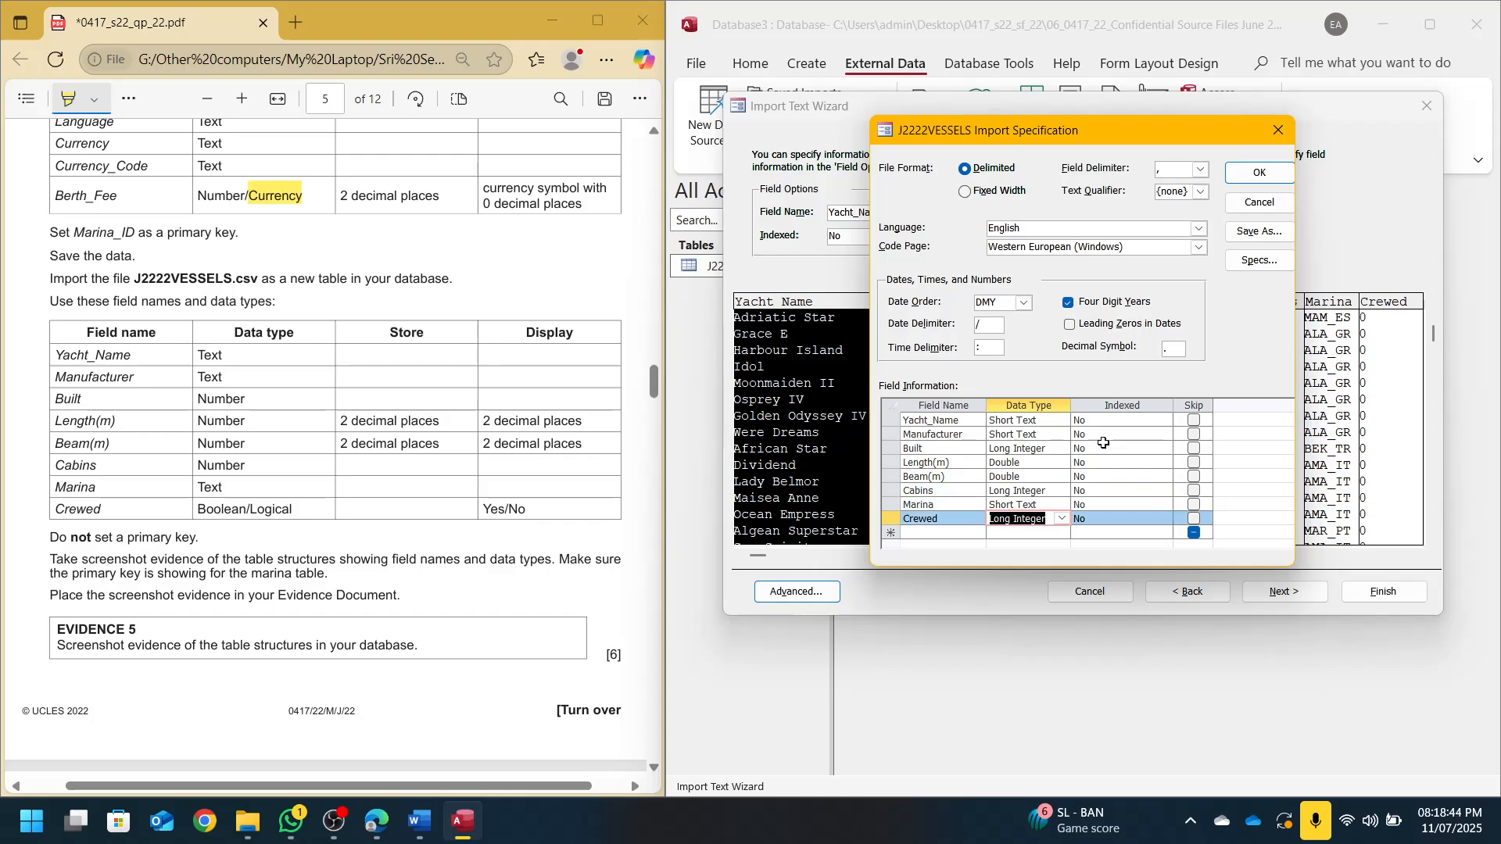
{"action": "left_click", "coordinate": [1061, 519]}
{"action": "left_click", "coordinate": [1024, 538]}
{"action": "left_click", "coordinate": [1271, 170]}
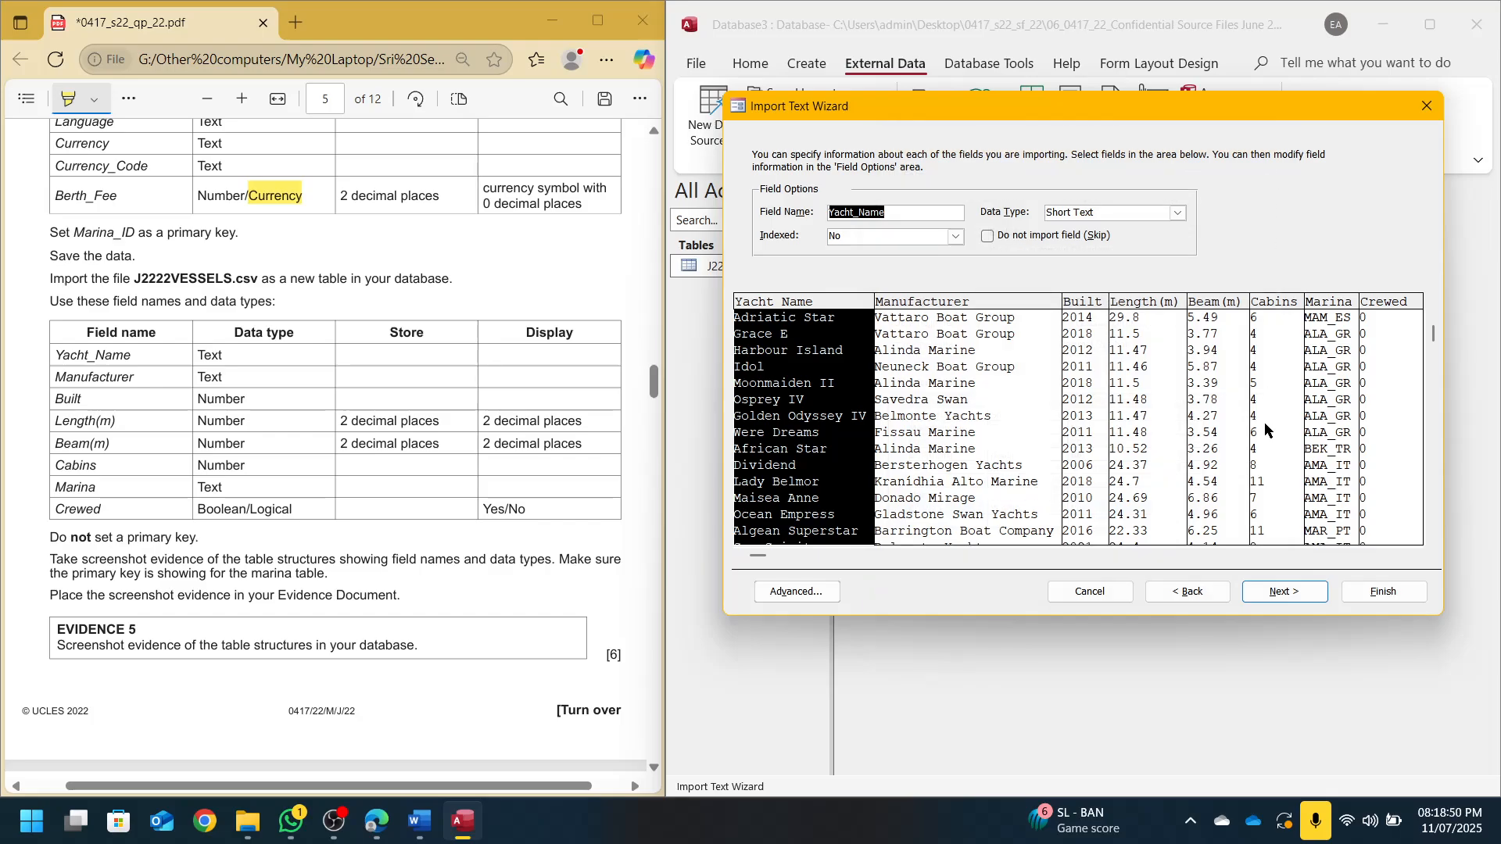
{"action": "left_click", "coordinate": [1277, 590]}
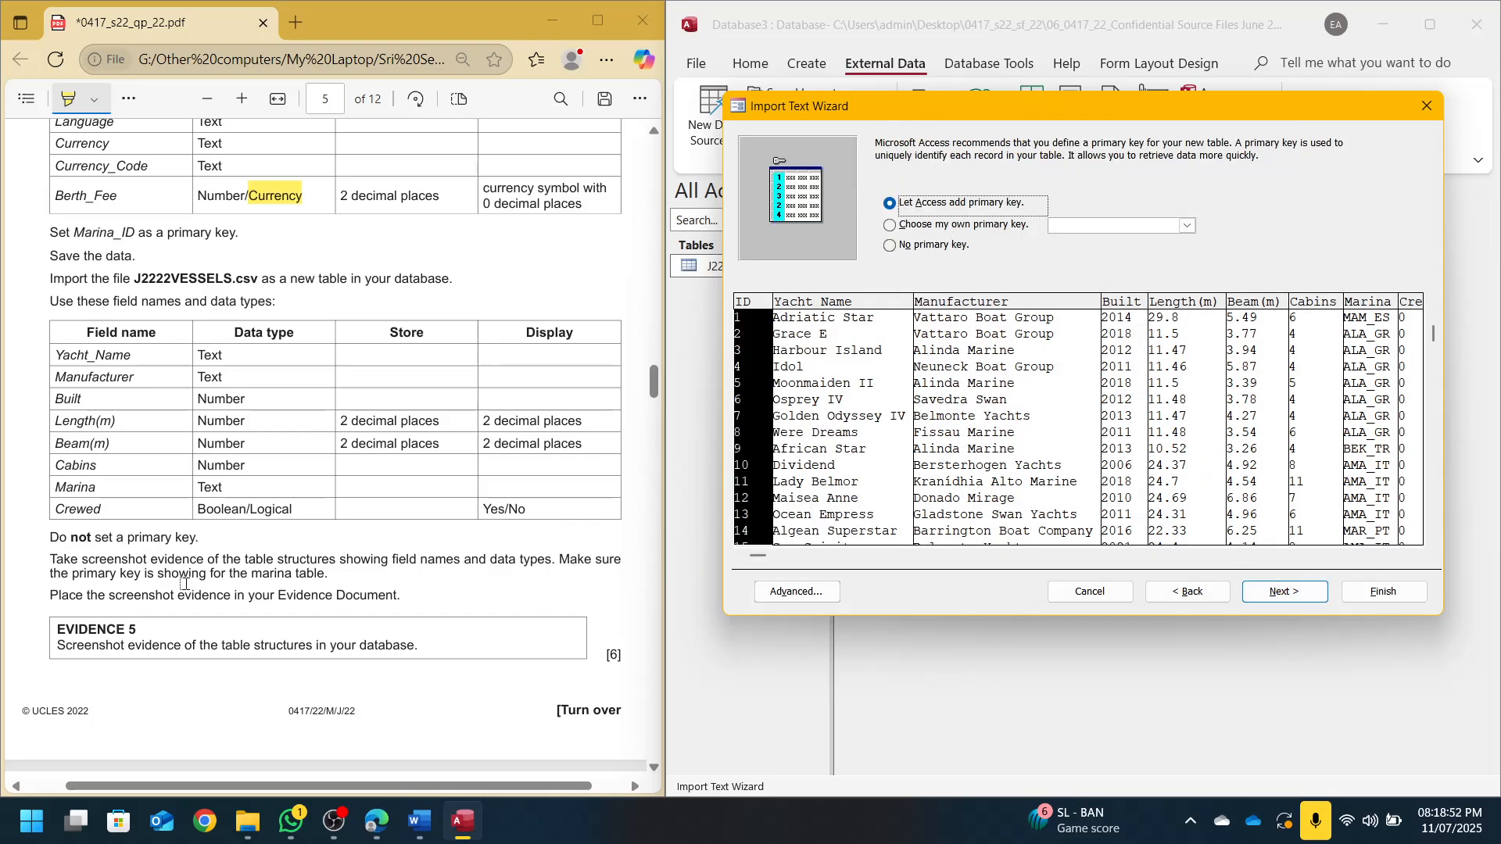
Import J2222VESSELS without a primary key, skip saving import steps, and open it in Design View
{"action": "left_click", "coordinate": [889, 246]}
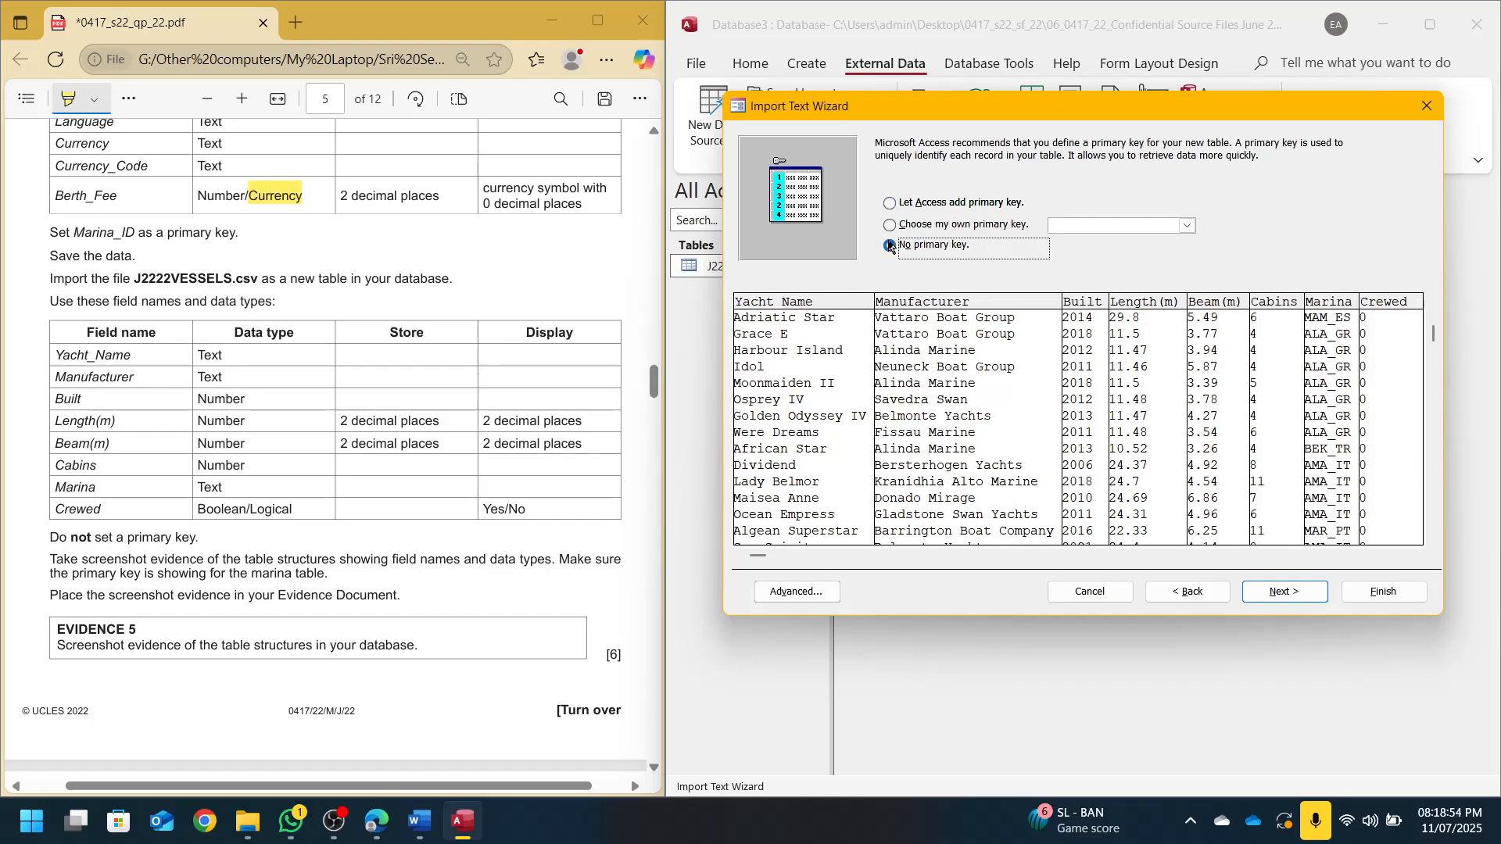
{"action": "left_click", "coordinate": [1282, 590]}
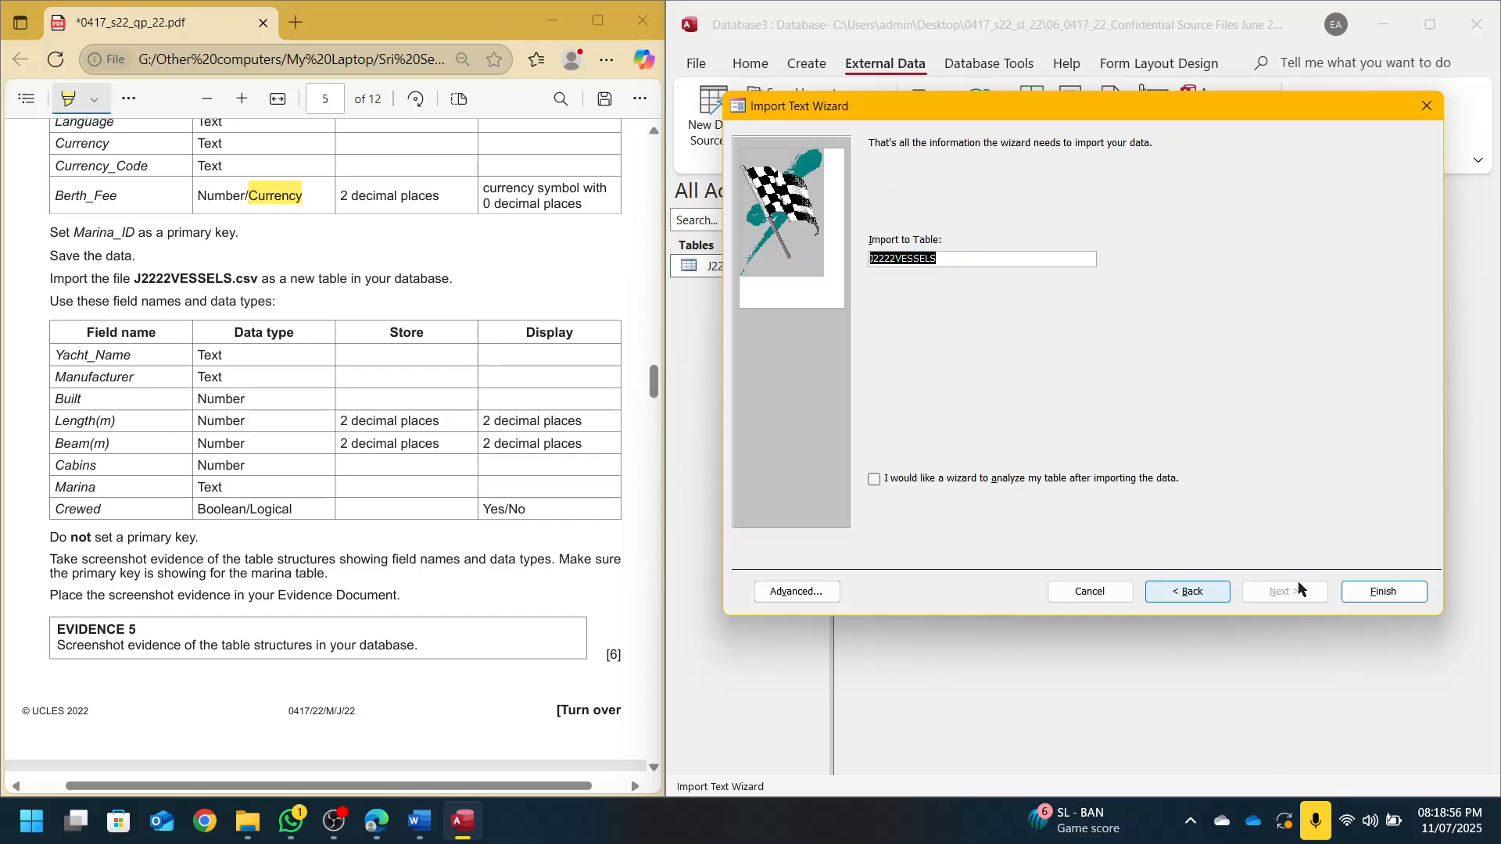
{"action": "left_click", "coordinate": [1376, 590]}
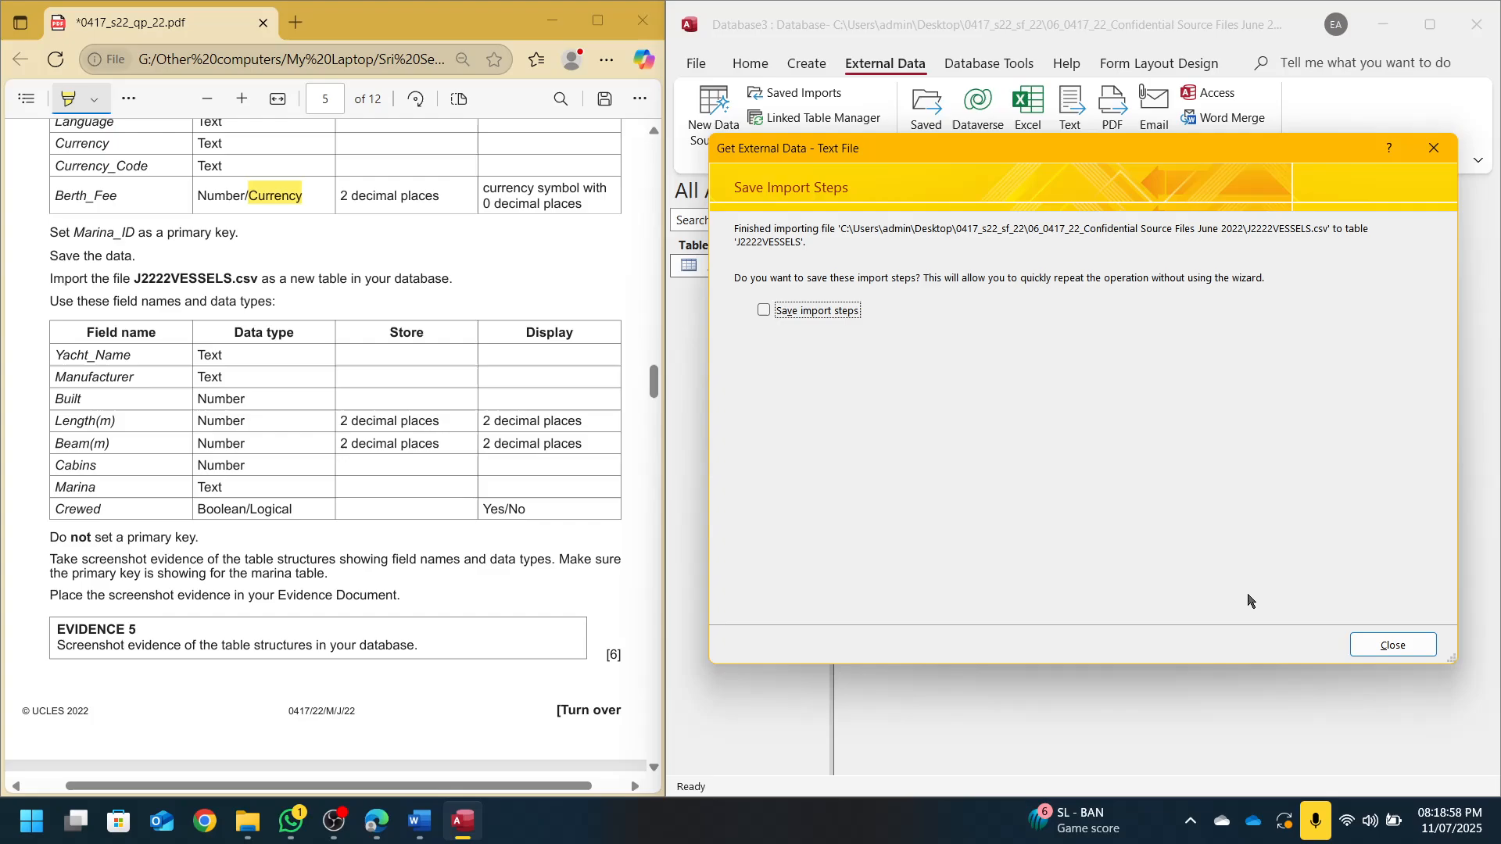
{"action": "left_click", "coordinate": [1369, 634]}
{"action": "double_click", "coordinate": [766, 290]}
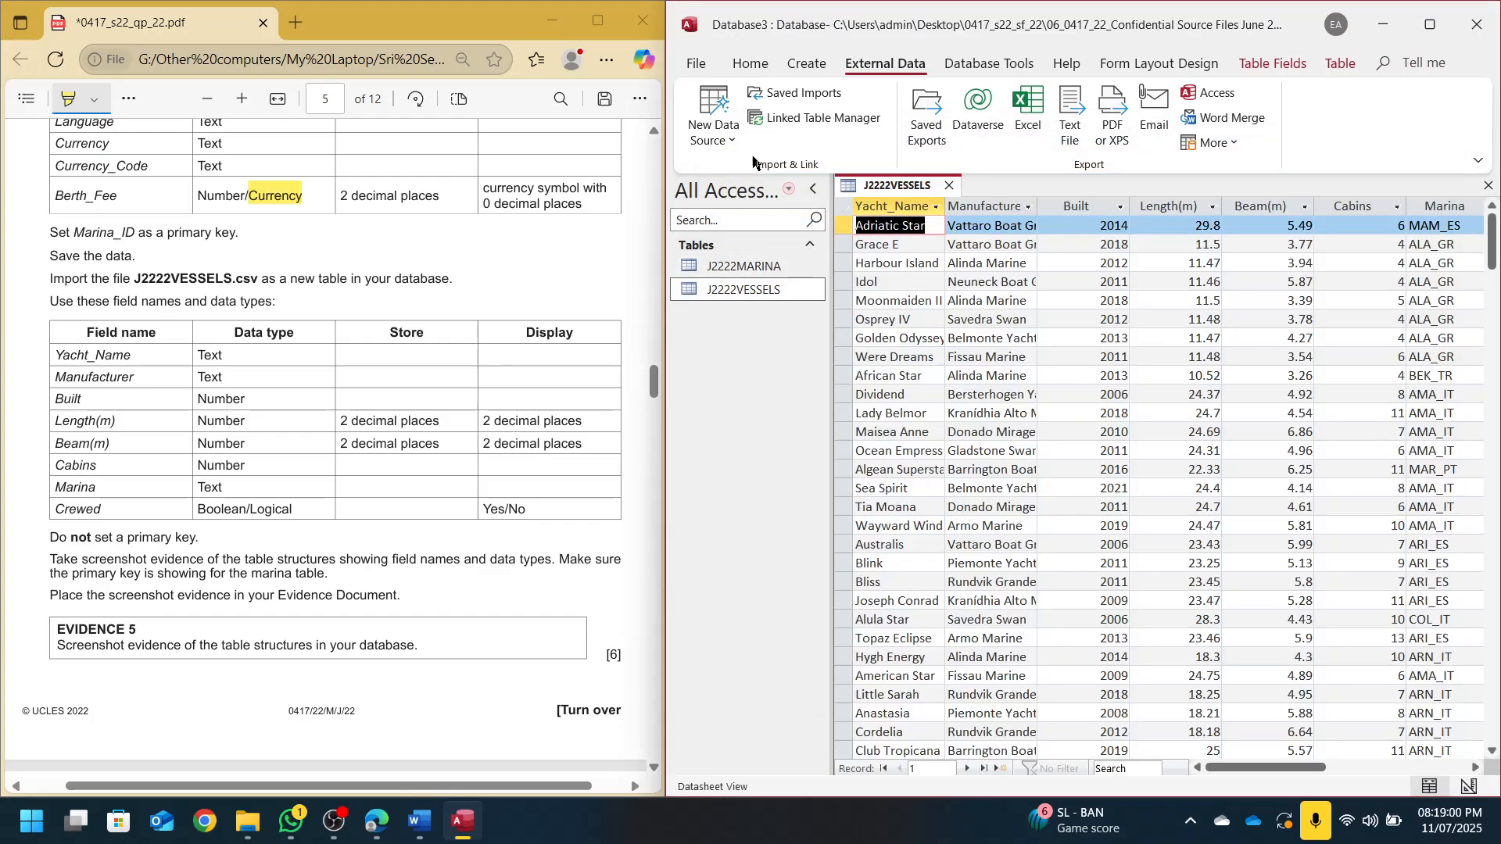
{"action": "left_click", "coordinate": [749, 64]}
{"action": "left_click", "coordinate": [706, 110]}
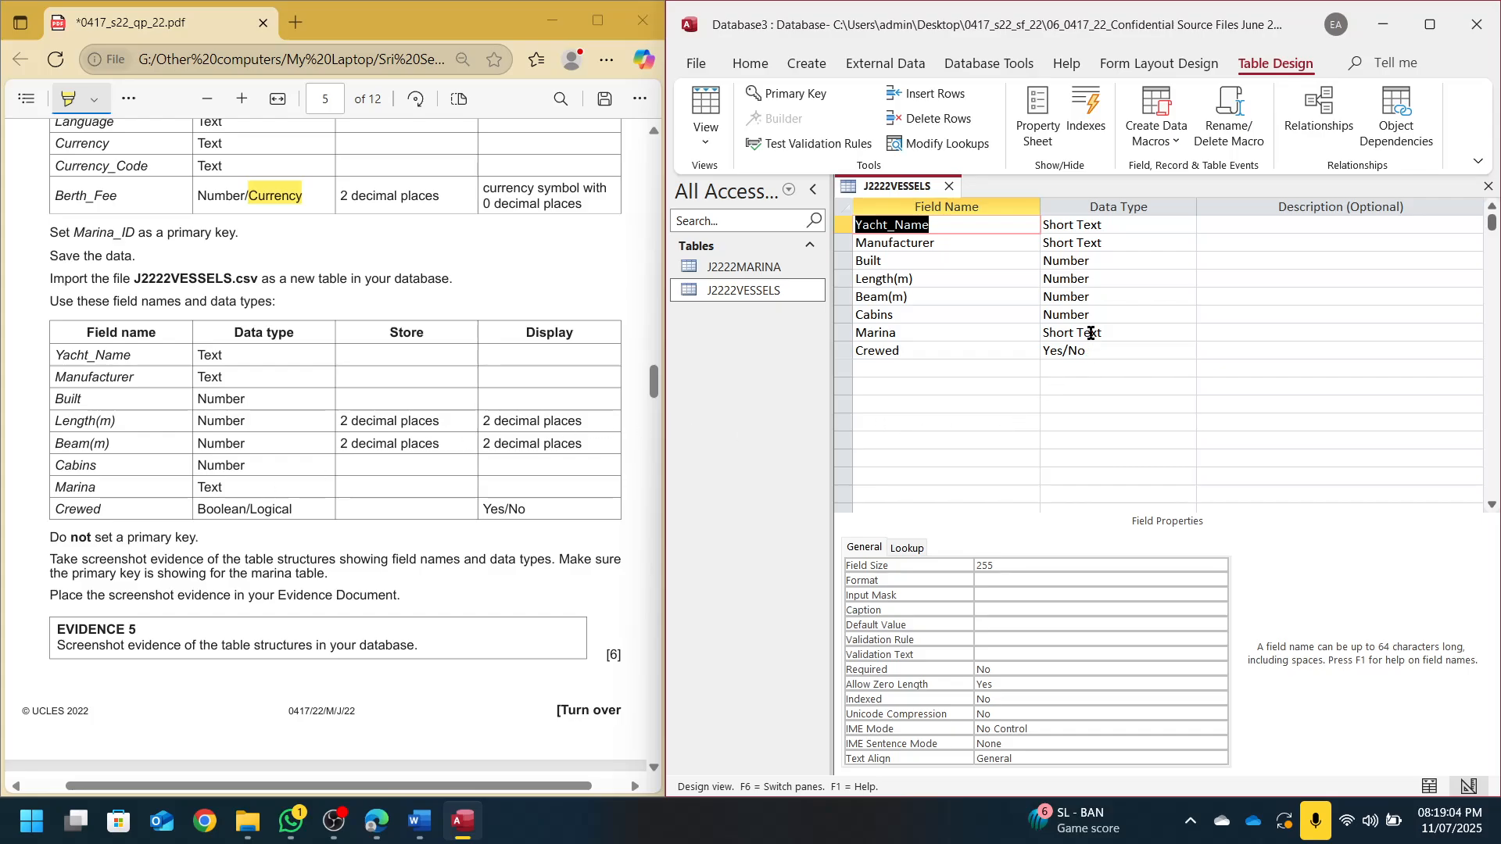
Check the stored Length(m) and Beam(m) values in the datasheet, then return to Design View
{"action": "left_click", "coordinate": [1093, 287]}
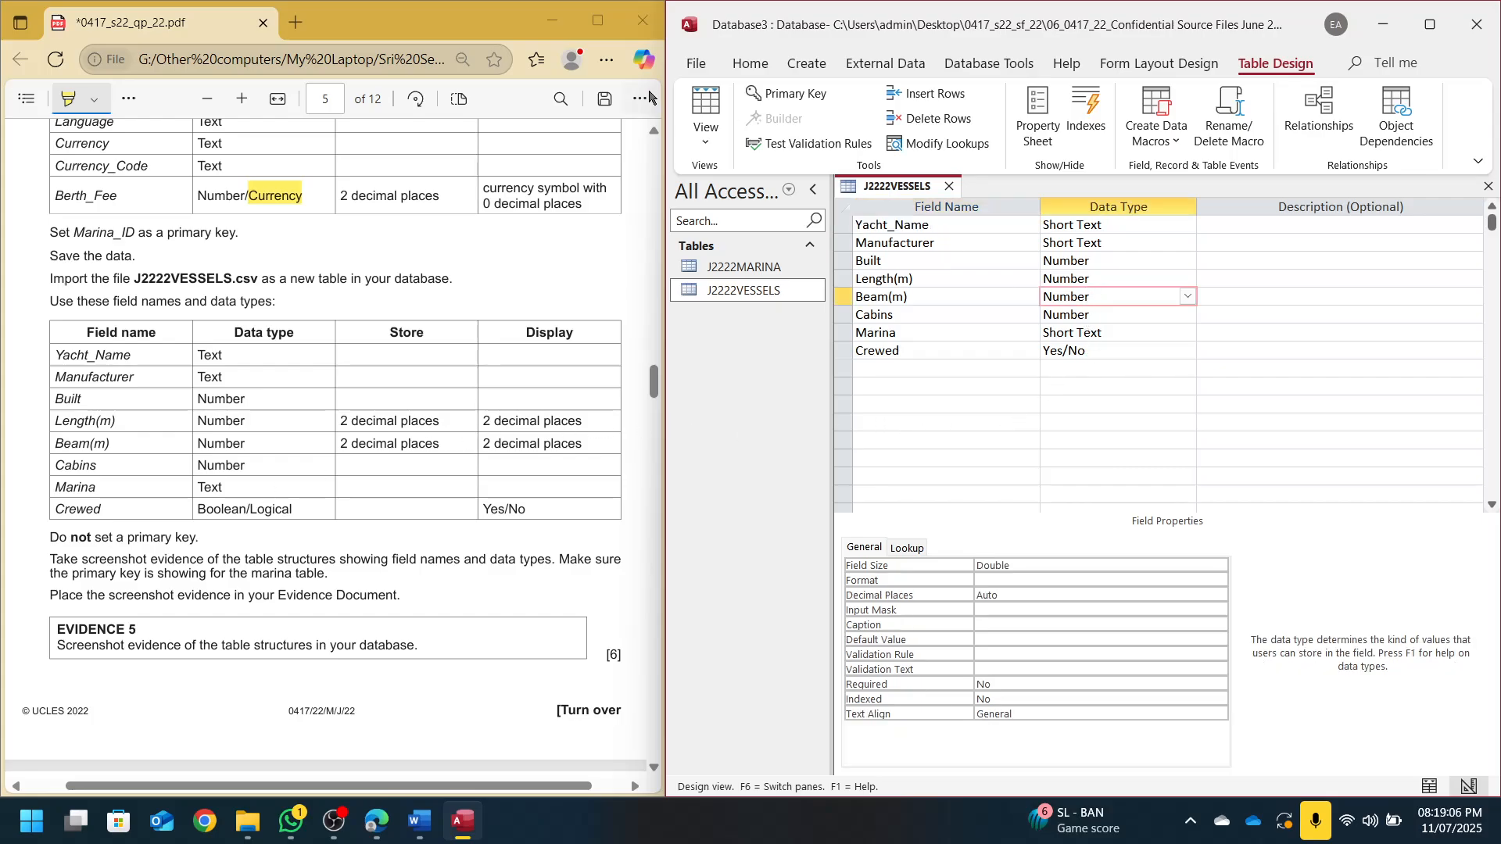
{"action": "left_click", "coordinate": [698, 103]}
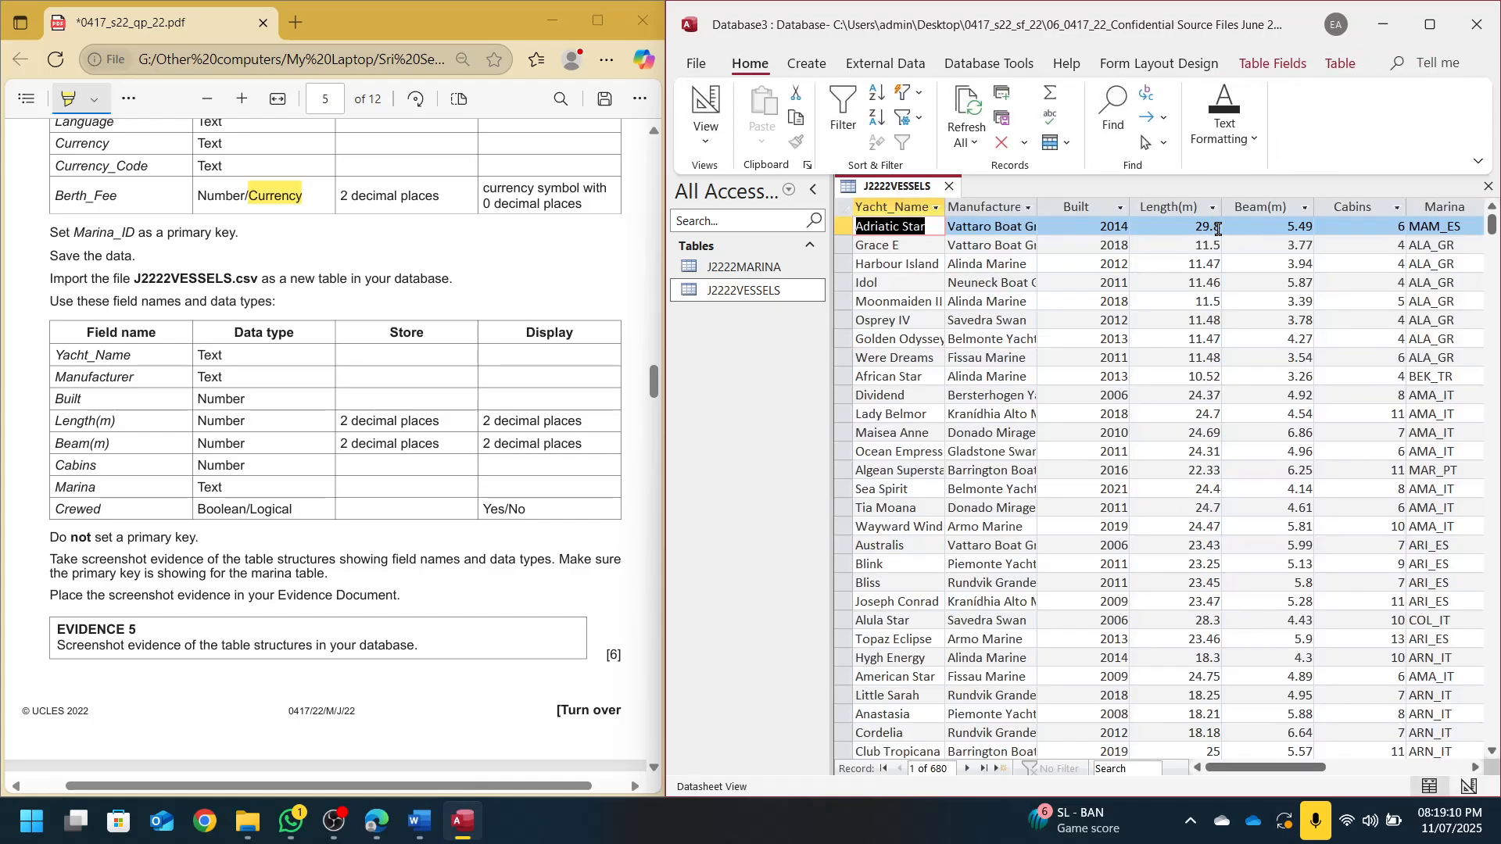
{"action": "left_click", "coordinate": [1218, 229]}
{"action": "left_click", "coordinate": [1287, 230]}
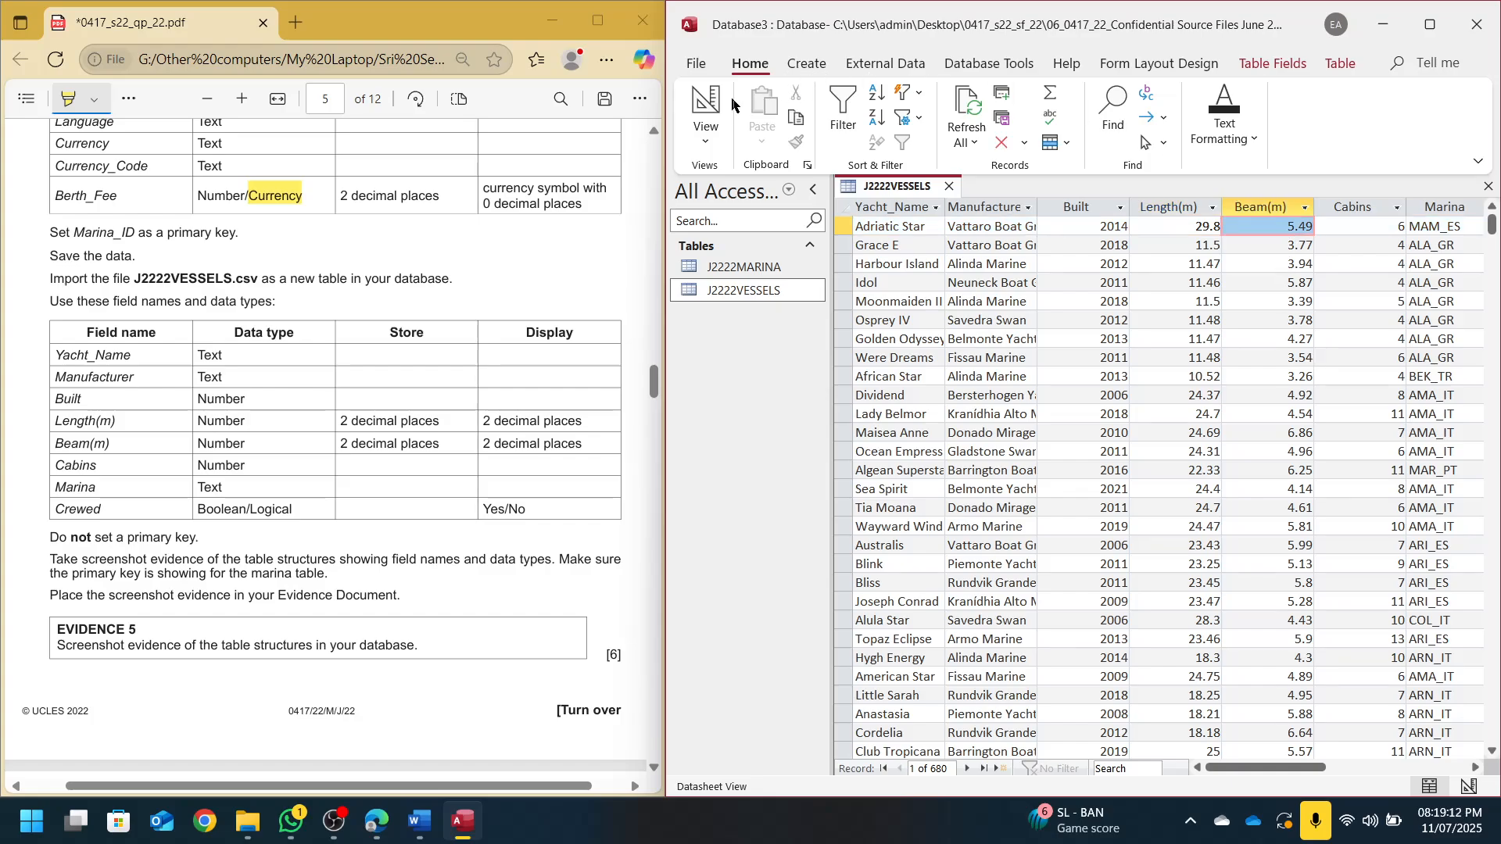
{"action": "left_click", "coordinate": [706, 106]}
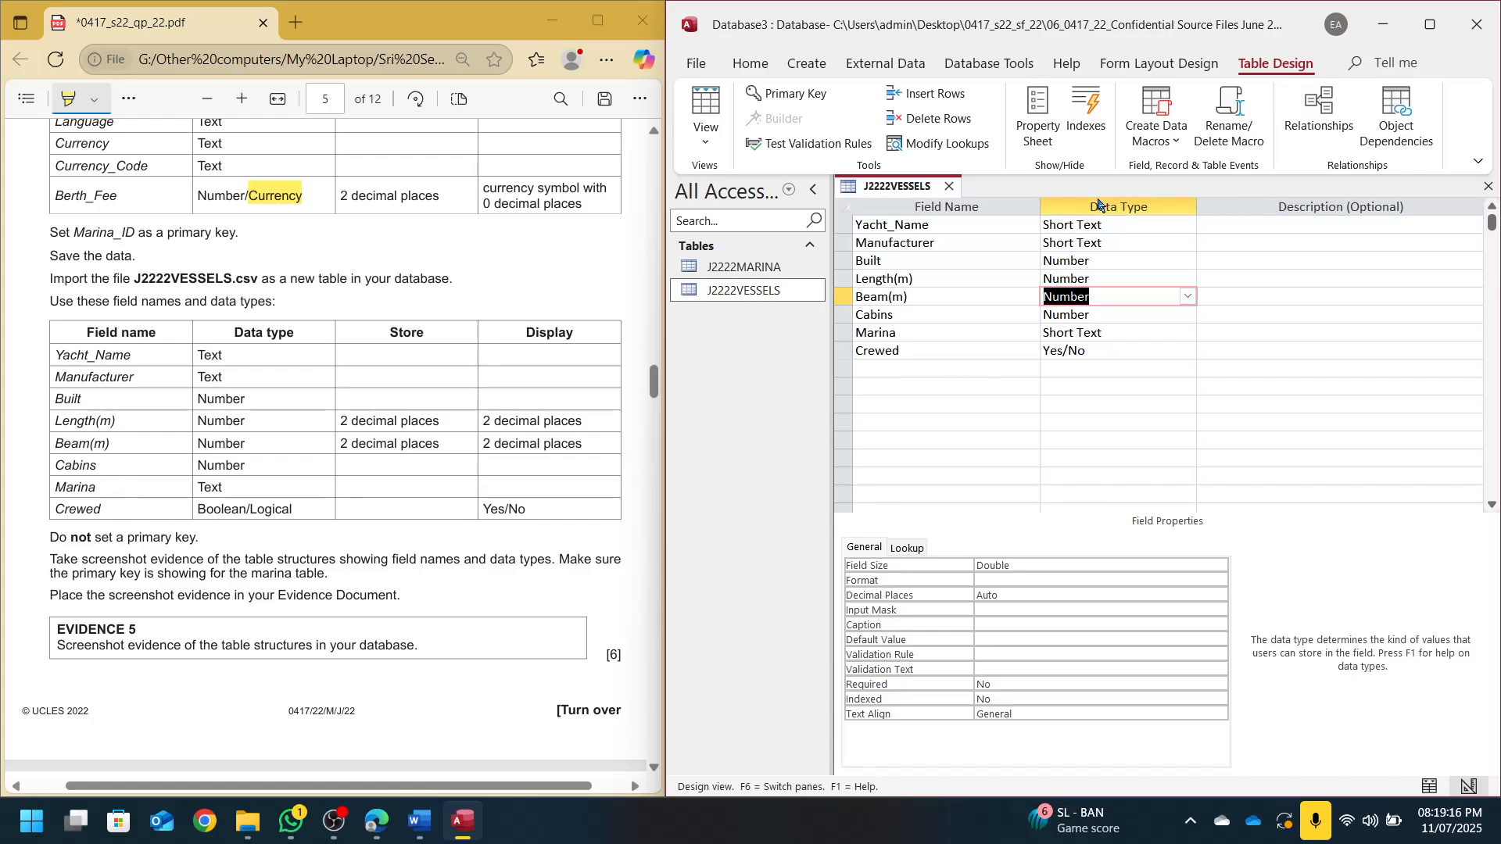
Set Length(m) and Beam(m) to Fixed format with 2 decimal places, then start a screen snip
{"action": "left_click", "coordinate": [1105, 286]}
{"action": "left_click", "coordinate": [994, 575]}
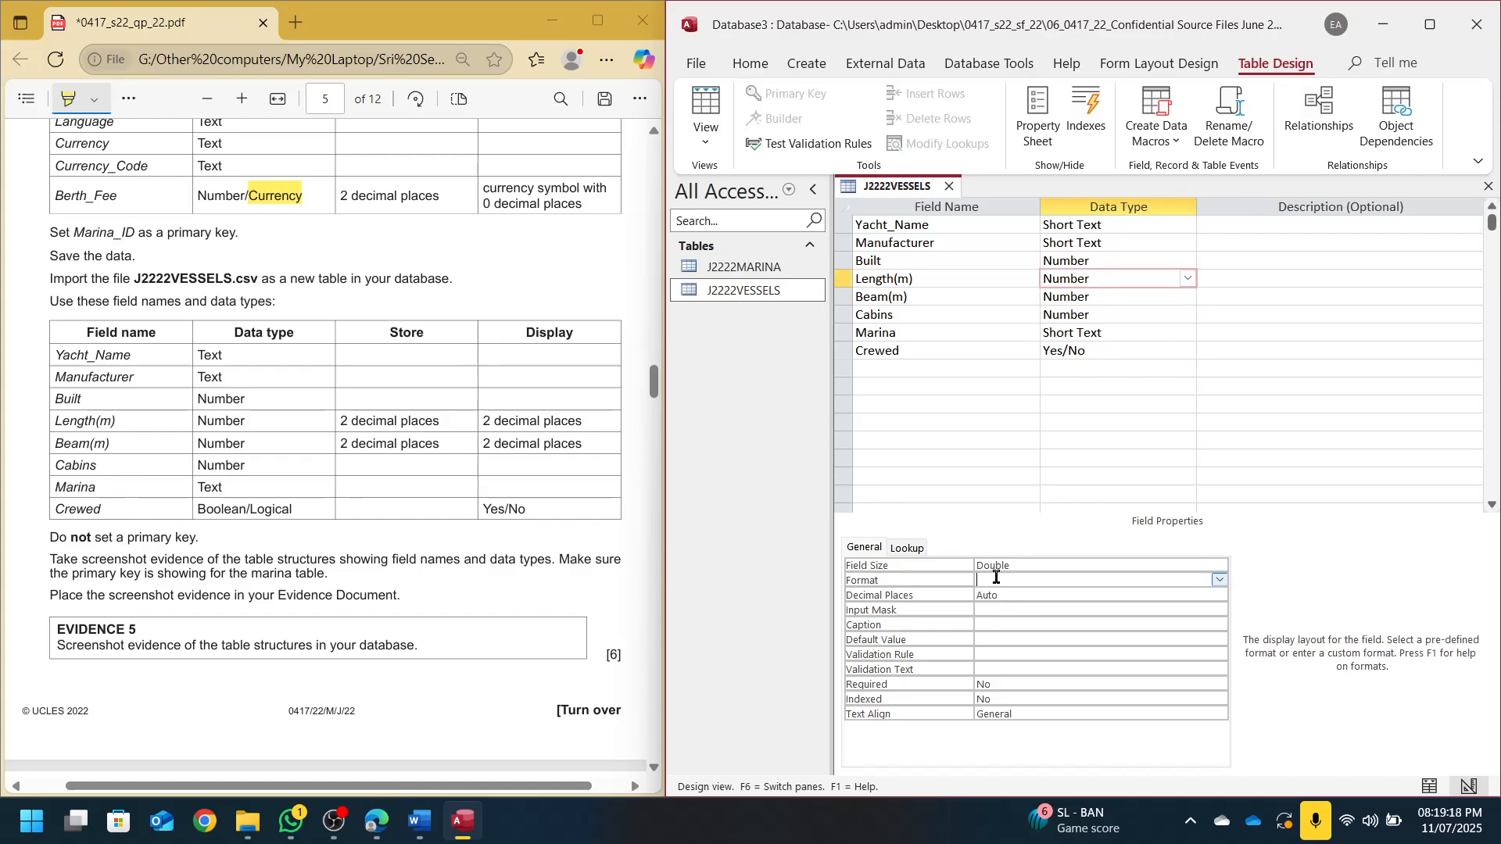
{"action": "type", "text": "Fixed"}
{"action": "key", "text": "Tab"}
{"action": "type", "text": "2"}
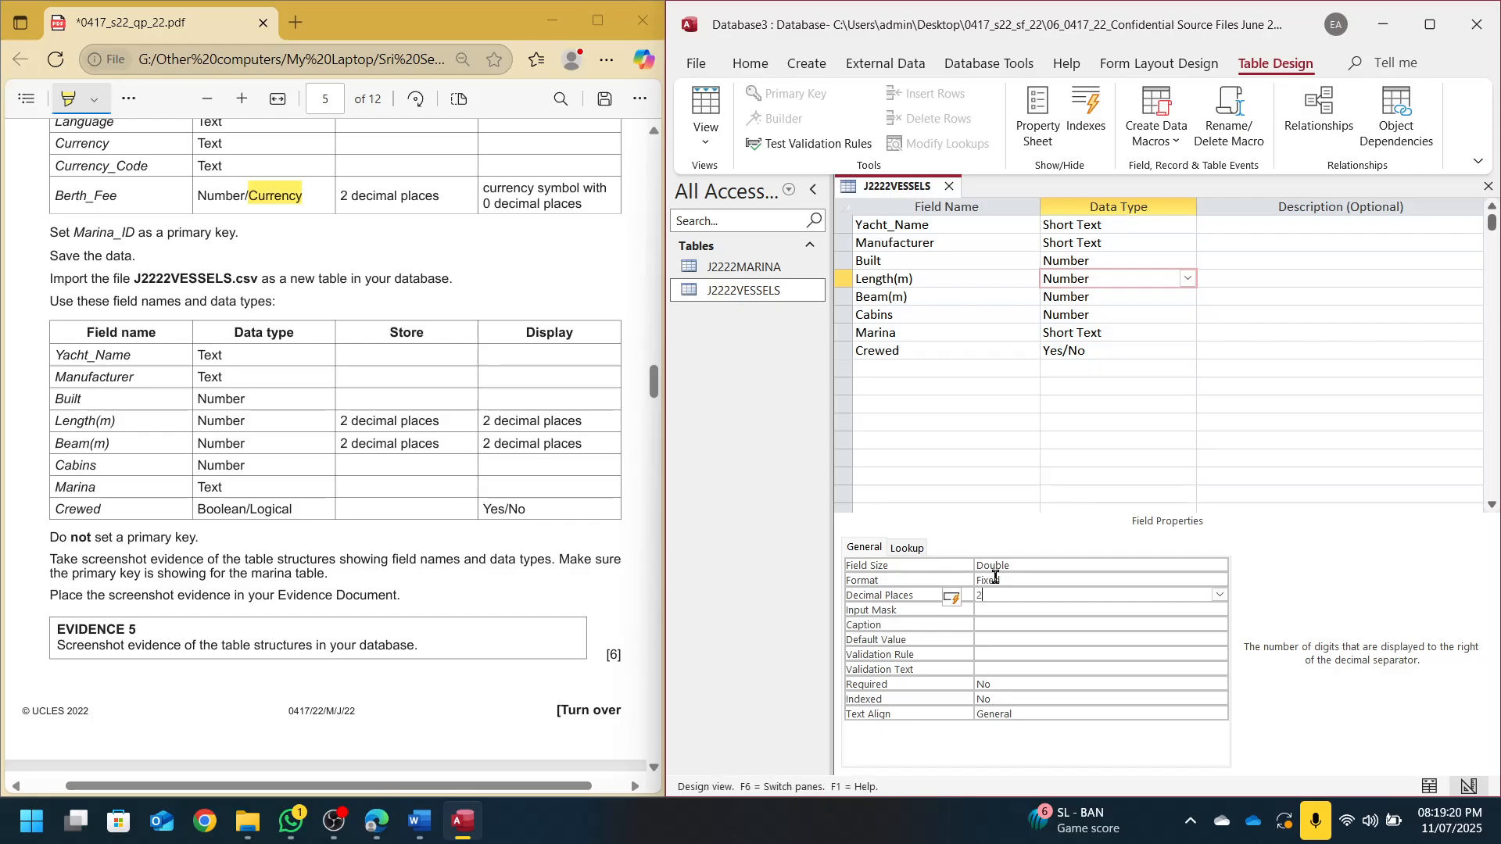
{"action": "left_click", "coordinate": [1086, 297]}
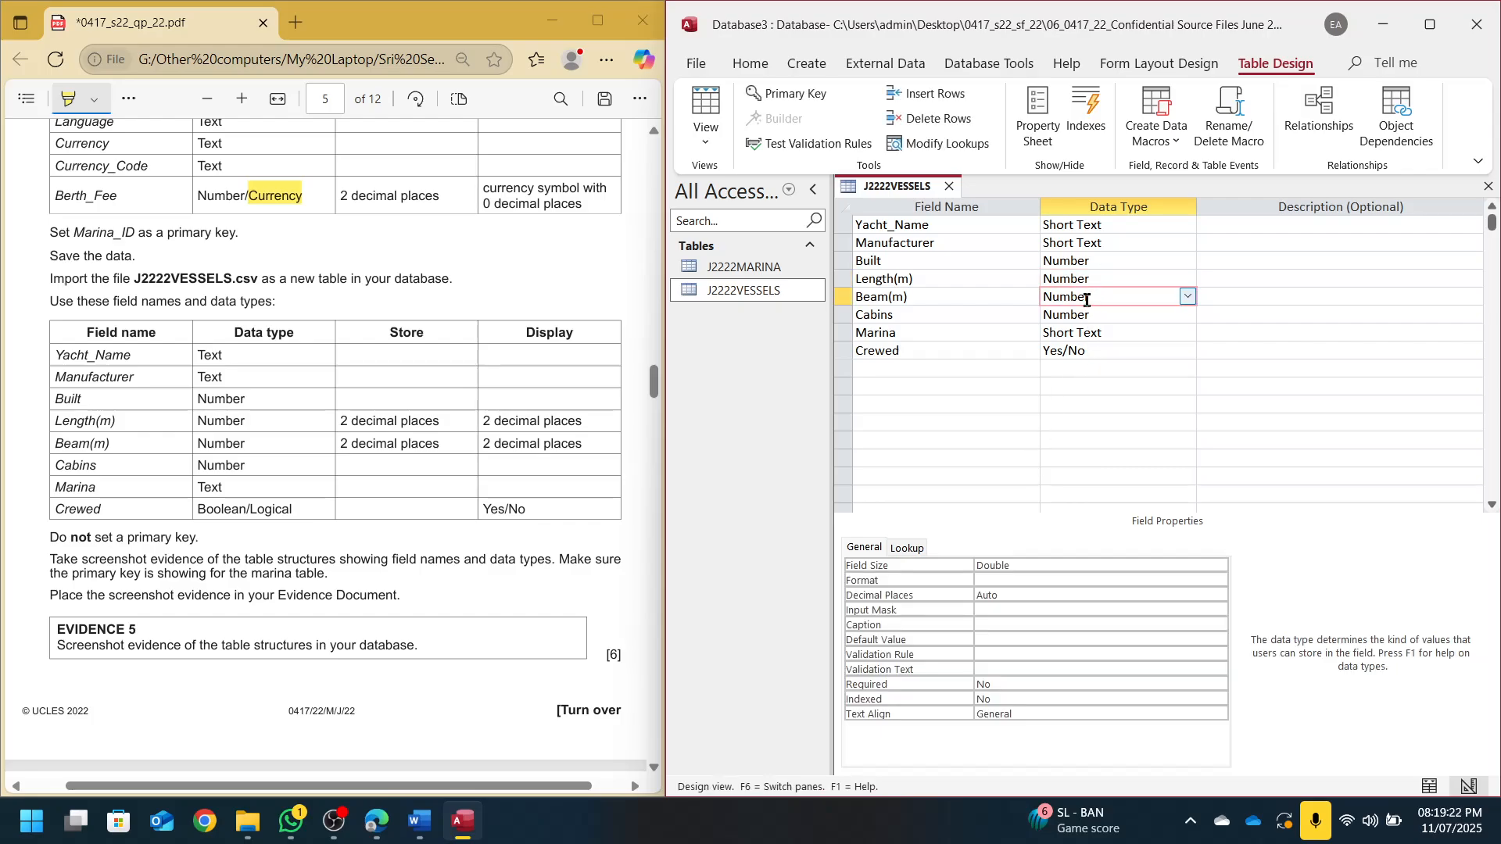
{"action": "left_click", "coordinate": [1053, 580]}
{"action": "type", "text": "Fixed"}
{"action": "key", "text": "Tab"}
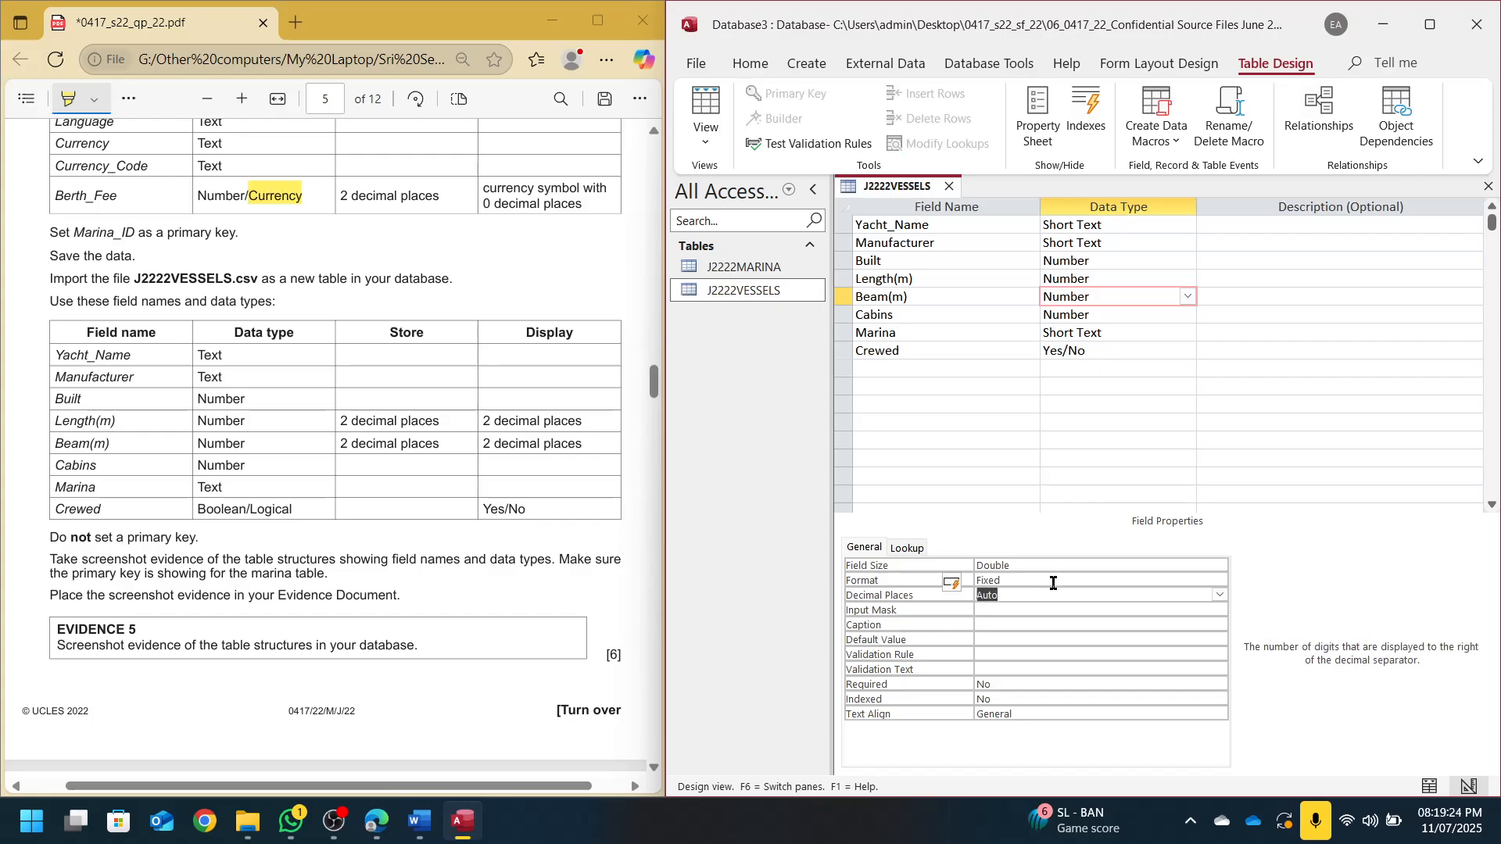
{"action": "type", "text": "2"}
{"action": "key", "text": "super+shift+s"}
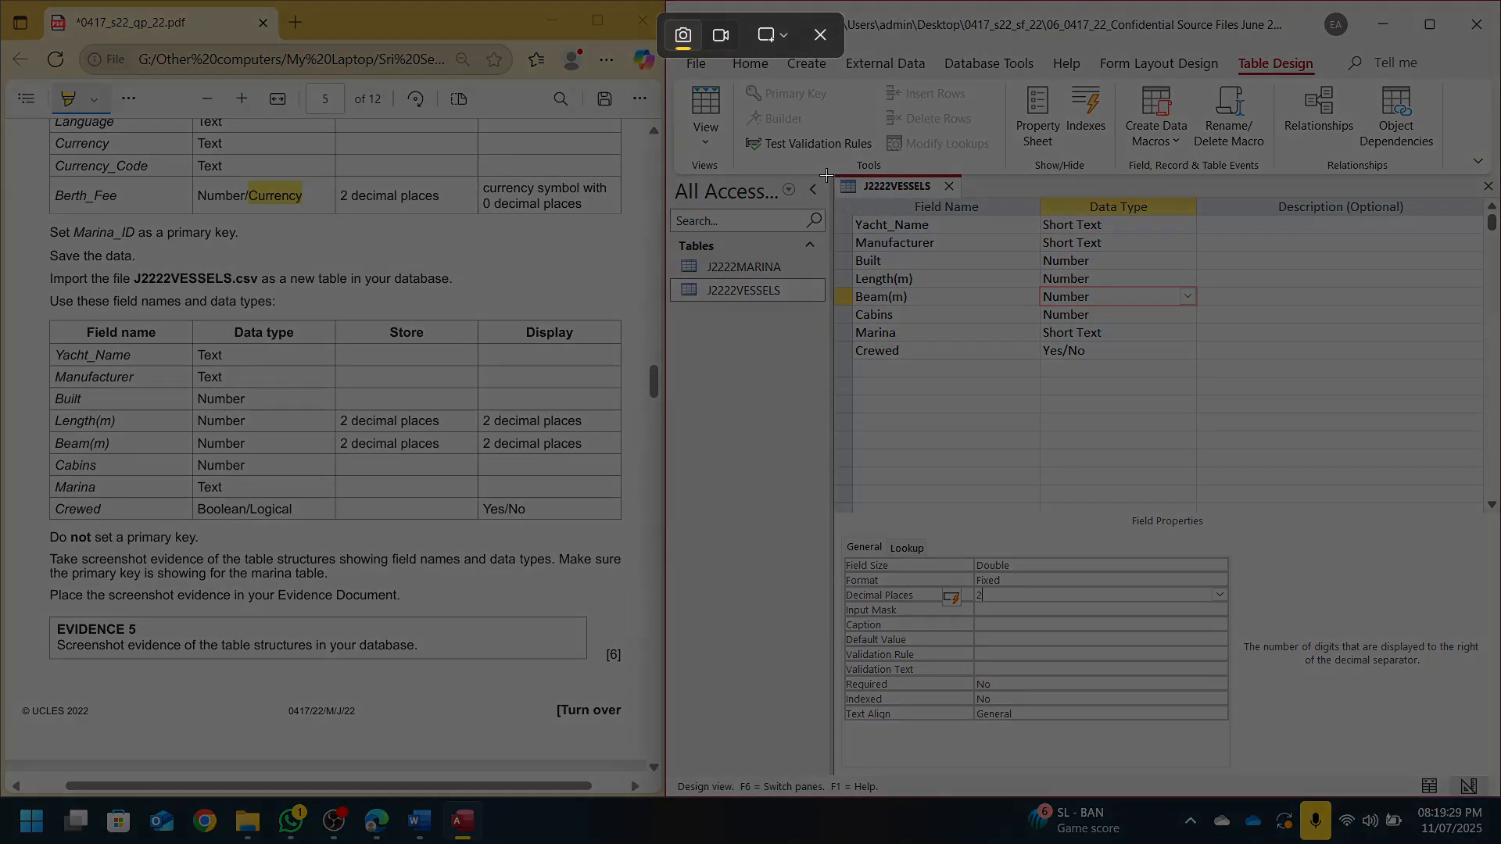
Snip the J2222VESSELS design, paste it below the marina table in the evidence document, and save
{"action": "left_click_drag", "start_coordinate": [829, 174], "coordinate": [1234, 378]}
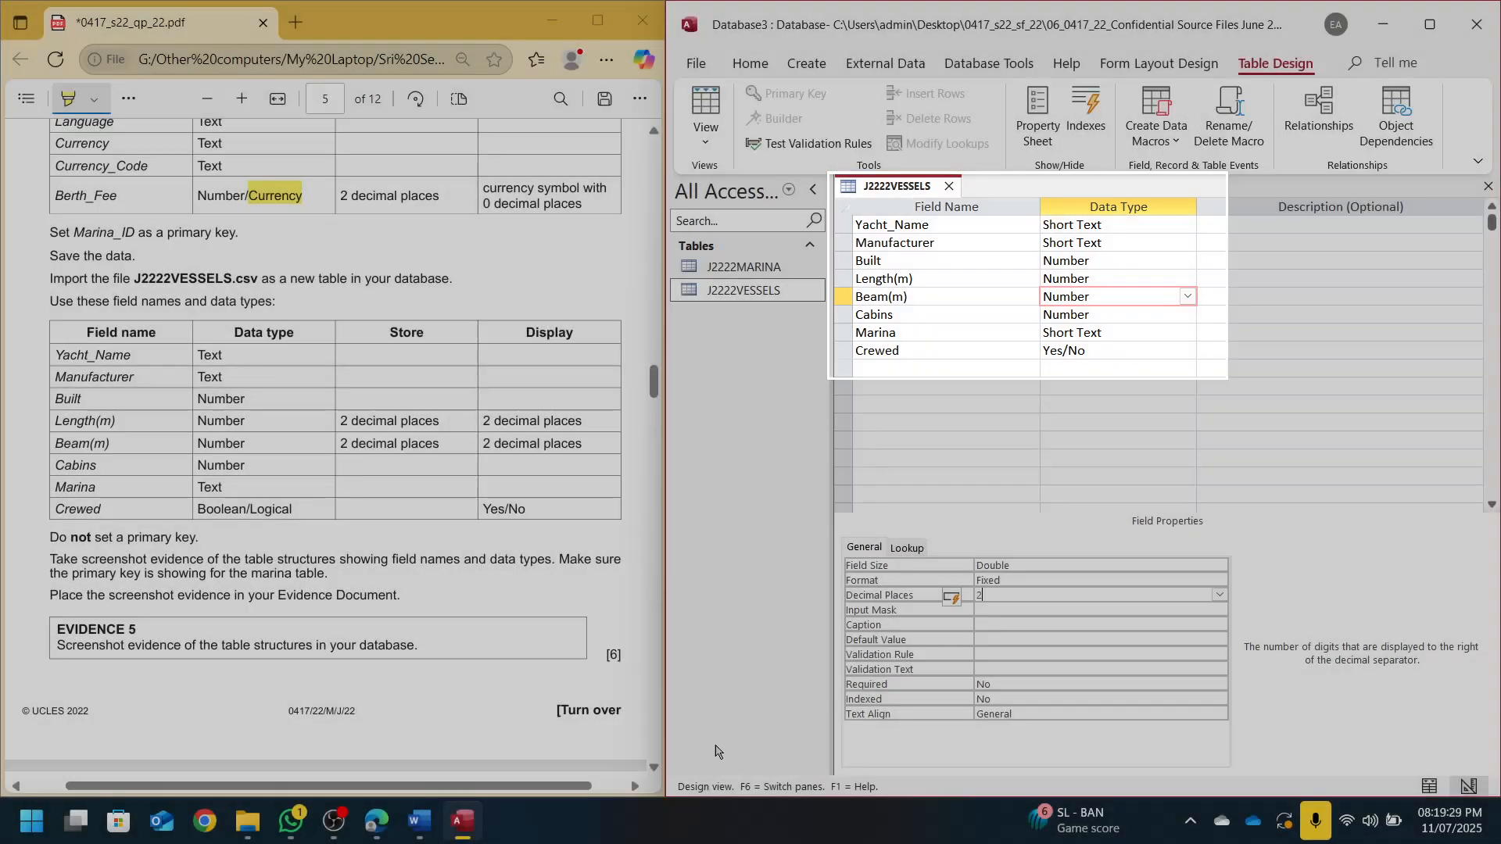
{"action": "left_click", "coordinate": [420, 821]}
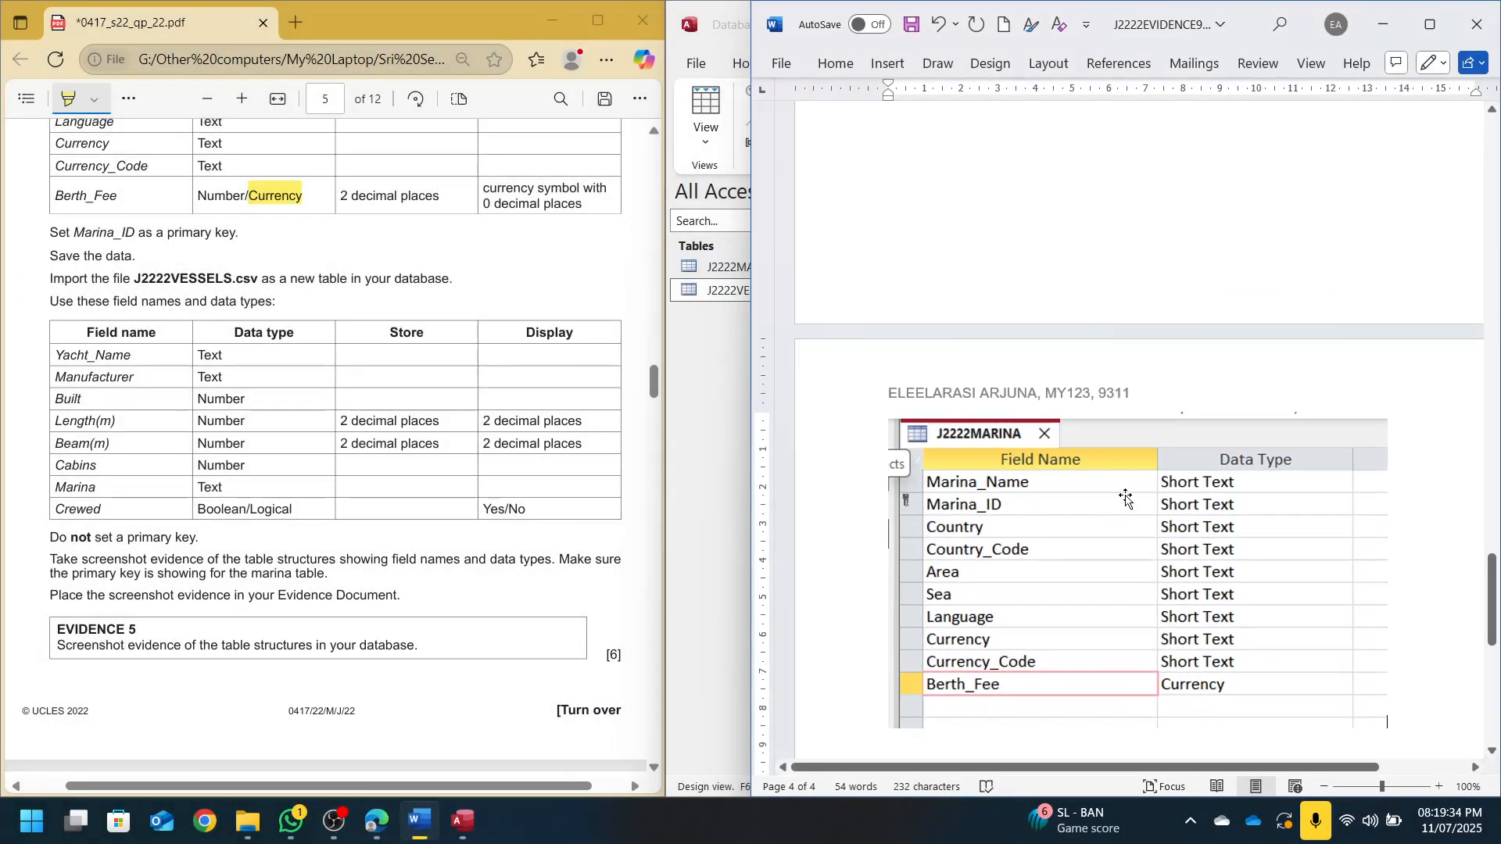
{"action": "scroll", "coordinate": [1334, 553], "scroll_direction": "down", "scroll_amount": 5}
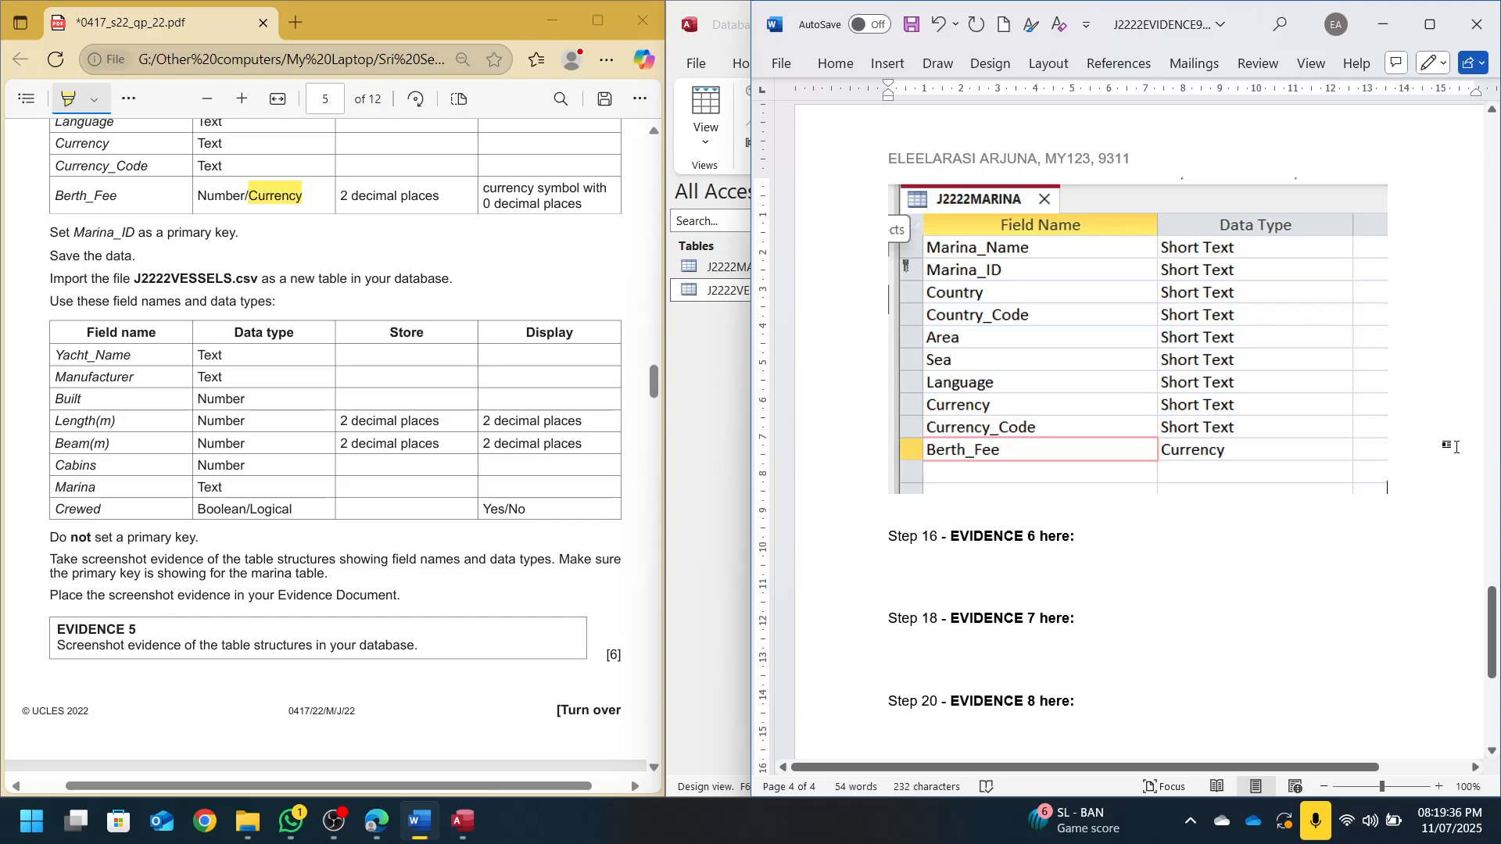
{"action": "key", "text": "ctrl+v"}
{"action": "key", "text": "ctrl+s"}
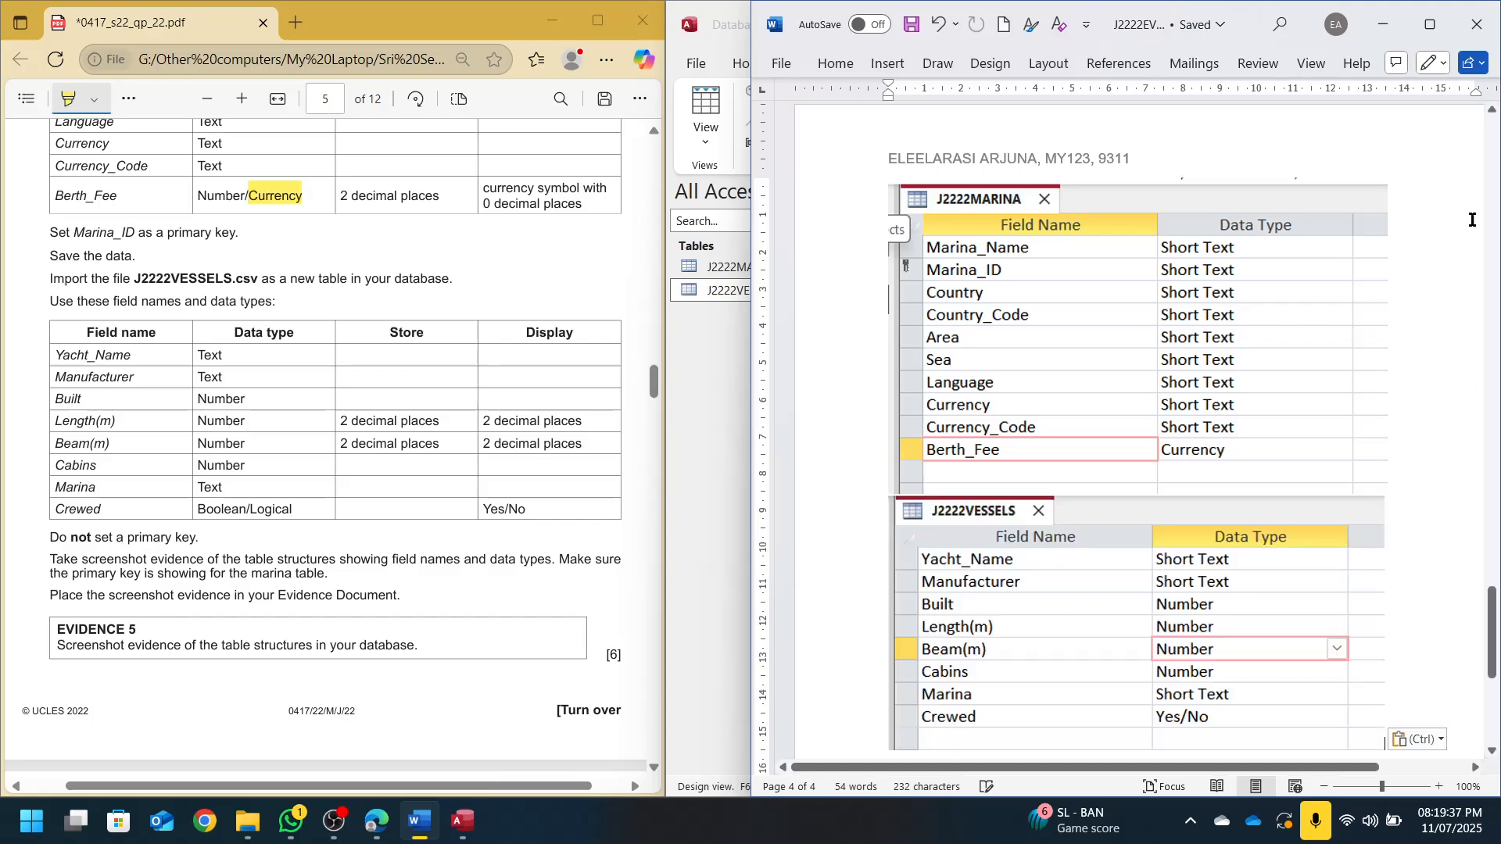
{"action": "left_click", "coordinate": [1383, 24]}
{"action": "scroll", "coordinate": [348, 654], "scroll_direction": "down", "scroll_amount": 6}
{"action": "scroll", "coordinate": [348, 655], "scroll_direction": "down", "scroll_amount": 2}
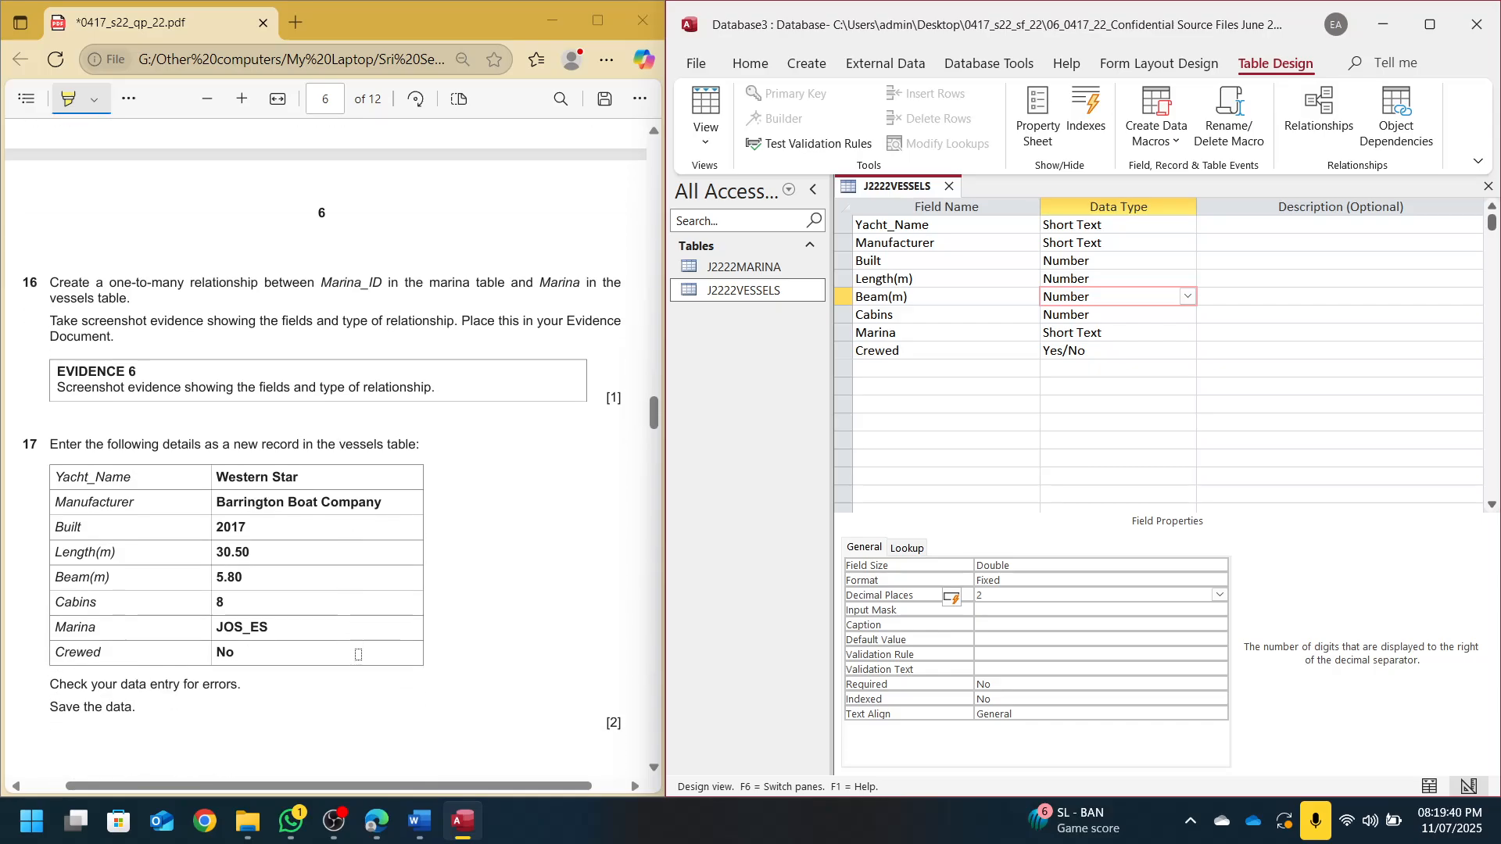
Close the J2222VESSELS Design View tab with Ctrl+W
{"action": "key", "text": "ctrl+w"}
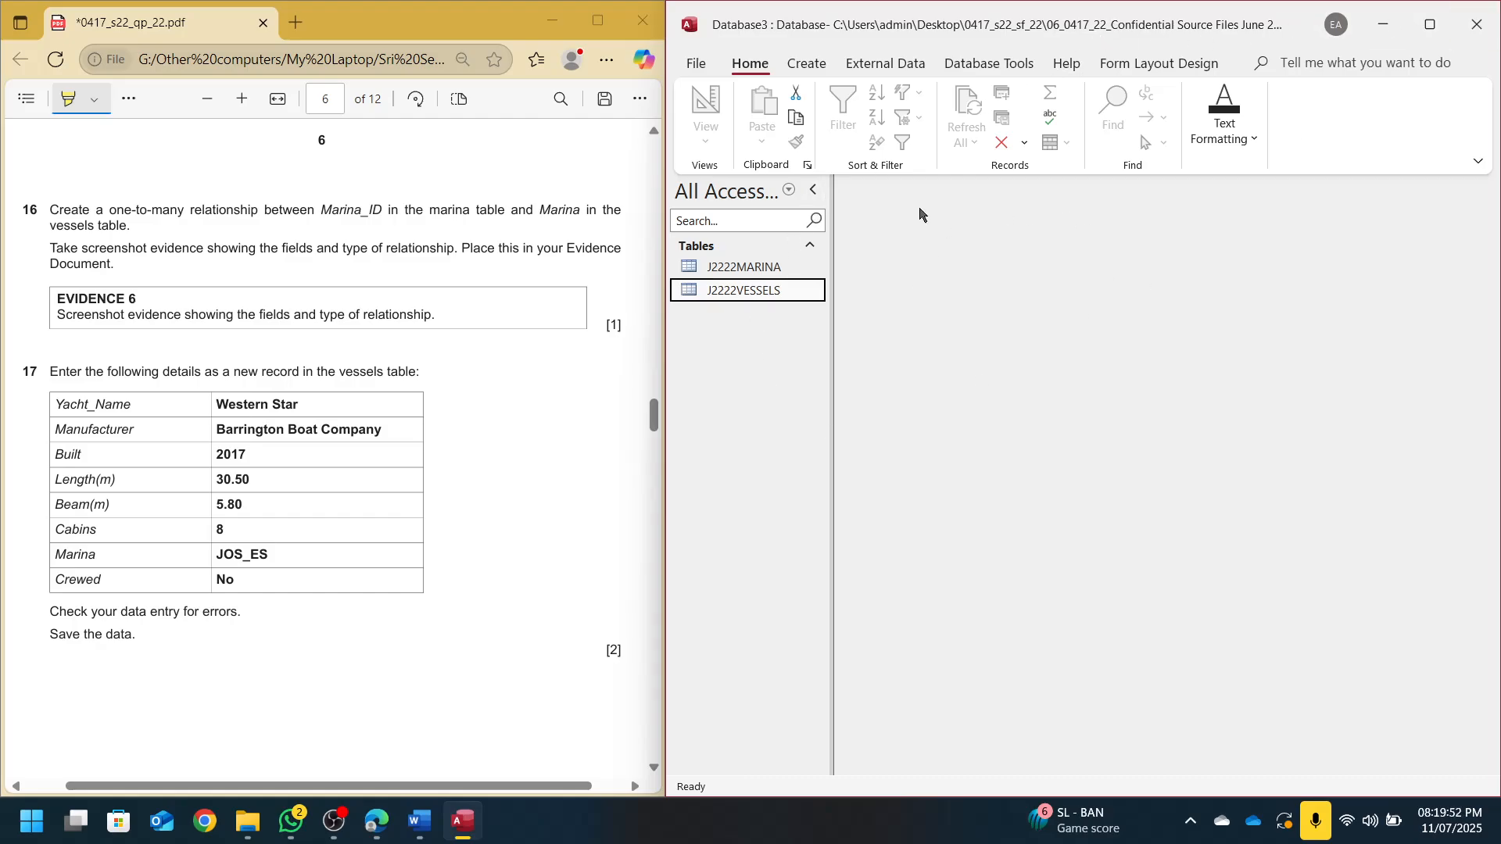
{"action": "left_click", "coordinate": [887, 64]}
Open Relationships, add J2222MARINA and J2222VESSELS, and drag Marina onto Marina_ID
{"action": "left_click", "coordinate": [961, 65]}
{"action": "left_click", "coordinate": [911, 111]}
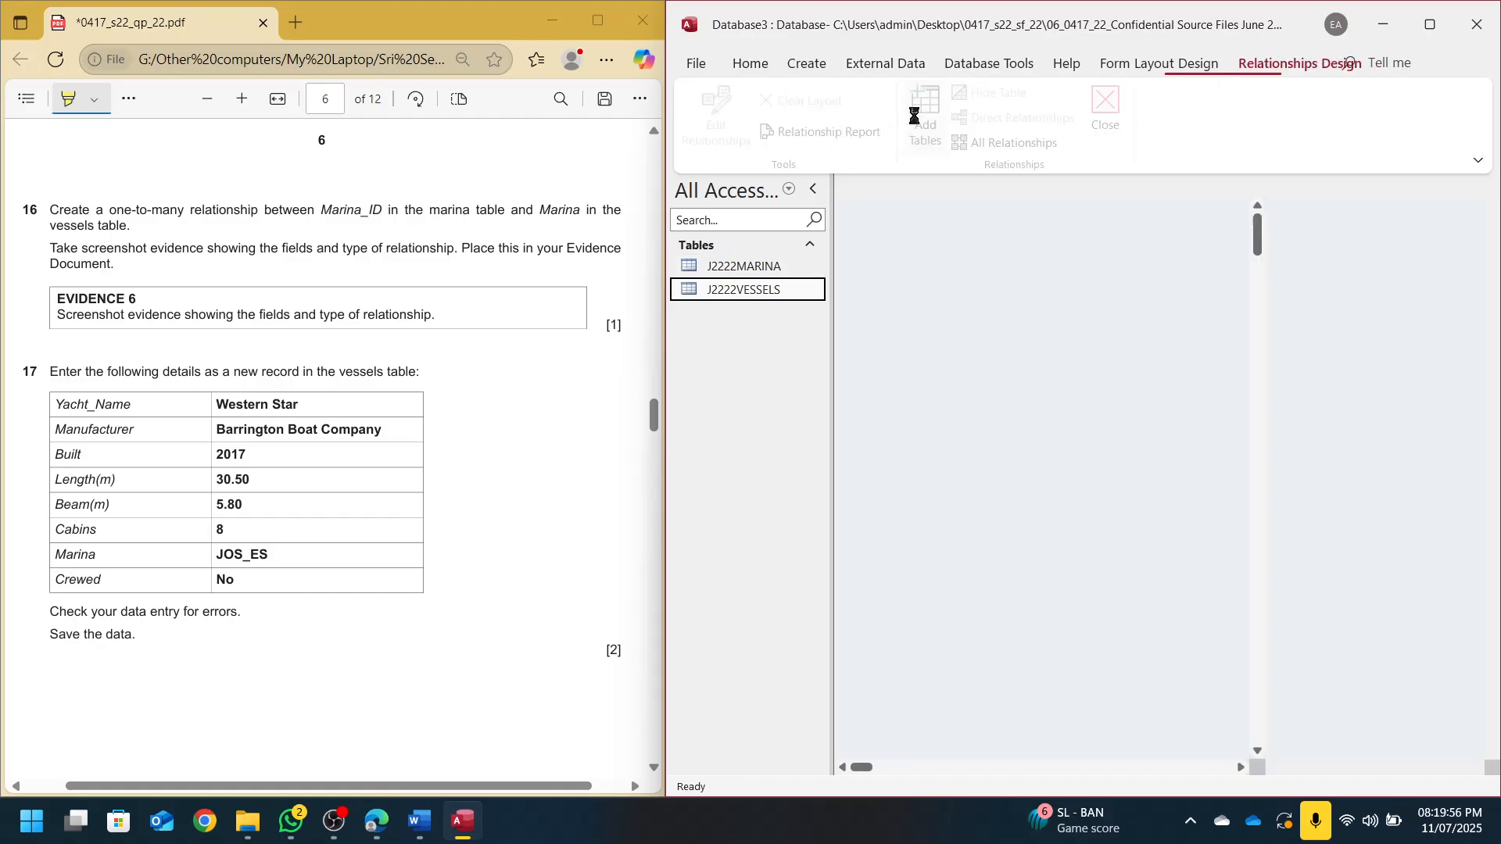
{"action": "double_click", "coordinate": [1344, 305]}
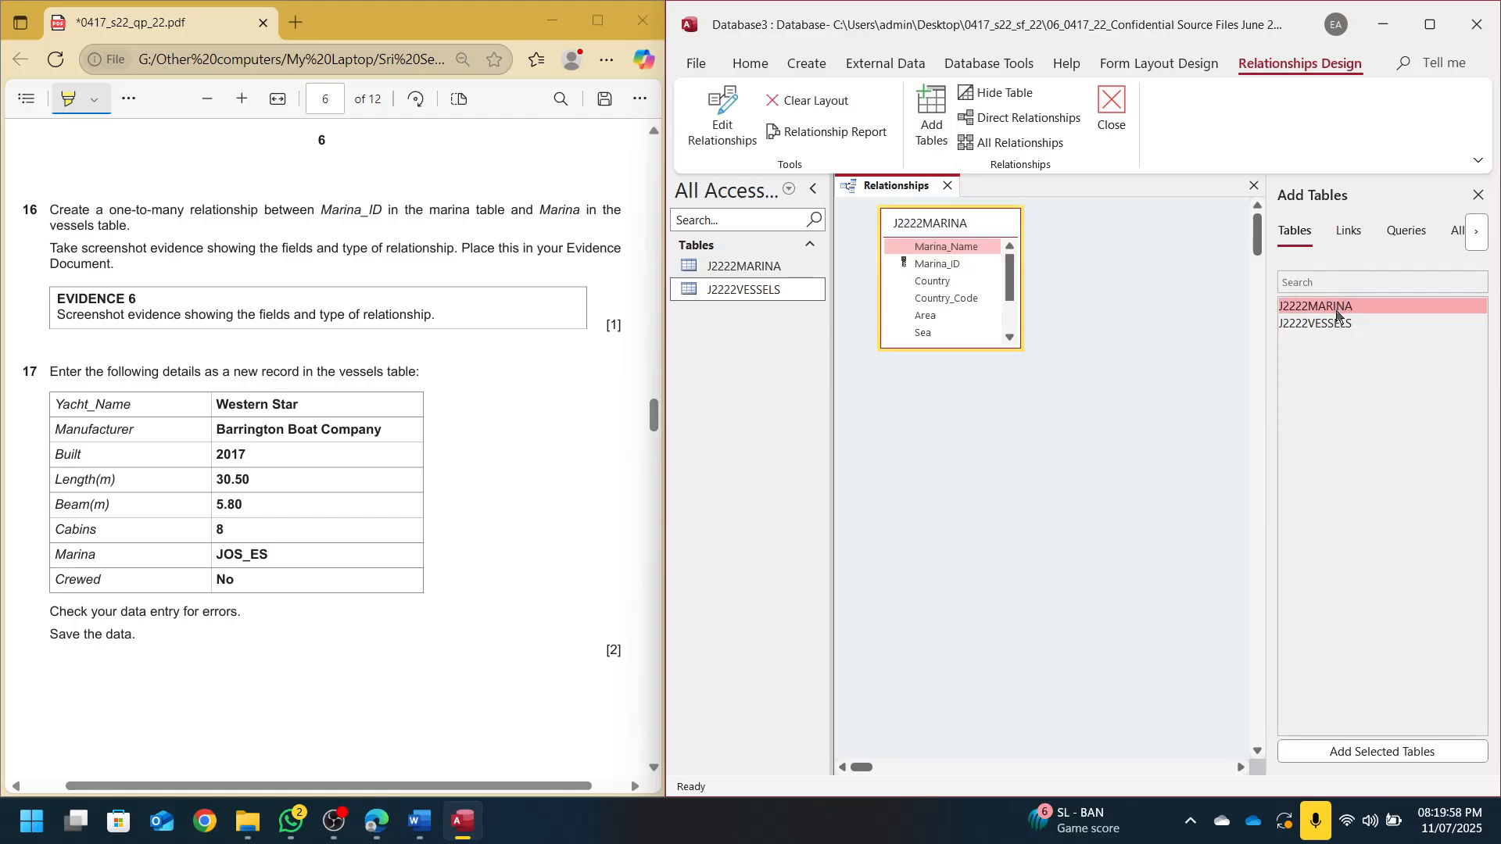
{"action": "double_click", "coordinate": [1341, 325]}
{"action": "left_click", "coordinate": [1479, 196]}
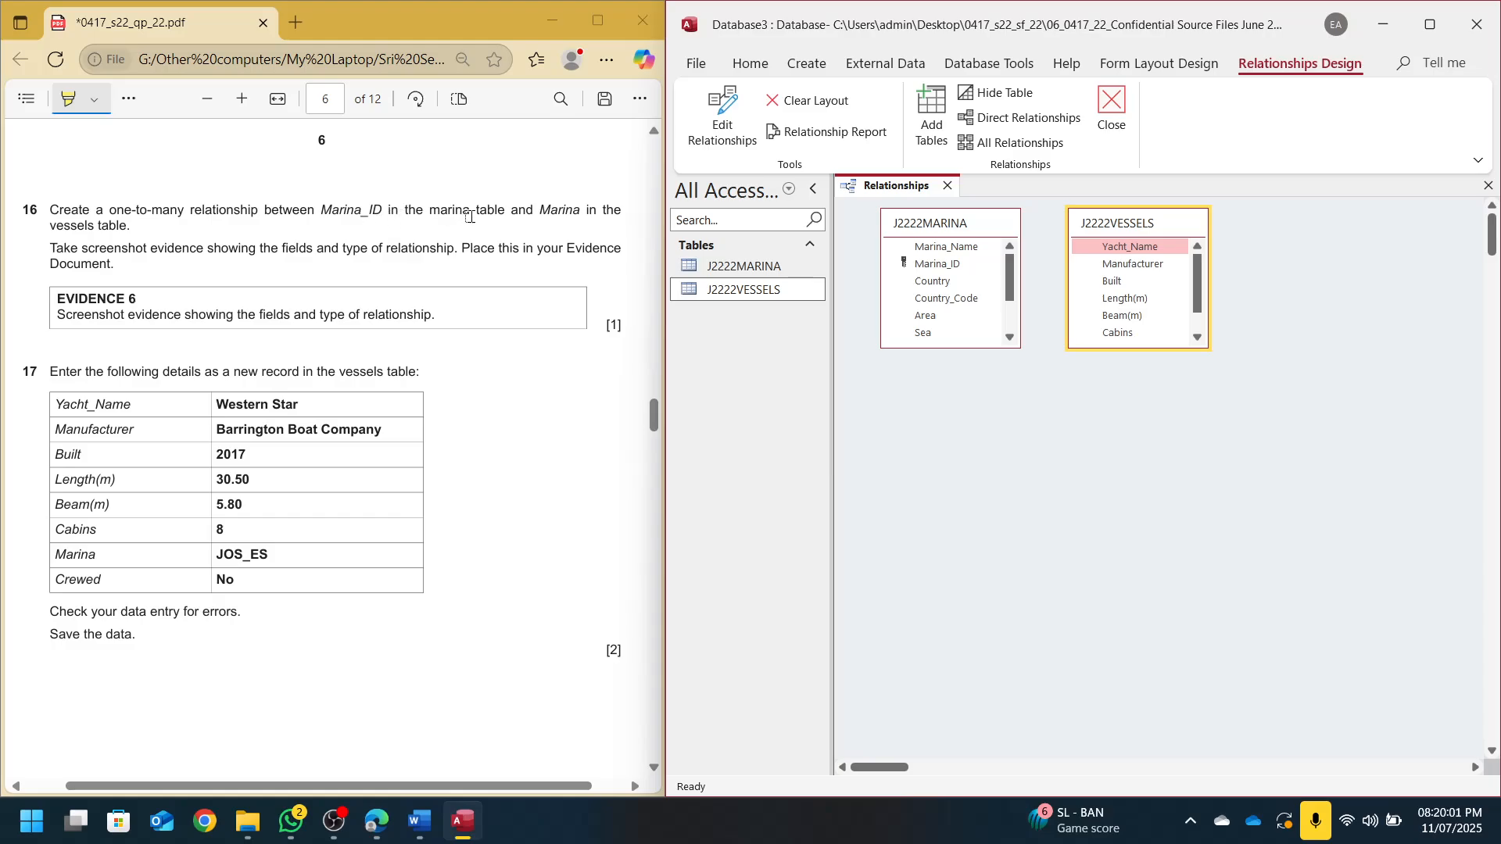
{"action": "left_click", "coordinate": [946, 227]}
{"action": "left_click", "coordinate": [940, 264]}
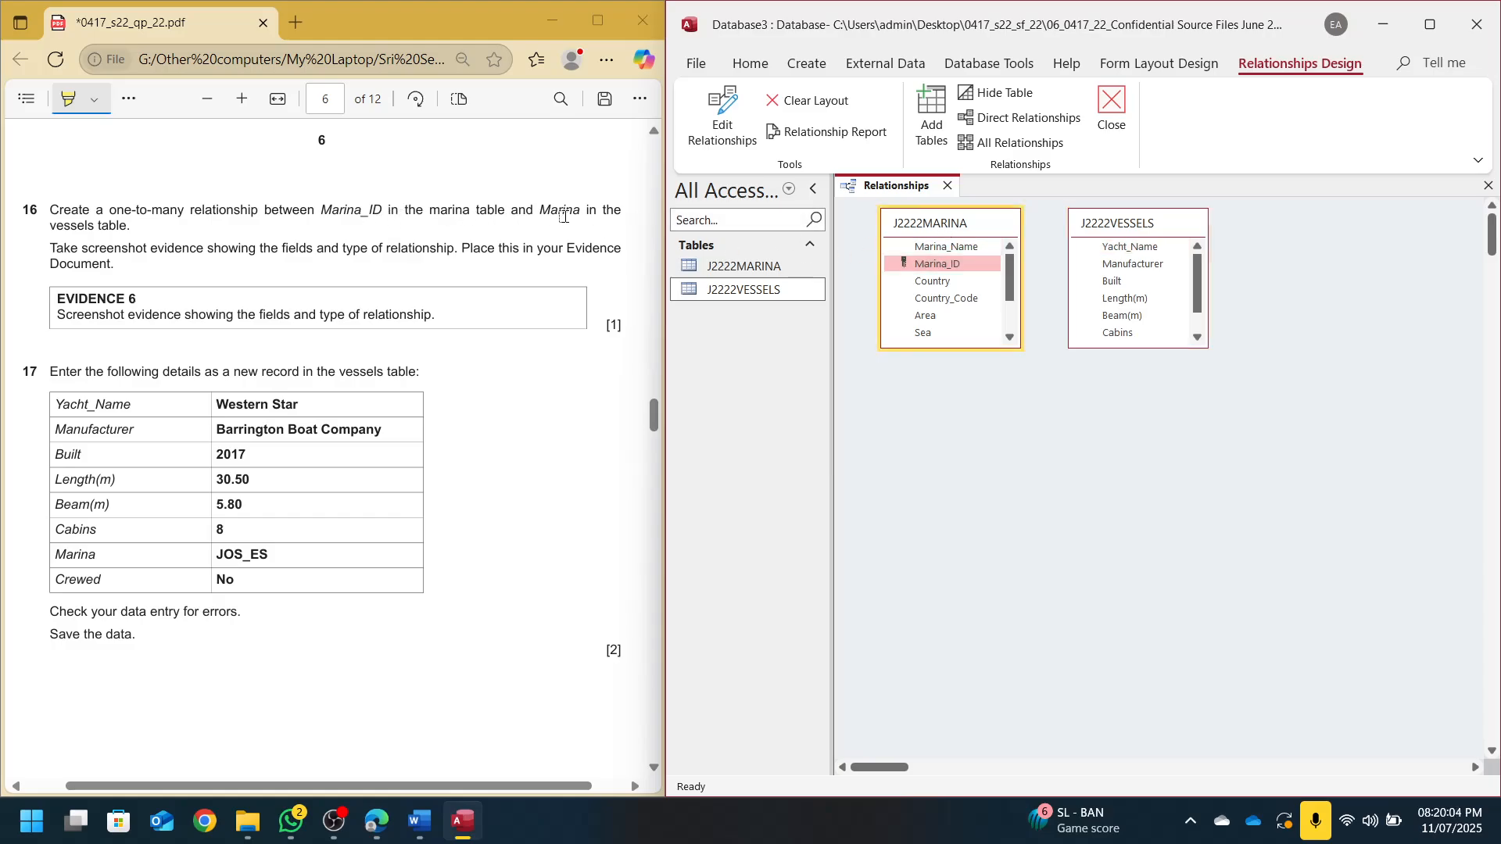
{"action": "scroll", "coordinate": [1141, 297], "scroll_direction": "down", "scroll_amount": 3}
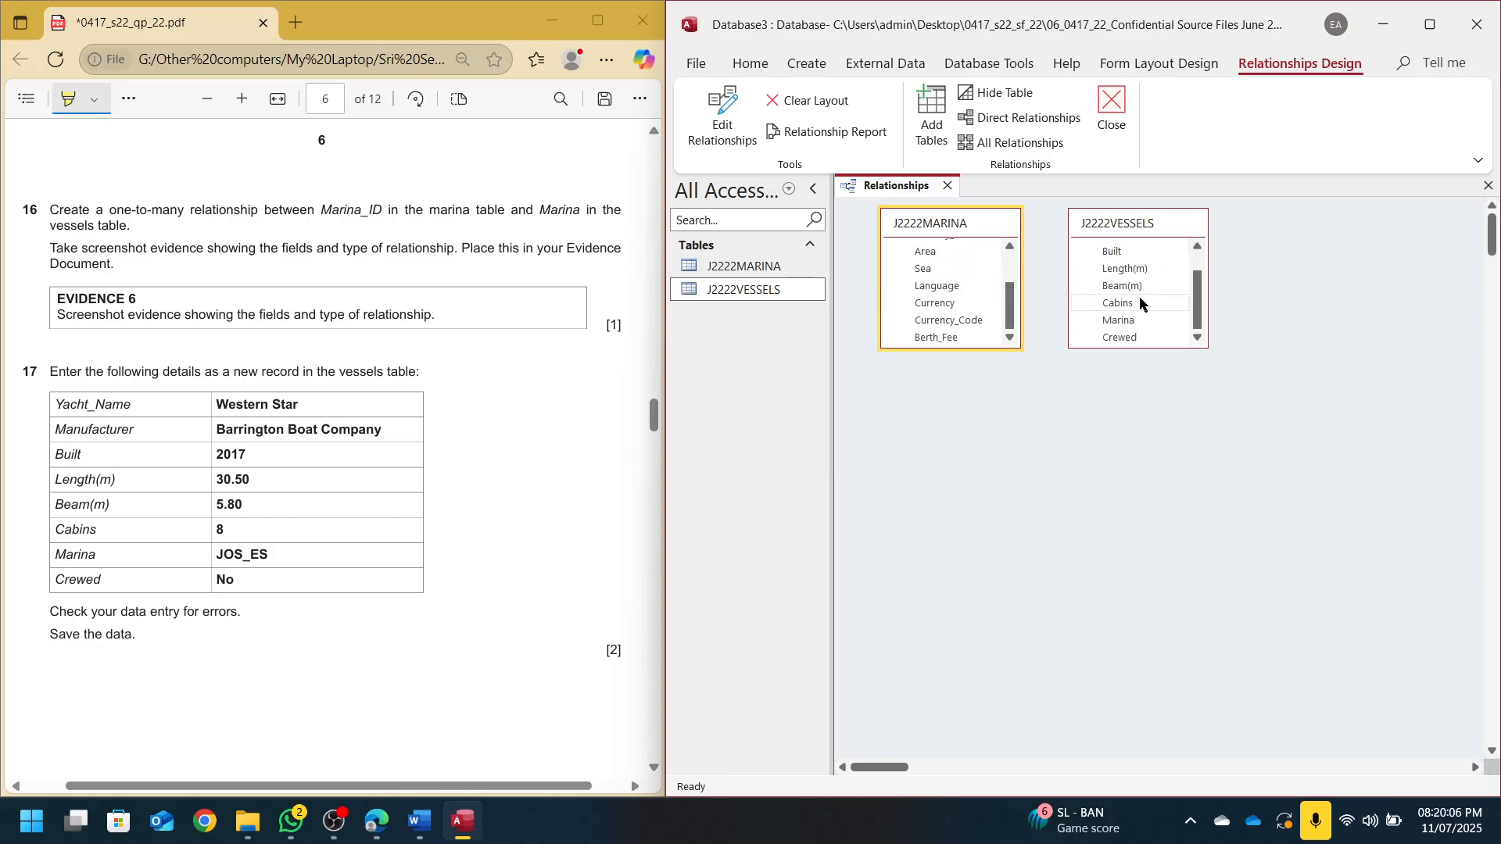
{"action": "left_click_drag", "start_coordinate": [1130, 321], "coordinate": [936, 314]}
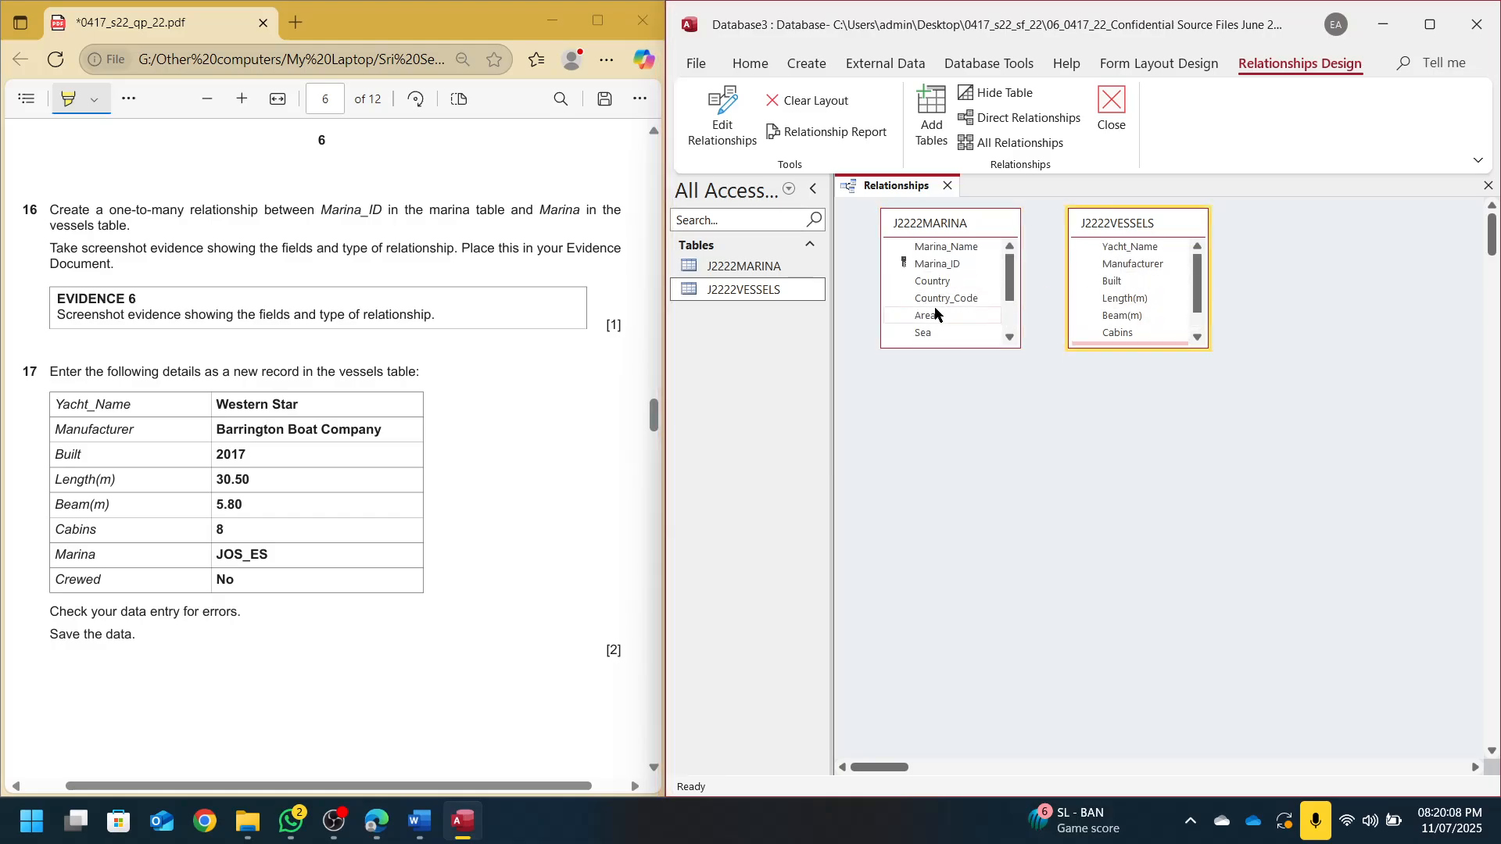
{"action": "scroll", "coordinate": [1095, 329], "scroll_direction": "down", "scroll_amount": 1}
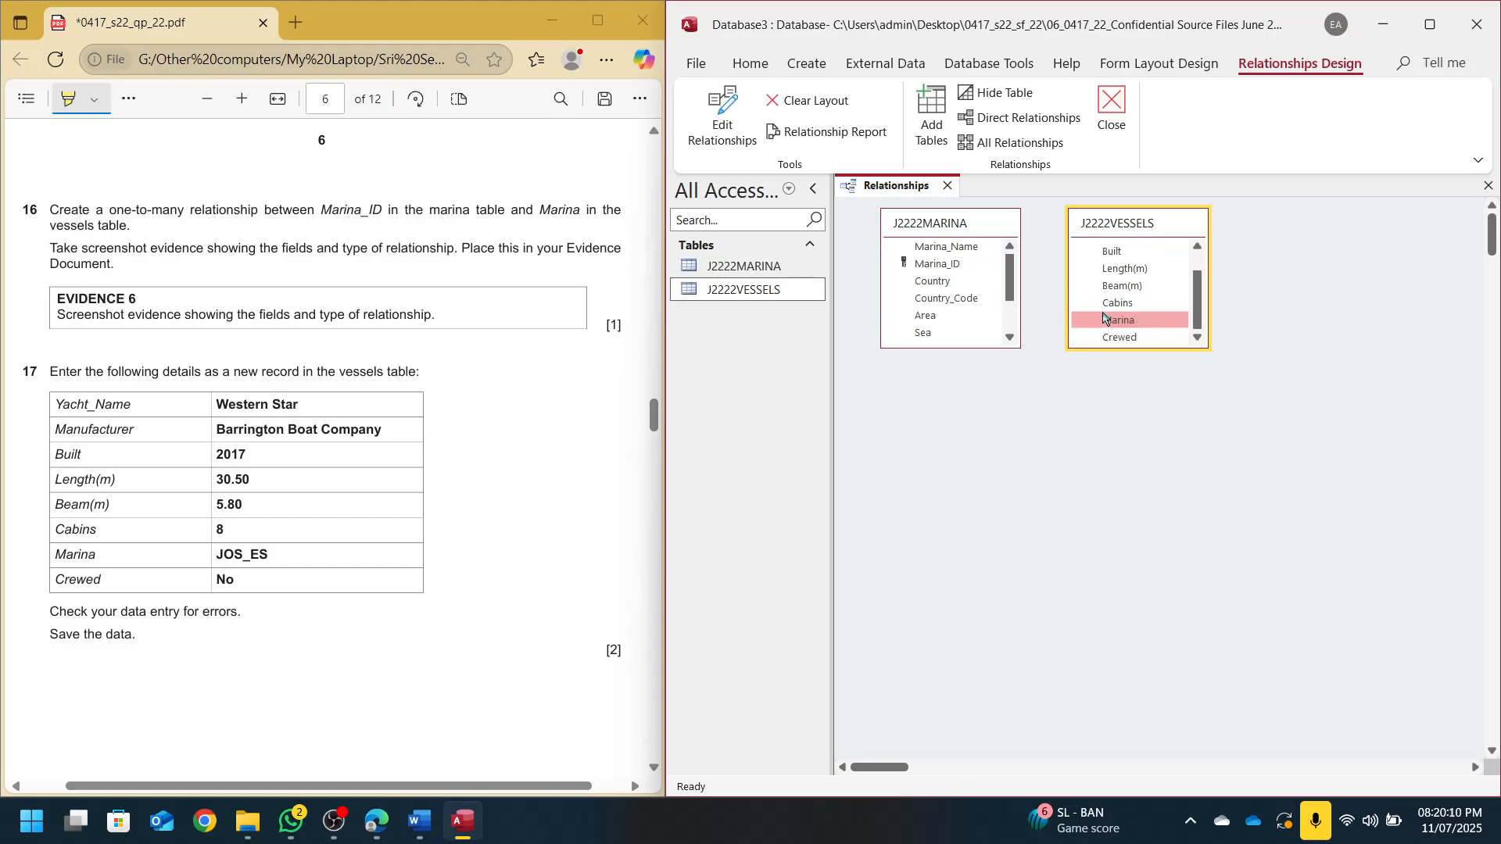
{"action": "left_click_drag", "start_coordinate": [1105, 323], "coordinate": [961, 270]}
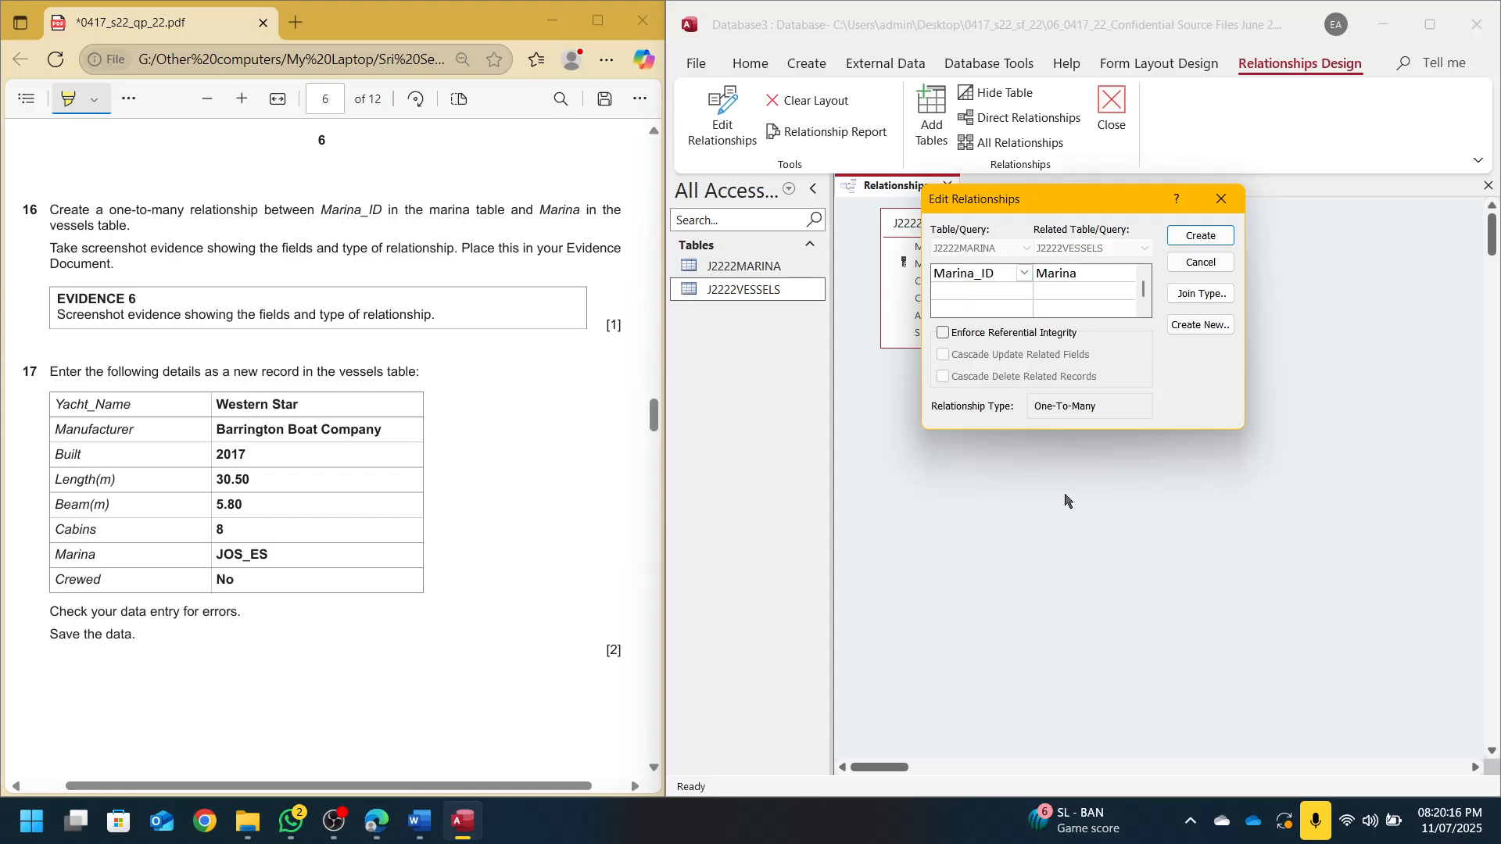
Snip the Edit Relationships dialog, create the one-to-many relationship, and recheck its settings
{"action": "key", "text": "super+shift+s"}
{"action": "left_click_drag", "start_coordinate": [921, 184], "coordinate": [1245, 428]}
{"action": "left_click", "coordinate": [1200, 235]}
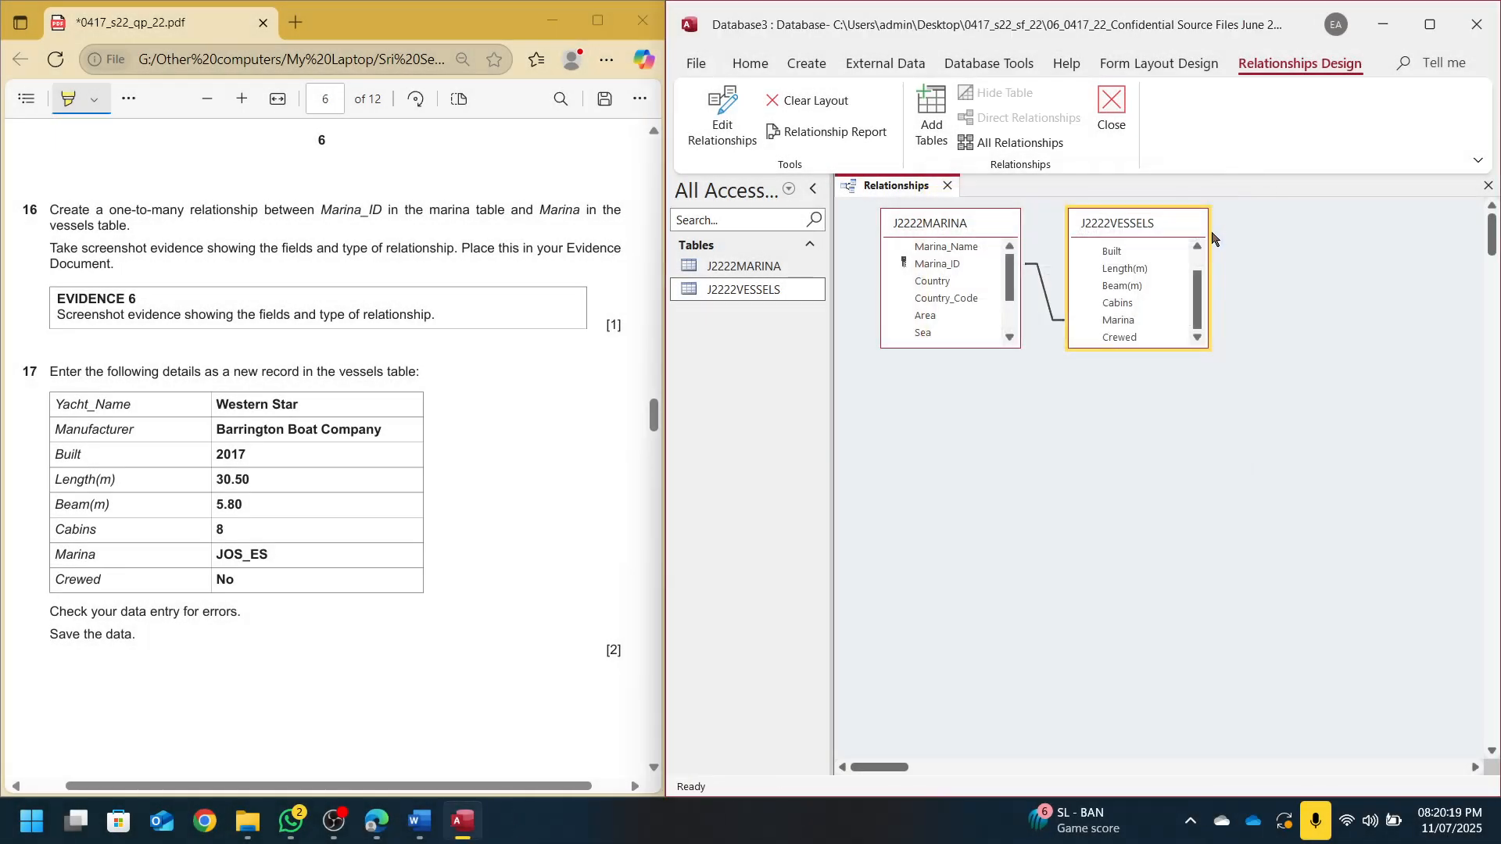
{"action": "left_click", "coordinate": [1052, 298]}
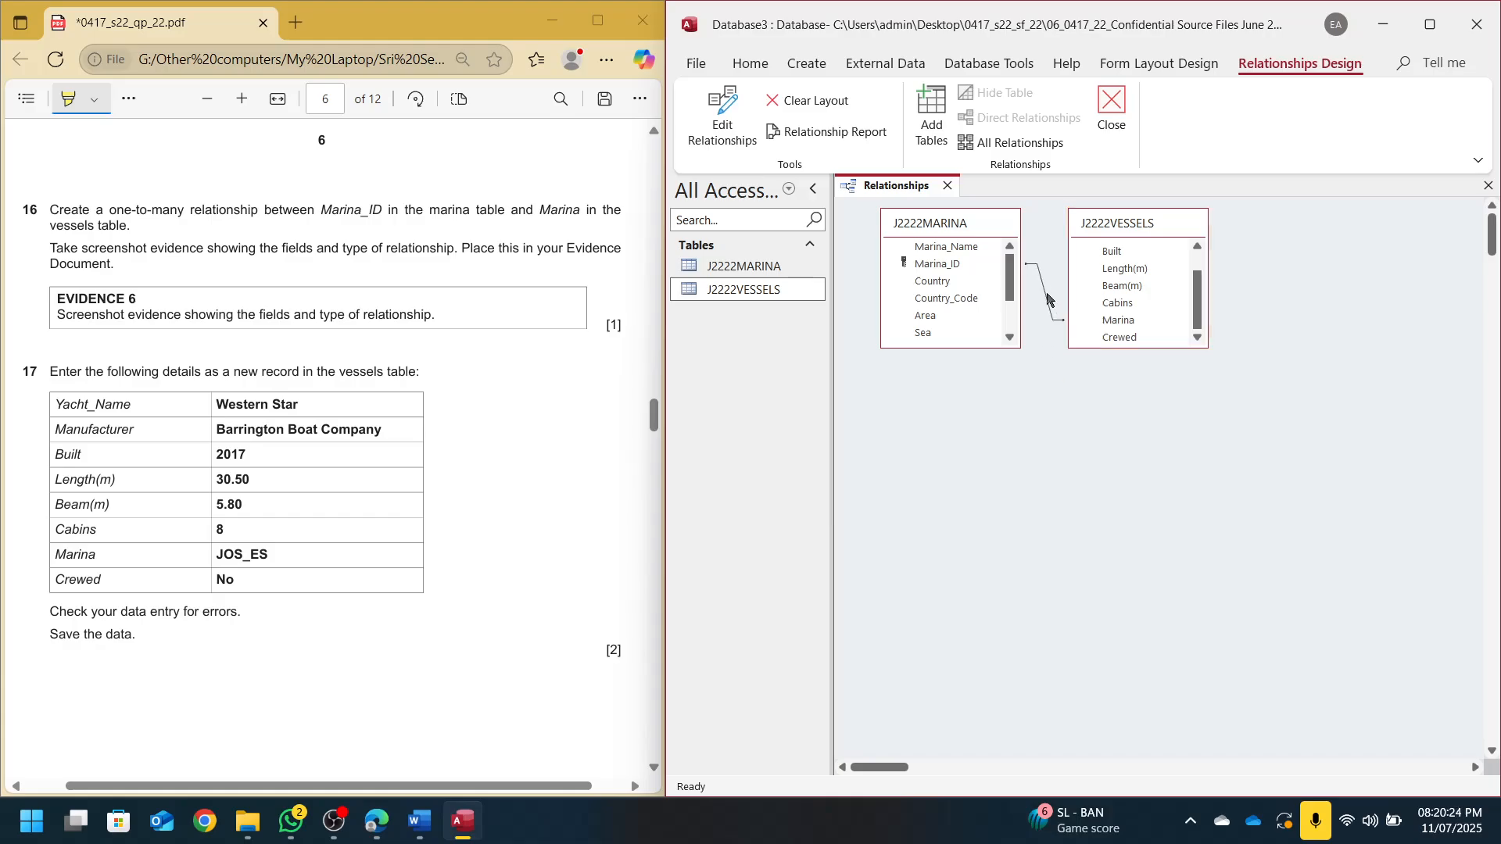
{"action": "double_click", "coordinate": [1047, 300]}
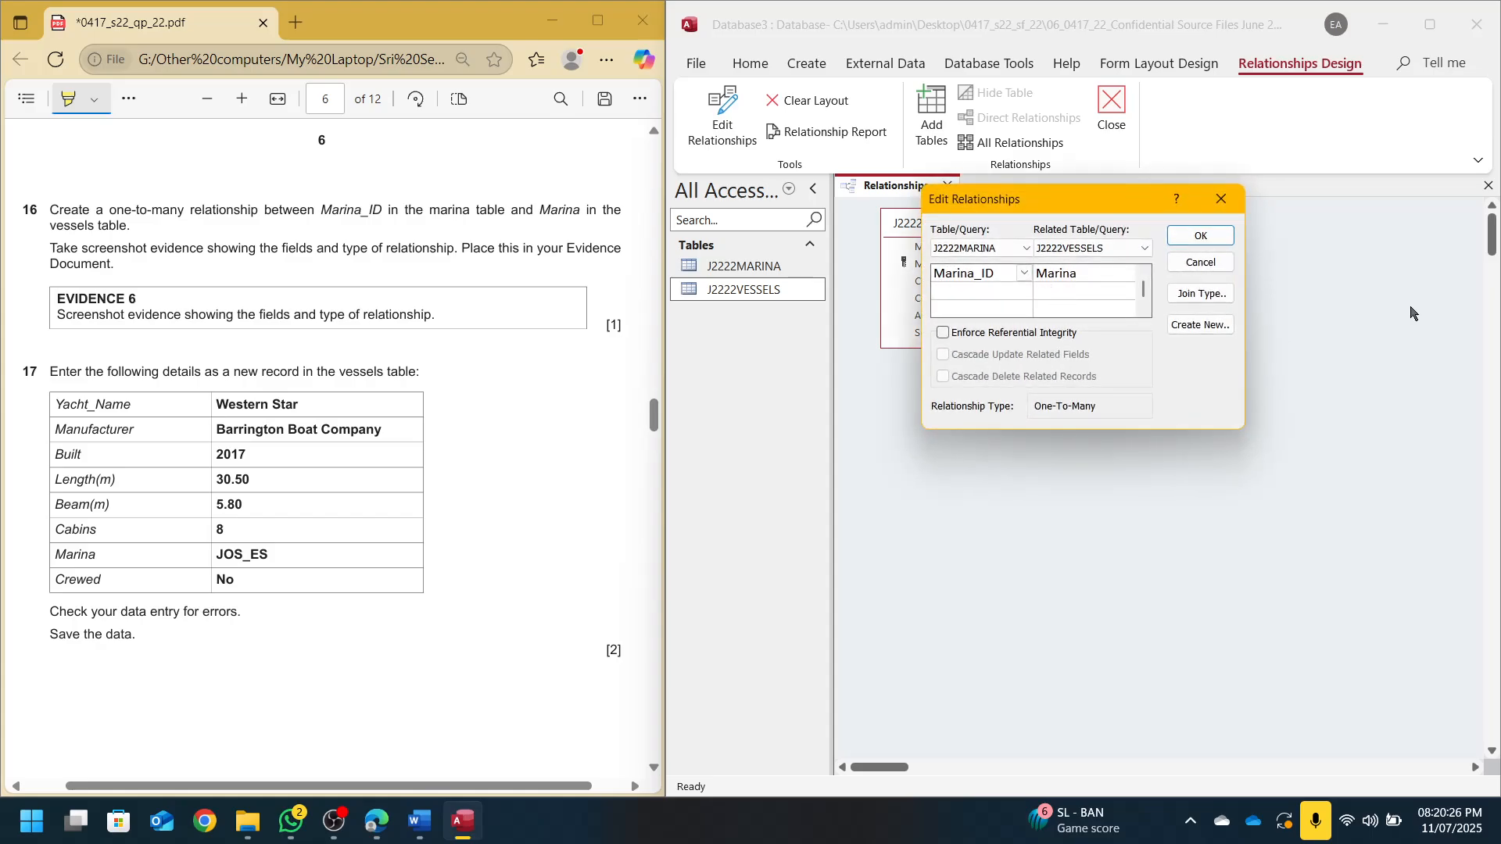
{"action": "left_click_drag", "start_coordinate": [1041, 210], "coordinate": [1022, 373]}
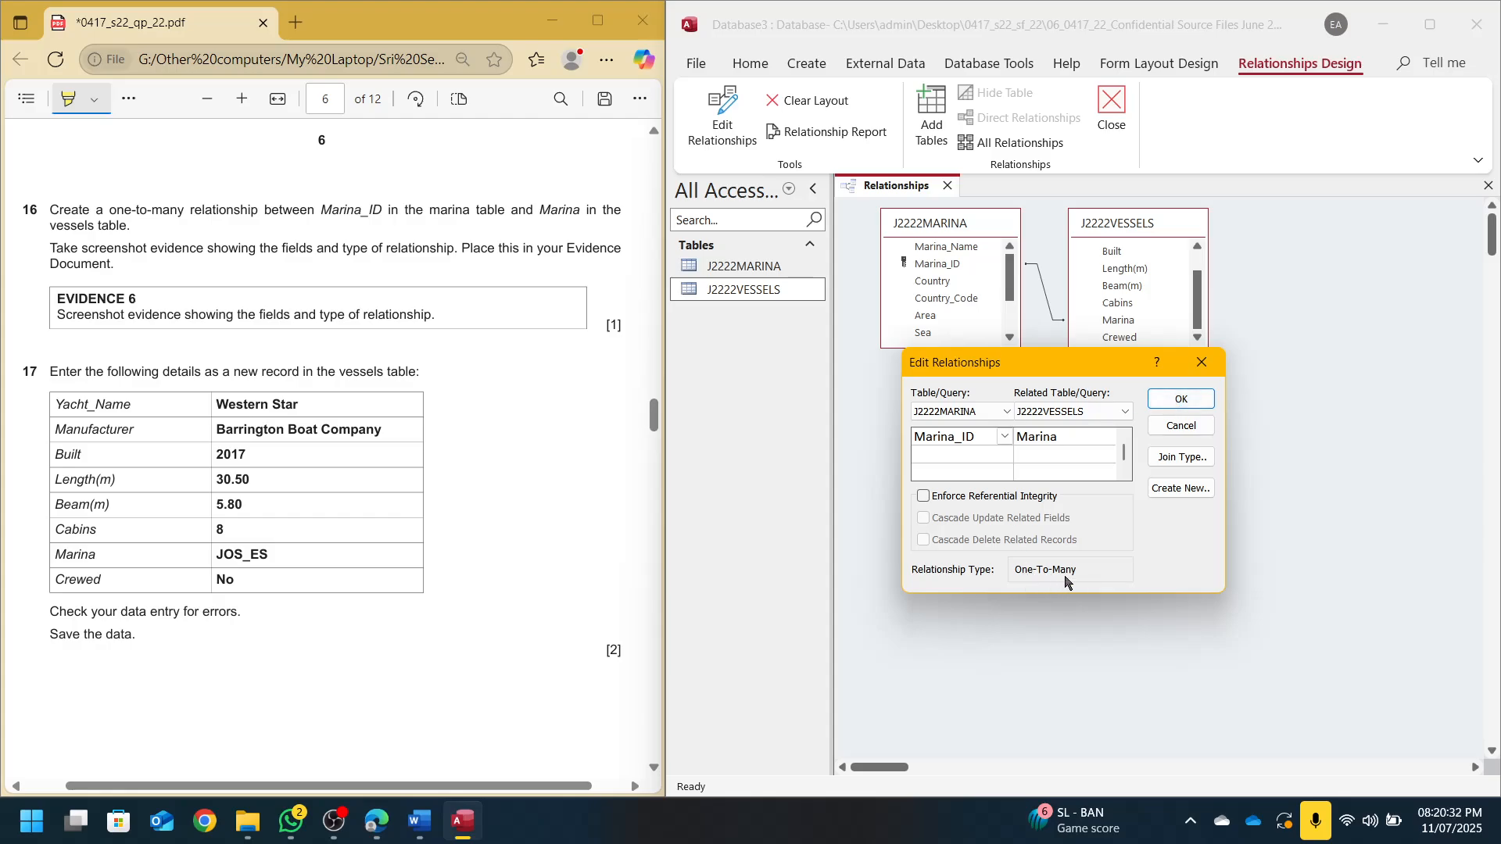
{"action": "left_click", "coordinate": [1202, 362]}
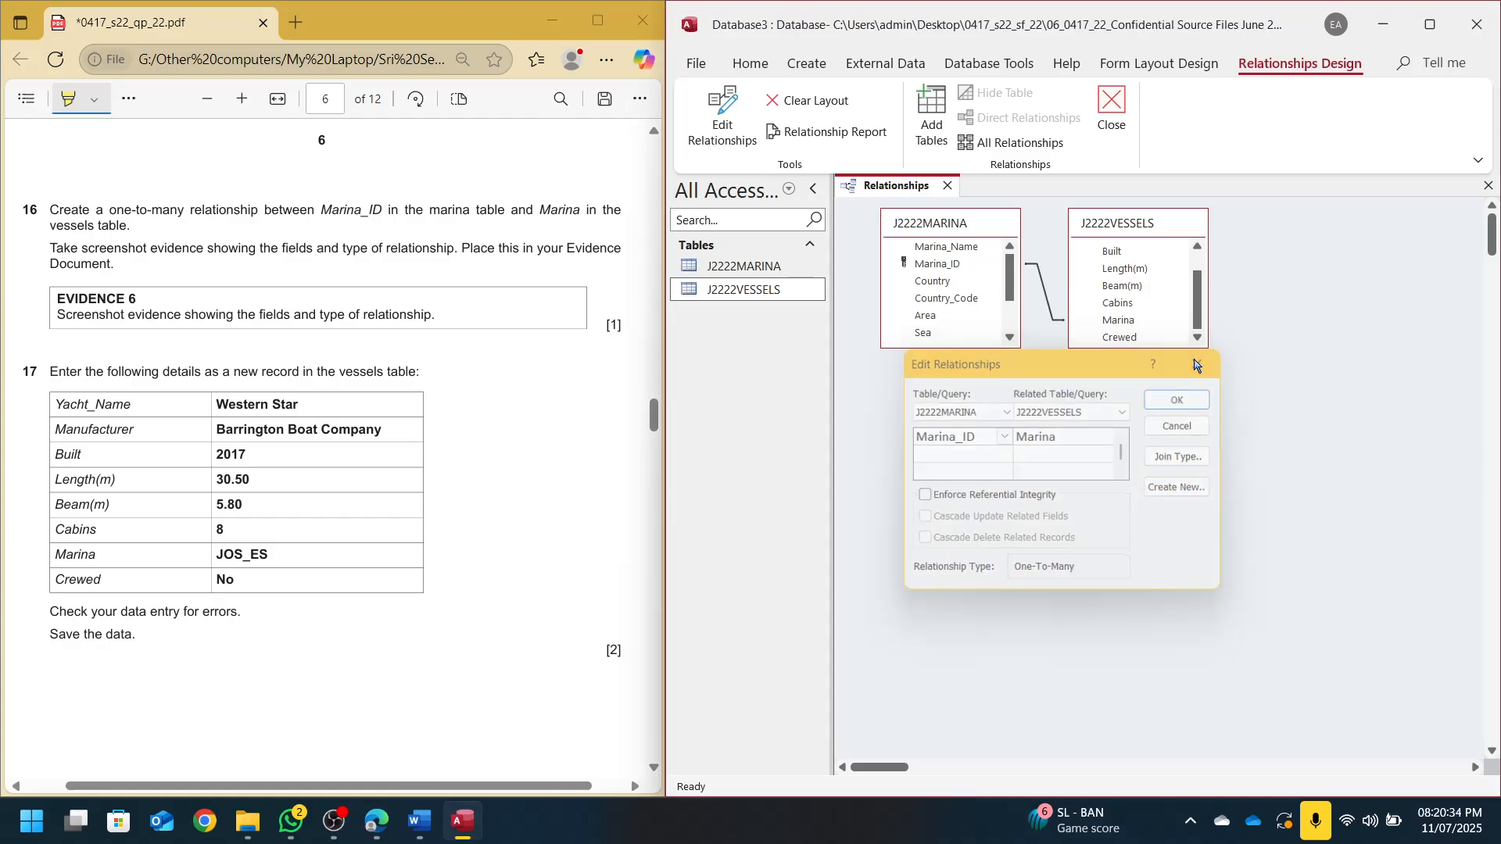
{"action": "left_click", "coordinate": [419, 821]}
Paste the relationship screenshot under Step 16 in the evidence document
{"action": "scroll", "coordinate": [846, 592], "scroll_direction": "down", "scroll_amount": 6}
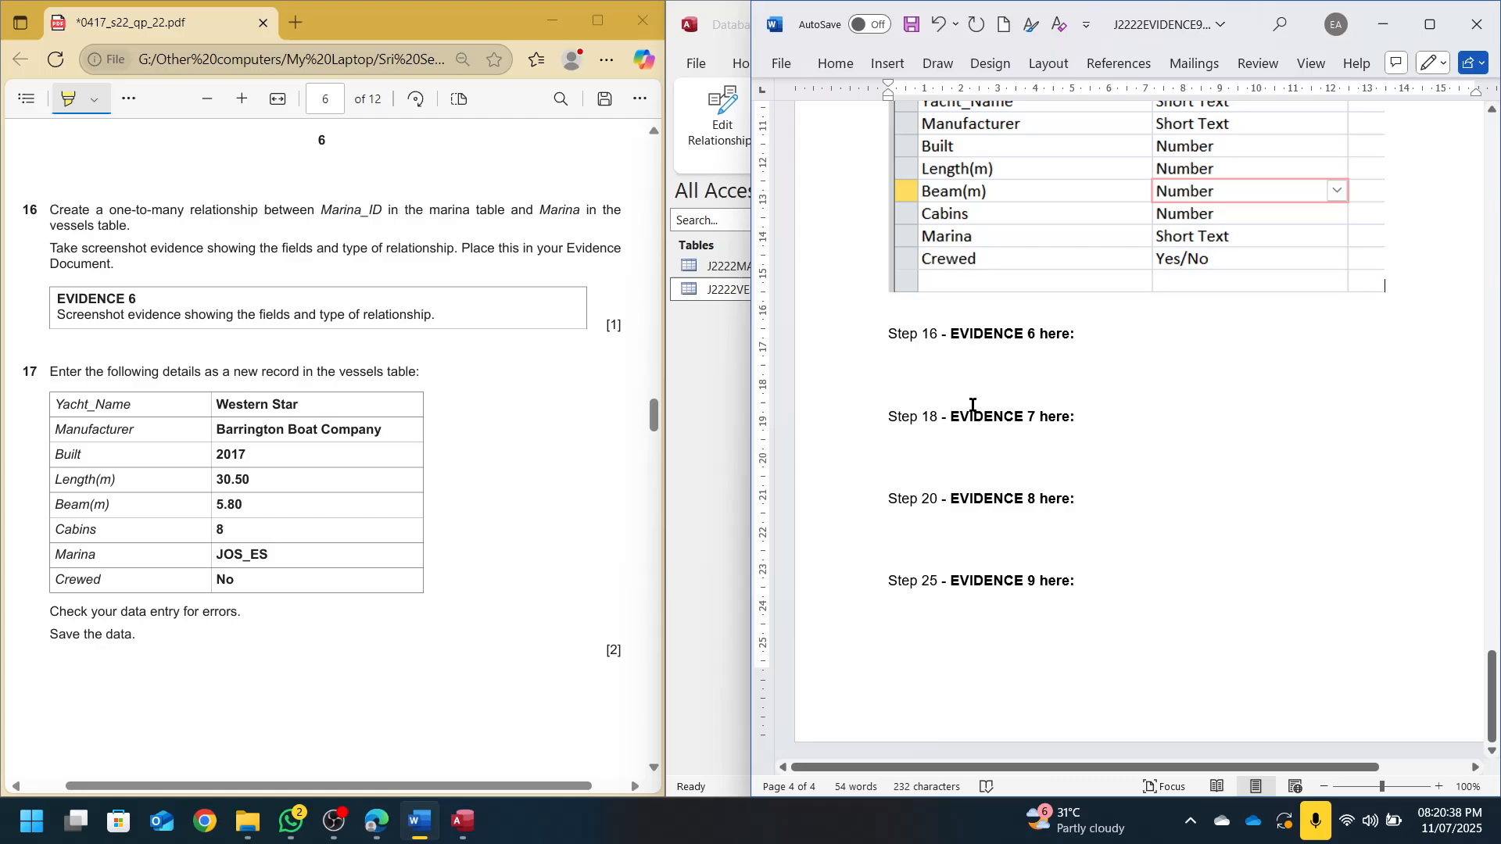
{"action": "key", "text": "ctrl+d"}
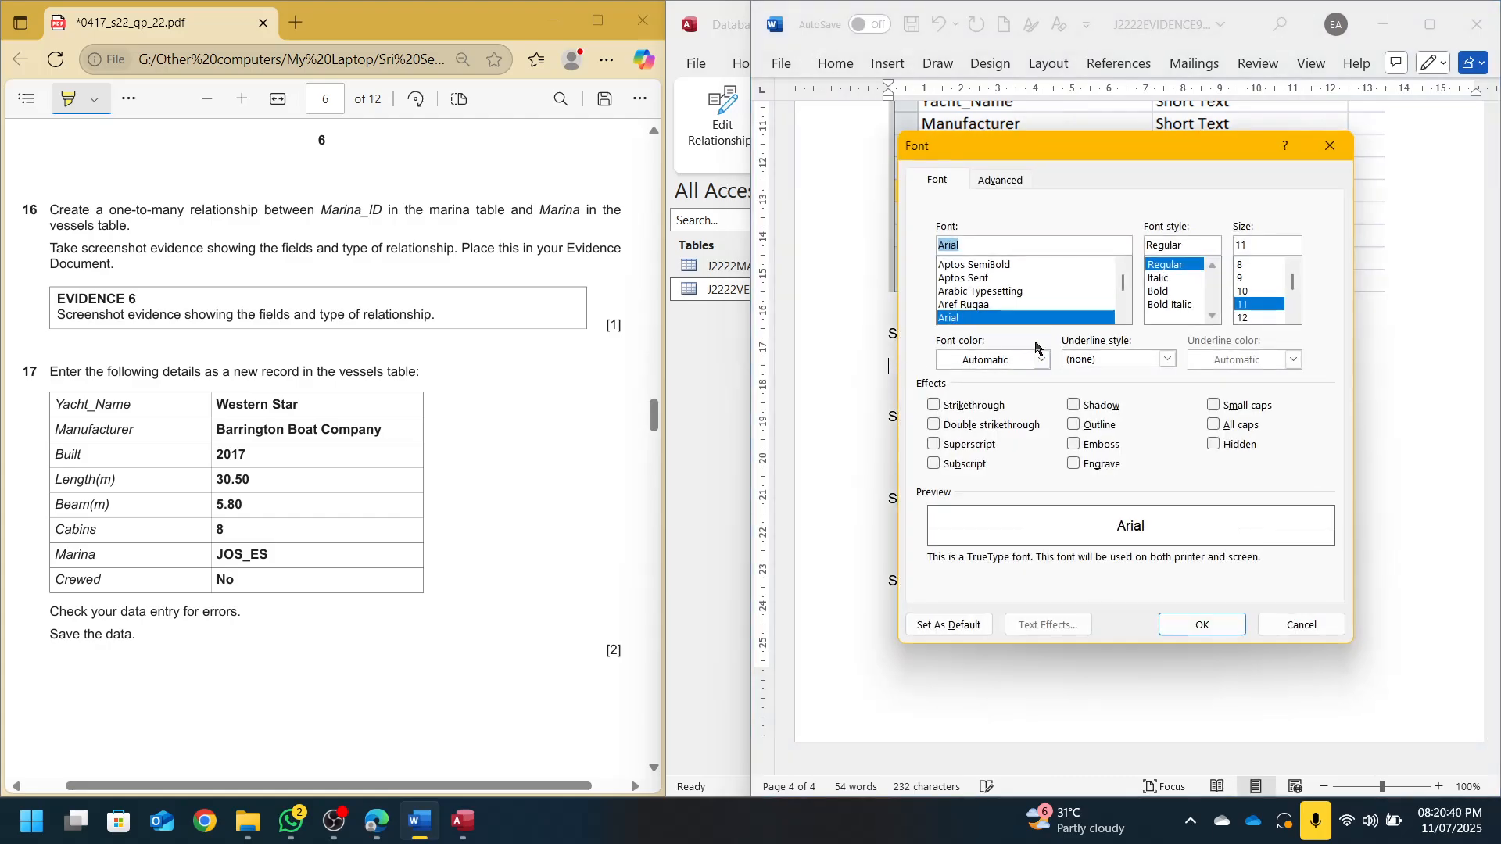
{"action": "key", "text": "Escape"}
{"action": "key", "text": "ctrl+v"}
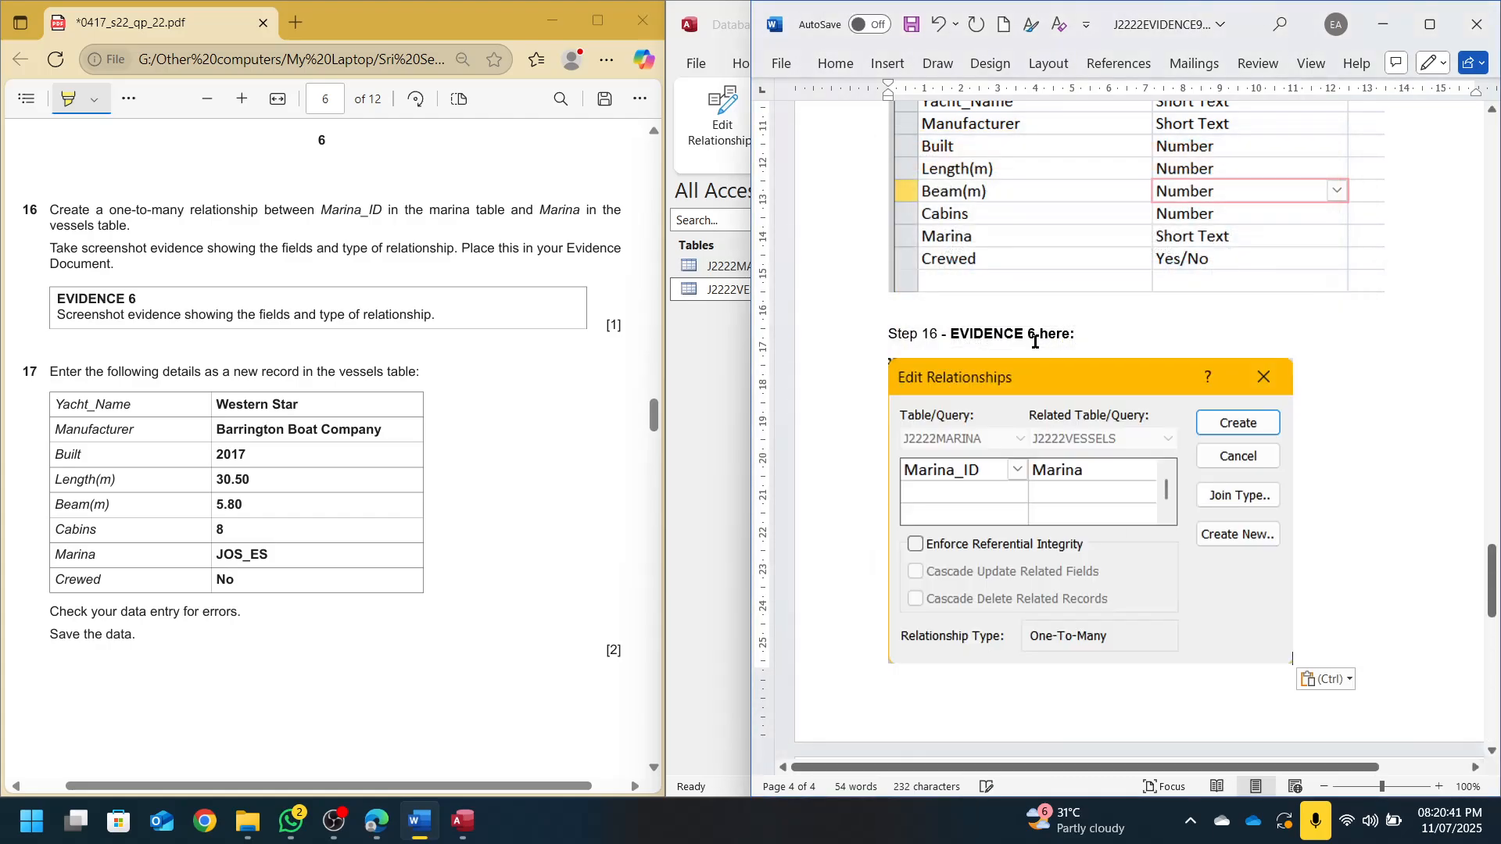
Close the Access relationships view and highlight 'new record' in question 17
{"action": "left_click", "coordinate": [1380, 29]}
{"action": "left_click", "coordinate": [1112, 110]}
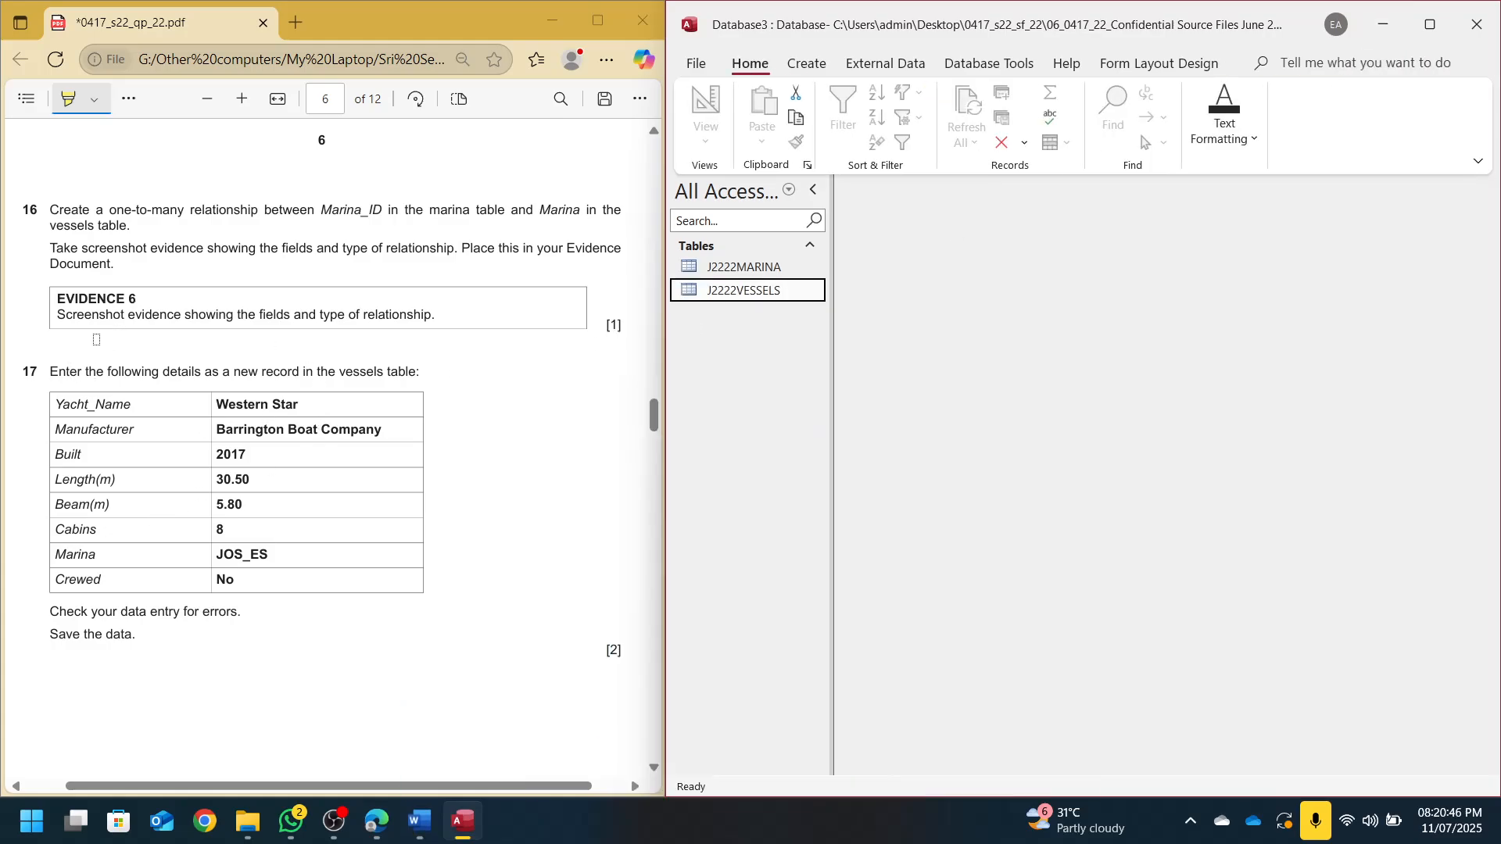
{"action": "scroll", "coordinate": [96, 339], "scroll_direction": "down", "scroll_amount": 1}
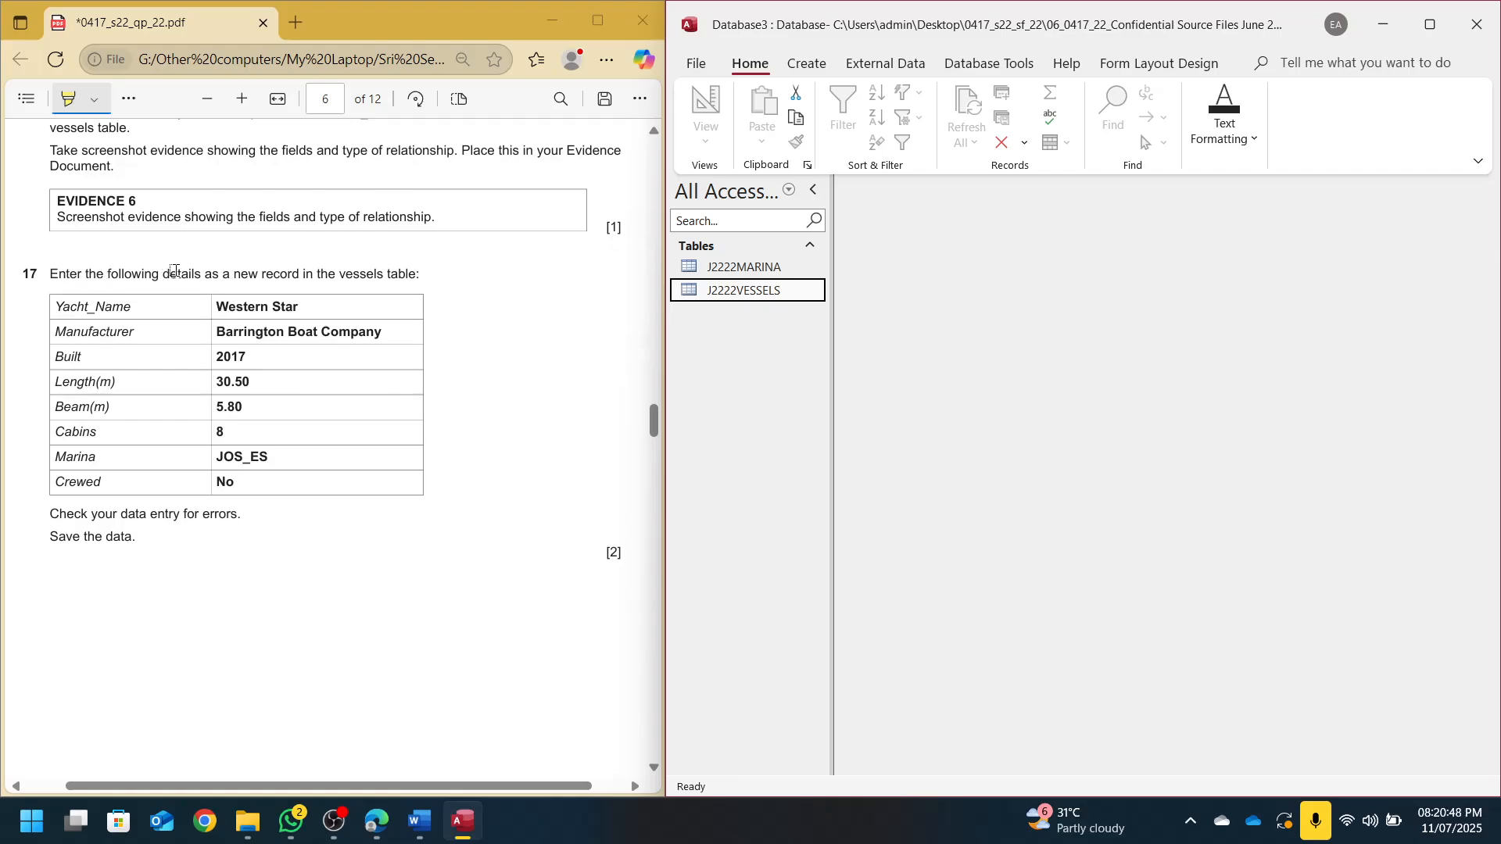
{"action": "mouse_move", "coordinate": [235, 275]}
{"action": "left_mouse_down"}
{"action": "mouse_move", "coordinate": [308, 275]}
{"action": "mouse_move", "coordinate": [295, 276]}
{"action": "left_mouse_up"}
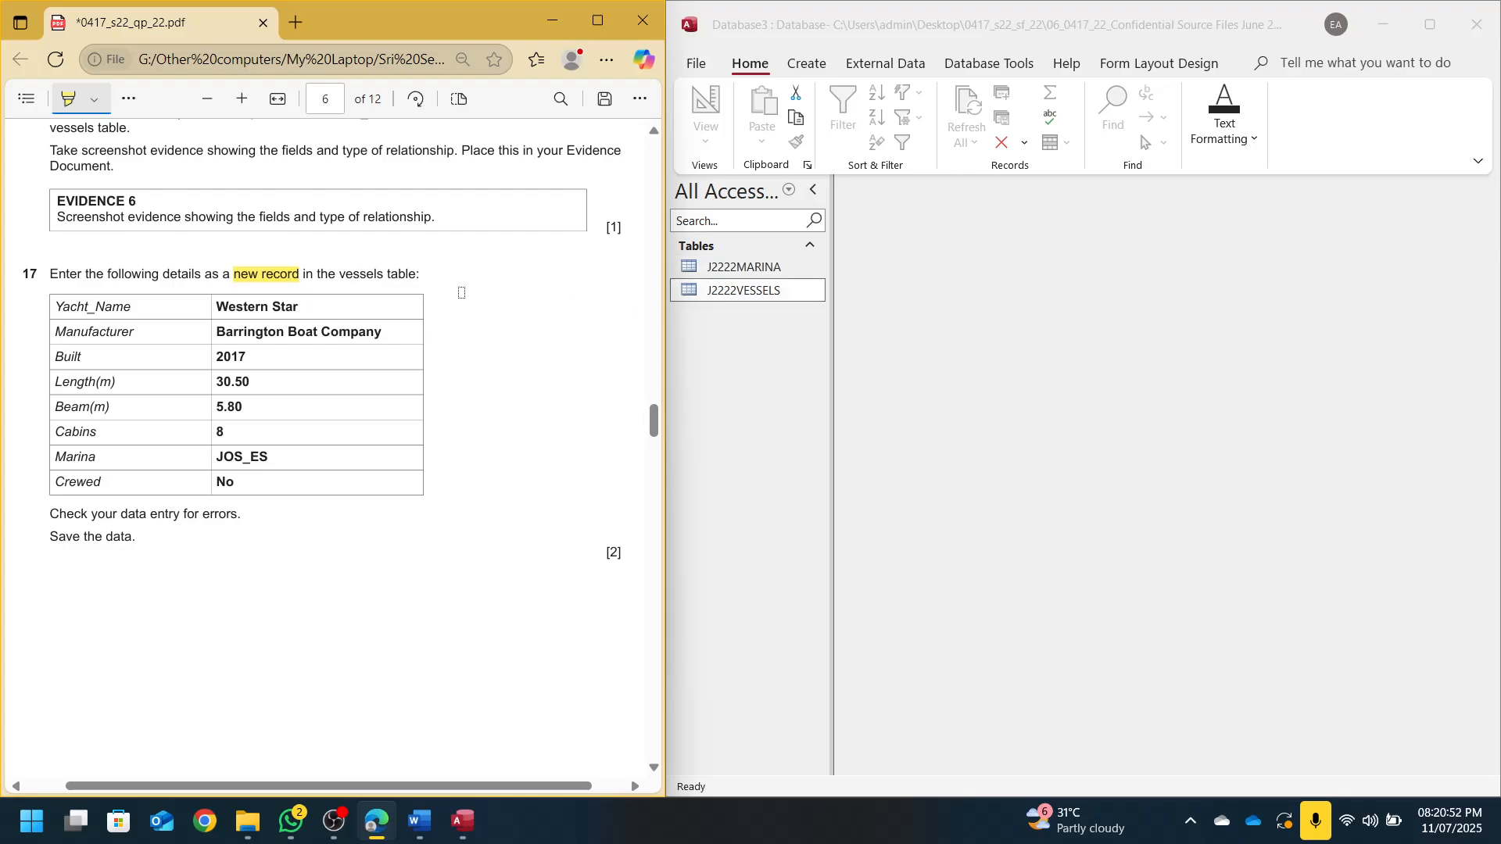
Open J2222VESSELS and start a new record: Western Star, manufacturer Barrington Boat Company
{"action": "double_click", "coordinate": [707, 300]}
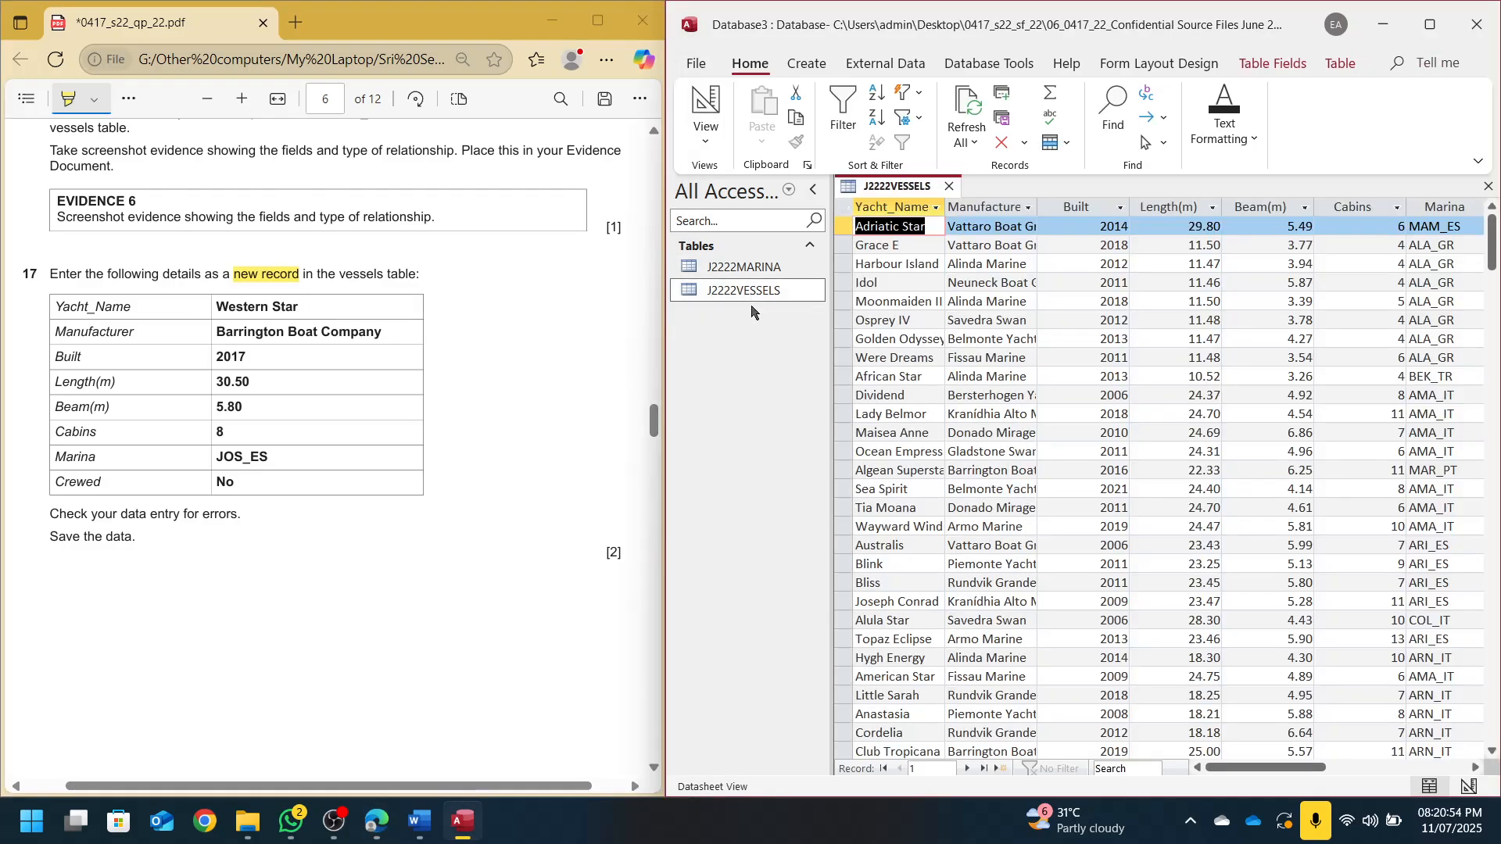
{"action": "left_click", "coordinate": [701, 130]}
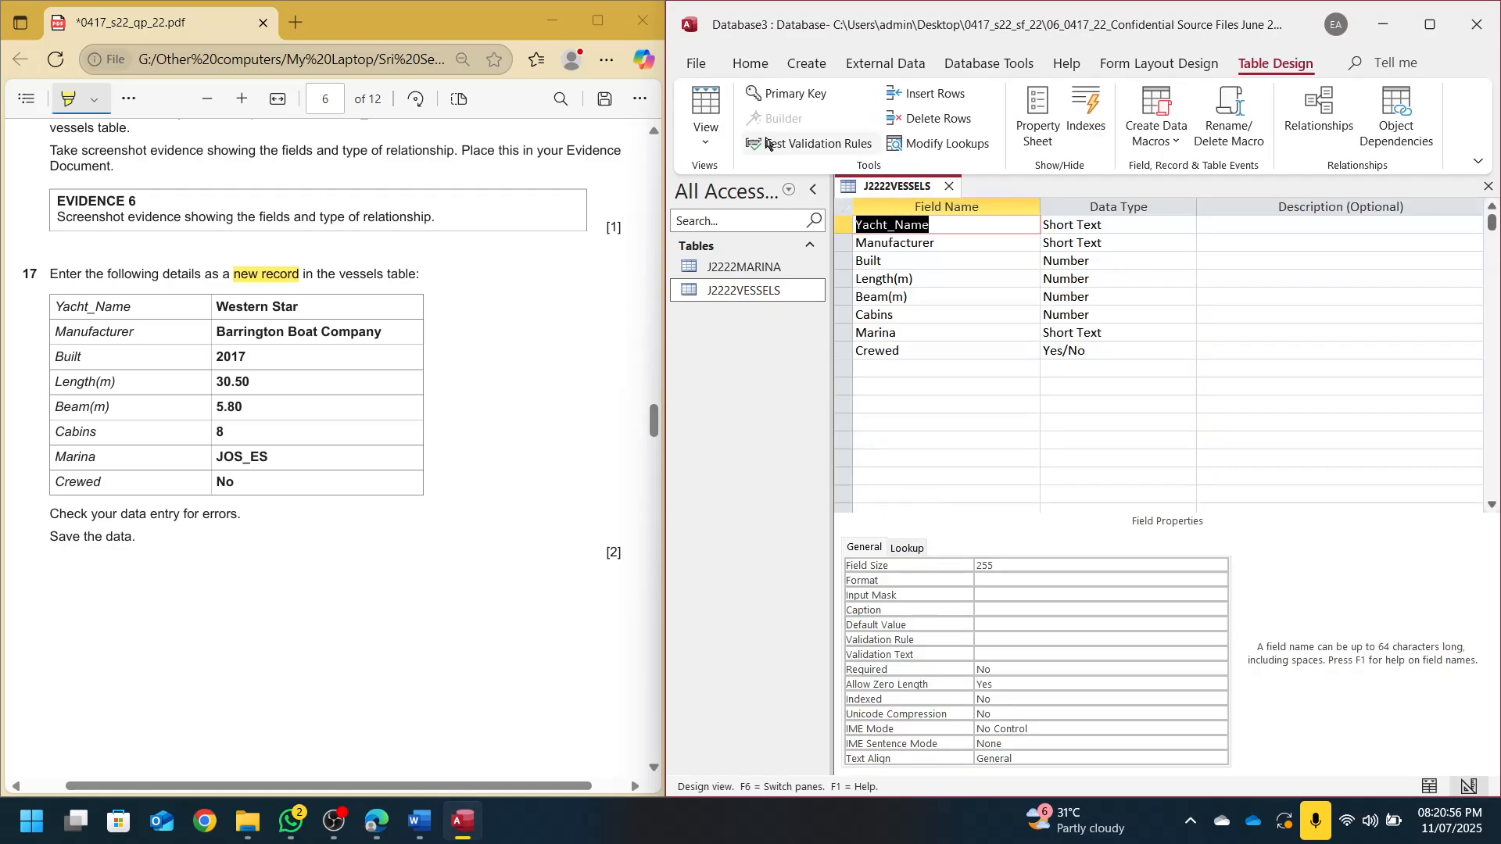
{"action": "left_click", "coordinate": [719, 111]}
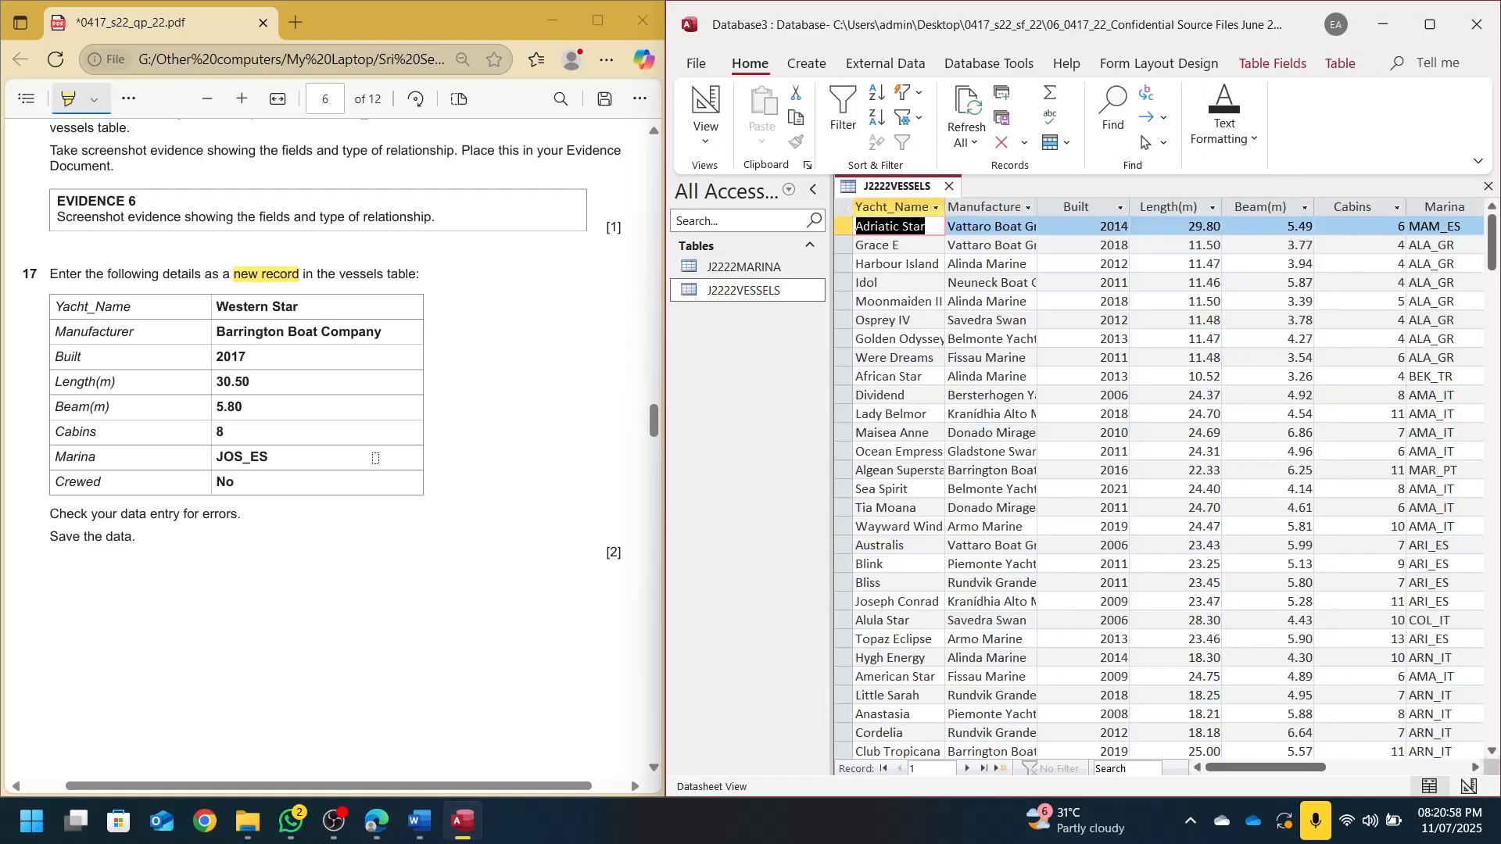
{"action": "left_click", "coordinate": [1000, 770]}
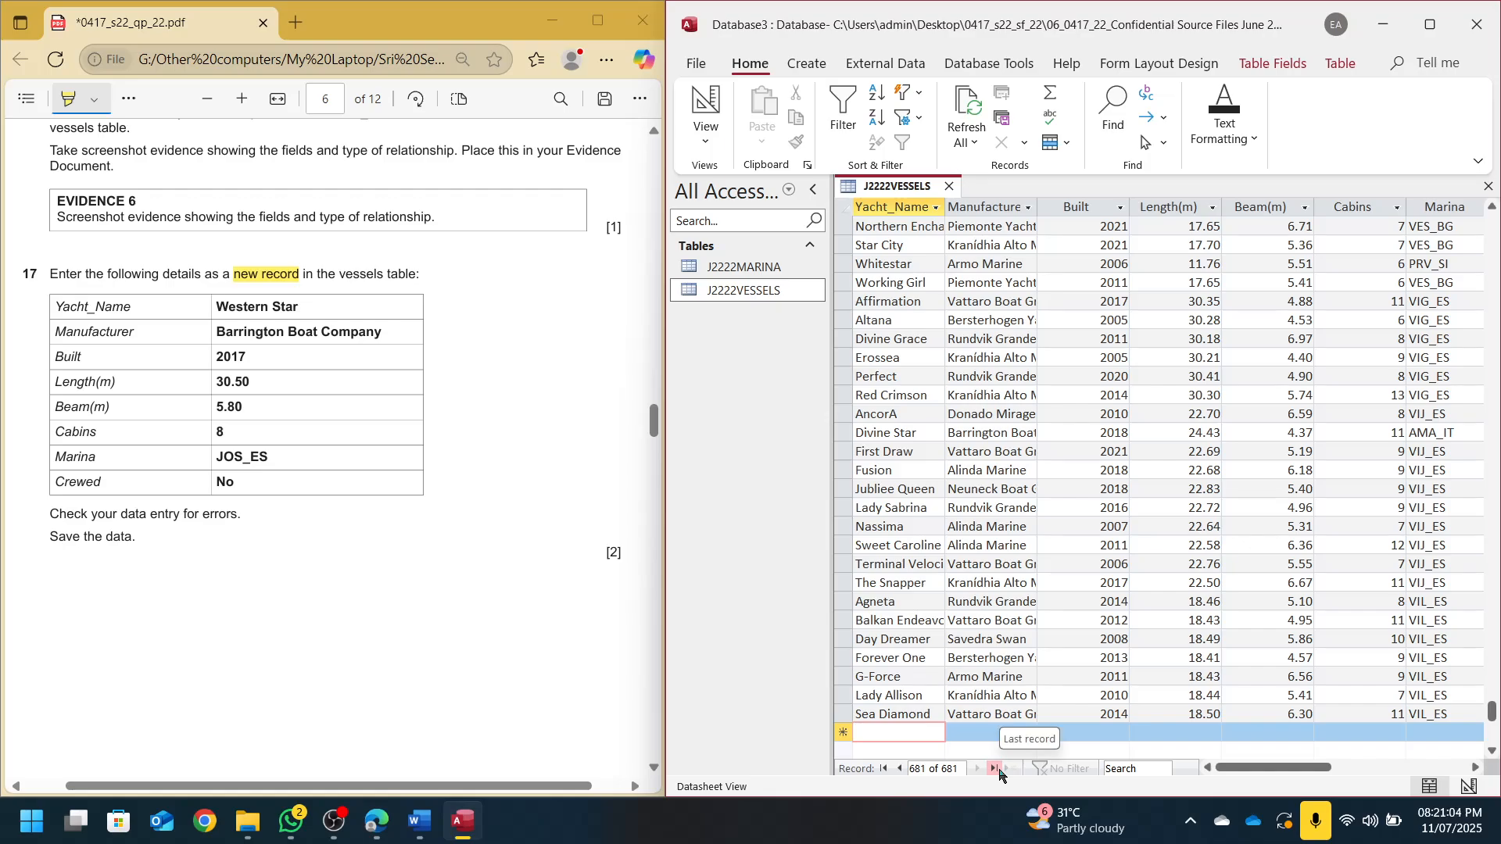
{"action": "type", "text": "Western Star"}
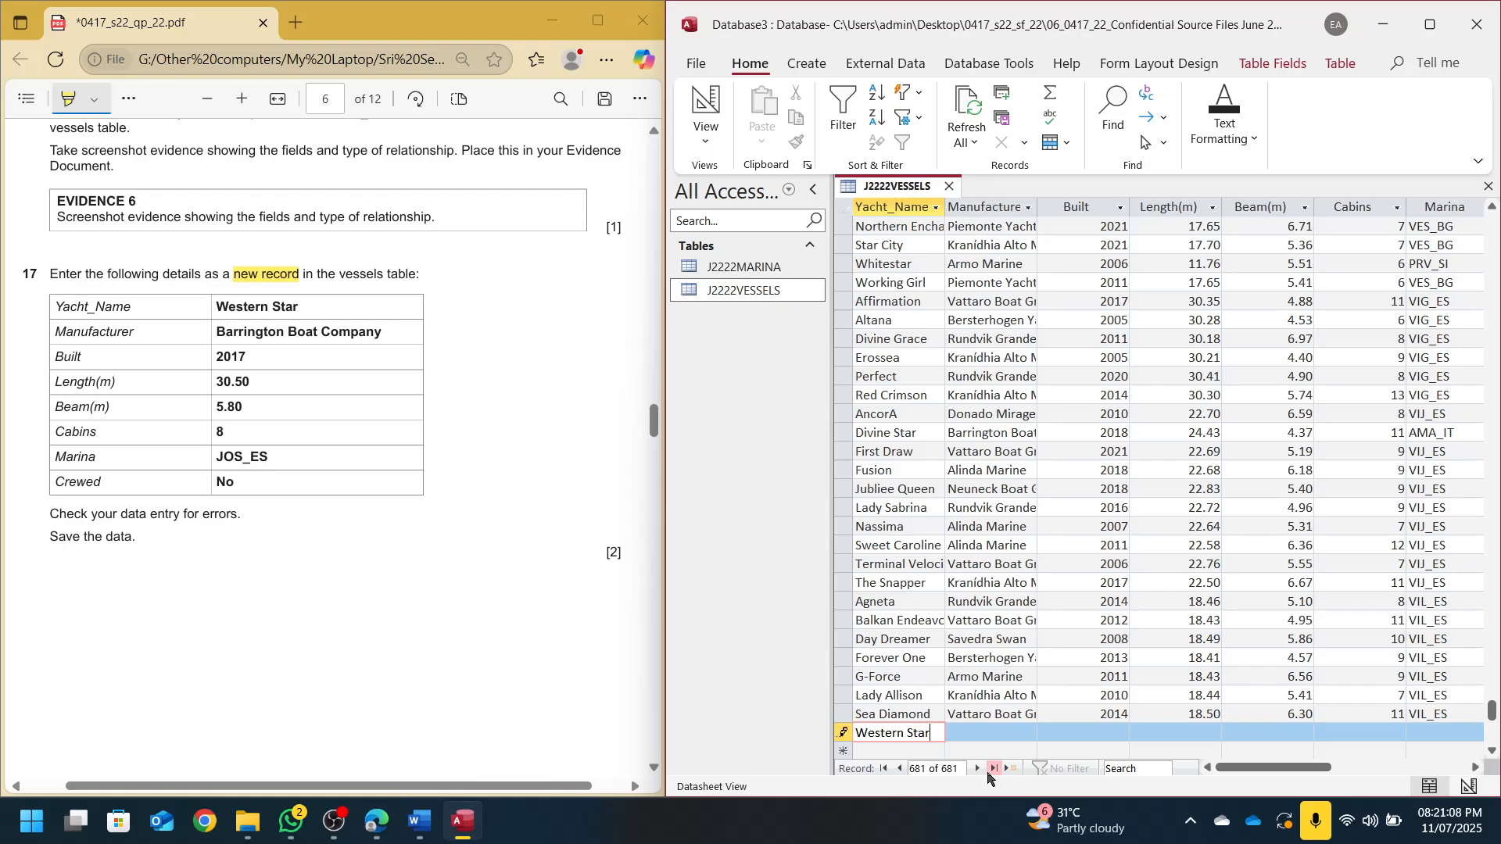
{"action": "key", "text": "Tab"}
{"action": "type", "text": "B"}
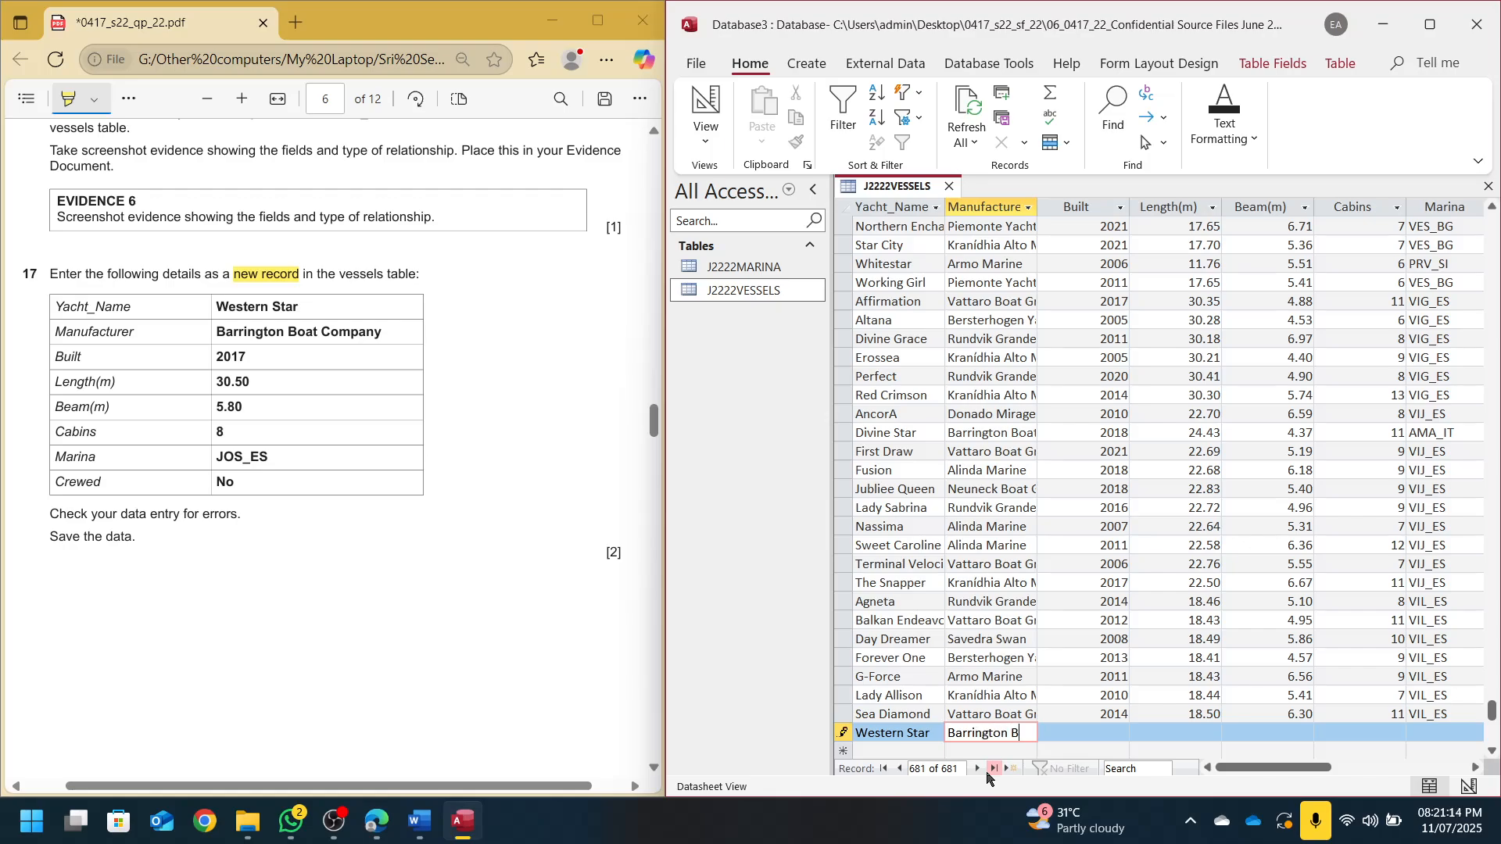
{"action": "type", "text": "arrington Boar"}
{"action": "type", "text": "Company"}
{"action": "key", "text": "Tab"}
Enter built 2017, length 30.50, beam 5.80, 8 cabins and marina JOS_ES, leaving Crewed unchecked
{"action": "type", "text": "2"}
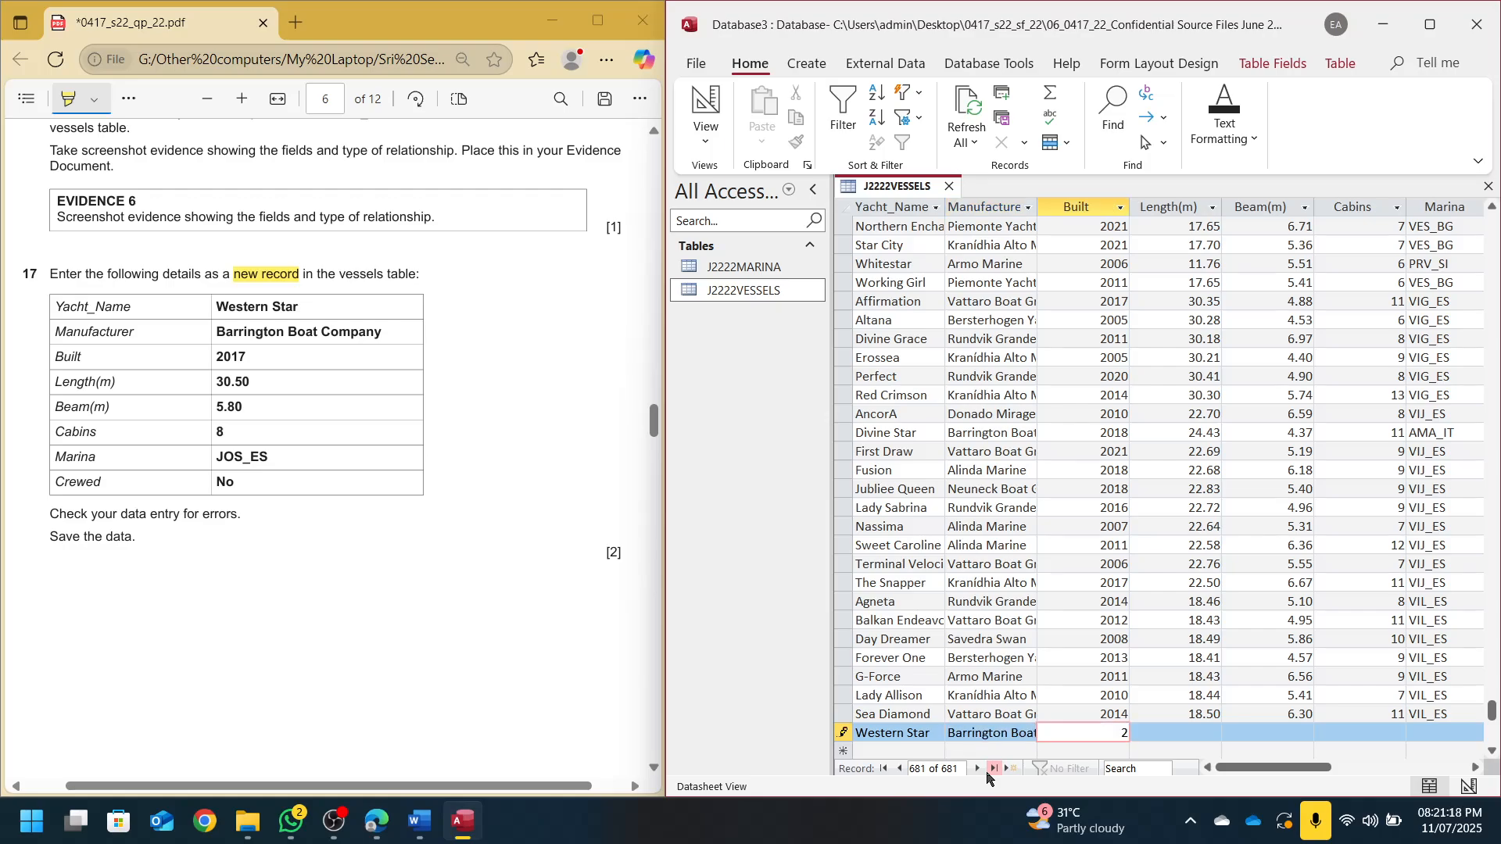
{"action": "type", "text": "017"}
{"action": "key", "text": "Tab"}
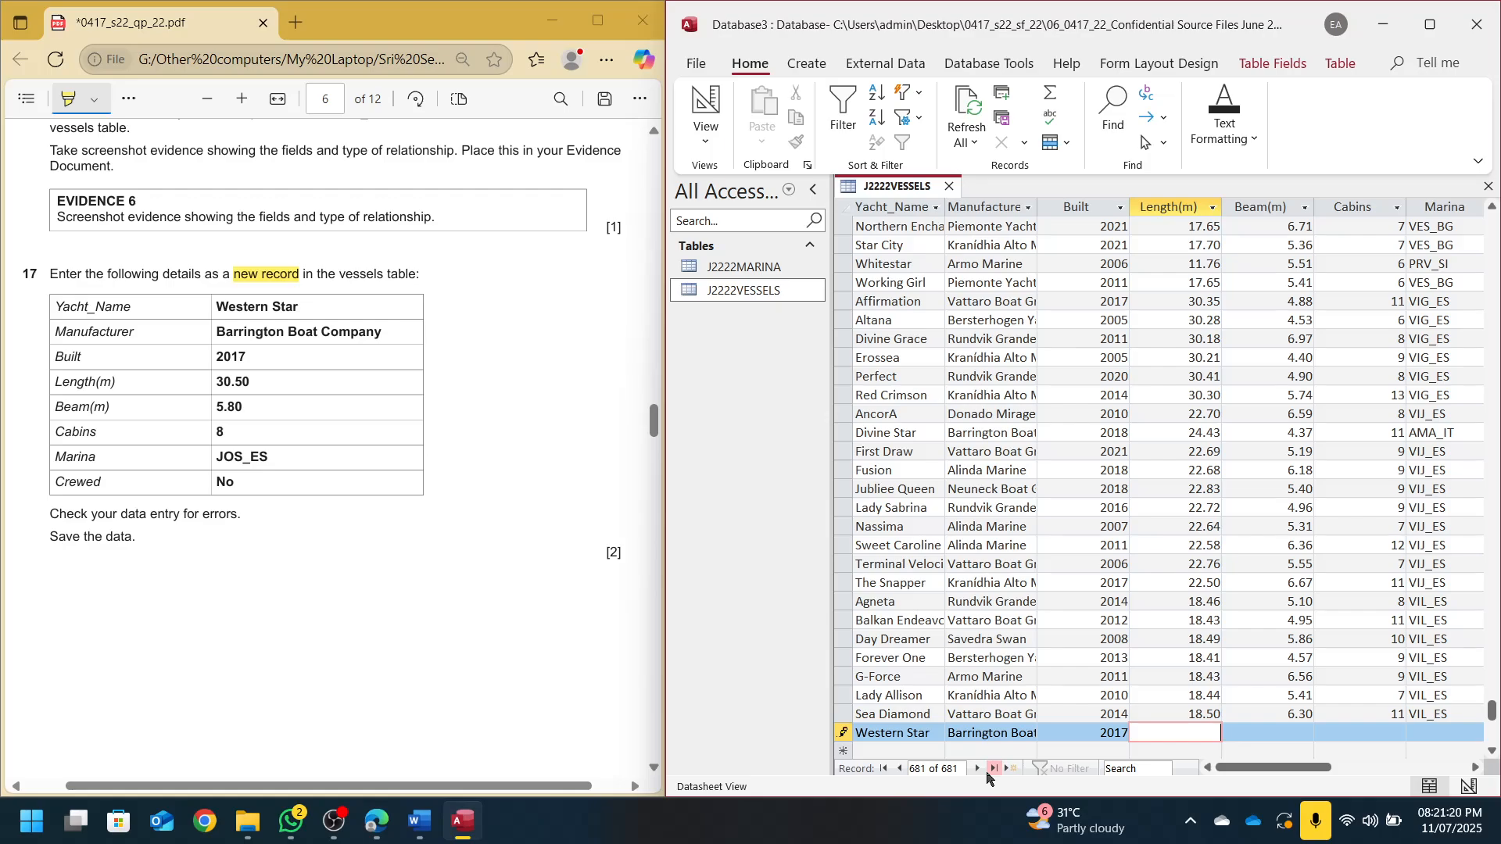
{"action": "type", "text": "30.50"}
{"action": "key", "text": "Tab"}
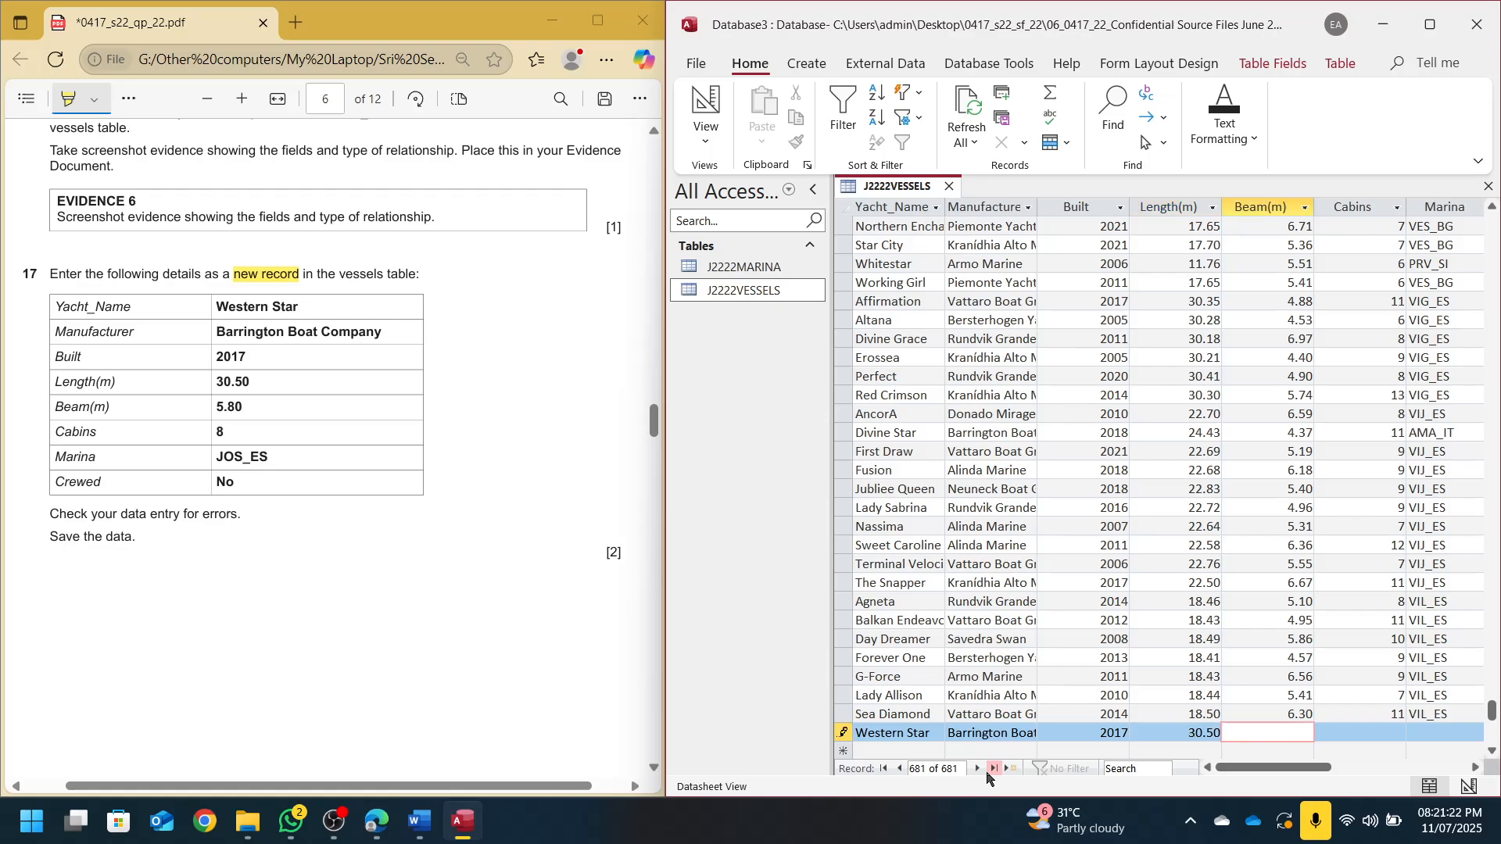
{"action": "type", "text": "5.80"}
{"action": "key", "text": "Tab"}
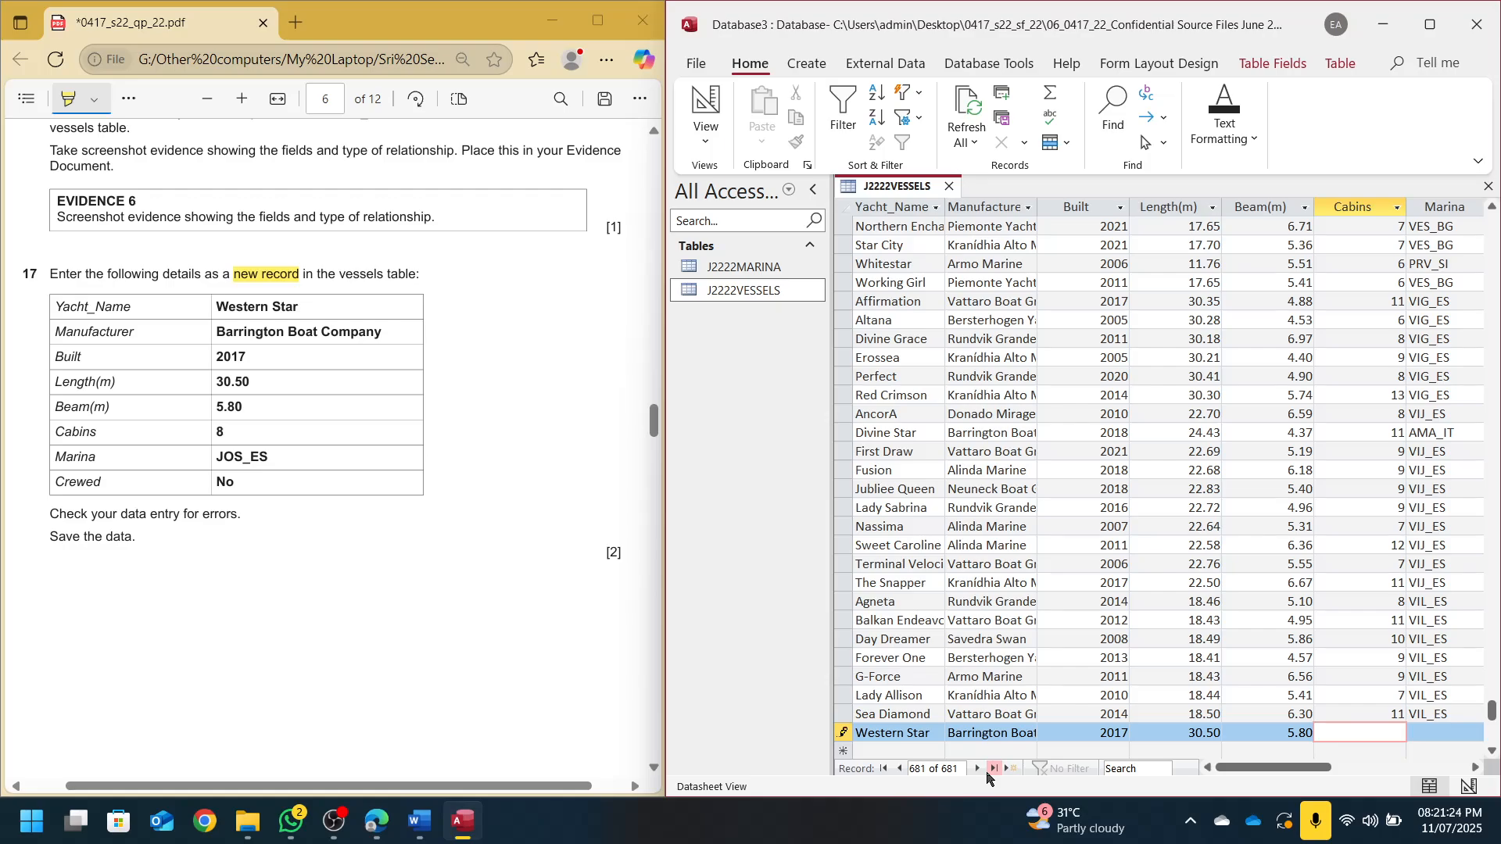
{"action": "type", "text": "8"}
{"action": "key", "text": "Tab"}
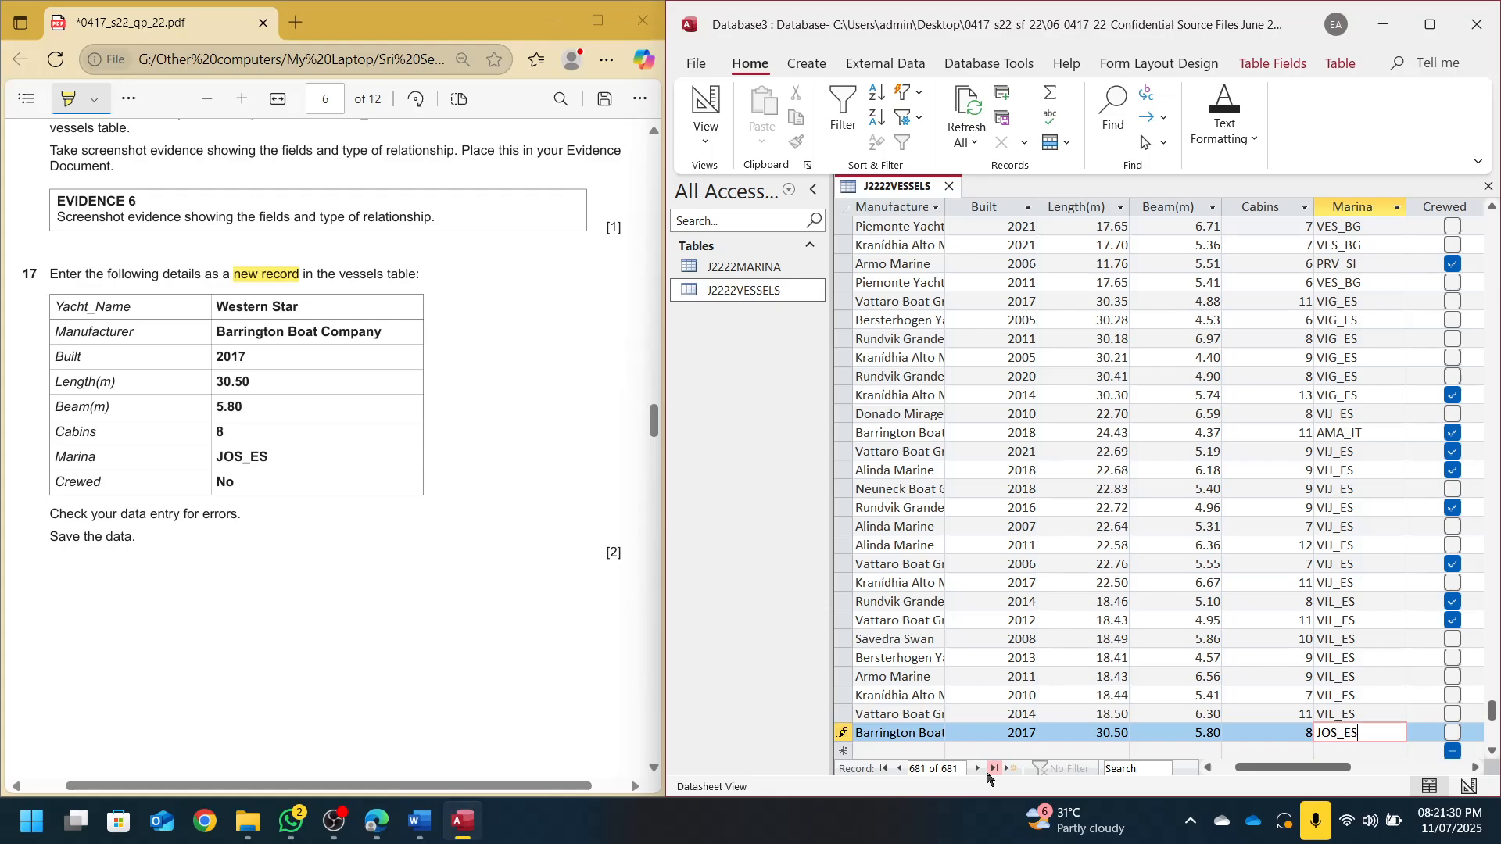
{"action": "key", "text": "Tab"}
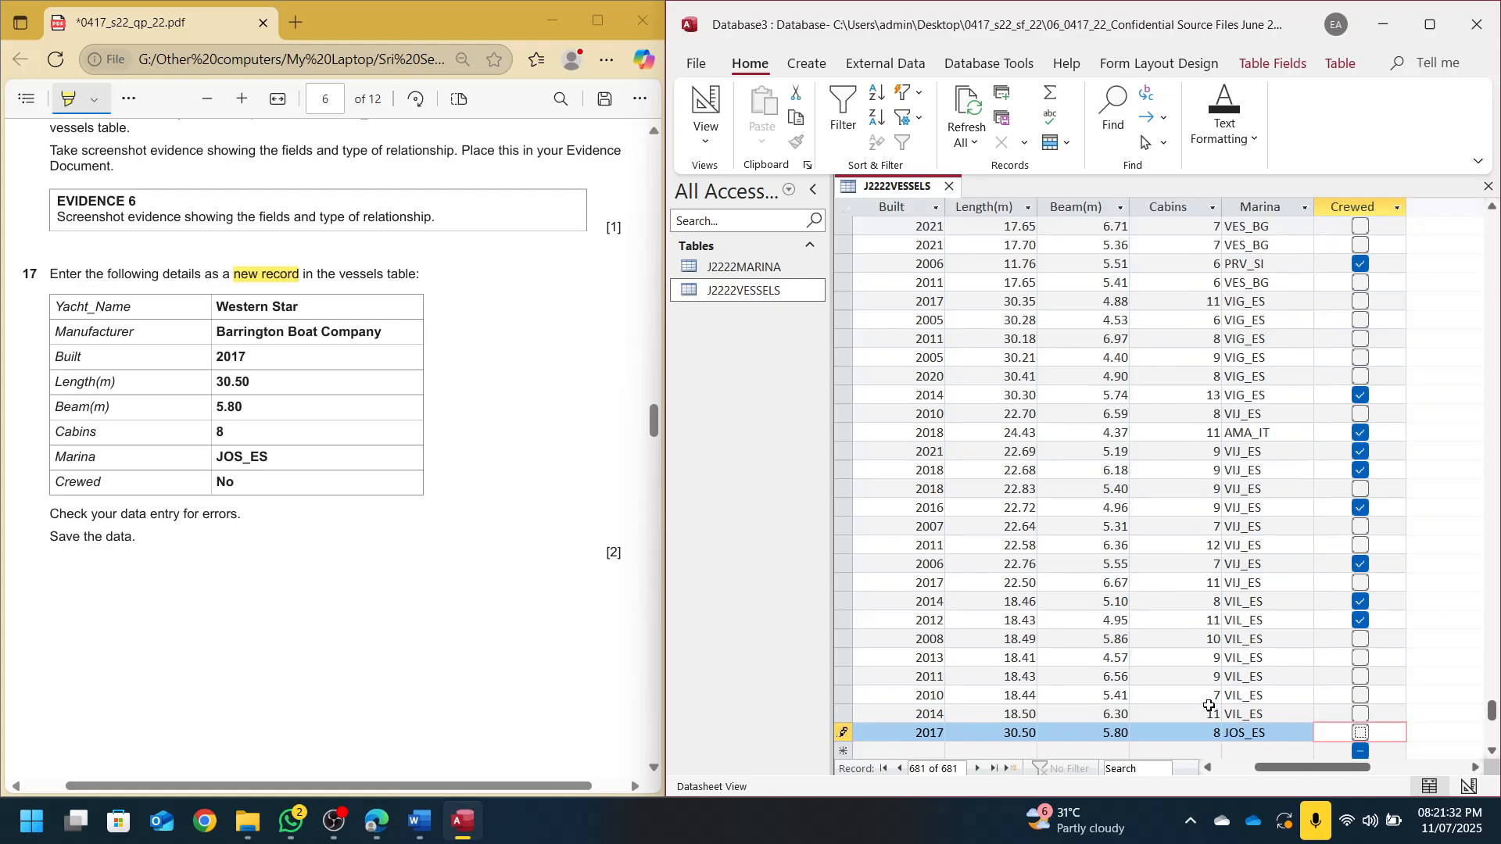
{"action": "scroll", "coordinate": [529, 533], "scroll_direction": "up", "scroll_amount": 10}
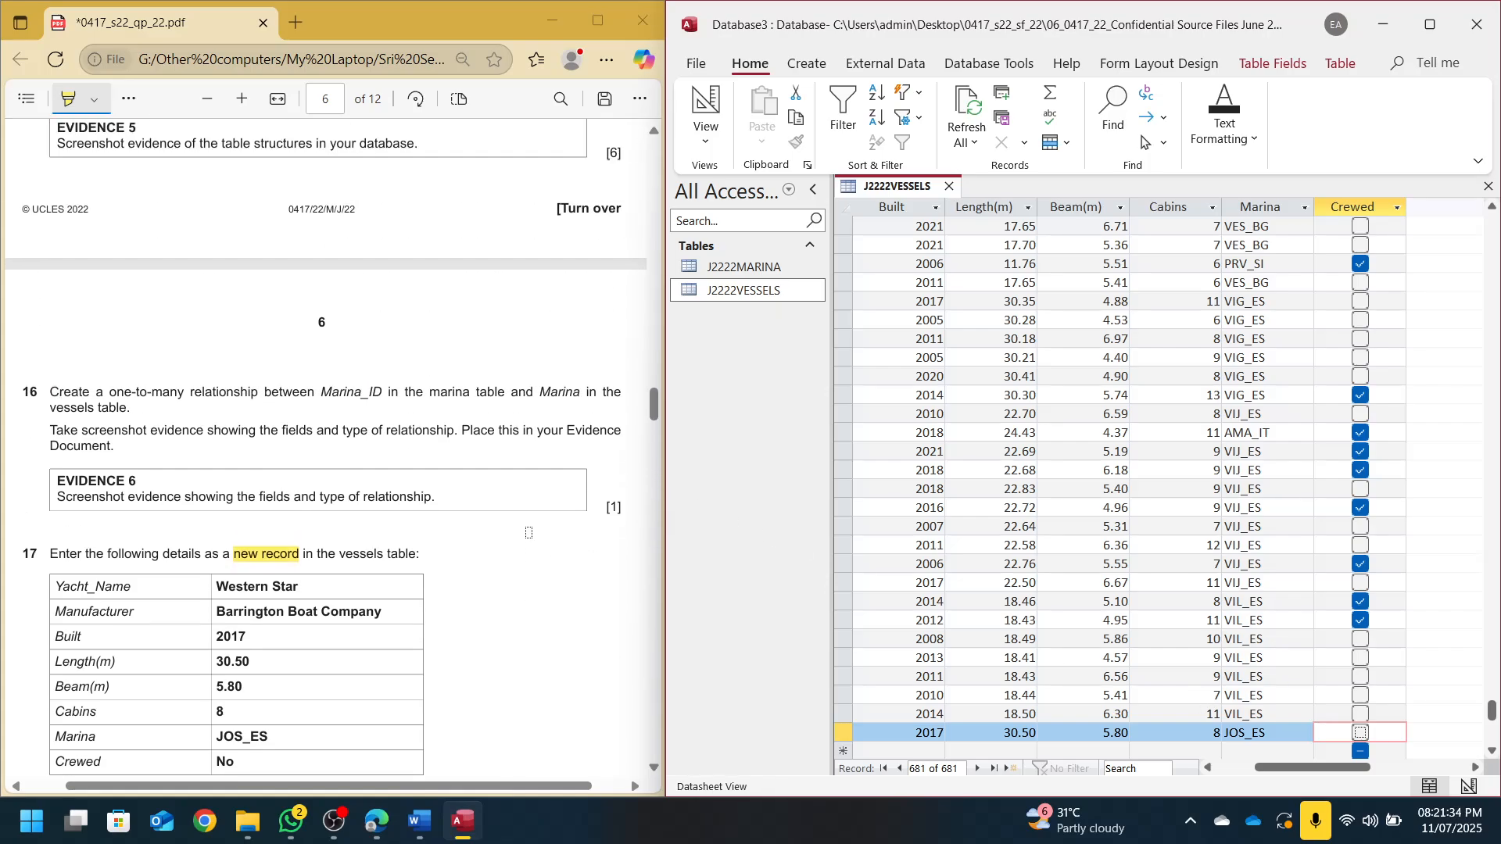
{"action": "scroll", "coordinate": [438, 430], "scroll_direction": "down", "scroll_amount": 1}
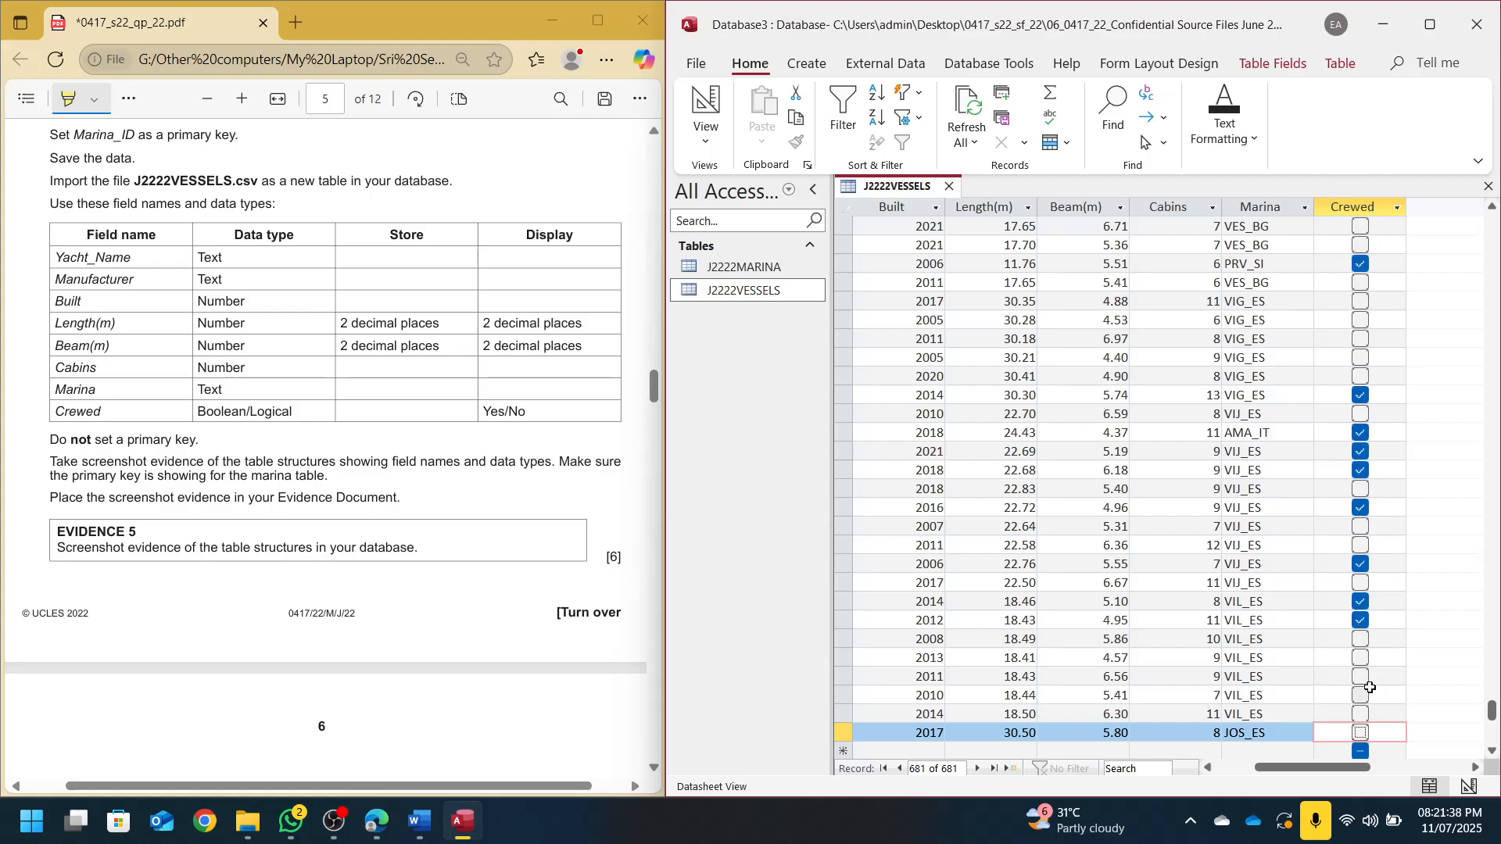
Change the Crewed field's Display Control to Text Box and return to the datasheet
{"action": "left_click", "coordinate": [713, 108]}
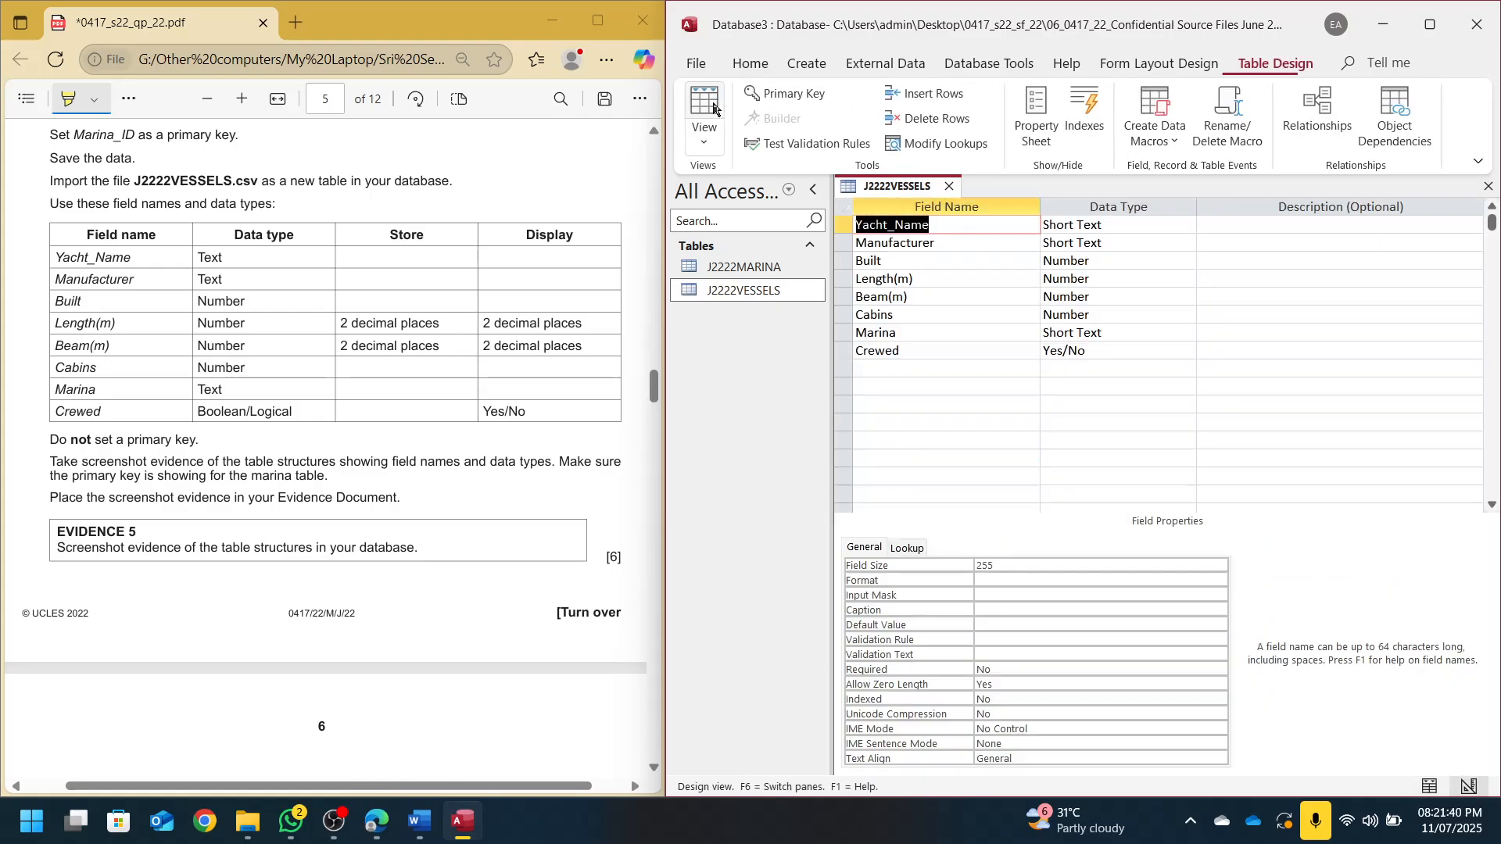
{"action": "left_click", "coordinate": [887, 352]}
{"action": "left_click", "coordinate": [903, 549]}
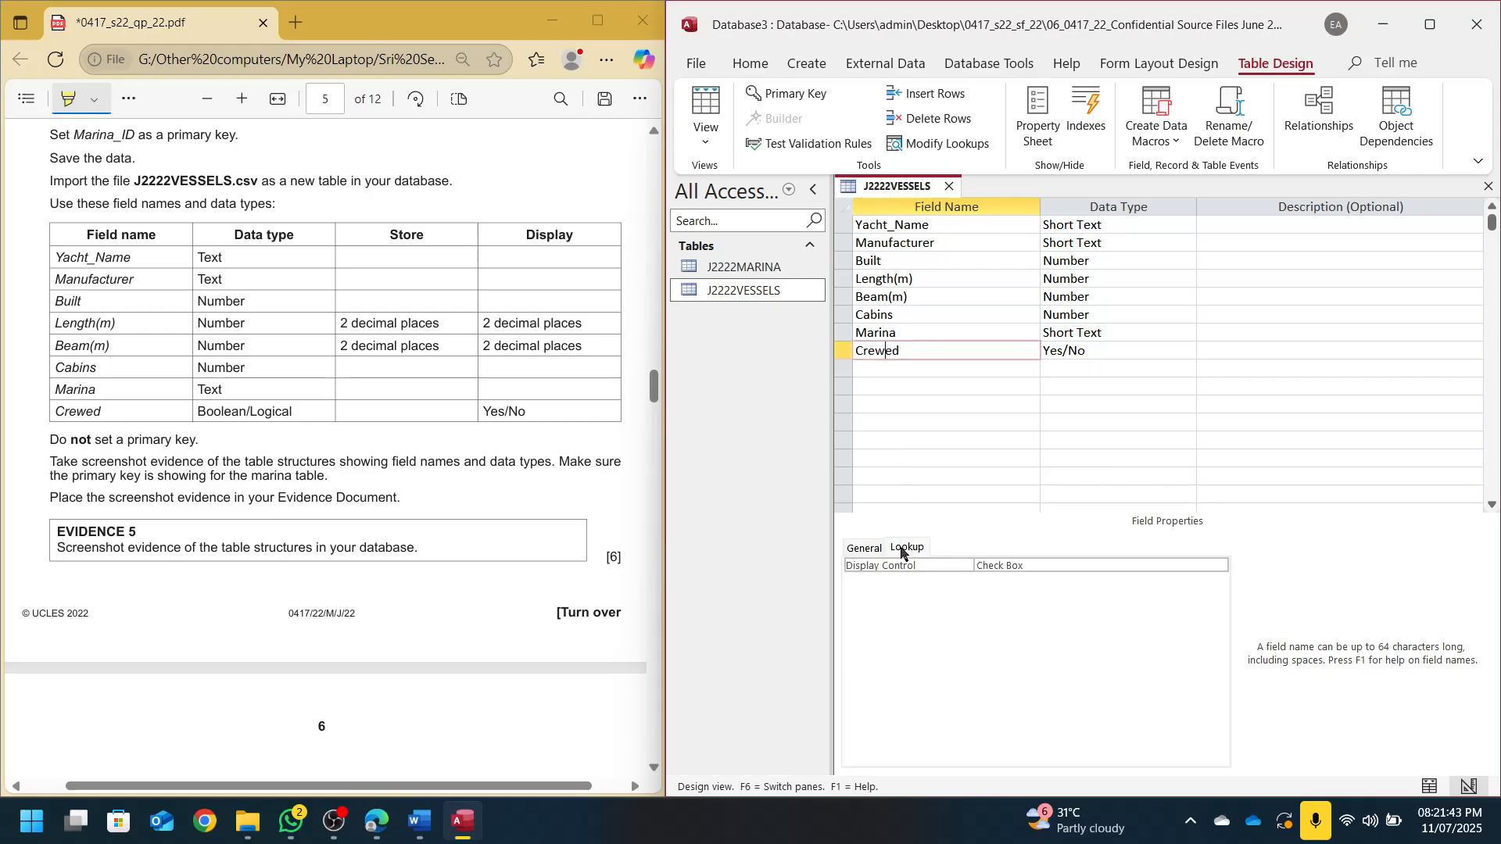
{"action": "left_click", "coordinate": [1165, 565]}
{"action": "left_click", "coordinate": [1051, 595]}
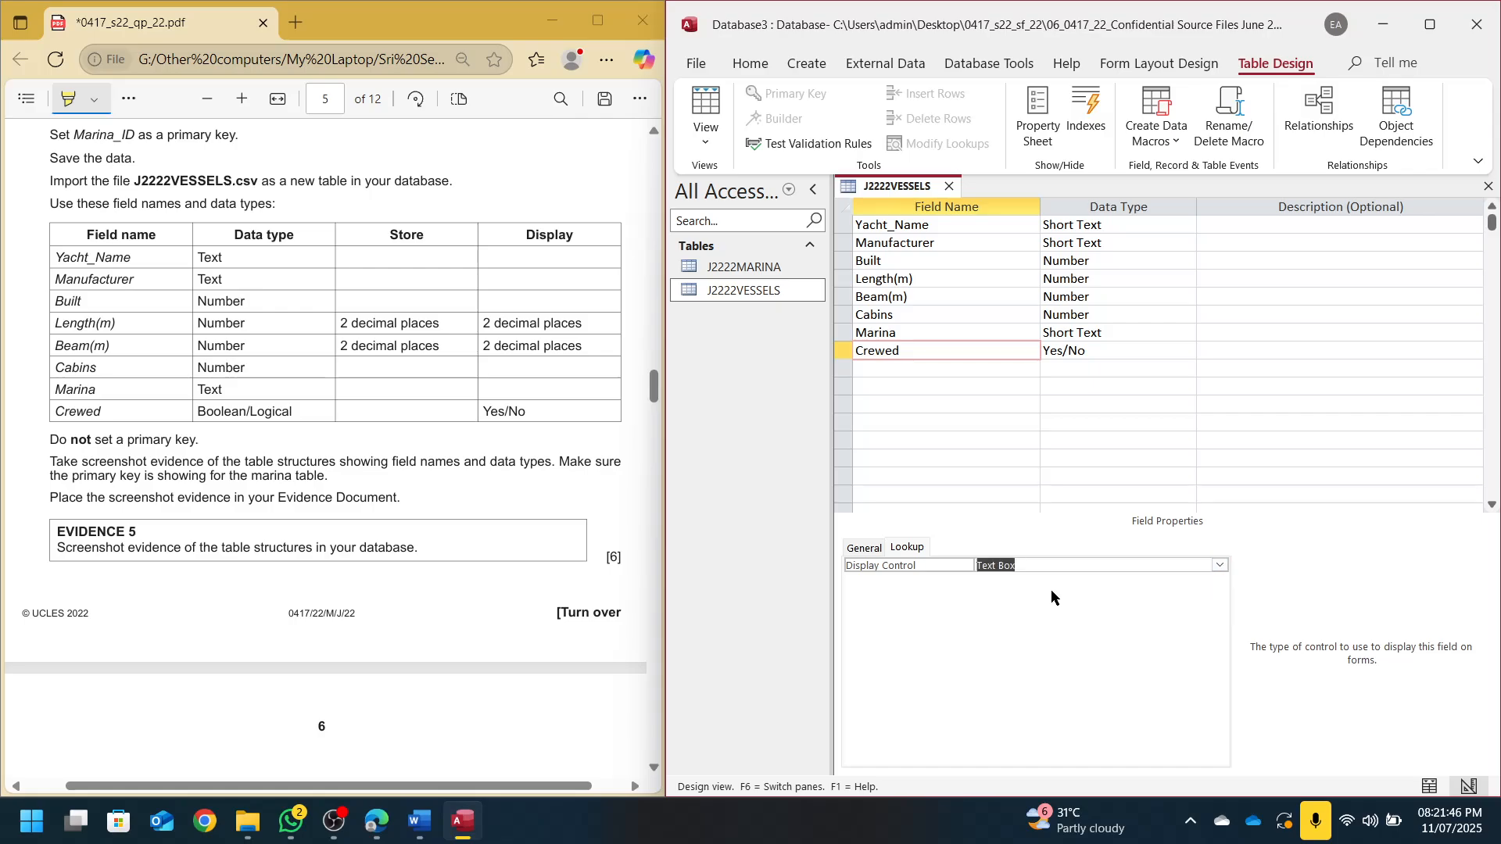
{"action": "left_click", "coordinate": [706, 109]}
{"action": "left_click_drag", "start_coordinate": [1278, 768], "coordinate": [1378, 768]}
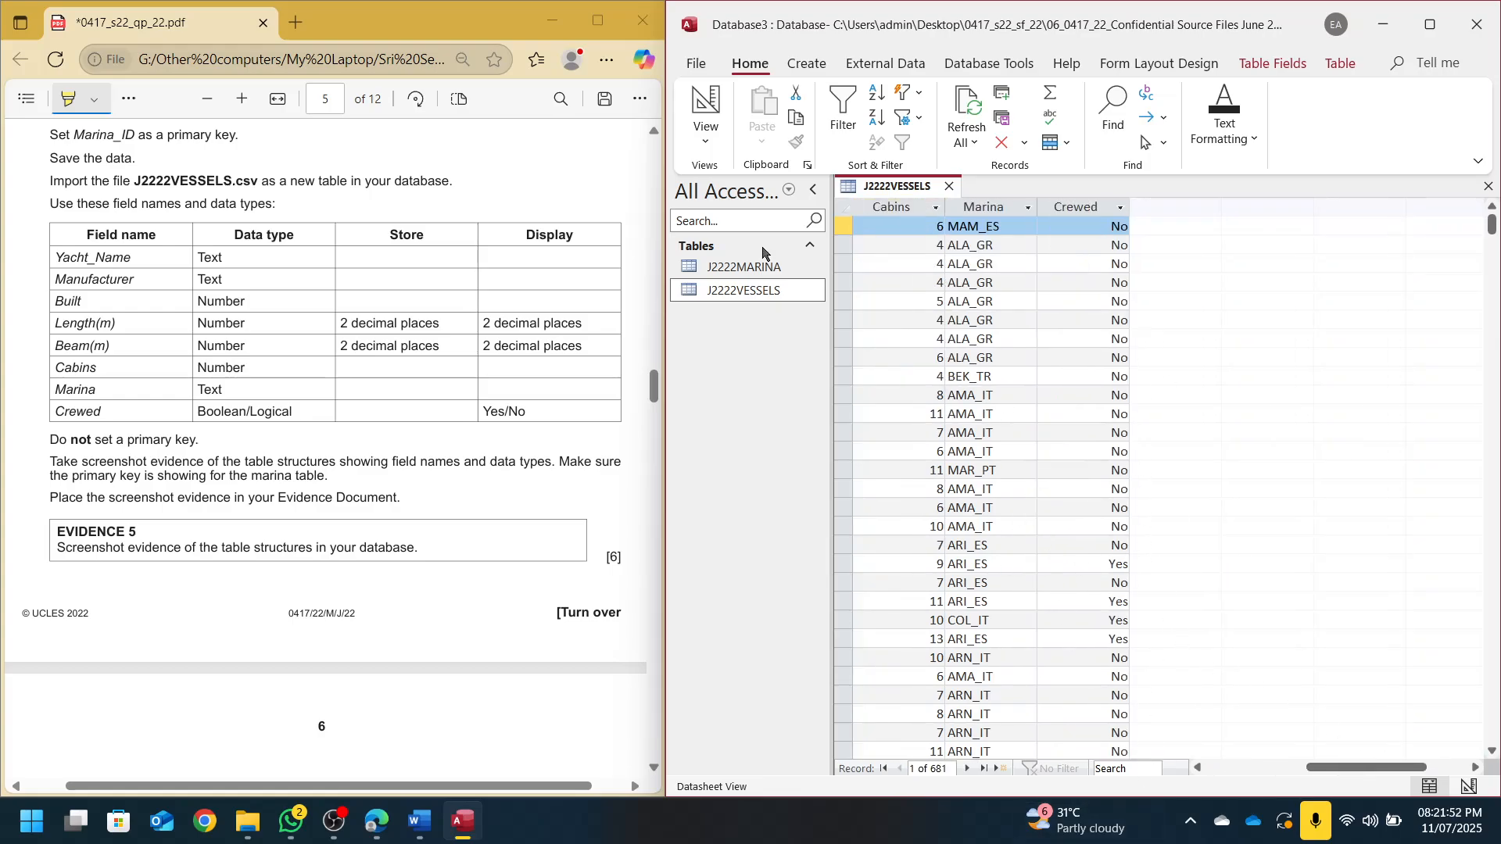
{"action": "scroll", "coordinate": [337, 468], "scroll_direction": "down", "scroll_amount": 10}
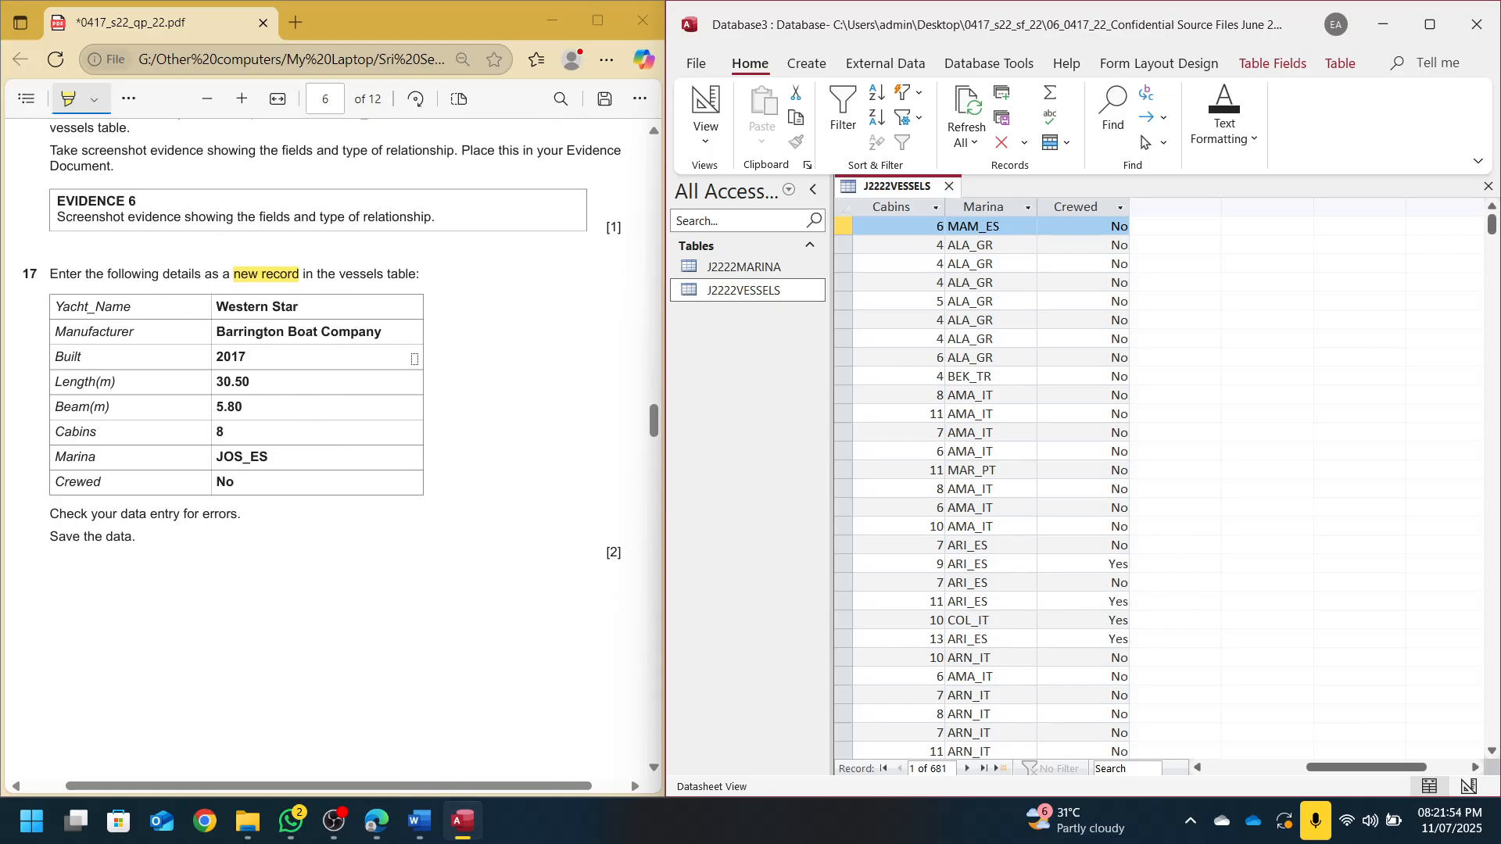
{"action": "left_click_drag", "start_coordinate": [1322, 768], "coordinate": [1219, 773]}
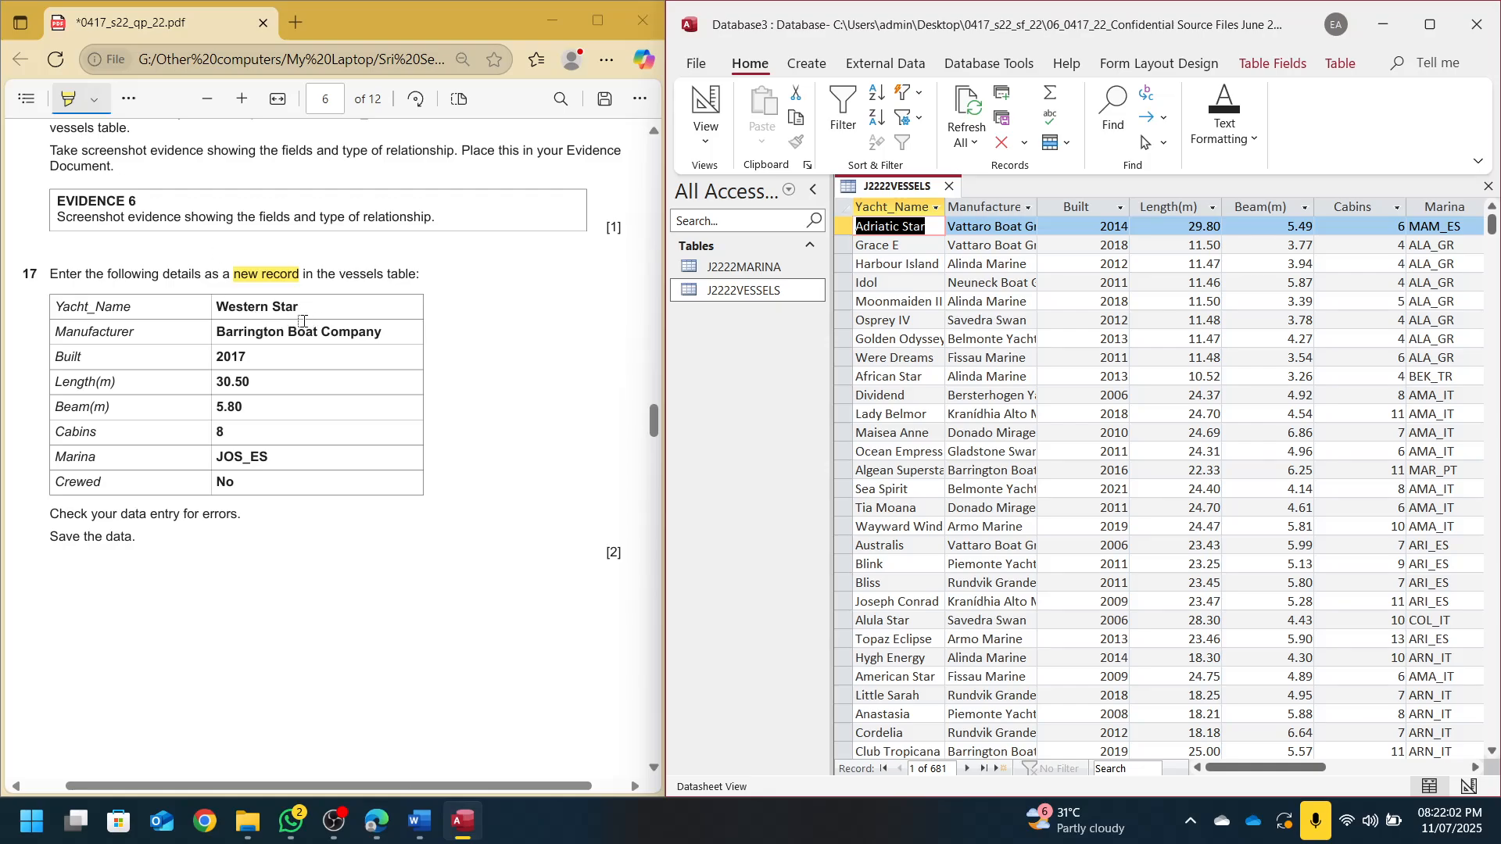
Search for the Western Star record, close the table, and highlight 'tabular report' in question 18
{"action": "left_click", "coordinate": [1120, 770]}
{"action": "type", "text": "wes"}
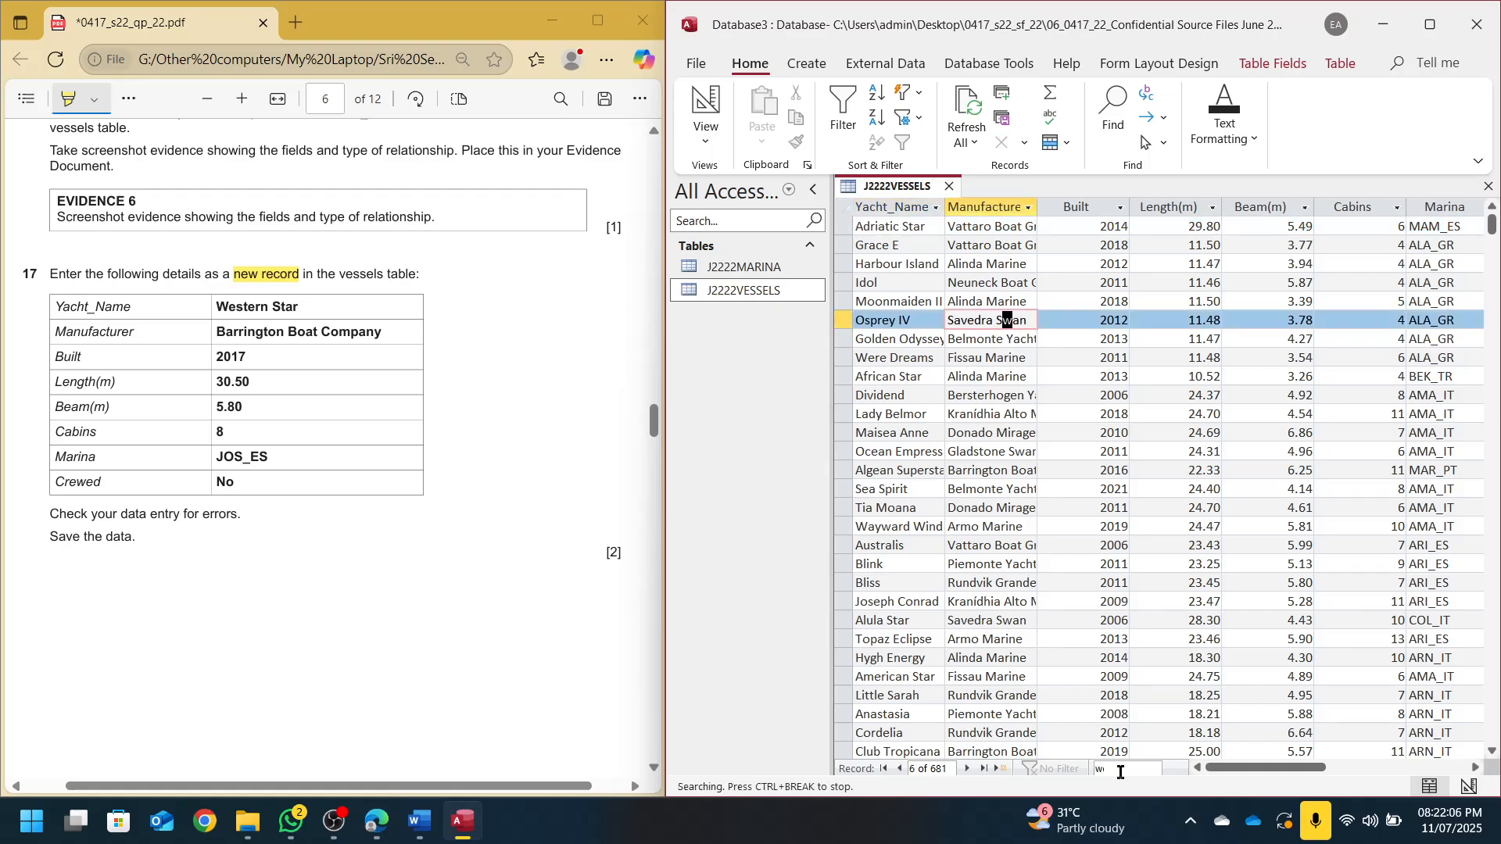
{"action": "type", "text": "tern sar"}
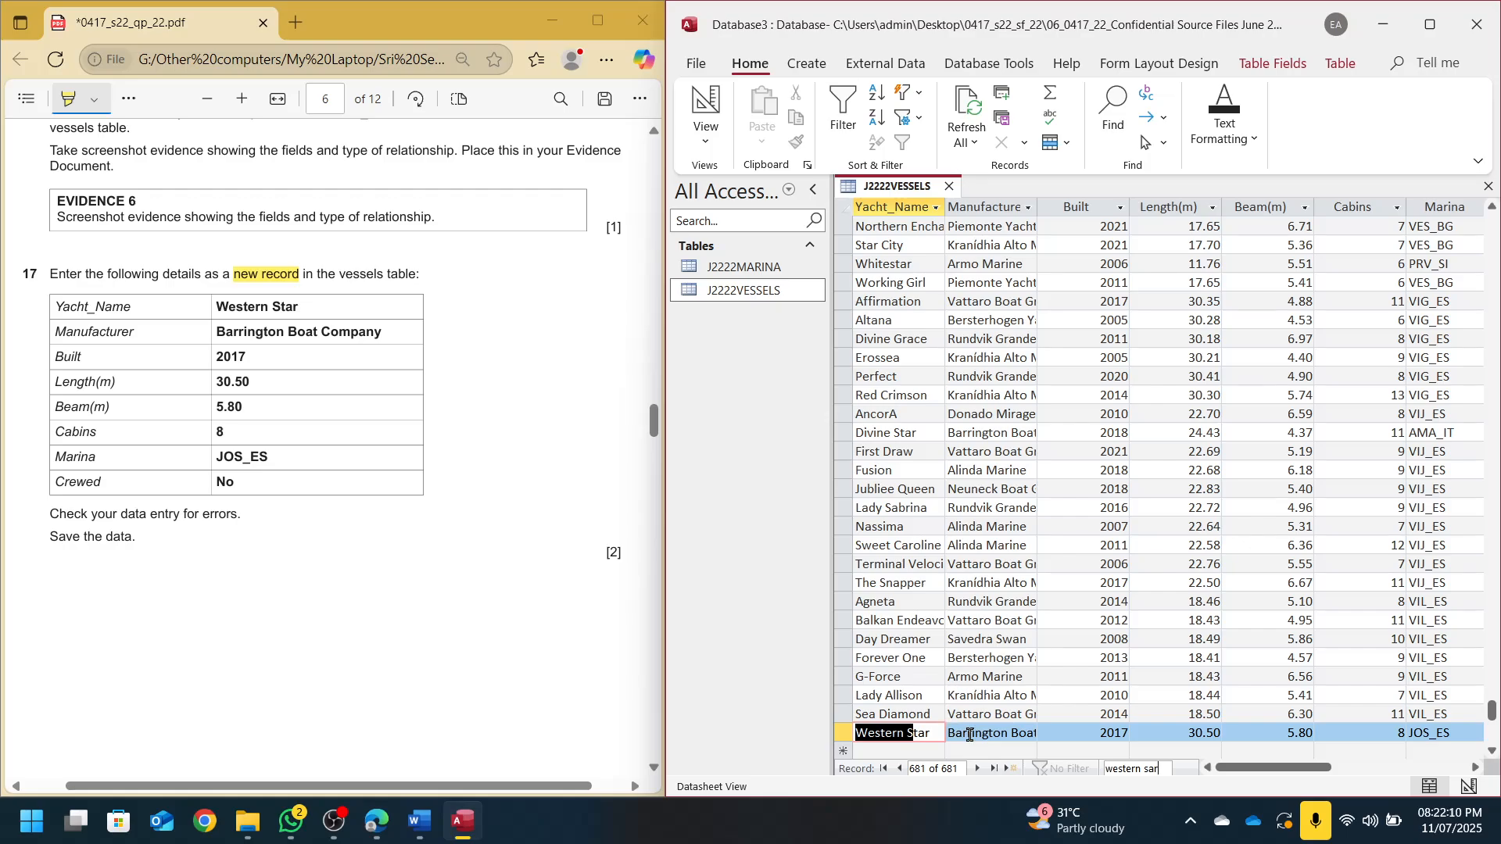
{"action": "left_click", "coordinate": [845, 735]}
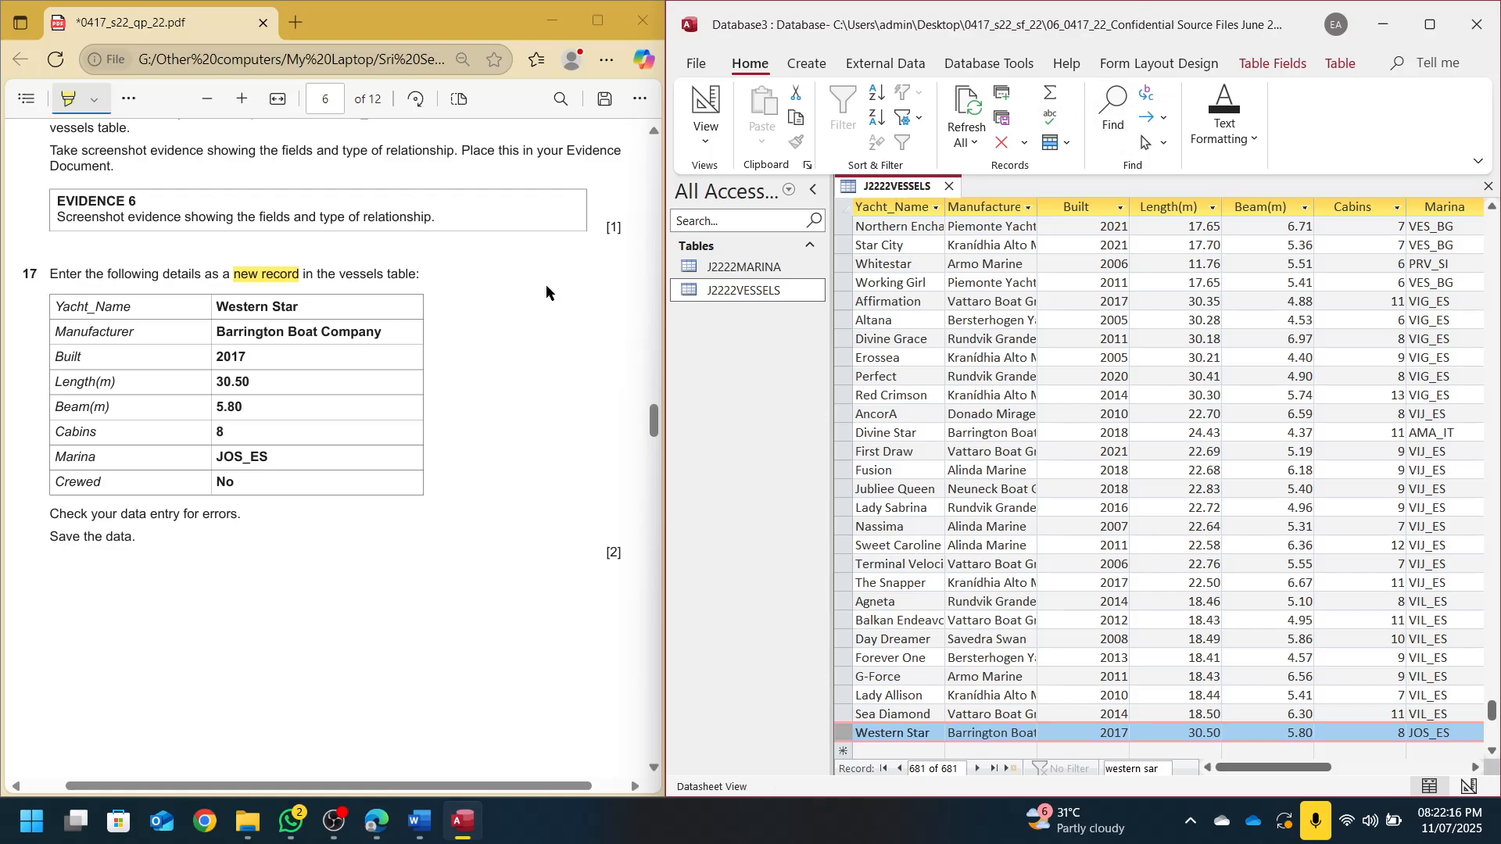
{"action": "scroll", "coordinate": [140, 493], "scroll_direction": "down", "scroll_amount": 10}
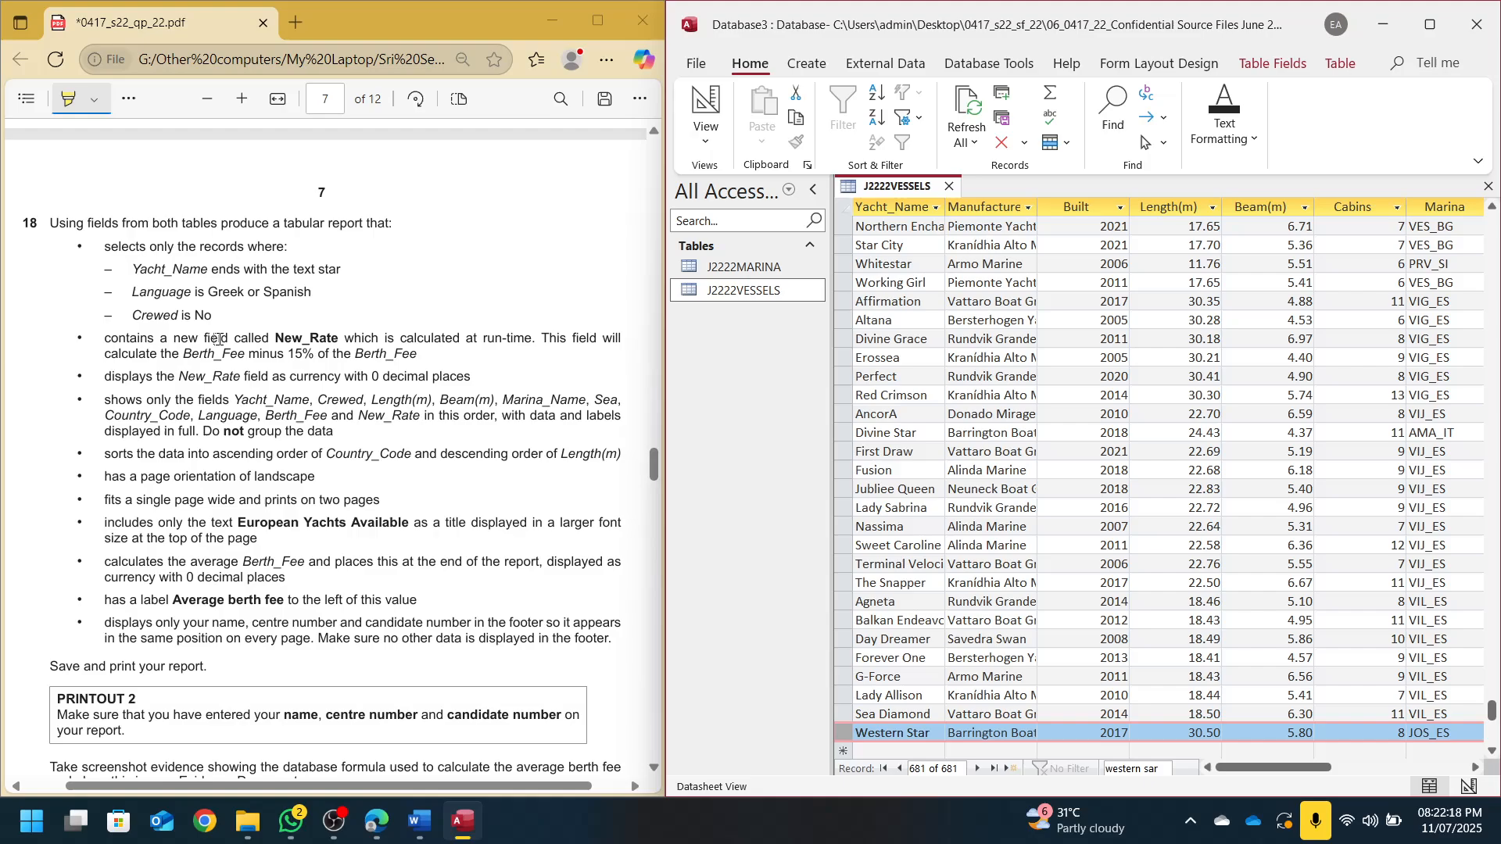
{"action": "key", "text": "ctrl+w"}
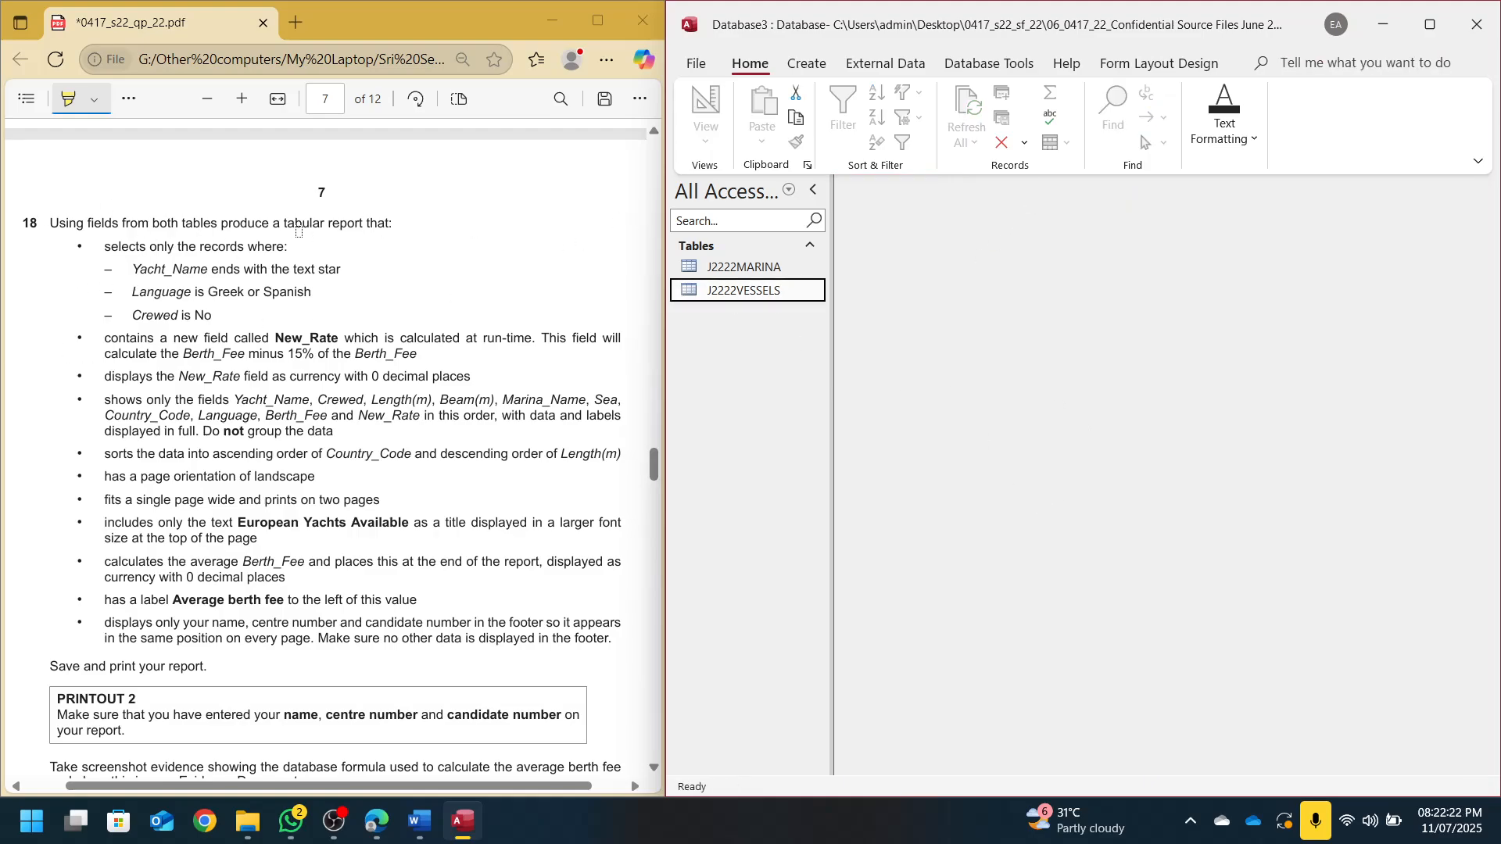
{"action": "left_click_drag", "start_coordinate": [283, 223], "coordinate": [369, 230]}
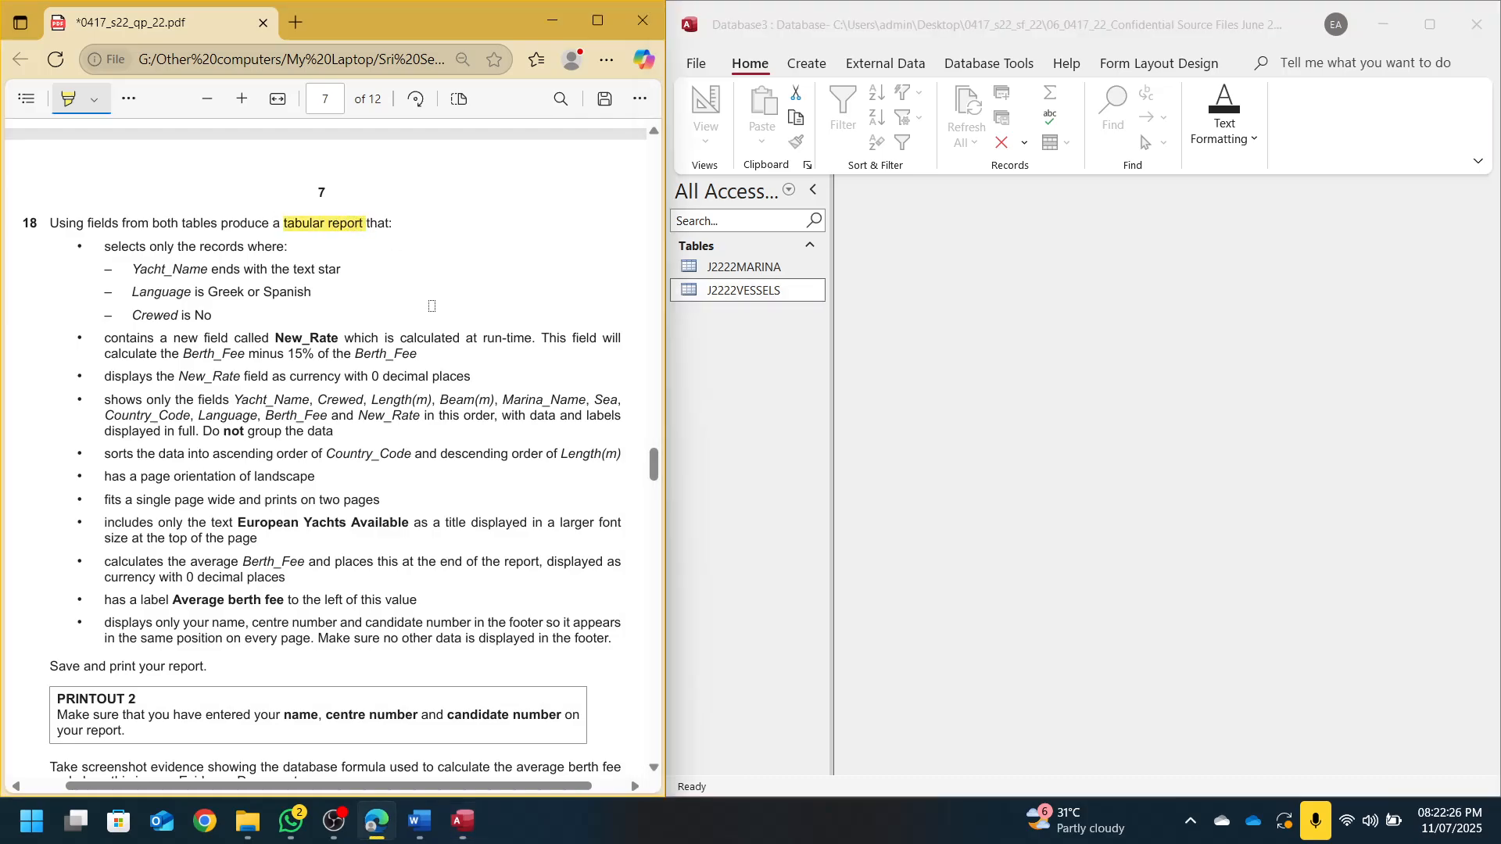
Launch the Simple Query Wizard from the Create tab's query options
{"action": "left_click", "coordinate": [791, 61]}
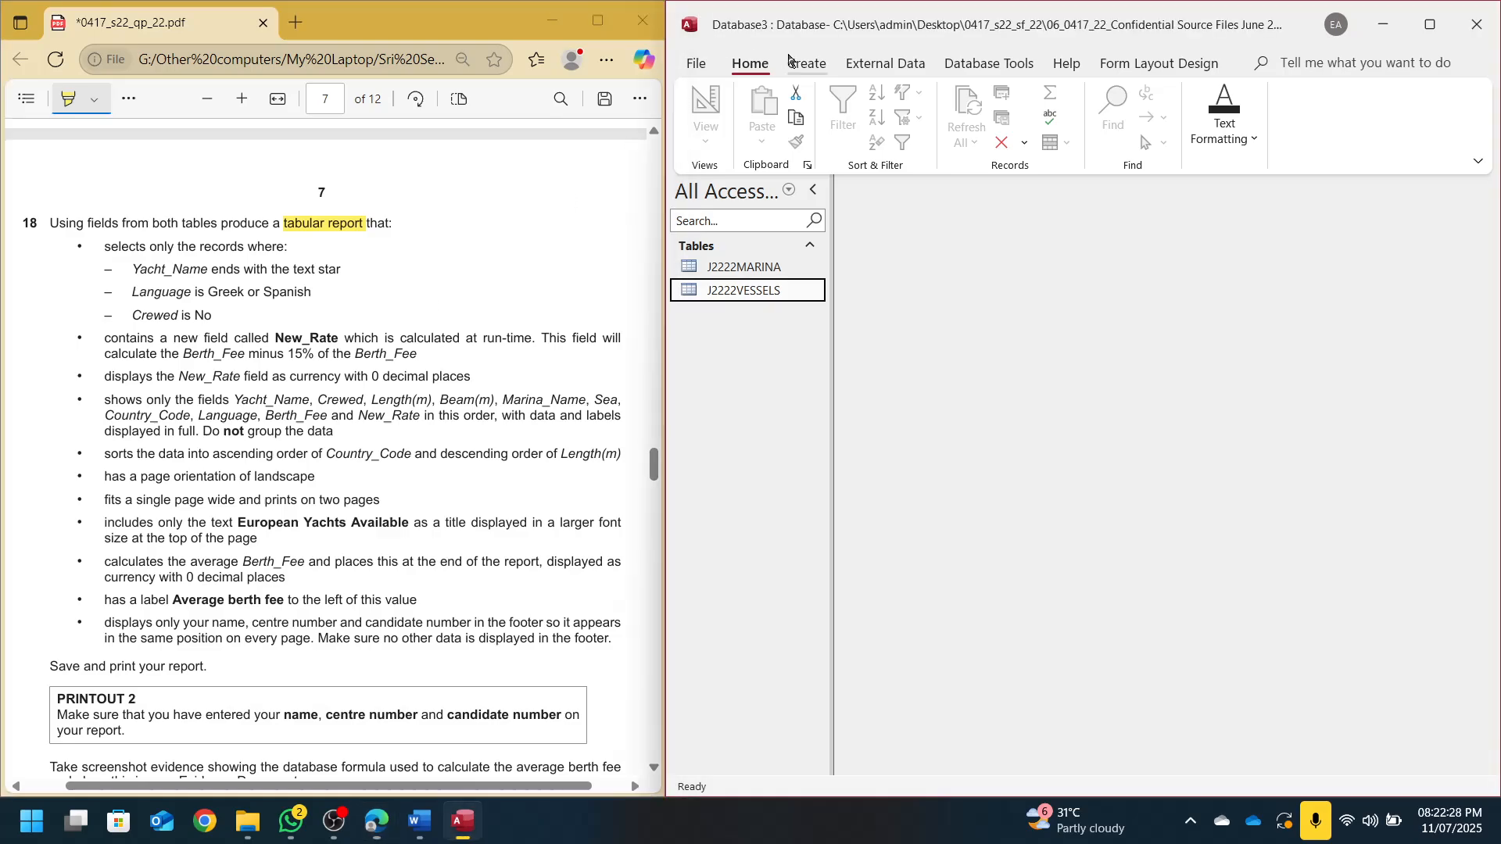
{"action": "left_click", "coordinate": [797, 65]}
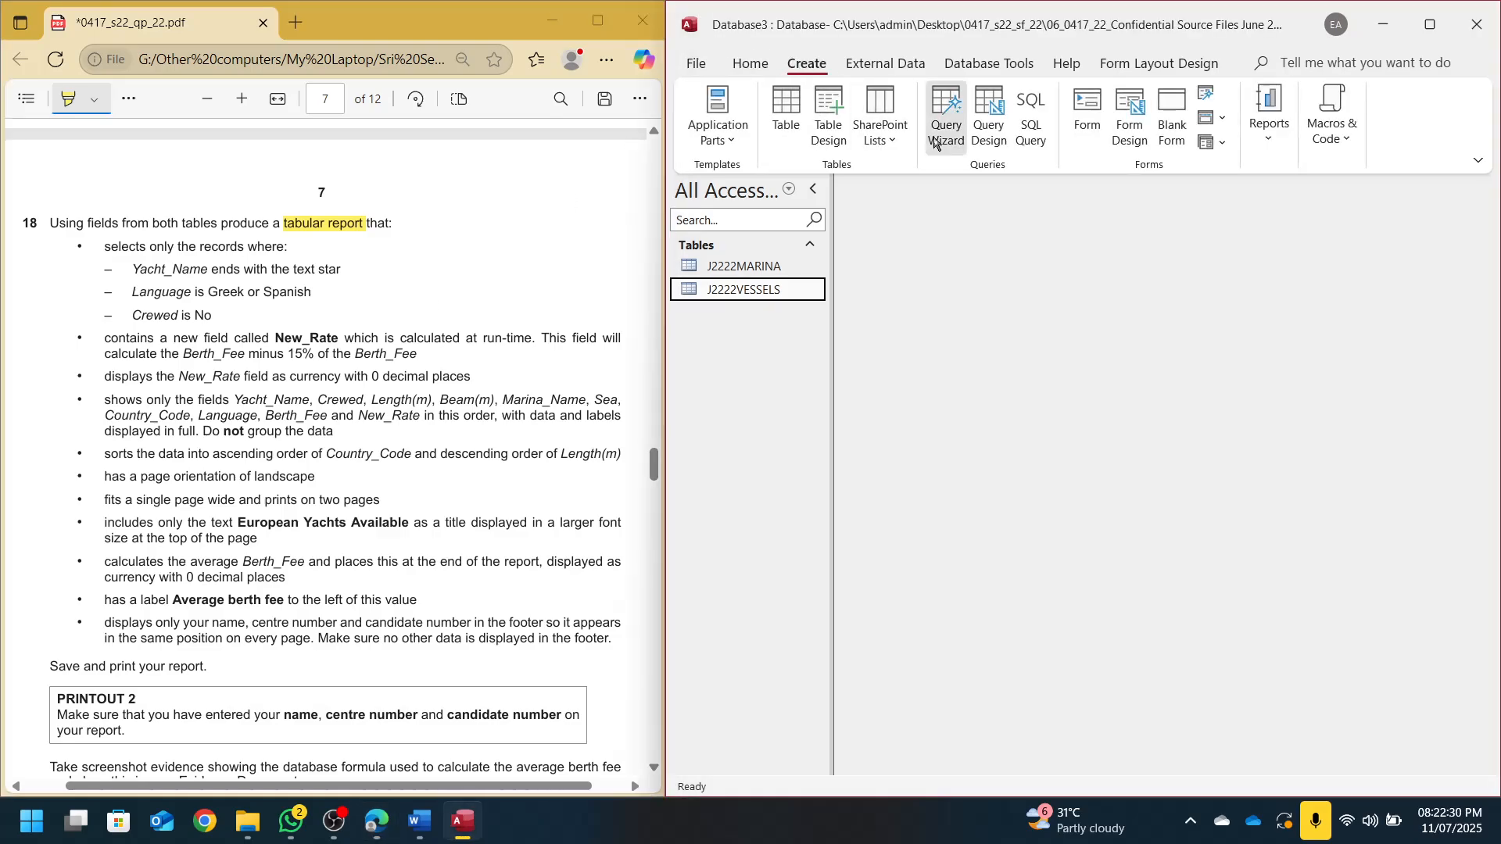
{"action": "left_click", "coordinate": [946, 117]}
{"action": "left_click", "coordinate": [1145, 467]}
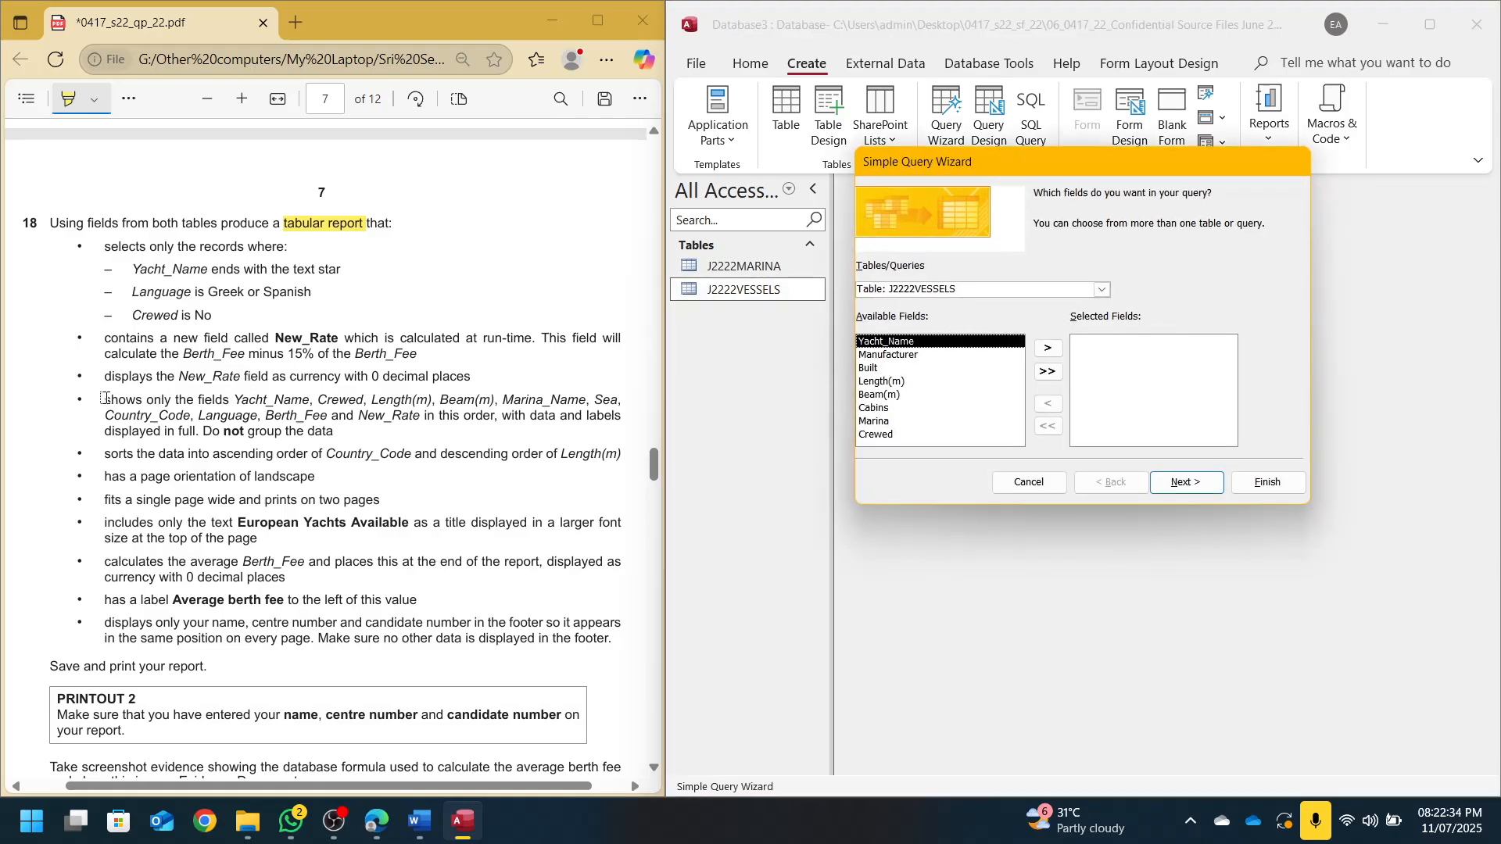
{"action": "left_click_drag", "start_coordinate": [99, 400], "coordinate": [340, 429]}
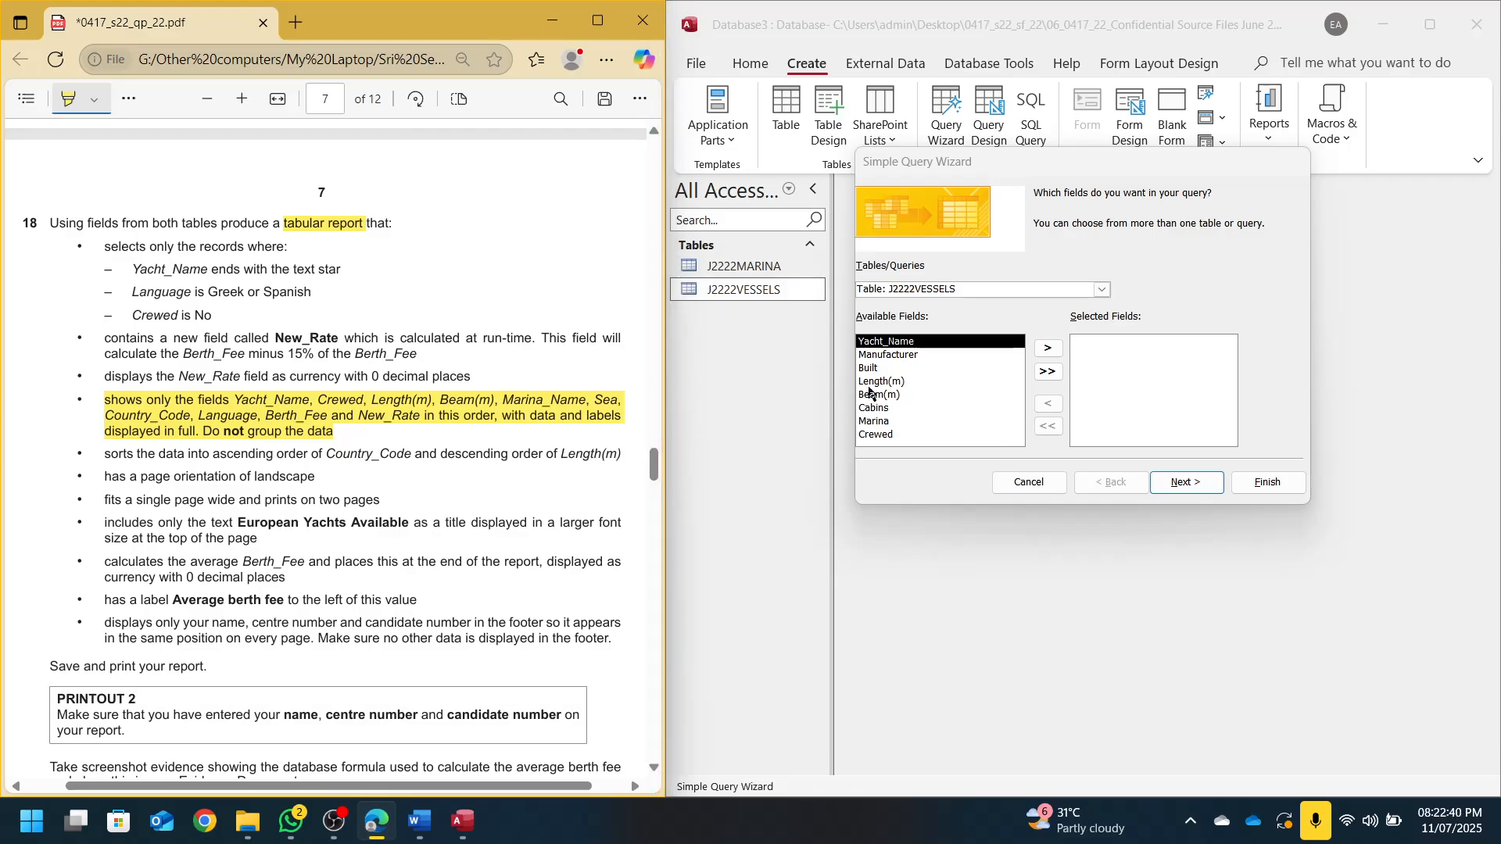
Add Yacht_Name, Crewed, Length(m) and Beam(m) from J2222VESSELS
{"action": "double_click", "coordinate": [917, 344]}
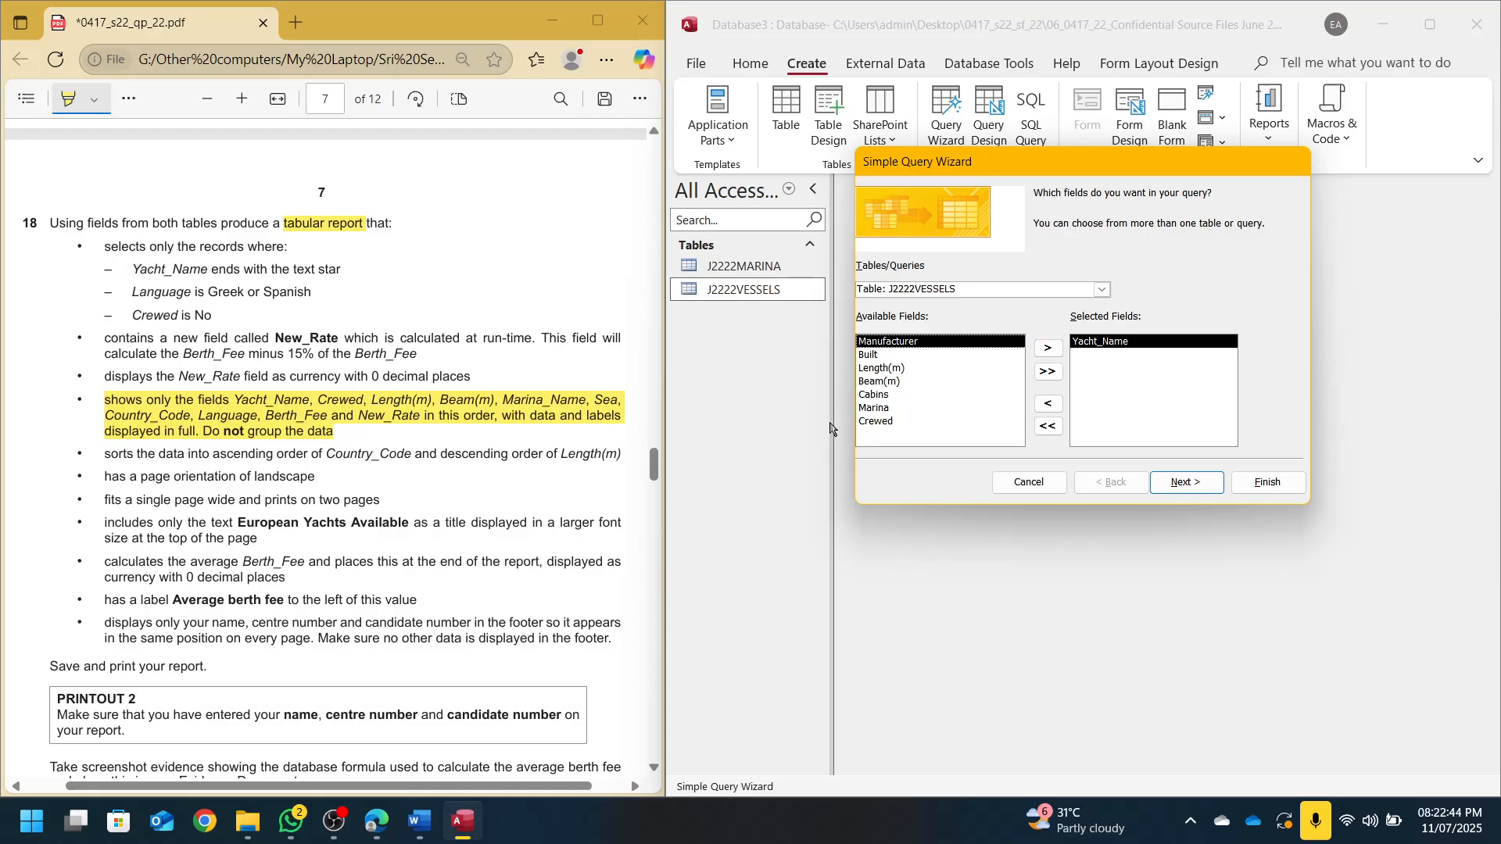
{"action": "double_click", "coordinate": [871, 422]}
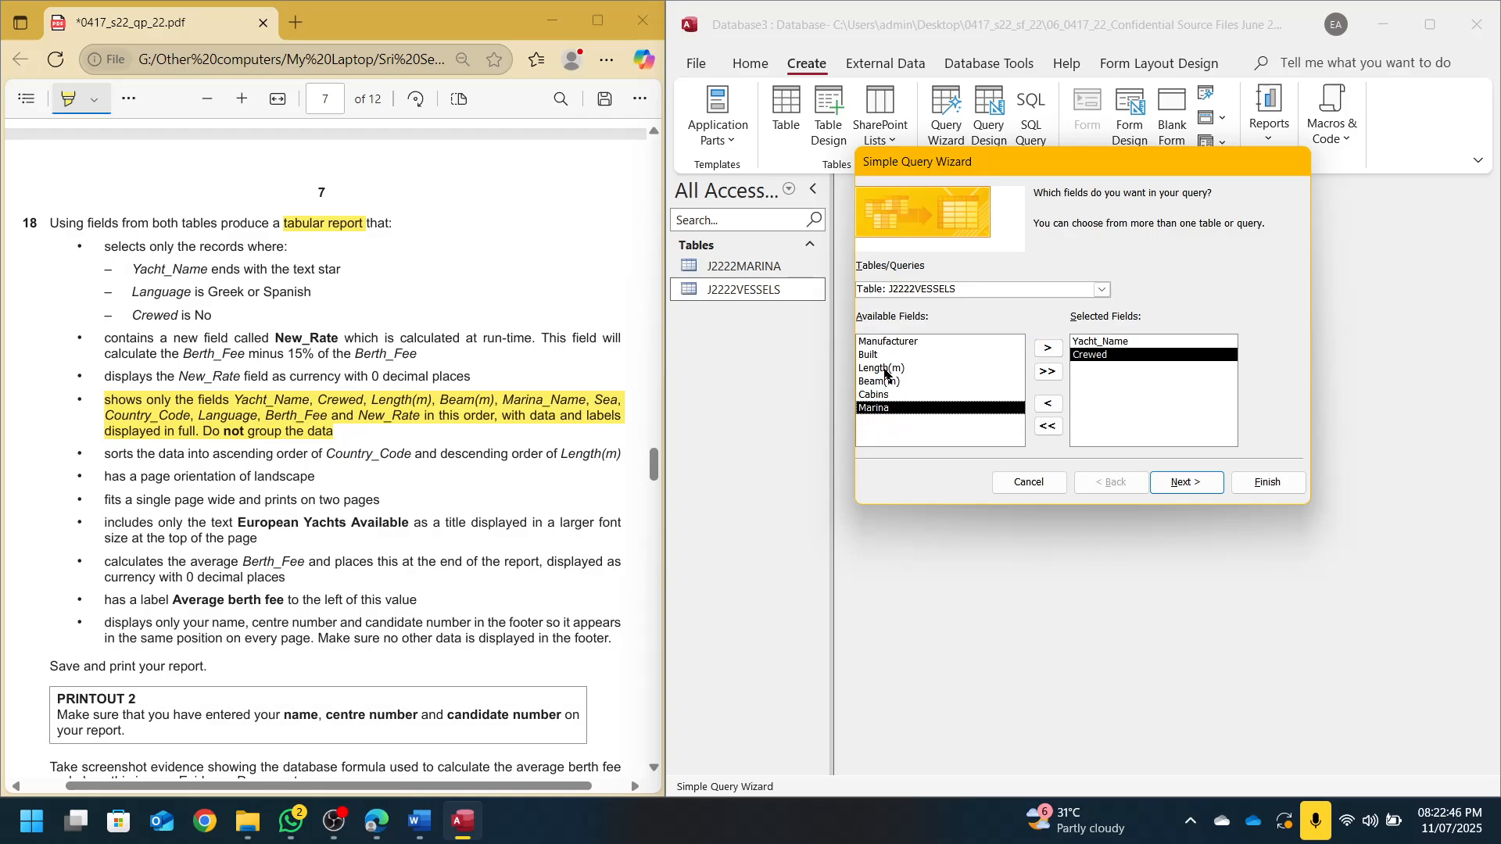
{"action": "double_click", "coordinate": [886, 371]}
{"action": "double_click", "coordinate": [886, 370]}
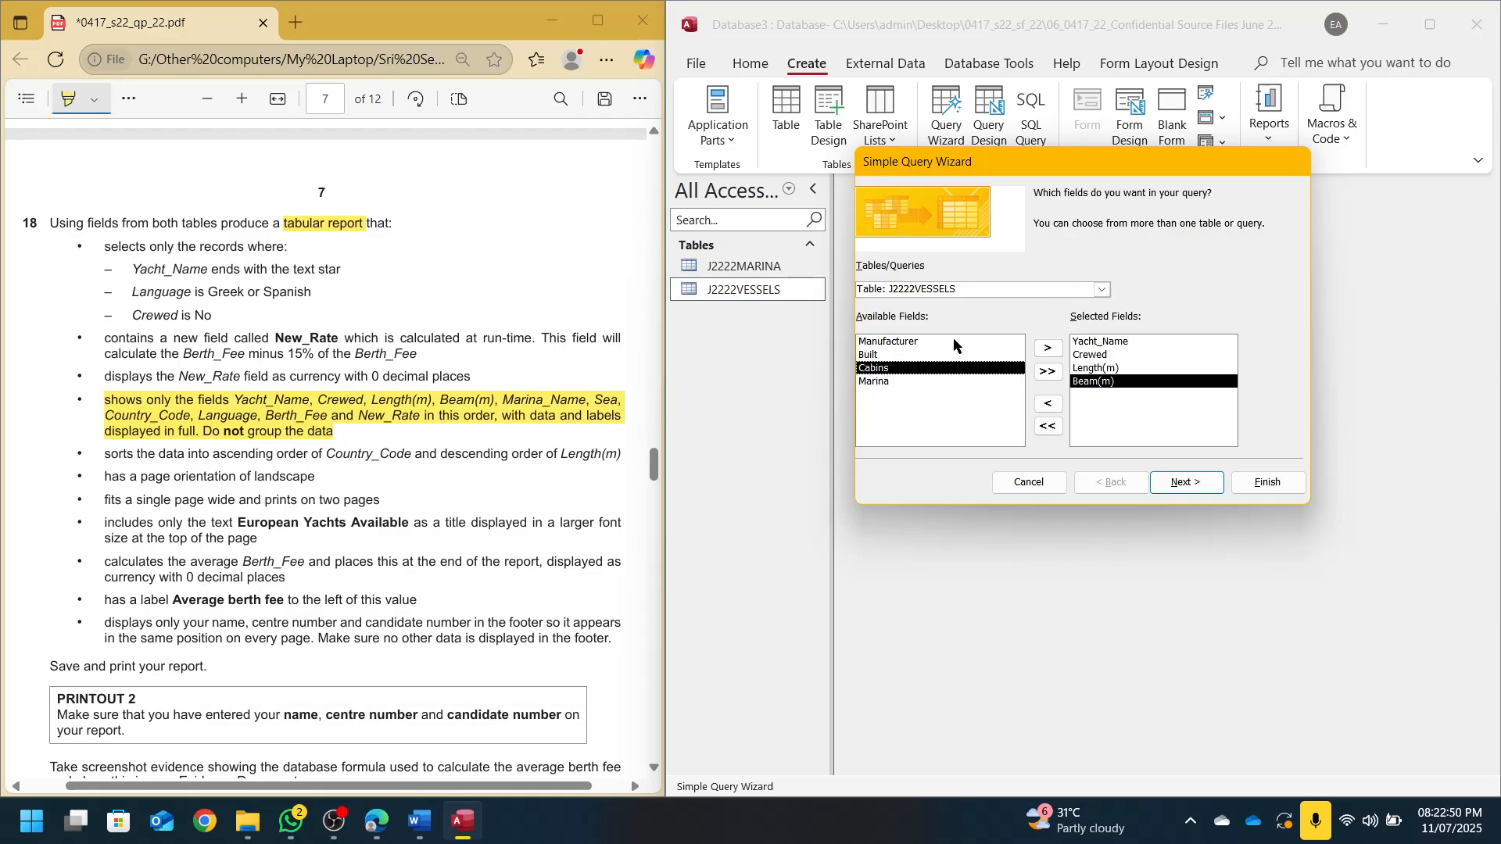
Add Marina_Name, Sea, Country_Code, Language and Berth_Fee from J2222MARINA
{"action": "left_click", "coordinate": [1102, 289]}
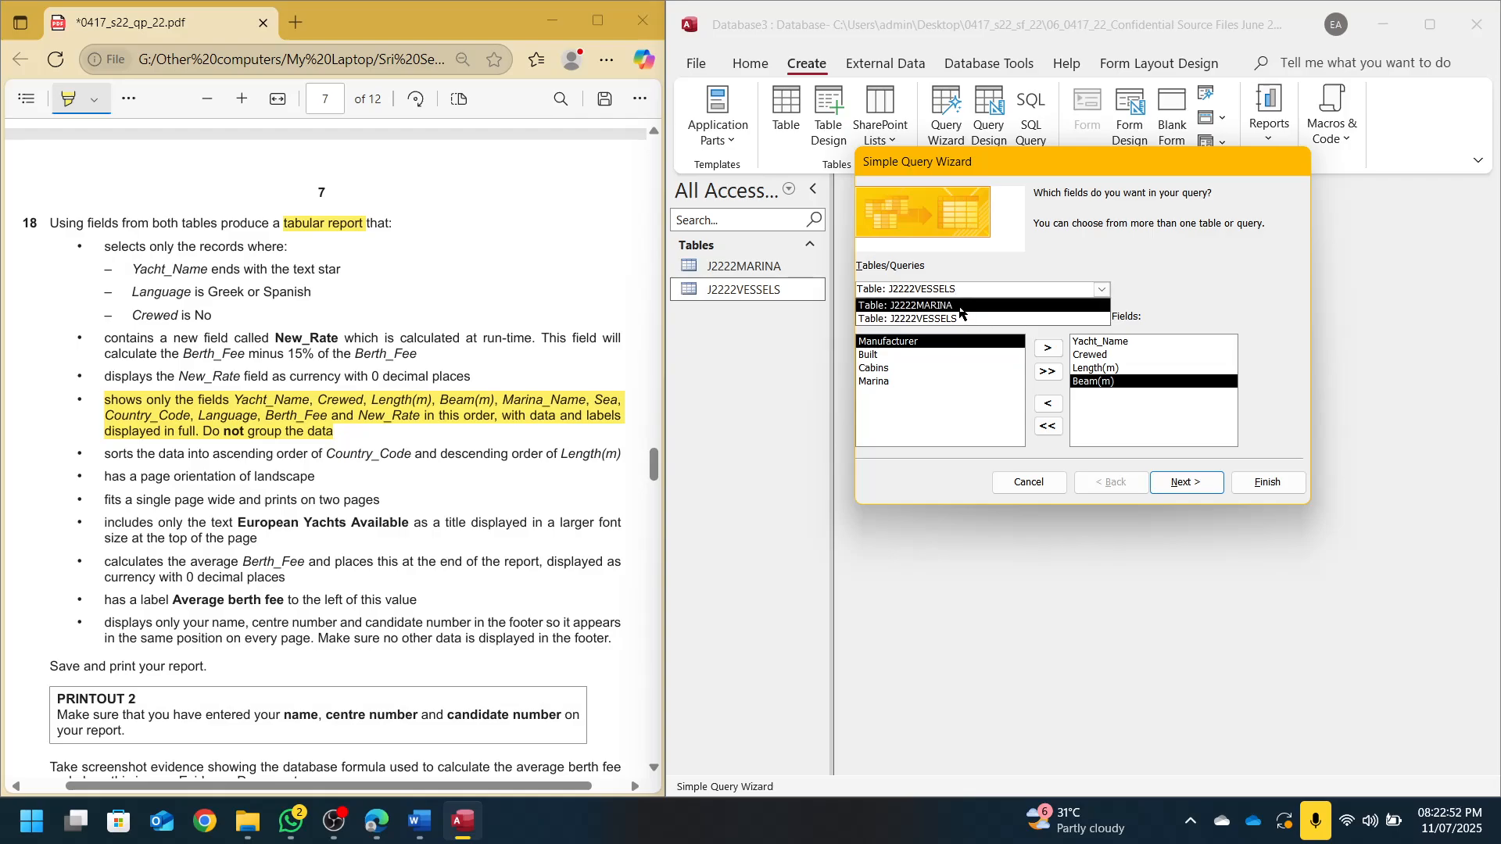
{"action": "left_click", "coordinate": [963, 303]}
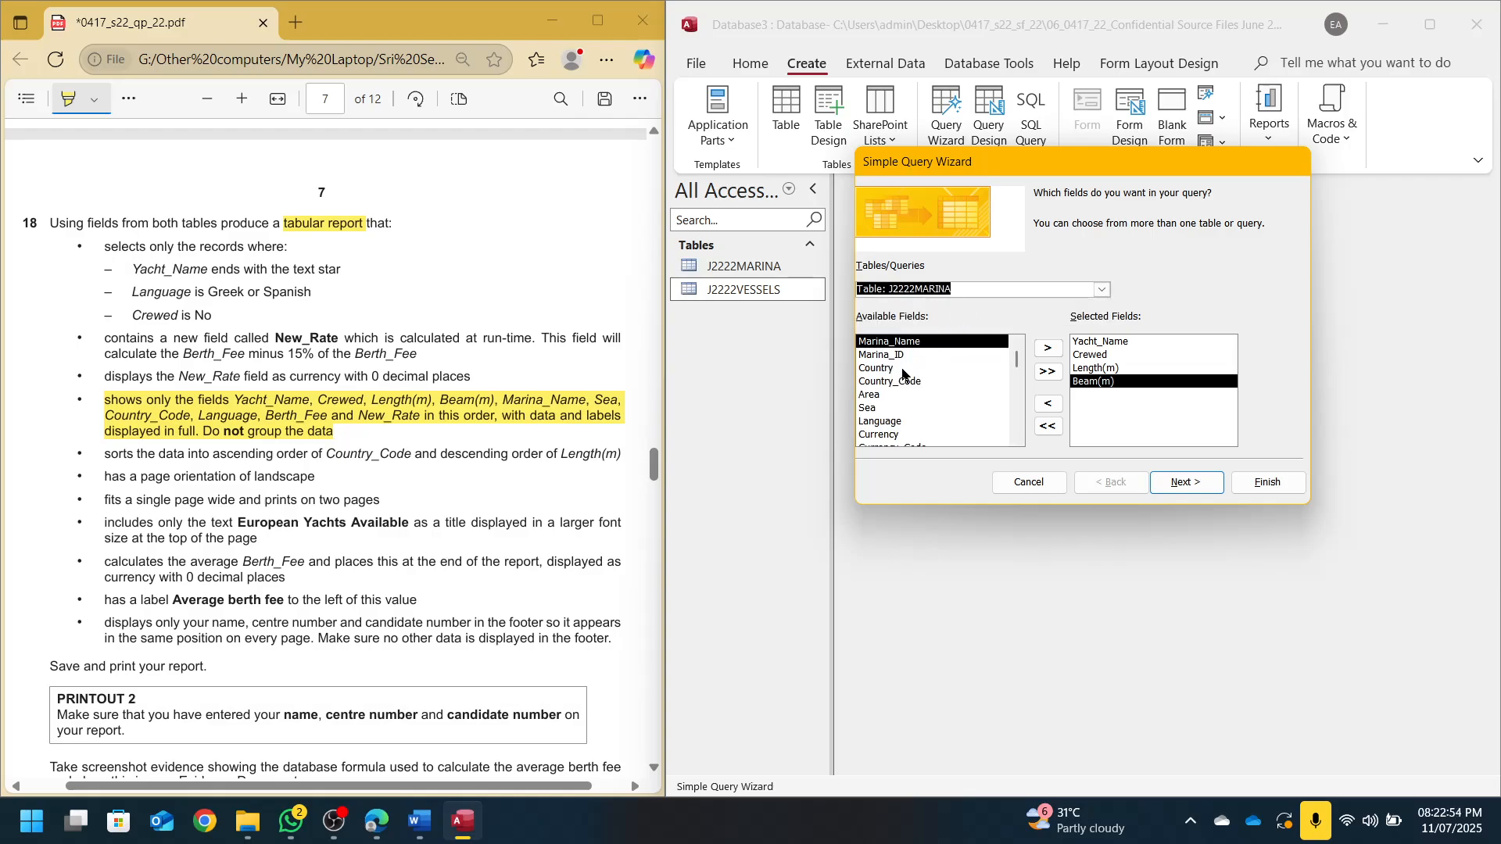
{"action": "double_click", "coordinate": [904, 345]}
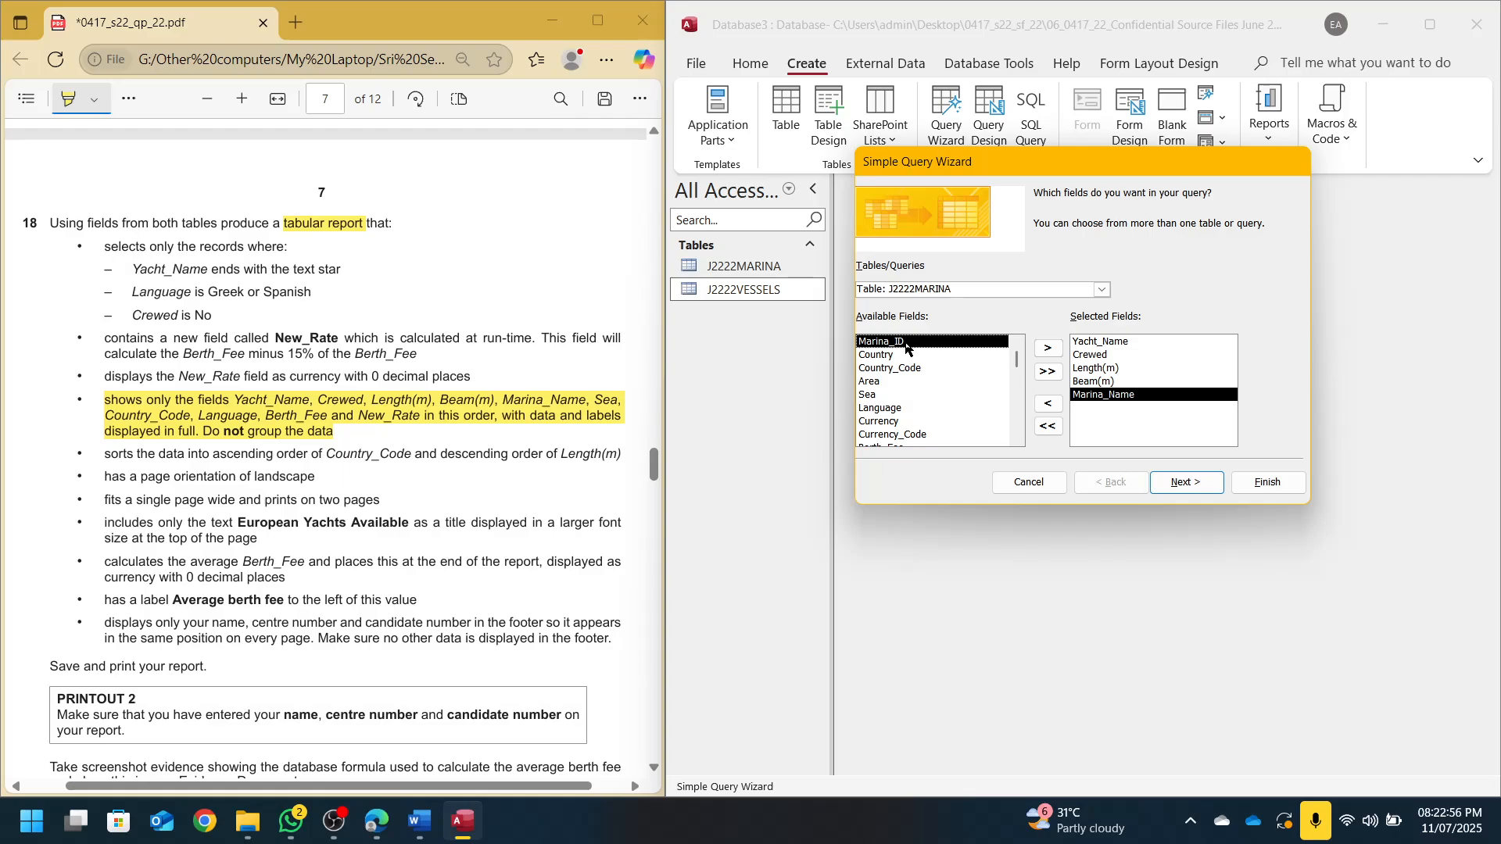
{"action": "double_click", "coordinate": [876, 395]}
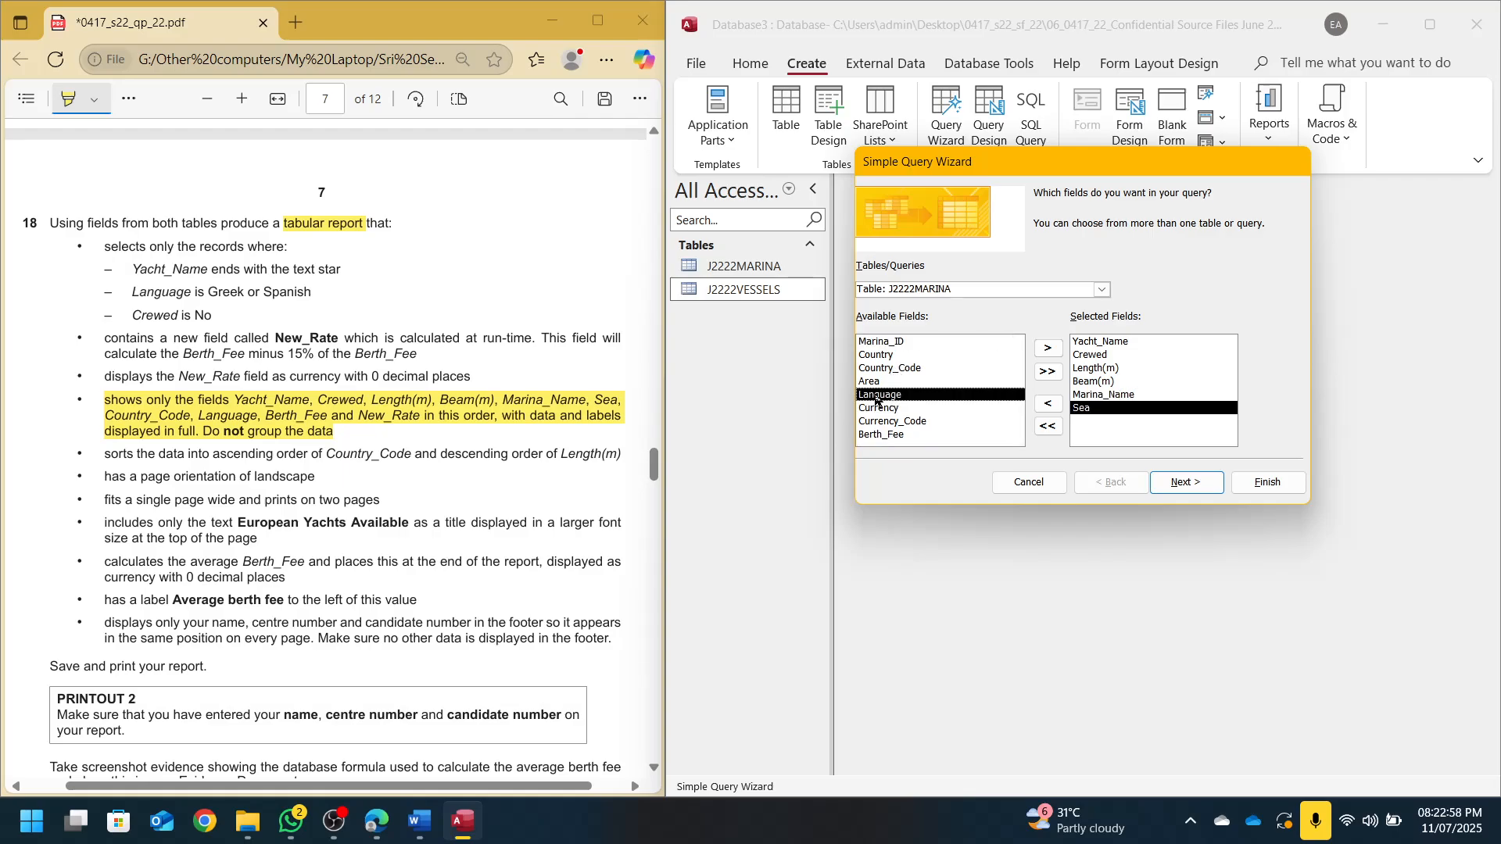
{"action": "left_click", "coordinate": [888, 422]}
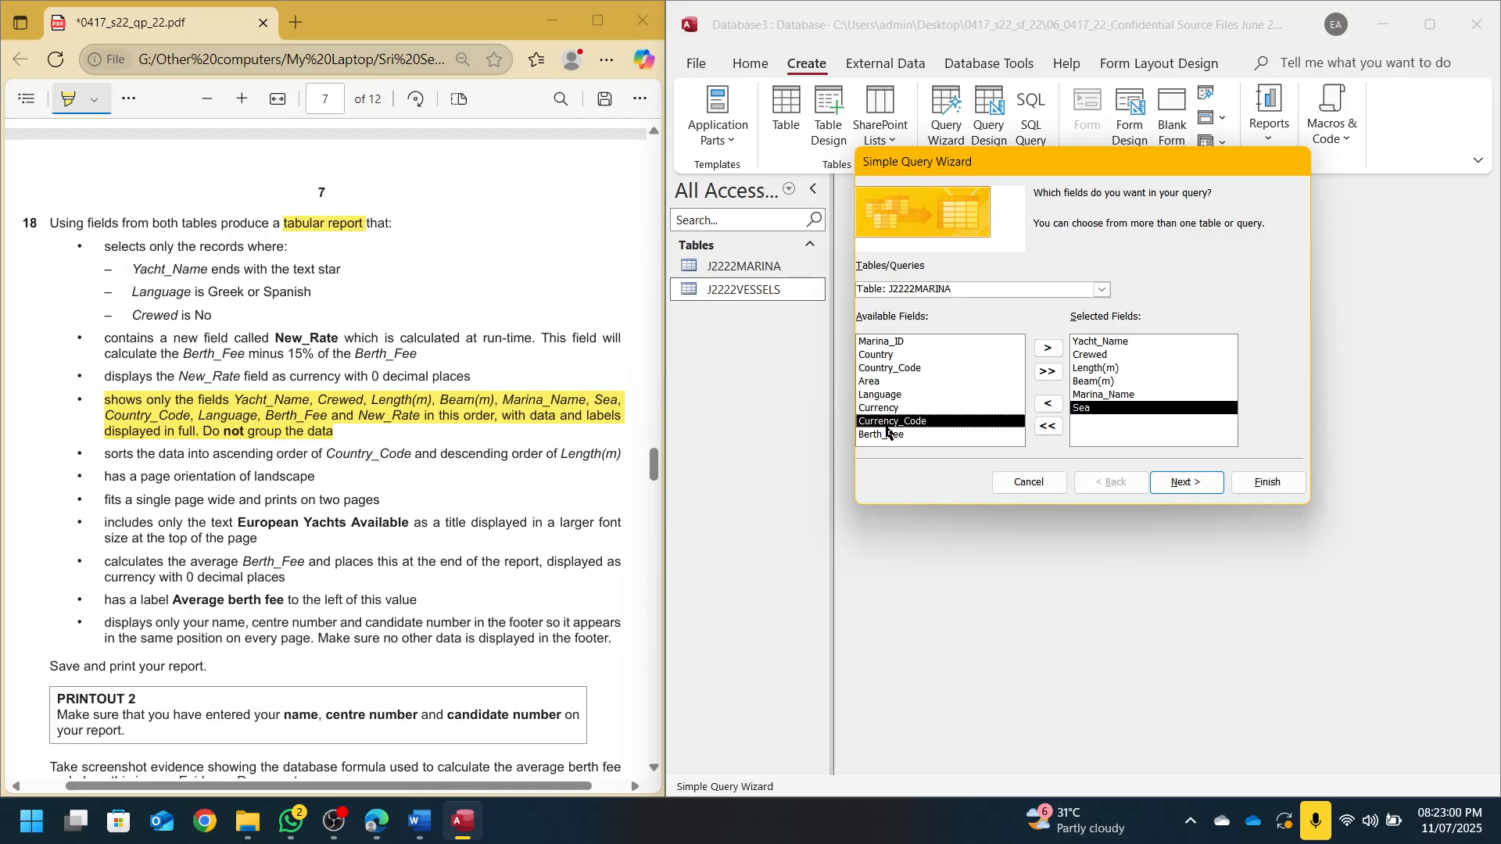
{"action": "left_click", "coordinate": [883, 369]}
{"action": "double_click", "coordinate": [886, 369]}
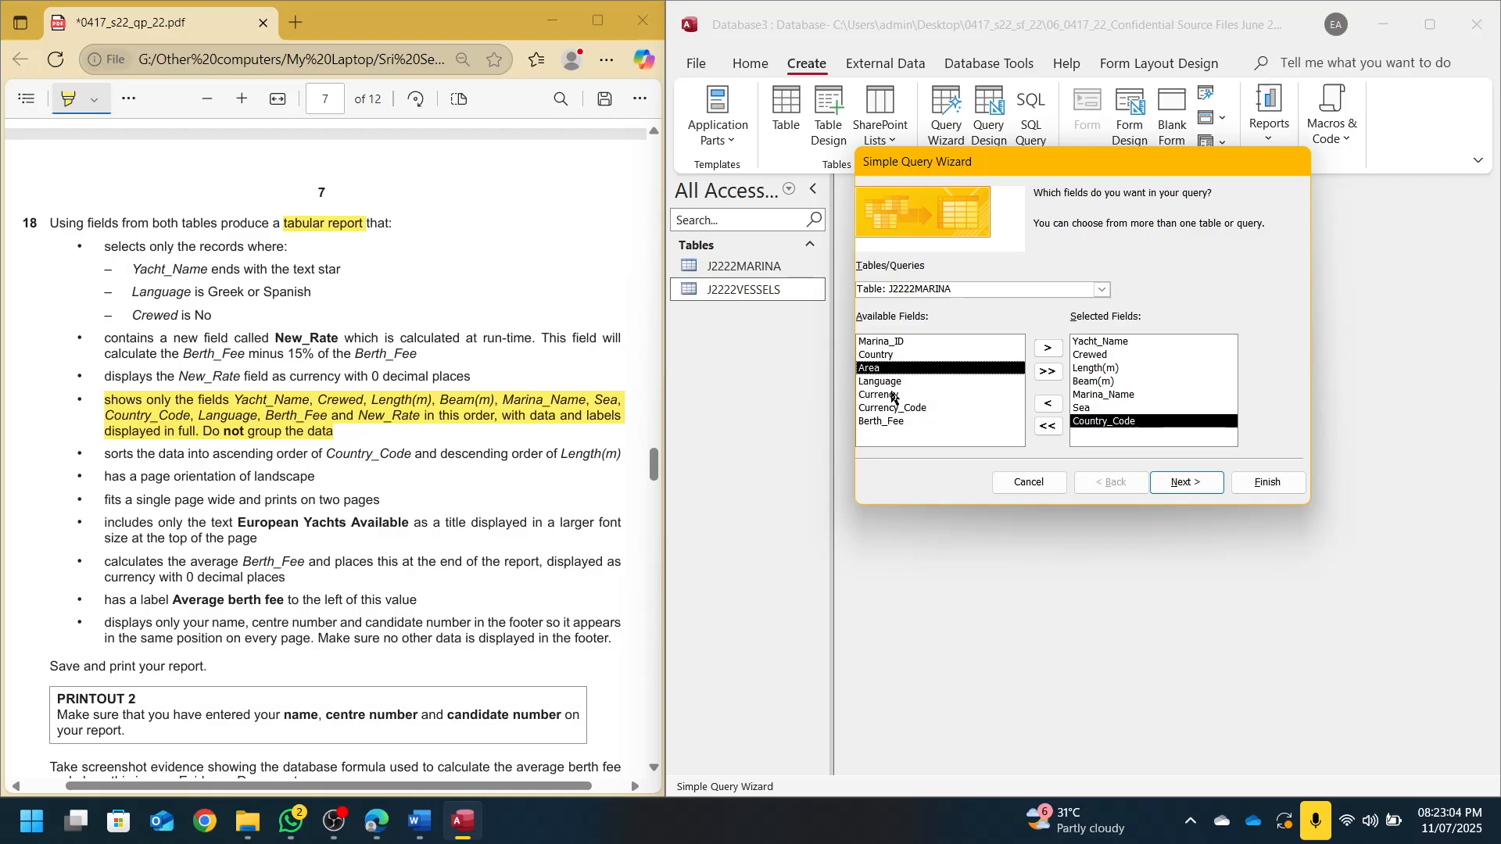
{"action": "double_click", "coordinate": [891, 383]}
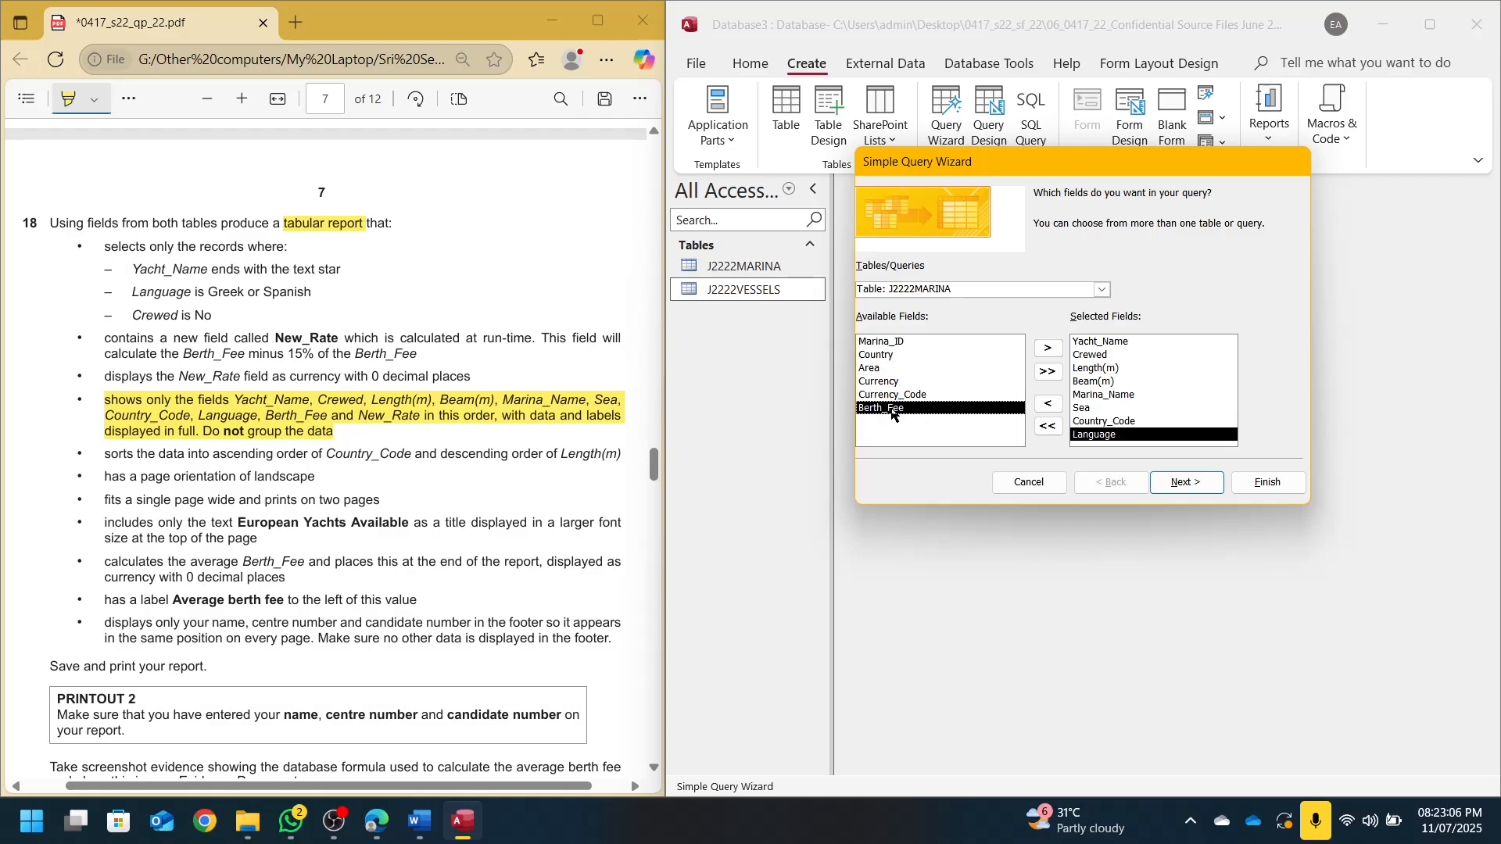
{"action": "double_click", "coordinate": [892, 408]}
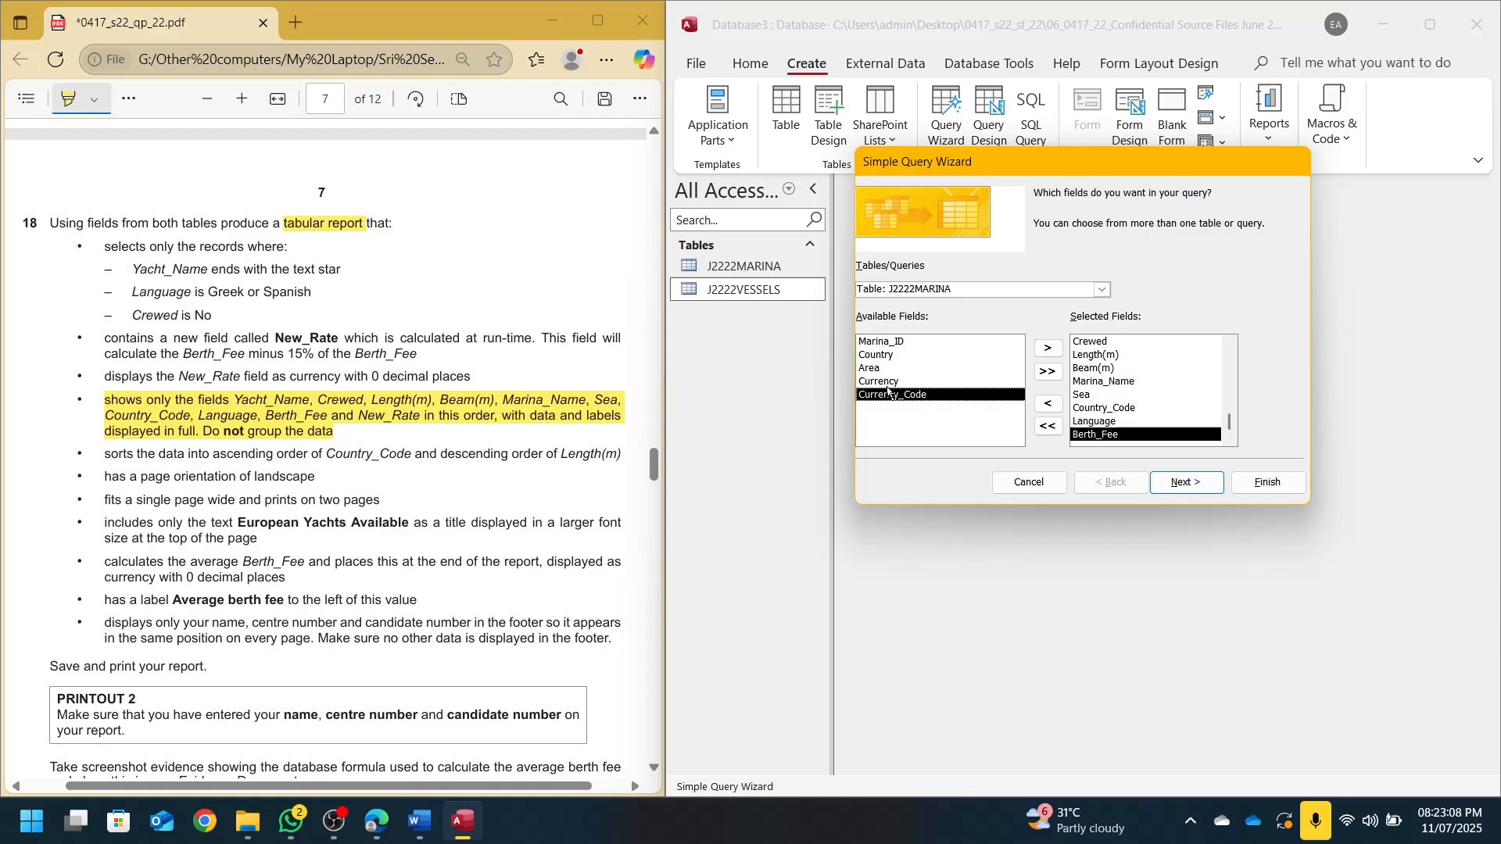
{"action": "left_click", "coordinate": [1101, 290]}
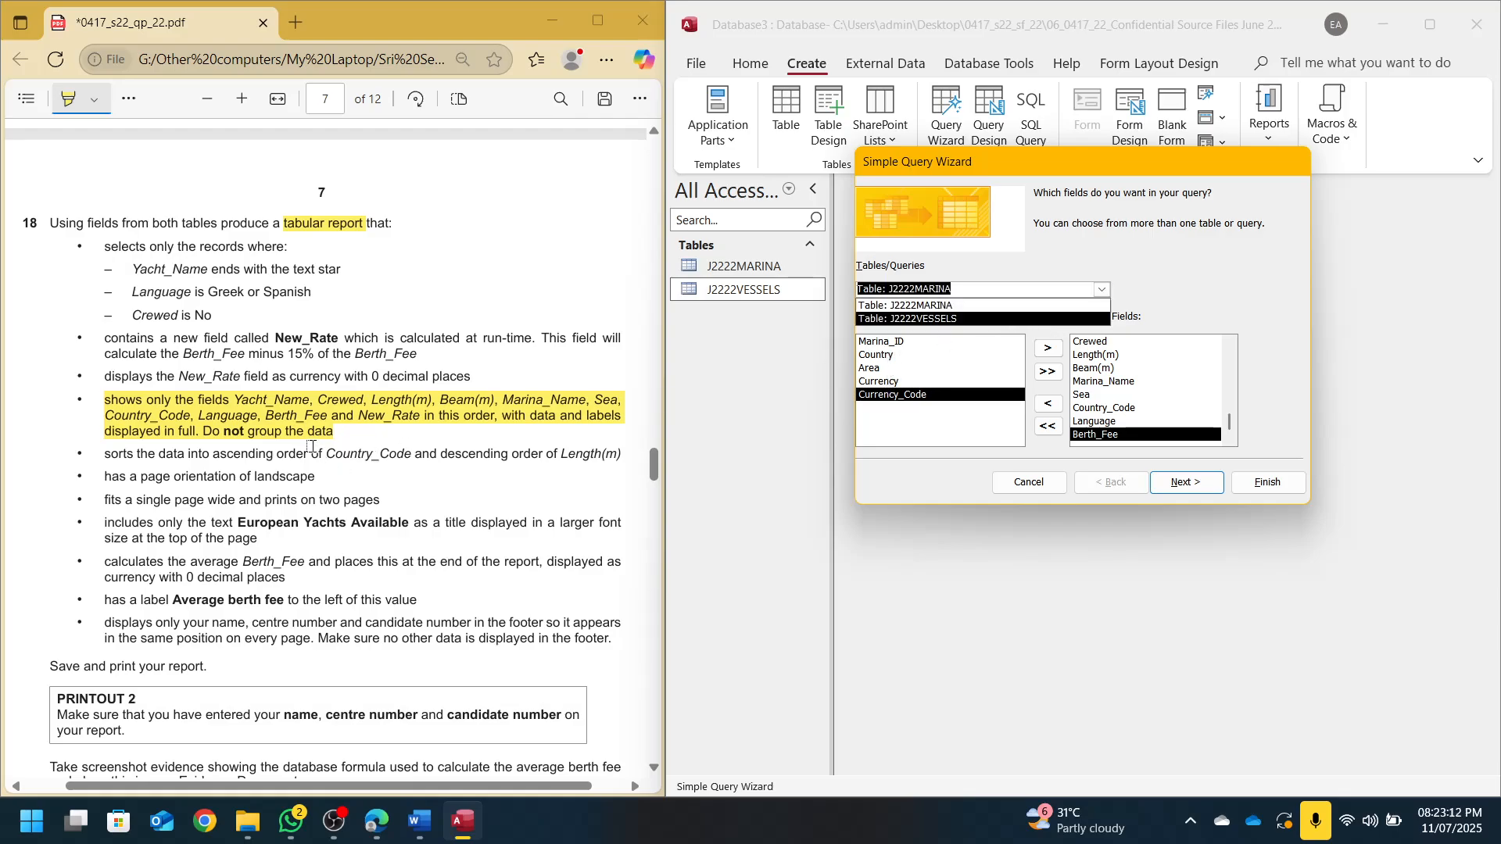
Mark the New_Rate requirement on the question paper and advance the wizard
{"action": "left_click", "coordinate": [129, 99]}
{"action": "left_click", "coordinate": [133, 133]}
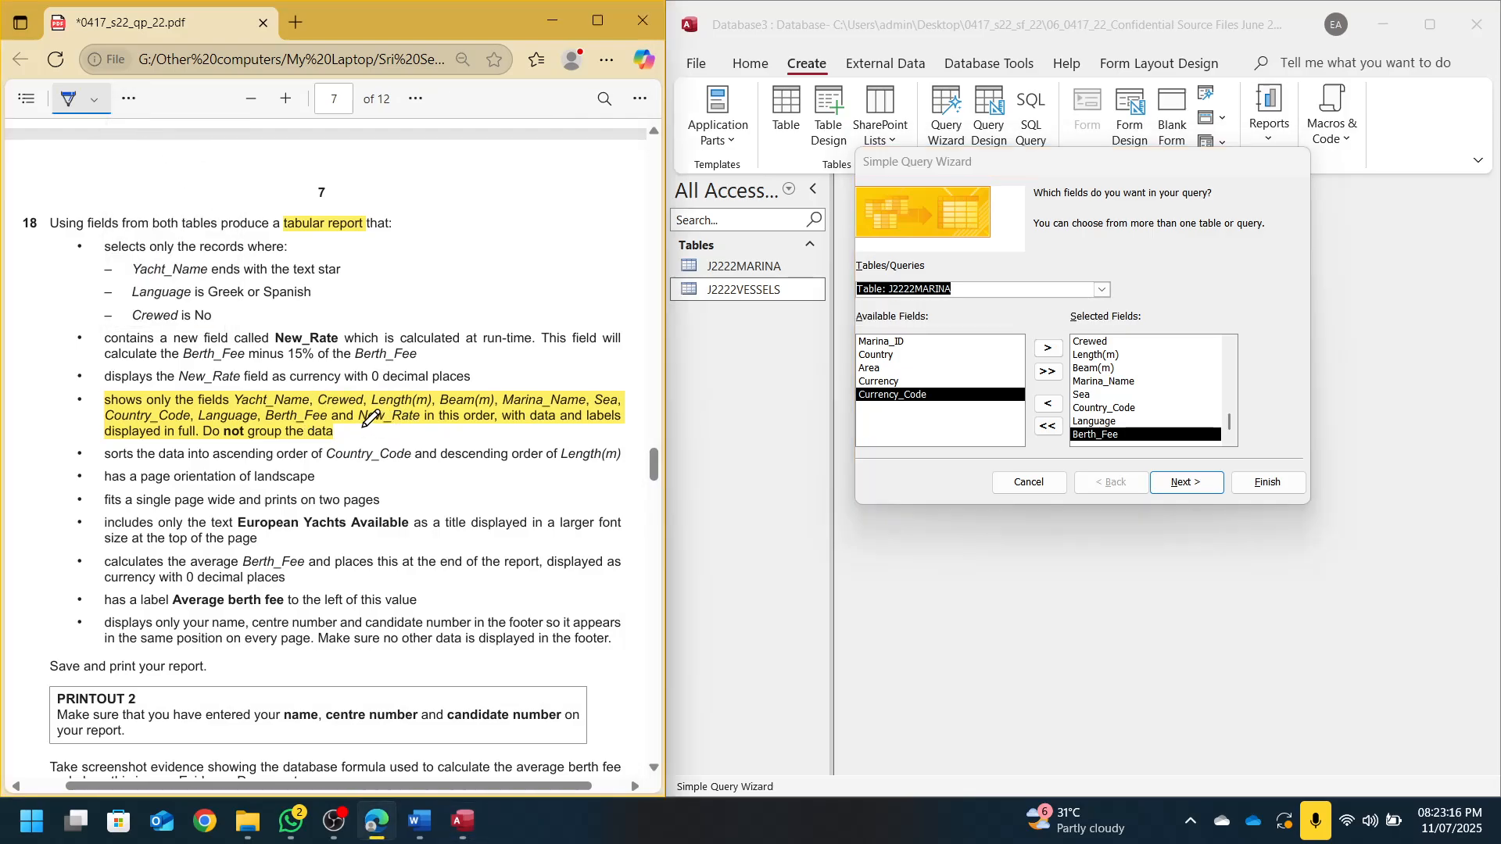
{"action": "left_click_drag", "start_coordinate": [363, 426], "coordinate": [415, 424]}
{"action": "mouse_move", "coordinate": [81, 327]}
{"action": "left_mouse_down"}
{"action": "mouse_move", "coordinate": [77, 351]}
{"action": "mouse_move", "coordinate": [87, 327]}
{"action": "left_mouse_up"}
{"action": "left_click_drag", "start_coordinate": [174, 345], "coordinate": [205, 345]}
{"action": "left_click", "coordinate": [1179, 484]}
Title the query S18 and finish the wizard to show its results
{"action": "left_click", "coordinate": [1185, 482]}
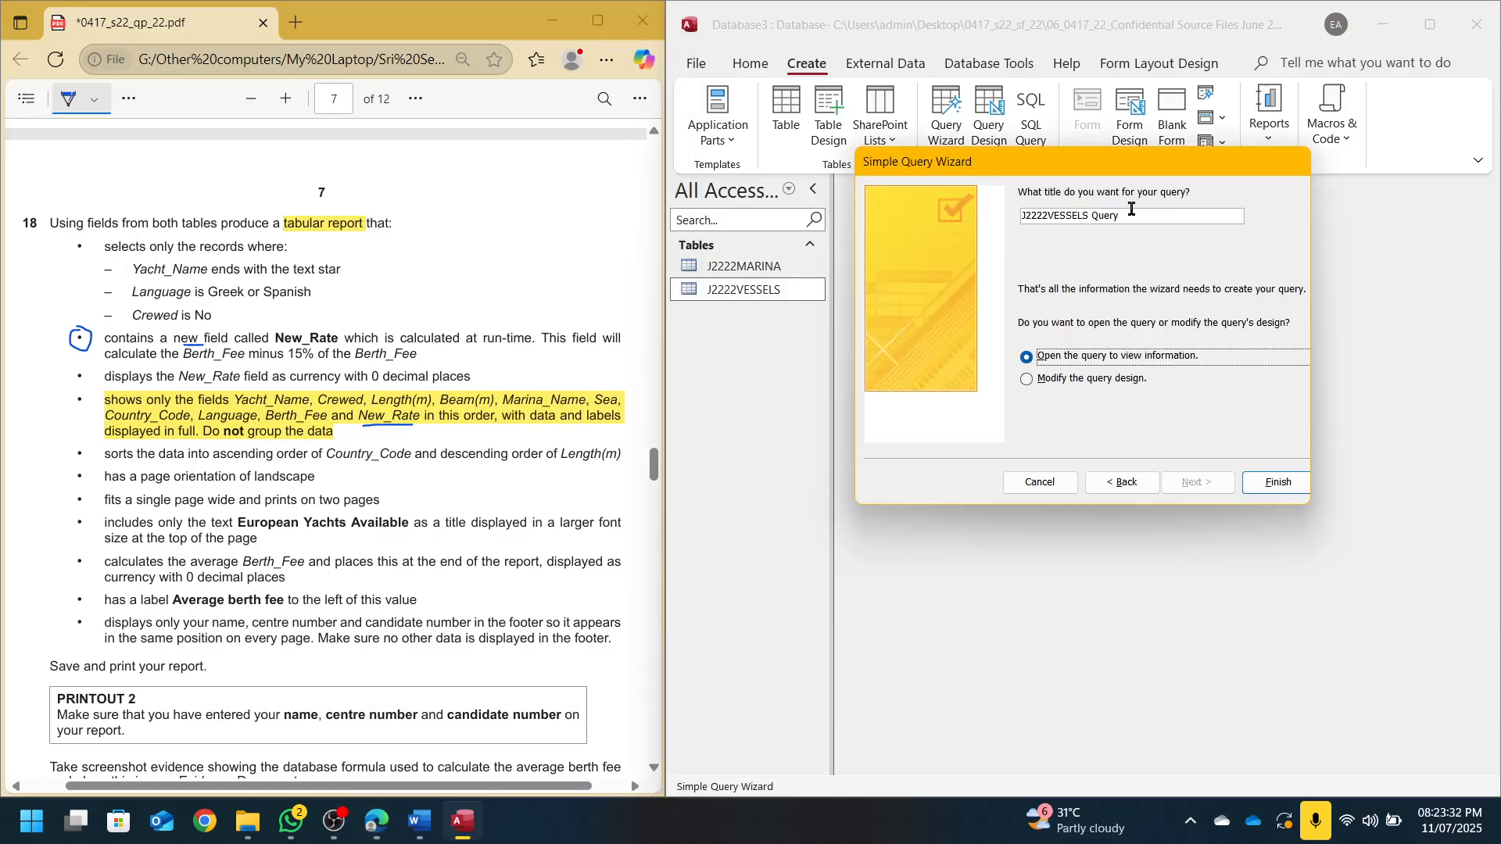
{"action": "key", "text": "ctrl+a"}
{"action": "type", "text": "S18"}
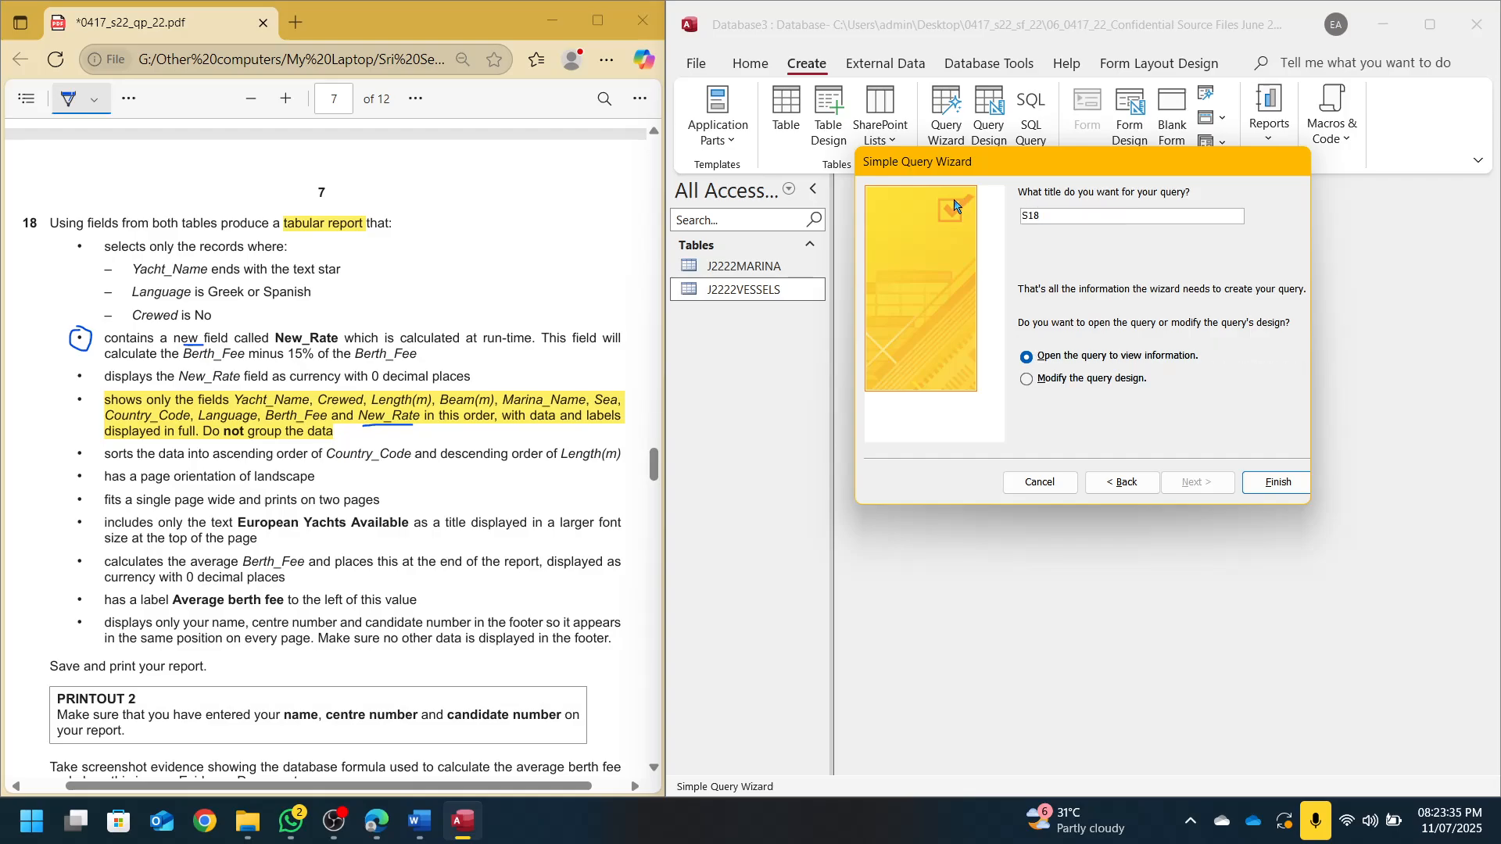
{"action": "key", "text": "Return"}
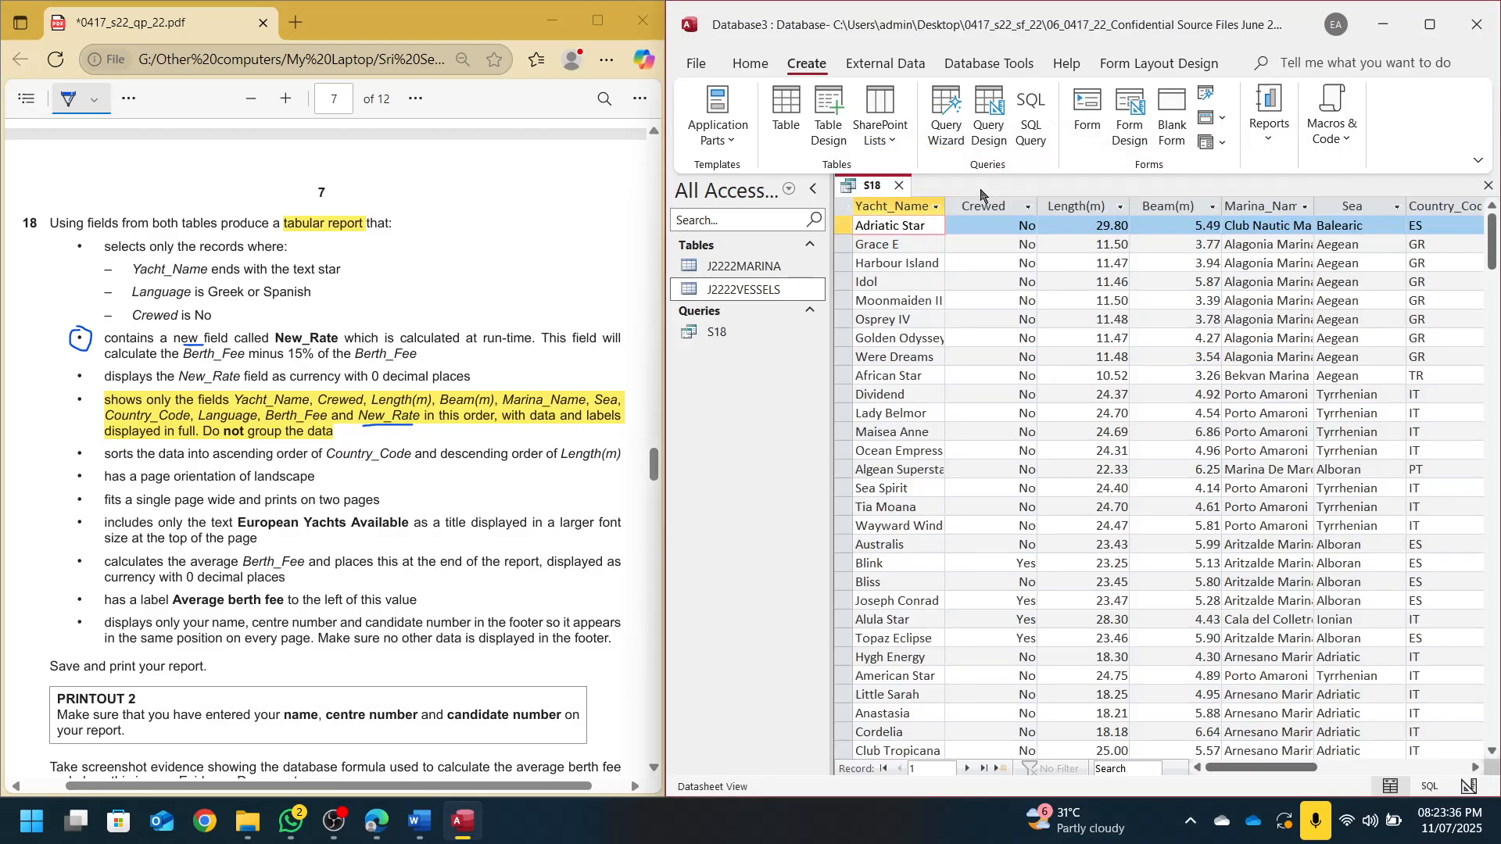
{"action": "left_click", "coordinate": [743, 67]}
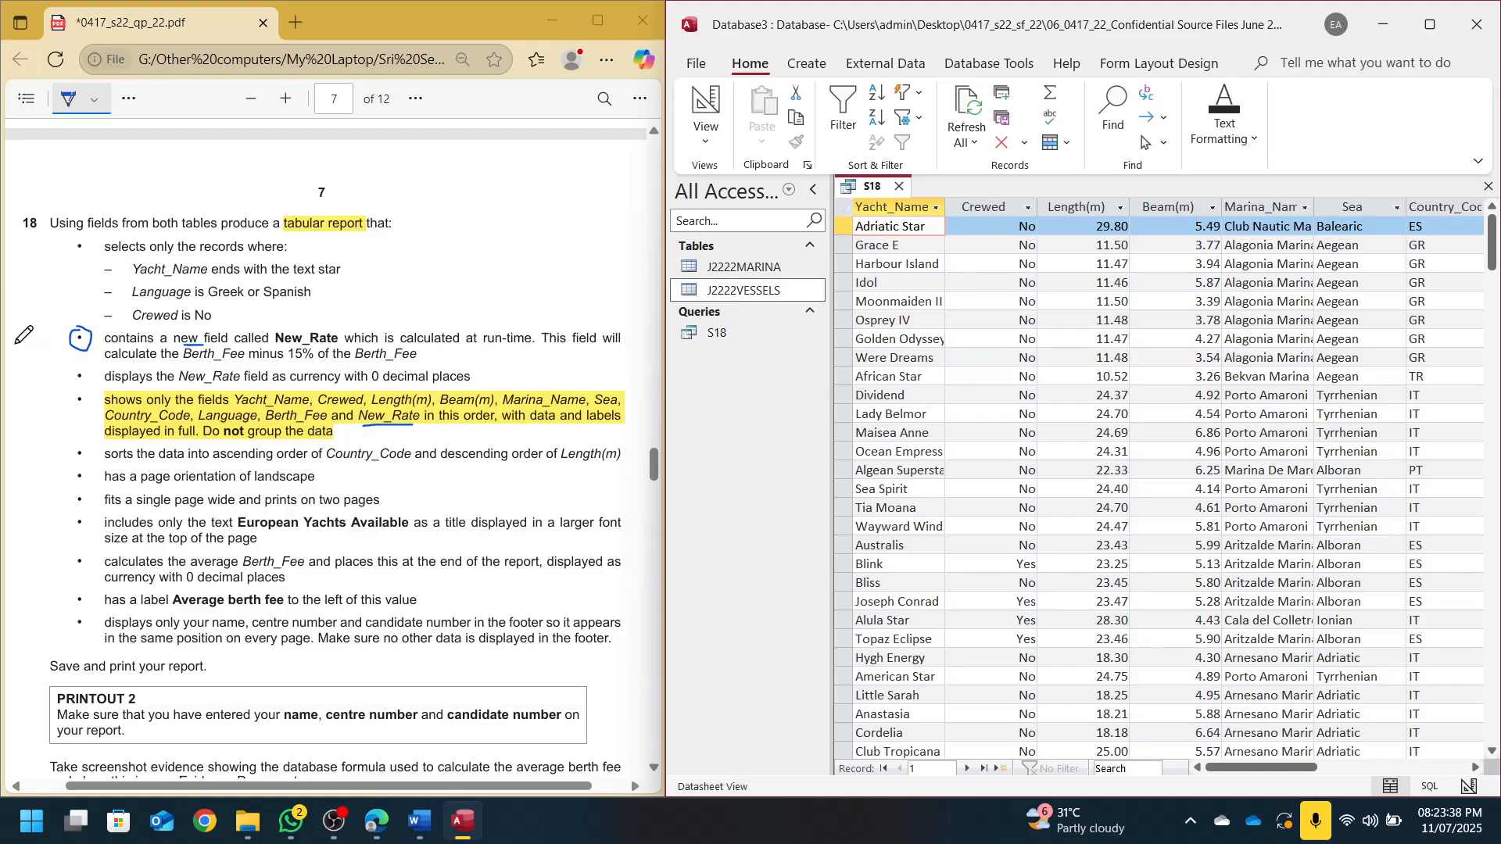
Mark the required-fields, New_Rate and record-selection bullets on the question paper
{"action": "left_click", "coordinate": [71, 405]}
{"action": "mouse_move", "coordinate": [71, 405]}
{"action": "left_mouse_down"}
{"action": "mouse_move", "coordinate": [94, 393]}
{"action": "mouse_move", "coordinate": [56, 392]}
{"action": "mouse_move", "coordinate": [56, 405]}
{"action": "left_mouse_up"}
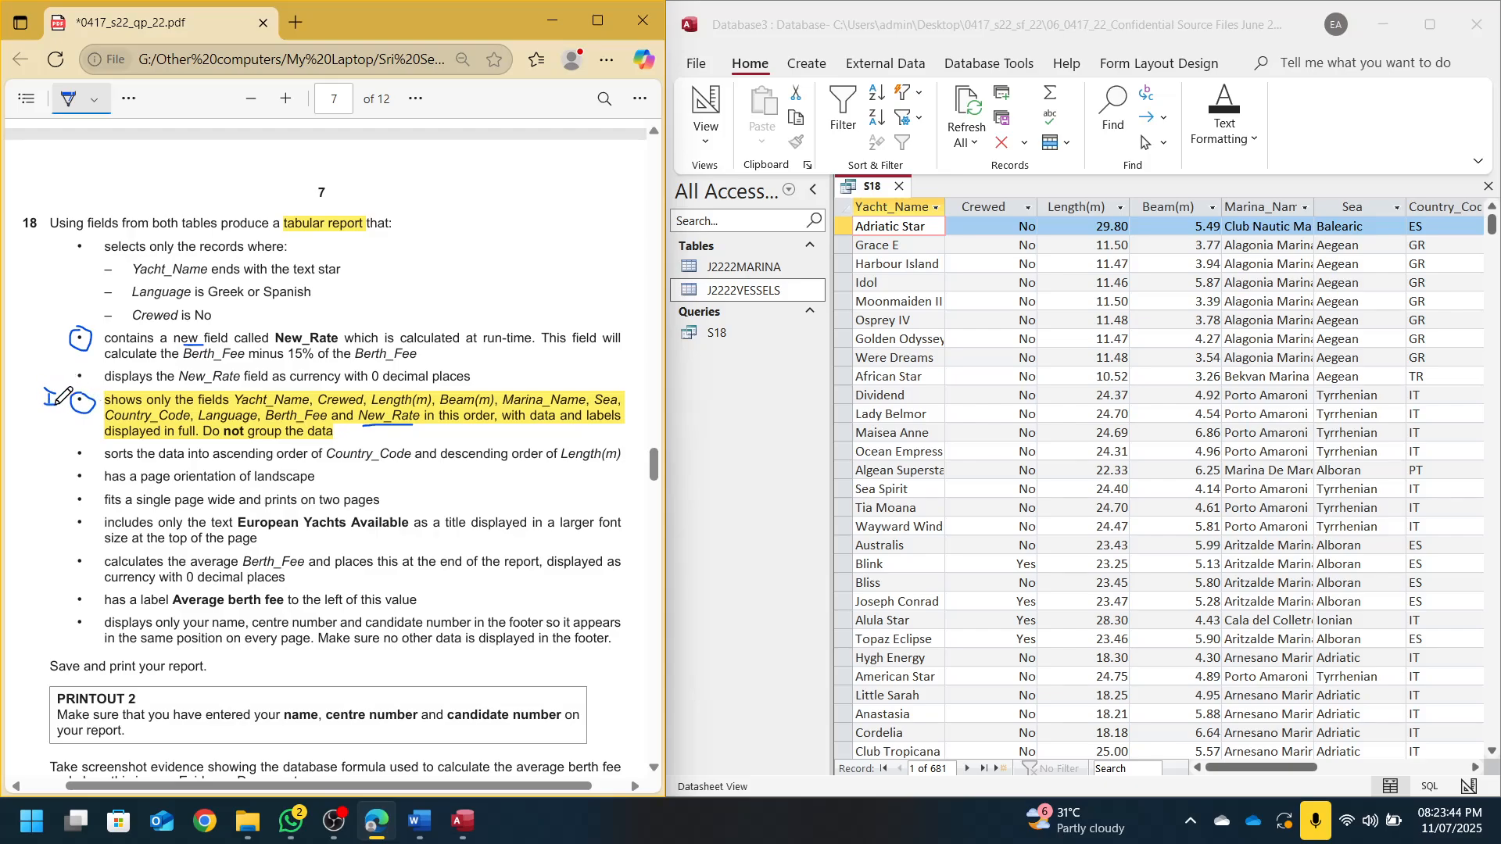
{"action": "left_click_drag", "start_coordinate": [57, 325], "coordinate": [56, 341]}
{"action": "mouse_move", "coordinate": [86, 234]}
{"action": "left_mouse_down"}
{"action": "mouse_move", "coordinate": [69, 248]}
{"action": "mouse_move", "coordinate": [84, 236]}
{"action": "mouse_move", "coordinate": [49, 237]}
{"action": "mouse_move", "coordinate": [57, 256]}
{"action": "left_mouse_up"}
{"action": "left_click", "coordinate": [709, 98]}
Switch S18 to Design View and select the empty column after Berth_Fee
{"action": "left_click", "coordinate": [709, 97]}
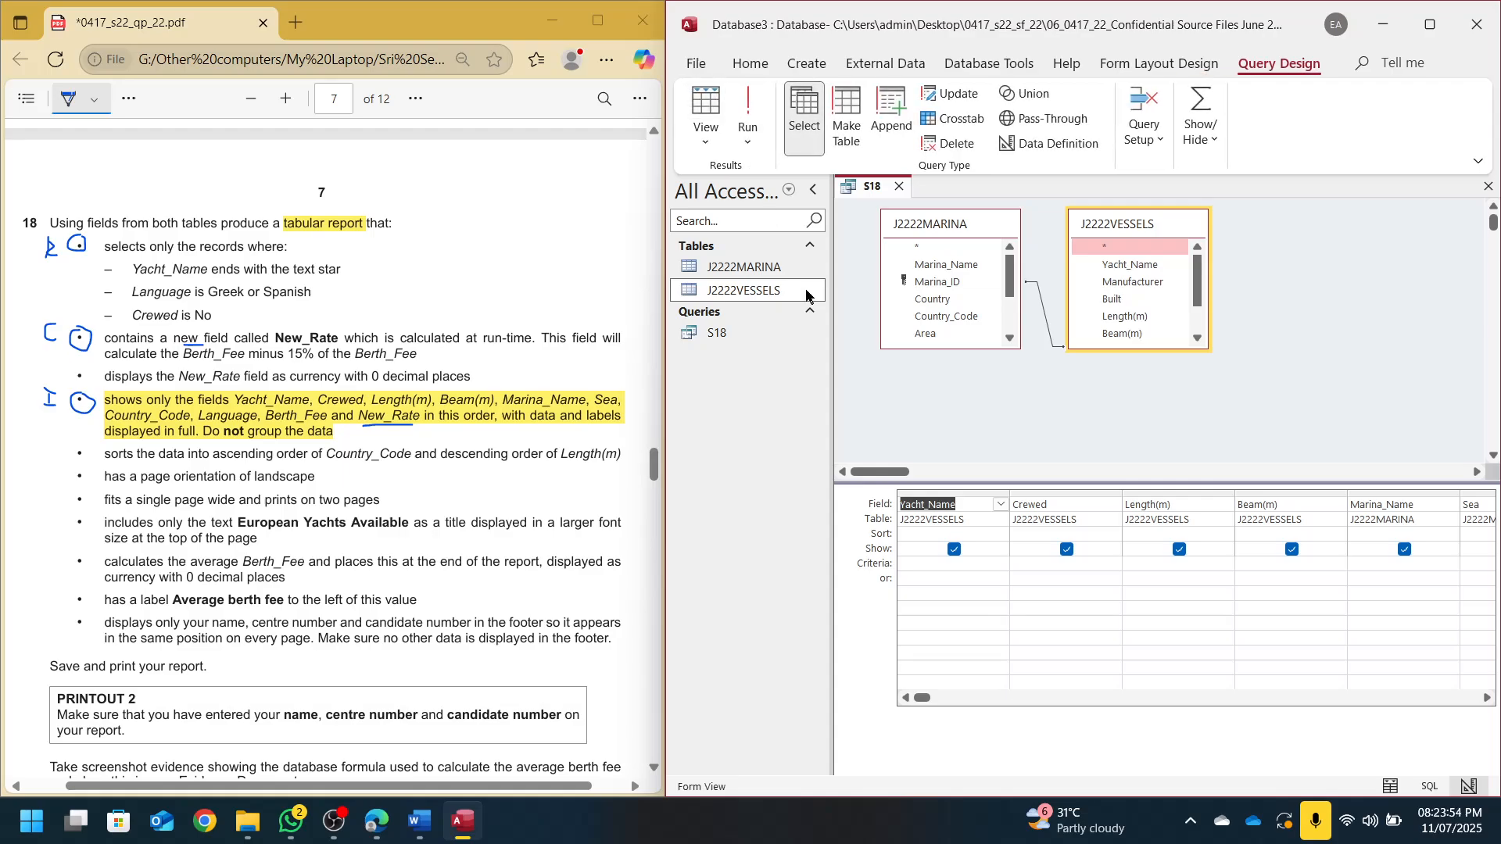
{"action": "left_click", "coordinate": [1489, 699]}
{"action": "left_click", "coordinate": [1489, 698]}
{"action": "left_click", "coordinate": [1489, 699]}
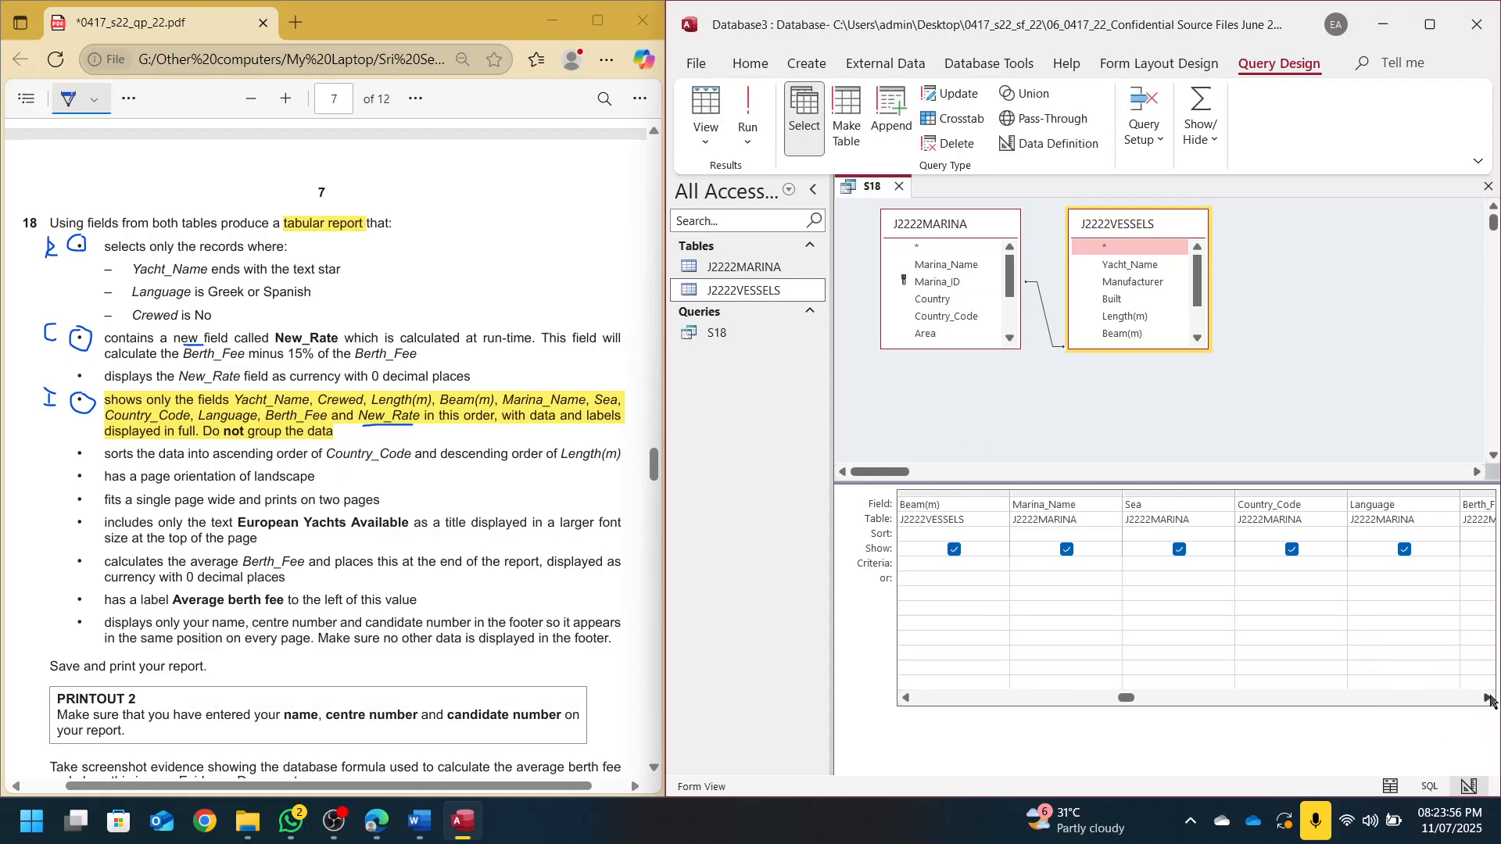
{"action": "left_click", "coordinate": [1489, 698]}
{"action": "left_click", "coordinate": [1488, 699]}
{"action": "left_click", "coordinate": [1489, 698]}
{"action": "left_click", "coordinate": [1260, 494]}
{"action": "left_click", "coordinate": [1259, 503]}
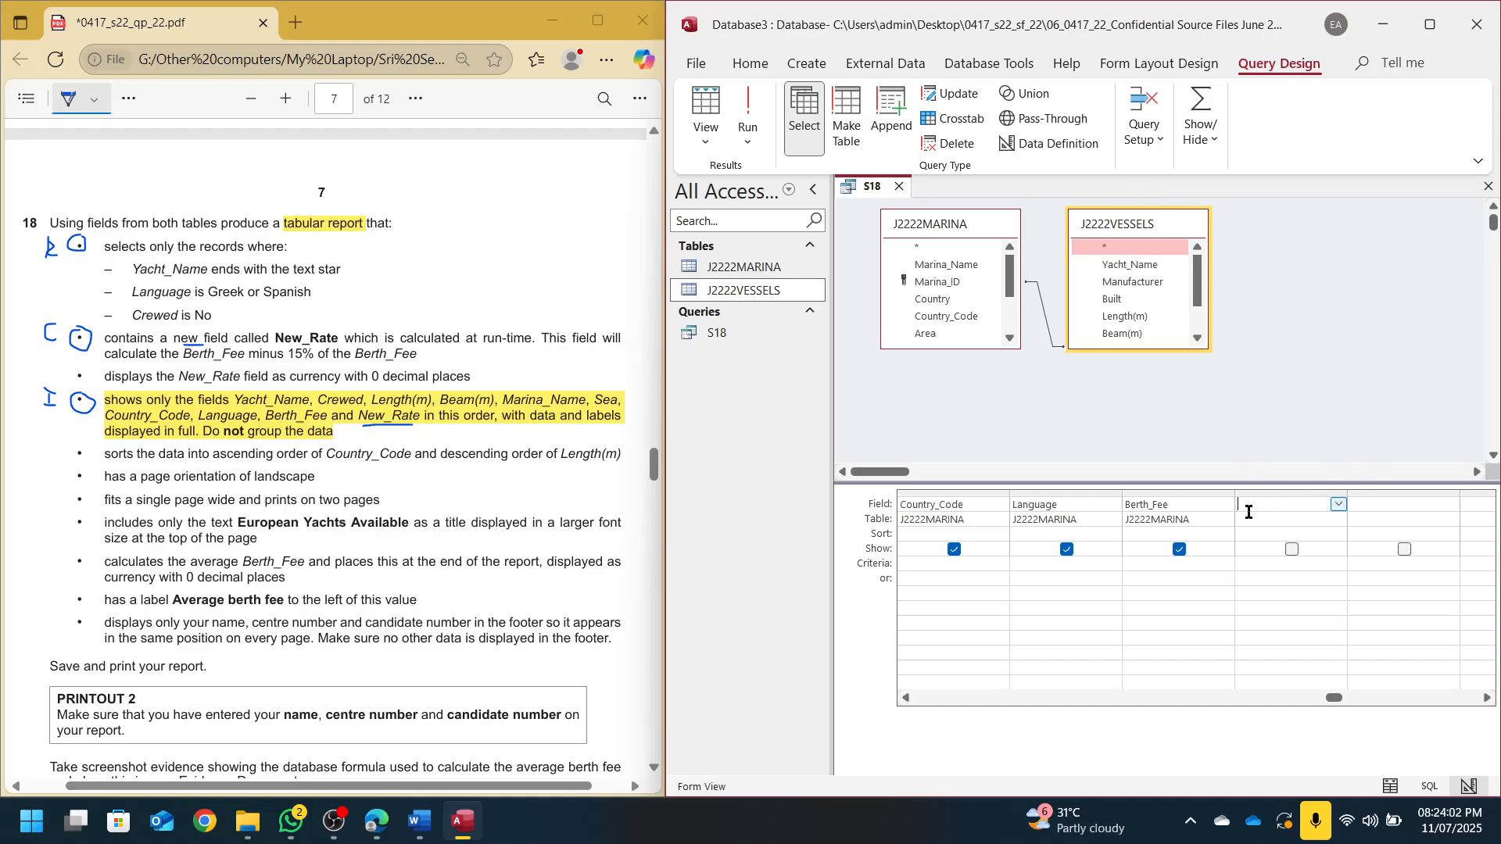
Build the expression [Berth_Fee]*0.85 for that column in the Expression Builder
{"action": "left_click", "coordinate": [1146, 130]}
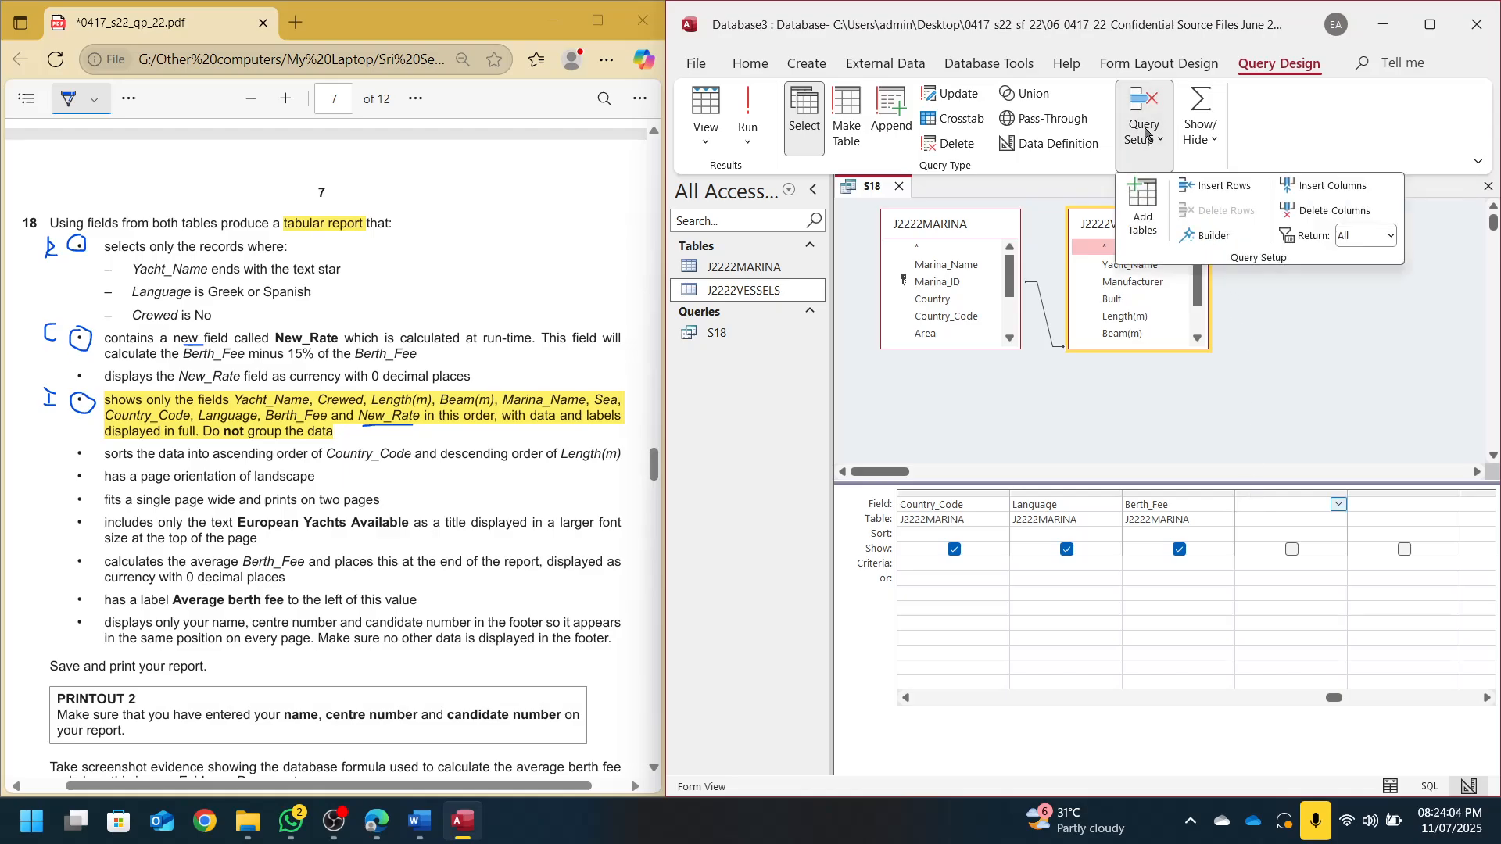
{"action": "left_click", "coordinate": [1208, 236]}
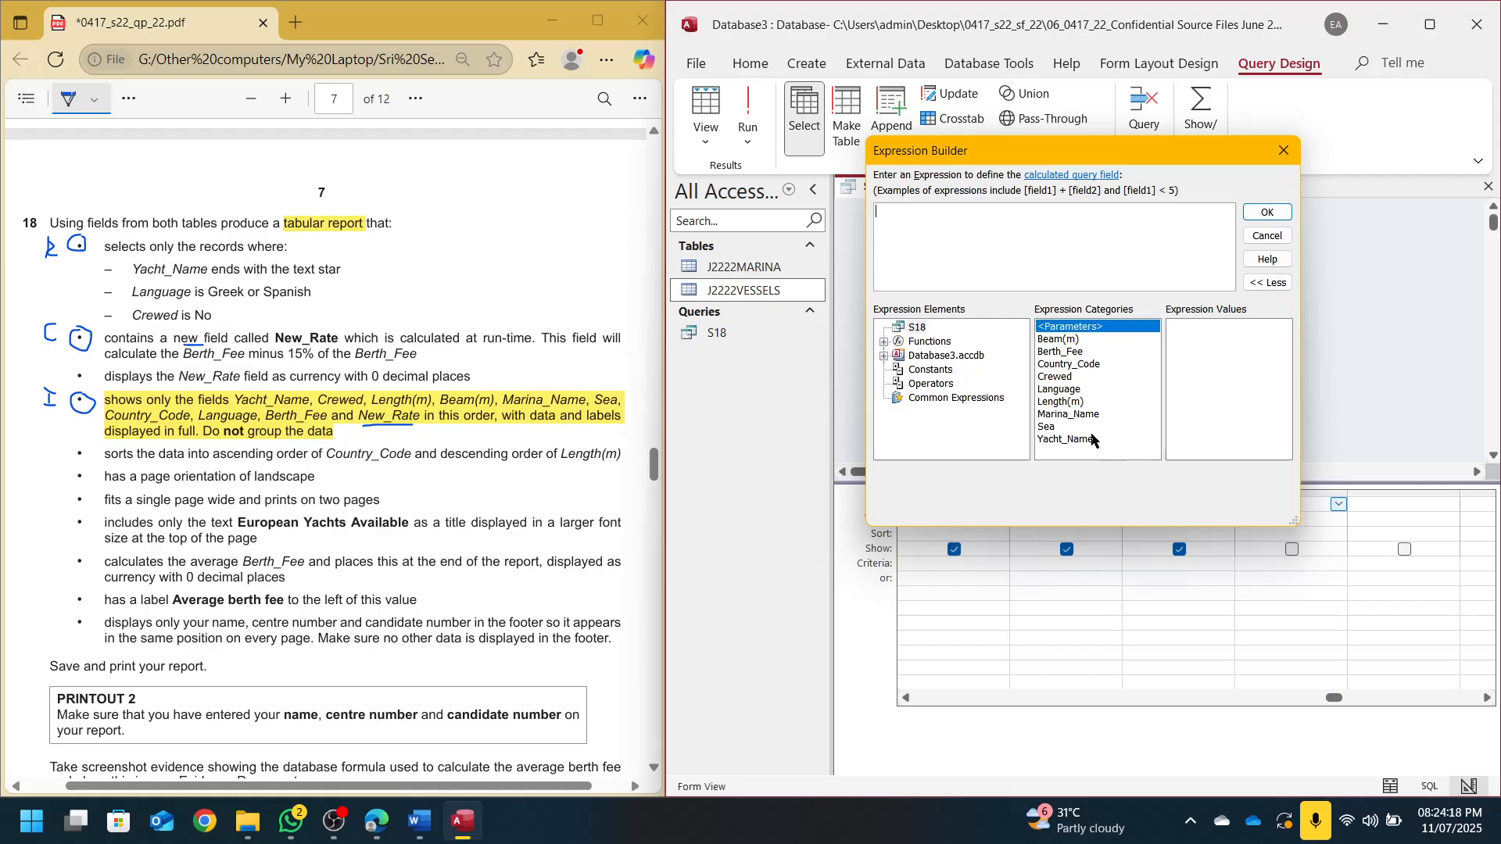
{"action": "double_click", "coordinate": [1070, 351]}
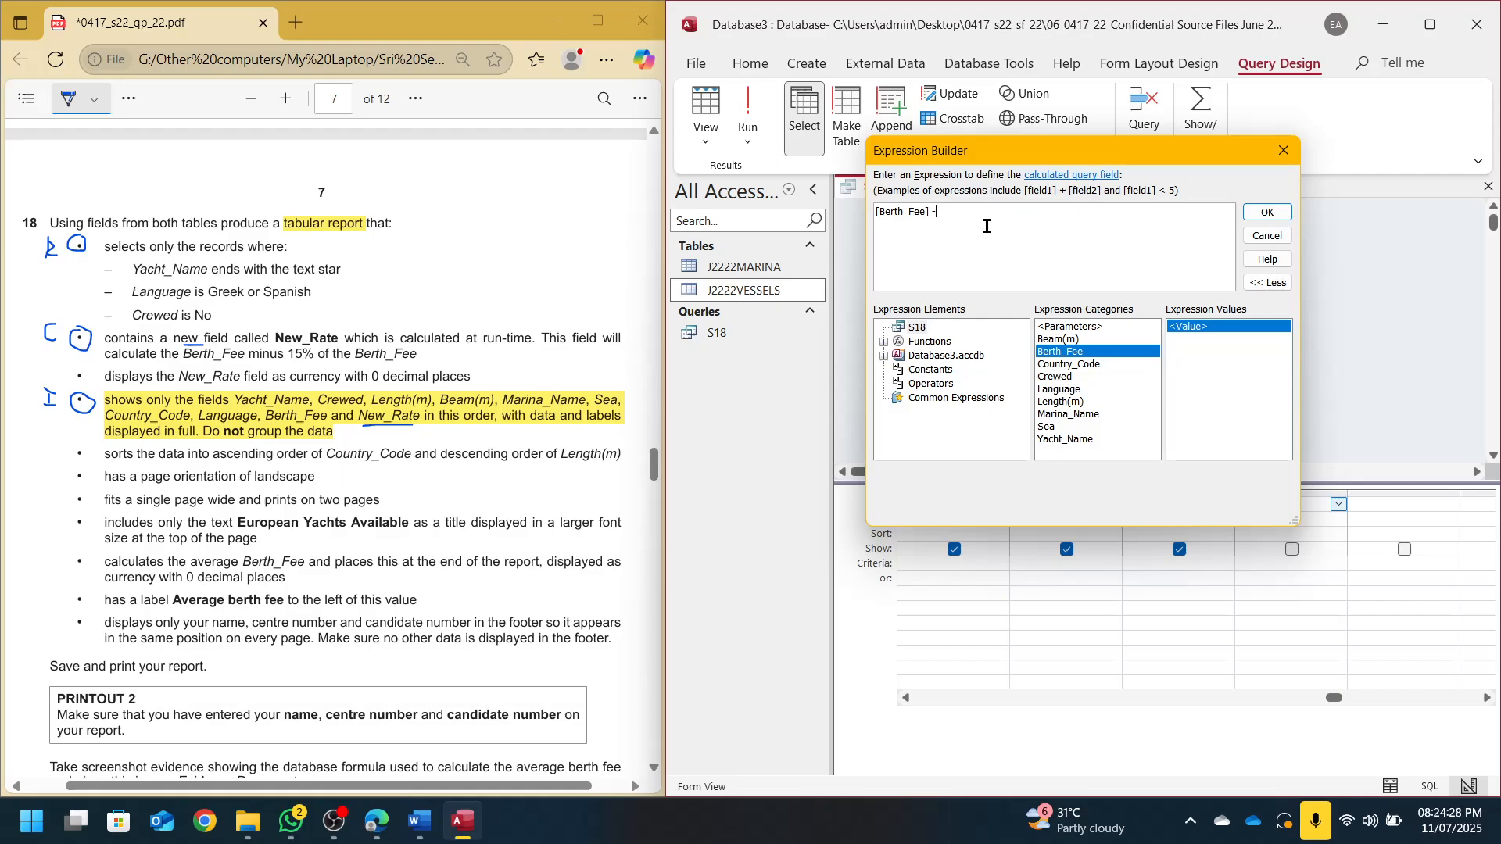
{"action": "double_click", "coordinate": [1066, 353]}
{"action": "key", "text": "BackSpace"}
{"action": "key", "text": "BackSpace"}
{"action": "key", "text": "BackSpace"}
{"action": "key", "text": "BackSpace"}
{"action": "key", "text": "BackSpace"}
{"action": "key", "text": "BackSpace"}
{"action": "key", "text": "BackSpace"}
{"action": "key", "text": "BackSpace"}
{"action": "key", "text": "BackSpace"}
{"action": "key", "text": "BackSpace"}
{"action": "key", "text": "BackSpace"}
{"action": "key", "text": "BackSpace"}
{"action": "key", "text": "BackSpace"}
{"action": "key", "text": "BackSpace"}
{"action": "key", "text": "BackSpace"}
{"action": "left_click", "coordinate": [1268, 213]}
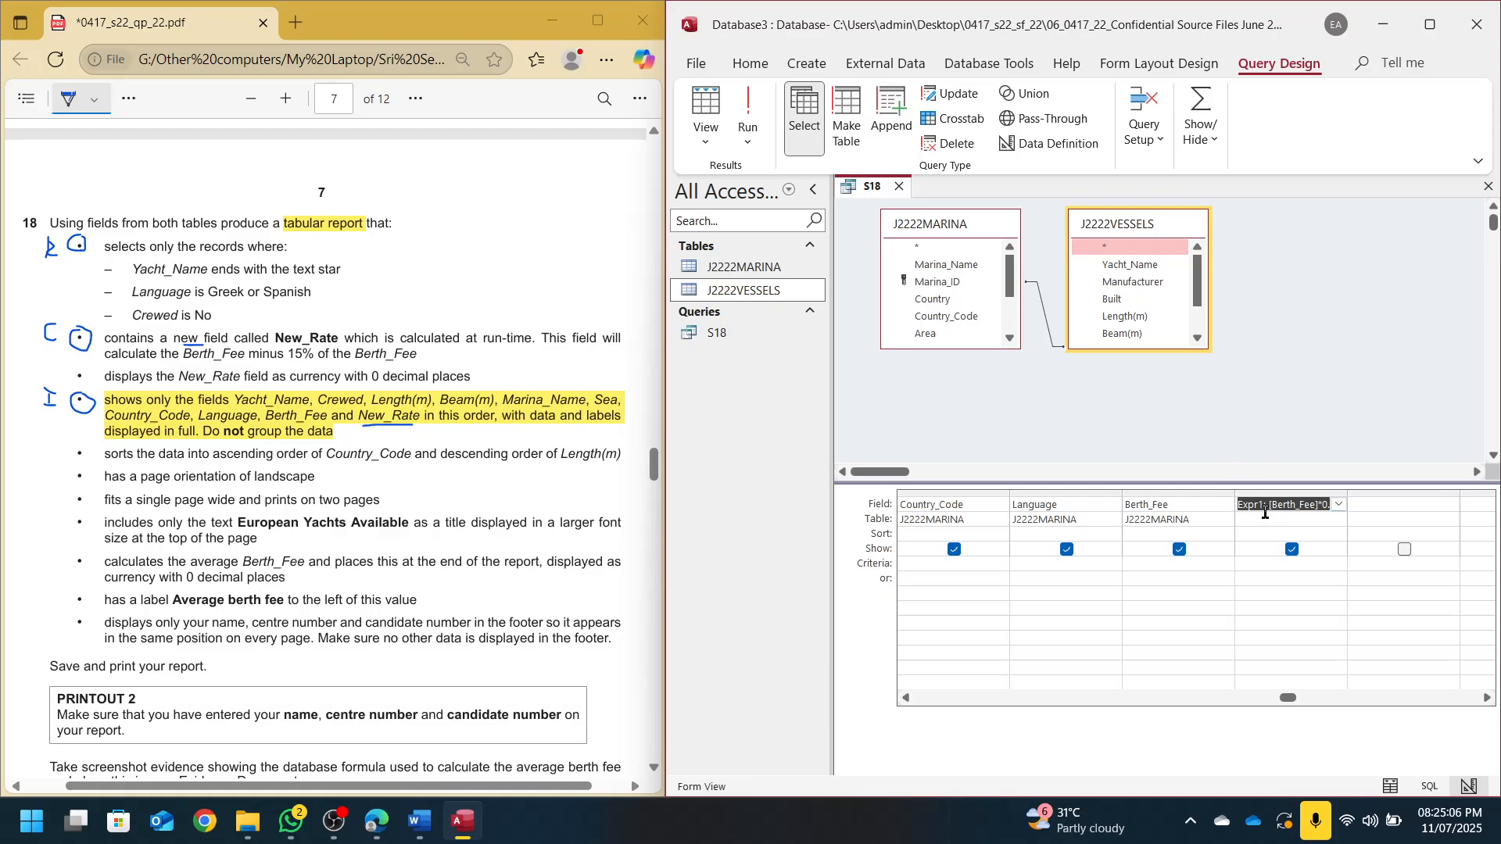
{"action": "left_click", "coordinate": [1265, 513]}
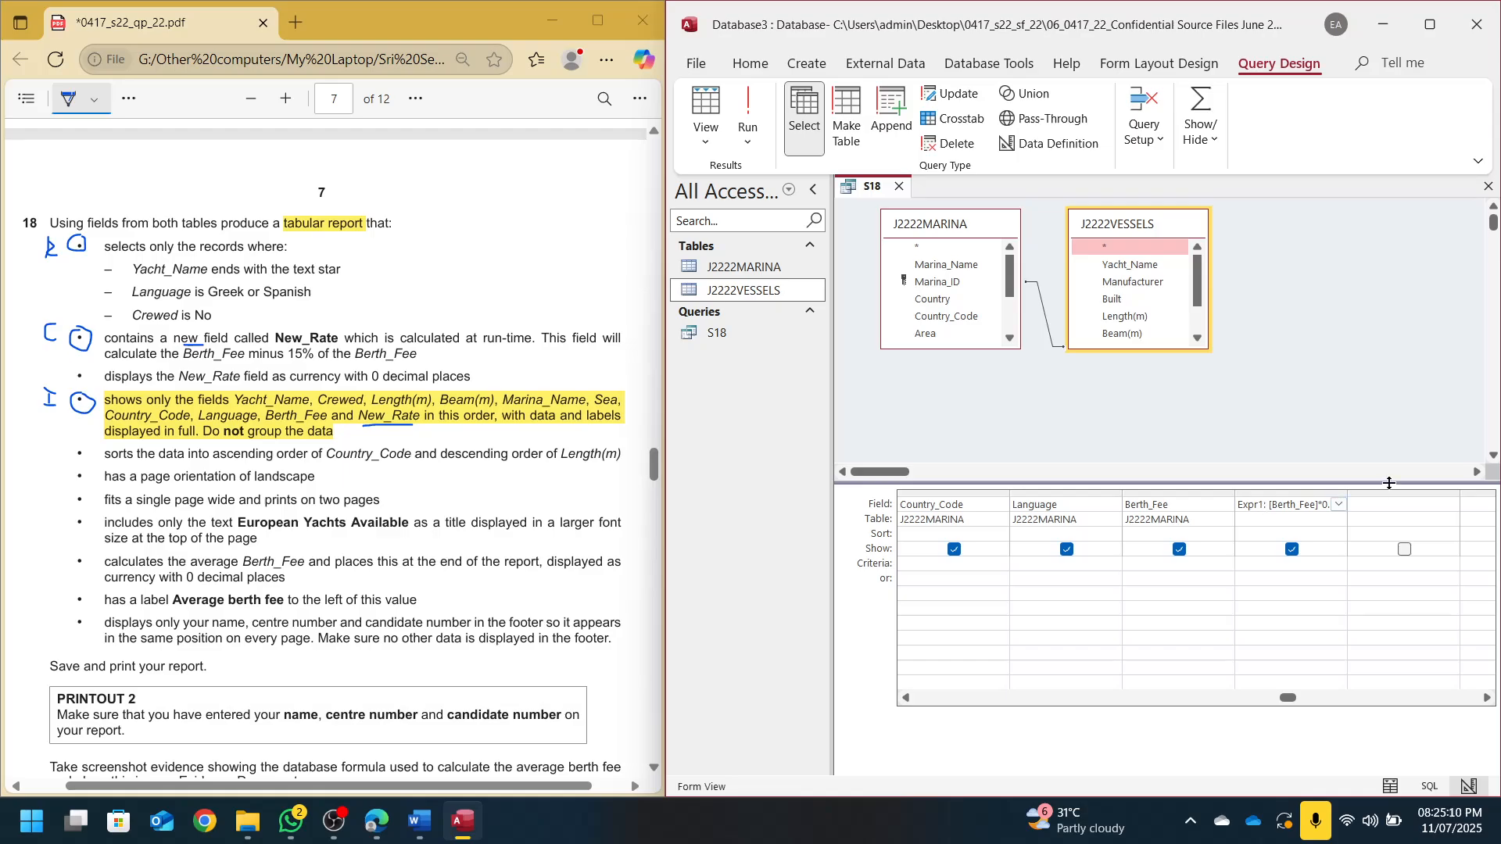
{"action": "key", "text": "BackSpace"}
{"action": "key", "text": "BackSpace"}
{"action": "key", "text": "BackSpace"}
{"action": "key", "text": "BackSpace"}
{"action": "key", "text": "BackSpace"}
{"action": "key", "text": "BackSpace"}
{"action": "key", "text": "Return"}
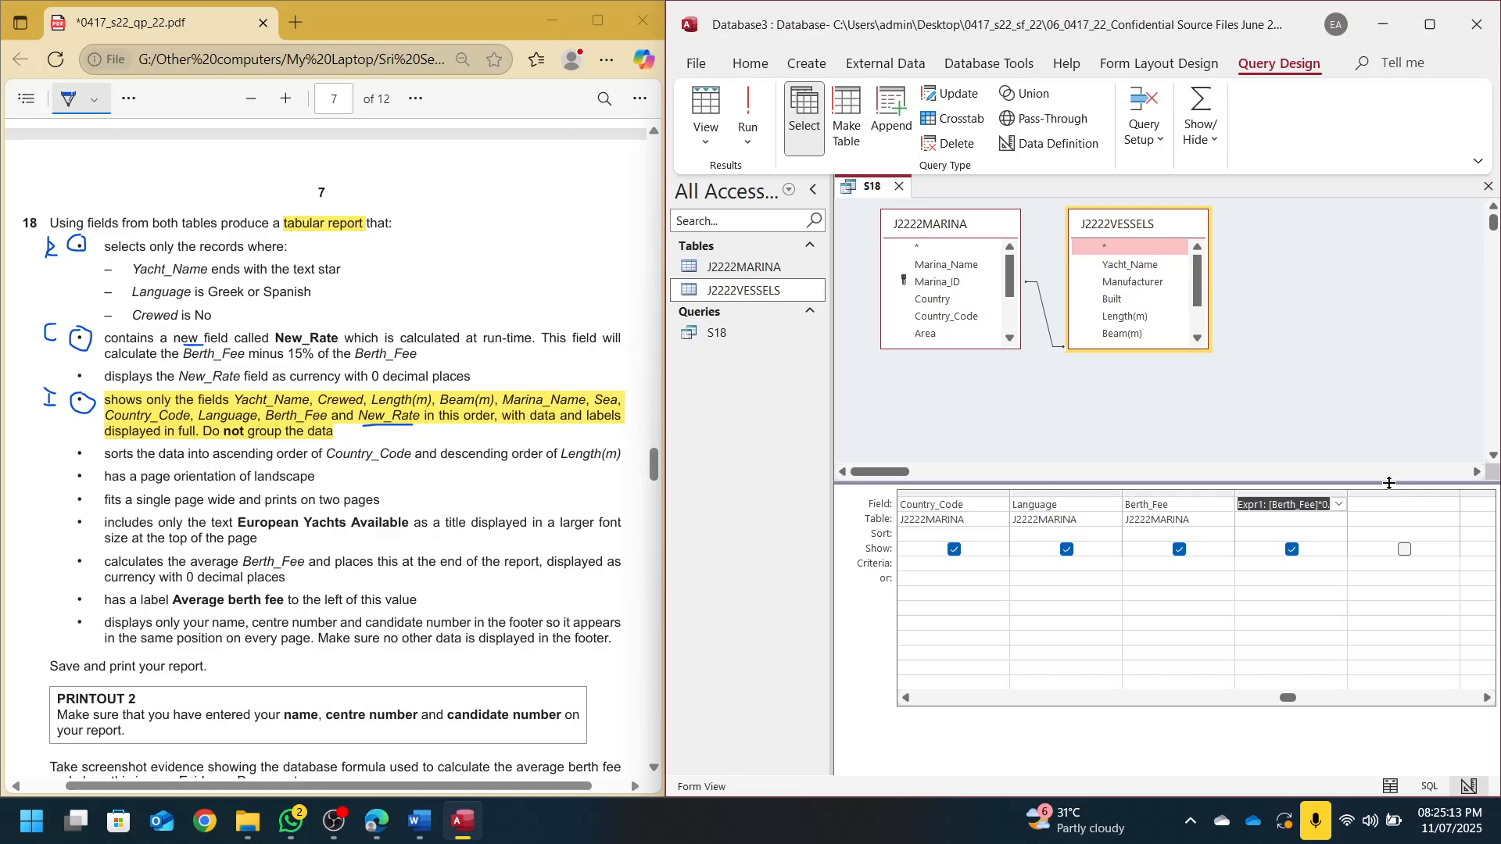
{"action": "left_click", "coordinate": [1262, 502]}
{"action": "key", "text": "BackSpace"}
{"action": "key", "text": "BackSpace"}
{"action": "key", "text": "BackSpace"}
{"action": "key", "text": "BackSpace"}
{"action": "key", "text": "BackSpace"}
{"action": "type", "text": "New_Rate"}
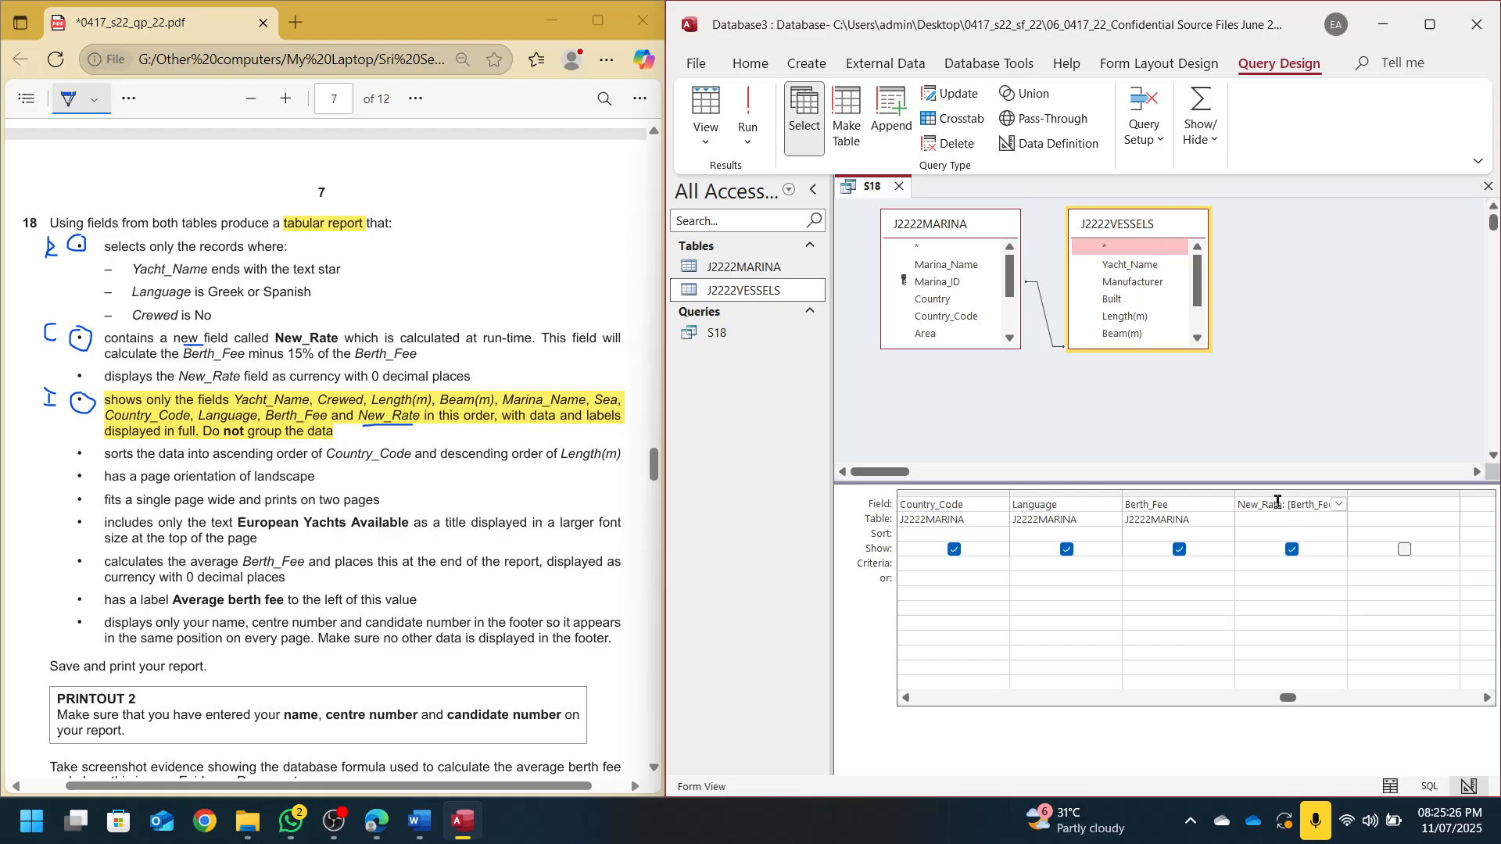
{"action": "left_click", "coordinate": [748, 117]}
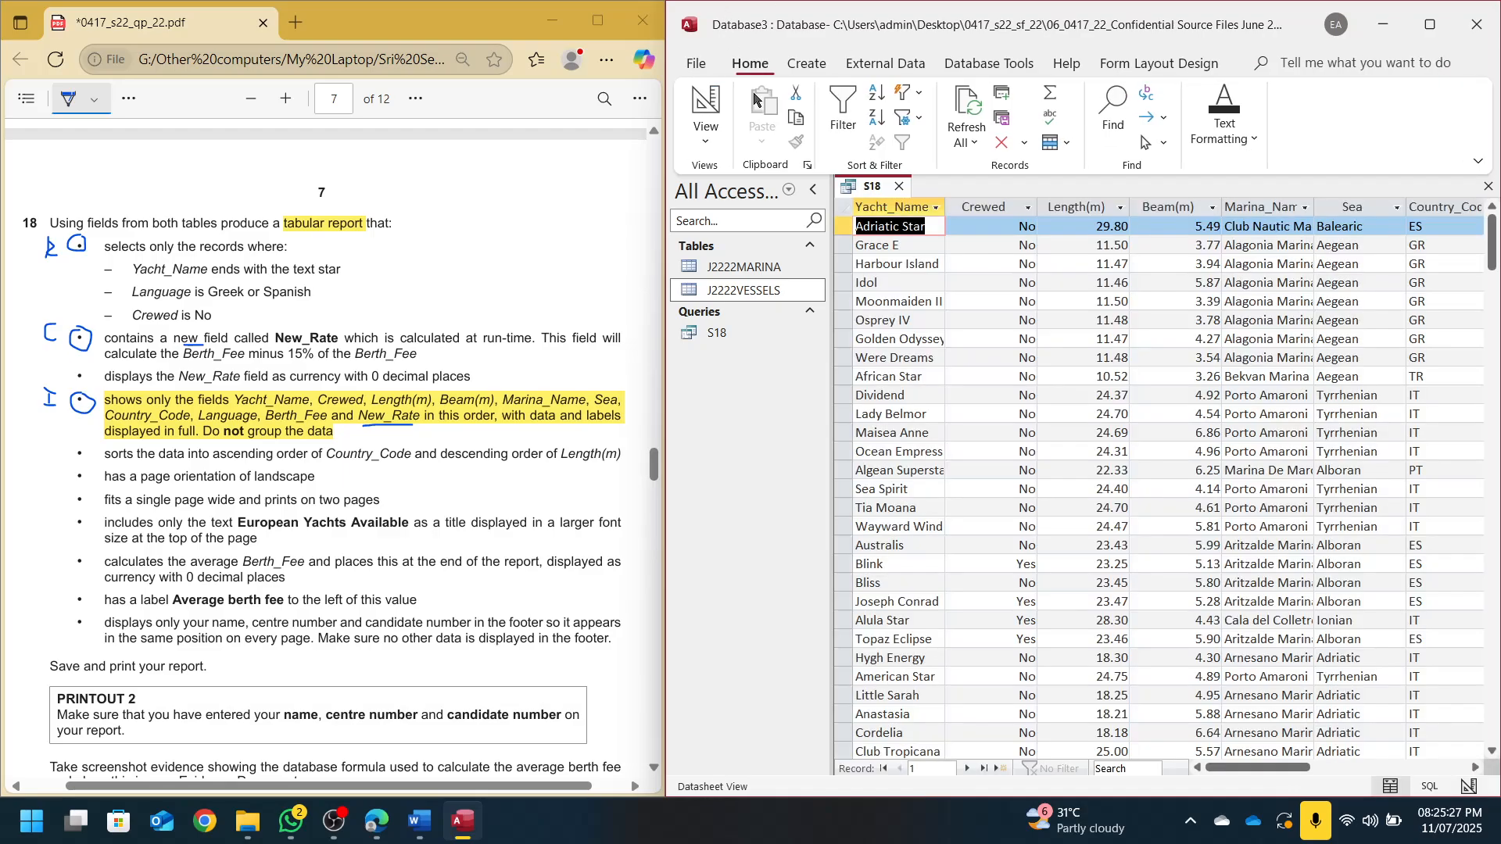
{"action": "left_click", "coordinate": [1462, 767]}
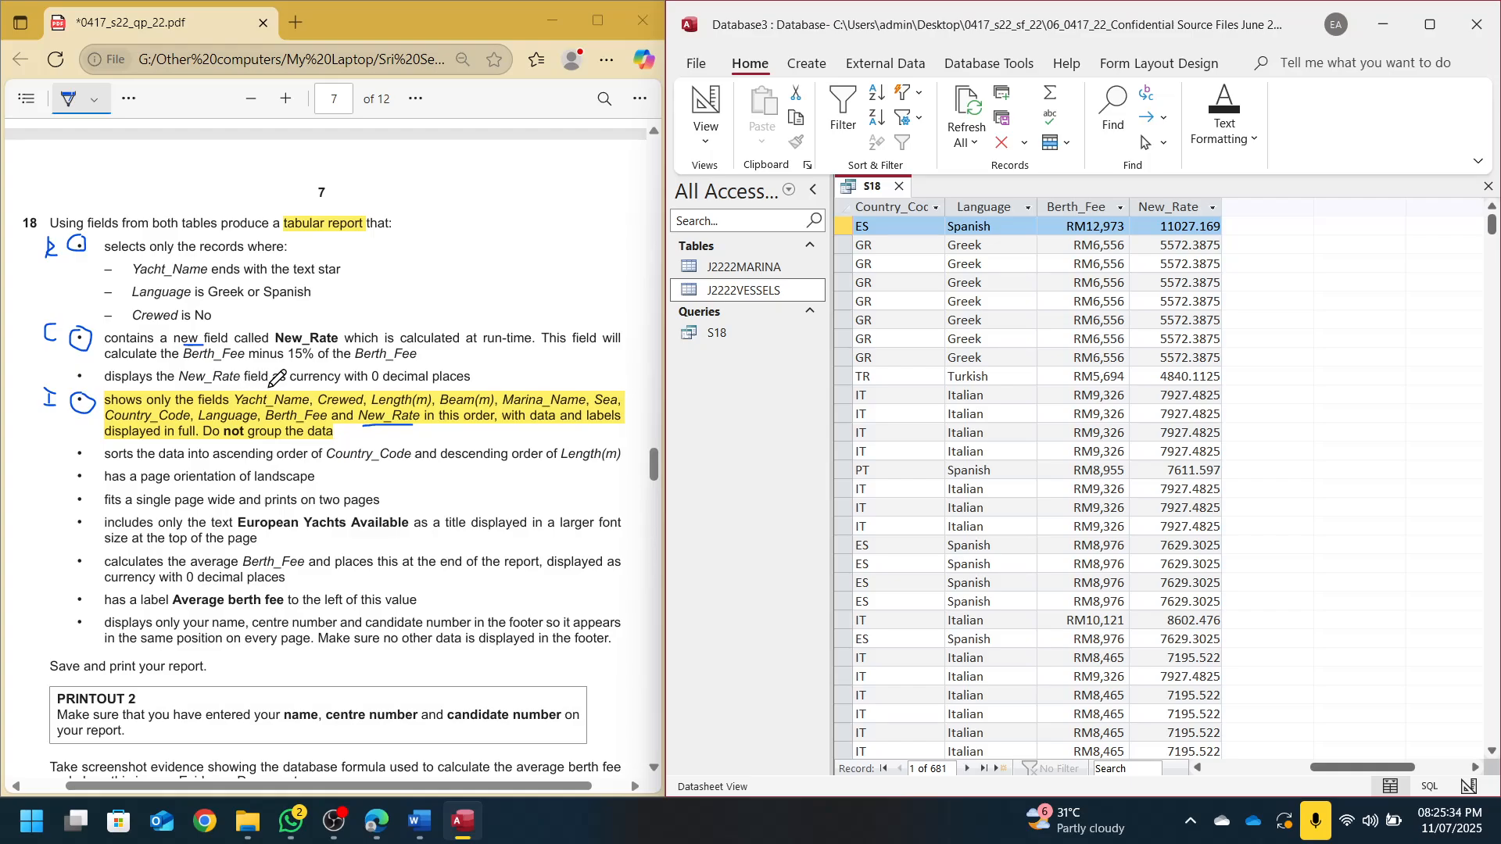
{"action": "left_click_drag", "start_coordinate": [312, 387], "coordinate": [401, 387]}
{"action": "left_click", "coordinate": [762, 125]}
{"action": "left_click", "coordinate": [706, 105]}
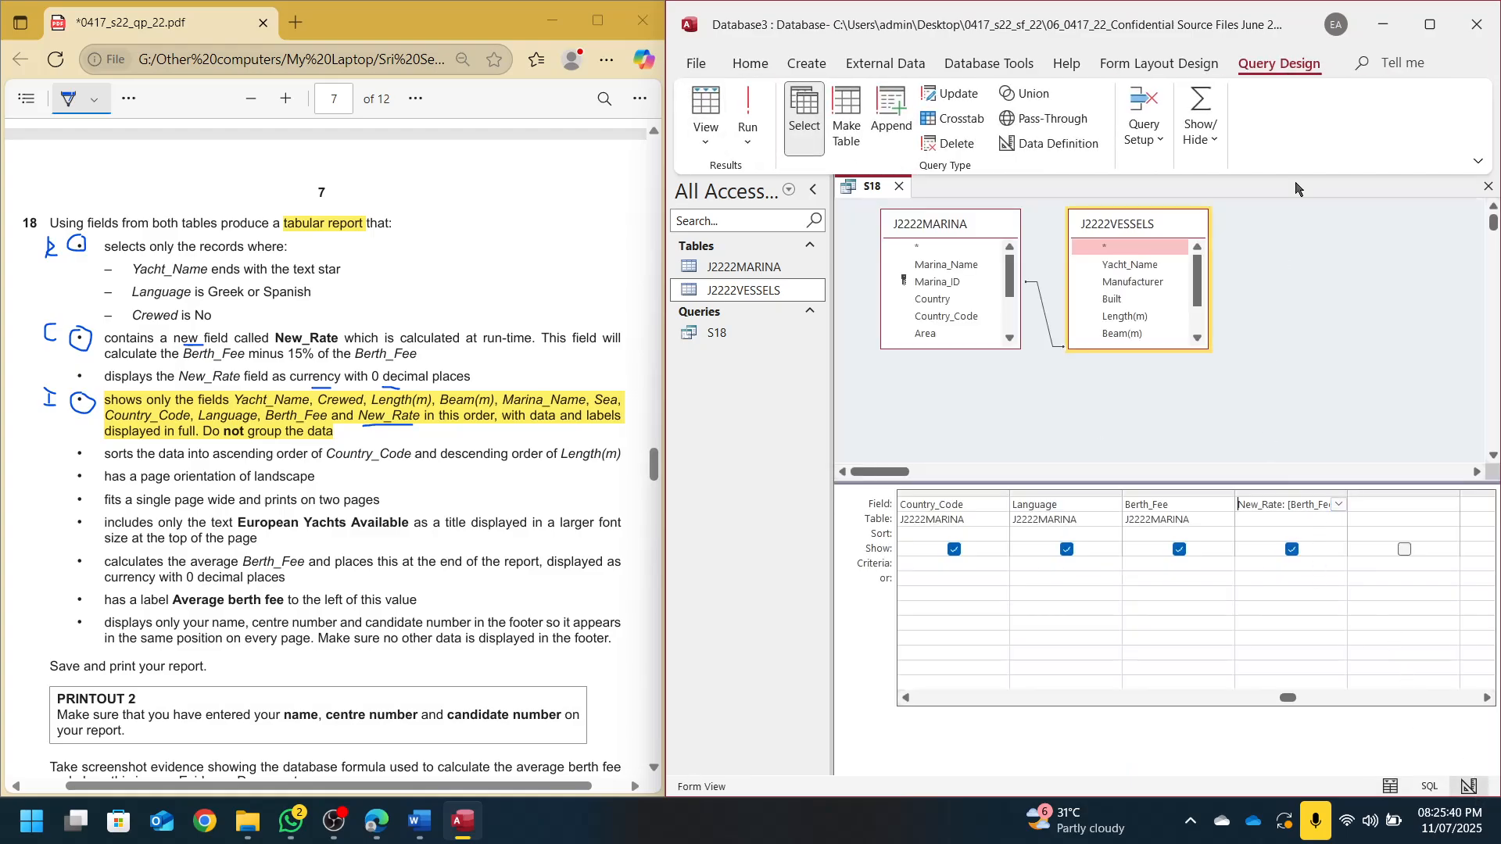
Set New_Rate's Format to Currency with 0 decimal places in the Property Sheet
{"action": "left_click", "coordinate": [1204, 129]}
{"action": "left_click", "coordinate": [1294, 187]}
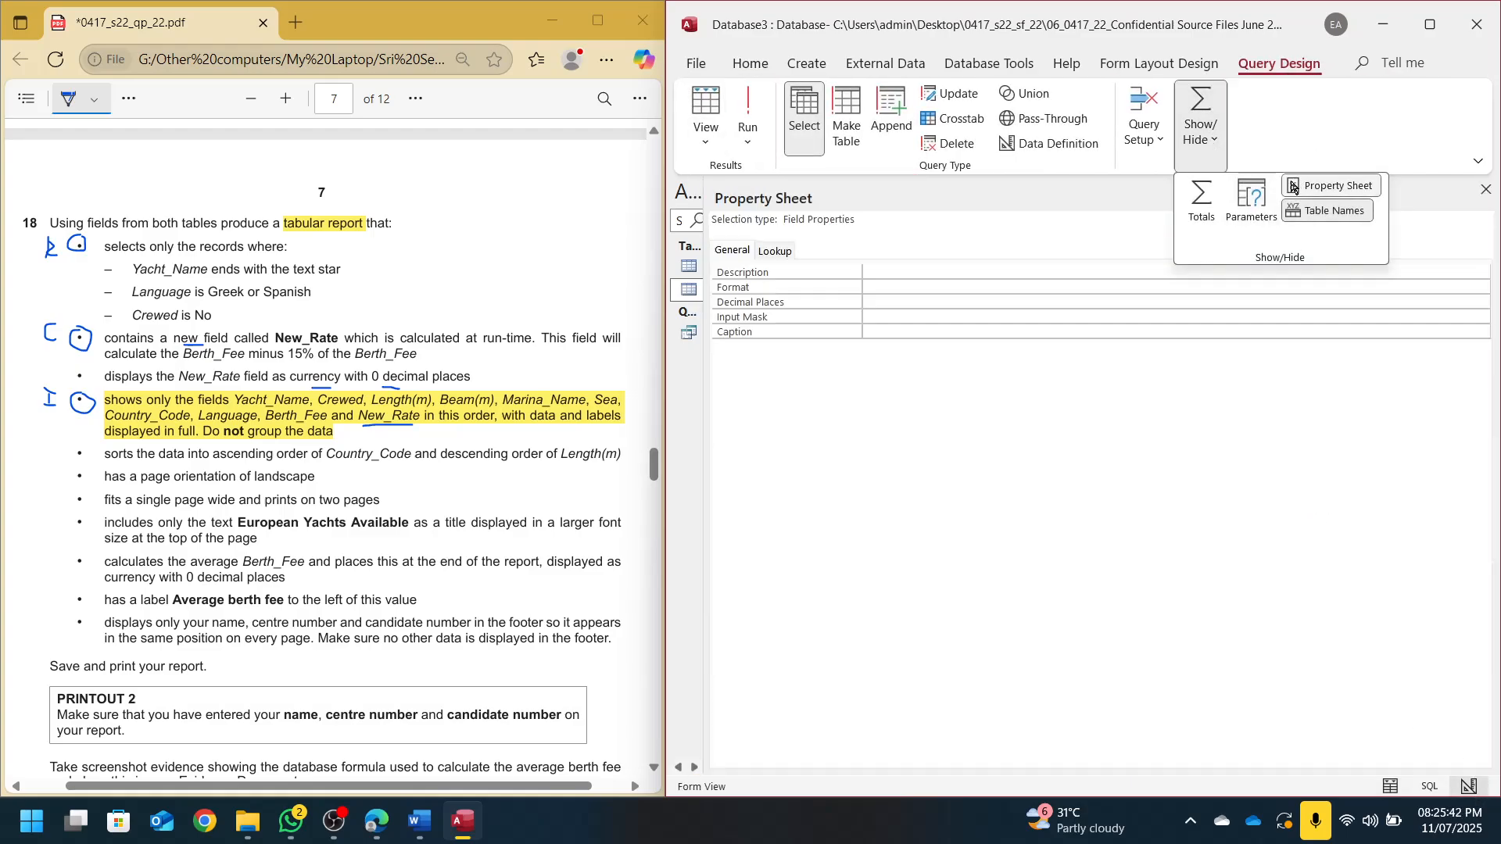
{"action": "left_click", "coordinate": [879, 288]}
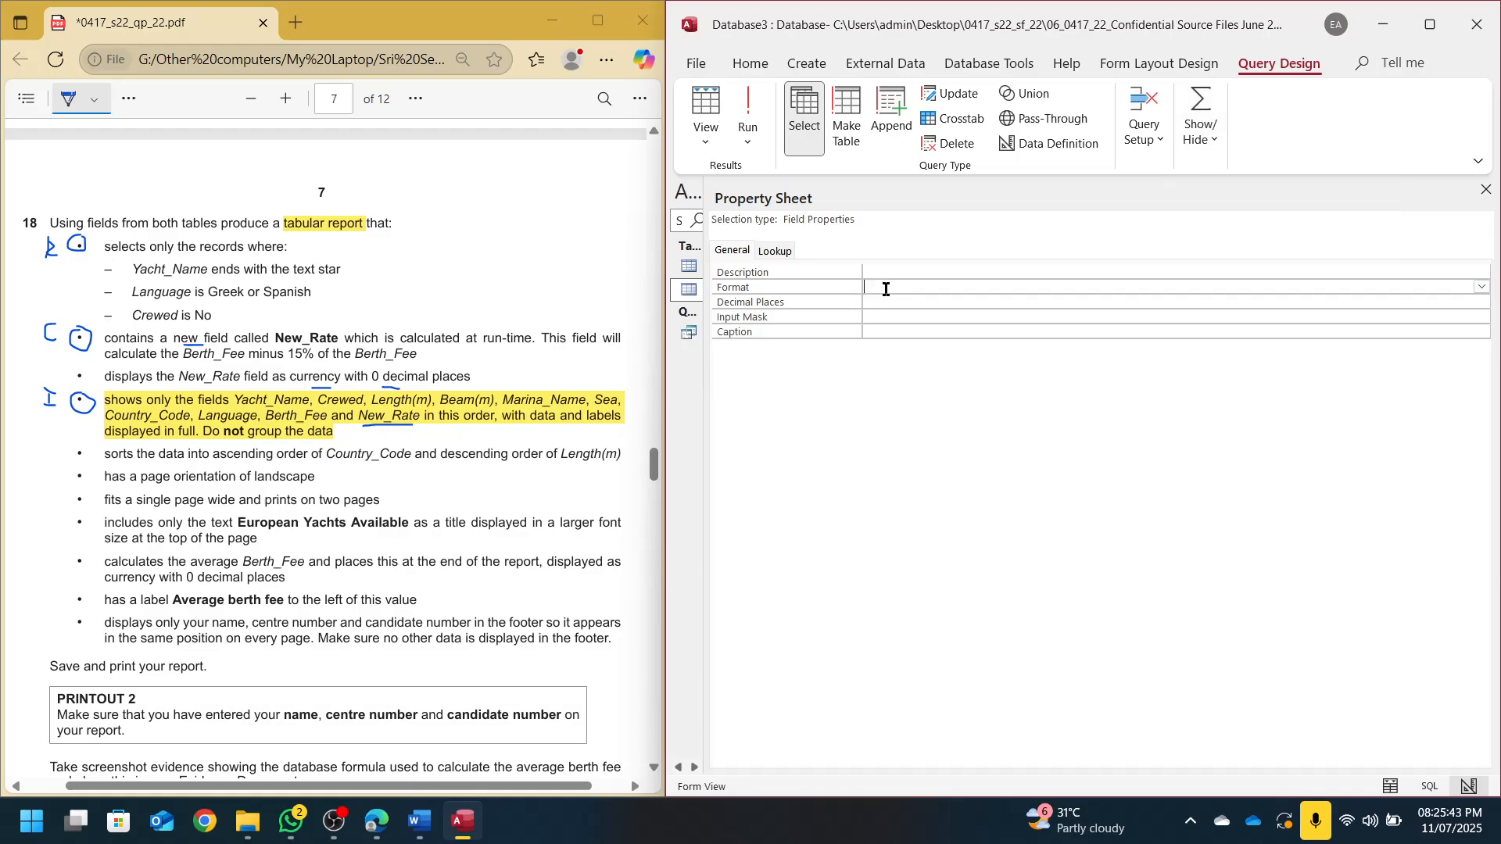
{"action": "left_click", "coordinate": [1481, 286]}
{"action": "left_click", "coordinate": [950, 317]}
{"action": "left_click", "coordinate": [869, 306]}
{"action": "left_click_drag", "start_coordinate": [710, 251], "coordinate": [1254, 262]}
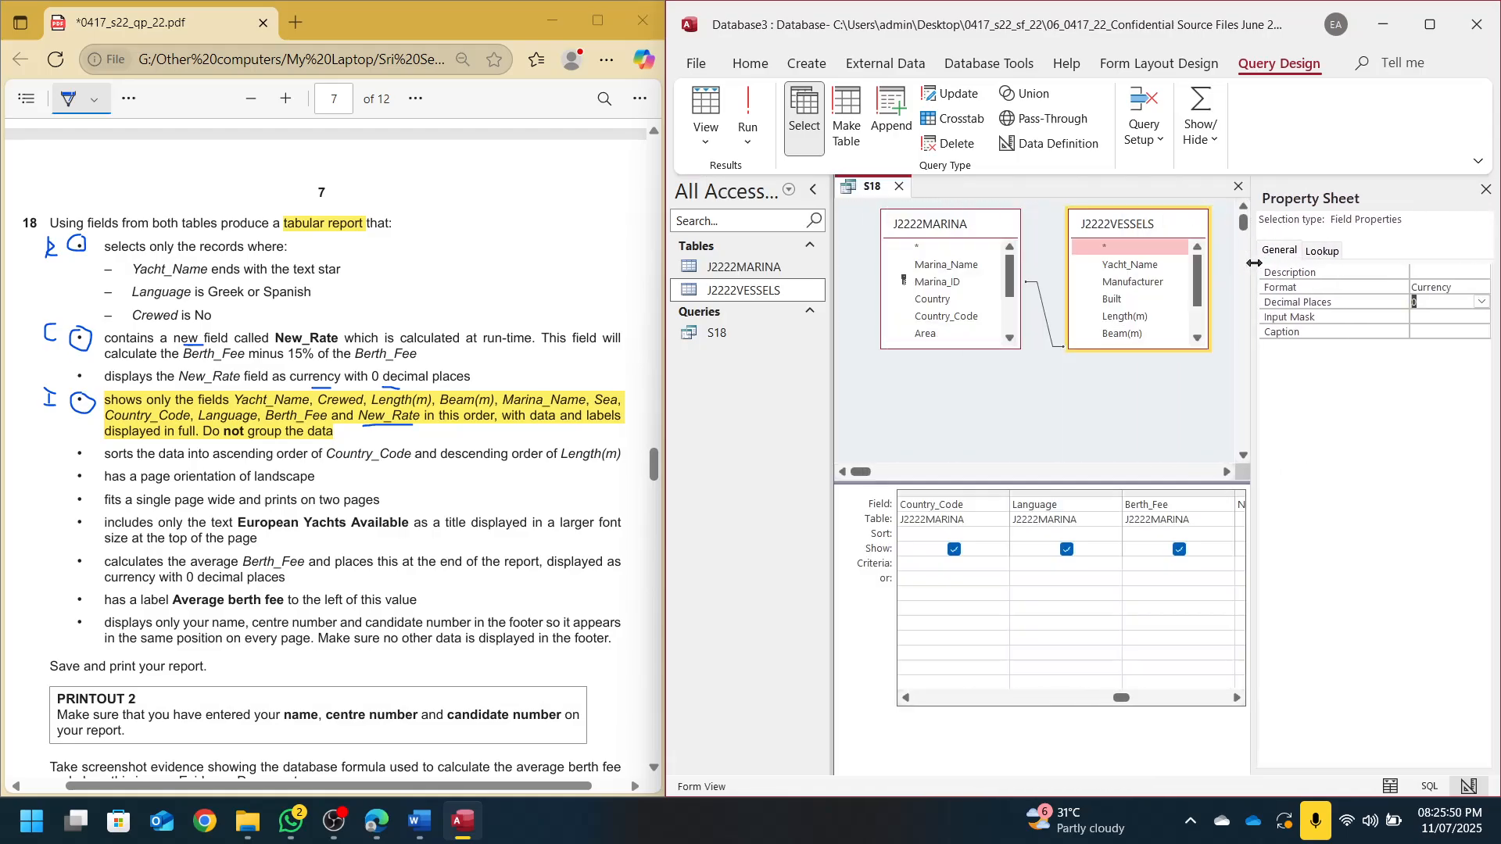
Run the query to check New_Rate, then outline remaining report requirements in red
{"action": "left_click", "coordinate": [748, 117]}
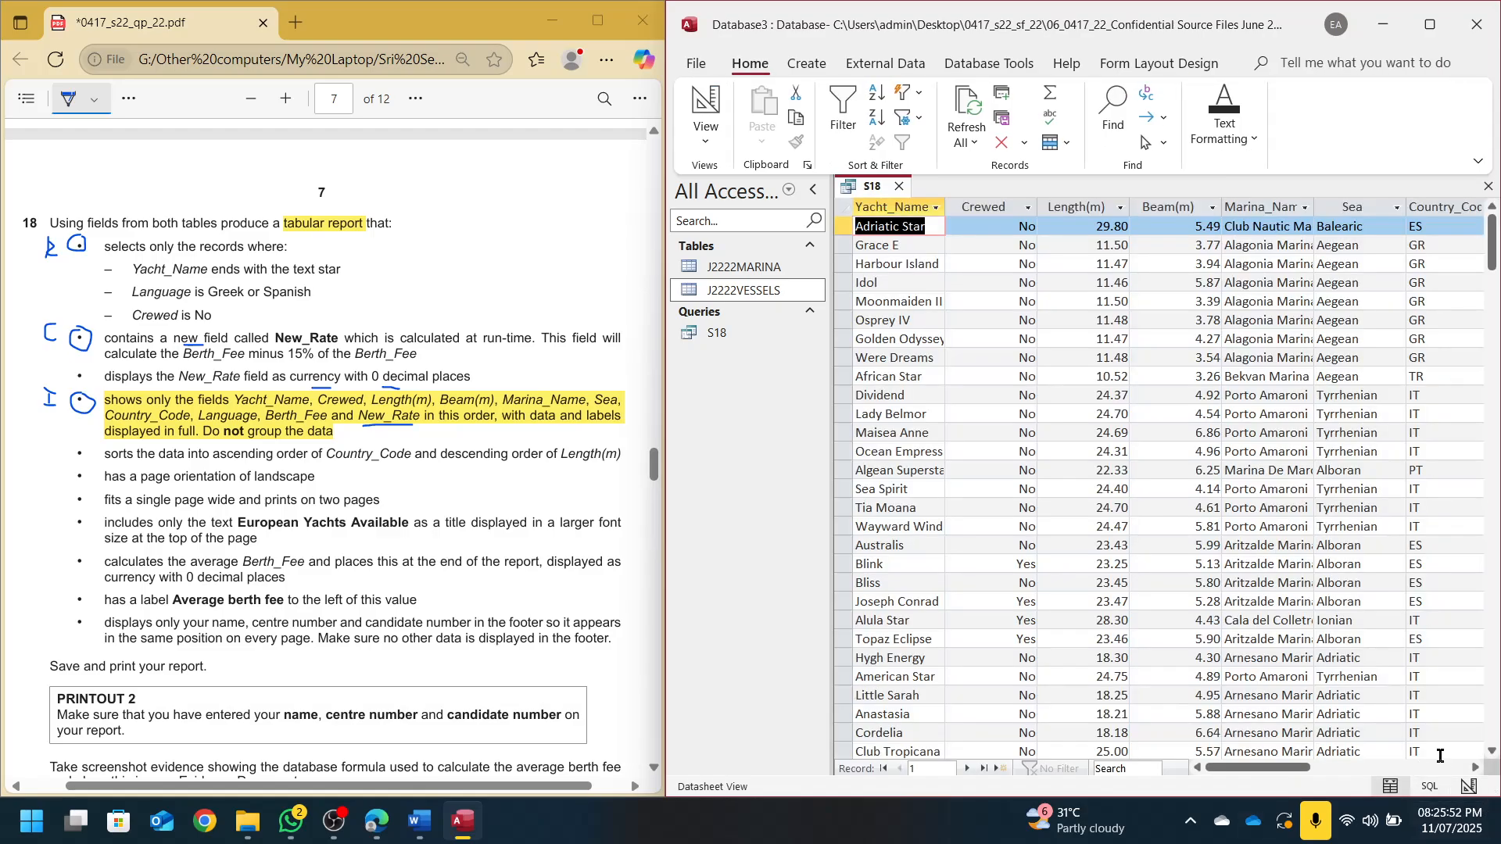
{"action": "left_click", "coordinate": [1464, 768]}
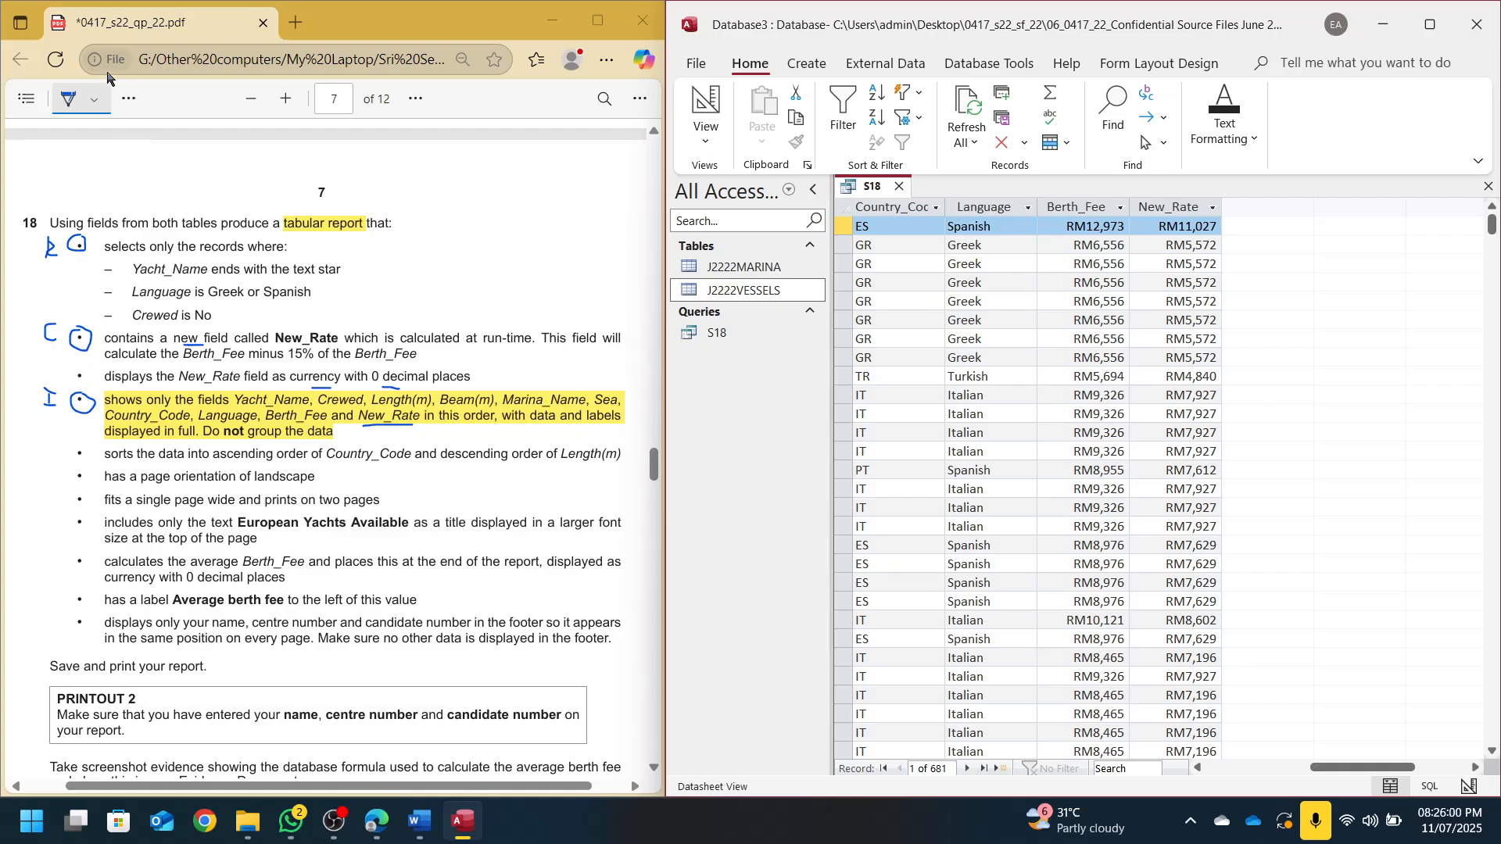
{"action": "left_click", "coordinate": [94, 98]}
{"action": "left_click", "coordinate": [152, 213]}
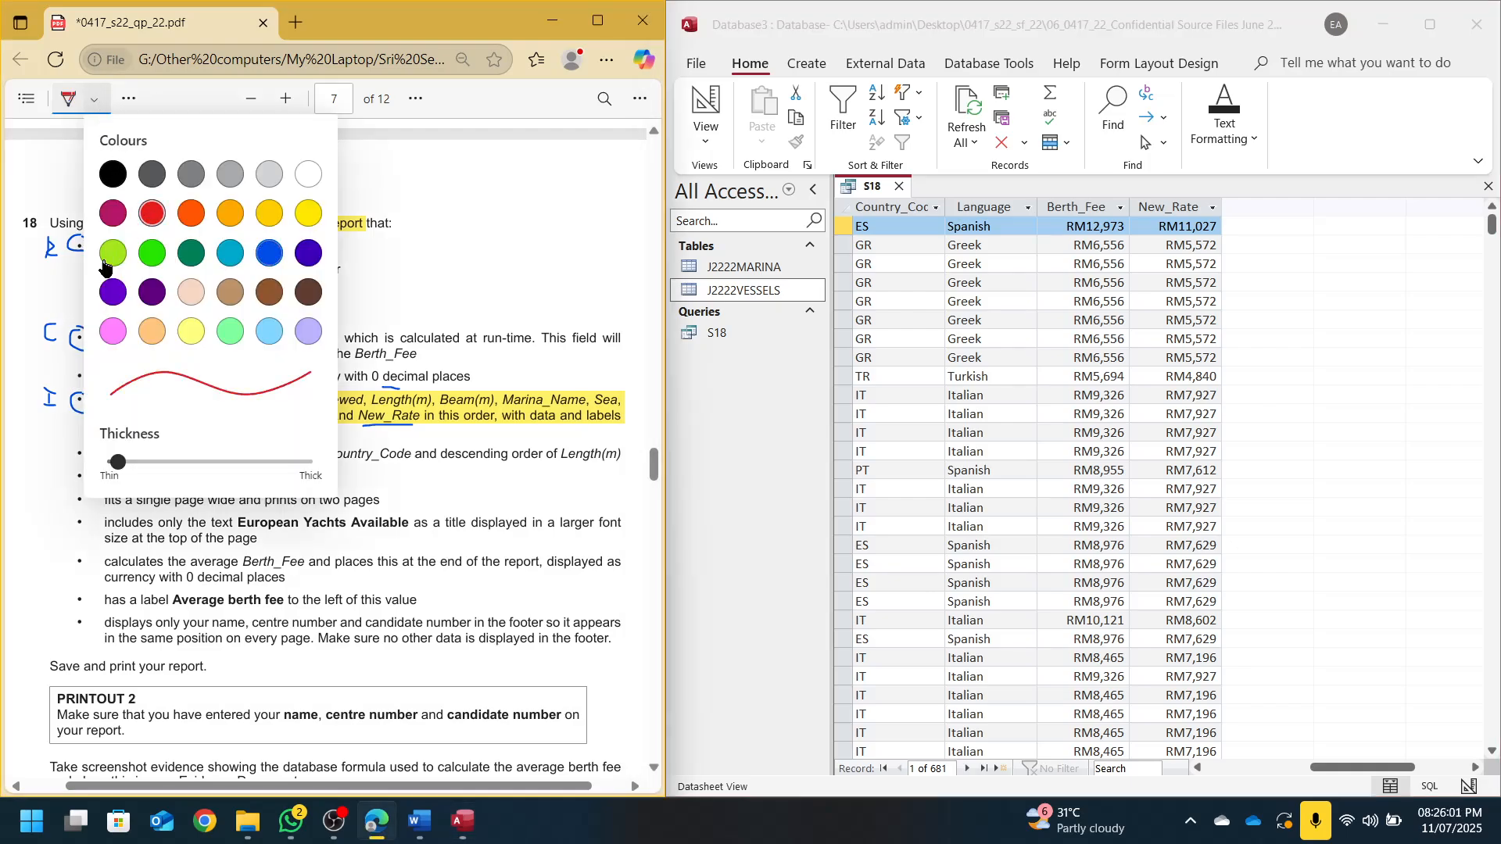
{"action": "left_click", "coordinate": [51, 495]}
{"action": "mouse_move", "coordinate": [68, 448]}
{"action": "left_mouse_down"}
{"action": "mouse_move", "coordinate": [53, 625]}
{"action": "mouse_move", "coordinate": [103, 643]}
{"action": "mouse_move", "coordinate": [96, 443]}
{"action": "mouse_move", "coordinate": [71, 447]}
{"action": "left_mouse_up"}
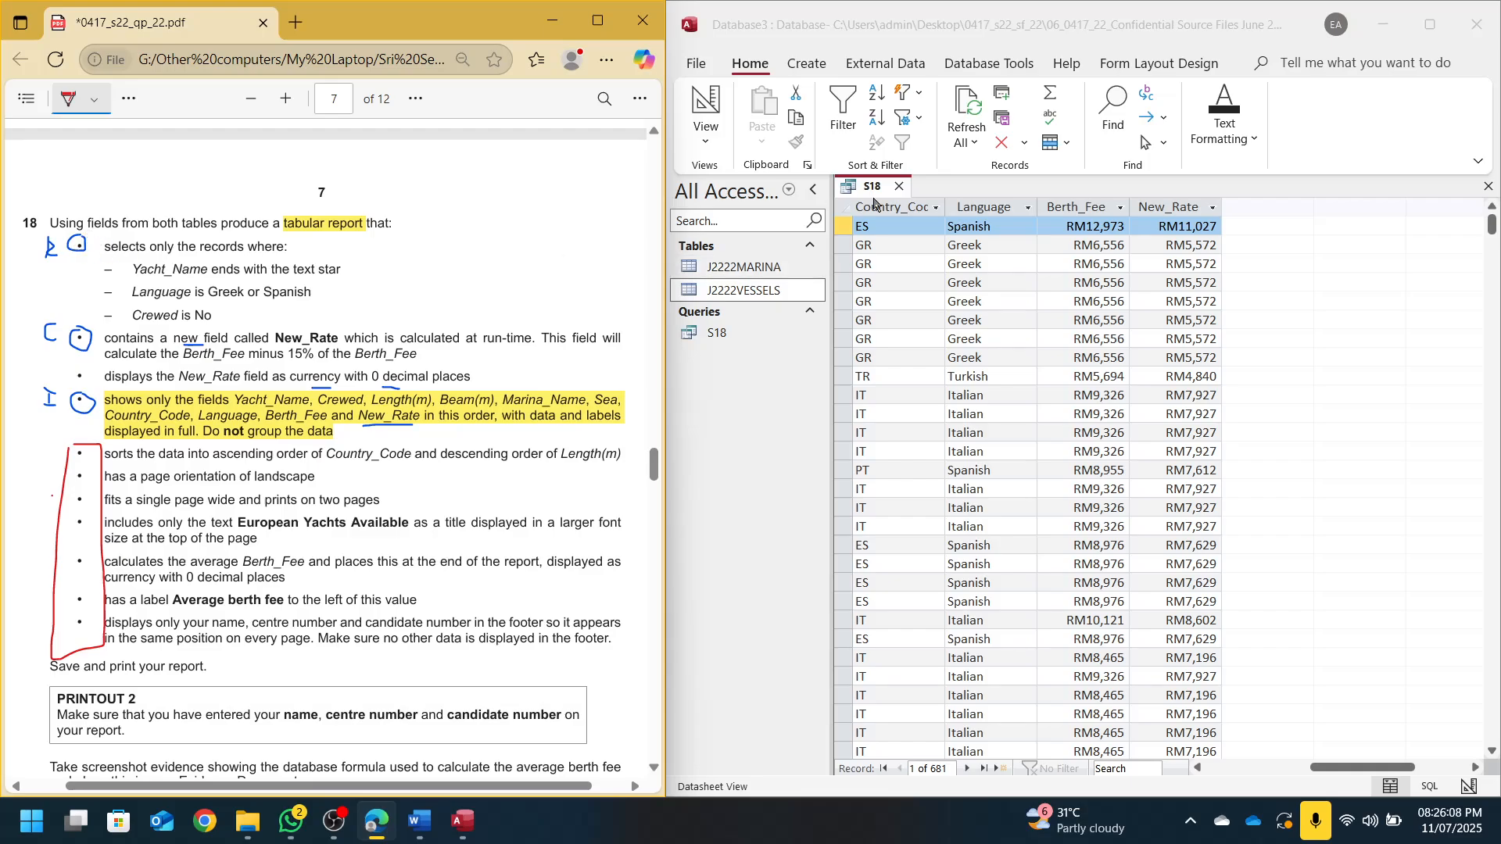
Return S18 to Design View, close the Property Sheet, and tick off finished requirements
{"action": "left_click", "coordinate": [692, 108]}
{"action": "left_click", "coordinate": [693, 108]}
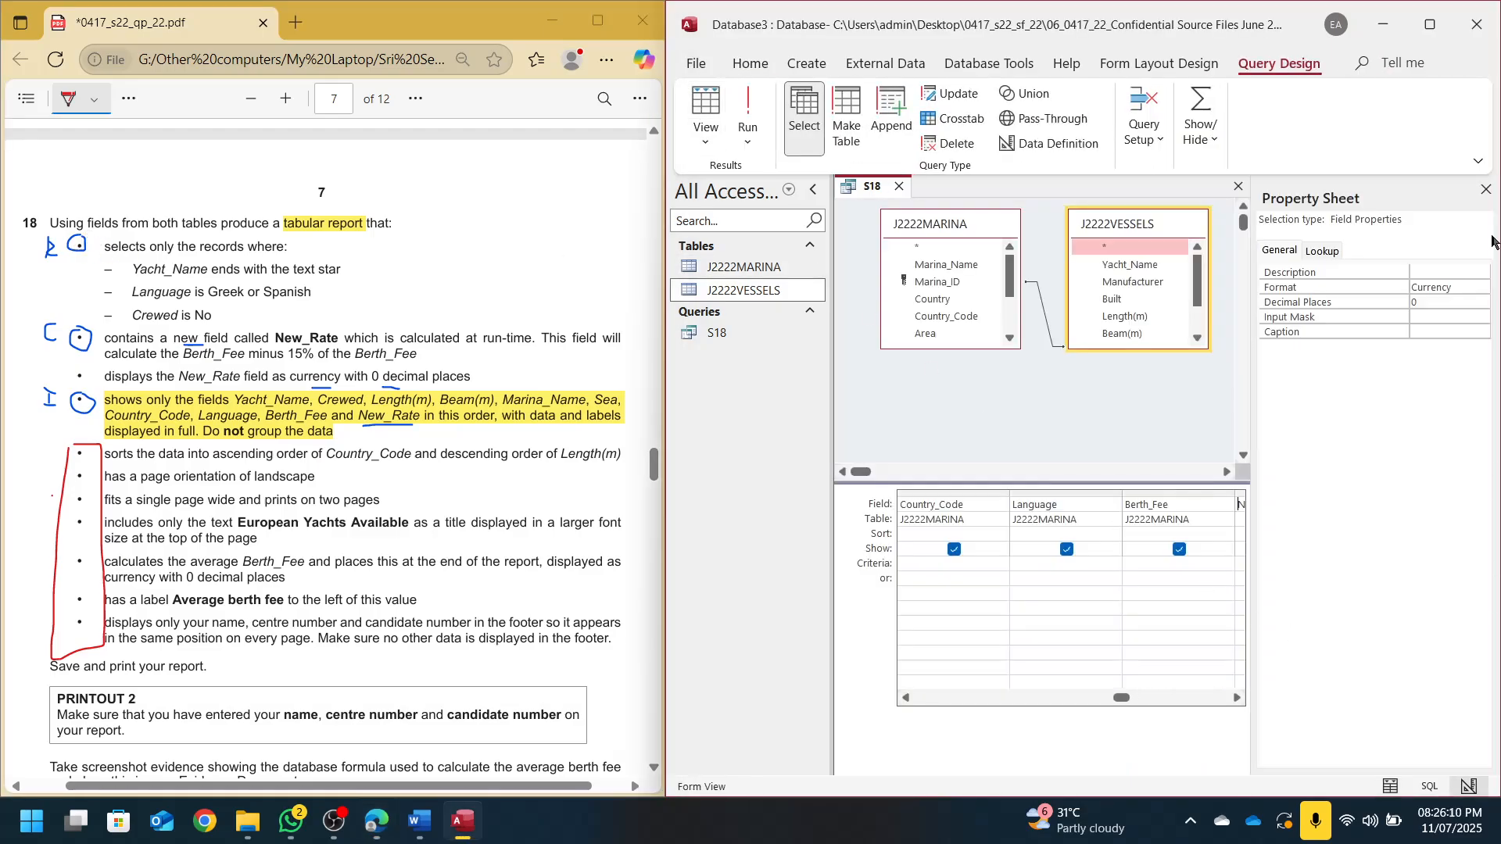
{"action": "left_click", "coordinate": [1485, 191]}
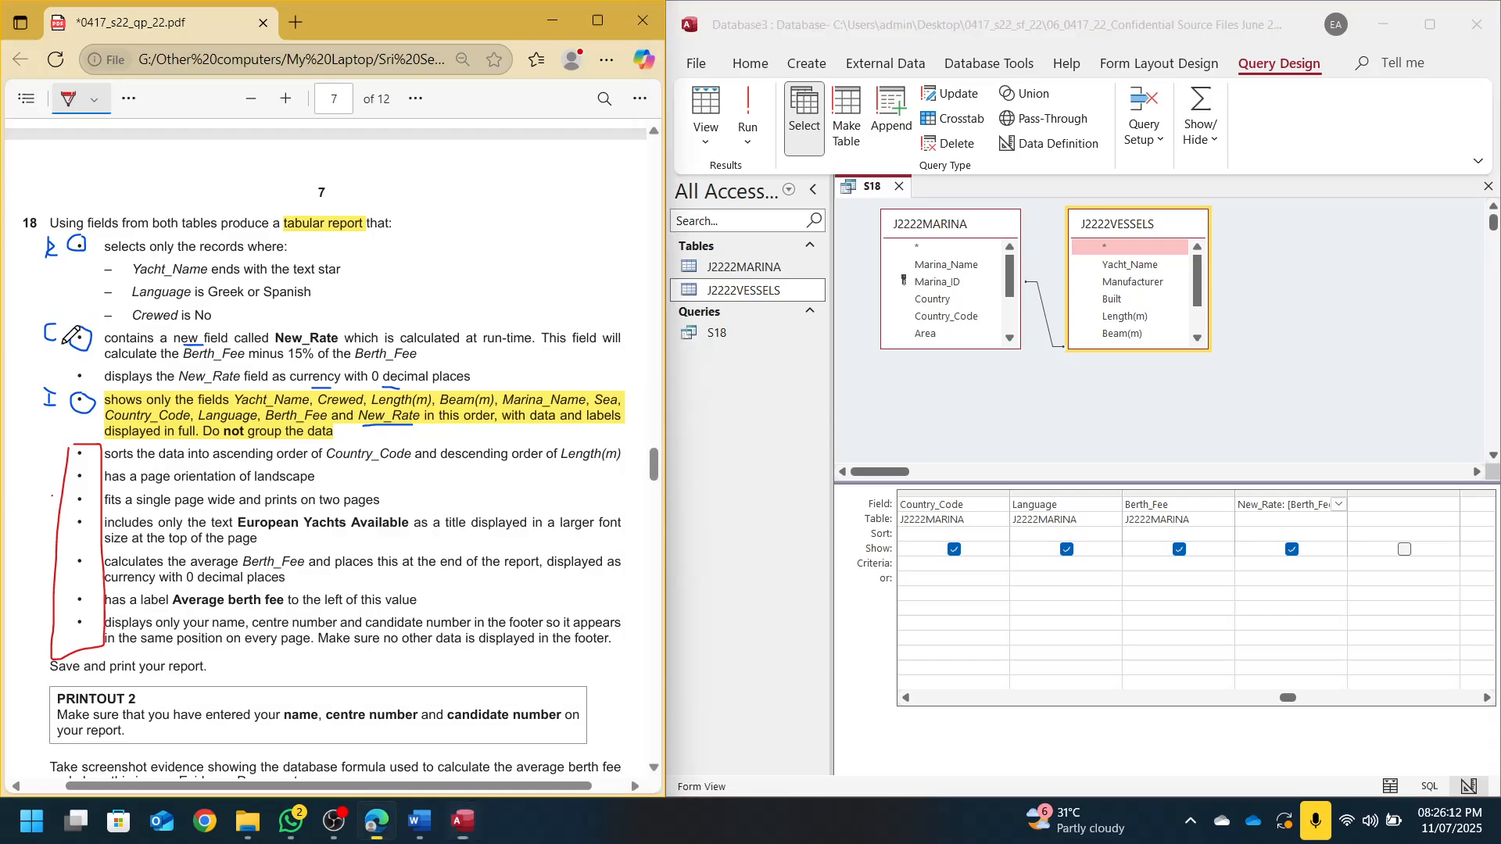
{"action": "left_click_drag", "start_coordinate": [66, 344], "coordinate": [108, 323]}
{"action": "mouse_move", "coordinate": [71, 380]}
{"action": "left_mouse_down"}
{"action": "mouse_move", "coordinate": [86, 373]}
{"action": "mouse_move", "coordinate": [90, 396]}
{"action": "left_mouse_up"}
Move to the Yacht_Name column's Criteria cell
{"action": "left_click", "coordinate": [955, 561]}
{"action": "key", "text": "Left"}
{"action": "key", "text": "Left"}
{"action": "key", "text": "Left"}
{"action": "key", "text": "Left"}
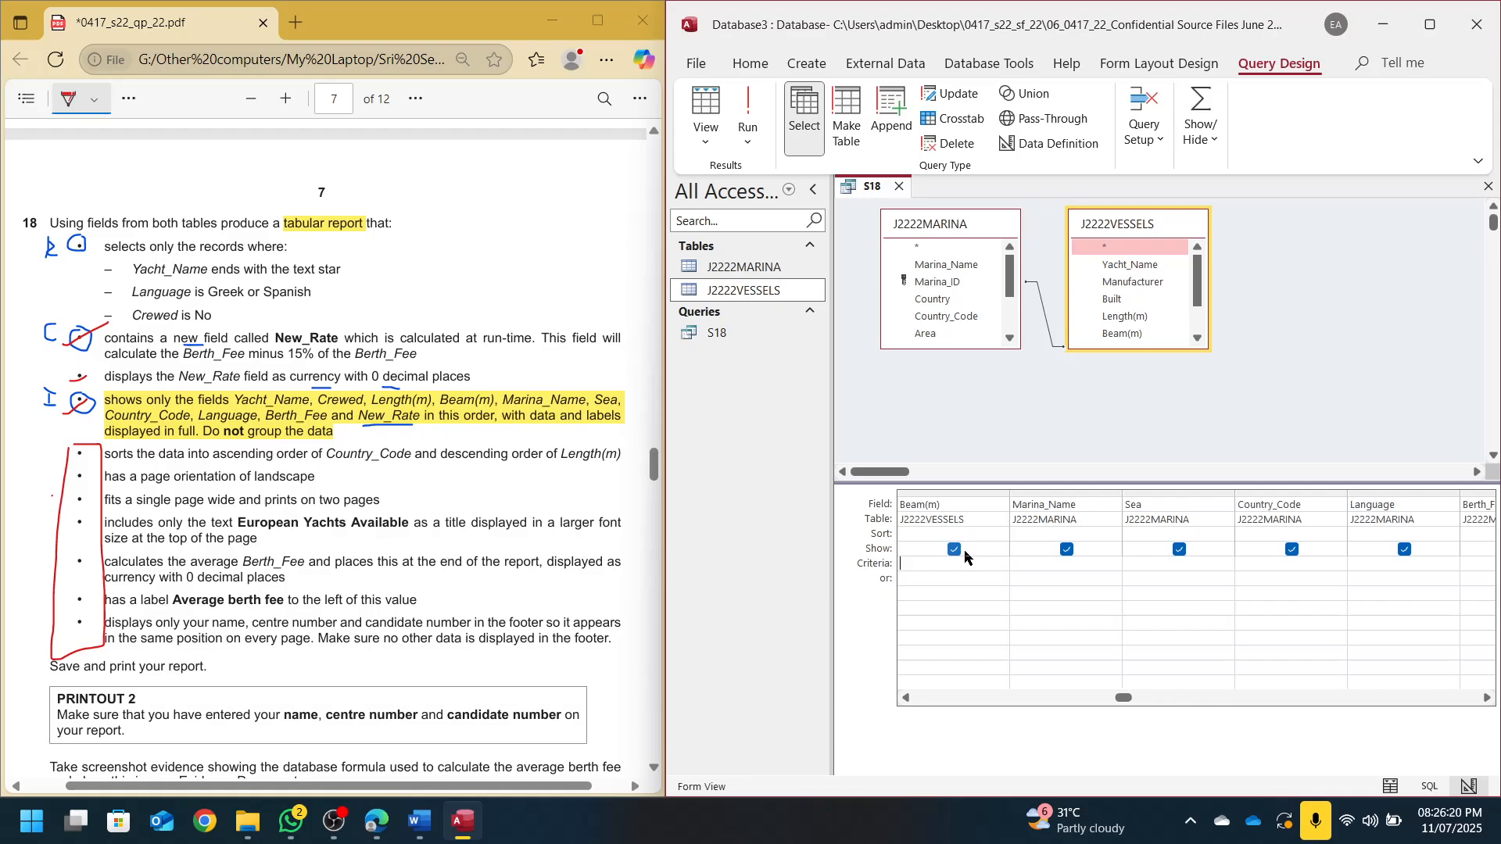
{"action": "key", "text": "Left"}
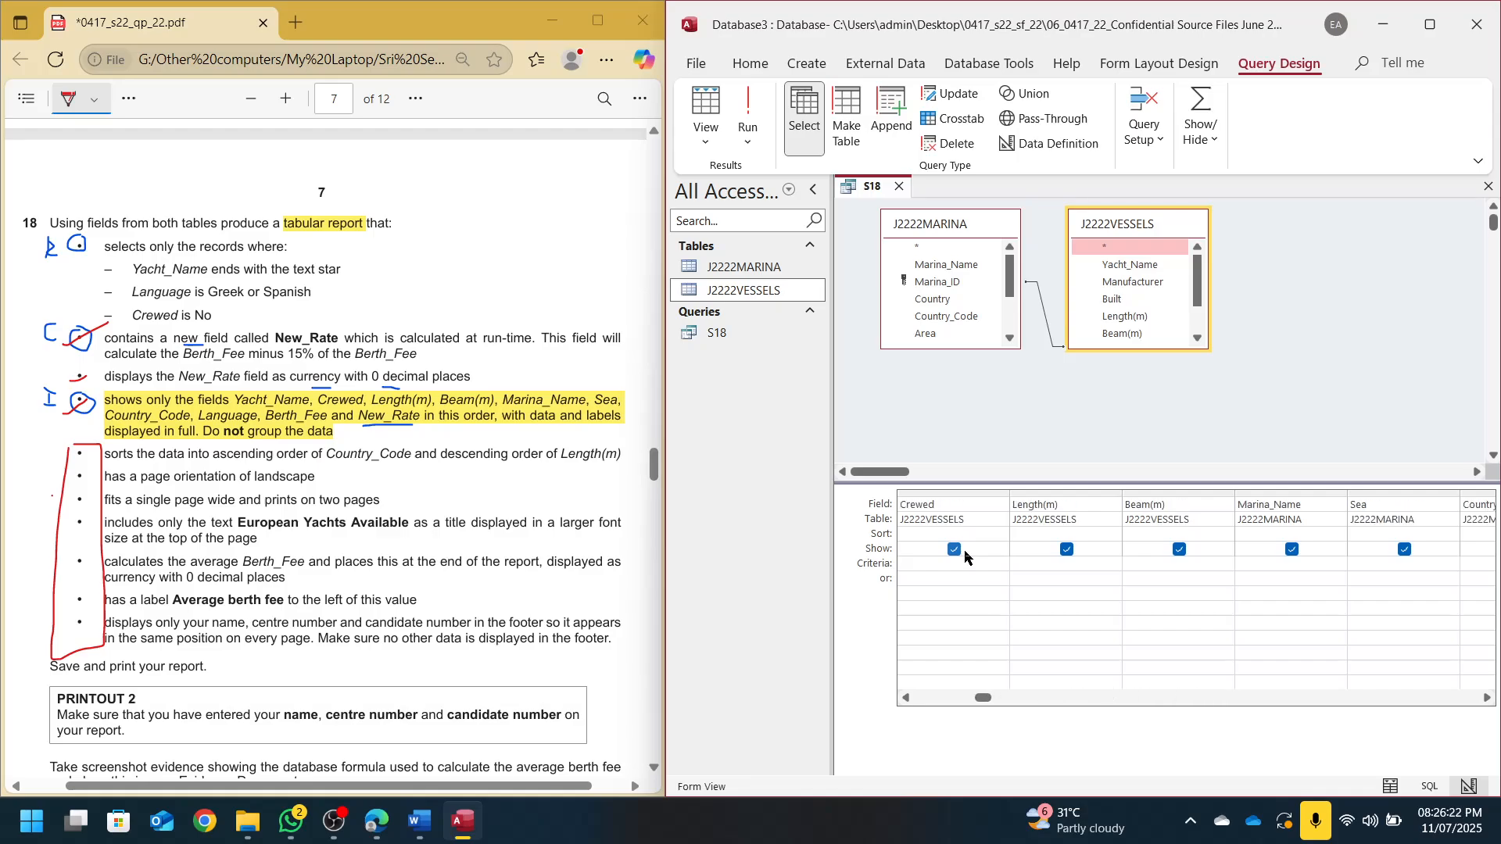
{"action": "key", "text": "Left"}
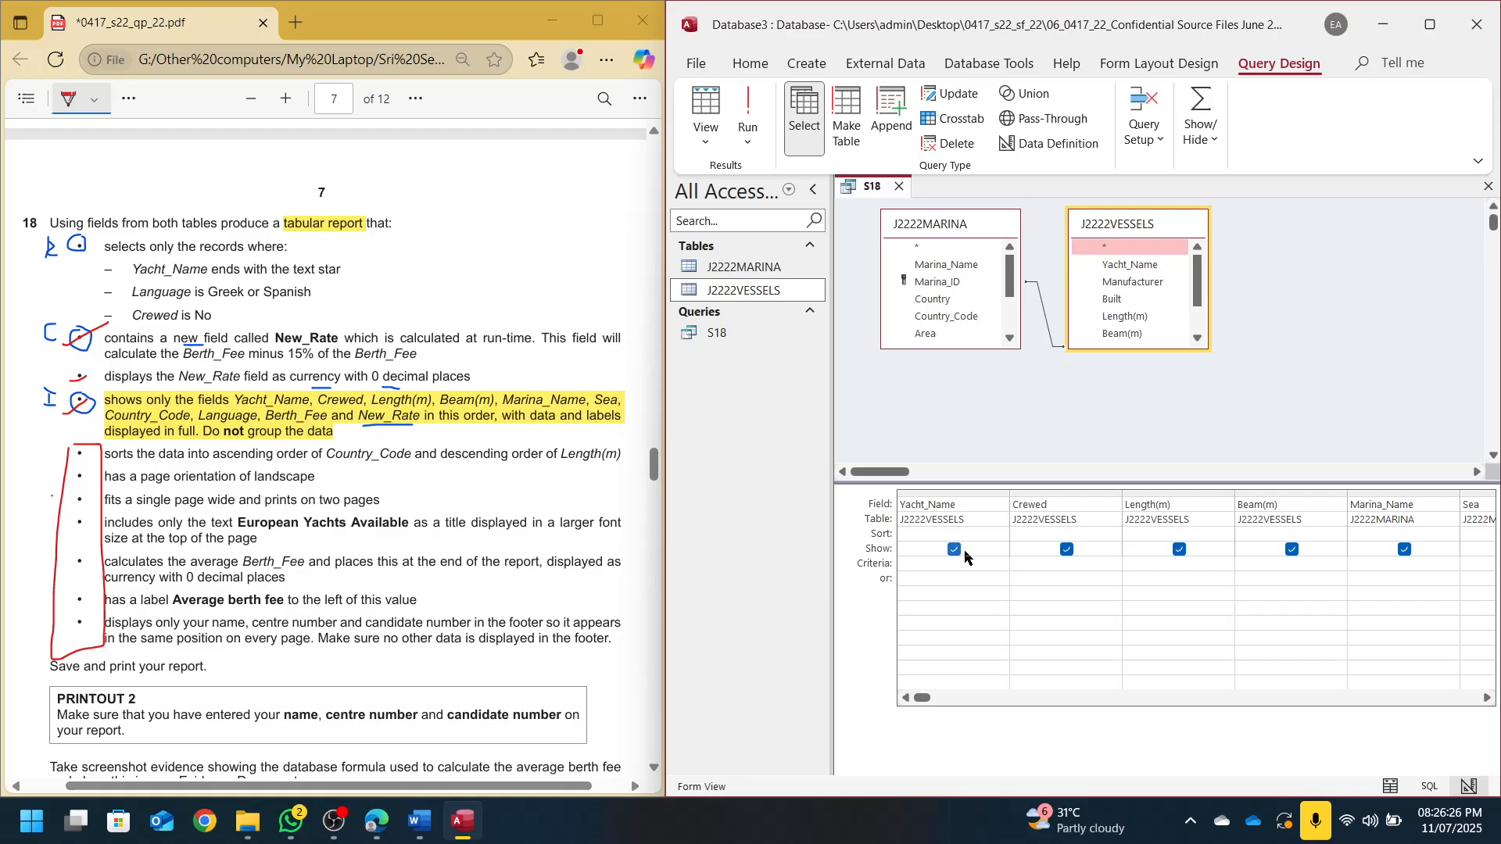
Highlight the word 'ends' in the Yacht_Name requirement on the question paper
{"action": "left_click", "coordinate": [129, 98]}
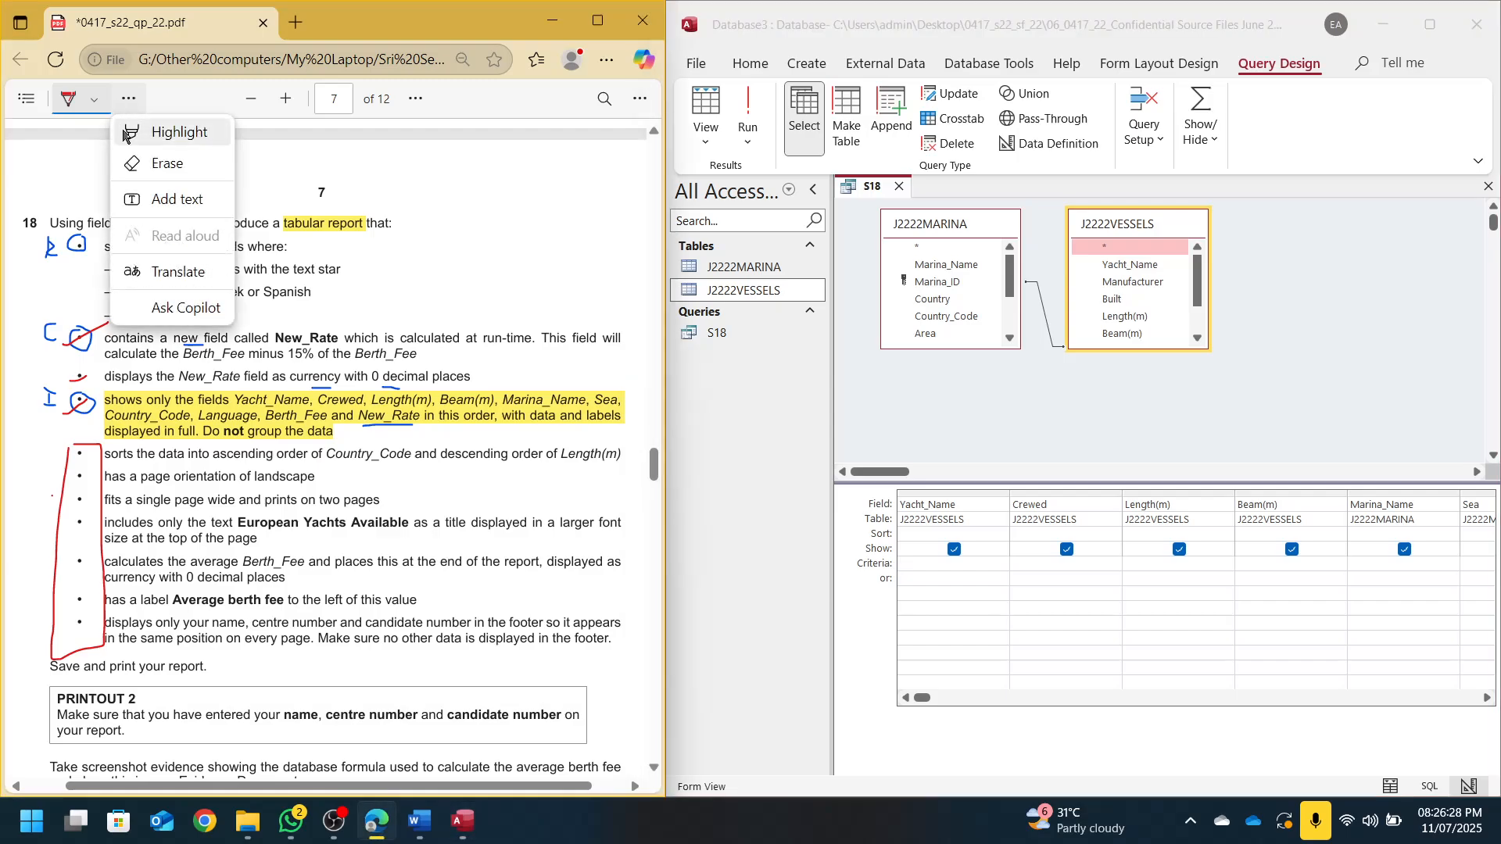
{"action": "left_click", "coordinate": [180, 200]}
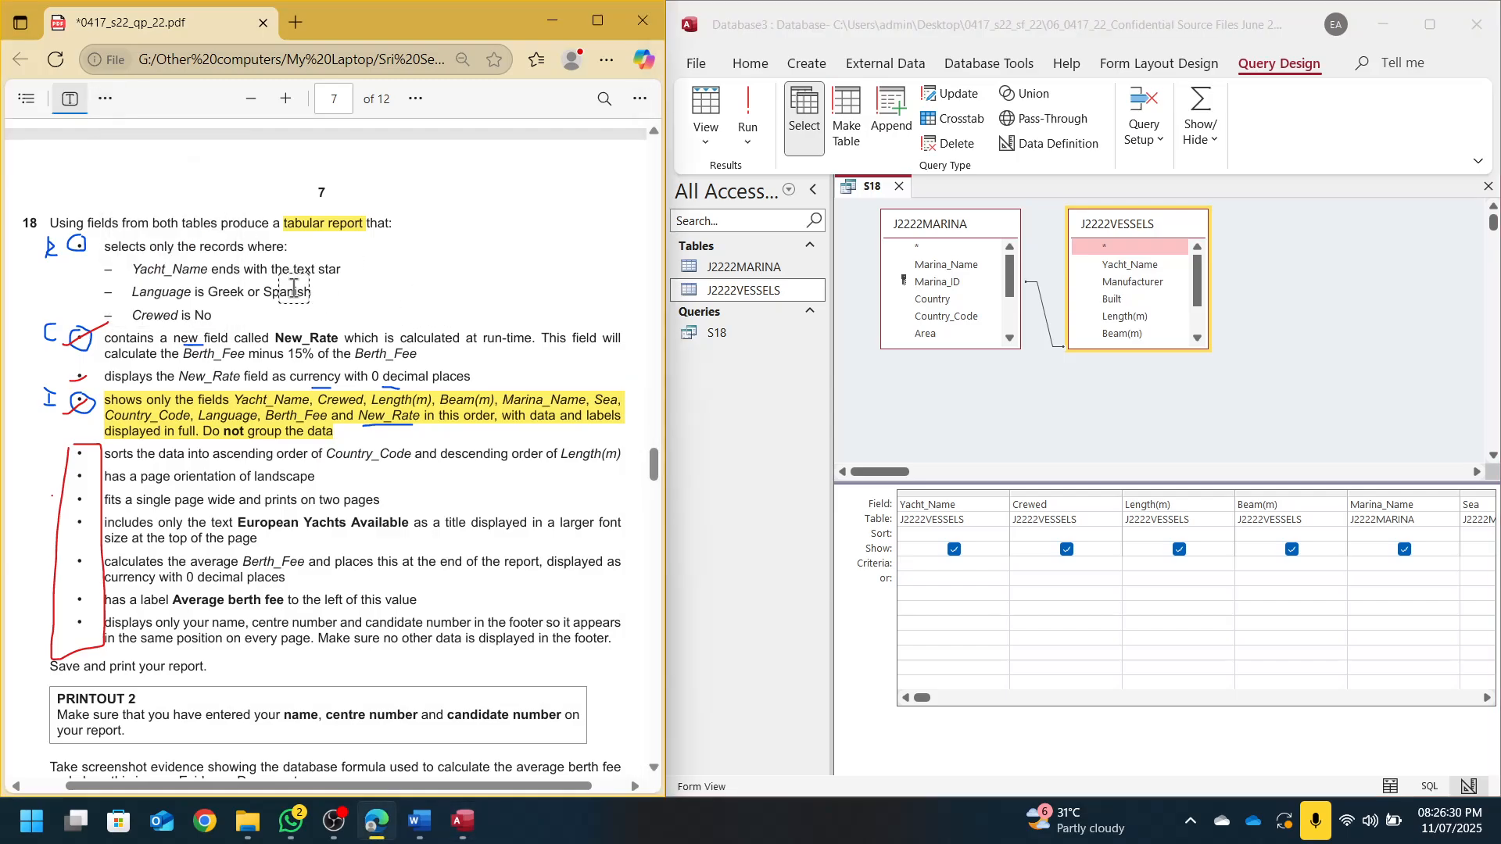
{"action": "left_click", "coordinate": [104, 98]}
{"action": "left_click", "coordinate": [152, 132]}
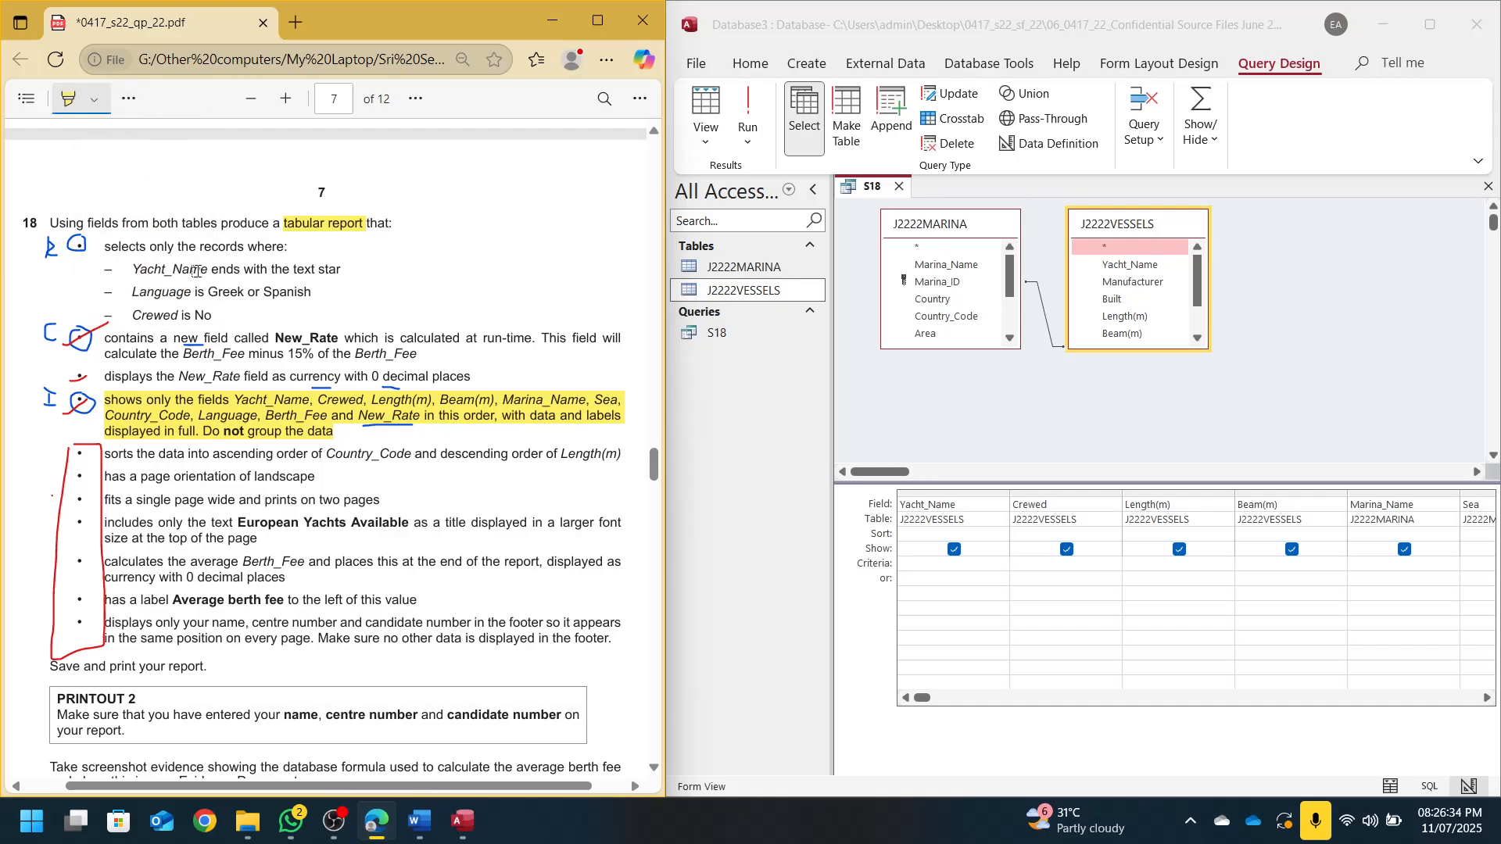
{"action": "left_click_drag", "start_coordinate": [217, 269], "coordinate": [344, 263]}
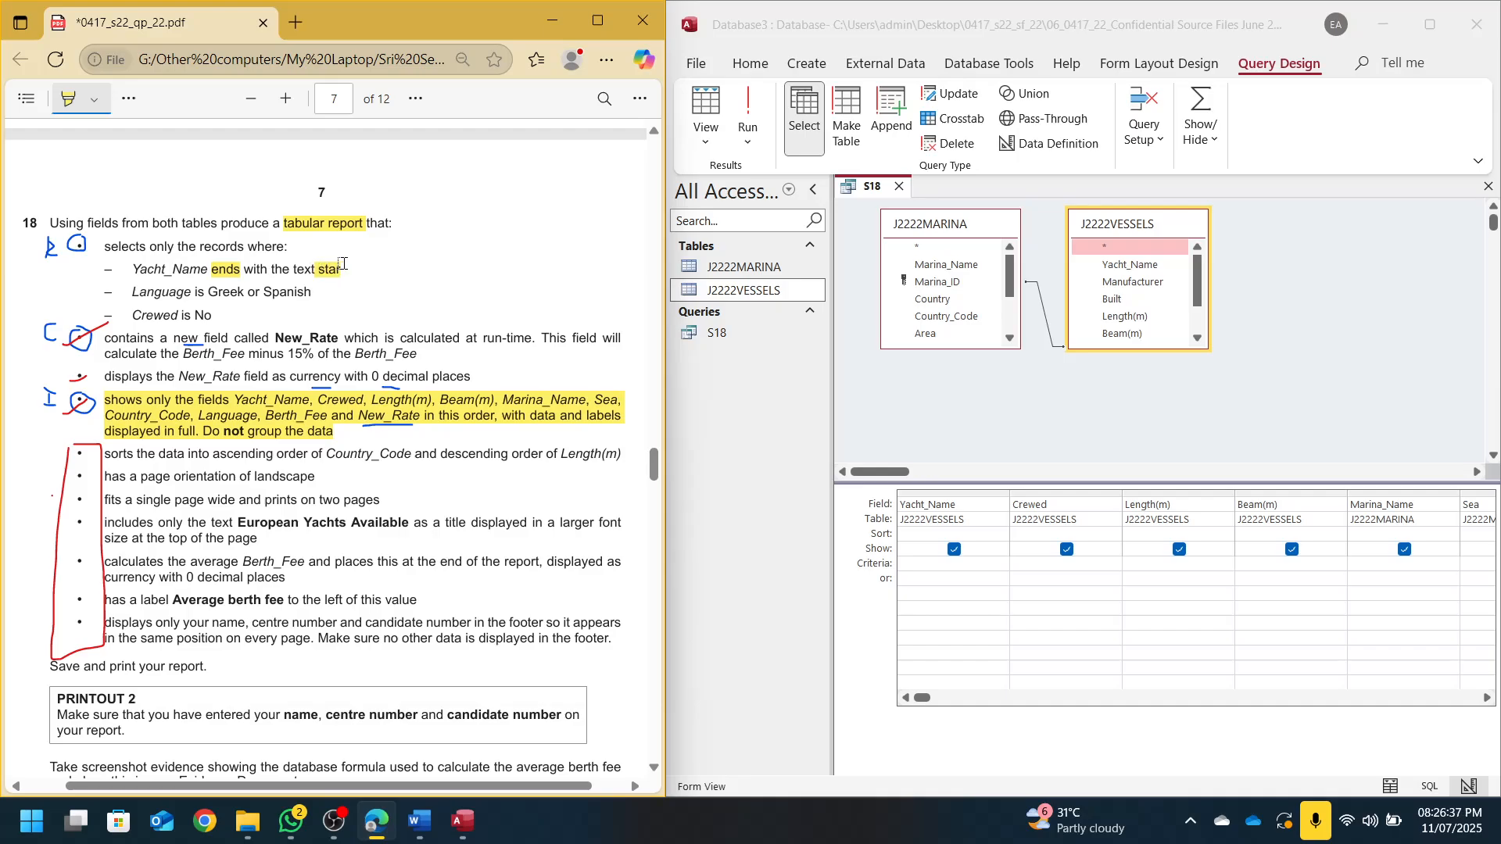
Enter *star as the Yacht_Name criterion, run to check names, and return to Design View
{"action": "left_click", "coordinate": [962, 565]}
{"action": "type", "text": "*s"}
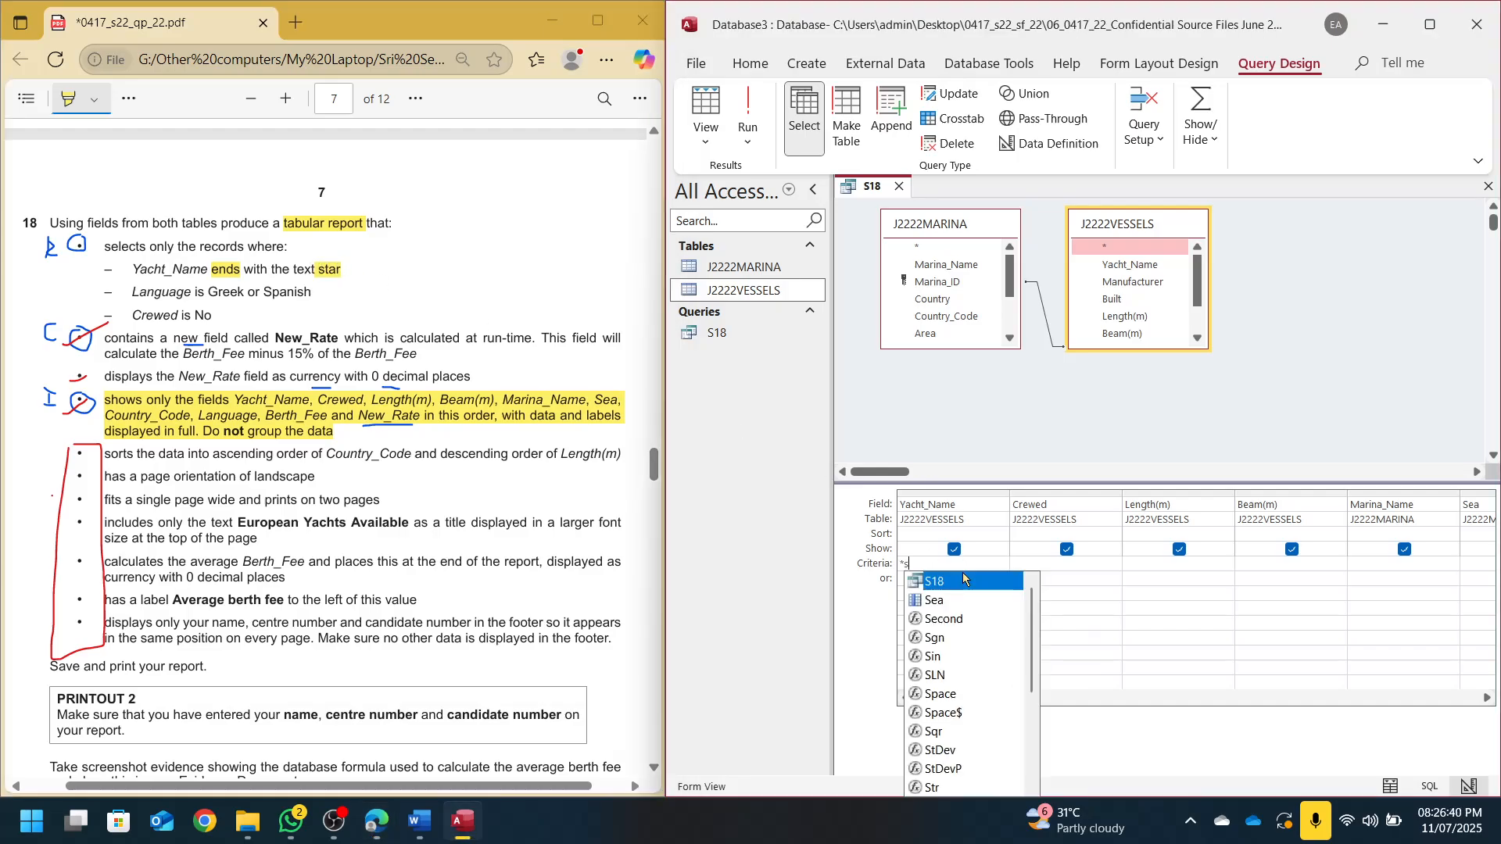
{"action": "type", "text": "tar"}
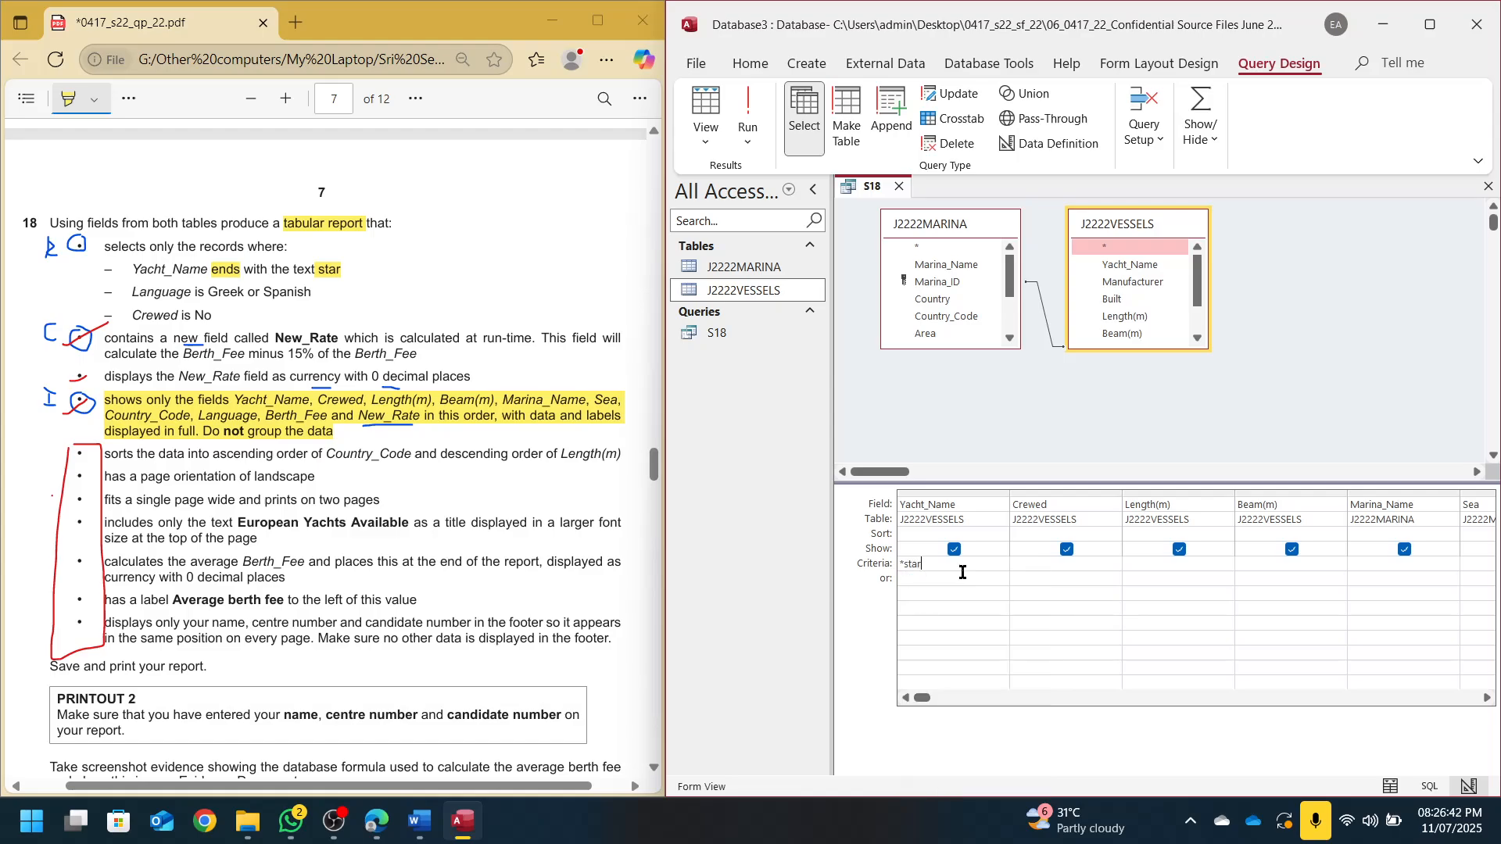
{"action": "left_click", "coordinate": [962, 572]}
{"action": "left_click", "coordinate": [748, 109]}
{"action": "left_click", "coordinate": [936, 207]}
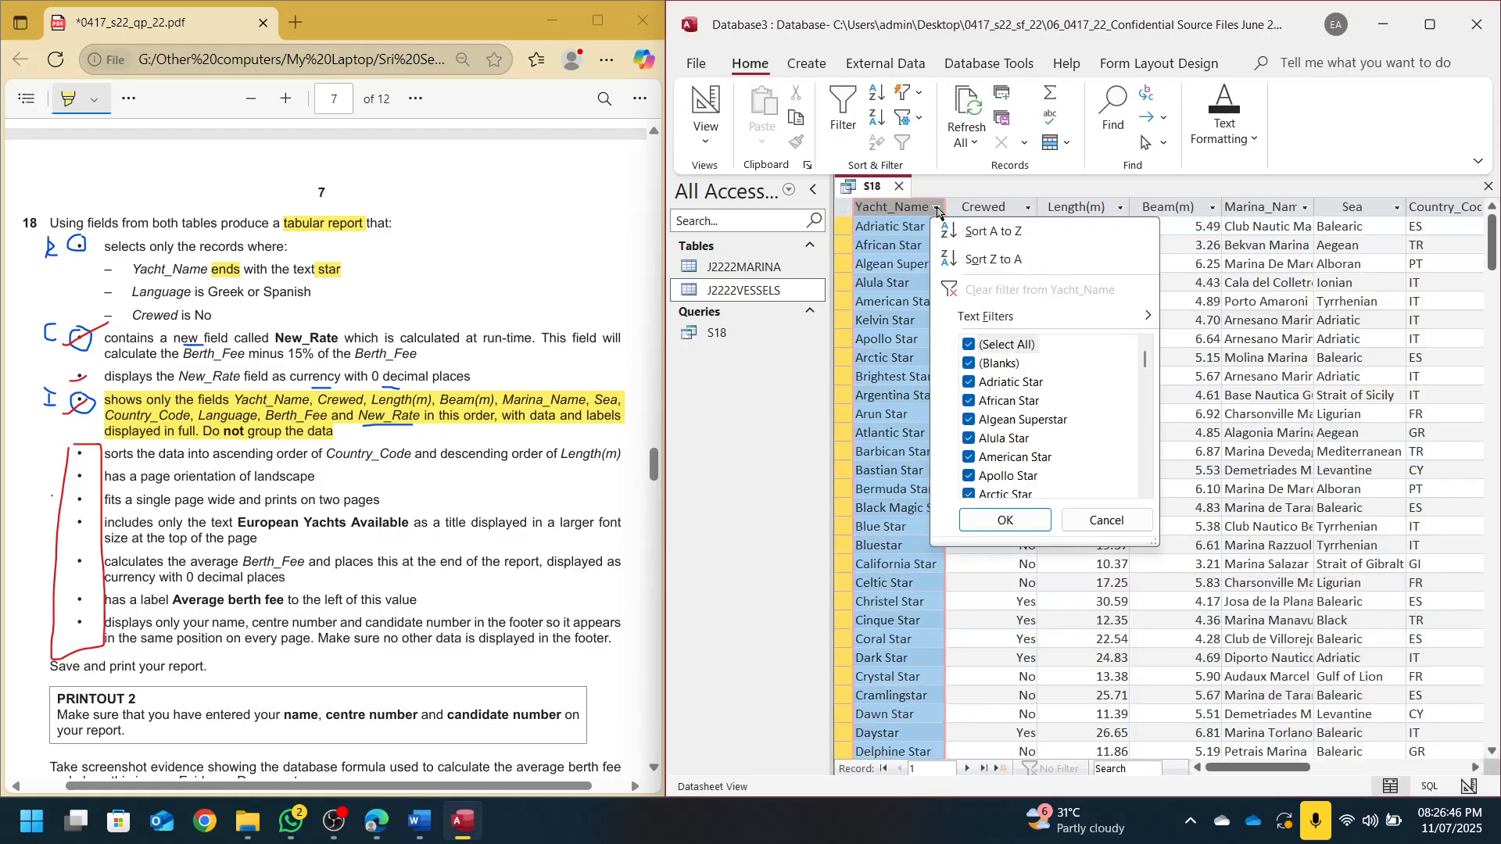
{"action": "scroll", "coordinate": [1030, 395], "scroll_direction": "down", "scroll_amount": 1}
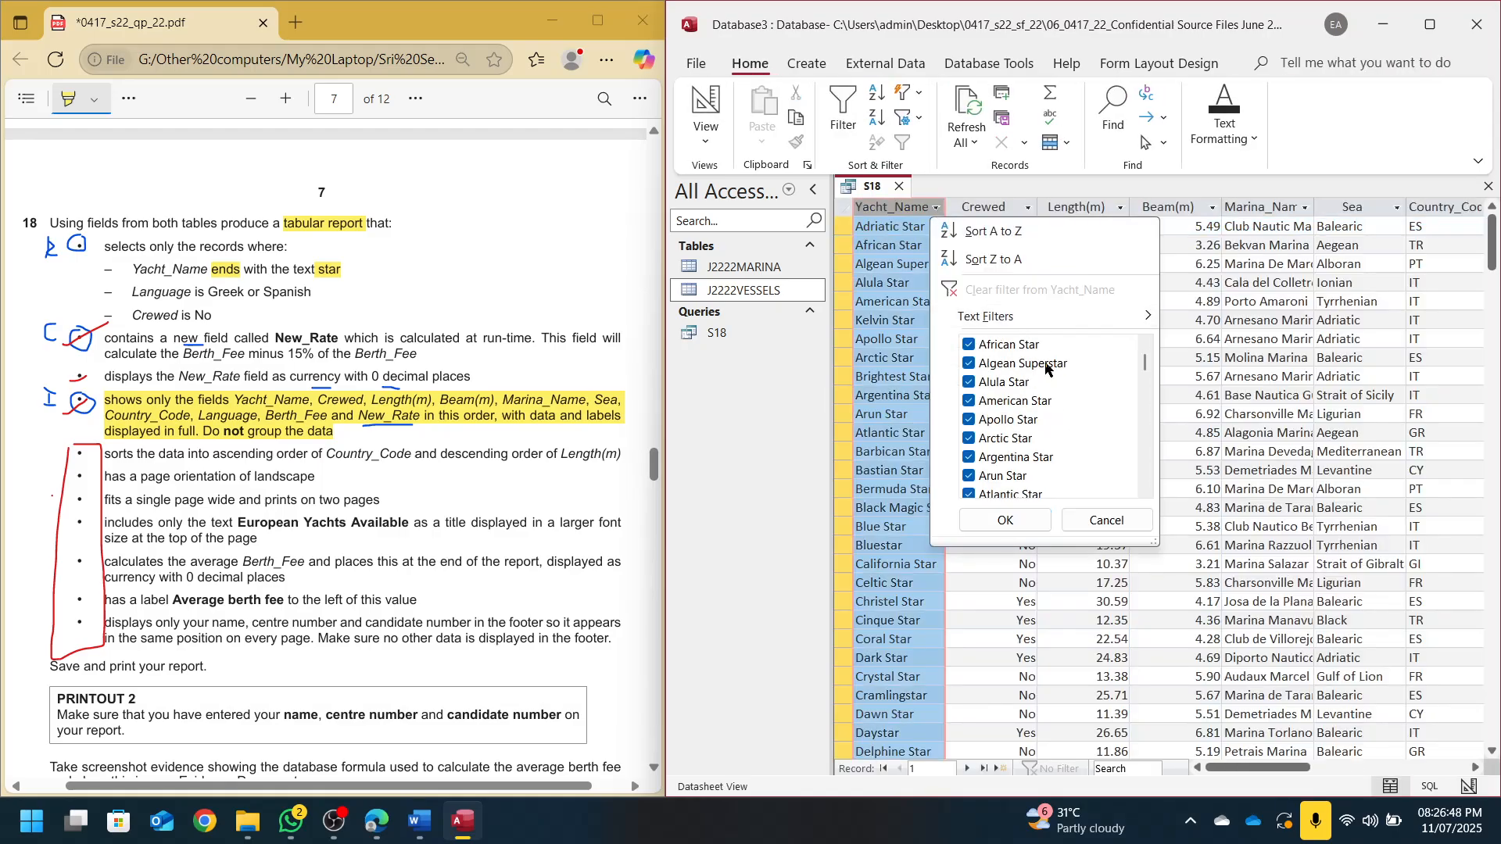
{"action": "scroll", "coordinate": [1060, 369], "scroll_direction": "down", "scroll_amount": 12}
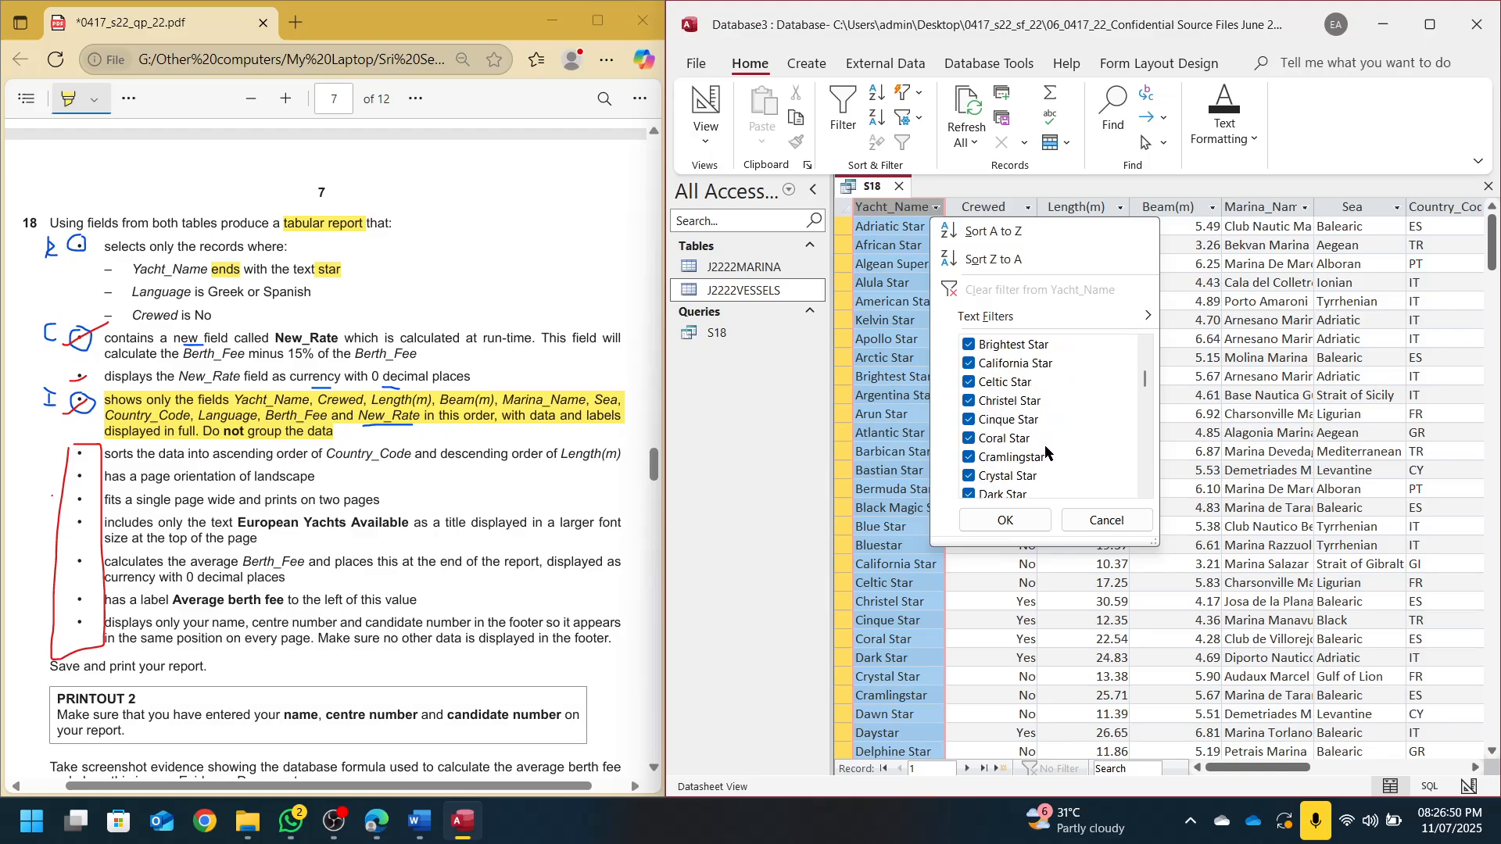
{"action": "scroll", "coordinate": [1044, 465], "scroll_direction": "down", "scroll_amount": 10}
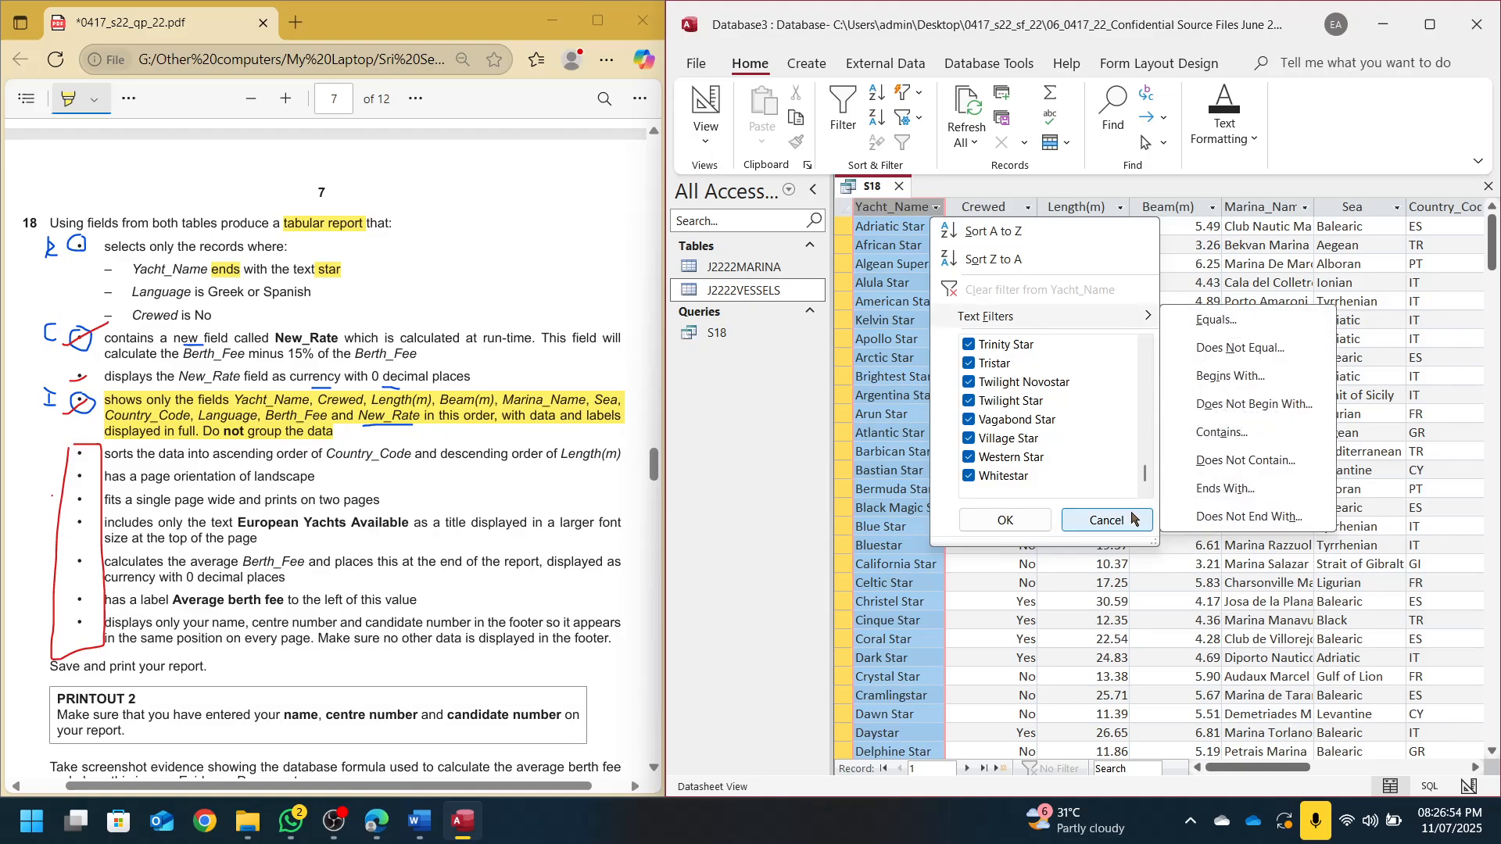
{"action": "left_click", "coordinate": [1107, 520]}
{"action": "left_click", "coordinate": [719, 97]}
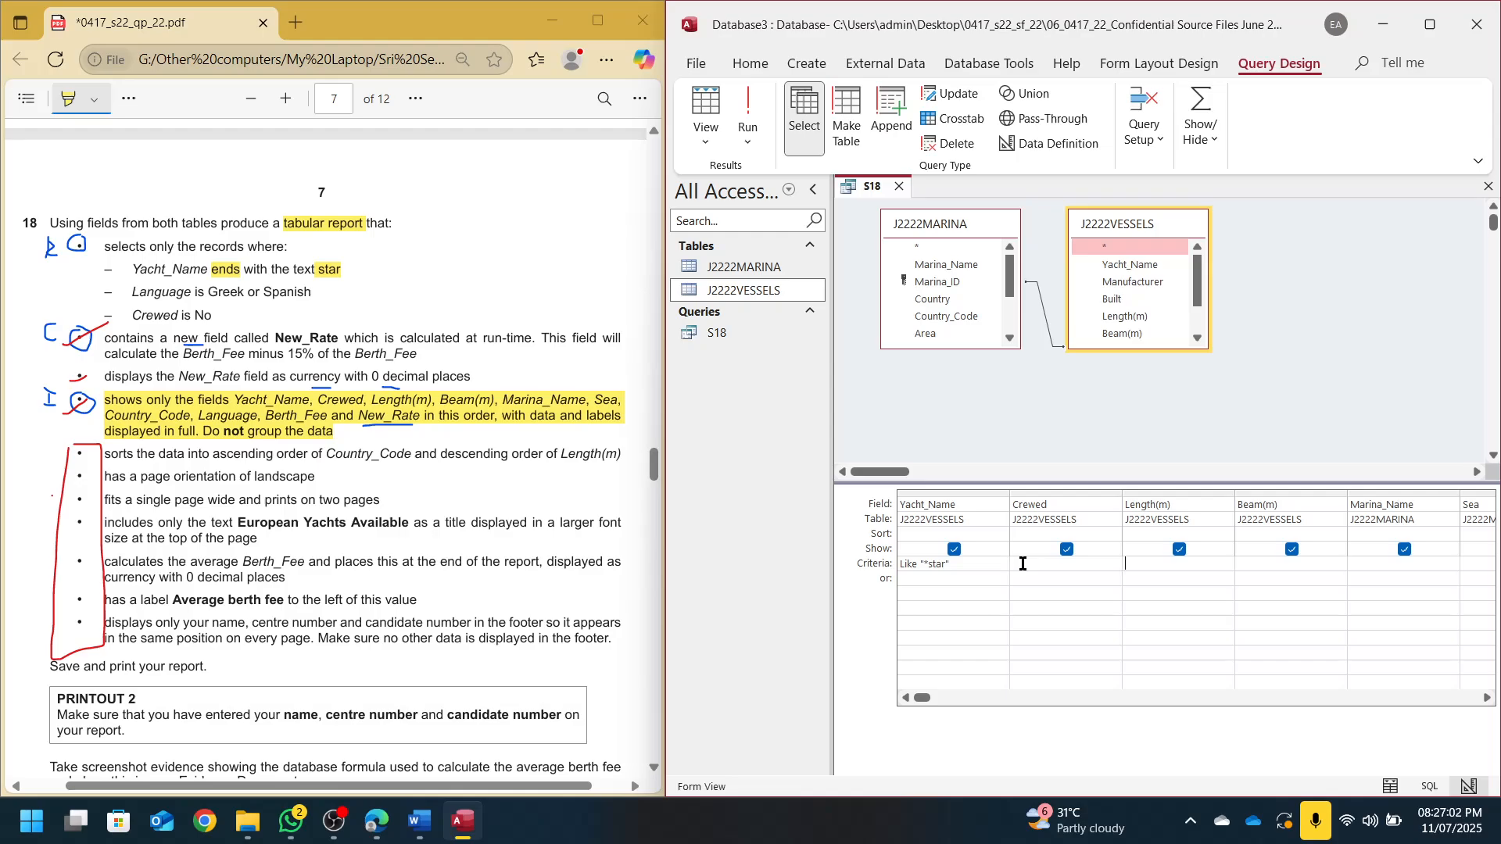
Give Language the criterion "Greek" Or "Spanish" and run the query to verify
{"action": "key", "text": "Tab"}
{"action": "key", "text": "Tab"}
{"action": "key", "text": "Tab"}
{"action": "key", "text": "Tab"}
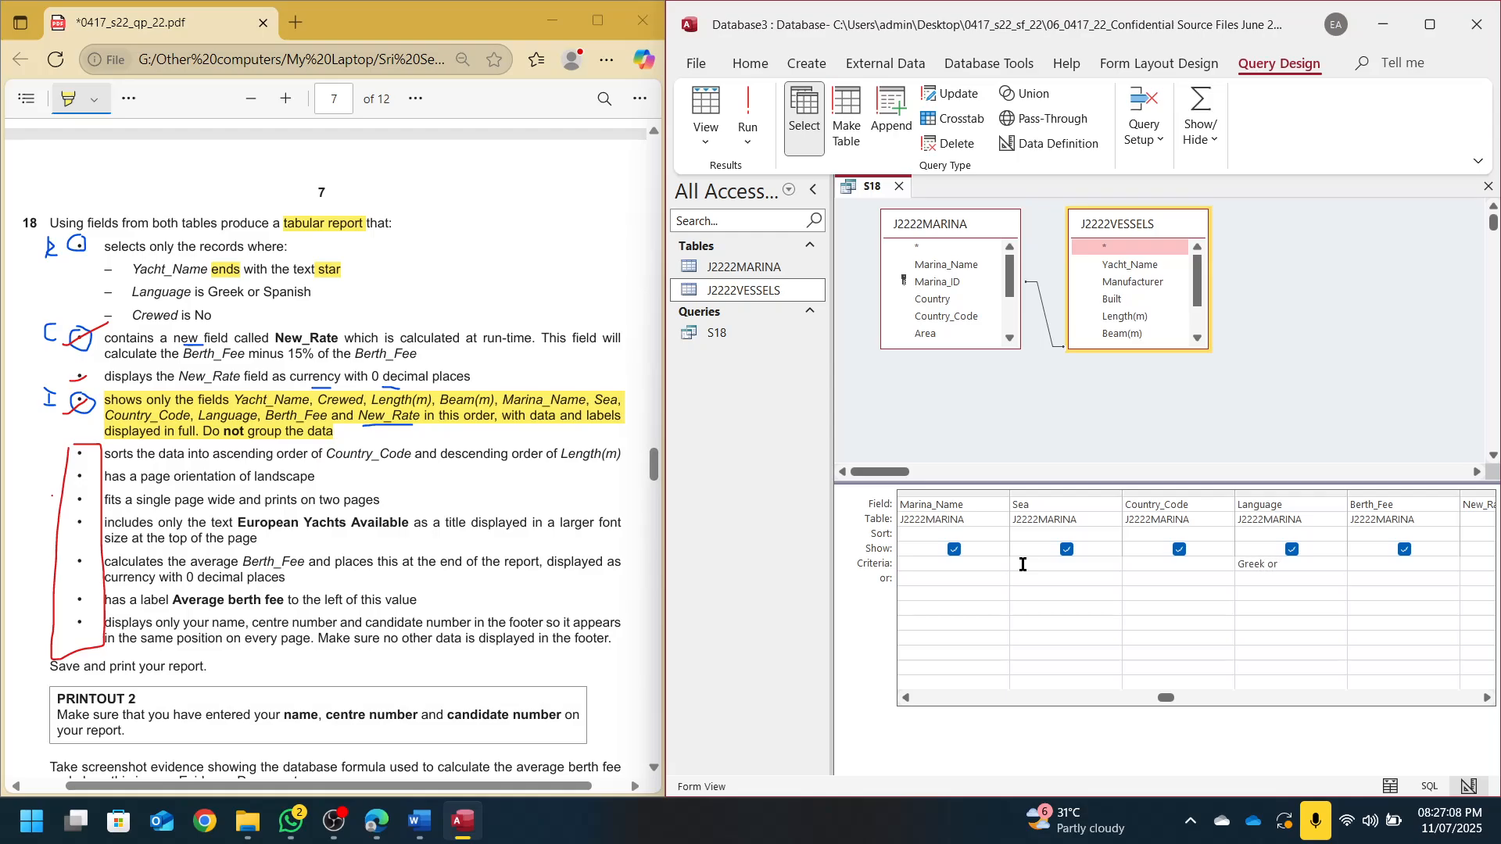
{"action": "type", "text": "Spanish"}
{"action": "left_click", "coordinate": [1023, 564]}
{"action": "left_click", "coordinate": [749, 113]}
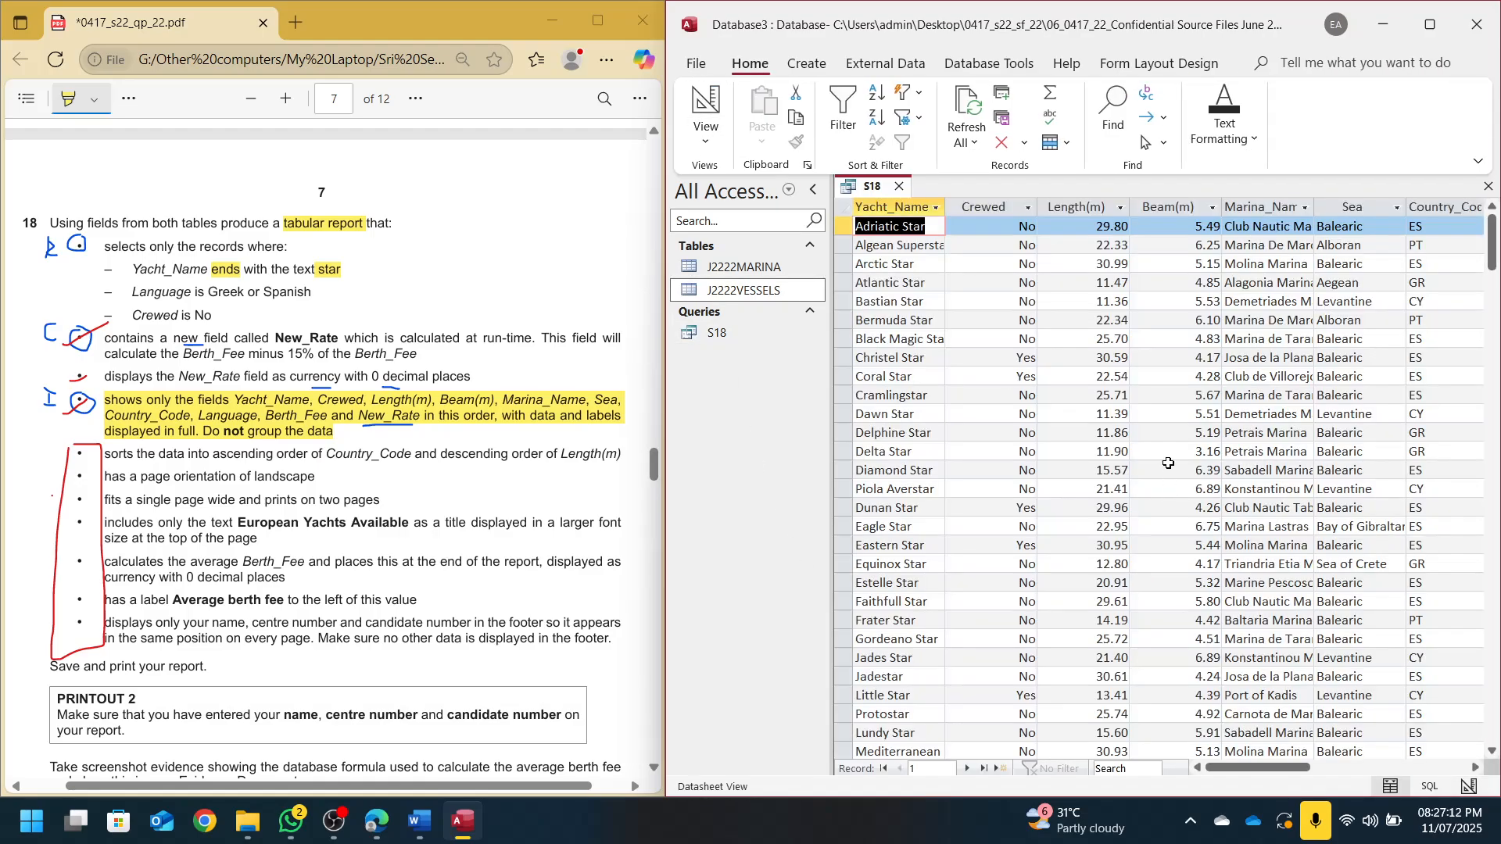
{"action": "left_click", "coordinate": [1475, 768]}
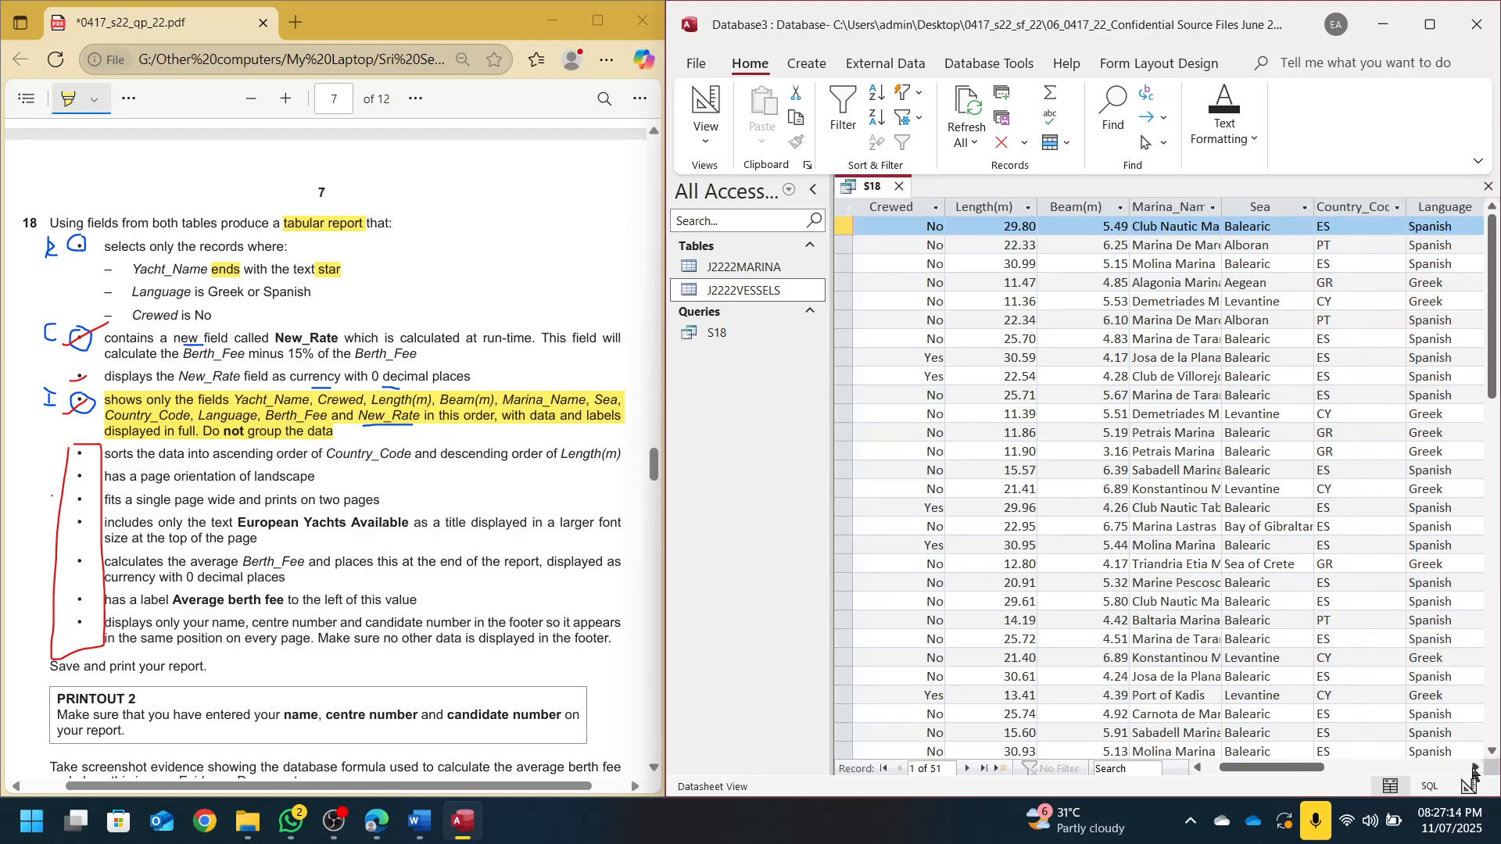
{"action": "left_click", "coordinate": [1213, 208]}
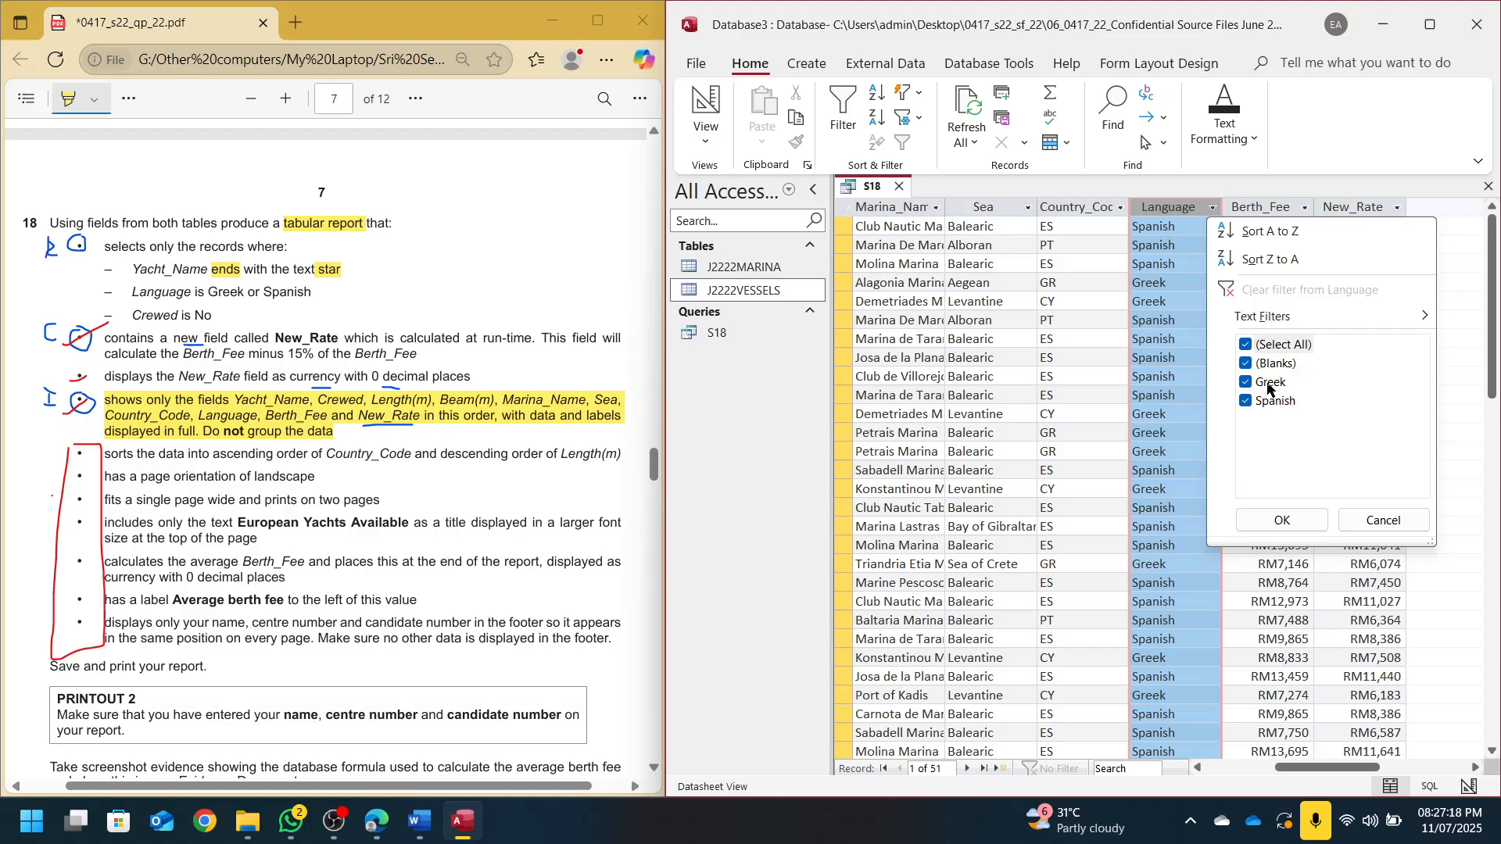
{"action": "left_click", "coordinate": [1121, 257]}
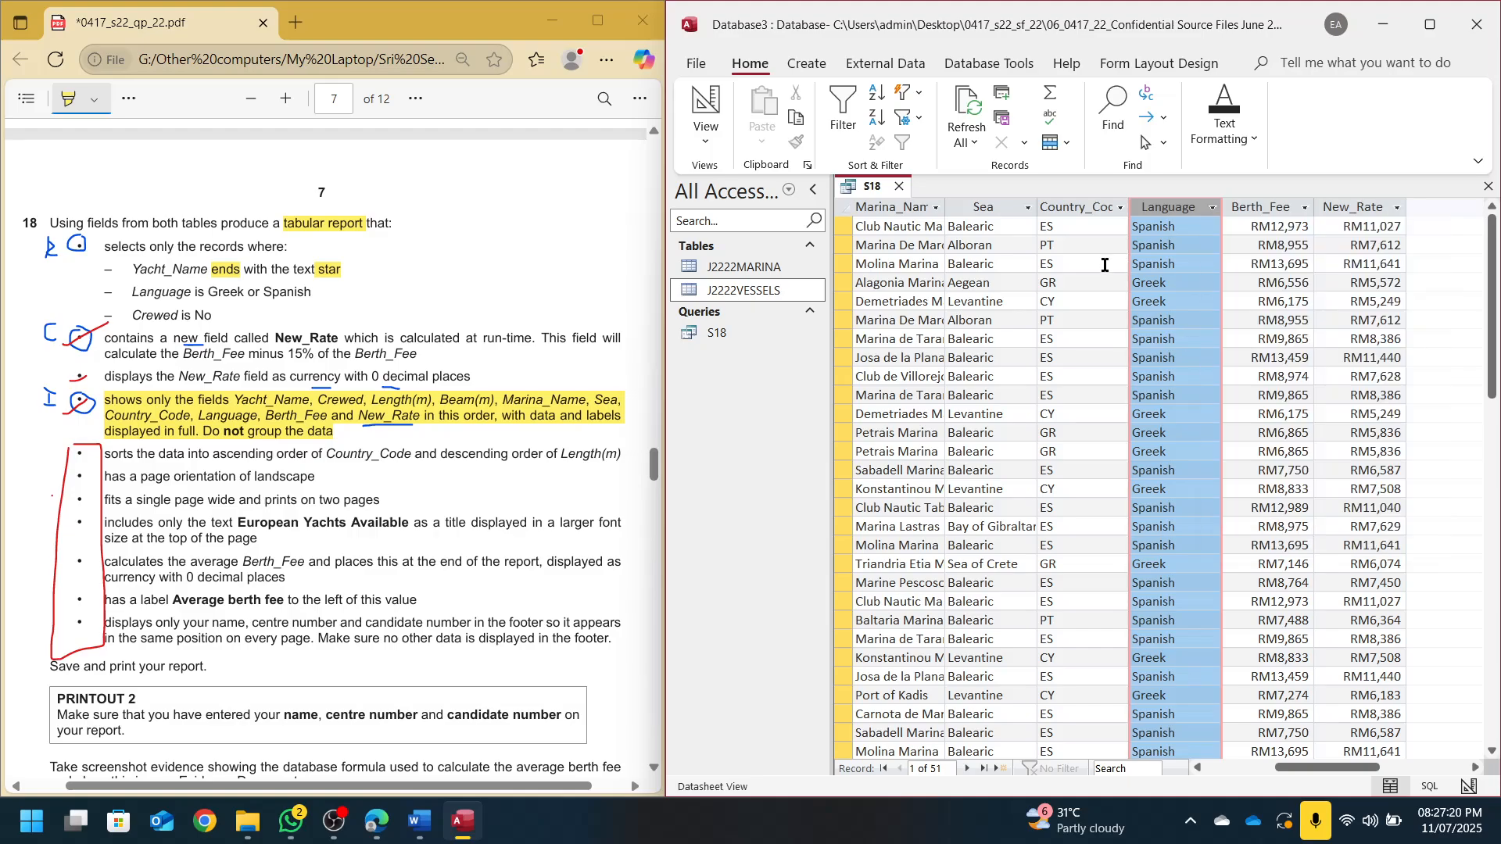
Cross out the completed criterion mark in red and return to S18's design
{"action": "left_click", "coordinate": [95, 176]}
{"action": "left_click", "coordinate": [129, 99]}
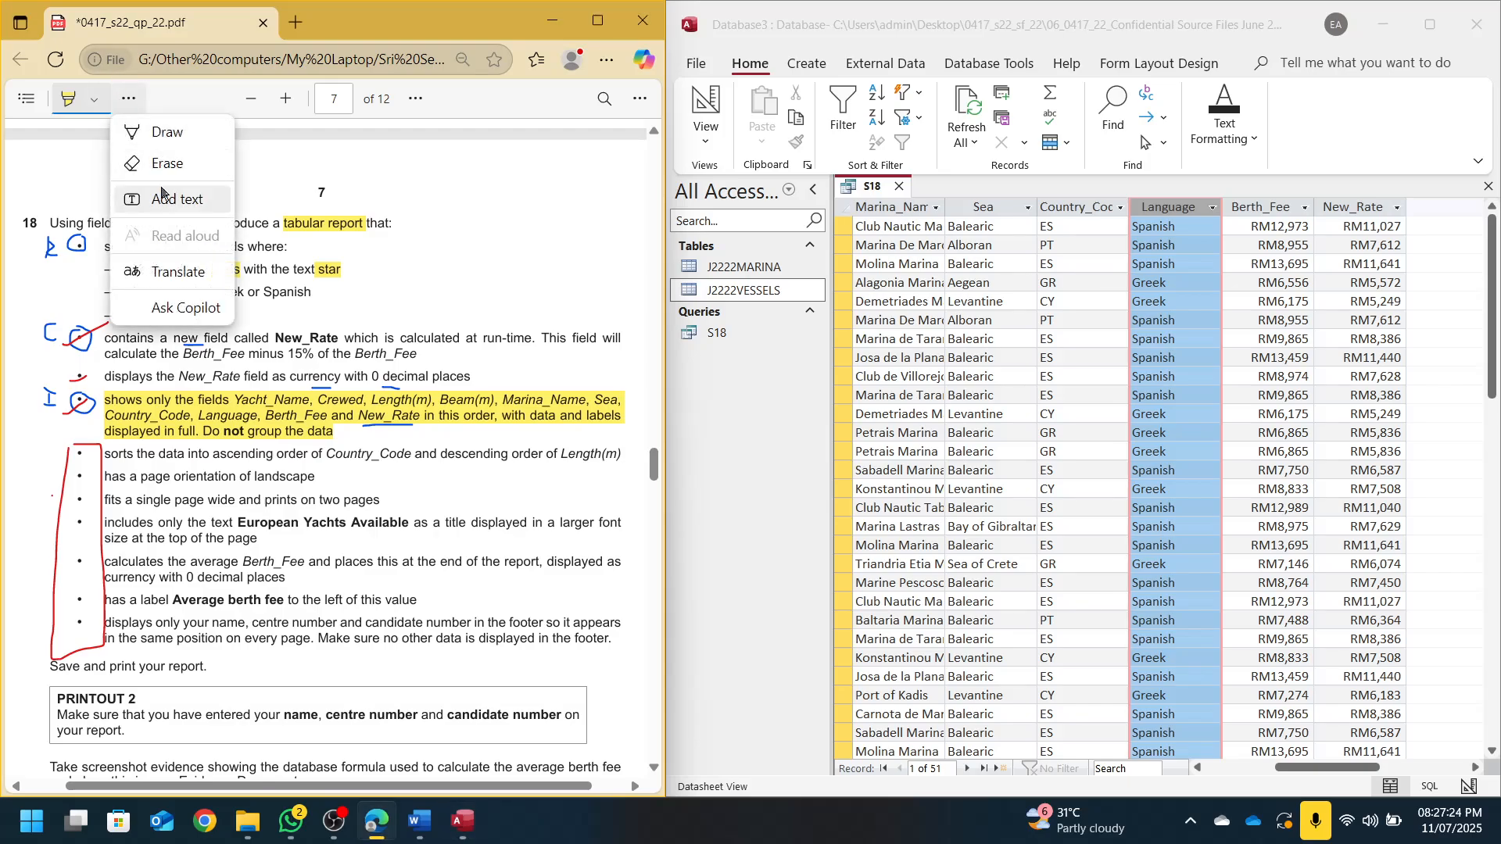
{"action": "left_click", "coordinate": [160, 132]}
{"action": "left_click_drag", "start_coordinate": [62, 257], "coordinate": [108, 224]}
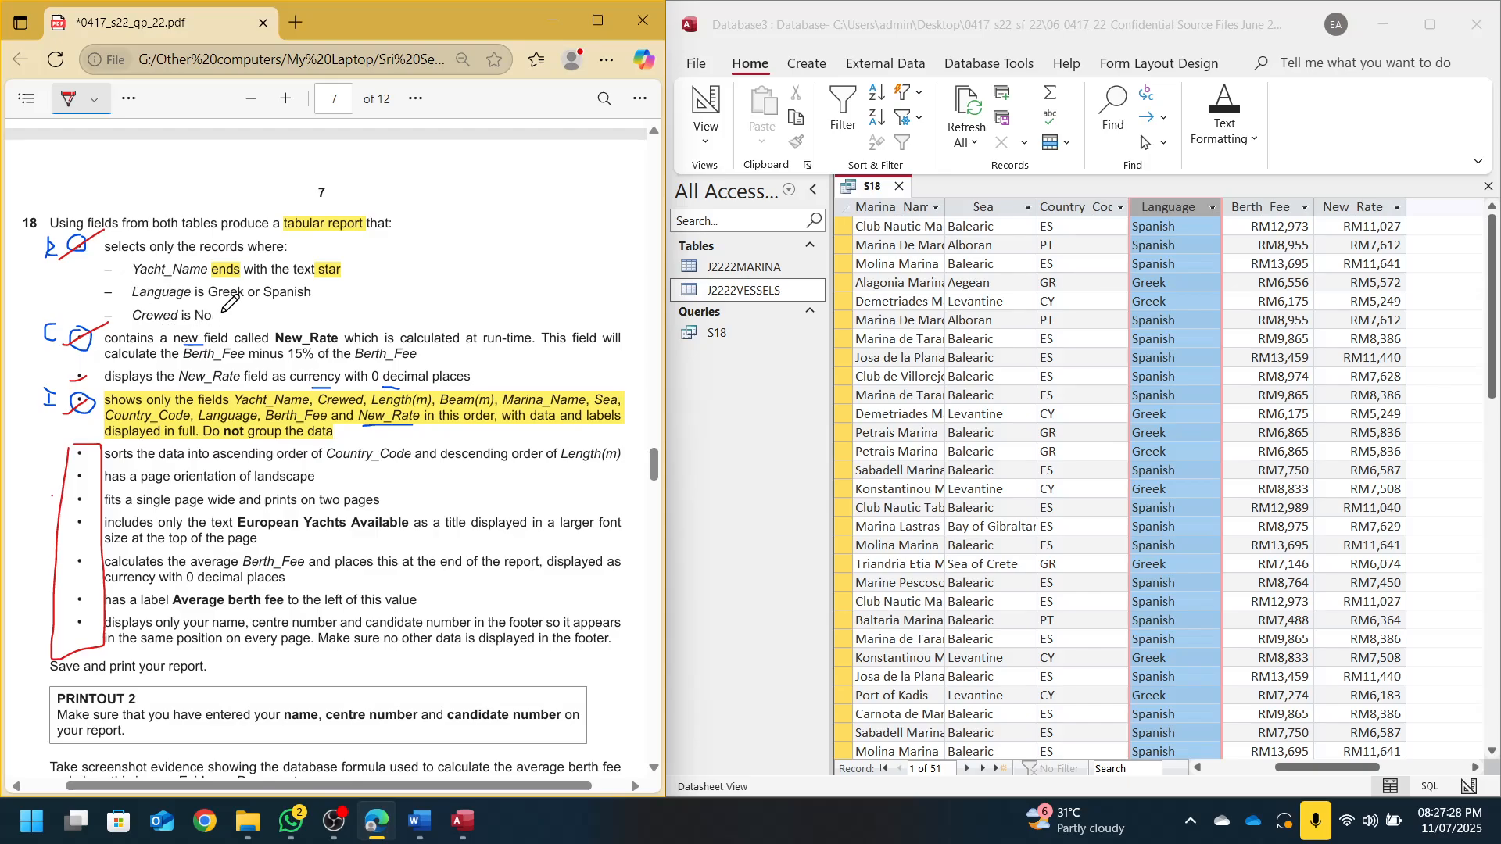
{"action": "left_click", "coordinate": [699, 113]}
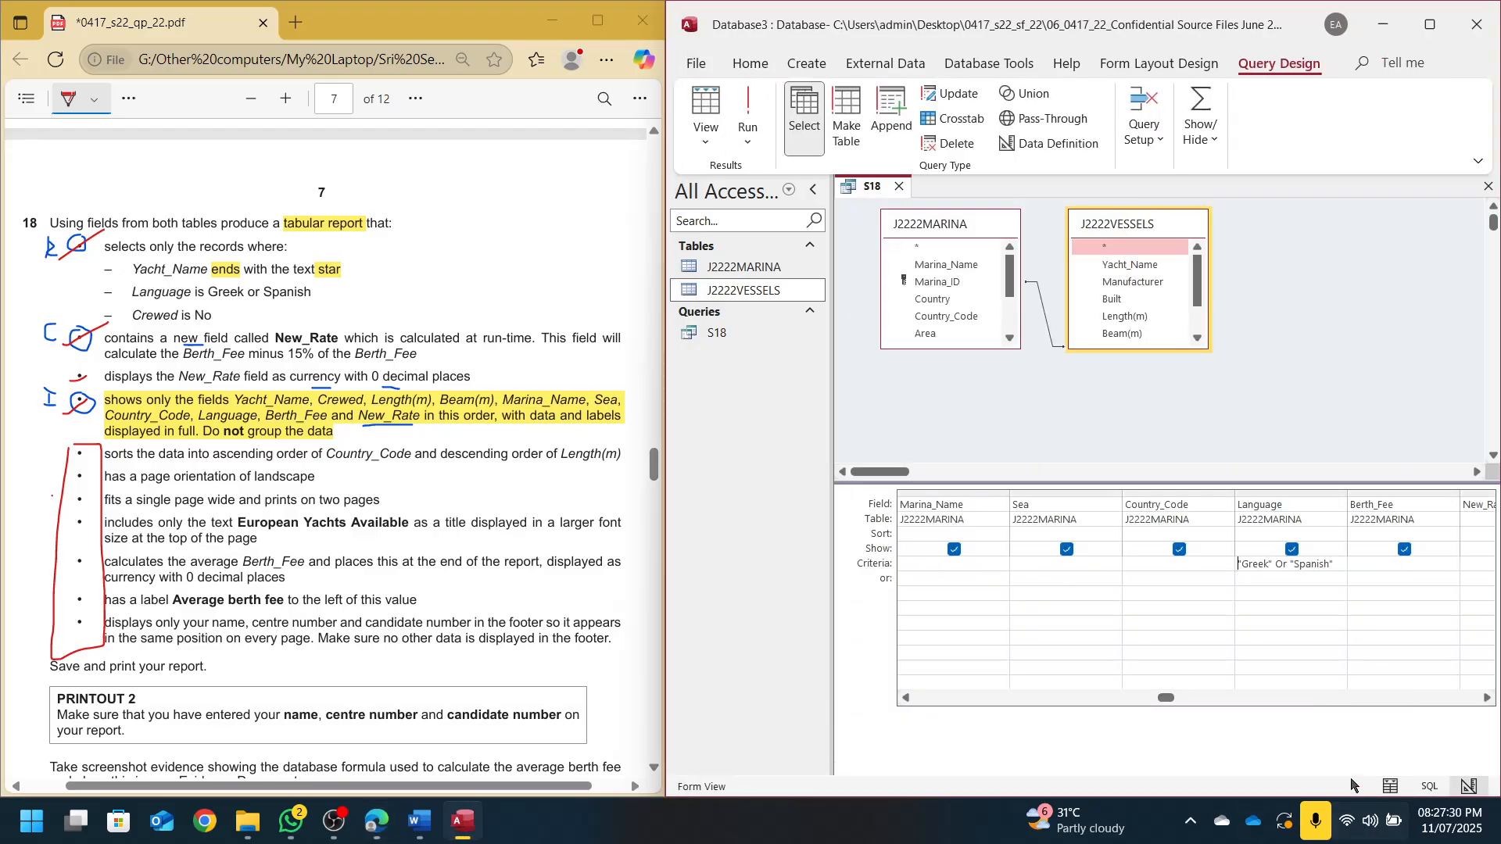
Enter No as the Crewed column's criterion
{"action": "left_click", "coordinate": [1351, 570]}
{"action": "key", "text": "Tab"}
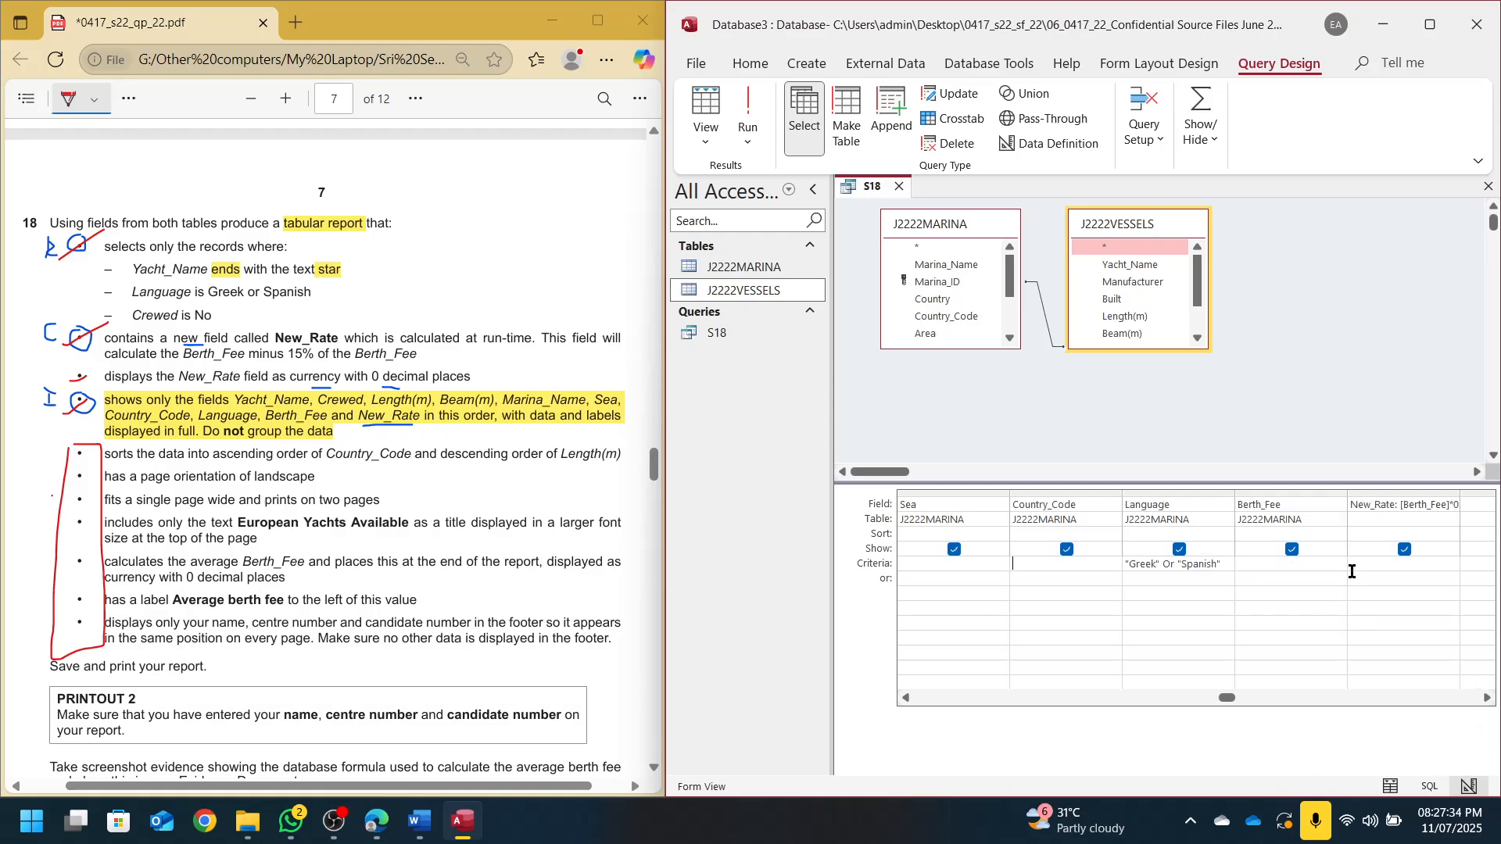
{"action": "key", "text": "shift+Tab"}
{"action": "key", "text": "shift+Tab"}
{"action": "key", "text": "shift+Tab"}
{"action": "key", "text": "shift+Tab"}
{"action": "key", "text": "shift+Tab"}
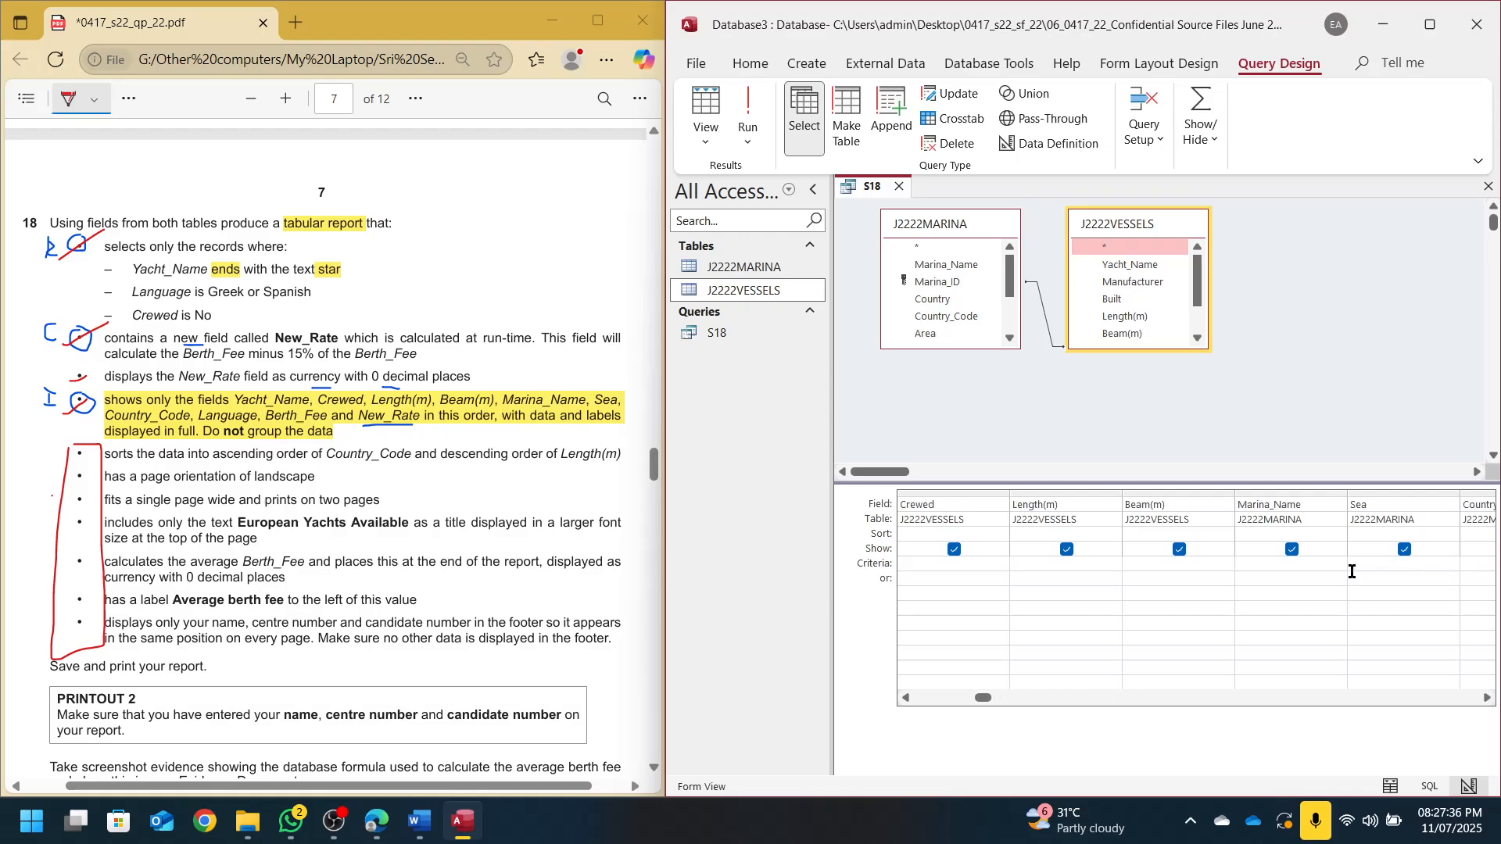
{"action": "type", "text": "No"}
{"action": "key", "text": "Escape"}
Collapse the Navigation Pane to widen the query design
{"action": "scroll", "coordinate": [211, 312], "scroll_direction": "up", "scroll_amount": 10}
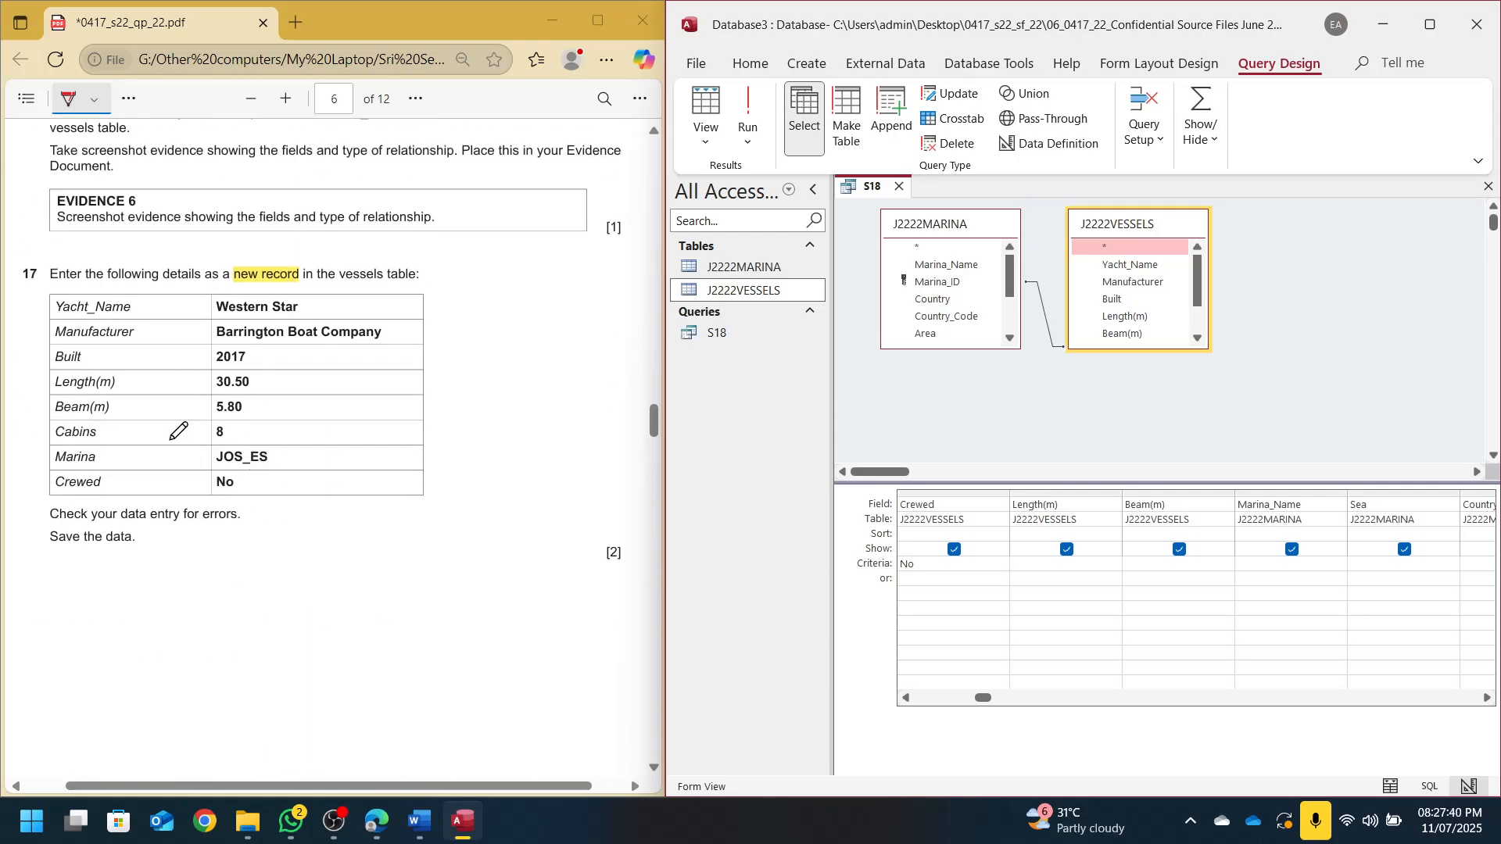
{"action": "scroll", "coordinate": [226, 477], "scroll_direction": "up", "scroll_amount": 10}
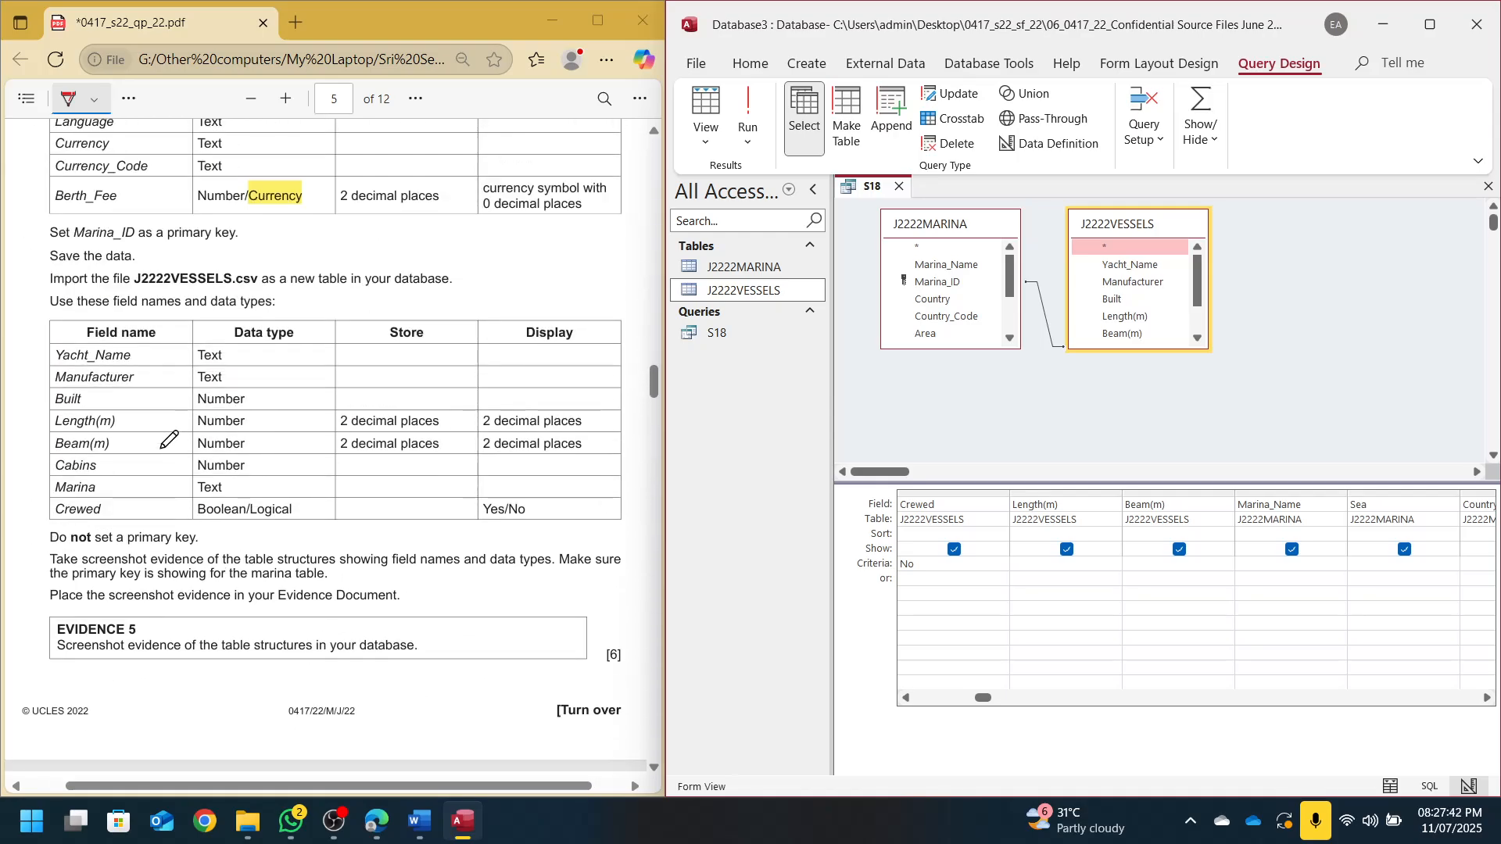
{"action": "scroll", "coordinate": [166, 454], "scroll_direction": "down", "scroll_amount": 4}
{"action": "left_click_drag", "start_coordinate": [297, 512], "coordinate": [310, 512]}
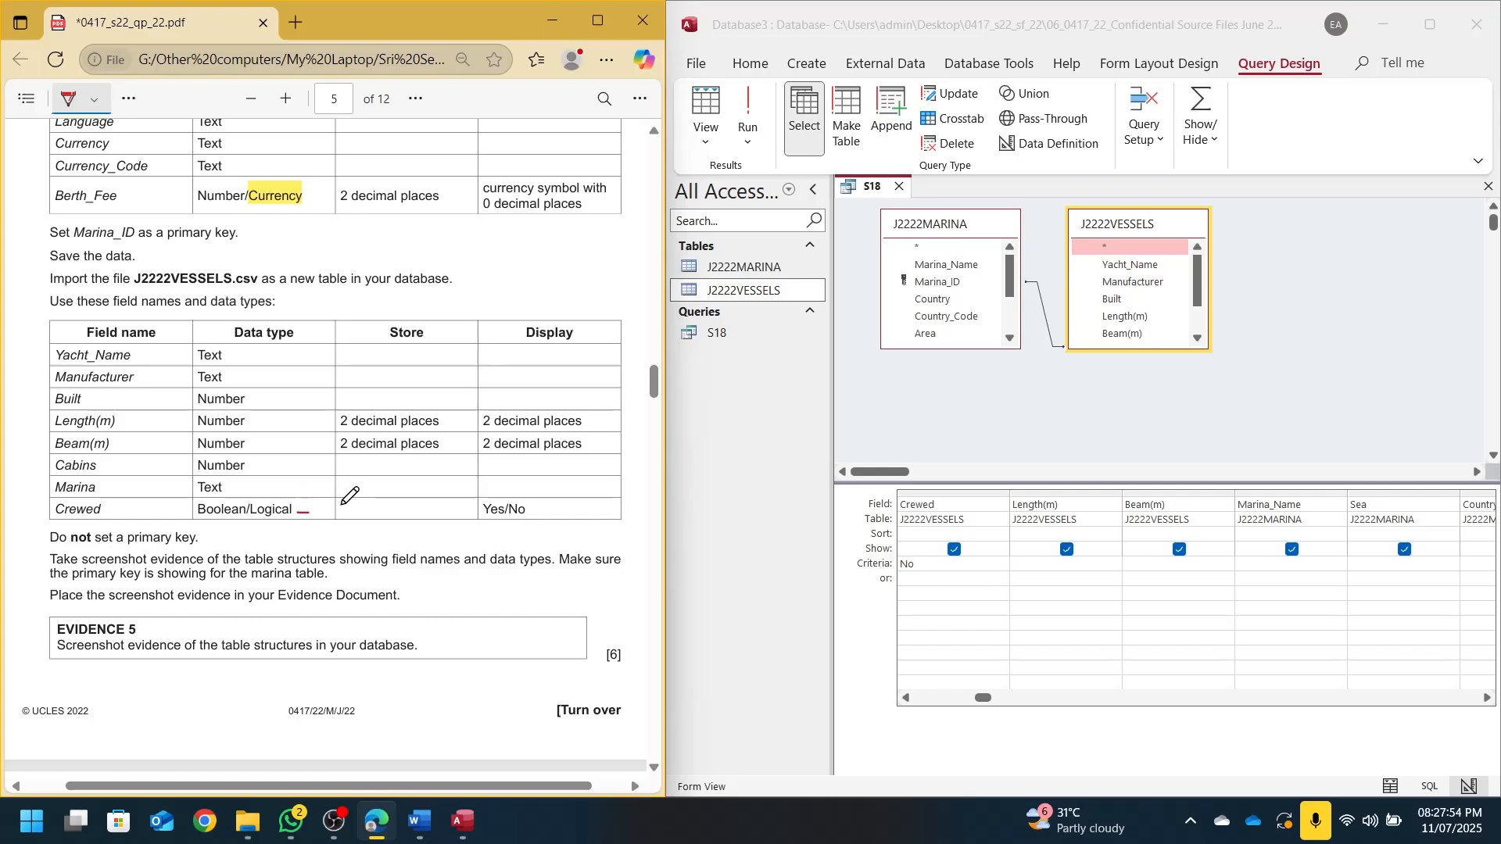
{"action": "scroll", "coordinate": [523, 514], "scroll_direction": "down", "scroll_amount": 20}
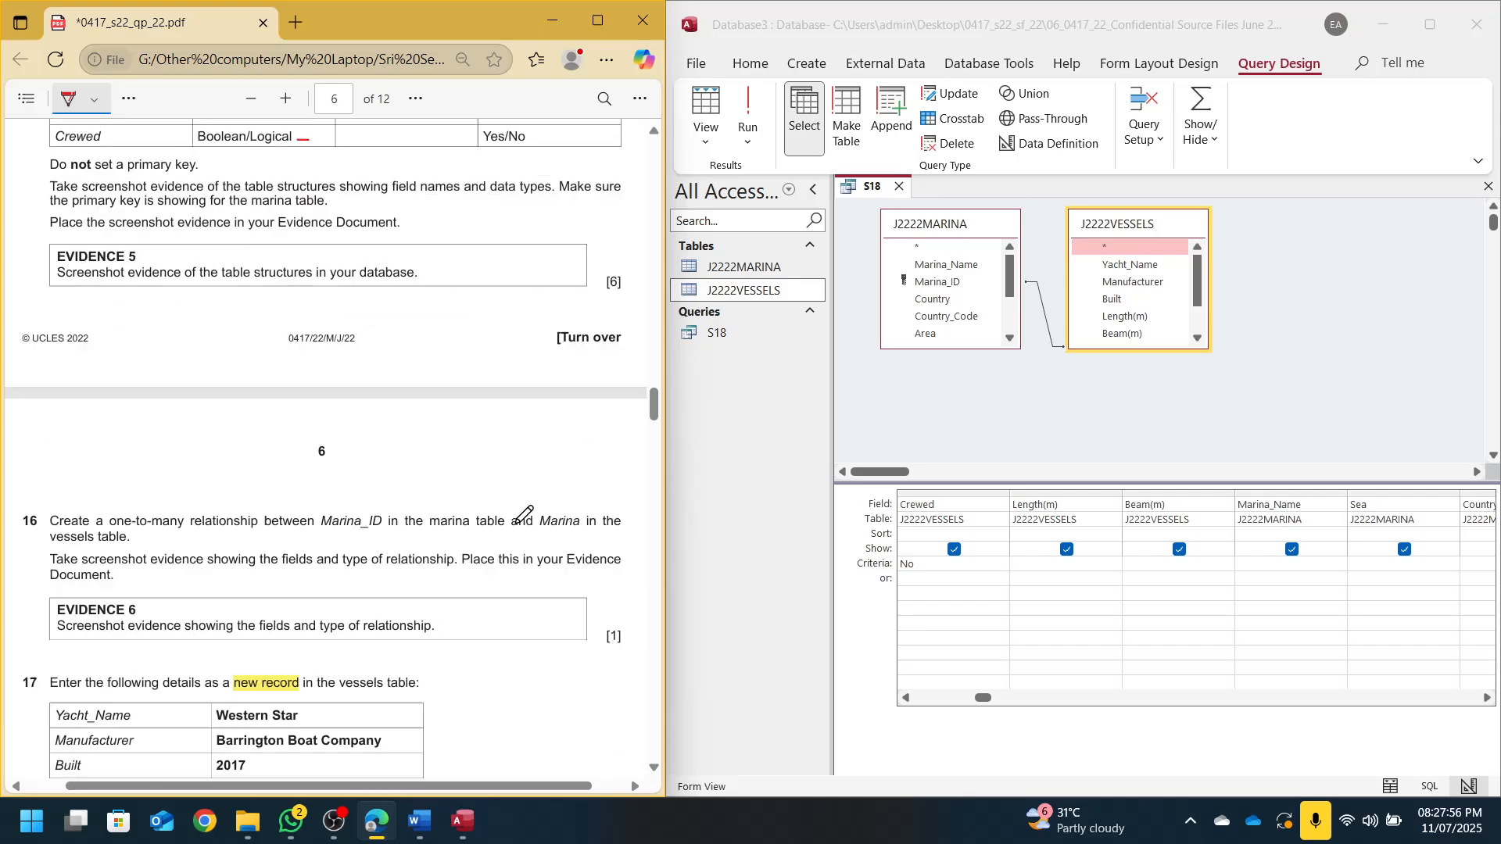
{"action": "scroll", "coordinate": [524, 515], "scroll_direction": "up", "scroll_amount": 3}
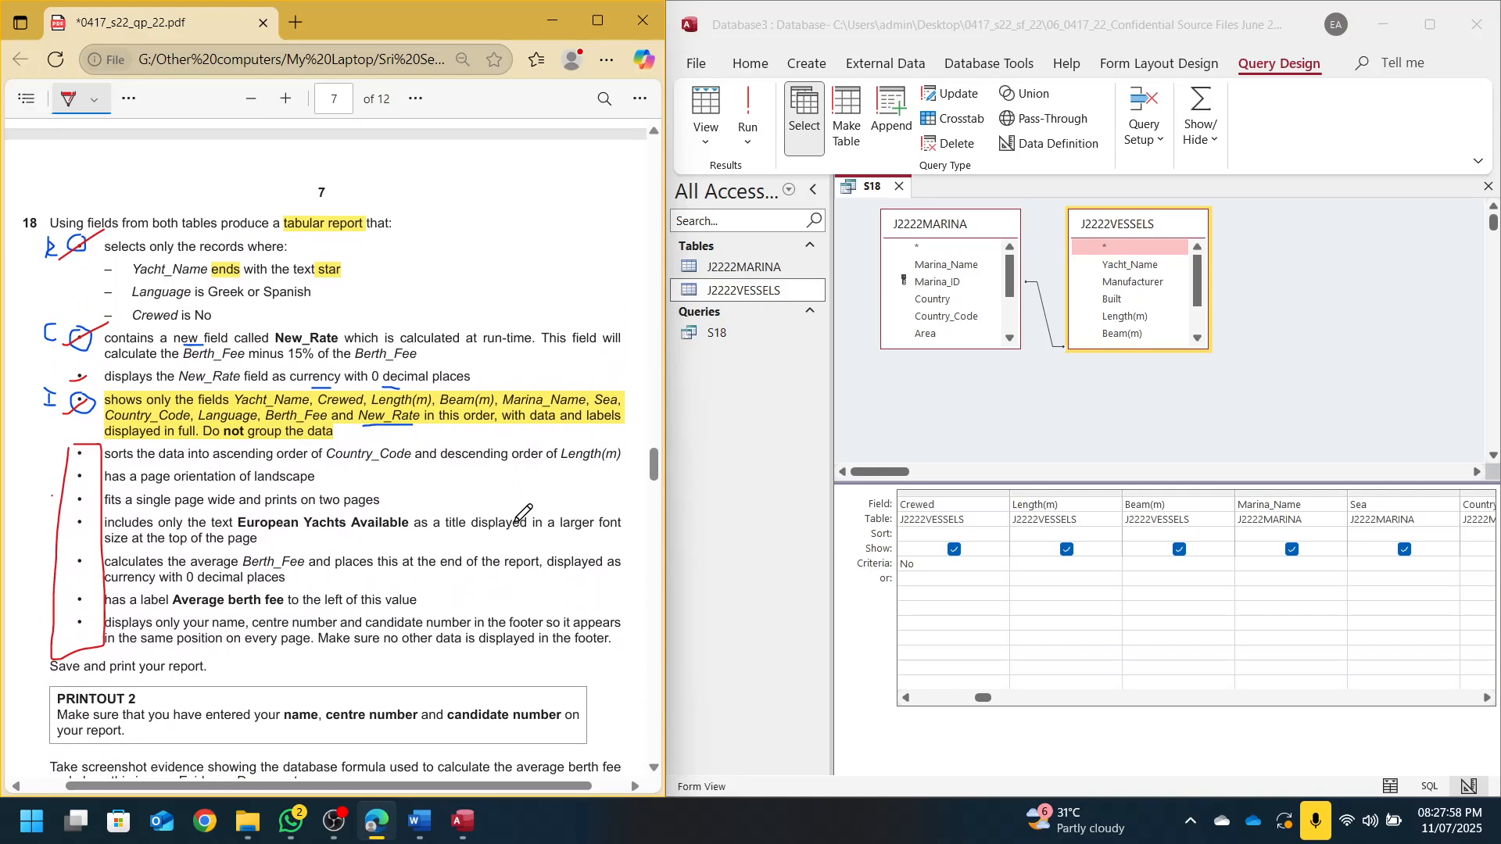
{"action": "left_click", "coordinate": [955, 448]}
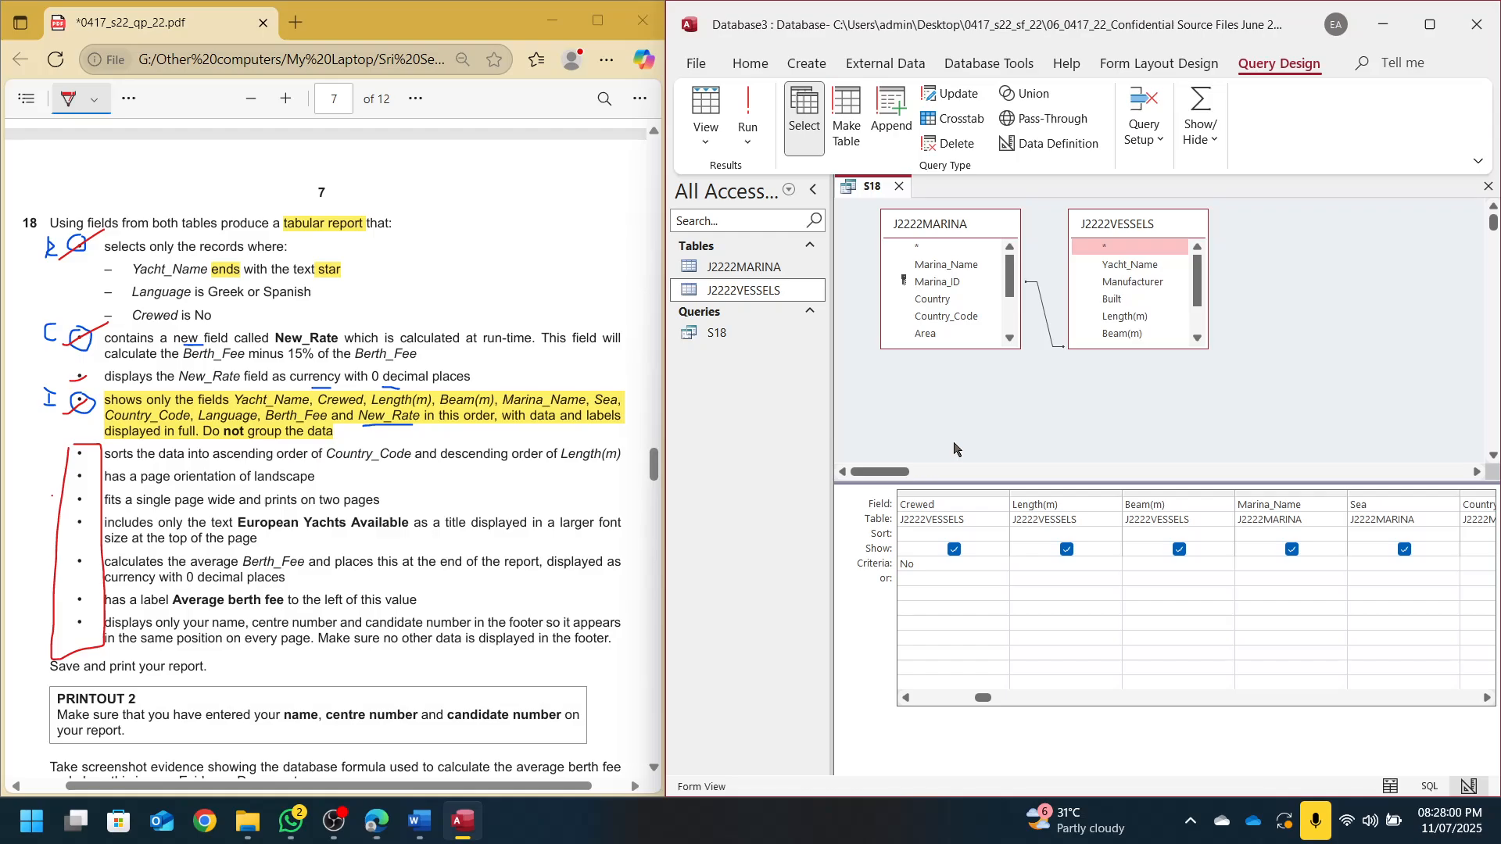
{"action": "left_click", "coordinate": [814, 189]}
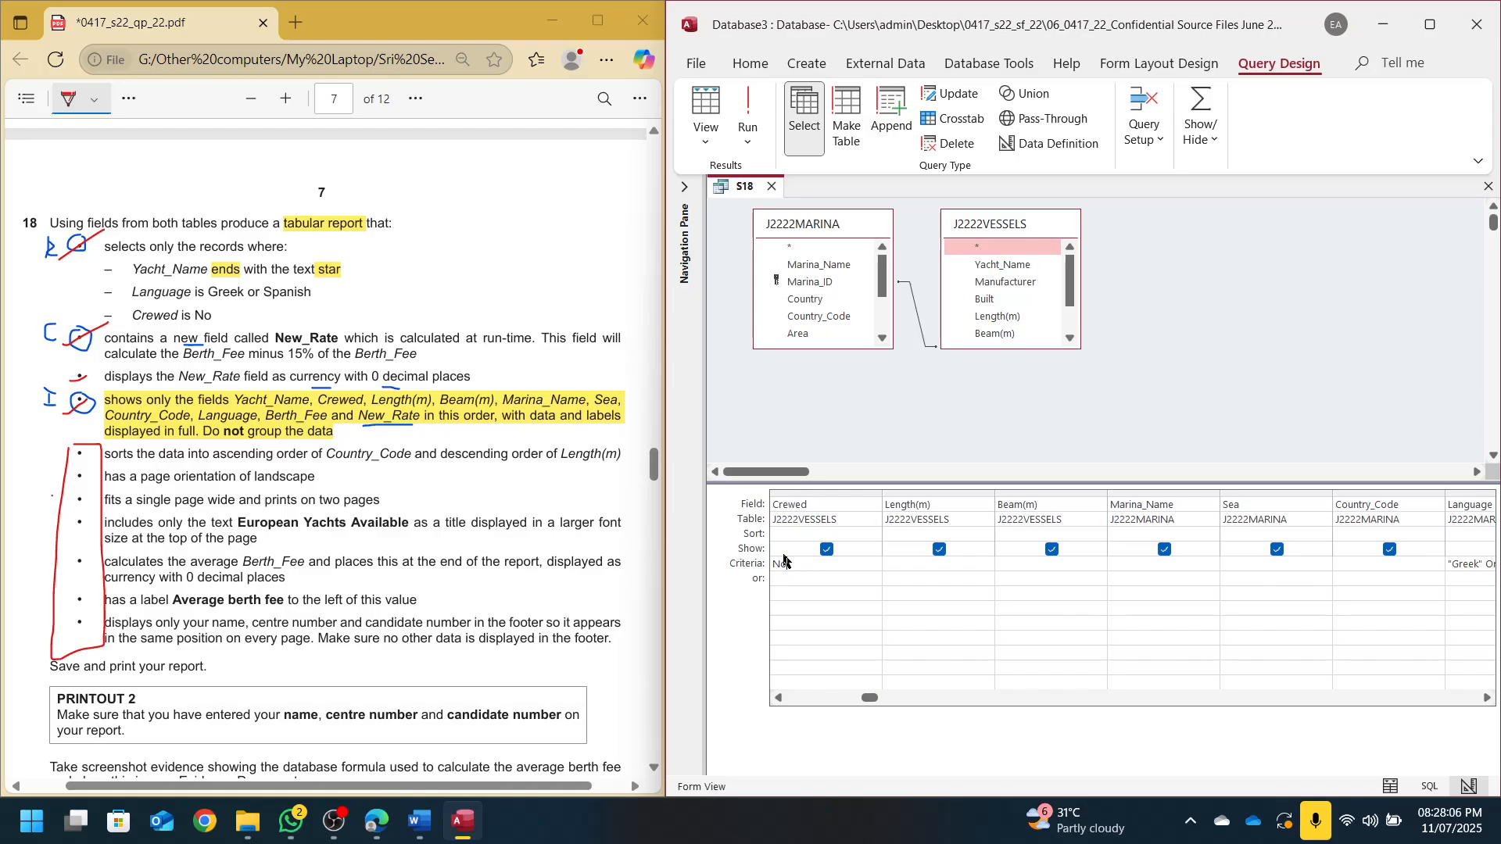
Run S18, select the Crewed column and jump to the last of the 42 records
{"action": "left_click", "coordinate": [748, 109]}
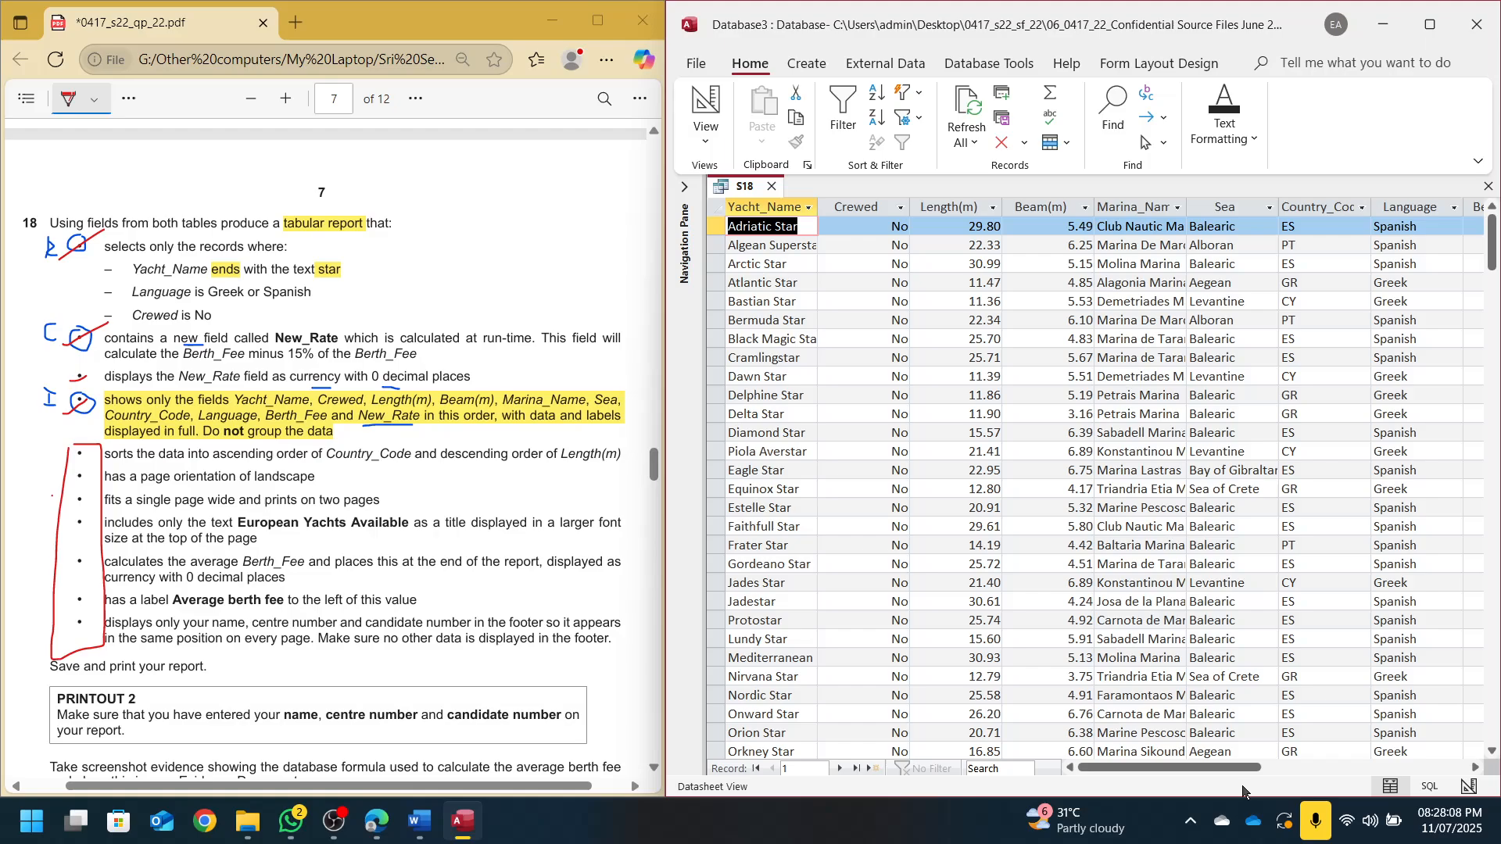
{"action": "mouse_move", "coordinate": [1211, 768]}
{"action": "left_mouse_down"}
{"action": "mouse_move", "coordinate": [1283, 769]}
{"action": "mouse_move", "coordinate": [1211, 772]}
{"action": "left_mouse_up"}
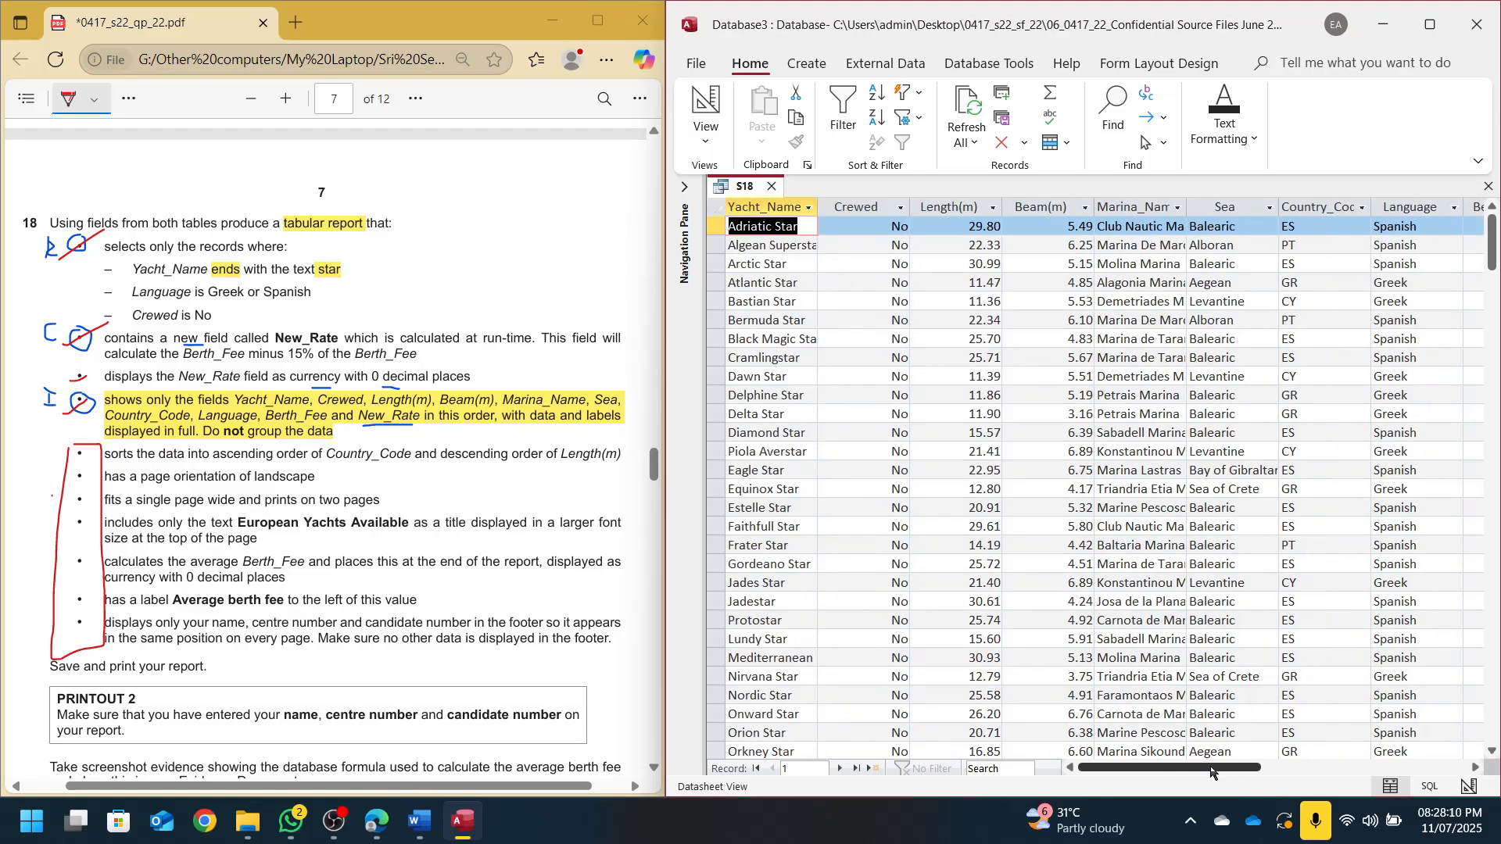
{"action": "left_click", "coordinate": [901, 208]}
{"action": "left_click", "coordinate": [901, 209]}
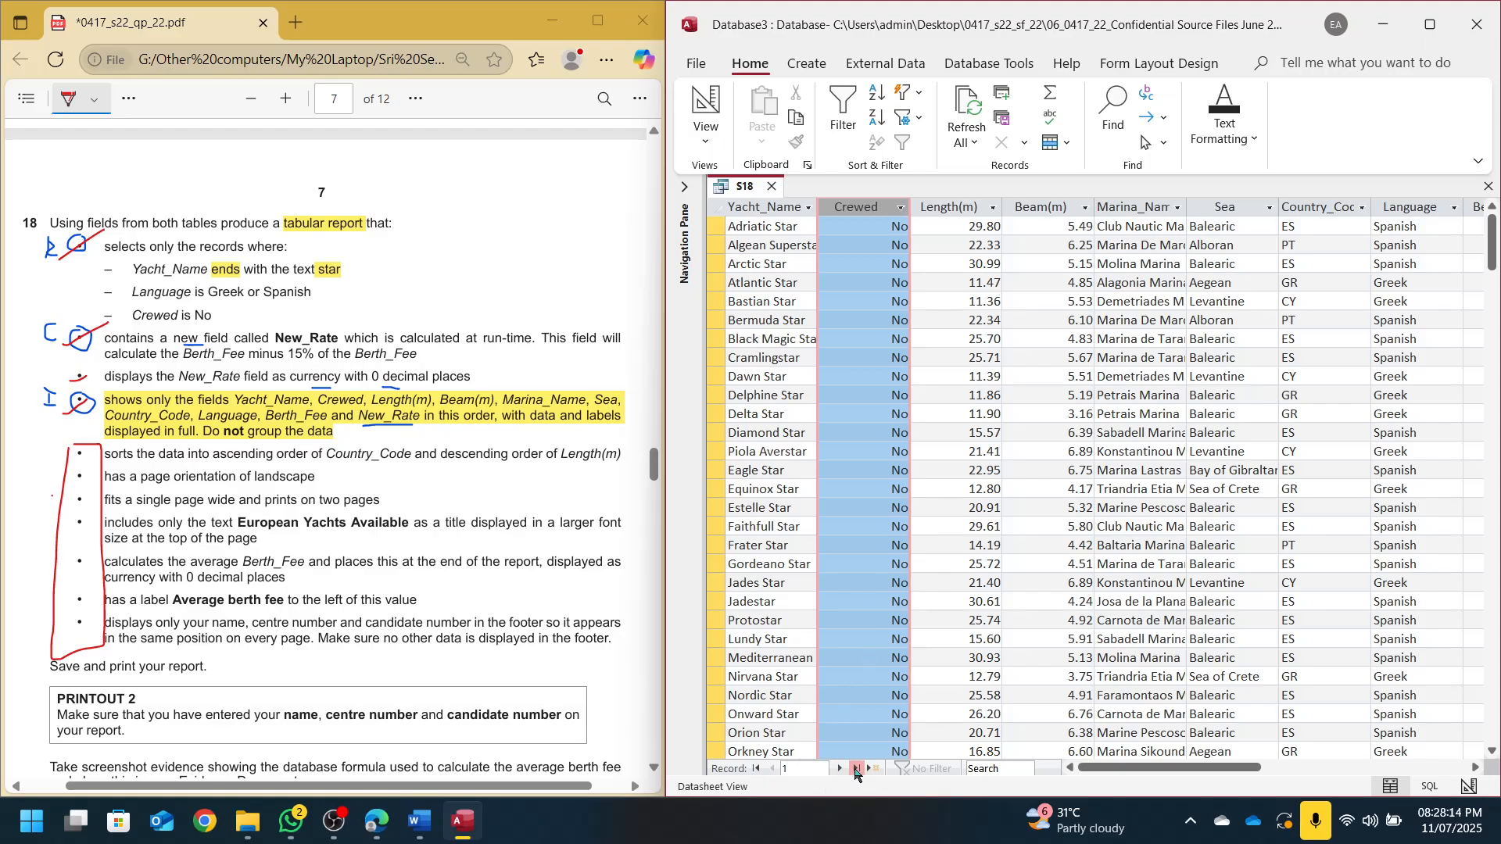
{"action": "left_click", "coordinate": [856, 770]}
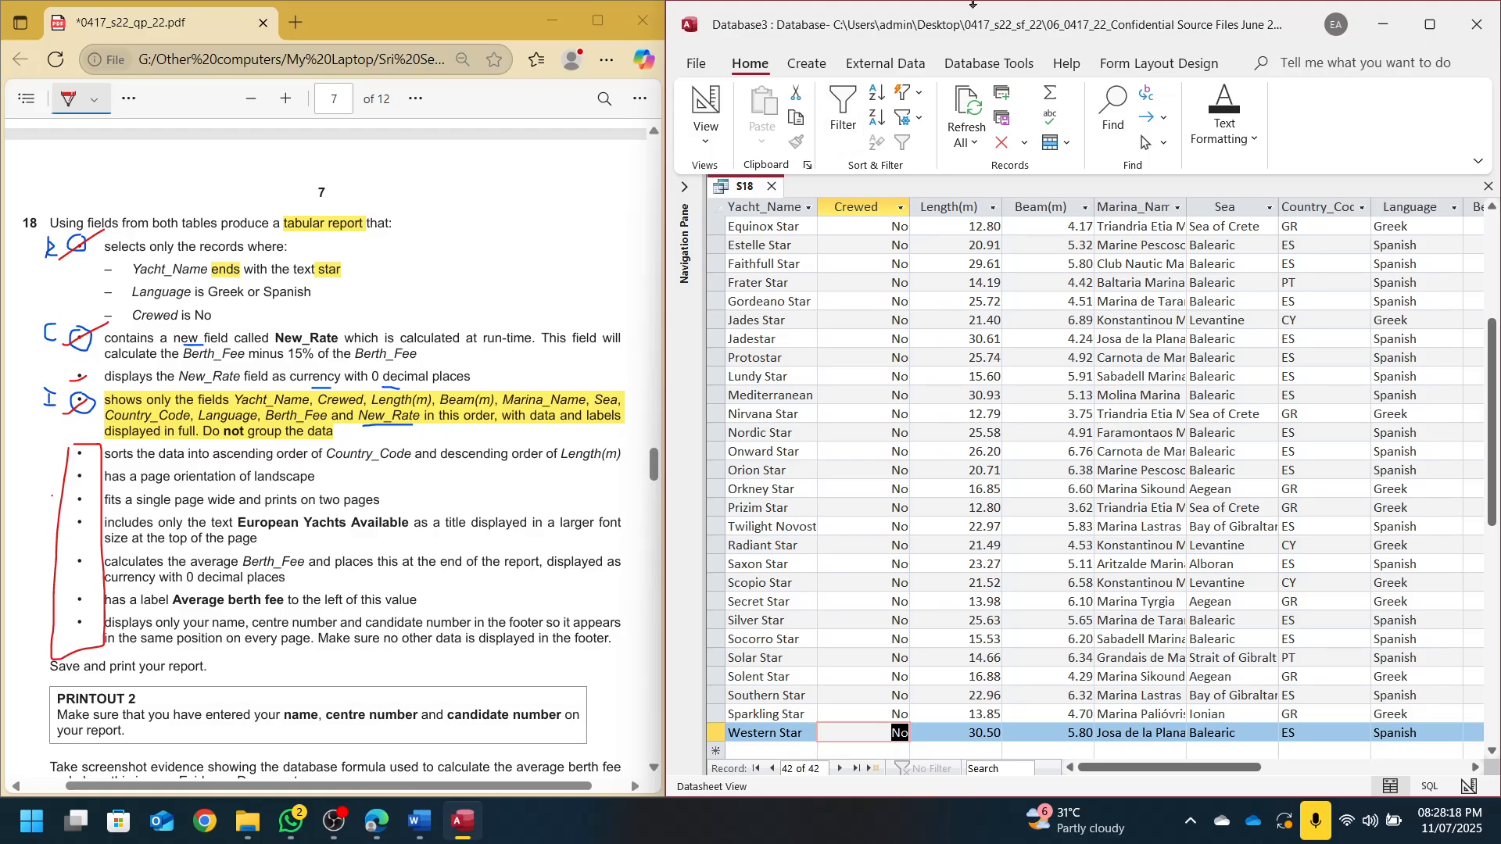
{"action": "left_click", "coordinate": [808, 65]}
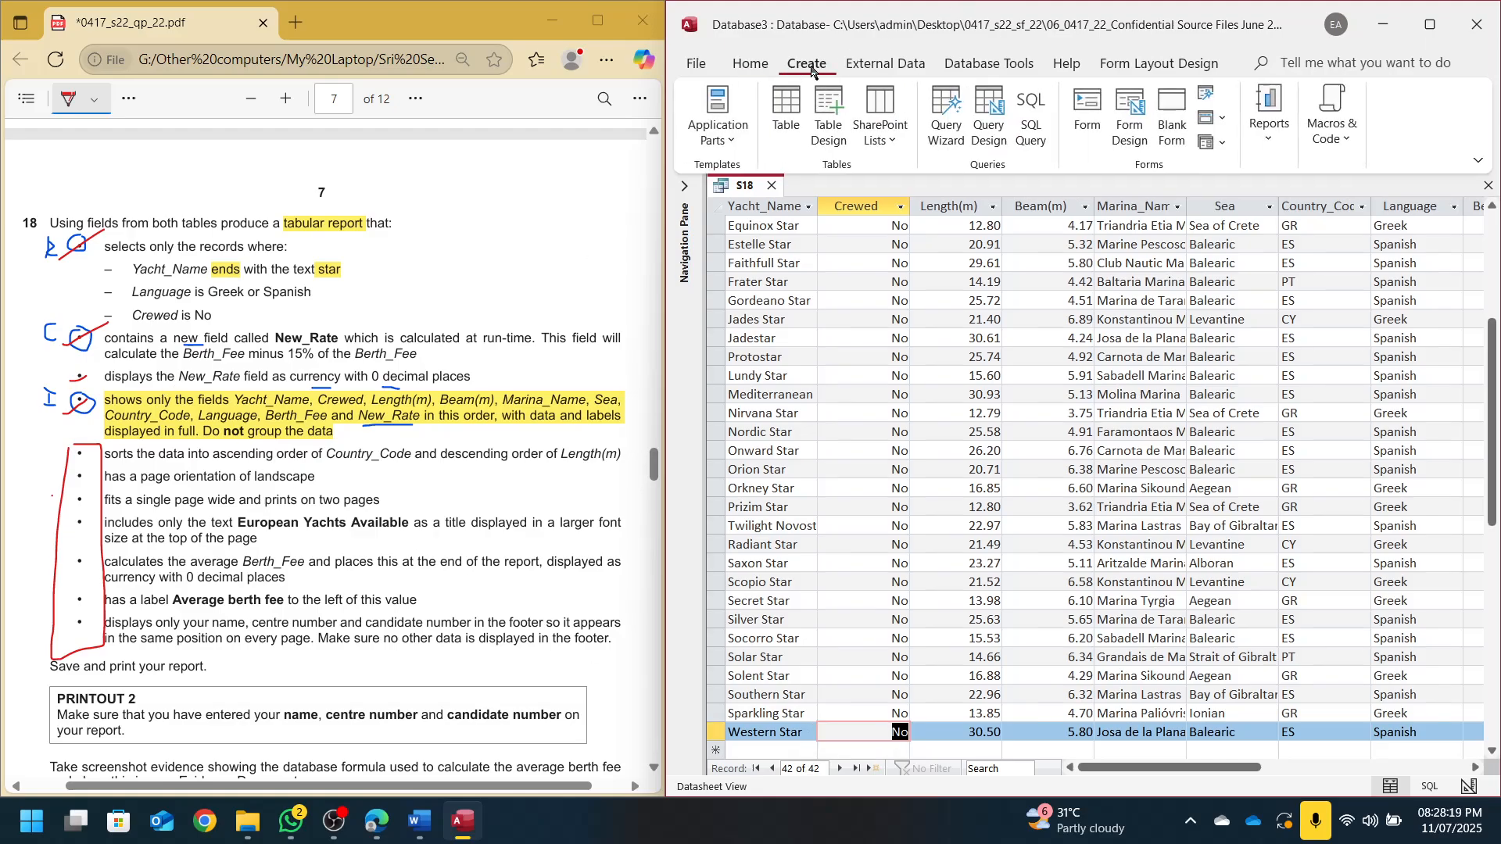
{"action": "left_click", "coordinate": [1255, 102]}
{"action": "left_click", "coordinate": [1374, 195]}
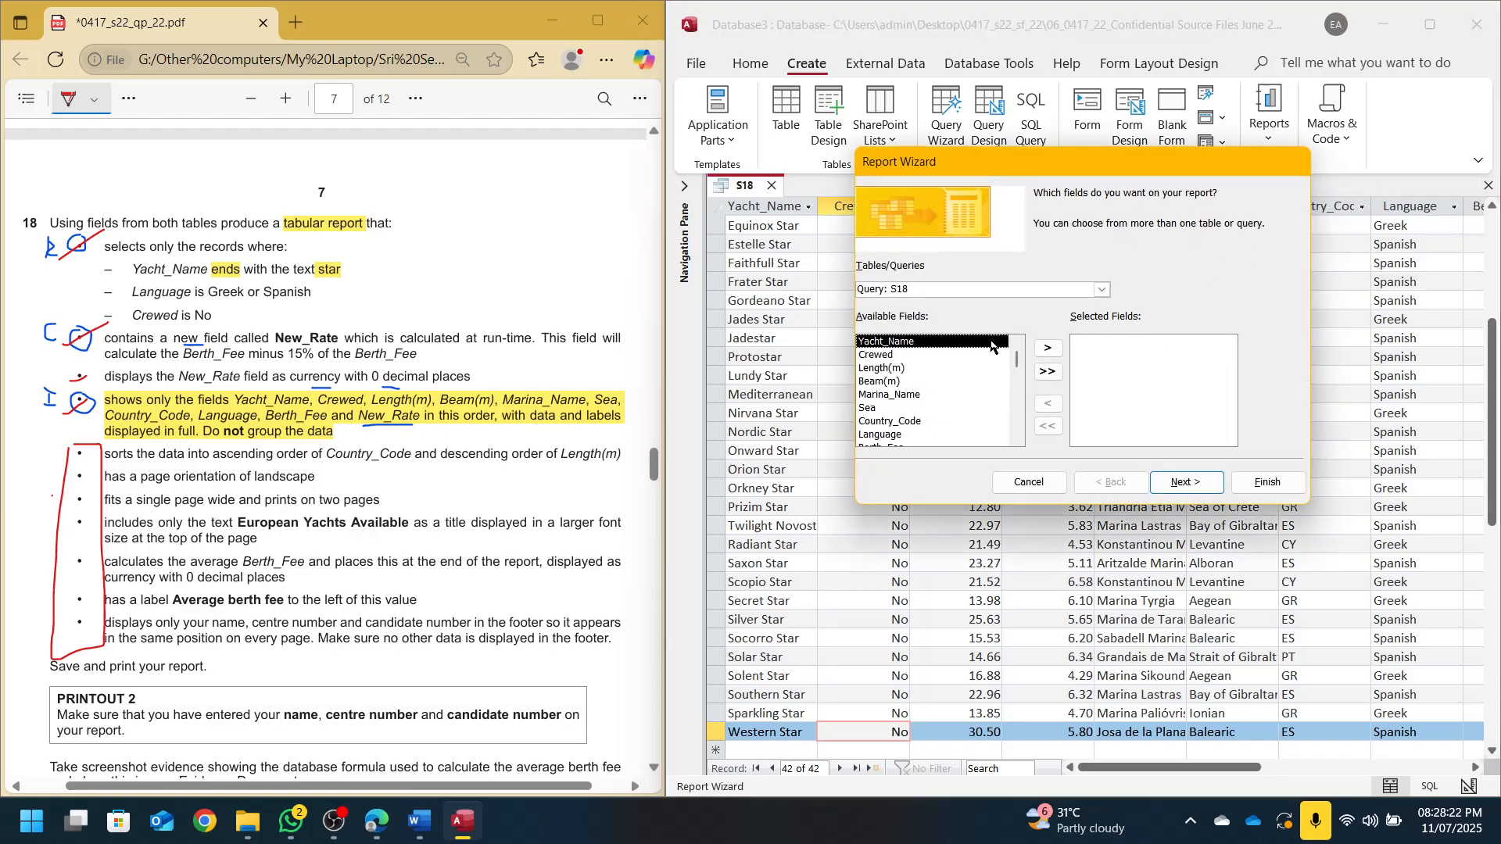
{"action": "left_click", "coordinate": [1048, 372]}
{"action": "left_click", "coordinate": [1186, 482]}
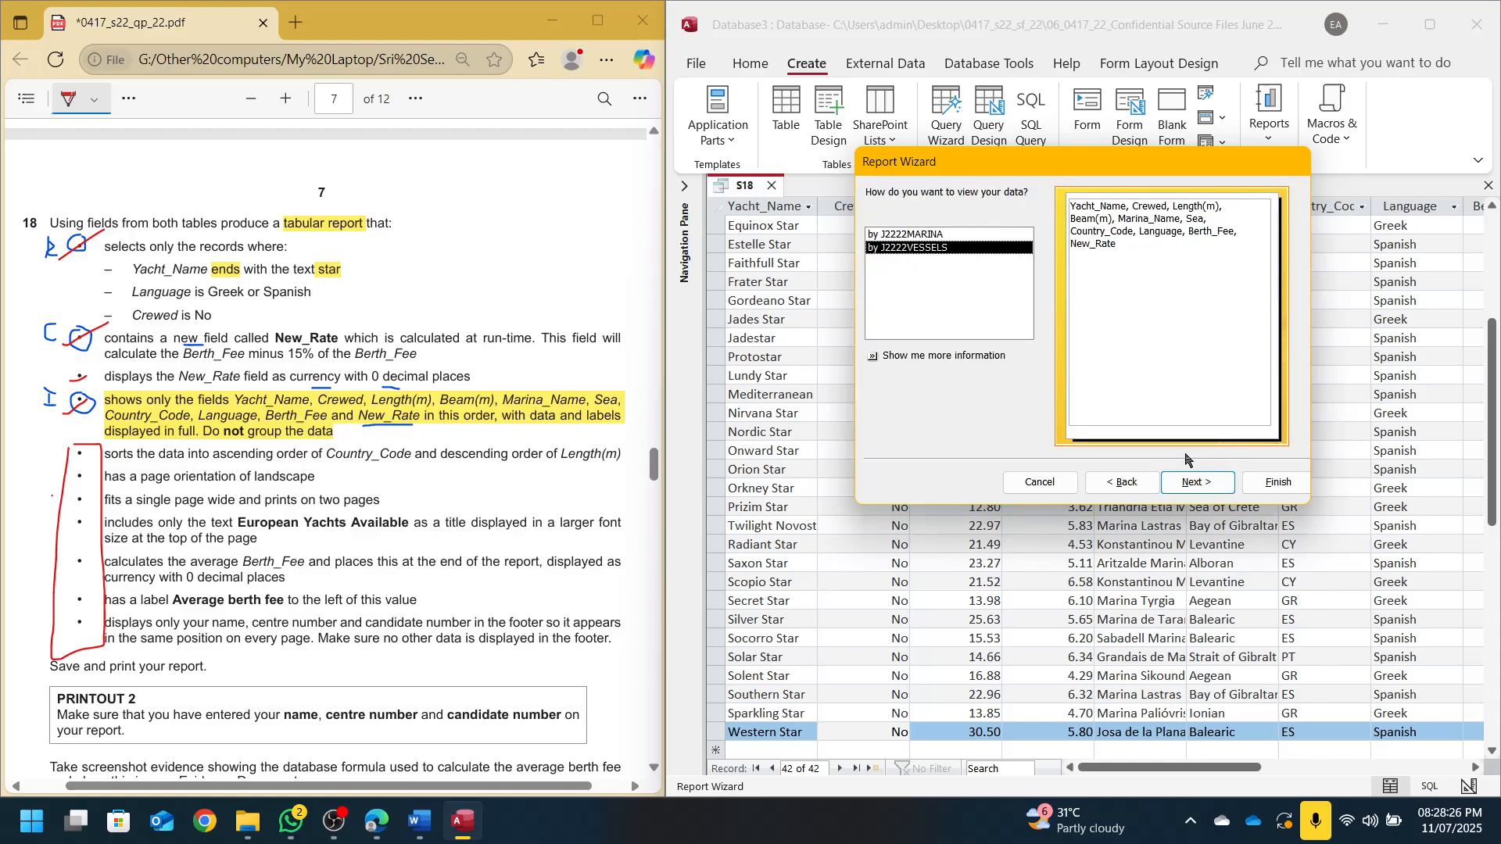
{"action": "left_click", "coordinate": [949, 235]}
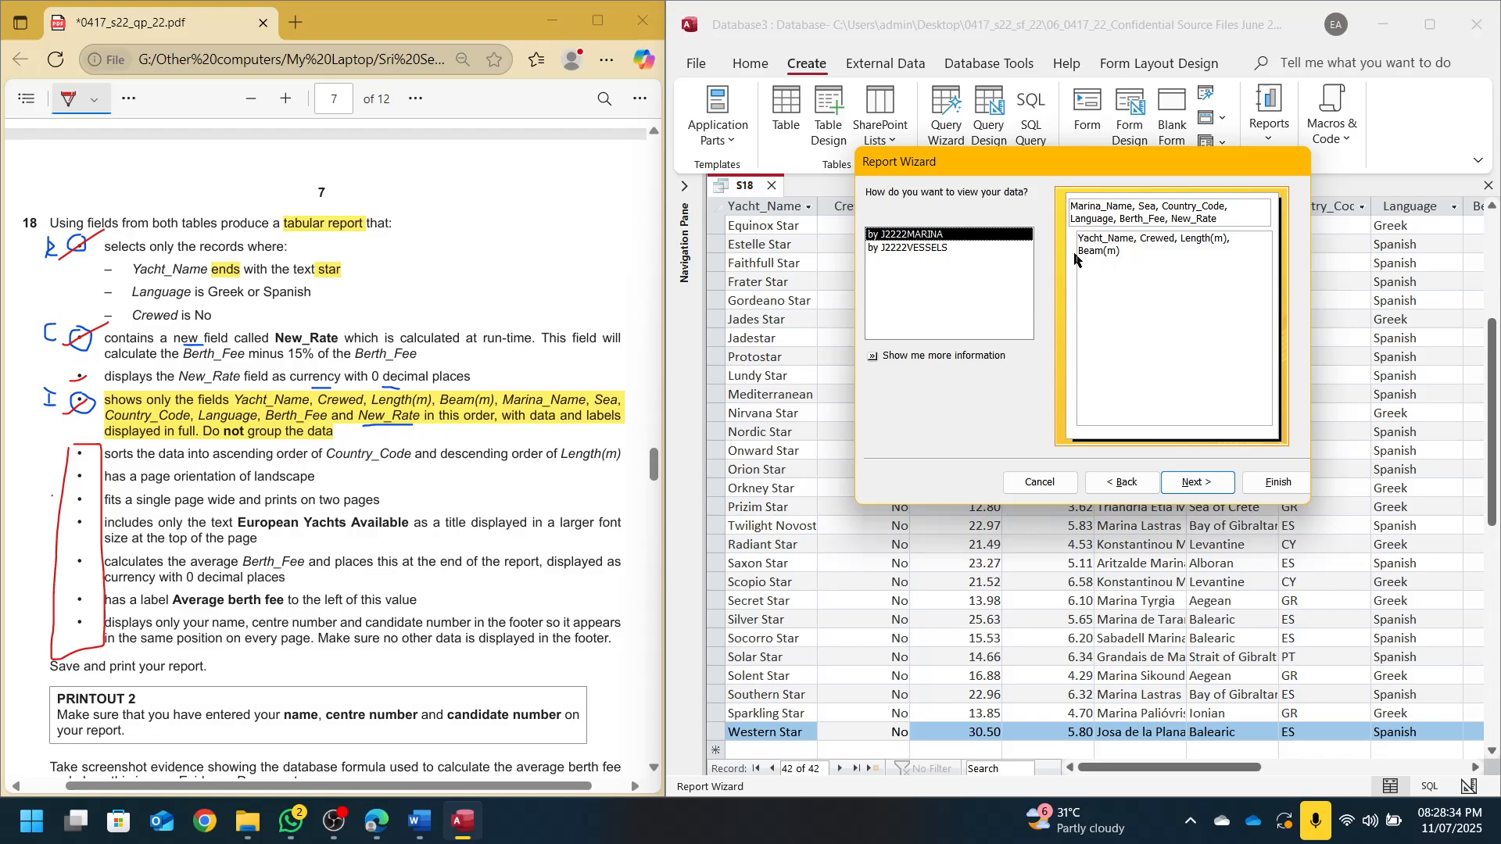
{"action": "left_click", "coordinate": [915, 250]}
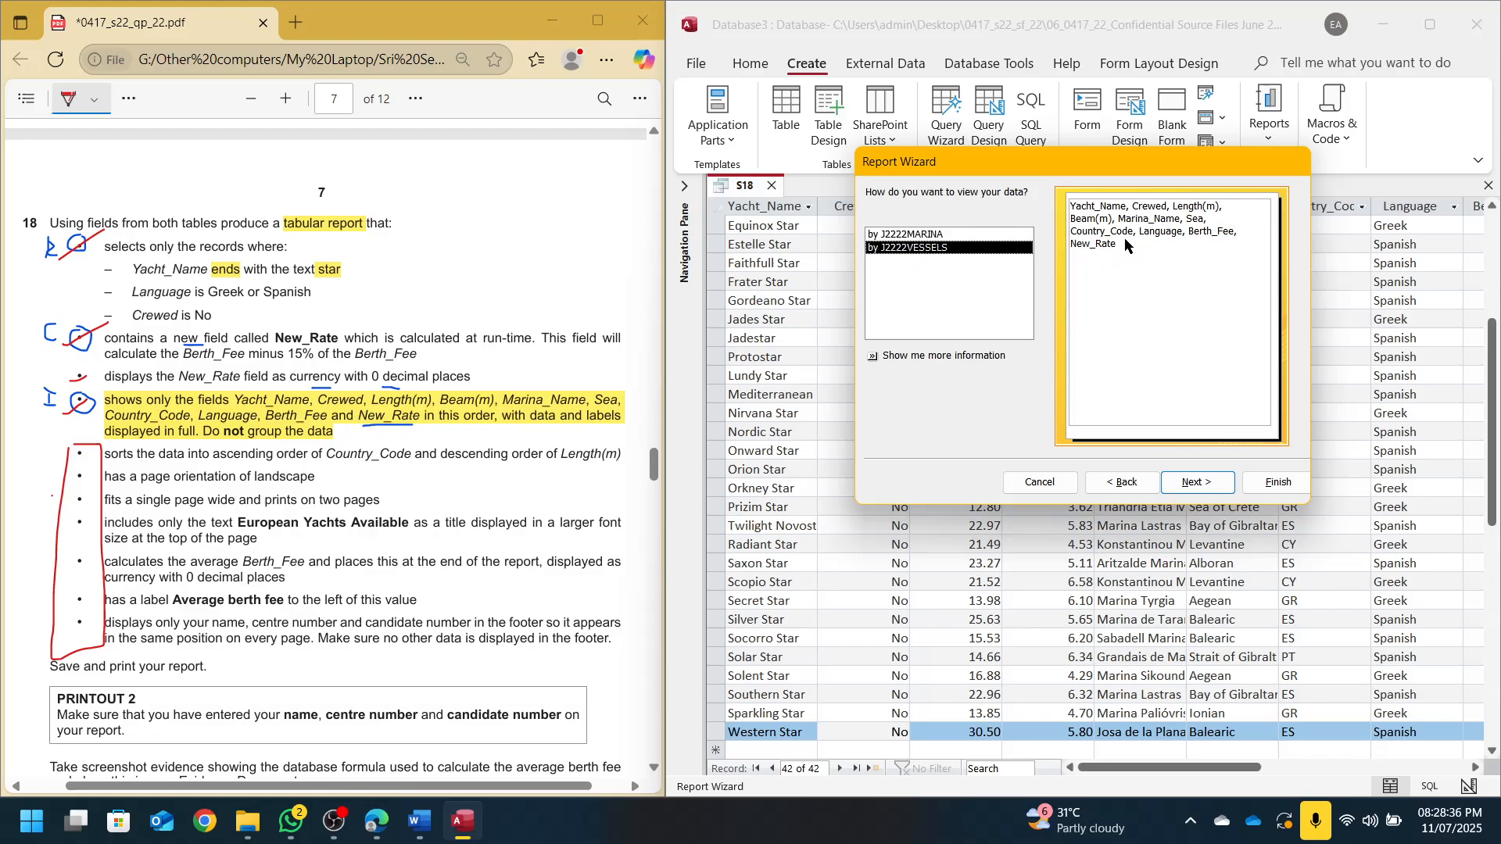
Skip grouping and sorting, choose landscape orientation, and clear the default report title
{"action": "left_click", "coordinate": [1193, 483]}
{"action": "left_click", "coordinate": [1191, 485]}
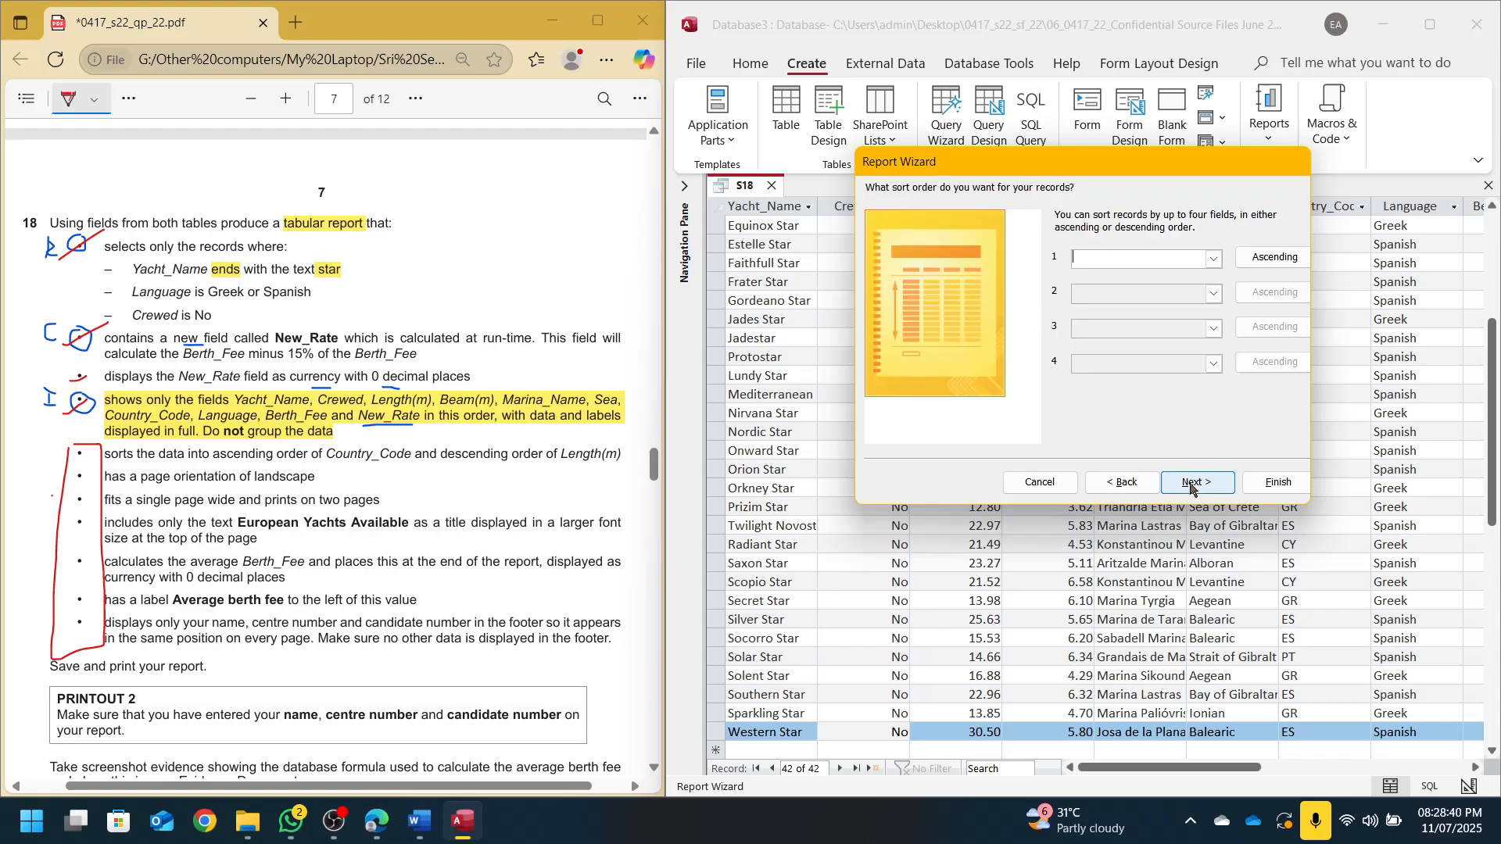
{"action": "left_click", "coordinate": [1191, 485]}
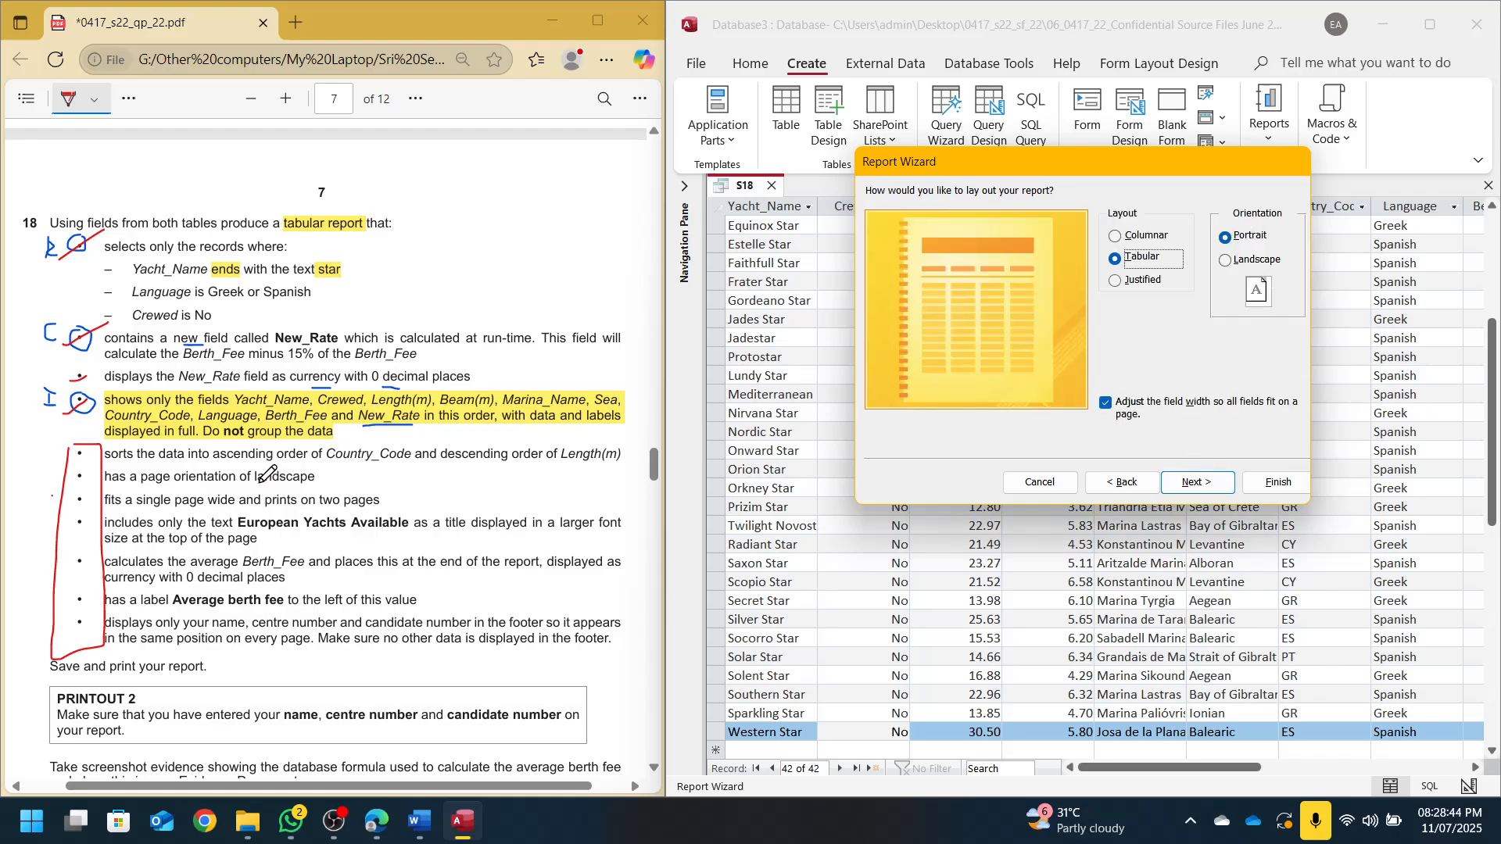
{"action": "left_click_drag", "start_coordinate": [255, 485], "coordinate": [284, 485]}
{"action": "left_click", "coordinate": [1252, 268]}
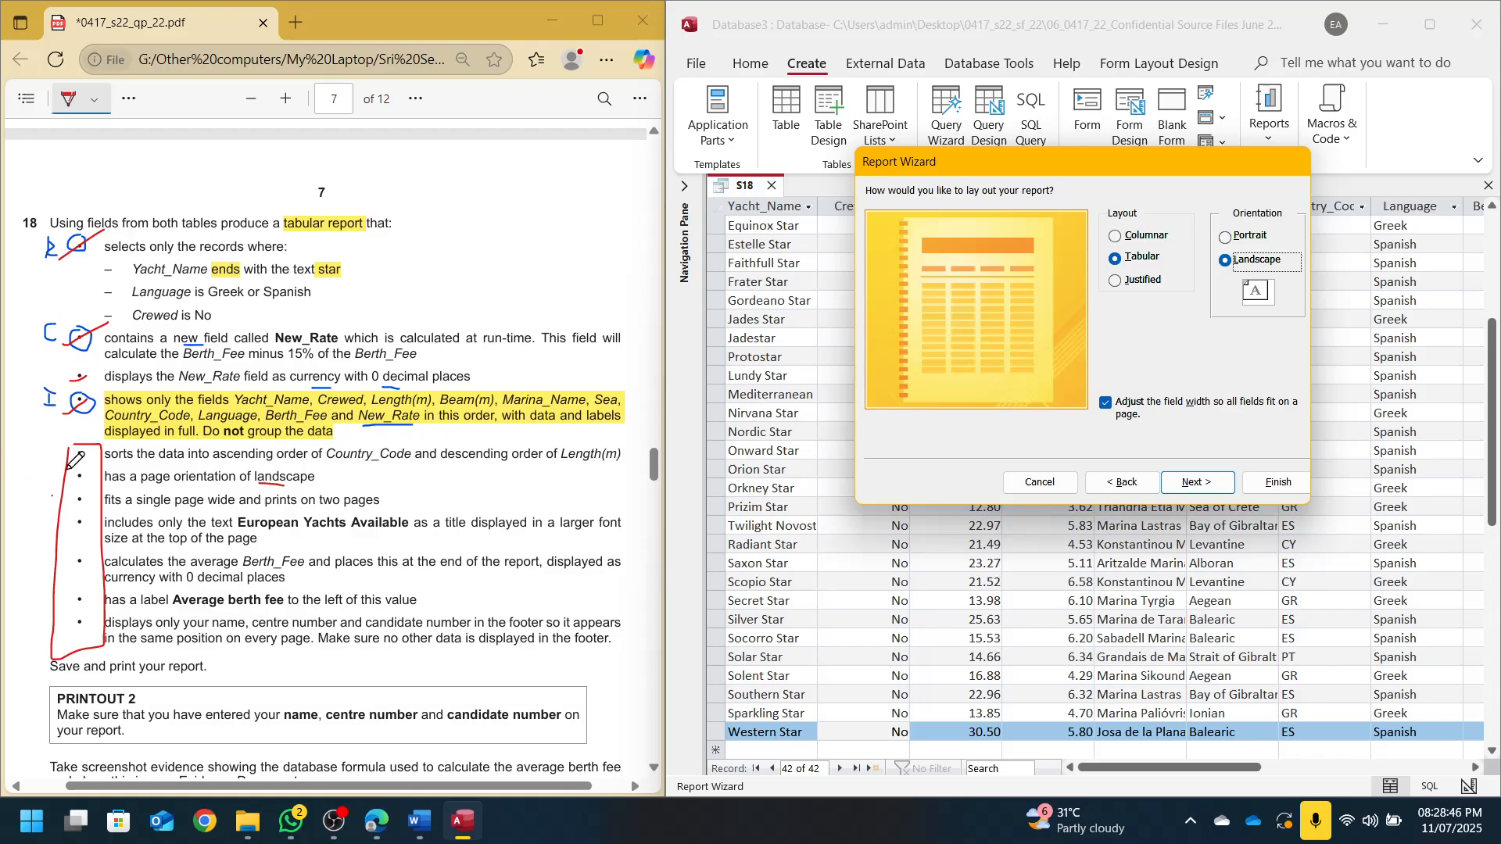
{"action": "mouse_move", "coordinate": [59, 472]}
{"action": "left_mouse_down"}
{"action": "mouse_move", "coordinate": [76, 449]}
{"action": "mouse_move", "coordinate": [97, 452]}
{"action": "left_mouse_up"}
{"action": "left_click", "coordinate": [1200, 483]}
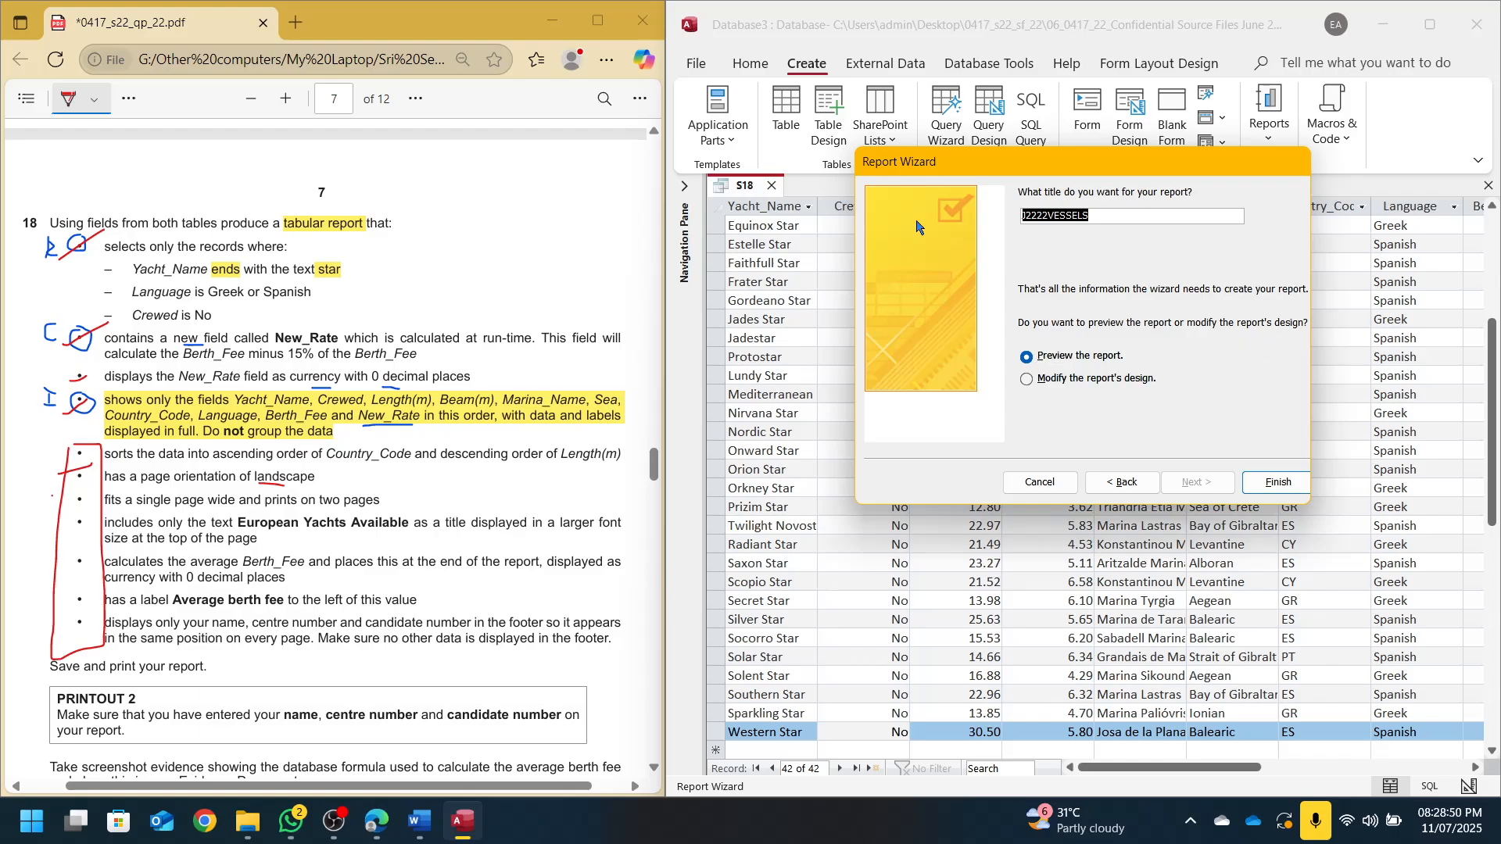
{"action": "key", "text": "BackSpace"}
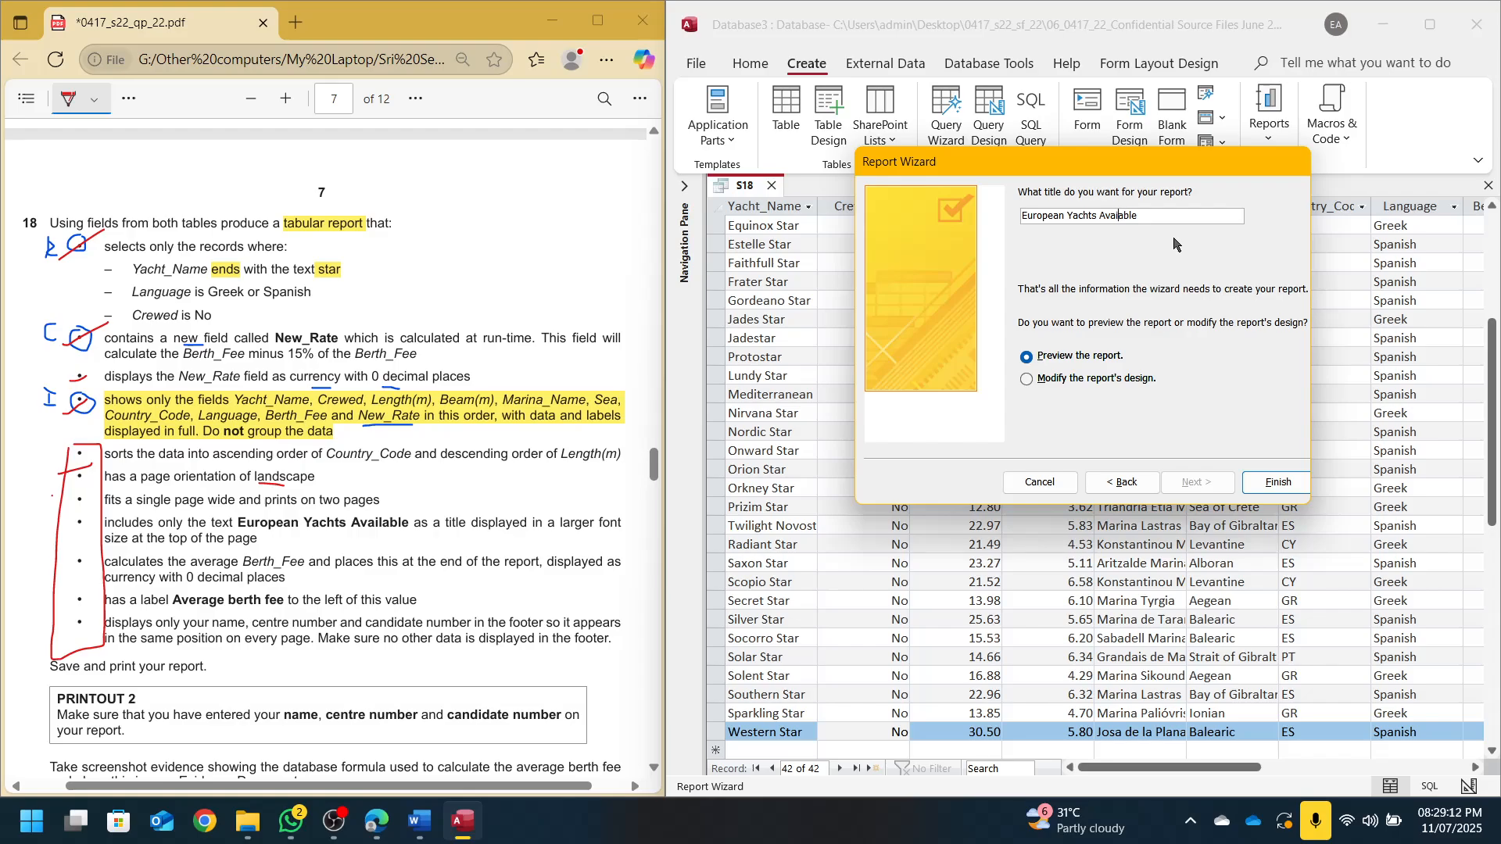
Finish the Report Wizard and check both pages of the report preview
{"action": "left_click", "coordinate": [1278, 483]}
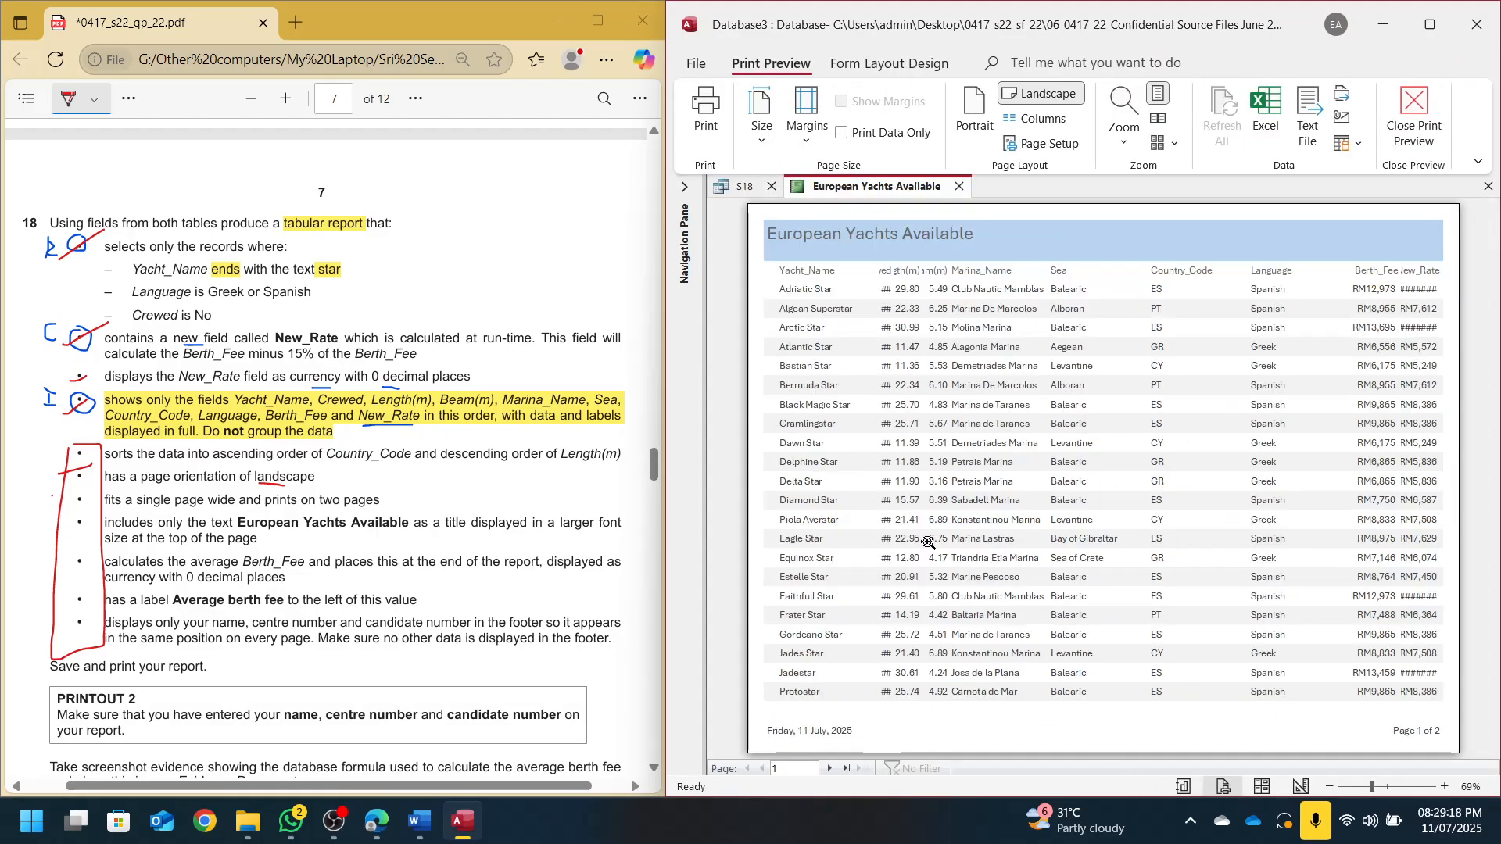
{"action": "left_click", "coordinate": [829, 769]}
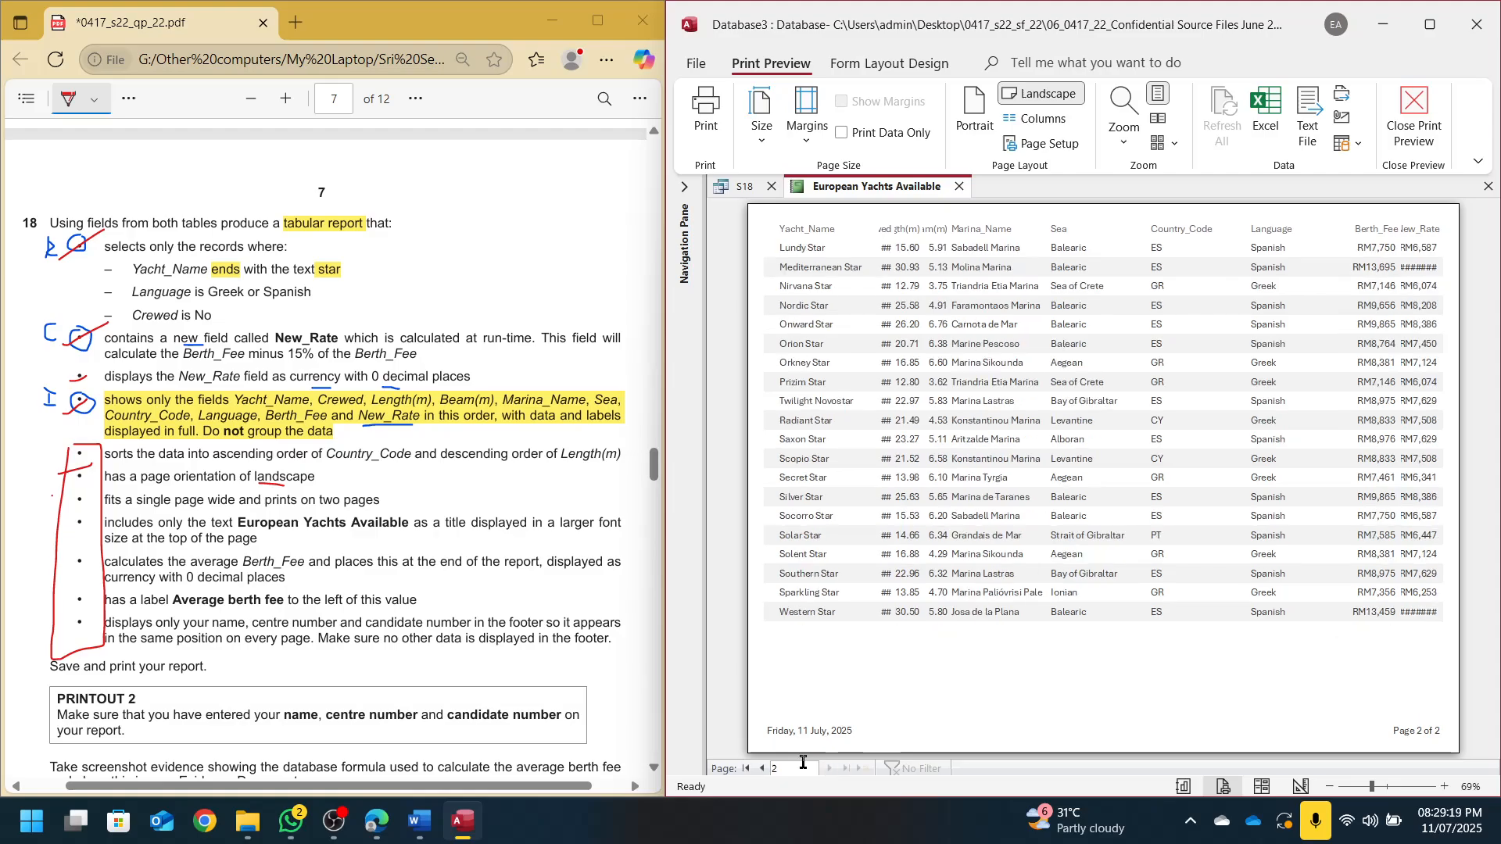
{"action": "left_click", "coordinate": [762, 769]}
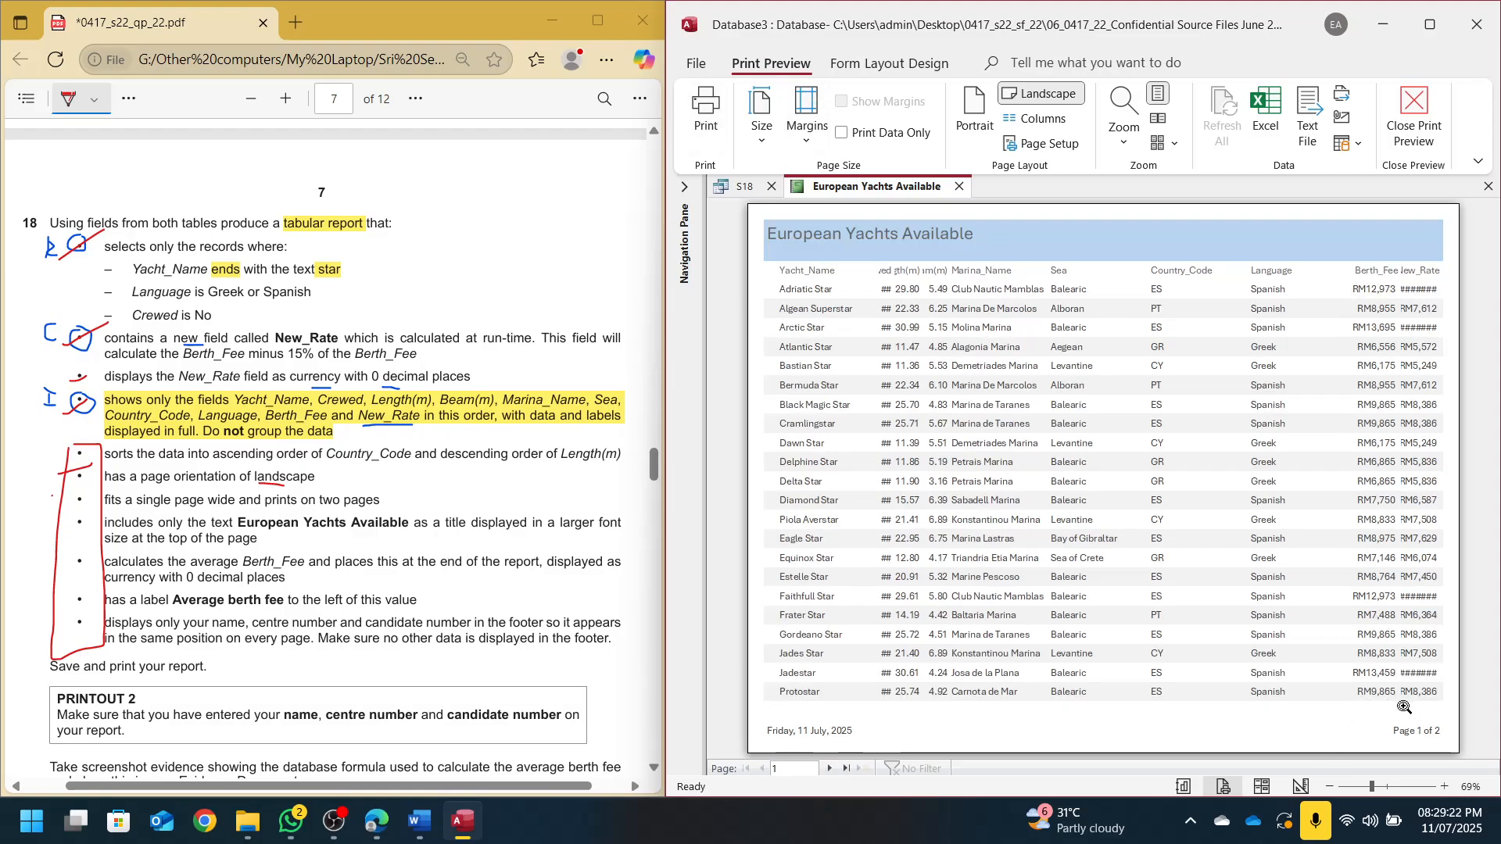
Switch the report through Design View to Layout View and maximize Access
{"action": "left_click", "coordinate": [1302, 786]}
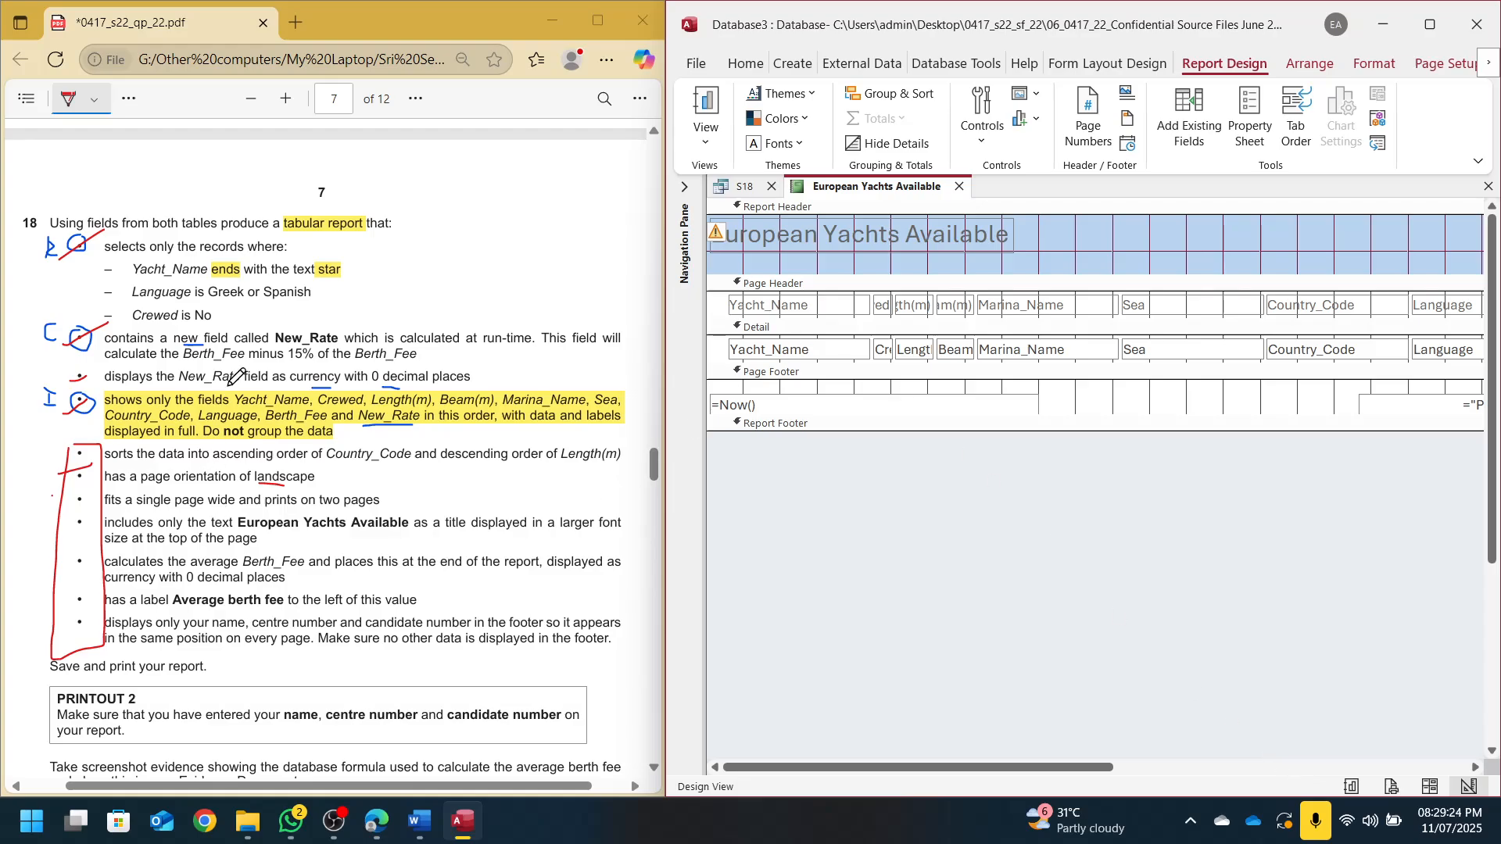
{"action": "left_click", "coordinate": [1431, 787]}
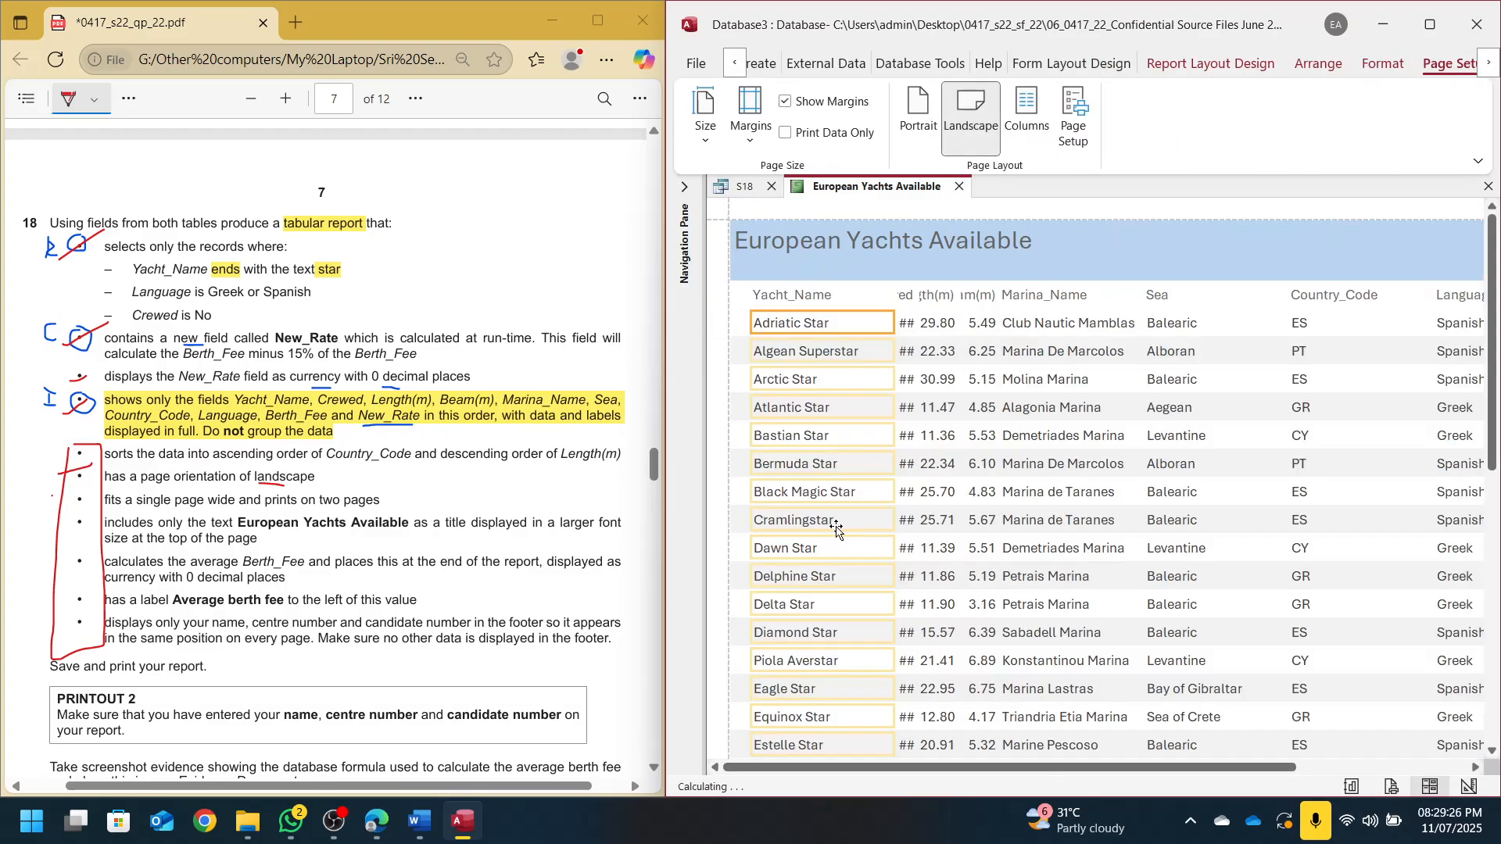
{"action": "left_click", "coordinate": [1430, 24]}
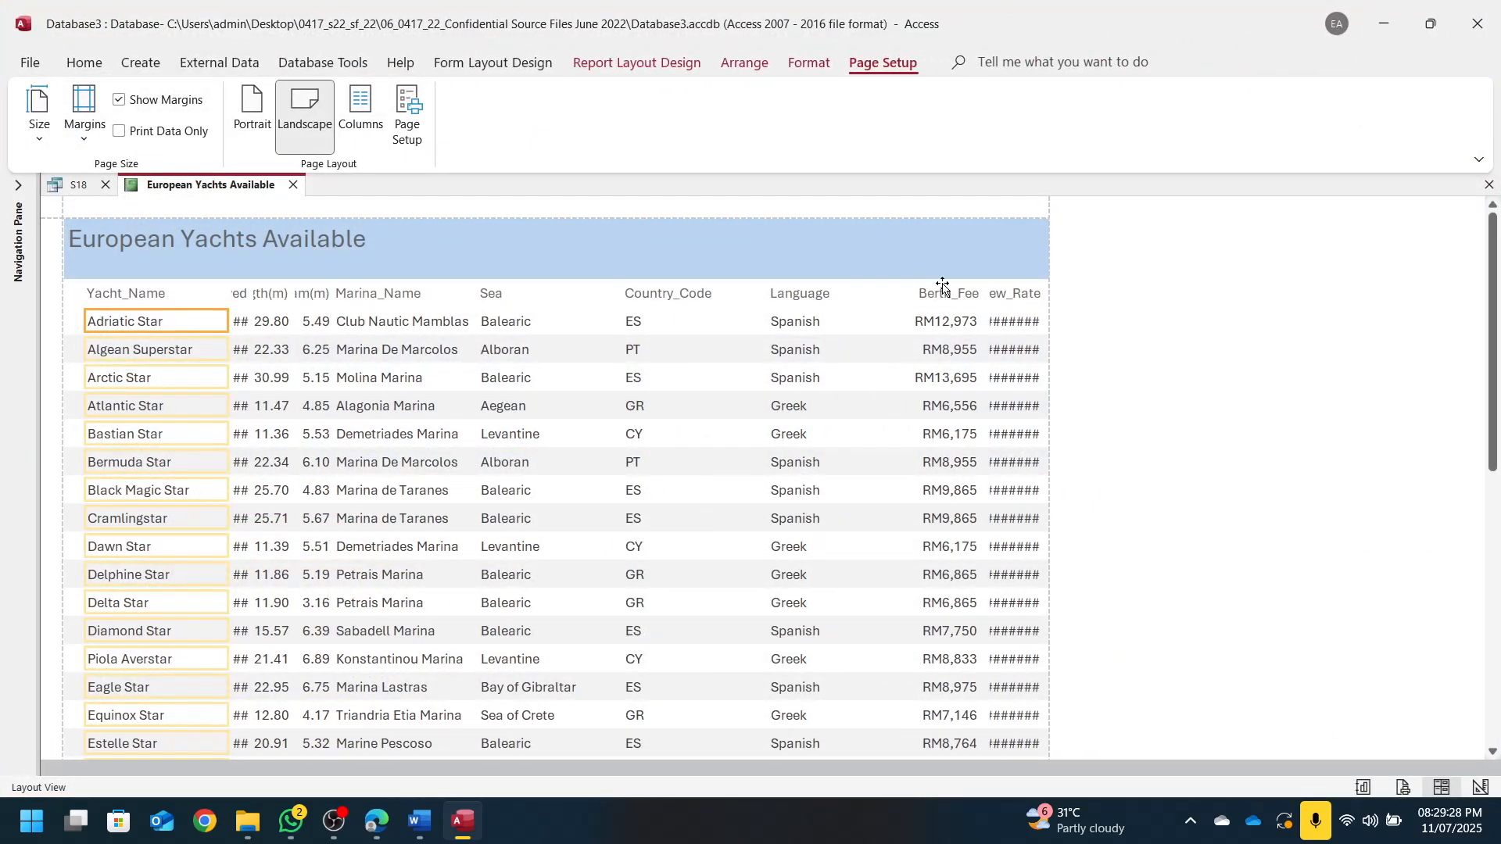
Resize the Yacht_Name column so the yacht names display fully
{"action": "left_click", "coordinate": [180, 296]}
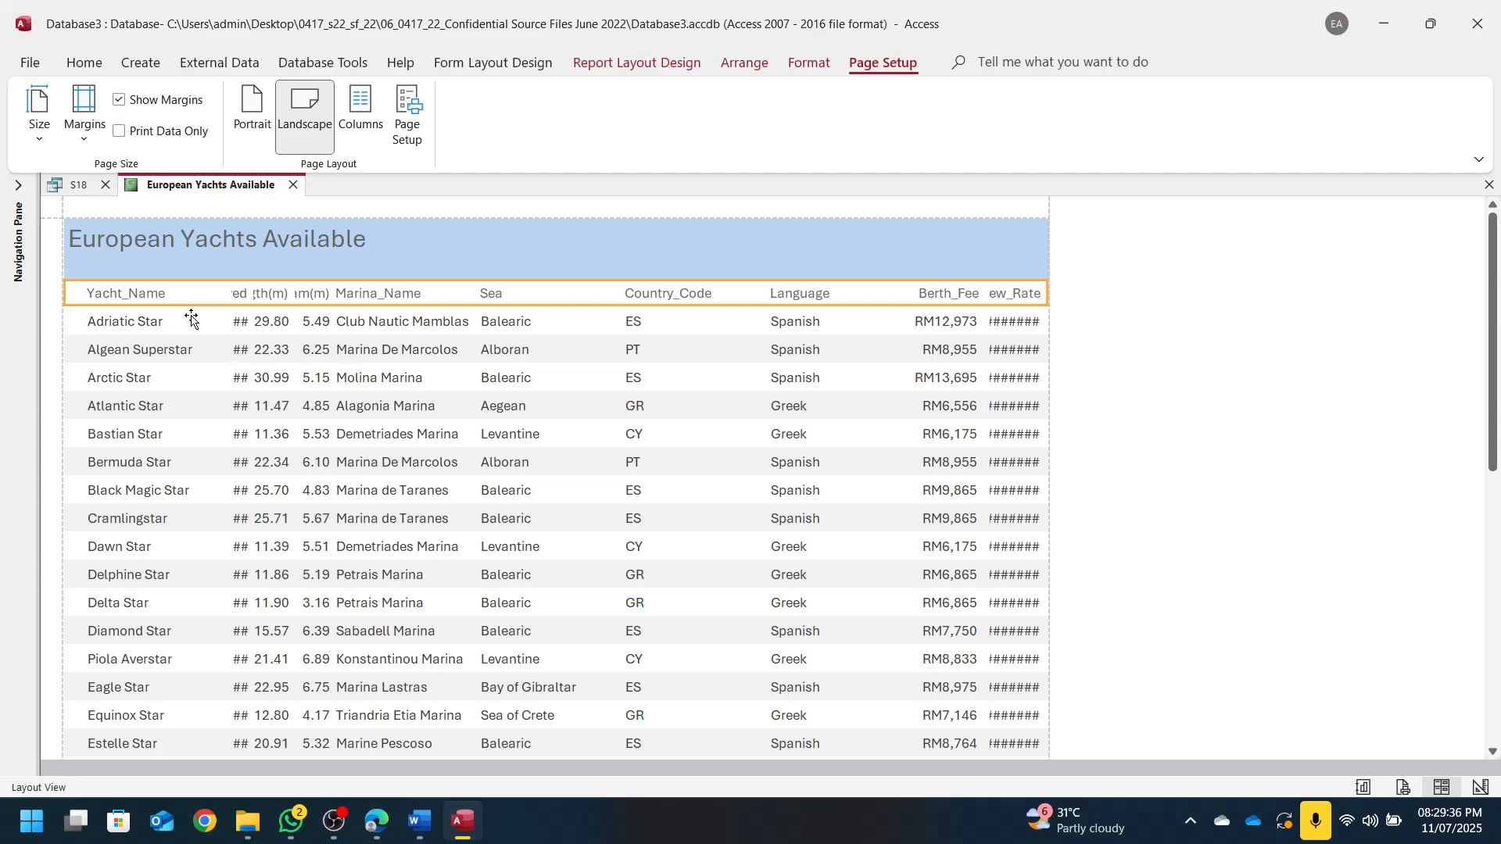
{"action": "left_click", "coordinate": [160, 296]}
{"action": "left_click", "coordinate": [154, 320], "text": "ctrl"}
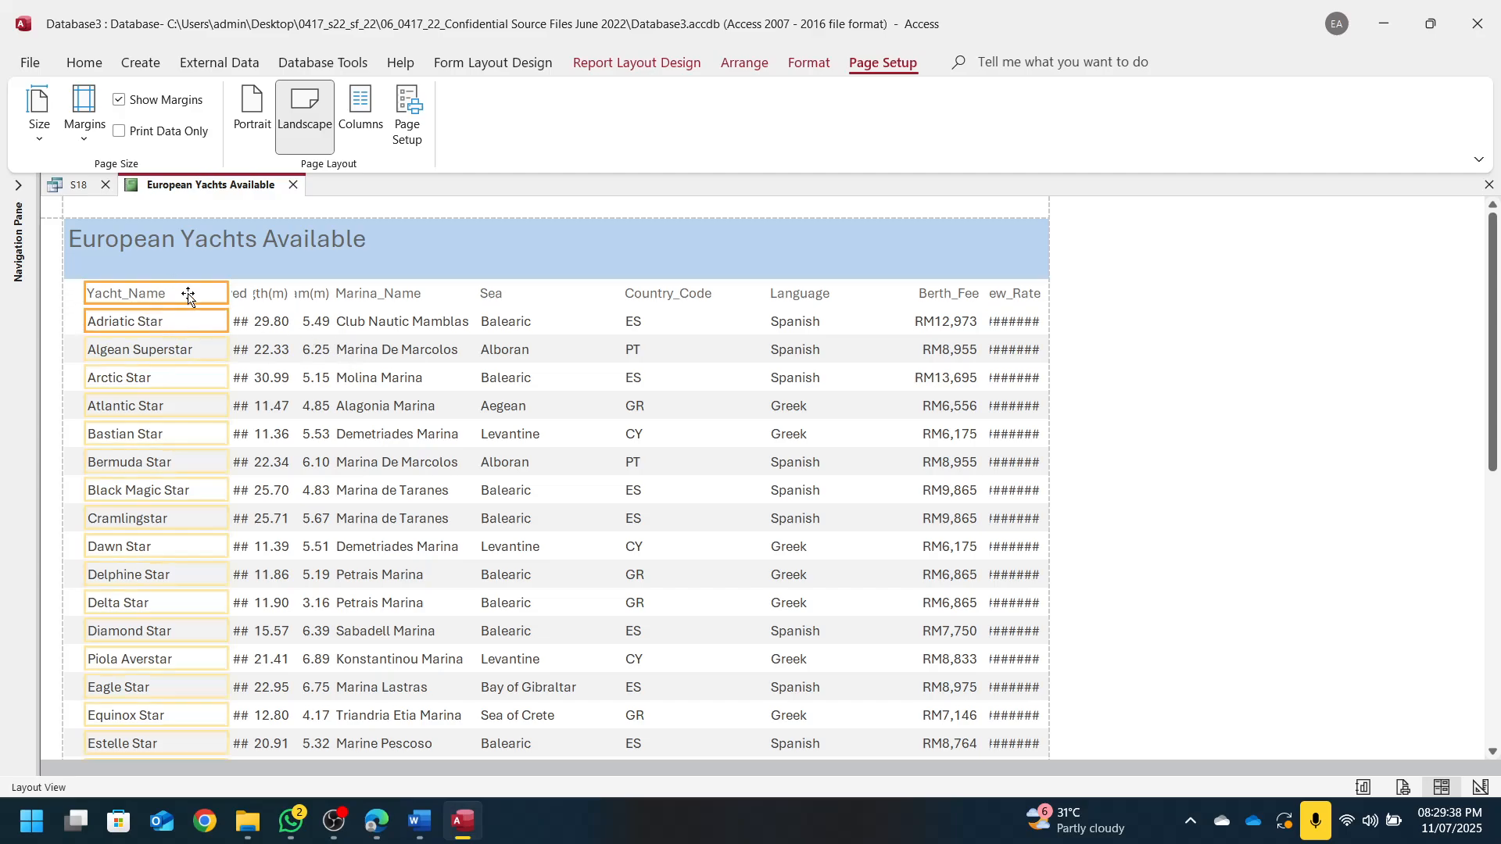
{"action": "left_click", "coordinate": [182, 297]}
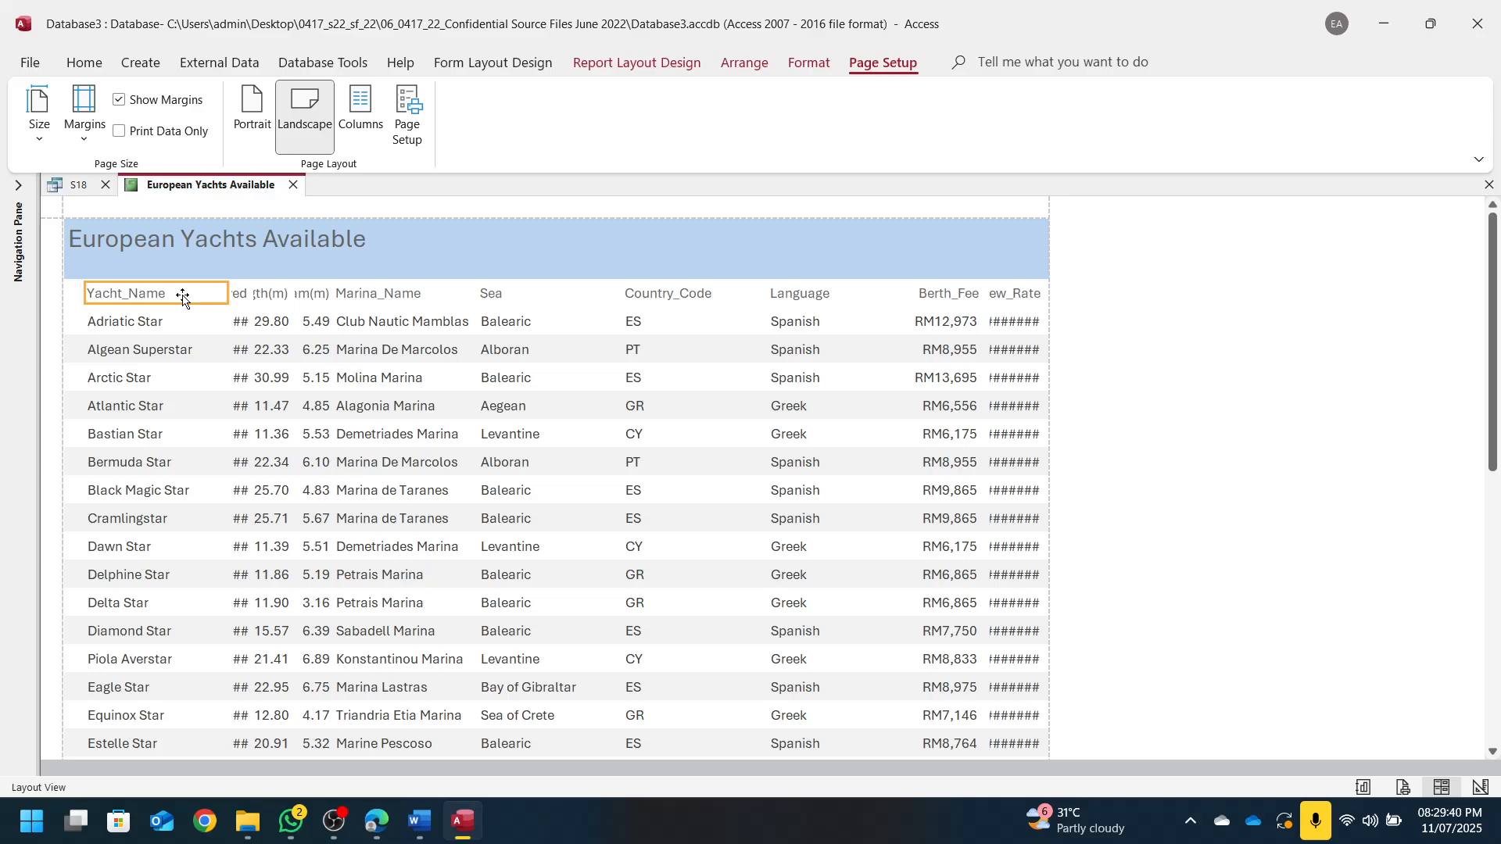
{"action": "left_click", "coordinate": [186, 313], "text": "ctrl"}
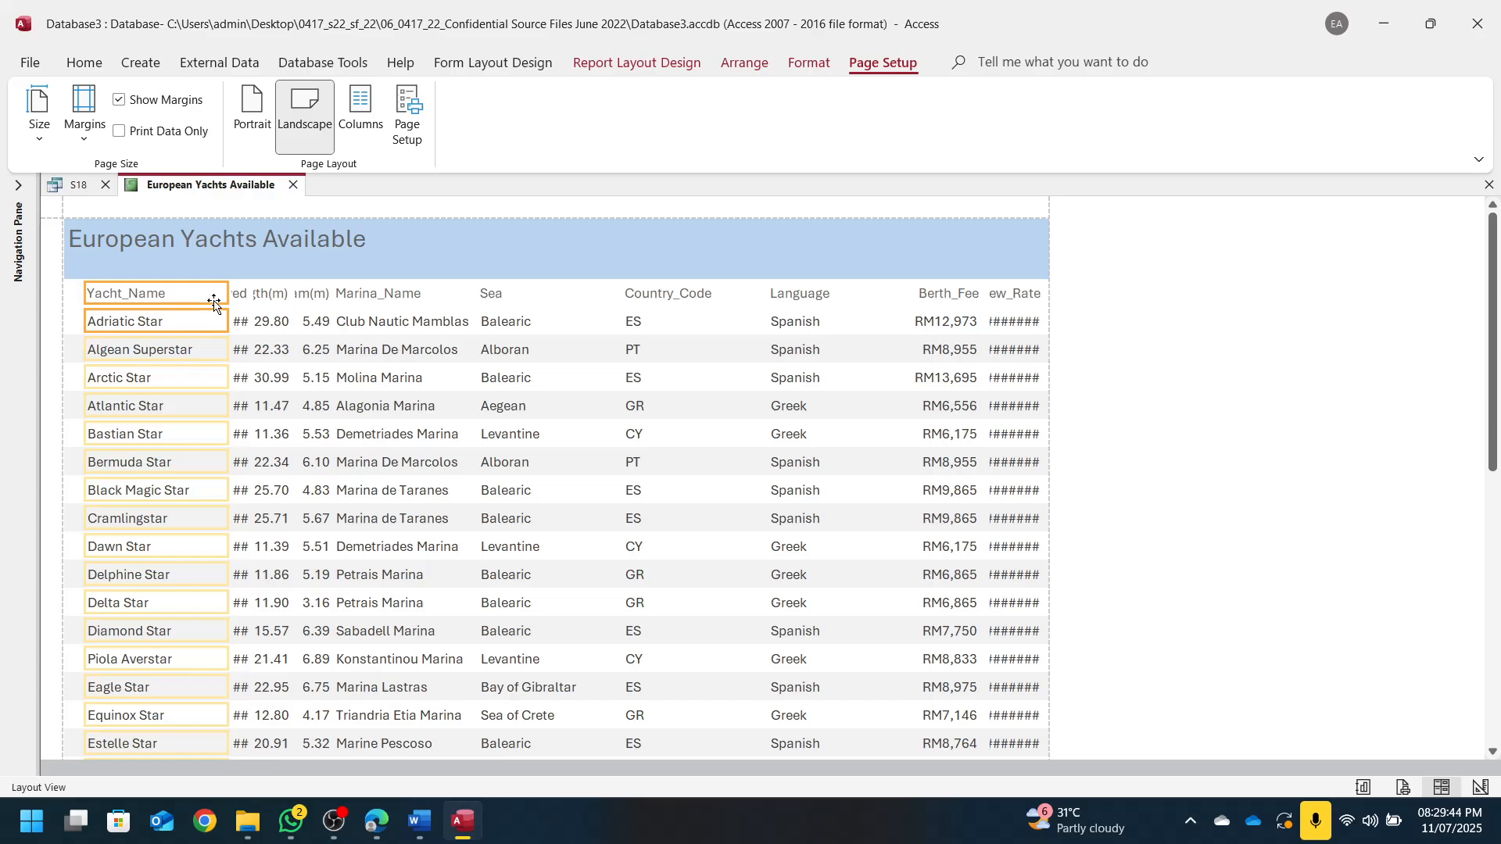
{"action": "left_click_drag", "start_coordinate": [226, 293], "coordinate": [200, 294]}
{"action": "scroll", "coordinate": [214, 539], "scroll_direction": "down", "scroll_amount": 3}
{"action": "scroll", "coordinate": [207, 538], "scroll_direction": "down", "scroll_amount": 2}
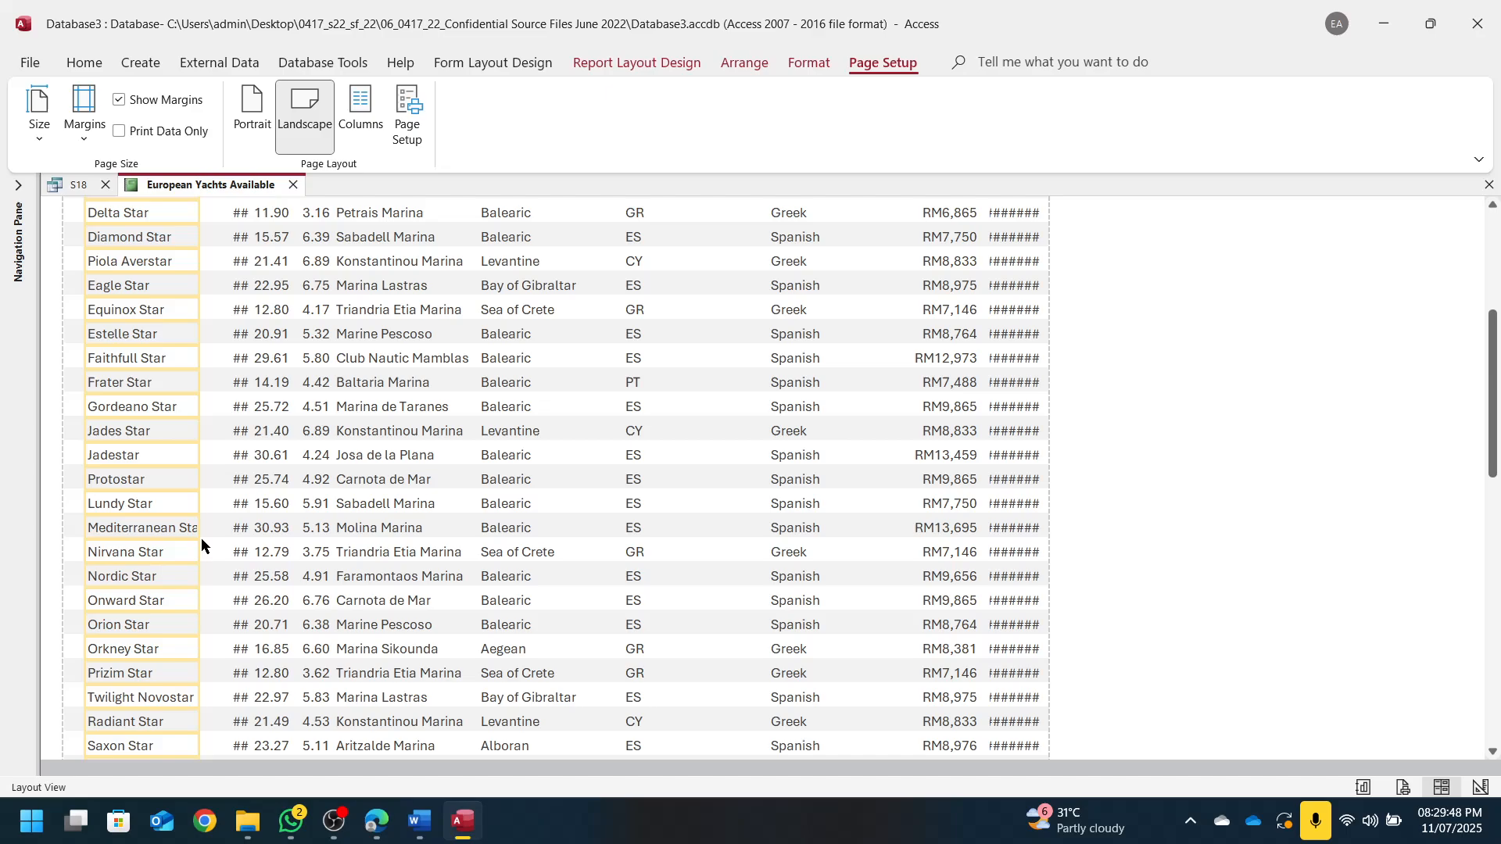
{"action": "left_click_drag", "start_coordinate": [200, 532], "coordinate": [215, 528]}
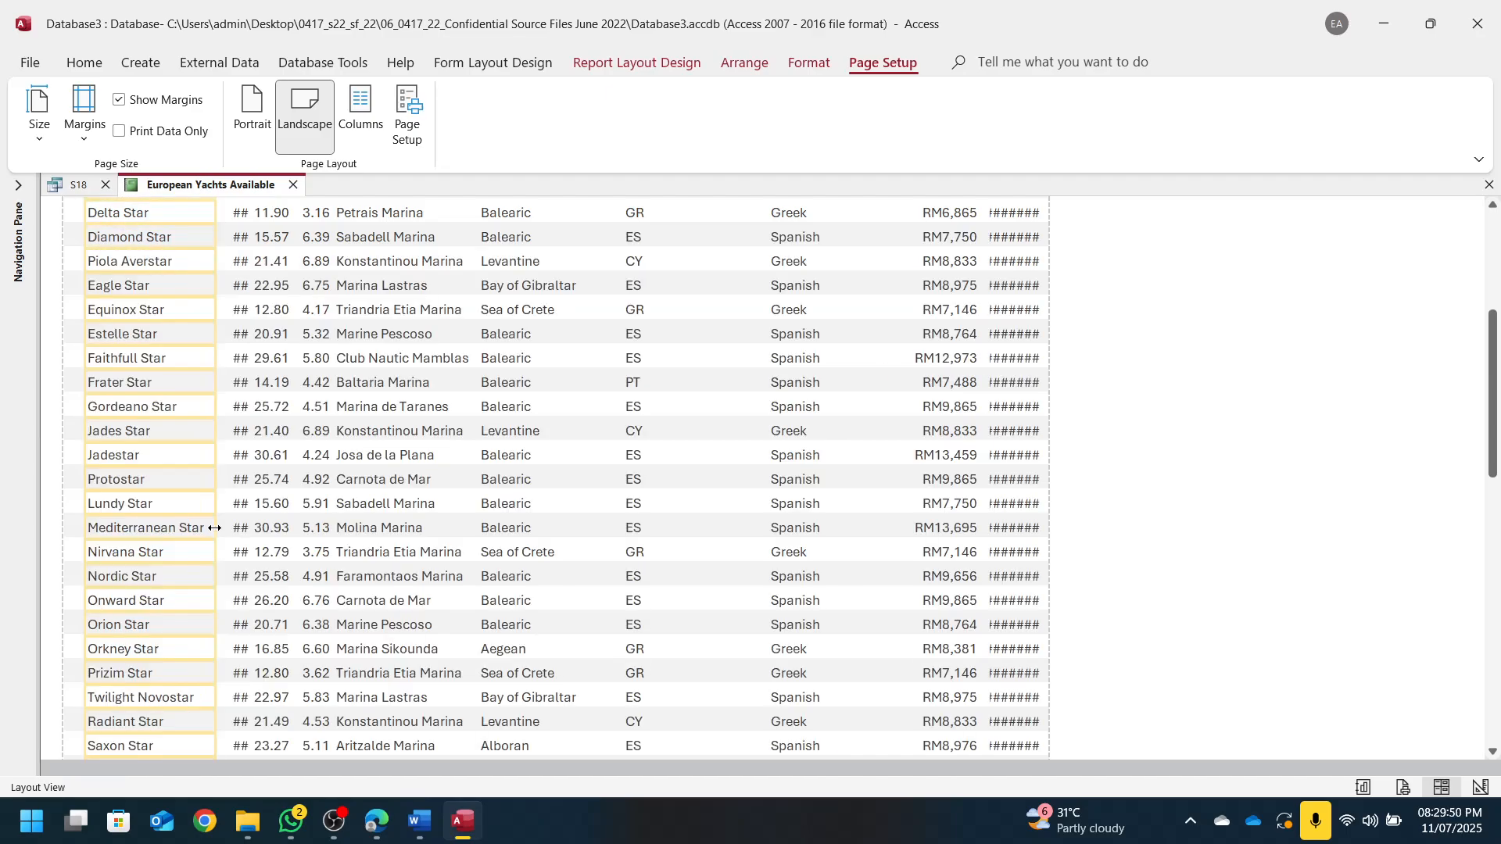
{"action": "scroll", "coordinate": [270, 591], "scroll_direction": "down", "scroll_amount": 5}
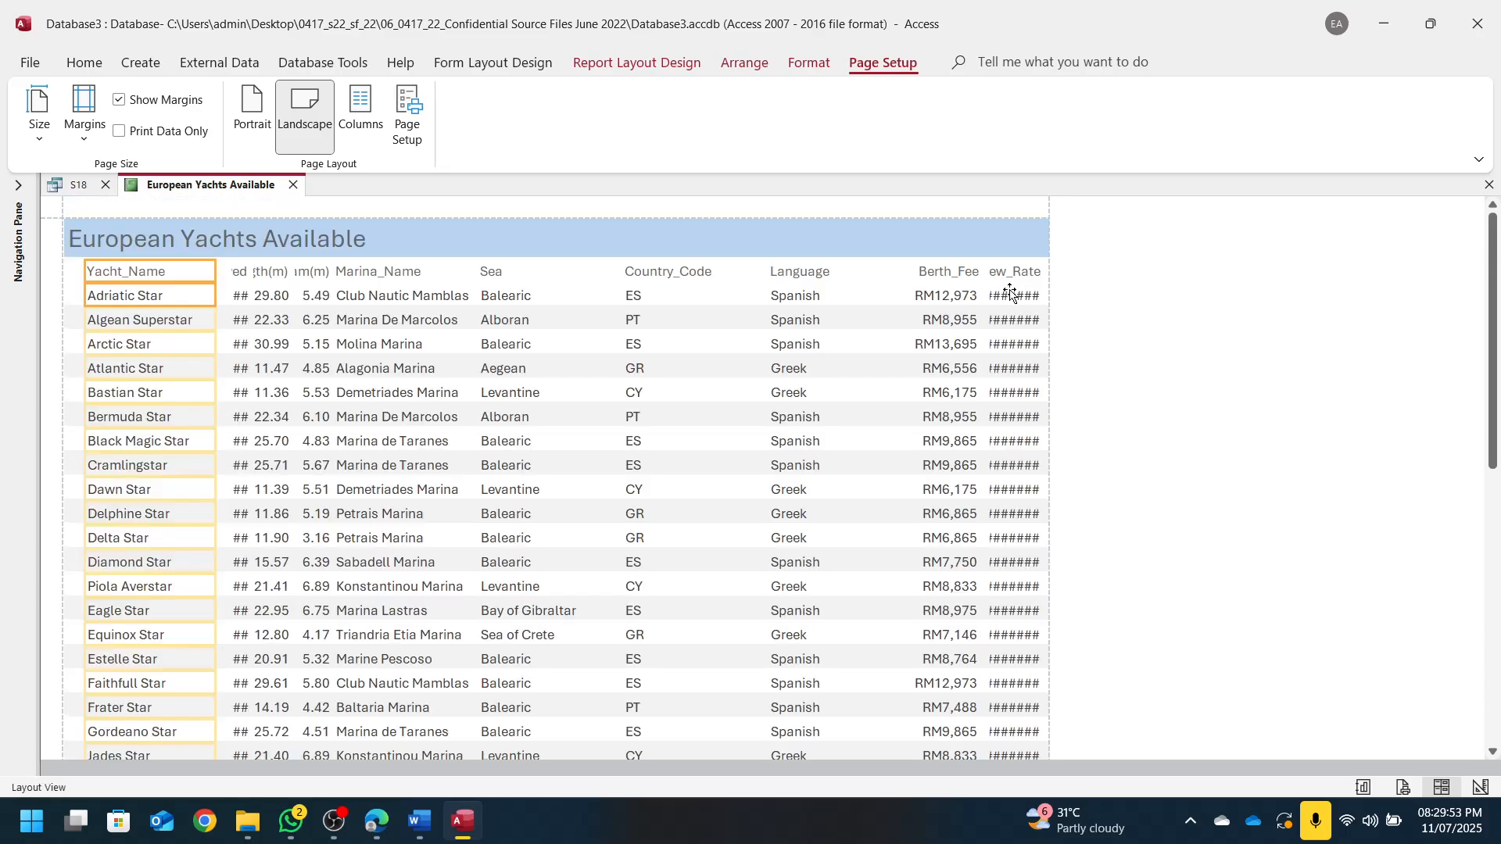
Widen New_Rate so its values show, nudging Berth_Fee to fit beside it
{"action": "left_click", "coordinate": [944, 283]}
{"action": "key", "text": "Left"}
{"action": "key", "text": "Left"}
{"action": "key", "text": "Left"}
{"action": "key", "text": "Left"}
{"action": "key", "text": "Left"}
{"action": "key", "text": "Left"}
{"action": "key", "text": "Left"}
{"action": "key", "text": "Left"}
{"action": "key", "text": "Left"}
{"action": "key", "text": "Left"}
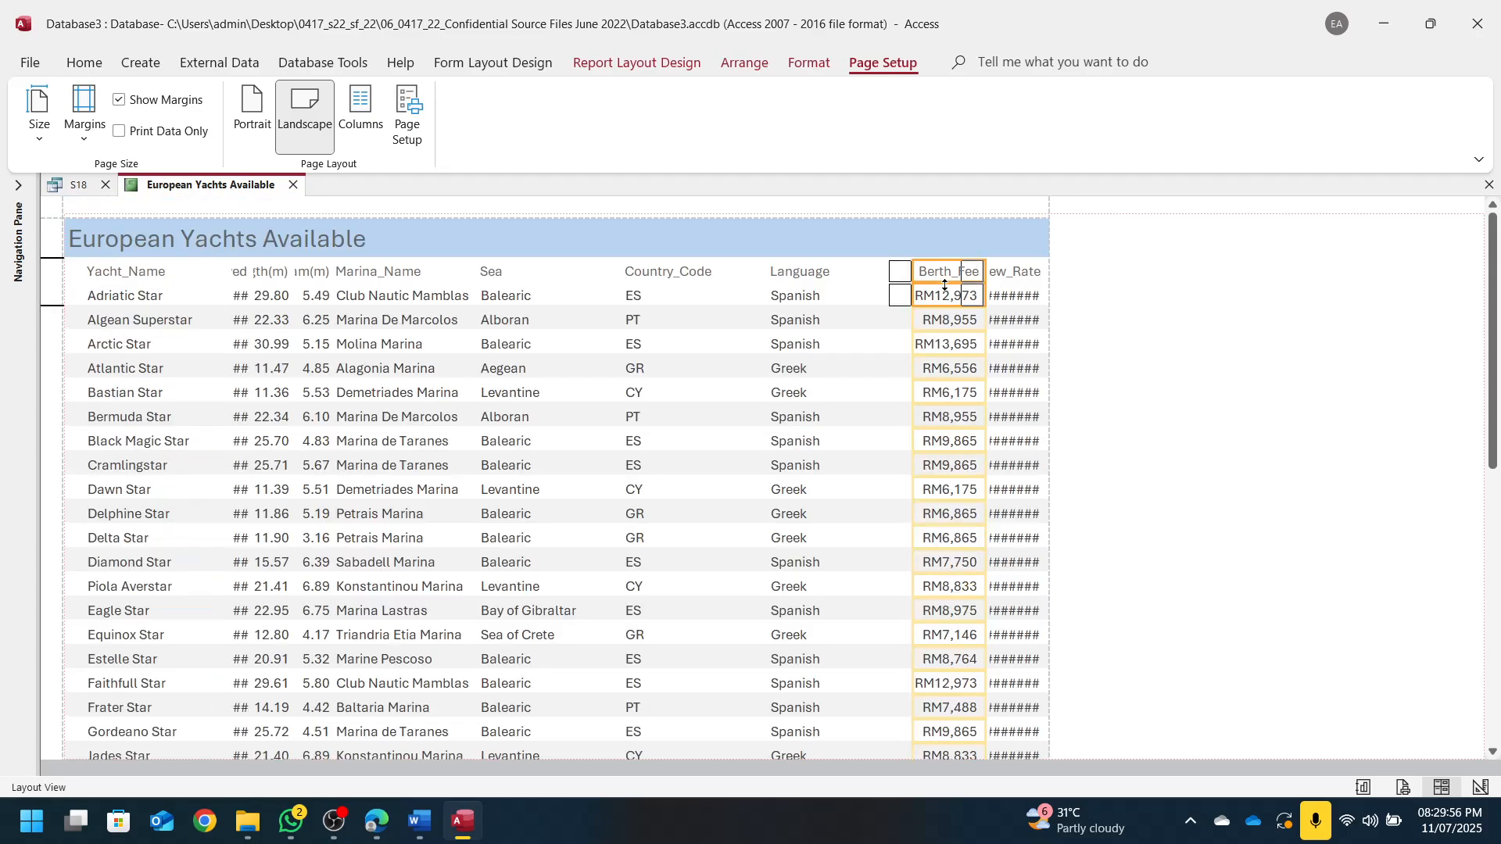
{"action": "left_click", "coordinate": [1002, 275]}
{"action": "left_click_drag", "start_coordinate": [986, 280], "coordinate": [949, 279]}
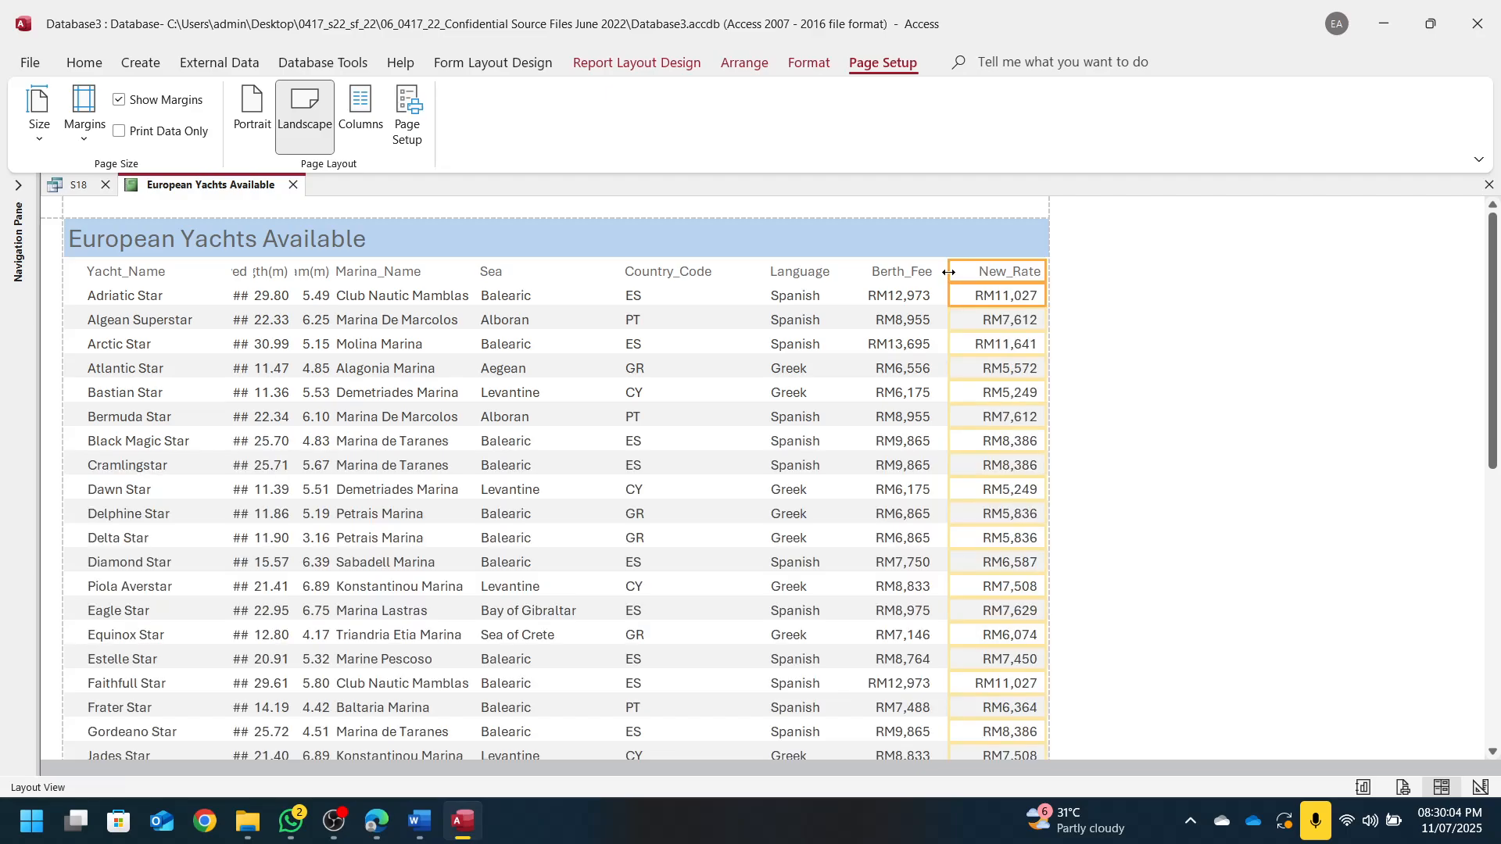
{"action": "left_click_drag", "start_coordinate": [948, 271], "coordinate": [960, 271]}
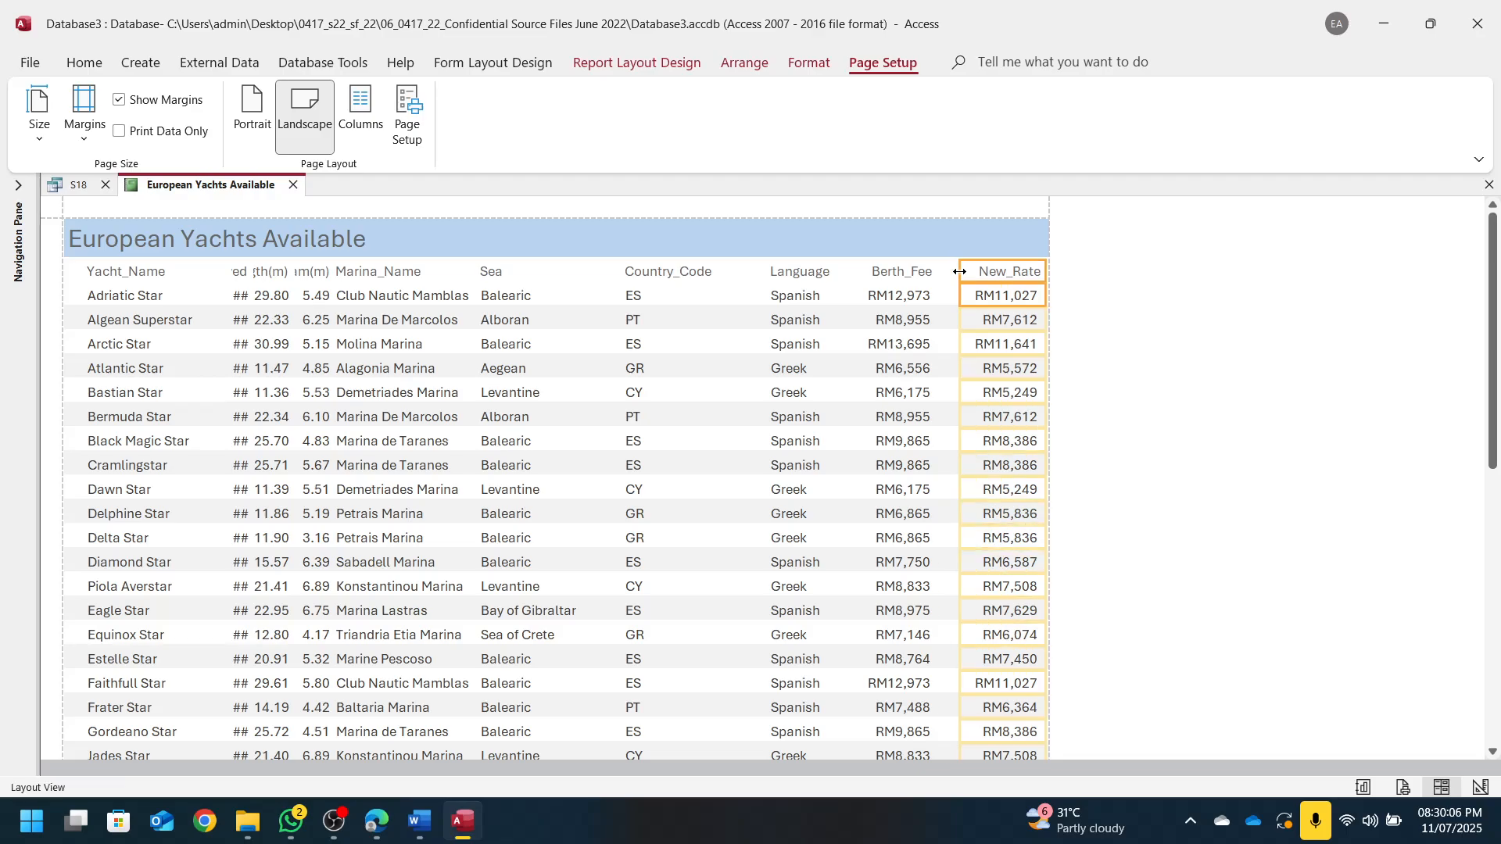
{"action": "left_click", "coordinate": [917, 302]}
{"action": "key", "text": "Right"}
{"action": "key", "text": "Right"}
{"action": "key", "text": "Right"}
{"action": "key", "text": "Right"}
{"action": "key", "text": "Right"}
{"action": "key", "text": "Right"}
{"action": "key", "text": "Right"}
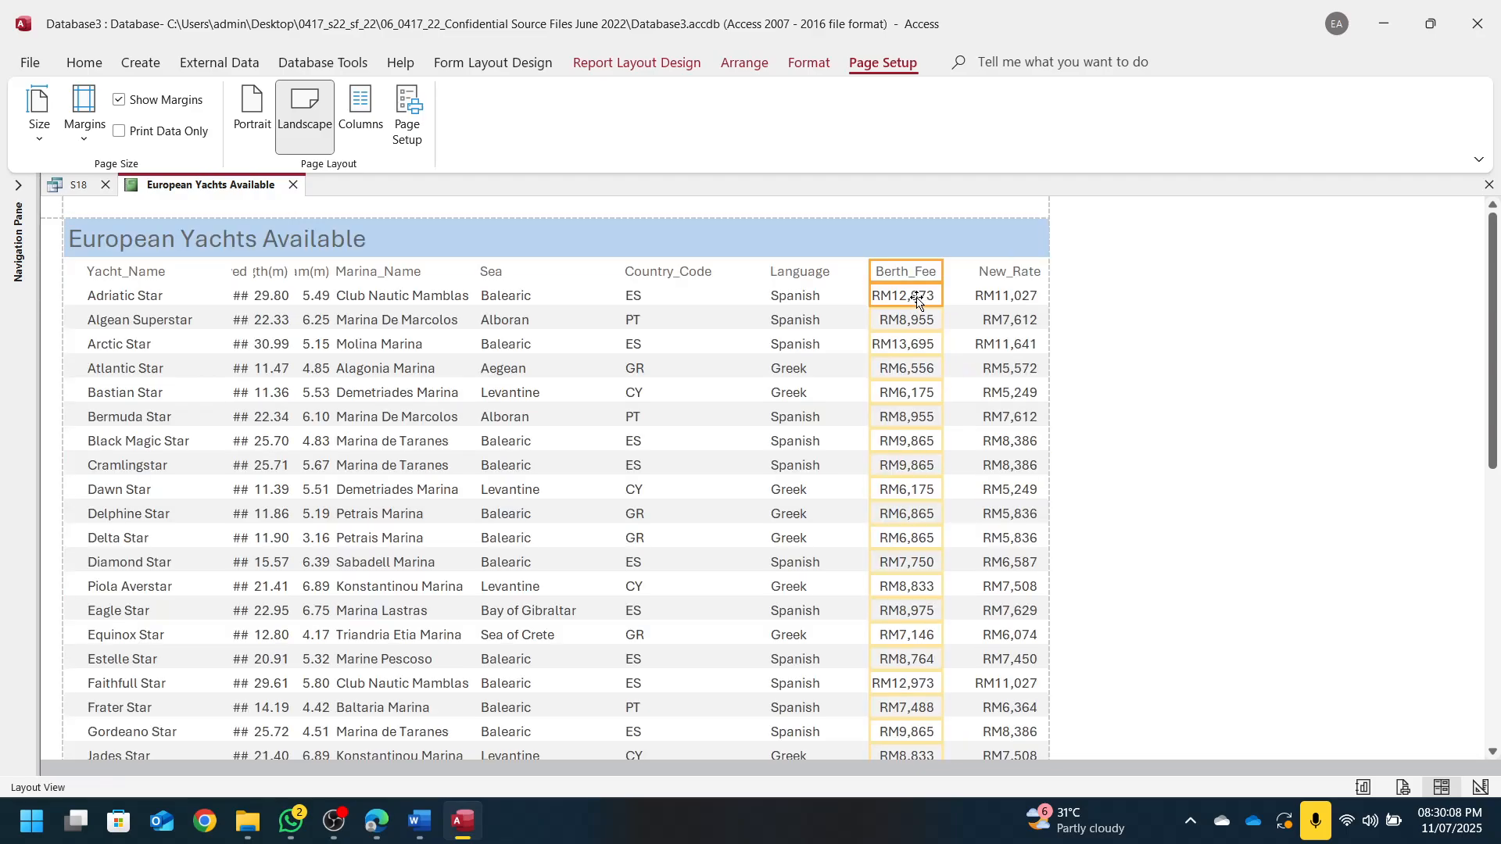
Narrow the Language and Country_Code columns and widen the Sea column
{"action": "left_click", "coordinate": [817, 276]}
{"action": "left_click_drag", "start_coordinate": [901, 272], "coordinate": [811, 272]}
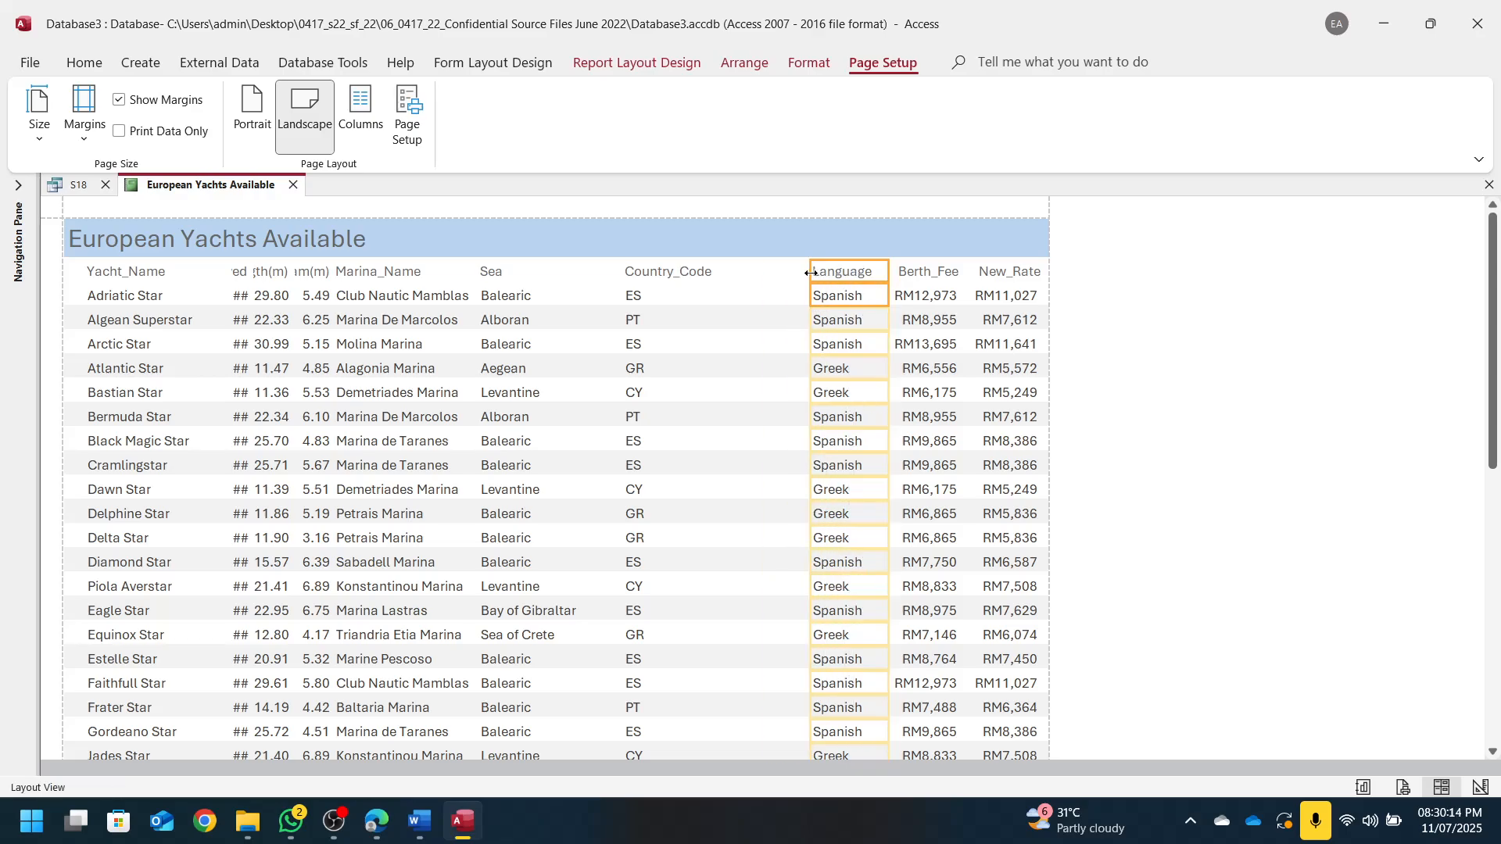
{"action": "left_click", "coordinate": [688, 270]}
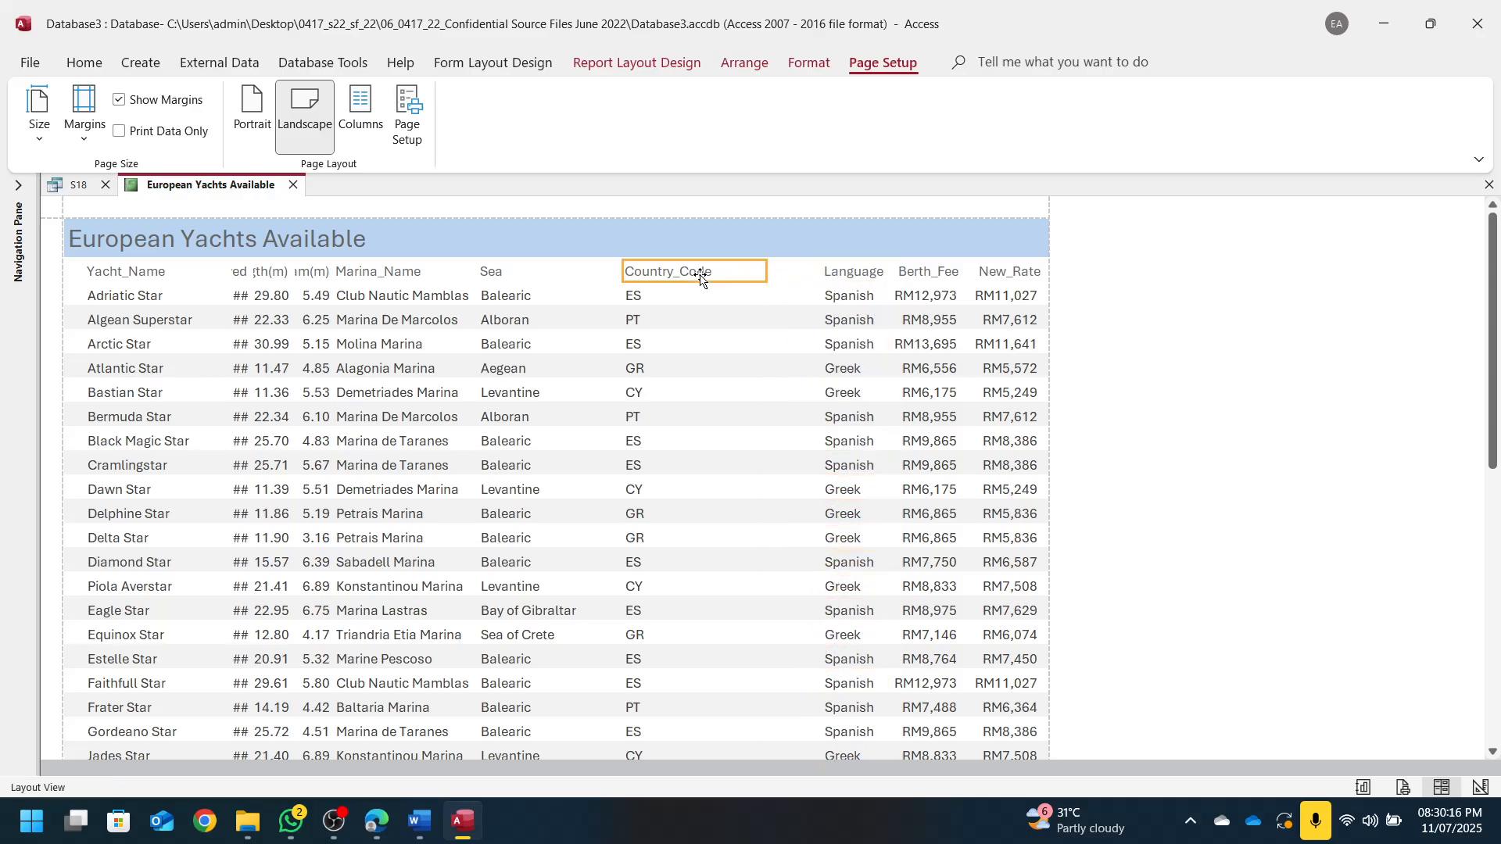
{"action": "left_click", "coordinate": [658, 310]}
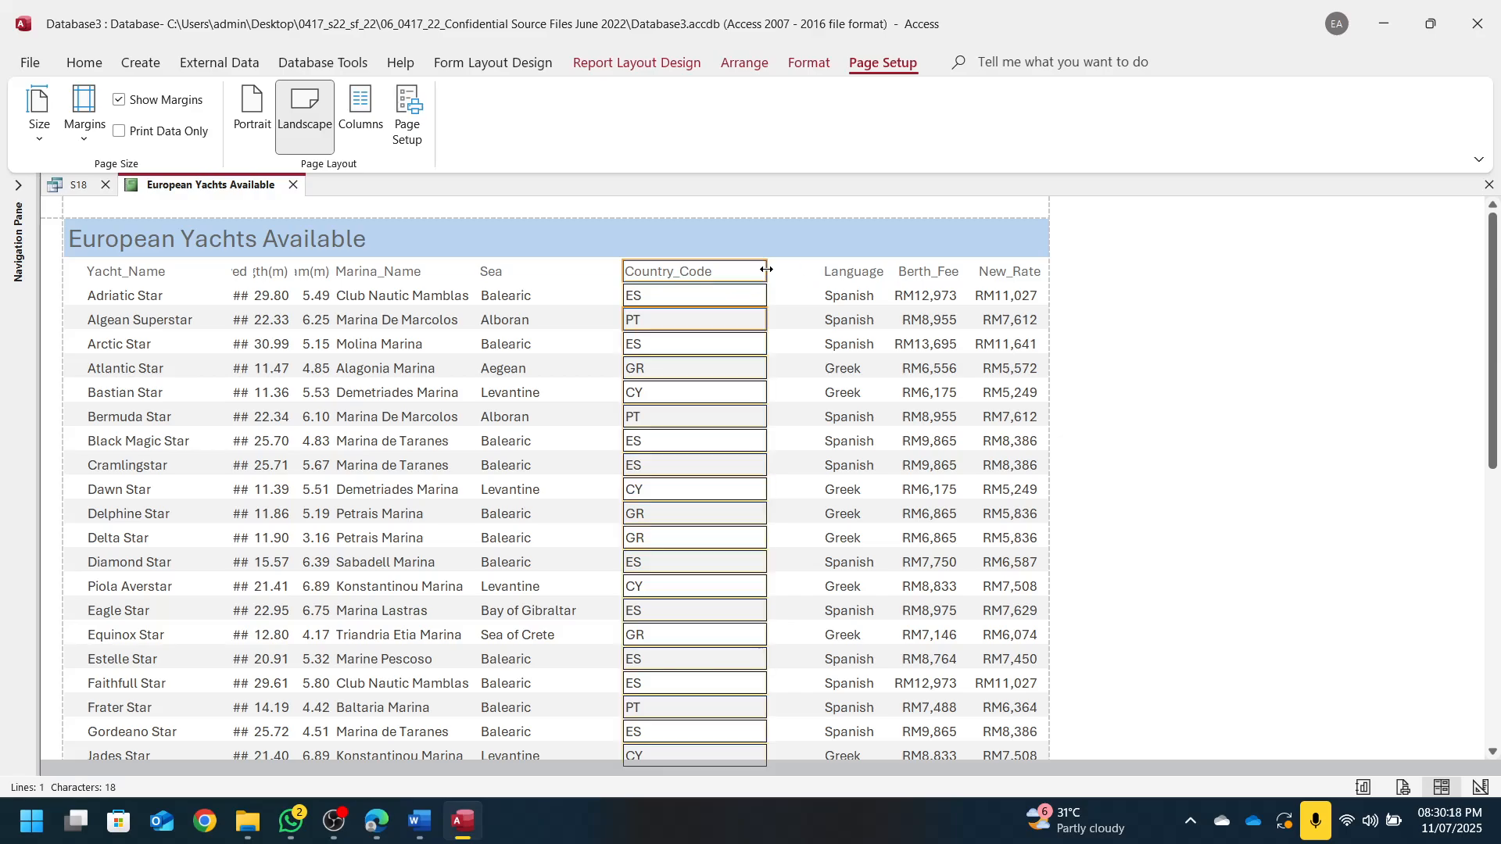
{"action": "left_click_drag", "start_coordinate": [772, 274], "coordinate": [812, 273]}
{"action": "left_click_drag", "start_coordinate": [625, 272], "coordinate": [708, 277]}
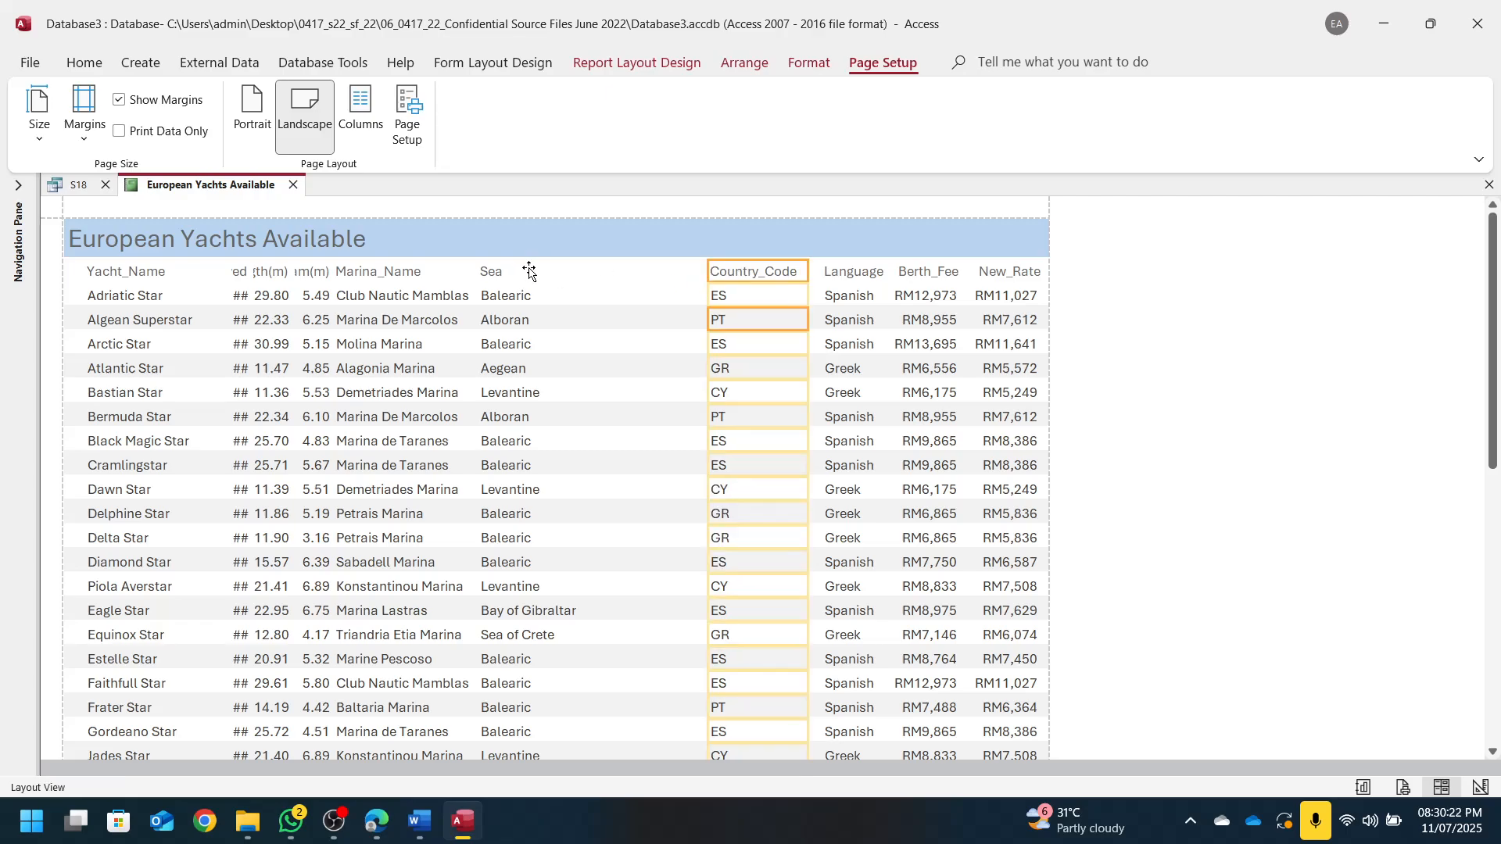
{"action": "left_click", "coordinate": [520, 293]}
{"action": "left_click_drag", "start_coordinate": [623, 268], "coordinate": [693, 273]}
{"action": "left_click", "coordinate": [476, 274]}
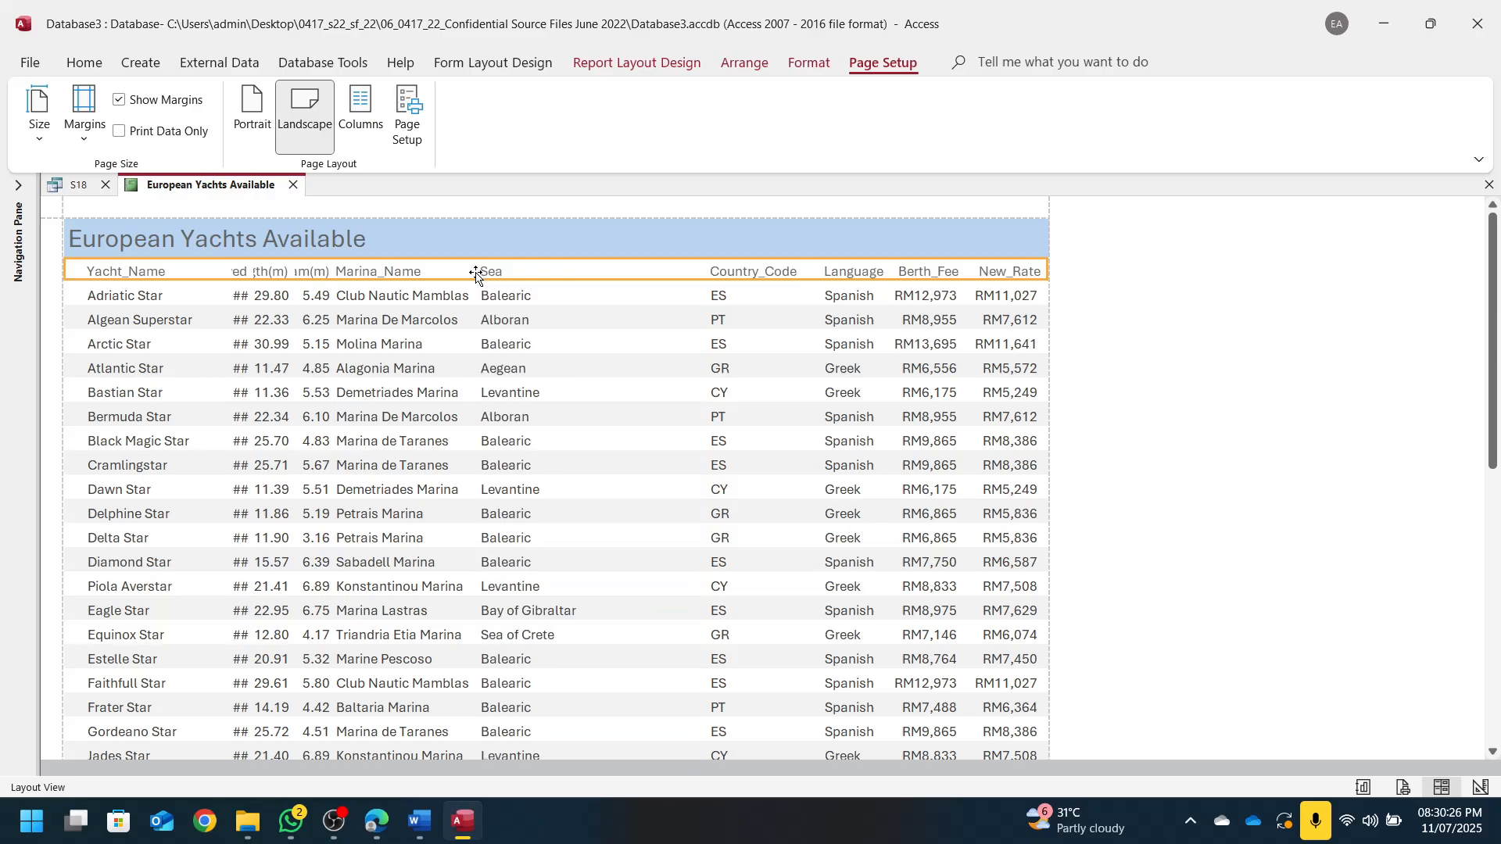
Resize Sea so Bay of Gibraltar fits and Marina_Name so marina names fit
{"action": "left_click", "coordinate": [497, 272]}
{"action": "left_click", "coordinate": [498, 295], "text": "shift"}
{"action": "left_click_drag", "start_coordinate": [480, 269], "coordinate": [598, 285]}
{"action": "left_click_drag", "start_coordinate": [597, 610], "coordinate": [588, 611]}
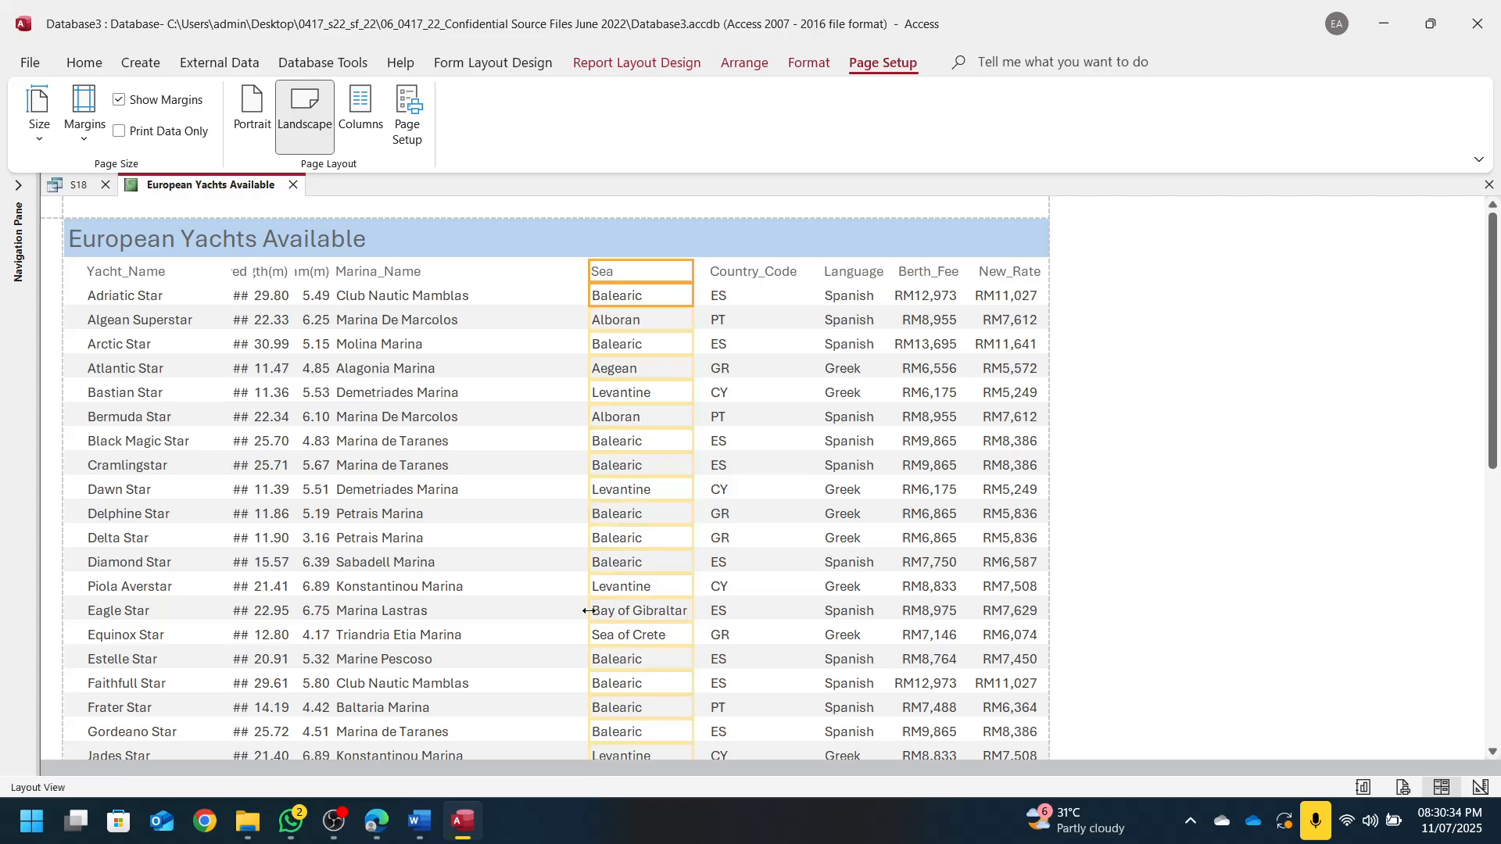
{"action": "left_click", "coordinate": [405, 274]}
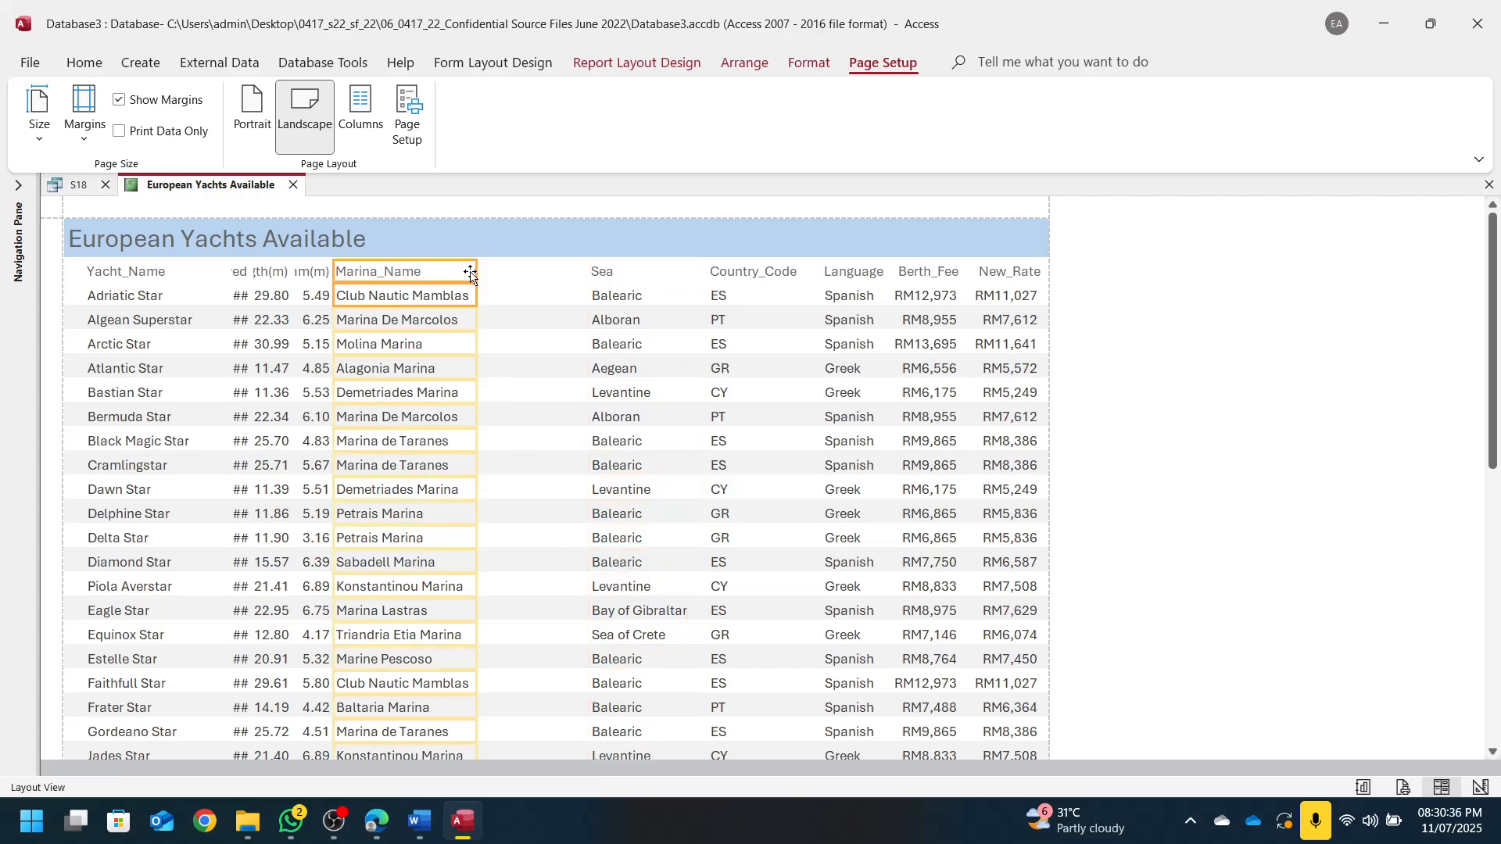
{"action": "left_click_drag", "start_coordinate": [477, 271], "coordinate": [579, 278]}
{"action": "left_click_drag", "start_coordinate": [334, 271], "coordinate": [443, 277]}
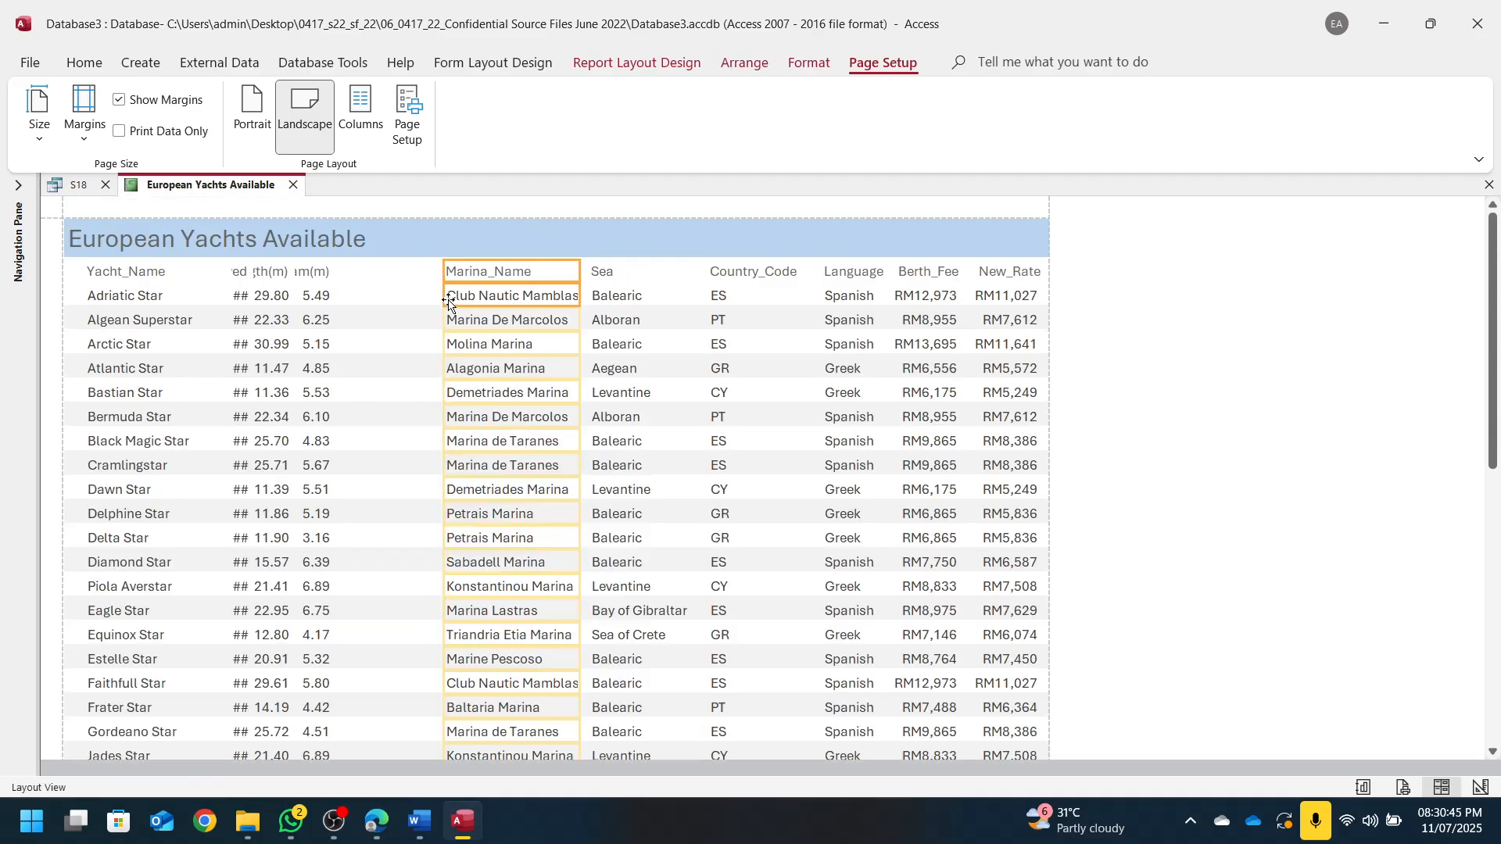
{"action": "left_click_drag", "start_coordinate": [449, 304], "coordinate": [443, 303]}
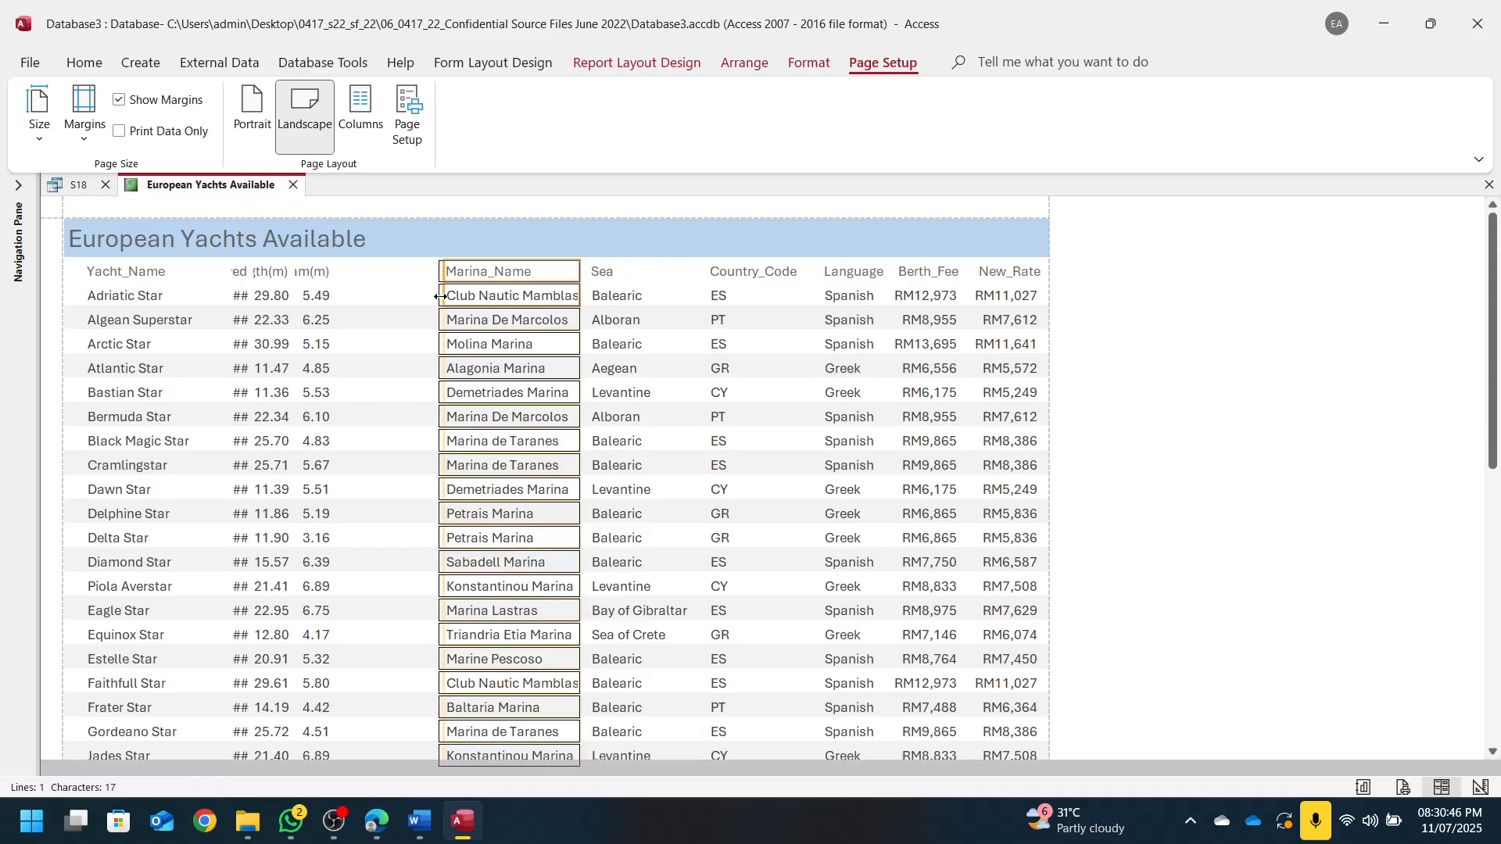
{"action": "scroll", "coordinate": [556, 520], "scroll_direction": "down", "scroll_amount": 4}
{"action": "scroll", "coordinate": [558, 530], "scroll_direction": "down", "scroll_amount": 5}
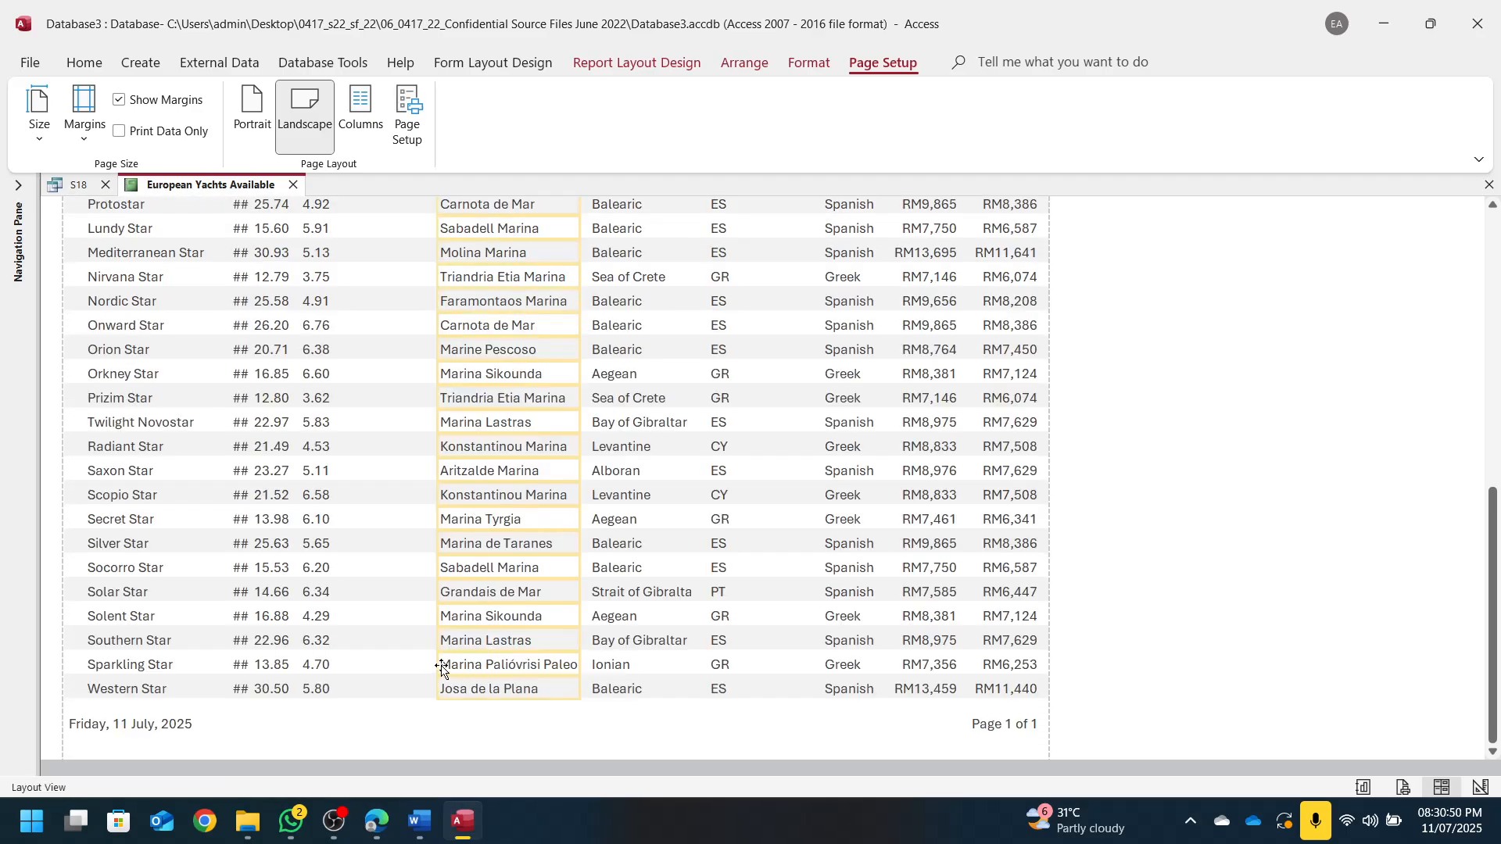
{"action": "left_click_drag", "start_coordinate": [438, 665], "coordinate": [437, 666]}
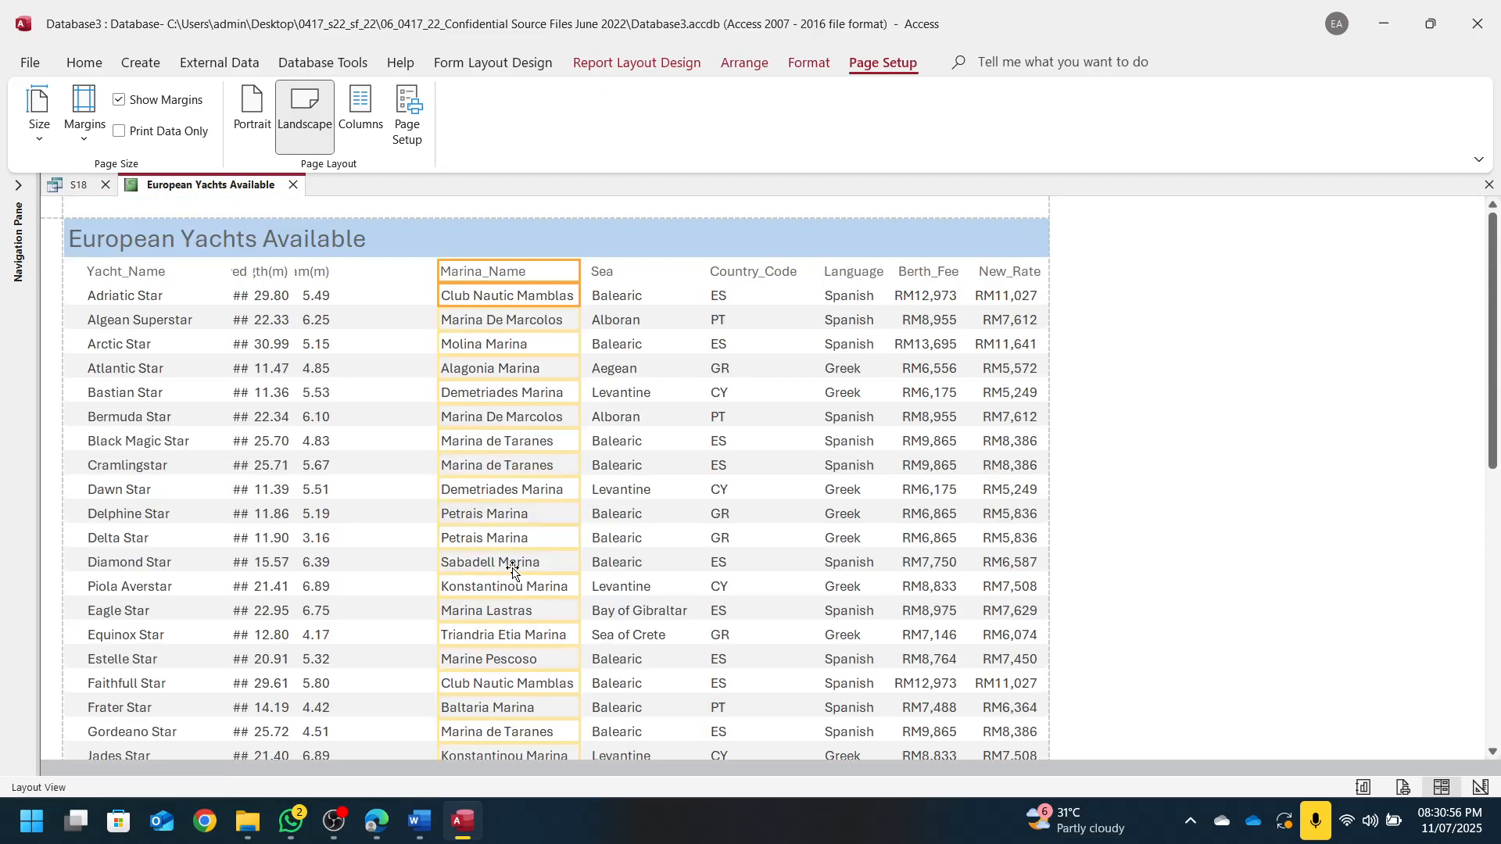
Resize Beam(m), Length(m) and Crewed to show in full, then snap Access to the right half
{"action": "left_click", "coordinate": [309, 291]}
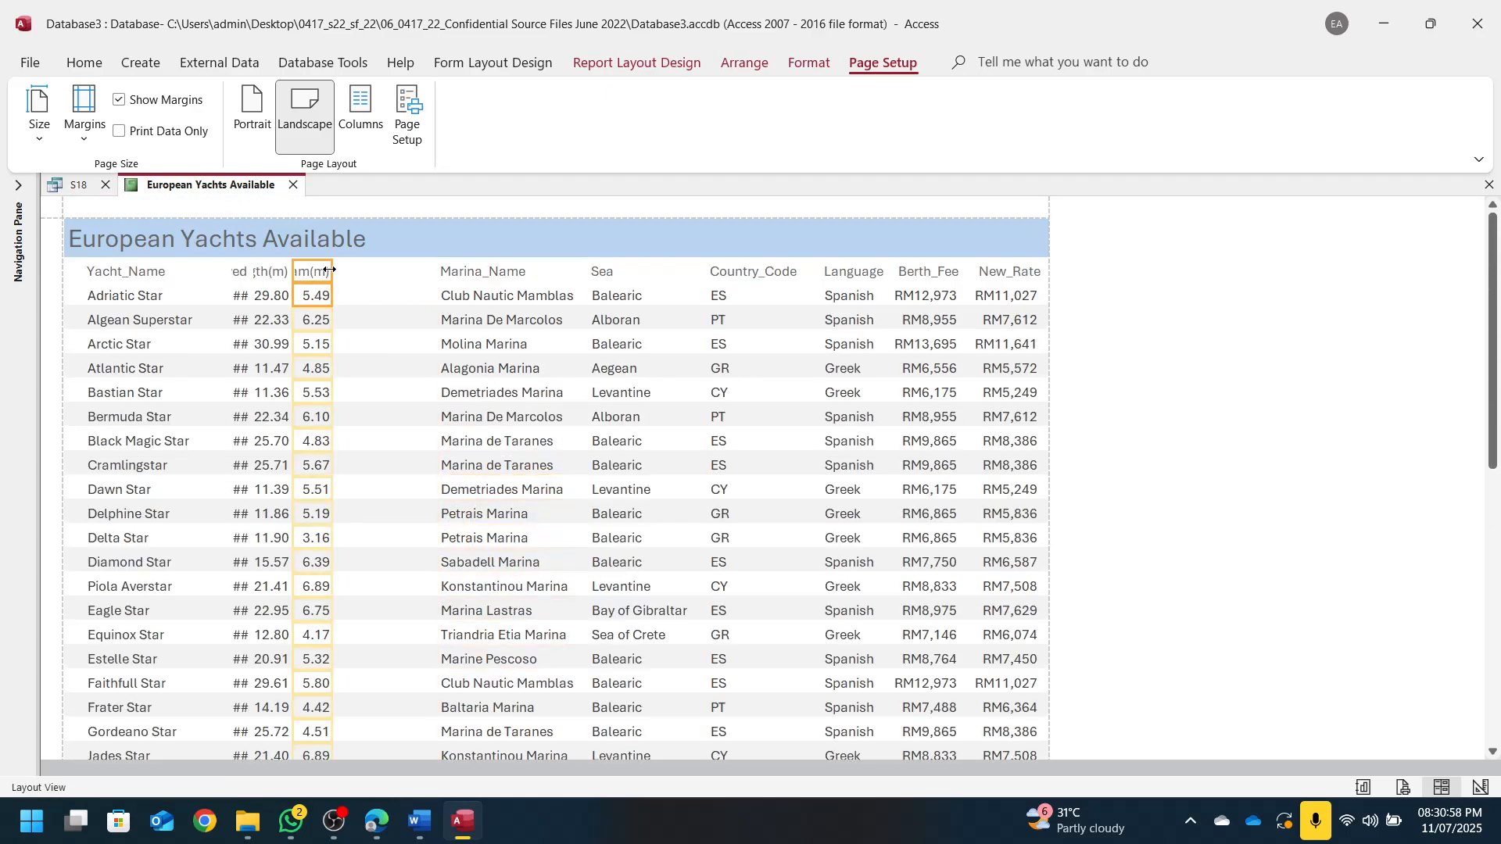
{"action": "left_click_drag", "start_coordinate": [329, 269], "coordinate": [426, 270]}
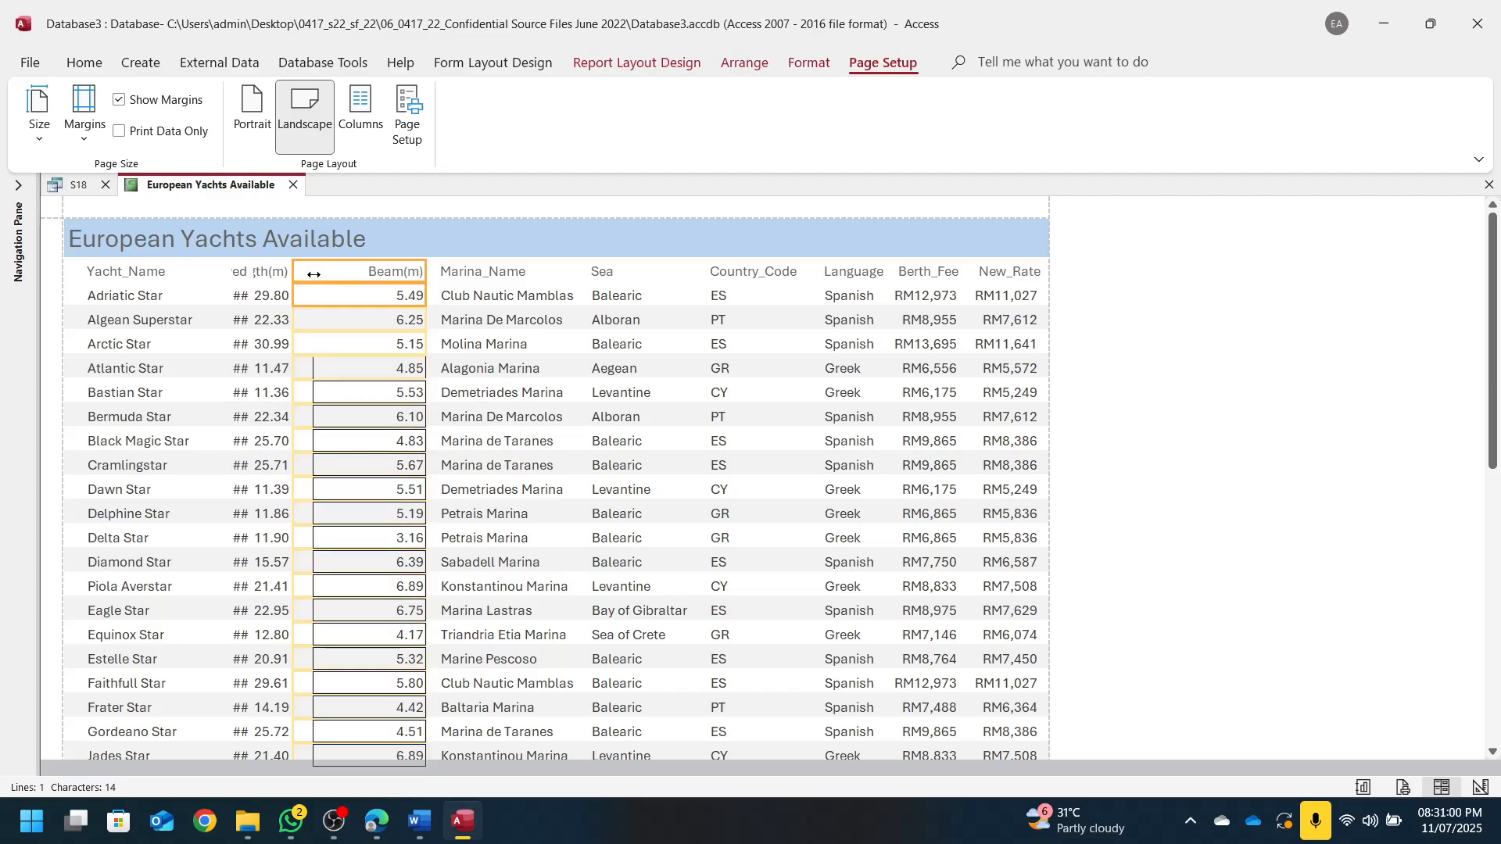
{"action": "left_click", "coordinate": [272, 297]}
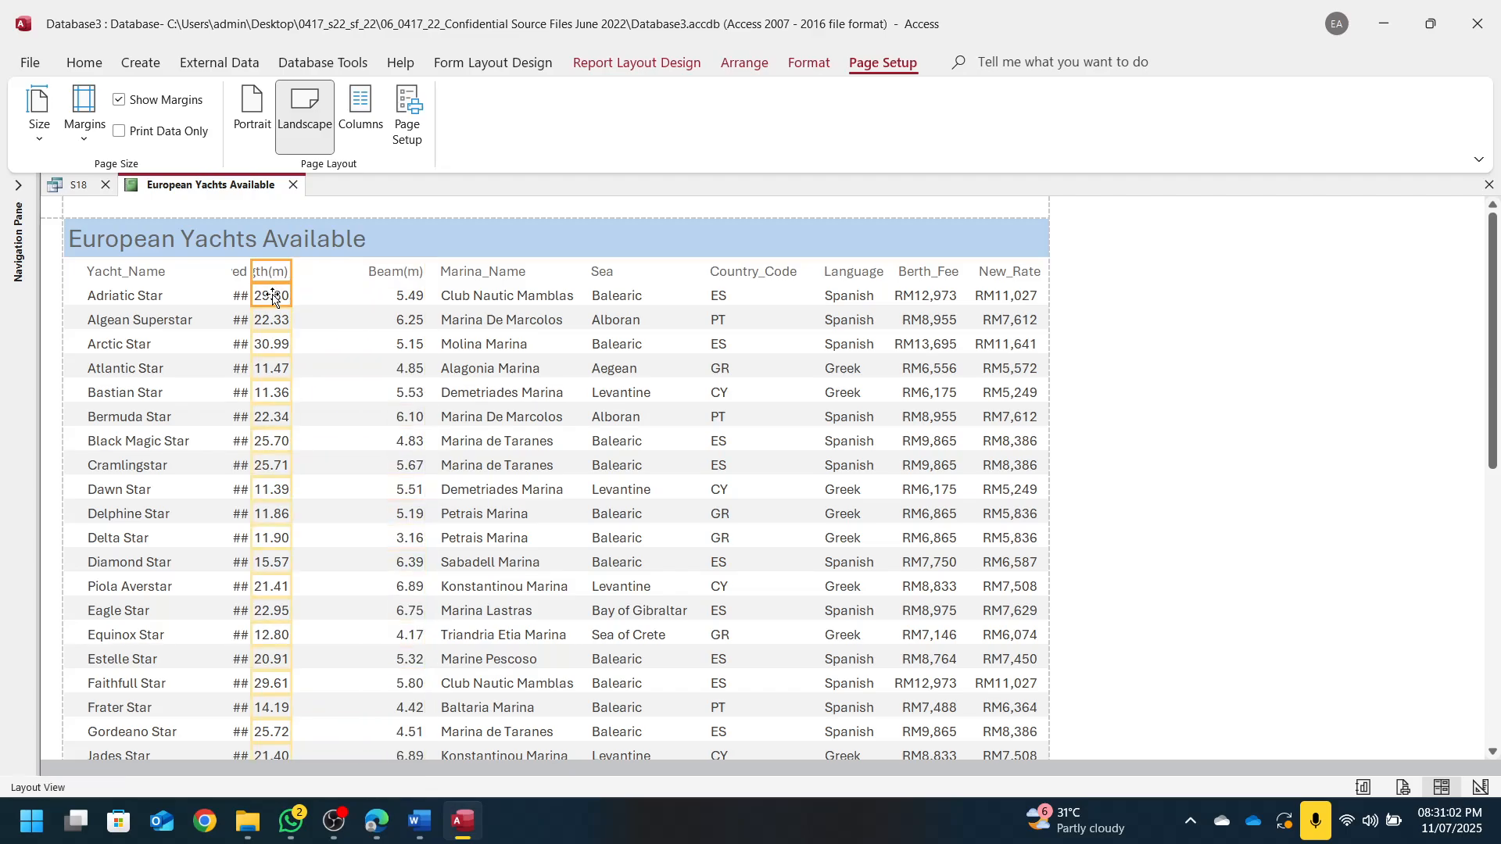
{"action": "left_click_drag", "start_coordinate": [294, 271], "coordinate": [360, 271]}
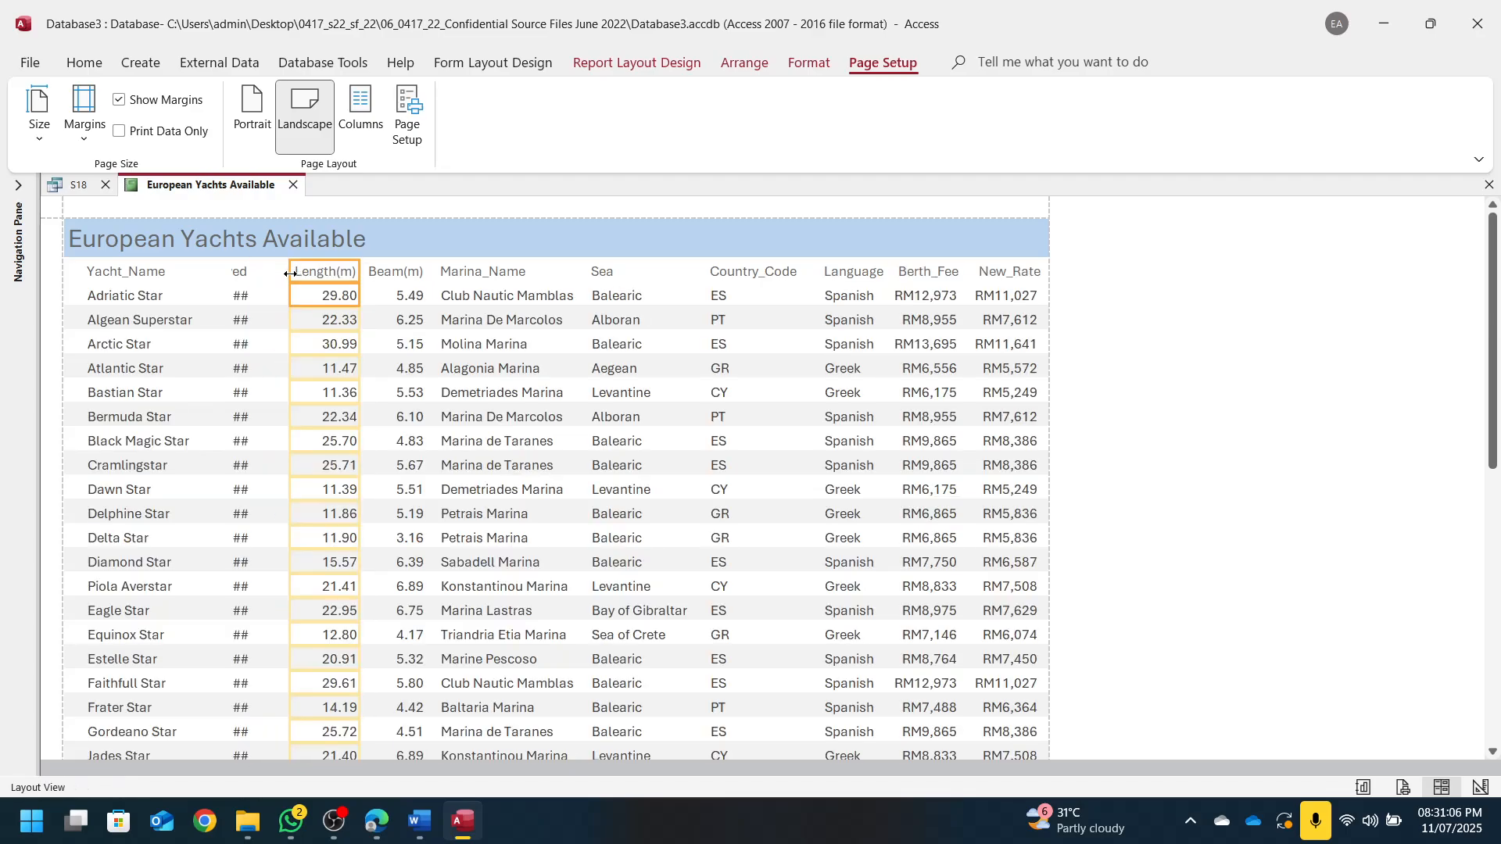
{"action": "left_click", "coordinate": [227, 279]}
{"action": "left_click", "coordinate": [243, 278]}
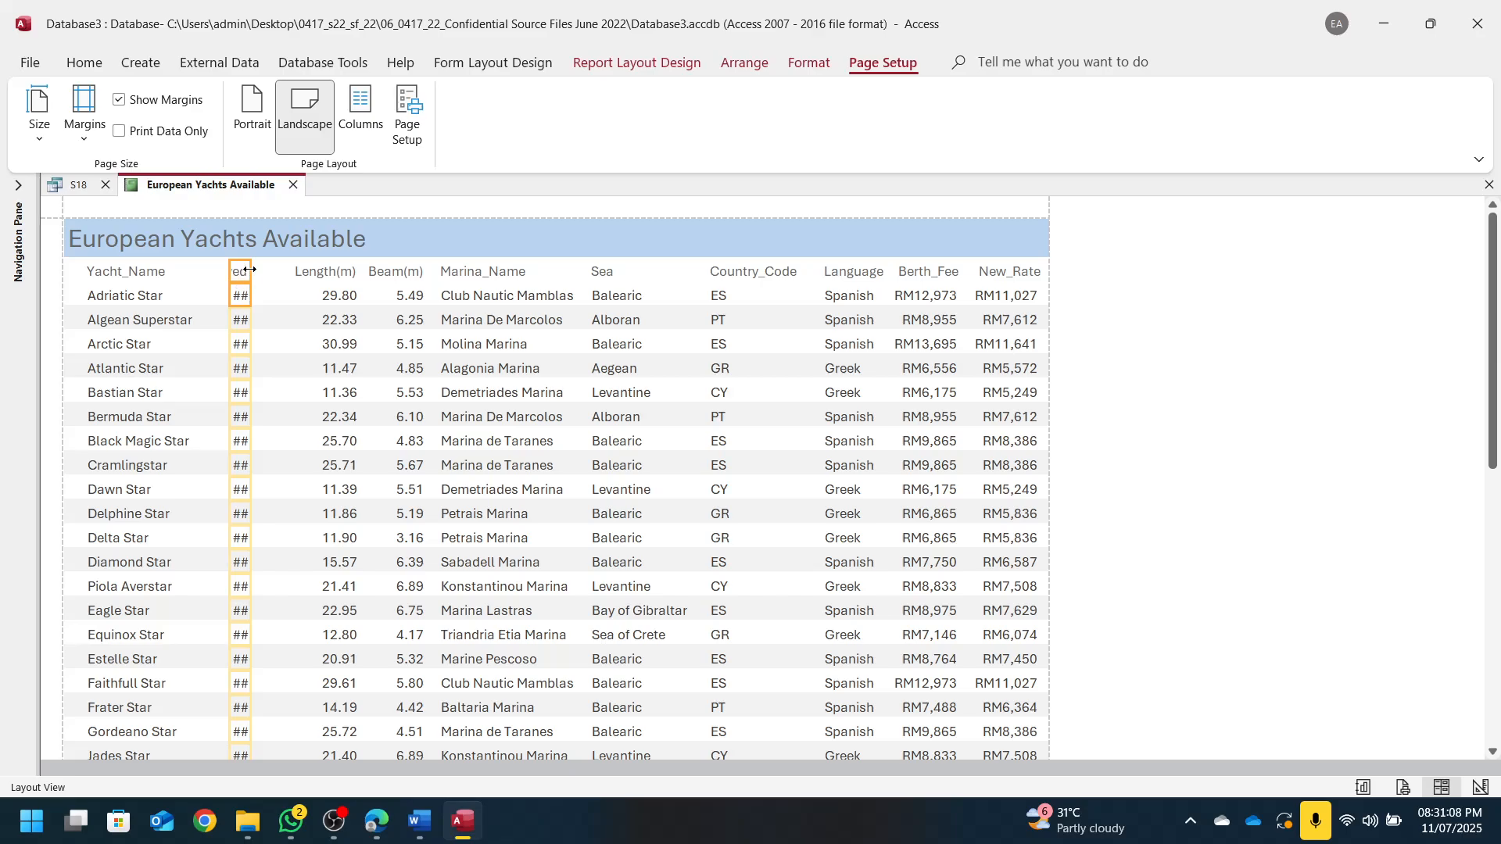
{"action": "mouse_move", "coordinate": [248, 269]}
{"action": "left_mouse_down"}
{"action": "mouse_move", "coordinate": [290, 269]}
{"action": "mouse_move", "coordinate": [219, 269]}
{"action": "left_mouse_up"}
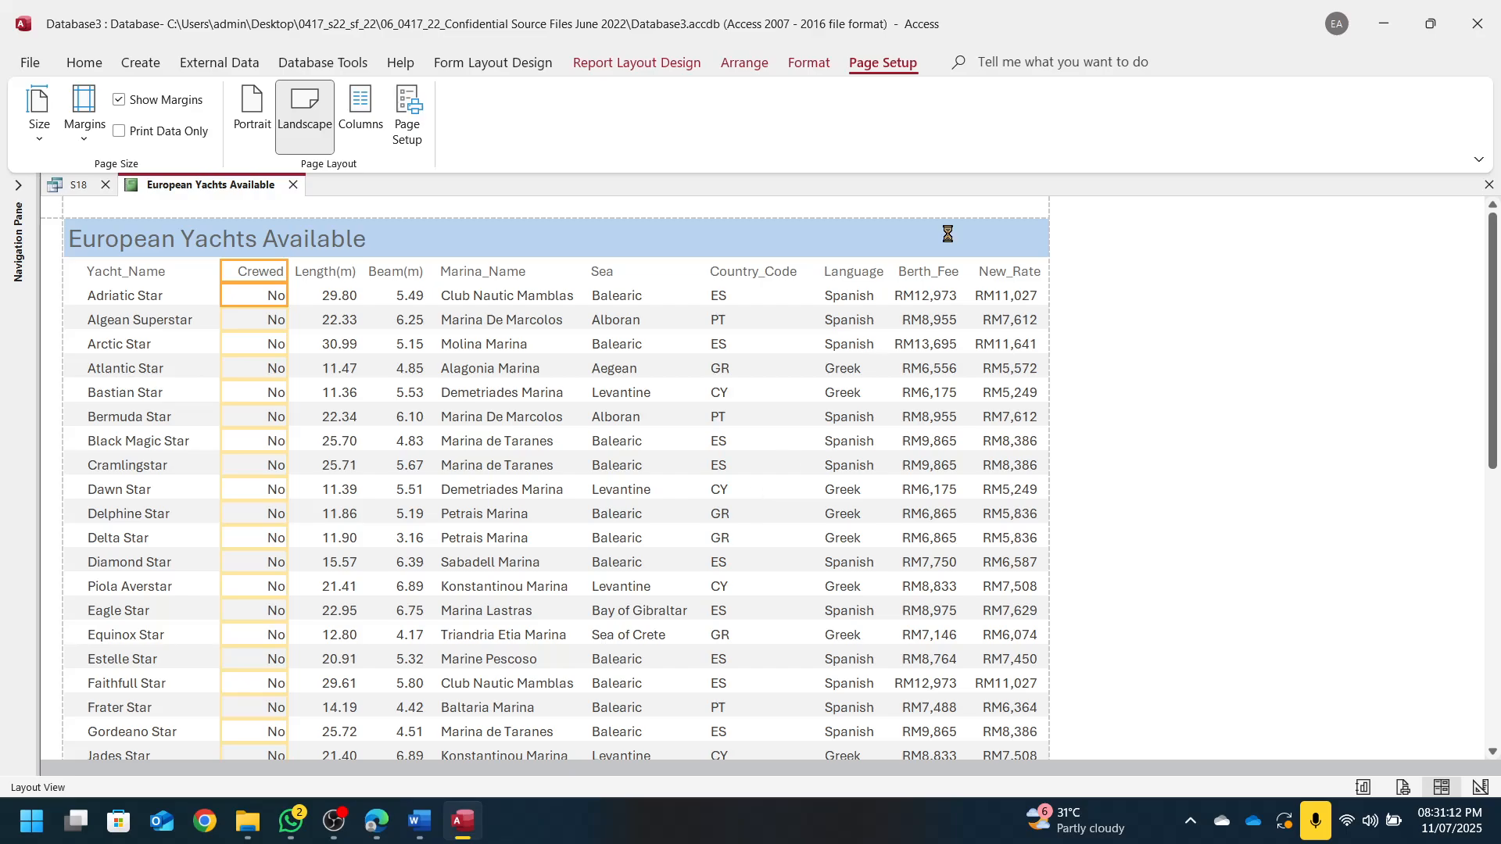
{"action": "key", "text": "super+Right"}
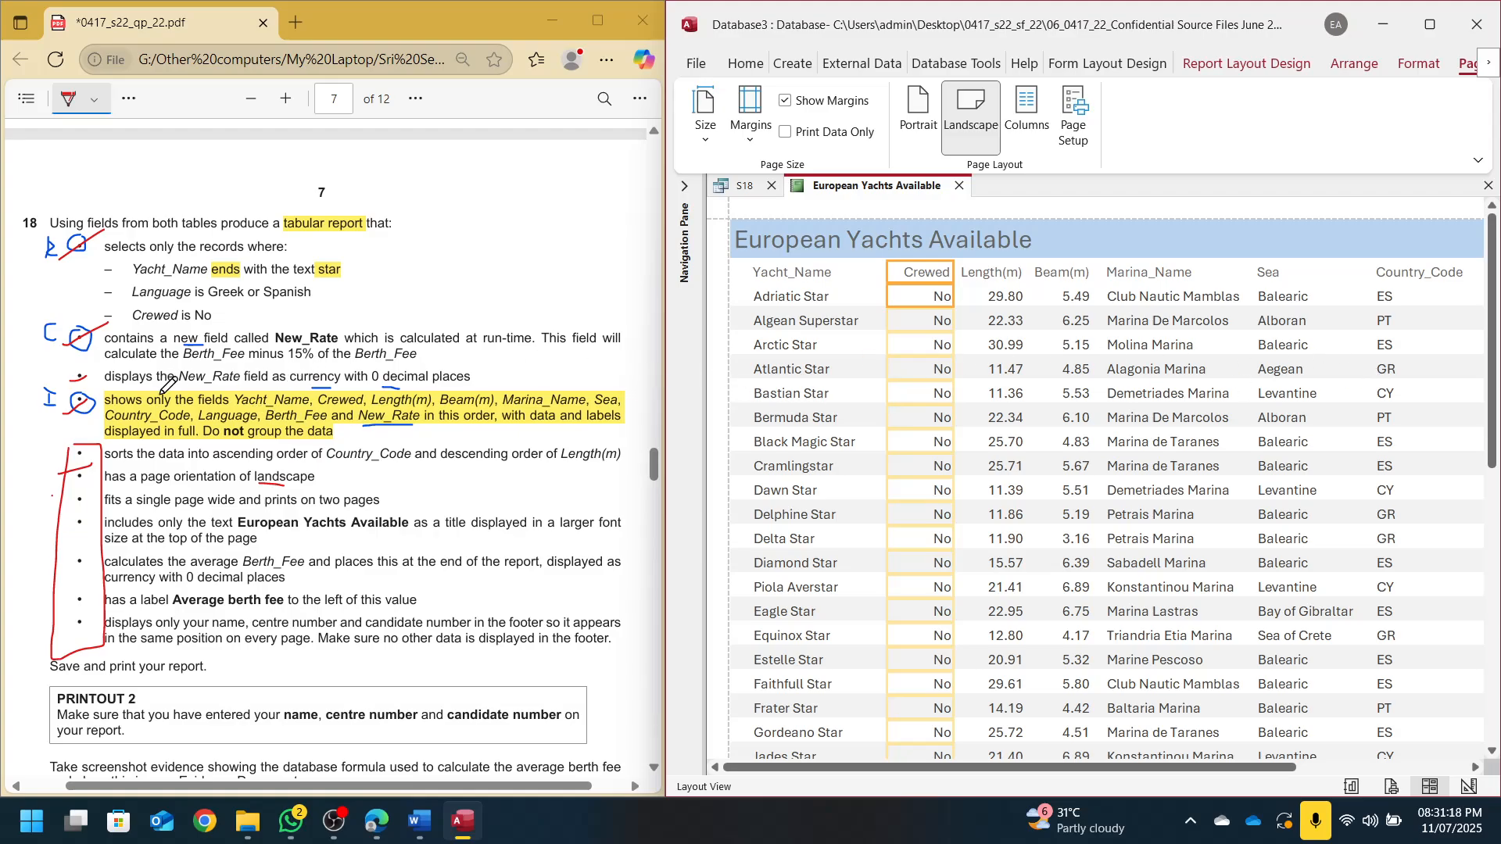
{"action": "left_click_drag", "start_coordinate": [249, 407], "coordinate": [559, 394]}
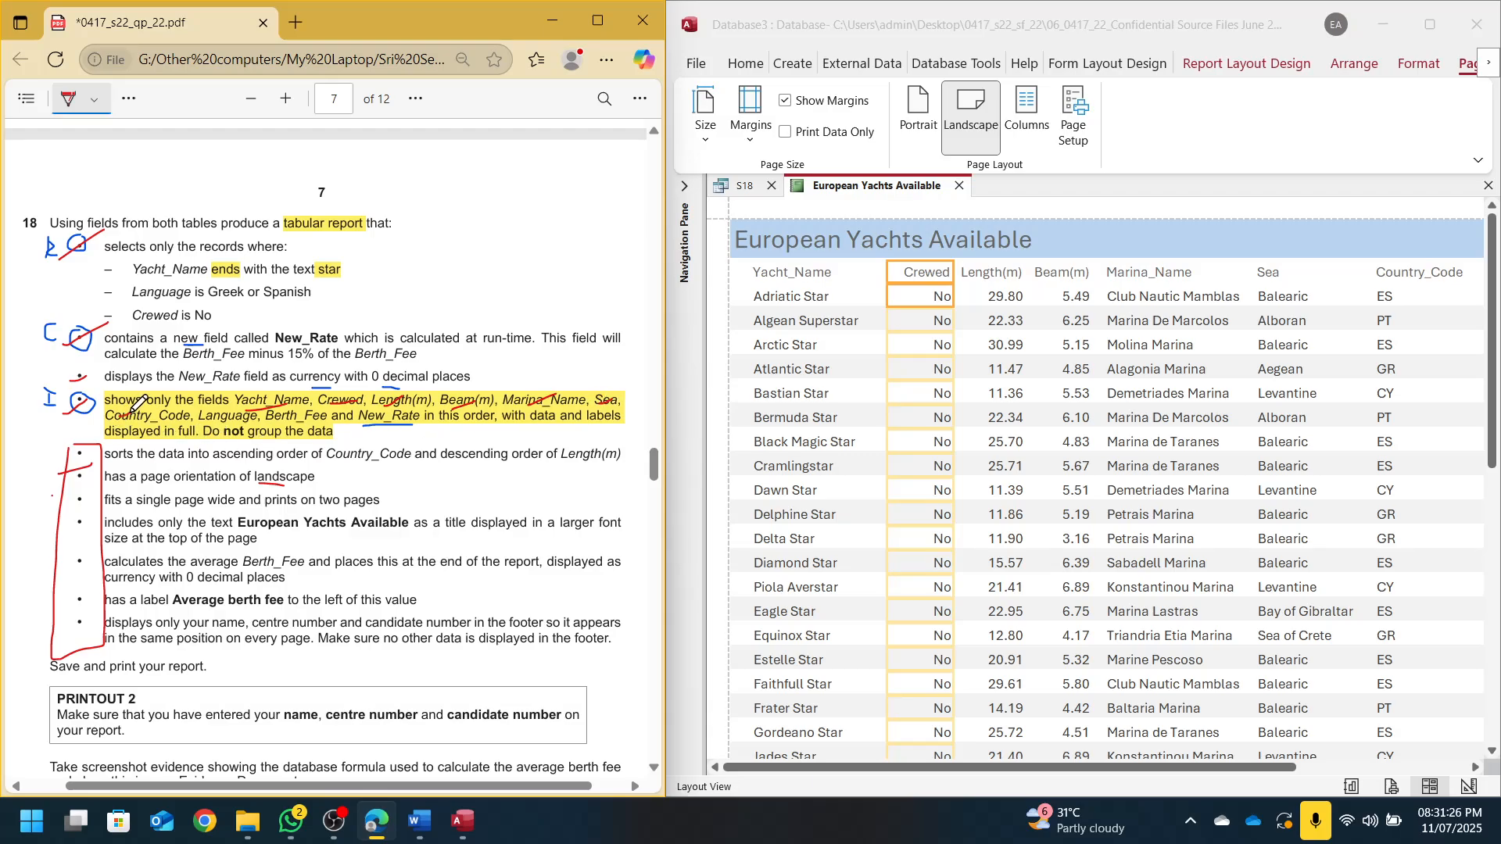
{"action": "left_click_drag", "start_coordinate": [1119, 770], "coordinate": [1291, 770]}
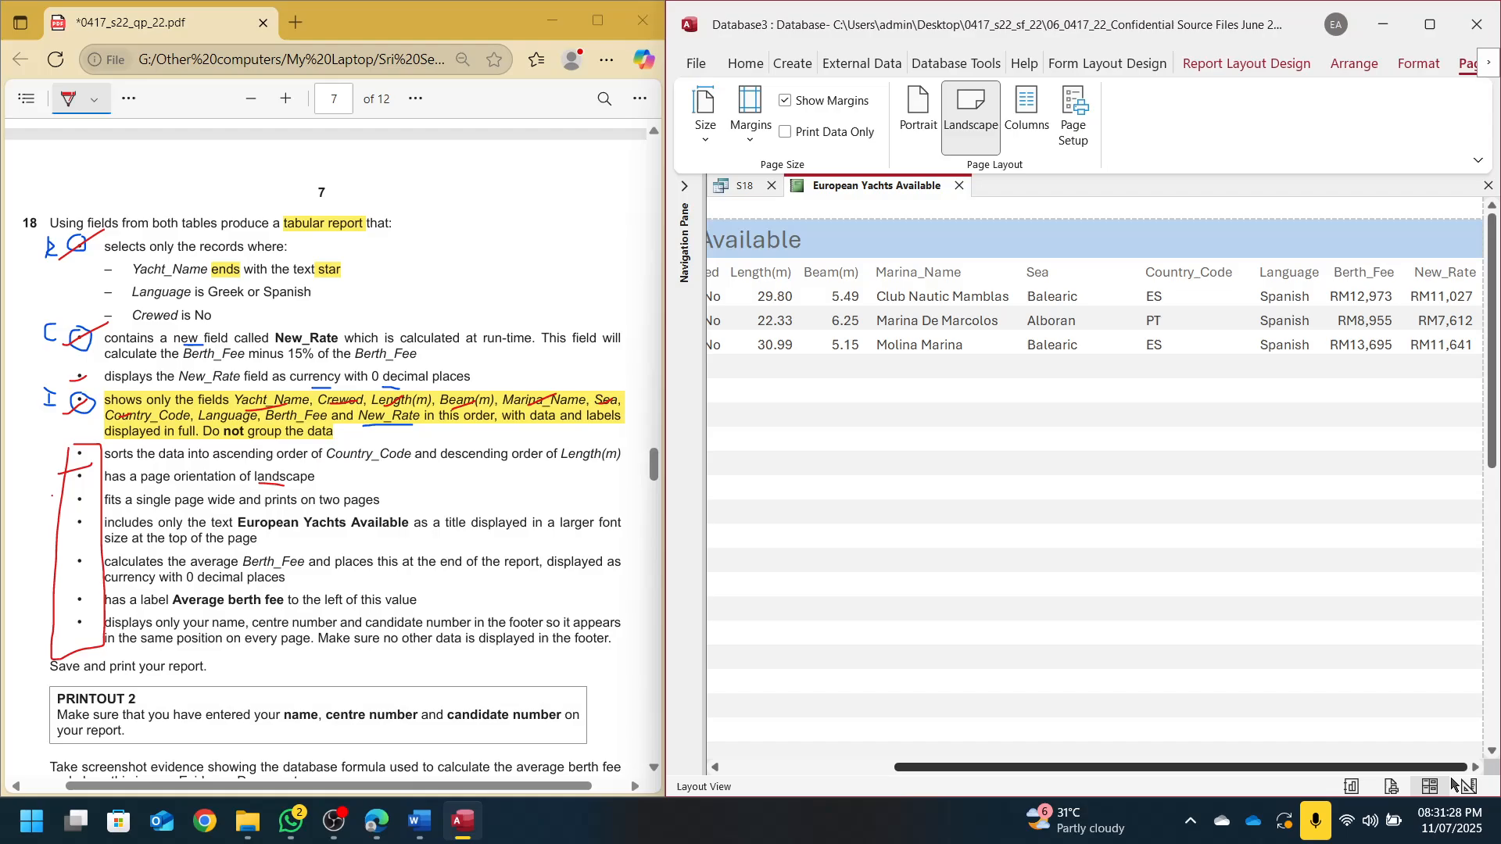
{"action": "mouse_move", "coordinate": [205, 424]}
{"action": "left_mouse_down"}
{"action": "mouse_move", "coordinate": [244, 408]}
{"action": "mouse_move", "coordinate": [407, 413]}
{"action": "left_mouse_up"}
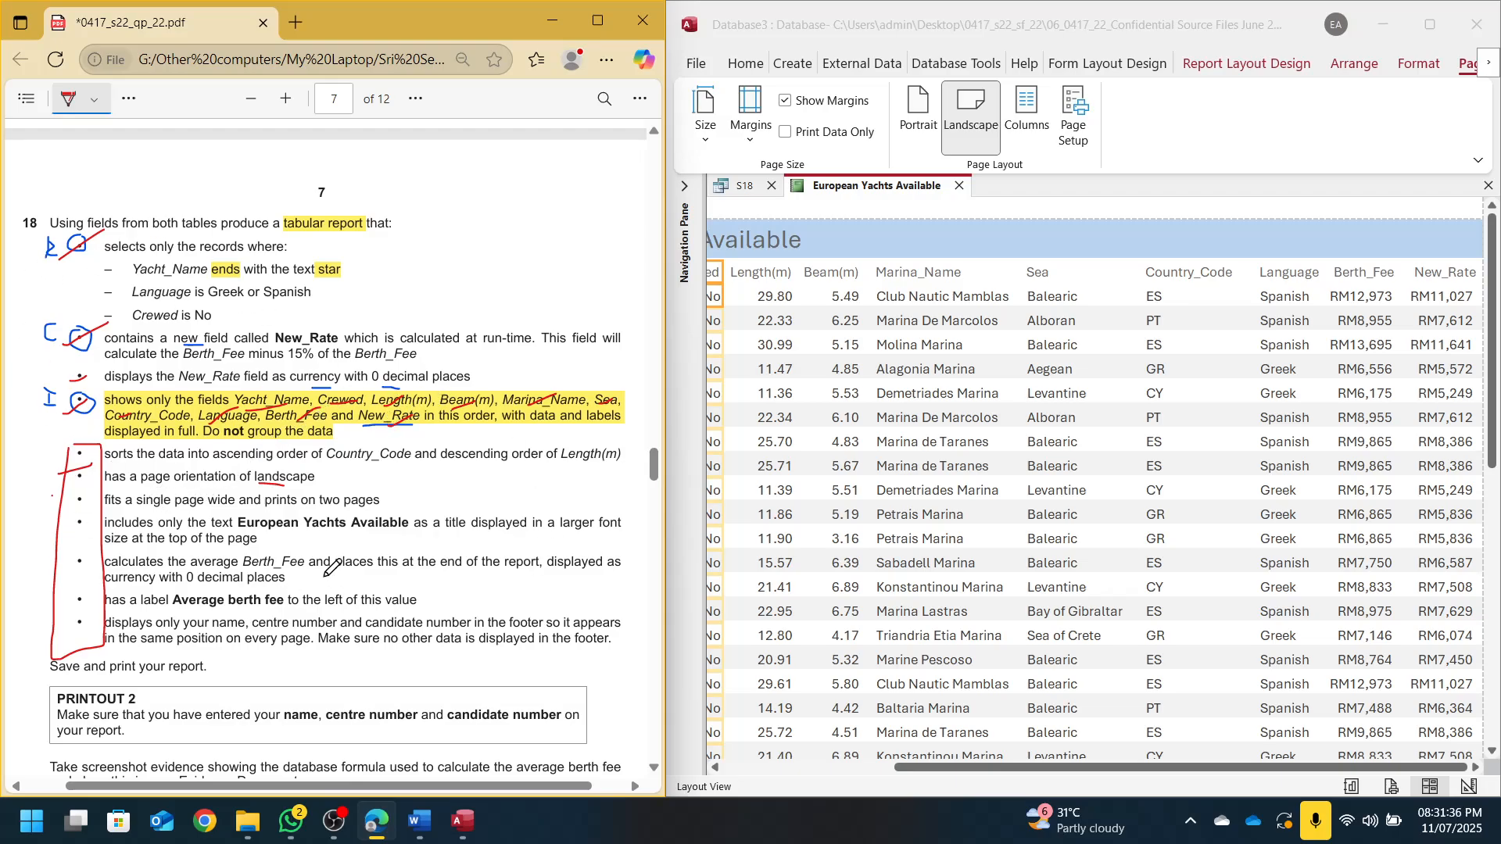
{"action": "left_click_drag", "start_coordinate": [66, 530], "coordinate": [92, 517]}
{"action": "left_click_drag", "start_coordinate": [1152, 768], "coordinate": [967, 785]}
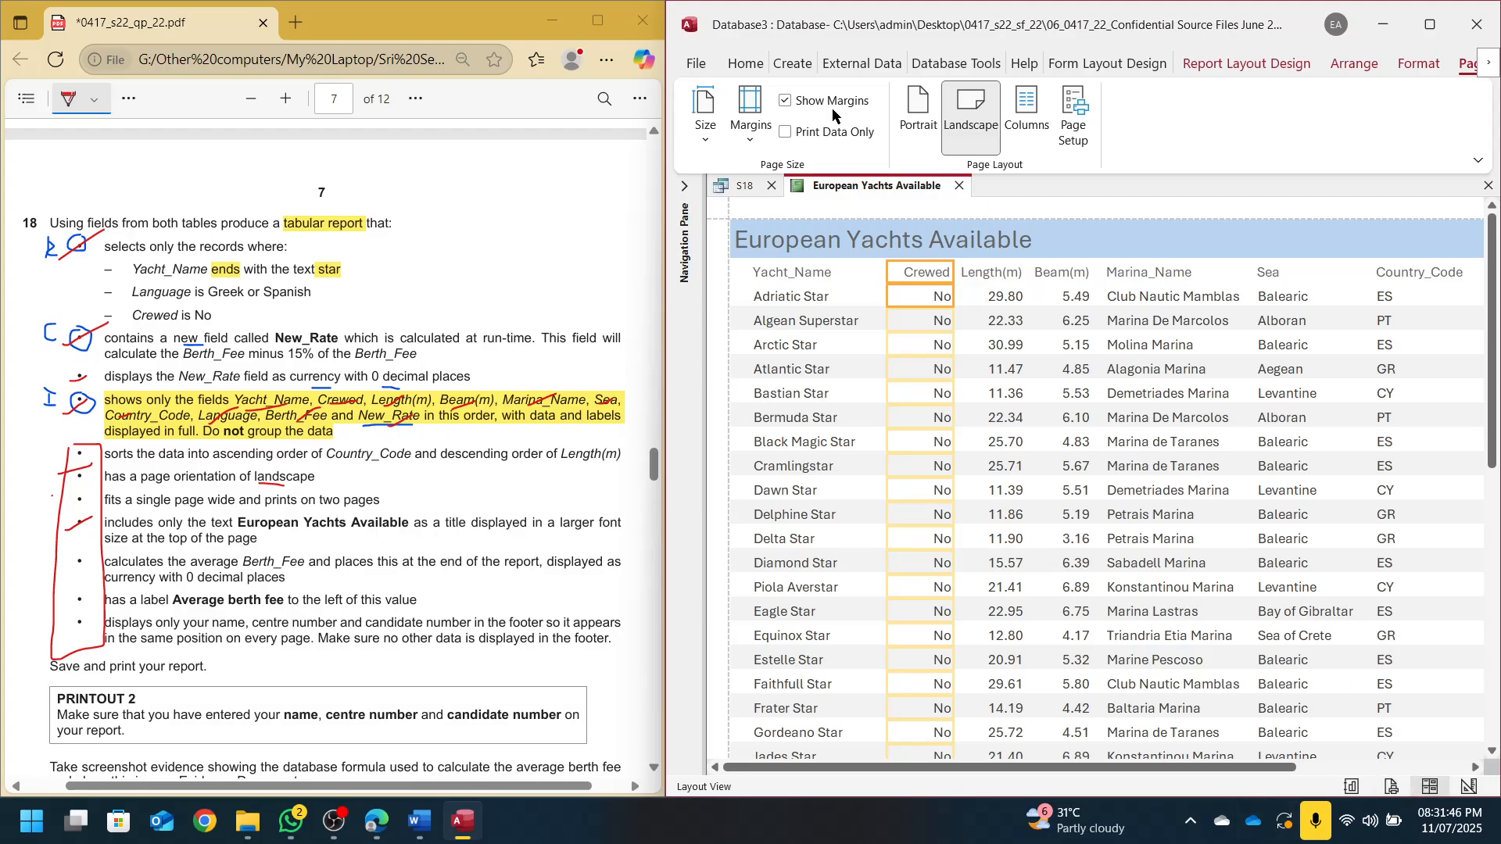
Switch the report to Layout View and show the Group, Sort and Total pane
{"action": "left_click", "coordinate": [745, 62]}
{"action": "left_click", "coordinate": [705, 106]}
{"action": "left_click", "coordinate": [705, 141]}
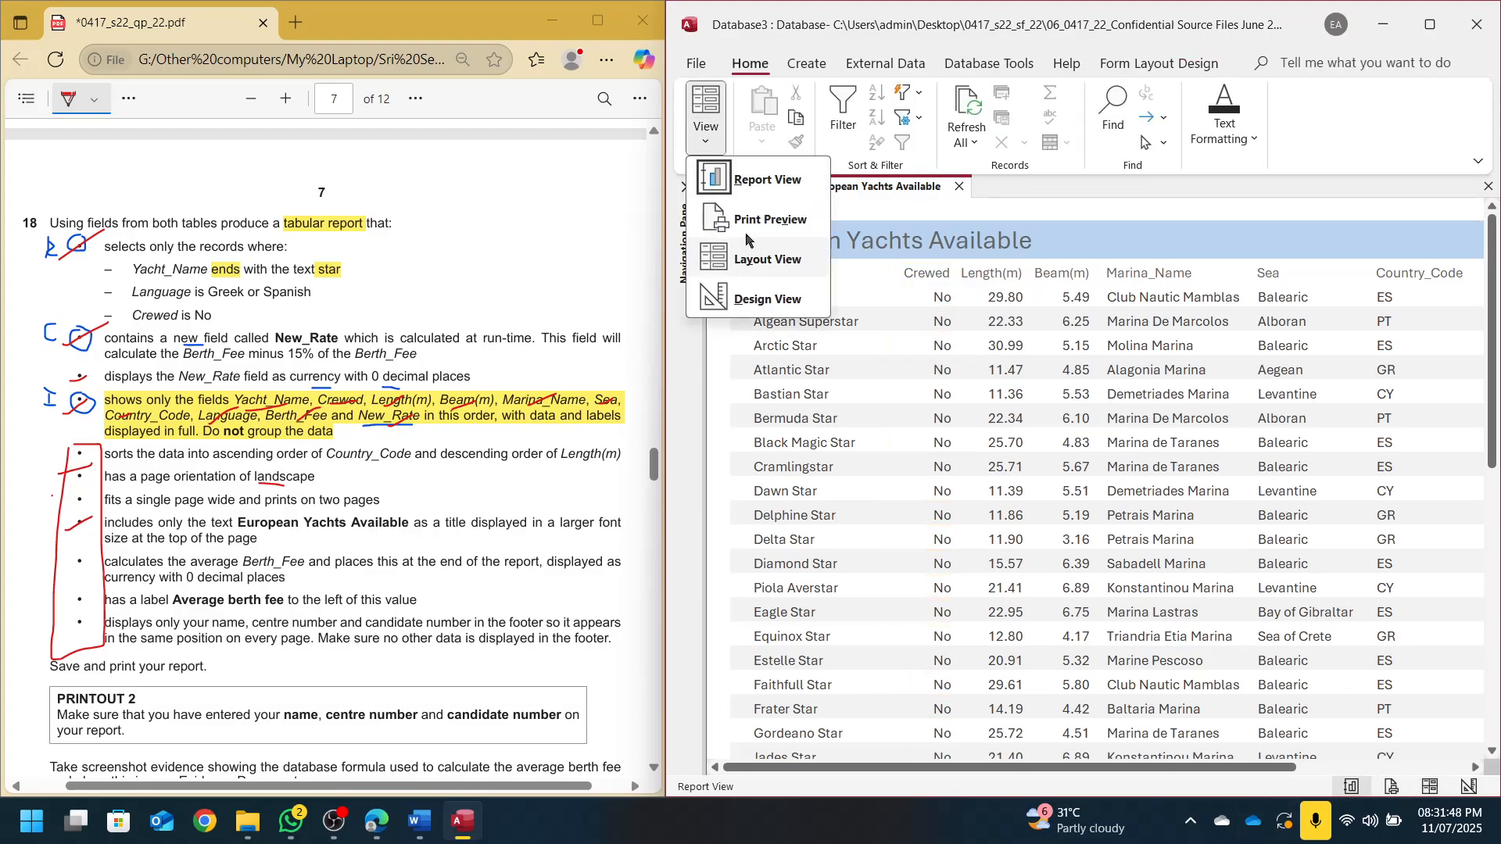
{"action": "left_click", "coordinate": [752, 260]}
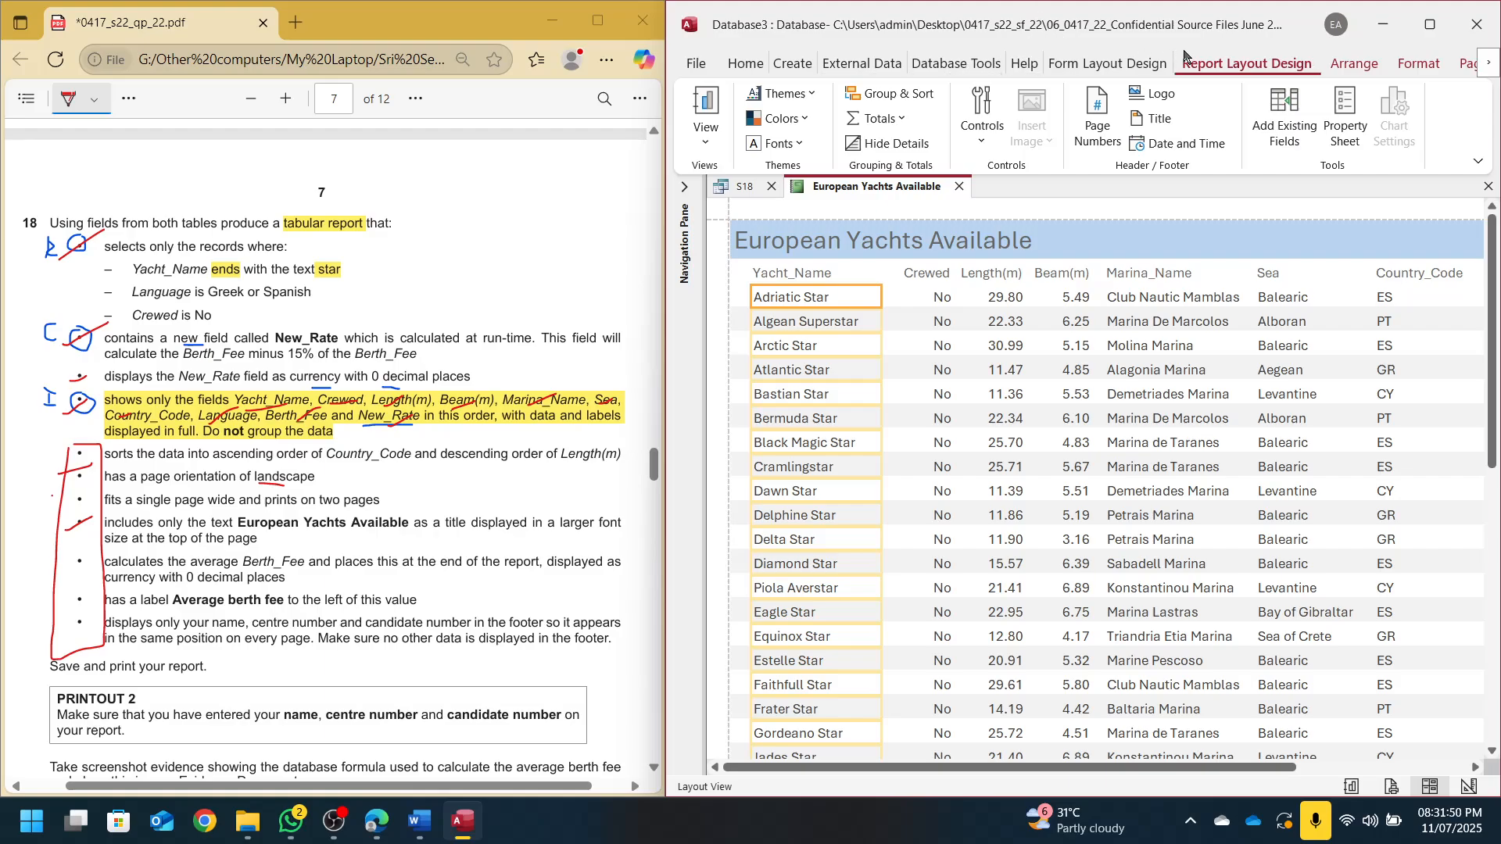
{"action": "left_click", "coordinate": [871, 100]}
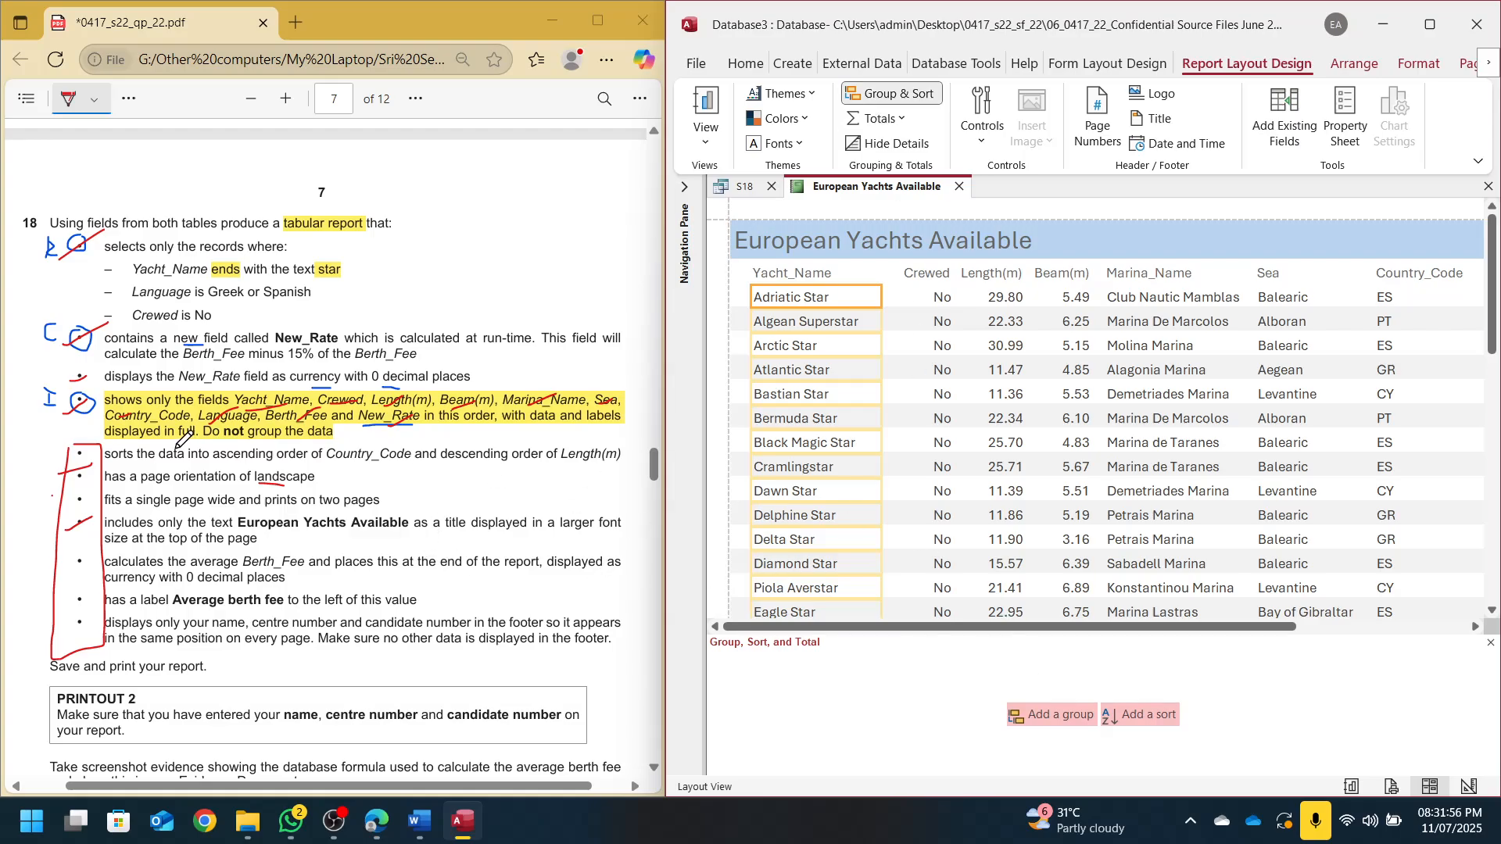
Add an ascending sort on Country_Code
{"action": "left_click", "coordinate": [1171, 723]}
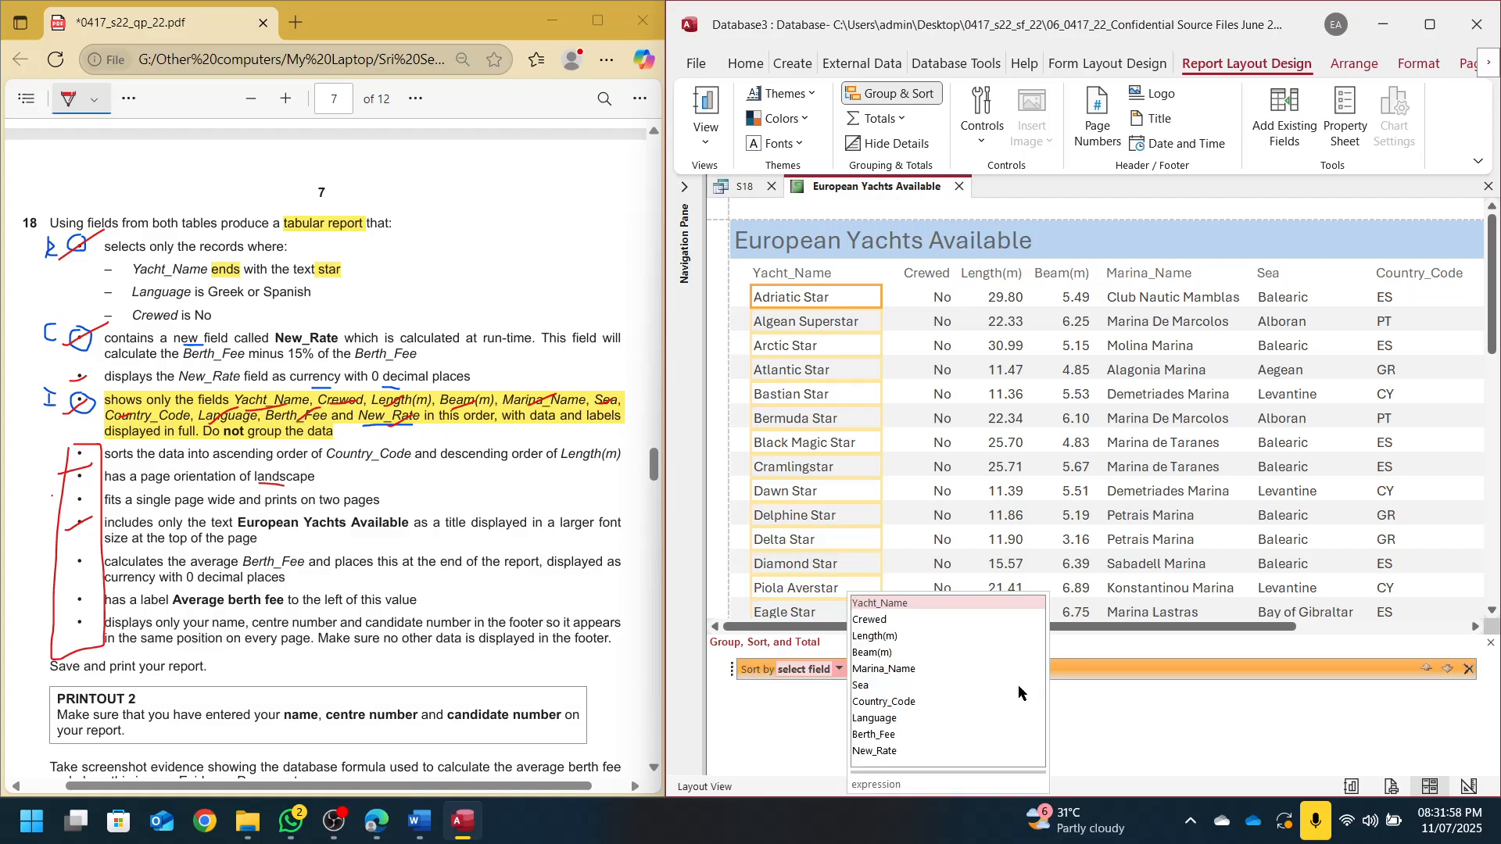
{"action": "left_click", "coordinate": [239, 456]}
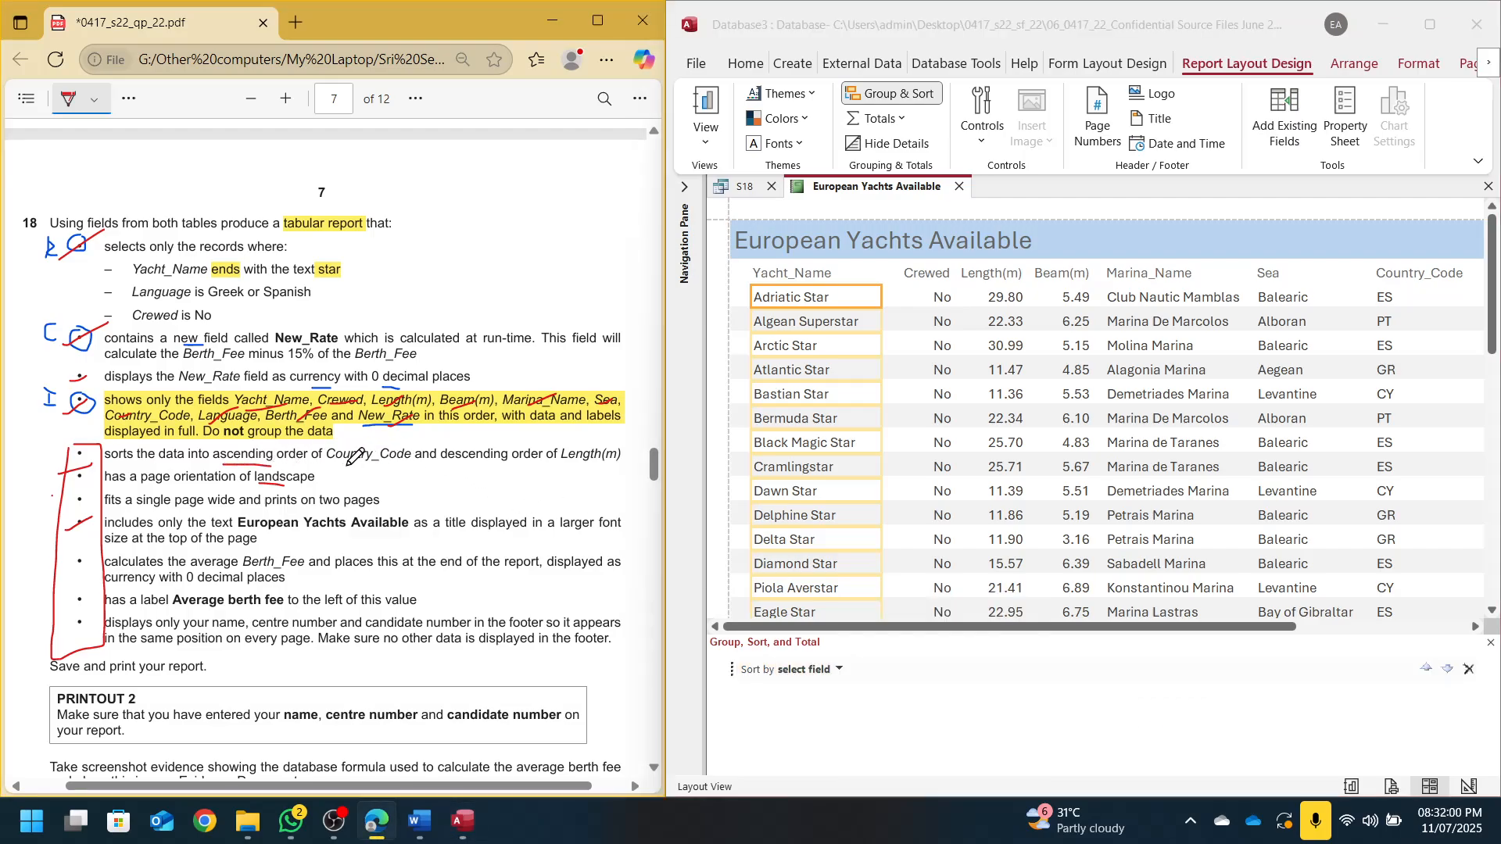
{"action": "left_click_drag", "start_coordinate": [346, 467], "coordinate": [386, 464]}
{"action": "left_click", "coordinate": [842, 678]}
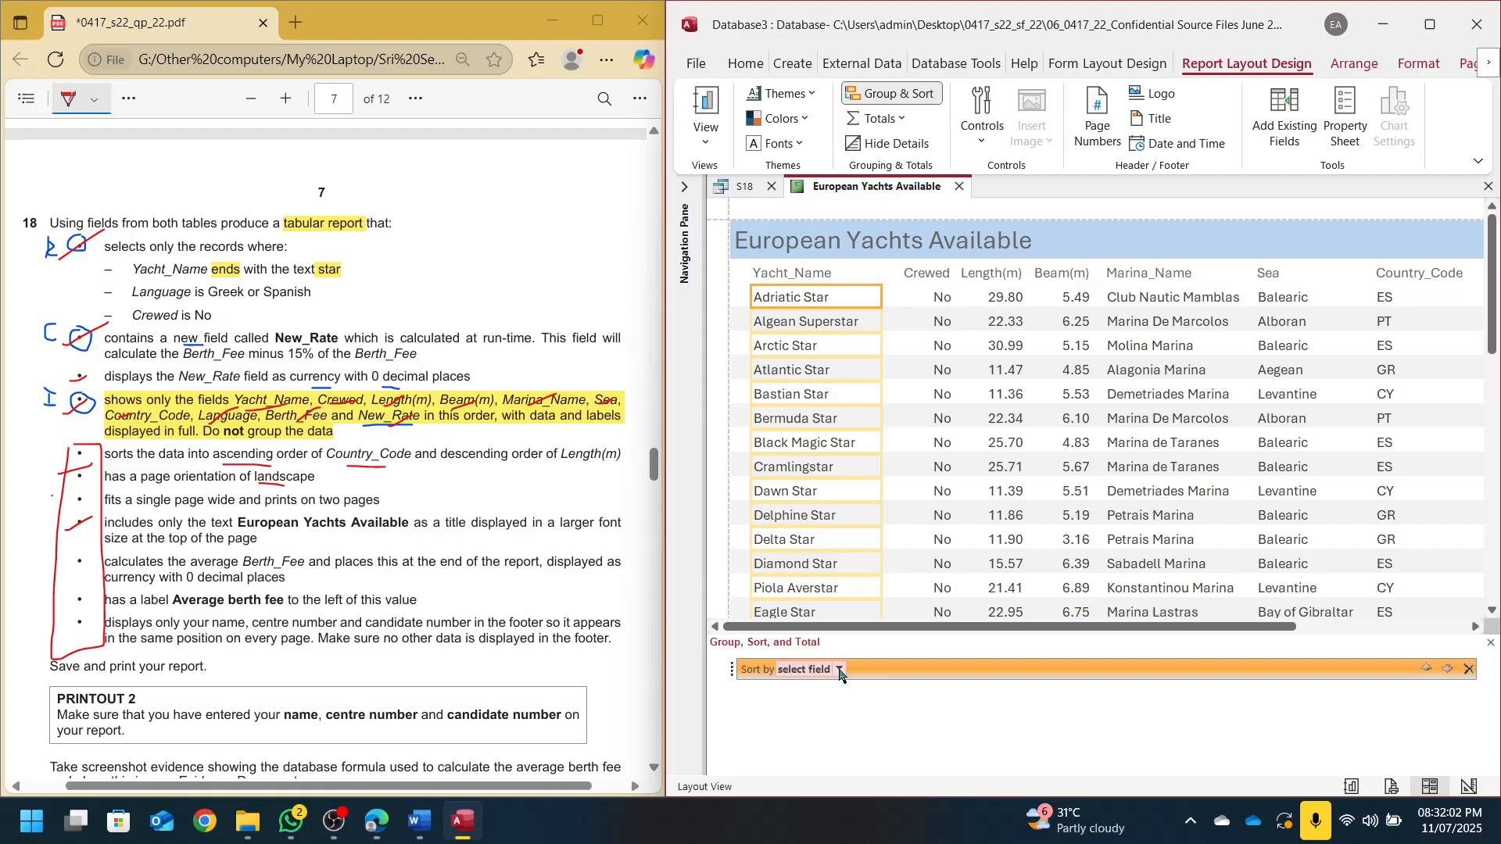
{"action": "left_click", "coordinate": [840, 671]}
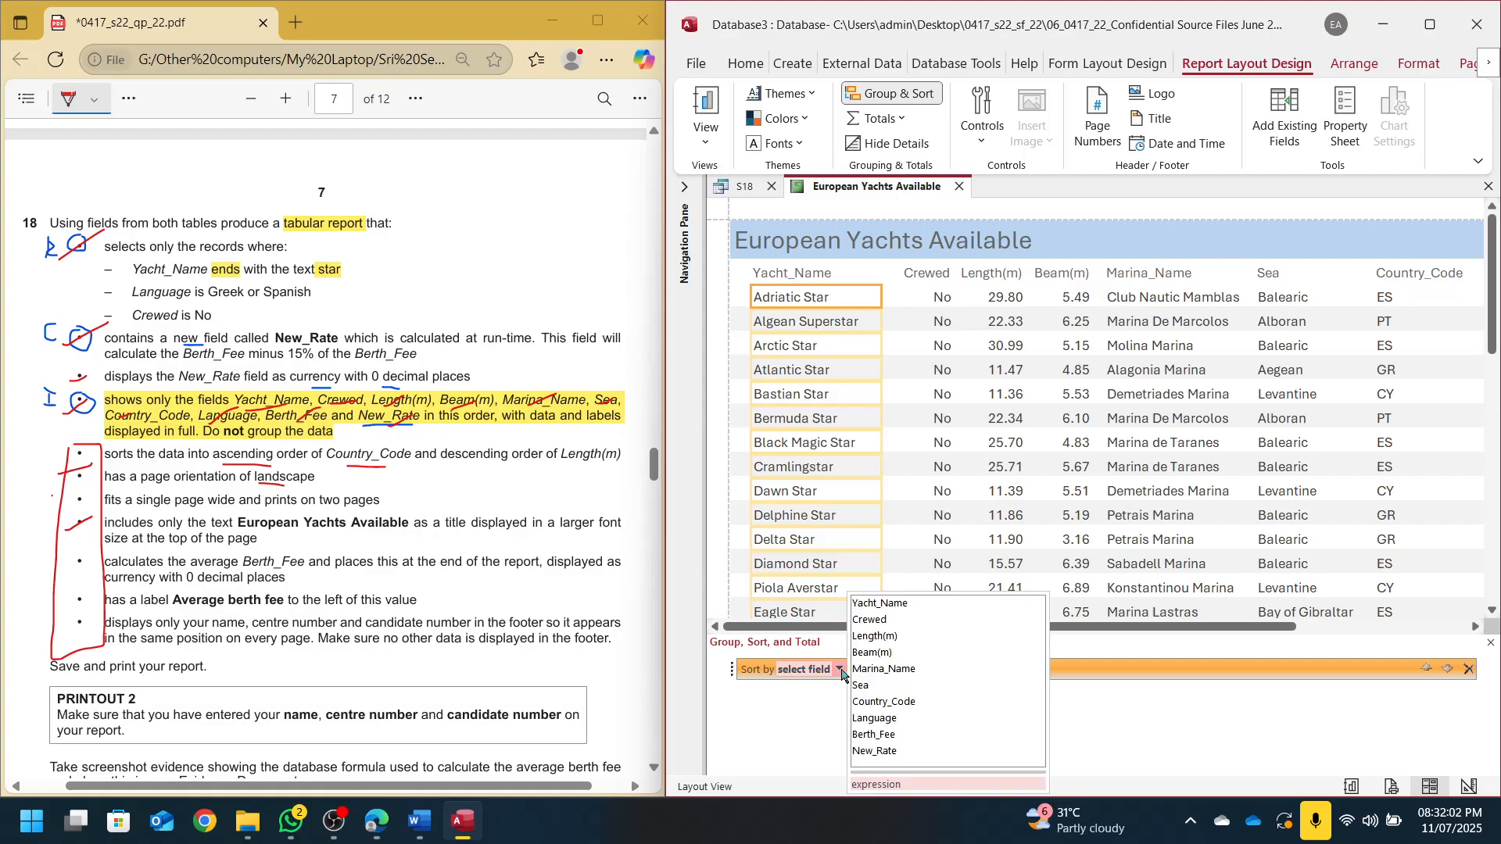
{"action": "left_click", "coordinate": [897, 703]}
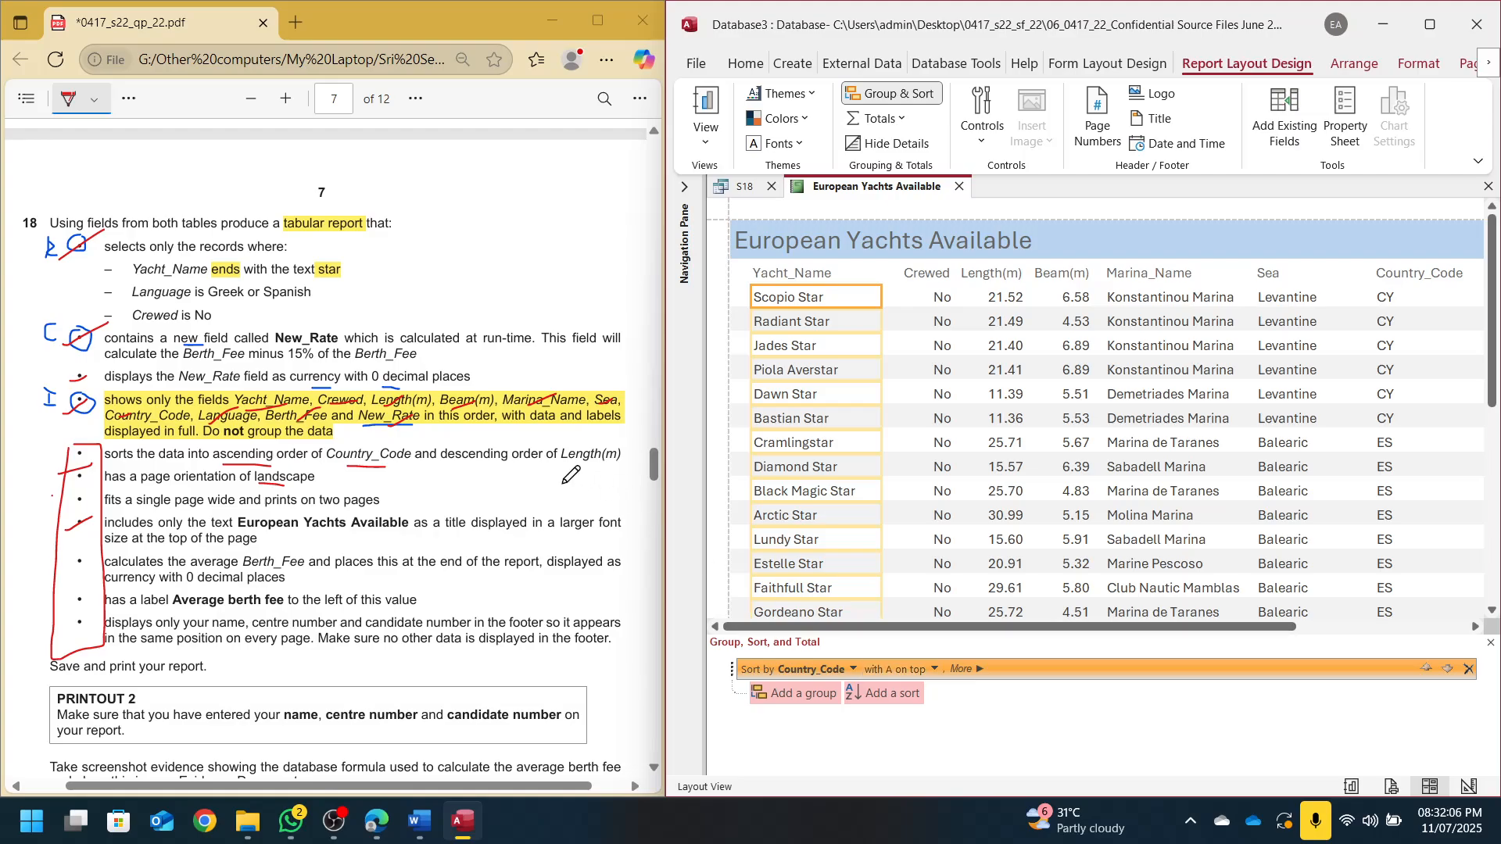
Add a second sort on Length(m), largest to smallest, then close the pane
{"action": "left_click_drag", "start_coordinate": [465, 463], "coordinate": [593, 465]}
{"action": "left_click", "coordinate": [882, 693]}
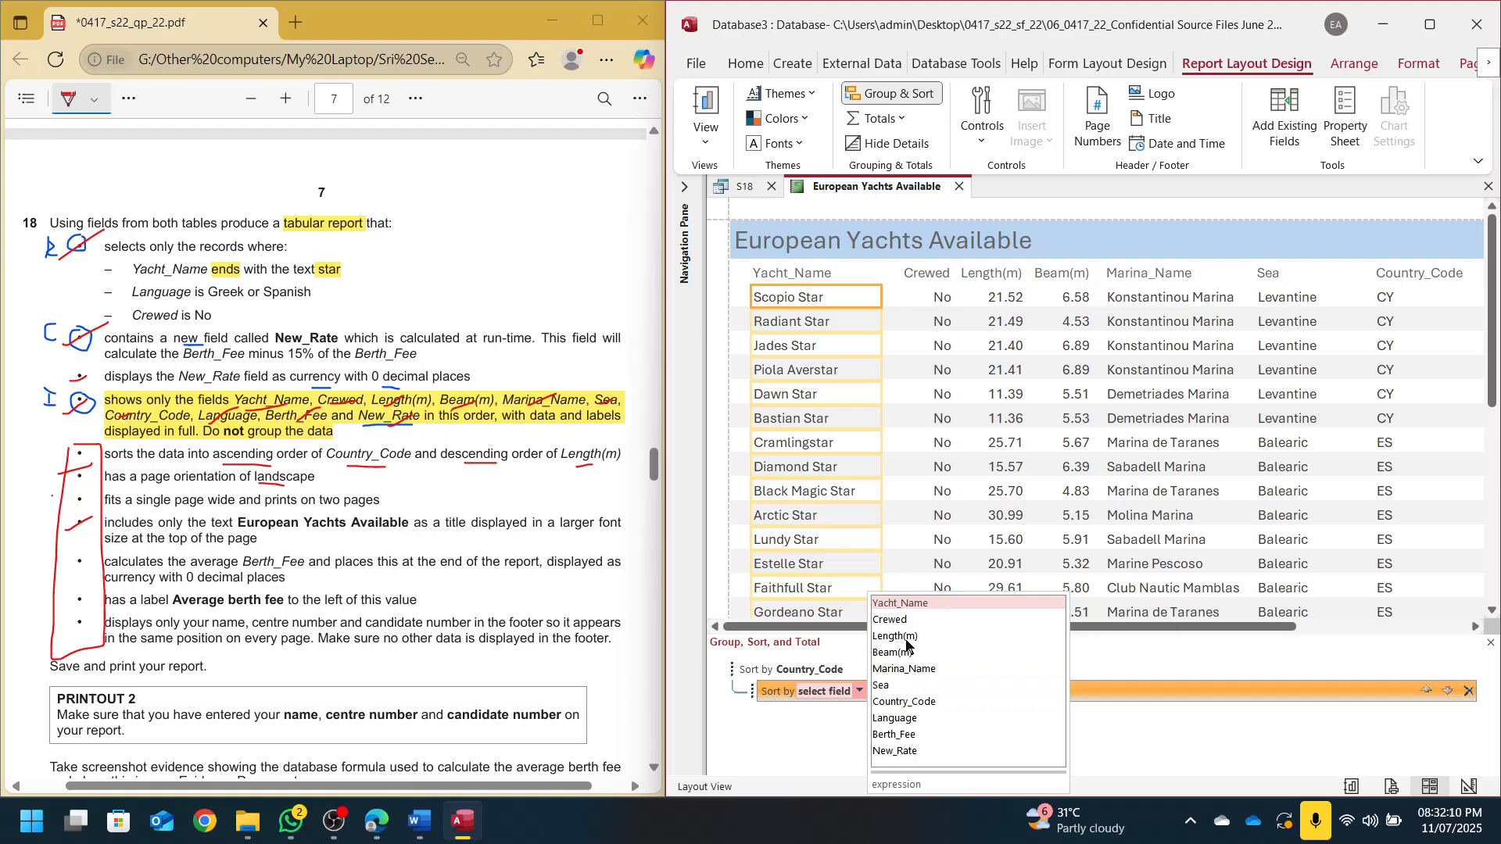
{"action": "left_click", "coordinate": [904, 637]}
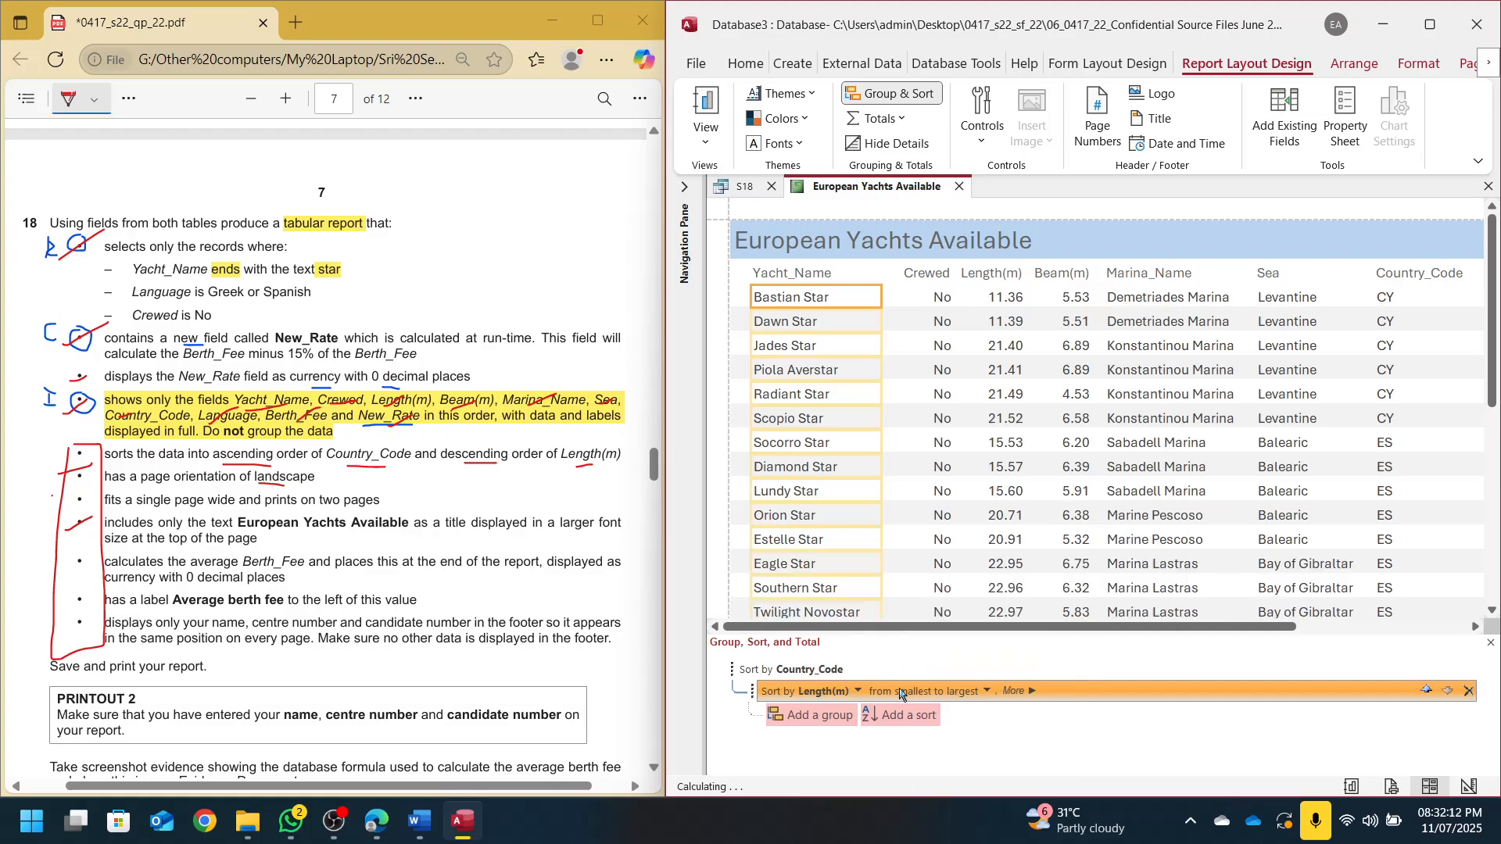
{"action": "left_click", "coordinate": [901, 693]}
{"action": "left_click", "coordinate": [960, 726]}
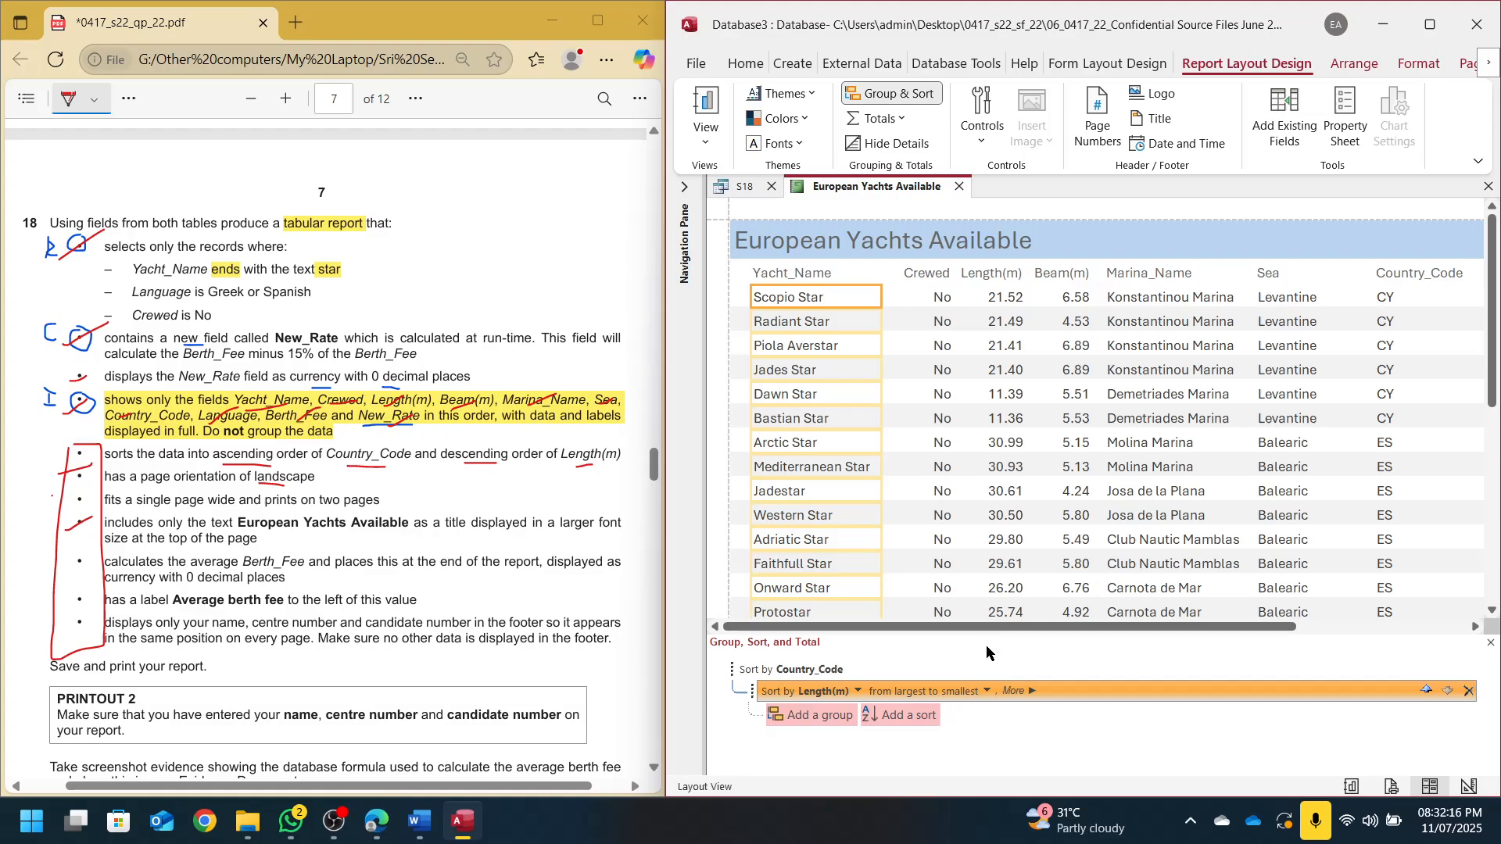
{"action": "left_click", "coordinate": [863, 97]}
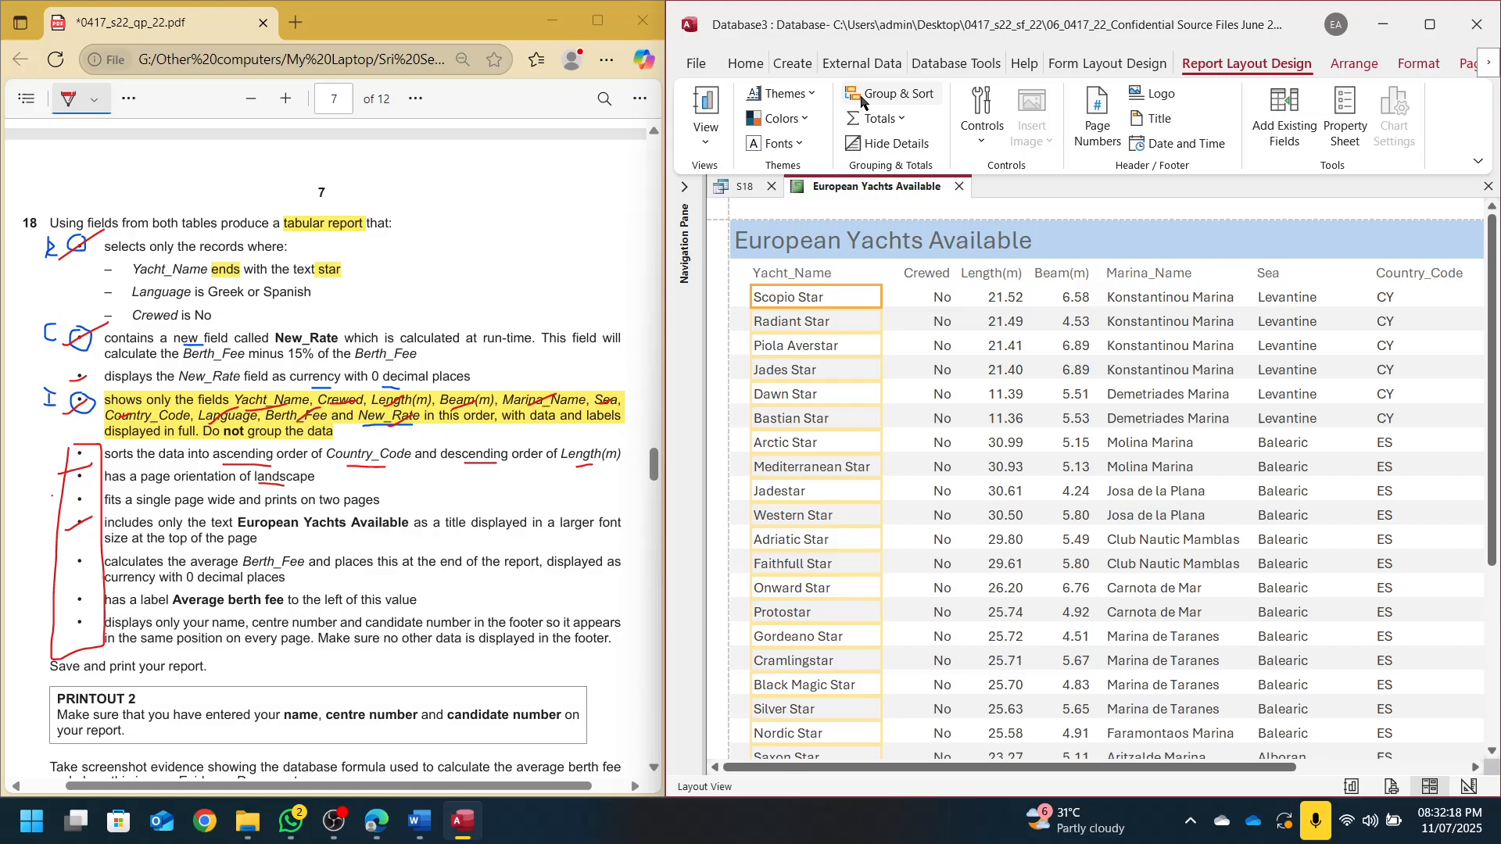
{"action": "left_click", "coordinate": [863, 101]}
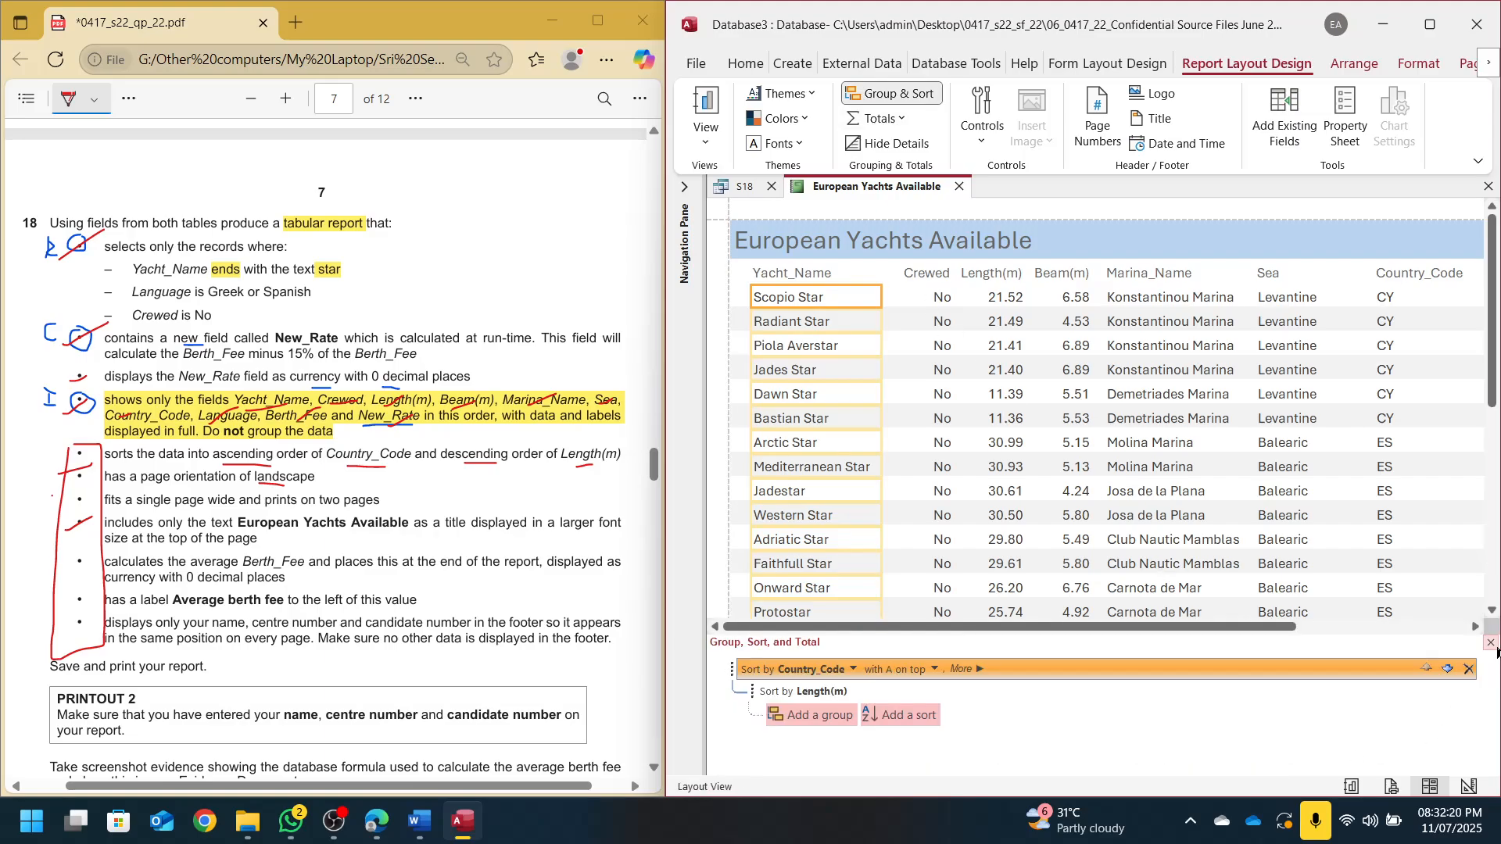
{"action": "left_click", "coordinate": [912, 88]}
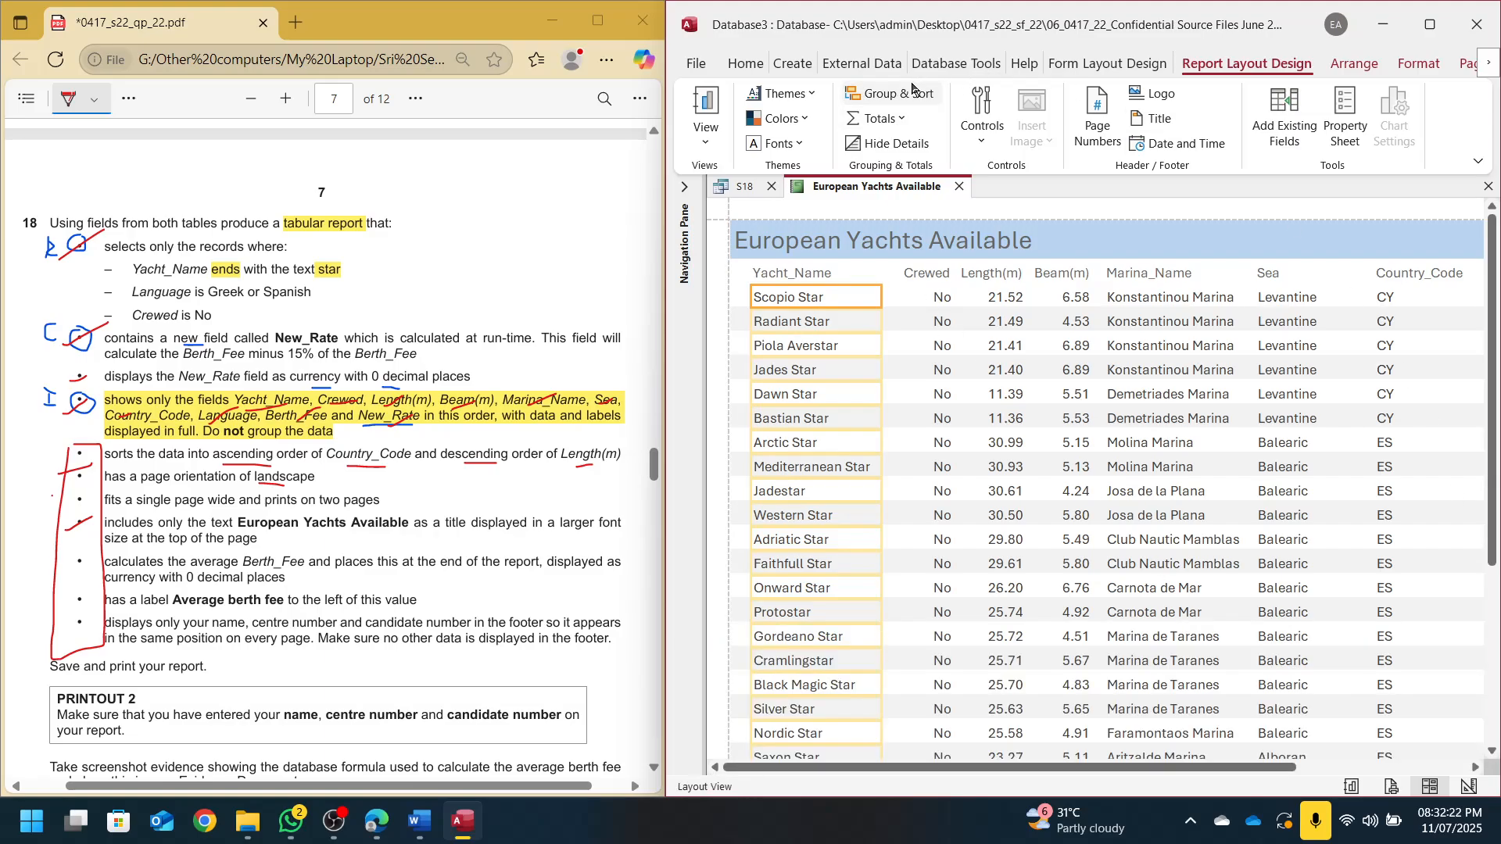
{"action": "left_click", "coordinate": [79, 446]}
{"action": "left_click_drag", "start_coordinate": [69, 451], "coordinate": [102, 452]}
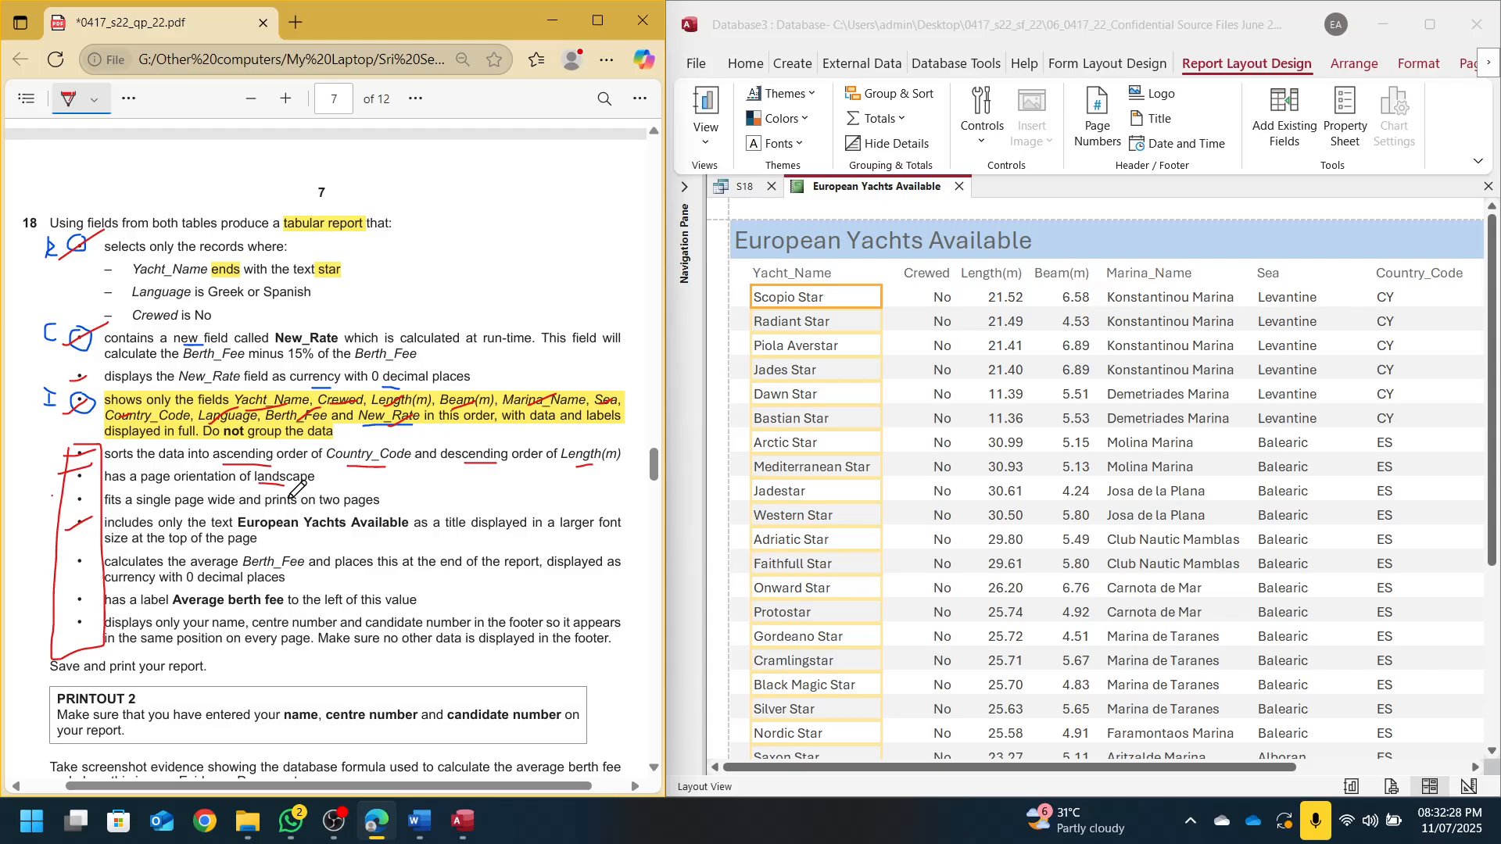
{"action": "left_click", "coordinate": [1430, 24]}
{"action": "left_click", "coordinate": [1397, 793]}
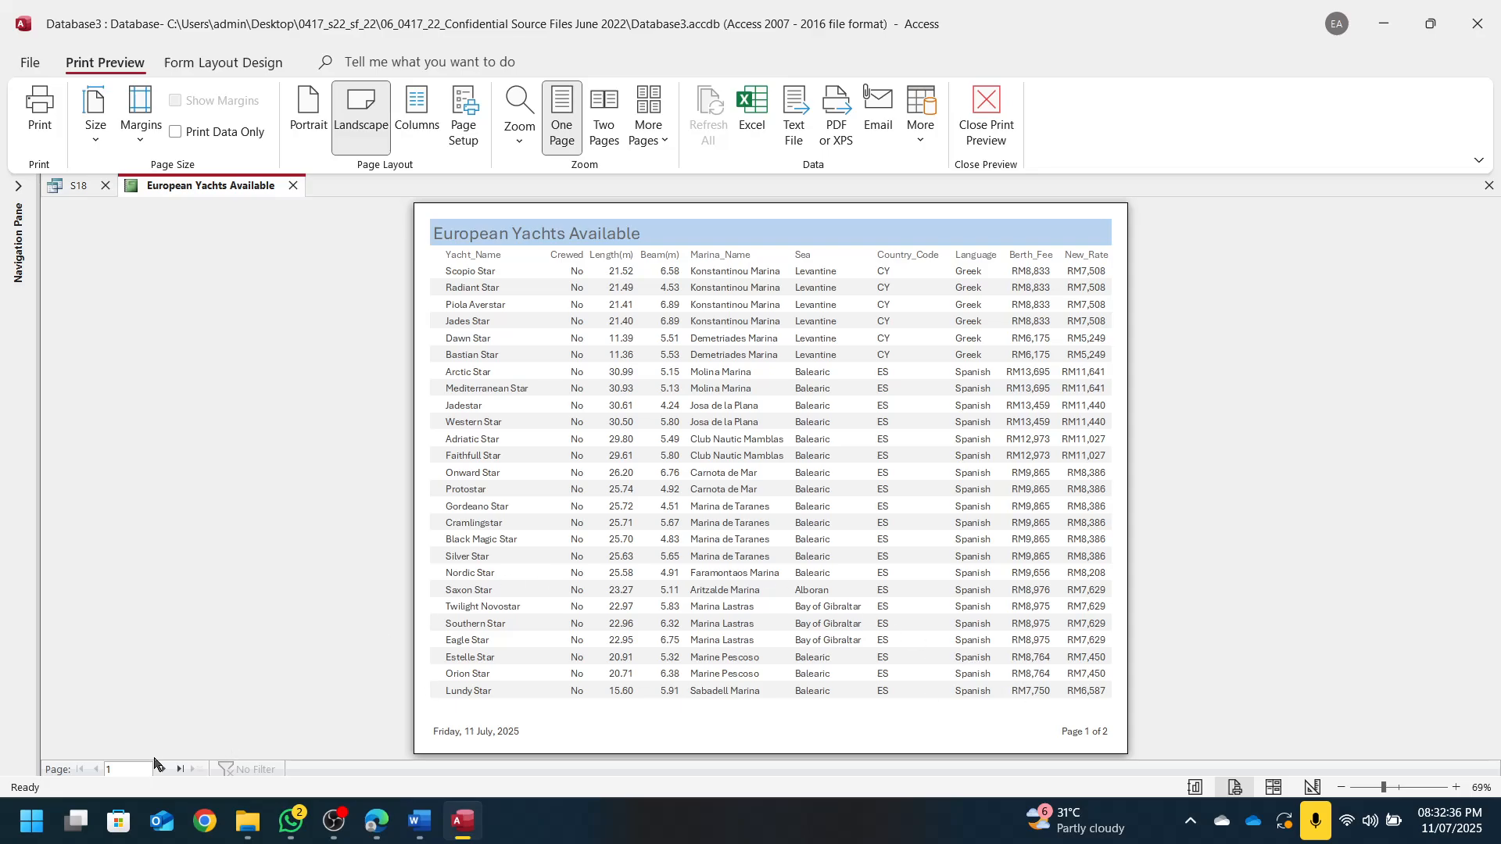
{"action": "left_click", "coordinate": [163, 770]}
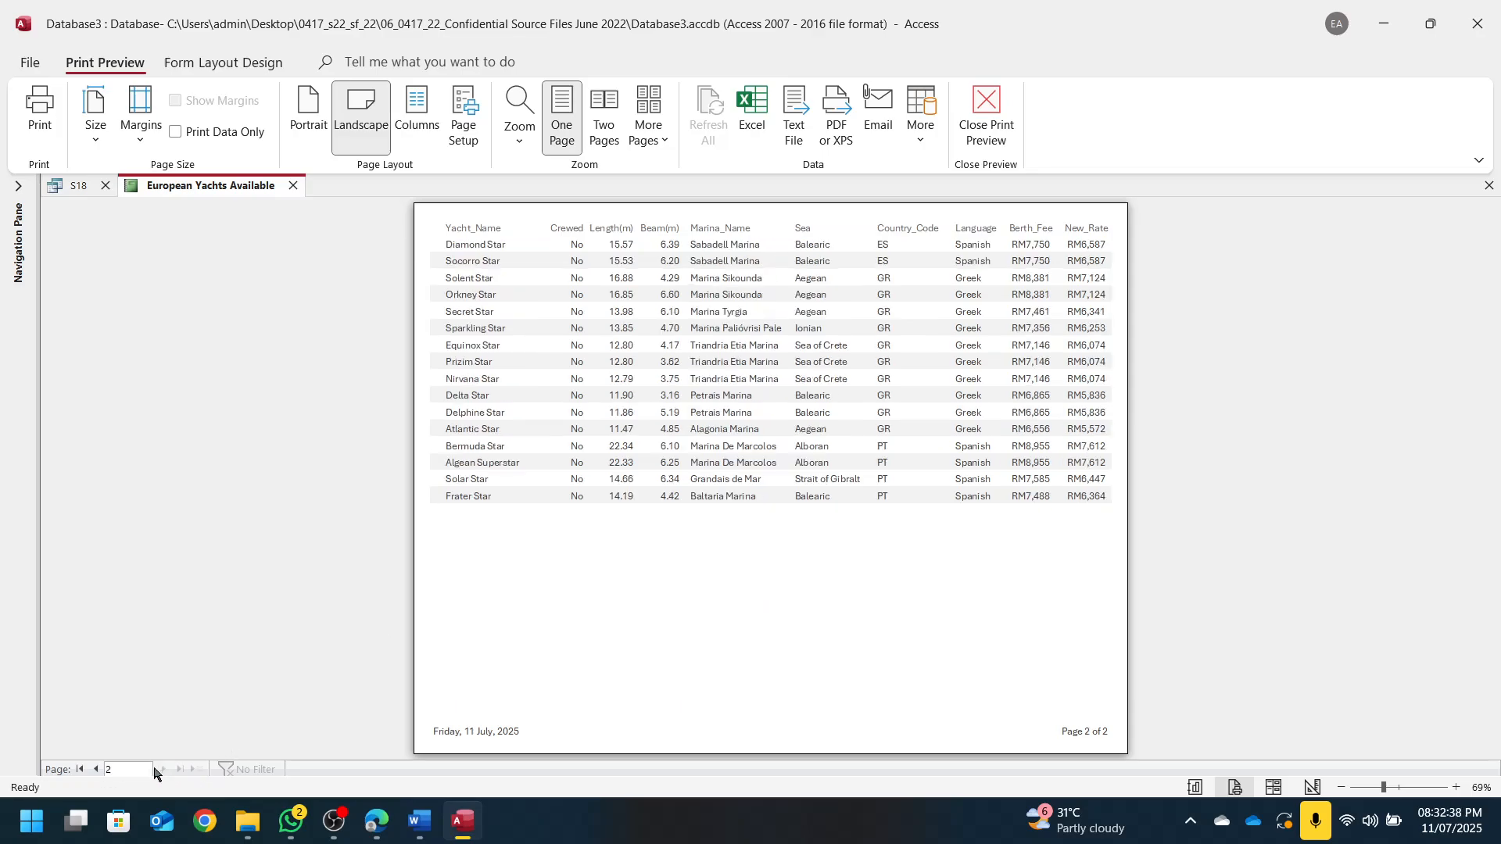
{"action": "left_click", "coordinate": [95, 769]}
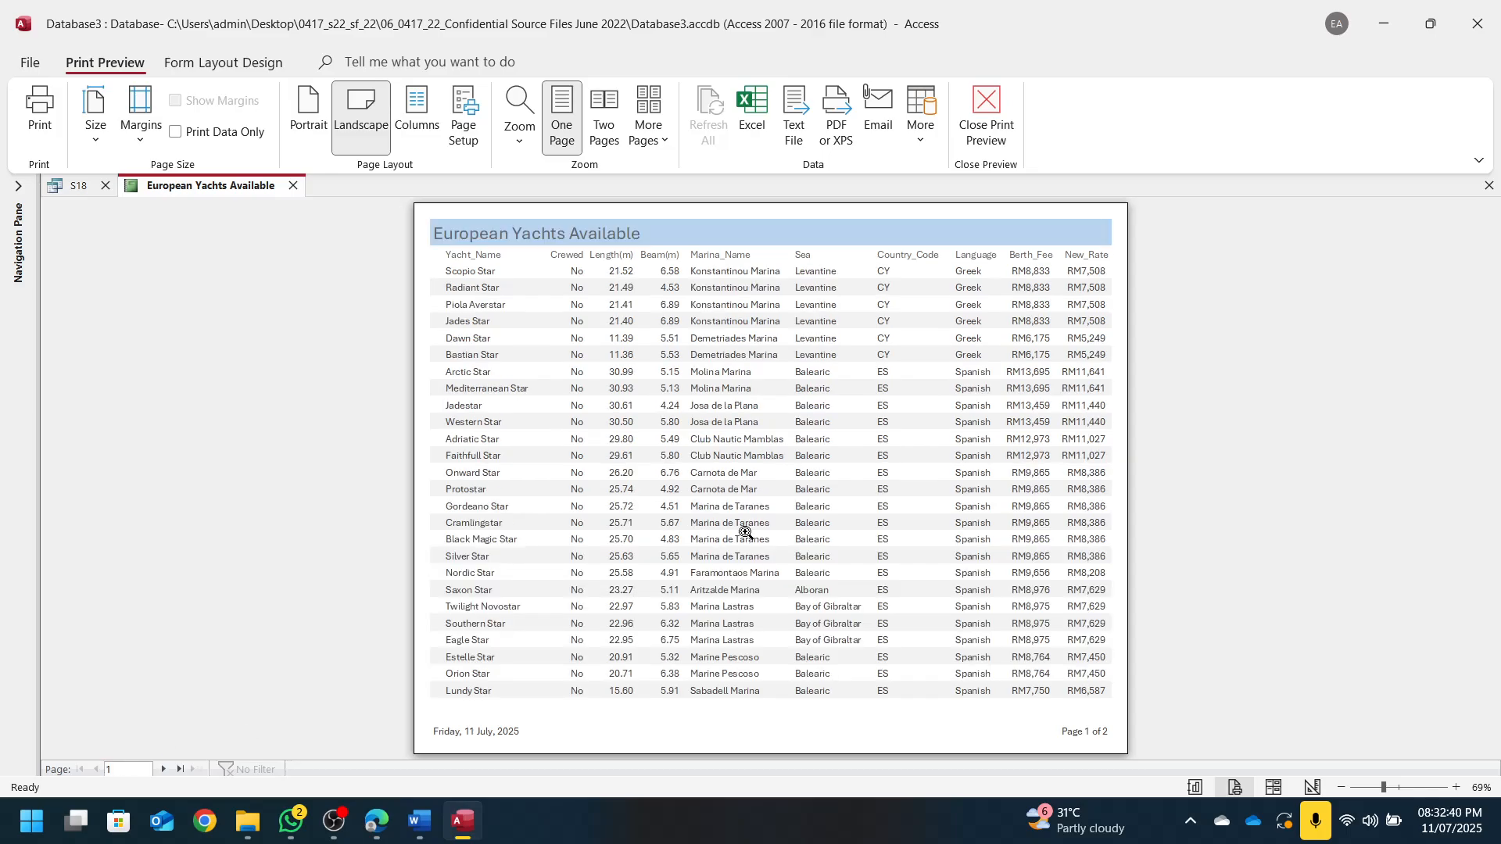
{"action": "left_click", "coordinate": [1274, 788]}
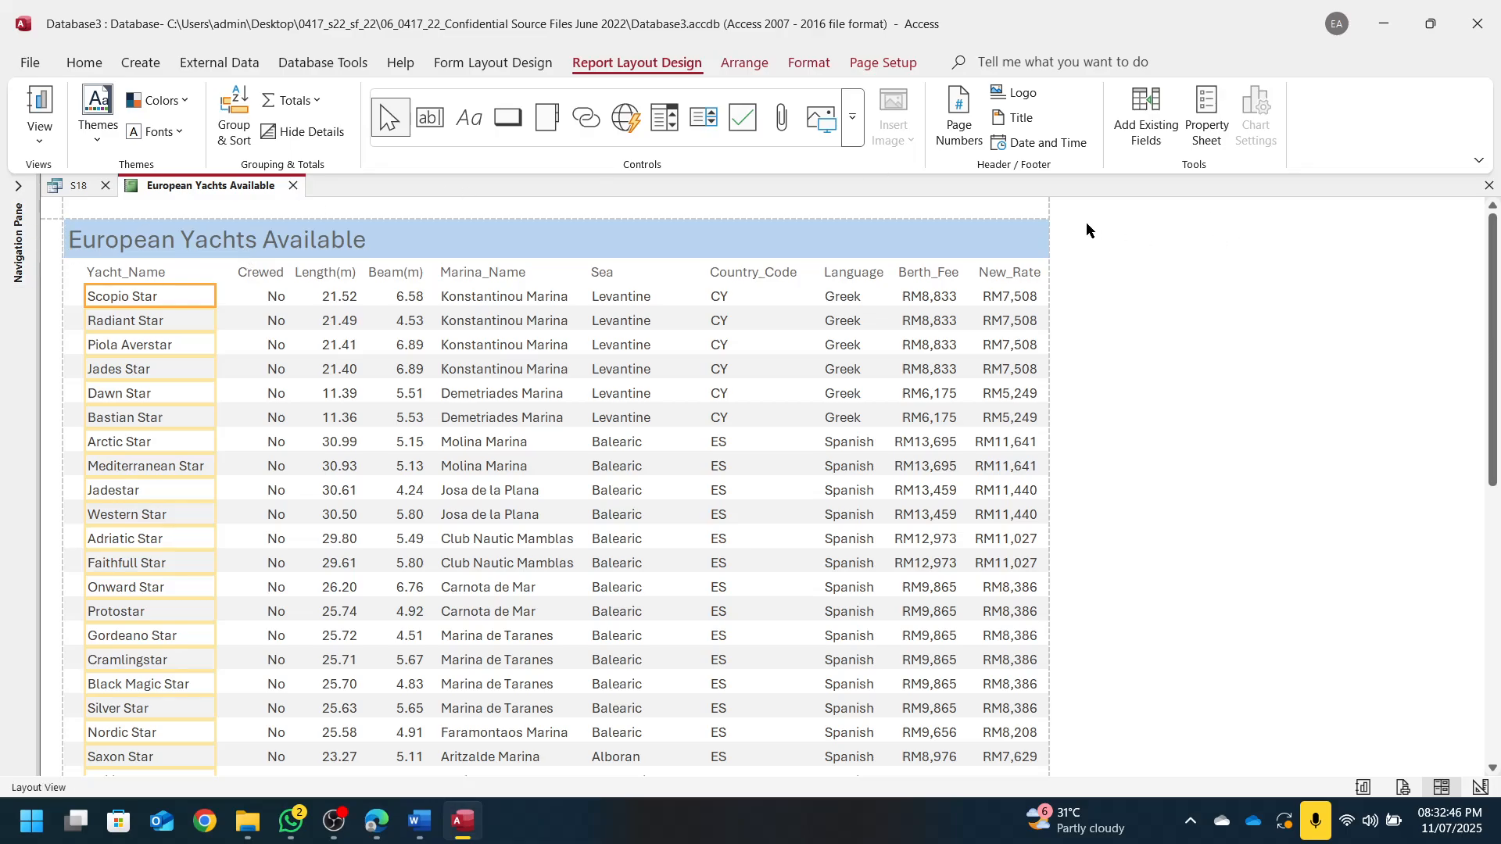
{"action": "left_click_drag", "start_coordinate": [1087, 24], "coordinate": [1500, 286]}
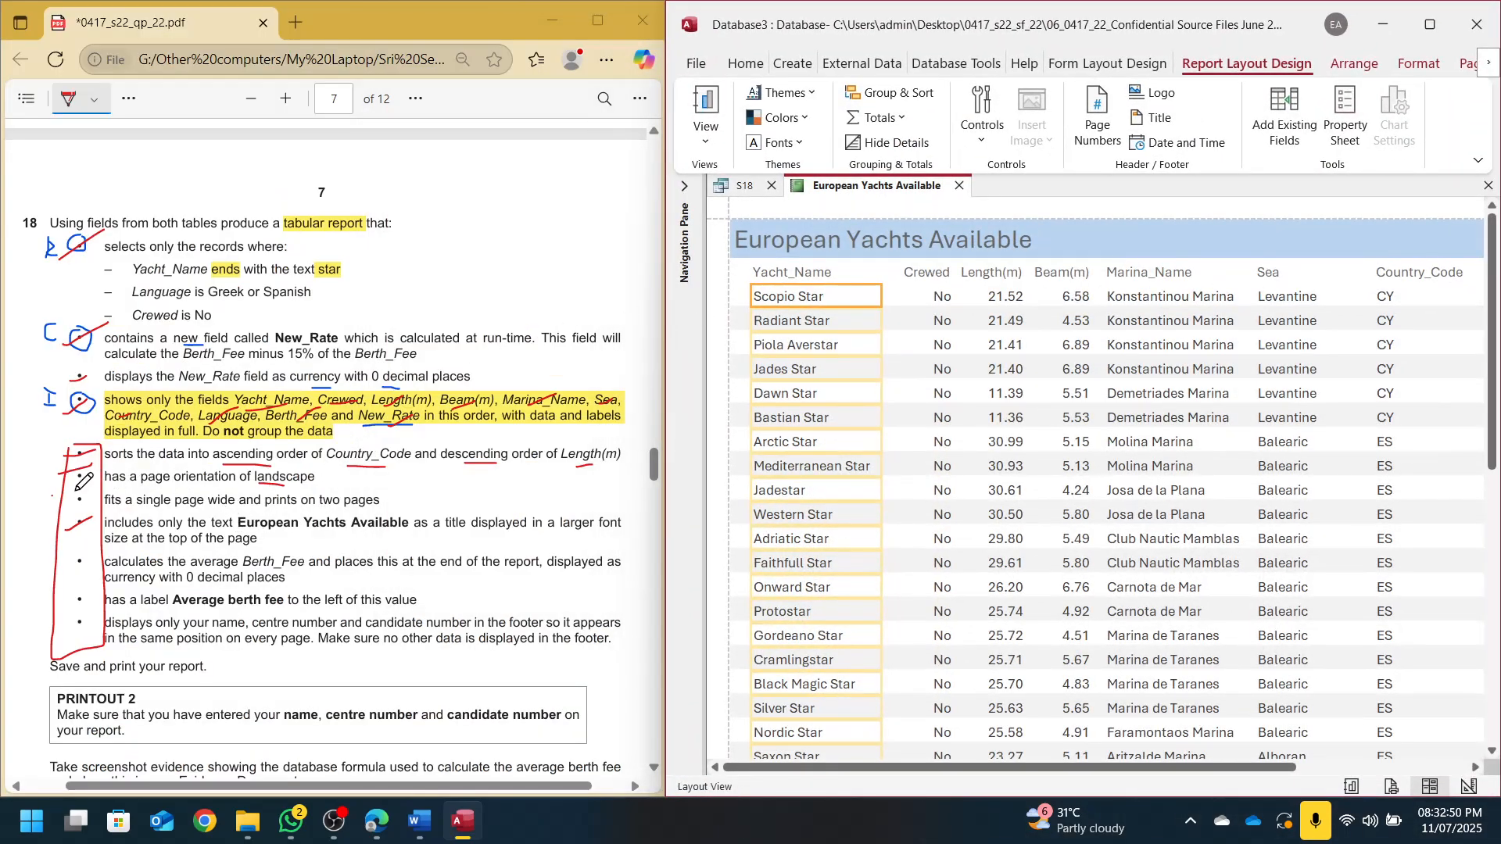
Mark 'end of the report' and 'currency' on the question paper
{"action": "left_click_drag", "start_coordinate": [67, 502], "coordinate": [95, 491]}
{"action": "scroll", "coordinate": [264, 430], "scroll_direction": "down", "scroll_amount": 2}
{"action": "scroll", "coordinate": [271, 422], "scroll_direction": "down", "scroll_amount": 3}
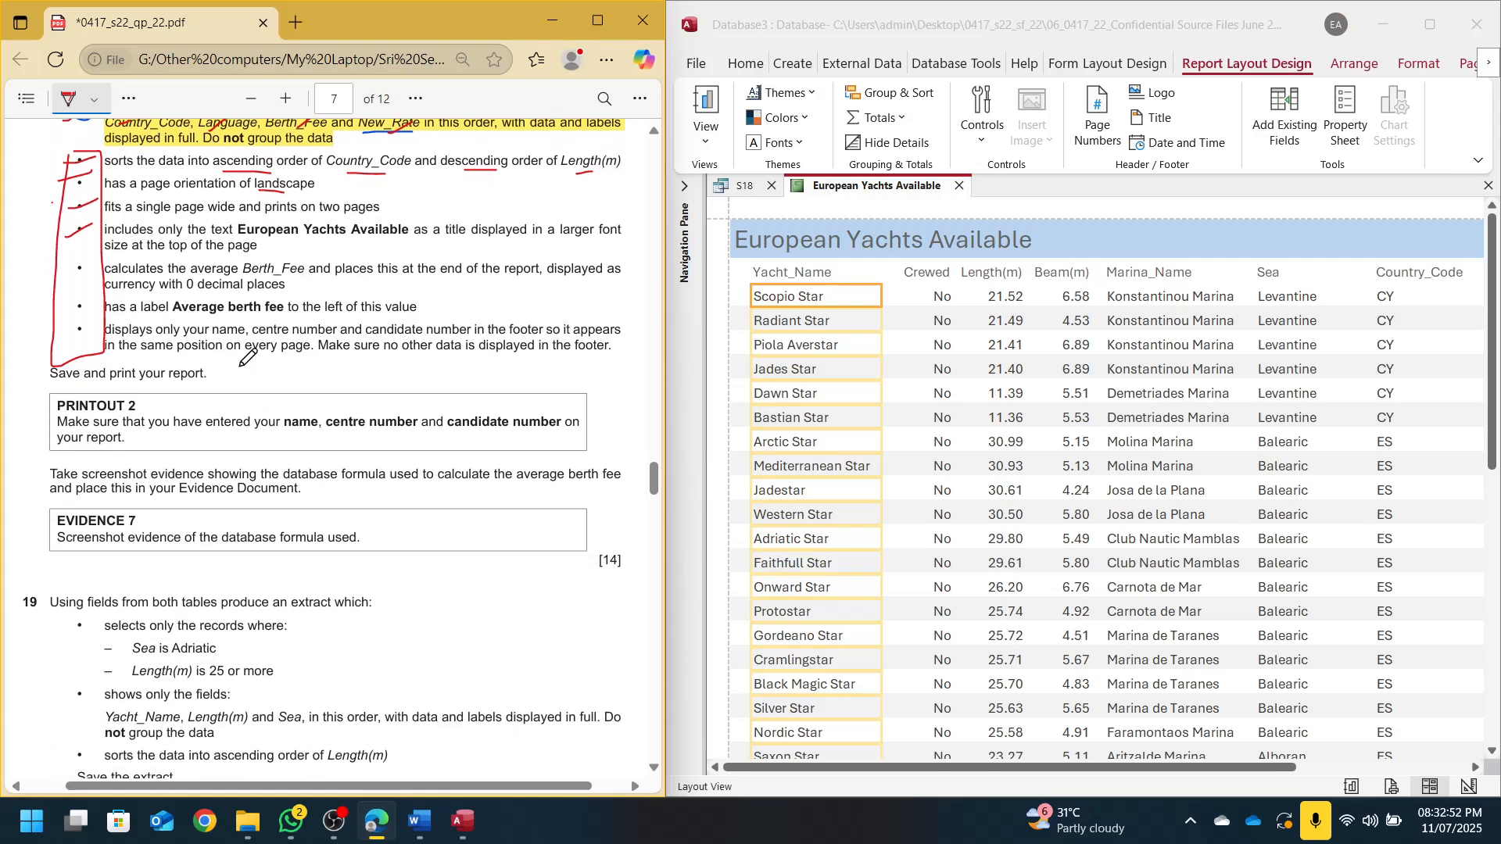
{"action": "scroll", "coordinate": [148, 270], "scroll_direction": "right", "scroll_amount": 1}
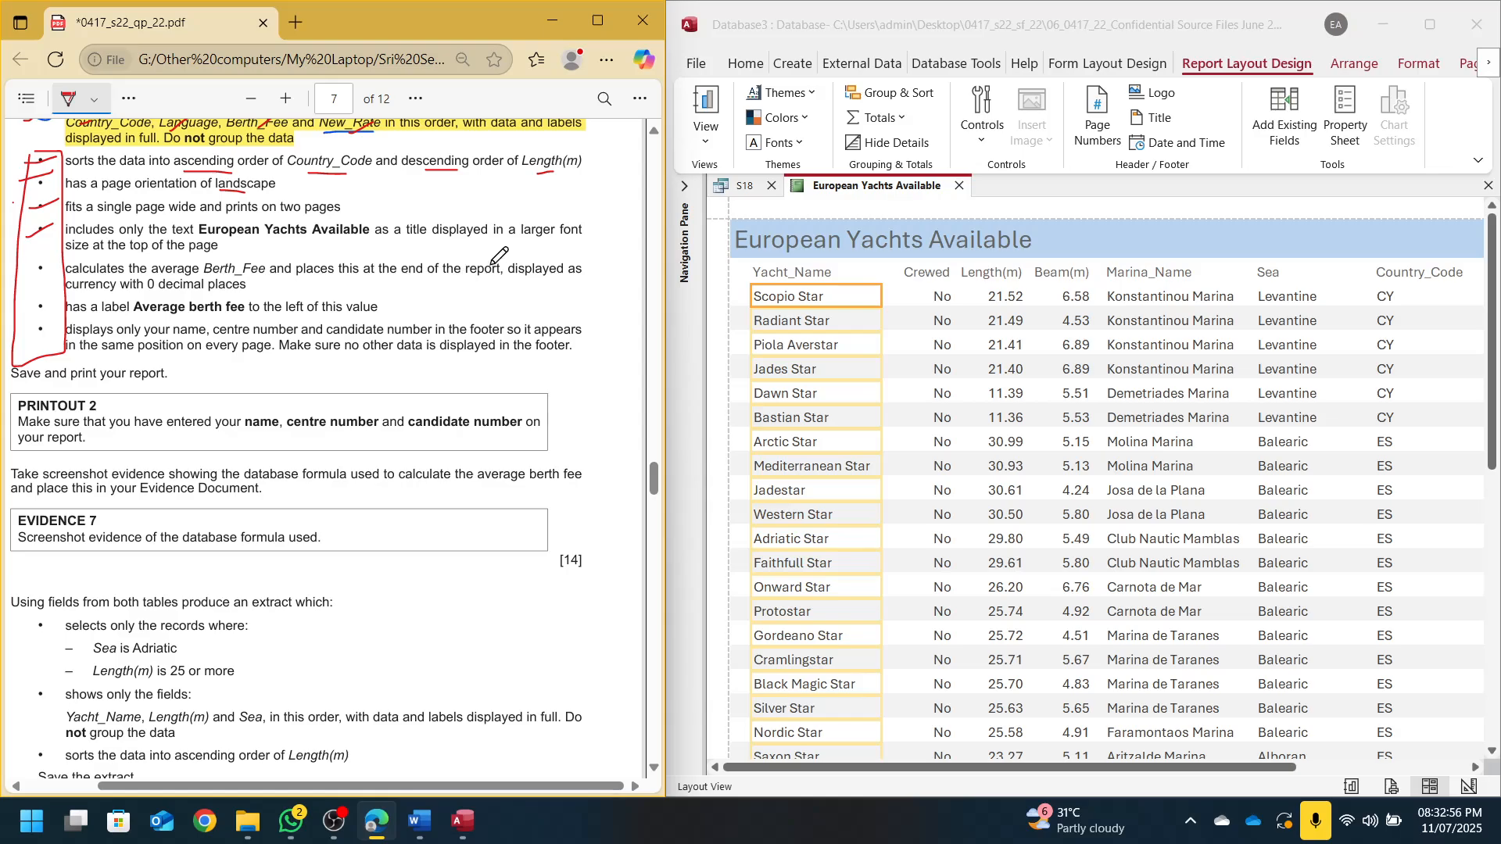
{"action": "left_click_drag", "start_coordinate": [396, 275], "coordinate": [497, 278]}
{"action": "left_click_drag", "start_coordinate": [76, 294], "coordinate": [176, 295]}
{"action": "left_click_drag", "start_coordinate": [1248, 769], "coordinate": [1421, 768]}
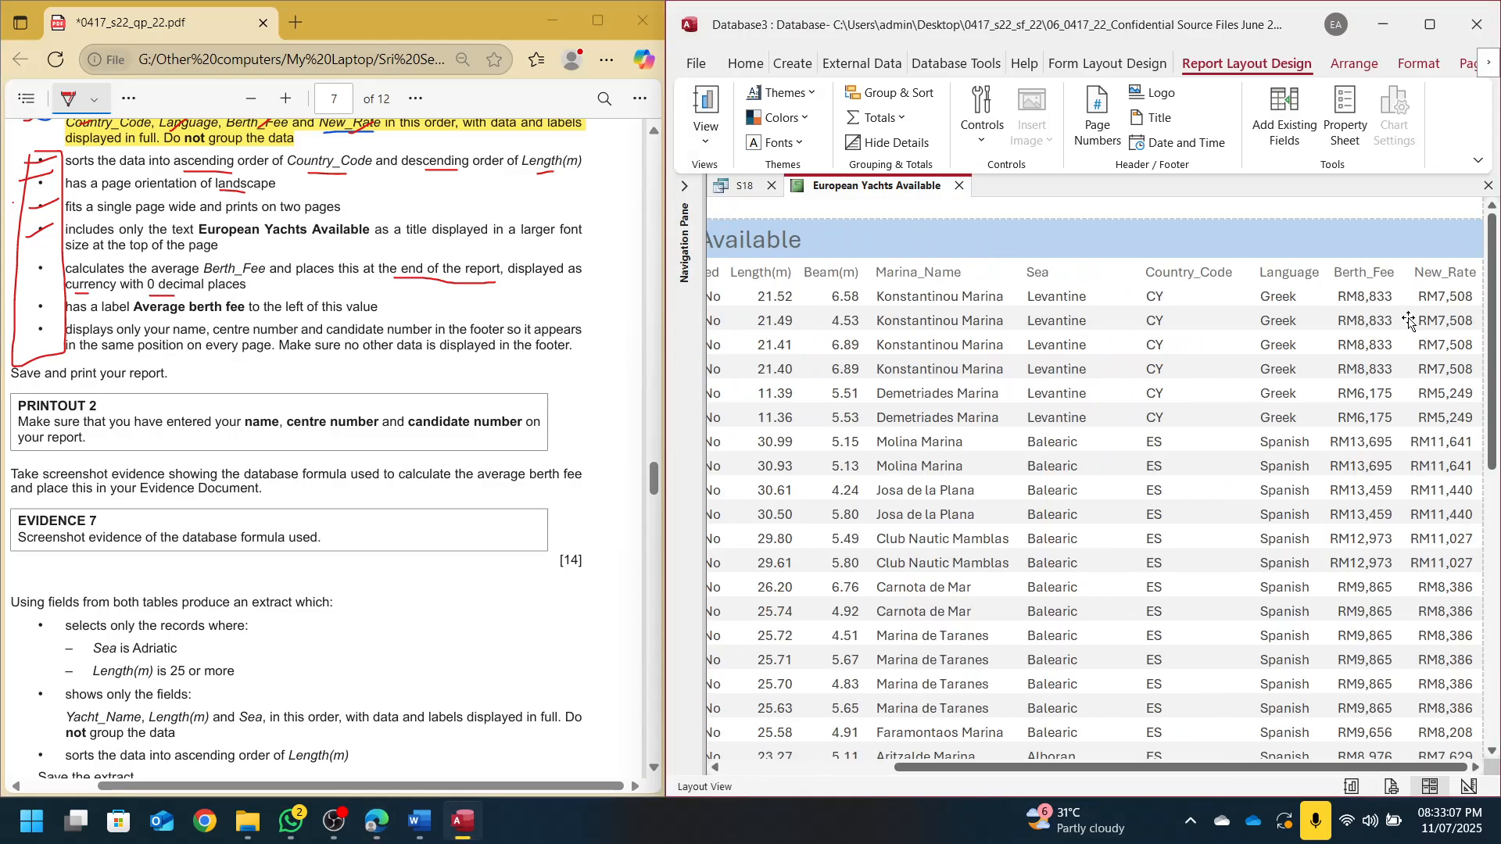
Add an Average total to Berth_Fee and select the resulting 9041.598 total
{"action": "left_click", "coordinate": [1367, 299]}
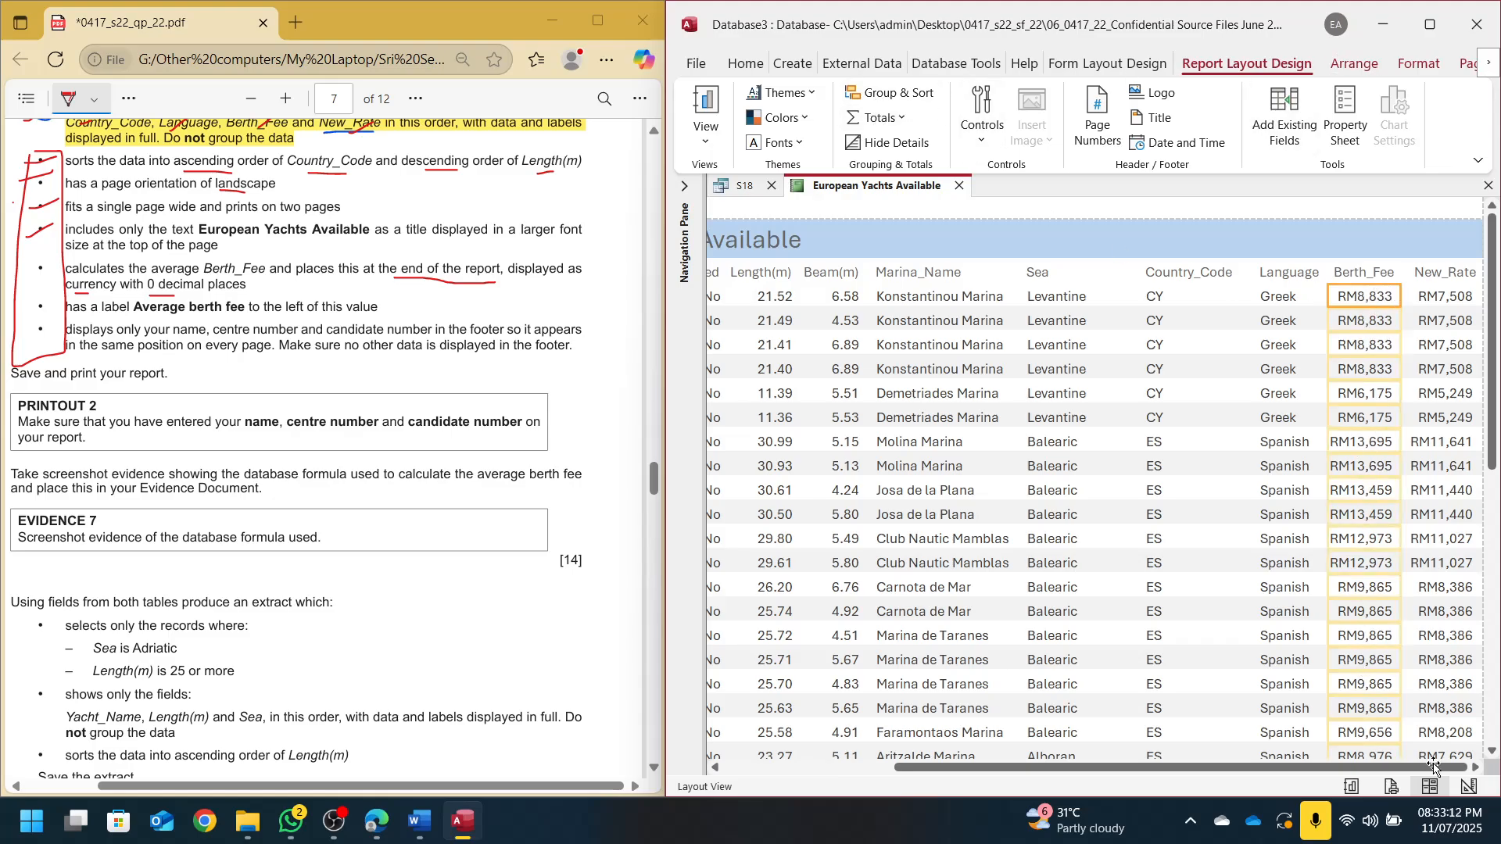
{"action": "left_click", "coordinate": [898, 118]}
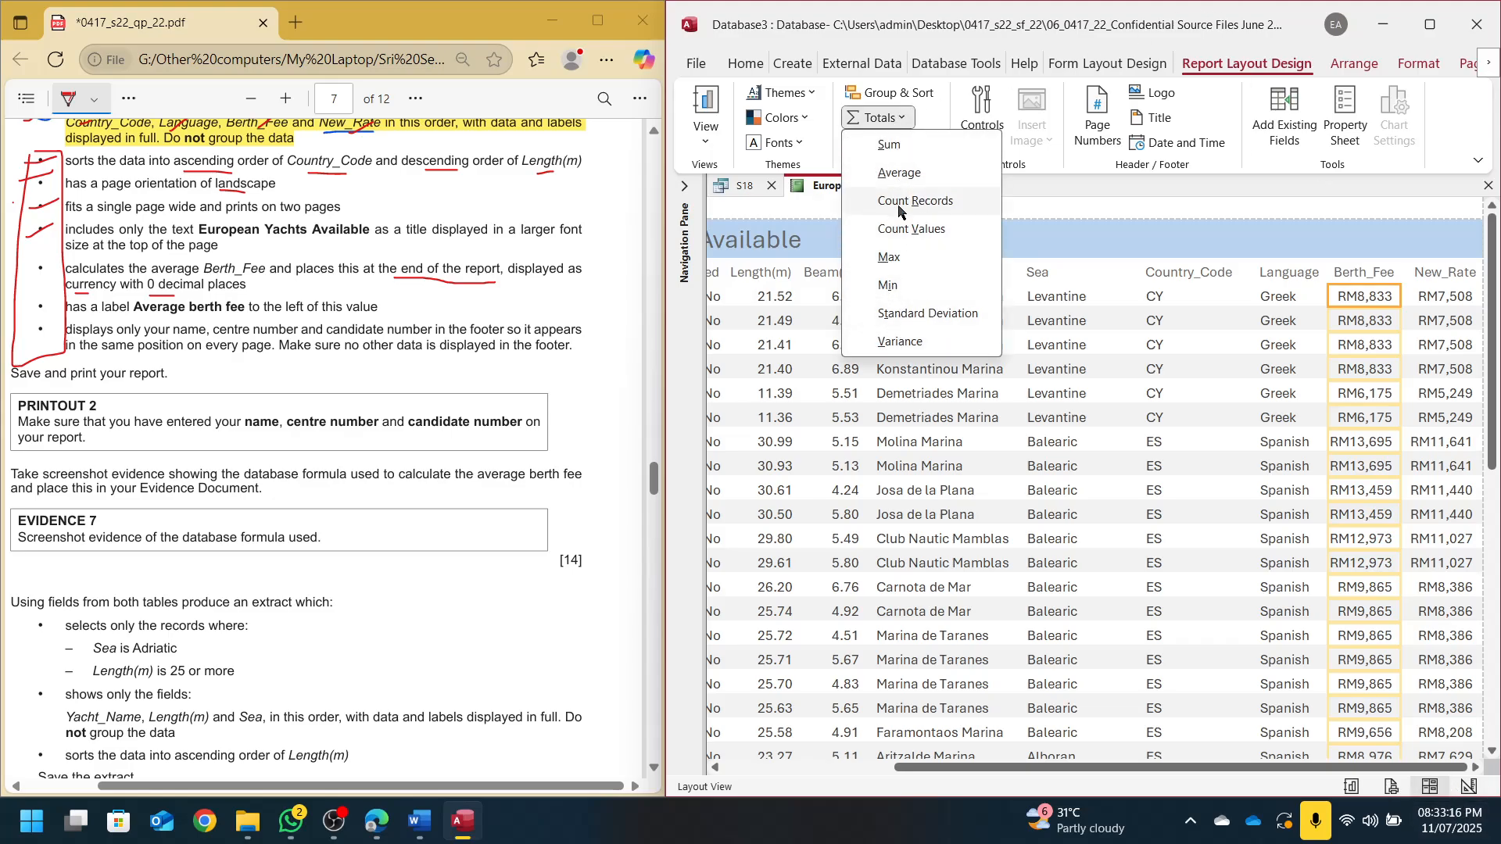
{"action": "left_click", "coordinate": [897, 173]}
{"action": "left_click_drag", "start_coordinate": [1492, 277], "coordinate": [1493, 579]}
{"action": "left_click", "coordinate": [1342, 655]}
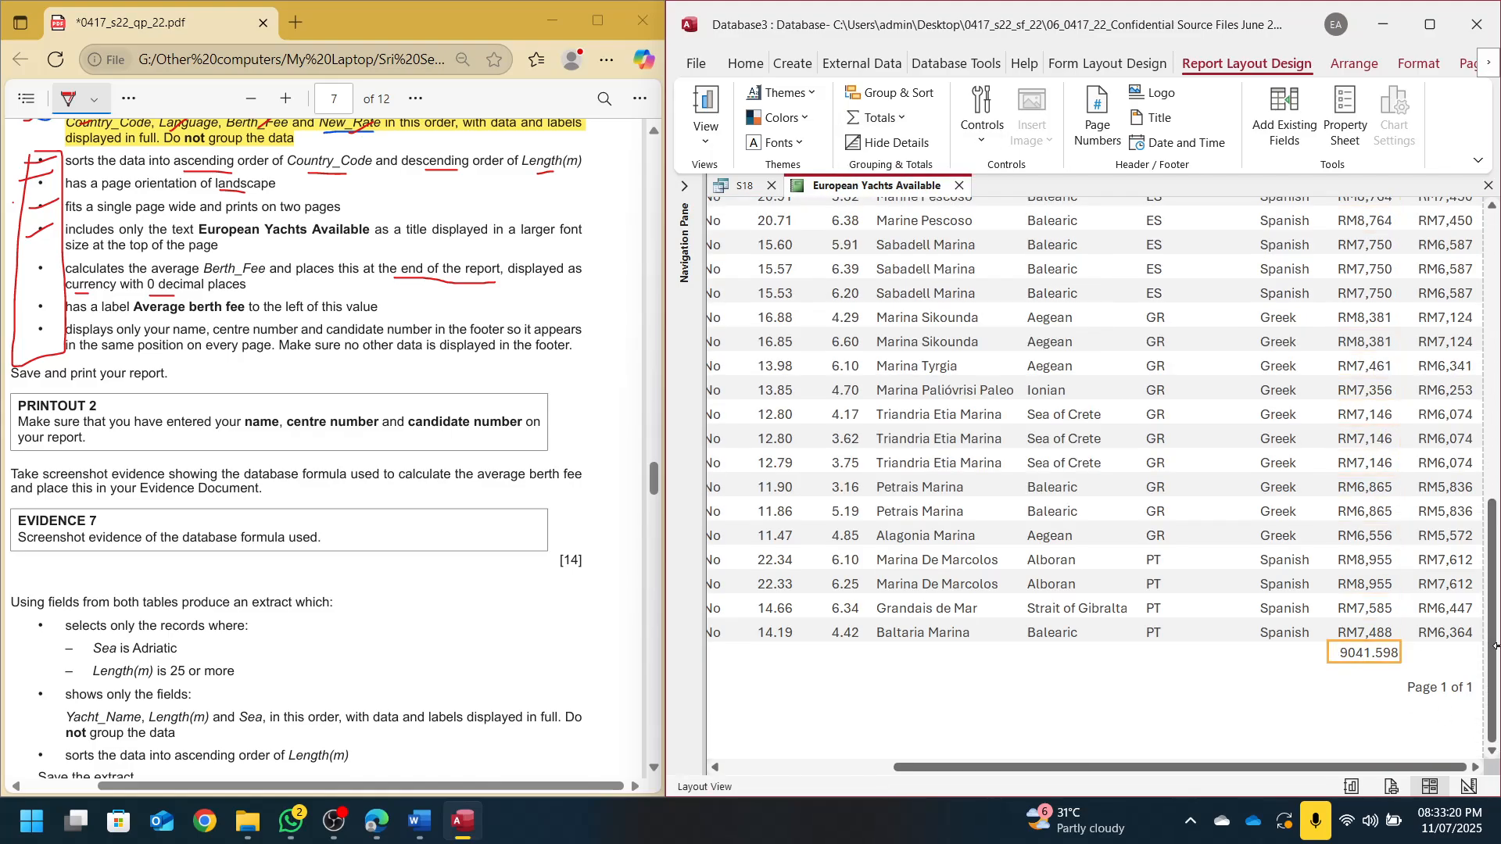
Format the Berth_Fee average as Currency with 0 decimal places in the Property Sheet
{"action": "left_click", "coordinate": [1357, 145]}
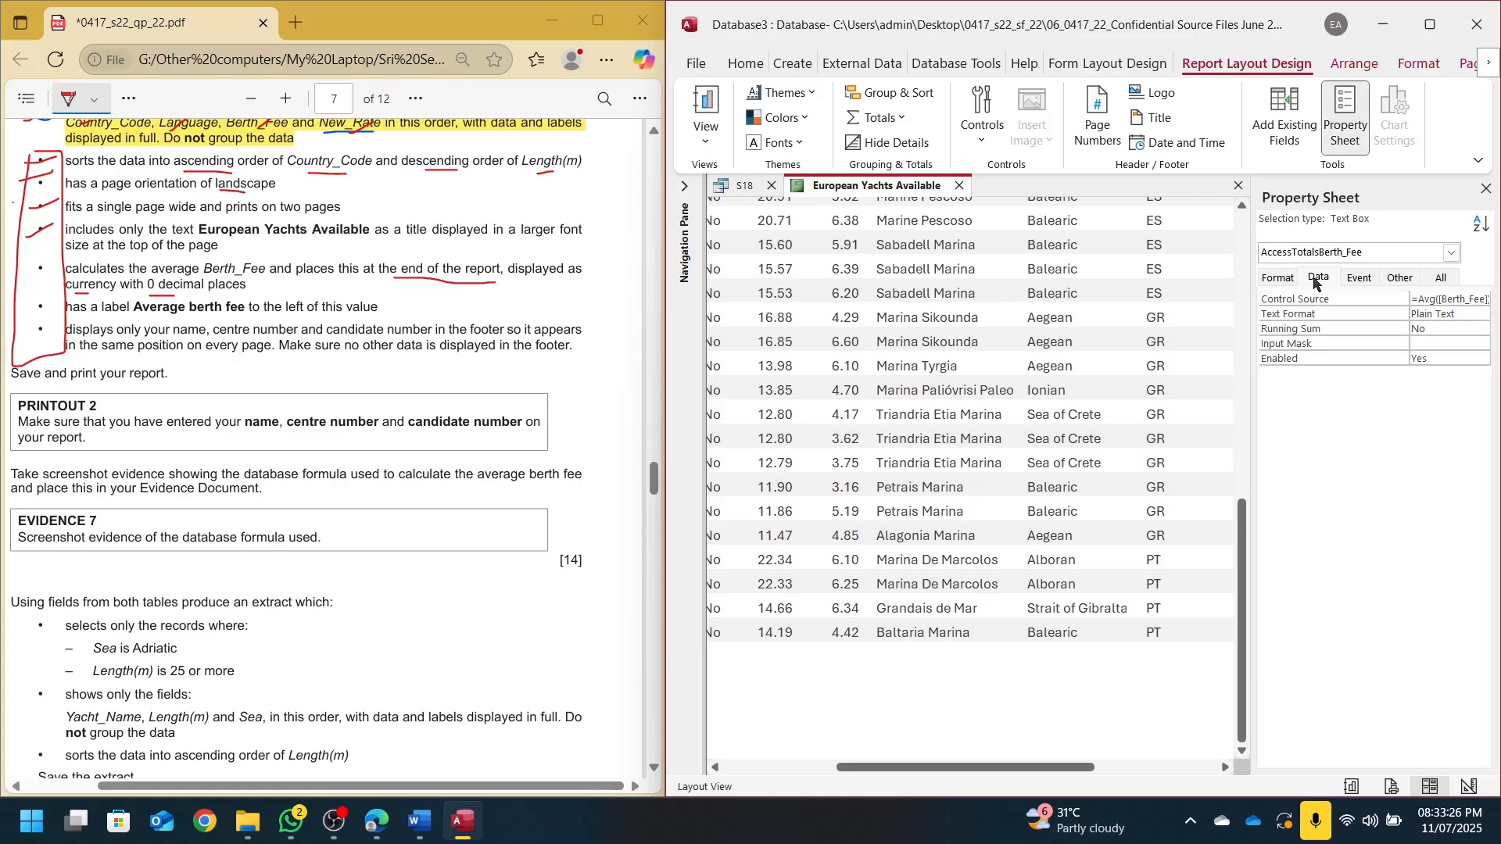
{"action": "left_click", "coordinate": [1281, 278]}
{"action": "left_click", "coordinate": [1465, 300]}
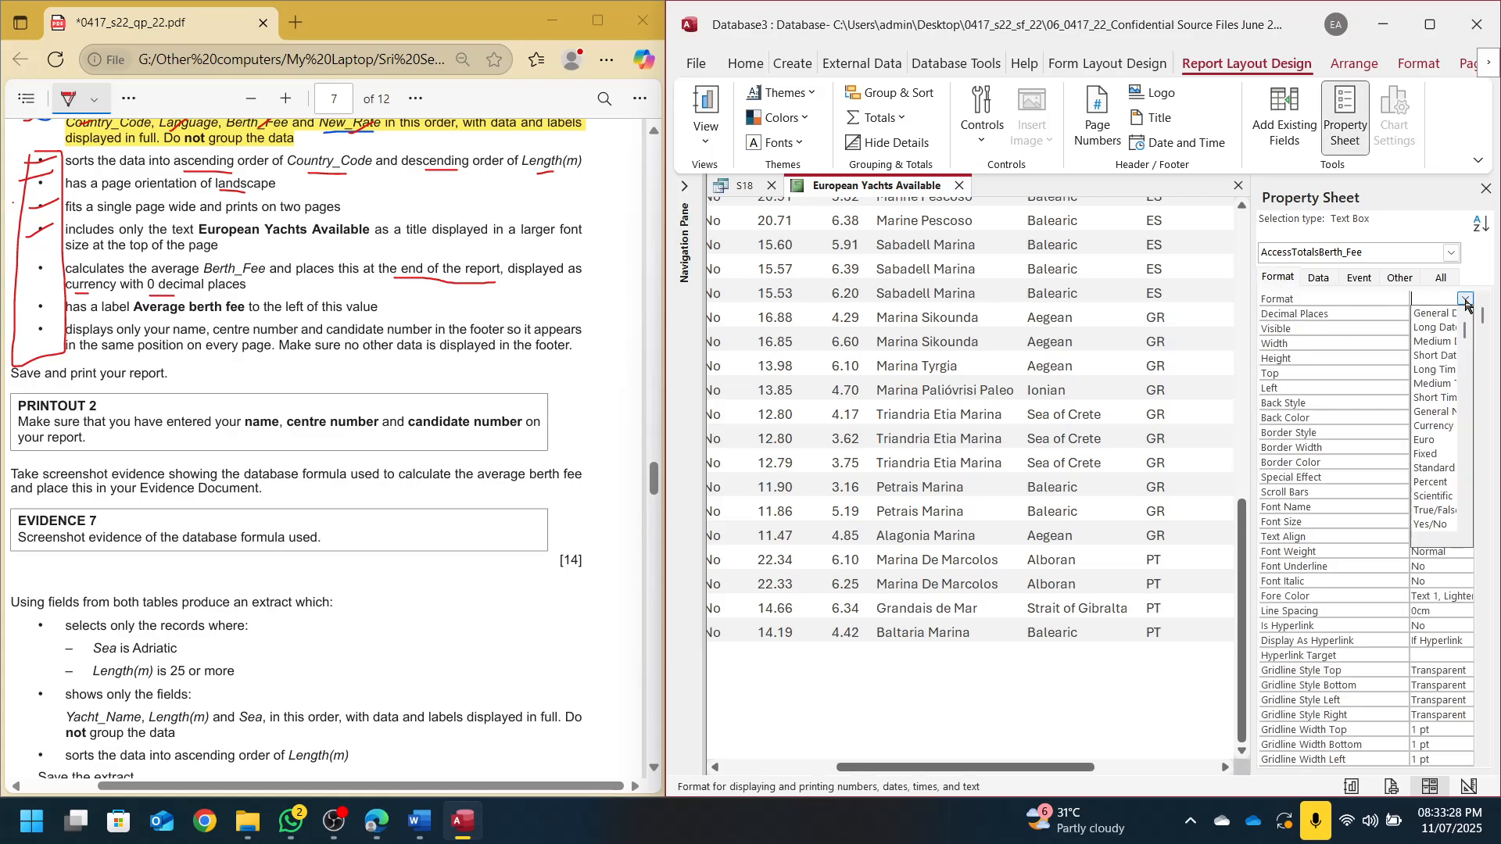
{"action": "left_click", "coordinate": [1434, 426]}
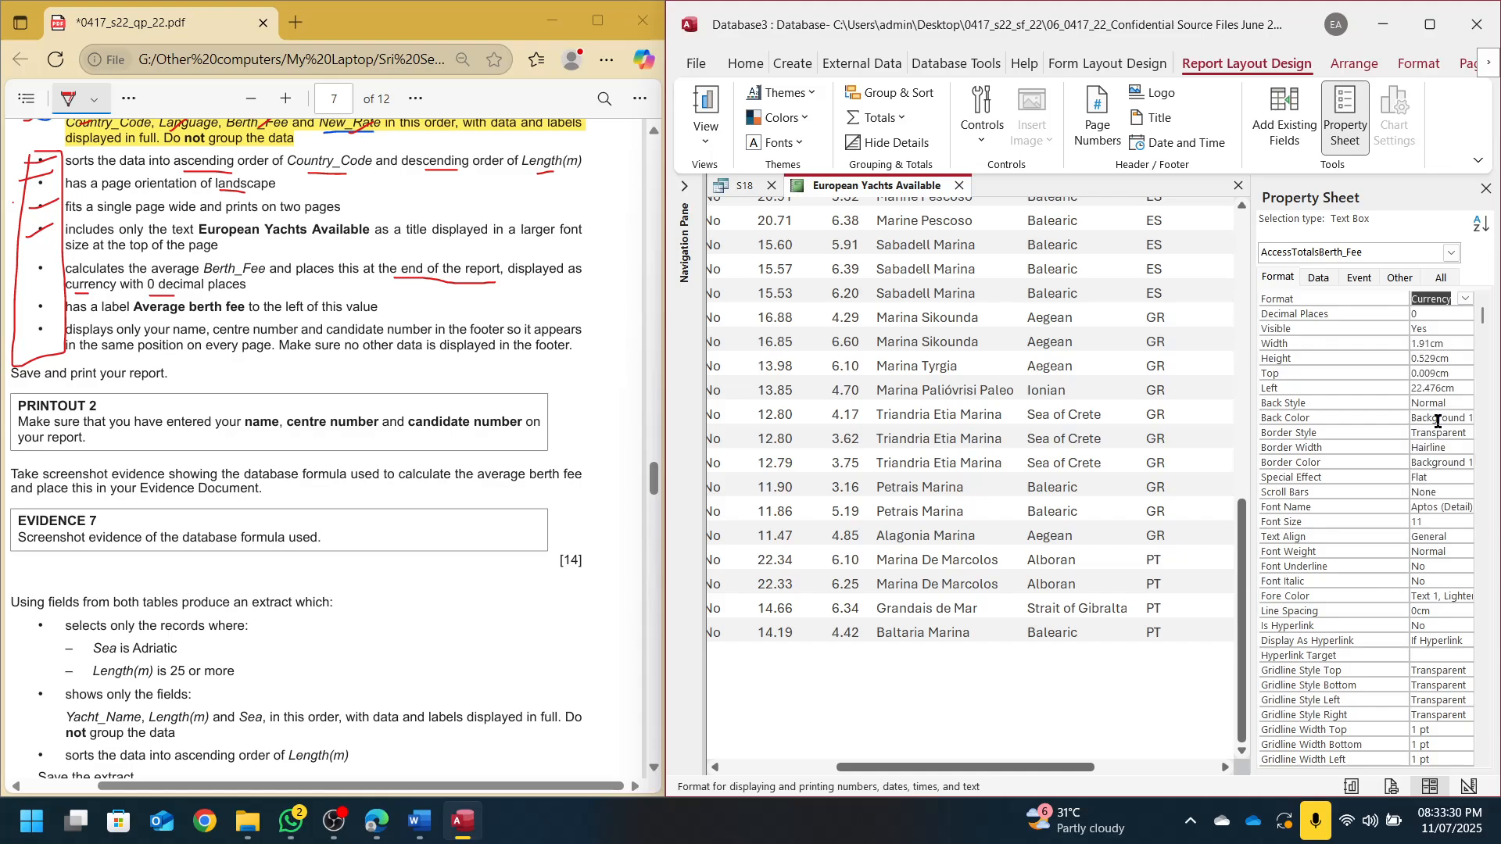
{"action": "left_click", "coordinate": [1427, 313]}
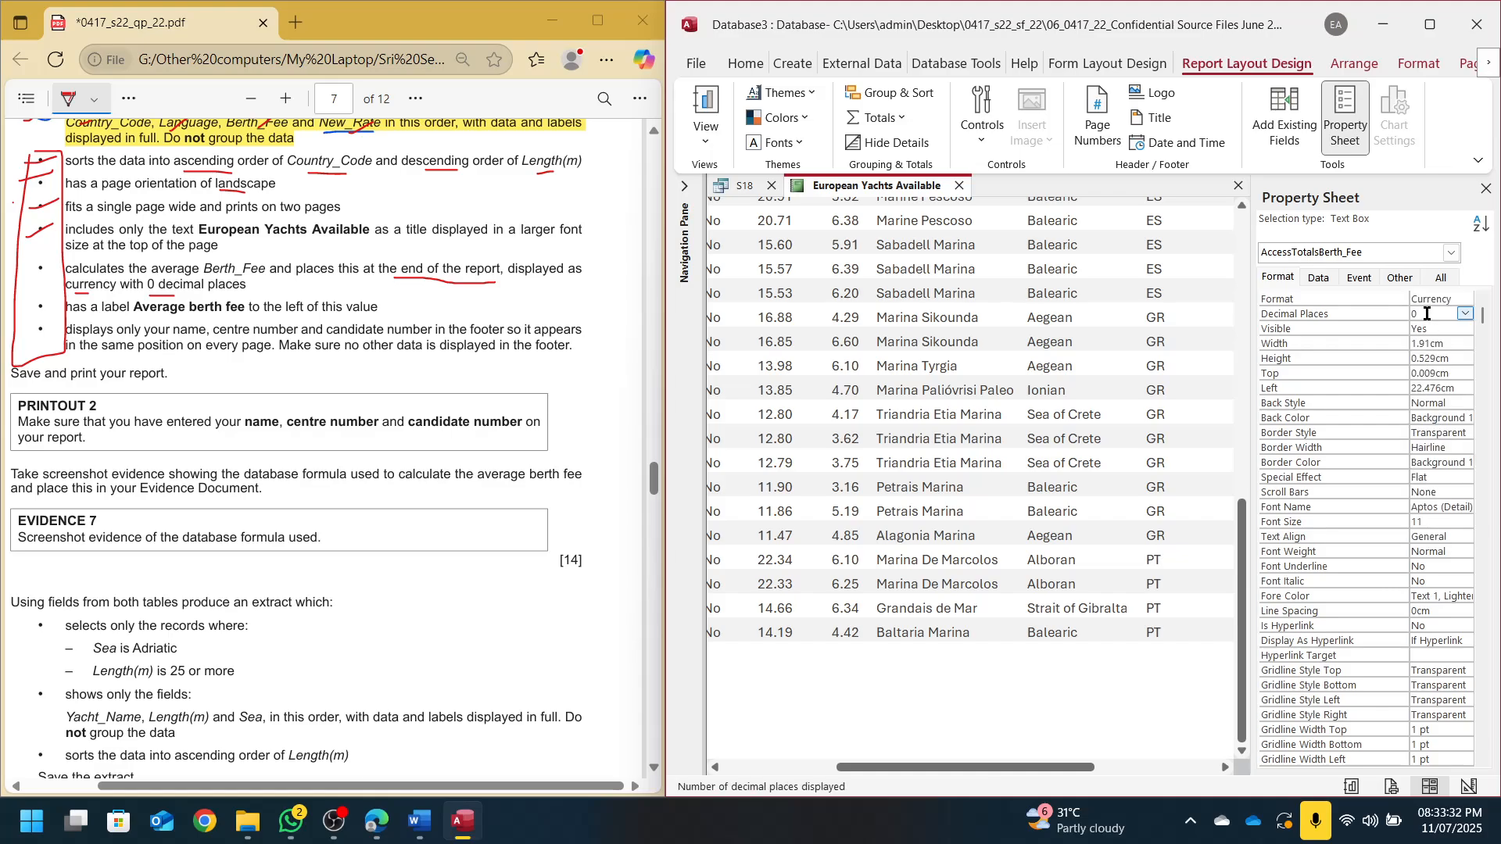
{"action": "left_click", "coordinate": [1486, 188]}
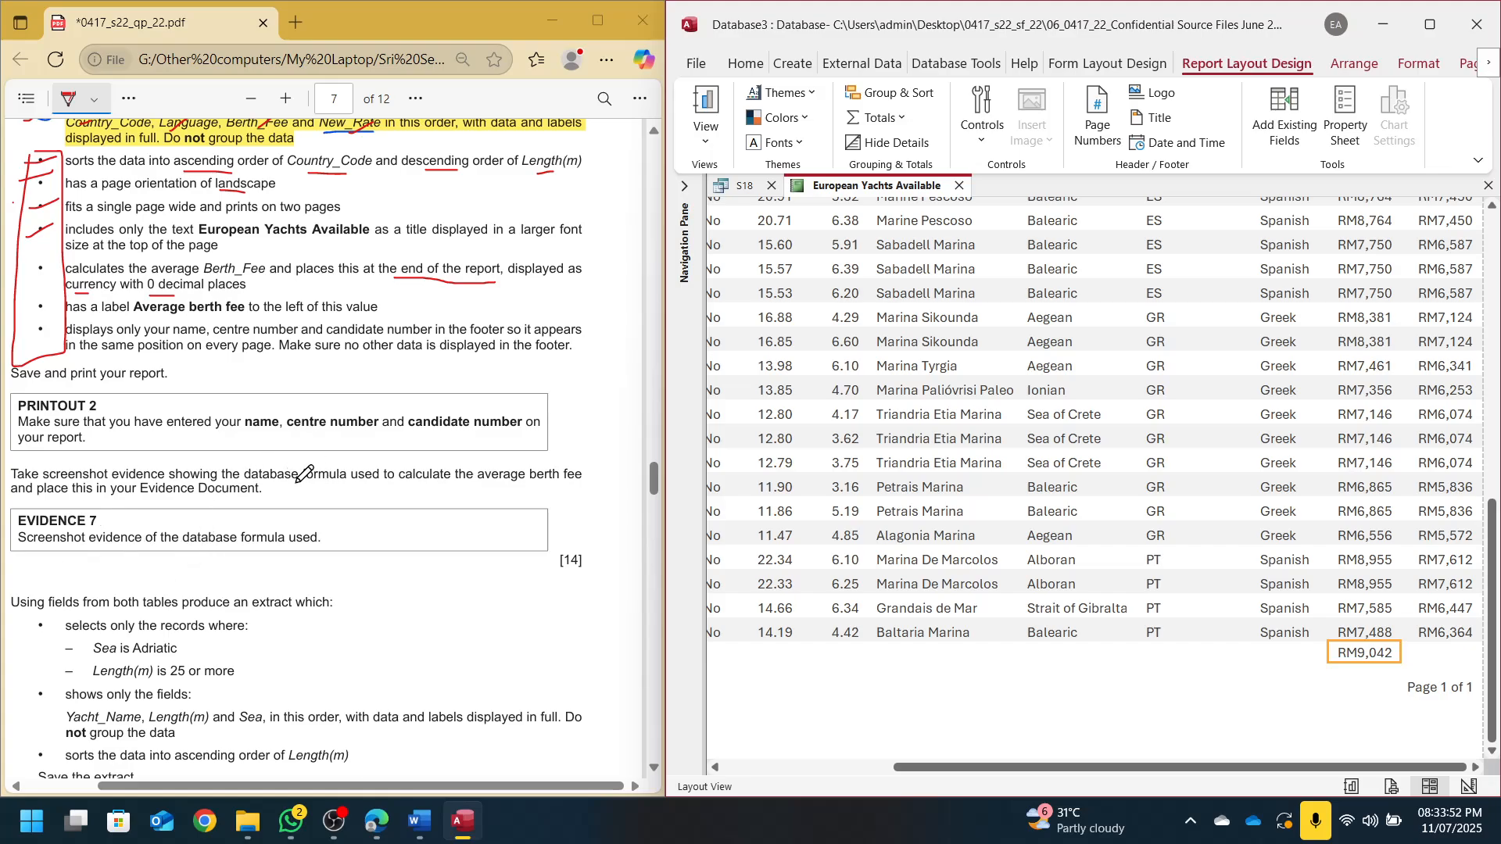
In Design View, widen the Report Footer box to show =Avg([Berth_Fee]) in full
{"action": "left_click_drag", "start_coordinate": [262, 485], "coordinate": [330, 489]}
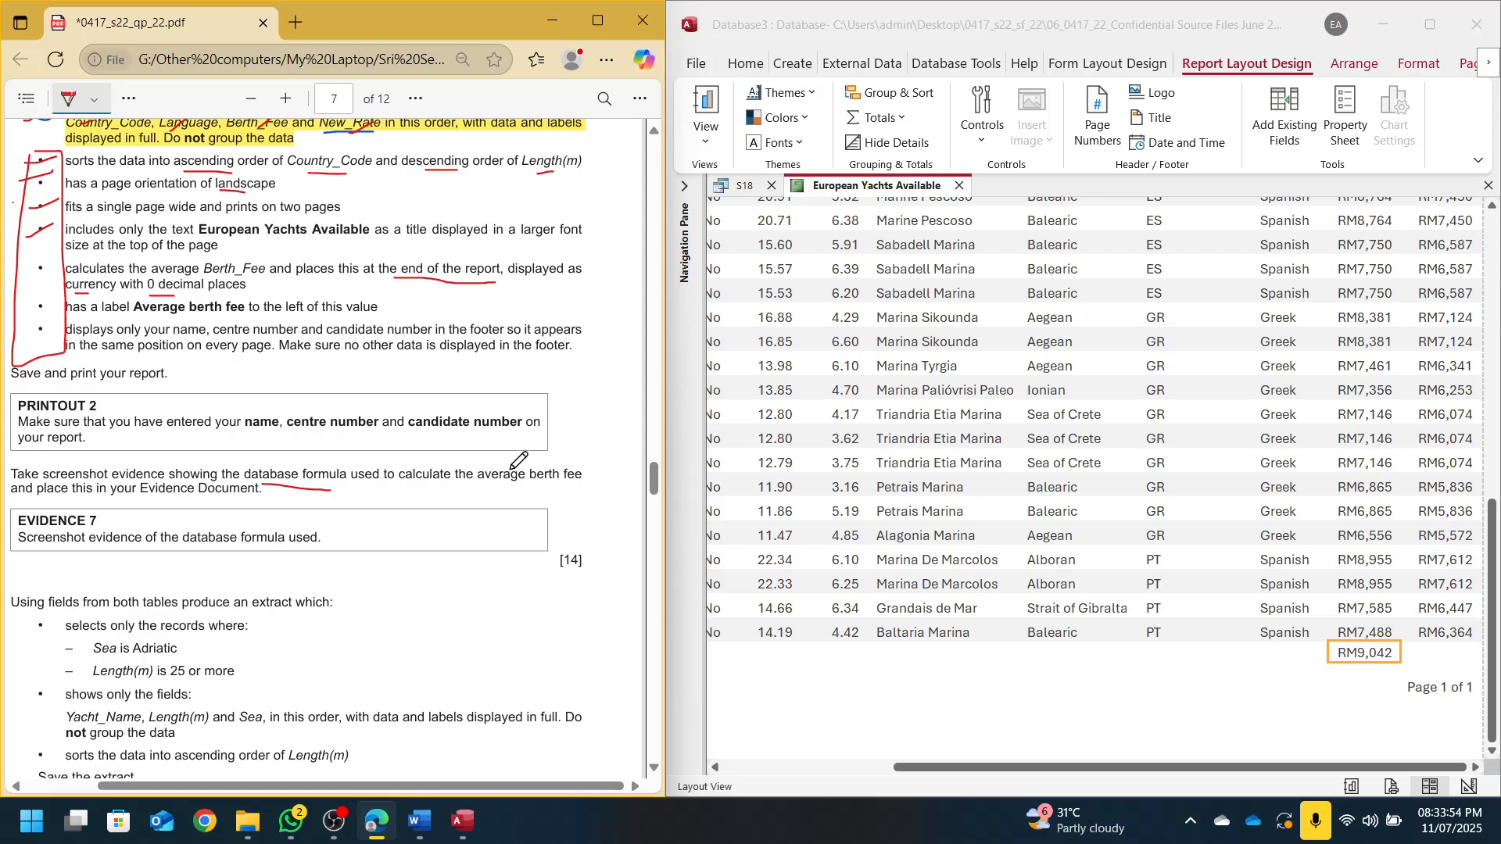
{"action": "left_click_drag", "start_coordinate": [474, 486], "coordinate": [503, 484]}
{"action": "left_click", "coordinate": [1469, 786]}
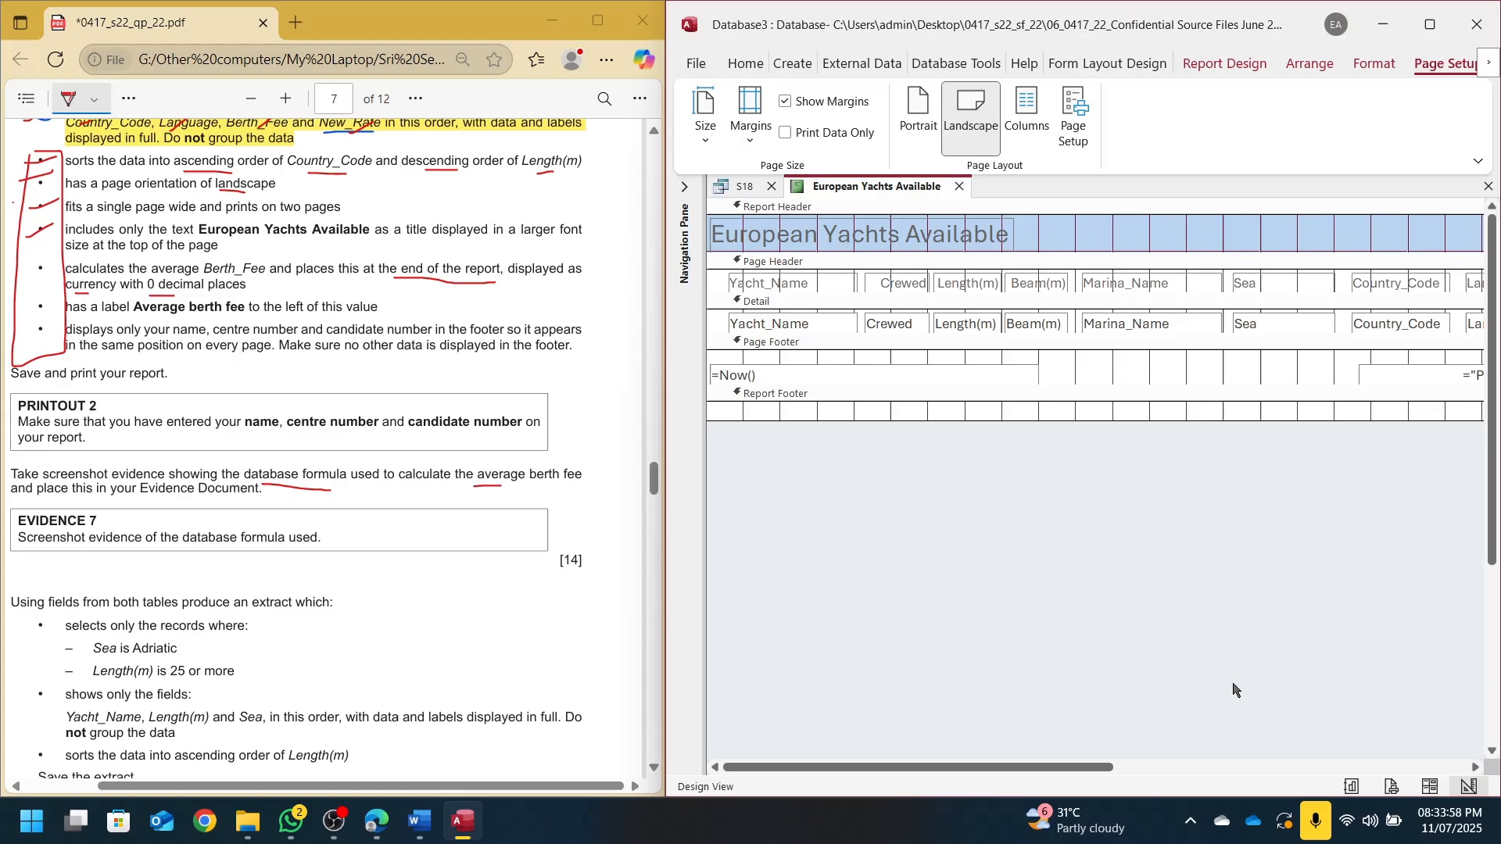
{"action": "left_click_drag", "start_coordinate": [1032, 773], "coordinate": [1389, 774]}
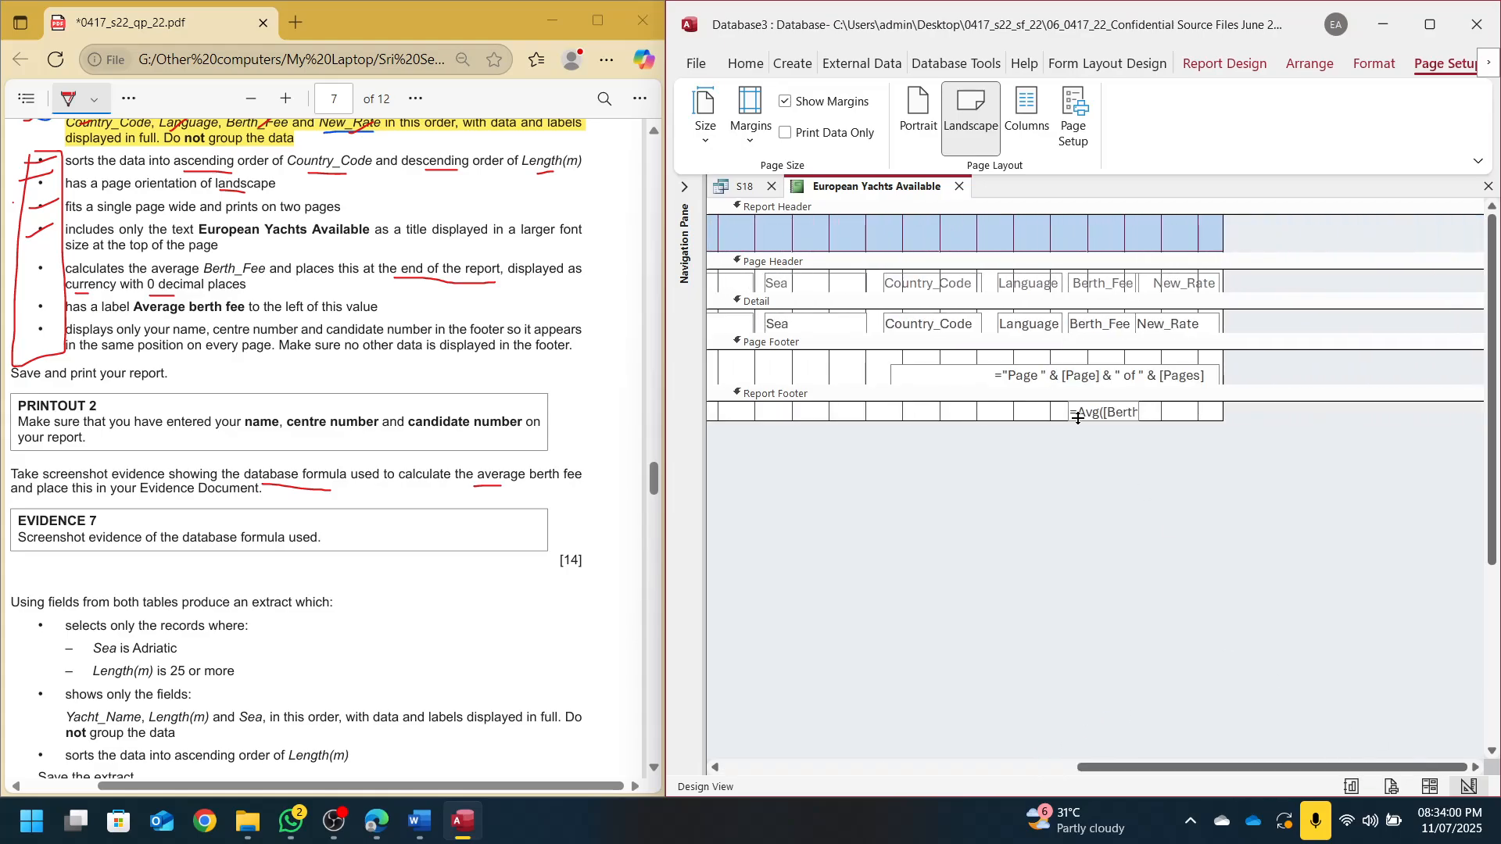
{"action": "left_click", "coordinate": [1079, 414]}
{"action": "left_click_drag", "start_coordinate": [1066, 410], "coordinate": [1027, 411]}
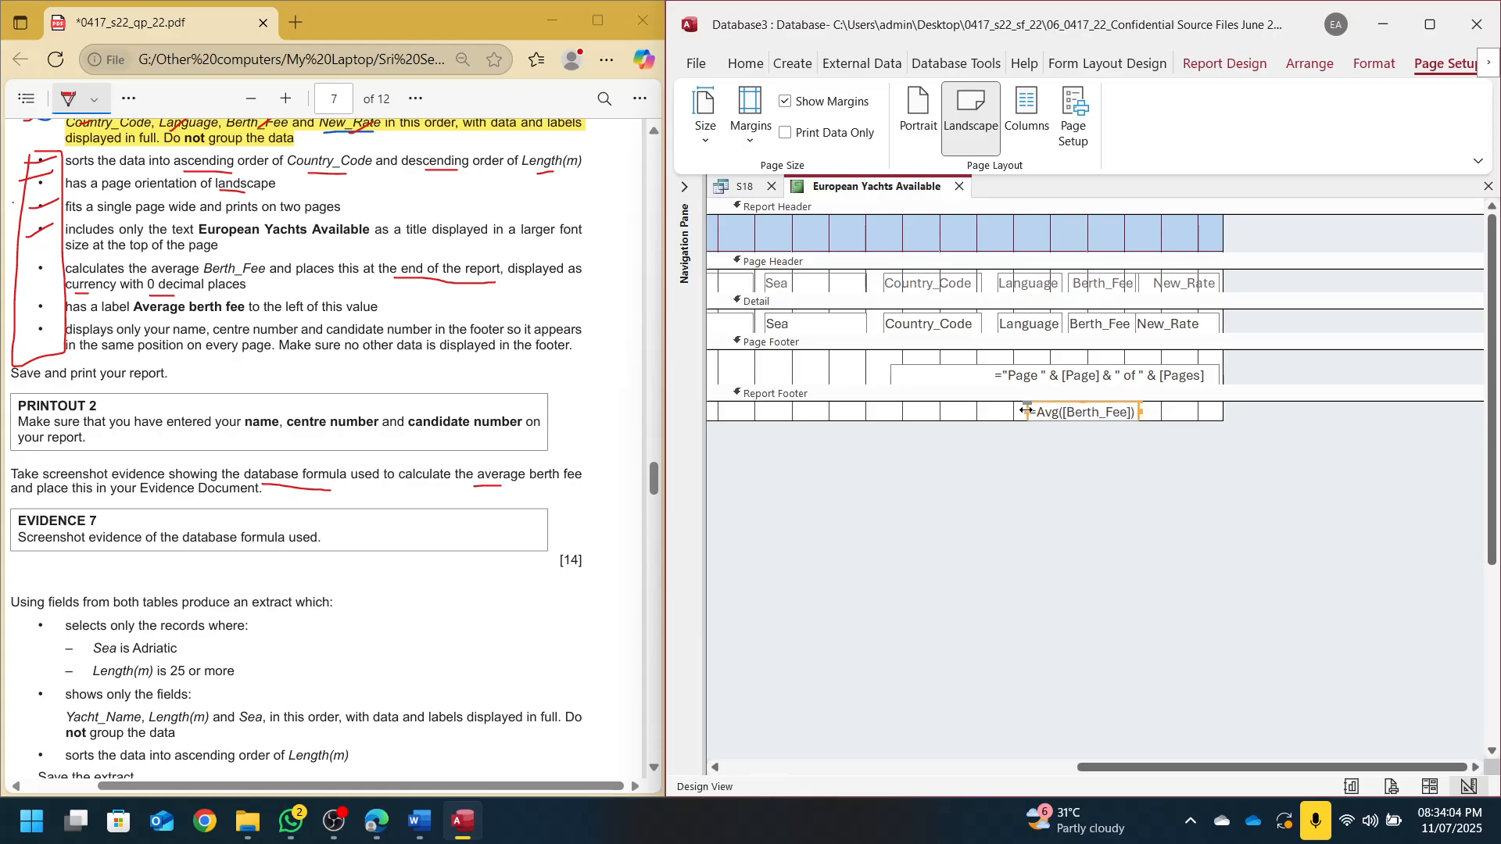
{"action": "left_click", "coordinate": [1063, 470]}
Snip a screenshot of the =Avg([Berth_Fee]) formula area
{"action": "key", "text": "super+shift+s"}
{"action": "left_click_drag", "start_coordinate": [1017, 396], "coordinate": [1151, 429]}
{"action": "scroll", "coordinate": [324, 507], "scroll_direction": "up", "scroll_amount": 1}
{"action": "scroll", "coordinate": [300, 519], "scroll_direction": "up", "scroll_amount": 2}
{"action": "scroll", "coordinate": [299, 518], "scroll_direction": "left", "scroll_amount": 1}
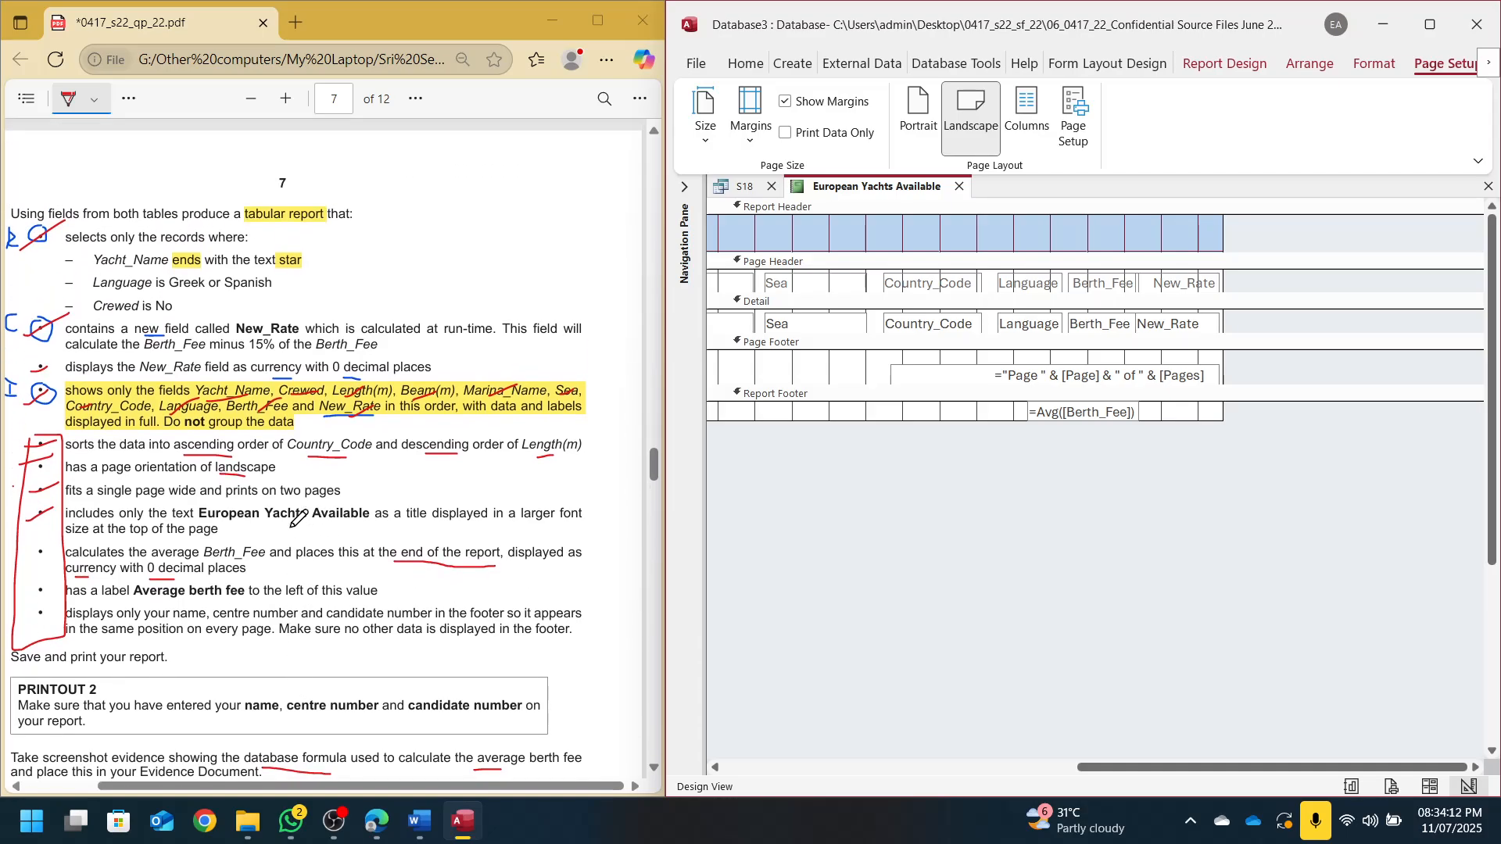
{"action": "scroll", "coordinate": [300, 519], "scroll_direction": "right", "scroll_amount": 1}
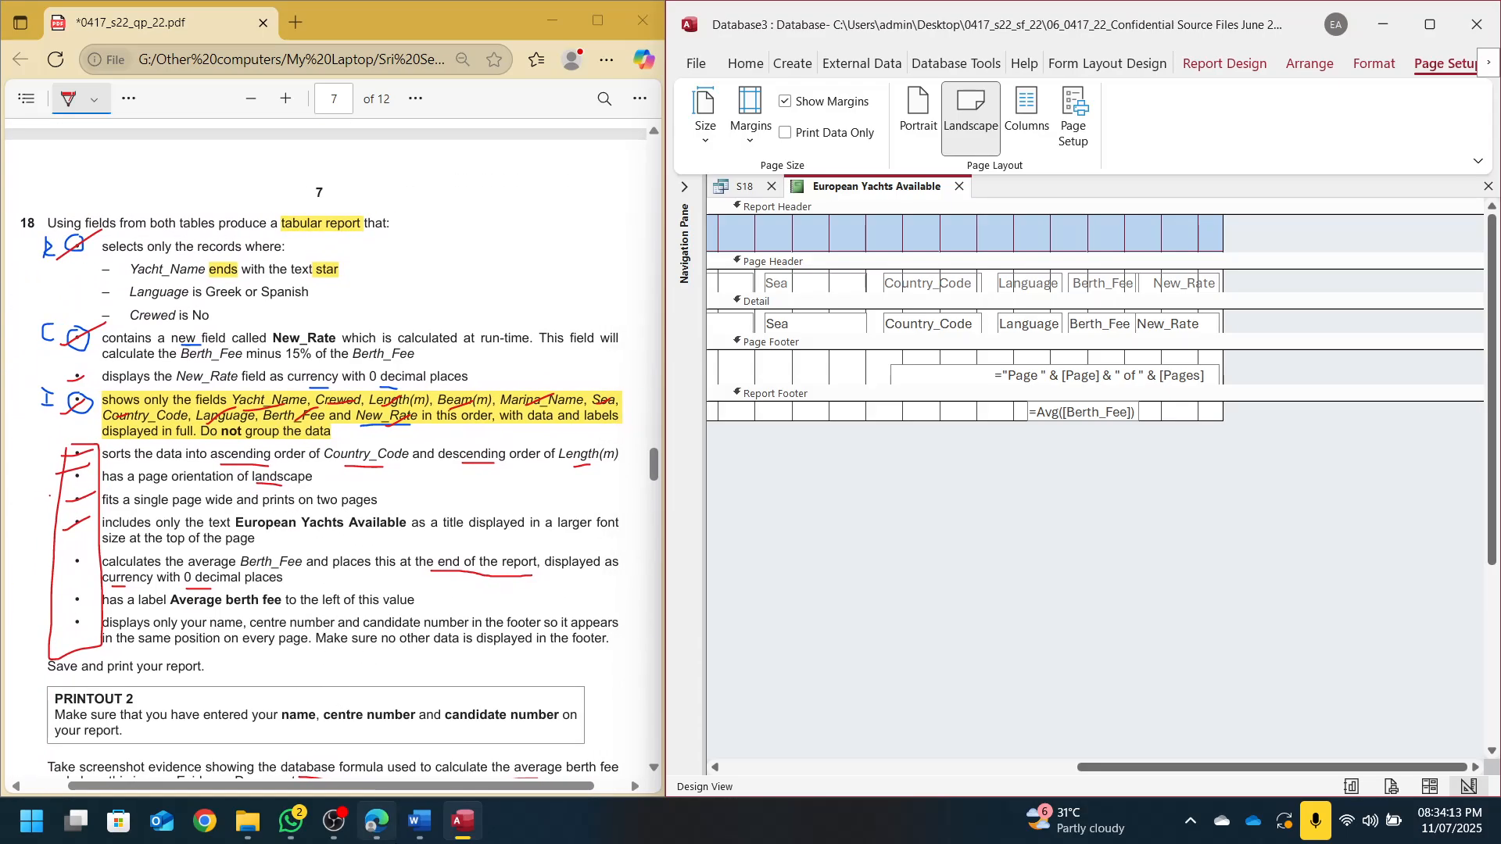
Paste the formula screenshot under Evidence 7 in Word, then undo the box widening in Access
{"action": "left_click", "coordinate": [419, 821]}
{"action": "scroll", "coordinate": [1119, 547], "scroll_direction": "down", "scroll_amount": 4}
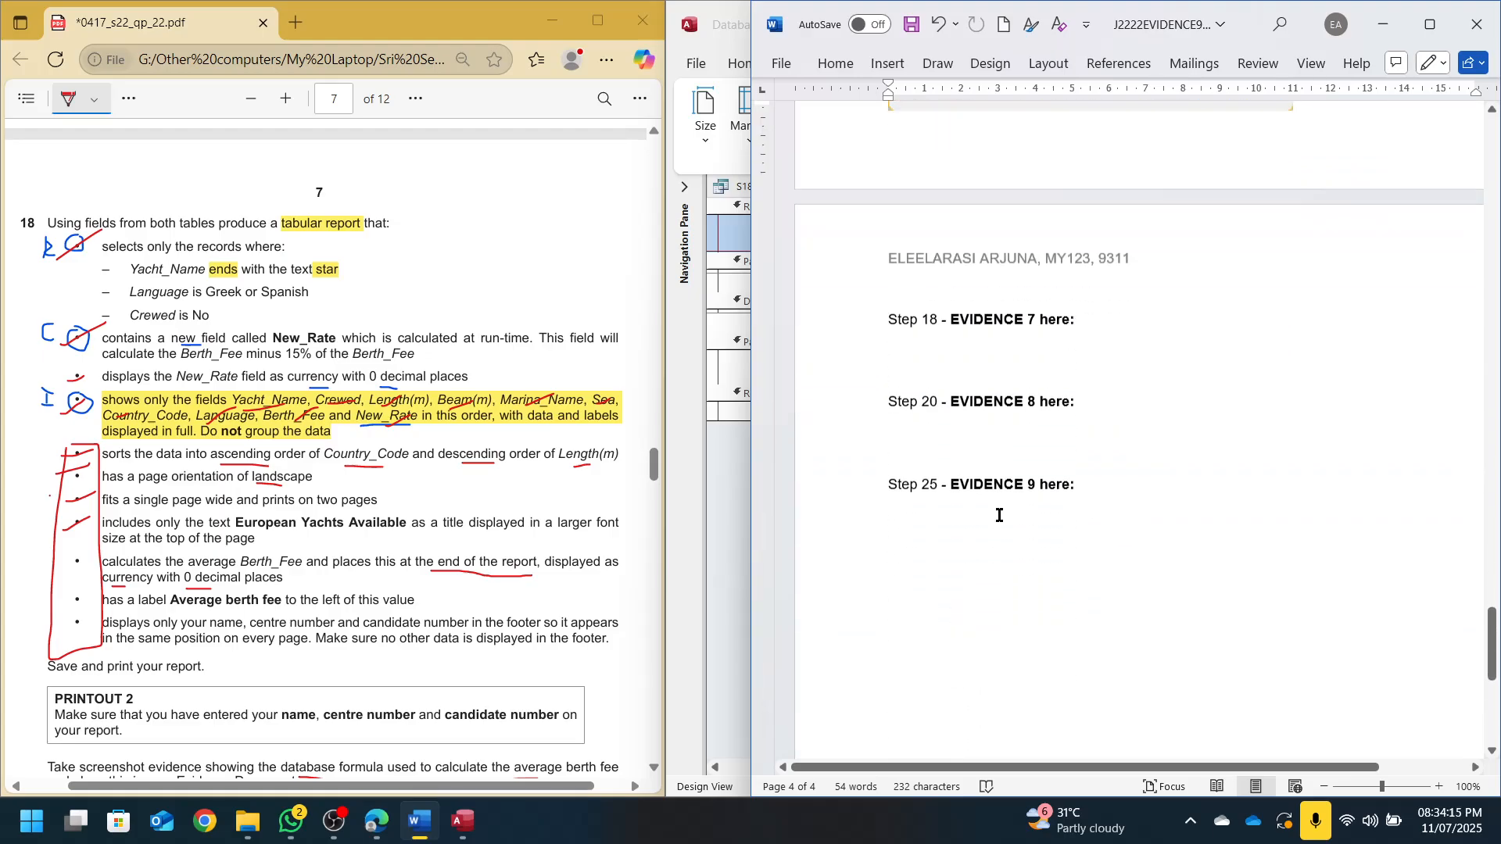
{"action": "left_click", "coordinate": [912, 345]}
{"action": "key", "text": "ctrl+v"}
{"action": "key", "text": "alt+Tab"}
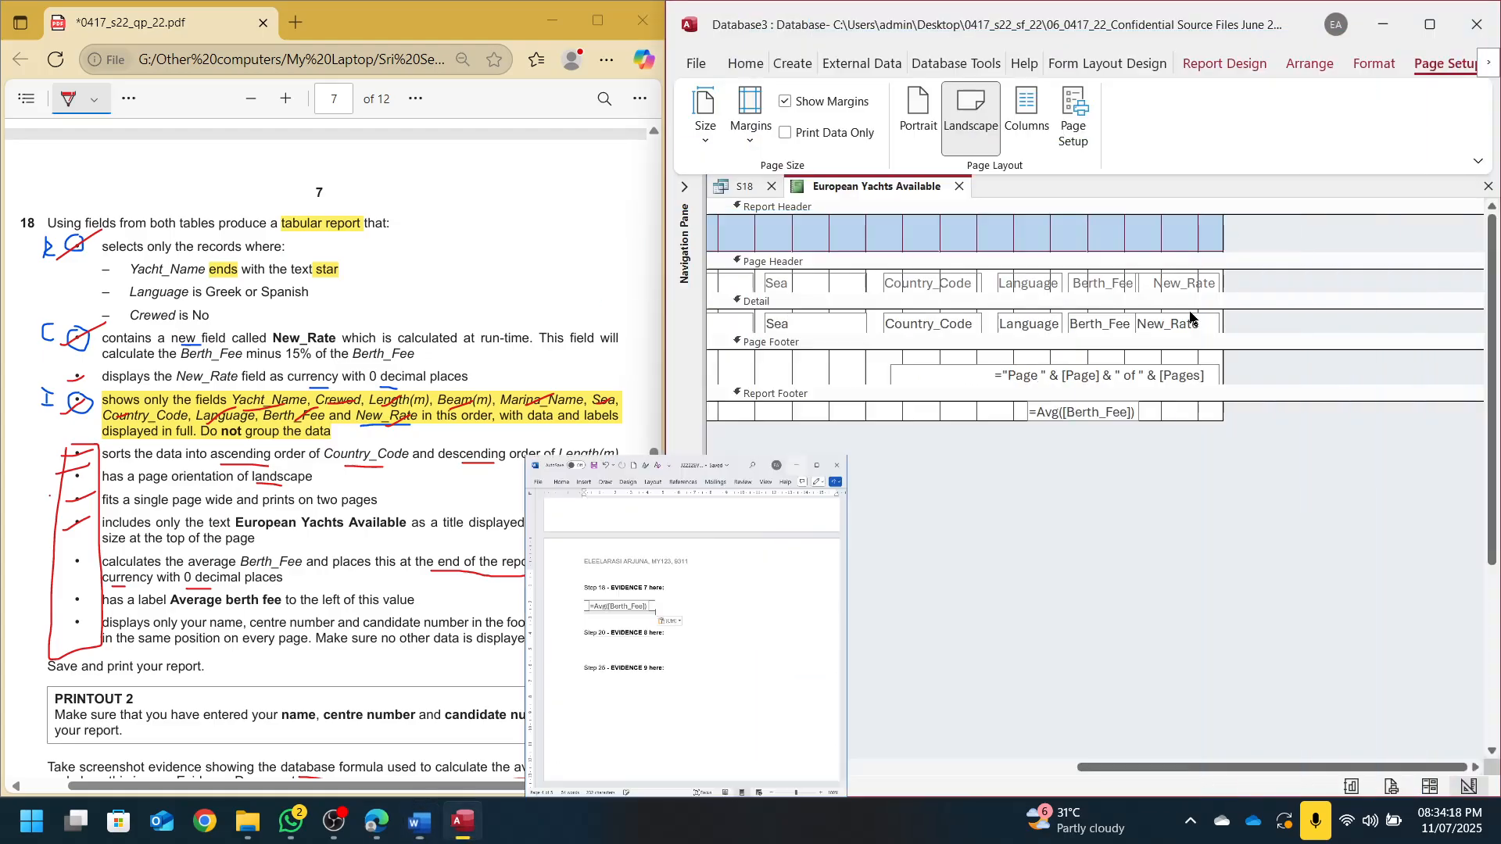
{"action": "key", "text": "ctrl+z"}
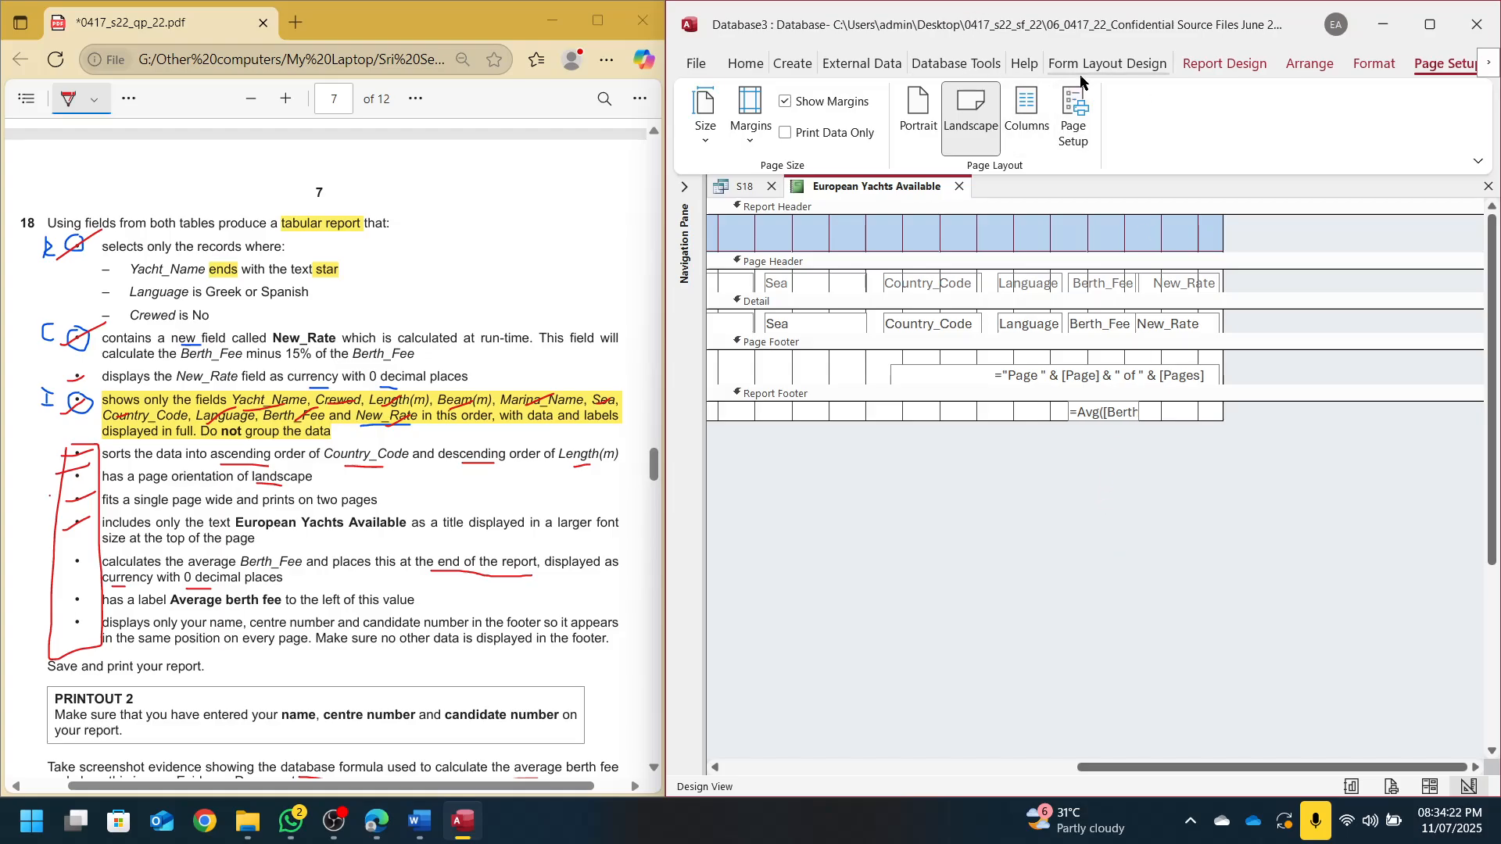
Draw an 'Average berth fee' label left of the =Avg box, then switch to Report View
{"action": "left_click", "coordinate": [1224, 63]}
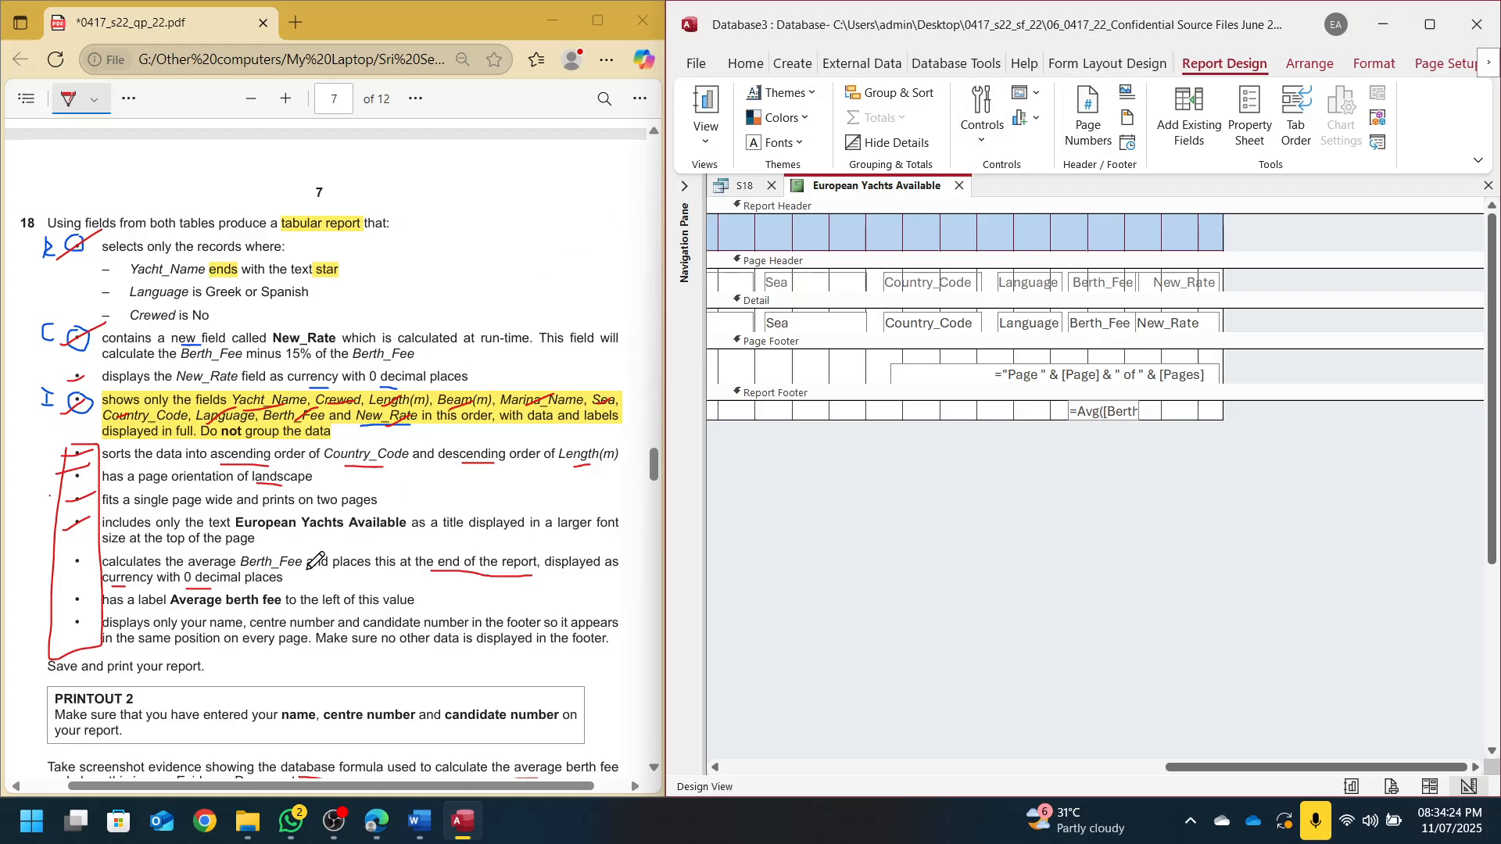
{"action": "scroll", "coordinate": [308, 548], "scroll_direction": "down", "scroll_amount": 5}
{"action": "scroll", "coordinate": [305, 531], "scroll_direction": "left", "scroll_amount": 1}
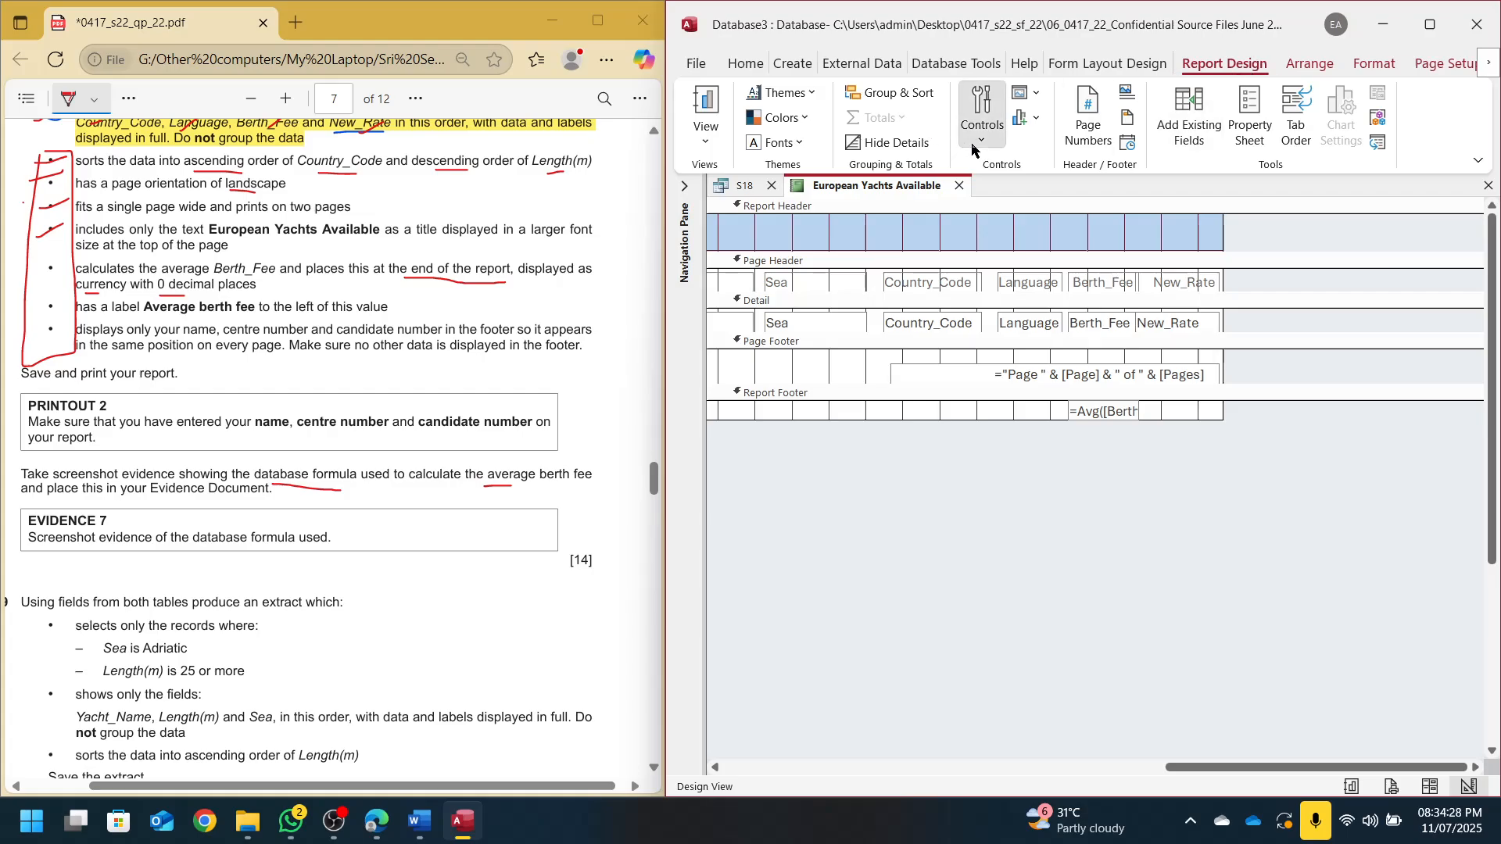
{"action": "left_click", "coordinate": [982, 122]}
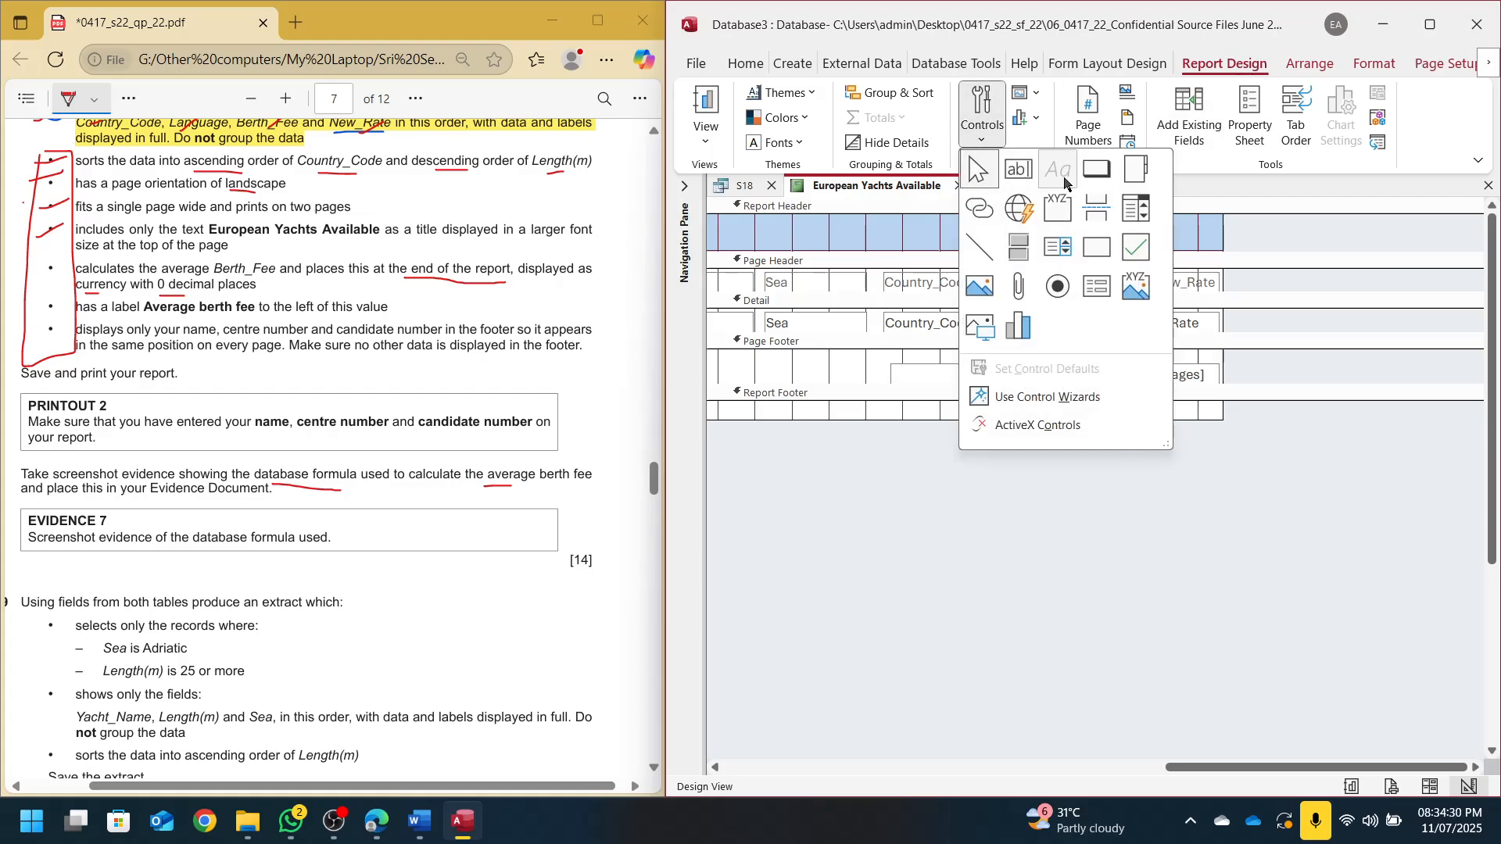
{"action": "left_click", "coordinate": [1017, 181]}
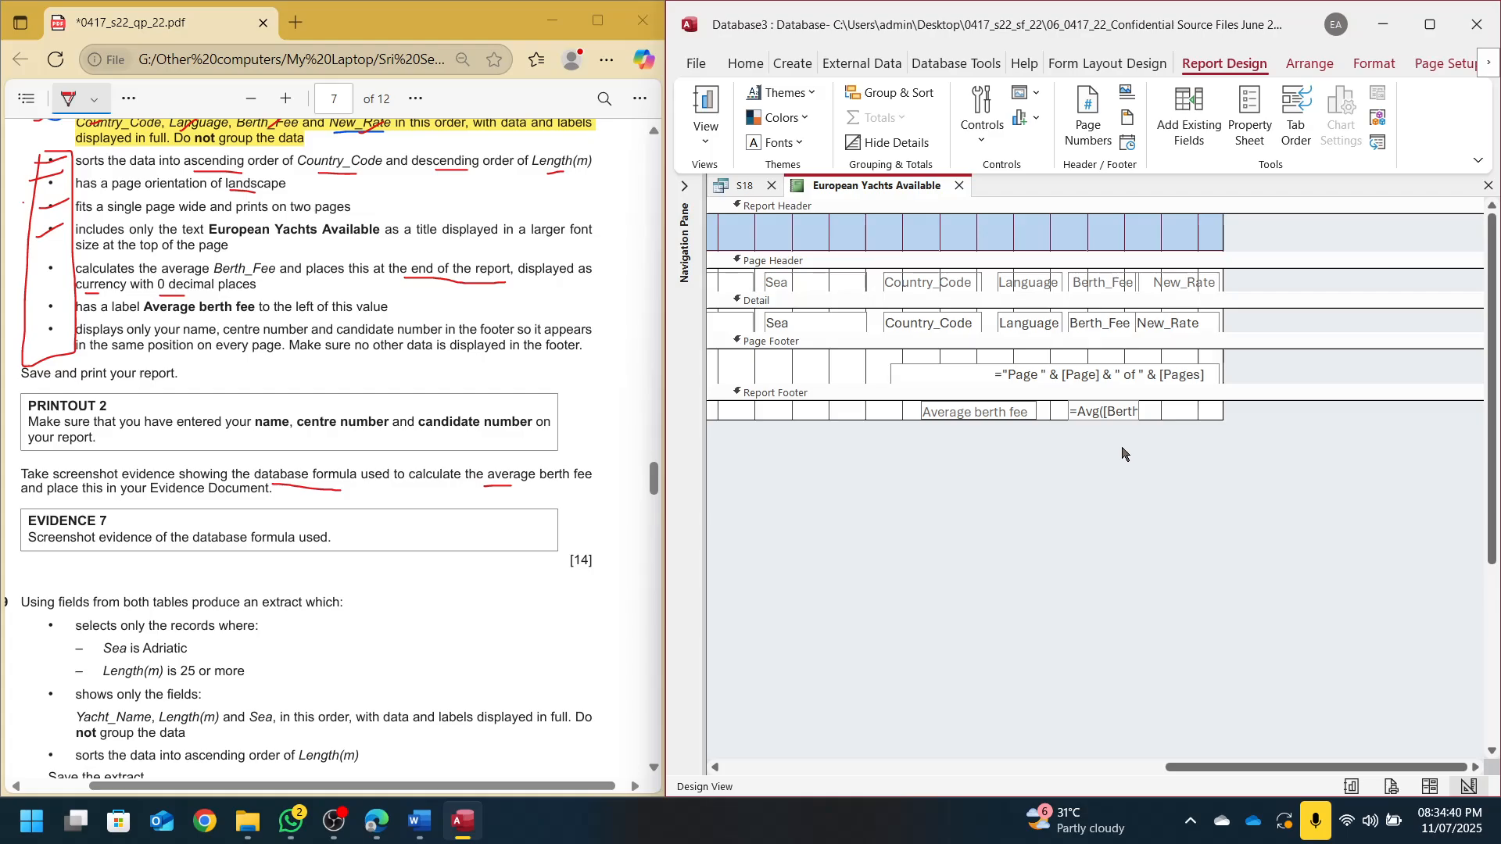
{"action": "left_click", "coordinate": [1123, 449]}
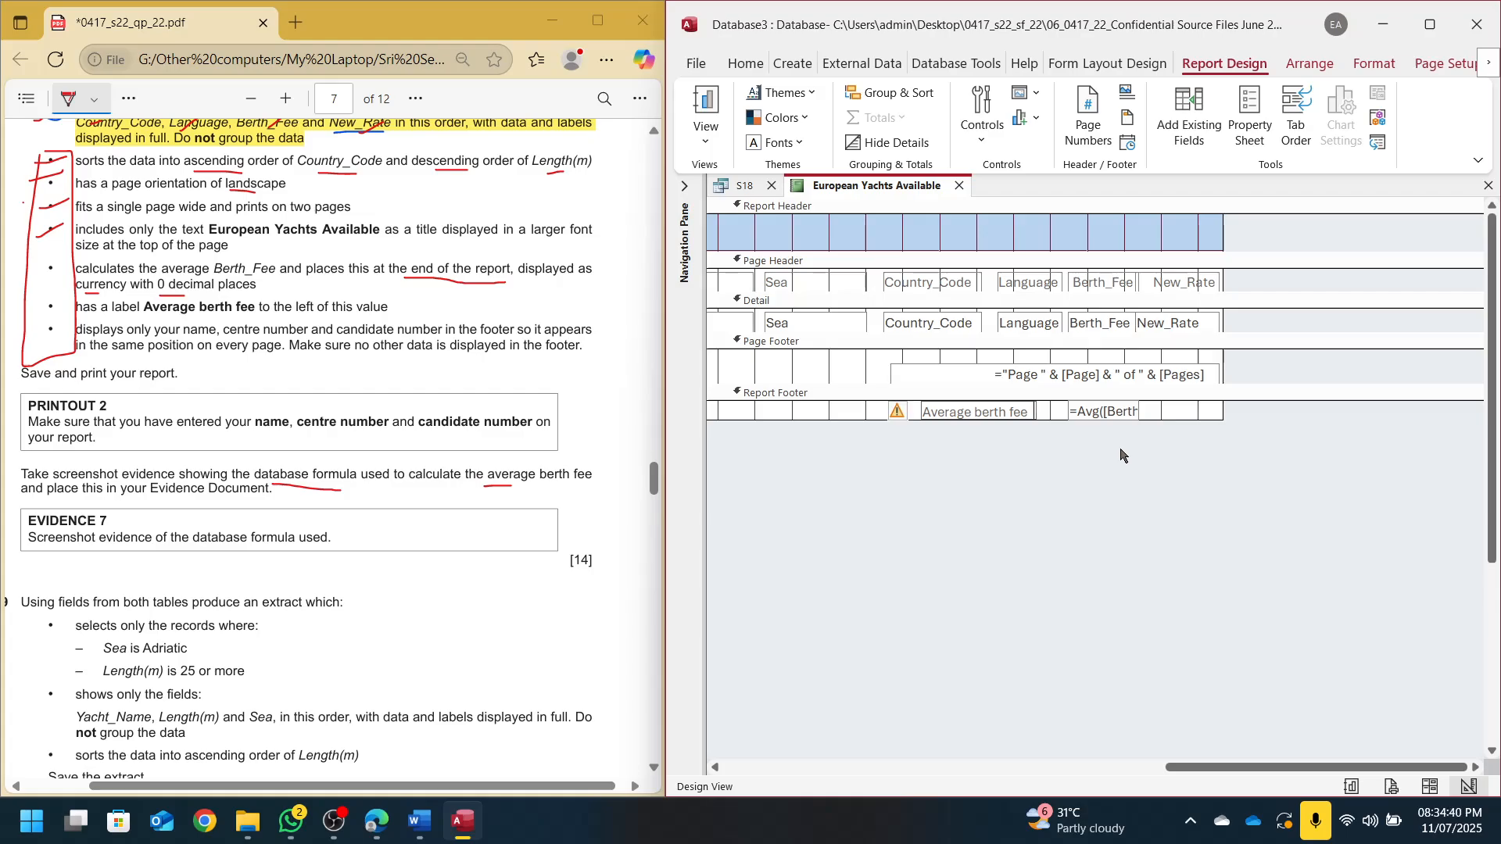
{"action": "left_click", "coordinate": [1434, 782]}
{"action": "scroll", "coordinate": [1264, 694], "scroll_direction": "down", "scroll_amount": 10}
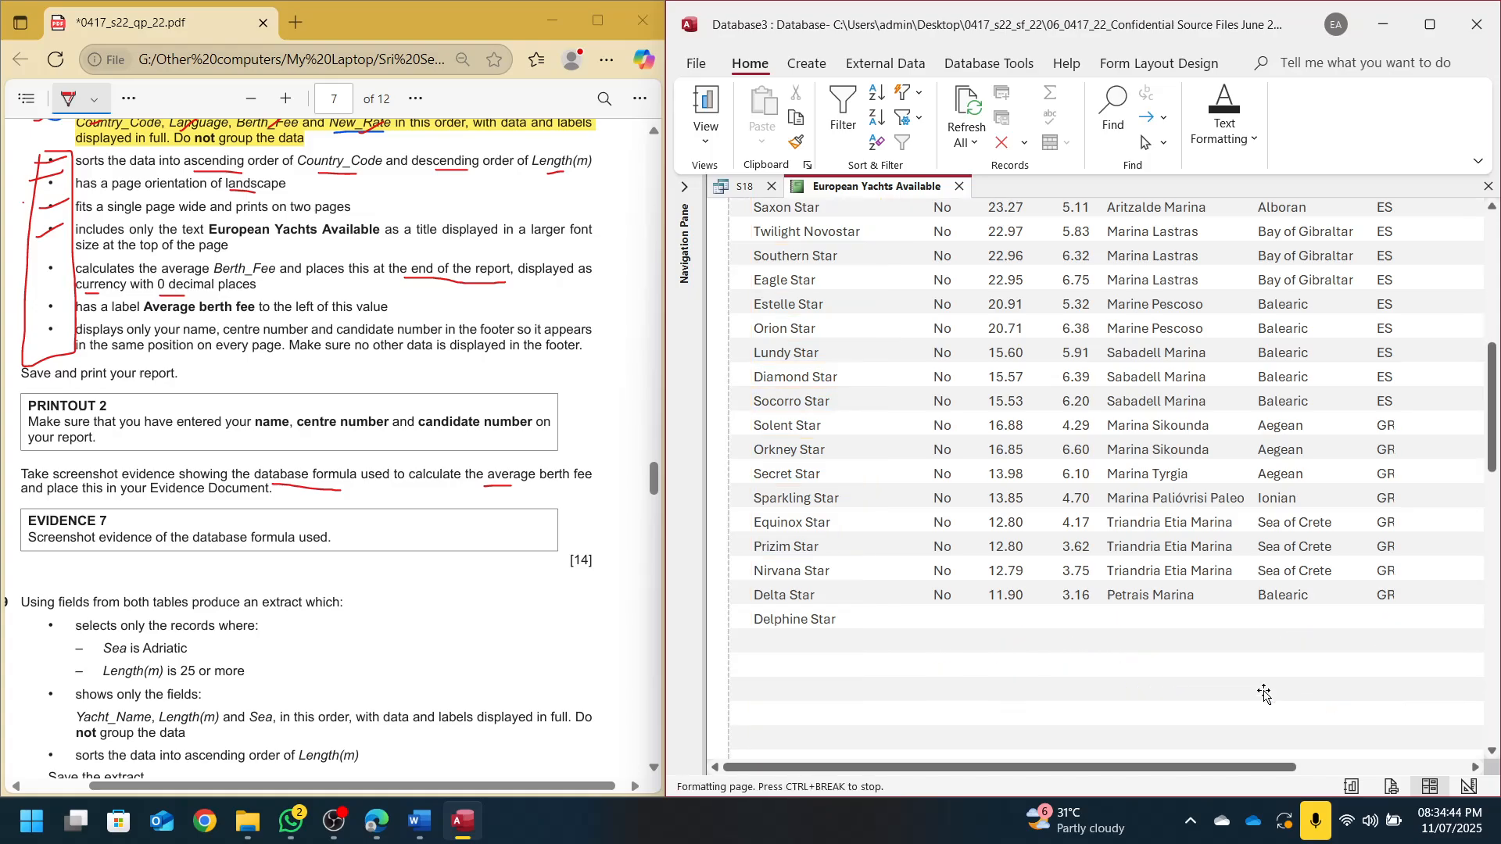
Nudge the Average berth fee label right up against the RM9,042 total in Layout View
{"action": "scroll", "coordinate": [1264, 694], "scroll_direction": "down", "scroll_amount": 2}
{"action": "left_click_drag", "start_coordinate": [1200, 769], "coordinate": [1484, 761]}
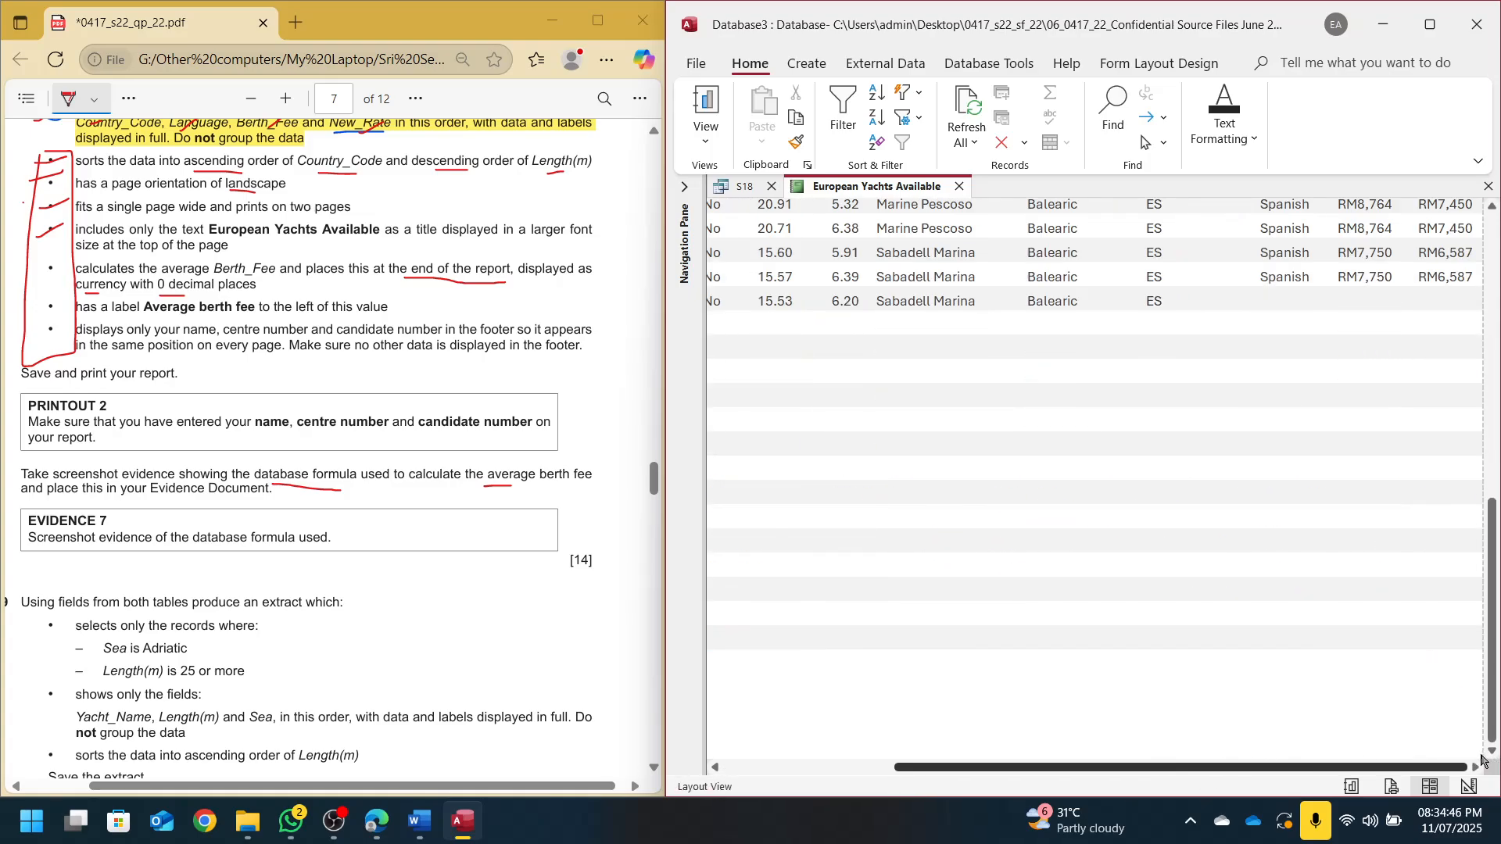
{"action": "left_click", "coordinate": [1263, 665]}
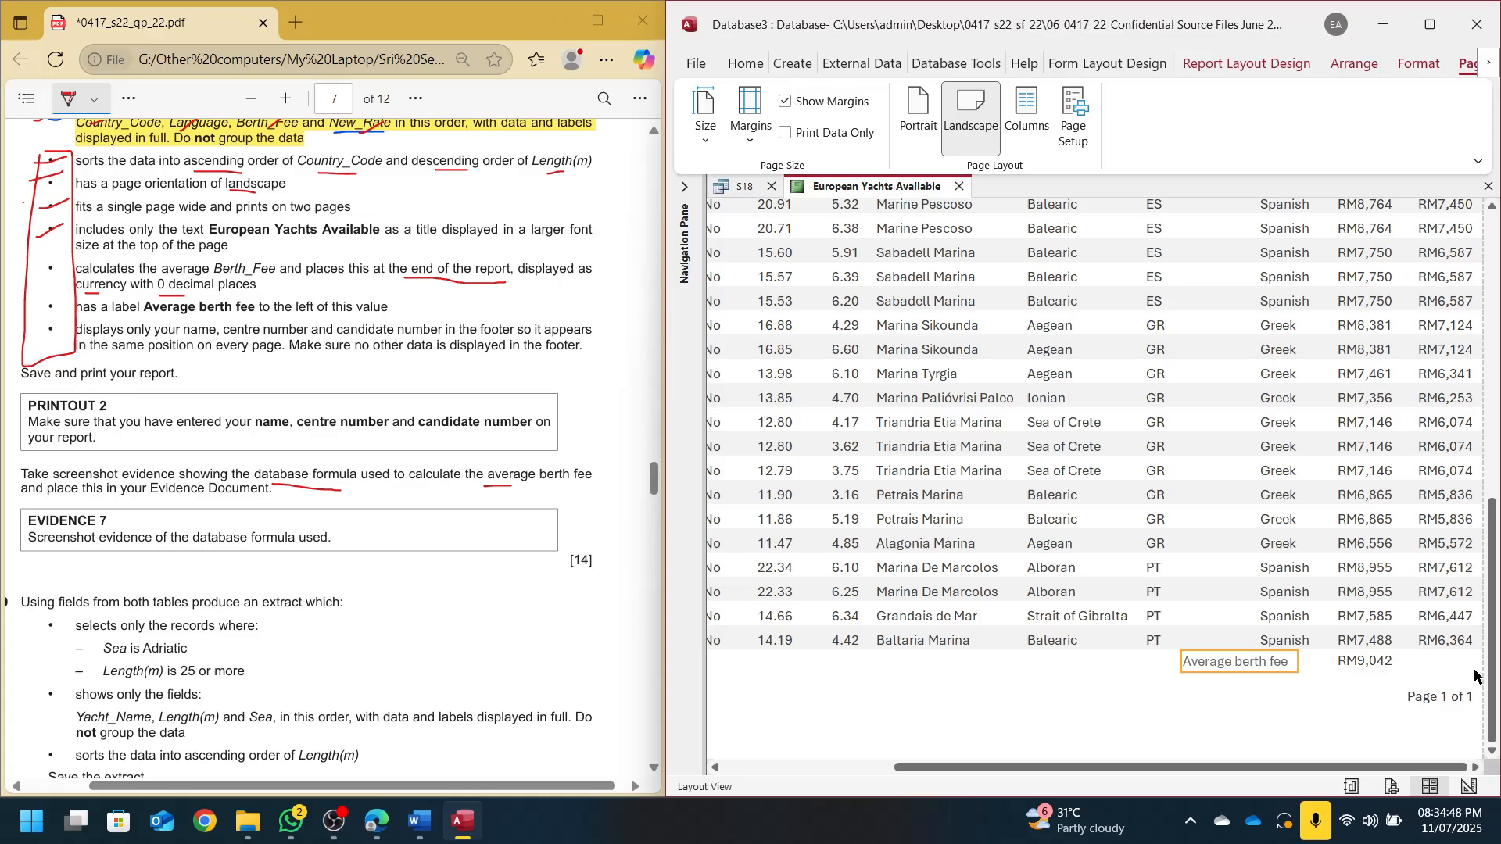
{"action": "key", "text": "Right"}
{"action": "key", "text": "Right"}
{"action": "key", "text": "Right"}
{"action": "key", "text": "Right"}
{"action": "key", "text": "Right"}
{"action": "key", "text": "Right"}
{"action": "key", "text": "Right"}
{"action": "key", "text": "Right"}
{"action": "key", "text": "Right"}
{"action": "key", "text": "Right"}
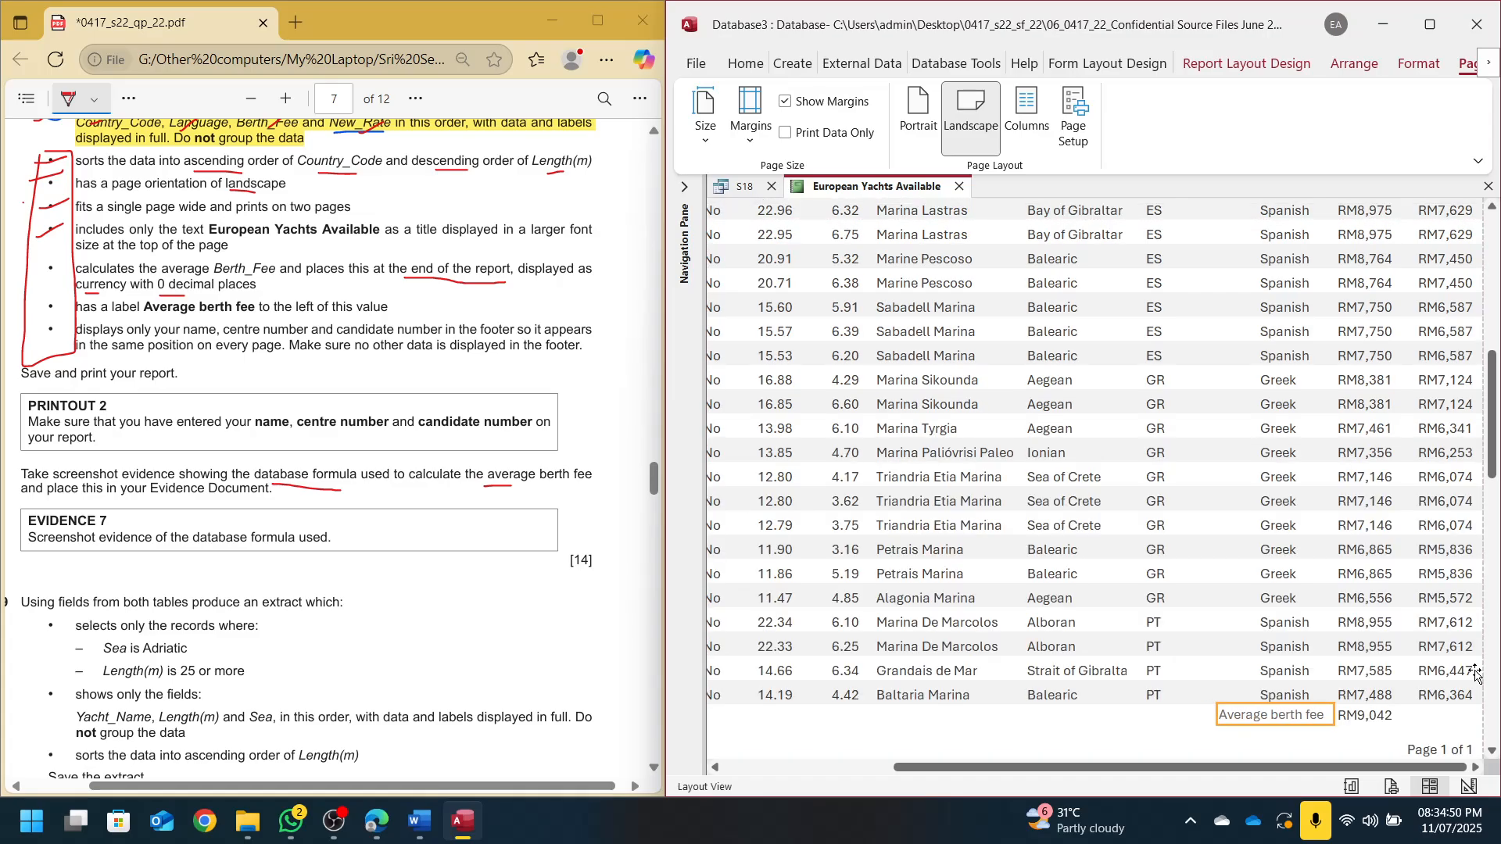
{"action": "key", "text": "Left"}
{"action": "key", "text": "Left"}
{"action": "key", "text": "Left"}
{"action": "key", "text": "Left"}
{"action": "left_click", "coordinate": [1380, 725]}
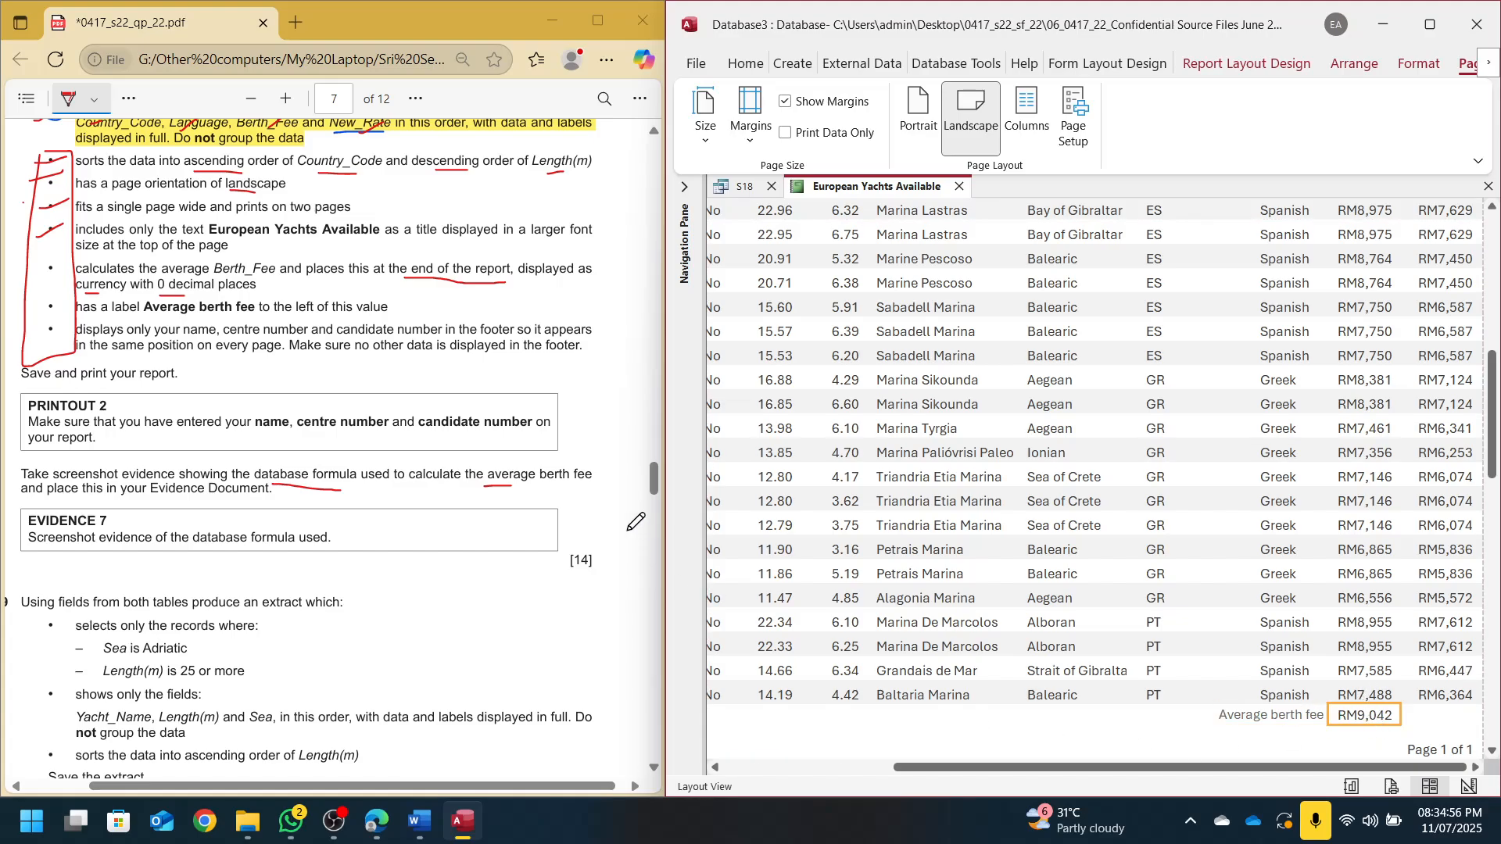
Tick off the average calculation and Average berth fee label requirements, and underline 'no other data'
{"action": "left_click_drag", "start_coordinate": [39, 267], "coordinate": [62, 256]}
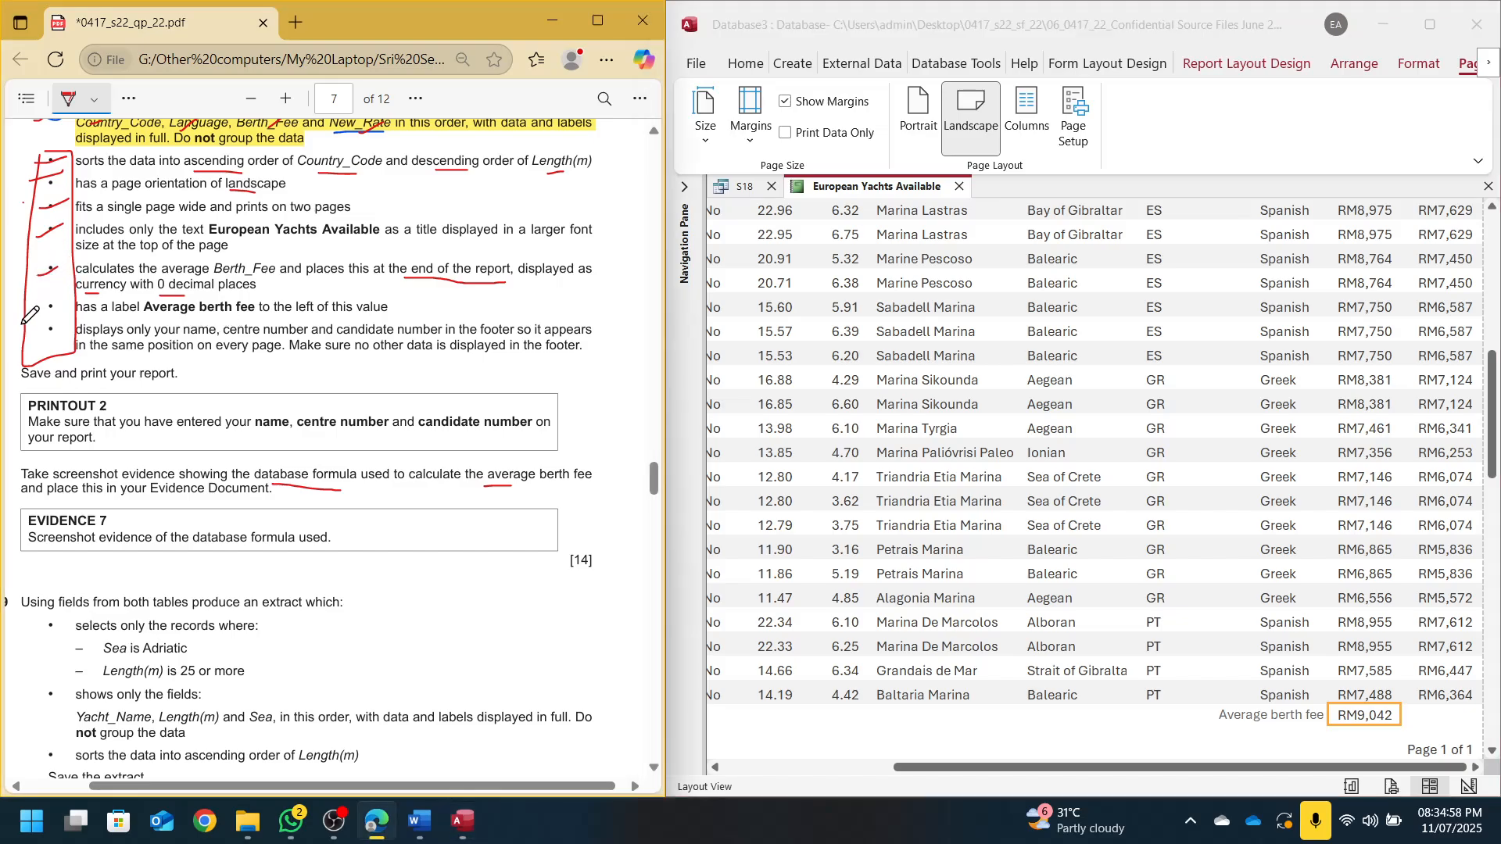
{"action": "left_click_drag", "start_coordinate": [30, 317], "coordinate": [60, 302]}
{"action": "left_click_drag", "start_coordinate": [362, 353], "coordinate": [451, 353]}
Check the report's landscape Print Preview across both pages, zooming to 100% and back out
{"action": "left_click", "coordinate": [1386, 787]}
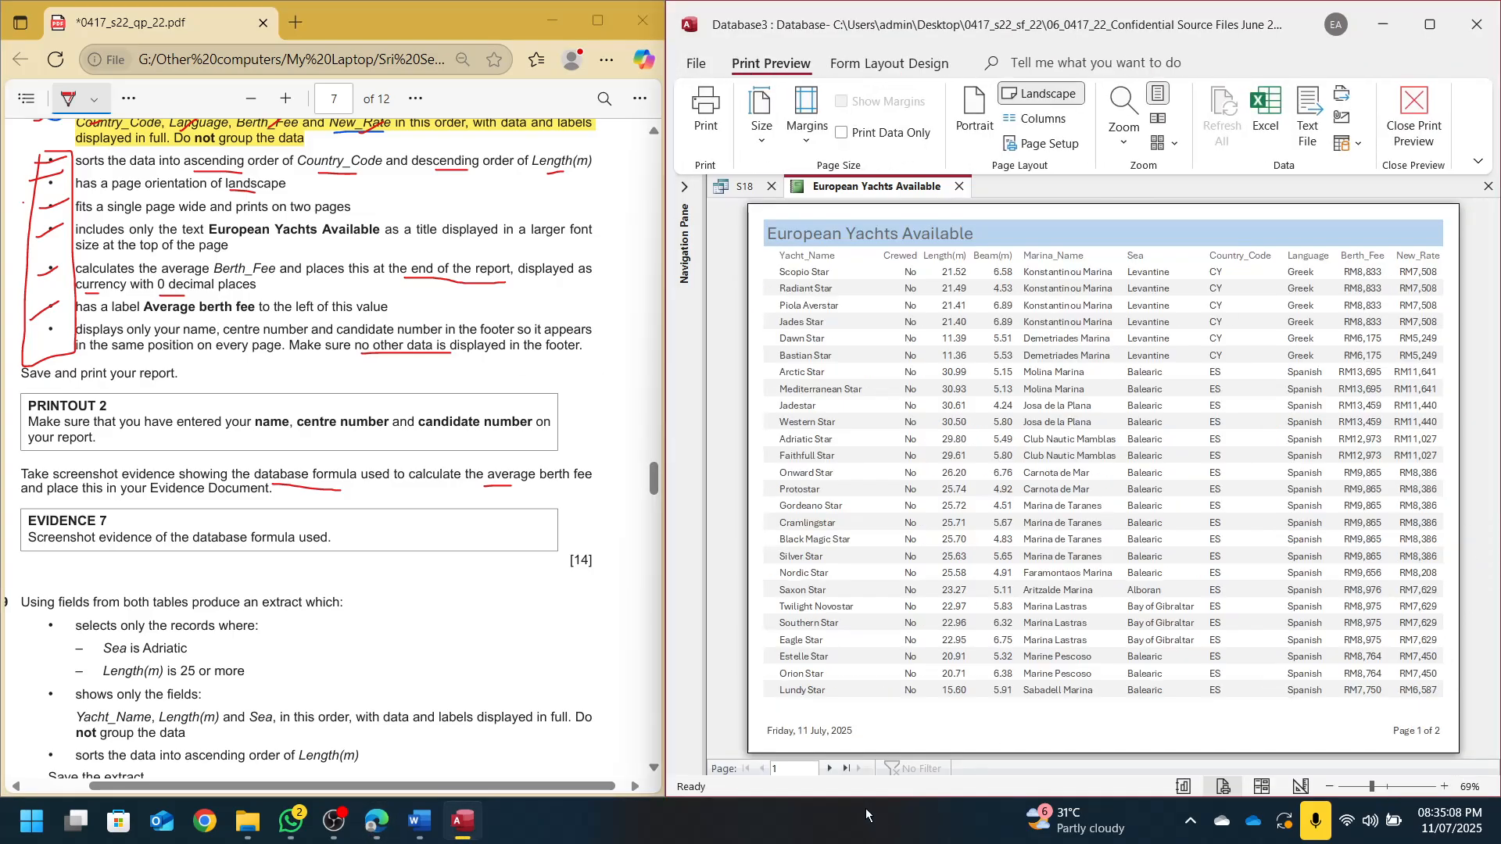
{"action": "left_click", "coordinate": [830, 769]}
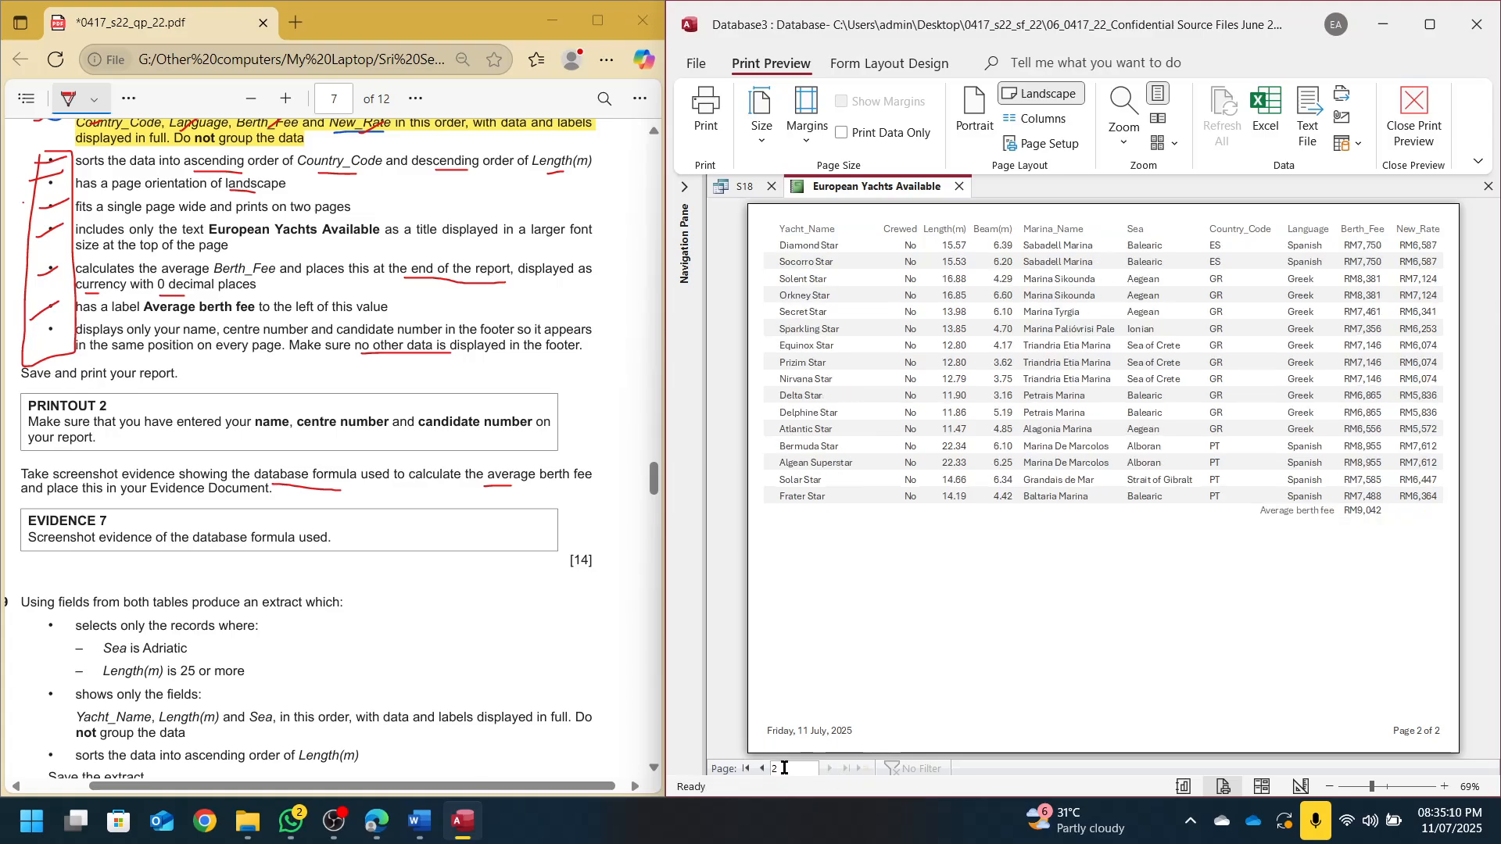
{"action": "left_click", "coordinate": [761, 769]}
{"action": "left_click", "coordinate": [846, 736]}
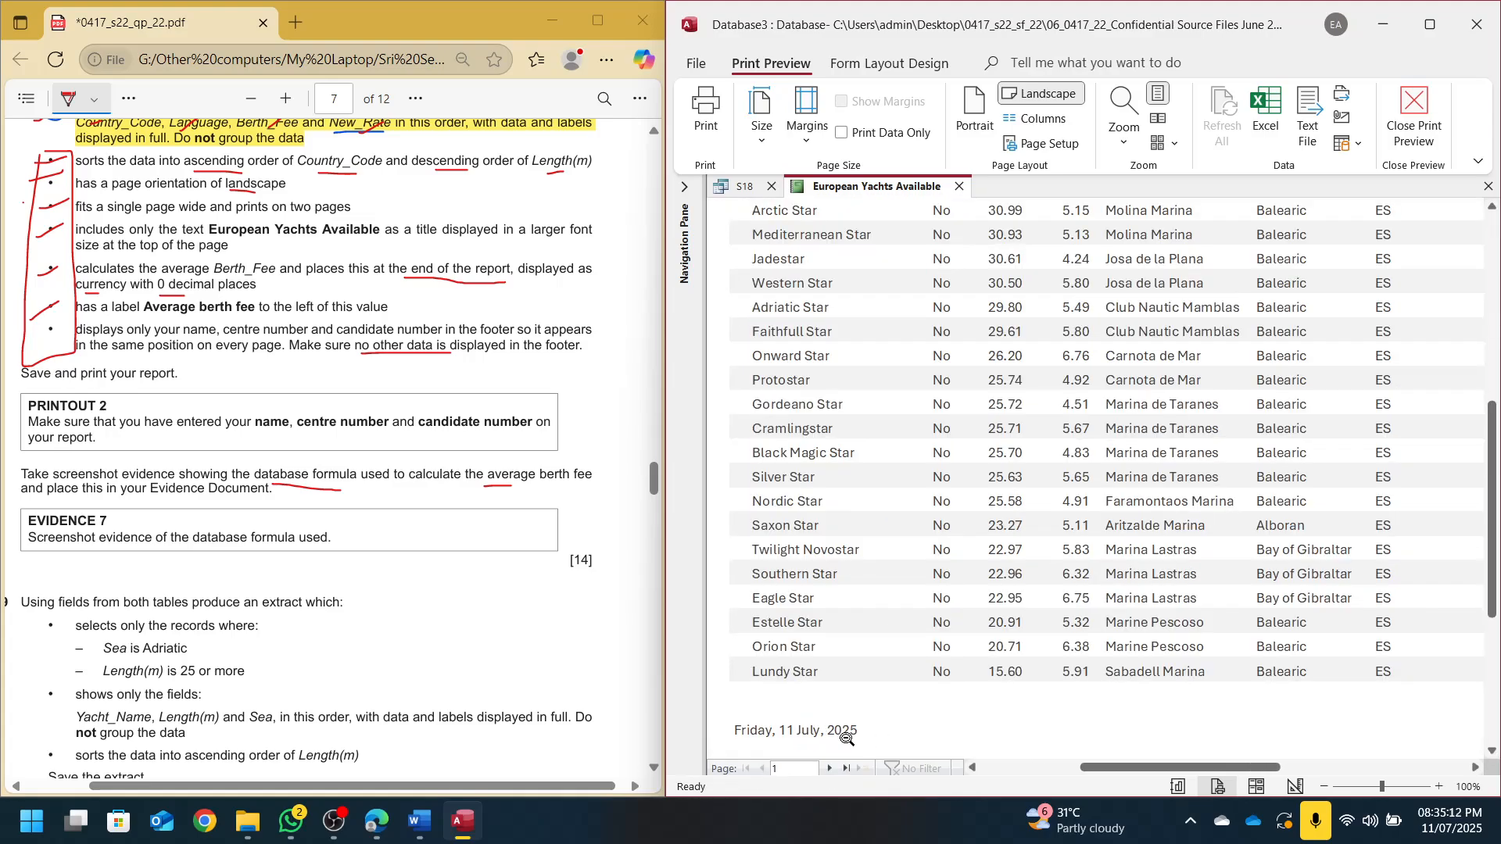
{"action": "left_click", "coordinate": [830, 768]}
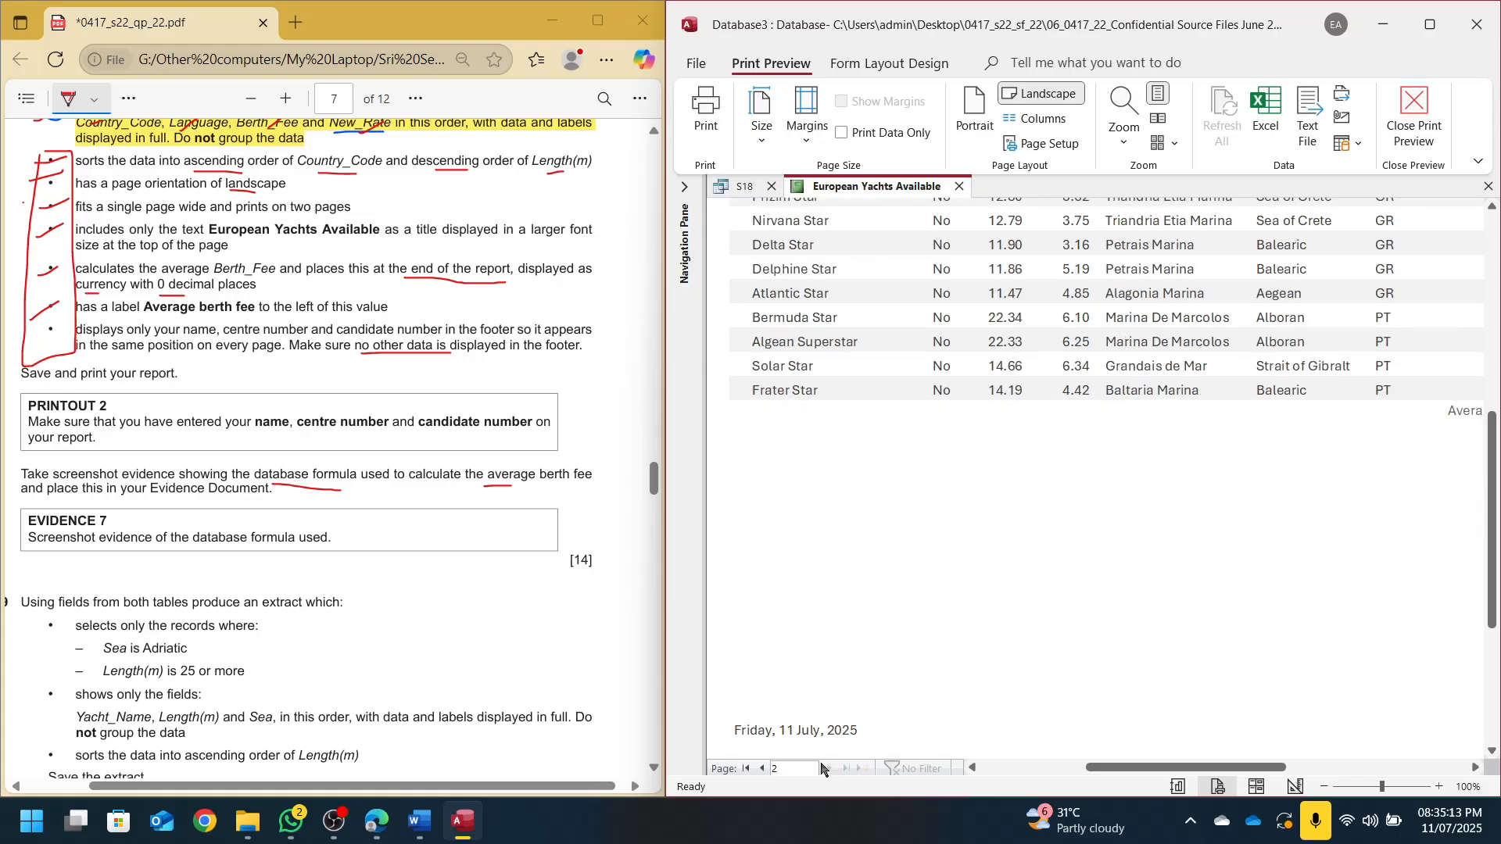
{"action": "left_click", "coordinate": [762, 769]}
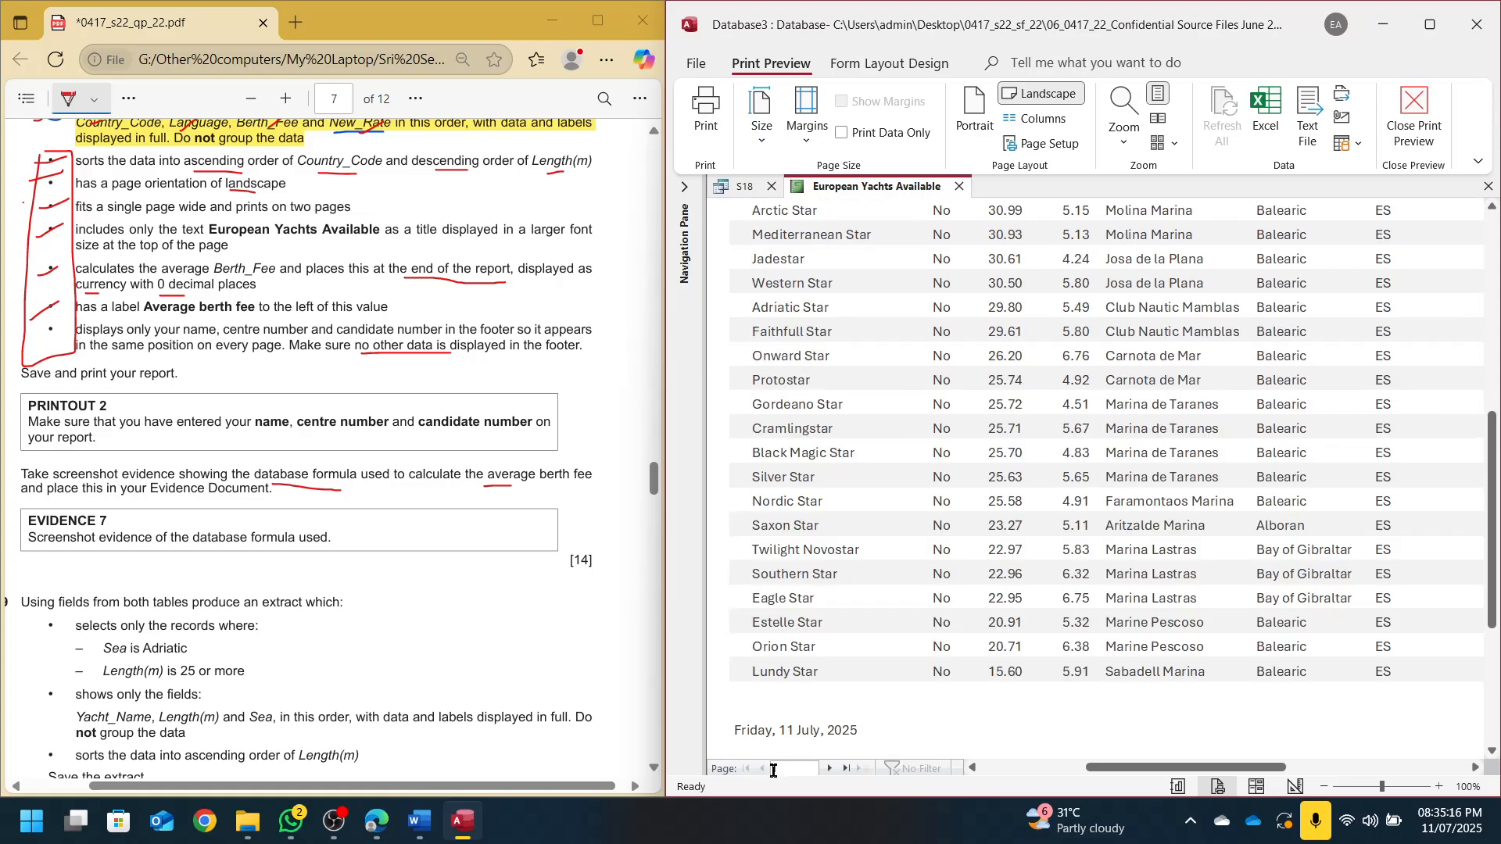
{"action": "left_click", "coordinate": [939, 656]}
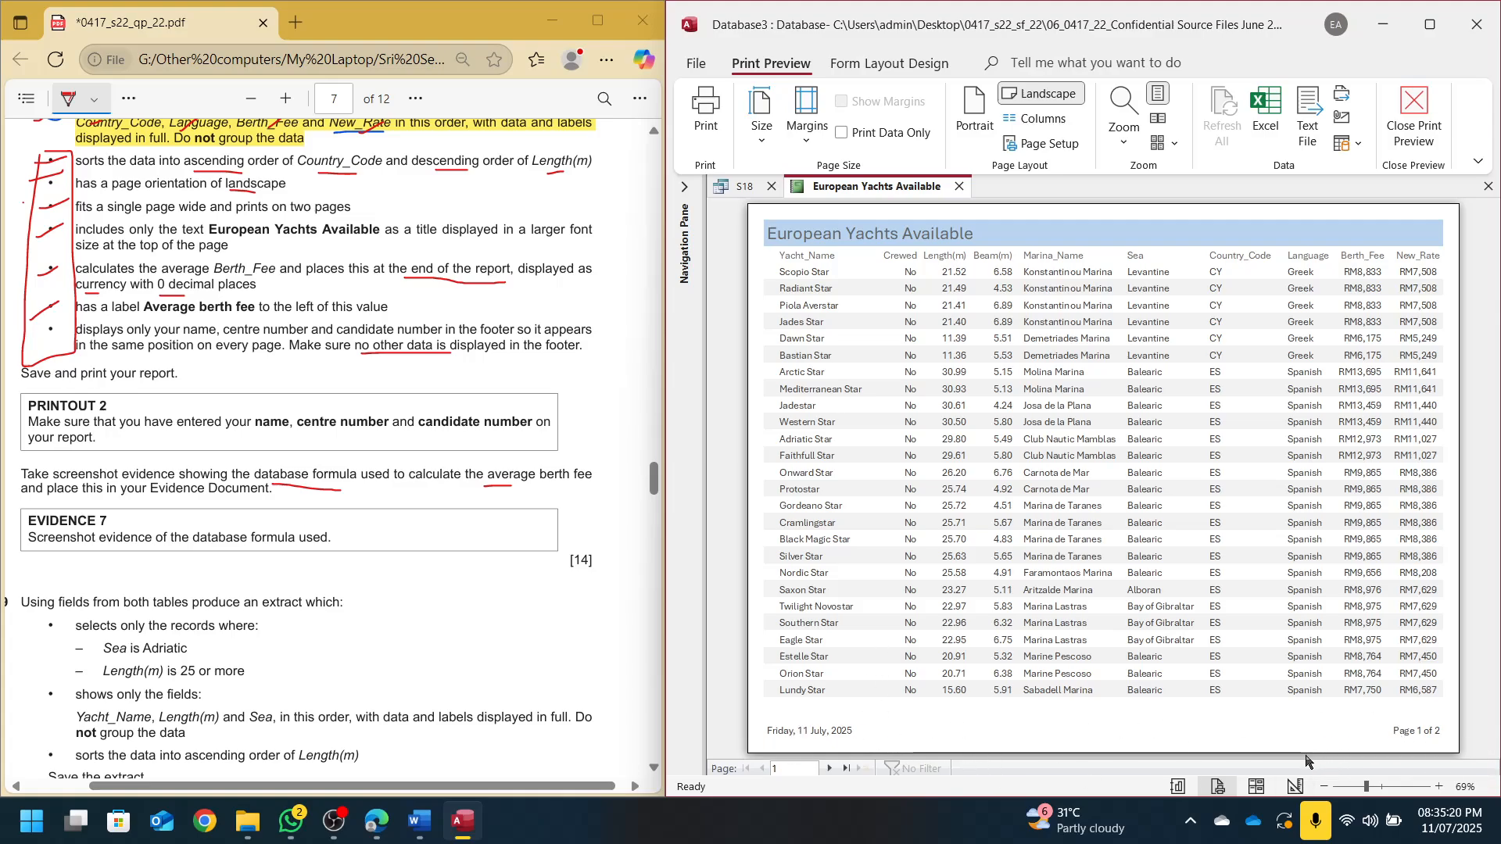
In Design View, delete the =Now() date box and page-number box from the Page Footer
{"action": "left_click", "coordinate": [1296, 786]}
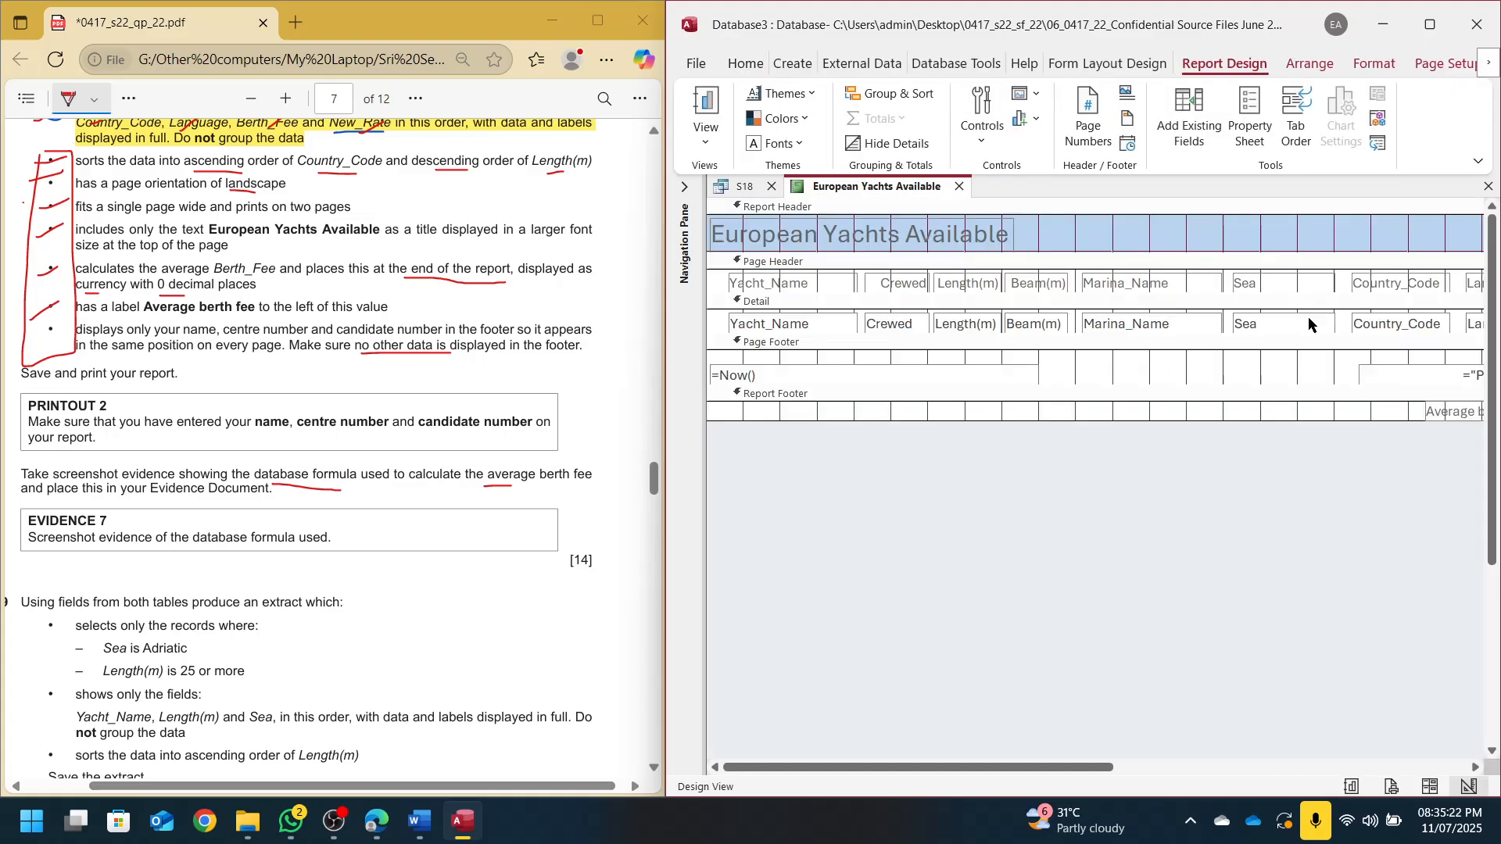
{"action": "left_click", "coordinate": [1400, 375]}
{"action": "left_click_drag", "start_coordinate": [662, 360], "coordinate": [517, 368]}
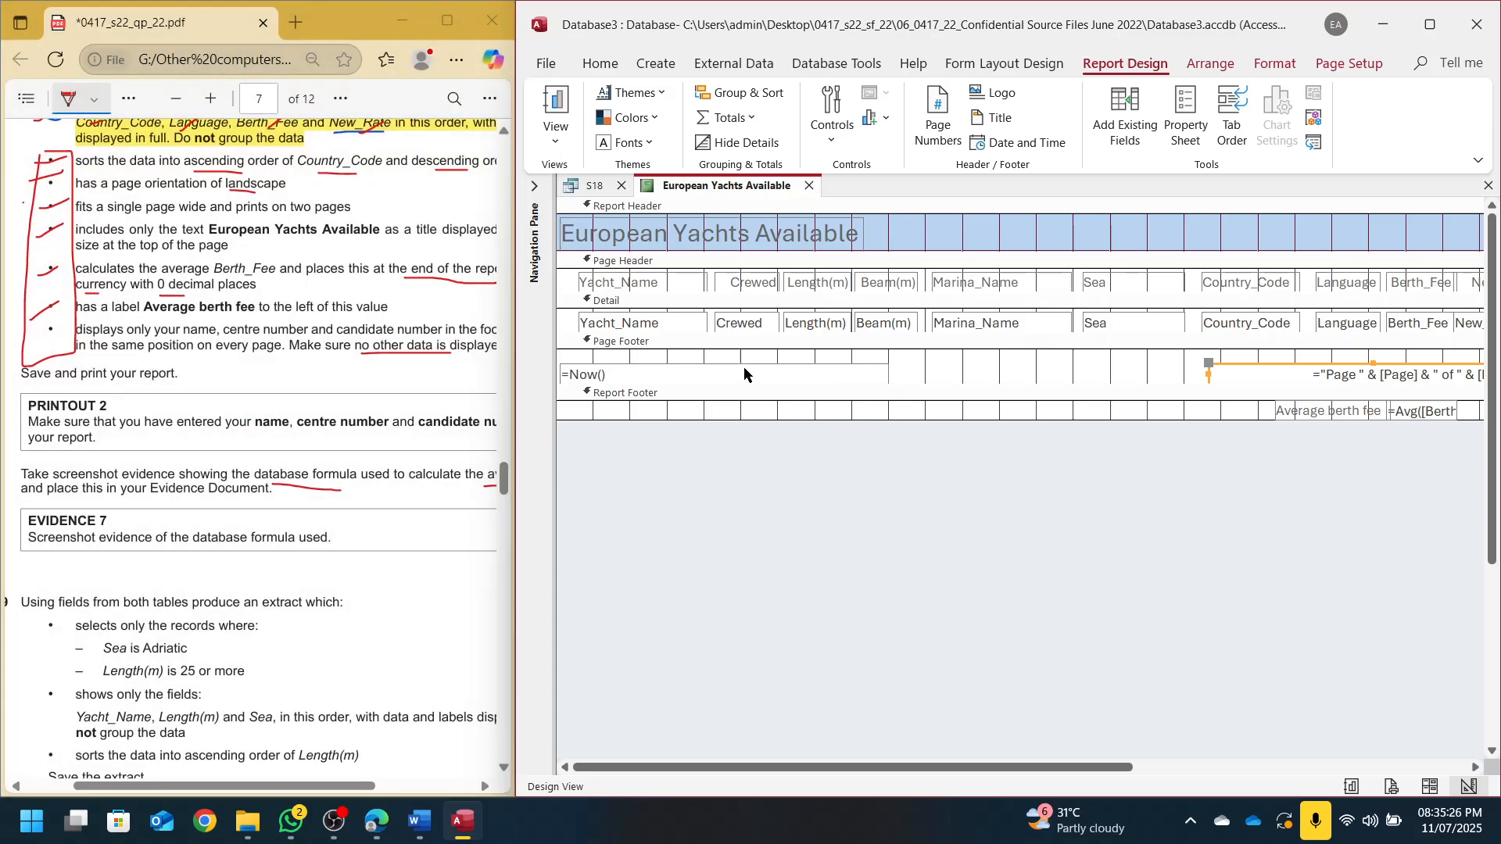
{"action": "left_click", "coordinate": [746, 371]}
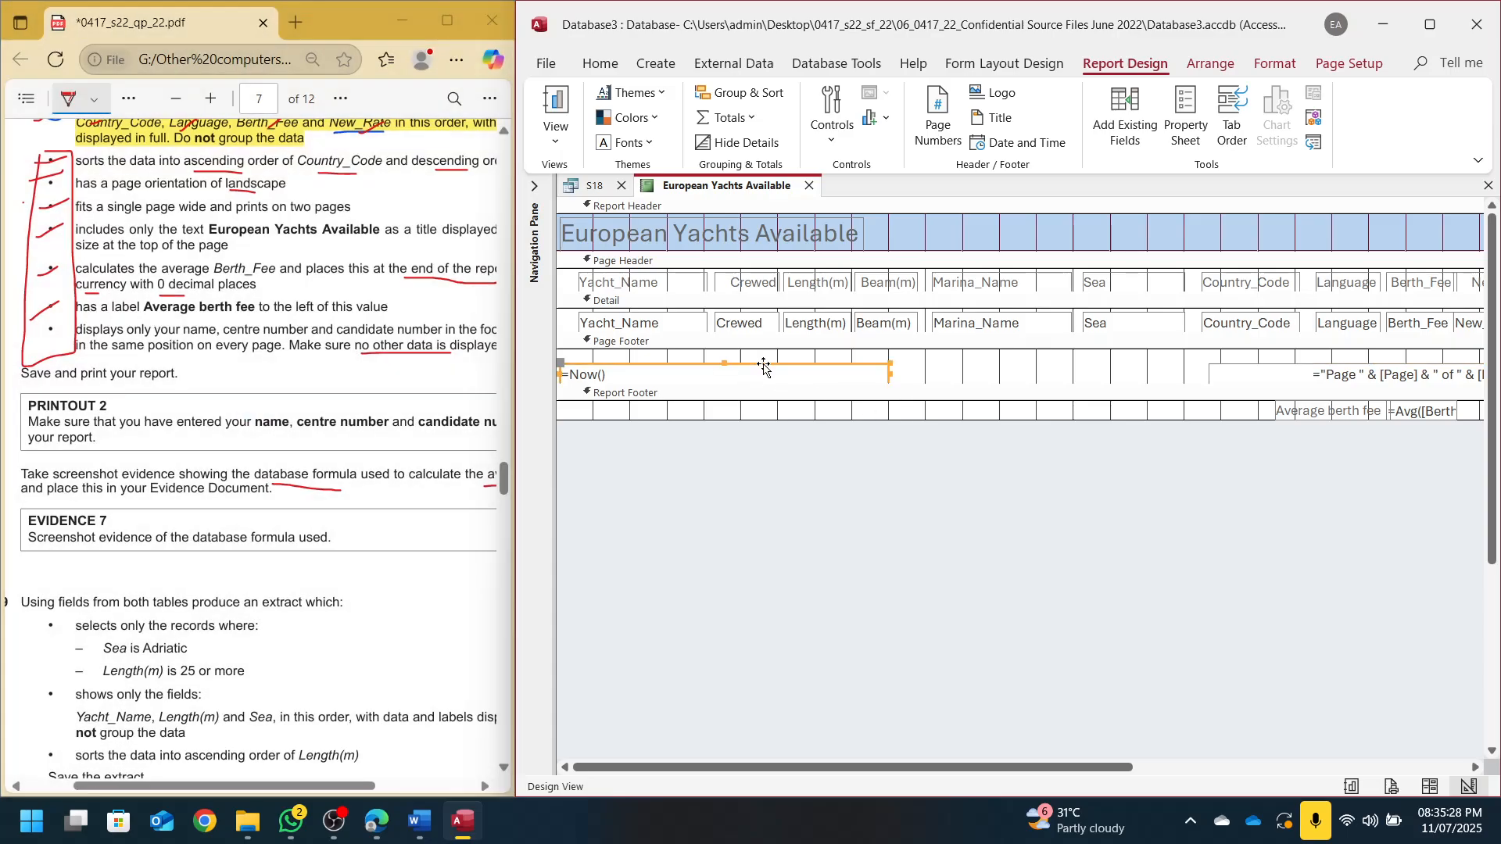
{"action": "key", "text": "Delete"}
{"action": "left_click", "coordinate": [1276, 365]}
{"action": "key", "text": "Delete"}
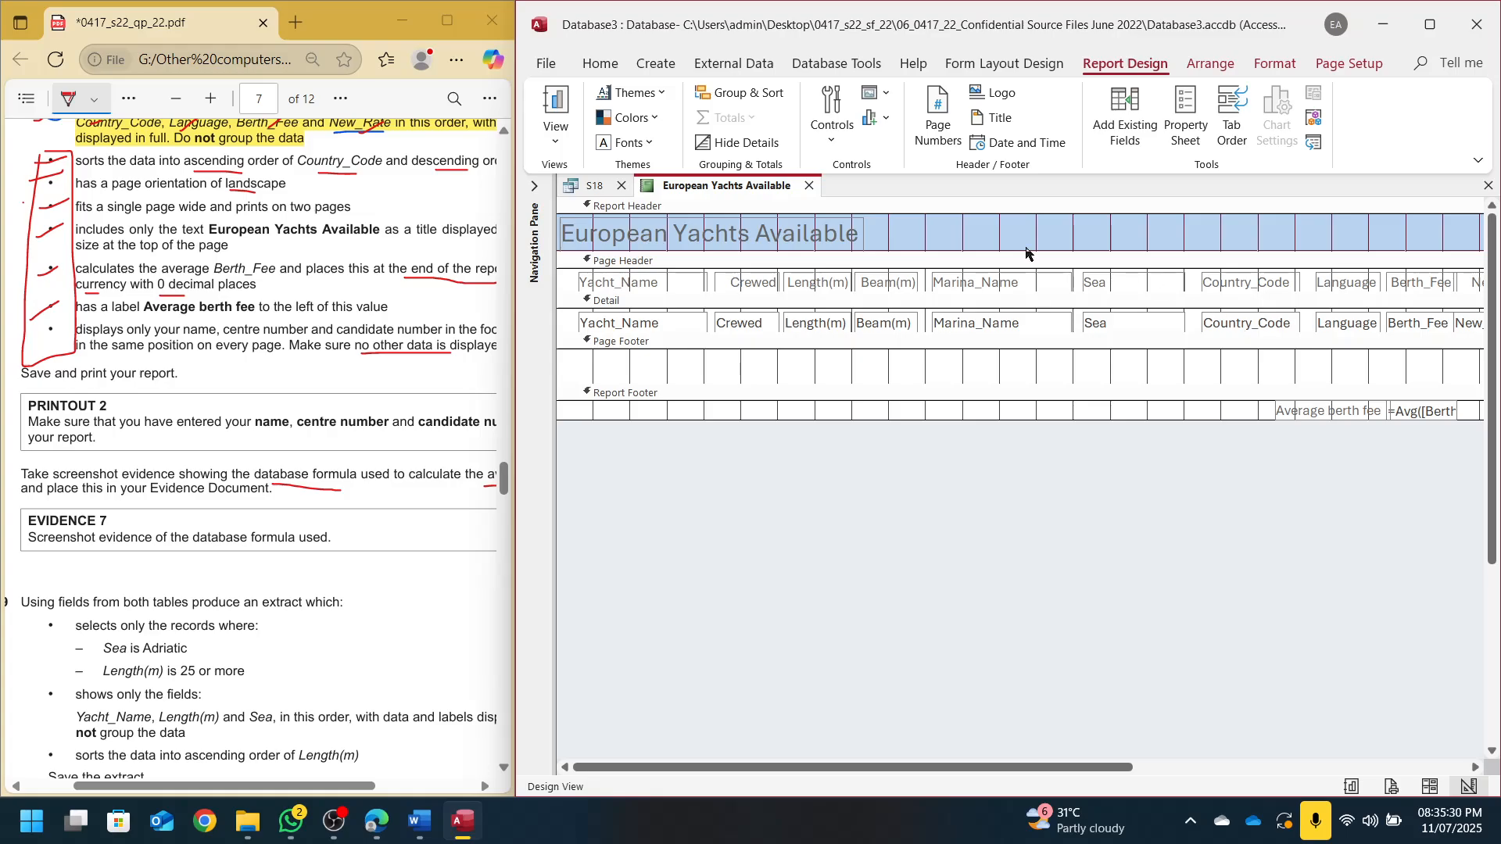
Add a Page Footer label with the candidate's name, centre number and candidate number, then preview it
{"action": "left_click", "coordinate": [851, 129]}
{"action": "left_click", "coordinate": [907, 163]}
{"action": "key", "text": "Caps_Lock"}
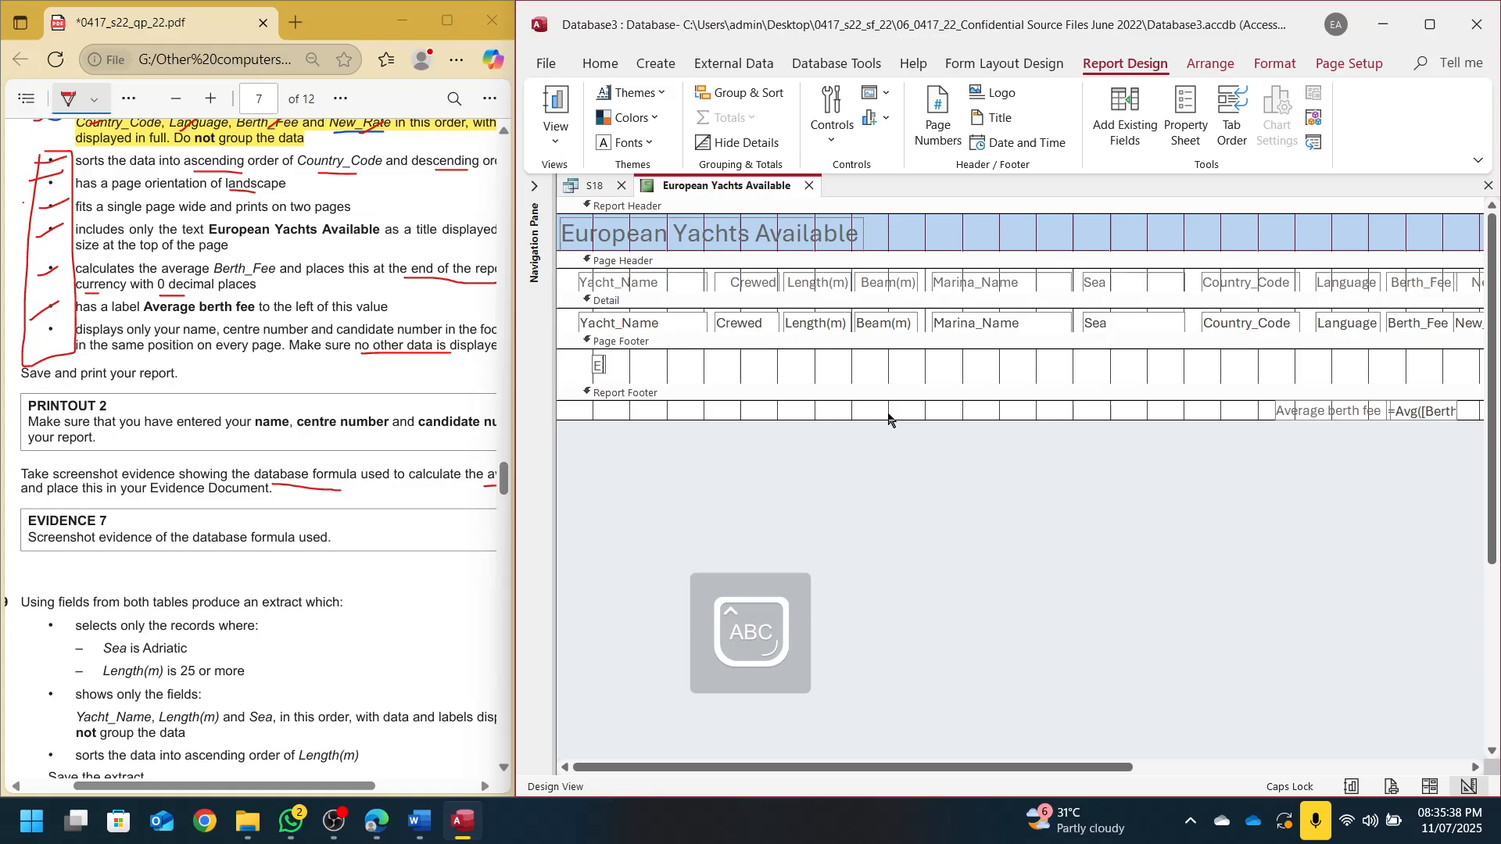
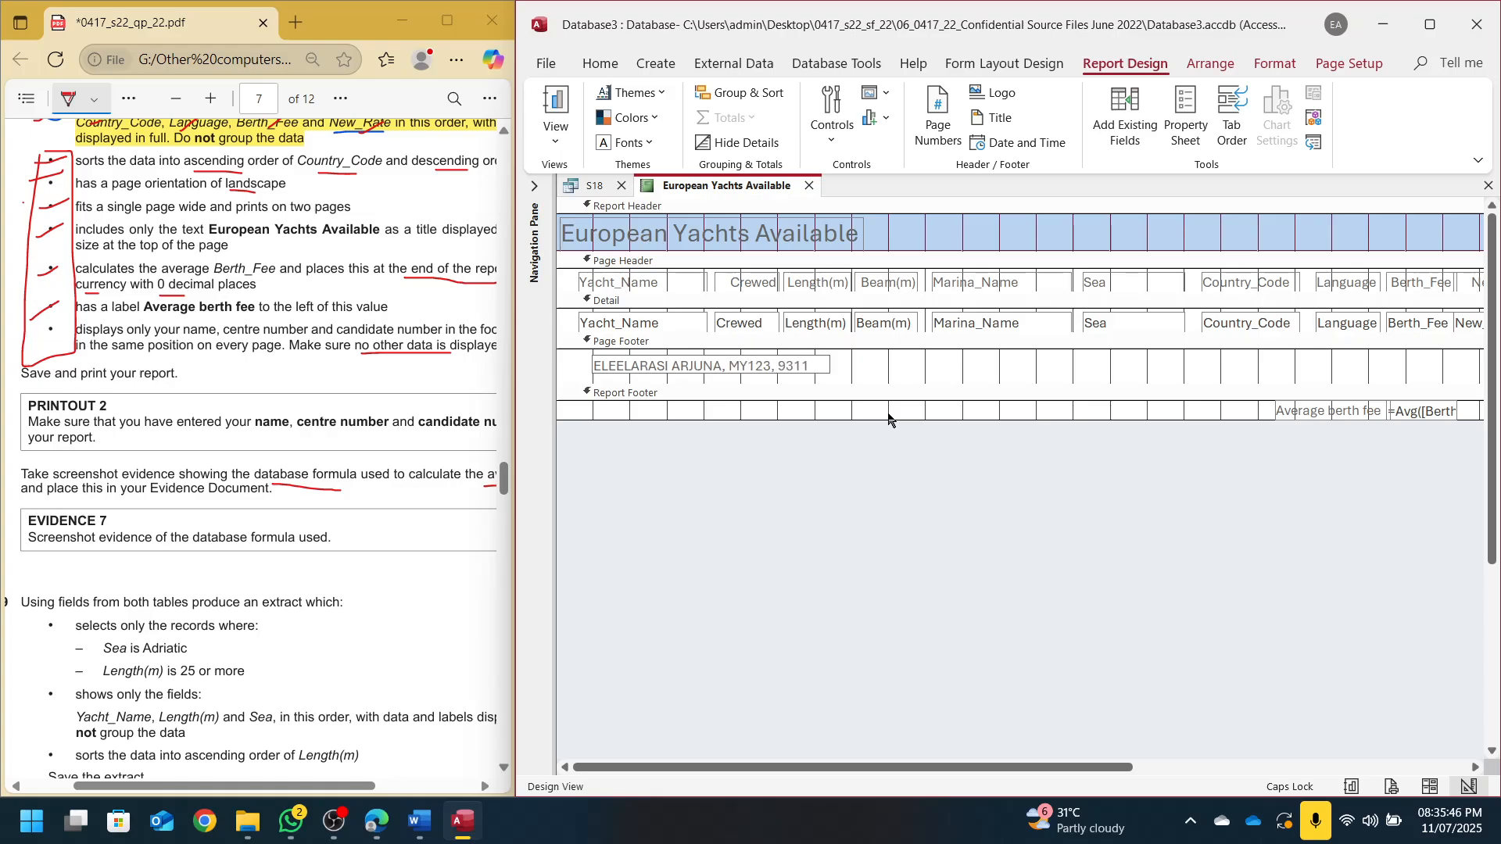
{"action": "key", "text": "Return"}
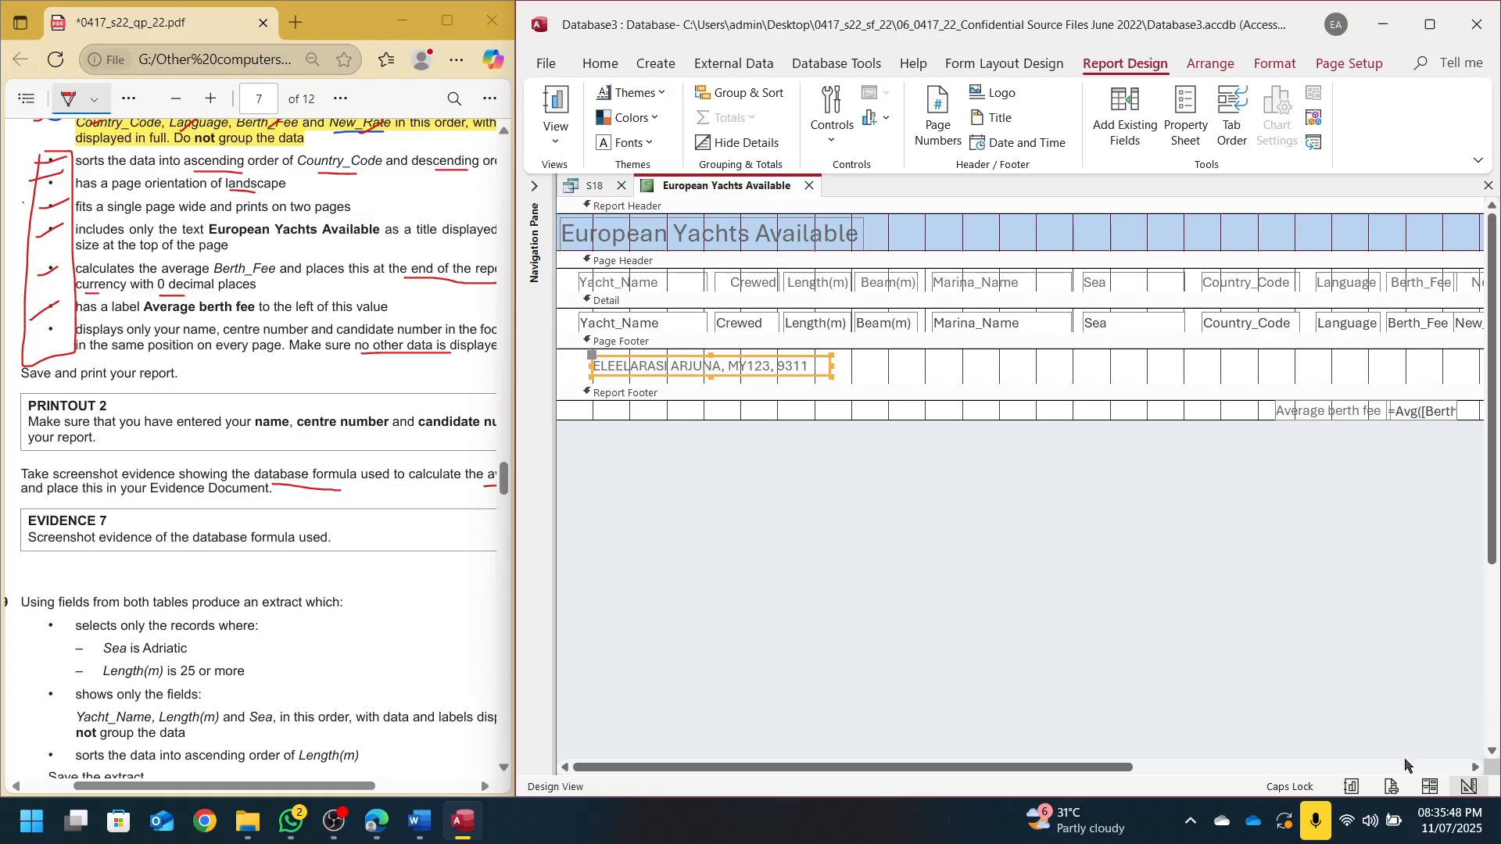
{"action": "left_click", "coordinate": [1395, 787]}
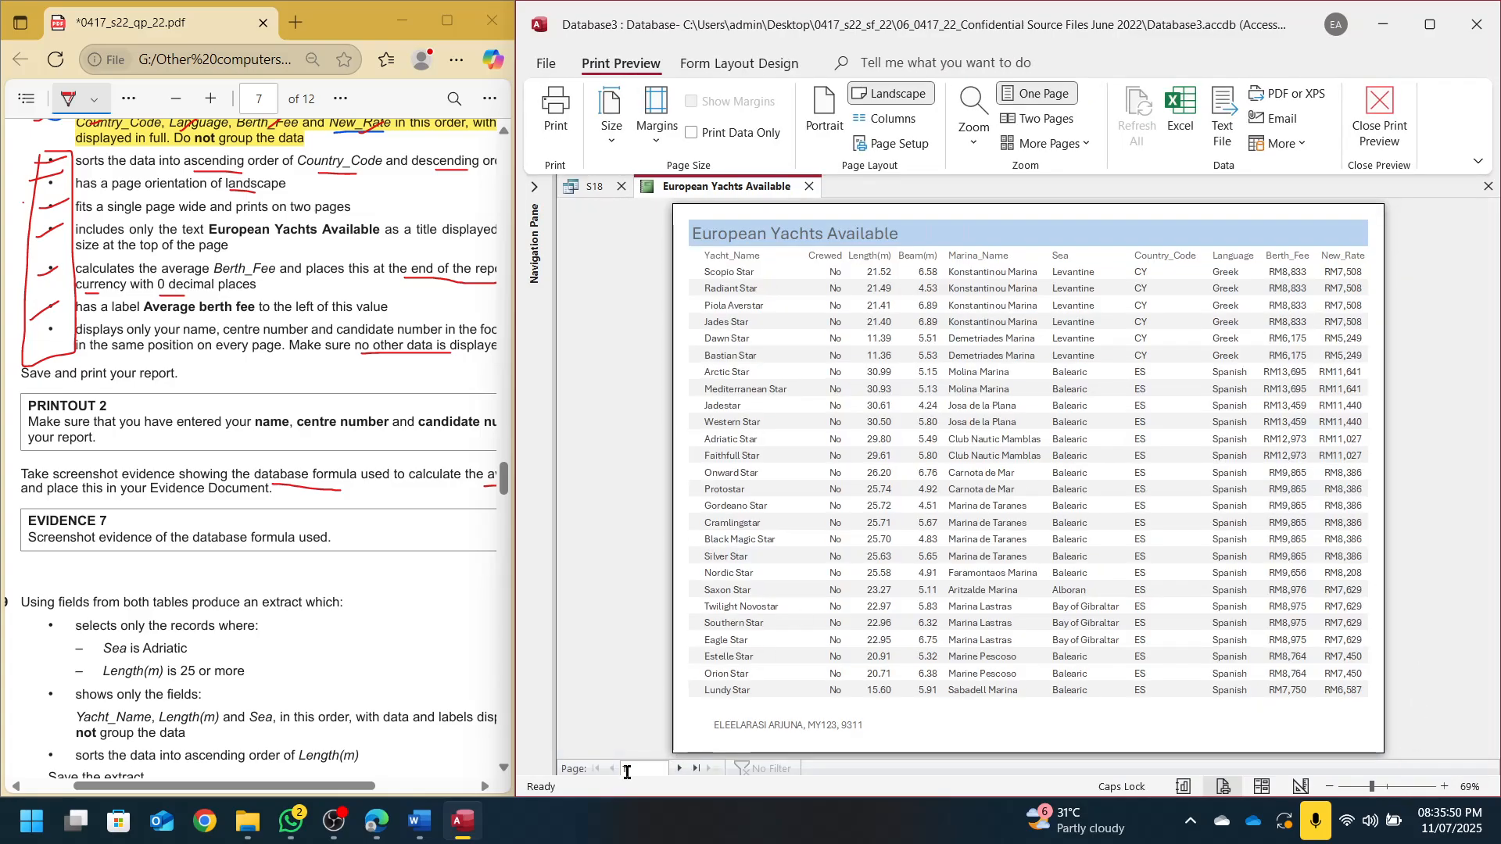
Check both preview pages, then change the report title's font colour in Layout View
{"action": "left_click", "coordinate": [680, 769]}
{"action": "left_click", "coordinate": [611, 769]}
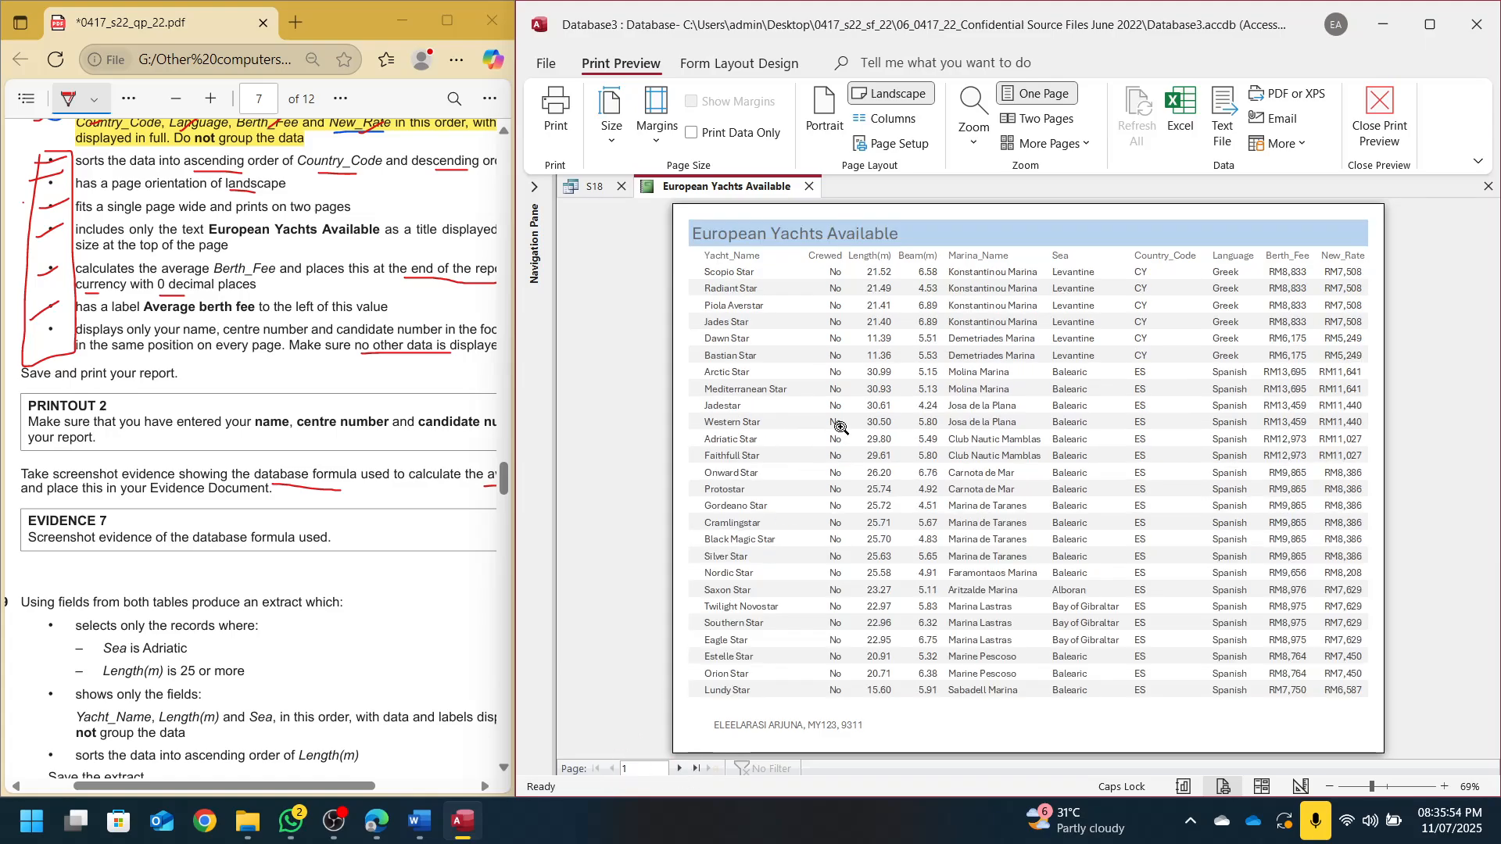
{"action": "left_click", "coordinate": [1255, 784]}
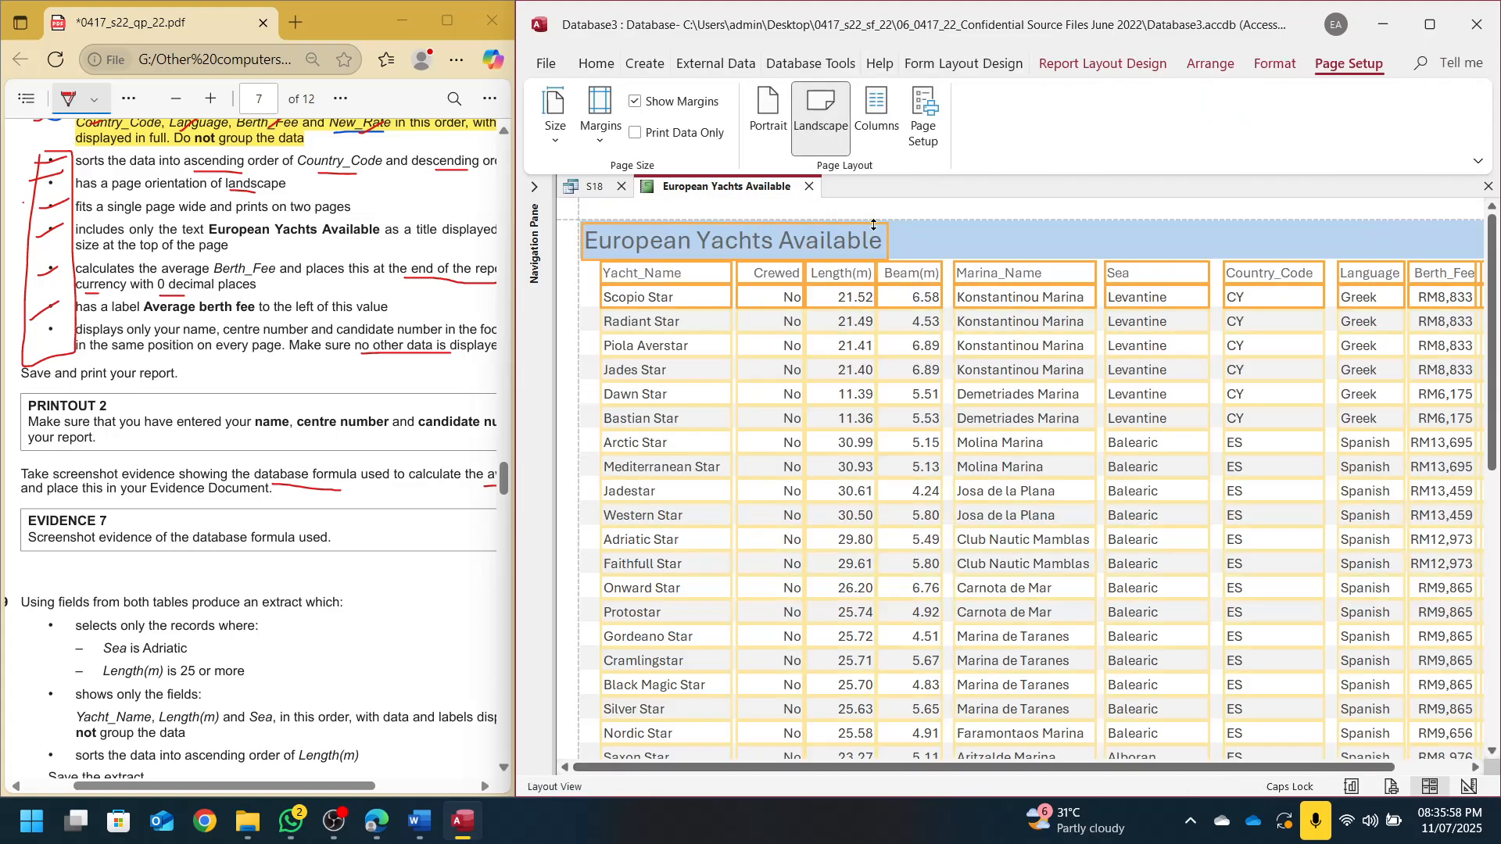
{"action": "left_click", "coordinate": [590, 62]}
{"action": "left_click", "coordinate": [1189, 142]}
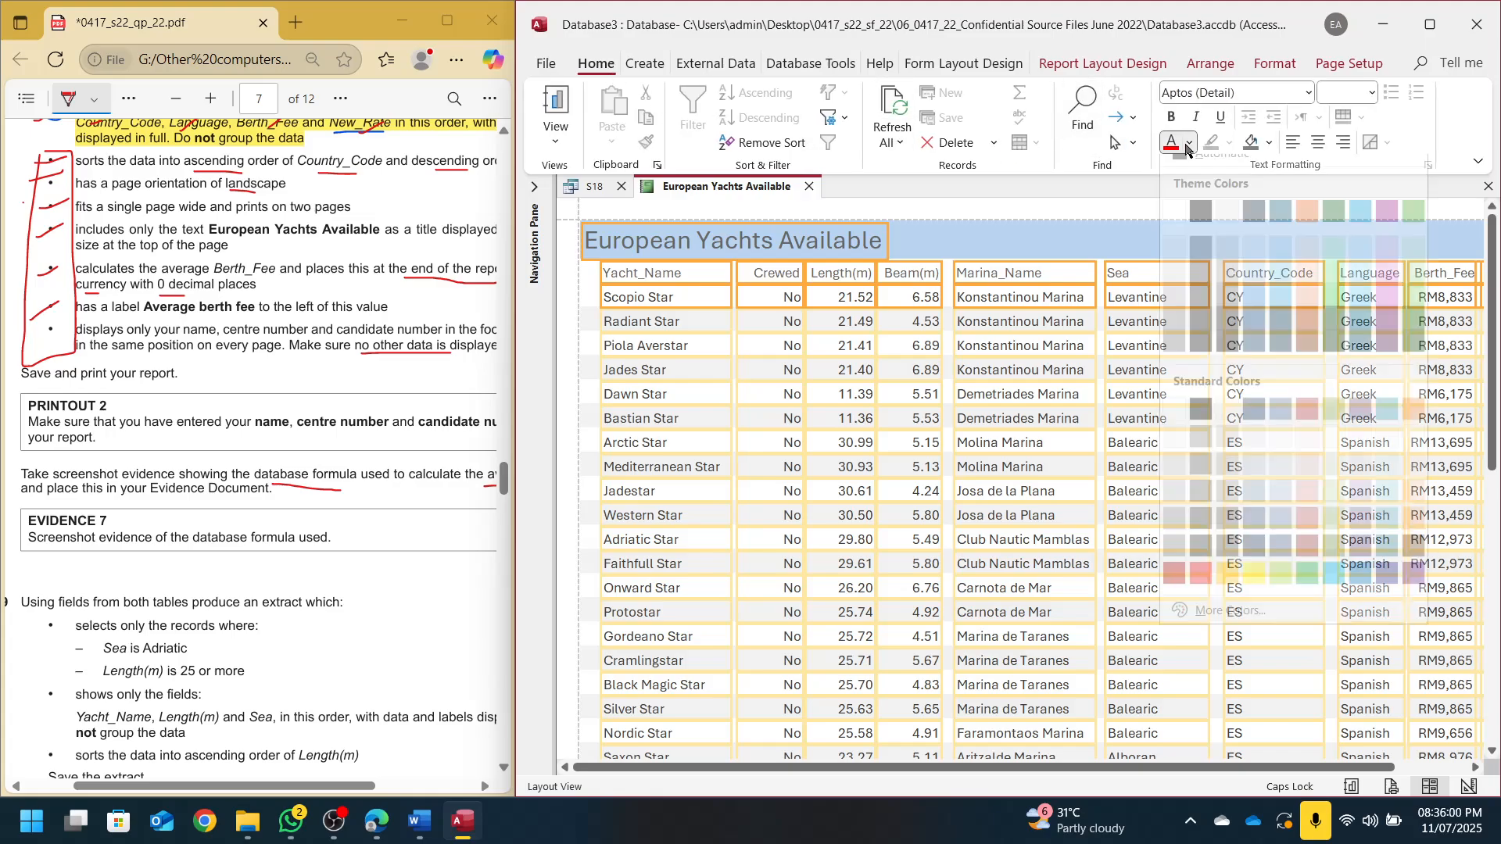
{"action": "left_click", "coordinate": [1197, 172]}
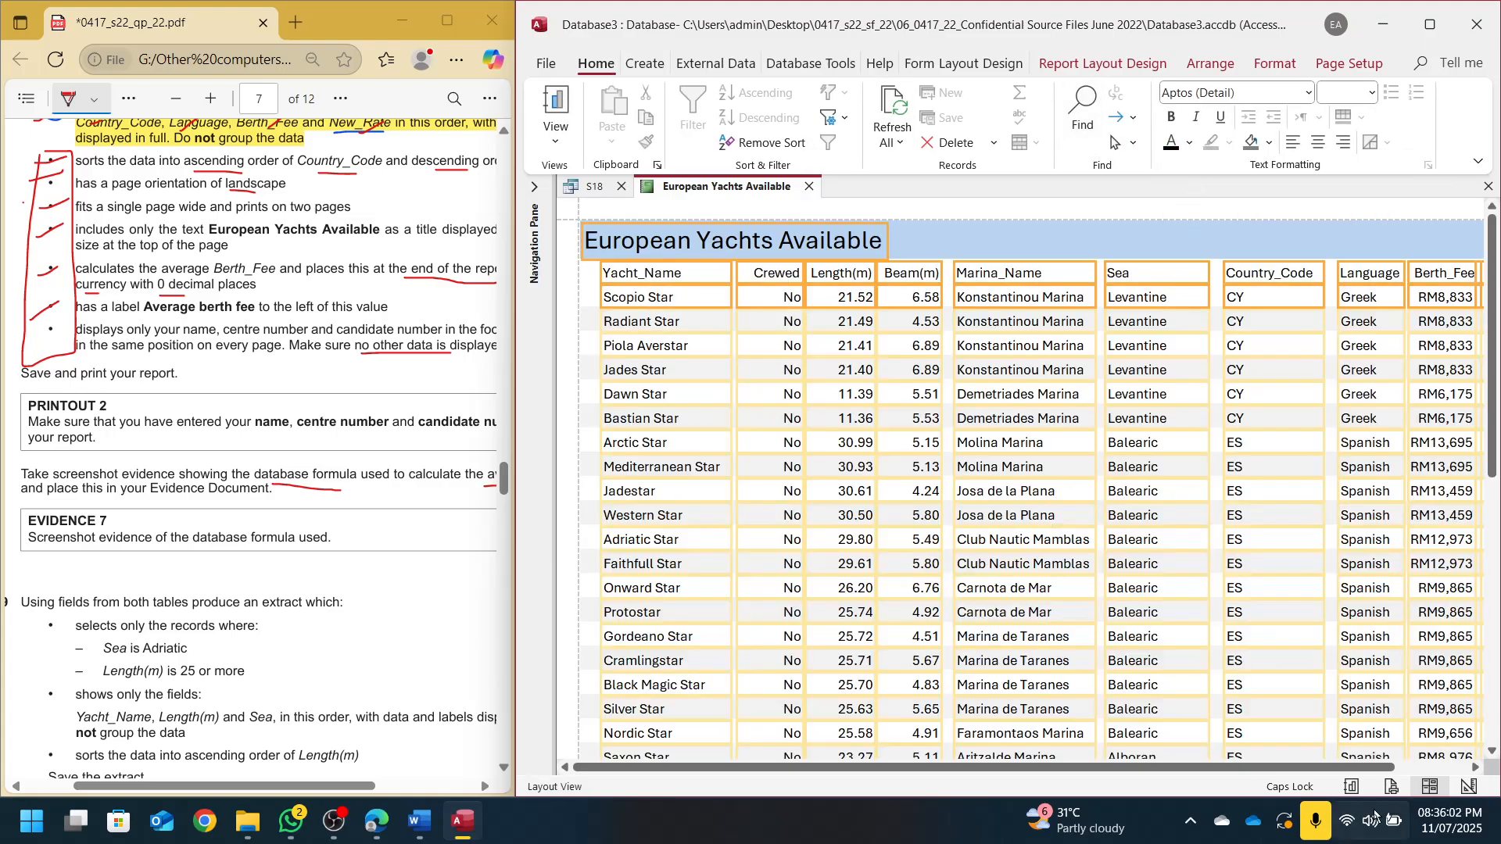
{"action": "left_click", "coordinate": [1396, 788]}
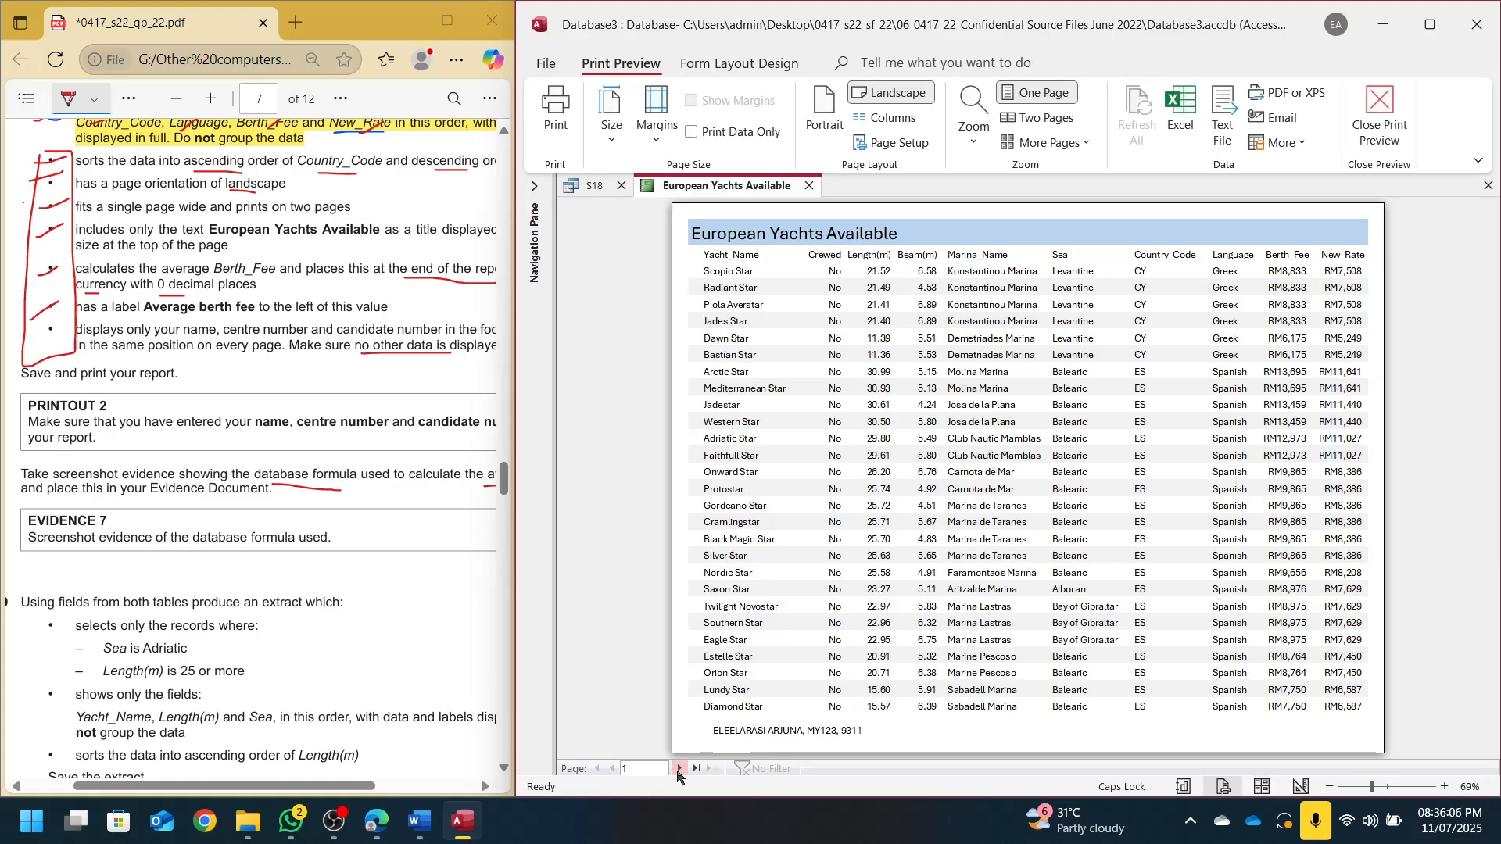
Print the report to PDF with Microsoft Print to PDF, saving the file as P2
{"action": "left_click", "coordinate": [678, 769]}
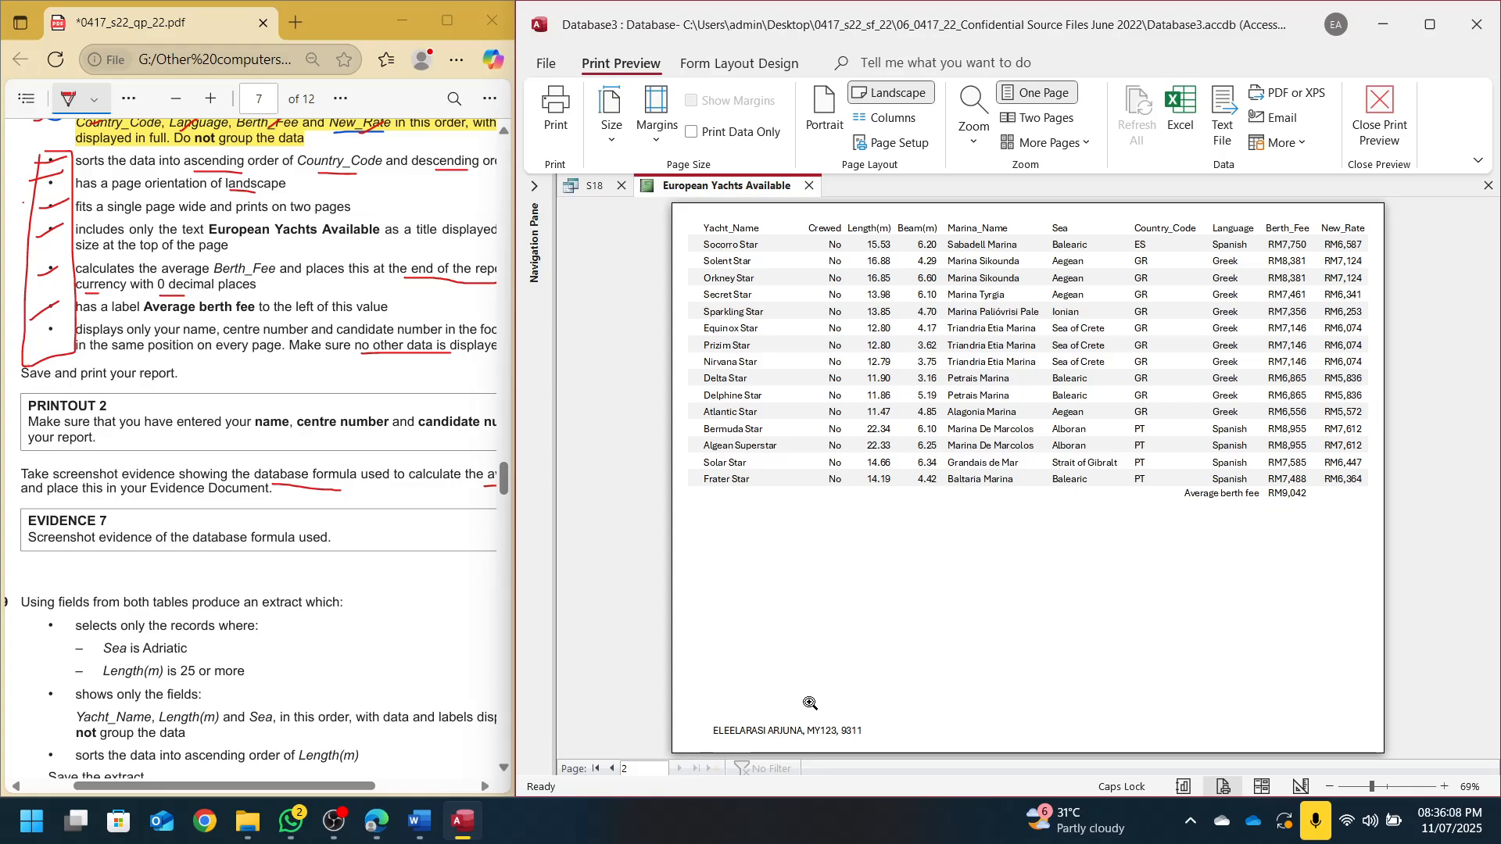
{"action": "left_click", "coordinate": [612, 770]}
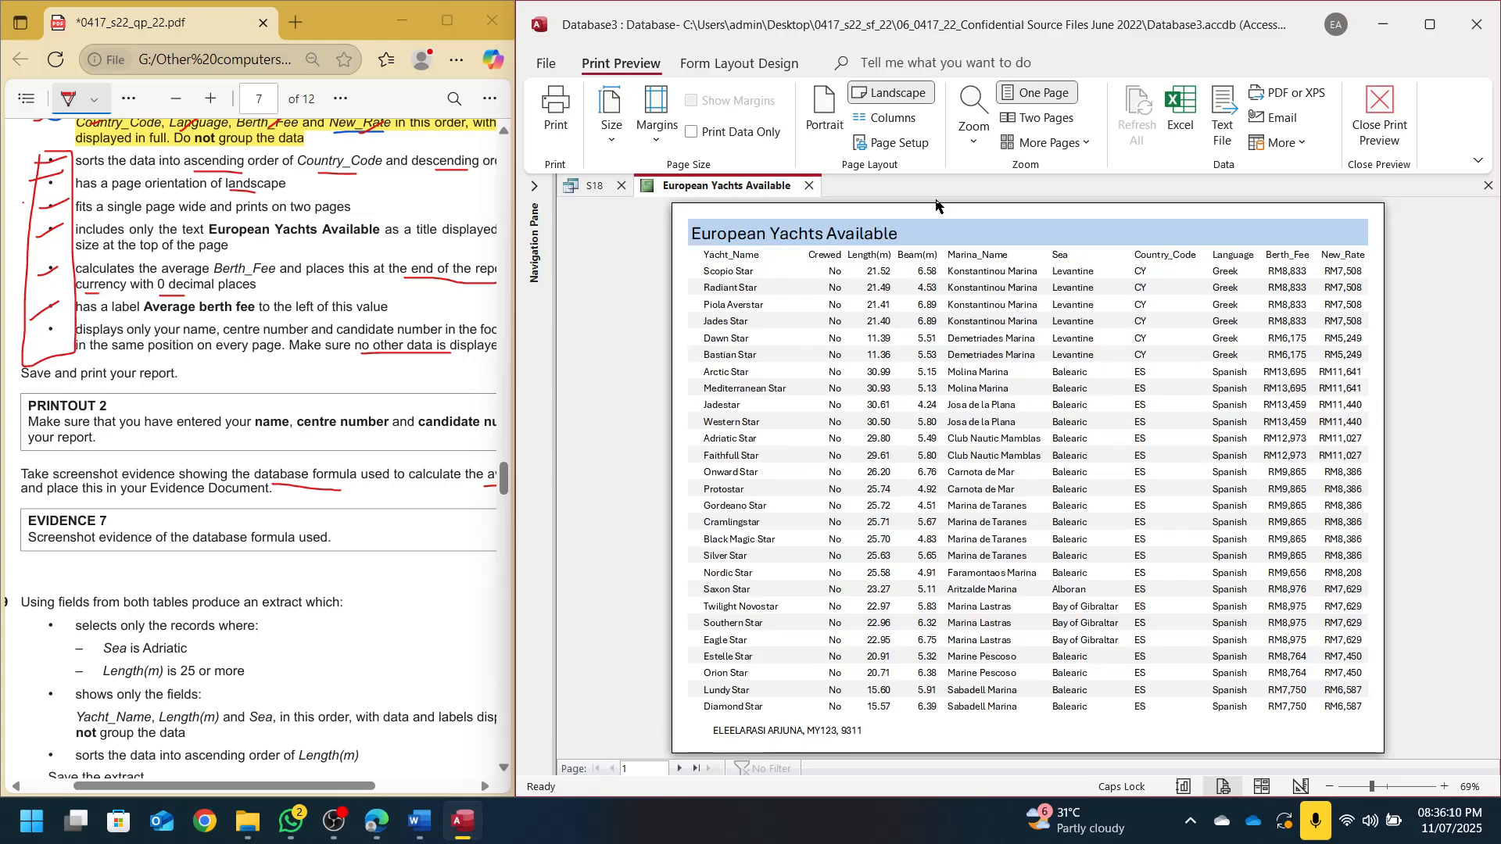
{"action": "left_click", "coordinate": [570, 118]}
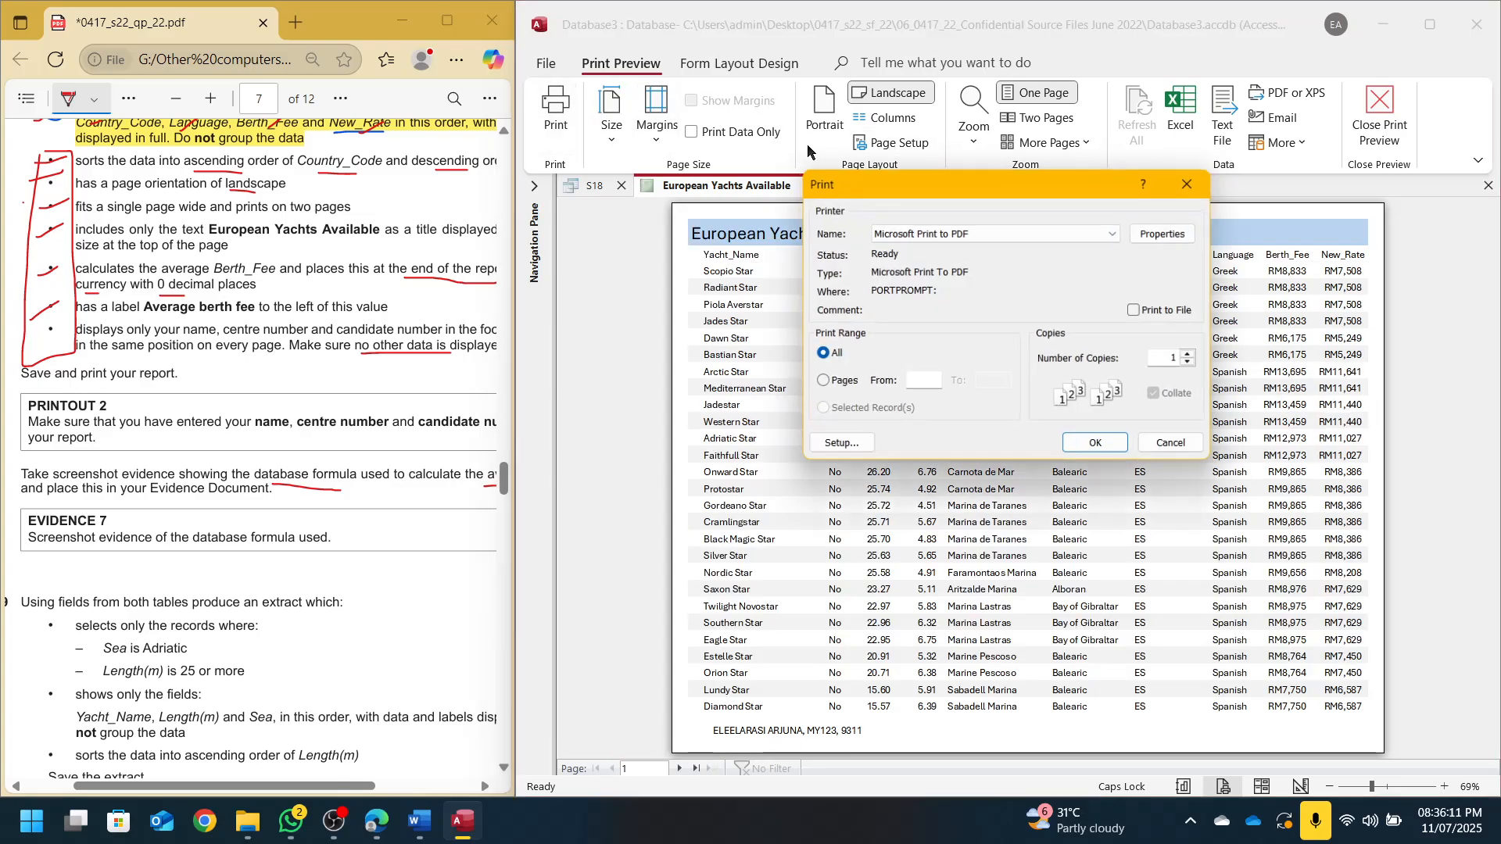
{"action": "left_click", "coordinate": [1099, 447]}
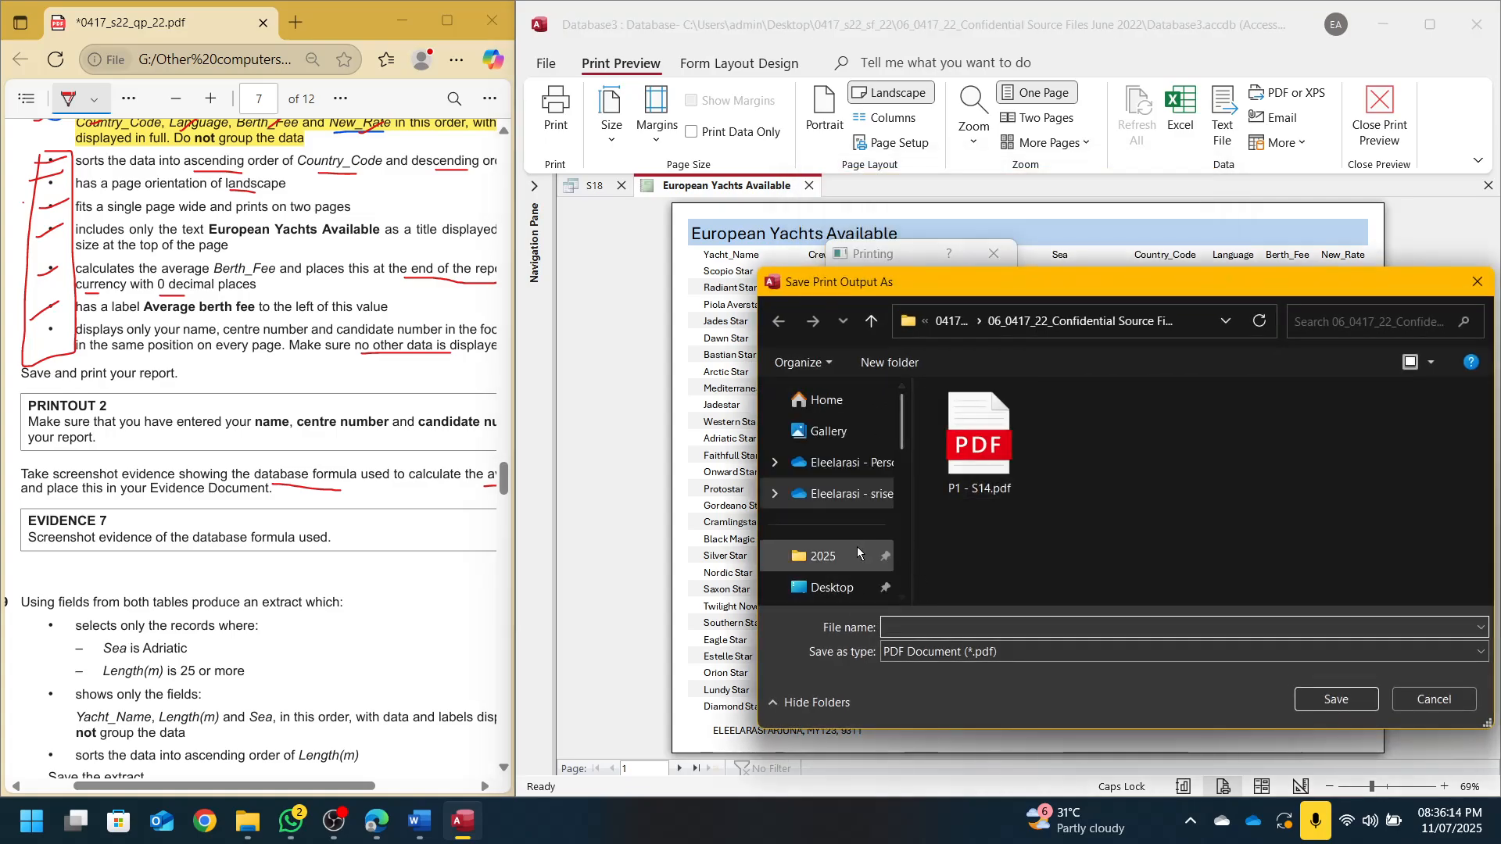
{"action": "type", "text": "P2 "}
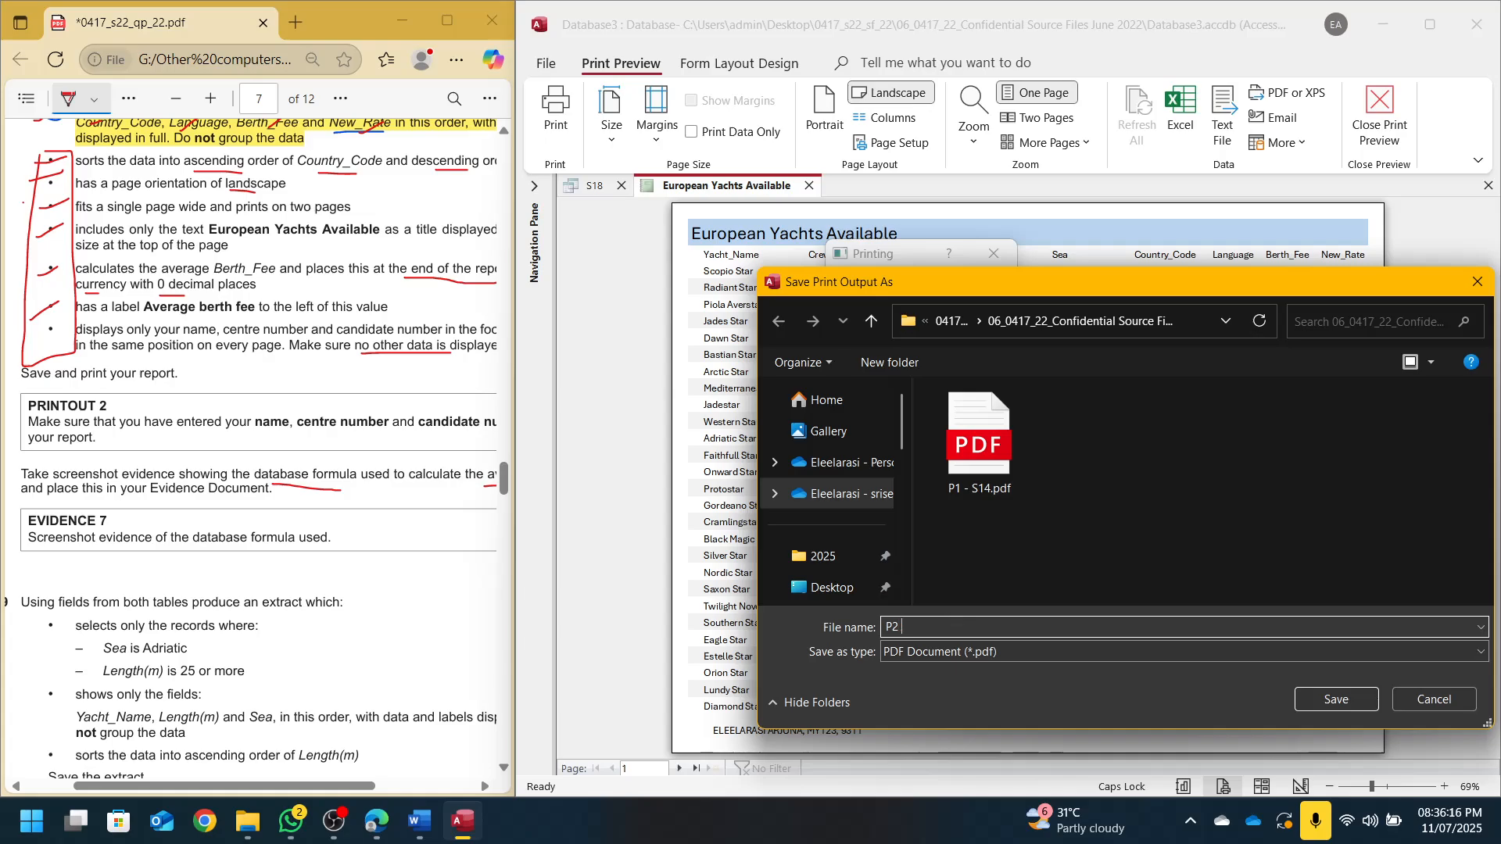
{"action": "type", "text": "-S14"}
{"action": "key", "text": "Return"}
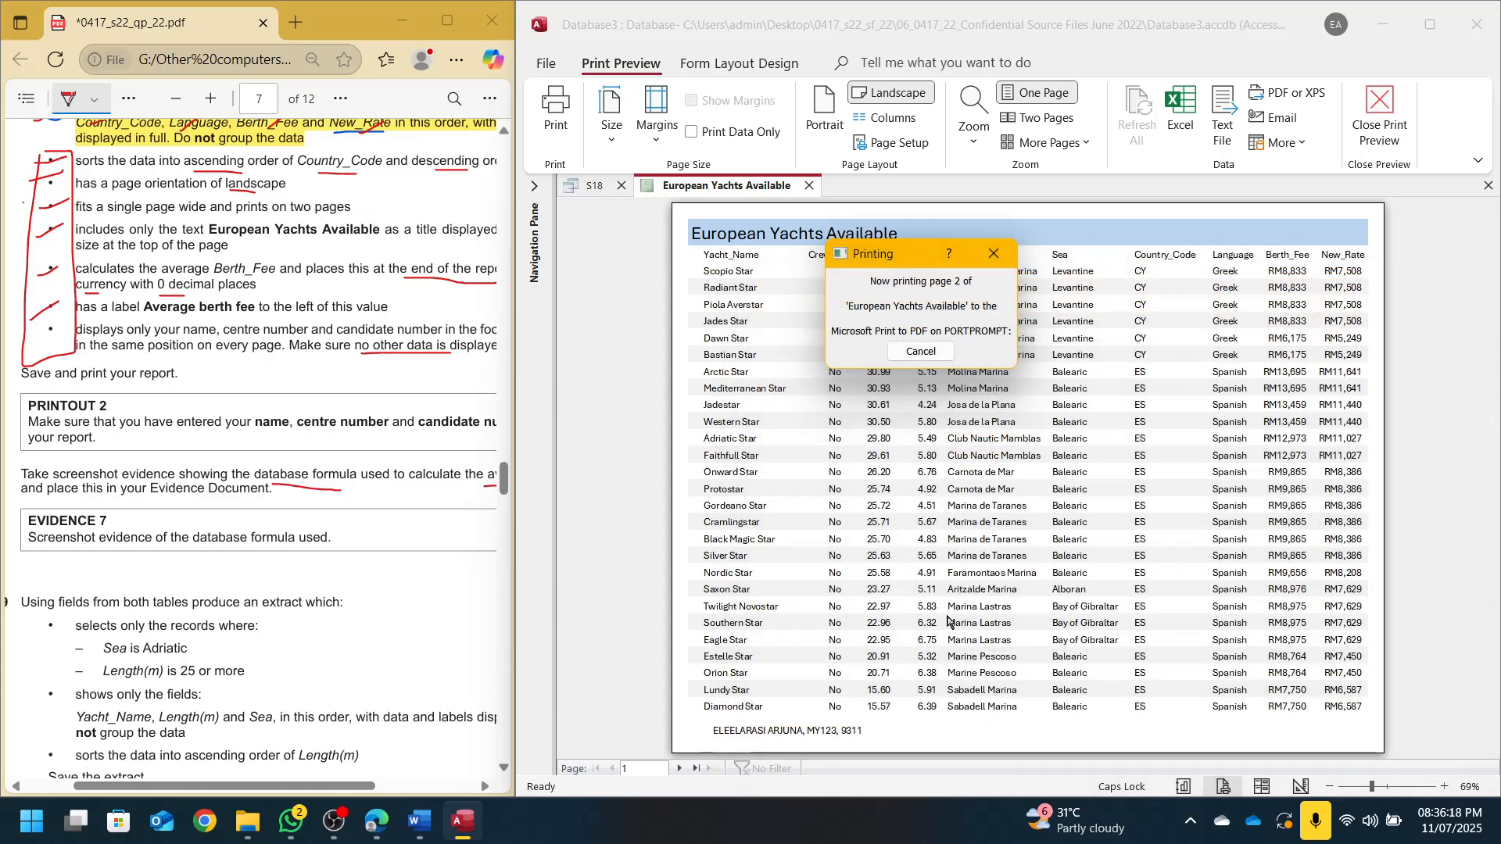
Close the report without saving design changes, then close S18
{"action": "left_click", "coordinate": [810, 187]}
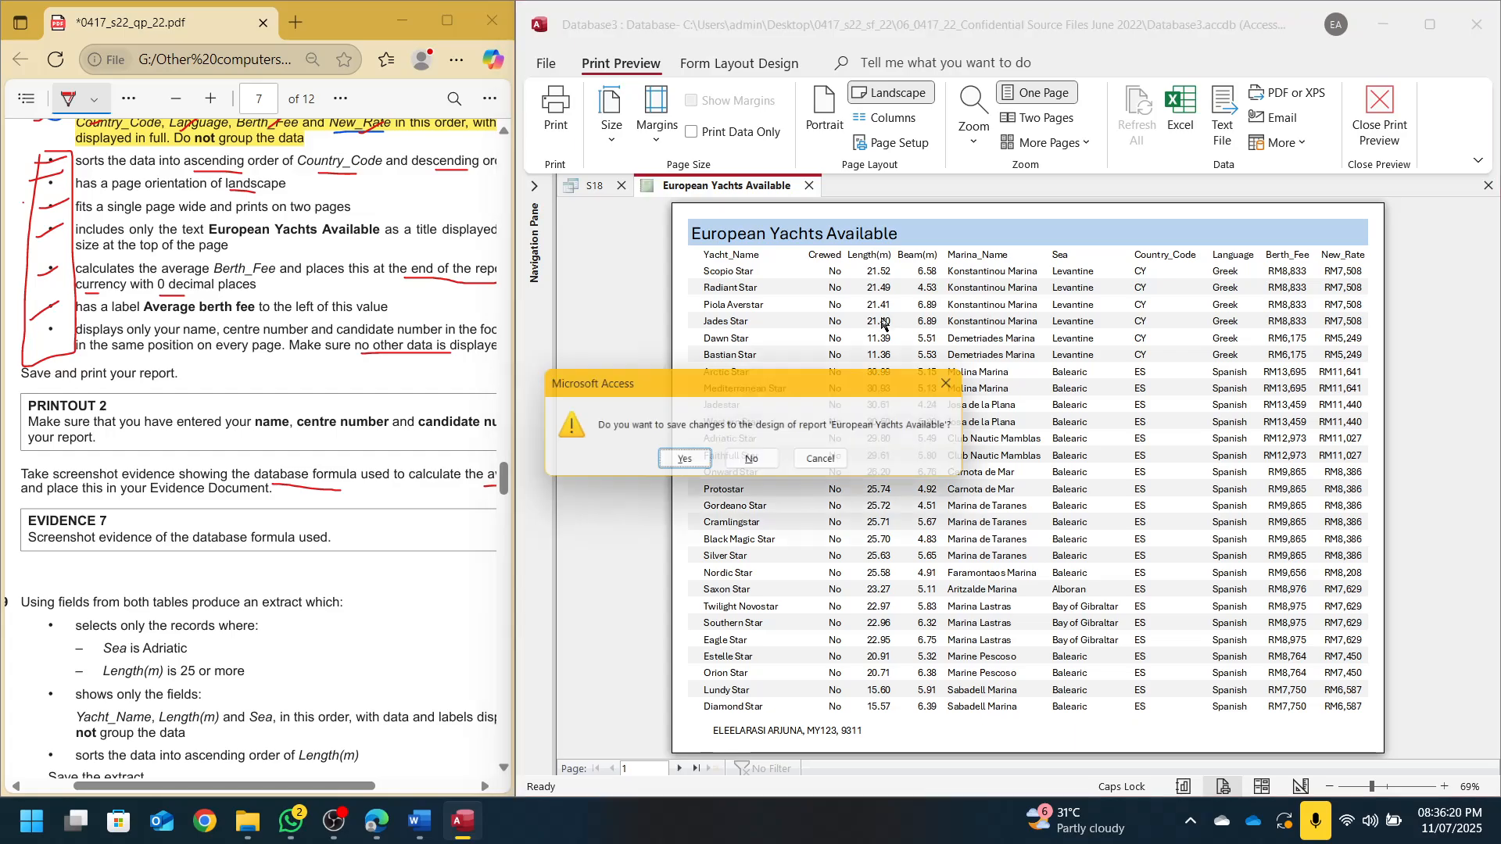
{"action": "left_click", "coordinate": [755, 462]}
{"action": "key", "text": "ctrl+w"}
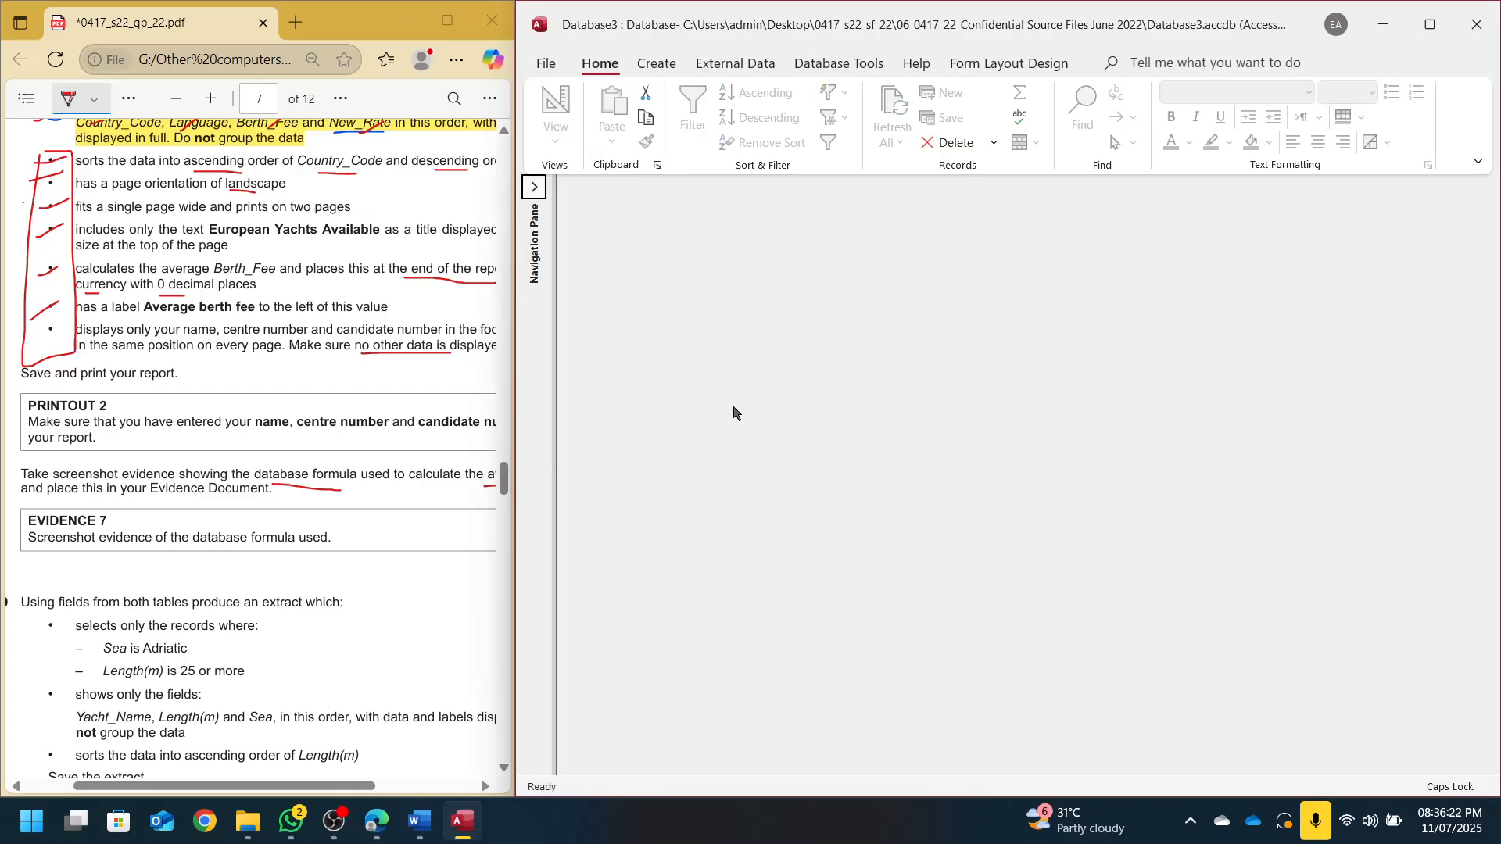
Annotate question 19 in red, marking the record-selection and fields bullets and underlining 'the extract'
{"action": "left_click_drag", "start_coordinate": [516, 283], "coordinate": [721, 286]}
{"action": "scroll", "coordinate": [311, 442], "scroll_direction": "down", "scroll_amount": 5}
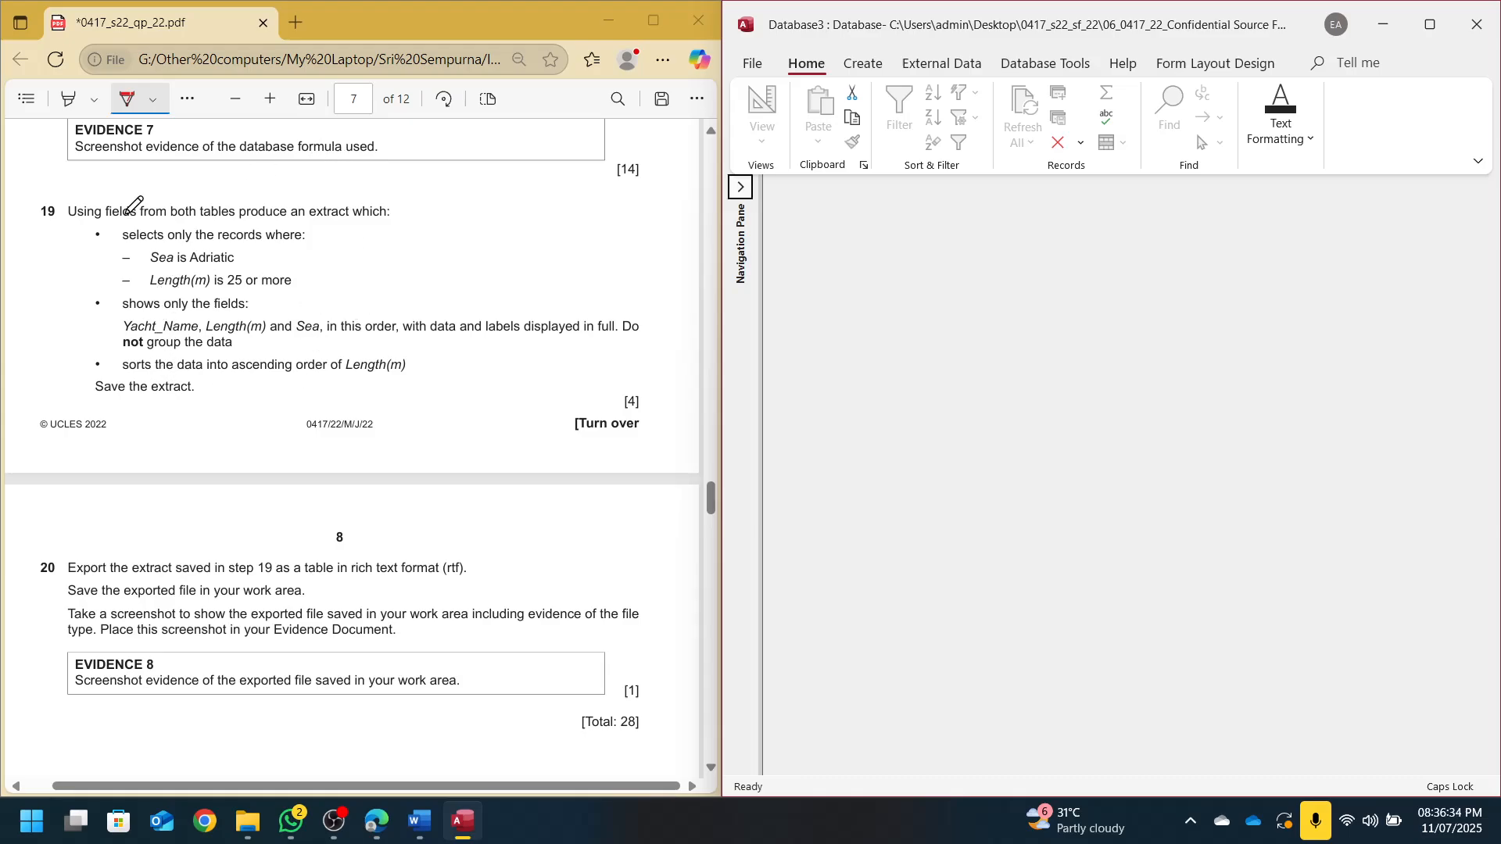
{"action": "left_click", "coordinate": [103, 223]}
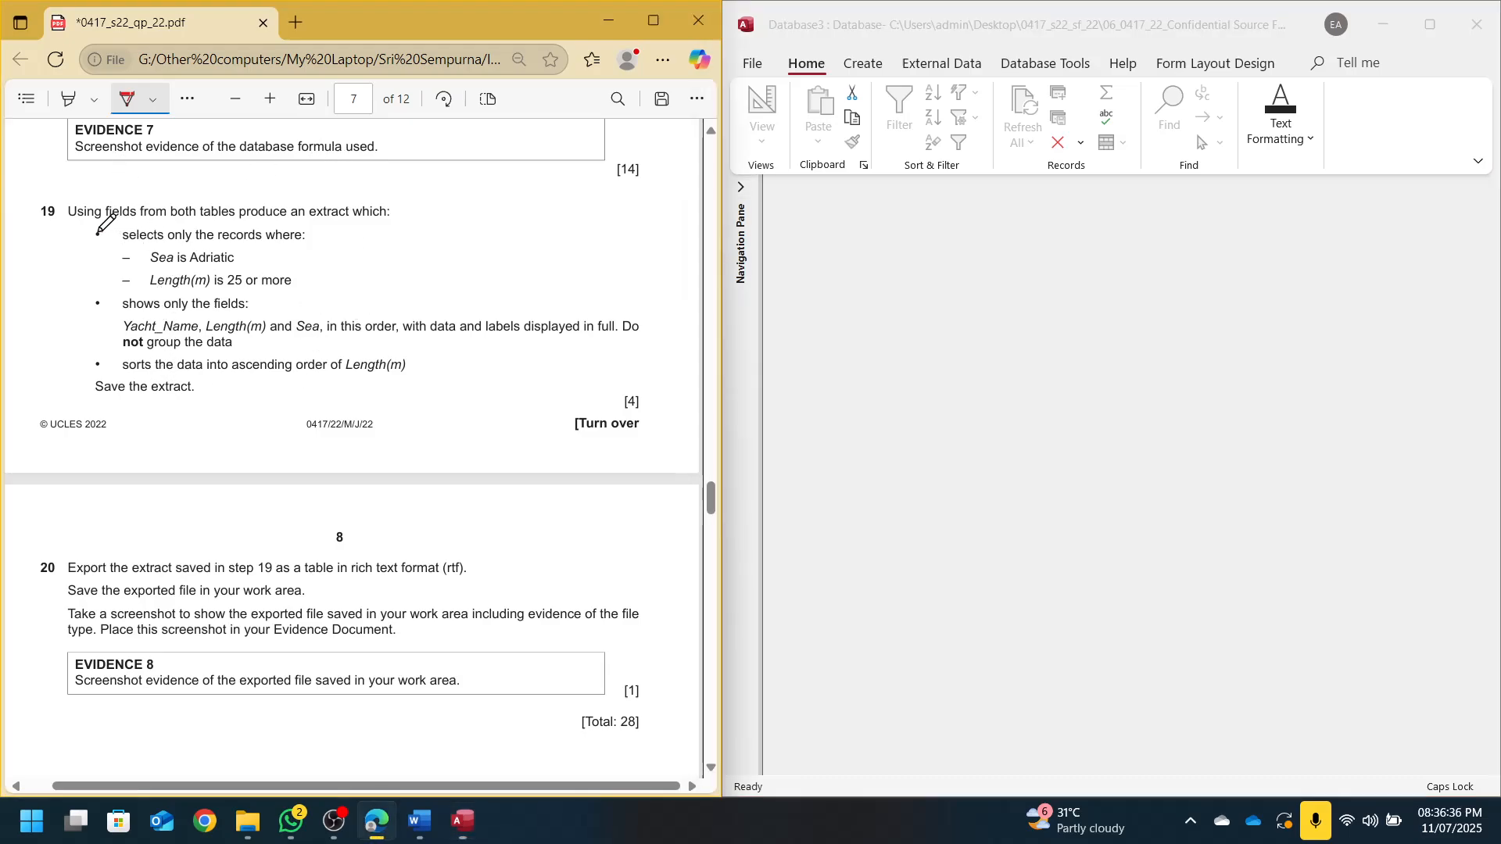
{"action": "mouse_move", "coordinate": [99, 232]}
{"action": "left_mouse_down"}
{"action": "mouse_move", "coordinate": [102, 245]}
{"action": "mouse_move", "coordinate": [64, 249]}
{"action": "mouse_move", "coordinate": [82, 241]}
{"action": "left_mouse_up"}
{"action": "mouse_move", "coordinate": [89, 292]}
{"action": "left_mouse_down"}
{"action": "mouse_move", "coordinate": [110, 289]}
{"action": "mouse_move", "coordinate": [72, 300]}
{"action": "left_mouse_up"}
{"action": "left_click_drag", "start_coordinate": [64, 301], "coordinate": [81, 300]}
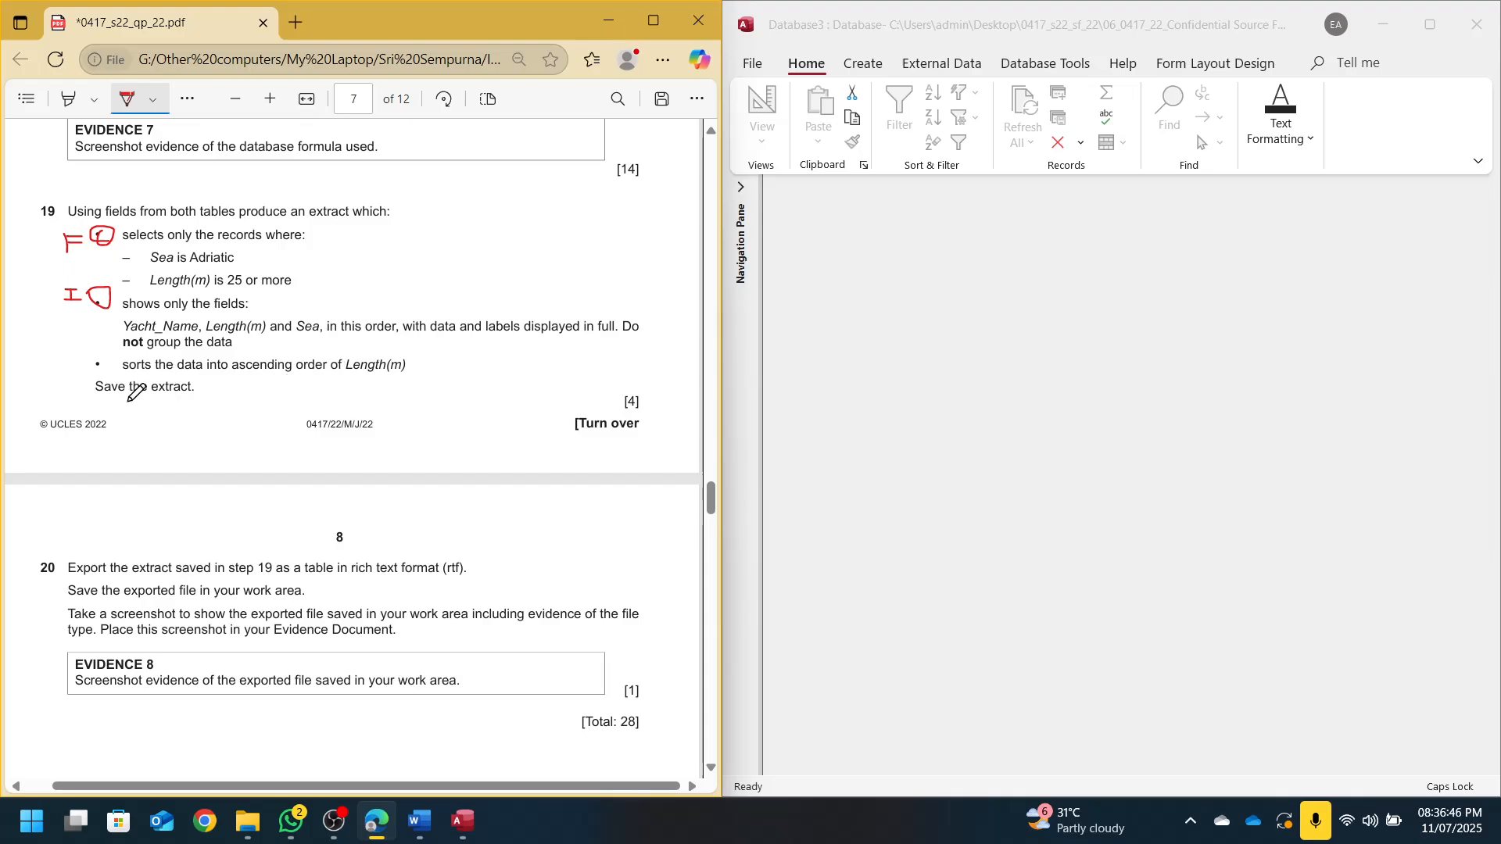
{"action": "left_click_drag", "start_coordinate": [127, 400], "coordinate": [187, 399]}
{"action": "left_click", "coordinate": [861, 67]}
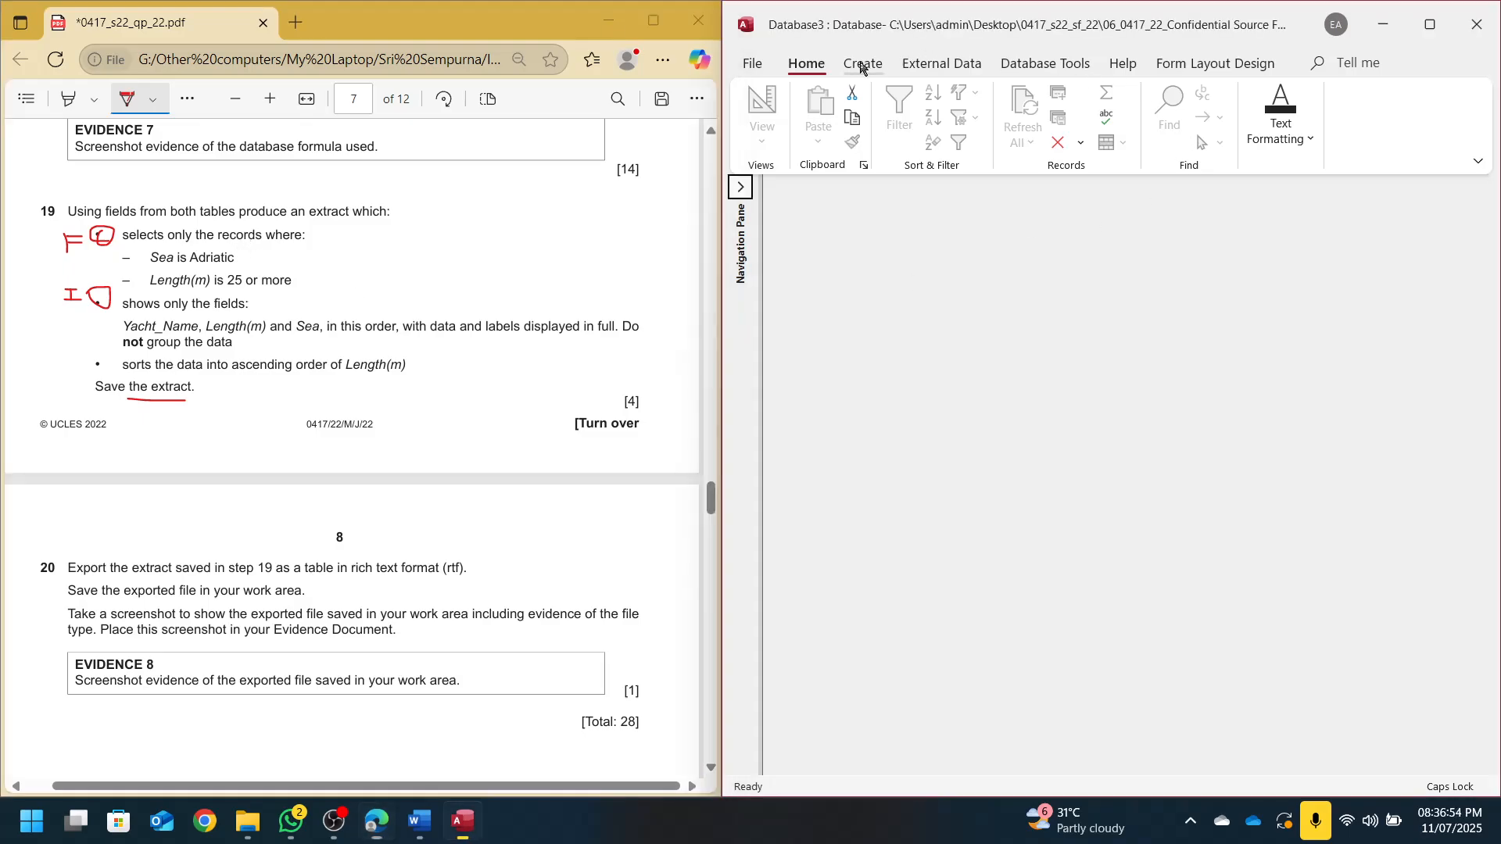
In the Simple Query Wizard, add Yacht_Name and Length(m) from J2222VESSELS and Sea from J2222MARINA
{"action": "left_click", "coordinate": [861, 67]}
{"action": "left_click", "coordinate": [1002, 115]}
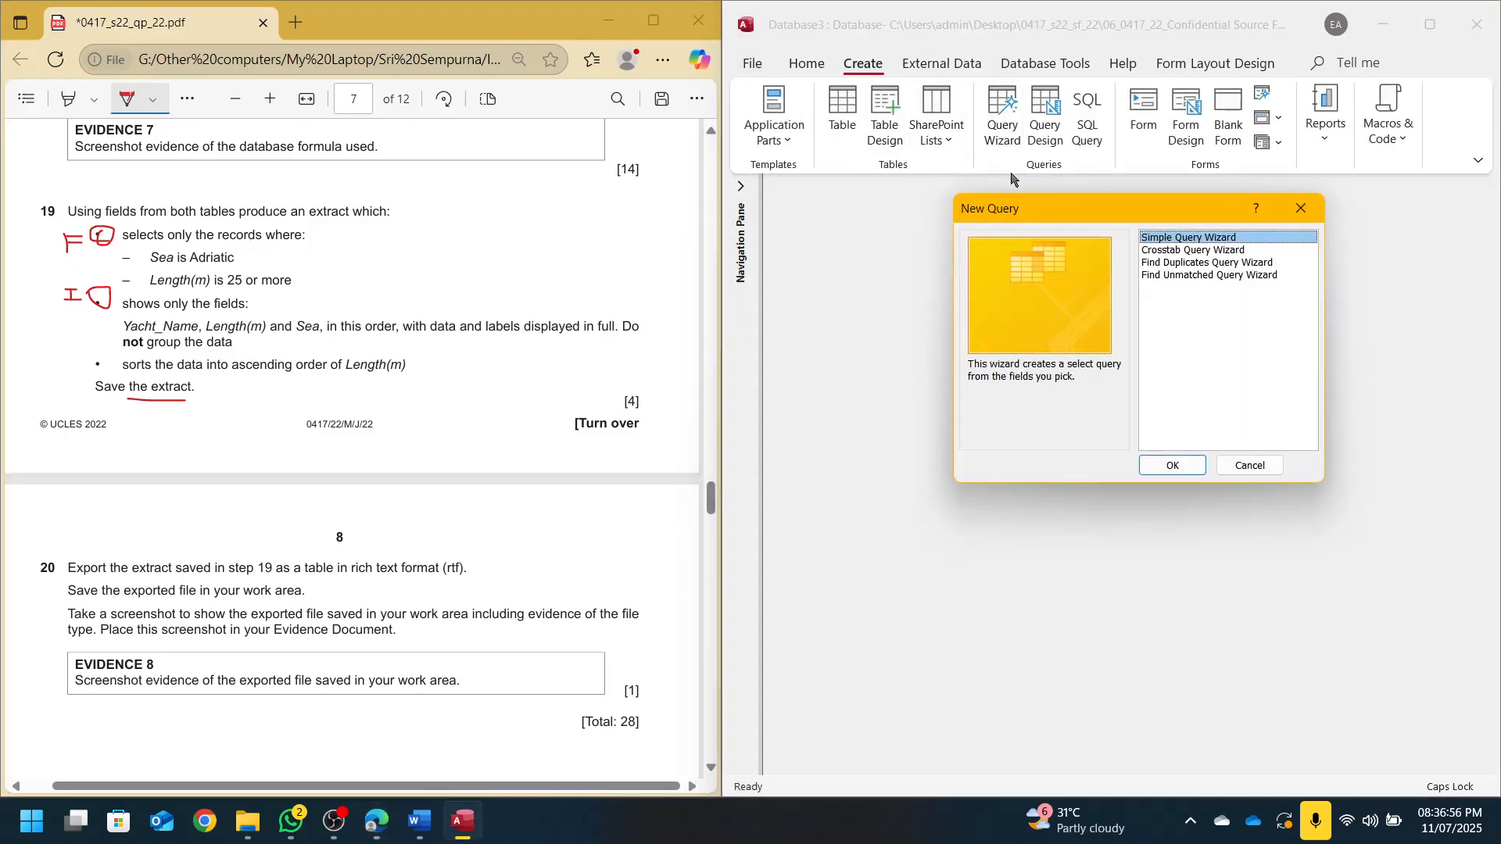
{"action": "left_click", "coordinate": [1190, 462]}
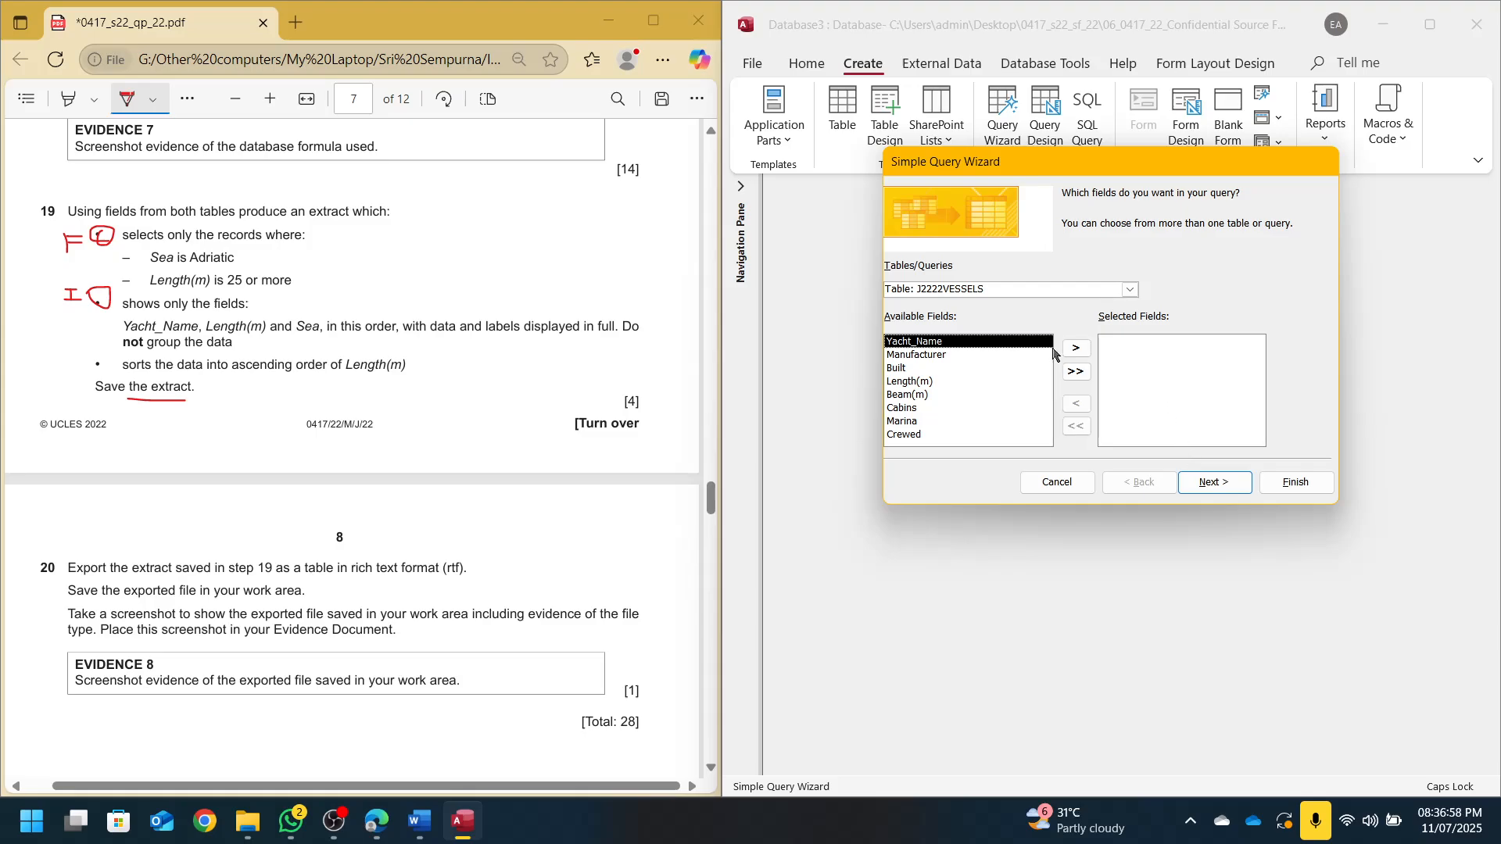
{"action": "left_click", "coordinate": [1134, 293]}
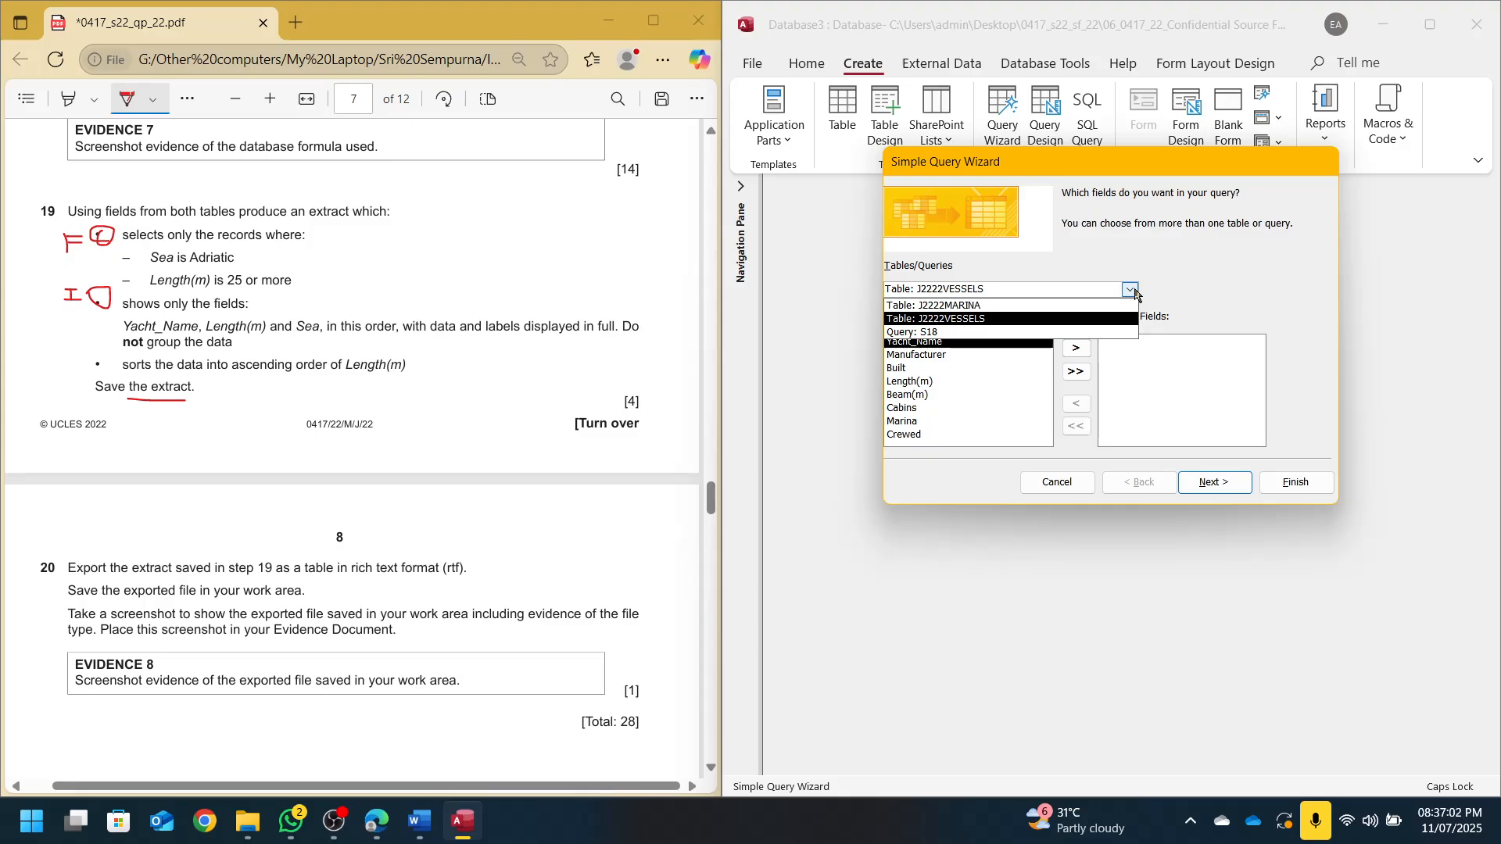
{"action": "left_click", "coordinate": [905, 333]}
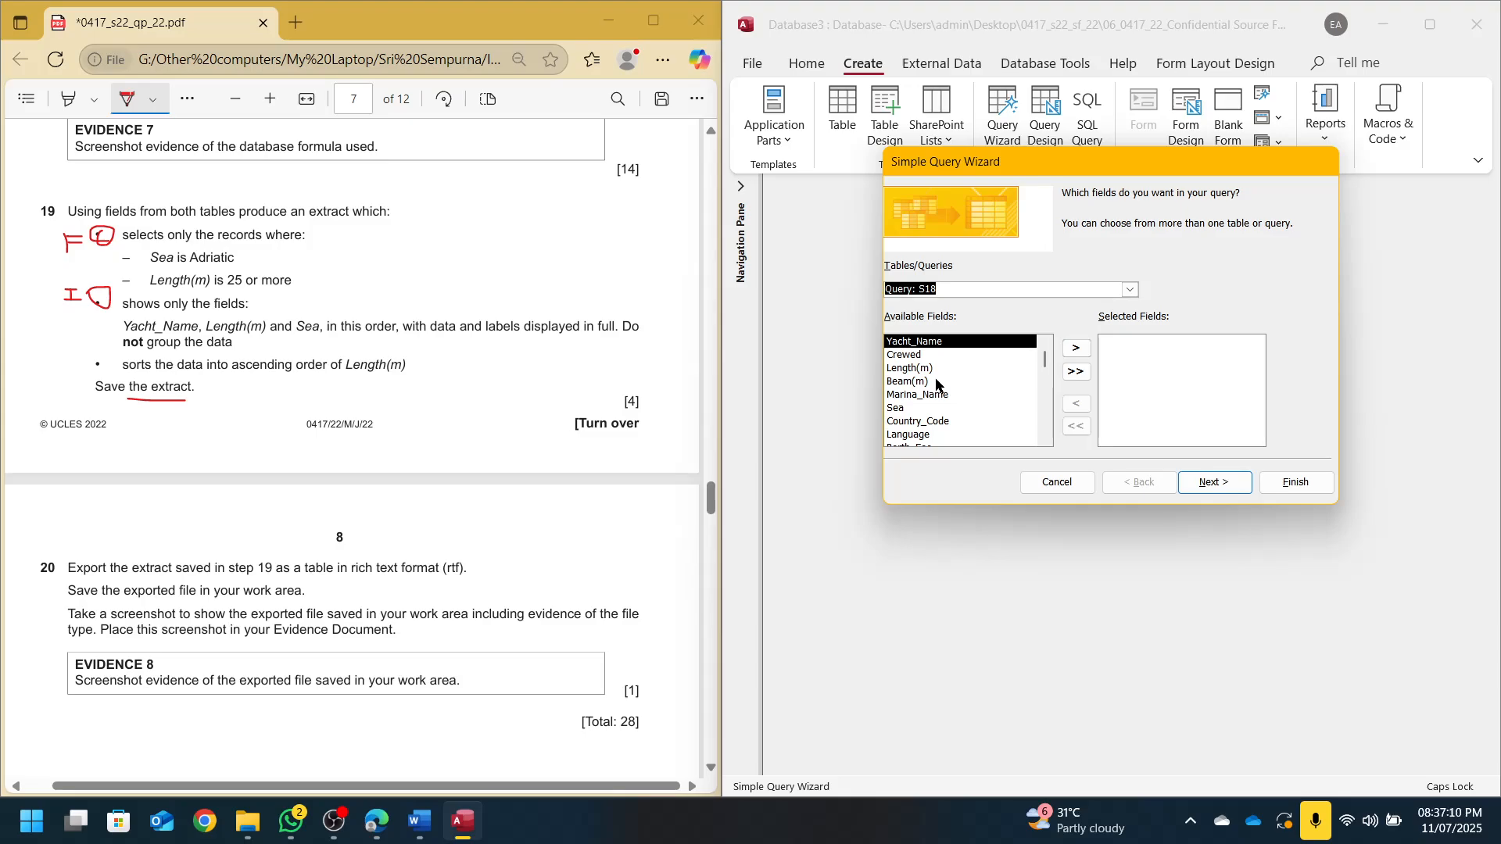
{"action": "left_click", "coordinate": [1130, 291]}
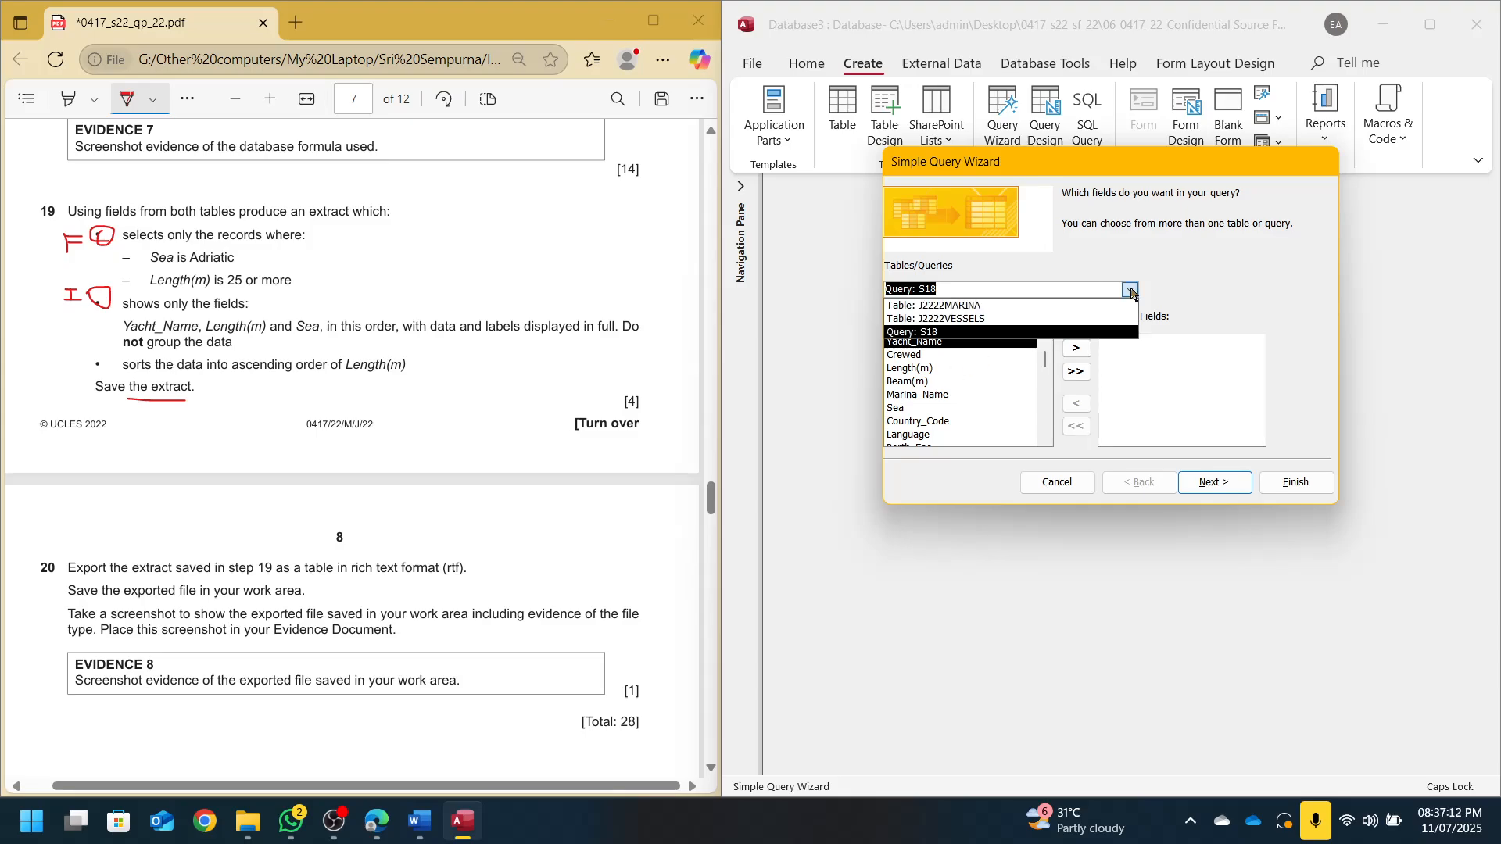
{"action": "left_click", "coordinate": [944, 320]}
{"action": "double_click", "coordinate": [925, 344]}
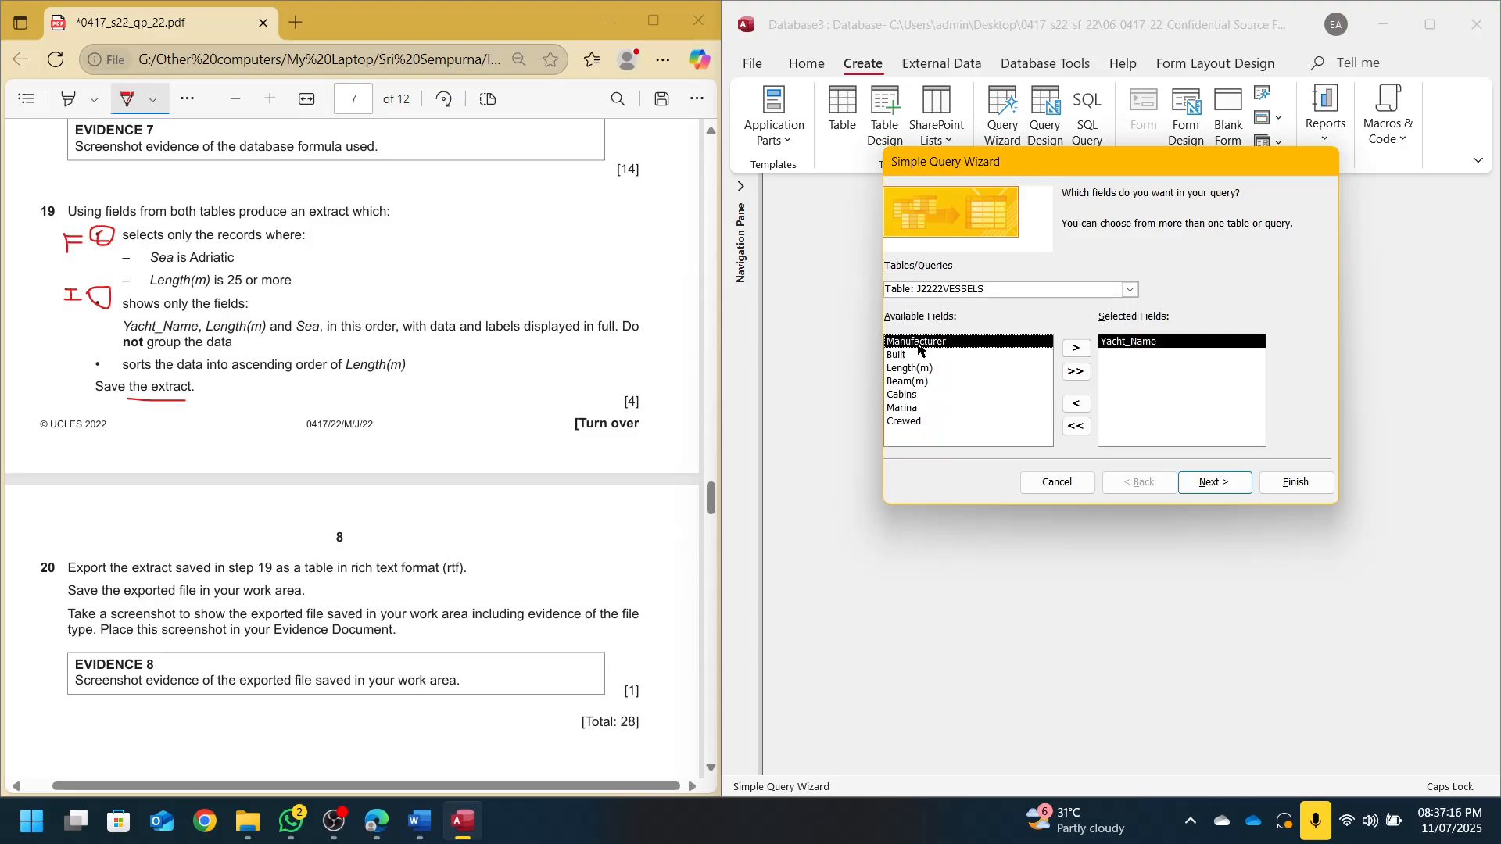
{"action": "double_click", "coordinate": [911, 368]}
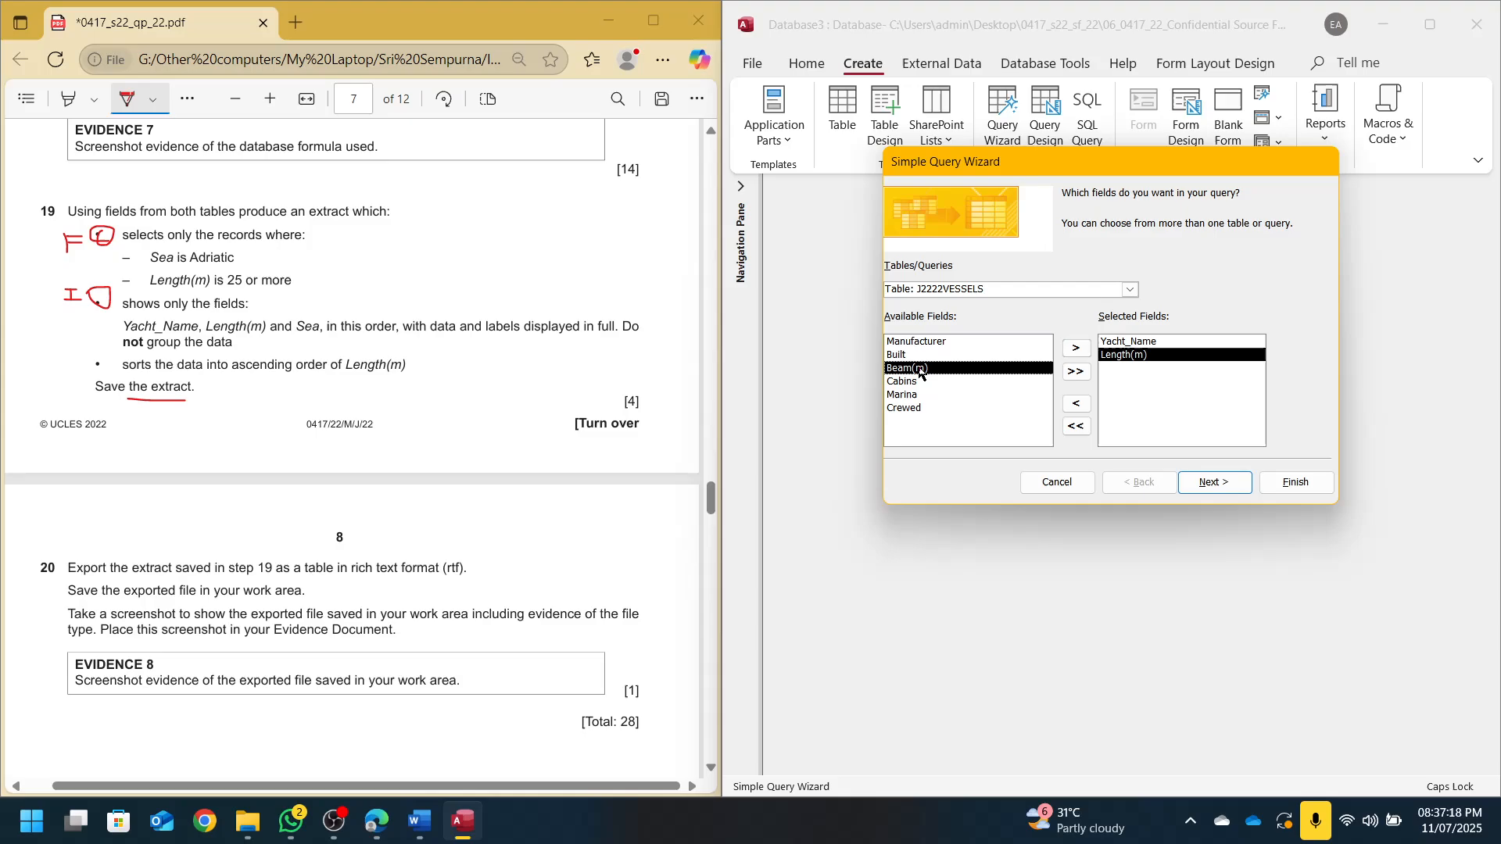
{"action": "left_click", "coordinate": [1130, 290]}
{"action": "left_click", "coordinate": [924, 306]}
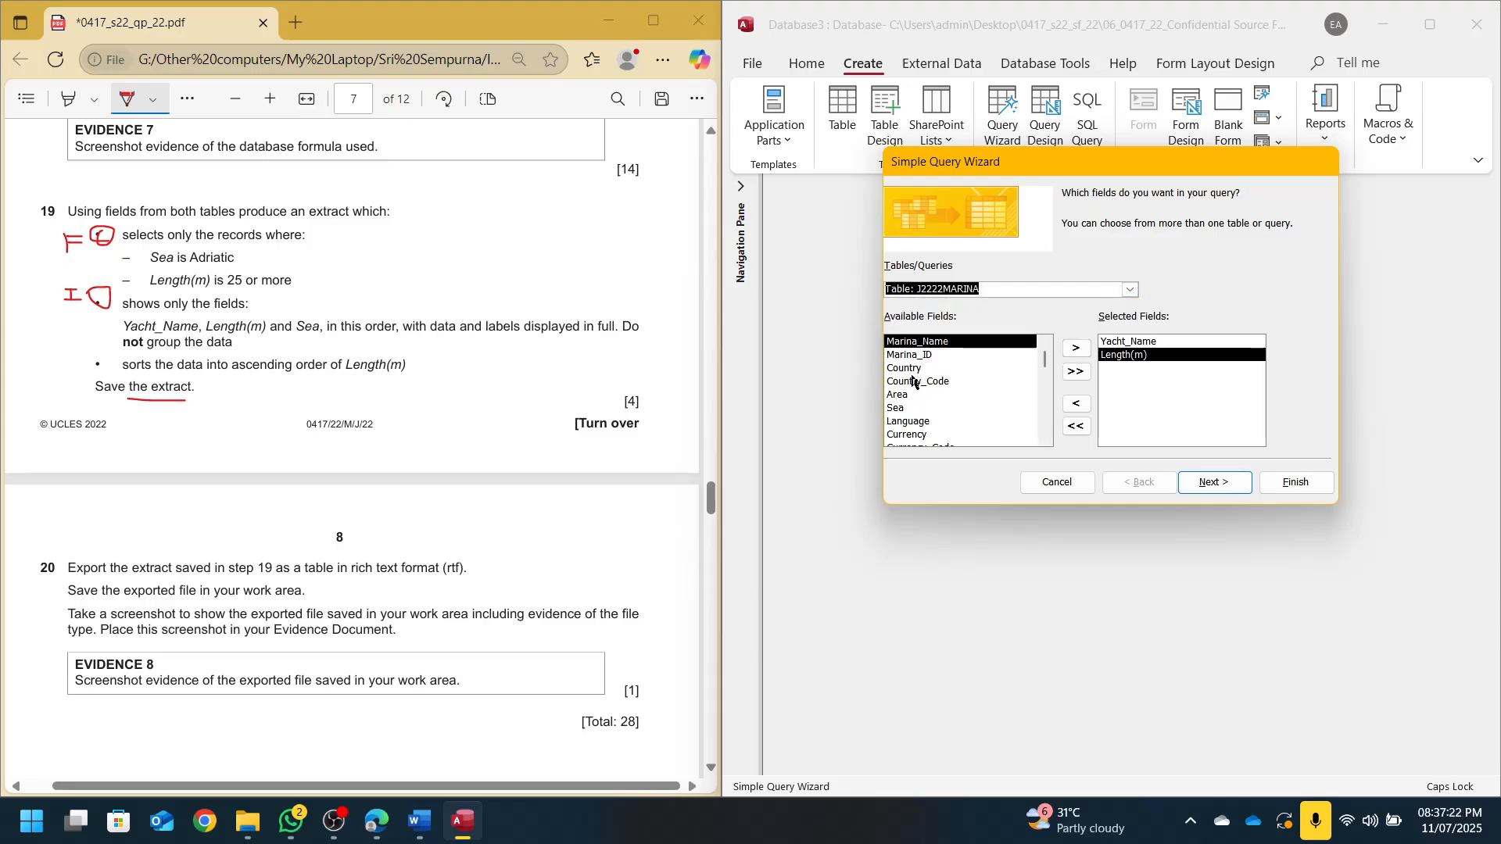
{"action": "double_click", "coordinate": [905, 409]}
{"action": "left_click", "coordinate": [1204, 490]}
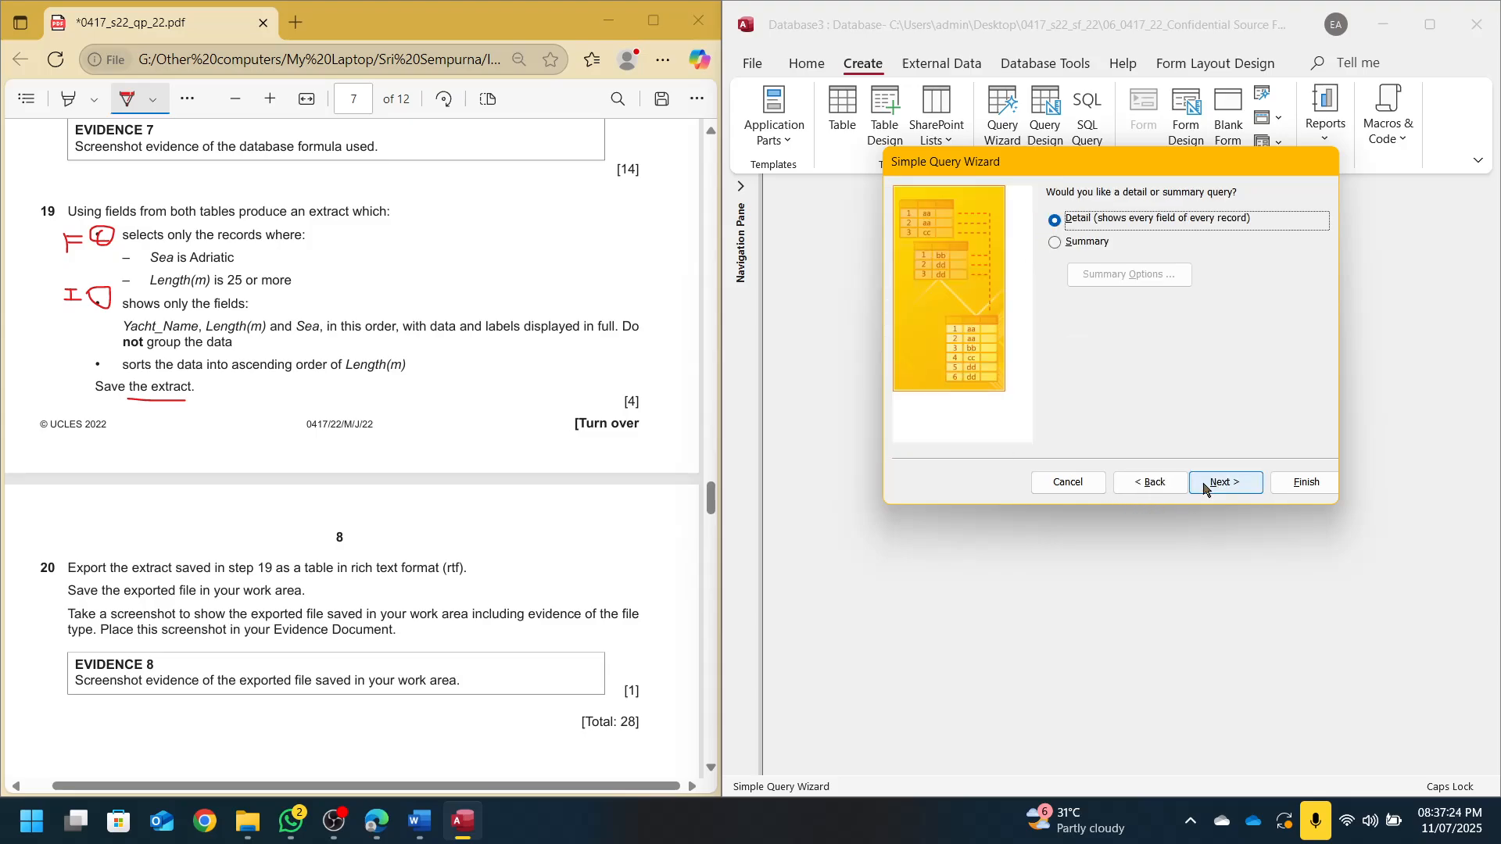
{"action": "left_click", "coordinate": [1204, 491]}
Name the query S19, add criteria Adriatic and >=25 for Length(m) in Design View, and run it
{"action": "left_click_drag", "start_coordinate": [1149, 216], "coordinate": [819, 228]}
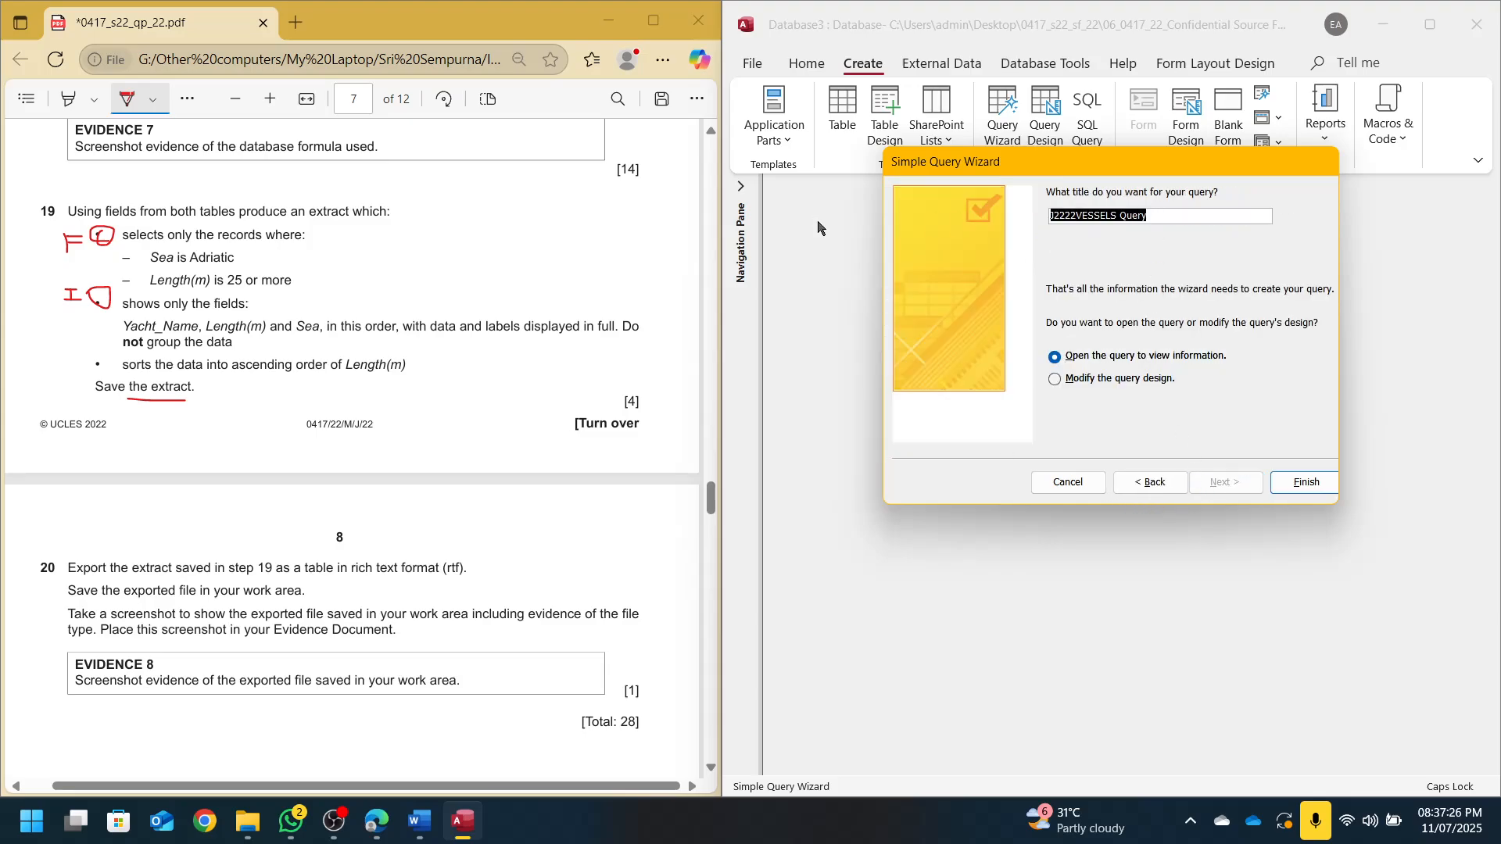
{"action": "type", "text": "s"}
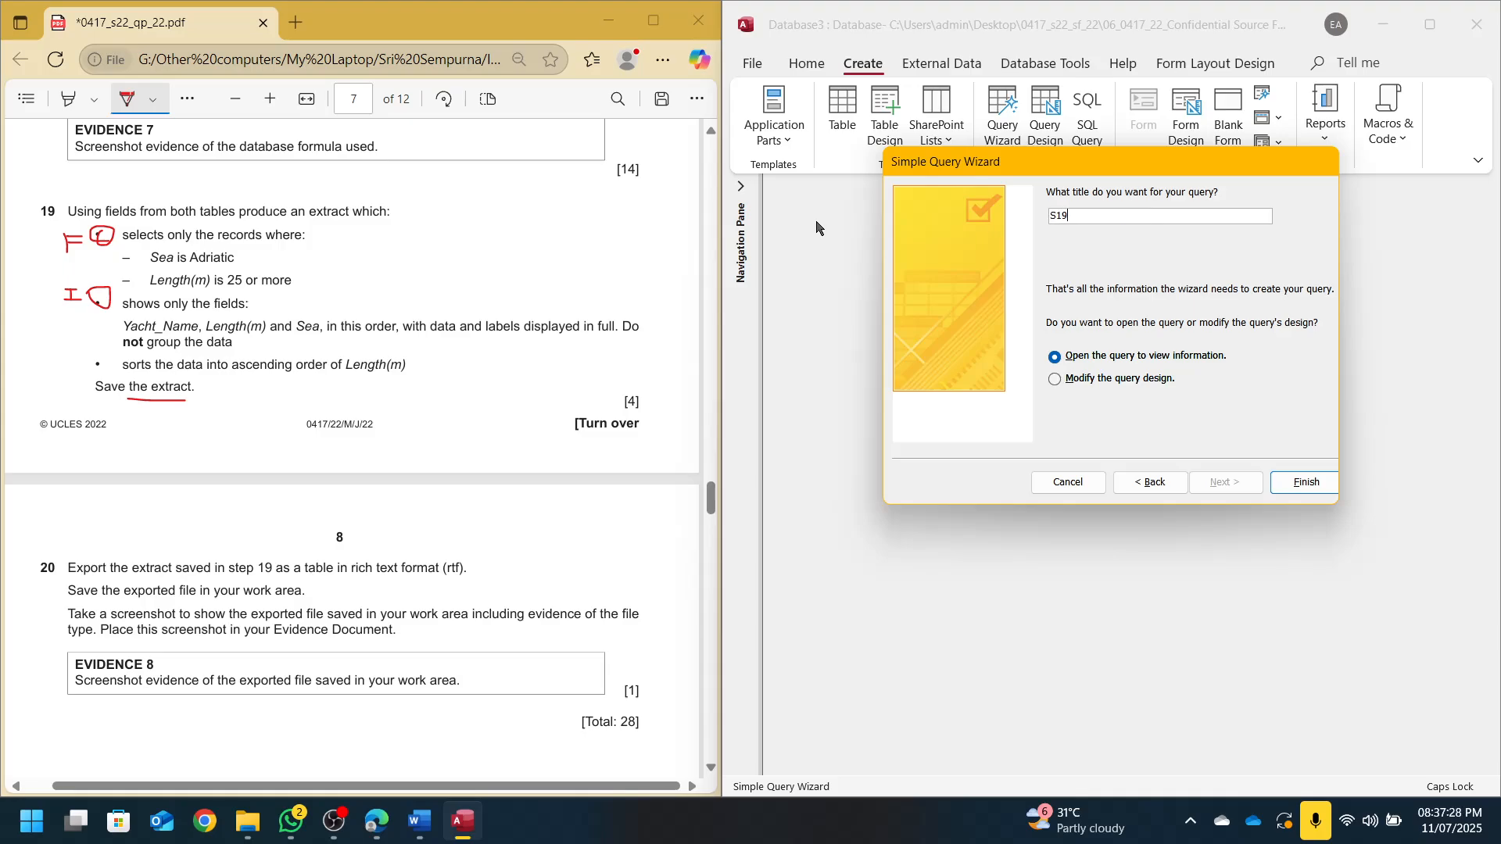
{"action": "key", "text": "Return"}
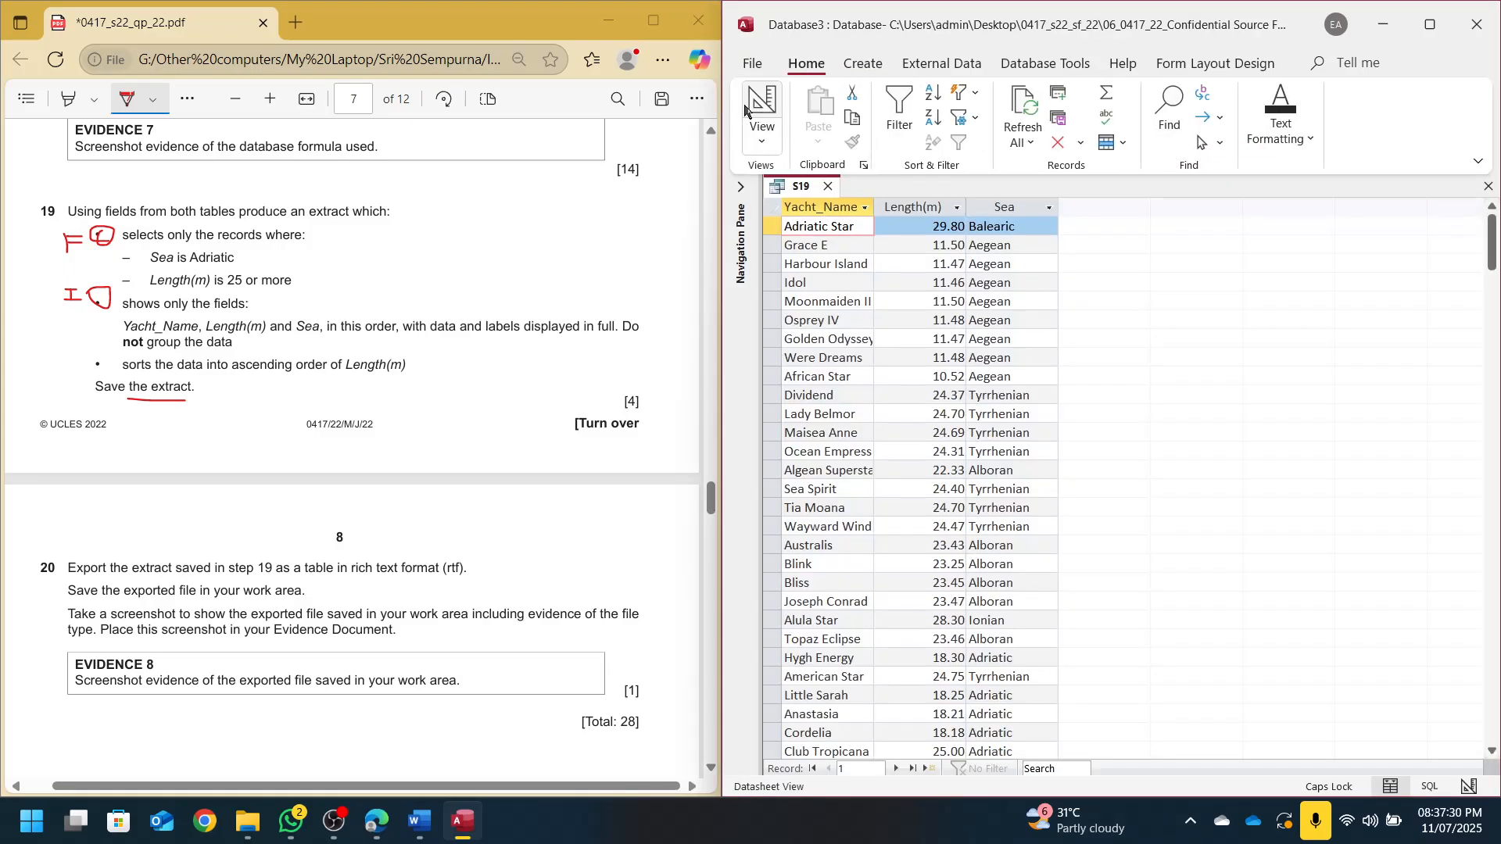
{"action": "left_click", "coordinate": [748, 109]}
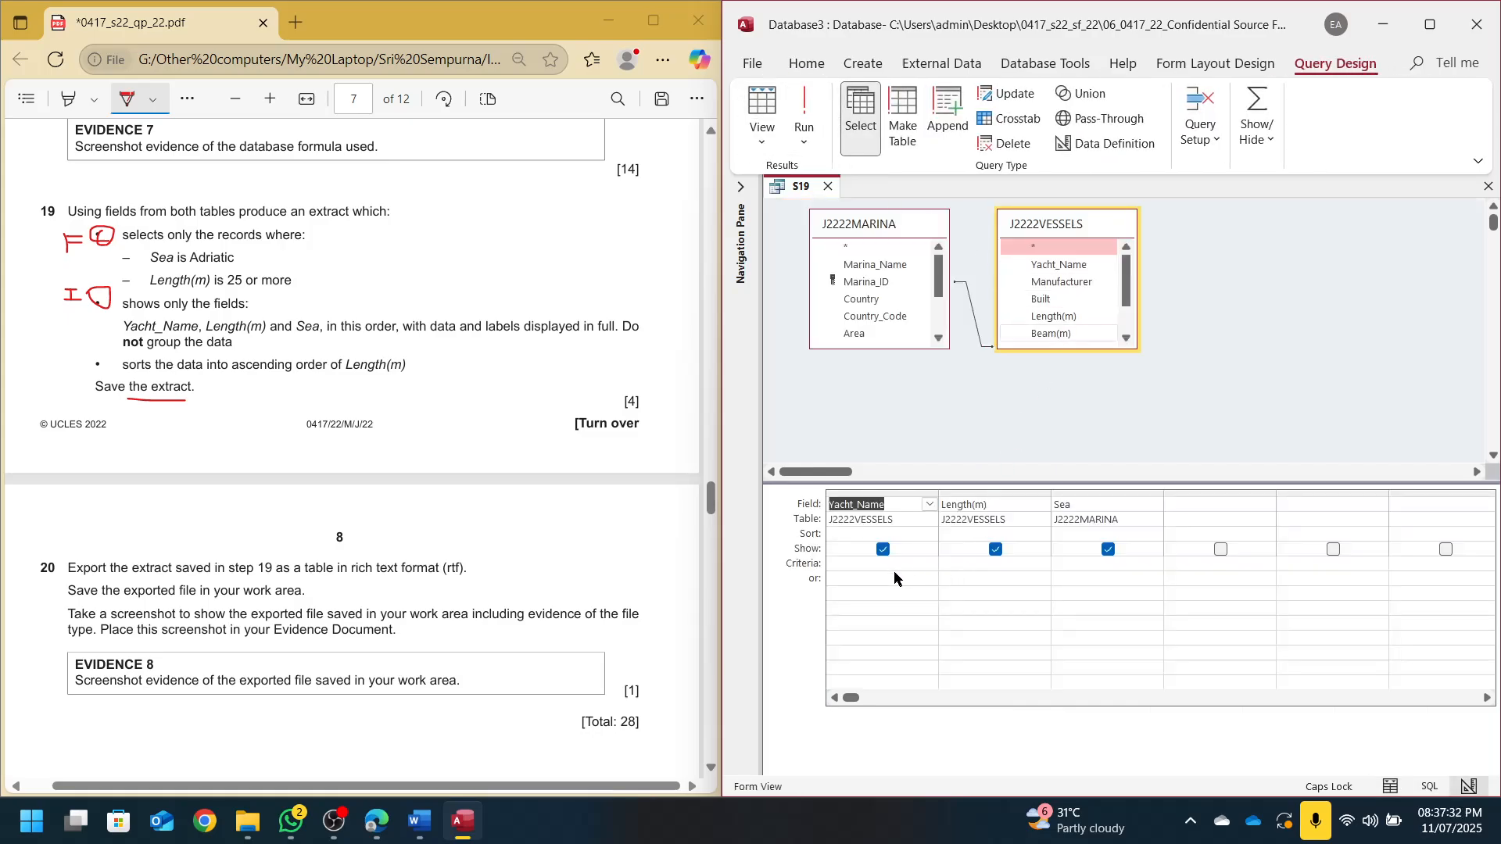
{"action": "left_click", "coordinate": [898, 563]}
{"action": "type", "text": "Adriatic"}
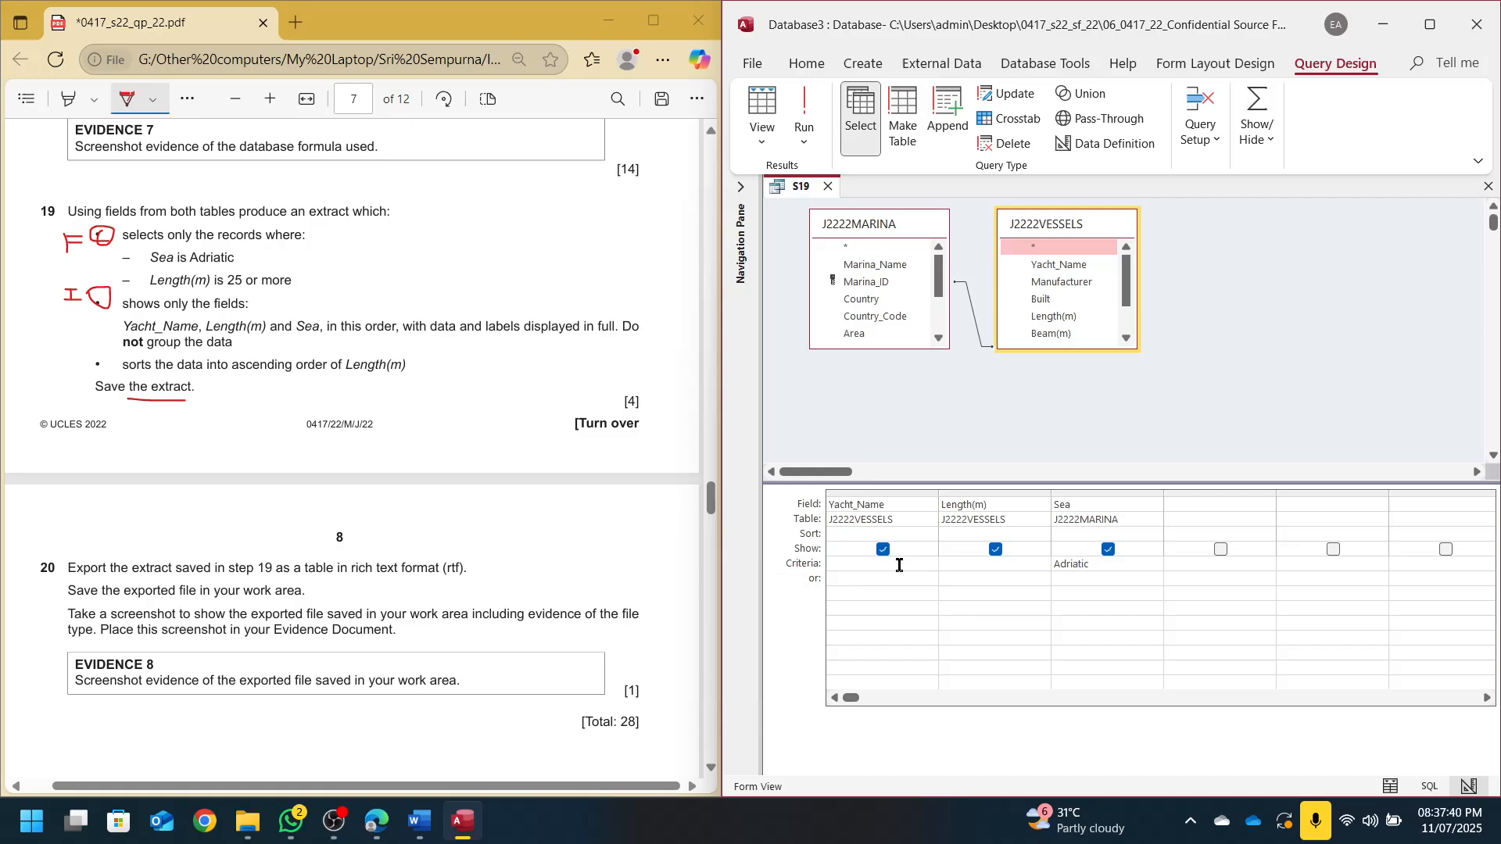
{"action": "key", "text": "shift+Tab"}
{"action": "key", "text": "shift+Tab"}
{"action": "type", "text": ">=25"}
{"action": "left_click", "coordinate": [805, 106]}
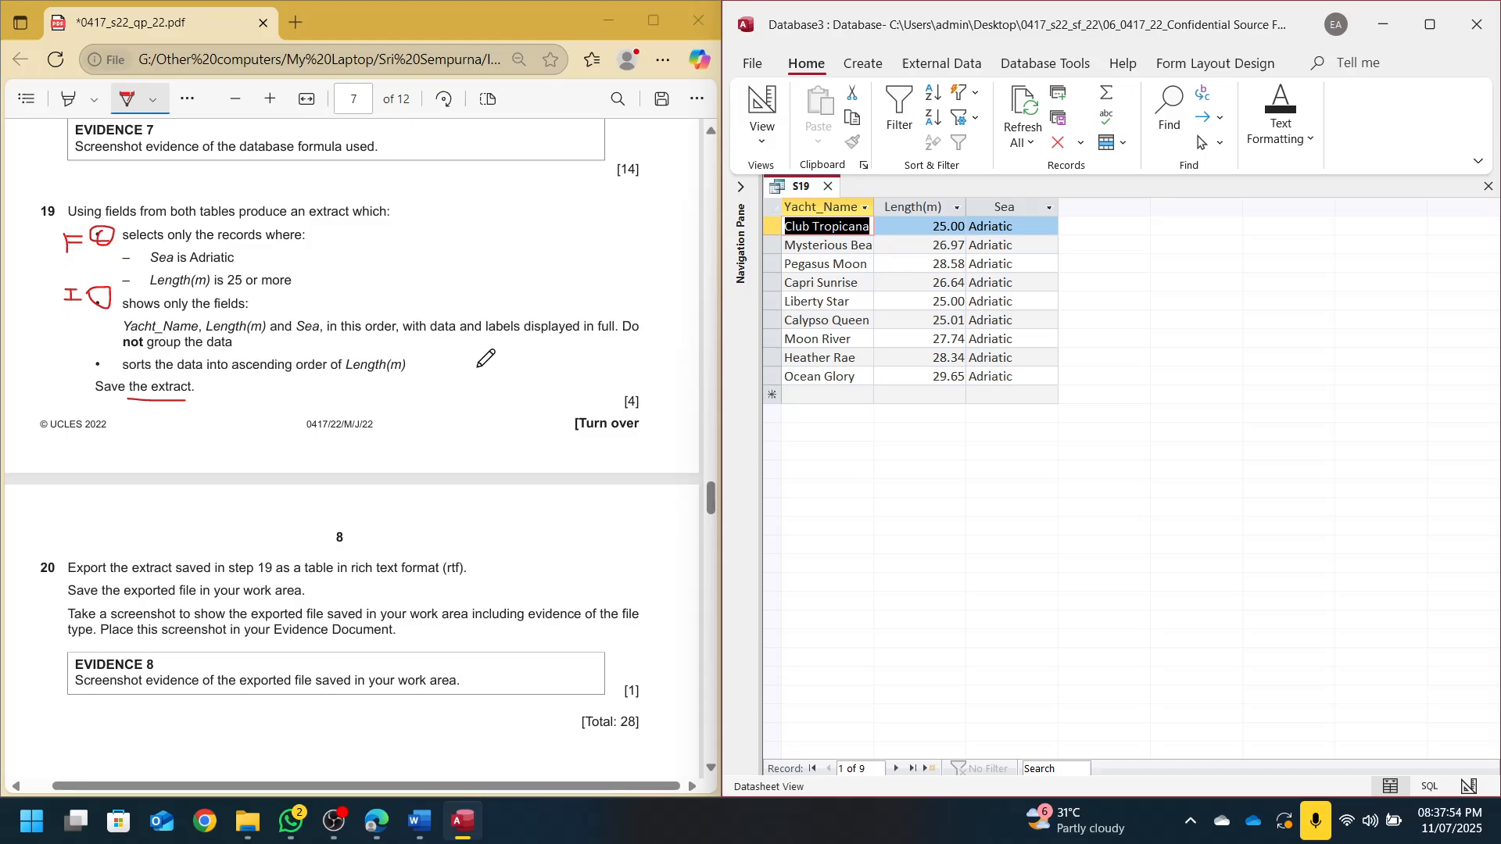
Underline 'extract' and 'format (rtf)' in question 20 of the exam paper
{"action": "scroll", "coordinate": [486, 357], "scroll_direction": "down", "scroll_amount": 3}
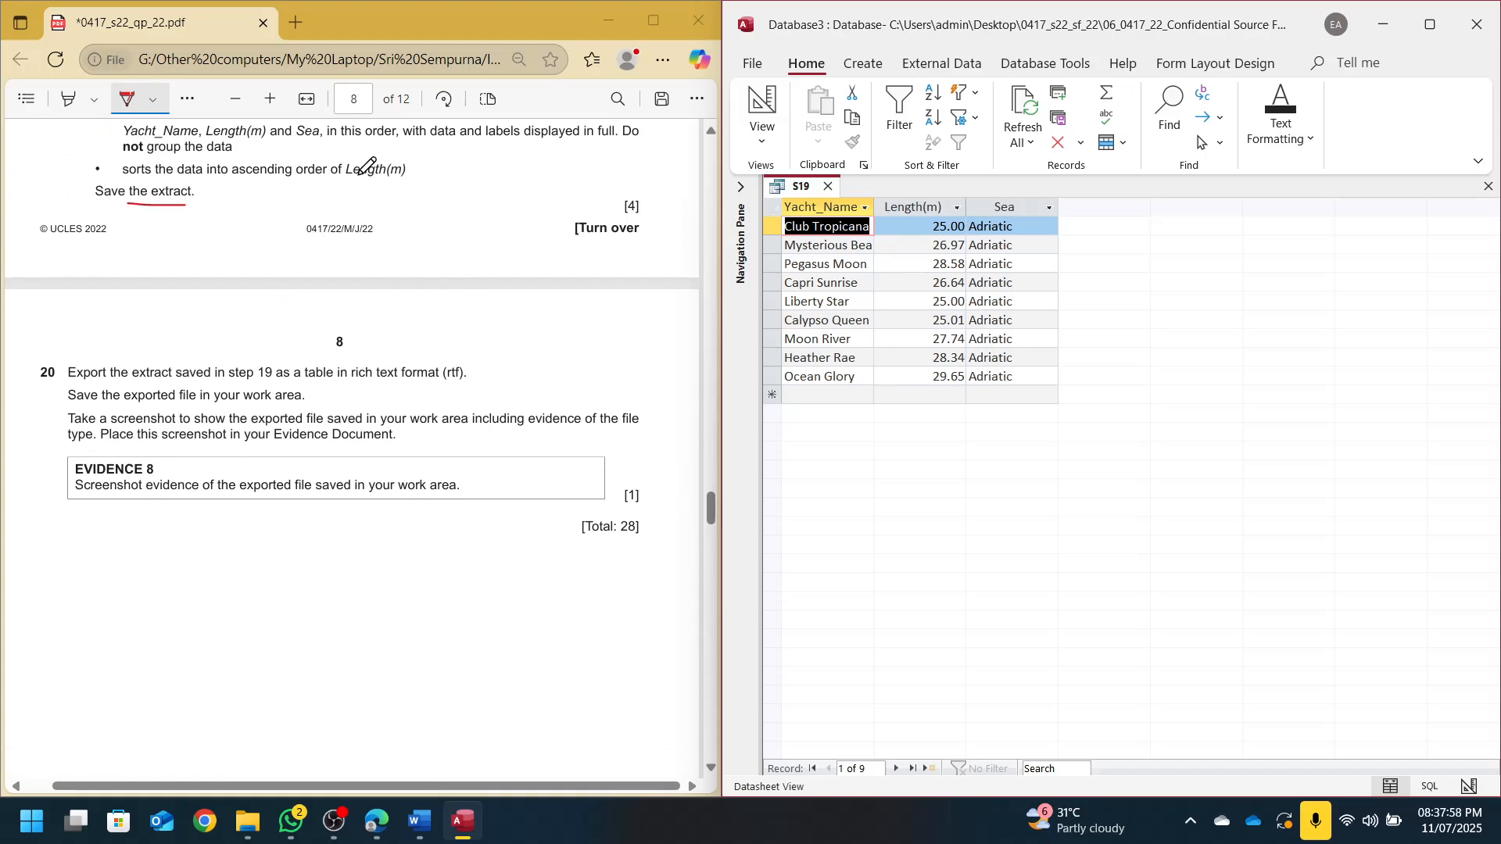
{"action": "scroll", "coordinate": [426, 235], "scroll_direction": "up", "scroll_amount": 3}
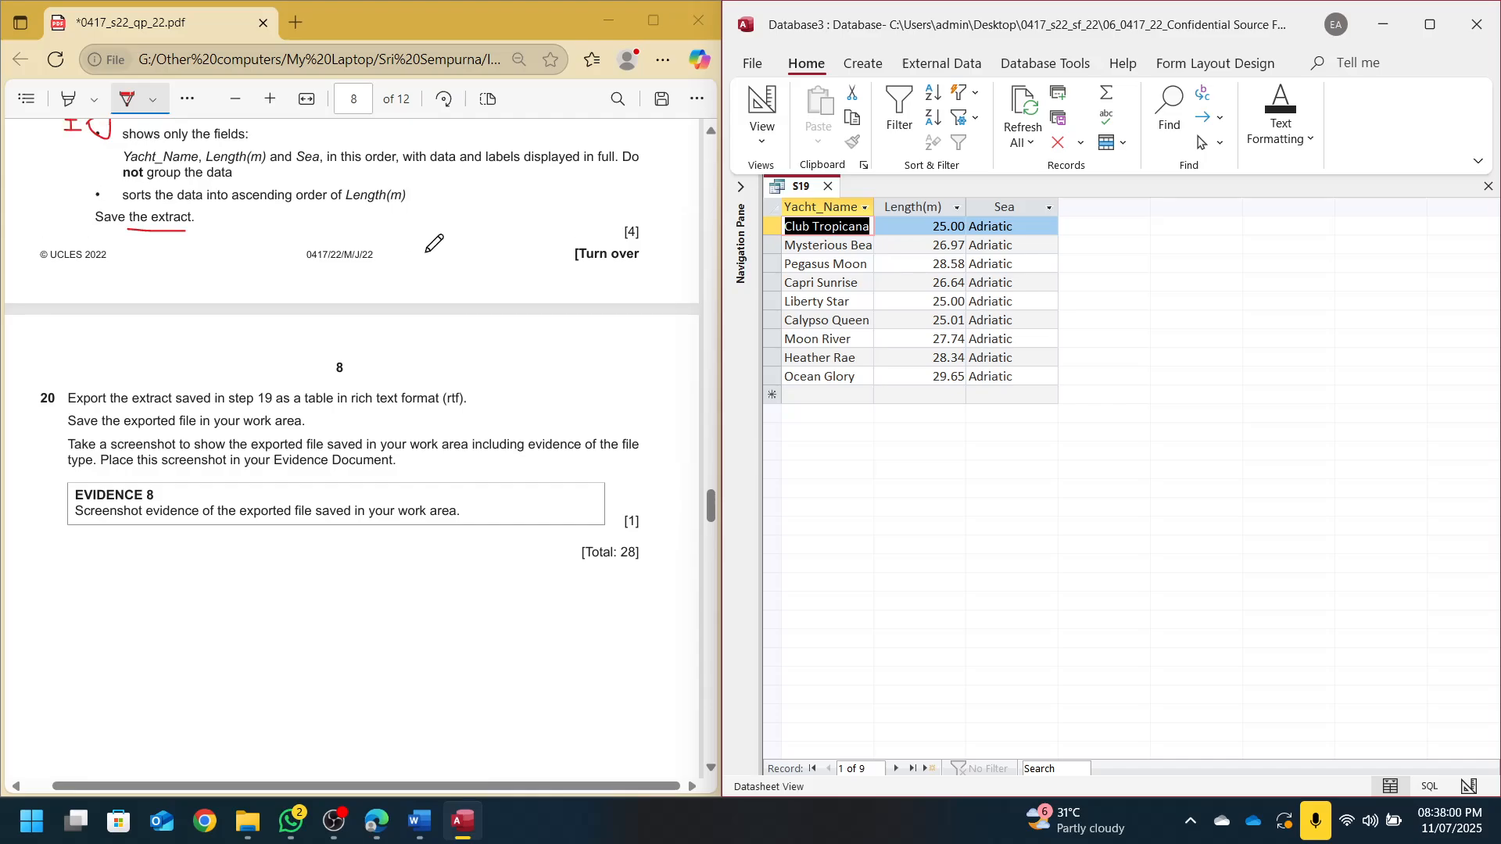
{"action": "scroll", "coordinate": [352, 247], "scroll_direction": "down", "scroll_amount": 4}
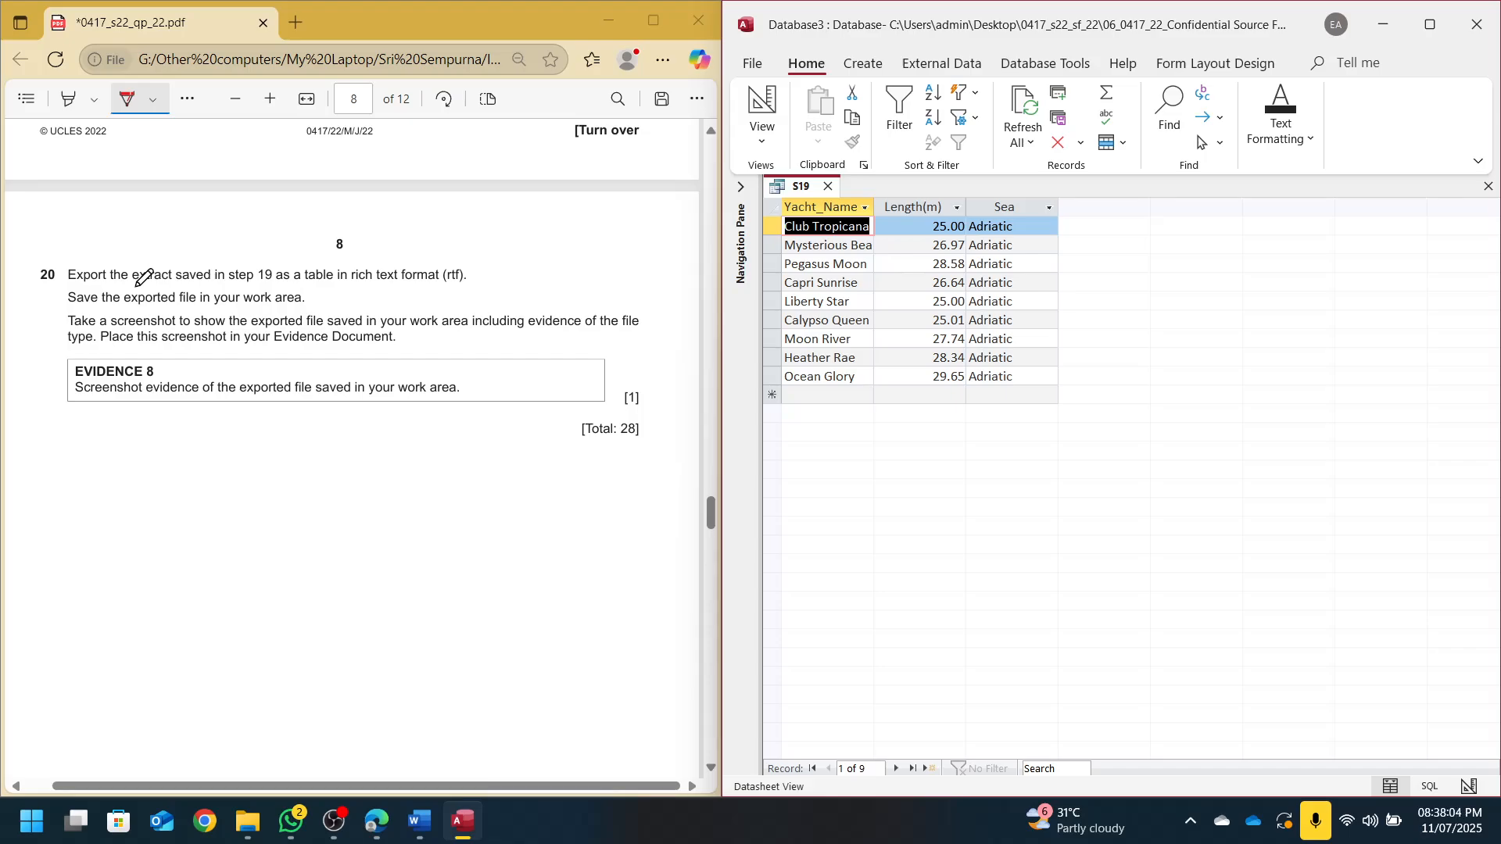
{"action": "left_click_drag", "start_coordinate": [136, 287], "coordinate": [154, 287]}
{"action": "left_click_drag", "start_coordinate": [424, 286], "coordinate": [464, 287]}
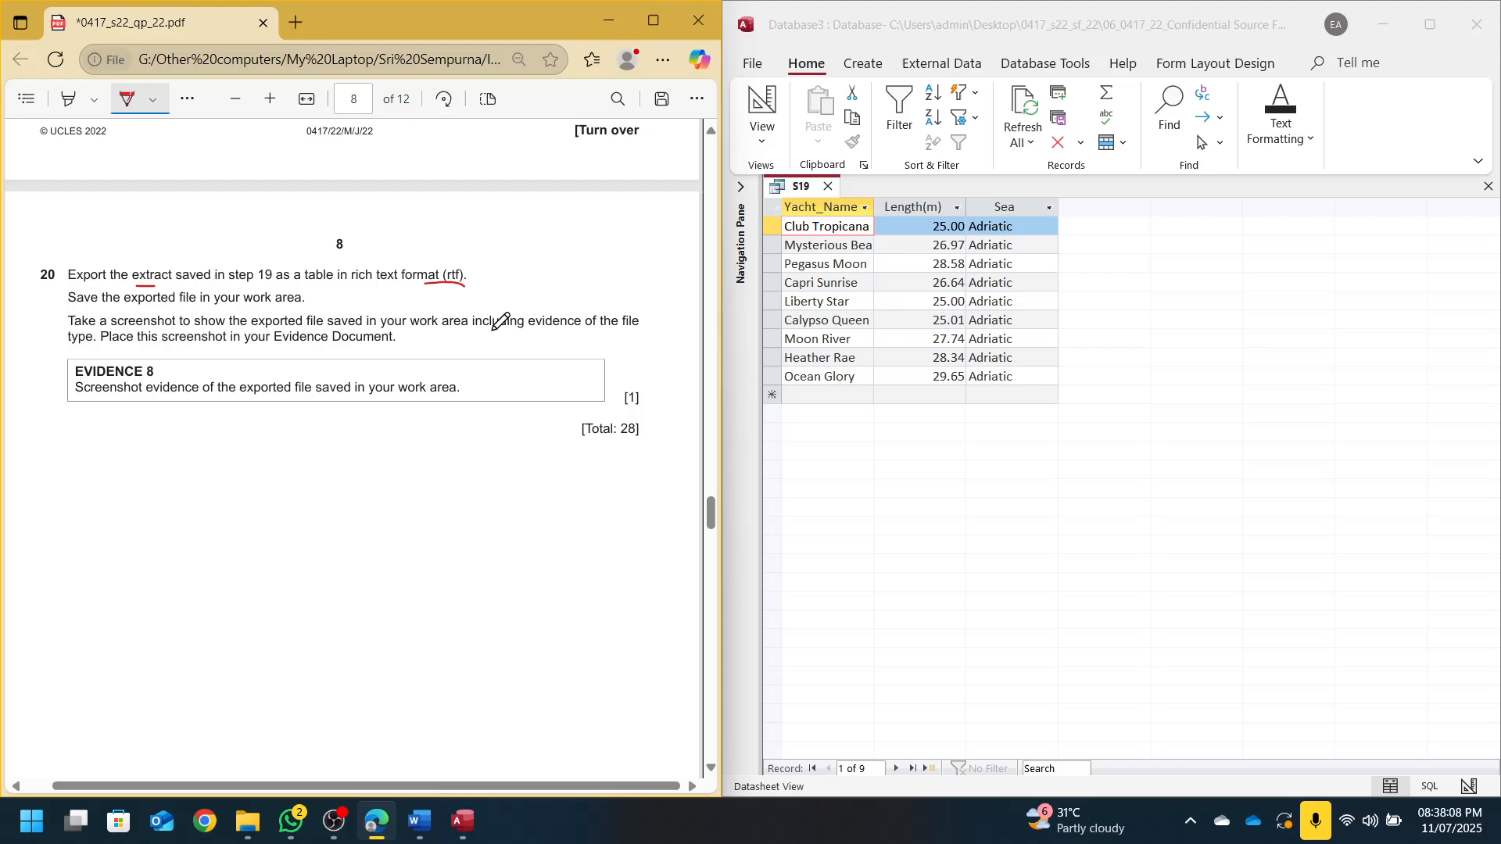
{"action": "scroll", "coordinate": [496, 318], "scroll_direction": "up", "scroll_amount": 4}
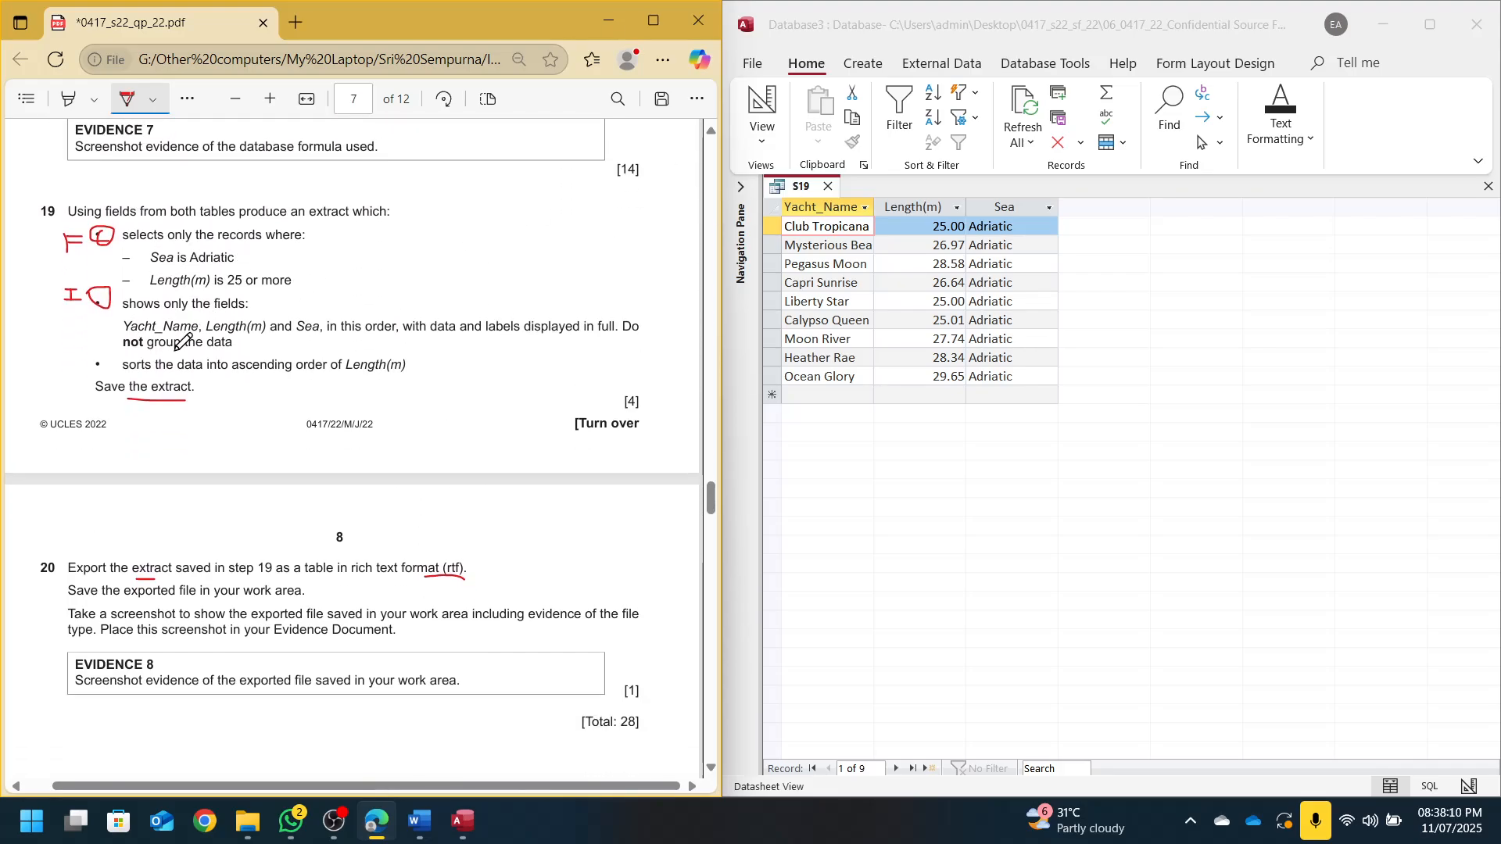
Maximize Access, sort S19 ascending by Length(m), and show the Navigation Pane
{"action": "left_click", "coordinate": [1442, 22]}
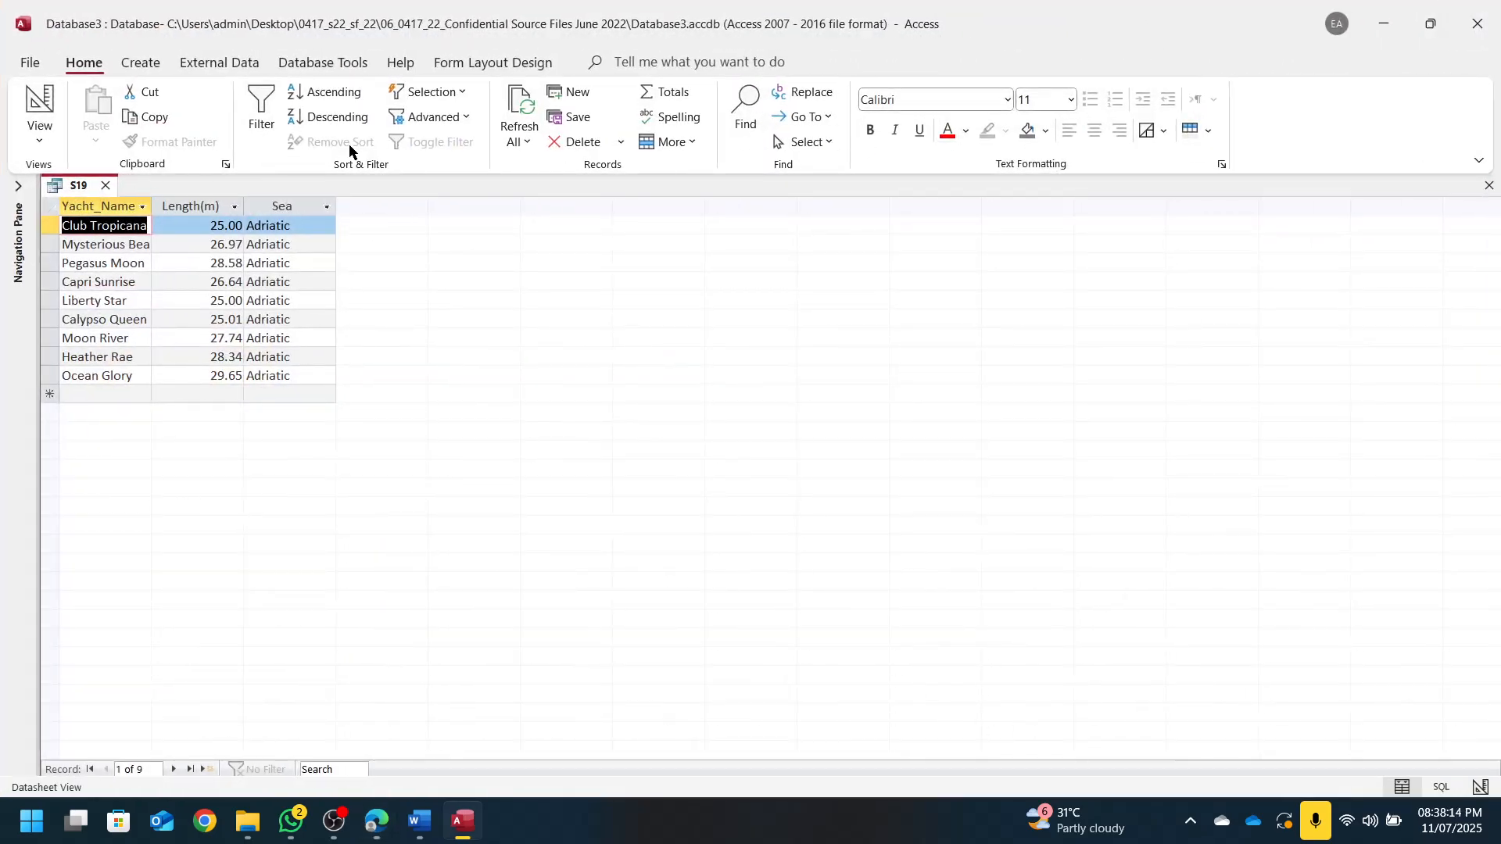
{"action": "left_click", "coordinate": [202, 207]}
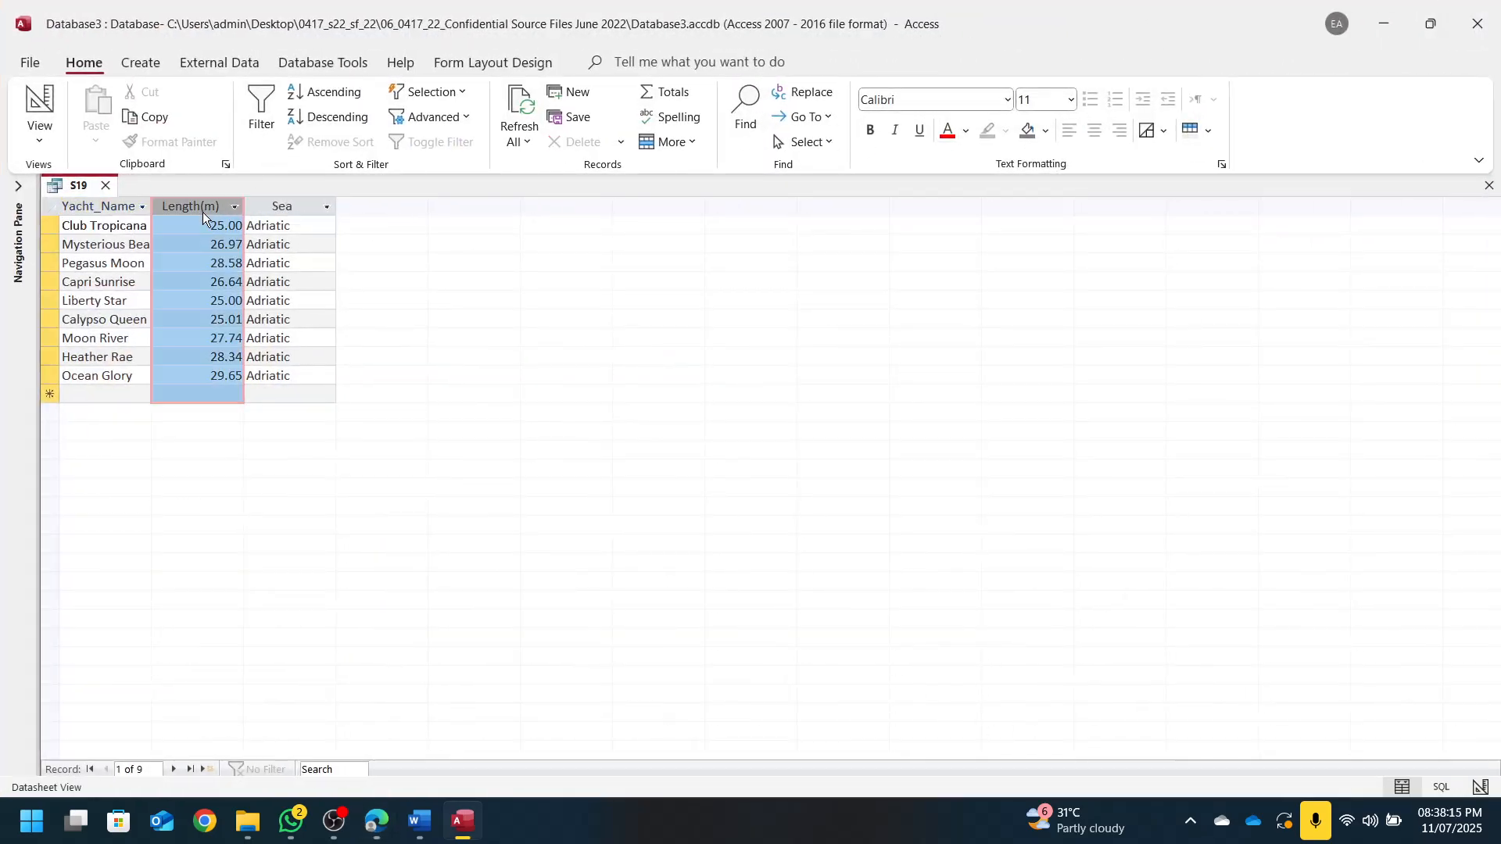
{"action": "left_click", "coordinate": [320, 102]}
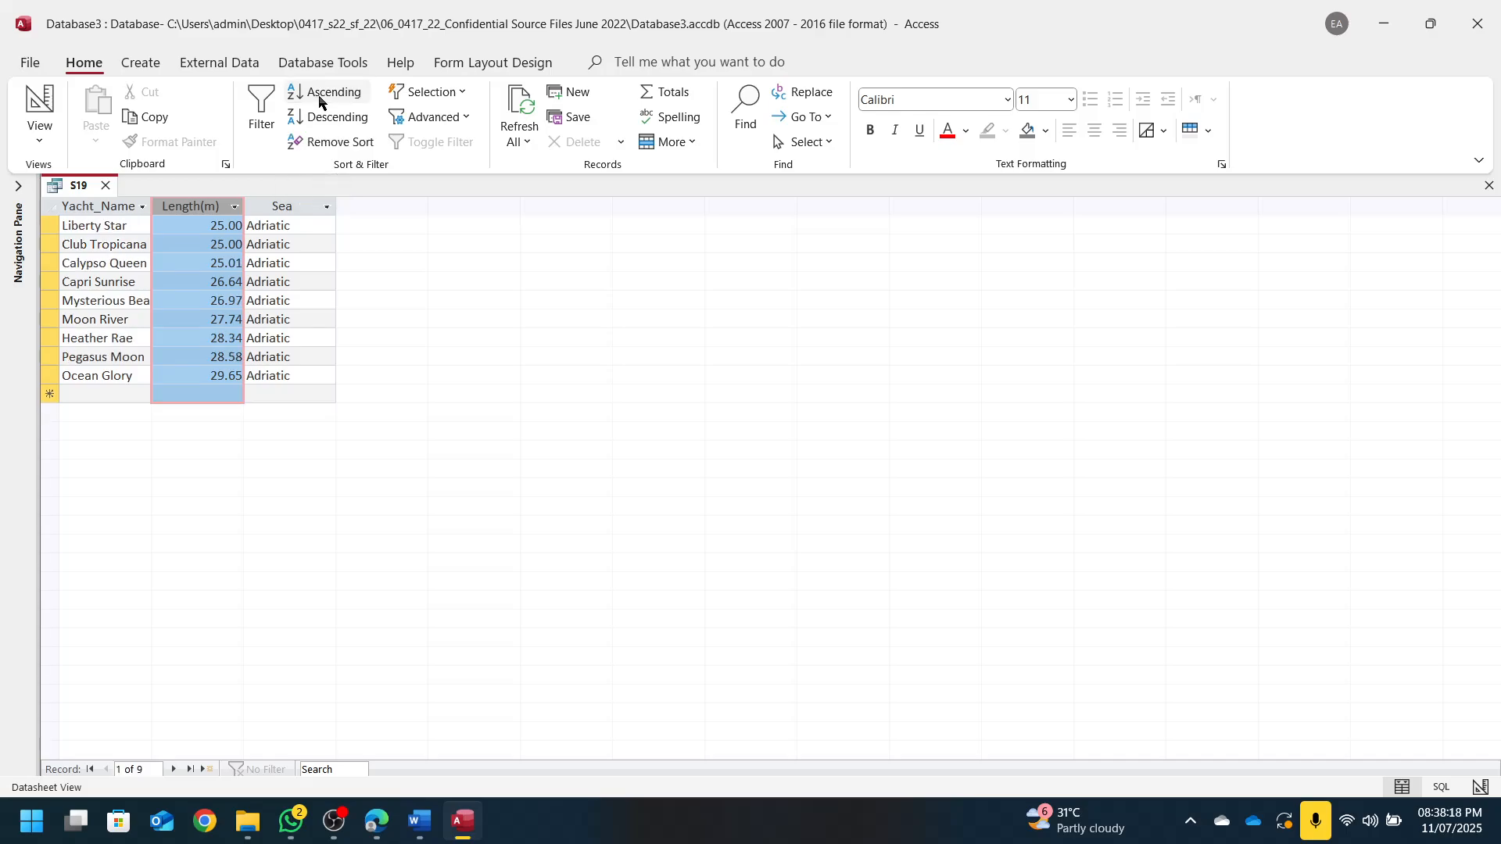
{"action": "left_click", "coordinate": [18, 185]}
{"action": "left_click", "coordinate": [212, 63]}
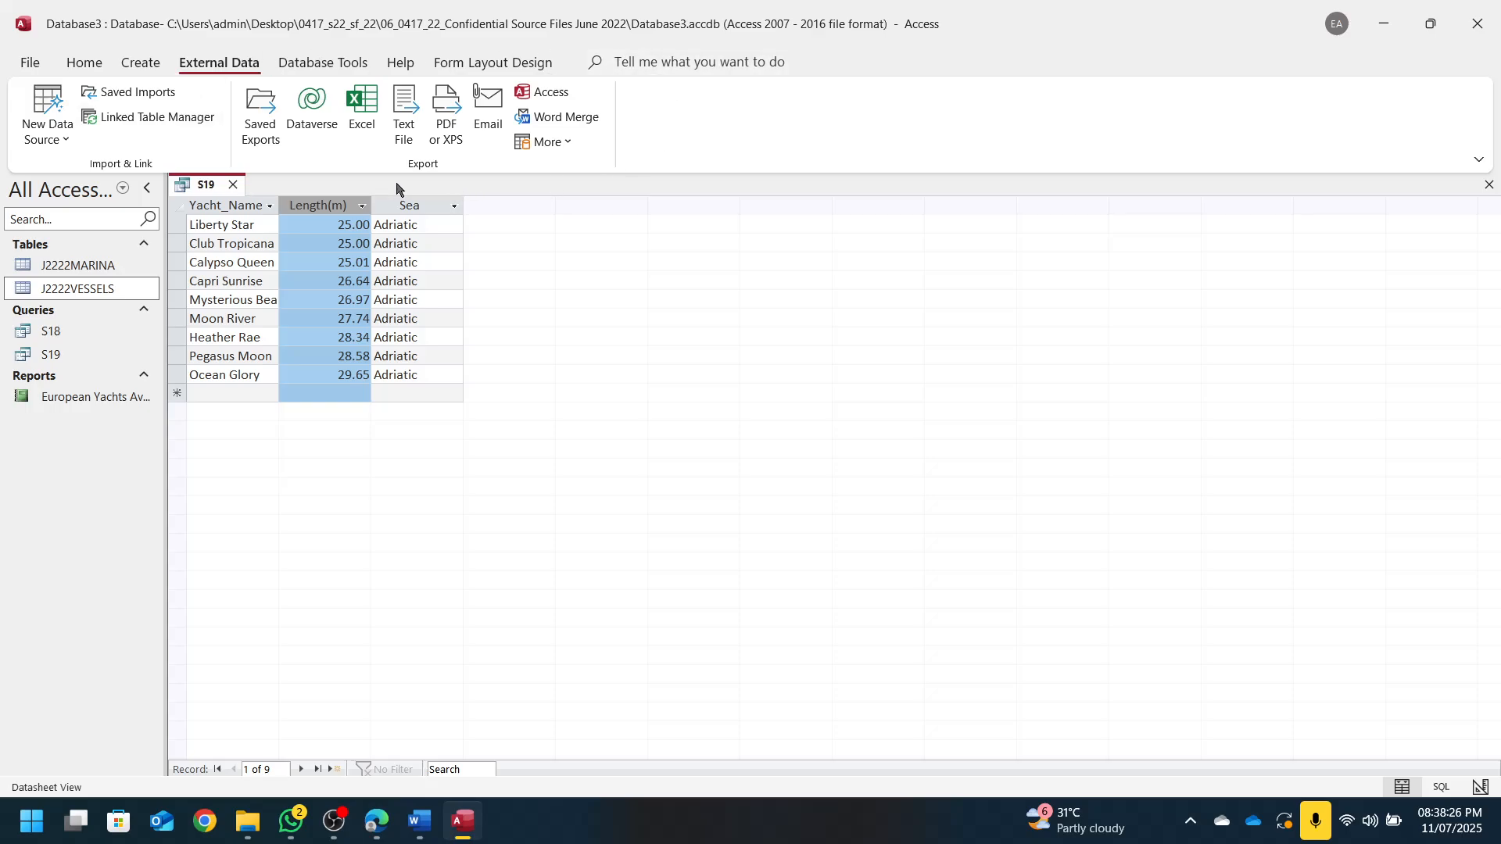
{"action": "left_click_drag", "start_coordinate": [912, 13], "coordinate": [1484, 230]}
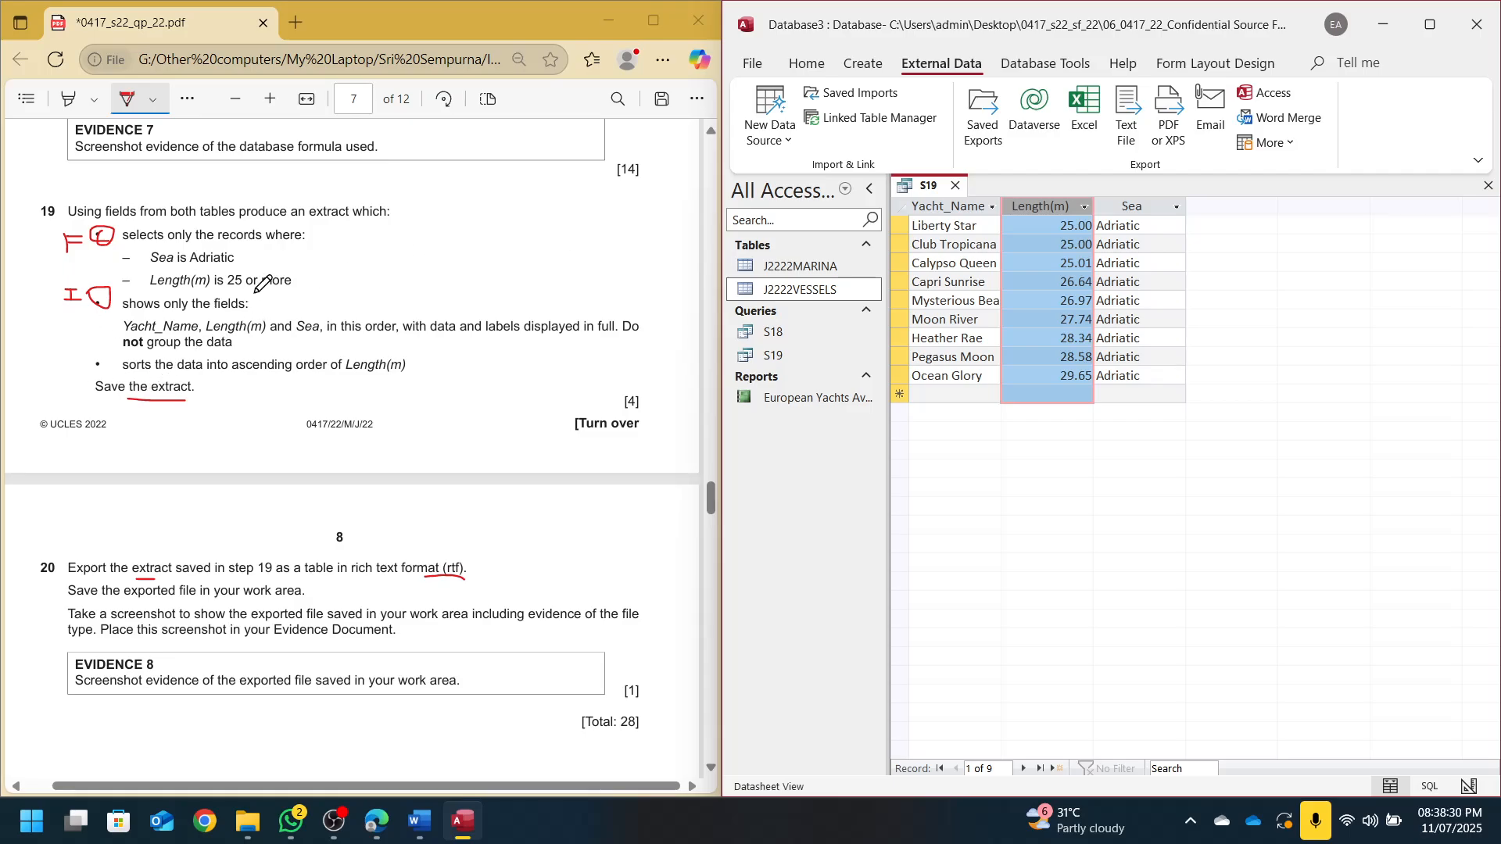
{"action": "scroll", "coordinate": [301, 381], "scroll_direction": "down", "scroll_amount": 2}
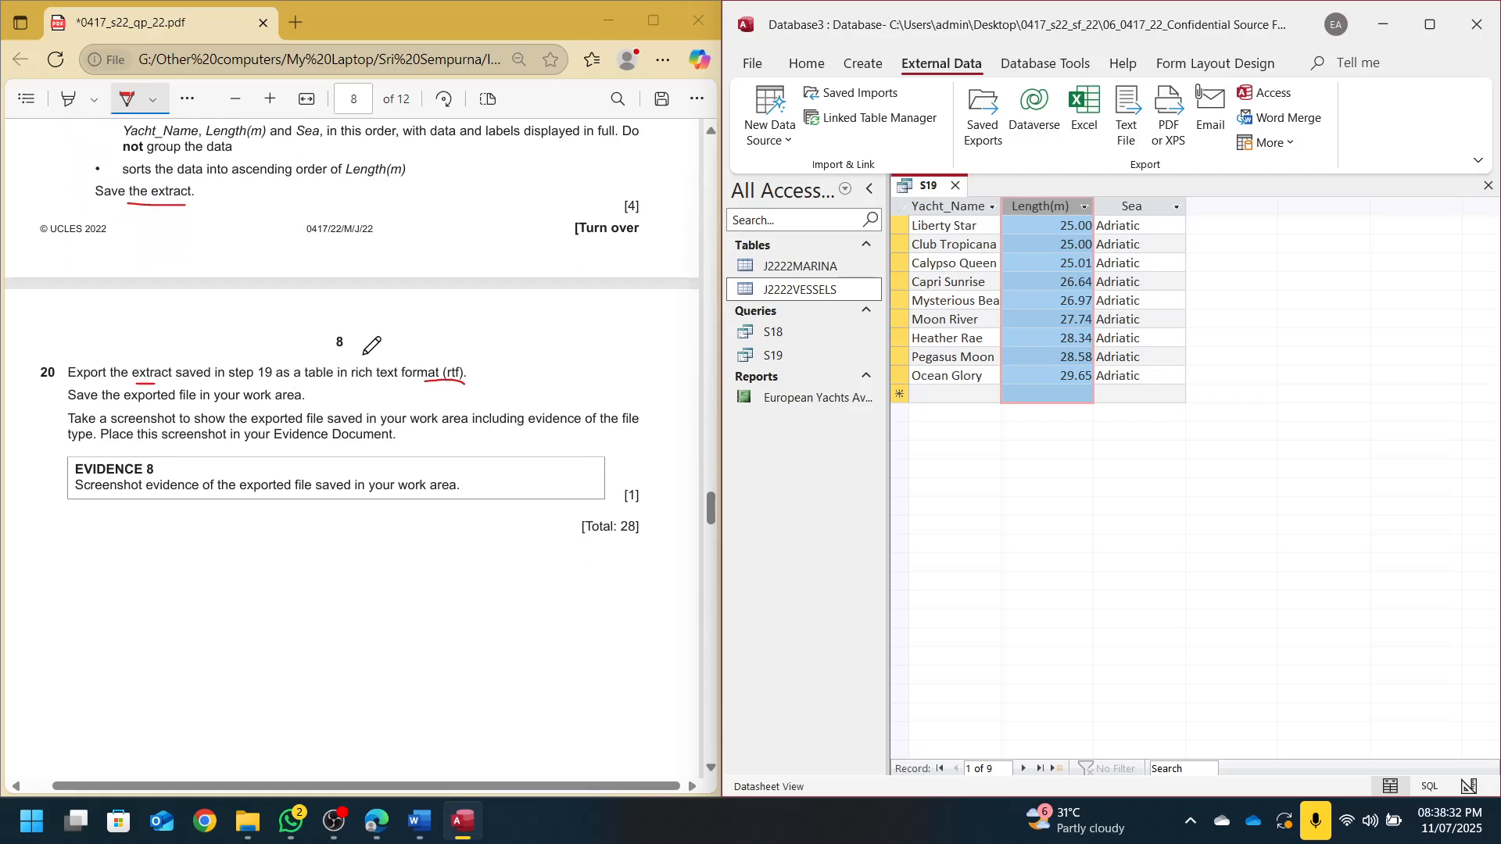
{"action": "scroll", "coordinate": [372, 345], "scroll_direction": "down", "scroll_amount": 2}
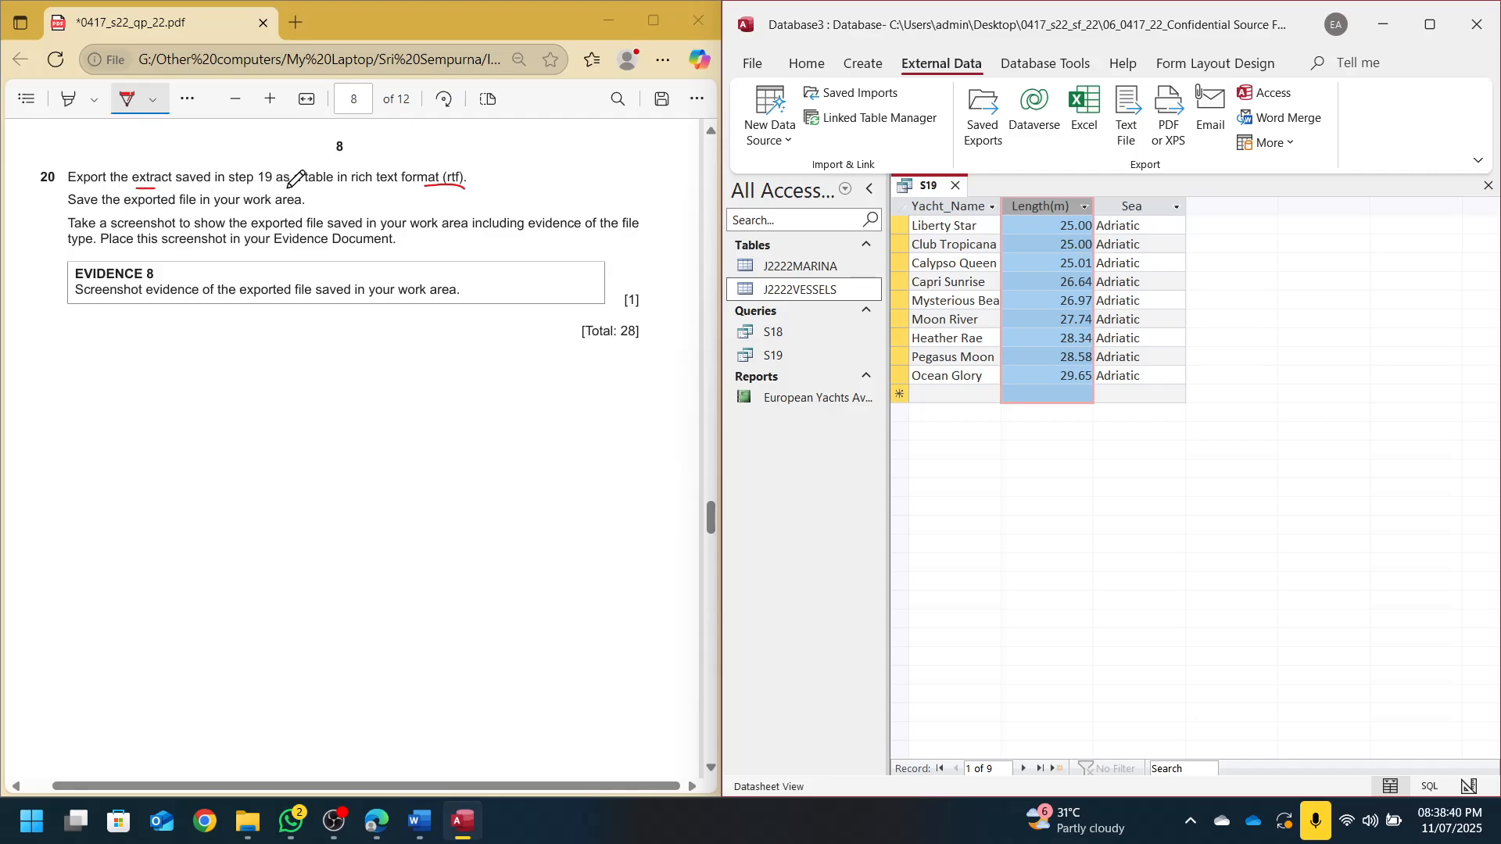
{"action": "left_click", "coordinate": [1430, 24]}
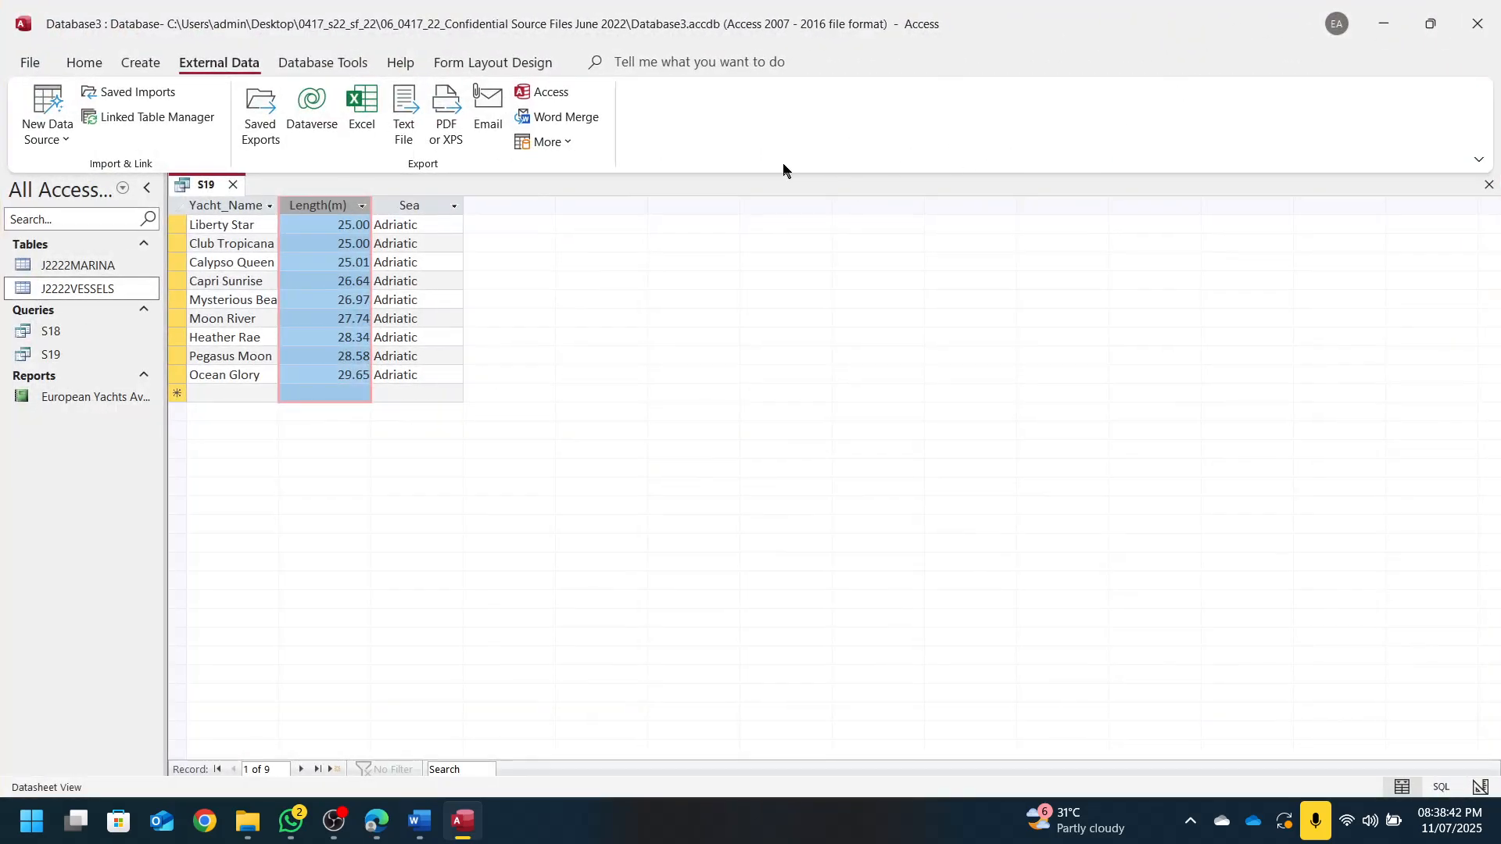
{"action": "left_click", "coordinate": [567, 144]}
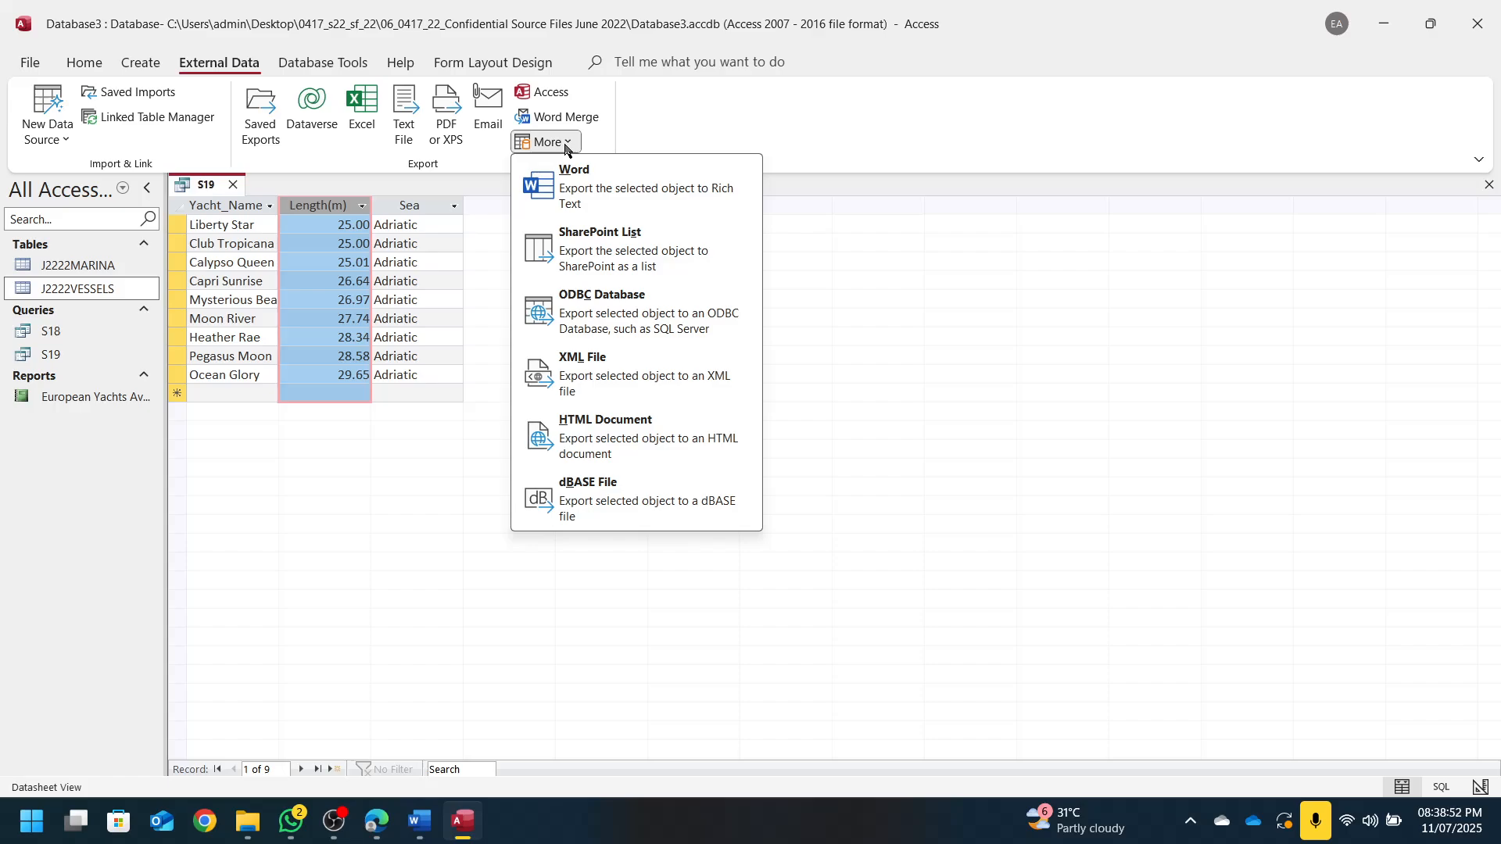
{"action": "left_click", "coordinate": [262, 125]}
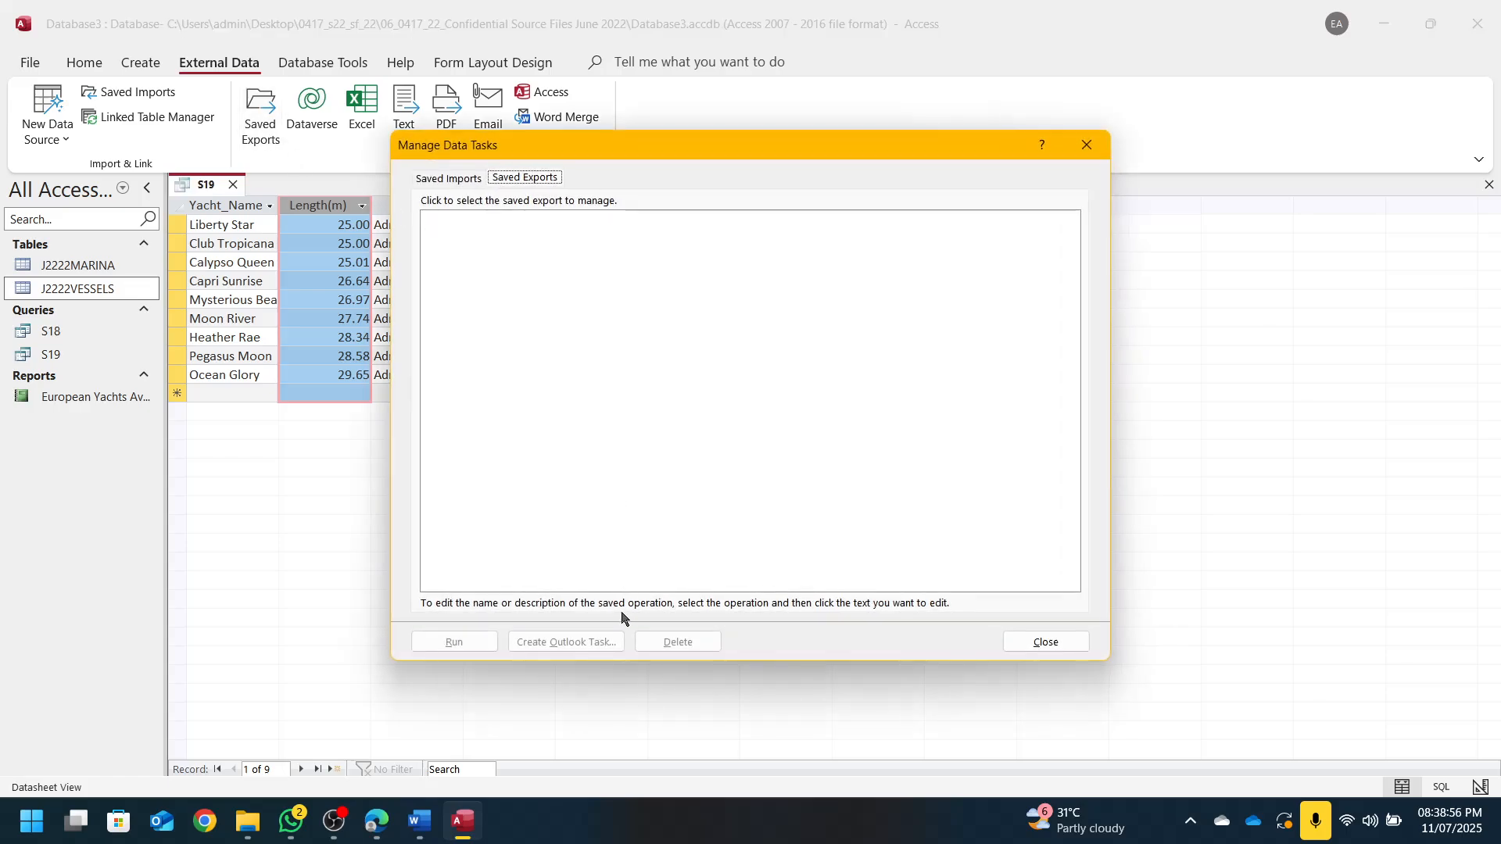
{"action": "left_click", "coordinate": [1031, 643]}
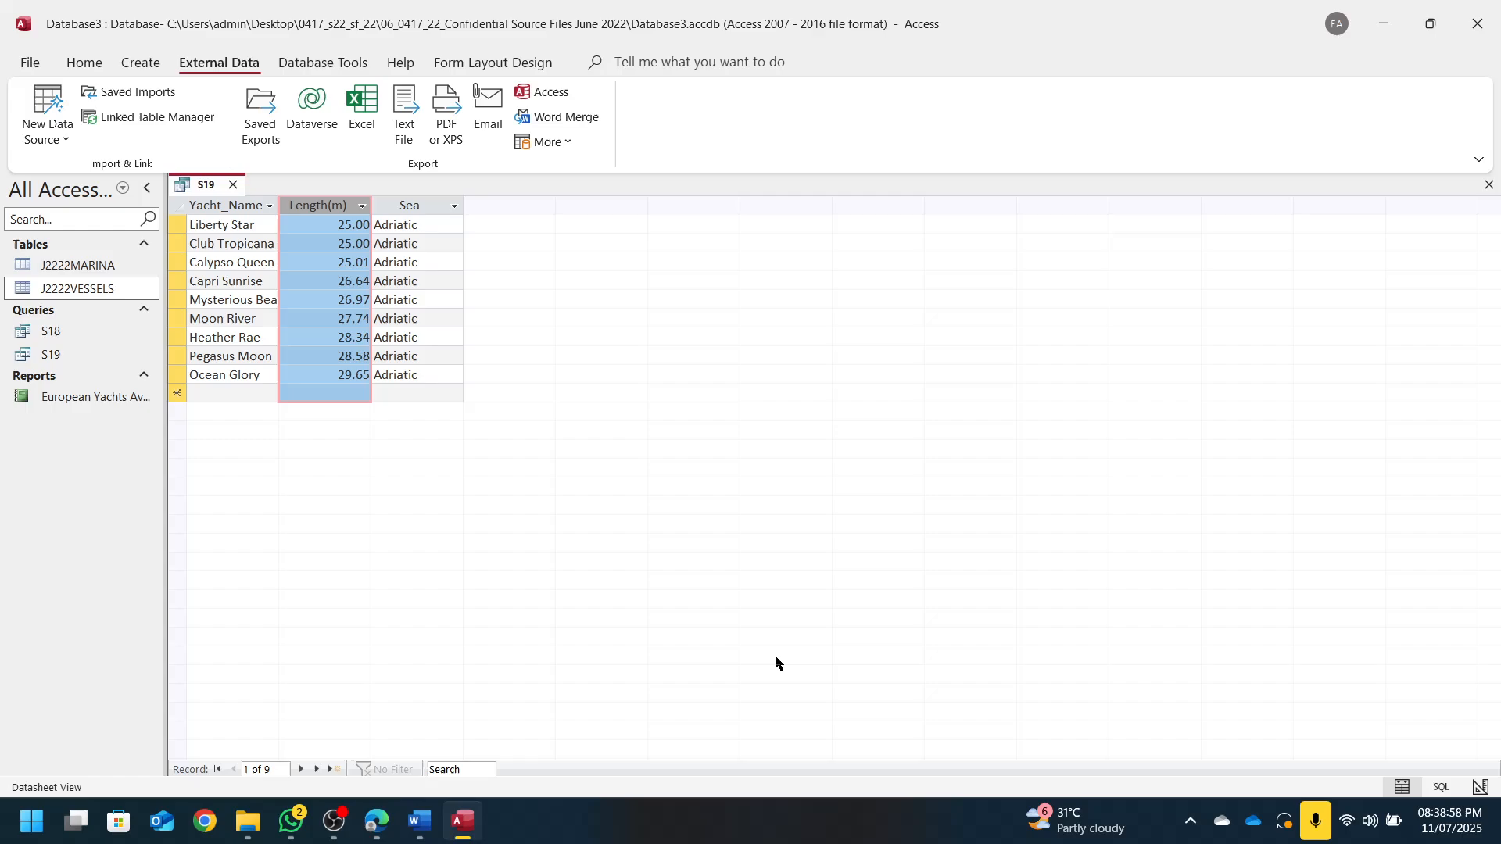
{"action": "left_click_drag", "start_coordinate": [204, 243], "coordinate": [388, 244]}
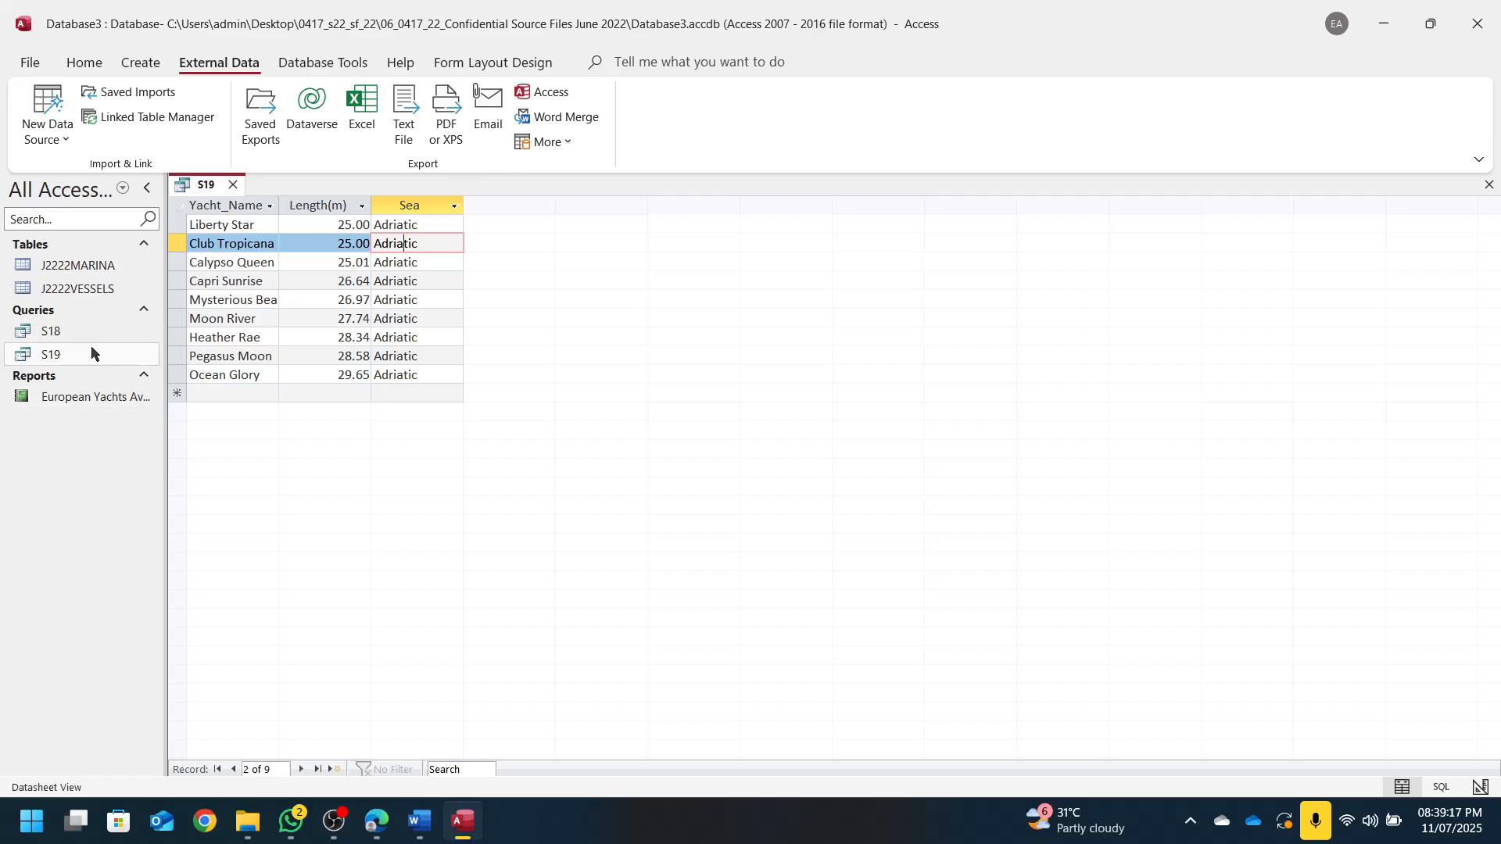
Start a Rich Text export of S19 and browse to the Confidential Source Files June 2022 folder
{"action": "right_click", "coordinate": [74, 362]}
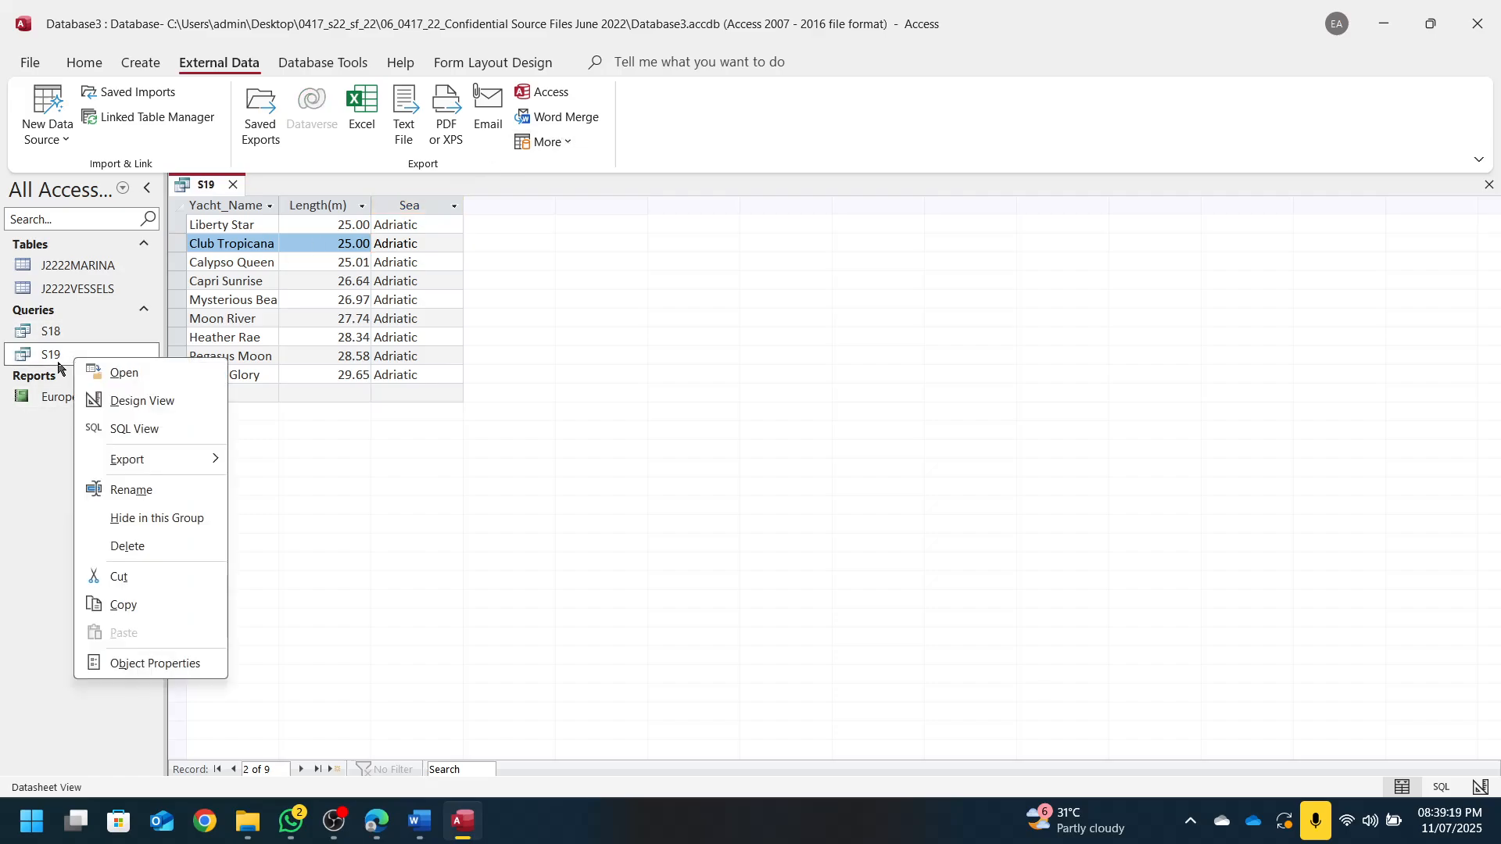
{"action": "mouse_move", "coordinate": [145, 471]}
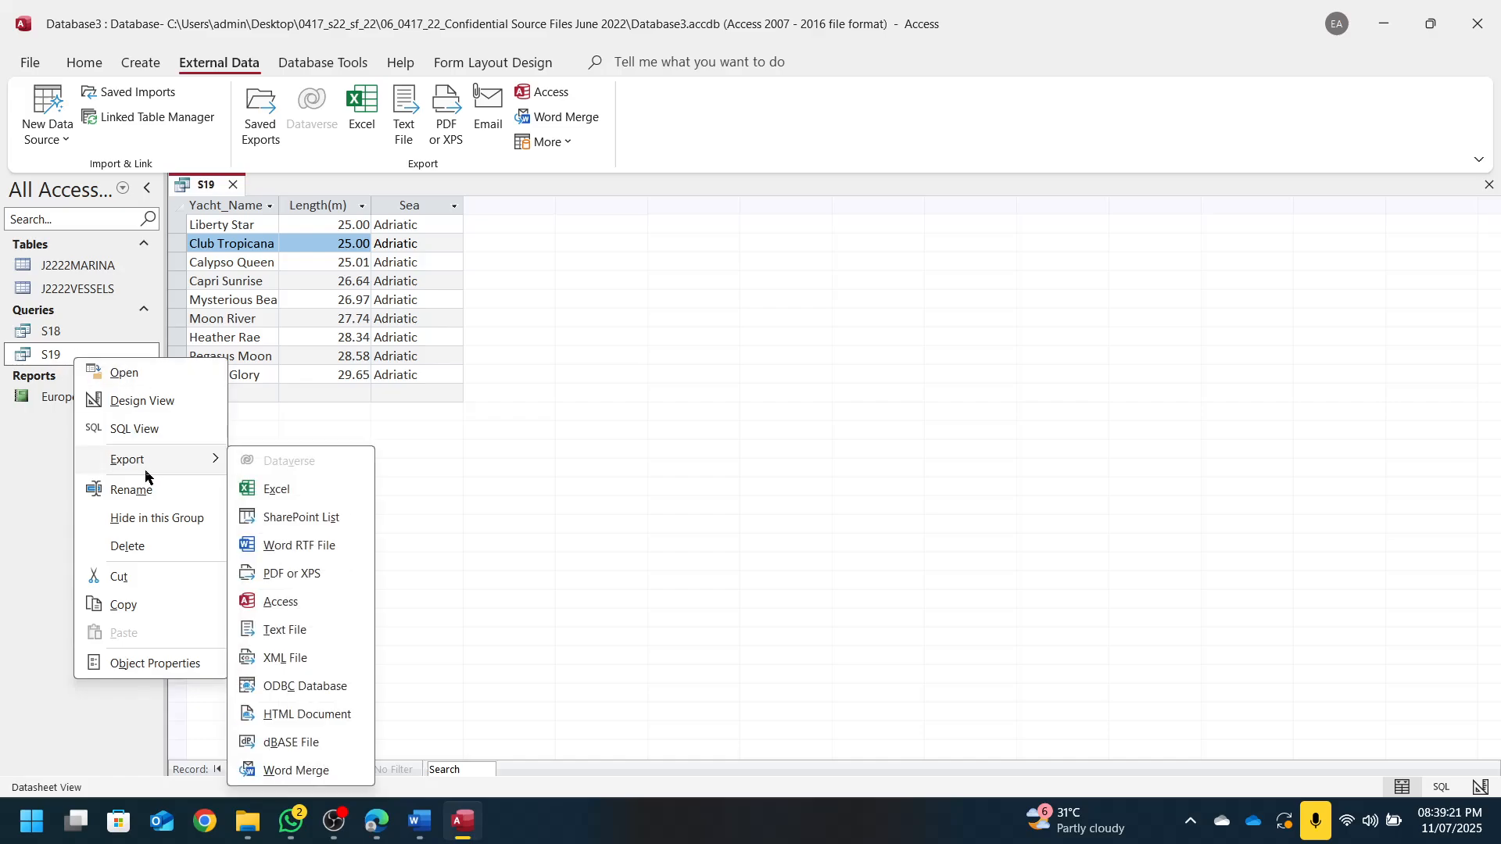
{"action": "left_click", "coordinate": [316, 551]}
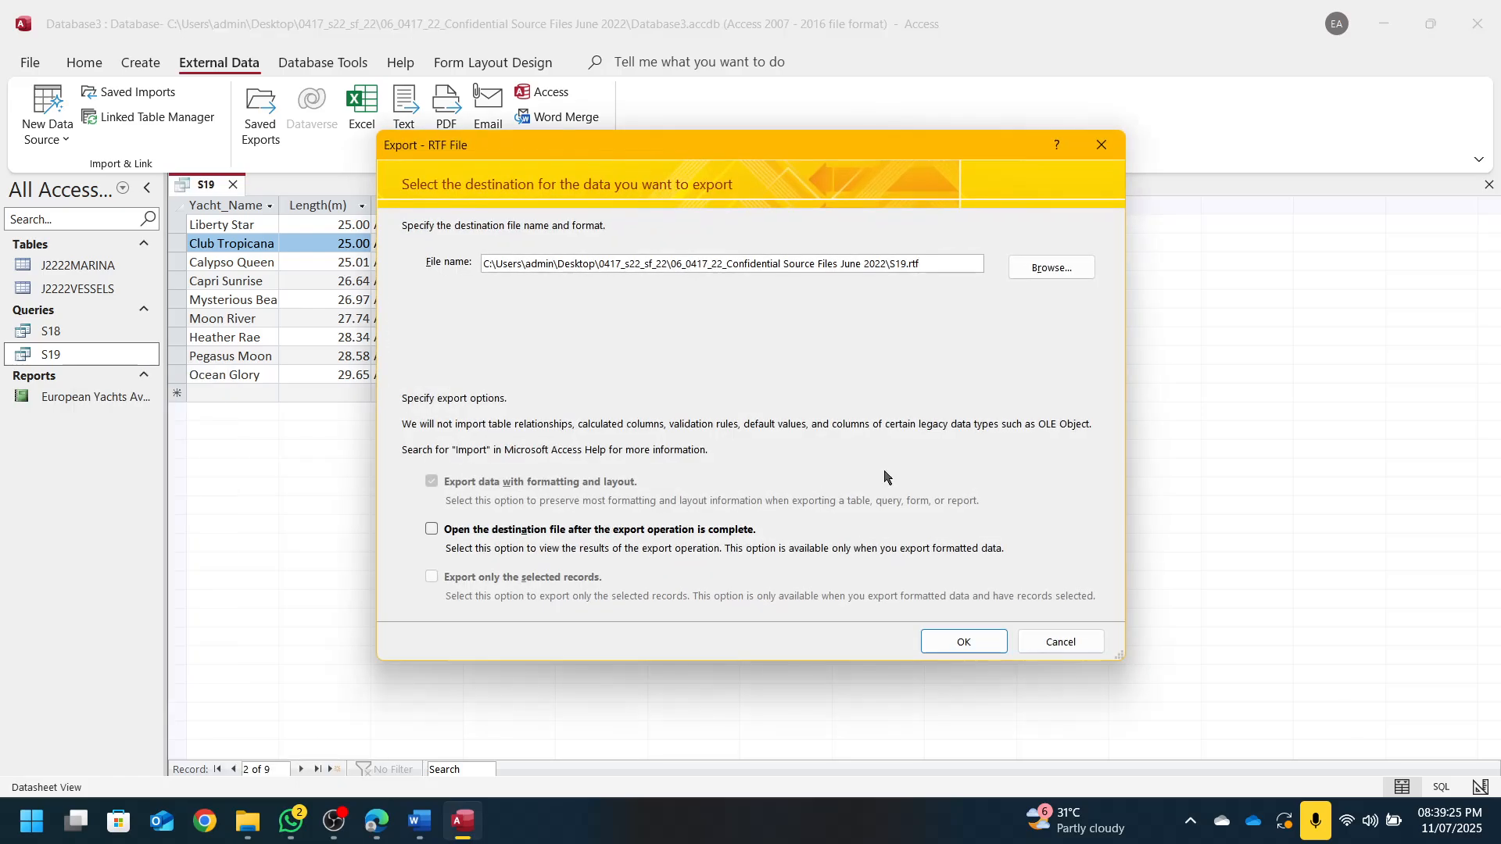
{"action": "left_click", "coordinate": [1051, 267]}
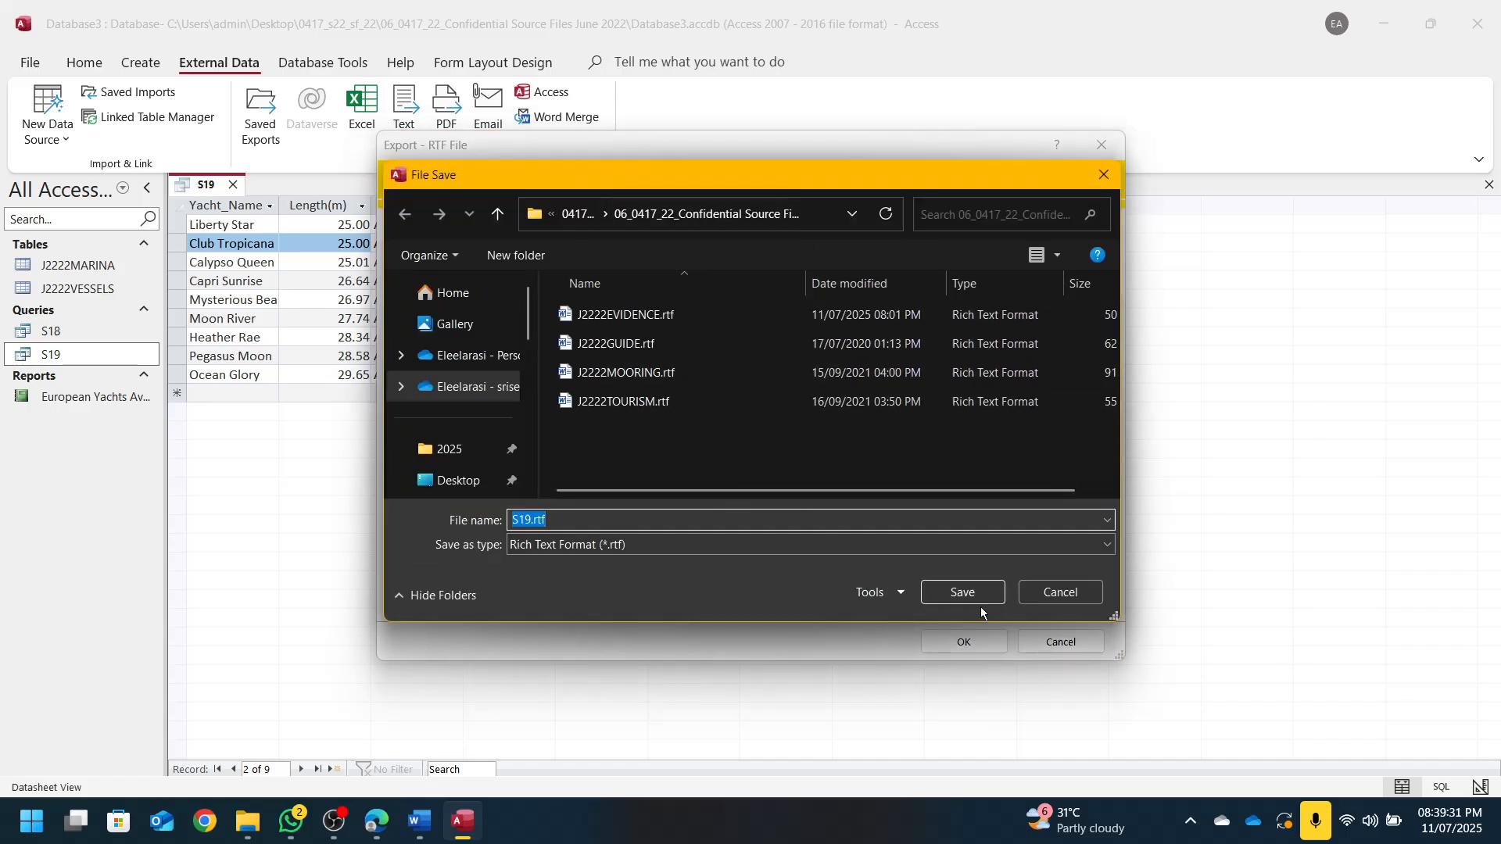
{"action": "left_click", "coordinate": [498, 214]}
{"action": "left_click", "coordinate": [498, 214]}
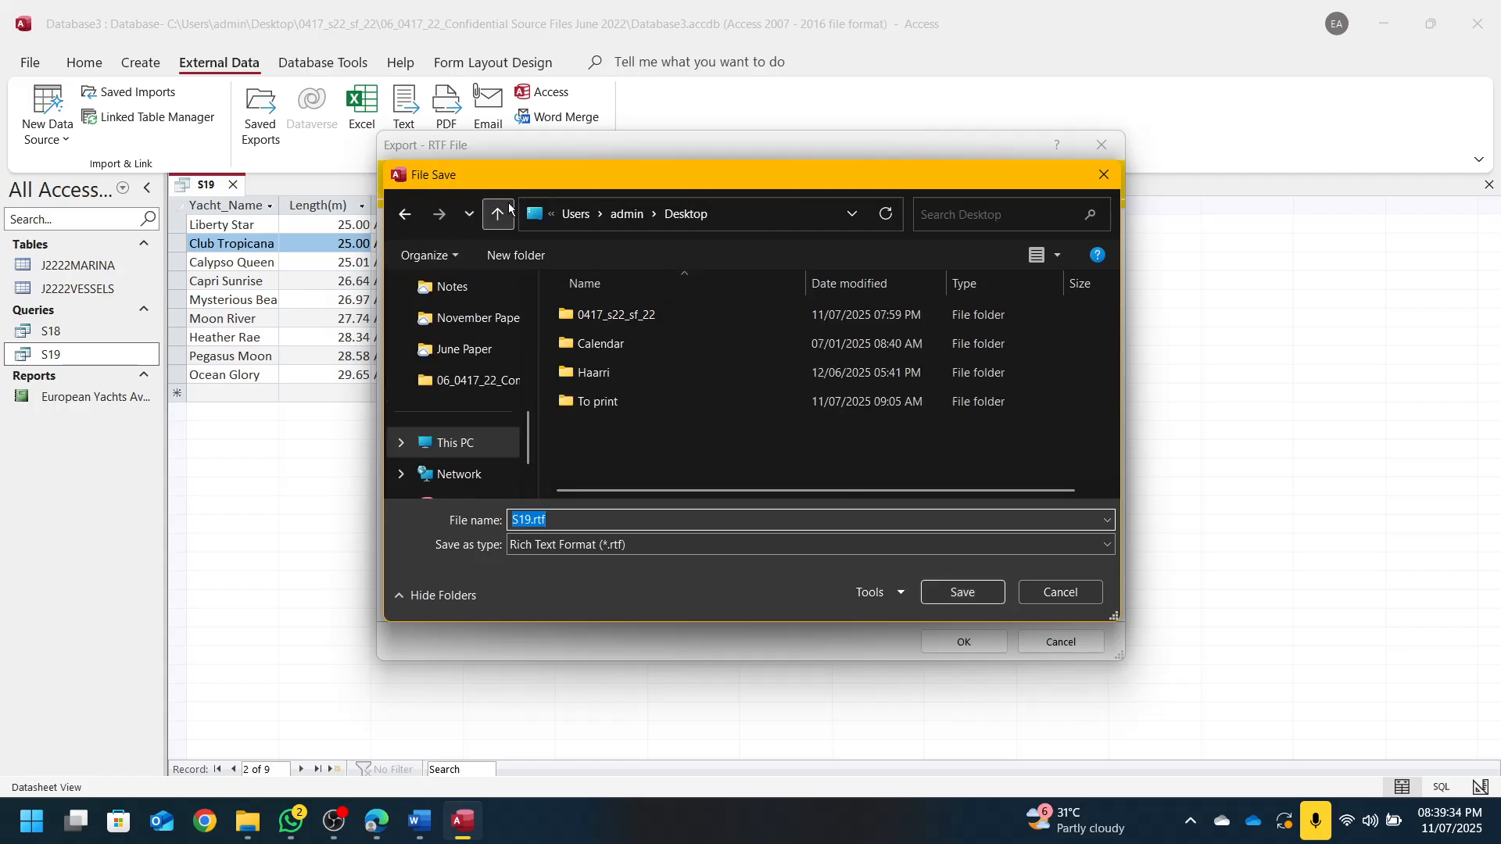
{"action": "double_click", "coordinate": [627, 324]}
{"action": "double_click", "coordinate": [627, 324]}
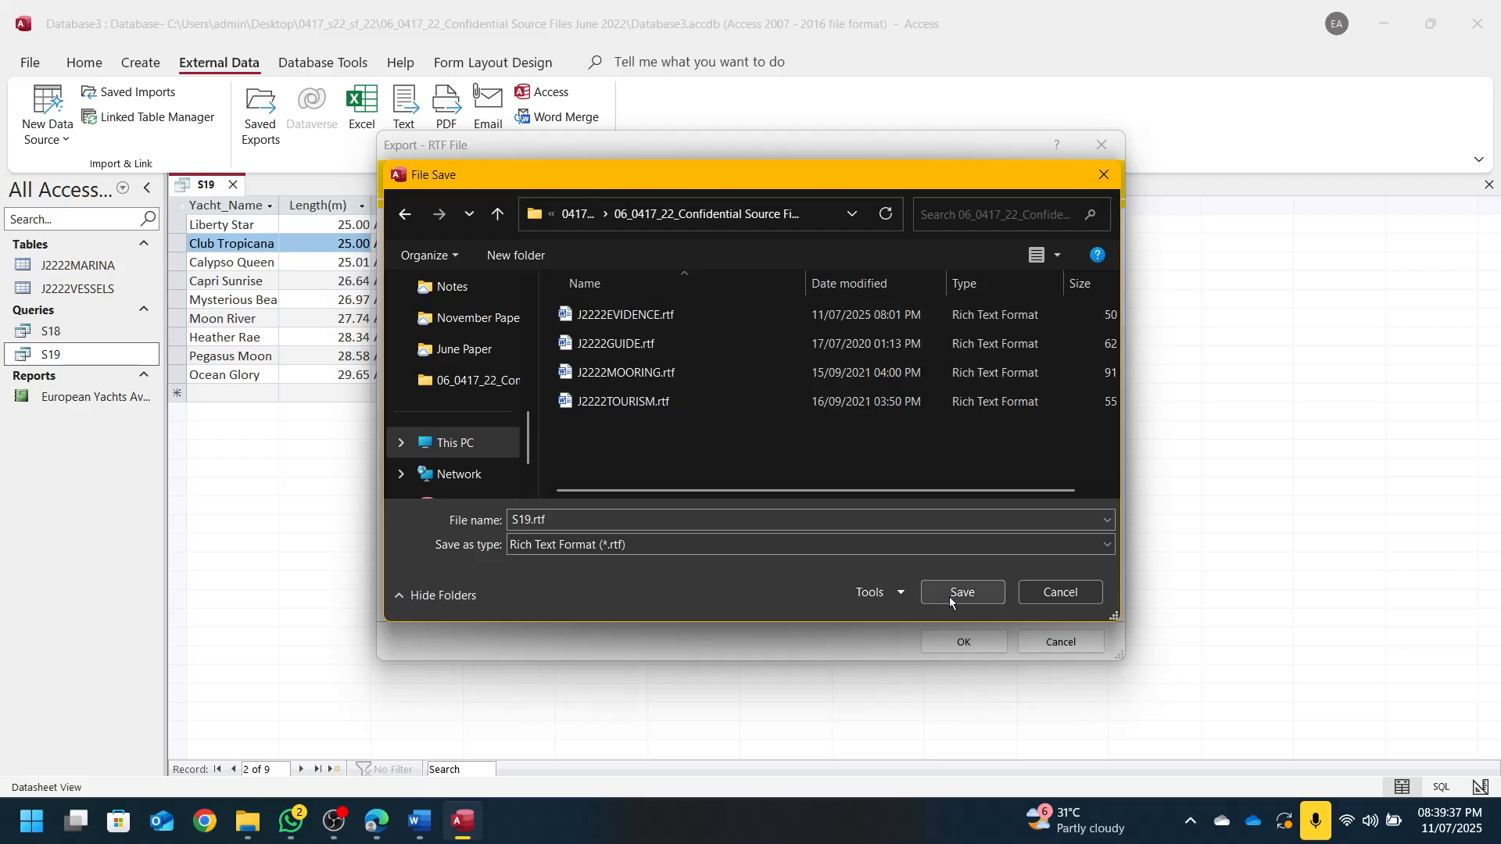
Name the export file S20.rtf, save and run the export, and close the wizard
{"action": "double_click", "coordinate": [565, 526]}
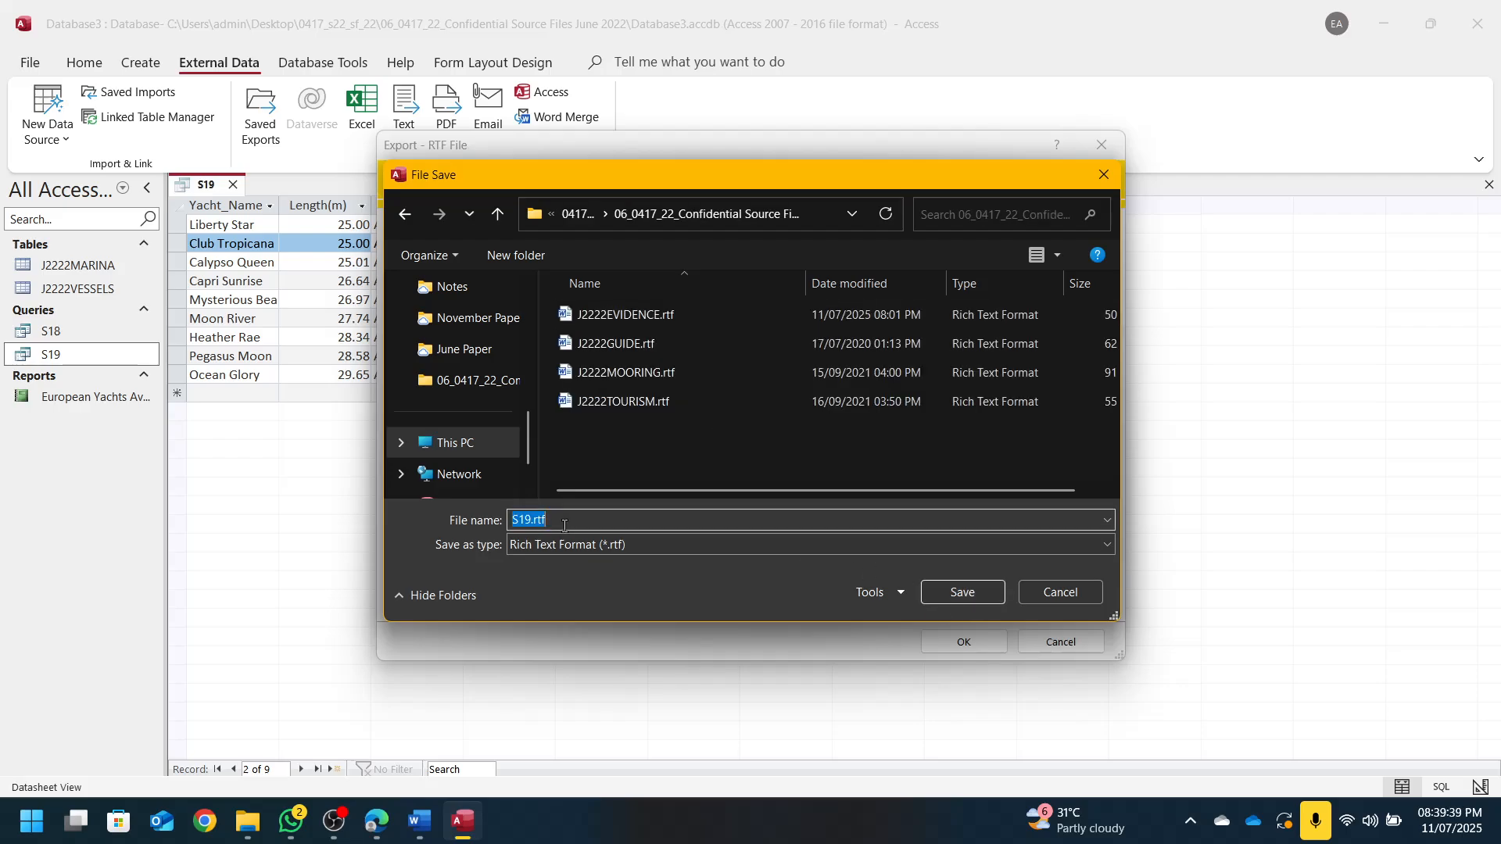
{"action": "type", "text": "s"}
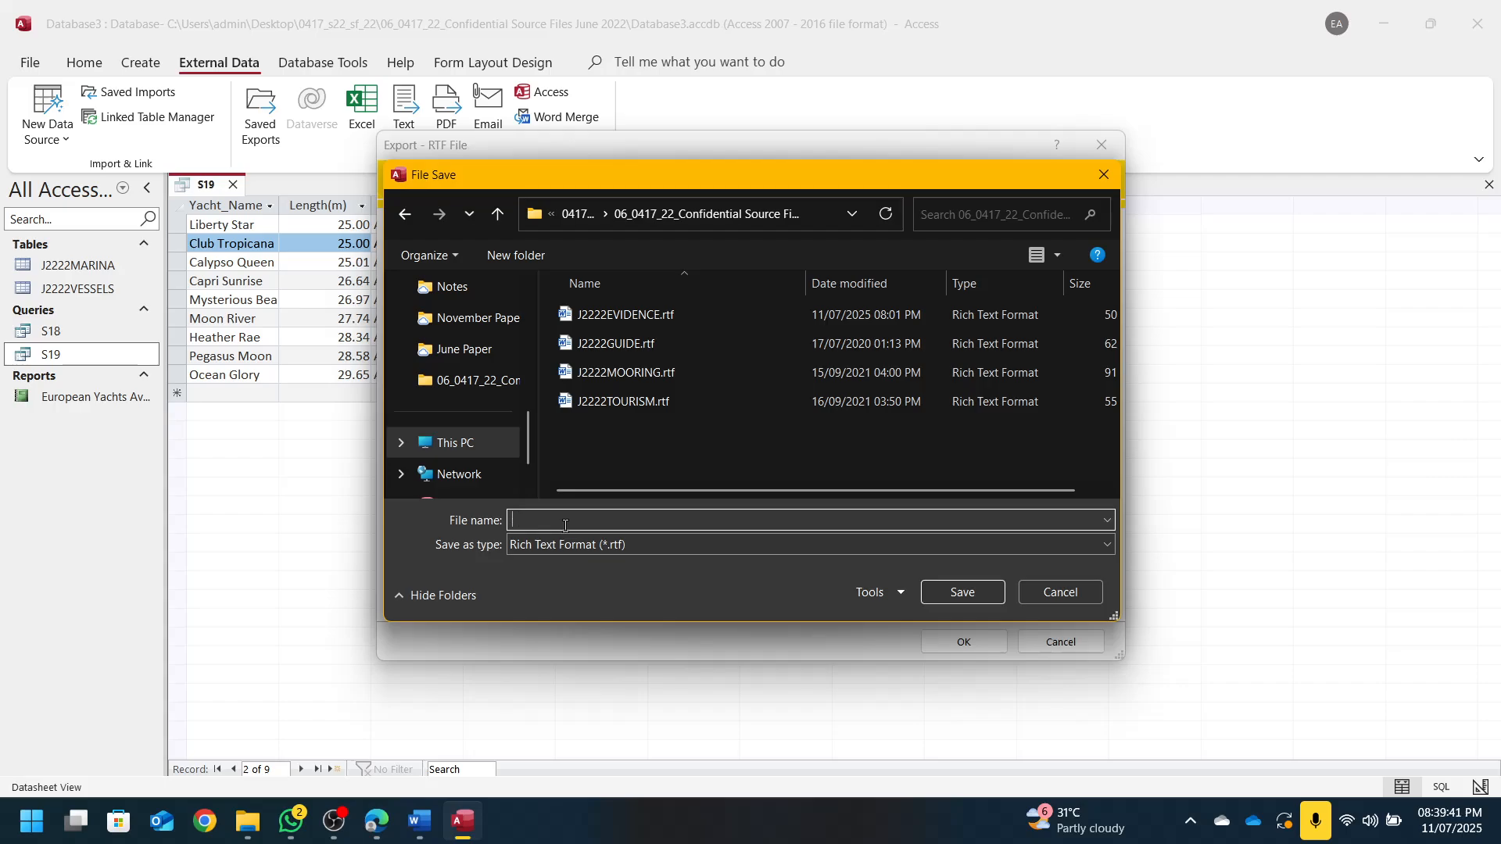
{"action": "left_click", "coordinate": [376, 821]}
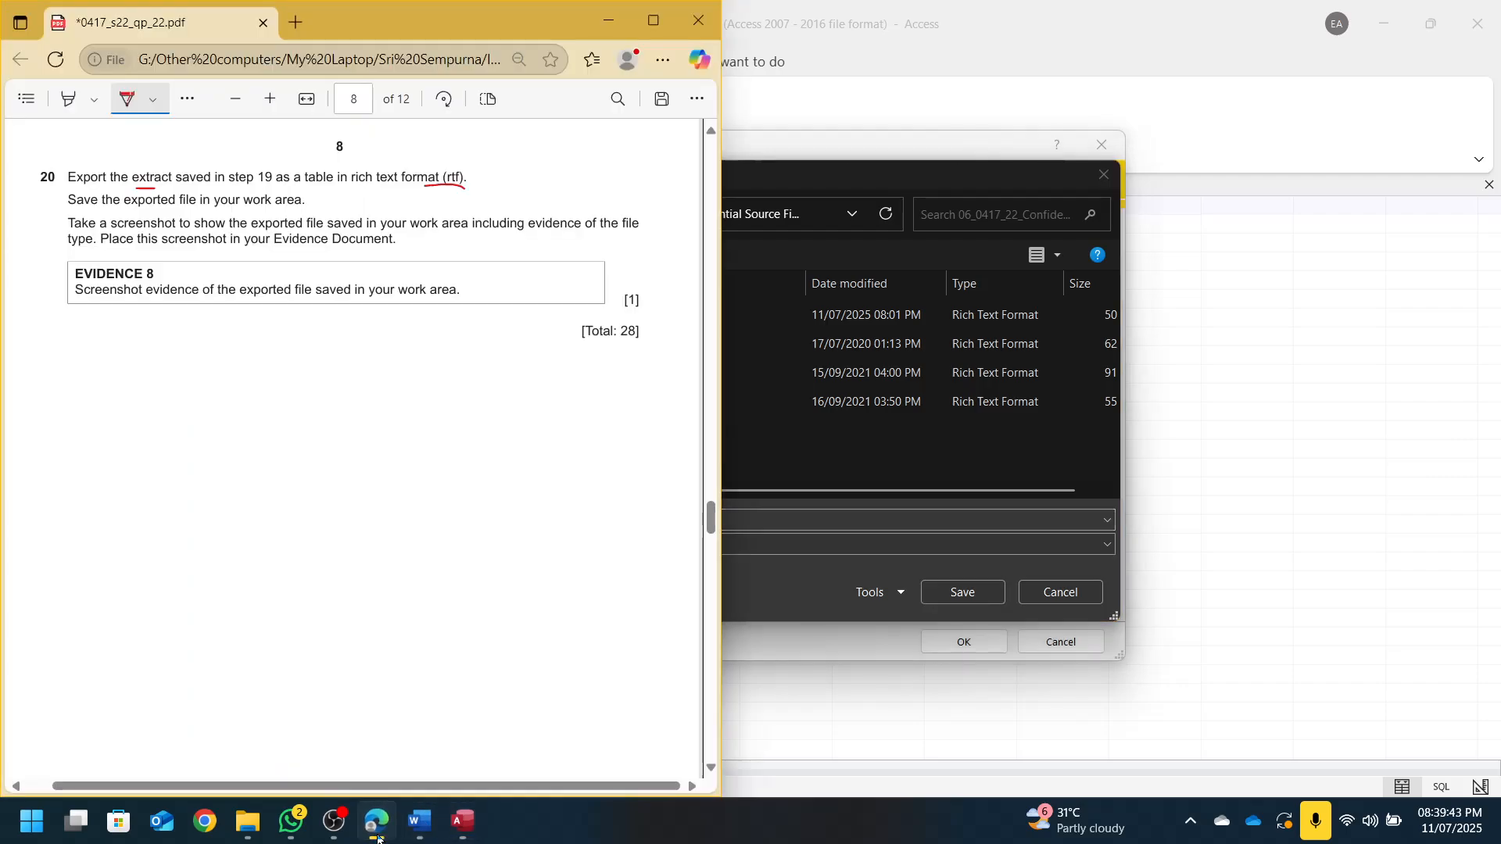
{"action": "left_click", "coordinate": [462, 821]}
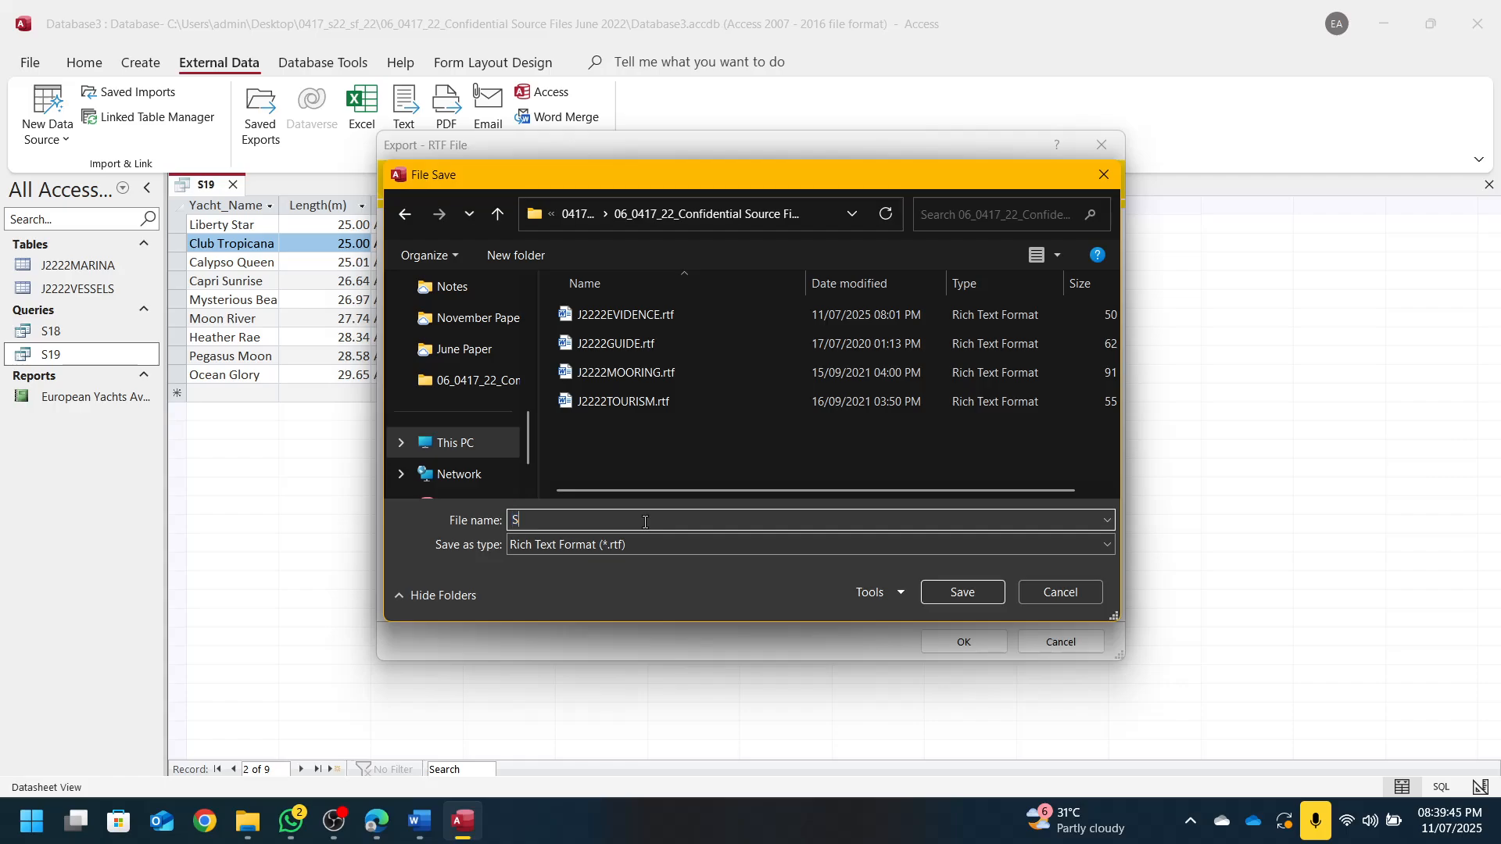
{"action": "type", "text": "20"}
{"action": "left_click", "coordinate": [976, 599]}
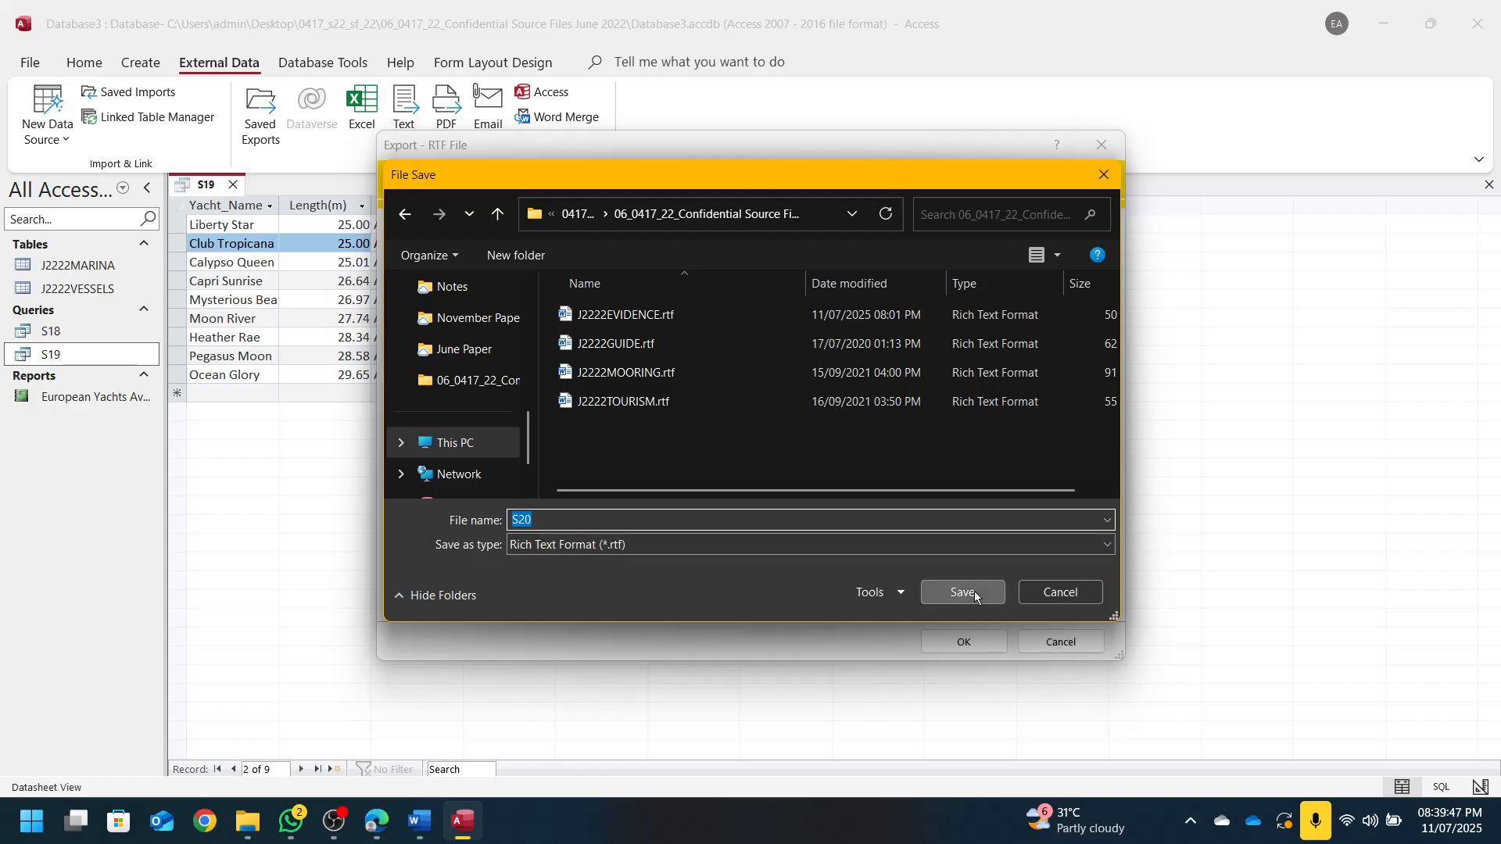
{"action": "left_click", "coordinate": [1000, 649]}
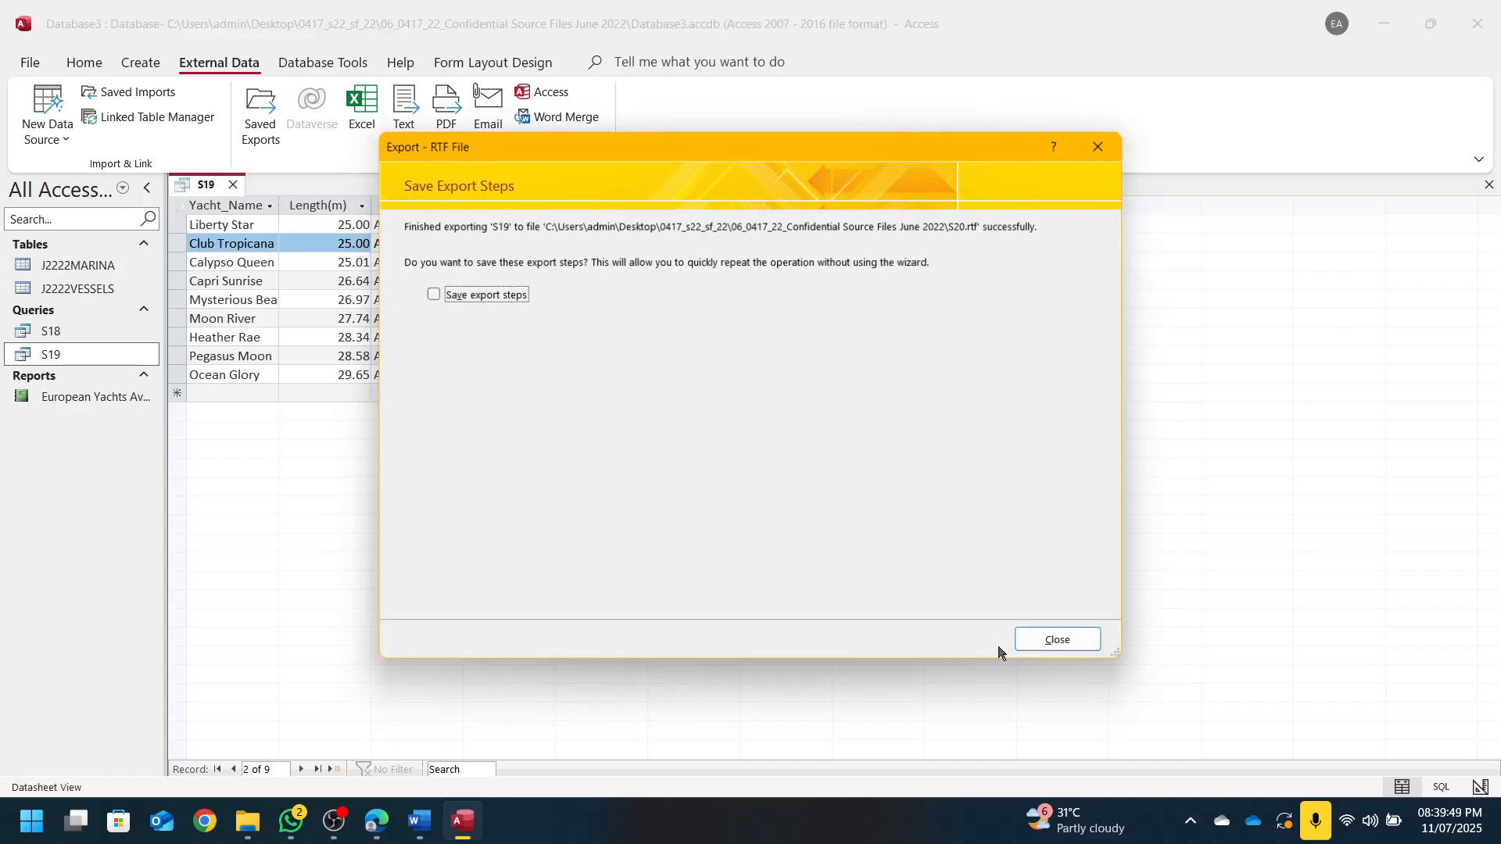
{"action": "left_click", "coordinate": [1063, 648]}
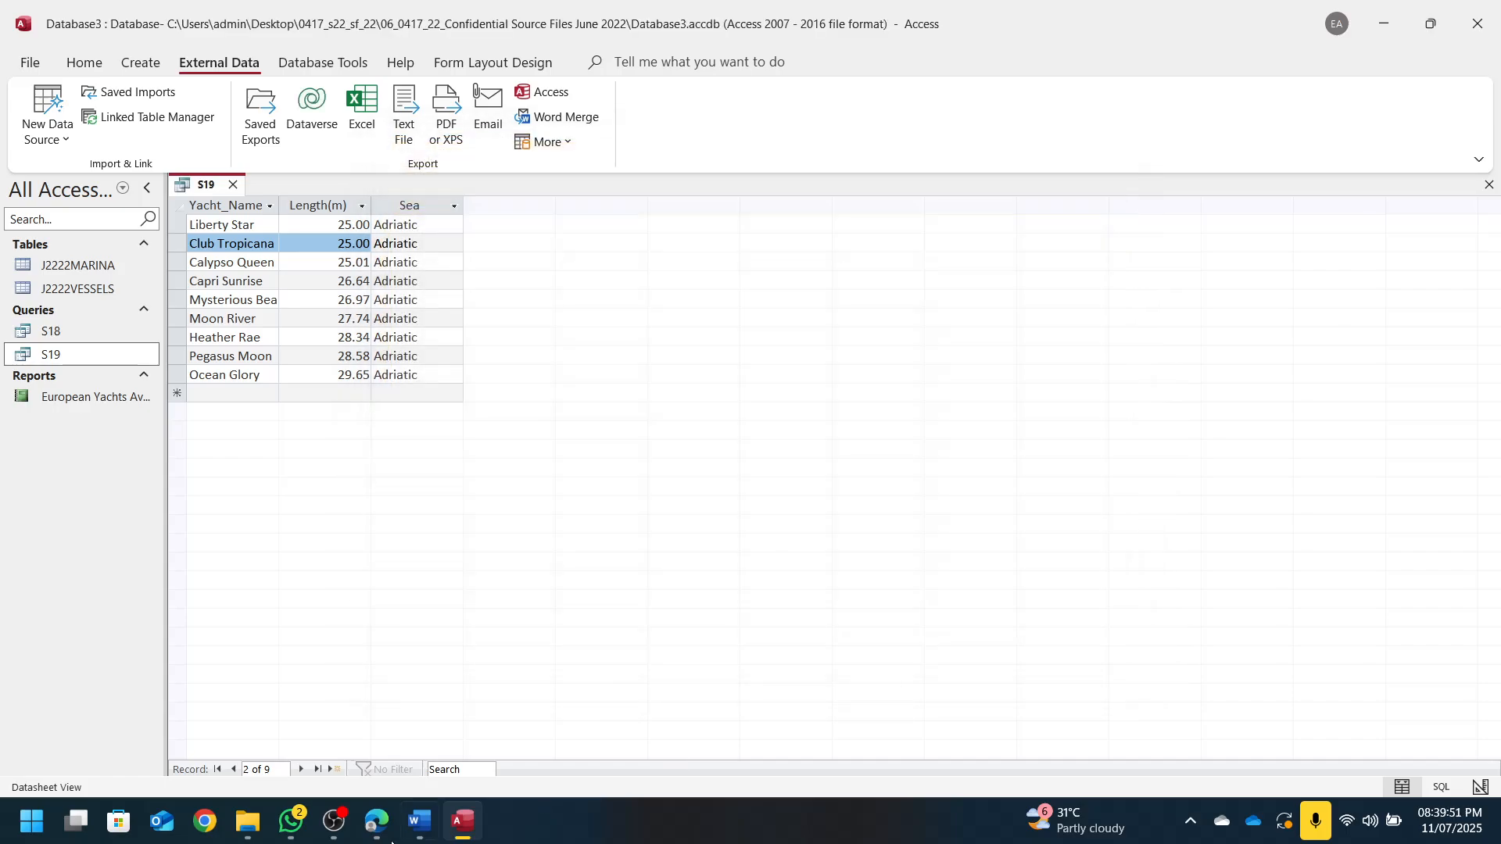
Open S20.rtf from File Explorer to check the exported yacht table, then close it
{"action": "left_click", "coordinate": [247, 821]}
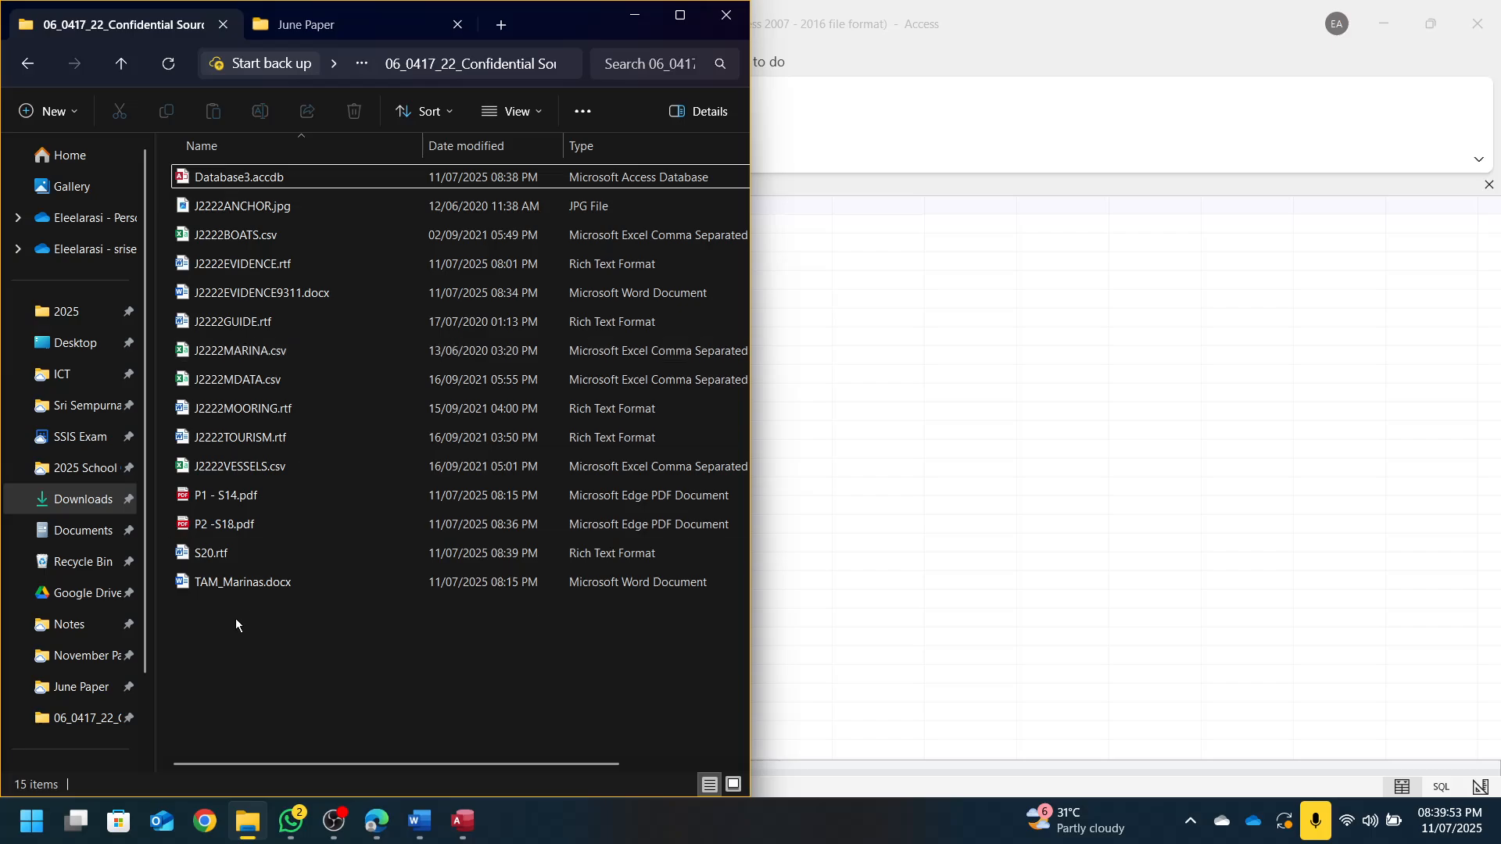
{"action": "left_click", "coordinate": [224, 555]}
{"action": "double_click", "coordinate": [316, 557]}
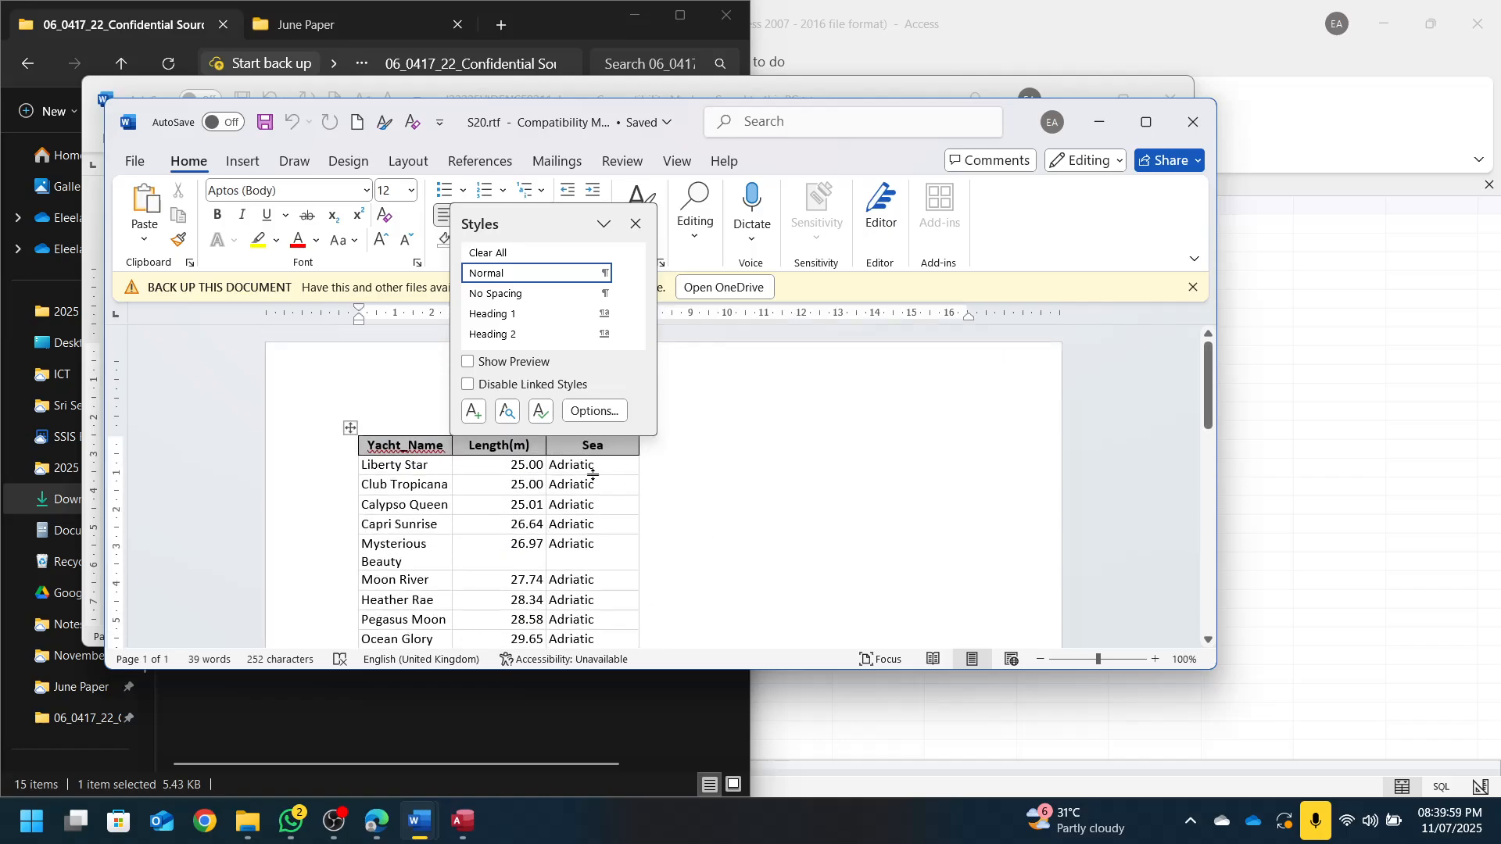
{"action": "scroll", "coordinate": [602, 579], "scroll_direction": "down", "scroll_amount": 2}
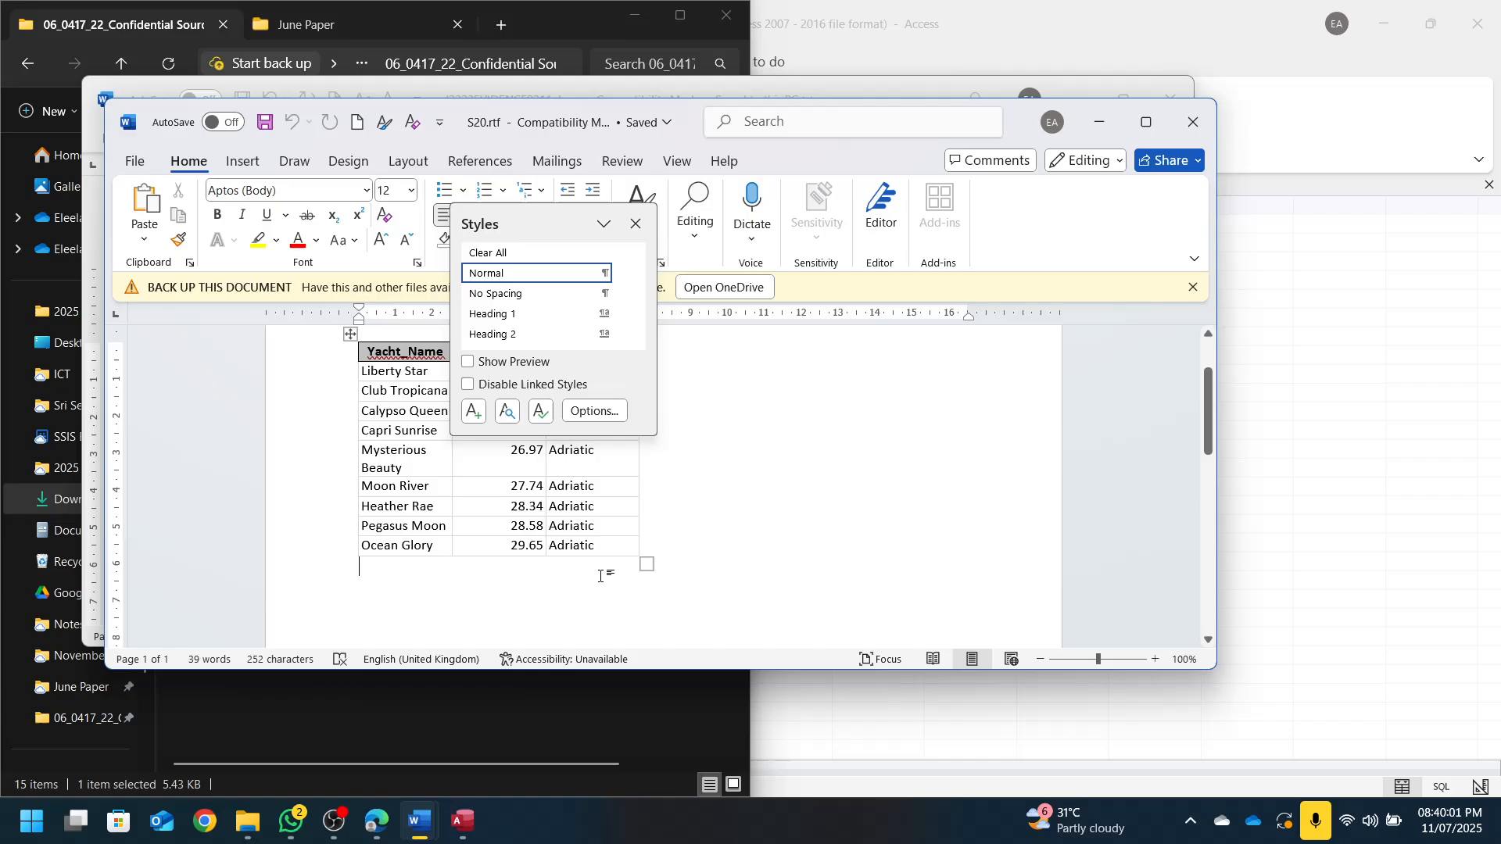
{"action": "scroll", "coordinate": [603, 575], "scroll_direction": "up", "scroll_amount": 1}
{"action": "left_click", "coordinate": [636, 223]}
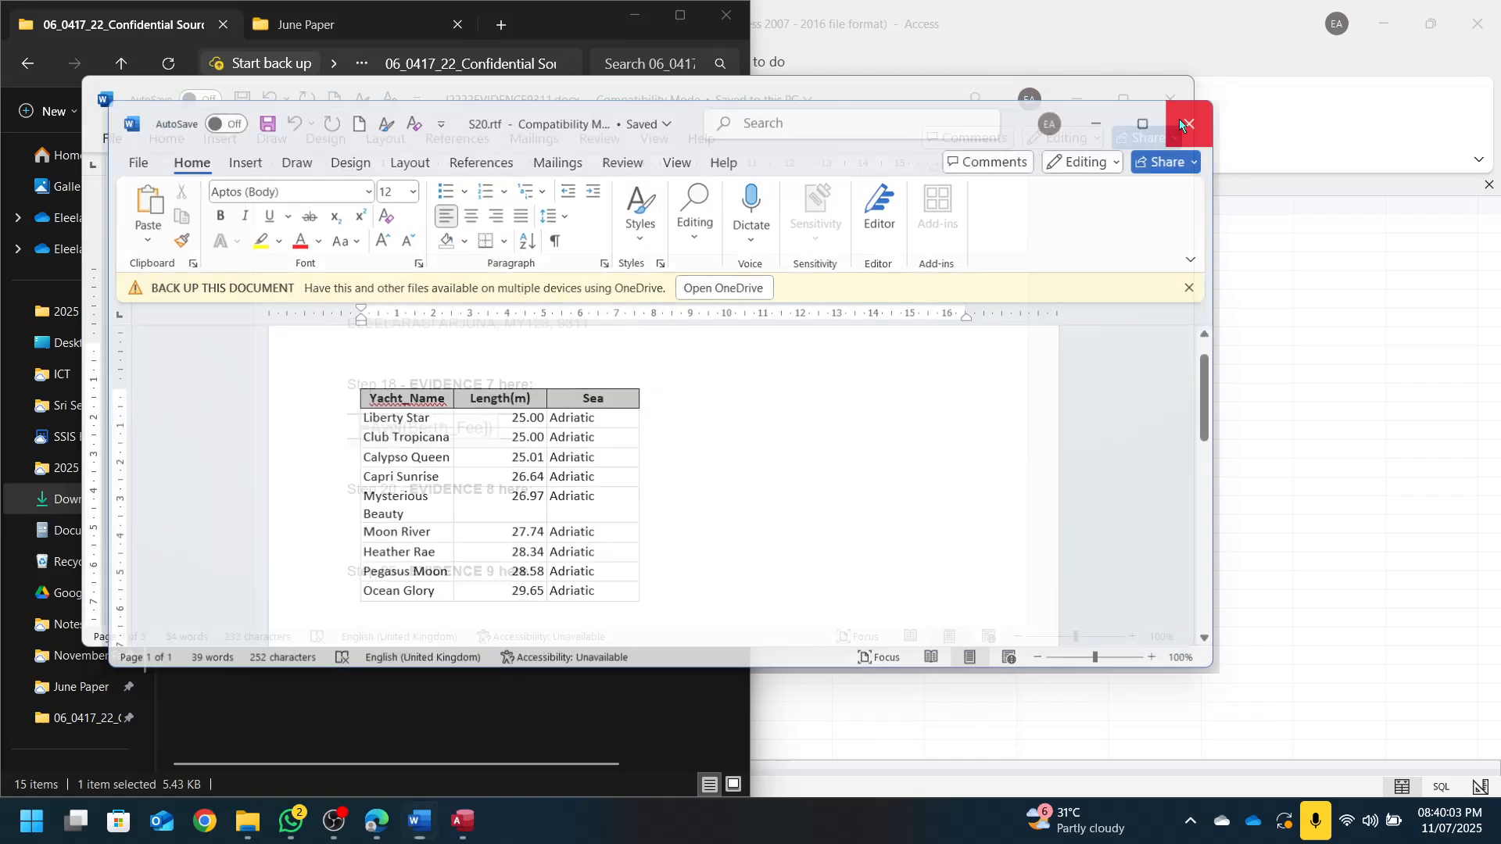
{"action": "left_click", "coordinate": [1187, 121]}
Snap the evidence document to the right half and bring File Explorer back beside it
{"action": "left_click_drag", "start_coordinate": [904, 125], "coordinate": [1498, 125]}
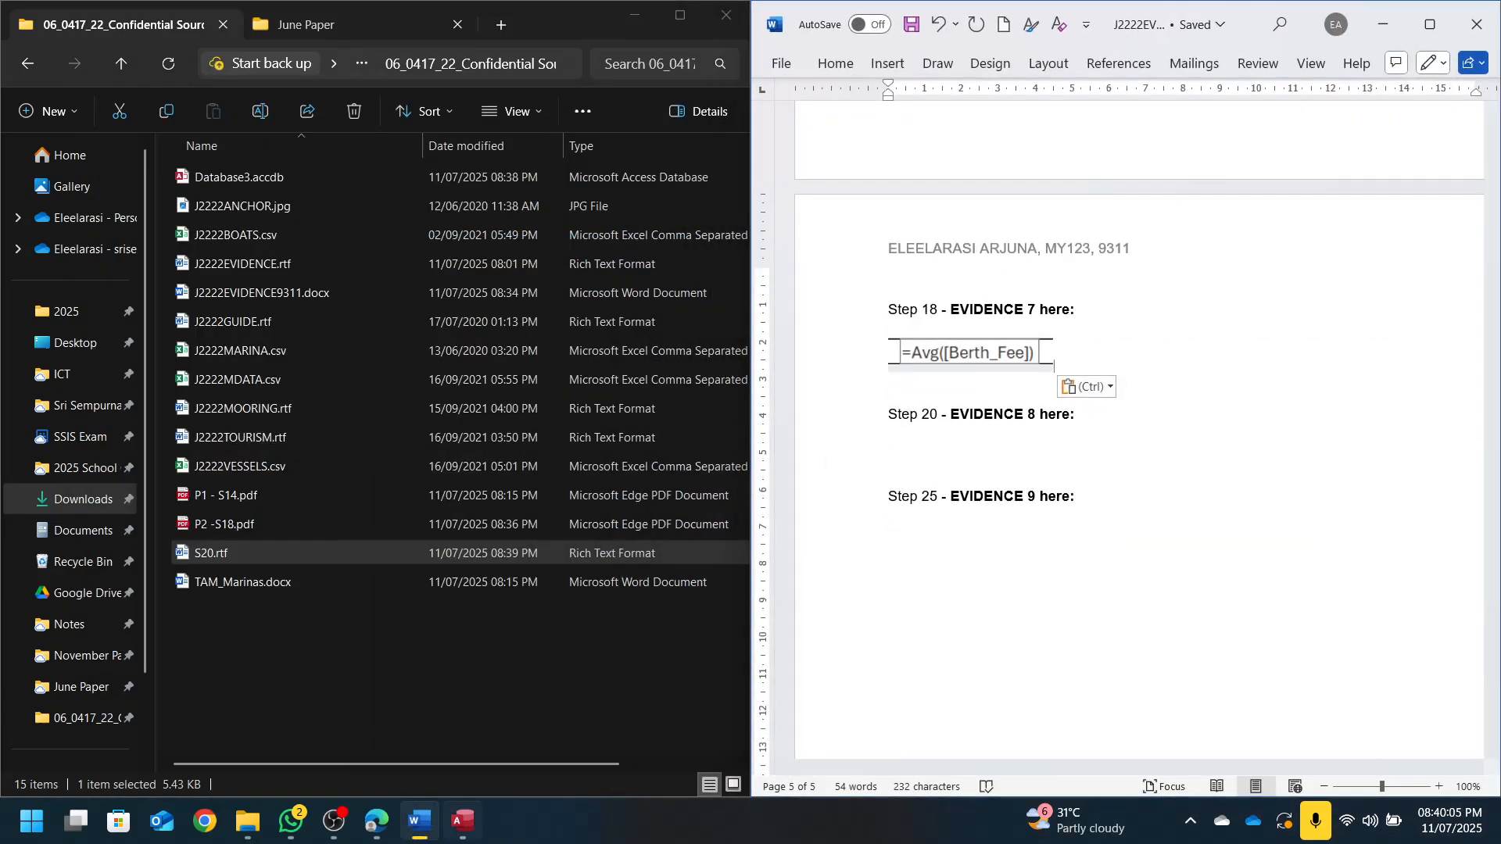
{"action": "left_click", "coordinate": [376, 821]}
{"action": "scroll", "coordinate": [191, 422], "scroll_direction": "up", "scroll_amount": 2}
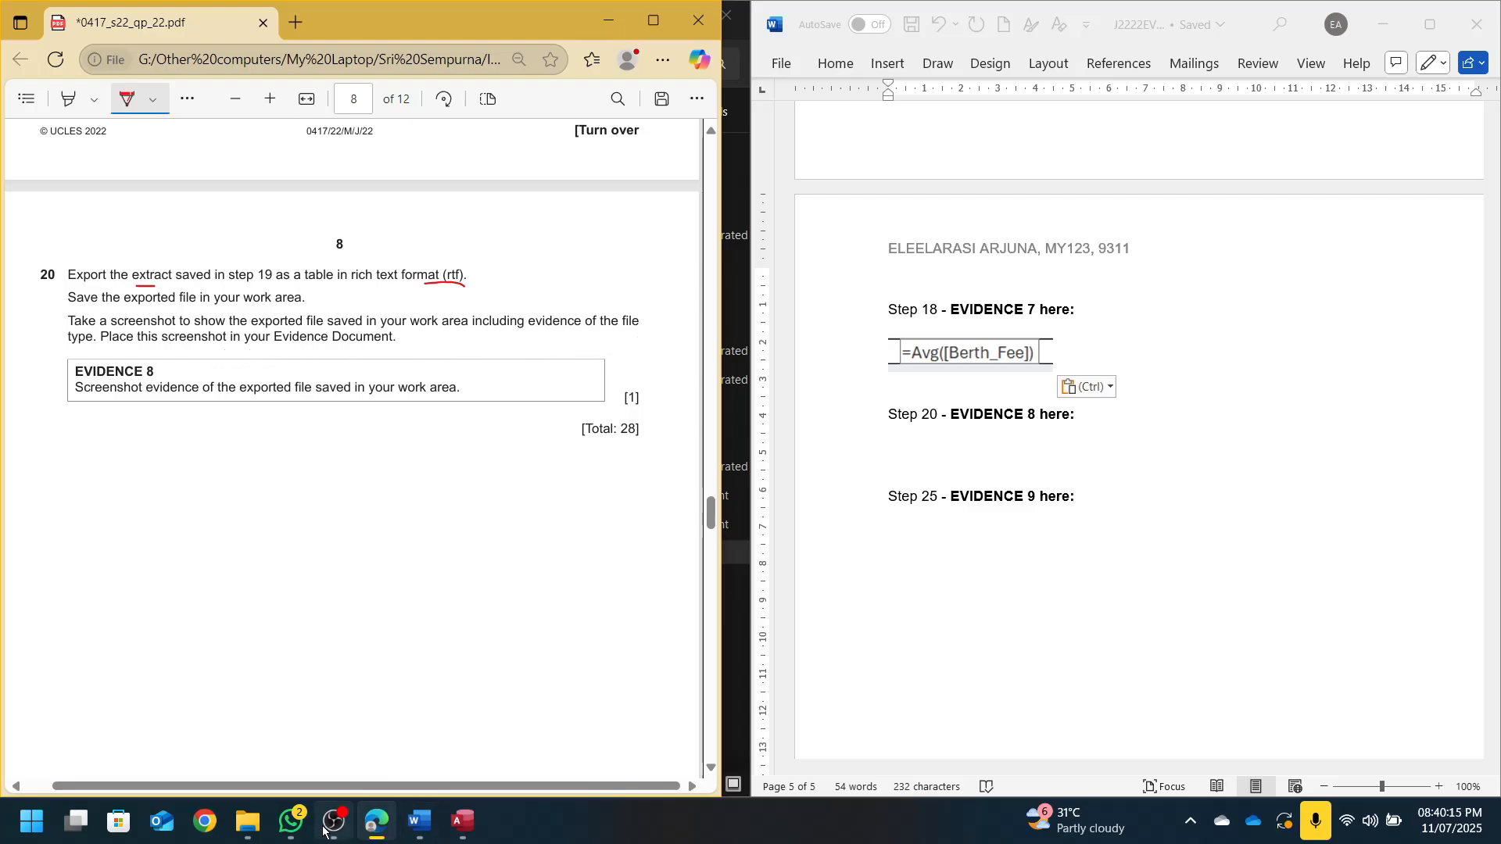
{"action": "left_click", "coordinate": [251, 822]}
{"action": "left_click", "coordinate": [470, 678]}
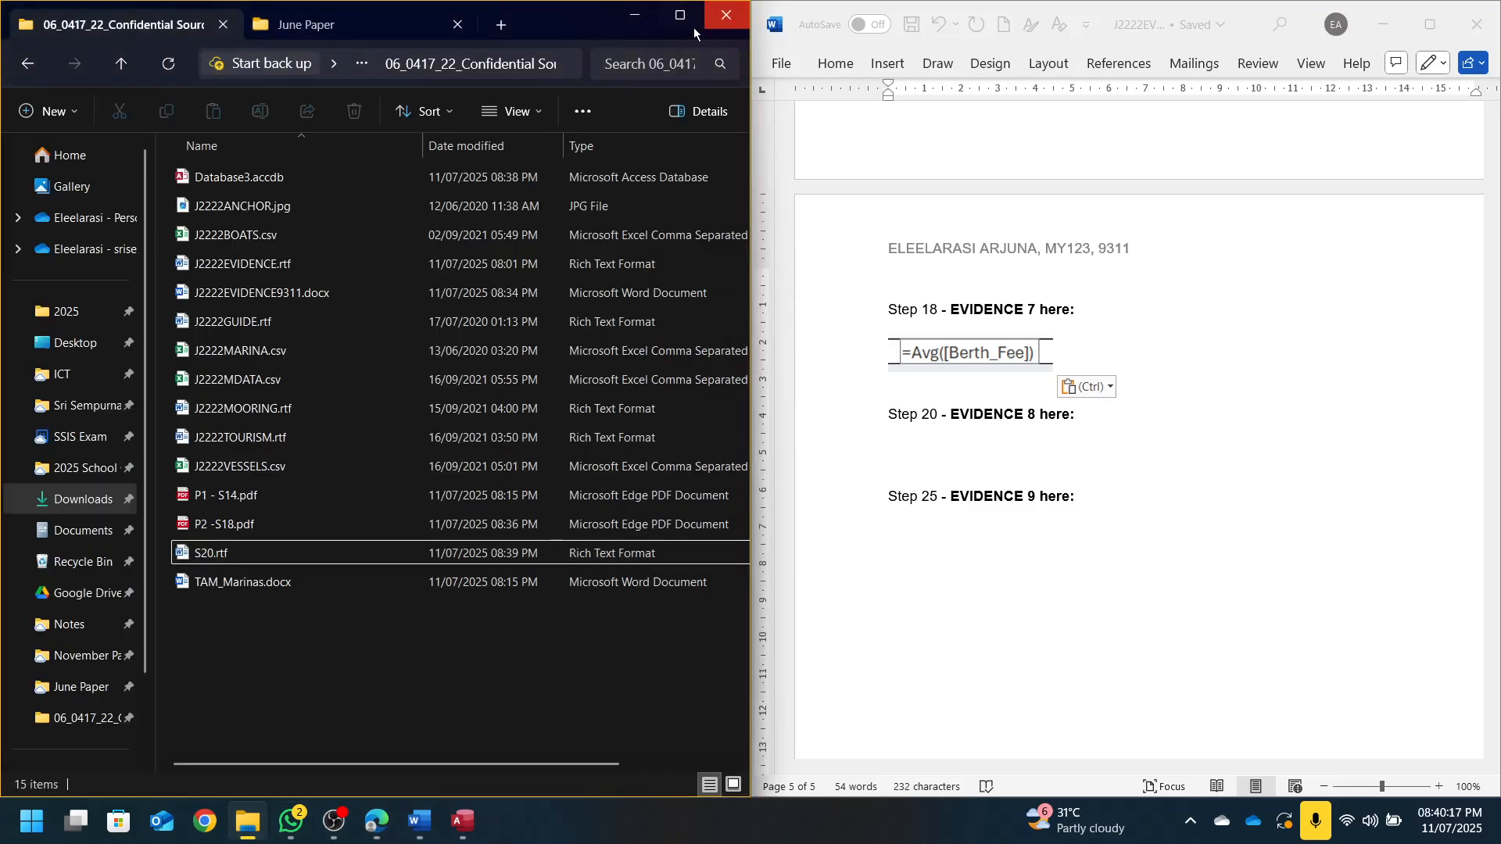
Maximize File Explorer and snip the S20.rtf file row as a screenshot
{"action": "left_click", "coordinate": [680, 15]}
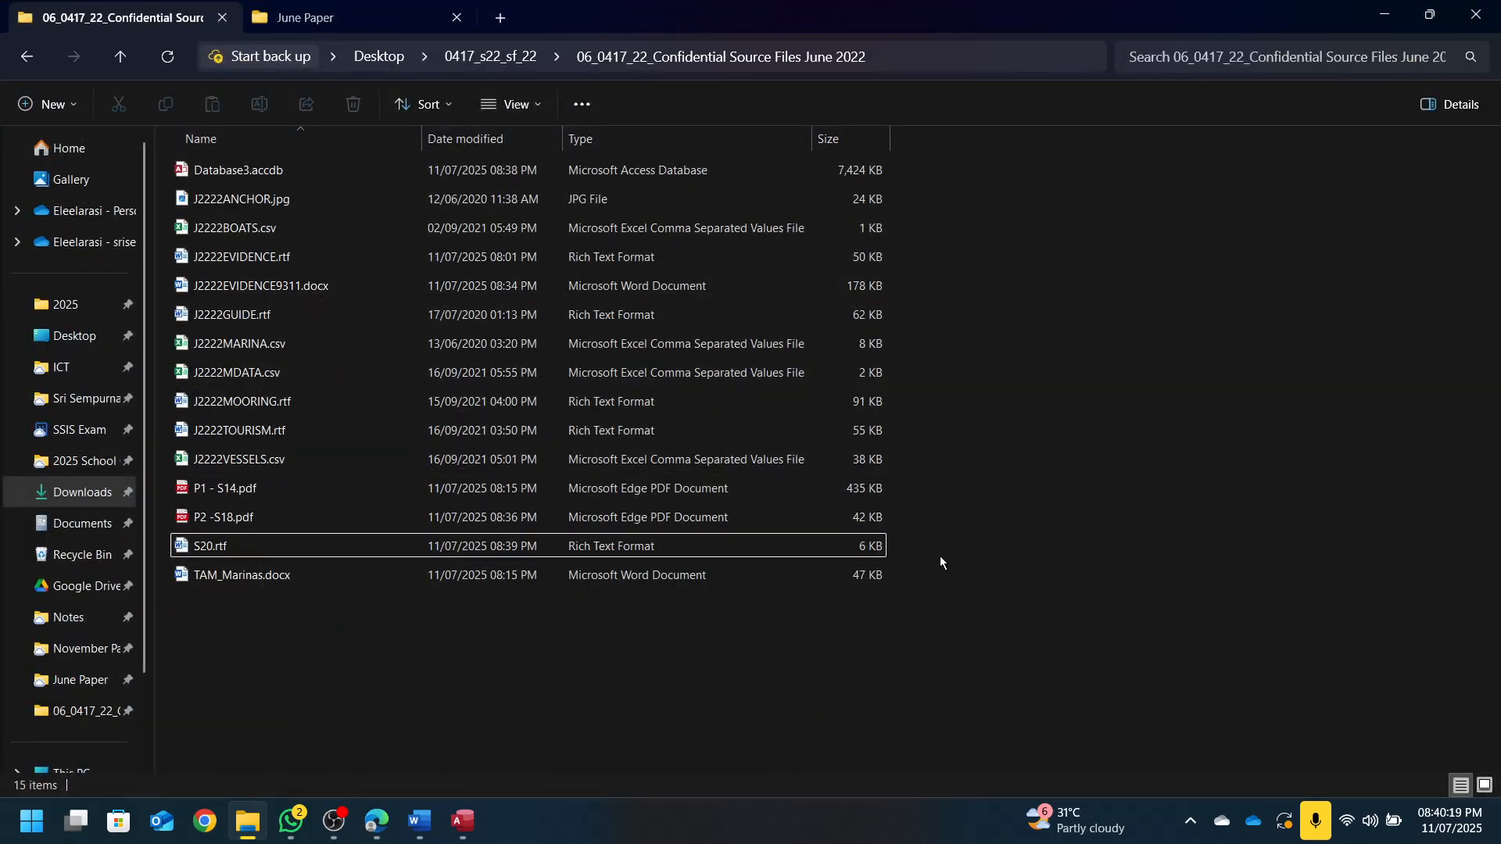
{"action": "key", "text": "super+shift+s"}
{"action": "left_click_drag", "start_coordinate": [165, 528], "coordinate": [895, 557]}
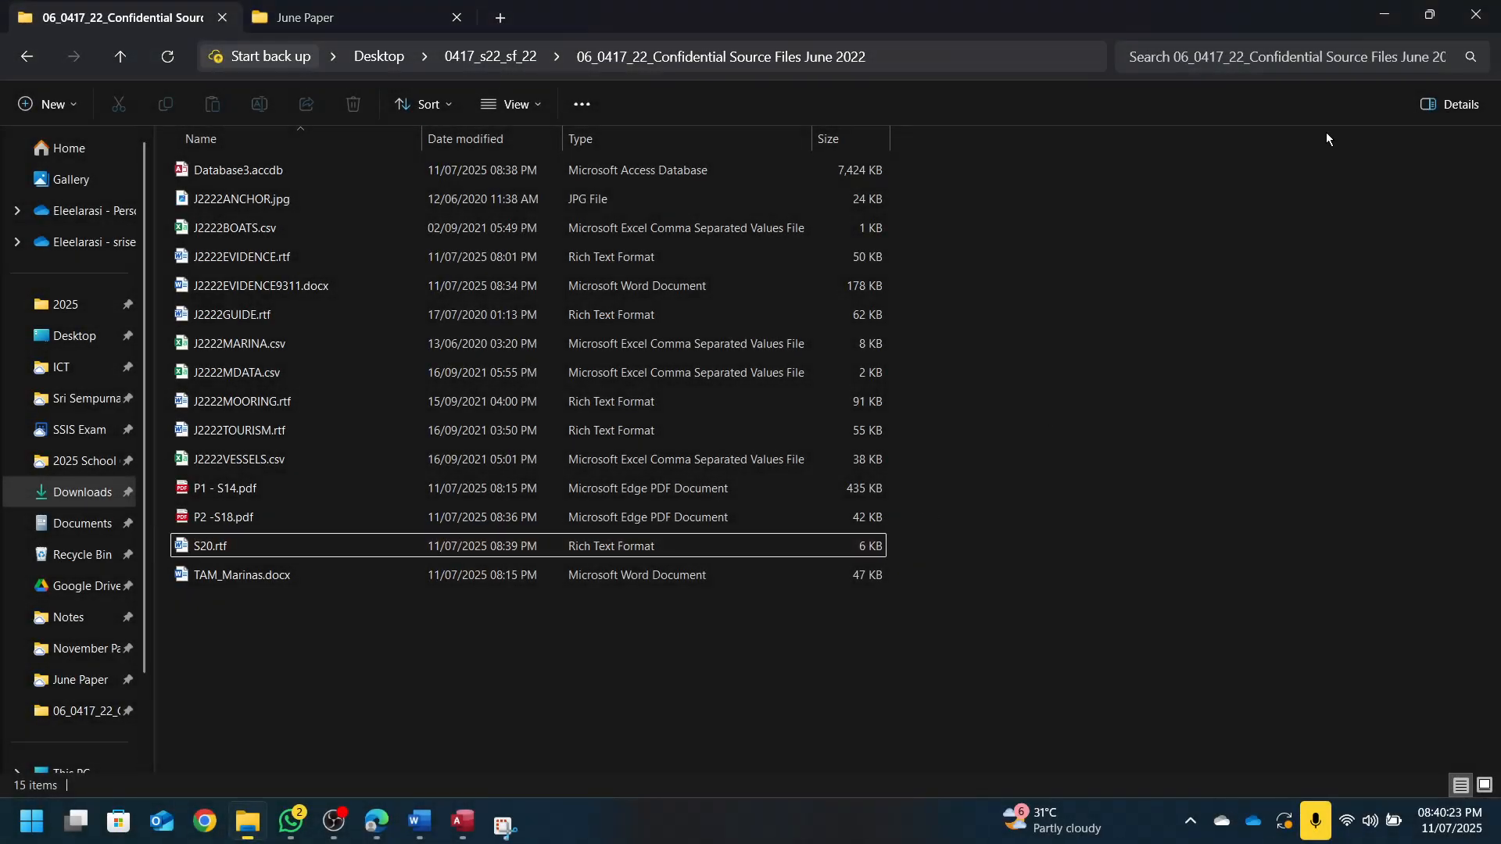
Paste the screenshot under Step 20 – EVIDENCE 8 and close the evidence document
{"action": "left_click", "coordinate": [1383, 12]}
{"action": "scroll", "coordinate": [297, 520], "scroll_direction": "up", "scroll_amount": 5}
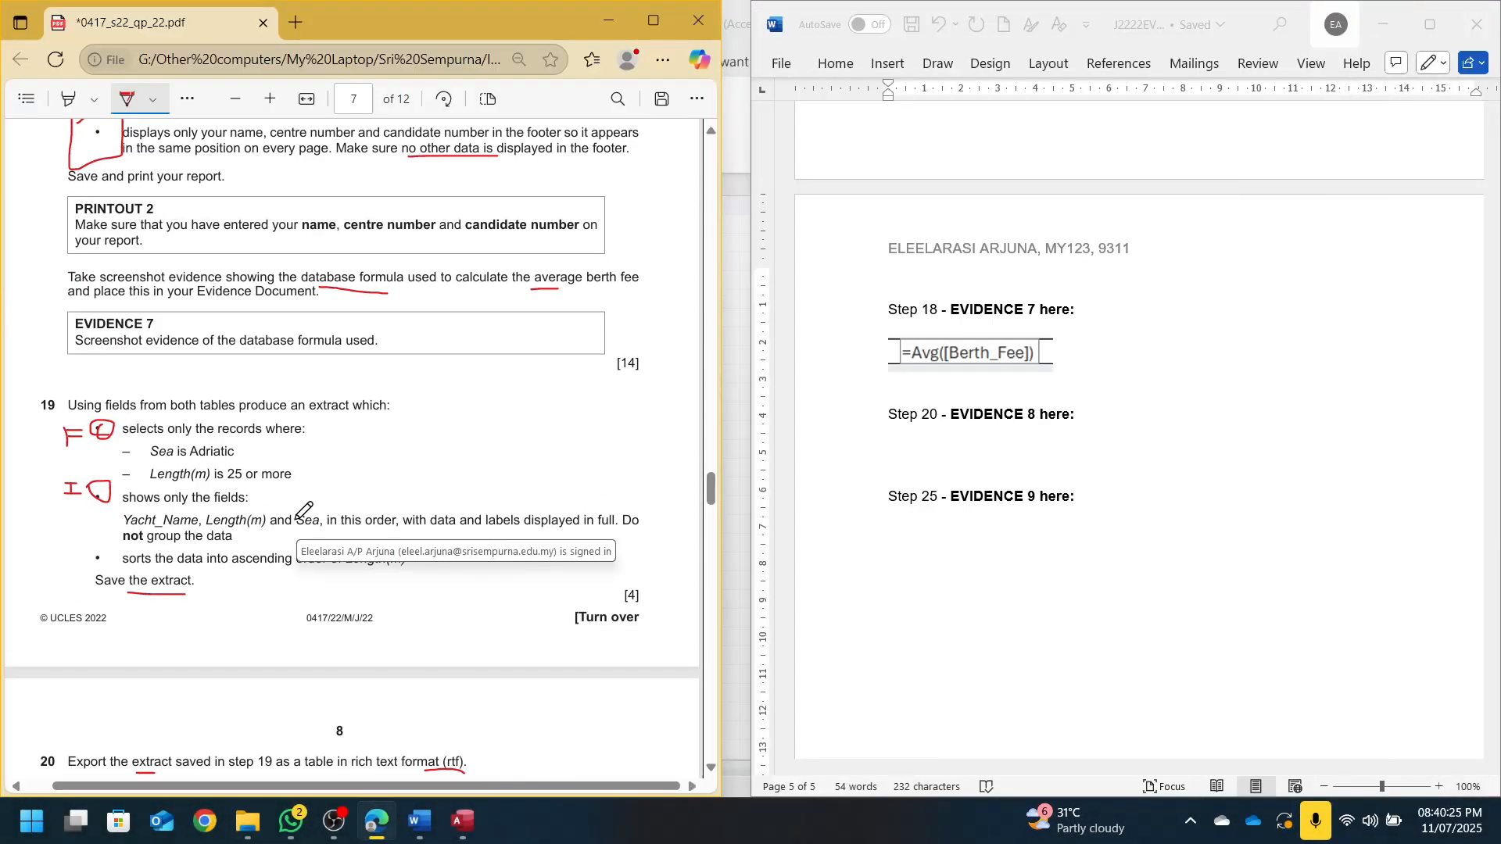
{"action": "scroll", "coordinate": [305, 513], "scroll_direction": "down", "scroll_amount": 3}
{"action": "left_click", "coordinate": [969, 481]}
{"action": "key", "text": "ctrl+v"}
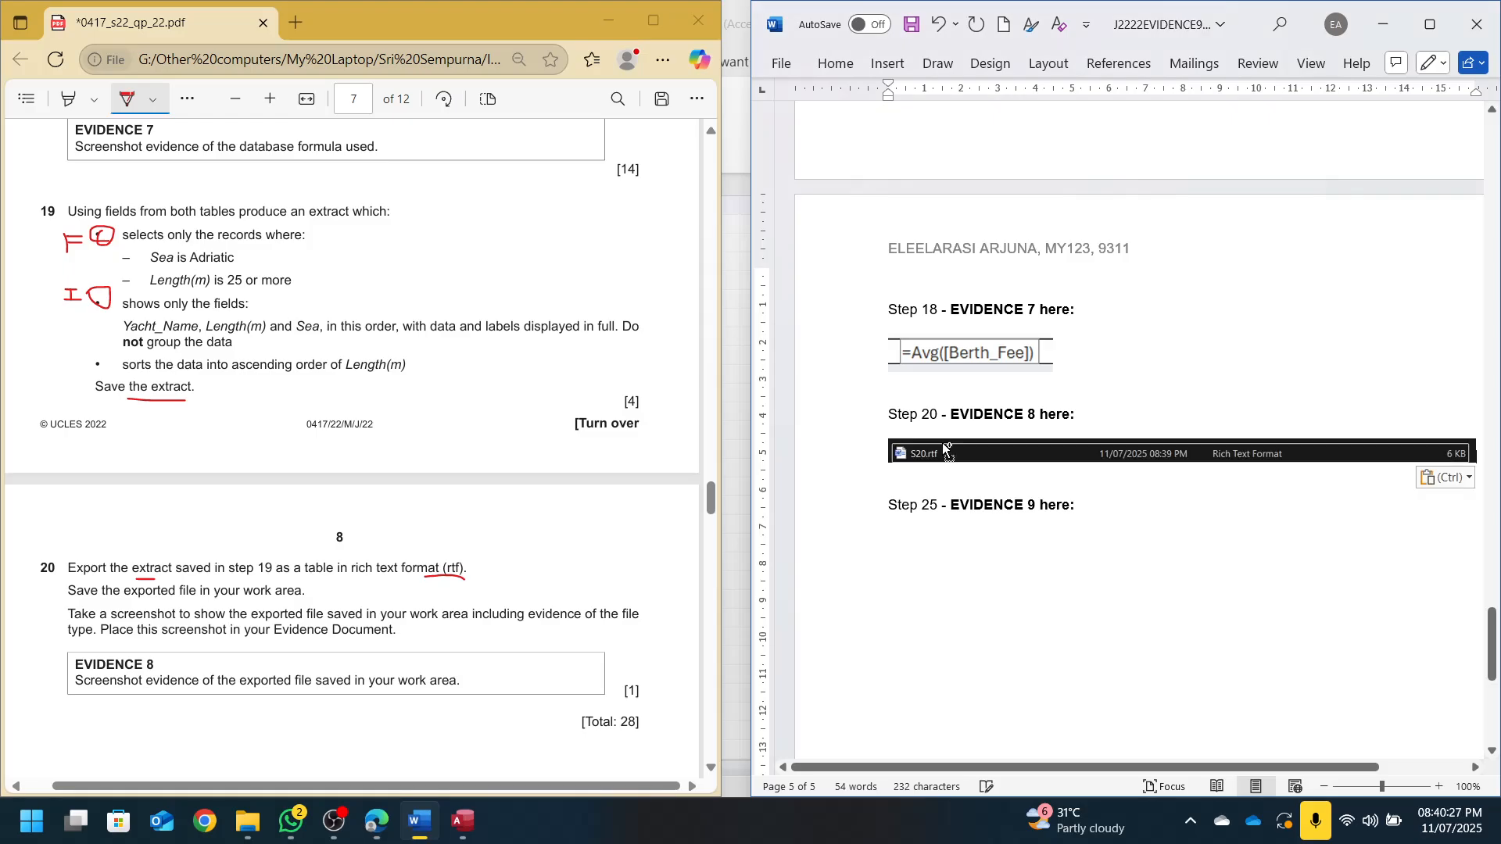
{"action": "scroll", "coordinate": [411, 469], "scroll_direction": "down", "scroll_amount": 5}
{"action": "scroll", "coordinate": [406, 474], "scroll_direction": "down", "scroll_amount": 8}
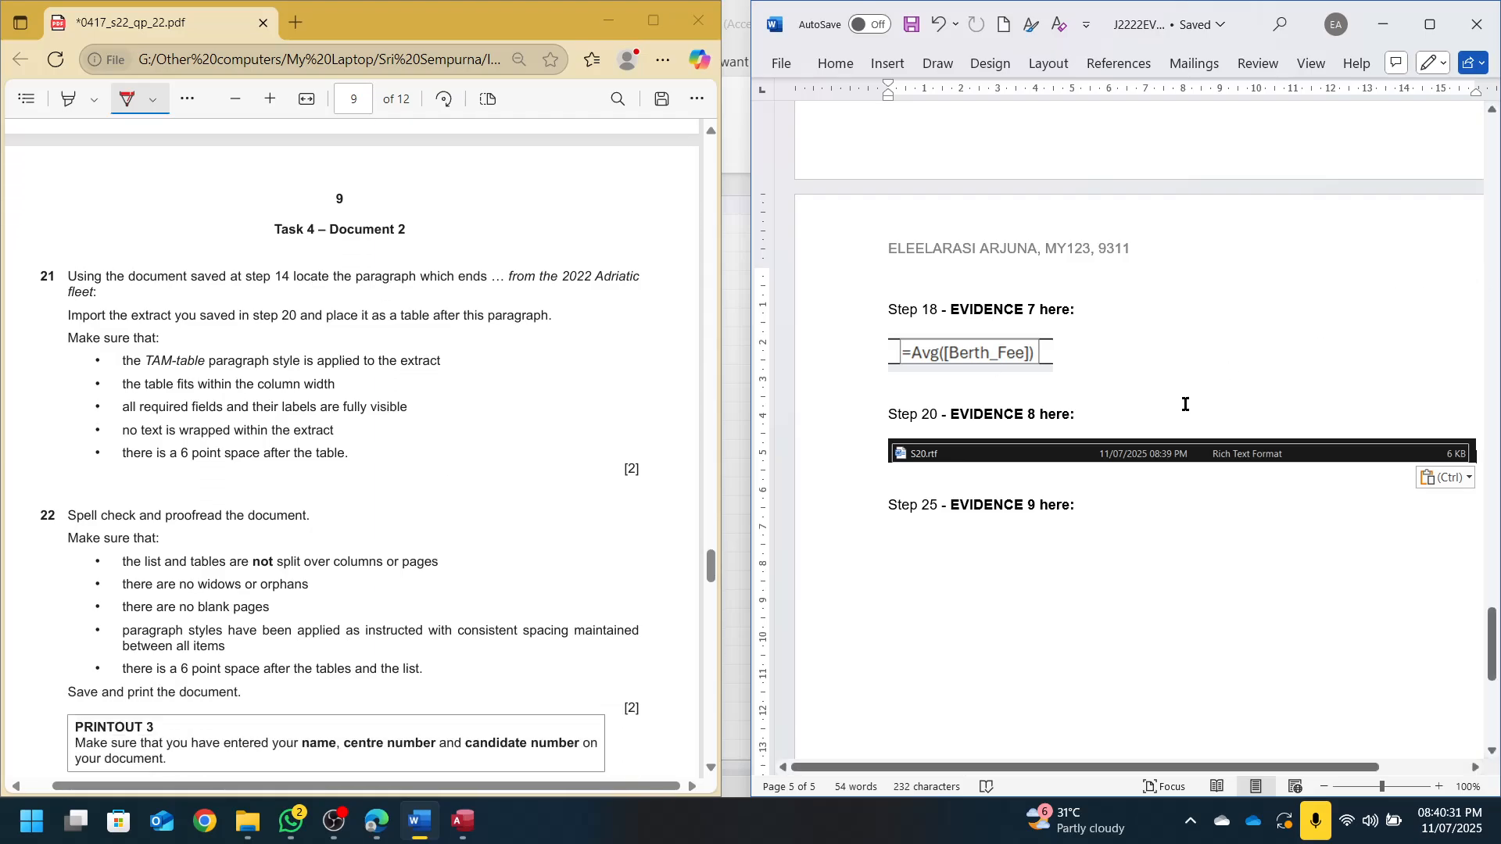
{"action": "key", "text": "alt+F4"}
Restore the Access window, close it with Alt+F4, and bring File Explorer forward
{"action": "left_click", "coordinate": [1005, 124]}
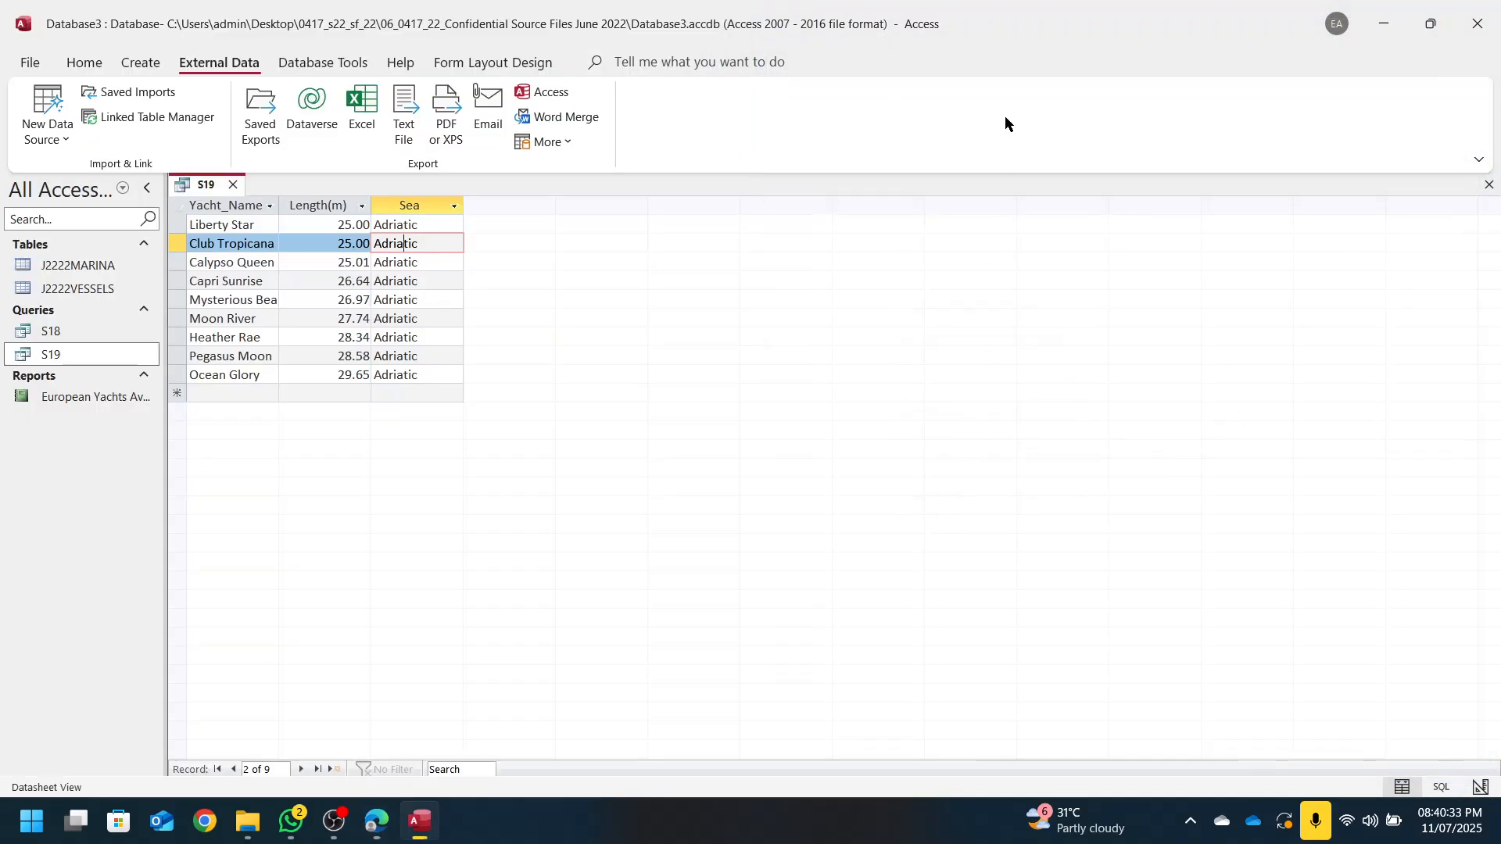
{"action": "double_click", "coordinate": [1124, 32]}
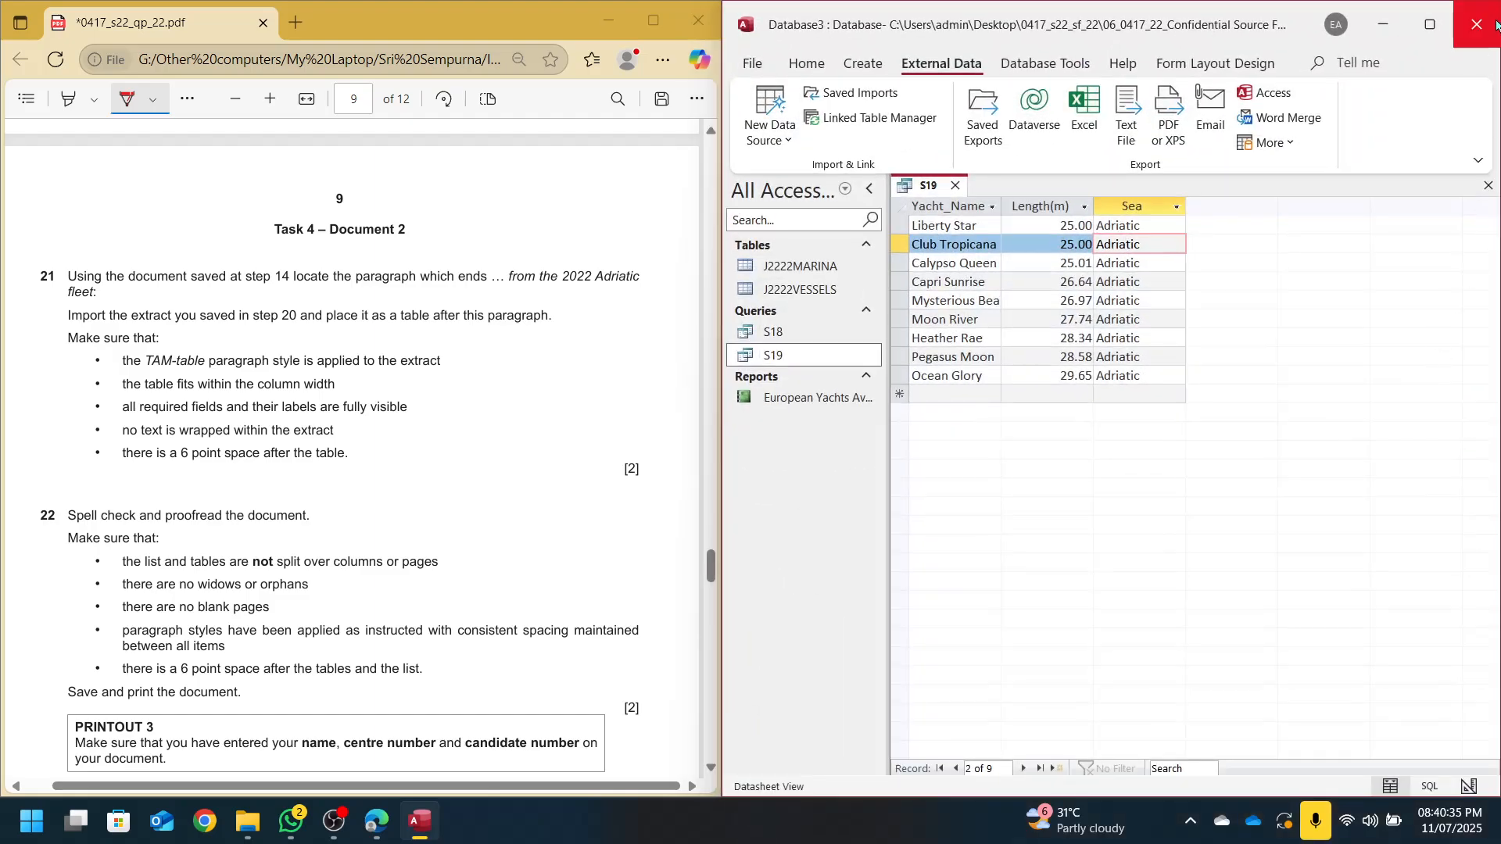
{"action": "key", "text": "alt+F4"}
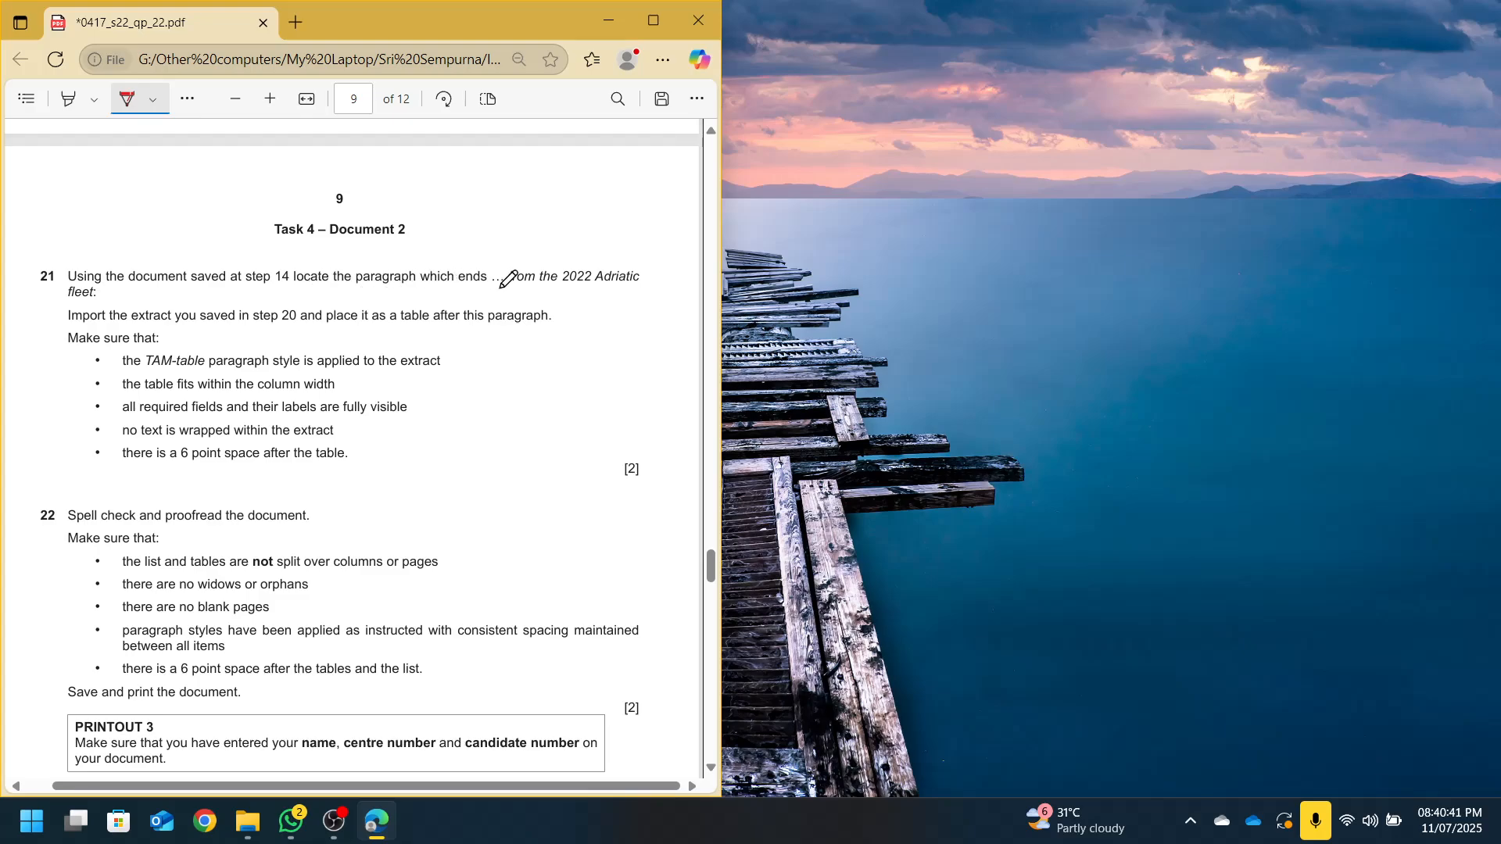
{"action": "left_click", "coordinate": [248, 821]}
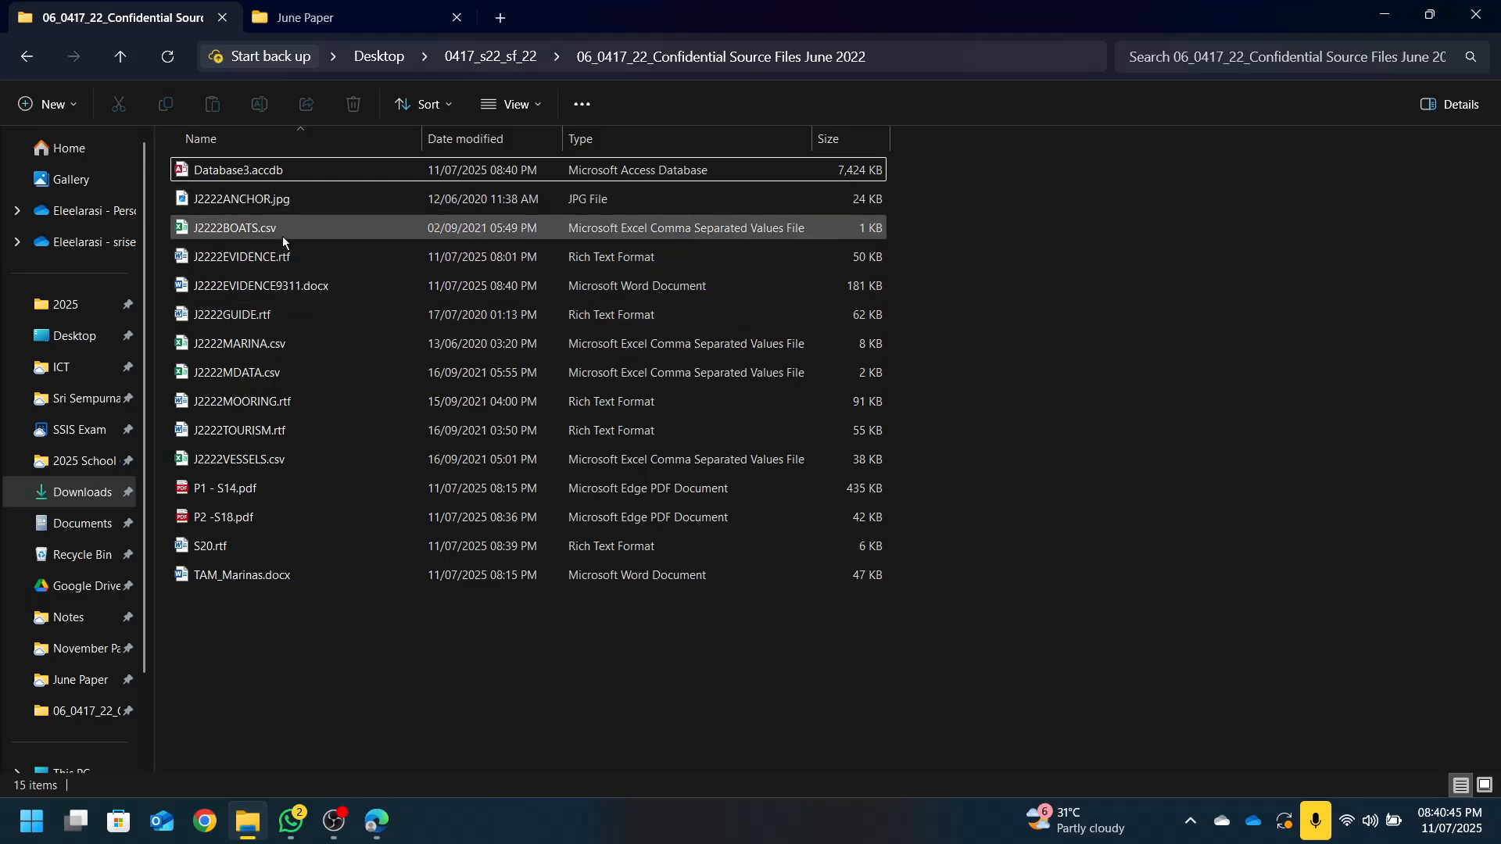
Open TAM_Marinas.docx in Word, snapped to the right half beside the question paper
{"action": "left_click", "coordinate": [251, 576]}
{"action": "double_click", "coordinate": [250, 576]}
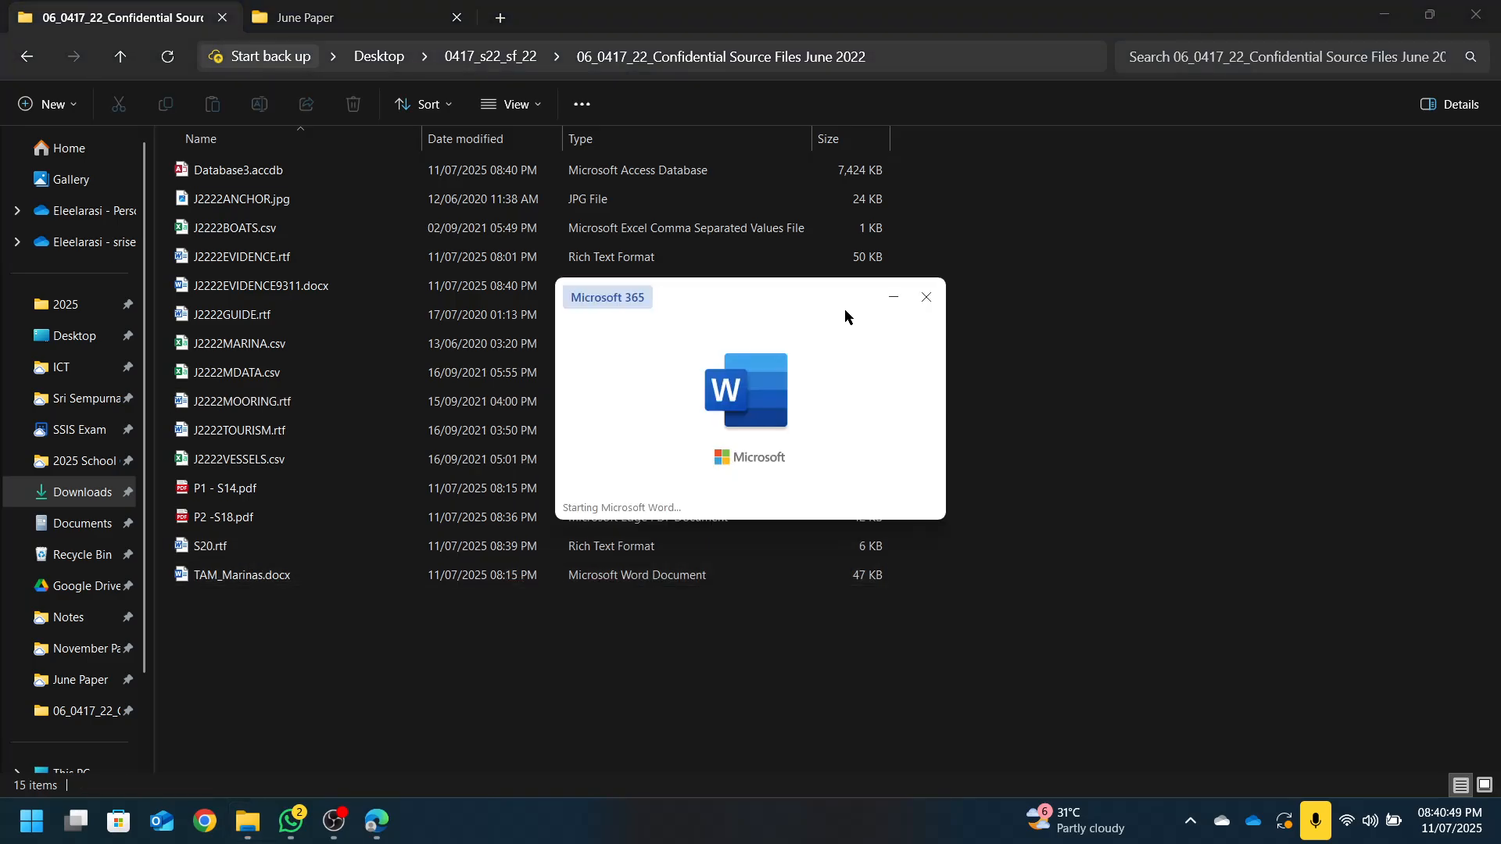
{"action": "key", "text": "super+Right"}
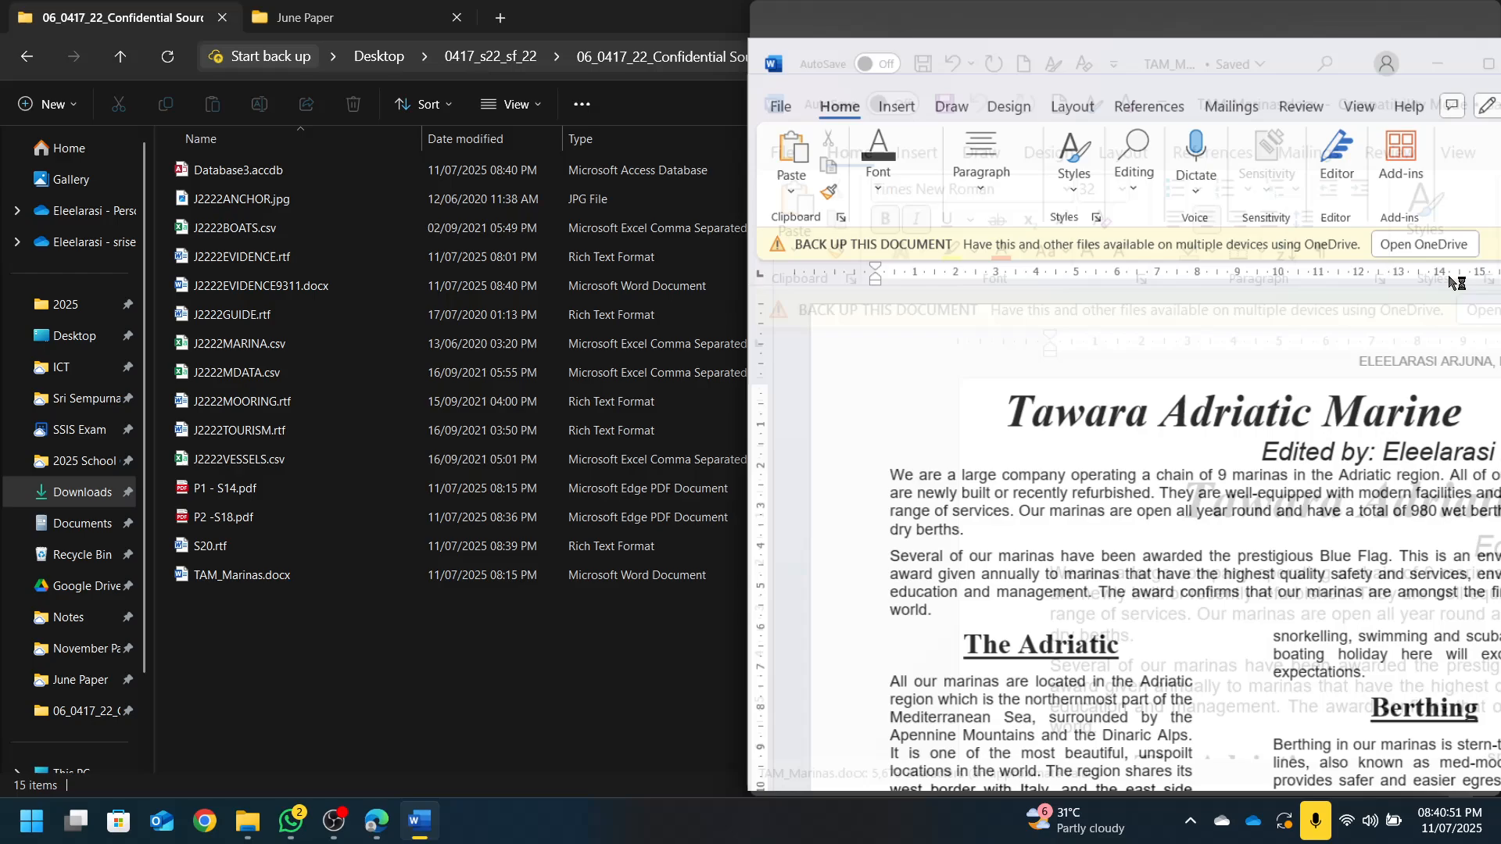
{"action": "left_click", "coordinate": [571, 281]}
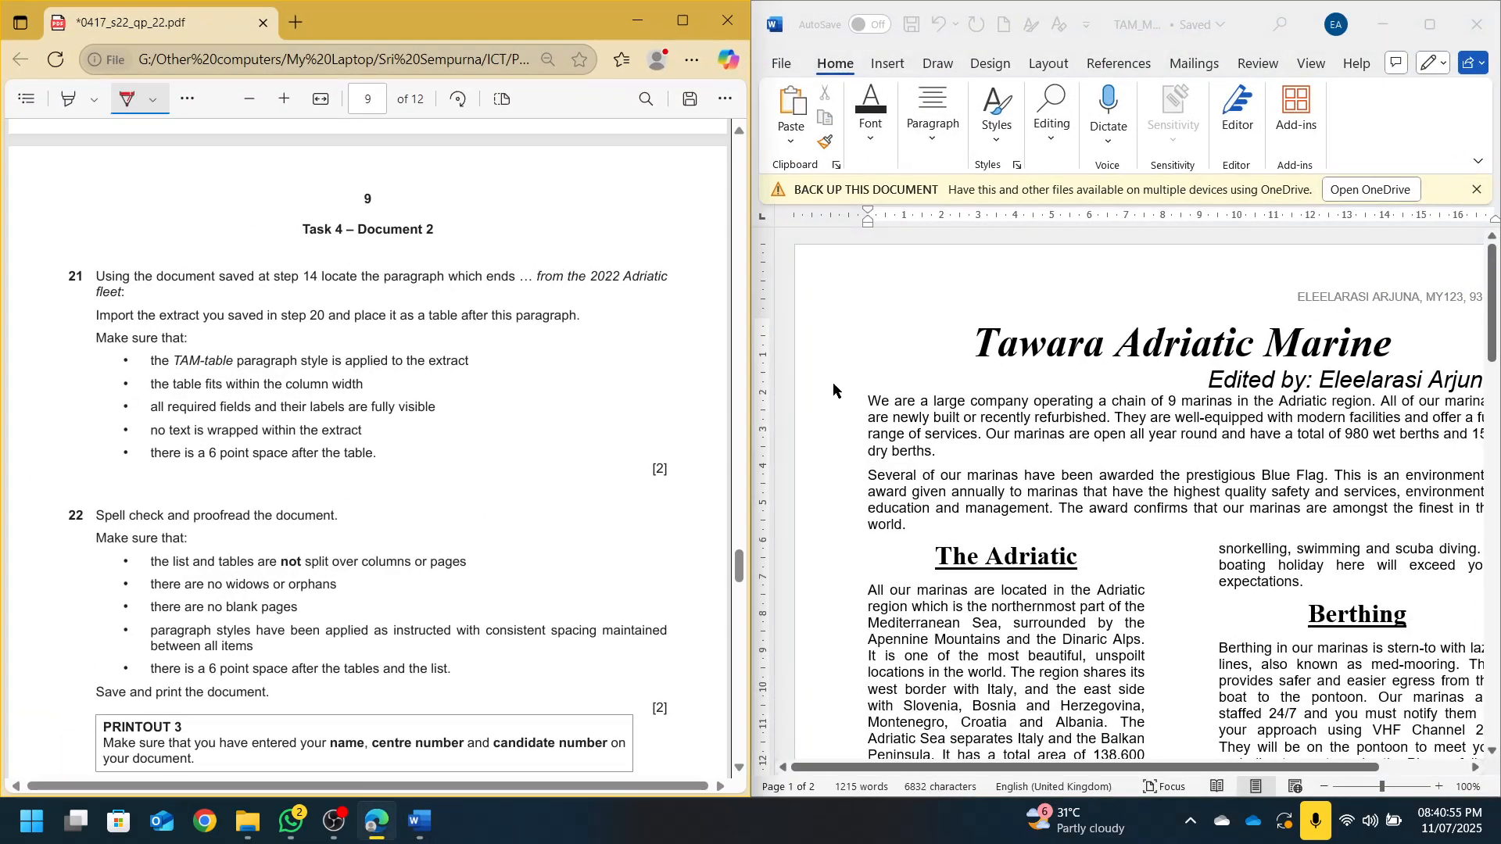
{"action": "left_click", "coordinate": [943, 501]}
Search for 'from the 2022 a' and place the cursor after 'Adriatic fleet:'
{"action": "key", "text": "ctrl+f"}
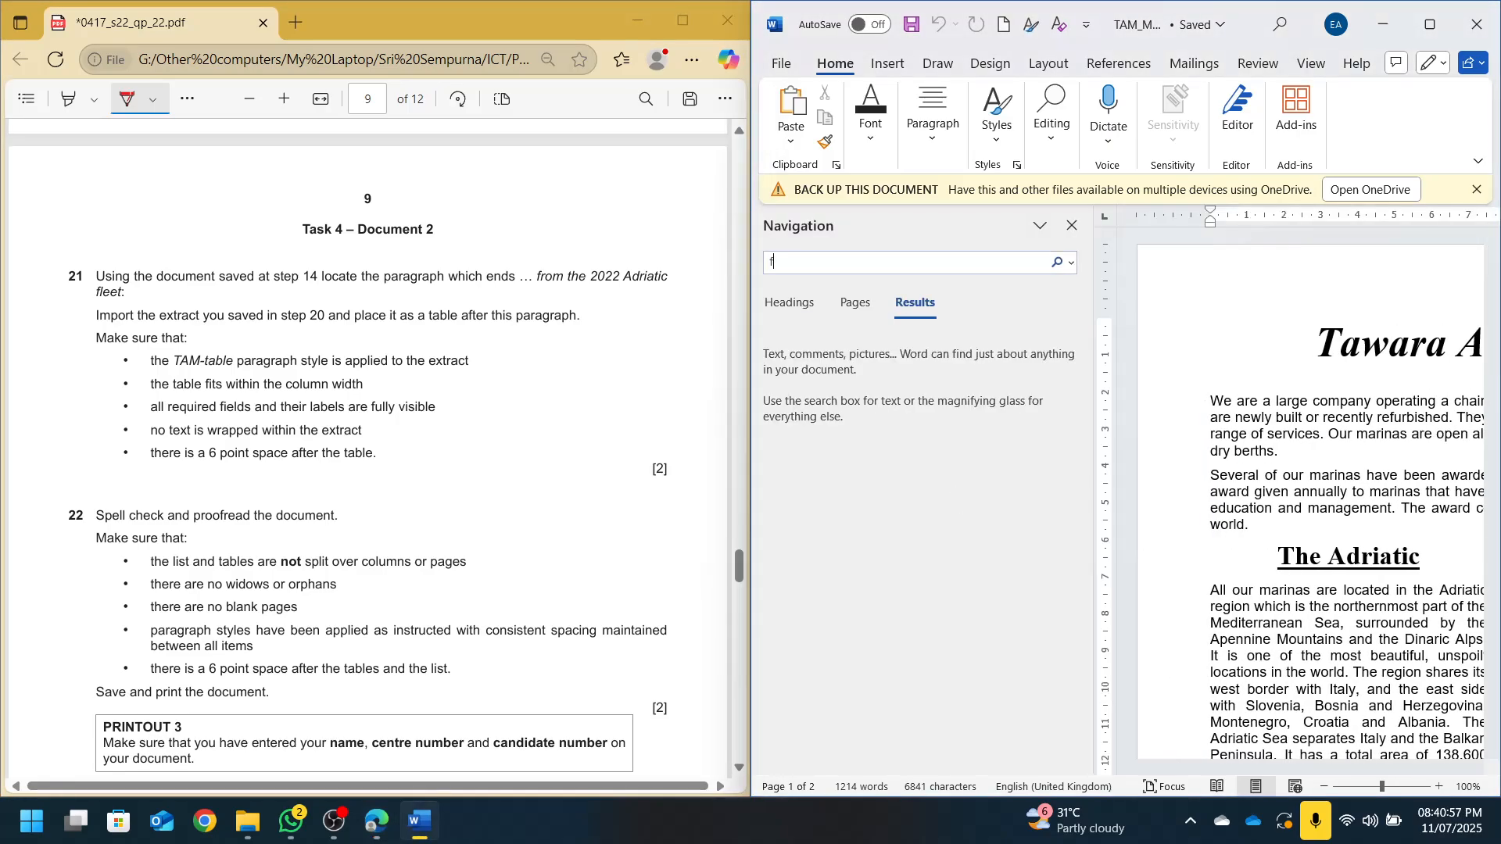
{"action": "type", "text": "from the 2022"}
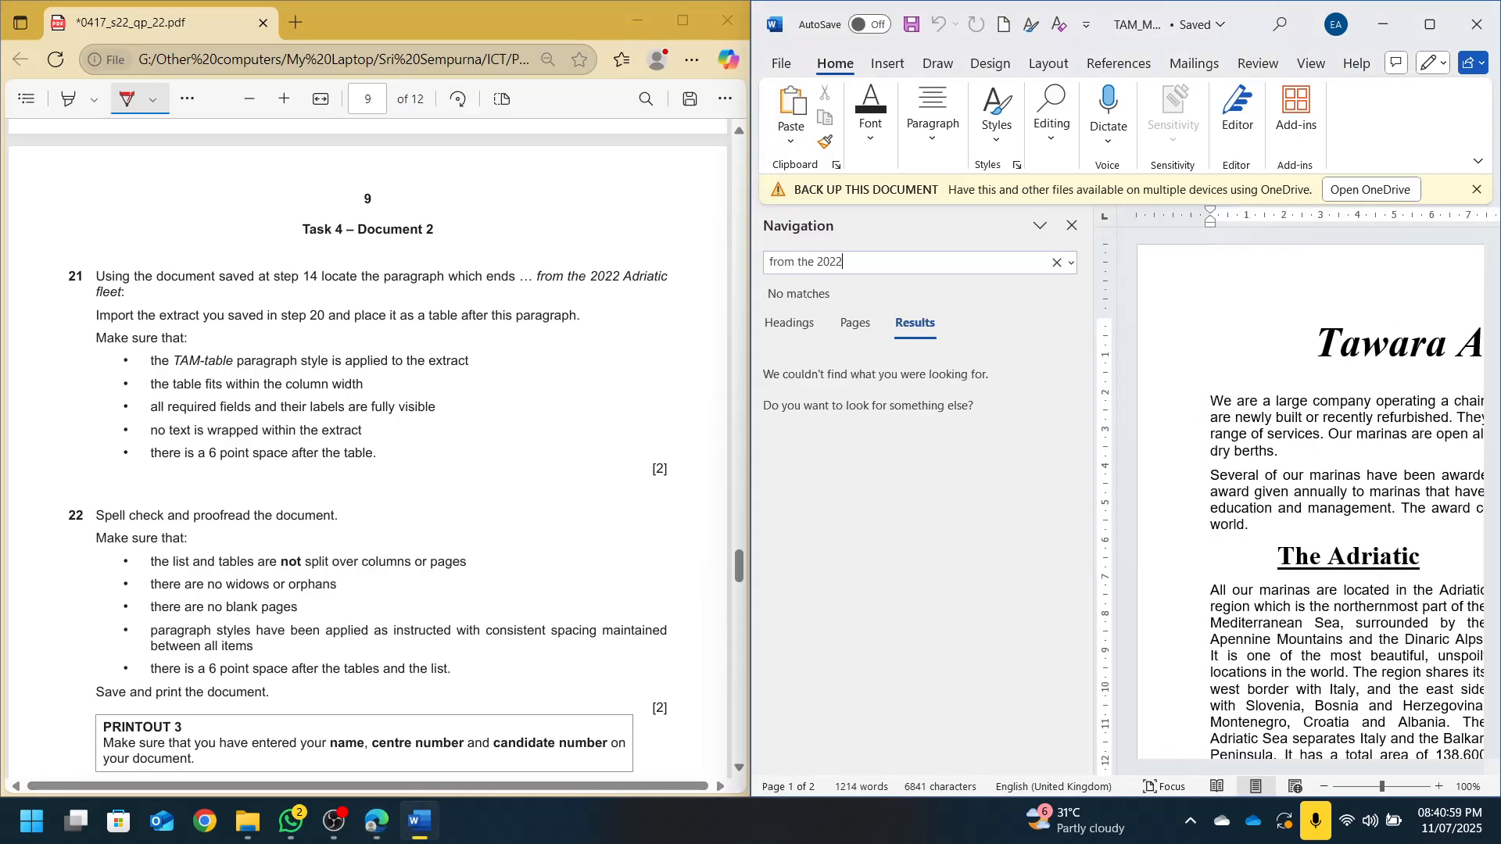
{"action": "type", "text": " adria"}
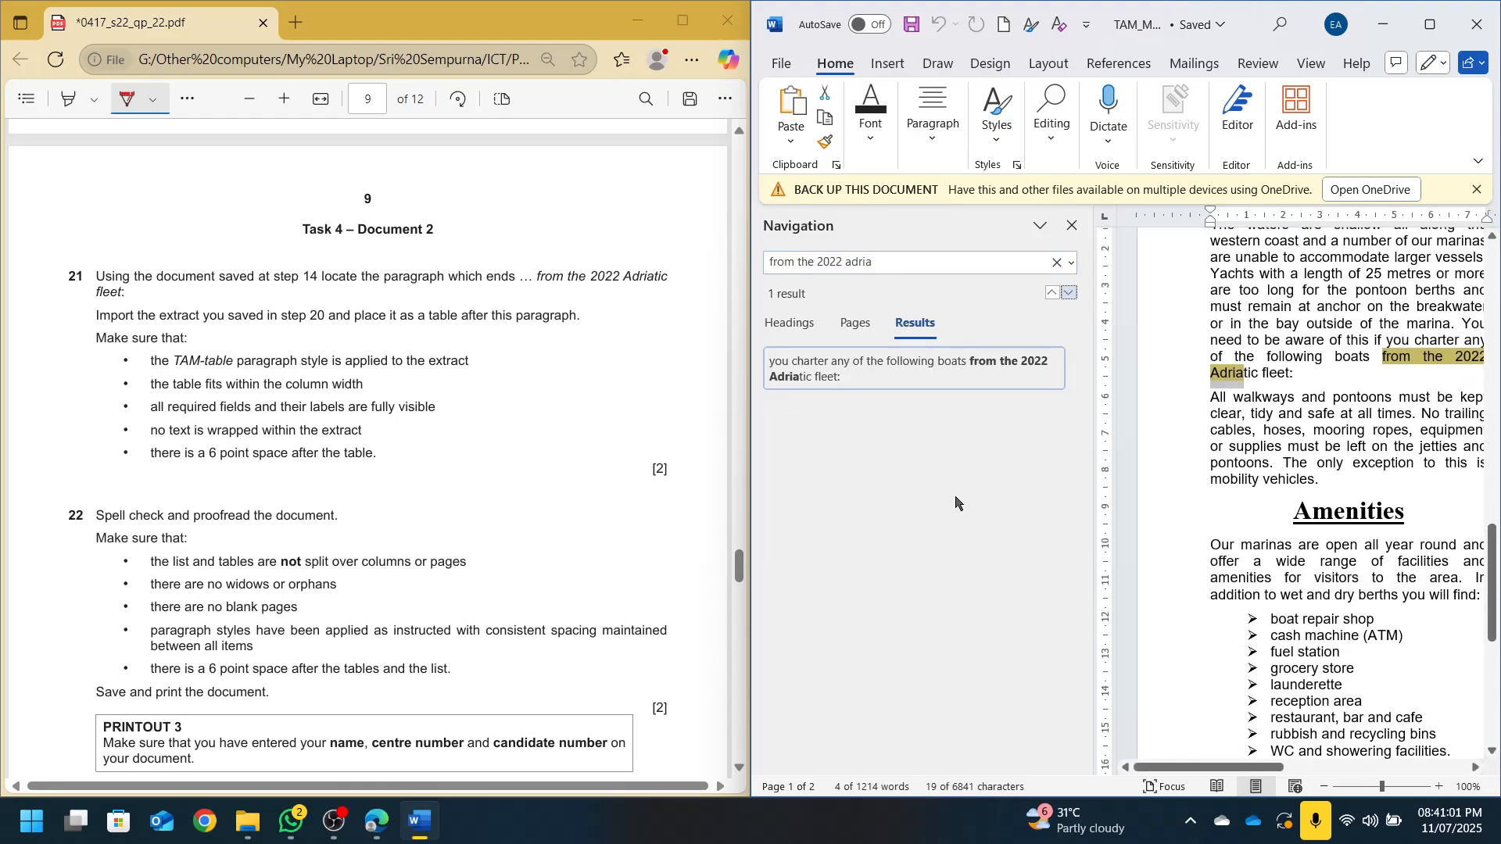
{"action": "left_click", "coordinate": [1373, 391]}
{"action": "left_click", "coordinate": [1072, 226]}
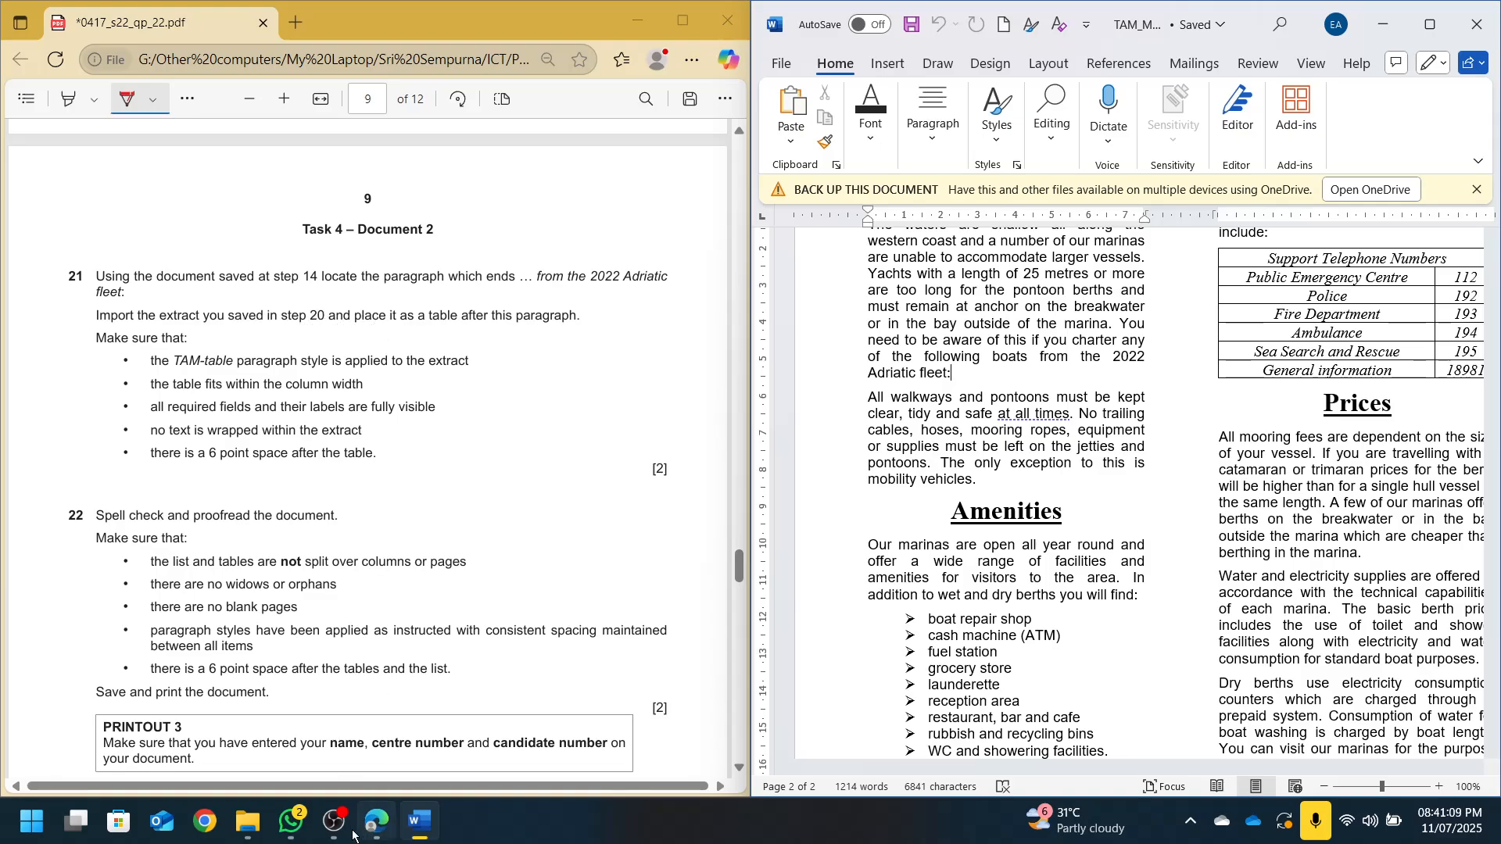
Open S20.rtf and copy its yacht table
{"action": "left_click", "coordinate": [247, 821]}
{"action": "left_click", "coordinate": [251, 556]}
{"action": "double_click", "coordinate": [250, 556]}
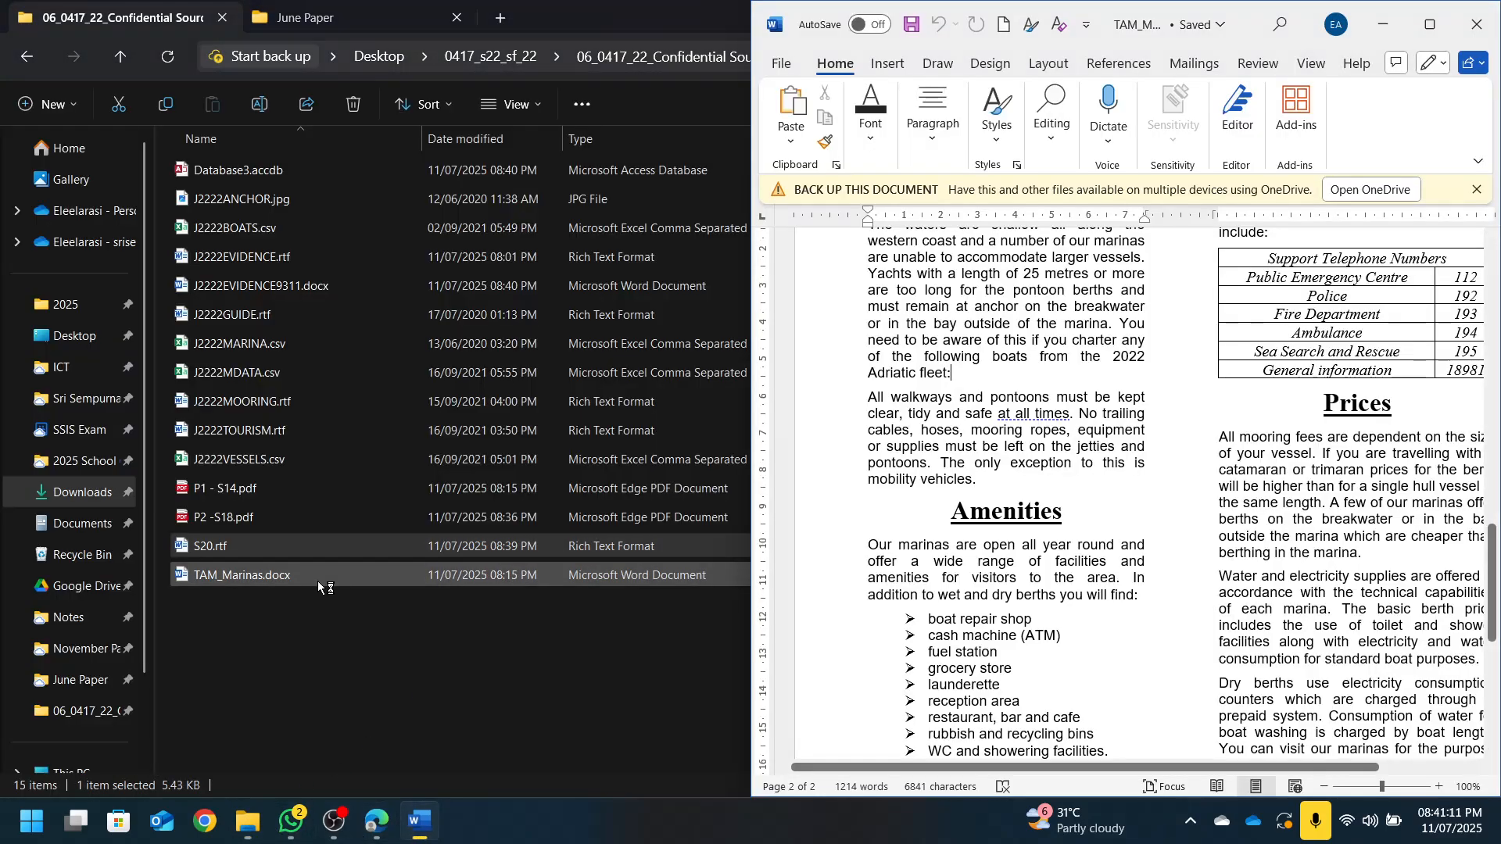
{"action": "left_click", "coordinate": [352, 429]}
{"action": "key", "text": "ctrl+c"}
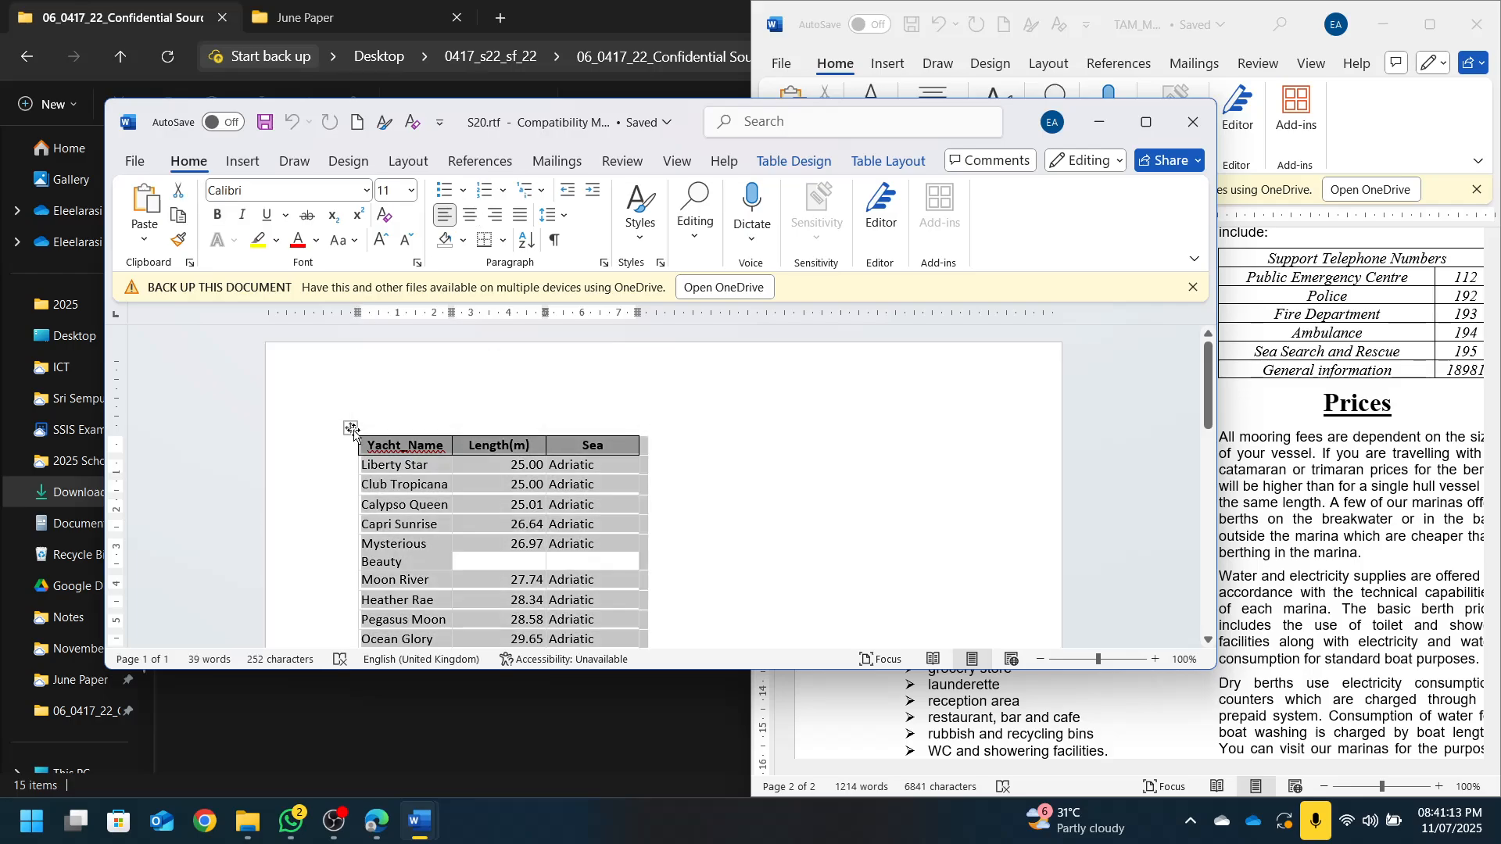
{"action": "left_click", "coordinate": [1082, 137]}
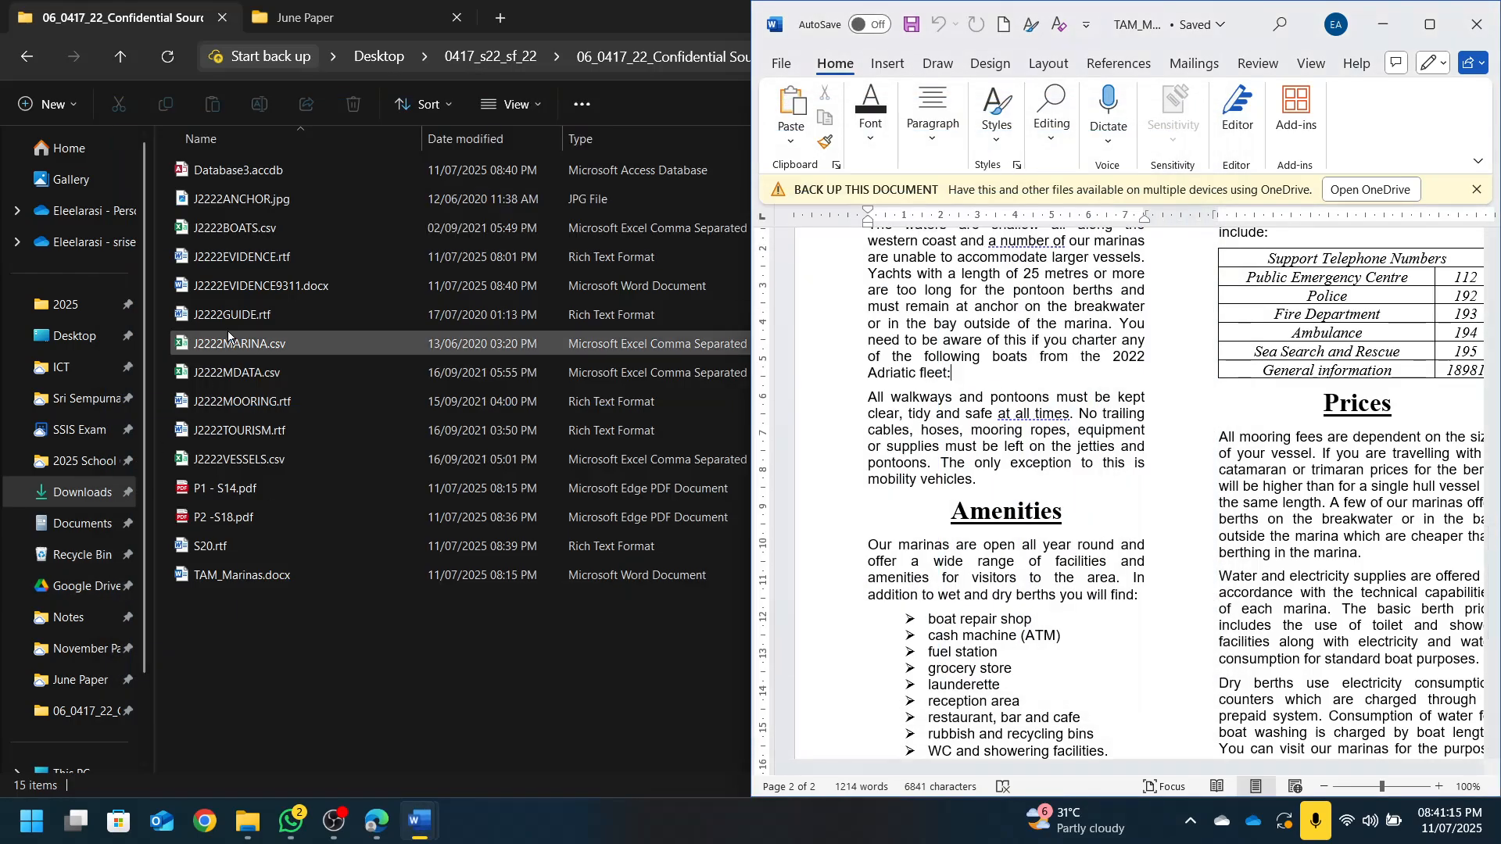
Paste the yacht table on a new line after 'Adriatic fleet:' in TAM_Marinas
{"action": "left_click", "coordinate": [379, 821]}
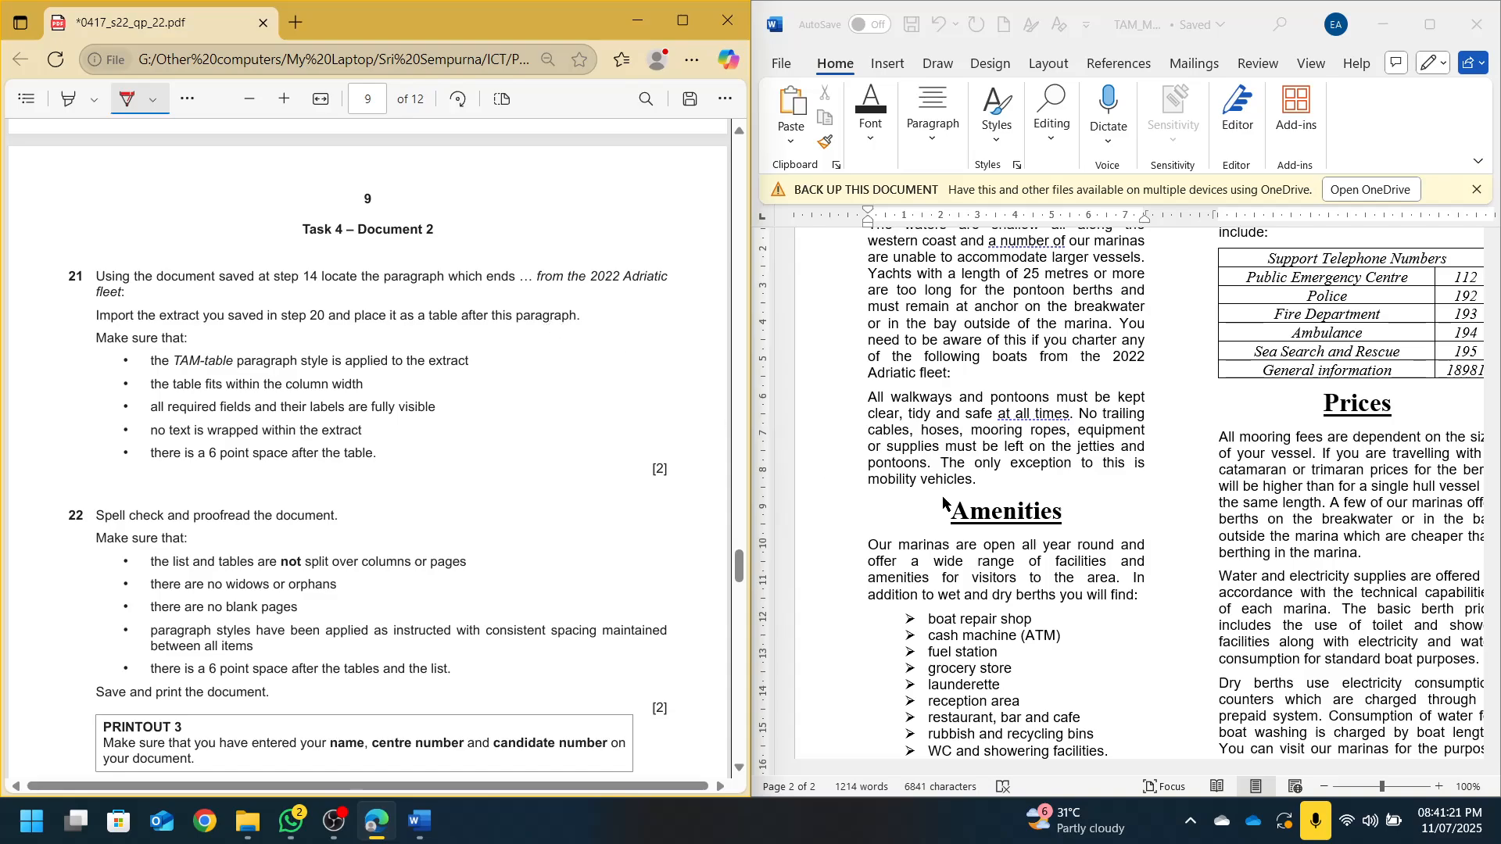
{"action": "left_click", "coordinate": [1005, 486]}
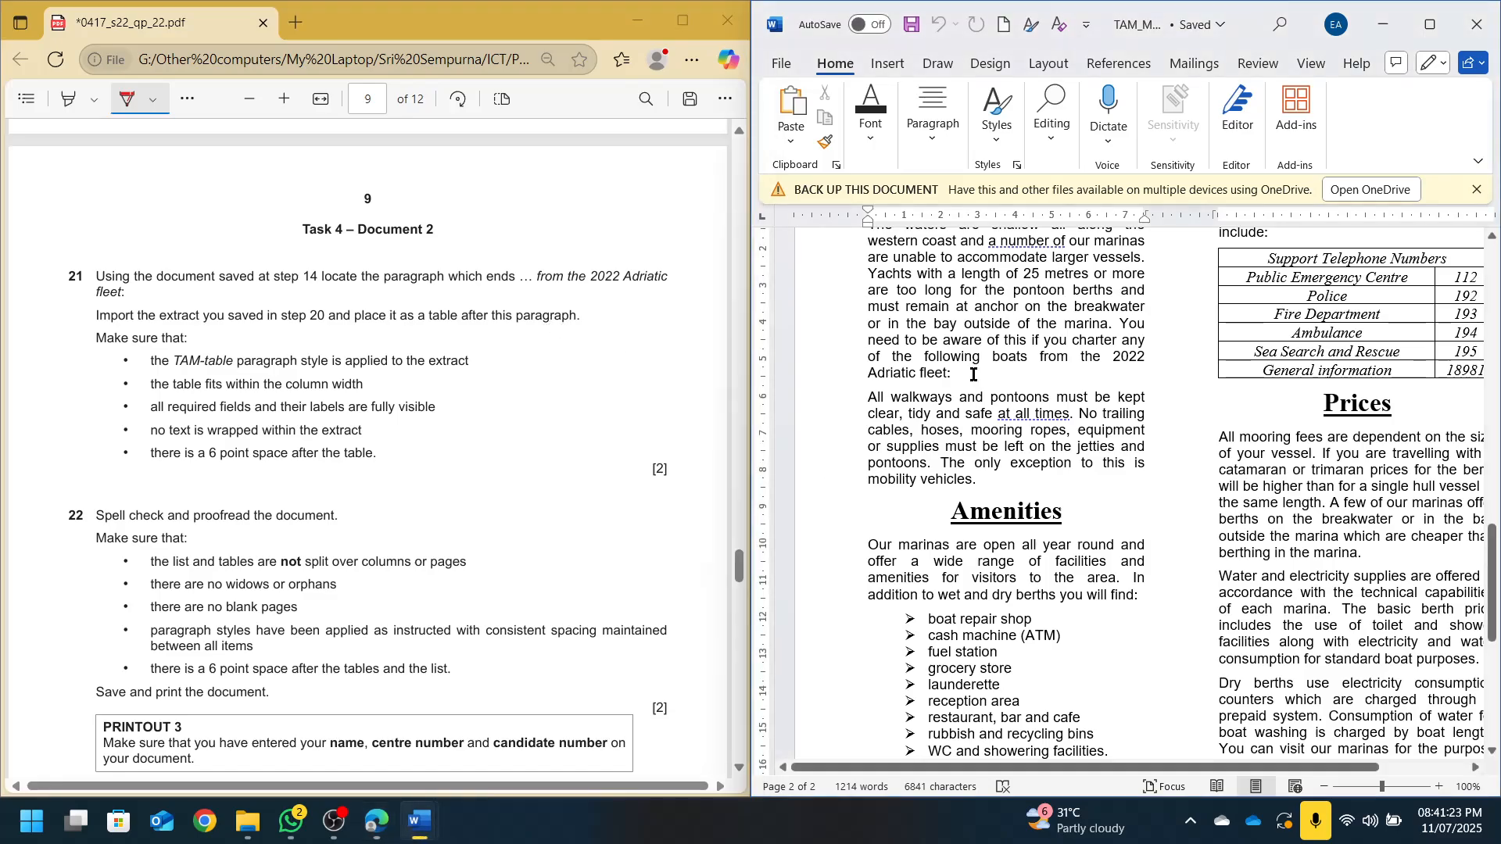
{"action": "key", "text": "Return"}
{"action": "key", "text": "ctrl+v"}
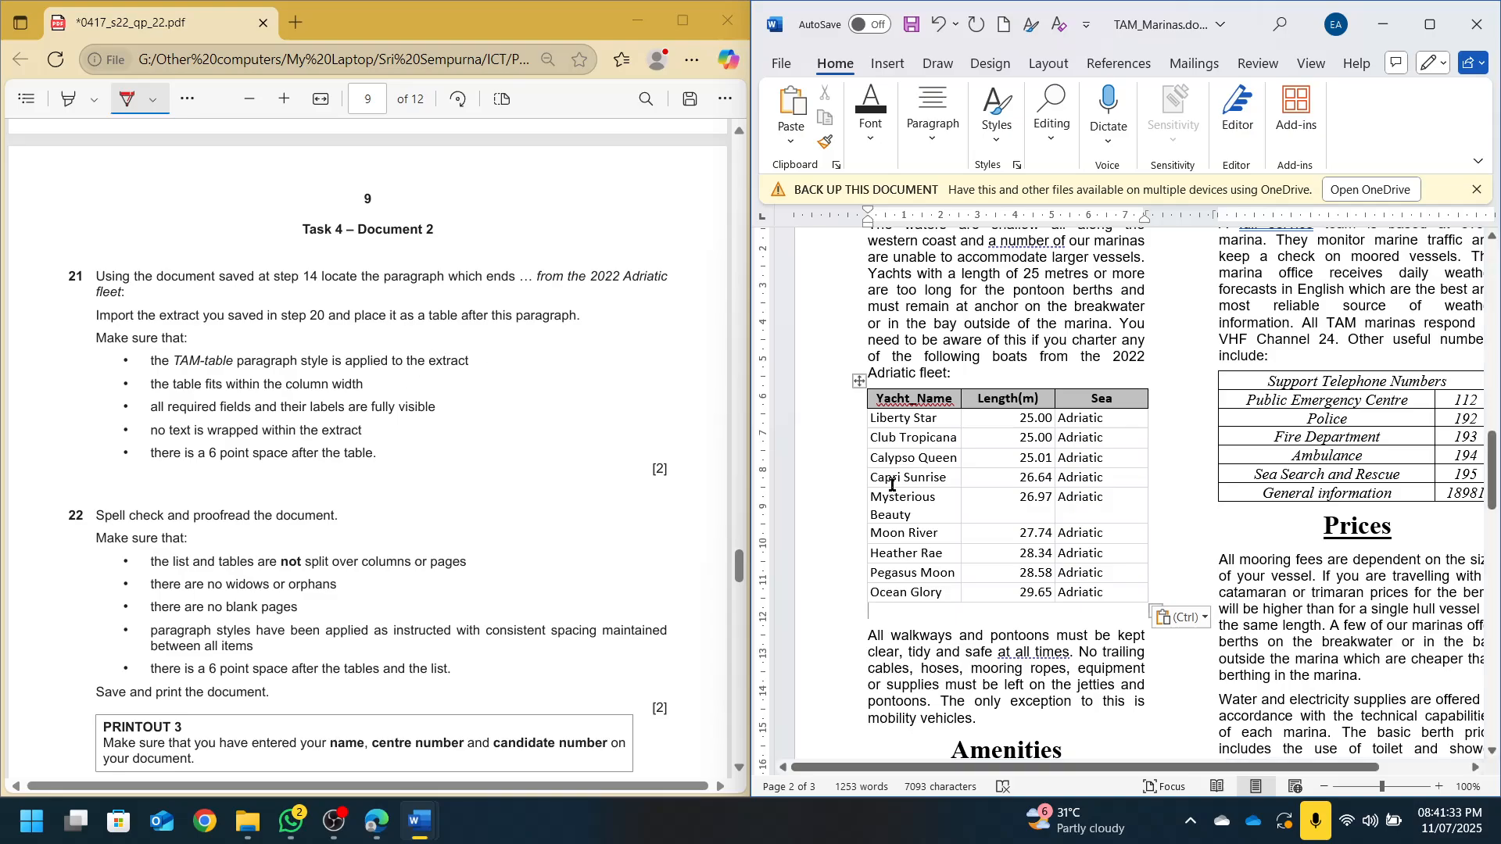
Apply the TAM-table style to the yacht table and AutoFit it to the window width
{"action": "left_click", "coordinate": [862, 381]}
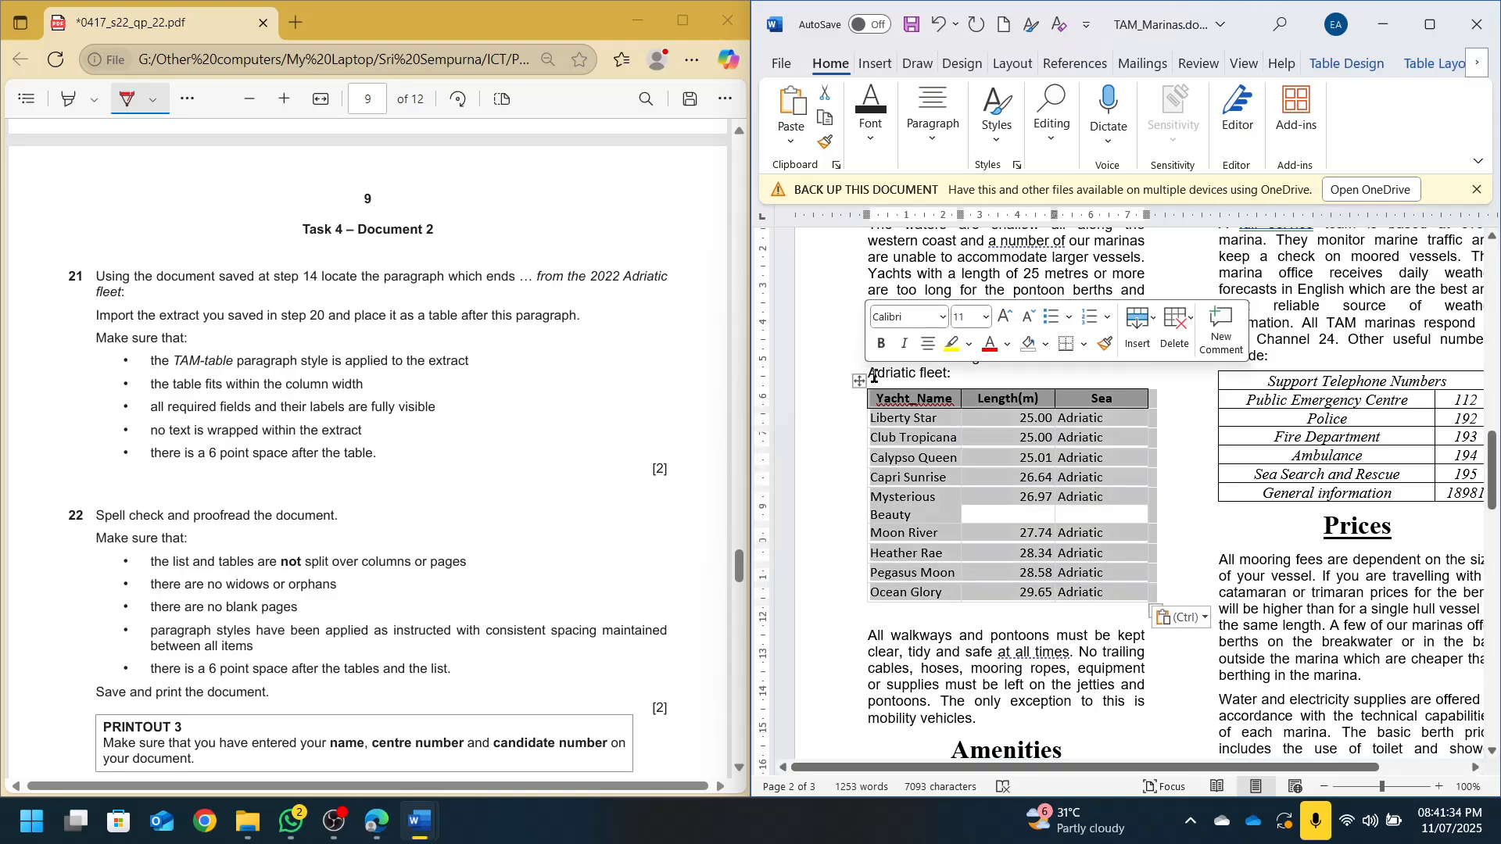
{"action": "left_click", "coordinate": [997, 113]}
{"action": "left_click", "coordinate": [1040, 281]}
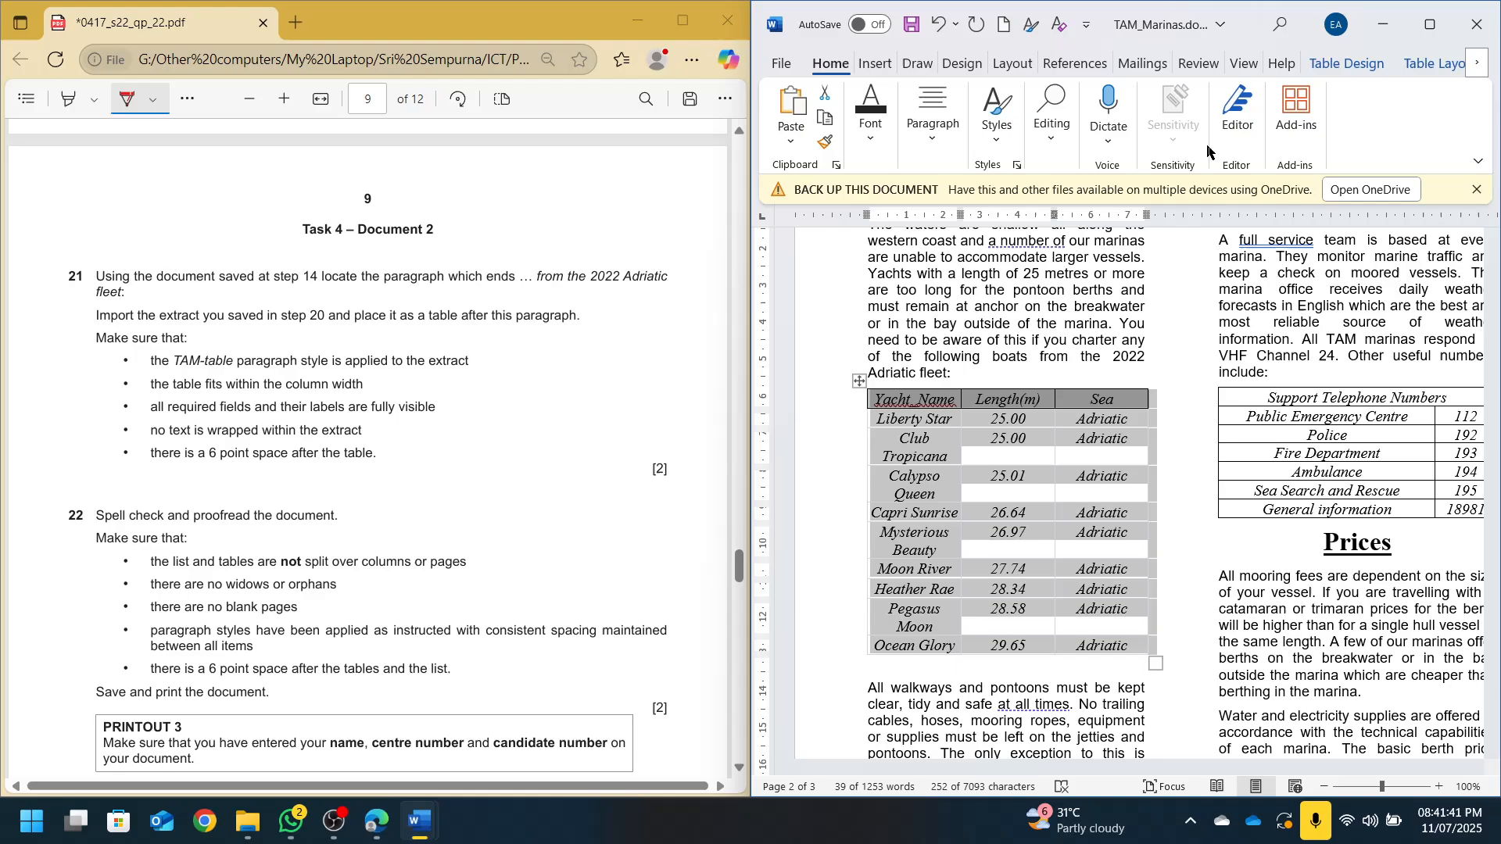
{"action": "left_click", "coordinate": [1416, 69]}
{"action": "left_click", "coordinate": [1282, 118]}
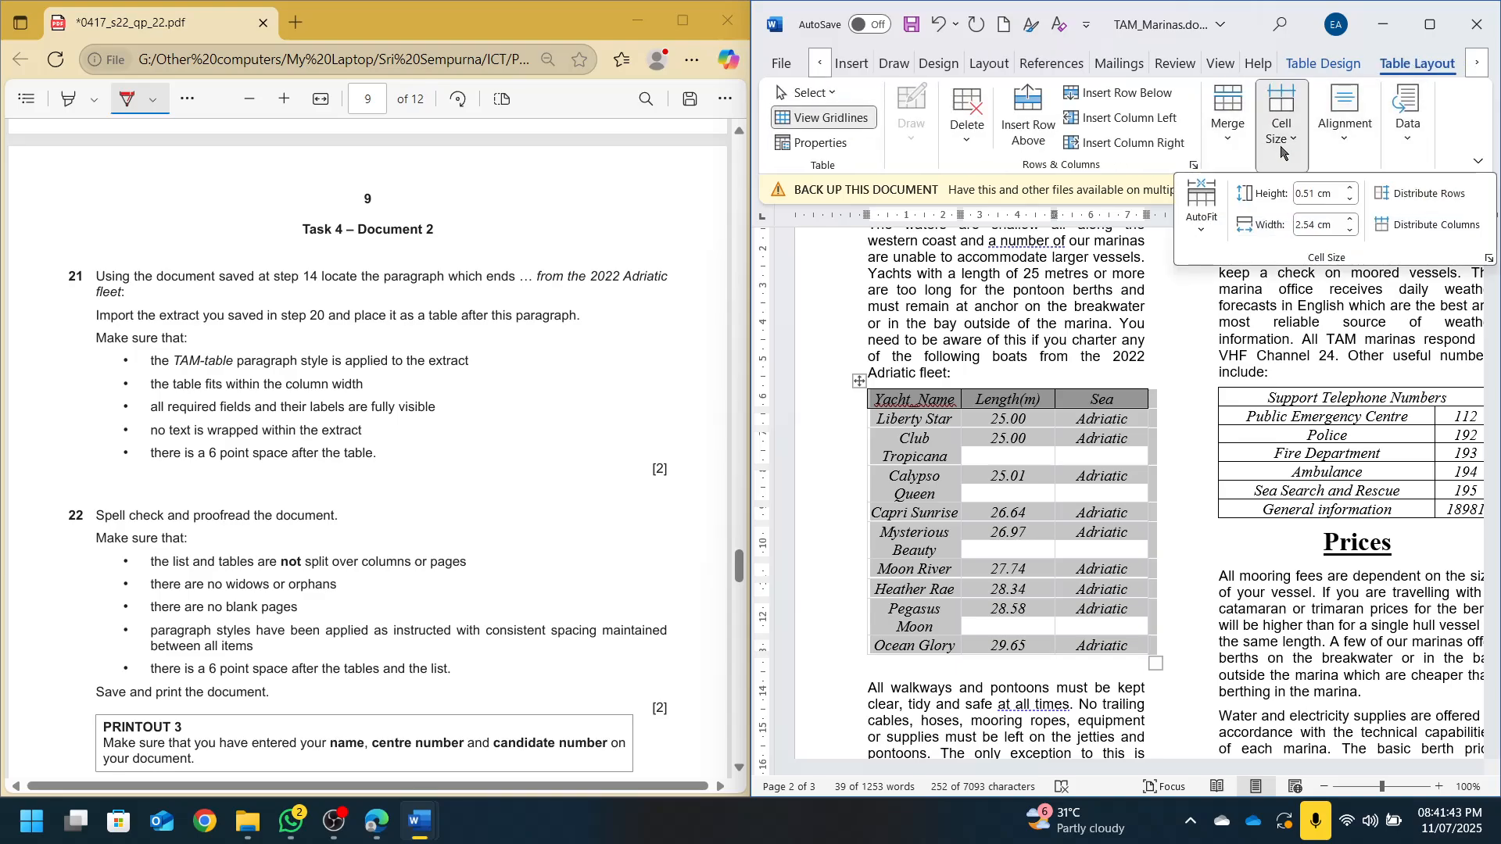
{"action": "left_click", "coordinate": [1203, 230]}
{"action": "left_click", "coordinate": [1251, 265]}
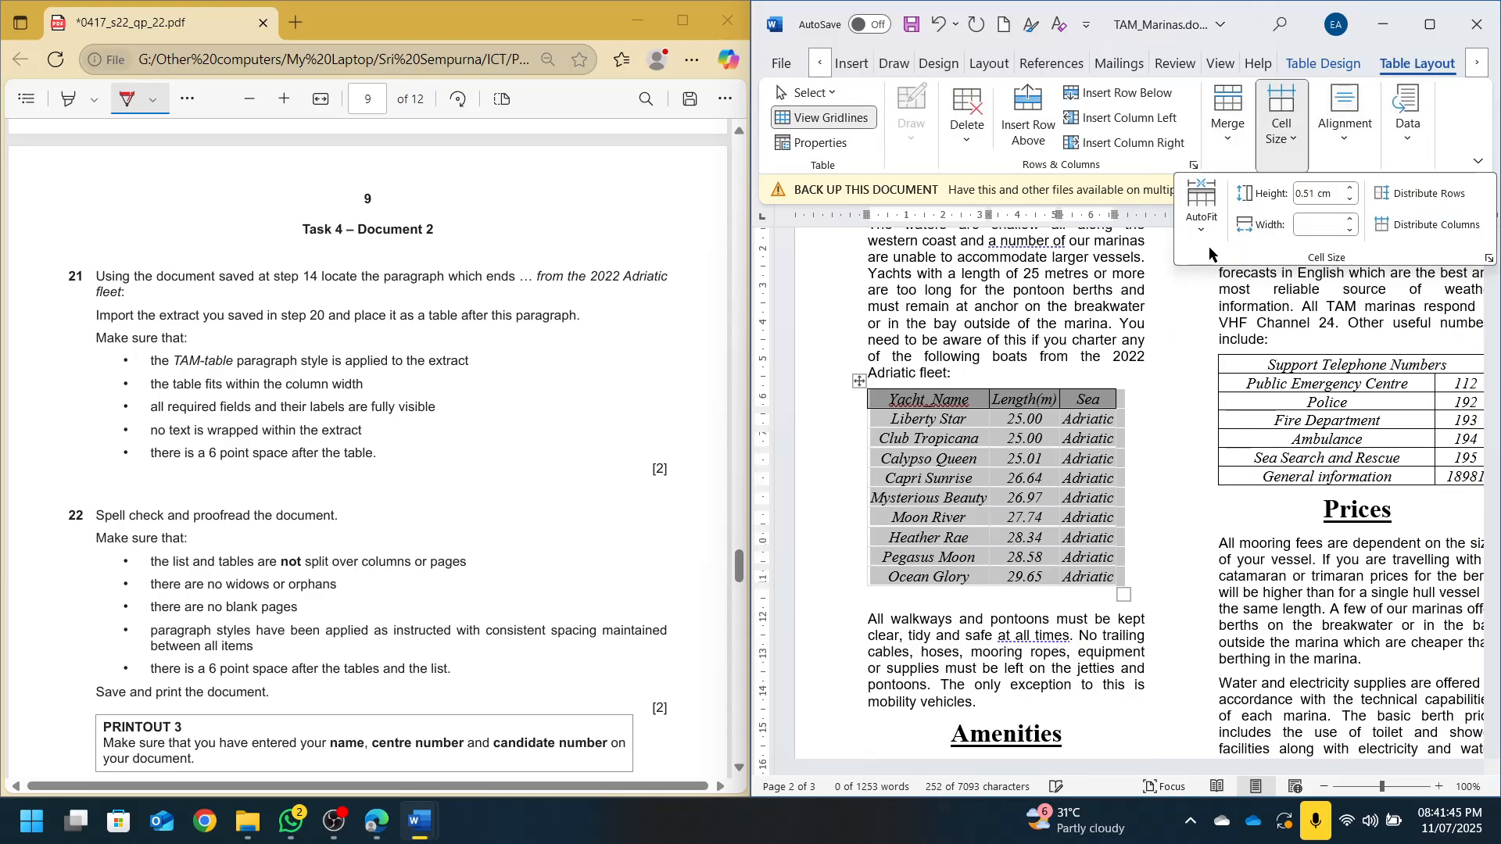
{"action": "left_click", "coordinate": [1204, 232]}
{"action": "left_click", "coordinate": [1231, 295]}
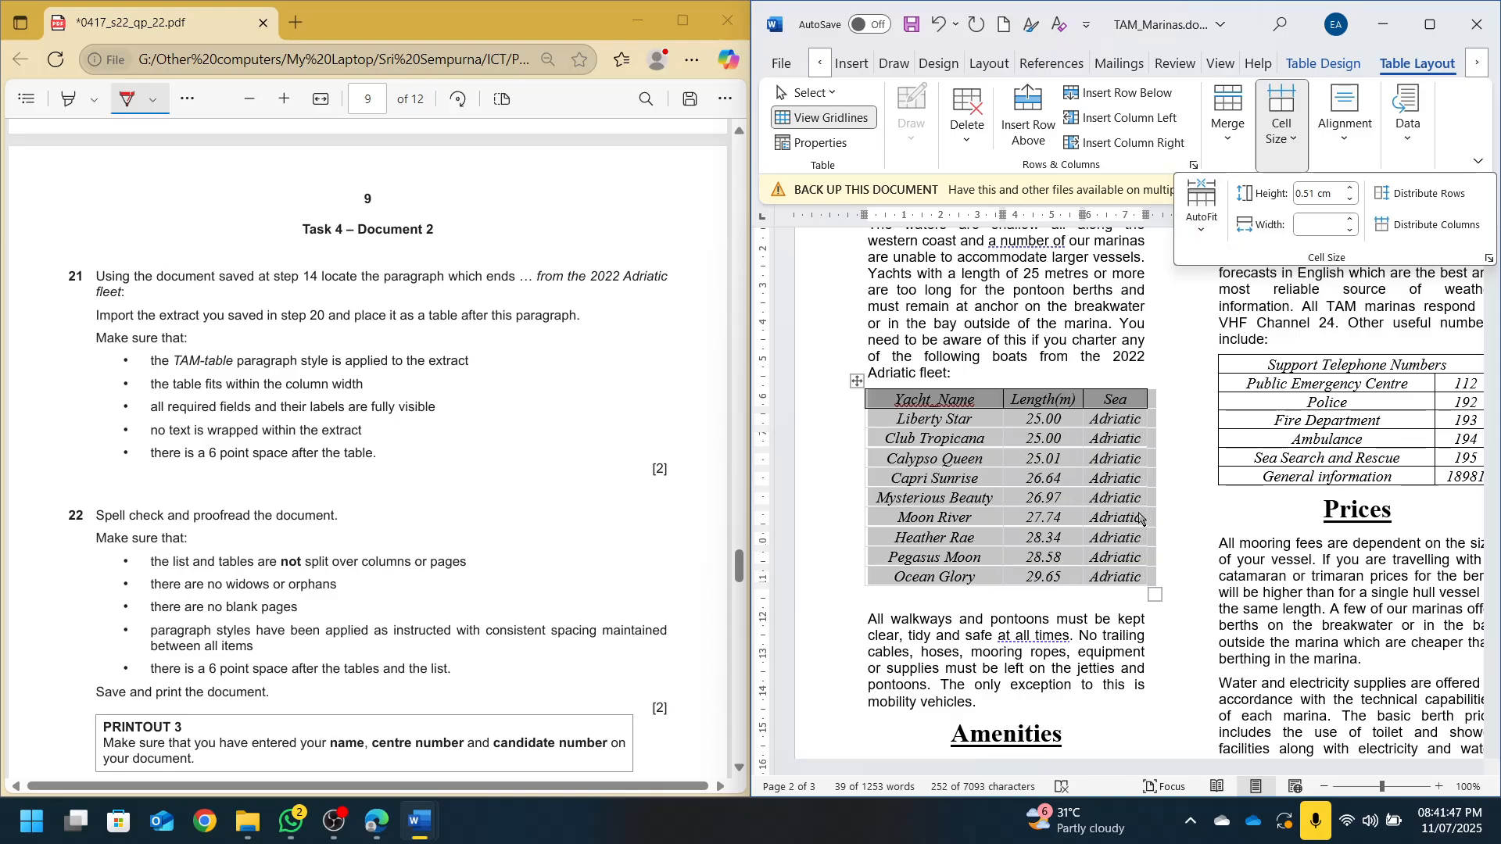
{"action": "left_click", "coordinate": [1344, 117]}
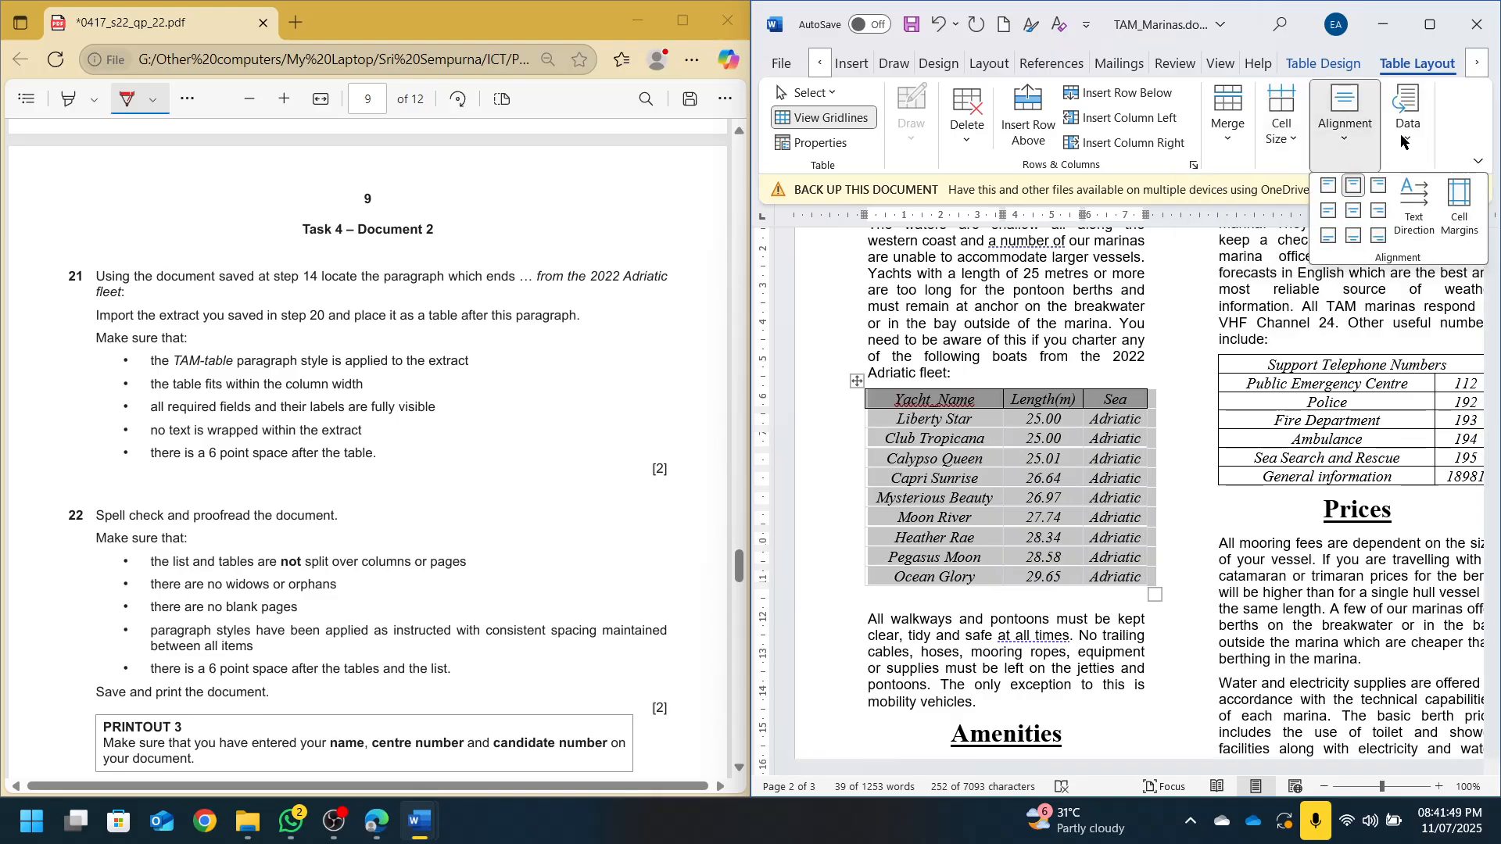
Give every table cell All Borders and save TAM_Marinas
{"action": "left_click", "coordinate": [1323, 63]}
{"action": "left_click", "coordinate": [1281, 151]}
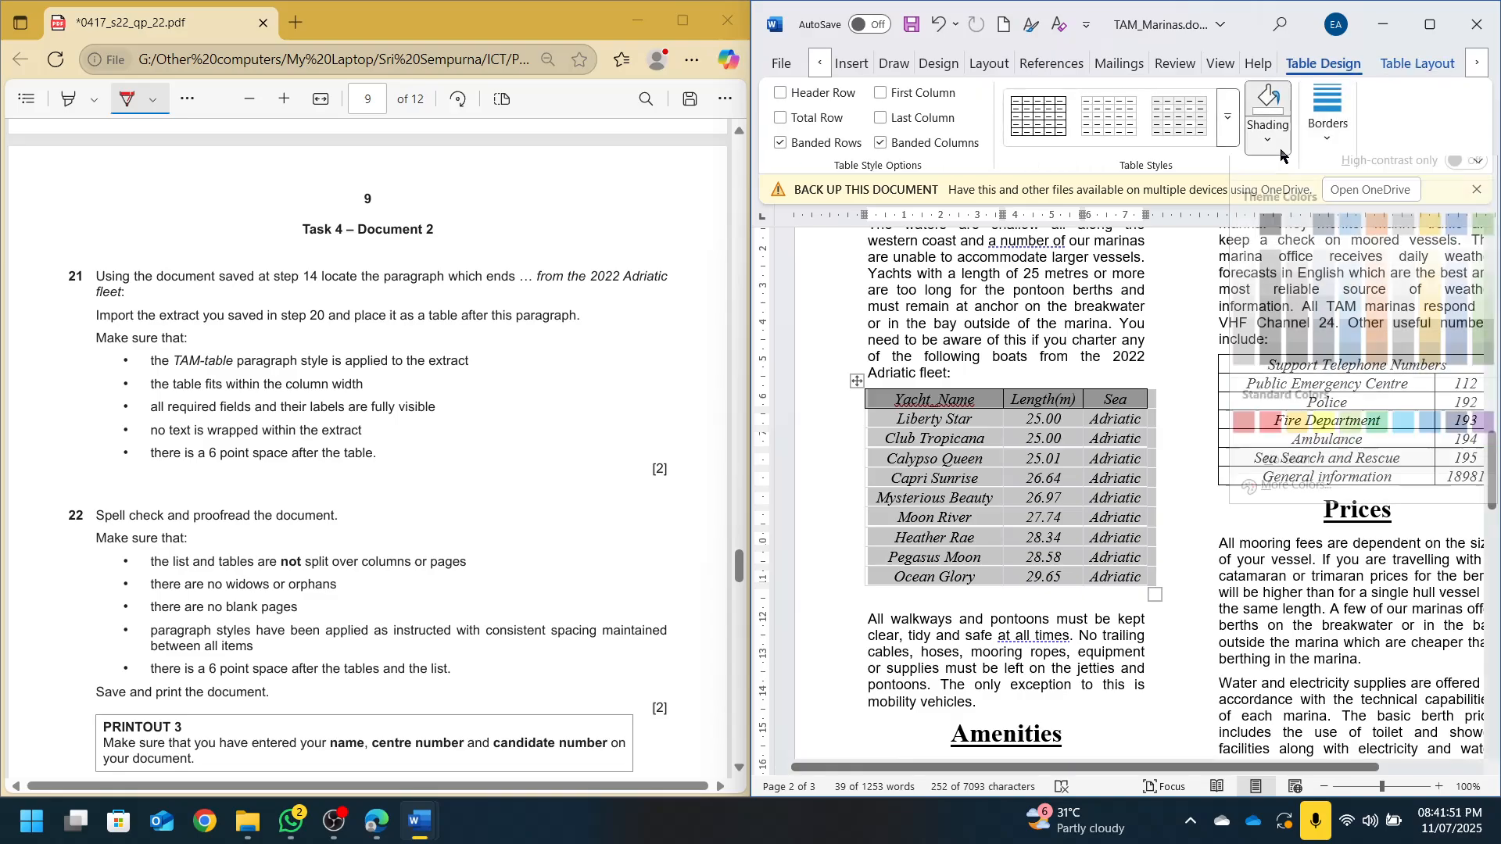
{"action": "left_click", "coordinate": [1327, 117]}
{"action": "left_click", "coordinate": [1427, 230]}
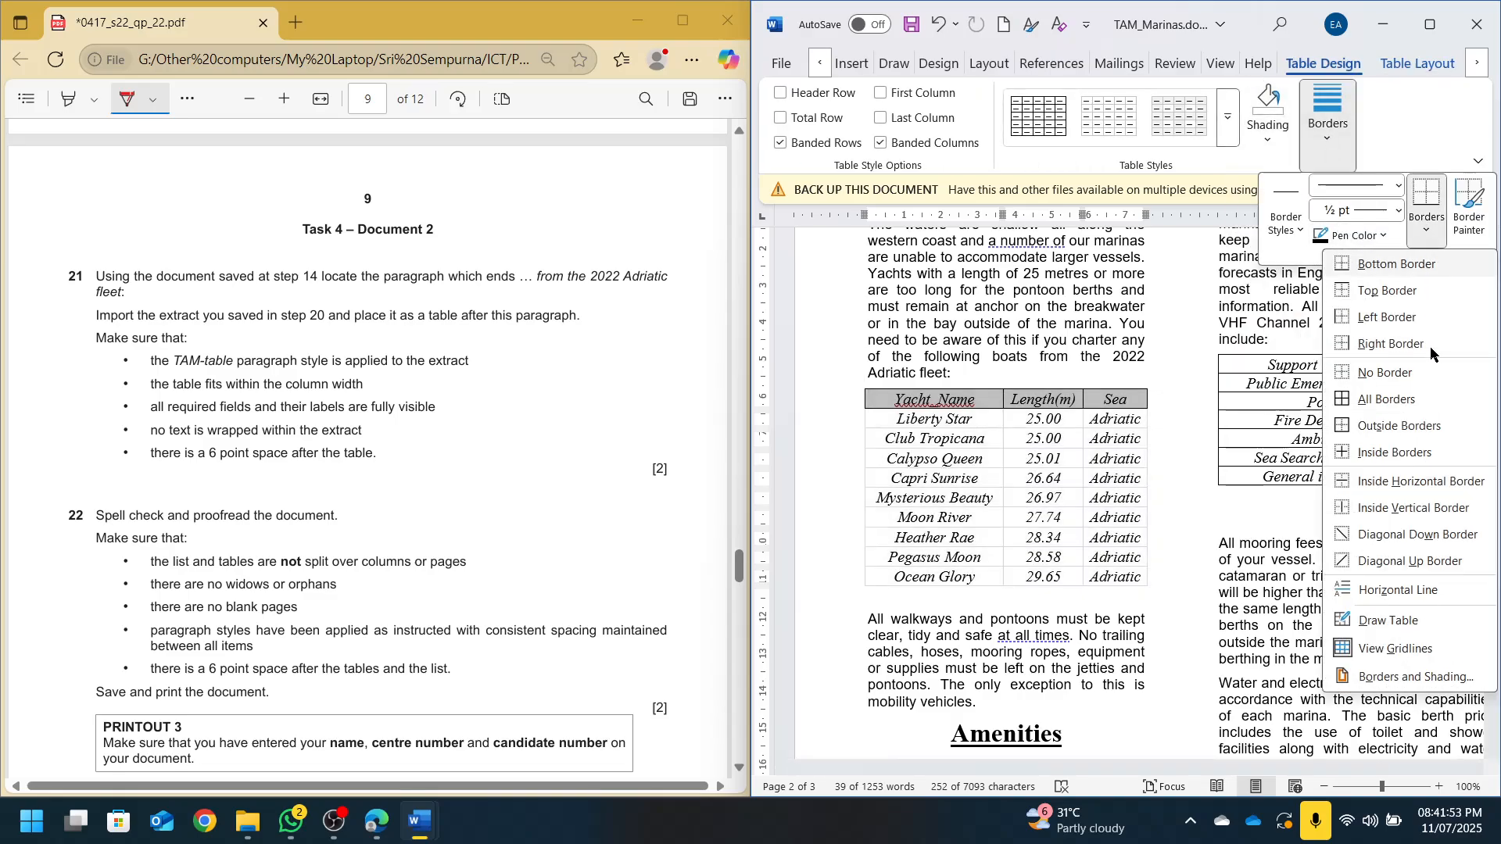
{"action": "left_click", "coordinate": [1387, 399]}
{"action": "left_click", "coordinate": [1073, 440]}
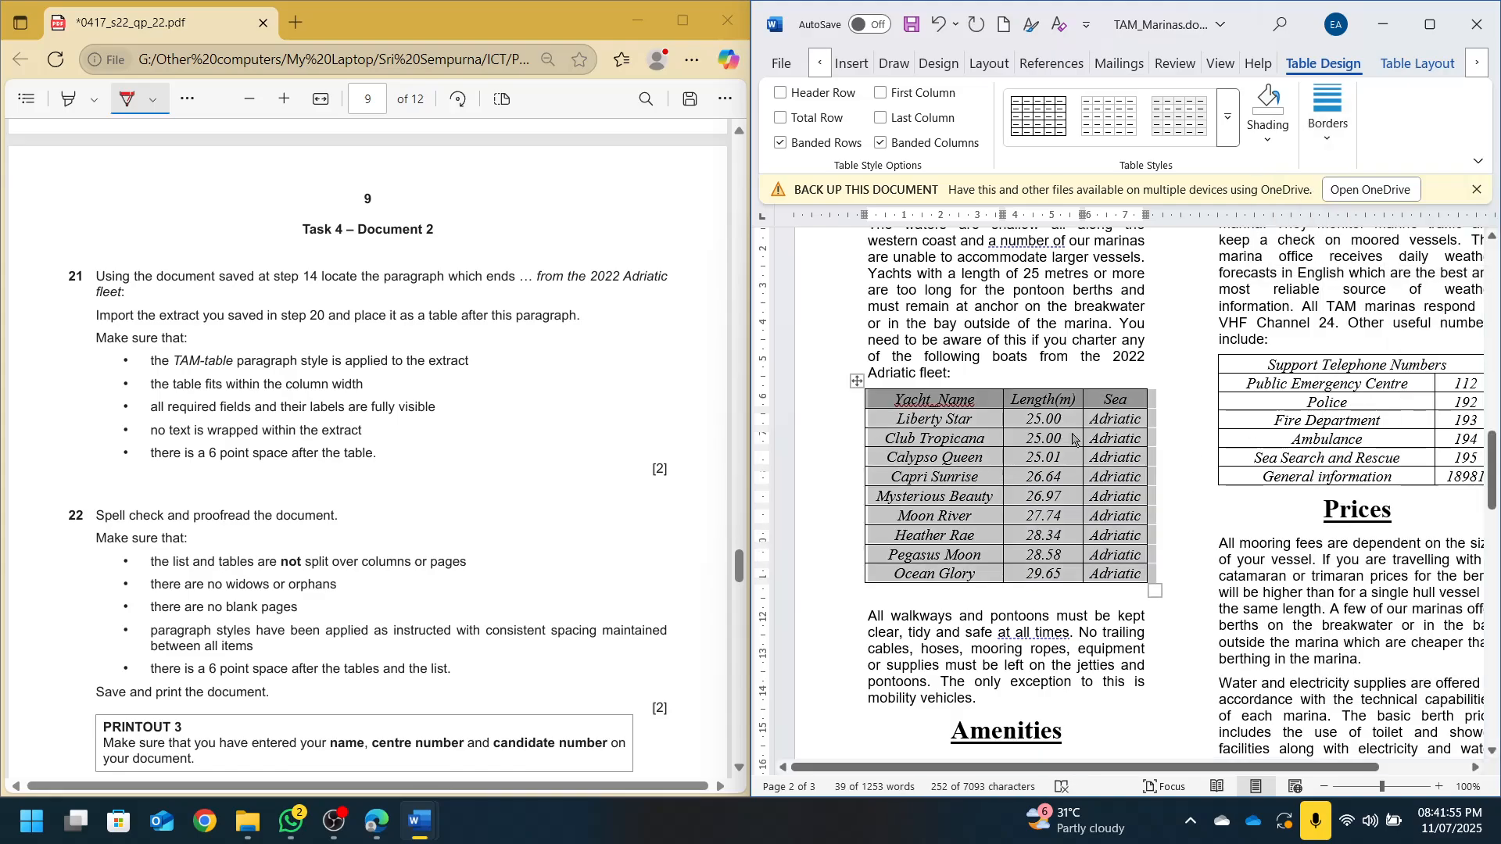
{"action": "left_click", "coordinate": [899, 423]}
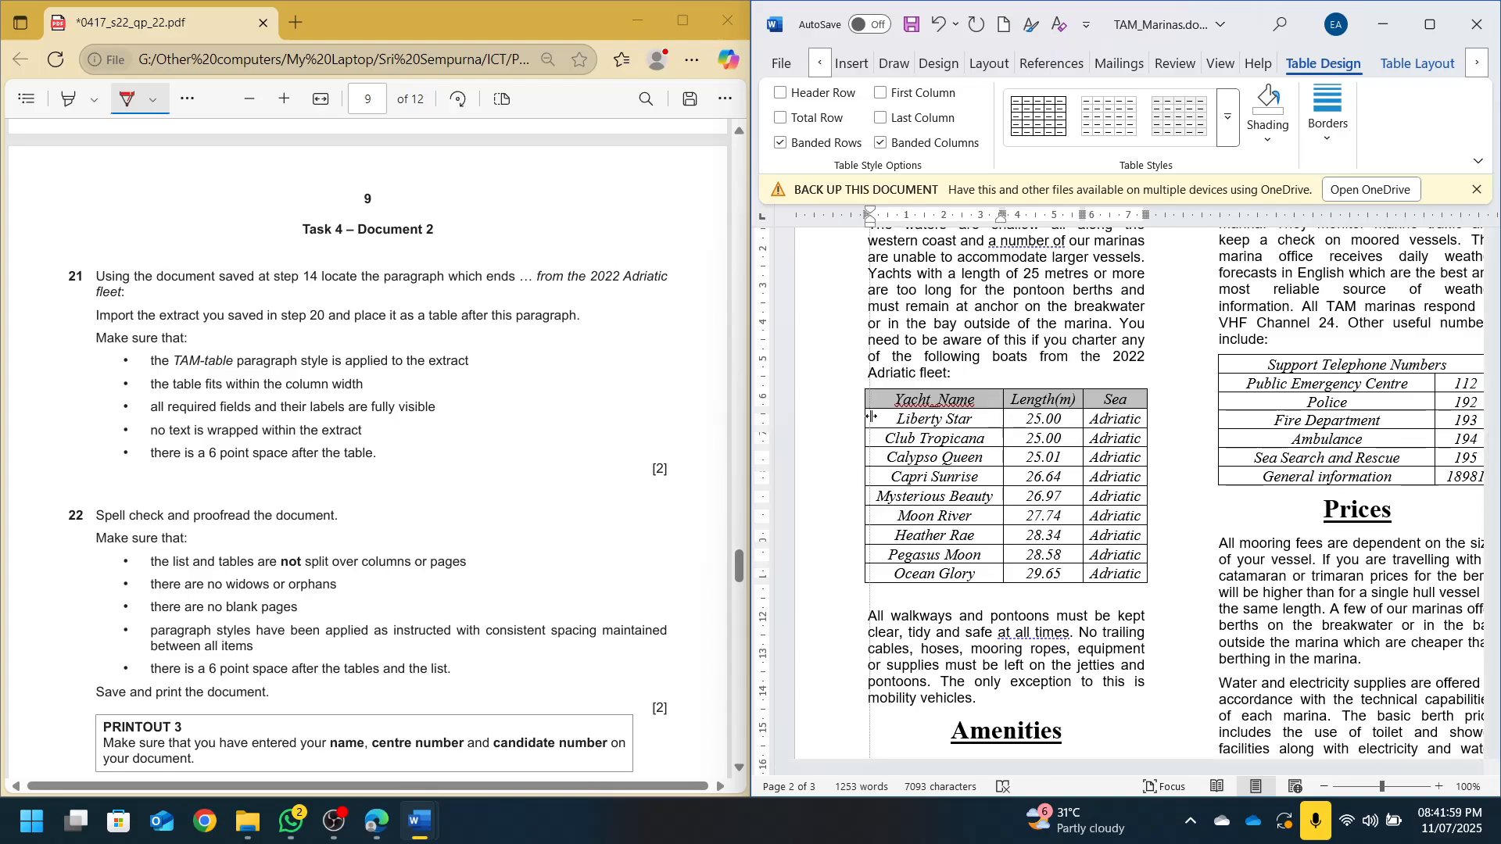
{"action": "left_click", "coordinate": [1134, 426]}
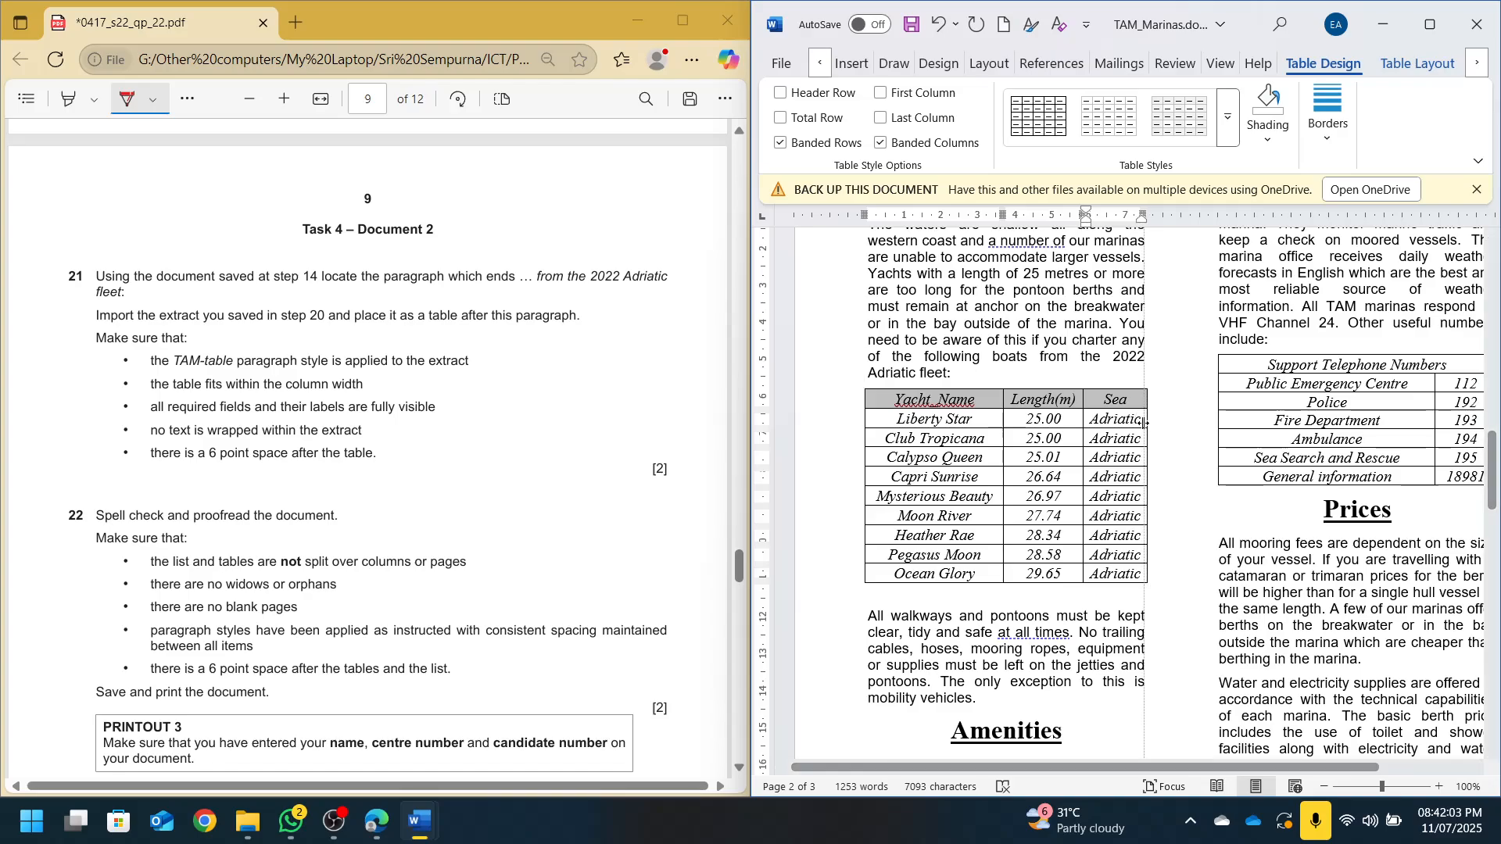
{"action": "key", "text": "ctrl+s"}
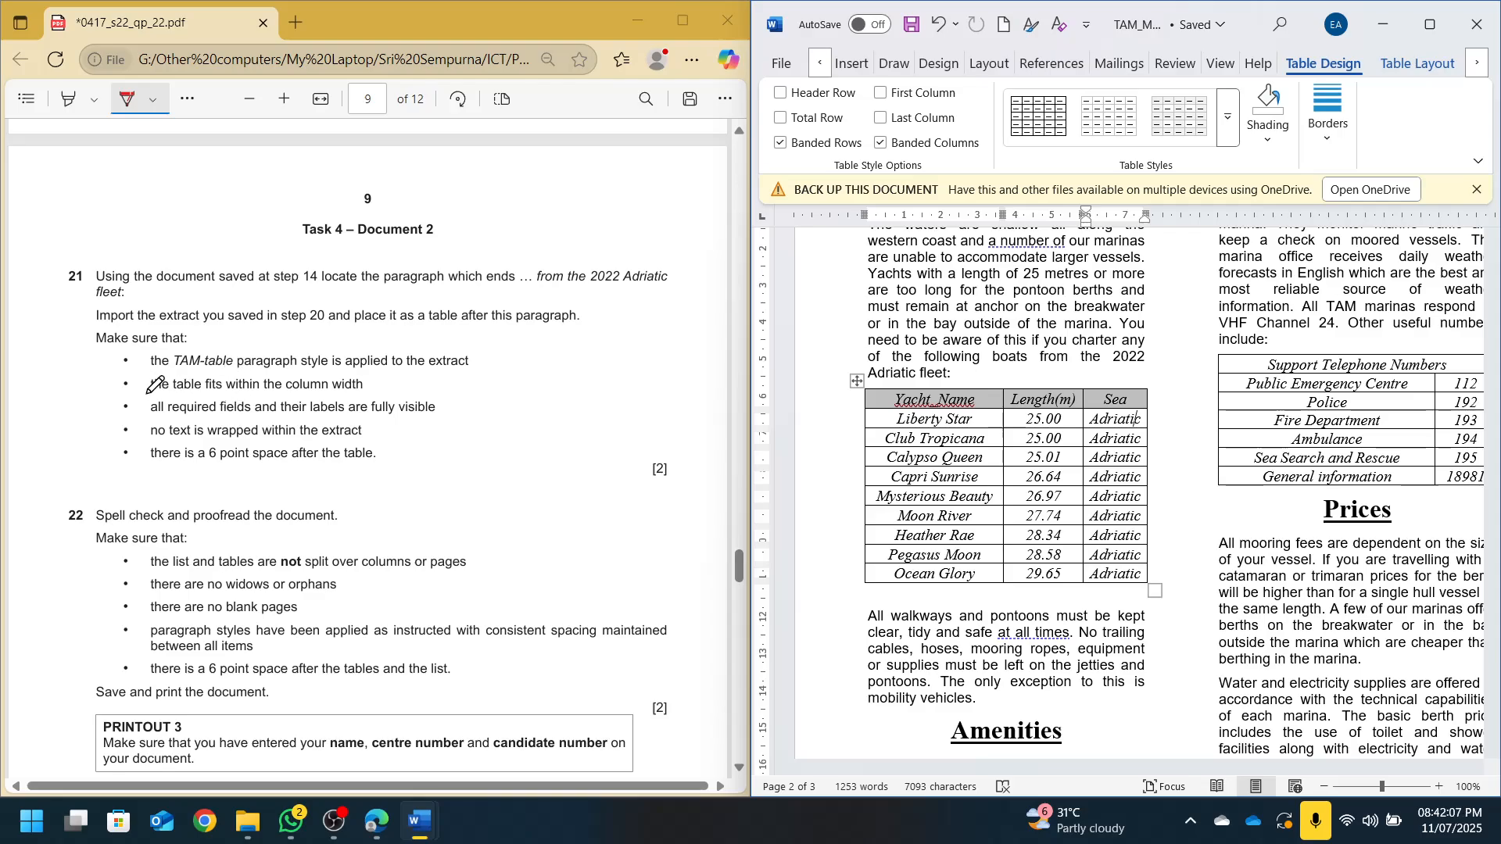
Delete the empty paragraph directly below the yacht table
{"action": "left_click_drag", "start_coordinate": [118, 390], "coordinate": [152, 372]}
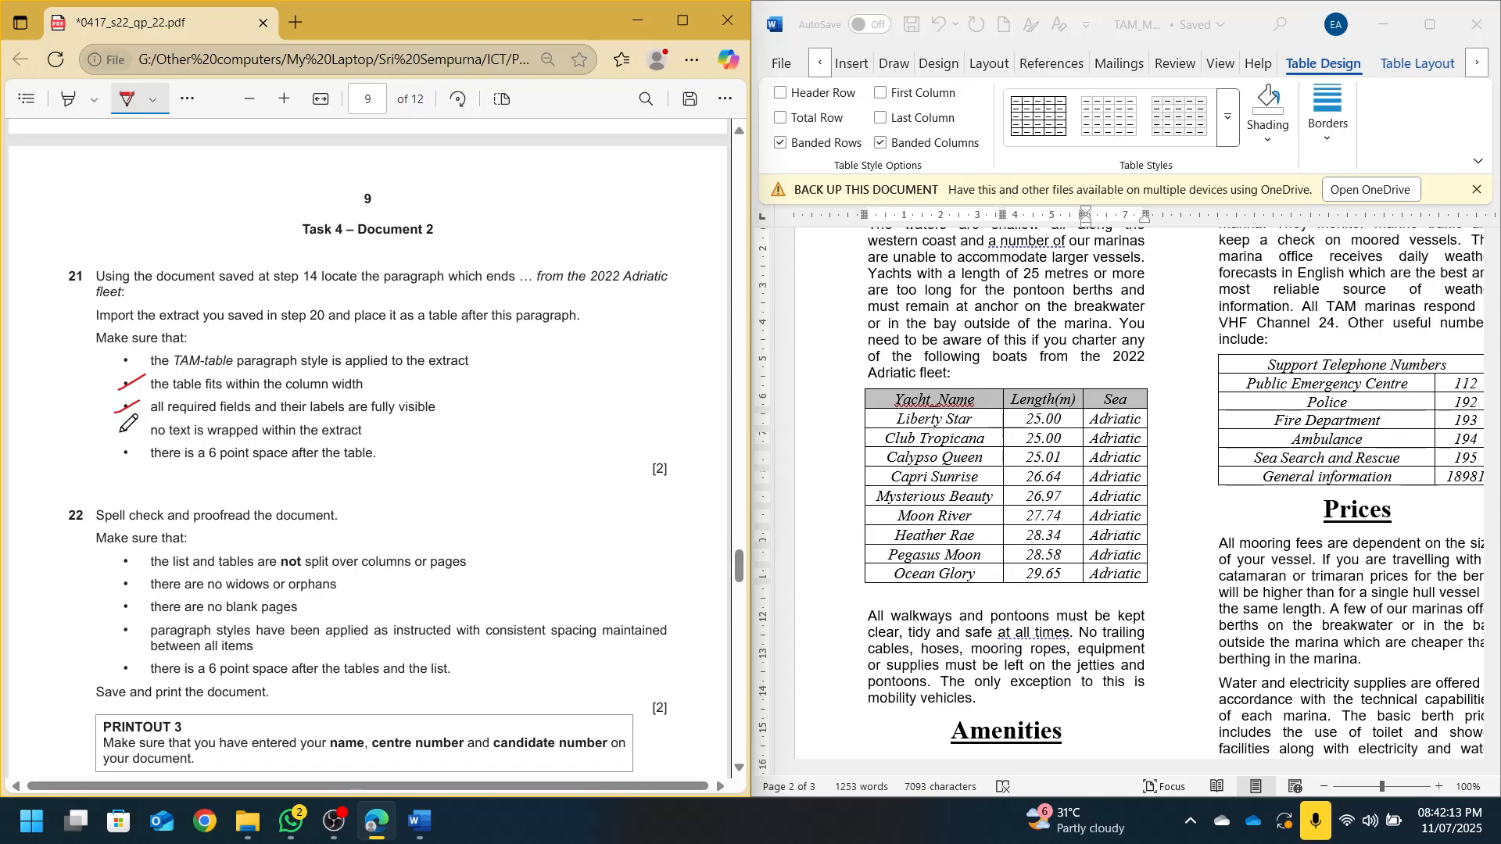
{"action": "left_click_drag", "start_coordinate": [209, 440], "coordinate": [261, 437]}
{"action": "left_click", "coordinate": [1417, 64]}
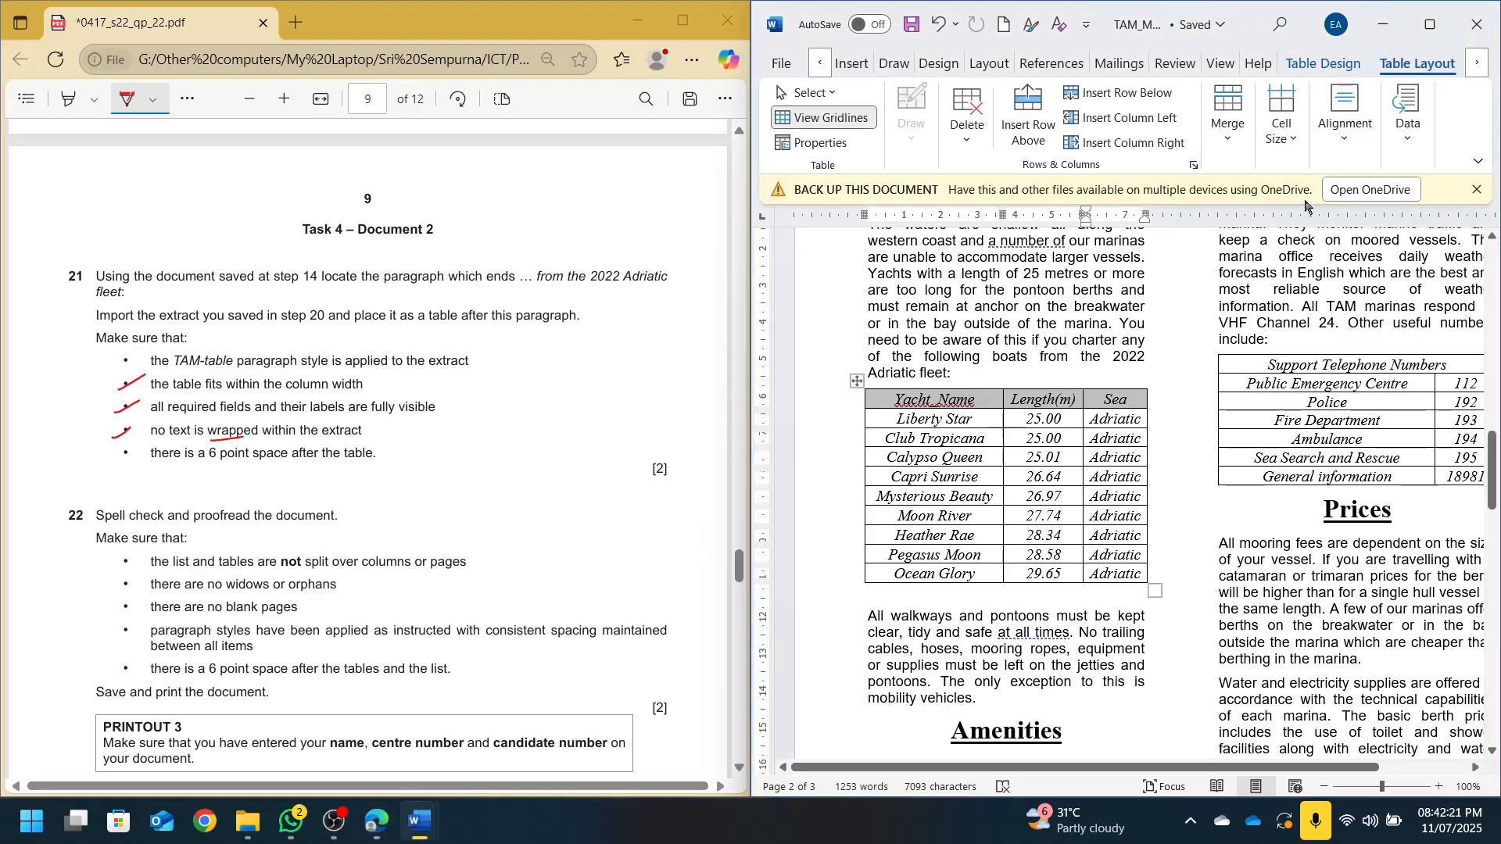
{"action": "left_click", "coordinate": [1291, 149]}
{"action": "left_click", "coordinate": [1201, 210]}
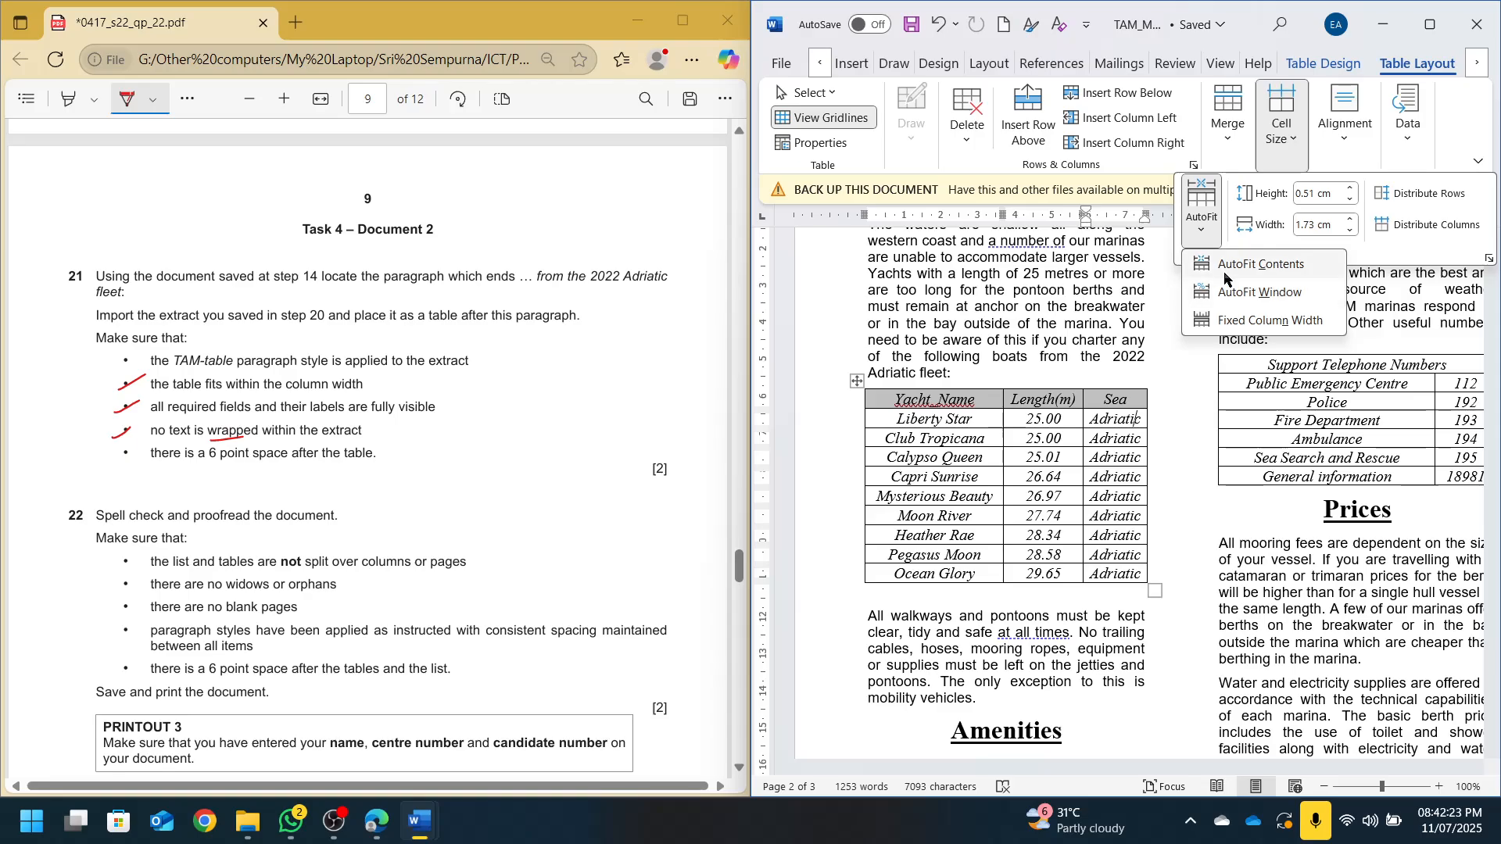
{"action": "left_click", "coordinate": [1016, 534]}
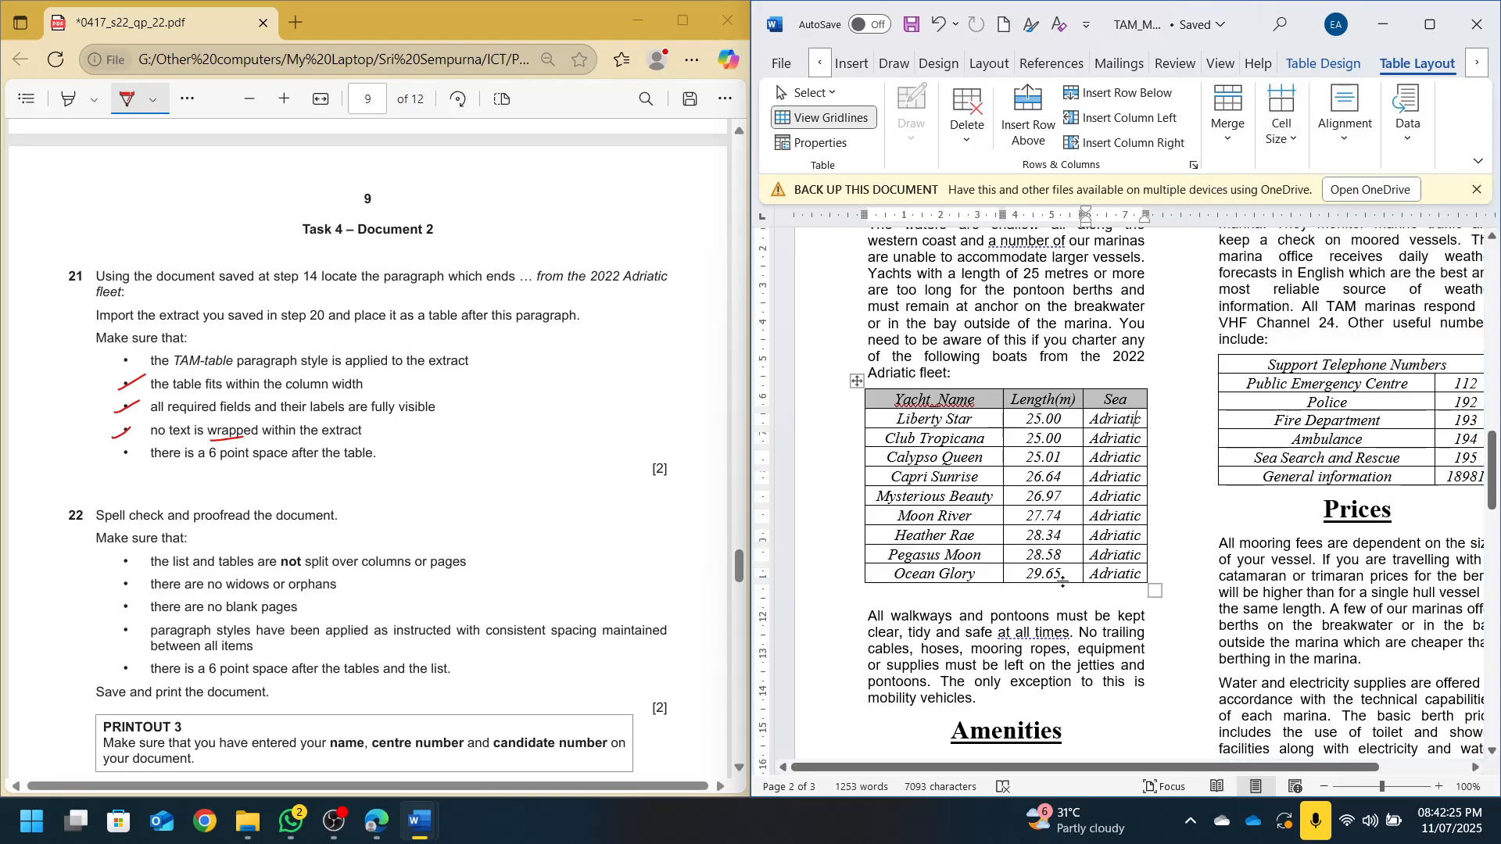
{"action": "left_click", "coordinate": [1019, 601]}
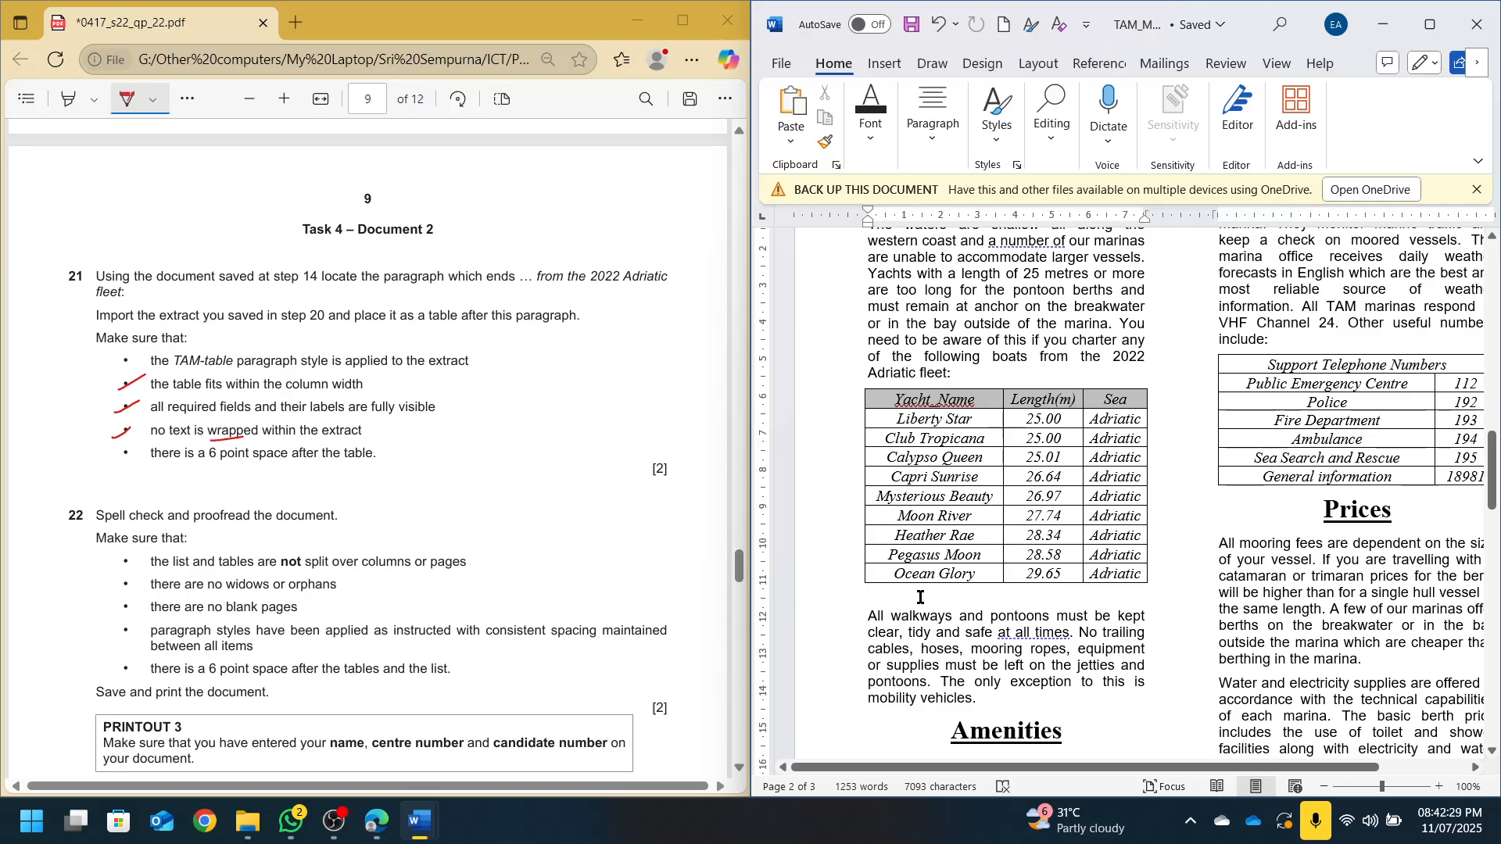
{"action": "key", "text": "Delete"}
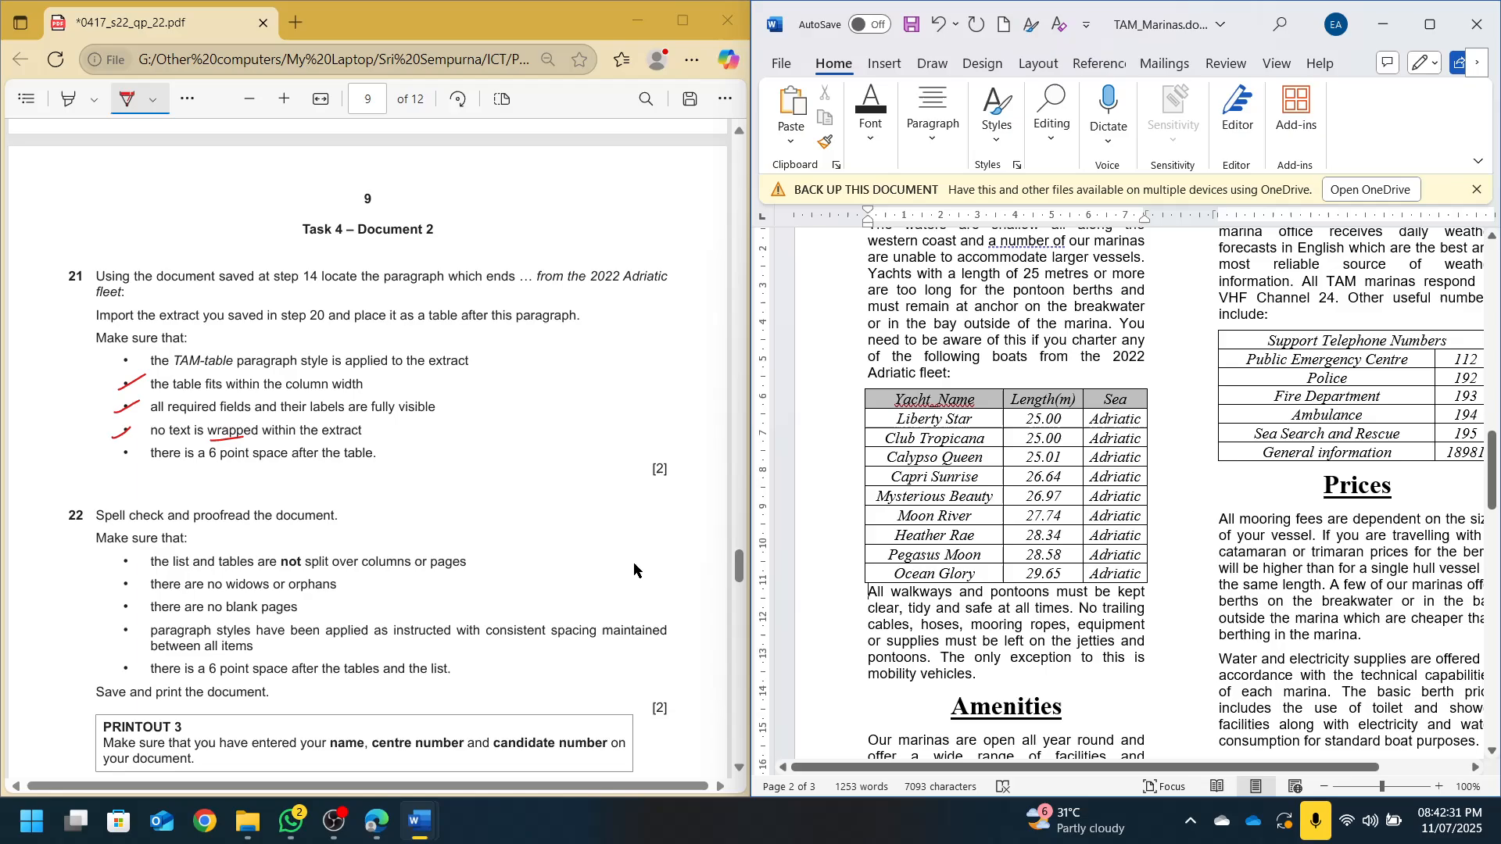
Set 6 pt spacing before the 'All walkways' paragraph and save the document
{"action": "left_click_drag", "start_coordinate": [193, 464], "coordinate": [262, 462]}
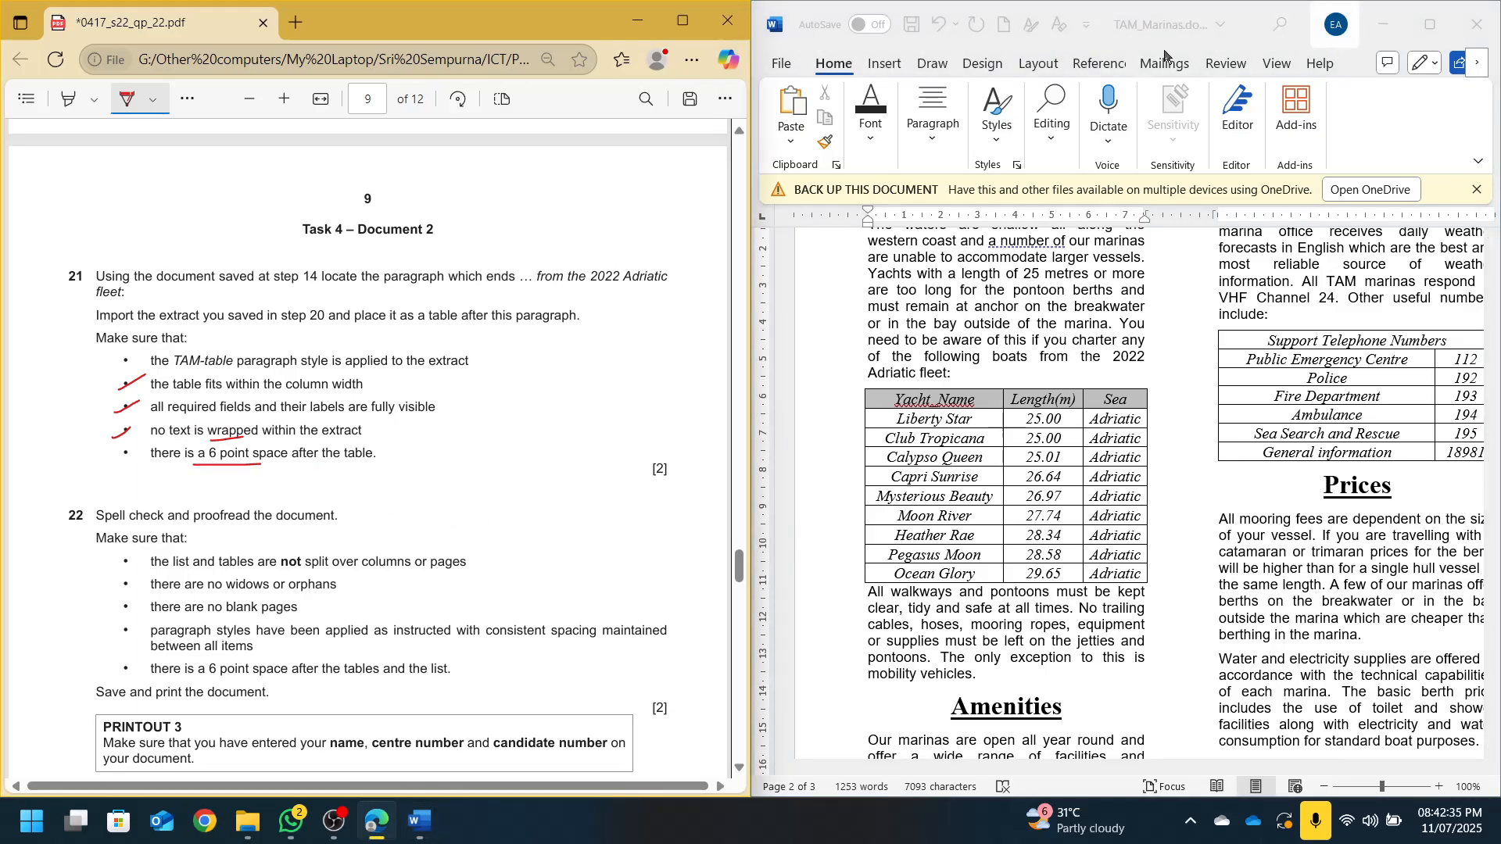
{"action": "left_click", "coordinate": [1037, 64]}
{"action": "left_click", "coordinate": [926, 631]}
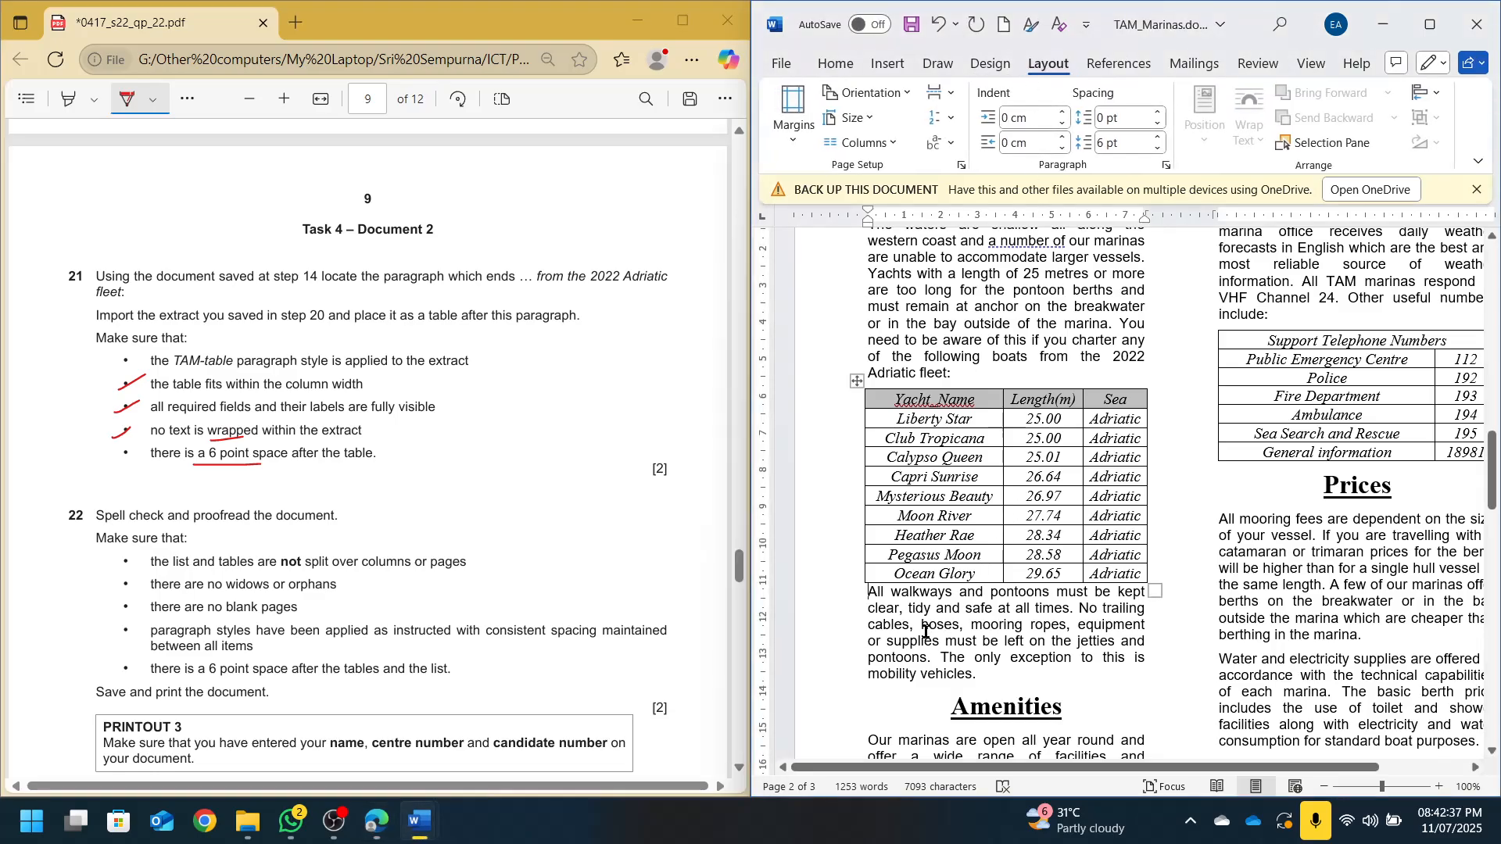
{"action": "left_click", "coordinate": [1158, 113]}
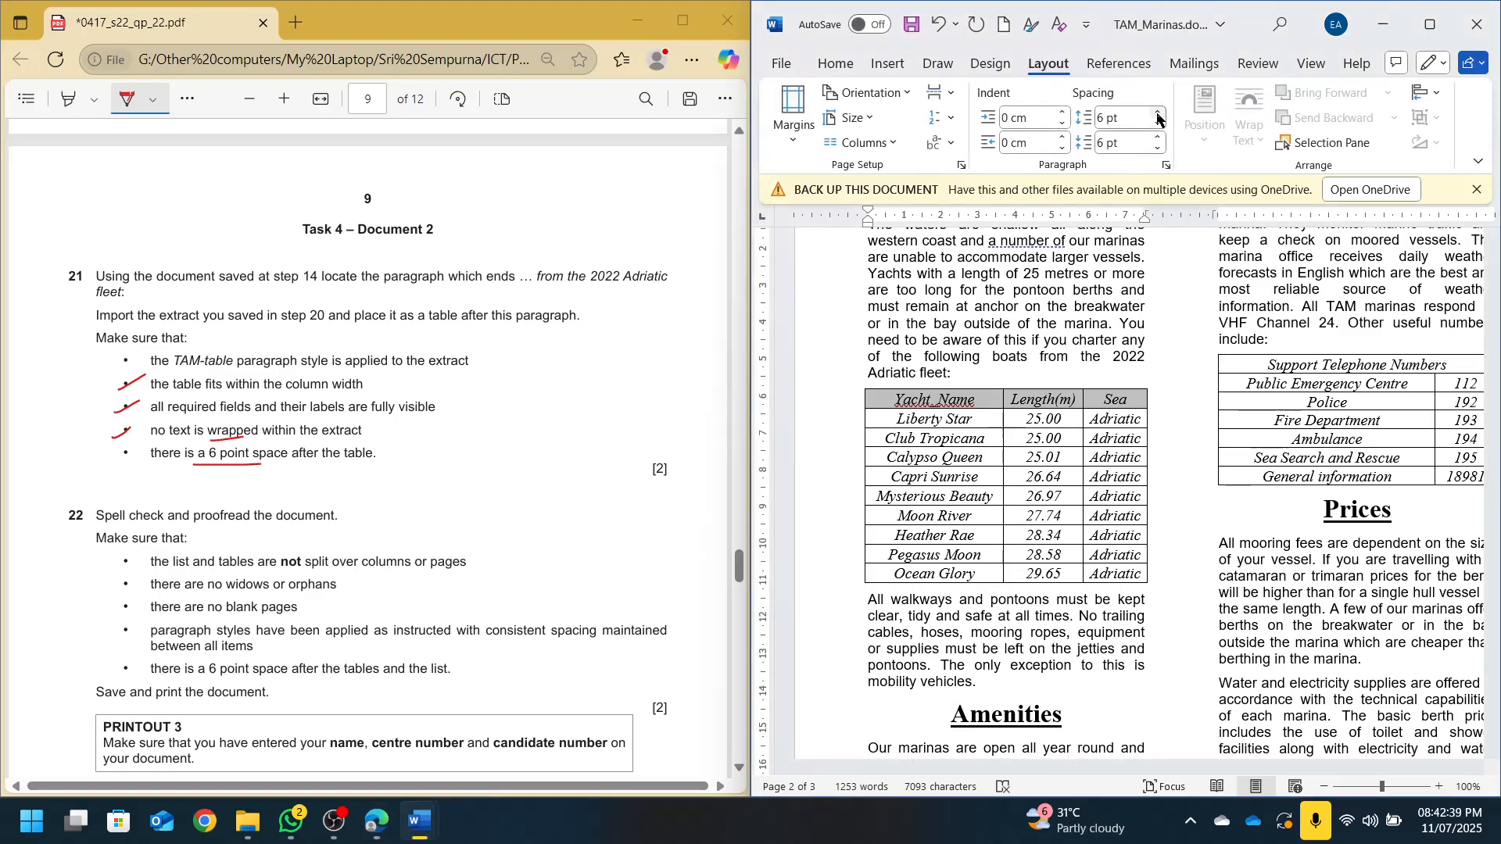
{"action": "key", "text": "ctrl+s"}
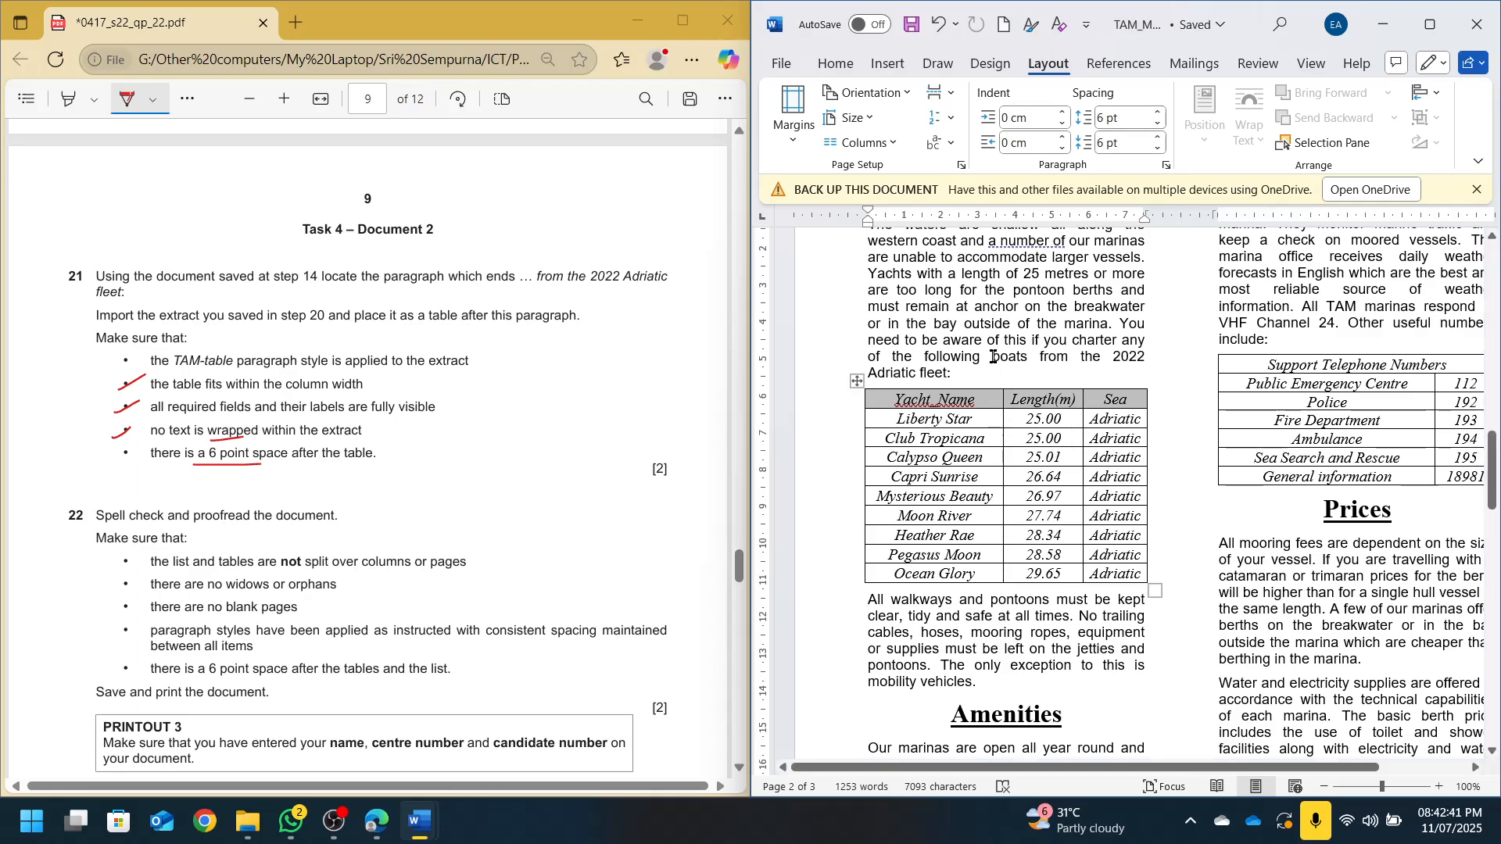
{"action": "left_click", "coordinate": [926, 496]}
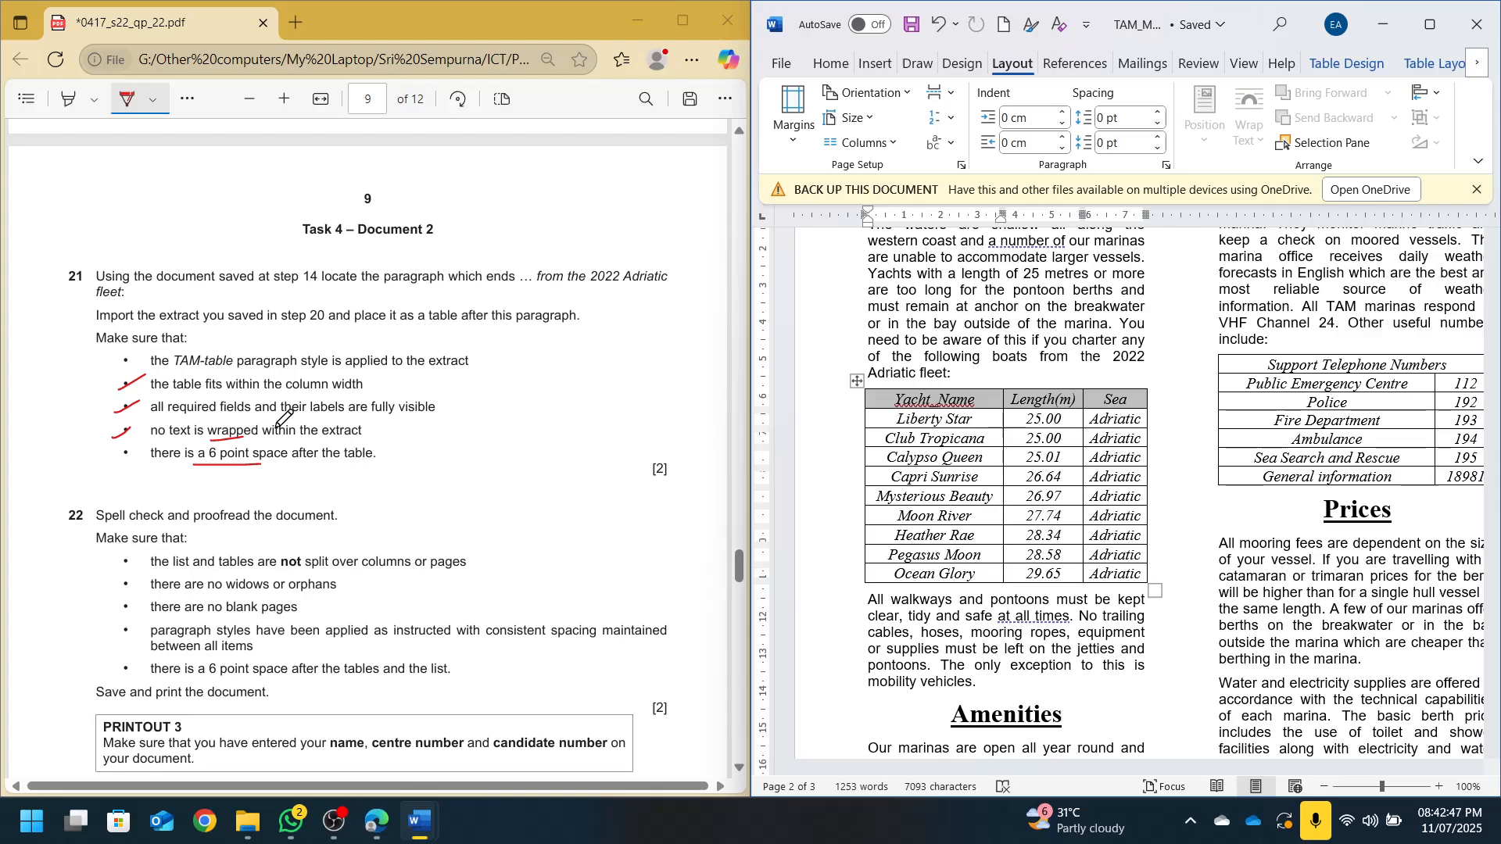
{"action": "scroll", "coordinate": [284, 419], "scroll_direction": "down", "scroll_amount": 5}
{"action": "scroll", "coordinate": [133, 234], "scroll_direction": "up", "scroll_amount": 1}
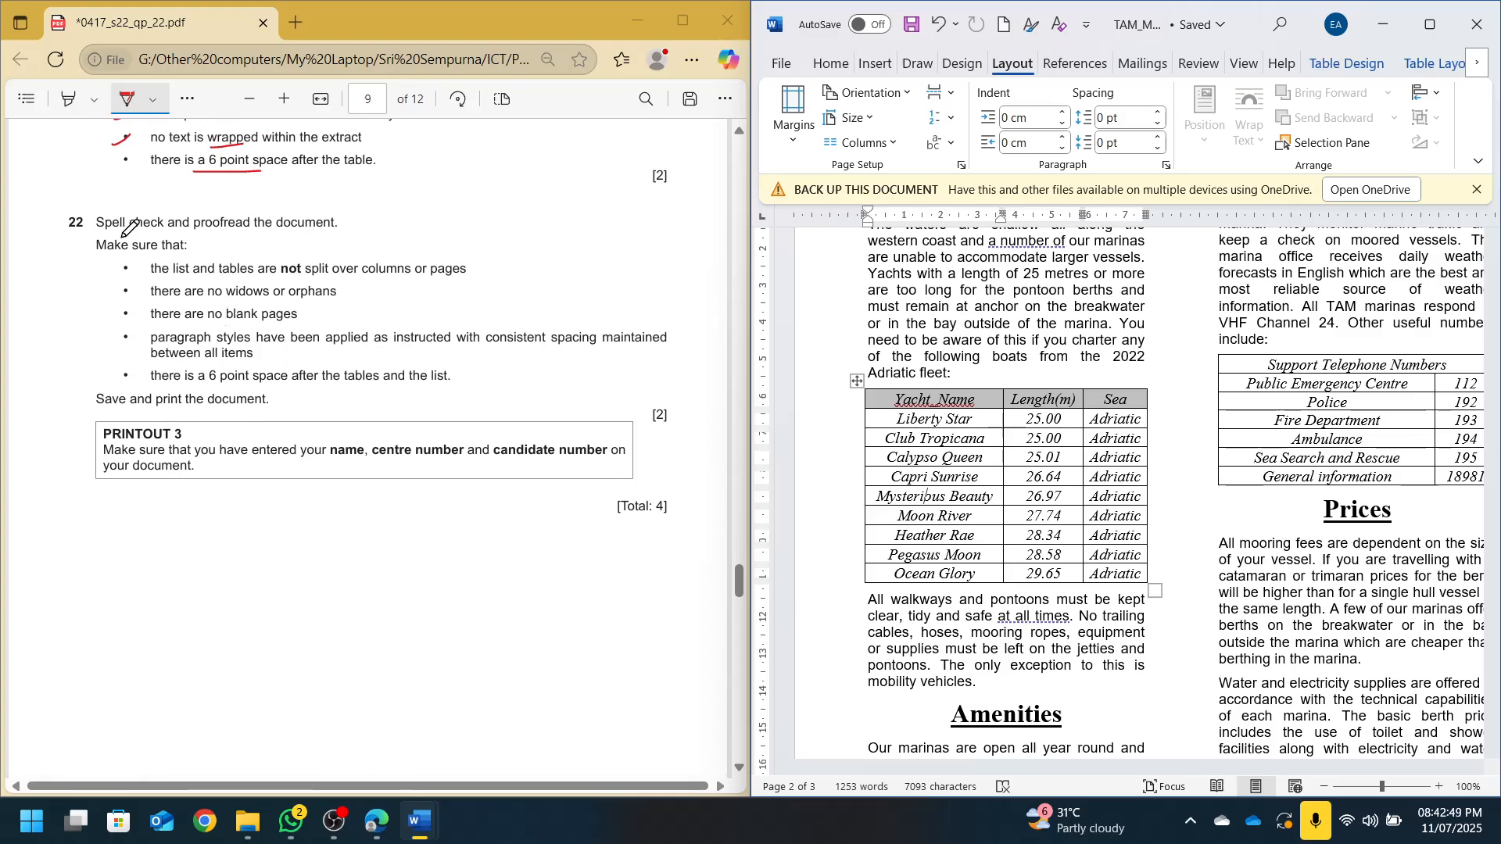
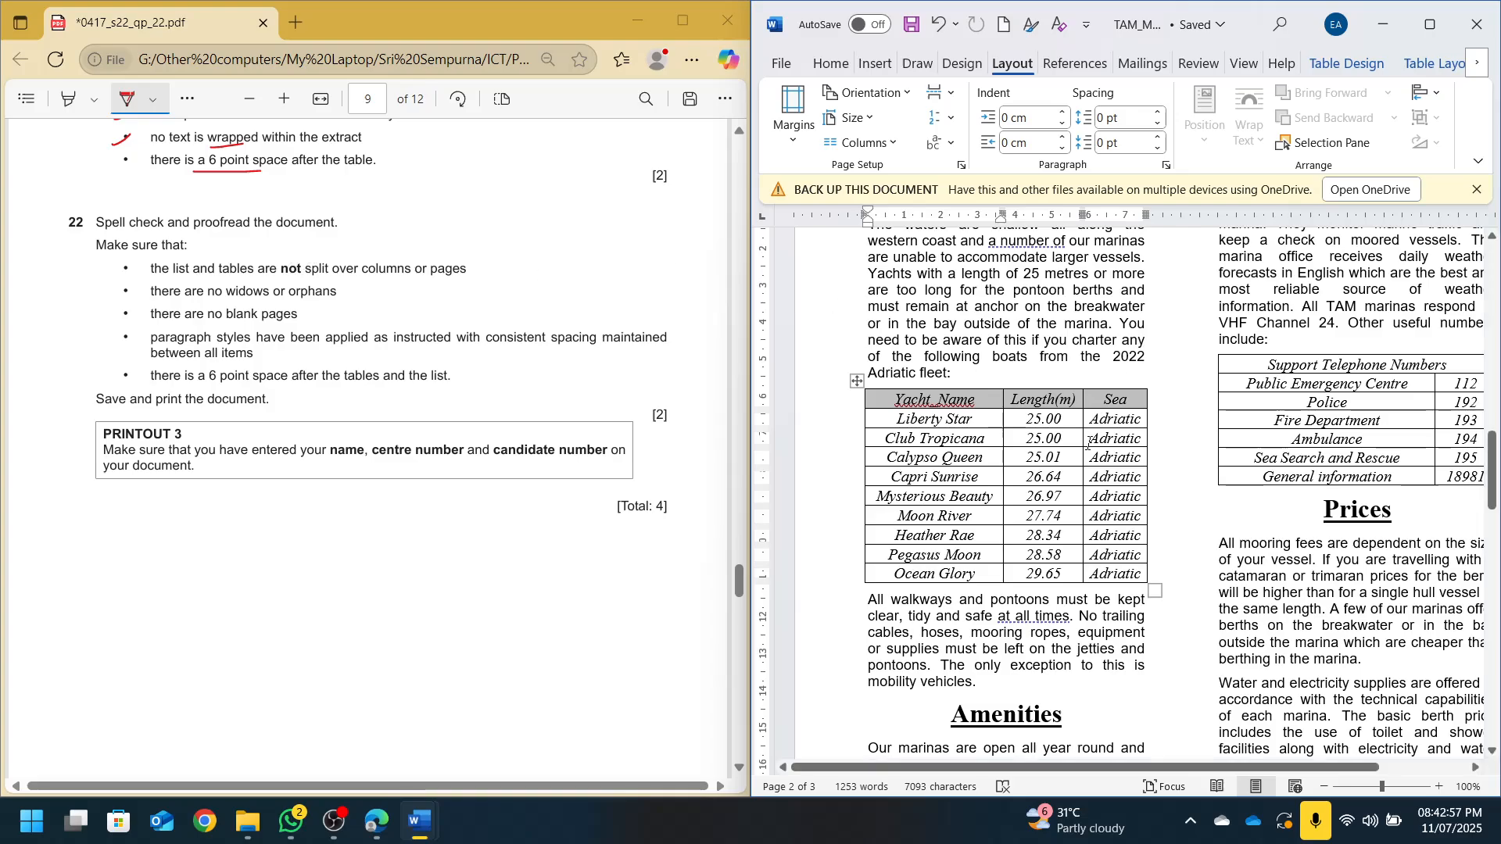
Review TAM_Marinas.docx, then maximize its Word window to fill the screen
{"action": "scroll", "coordinate": [1173, 563], "scroll_direction": "up", "scroll_amount": 1}
{"action": "scroll", "coordinate": [1172, 563], "scroll_direction": "up", "scroll_amount": 2}
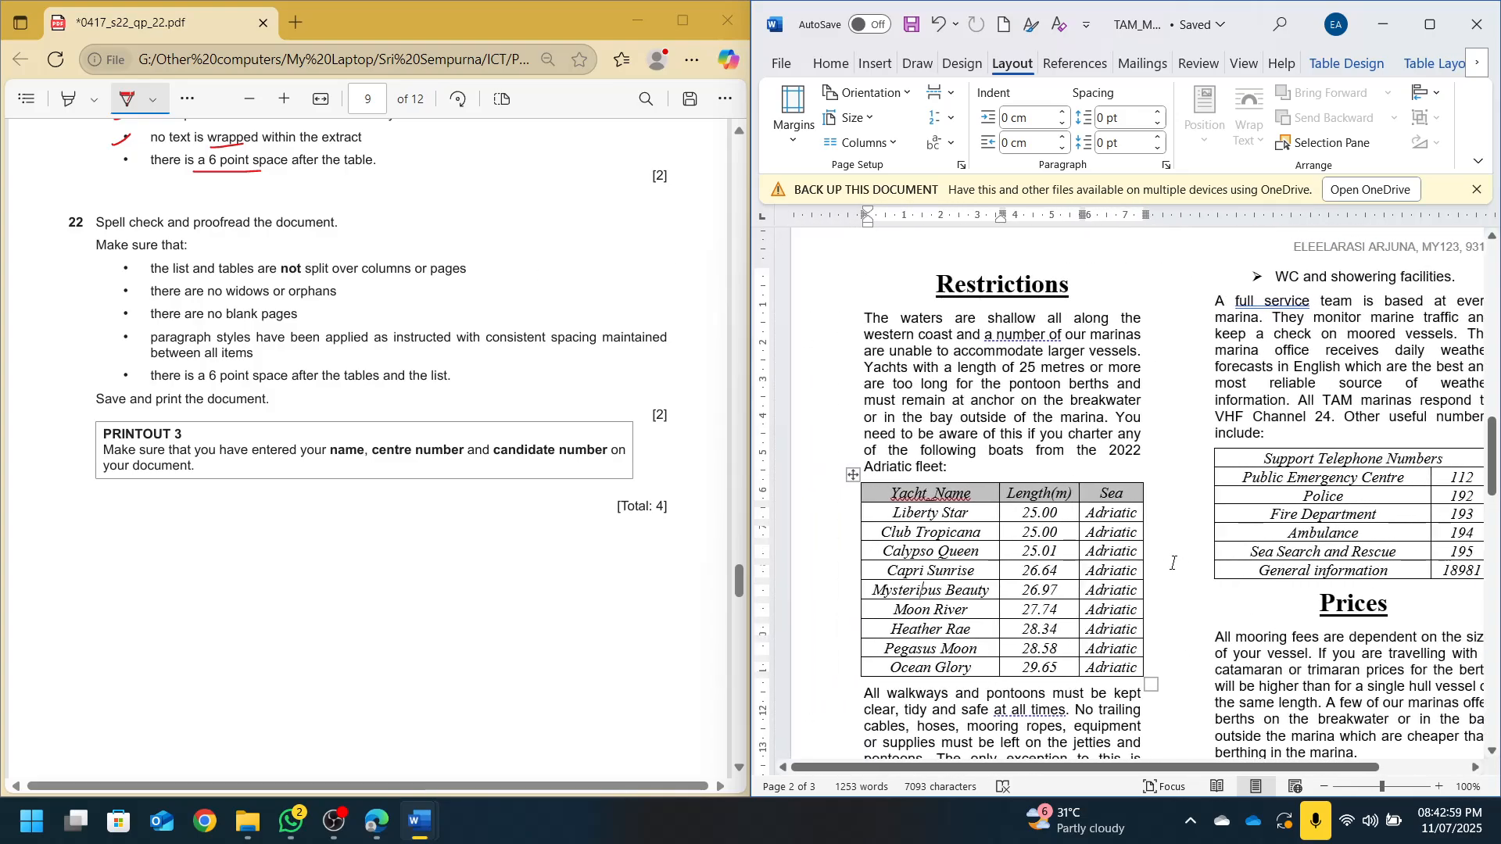
{"action": "scroll", "coordinate": [1172, 560], "scroll_direction": "up", "scroll_amount": 12}
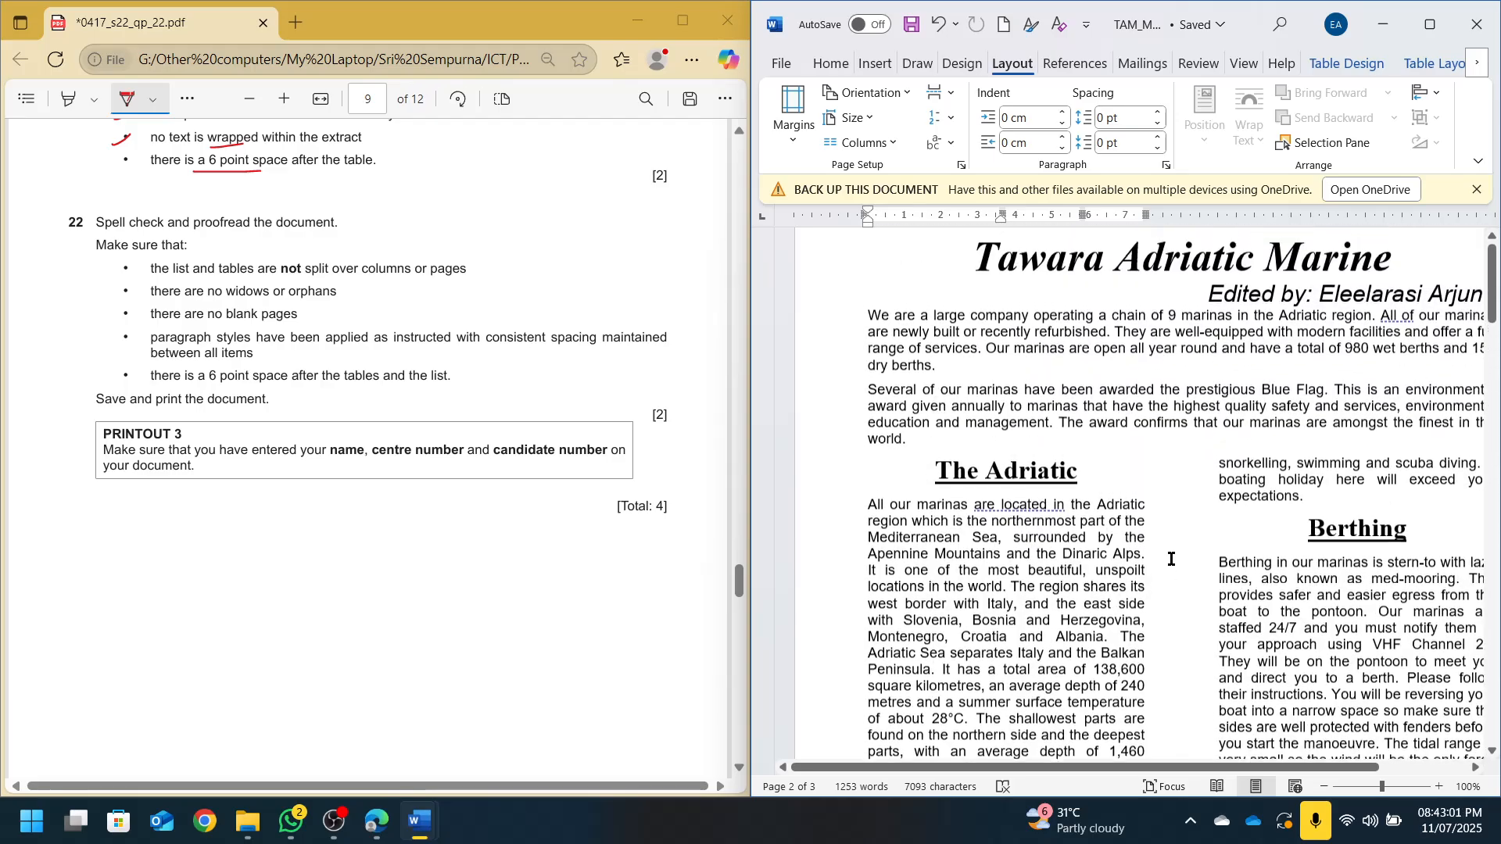
{"action": "scroll", "coordinate": [1170, 557], "scroll_direction": "down", "scroll_amount": 4}
{"action": "scroll", "coordinate": [1170, 557], "scroll_direction": "down", "scroll_amount": 15}
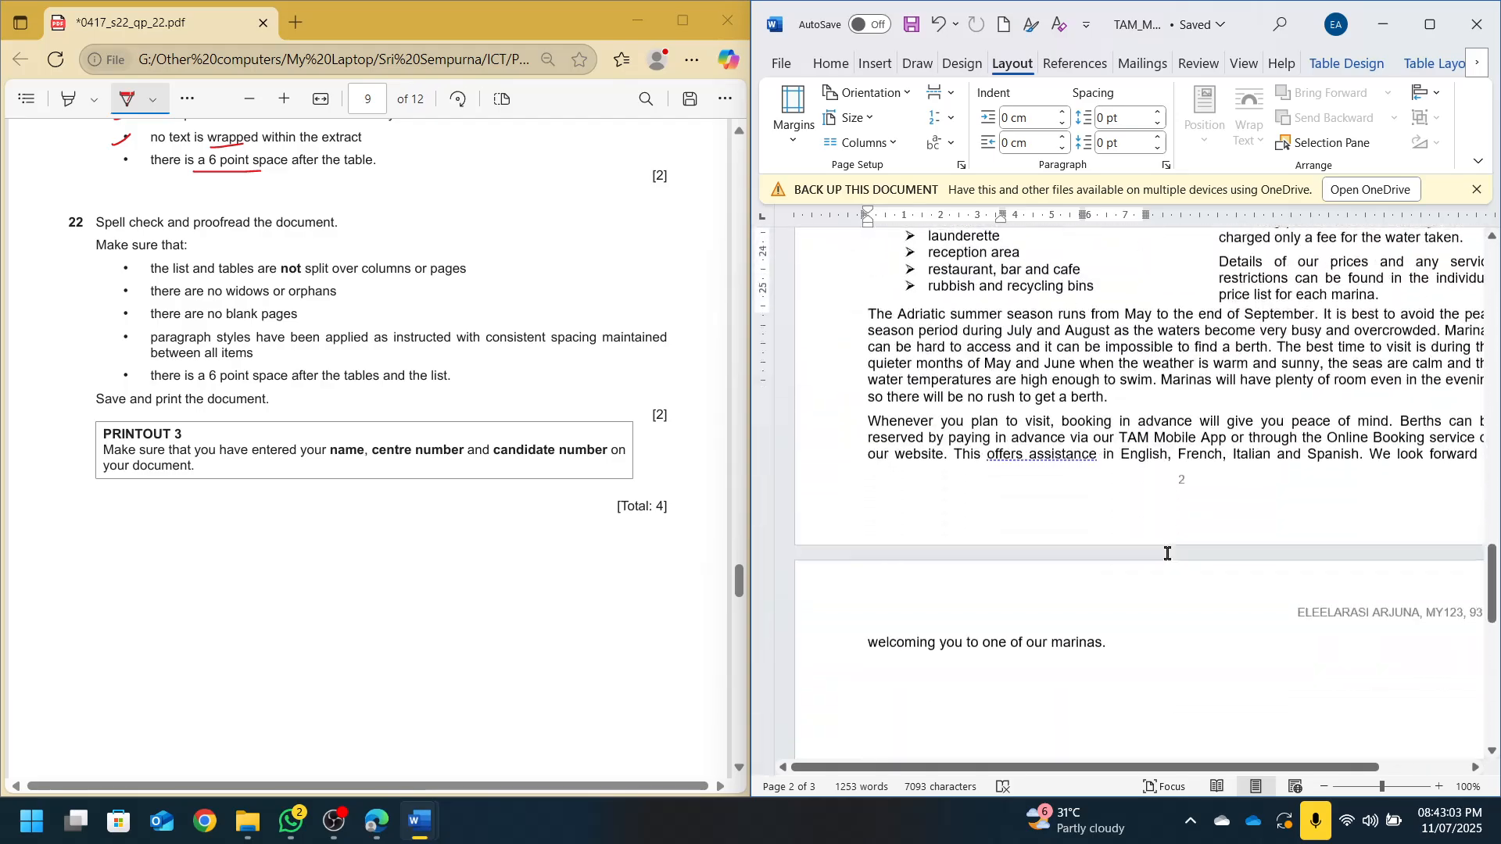
{"action": "scroll", "coordinate": [1166, 552], "scroll_direction": "up", "scroll_amount": 4}
{"action": "scroll", "coordinate": [1056, 476], "scroll_direction": "down", "scroll_amount": 1}
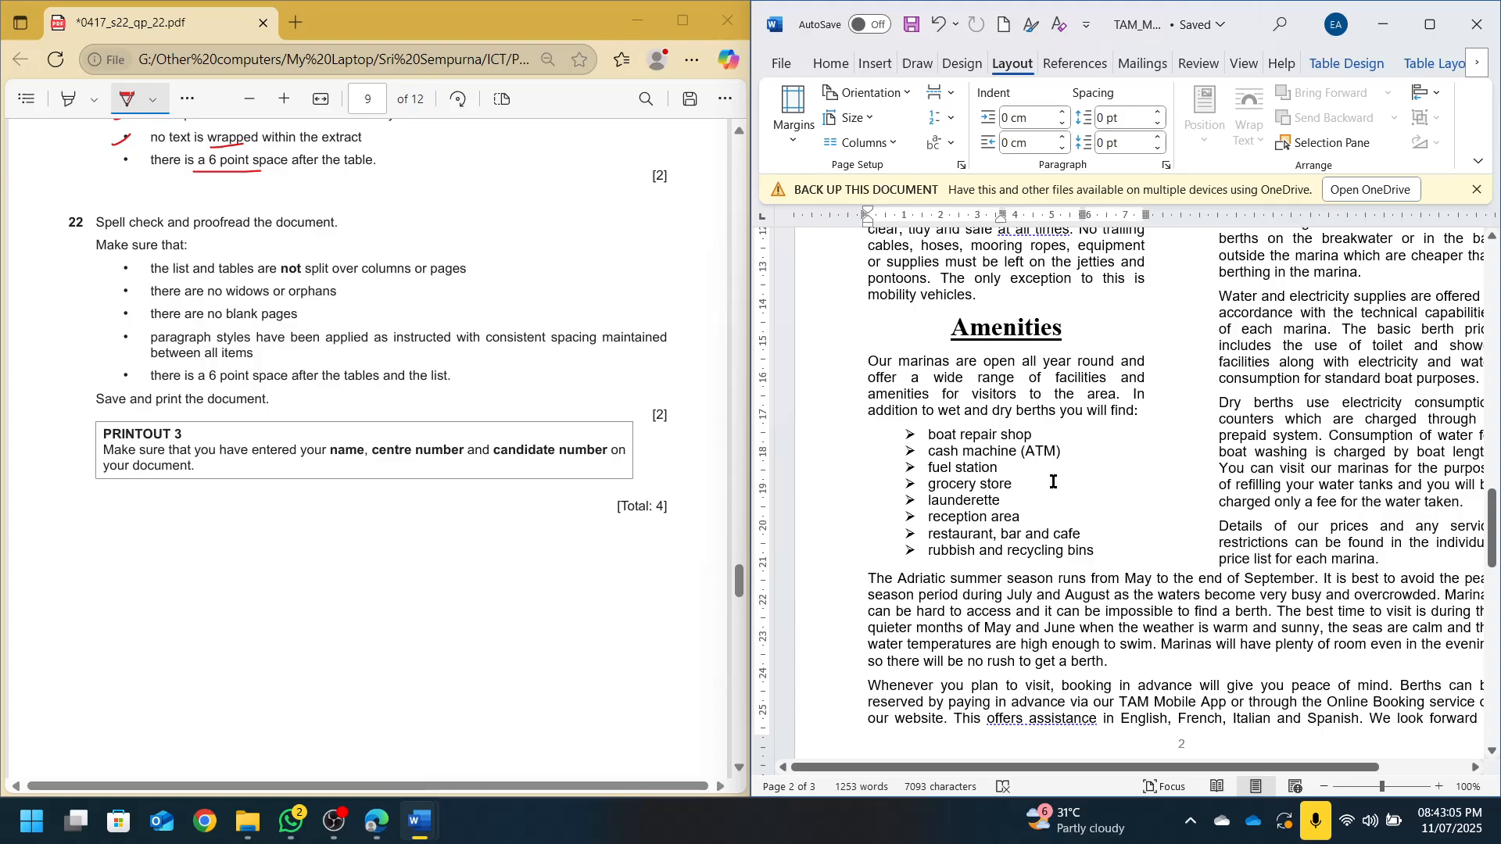
{"action": "left_click", "coordinate": [1430, 24]}
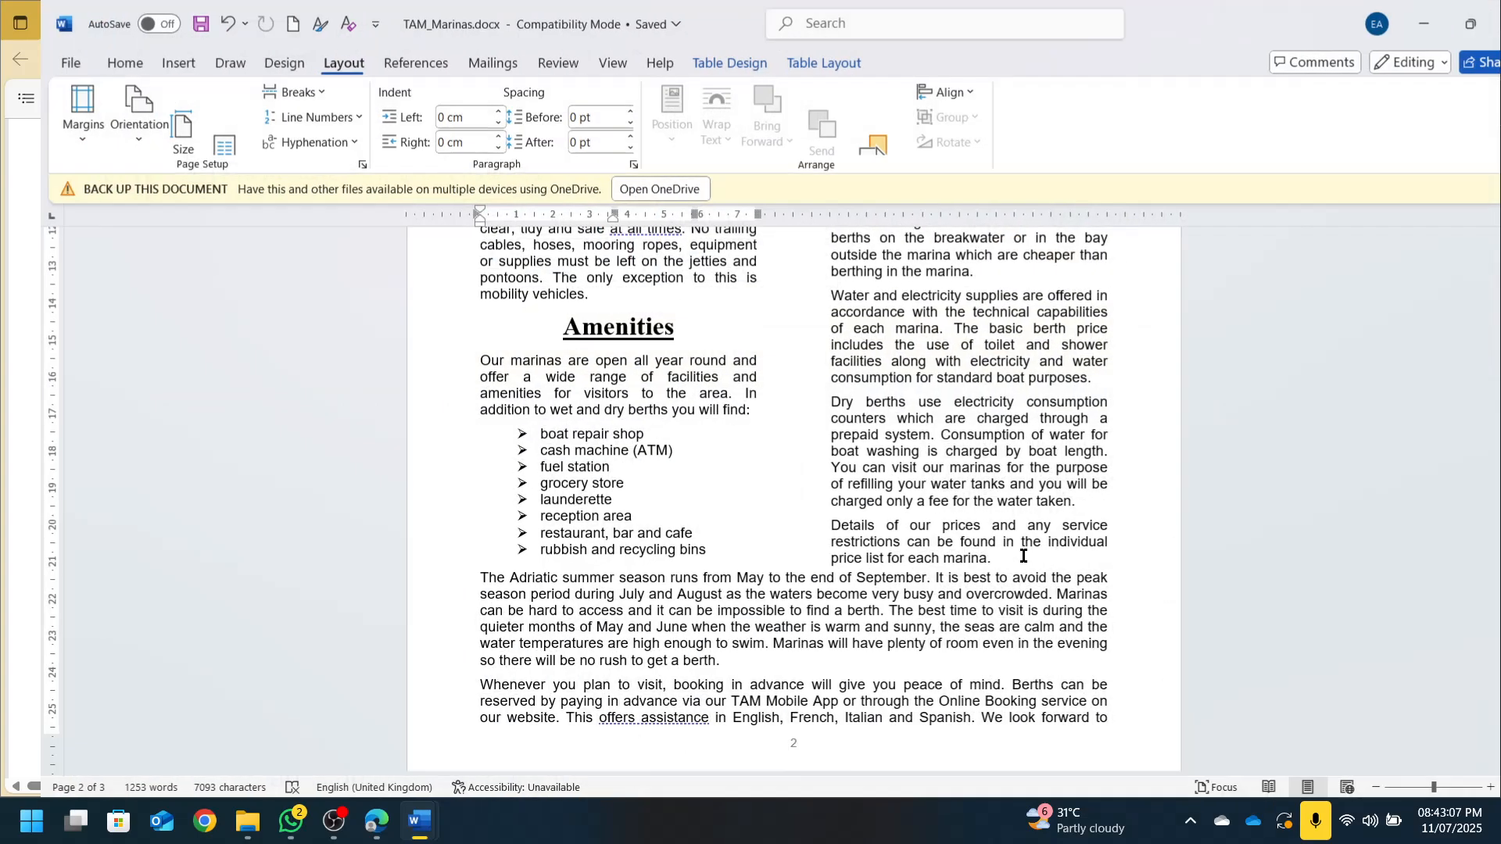
Inspect the lone line that starts page 3 of the document
{"action": "scroll", "coordinate": [1023, 556], "scroll_direction": "down", "scroll_amount": 8}
{"action": "scroll", "coordinate": [1022, 569], "scroll_direction": "up", "scroll_amount": 5}
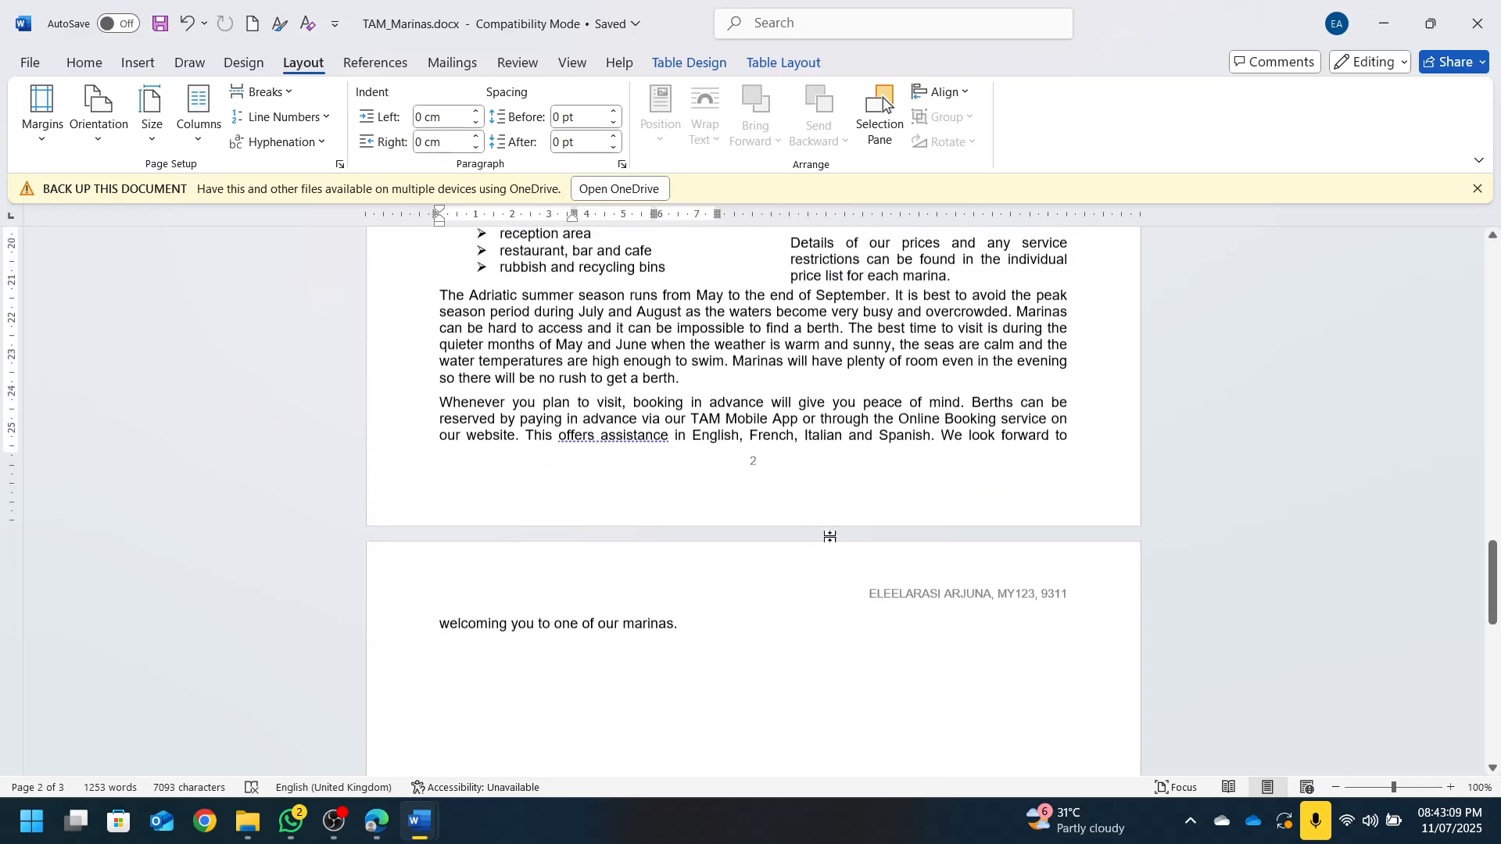
{"action": "left_click", "coordinate": [560, 626]}
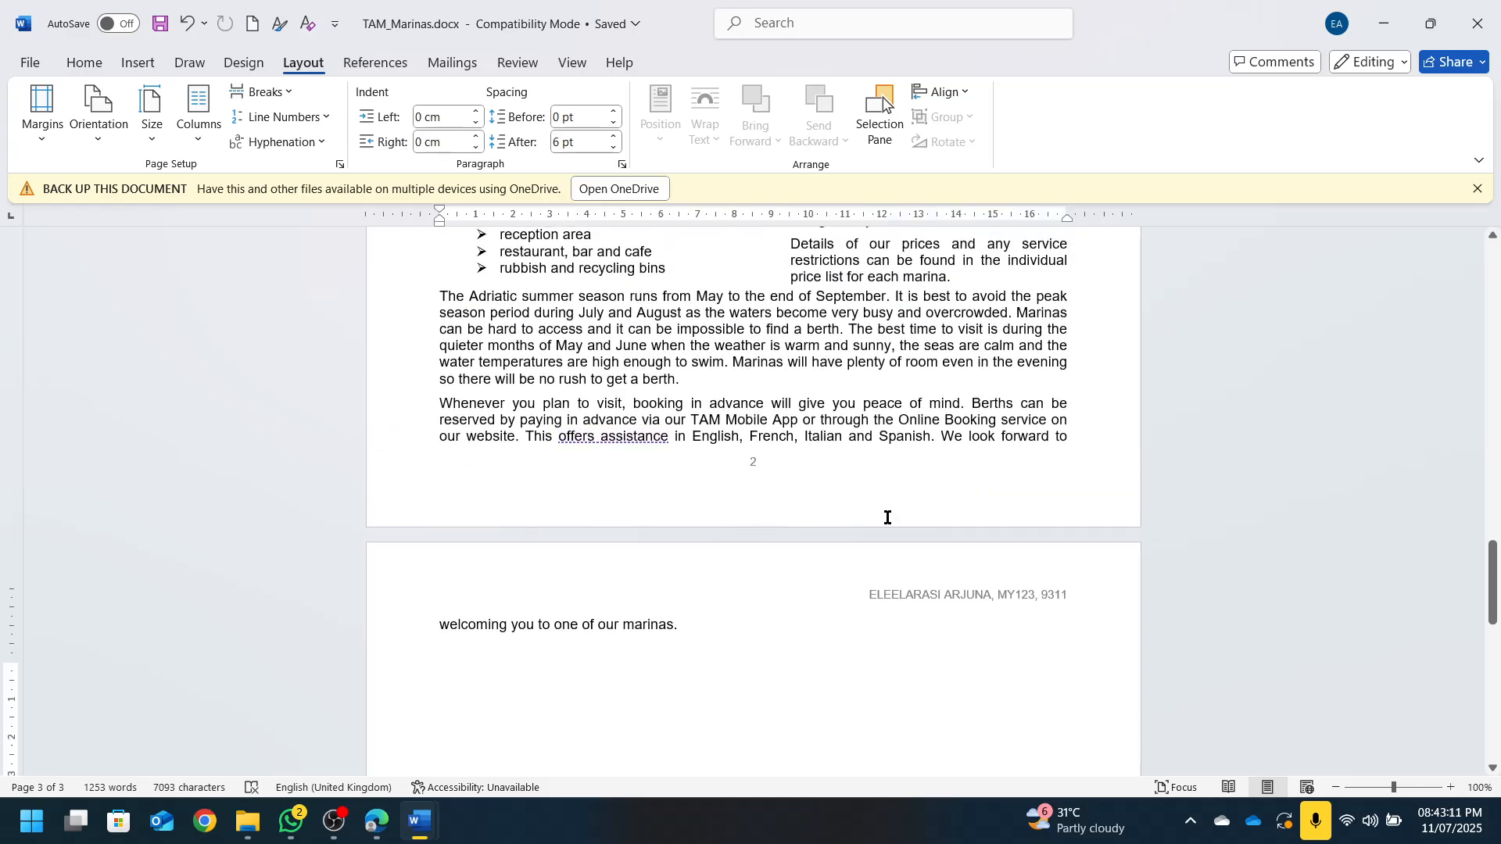
{"action": "scroll", "coordinate": [892, 524], "scroll_direction": "up", "scroll_amount": 10}
{"action": "scroll", "coordinate": [893, 534], "scroll_direction": "up", "scroll_amount": 5}
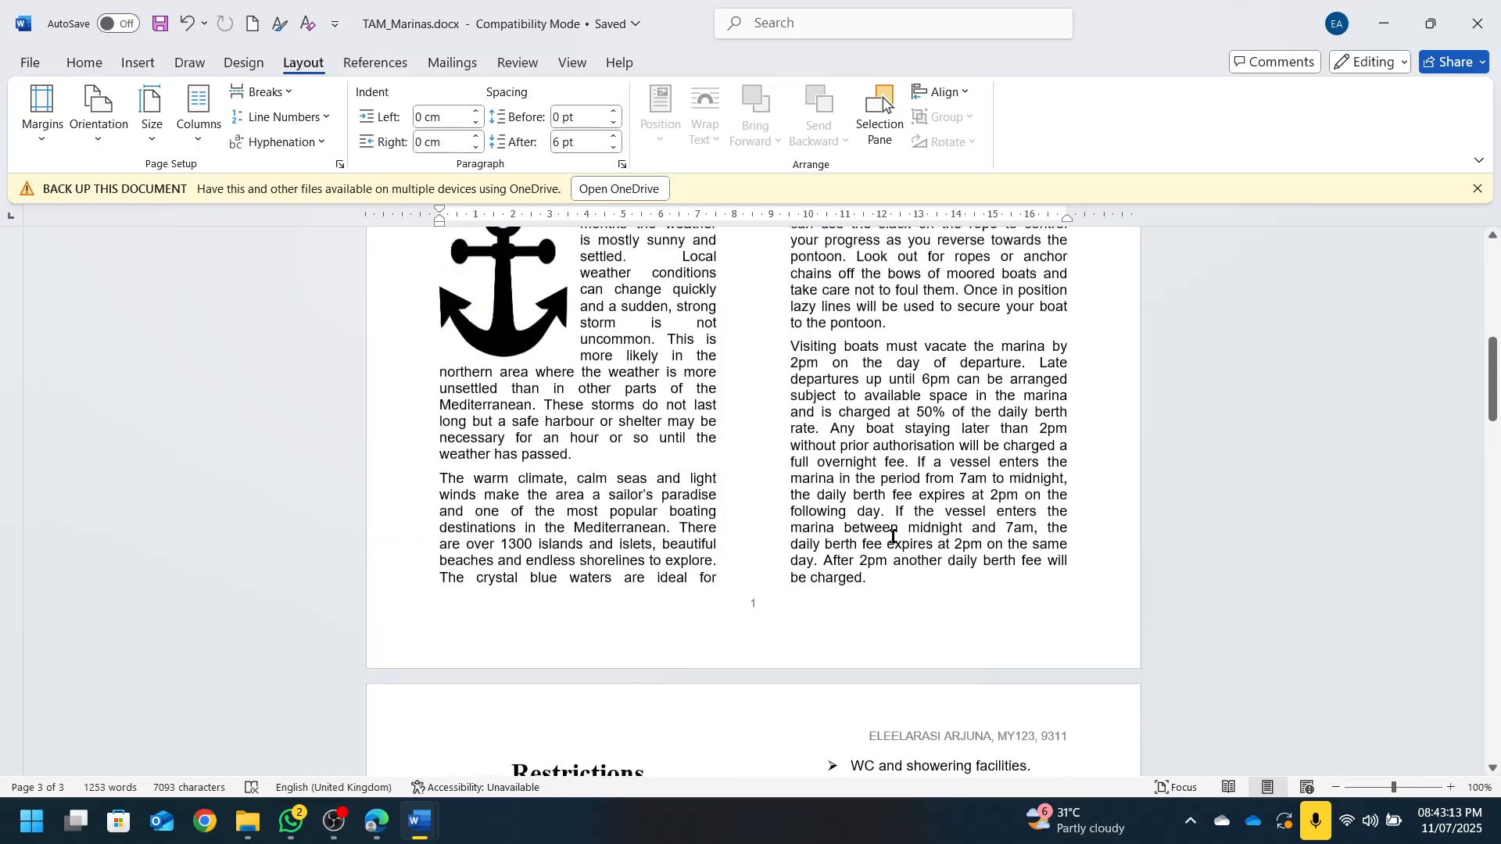
{"action": "scroll", "coordinate": [882, 632], "scroll_direction": "down", "scroll_amount": 10}
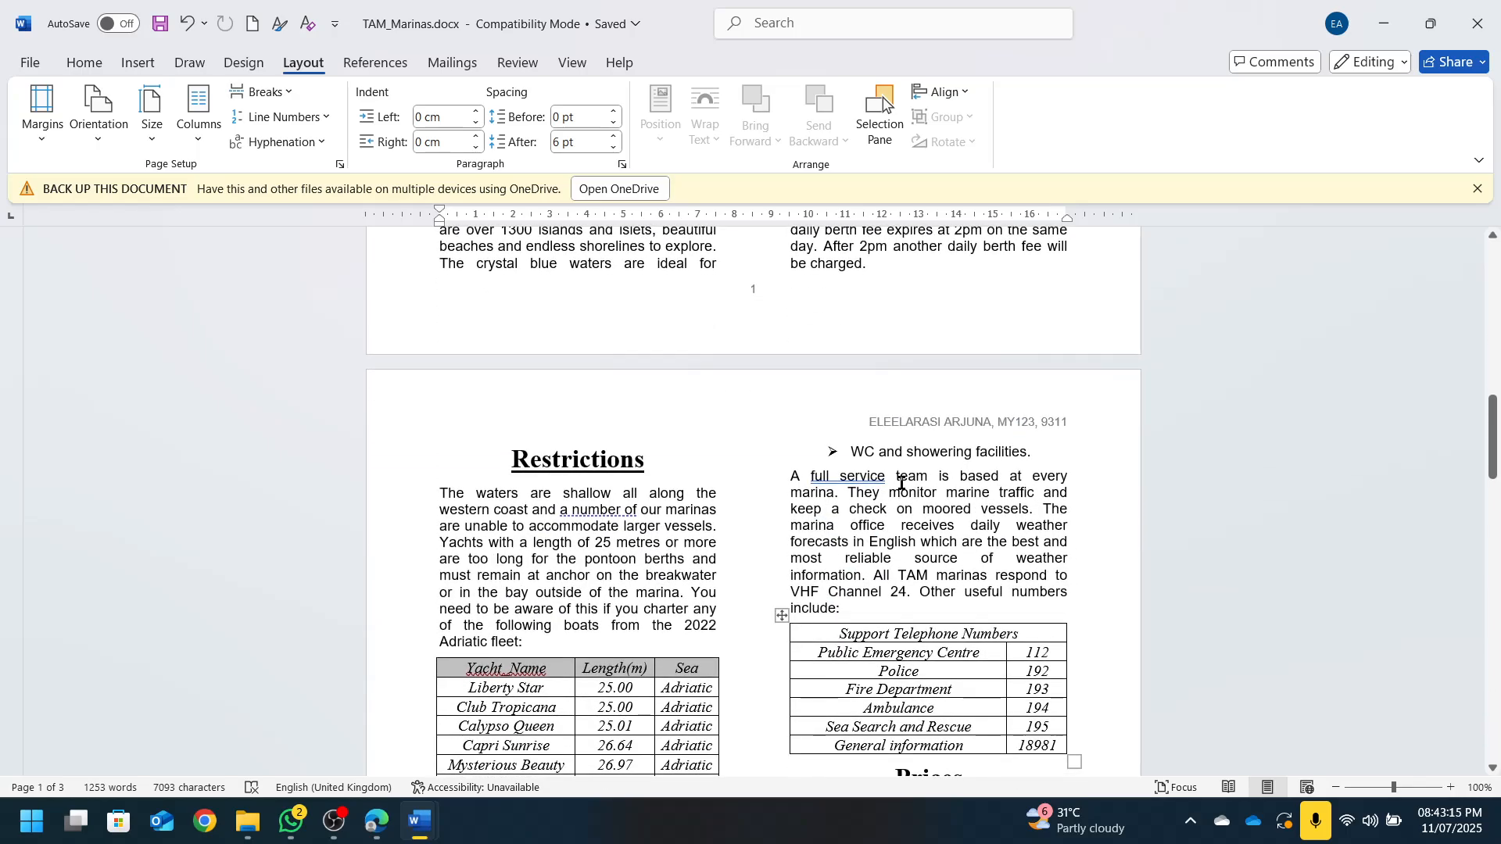
{"action": "scroll", "coordinate": [889, 477], "scroll_direction": "down", "scroll_amount": 4}
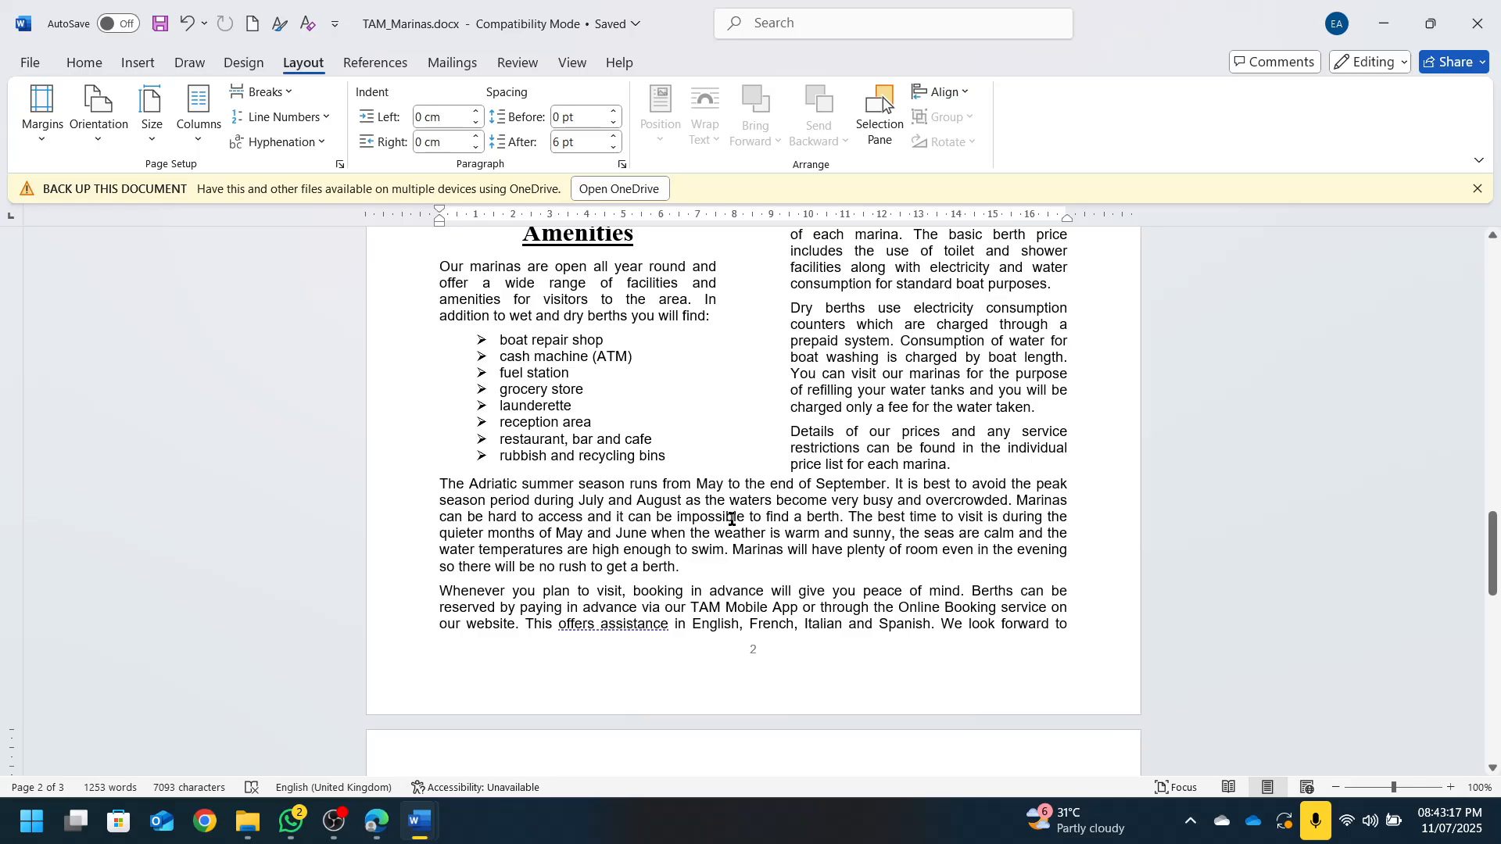
{"action": "scroll", "coordinate": [732, 518], "scroll_direction": "up", "scroll_amount": 10}
Select all text and enable Widow/Orphan control under Line and Page Breaks
{"action": "key", "text": "ctrl+a"}
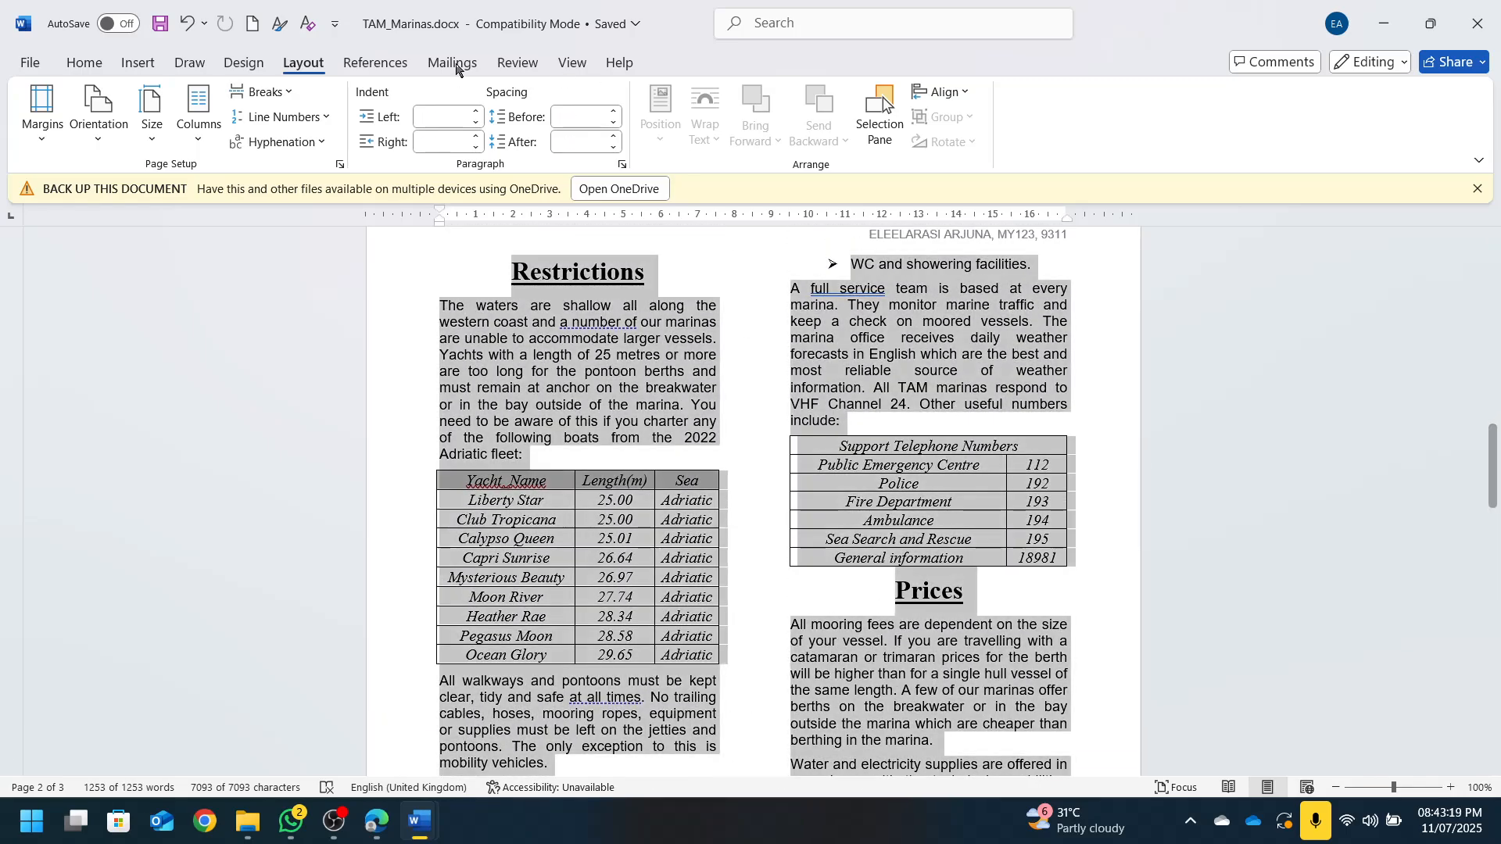
{"action": "left_click", "coordinate": [84, 63]}
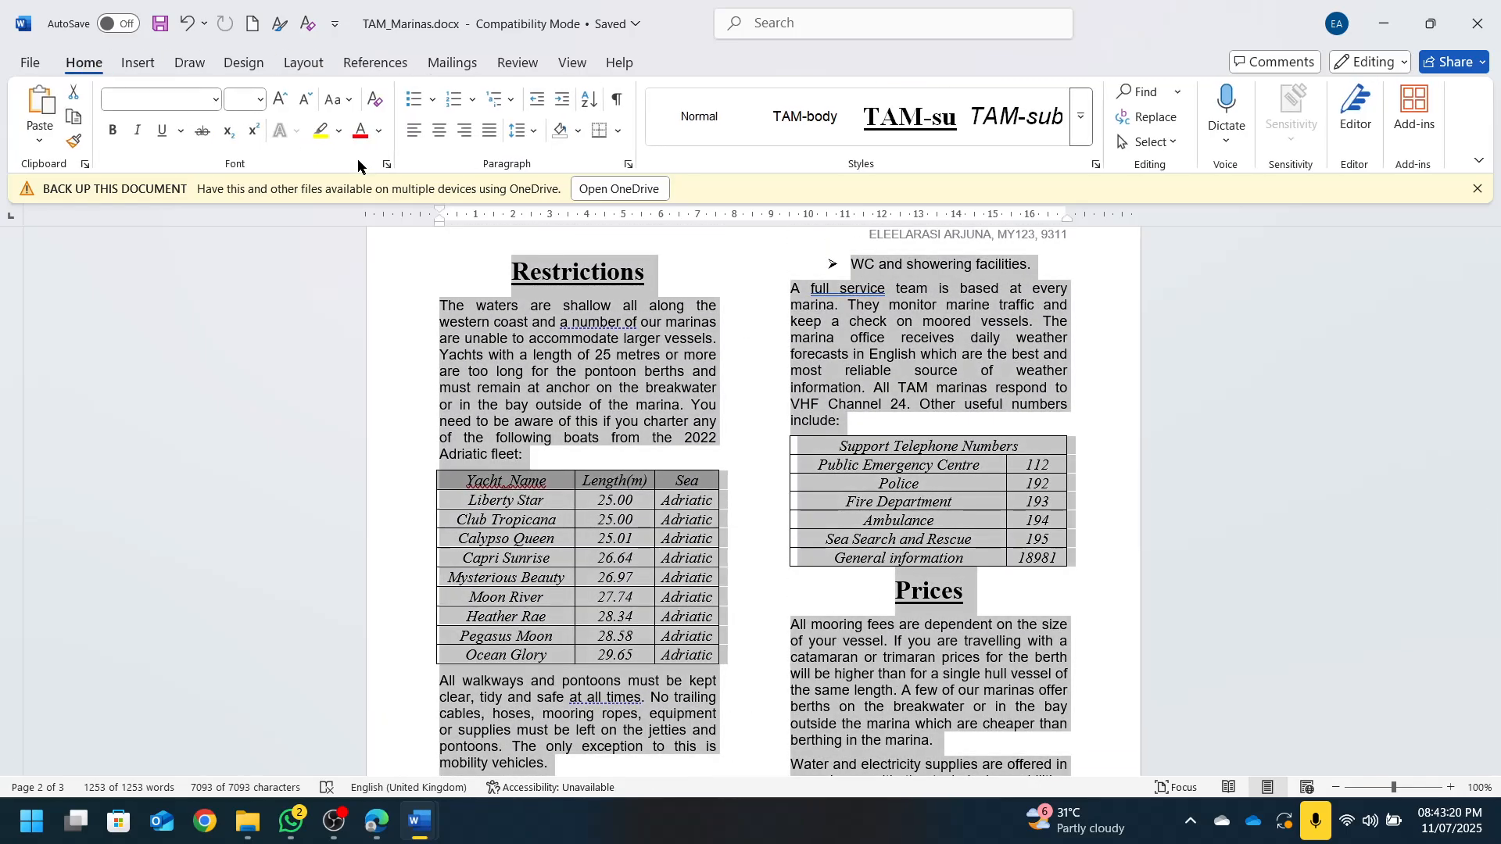
{"action": "left_click", "coordinate": [629, 164]}
{"action": "left_click", "coordinate": [671, 160]}
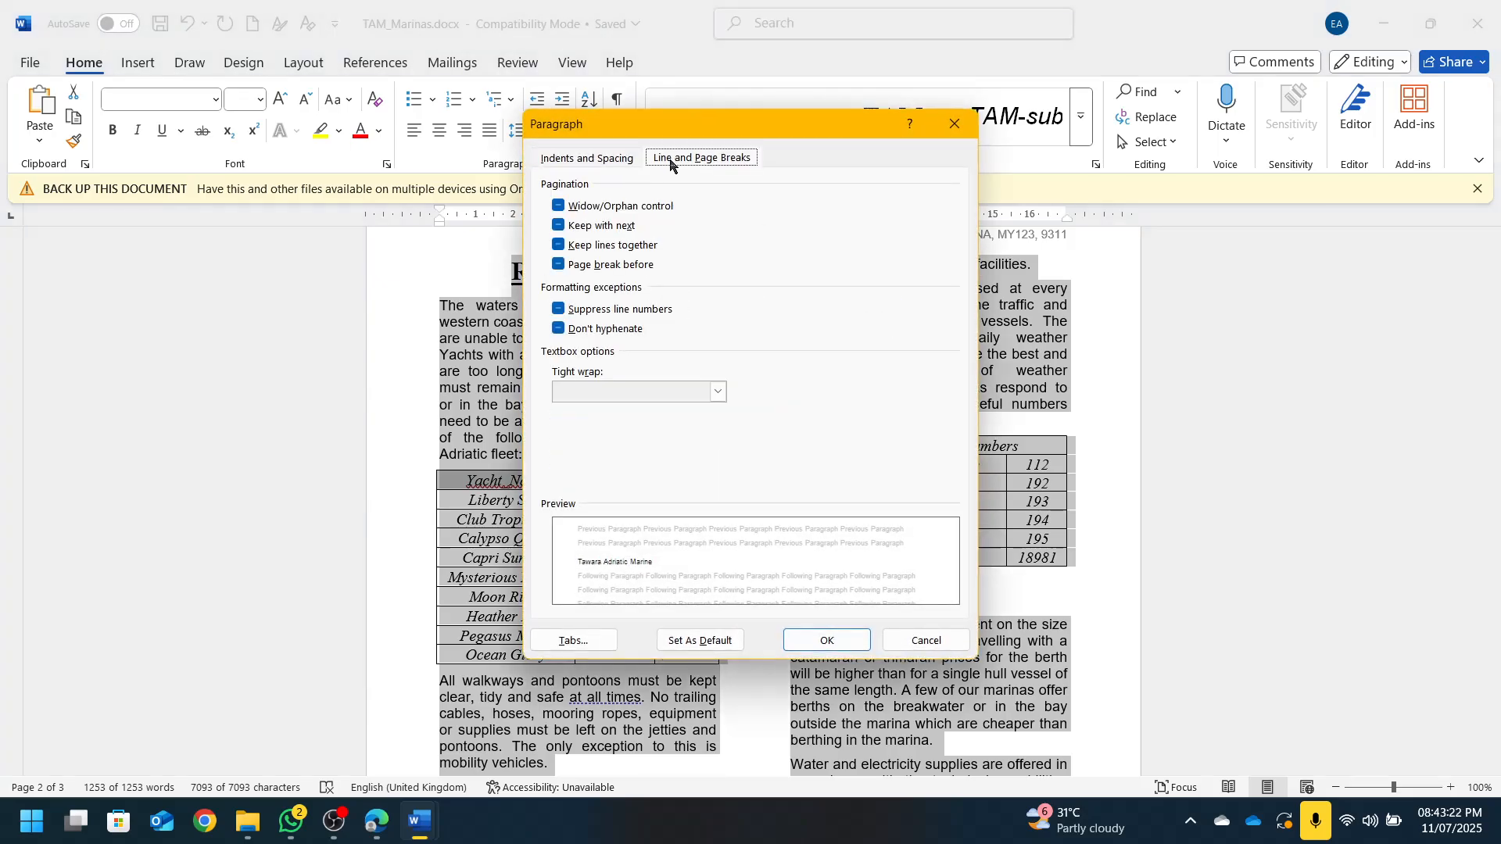
{"action": "left_click", "coordinate": [637, 208]}
{"action": "left_click", "coordinate": [814, 638]}
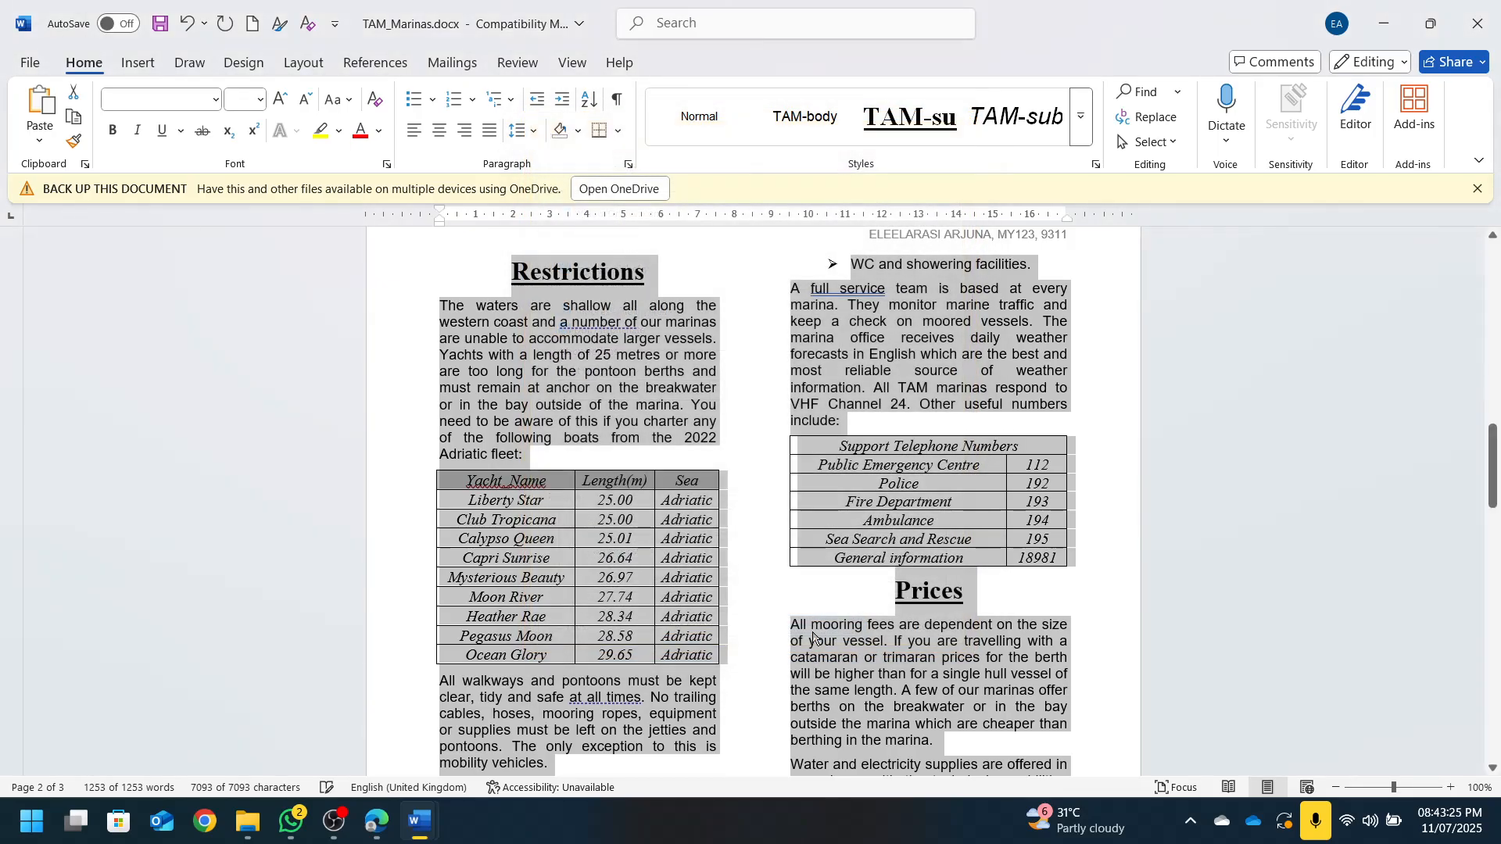
{"action": "scroll", "coordinate": [936, 614], "scroll_direction": "down", "scroll_amount": 5}
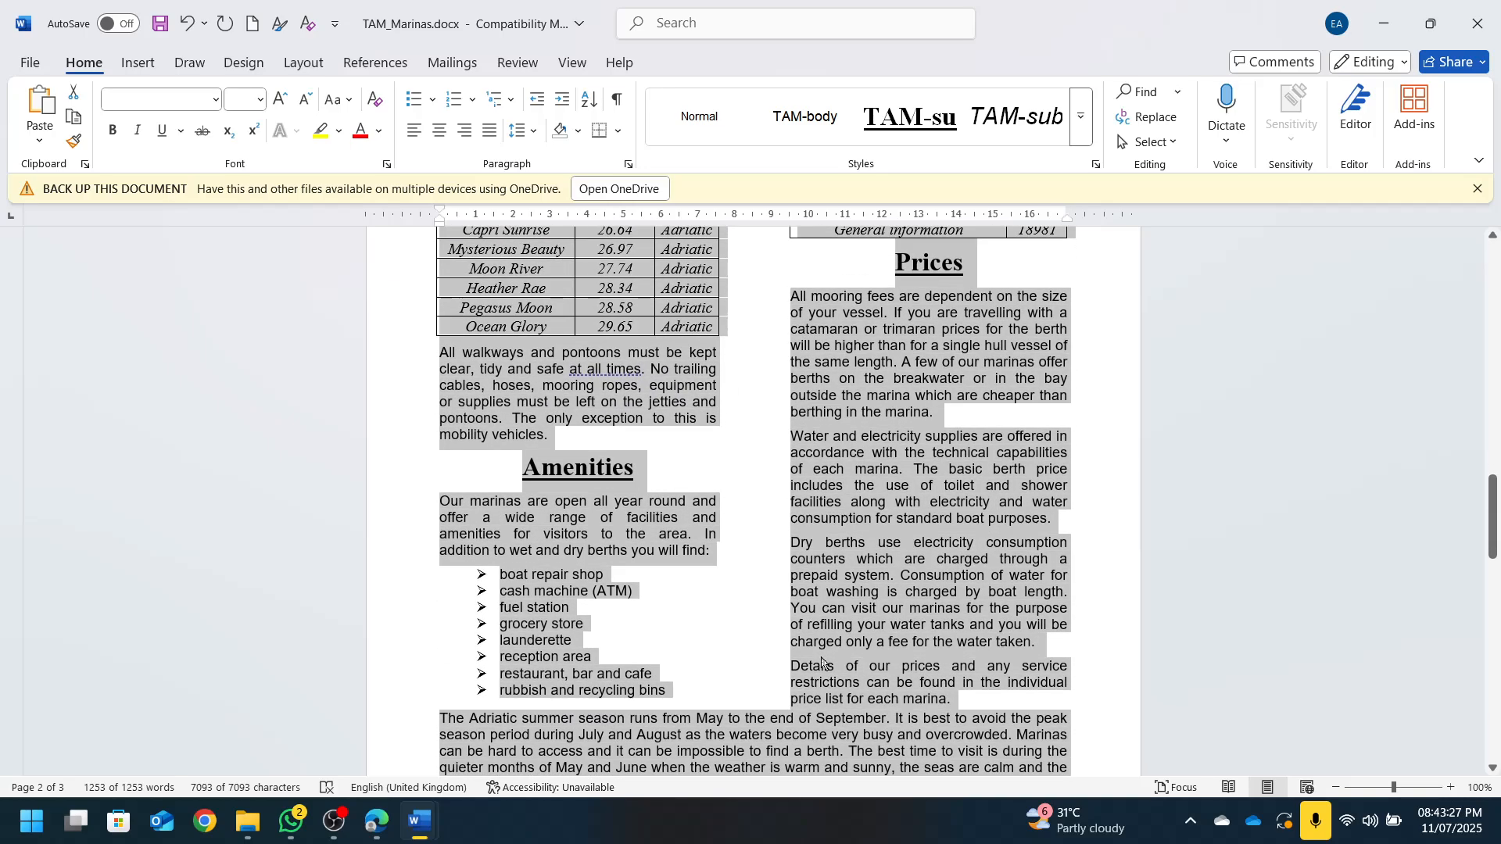
{"action": "left_click", "coordinate": [694, 647]}
{"action": "scroll", "coordinate": [693, 647], "scroll_direction": "down", "scroll_amount": 8}
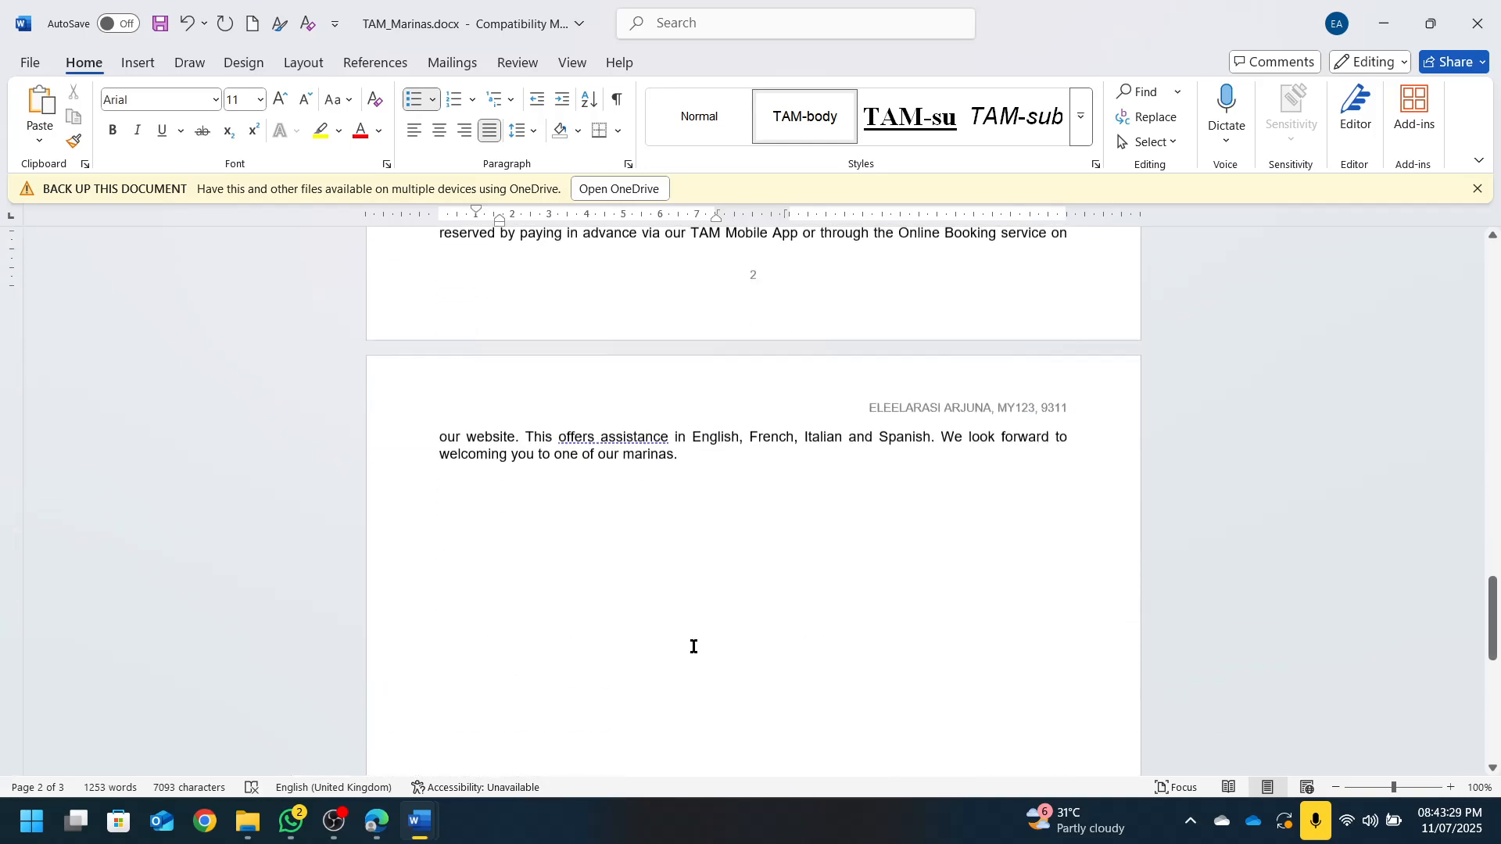
{"action": "scroll", "coordinate": [684, 639], "scroll_direction": "up", "scroll_amount": 1}
{"action": "scroll", "coordinate": [626, 548], "scroll_direction": "down", "scroll_amount": 2}
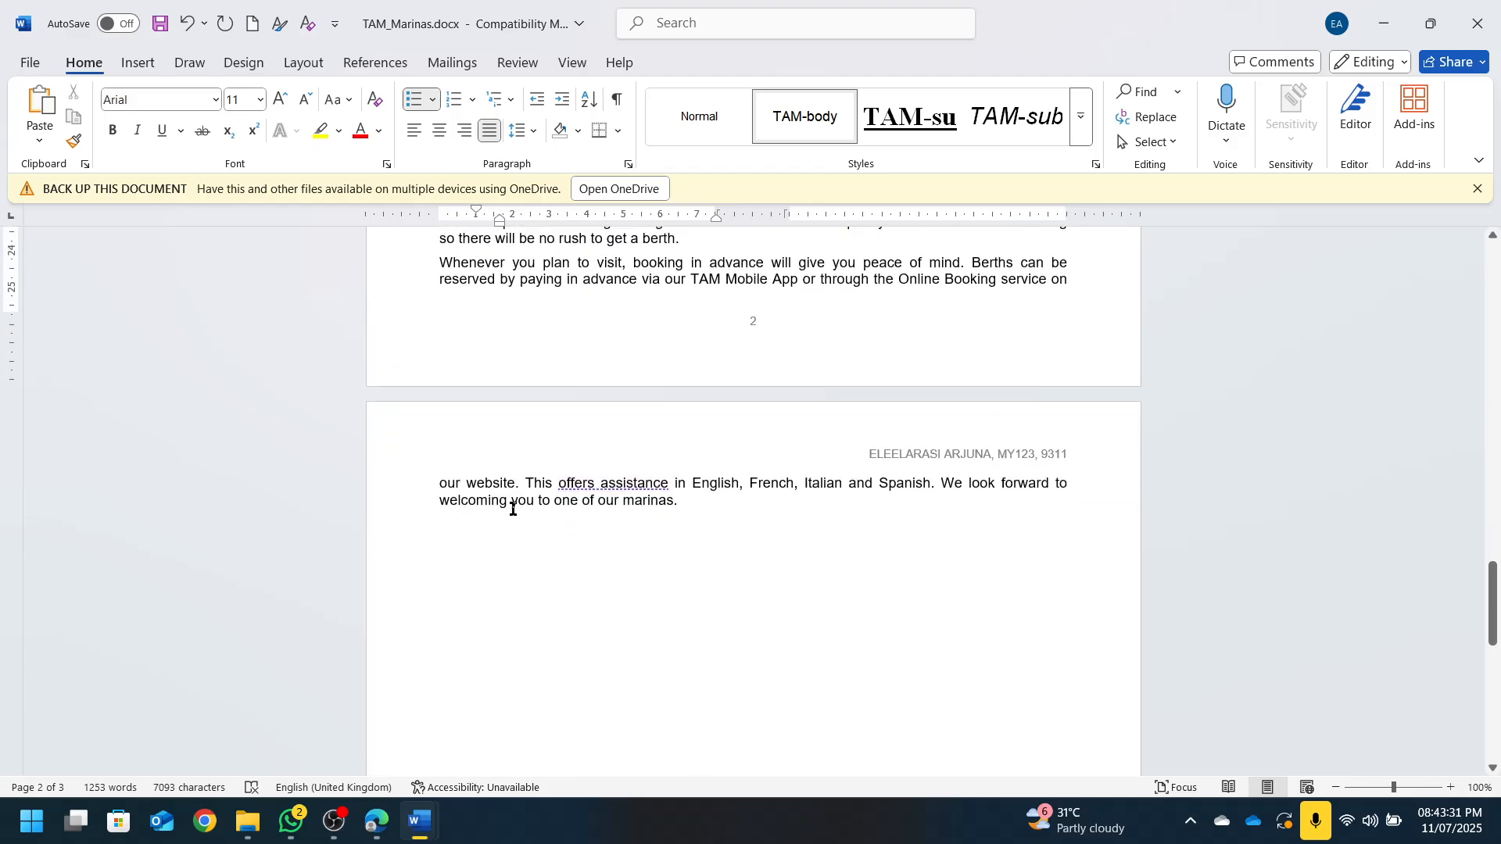
{"action": "scroll", "coordinate": [513, 509], "scroll_direction": "up", "scroll_amount": 10}
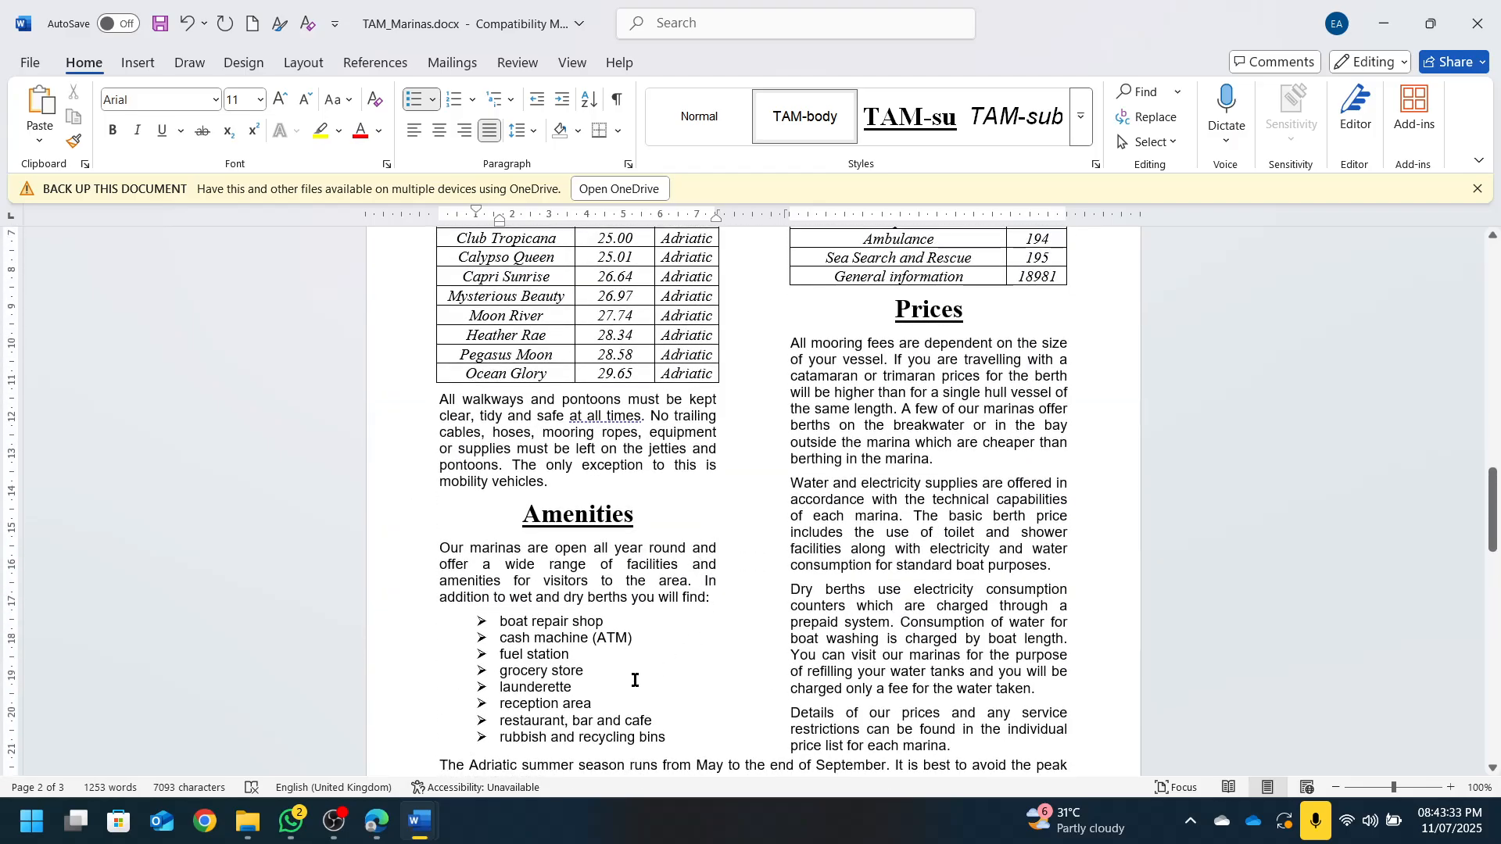
{"action": "scroll", "coordinate": [727, 640], "scroll_direction": "up", "scroll_amount": 3}
{"action": "left_click", "coordinate": [588, 592]}
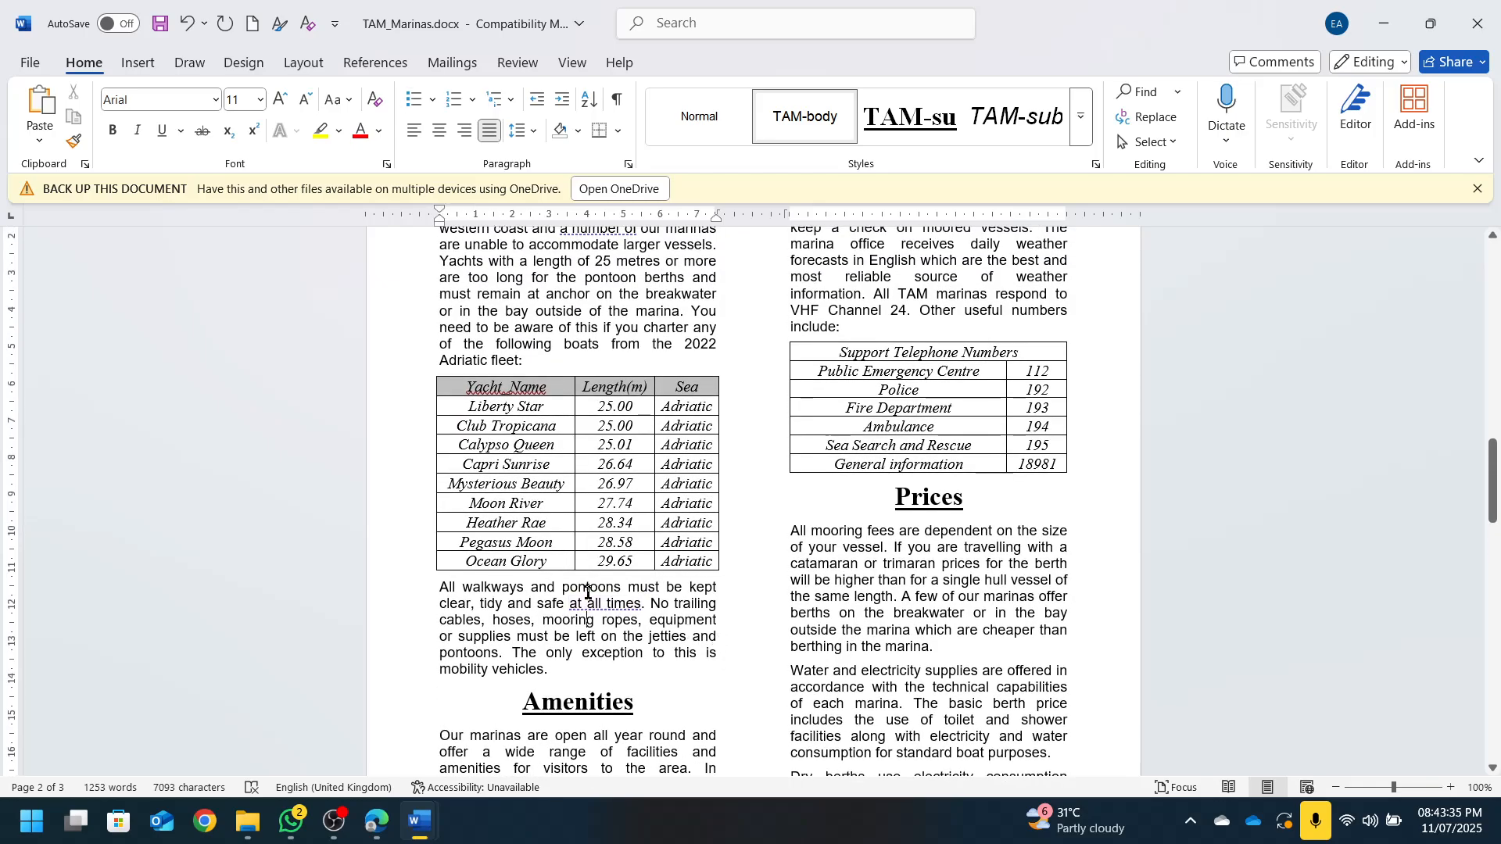
{"action": "left_click", "coordinate": [456, 407]}
{"action": "left_click", "coordinate": [500, 342]}
{"action": "left_click", "coordinate": [542, 444]}
{"action": "scroll", "coordinate": [838, 503], "scroll_direction": "up", "scroll_amount": 3}
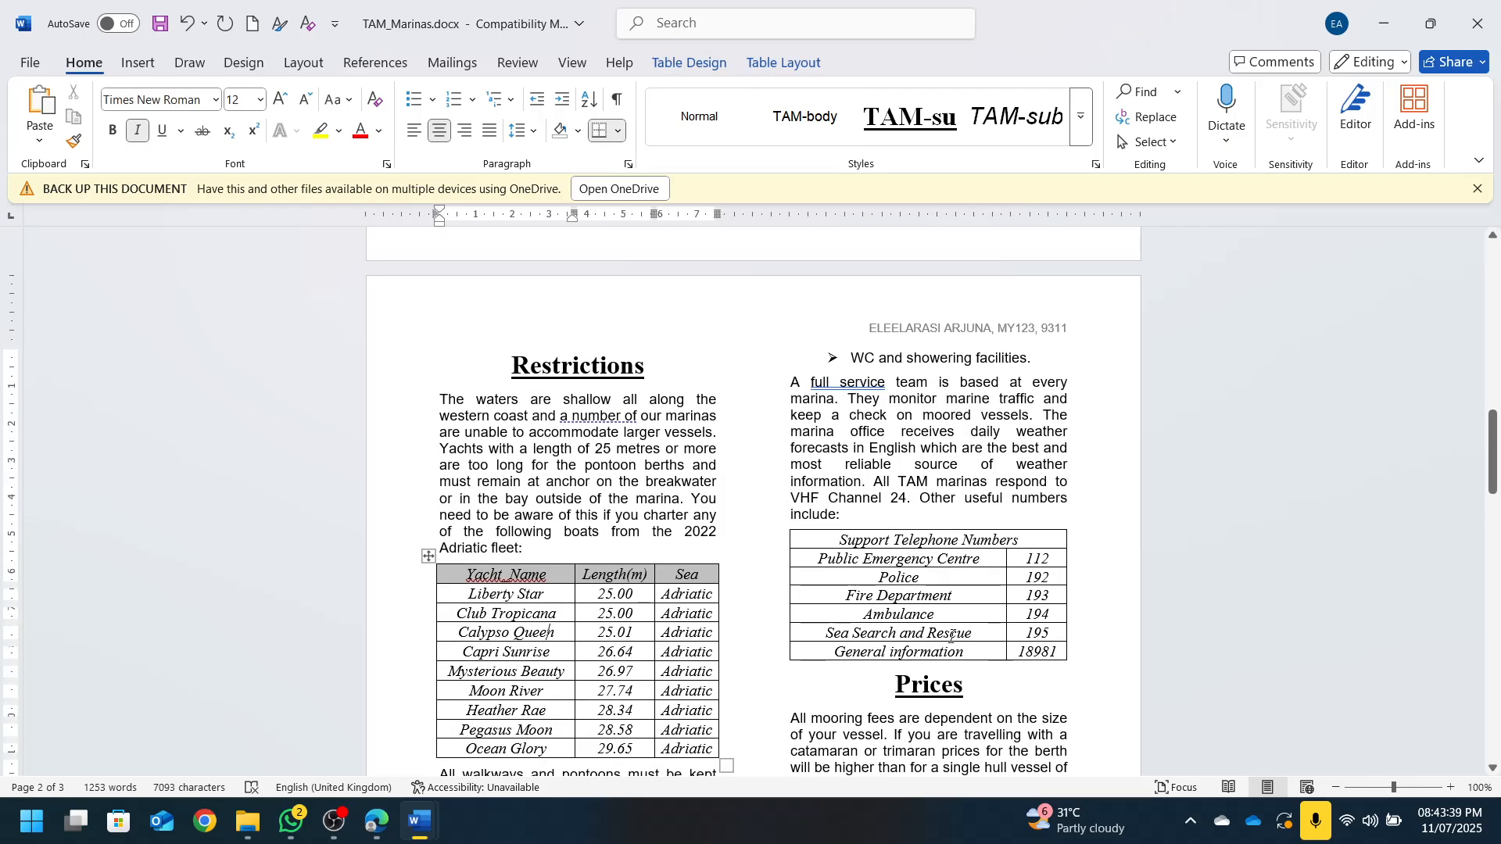
{"action": "left_click", "coordinate": [951, 633]}
{"action": "left_click", "coordinate": [713, 592]}
{"action": "scroll", "coordinate": [638, 595], "scroll_direction": "up", "scroll_amount": 4}
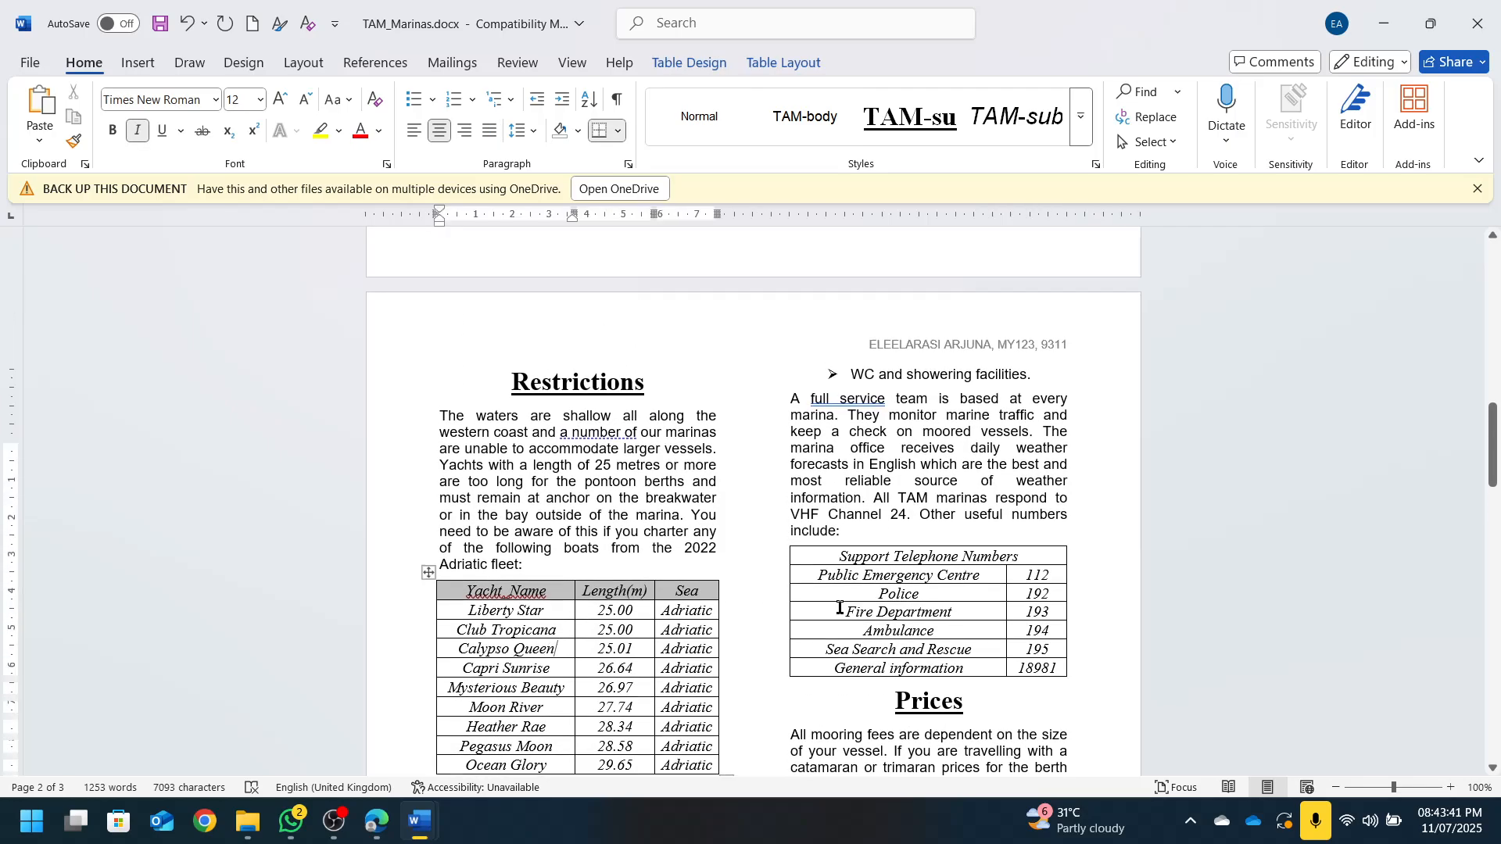
{"action": "left_click", "coordinate": [633, 613]}
{"action": "scroll", "coordinate": [829, 560], "scroll_direction": "up", "scroll_amount": 8}
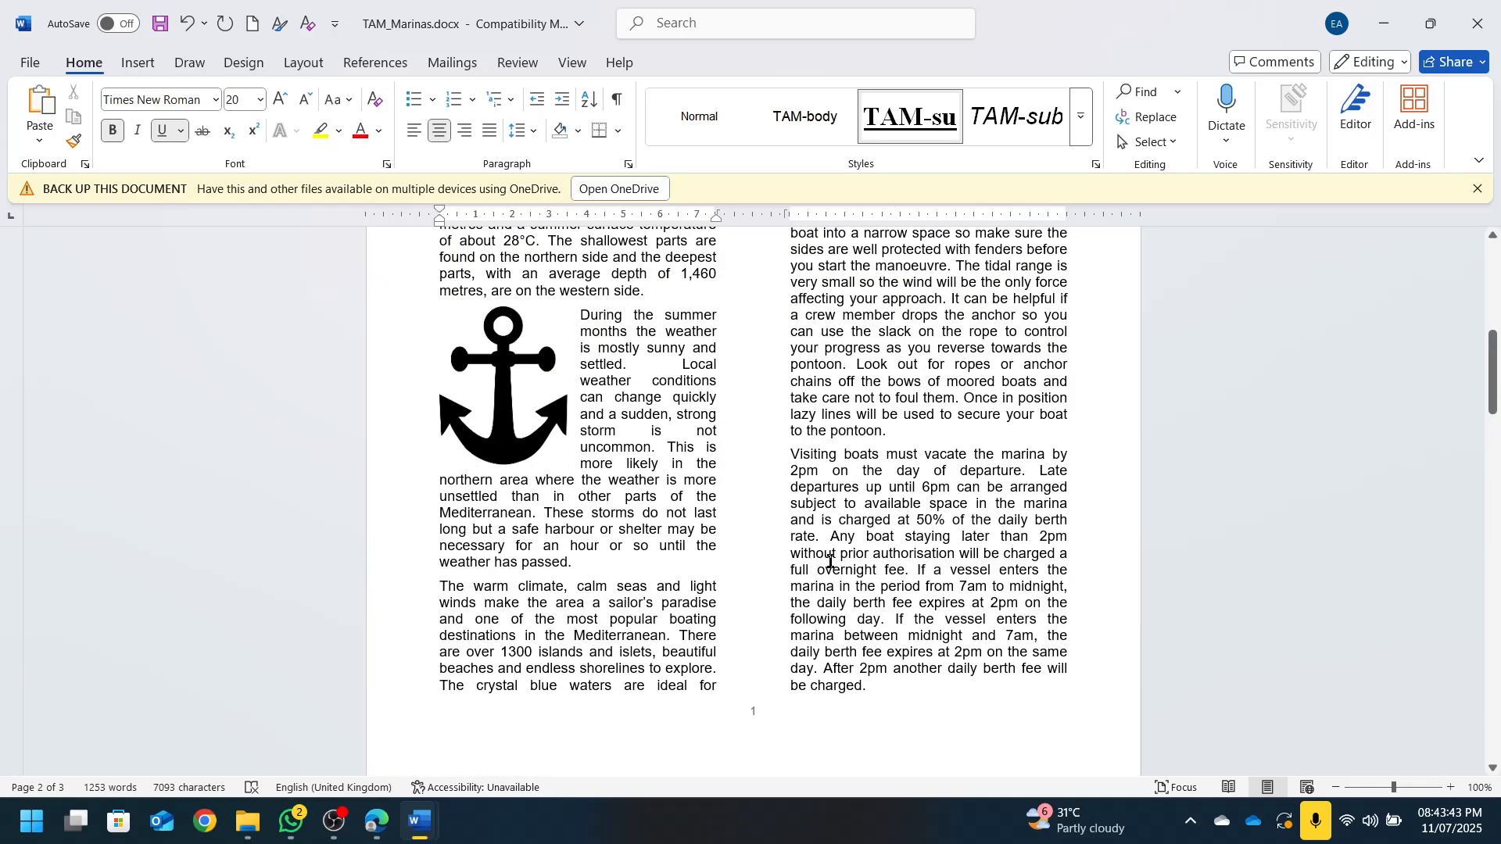
{"action": "scroll", "coordinate": [860, 665], "scroll_direction": "up", "scroll_amount": 4}
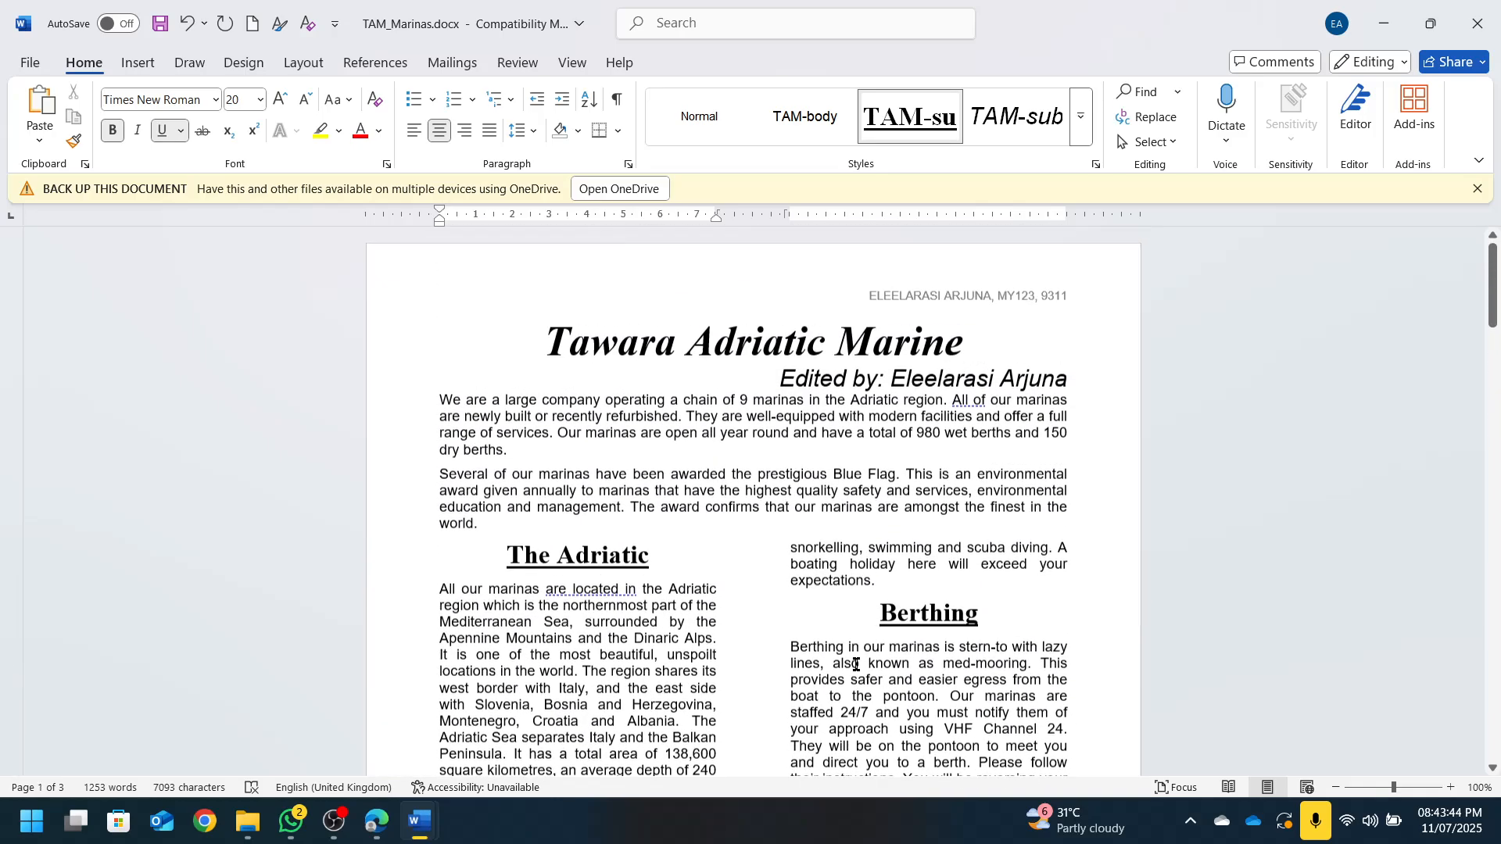
{"action": "left_click", "coordinate": [694, 588]}
{"action": "scroll", "coordinate": [821, 582], "scroll_direction": "down", "scroll_amount": 3}
{"action": "scroll", "coordinate": [821, 585], "scroll_direction": "down", "scroll_amount": 15}
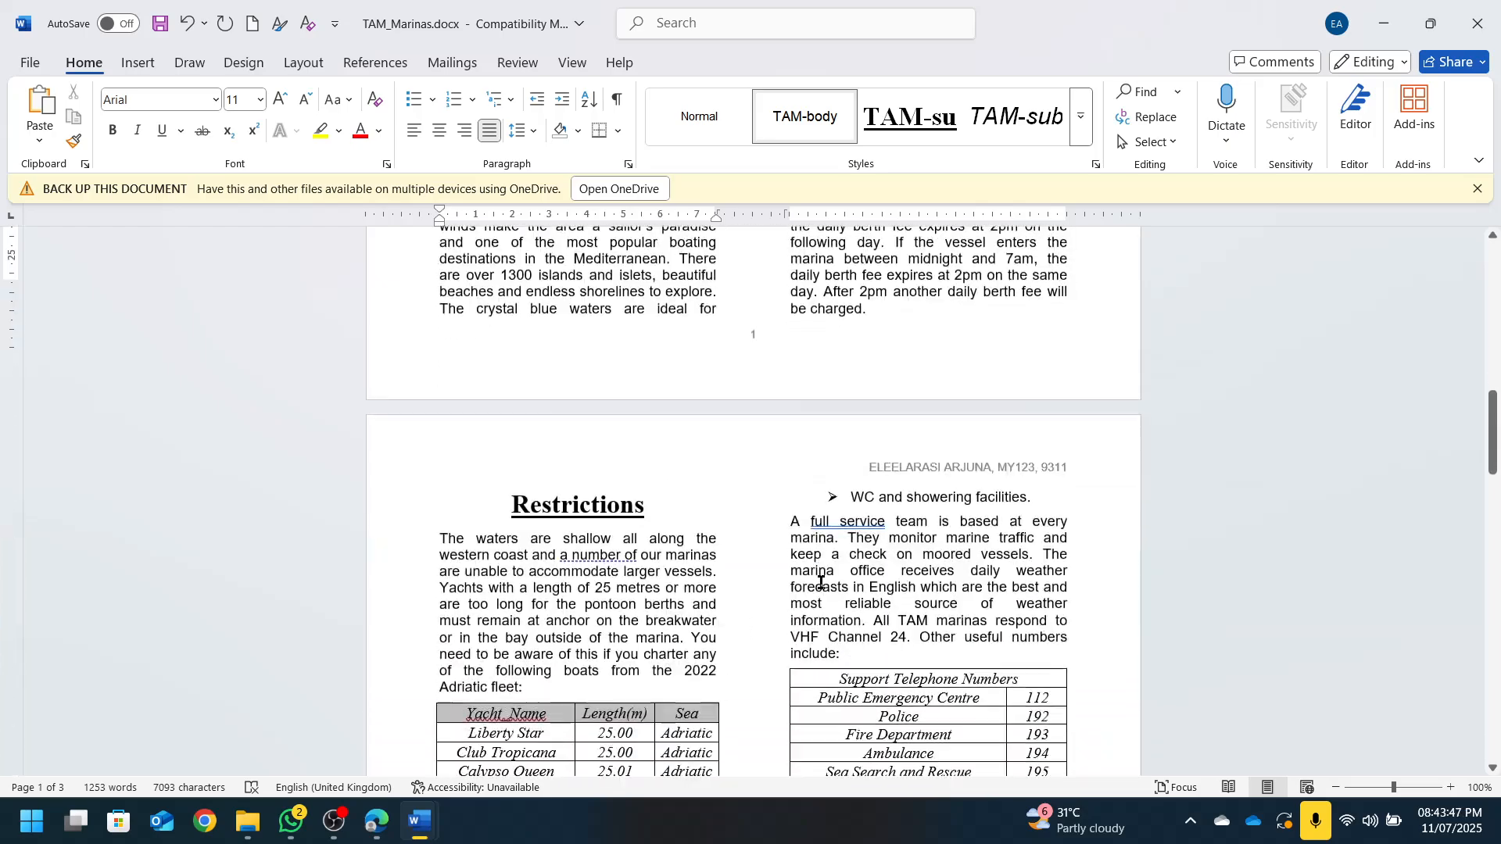
{"action": "left_click", "coordinate": [833, 452]}
{"action": "scroll", "coordinate": [1008, 484], "scroll_direction": "down", "scroll_amount": 15}
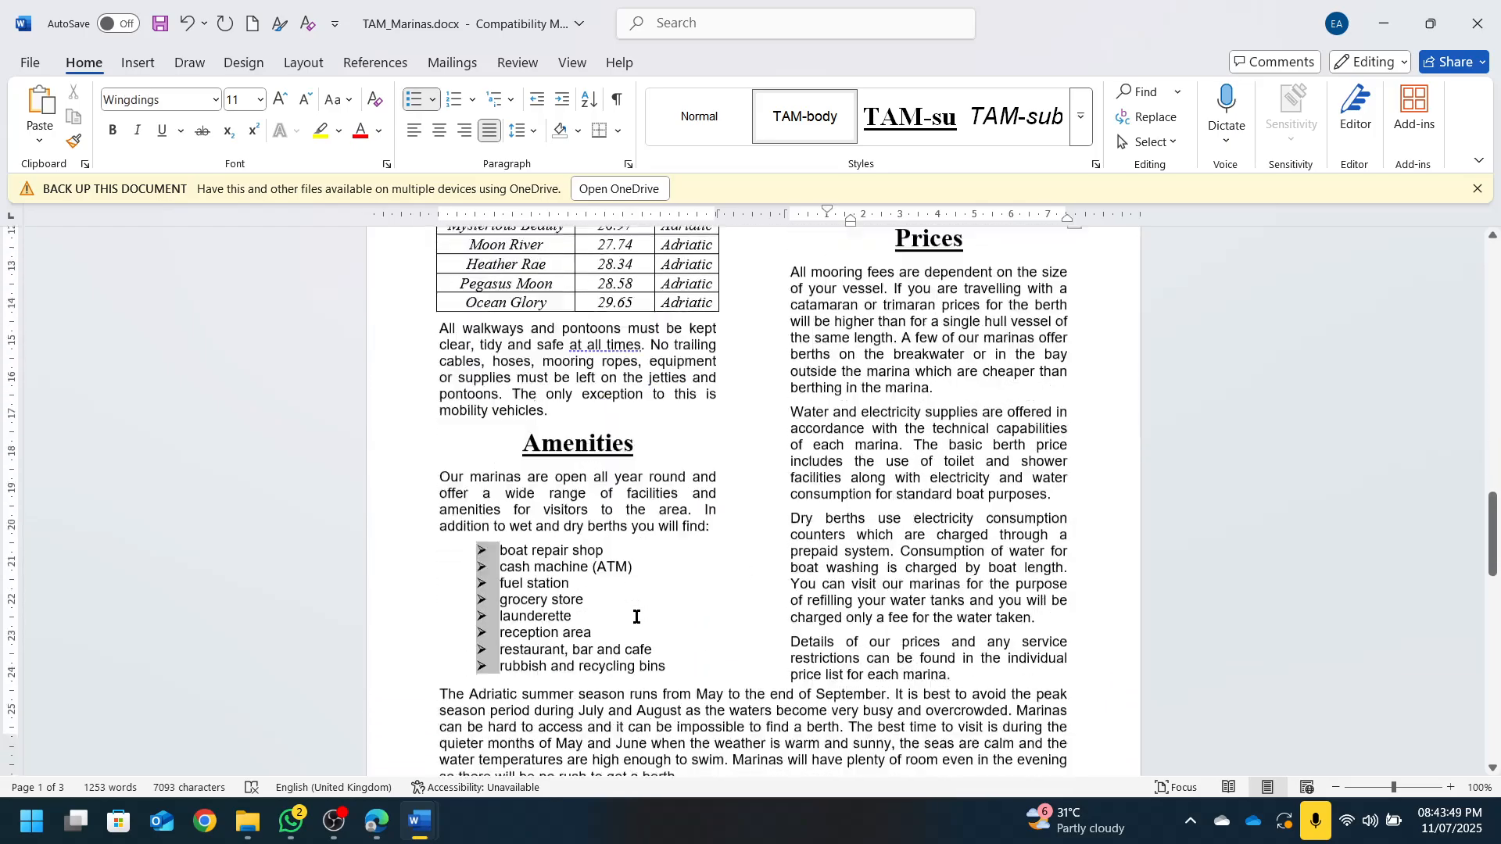
{"action": "left_click", "coordinate": [554, 486]}
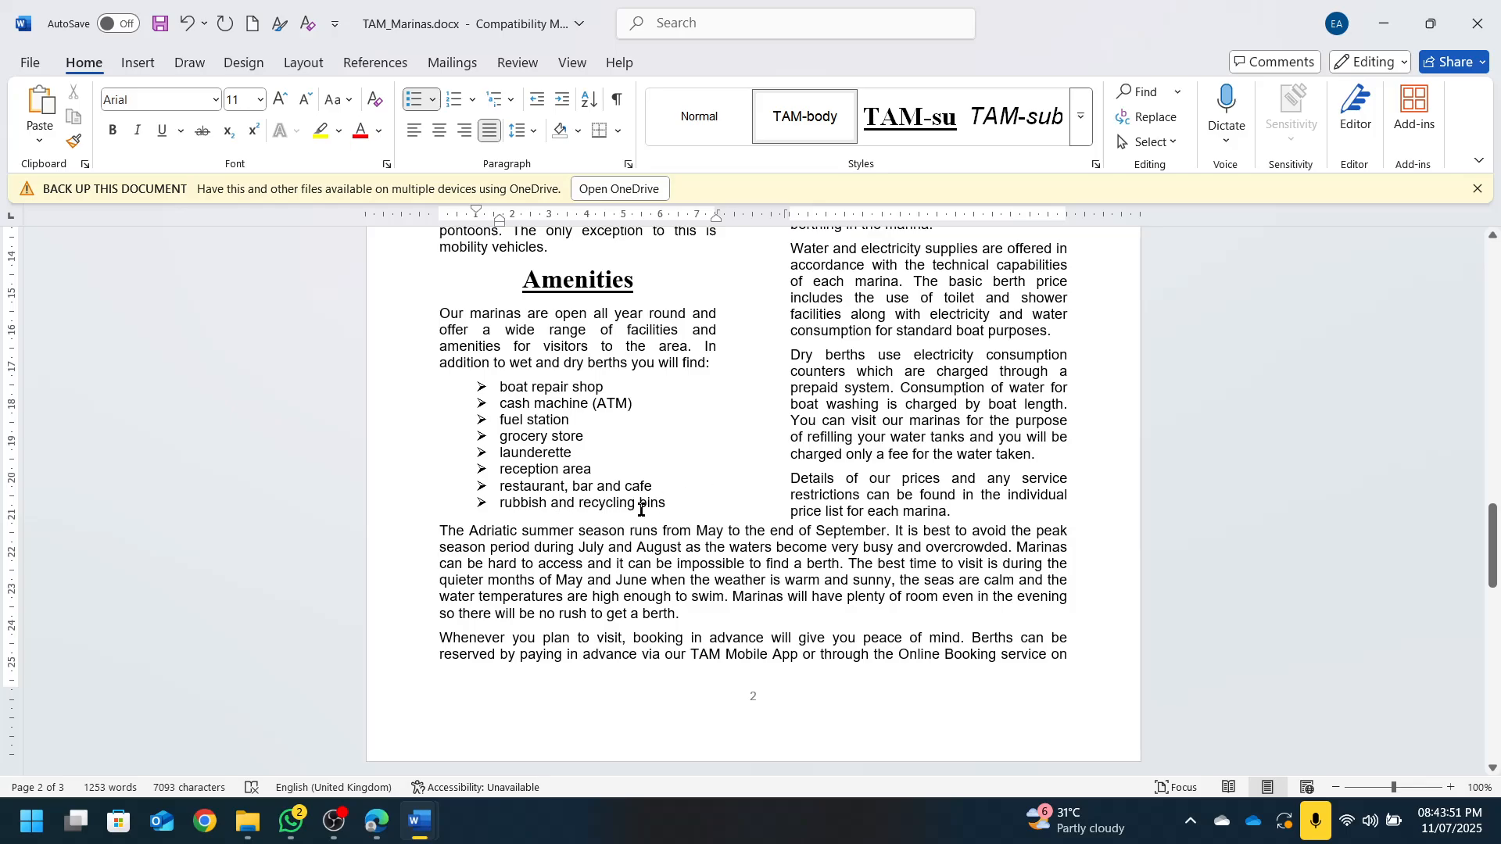
{"action": "scroll", "coordinate": [530, 405], "scroll_direction": "up", "scroll_amount": 3}
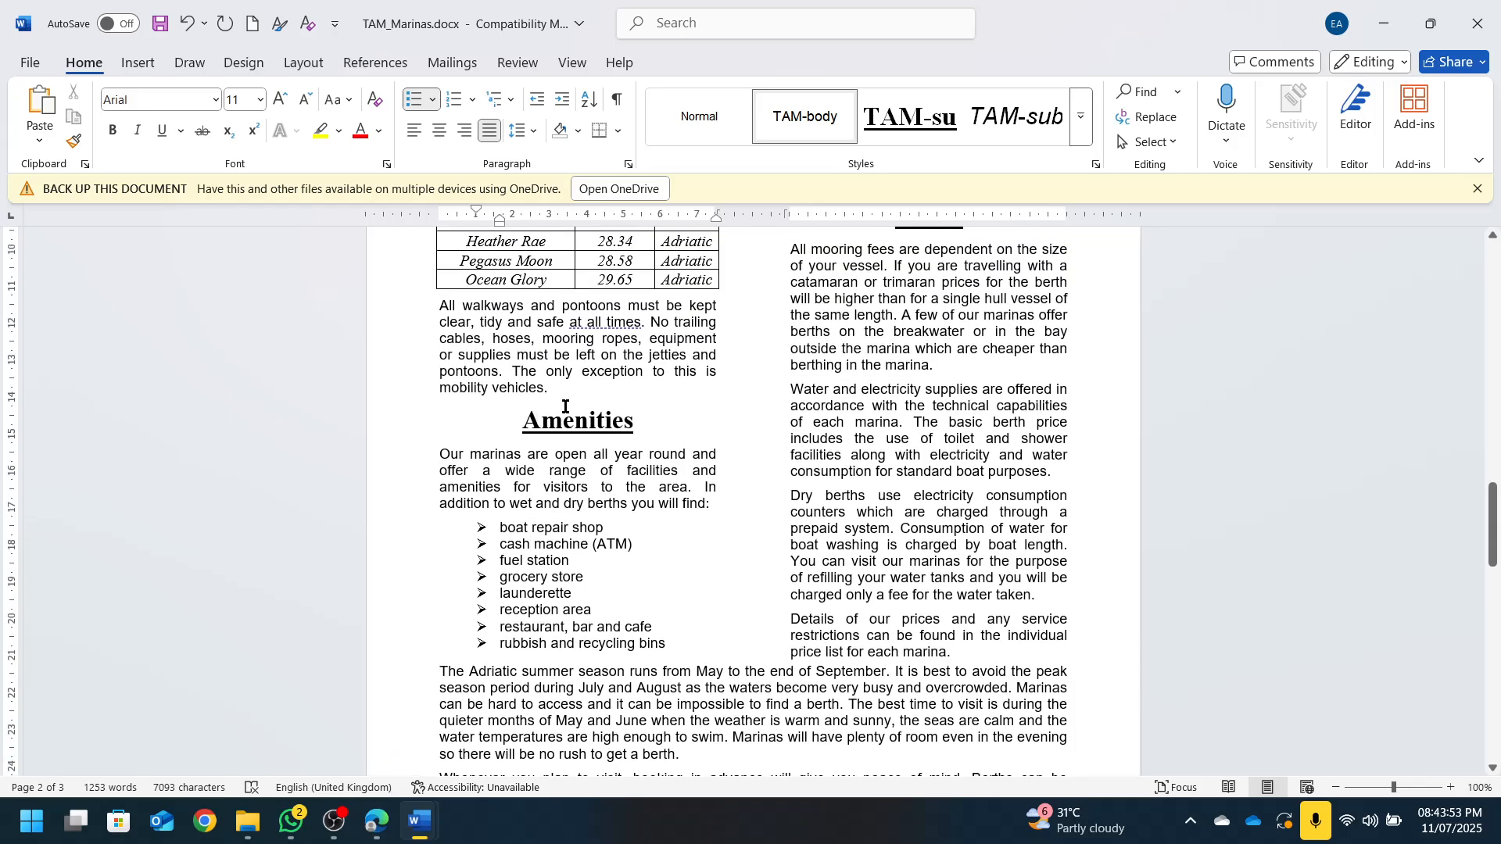
{"action": "left_click", "coordinate": [563, 411]}
{"action": "left_click", "coordinate": [565, 379]}
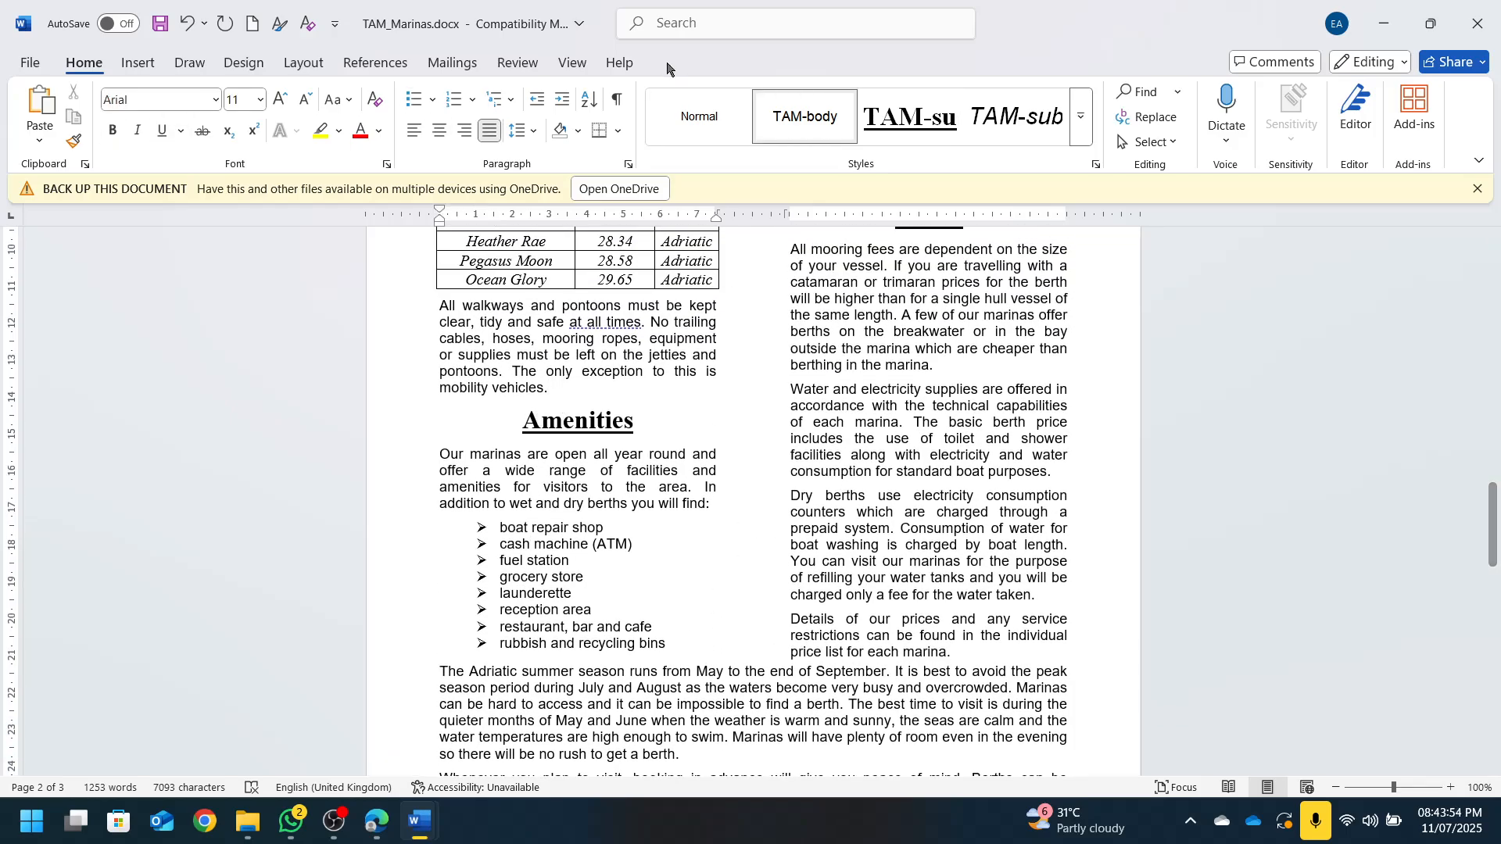
Reduce Spacing After from 6 pt to 0 pt on the paragraph ending 'mobility vehicles'
{"action": "left_click", "coordinate": [303, 63]}
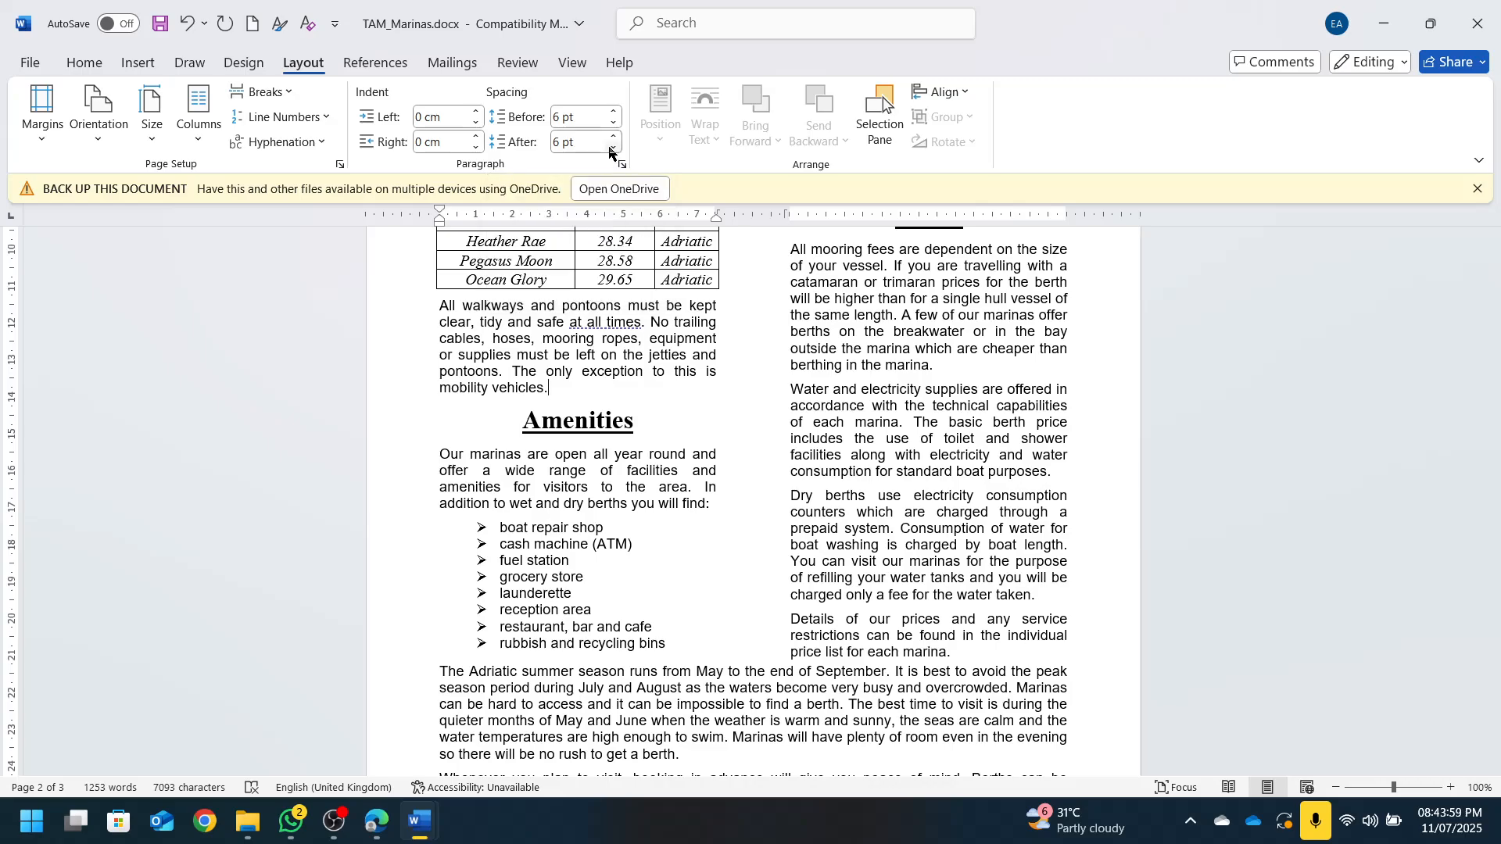
{"action": "left_click", "coordinate": [614, 148]}
{"action": "scroll", "coordinate": [634, 651], "scroll_direction": "up", "scroll_amount": 1}
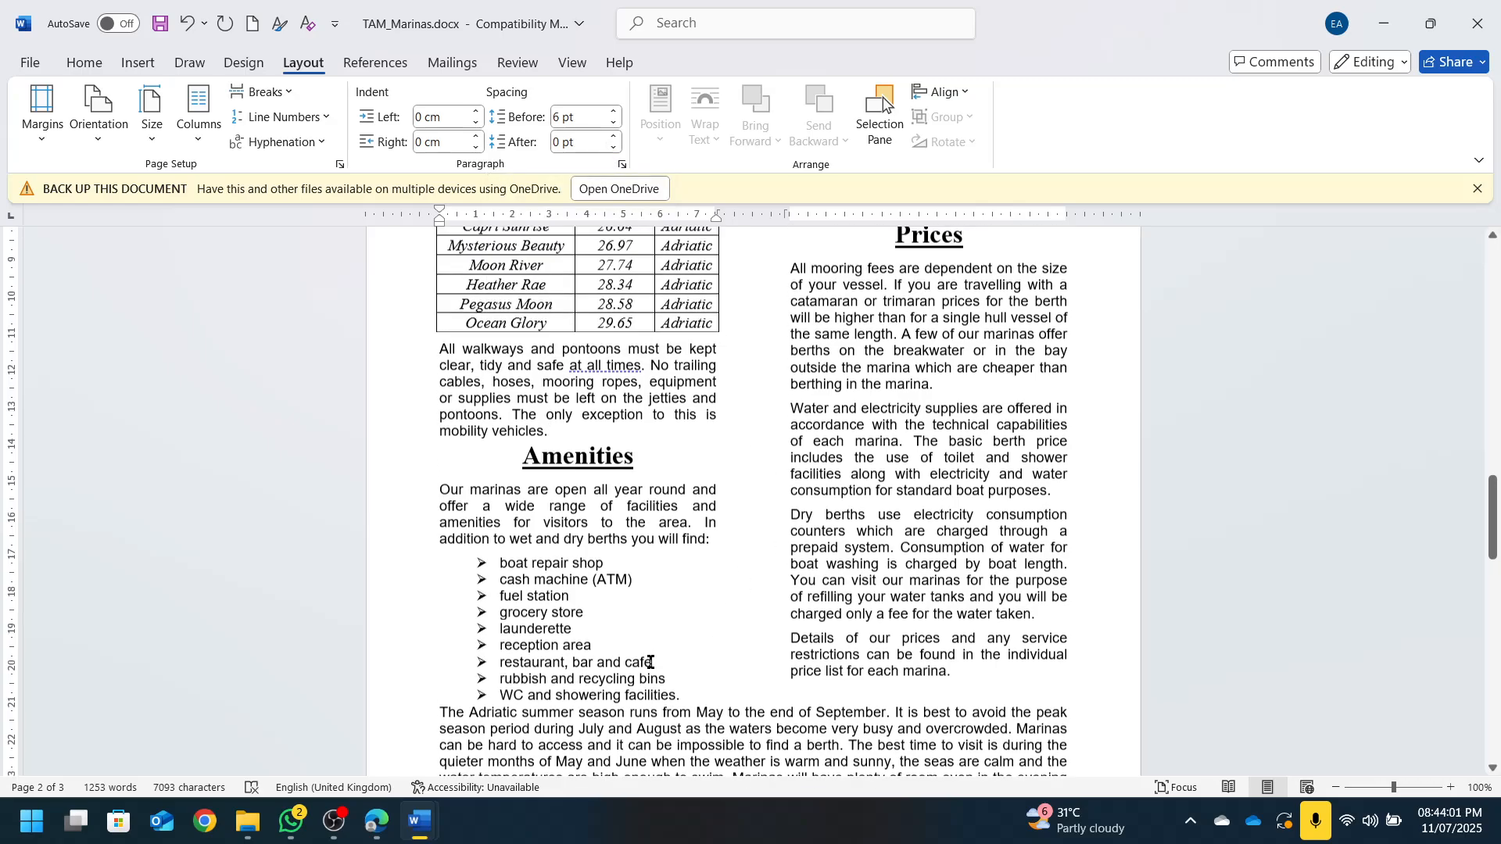
{"action": "scroll", "coordinate": [652, 662], "scroll_direction": "down", "scroll_amount": 10}
{"action": "scroll", "coordinate": [652, 674], "scroll_direction": "up", "scroll_amount": 5}
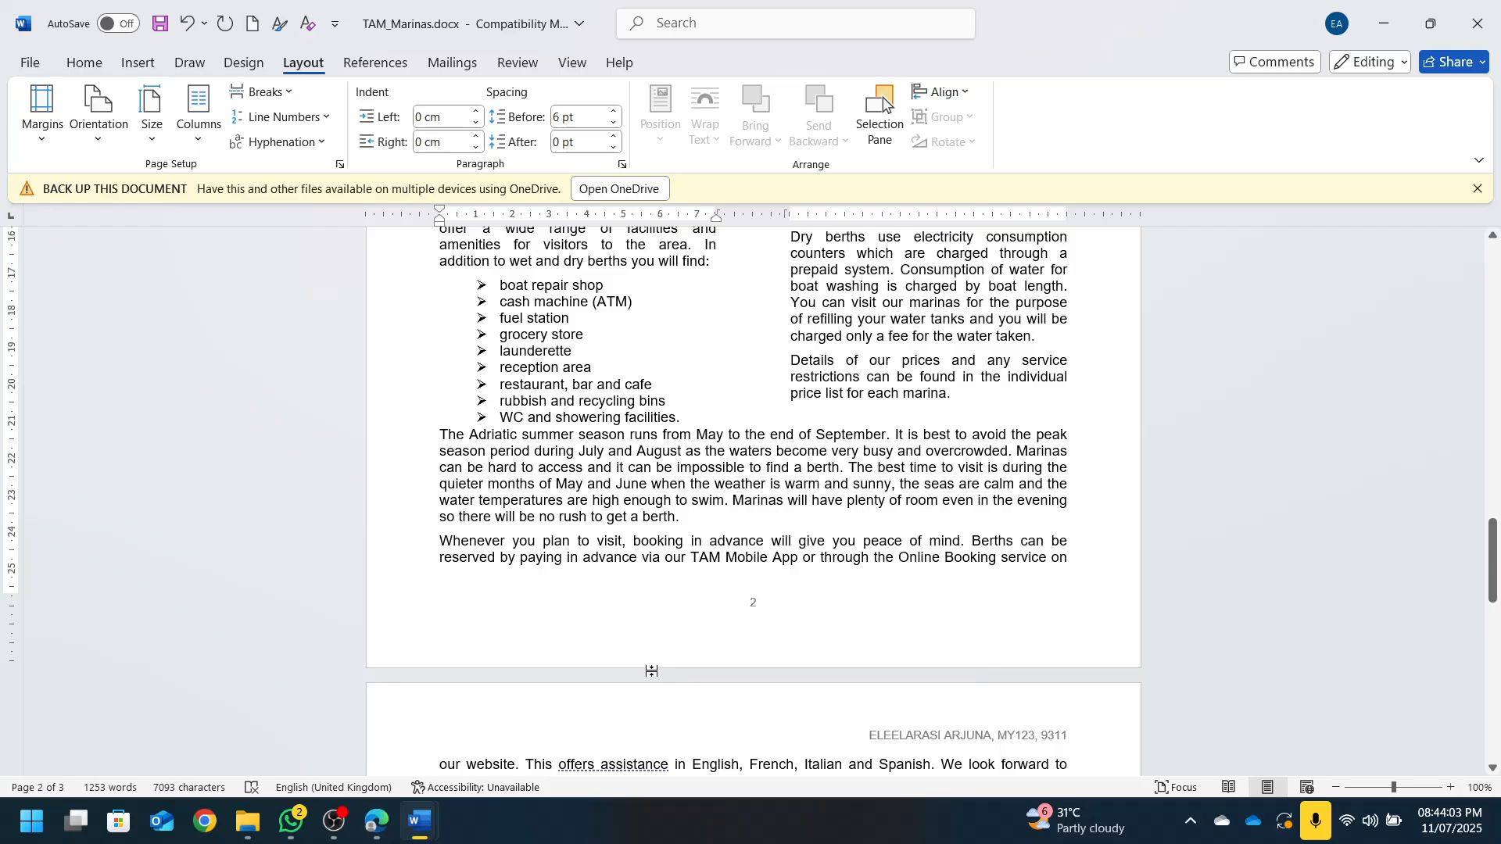
{"action": "scroll", "coordinate": [860, 710], "scroll_direction": "up", "scroll_amount": 5}
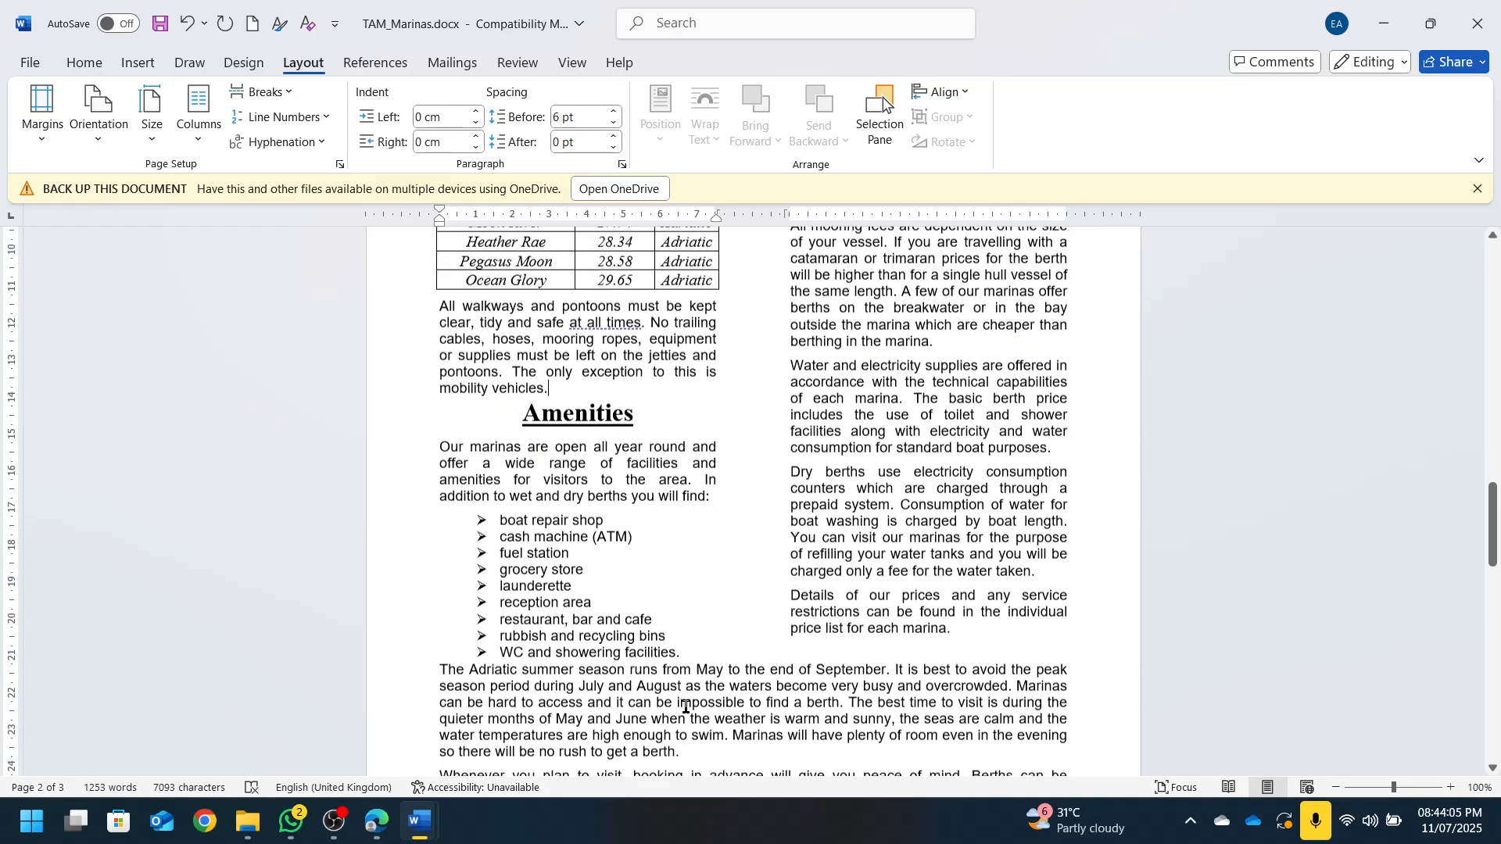
{"action": "scroll", "coordinate": [735, 633], "scroll_direction": "up", "scroll_amount": 15}
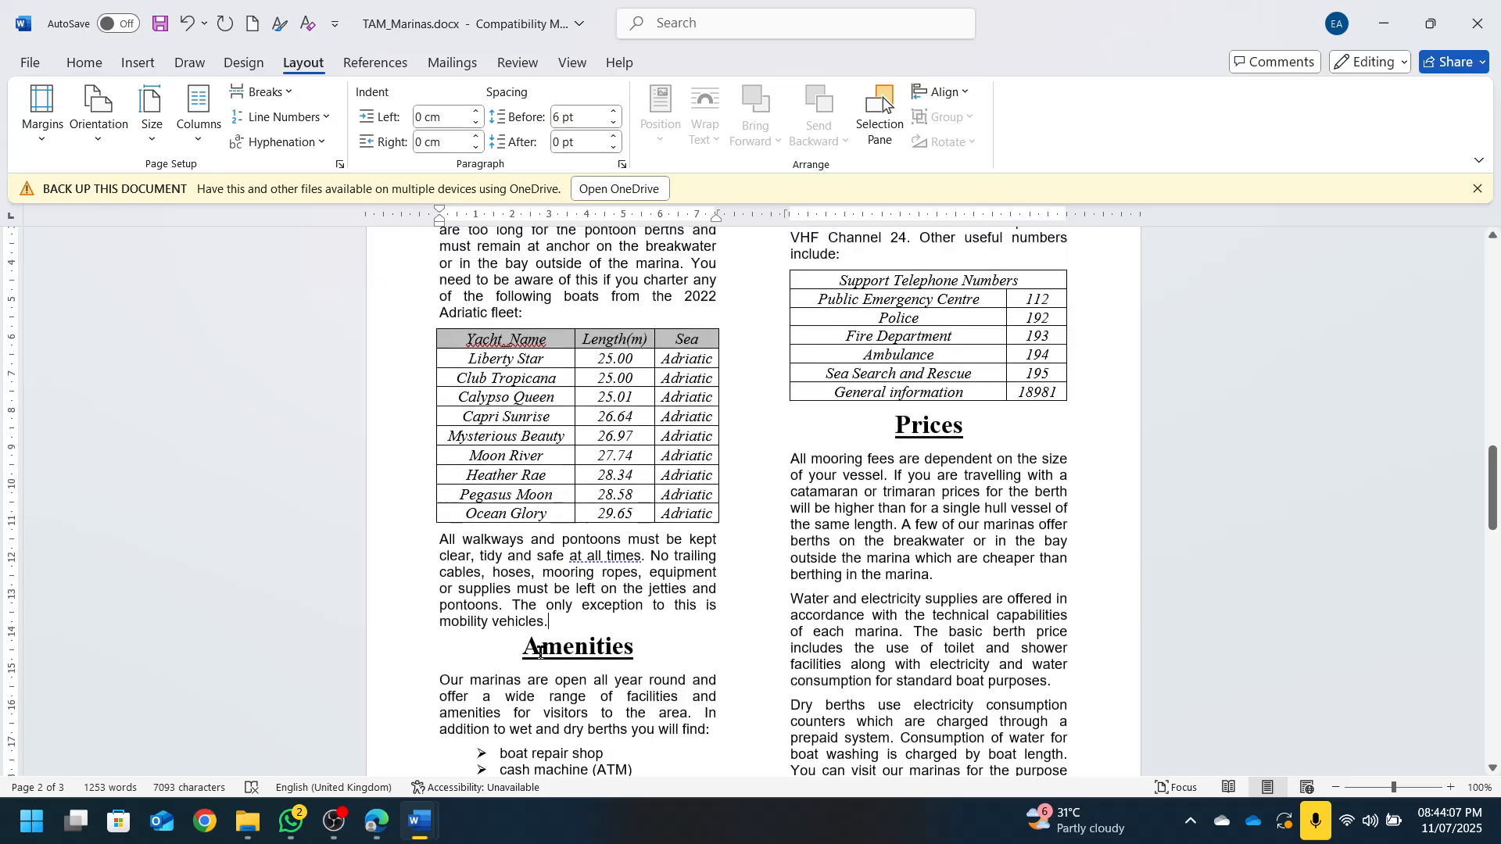
{"action": "scroll", "coordinate": [734, 644], "scroll_direction": "up", "scroll_amount": 10}
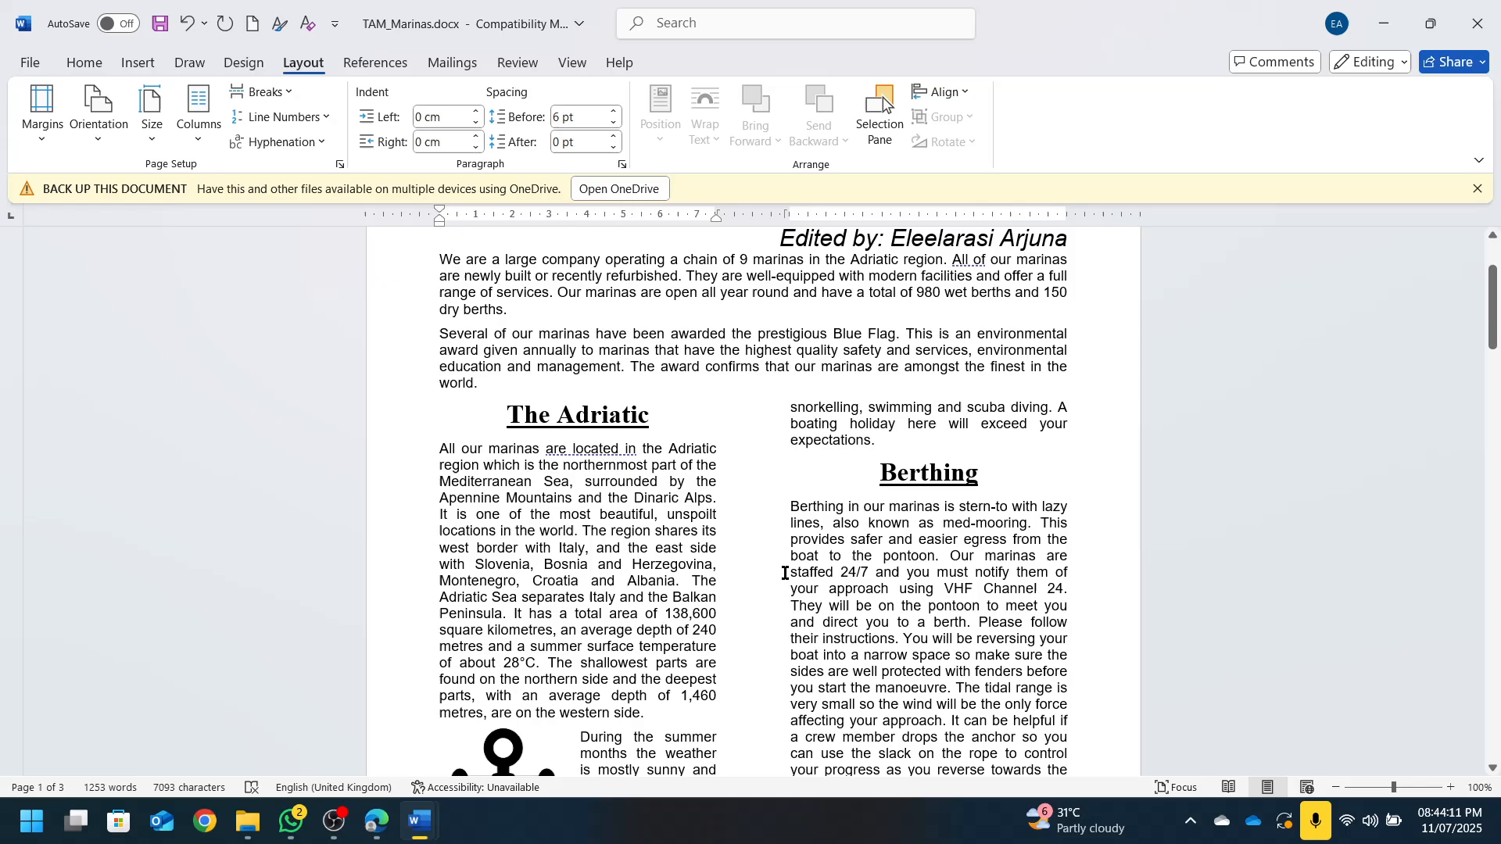
{"action": "scroll", "coordinate": [785, 573], "scroll_direction": "up", "scroll_amount": 3}
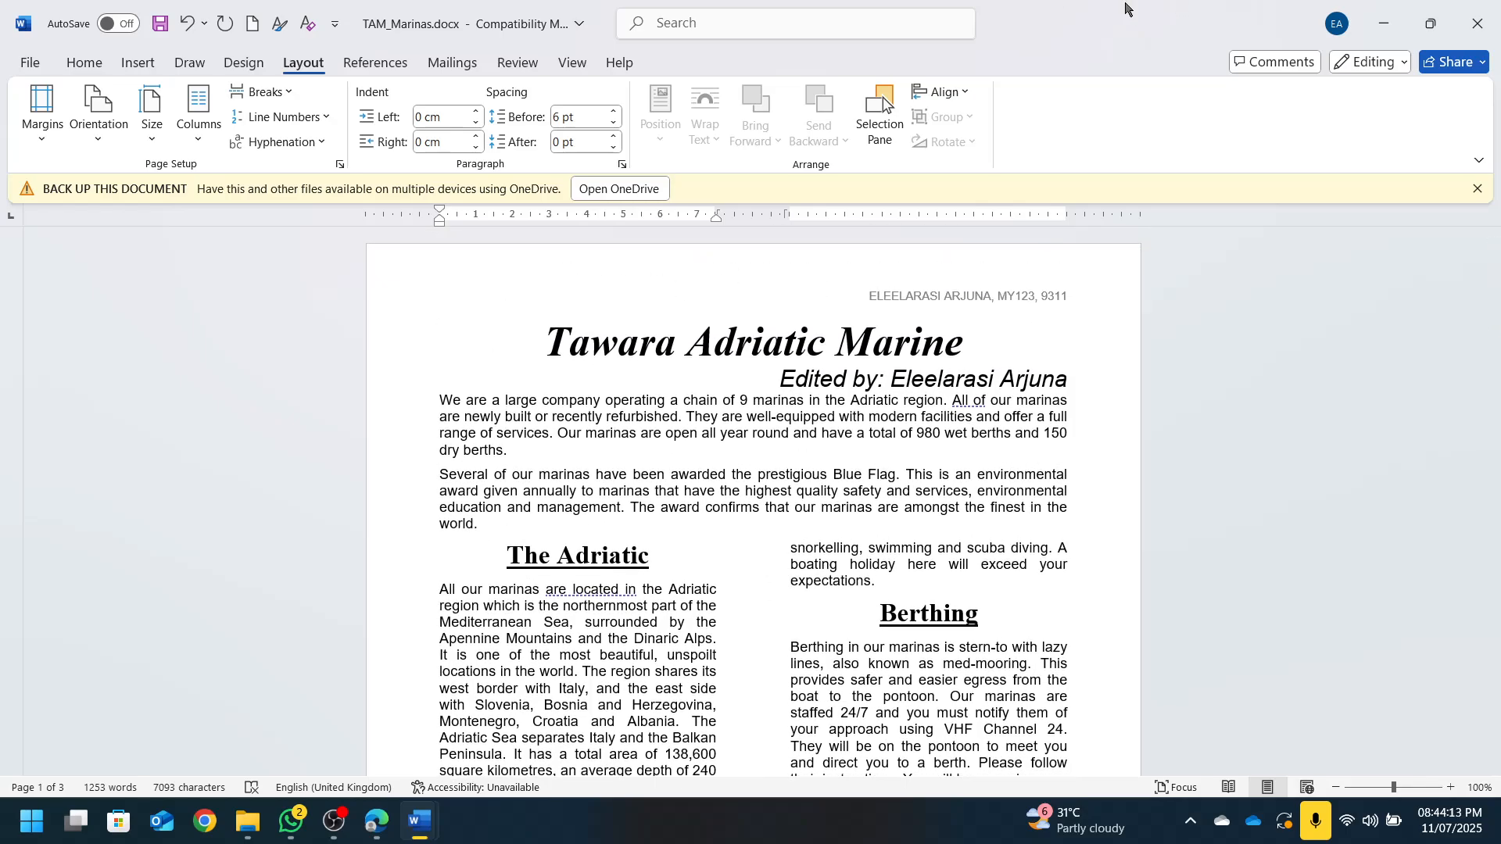
Snap Word to the right half and tick the 'no blank pages' bullet in the PDF
{"action": "left_click_drag", "start_coordinate": [1125, 5], "coordinate": [1498, 383]}
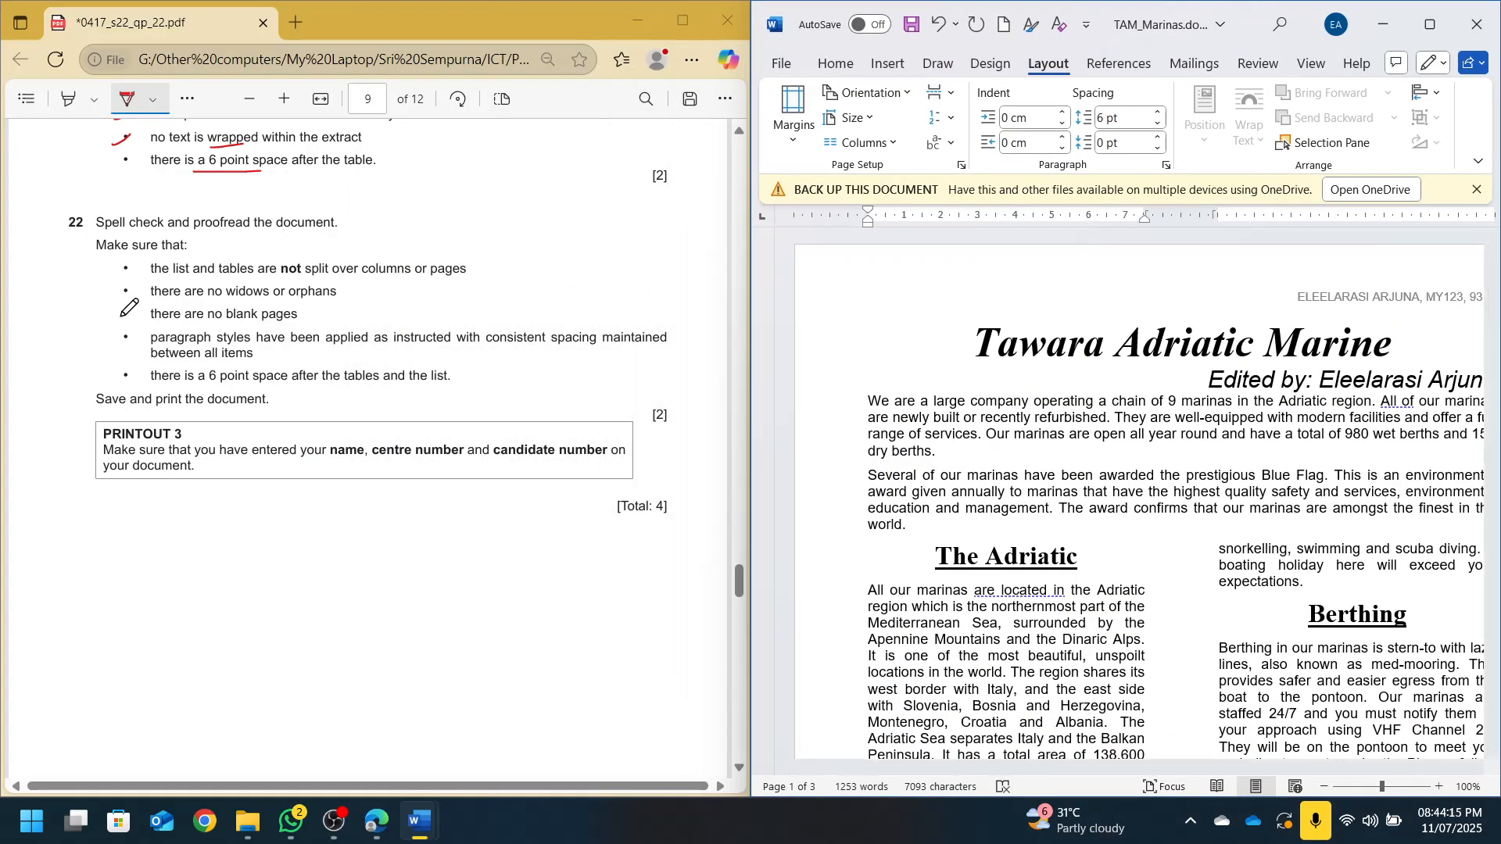
{"action": "left_click_drag", "start_coordinate": [107, 318], "coordinate": [150, 298]}
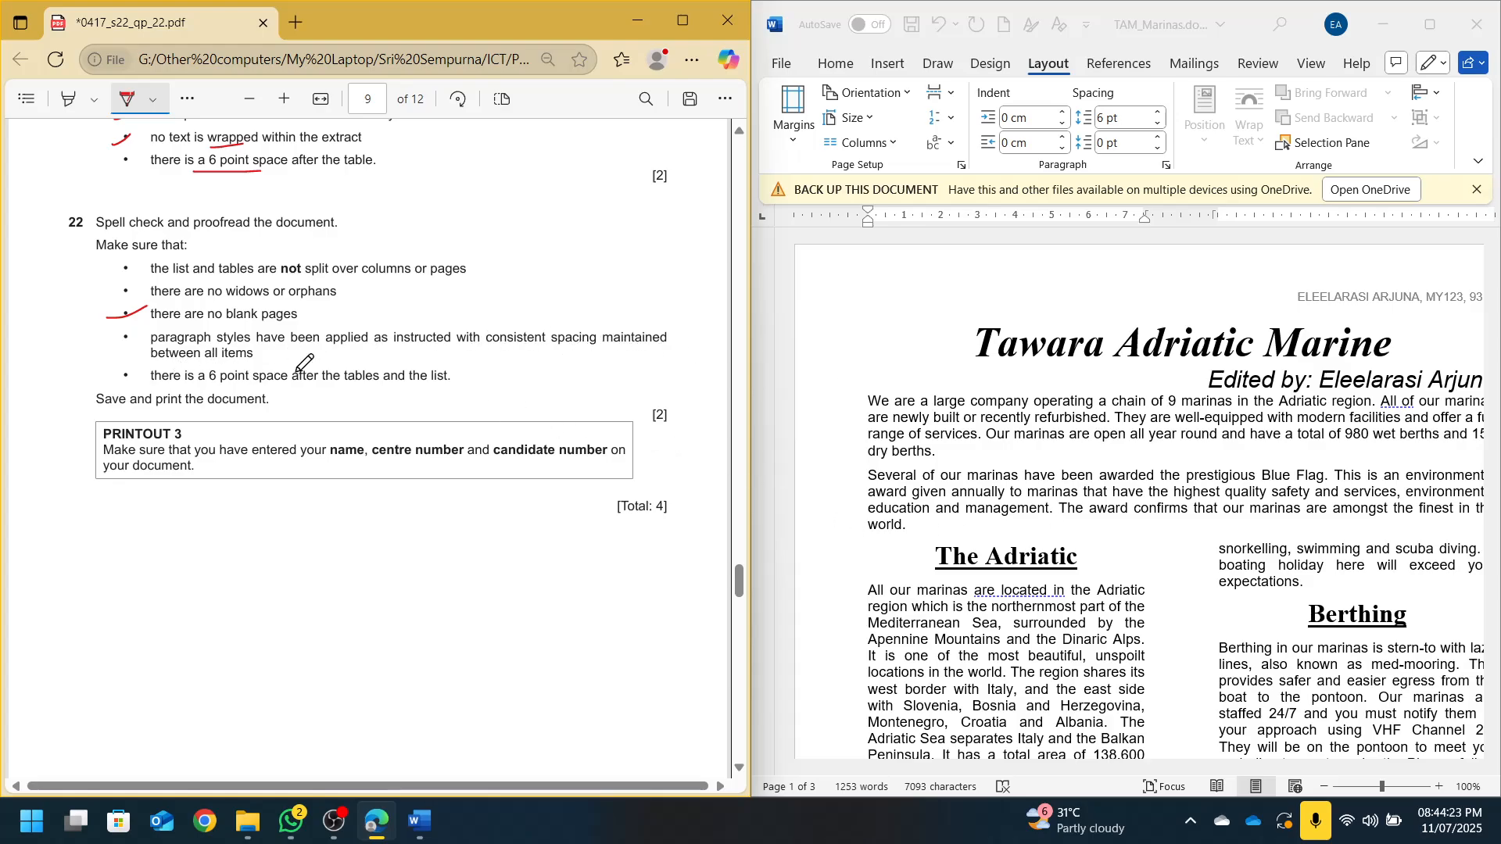
{"action": "scroll", "coordinate": [1104, 538], "scroll_direction": "down", "scroll_amount": 15}
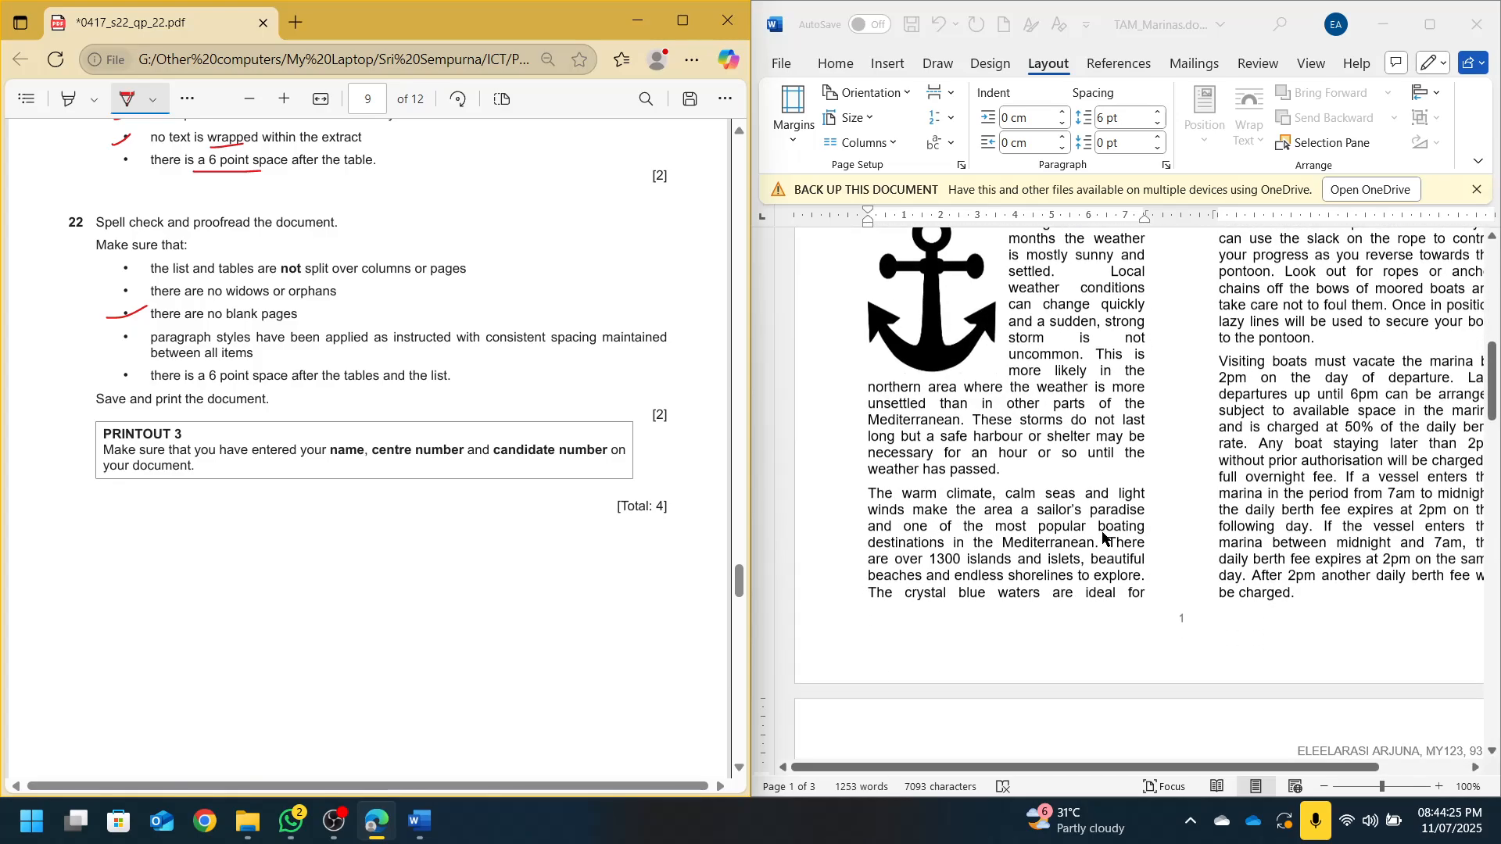
{"action": "scroll", "coordinate": [1104, 537], "scroll_direction": "down", "scroll_amount": 10}
Show non-printing formatting marks in the maximized document, then snap Word back beside the PDF
{"action": "scroll", "coordinate": [1268, 347], "scroll_direction": "up", "scroll_amount": 4}
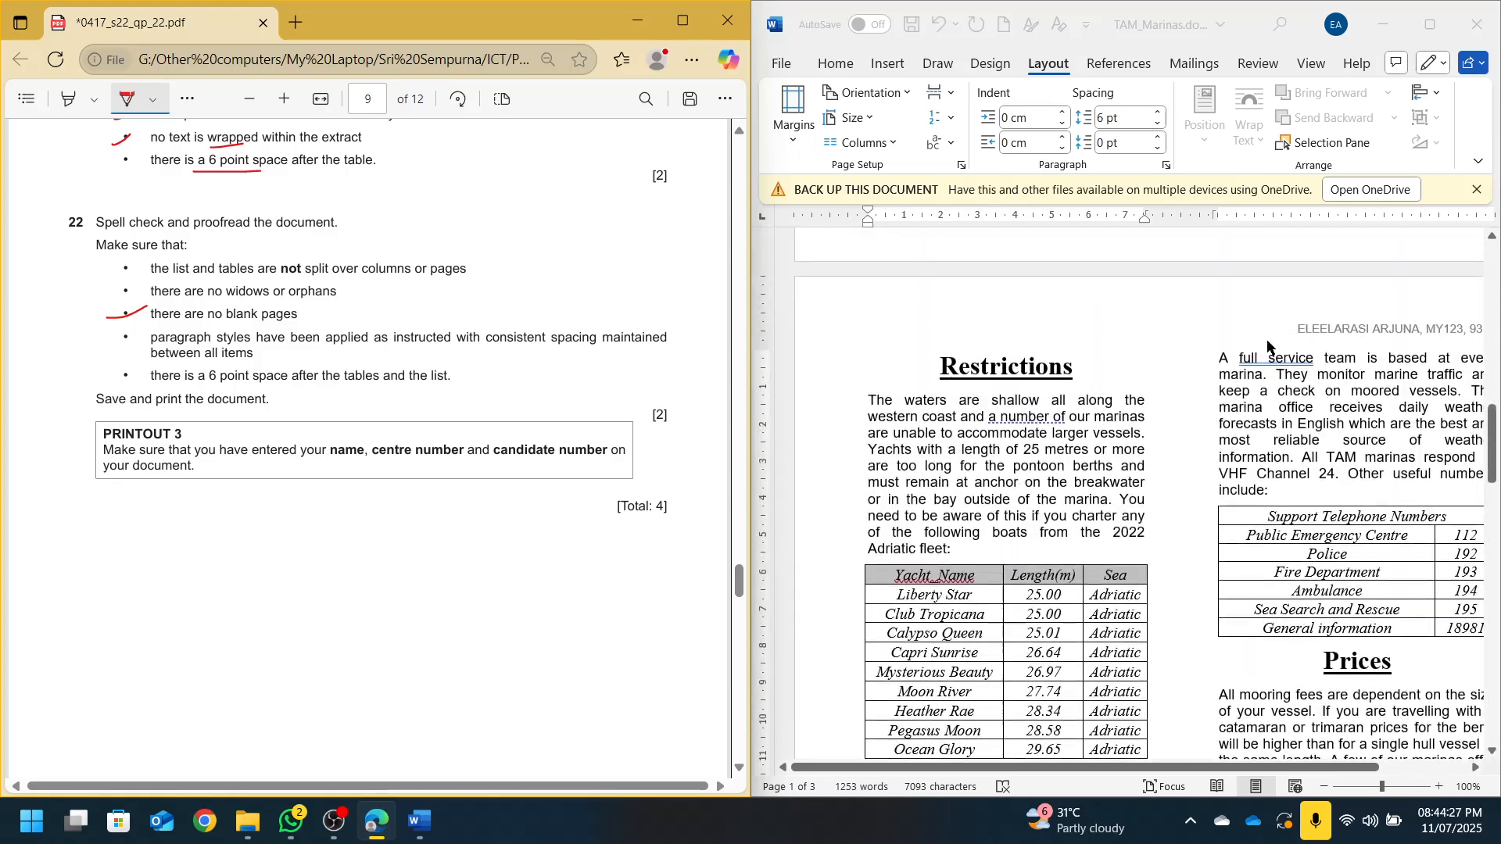
{"action": "left_click", "coordinate": [1430, 25]}
{"action": "left_click", "coordinate": [84, 62]}
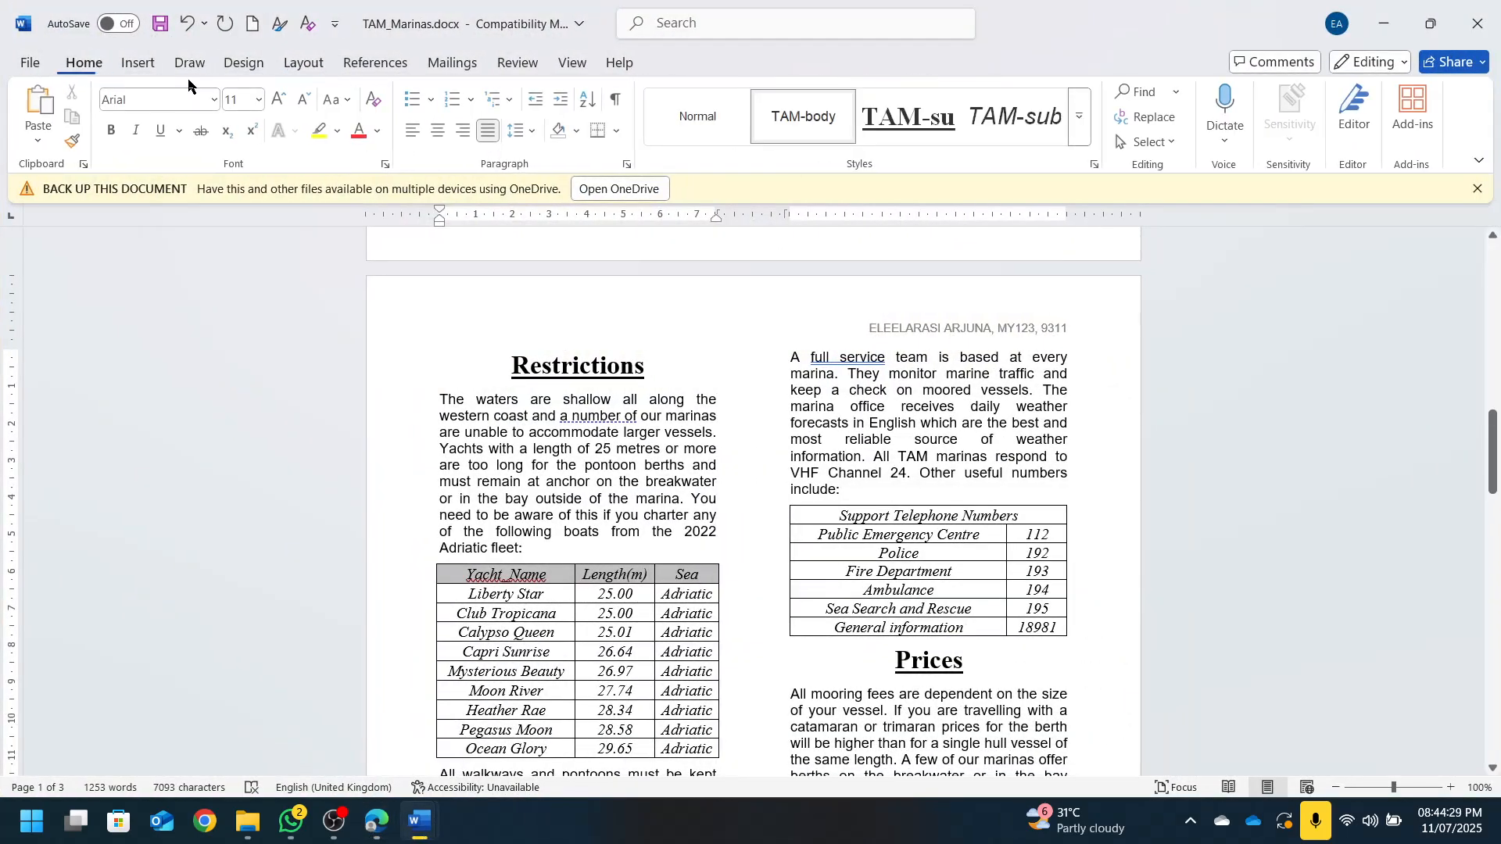
{"action": "left_click", "coordinate": [615, 100]}
{"action": "scroll", "coordinate": [809, 529], "scroll_direction": "up", "scroll_amount": 6}
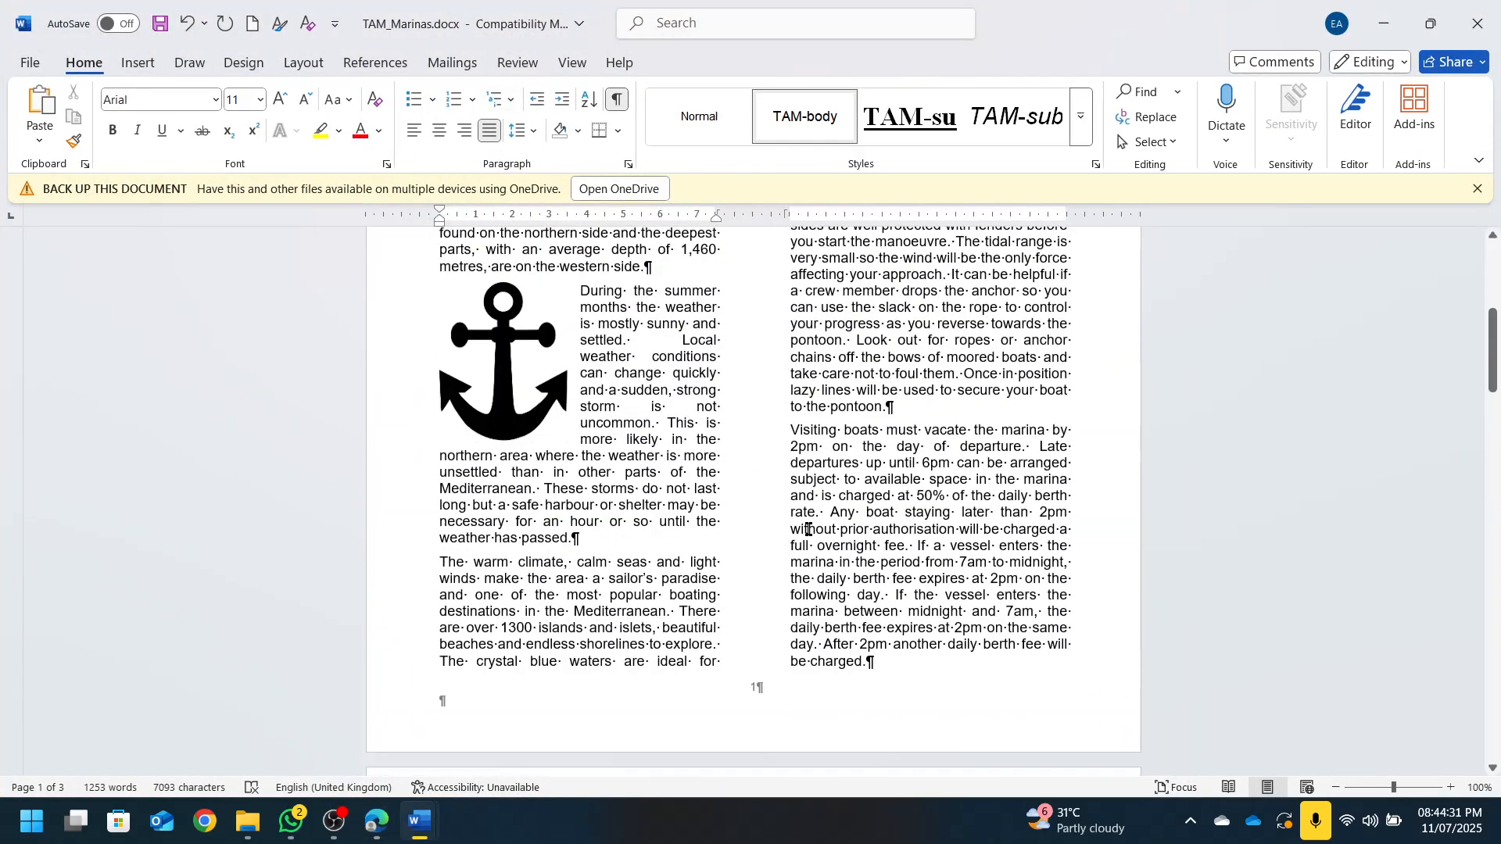
{"action": "scroll", "coordinate": [809, 530], "scroll_direction": "up", "scroll_amount": 7}
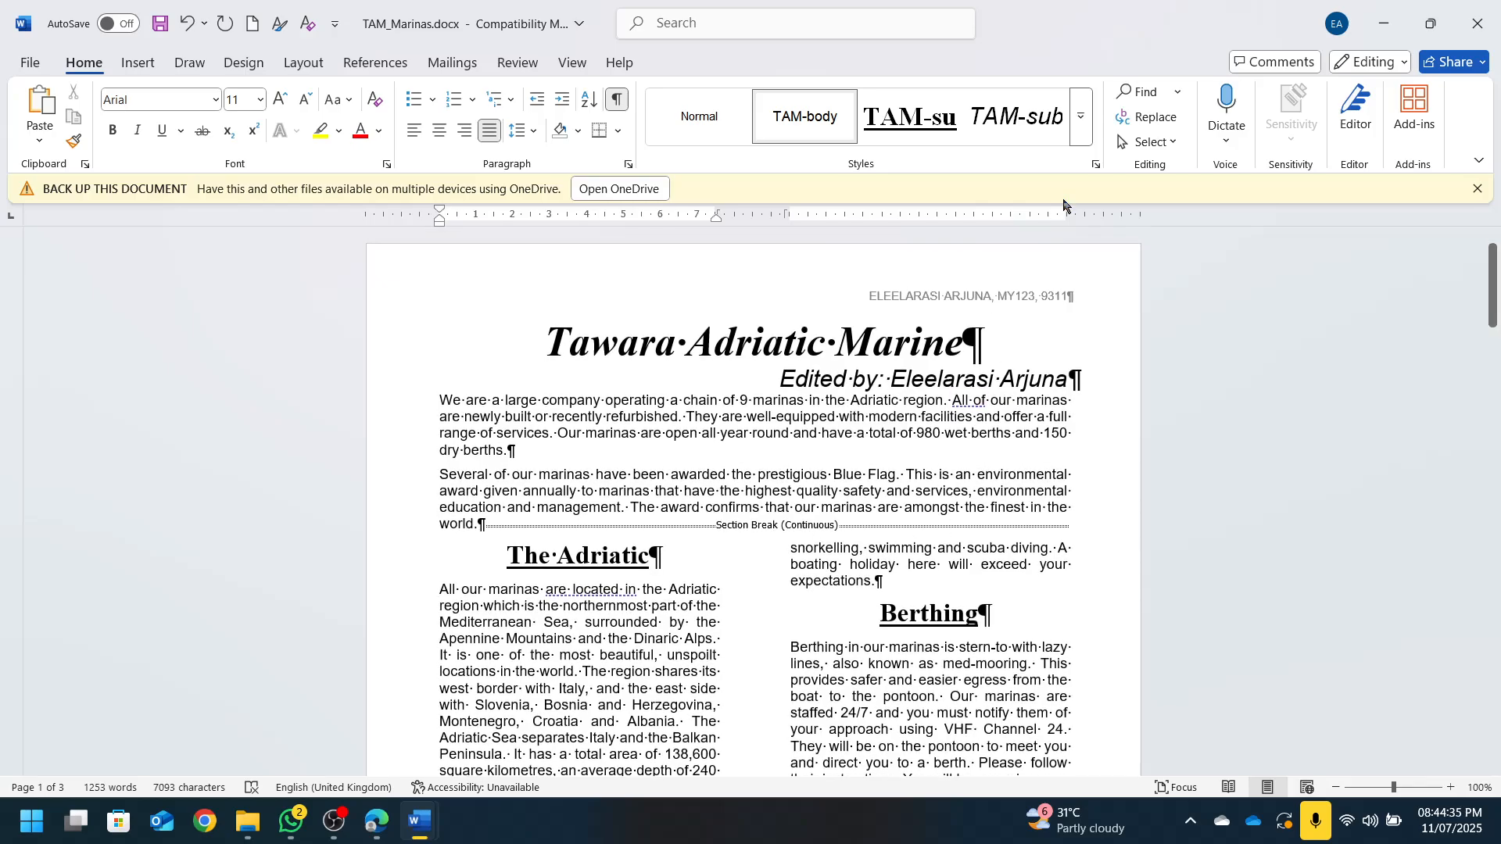
{"action": "left_click_drag", "start_coordinate": [1082, 19], "coordinate": [1500, 364]}
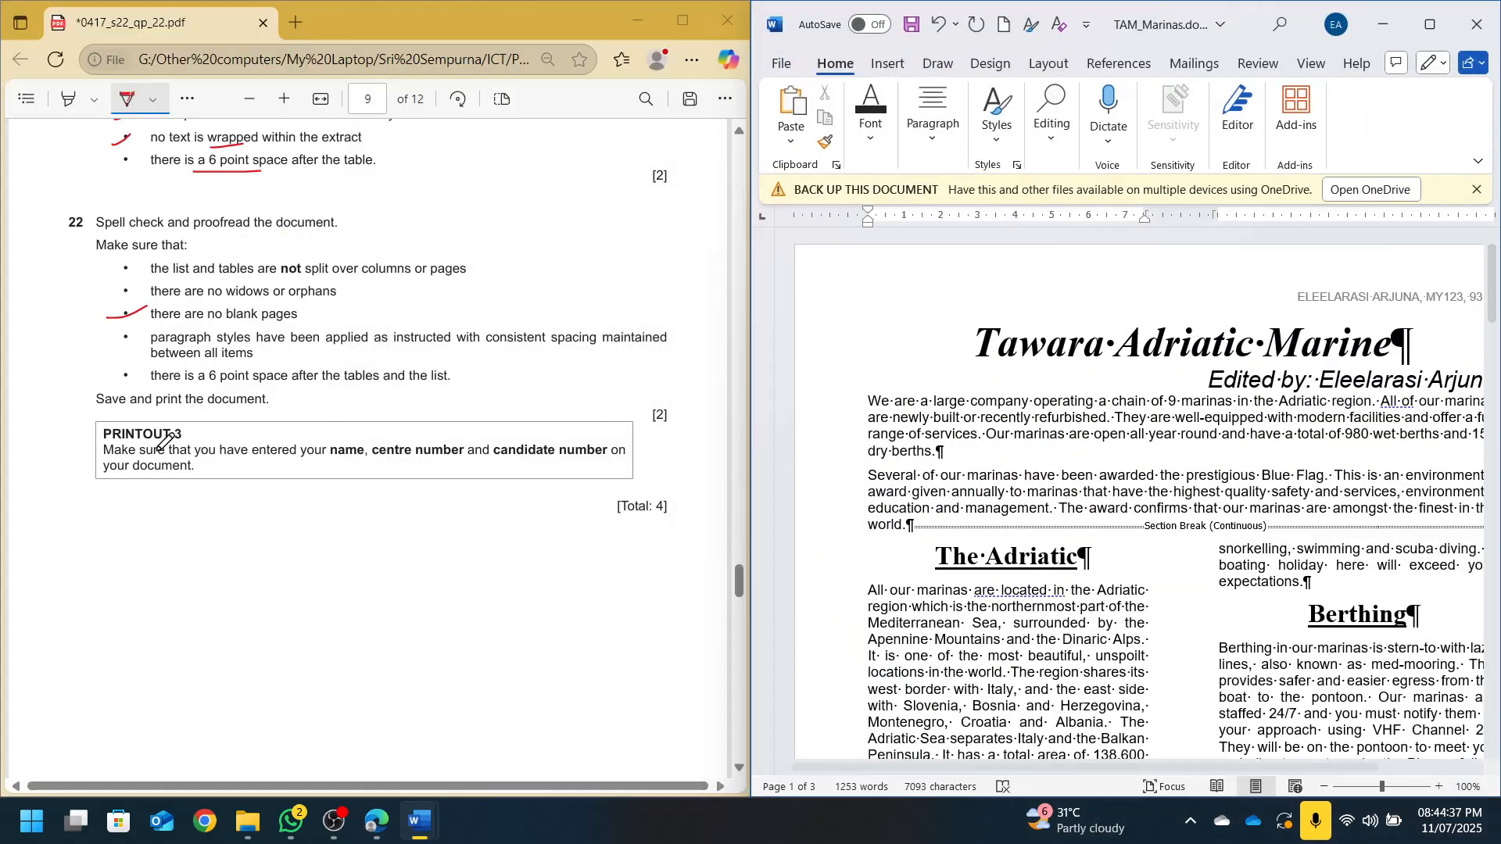
Check the font settings of The Adriatic subheading
{"action": "scroll", "coordinate": [530, 486], "scroll_direction": "up", "scroll_amount": 15}
{"action": "scroll", "coordinate": [408, 426], "scroll_direction": "up", "scroll_amount": 15}
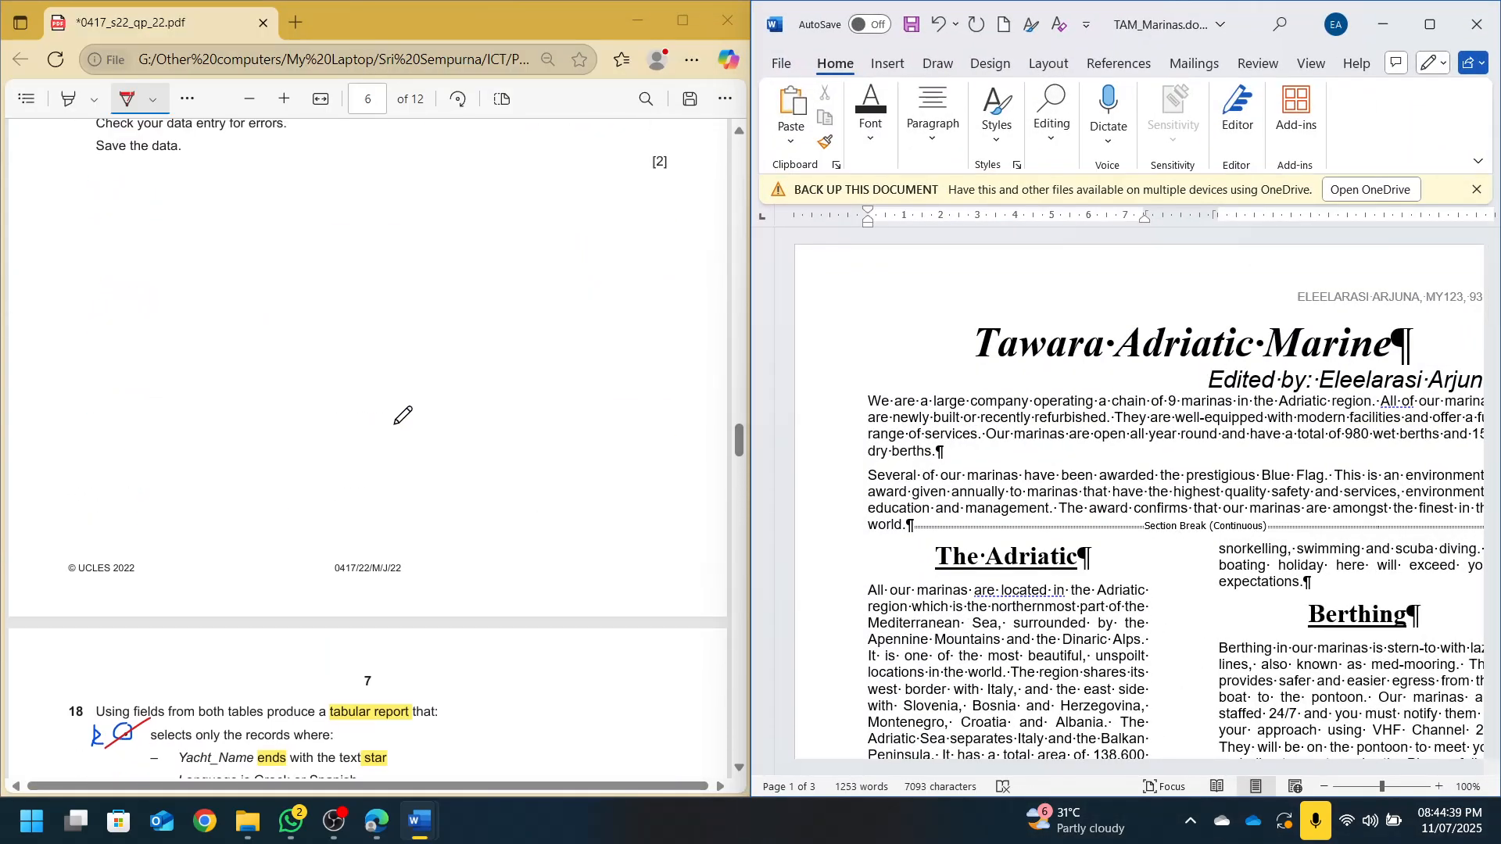
{"action": "scroll", "coordinate": [402, 415], "scroll_direction": "up", "scroll_amount": 15}
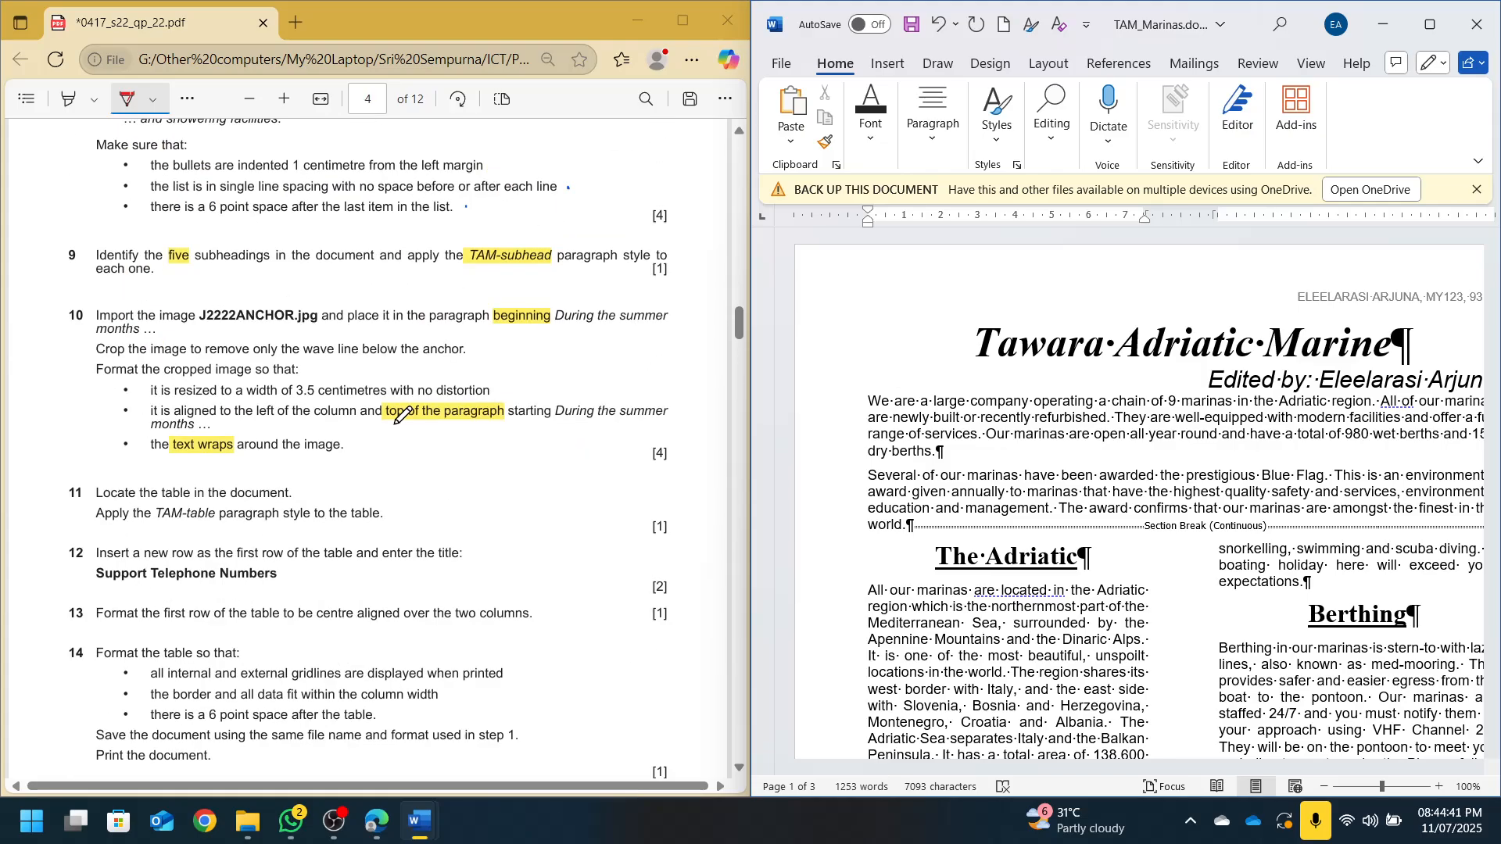
{"action": "scroll", "coordinate": [402, 414], "scroll_direction": "up", "scroll_amount": 15}
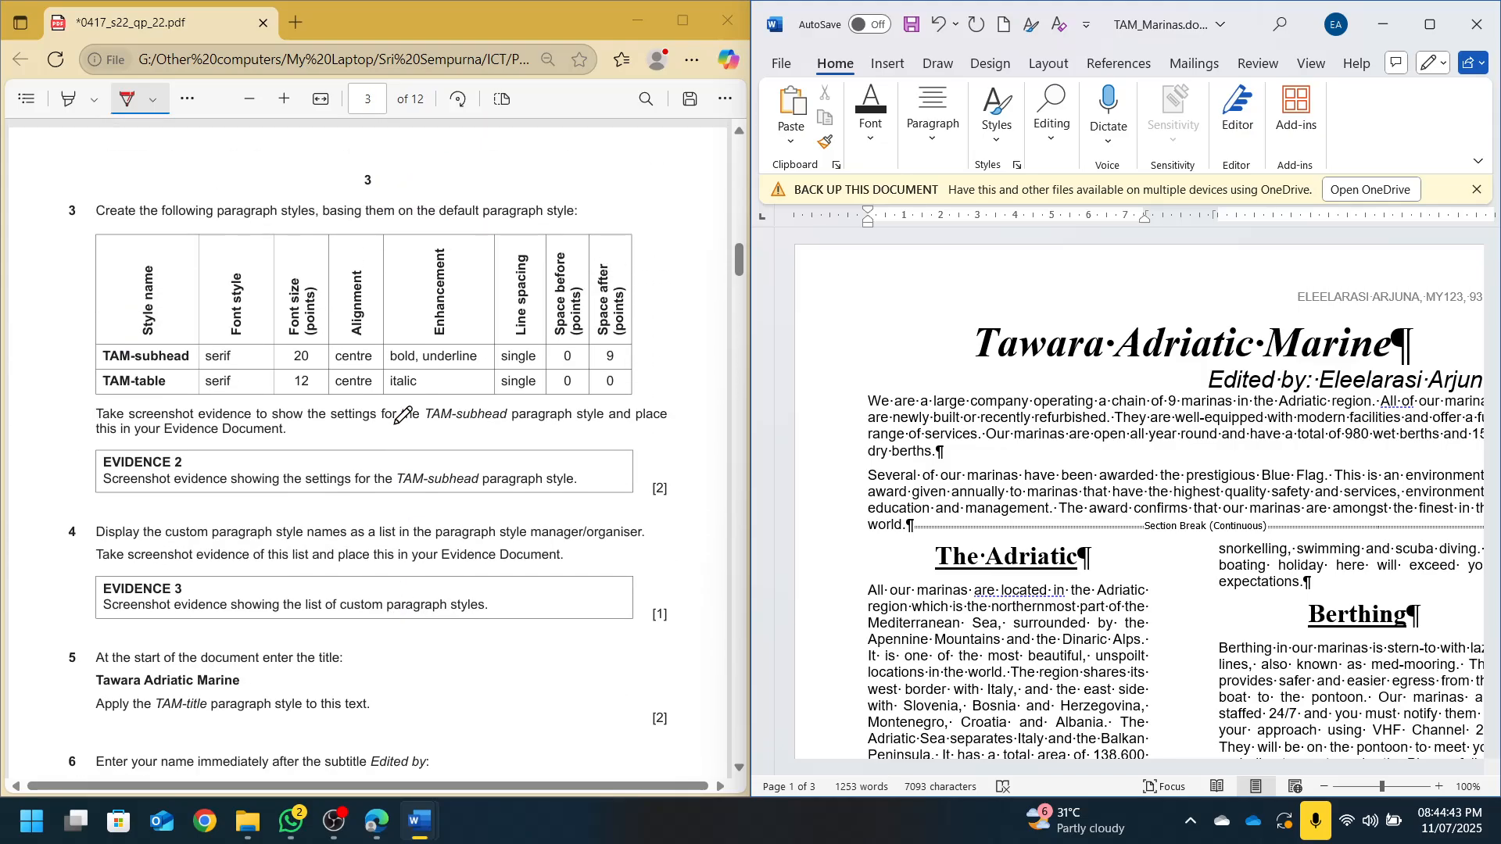
{"action": "scroll", "coordinate": [402, 415], "scroll_direction": "down", "scroll_amount": 15}
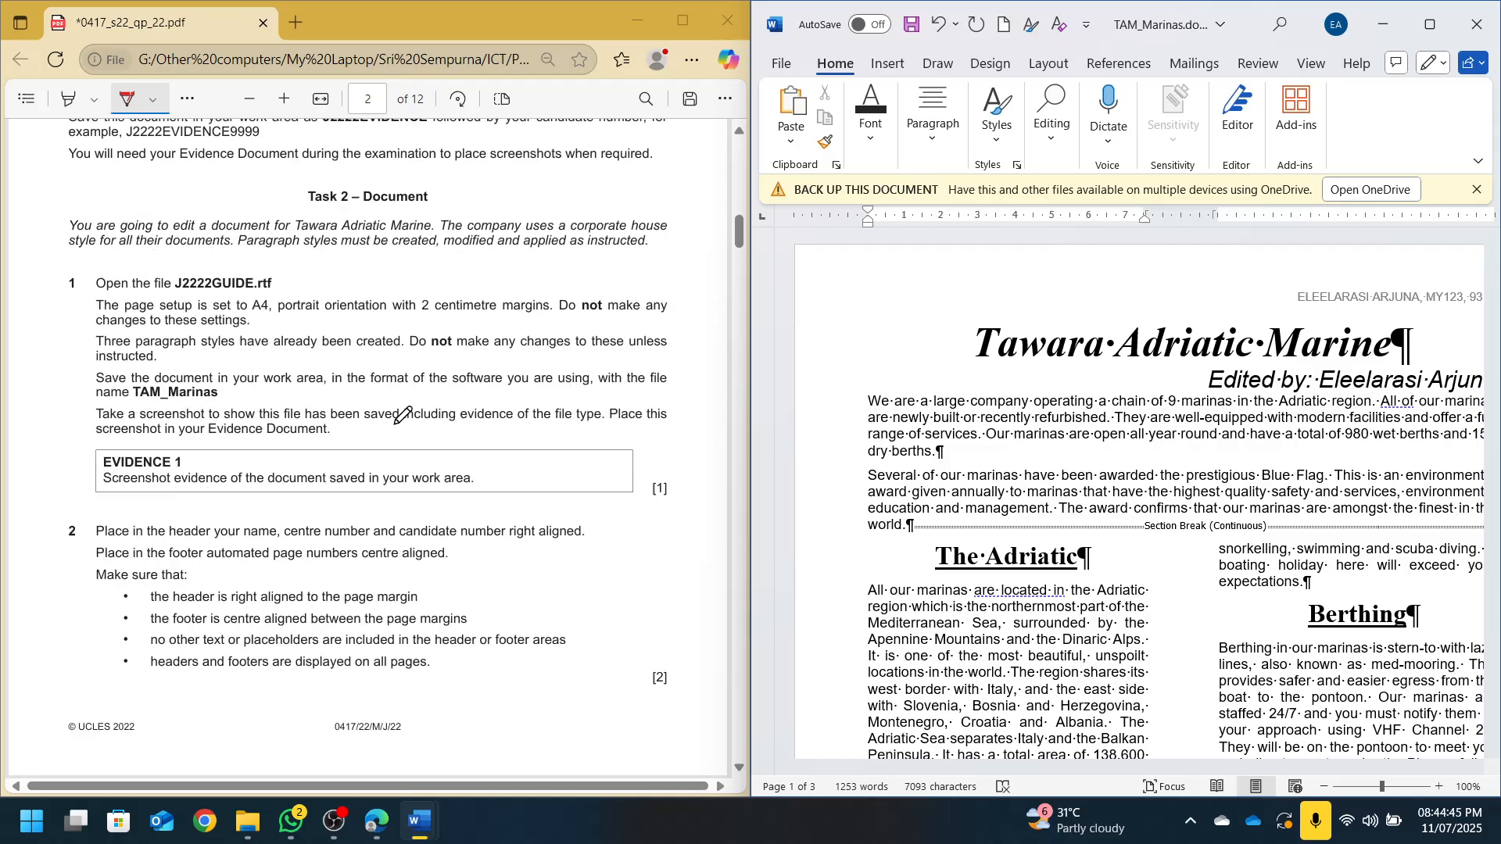
{"action": "scroll", "coordinate": [403, 414], "scroll_direction": "up", "scroll_amount": 1}
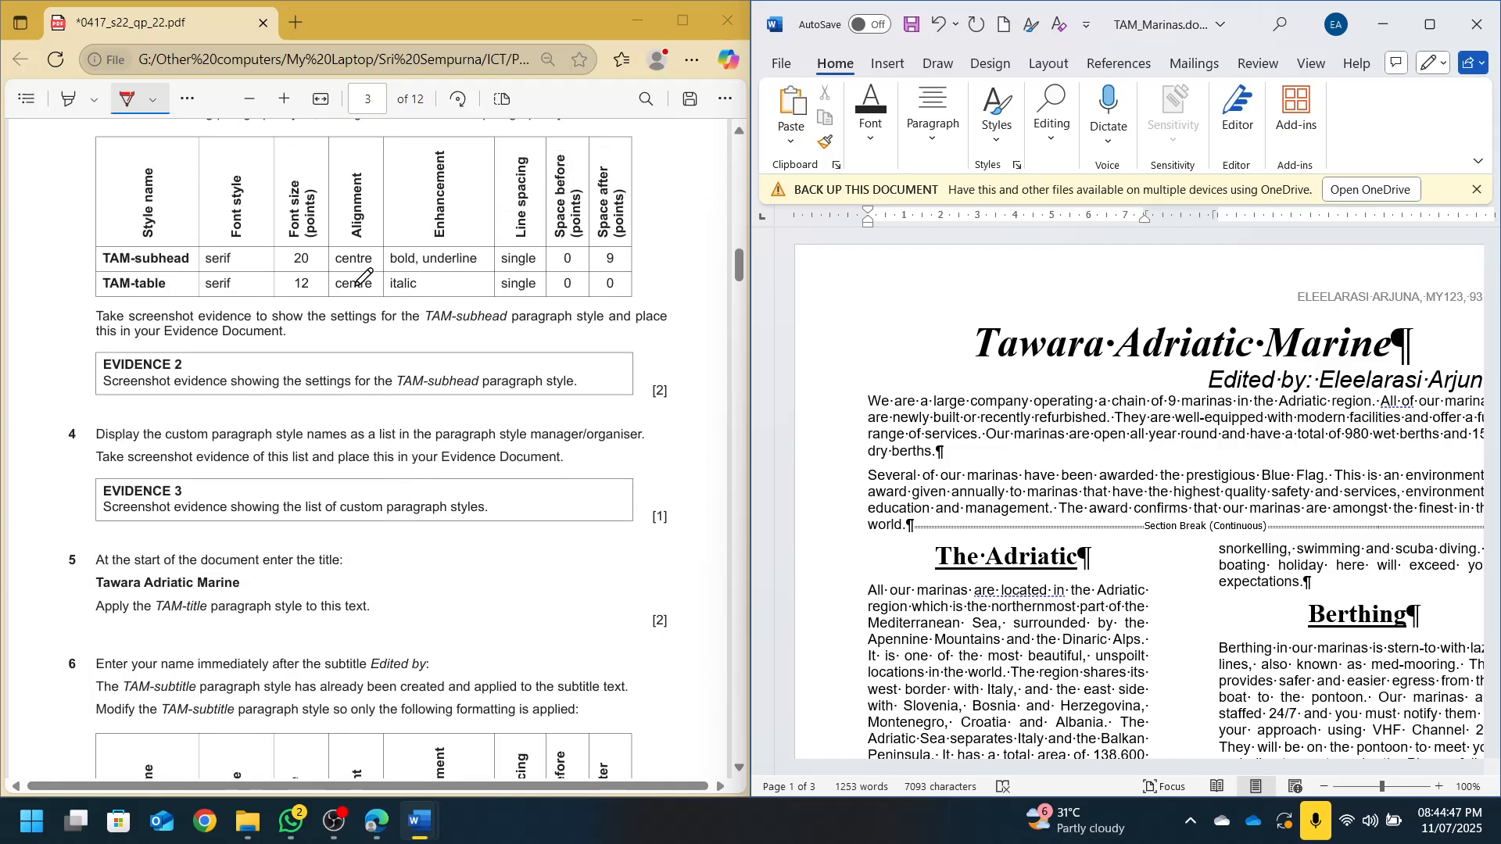
{"action": "left_click", "coordinate": [896, 104]}
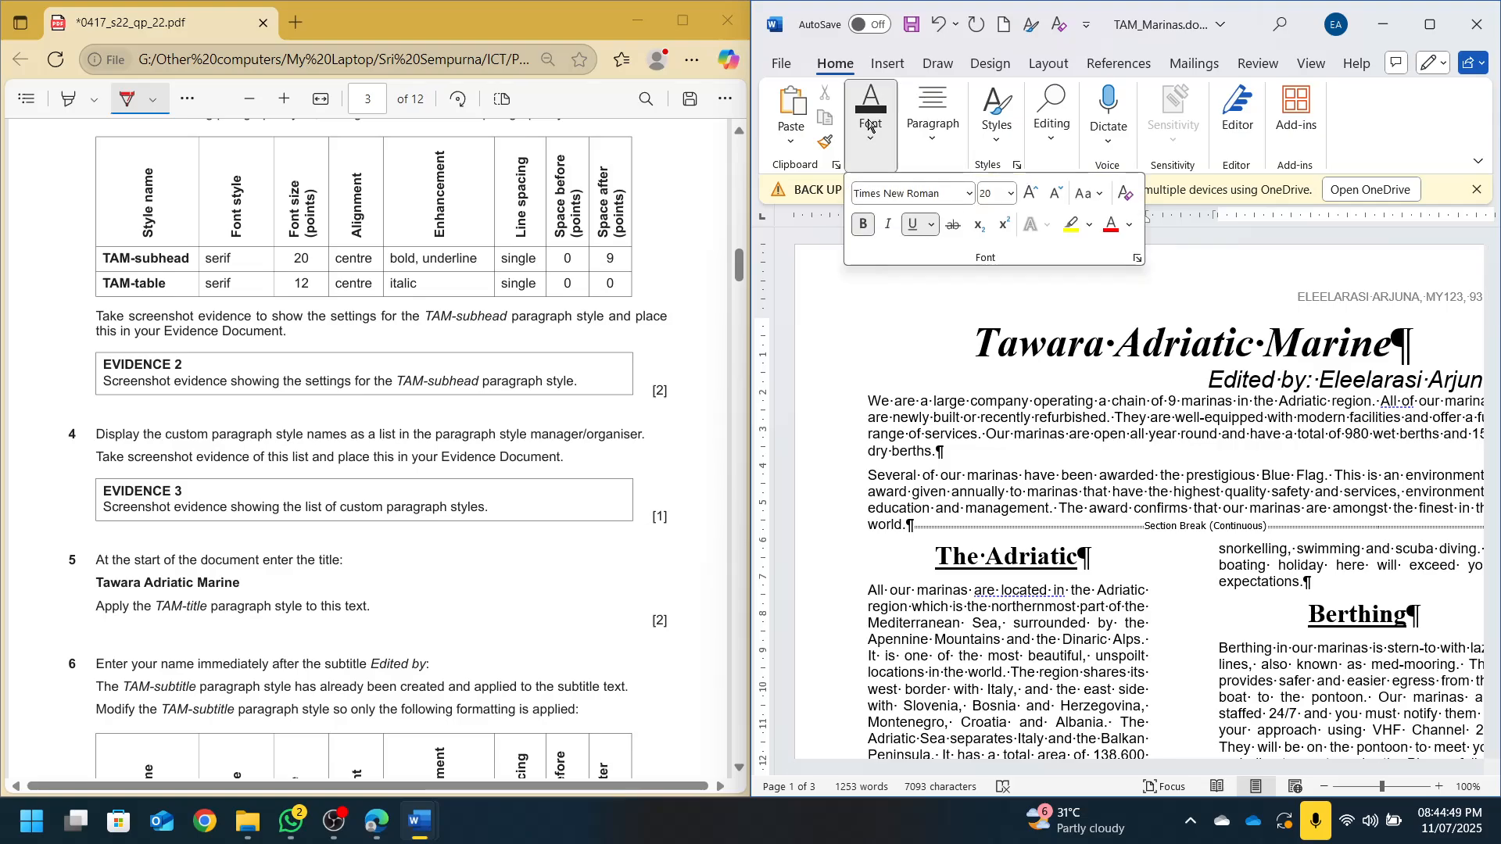
Confirm the 'Edited by' subtitle is Arial 18 pt italic, then maximize Word
{"action": "scroll", "coordinate": [408, 539], "scroll_direction": "down", "scroll_amount": 10}
{"action": "scroll", "coordinate": [408, 539], "scroll_direction": "down", "scroll_amount": 3}
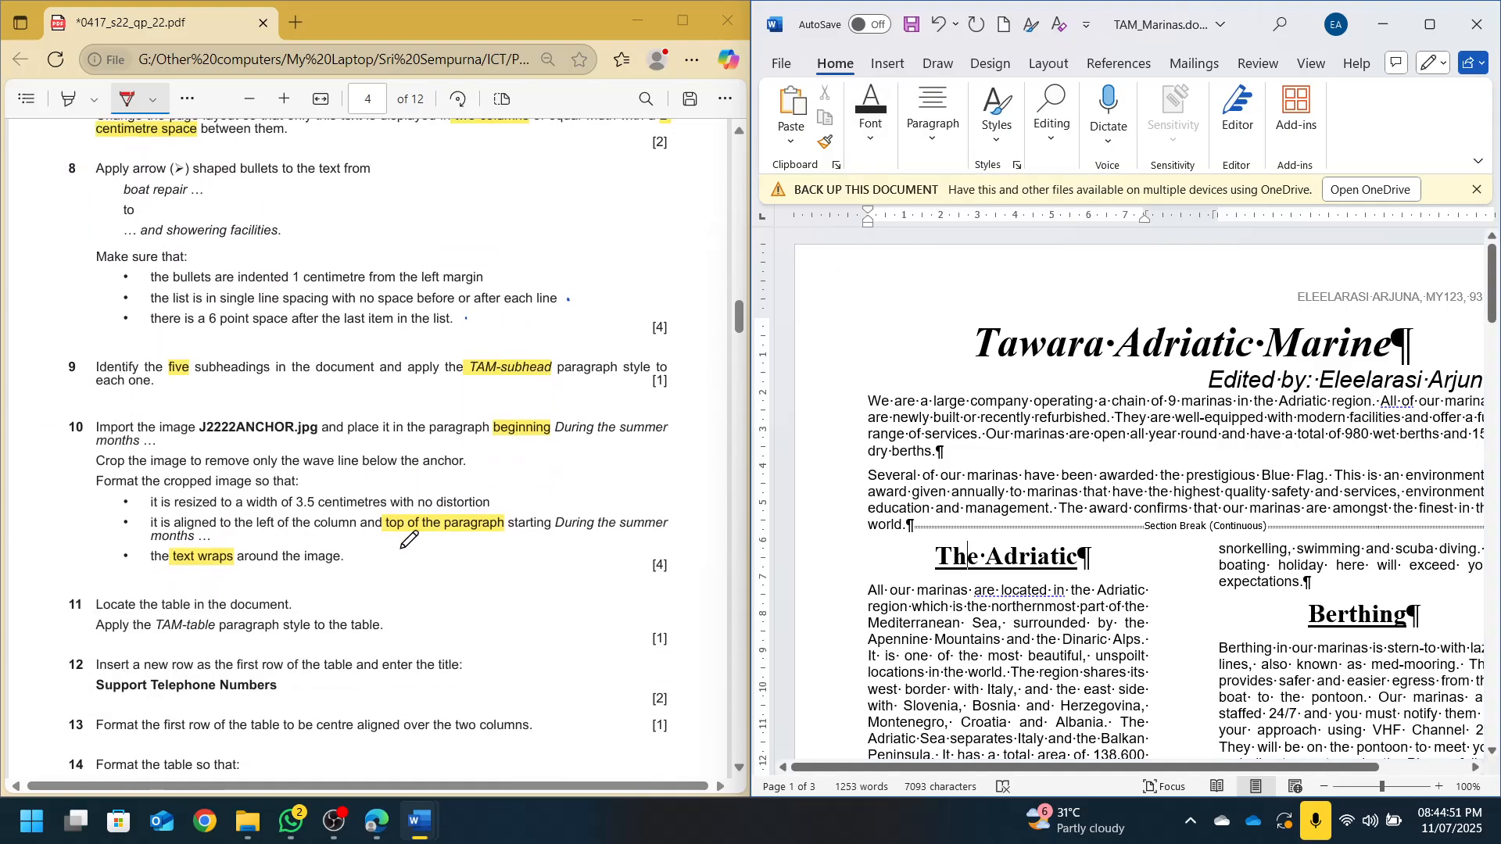
{"action": "scroll", "coordinate": [412, 535], "scroll_direction": "up", "scroll_amount": 8}
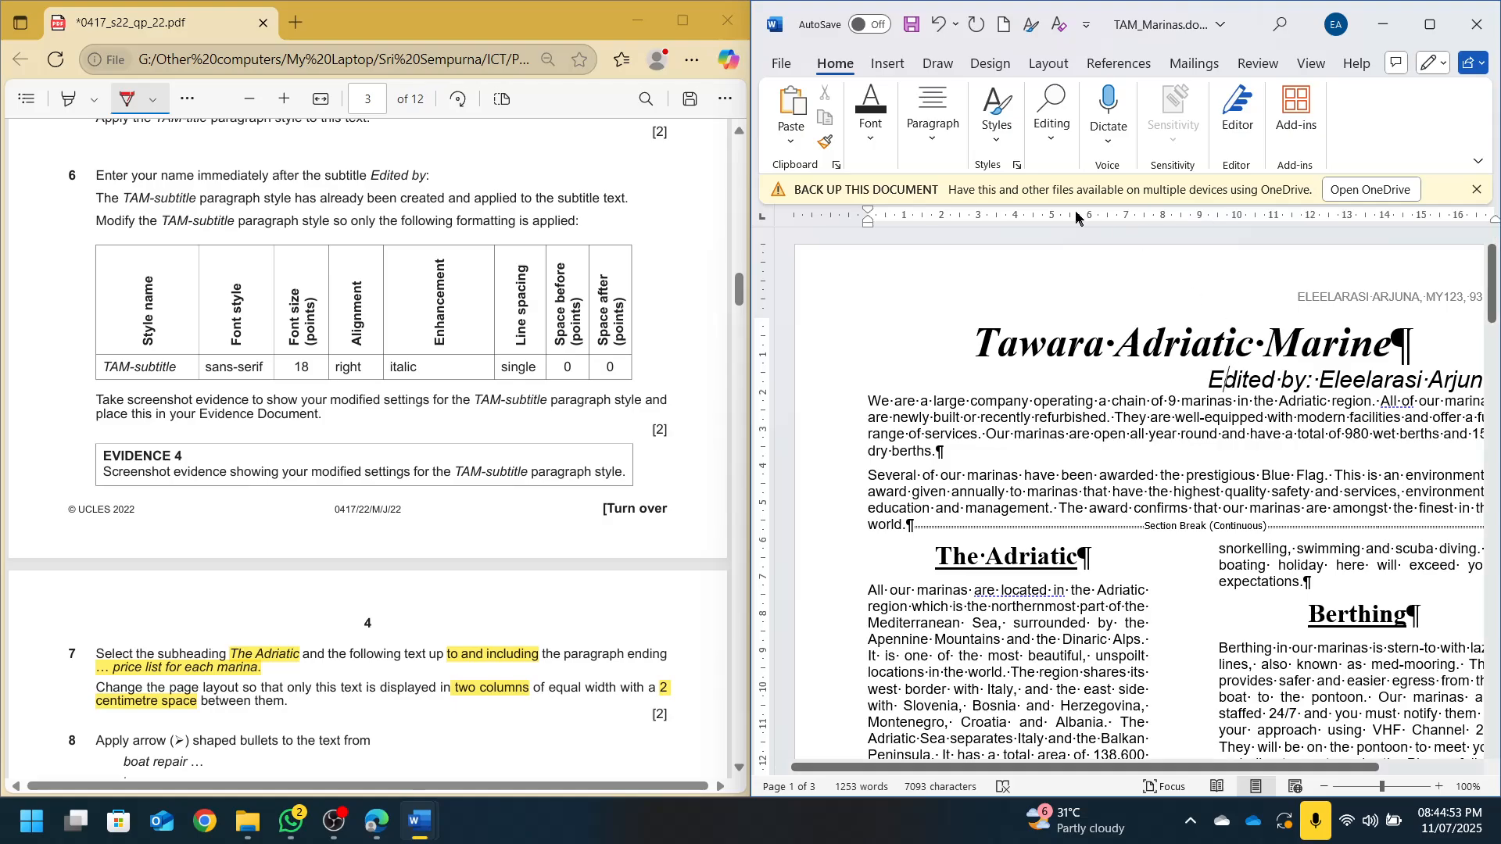
{"action": "left_click", "coordinate": [879, 137]}
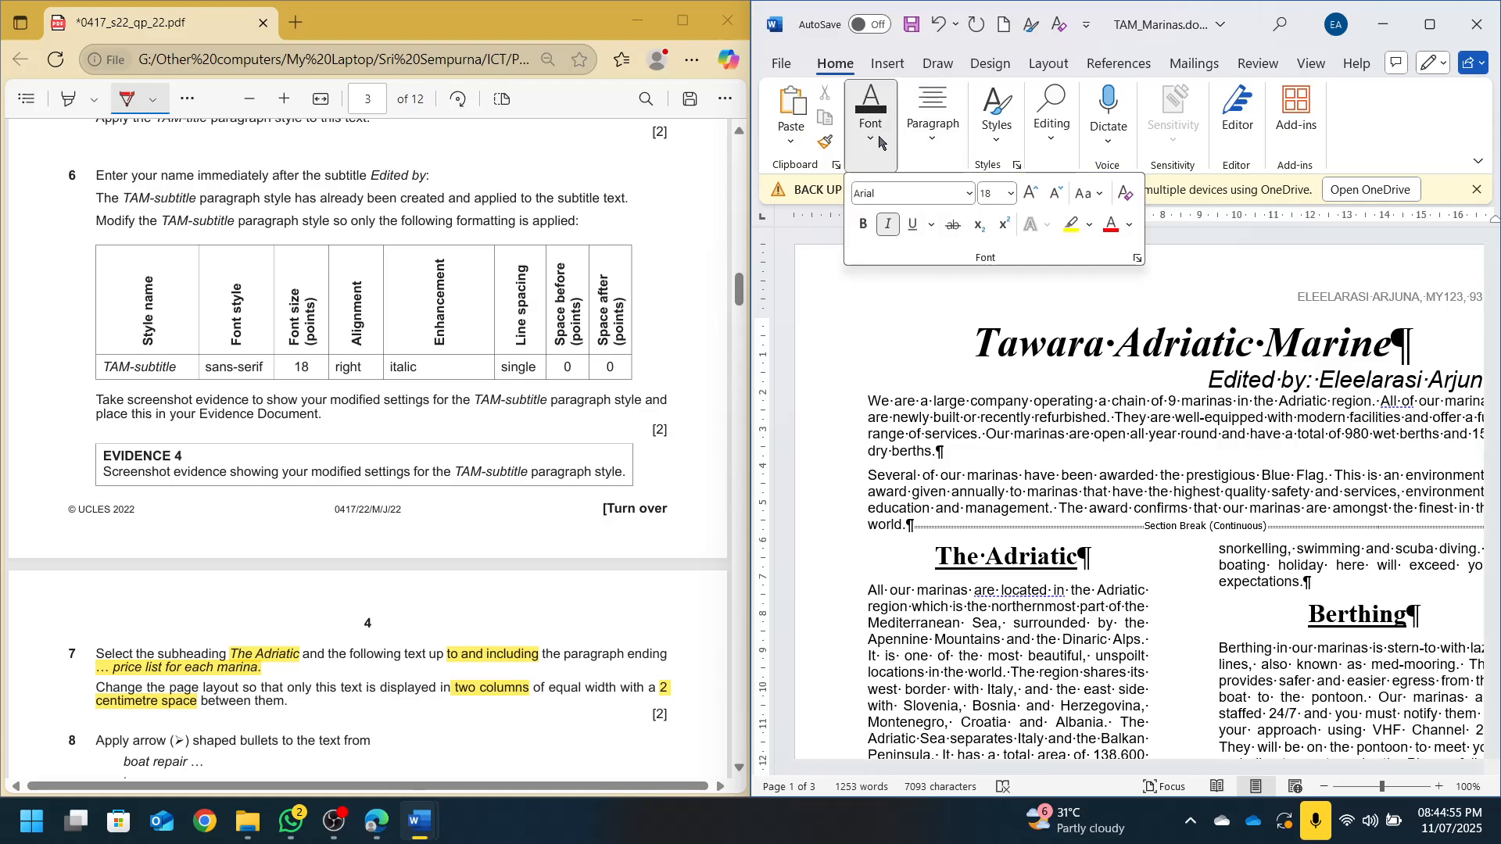
{"action": "left_click", "coordinate": [1430, 24]}
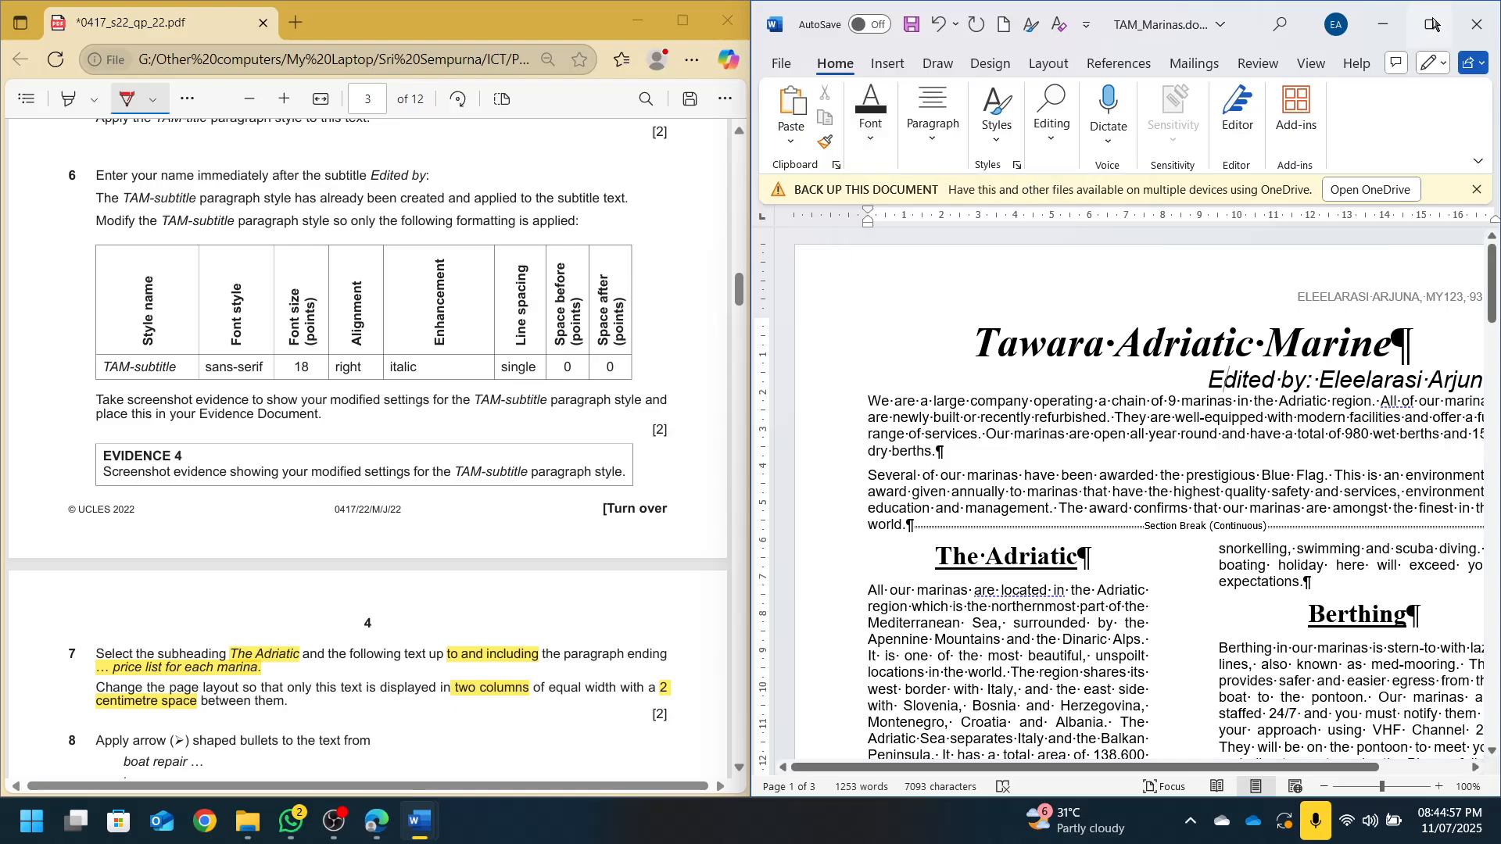
Scroll to the document's end on page 3, hide formatting marks, and snap Word beside the PDF
{"action": "scroll", "coordinate": [841, 458], "scroll_direction": "down", "scroll_amount": 6}
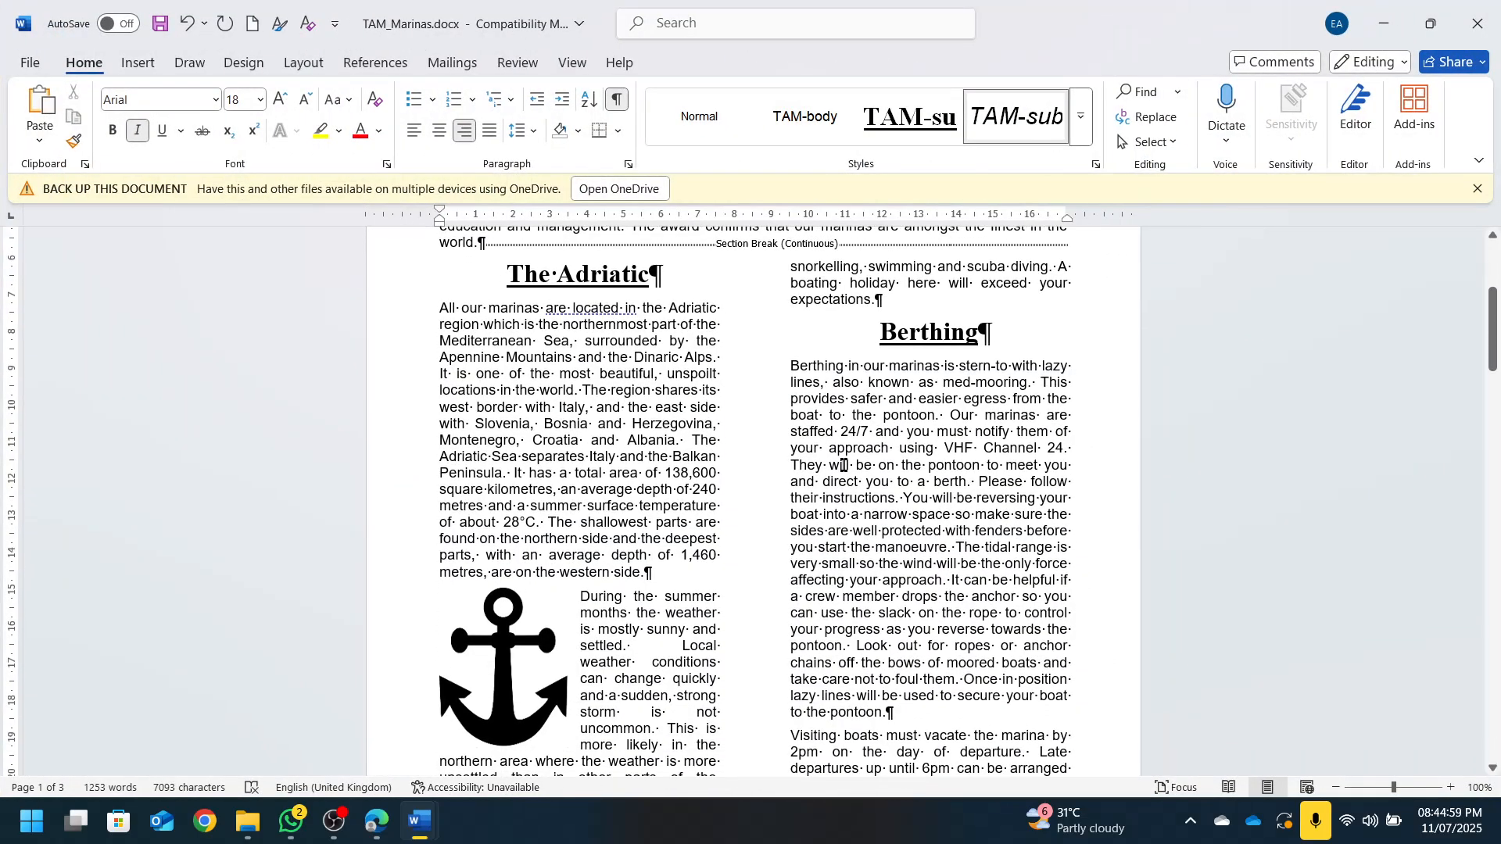
{"action": "scroll", "coordinate": [844, 466], "scroll_direction": "down", "scroll_amount": 11}
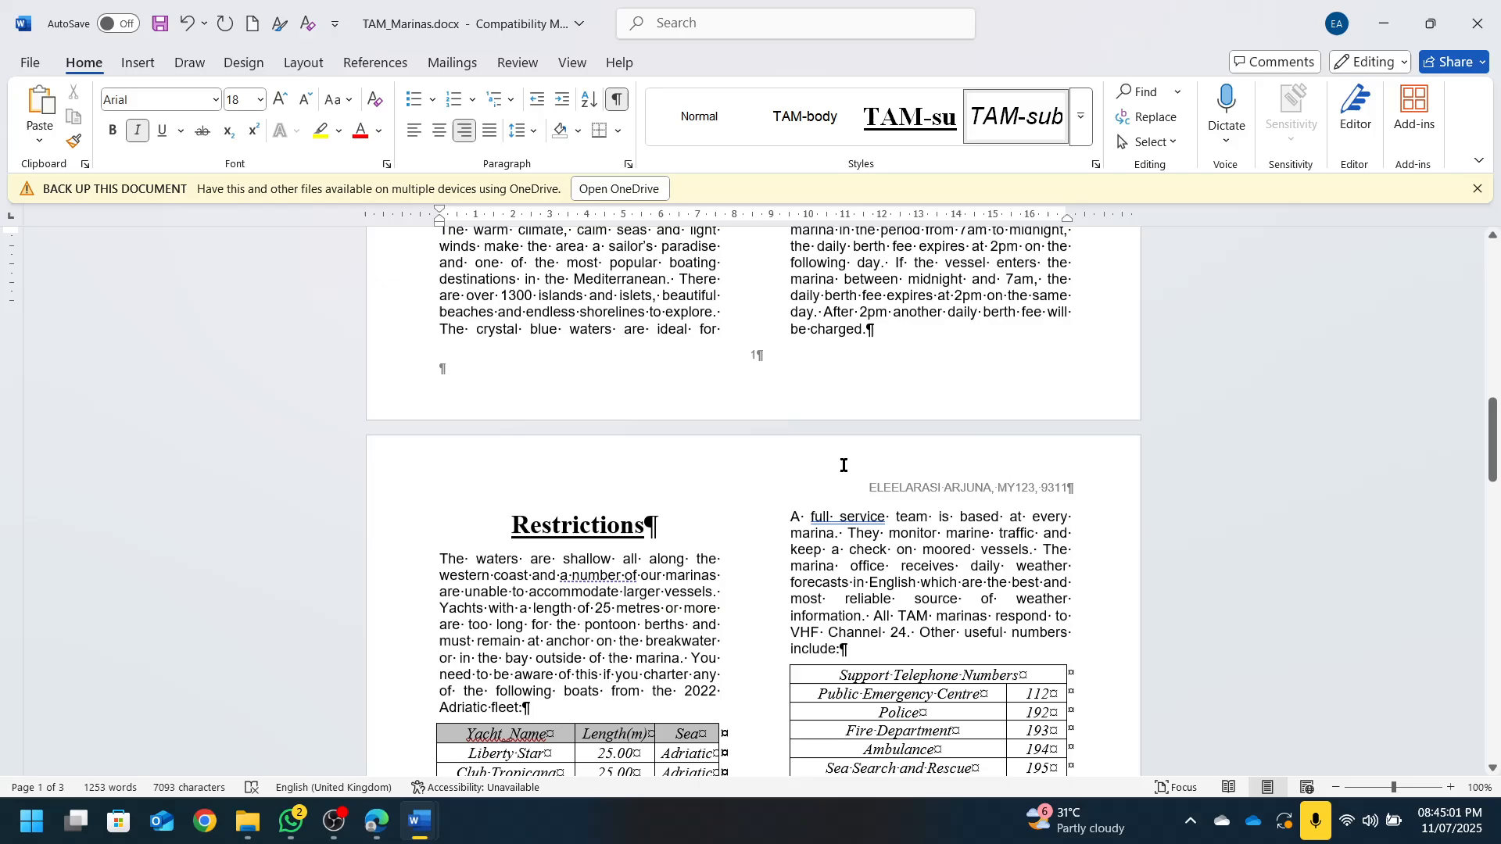
{"action": "scroll", "coordinate": [843, 466], "scroll_direction": "down", "scroll_amount": 1}
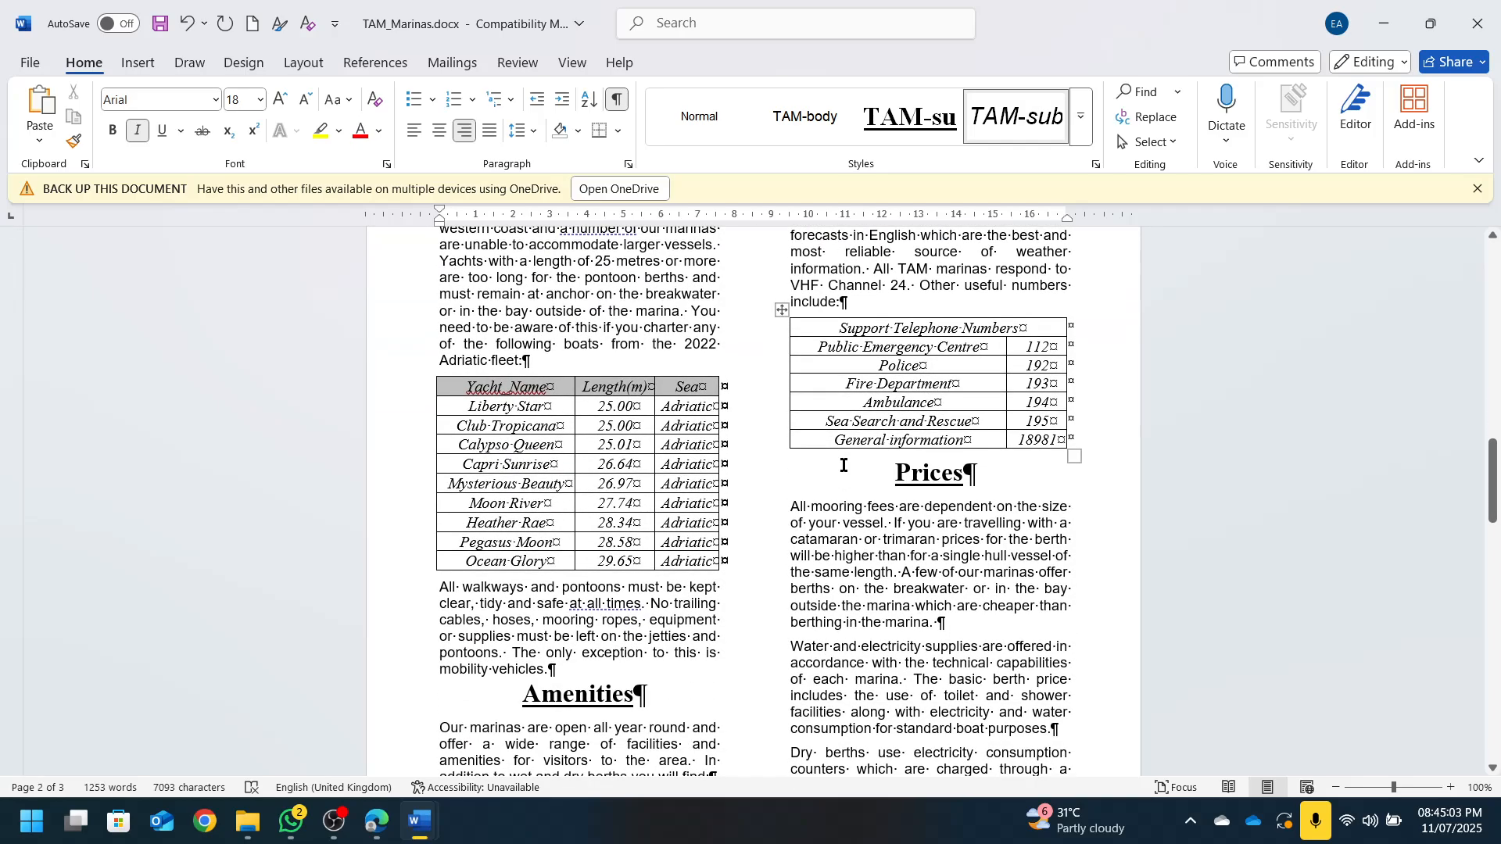
{"action": "scroll", "coordinate": [844, 466], "scroll_direction": "down", "scroll_amount": 10}
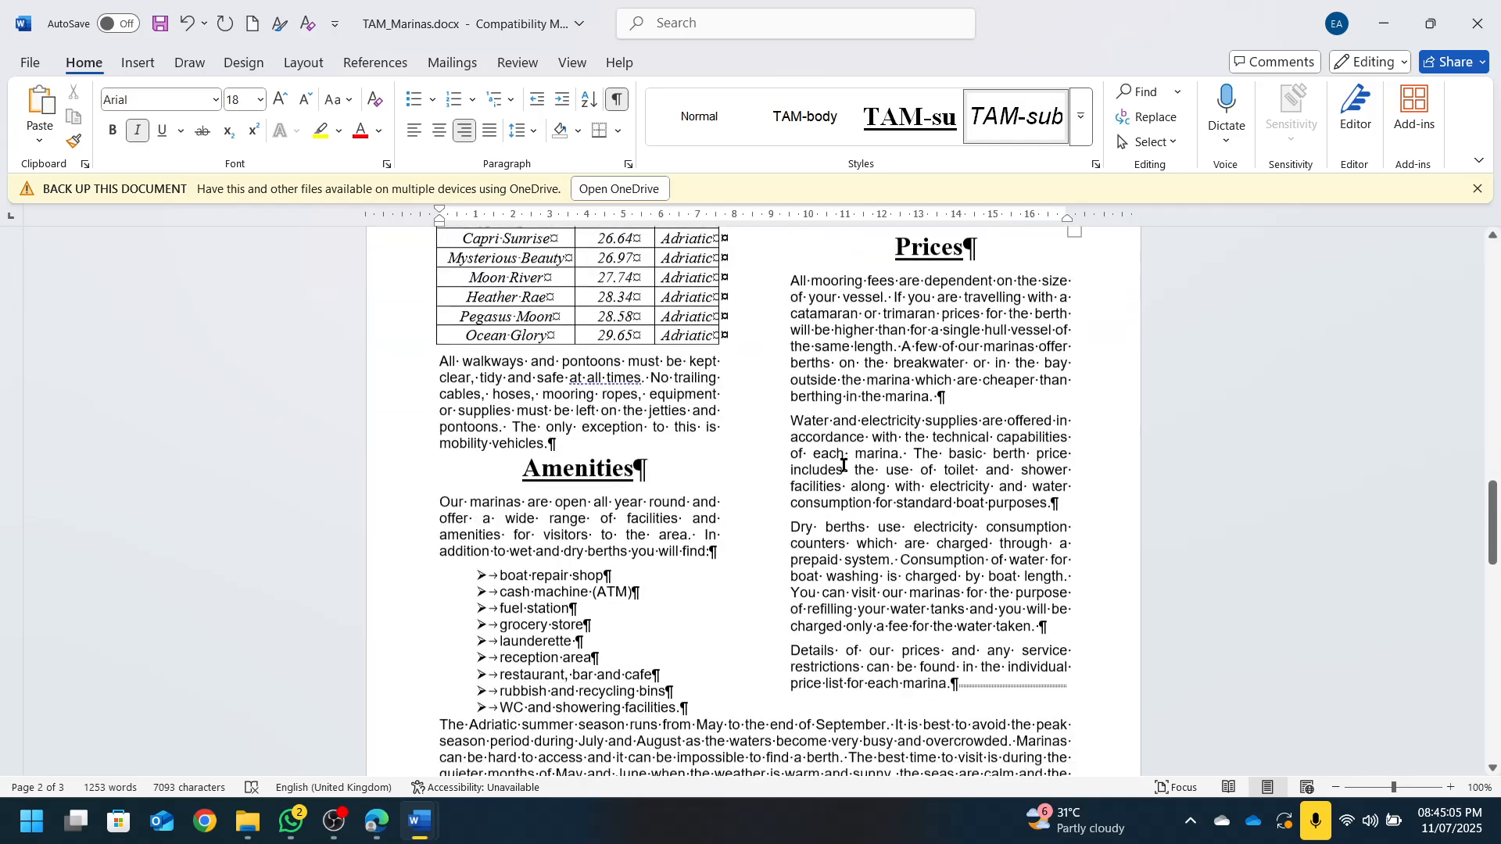
{"action": "scroll", "coordinate": [844, 466], "scroll_direction": "down", "scroll_amount": 10}
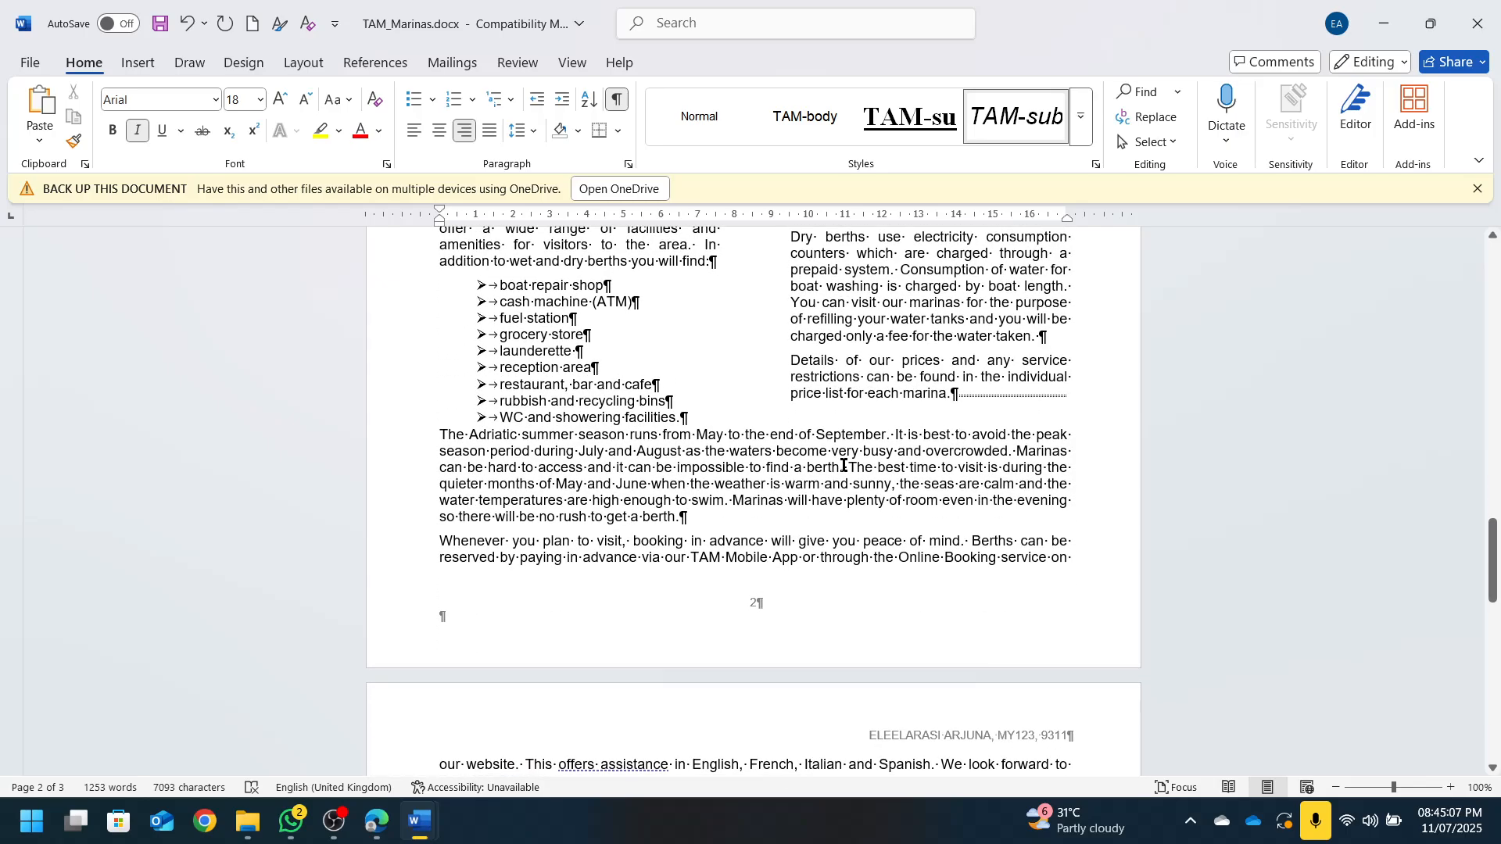
{"action": "left_click", "coordinate": [617, 99]}
{"action": "left_click_drag", "start_coordinate": [931, 20], "coordinate": [1497, 35]}
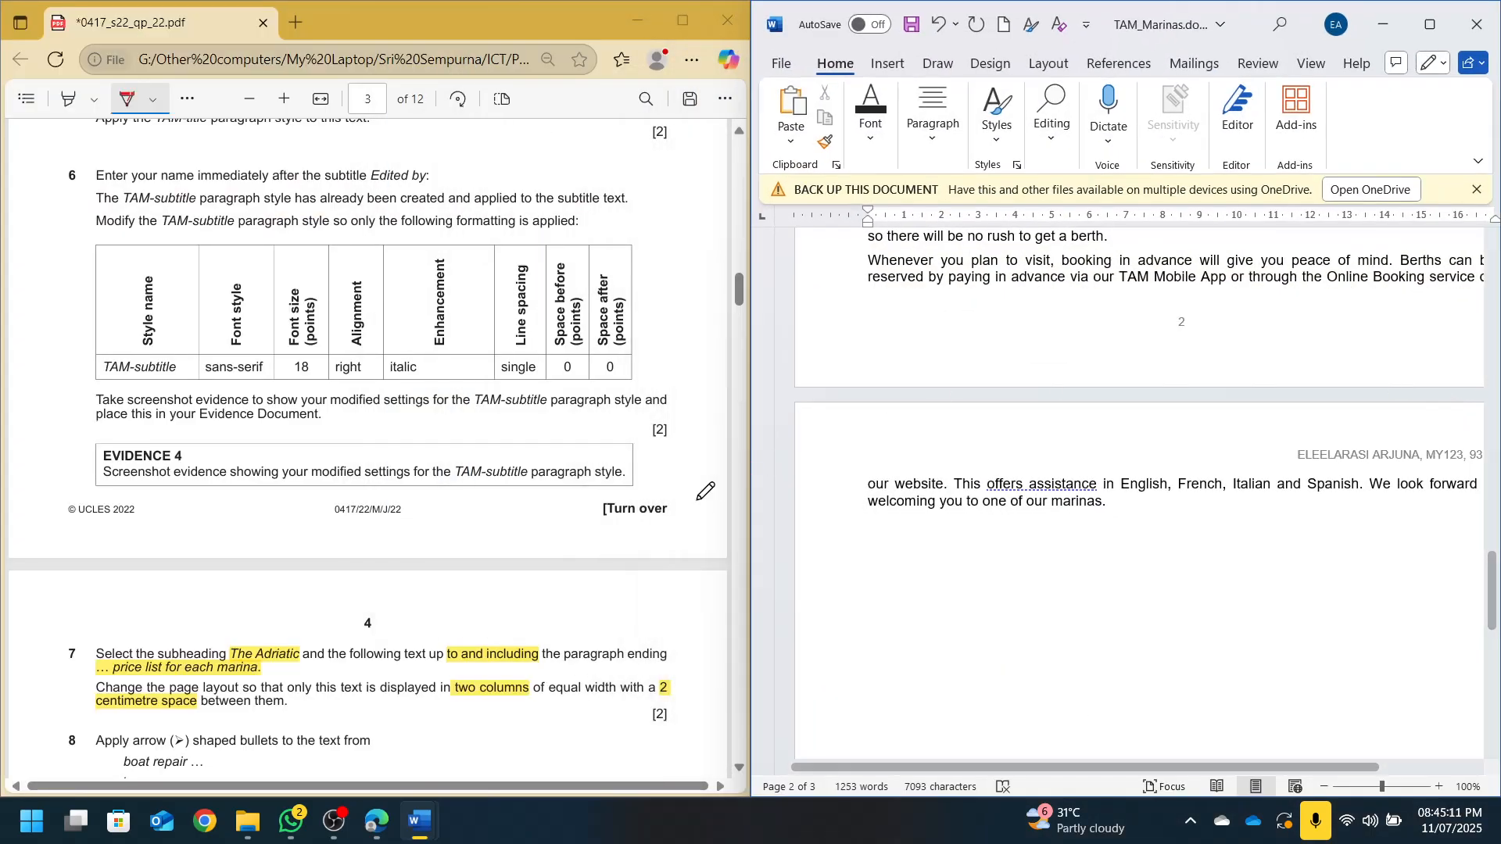
Scroll the exam PDF to questions 21–22 and open Word's File backstage
{"action": "scroll", "coordinate": [286, 547], "scroll_direction": "down", "scroll_amount": 20}
{"action": "scroll", "coordinate": [285, 547], "scroll_direction": "down", "scroll_amount": 20}
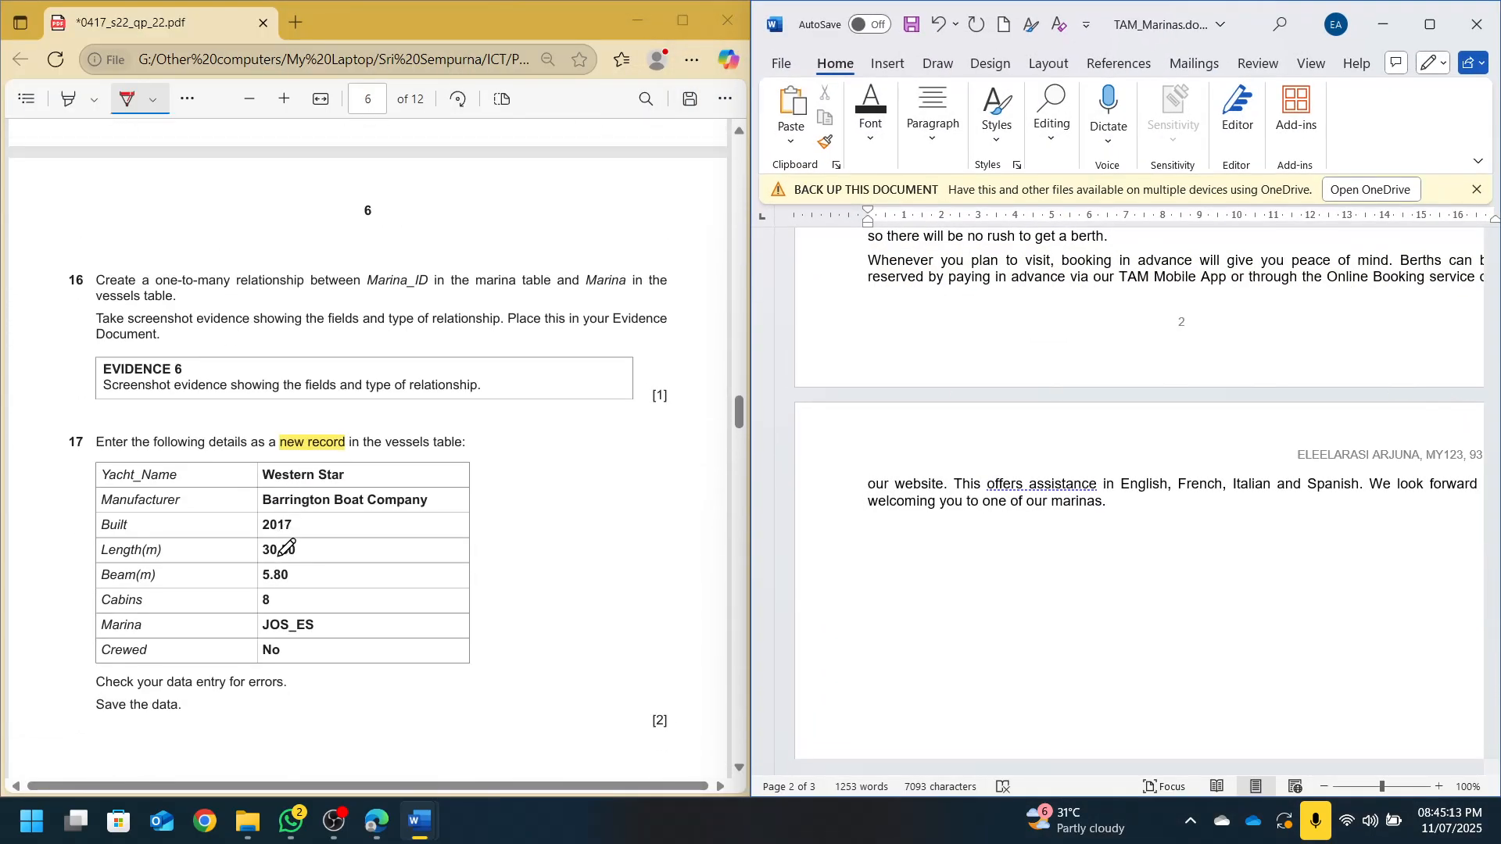
{"action": "scroll", "coordinate": [287, 547], "scroll_direction": "down", "scroll_amount": 3}
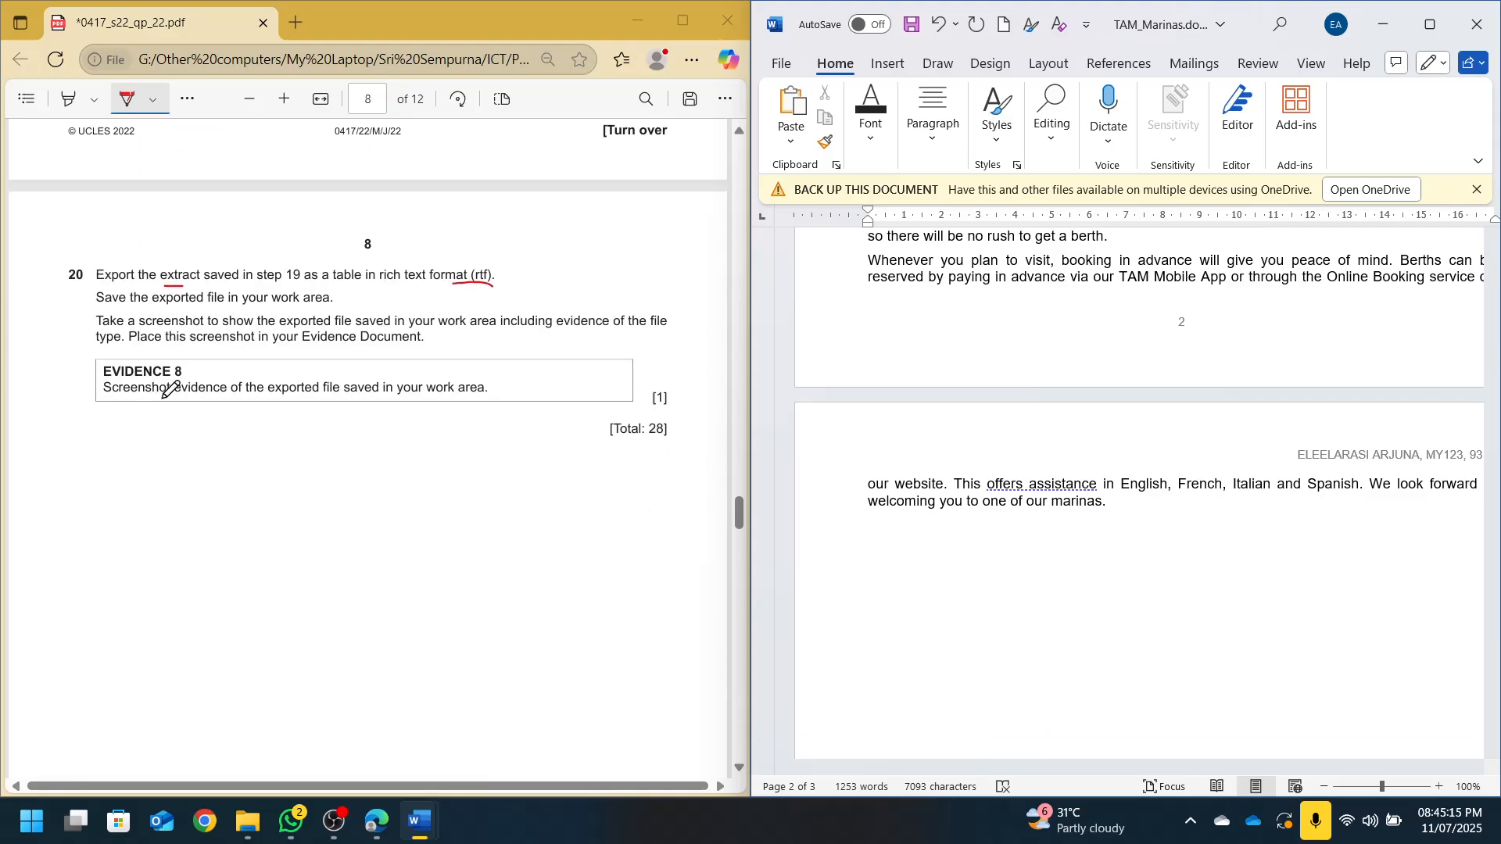
{"action": "scroll", "coordinate": [259, 397], "scroll_direction": "down", "scroll_amount": 10}
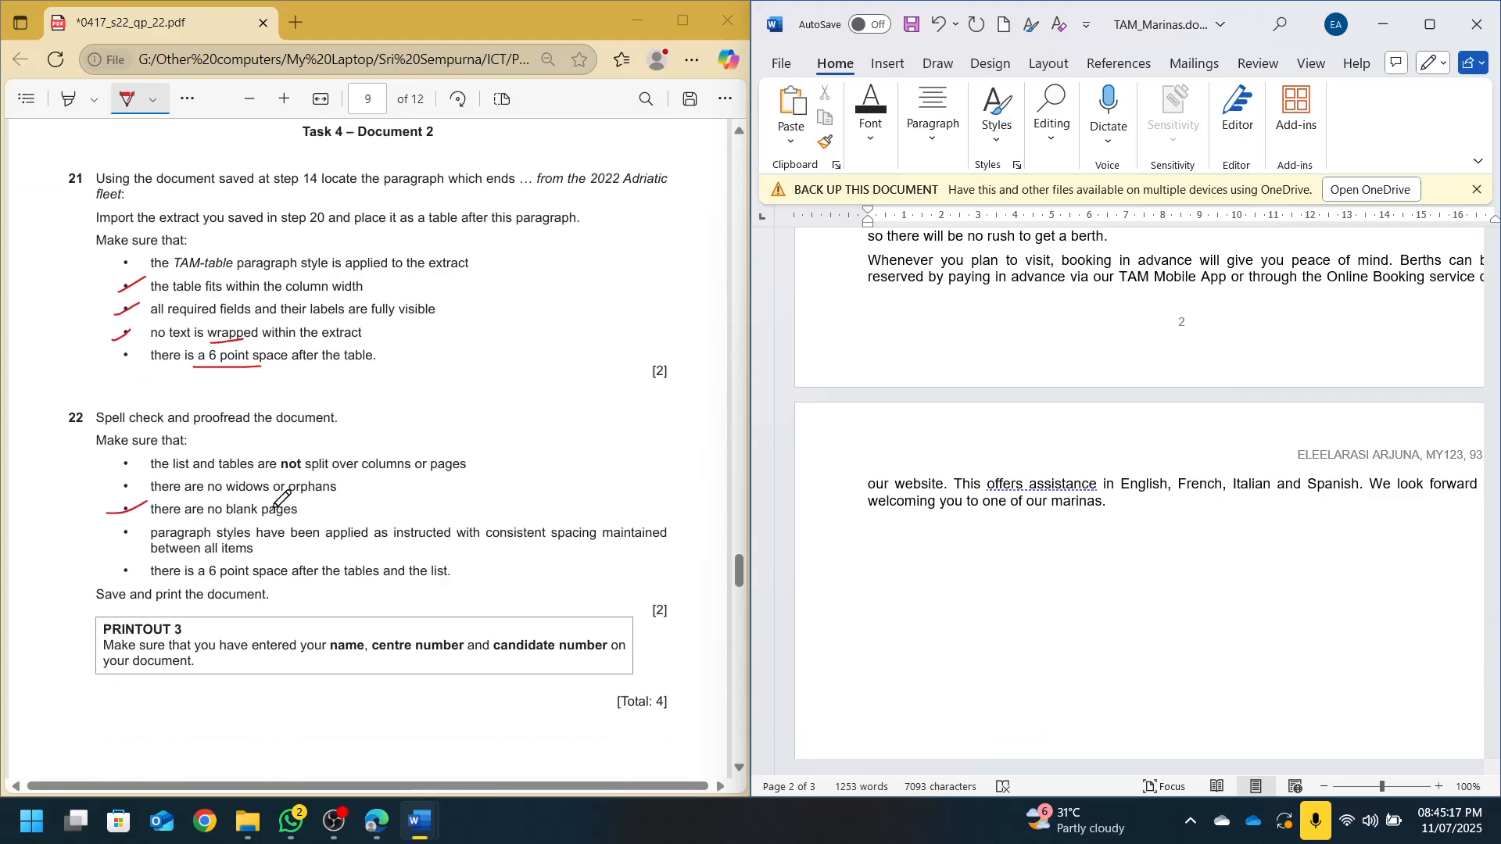
{"action": "left_click", "coordinate": [781, 64]}
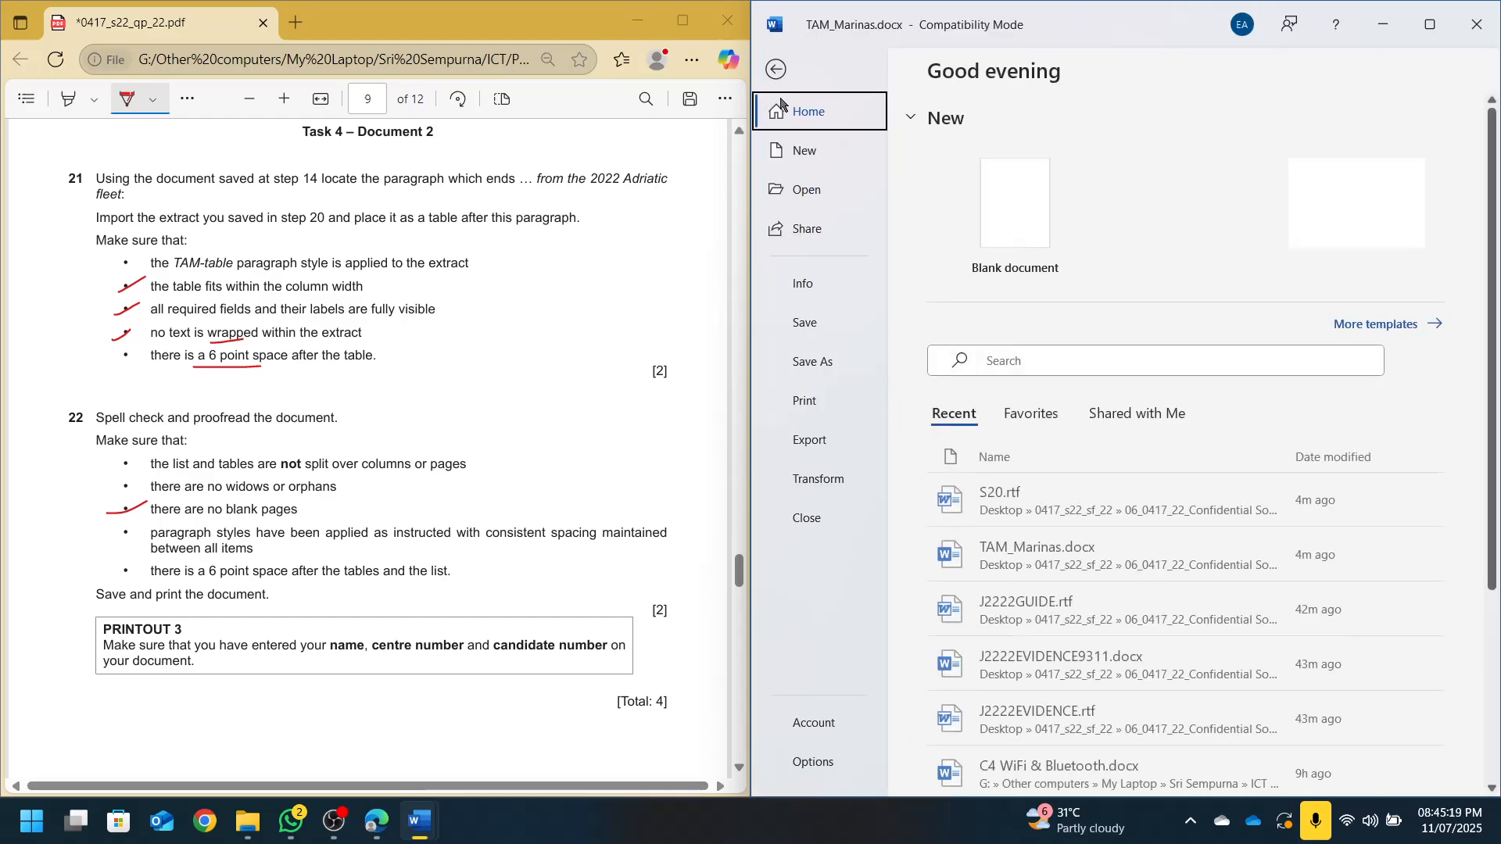
Publish TAM_Marinas through Export > Create PDF/XPS with the file name 'P3 - S22'
{"action": "left_click", "coordinate": [817, 361]}
{"action": "left_click", "coordinate": [809, 442]}
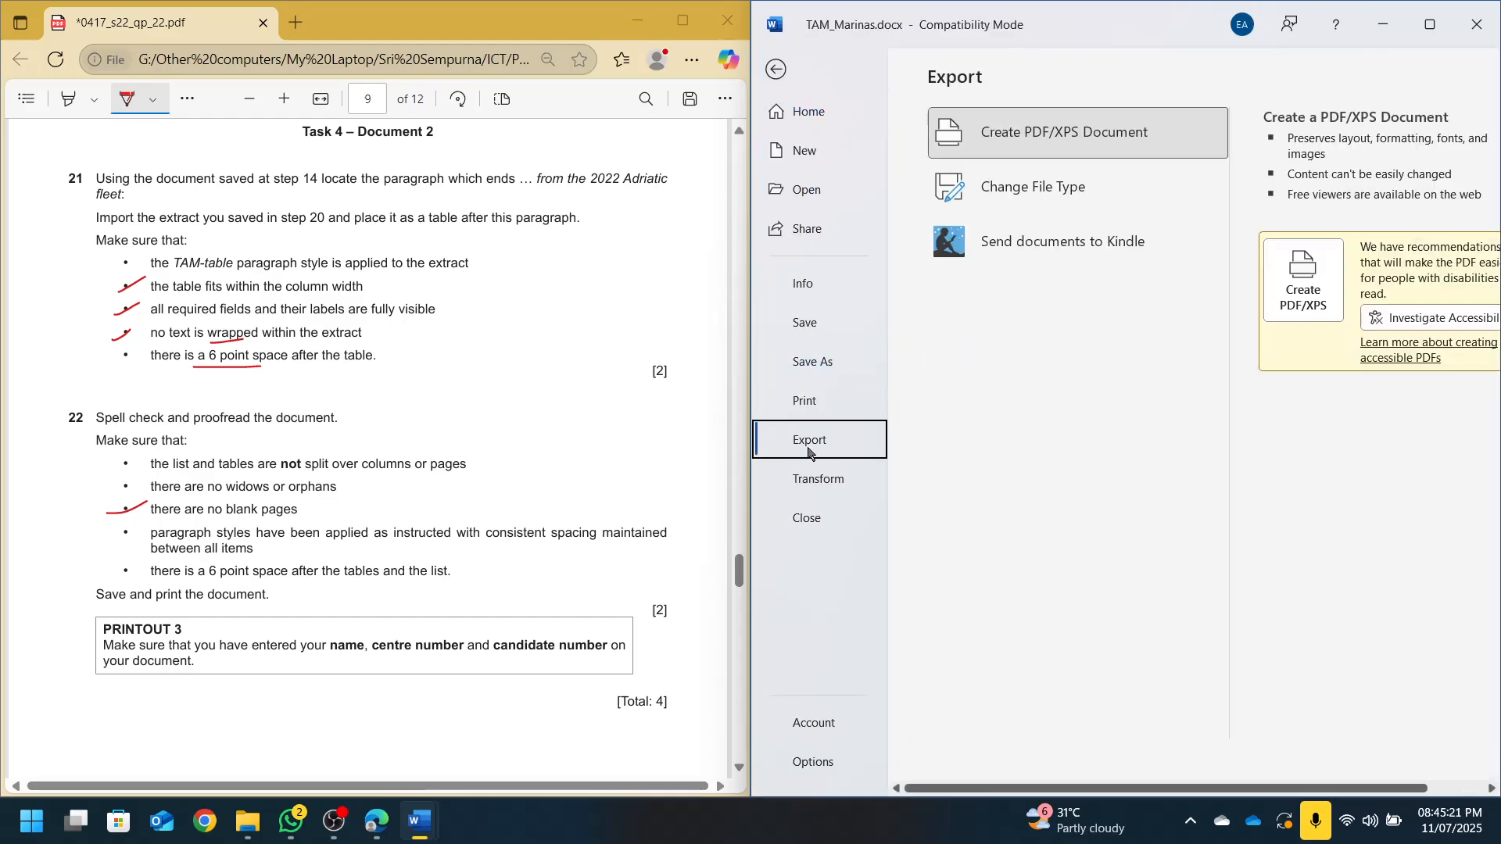
{"action": "left_click", "coordinate": [1303, 283]}
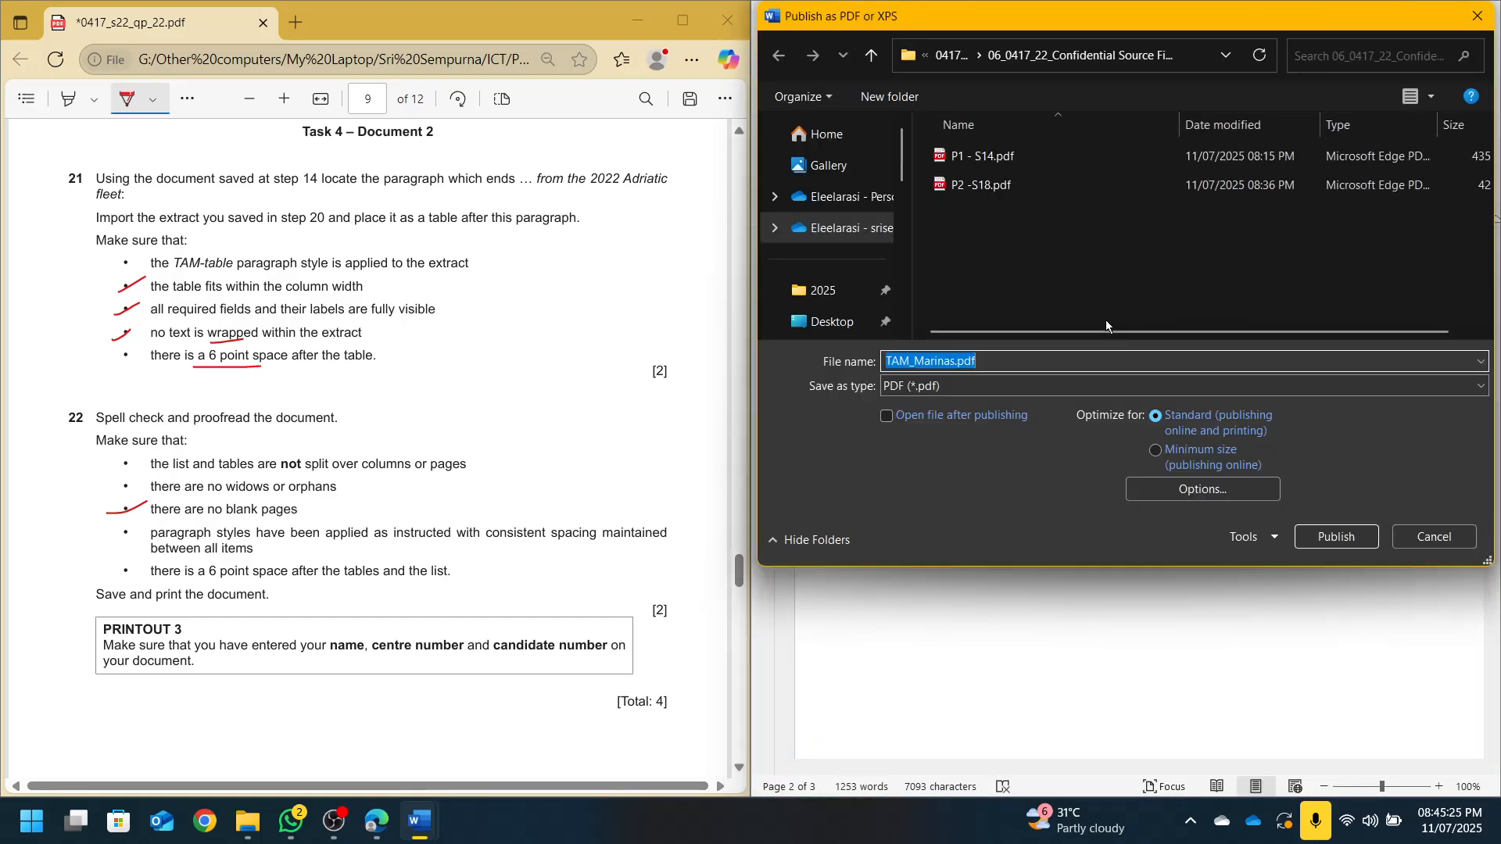
{"action": "type", "text": "p3"}
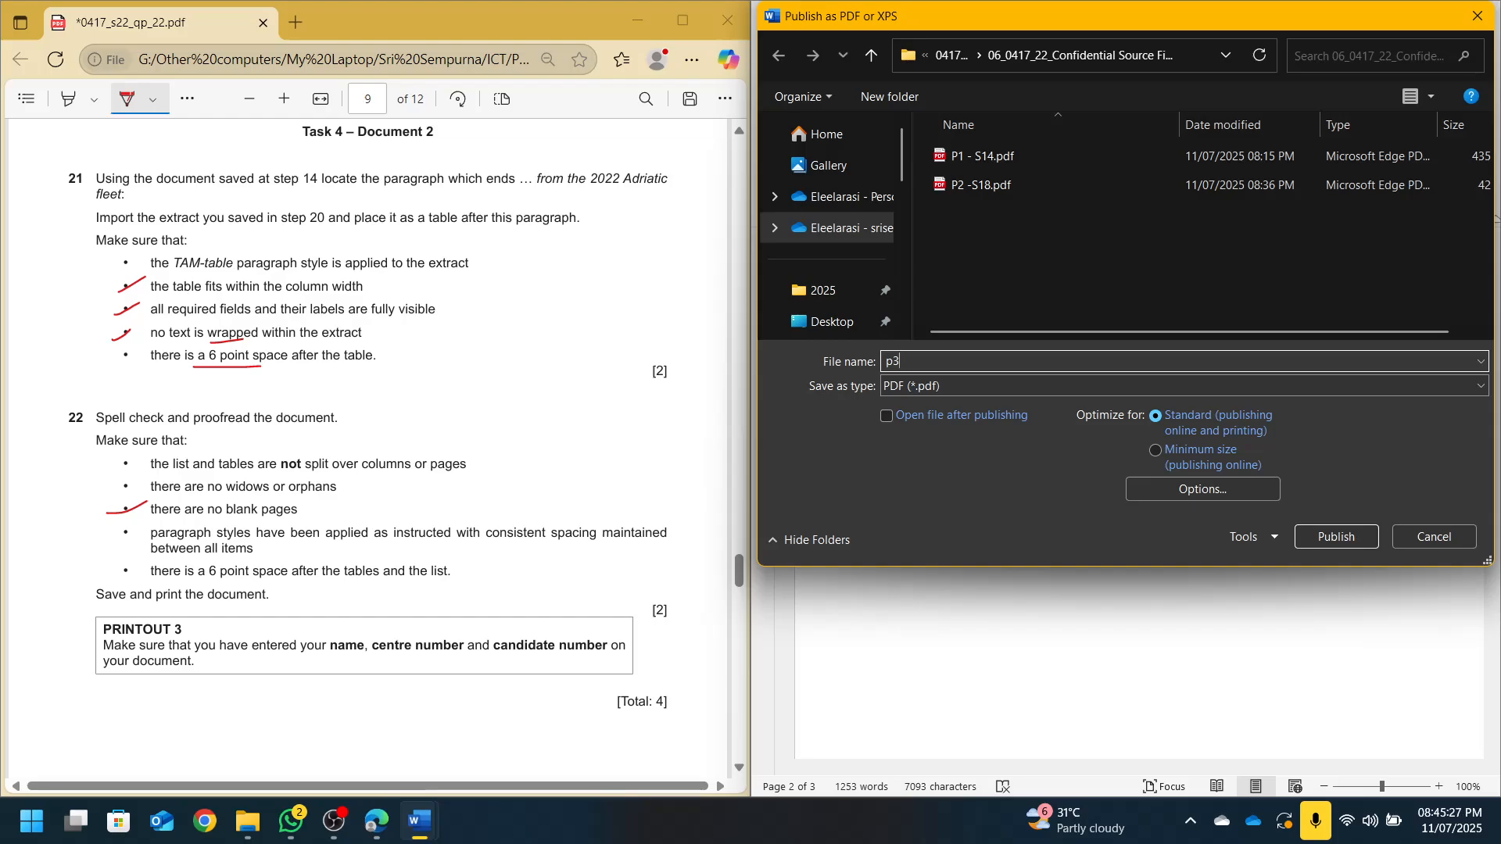
{"action": "key", "text": "BackSpace"}
{"action": "key", "text": "BackSpace"}
{"action": "type", "text": "P3 -"}
{"action": "key", "text": "Return"}
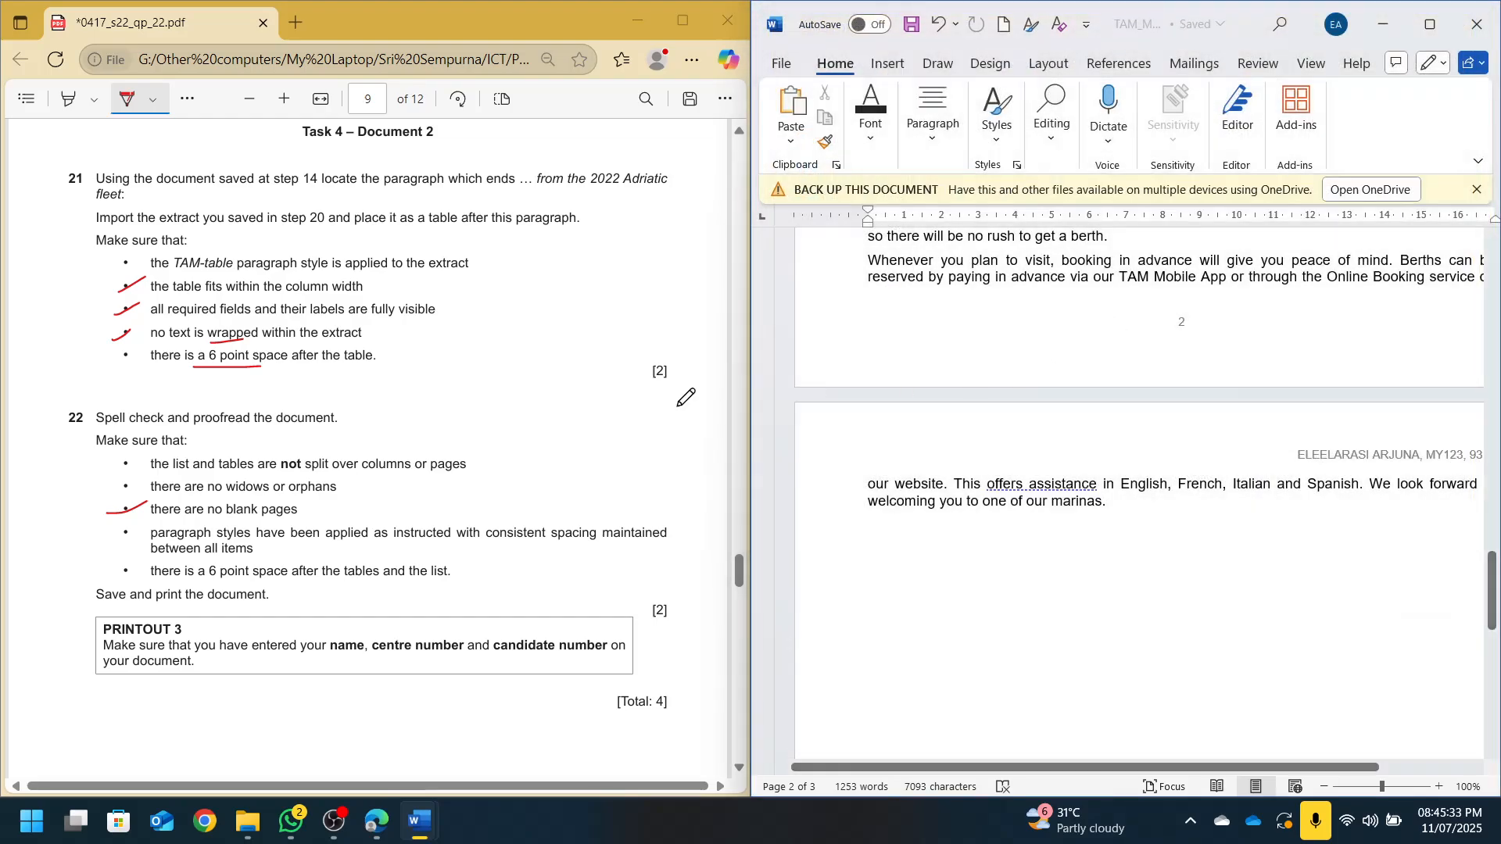
Close TAM_Marinas and S20.rtf, scrolling the exam PDF to Task 7
{"action": "left_click", "coordinate": [1483, 15]}
{"action": "scroll", "coordinate": [254, 516], "scroll_direction": "down", "scroll_amount": 10}
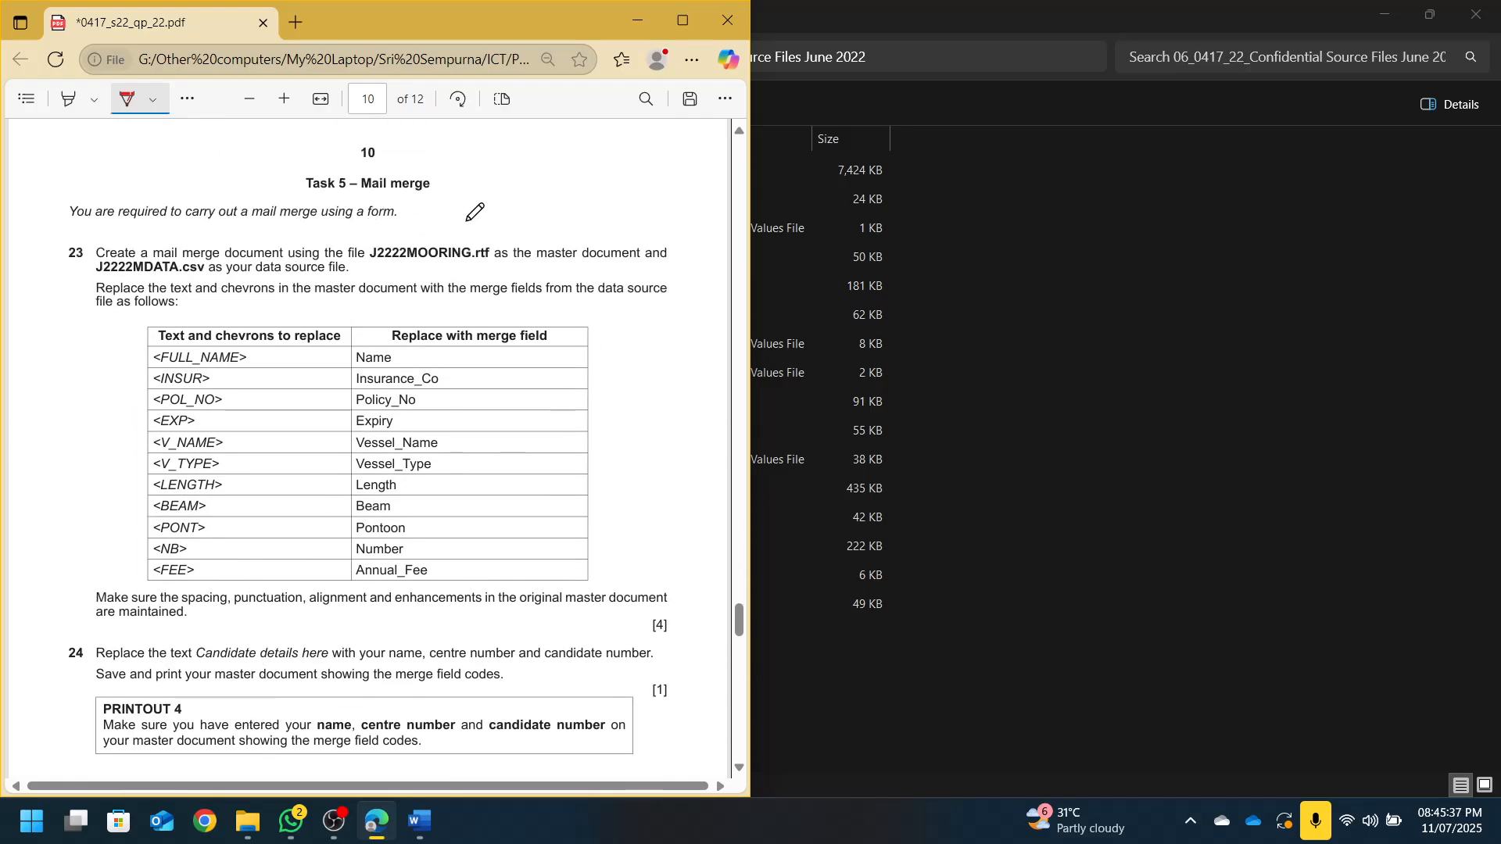
{"action": "scroll", "coordinate": [429, 407], "scroll_direction": "down", "scroll_amount": 8}
{"action": "scroll", "coordinate": [443, 411], "scroll_direction": "down", "scroll_amount": 1}
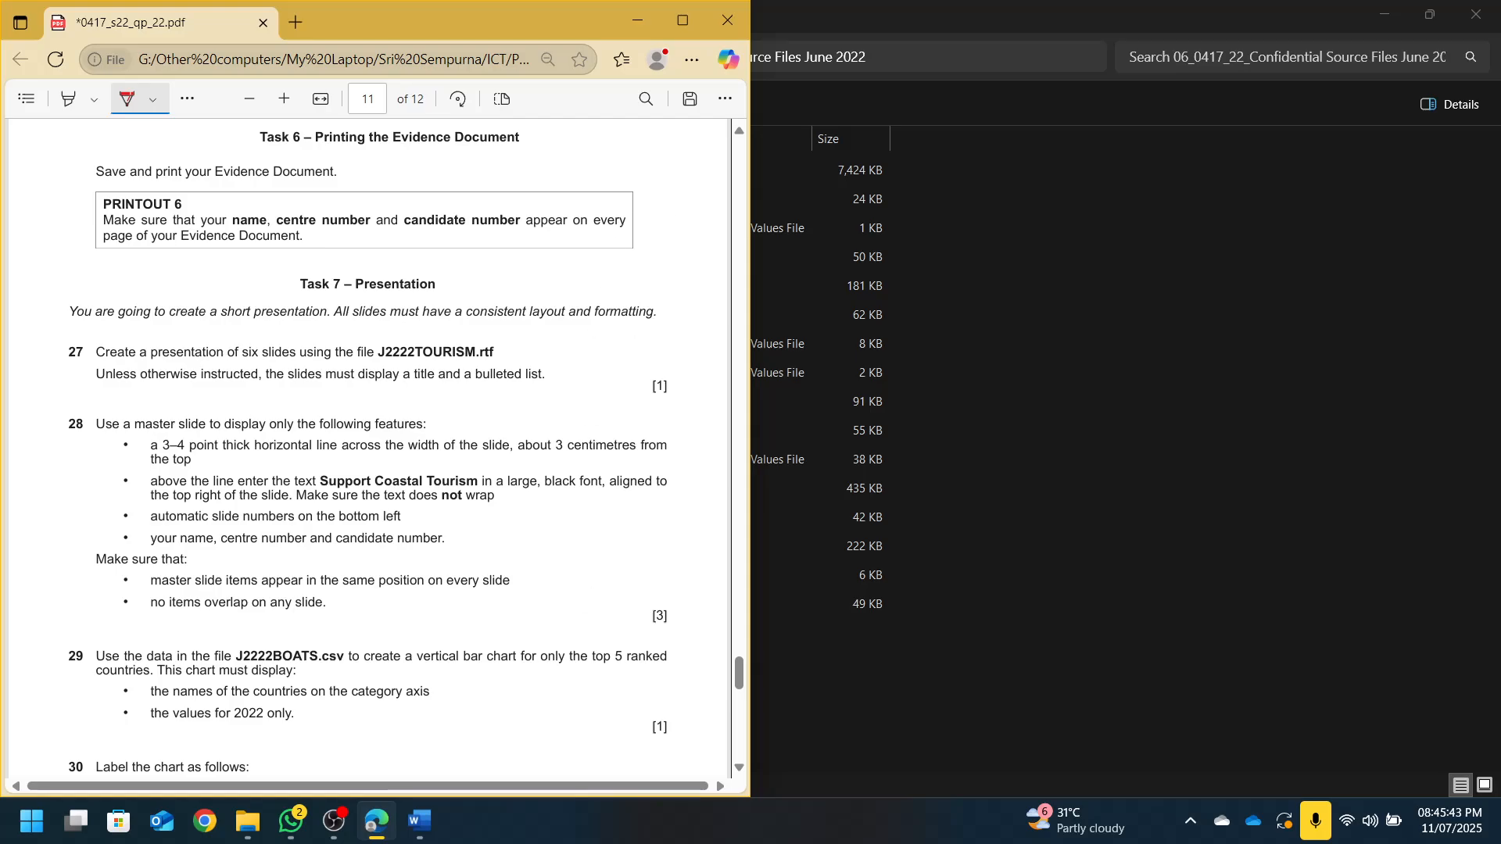
{"action": "left_click", "coordinate": [419, 821]}
{"action": "left_click", "coordinate": [1193, 122]}
{"action": "scroll", "coordinate": [312, 360], "scroll_direction": "down", "scroll_amount": 2}
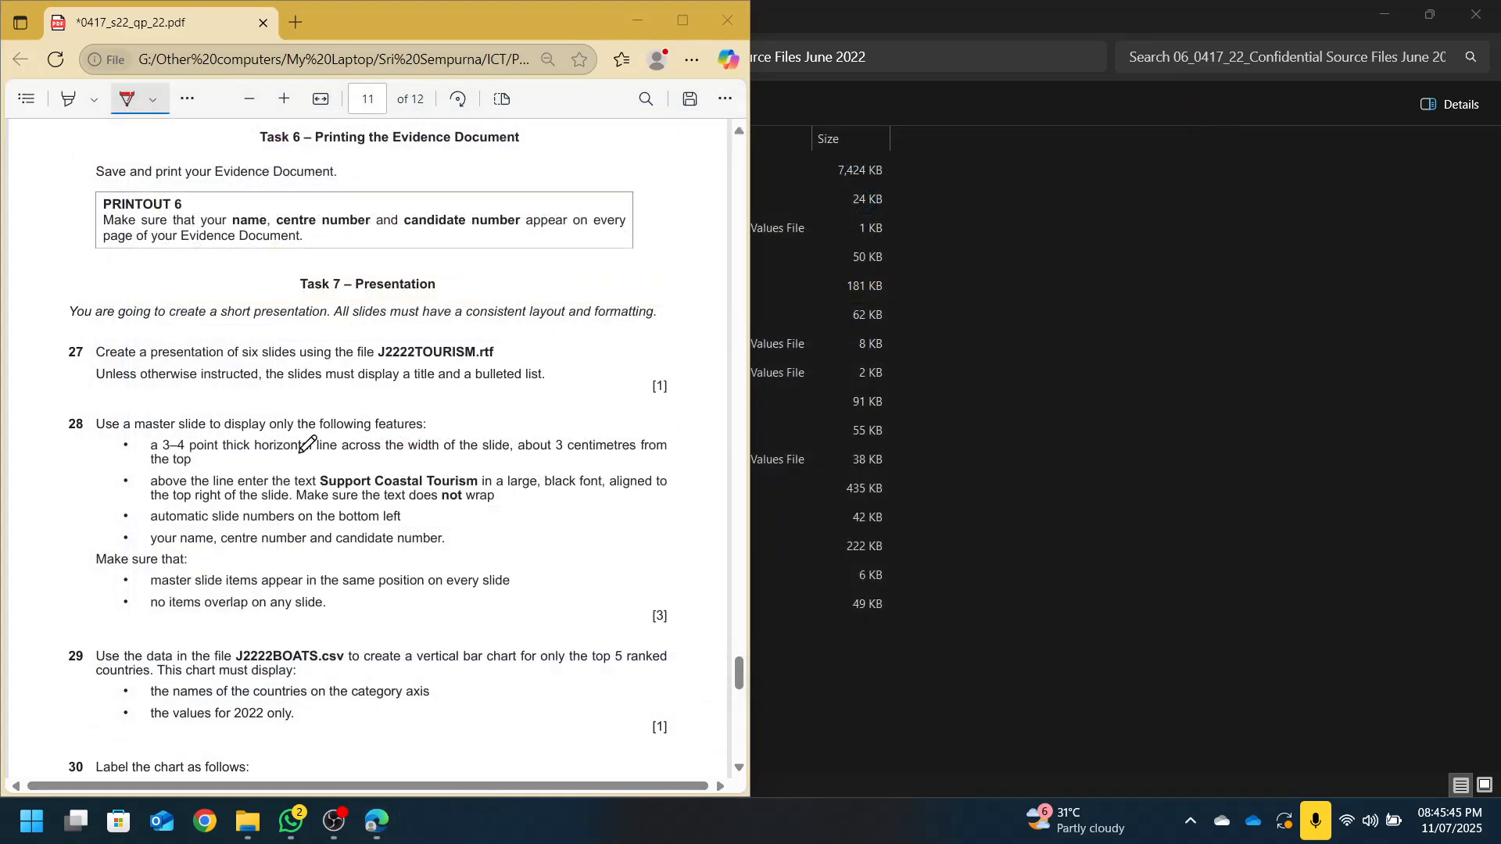
{"action": "left_click", "coordinate": [1118, 14]}
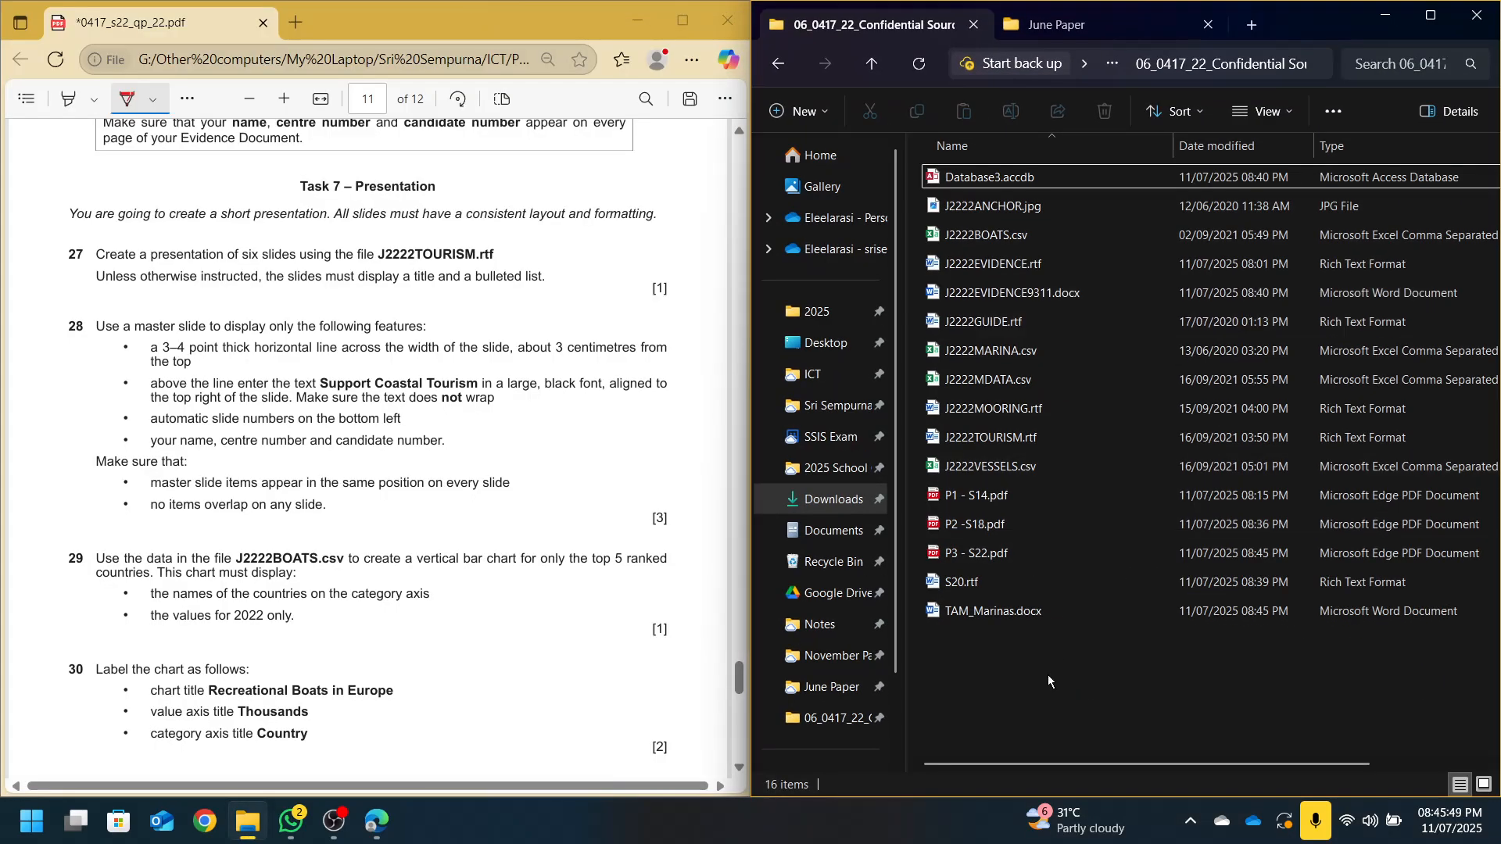
Launch PowerPoint from Windows search by typing 'power'
{"action": "key", "text": "super"}
{"action": "type", "text": "power"}
{"action": "key", "text": "Return"}
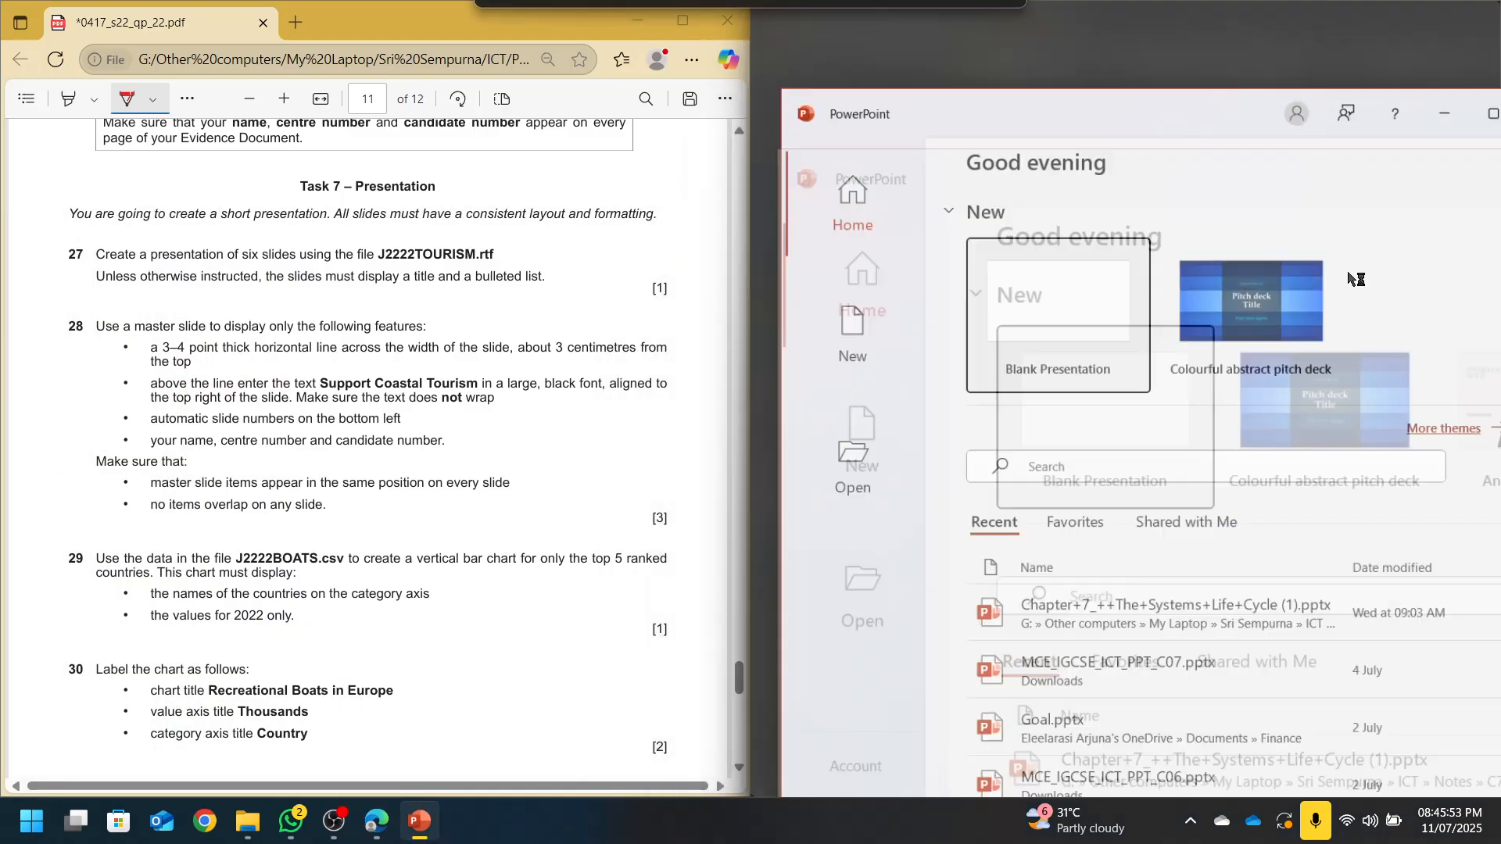
Open J2222TOURISM.rtf from Desktop > 0417_s22_sf_22 source folder, listing All Files (*.*)
{"action": "left_click", "coordinate": [825, 375]}
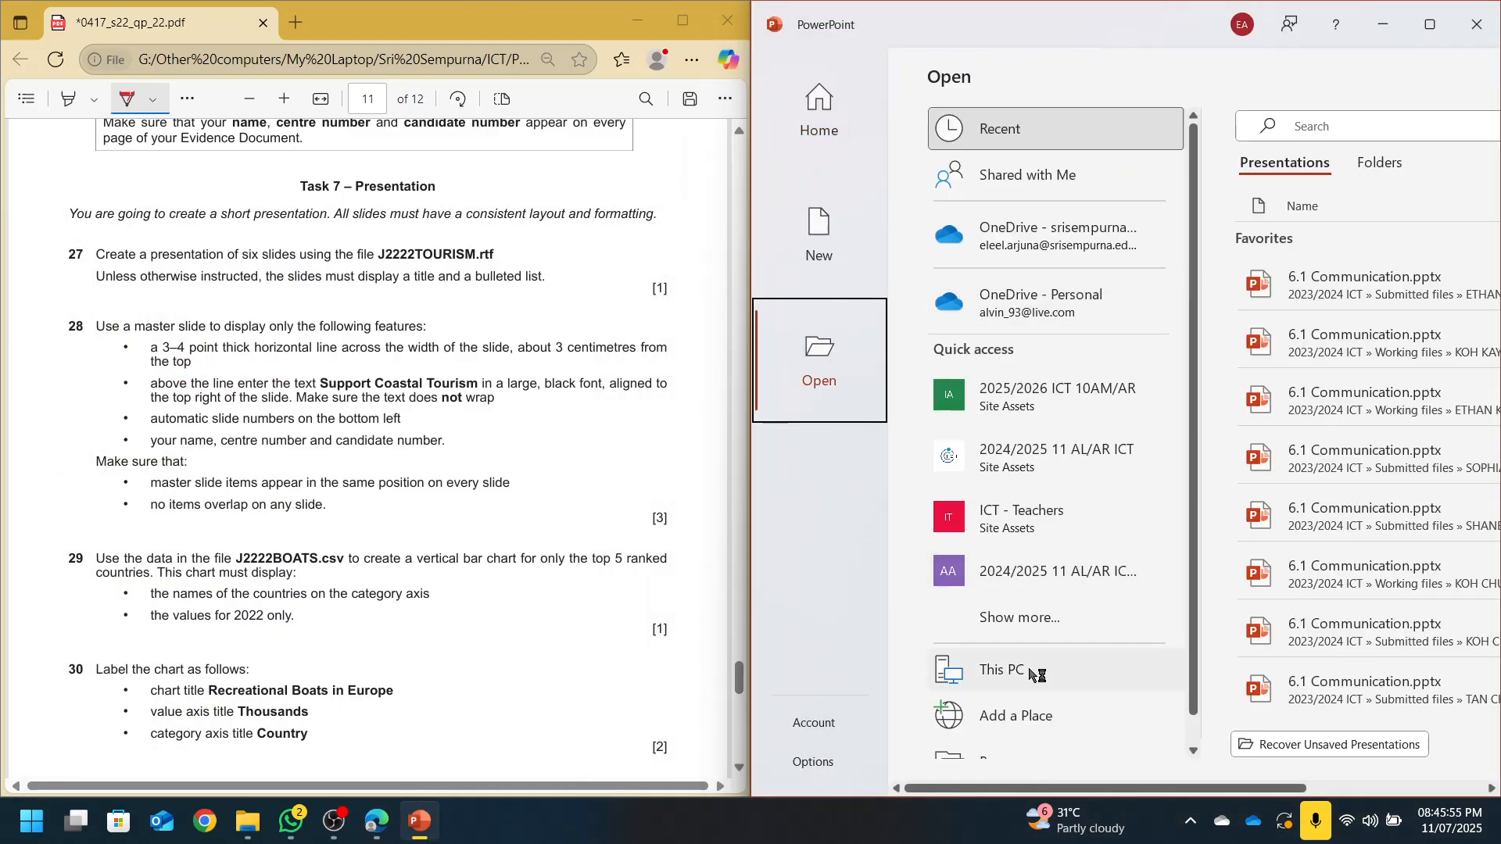
{"action": "scroll", "coordinate": [1056, 470], "scroll_direction": "down", "scroll_amount": 1}
{"action": "left_click", "coordinate": [1017, 733]}
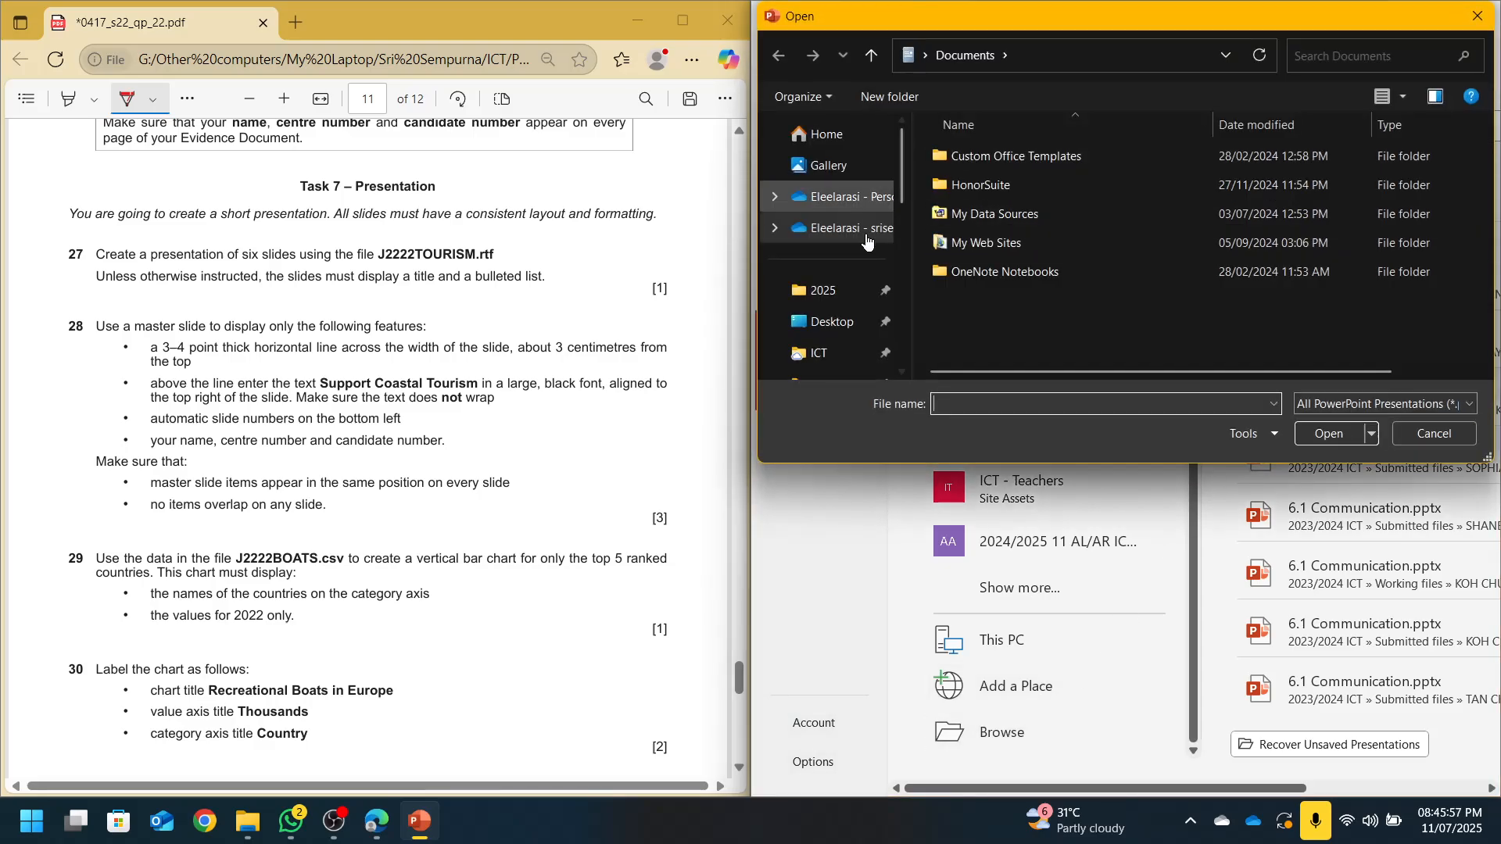
{"action": "left_click", "coordinate": [832, 322]}
{"action": "double_click", "coordinate": [977, 162]}
{"action": "double_click", "coordinate": [978, 161]}
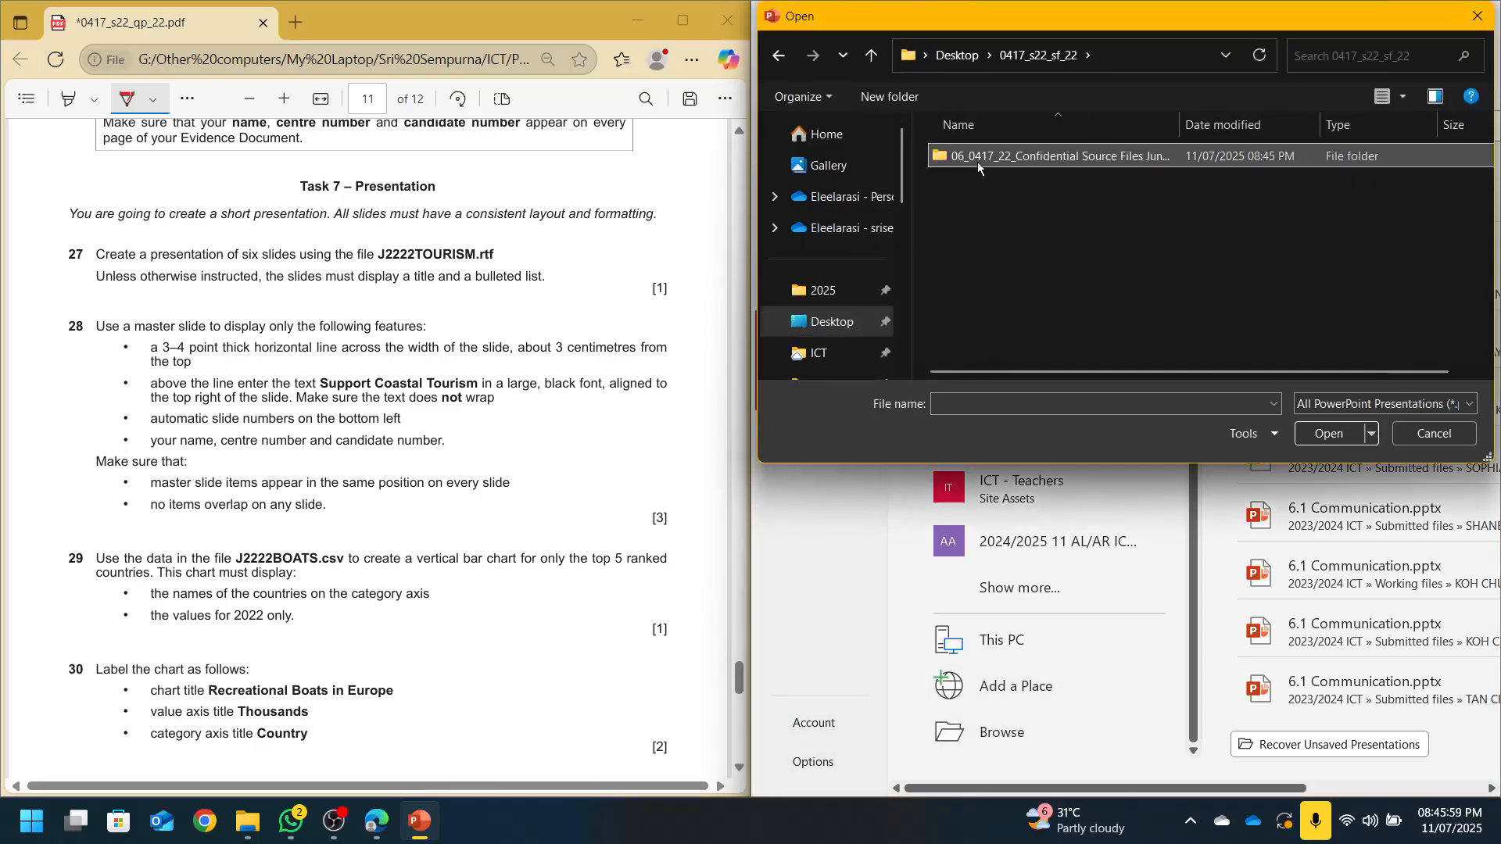
{"action": "left_click", "coordinate": [1384, 404]}
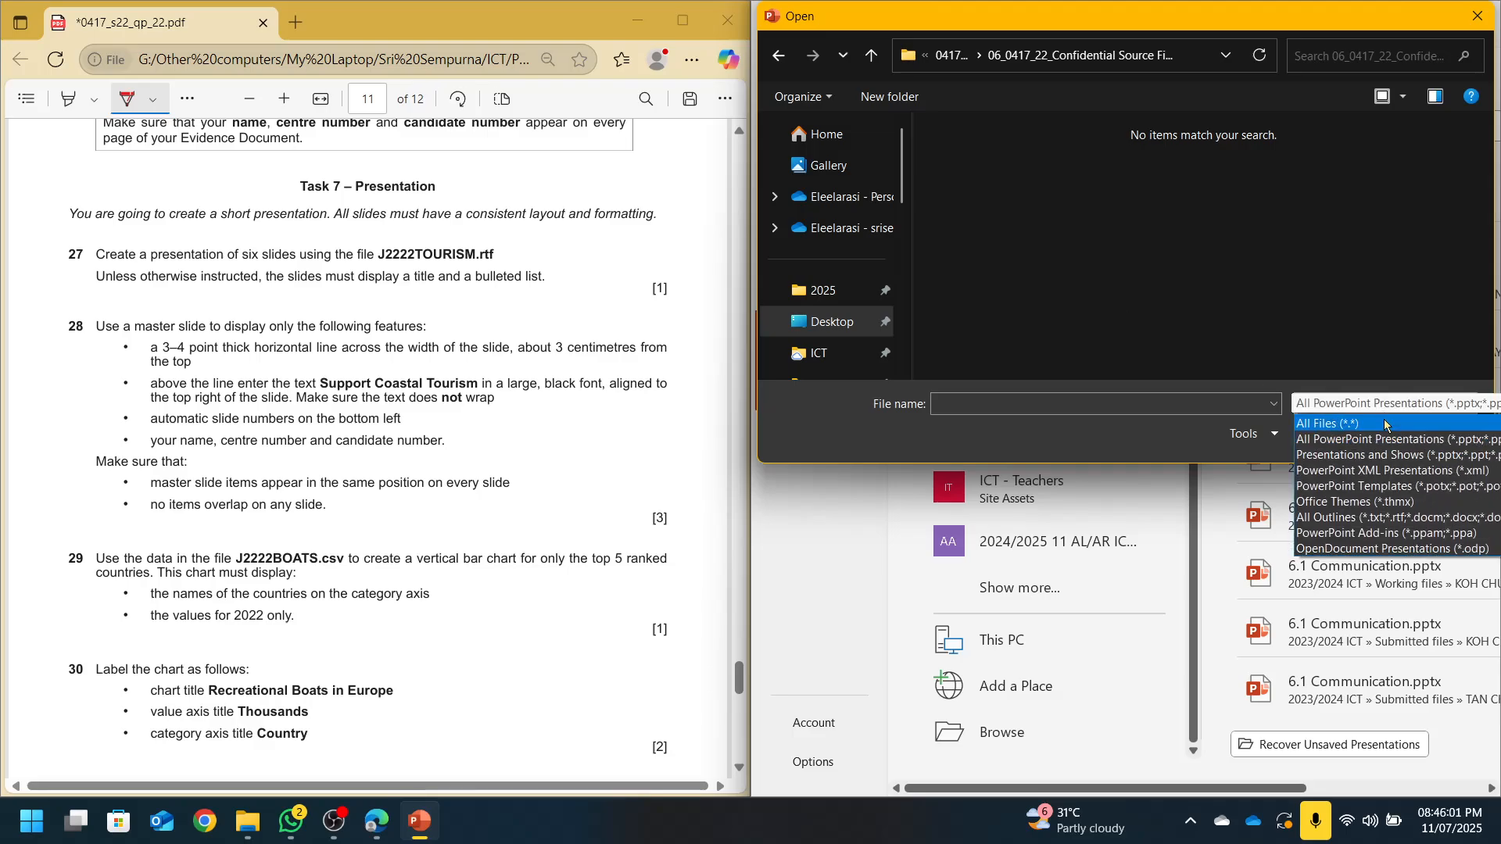
{"action": "left_click", "coordinate": [1384, 423]}
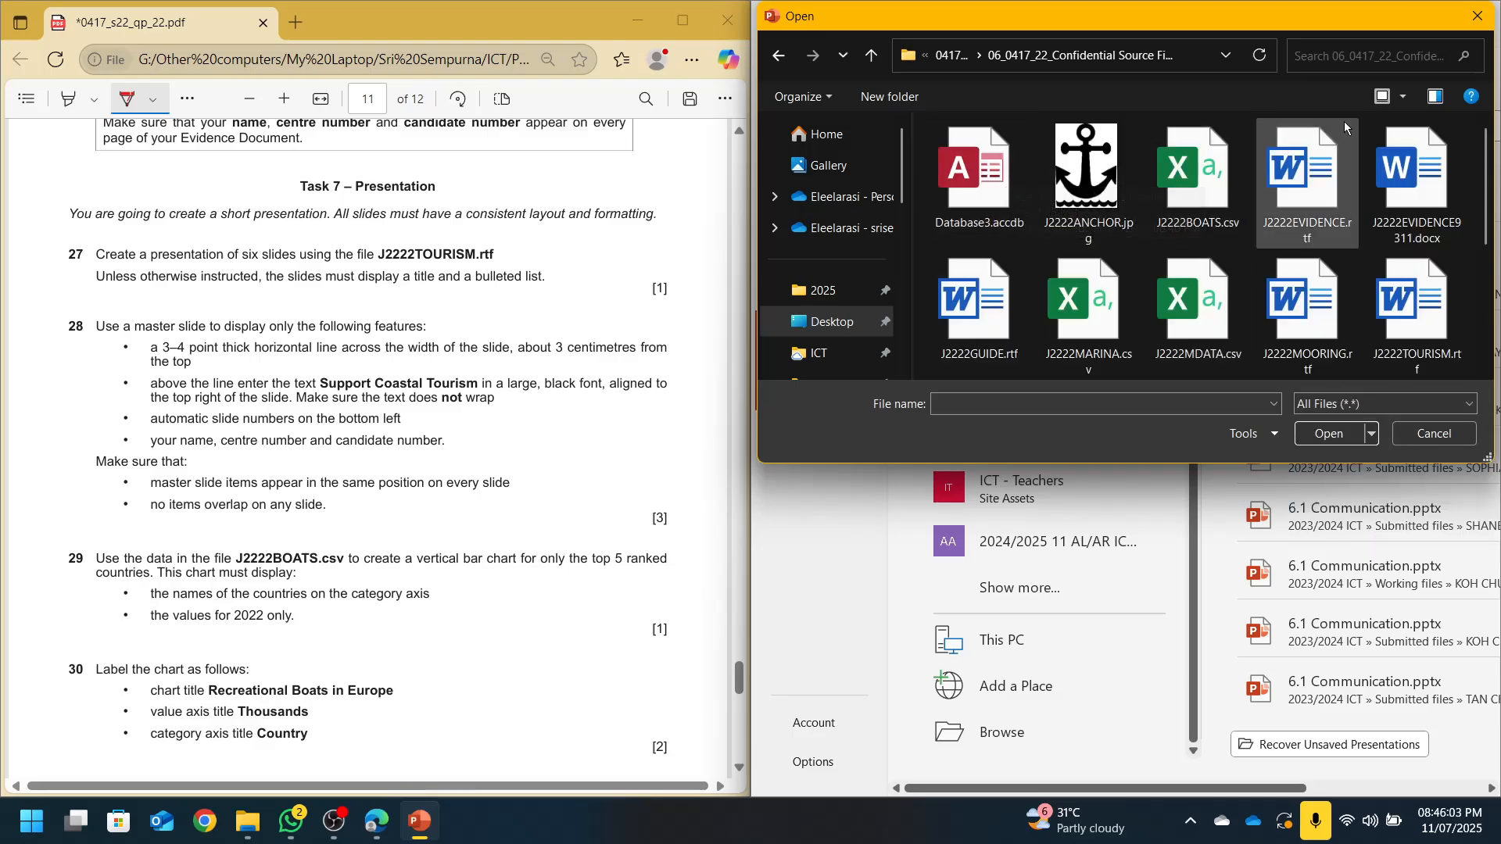
{"action": "left_click", "coordinate": [1390, 100]}
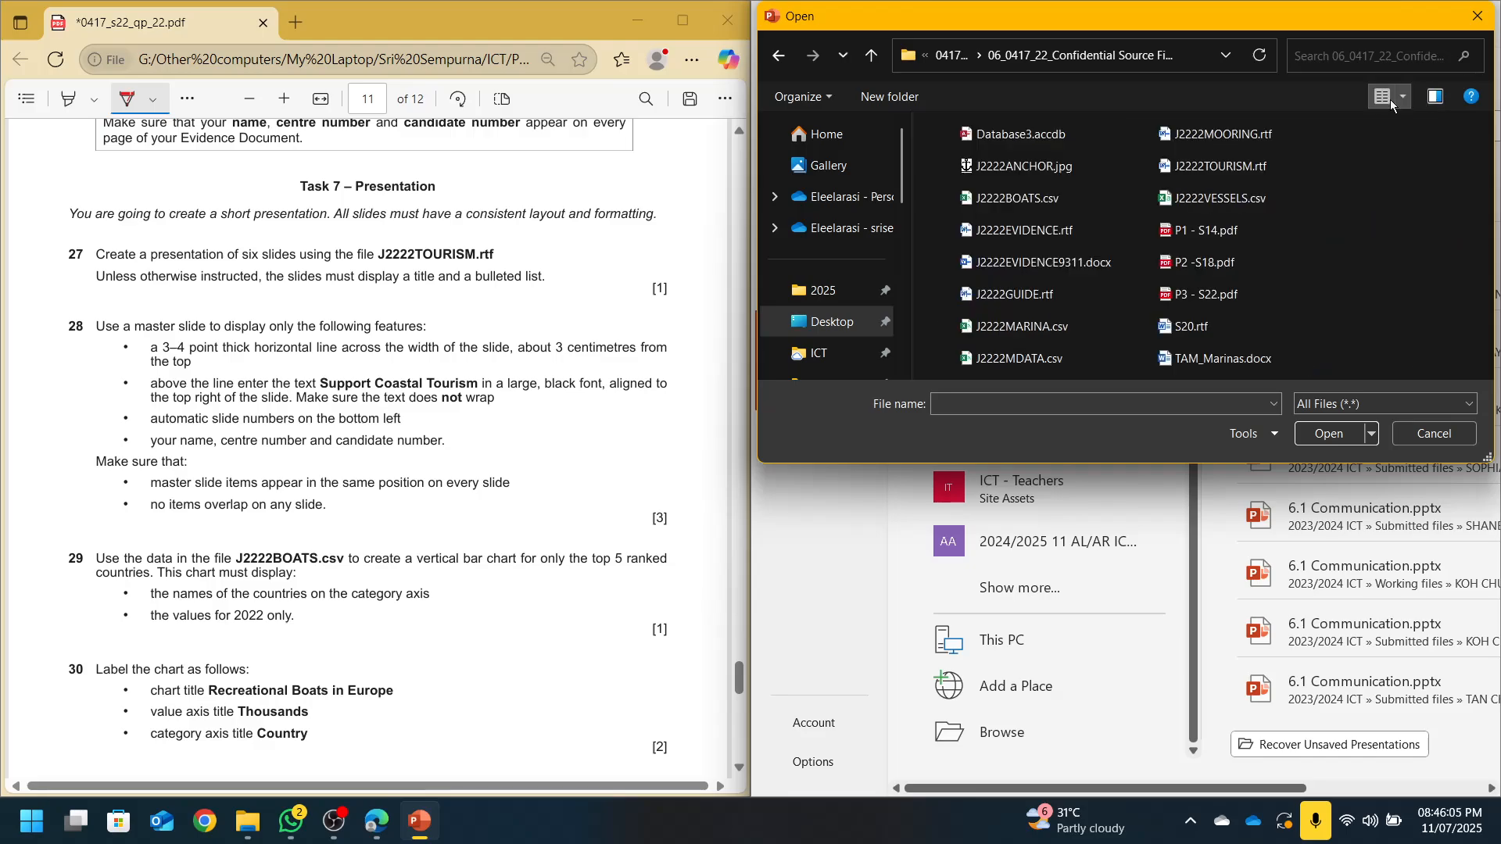
{"action": "left_click", "coordinate": [1251, 172]}
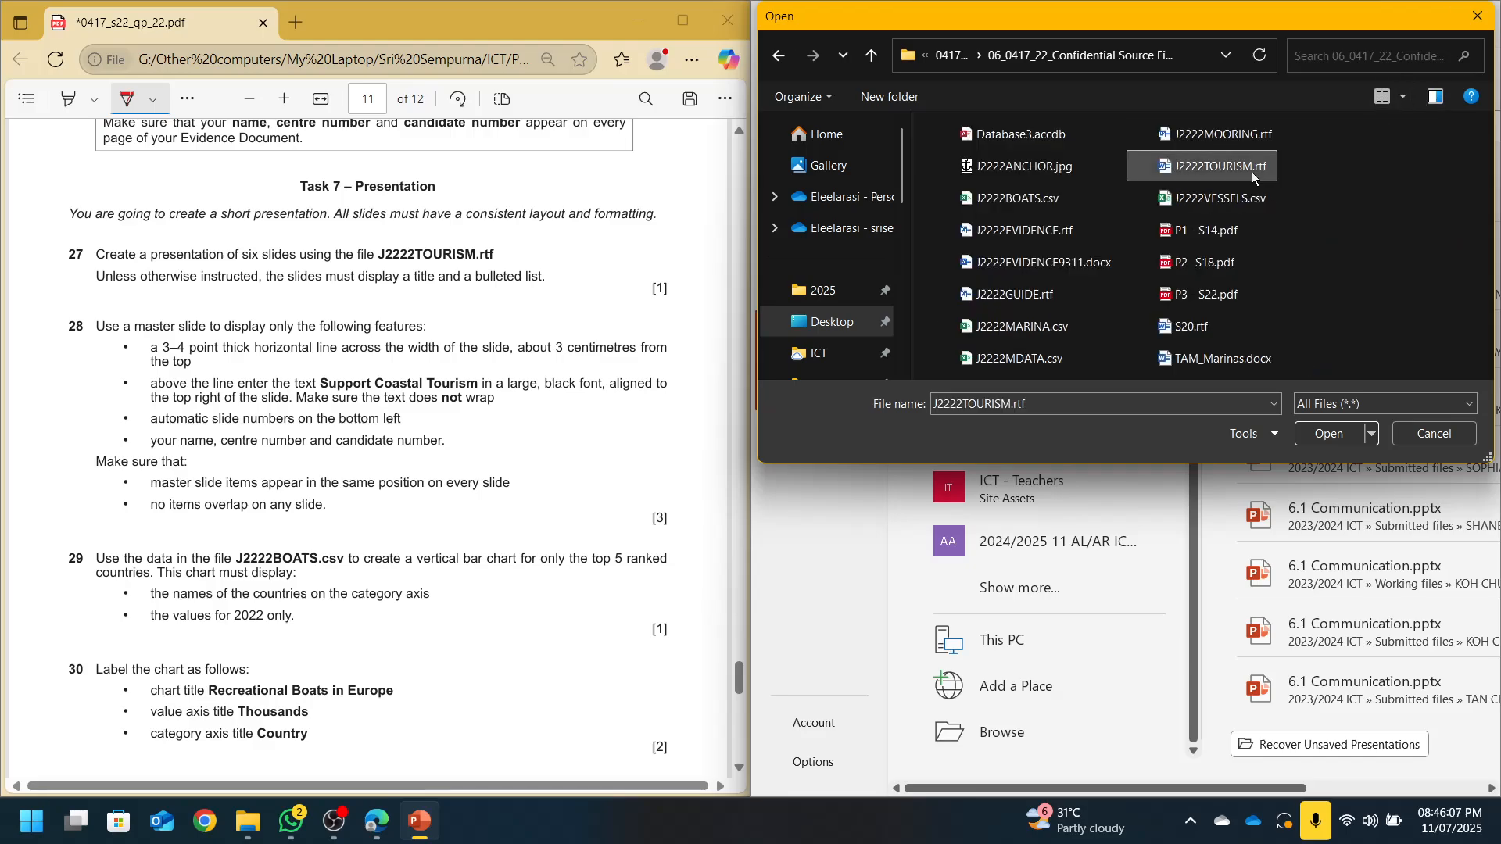
{"action": "double_click", "coordinate": [1251, 172]}
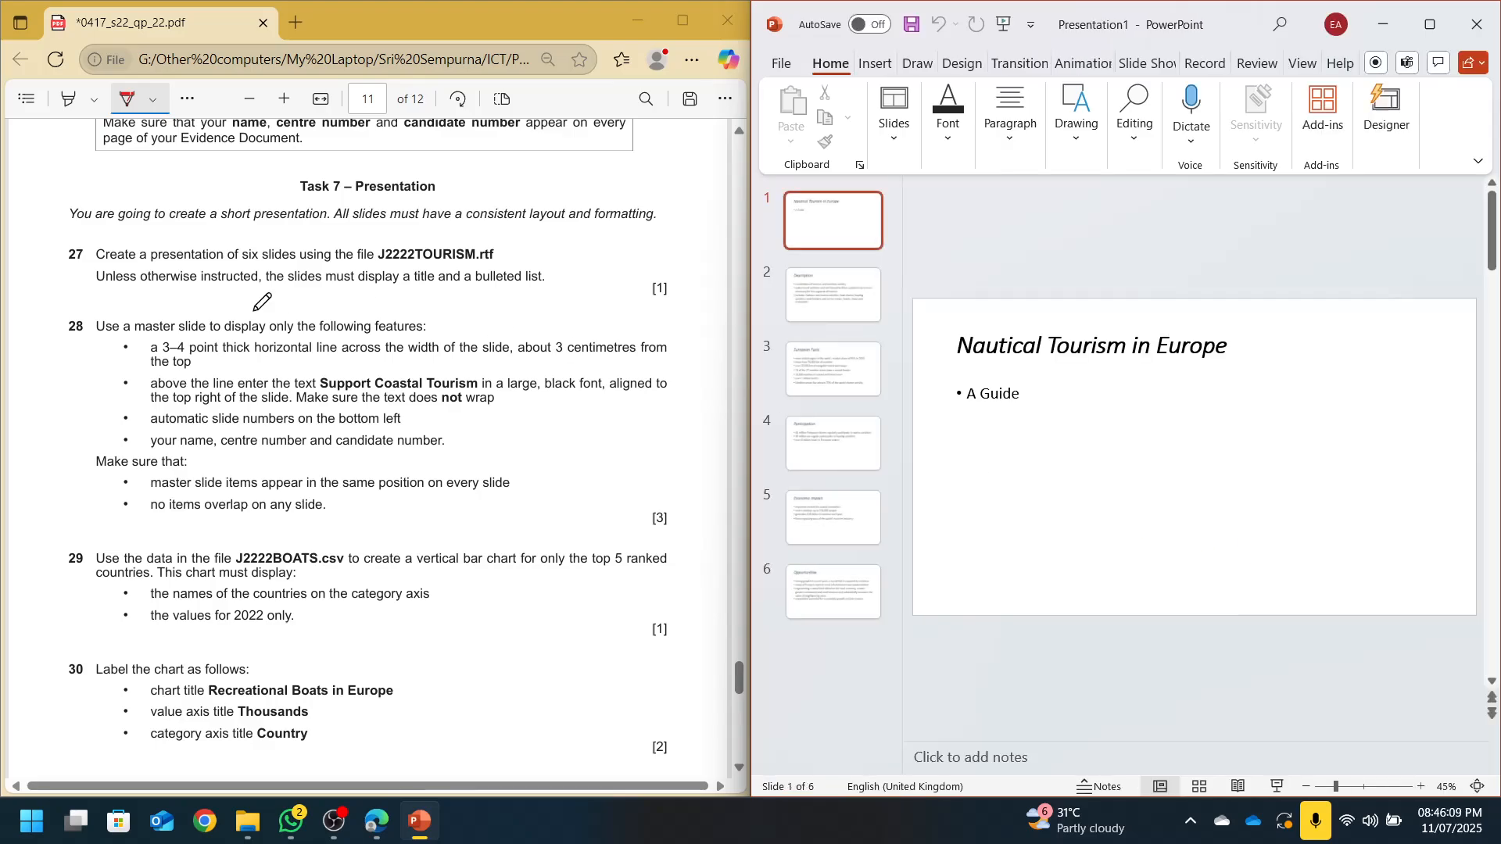
Tick question 27 on the exam paper, then switch to Slide Master view with the top master selected
{"action": "left_click_drag", "start_coordinate": [62, 264], "coordinate": [100, 236]}
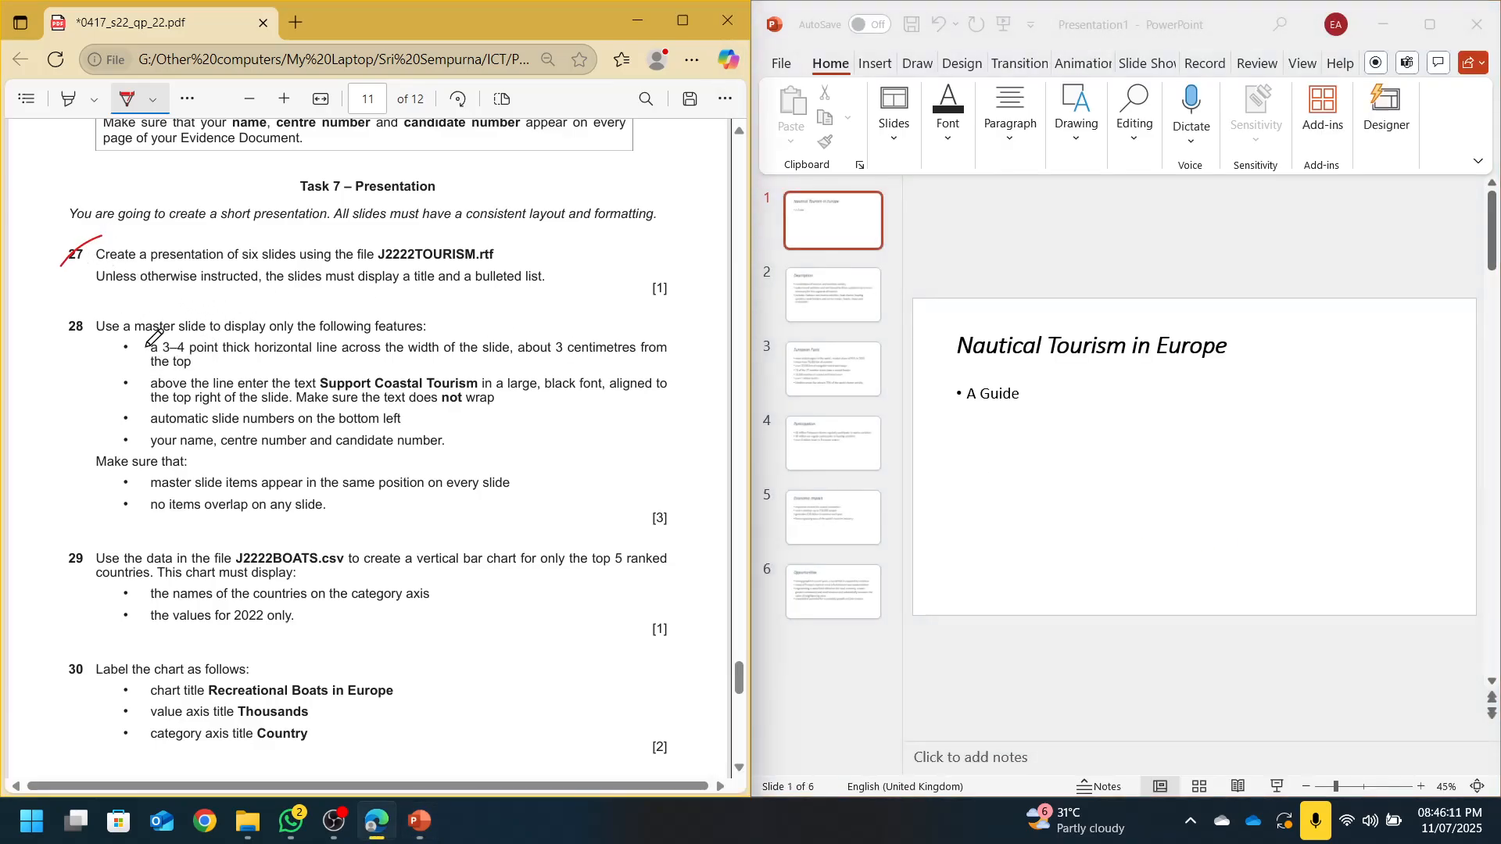
{"action": "left_click", "coordinate": [1157, 71]}
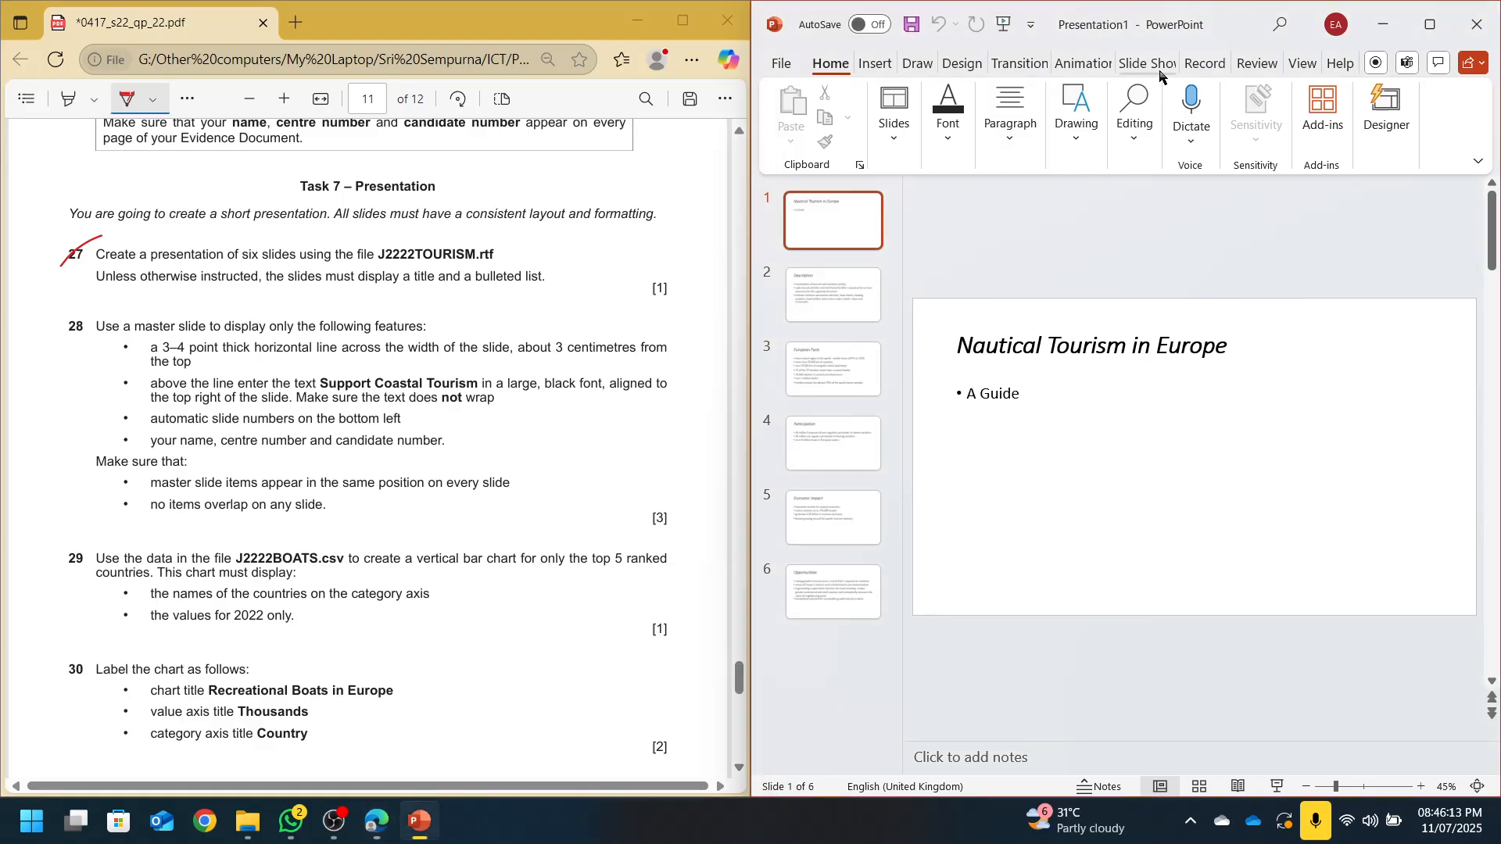
{"action": "left_click", "coordinate": [1303, 63]}
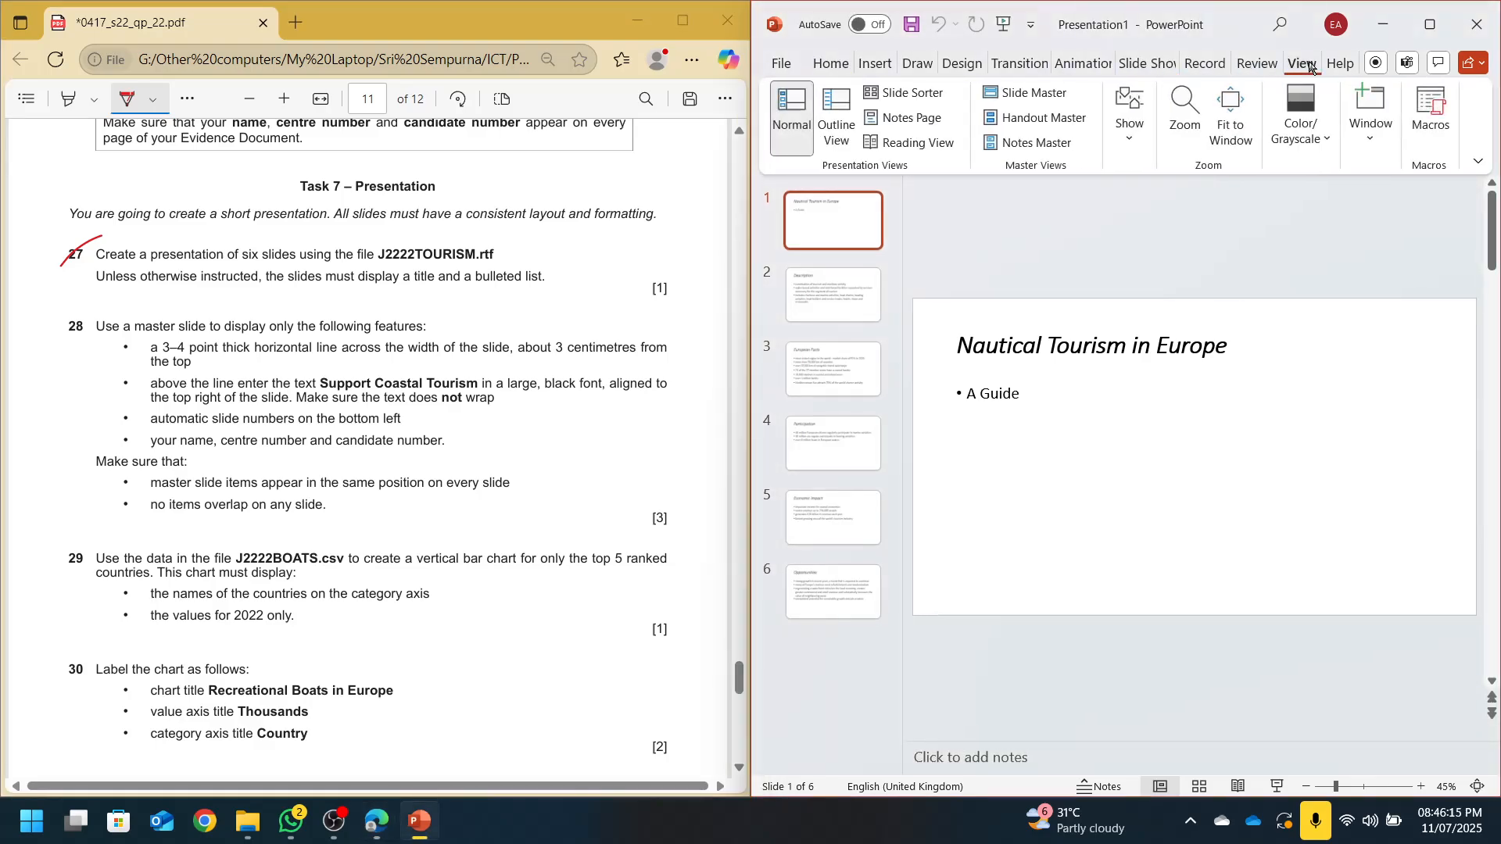
{"action": "left_click", "coordinate": [1016, 93]}
{"action": "scroll", "coordinate": [837, 247], "scroll_direction": "up", "scroll_amount": 1}
{"action": "left_click", "coordinate": [822, 236]}
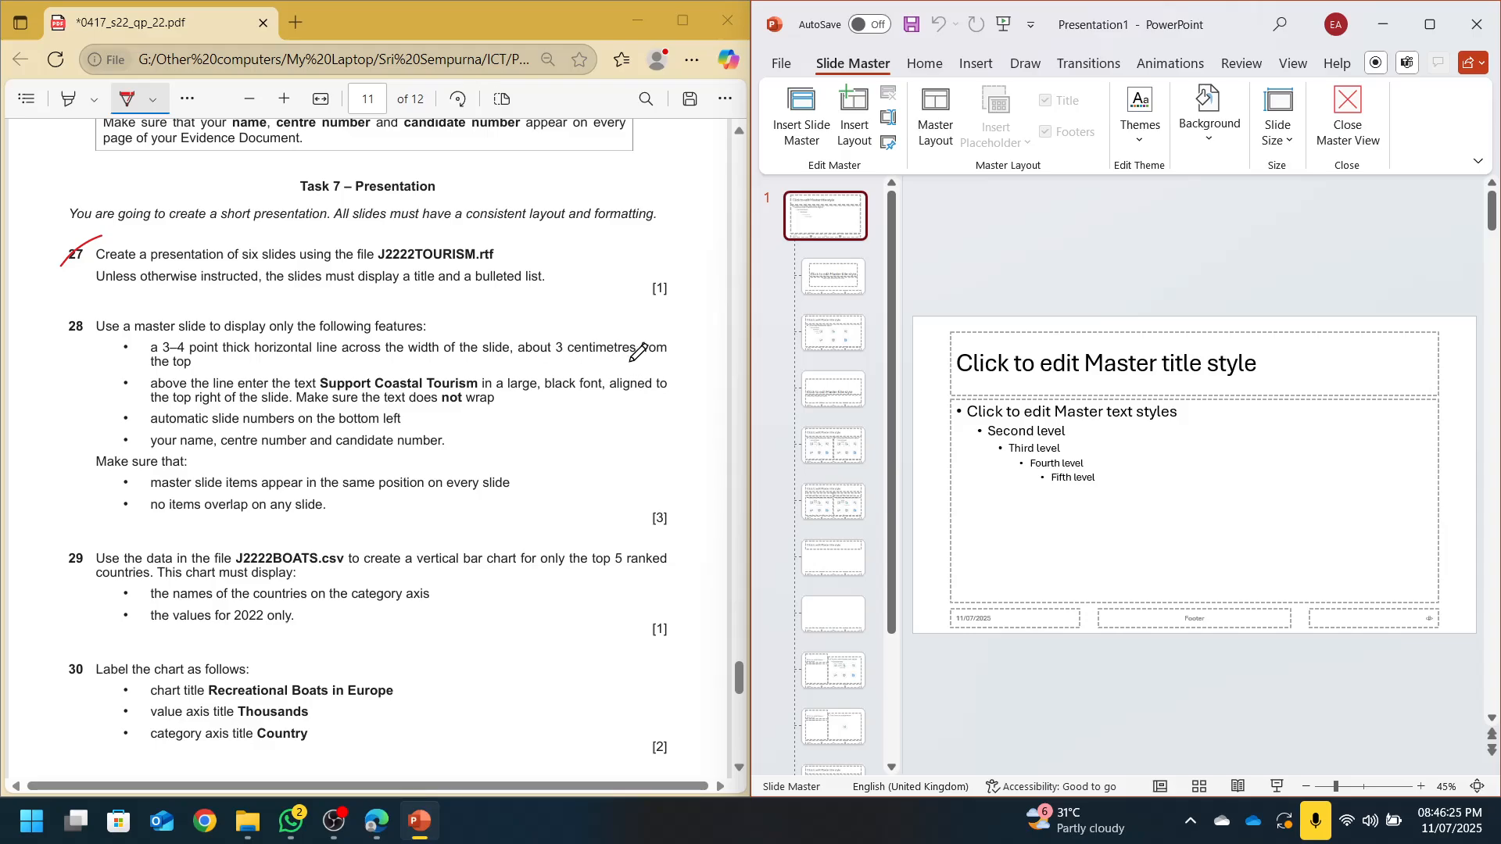
Draw a straight horizontal line across the master slide, just below the title
{"action": "left_click", "coordinate": [975, 63]}
{"action": "left_click", "coordinate": [922, 132]}
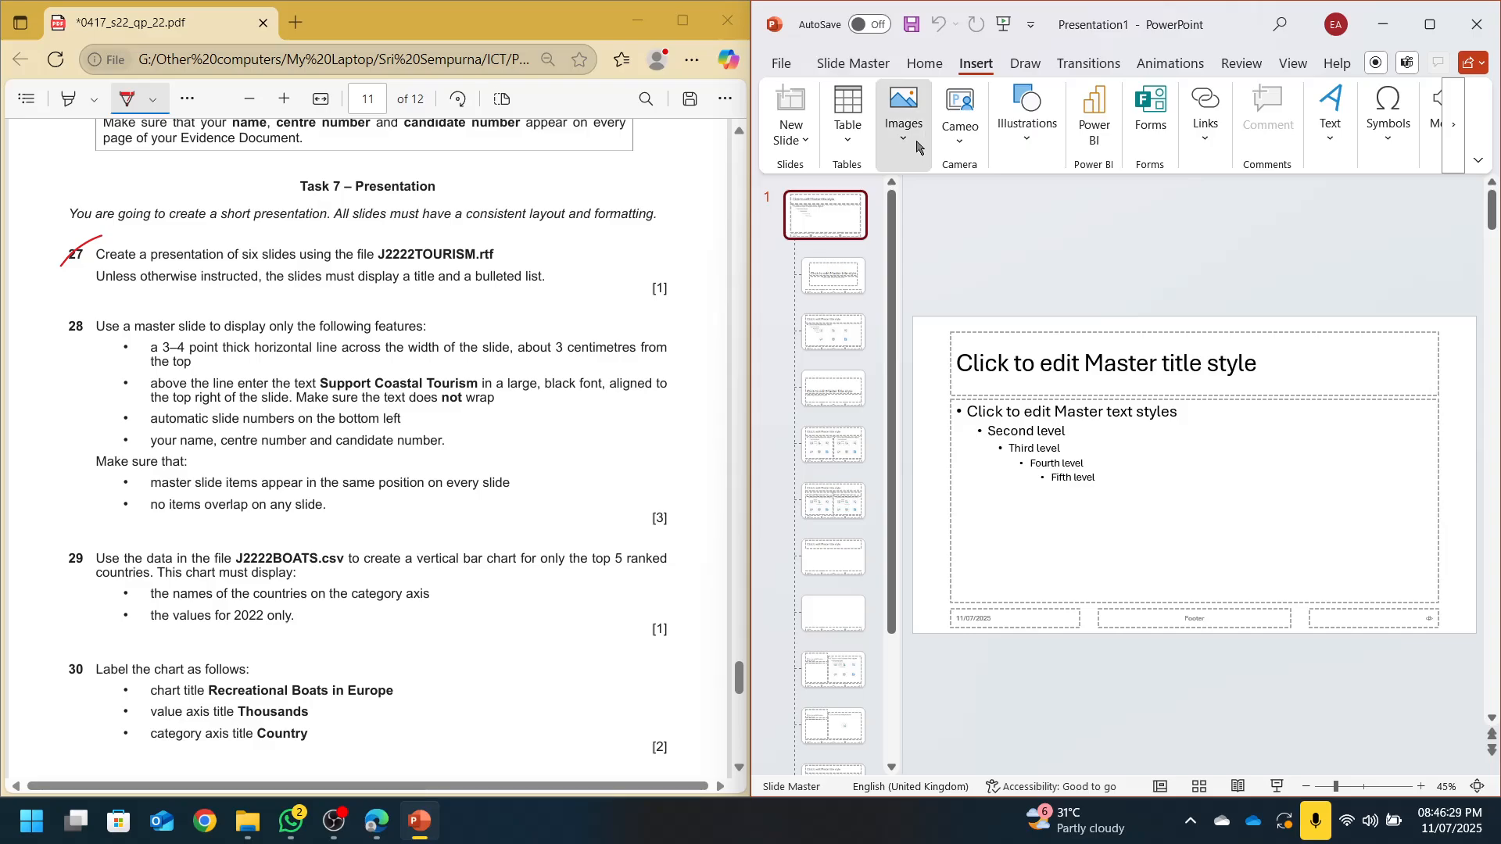
{"action": "left_click", "coordinate": [1012, 134]}
{"action": "left_click", "coordinate": [1019, 196]}
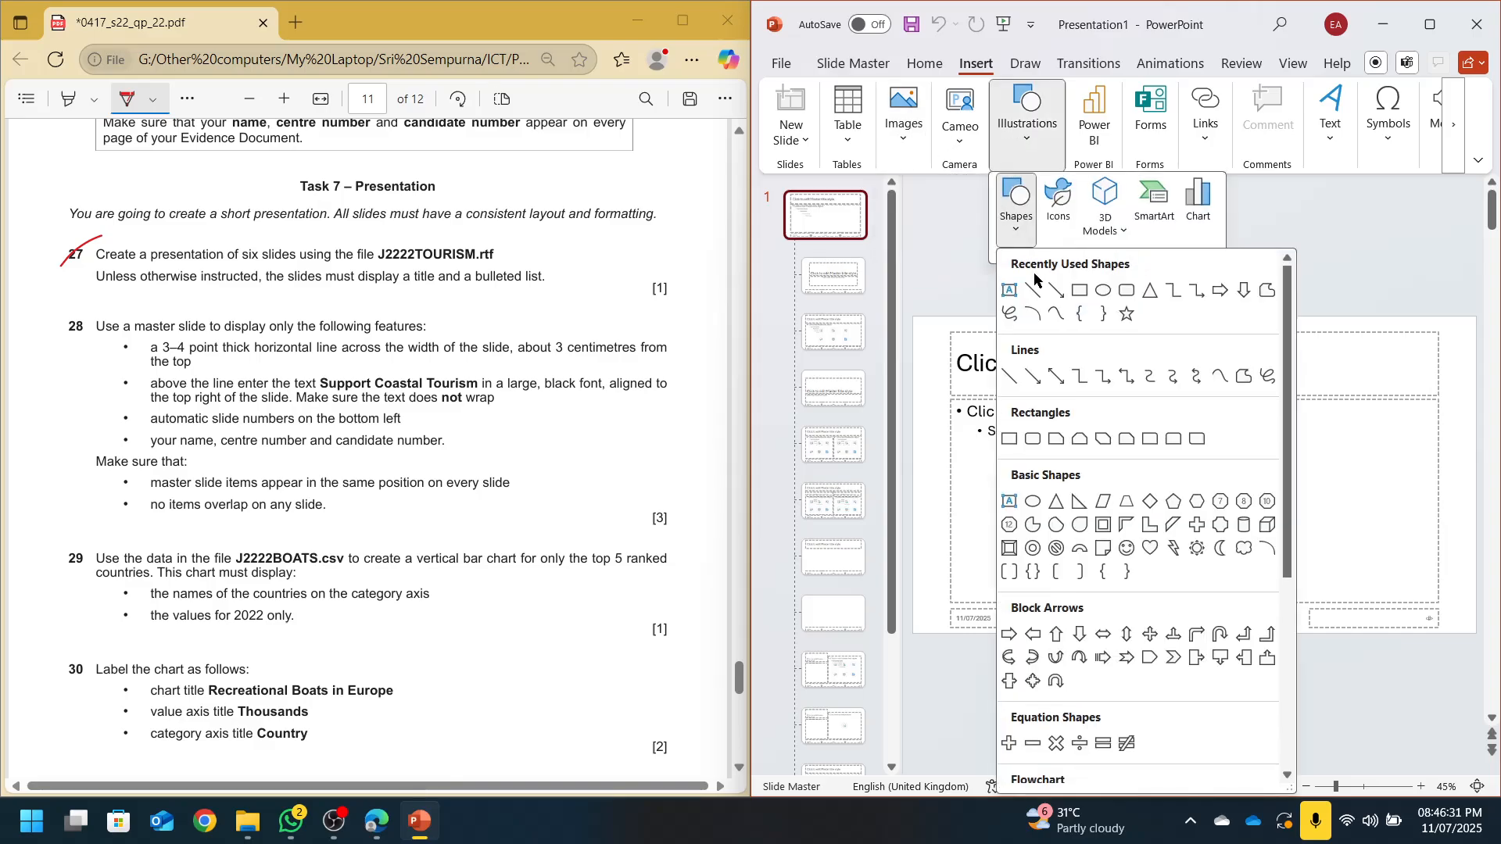
{"action": "left_click", "coordinate": [1037, 293]}
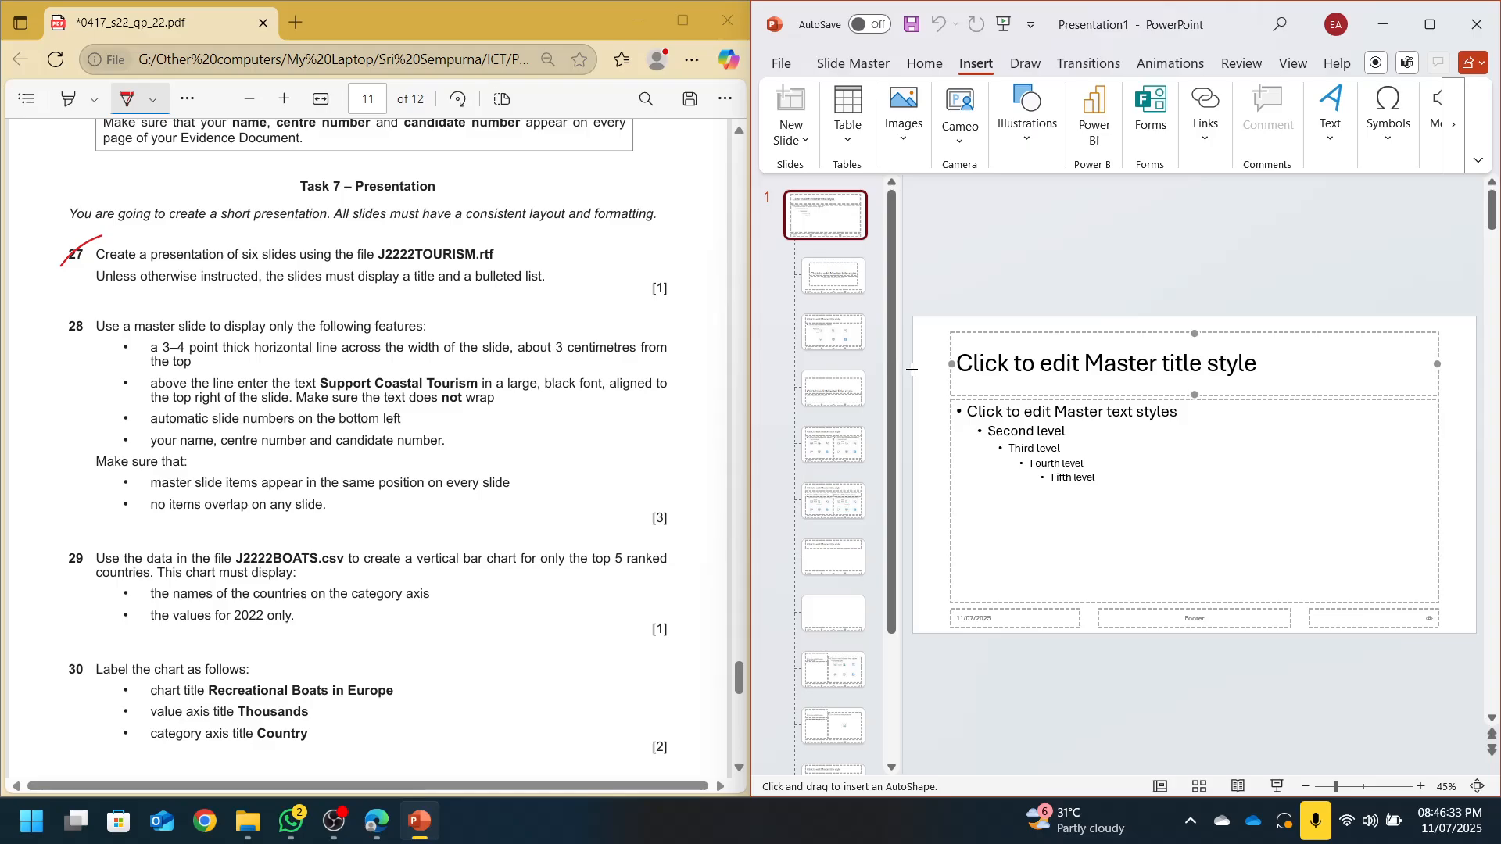
{"action": "left_click_drag", "start_coordinate": [911, 369], "coordinate": [1351, 364]}
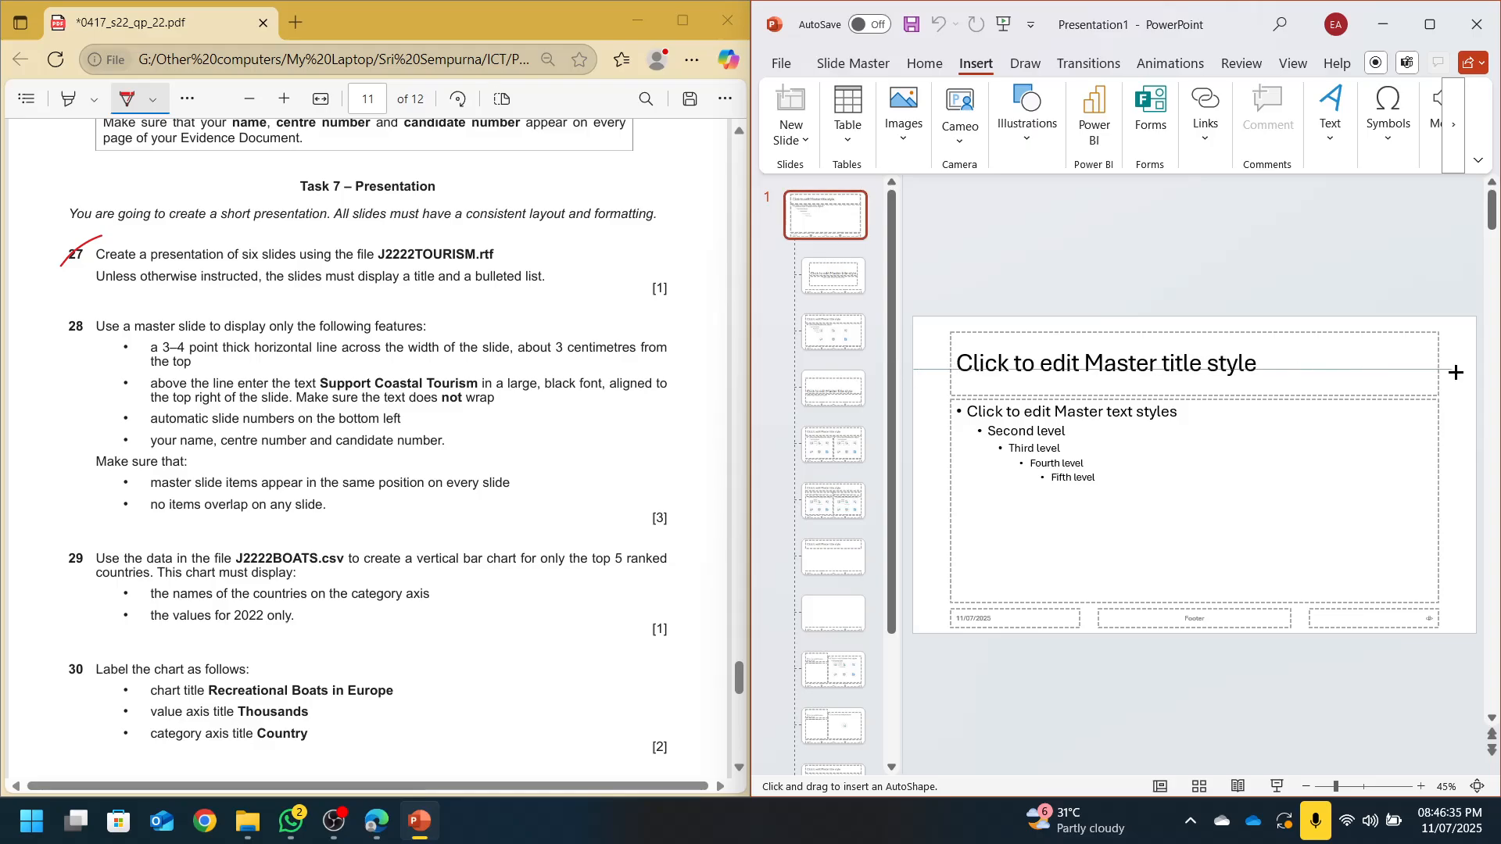
{"action": "left_click_drag", "start_coordinate": [1474, 371], "coordinate": [1477, 369]}
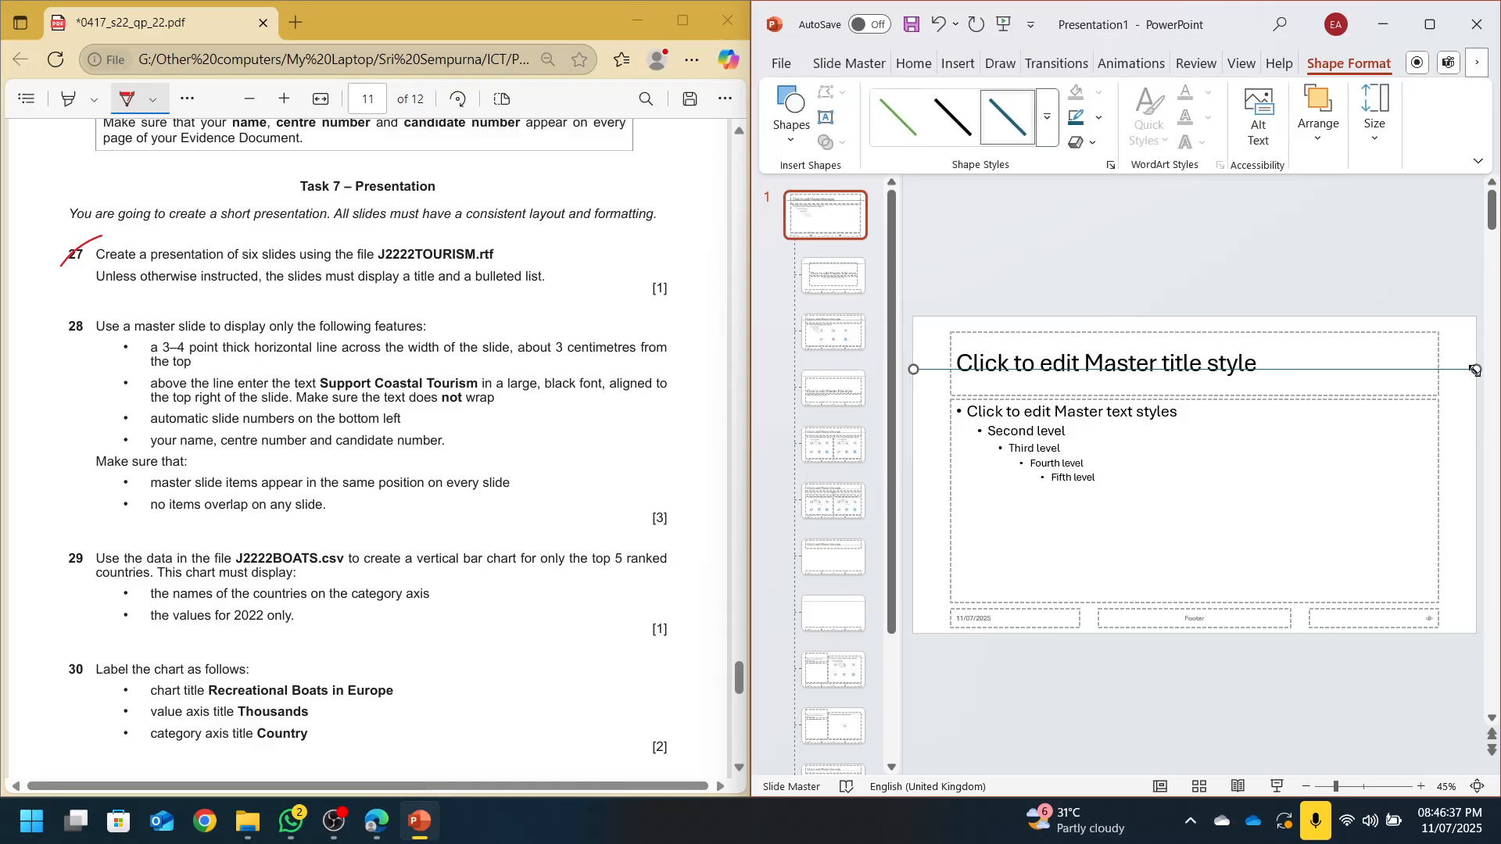
Make the line black and 3 pt thick, and nudge the title placeholder up above it
{"action": "left_click", "coordinate": [1097, 119]}
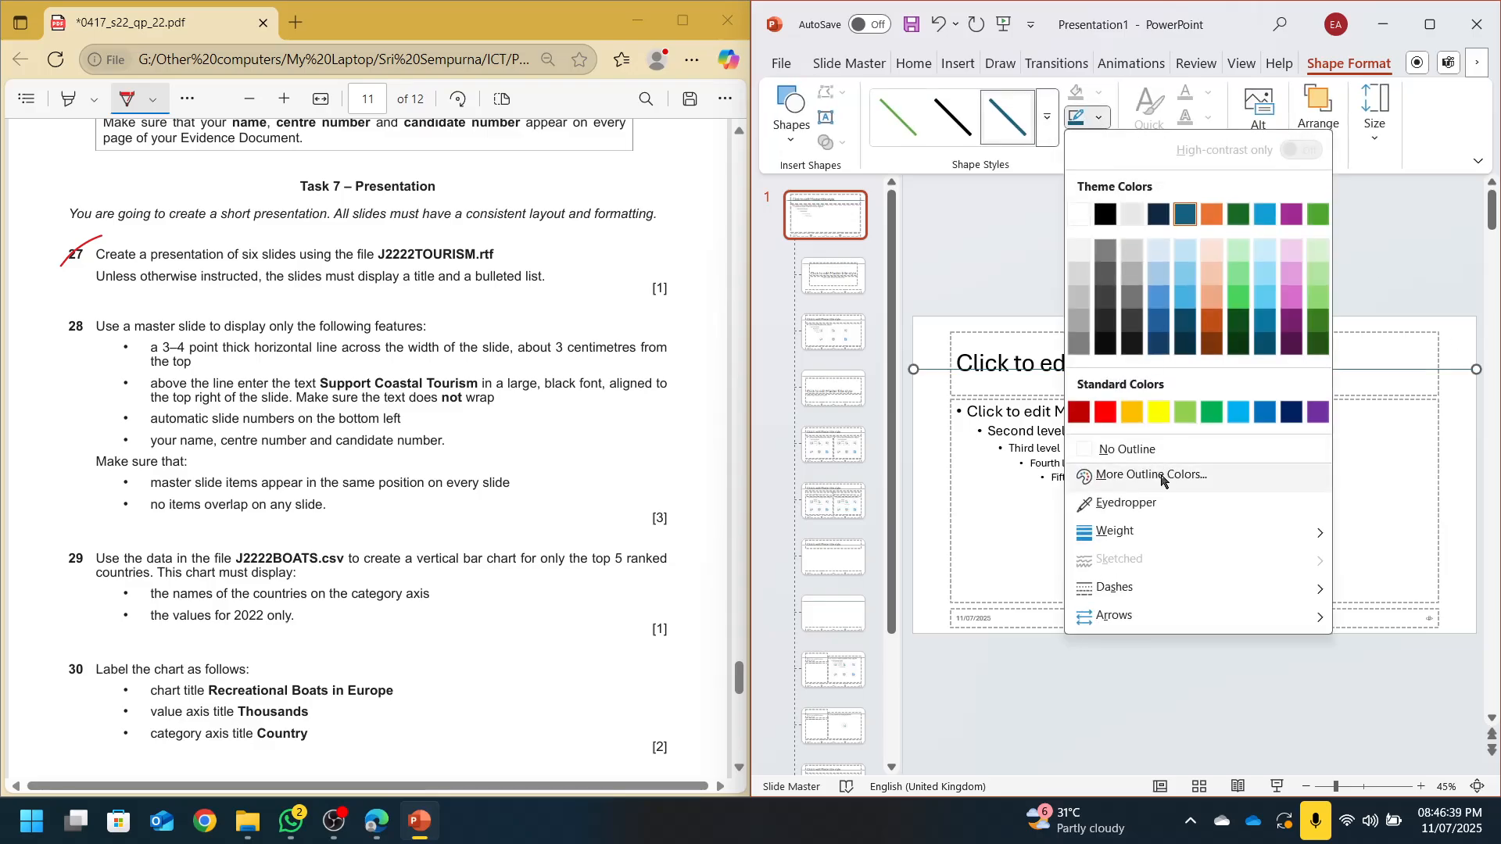
{"action": "mouse_move", "coordinate": [1152, 540]}
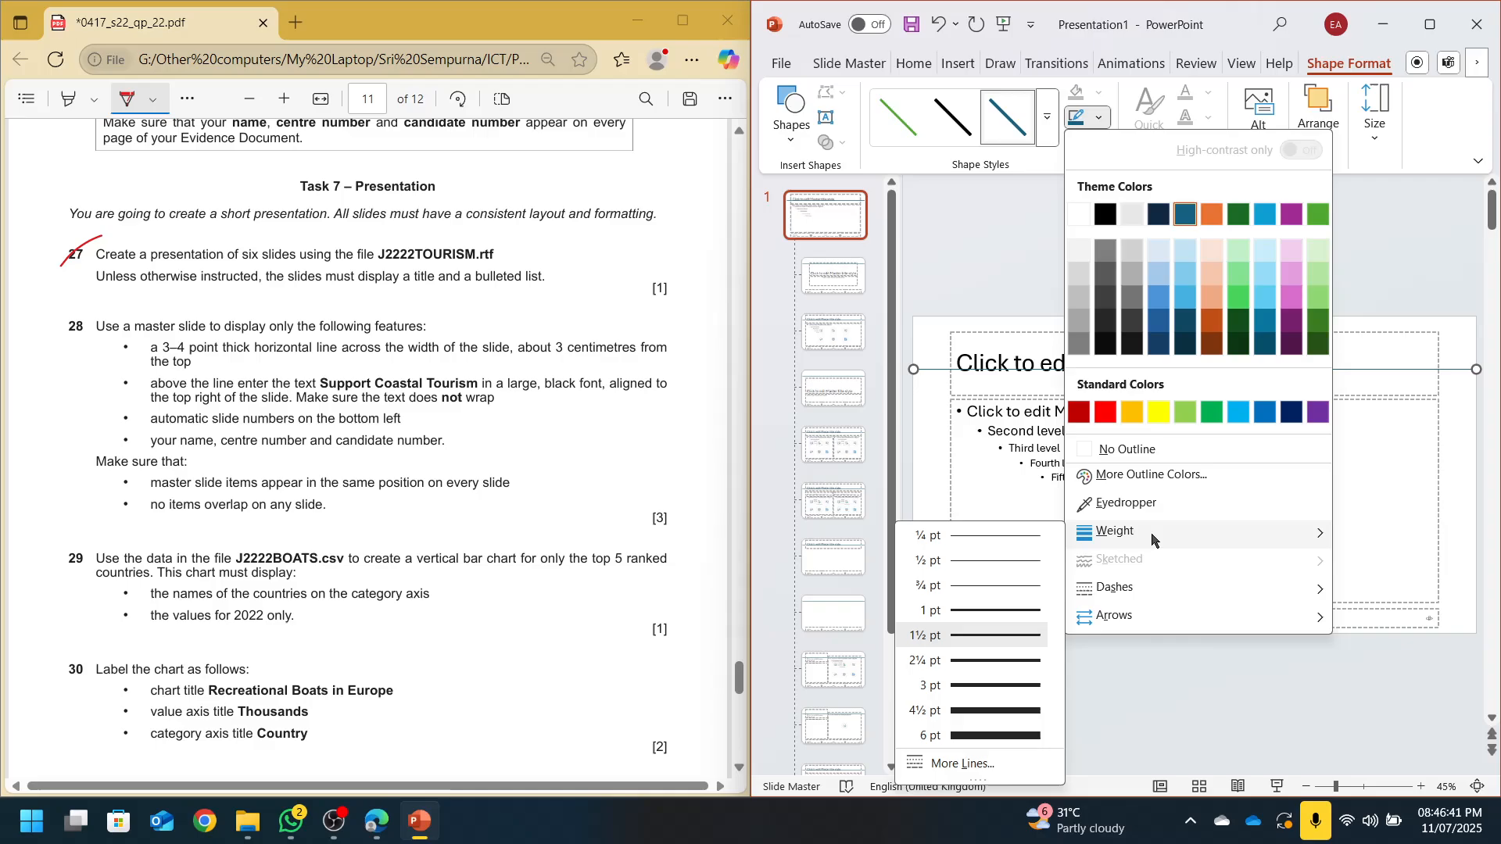
{"action": "left_click", "coordinate": [954, 692]}
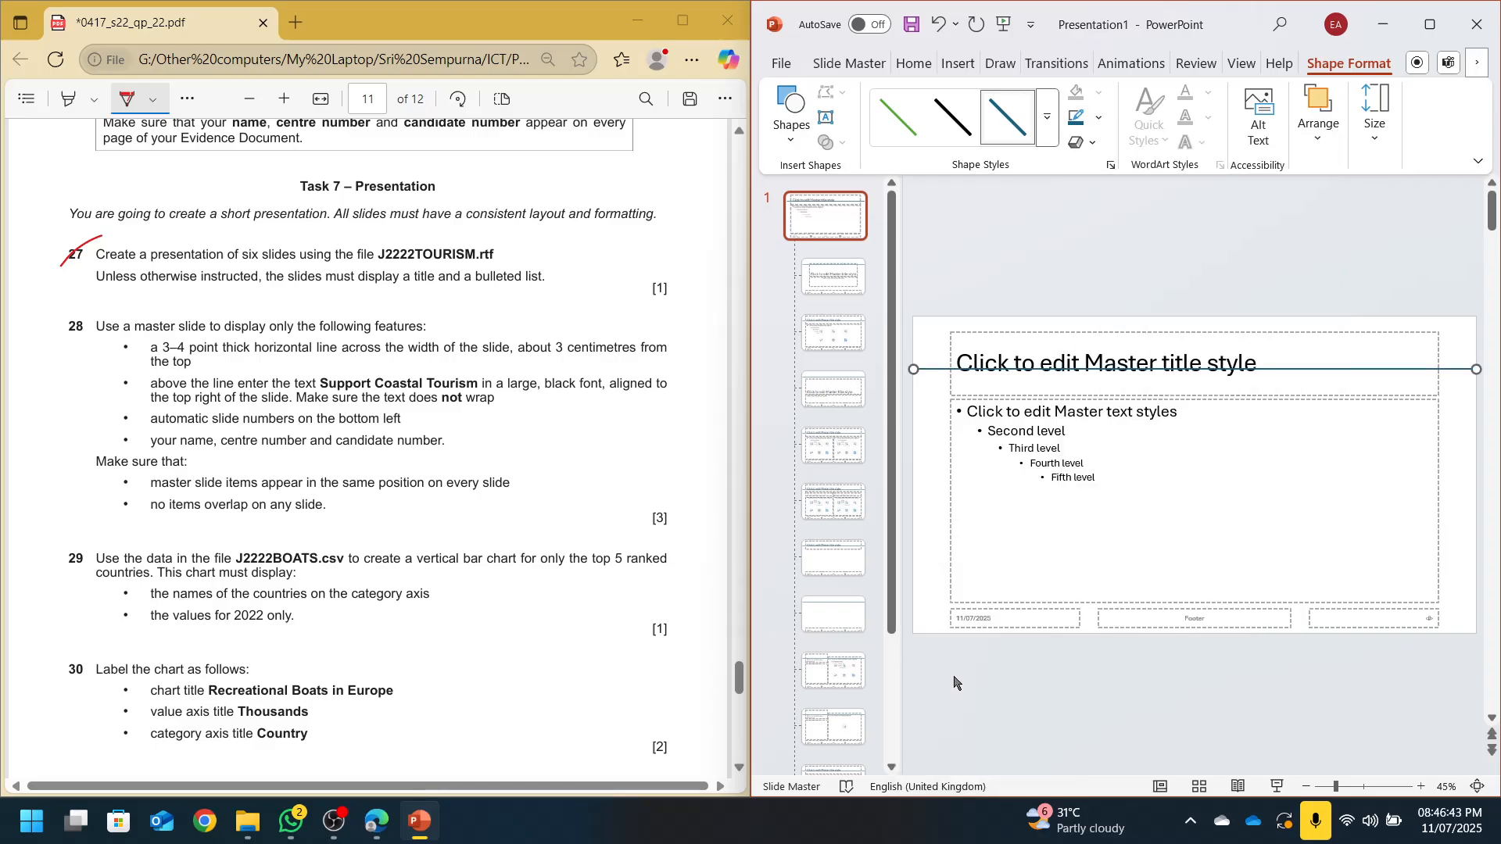
{"action": "left_click", "coordinate": [954, 122]}
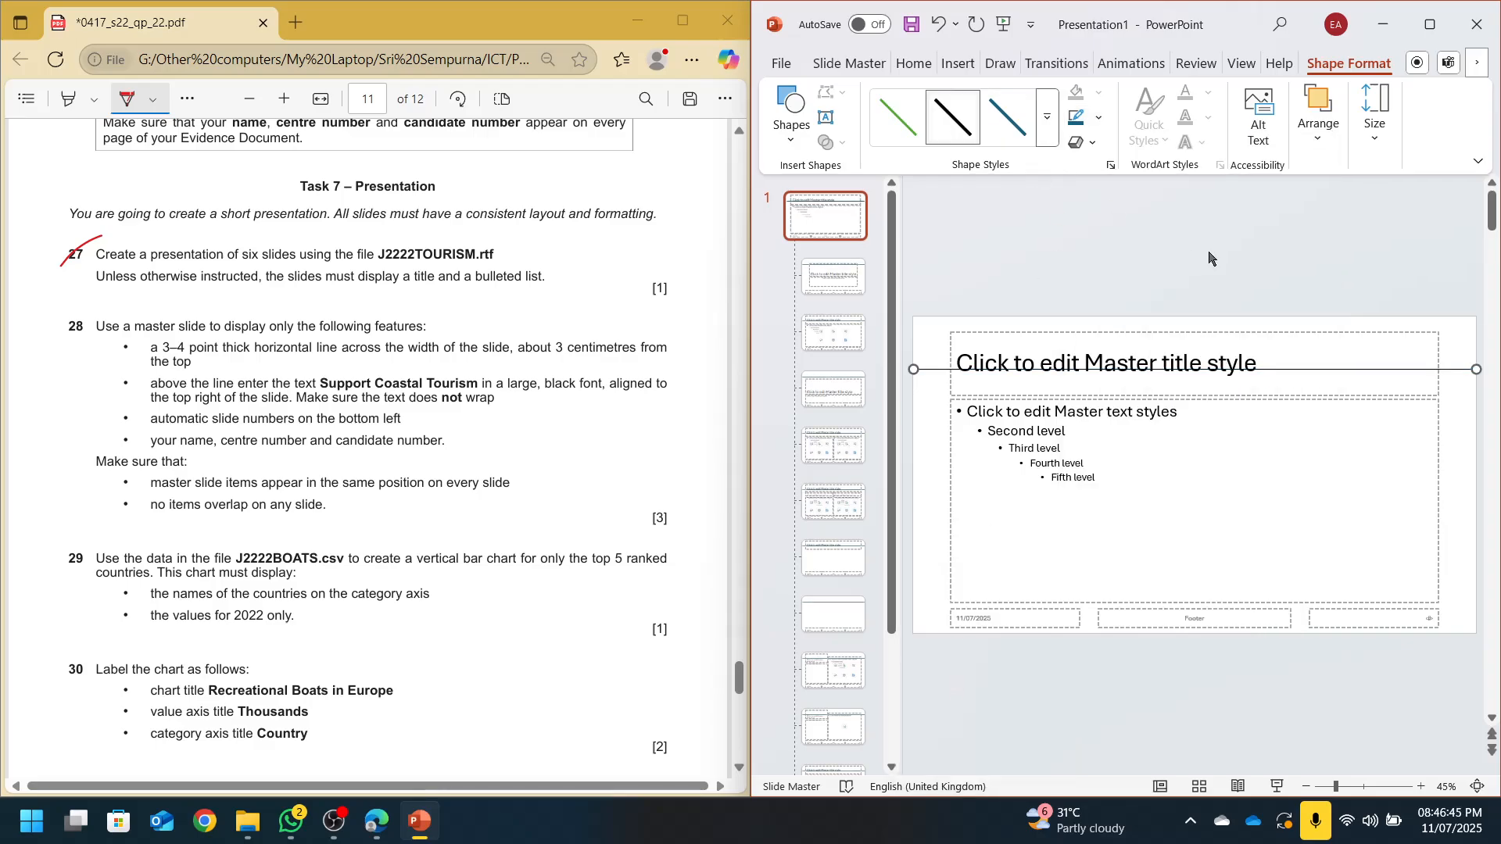
{"action": "left_click", "coordinate": [1091, 119]}
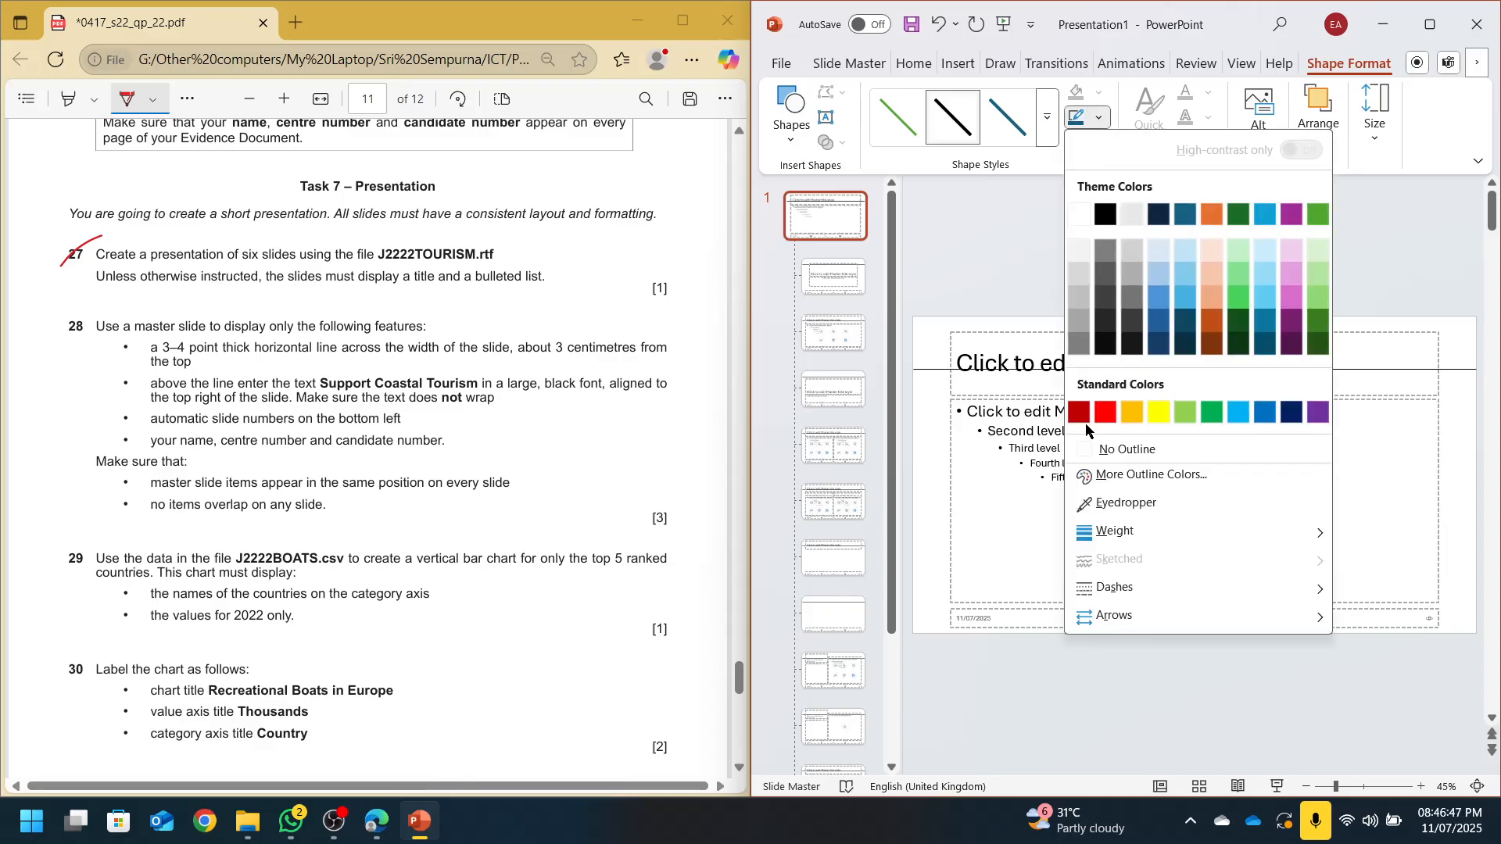
{"action": "mouse_move", "coordinate": [1111, 538]}
{"action": "left_click", "coordinate": [970, 700]}
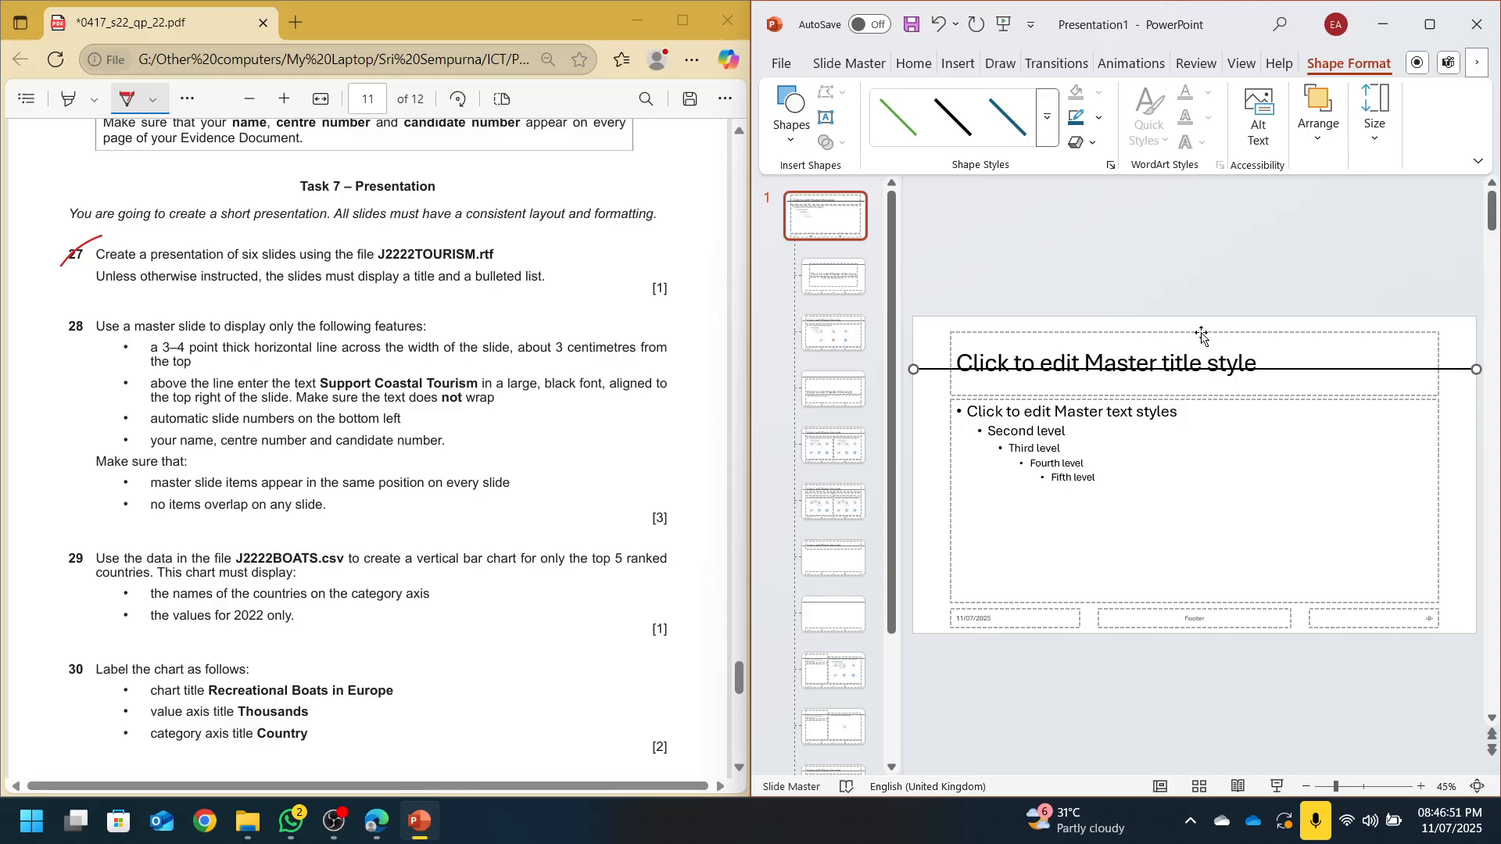
{"action": "left_click_drag", "start_coordinate": [1202, 335], "coordinate": [1197, 316]}
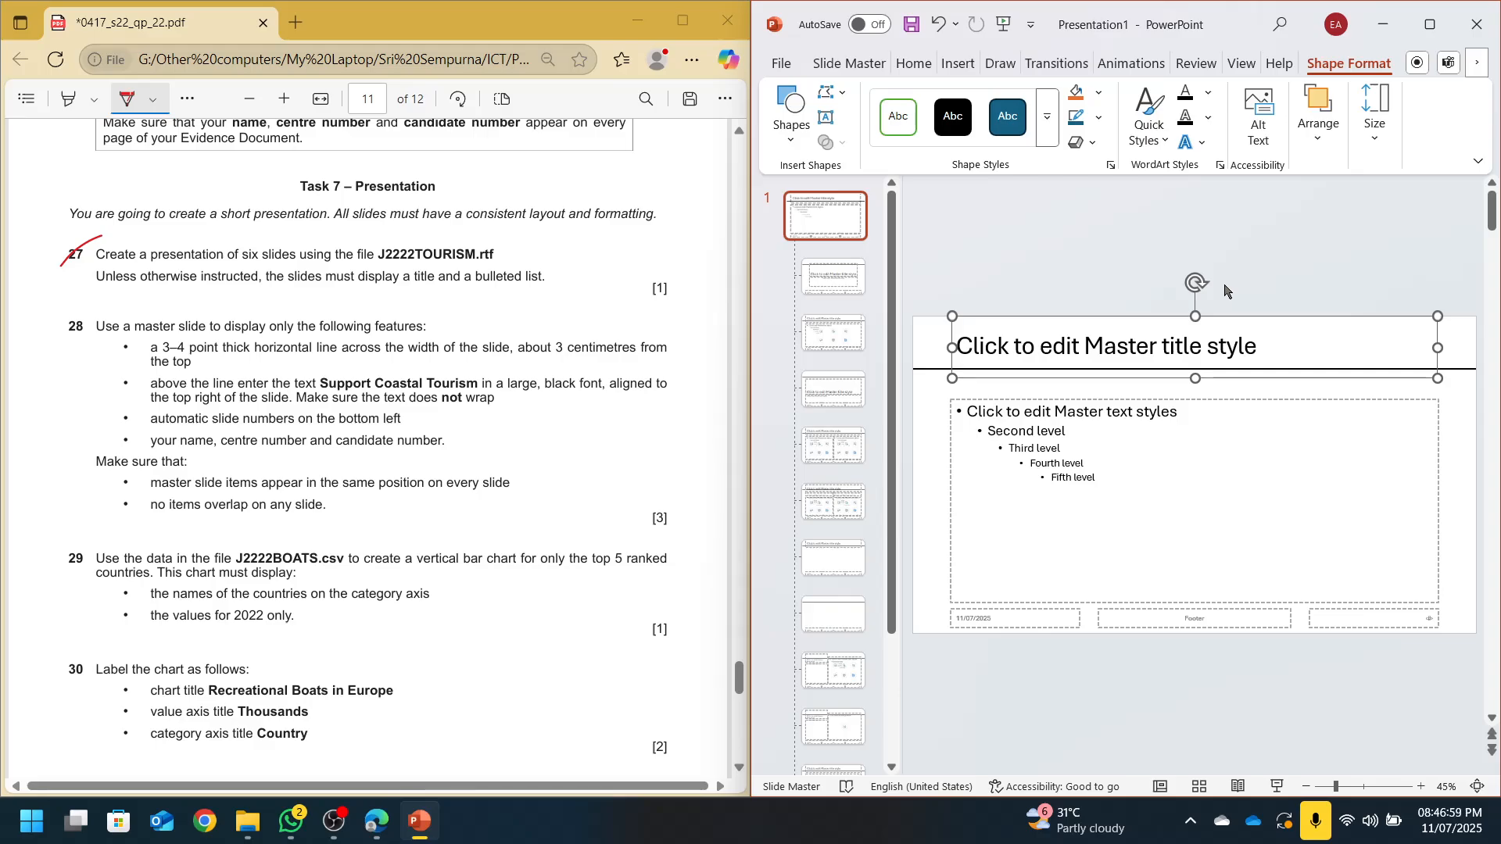
{"action": "left_click", "coordinate": [1283, 368]}
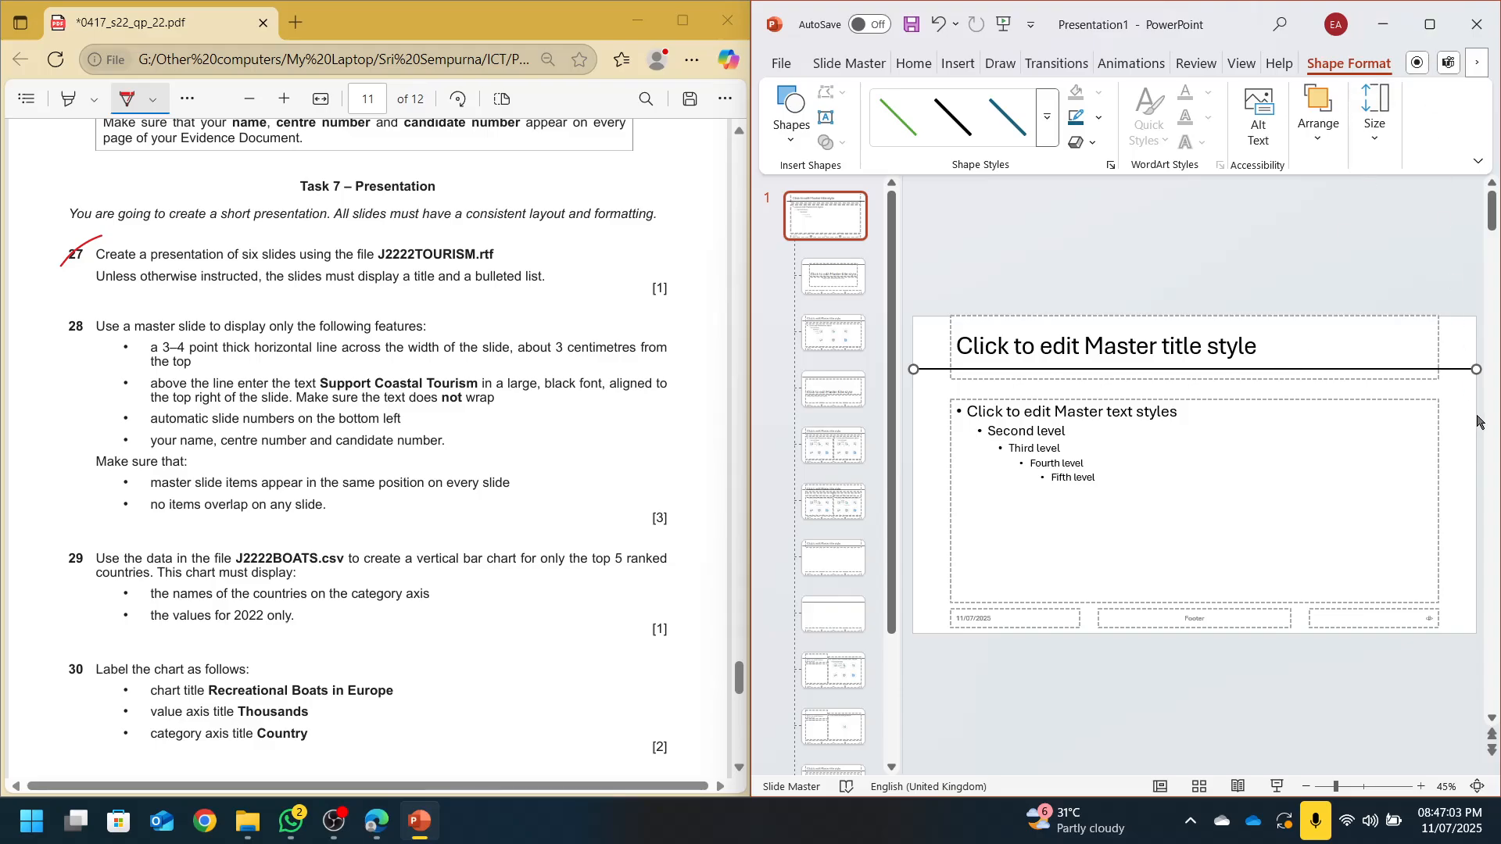
Set the line's vertical position to 3 cm in its Size and Position settings
{"action": "right_click", "coordinate": [1459, 371]}
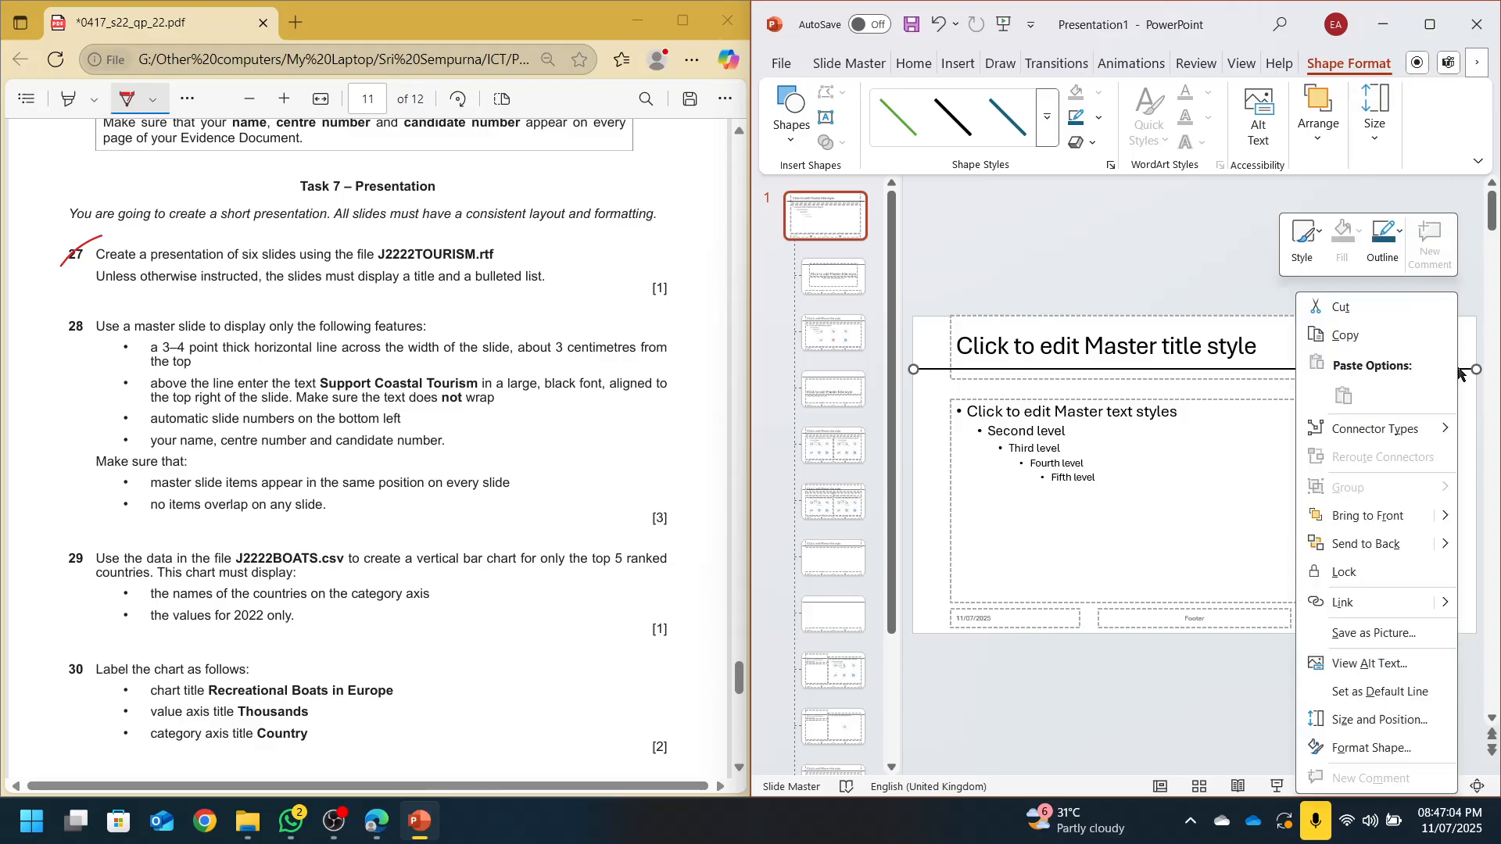
{"action": "left_click", "coordinate": [1398, 725]}
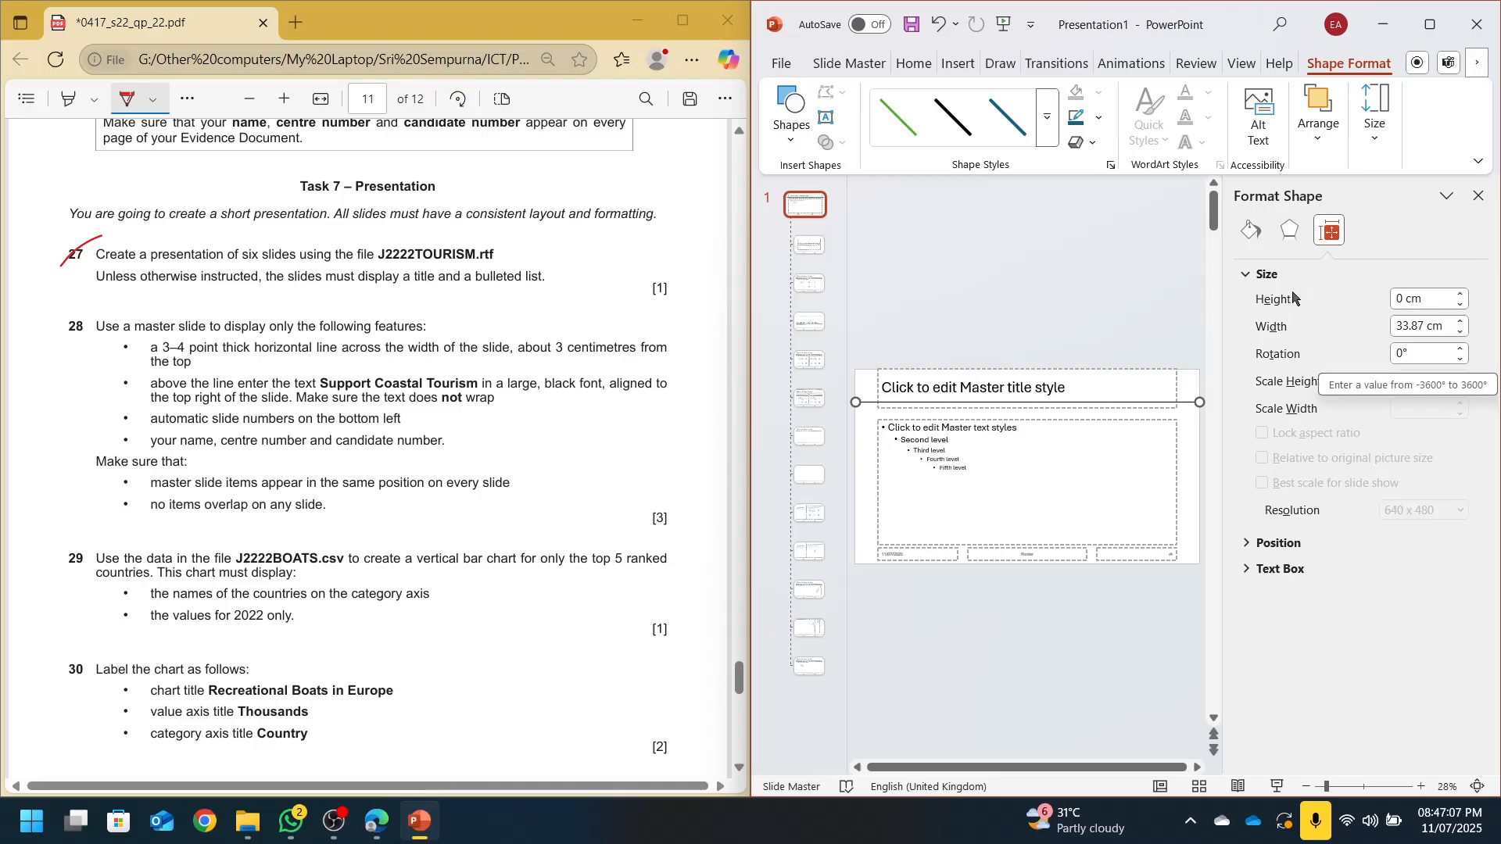
{"action": "left_click", "coordinate": [1247, 549]}
{"action": "left_click", "coordinate": [1248, 274]}
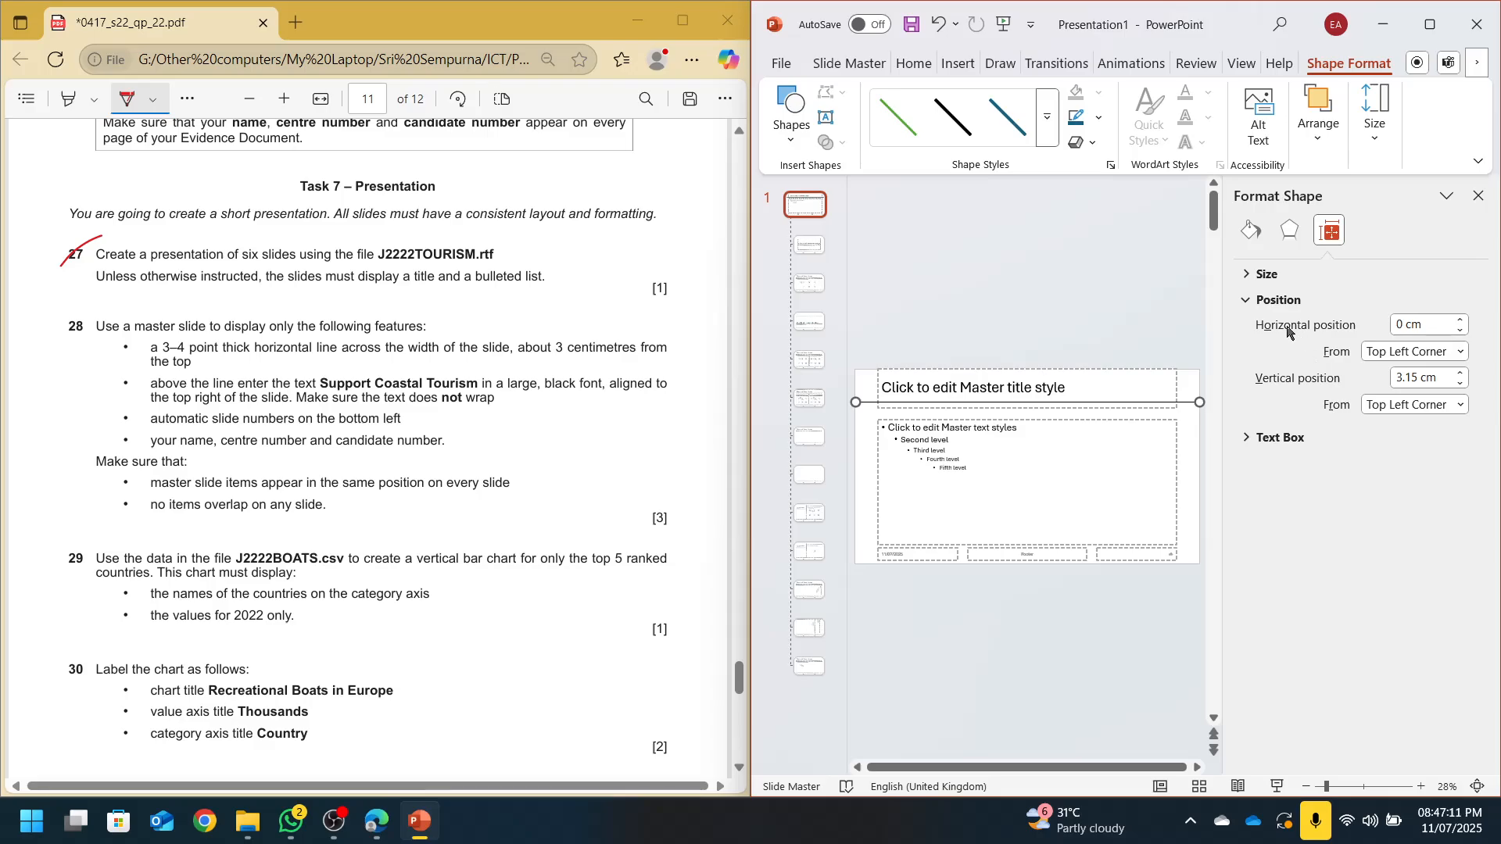
{"action": "left_click", "coordinate": [1441, 379]}
{"action": "left_click_drag", "start_coordinate": [1442, 379], "coordinate": [1369, 383]}
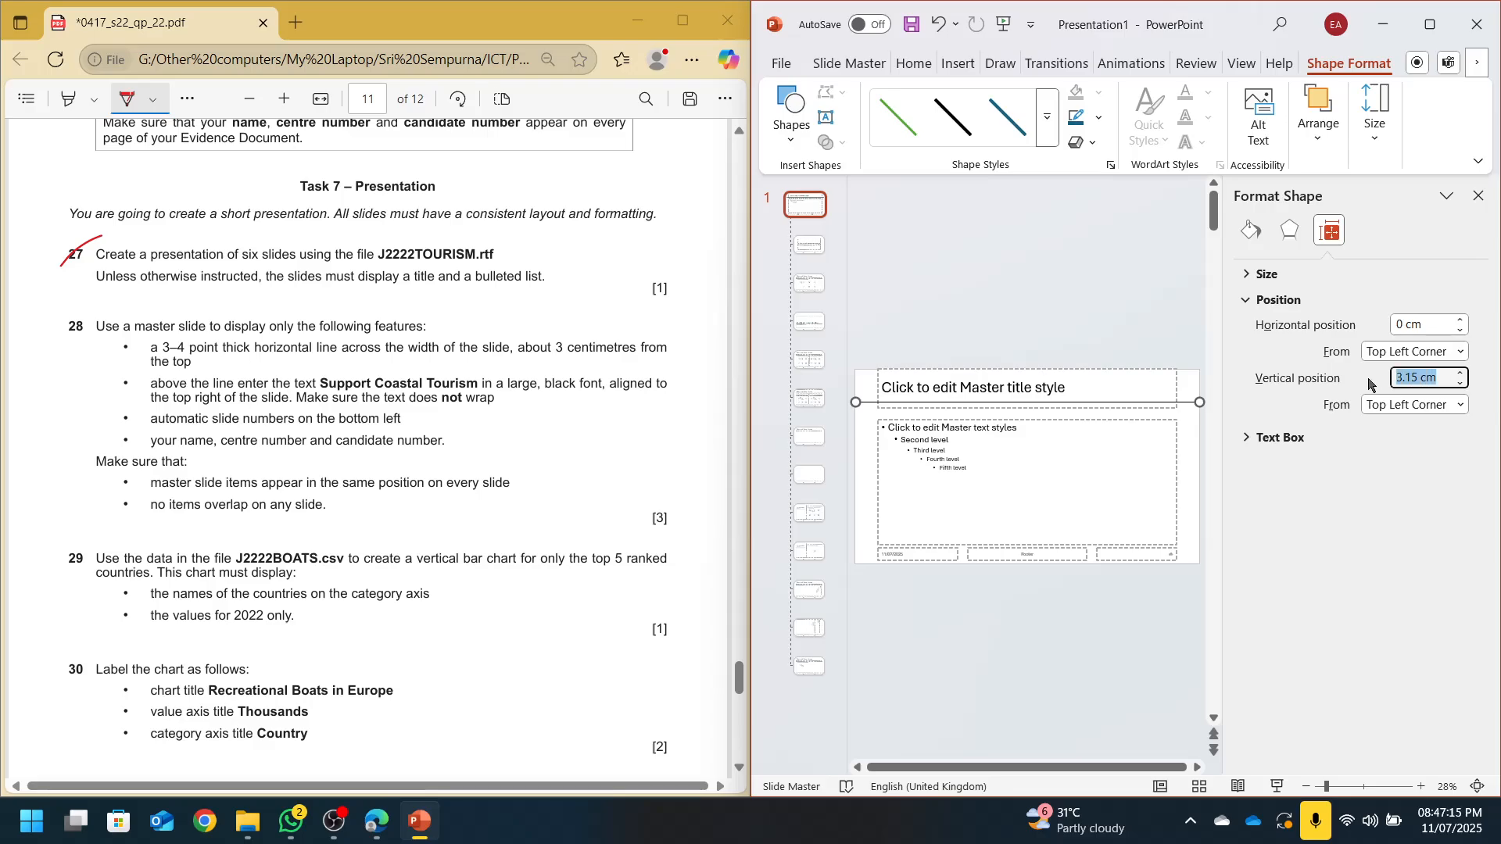
{"action": "type", "text": "3 cm"}
{"action": "key", "text": "Return"}
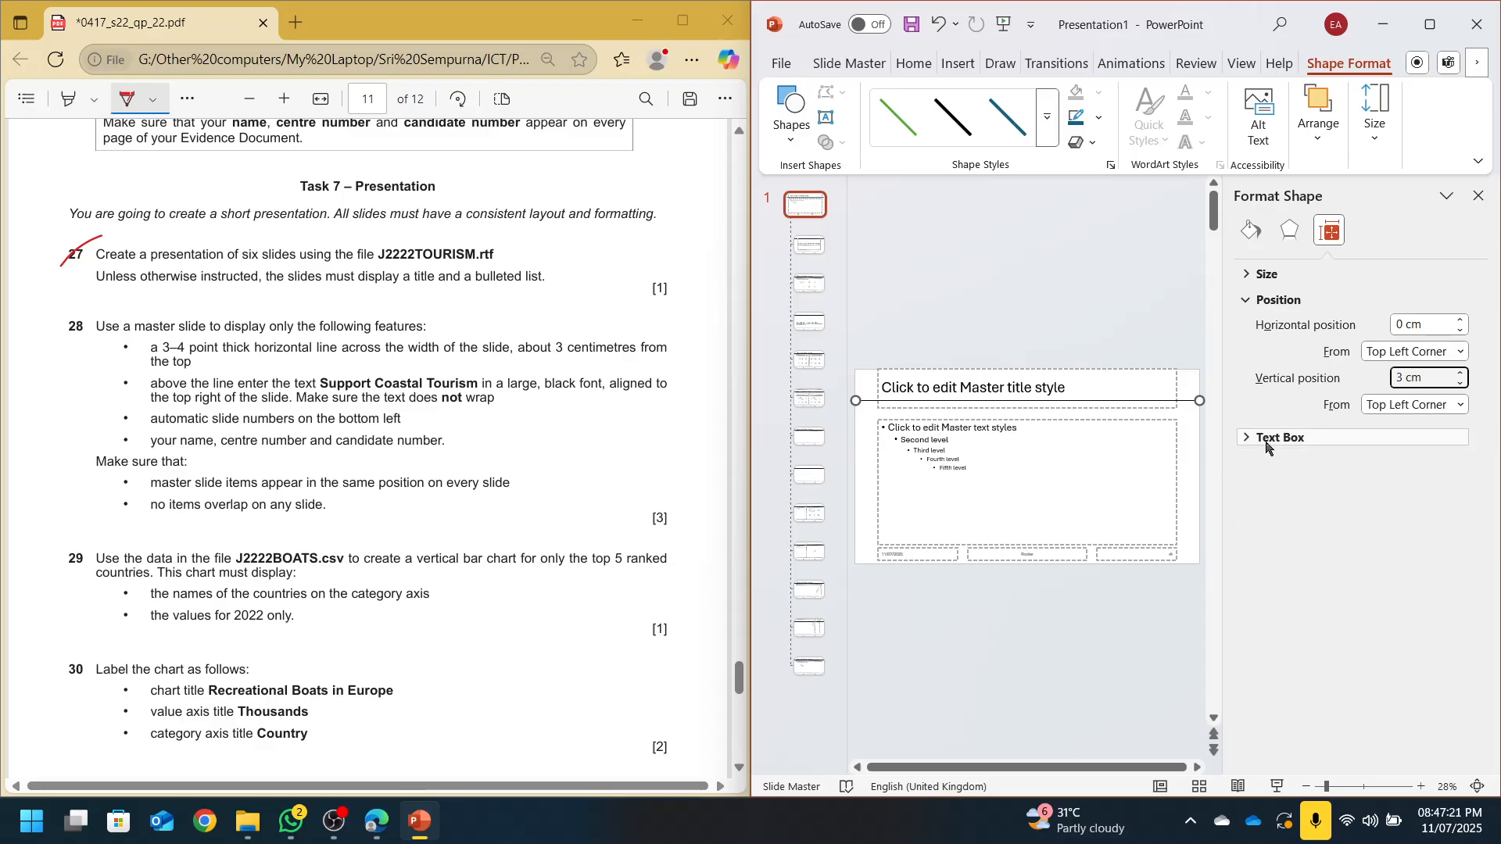
Check the line's placement and close the Format Shape pane
{"action": "left_click", "coordinate": [1139, 442]}
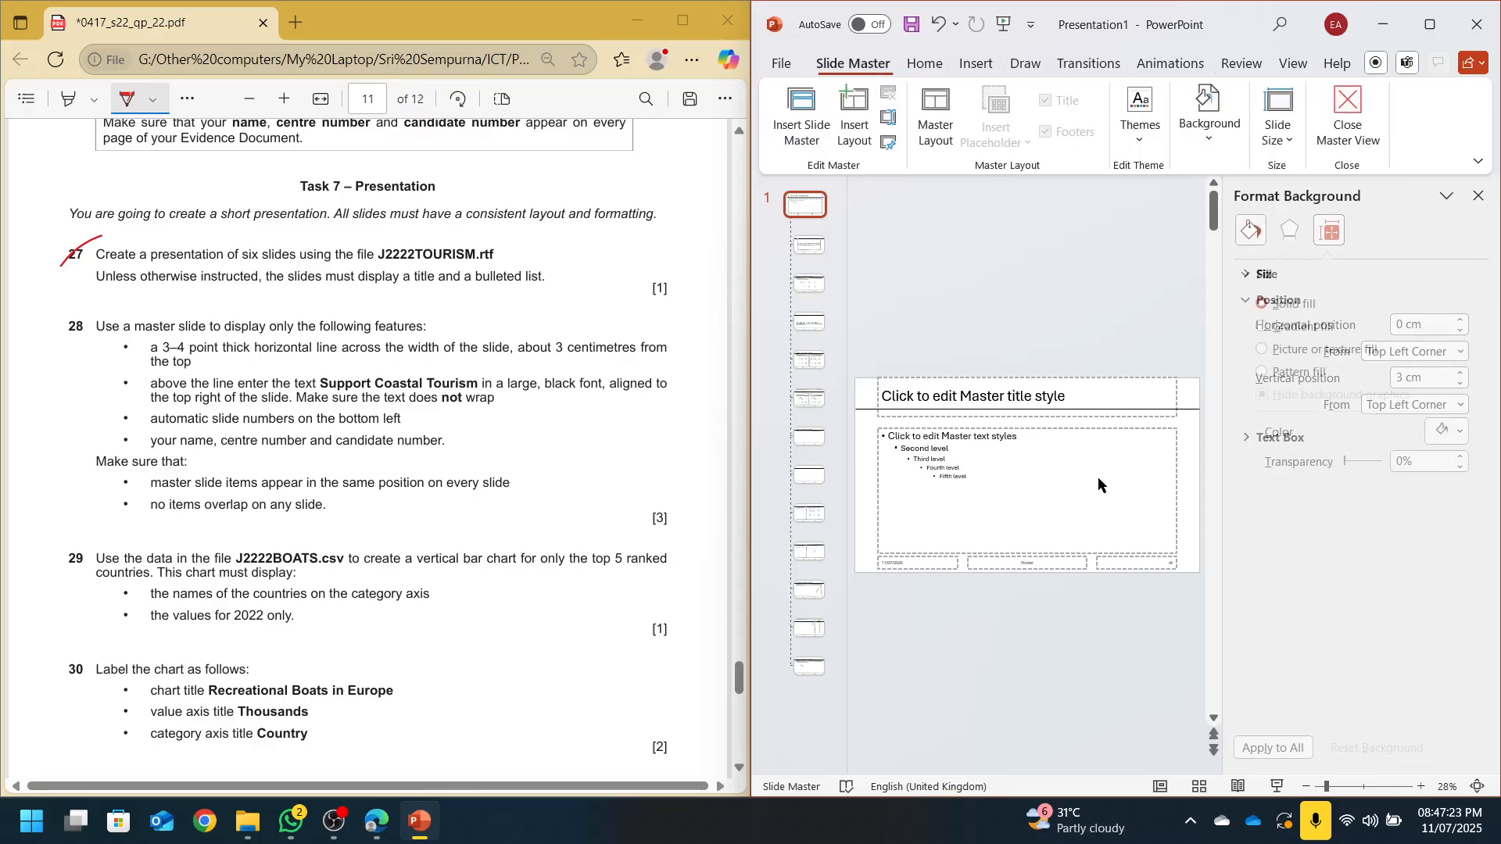
{"action": "left_click", "coordinate": [1128, 412]}
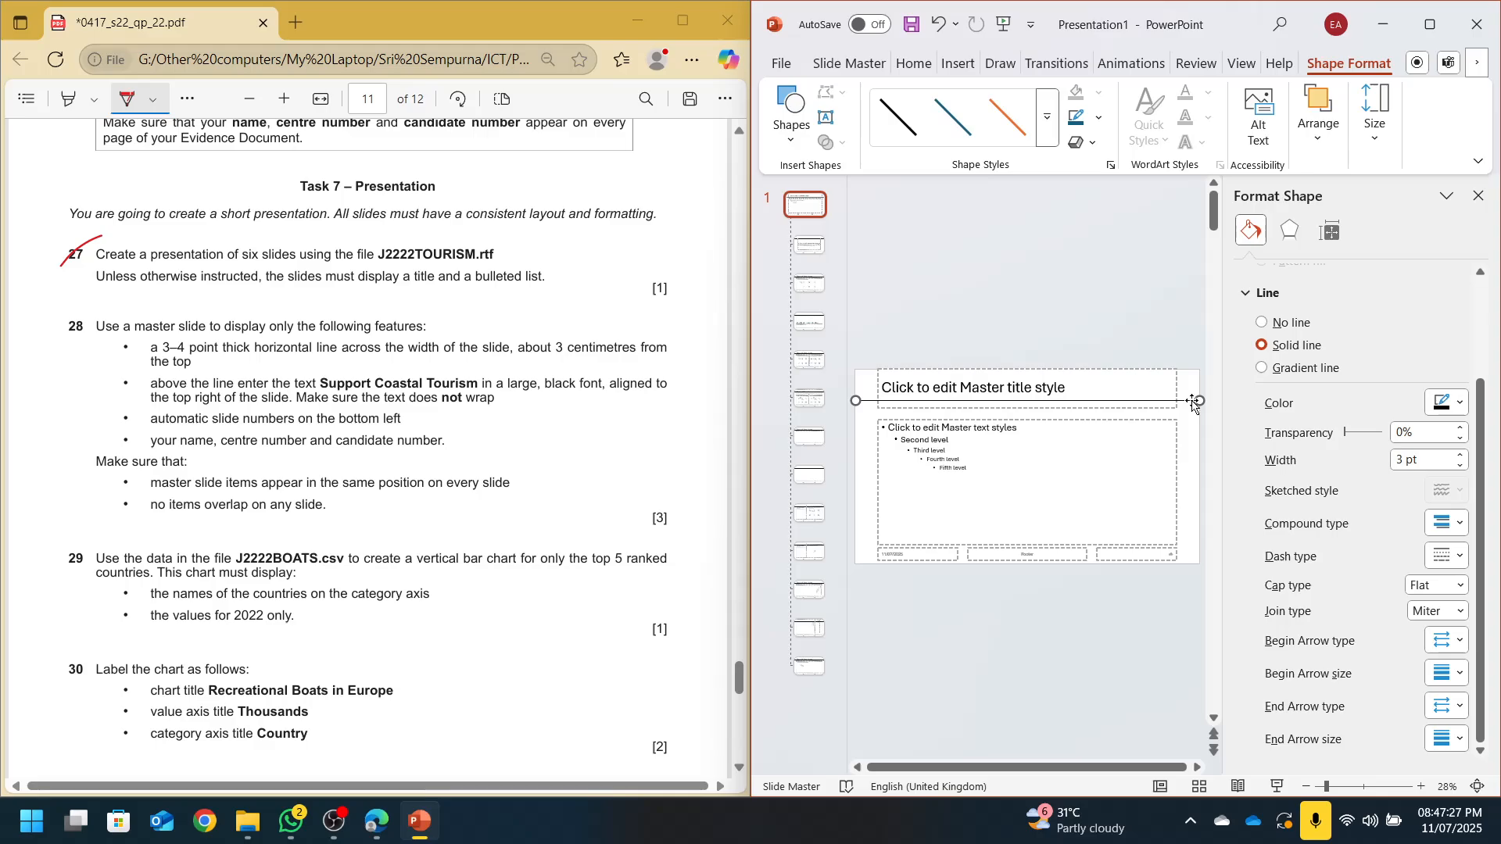
{"action": "left_click", "coordinate": [1252, 295]}
{"action": "left_click", "coordinate": [1315, 233]}
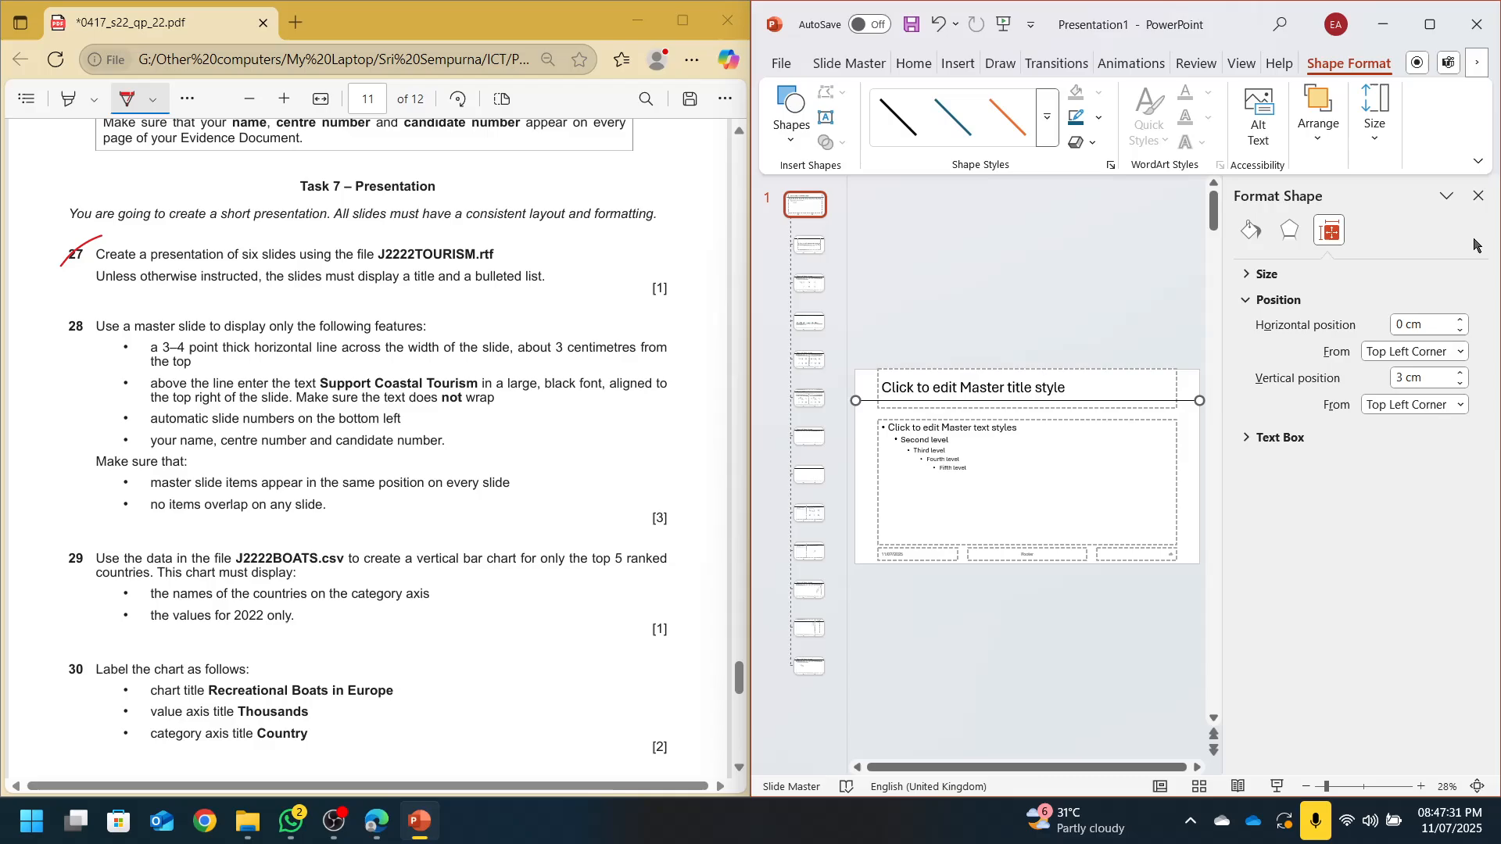
{"action": "left_click", "coordinate": [1479, 196]}
Save the presentation as 'Nautical Tourism in Europe' in Desktop > 0417_s22_sf_22 > source files subfolder
{"action": "left_click", "coordinate": [1157, 270]}
{"action": "key", "text": "ctrl+s"}
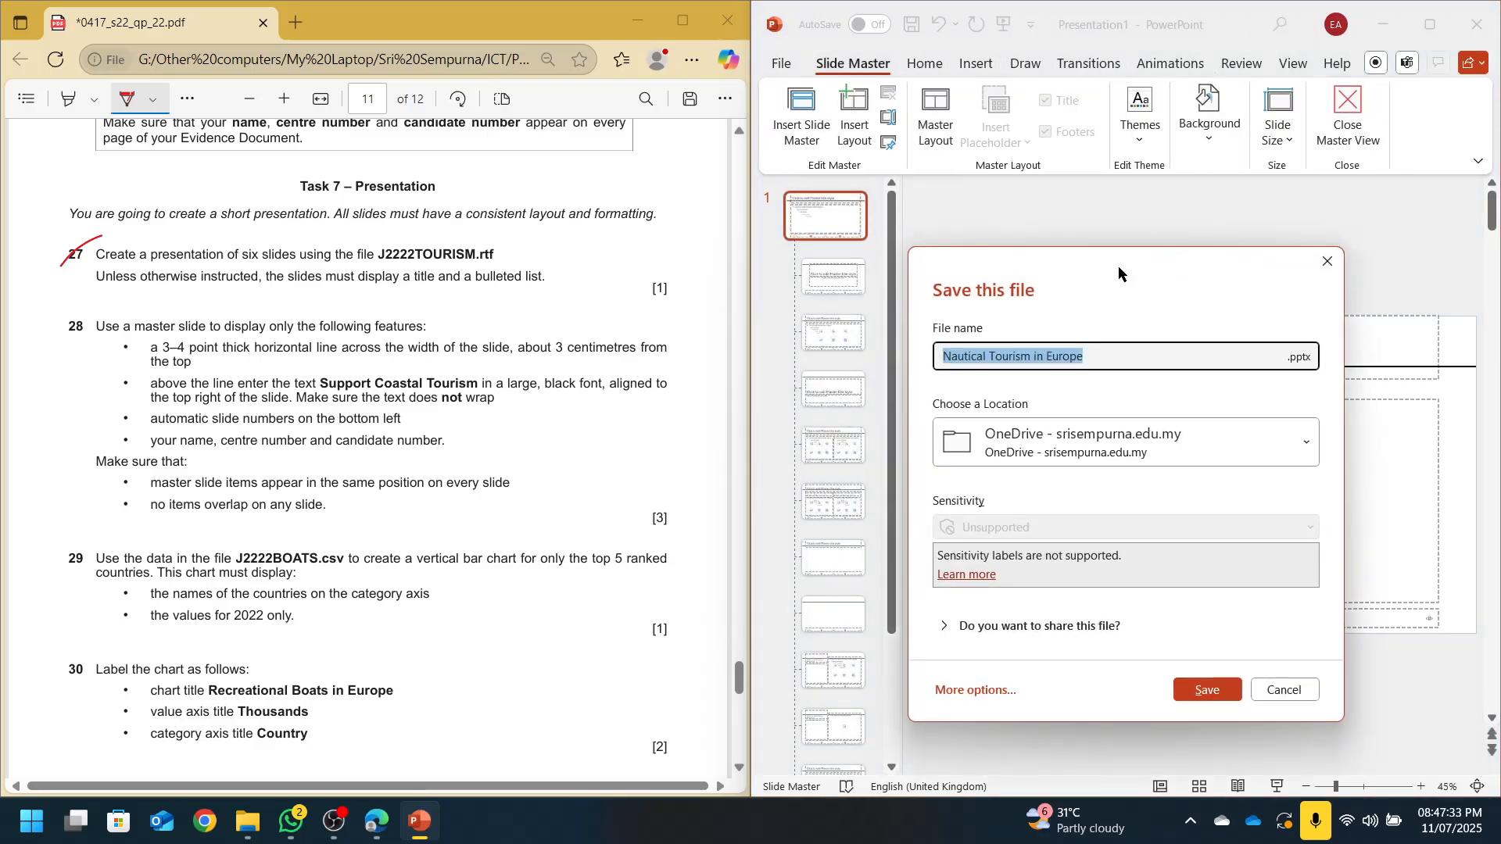
{"action": "left_click", "coordinate": [987, 691]}
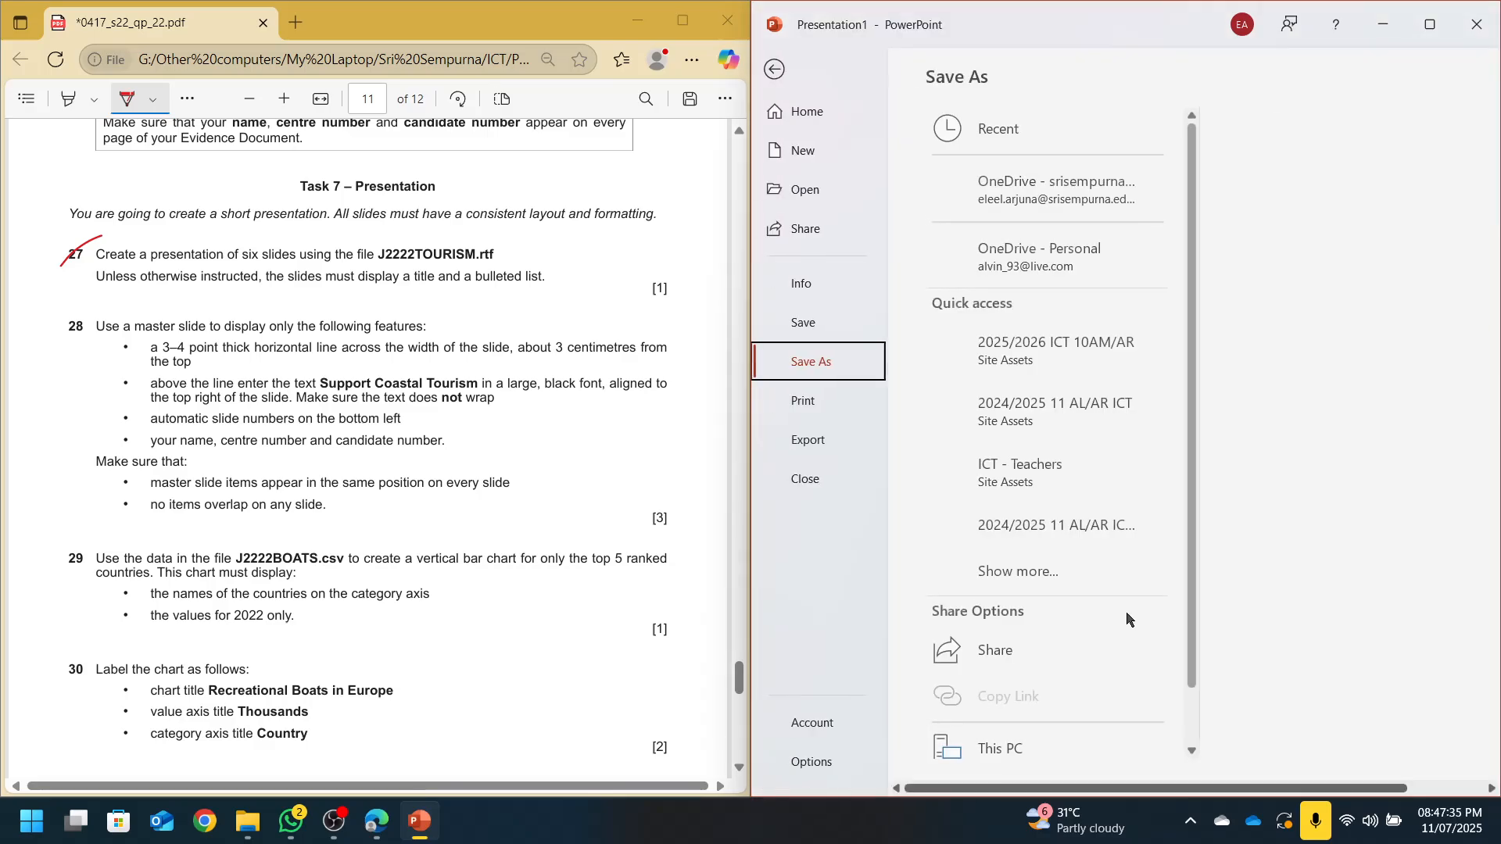
{"action": "scroll", "coordinate": [969, 692], "scroll_direction": "down", "scroll_amount": 2}
{"action": "left_click", "coordinate": [970, 688]}
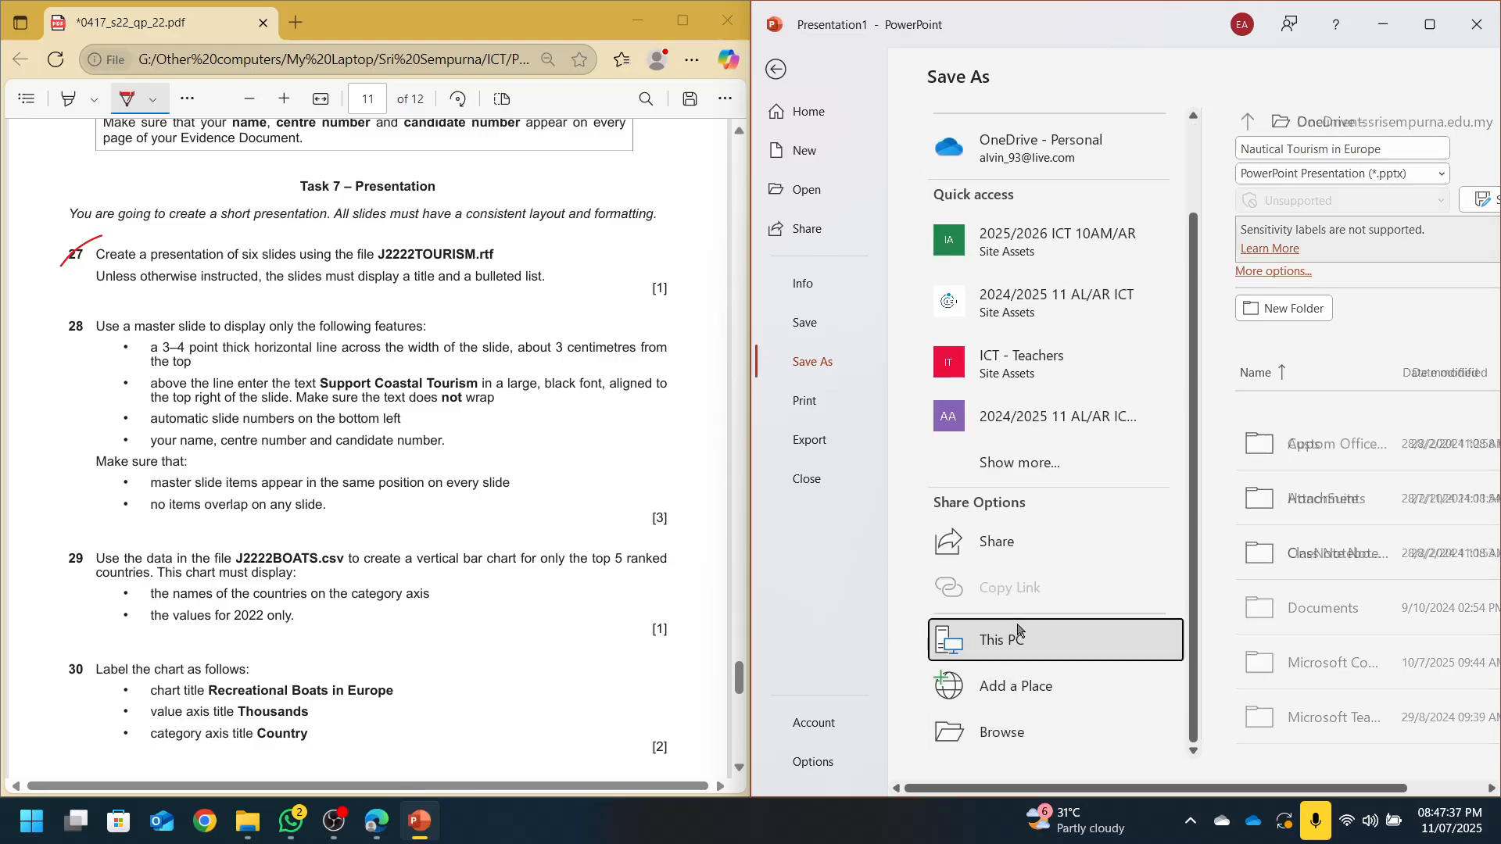
{"action": "left_click", "coordinate": [987, 731]}
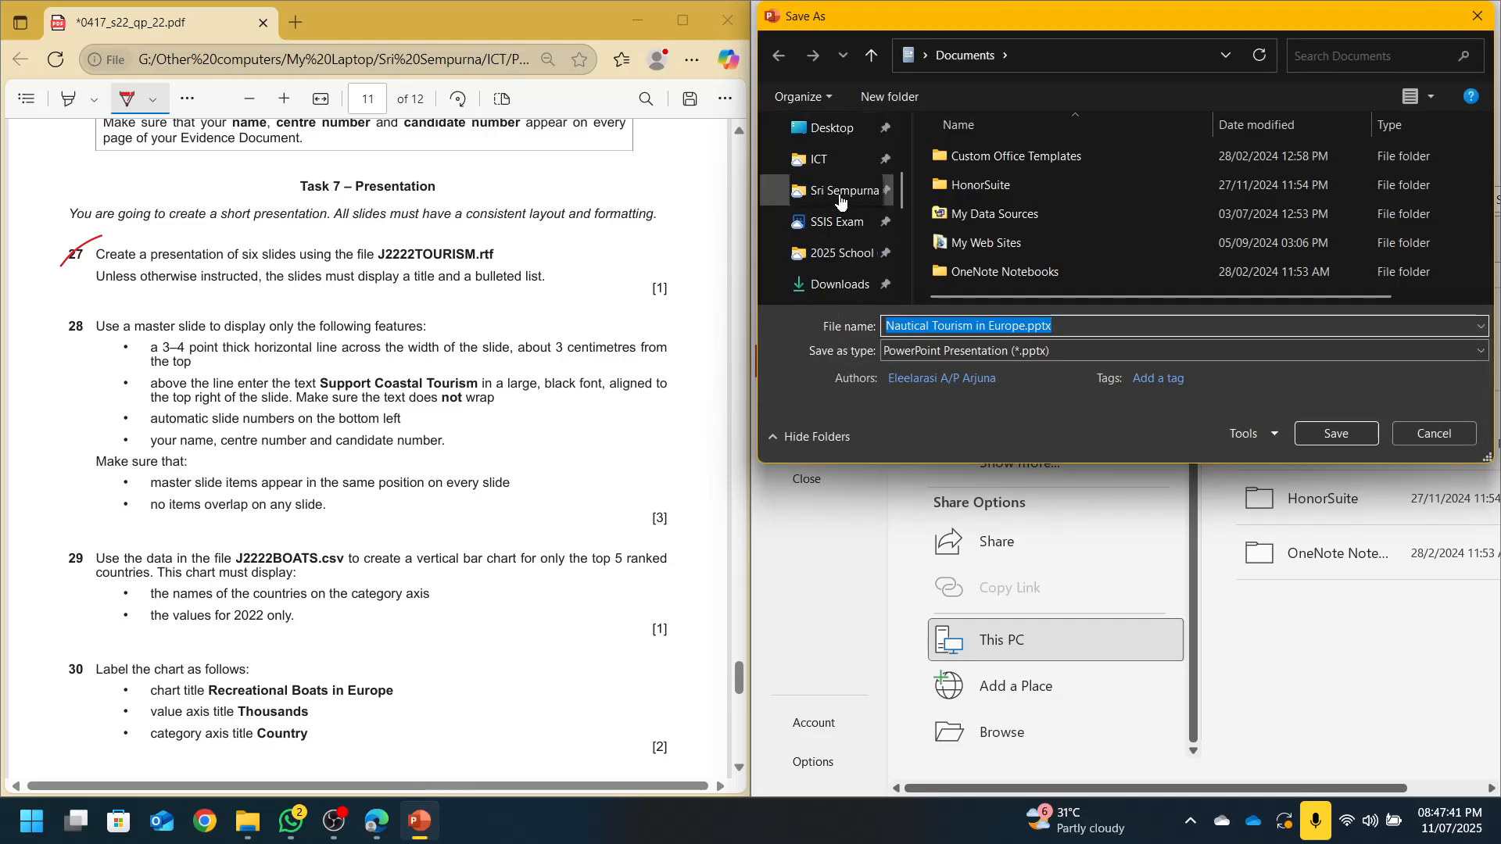
{"action": "left_click", "coordinate": [841, 225]}
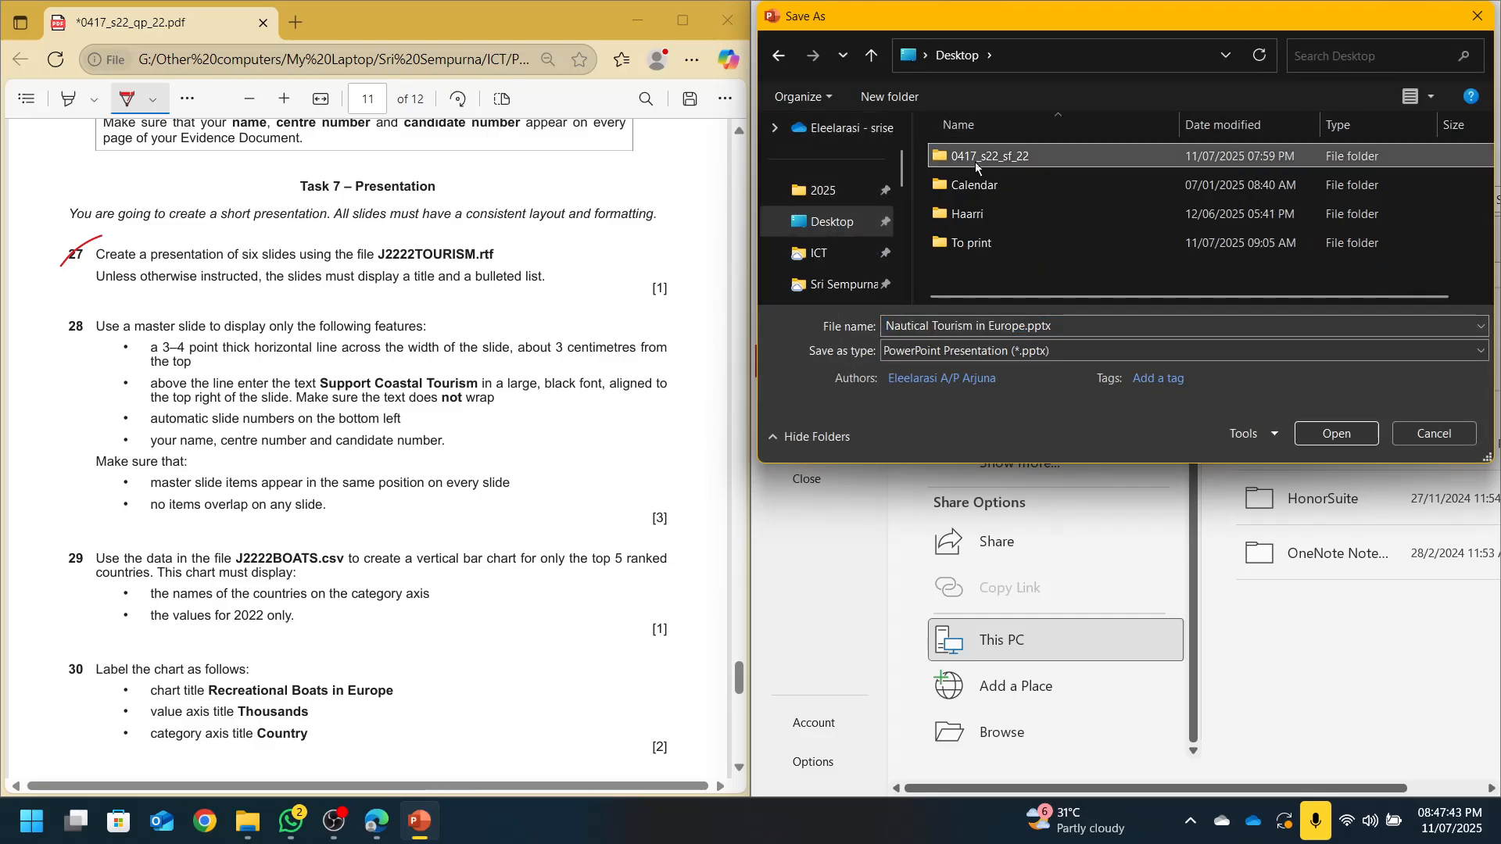
{"action": "double_click", "coordinate": [974, 162]}
{"action": "double_click", "coordinate": [974, 162]}
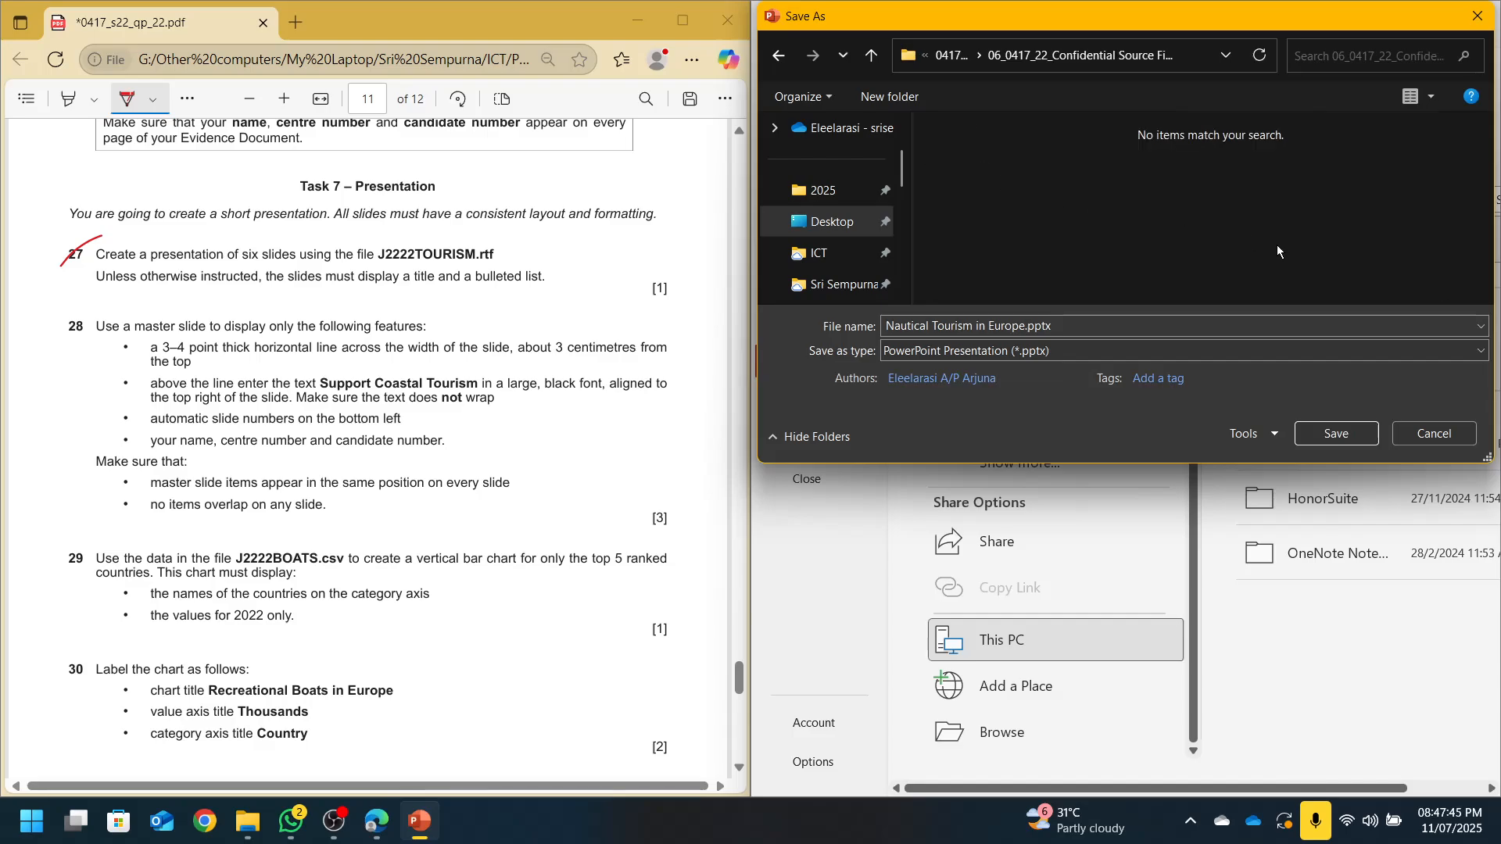
{"action": "left_click", "coordinate": [1336, 433]}
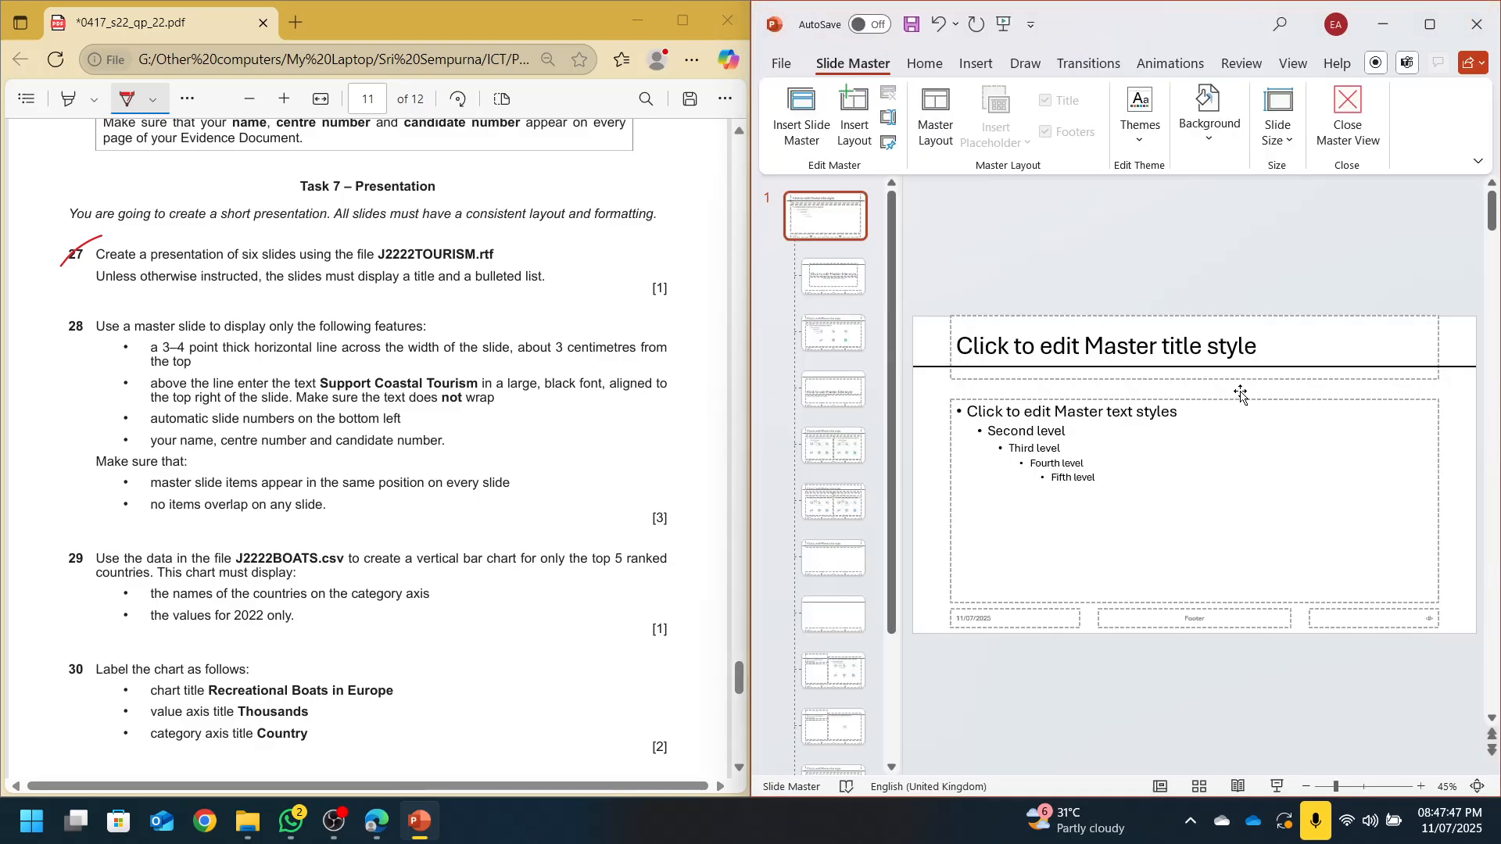
Tick the horizontal line requirement and add a master text box reading 'Support Coastal Tourism'
{"action": "left_click", "coordinate": [118, 349]}
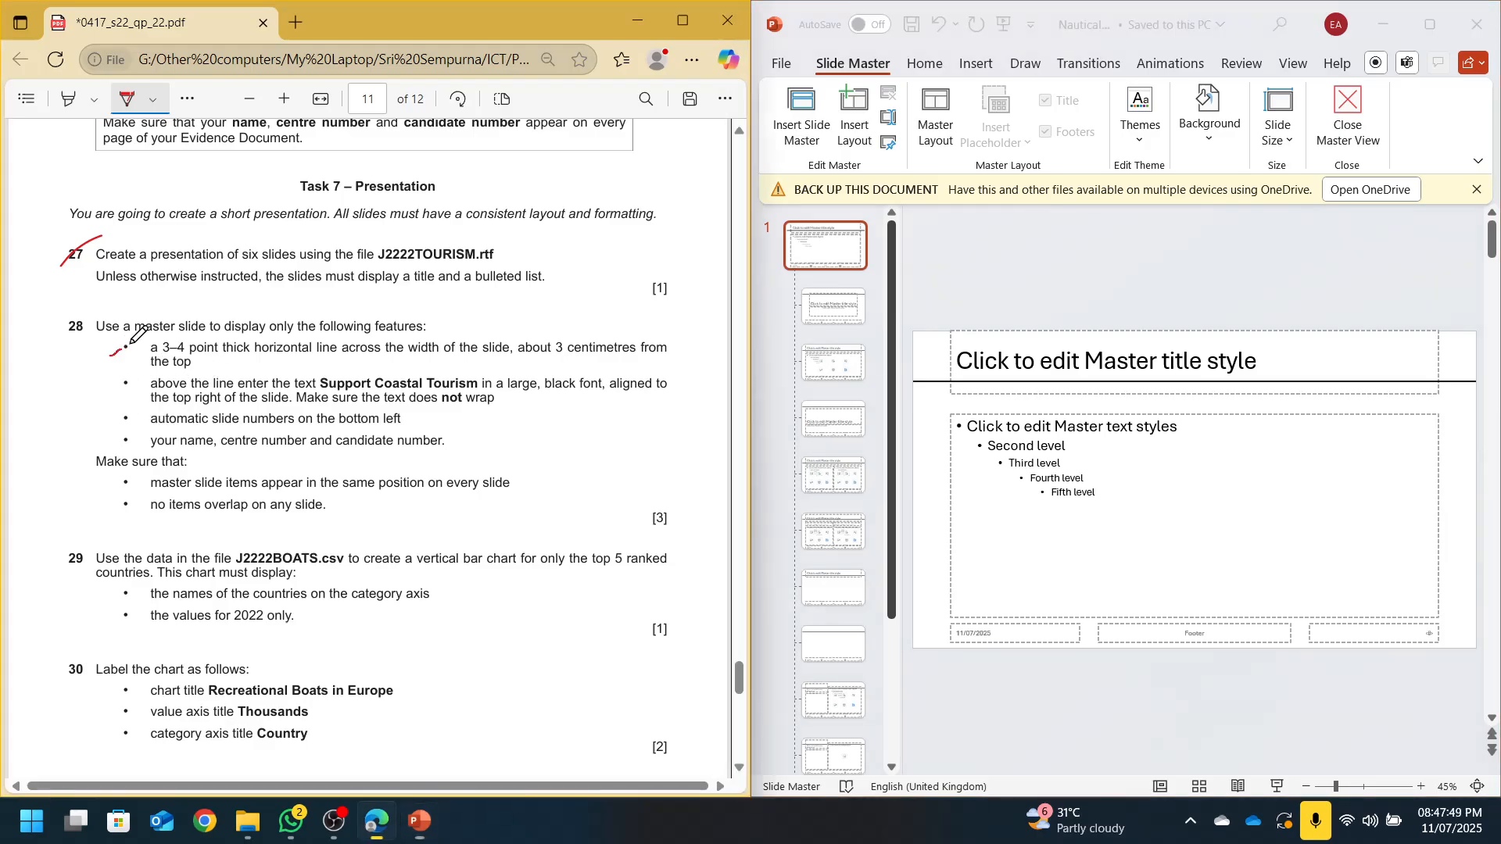
{"action": "left_click_drag", "start_coordinate": [110, 355], "coordinate": [145, 338]}
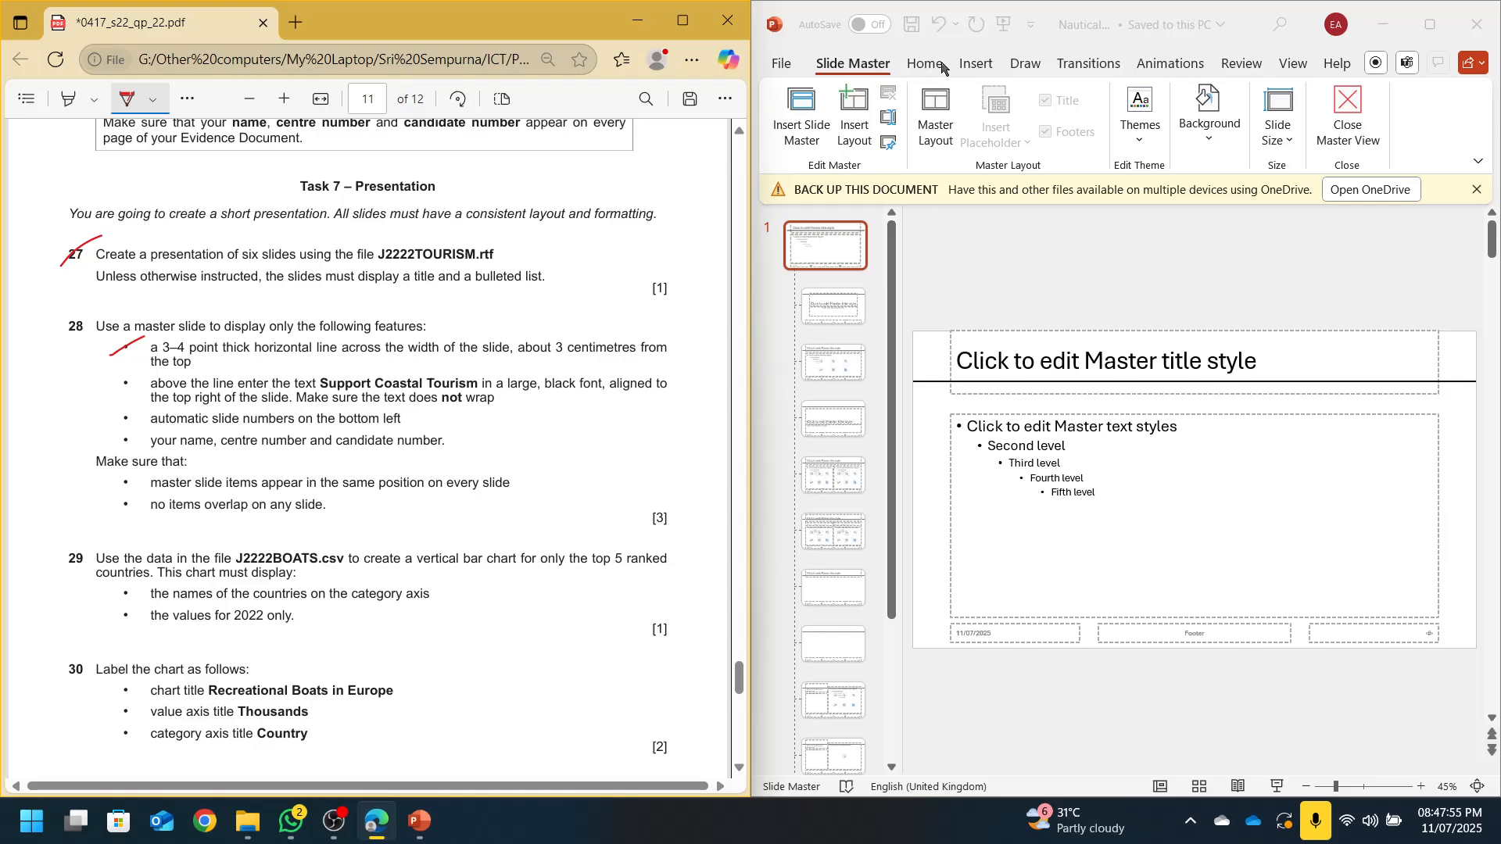
{"action": "left_click", "coordinate": [977, 65]}
{"action": "left_click", "coordinate": [977, 66]}
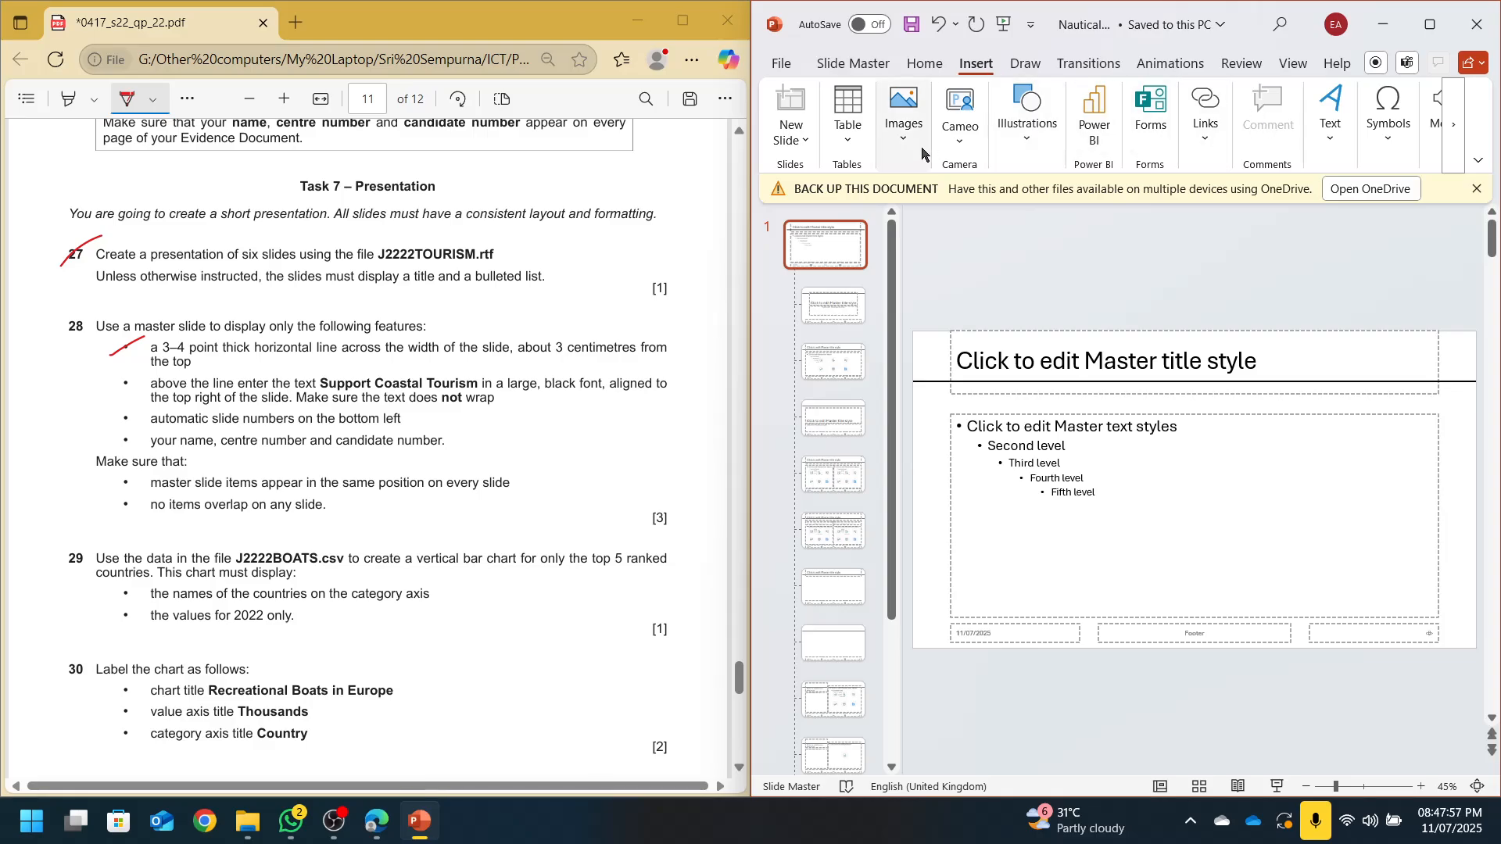
{"action": "left_click", "coordinate": [1027, 117]}
{"action": "left_click", "coordinate": [1015, 209]}
{"action": "left_click", "coordinate": [1017, 294]}
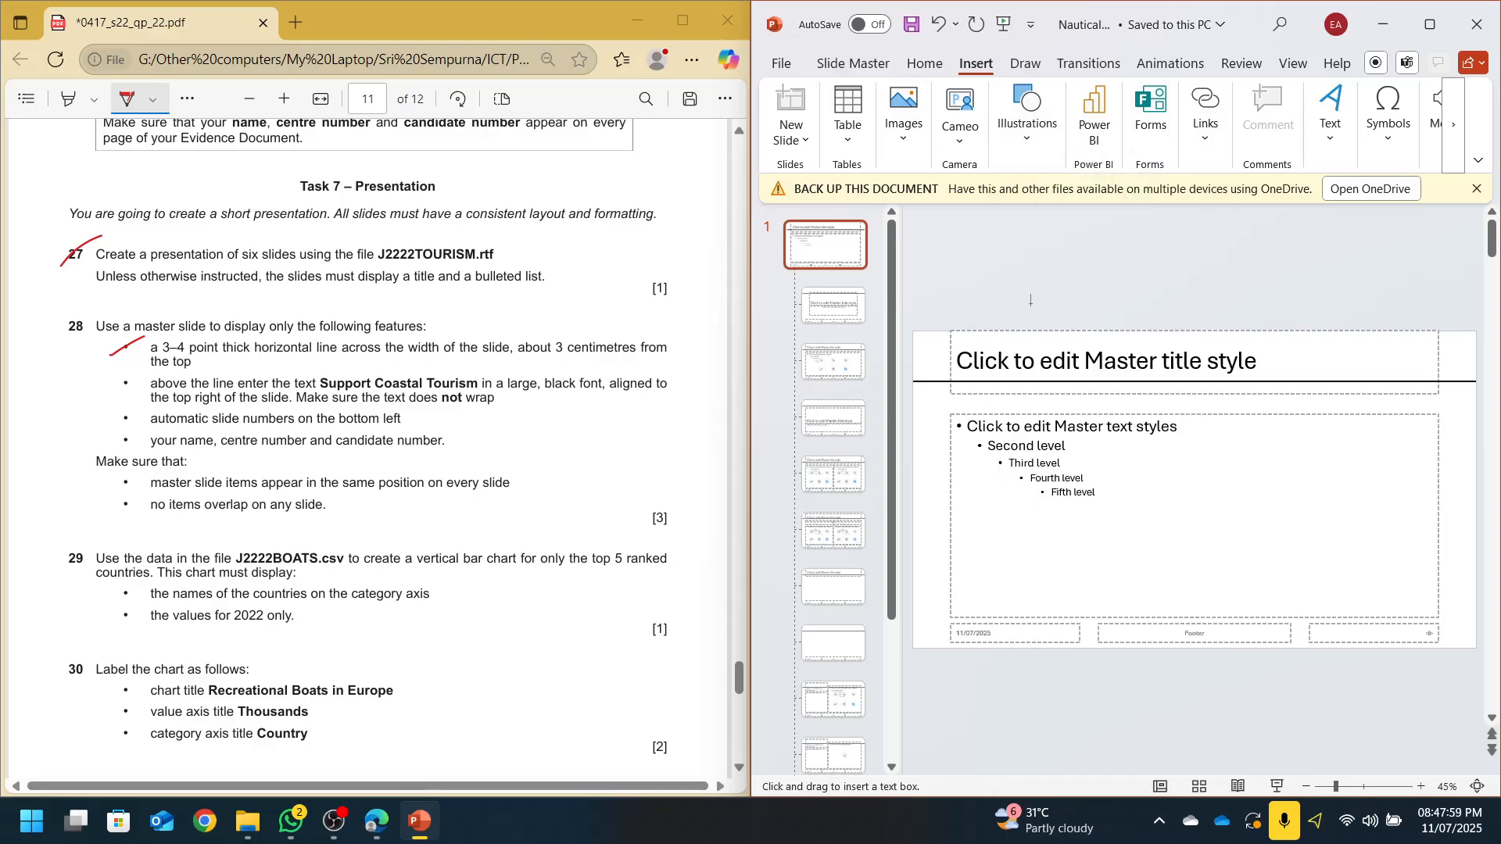
{"action": "left_click", "coordinate": [1358, 360]}
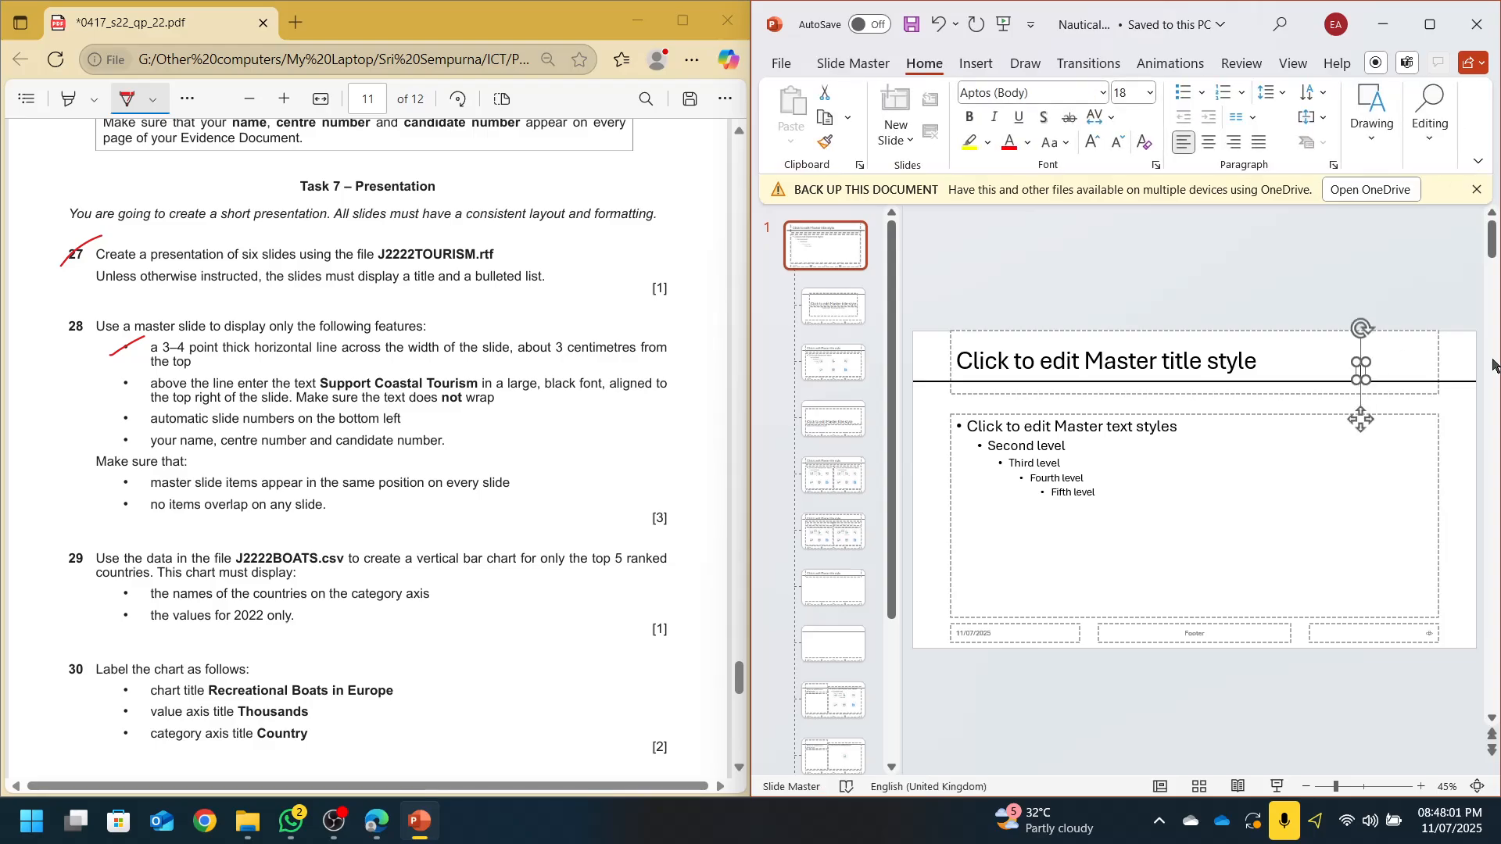
{"action": "type", "text": "Suport"}
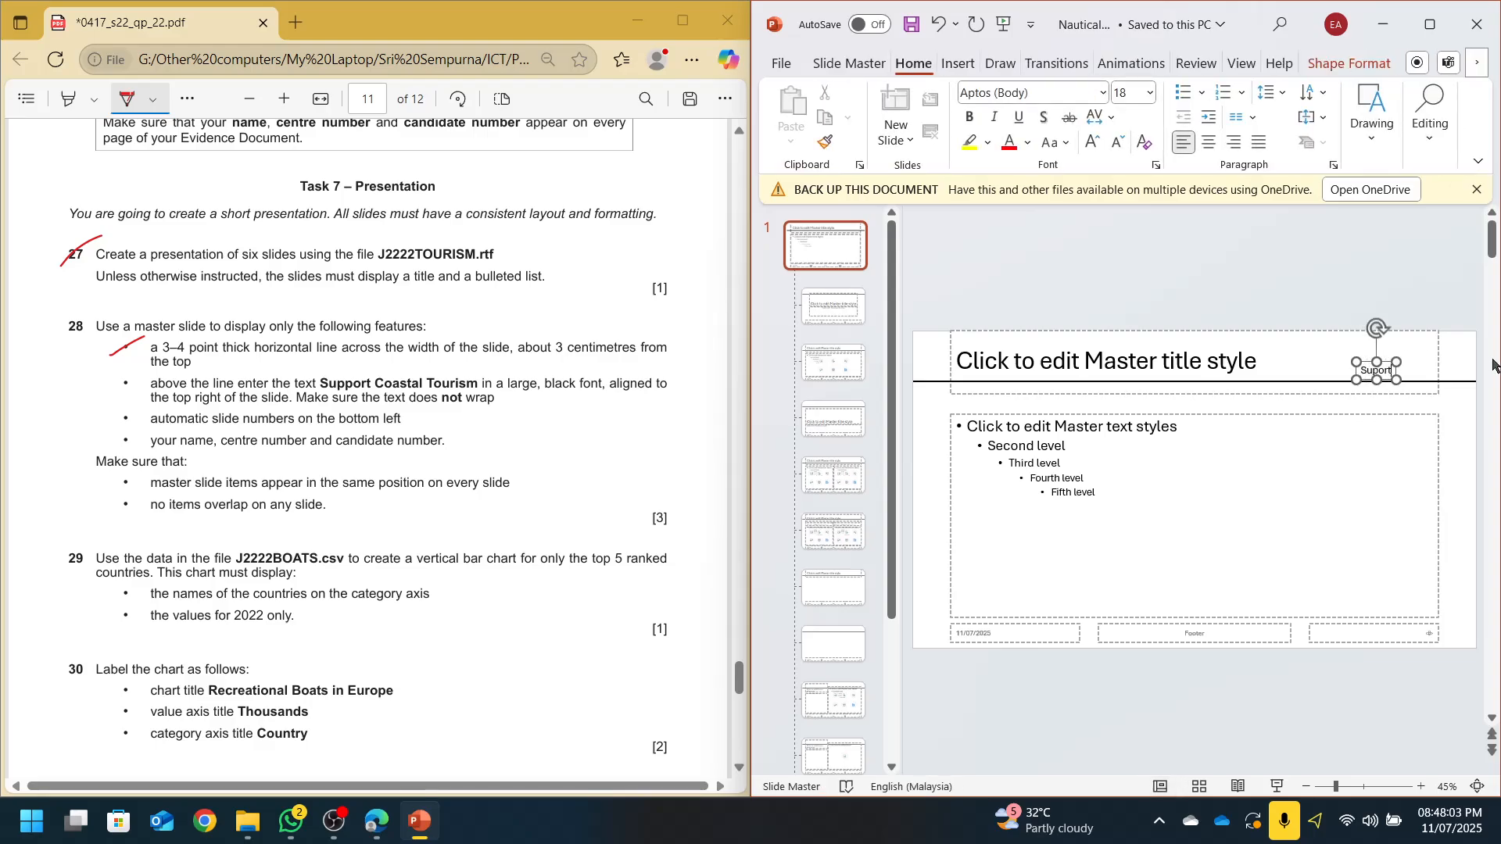
{"action": "type", "text": " Coastal"}
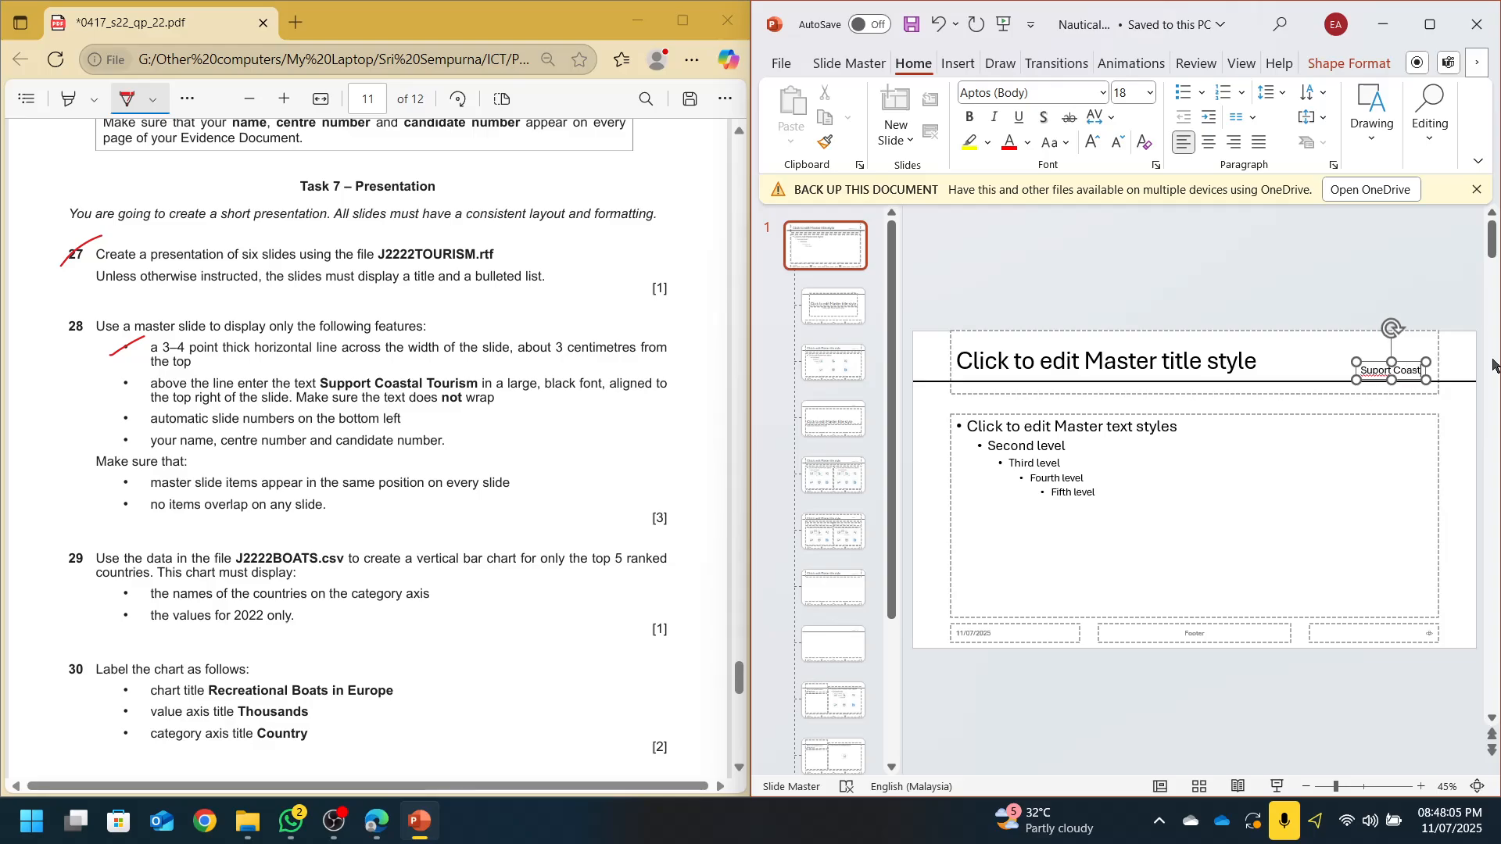
{"action": "key", "text": "BackSpace"}
{"action": "key", "text": "BackSpace"}
{"action": "key", "text": "BackSpace"}
{"action": "key", "text": "BackSpace"}
{"action": "key", "text": "BackSpace"}
{"action": "key", "text": "BackSpace"}
{"action": "key", "text": "BackSpace"}
{"action": "key", "text": "BackSpace"}
{"action": "key", "text": "BackSpace"}
{"action": "key", "text": "BackSpace"}
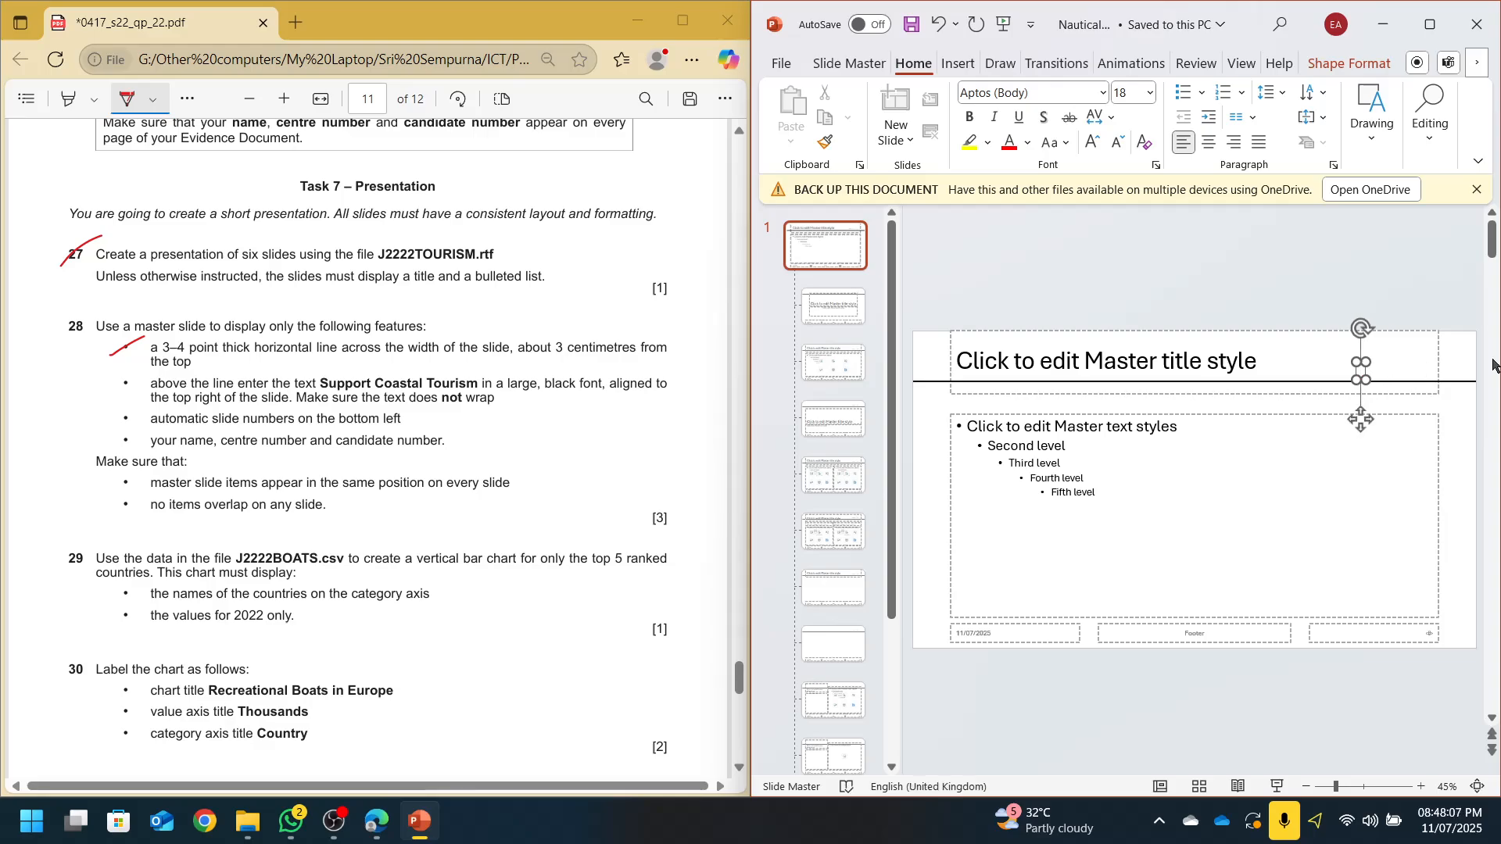
{"action": "type", "text": "port Co"}
{"action": "type", "text": "ast"}
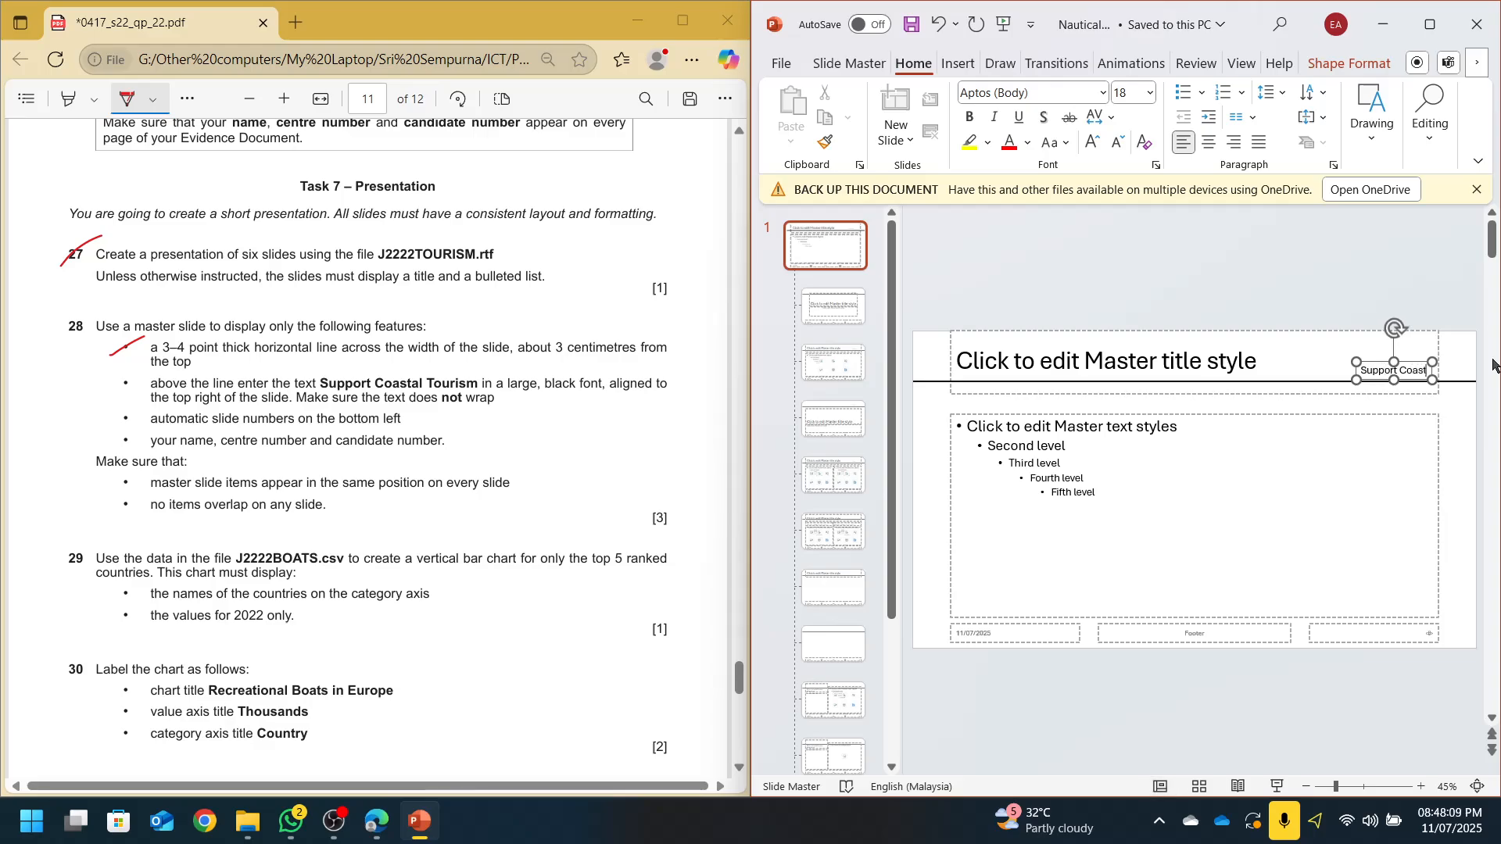
{"action": "type", "text": "al Tour"}
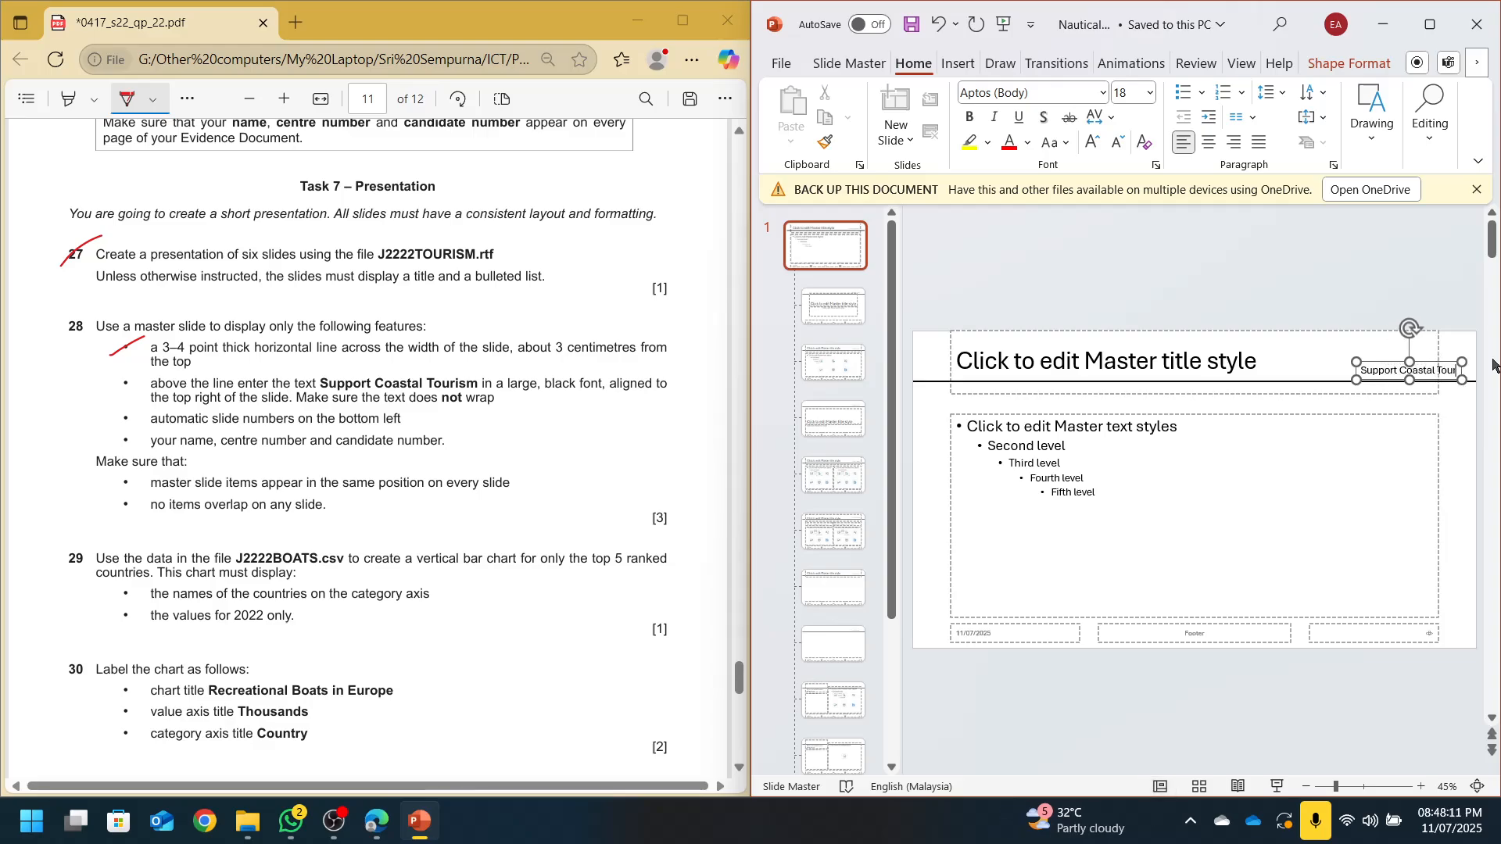
{"action": "type", "text": "ism"}
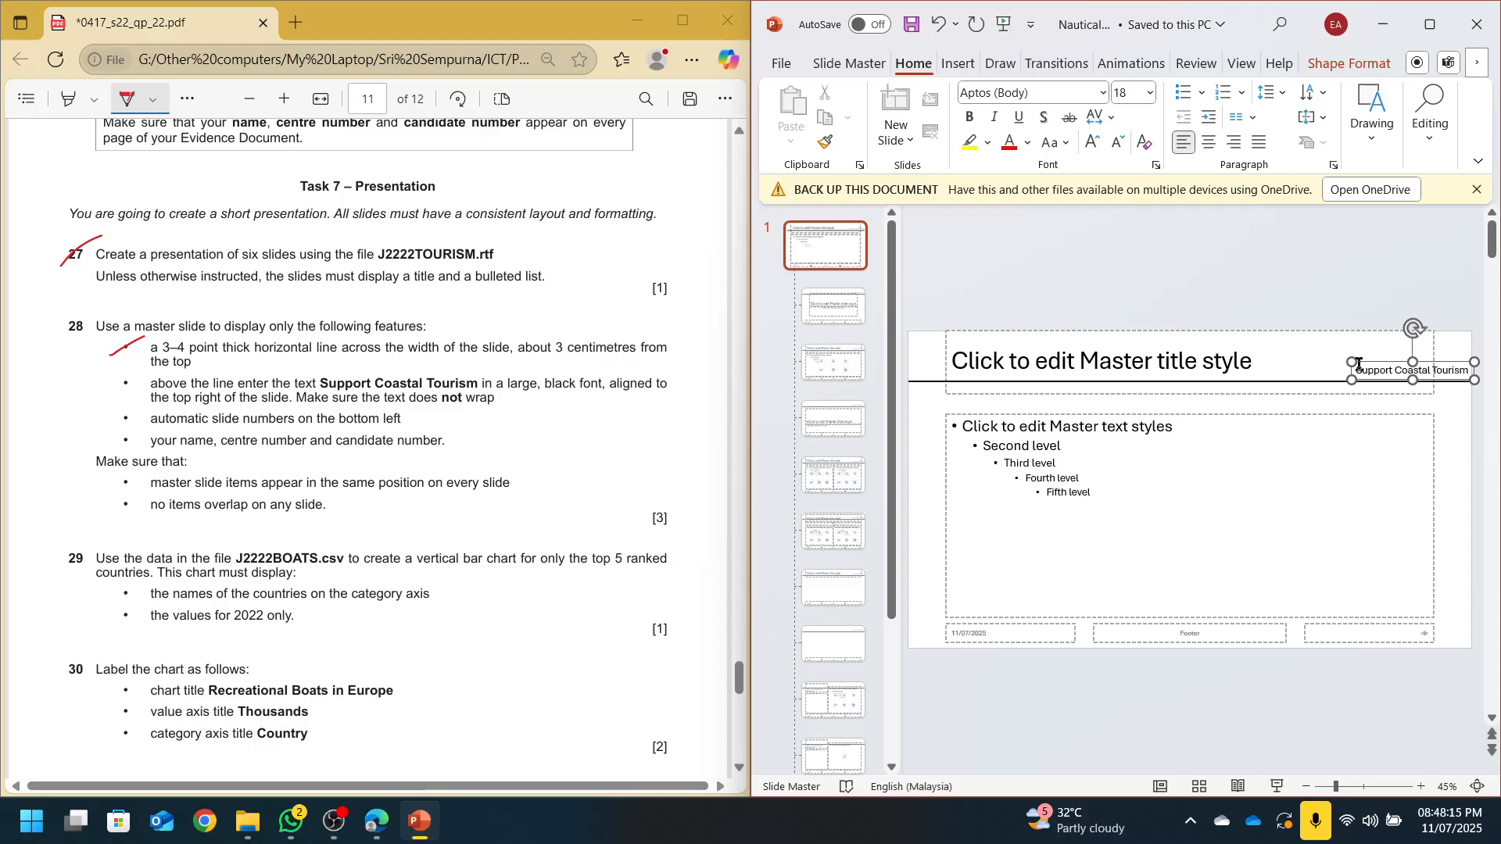
Make the text bold 24 pt and move it to the top right above the line
{"action": "key", "text": "ctrl+a"}
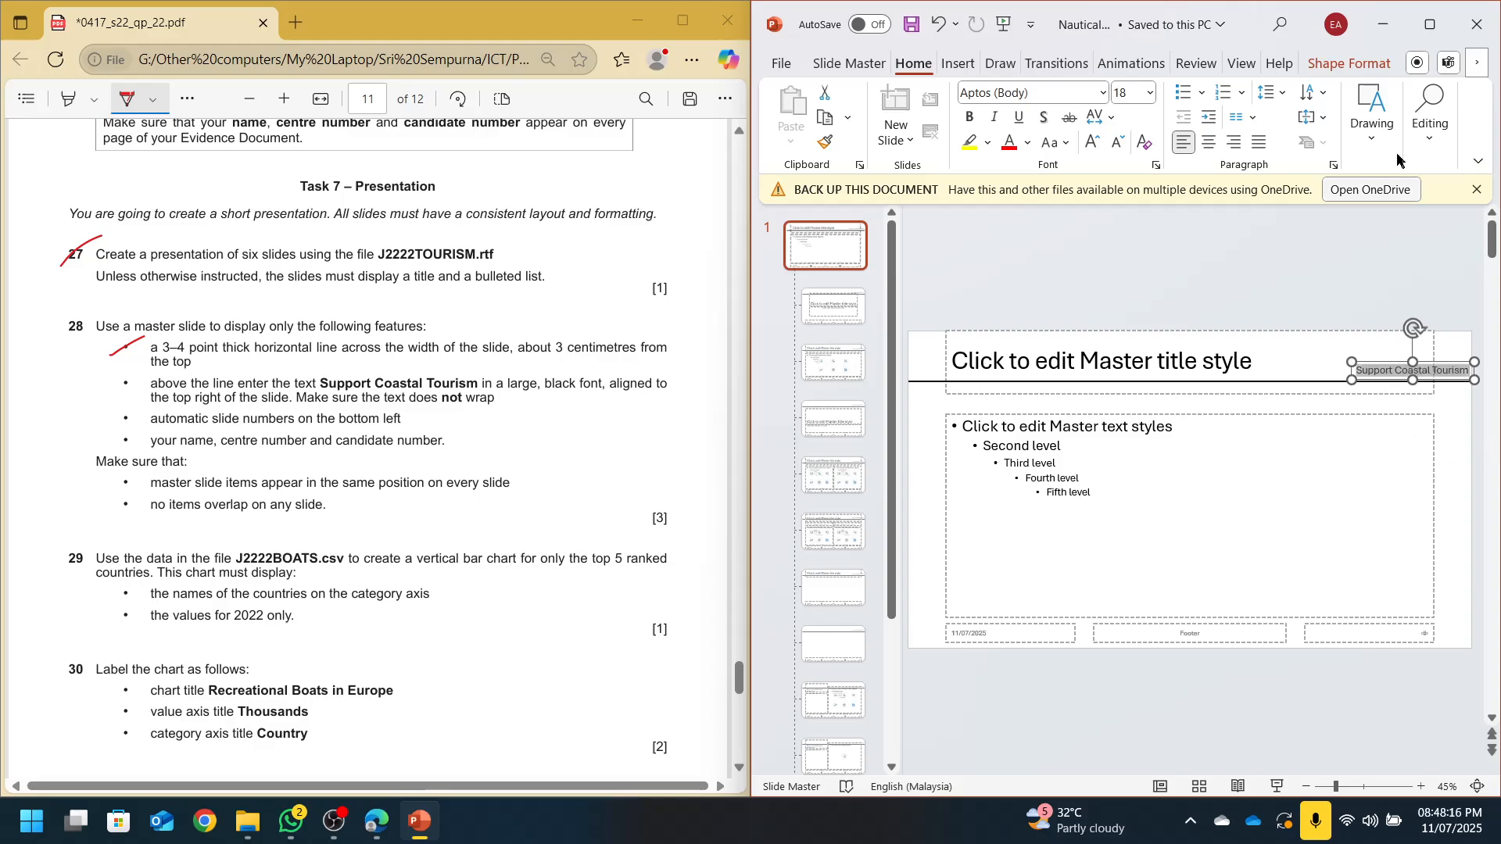
{"action": "left_click", "coordinate": [1092, 143]}
{"action": "left_click", "coordinate": [1092, 143]}
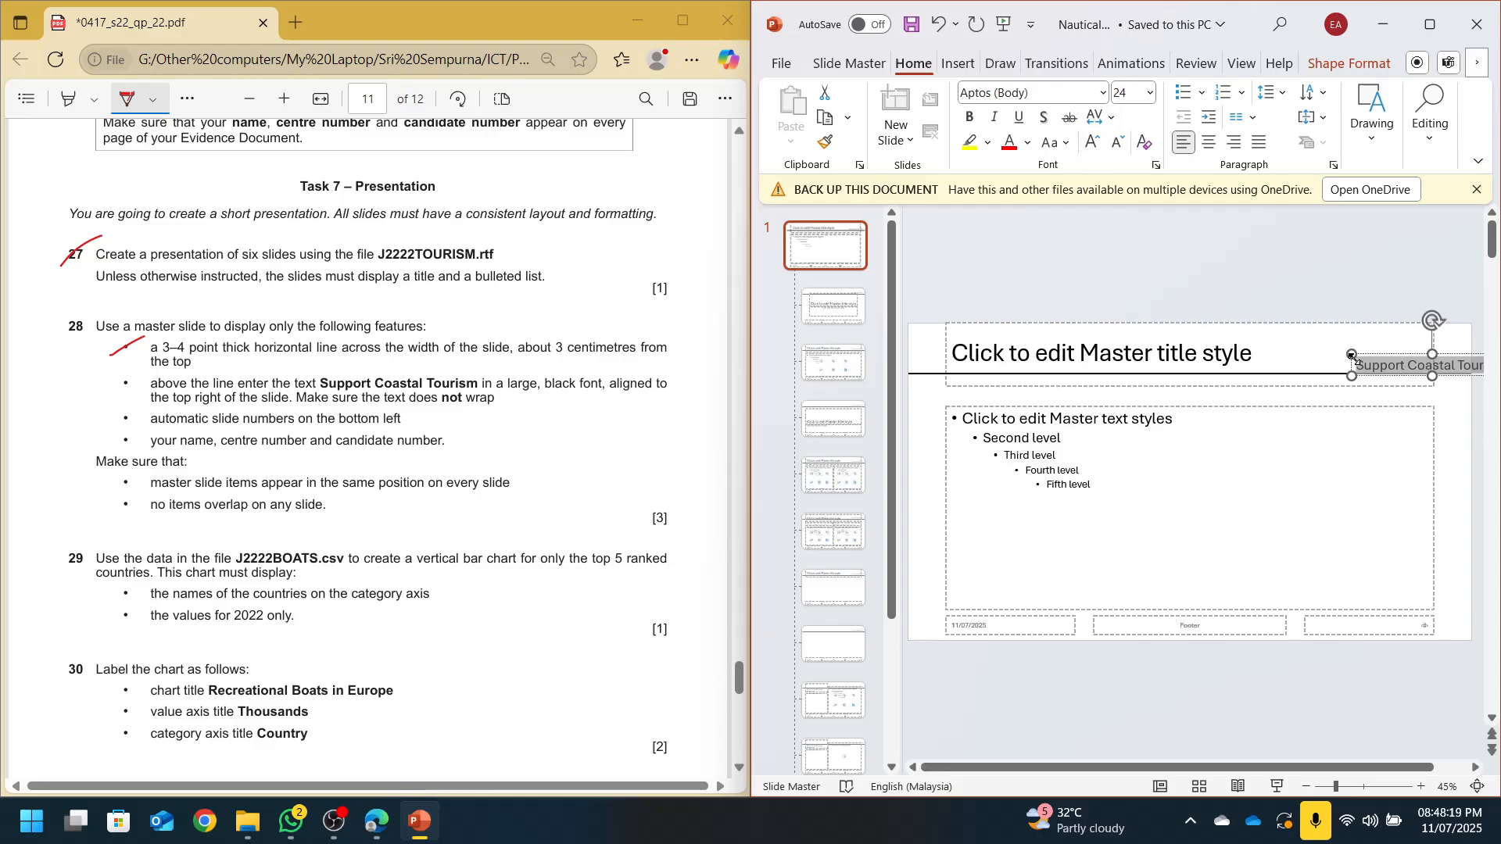
{"action": "left_click_drag", "start_coordinate": [1353, 357], "coordinate": [1309, 360]}
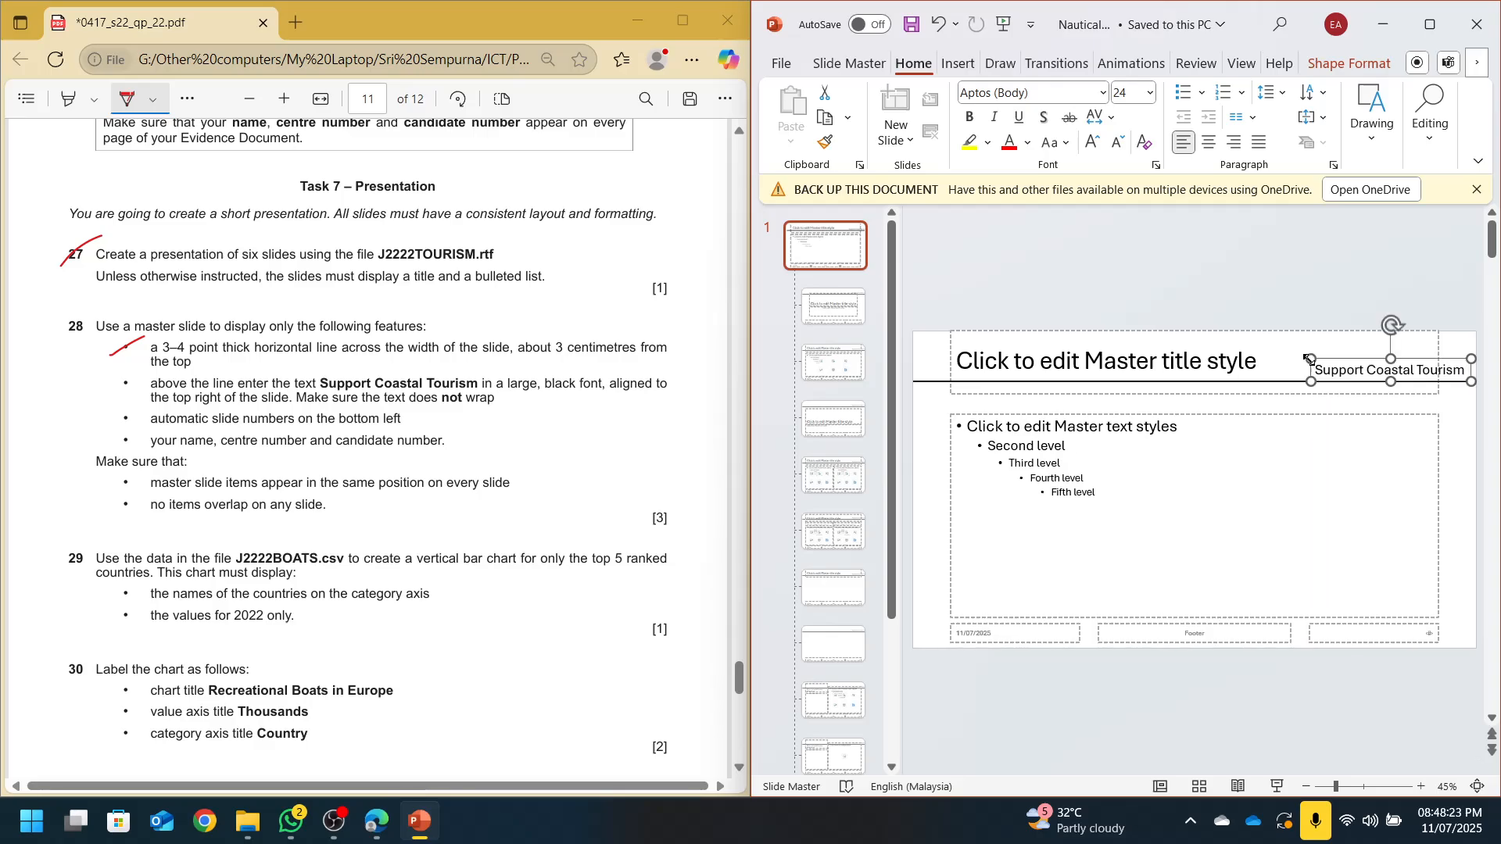
{"action": "key", "text": "ctrl+b"}
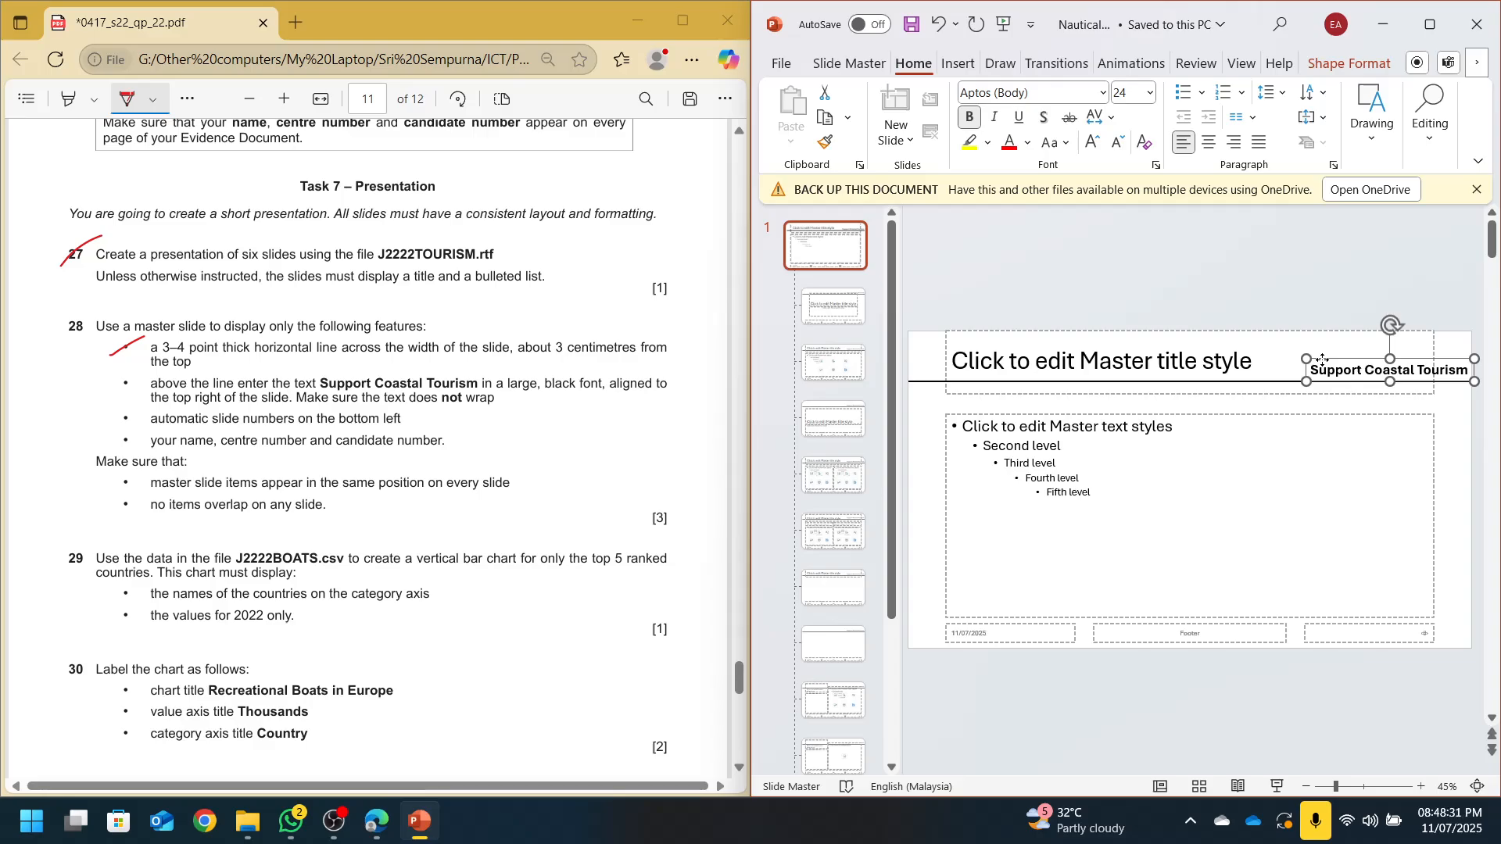
{"action": "left_click_drag", "start_coordinate": [1323, 360], "coordinate": [1322, 336]}
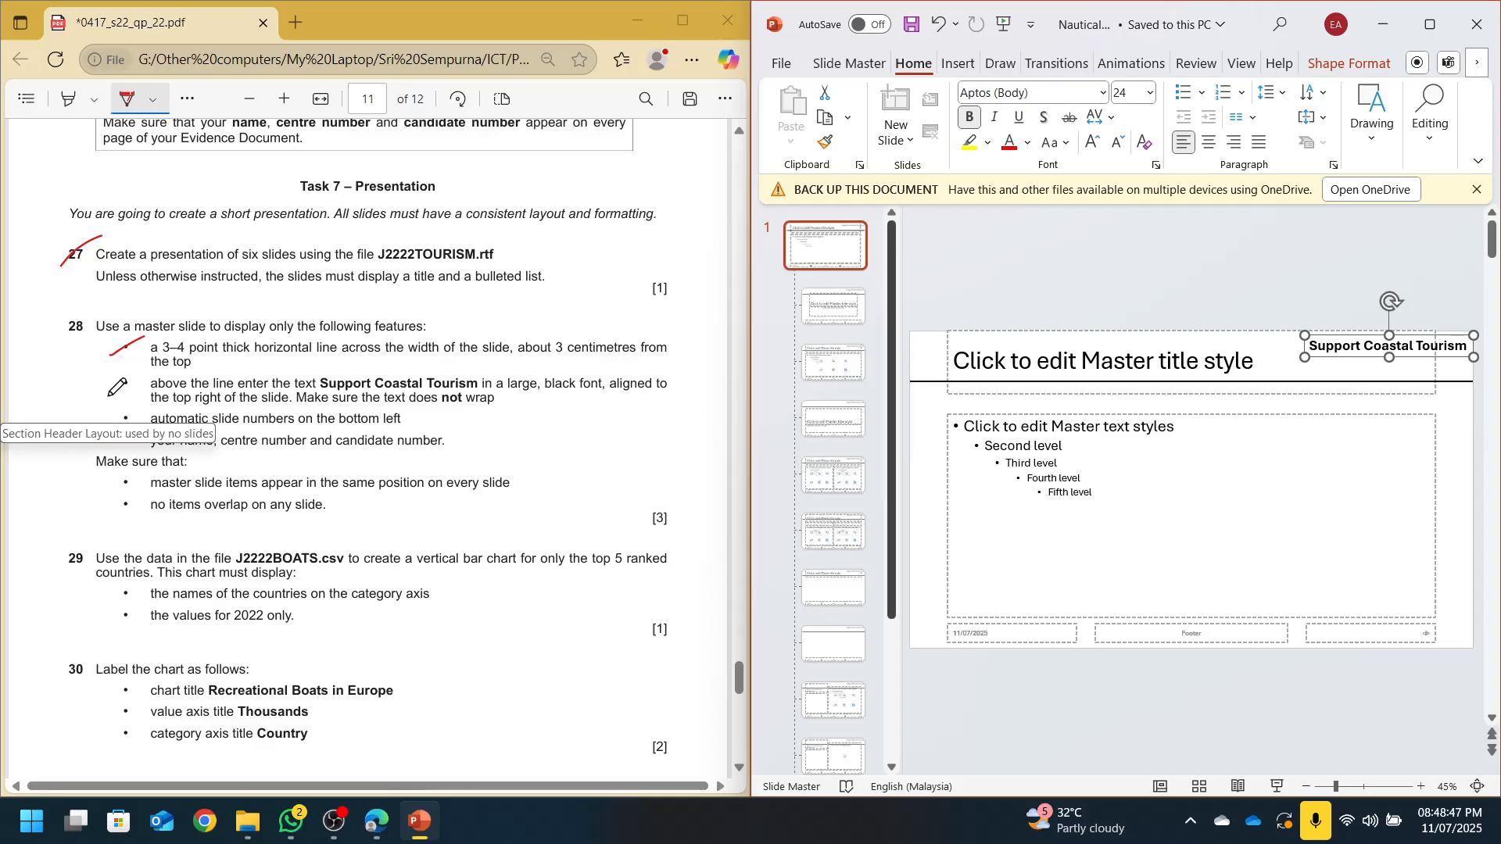
Tick the heading requirement, delete the date placeholder, and left-align the slide number at bottom left
{"action": "left_click_drag", "start_coordinate": [108, 395], "coordinate": [146, 362]}
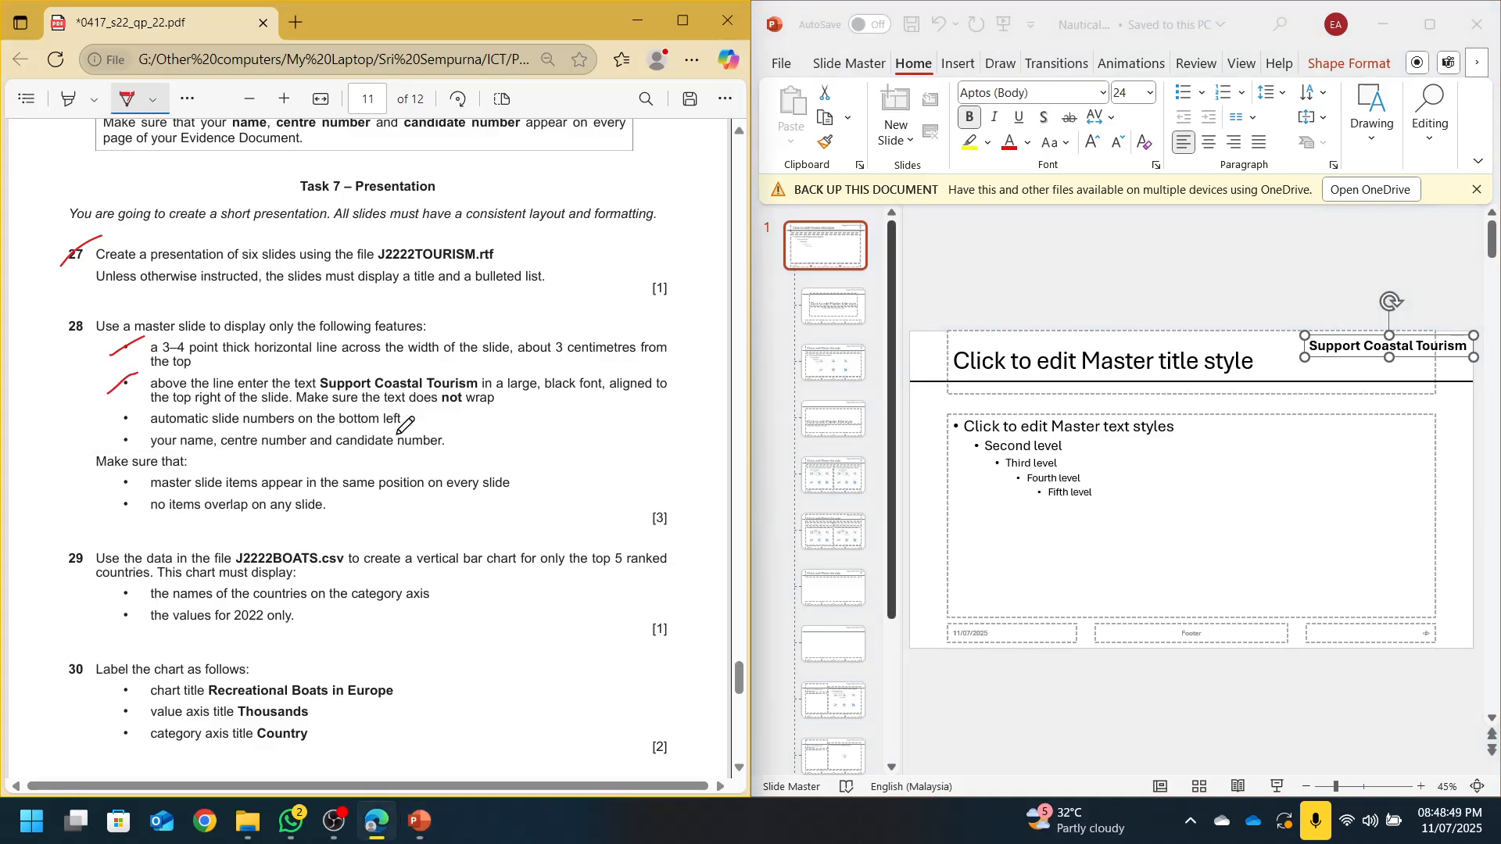
{"action": "left_click", "coordinate": [1054, 628]}
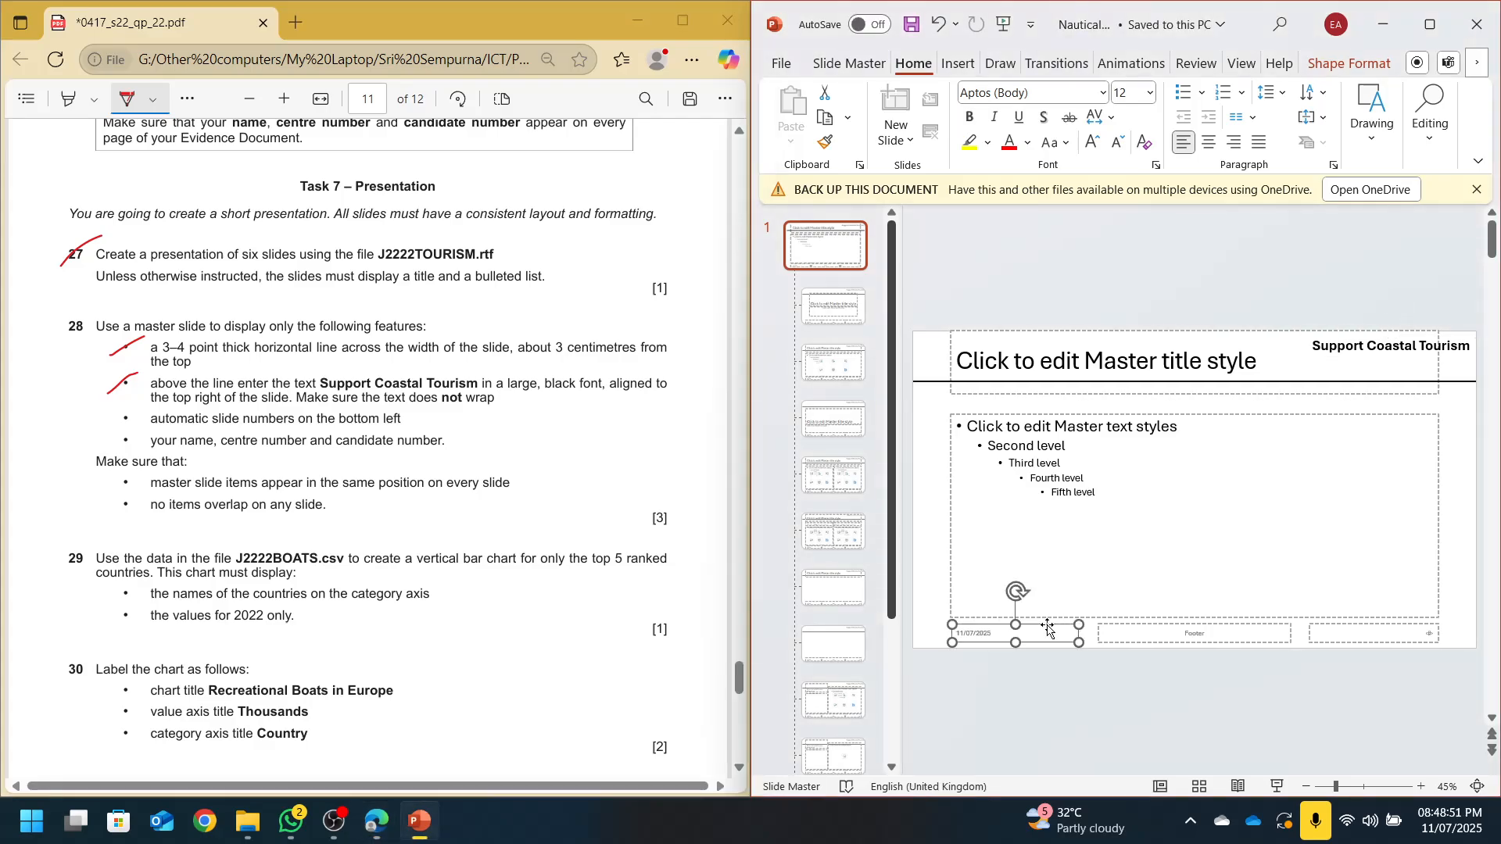
{"action": "key", "text": "Delete"}
{"action": "left_click", "coordinate": [1340, 626]}
{"action": "left_click_drag", "start_coordinate": [1340, 627], "coordinate": [951, 627]}
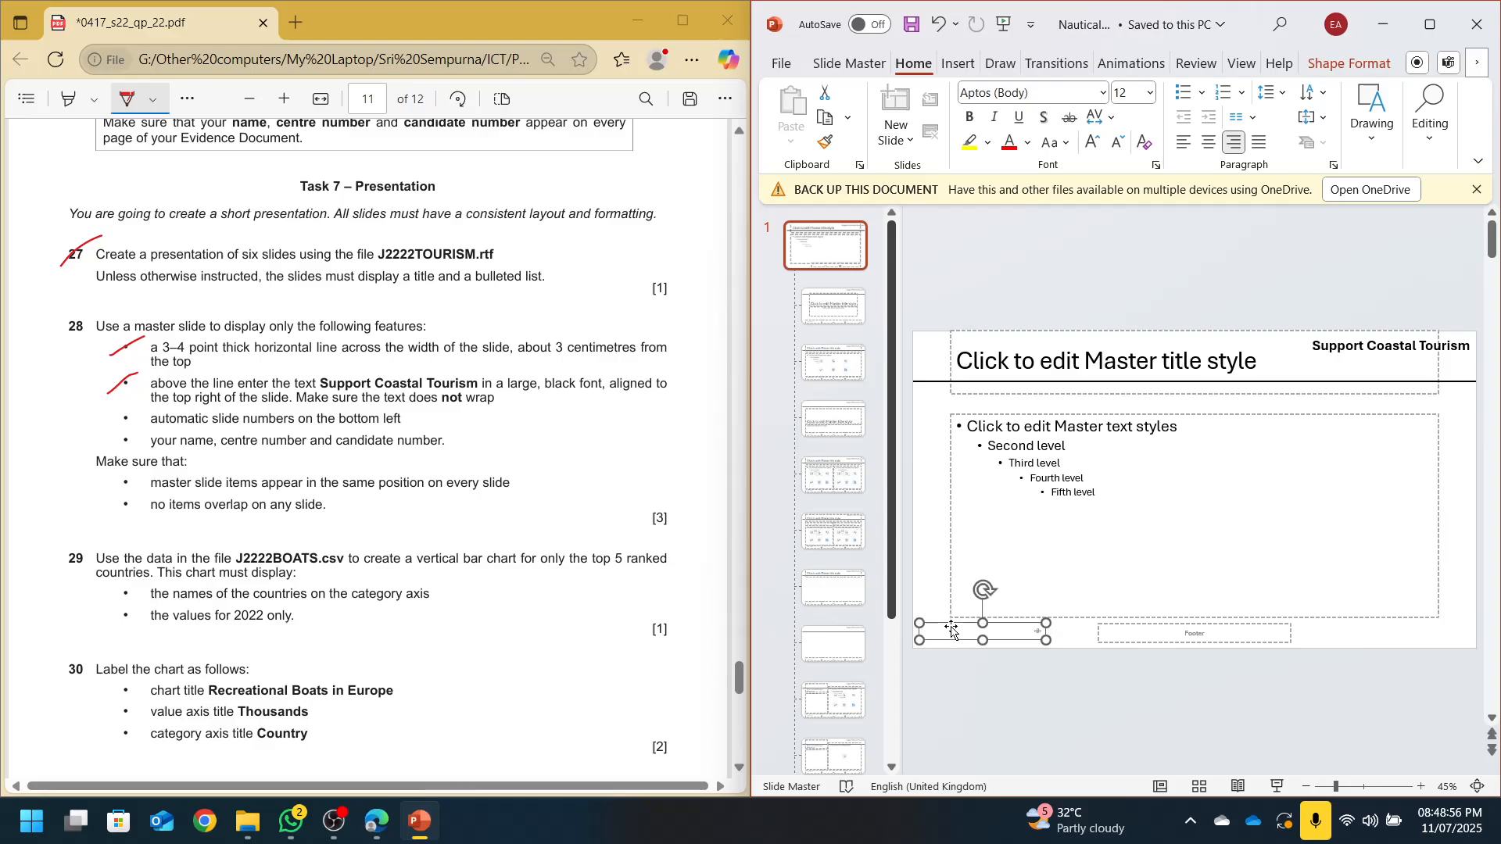
{"action": "left_click", "coordinate": [1182, 144]}
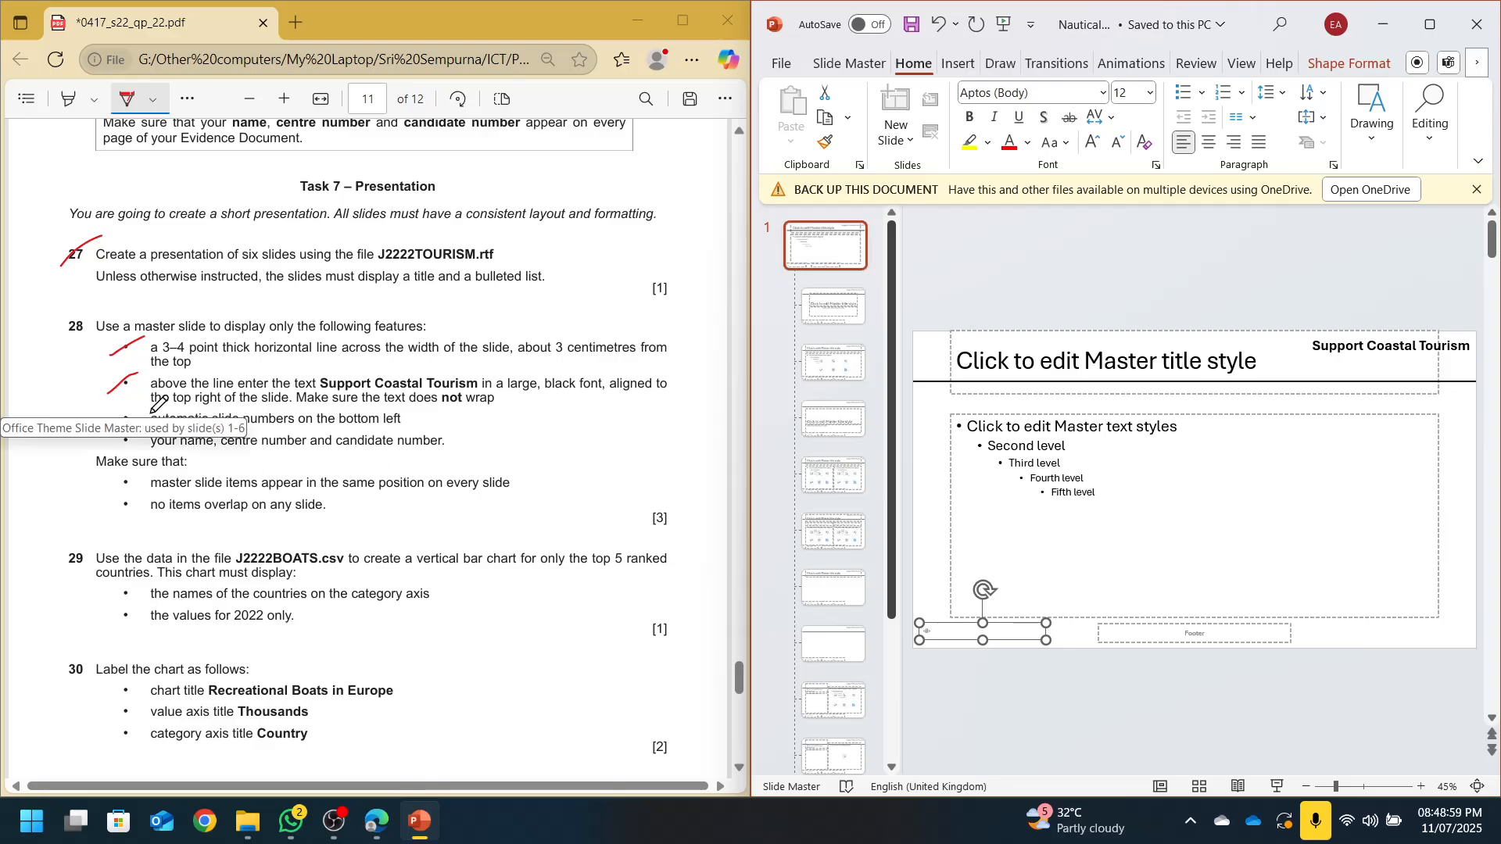
Tick the slide-number requirement and place the footer at bottom right, right-aligned
{"action": "left_click", "coordinate": [125, 409]}
{"action": "left_click_drag", "start_coordinate": [109, 423], "coordinate": [137, 412]}
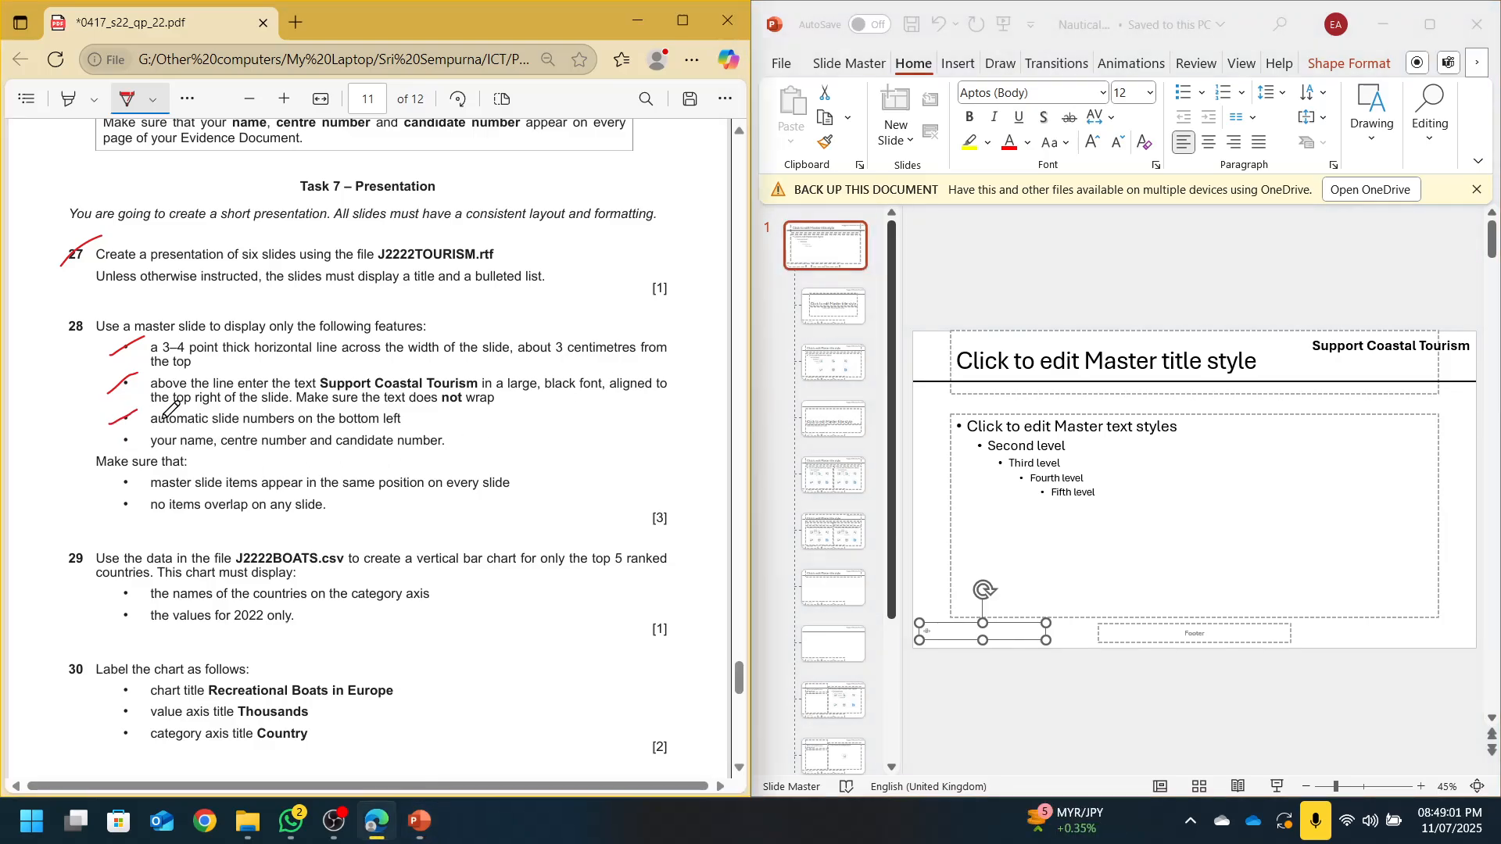
{"action": "left_click", "coordinate": [1160, 628]}
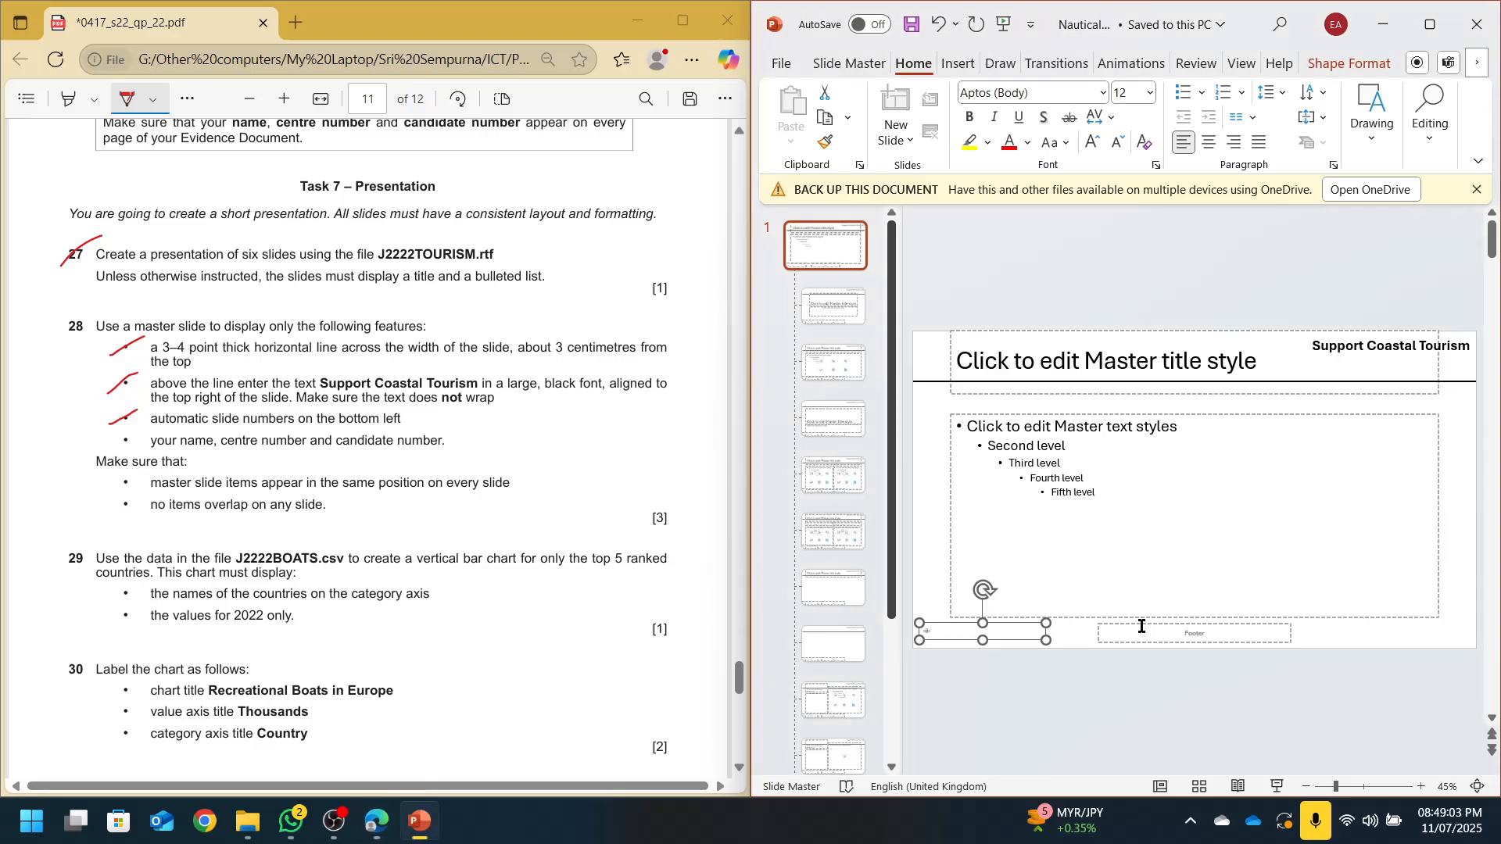
{"action": "left_click_drag", "start_coordinate": [1142, 628], "coordinate": [1318, 624]}
{"action": "left_click", "coordinate": [1236, 143]}
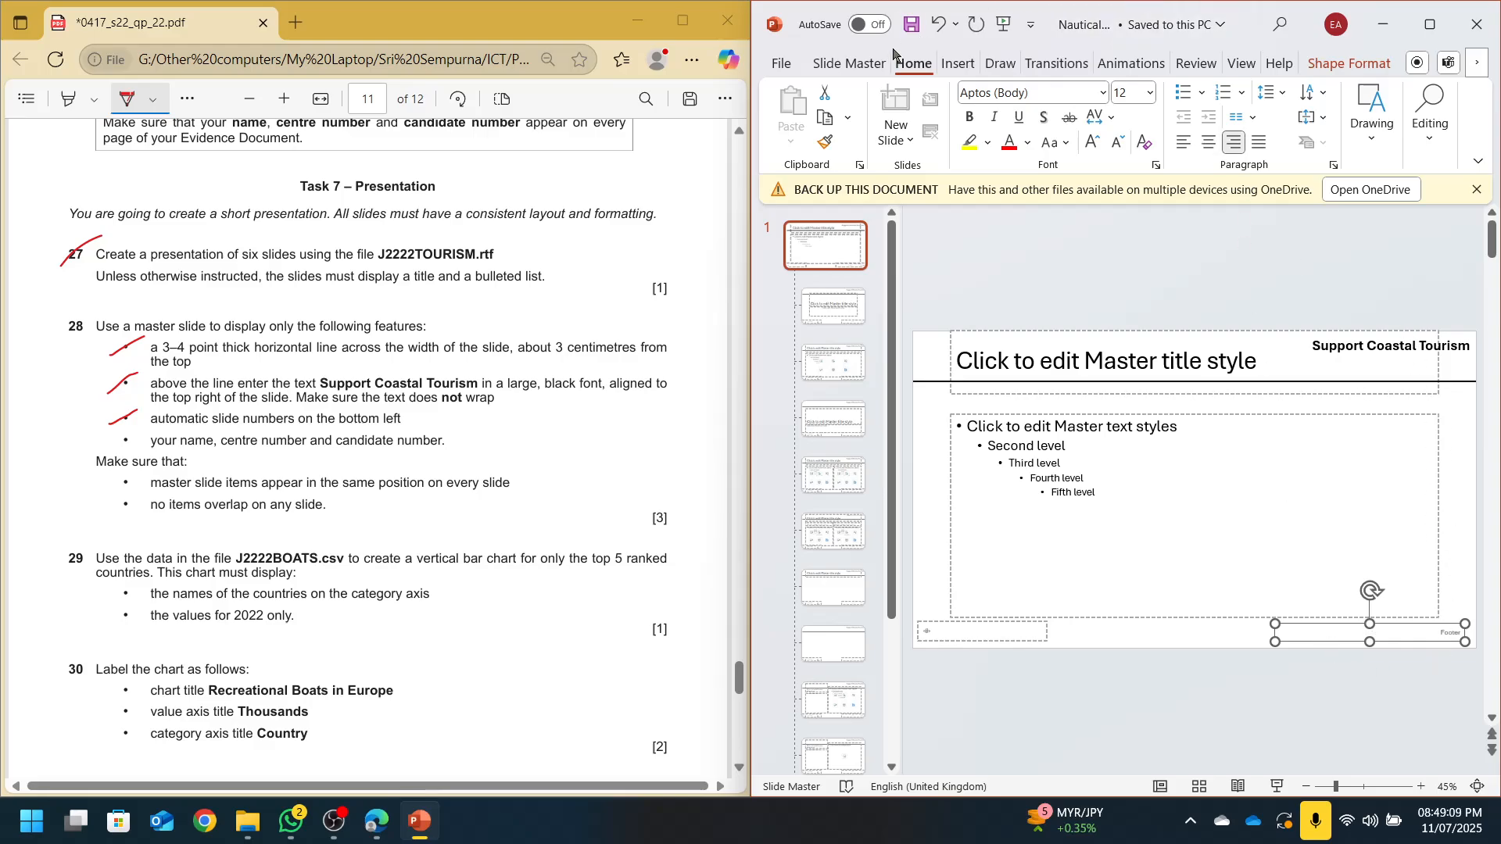
{"action": "left_click", "coordinate": [960, 66]}
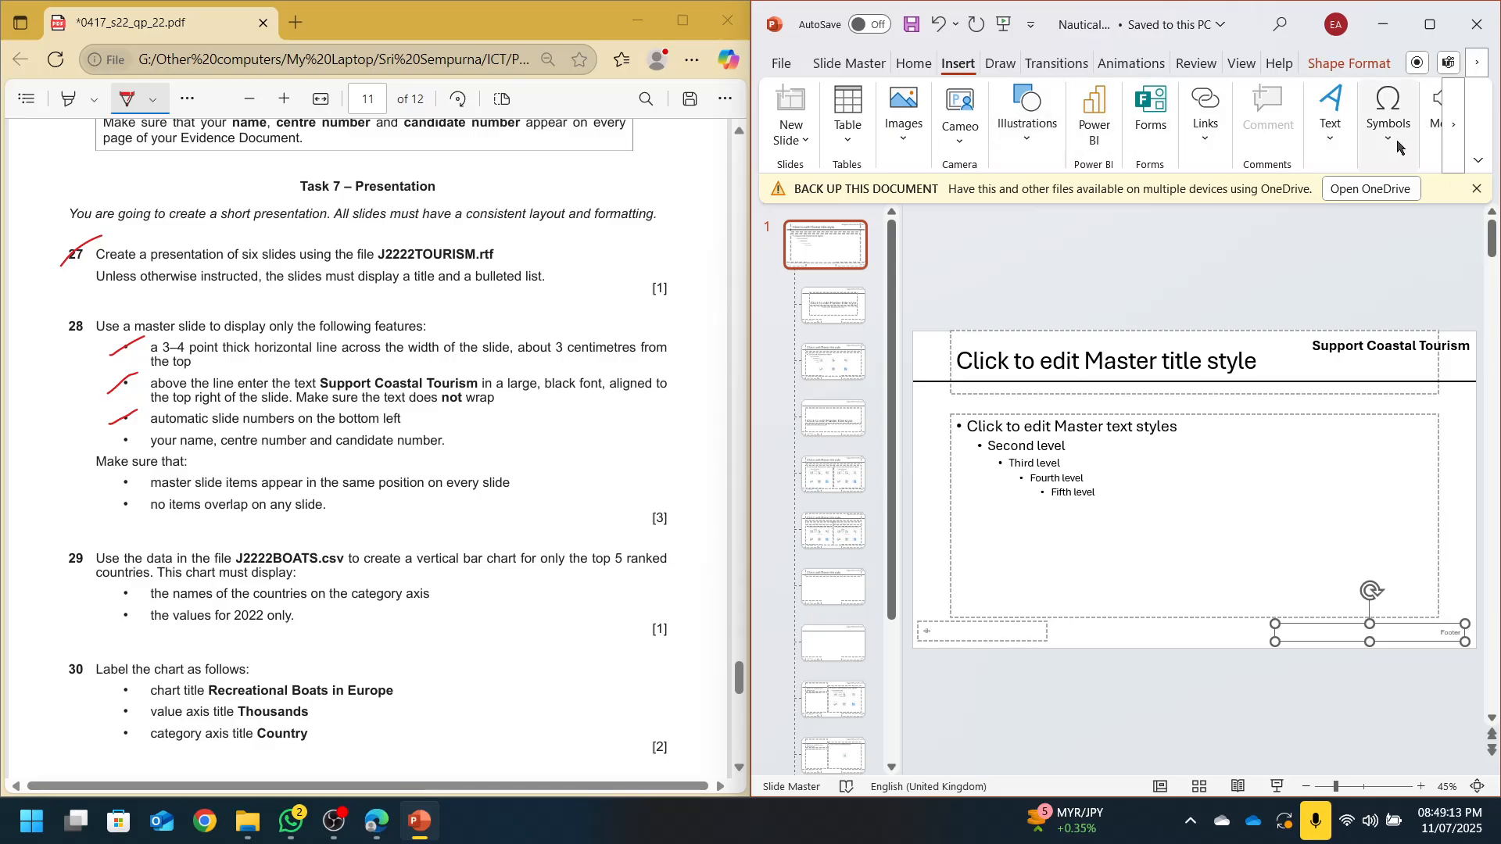
Turn on slide numbers and a capitalised footer with the candidate's name and centre details on all slides
{"action": "left_click", "coordinate": [1331, 129]}
{"action": "left_click", "coordinate": [1293, 209]}
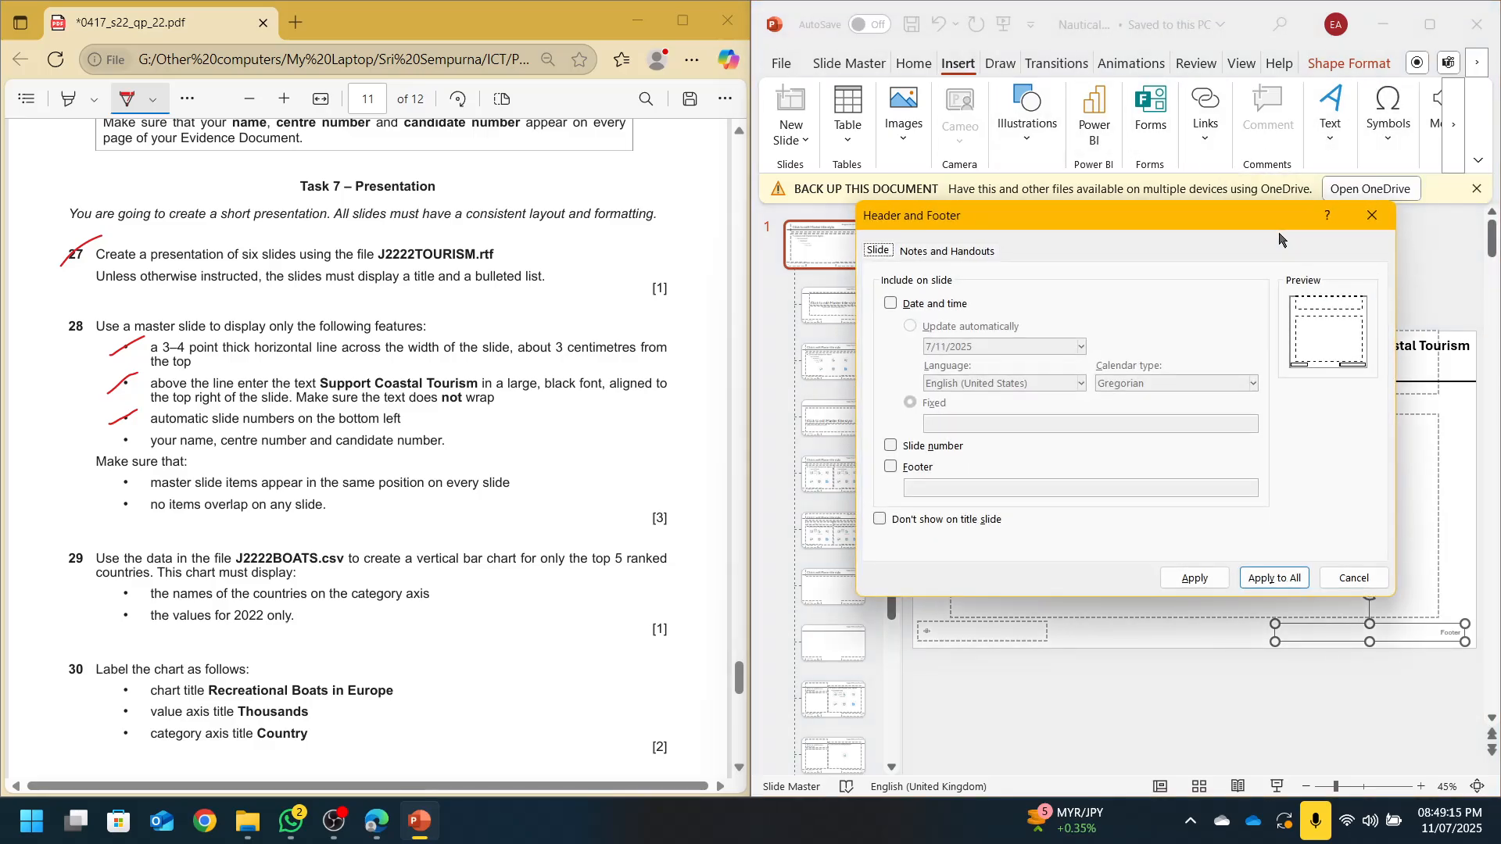
{"action": "left_click", "coordinate": [890, 446]}
{"action": "left_click", "coordinate": [891, 467]}
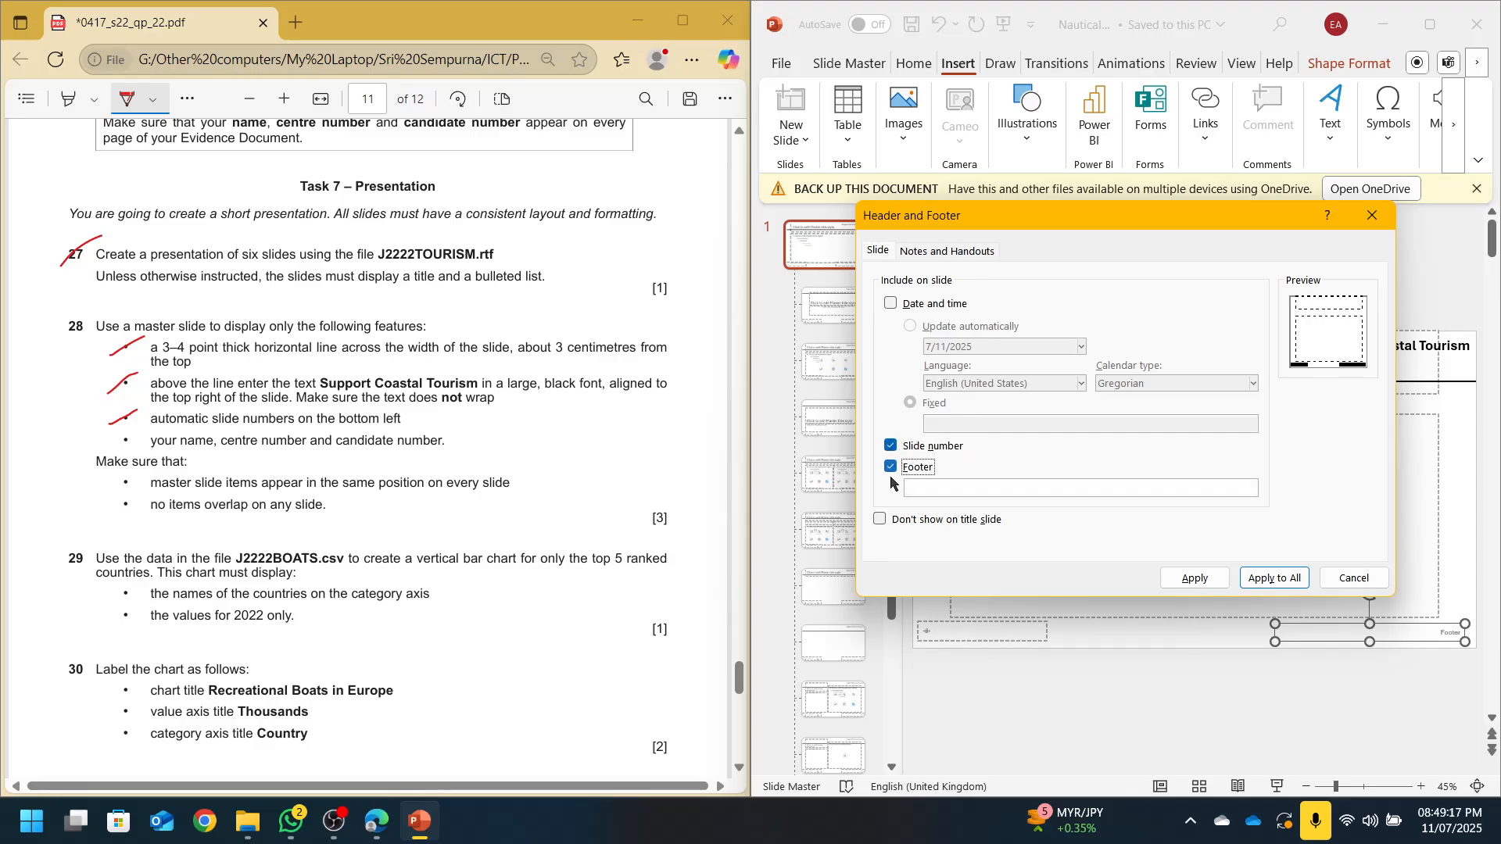
{"action": "left_click", "coordinate": [954, 489]}
{"action": "key", "text": "Caps_Lock"}
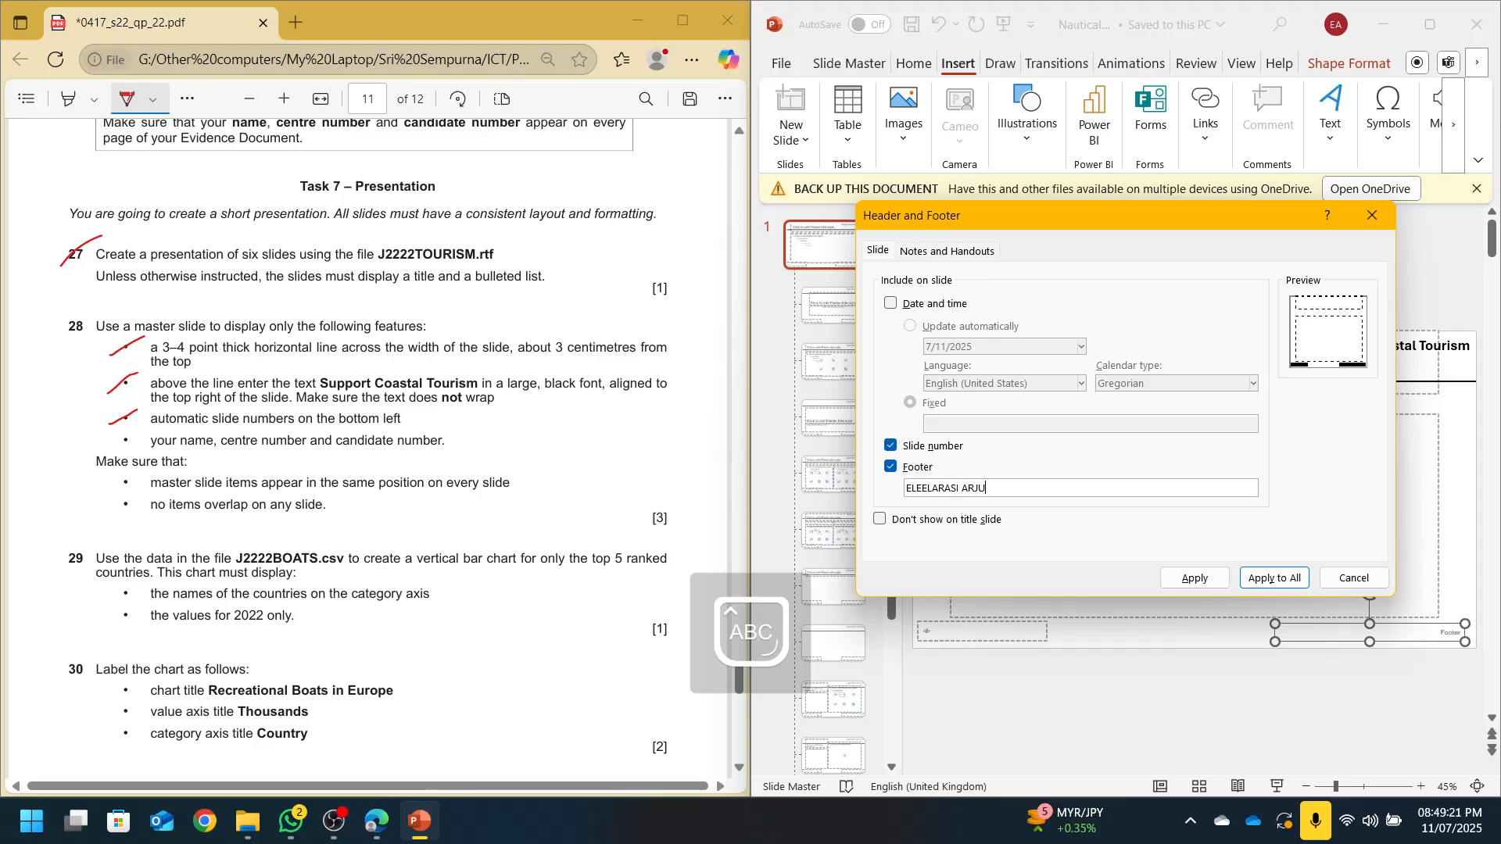
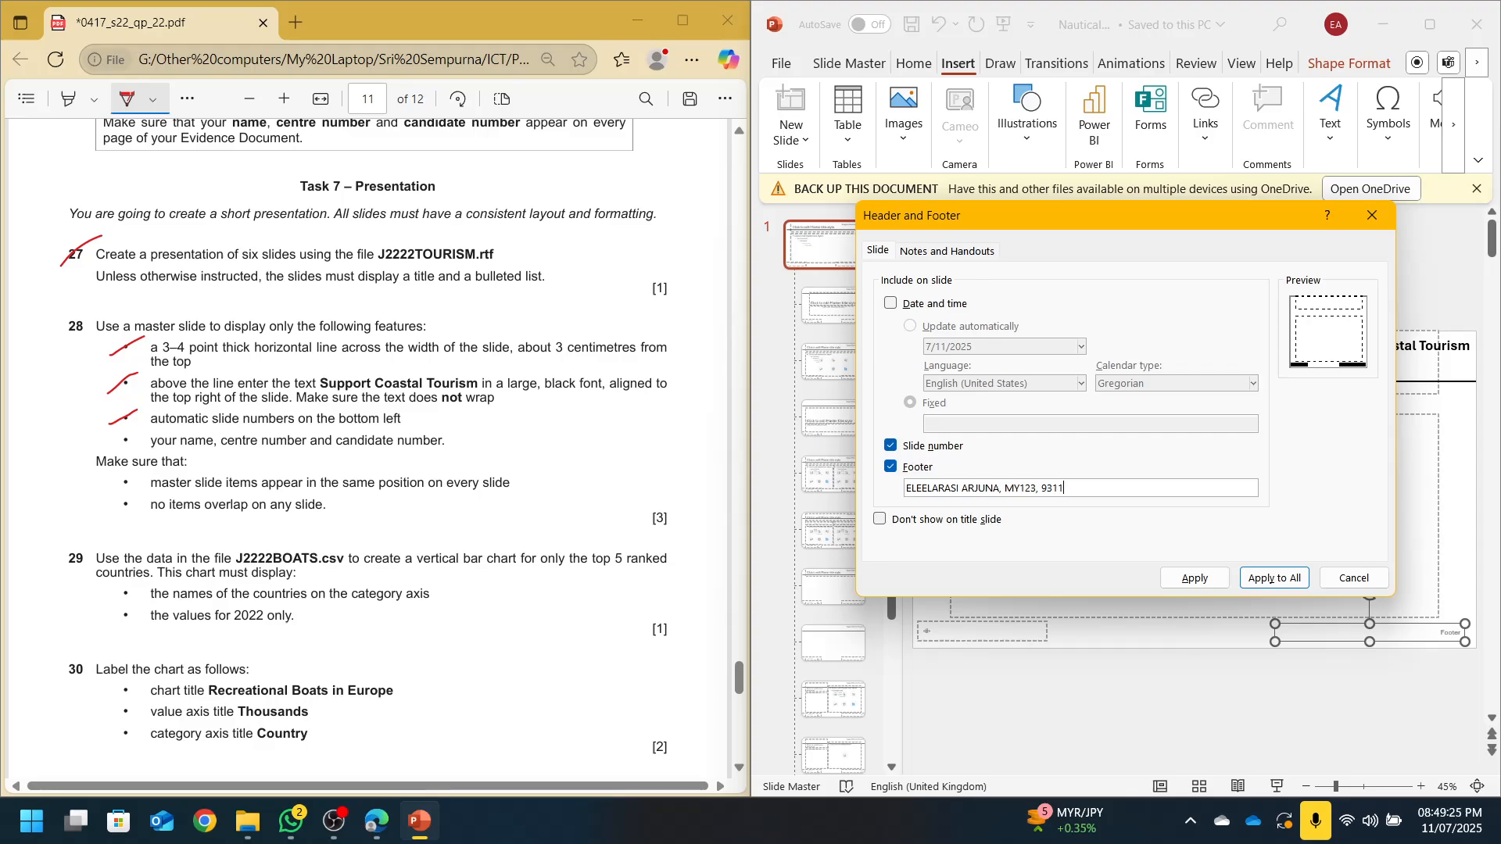
{"action": "left_click", "coordinate": [1244, 585]}
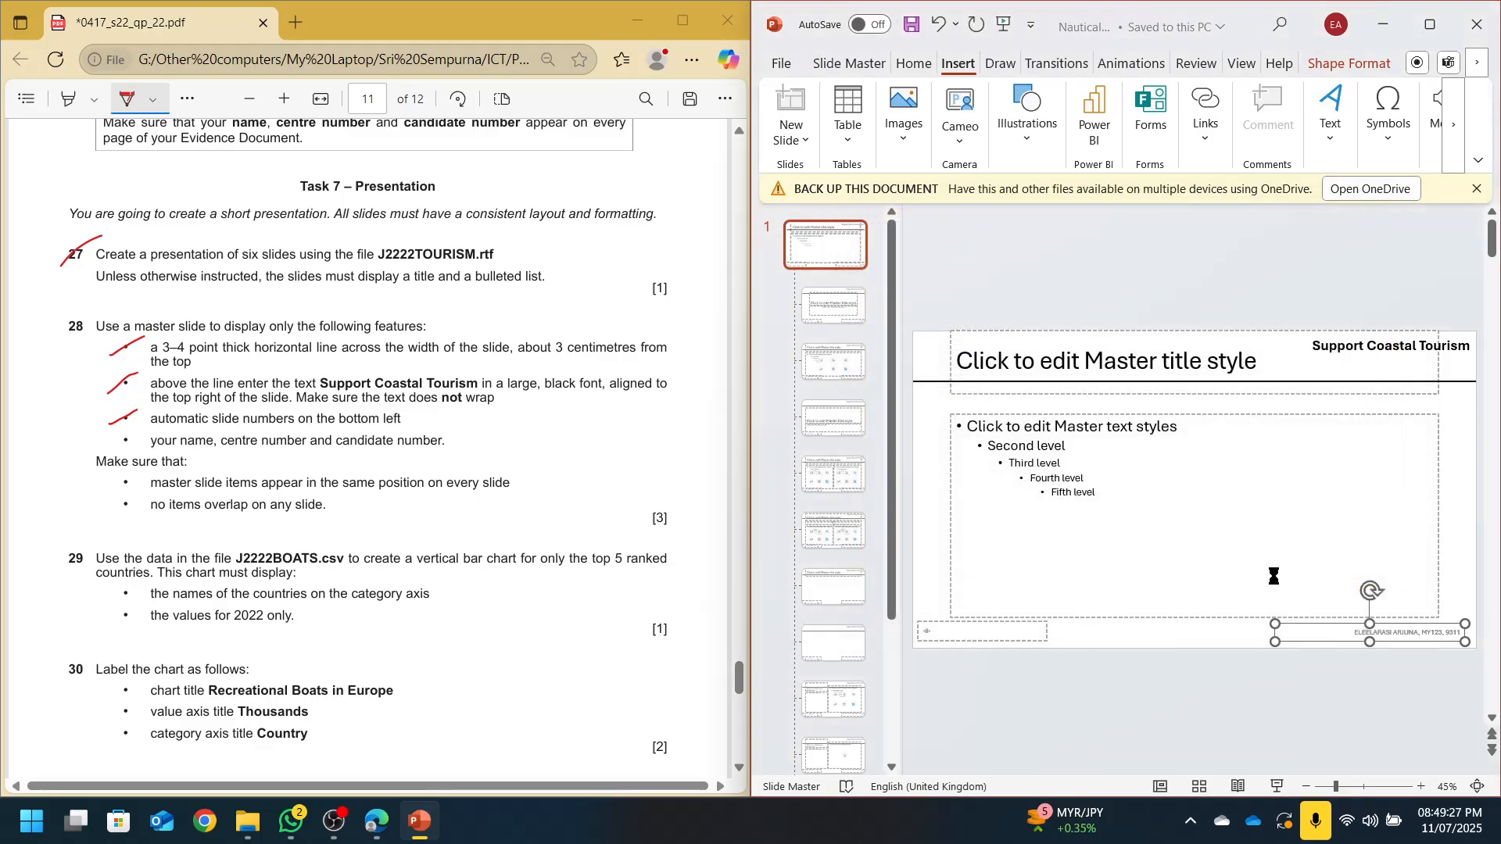
Close Master View and step through the slides back to the first
{"action": "left_click", "coordinate": [825, 70]}
{"action": "left_click", "coordinate": [1350, 114]}
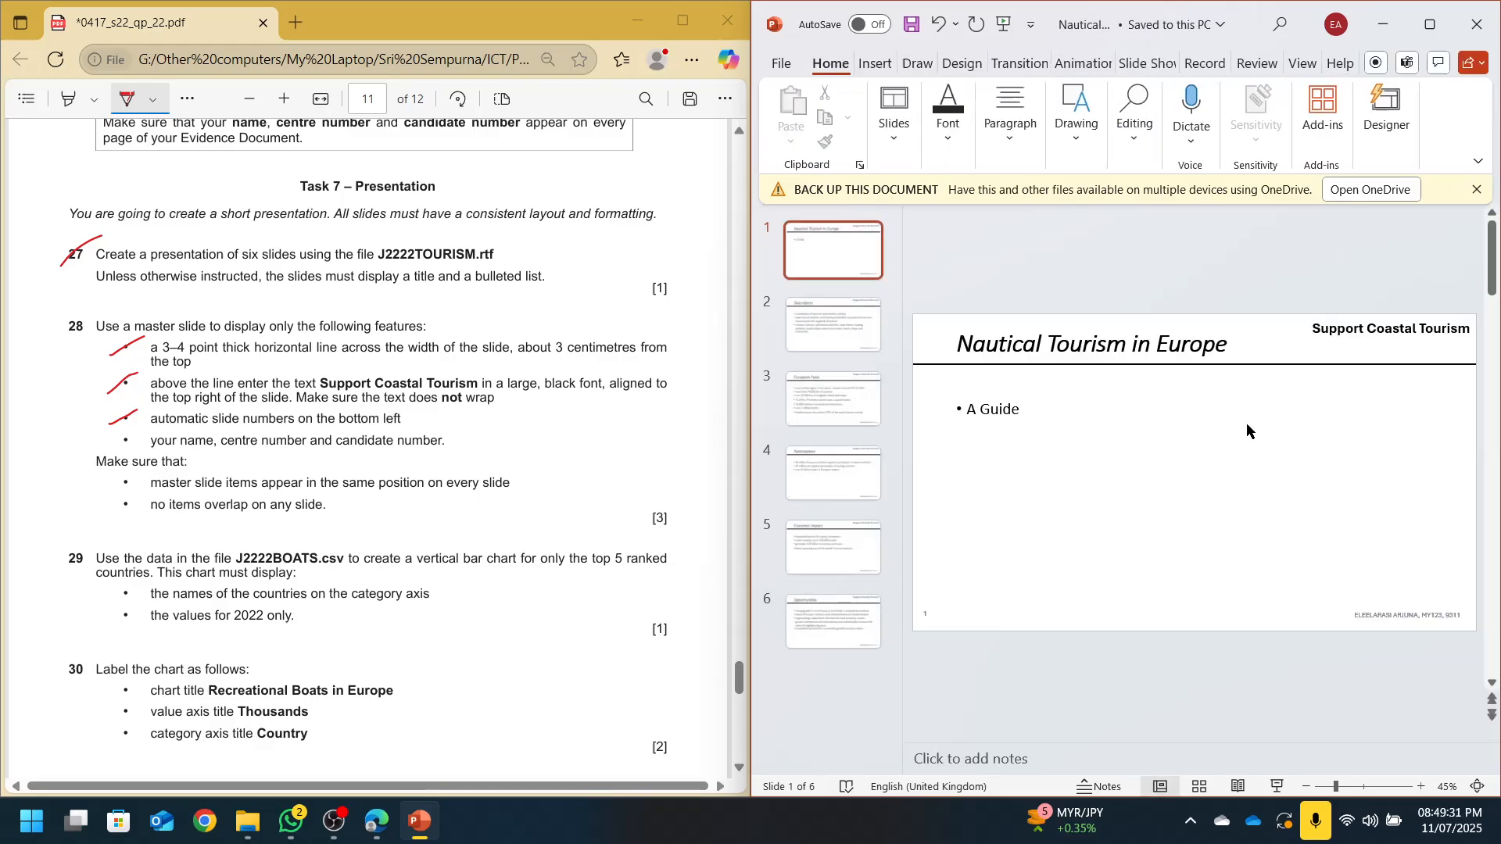
{"action": "left_click", "coordinate": [832, 329]}
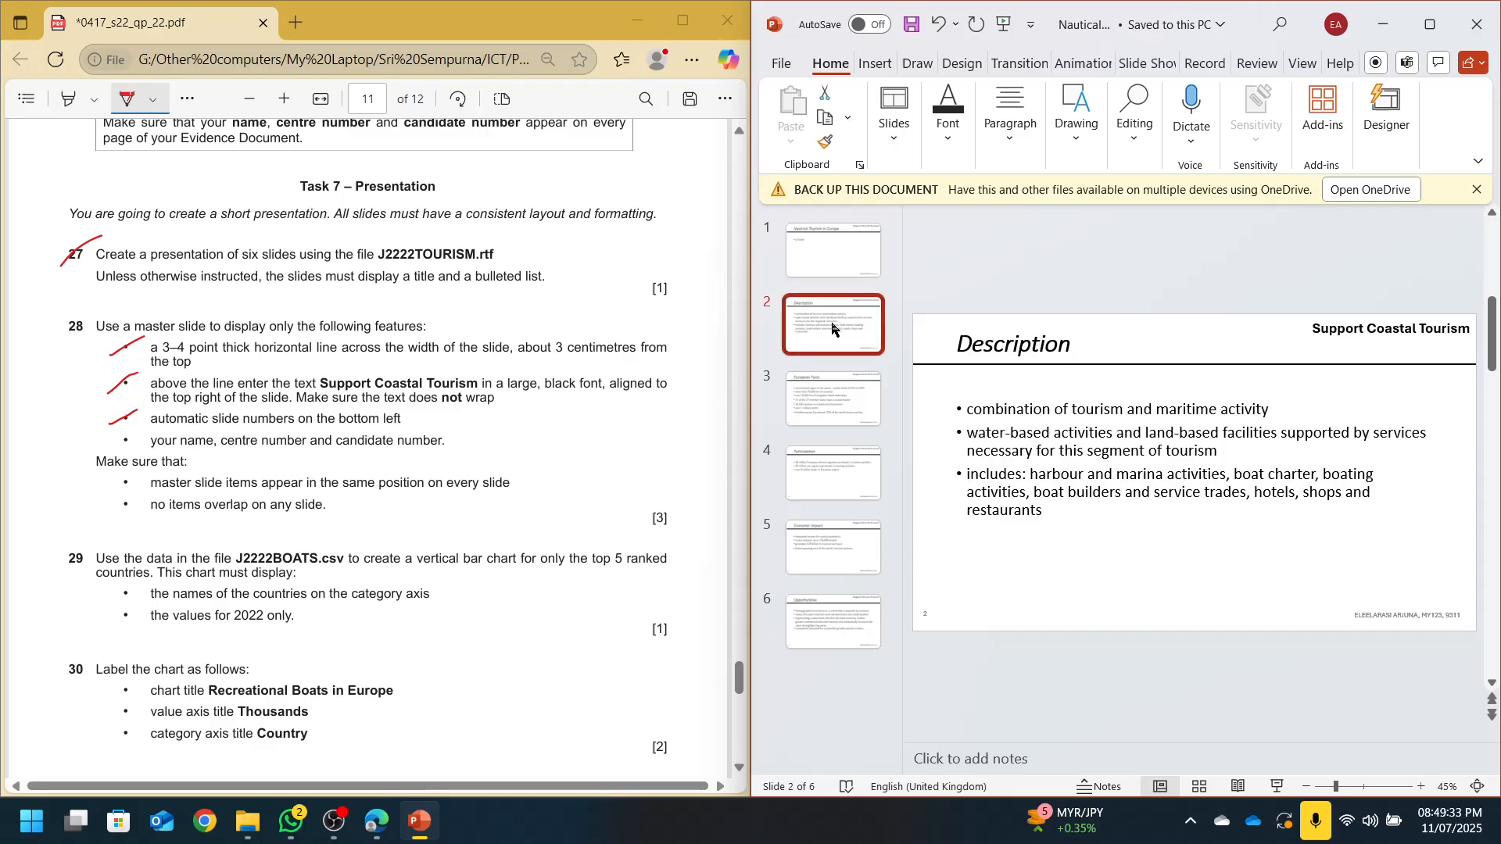
{"action": "key", "text": "Down"}
{"action": "key", "text": "Down"}
{"action": "key", "text": "Down"}
{"action": "key", "text": "Up"}
{"action": "key", "text": "Up"}
{"action": "key", "text": "Up"}
{"action": "key", "text": "Up"}
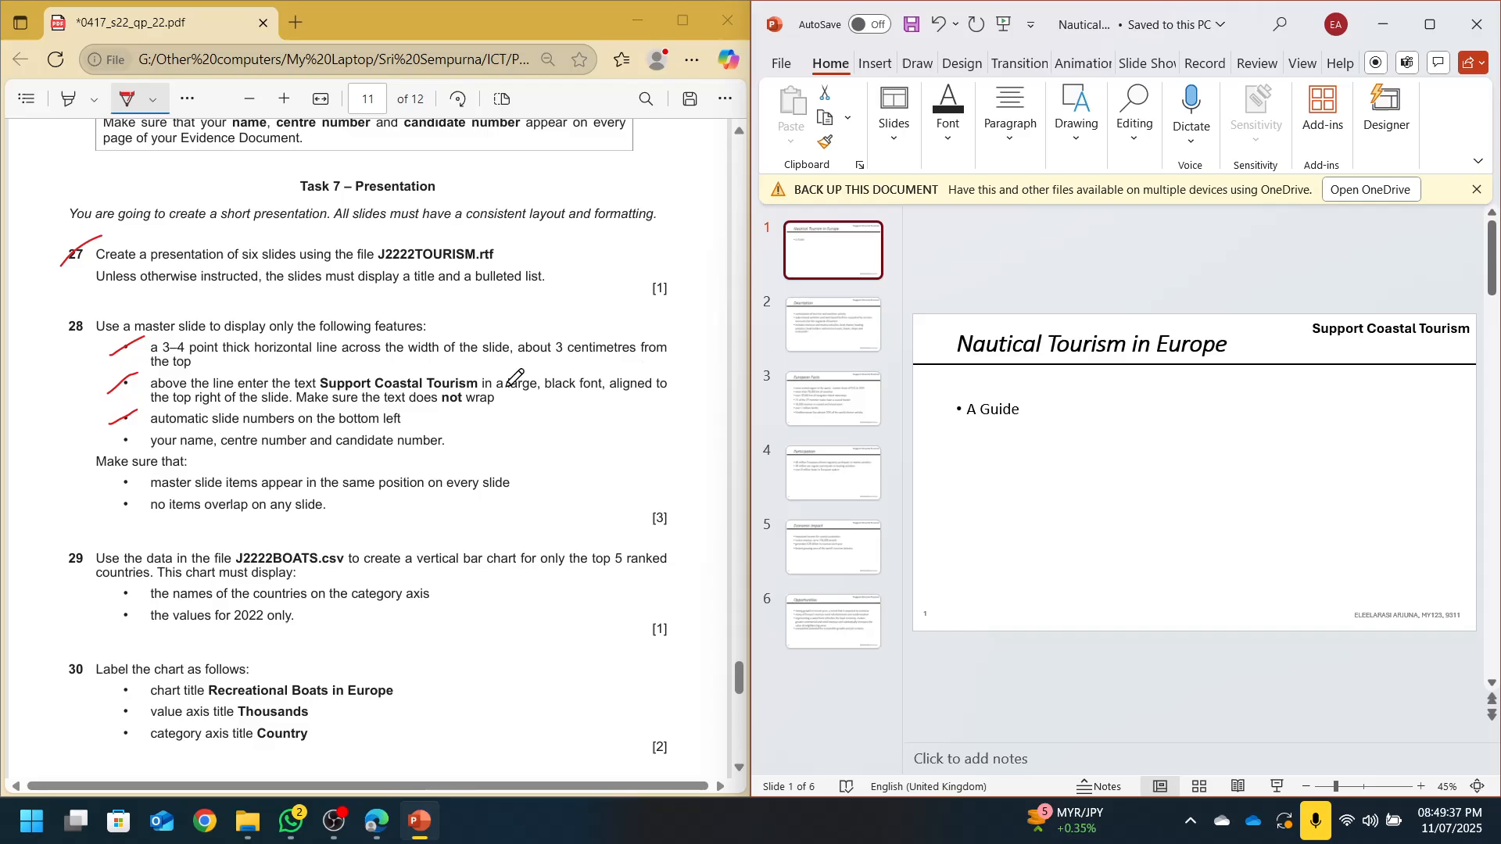
{"action": "scroll", "coordinate": [317, 449], "scroll_direction": "down", "scroll_amount": 3}
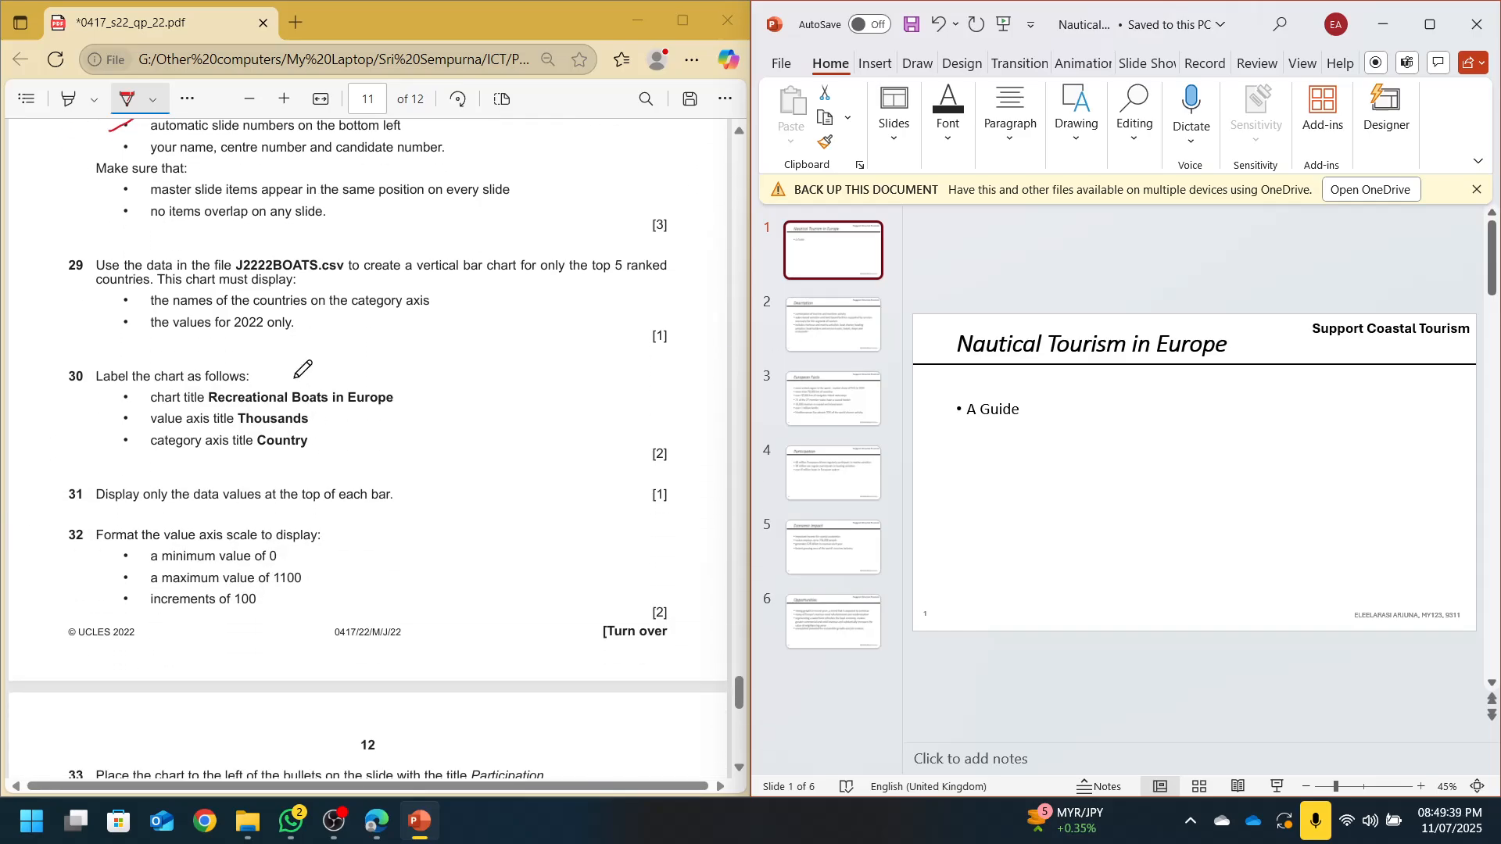
Open J2222BOATS.csv in Excel and snap its window to the right half
{"action": "left_click", "coordinate": [258, 830]}
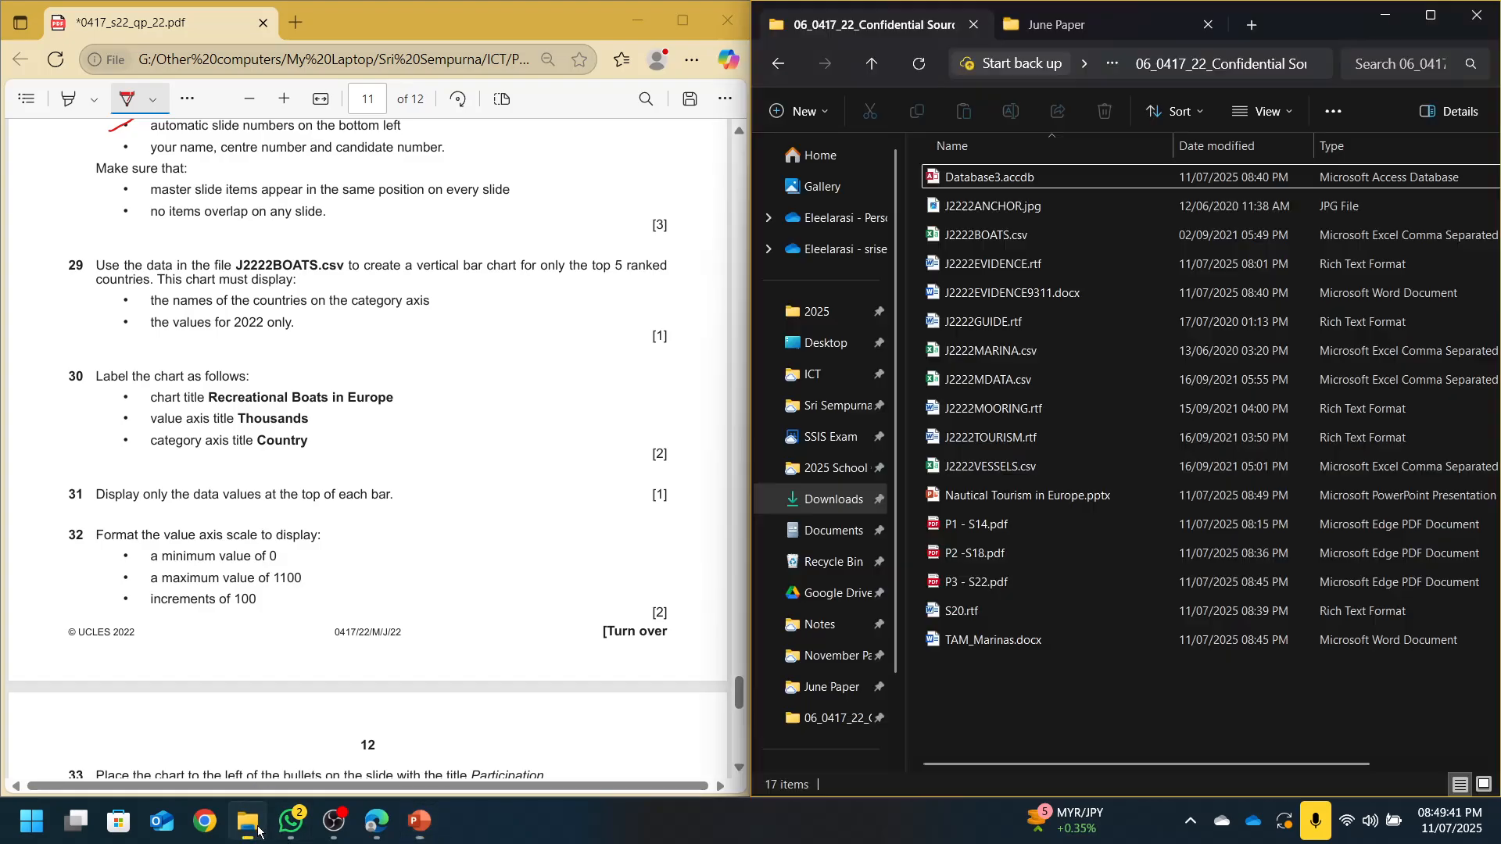
{"action": "left_click", "coordinate": [1067, 241]}
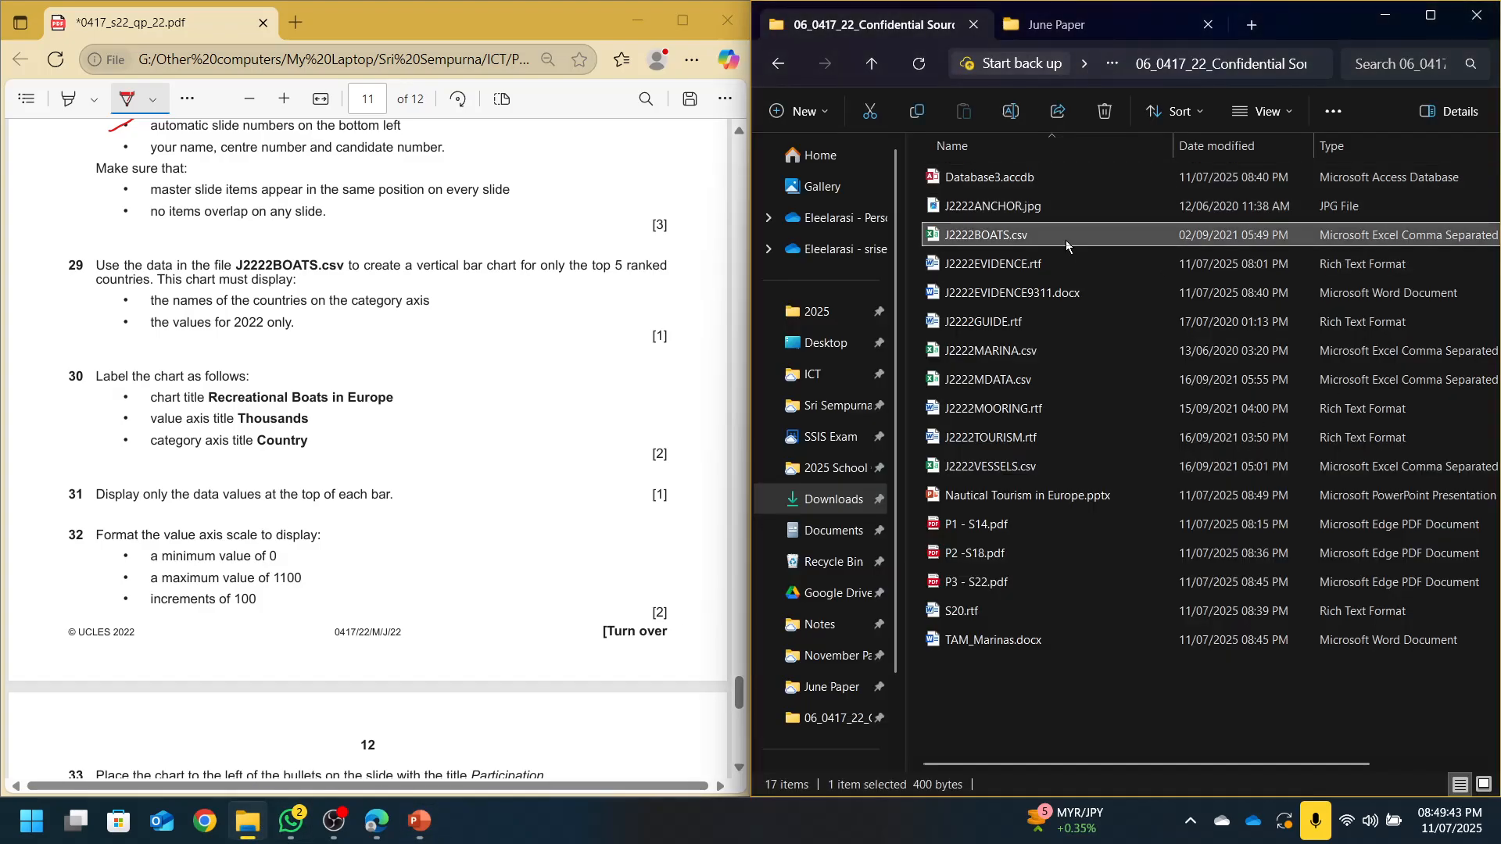
{"action": "double_click", "coordinate": [1066, 241]}
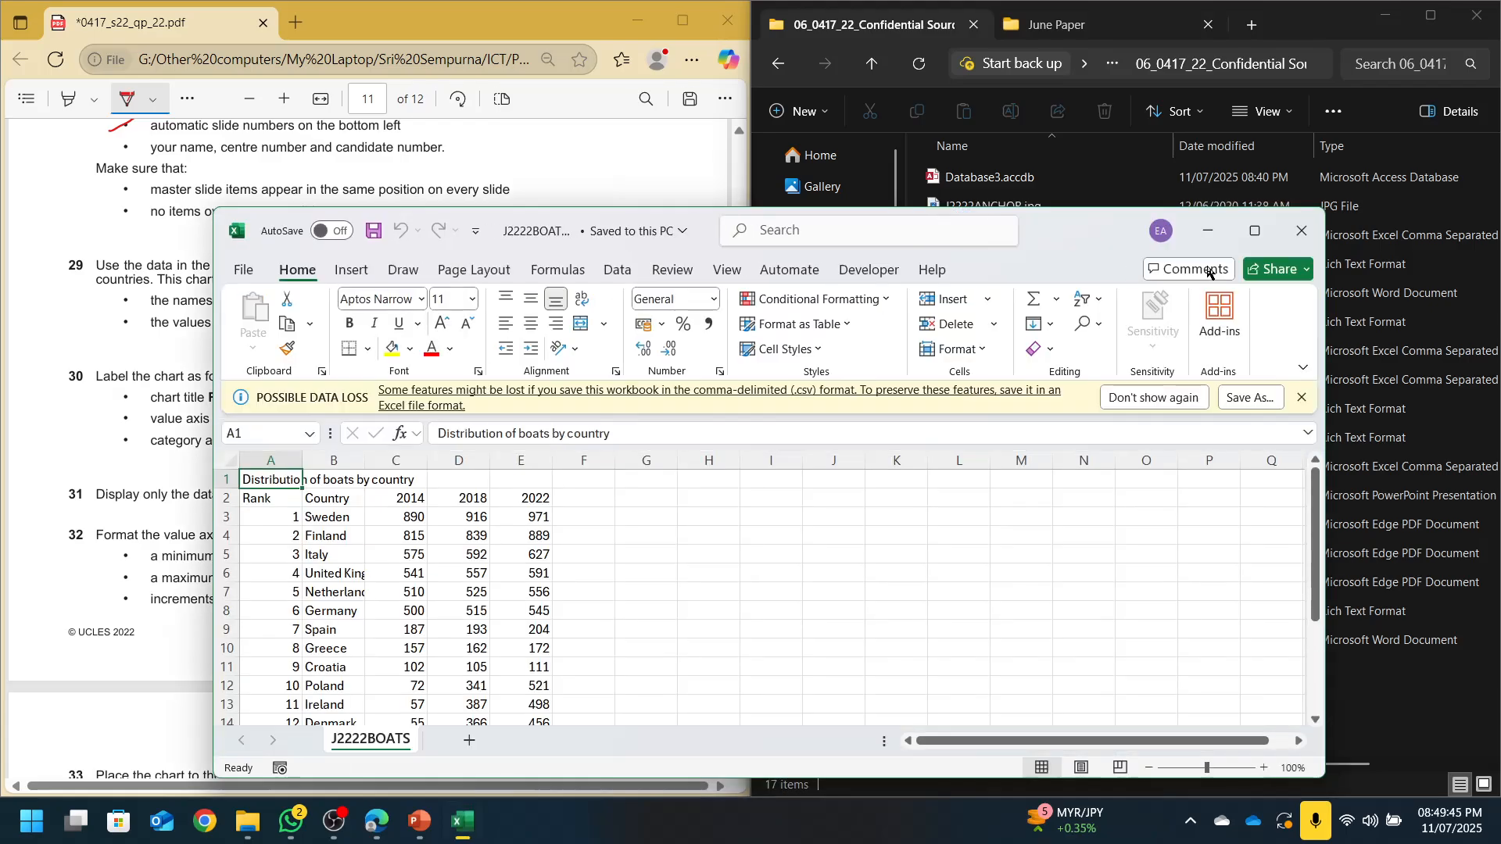
{"action": "key", "text": "super+Right"}
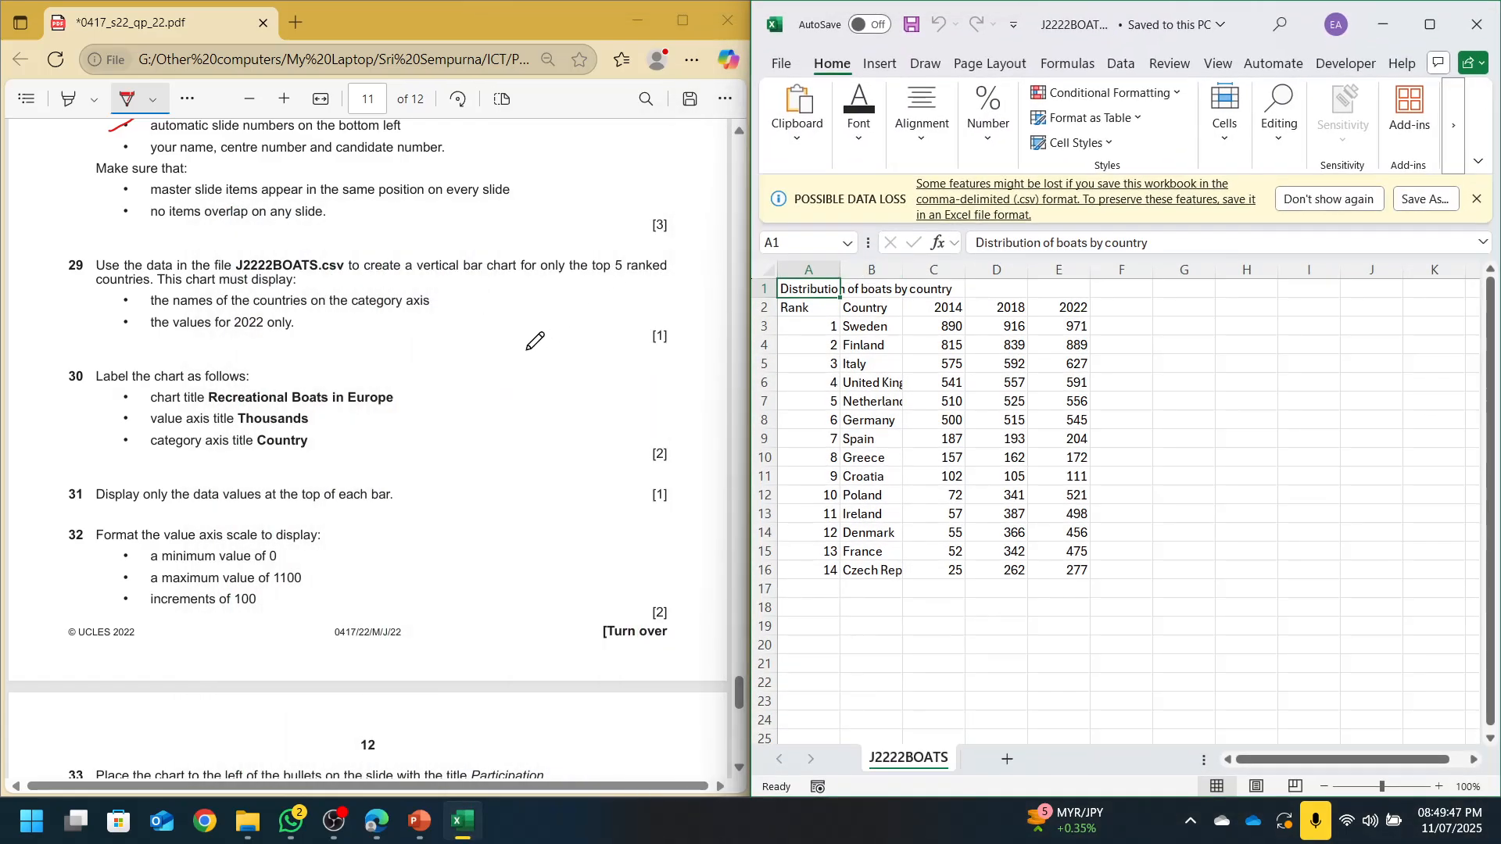
Underline 'top 5' on the paper and autofit all spreadsheet columns, narrowing column A
{"action": "left_click", "coordinate": [596, 277]}
{"action": "left_click_drag", "start_coordinate": [615, 274], "coordinate": [631, 273]}
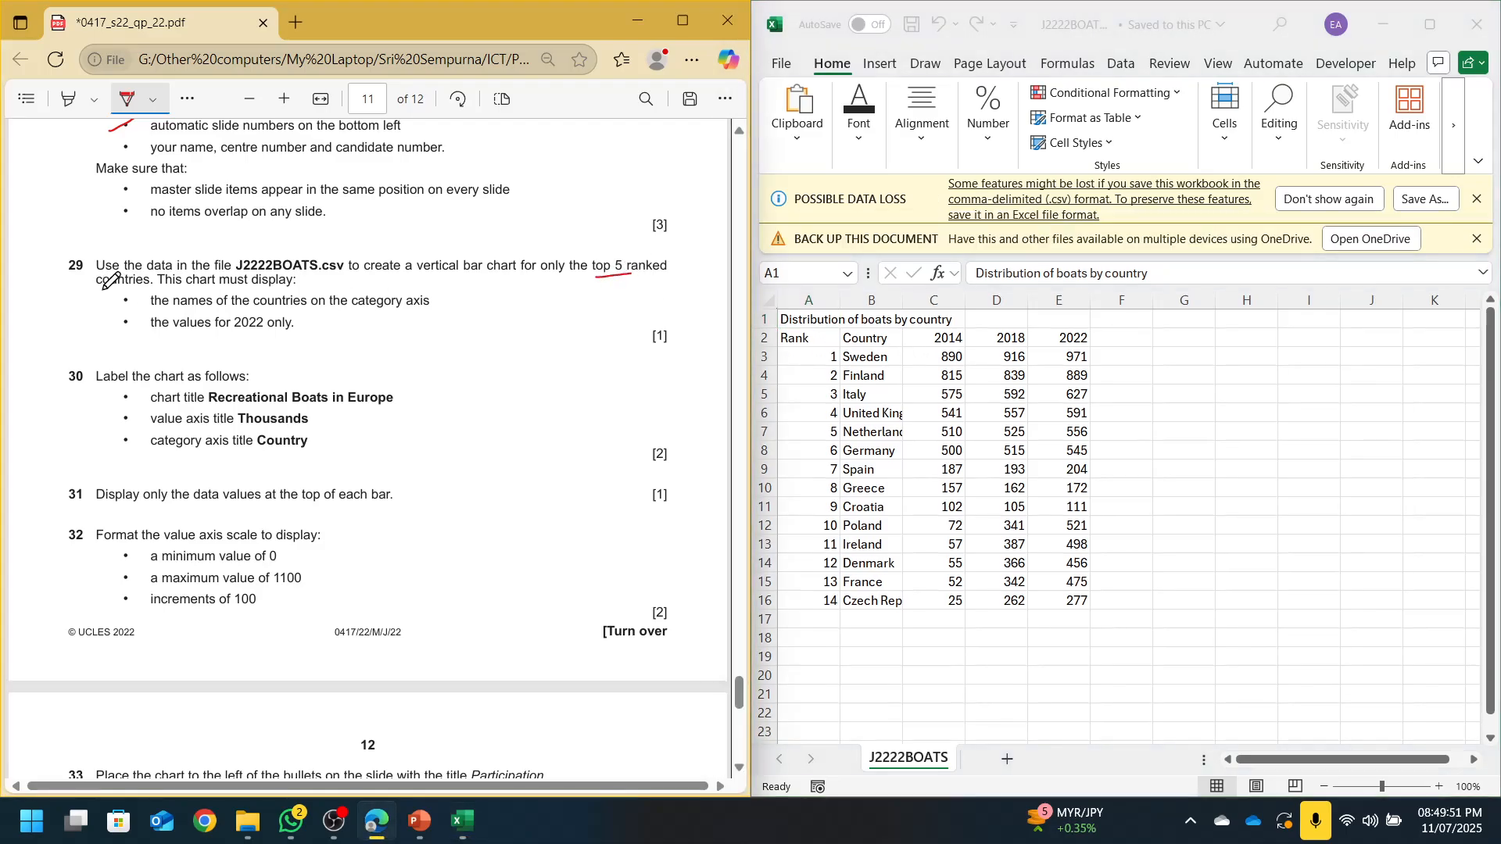
{"action": "left_click", "coordinate": [1040, 397]}
{"action": "left_click_drag", "start_coordinate": [823, 356], "coordinate": [867, 435]}
{"action": "left_click", "coordinate": [762, 301]}
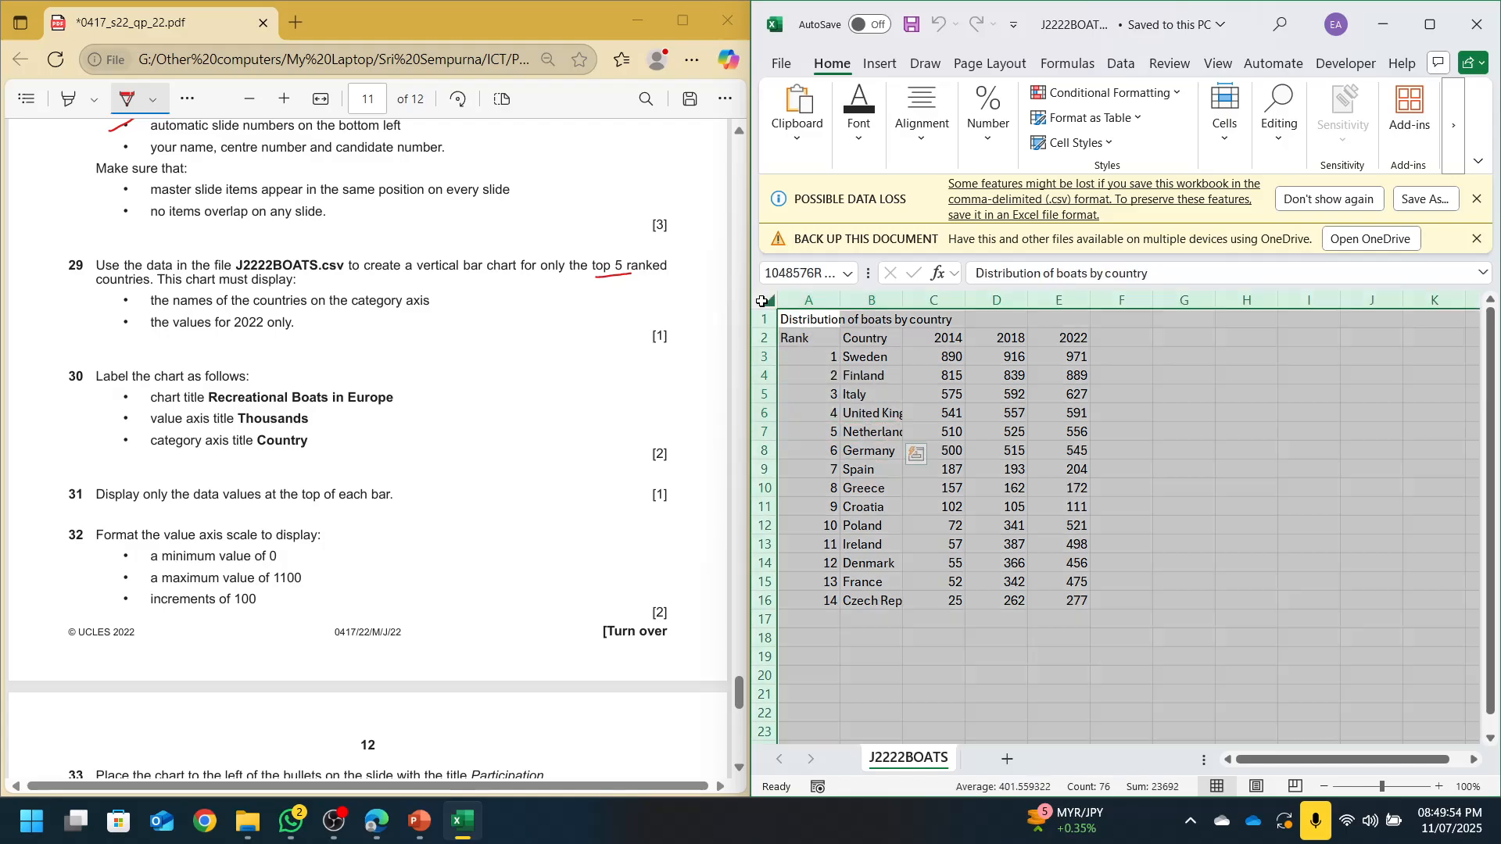
{"action": "double_click", "coordinate": [840, 300]}
{"action": "left_click", "coordinate": [968, 525]}
{"action": "left_click_drag", "start_coordinate": [954, 308], "coordinate": [824, 308]}
{"action": "left_click", "coordinate": [938, 413]}
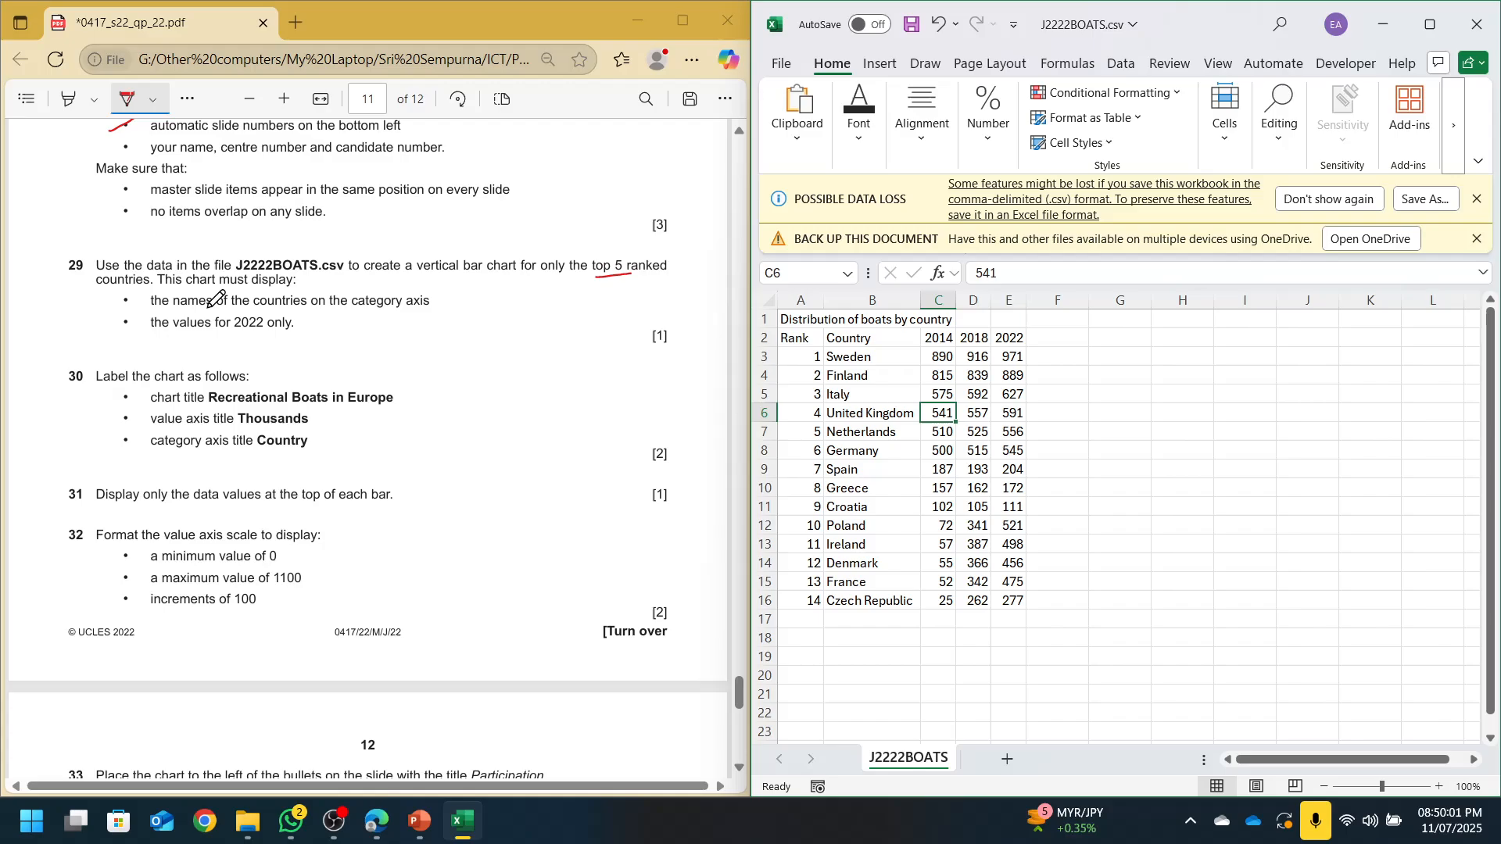
Select the top five countries (B3:B7) with their 2022 values (E3:E7), dismiss warnings, open Recommended Charts
{"action": "left_click_drag", "start_coordinate": [203, 310], "coordinate": [268, 314]}
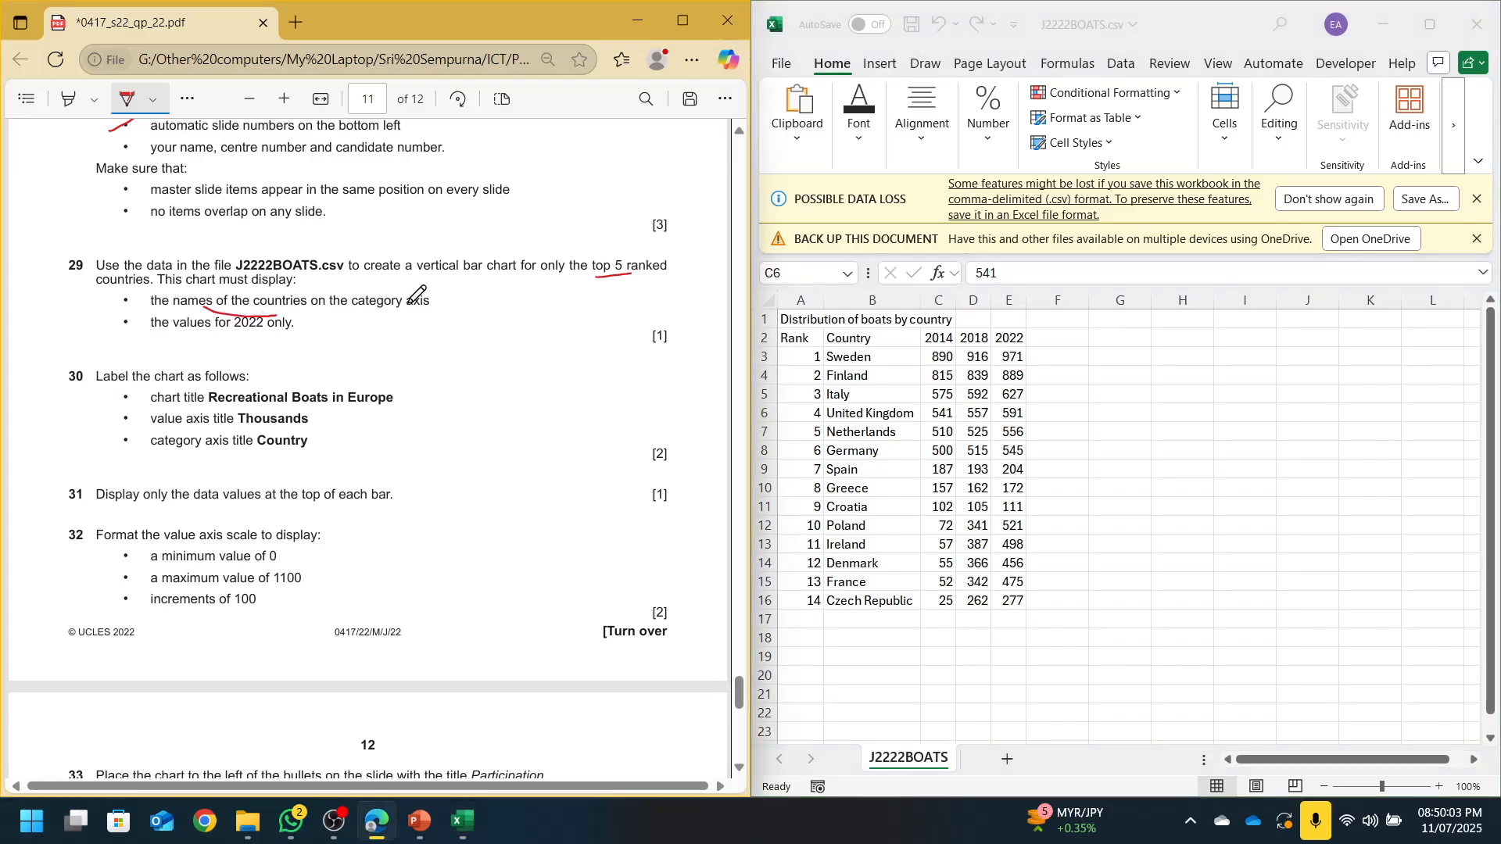
{"action": "left_click_drag", "start_coordinate": [371, 308], "coordinate": [403, 308]}
{"action": "left_click", "coordinate": [1097, 412]}
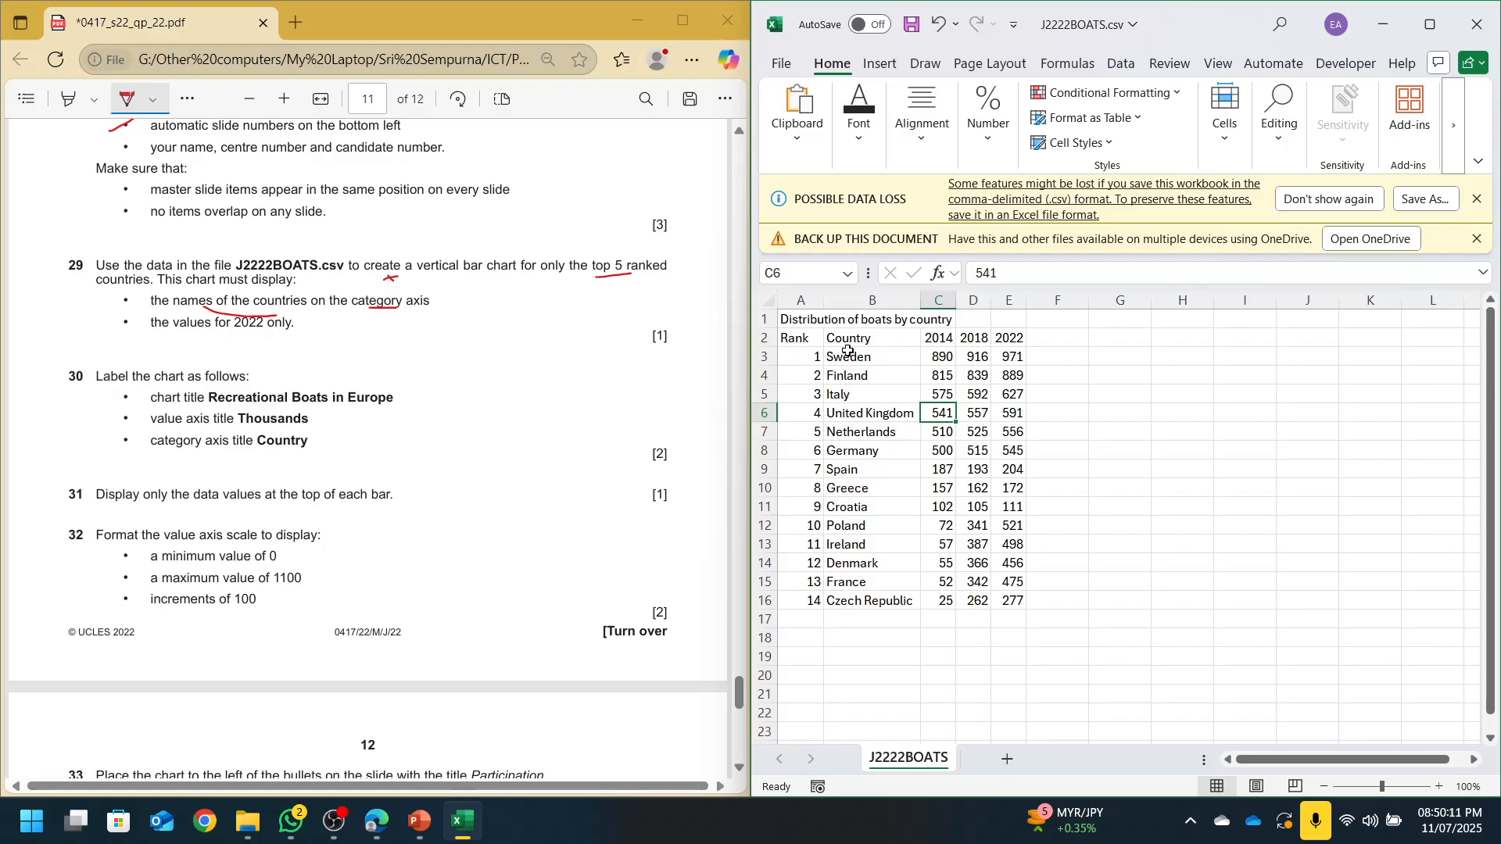
{"action": "left_click_drag", "start_coordinate": [848, 351], "coordinate": [889, 412]}
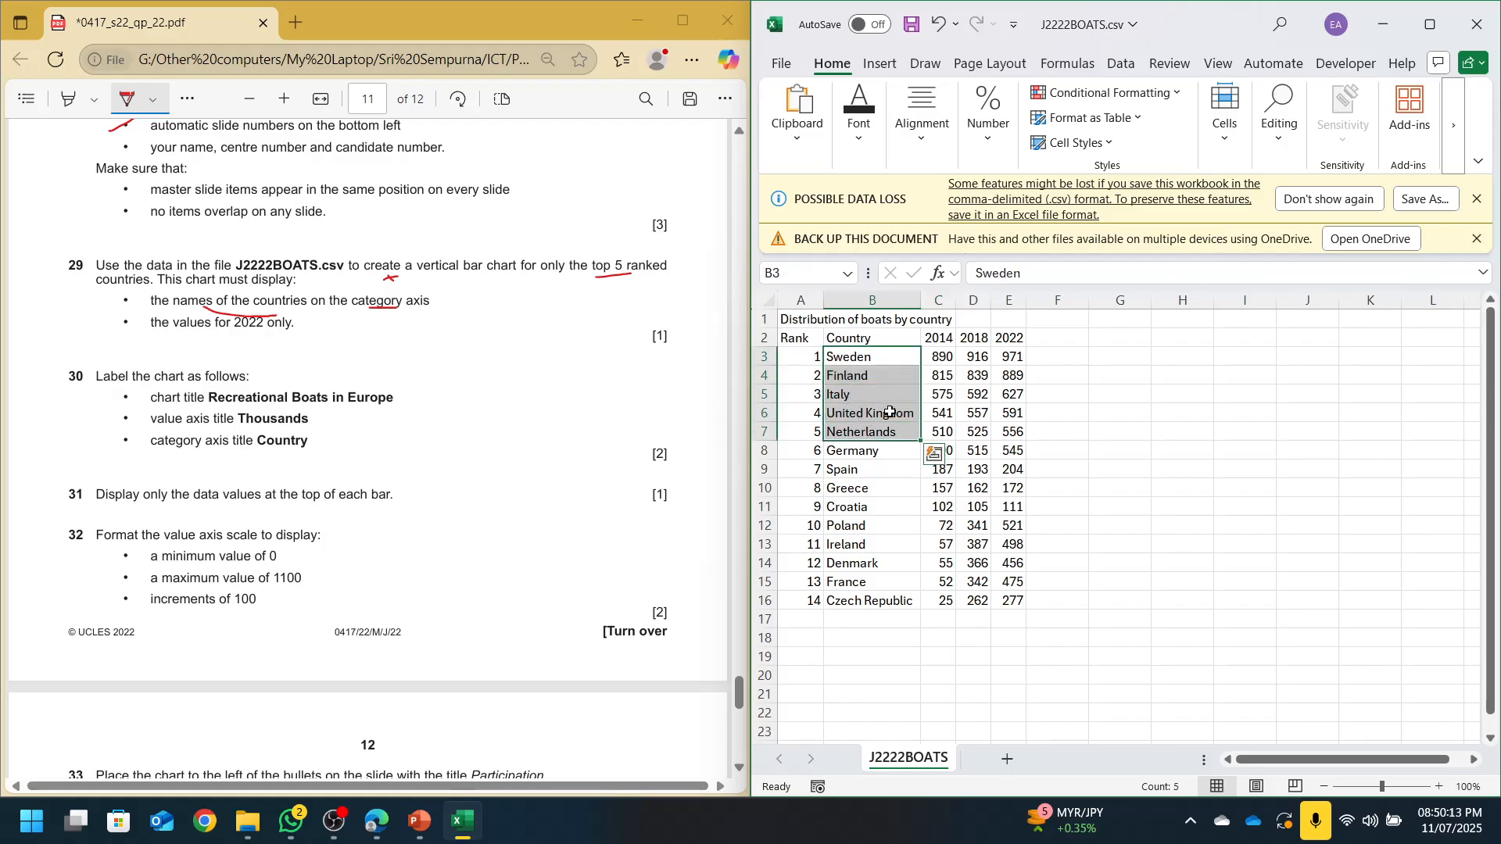
{"action": "left_click_drag", "start_coordinate": [1012, 358], "coordinate": [1011, 431], "text": "ctrl"}
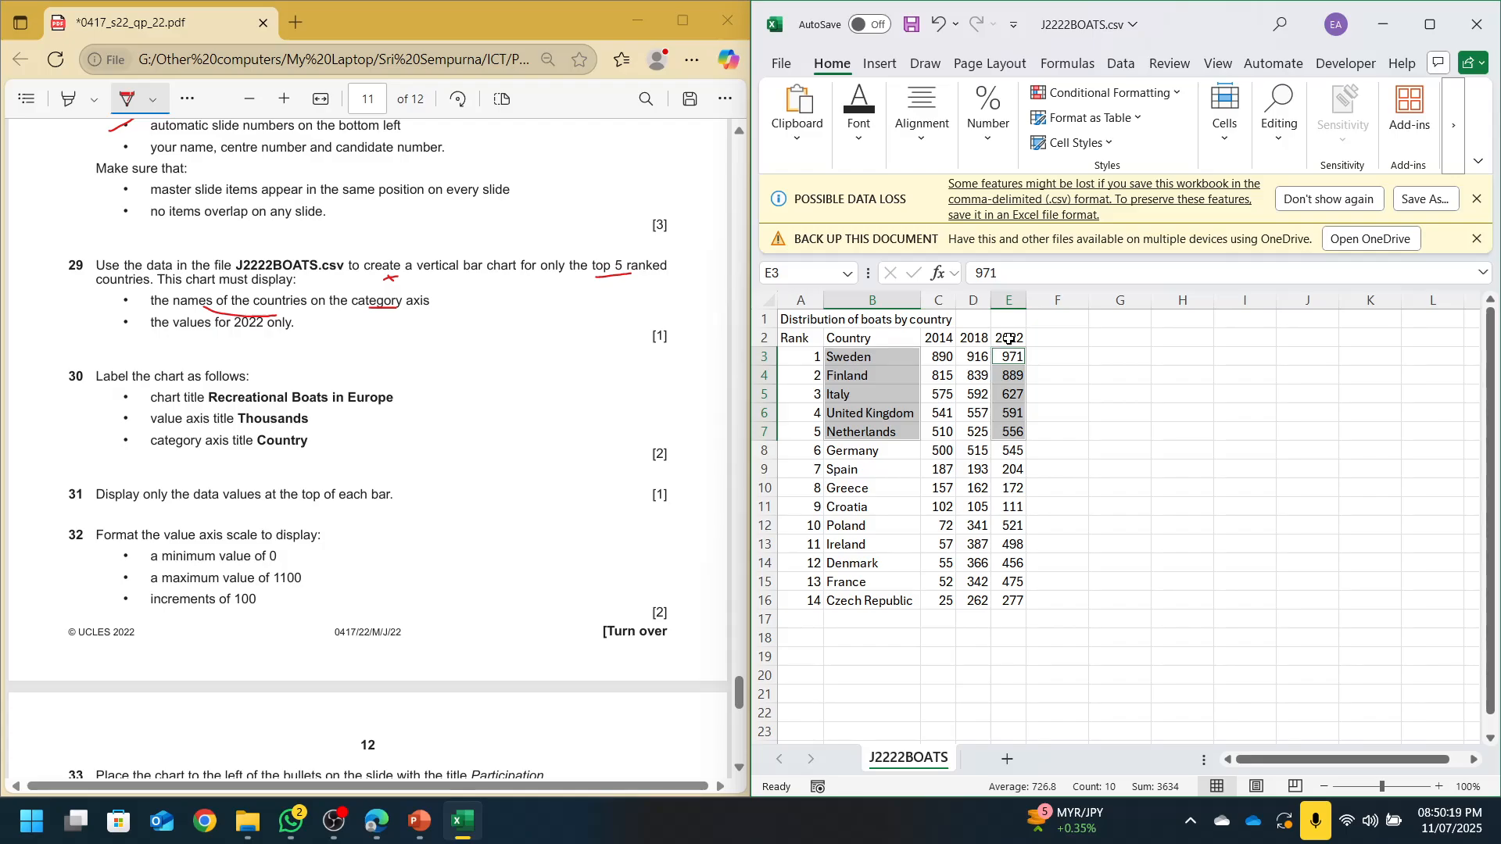
{"action": "left_click", "coordinate": [1481, 200]}
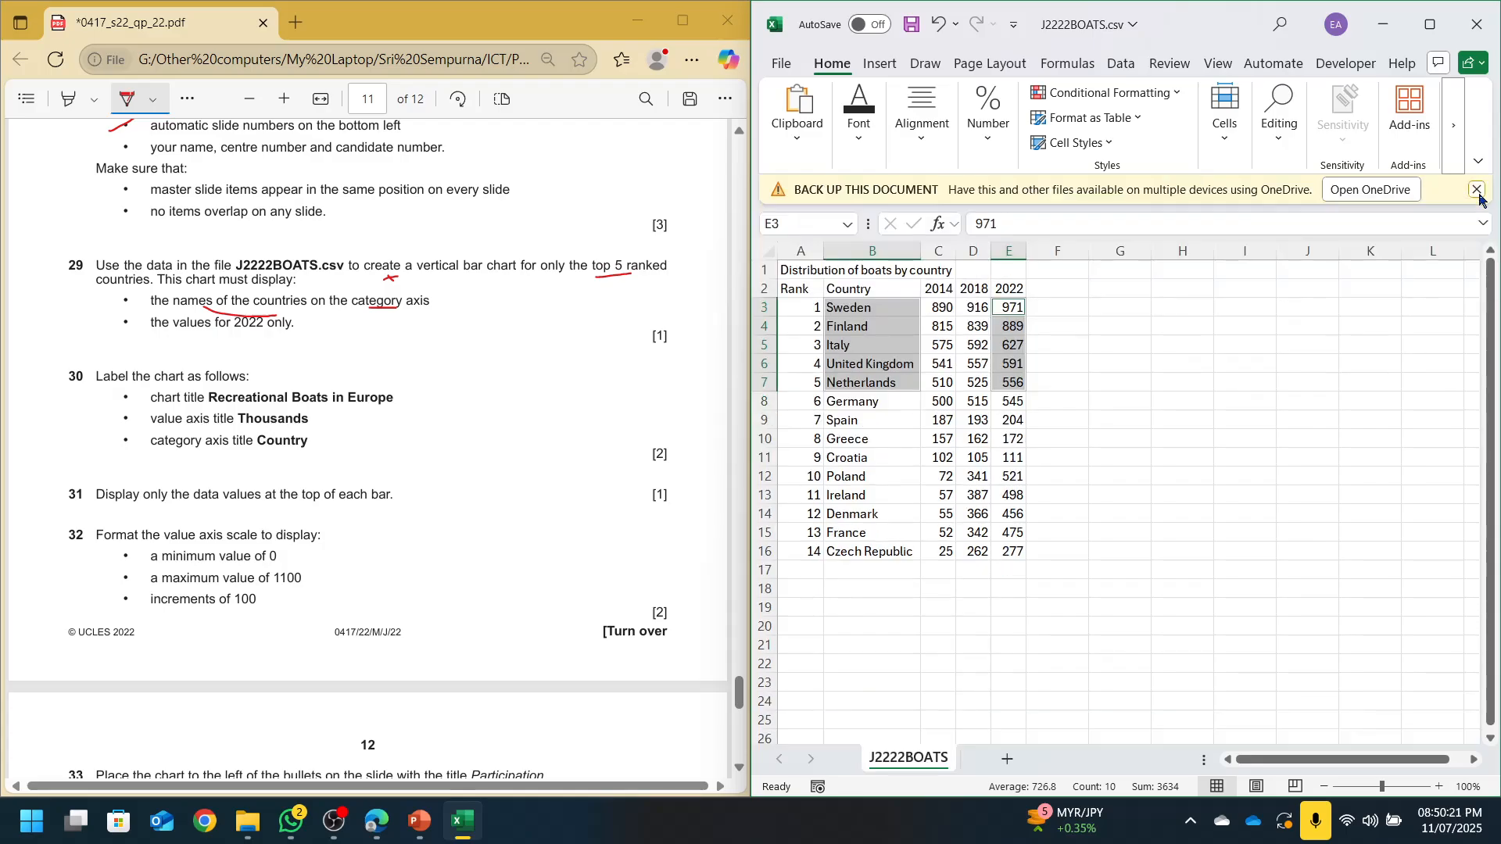
{"action": "left_click", "coordinate": [1480, 201]}
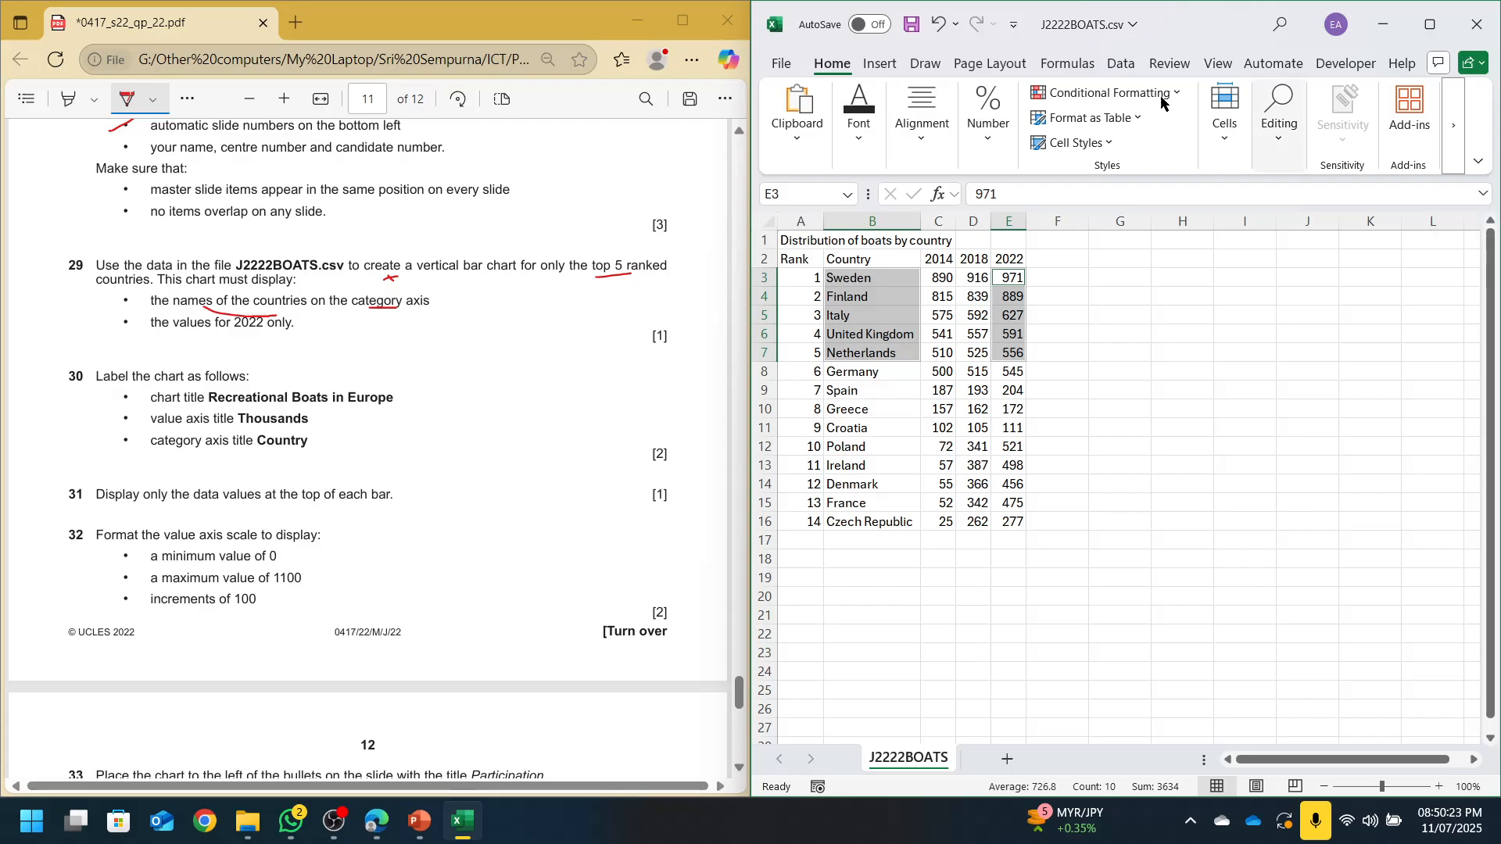
{"action": "left_click", "coordinate": [879, 63]}
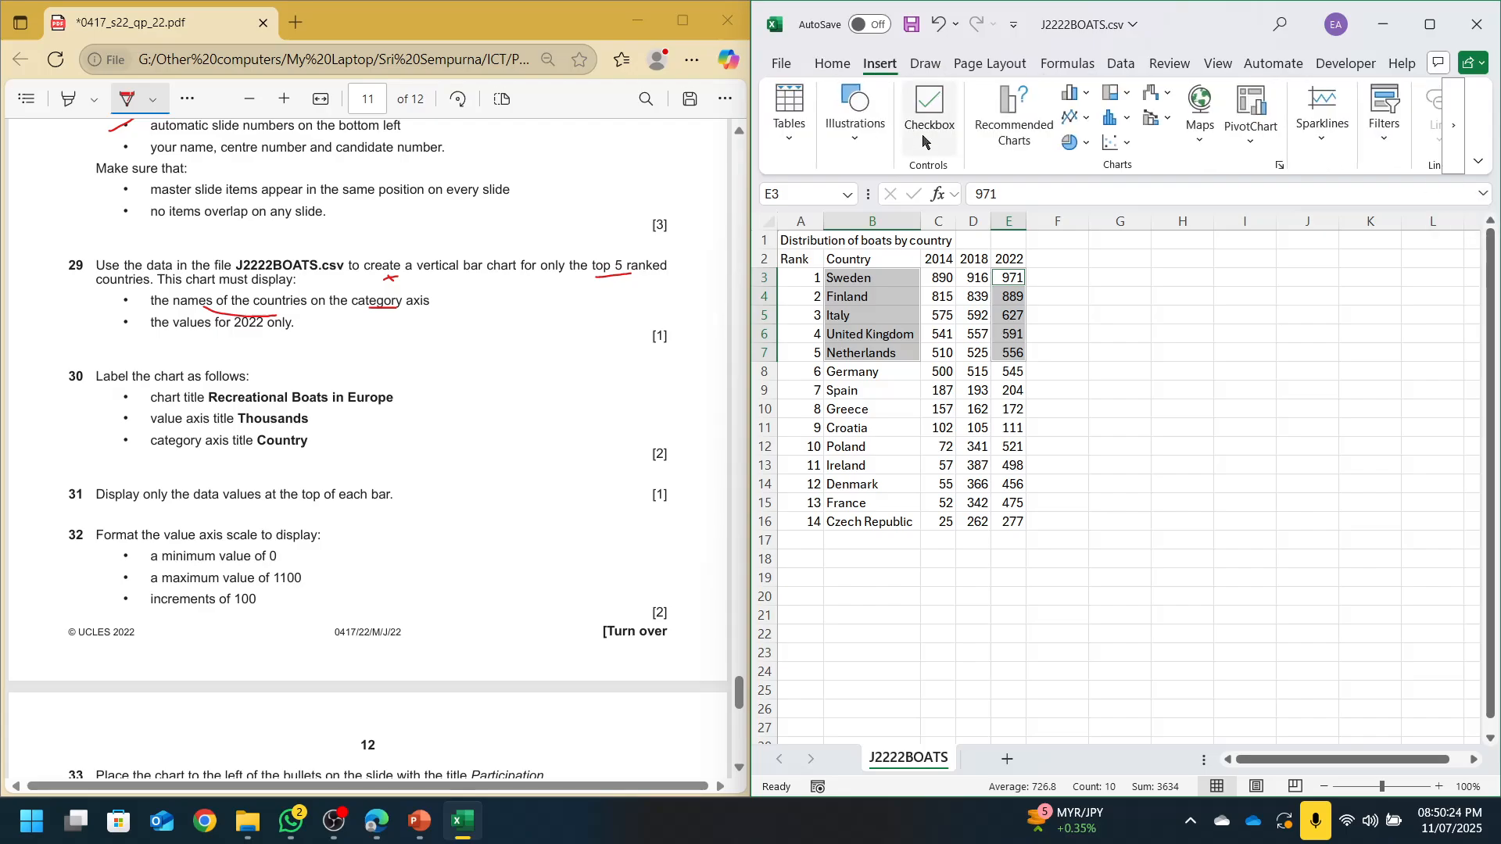
{"action": "left_click", "coordinate": [1013, 139]}
Insert the recommended clustered column chart and title it 'Recreational Boats in Europe'
{"action": "double_click", "coordinate": [950, 249]}
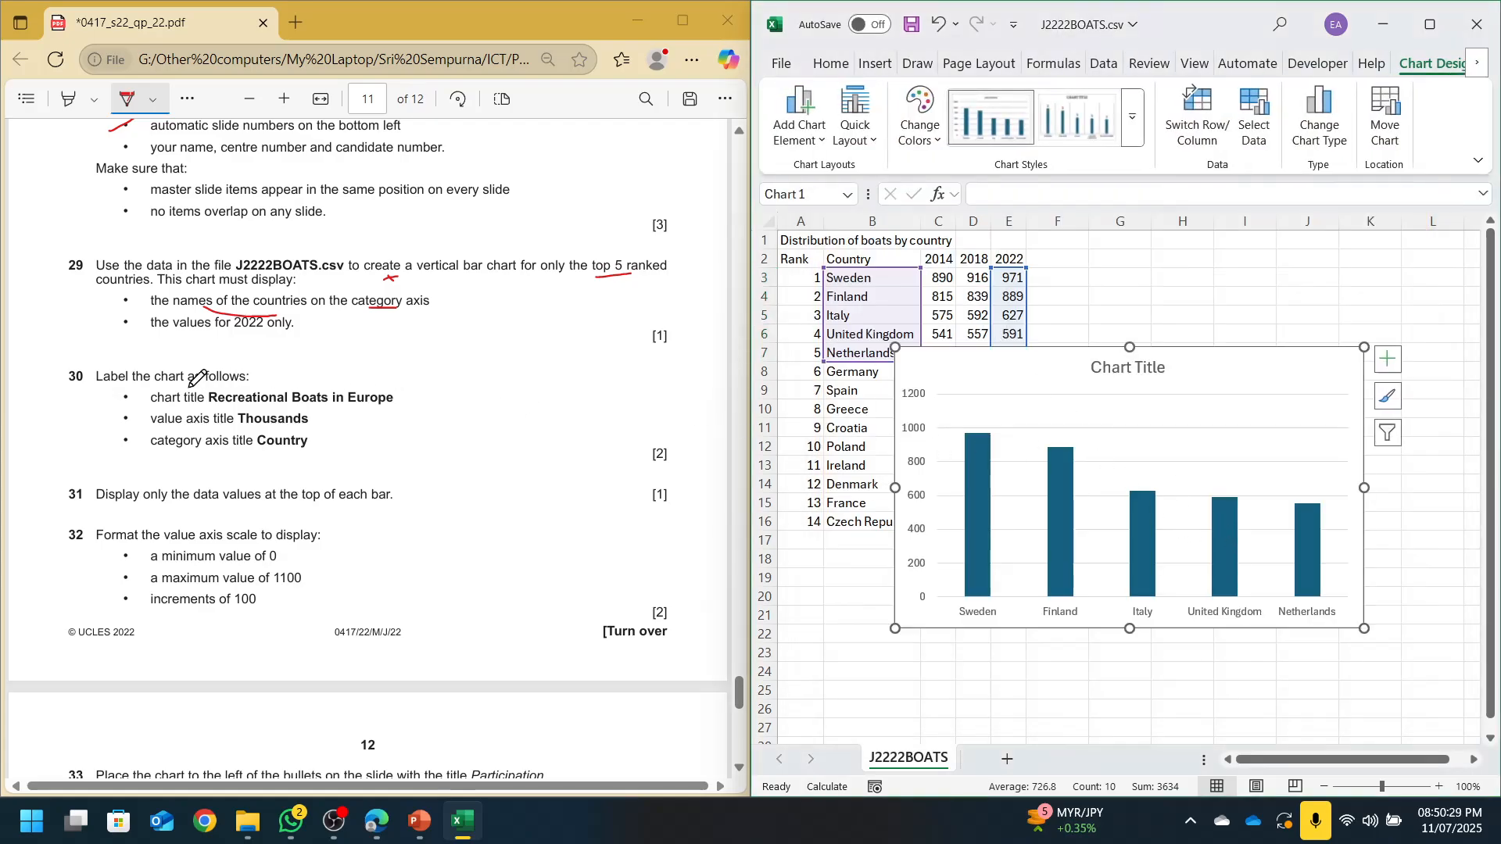
{"action": "left_click", "coordinate": [1110, 373]}
{"action": "type", "text": "R"}
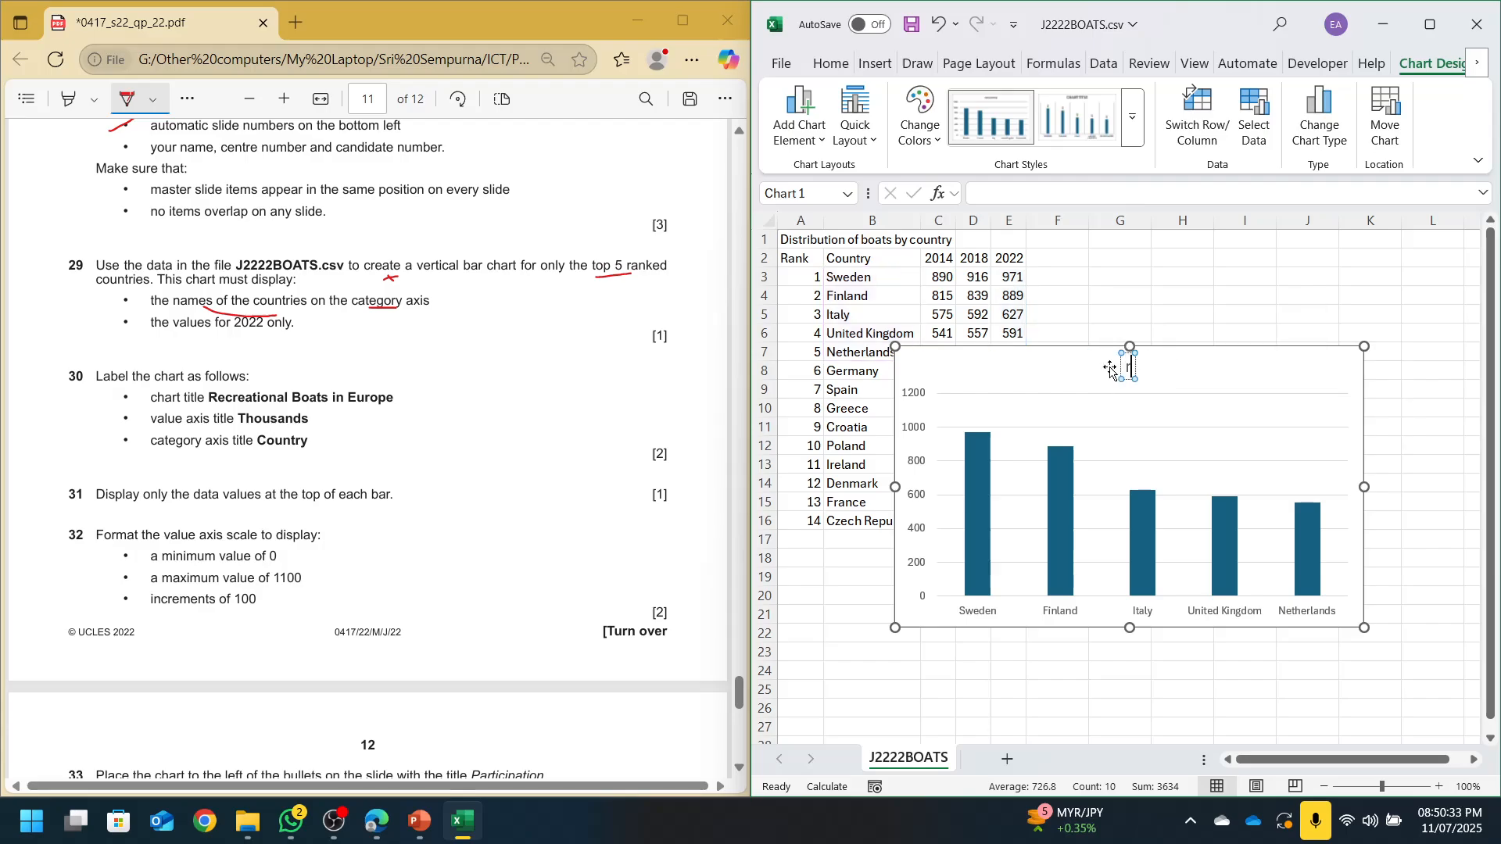
{"action": "key", "text": "Caps_Lock"}
{"action": "type", "text": "e"}
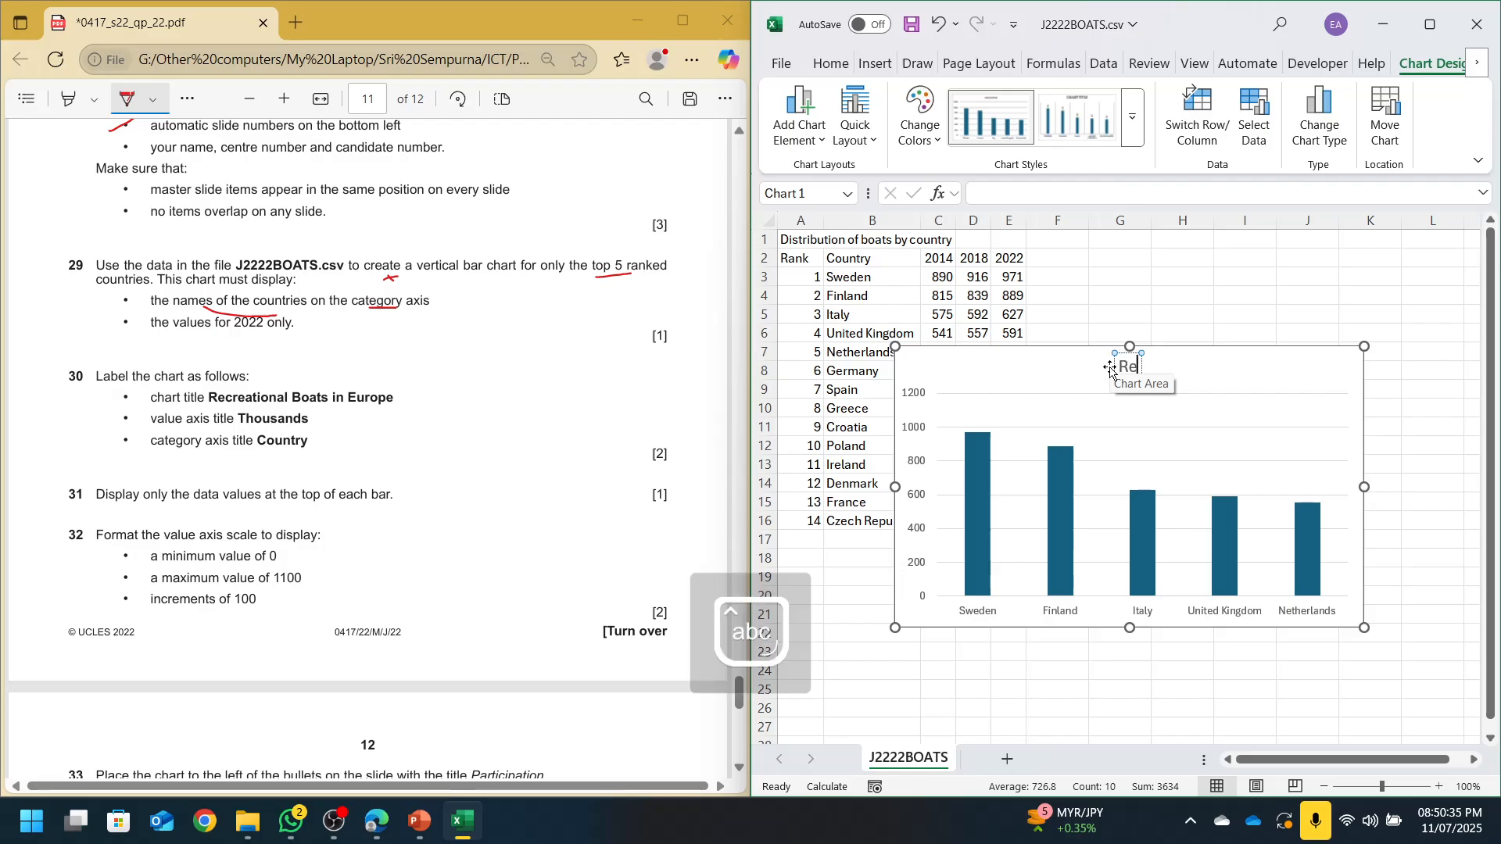
{"action": "type", "text": "creational Boarts"}
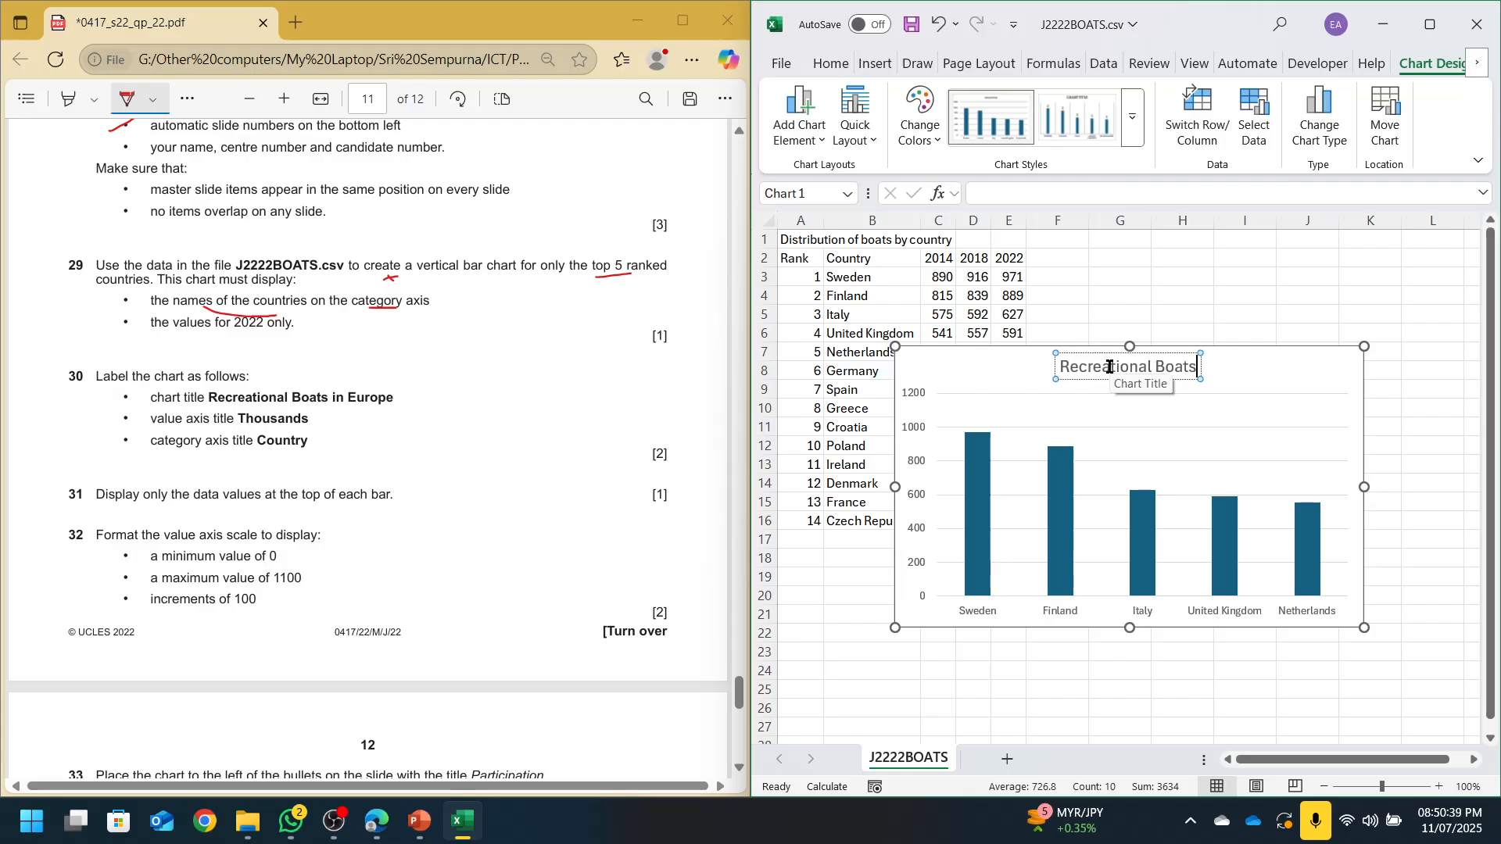
{"action": "type", "text": " in Europe"}
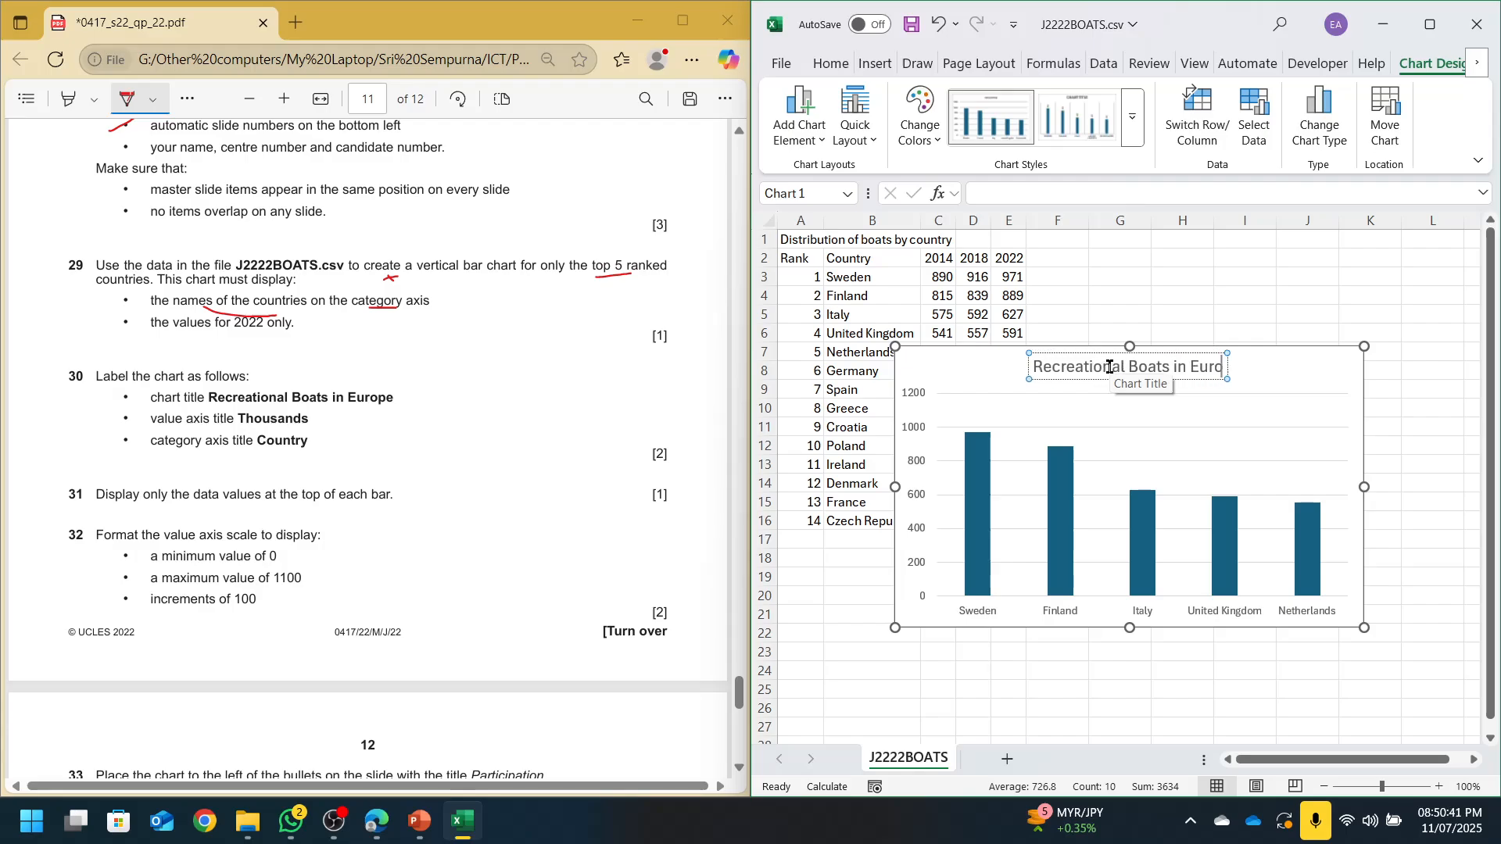
{"action": "left_click", "coordinate": [992, 367]}
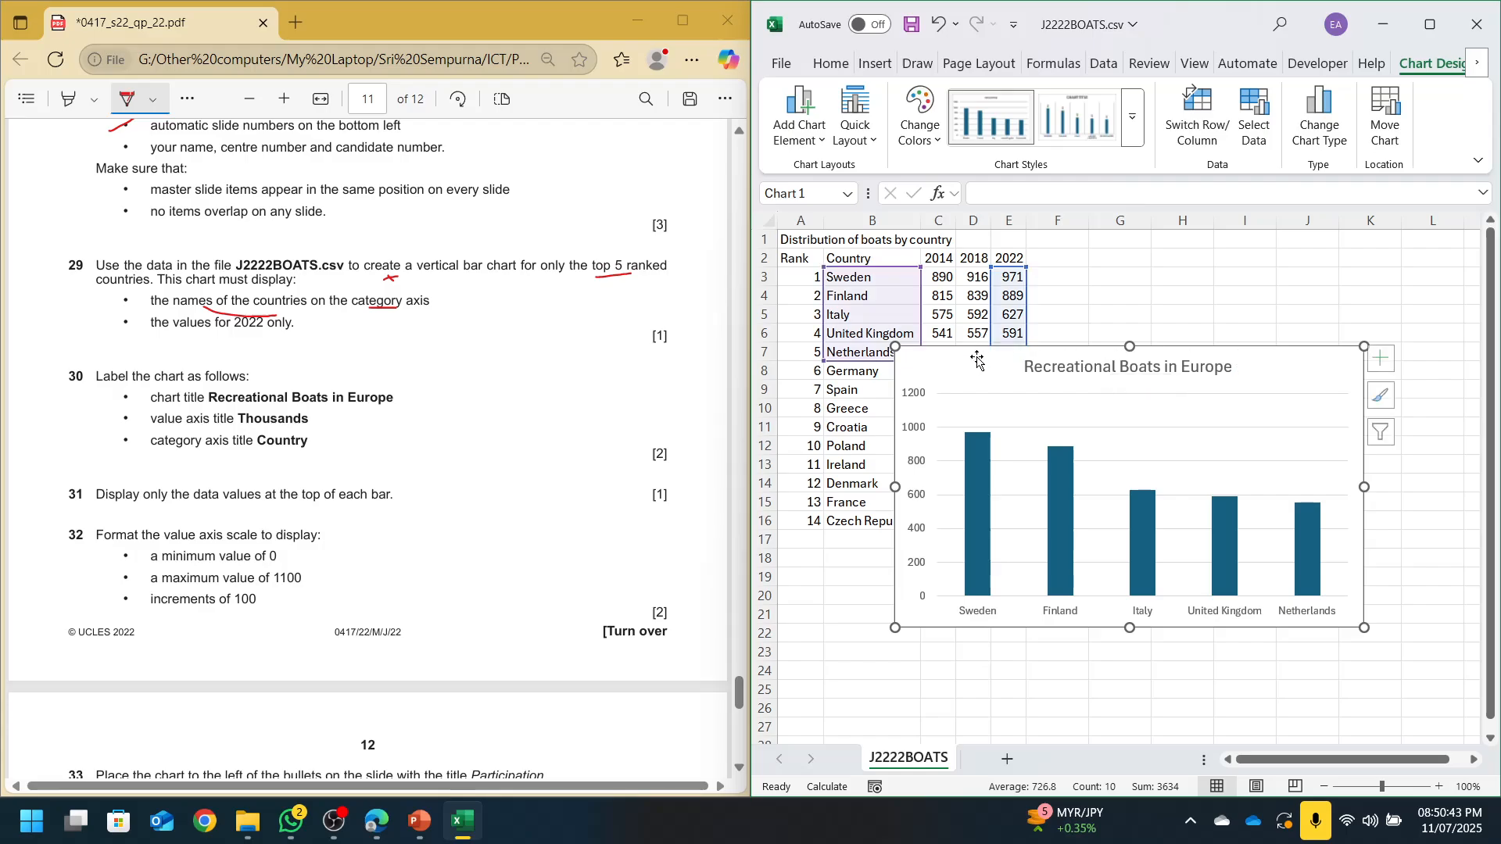
Add both primary axis titles and label the value axis 'Thousands'
{"action": "left_click", "coordinate": [799, 116]}
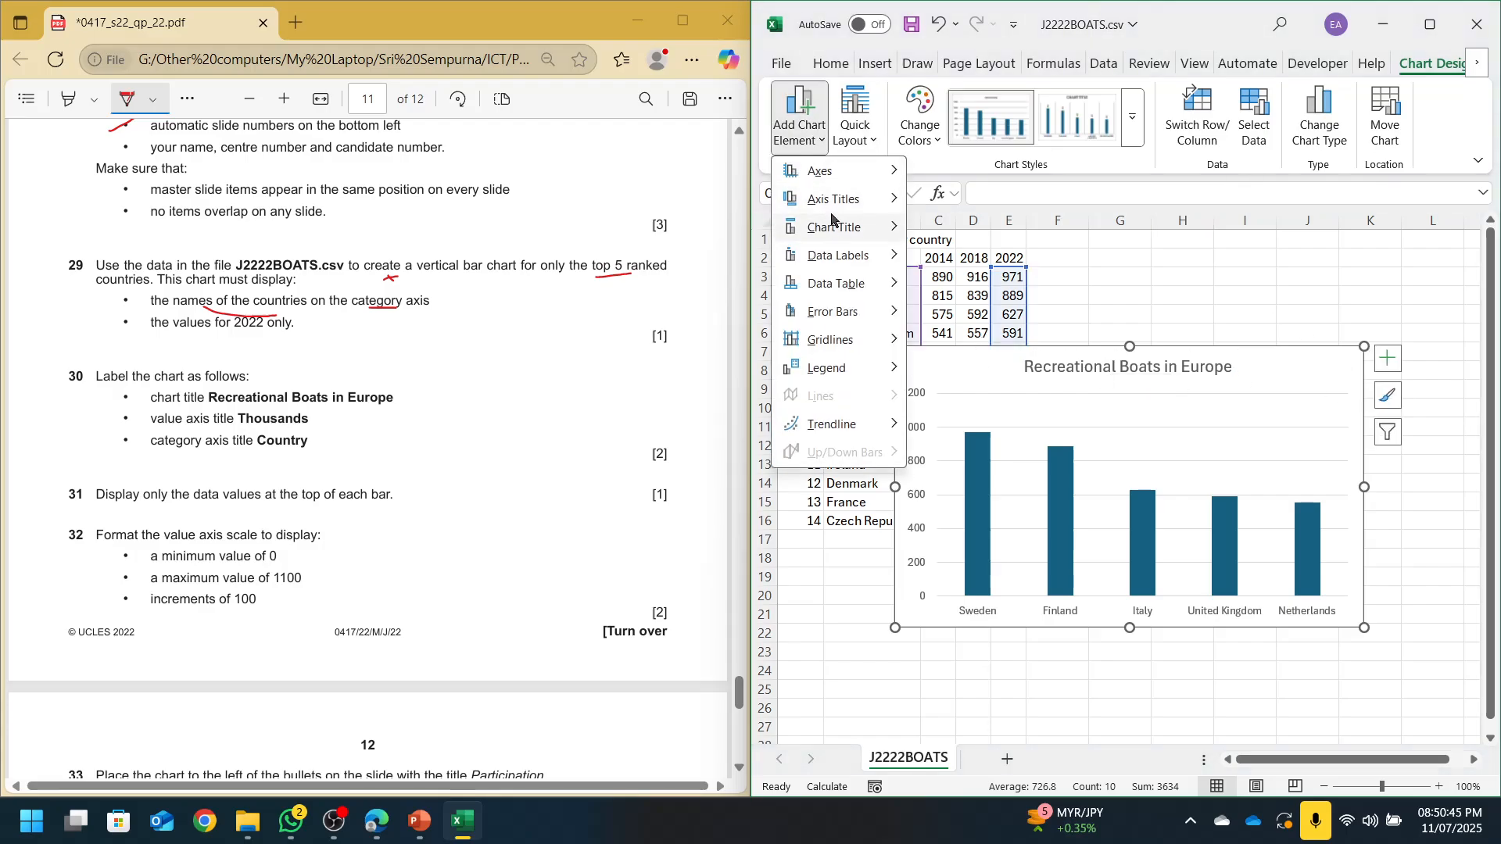
{"action": "mouse_move", "coordinate": [827, 202]}
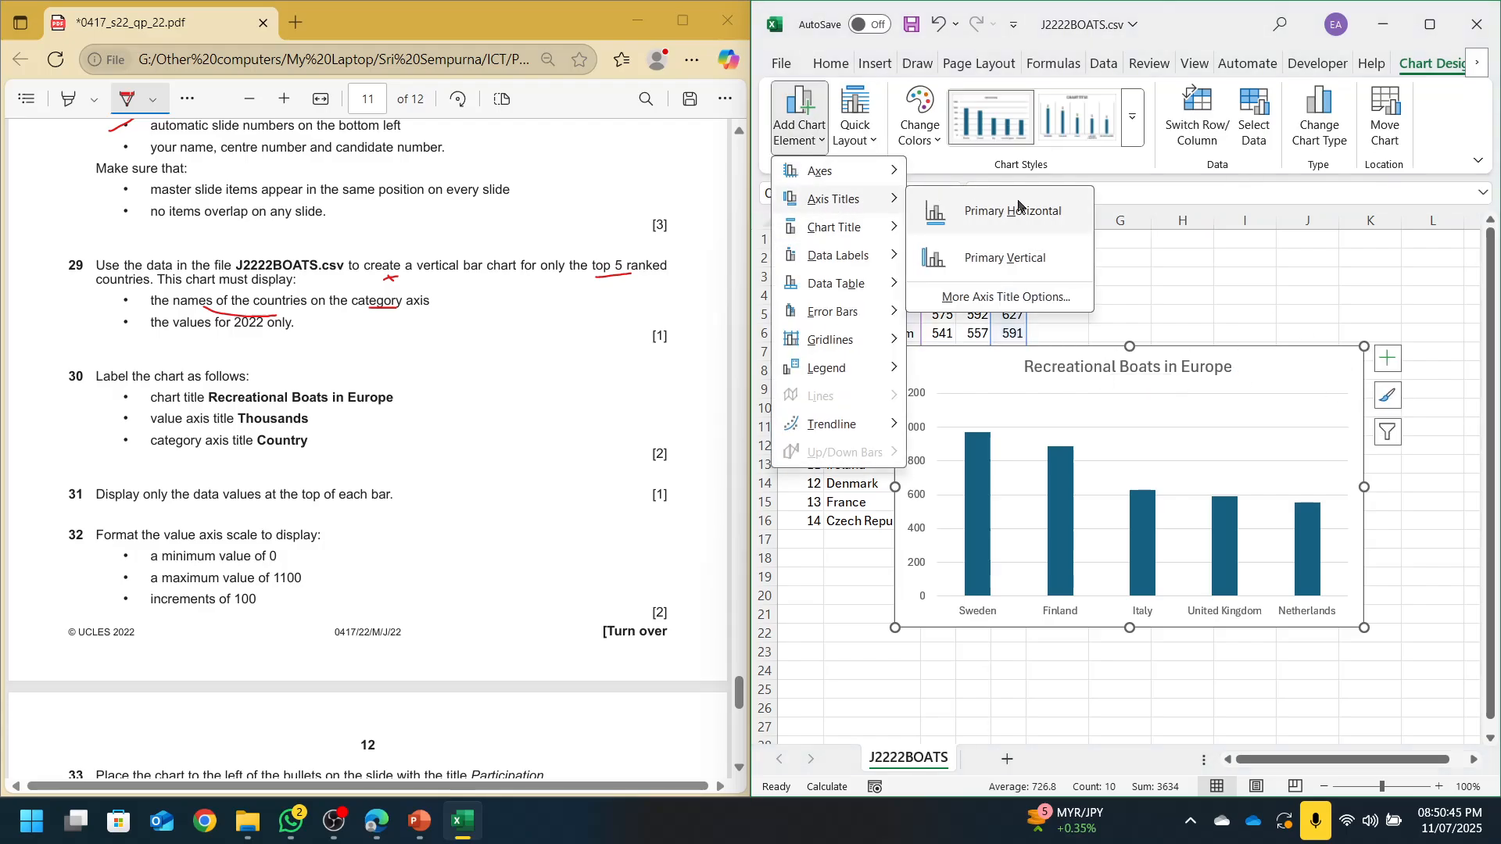
{"action": "left_click", "coordinate": [987, 233]}
{"action": "left_click", "coordinate": [799, 116]}
{"action": "mouse_move", "coordinate": [834, 199]}
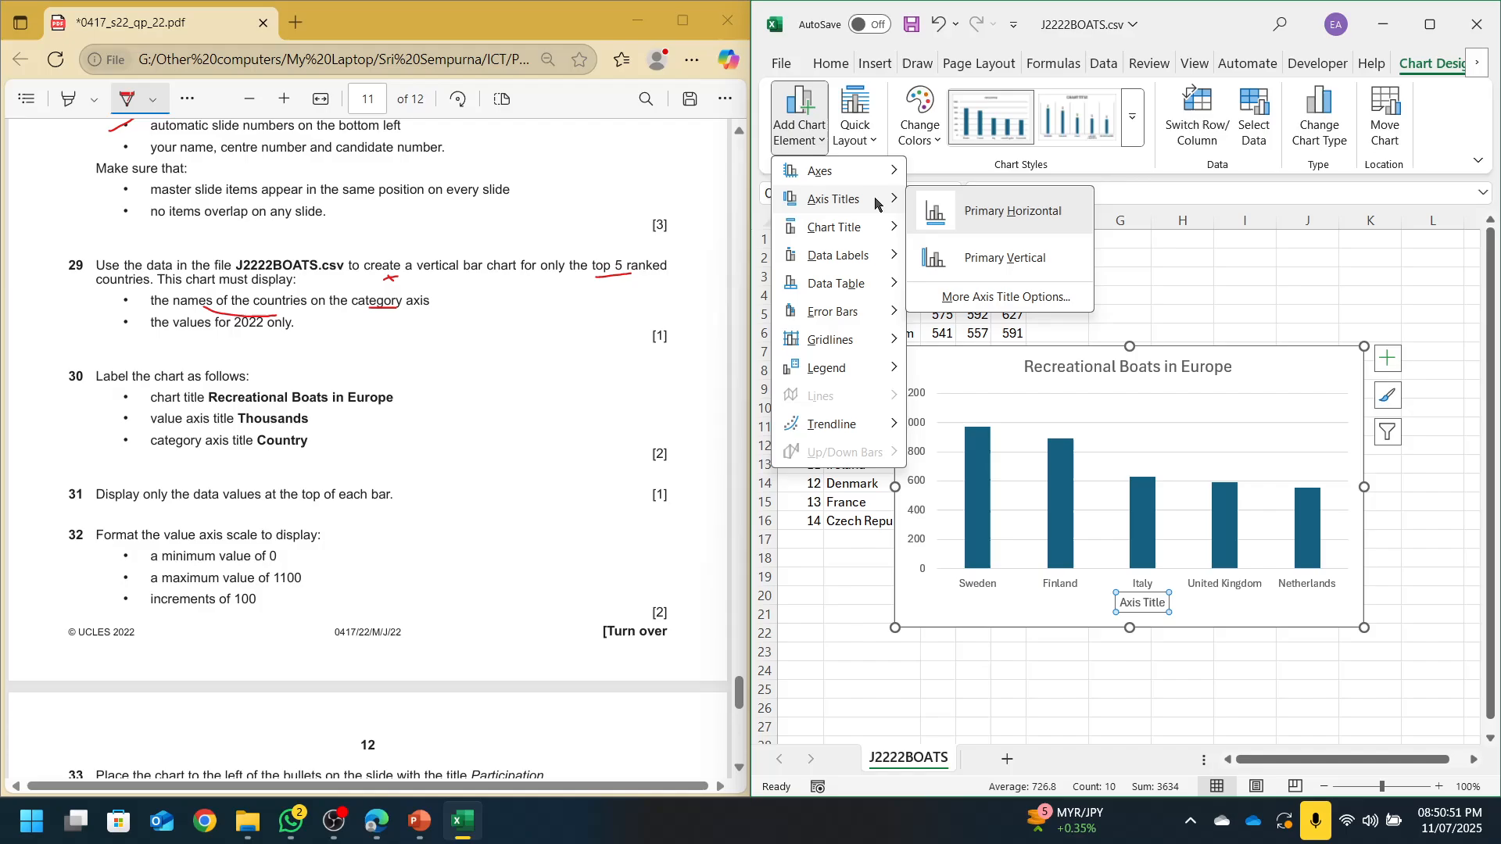
{"action": "left_click", "coordinate": [998, 259]}
{"action": "triple_click", "coordinate": [923, 486]}
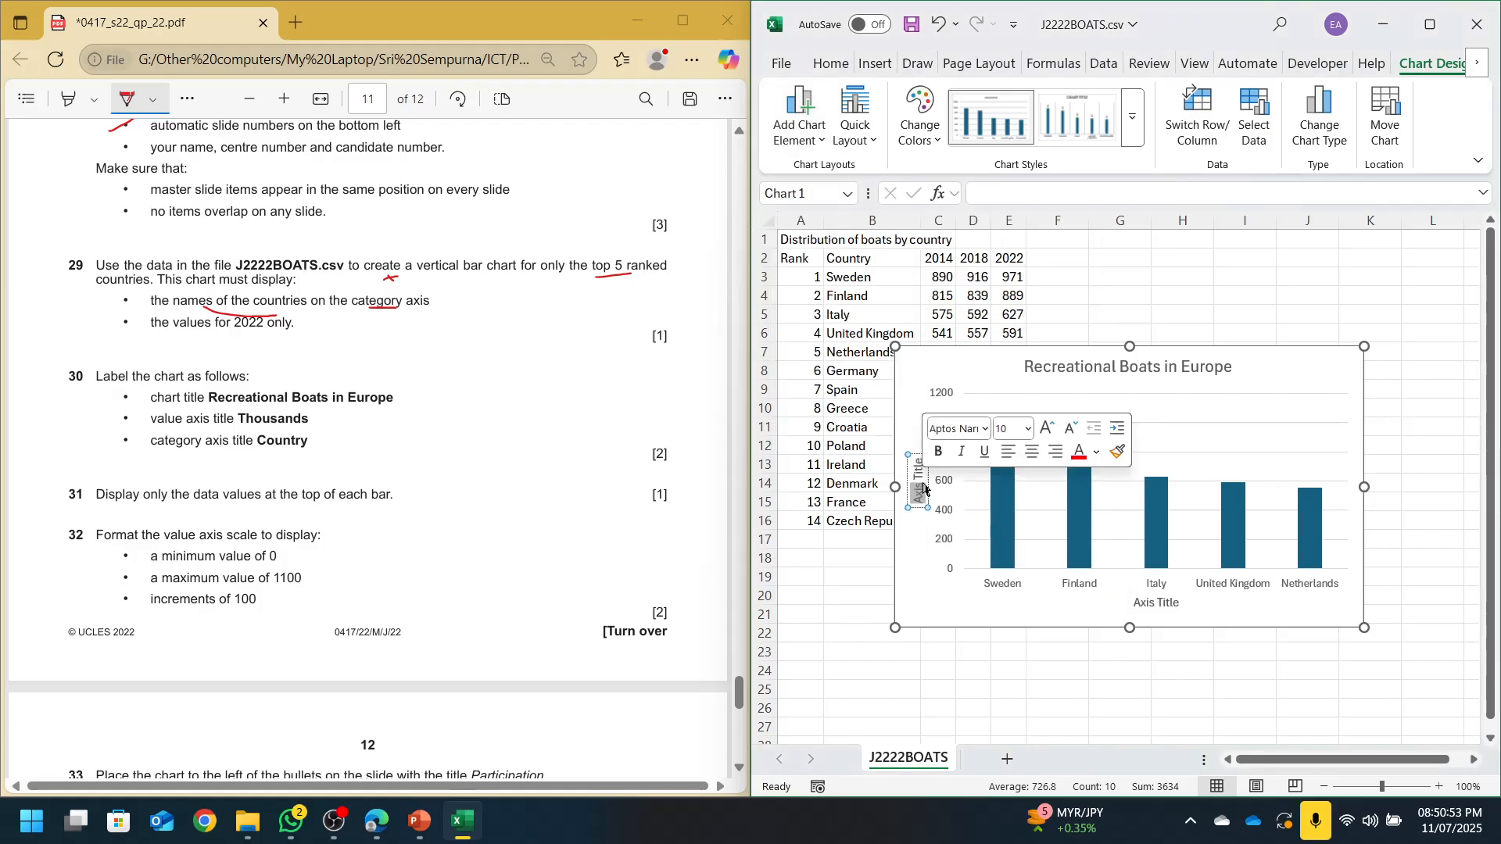
{"action": "type", "text": "Thousands"}
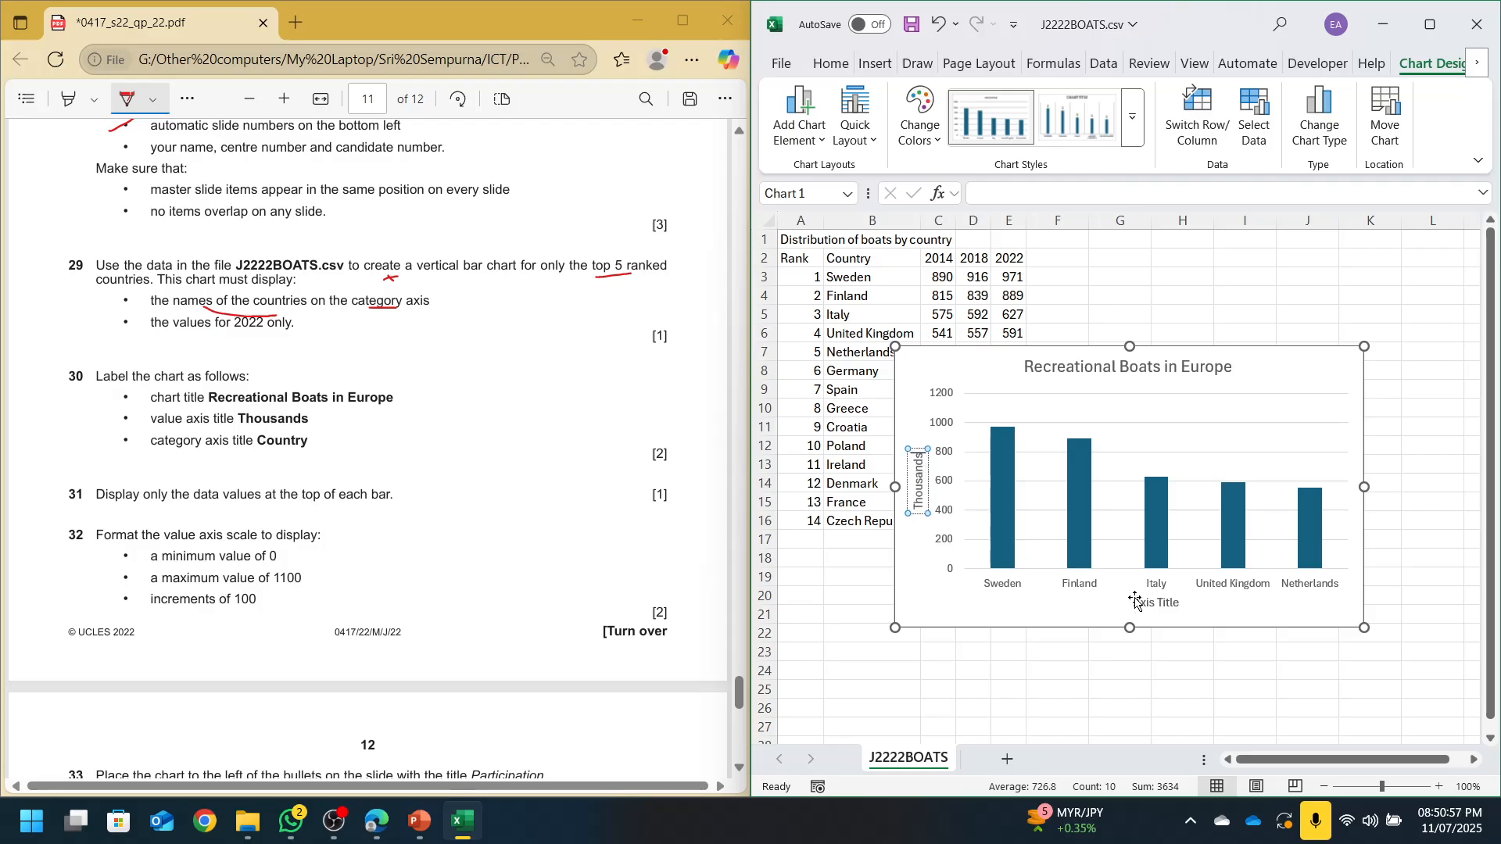
Label the category axis 'Country' and save the workbook
{"action": "double_click", "coordinate": [1161, 604]}
{"action": "triple_click", "coordinate": [1161, 604]}
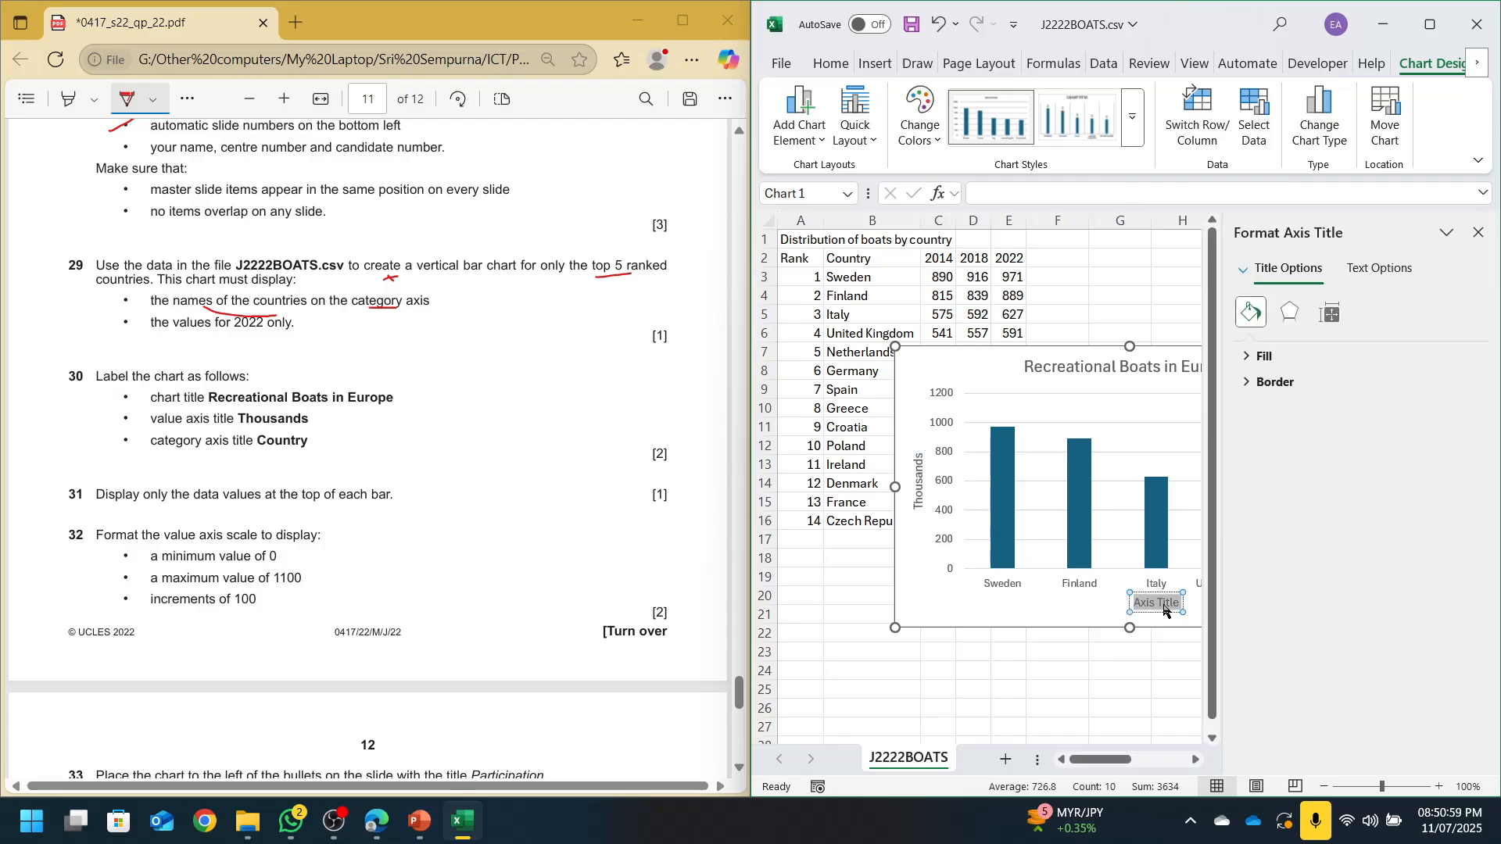
{"action": "left_click", "coordinate": [1477, 232]}
{"action": "type", "text": "Country"}
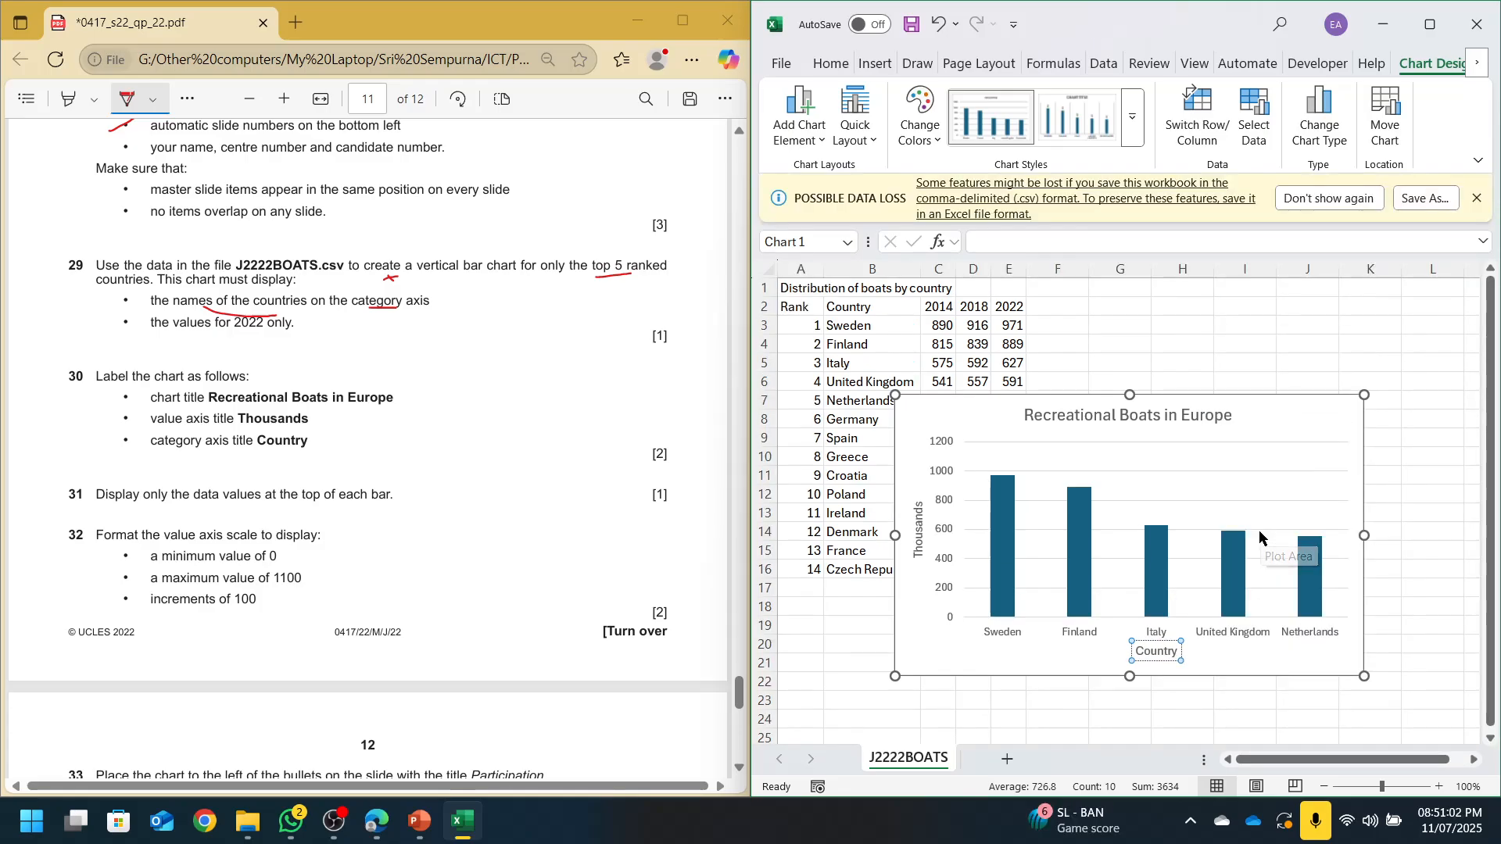
{"action": "key", "text": "ctrl+s"}
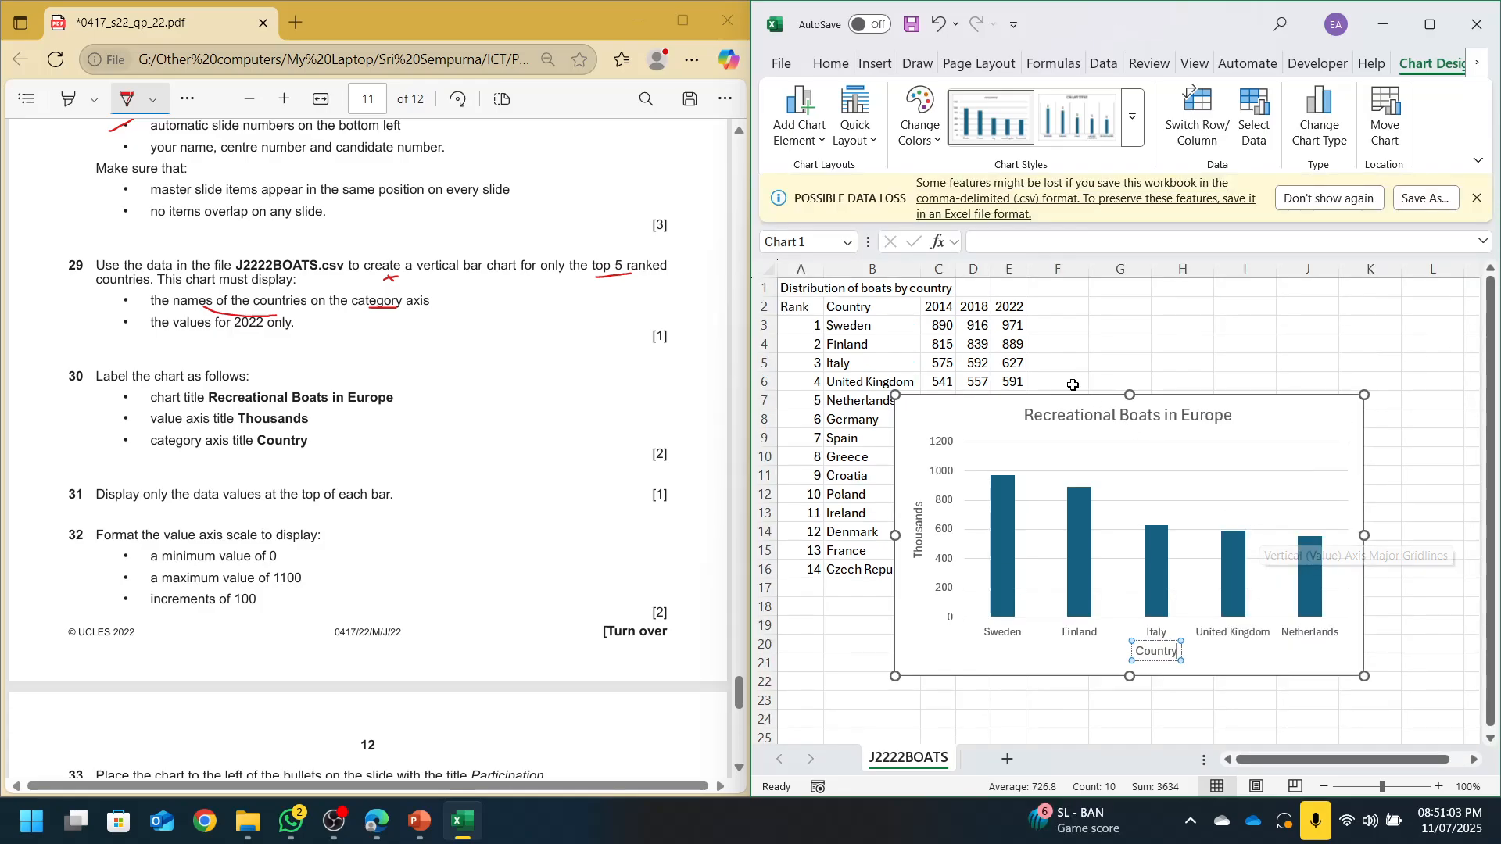
{"action": "scroll", "coordinate": [235, 328], "scroll_direction": "down", "scroll_amount": 3}
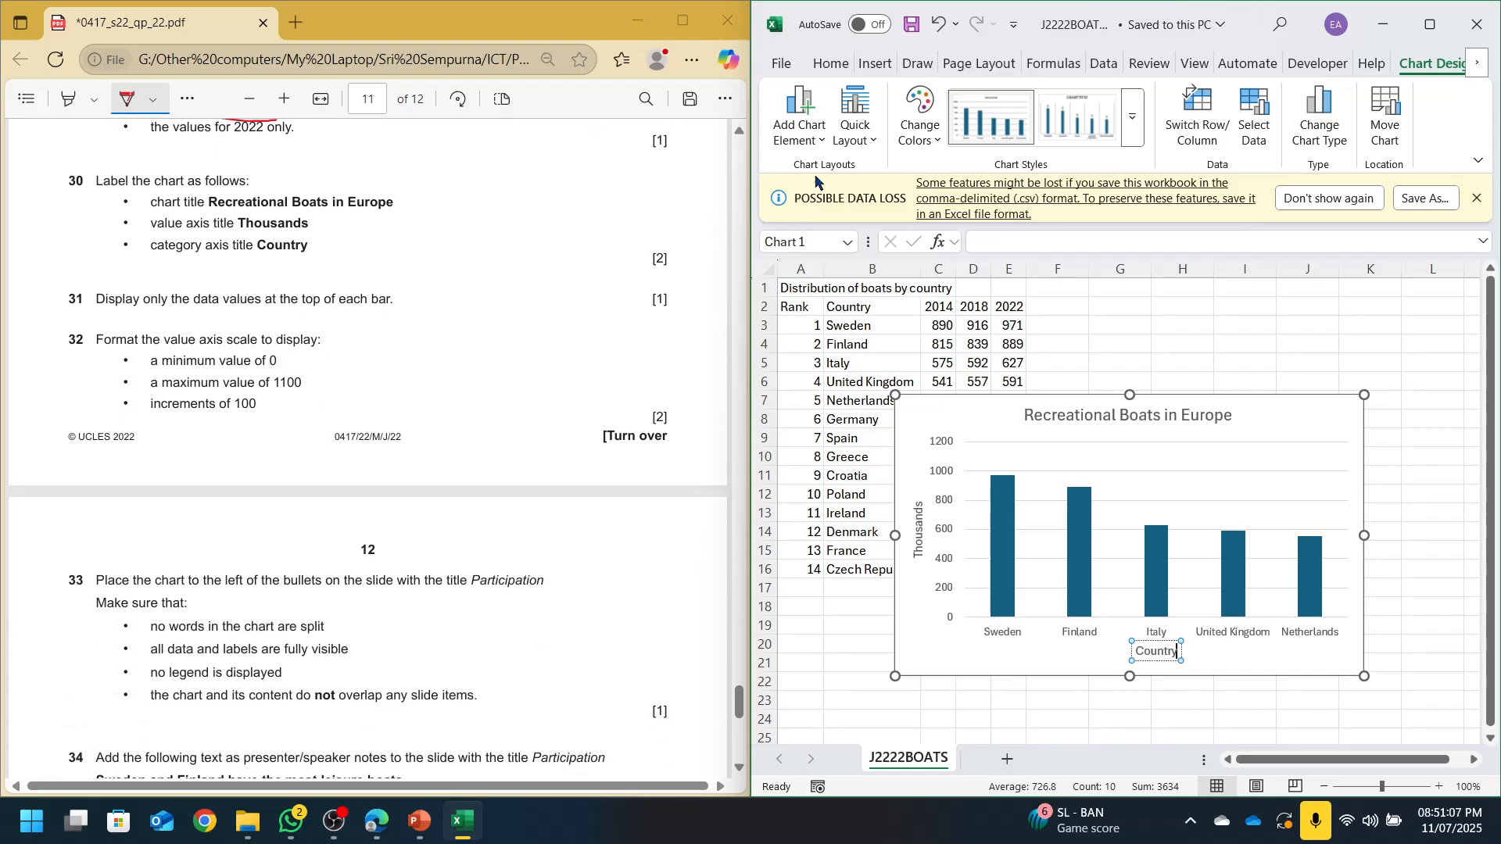
Show data labels at the outside end of each bar
{"action": "left_click", "coordinate": [798, 118]}
{"action": "mouse_move", "coordinate": [879, 319]}
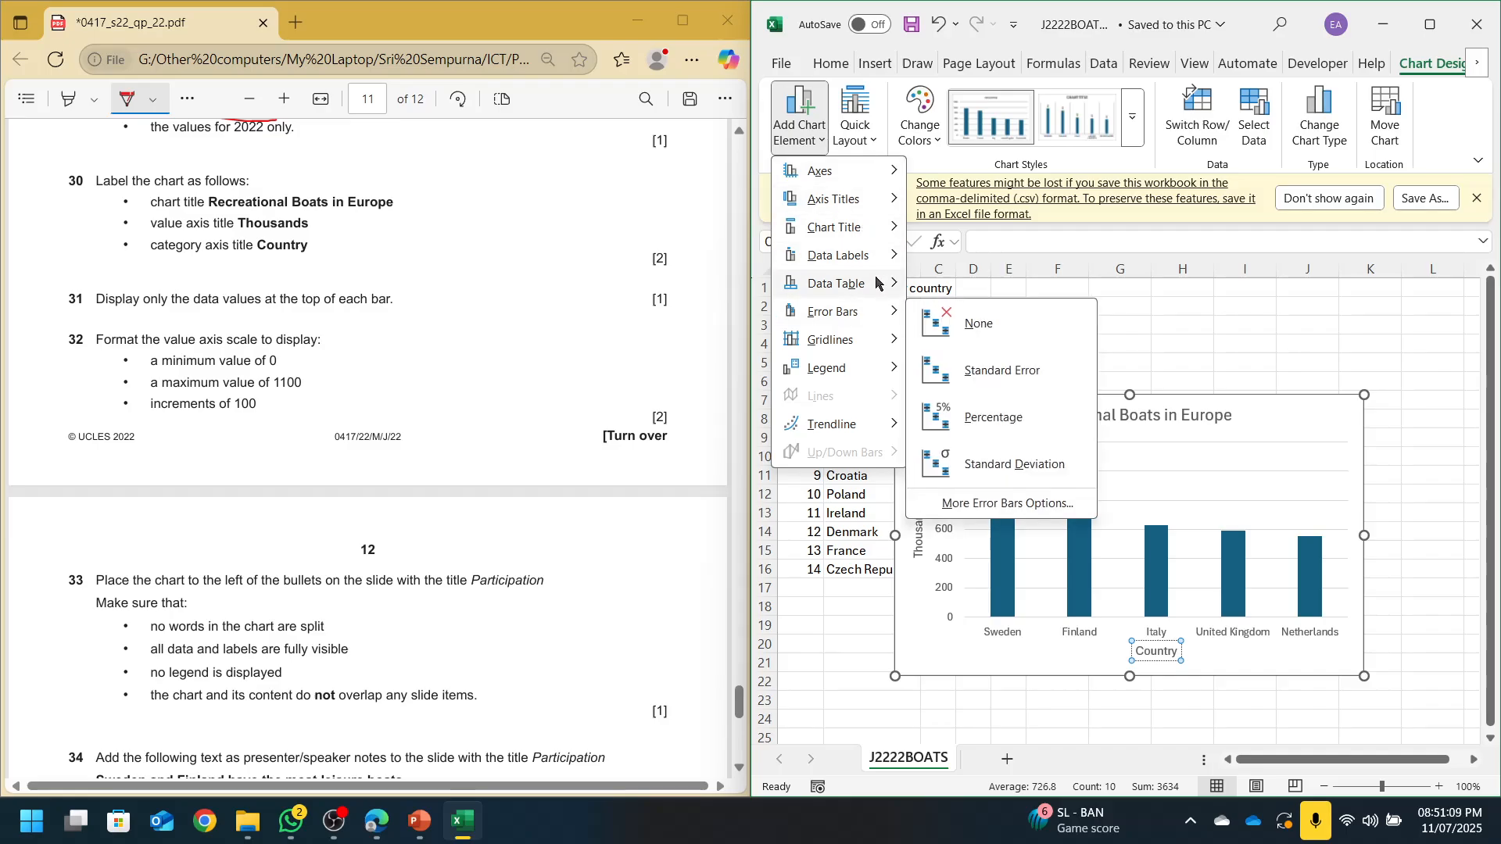
{"action": "mouse_move", "coordinate": [868, 256]}
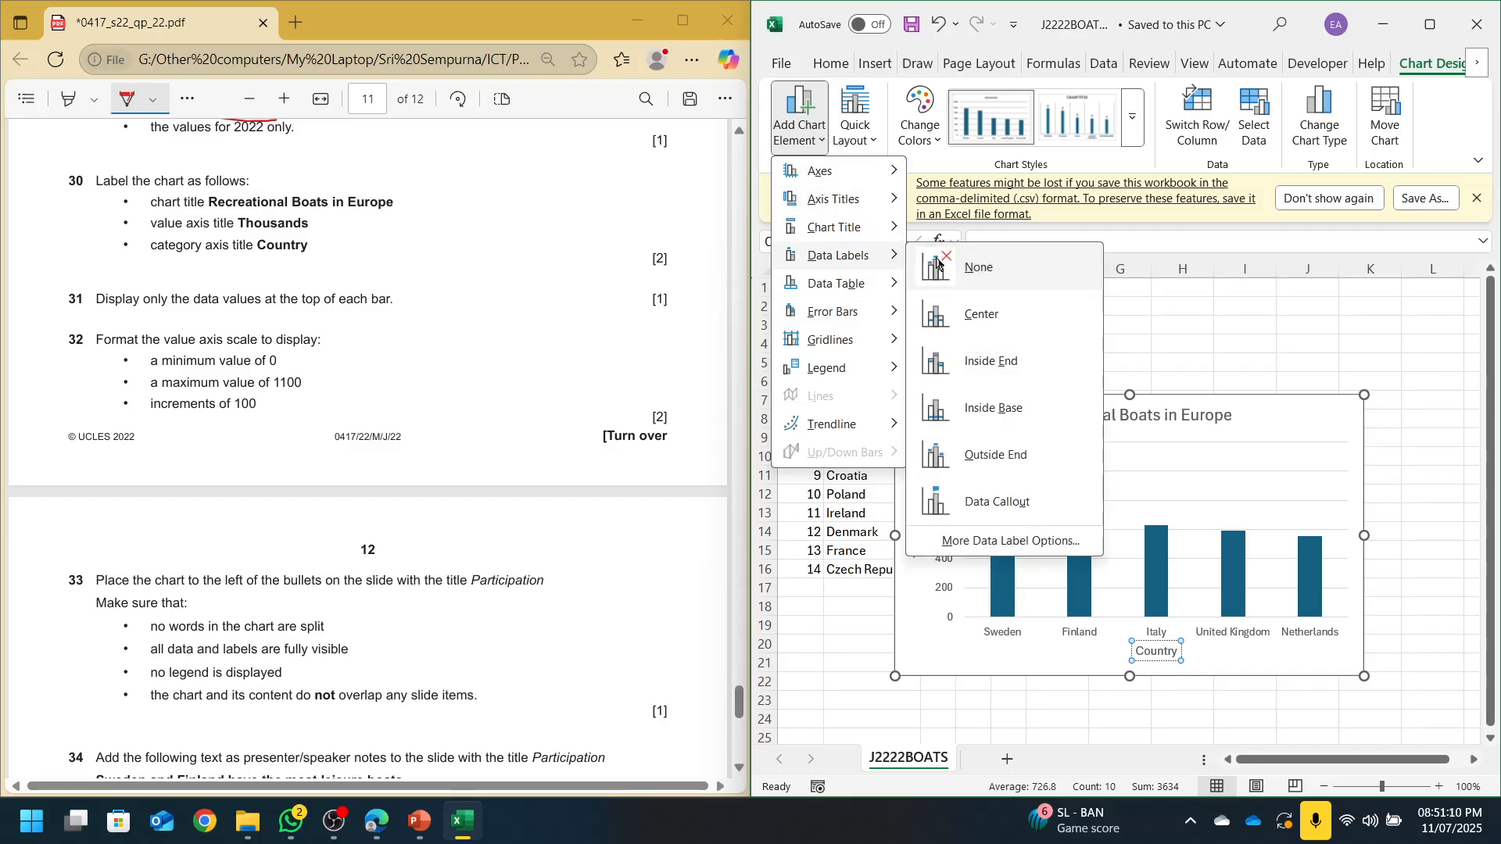
{"action": "left_click", "coordinate": [979, 474]}
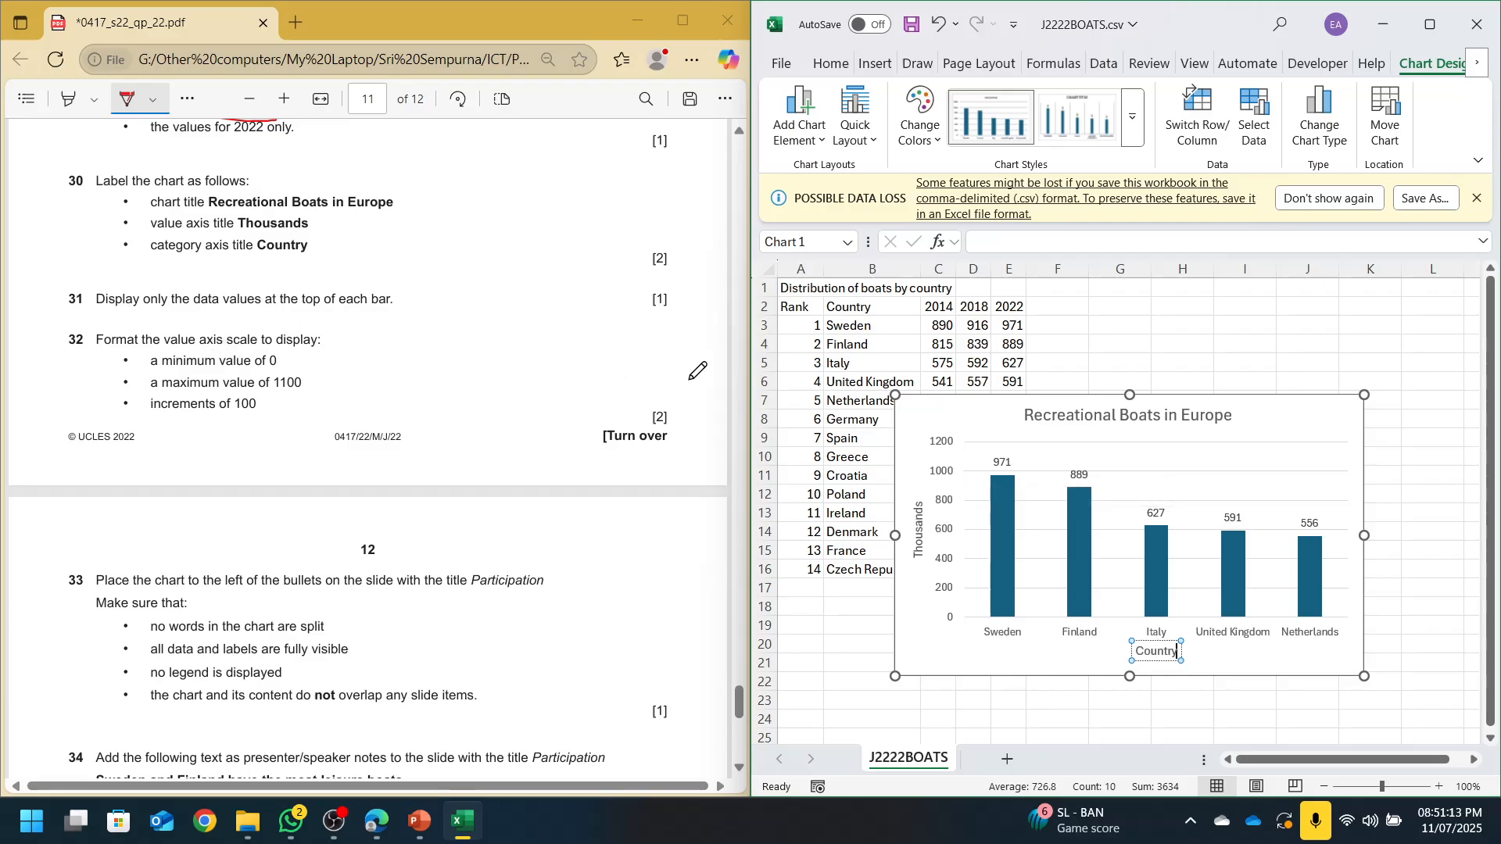
Set the value axis maximum to 1100 with a major unit of 100
{"action": "double_click", "coordinate": [947, 452]}
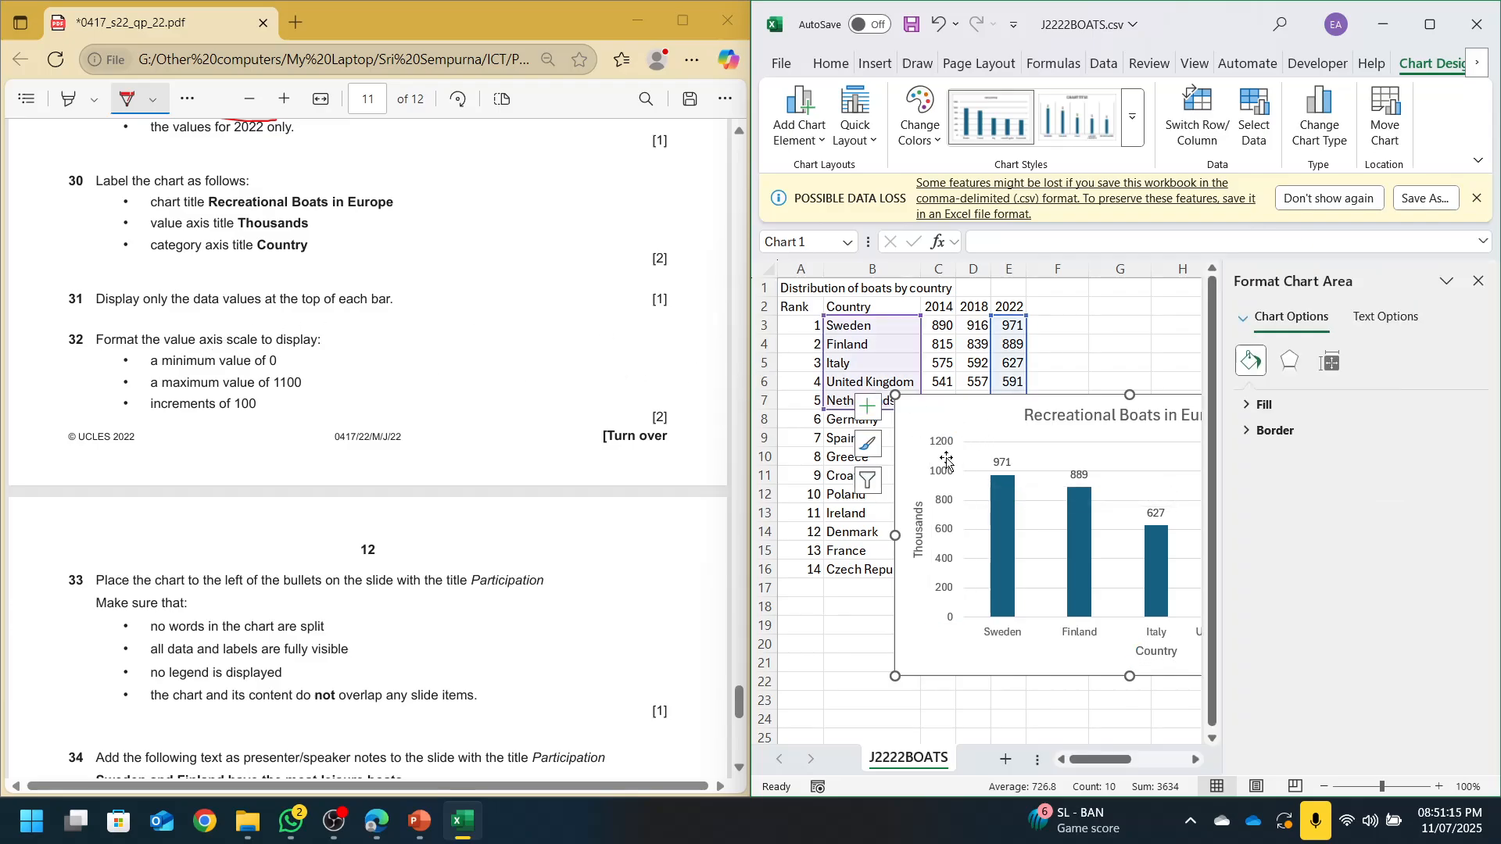
{"action": "left_click", "coordinate": [1366, 361]}
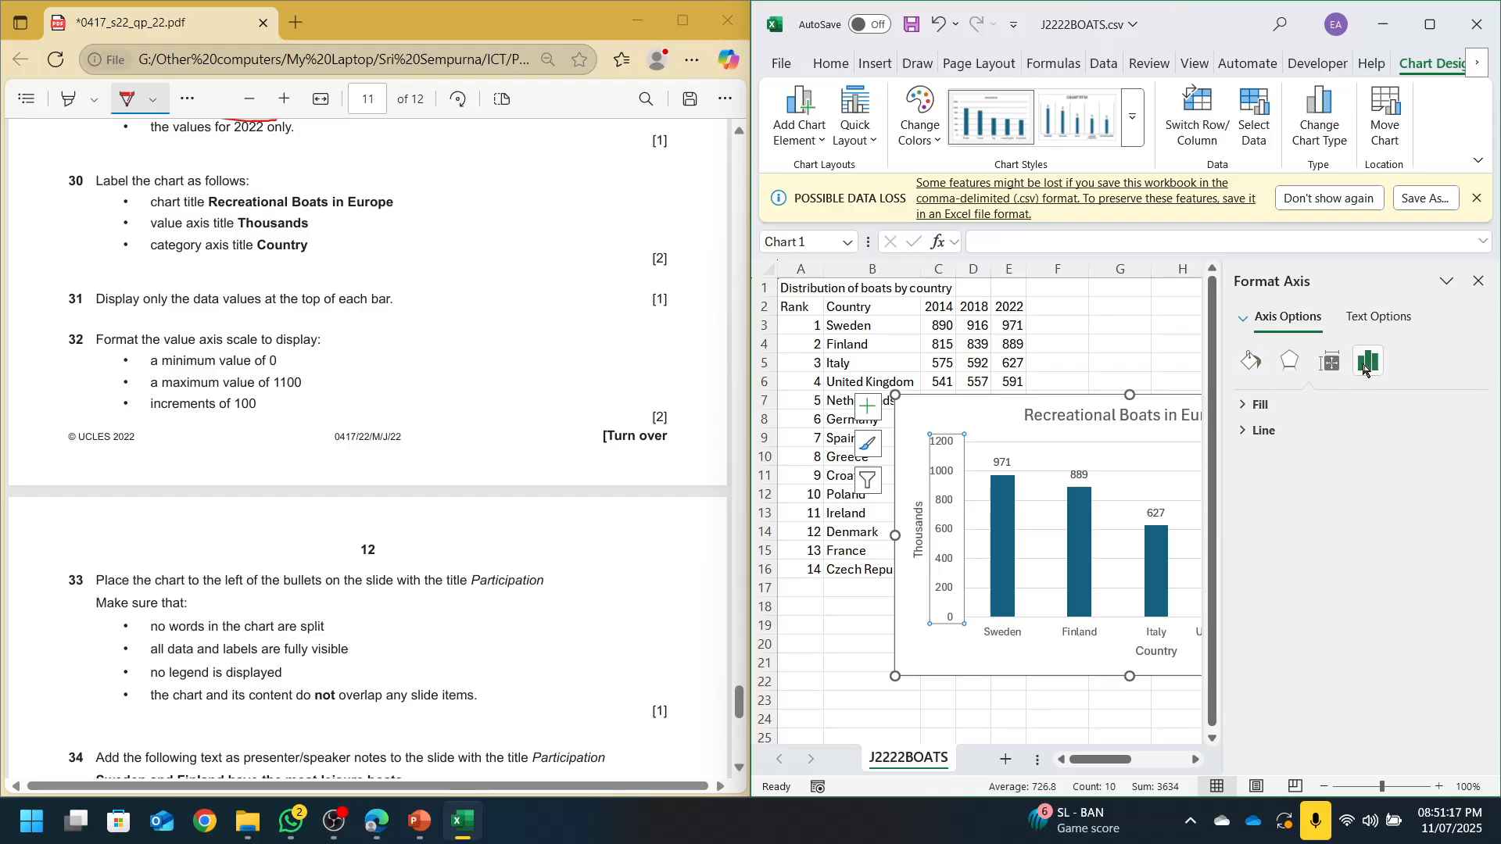
{"action": "left_click", "coordinate": [1250, 405]}
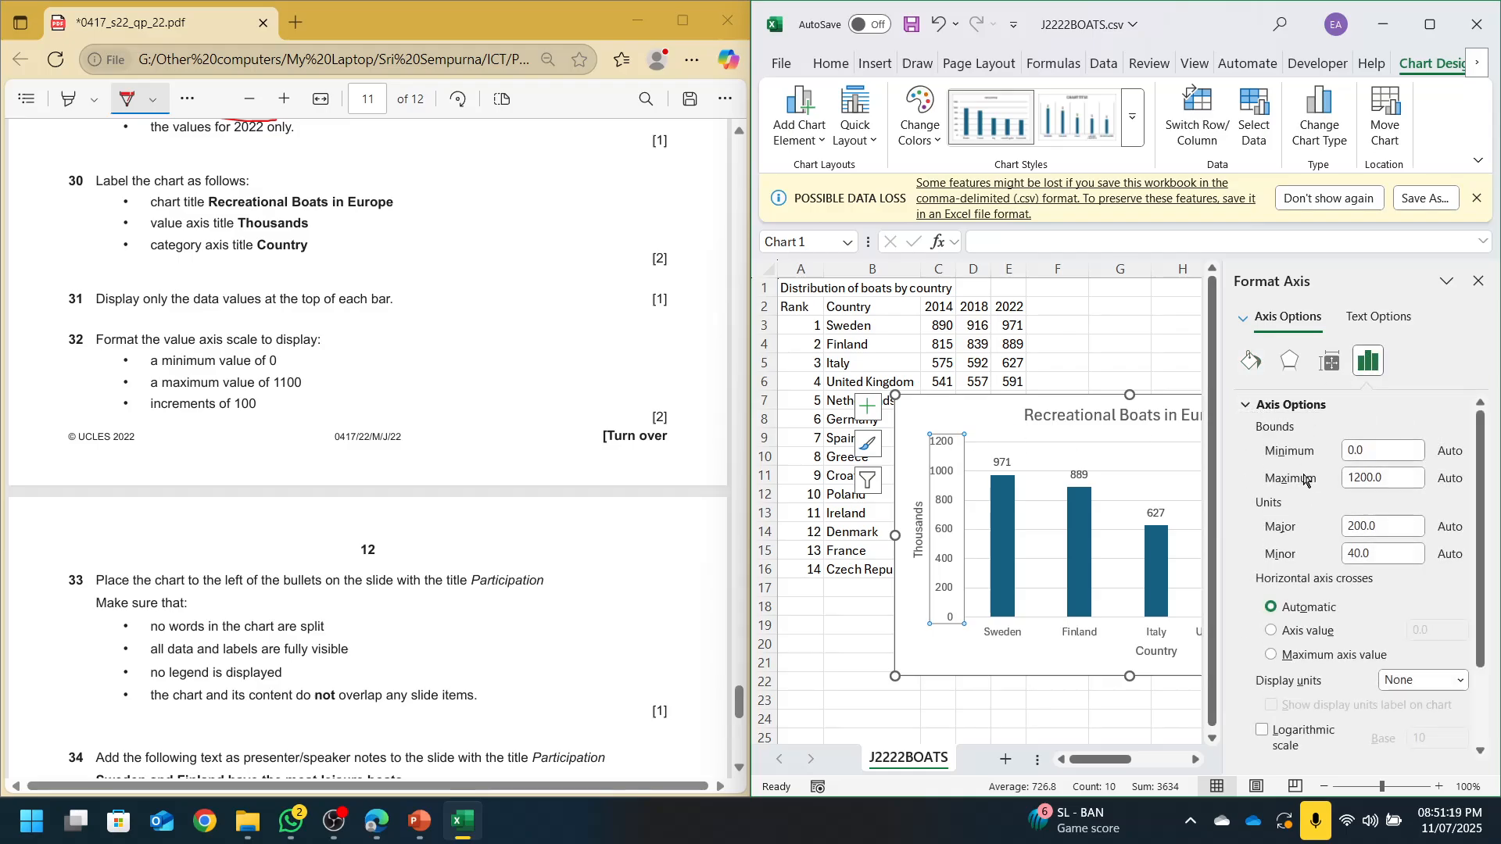
{"action": "left_click", "coordinate": [1383, 481]}
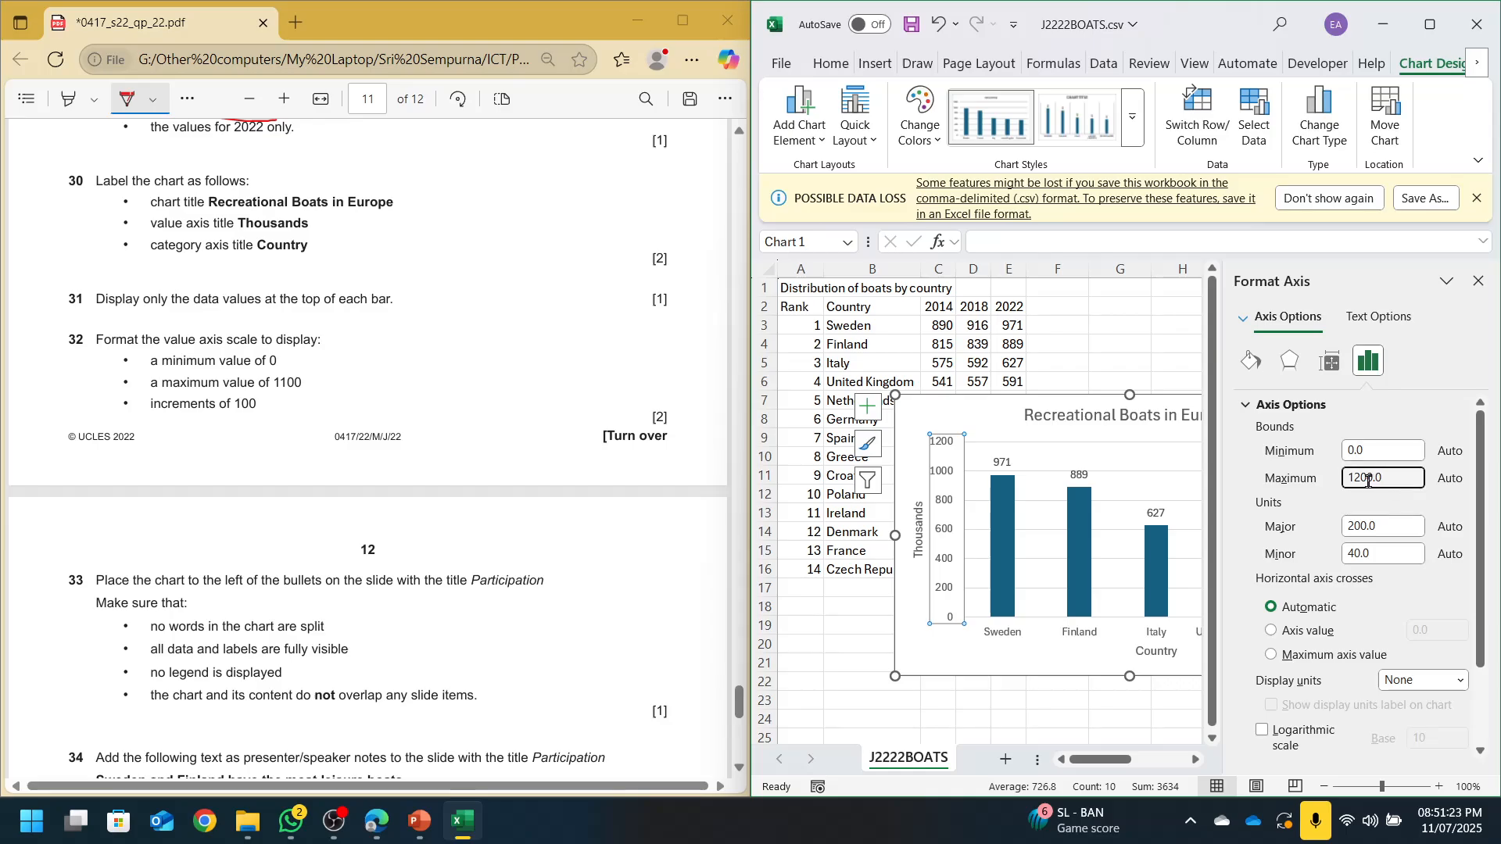
{"action": "left_click", "coordinate": [1402, 525]}
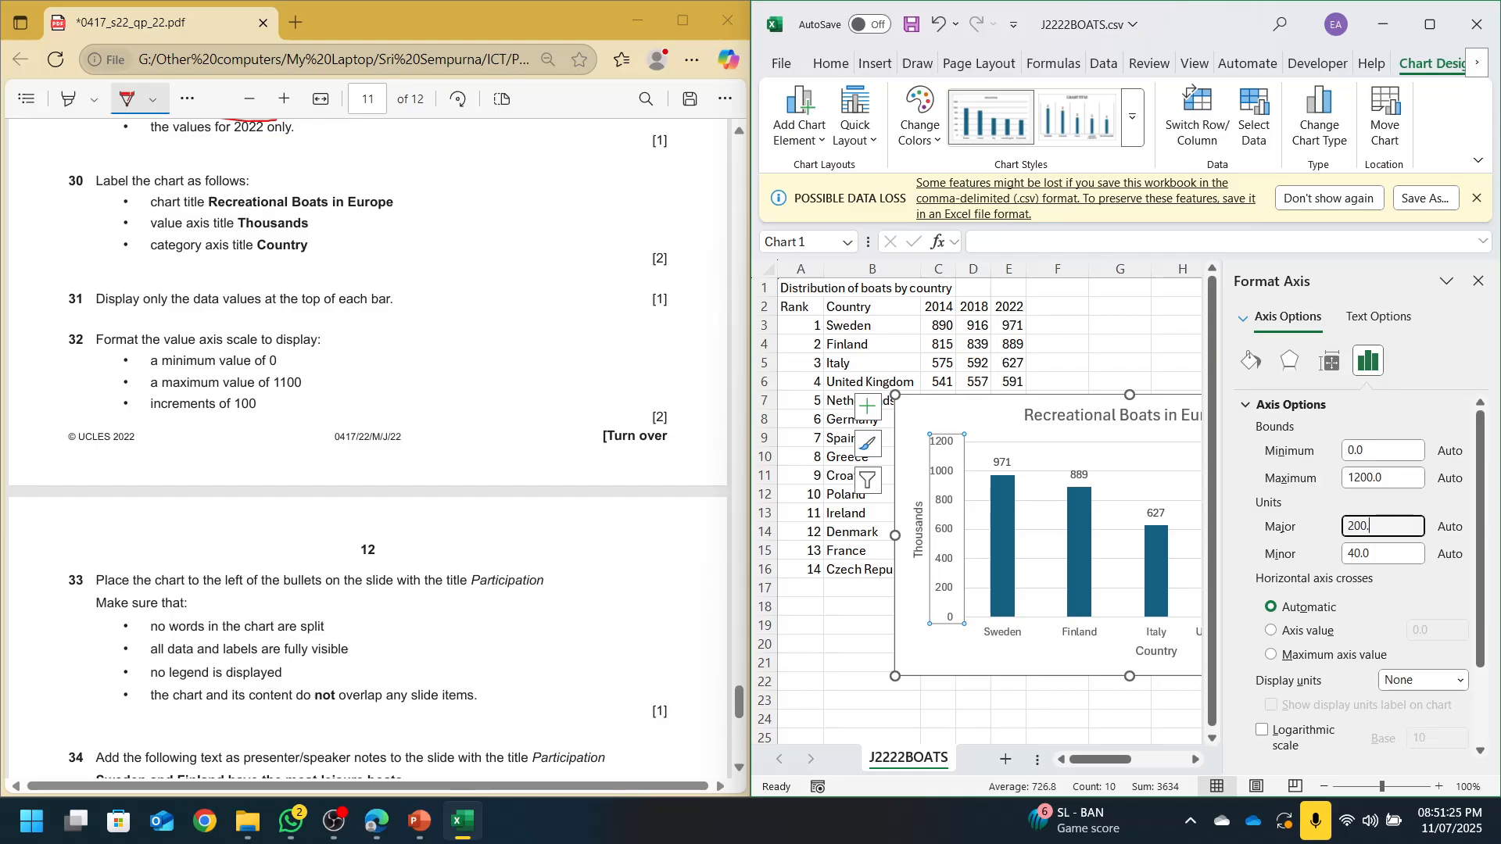
{"action": "left_click", "coordinate": [1383, 480]}
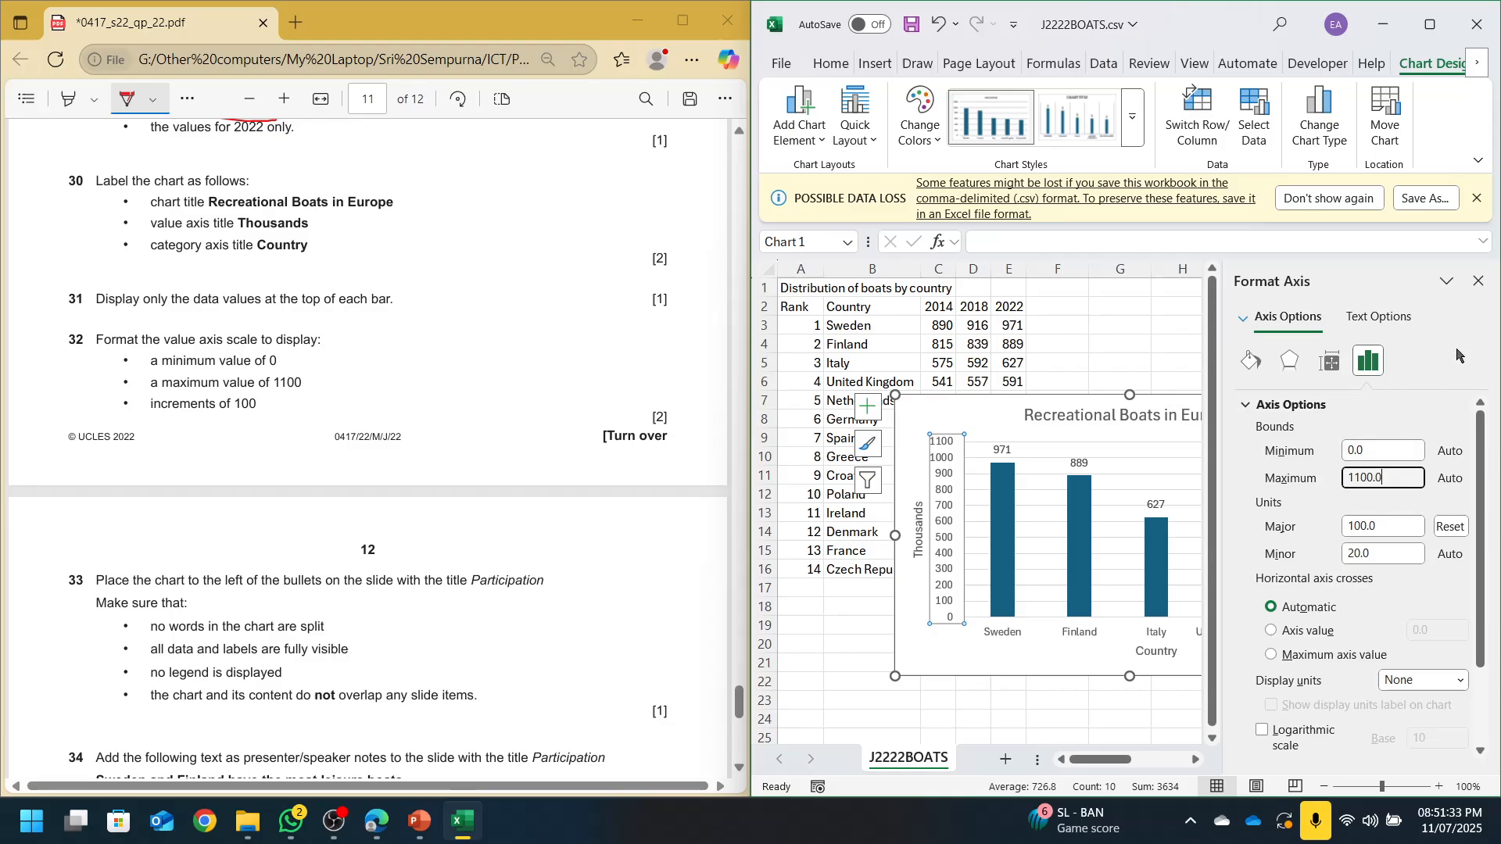
{"action": "left_click", "coordinate": [1479, 281]}
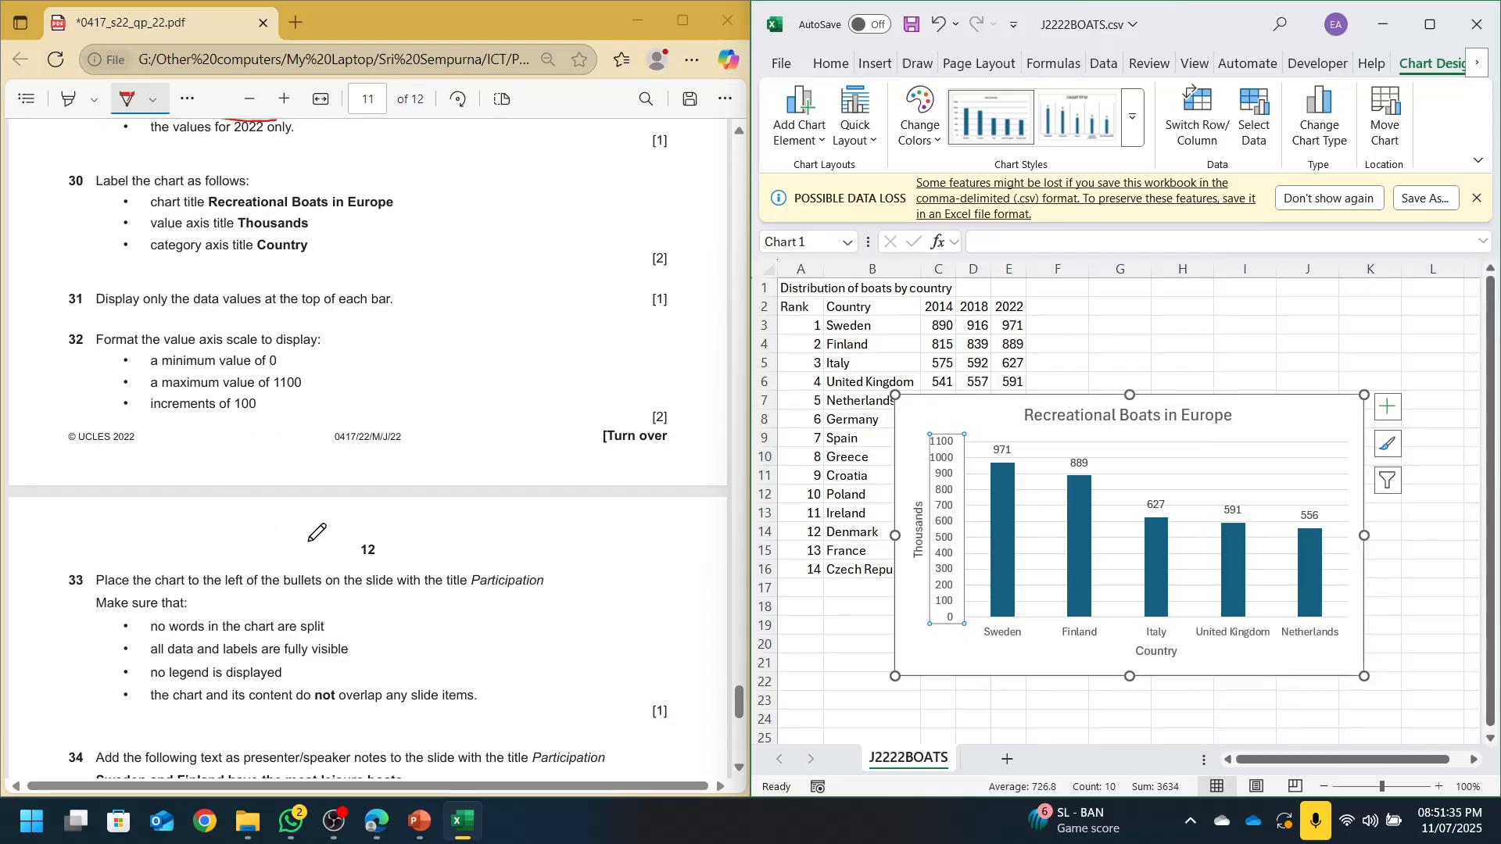
{"action": "scroll", "coordinate": [317, 532], "scroll_direction": "down", "scroll_amount": 4}
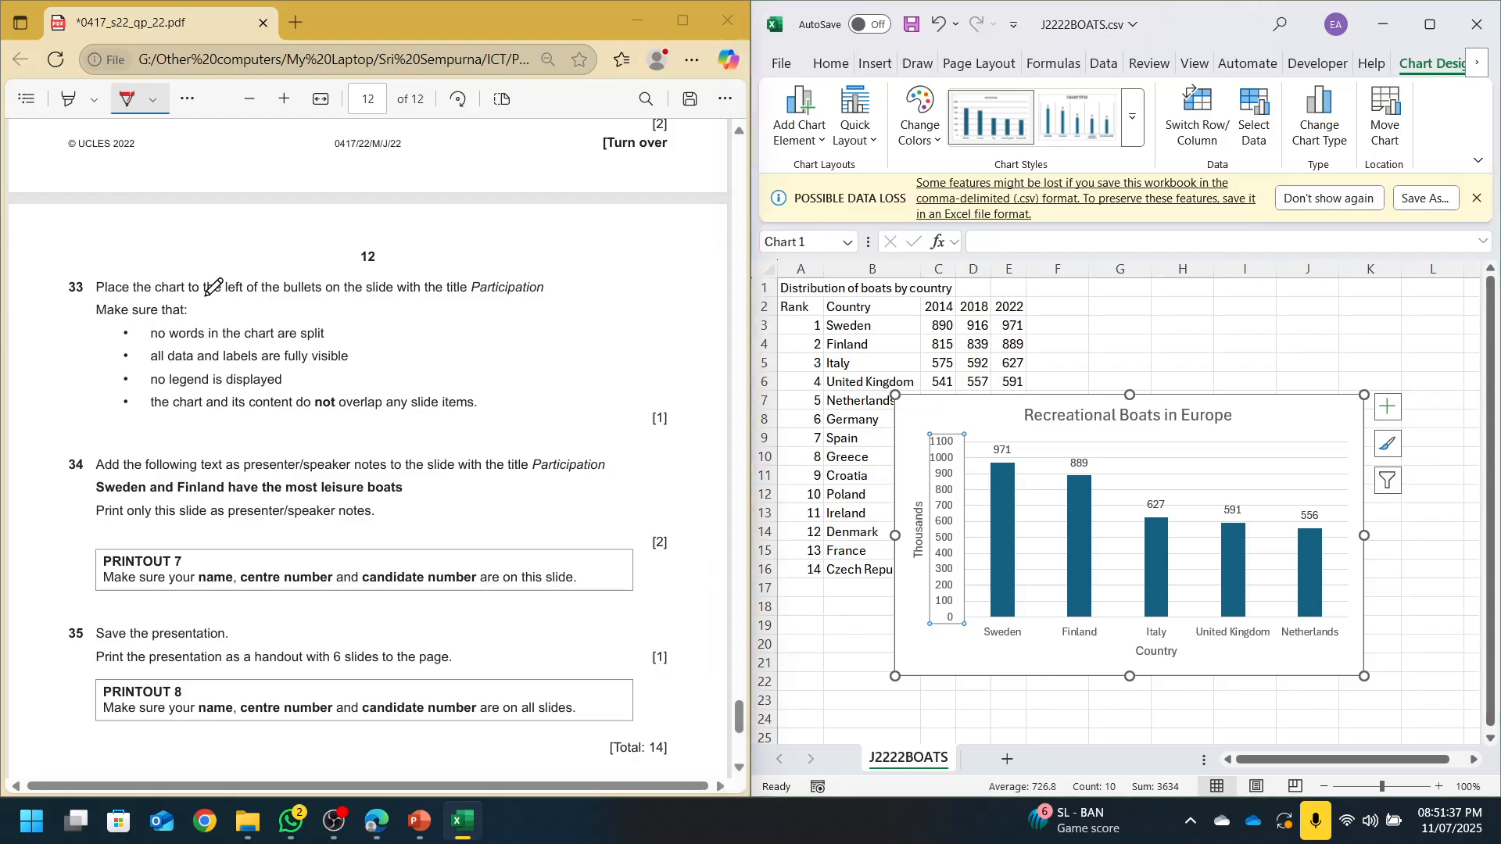
{"action": "left_click_drag", "start_coordinate": [205, 296], "coordinate": [241, 295]}
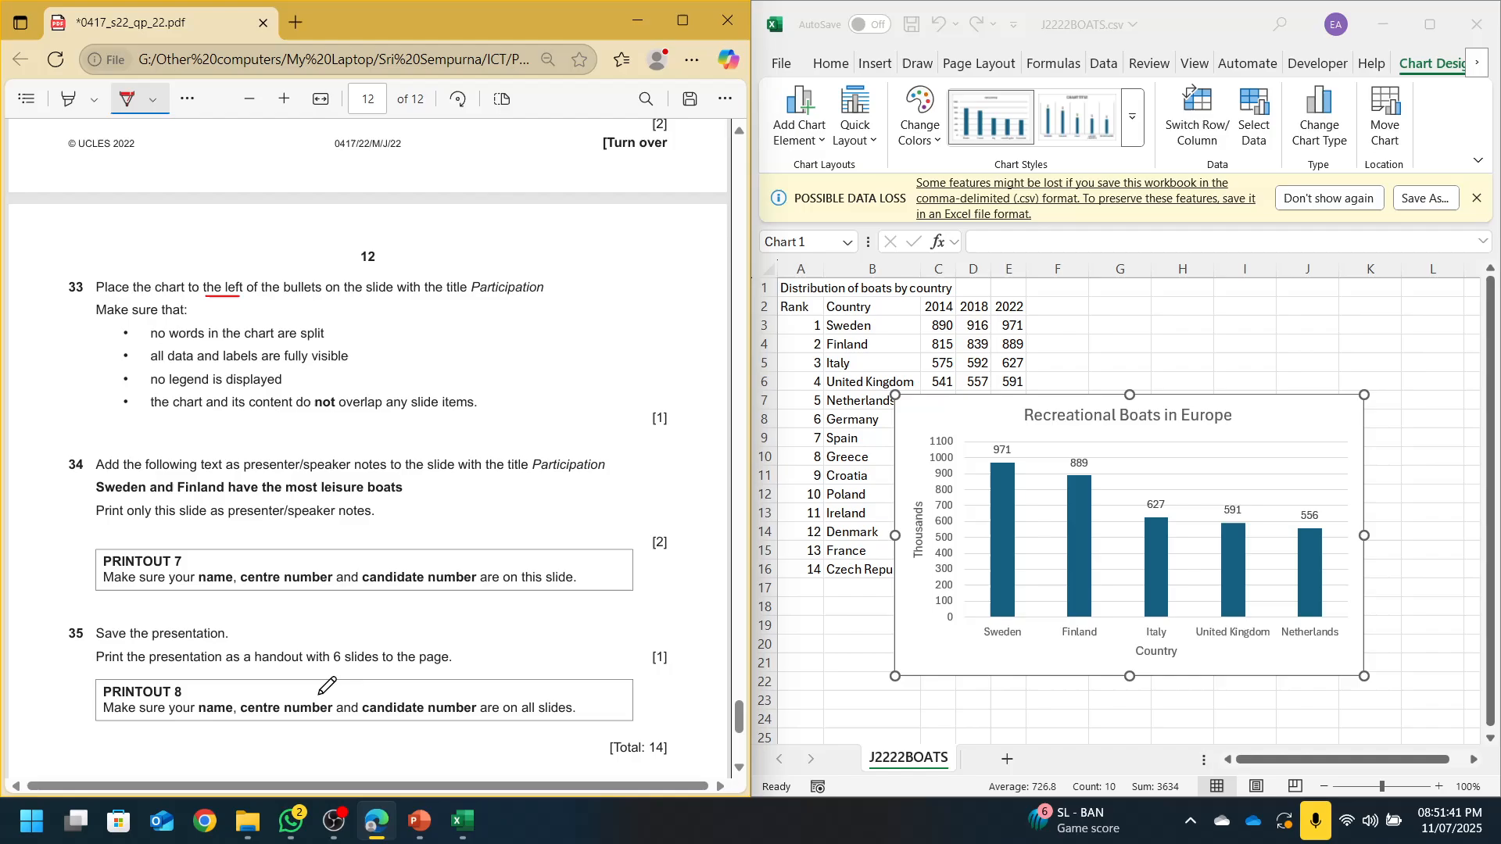
Go to the Participation slide in the Nautical Tourism presentation
{"action": "left_click", "coordinate": [420, 832]}
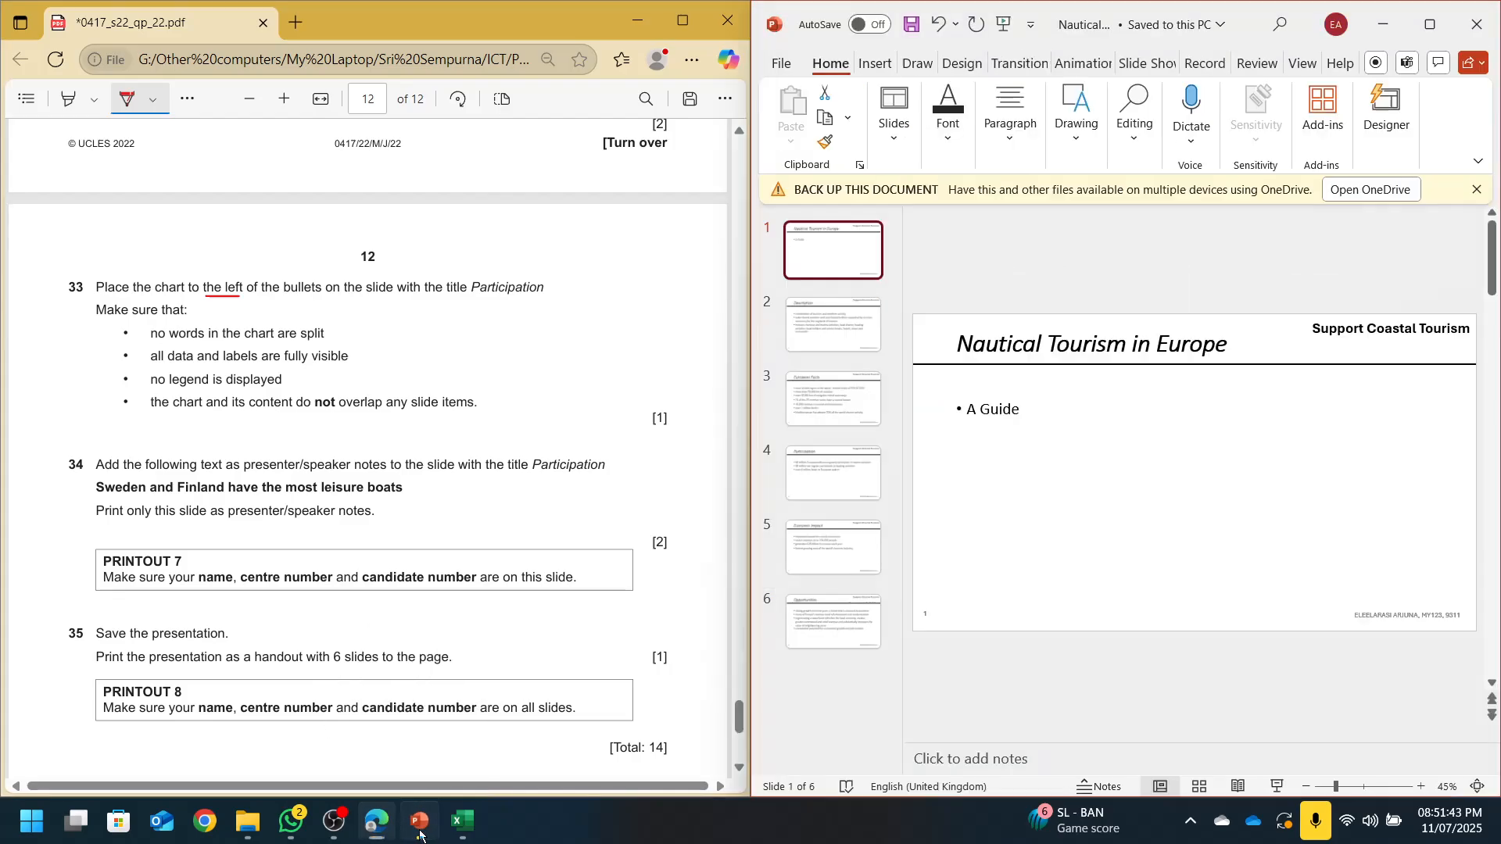
{"action": "left_click_drag", "start_coordinate": [486, 301], "coordinate": [518, 305]}
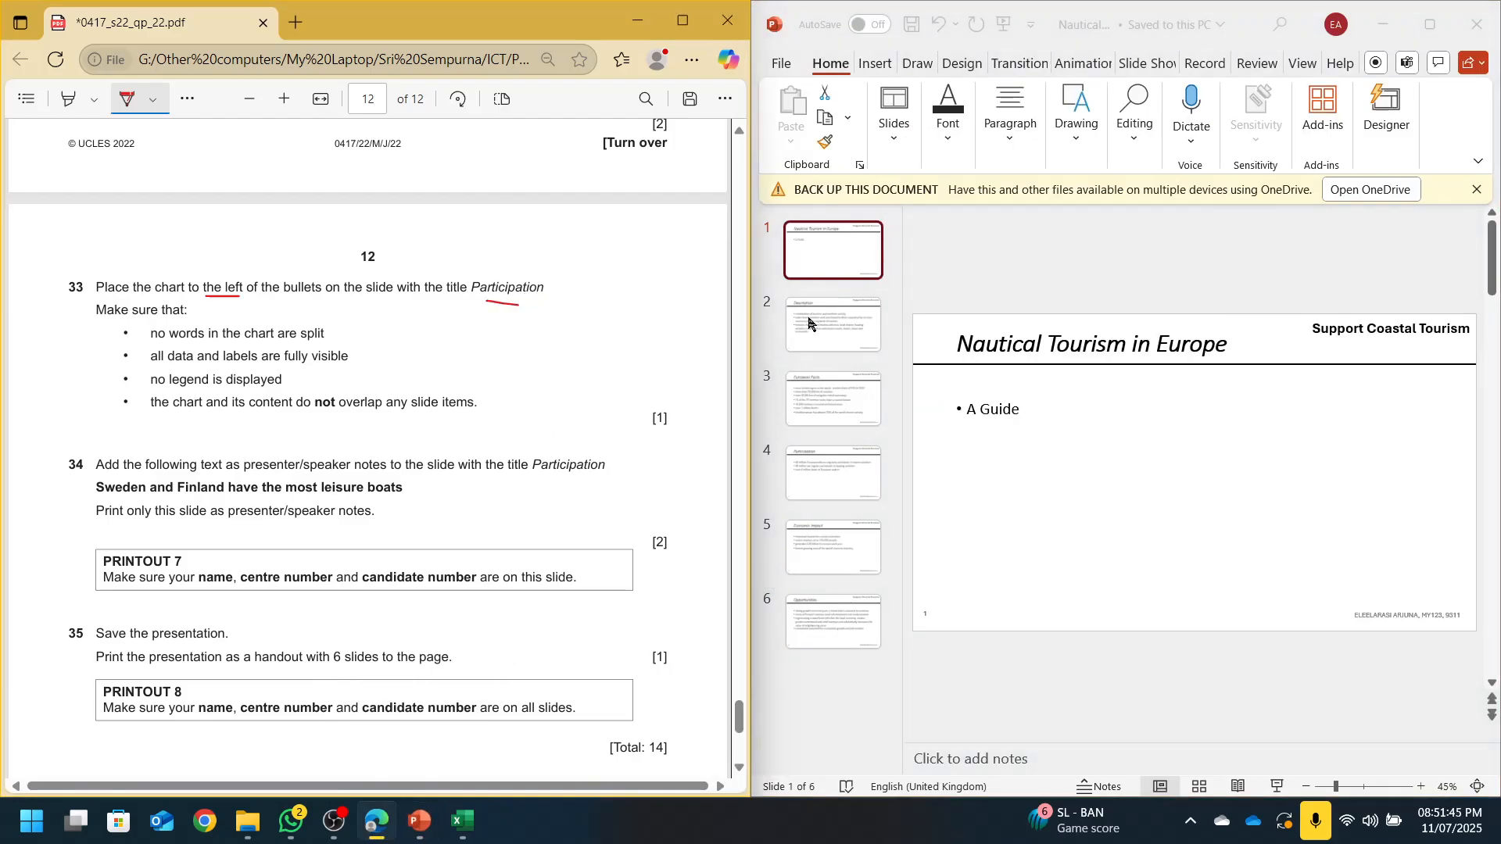
{"action": "left_click", "coordinate": [832, 395]}
{"action": "left_click", "coordinate": [833, 473]}
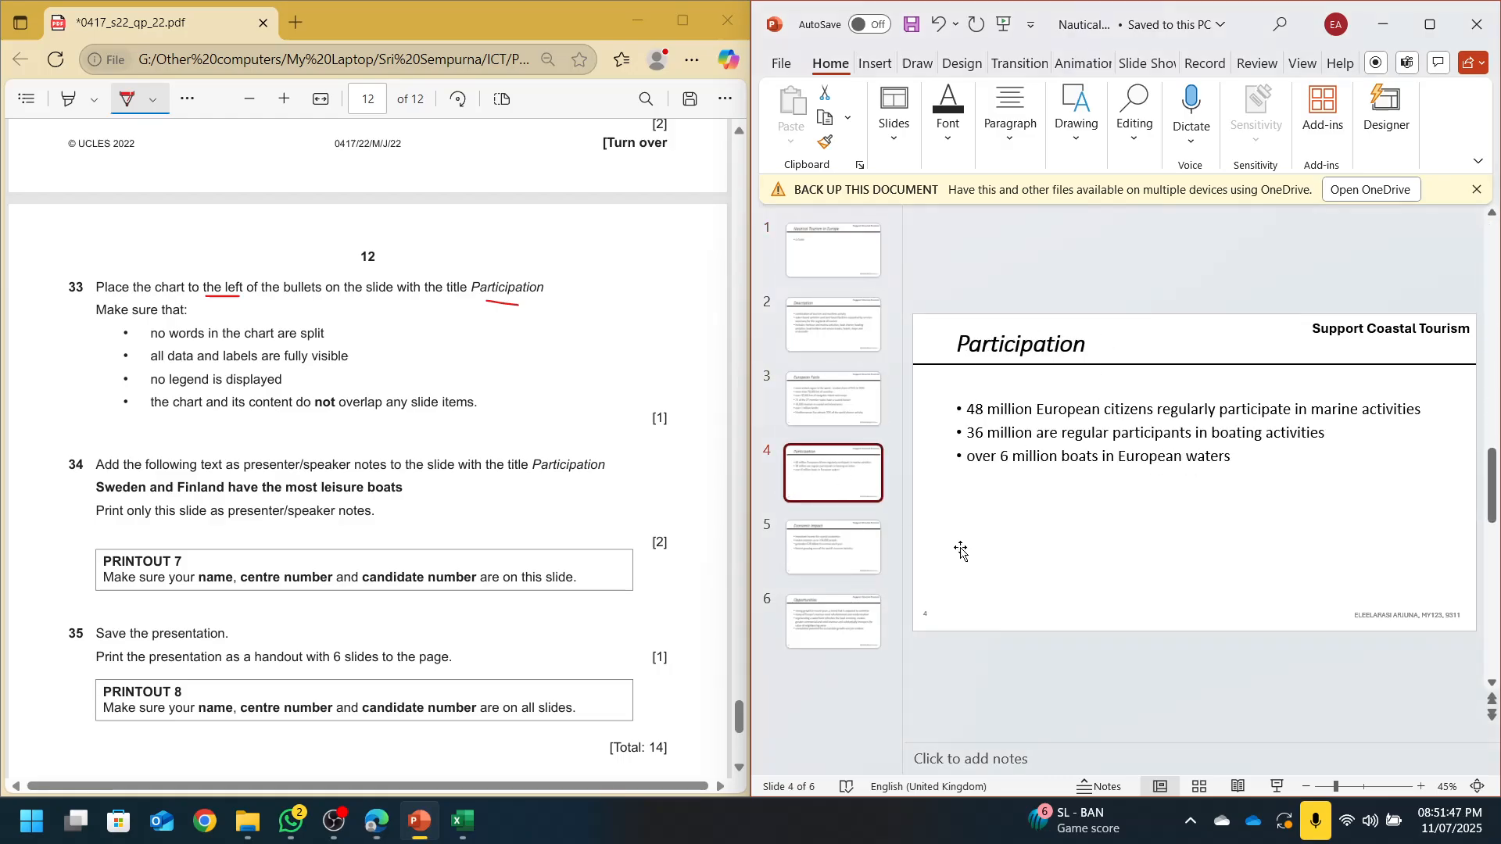
Apply the Two Content layout and select all the bullet text
{"action": "left_click", "coordinate": [894, 117]}
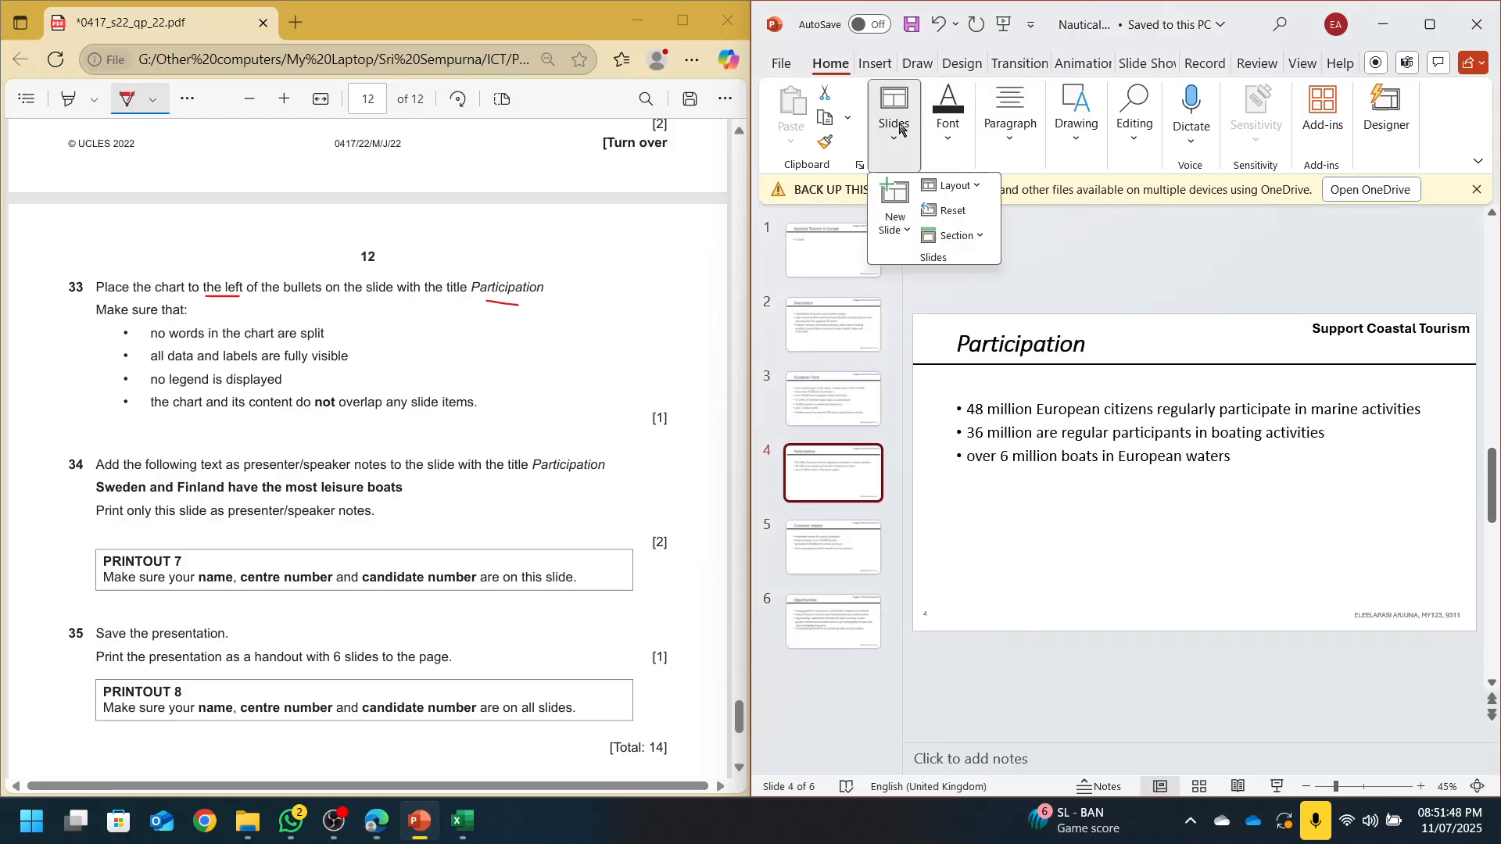
{"action": "left_click", "coordinate": [967, 187]}
{"action": "left_click", "coordinate": [1009, 375]}
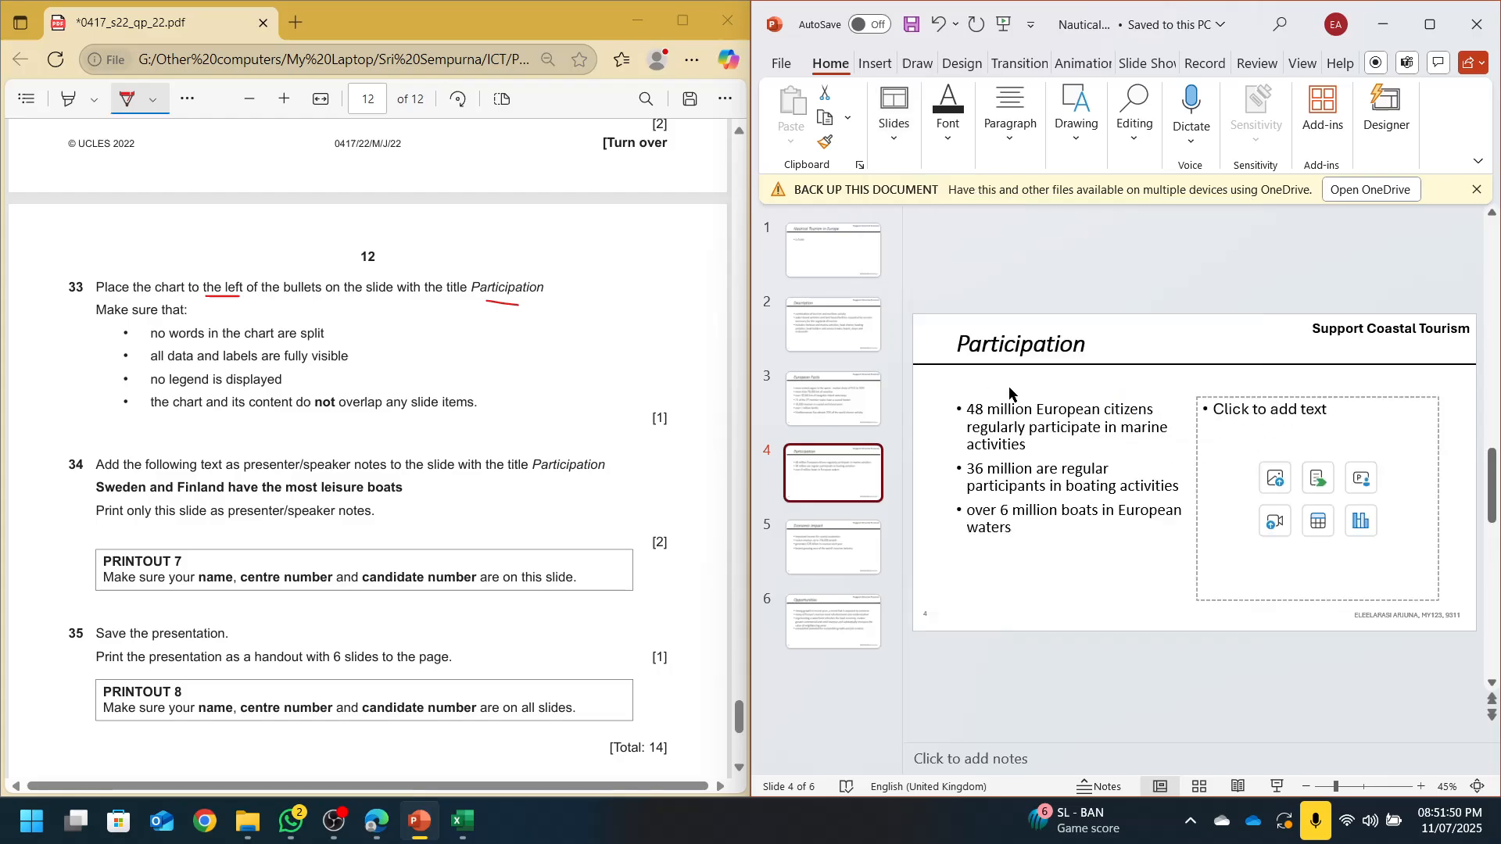
{"action": "left_click", "coordinate": [1014, 487]}
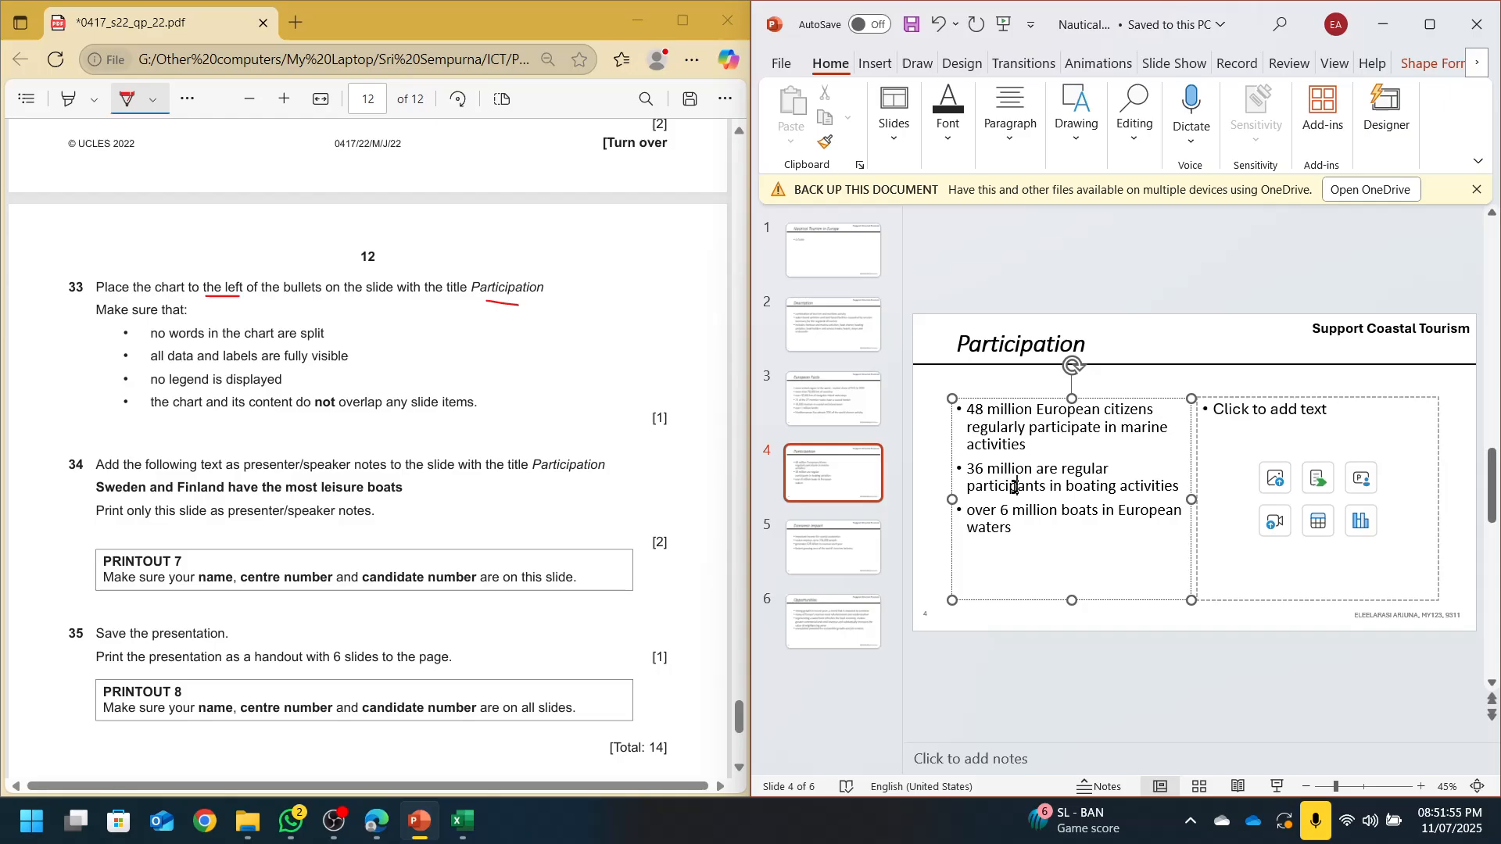
{"action": "key", "text": "ctrl+a"}
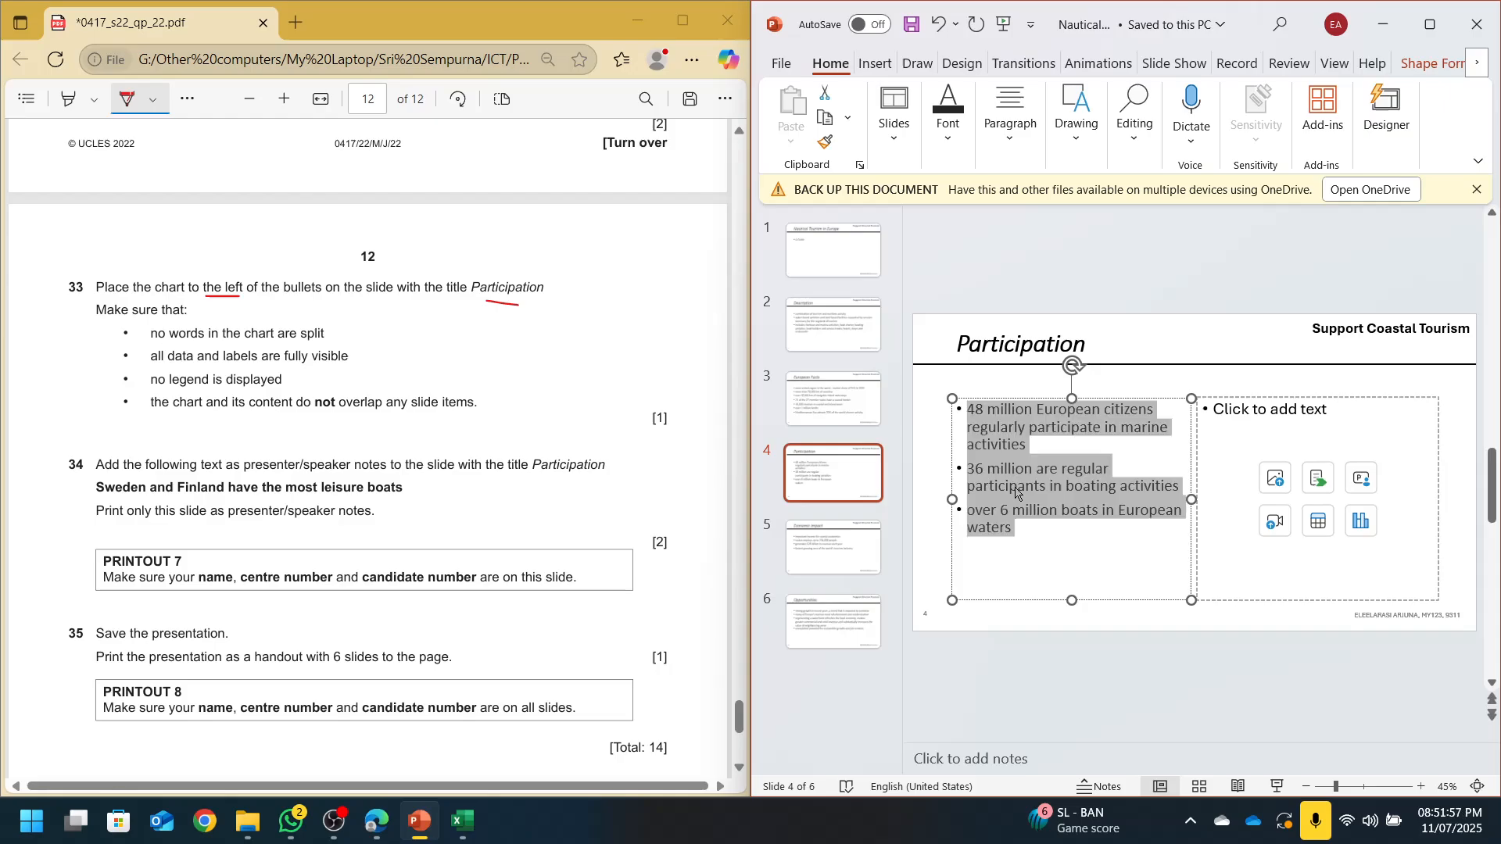